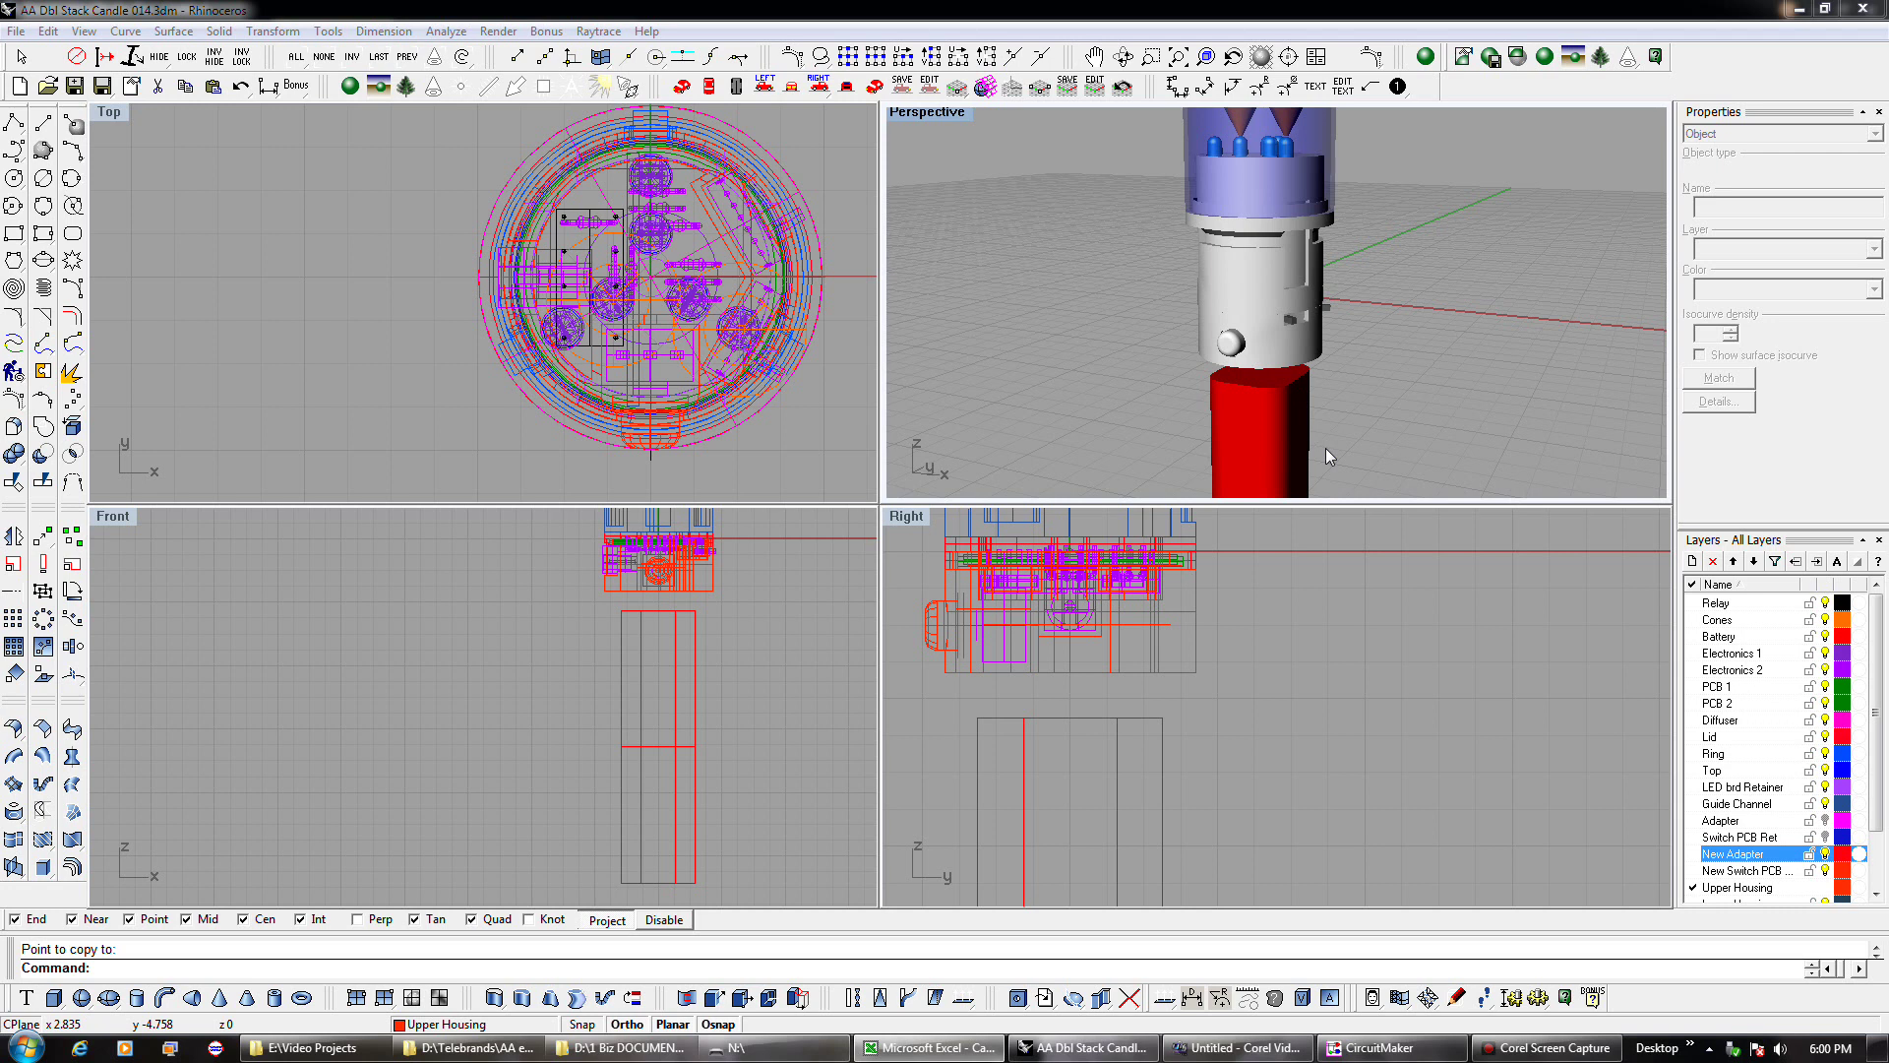
Click the housing, New Adapter ring and switch retainer parts to check their layers, then orbit Perspective.
left_click(1303, 348)
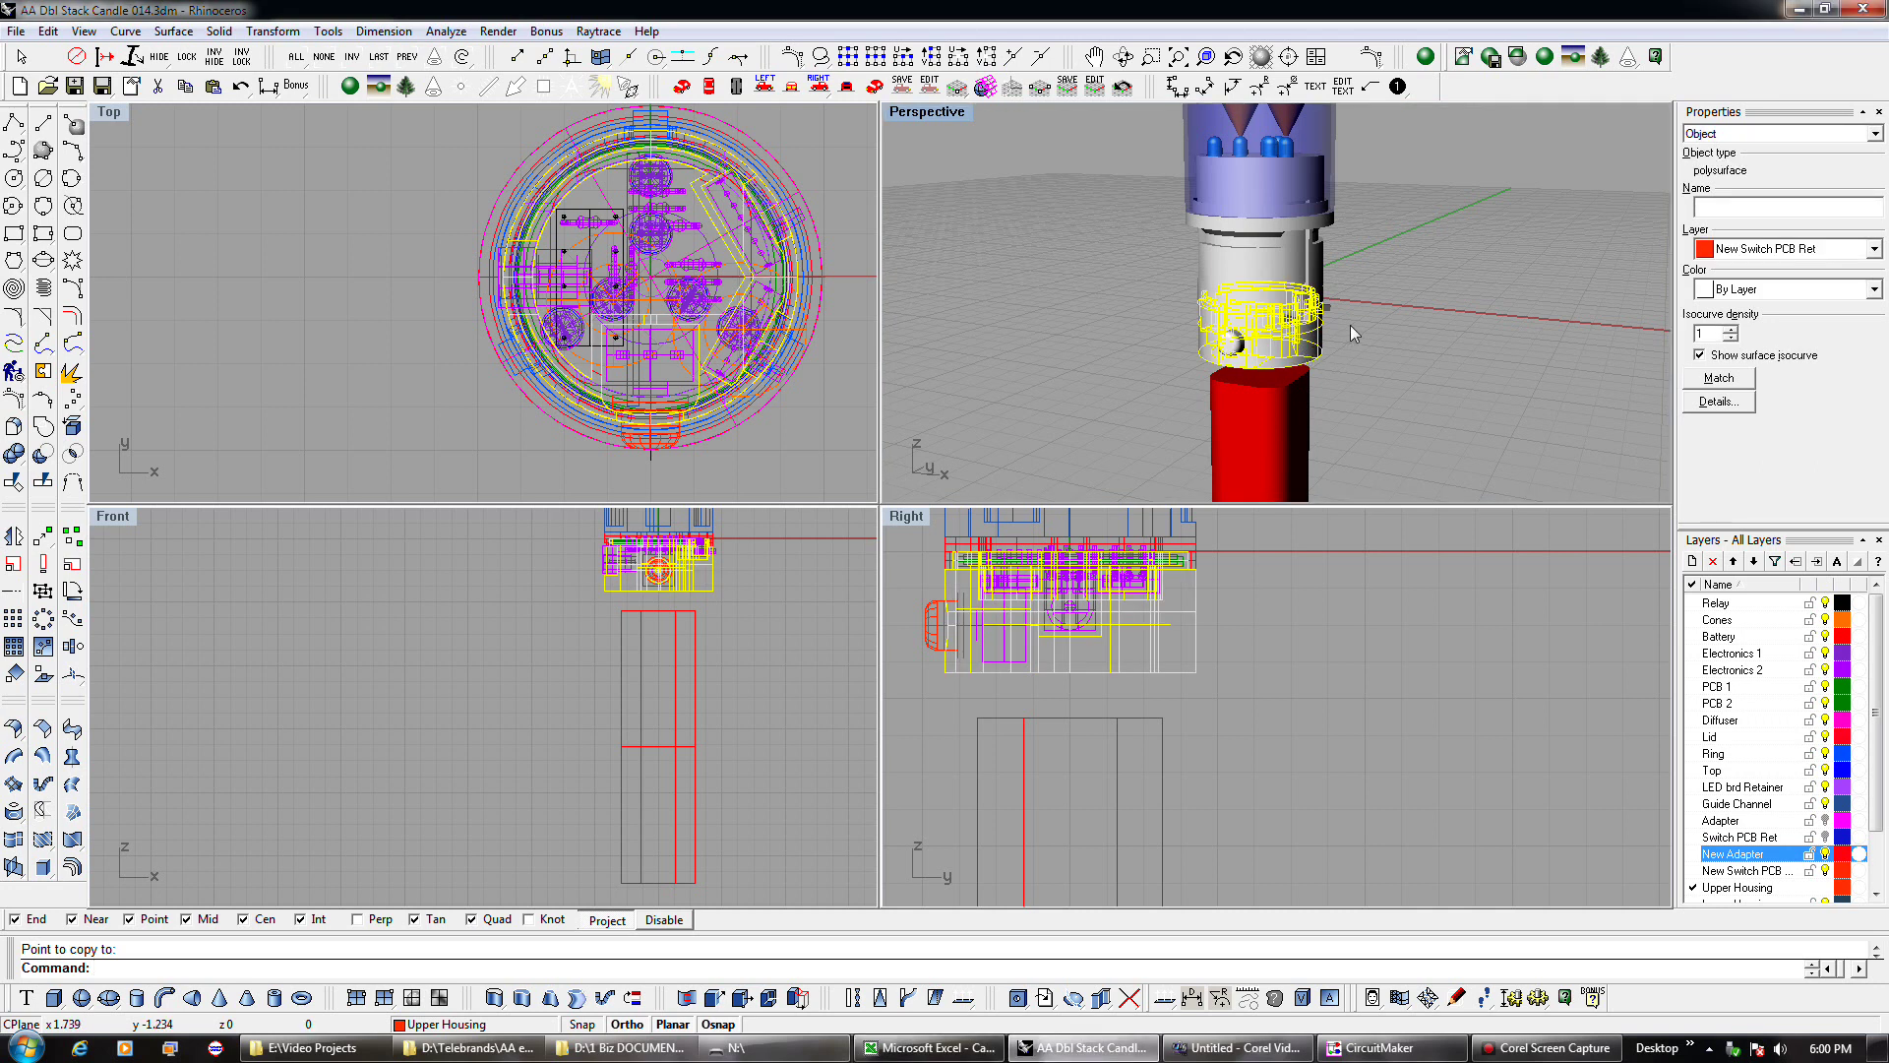
left_click(1350, 325)
left_click(1308, 310)
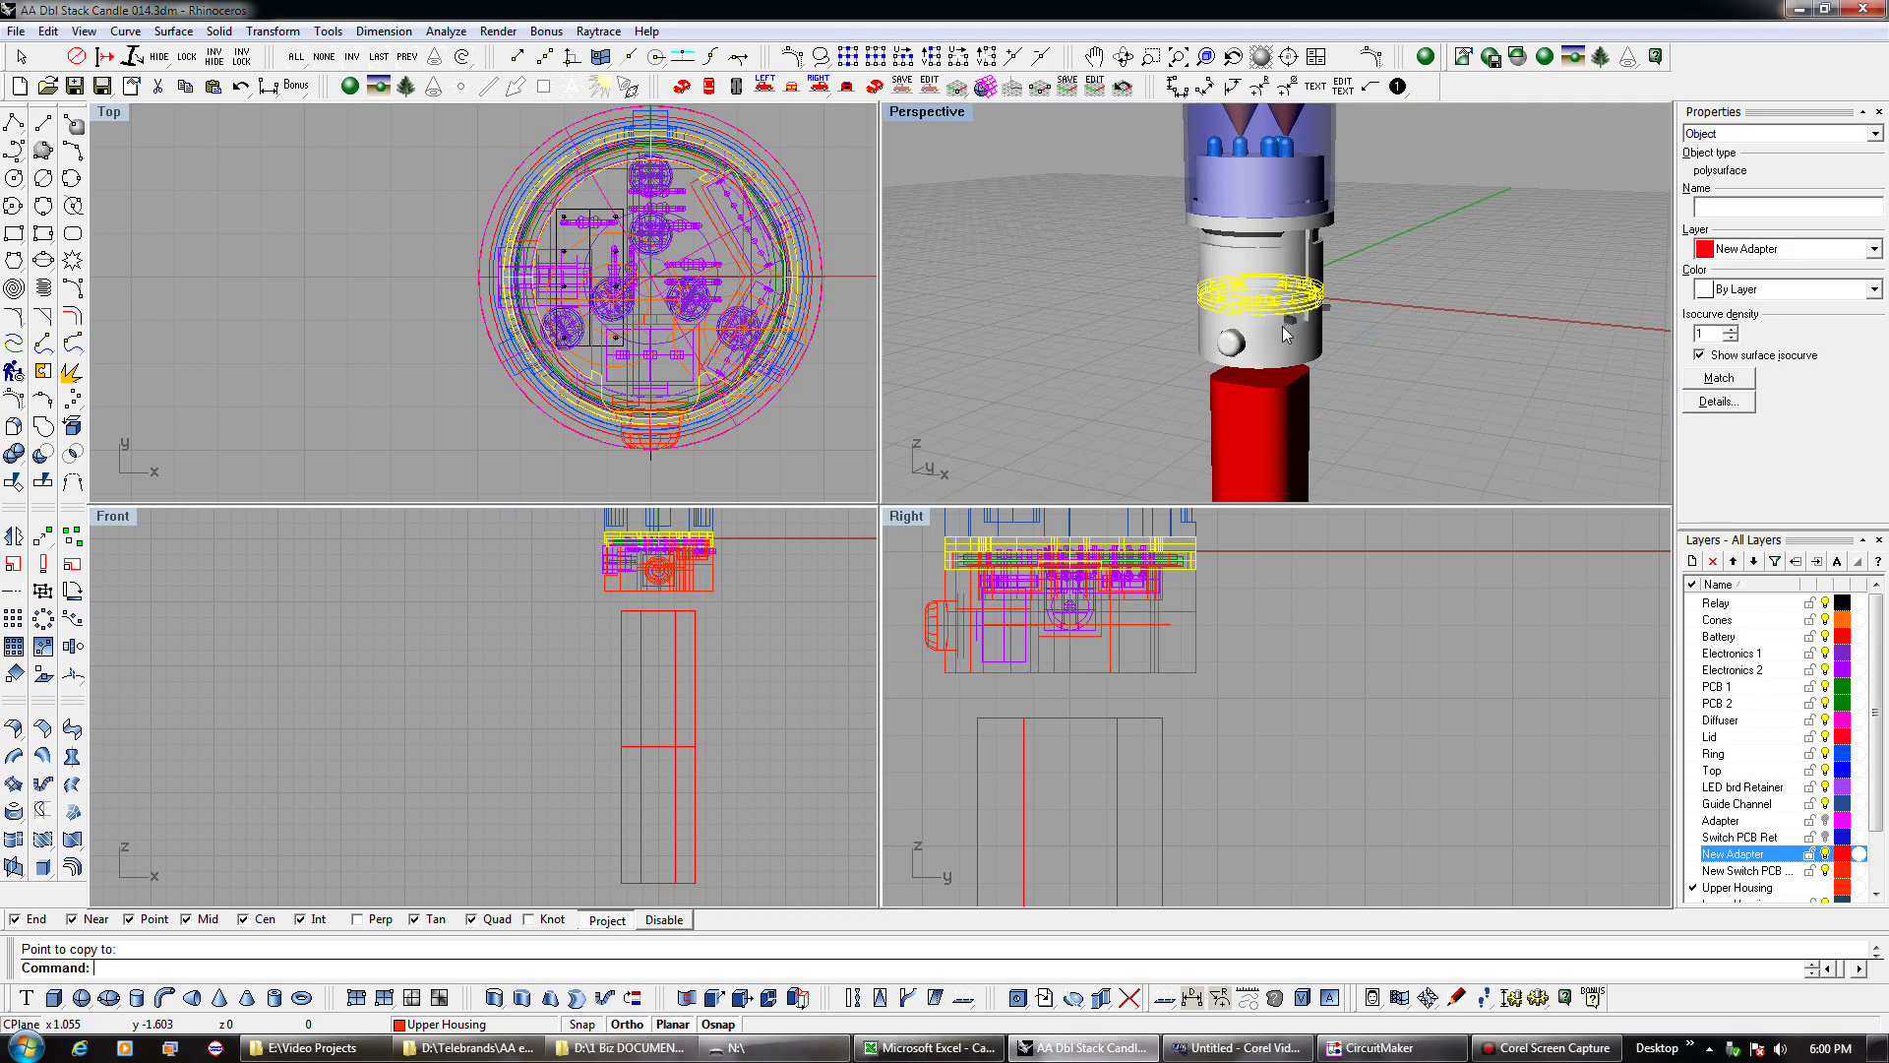
left_click(1291, 340)
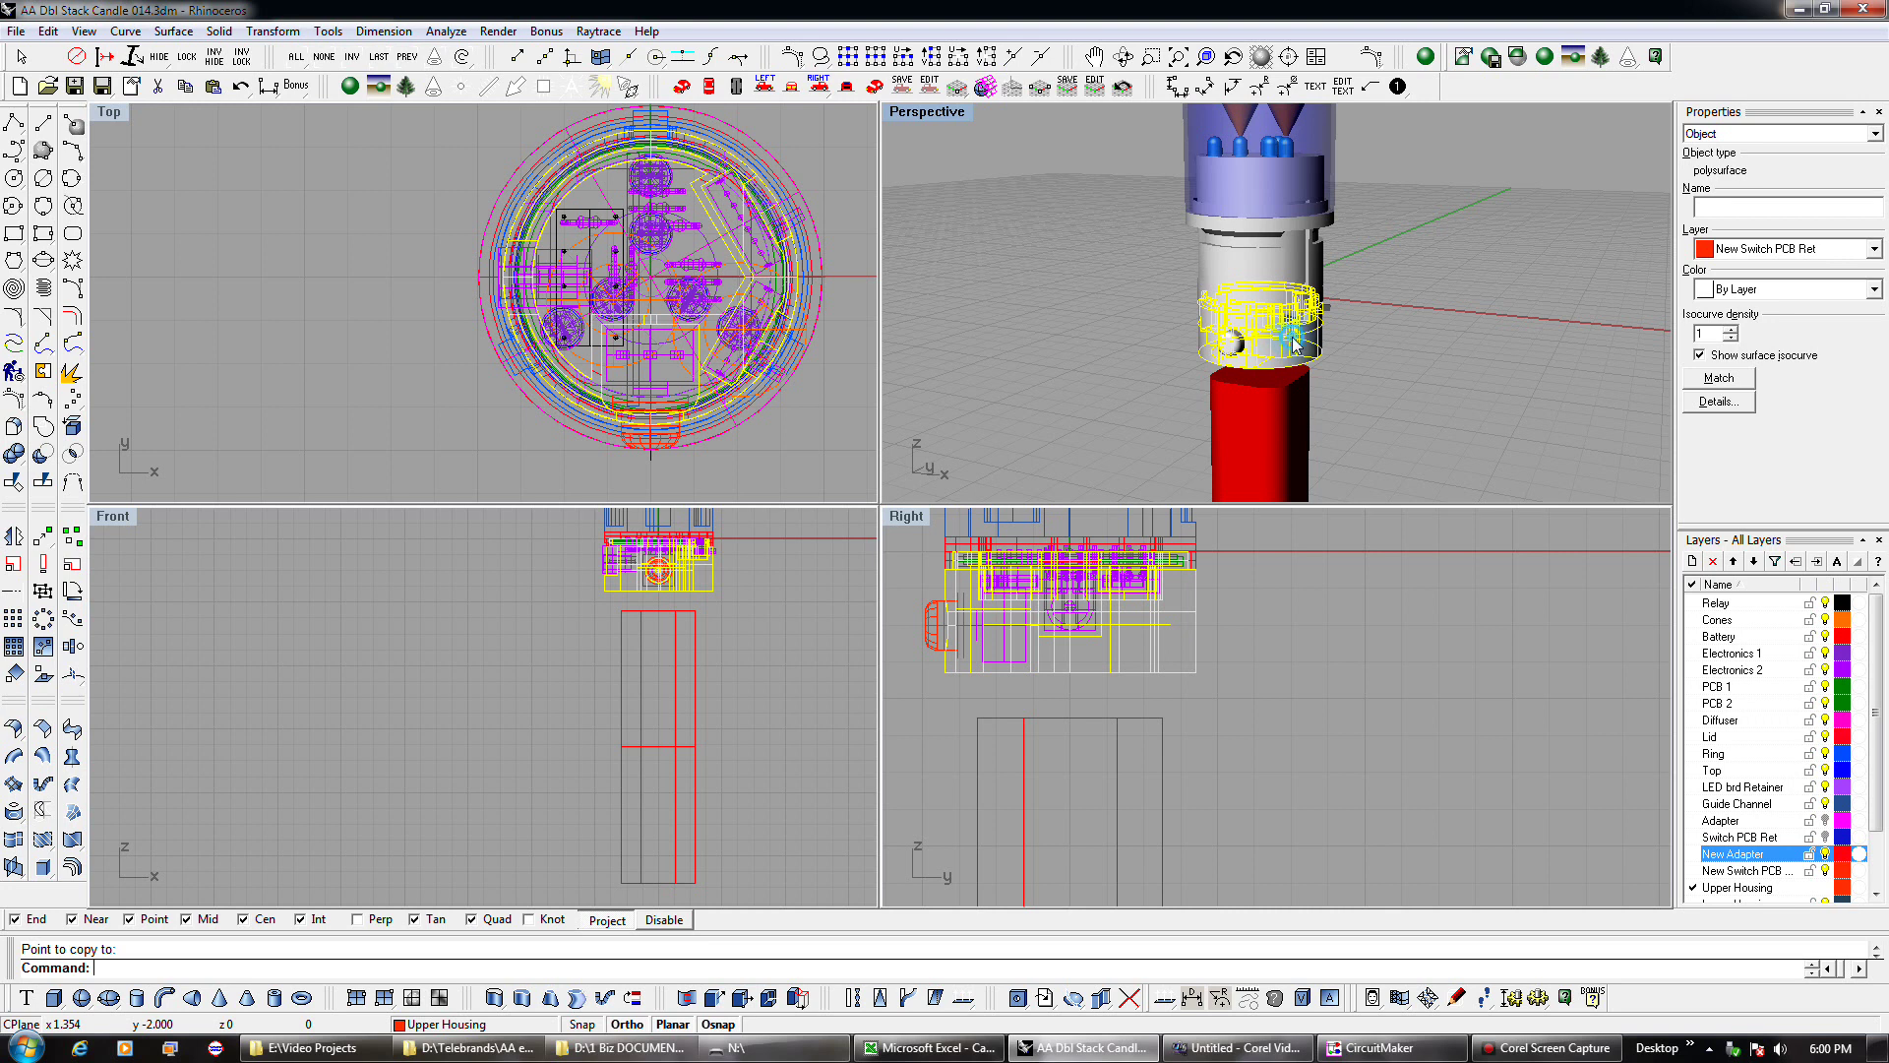
left_click(1354, 339)
scroll(1402, 360, "up", 5)
mouse_move(1402, 360)
right_mouse_down()
mouse_move(1315, 339)
mouse_move(1541, 333)
right_mouse_up()
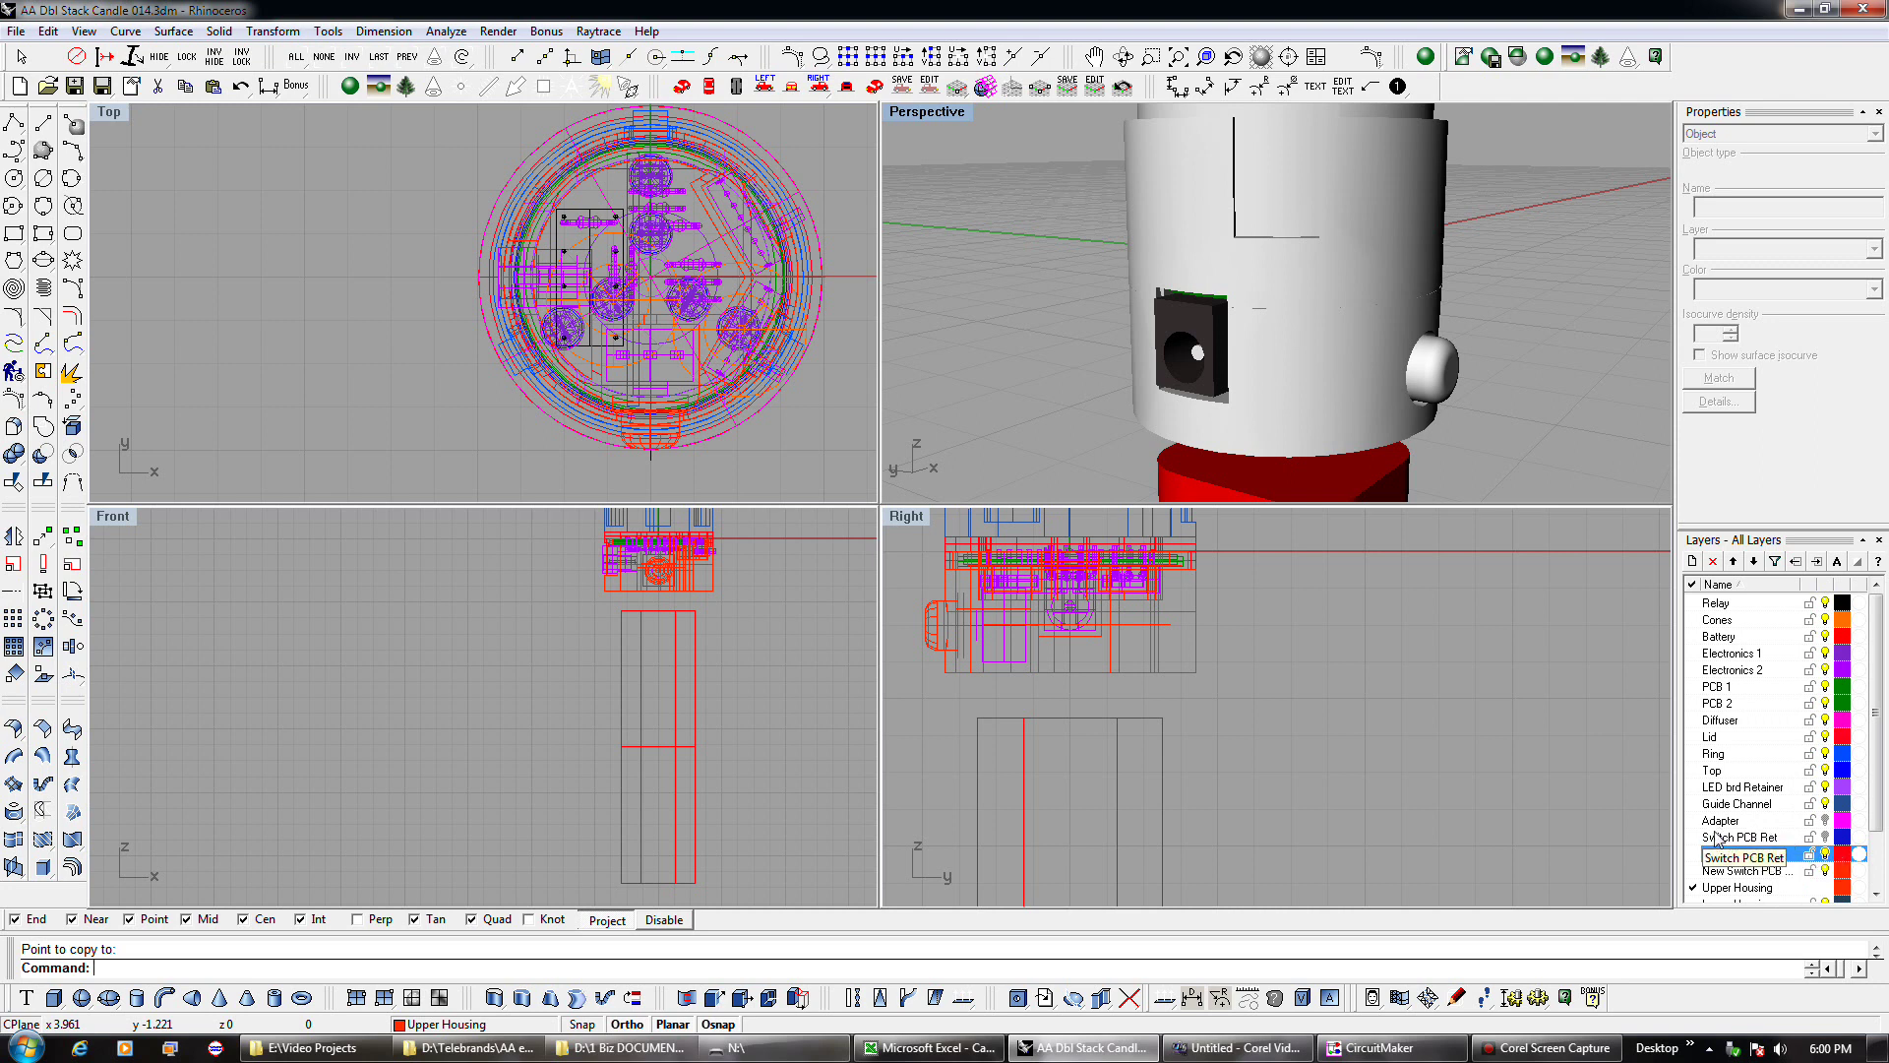
Hide the New Adapter and Switch PCB Ret layers while turning the view toward the knob.
left_click(1824, 854)
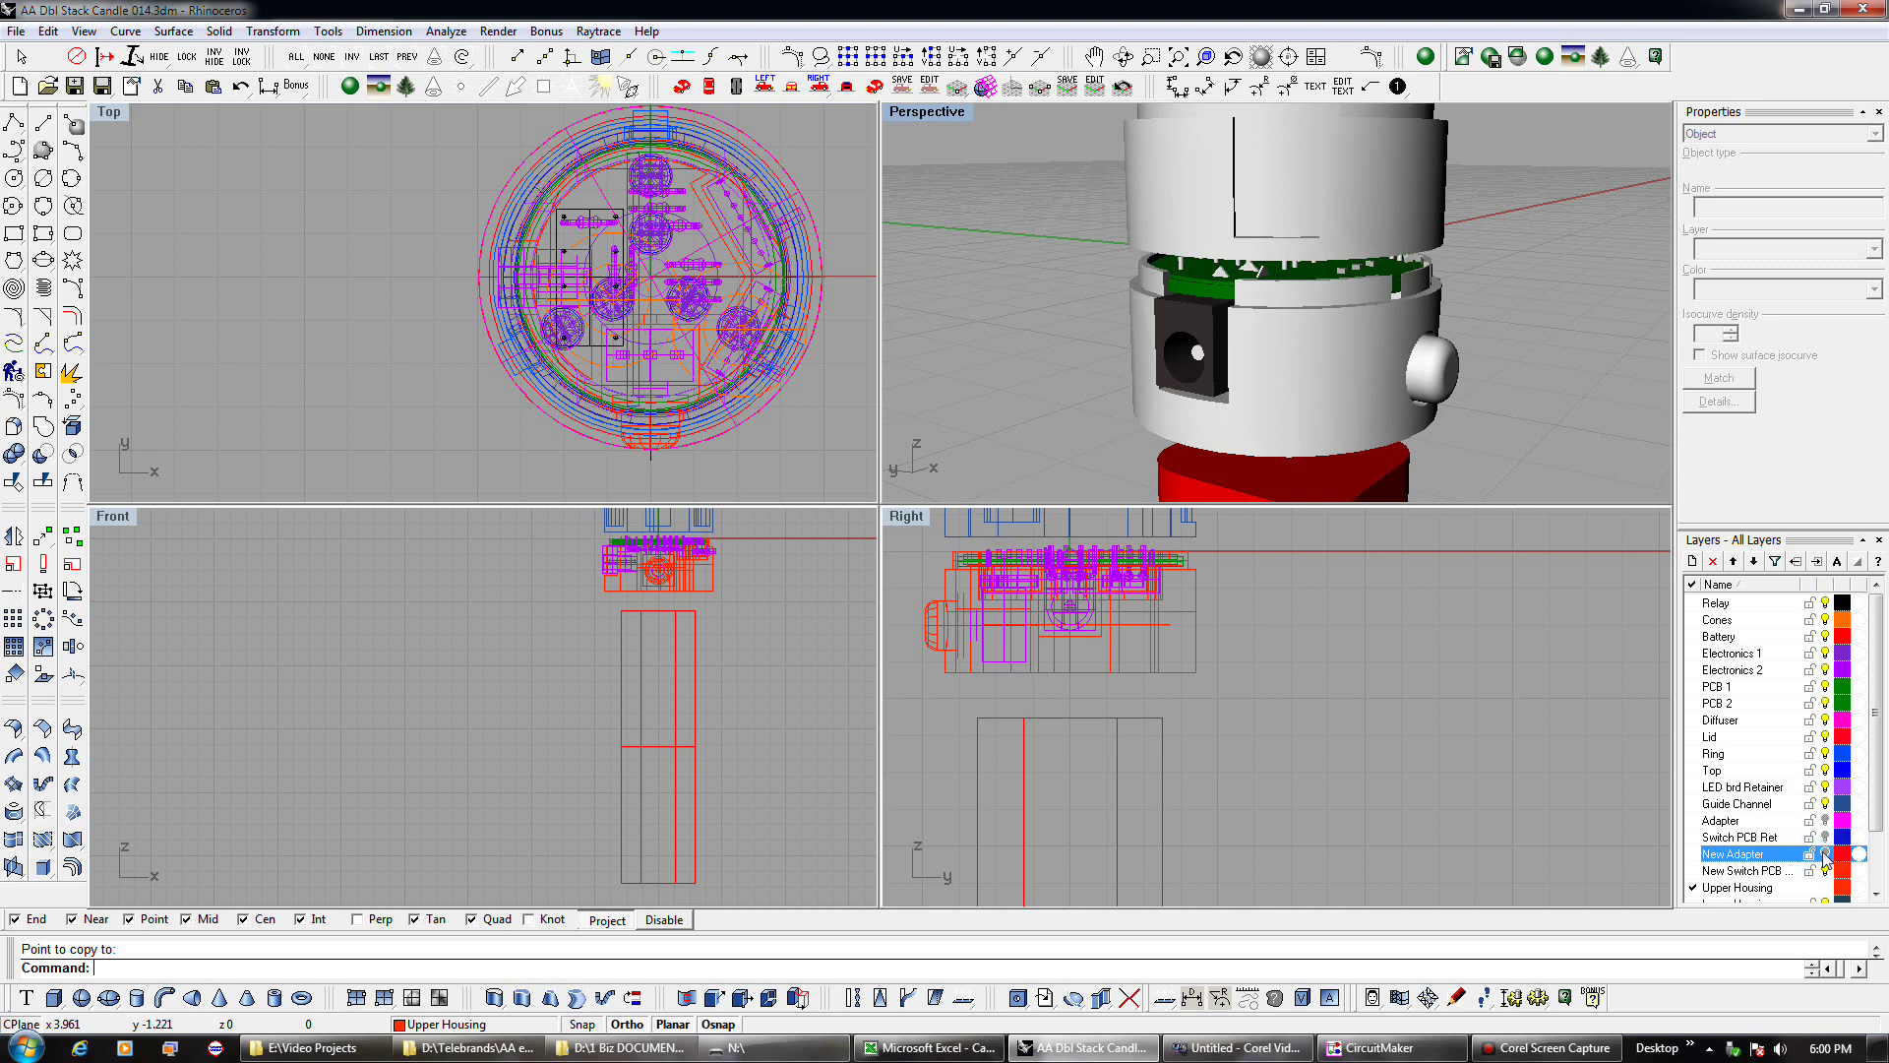
key("Left")
key("Left")
key("Left")
key("Left")
key("Left")
key("Left")
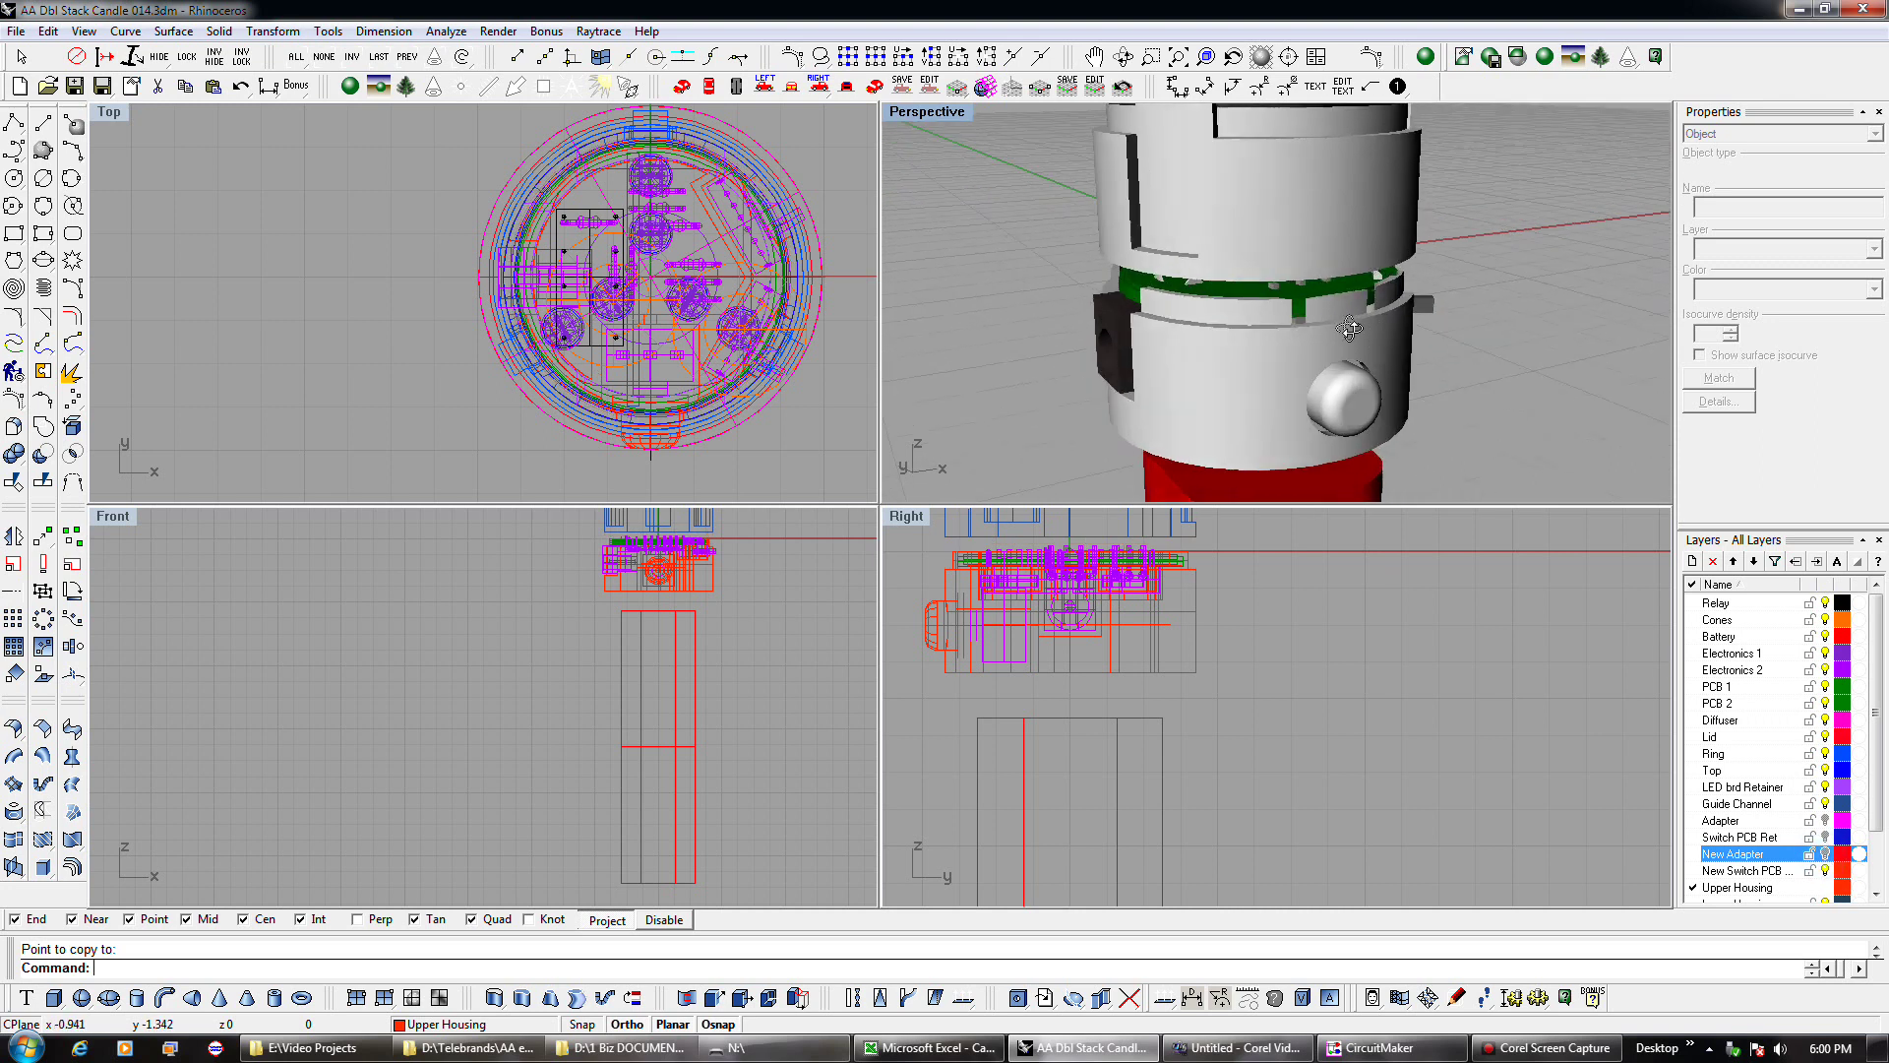
key("Left")
key("Left")
key("Left")
key("Left")
key("Left")
key("Left")
key("Left")
key("Left")
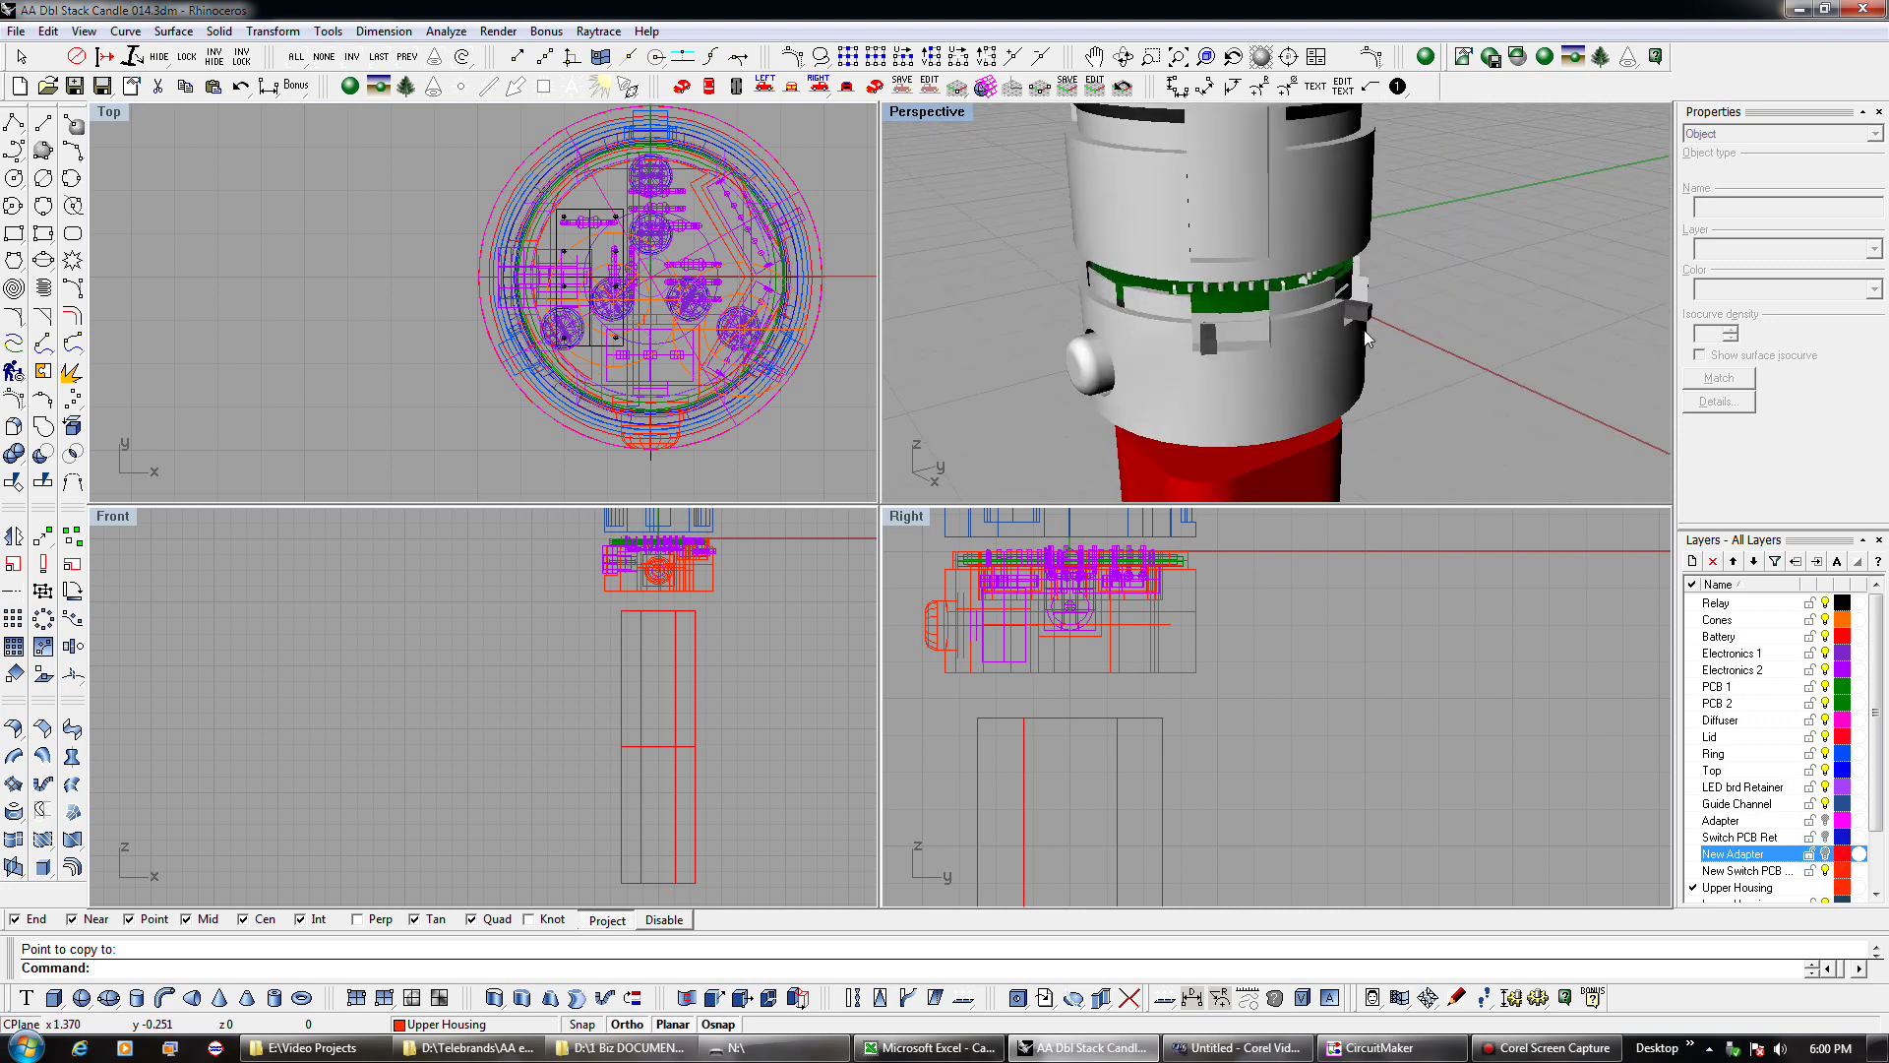
right_click_drag(1321, 344, 1458, 334)
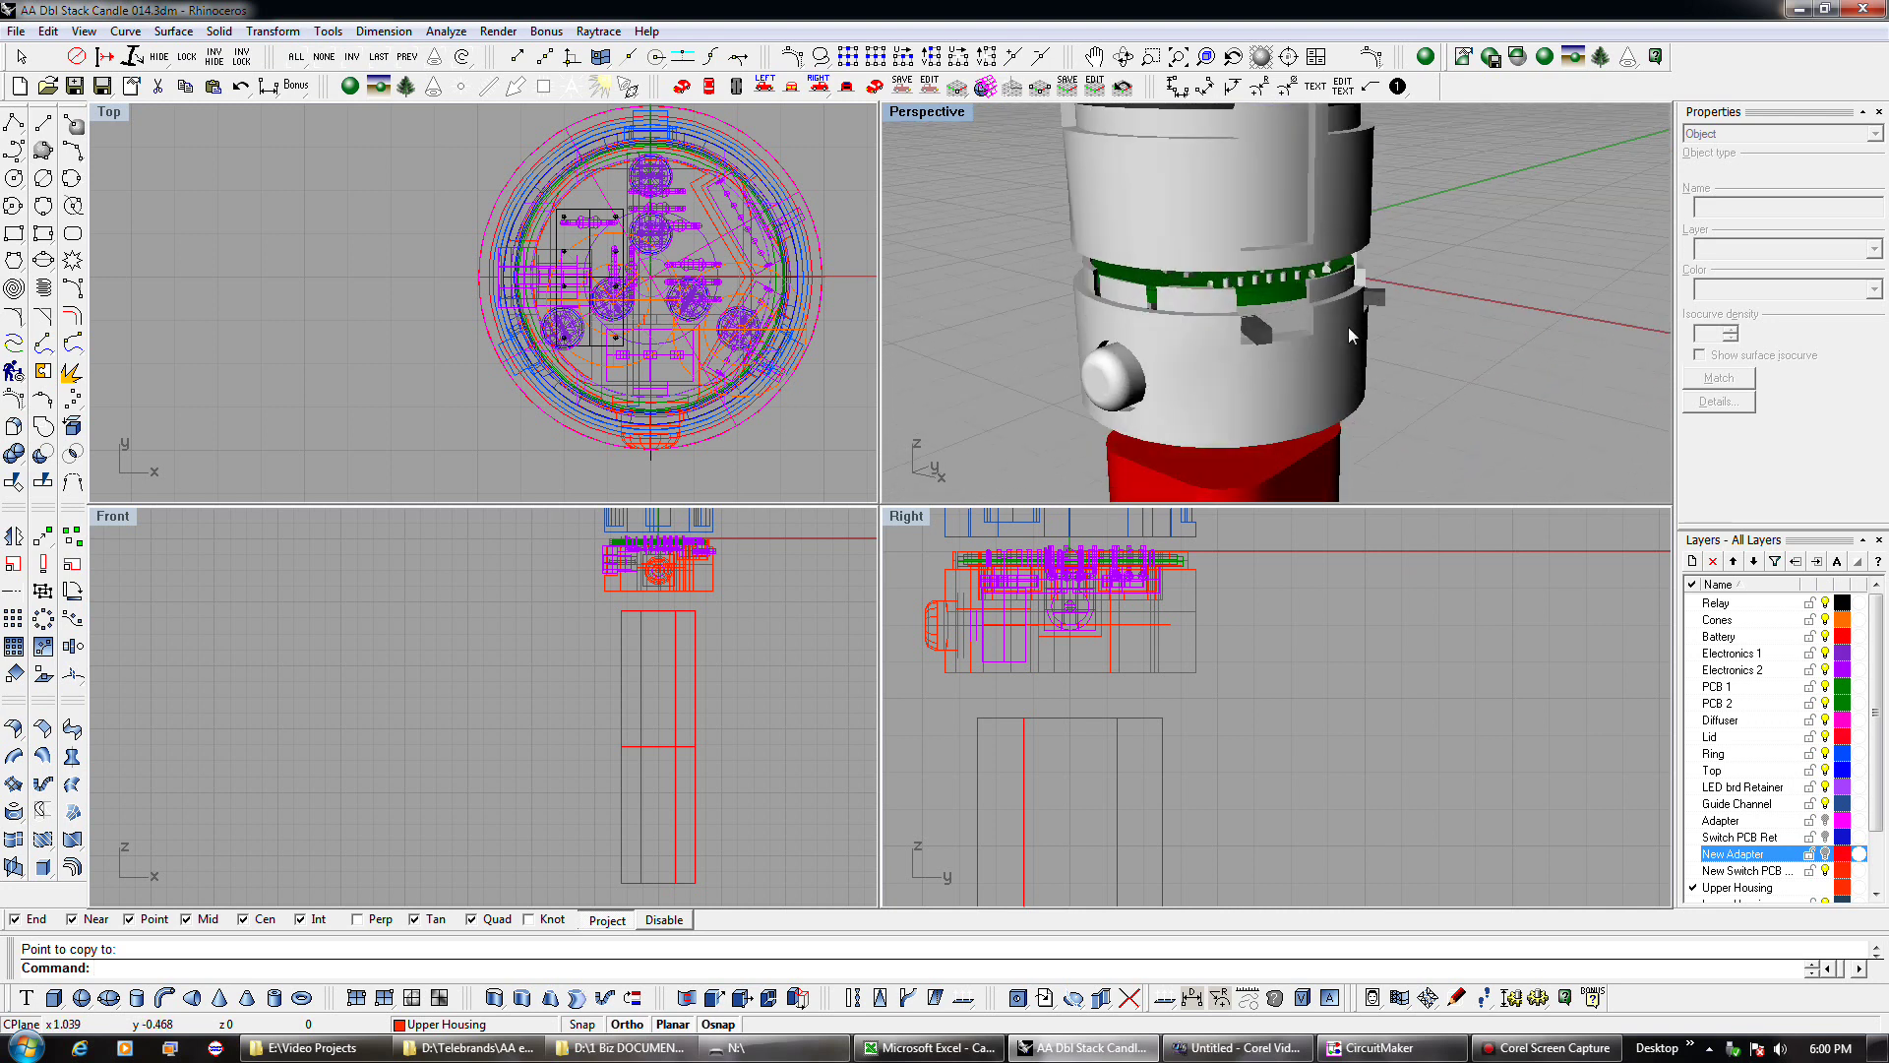
left_click(1825, 853)
left_click(1827, 871)
Hide the PCB 2 layer and orbit to a near-horizontal view under the model.
right_click_drag(1308, 388, 1238, 167)
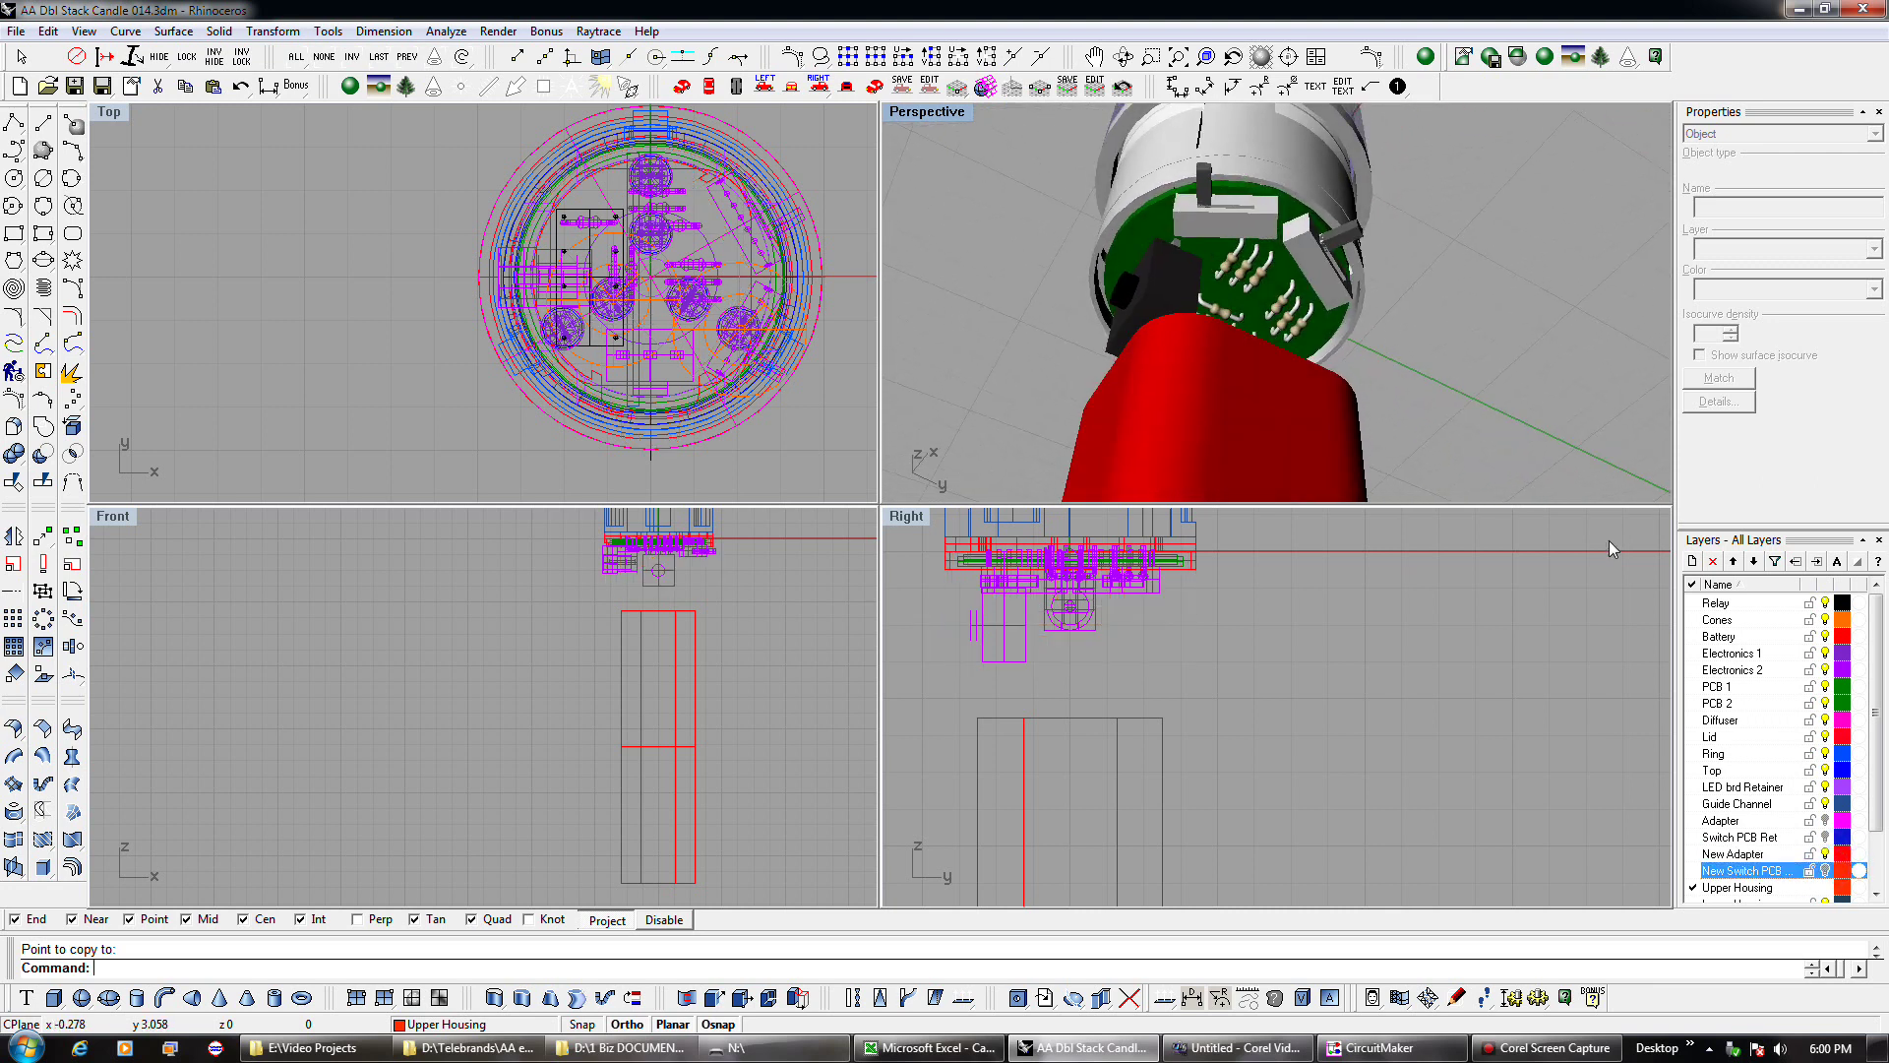
left_click(1825, 702)
right_click_drag(1411, 345, 1301, 425)
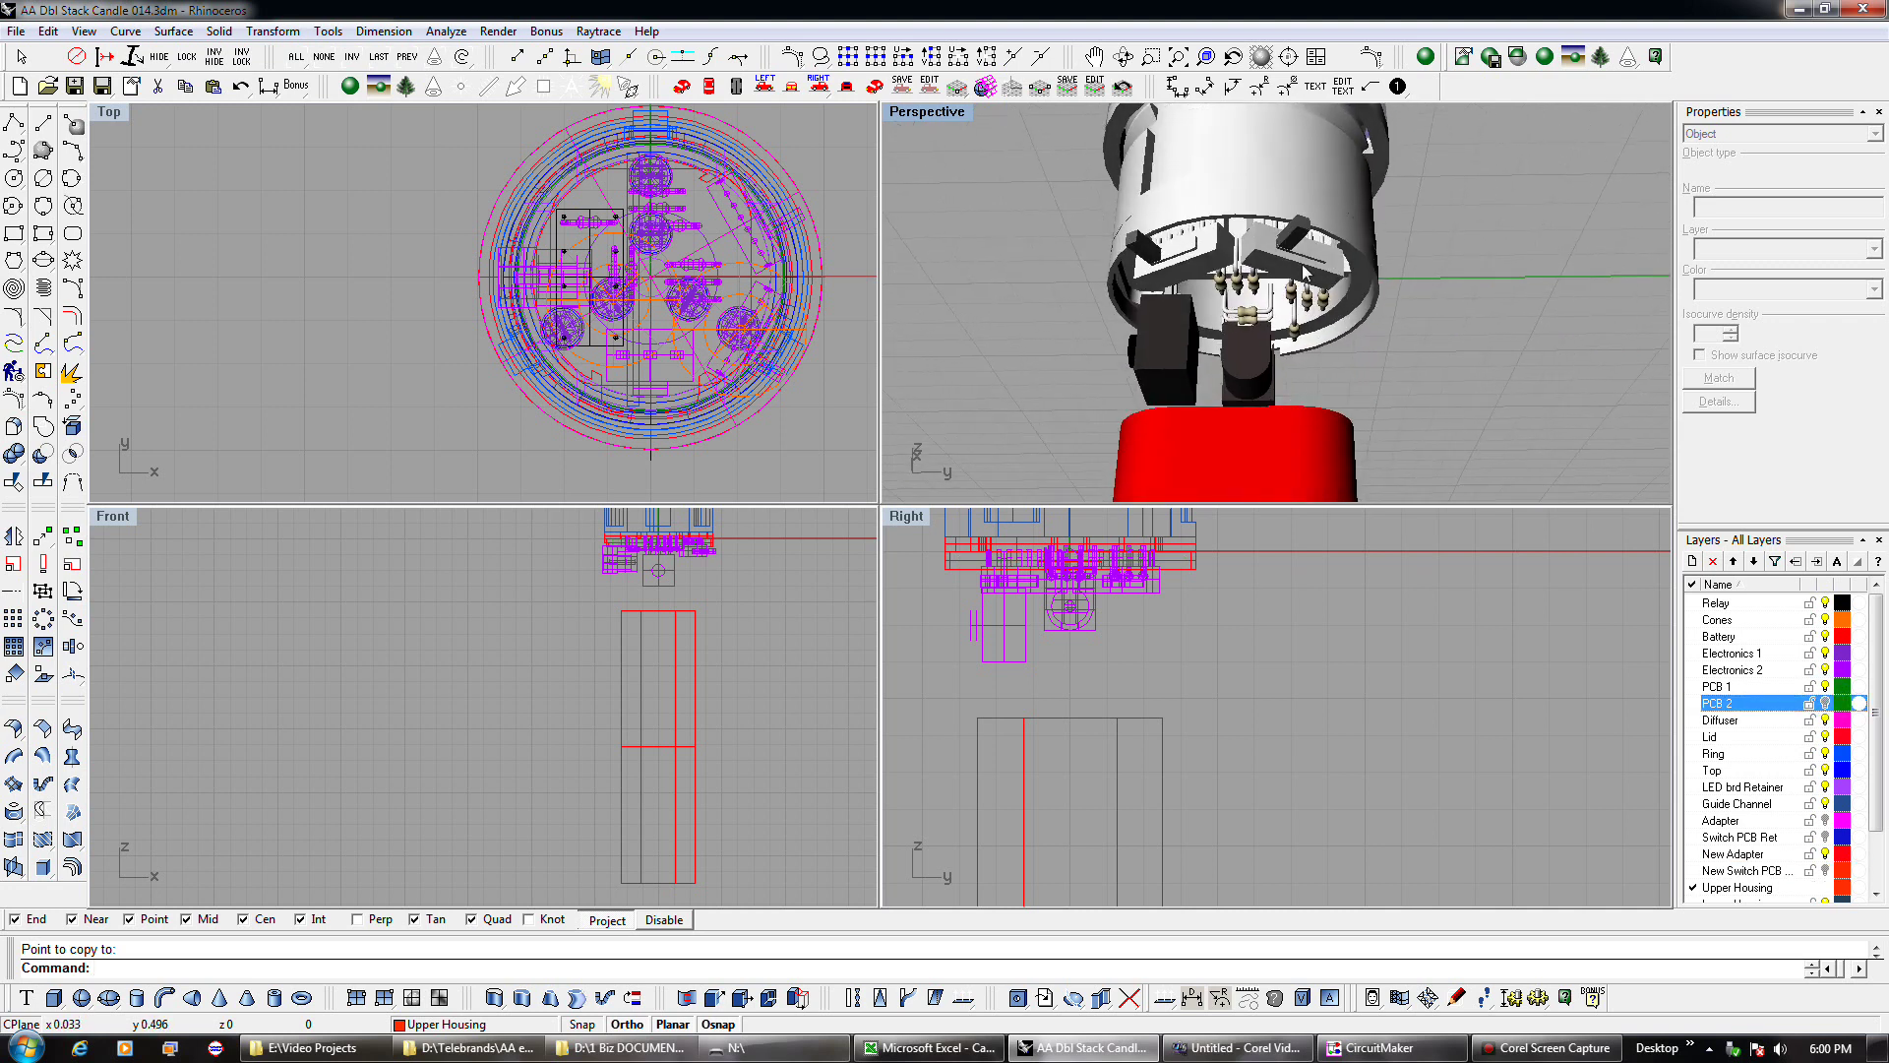
right_click_drag(1403, 334, 1413, 427)
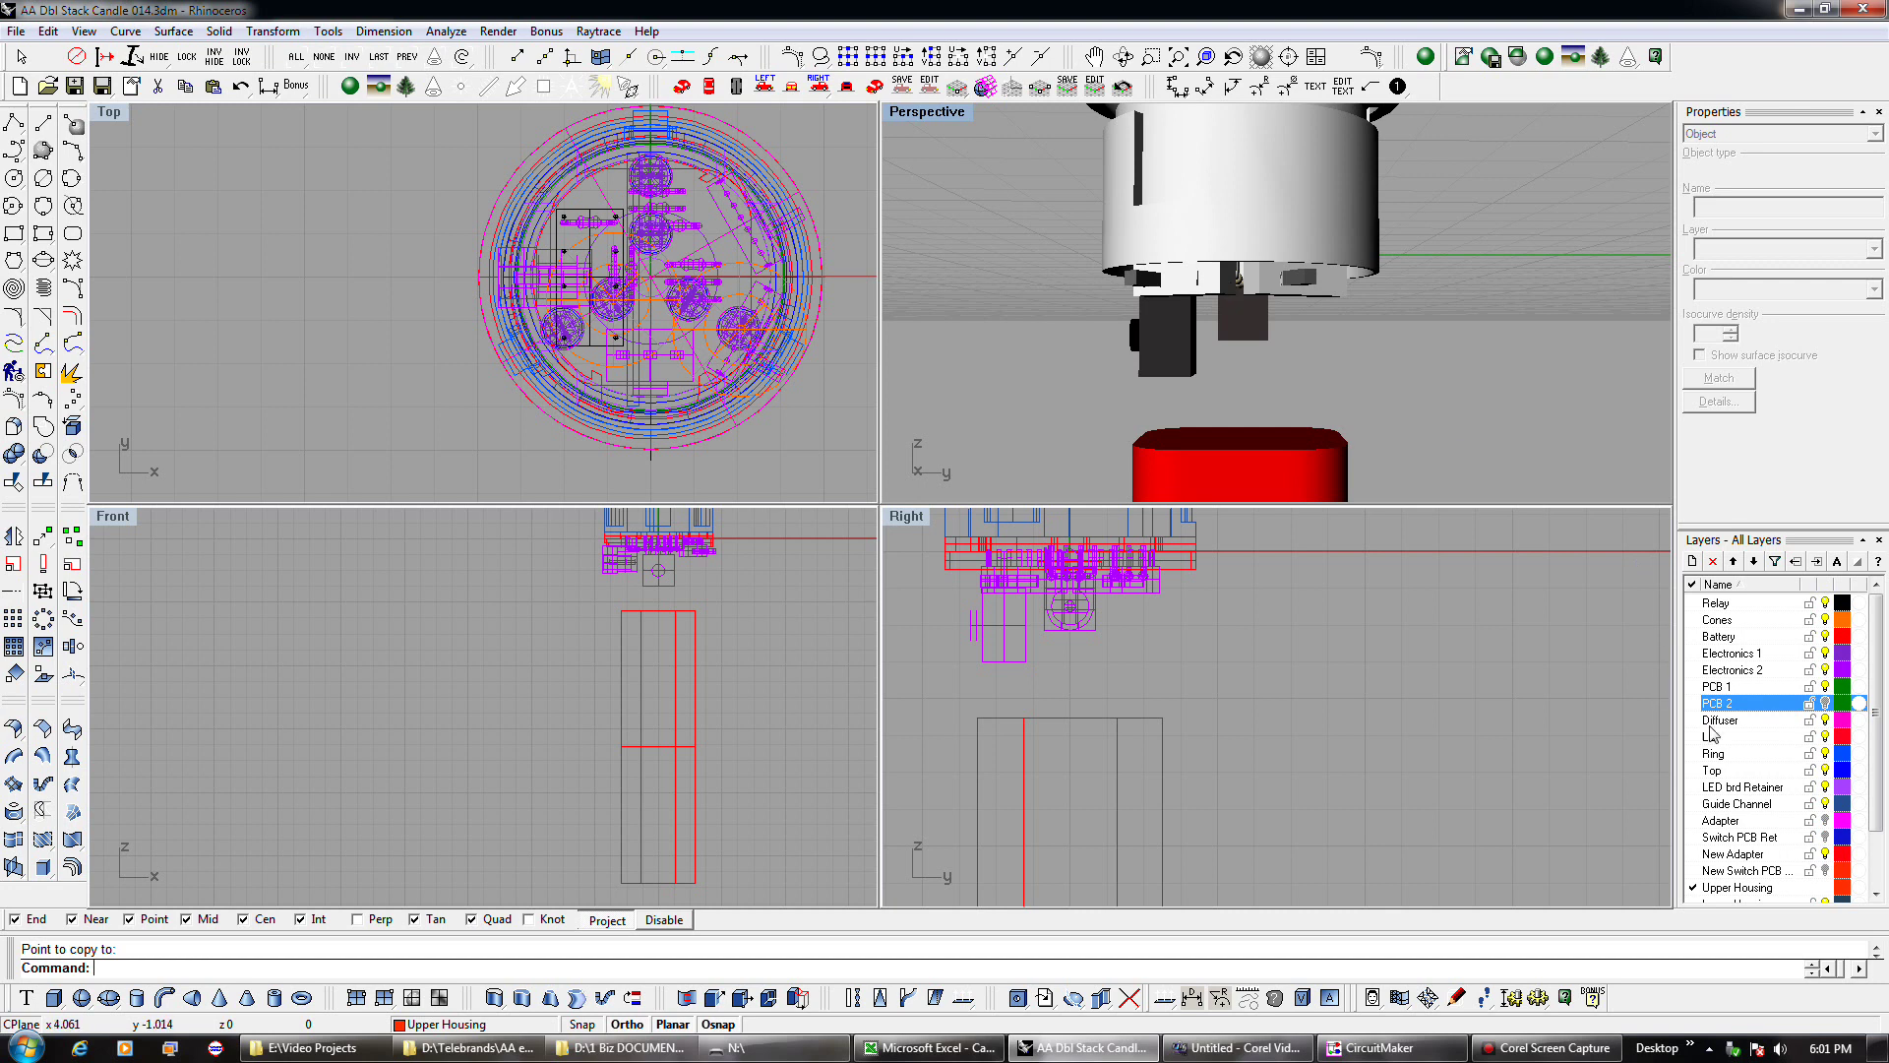
Show the Adapter, Switch PCB Ret and New Adapter layers and orbit with the jack slot facing front.
left_click(1825, 821)
left_click(1825, 837)
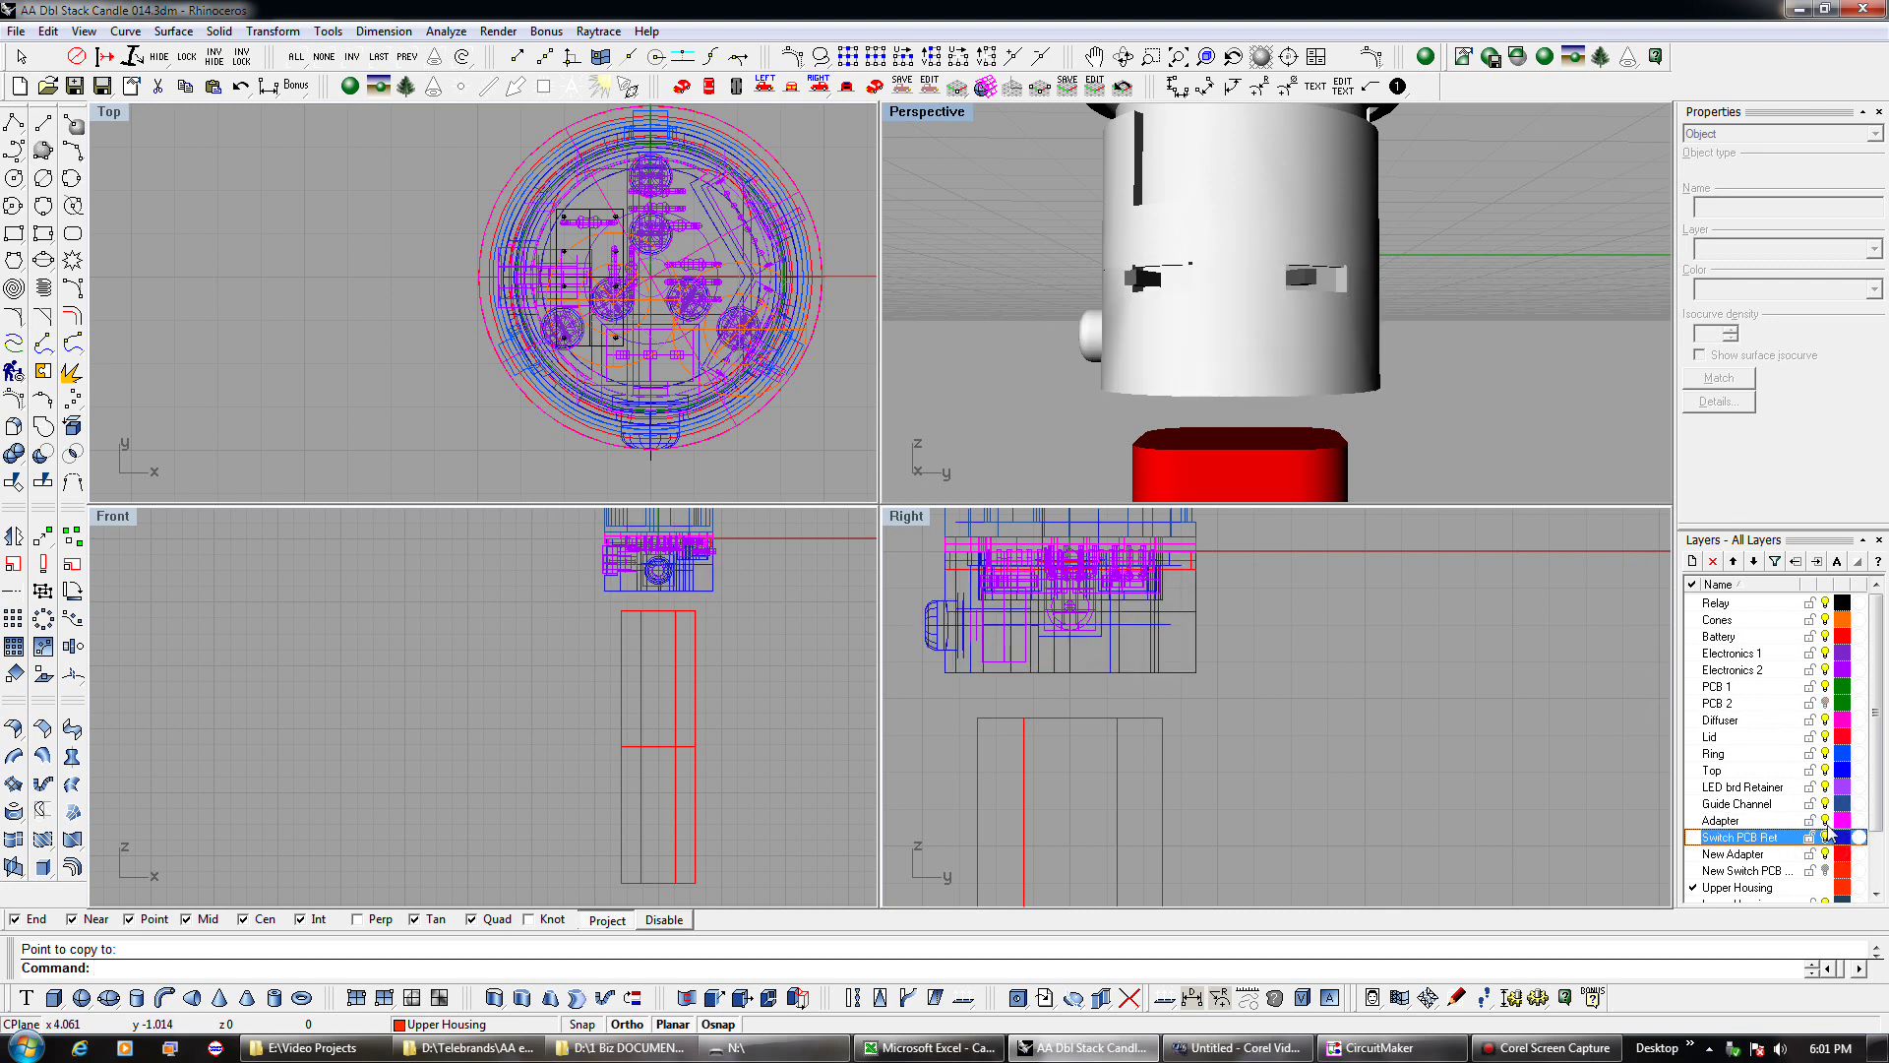
left_click(1825, 838)
left_click(1826, 854)
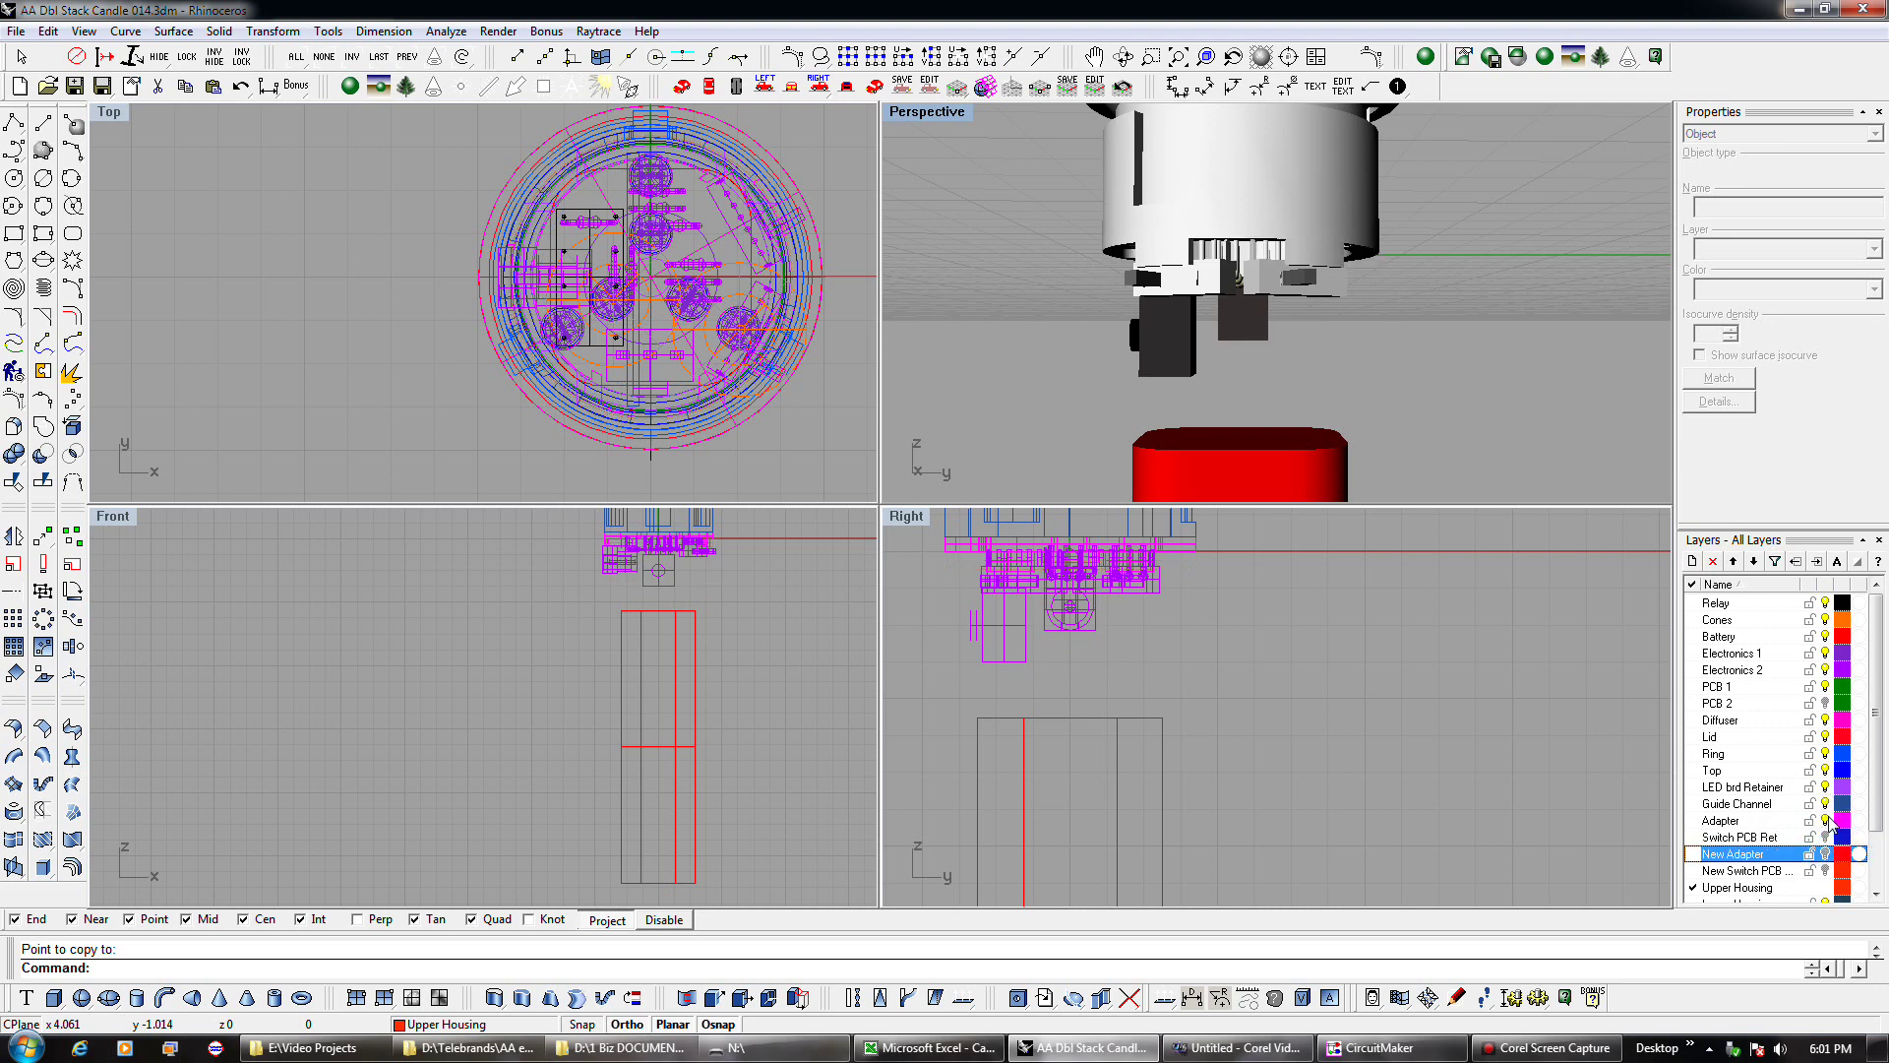
left_click(1825, 837)
right_click_drag(1387, 354, 1547, 390)
right_click_drag(1186, 282, 1279, 301)
right_click_drag(1515, 366, 1291, 373)
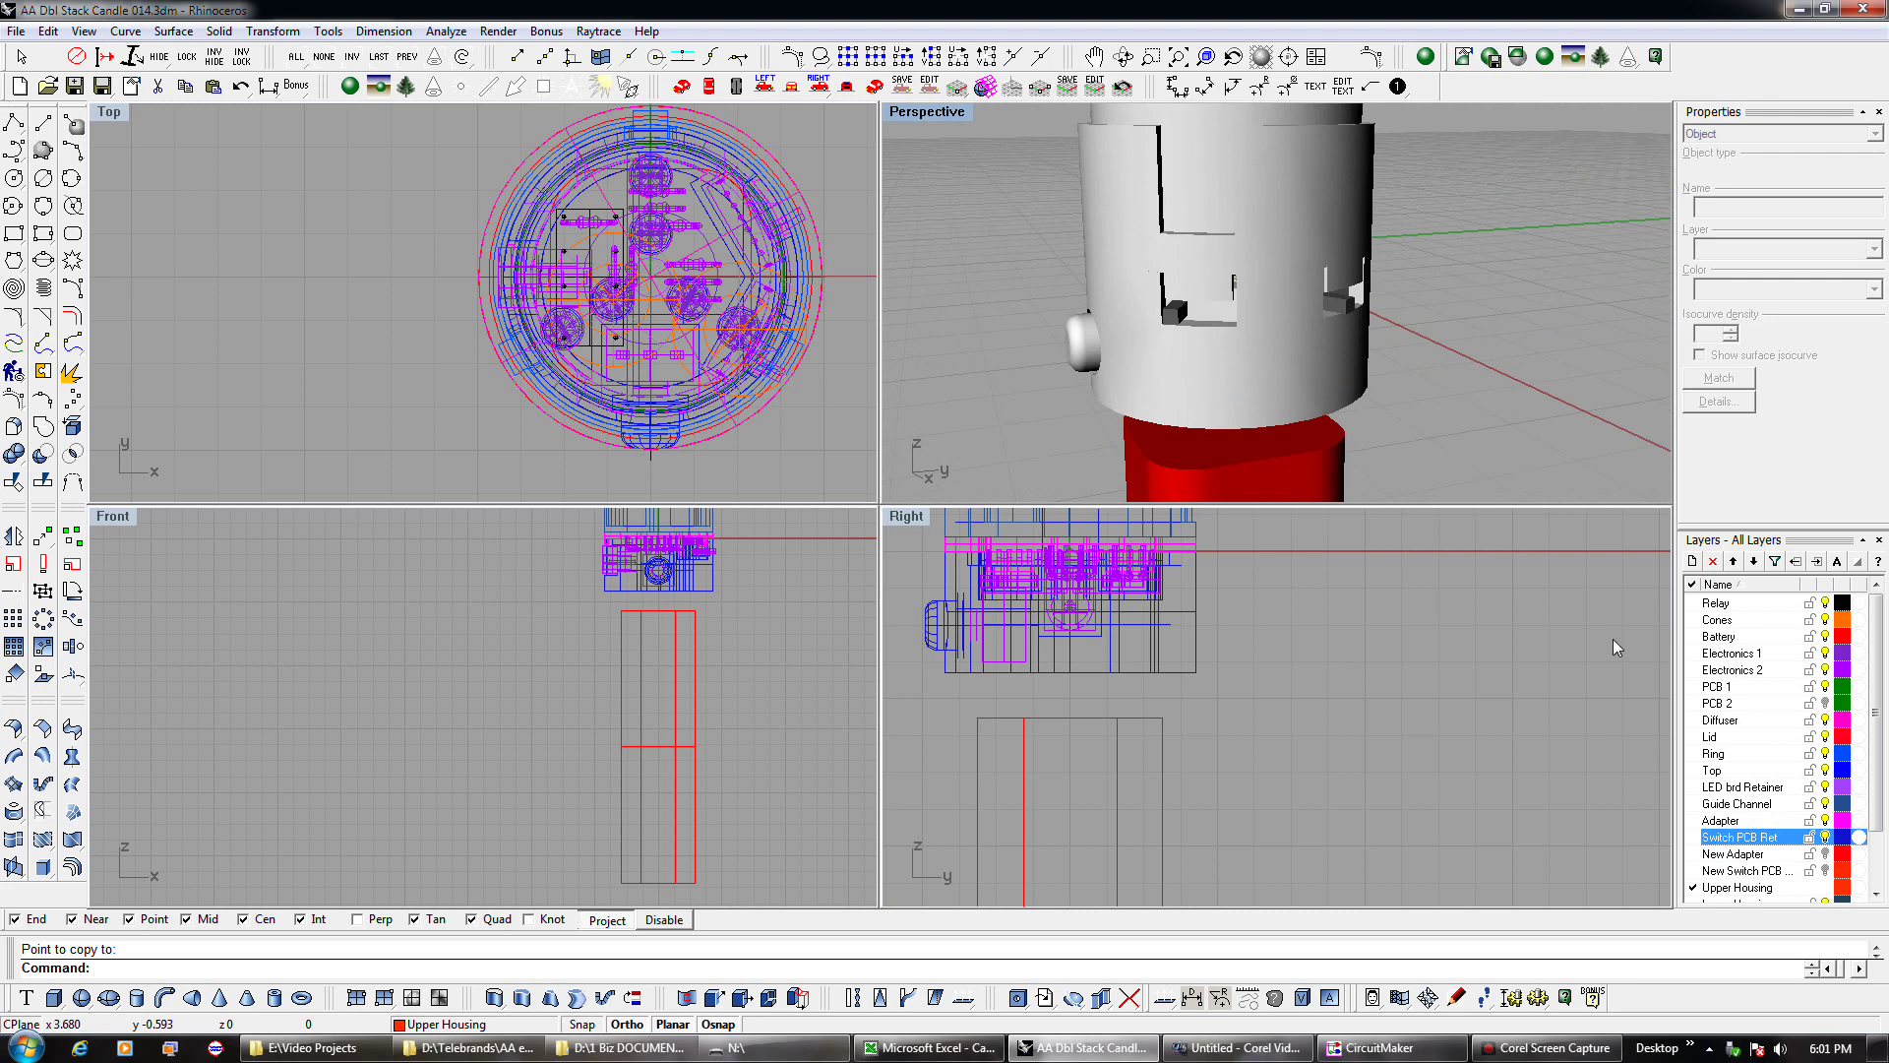
Swap to the New Adapter and New Switch PCB layers, hiding Adapter and Switch PCB Ret, viewed from below.
left_click(1825, 837)
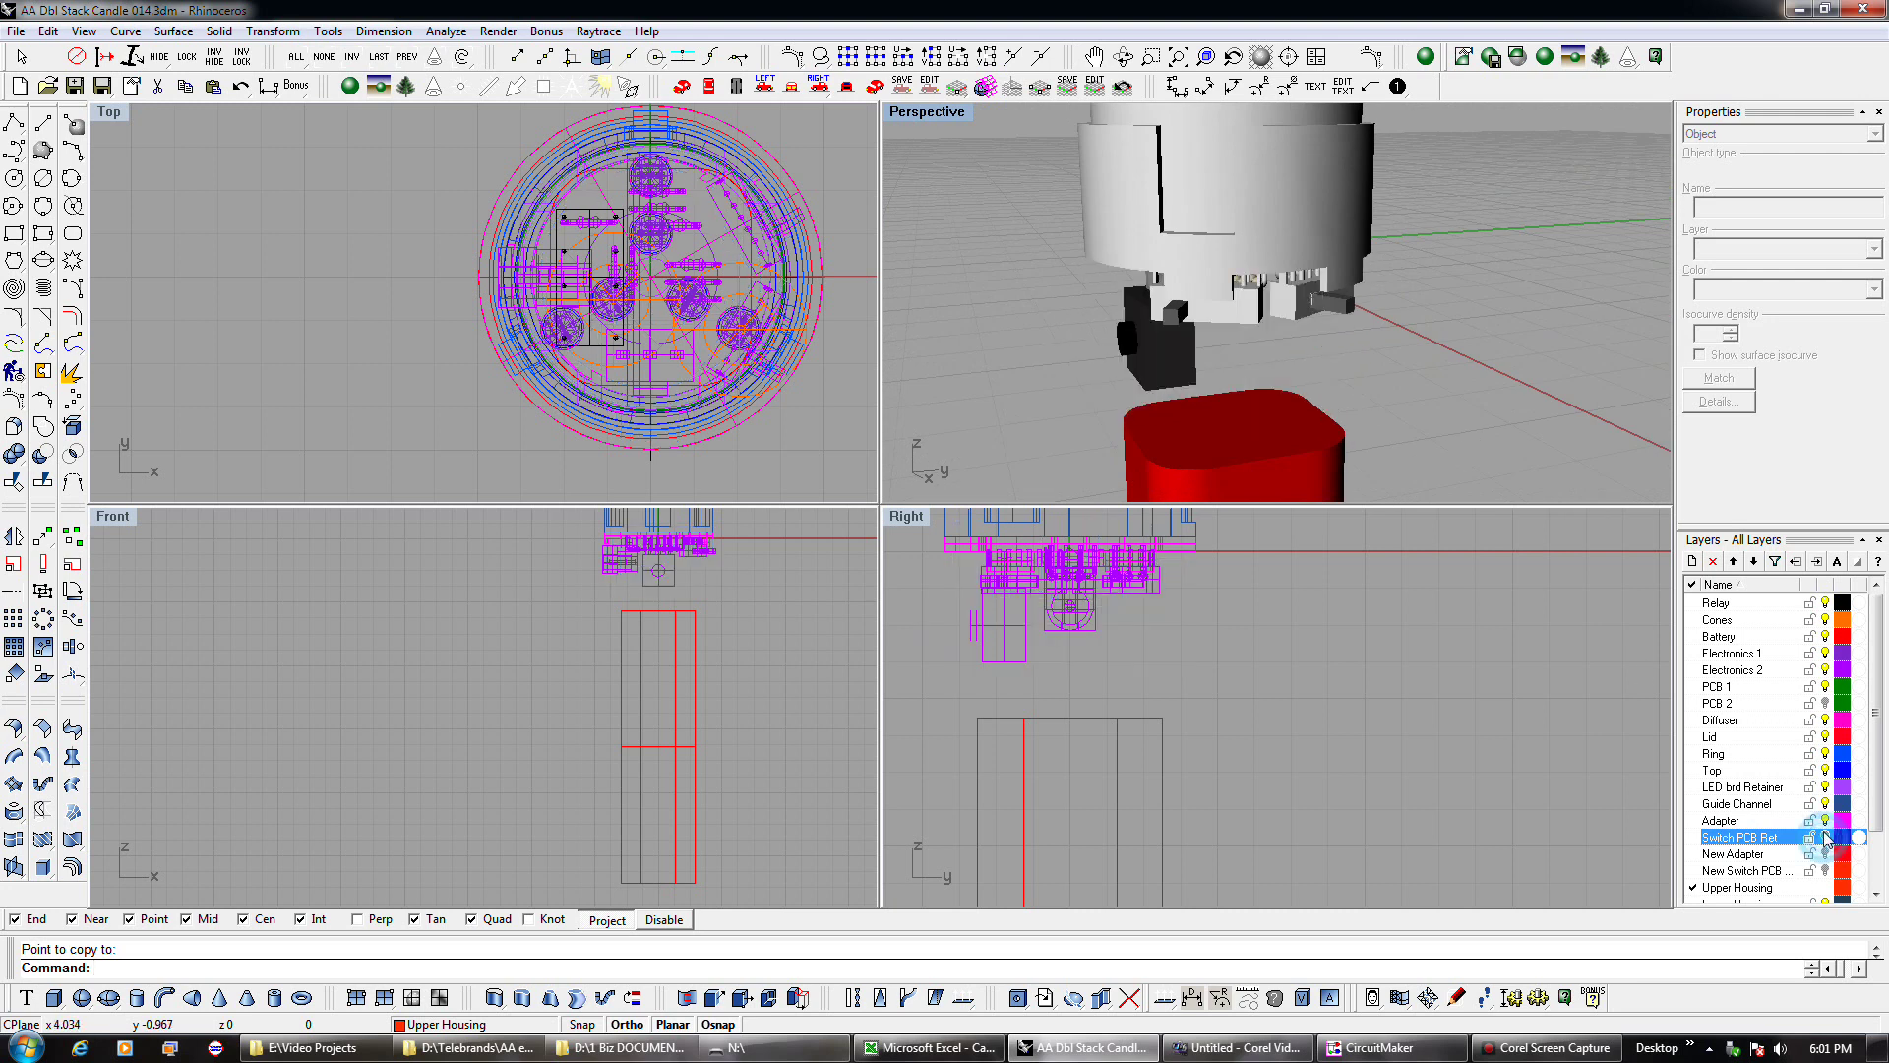
left_click(1825, 819)
left_click(1825, 853)
left_click(1825, 870)
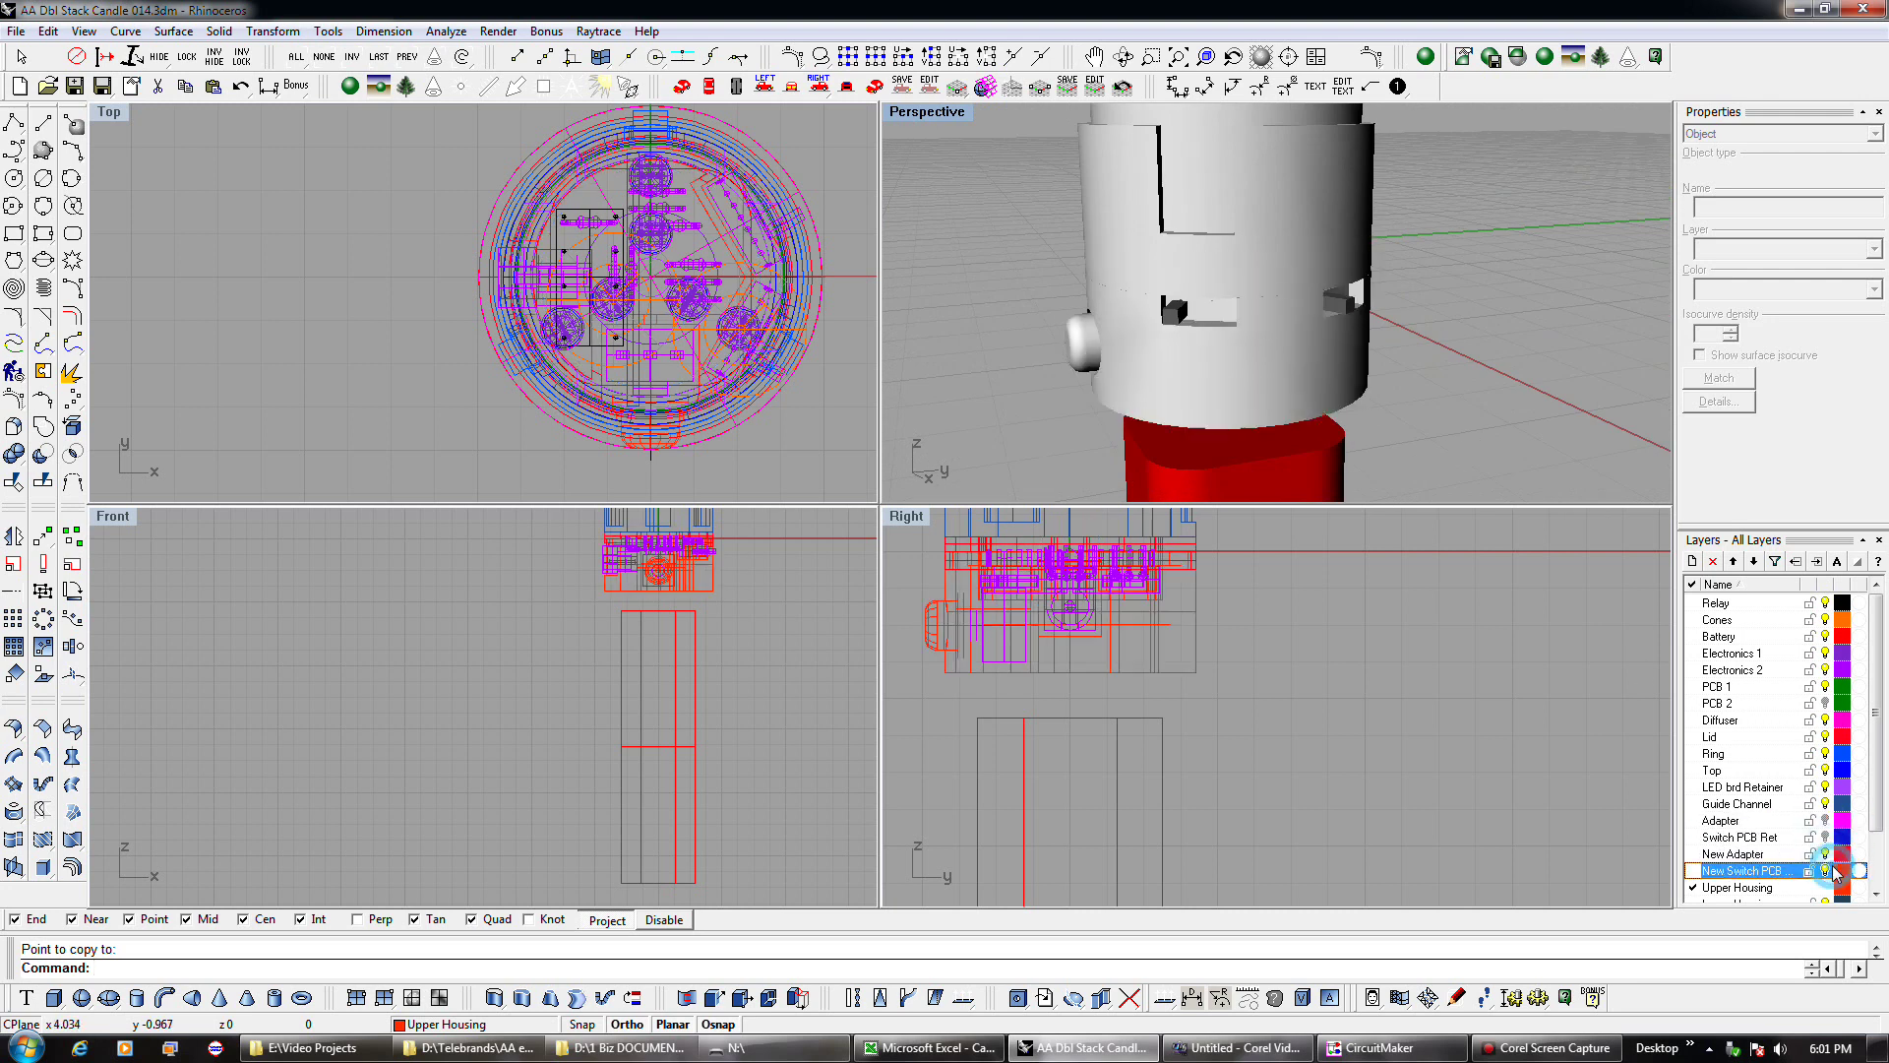
right_click_drag(1403, 400, 1338, 374)
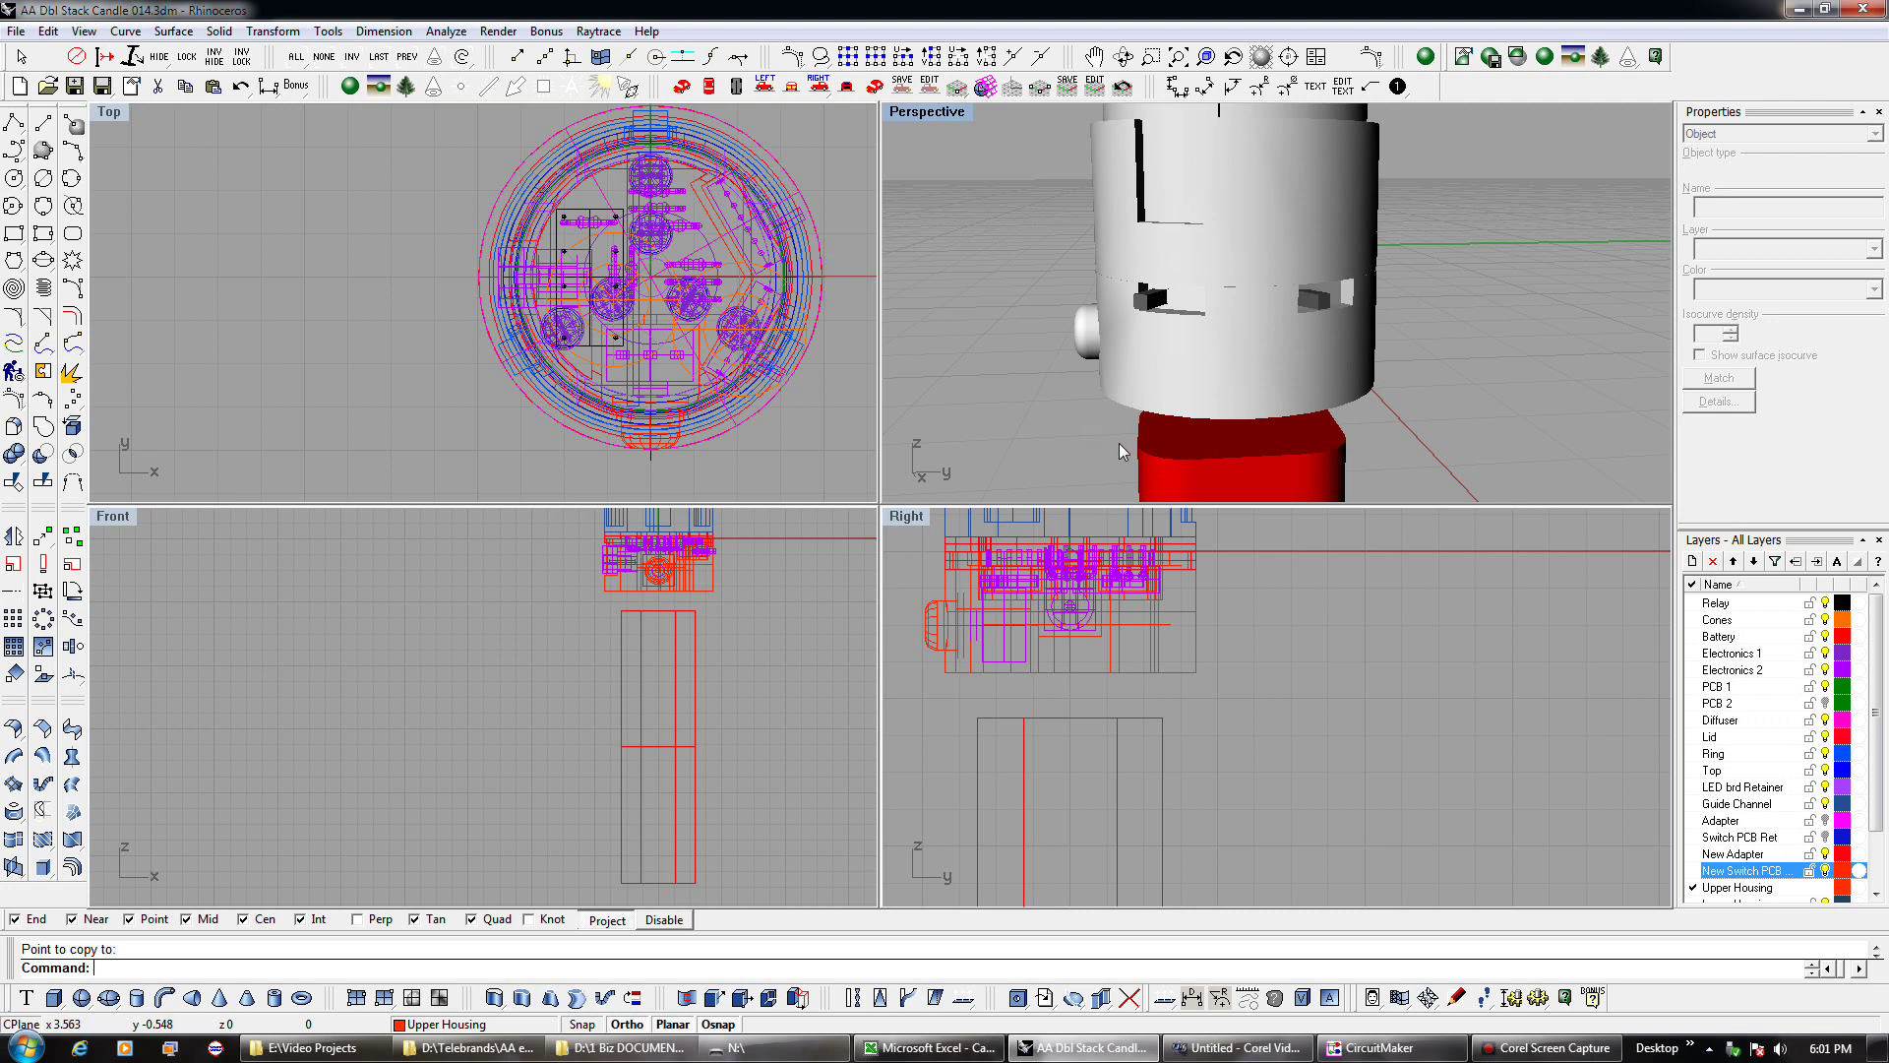
left_click(1168, 468)
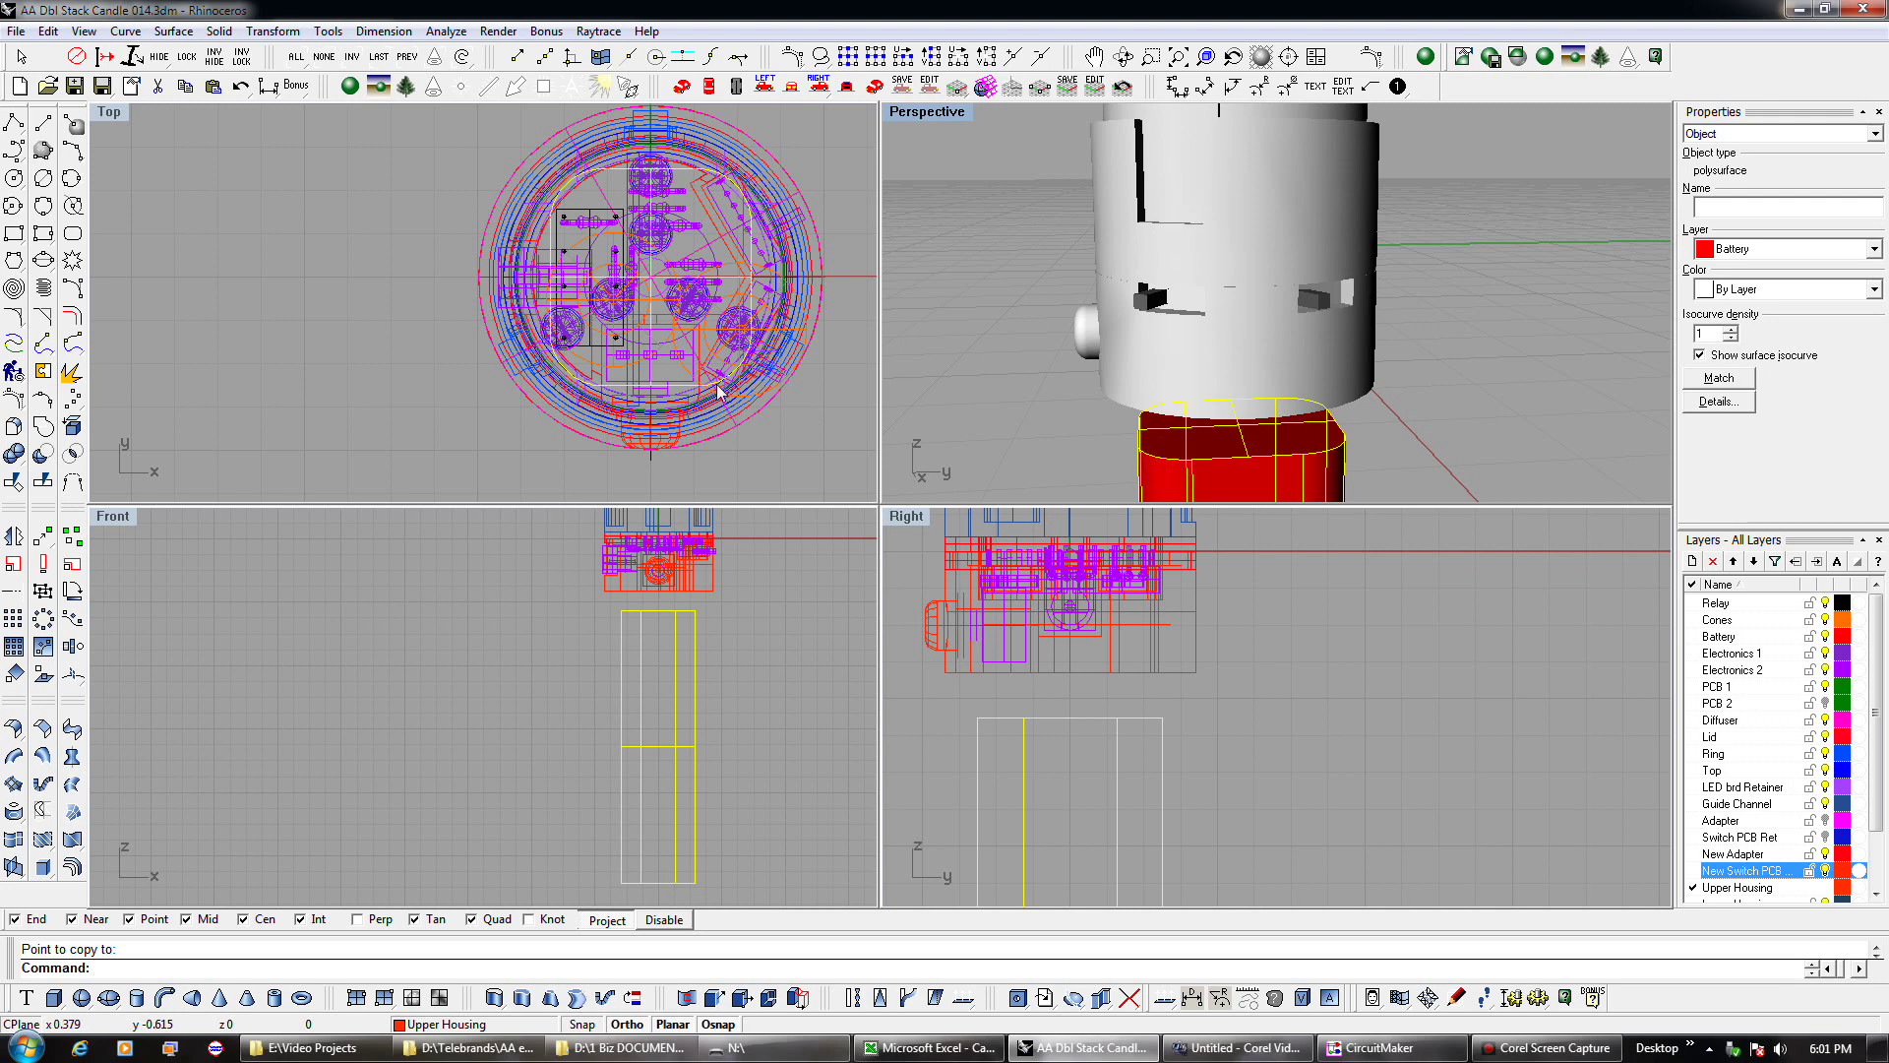
scroll(736, 377, "up", 5)
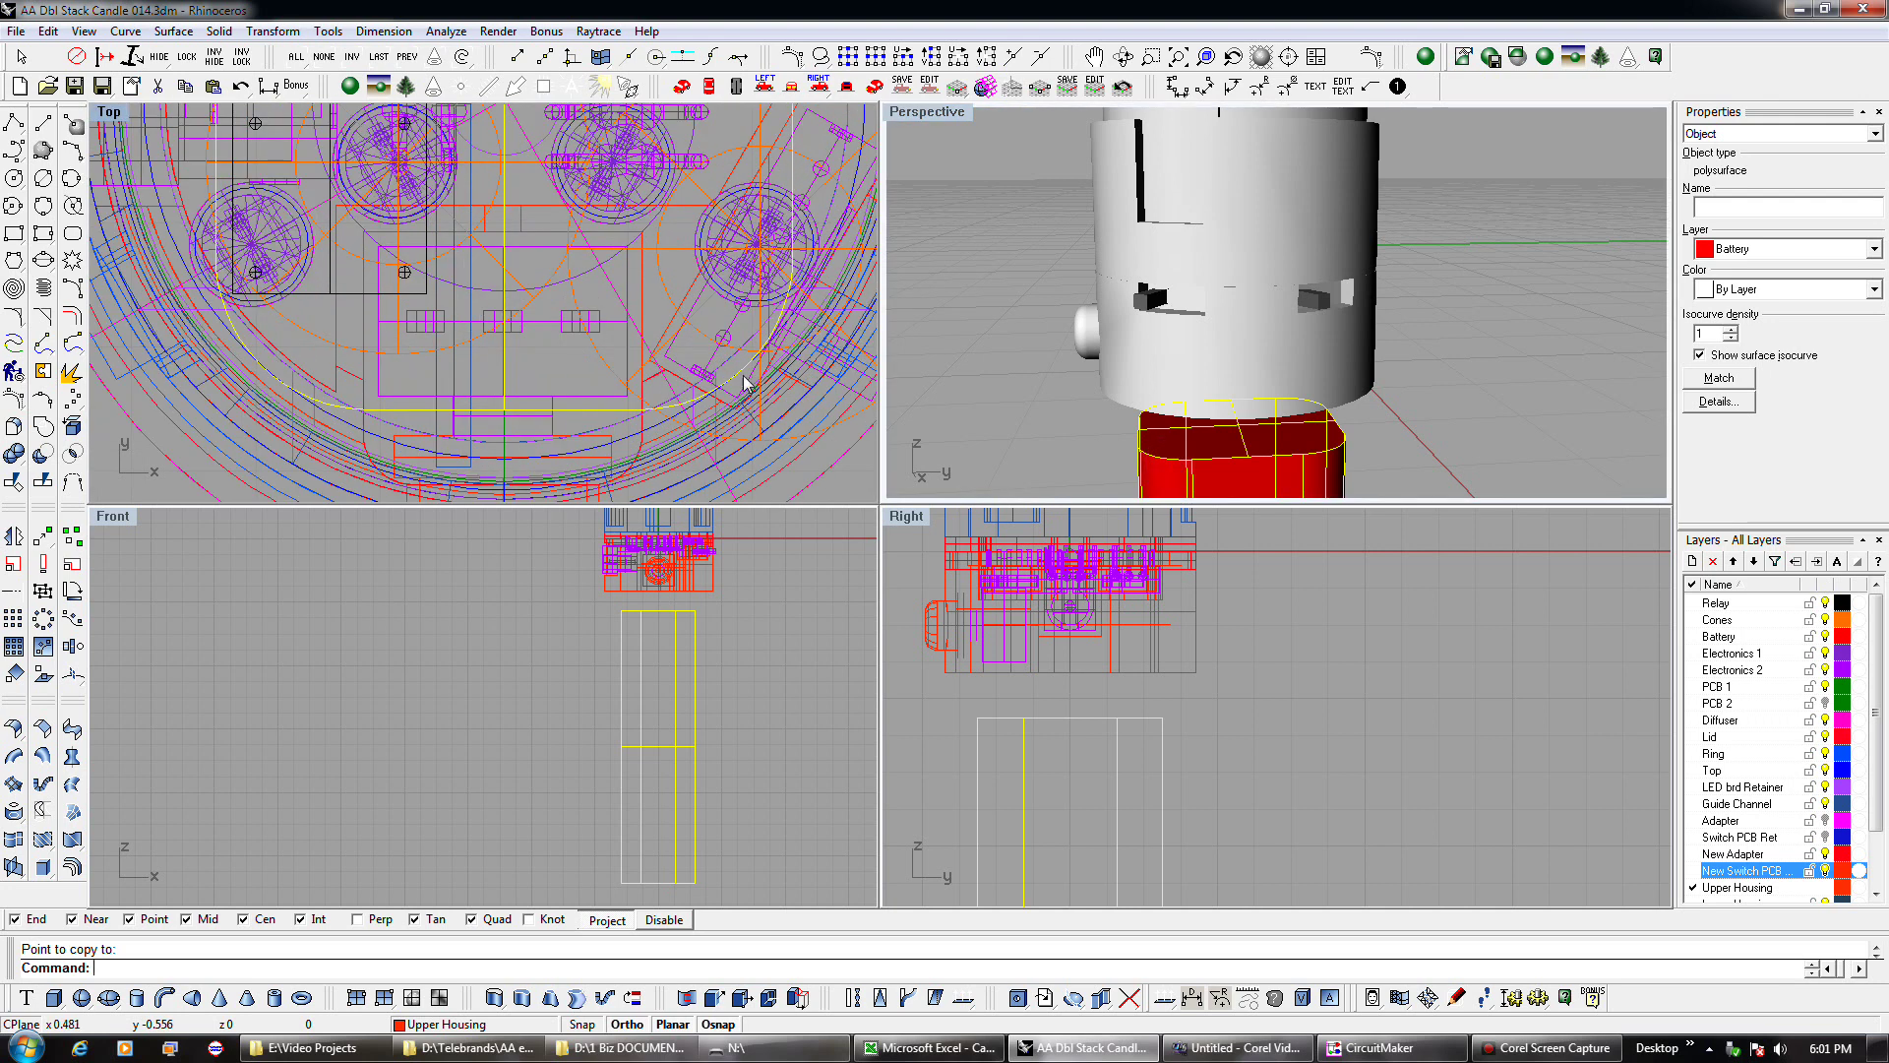
left_click(1118, 400)
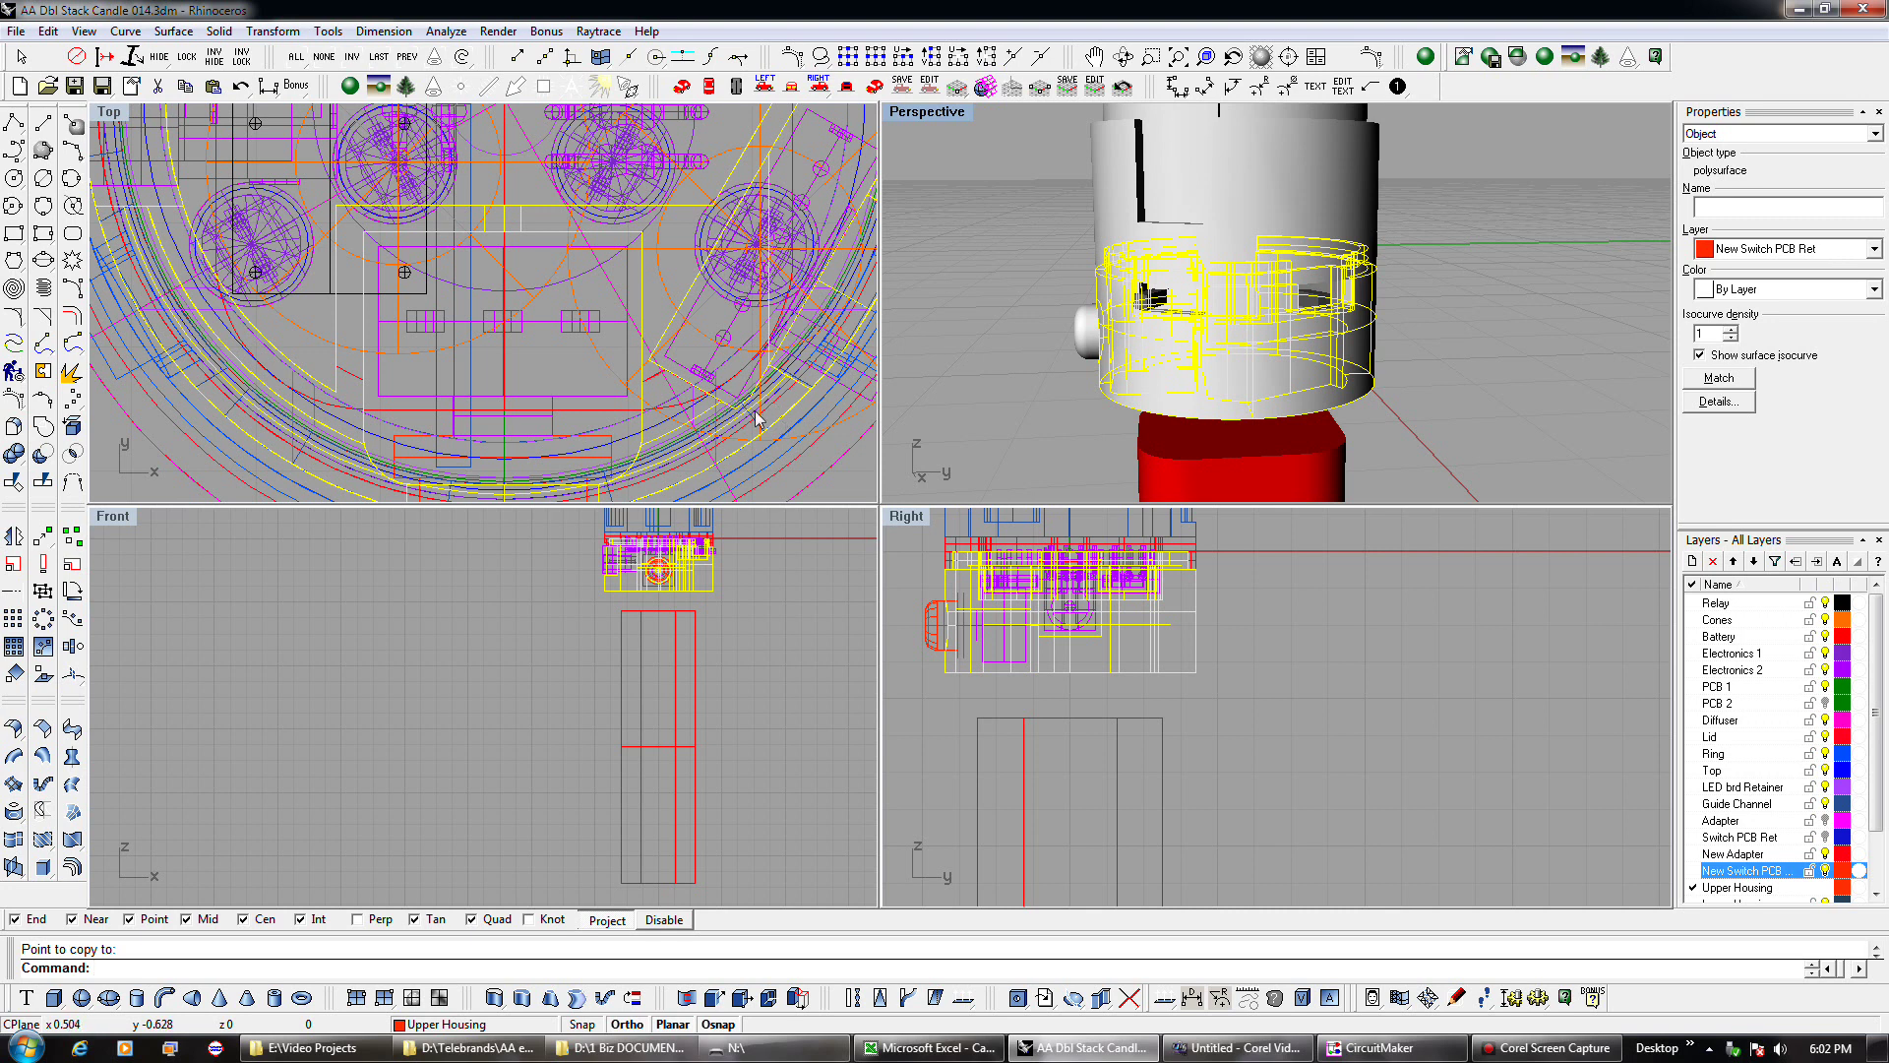
scroll(758, 410, "down", 5)
right_click_drag(846, 376, 742, 379)
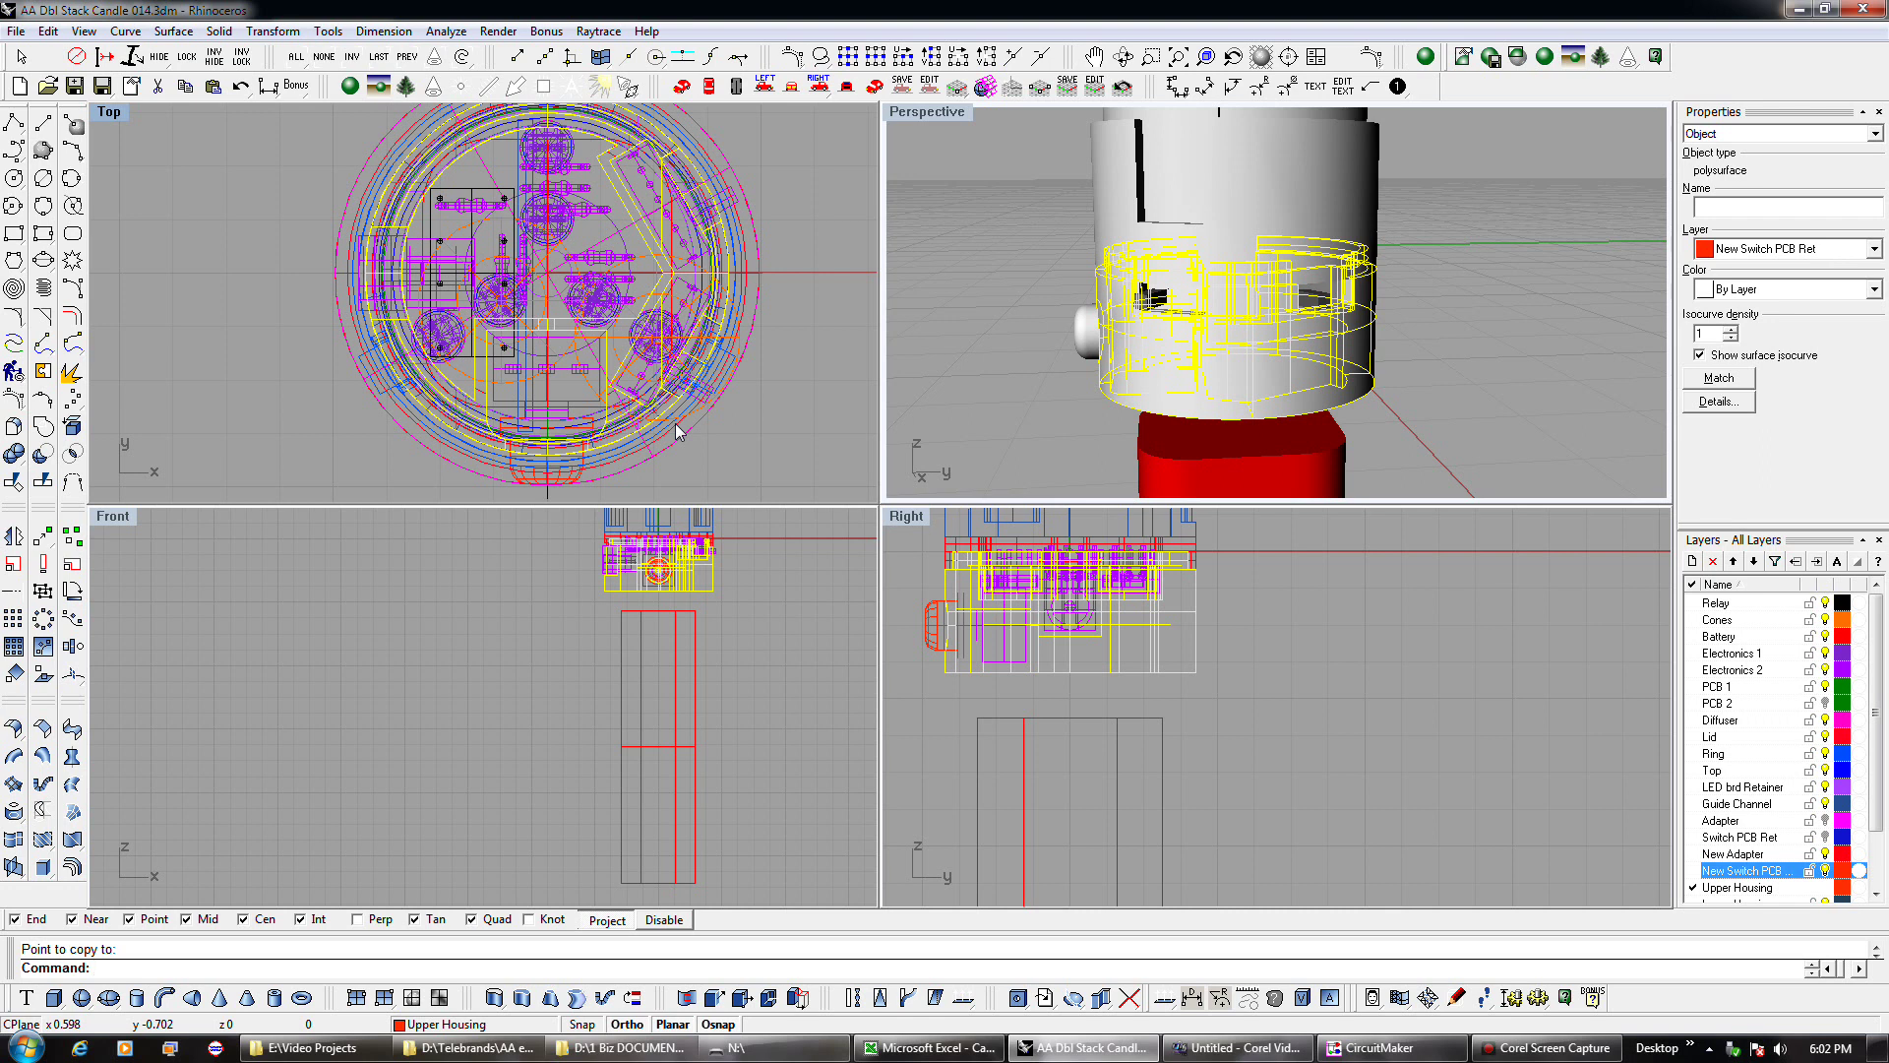
left_click(1171, 702)
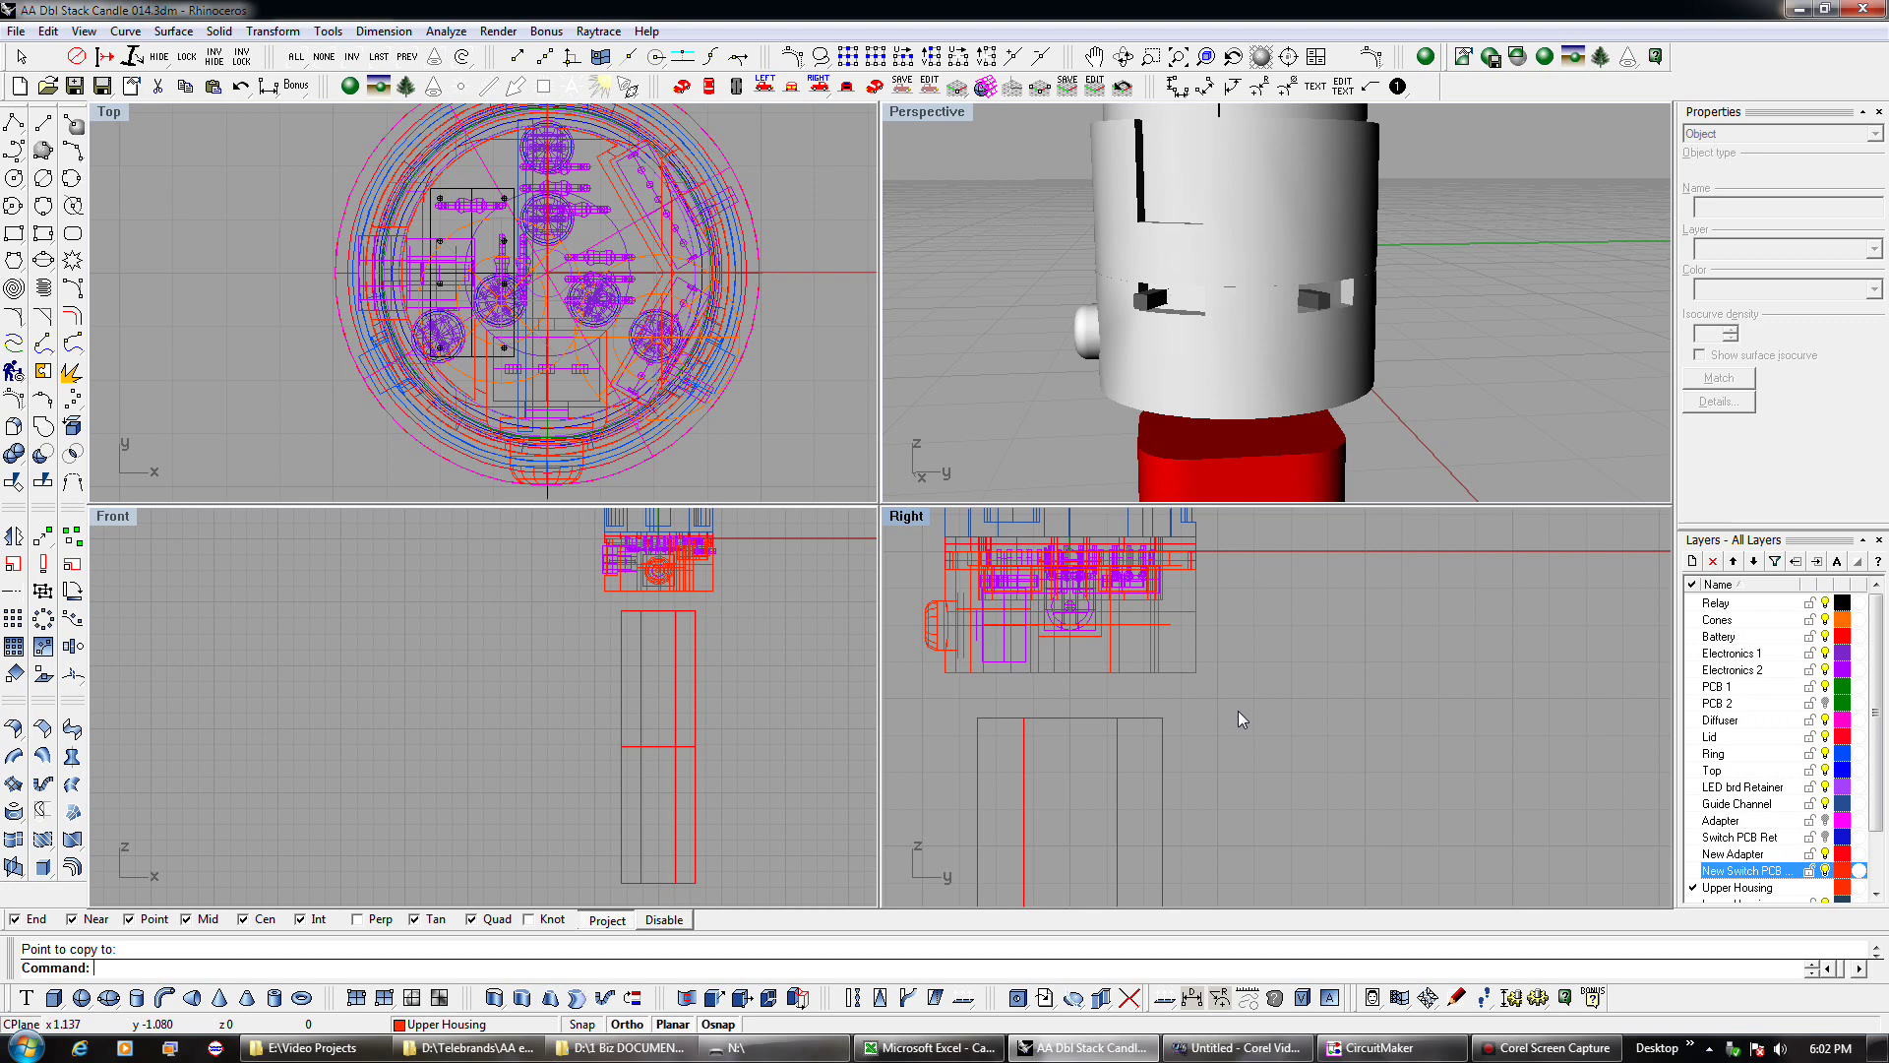
right_click_drag(1230, 801, 1249, 712)
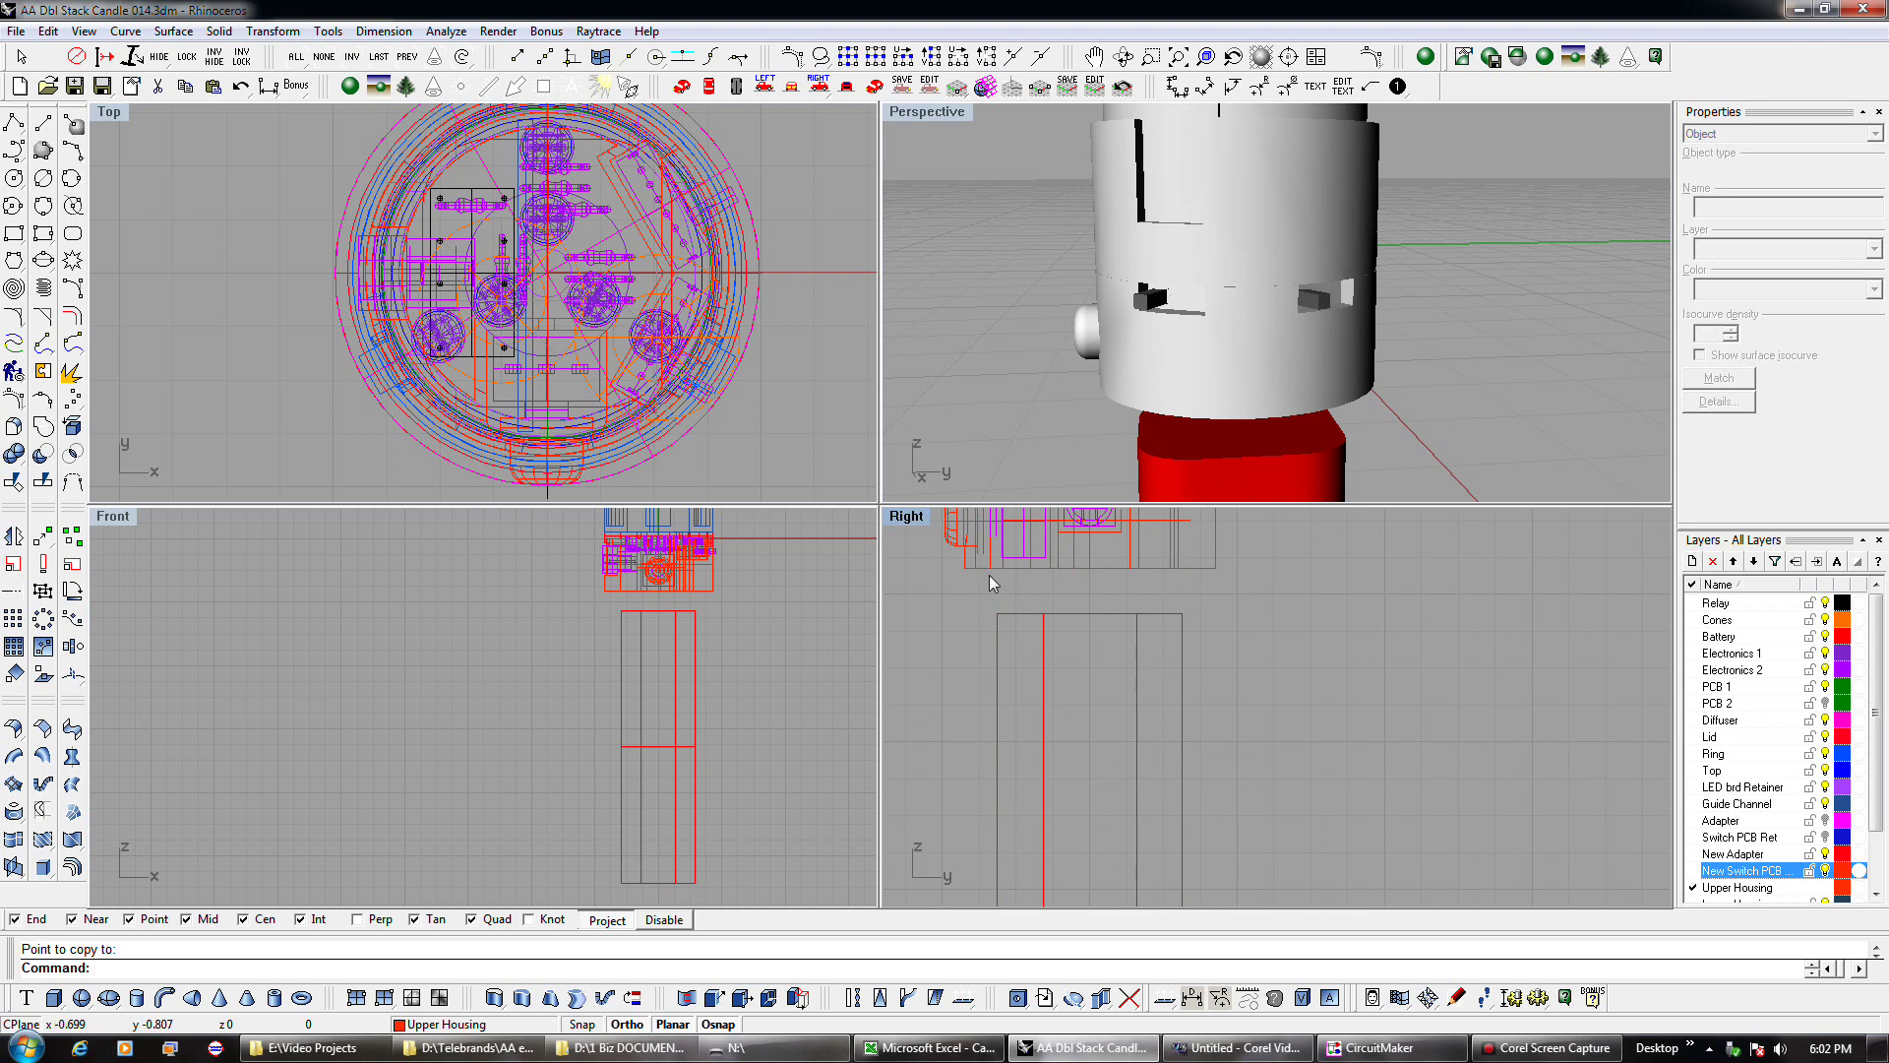
right_click_drag(1347, 419, 1328, 356)
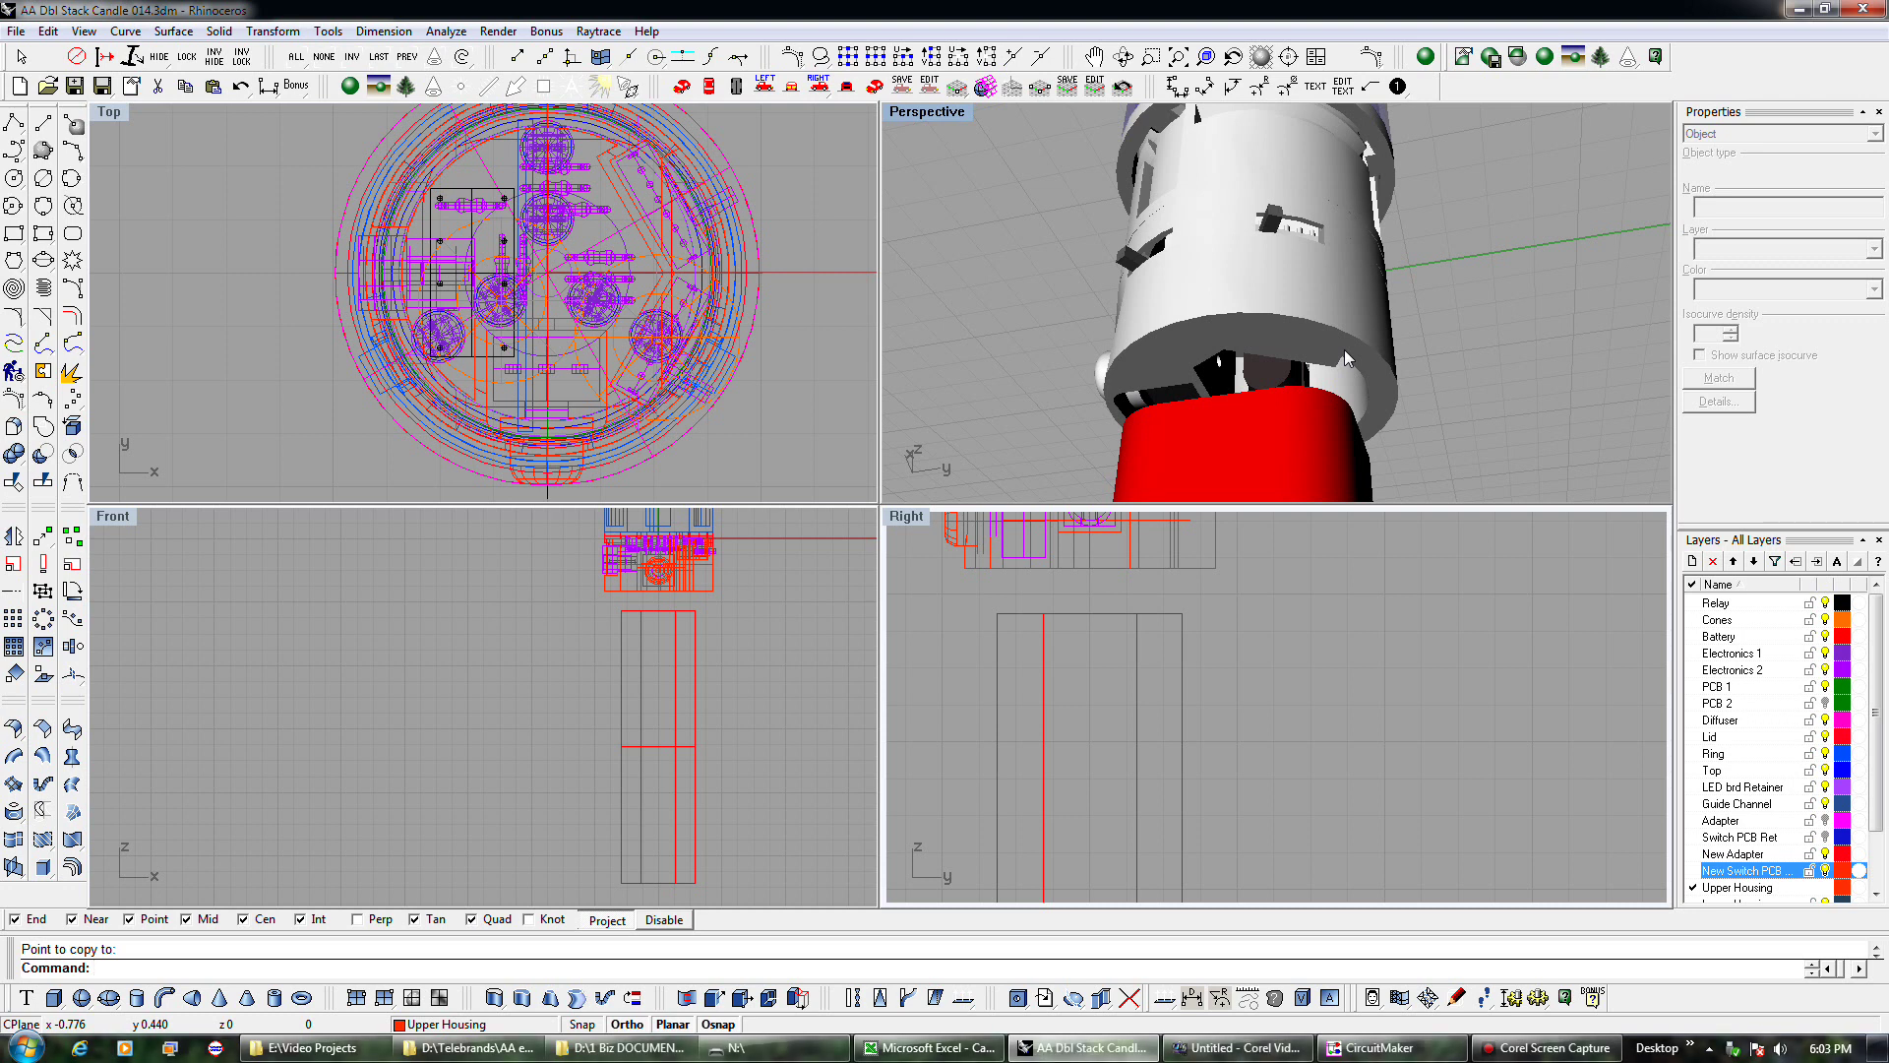
right_click_drag(1343, 350, 1343, 325)
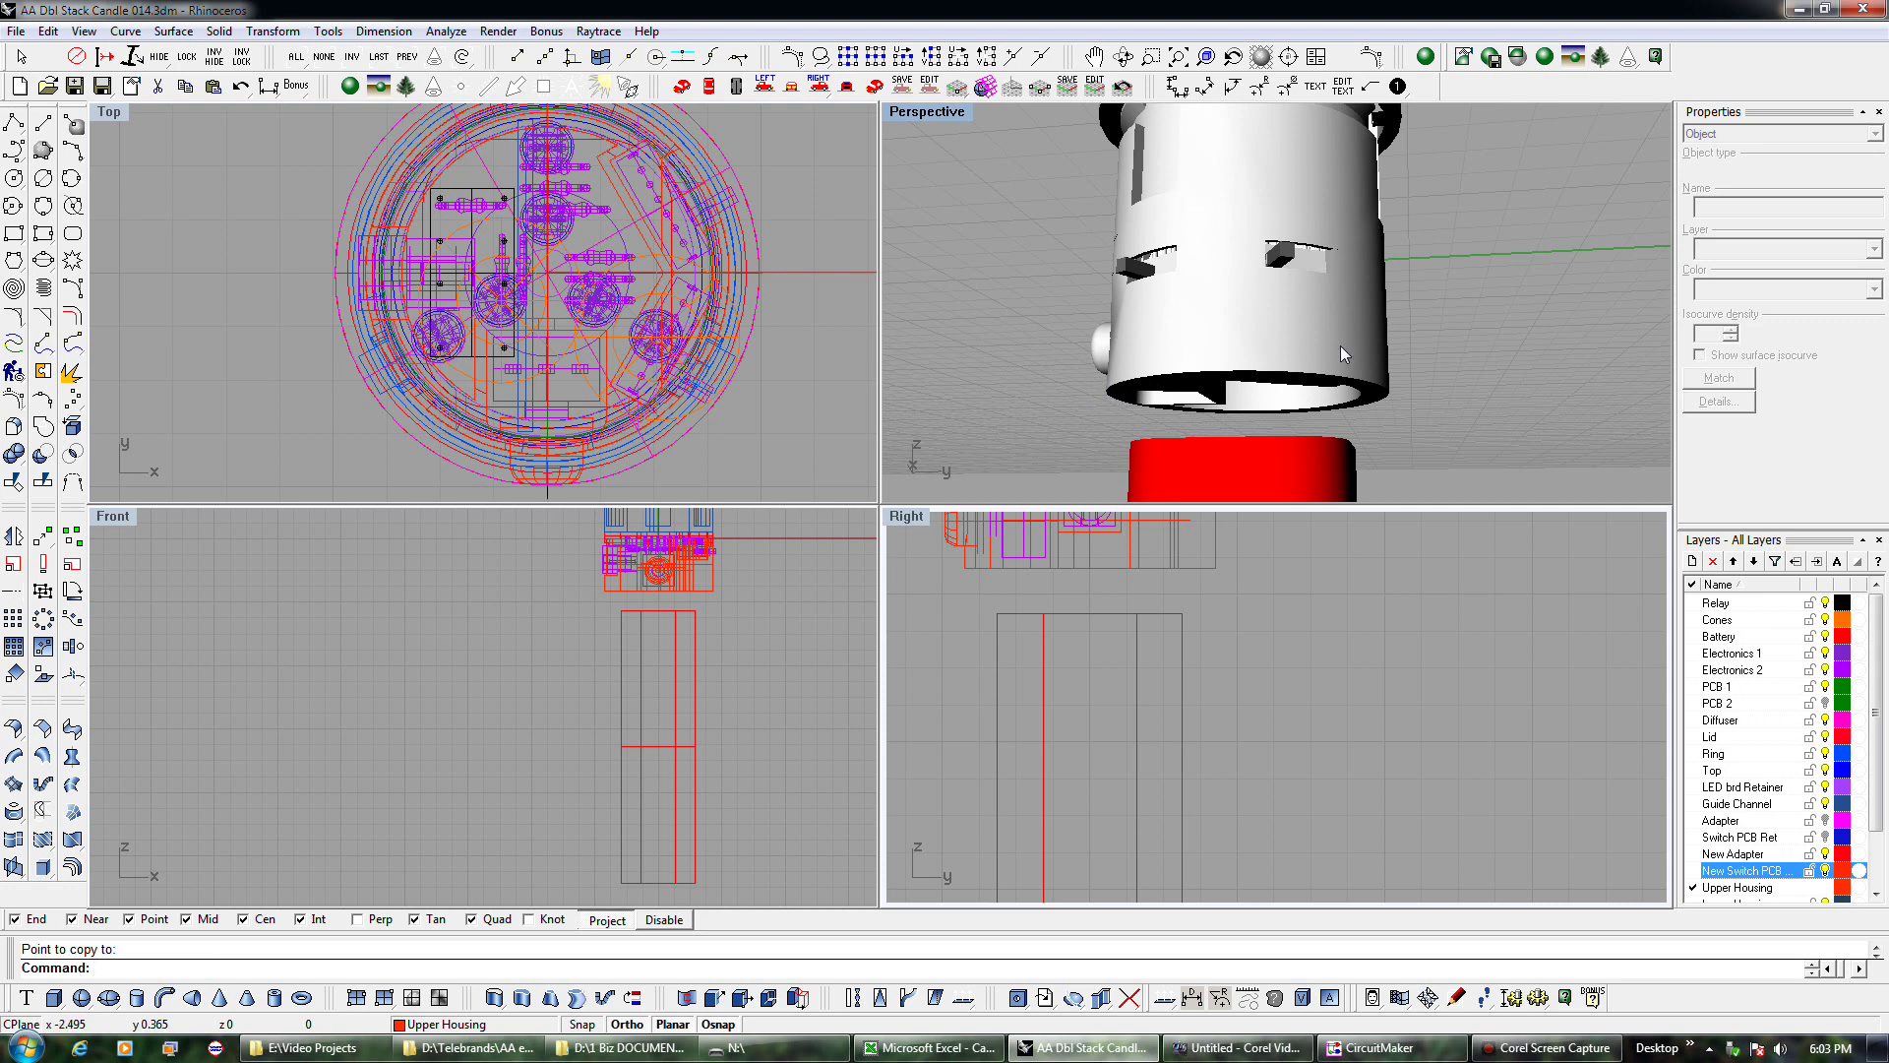
Select the switch PCB retainer and New Adapter ring, then zoom to check them against the battery.
left_click(1223, 287)
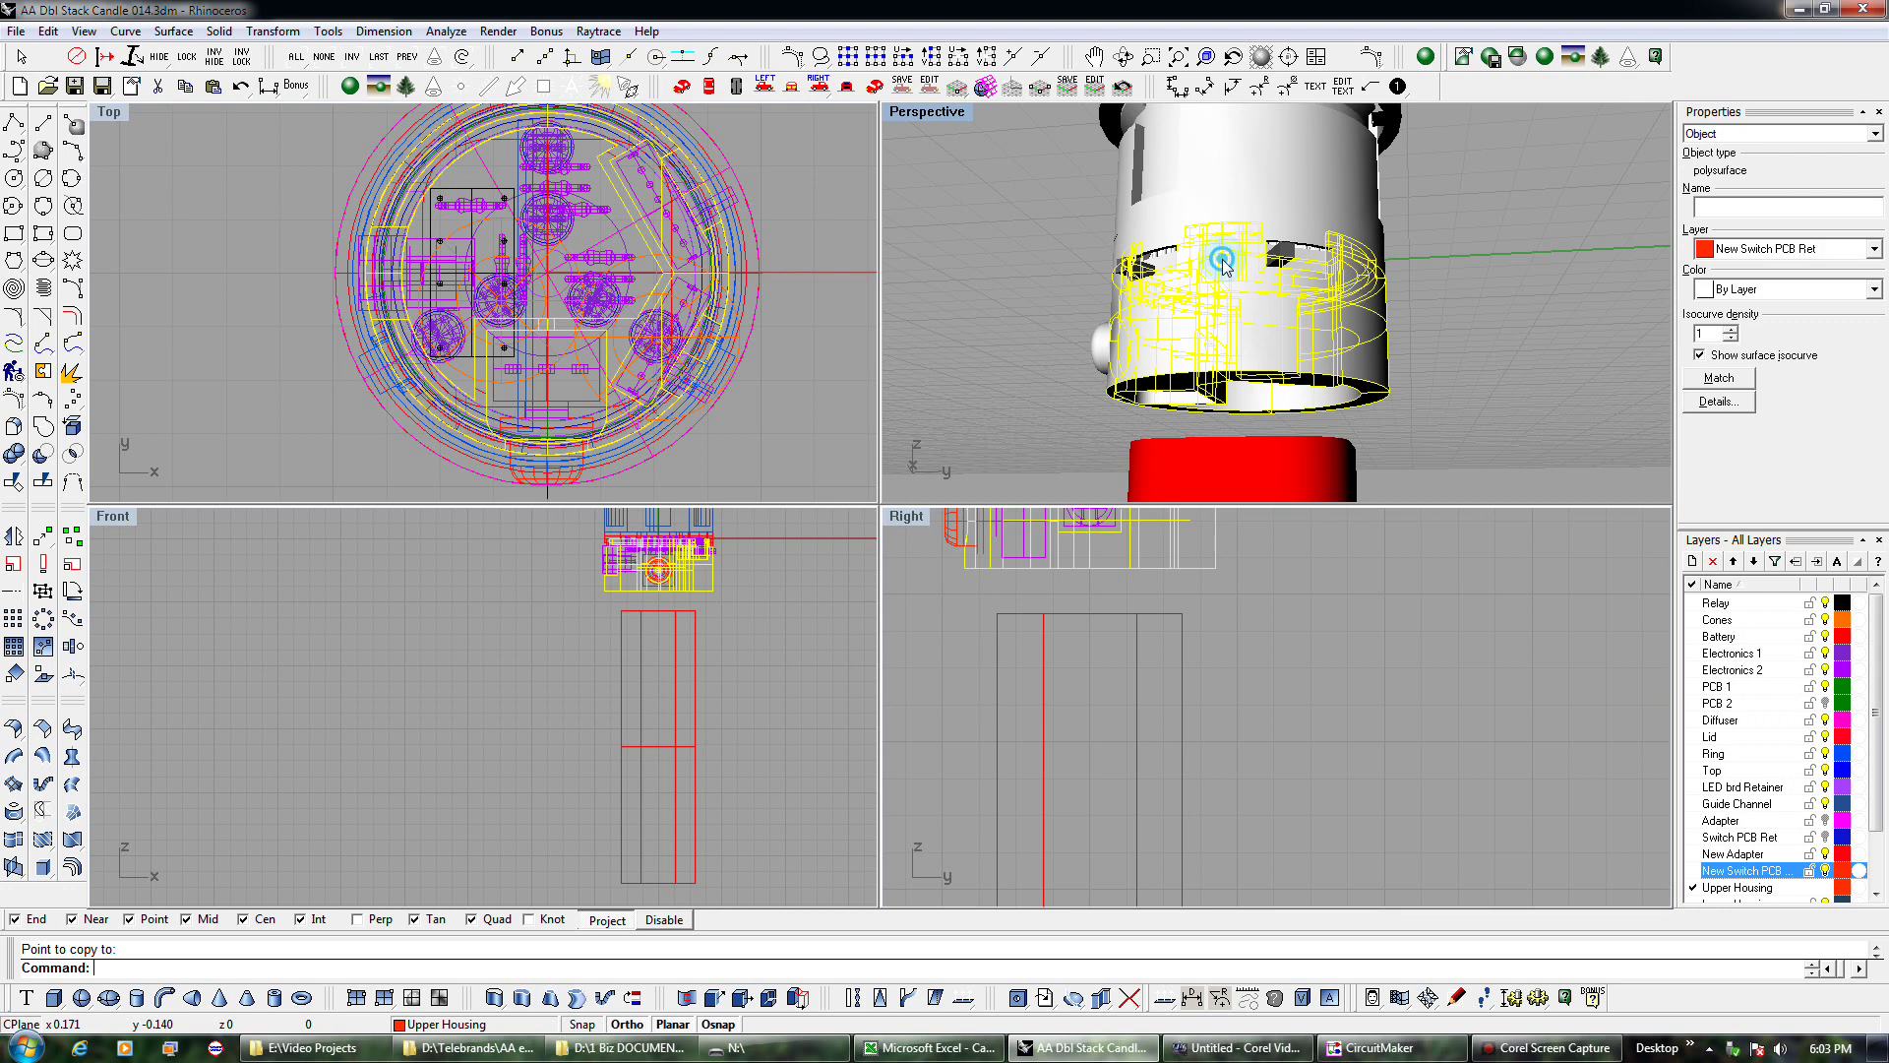
left_click(1170, 242)
scroll(714, 425, "up", 3)
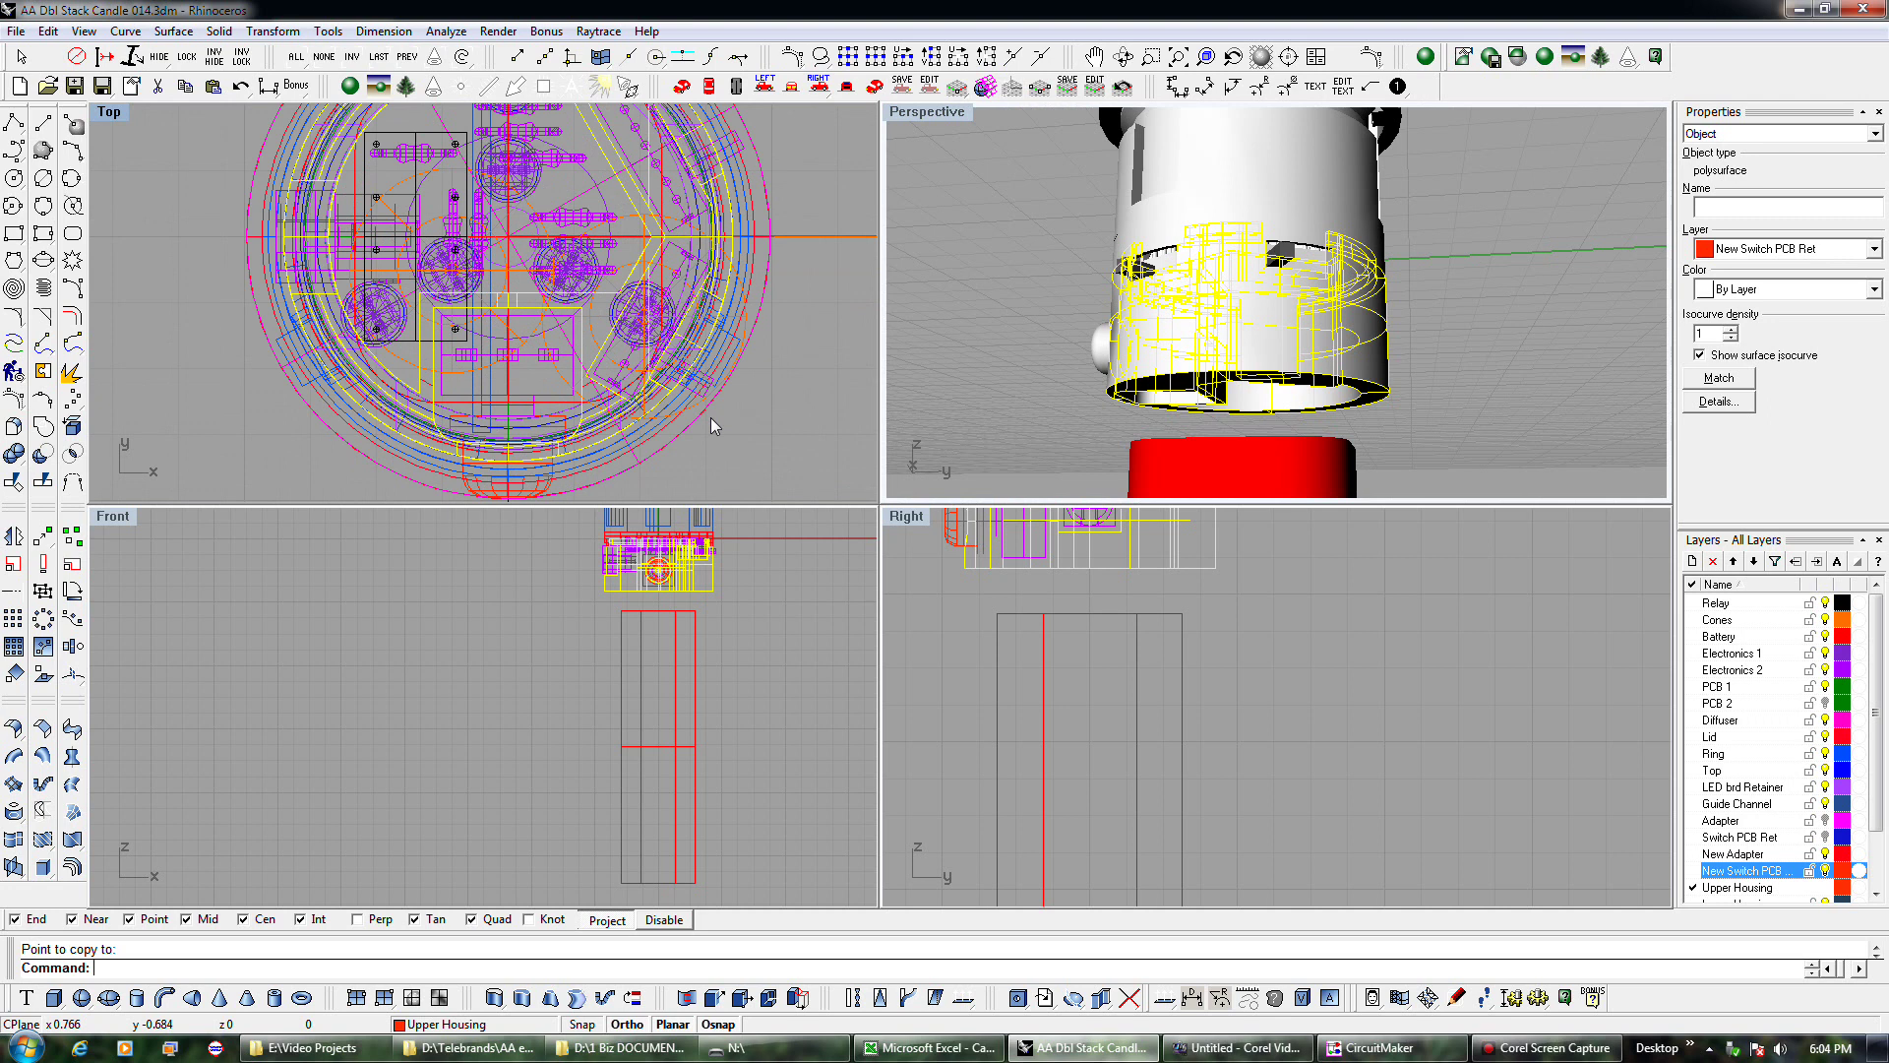
scroll(714, 425, "up", 2)
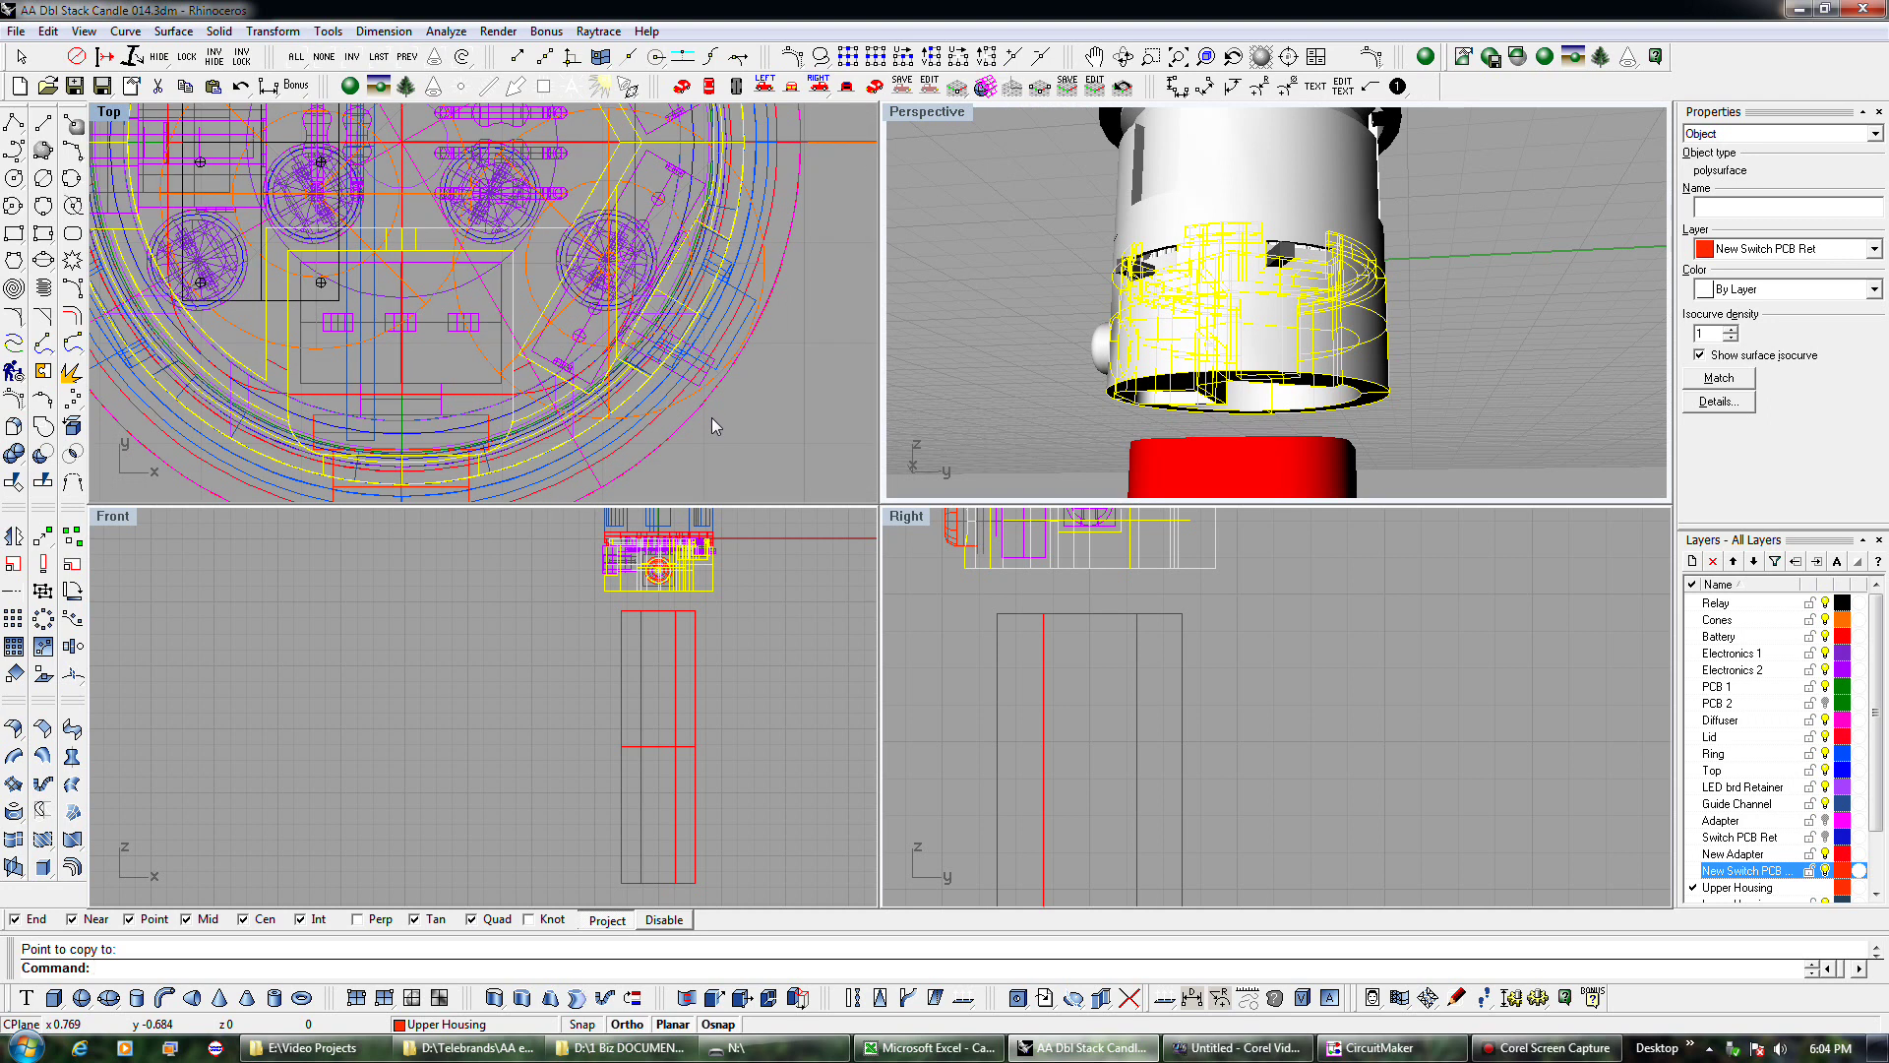
scroll(1033, 531, "down", 3)
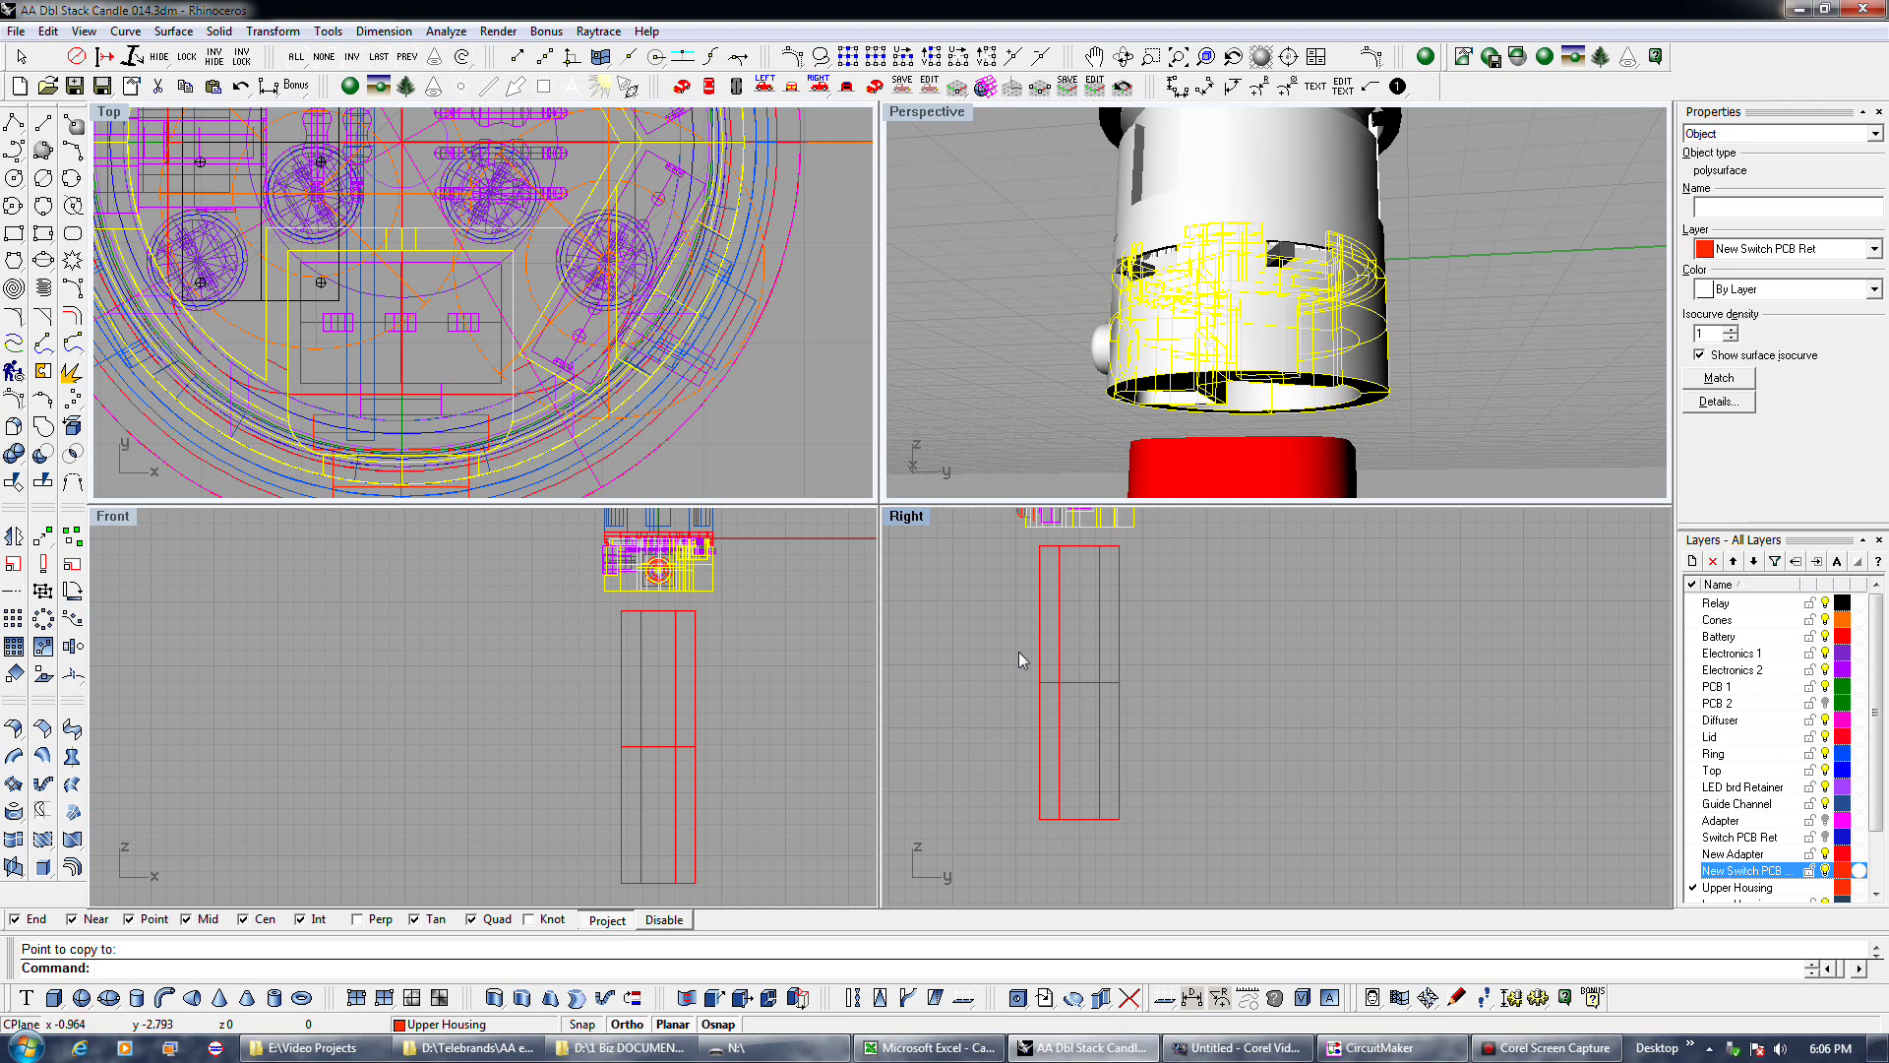
Pan down and zoom in the Right view onto the retainer and housing over the red battery.
right_click_drag(1019, 607, 1012, 707)
scroll(1019, 645, "up", 5)
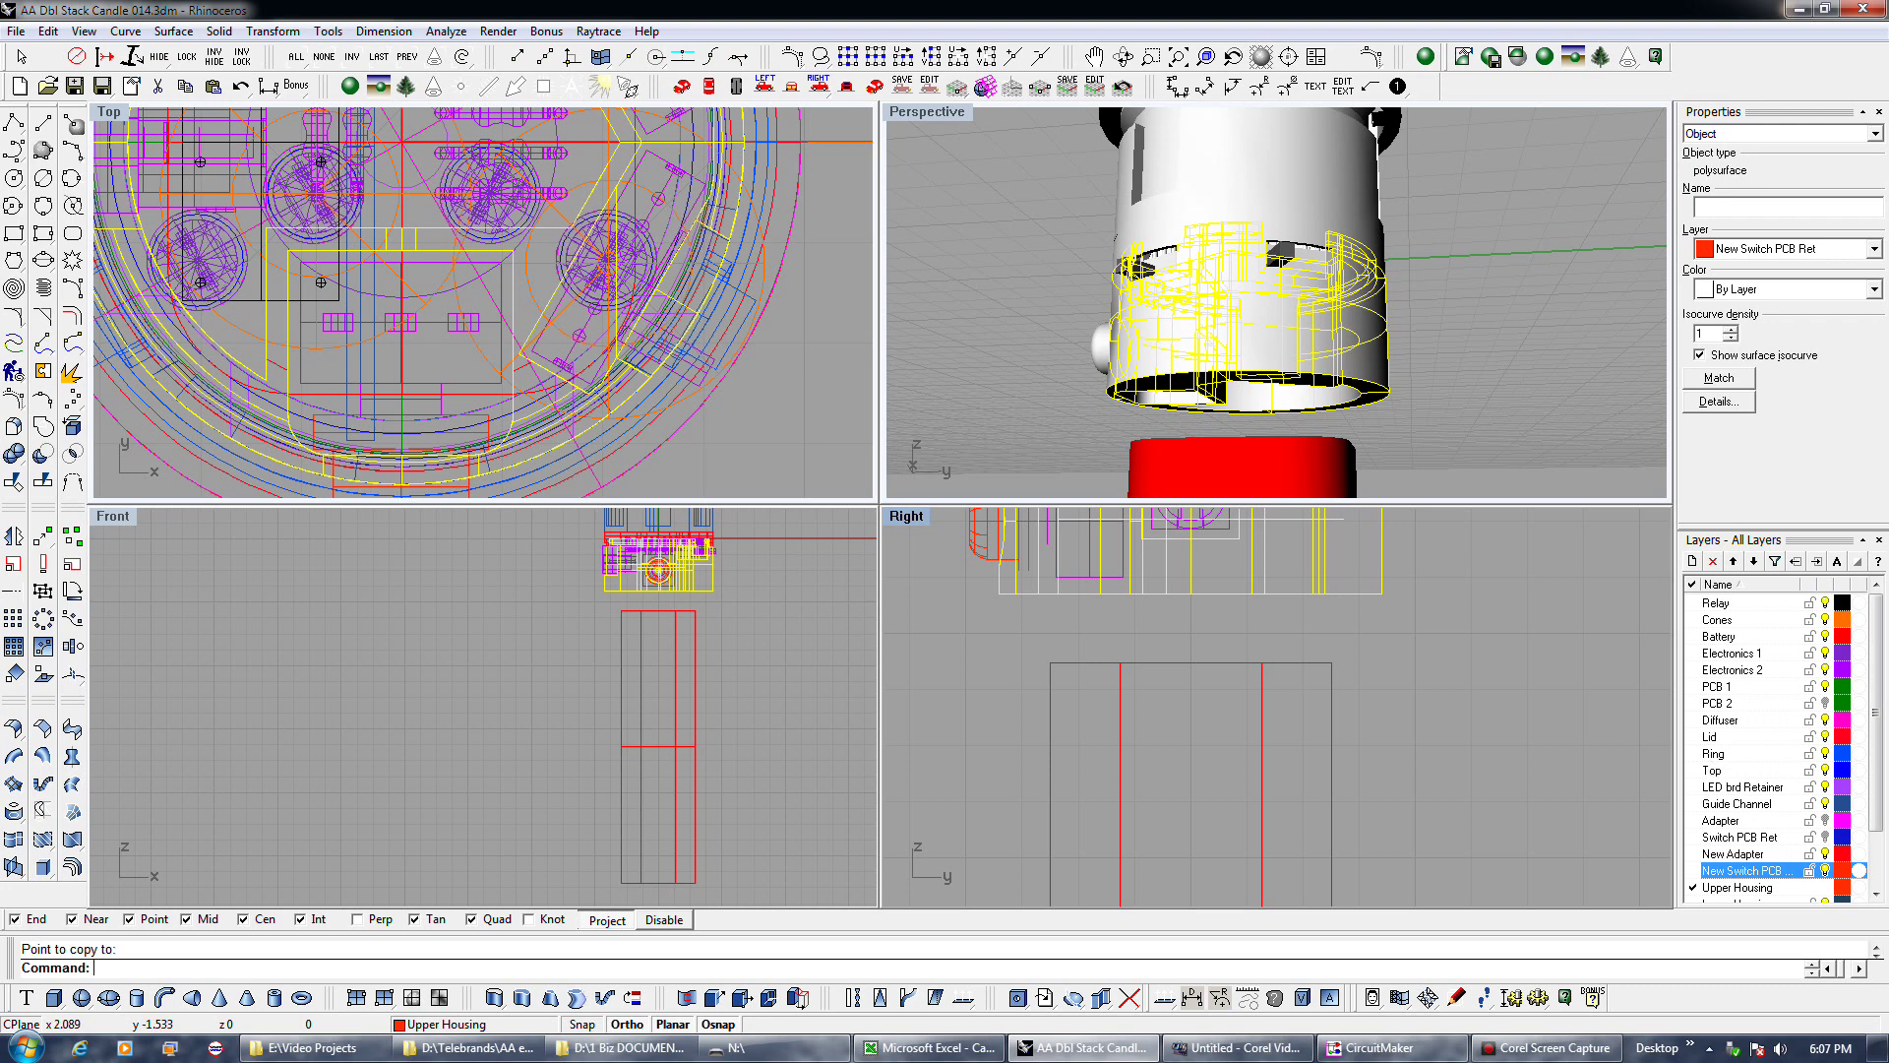
Hide the Relay, Cones, Electronics 1, Electronics 2, PCB 1 and PCB 2 layers, keeping Battery visible.
left_click(1826, 603)
left_click(1826, 620)
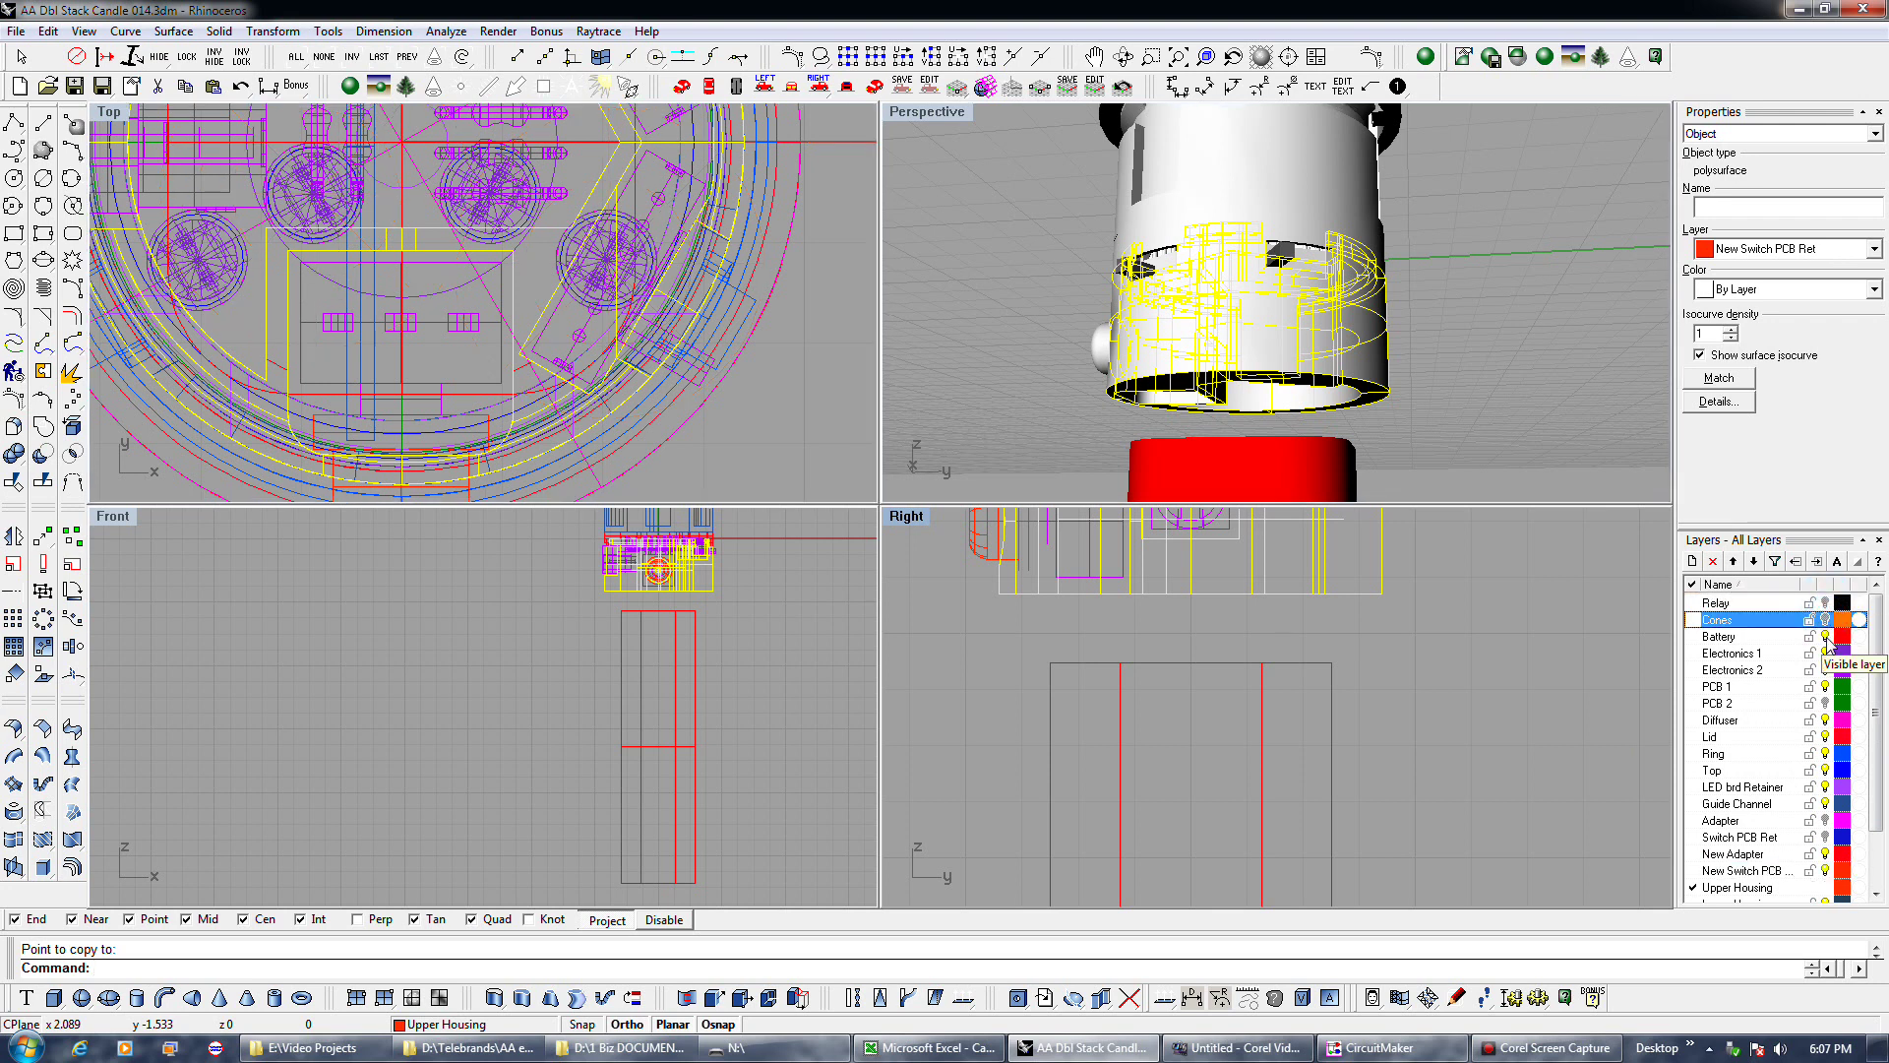
left_click(1826, 637)
left_click(1826, 637)
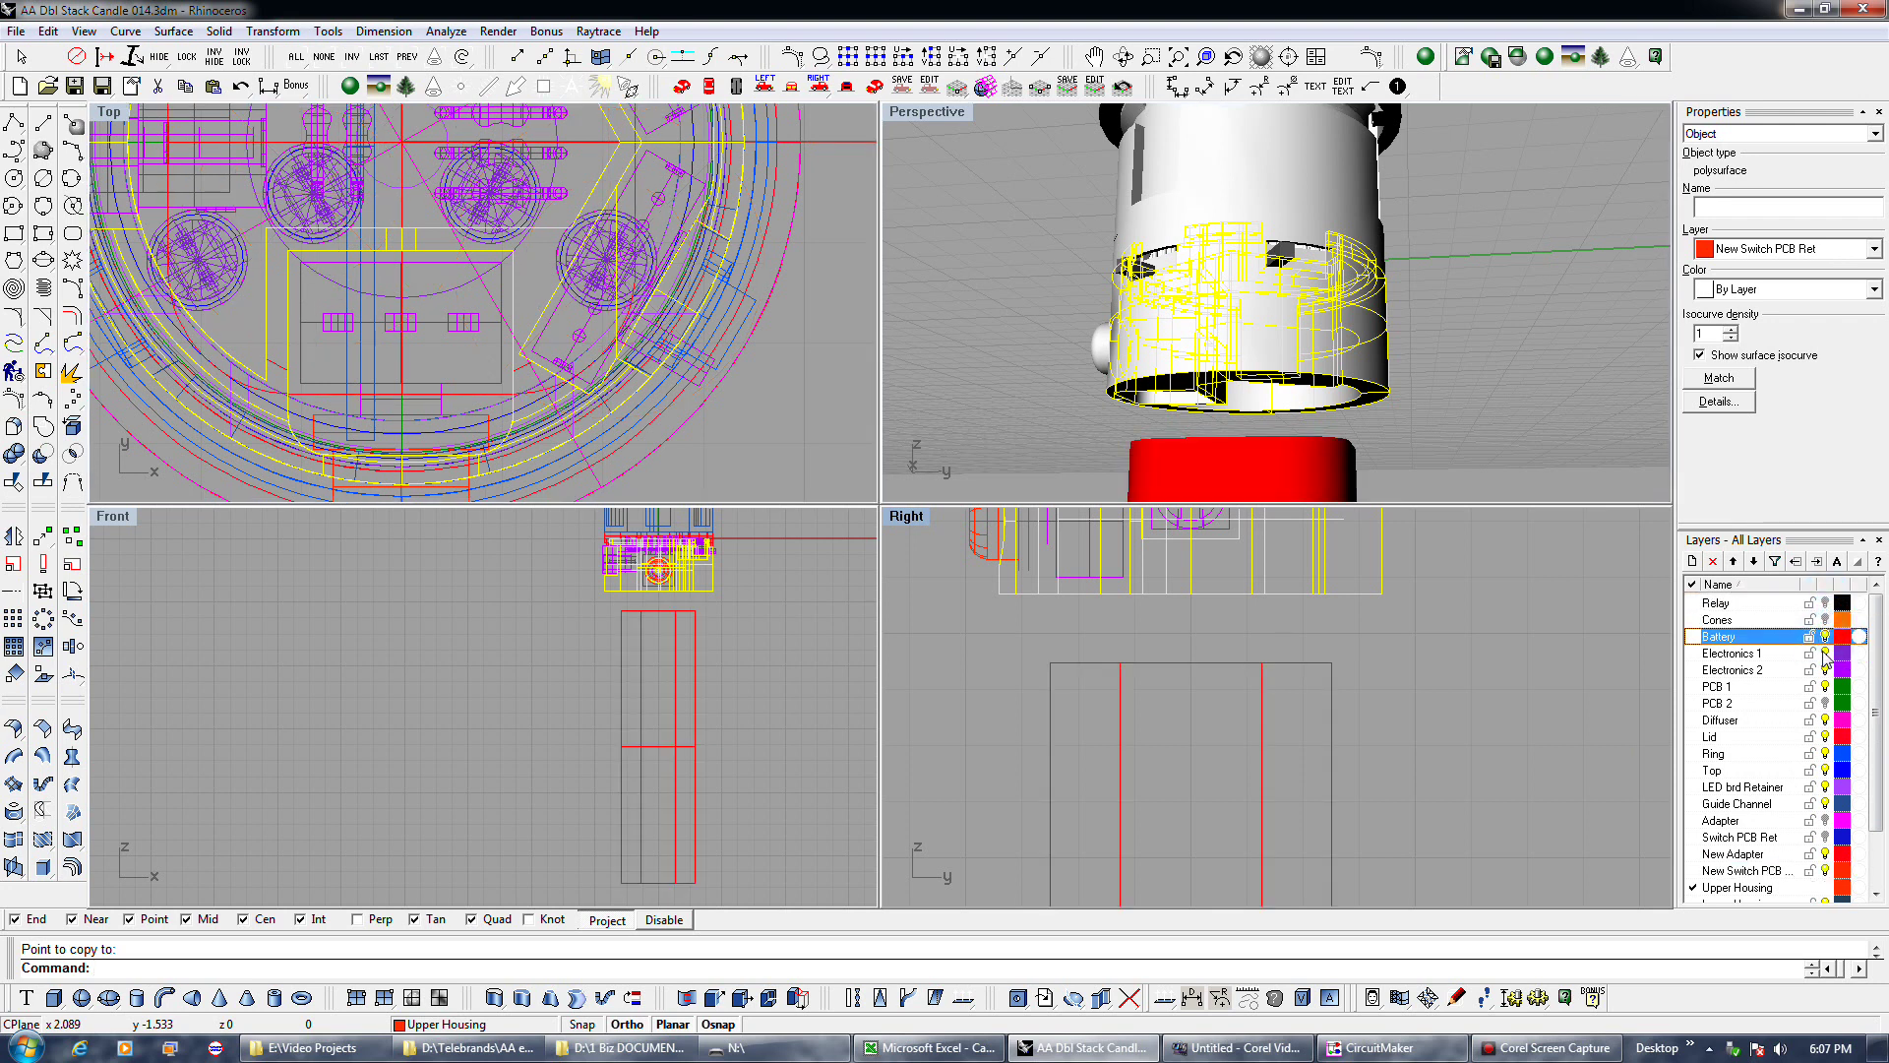
left_click(1826, 653)
left_click(1826, 670)
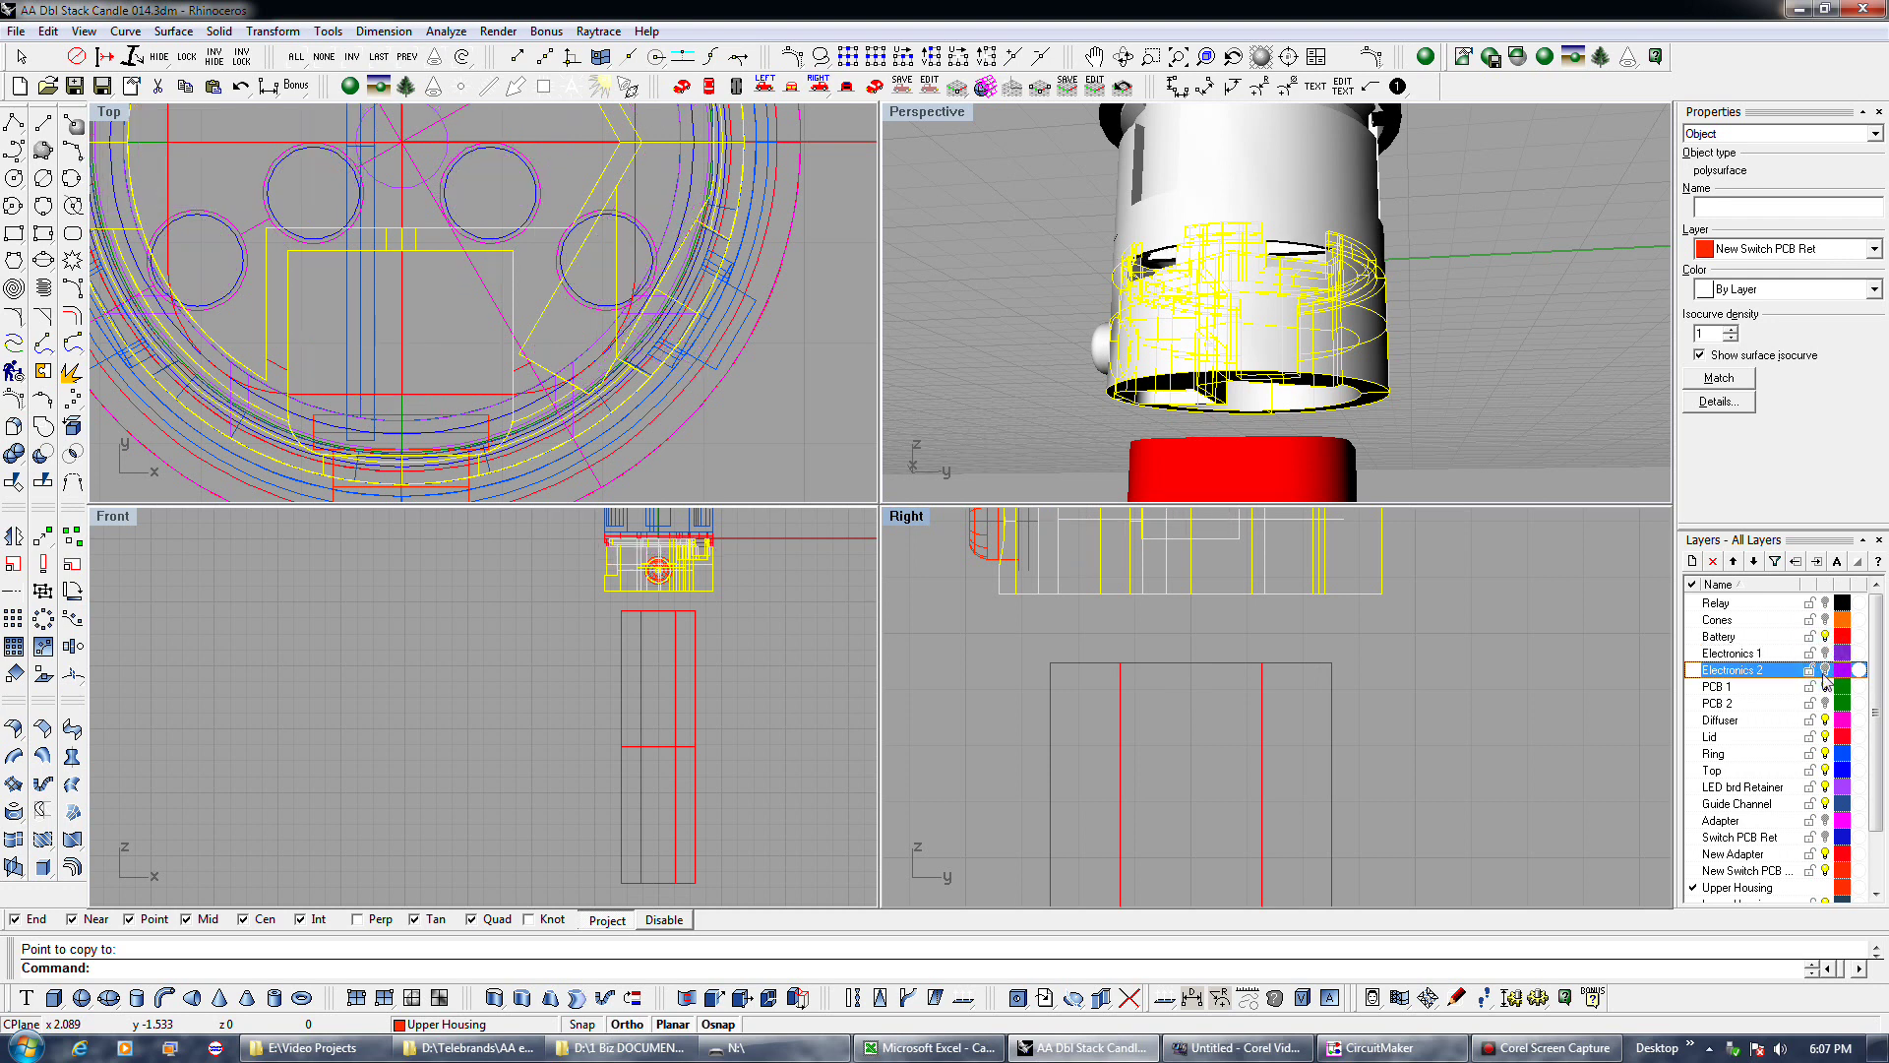
left_click(1826, 687)
left_click(1826, 702)
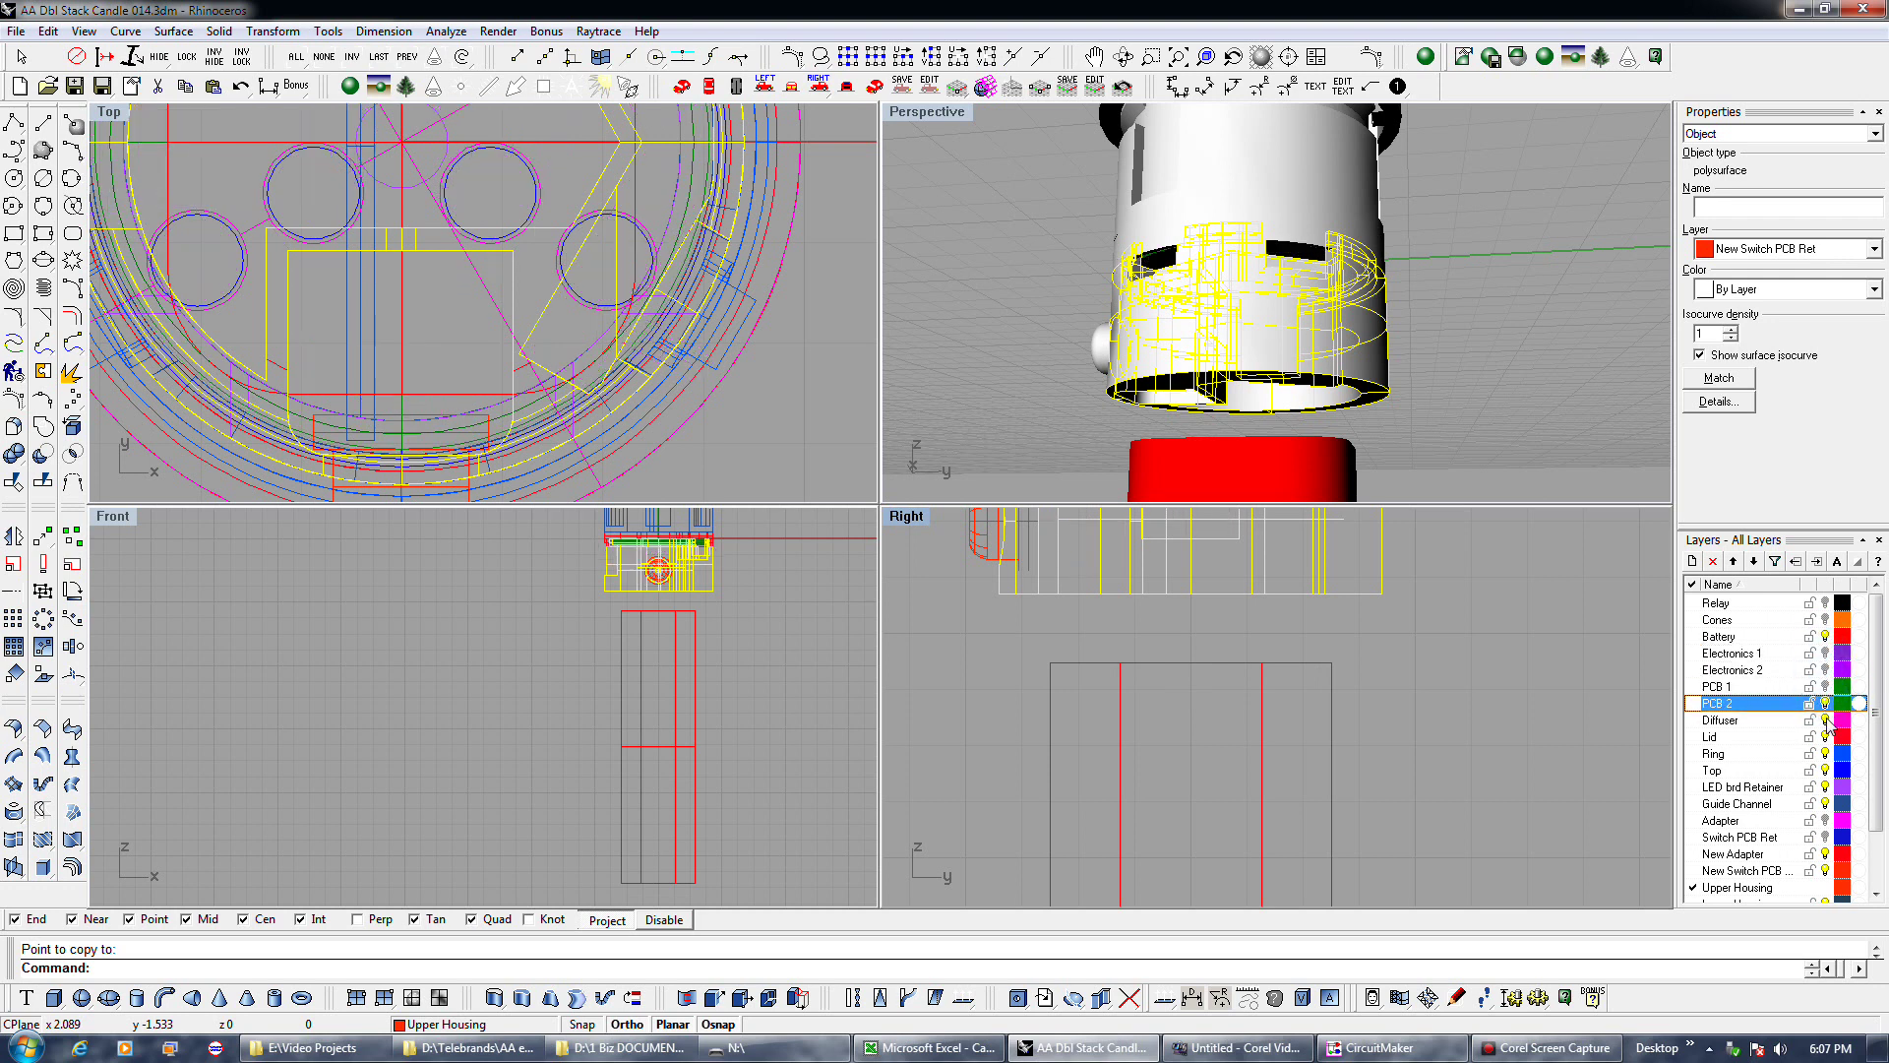
Hide the Diffuser, Lid, Ring, Top, LED brd Retainer, Guide Channel and New Adapter layers.
left_click(1826, 719)
left_click(1826, 736)
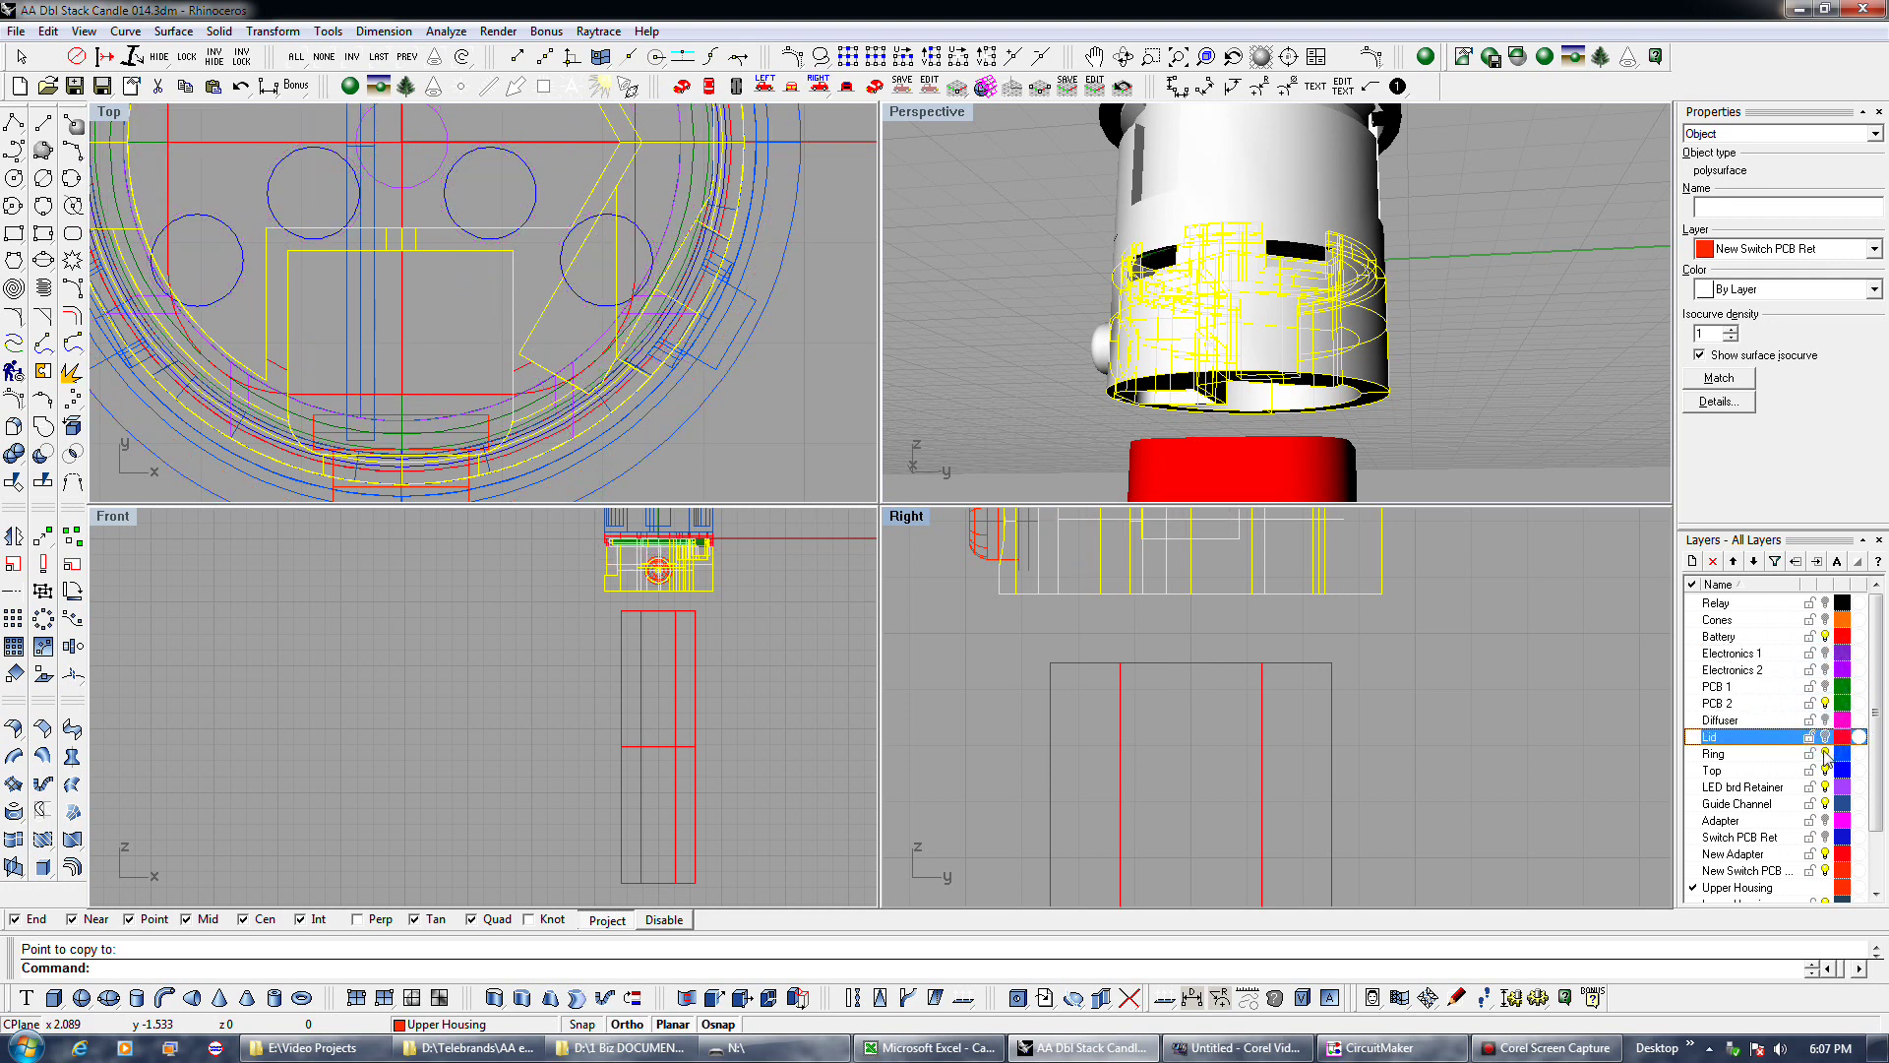
left_click(1826, 753)
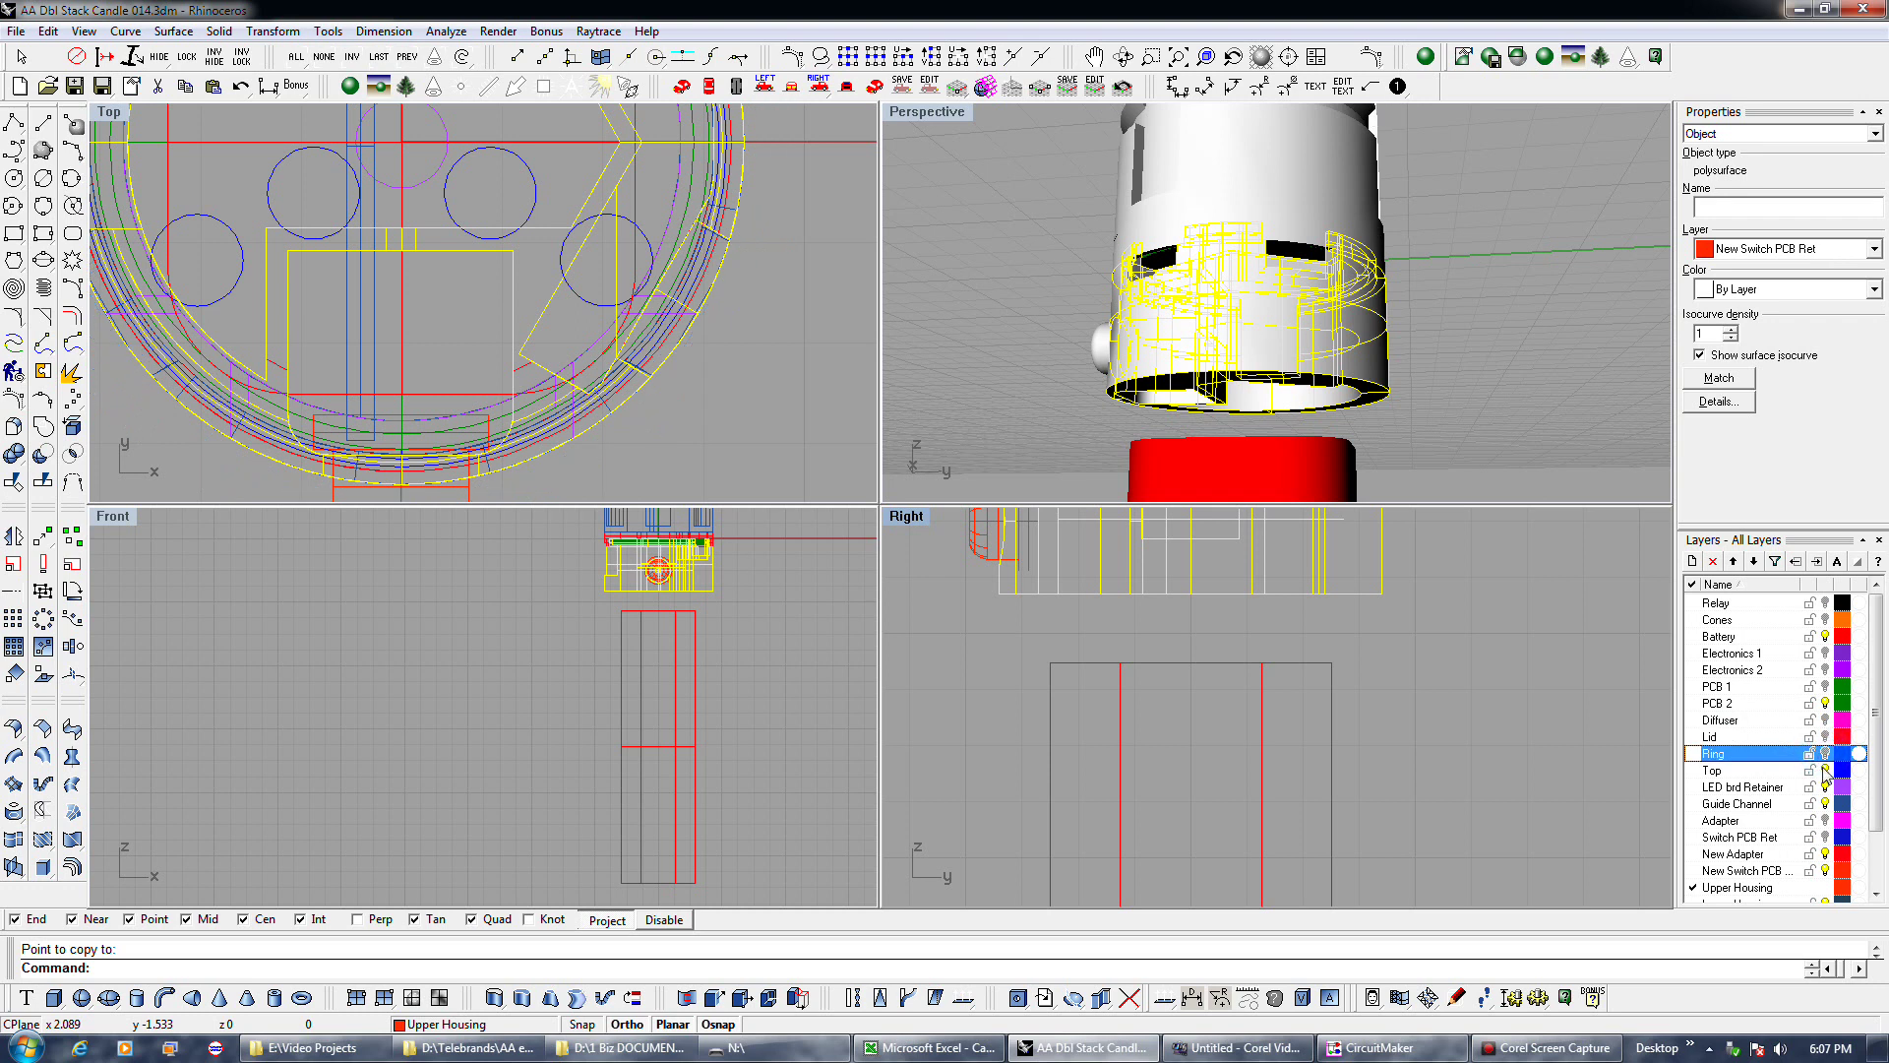
left_click(1826, 769)
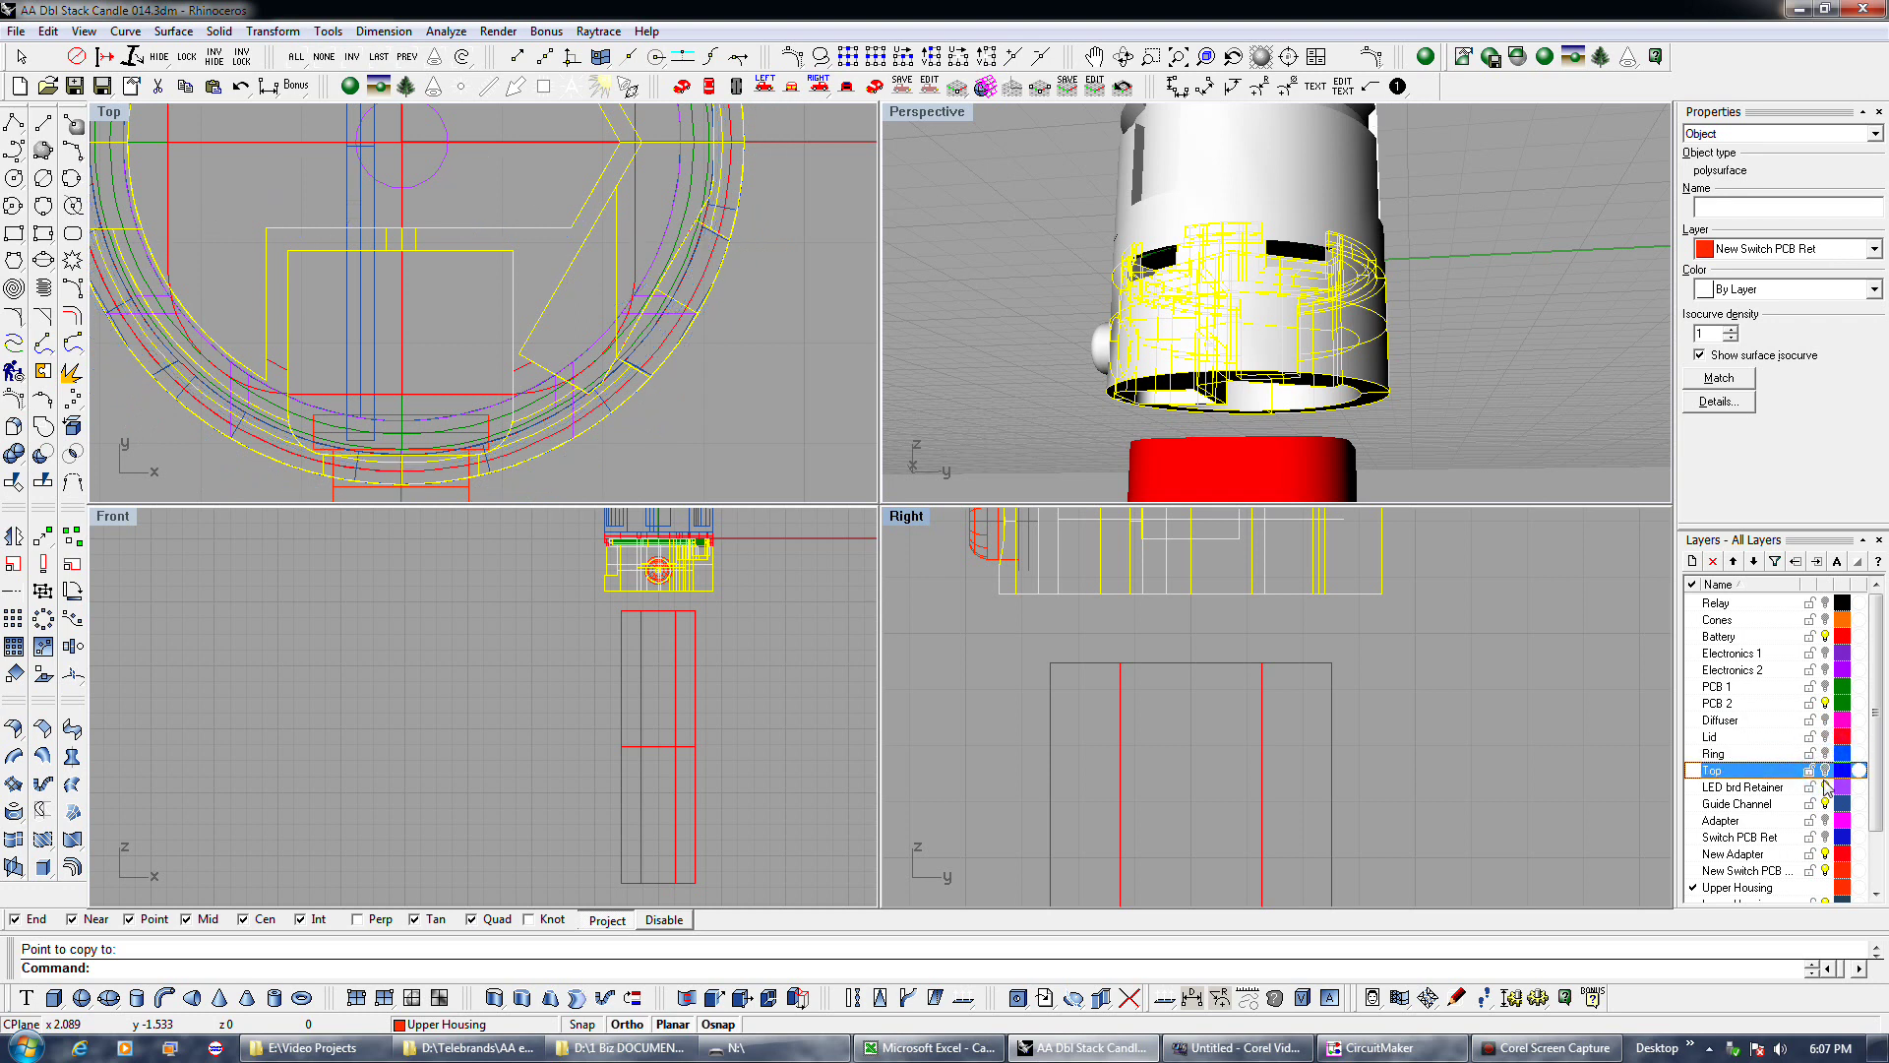
left_click(1826, 786)
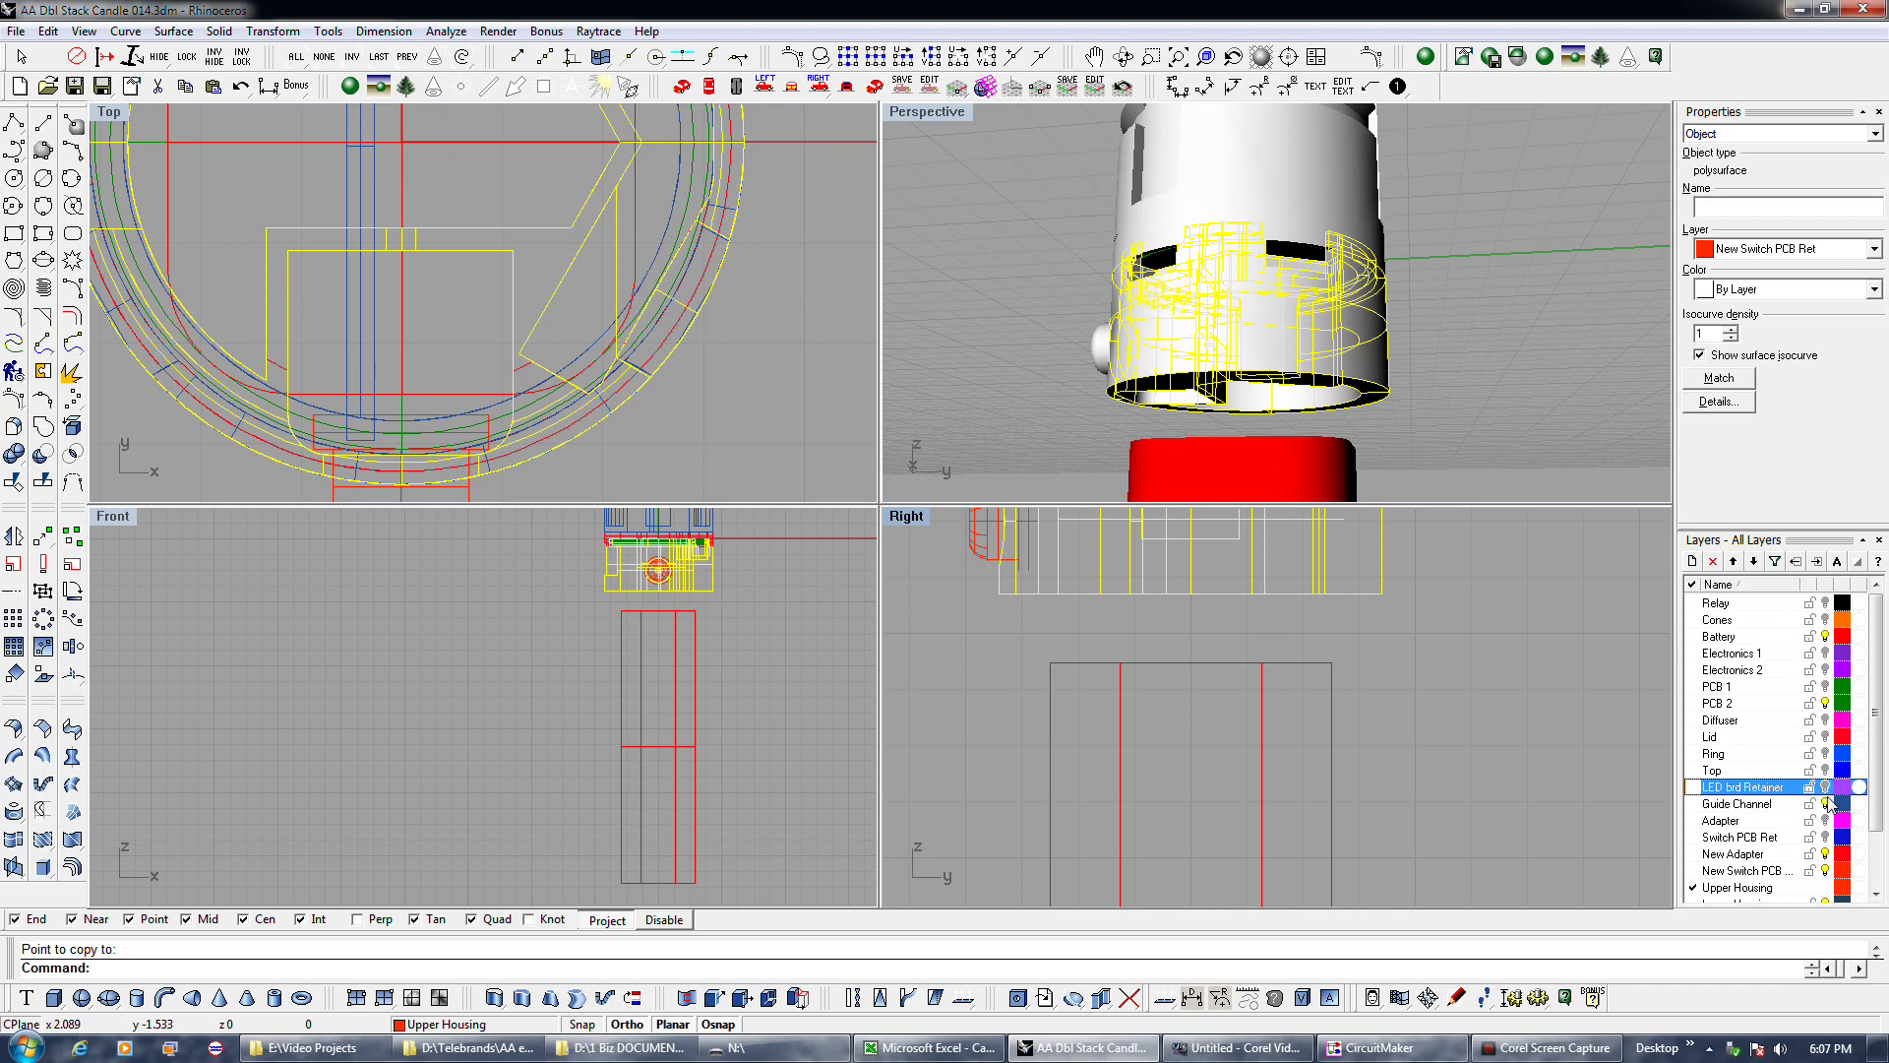
left_click(1826, 803)
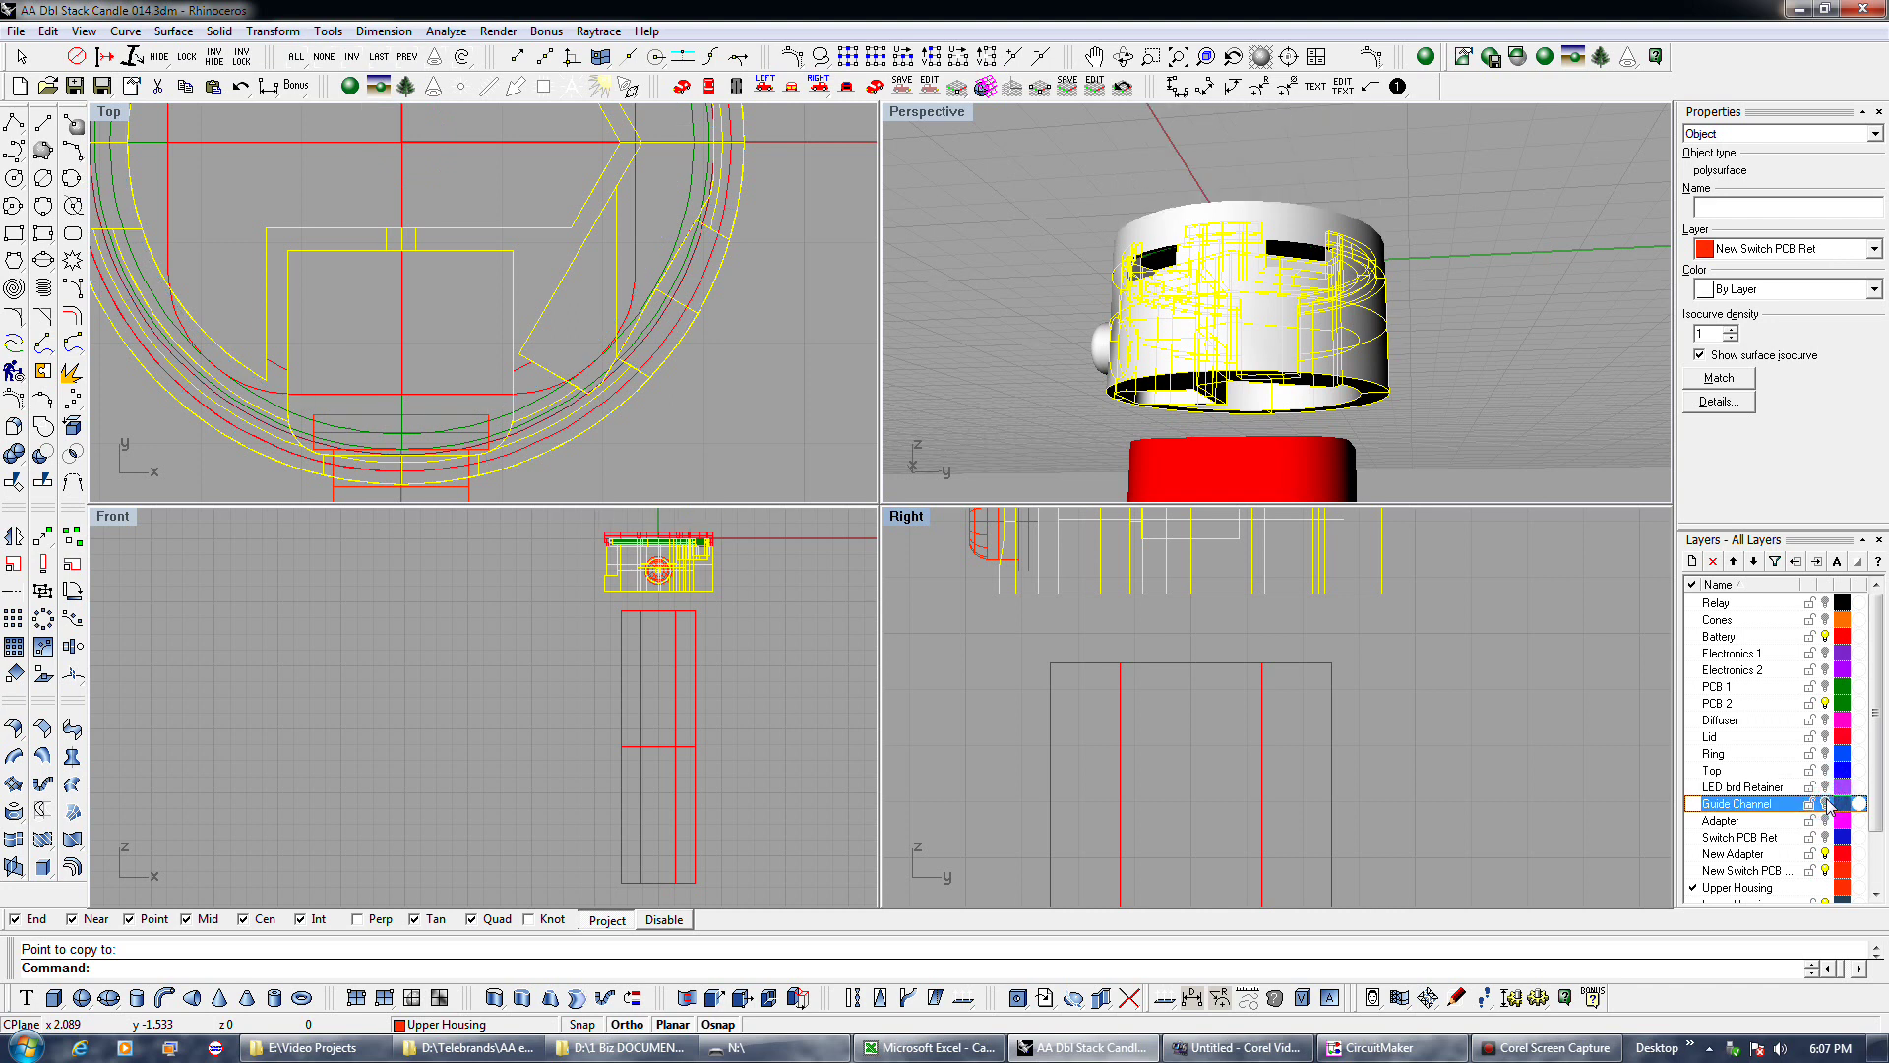
left_click(1827, 854)
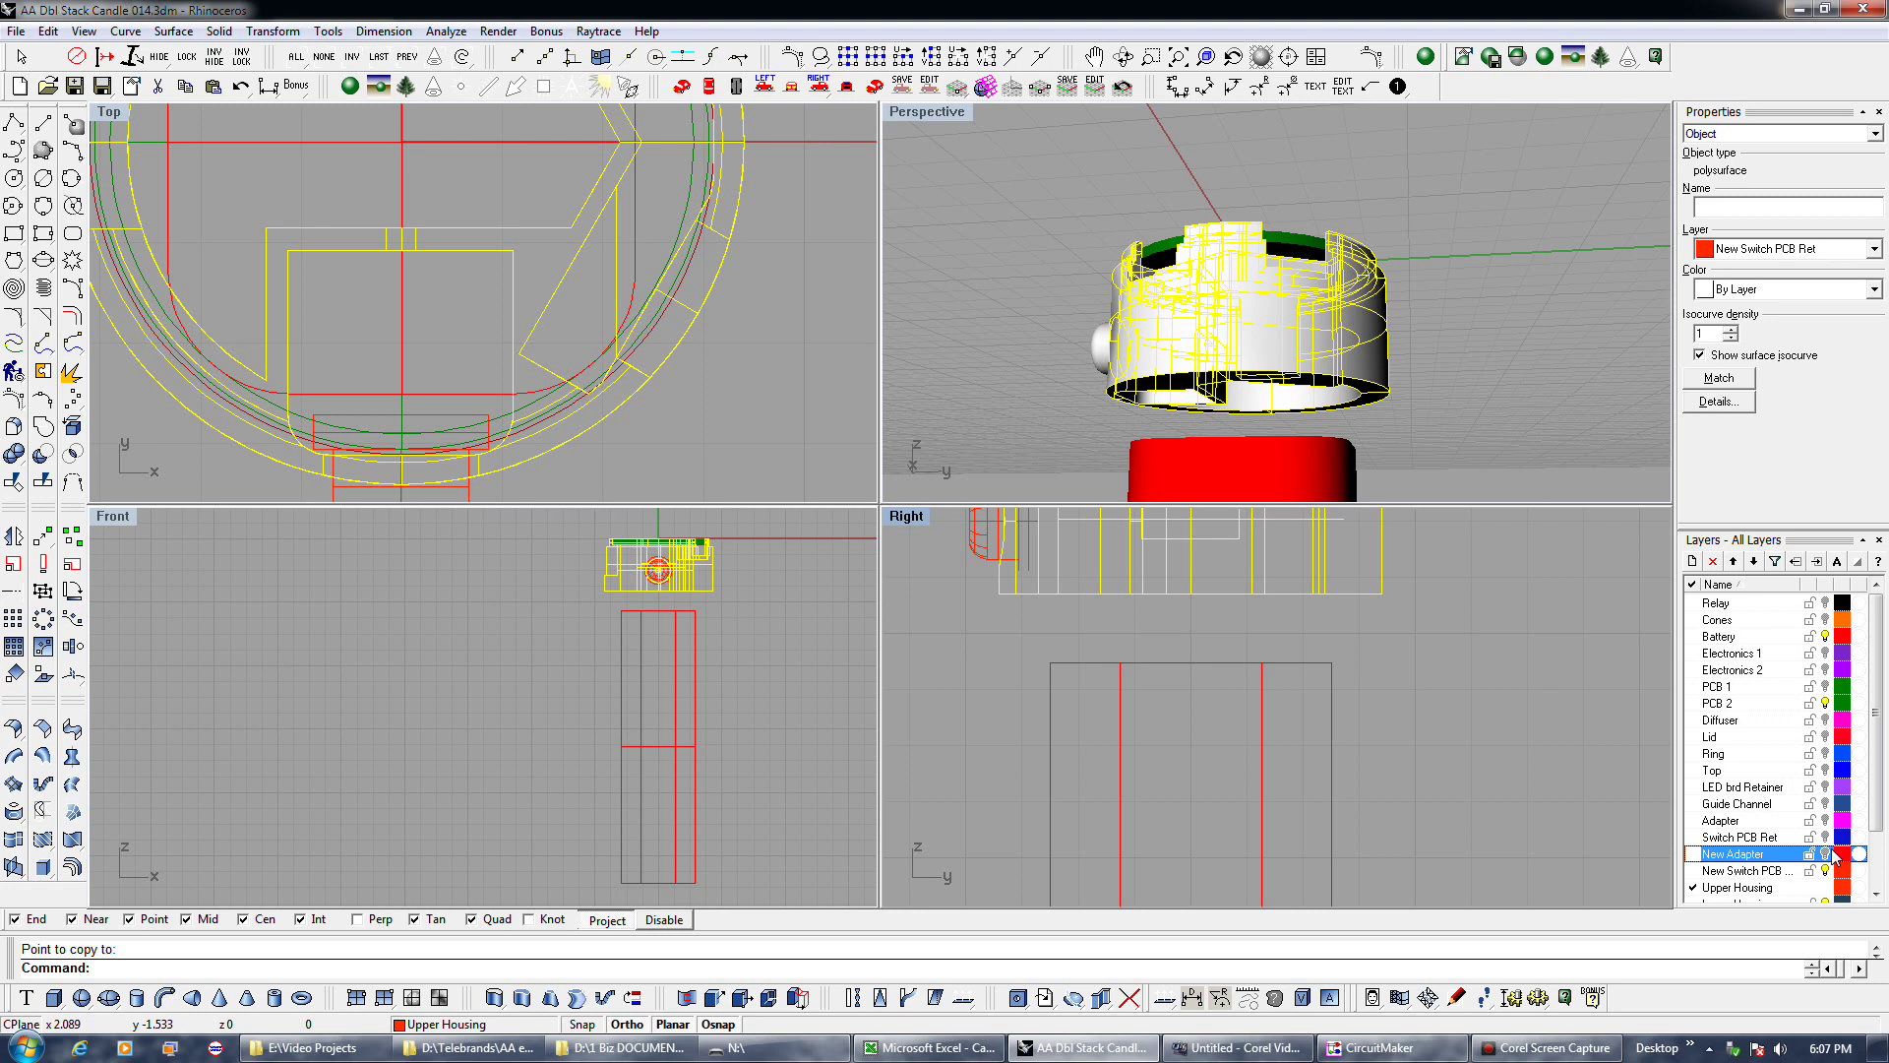
left_click(1826, 702)
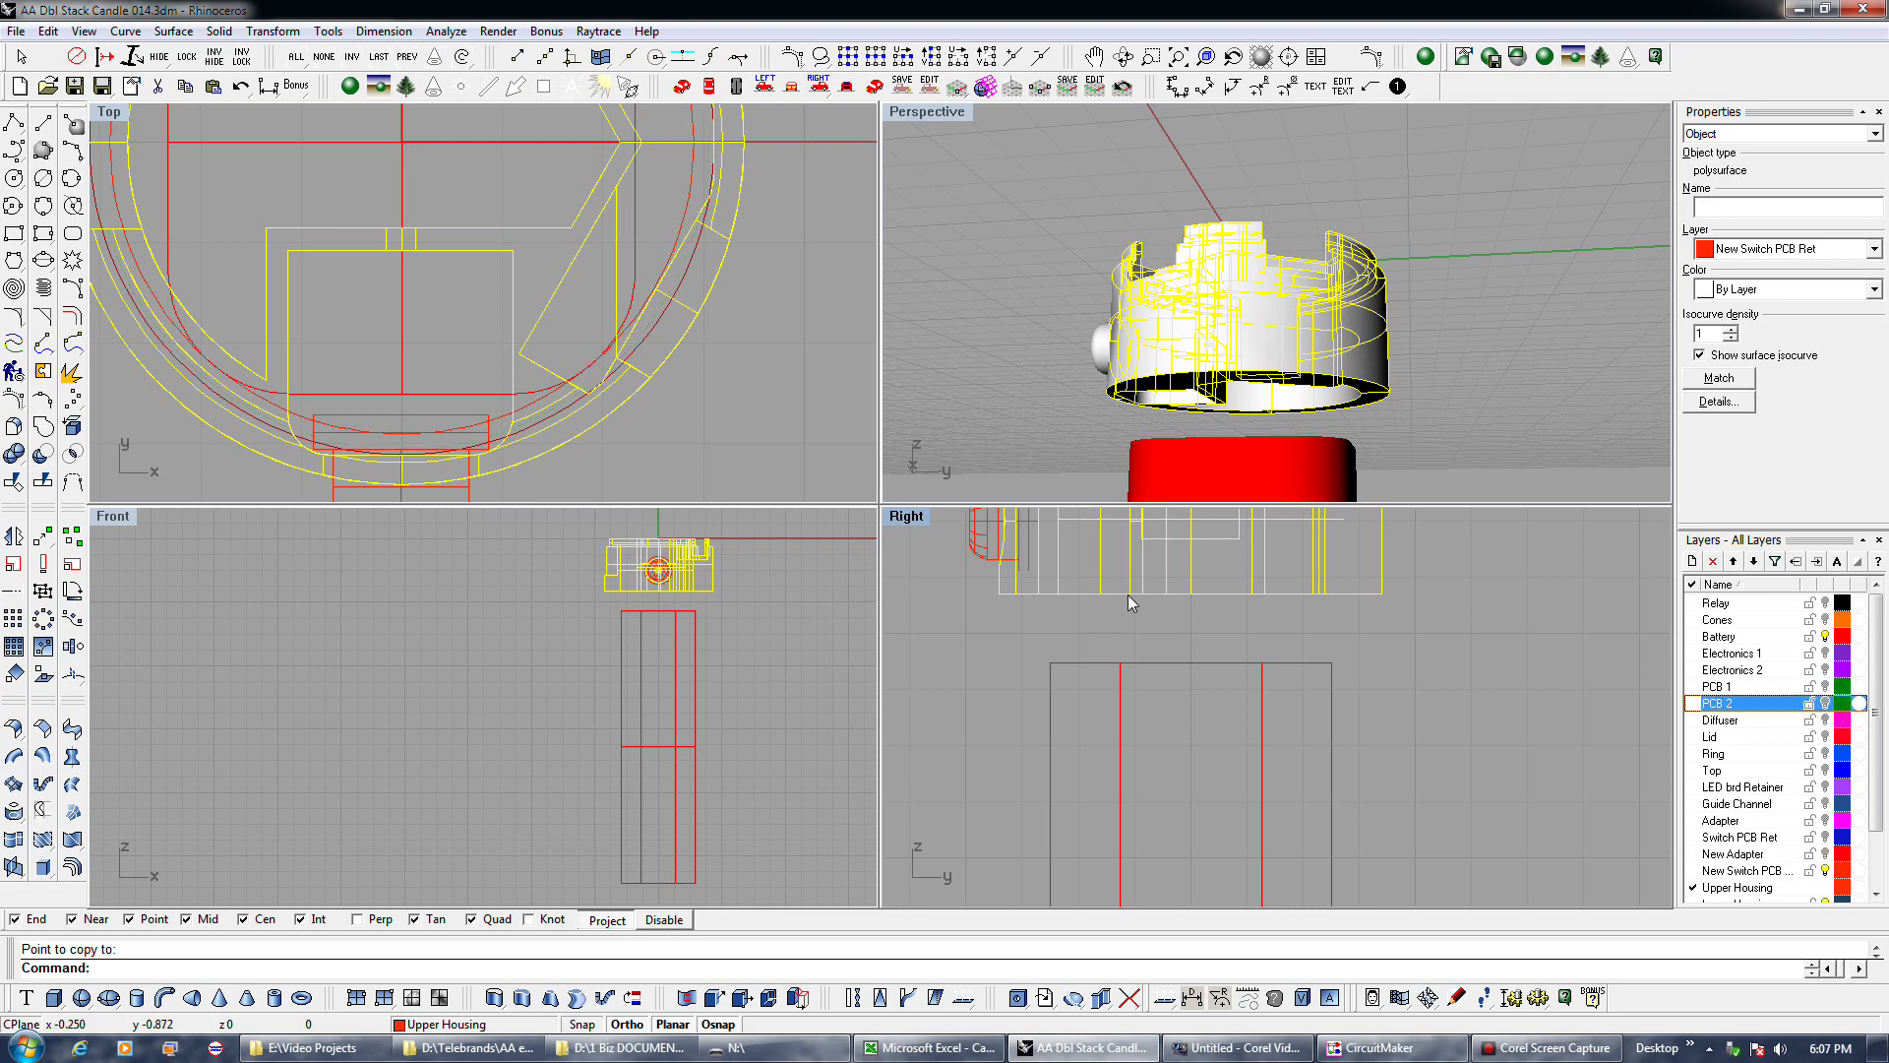
key("Escape")
Select the two concentric ring curves in the housing wall and switch to the Upper Housing layer.
scroll(745, 429, "down", 6)
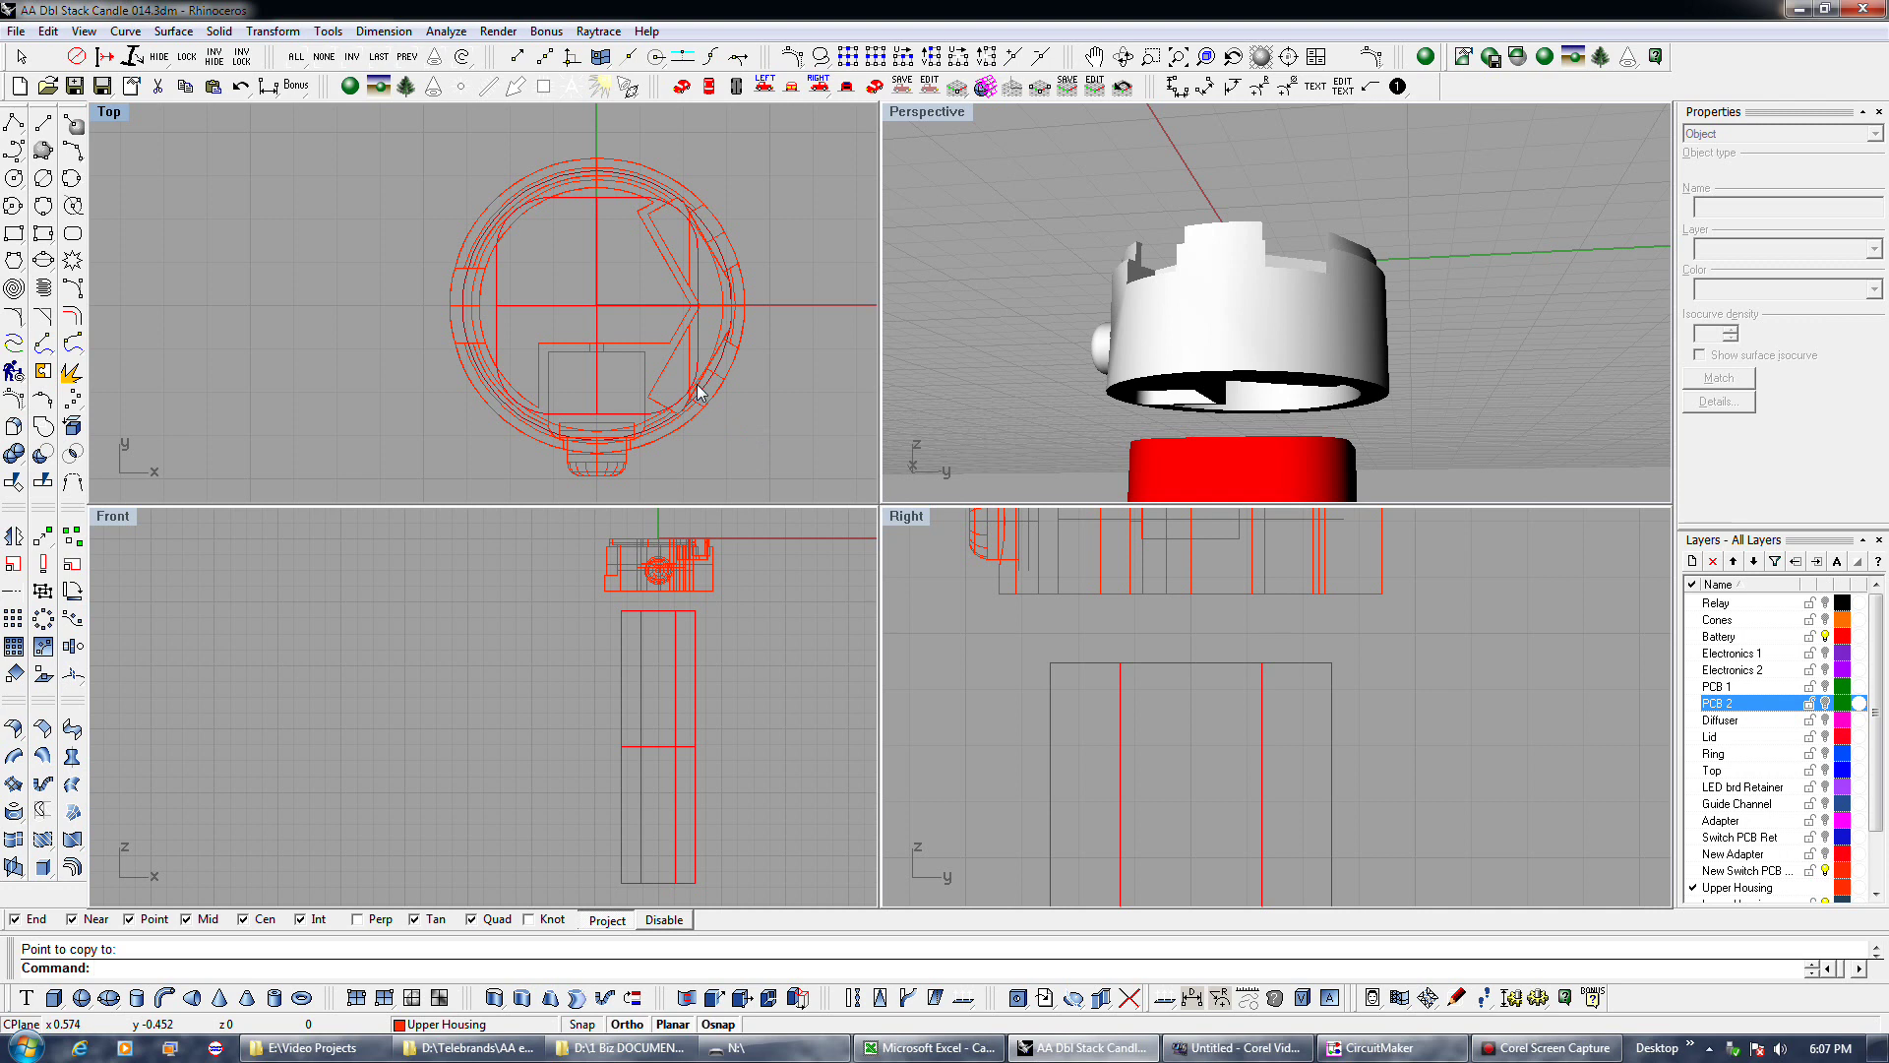
right_click_drag(1317, 393, 1350, 469)
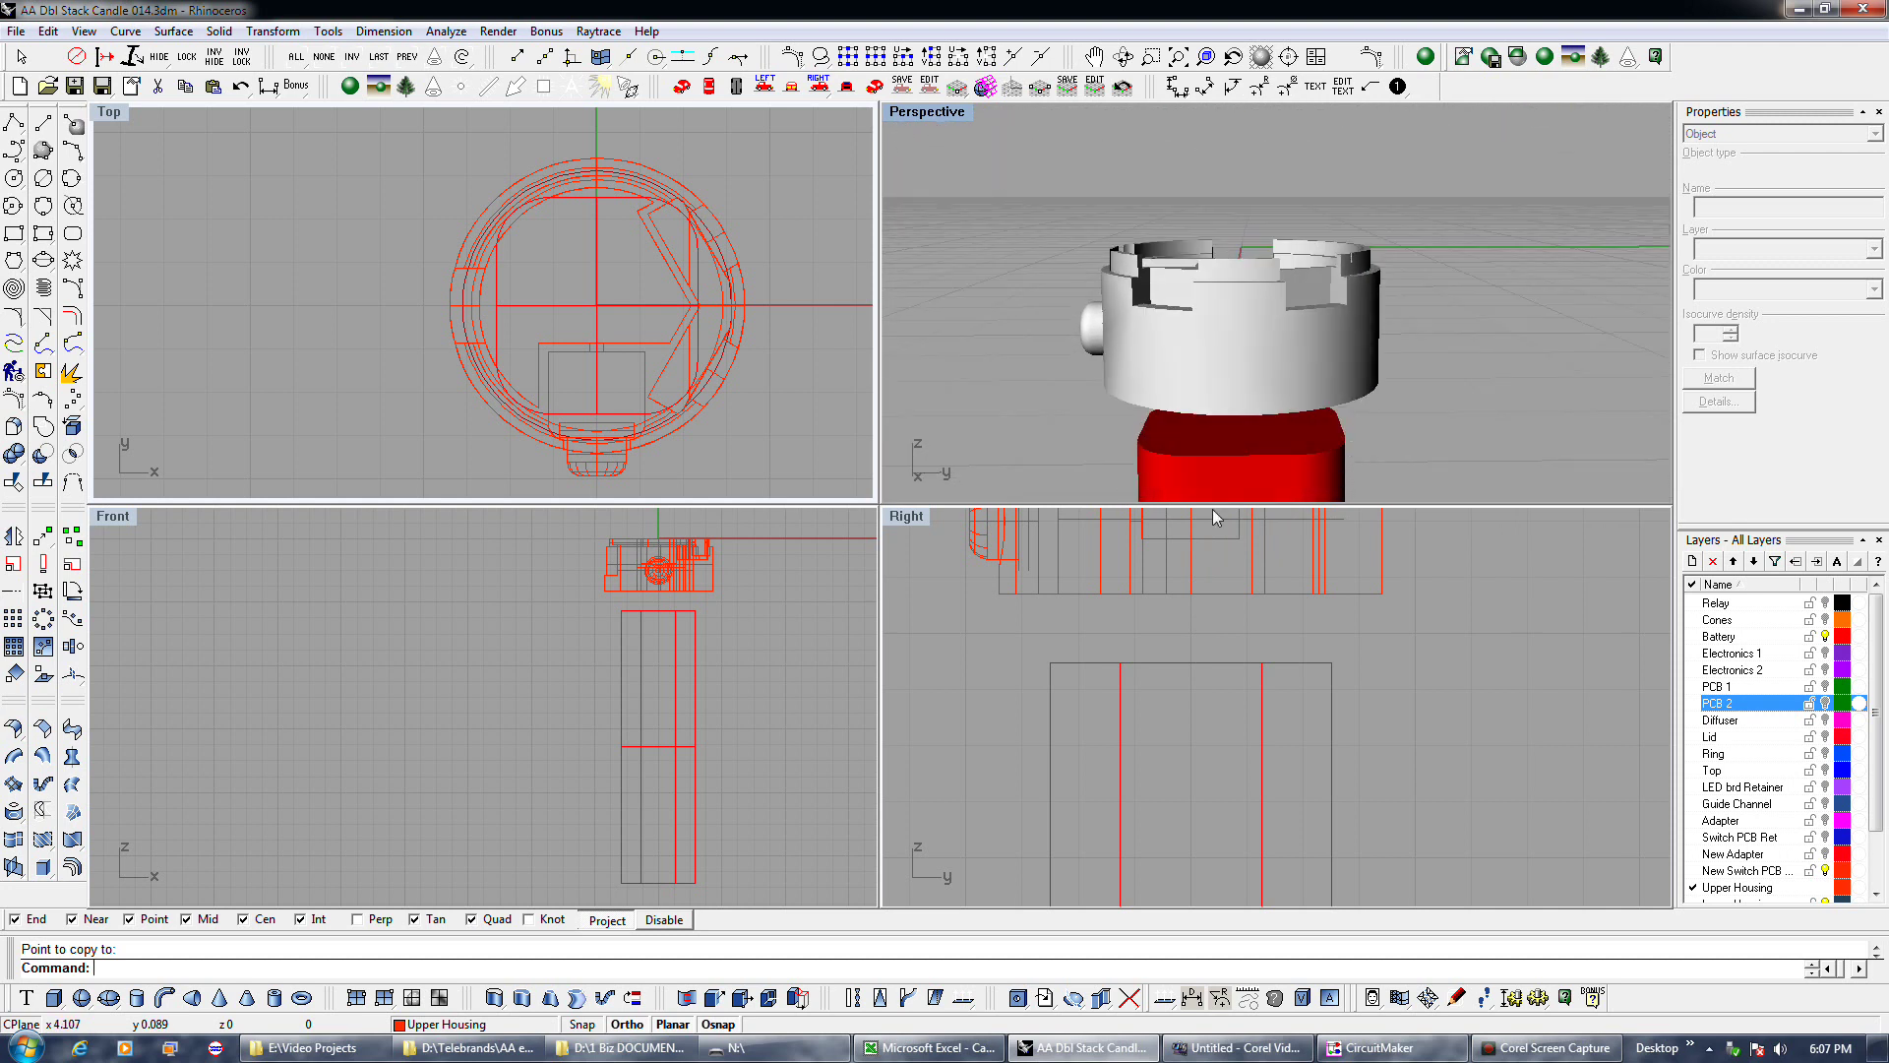
scroll(736, 588, "up", 3)
right_click_drag(735, 588, 770, 686)
scroll(710, 682, "up", 3)
scroll(659, 449, "up", 3)
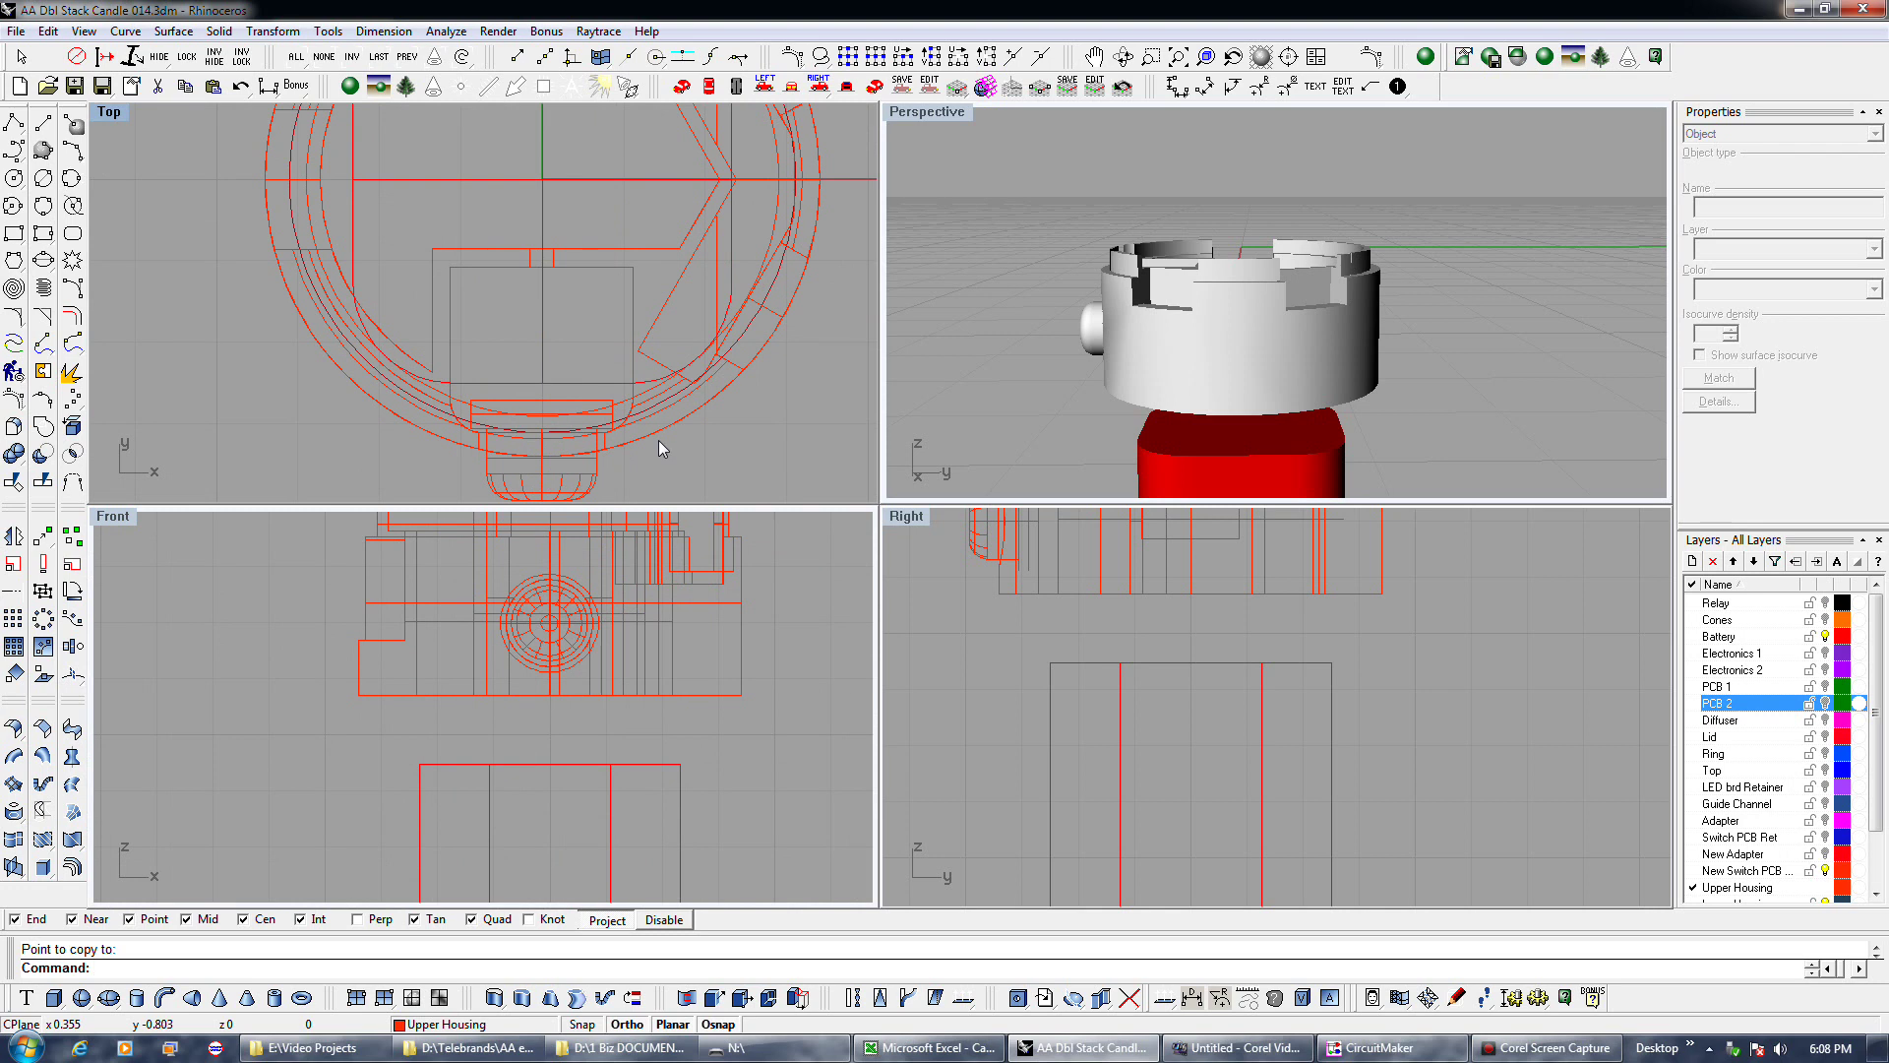
left_click(659, 431)
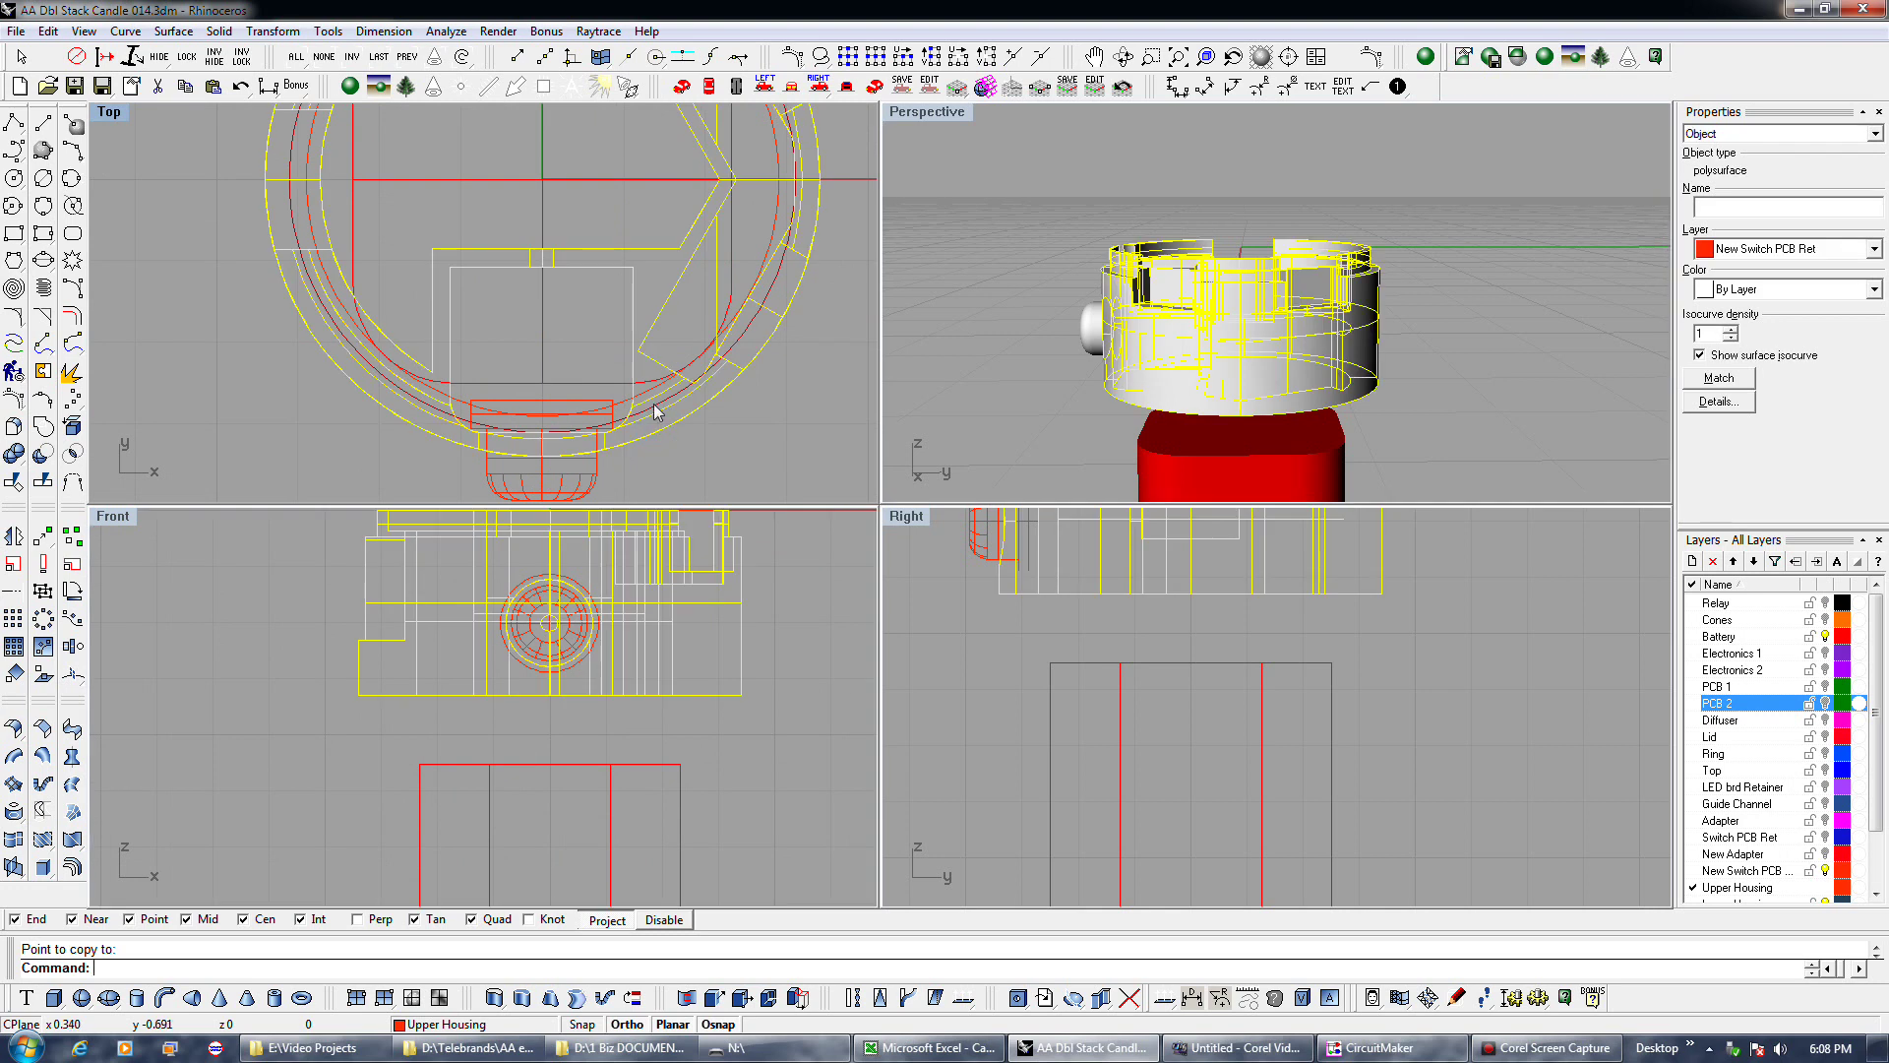
left_click(651, 395)
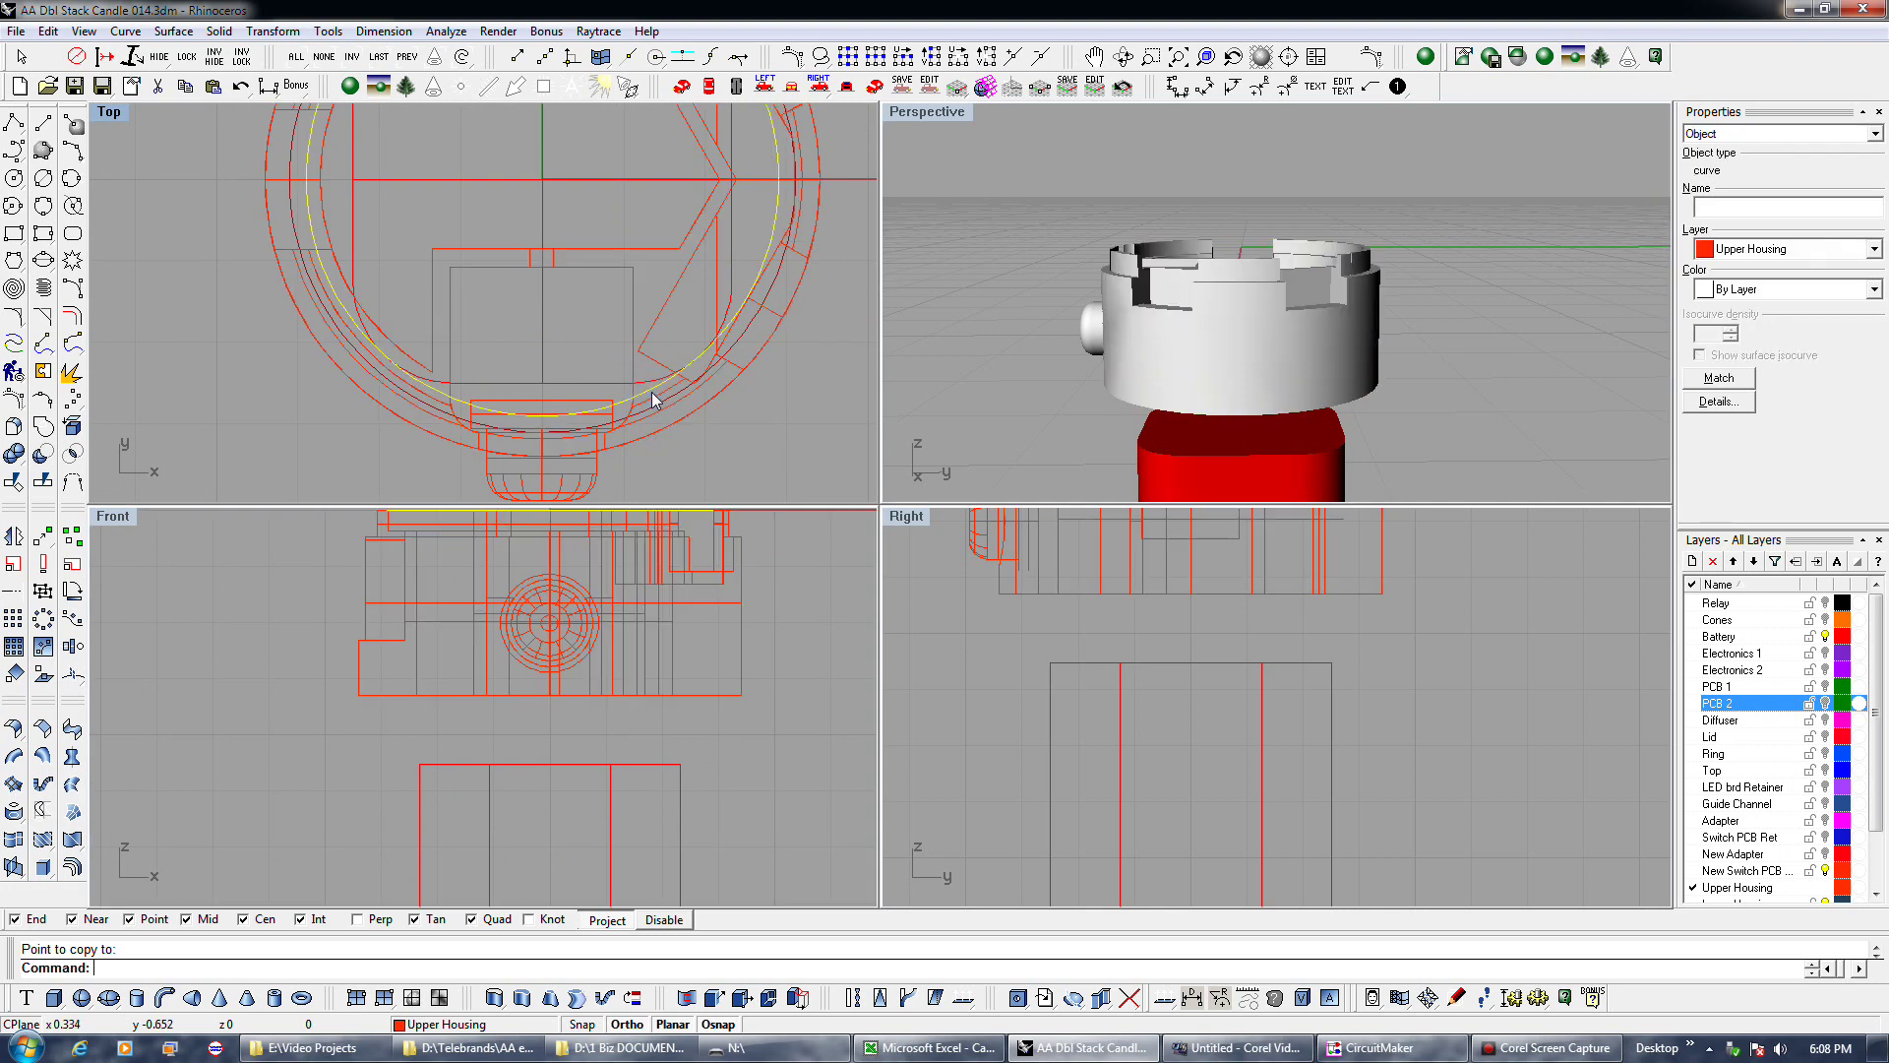
left_click(660, 406)
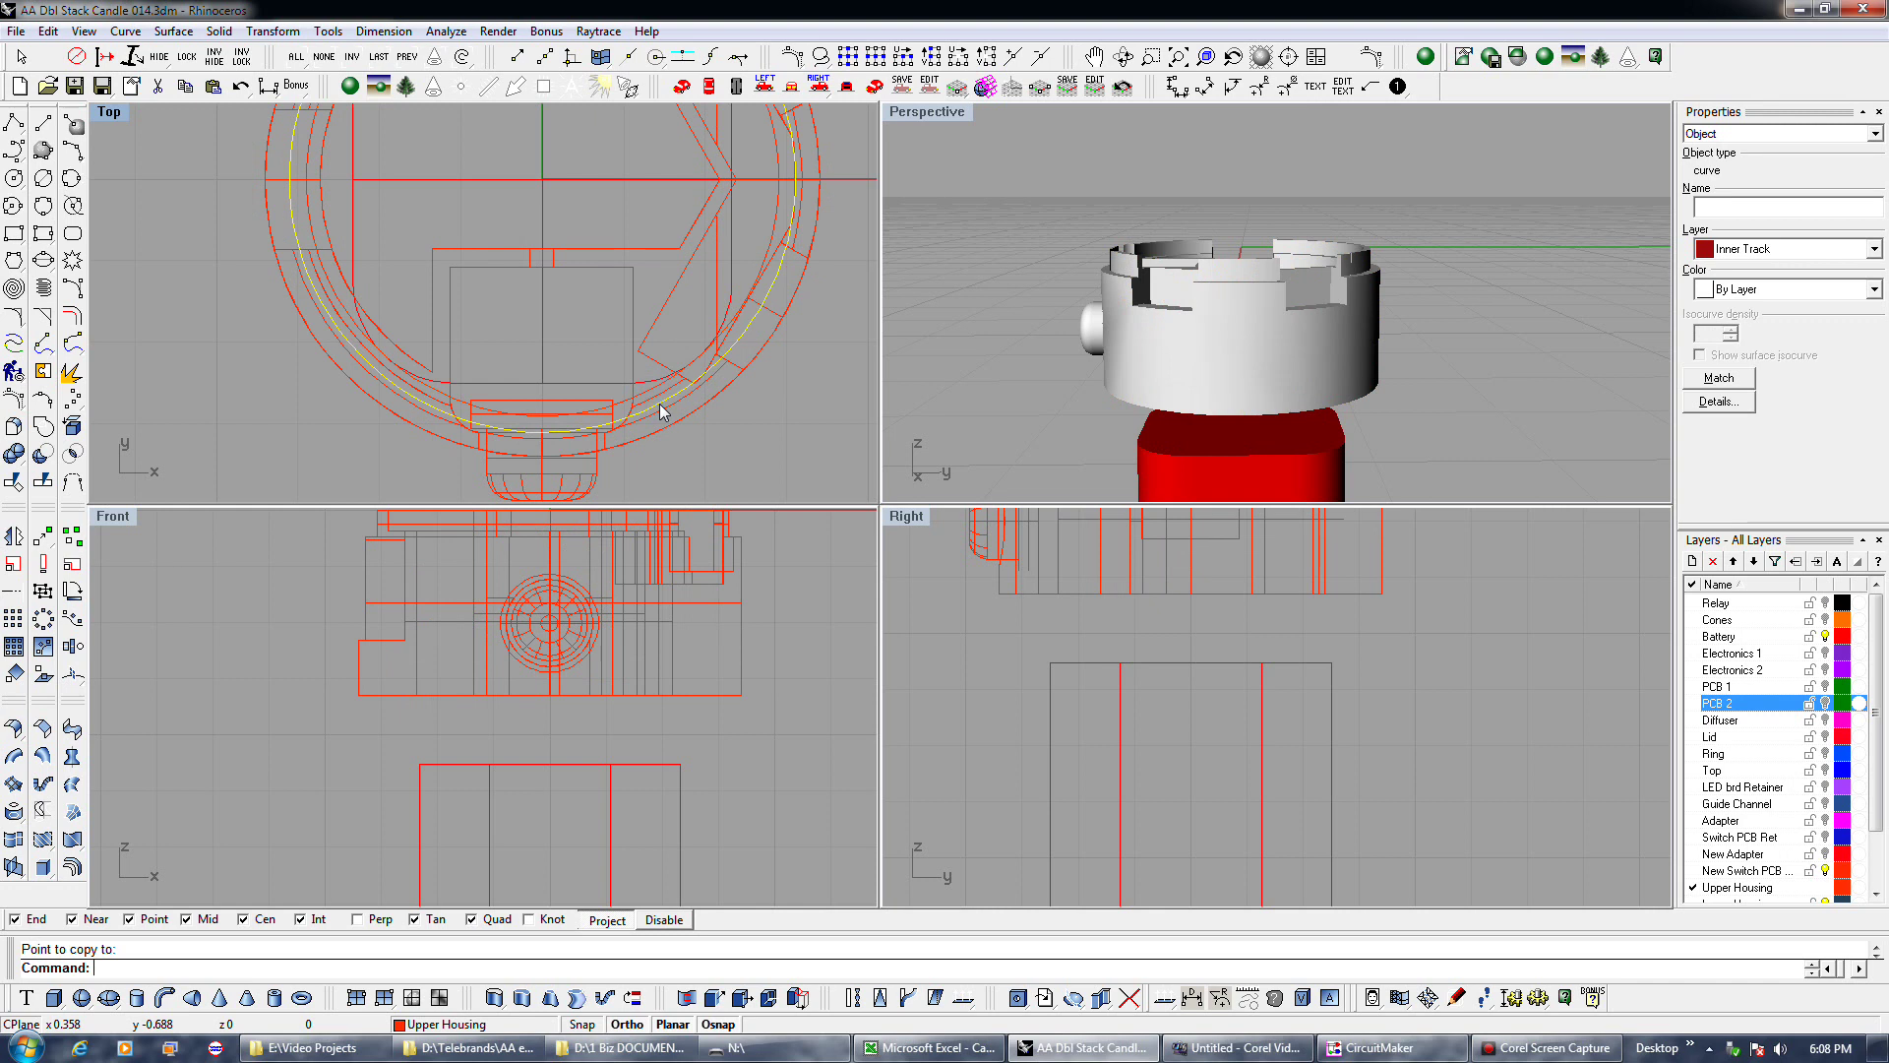
left_click(653, 396, "shift")
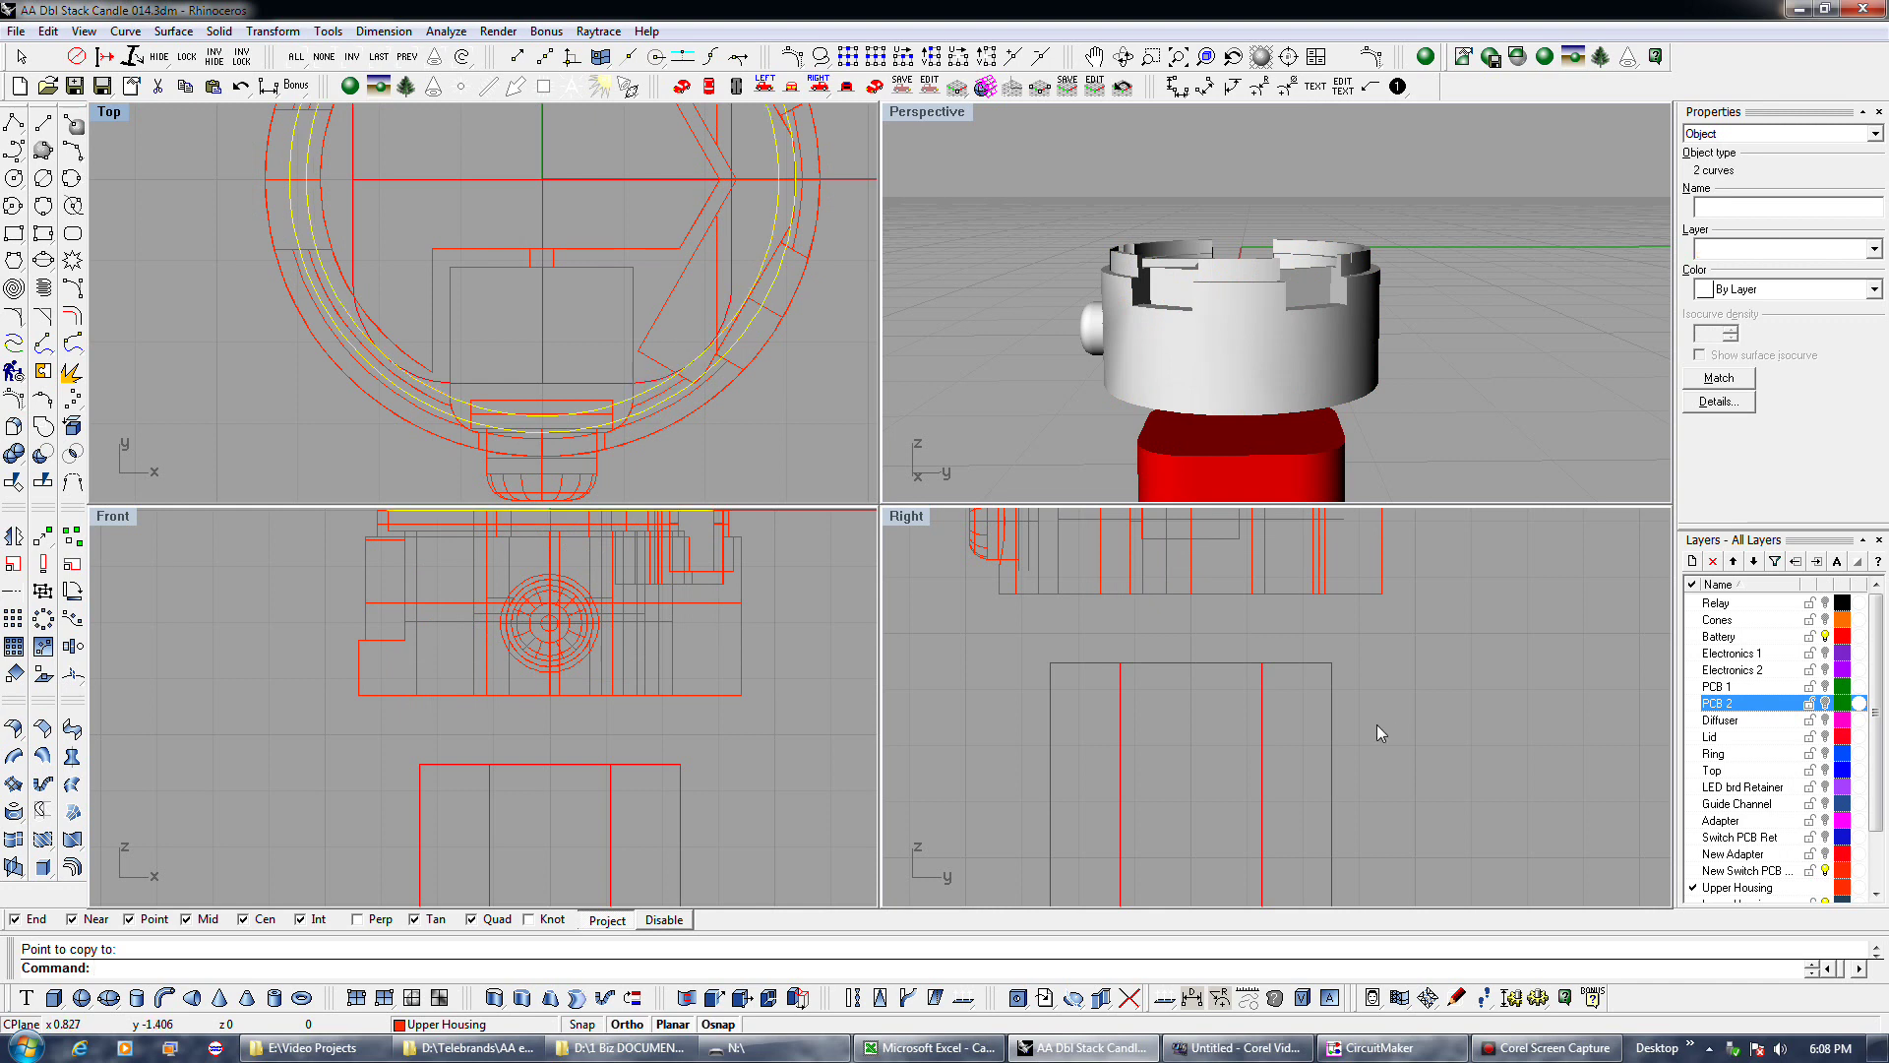
left_click(1771, 888)
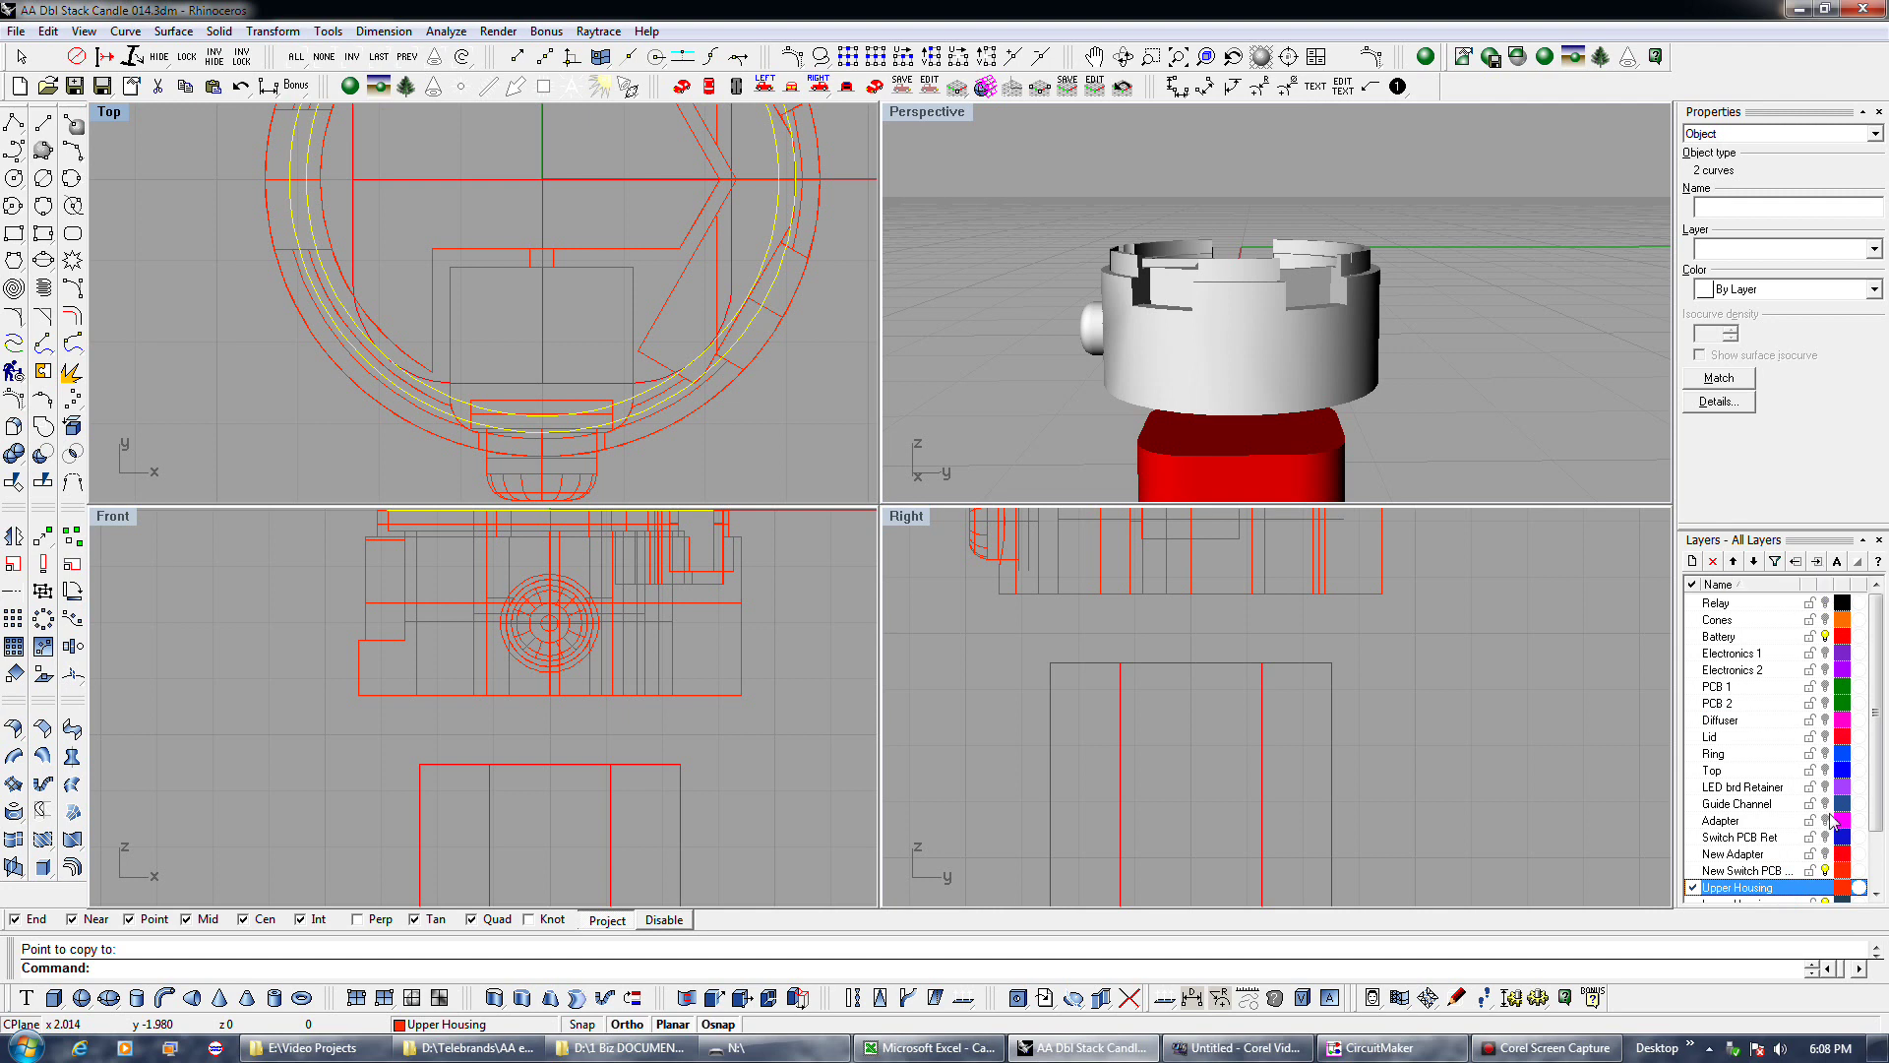
Choose Layer 05, cancel the pending copy, and enlarge the layers list.
scroll(1830, 819, "down", 1)
left_click(1776, 871)
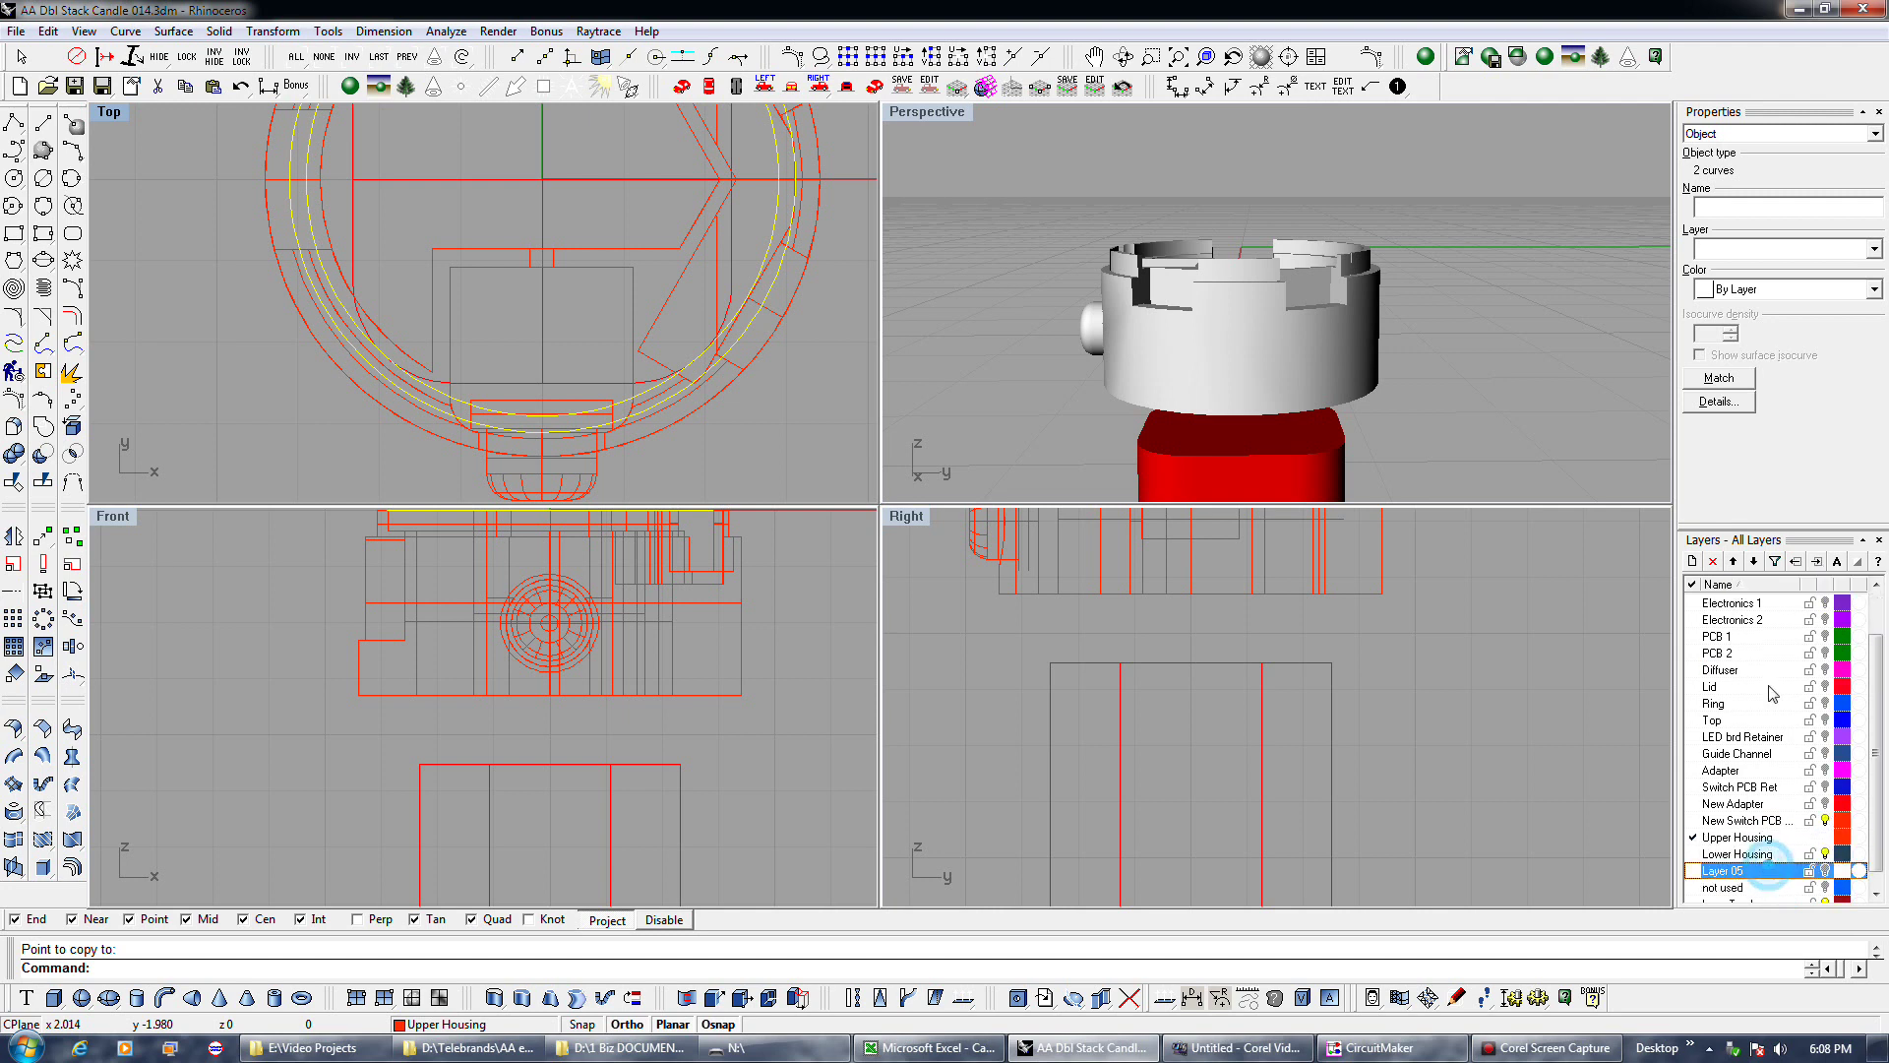
key("Escape")
key("Escape")
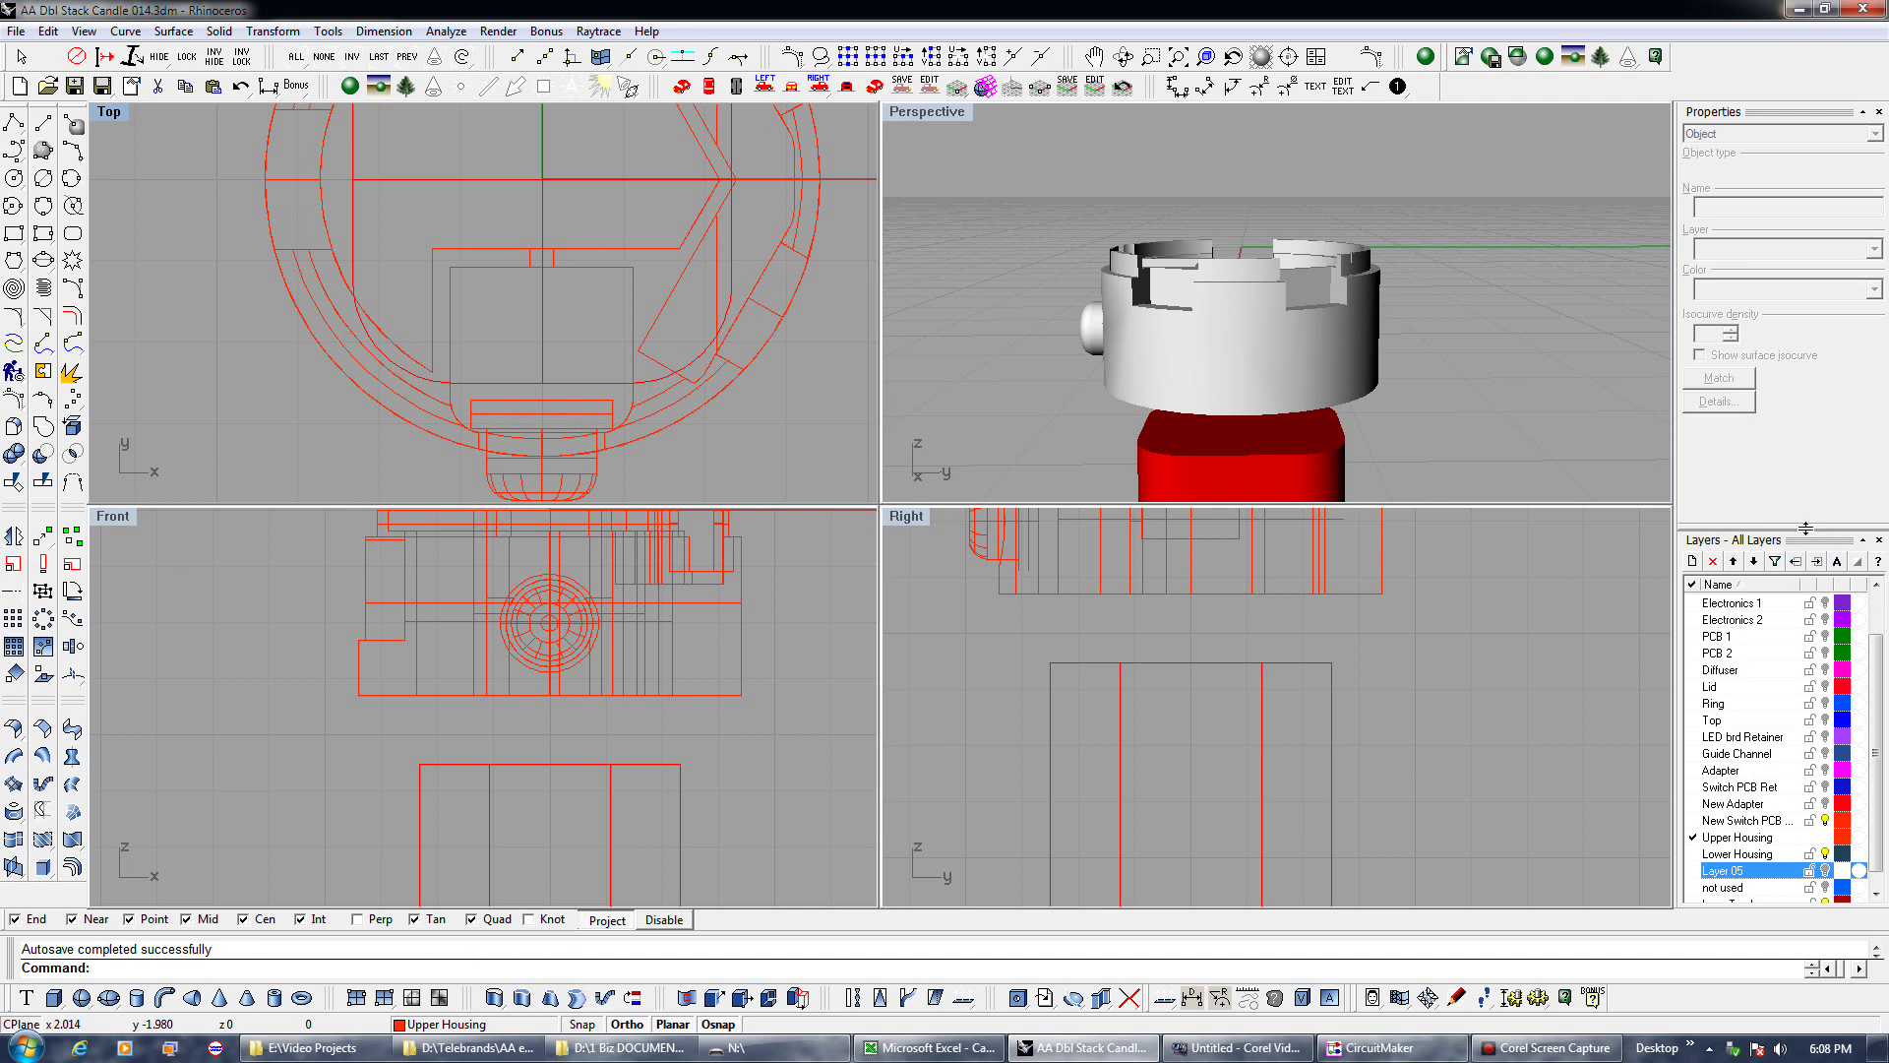
left_click_drag(1807, 503, 1807, 478)
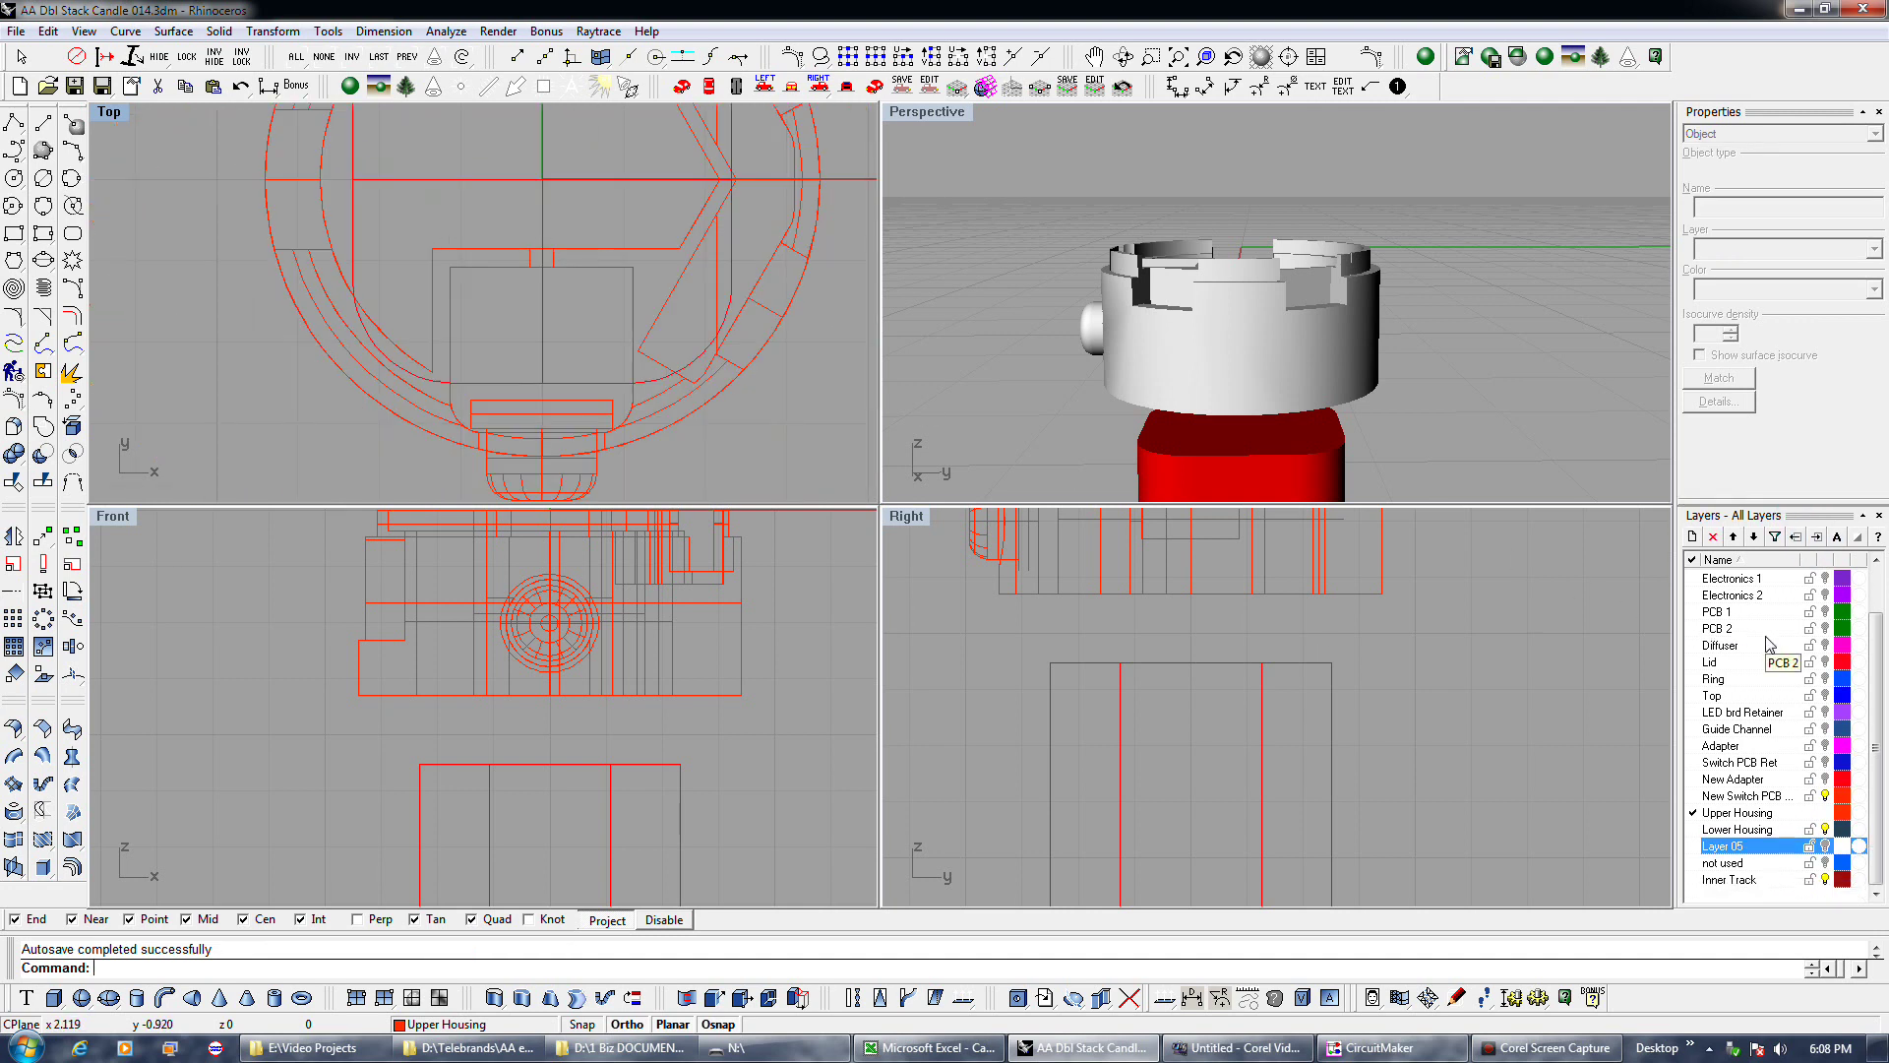
Zoom in and inspect the housing ring and battery by selecting them, then clear the selection.
scroll(1877, 676, "up", 1)
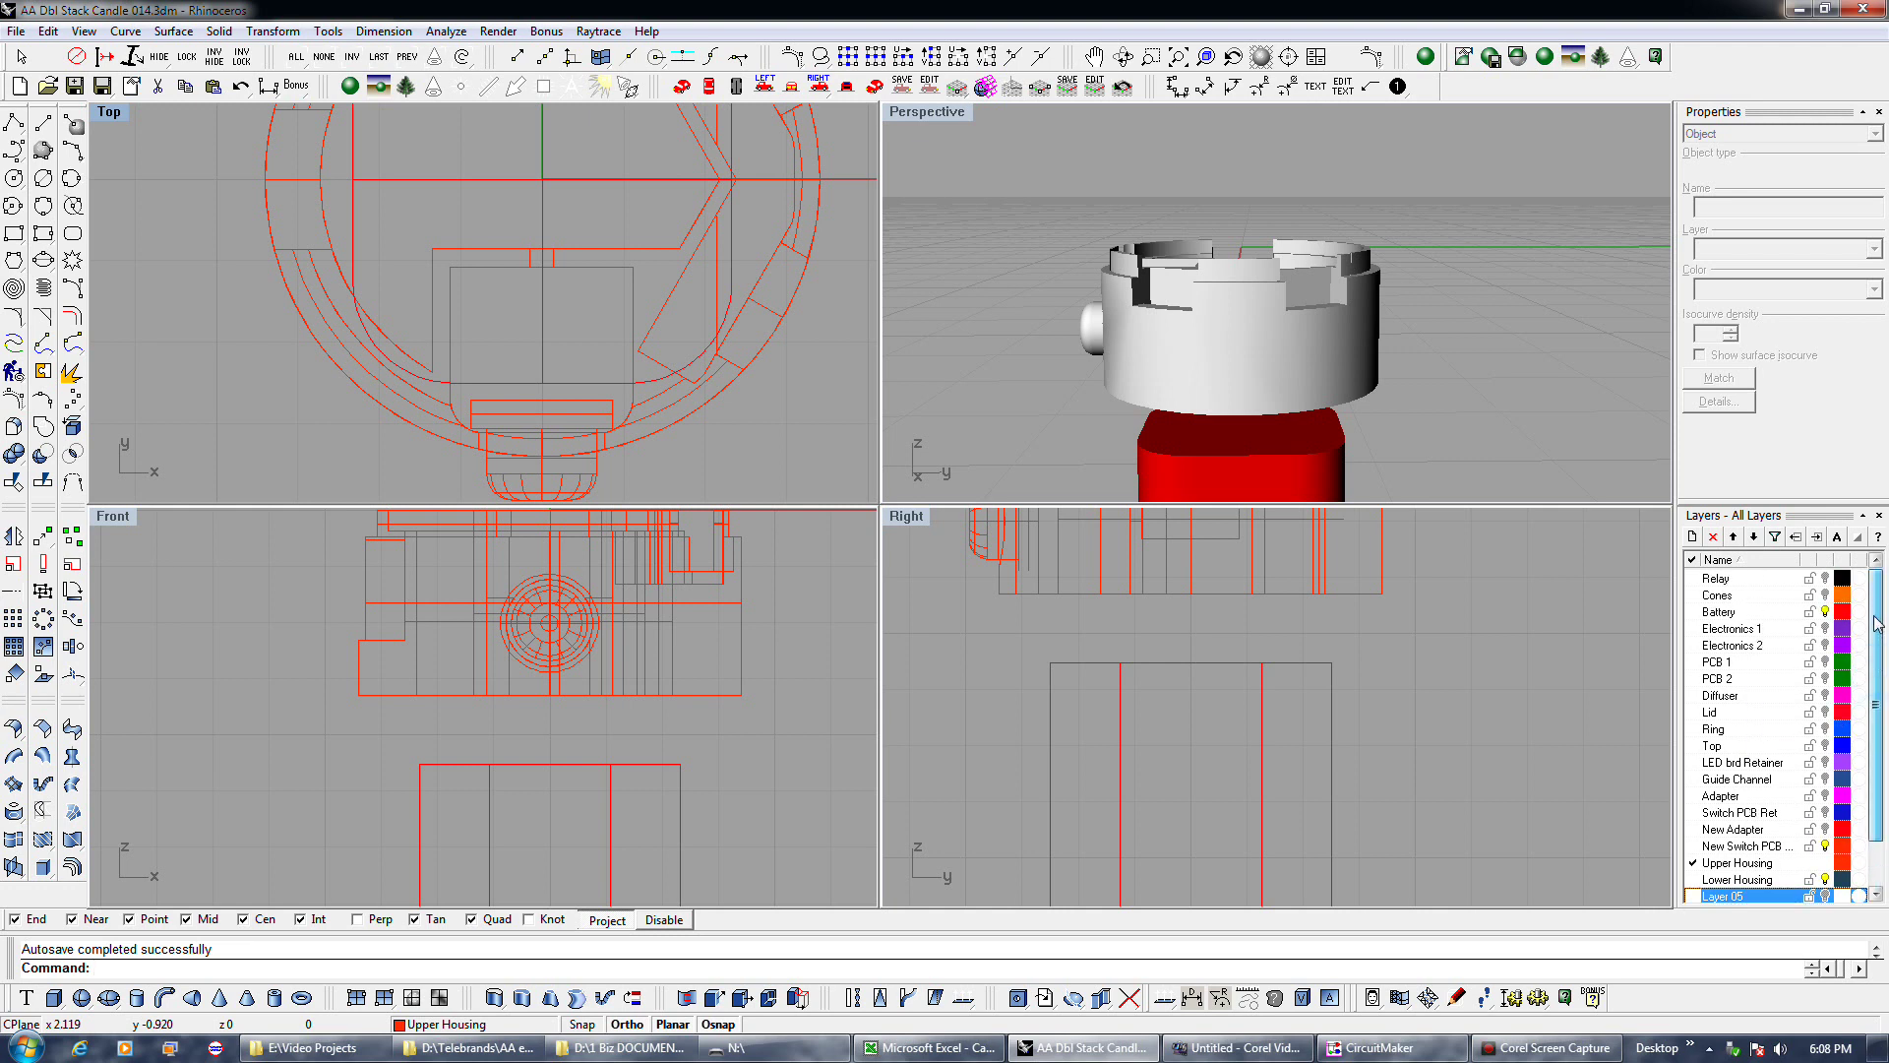
left_click(669, 405)
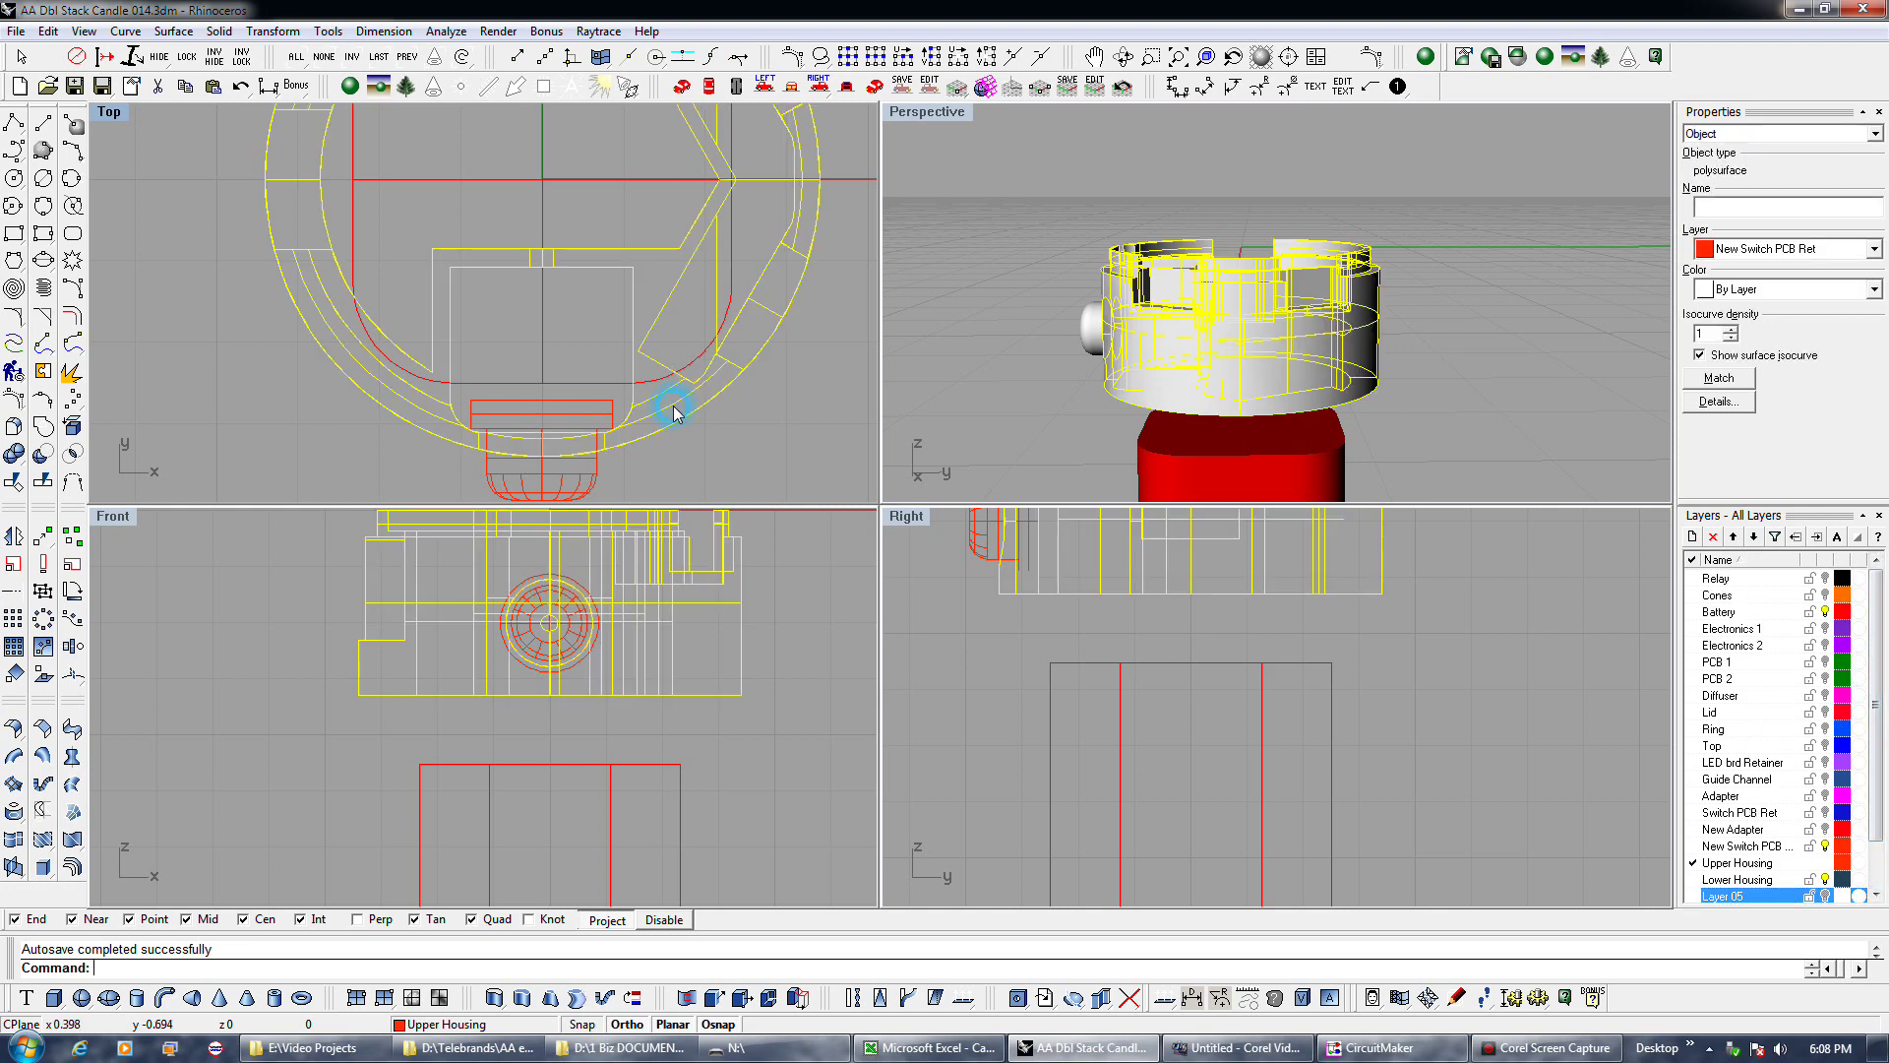
left_click(661, 387)
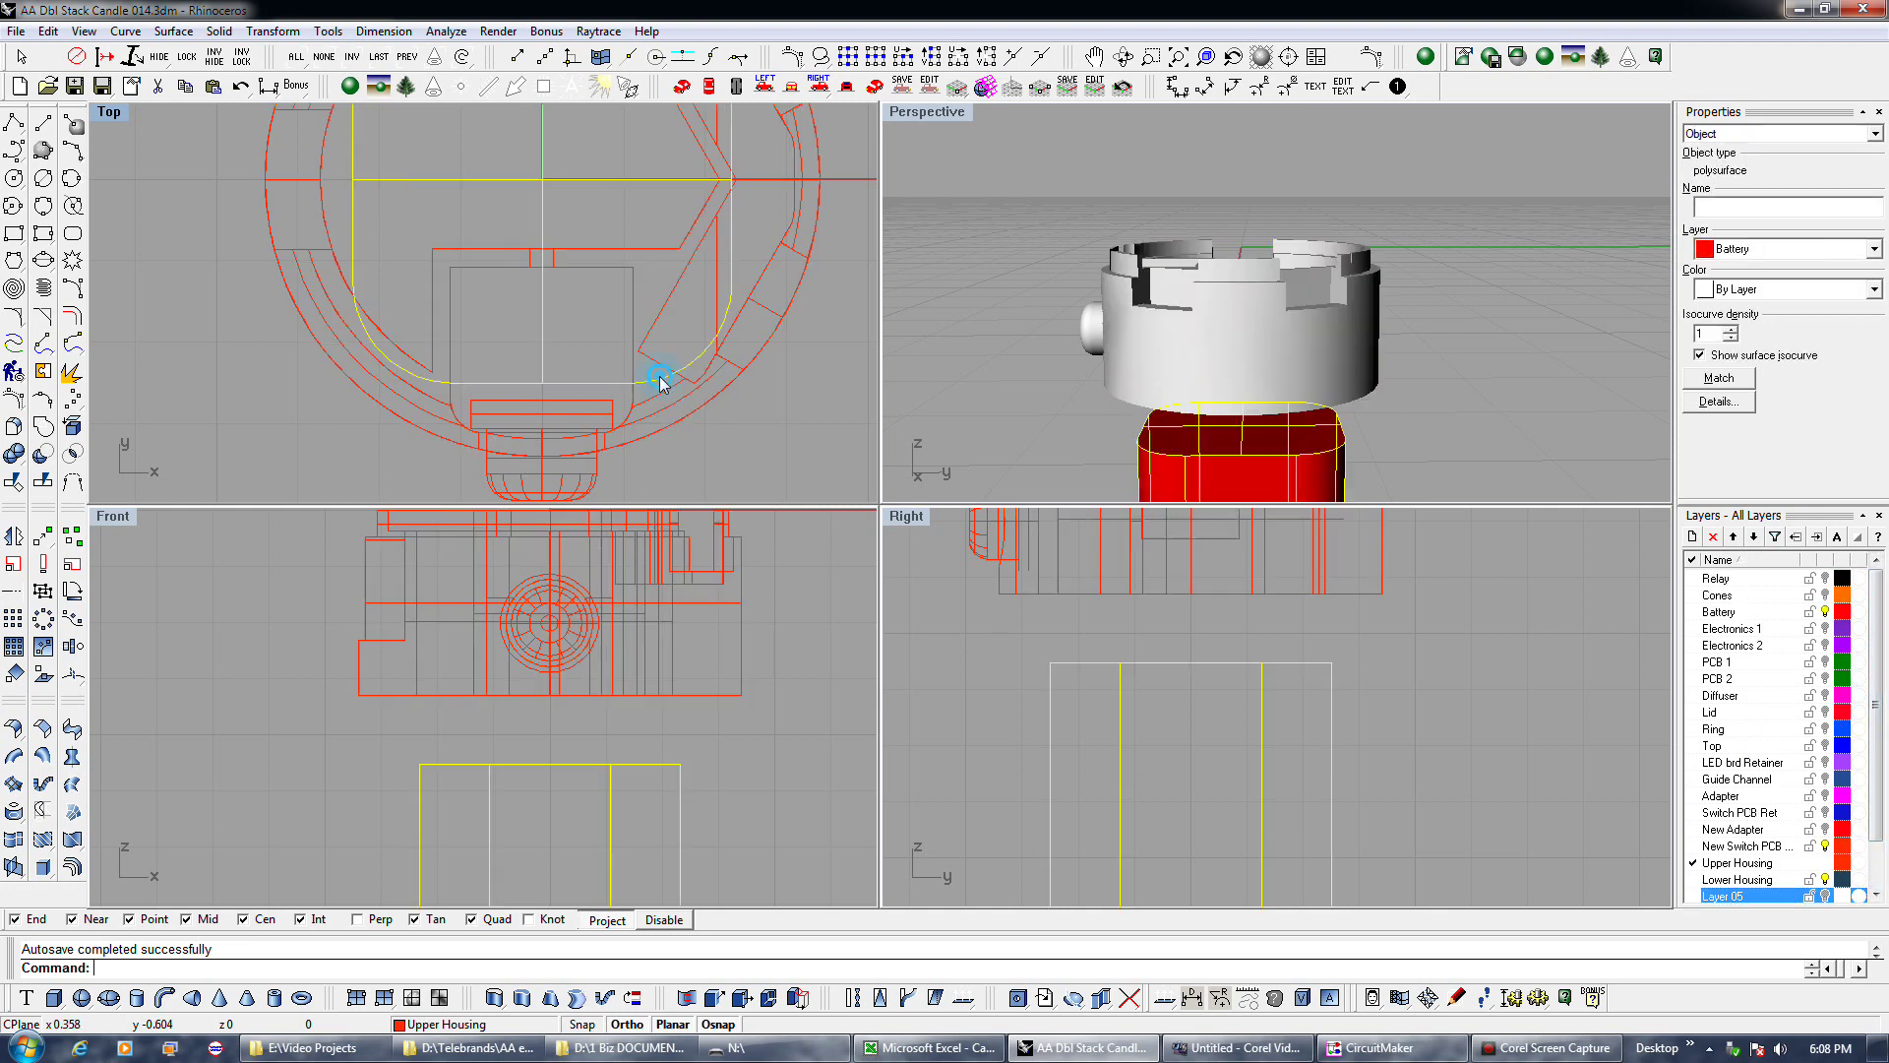
left_click(610, 413)
left_click(705, 413)
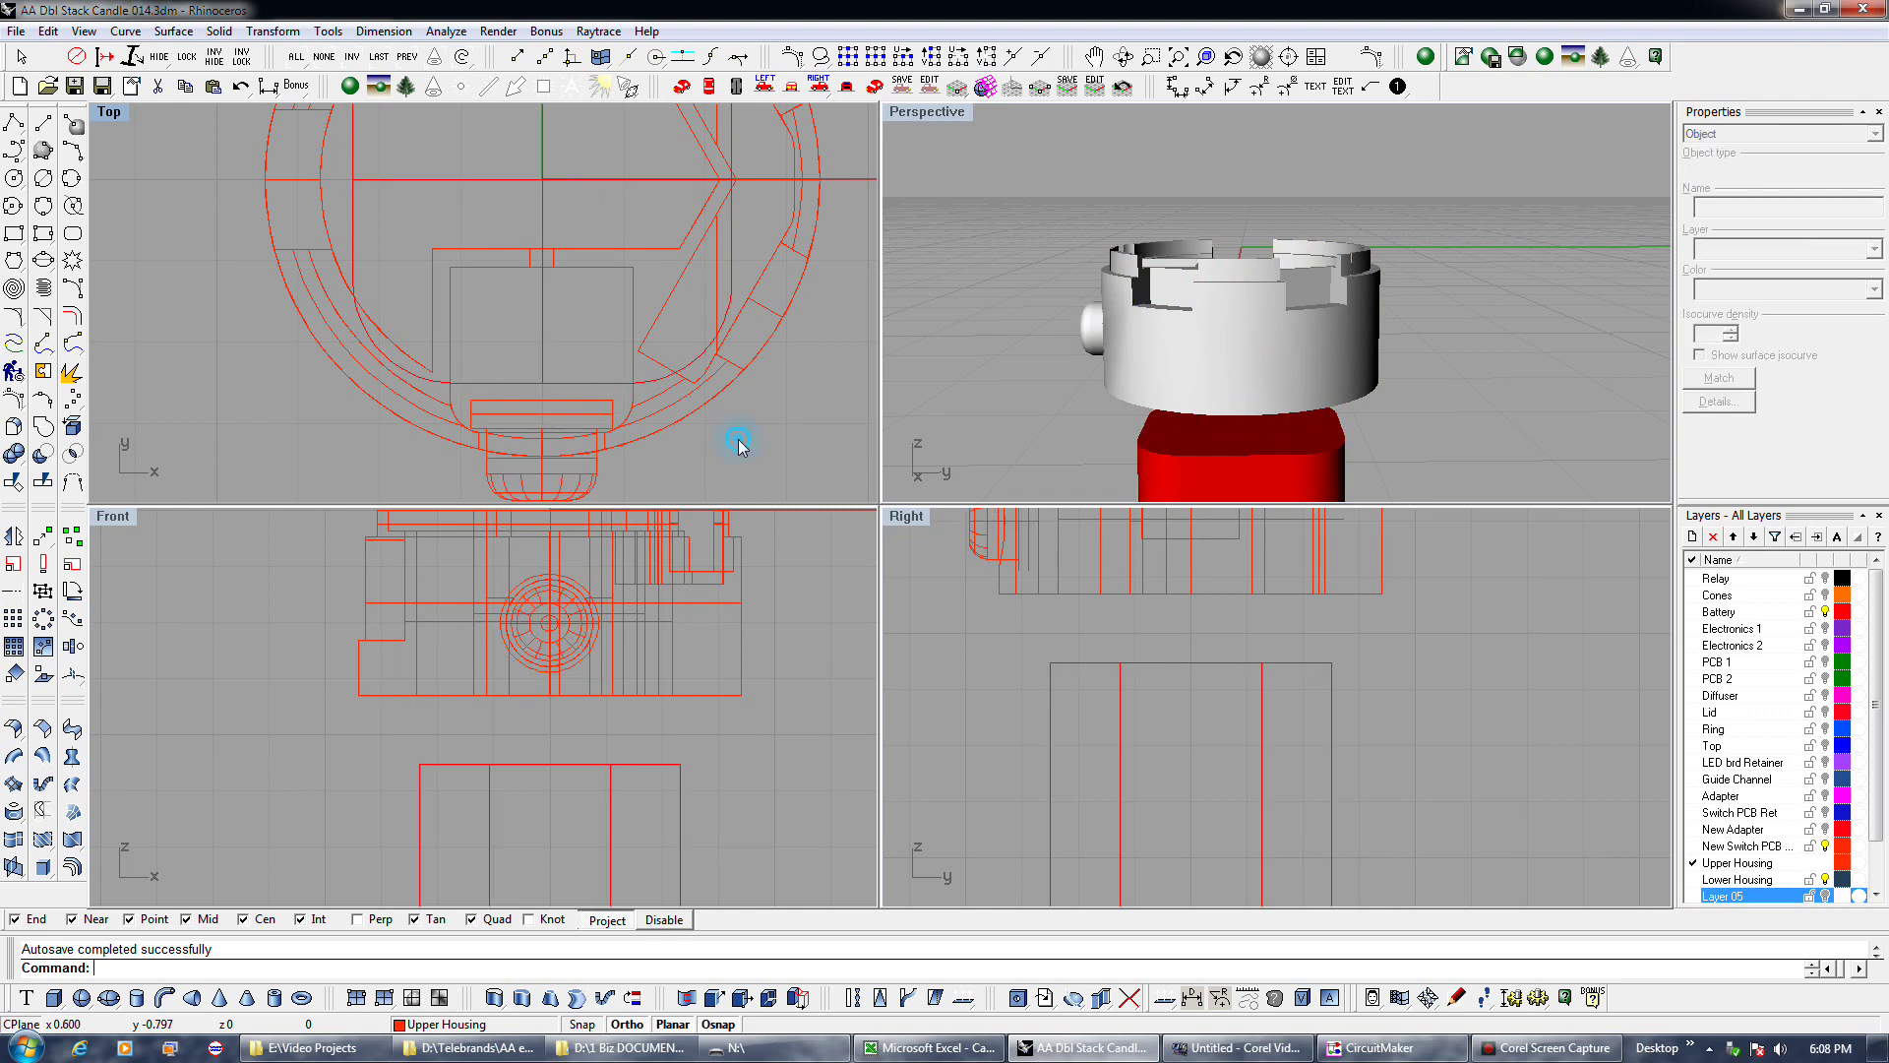
left_click(697, 437)
key("Escape")
Orbit Perspective above the housing to look down into it, zooming the view.
scroll(697, 437, "down", 3)
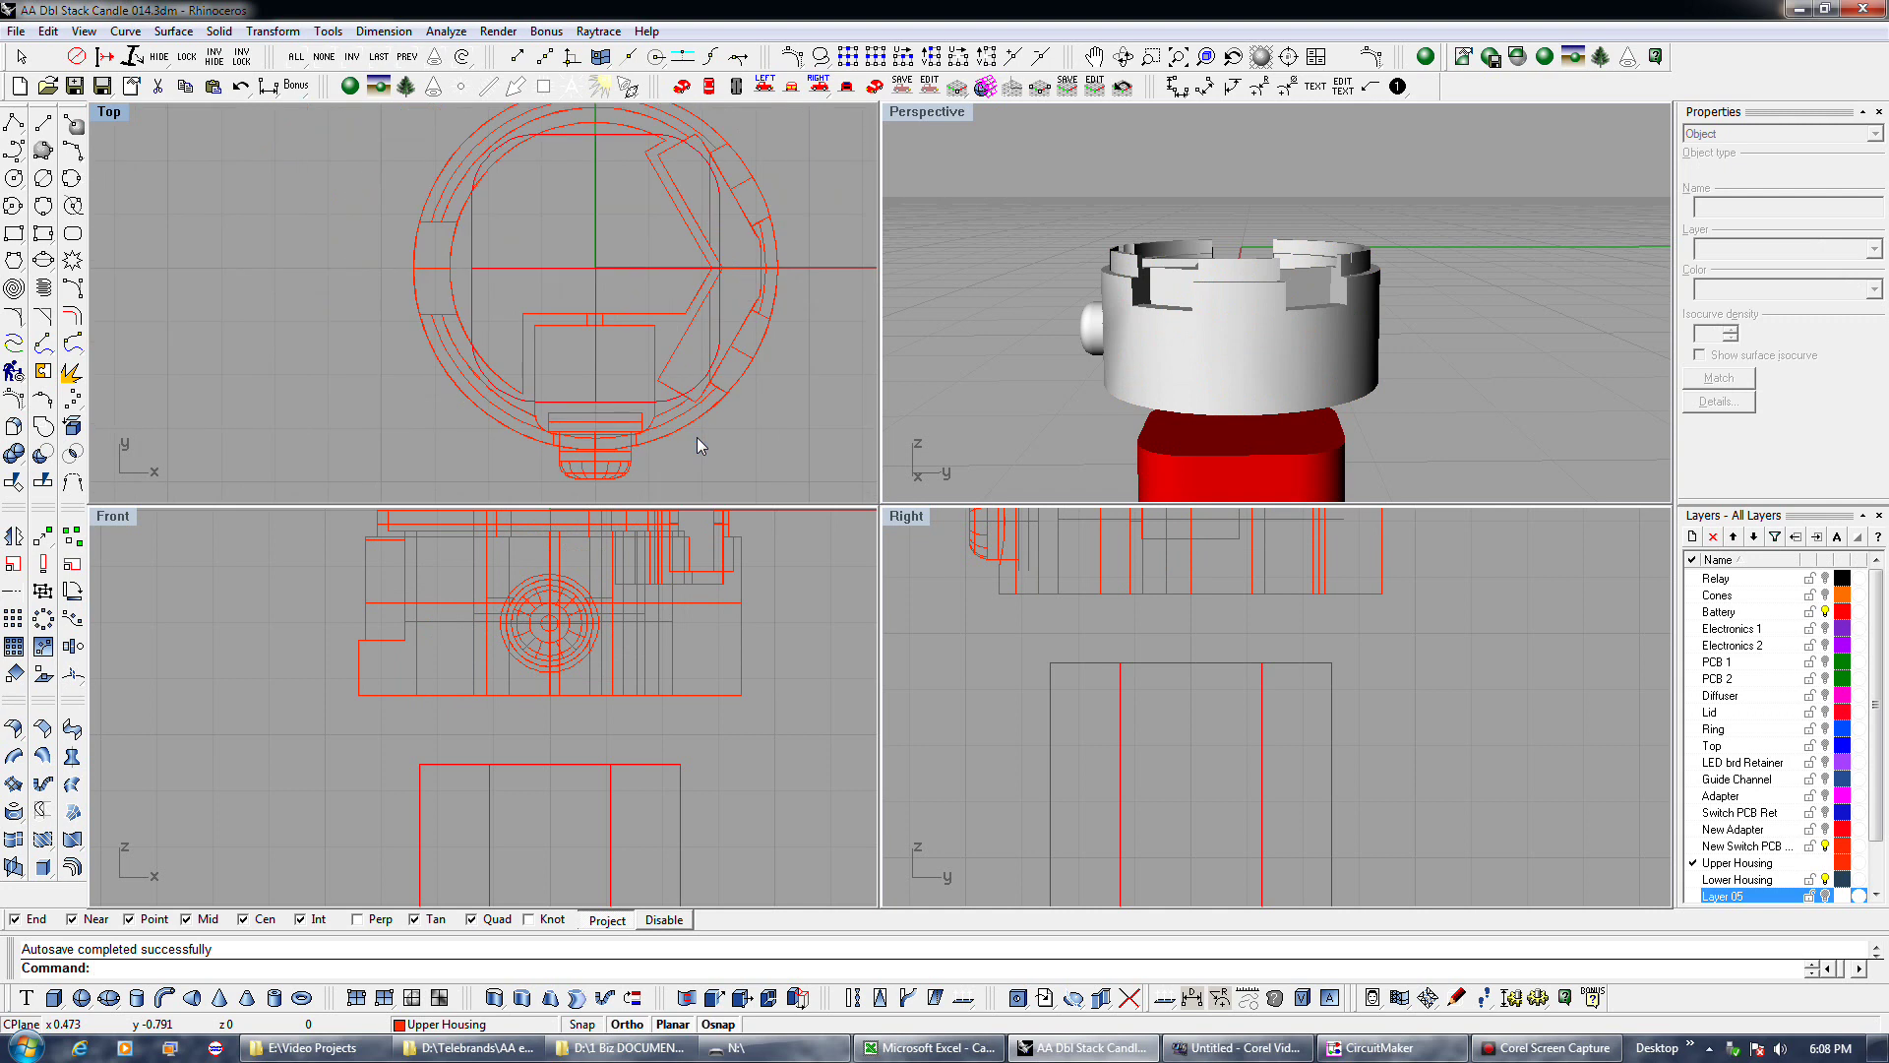
scroll(697, 437, "down", 2)
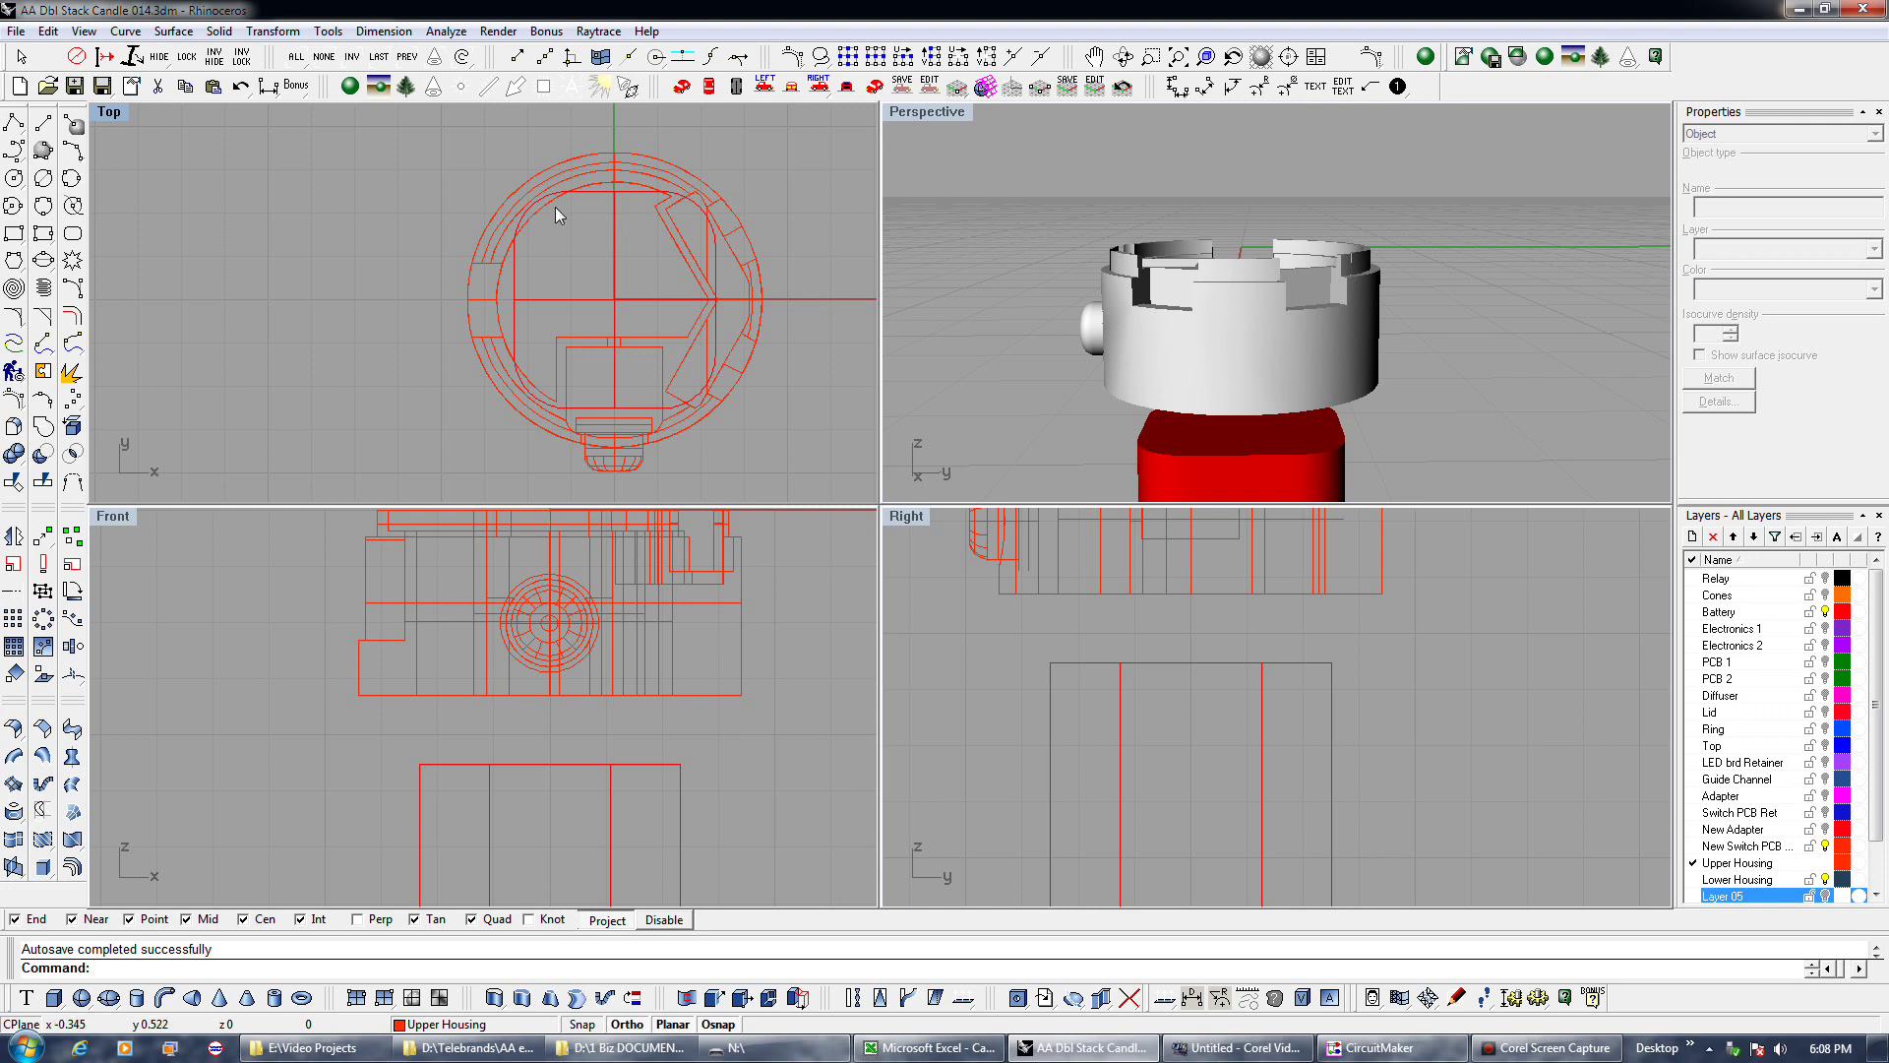
right_click_drag(1398, 474, 1375, 387)
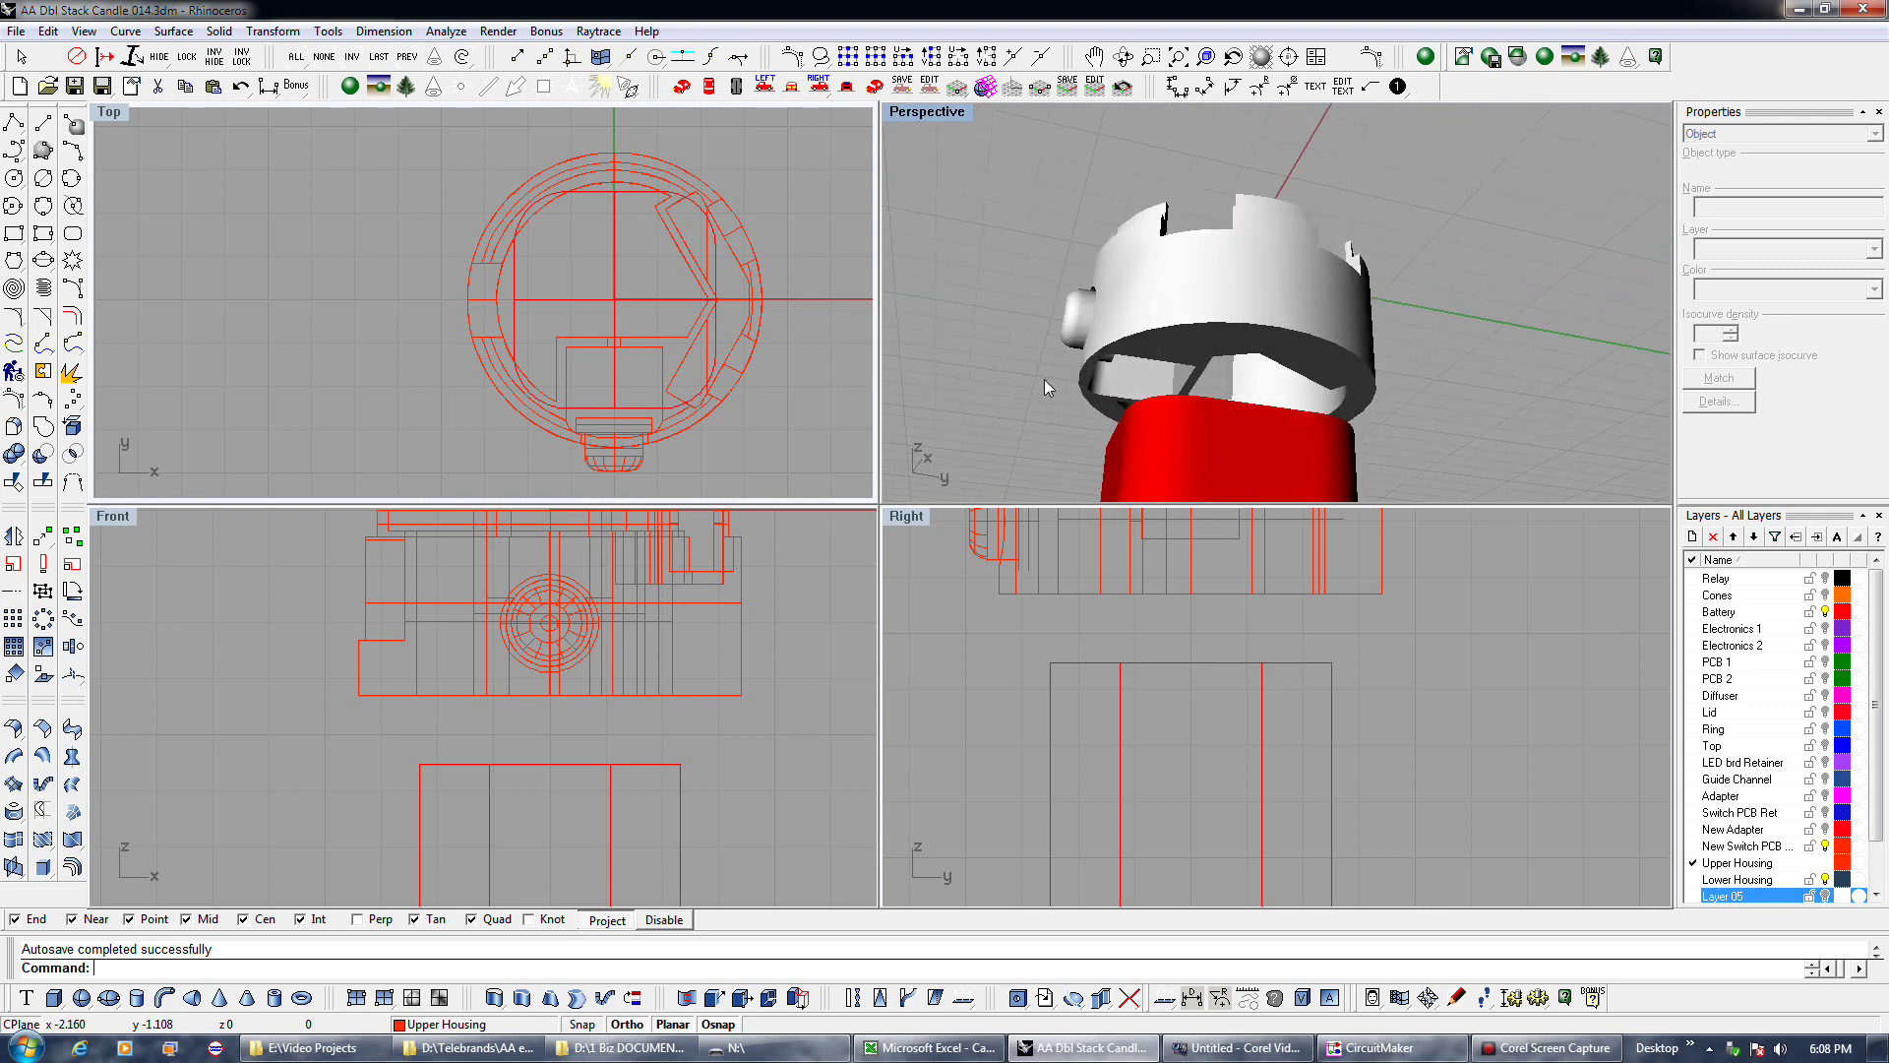
scroll(704, 413, "up", 6)
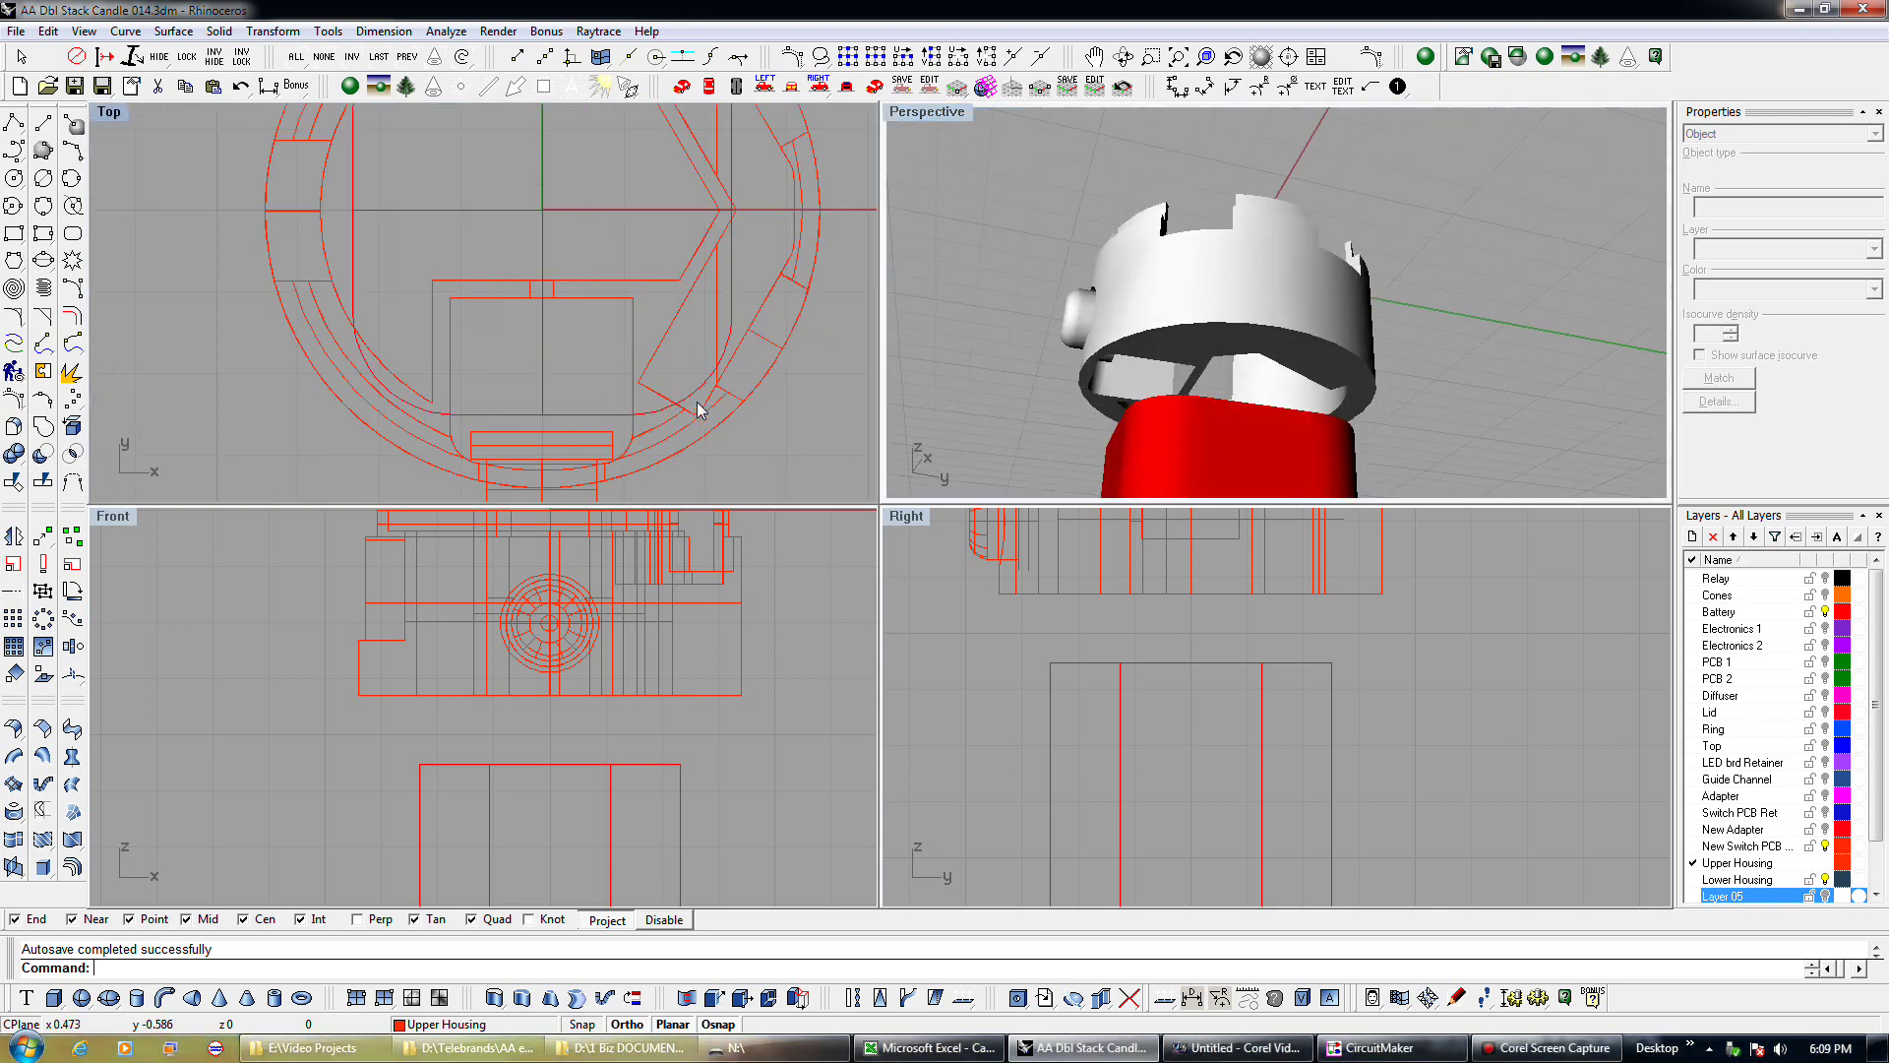
Cancel a trial polyline and a circle at the housing centre, then select the housing's outer arc curve.
left_click(13, 122)
left_click(760, 425)
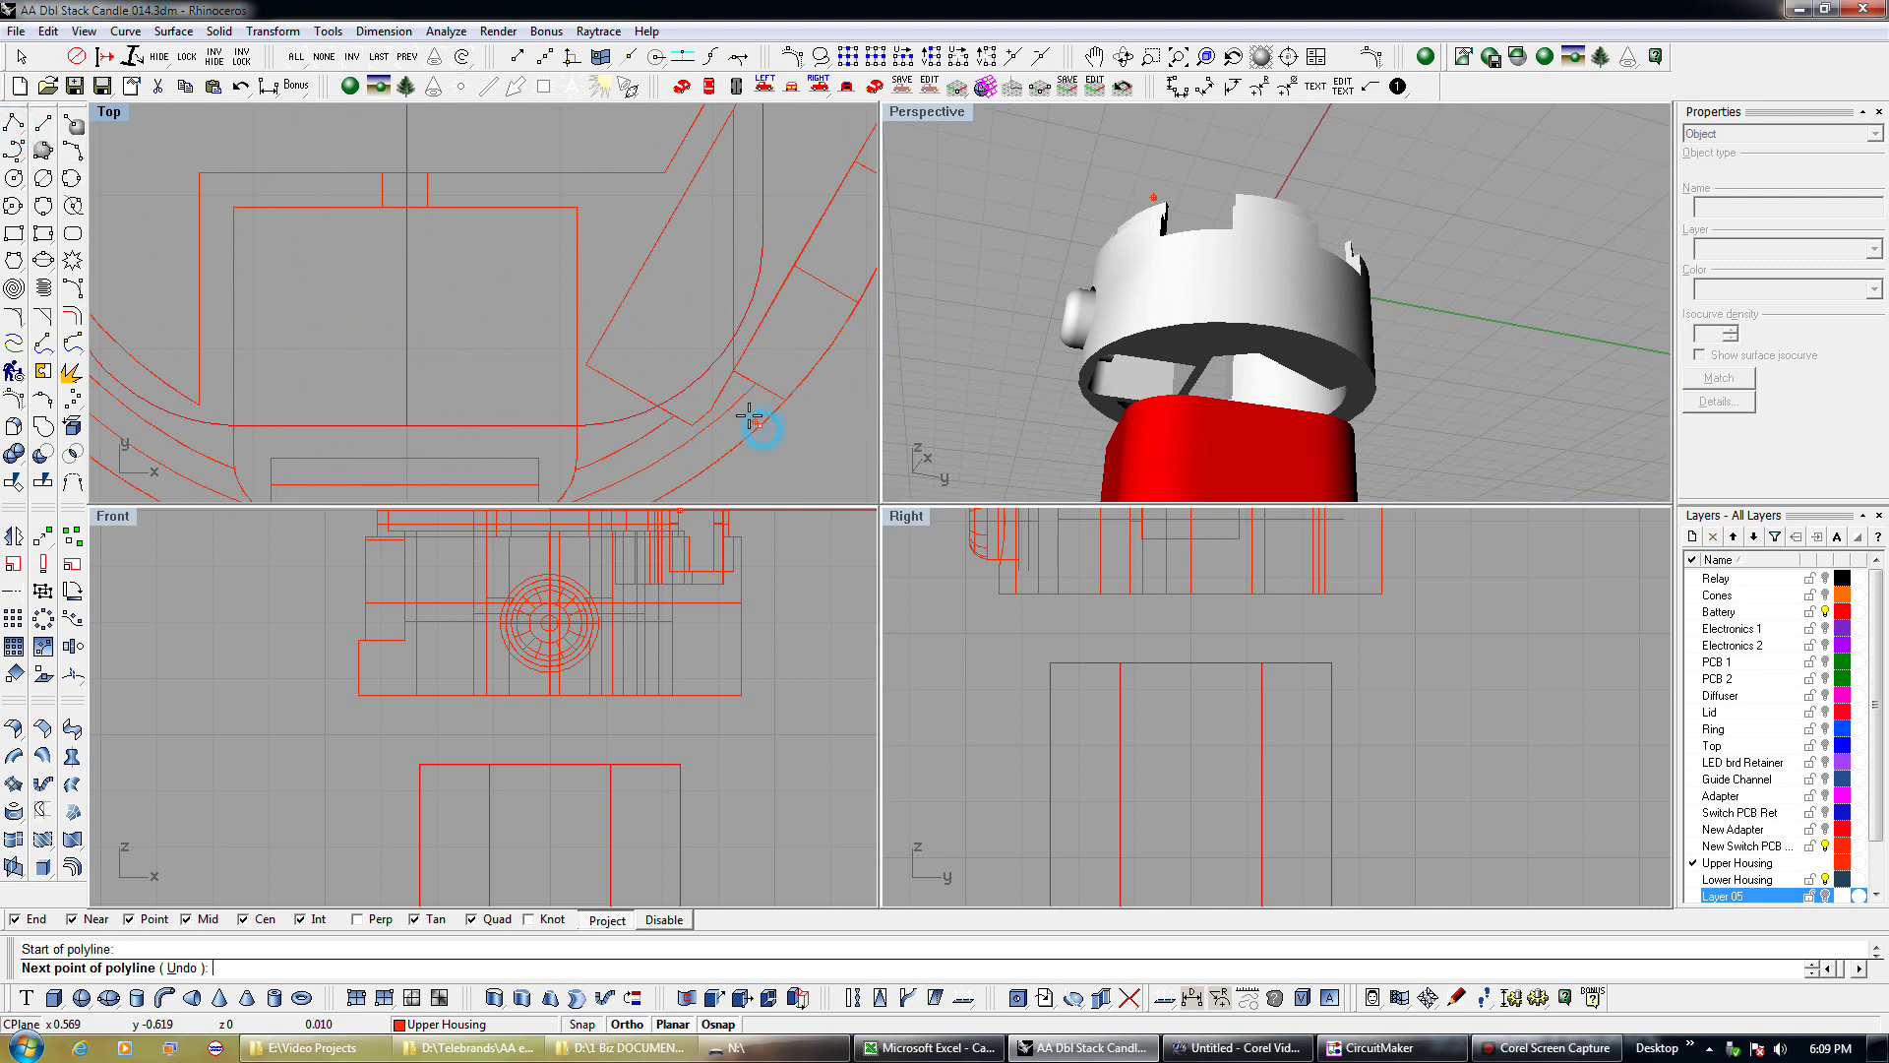
right_click(704, 373)
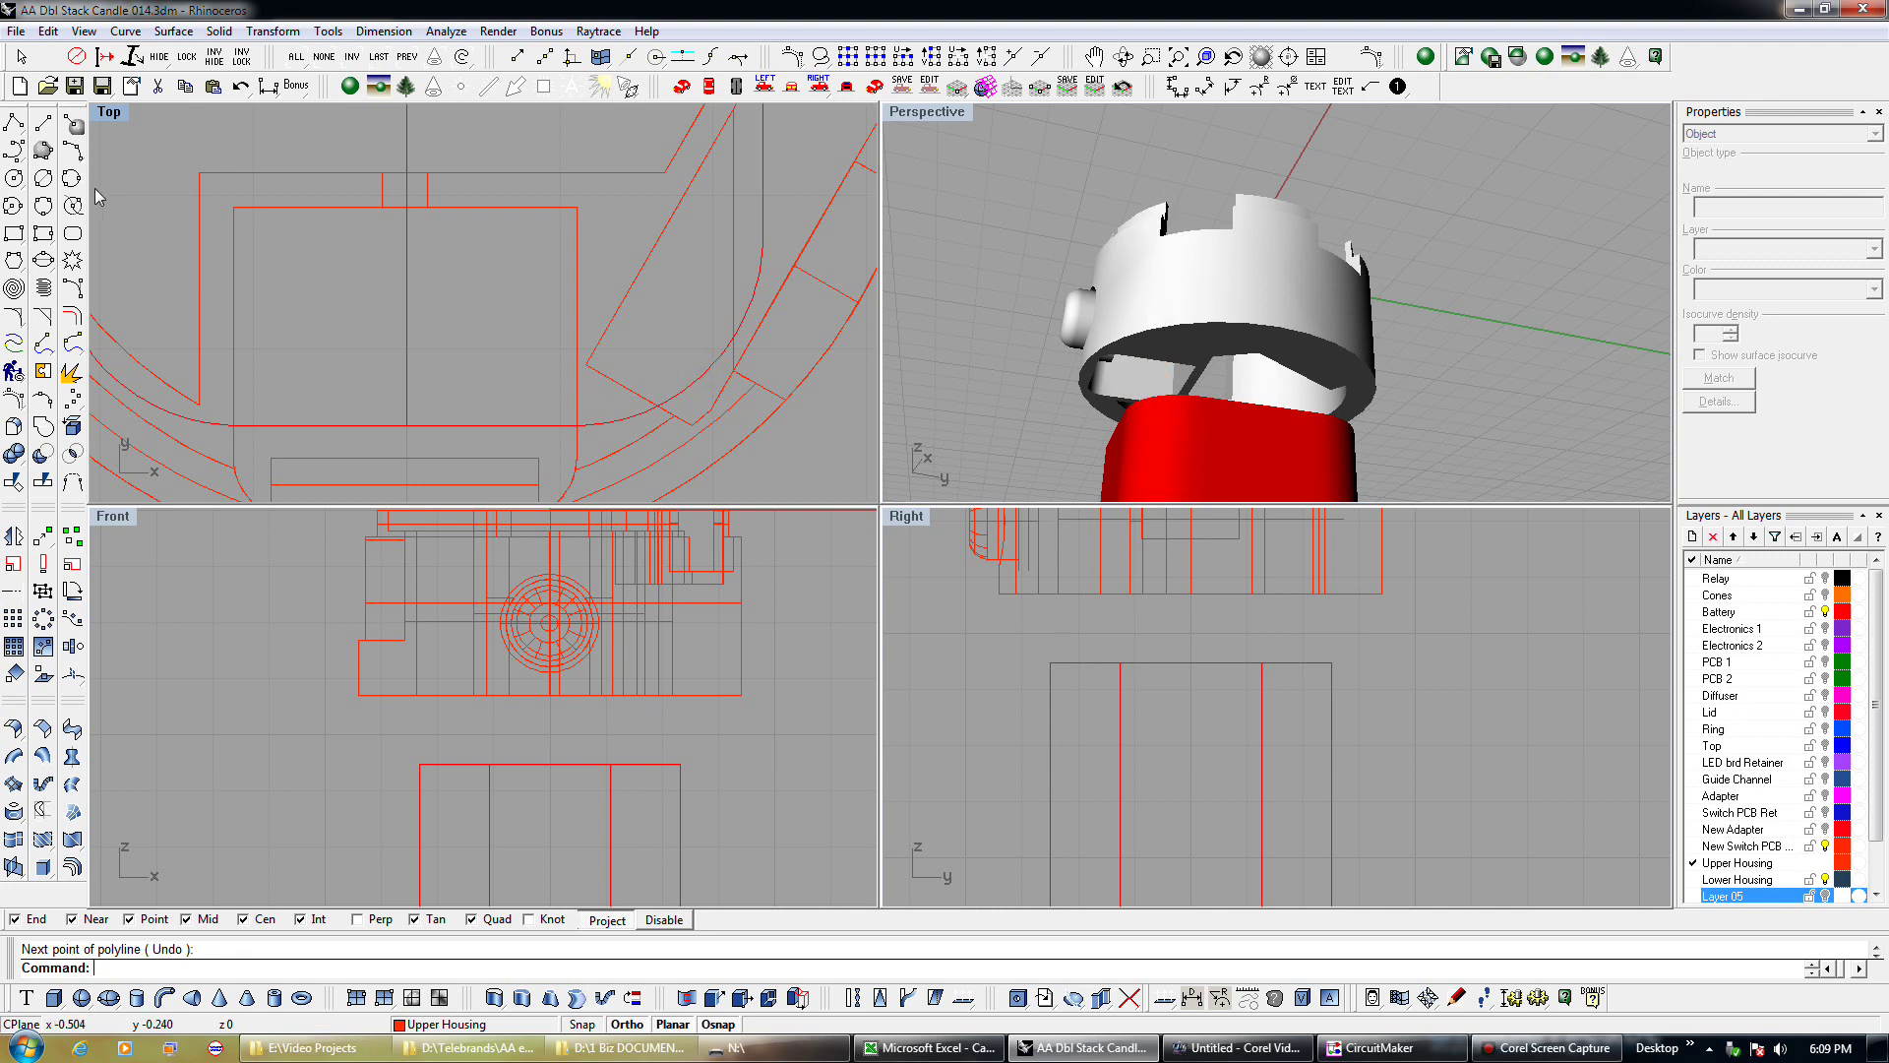
left_click(12, 178)
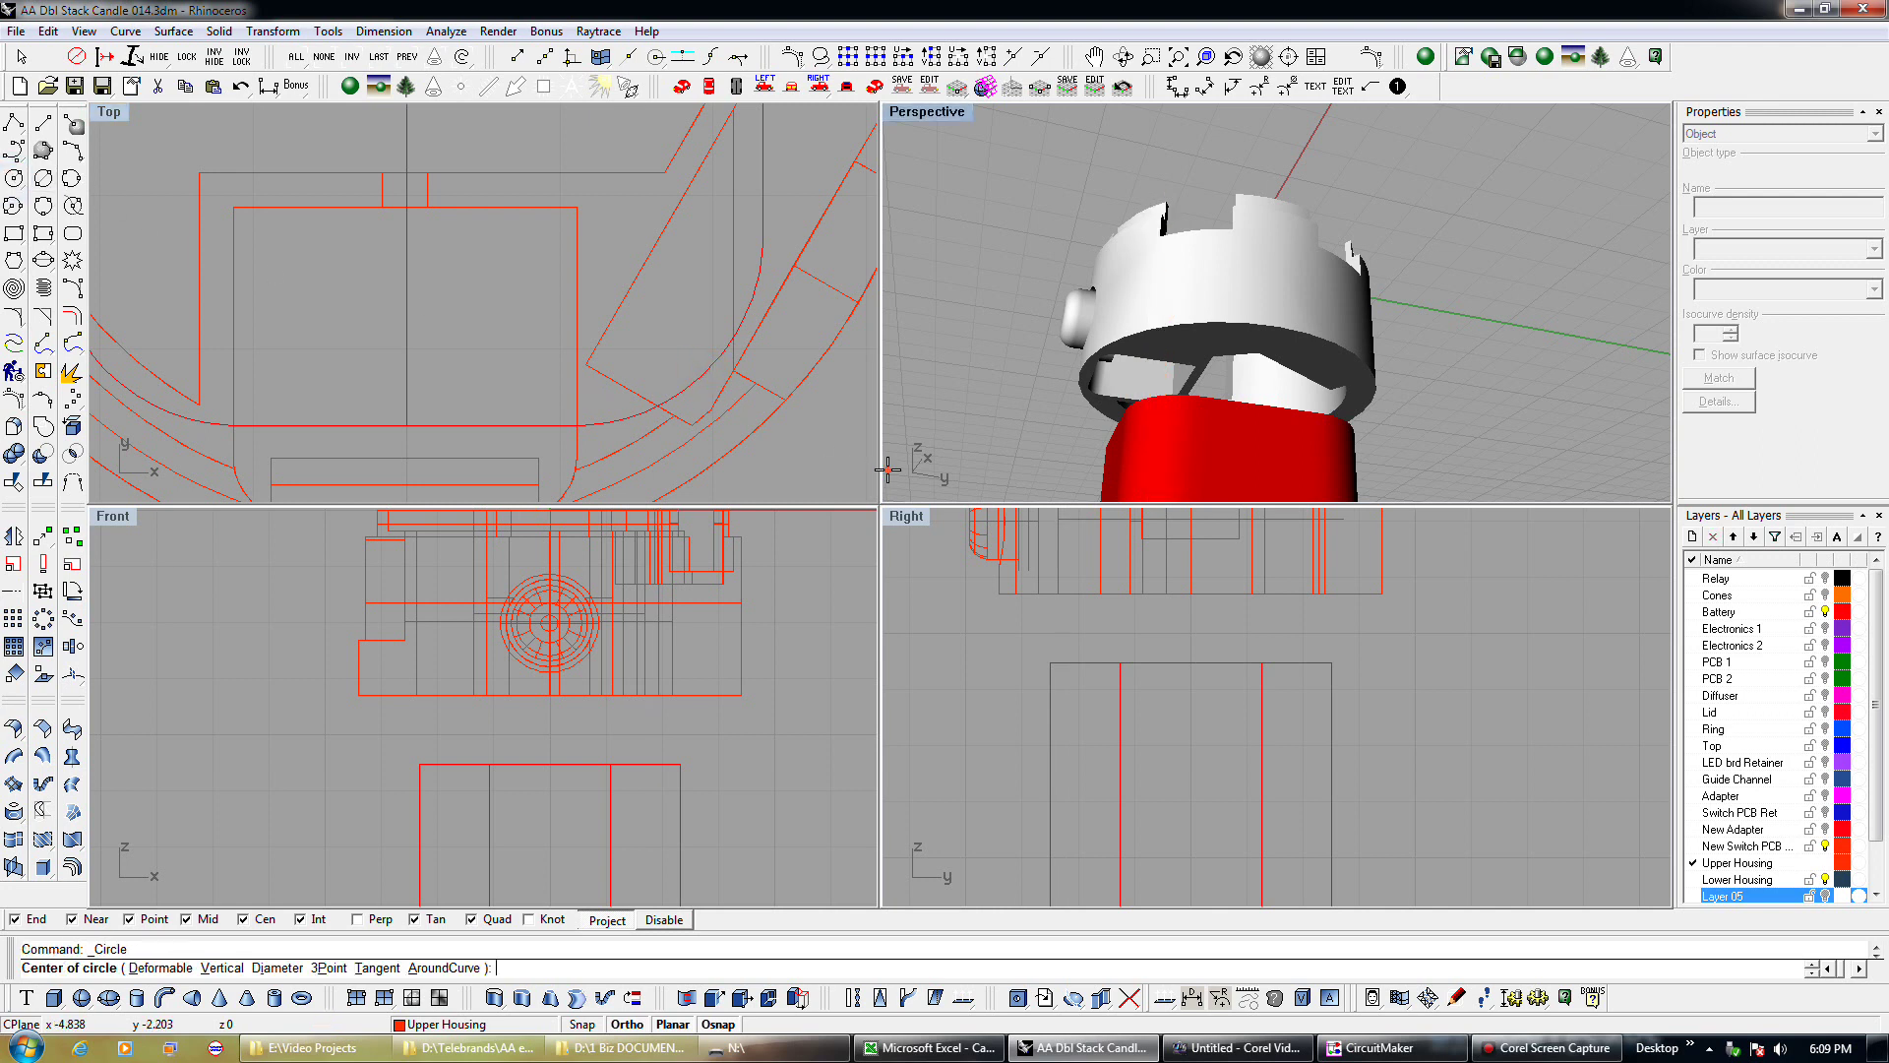
left_click(726, 434)
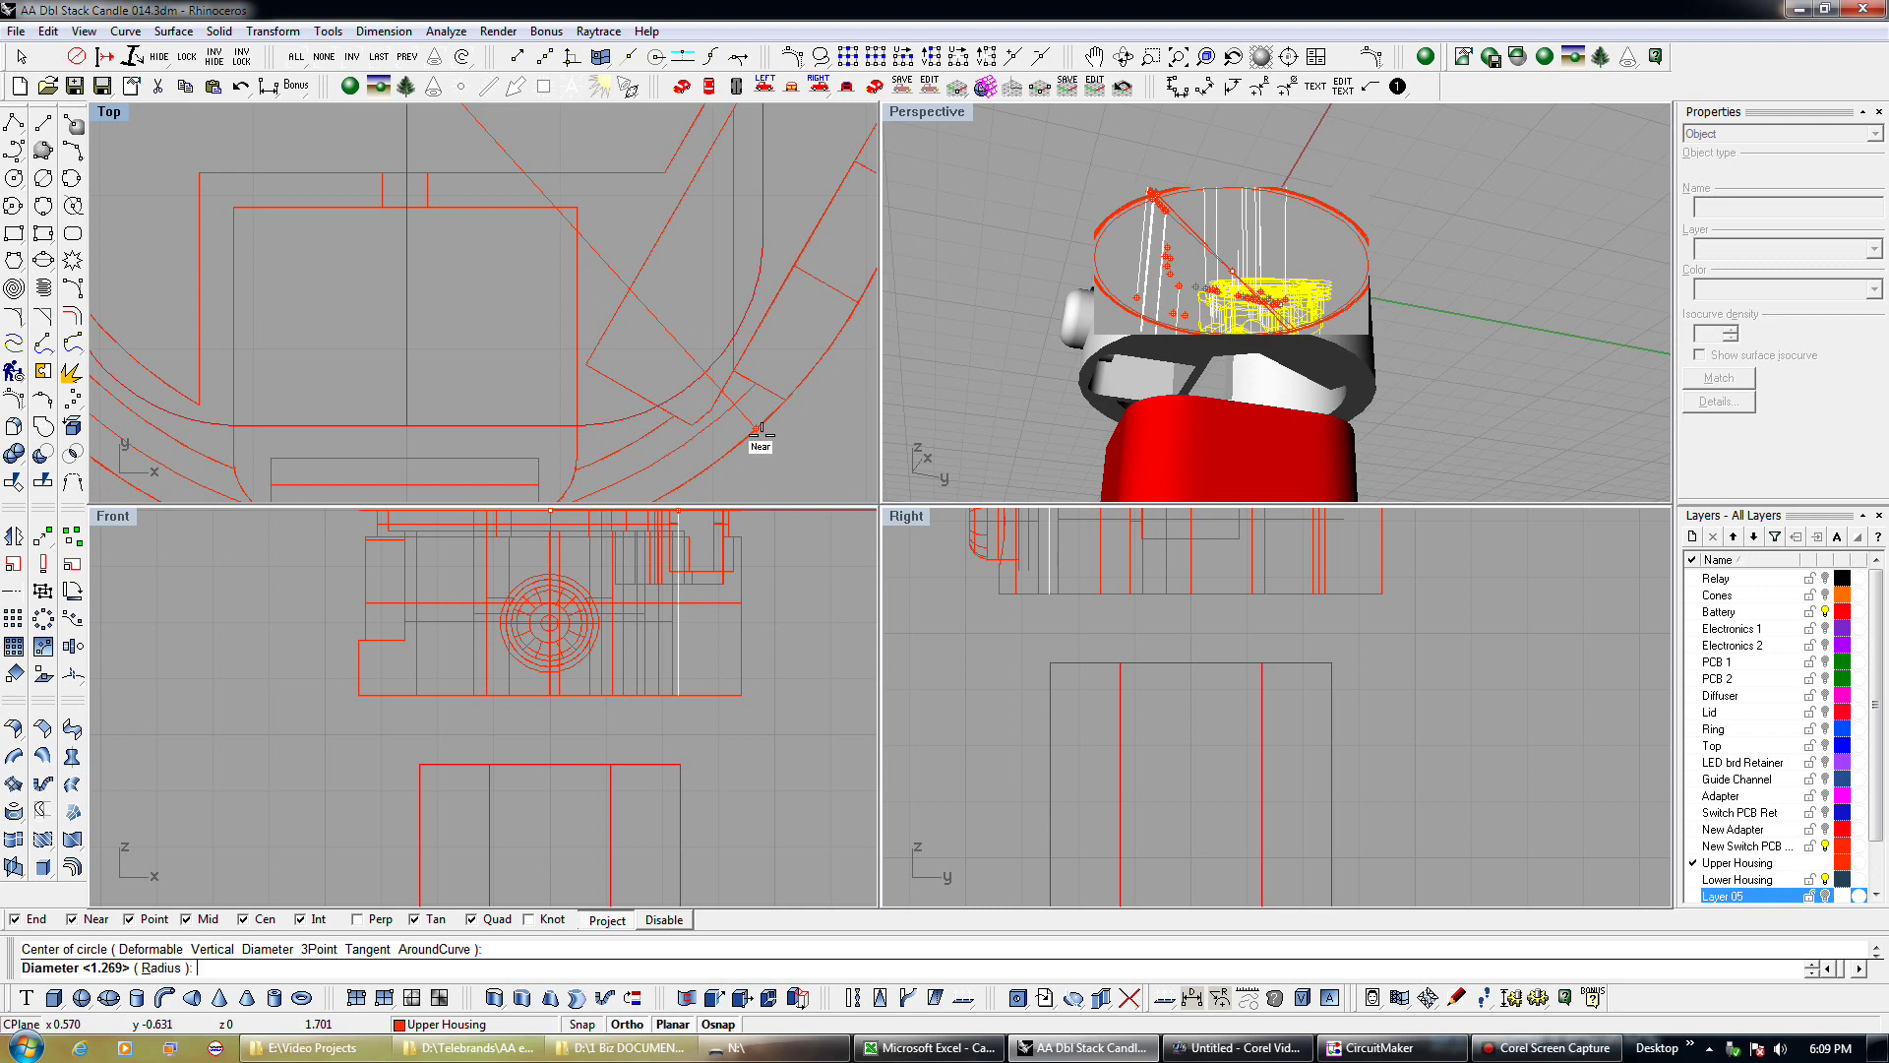
key("Escape")
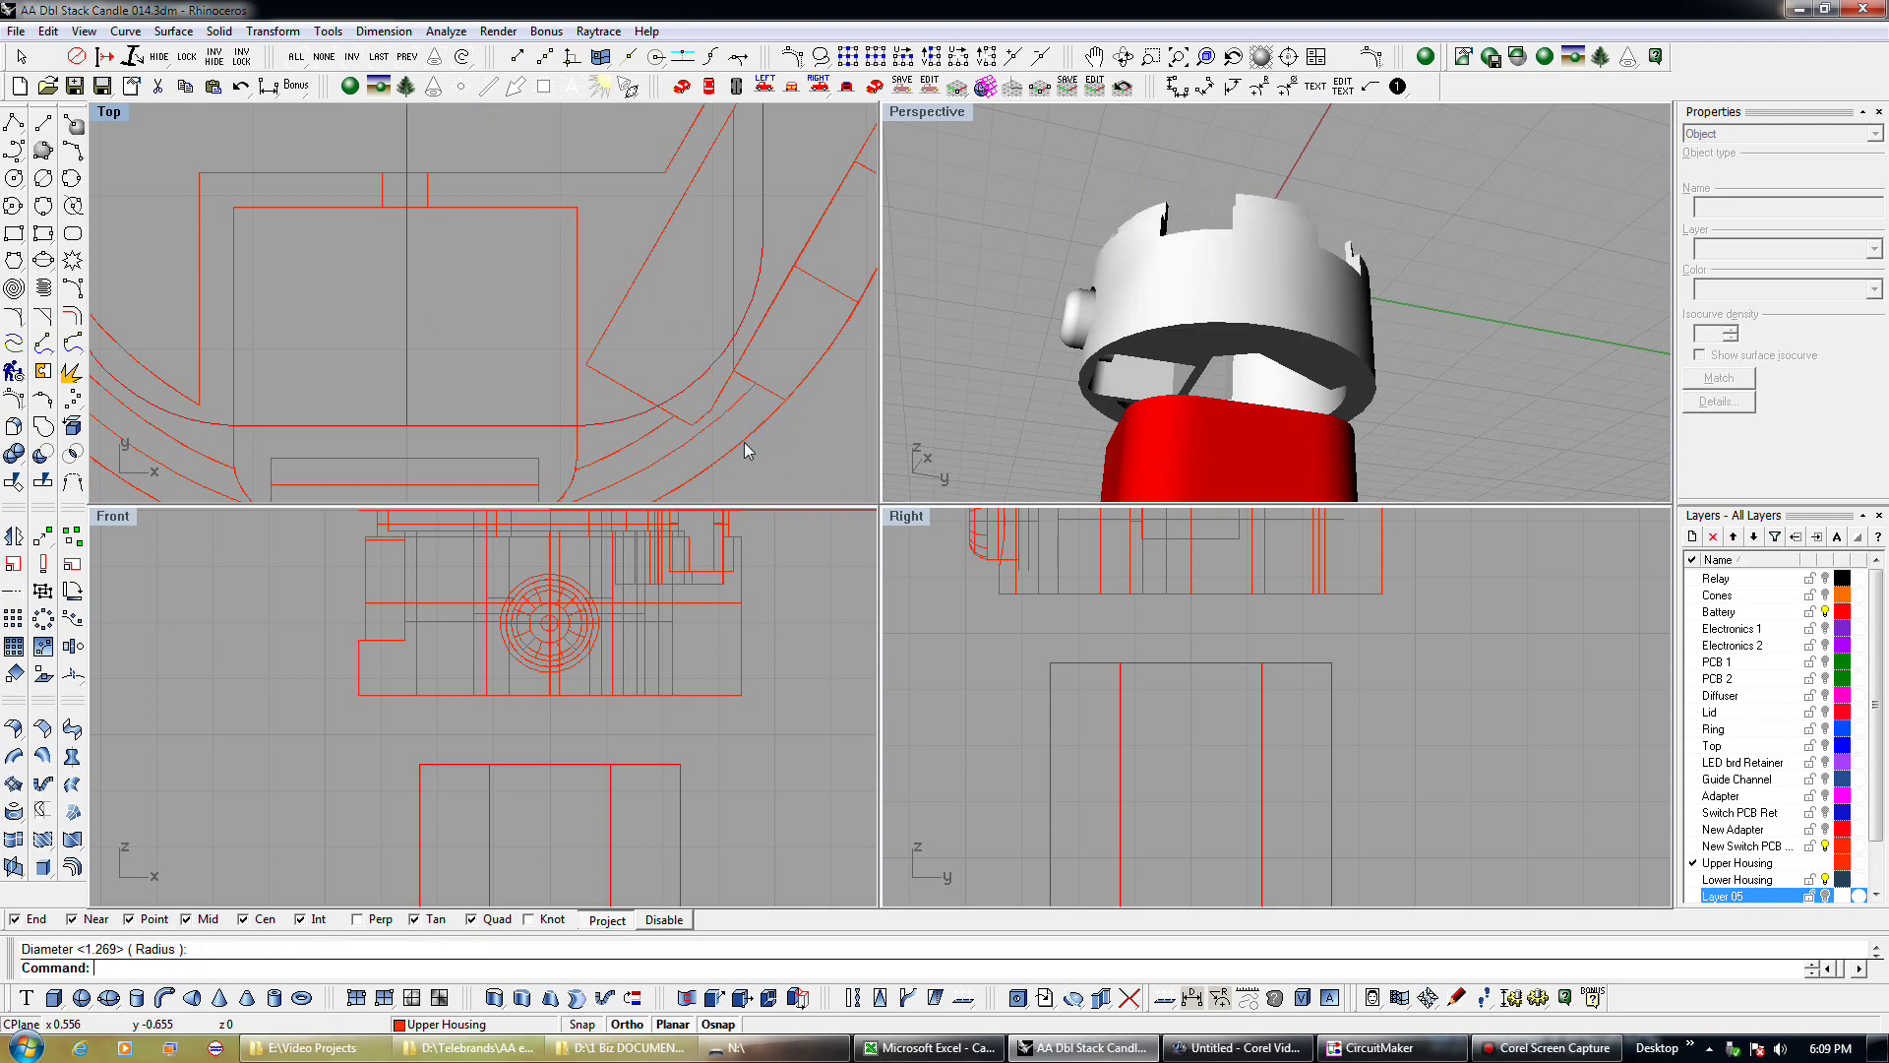
left_click(745, 448)
left_click(792, 470)
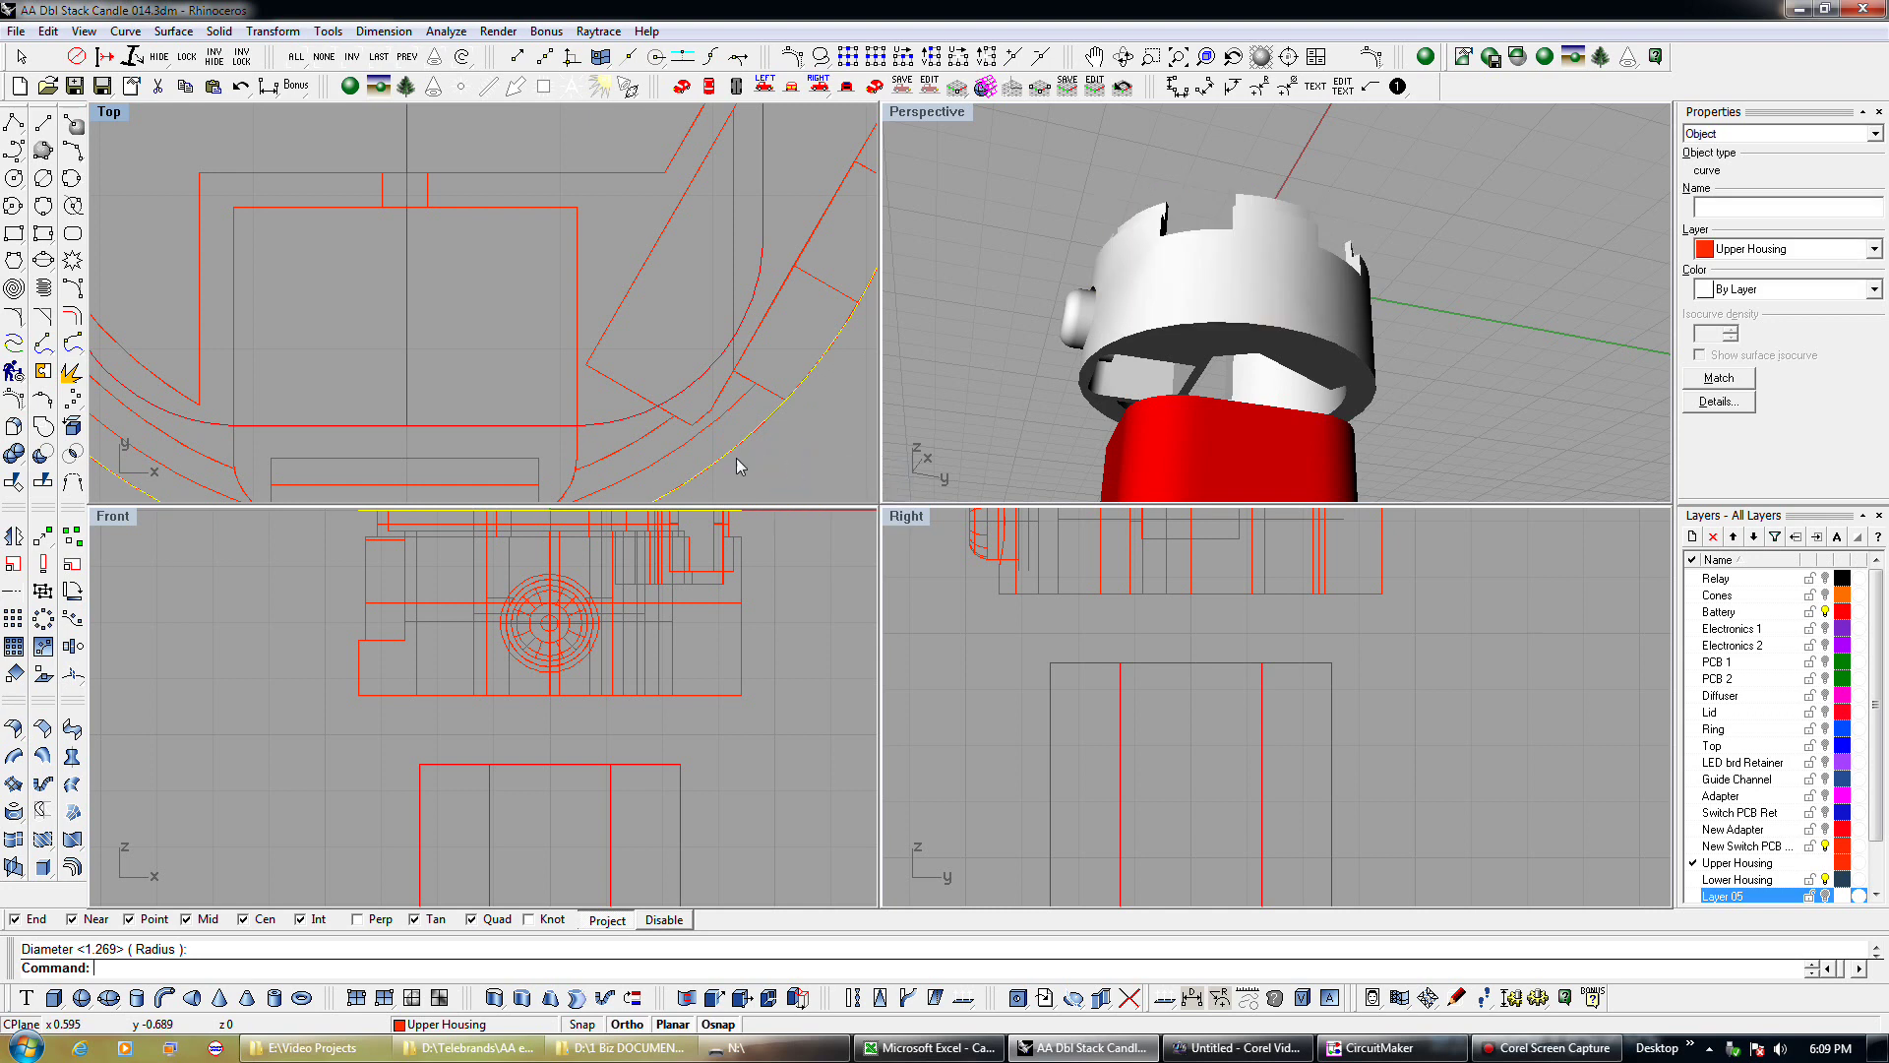
Start Offset Curve on the housing edge, entering 0.12 then correcting the distance to 0.2.
left_click(72, 318)
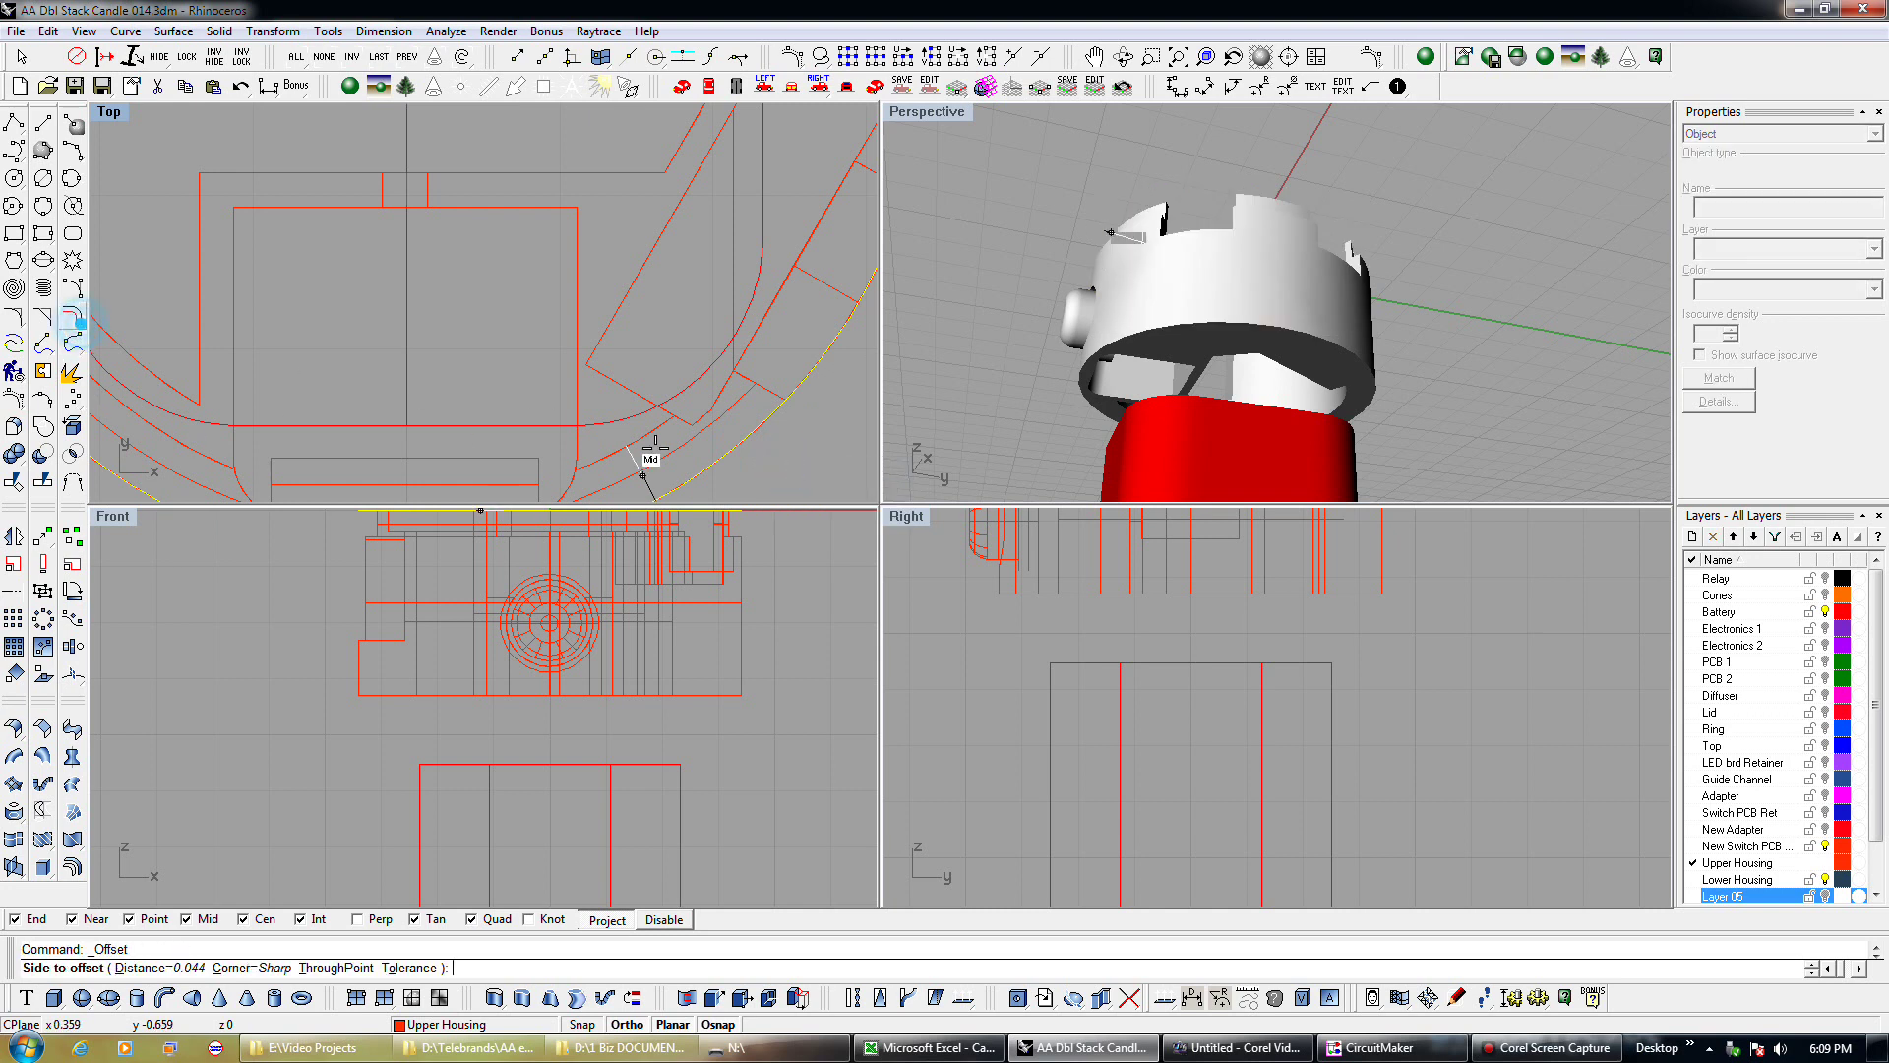
type(".1")
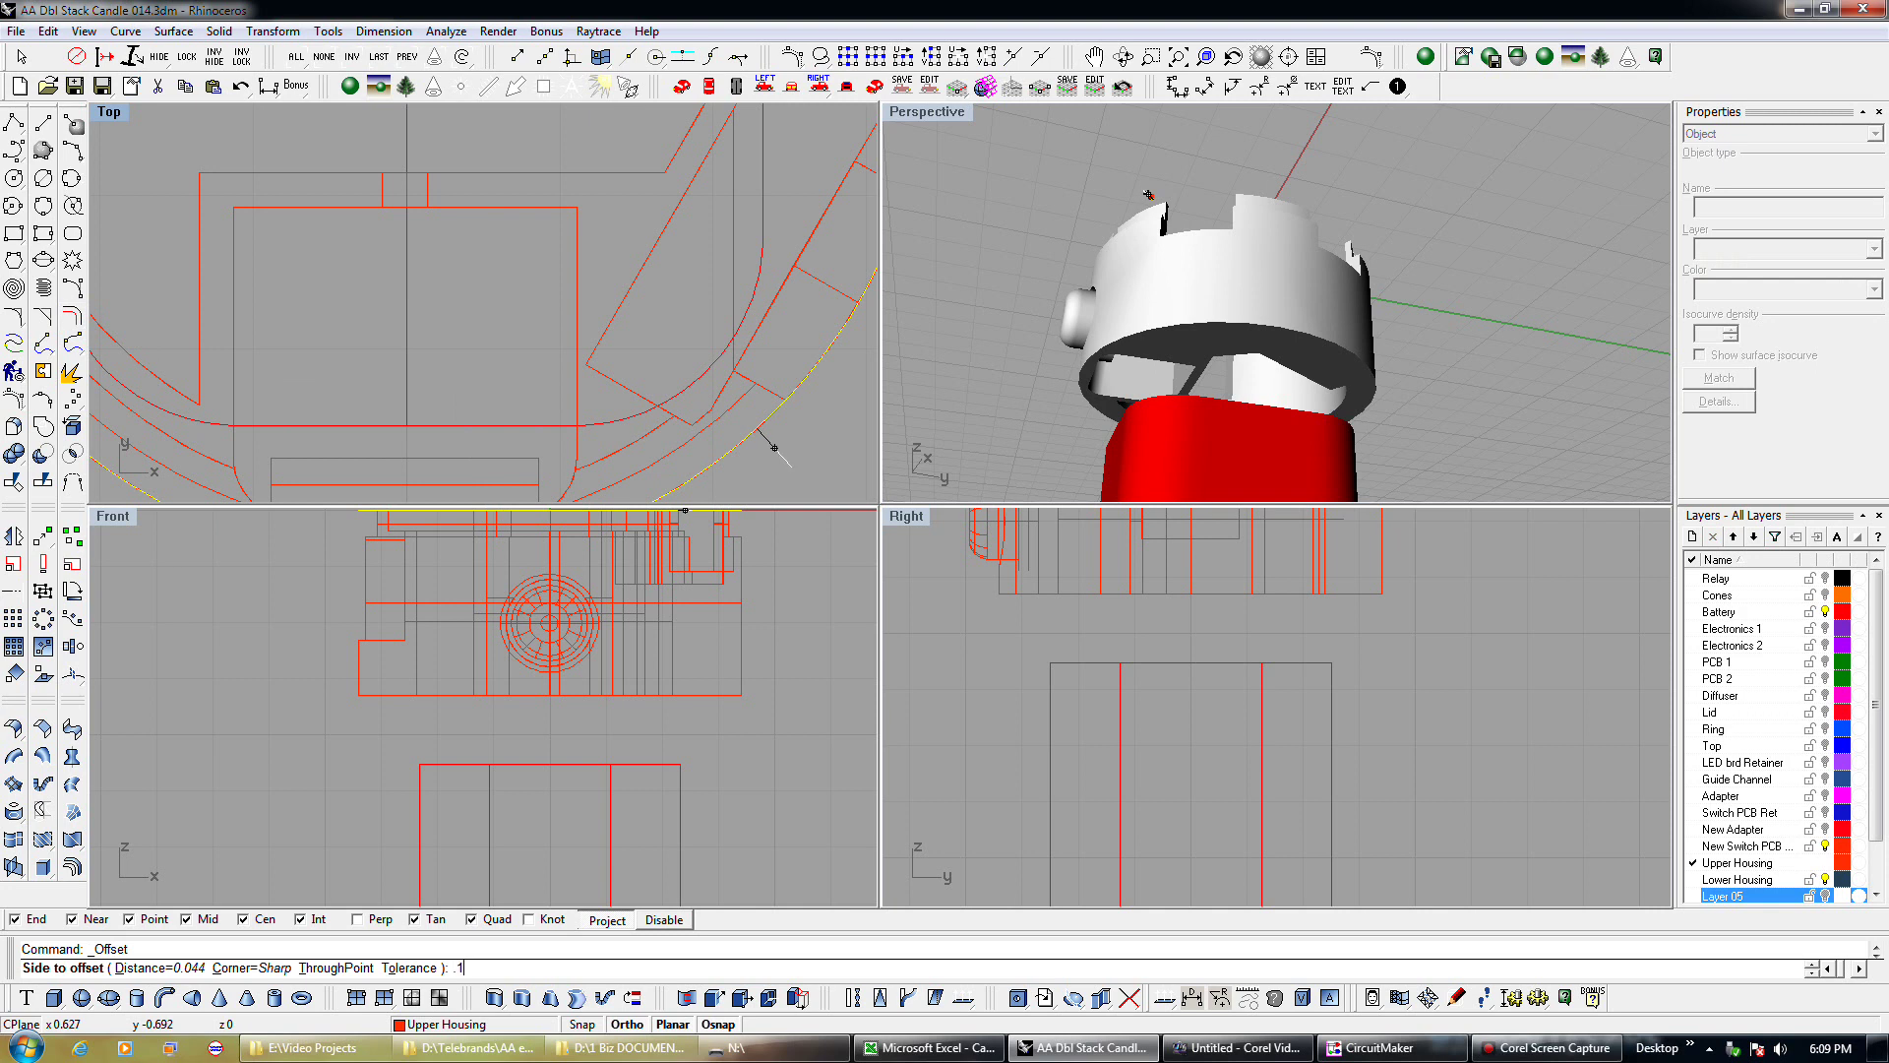
type("2")
key("Return")
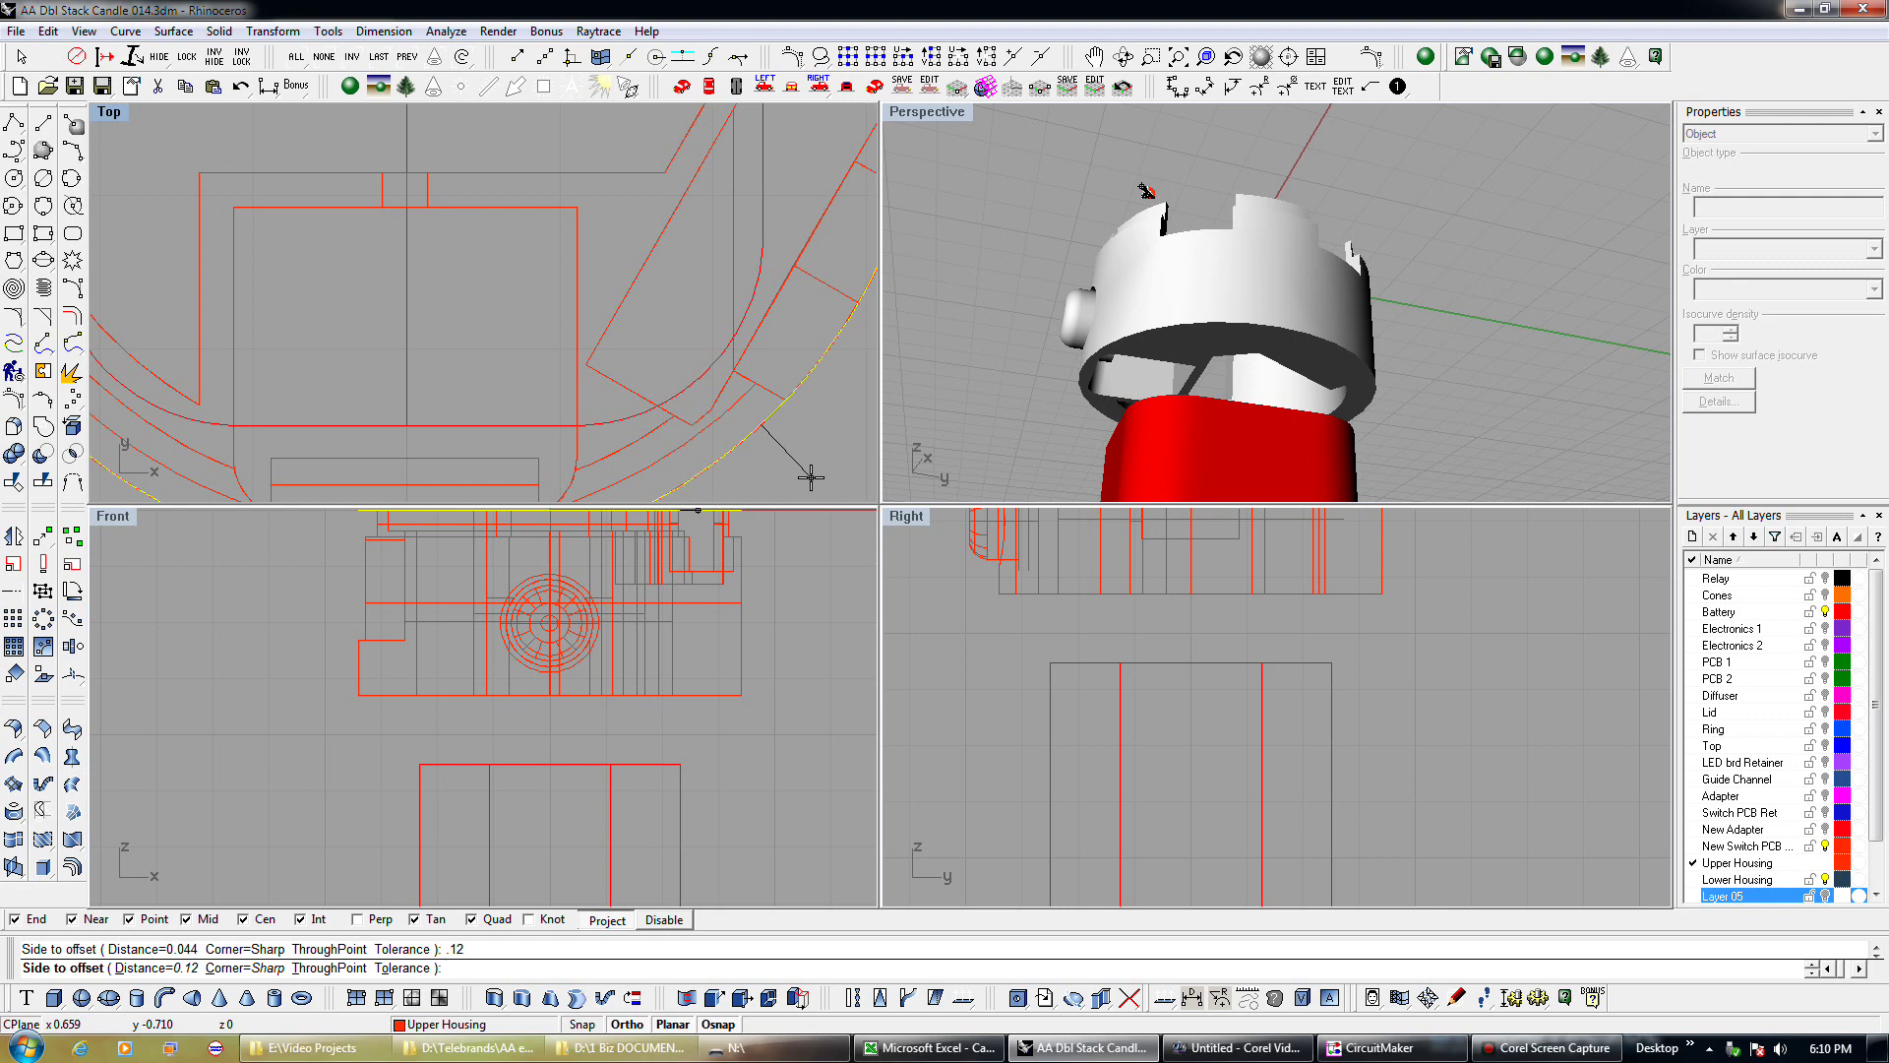
type(".2")
key("Return")
scroll(811, 478, "down", 5)
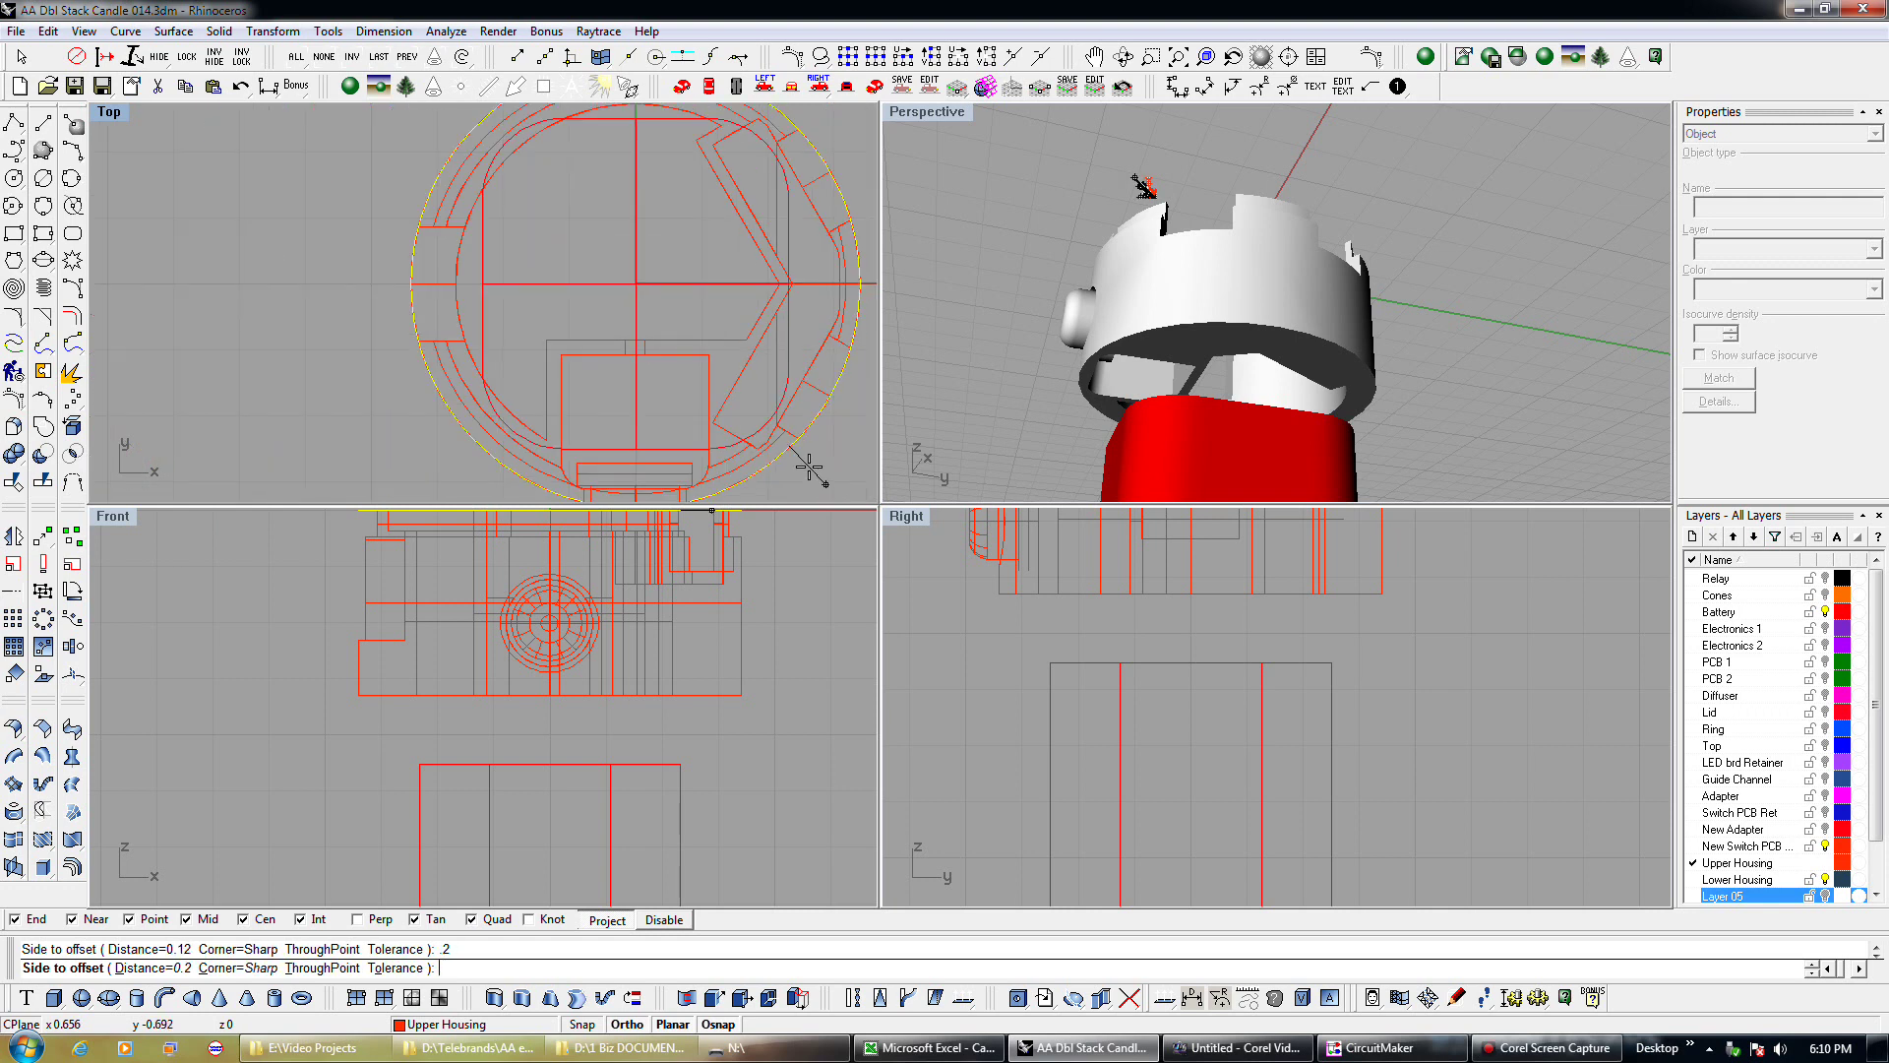
Place the 0.2 offset outside the housing curve and re-centre the plan view.
left_click(809, 470)
scroll(810, 475, "down", 3)
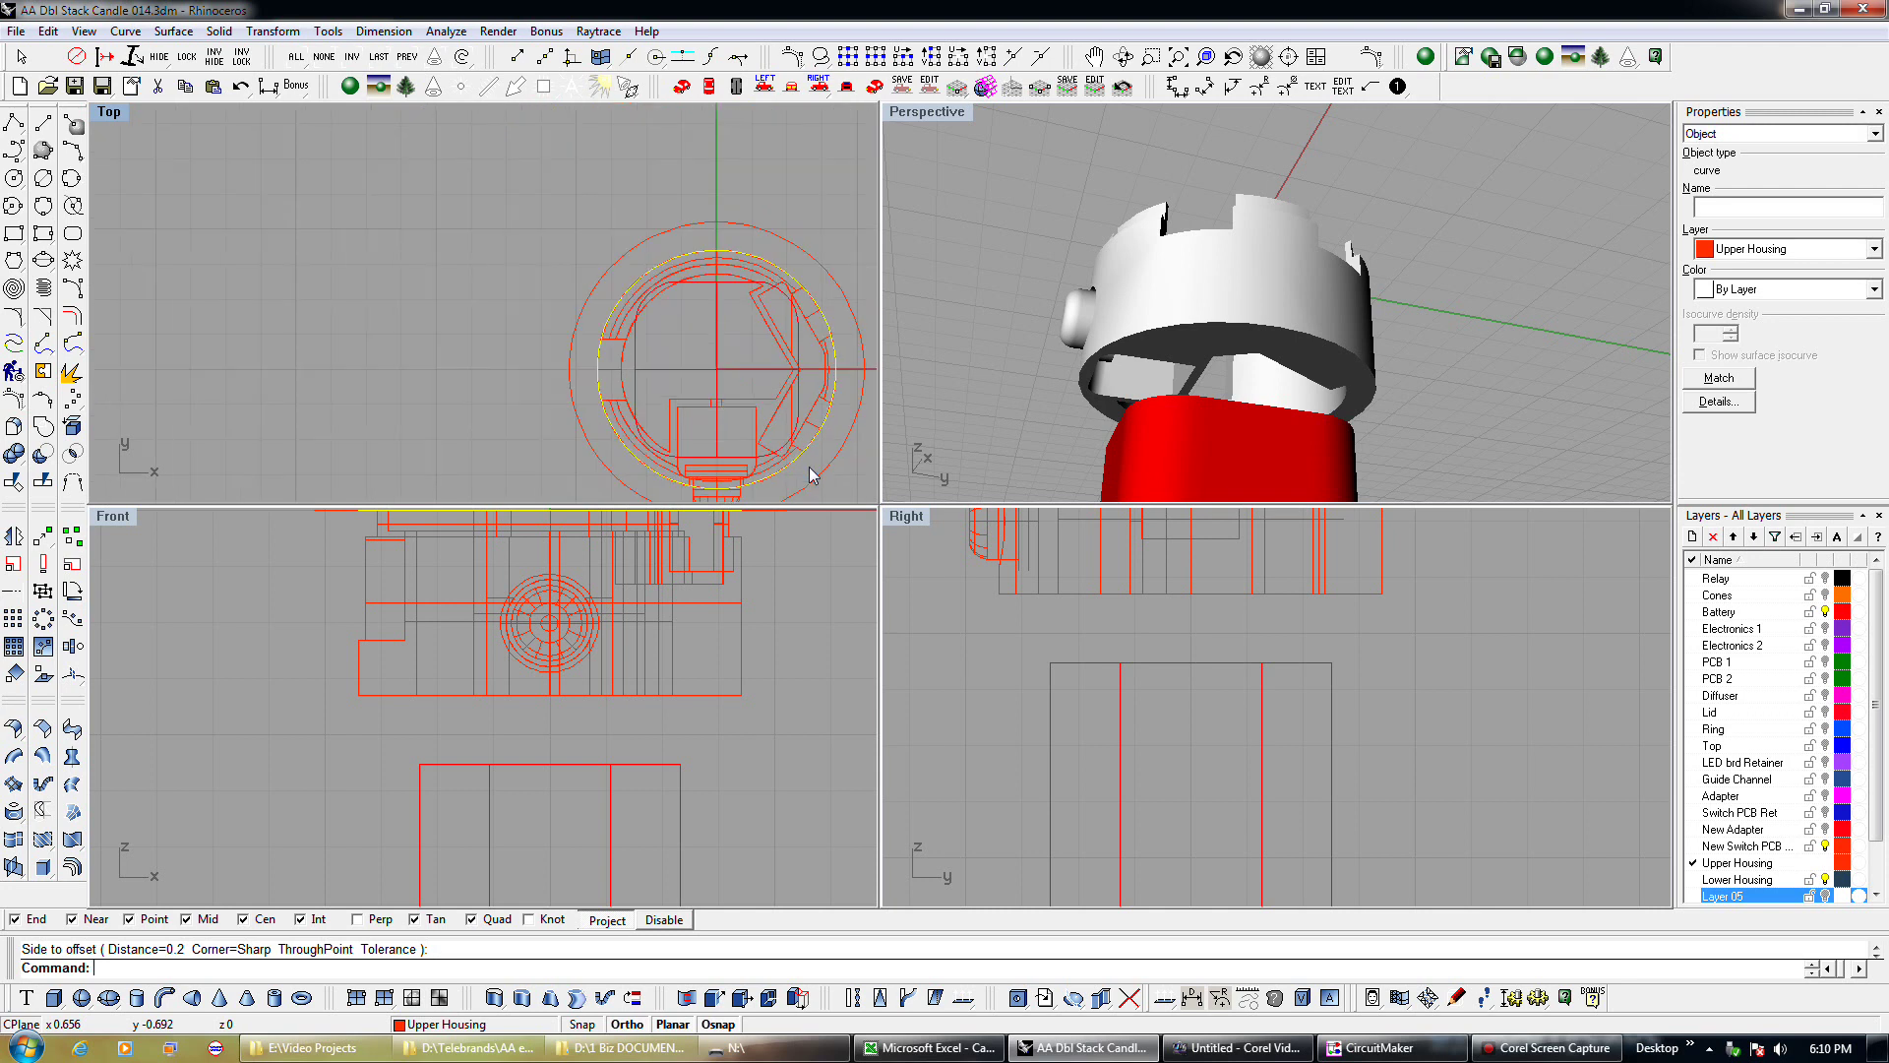
right_click_drag(810, 473, 733, 391)
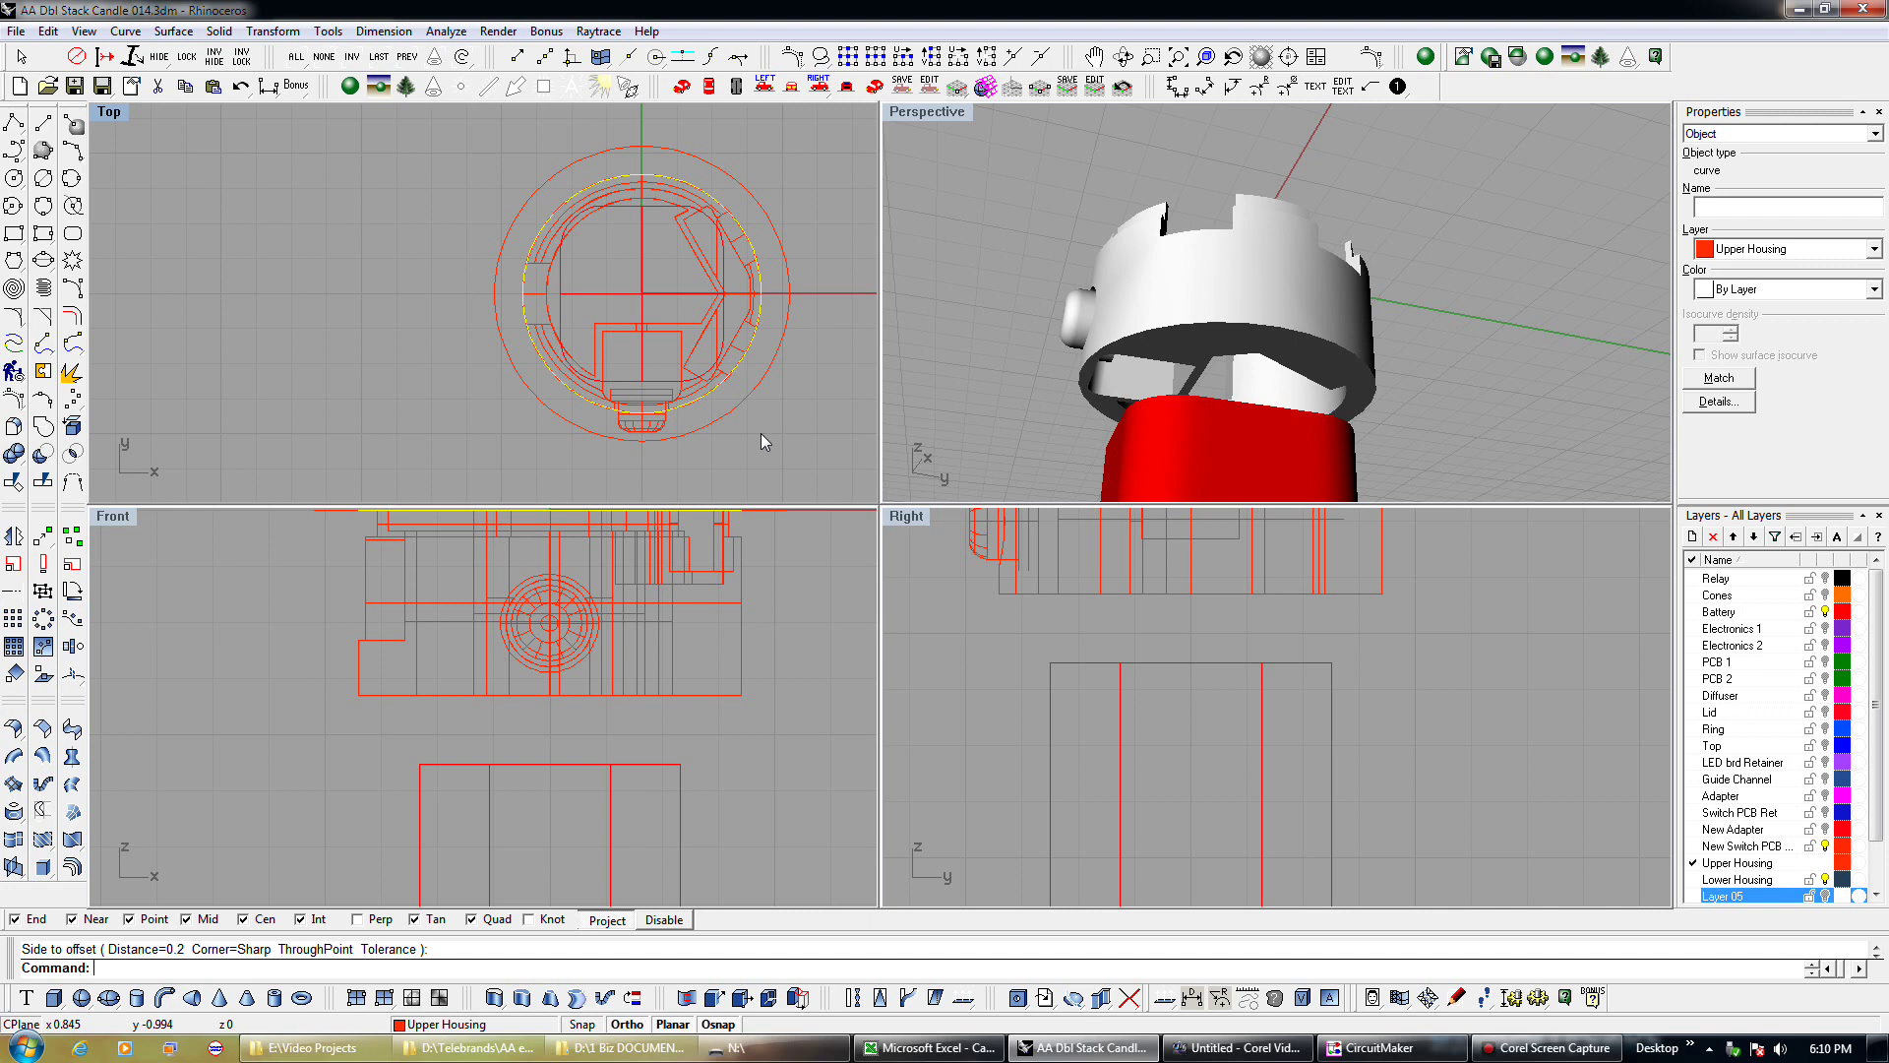
scroll(726, 361, "up", 1)
scroll(726, 361, "up", 1)
scroll(726, 361, "up", 1)
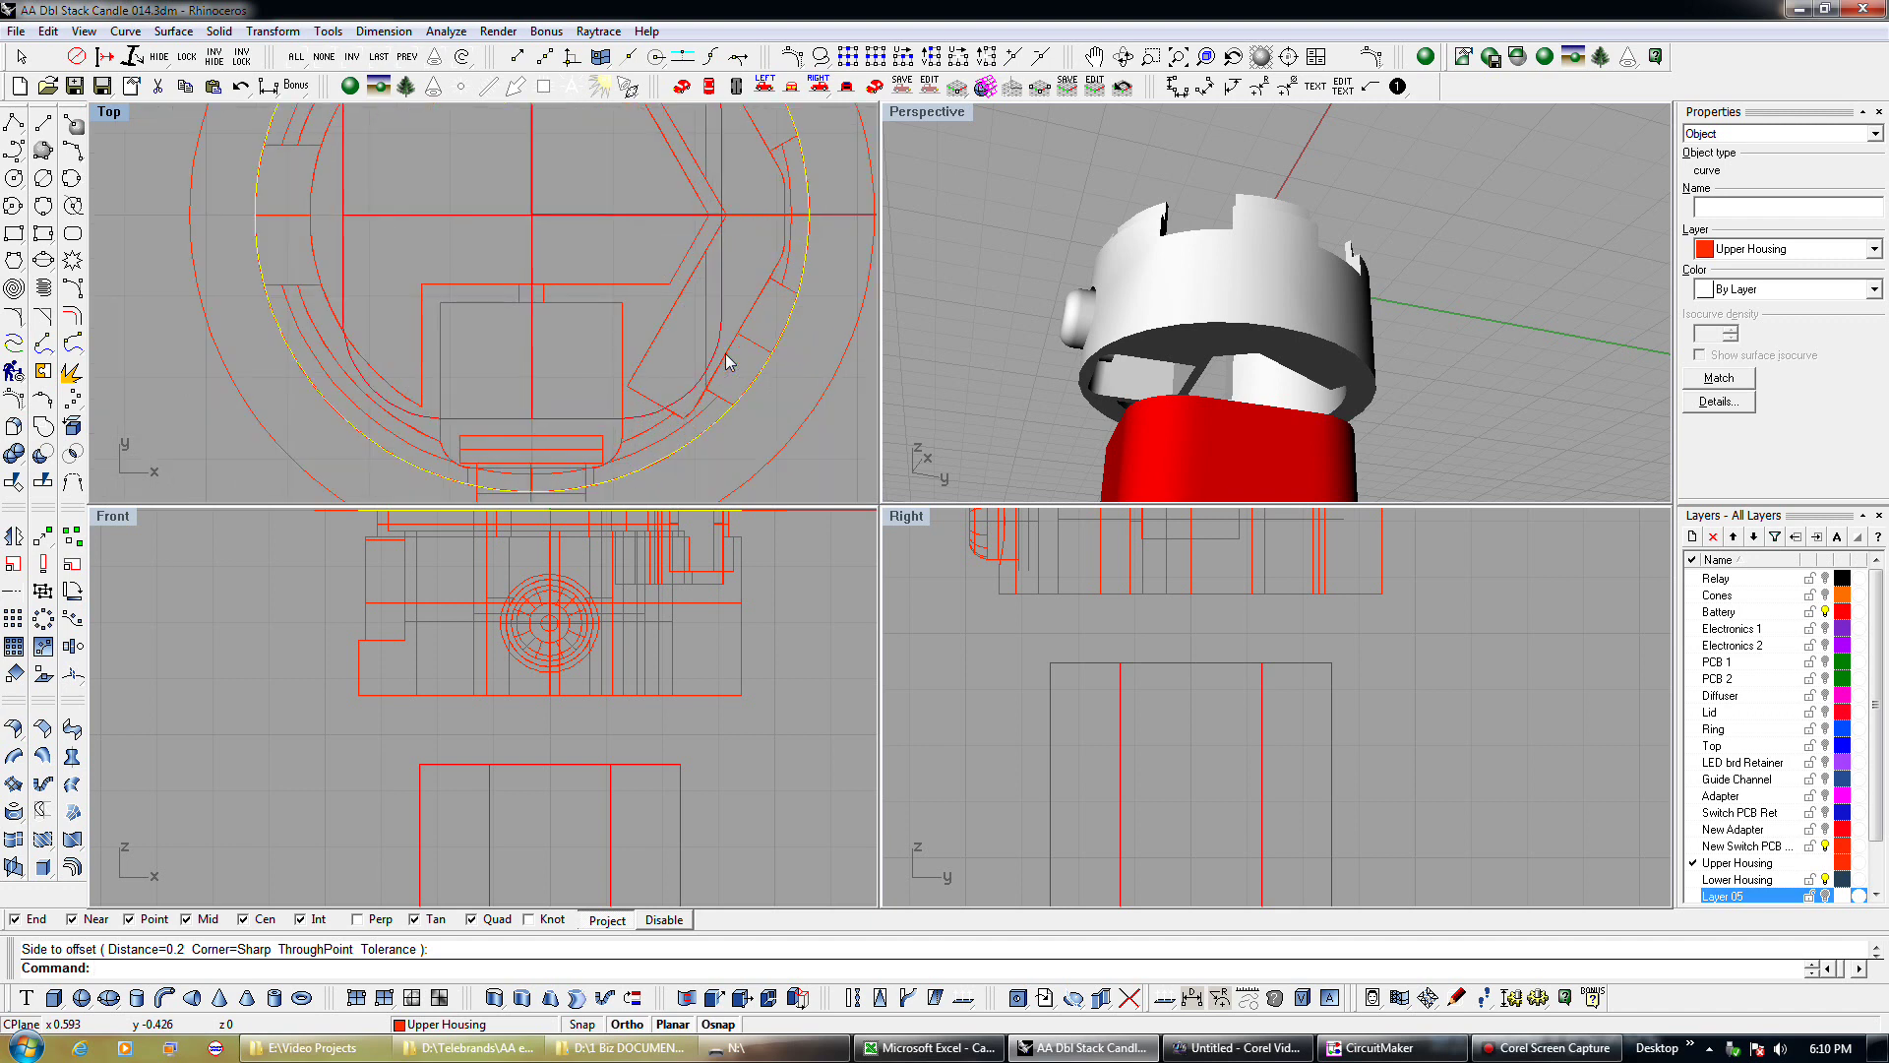
Offset the selected housing curve again by 0.125.
left_click(72, 317)
type(".125")
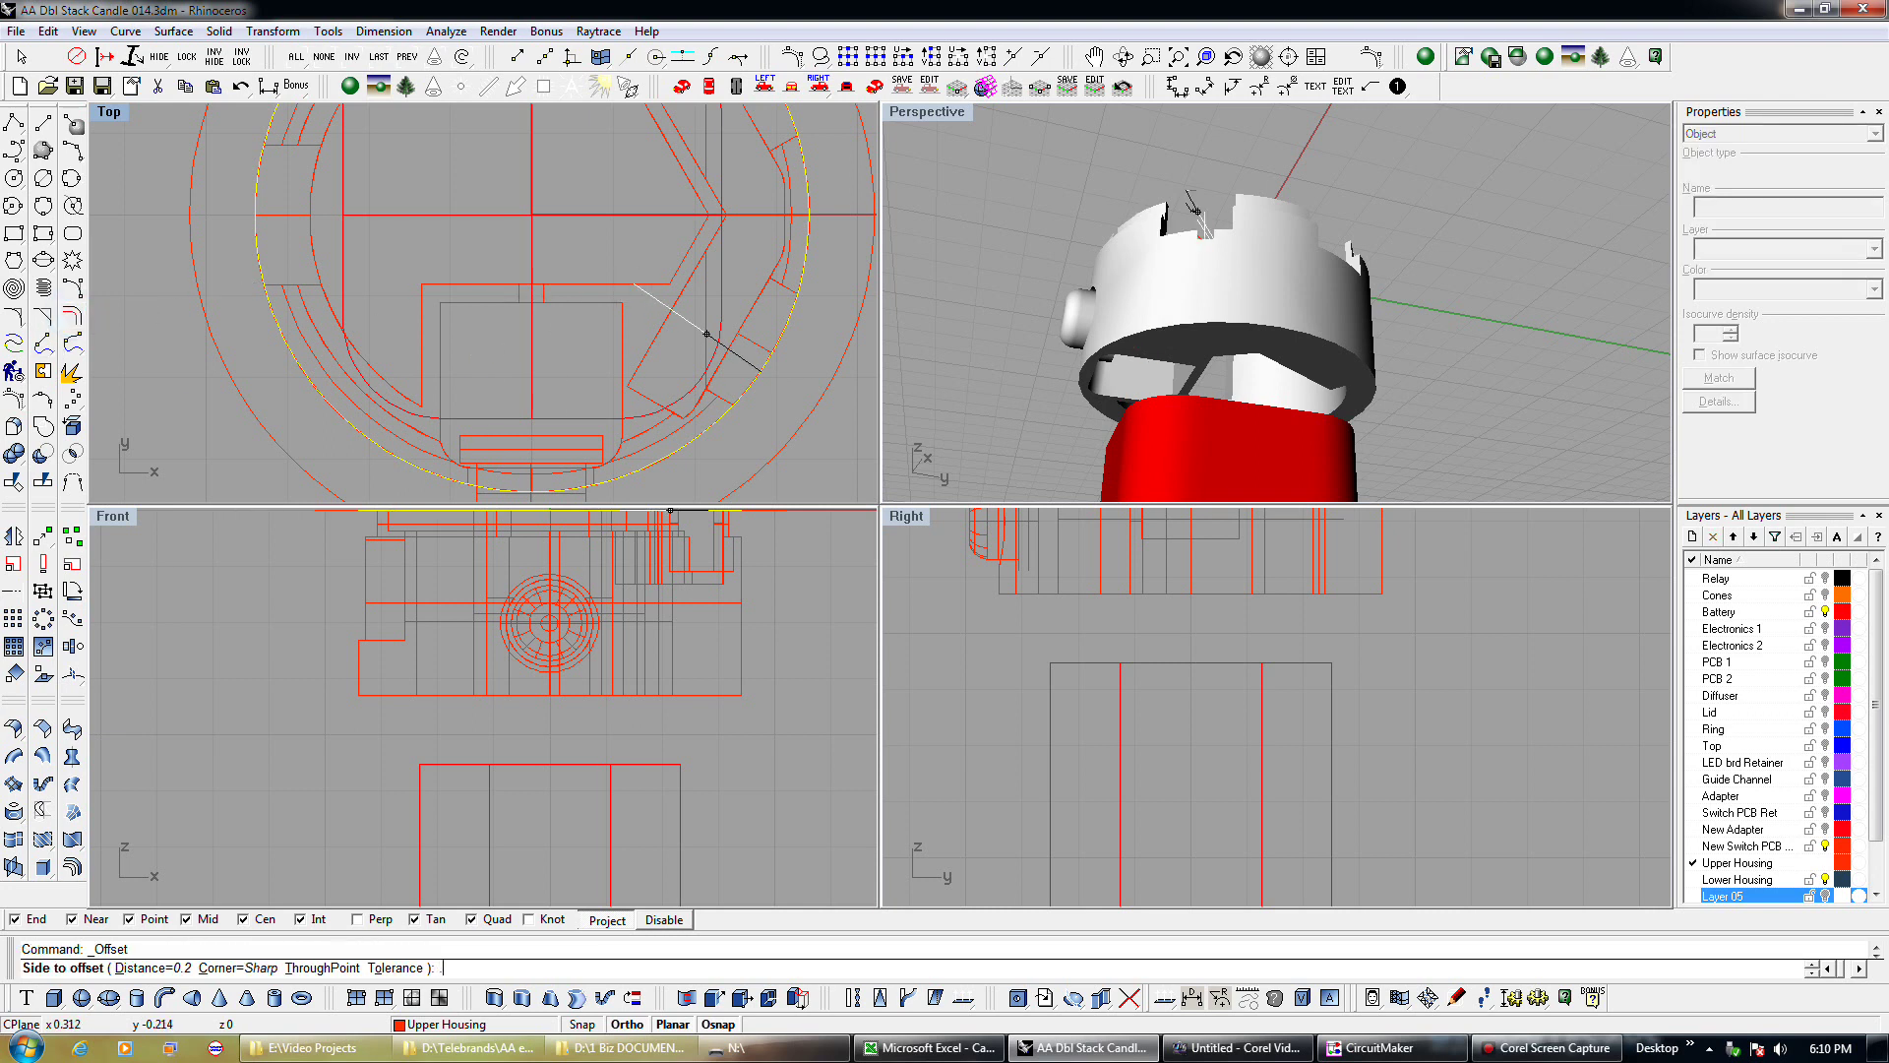
key("Return")
left_click(634, 283)
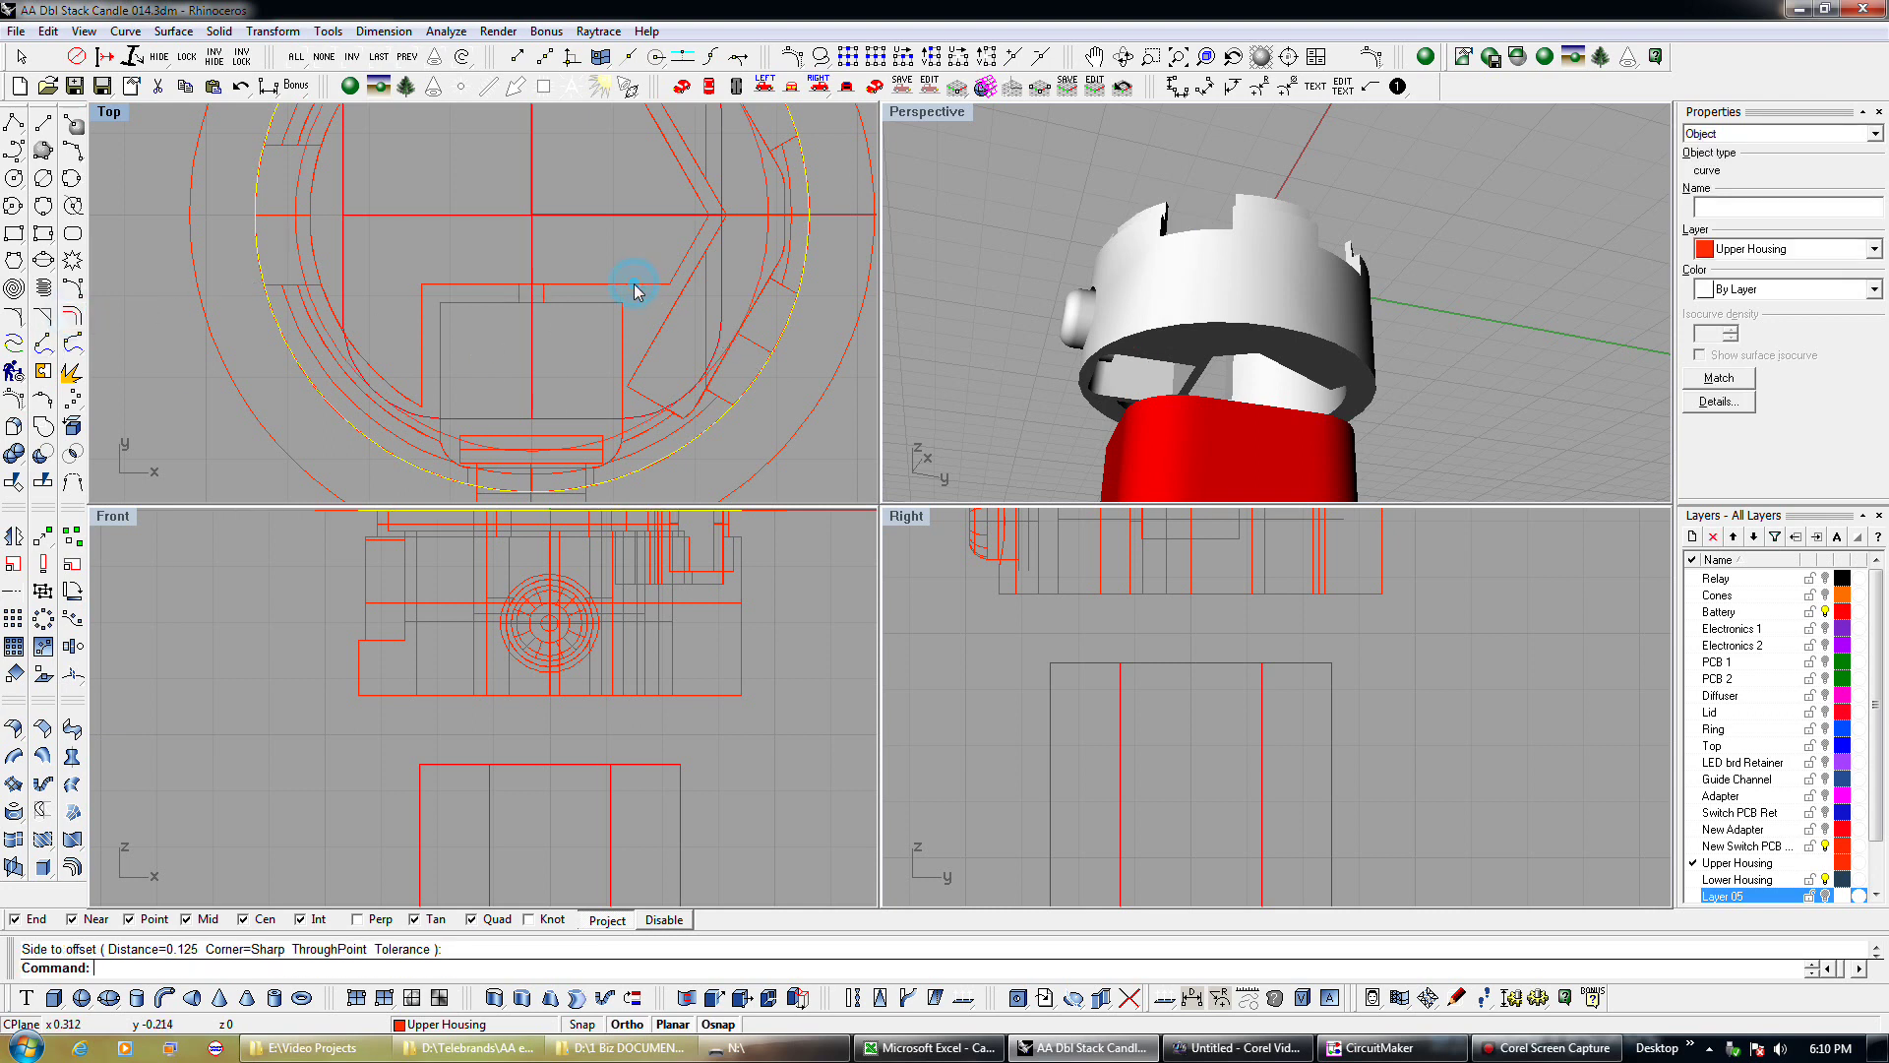
Pick the overlapping inner curves until three curves are selected.
left_click(634, 430)
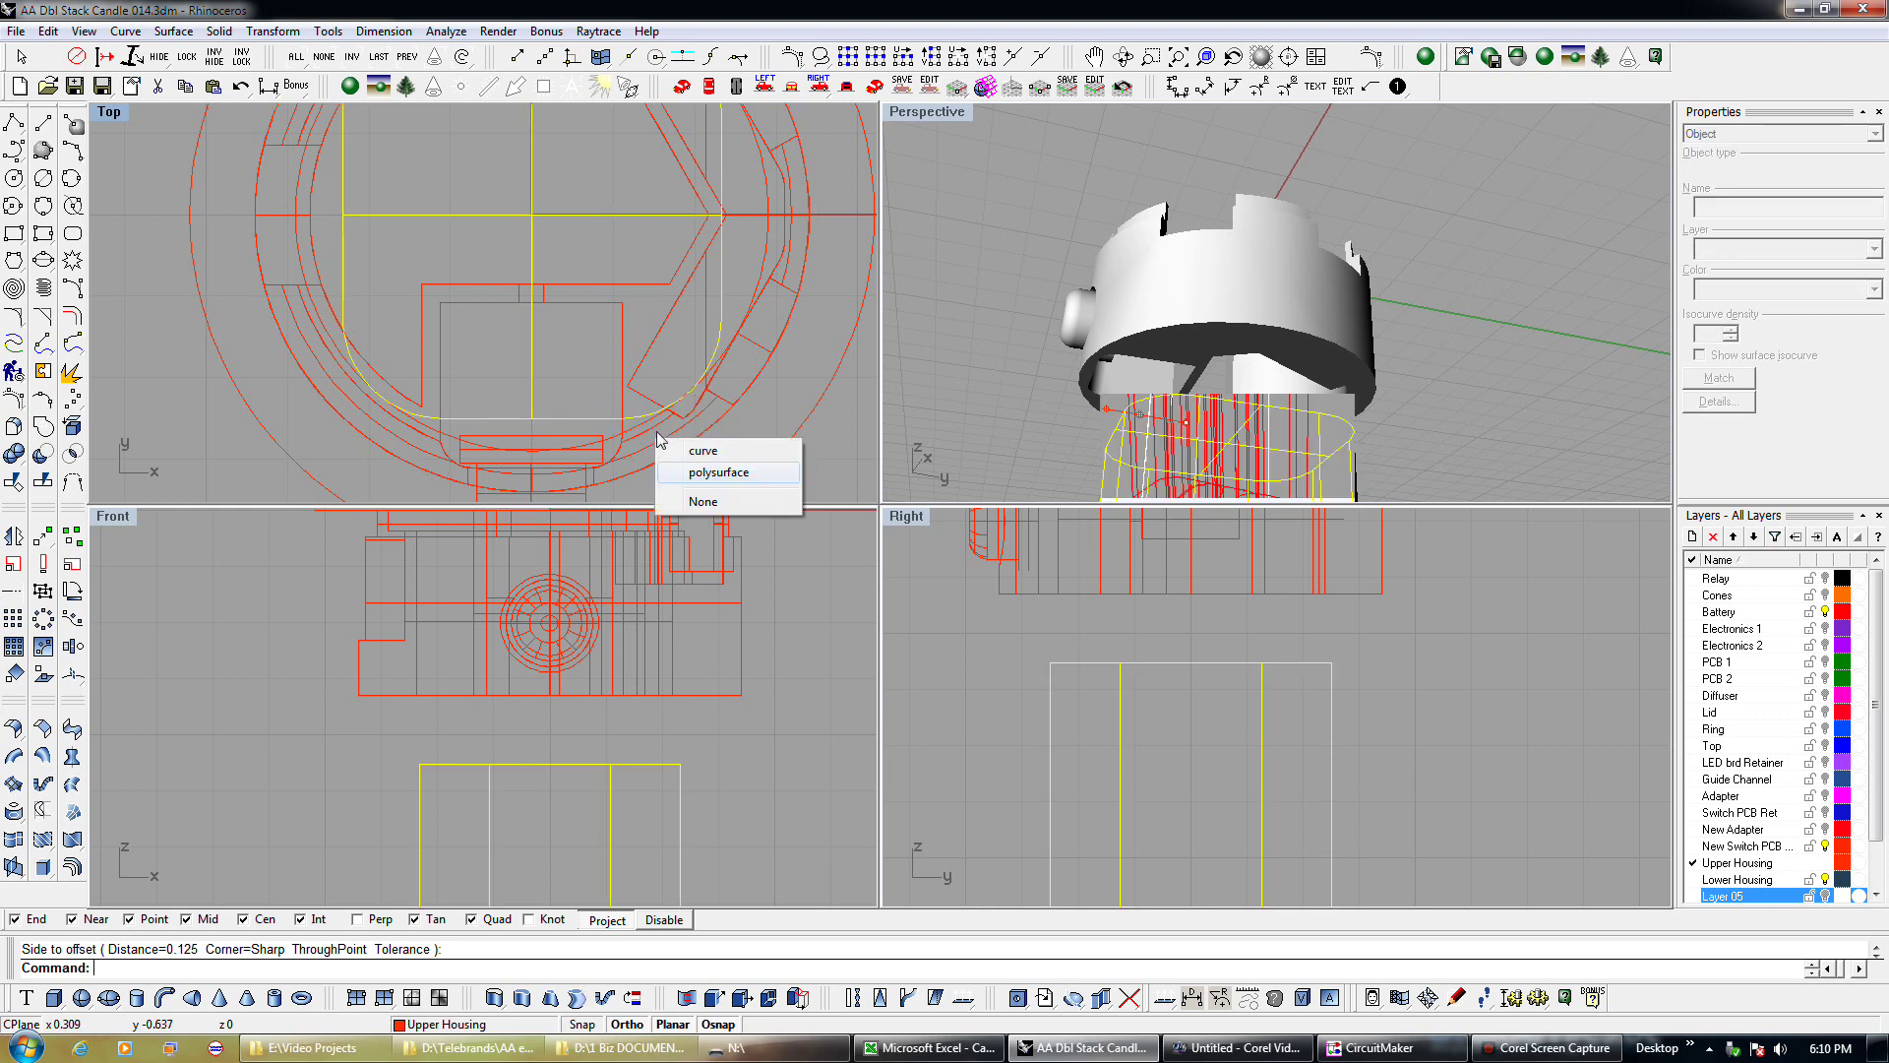
left_click(665, 449)
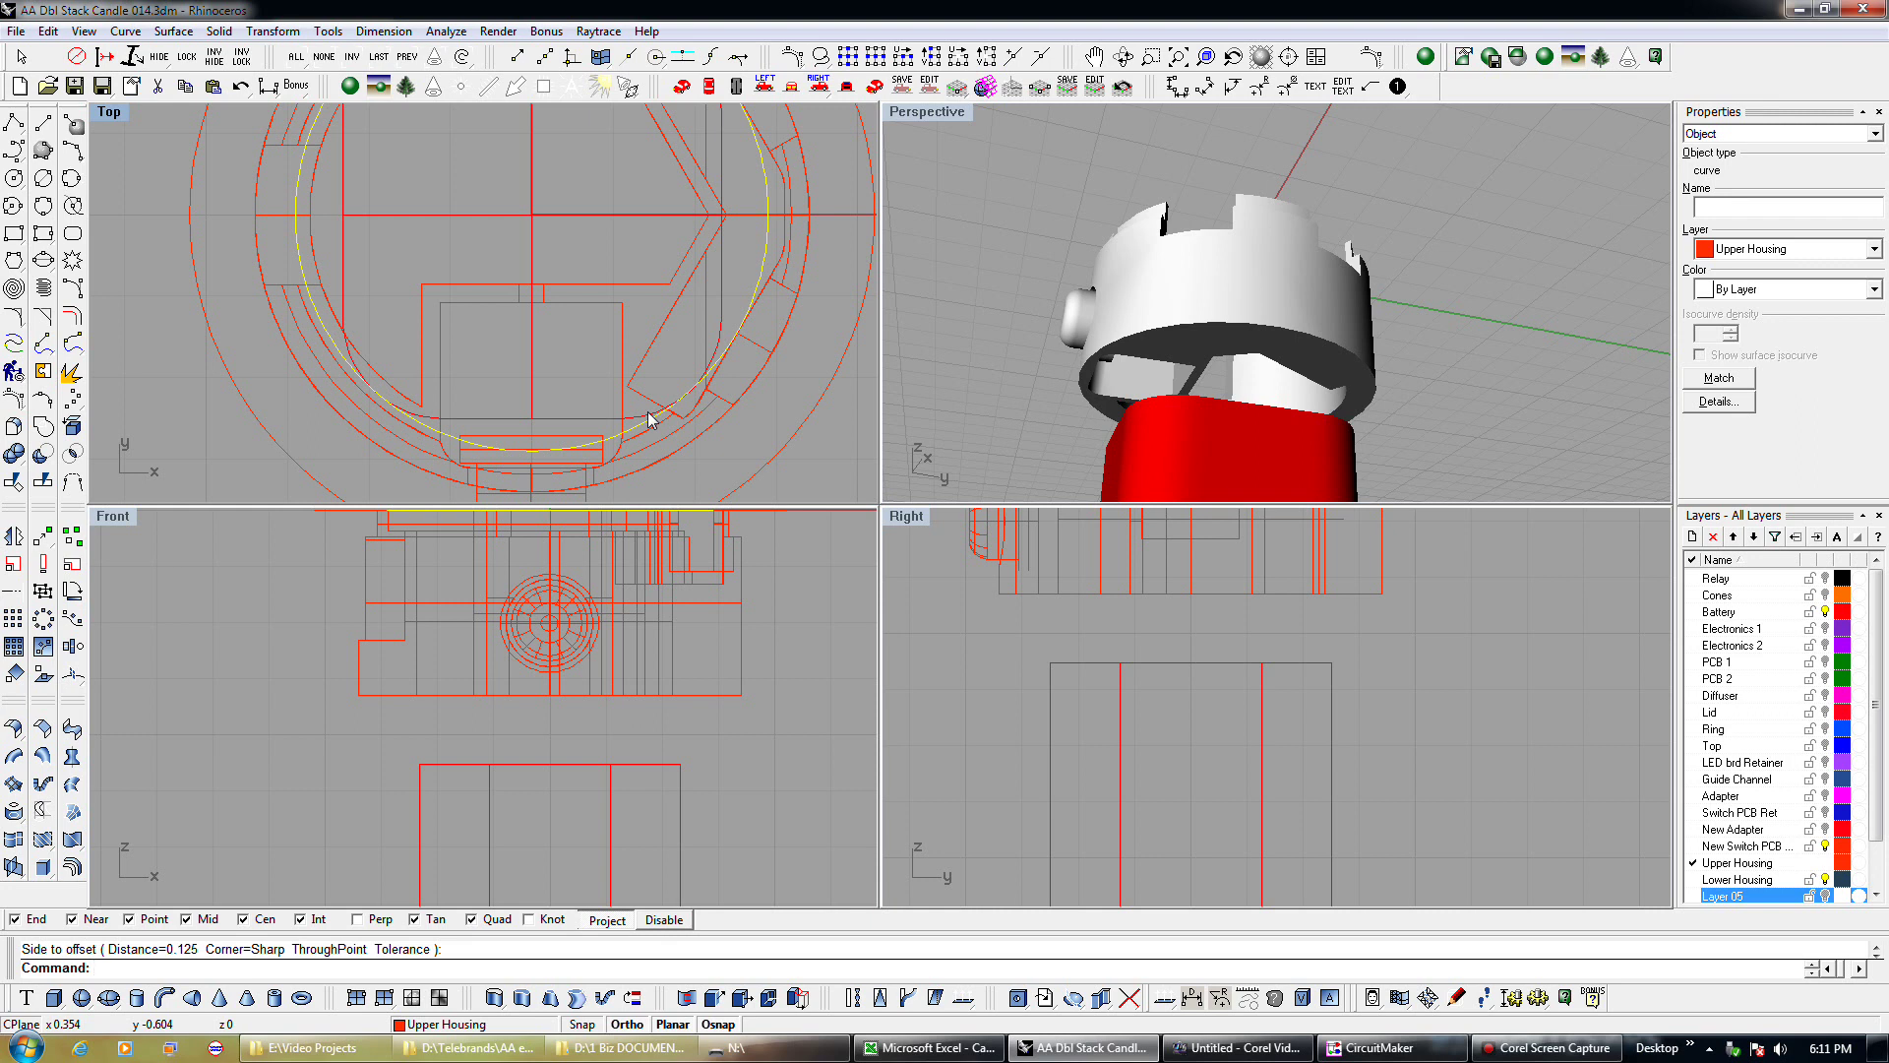
left_click(690, 451)
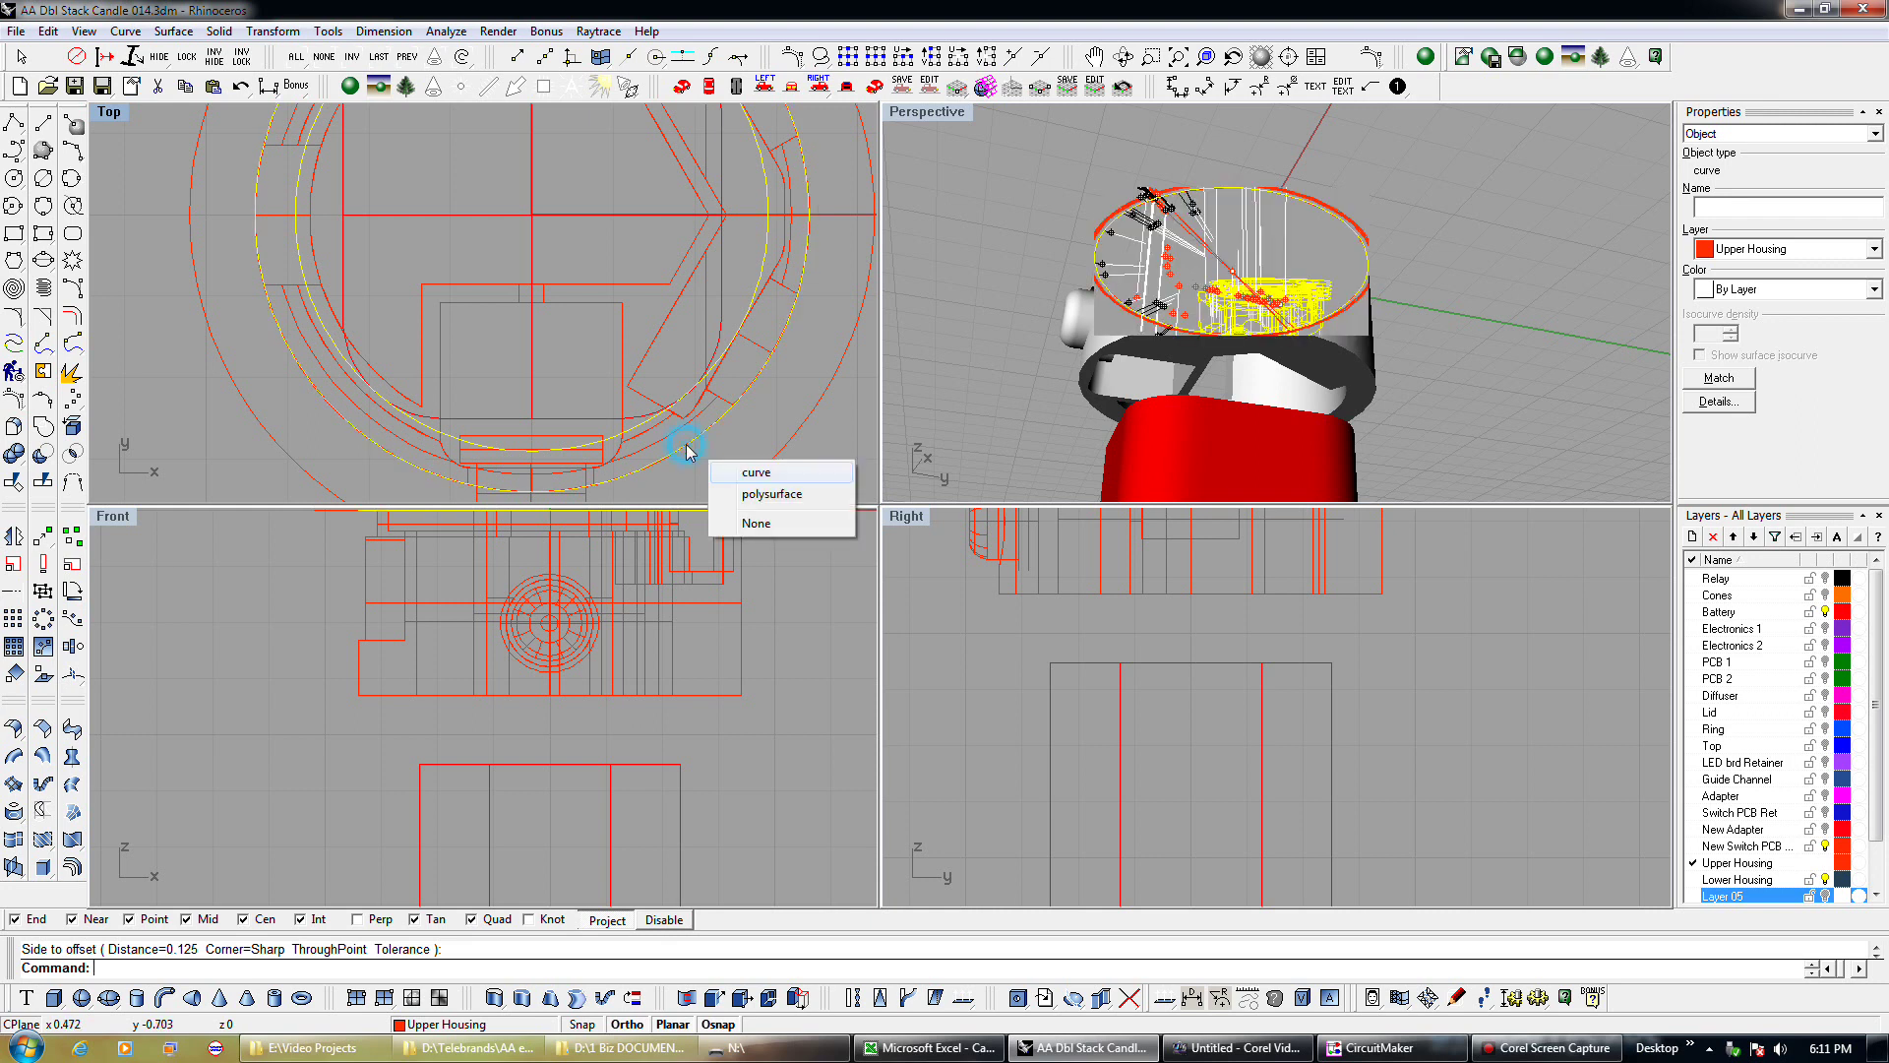
left_click(753, 472)
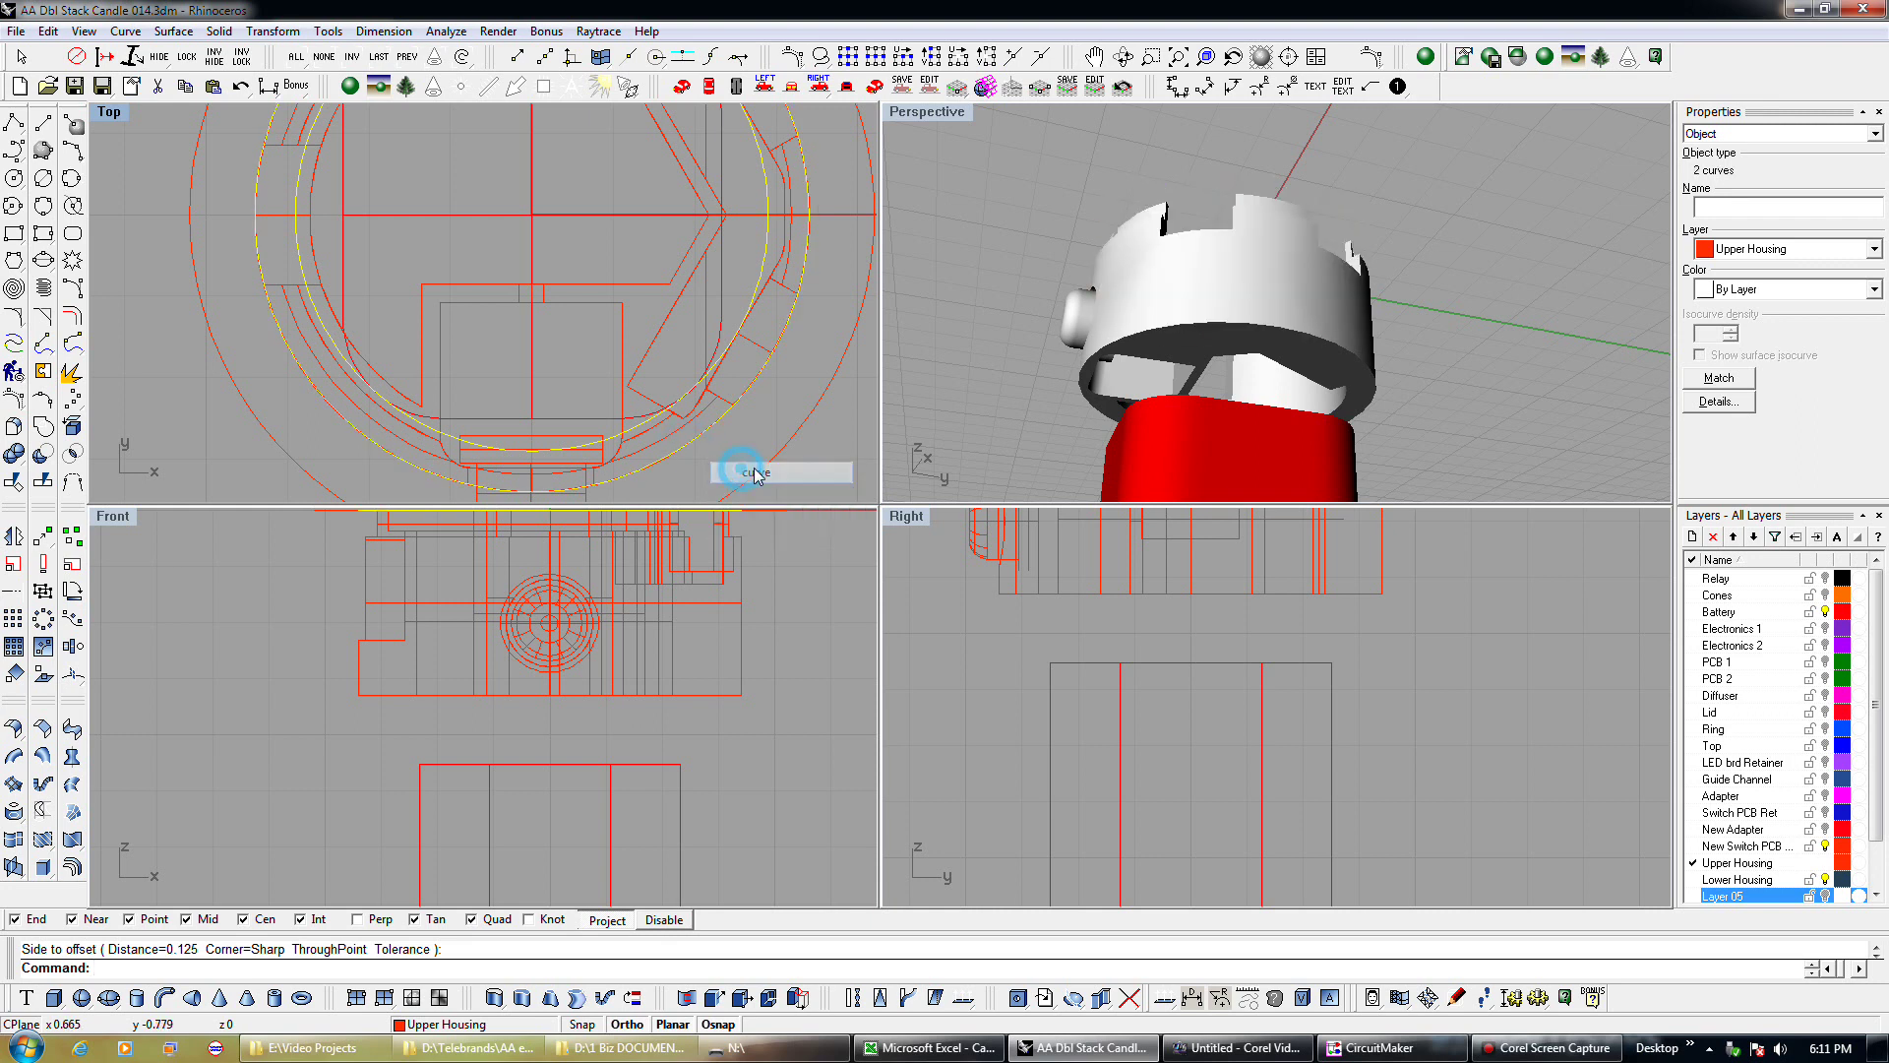
scroll(799, 611, "down", 3)
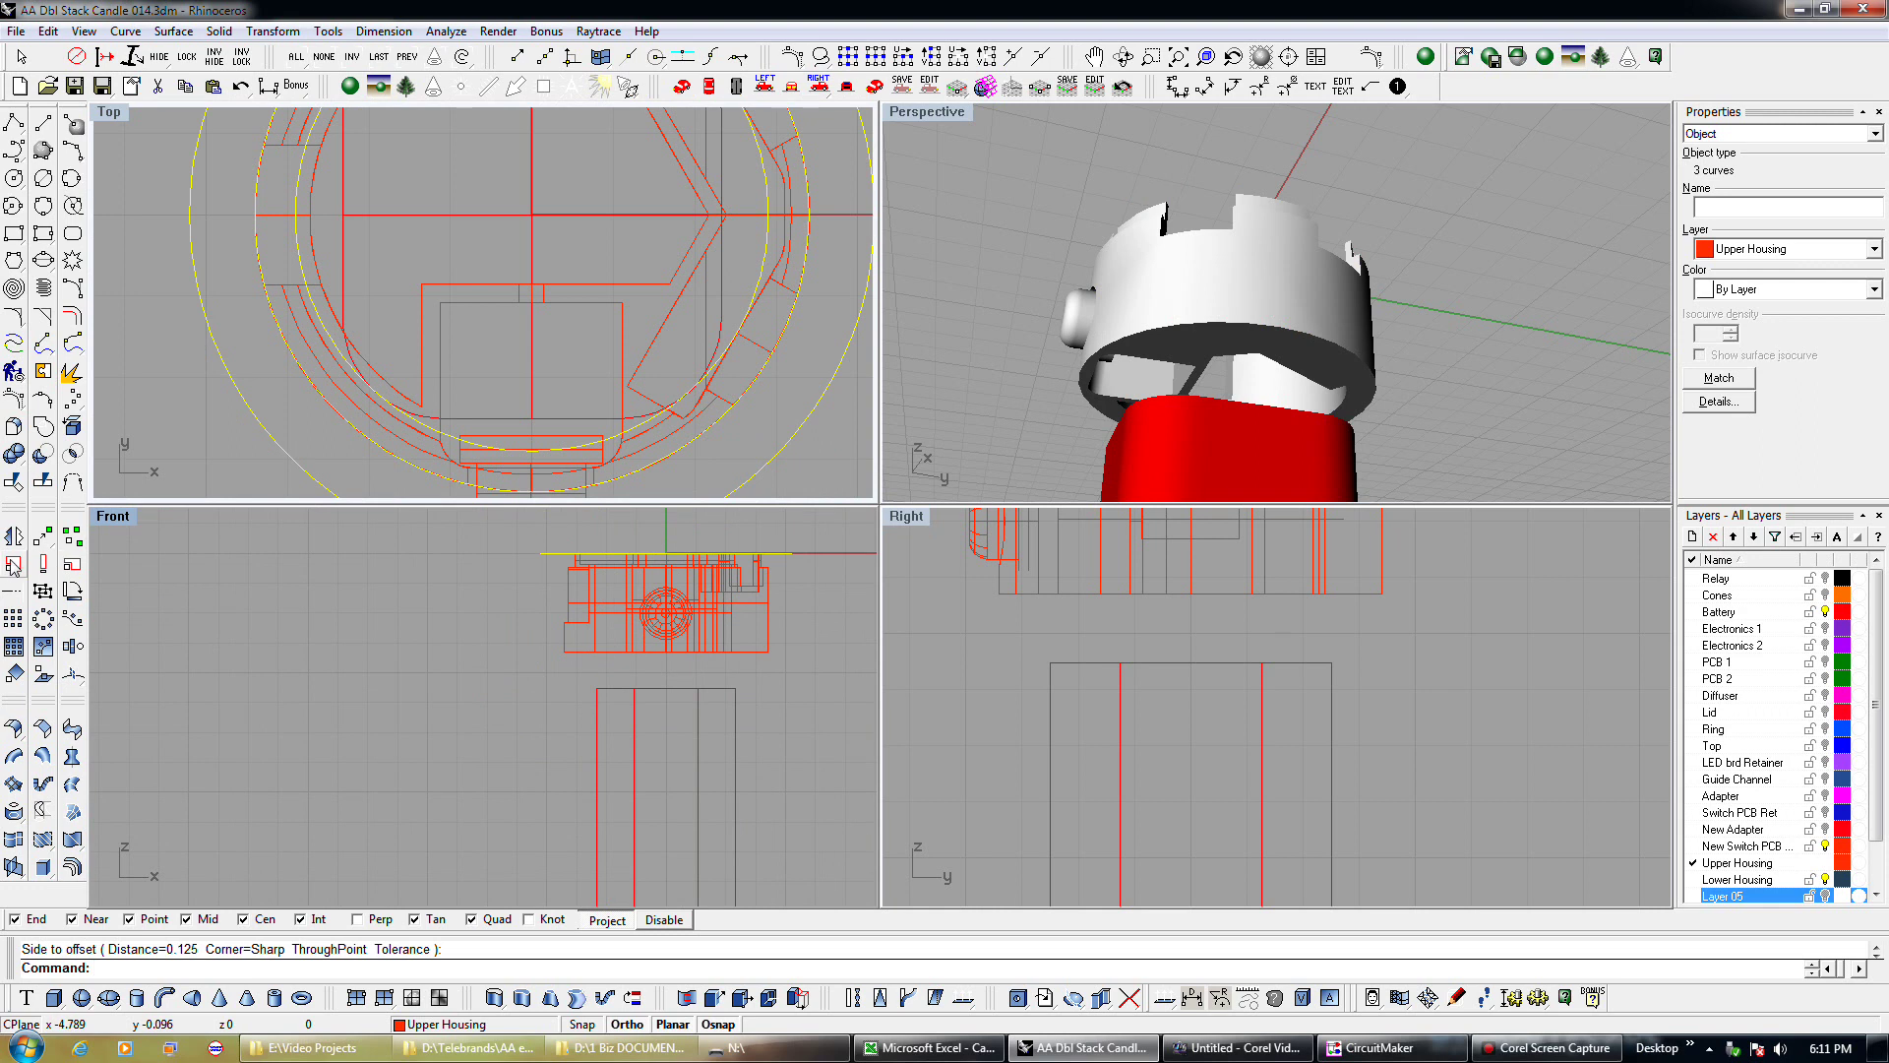
Move the three housing curves from the yellow curve's right end to a lower point in Front.
left_click(42, 535)
left_click(792, 554)
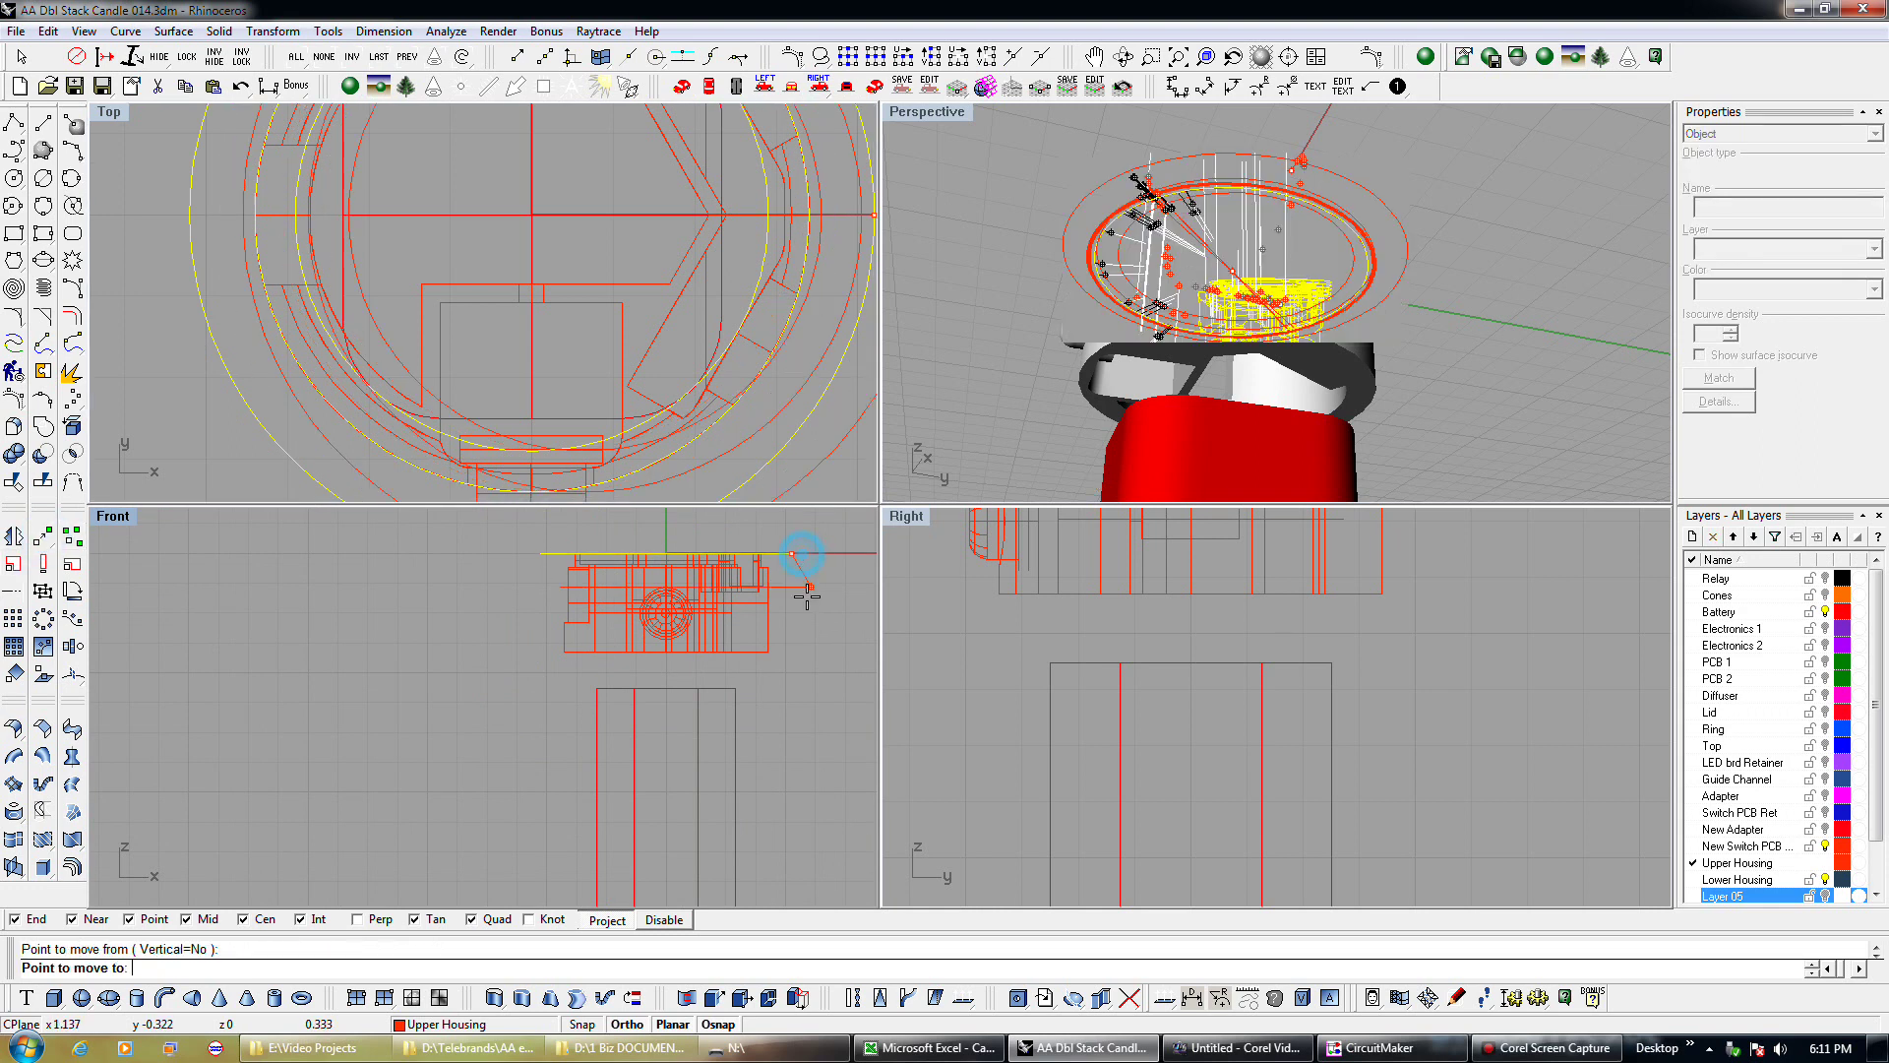
scroll(803, 662, "up", 3)
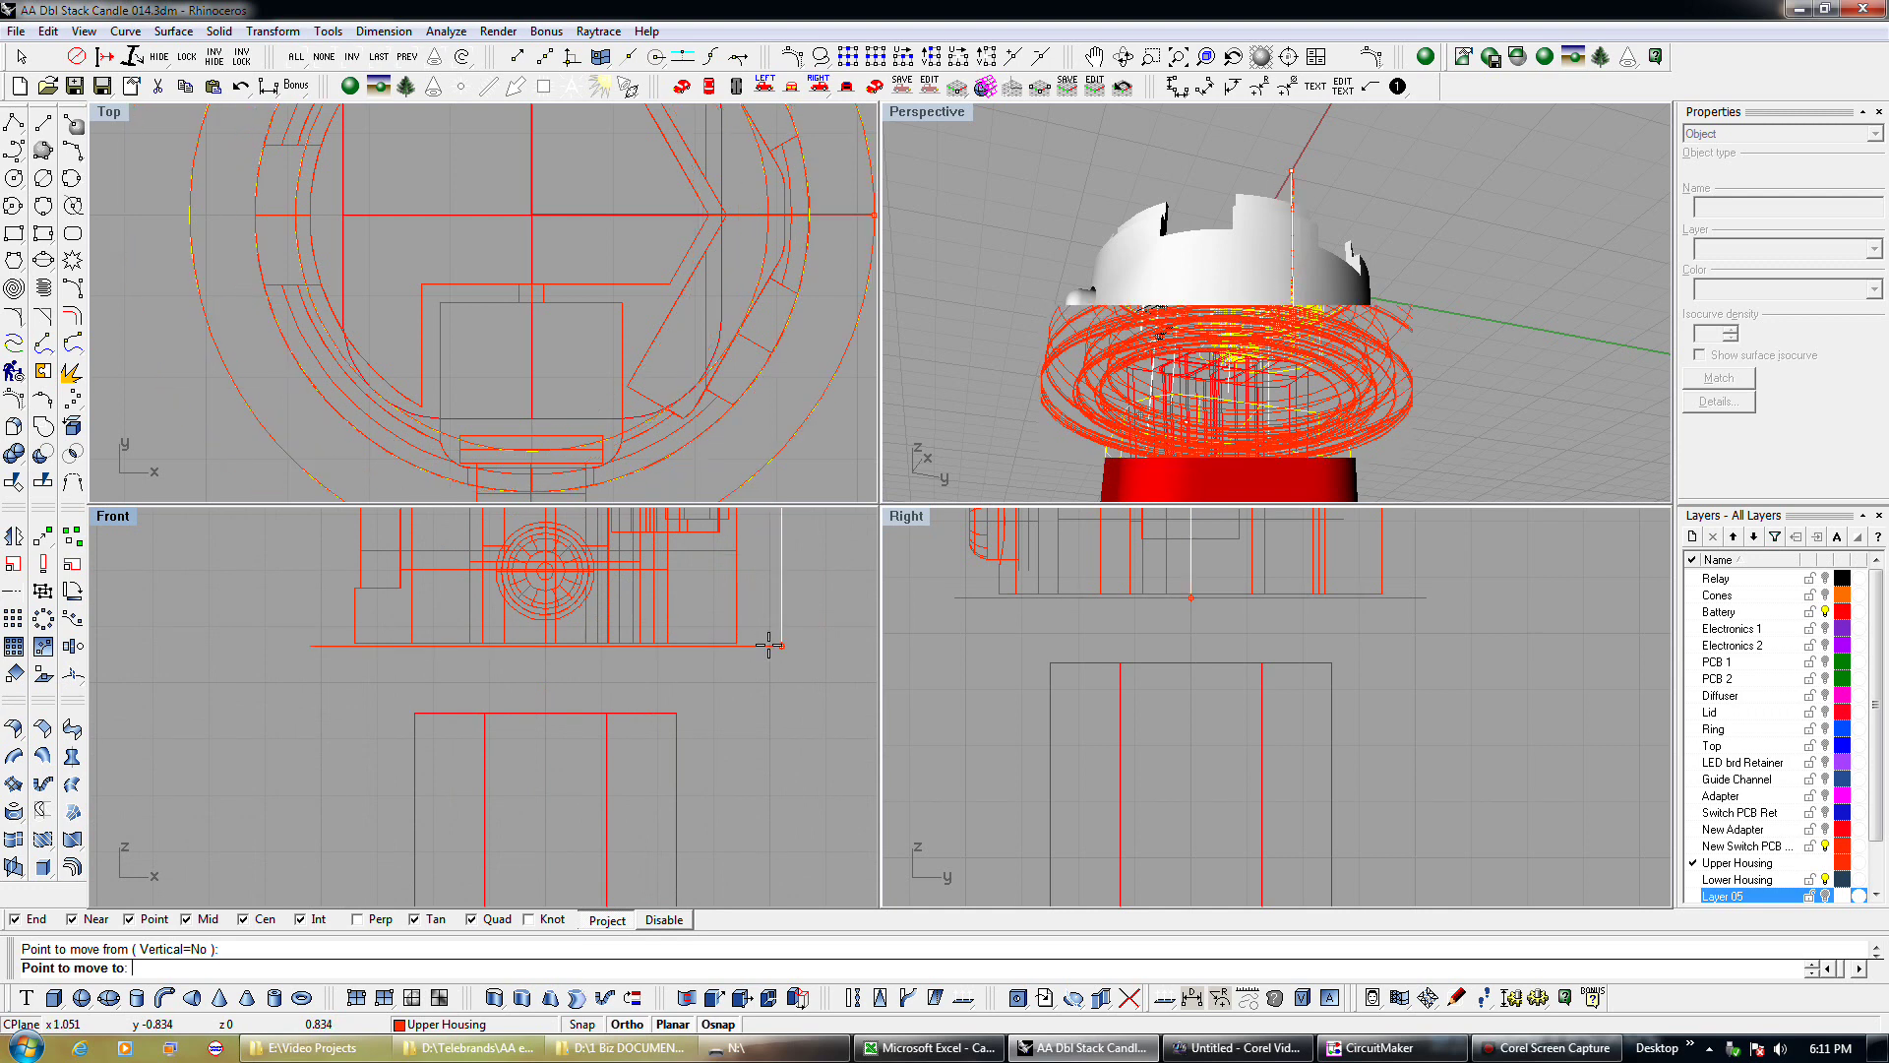
left_click(746, 657)
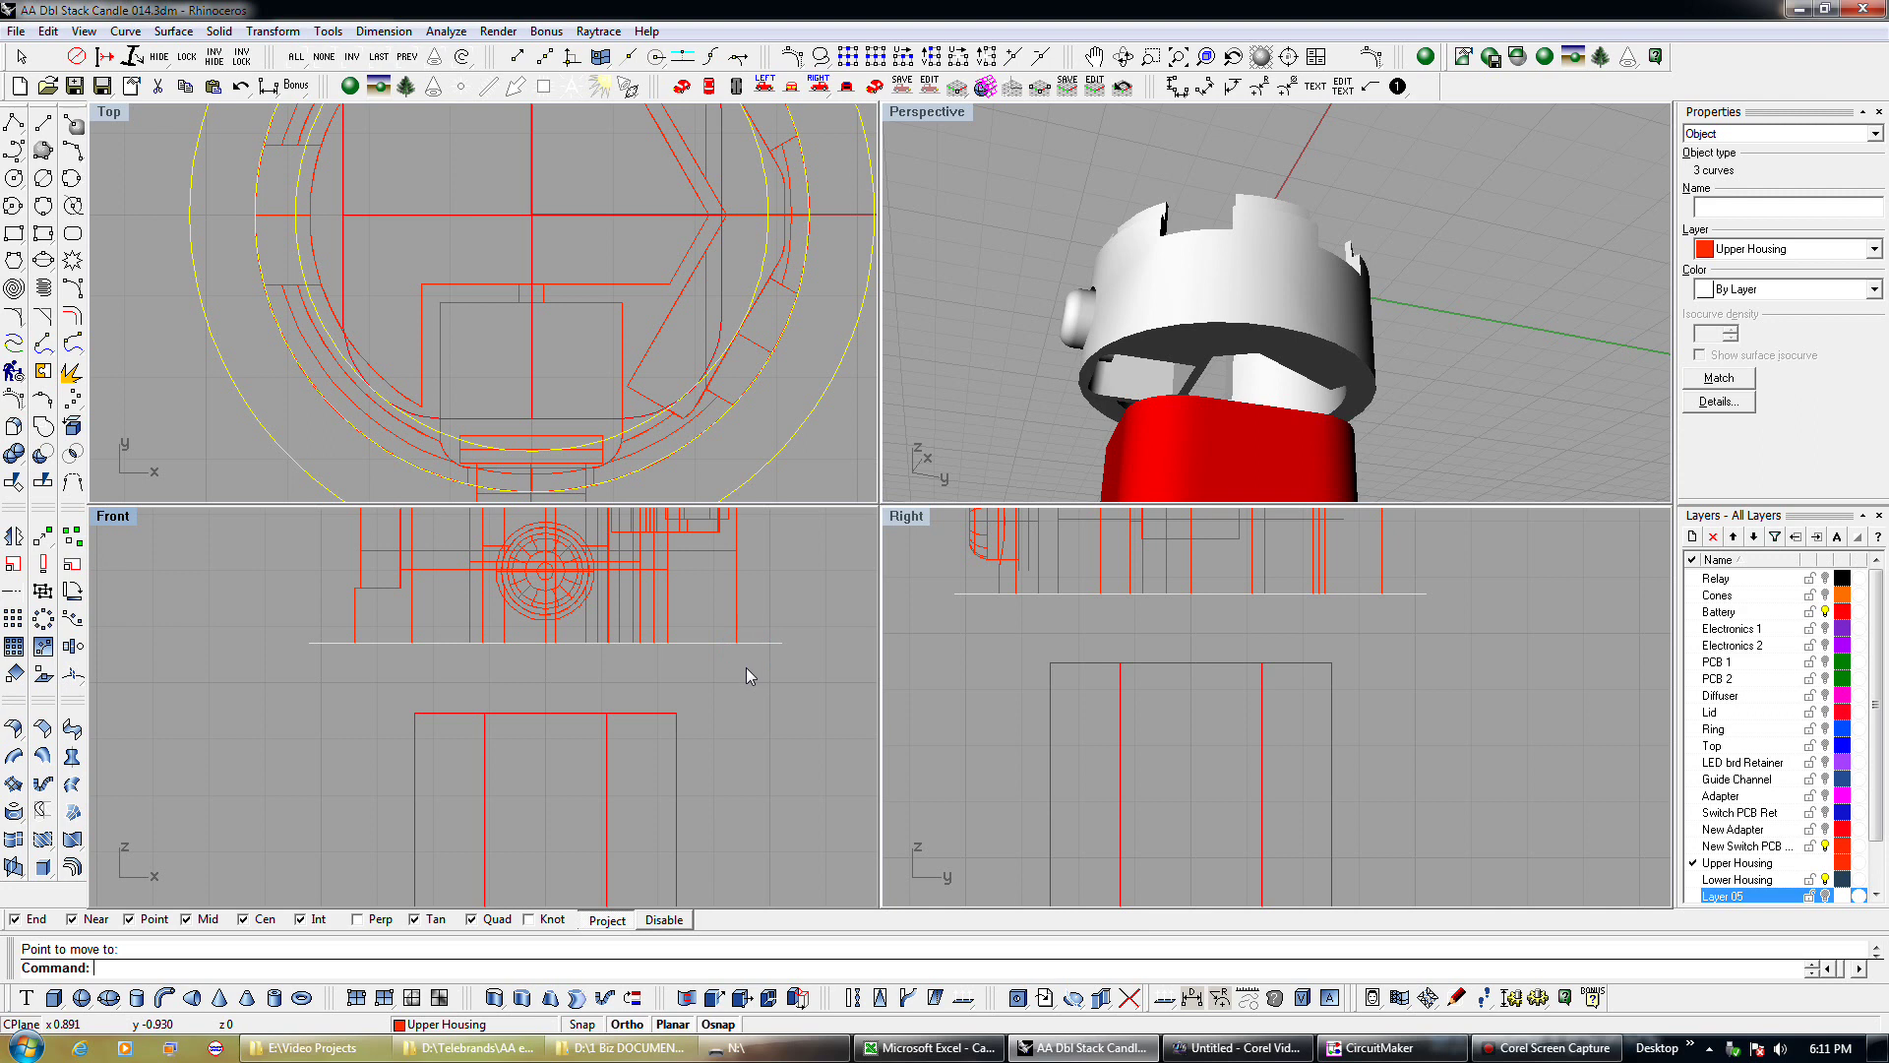
scroll(746, 676, "up", 1)
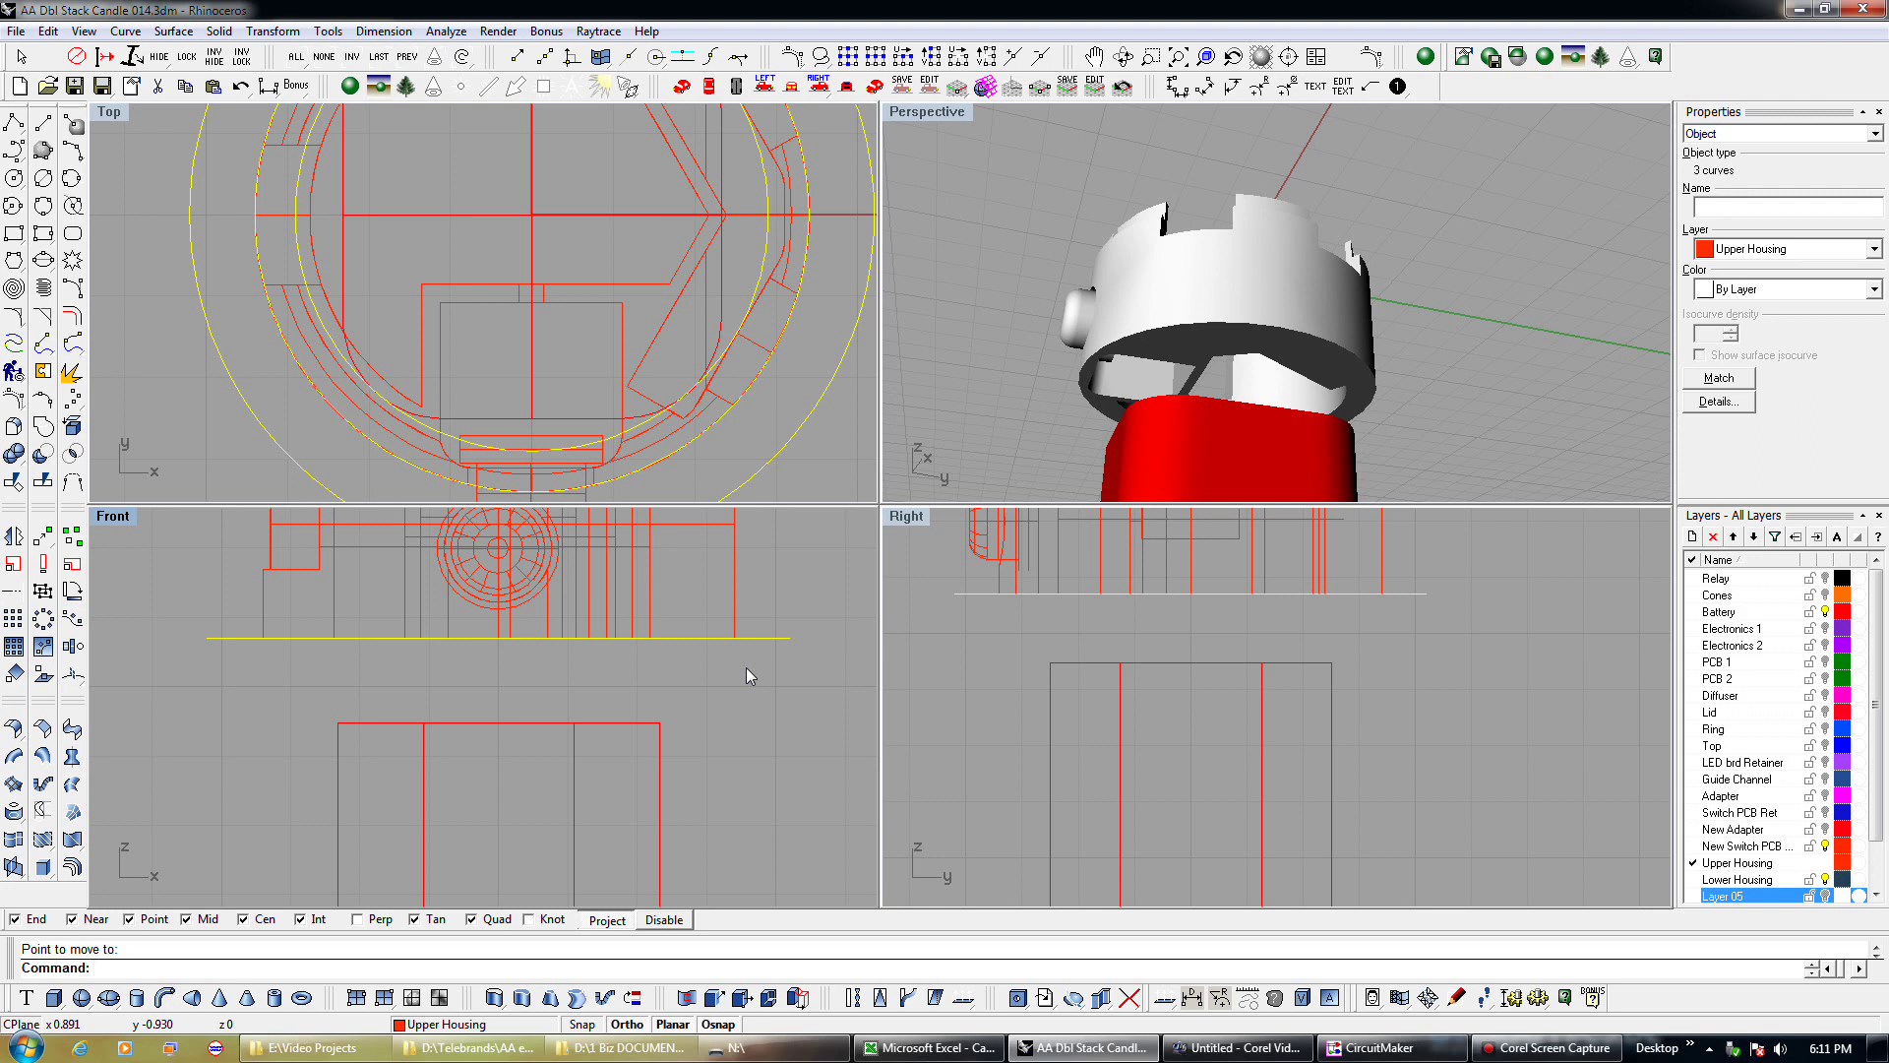
Select only the outer circle and move it 0.2 units straight down from its centre.
left_click(796, 675)
left_click(780, 641)
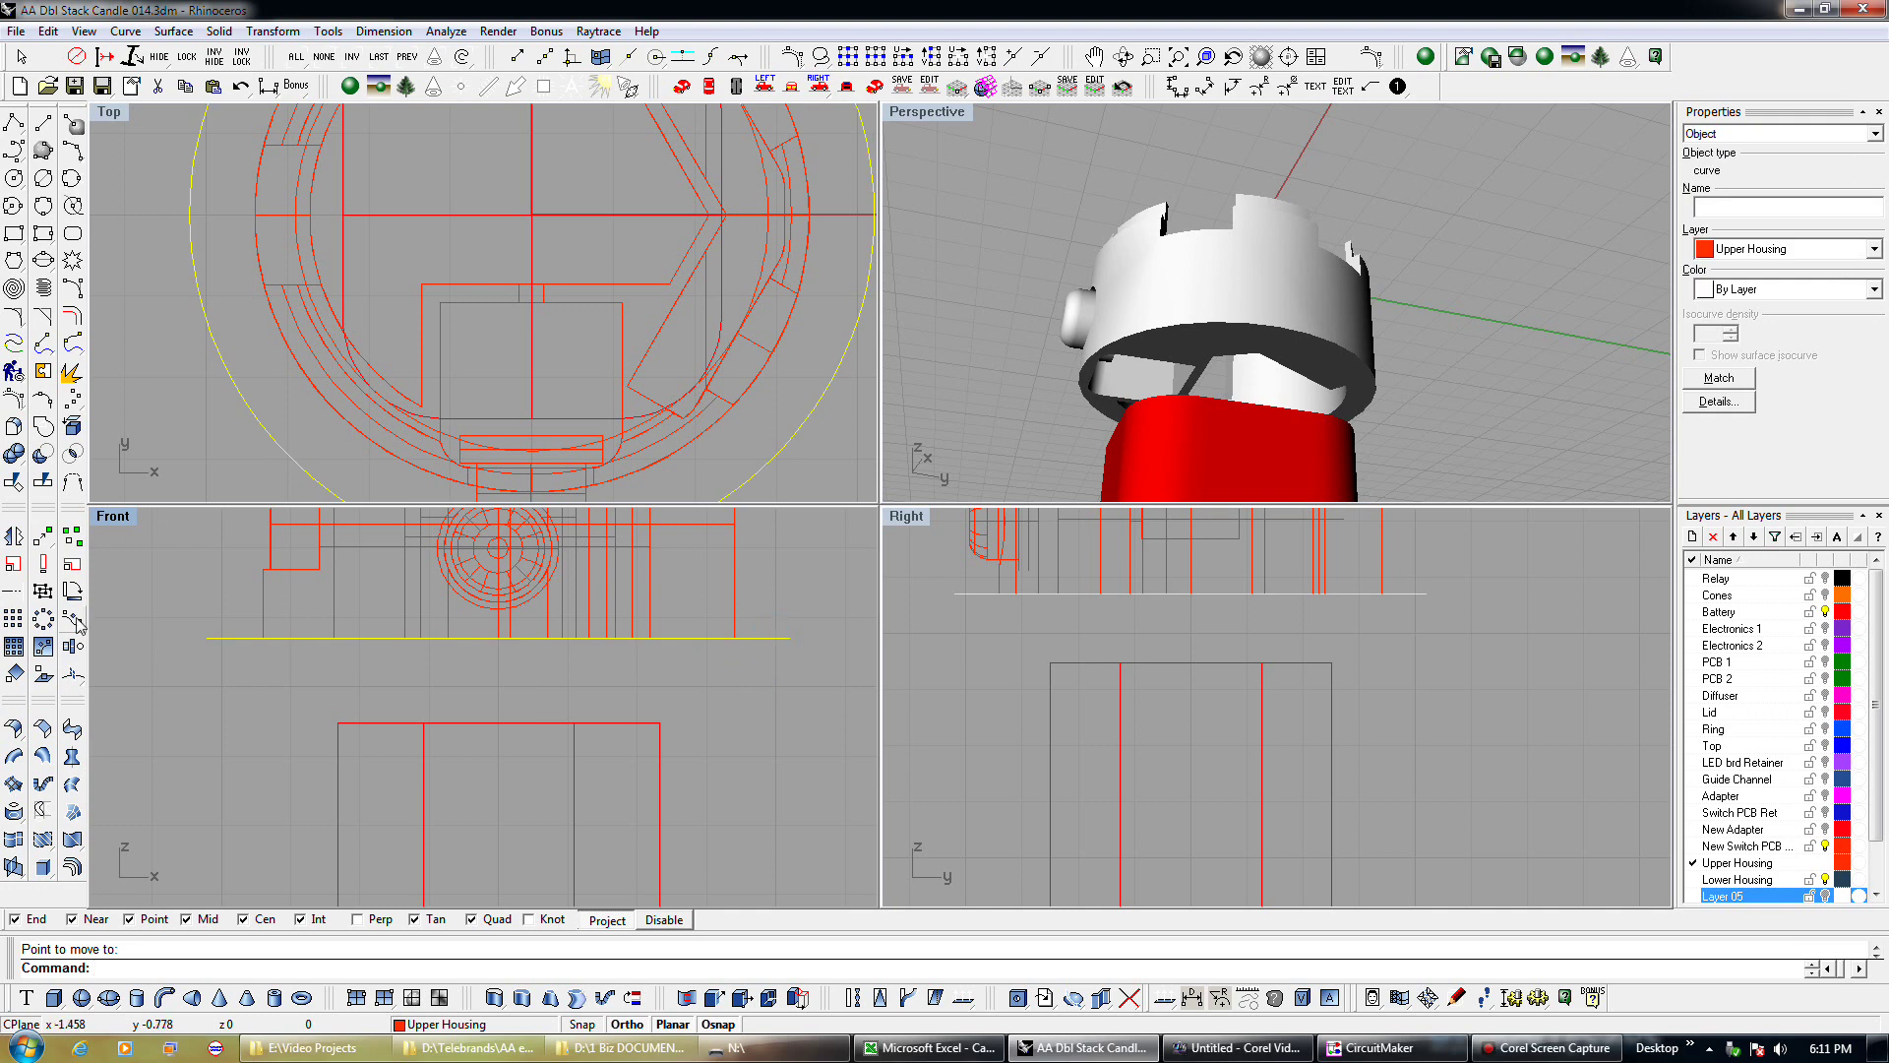
left_click(44, 535)
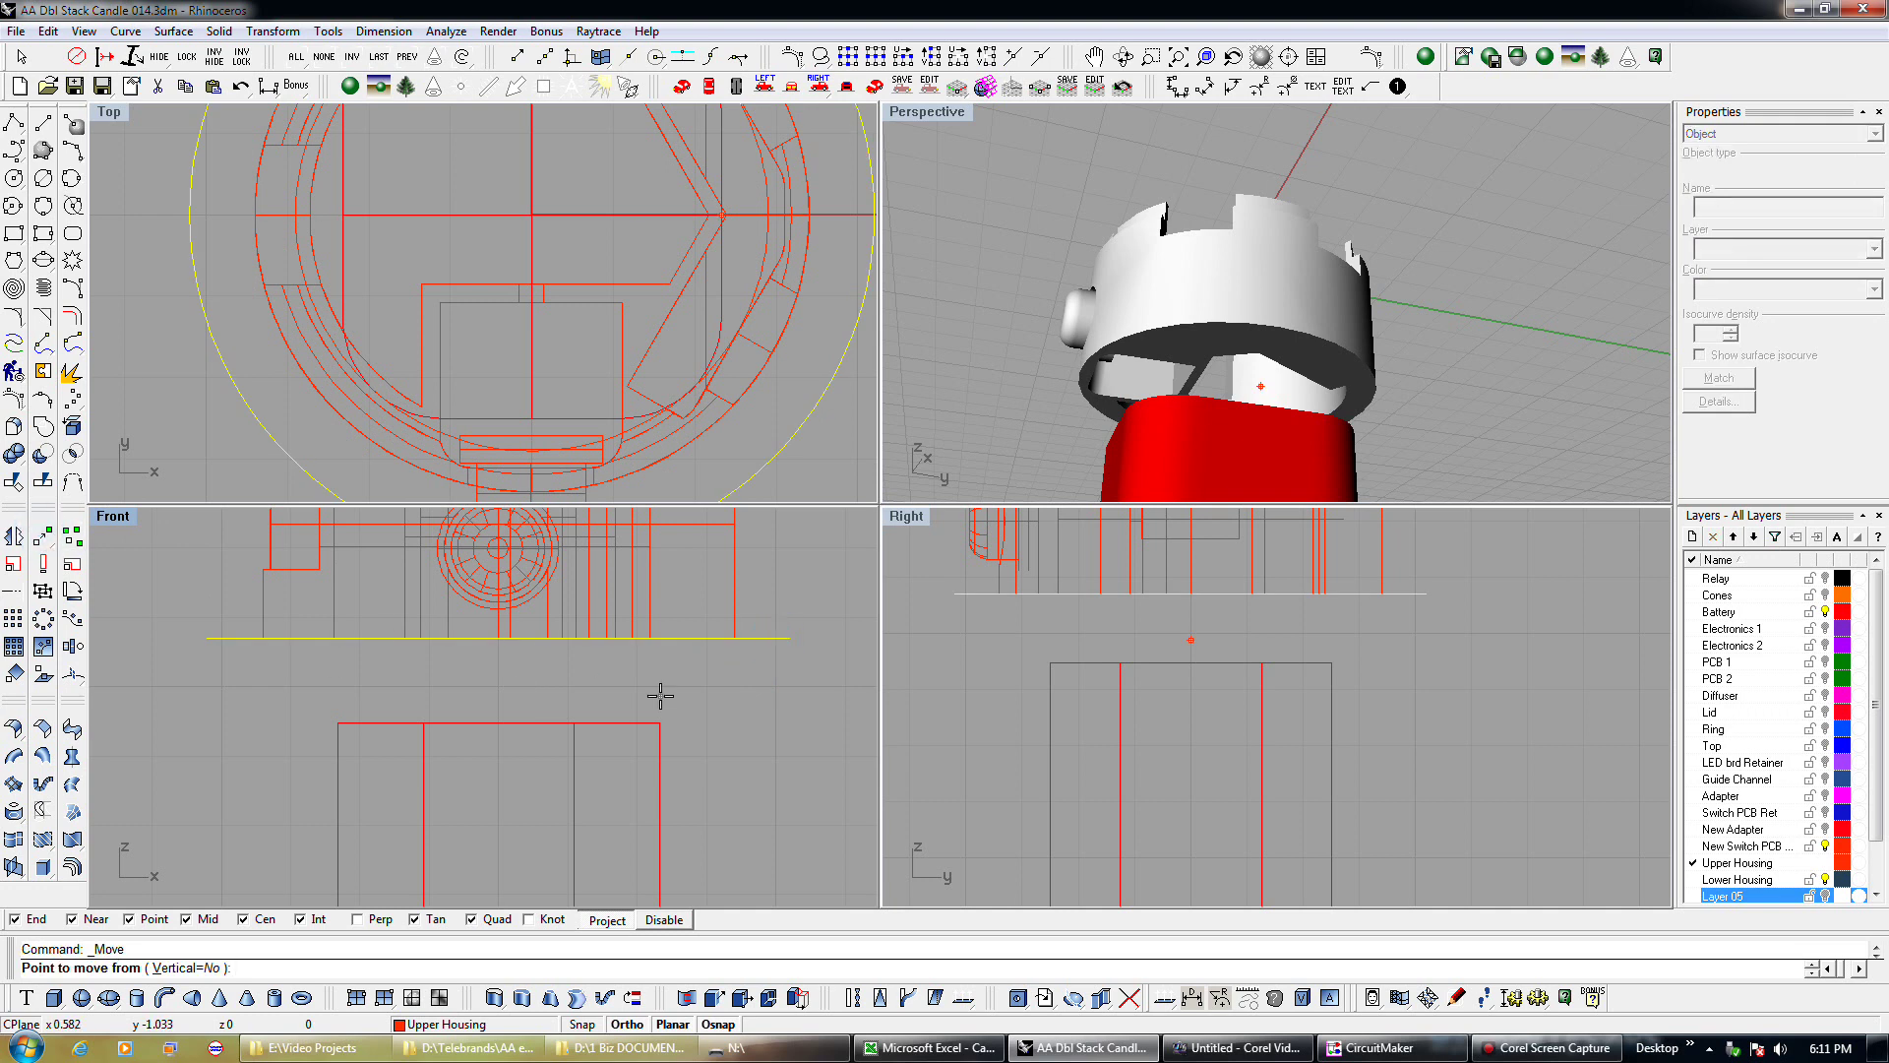
left_click(788, 644)
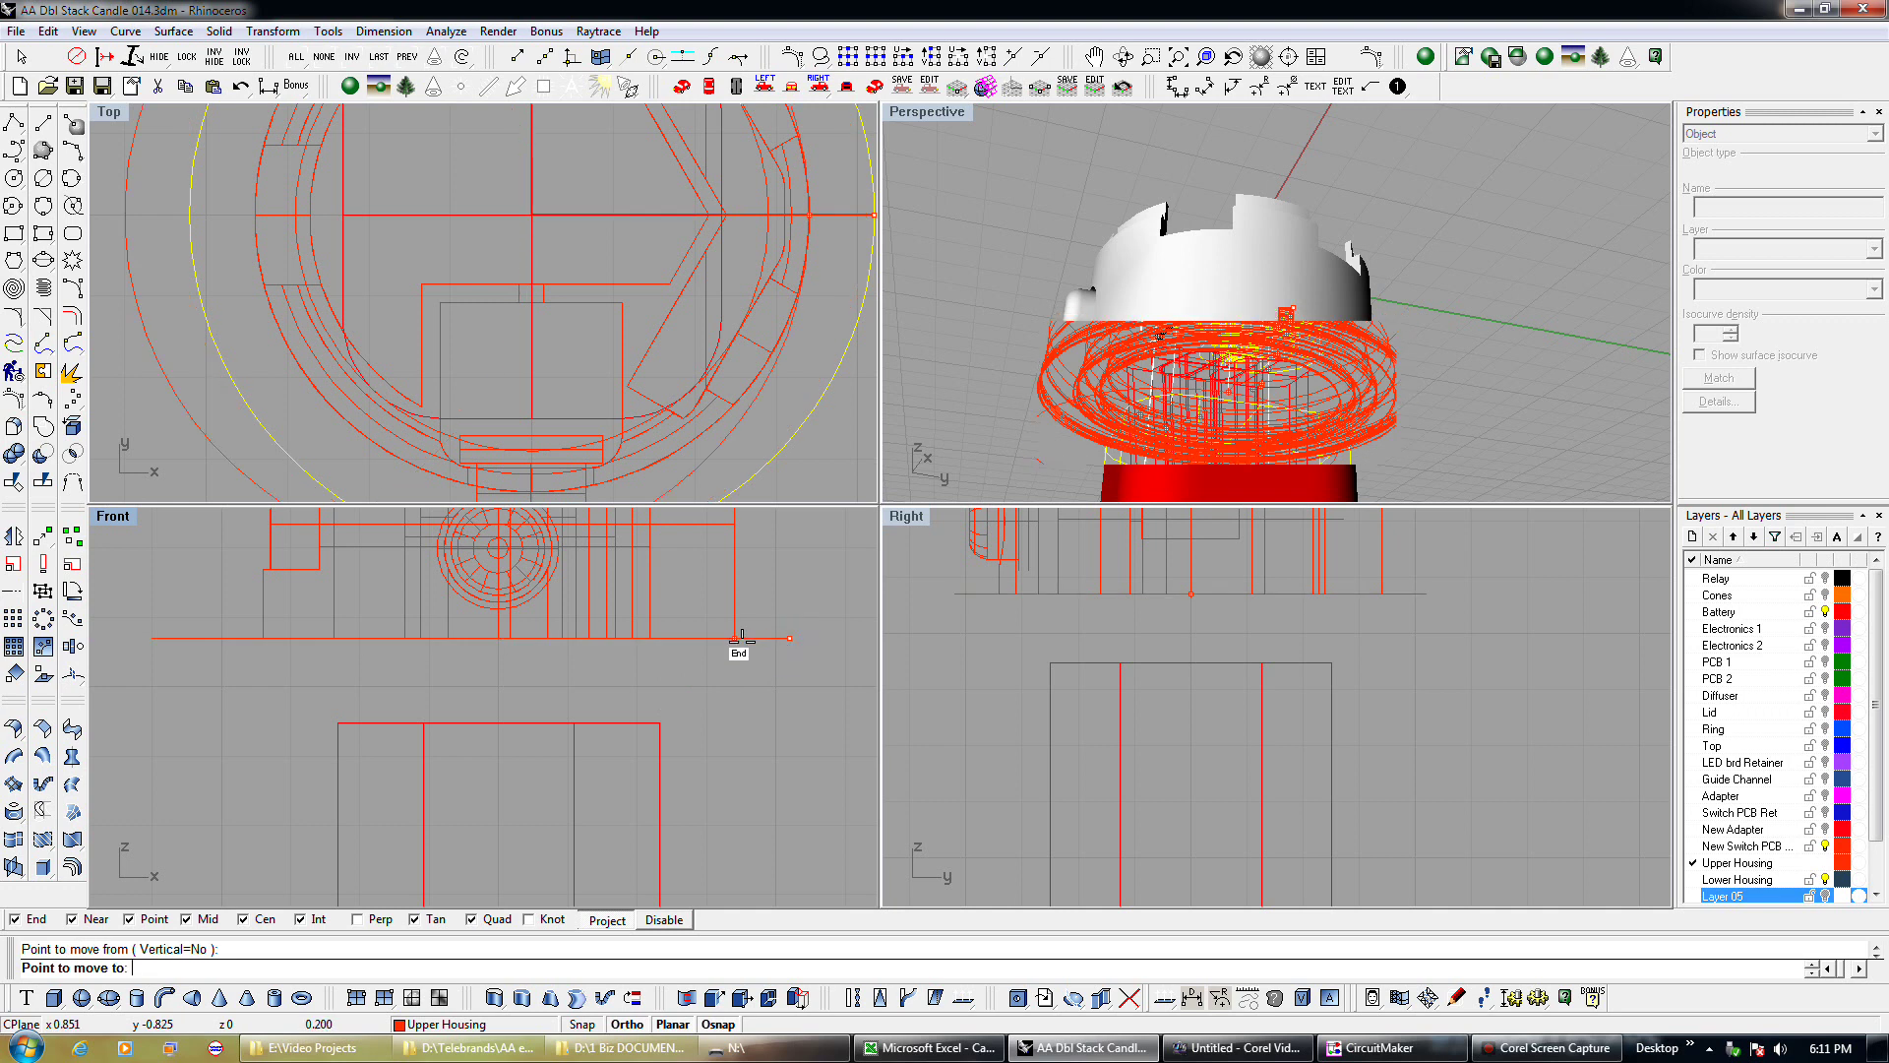
type(".2")
key("Return")
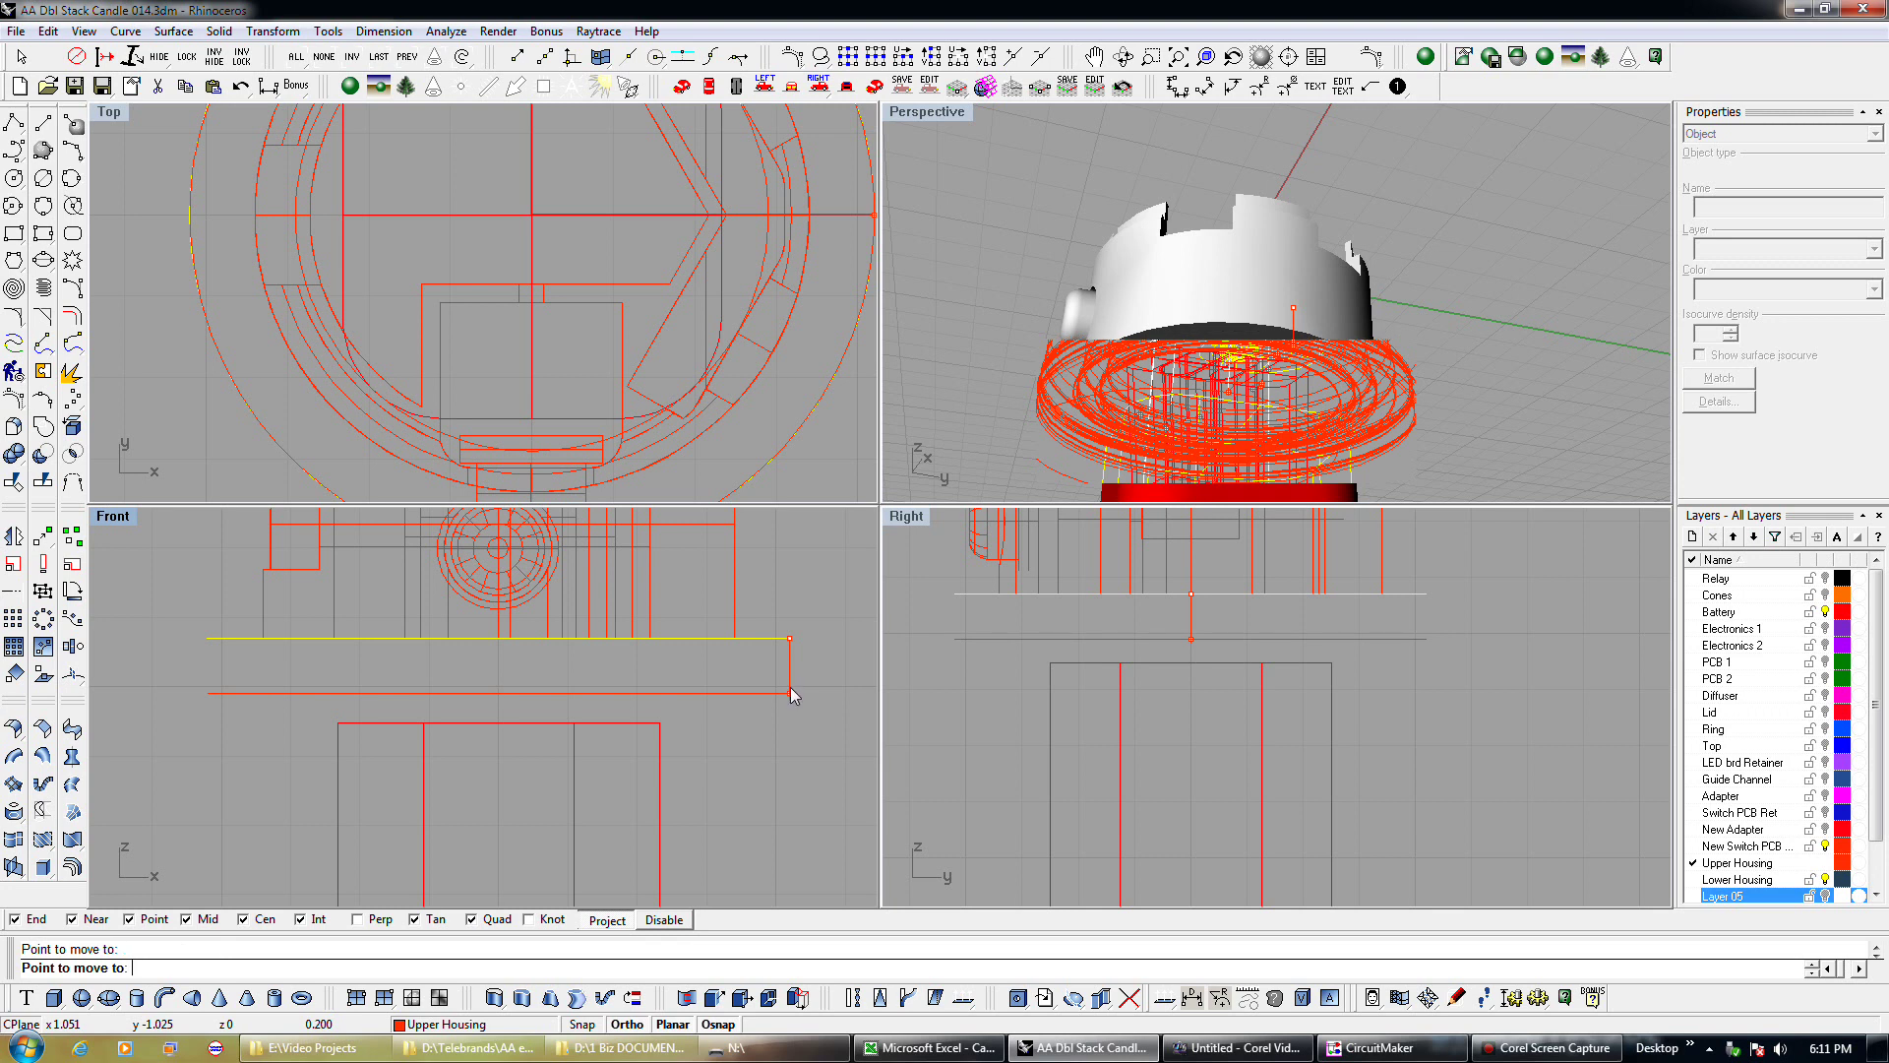
left_click(790, 688)
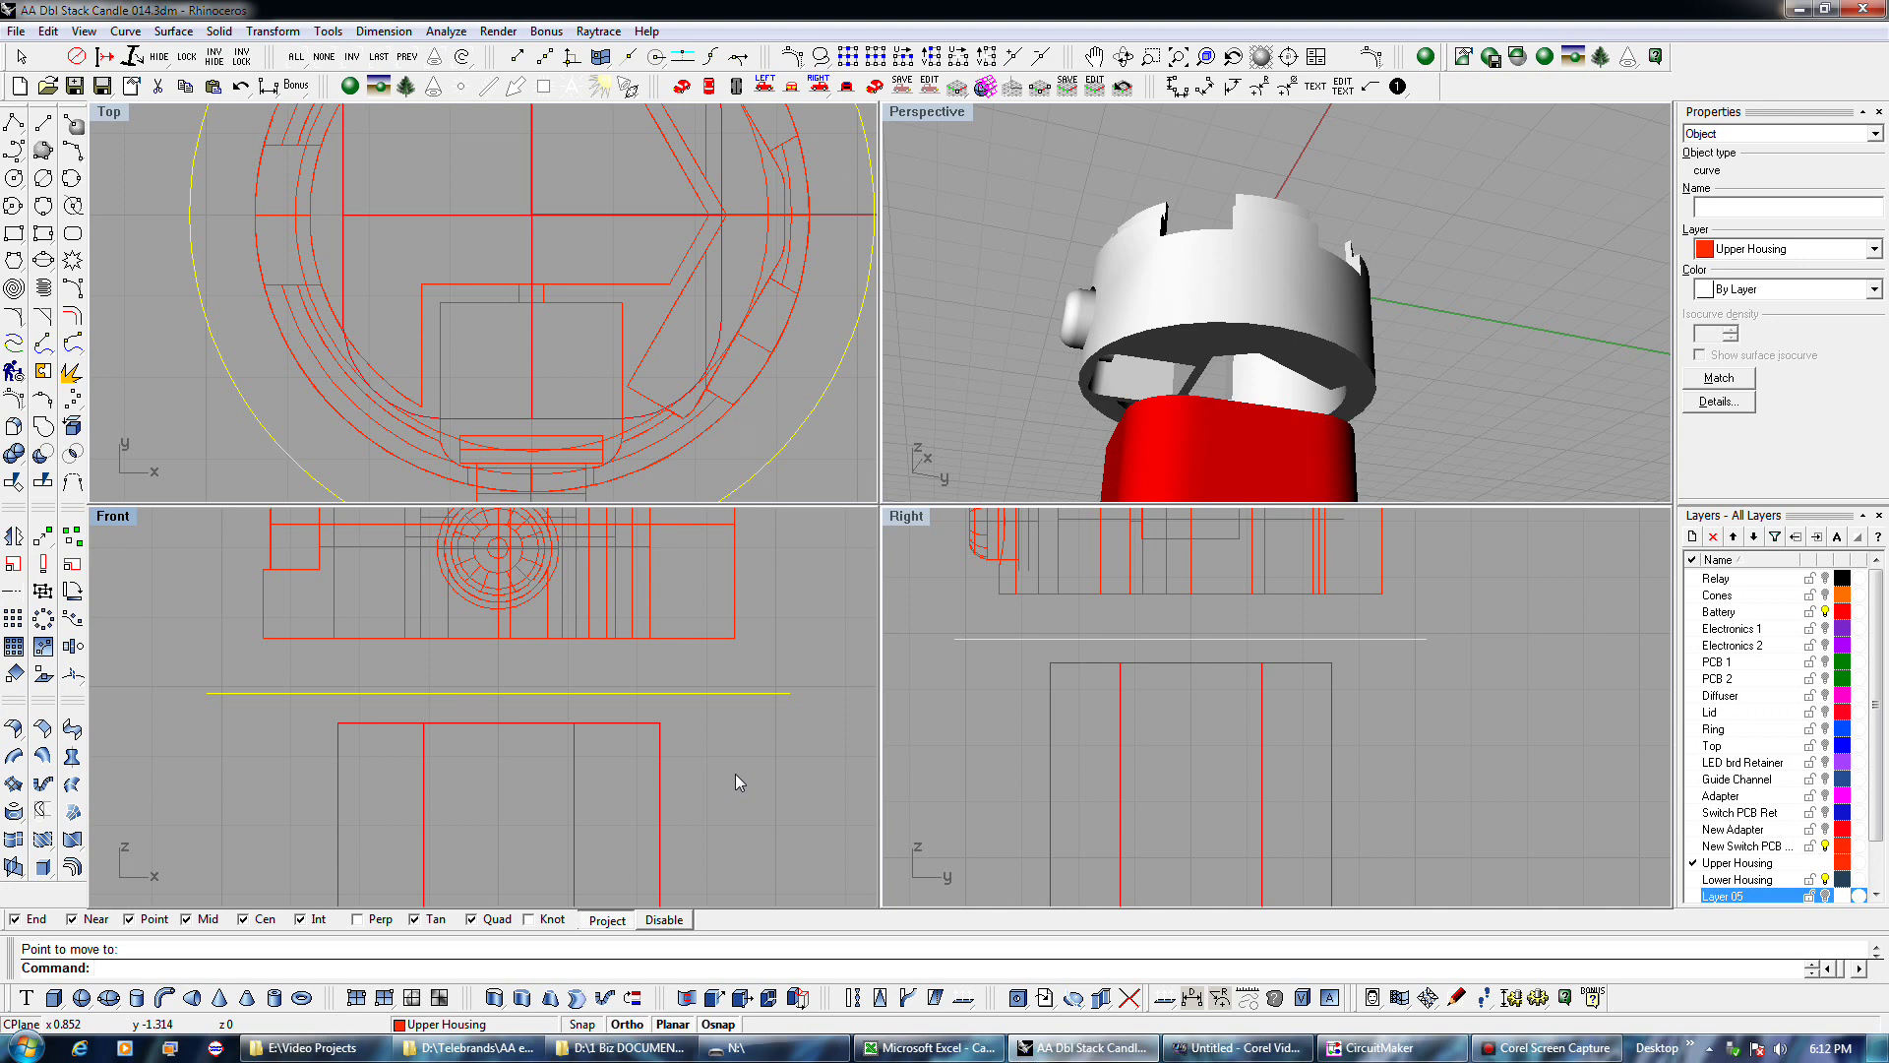
left_click(1126, 286)
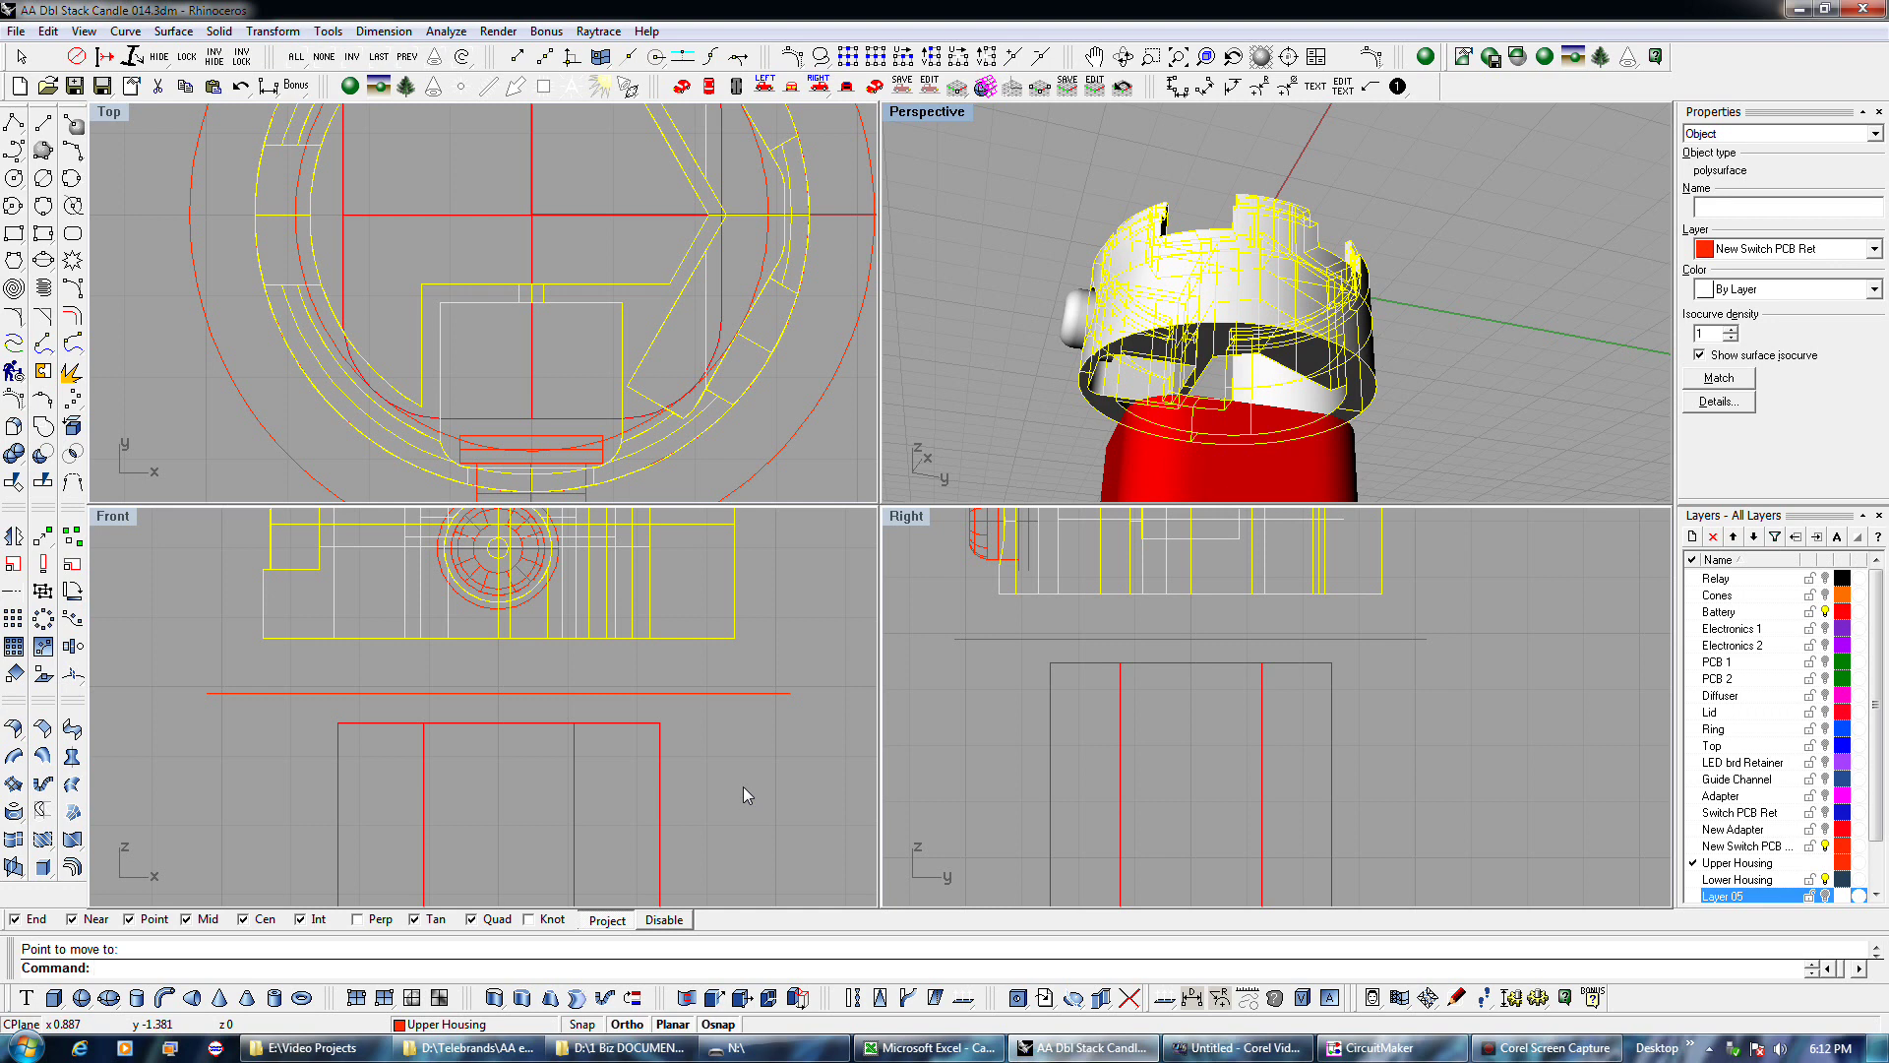
left_click(763, 467)
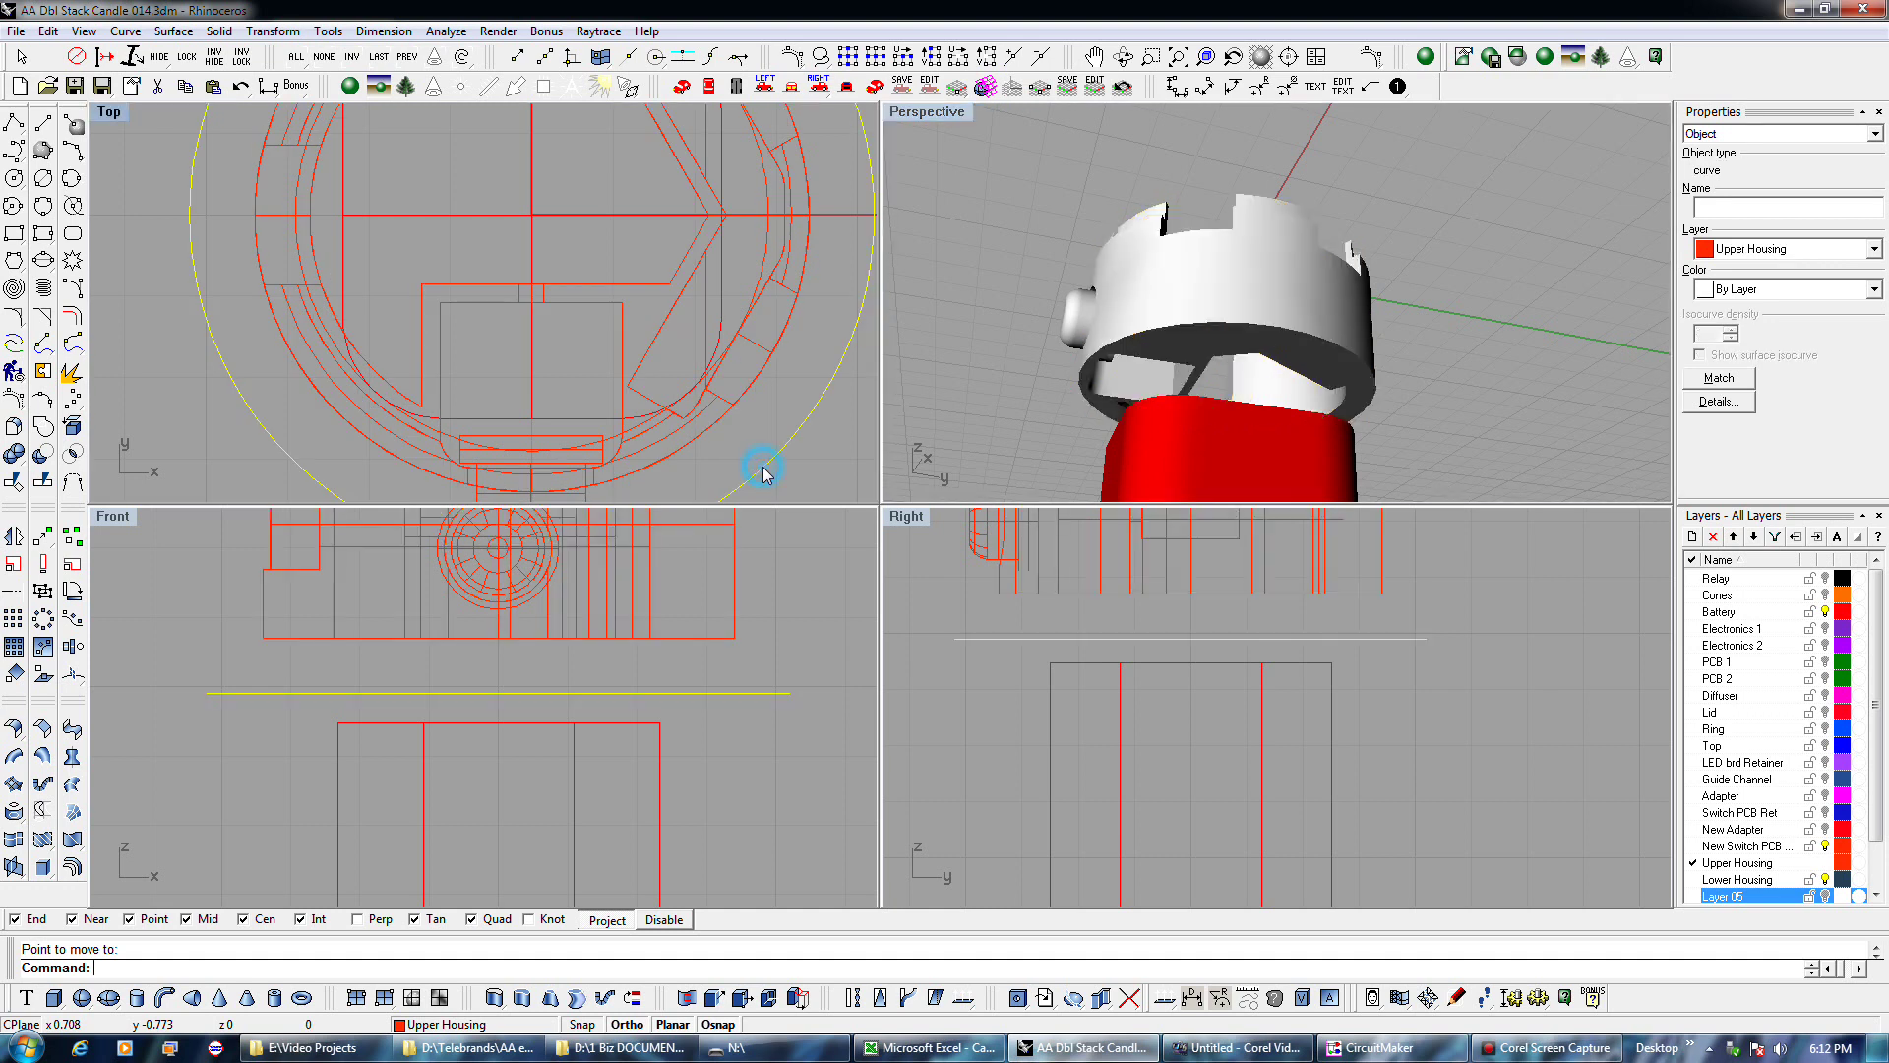
left_click(725, 421)
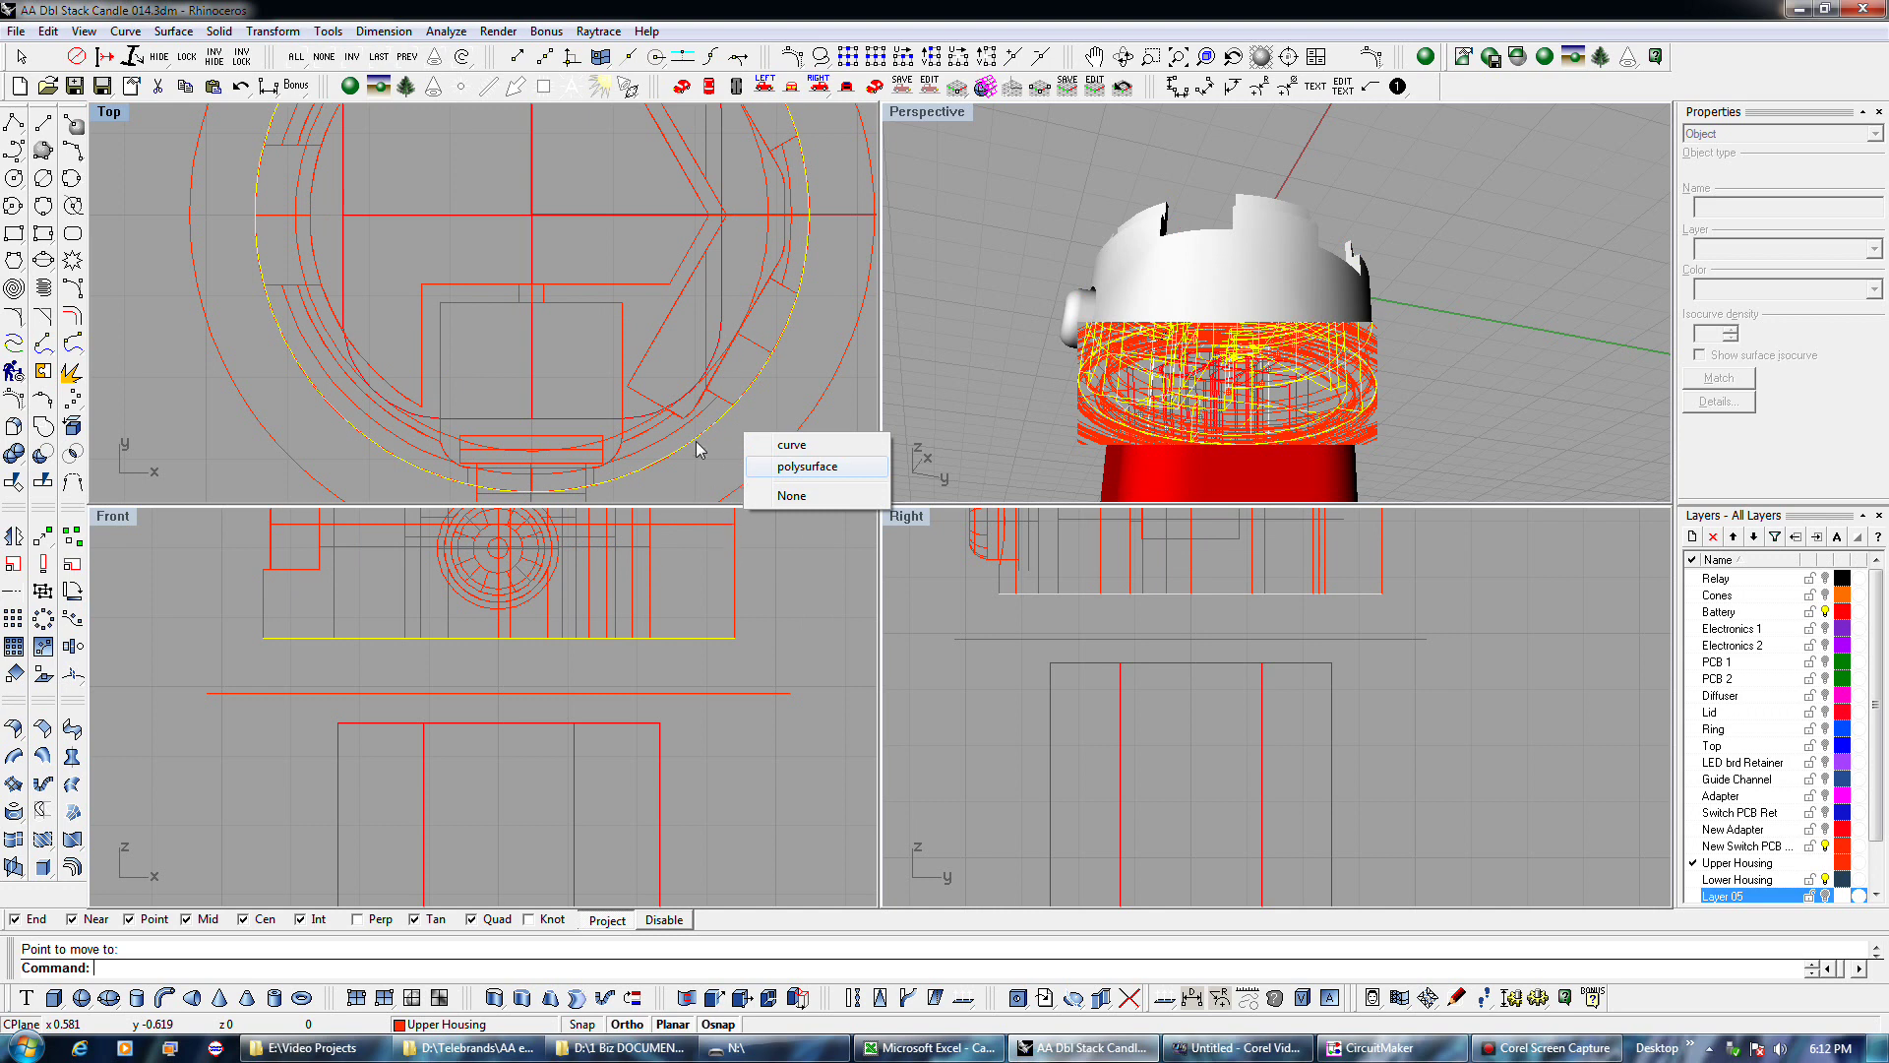
left_click(733, 694)
scroll(754, 632, "down", 4)
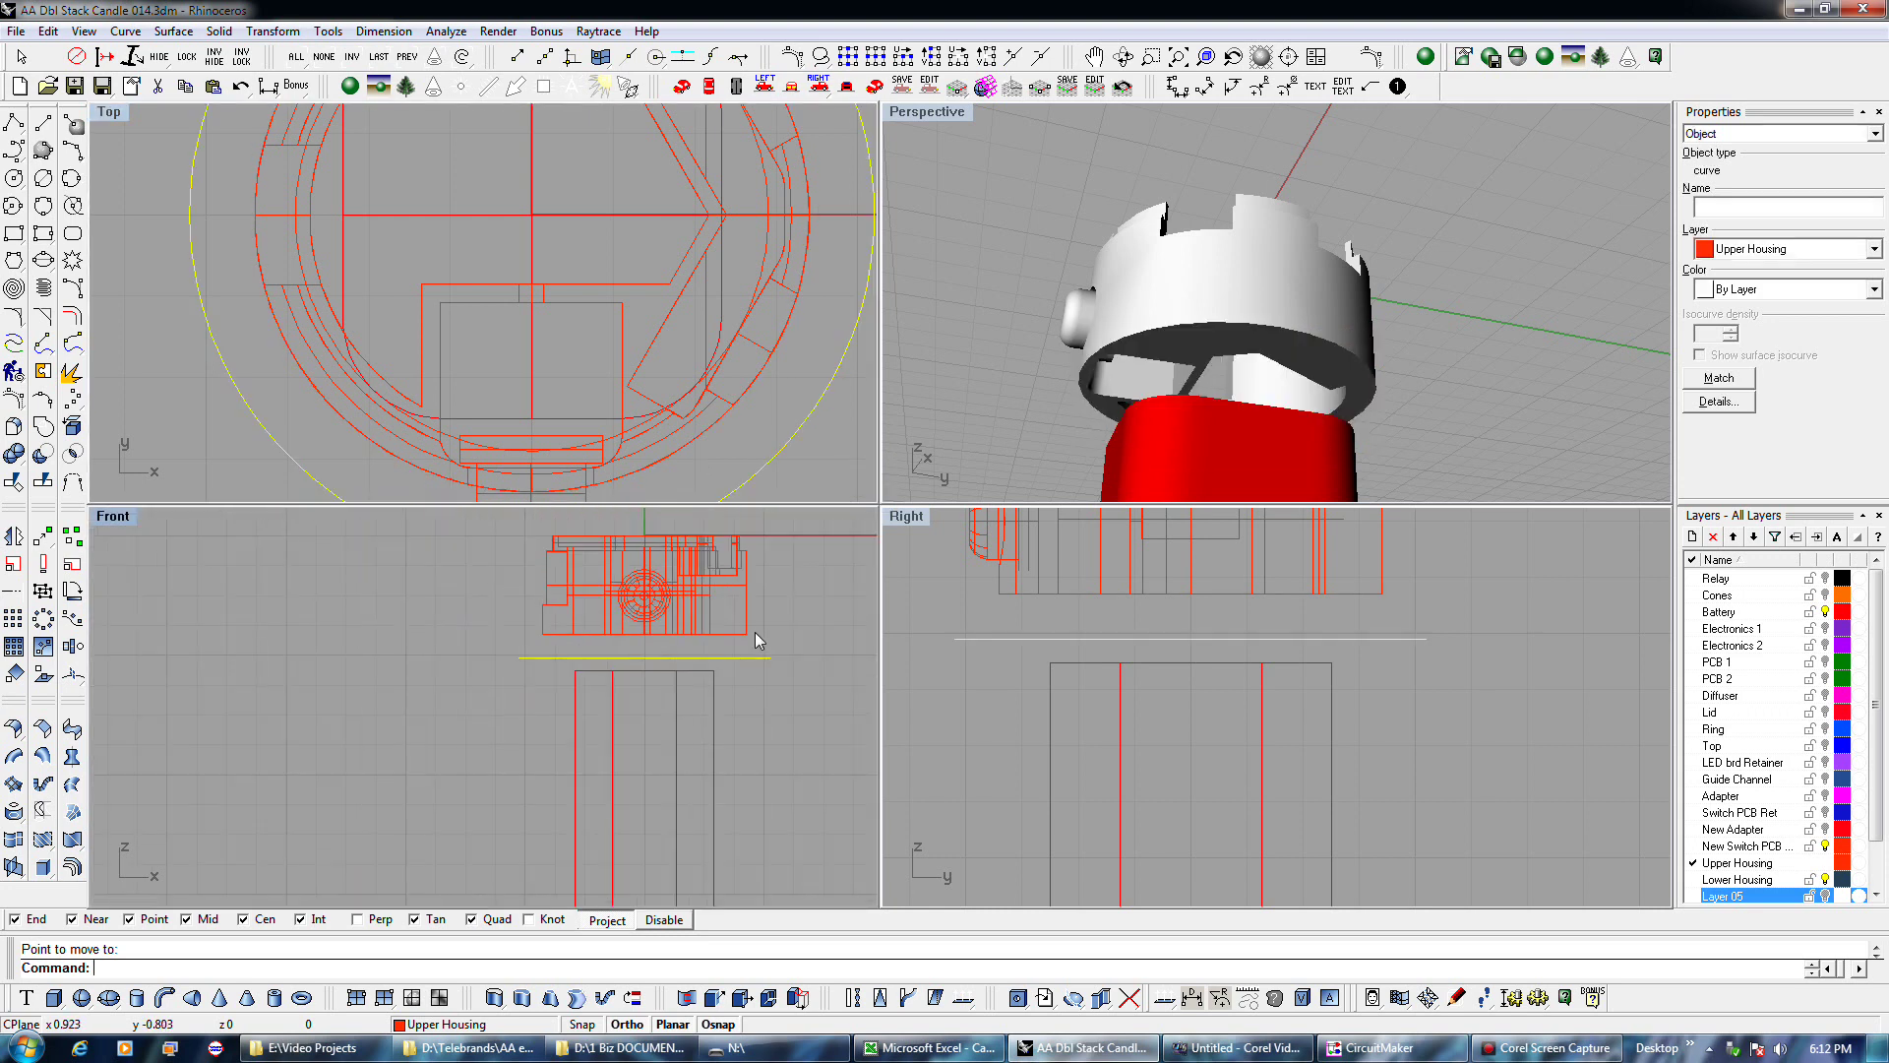
Extrude the lowered circle downward into a capped cylinder.
left_click(521, 997)
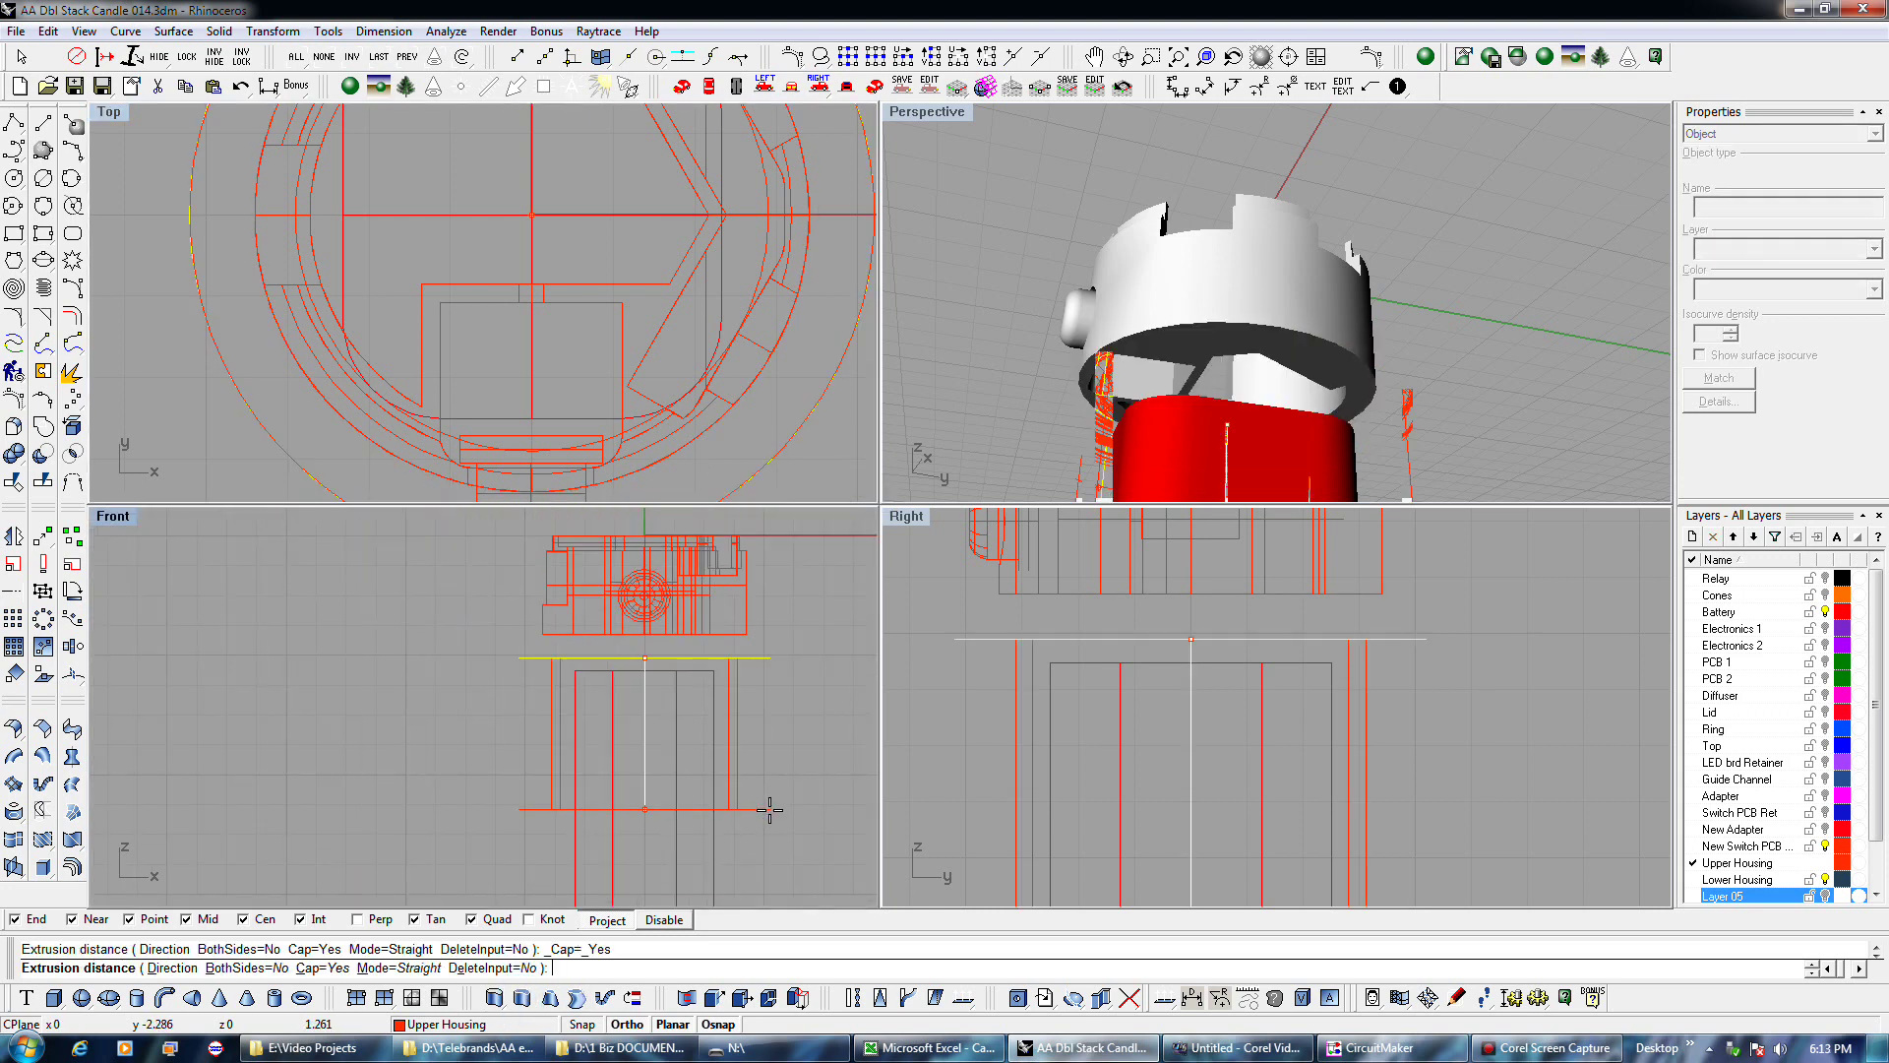
scroll(771, 811, "down", 3)
right_click_drag(771, 811, 734, 675)
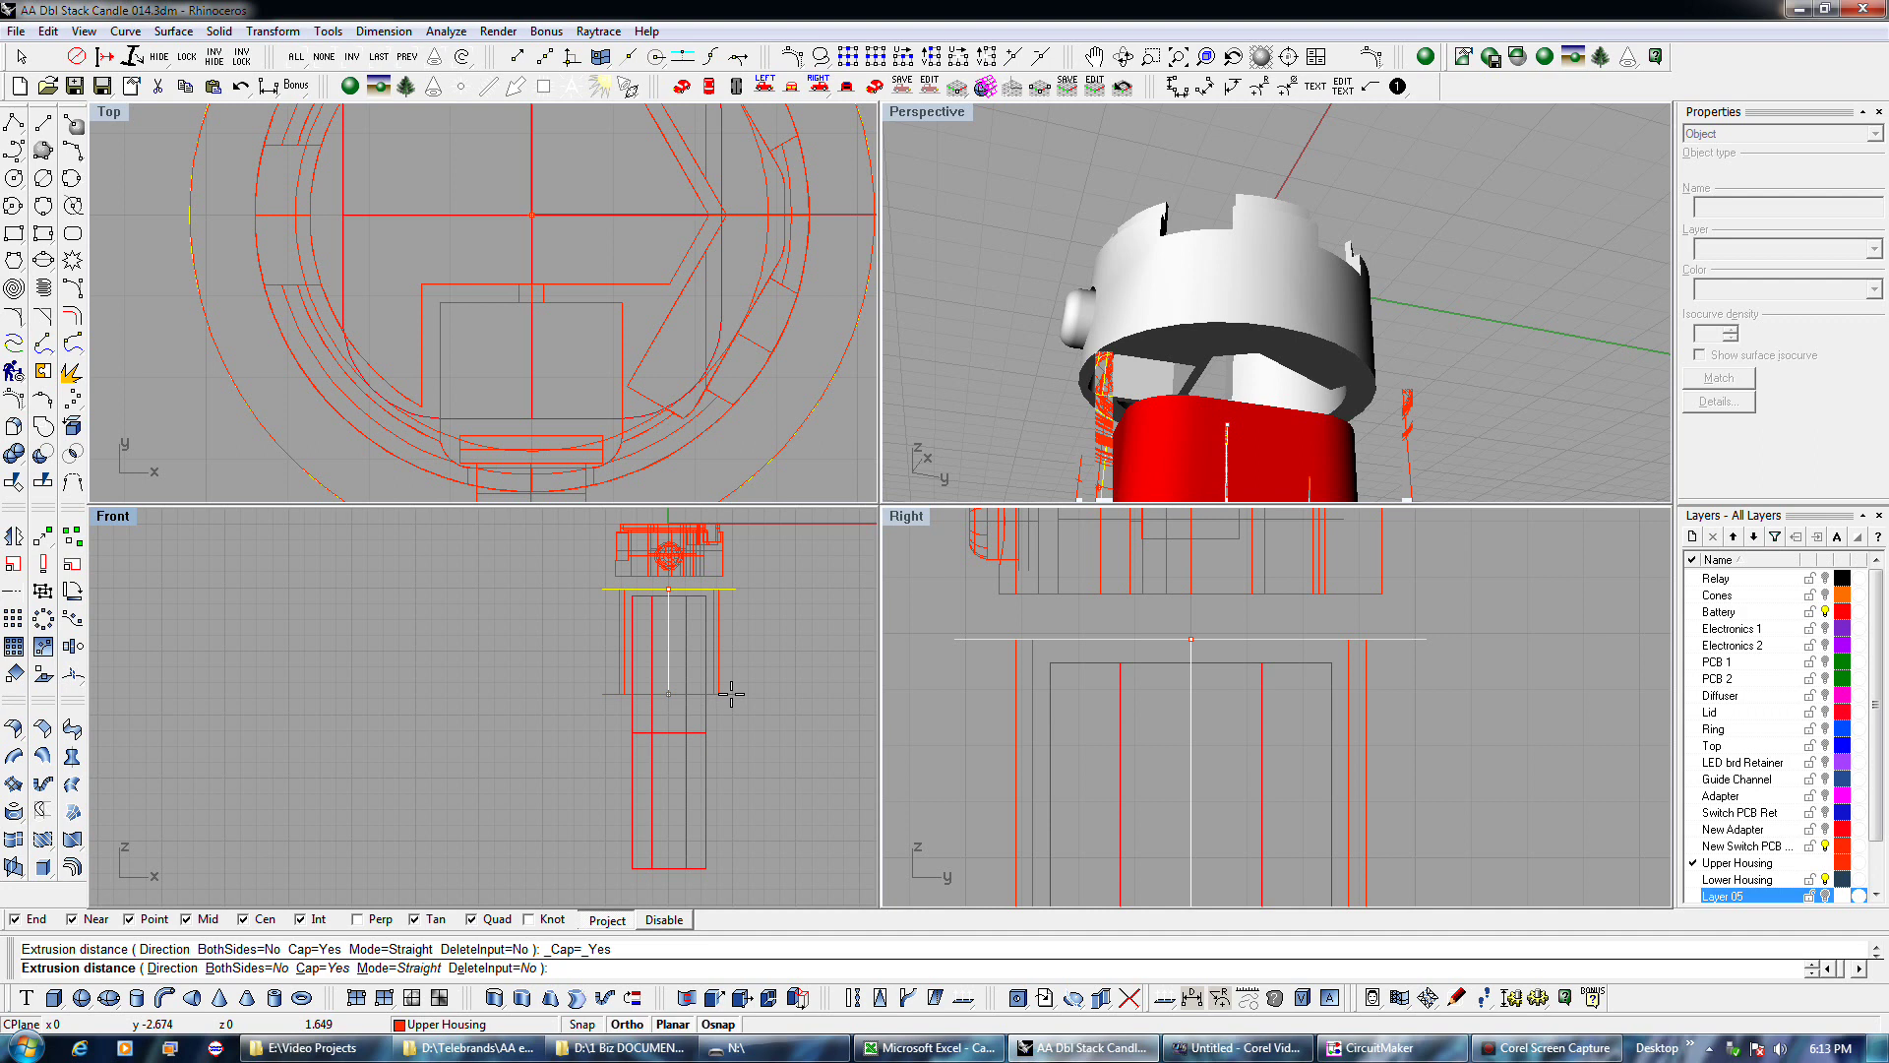
left_click(731, 695)
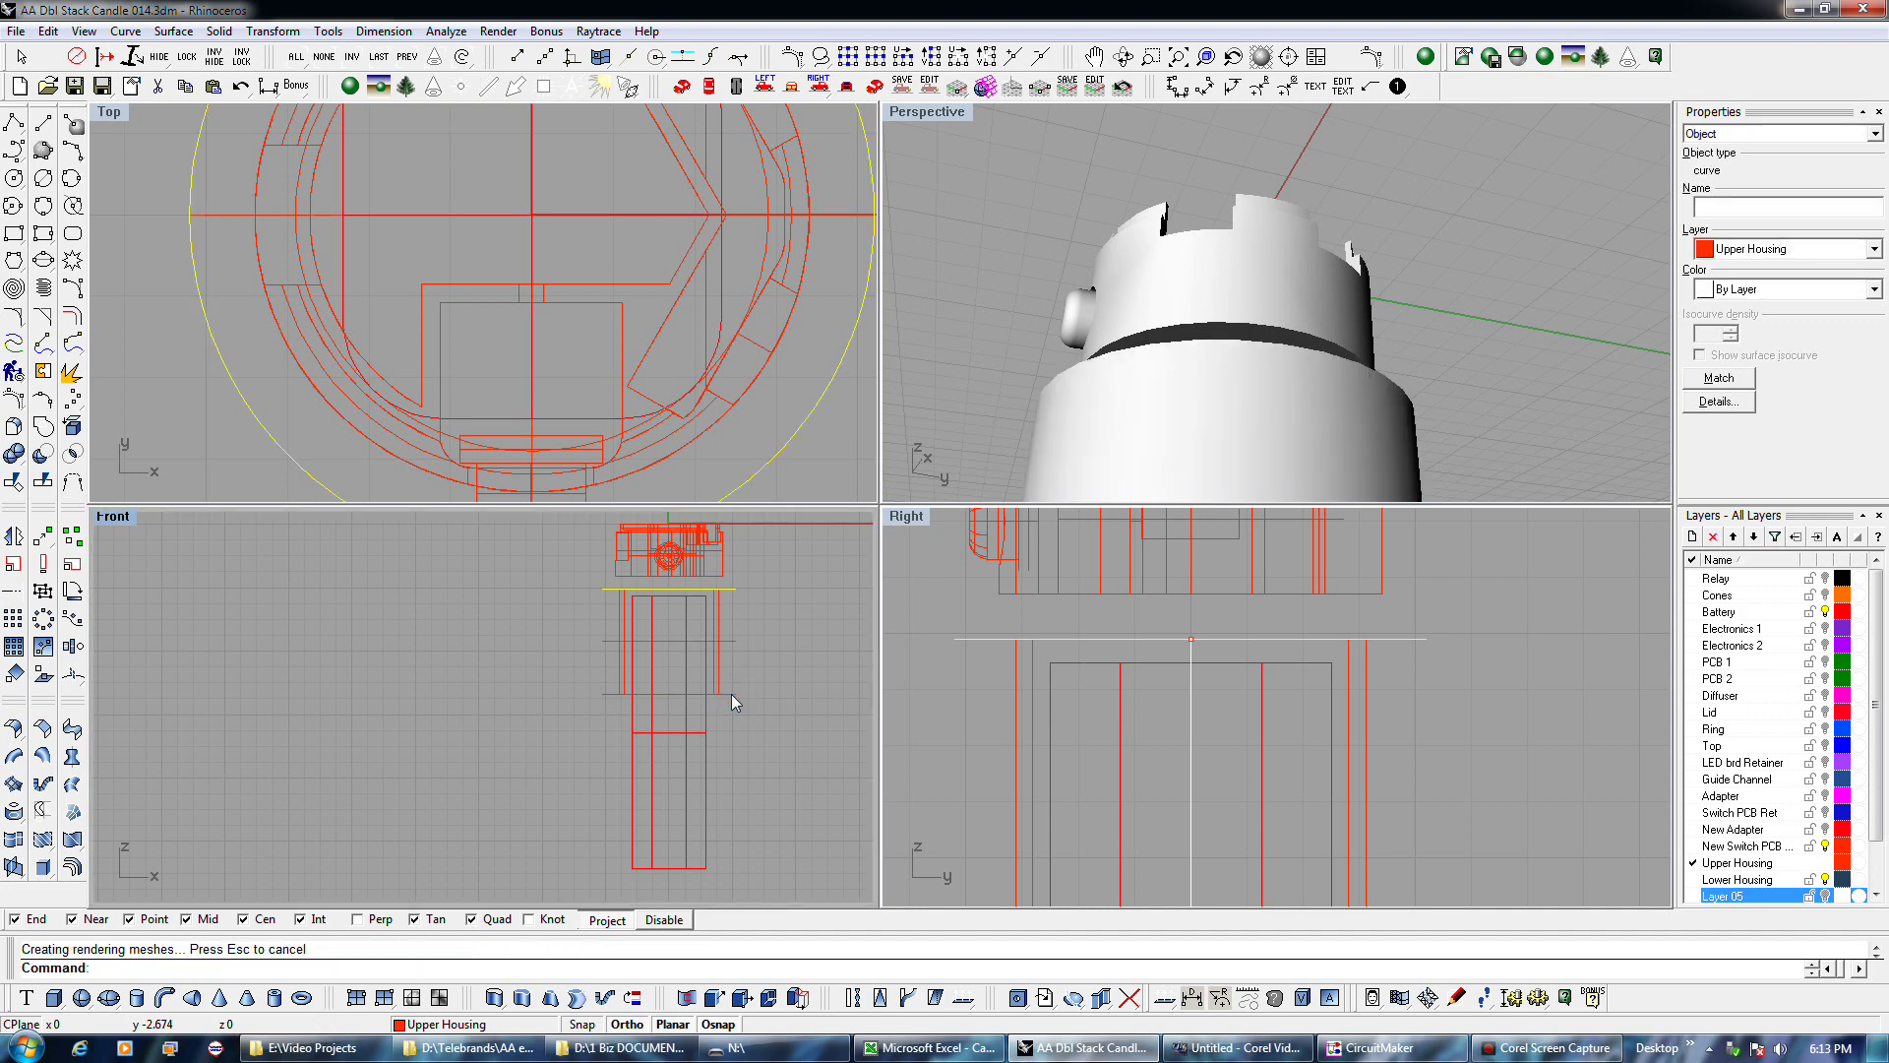
Boolean-difference the cutter solid from the new extruded cylinder.
left_click(690, 454)
left_click(754, 479)
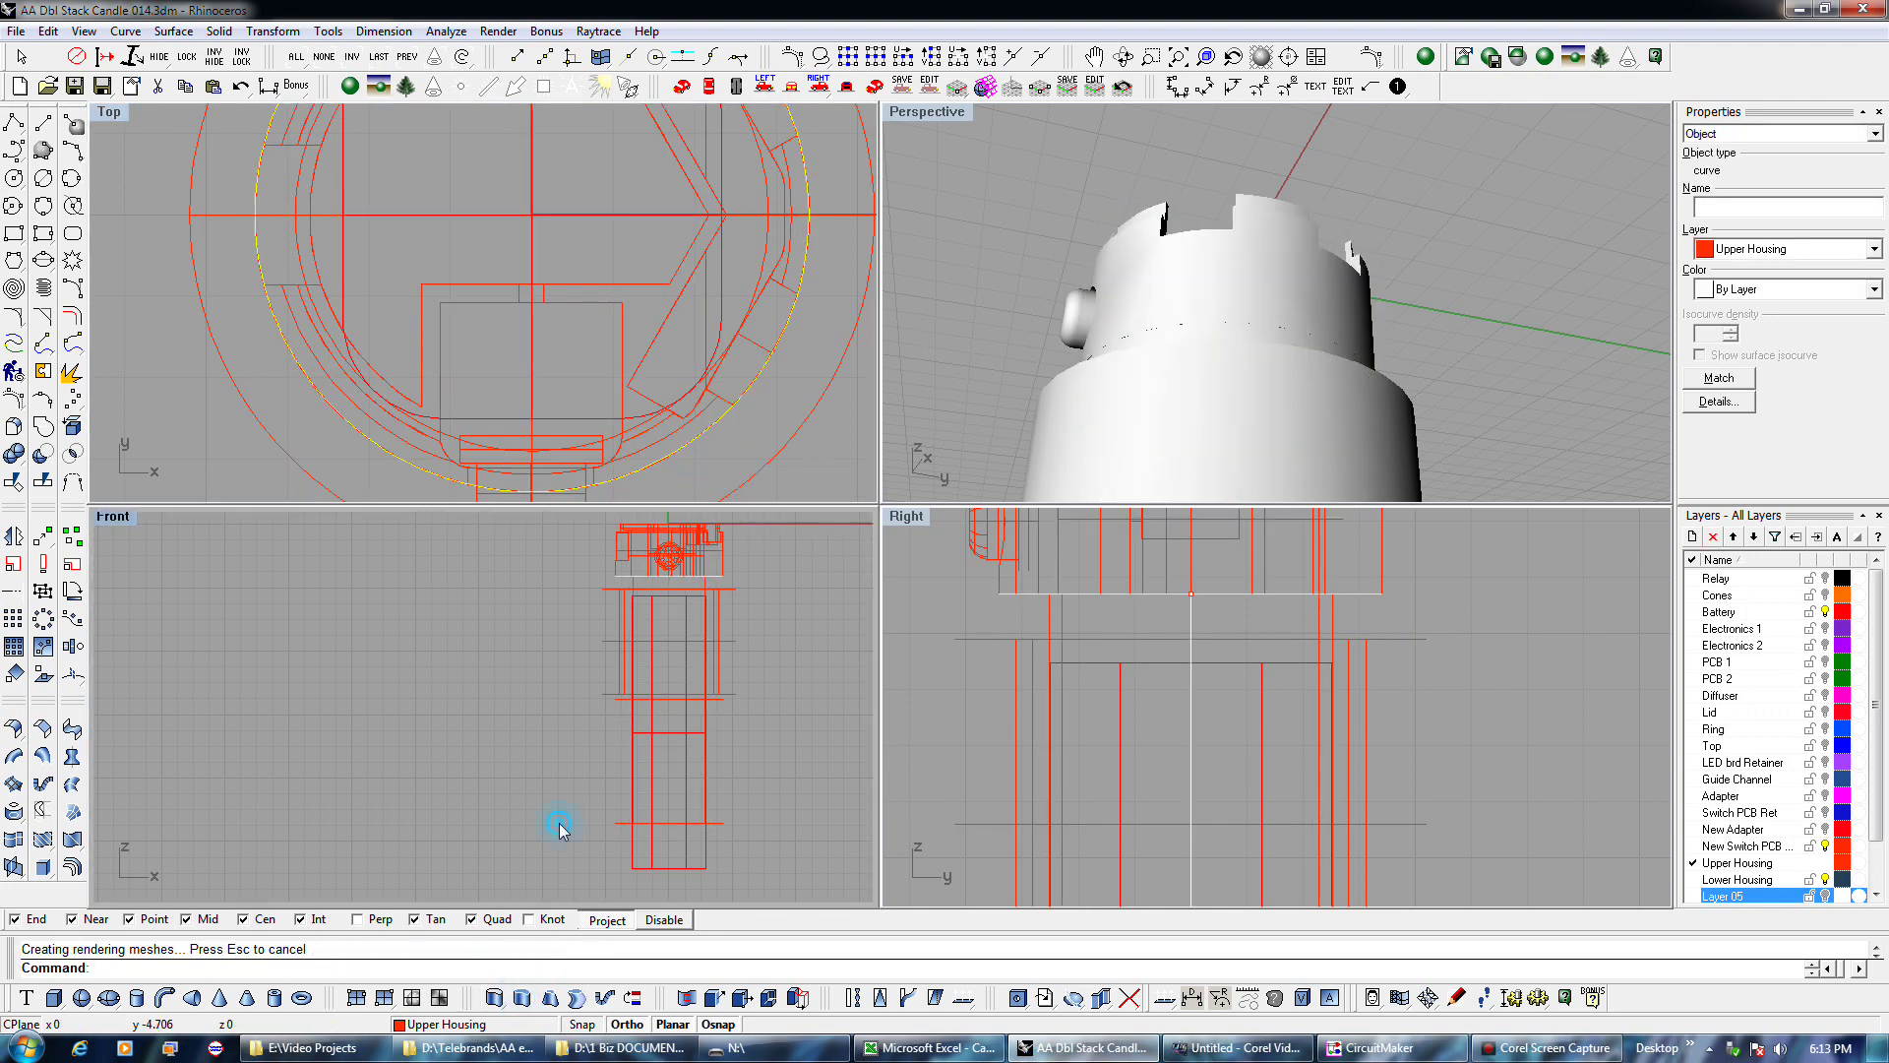
left_click(729, 688)
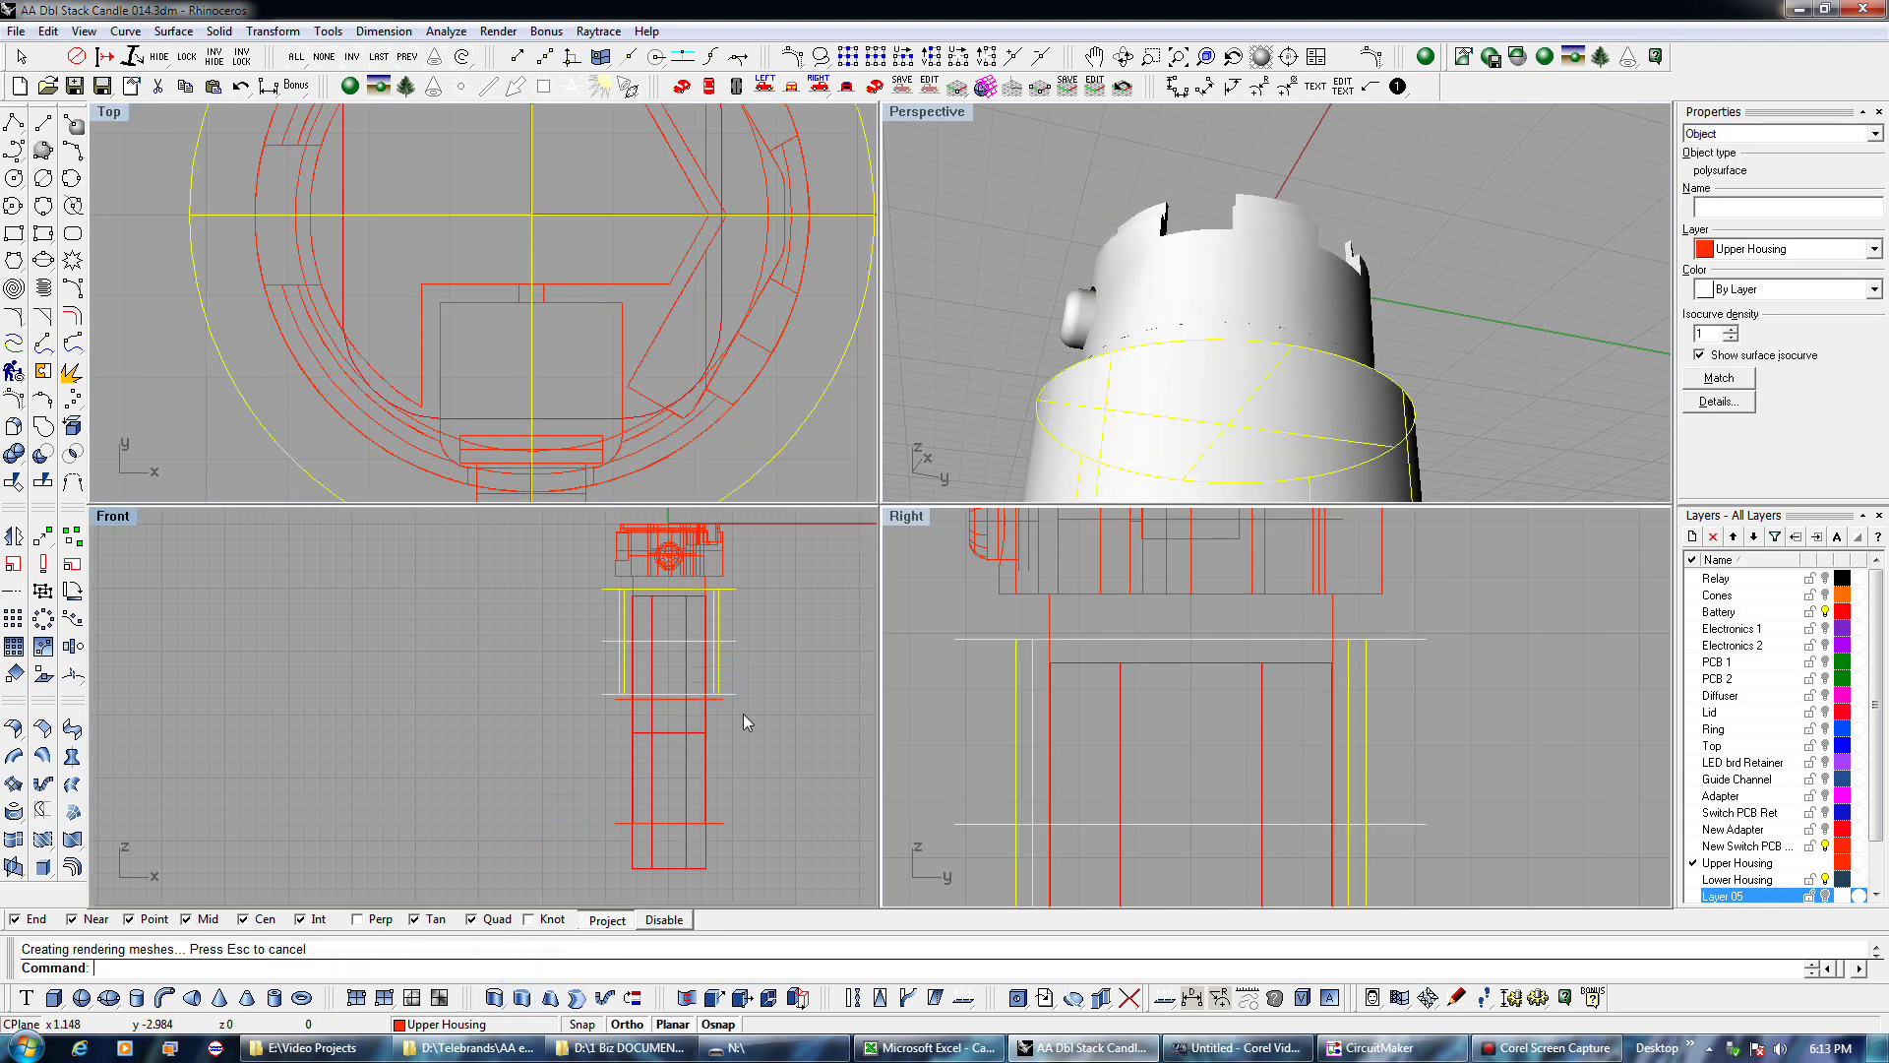
left_click(42, 453)
left_click(606, 820)
key("Return")
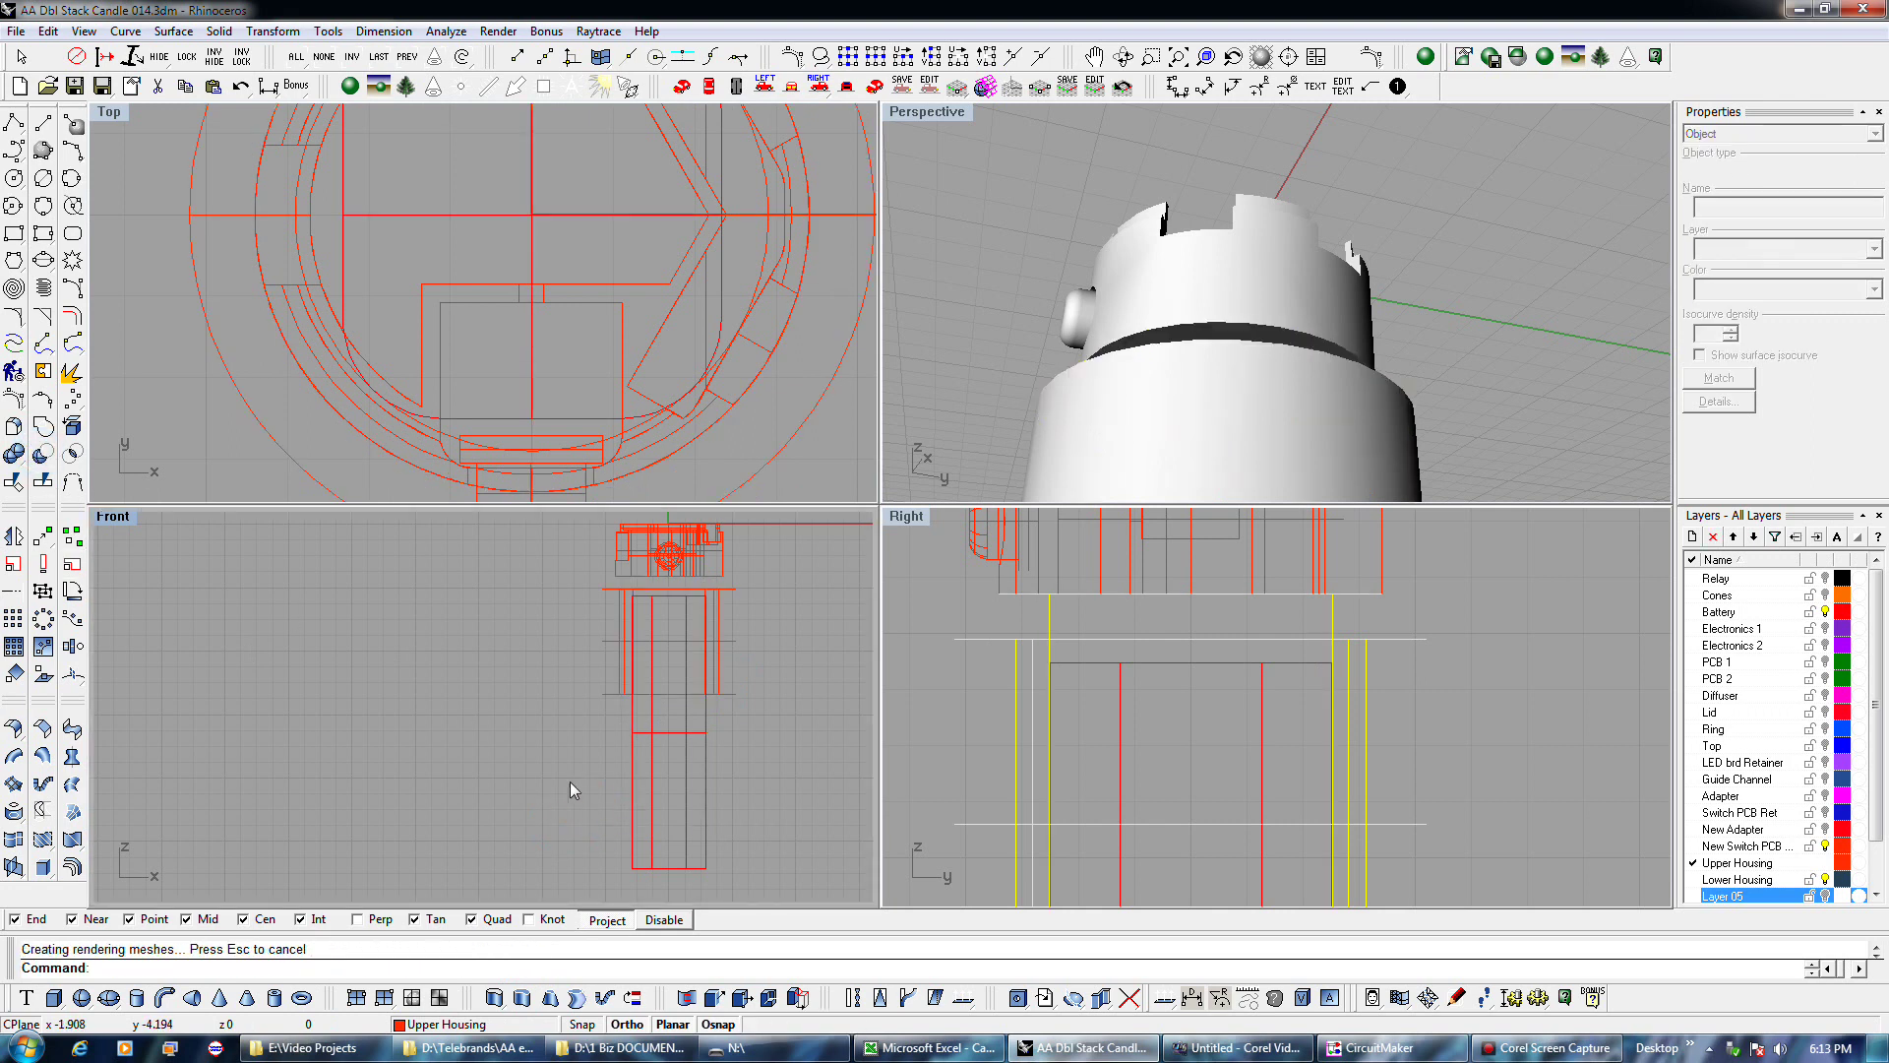
scroll(1285, 223, "down", 3)
right_click_drag(1285, 228, 1228, 539)
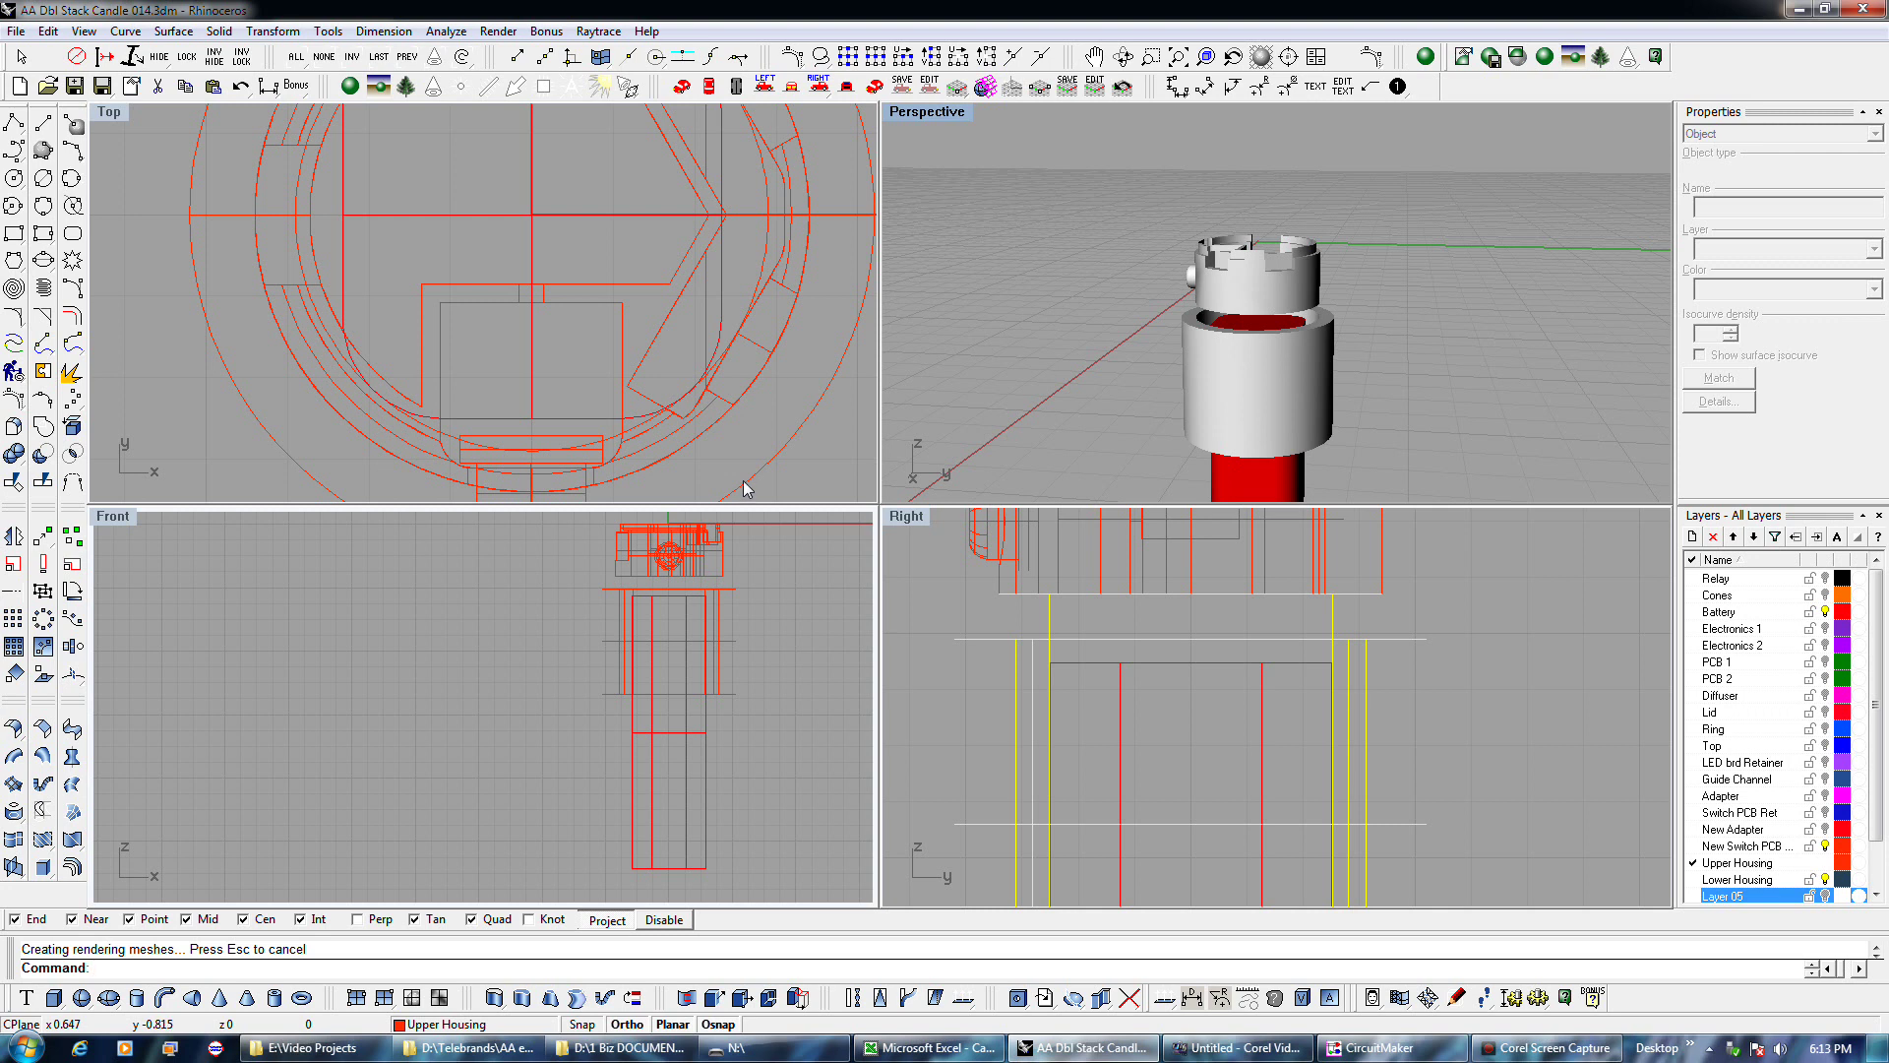
left_click(704, 445)
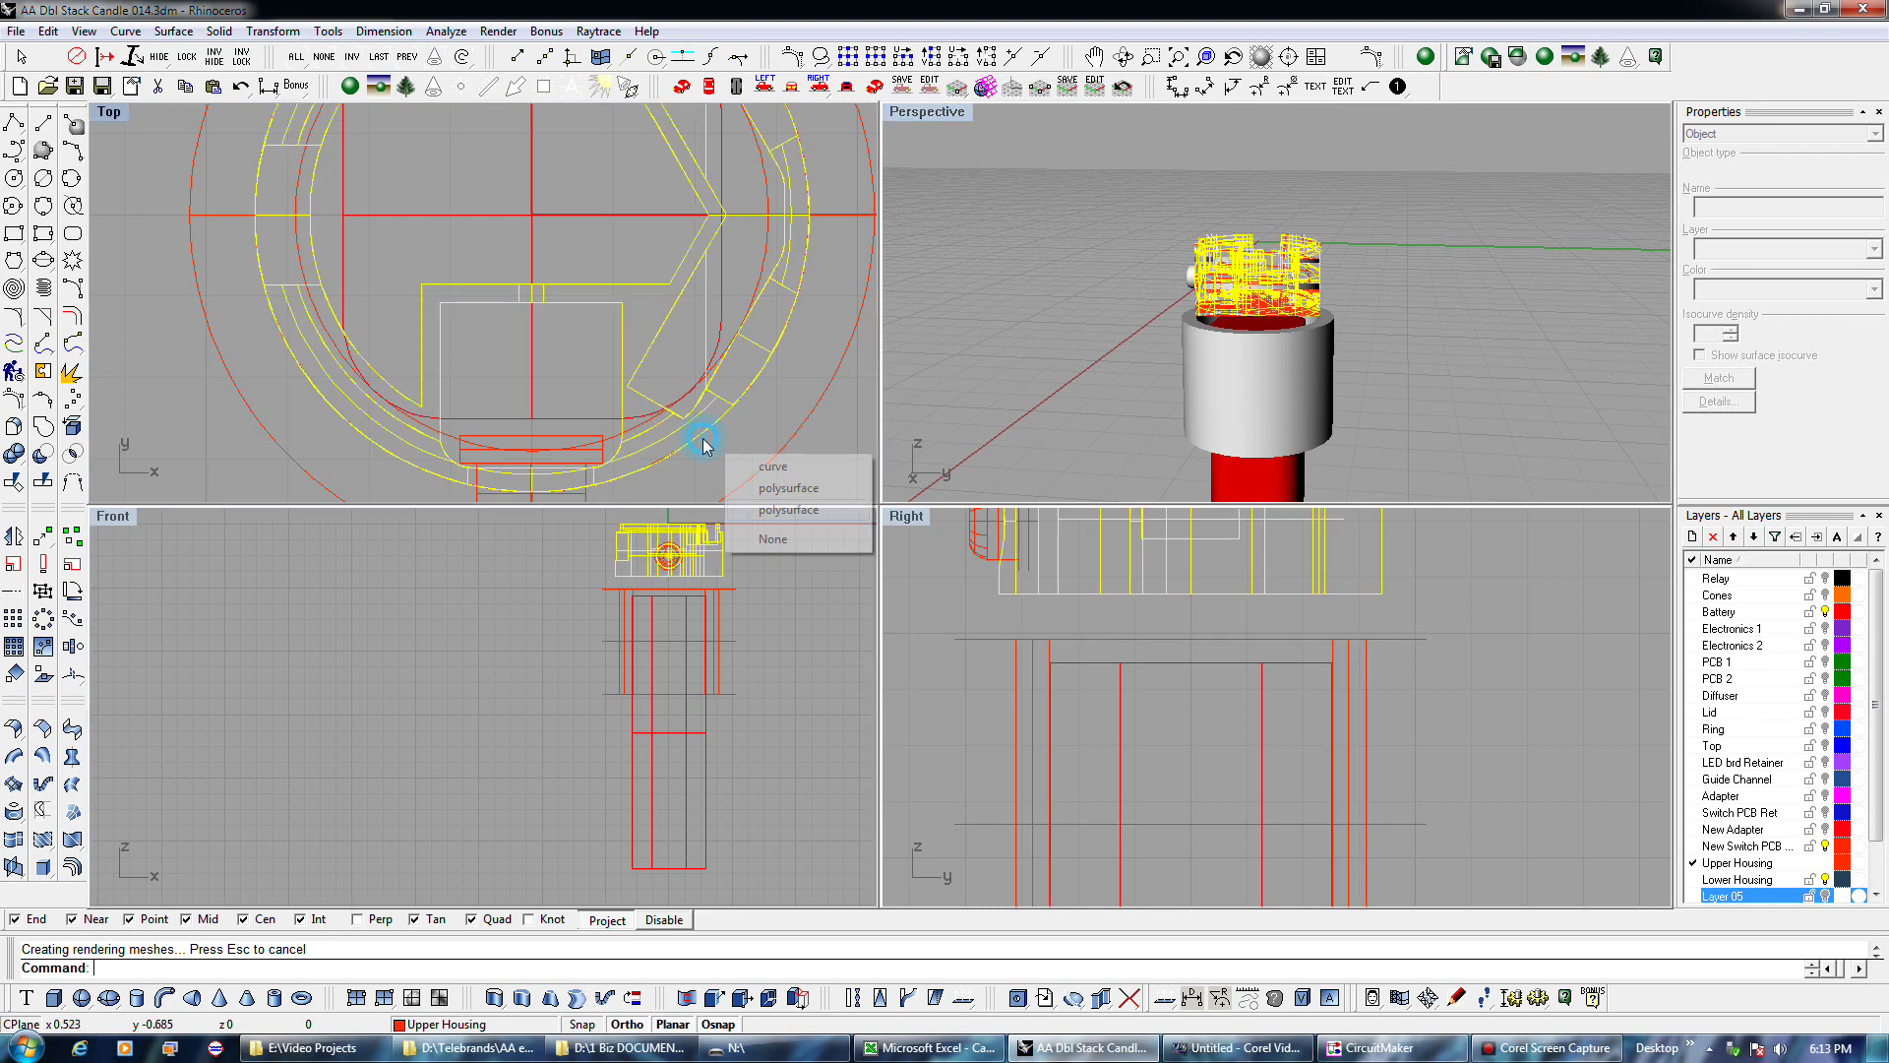
left_click(758, 471)
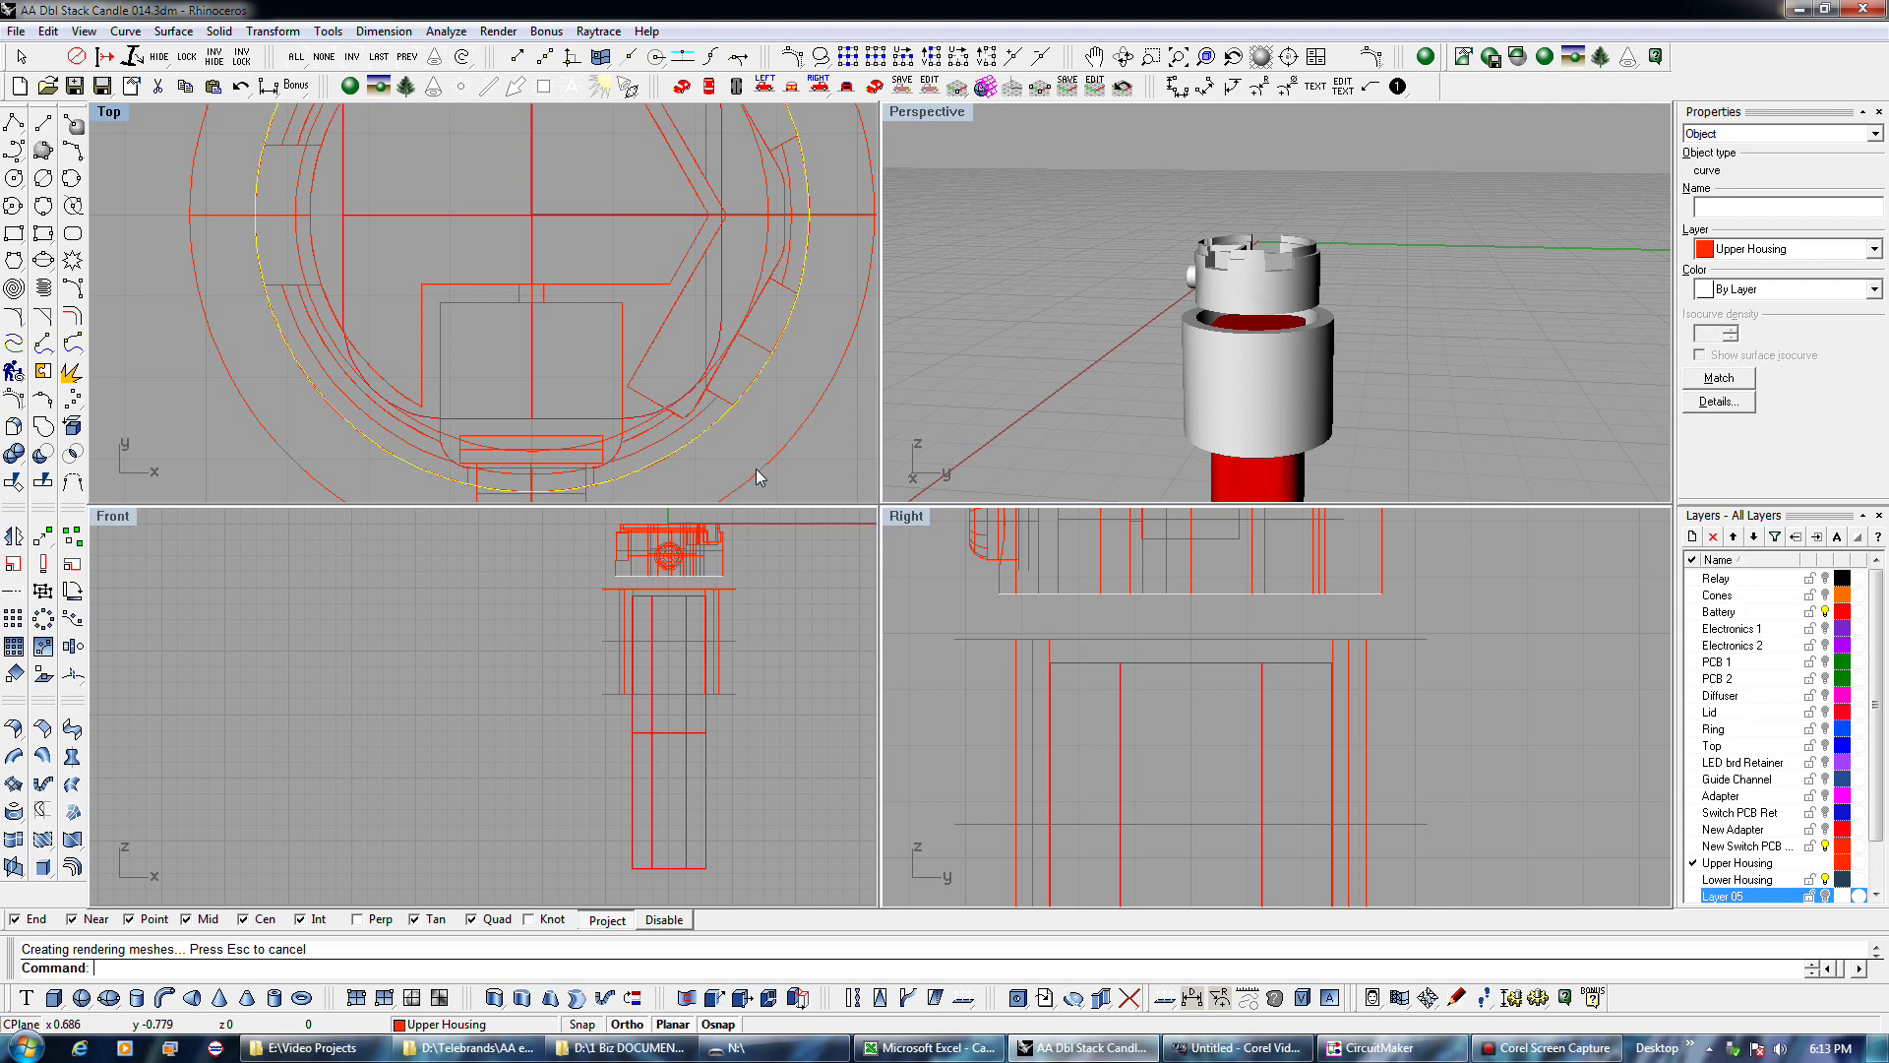
left_click(734, 684)
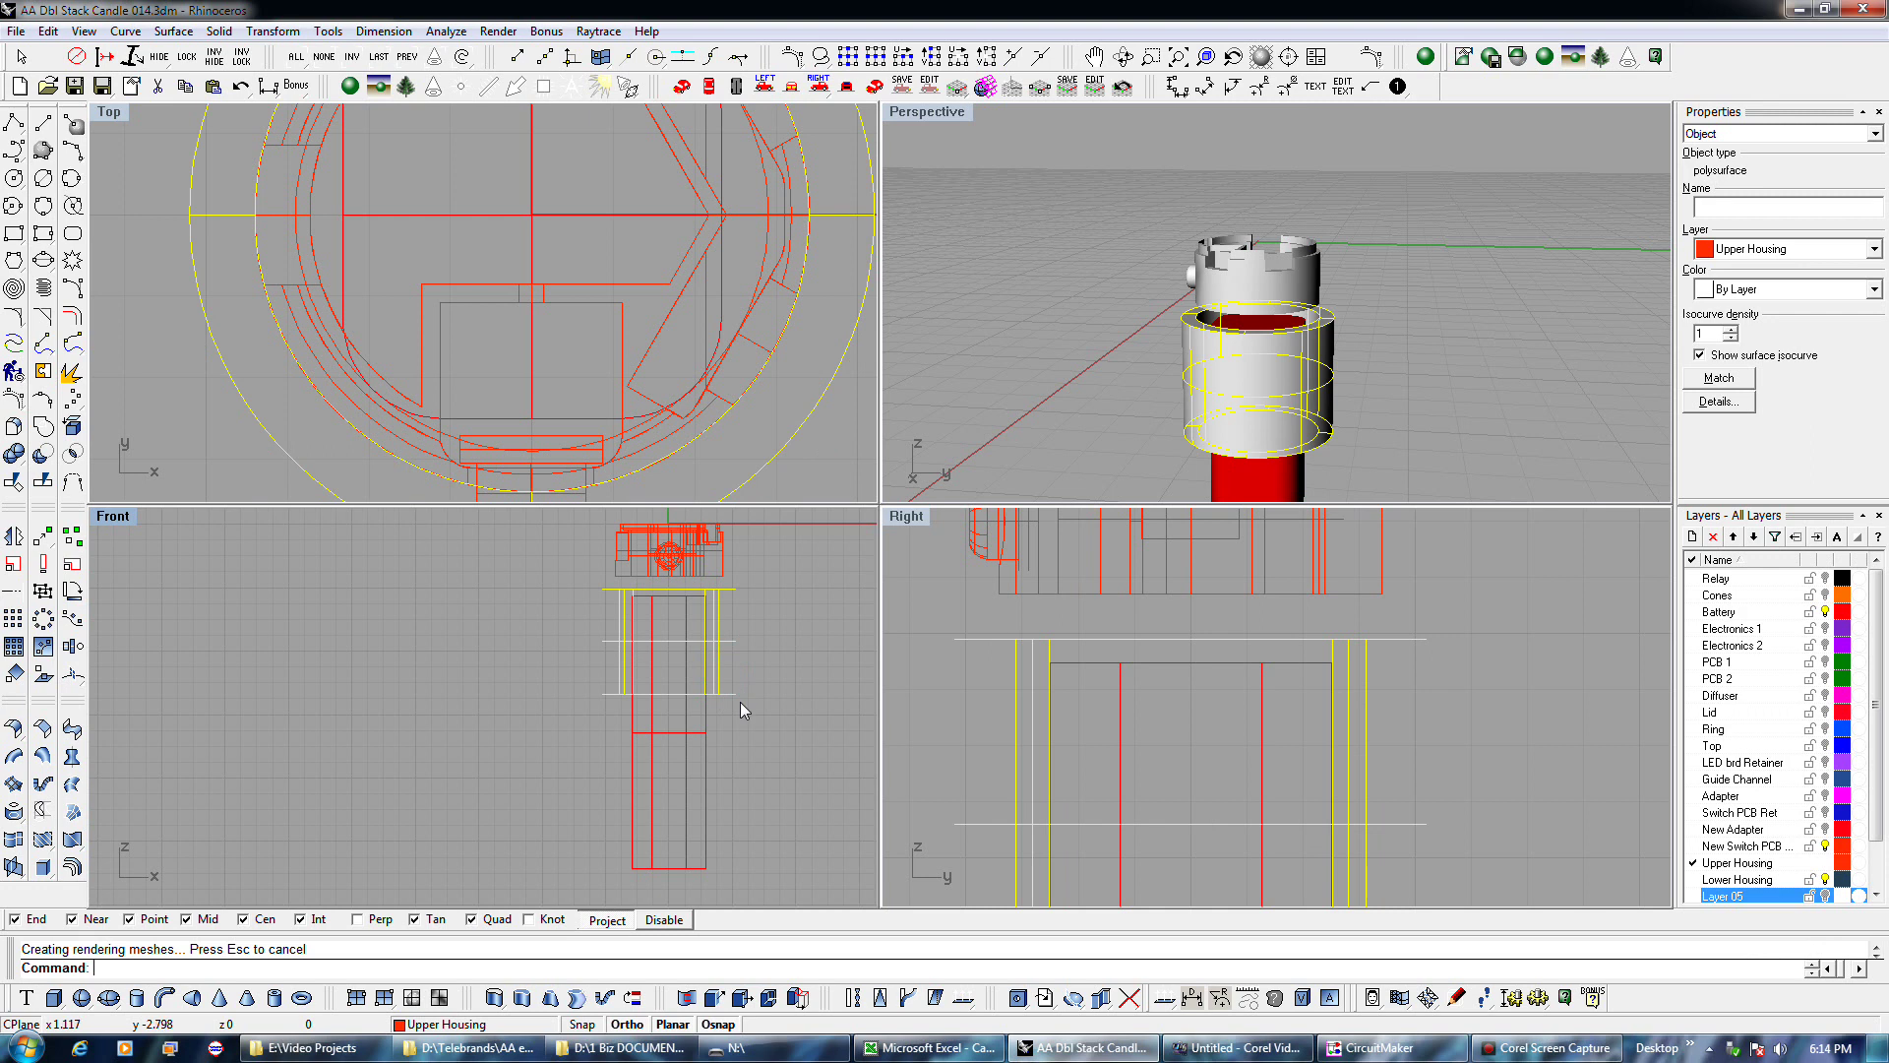
left_click(773, 463)
left_click(778, 441)
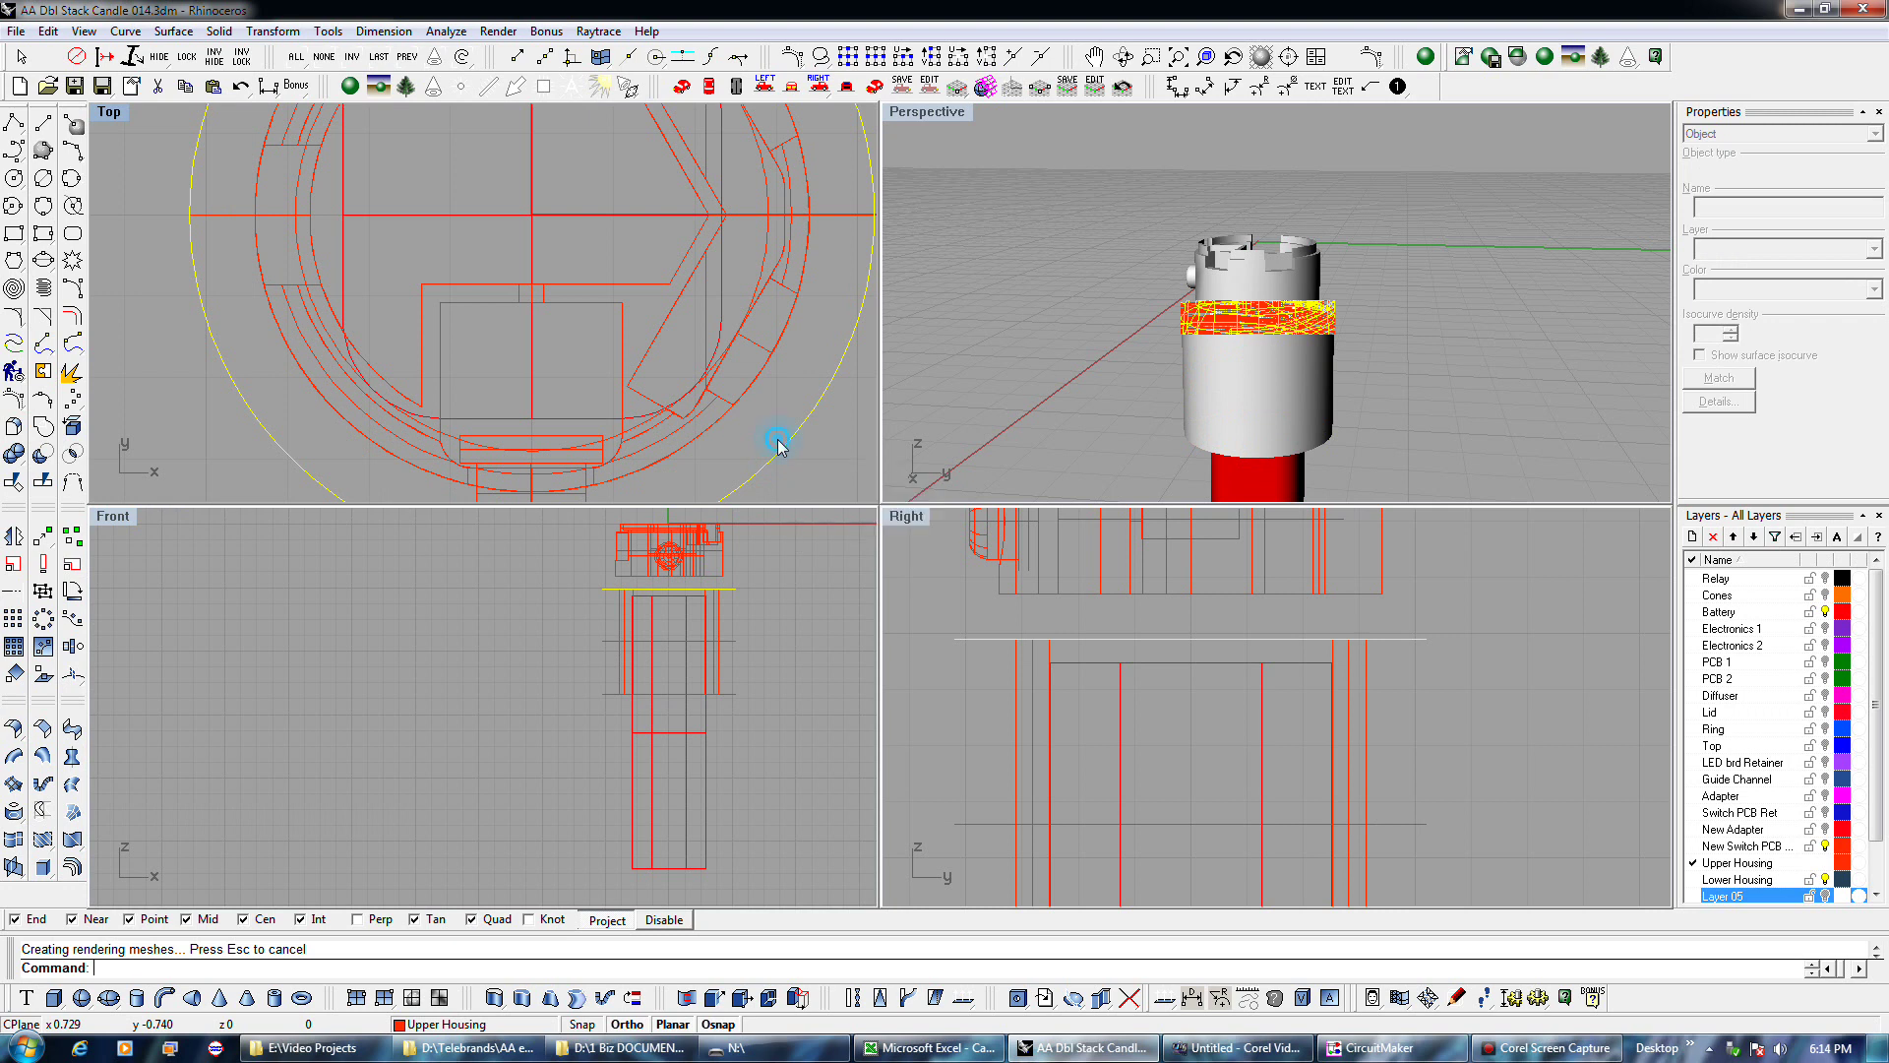
Offset the housing's circle curve by 0.06 to create a concentric circle.
key("Escape")
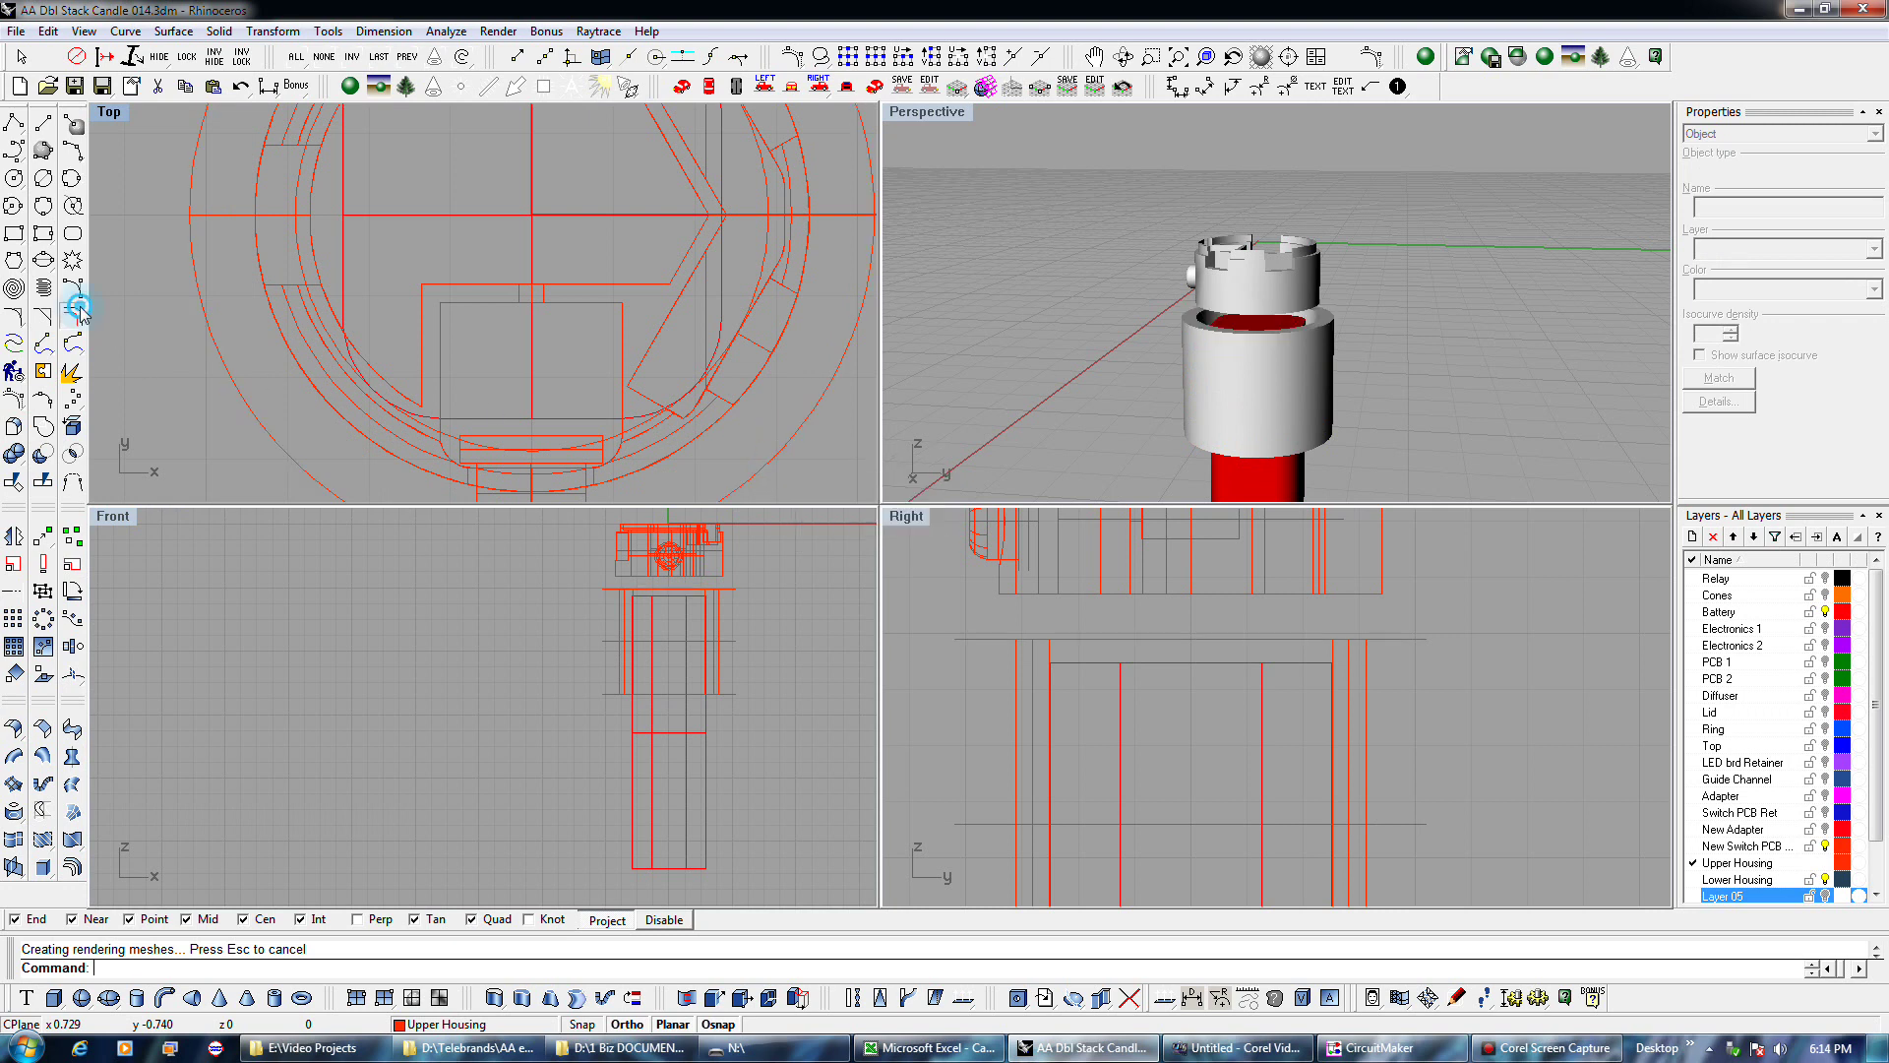
left_click(73, 315)
left_click(800, 439)
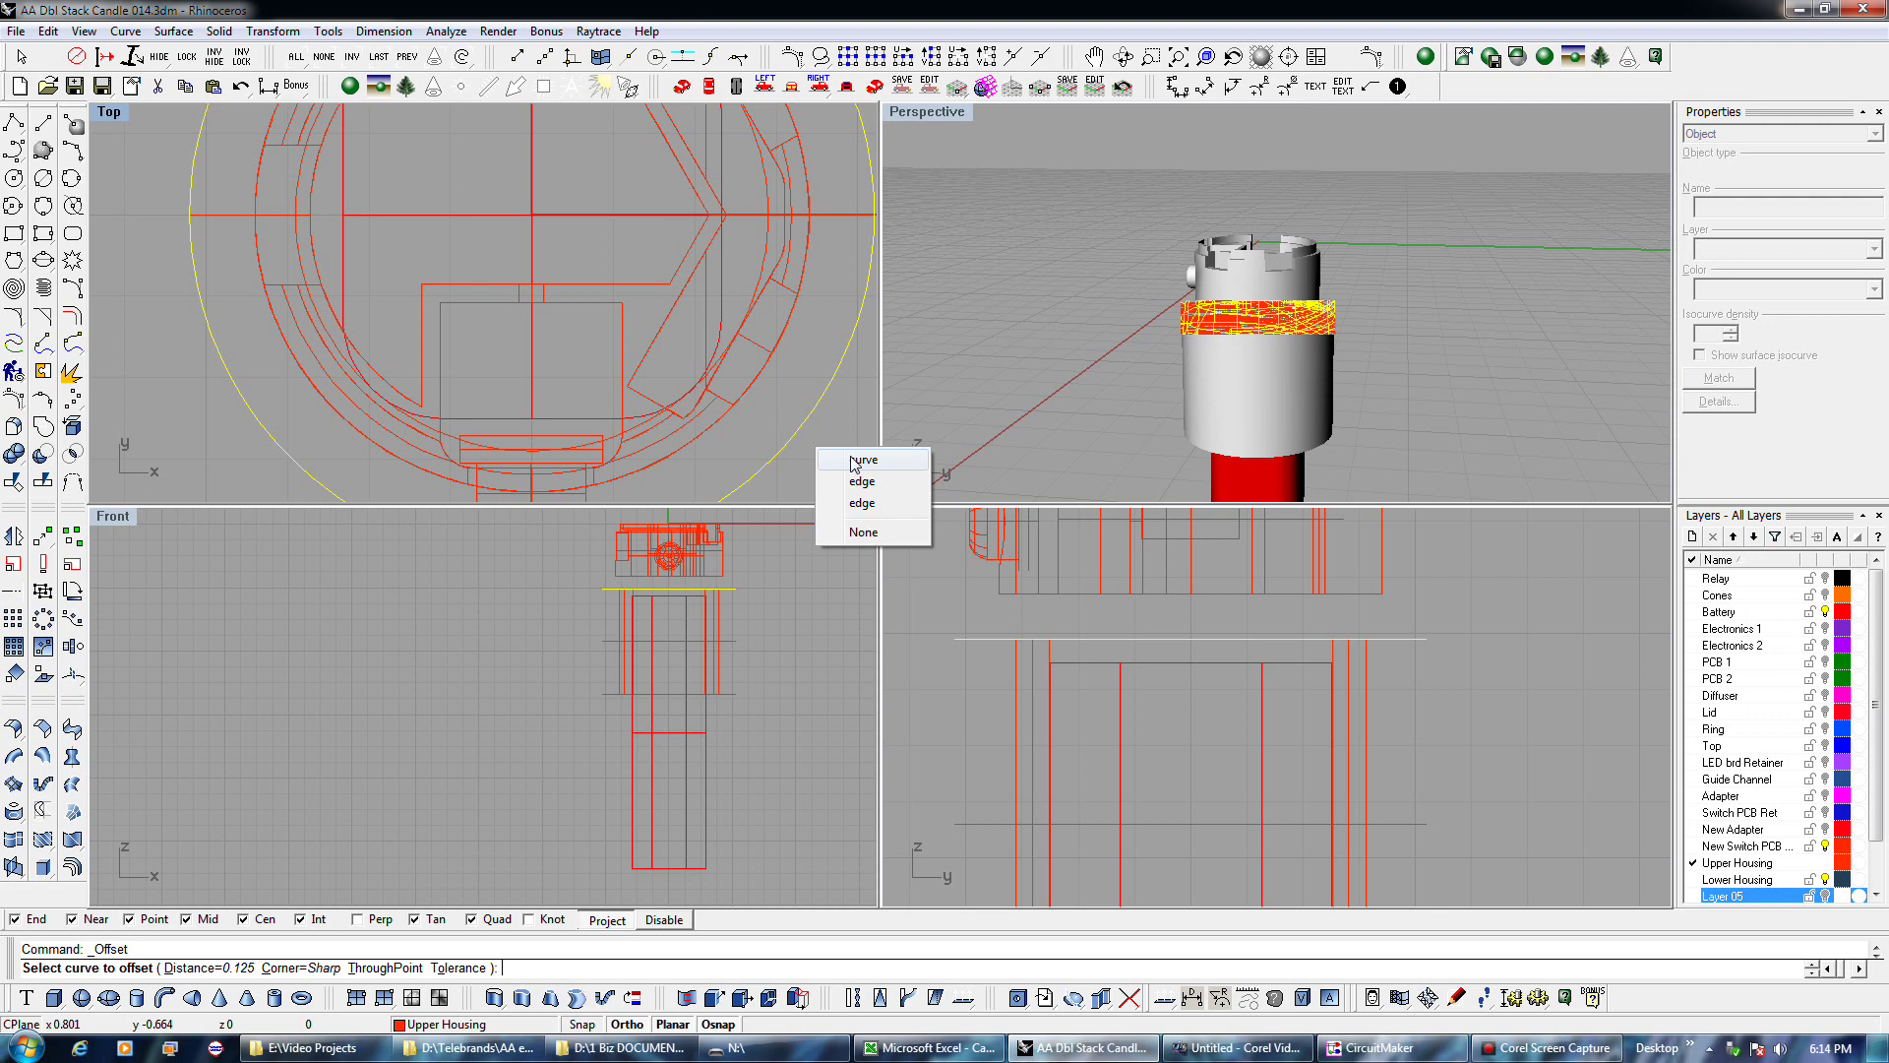
left_click(852, 461)
type(".06")
key("Return")
left_click(763, 402)
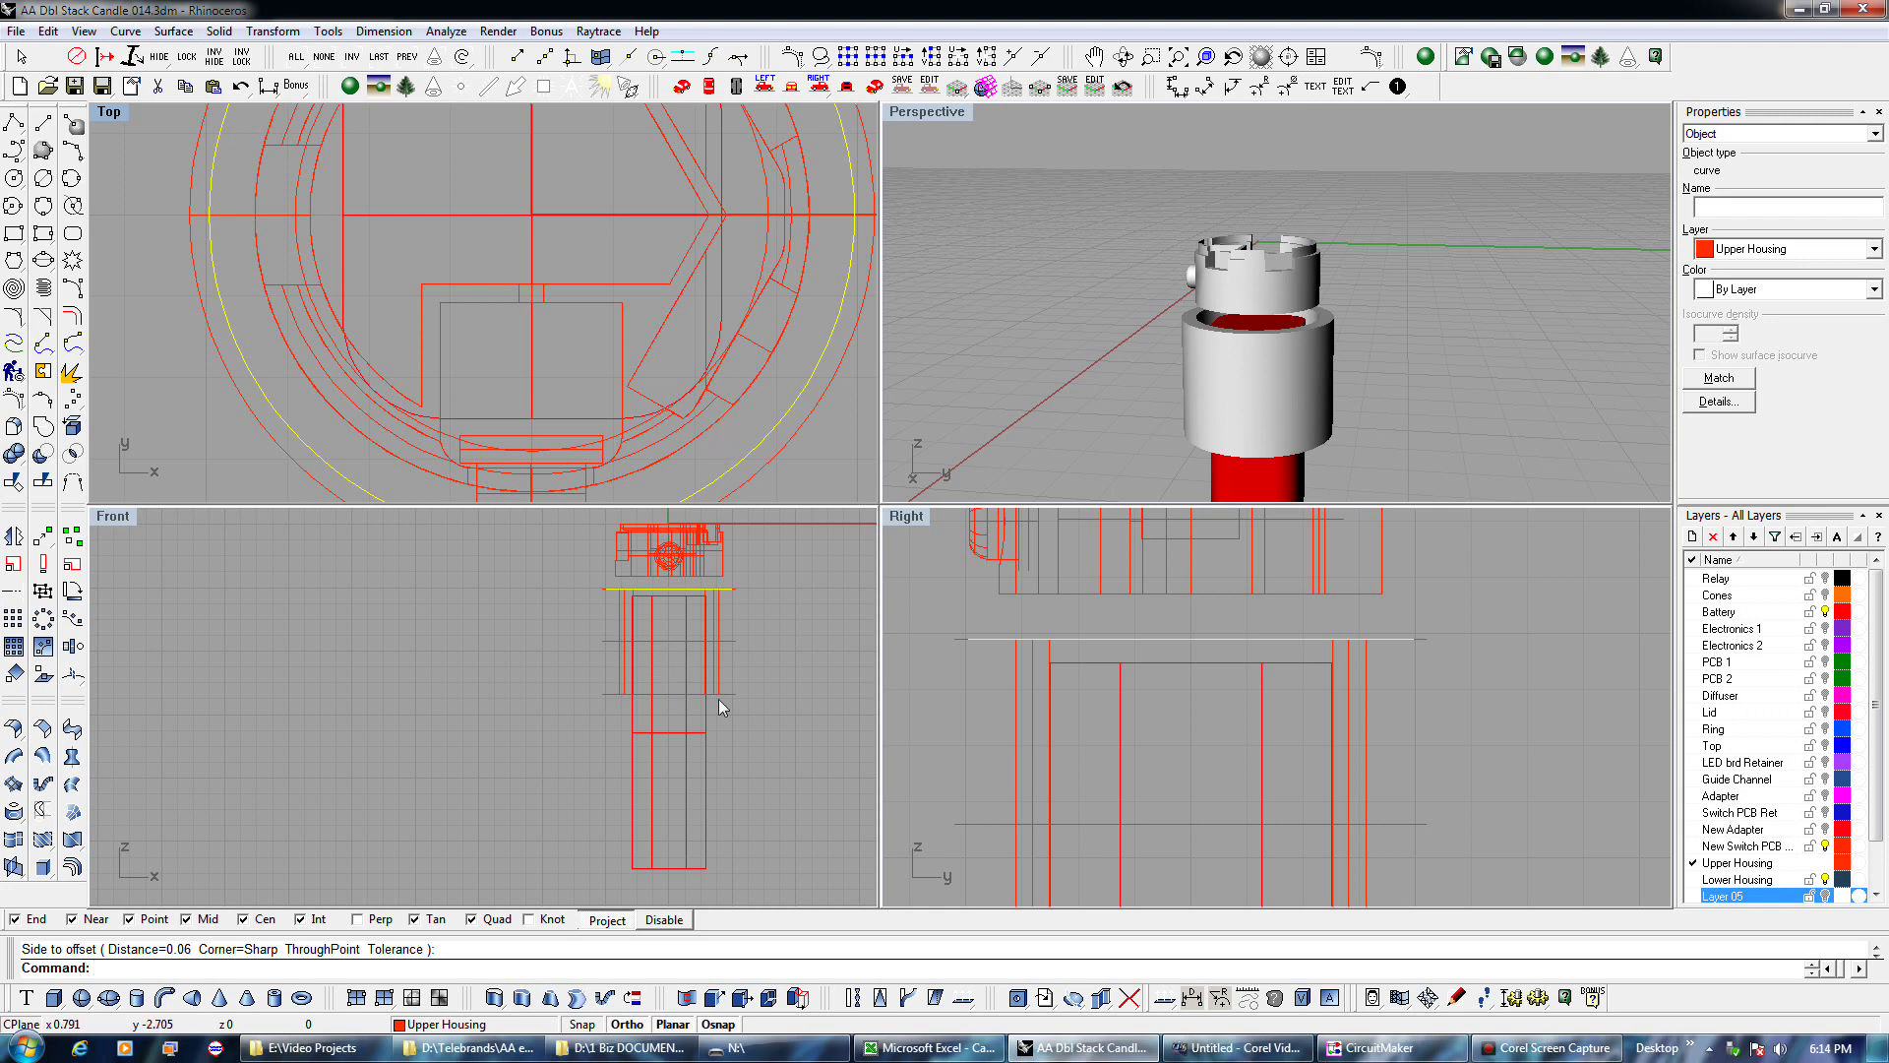
Select the inner circle curve in Top and begin a polyline.
left_click(707, 440)
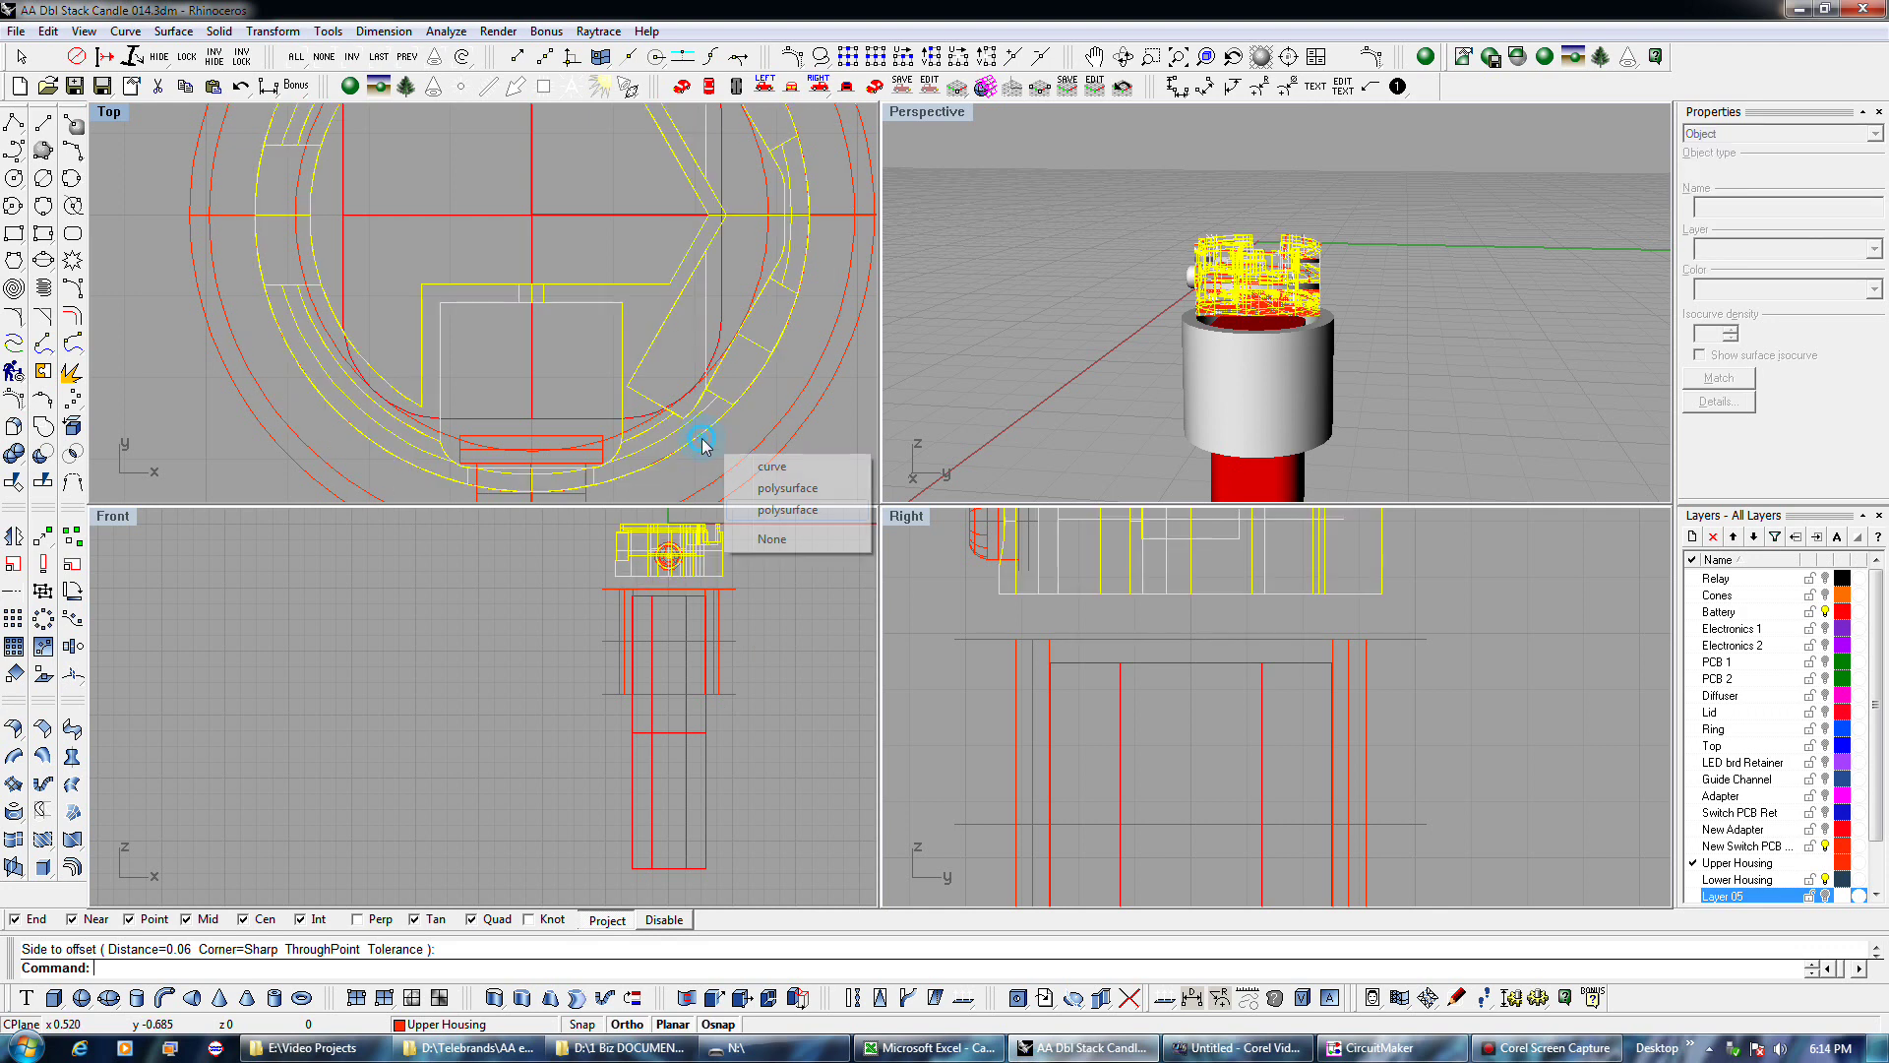
left_click(765, 489)
left_click(743, 448)
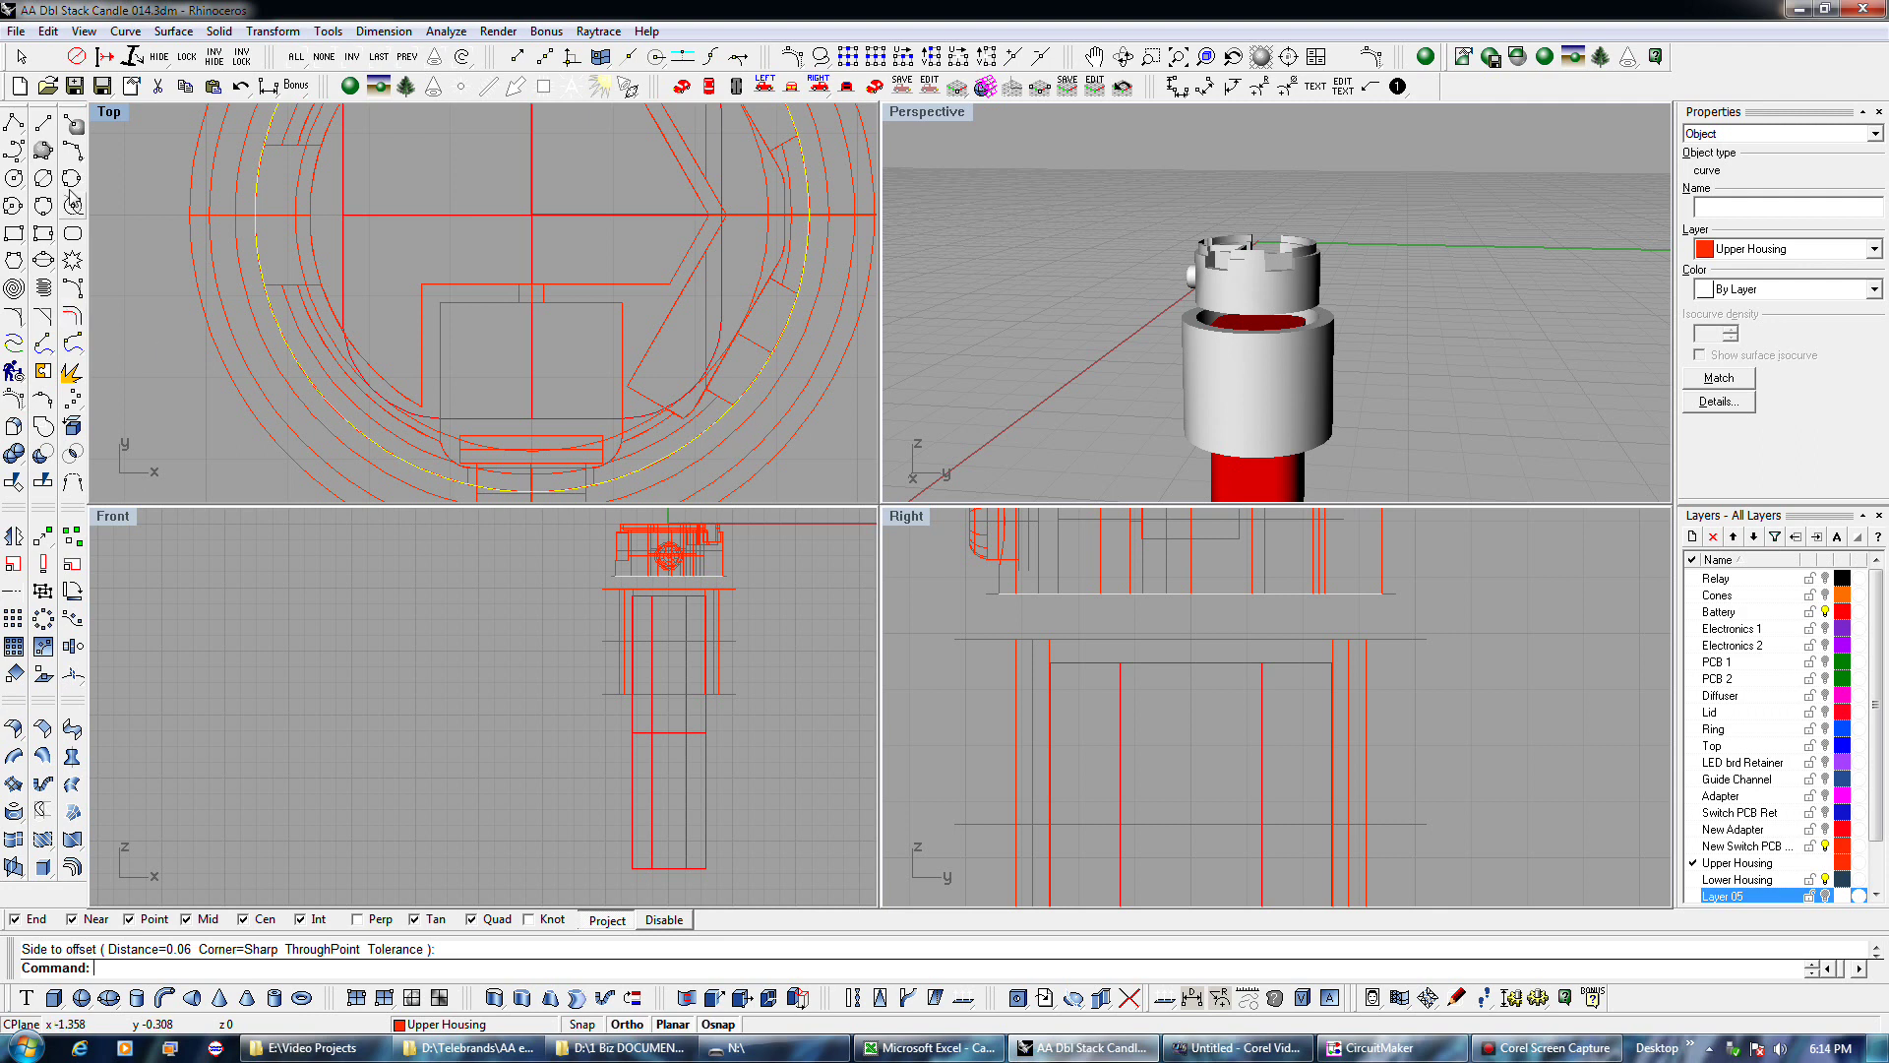
left_click(14, 122)
left_click(768, 400)
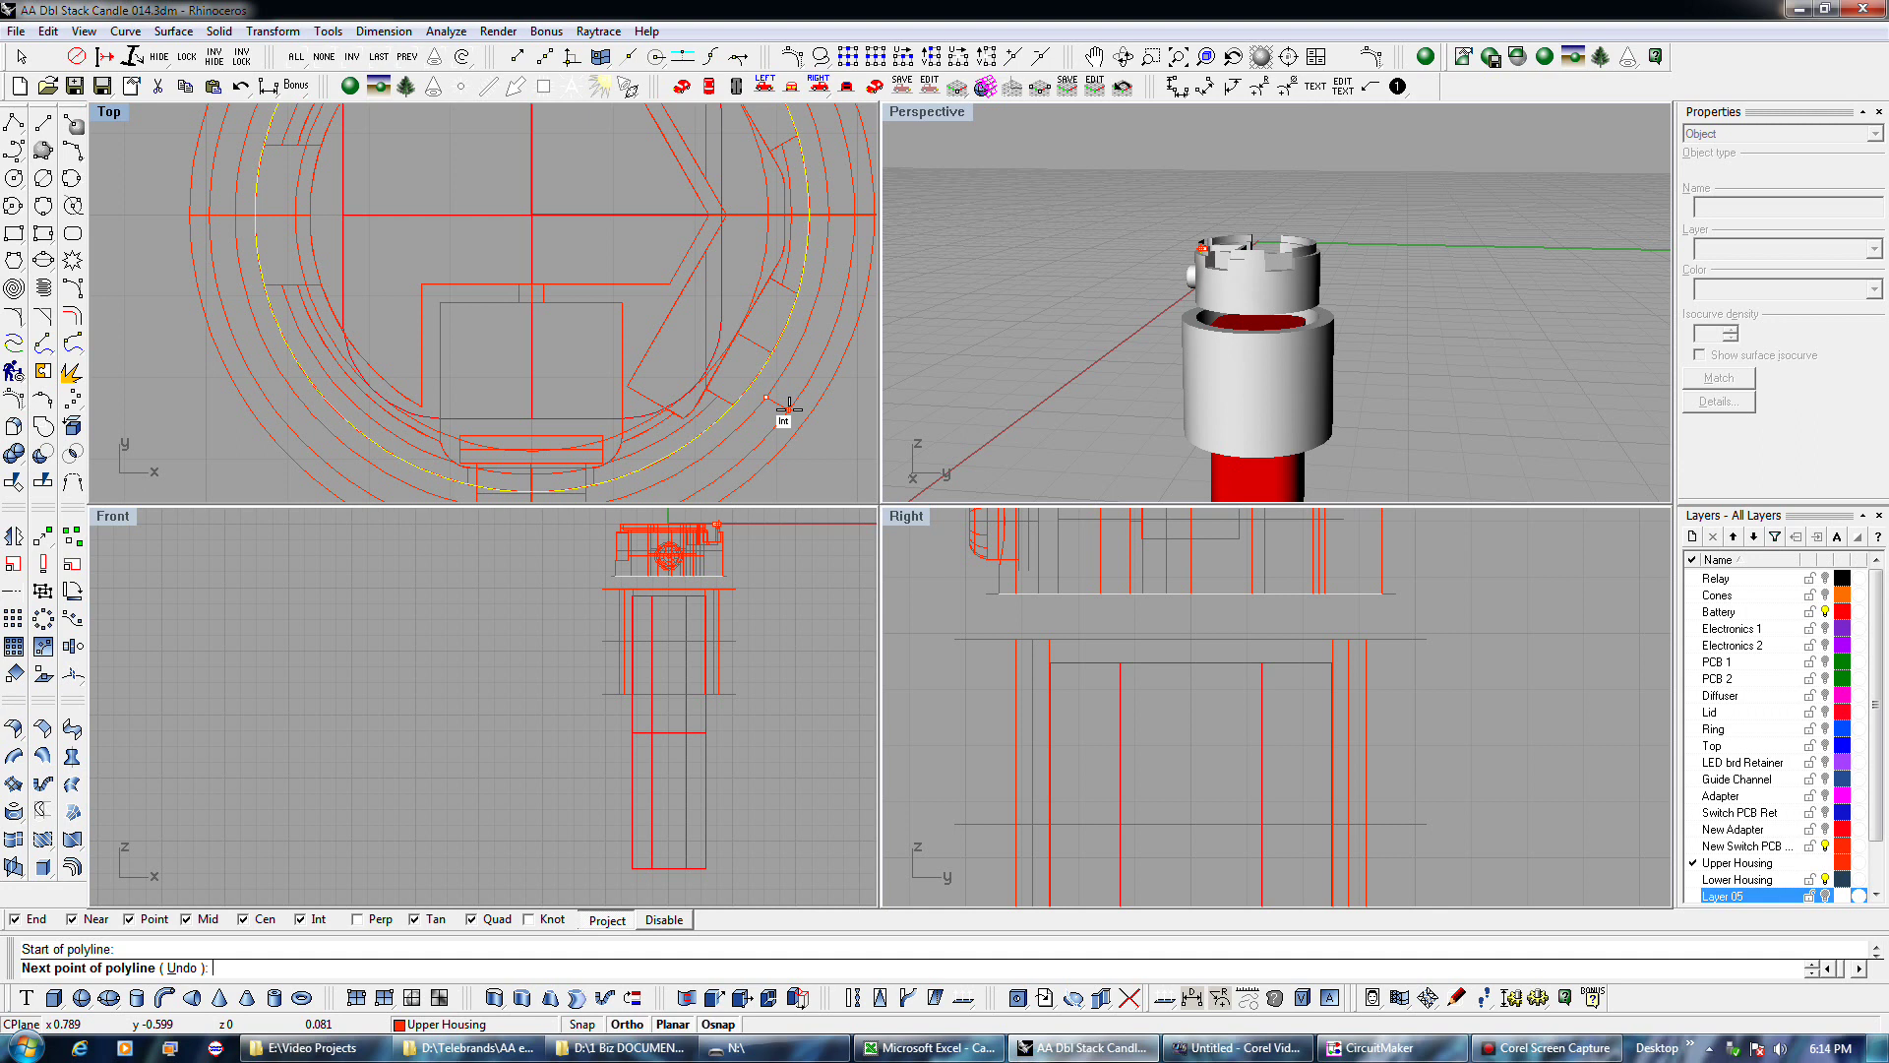
key("Escape")
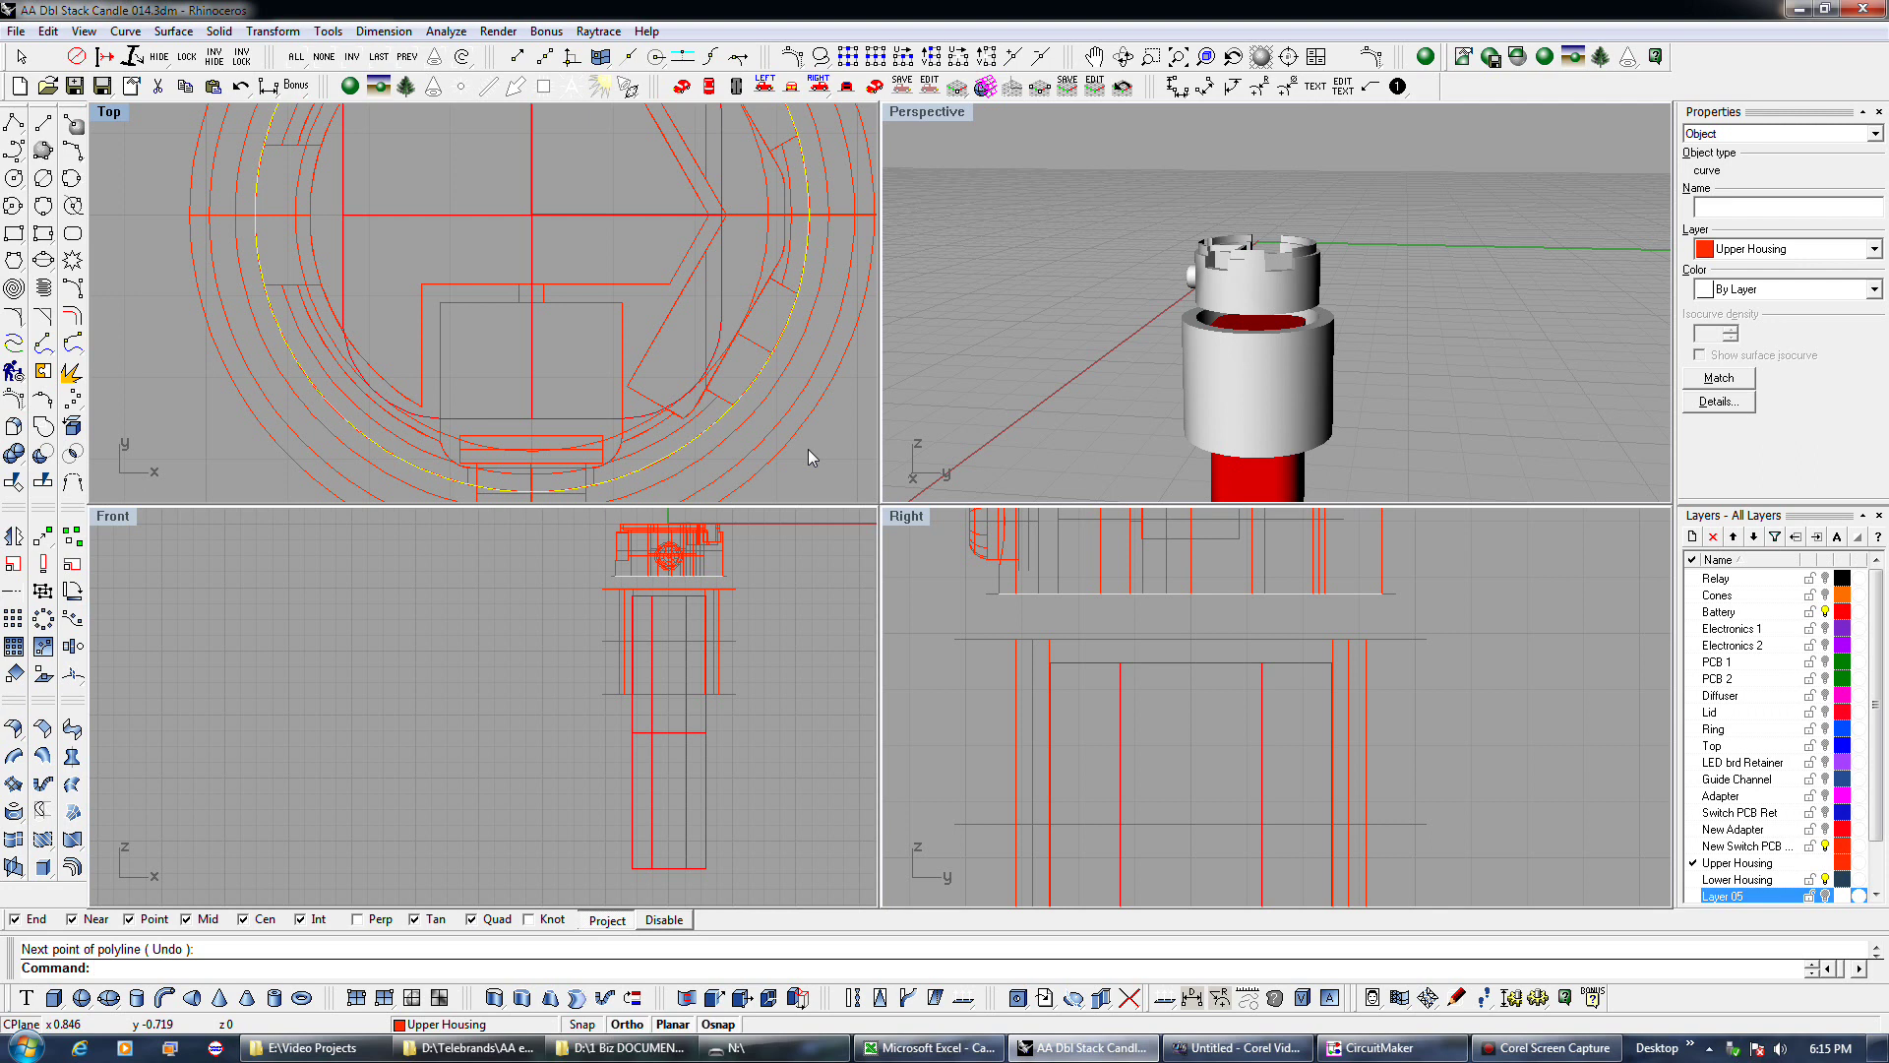
left_click(655, 411)
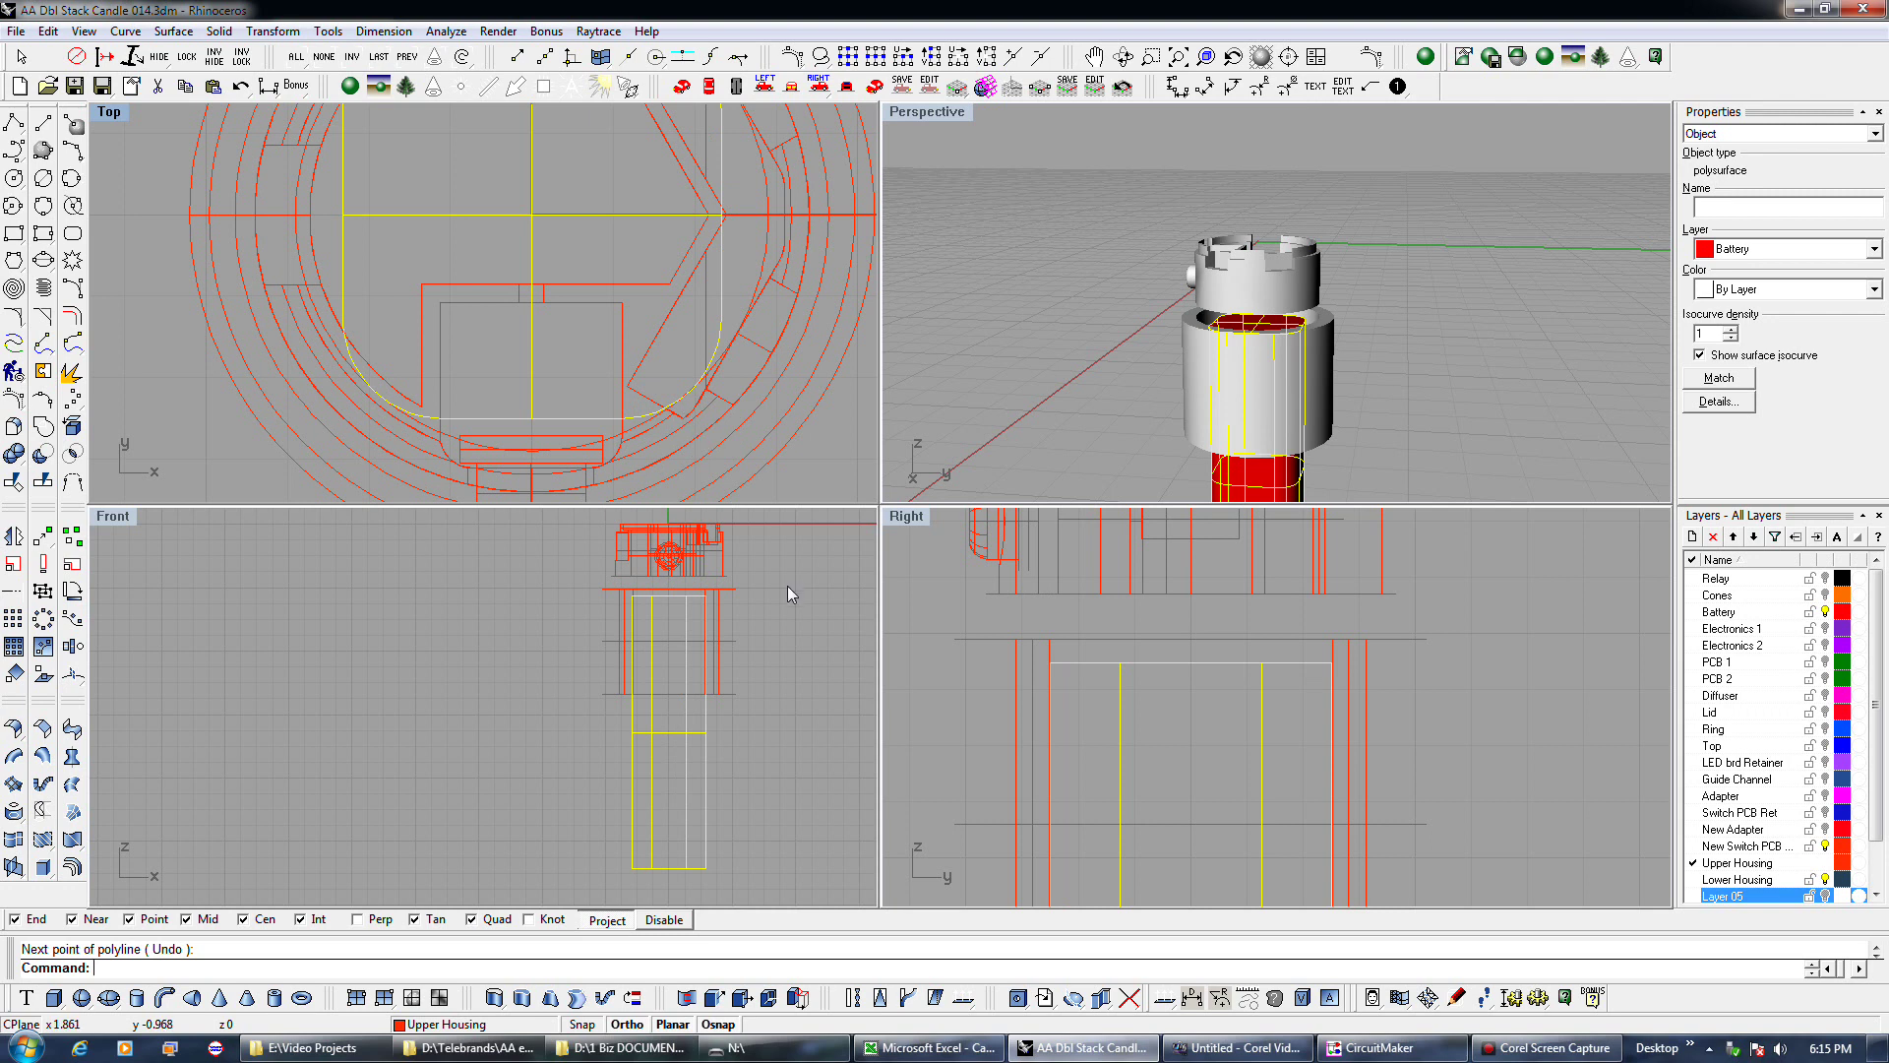
left_click(720, 712)
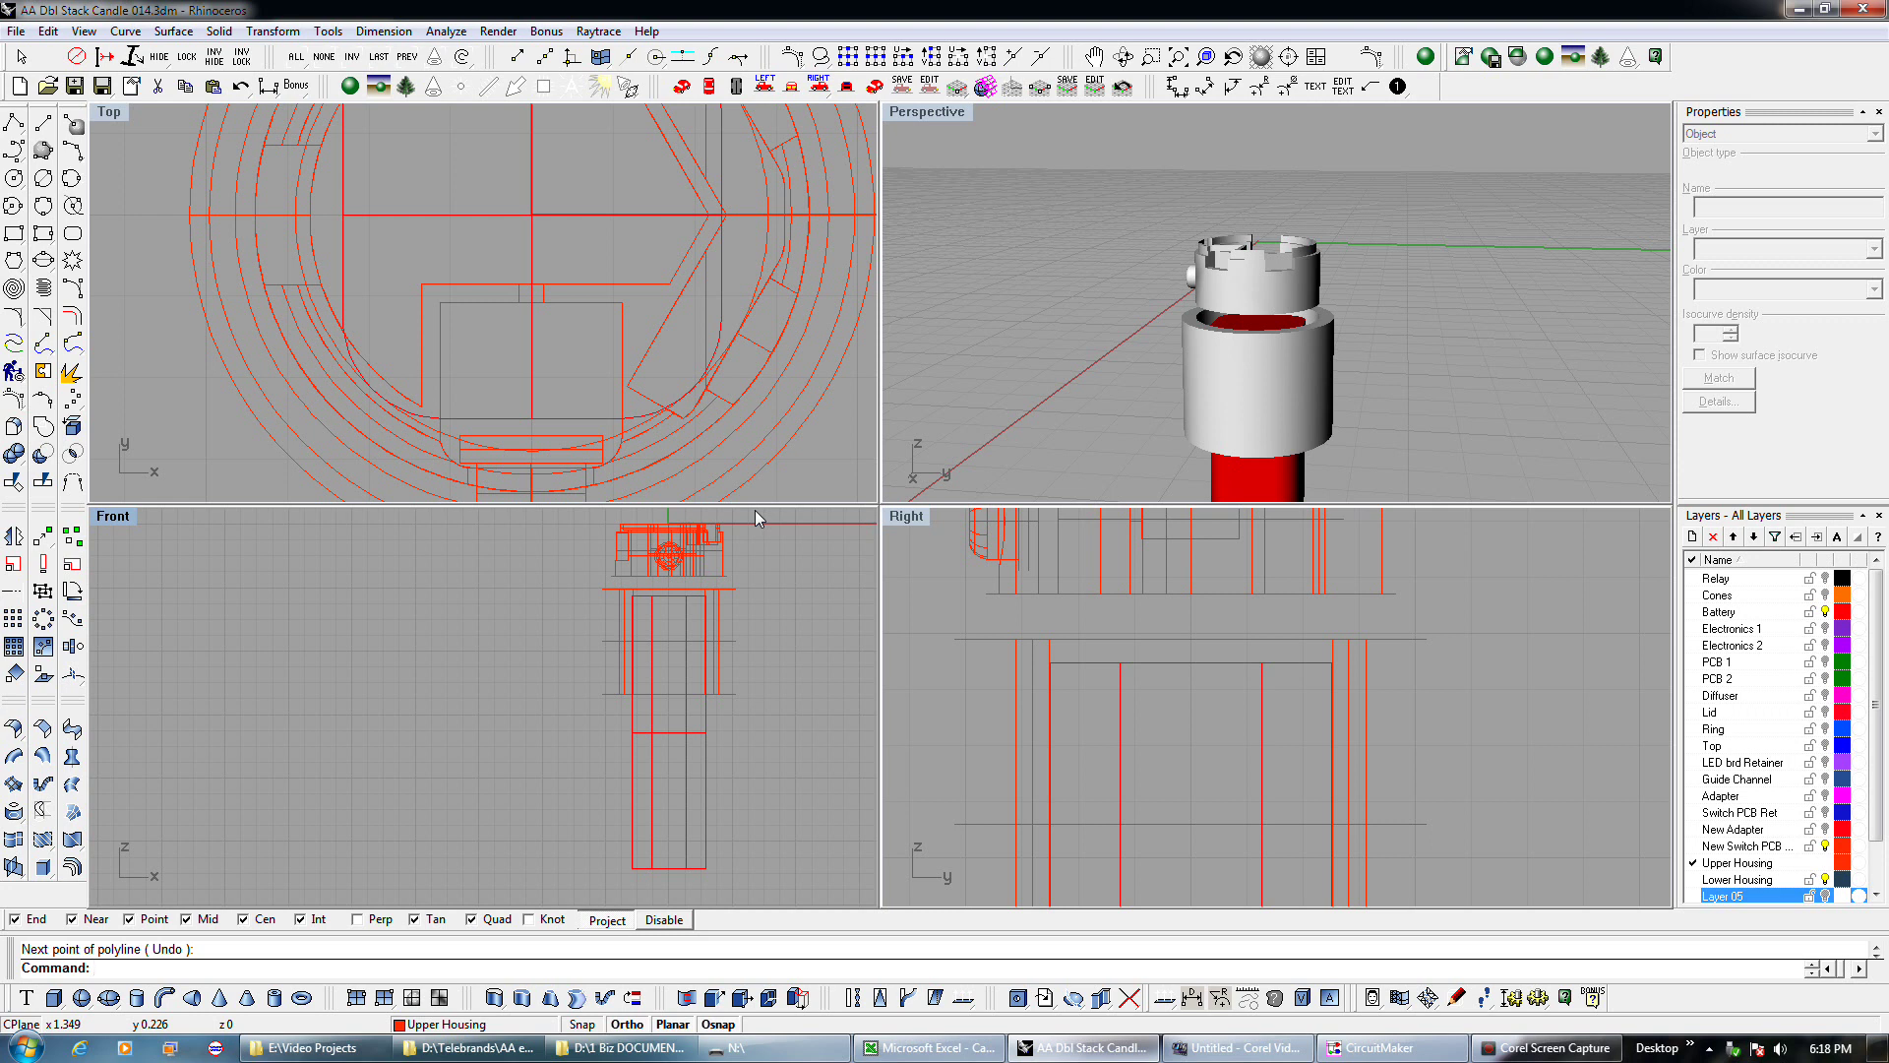
End the polyline and delete the stray curve in the Top view.
key("Escape")
left_click(754, 472)
key("Delete")
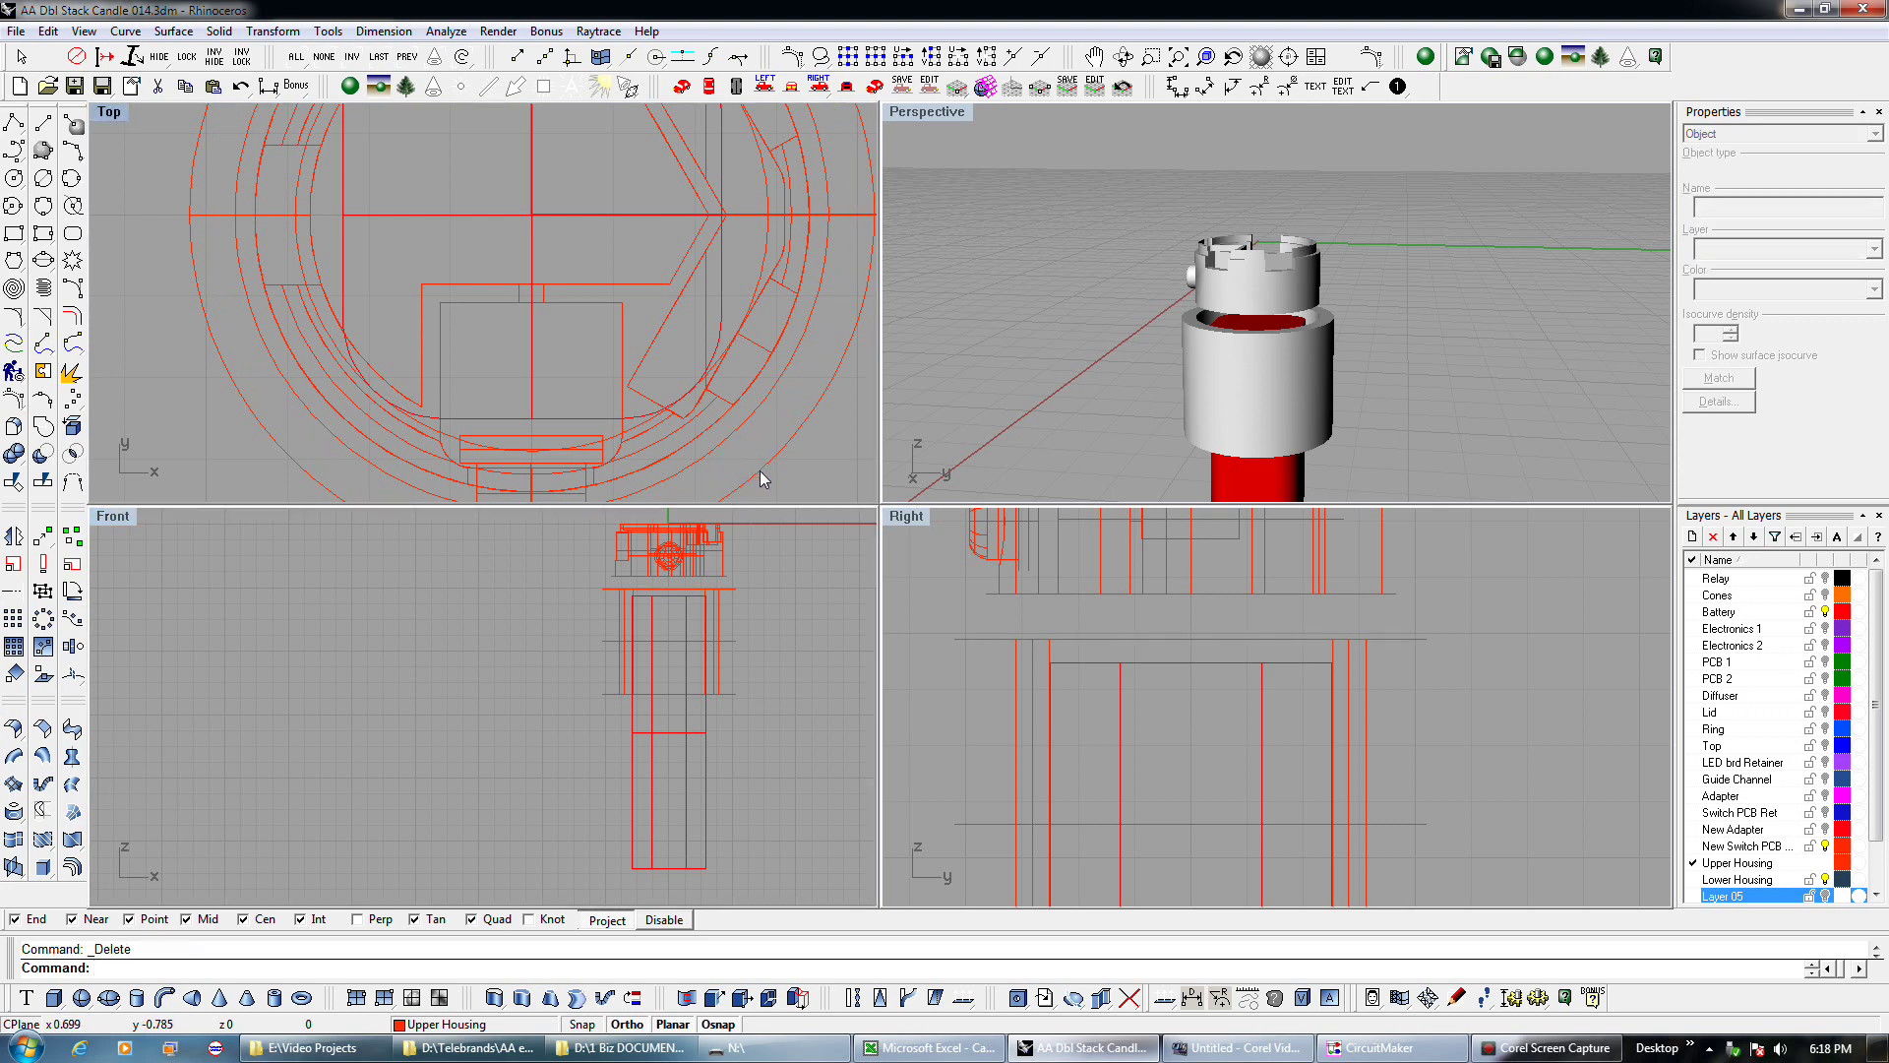
Offset the housing outline circle outward, creating a larger concentric curve.
left_click(757, 475)
left_click(830, 510)
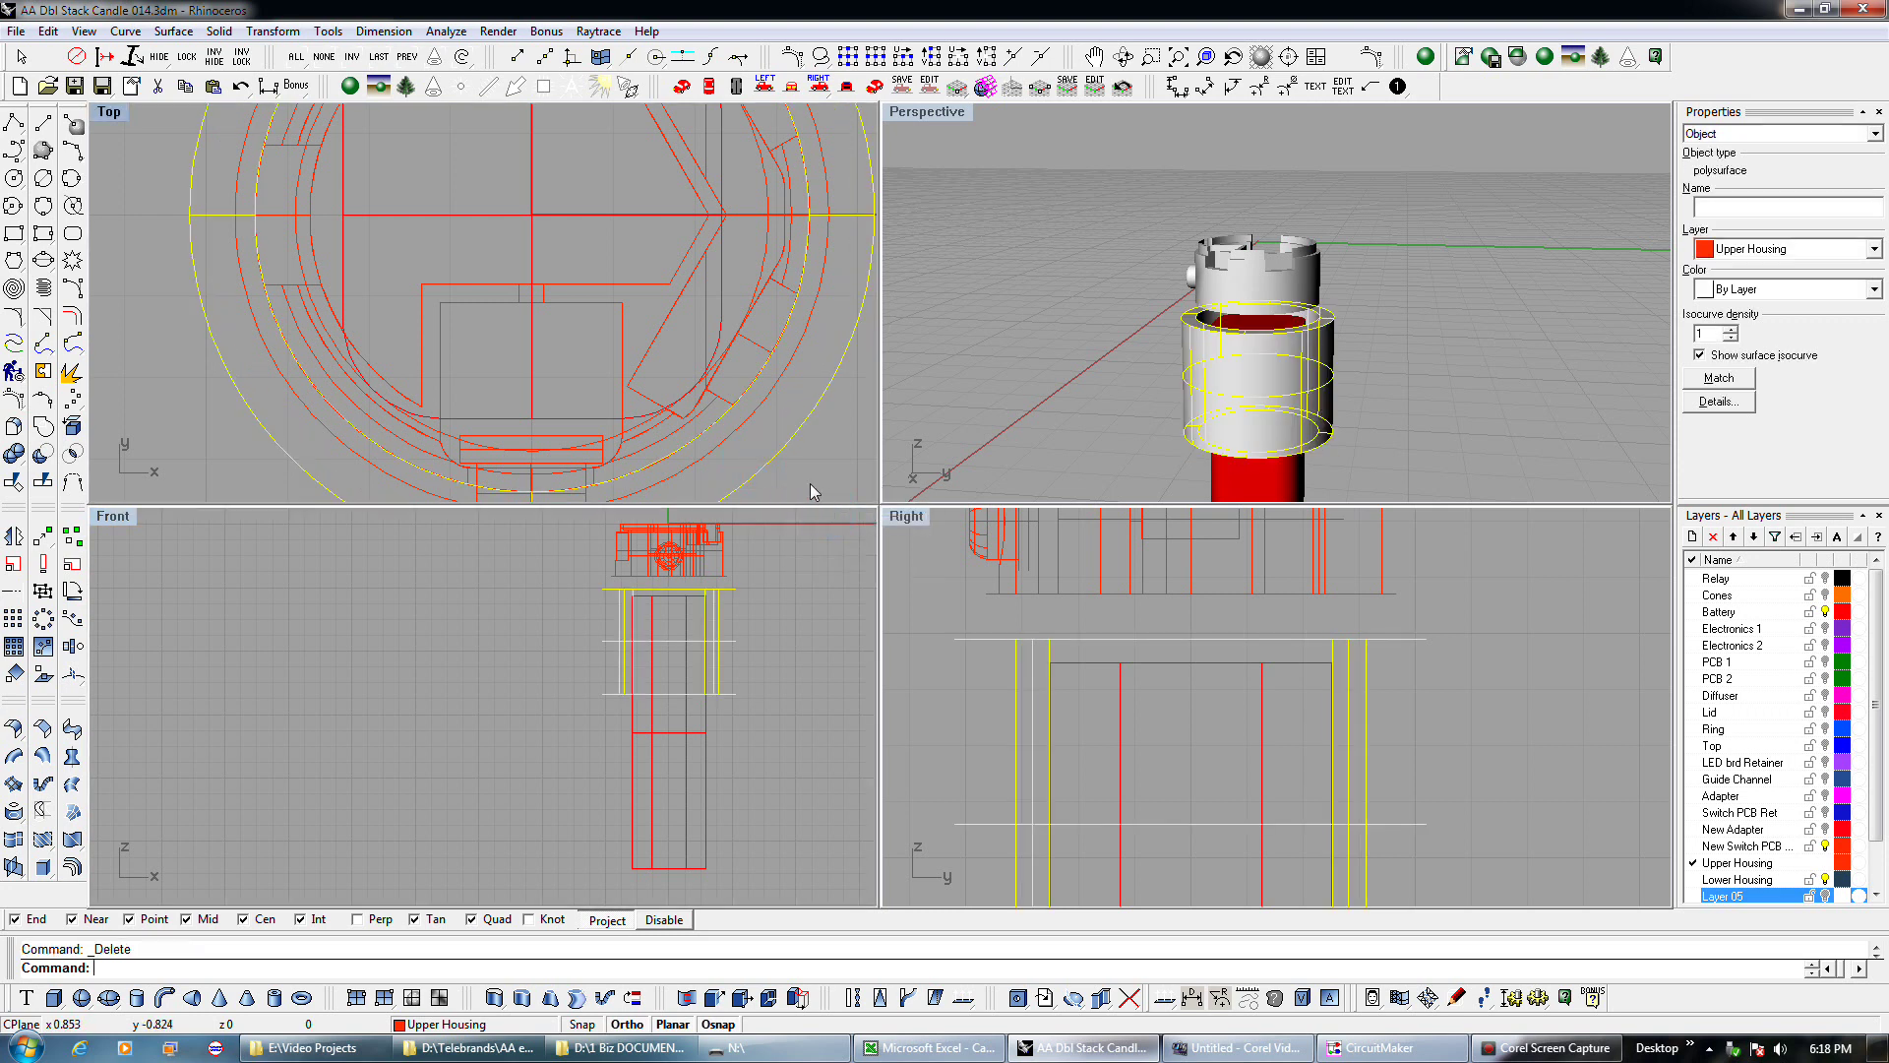
left_click(811, 482)
left_click(817, 488)
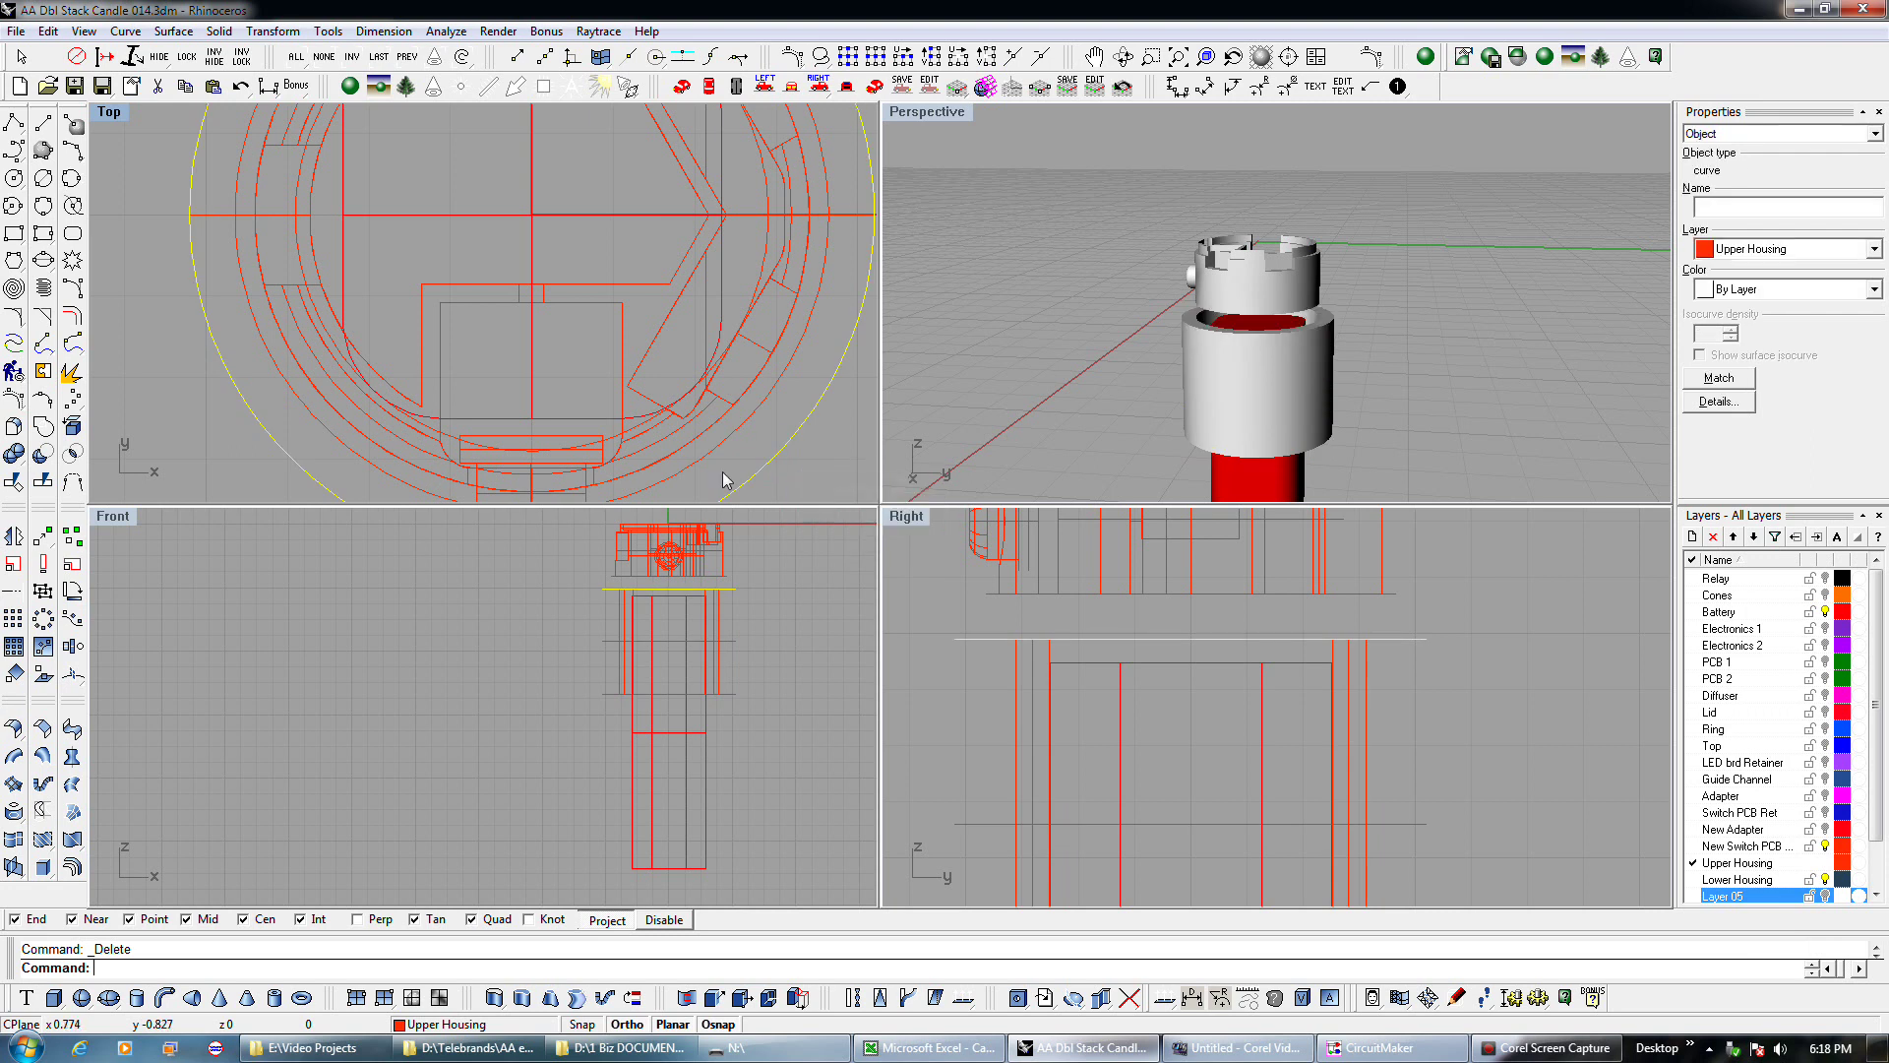
left_click(72, 316)
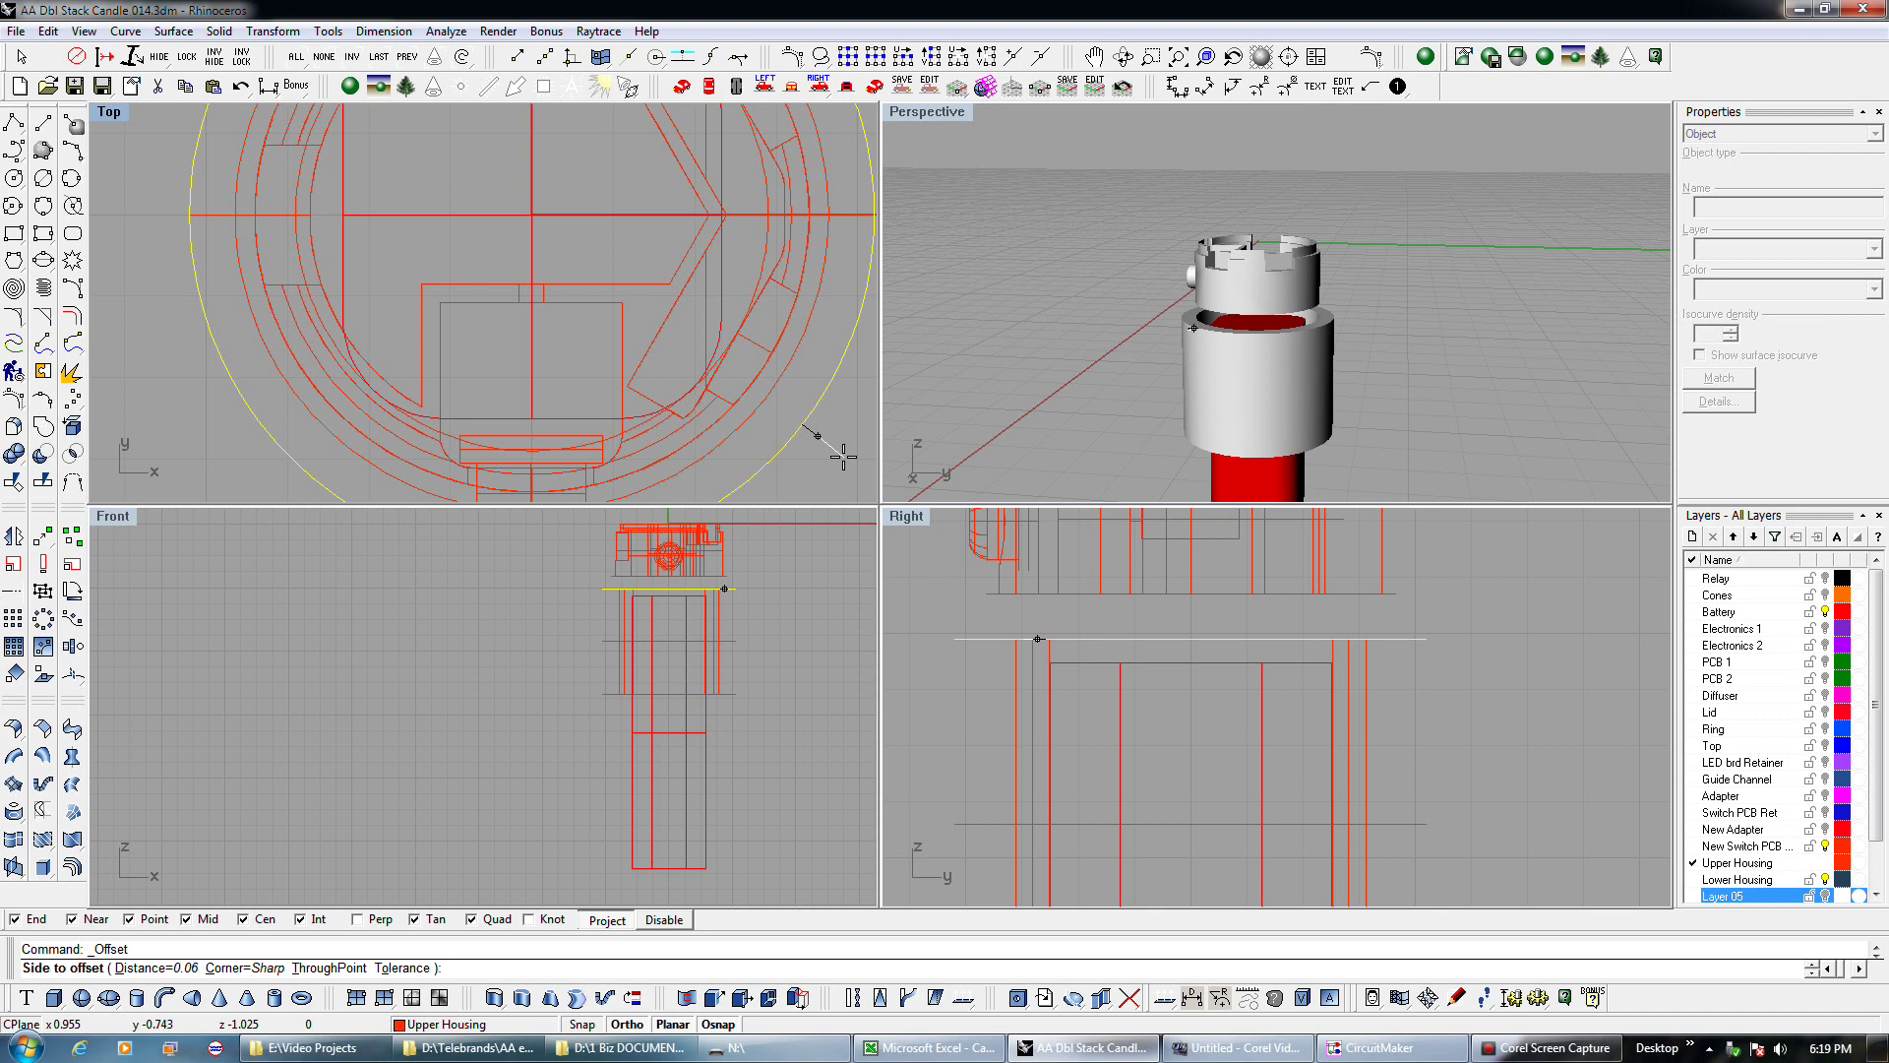
left_click(844, 456)
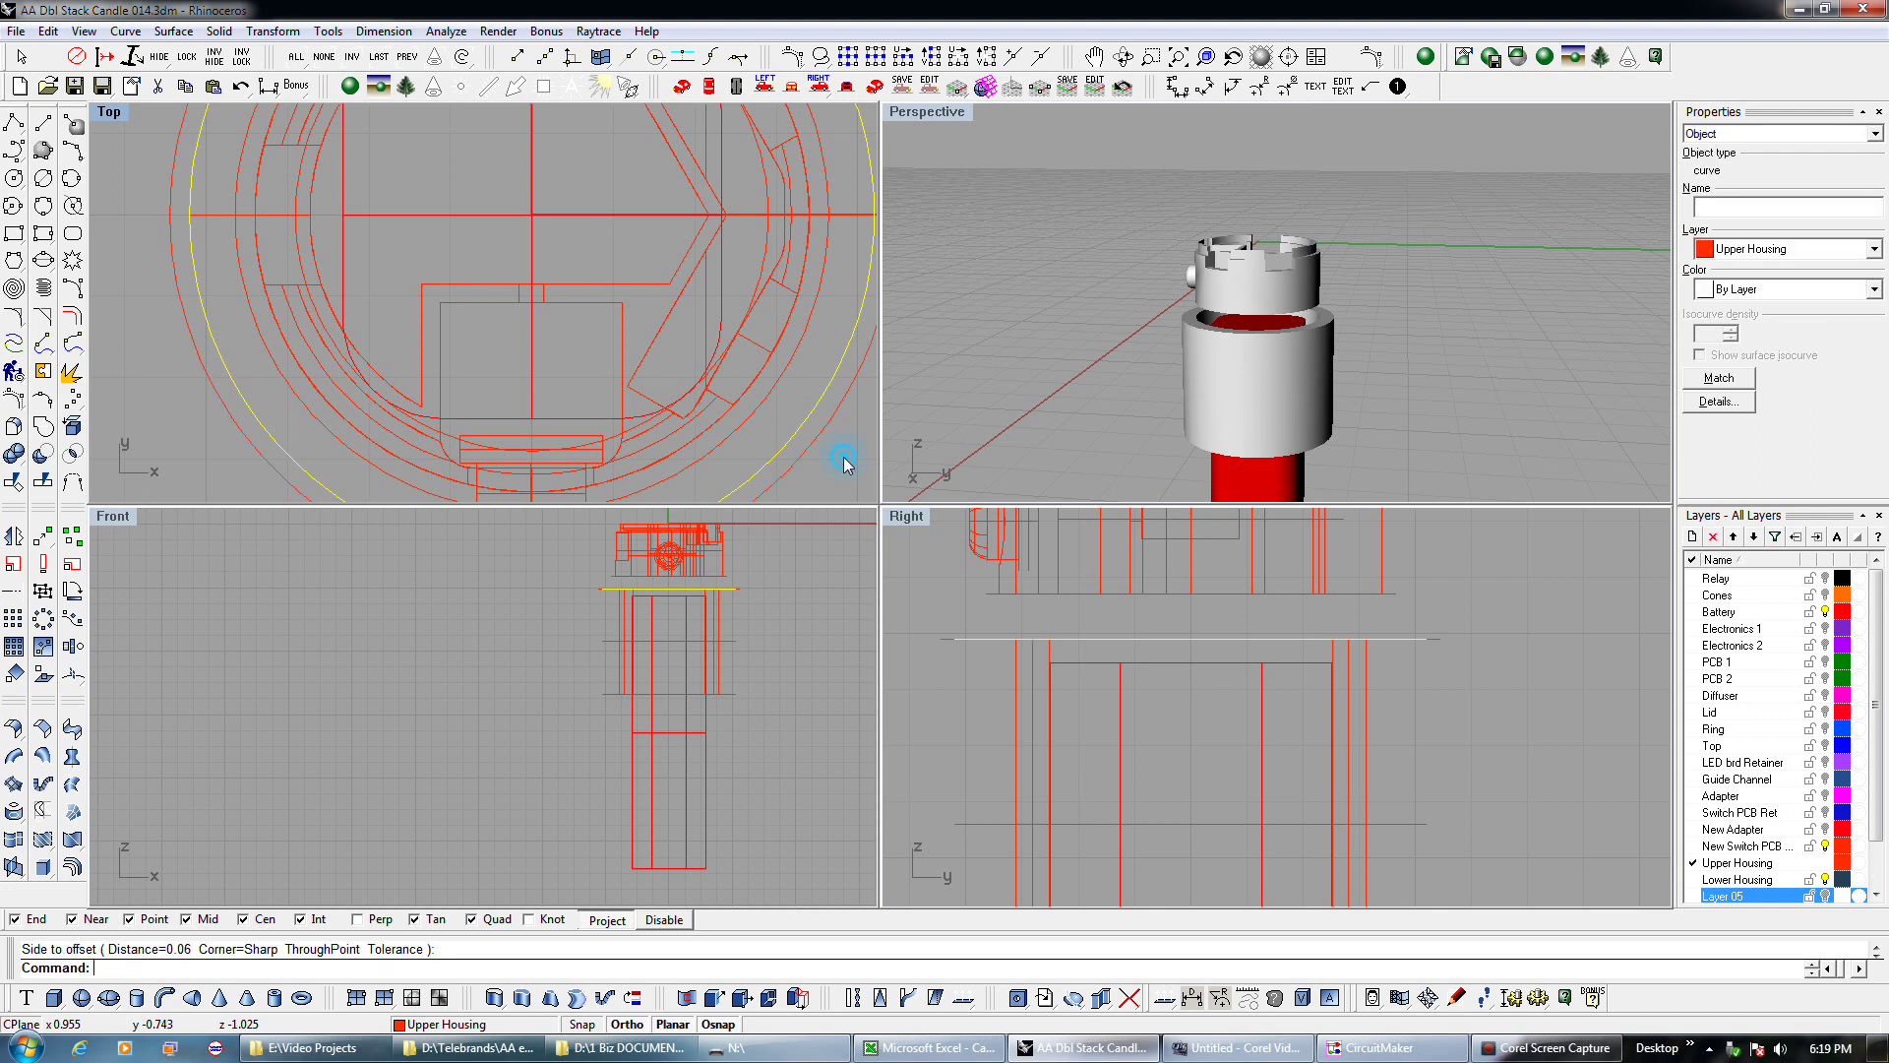
left_click(793, 455)
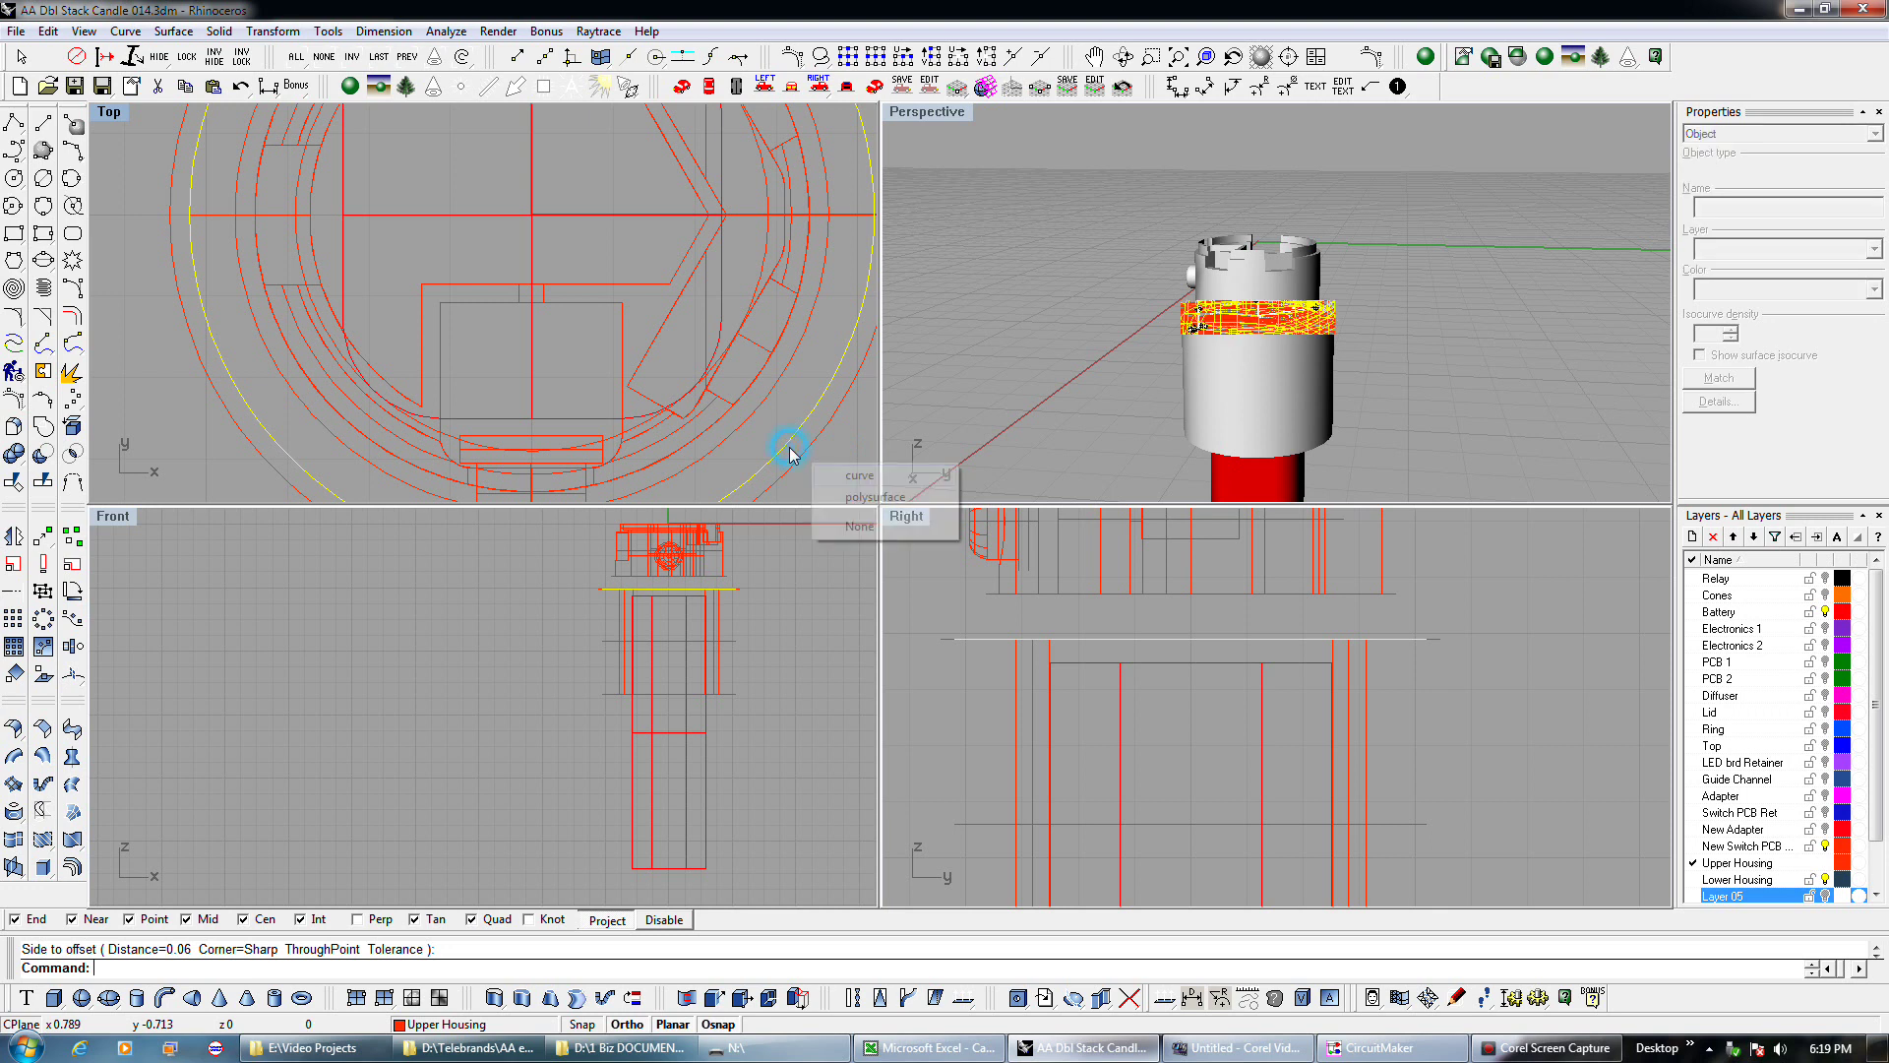
left_click(850, 476)
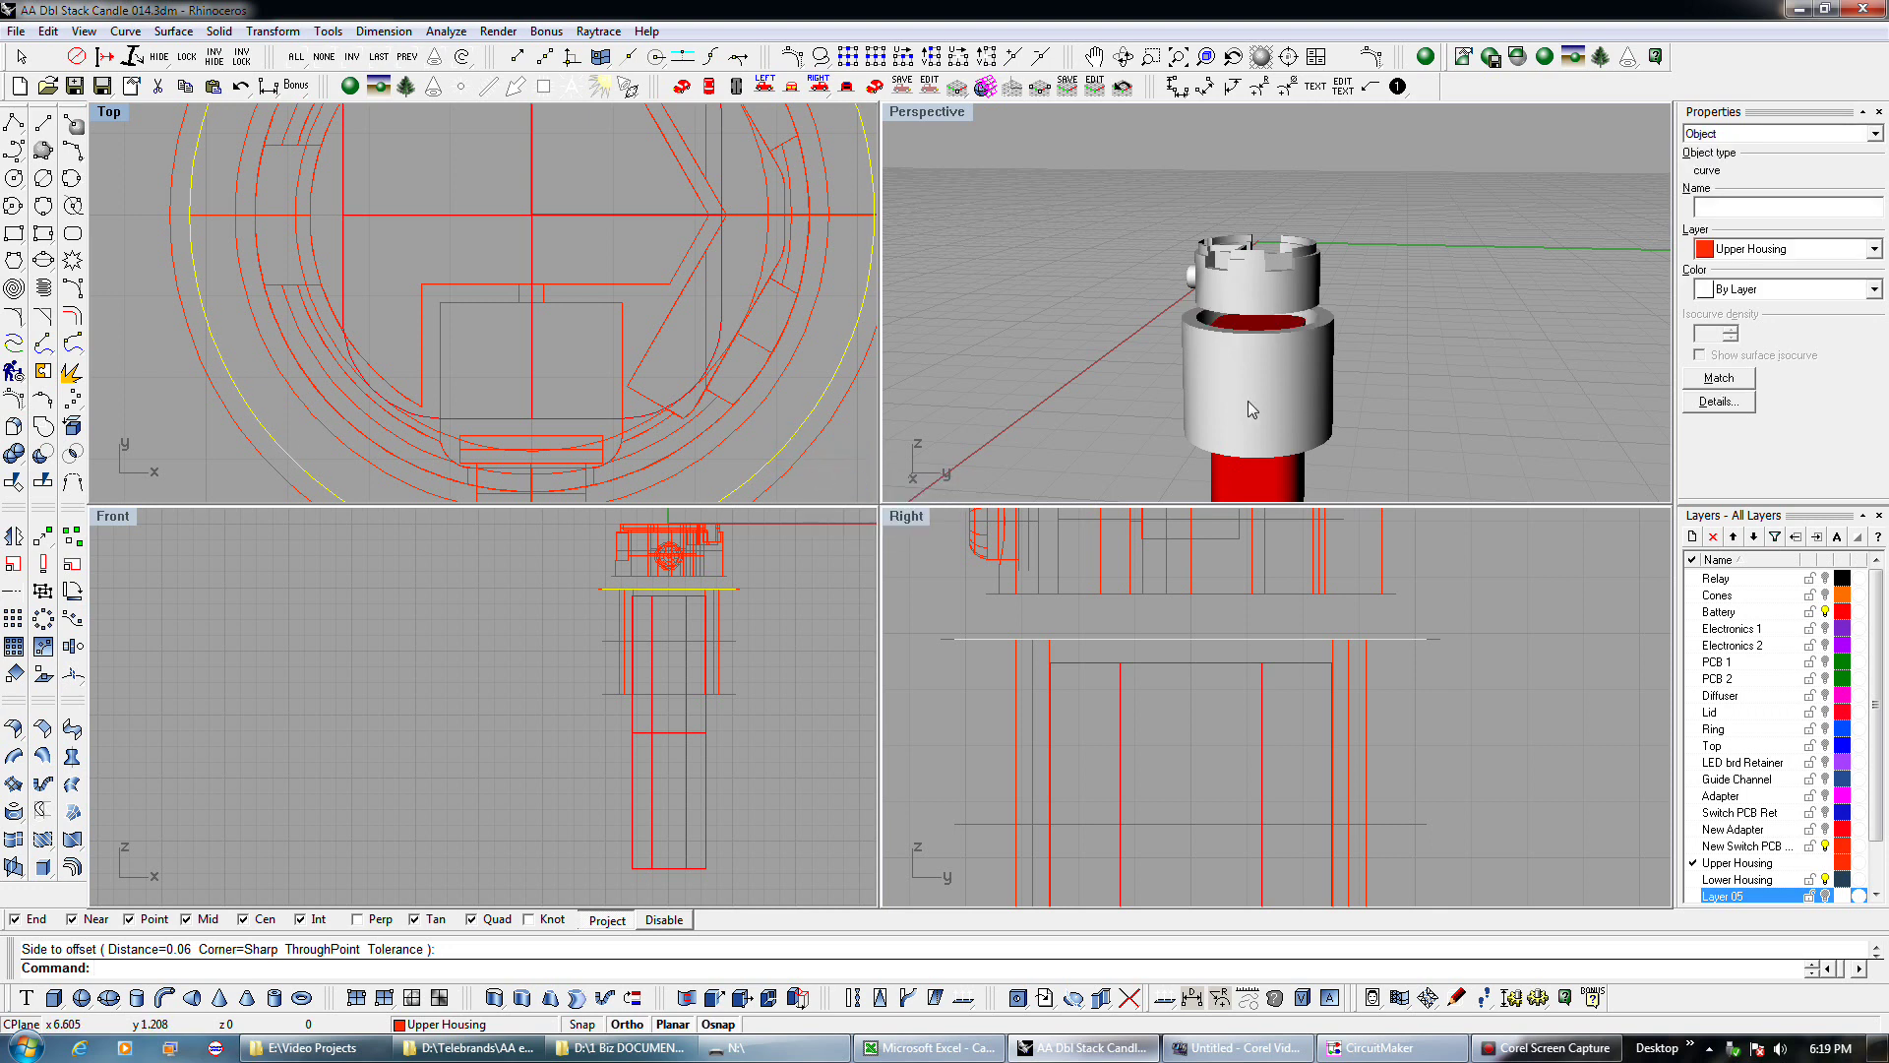
Delete the old upper housing cylinder and select the new offset curve.
left_click(1217, 409)
left_click(1197, 412)
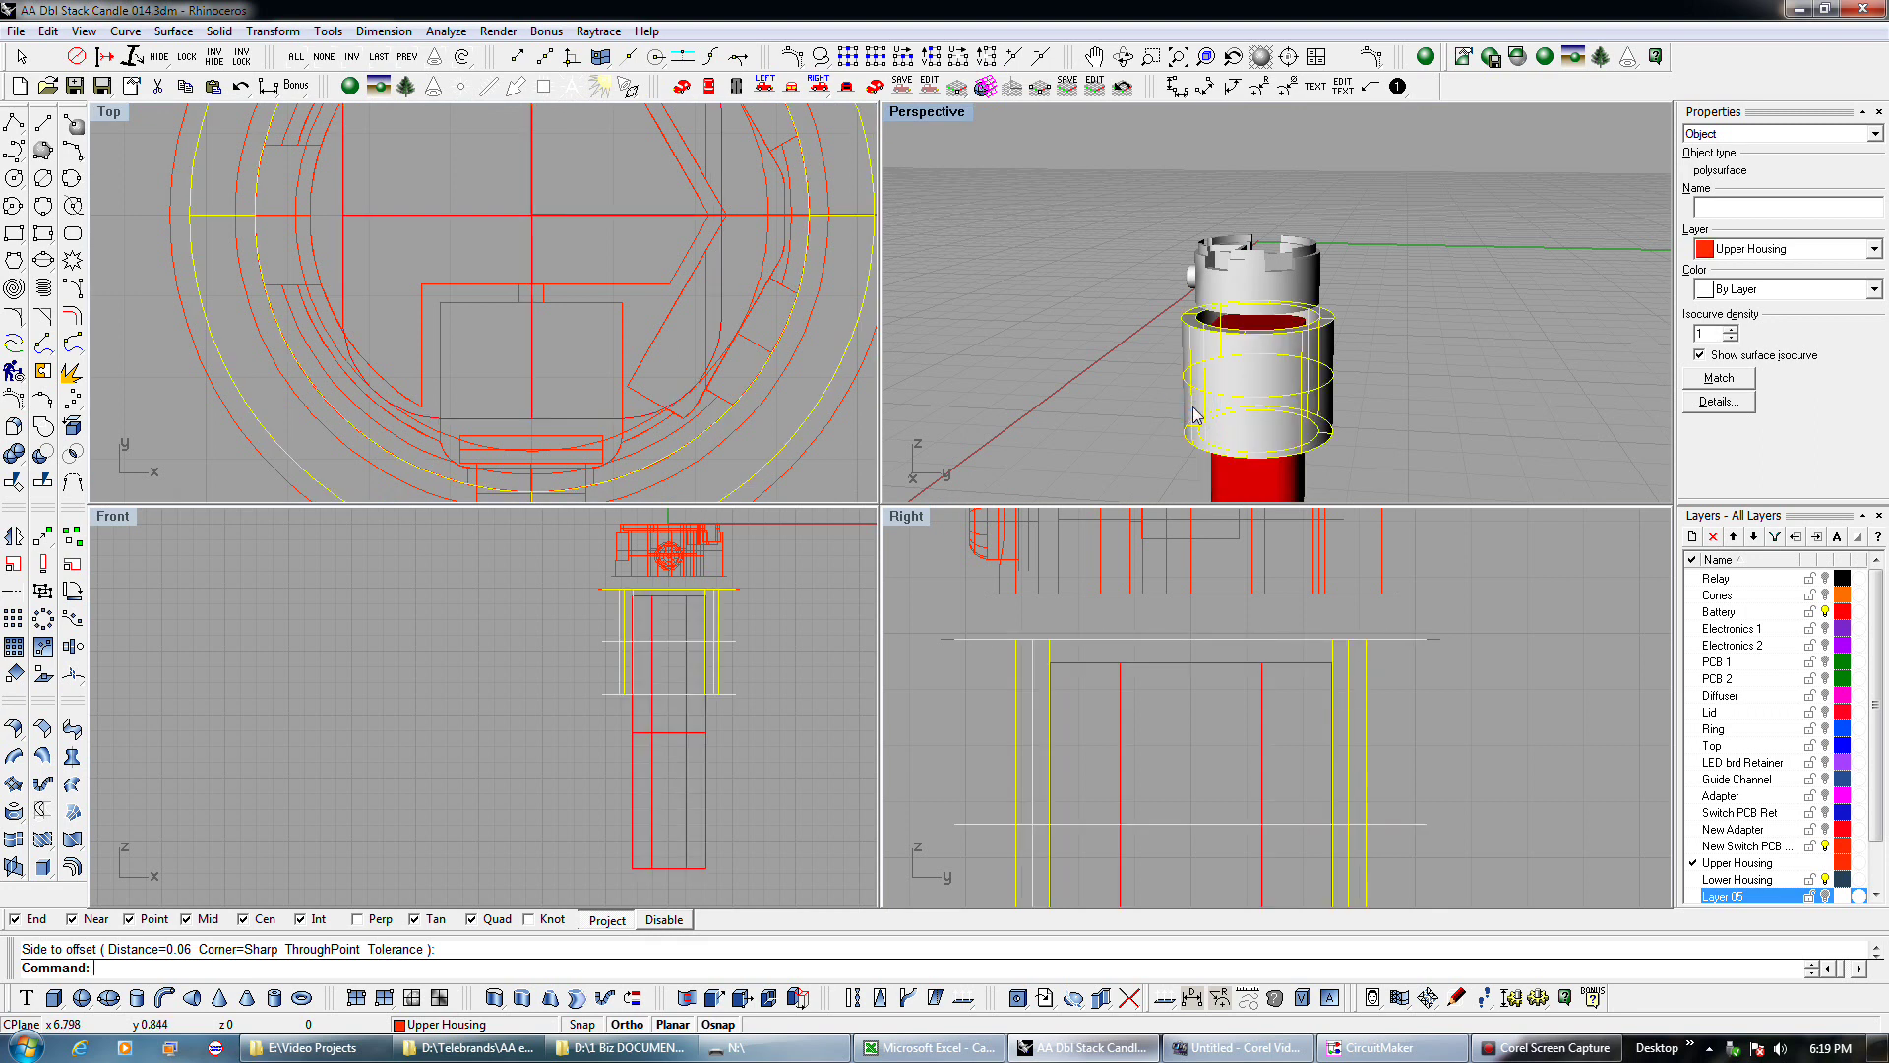
key("Delete")
left_click(808, 443)
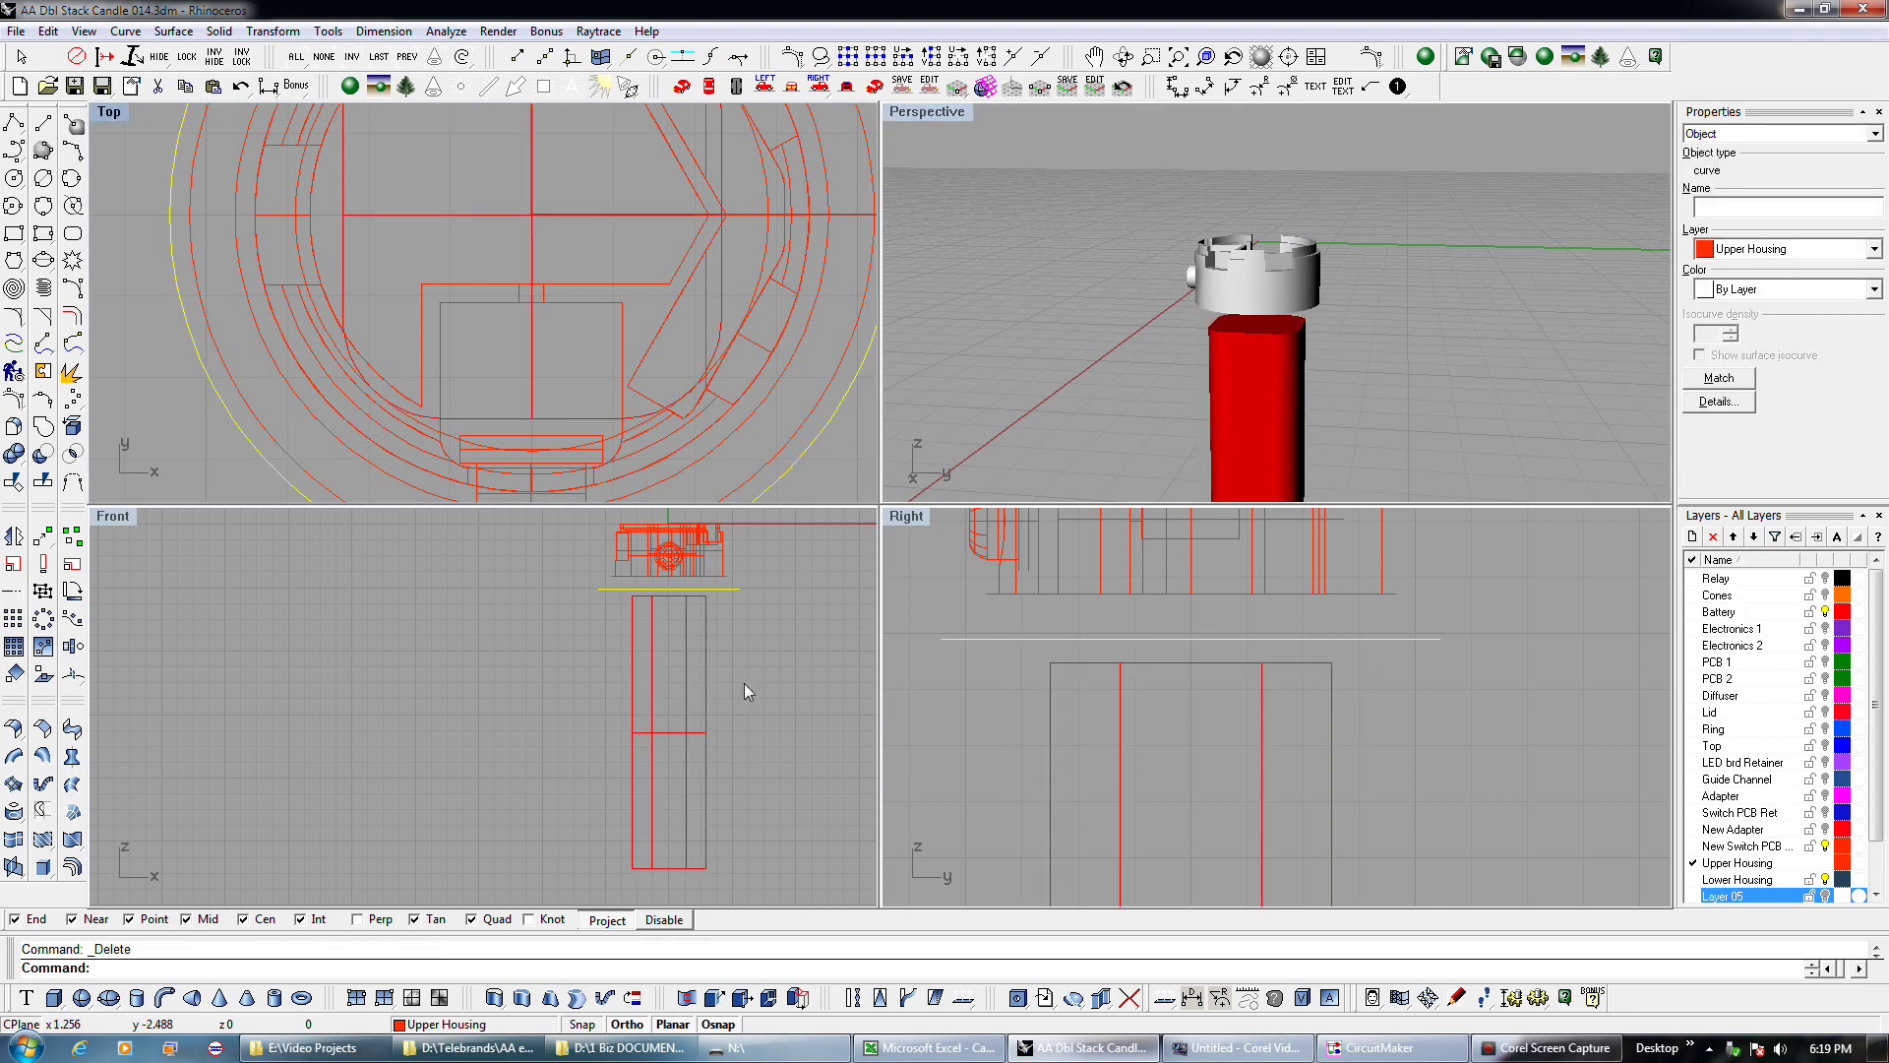
Extrude the offset circle and the inner housing circle into two solid cylinders.
left_click(521, 997)
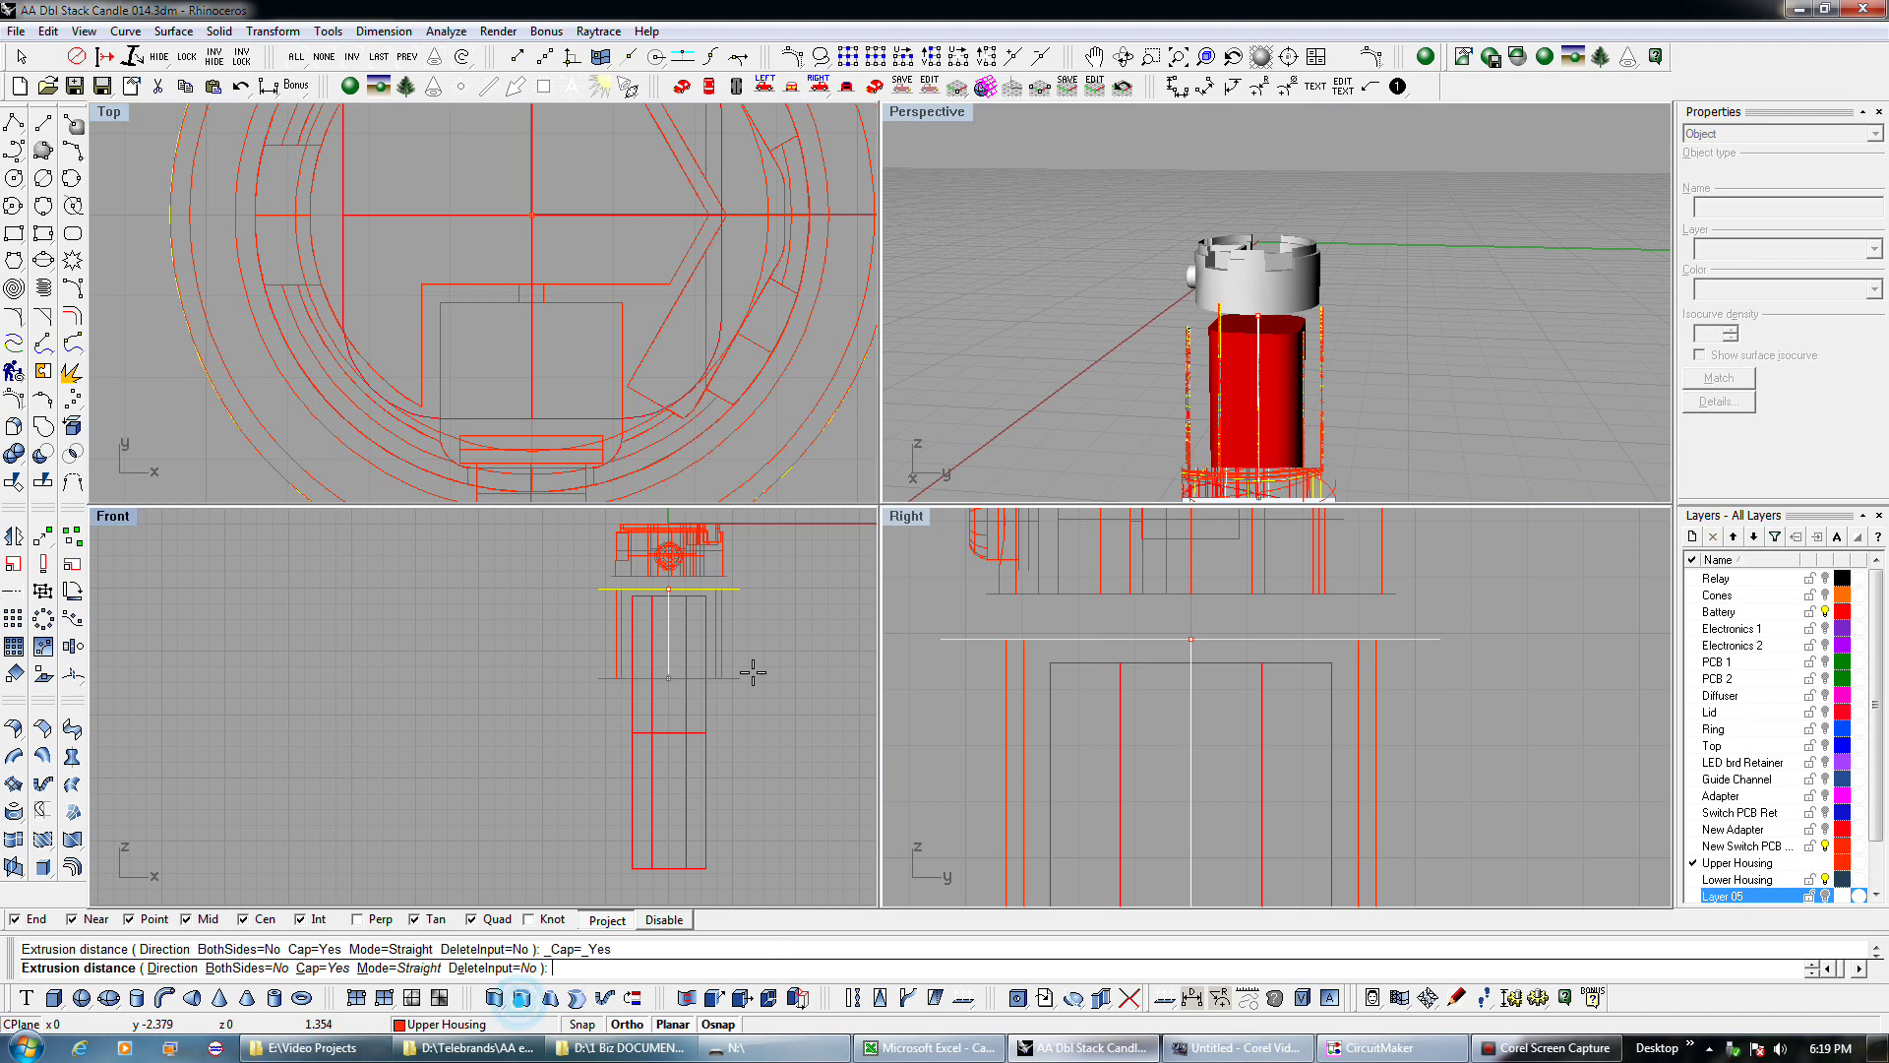
left_click(752, 708)
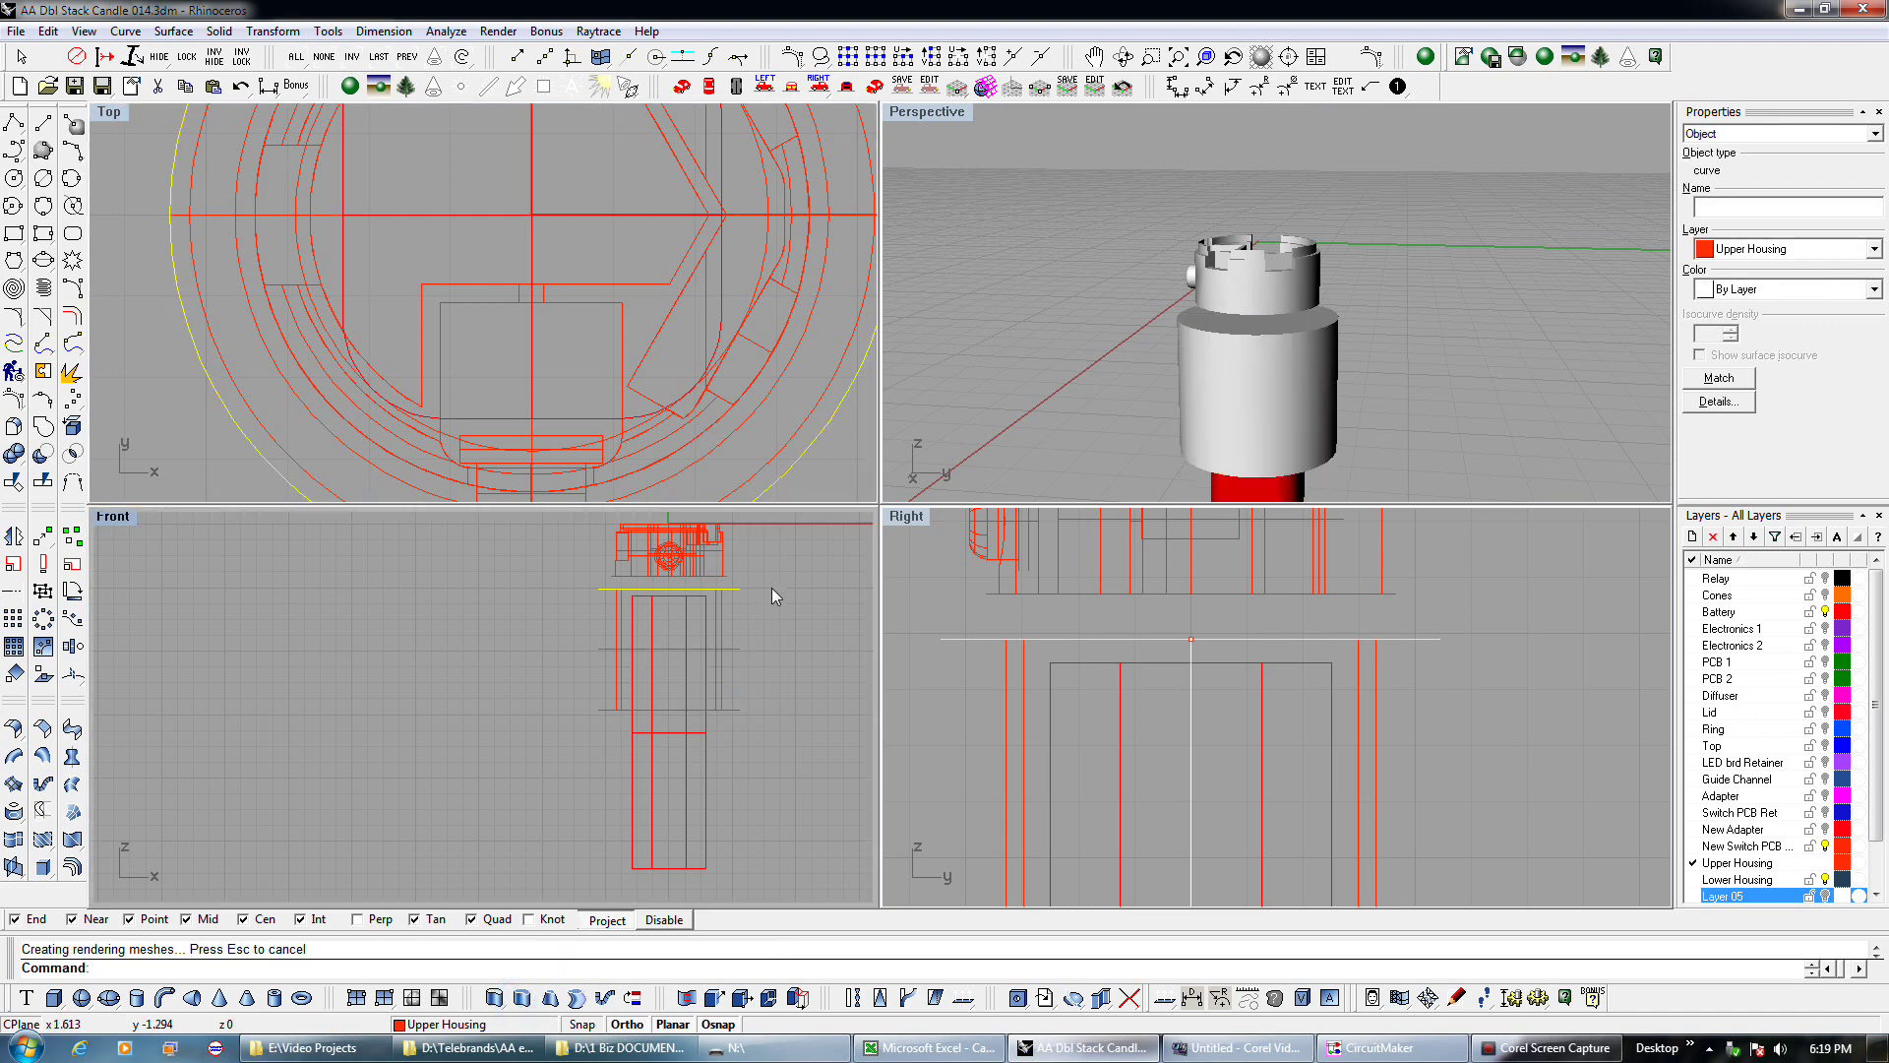
left_click(723, 434)
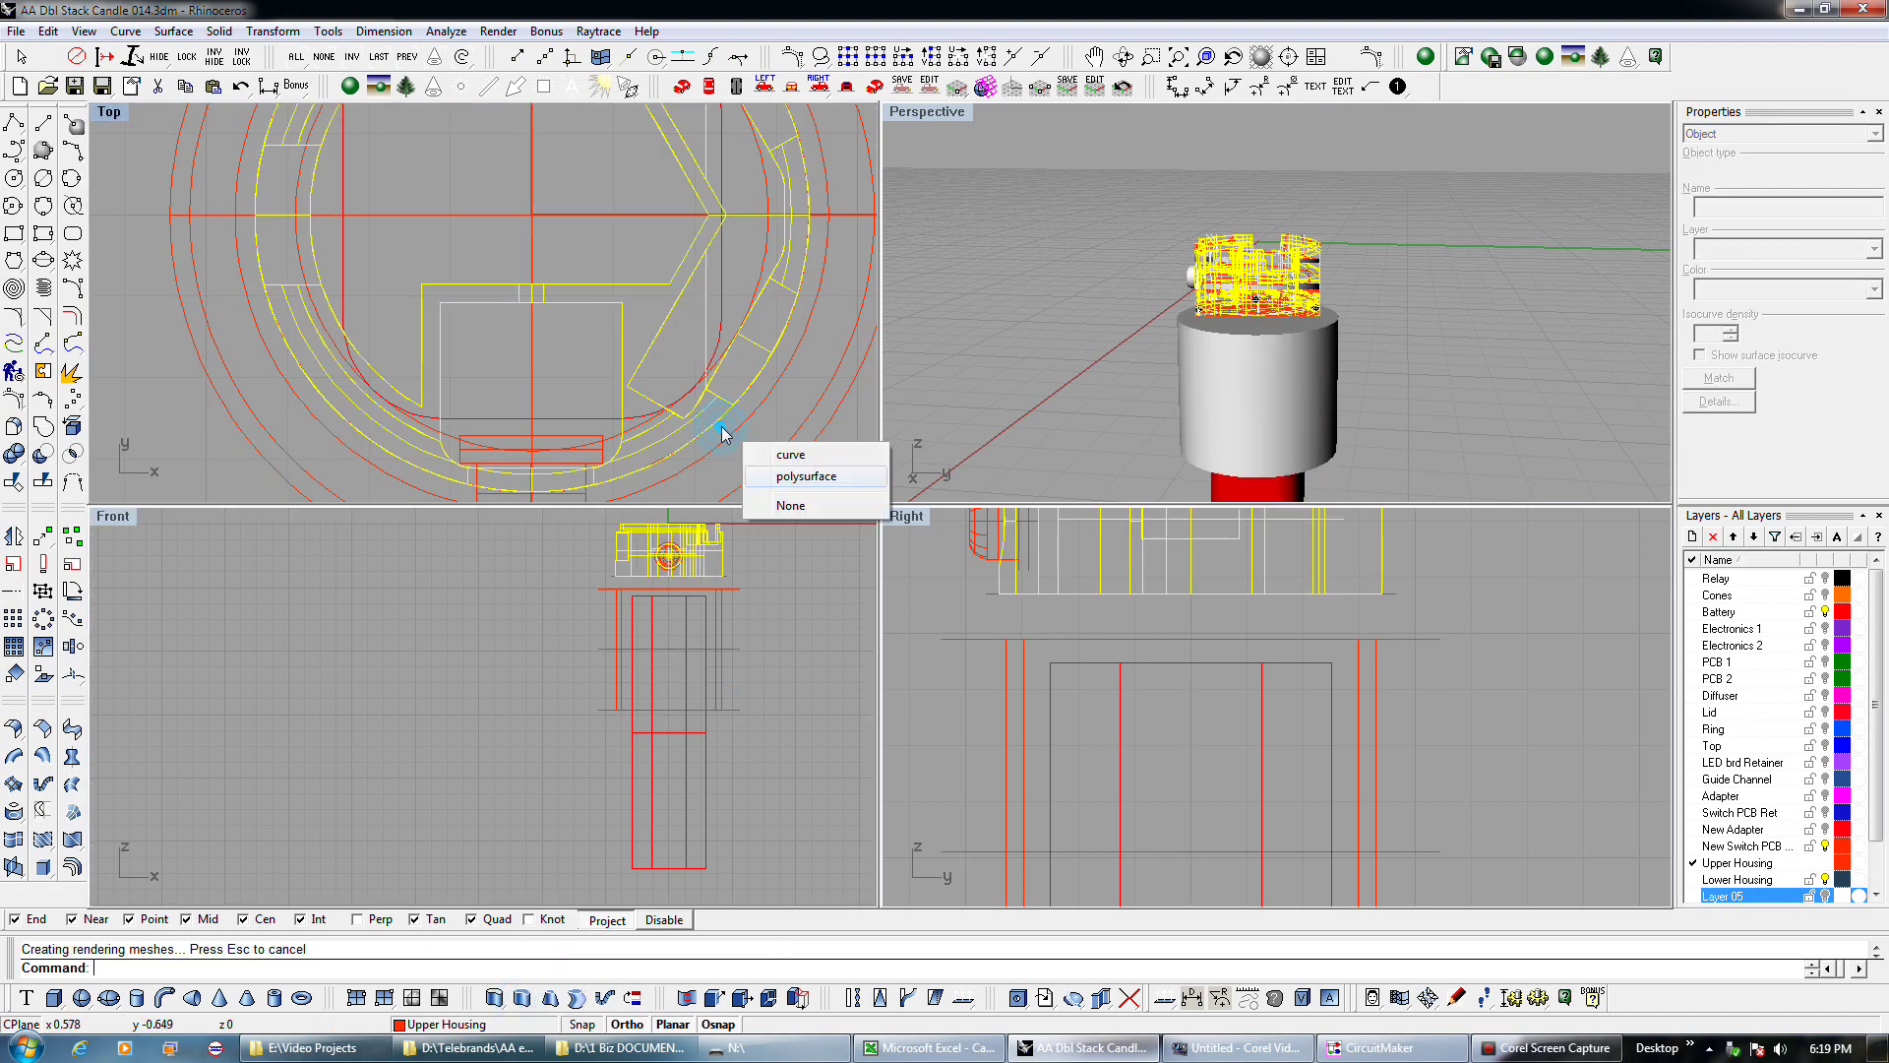
left_click(767, 454)
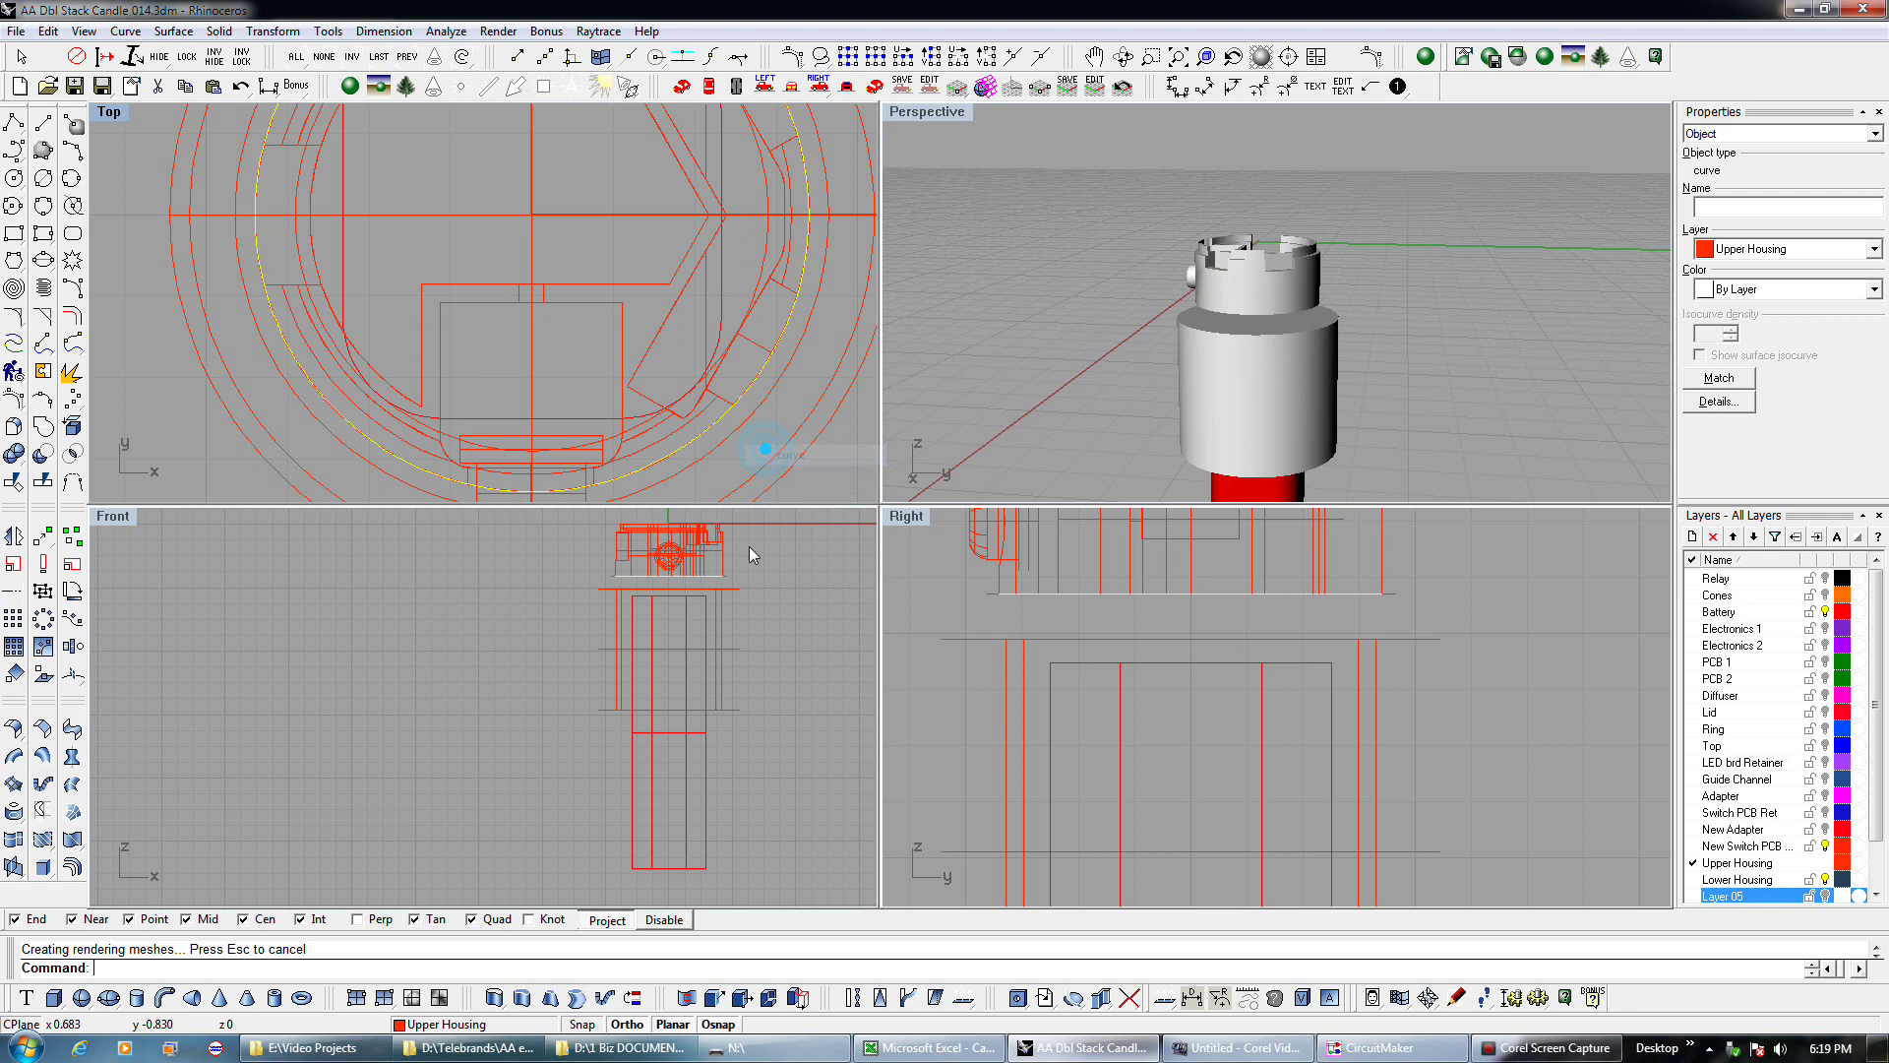
left_click(508, 998)
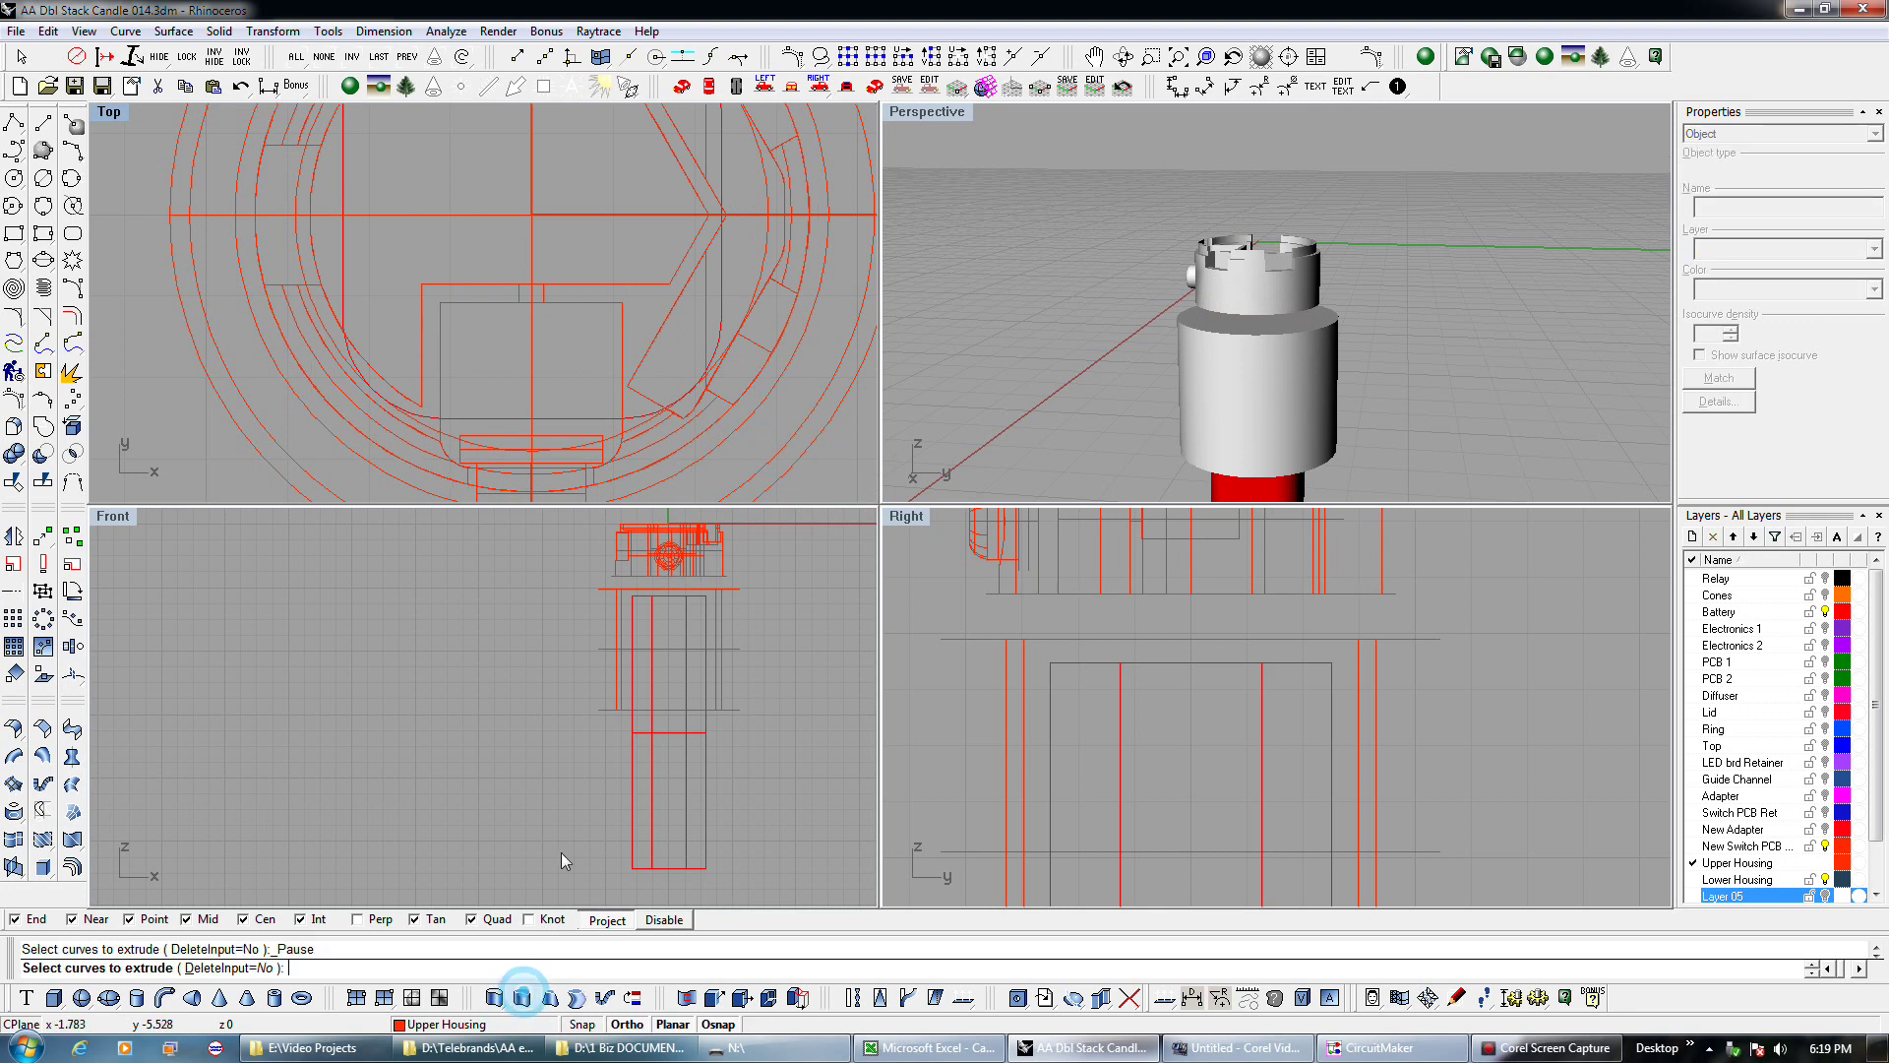
right_click(736, 458)
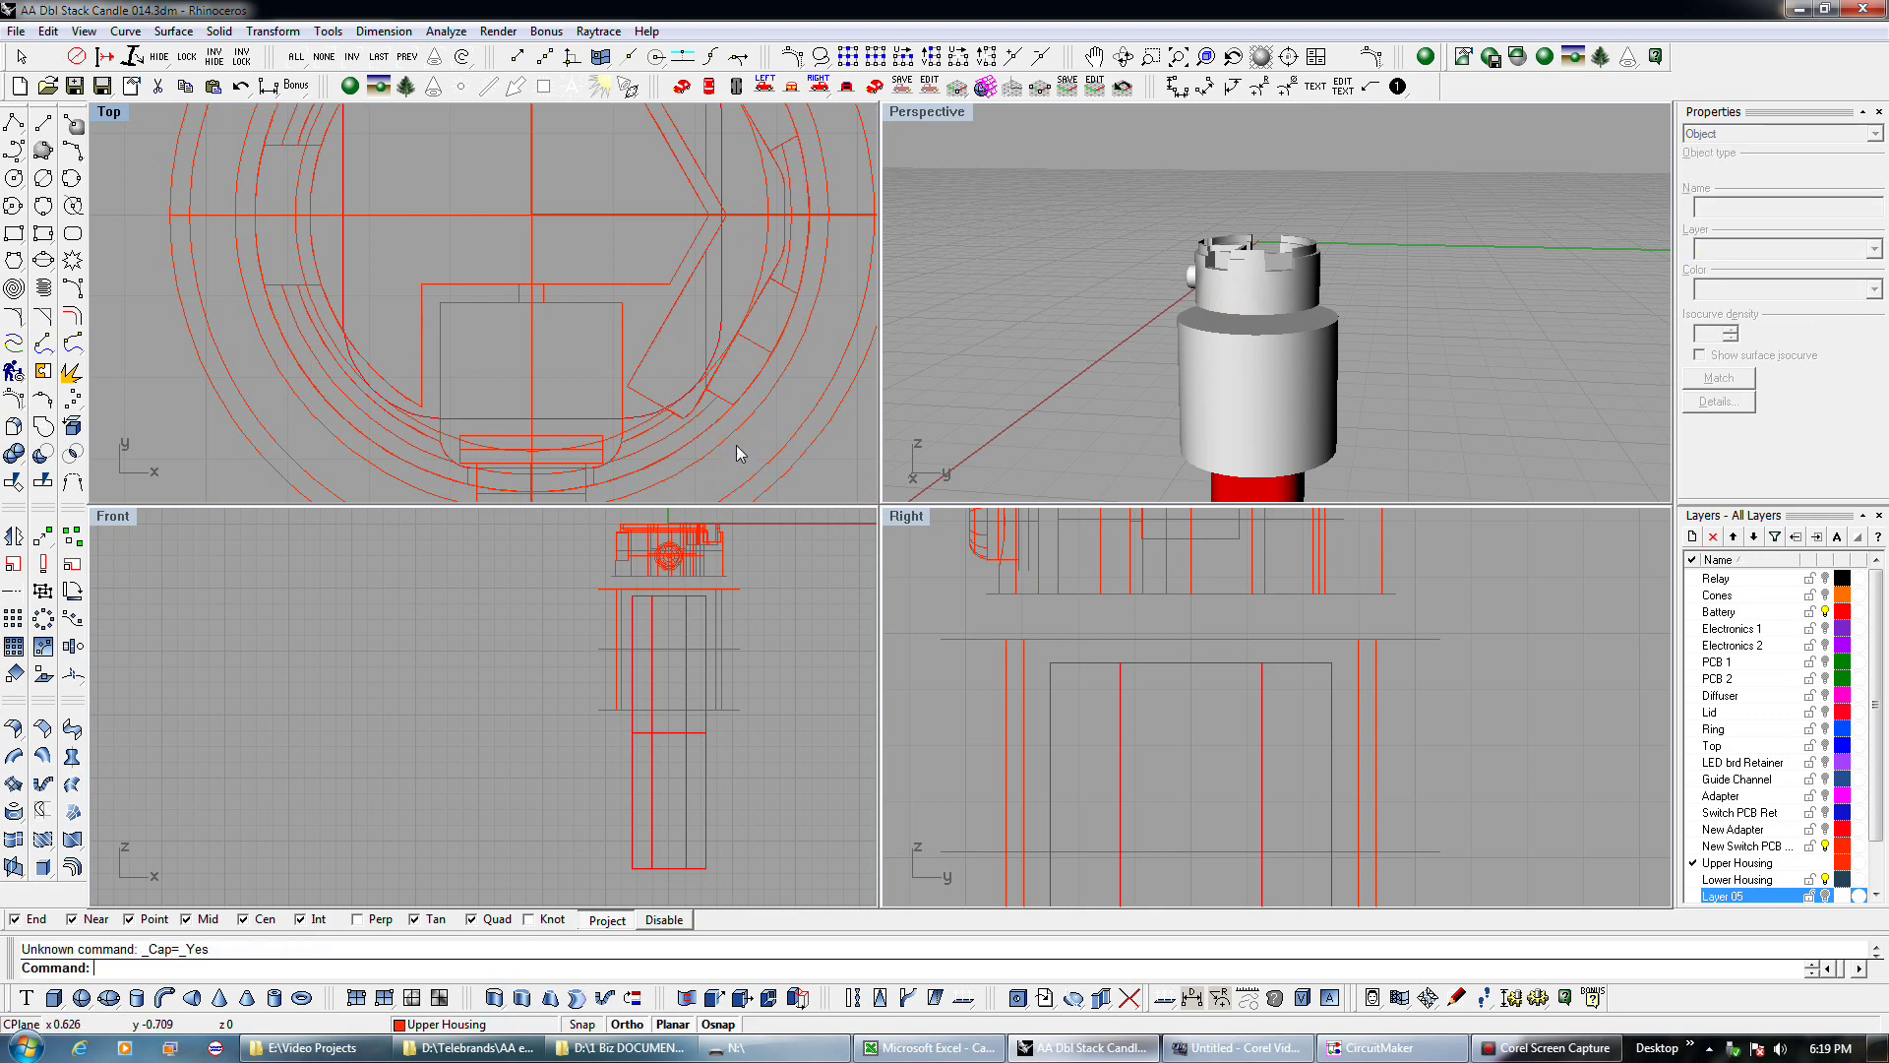
left_click(734, 434)
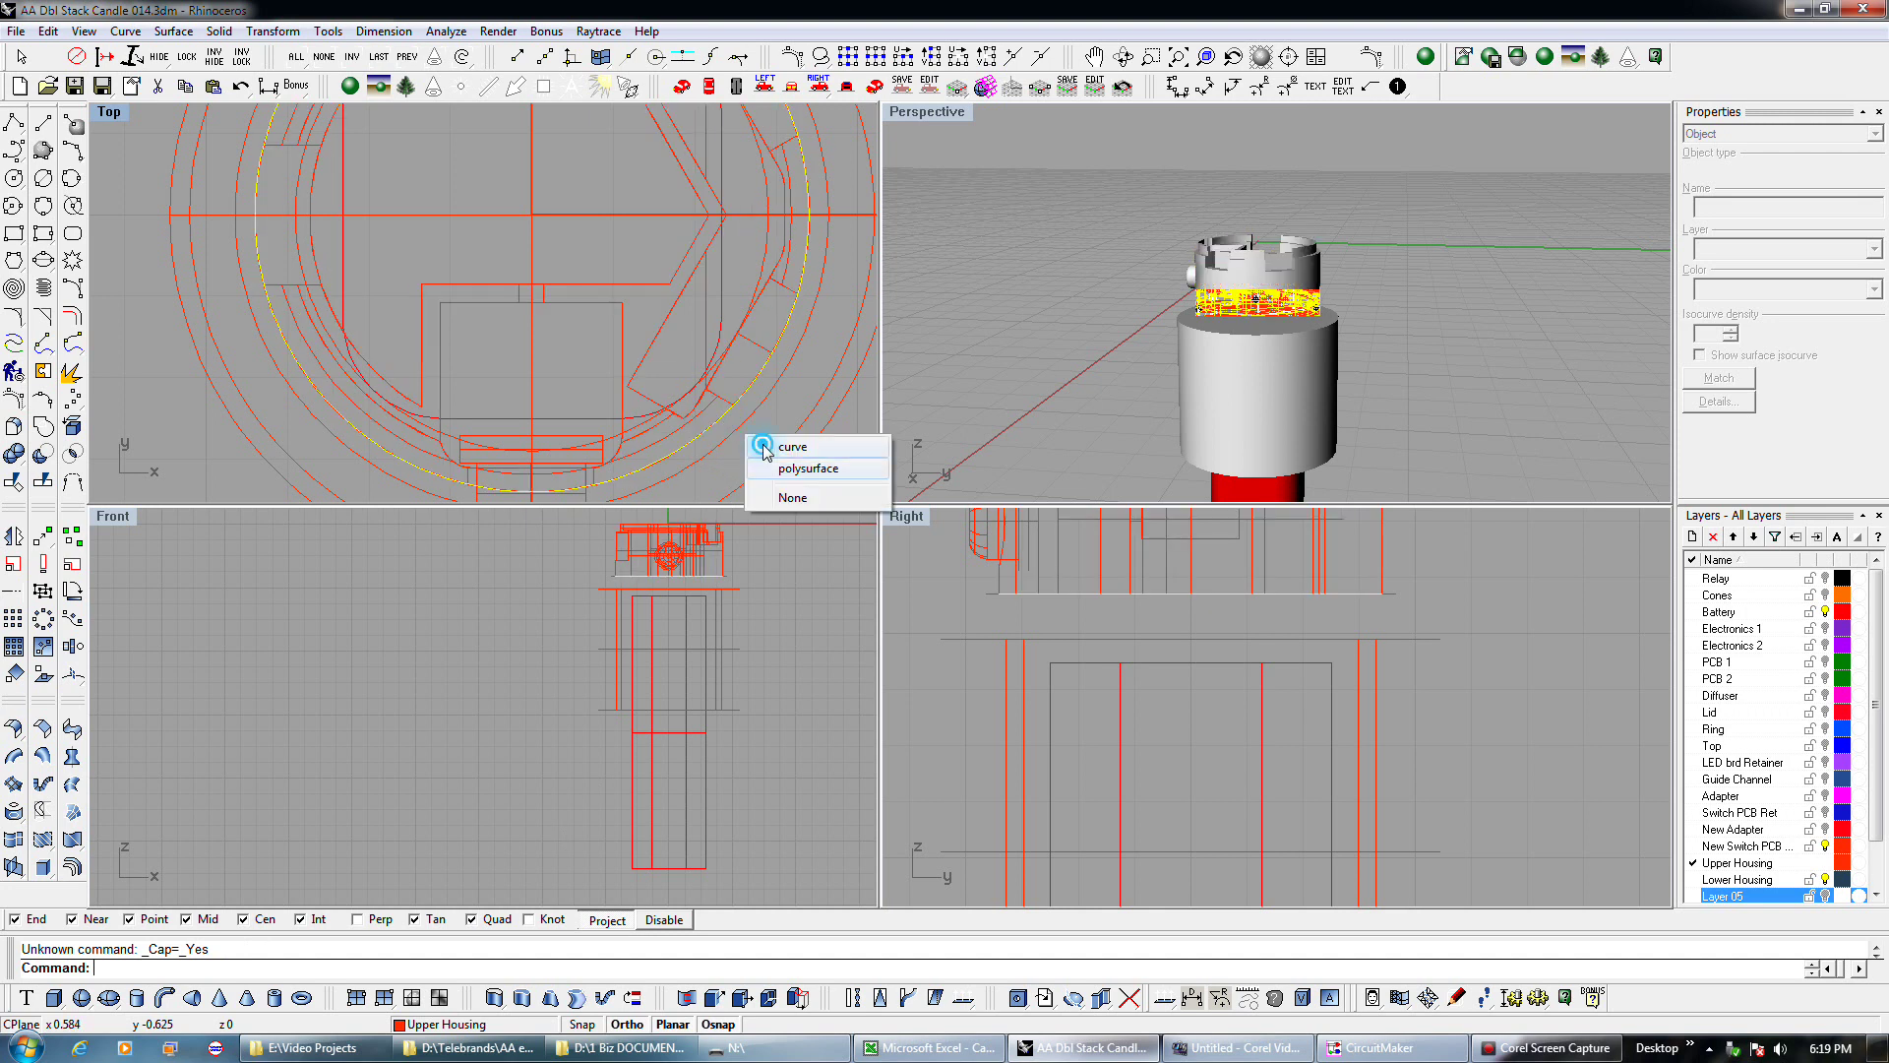
left_click(792, 447)
left_click(520, 996)
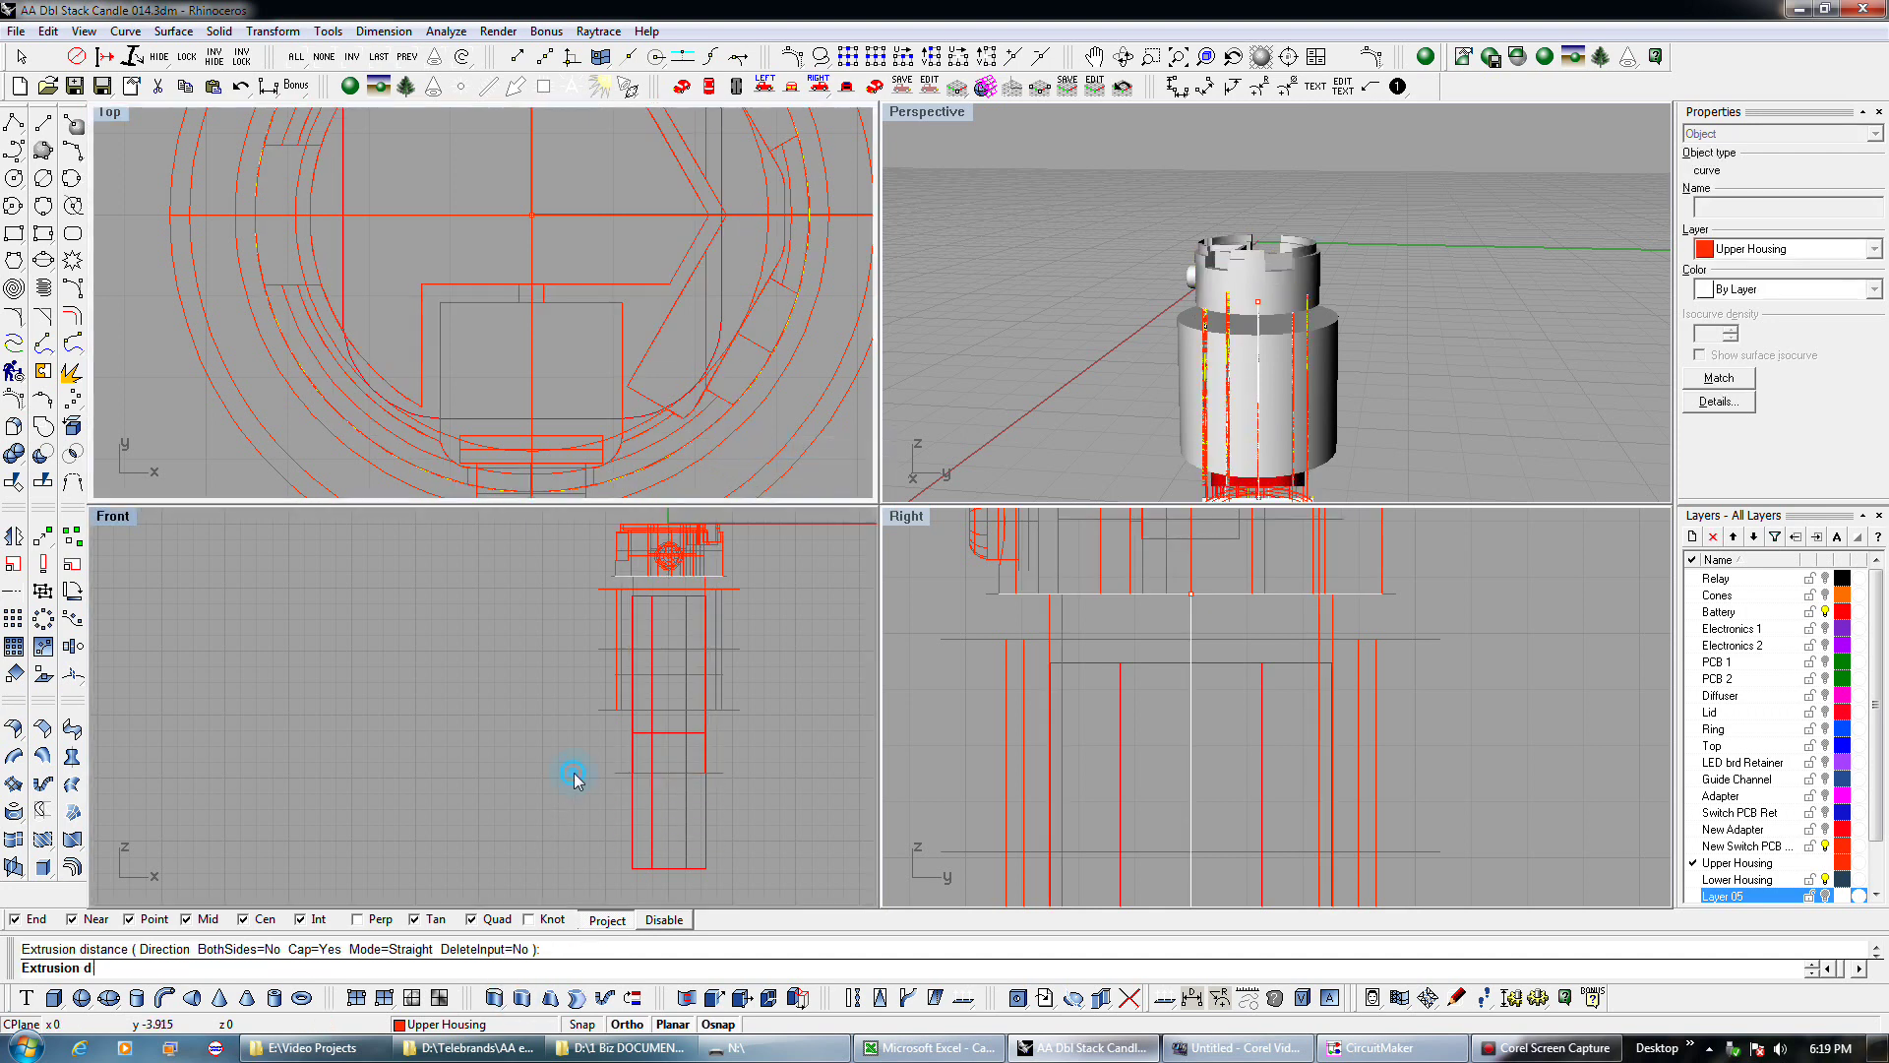
left_click(575, 780)
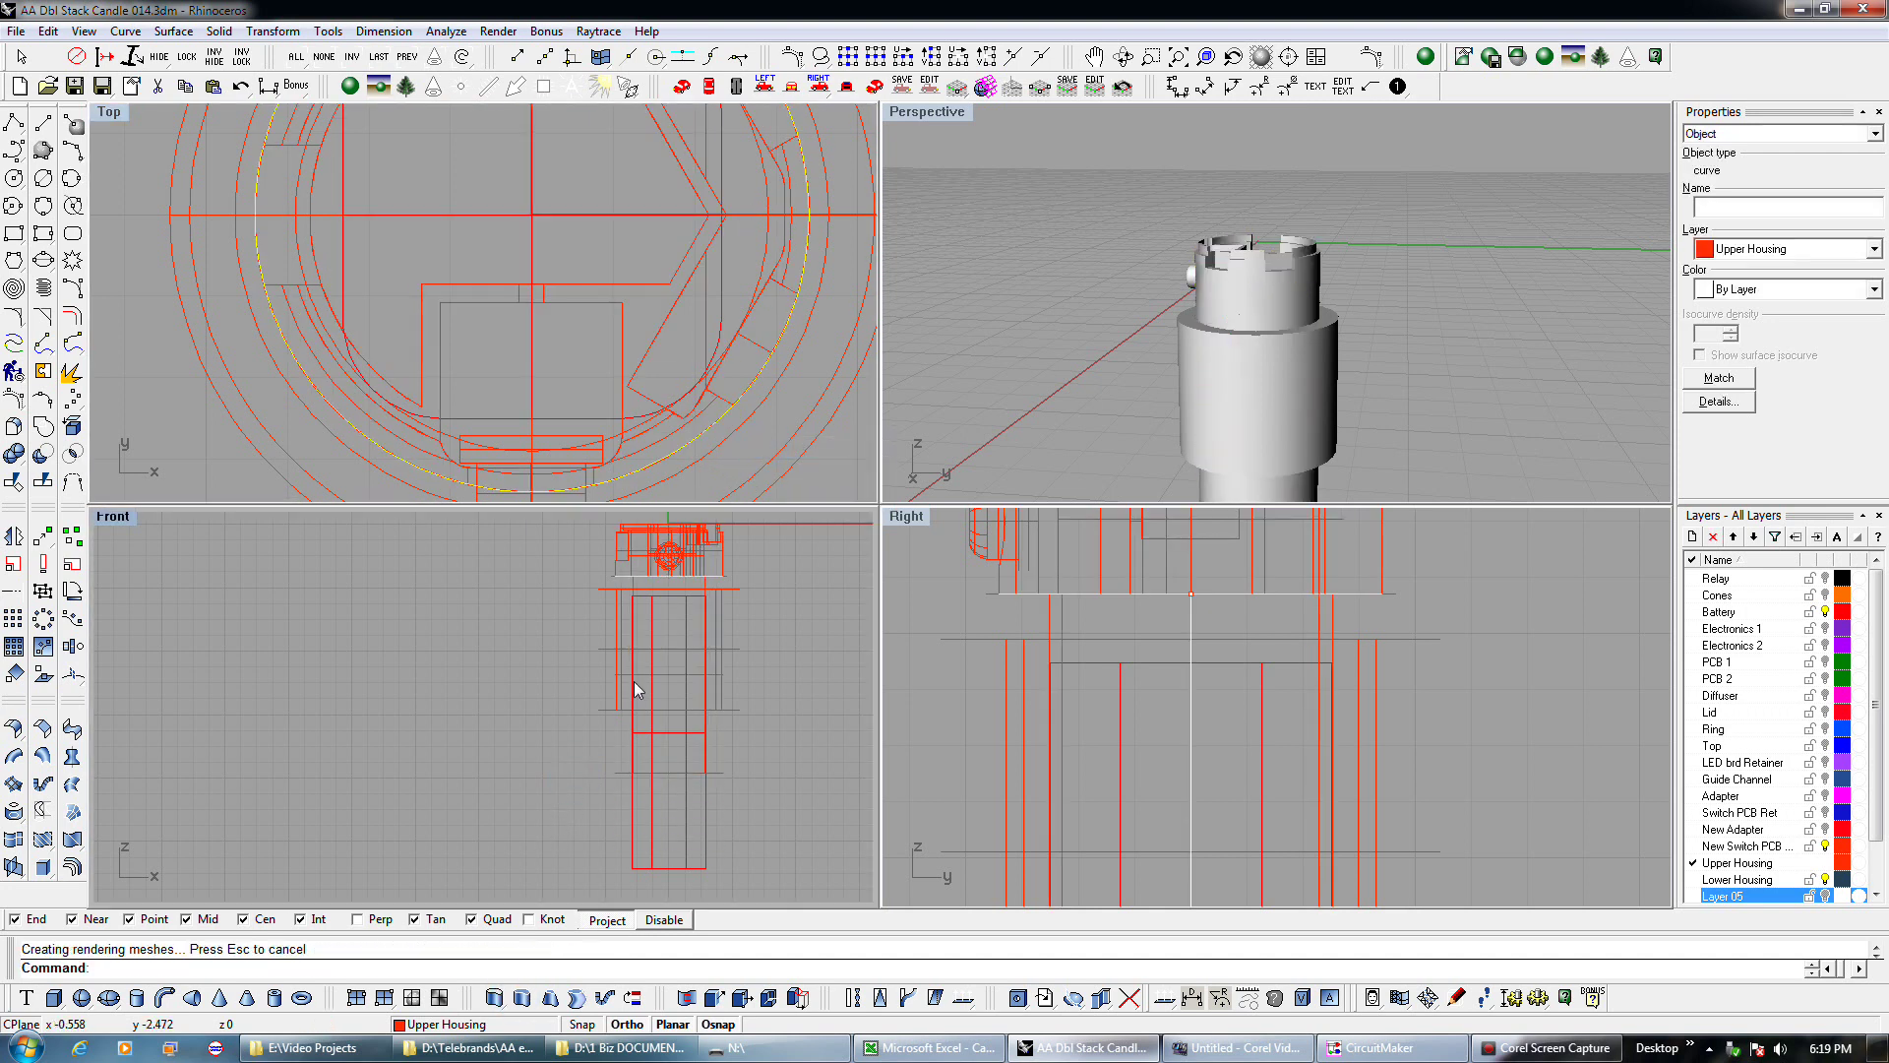
Boolean-difference the inner cylinder from the outer one to hollow the housing tube.
left_click(69, 449)
left_click(595, 767)
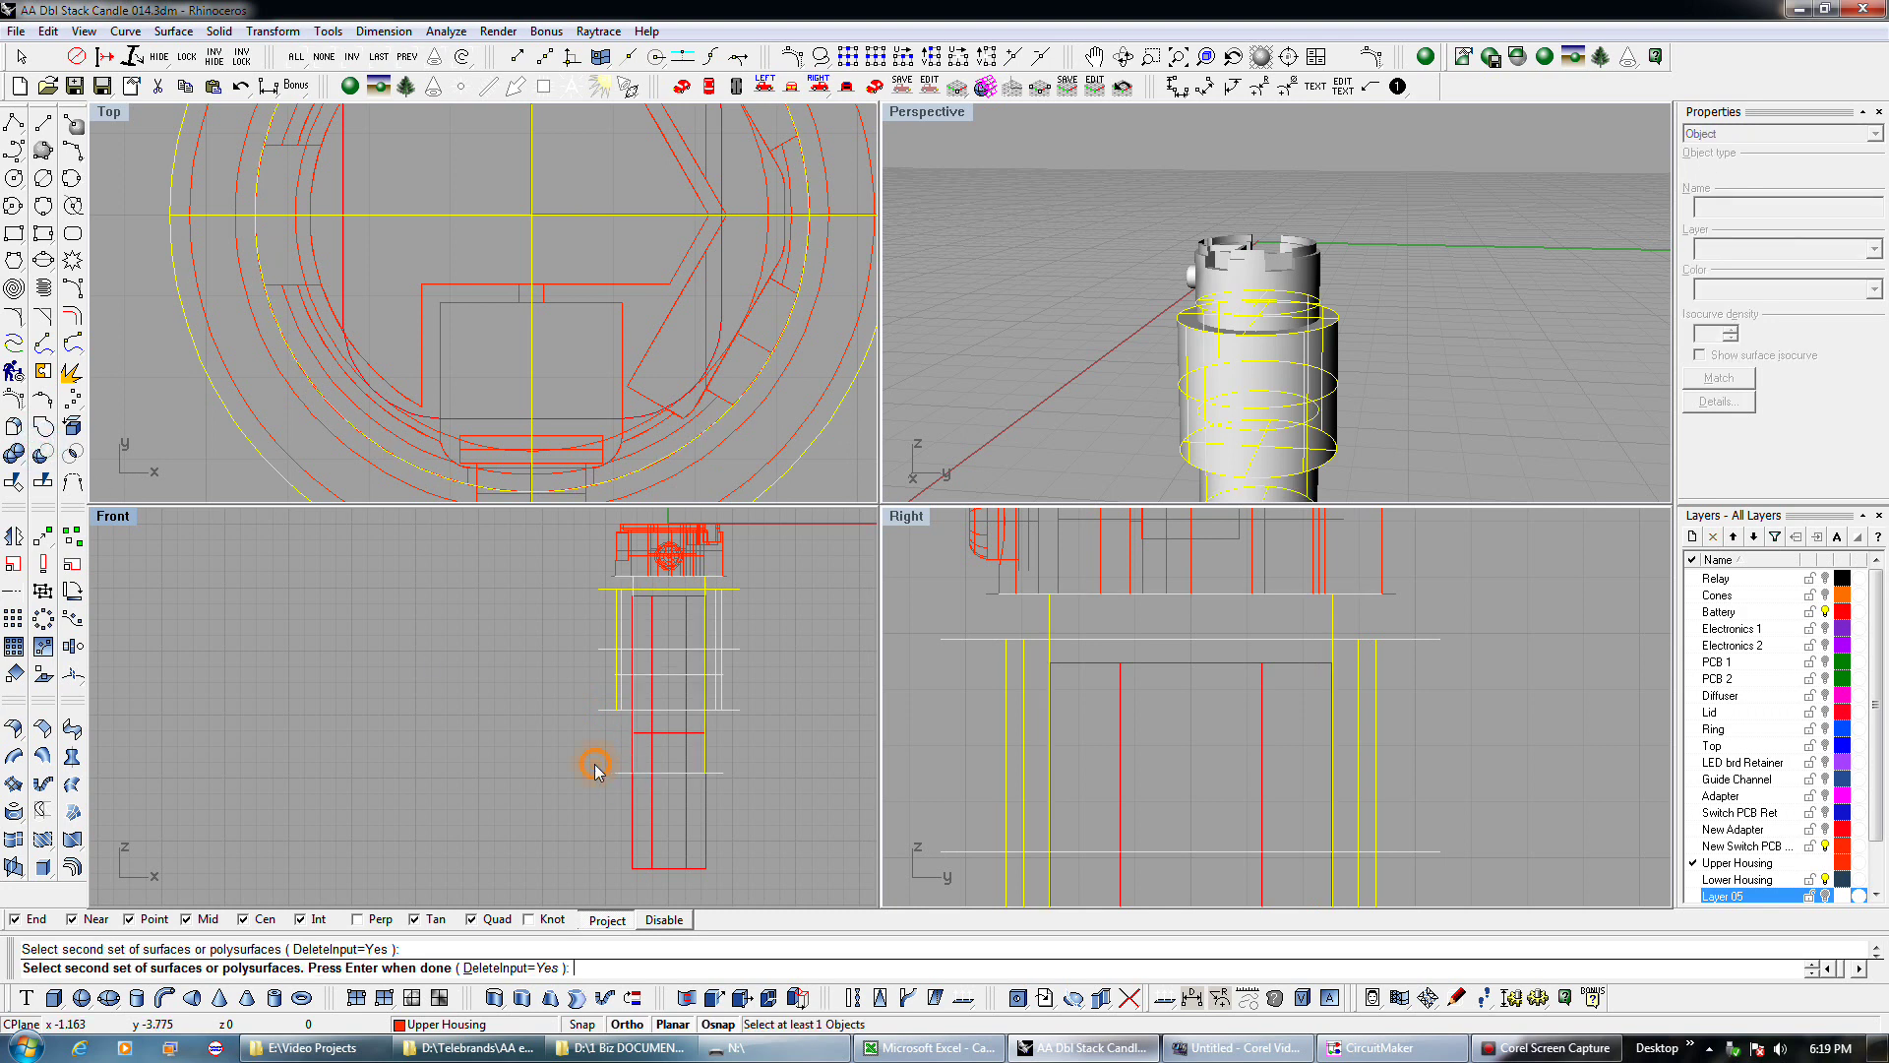
key("Return")
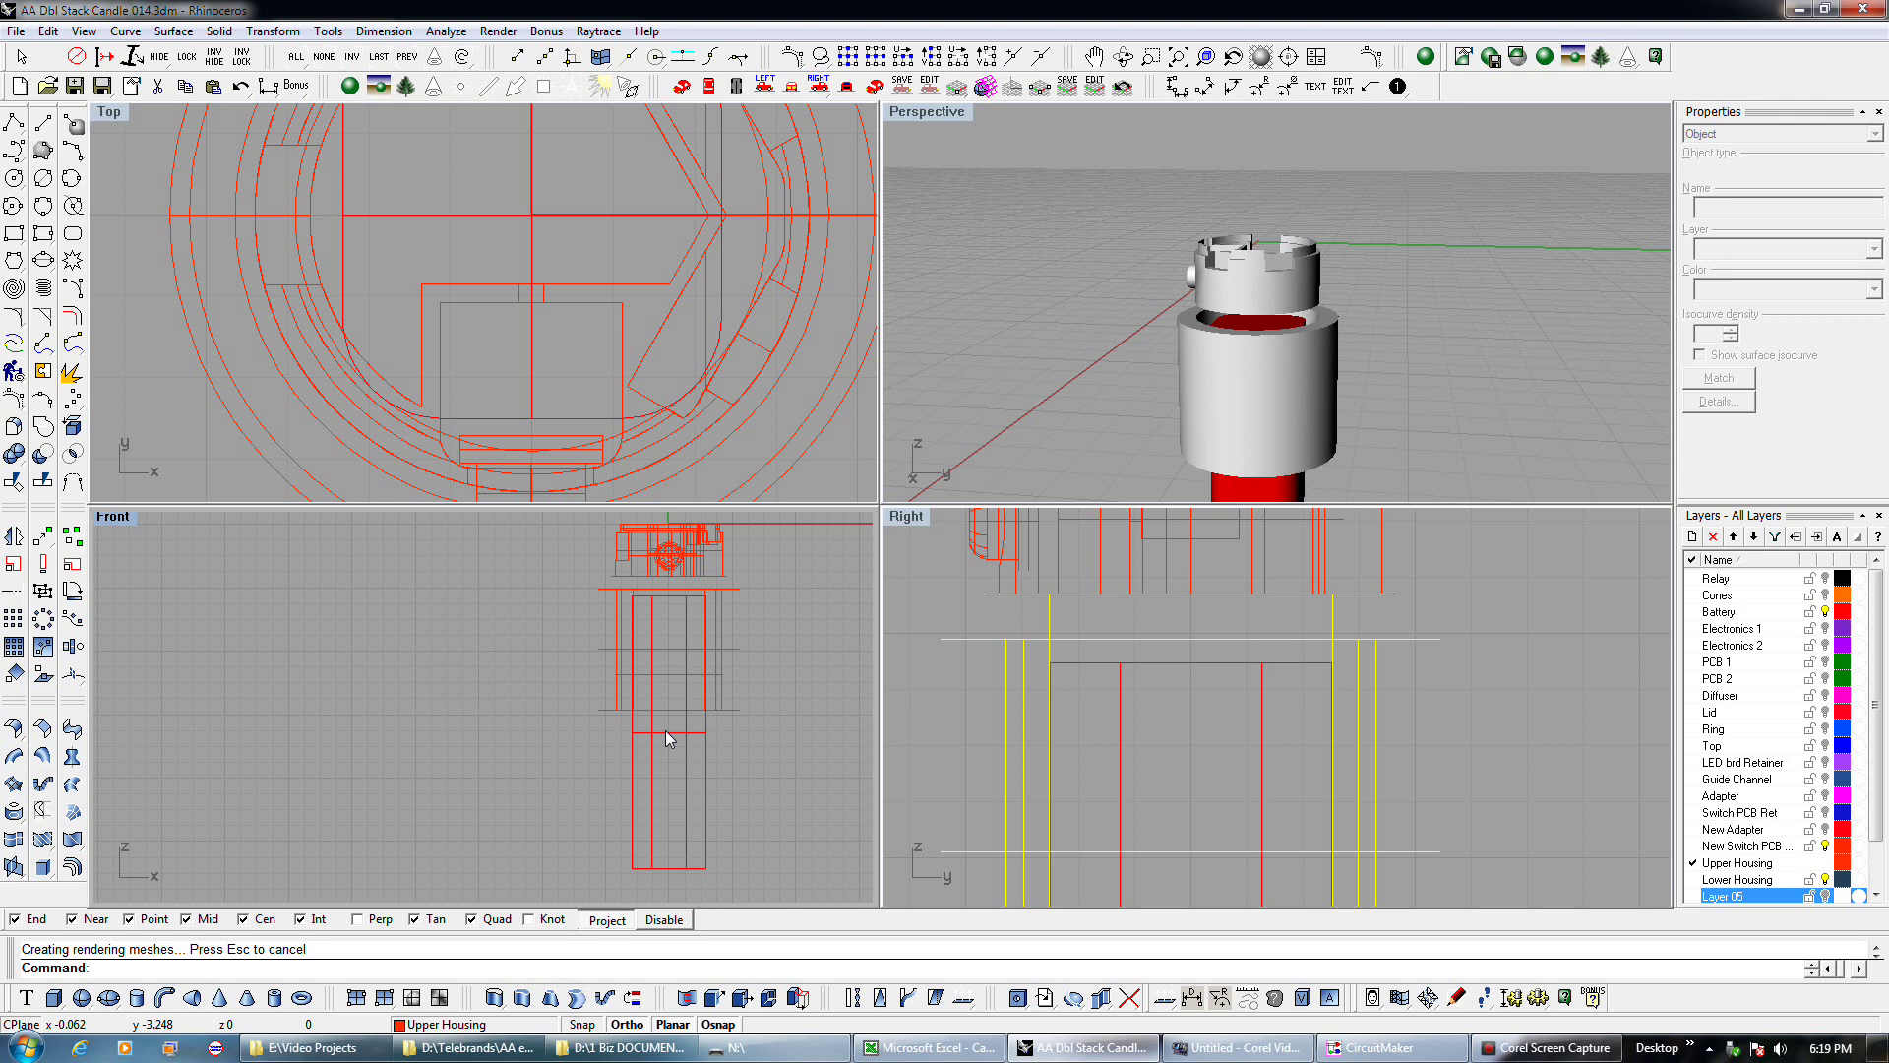
scroll(654, 389, "down", 5)
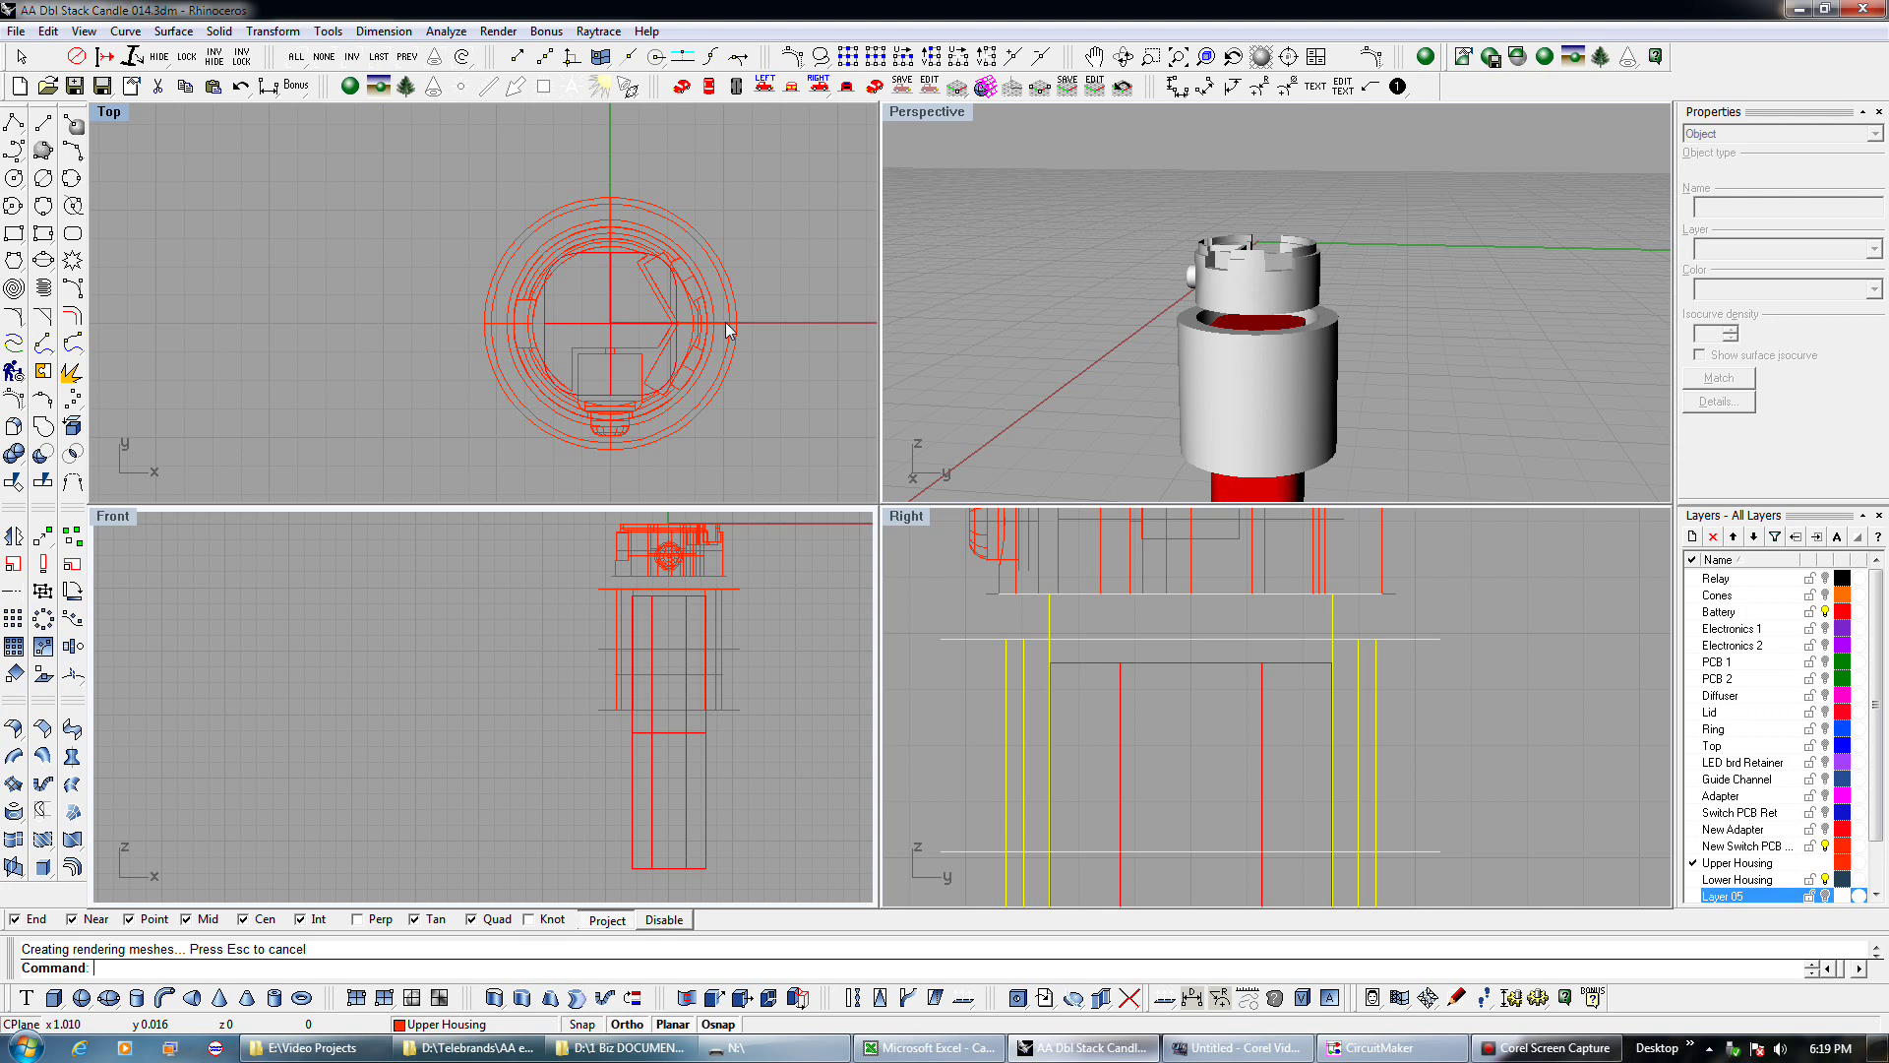
scroll(728, 330, "up", 2)
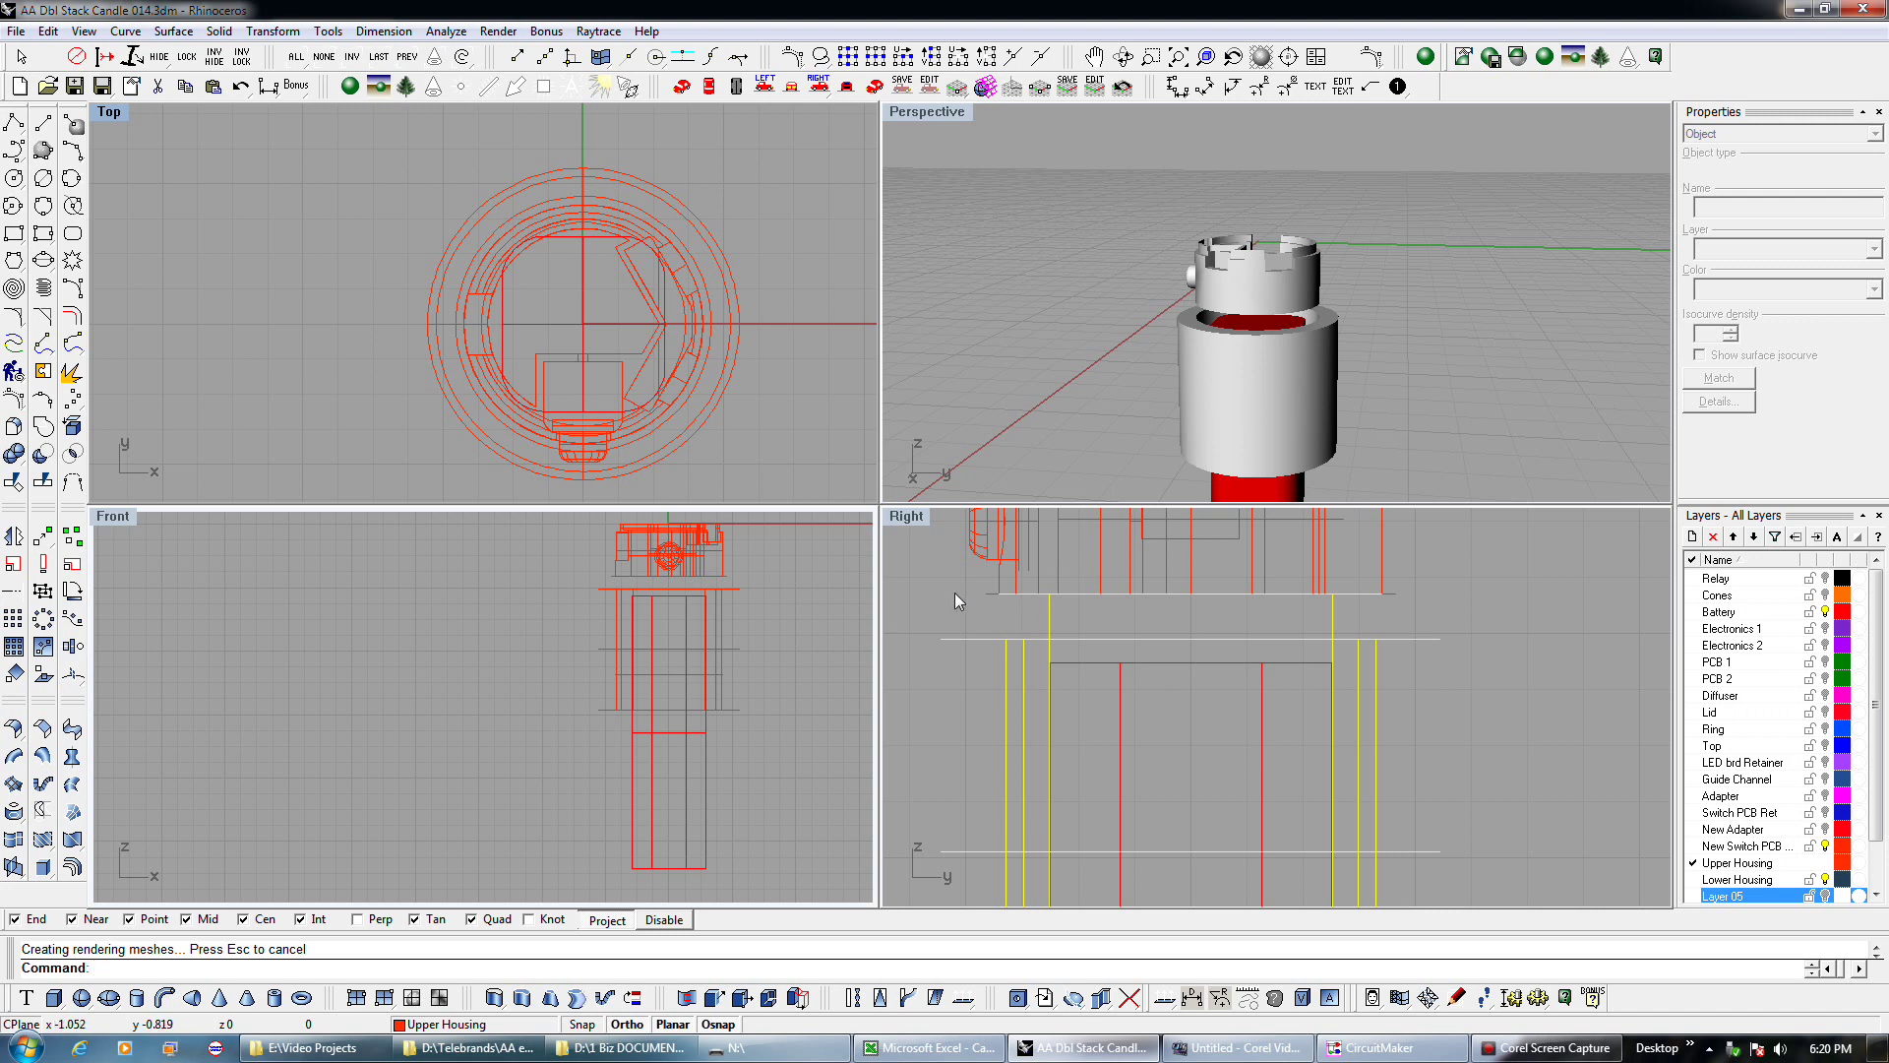
scroll(950, 596, "down", 1)
scroll(954, 608, "up", 1)
left_click(970, 624)
left_click(964, 642)
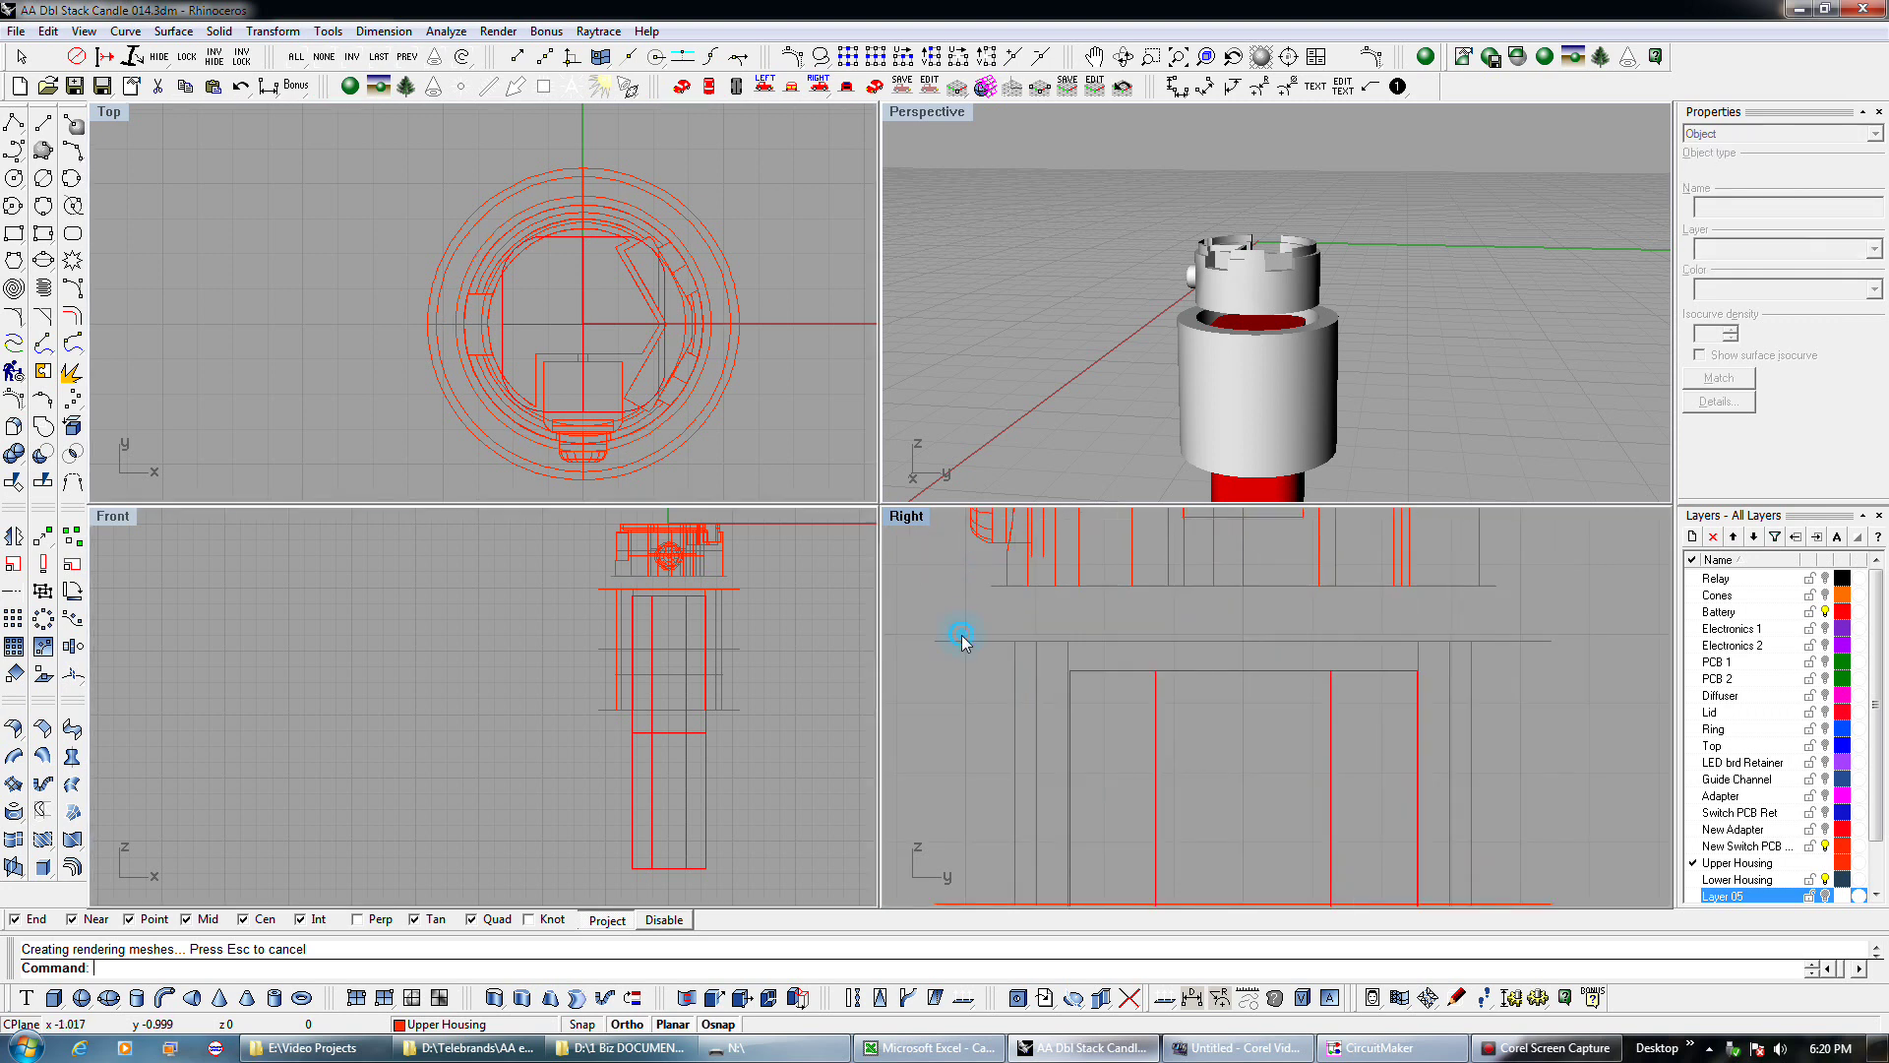
left_click(953, 610)
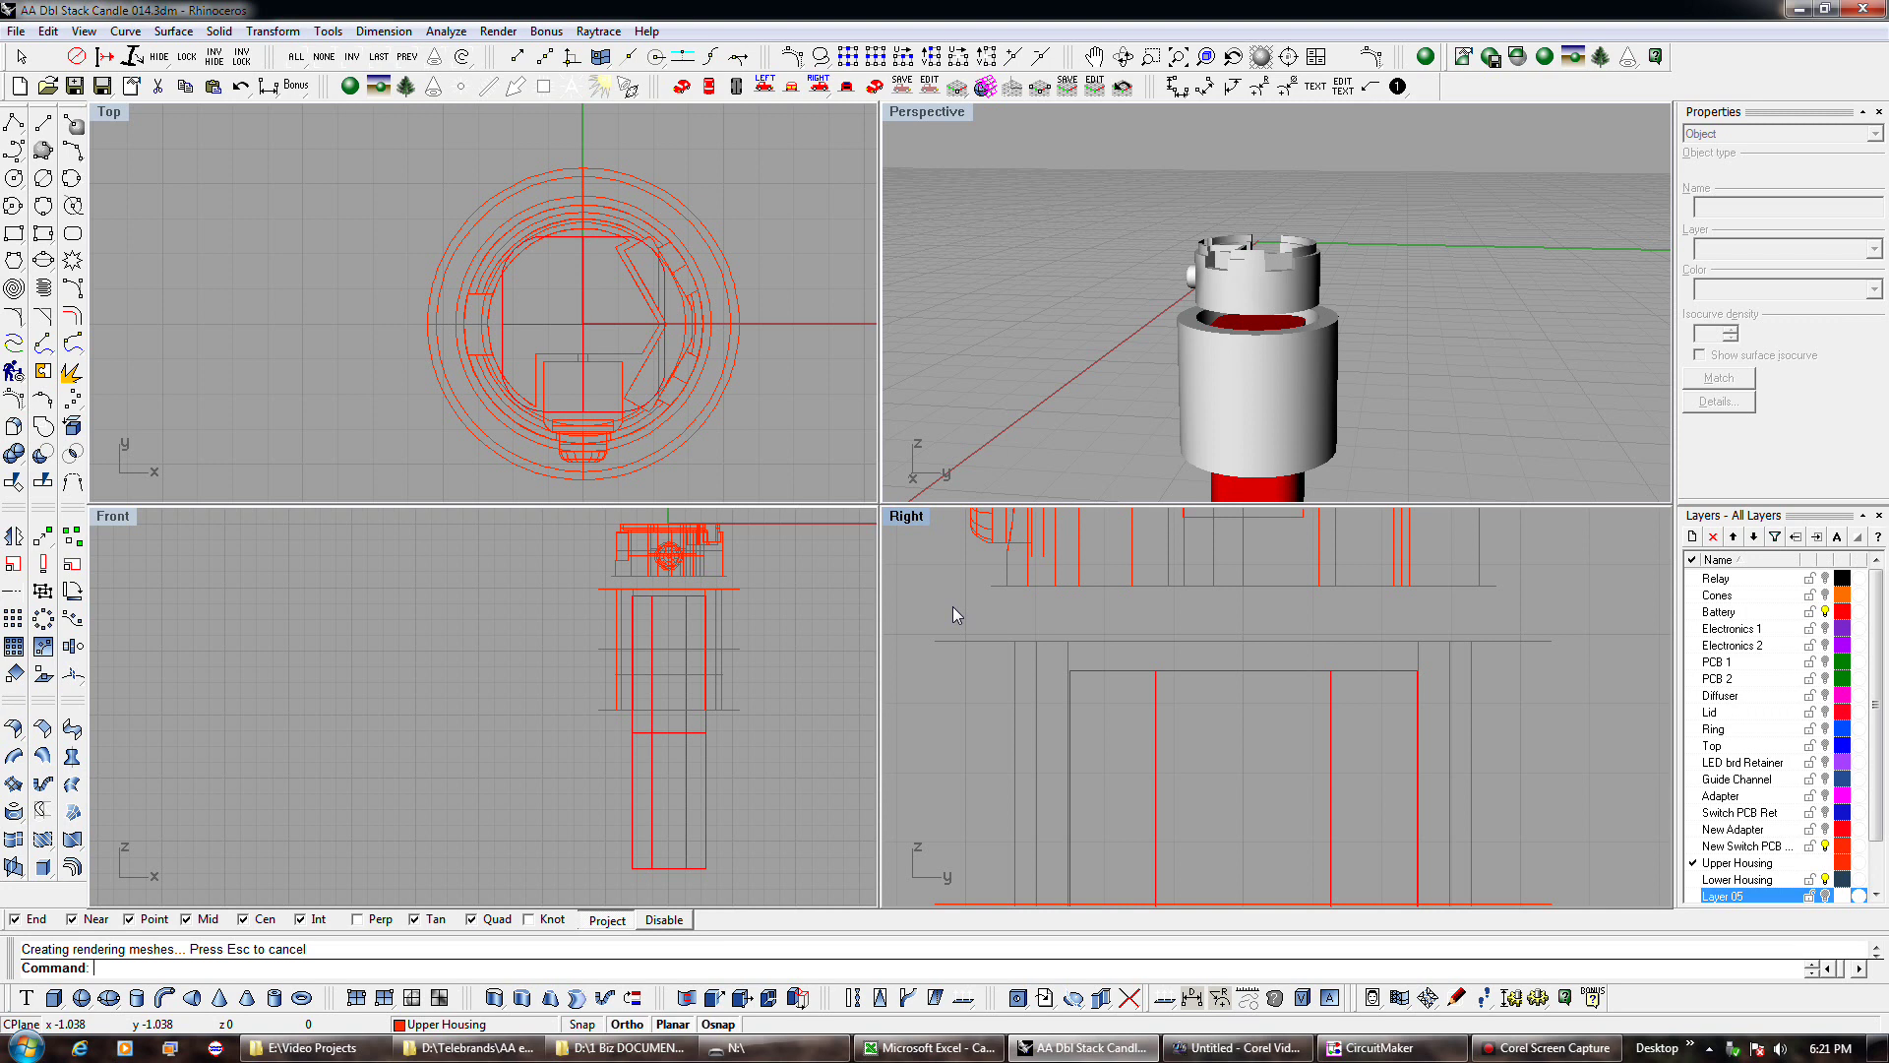
right_click_drag(1179, 368, 1159, 286)
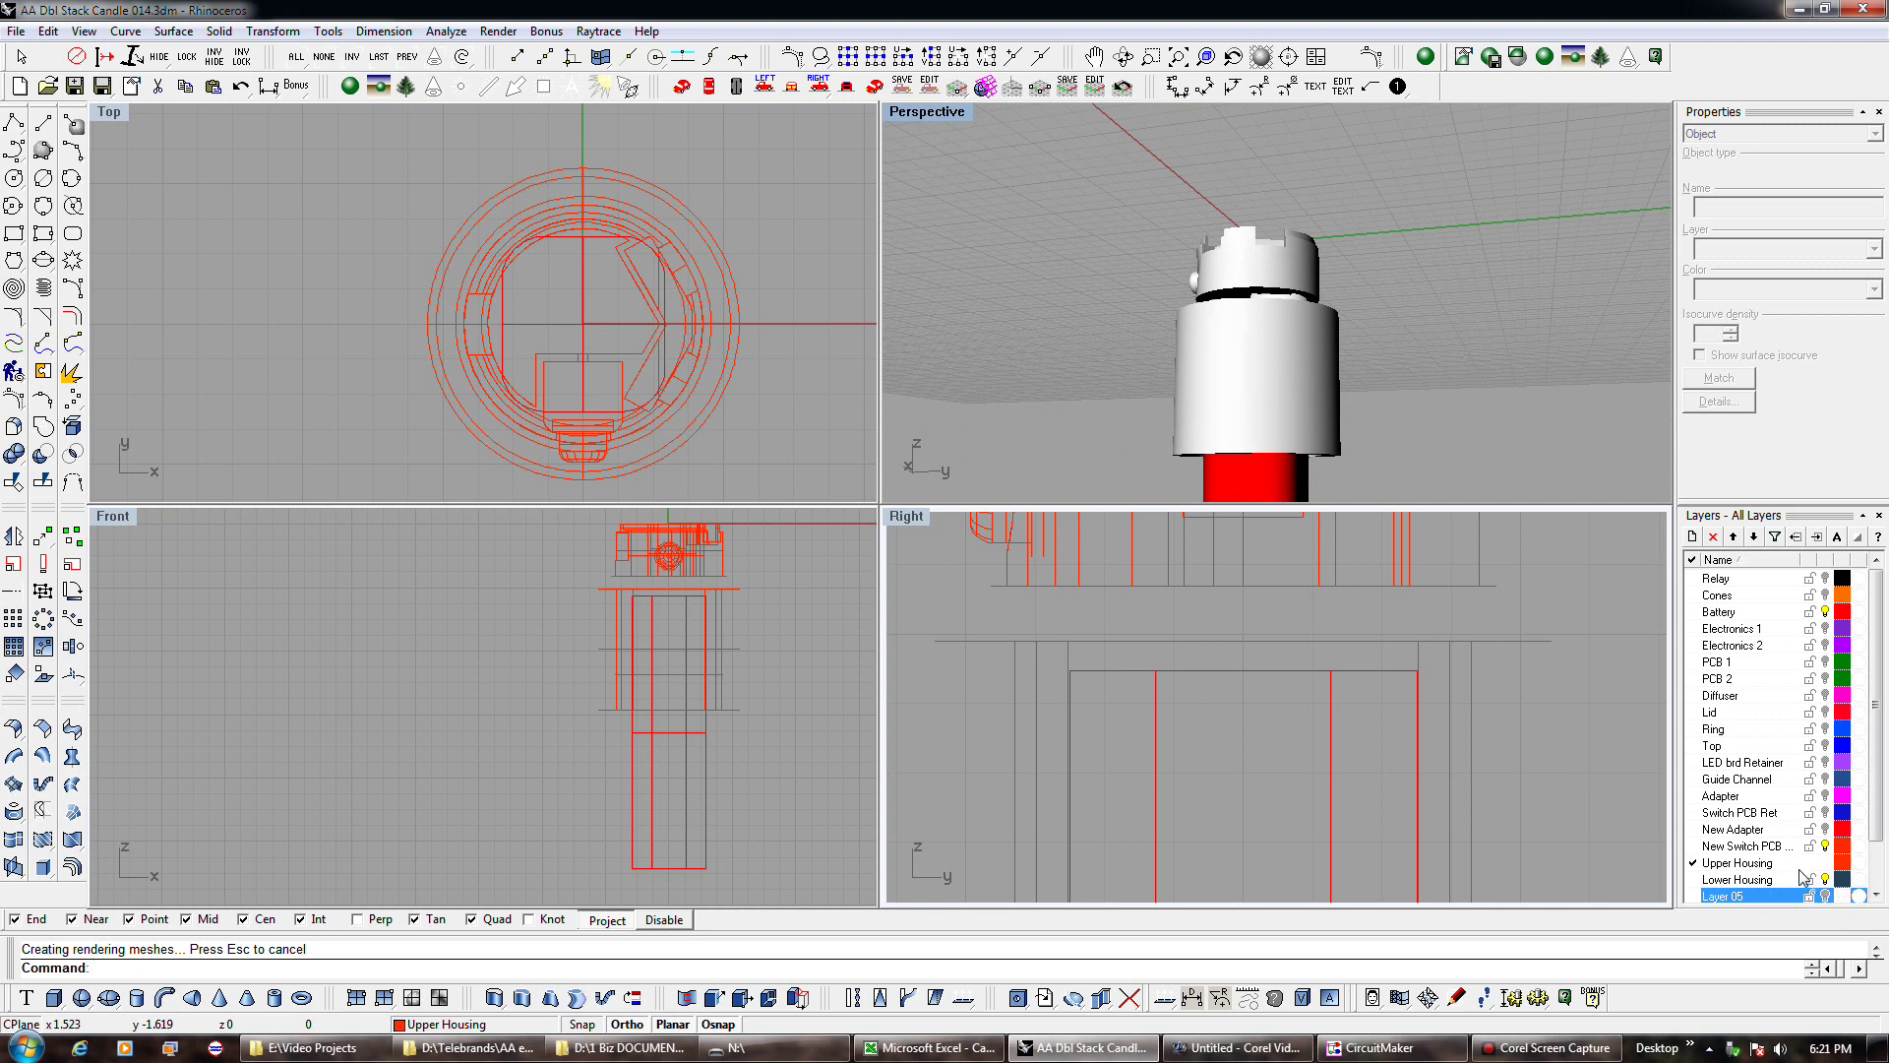
Make New Switch PCB Ret current, hide then reshow Upper Housing, and make Upper Housing current.
left_click(1693, 846)
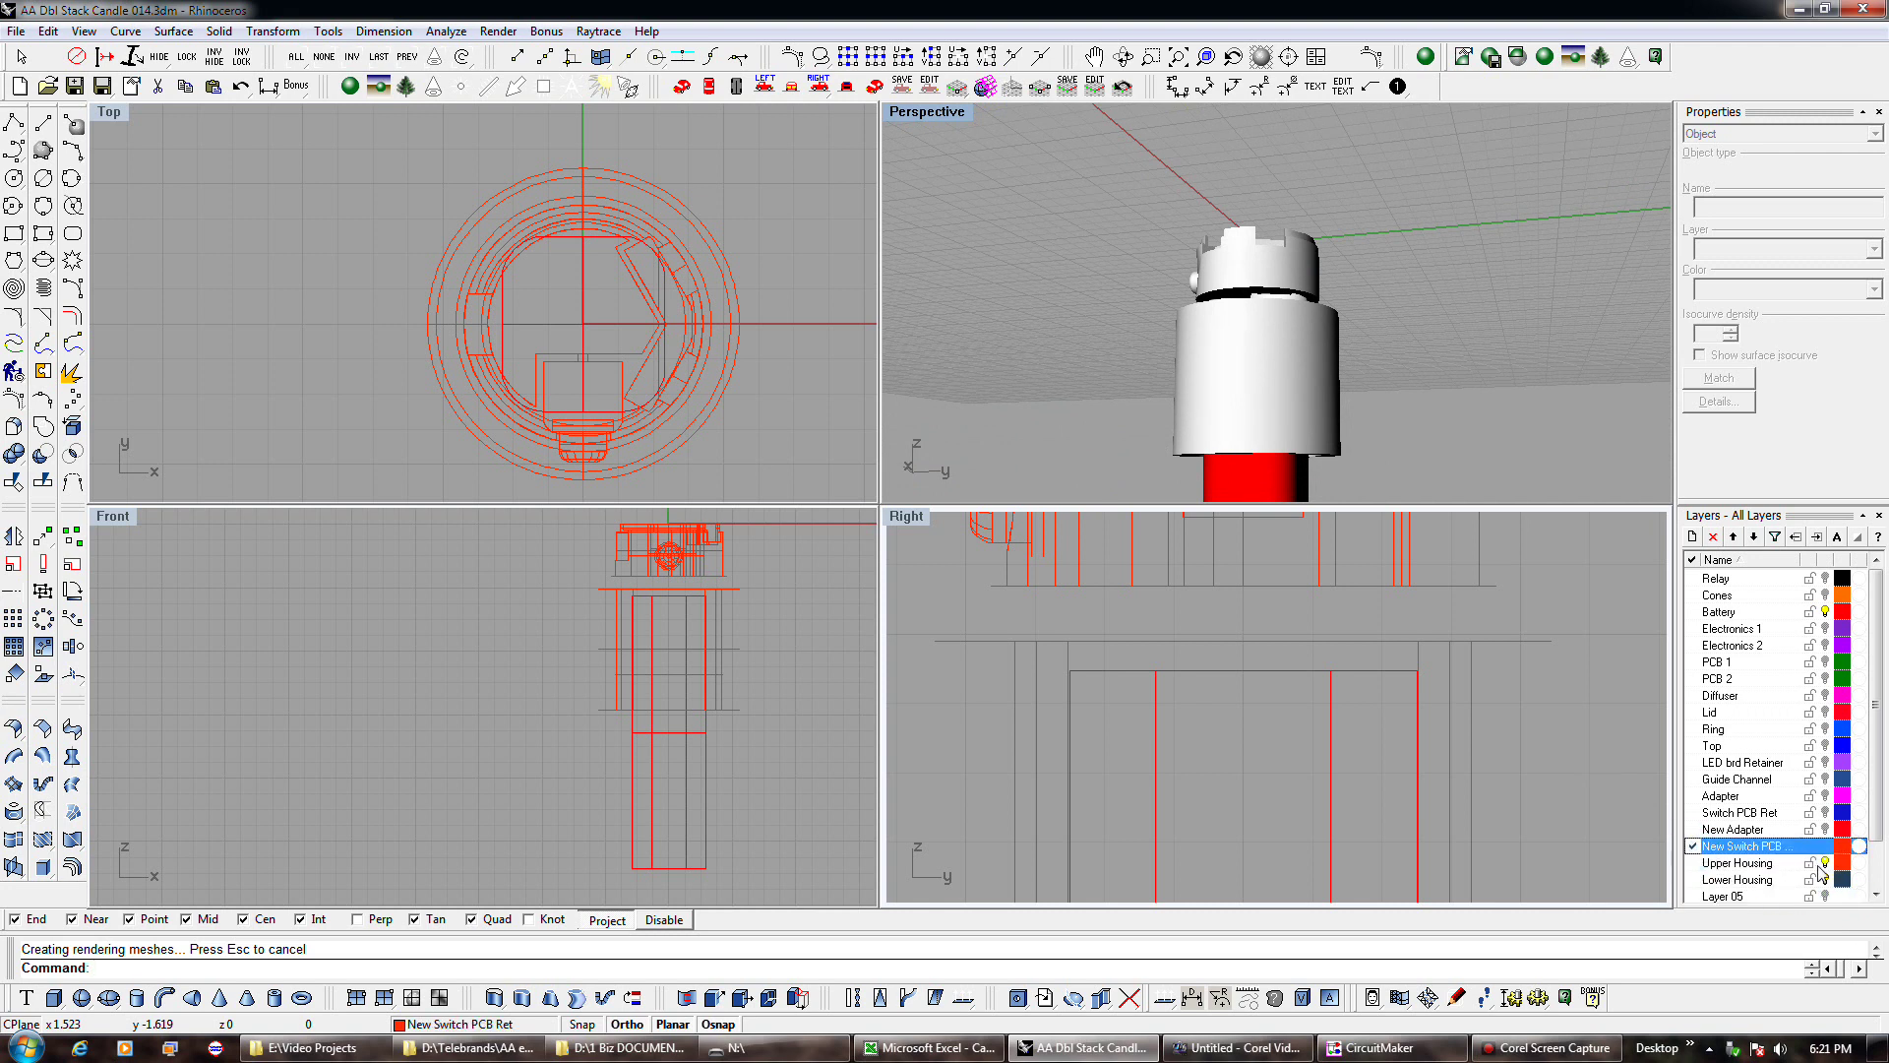
left_click(1825, 863)
right_click_drag(1337, 378, 1295, 399)
scroll(1228, 298, "up", 3)
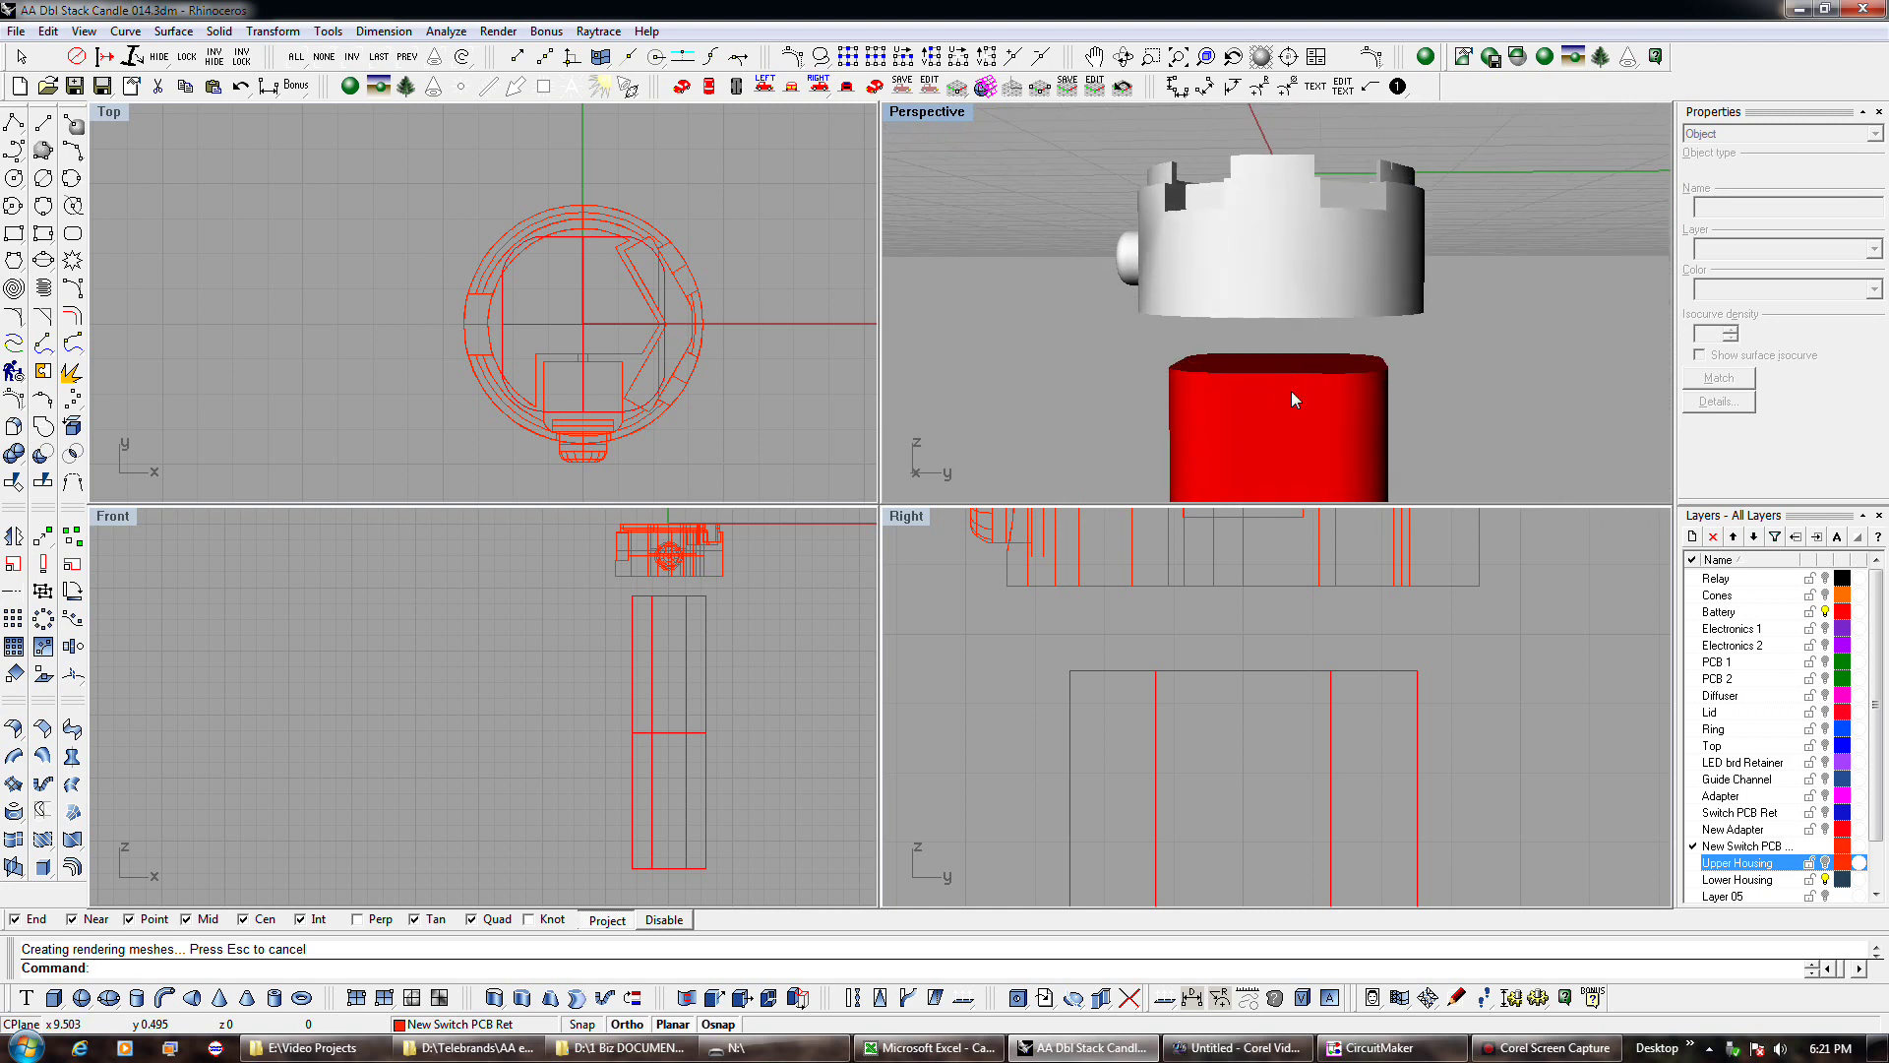
left_click(1825, 863)
left_click(1694, 862)
right_click_drag(1156, 372, 1090, 399)
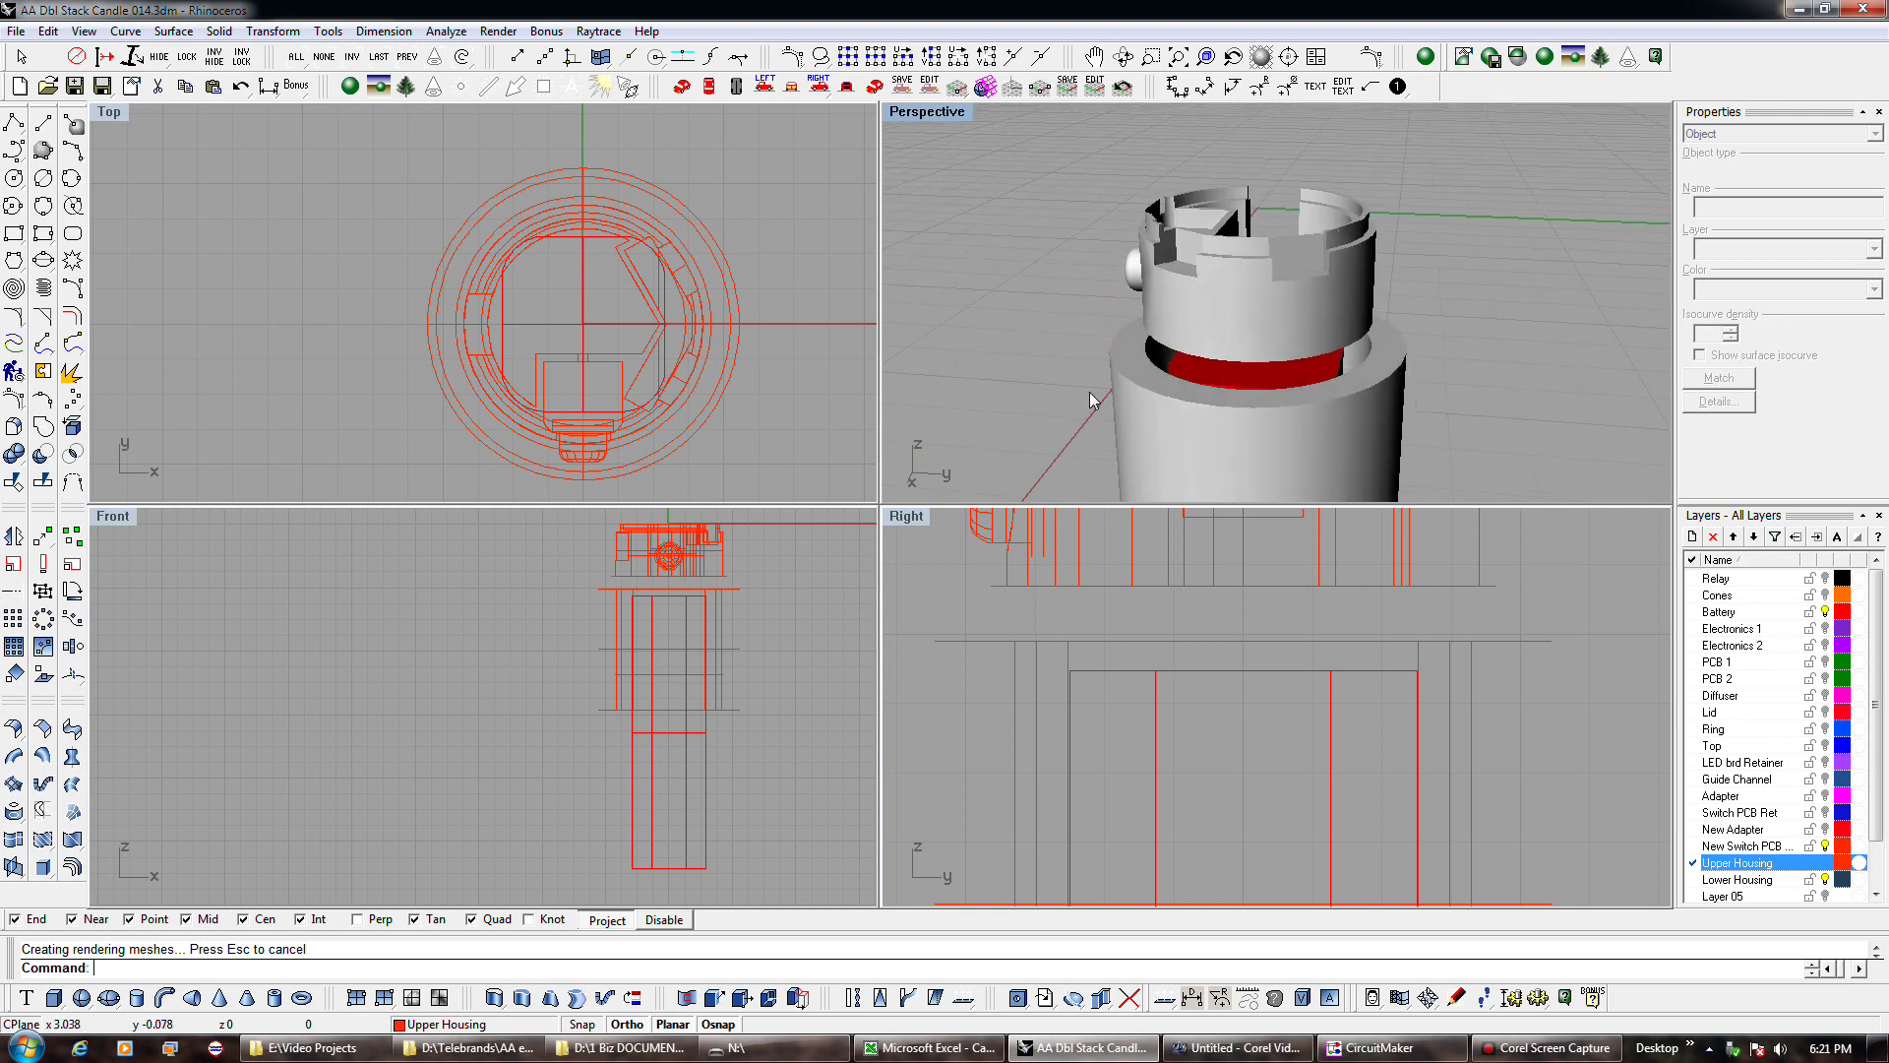
Change the New Switch PCB Ret layer colour from red to magenta.
left_click(1841, 845)
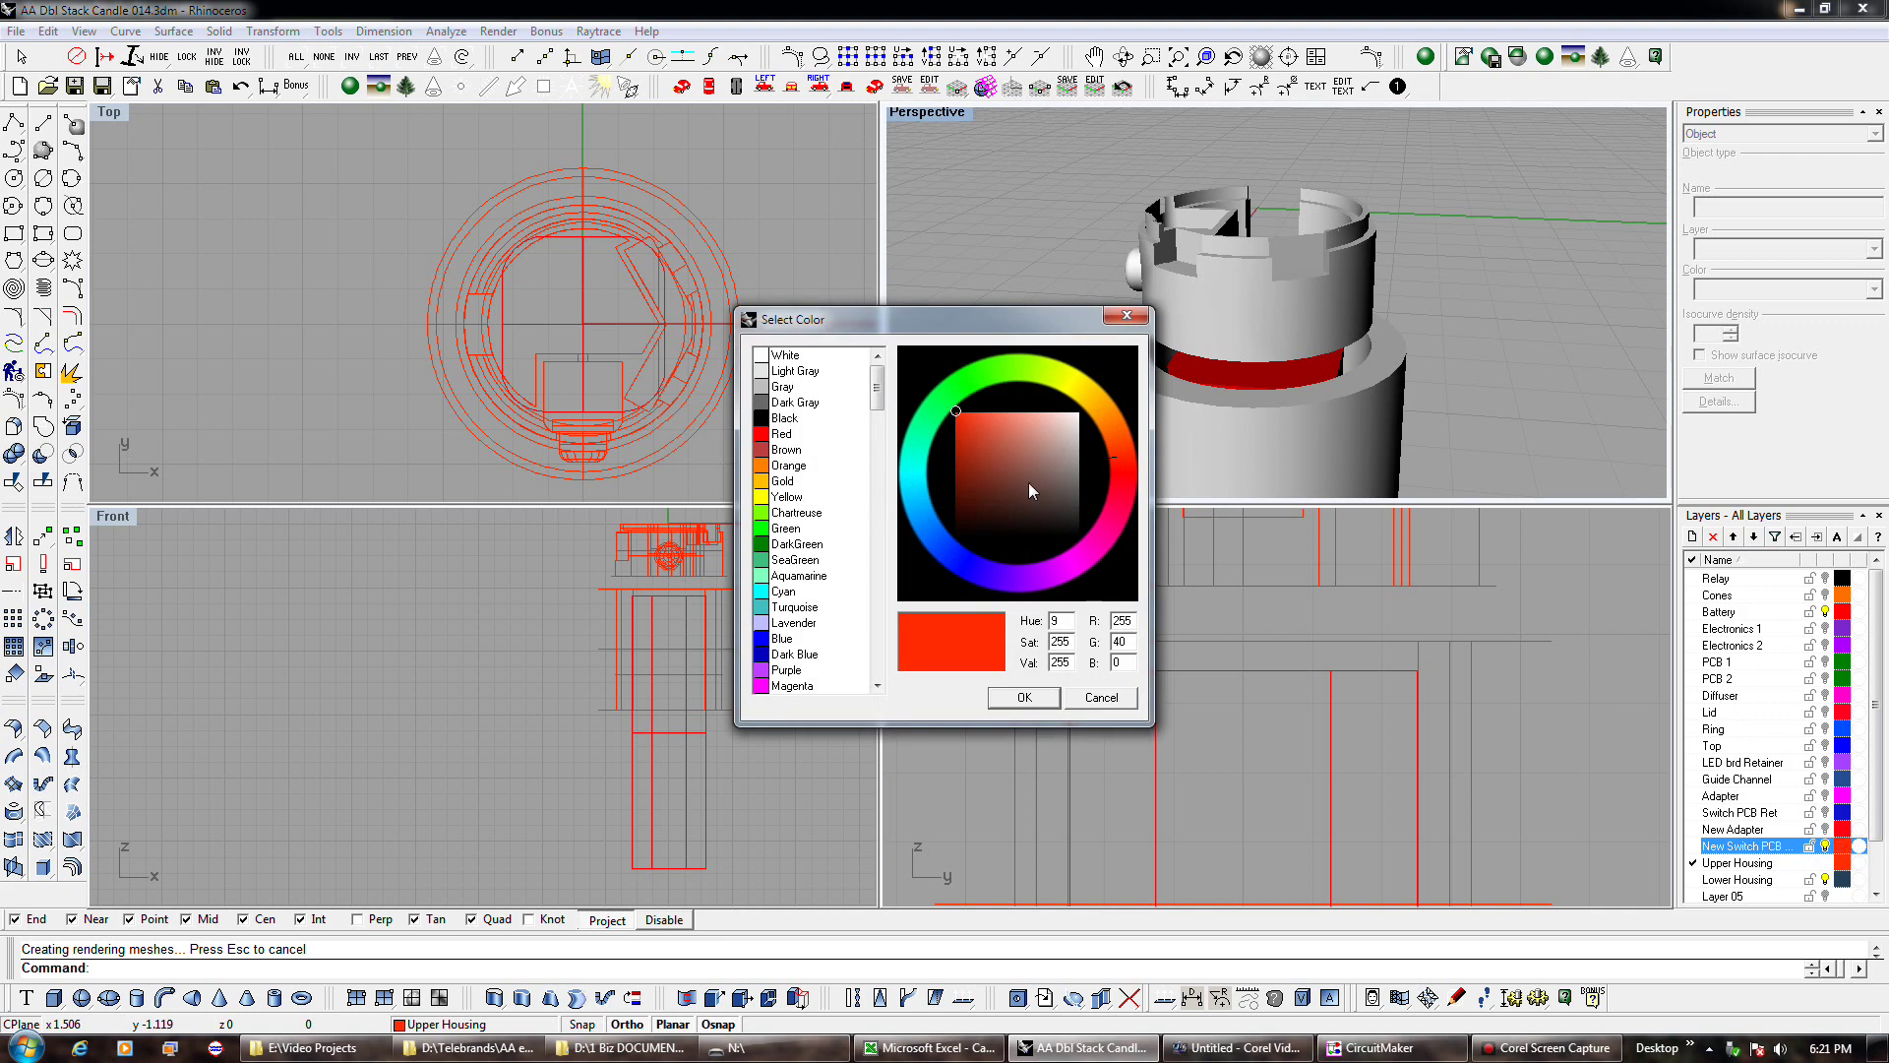
left_click_drag(1087, 563, 1076, 571)
left_click(1043, 697)
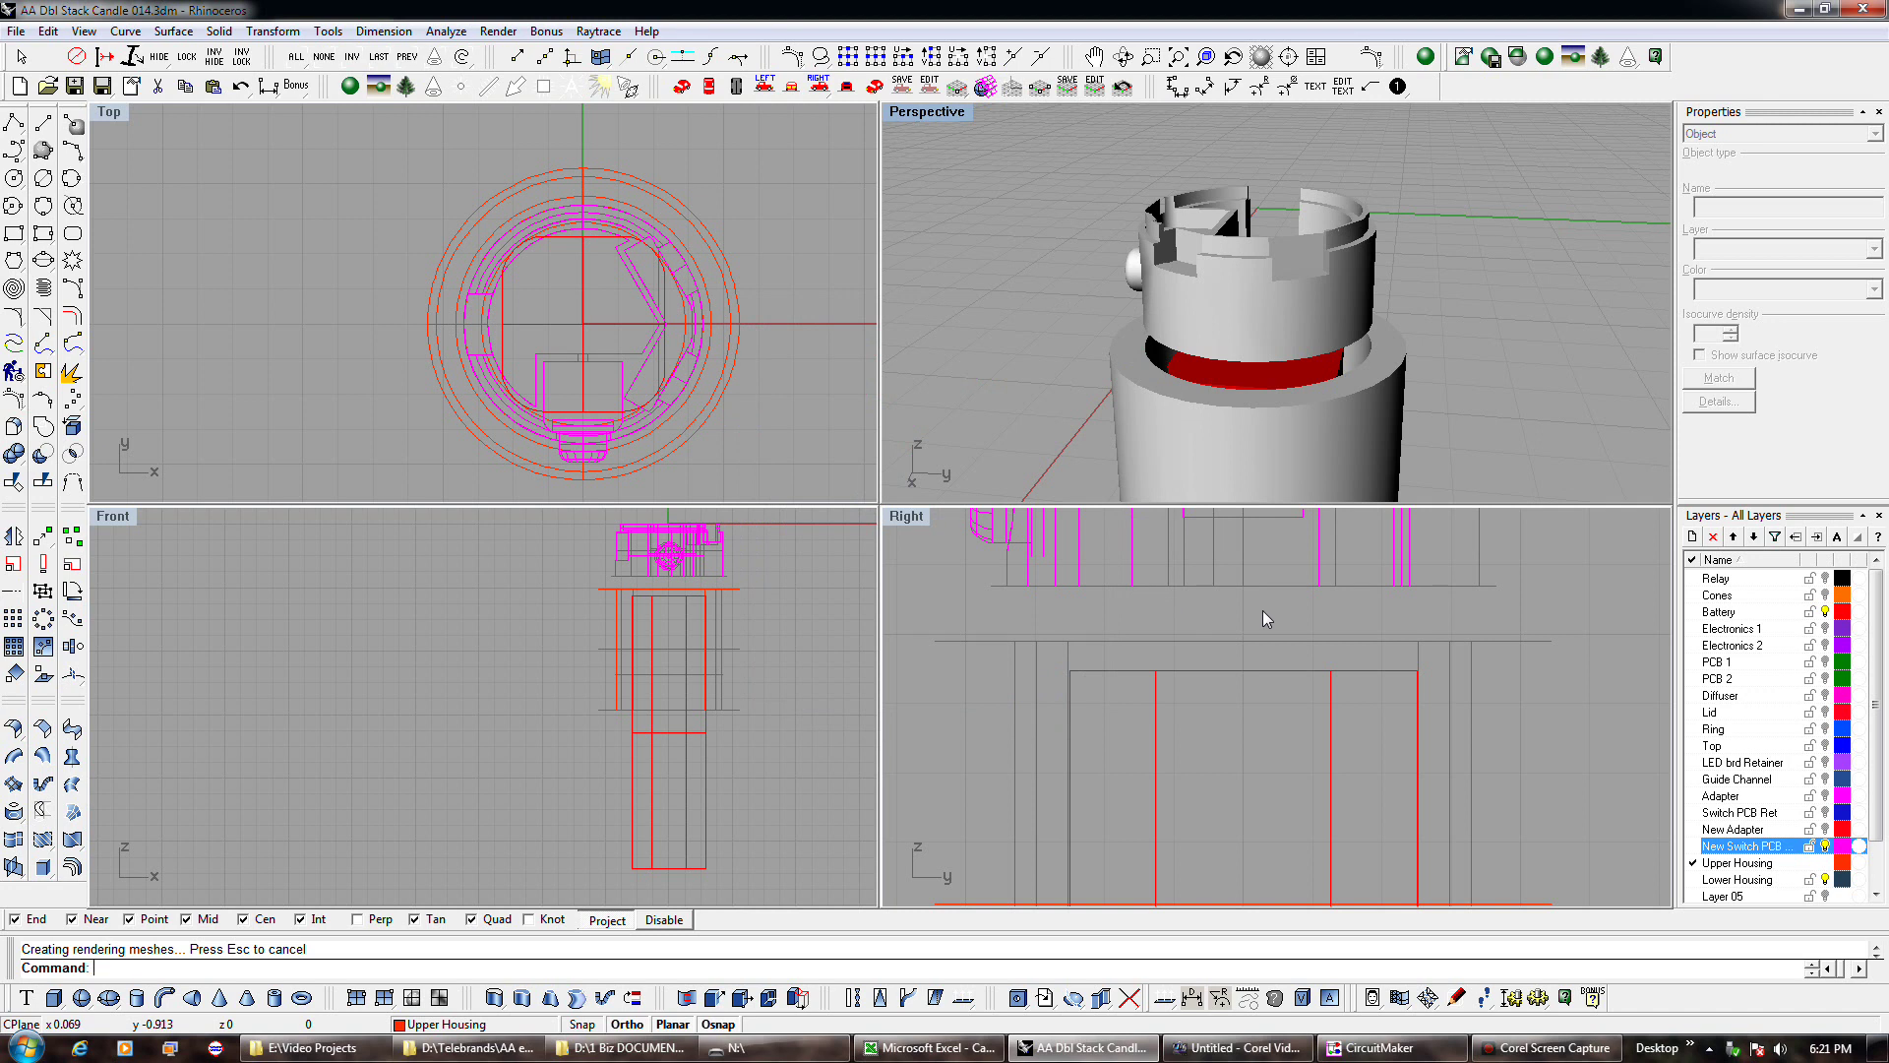
scroll(1261, 610, "down", 3)
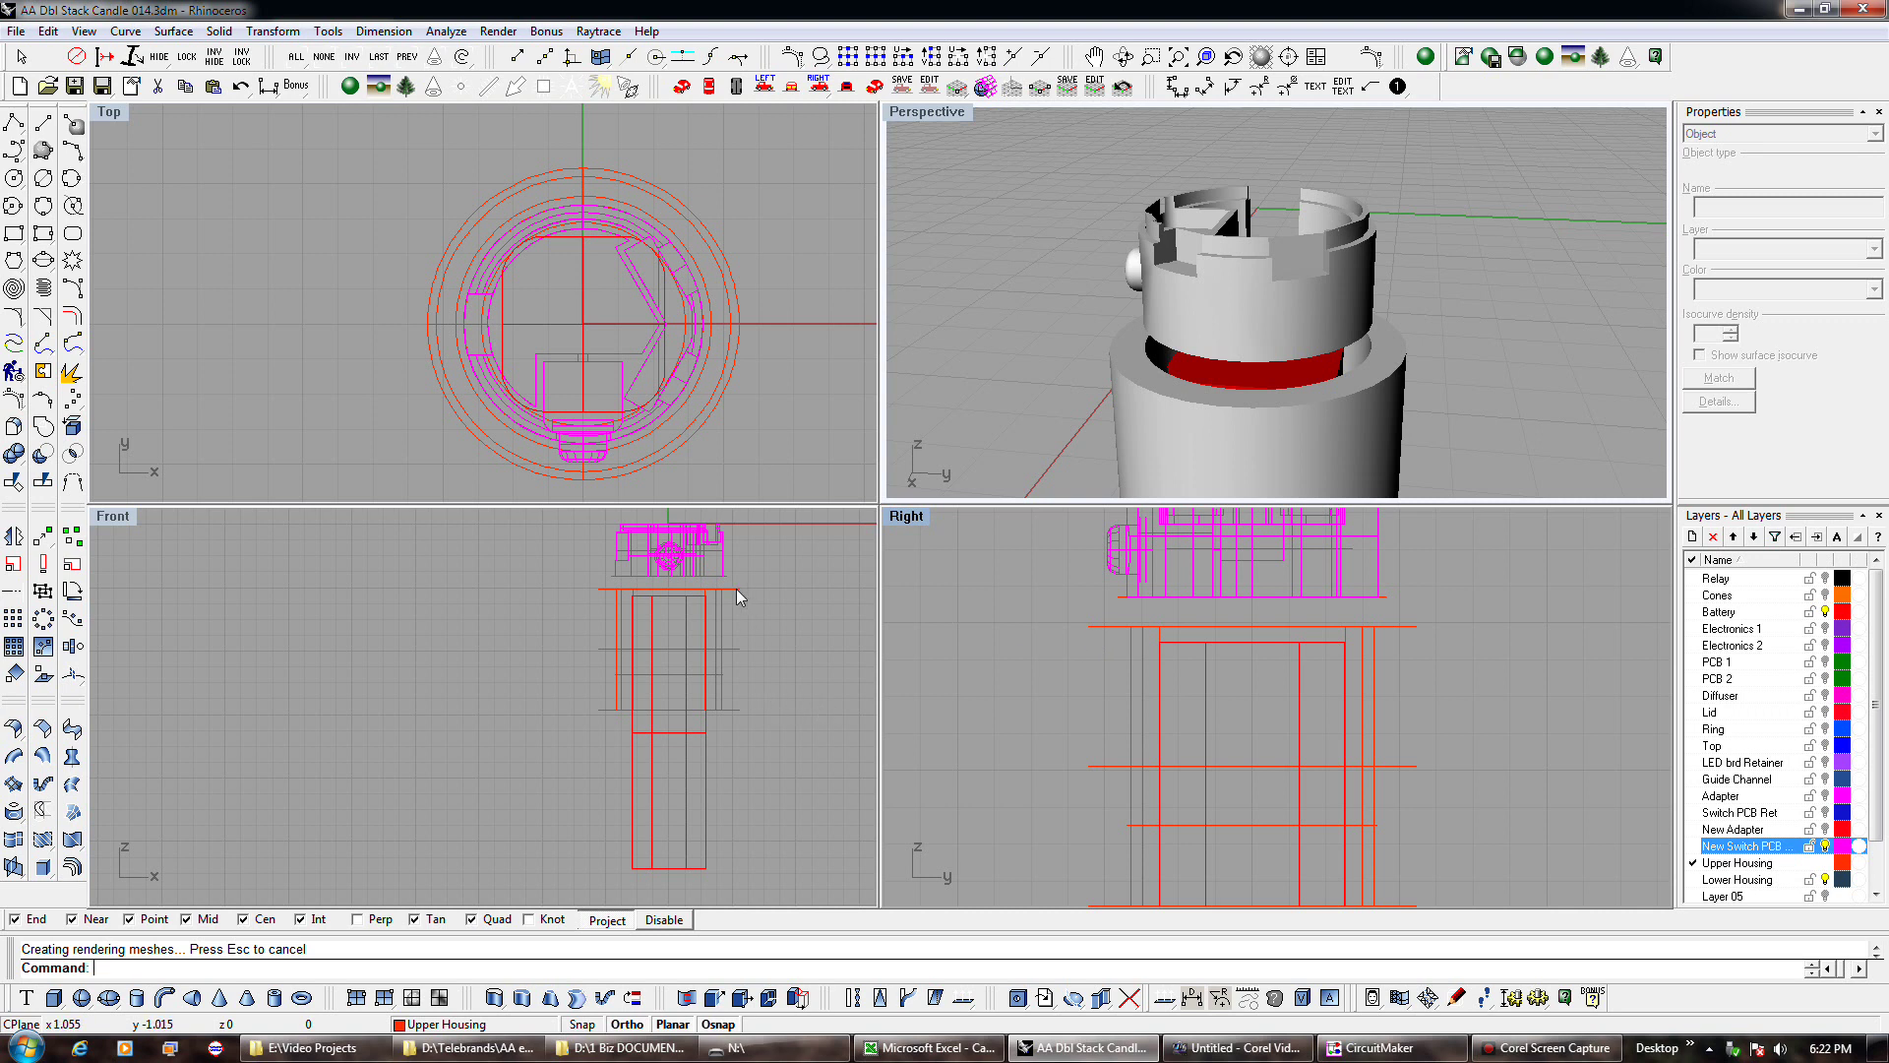
scroll(736, 589, "up", 3)
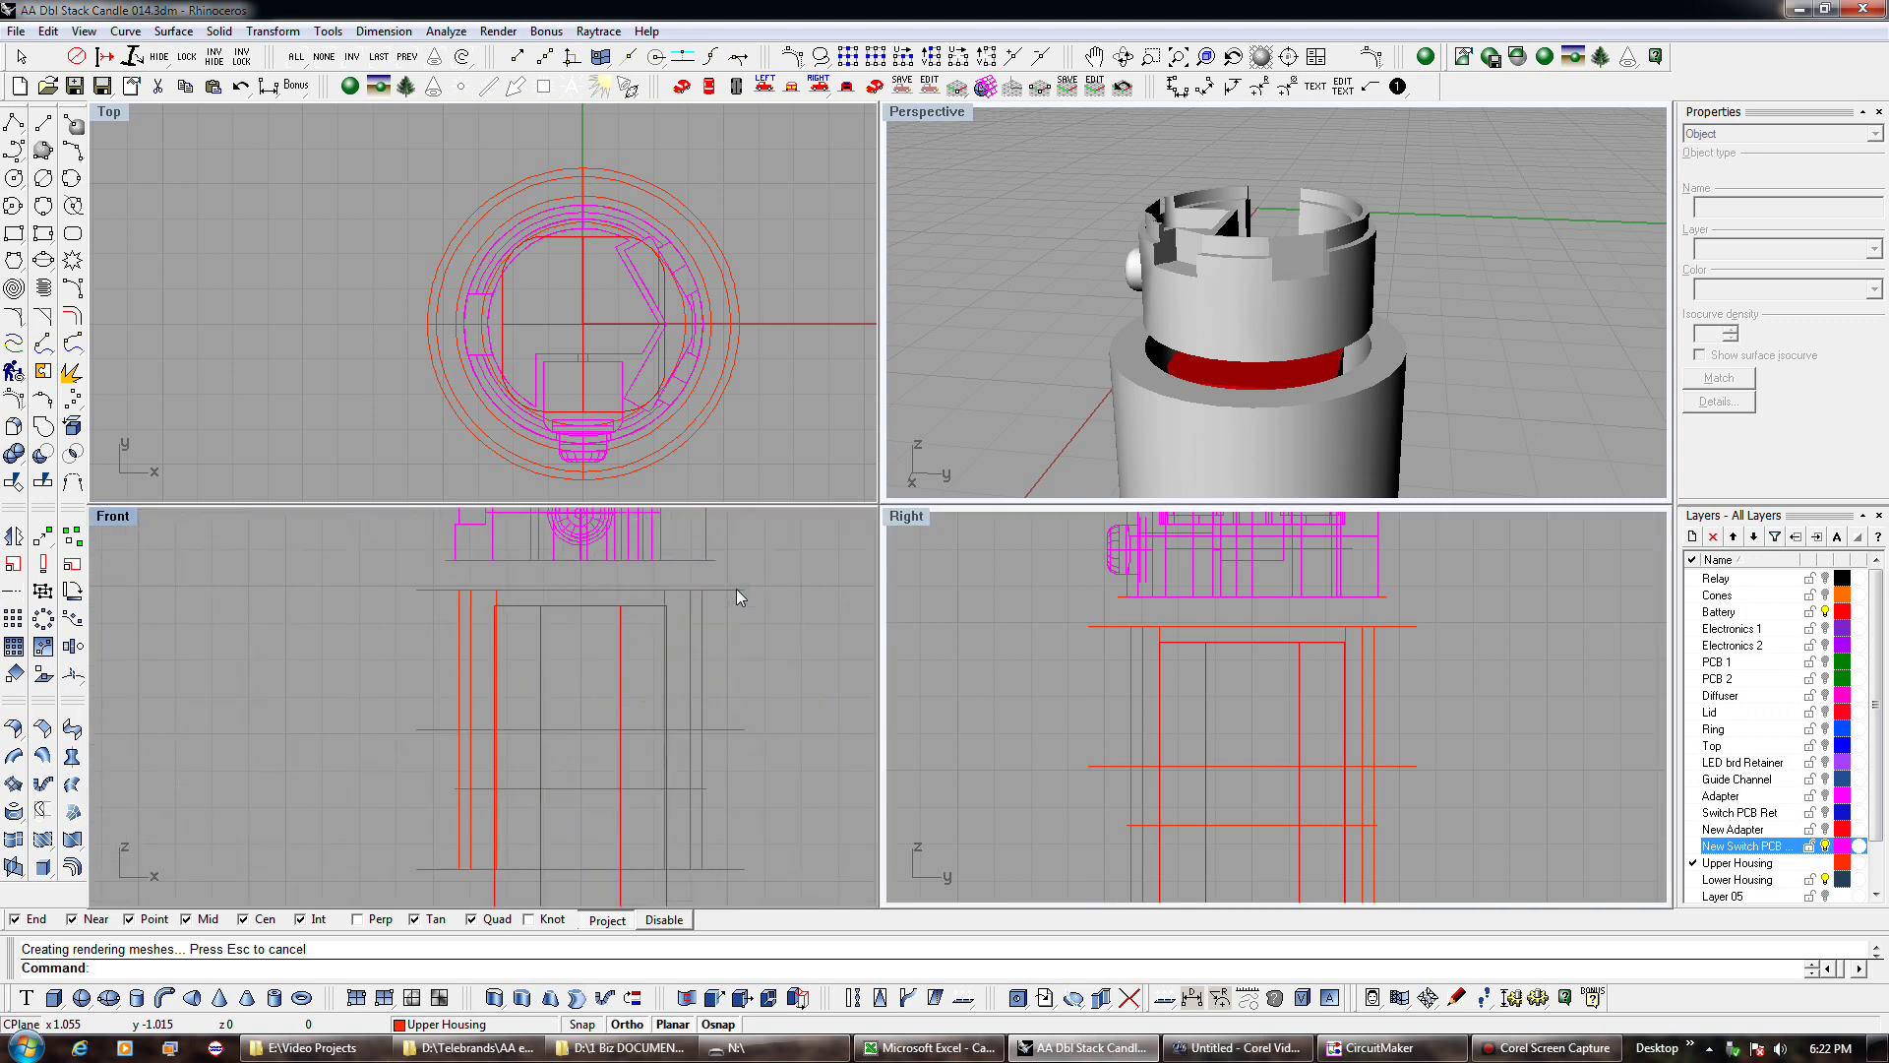
left_click(736, 589)
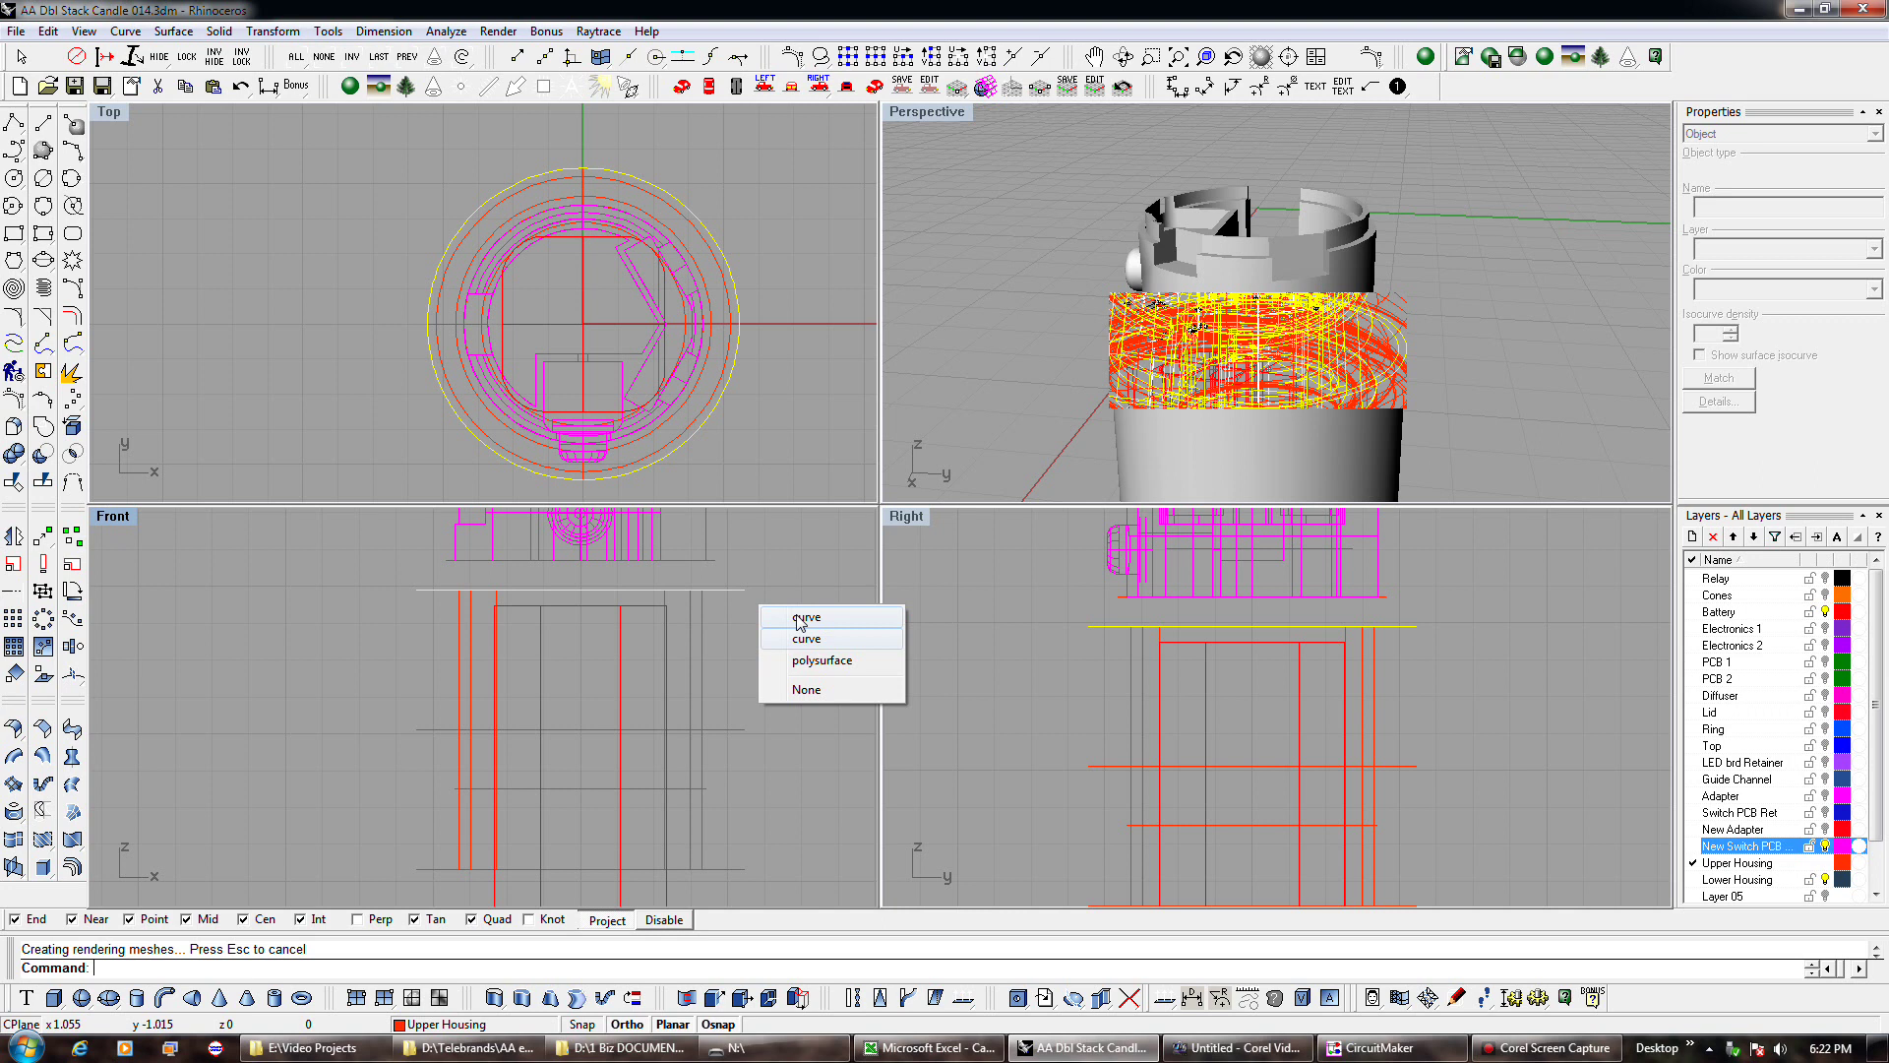
left_click(800, 618)
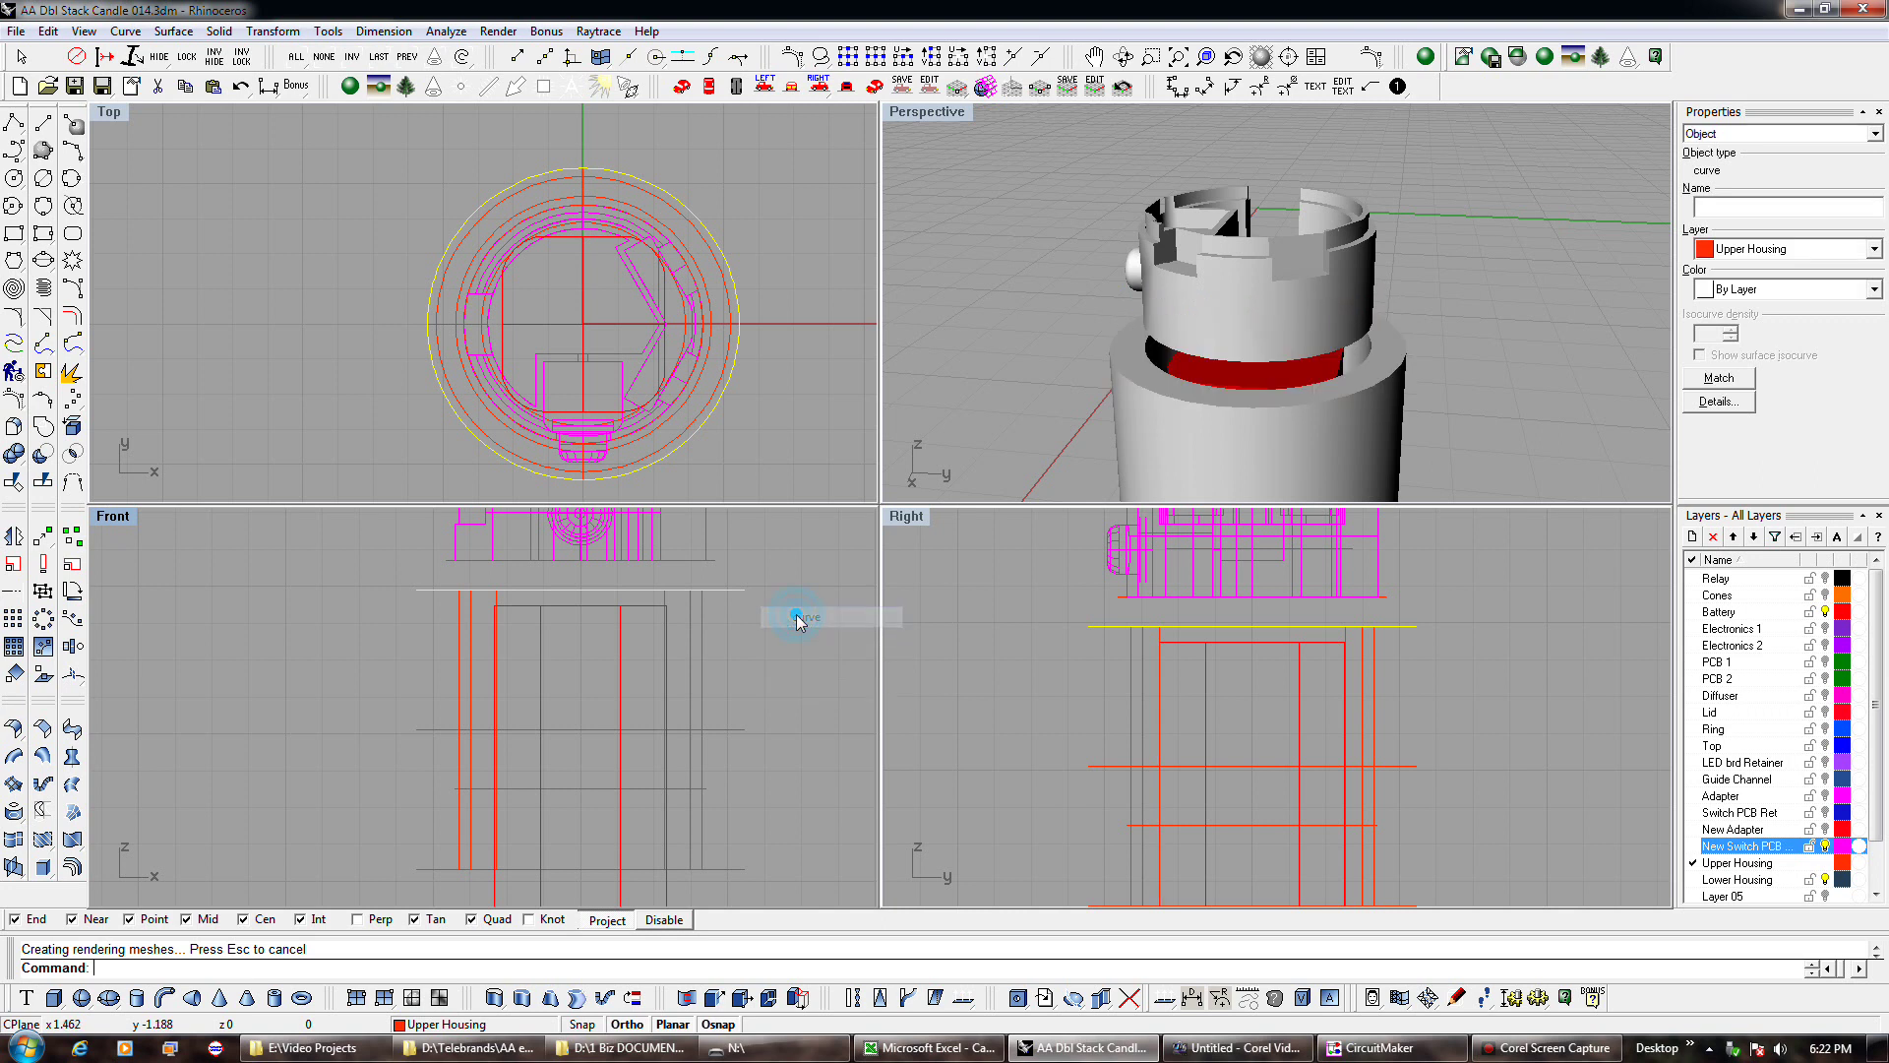
left_click(551, 998)
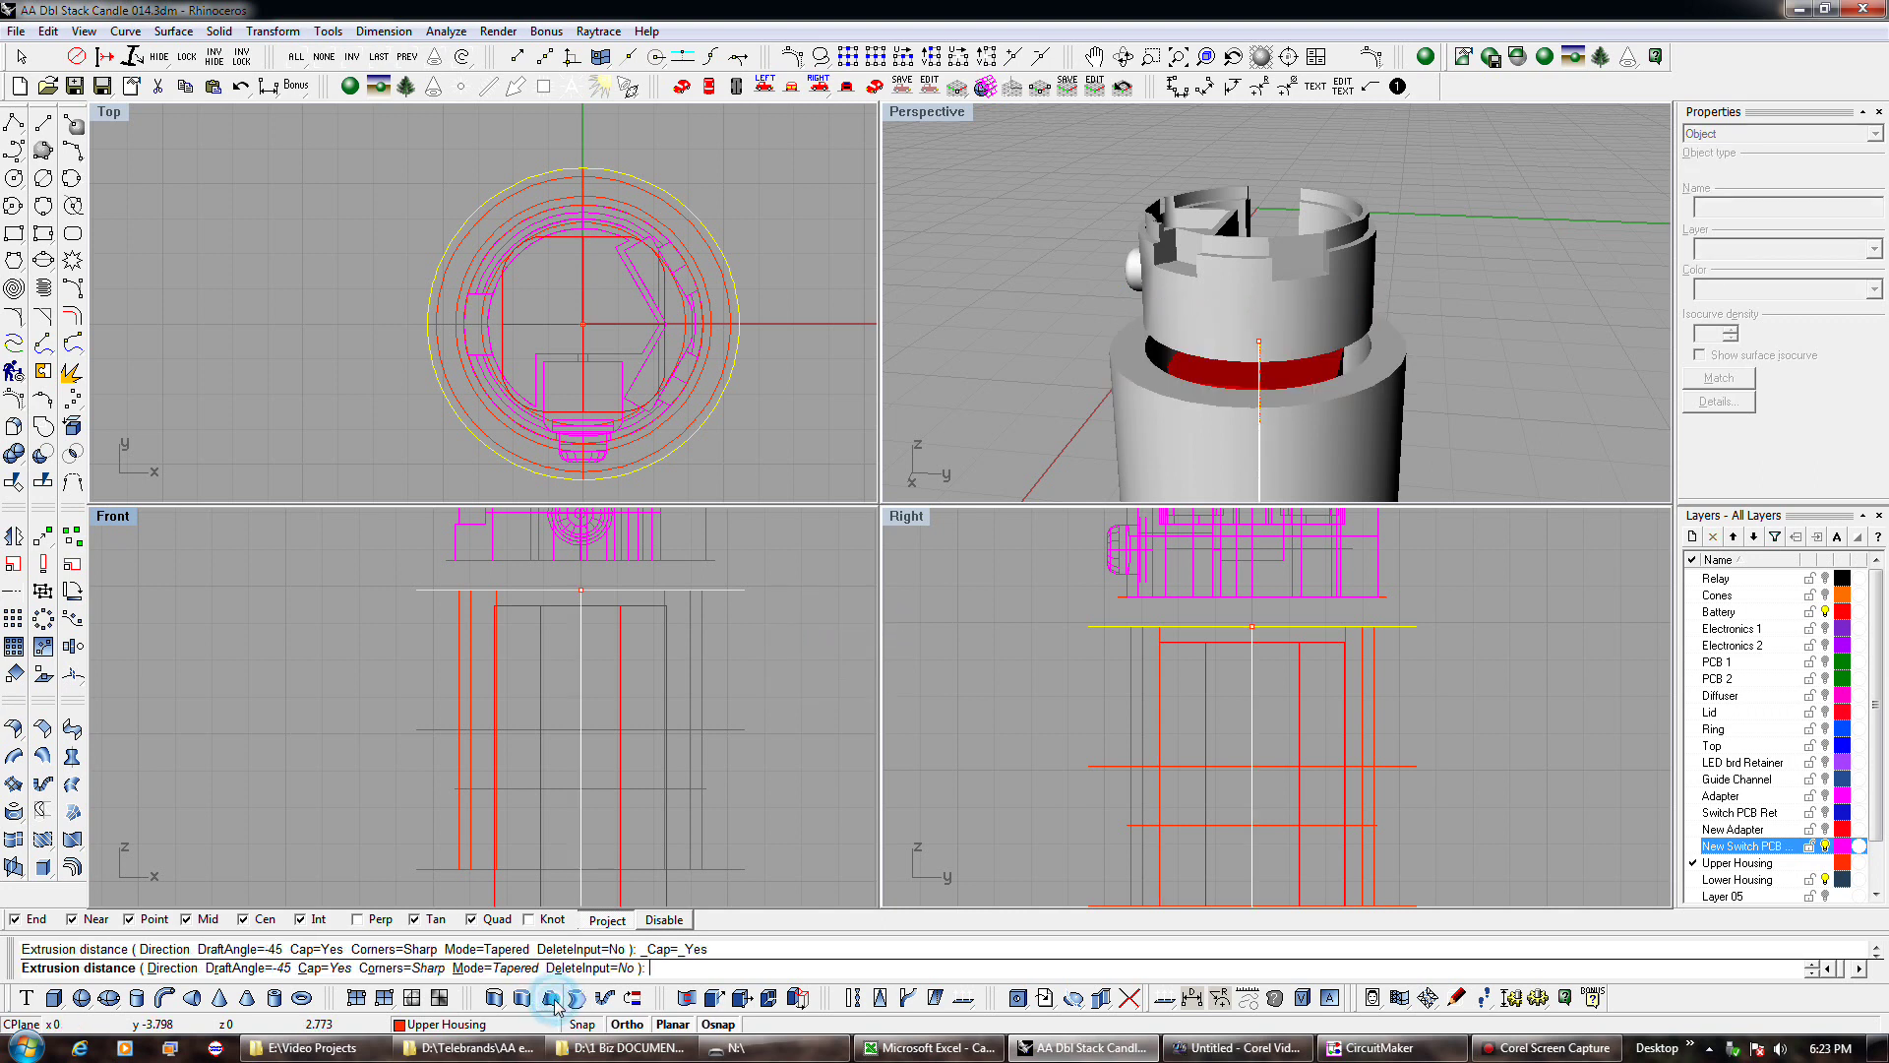
left_click(665, 561)
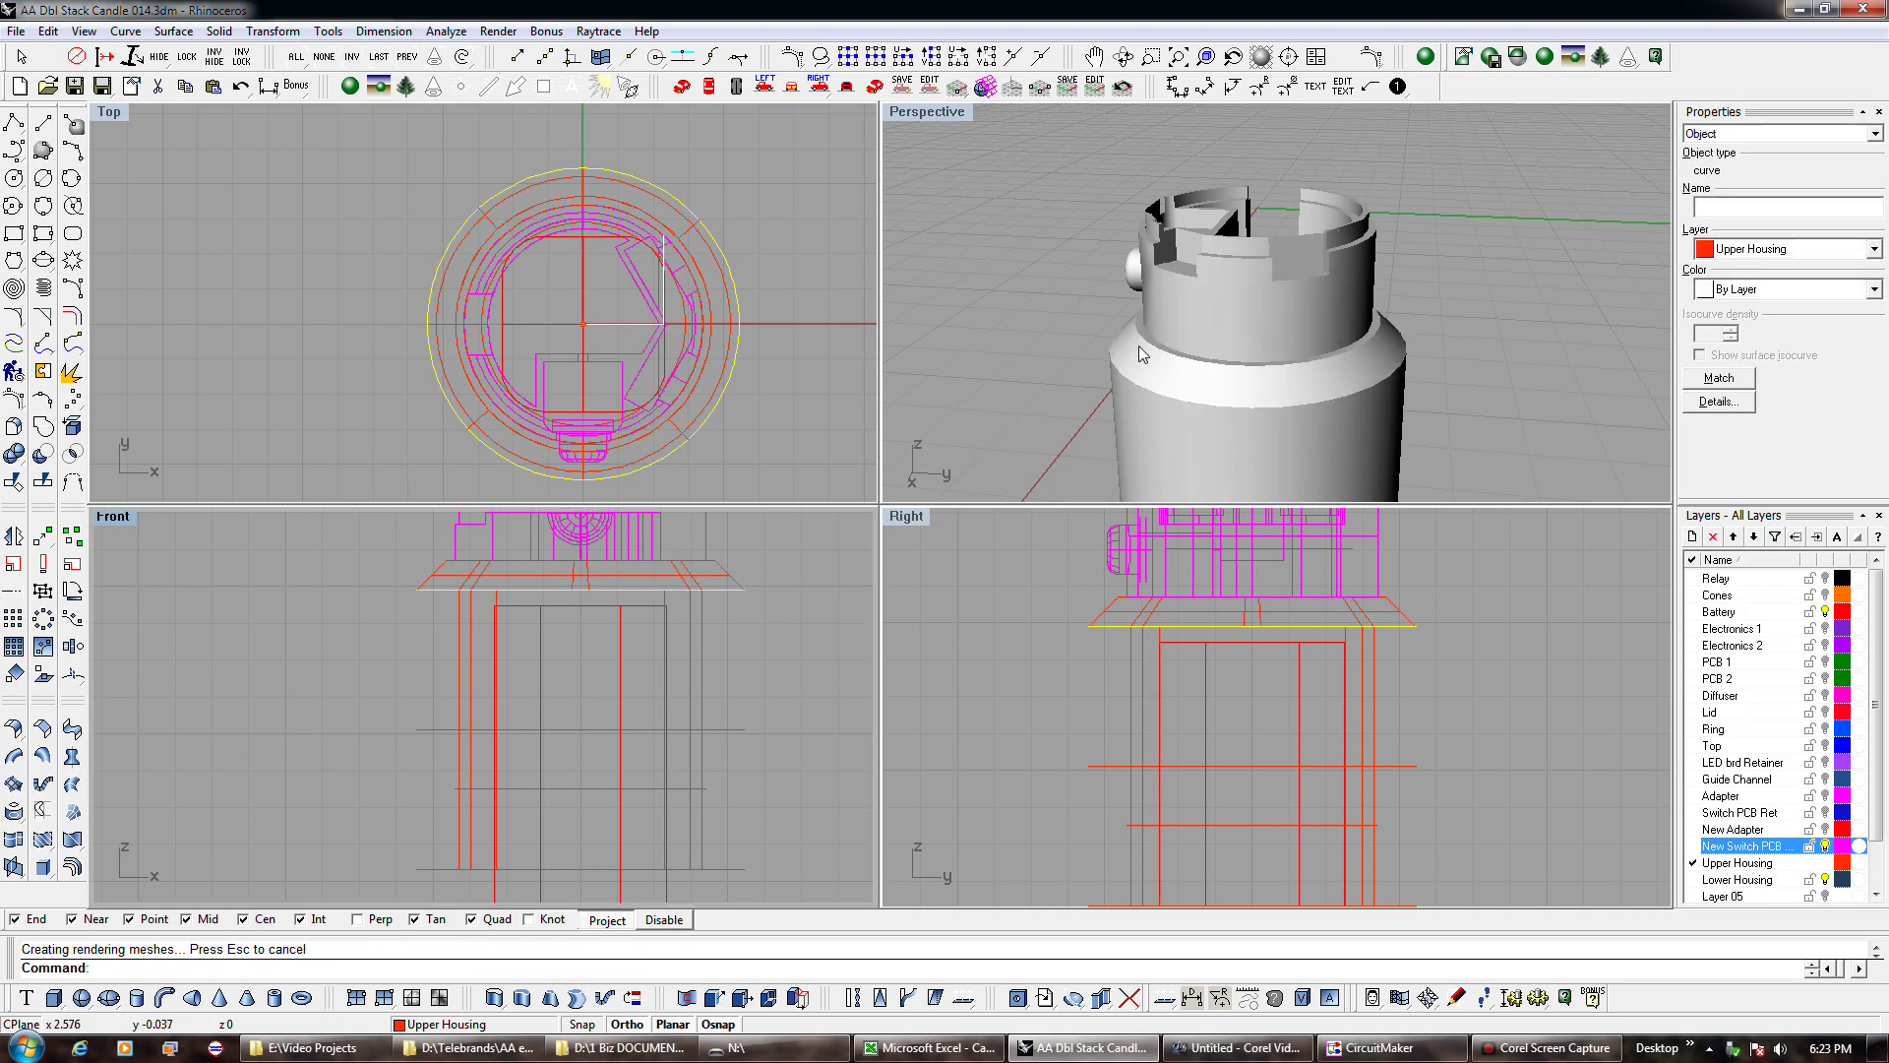
scroll(1137, 346, "down", 2)
scroll(1338, 326, "up", 3)
right_click_drag(1338, 326, 1277, 340)
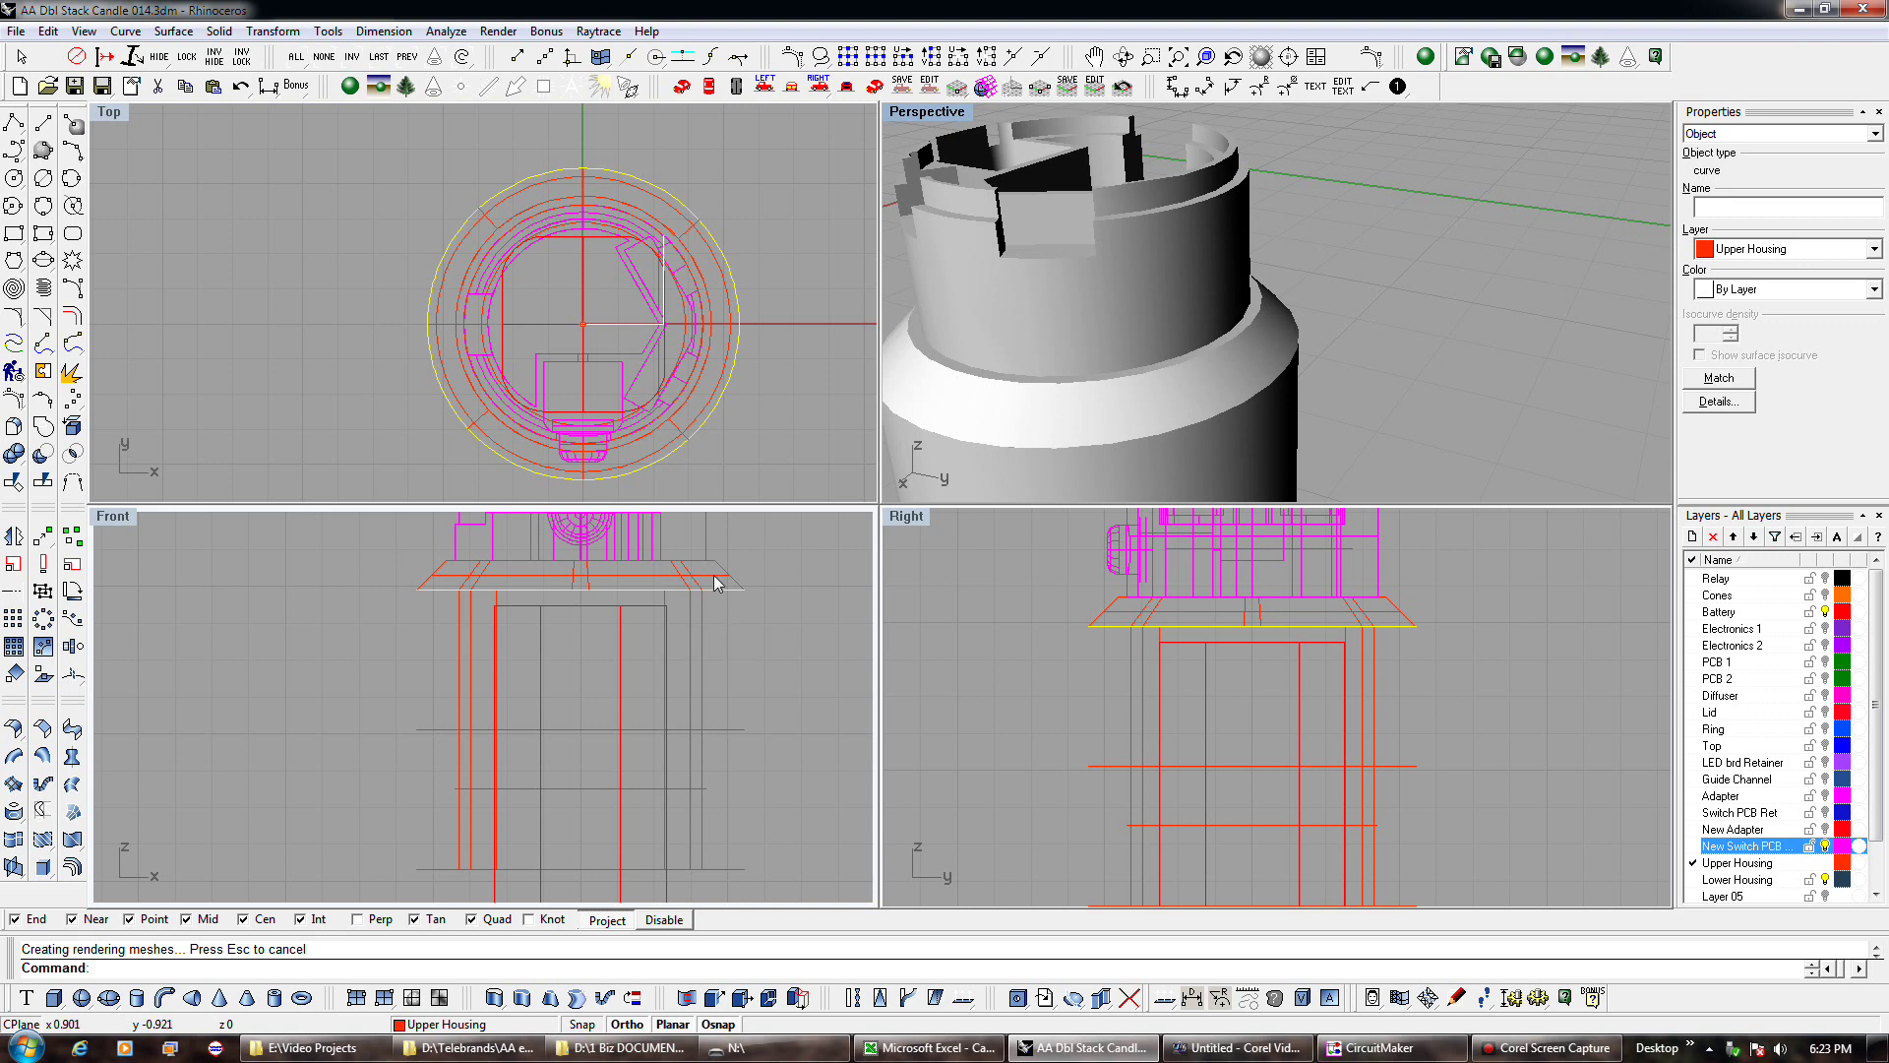
key("Delete")
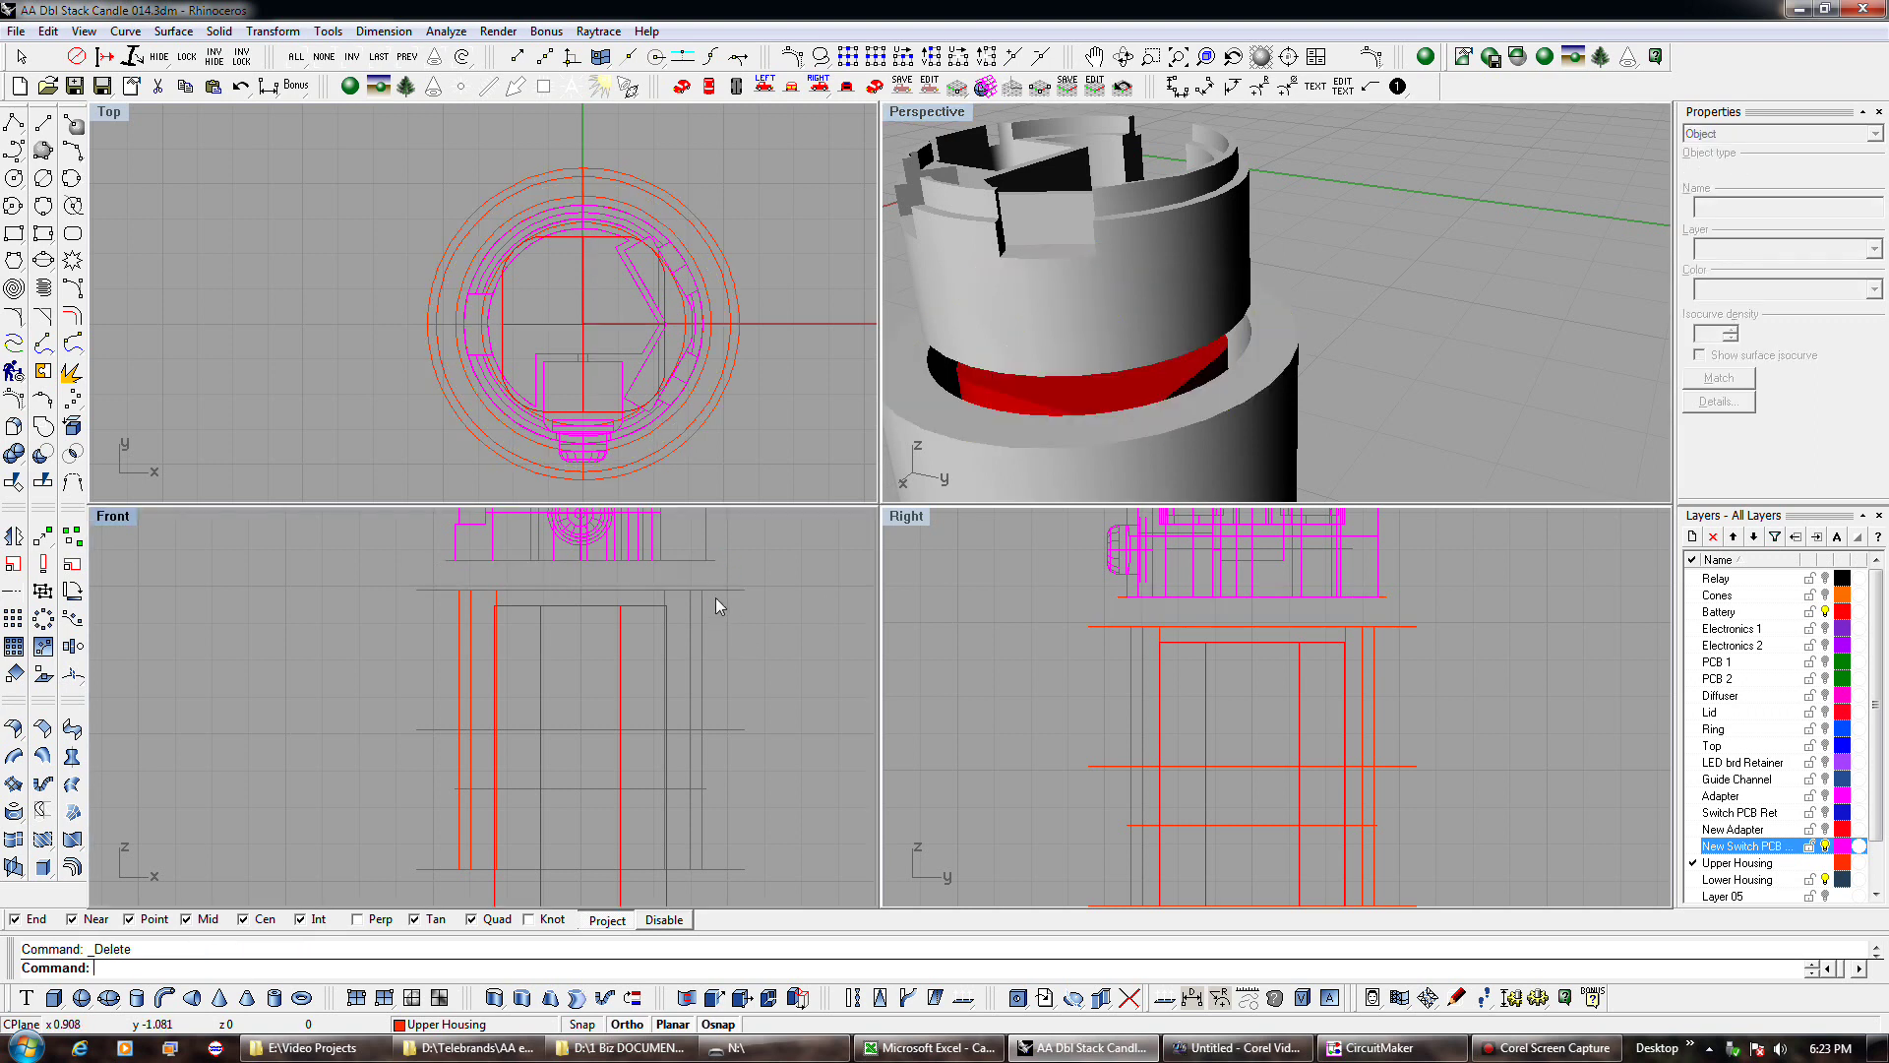
scroll(732, 598, "up", 3)
left_click_drag(768, 570, 661, 637)
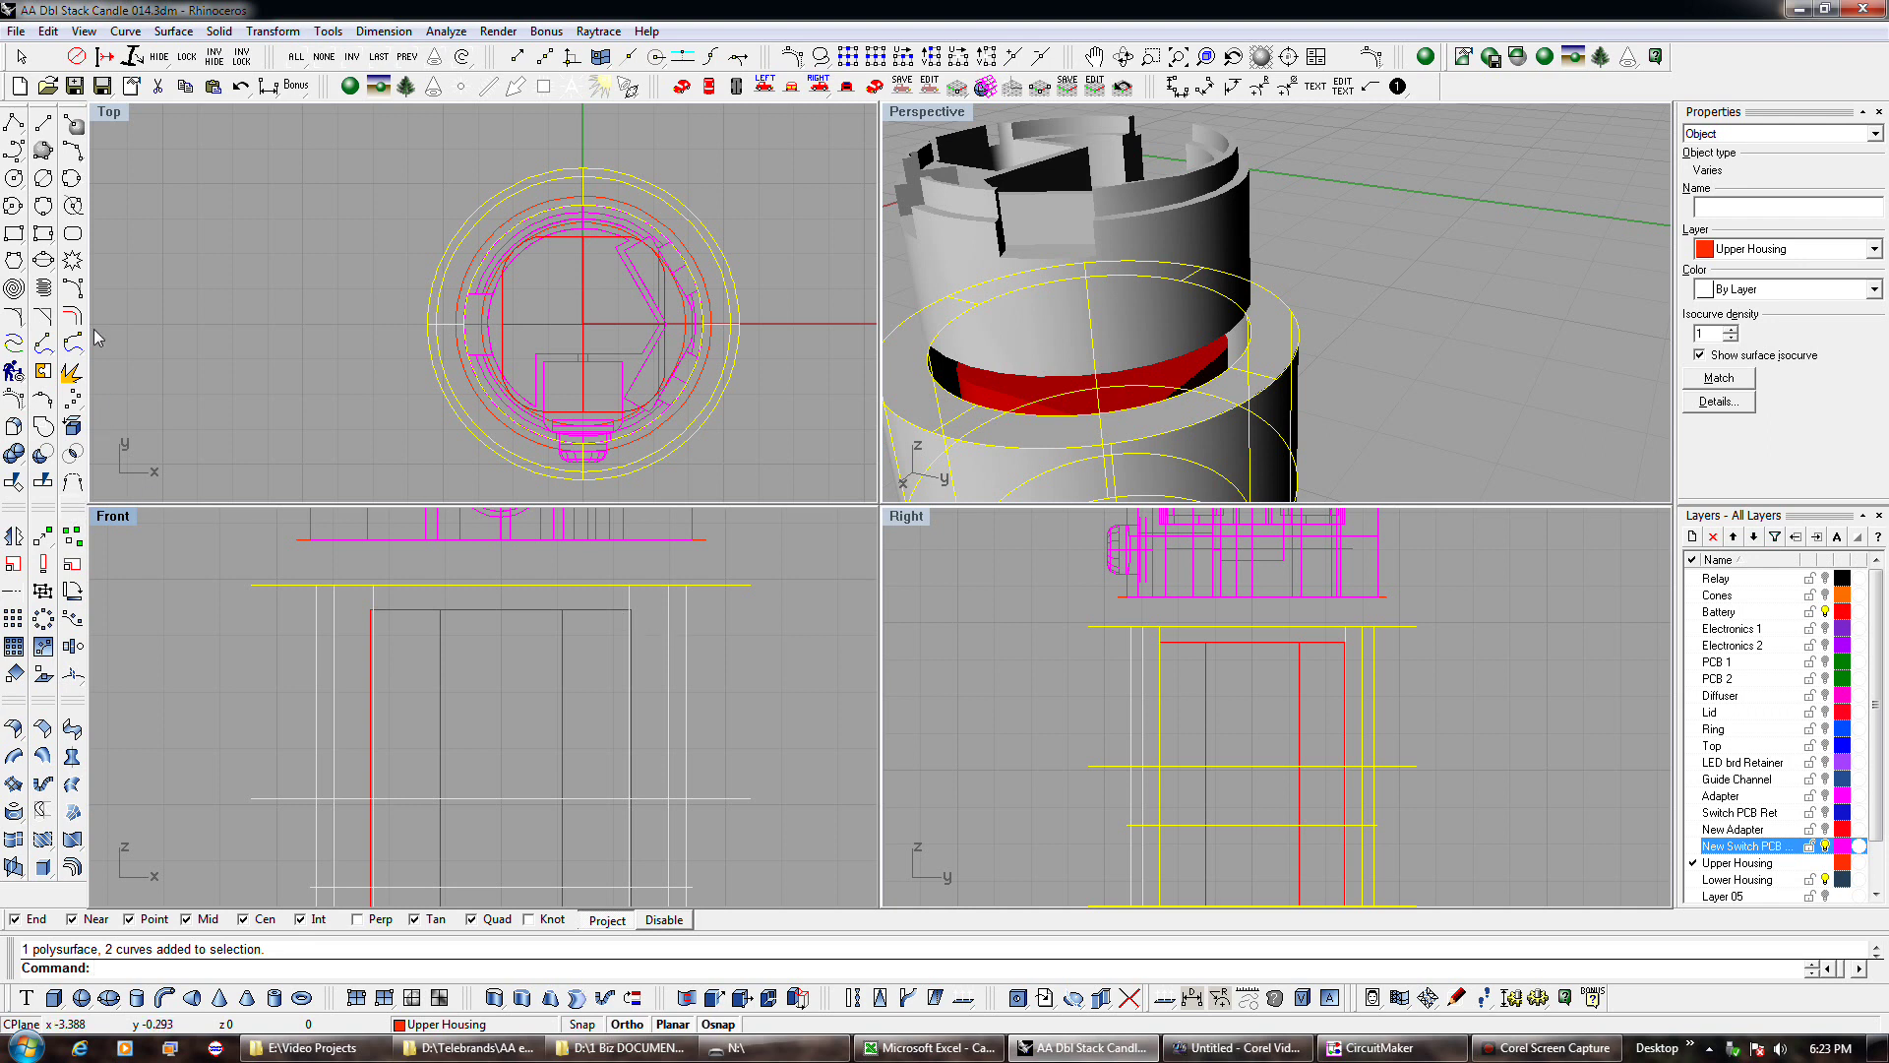
left_click(14, 122)
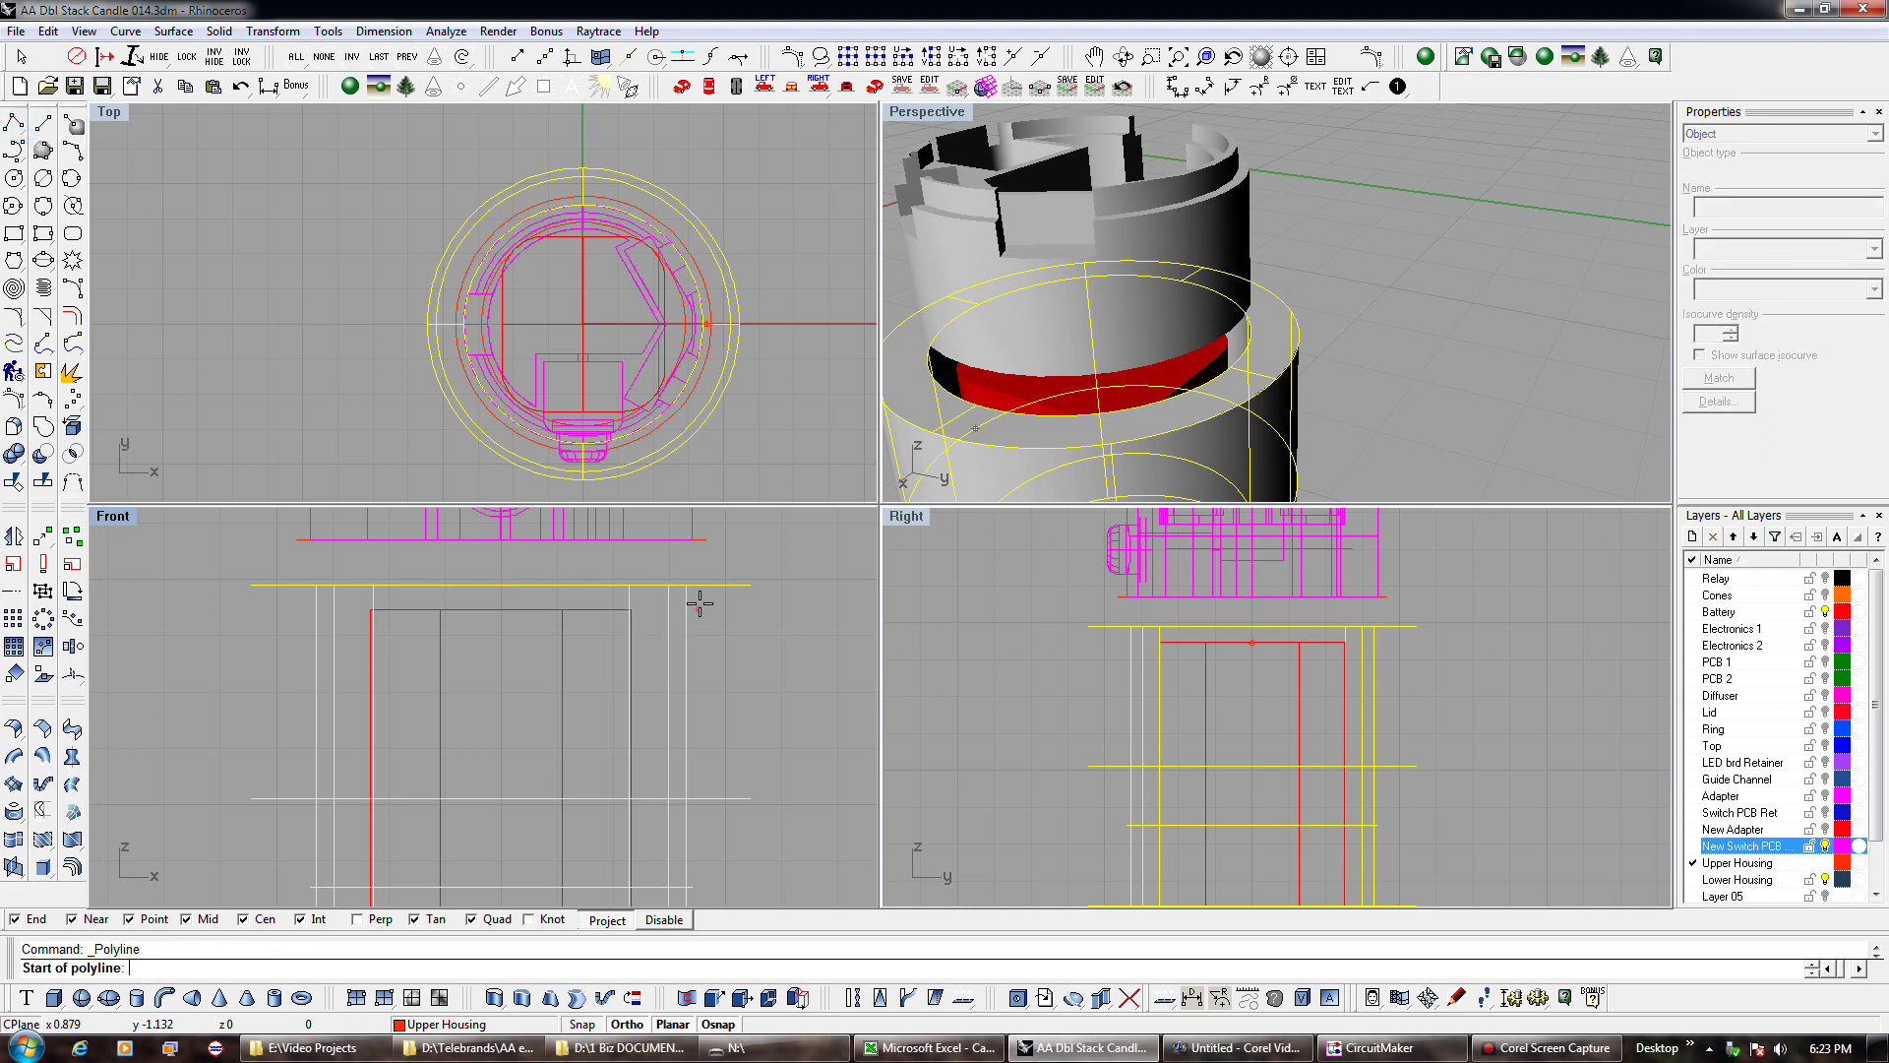
left_click(707, 540)
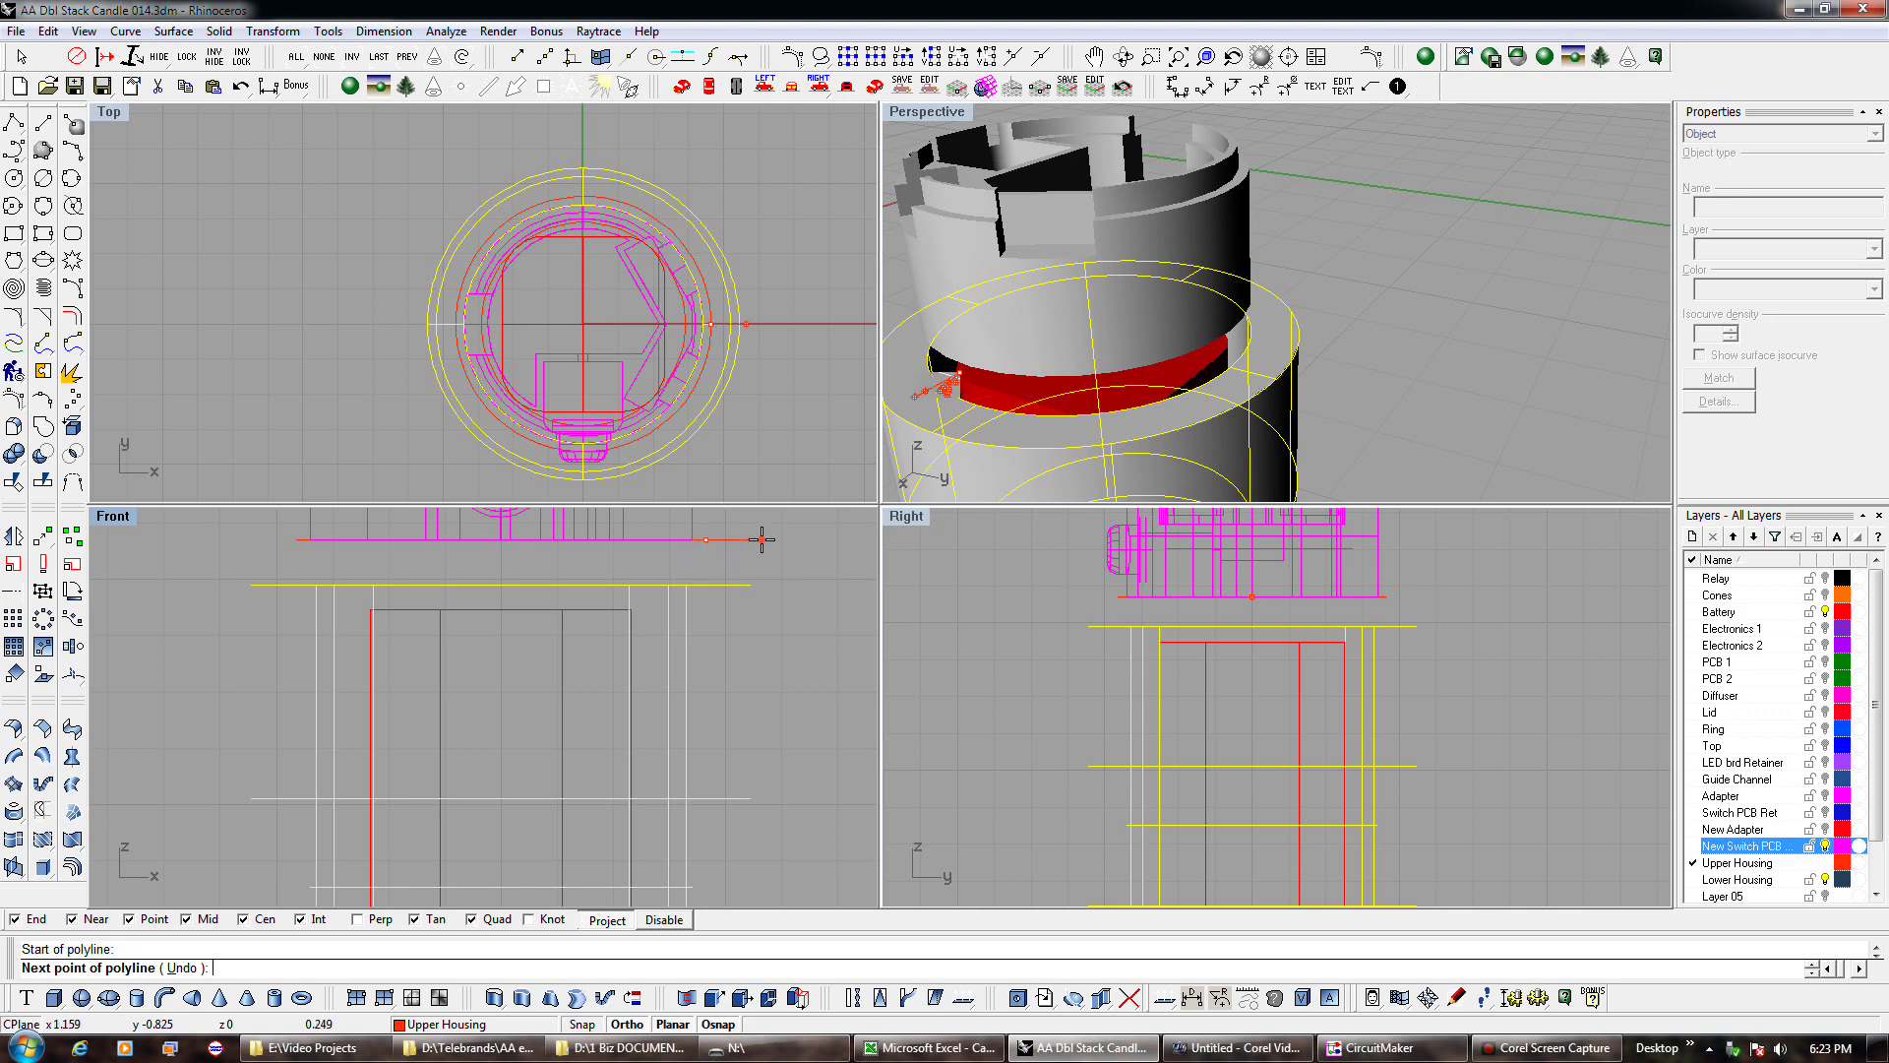
left_click(750, 562)
right_click(755, 578)
scroll(696, 344, "up", 5)
right_click_drag(729, 340, 633, 345)
left_click(637, 339)
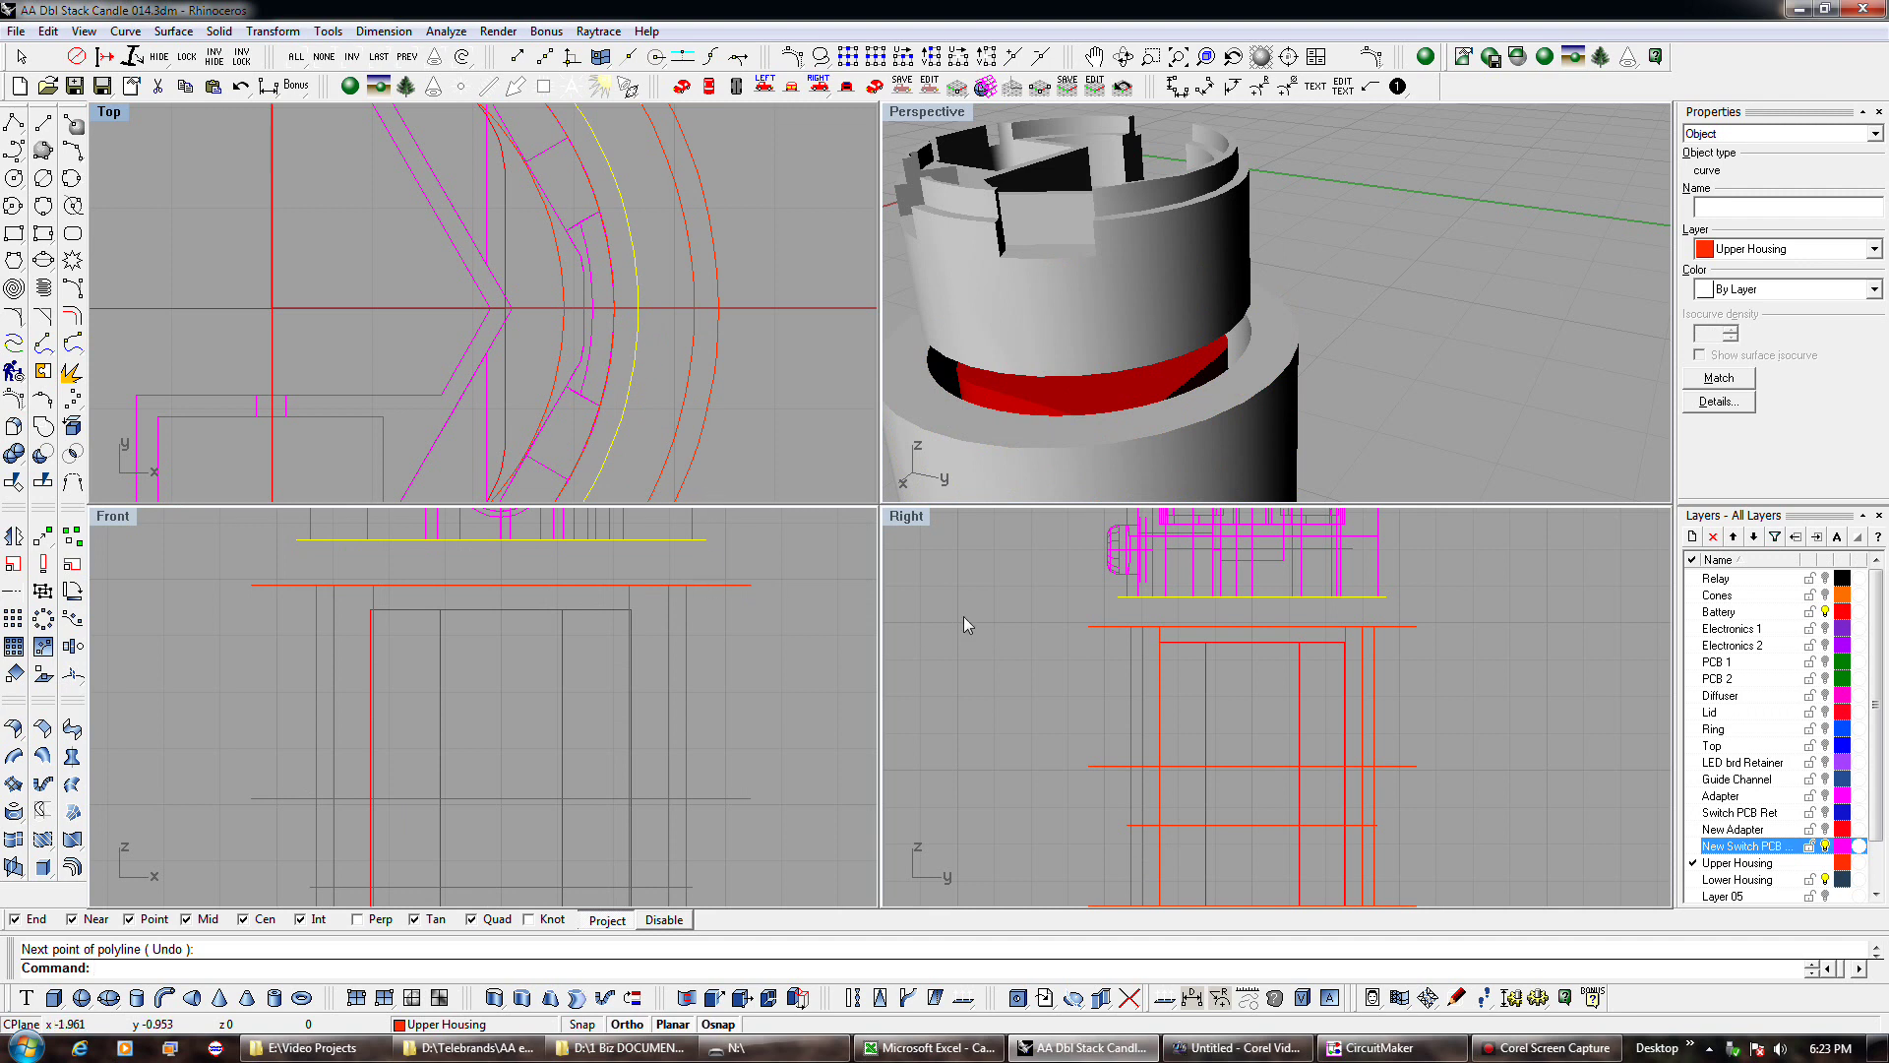
left_click(614, 392)
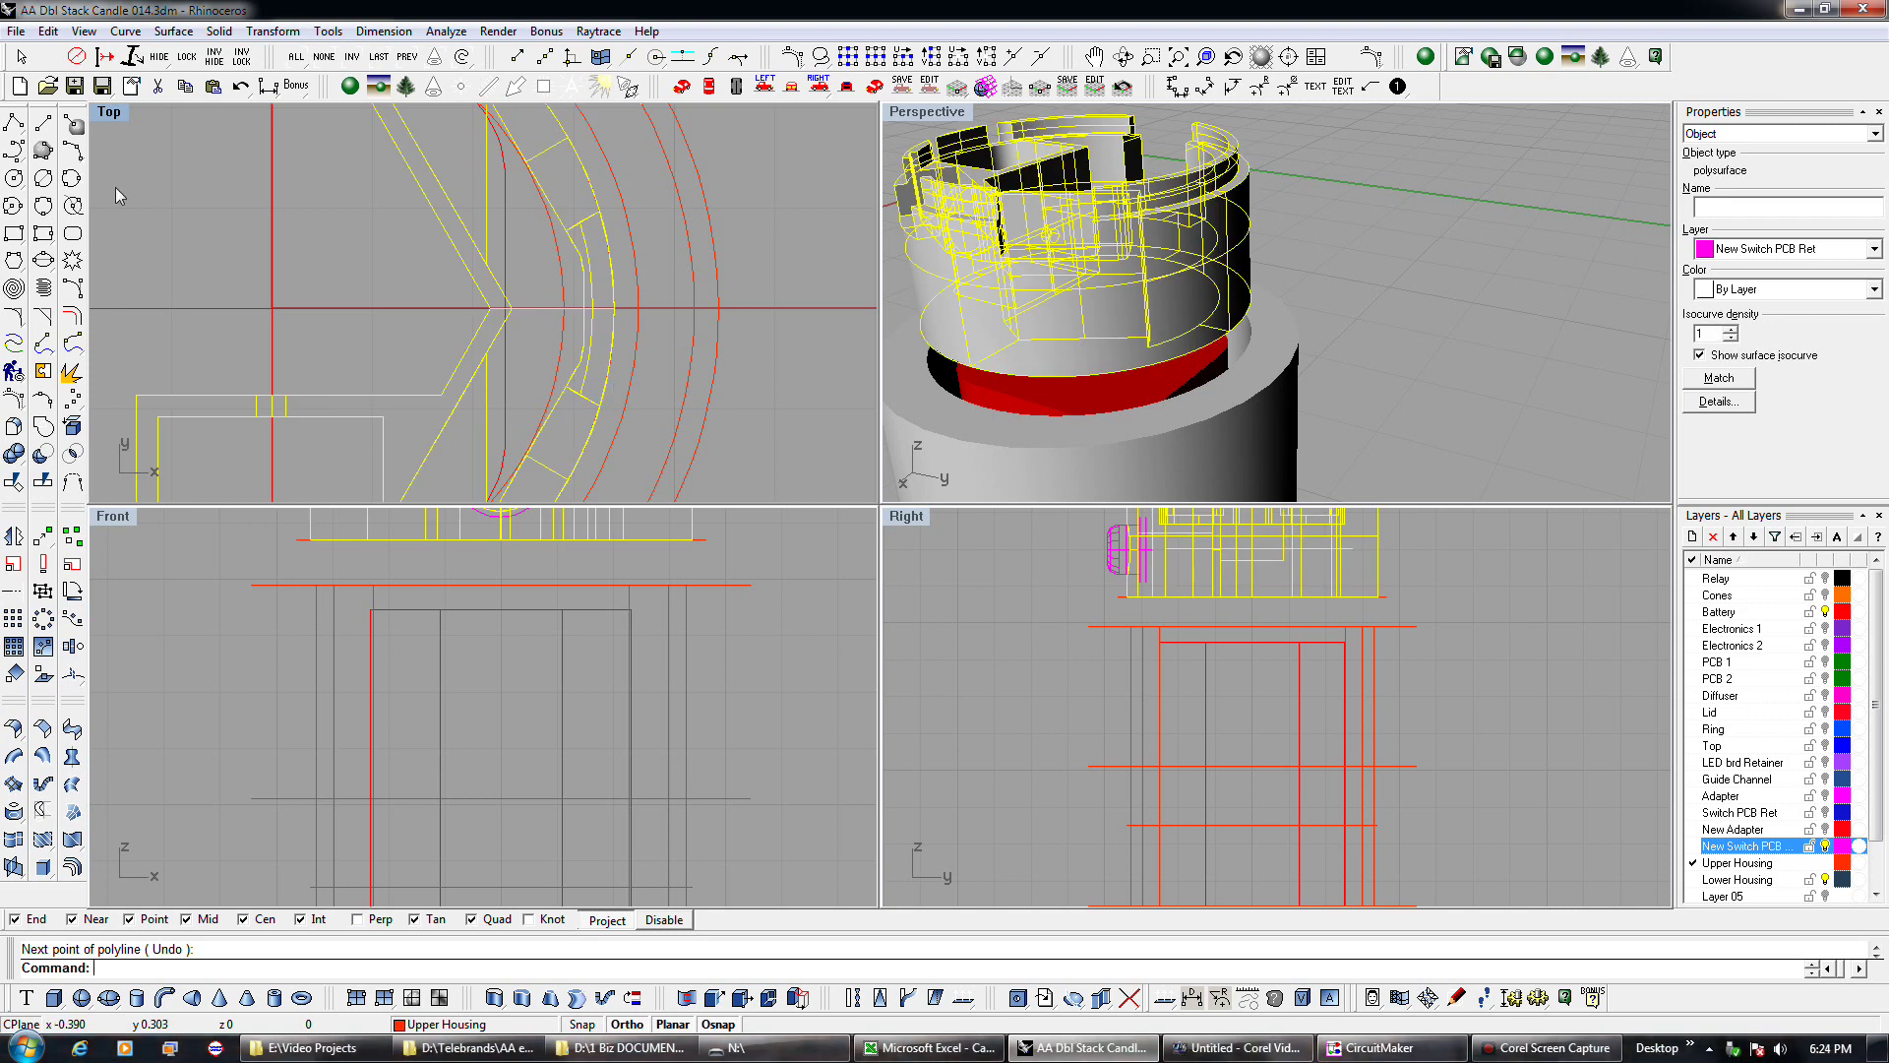
left_click(14, 150)
left_click(620, 304)
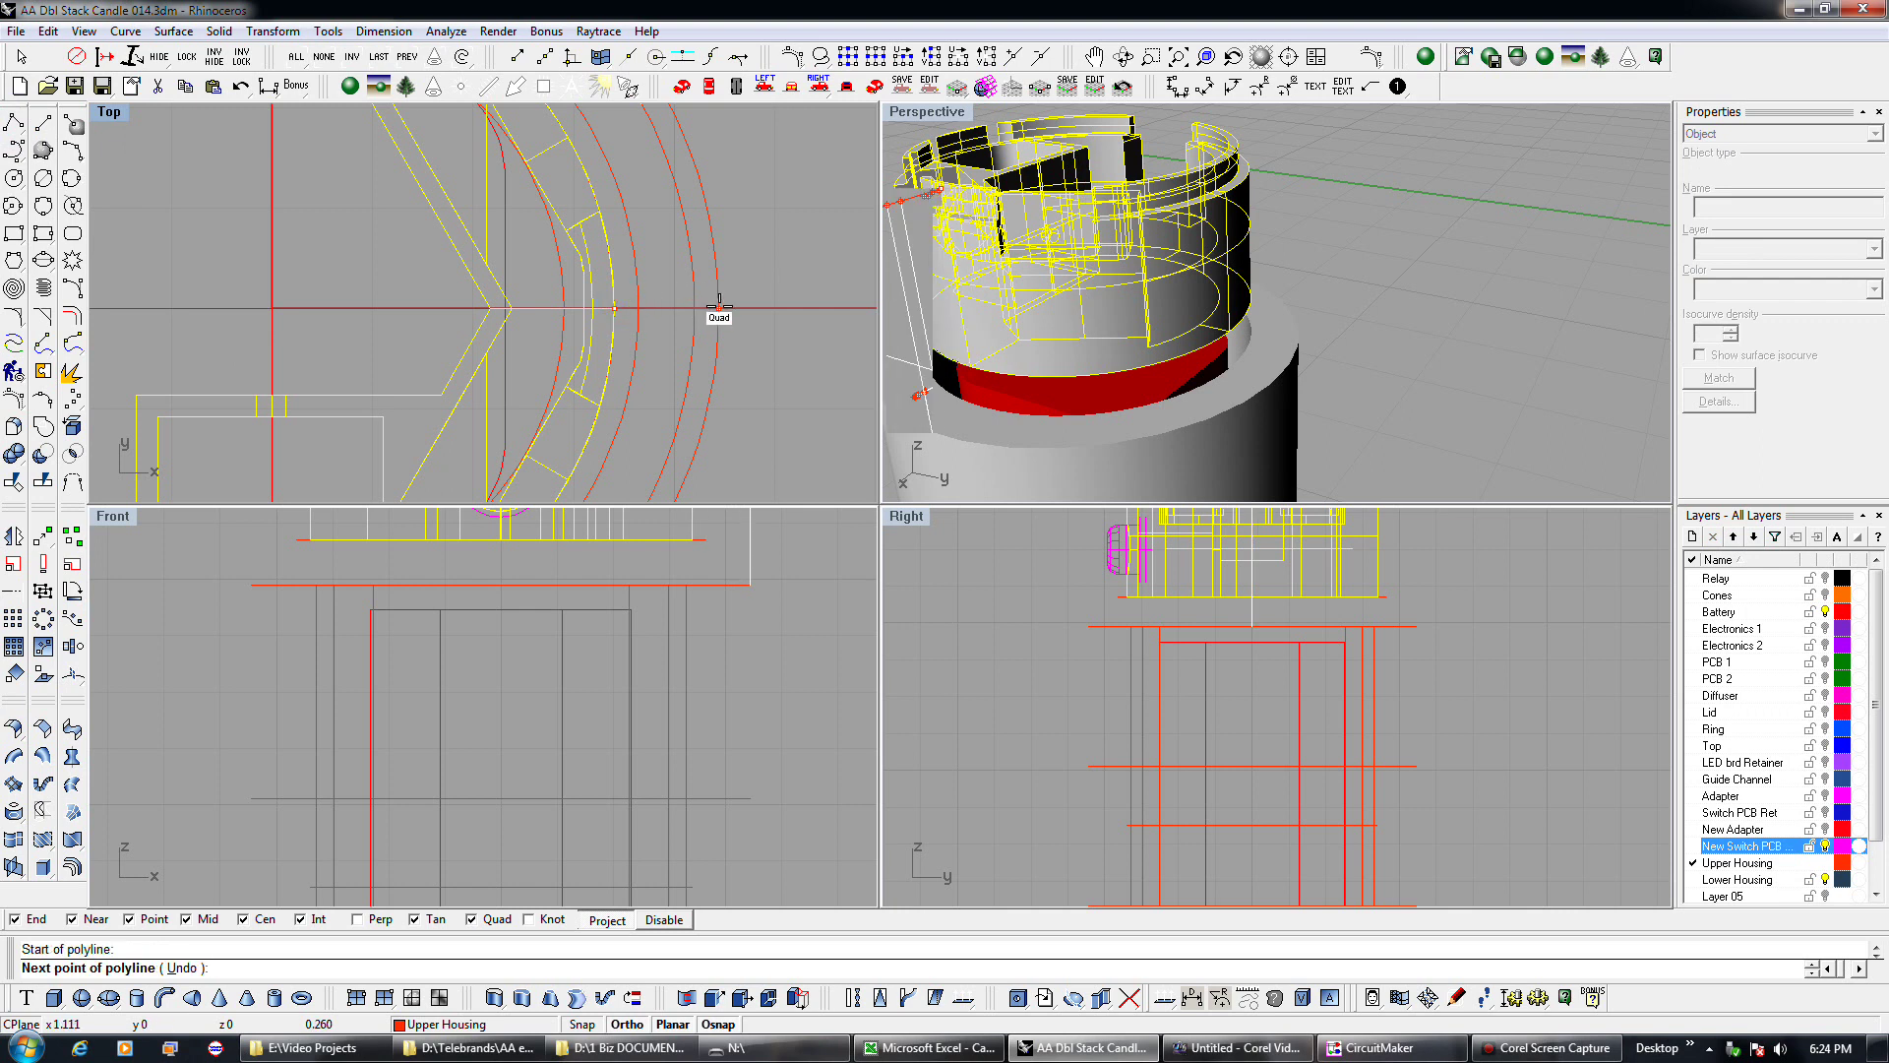
key("Escape")
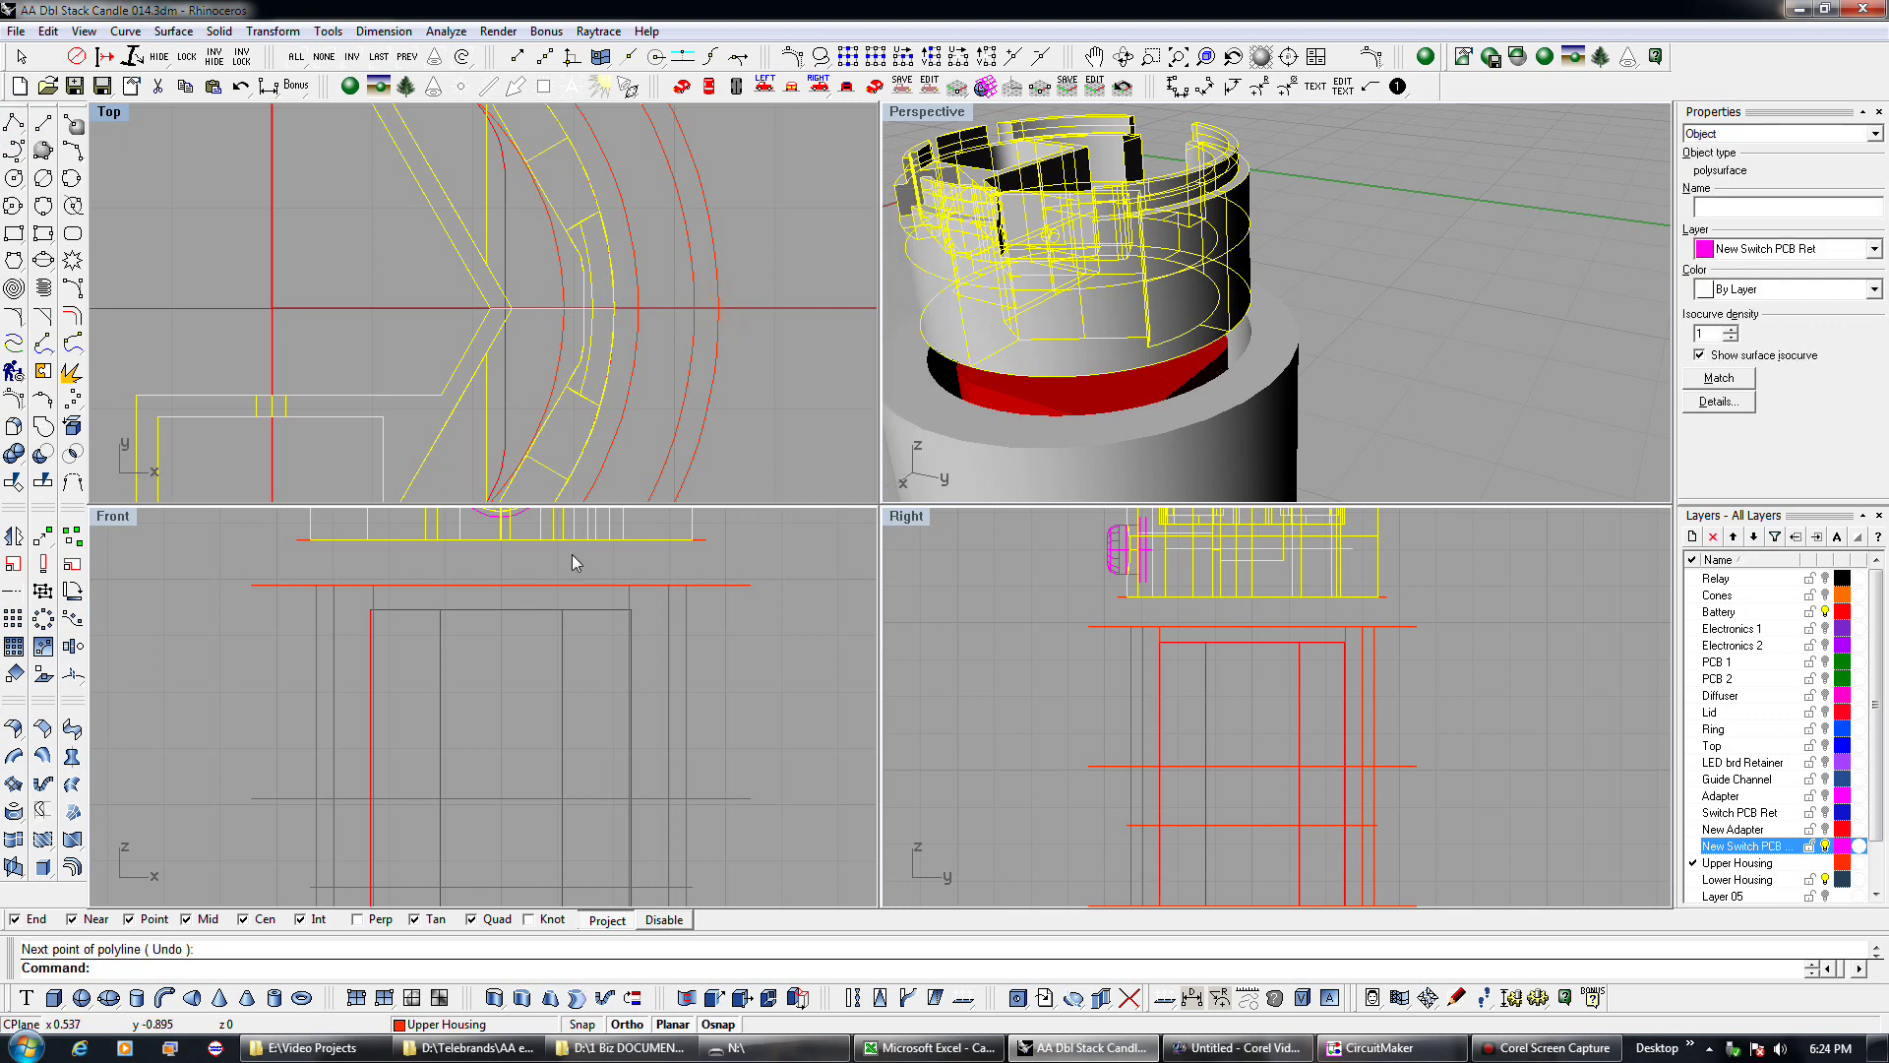
key("Escape")
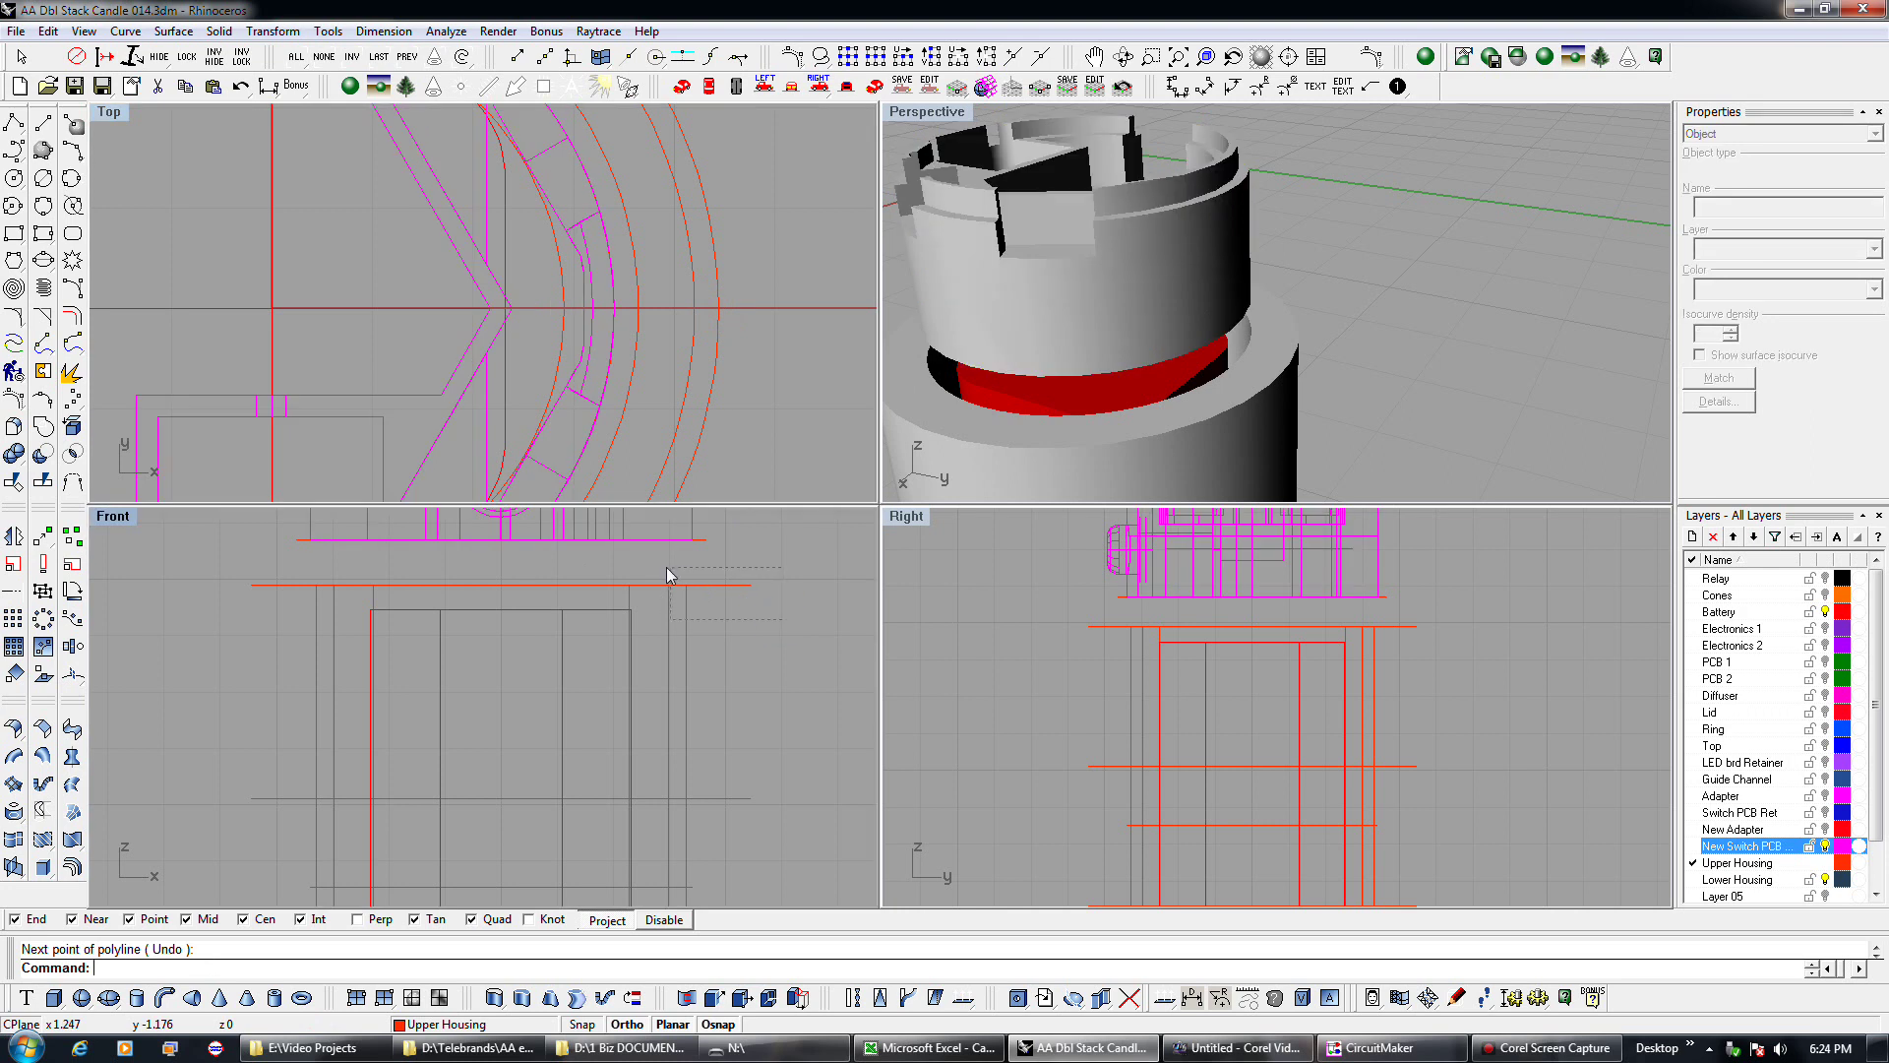
Move the Upper Housing polysurface and curves 0.06 lower from the line's endpoint.
left_click(654, 584)
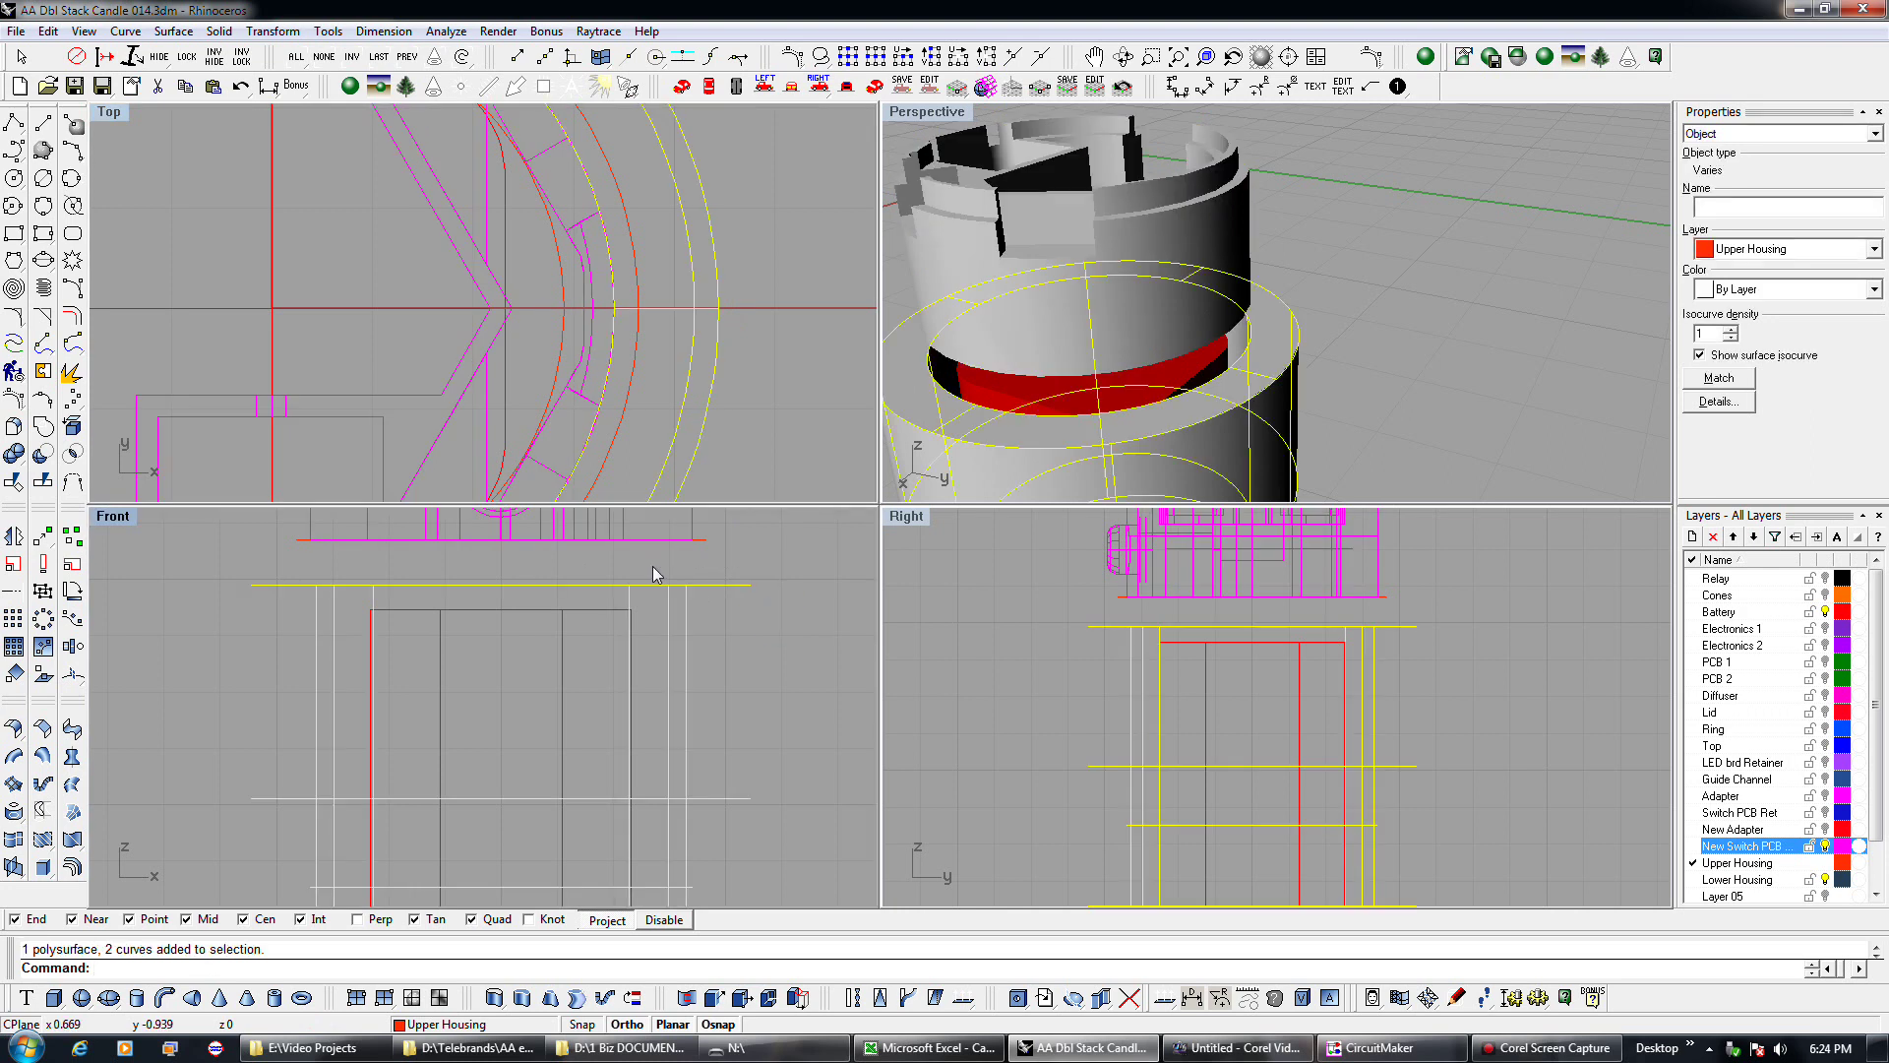
left_click(43, 535)
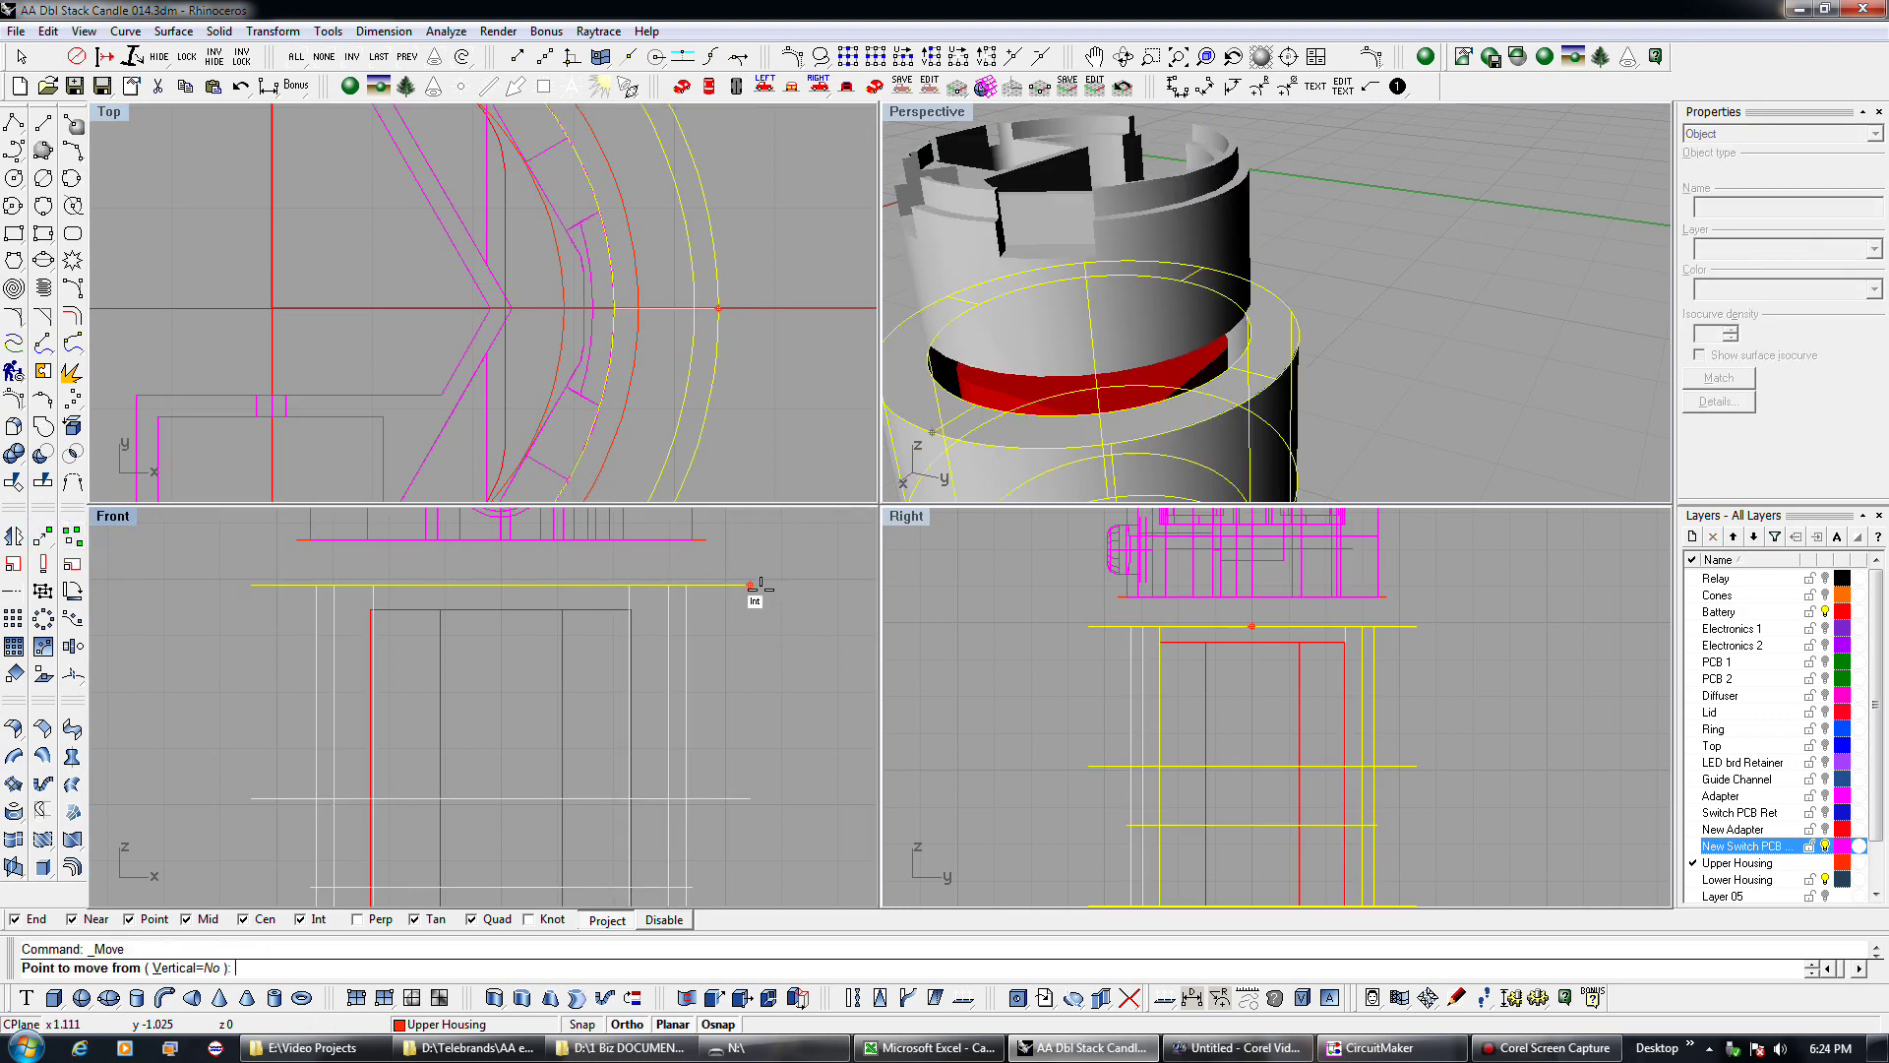
left_click(752, 588)
type(".06")
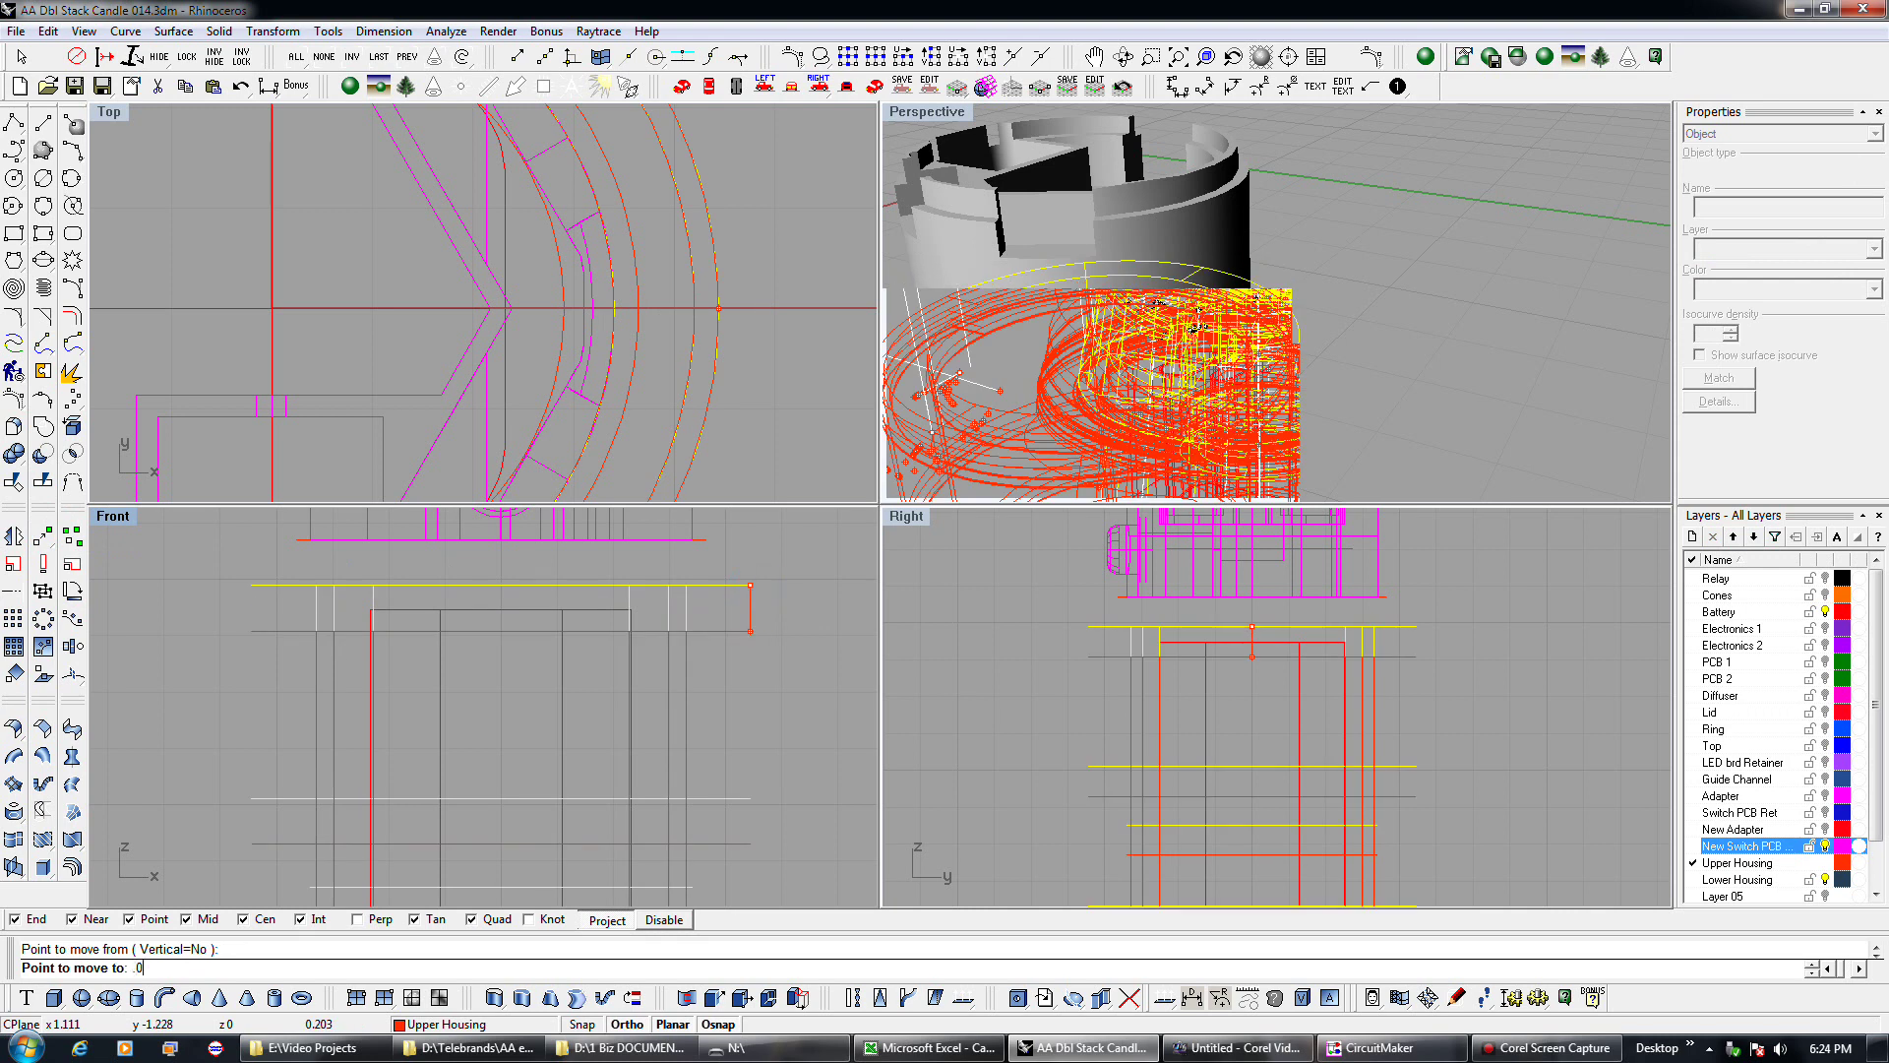
key("Return")
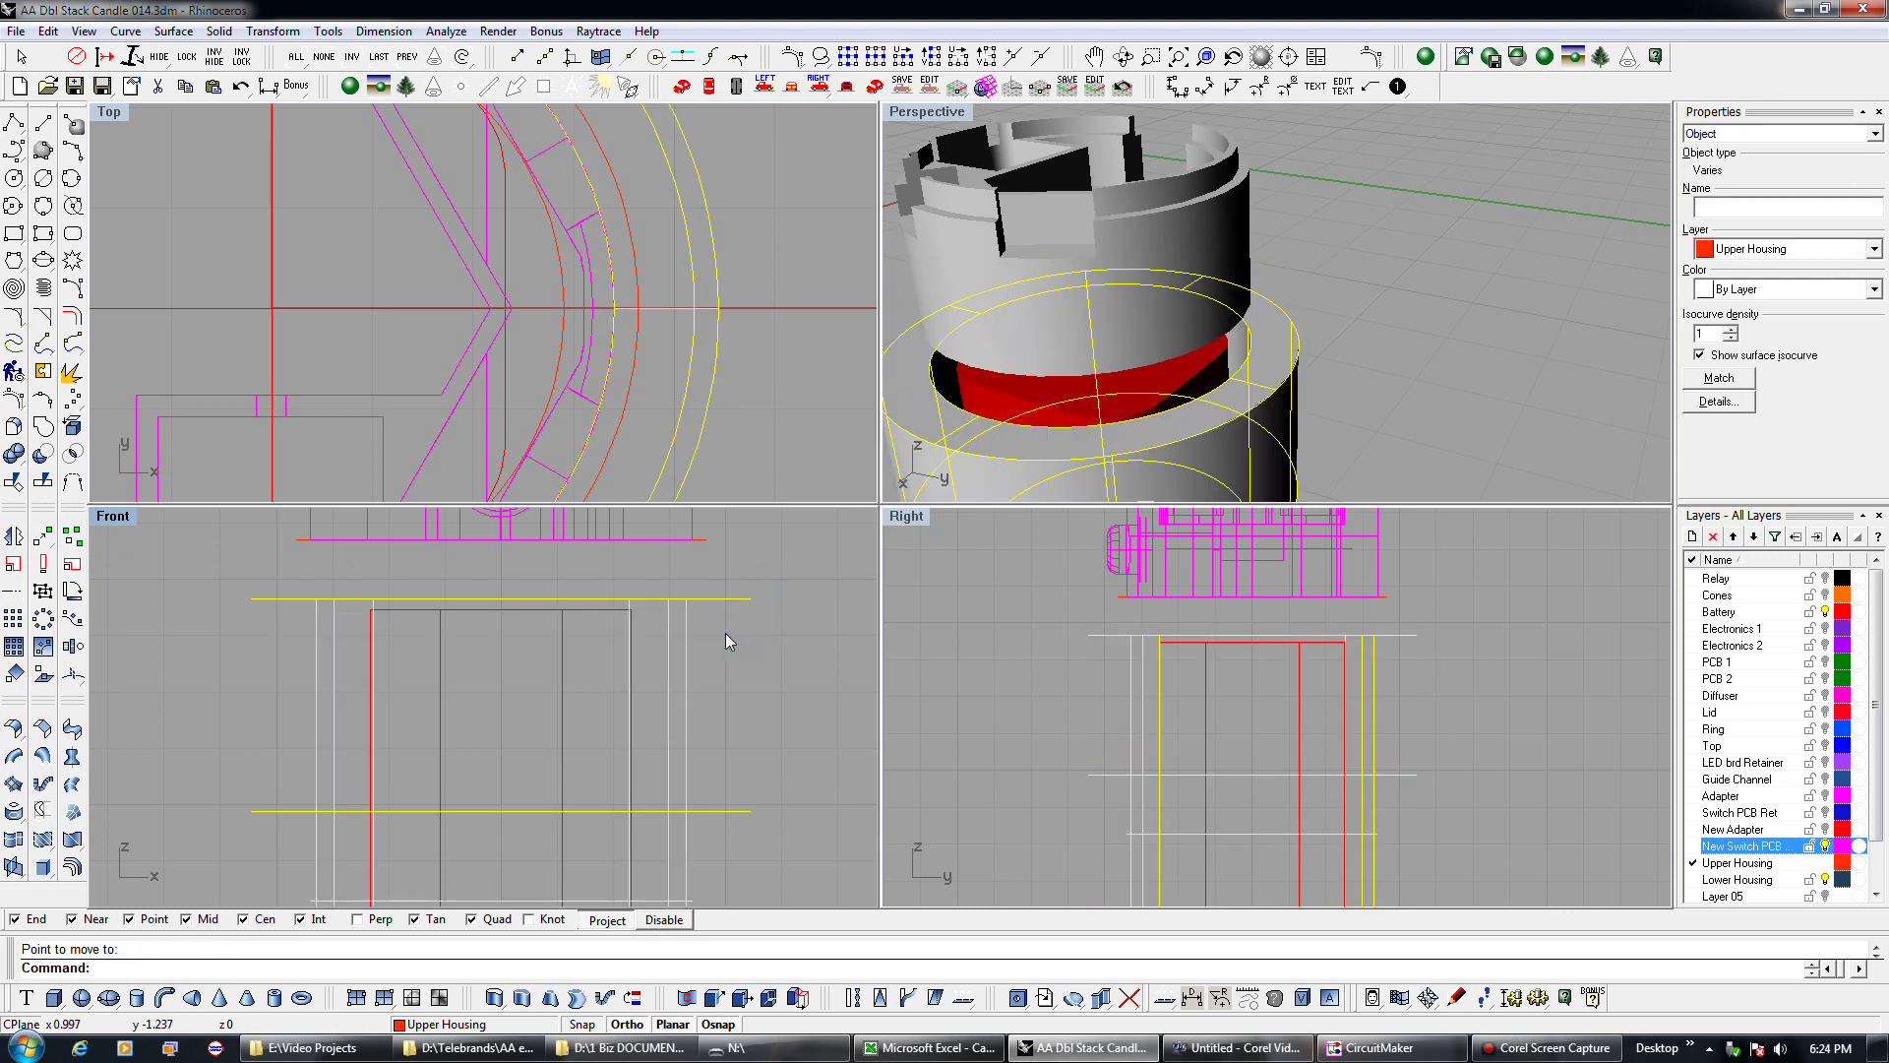
left_click(740, 634)
Select the Upper Housing curve in the Front view for extrusion.
left_click(733, 599)
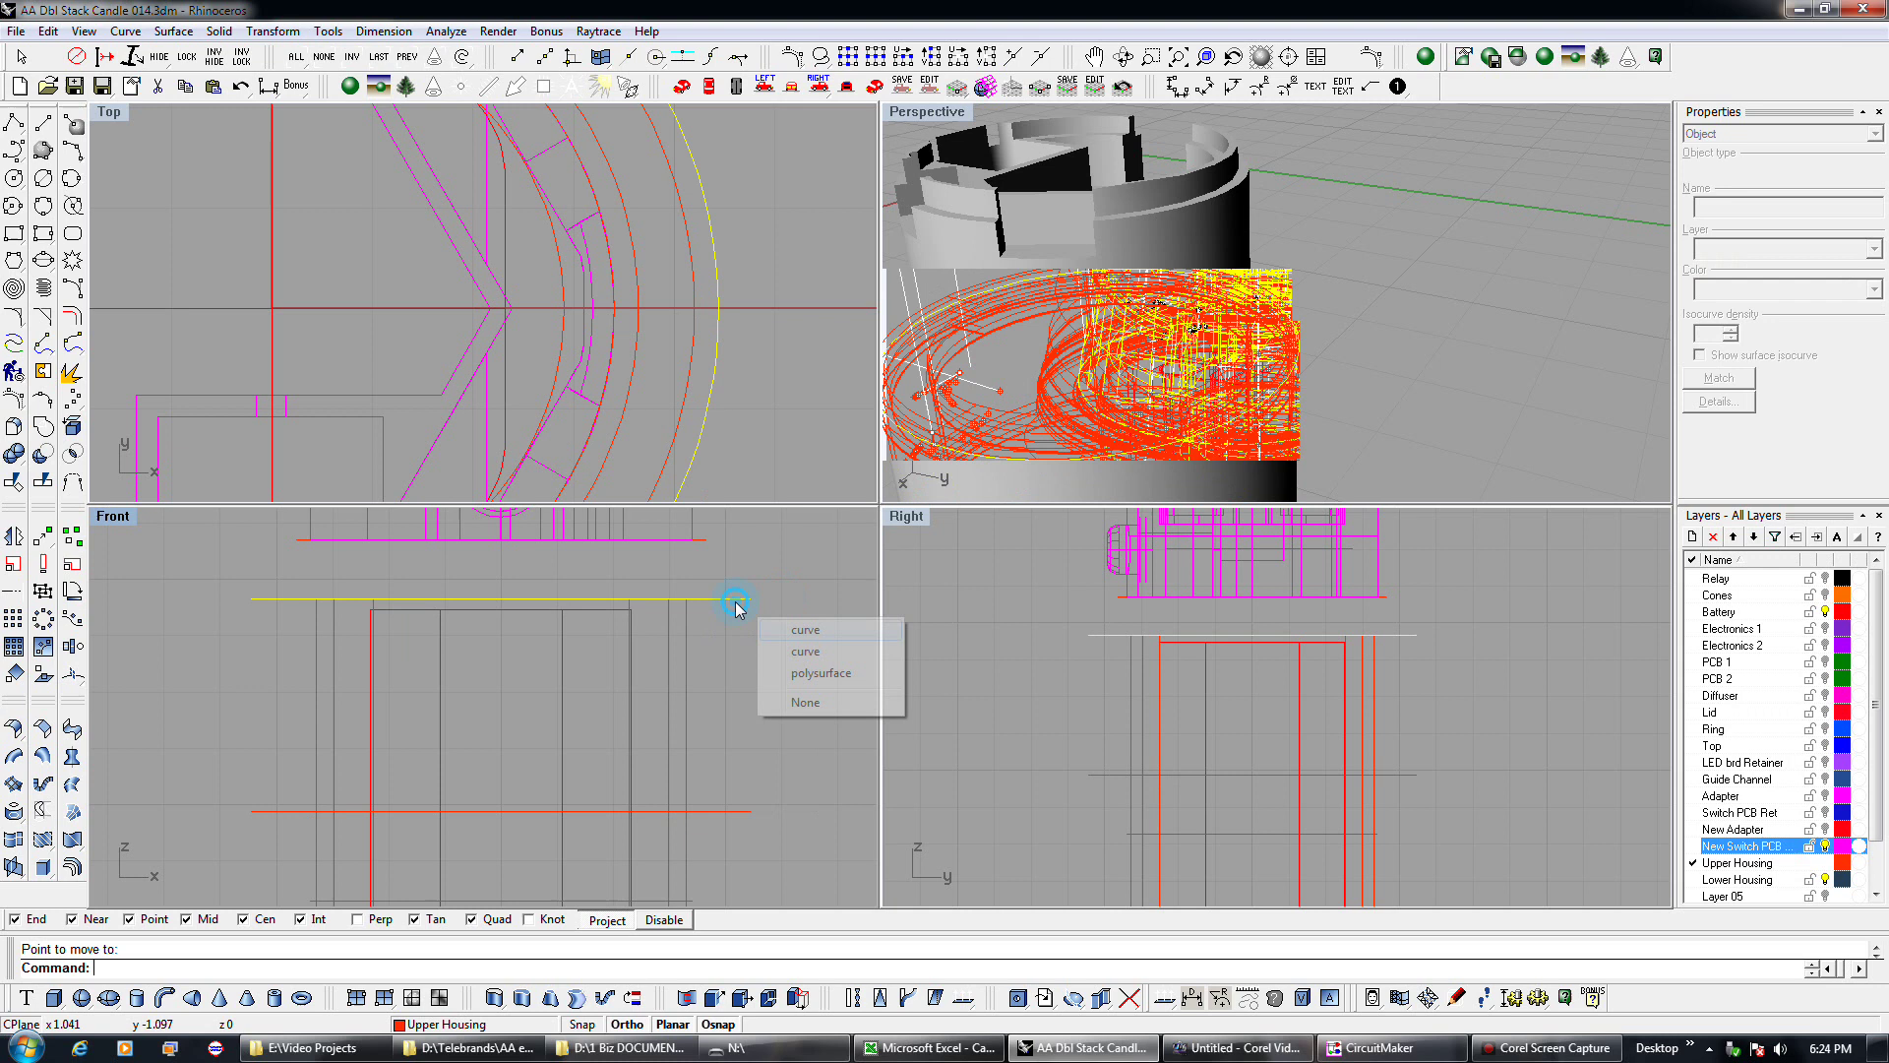
left_click(785, 637)
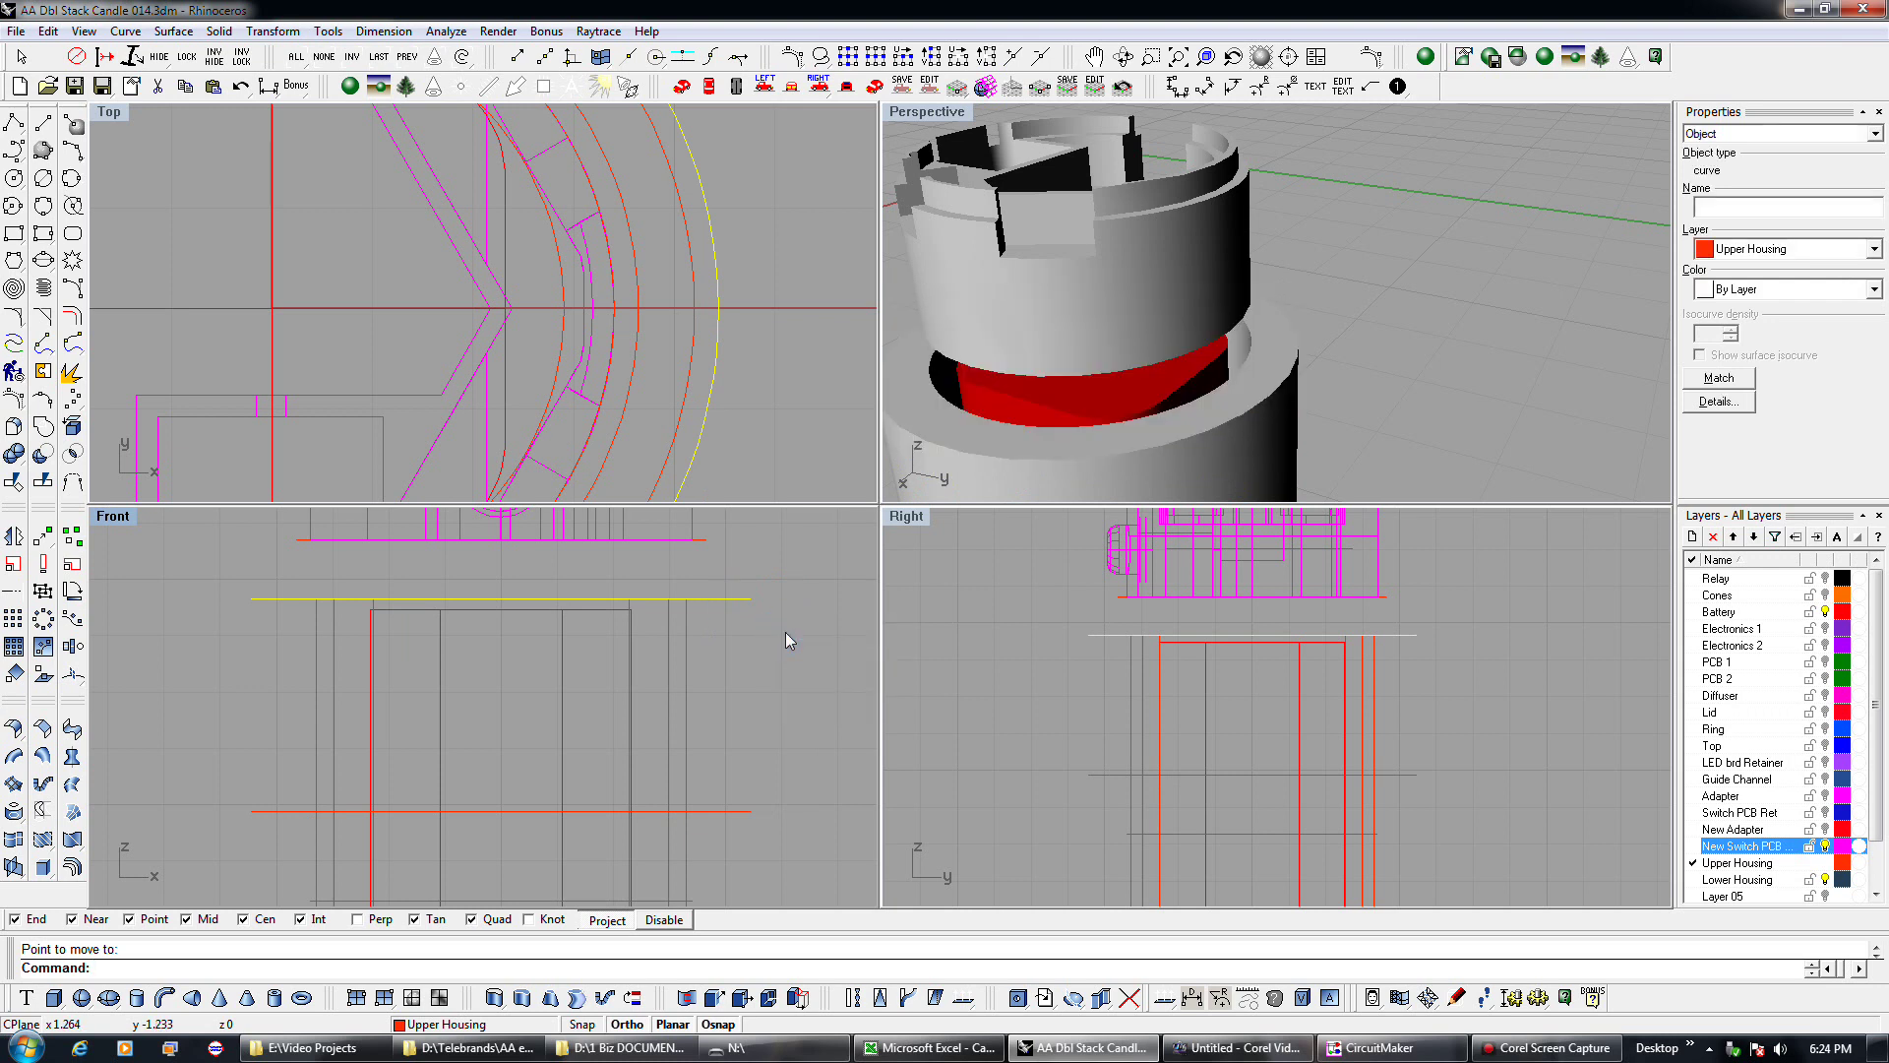
left_click(523, 998)
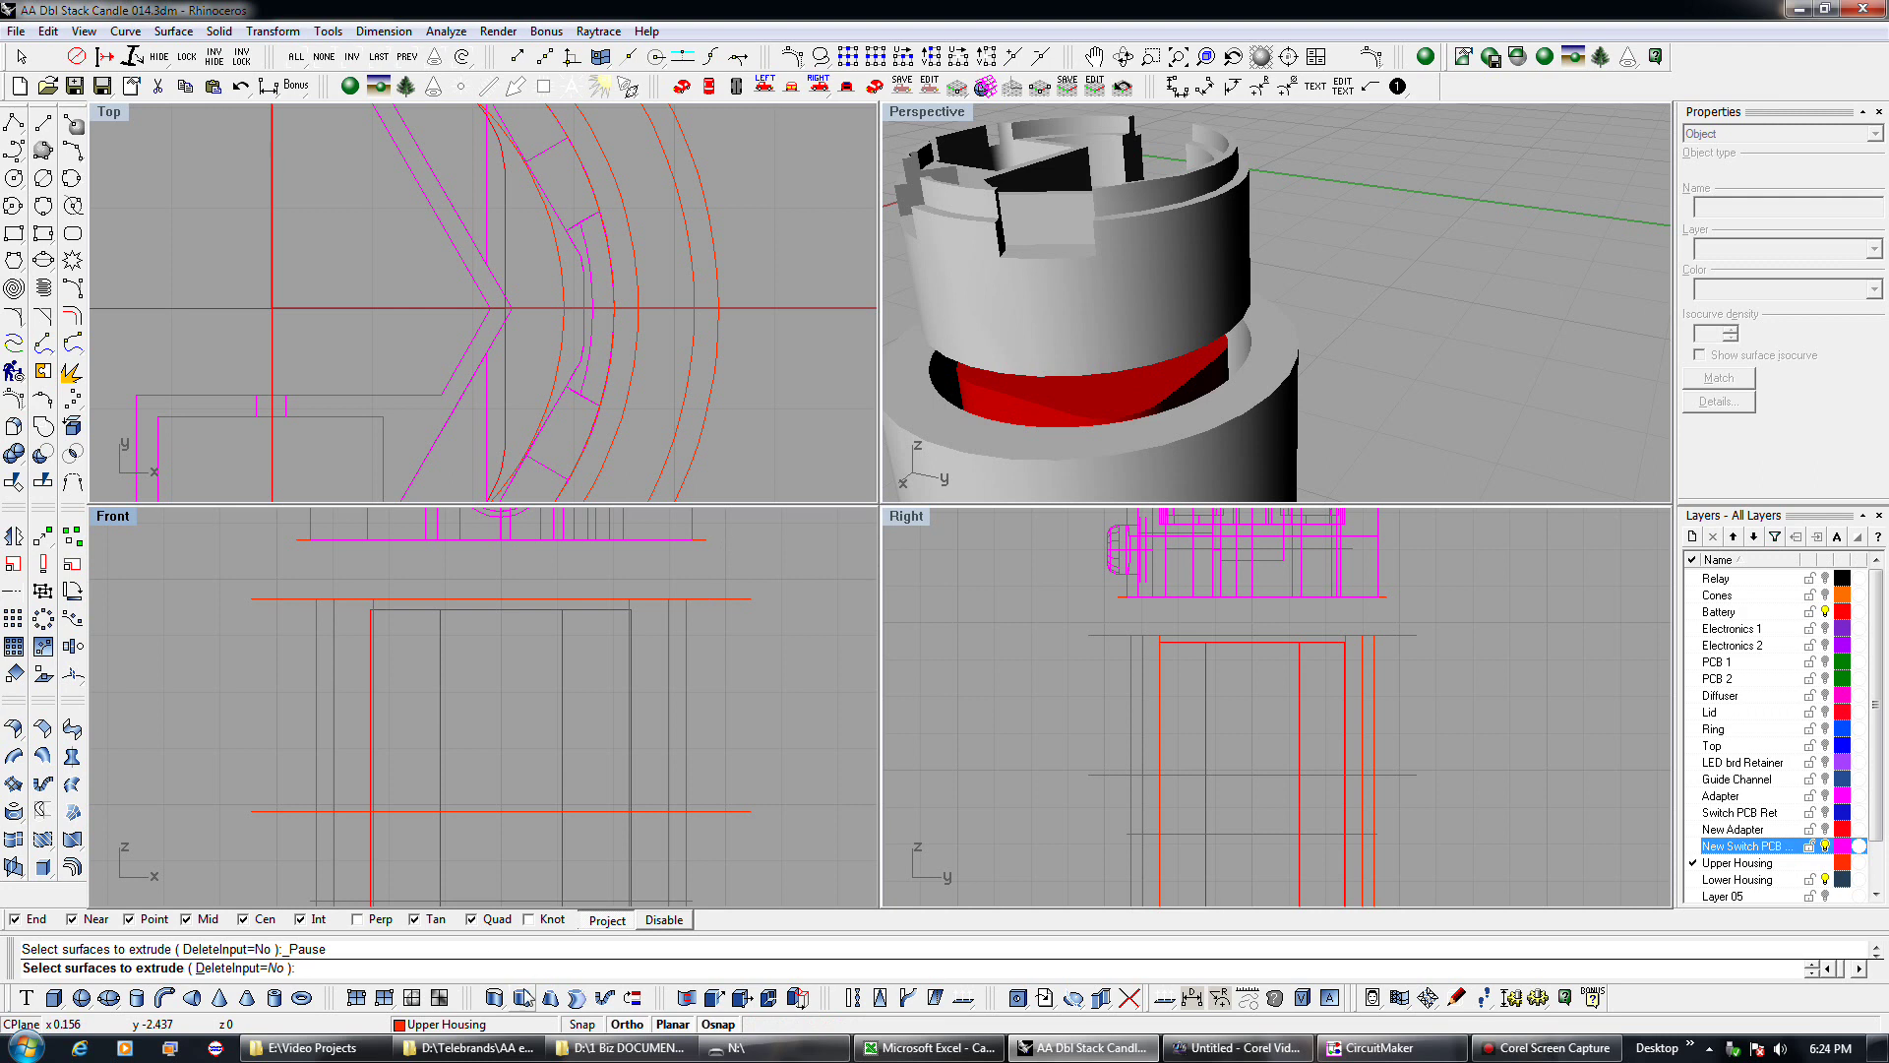
Extrude the Upper Housing curve with a 45° taper up to the quadrant point.
left_click(495, 998)
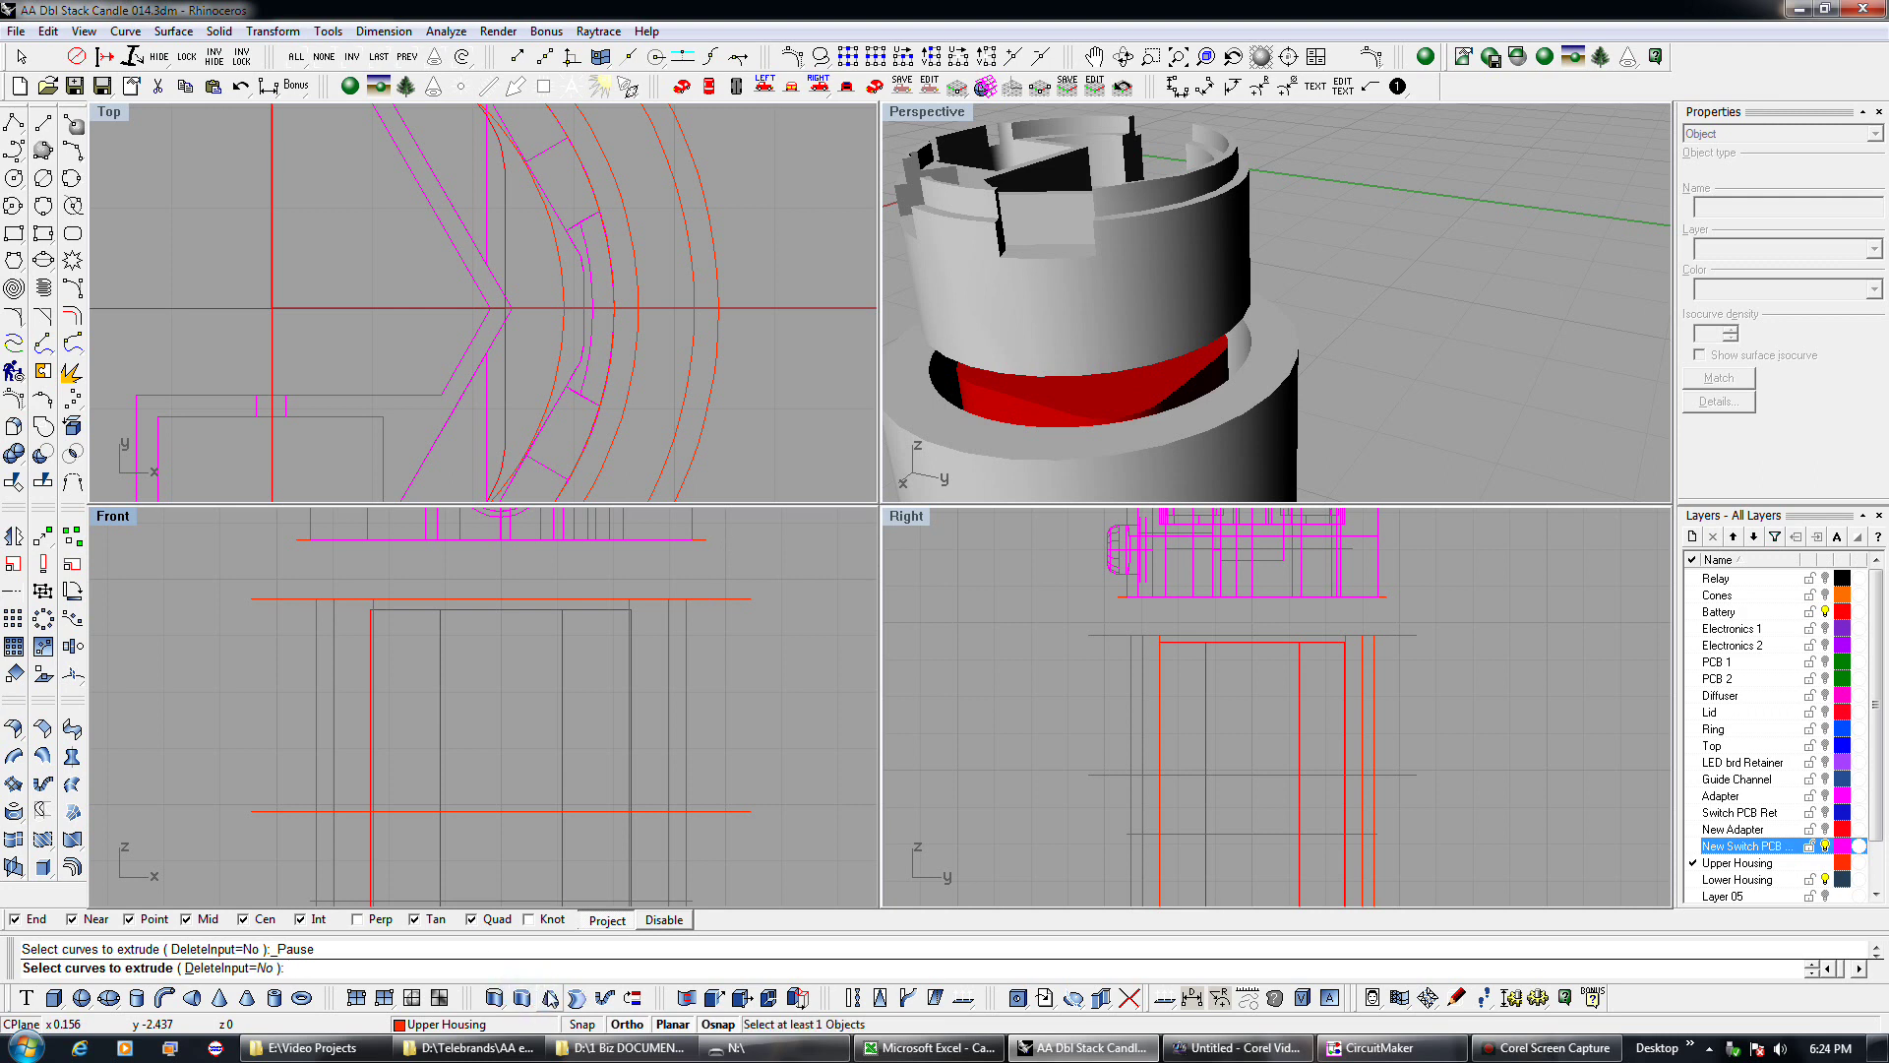
left_click(718, 598)
left_click(799, 626)
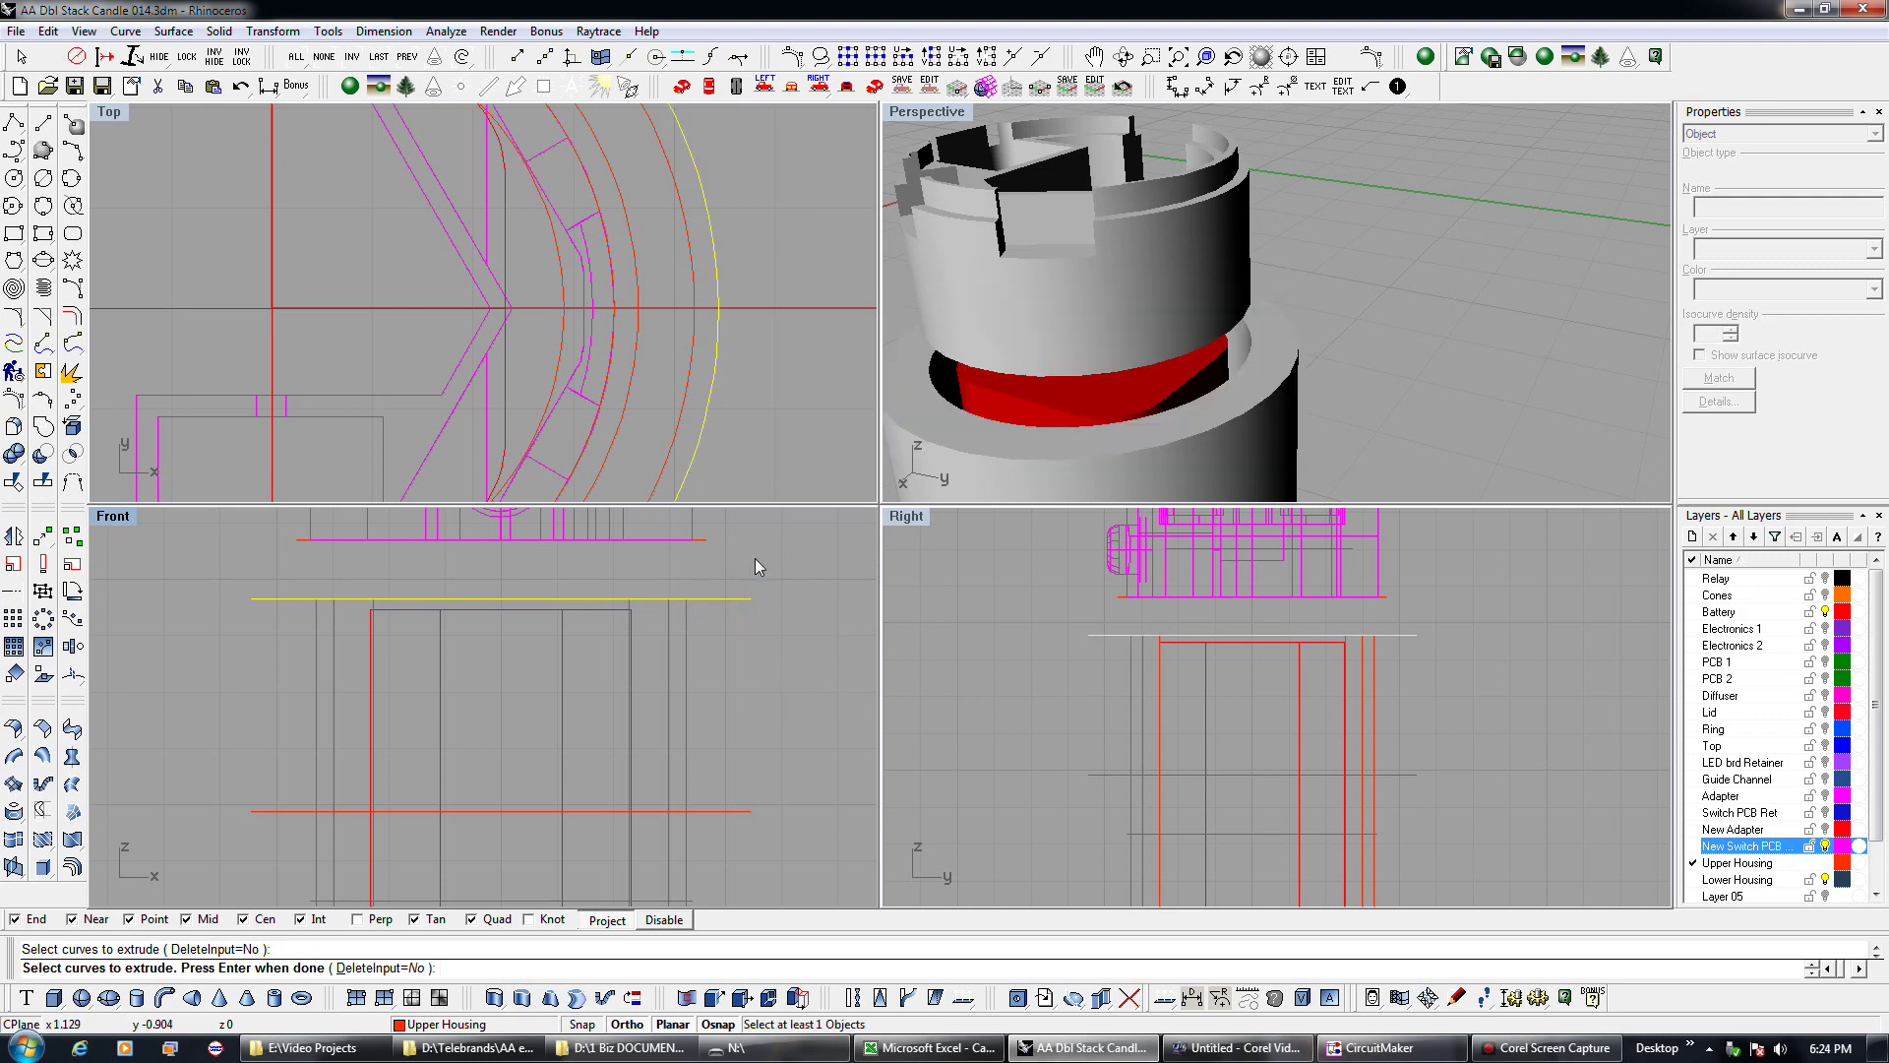
key("Return")
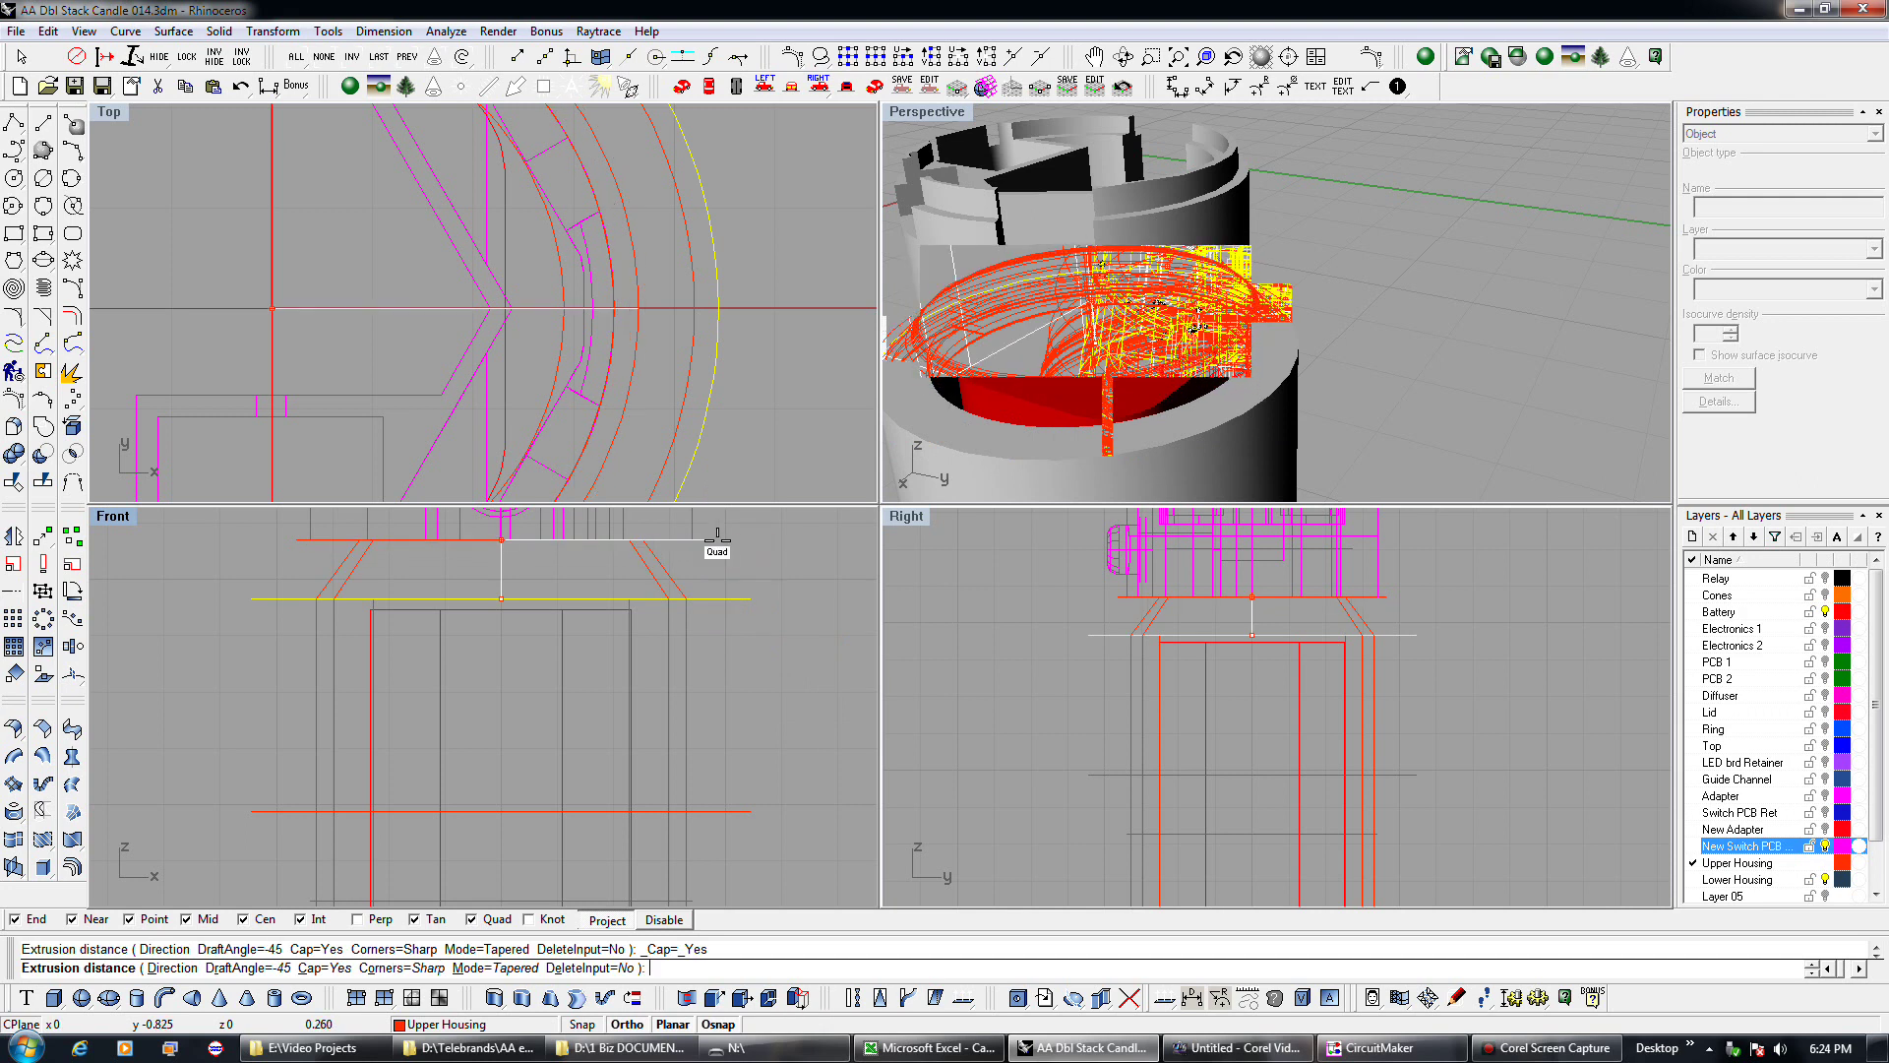
left_click(717, 537)
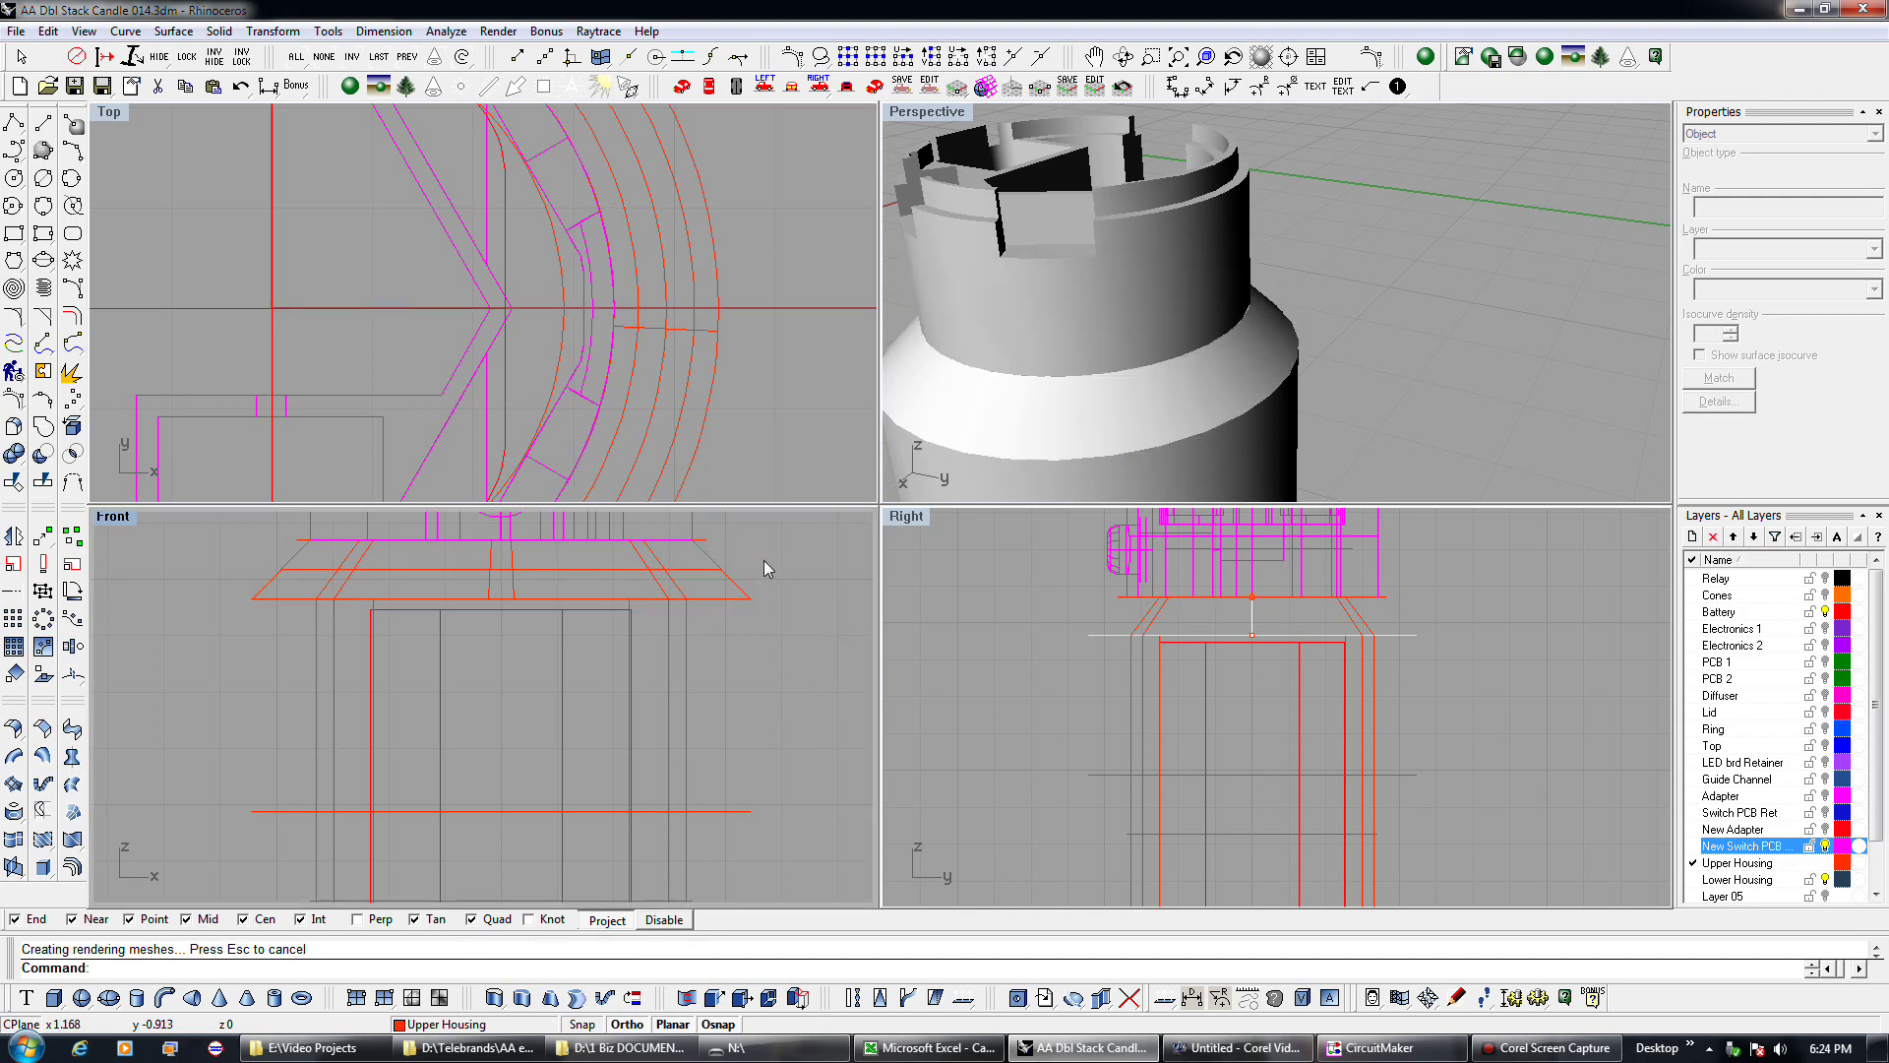
Select the Upper Housing curve and set a Move base point in the Front view.
left_click(1094, 440)
mouse_move(1099, 430)
right_mouse_down()
mouse_move(1118, 366)
mouse_move(1088, 401)
right_mouse_up()
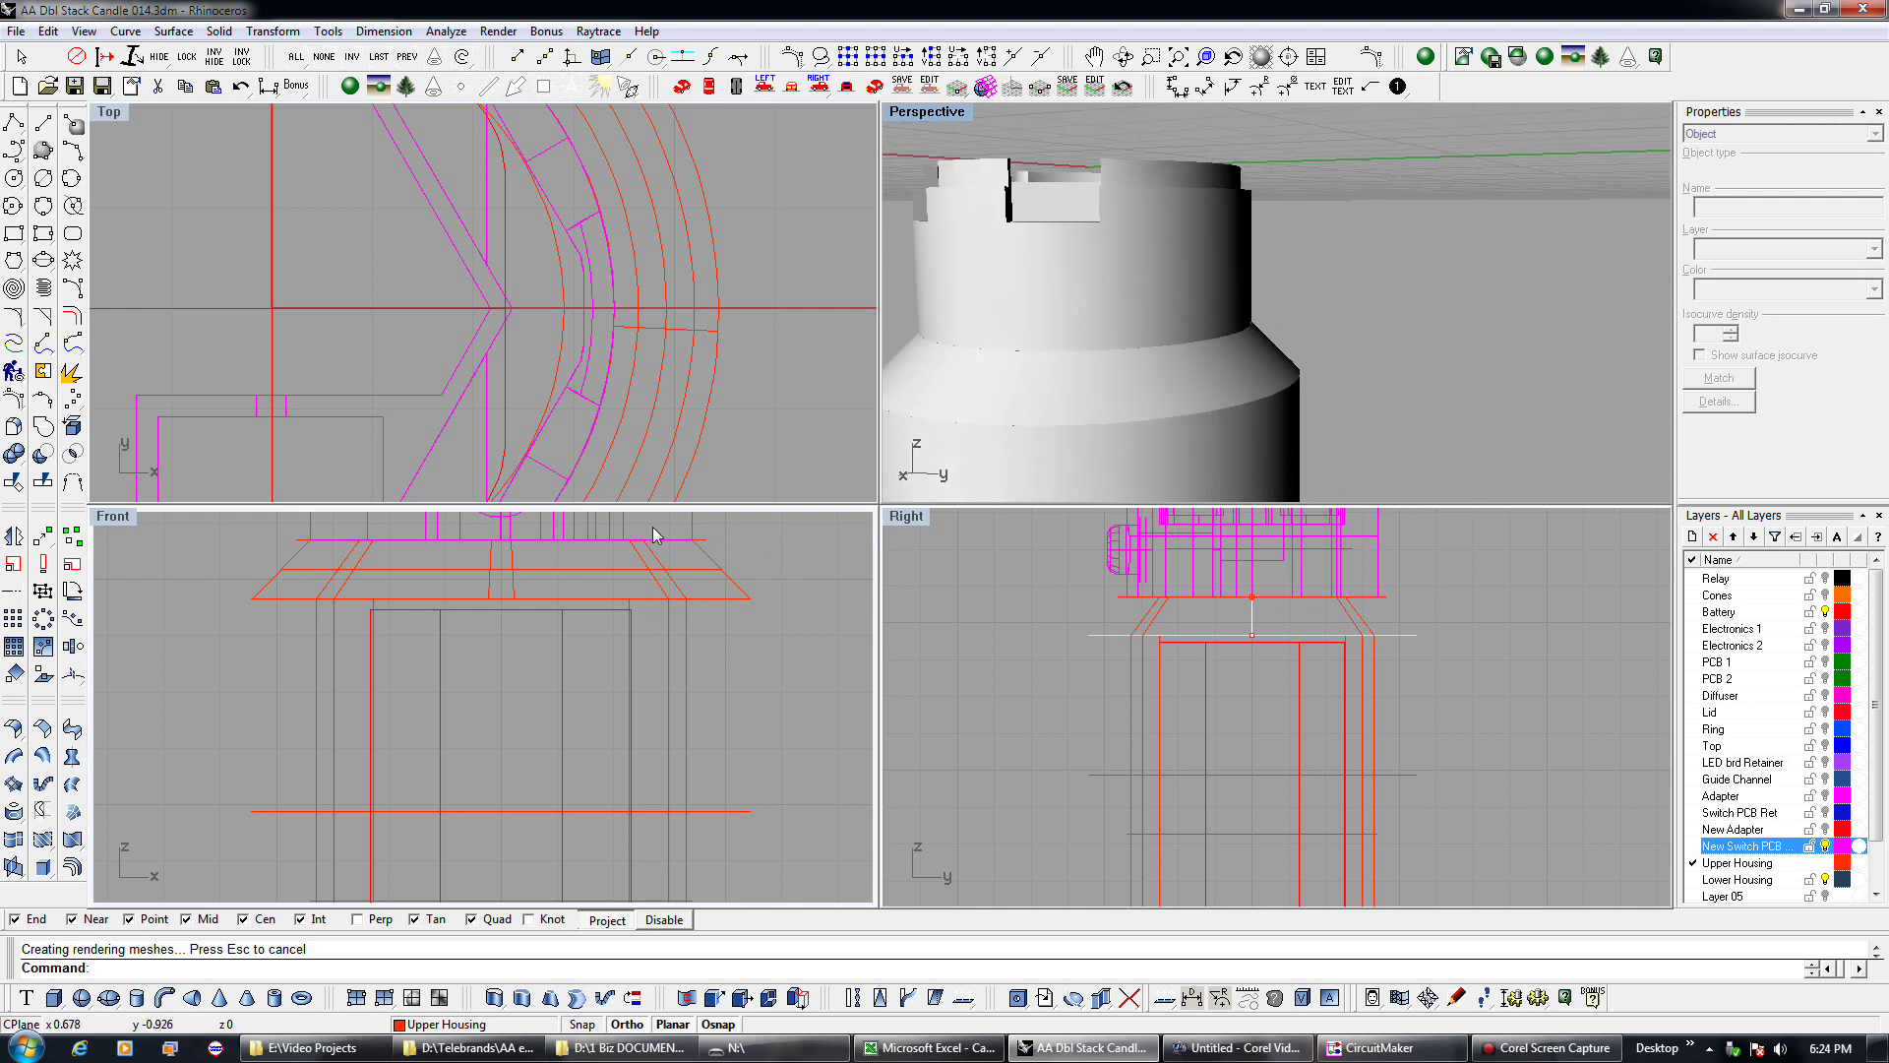
left_click(602, 433)
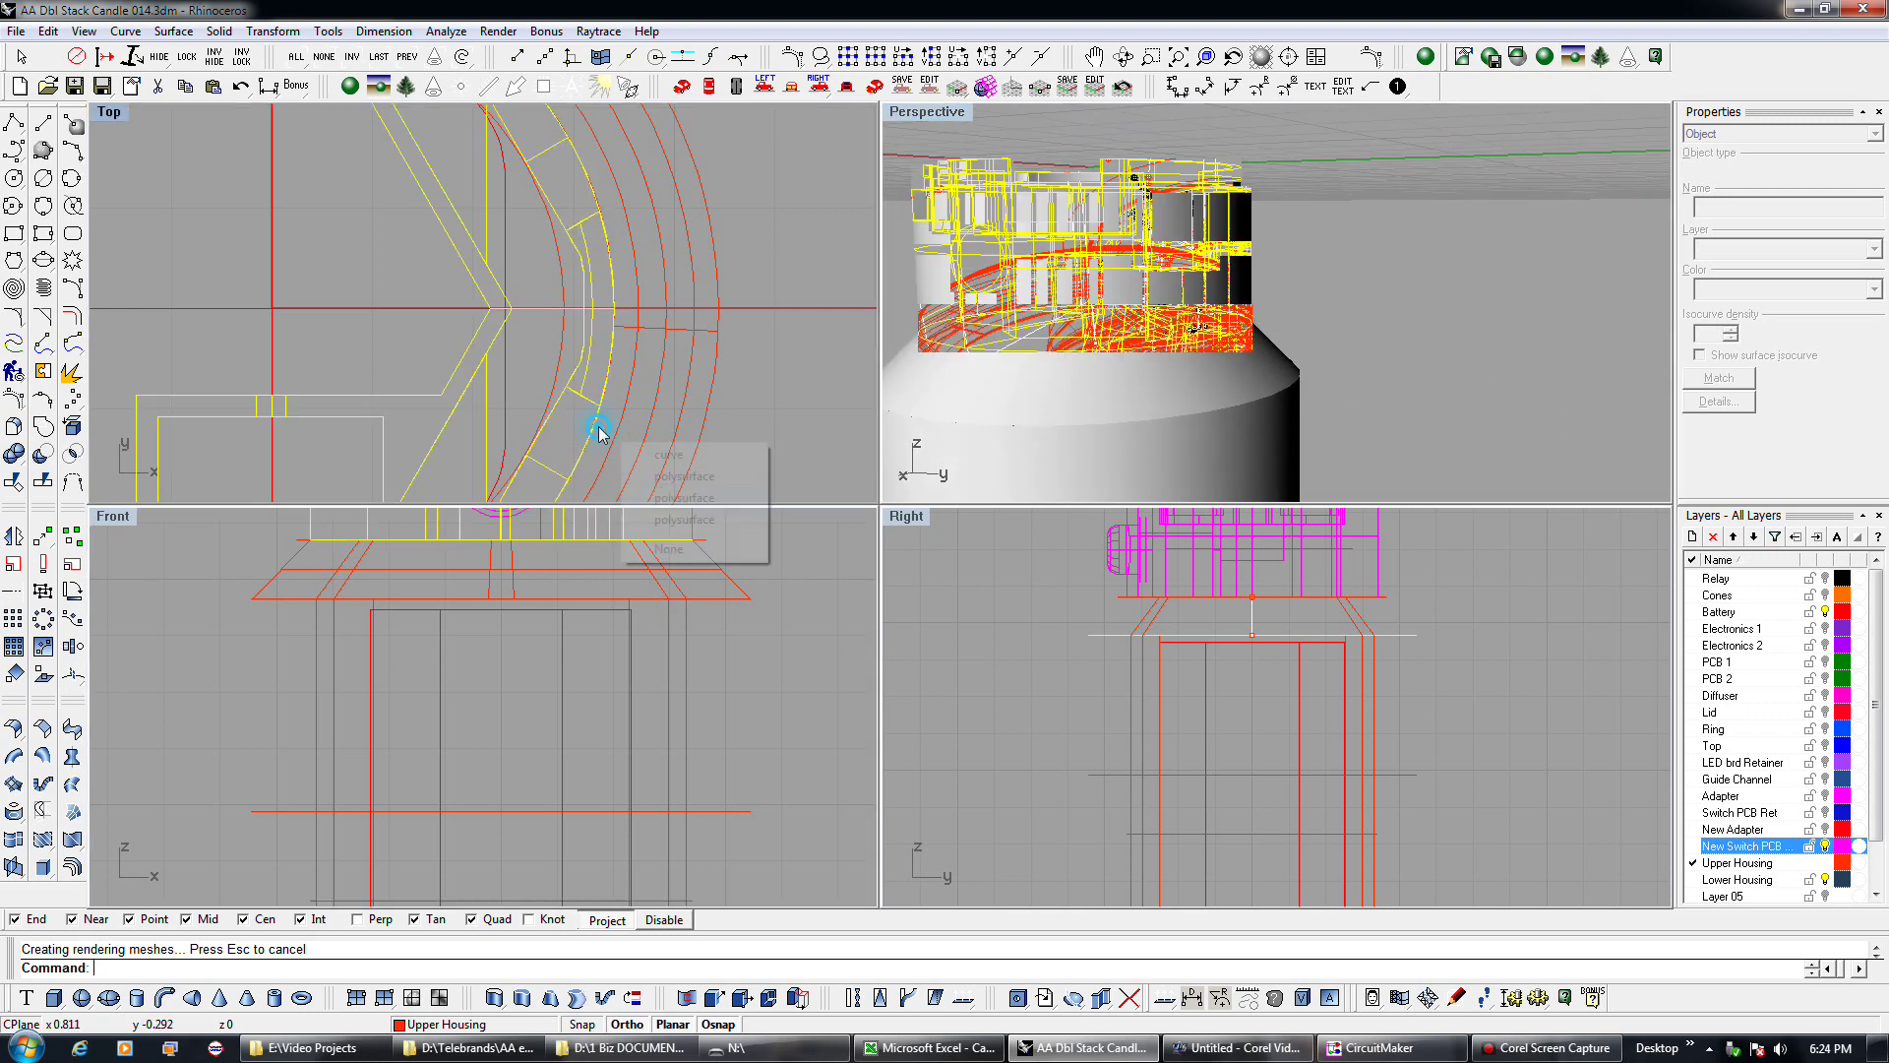
left_click(668, 455)
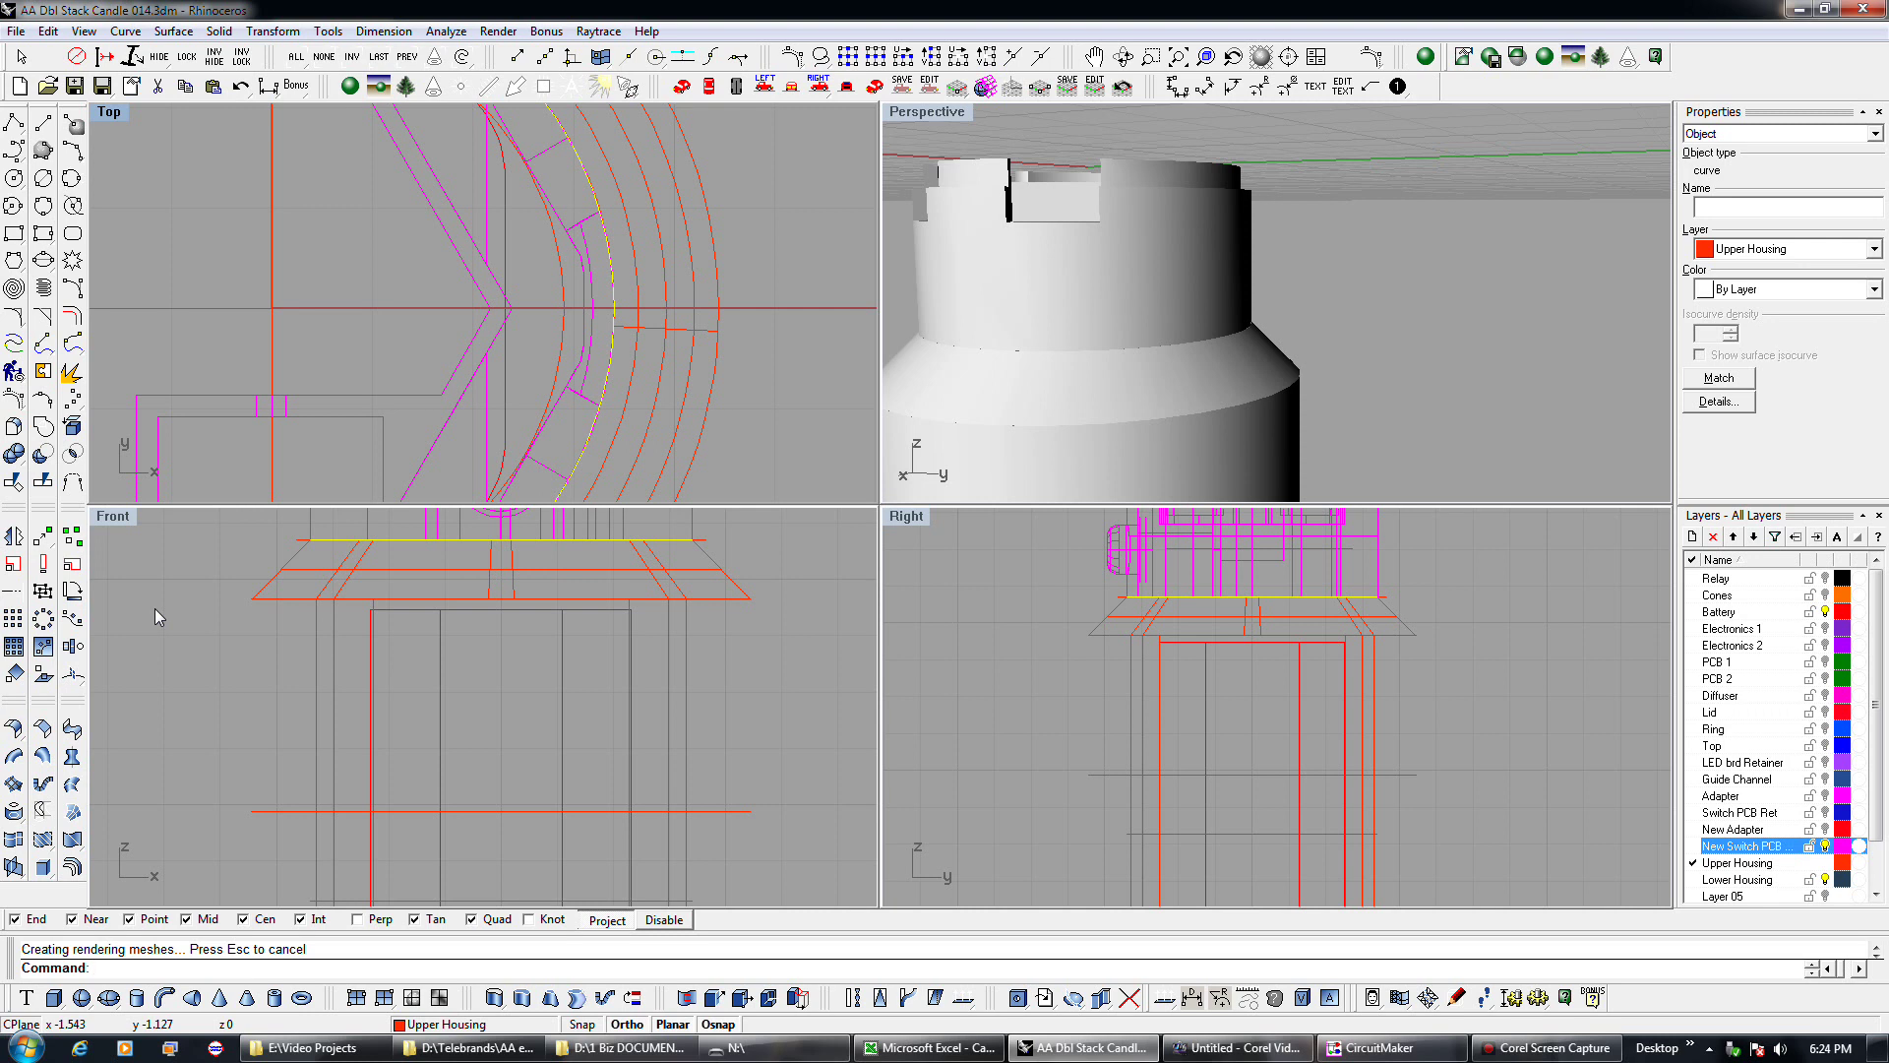
left_click(44, 536)
left_click(708, 540)
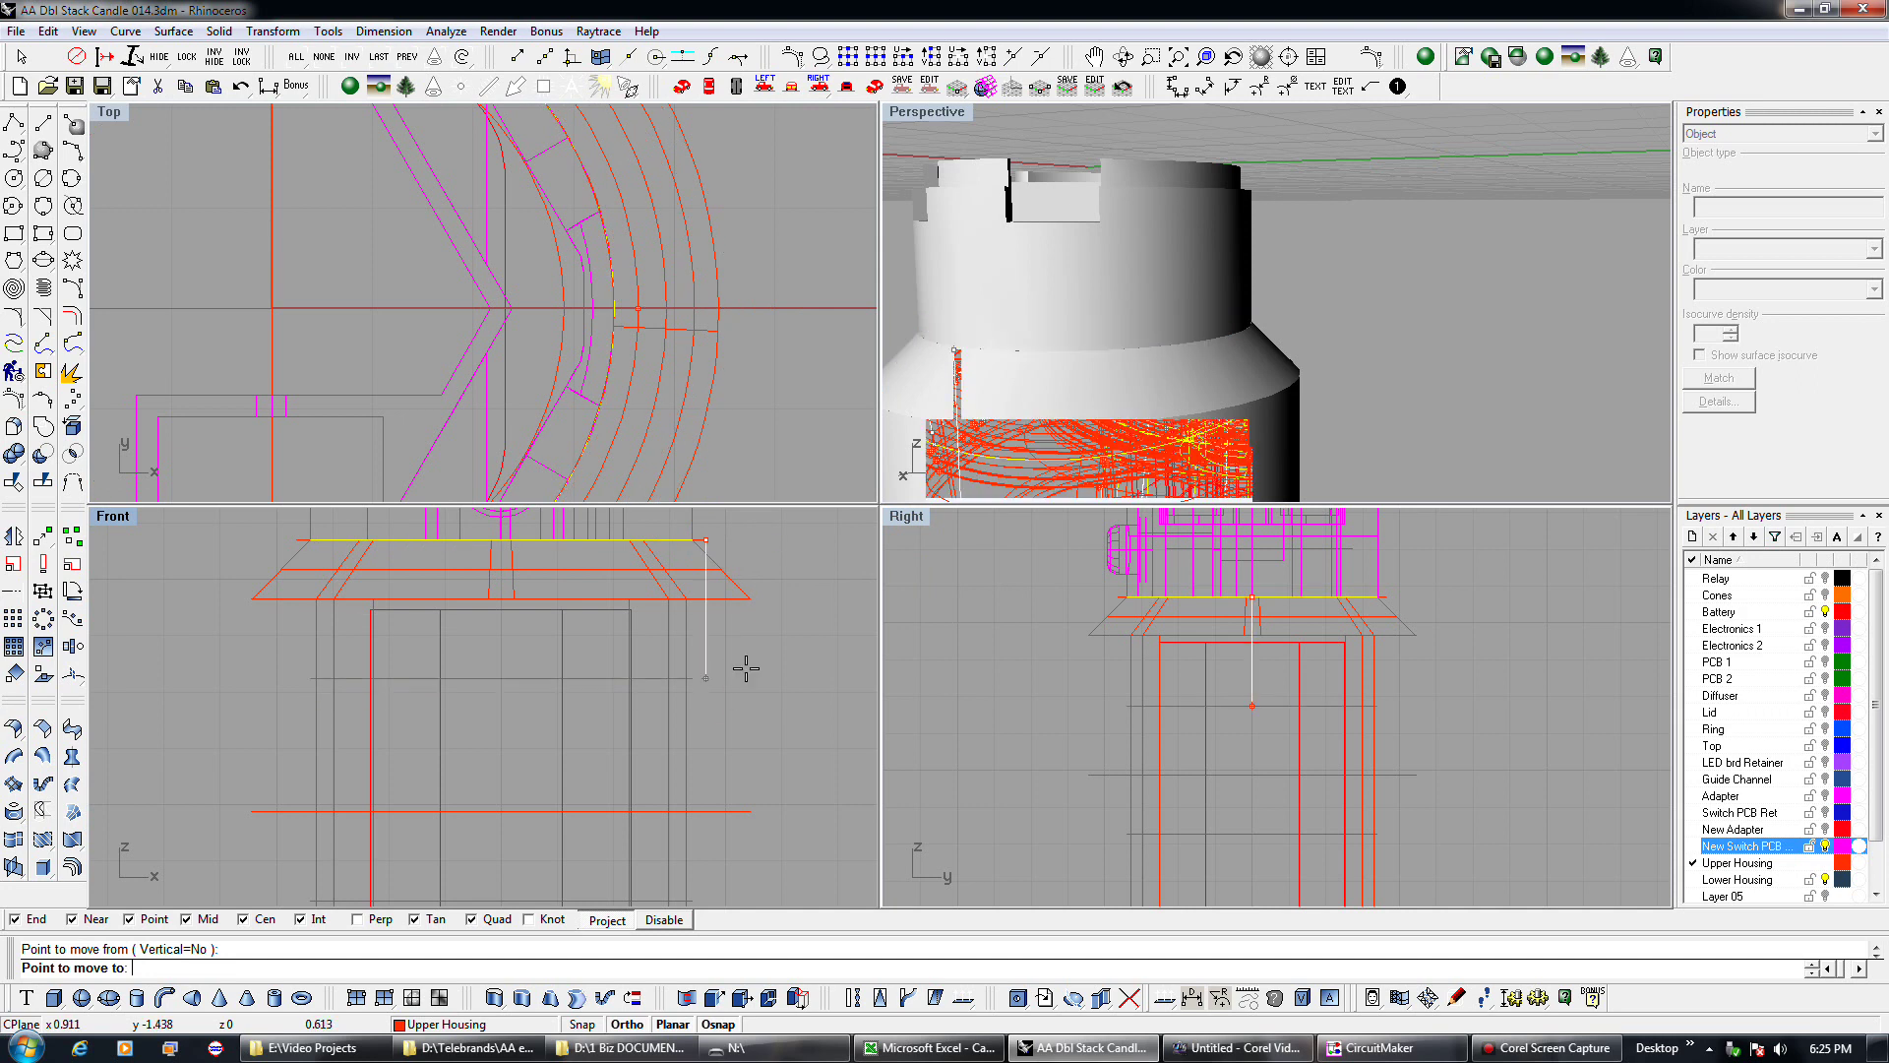
Drop the Upper Housing curve lower, then try and cancel a straight extrusion.
left_click(762, 615)
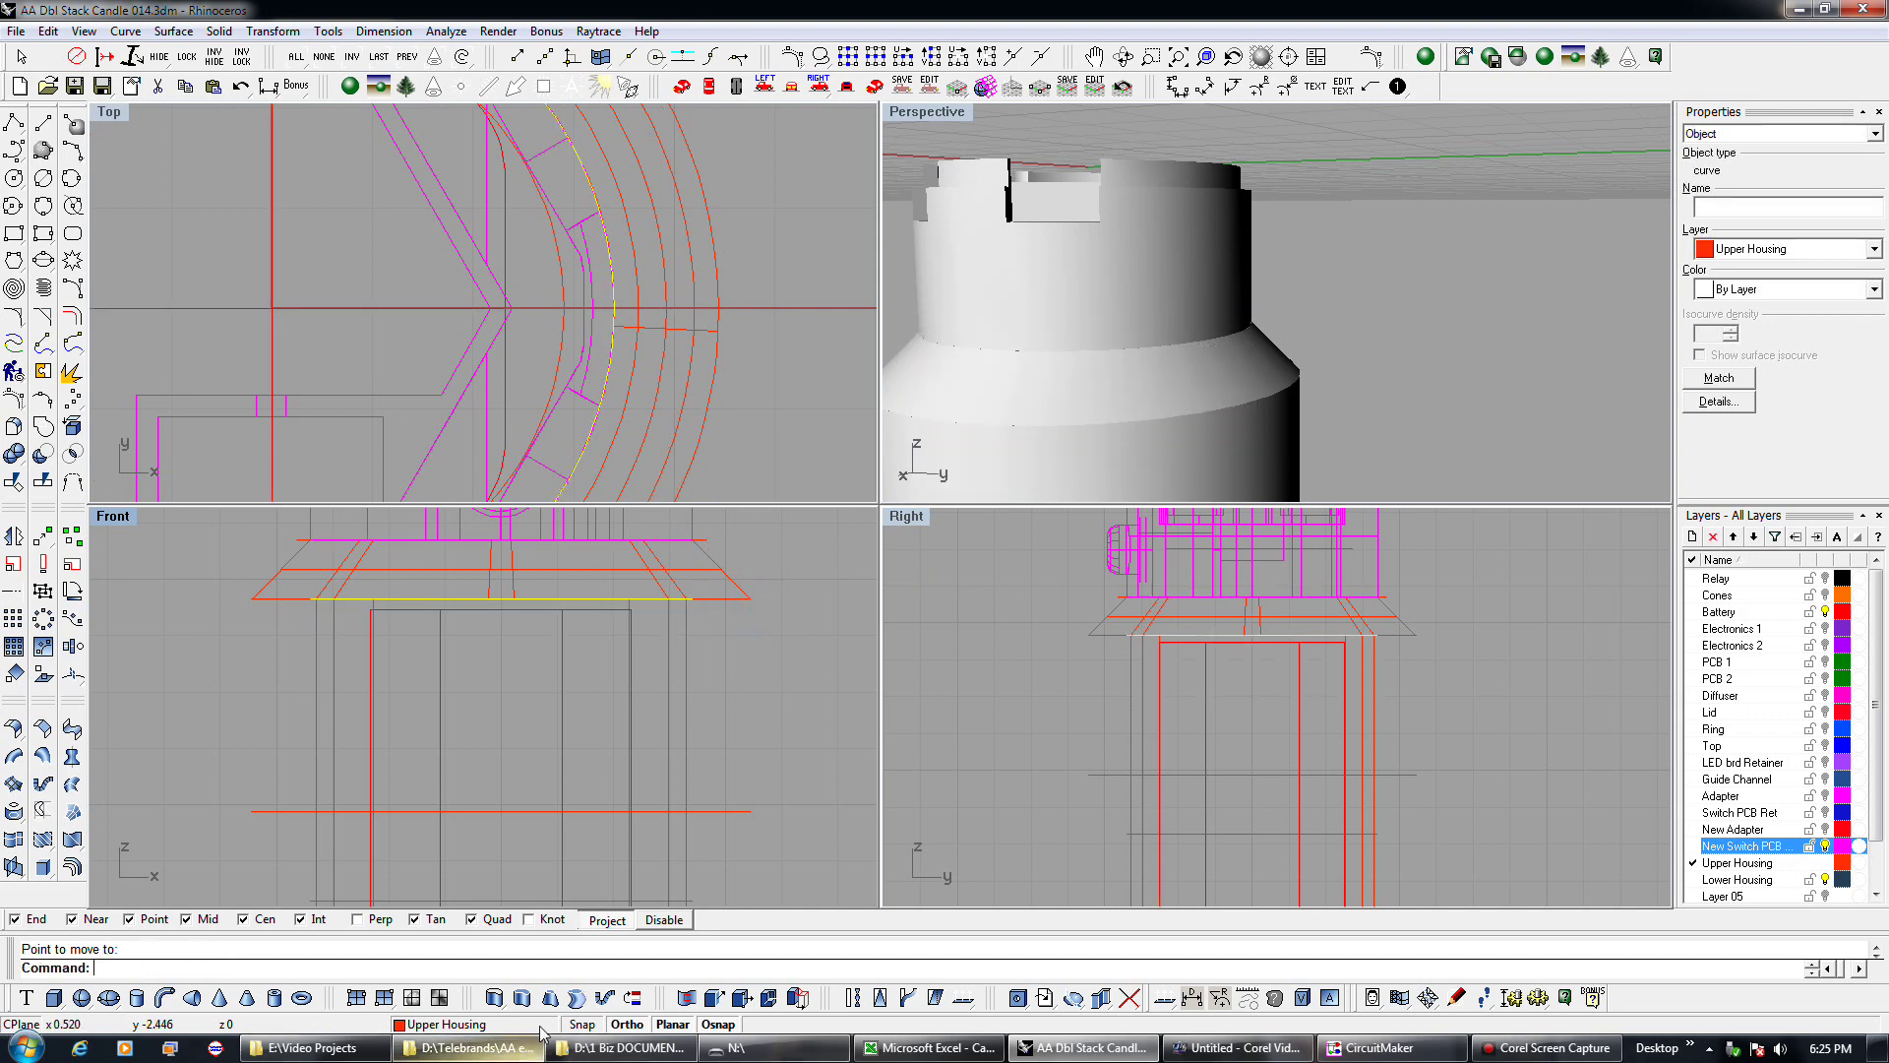
left_click(522, 997)
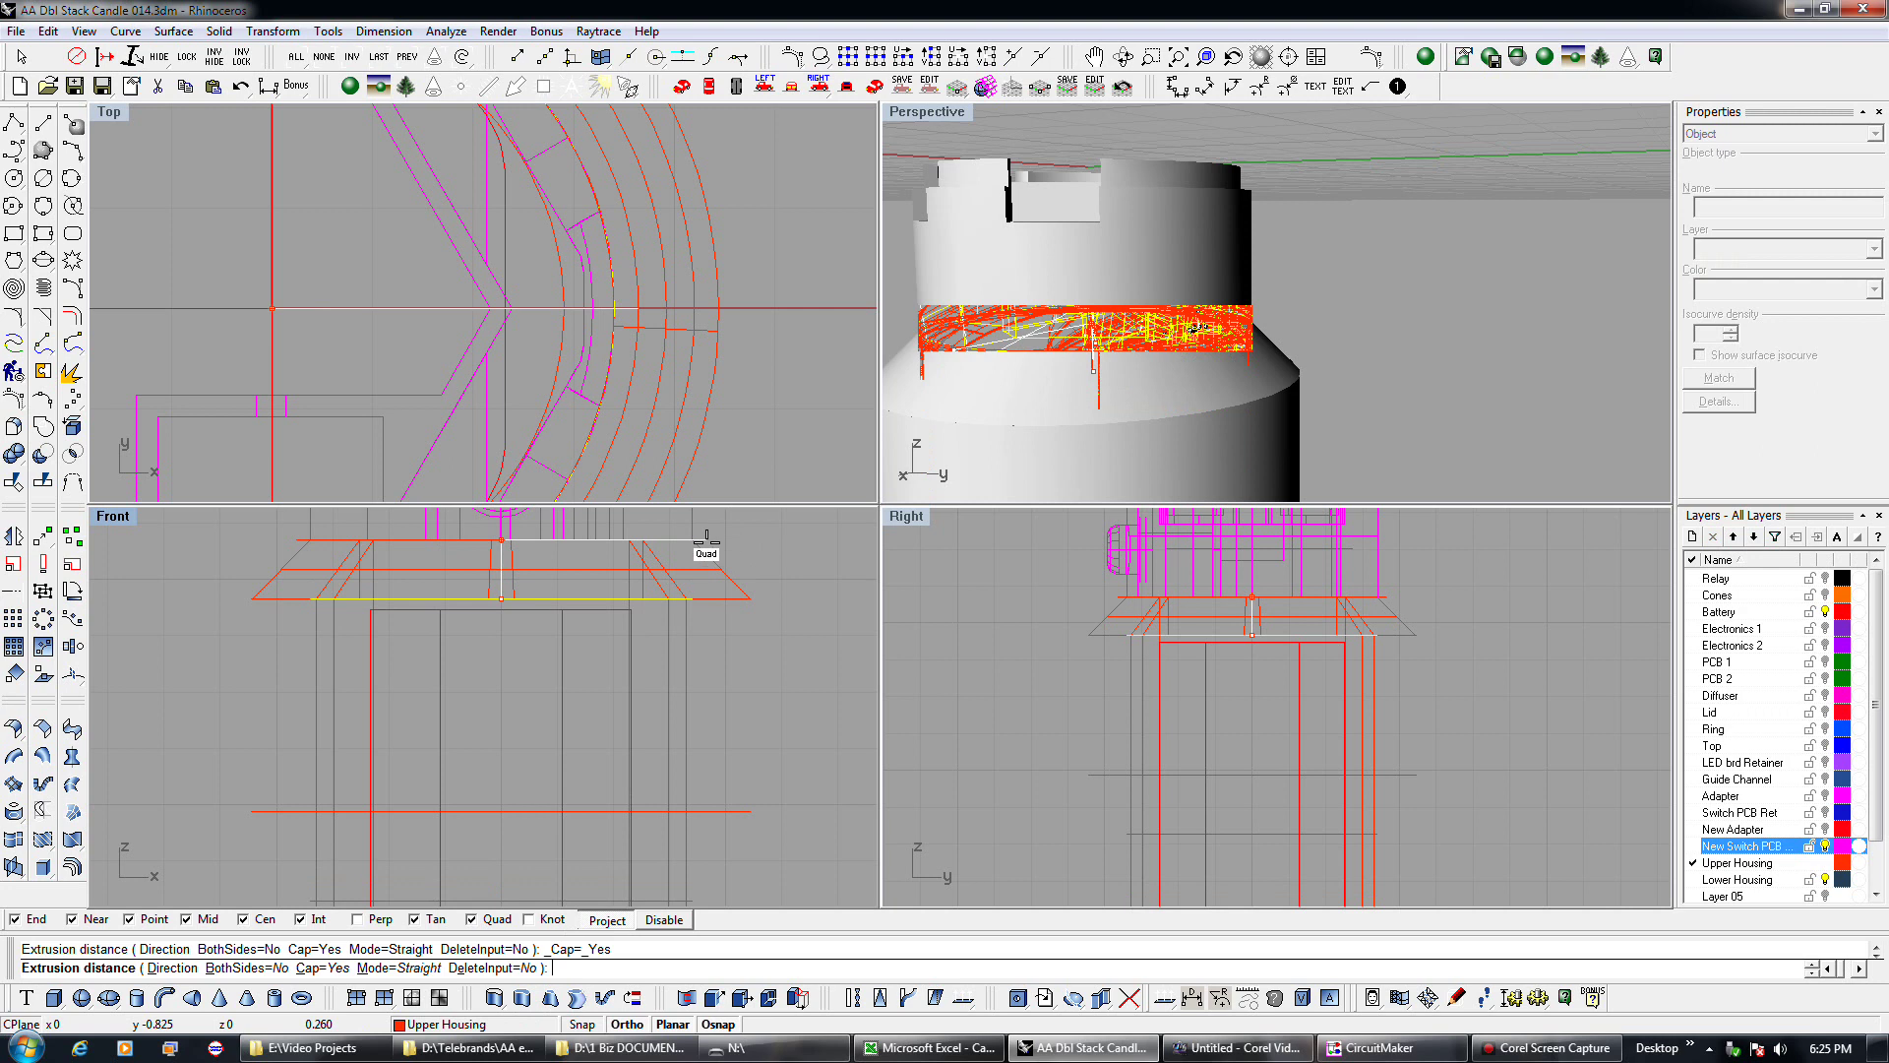
left_click(709, 541)
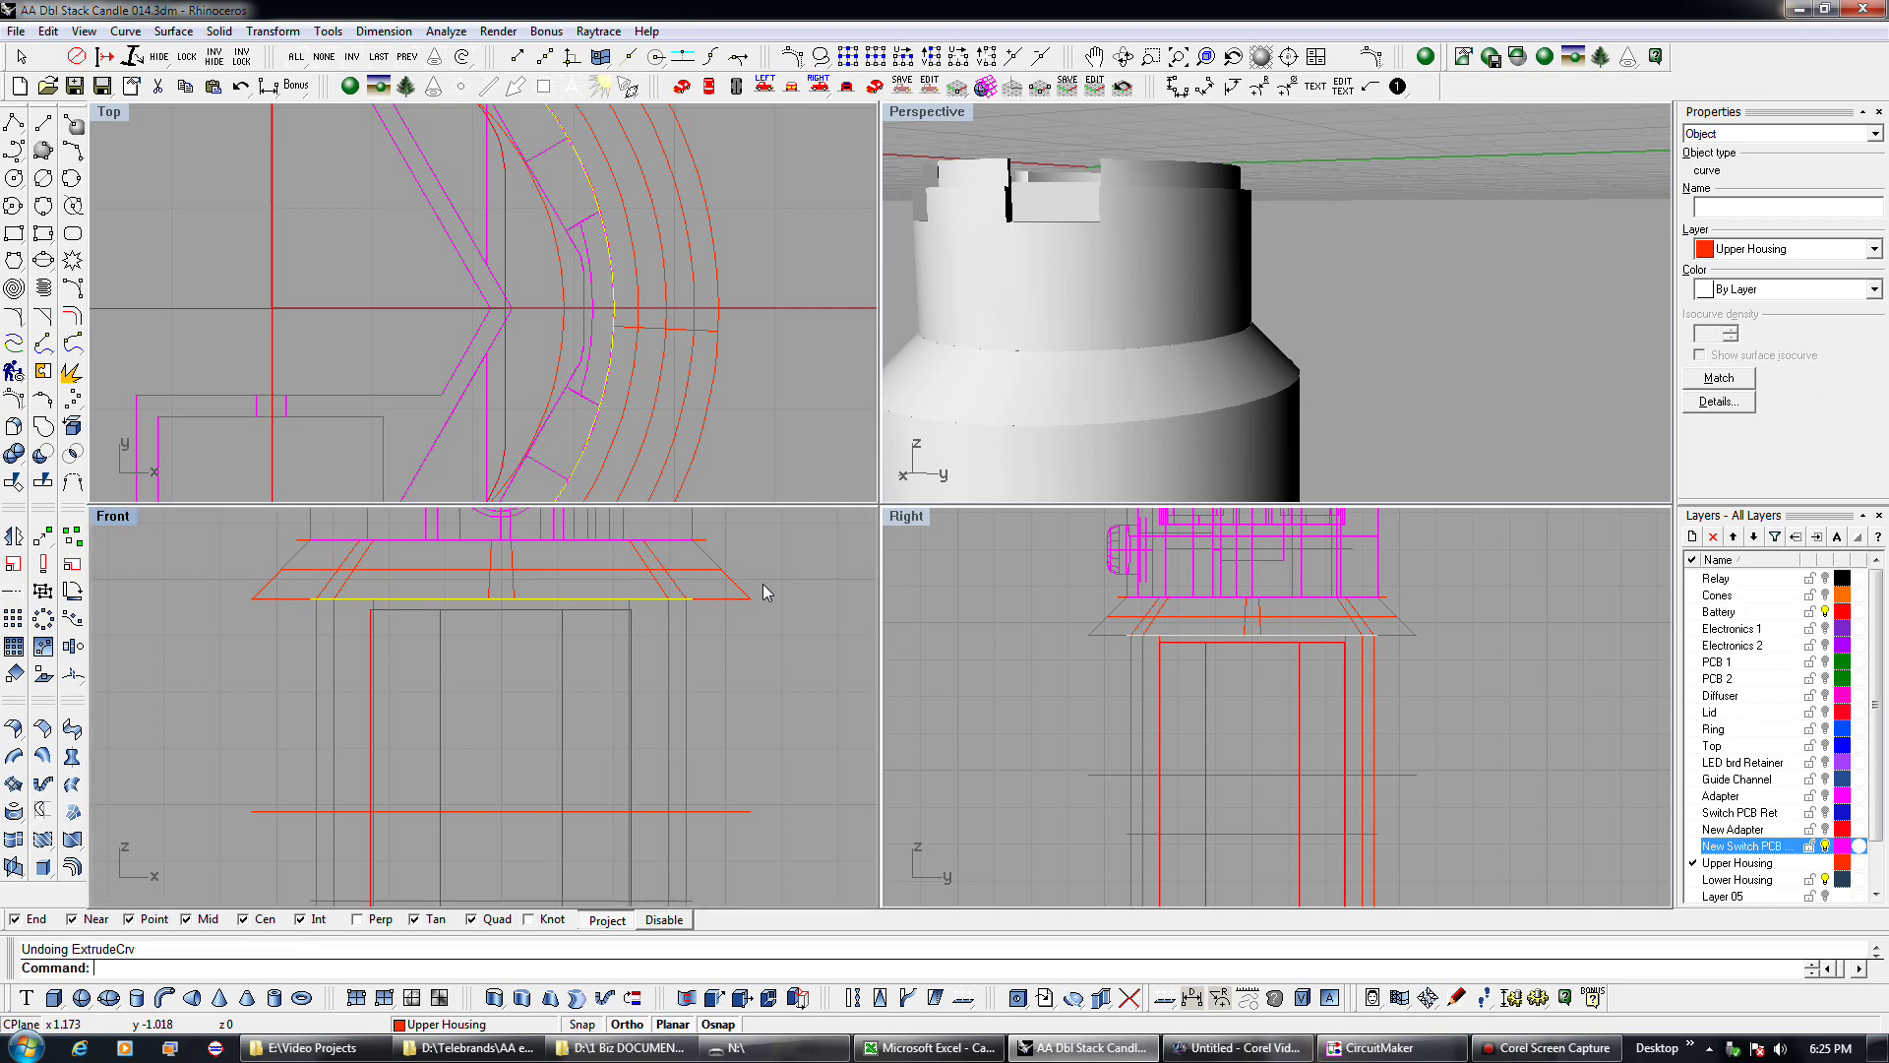
key("Return")
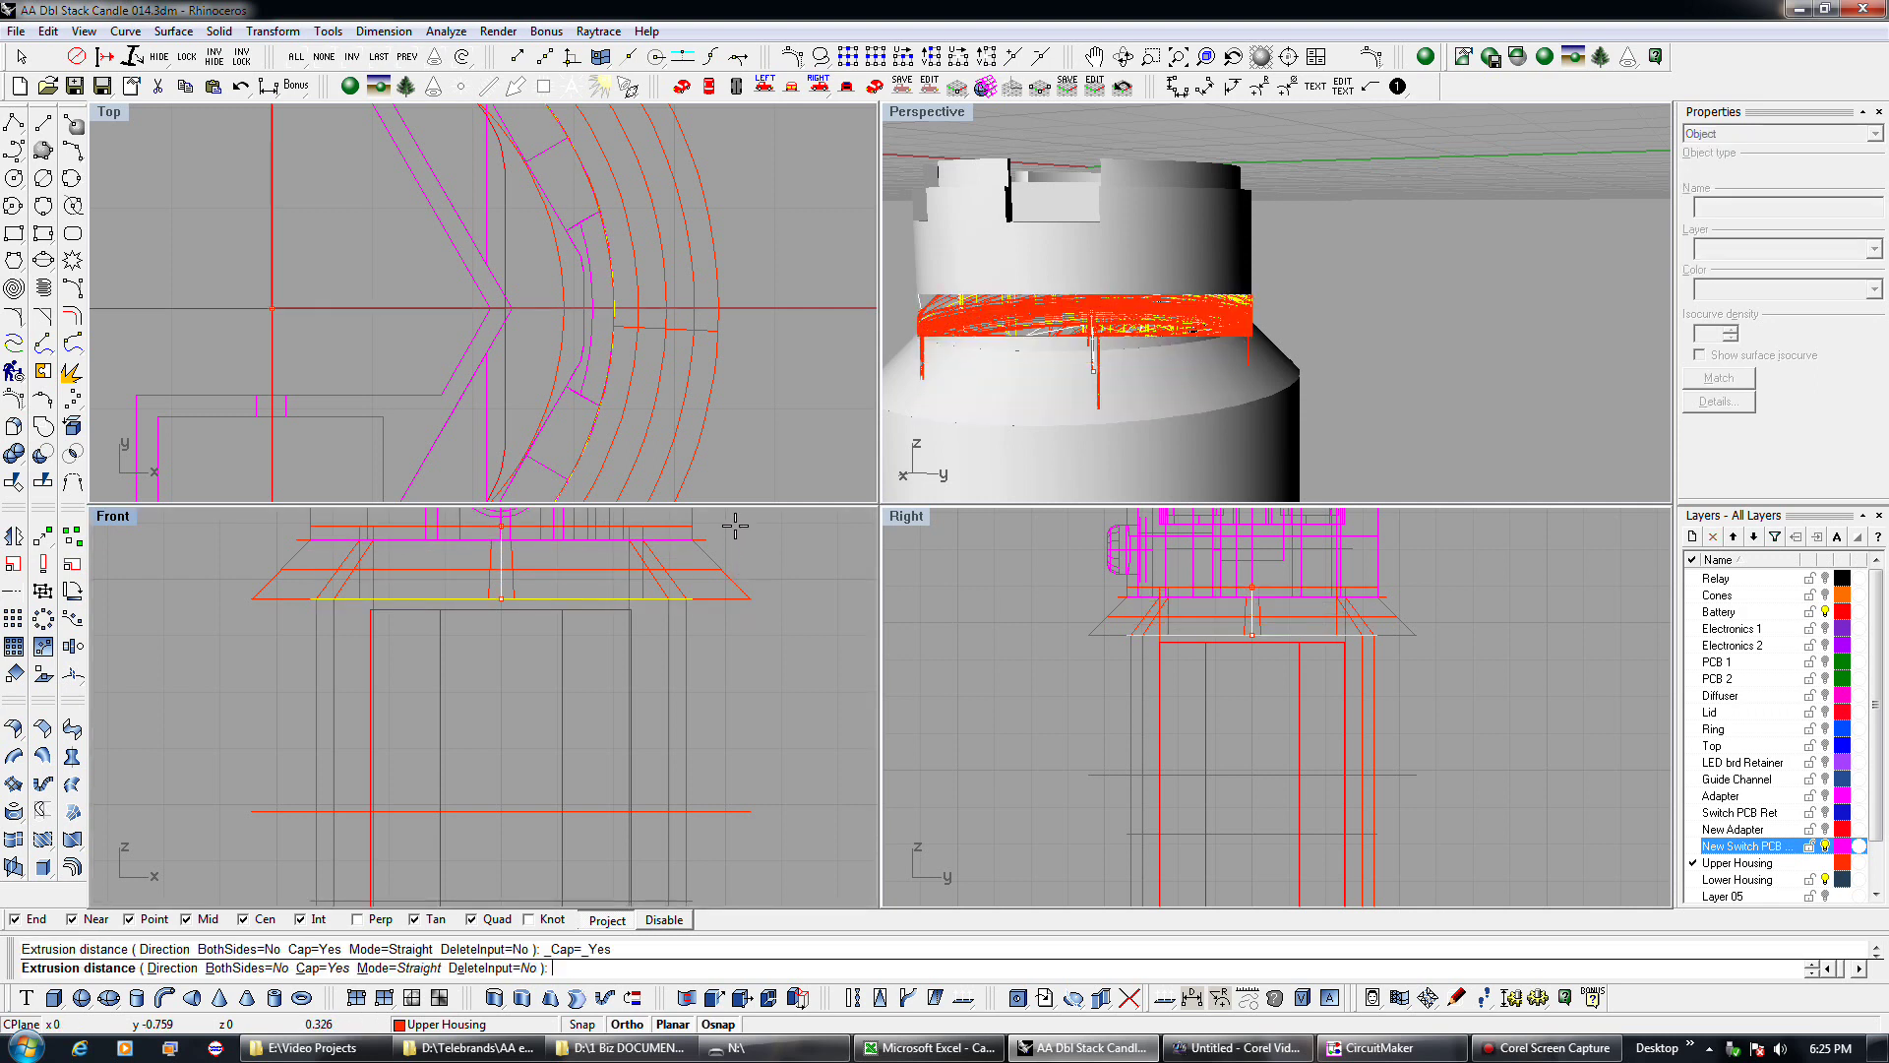
key("Escape")
Extrude the shoulder curve with a -45° draft angle to form the flared shoulder.
left_click(550, 996)
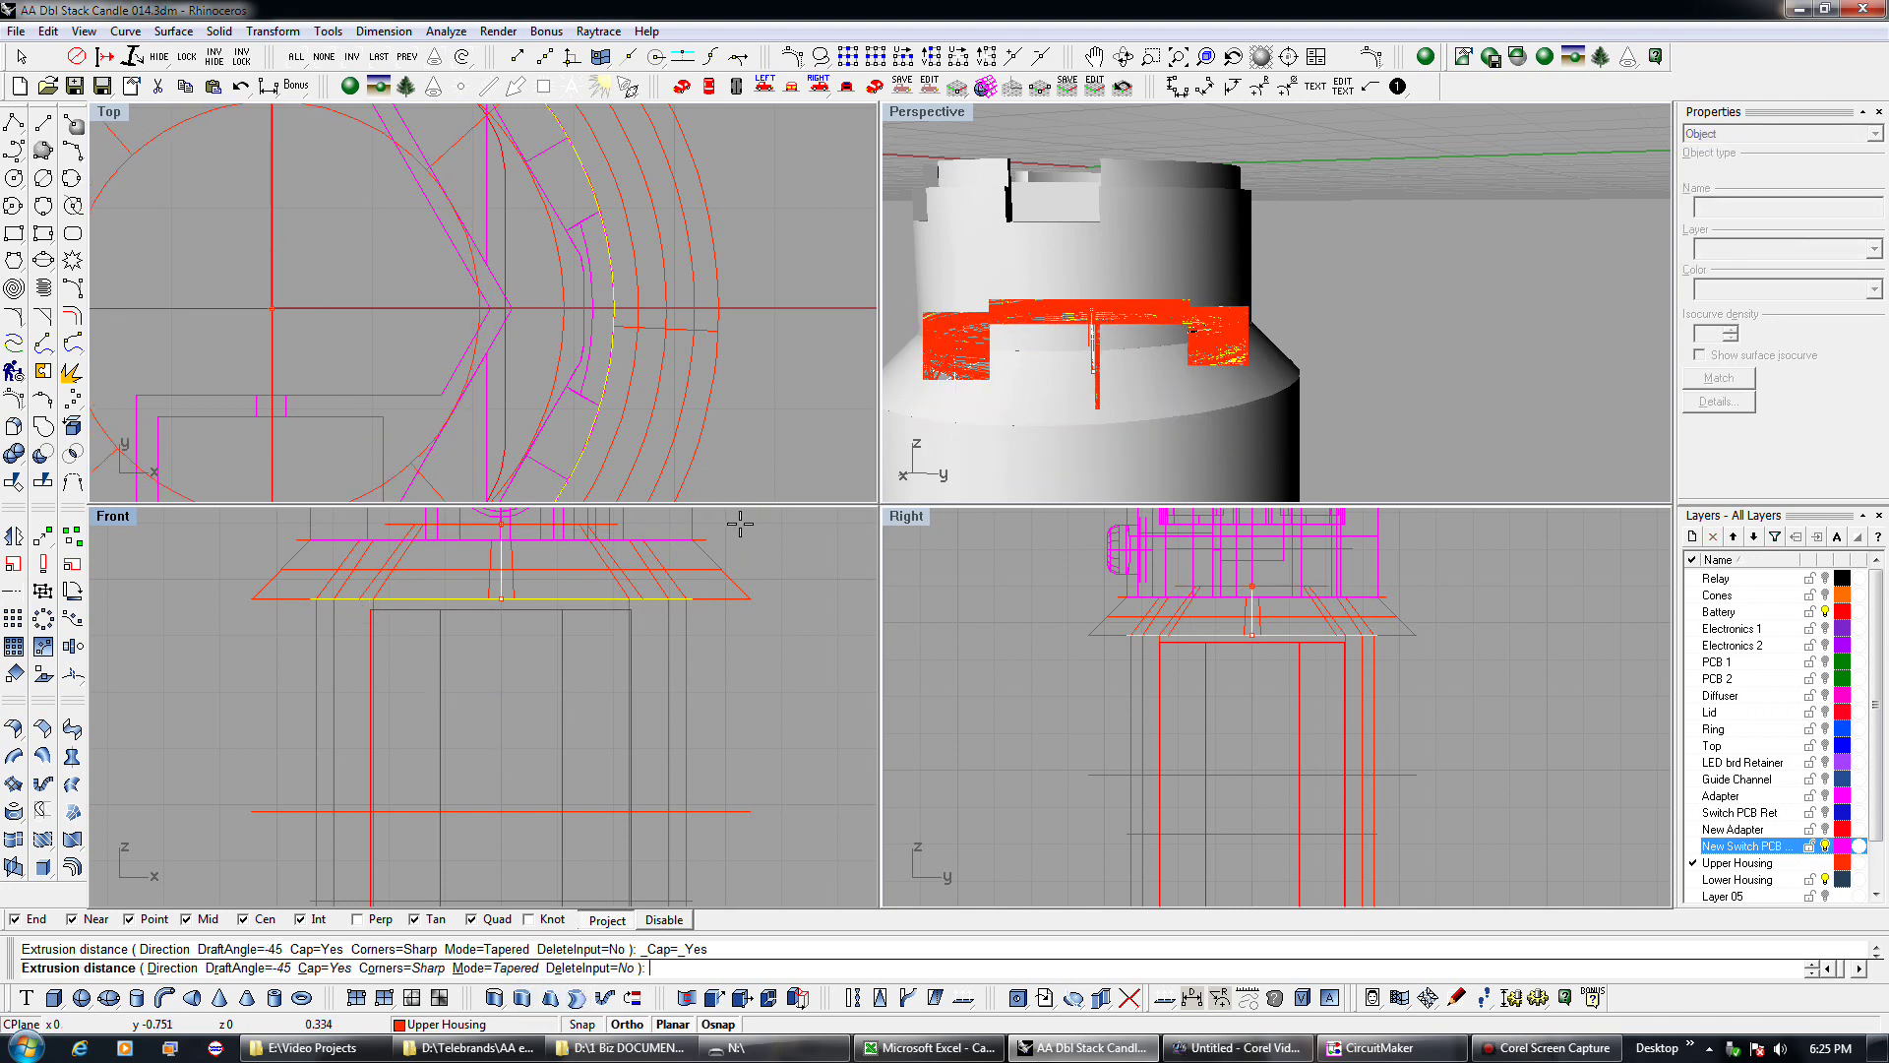
right_click_drag(737, 519, 751, 579)
left_click(755, 565)
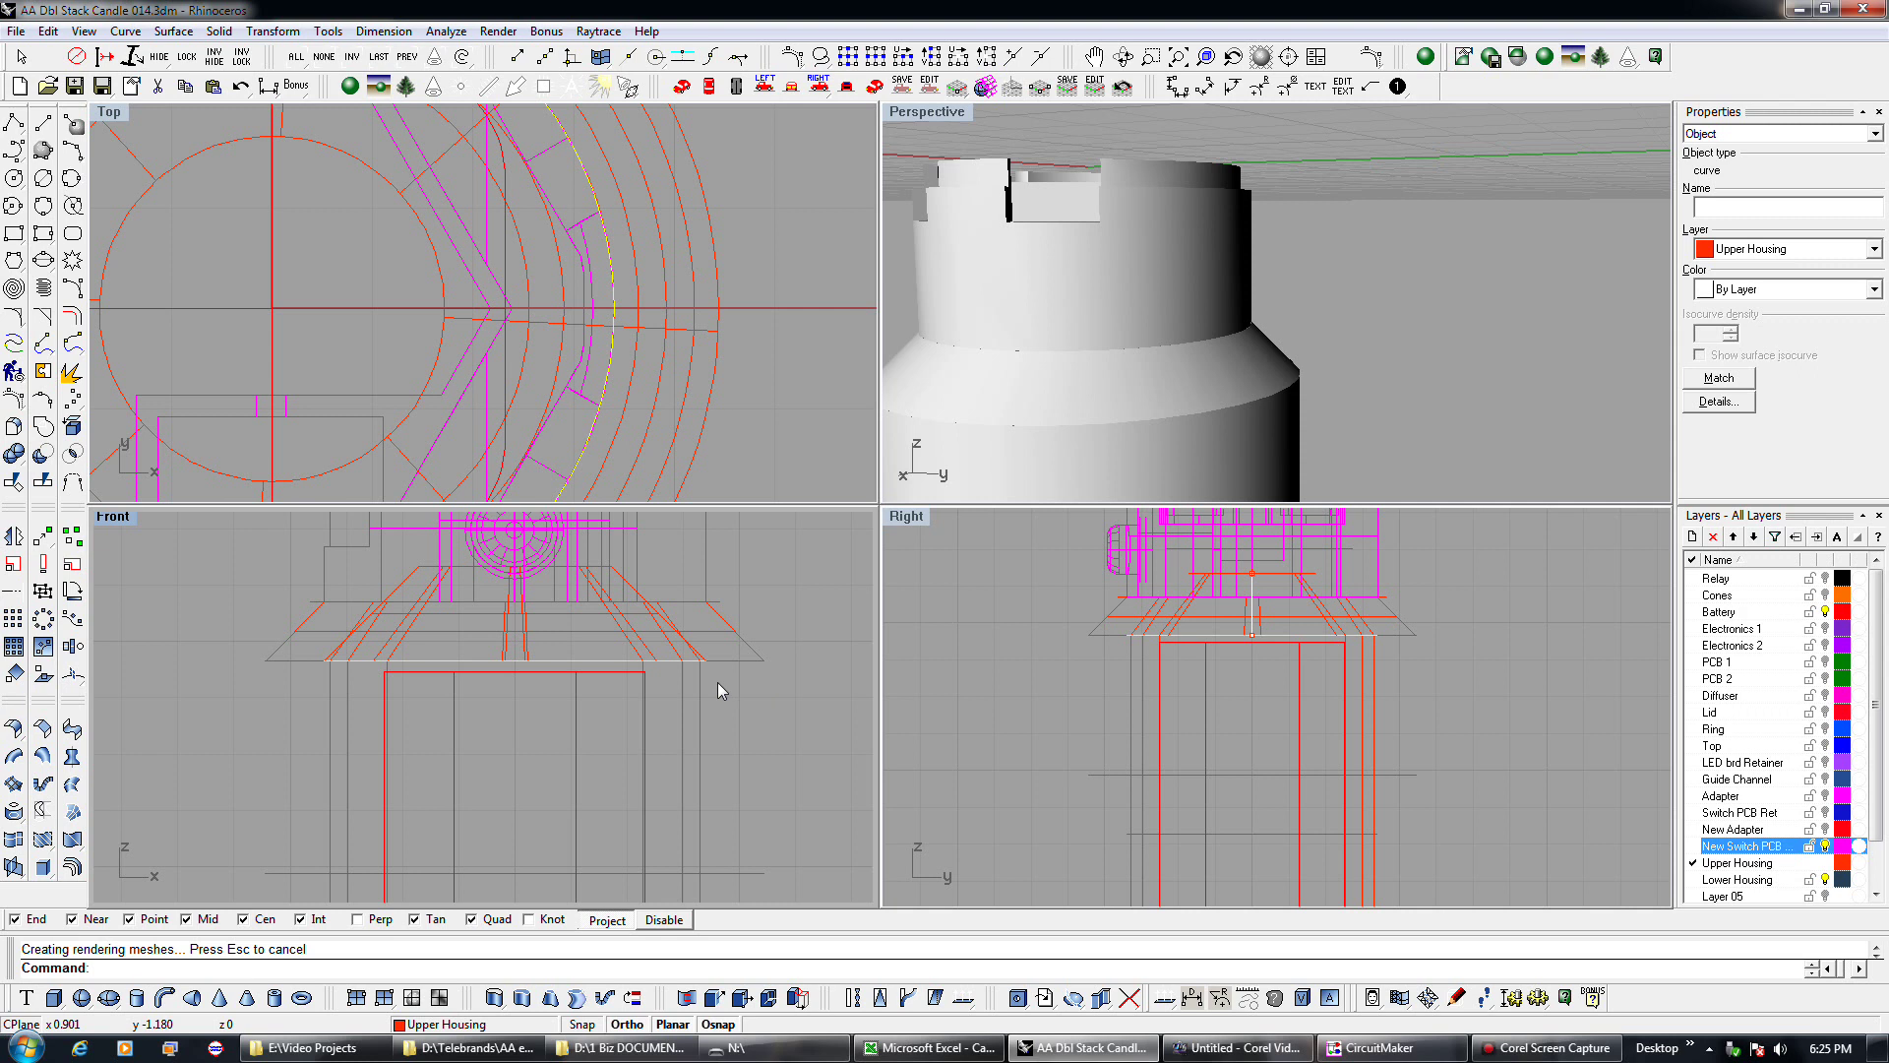
Orbit the Perspective view to the underside and turn off the Battery layer to see inside the housing.
scroll(717, 681, "up", 3)
scroll(717, 681, "up", 1)
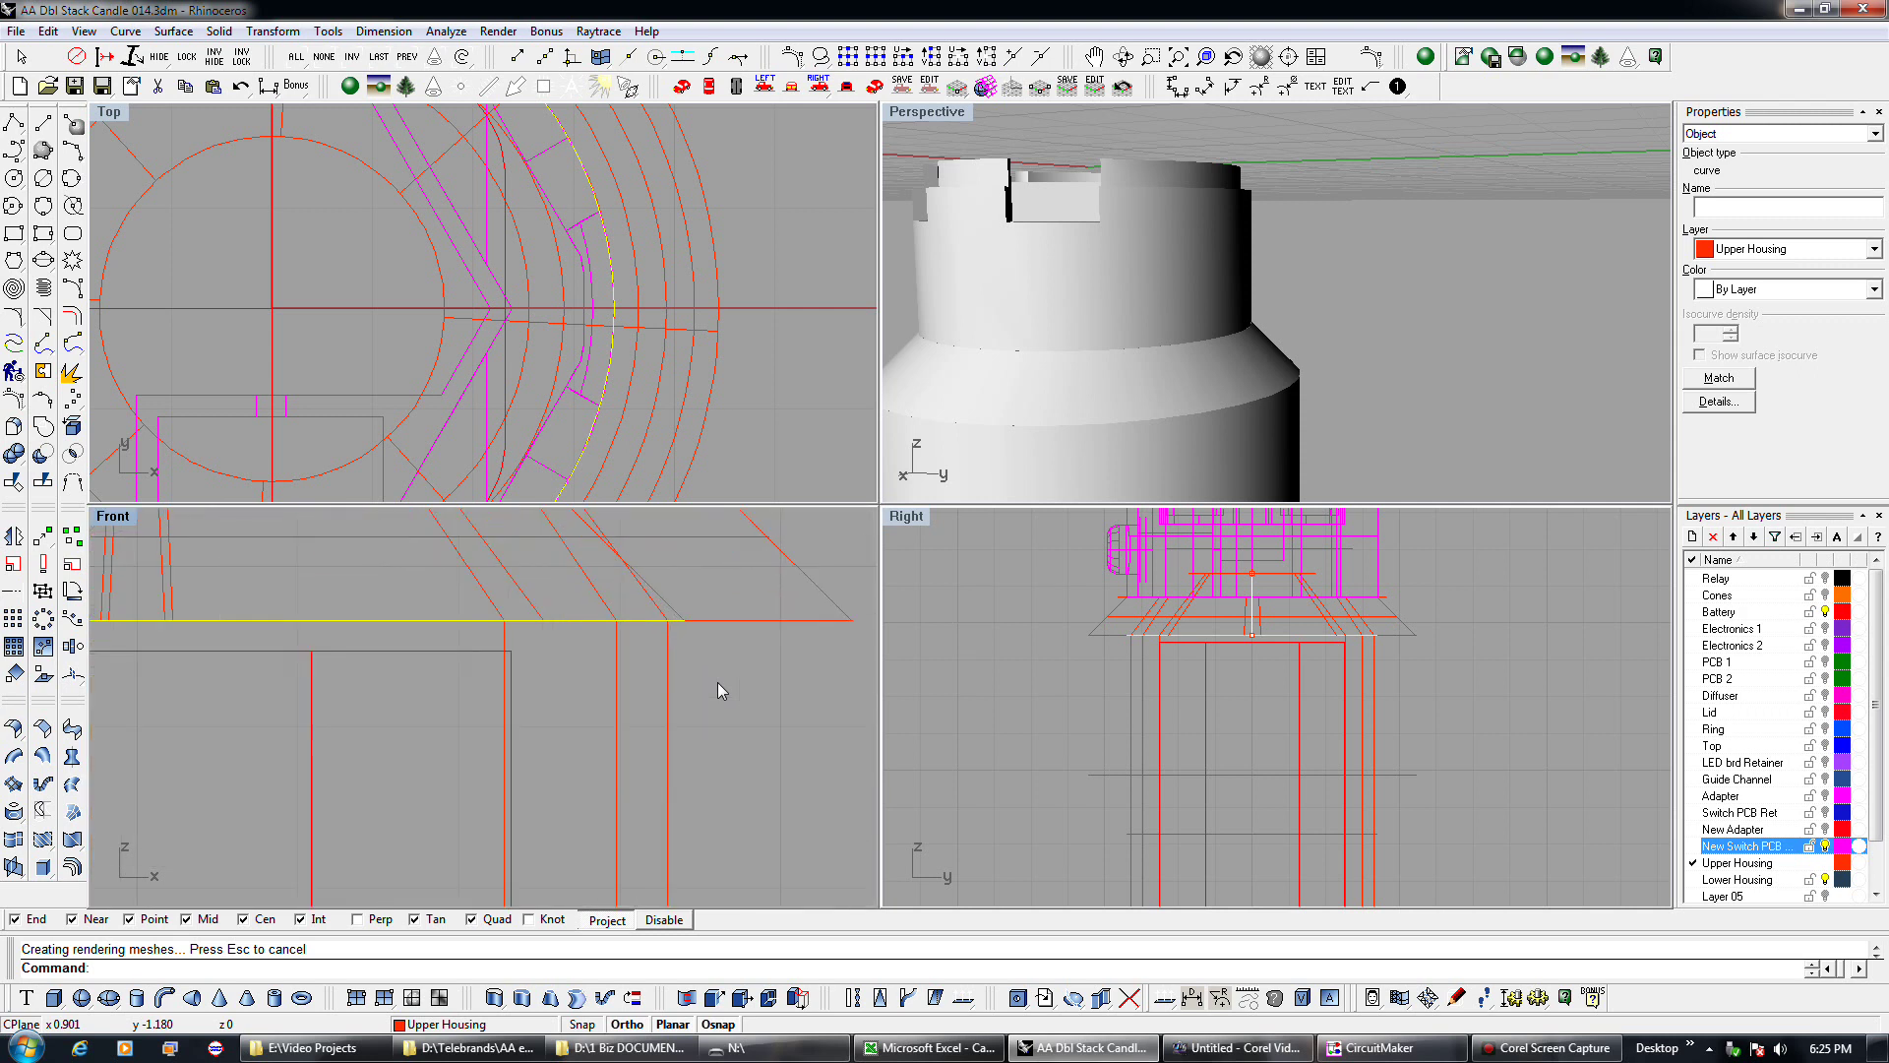
right_click_drag(1500, 282, 1363, 186)
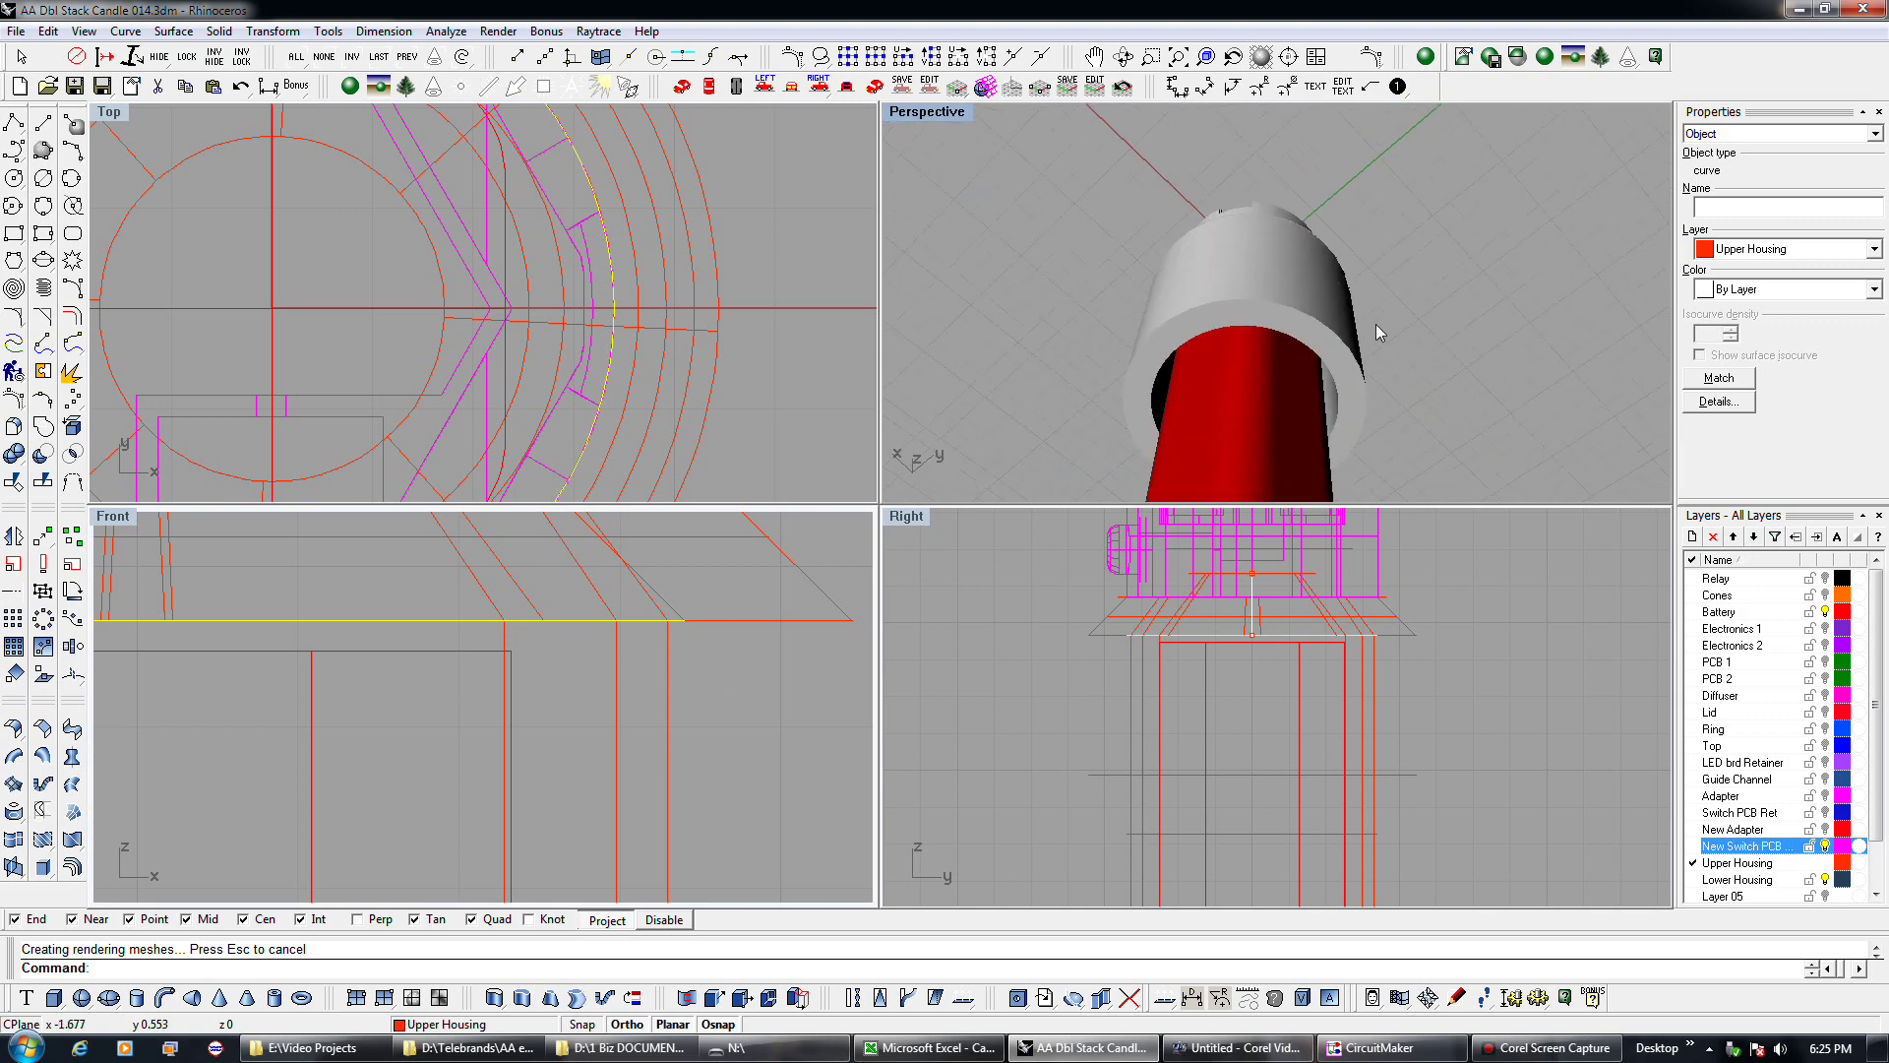
scroll(1376, 323, "up", 5)
left_click(1880, 694)
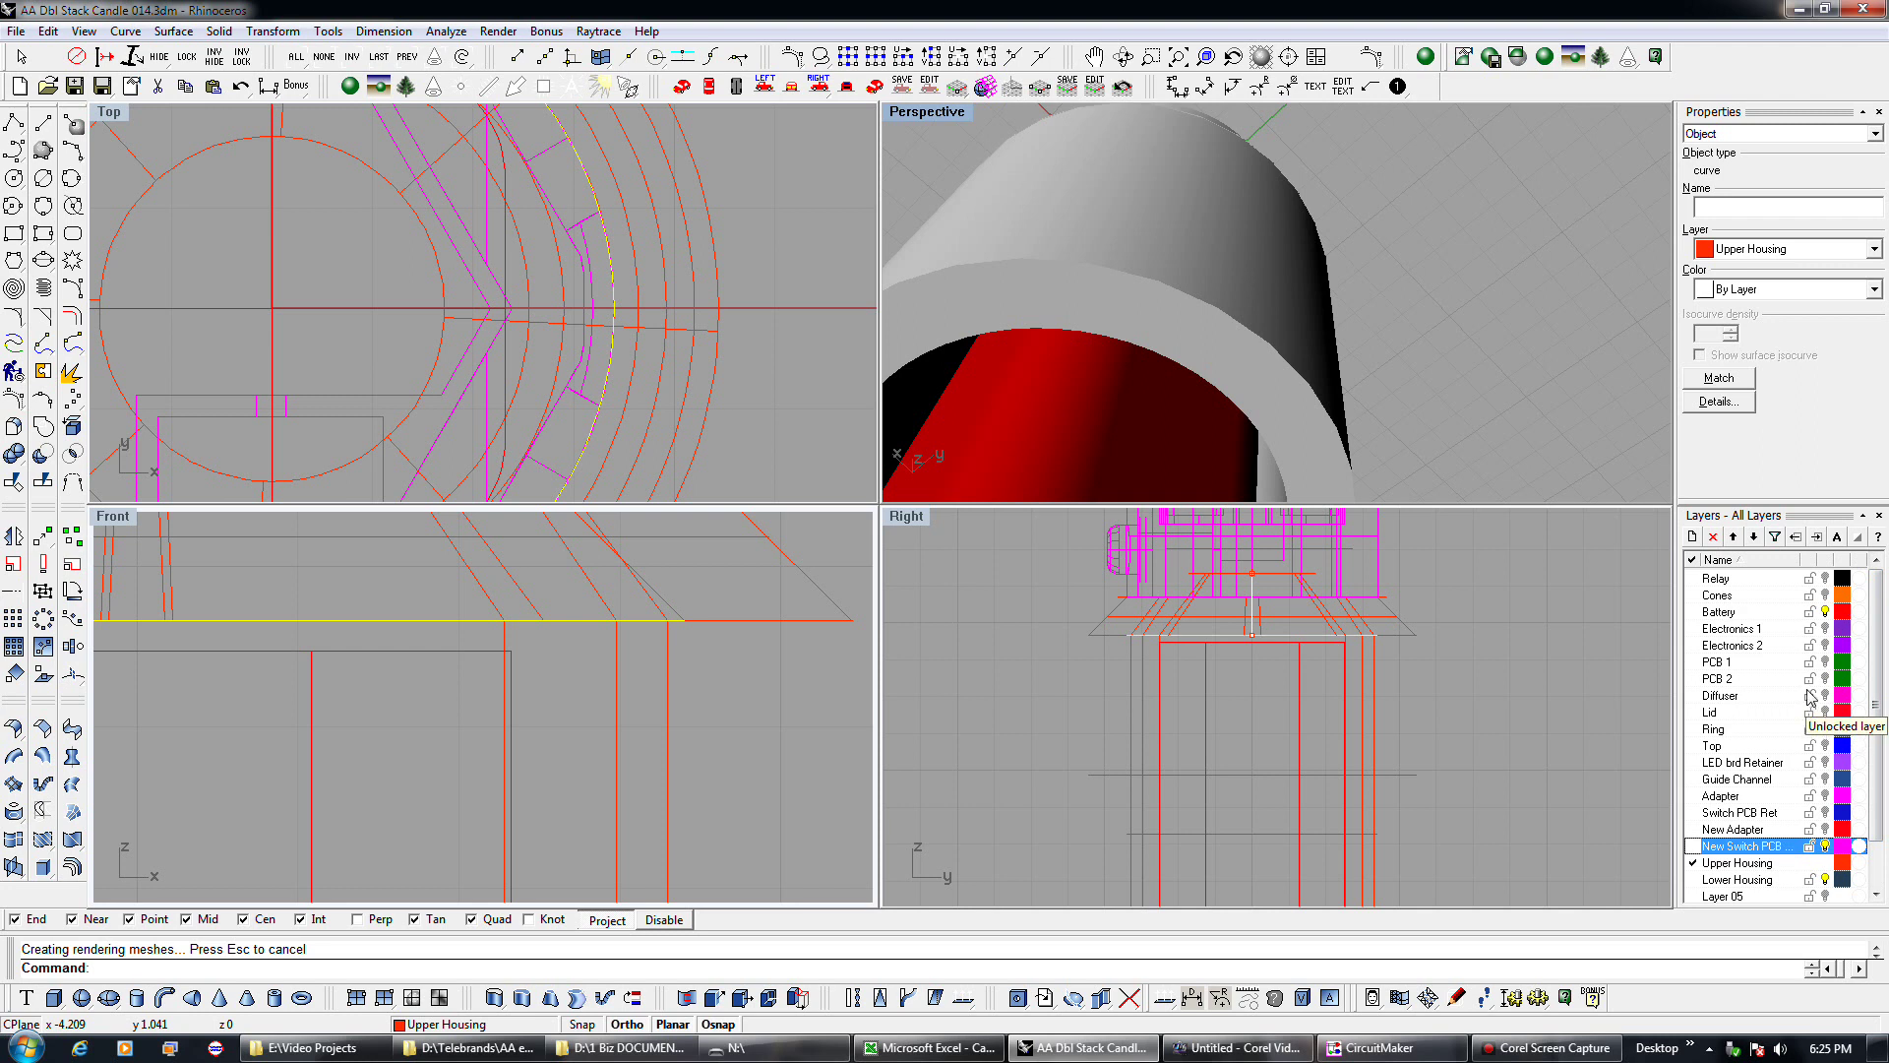
left_click(1825, 611)
right_click_drag(1246, 391, 1181, 329)
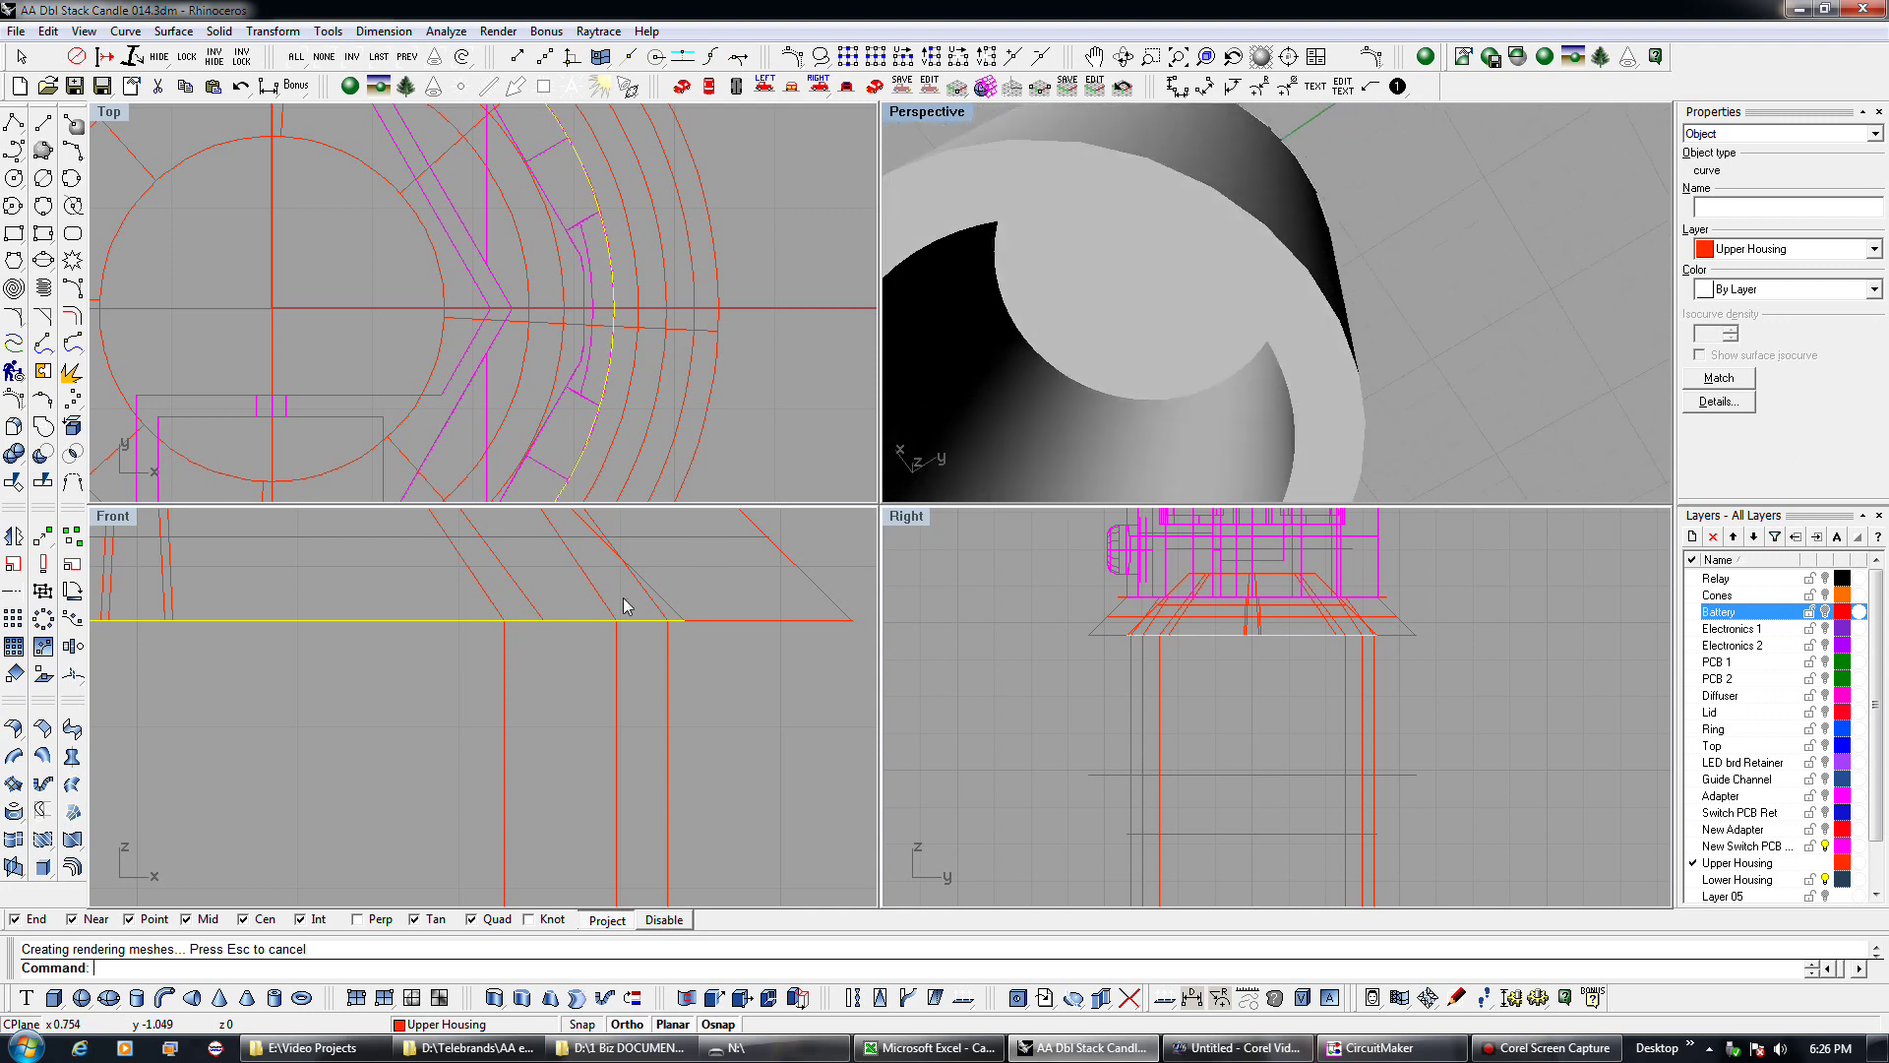
Subtract the second piece from the housing solid with BooleanDifference.
left_click(786, 557)
left_click(43, 454)
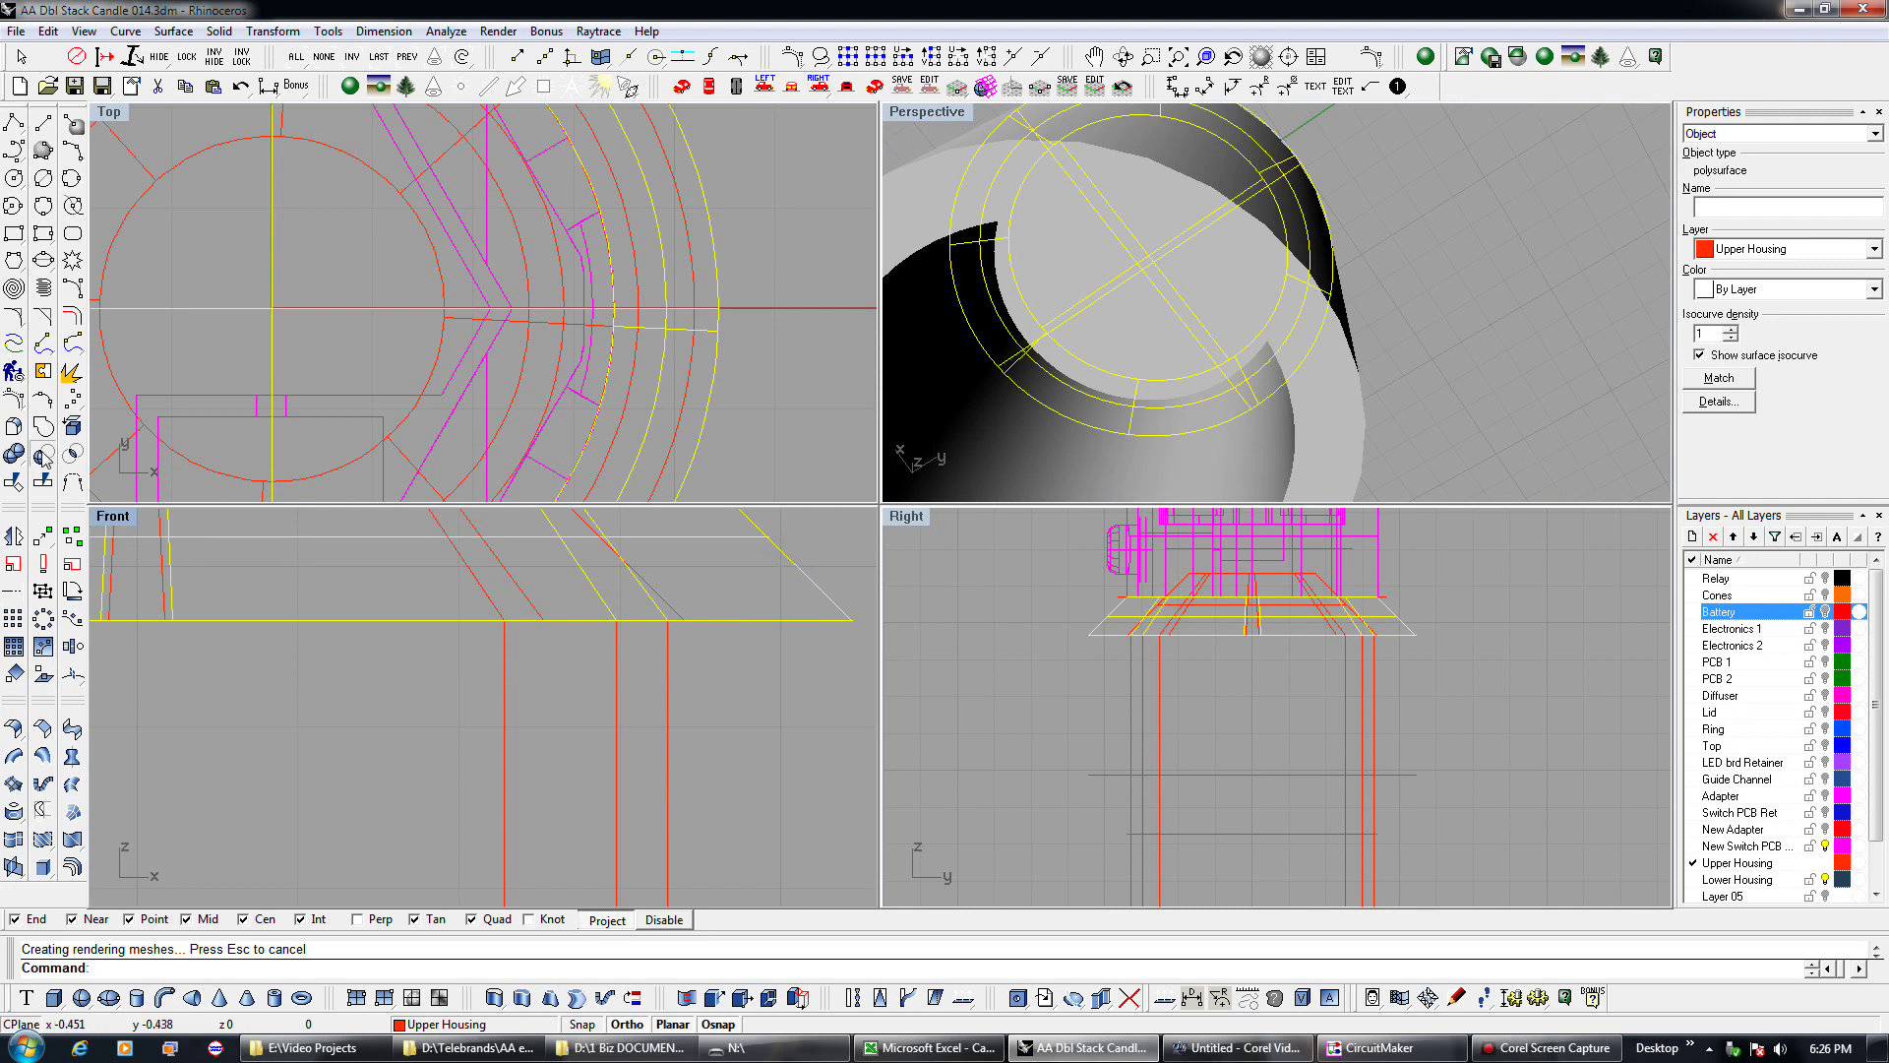
left_click(477, 580)
right_click(523, 653)
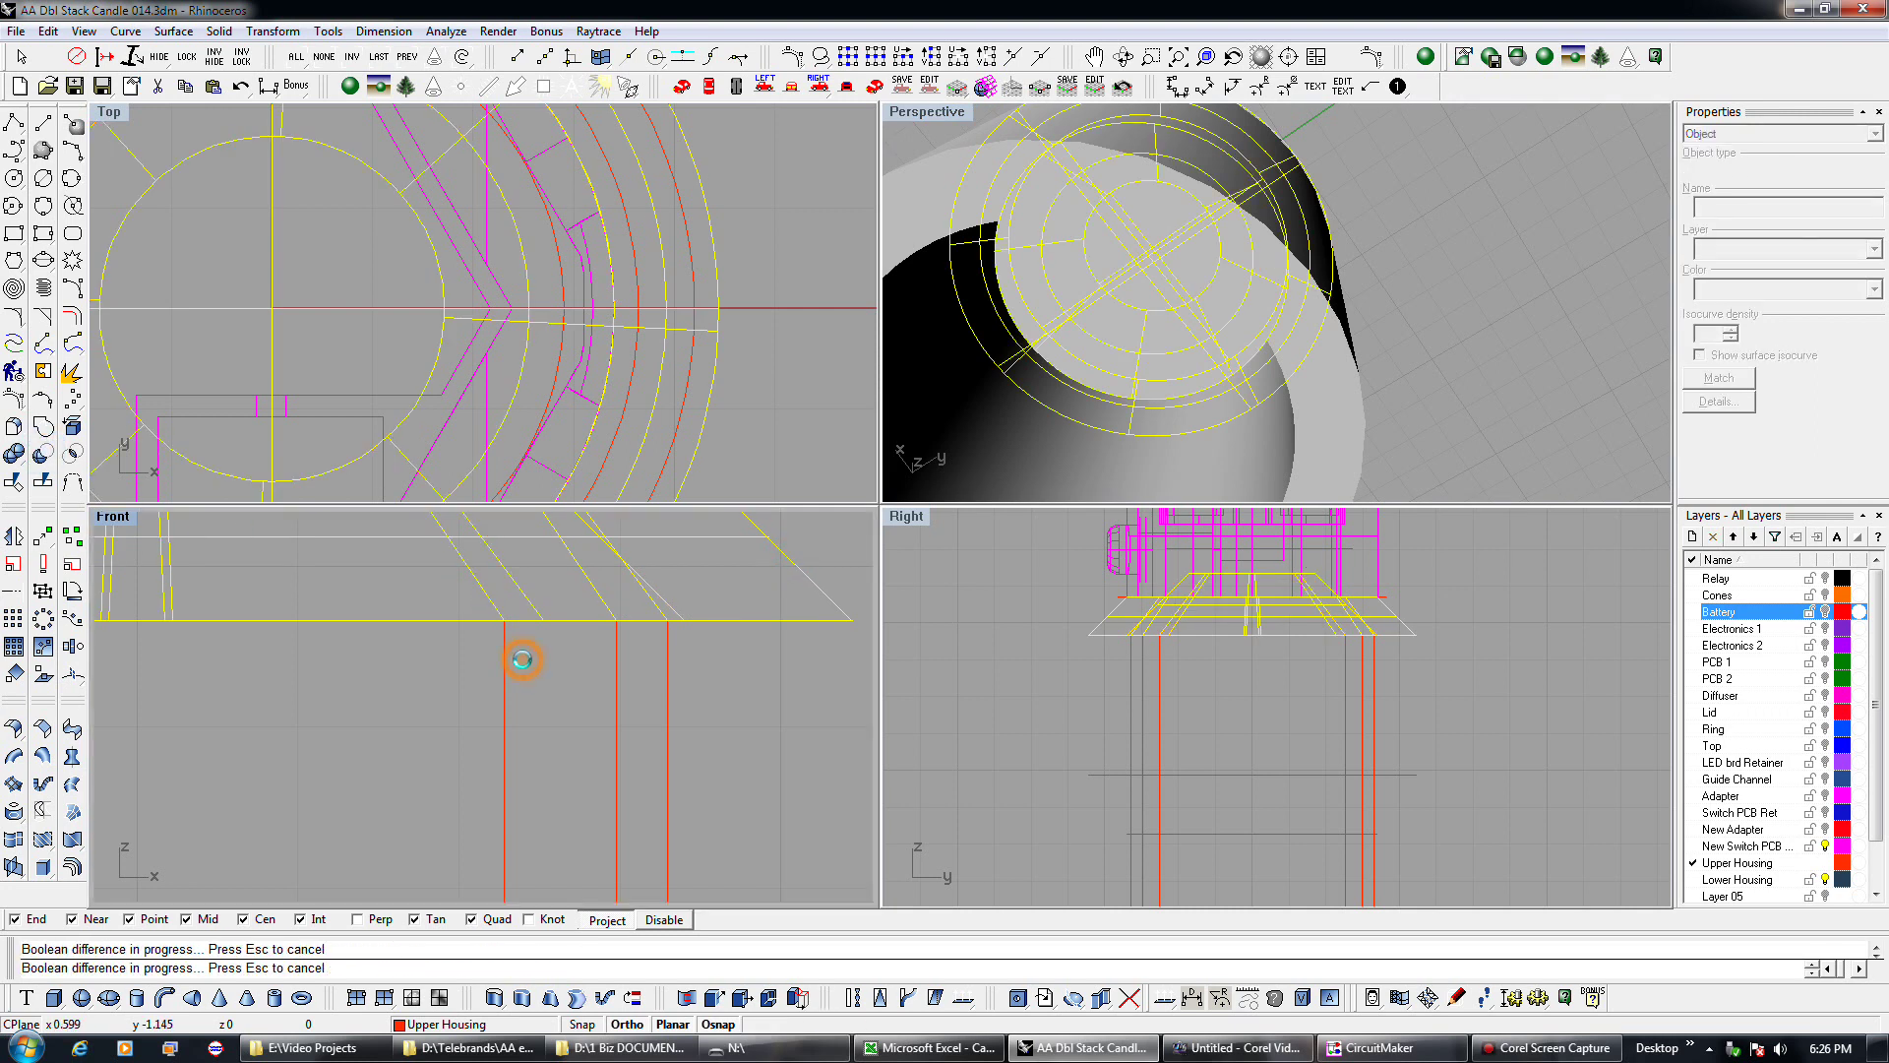
right_click_drag(1048, 352, 1226, 414)
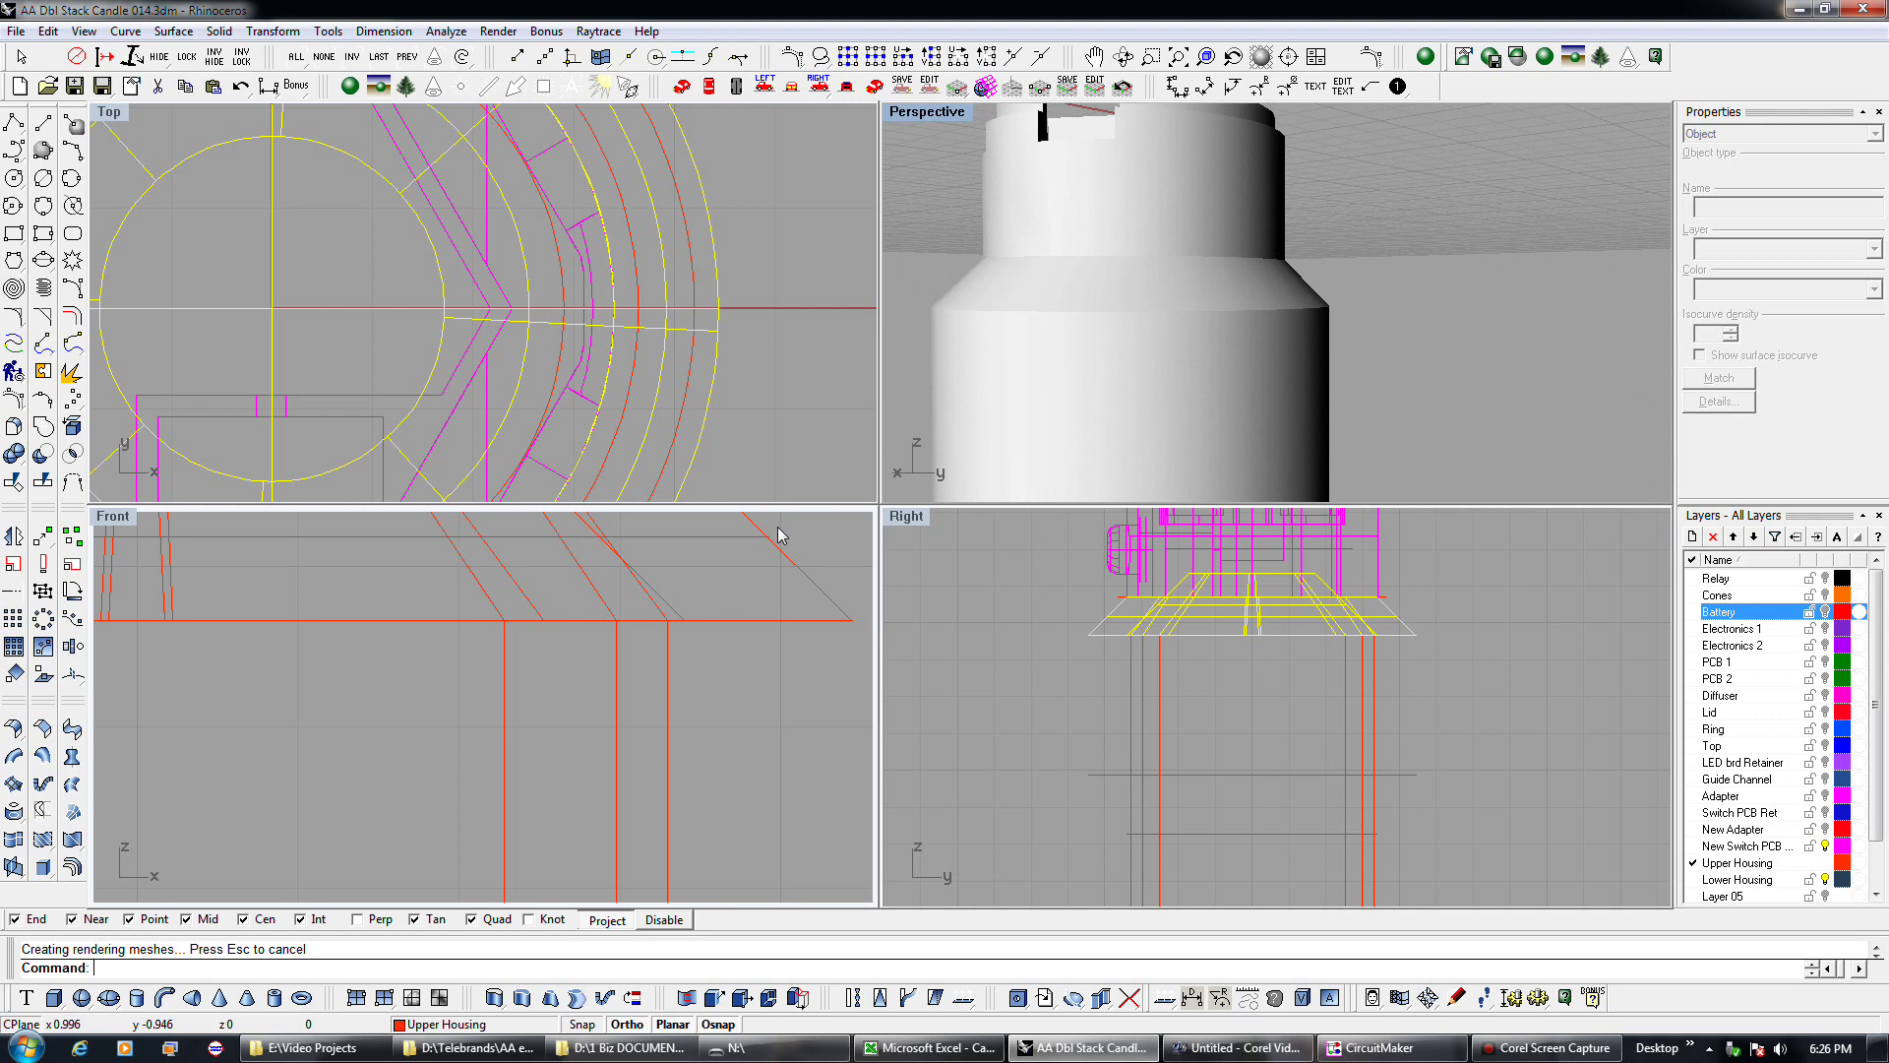
Window-select the Upper Housing pieces and merge them with BooleanUnion.
scroll(719, 671, "down", 3)
left_click_drag(764, 671, 723, 712)
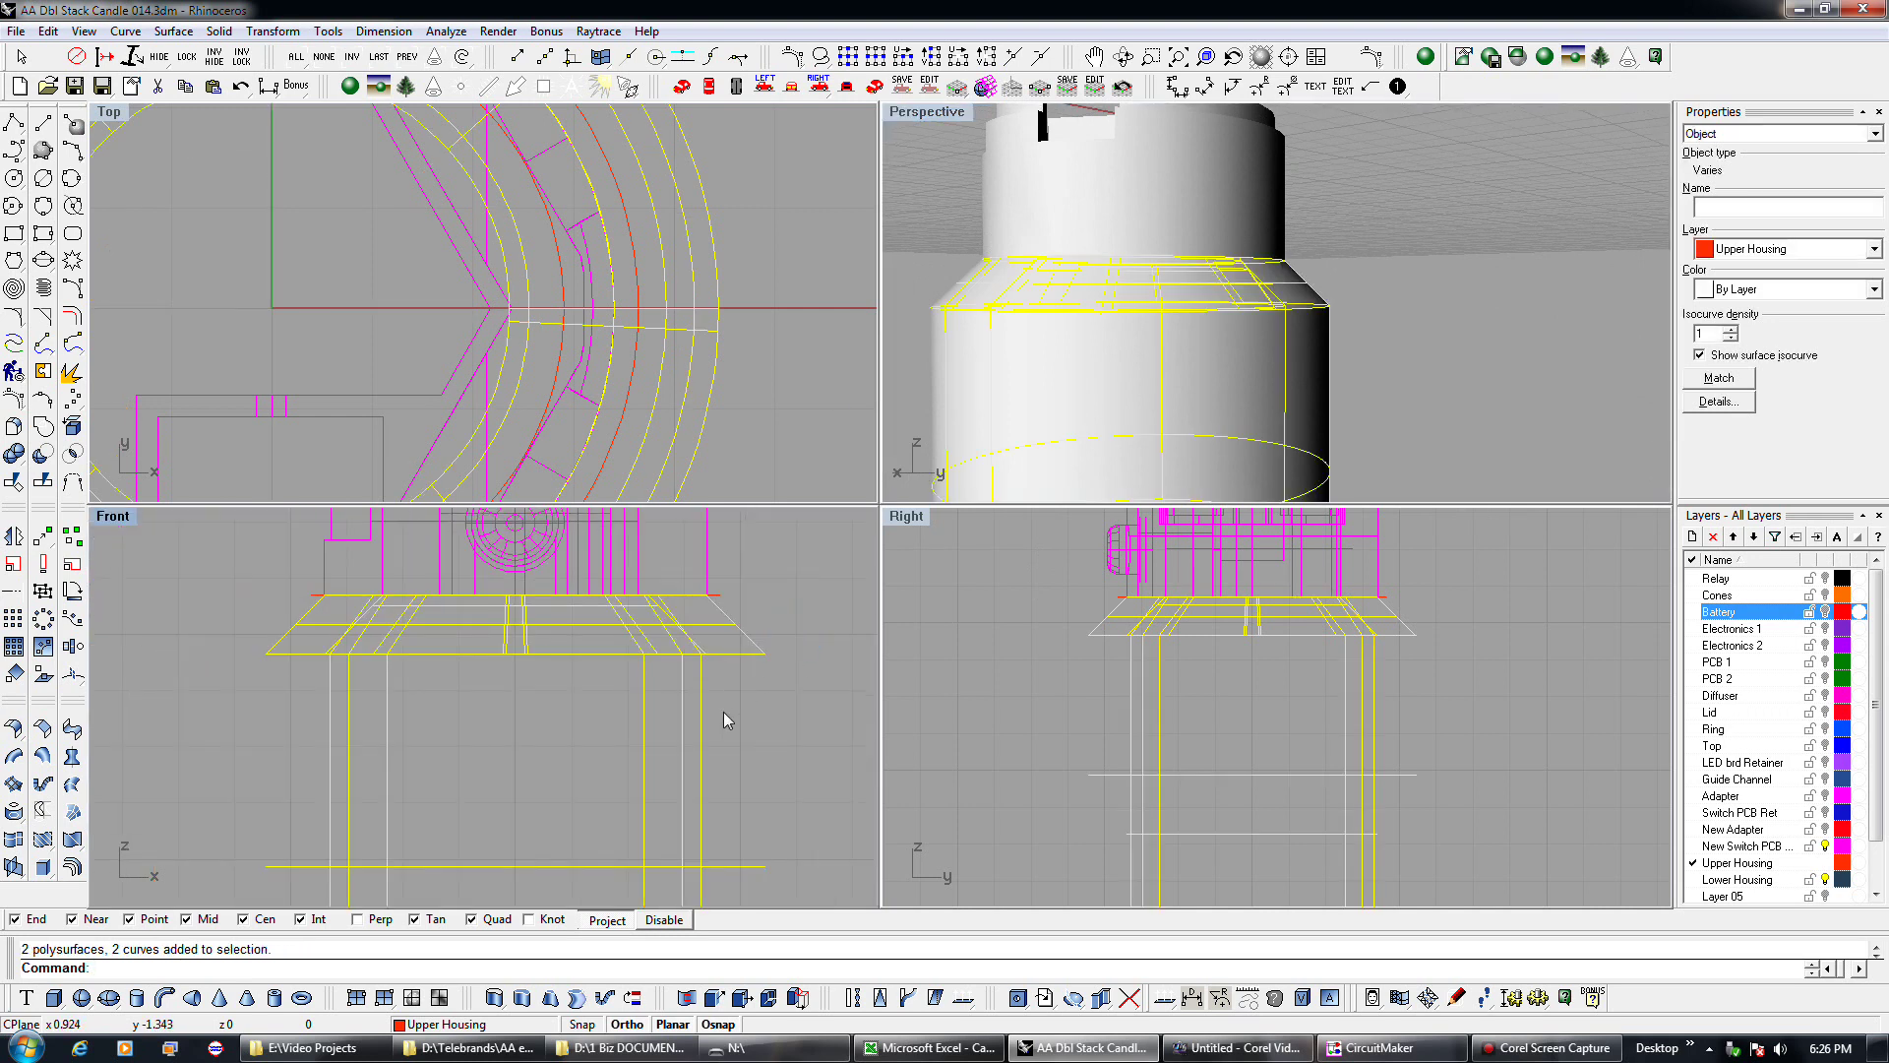
left_click(14, 452)
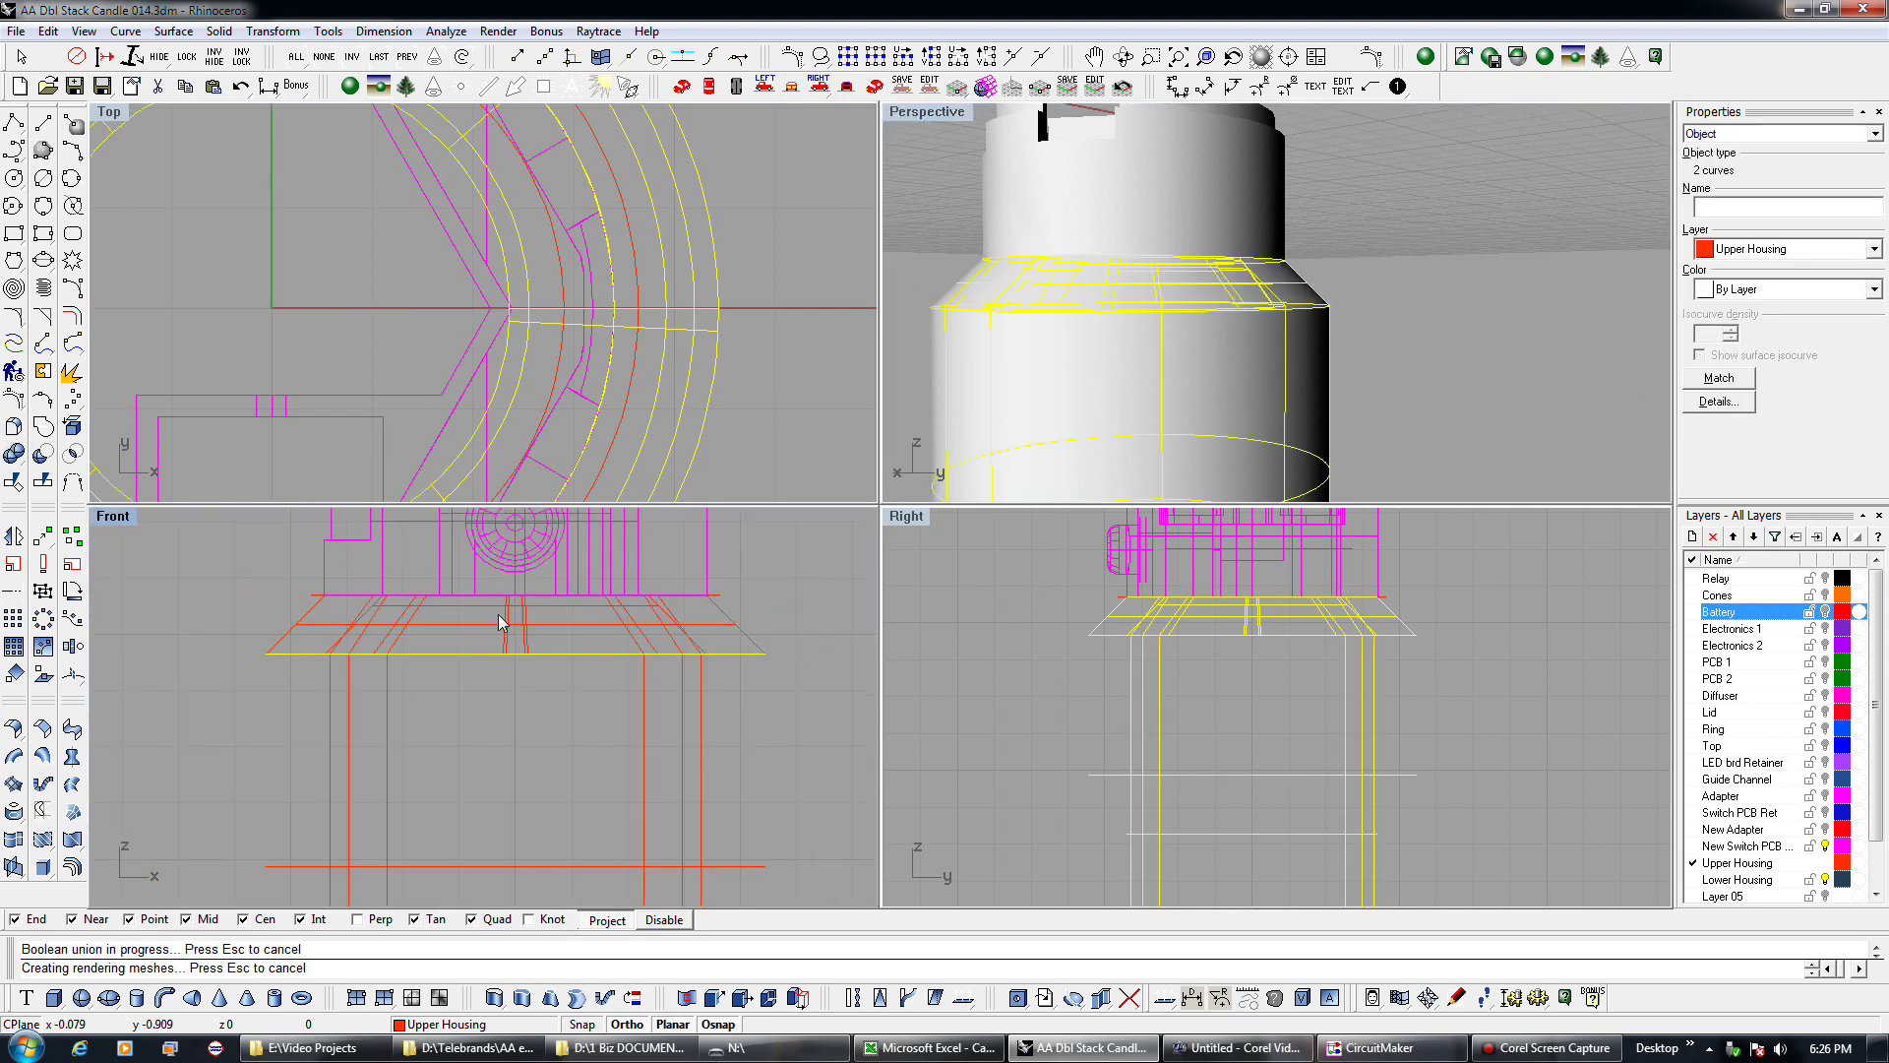
left_click(653, 647)
Undo and redo the Boolean union, then reselect the merged upper housing.
left_click(242, 89)
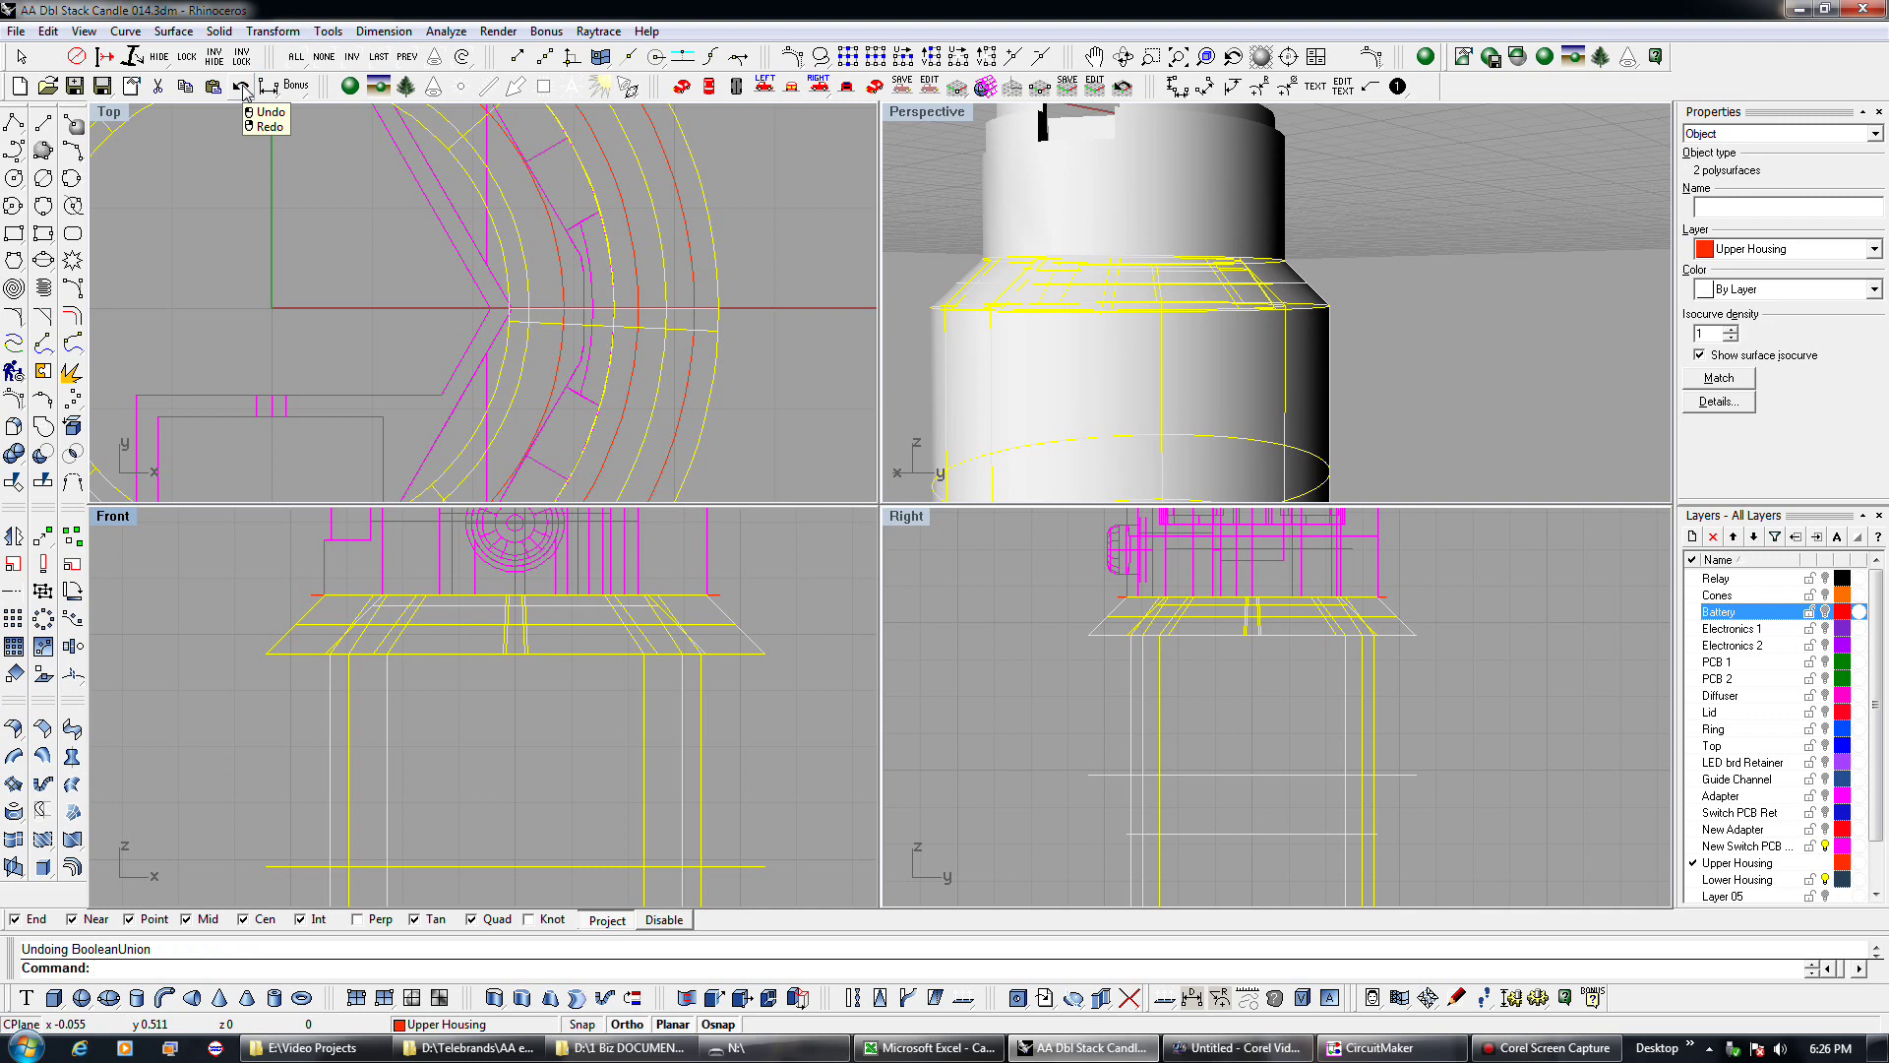
left_click(759, 595)
left_click(726, 608)
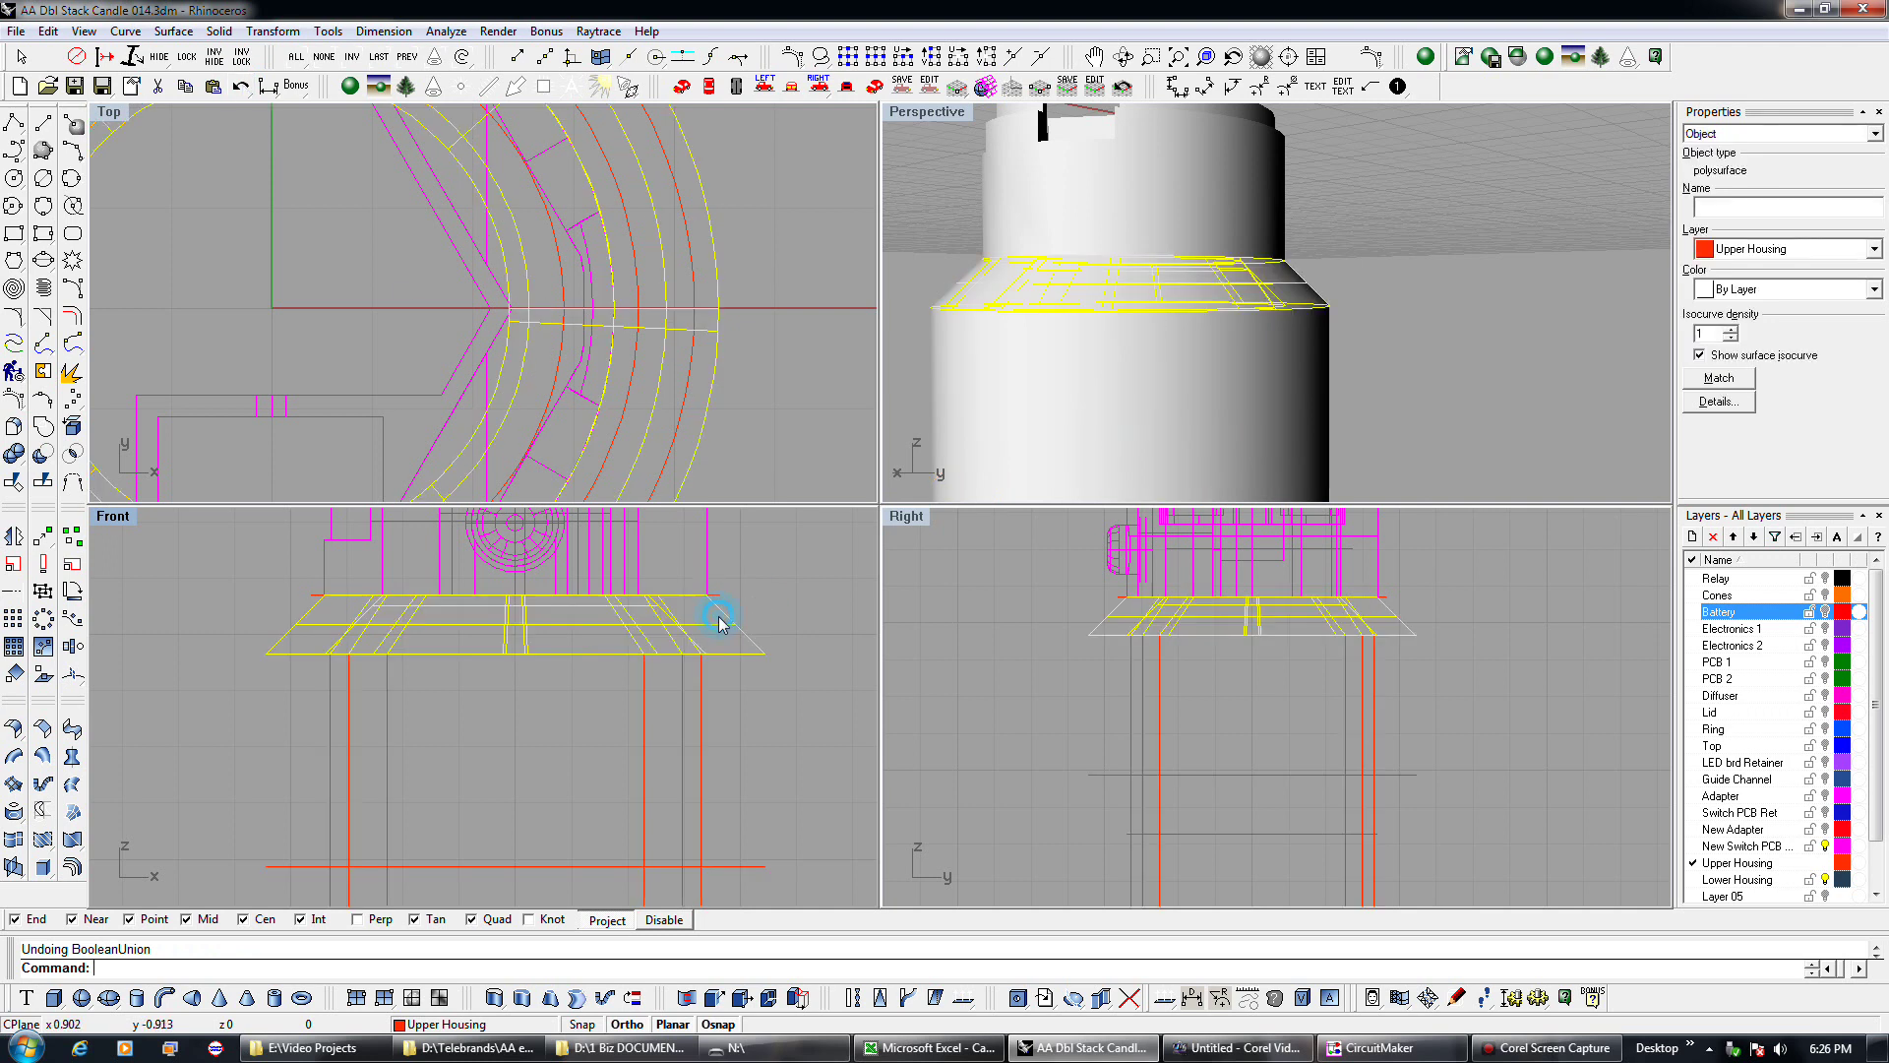
left_click(785, 597)
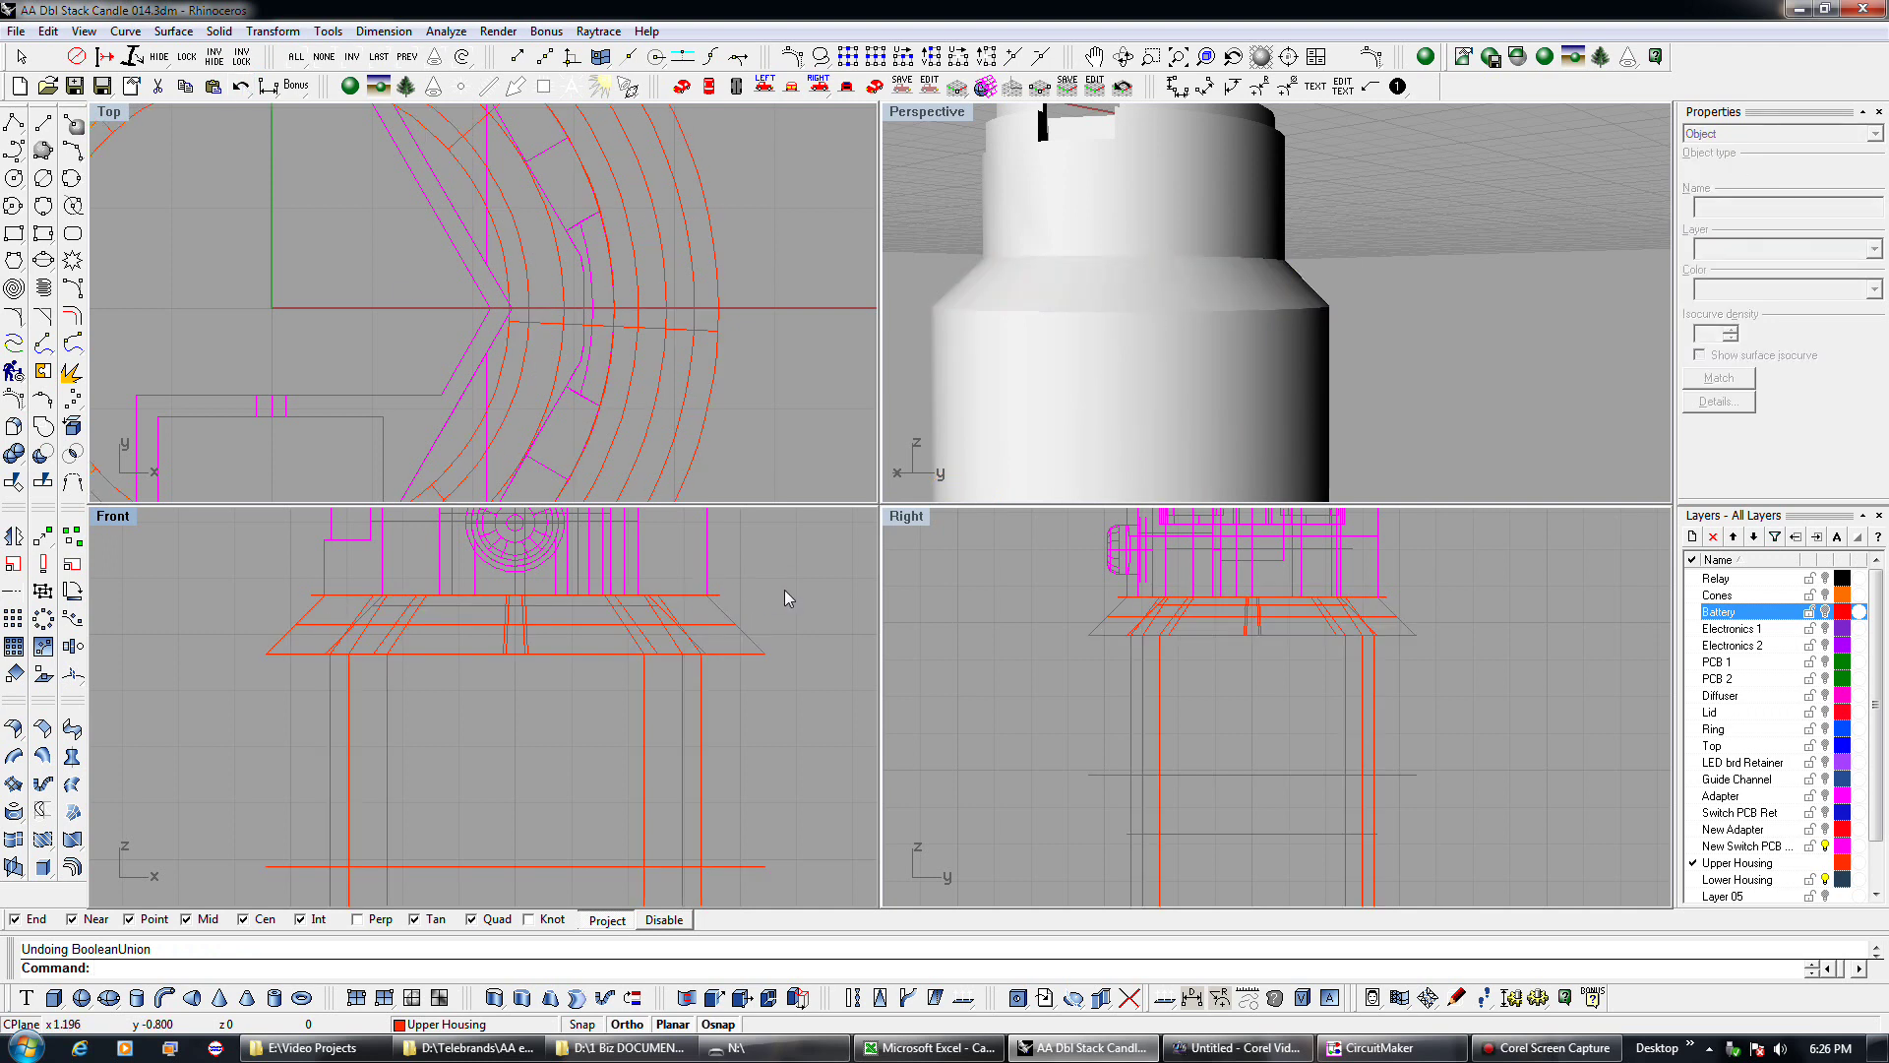
left_click(635, 625)
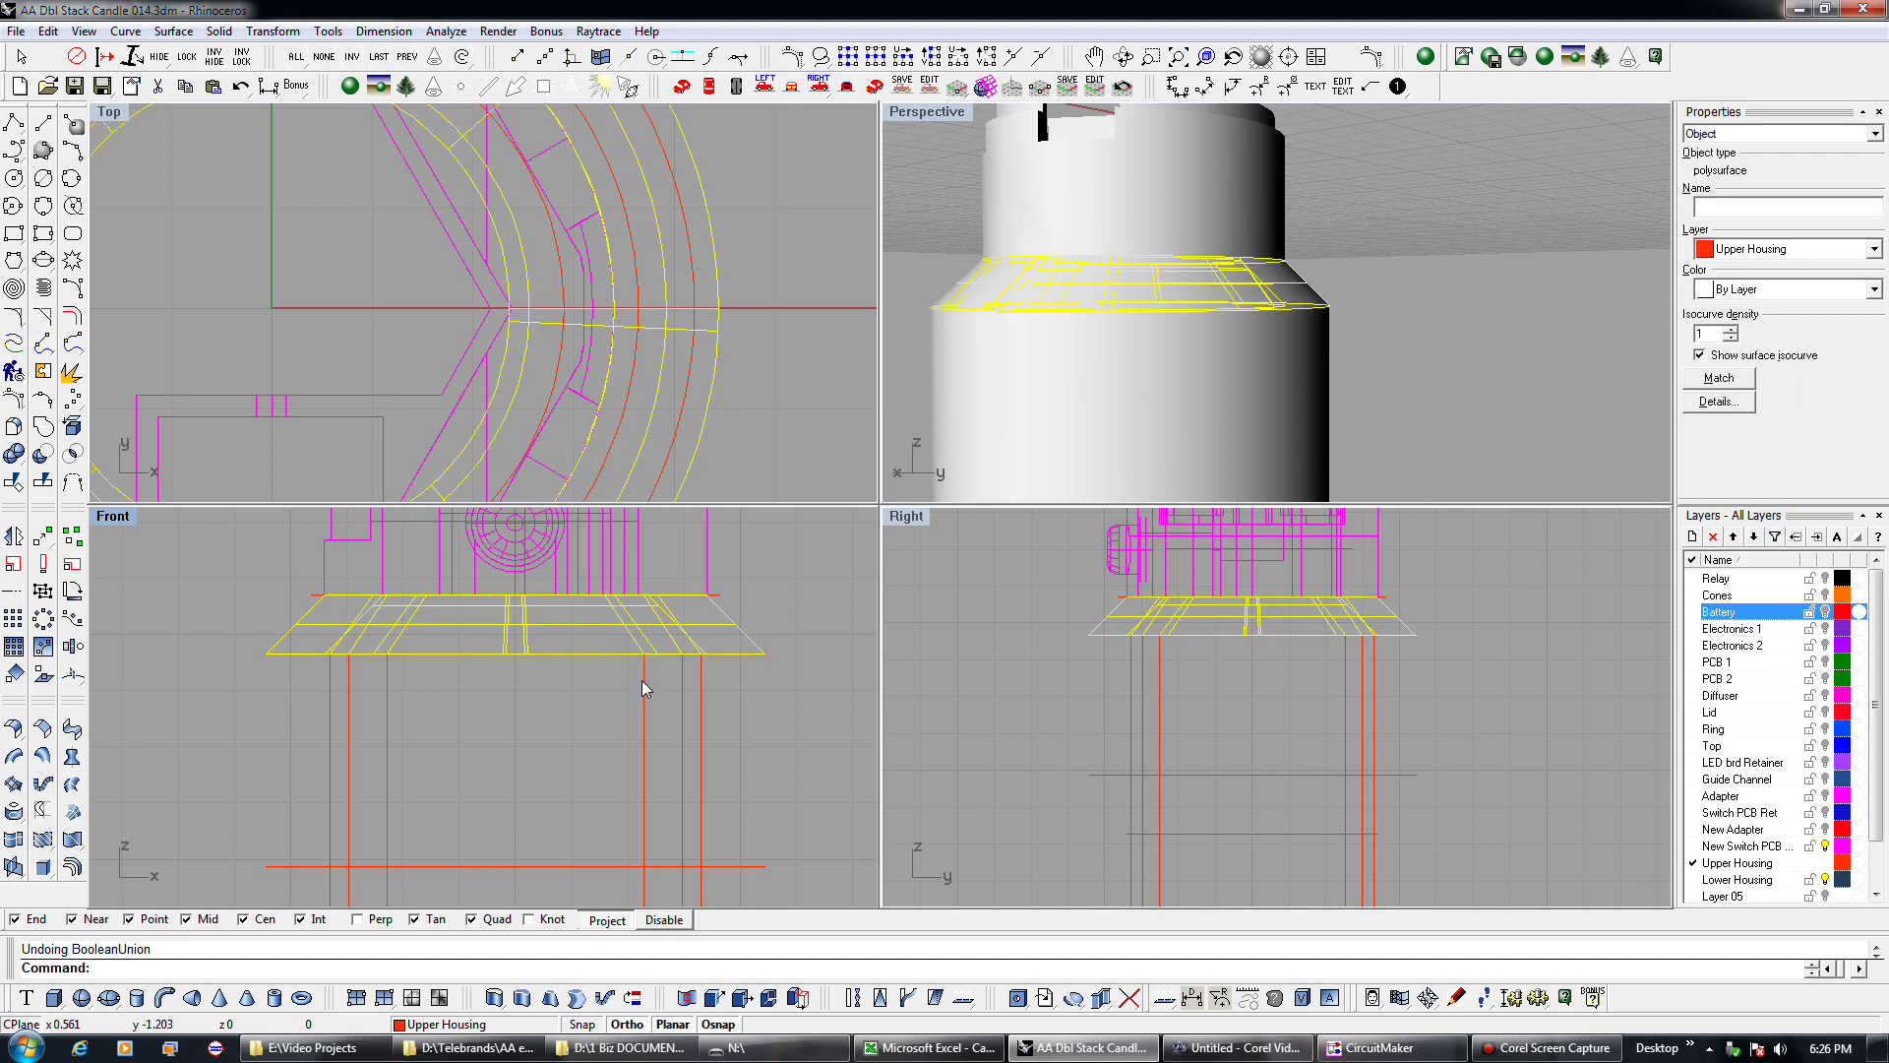
right_click(245, 88)
left_click(801, 585)
left_click(662, 619)
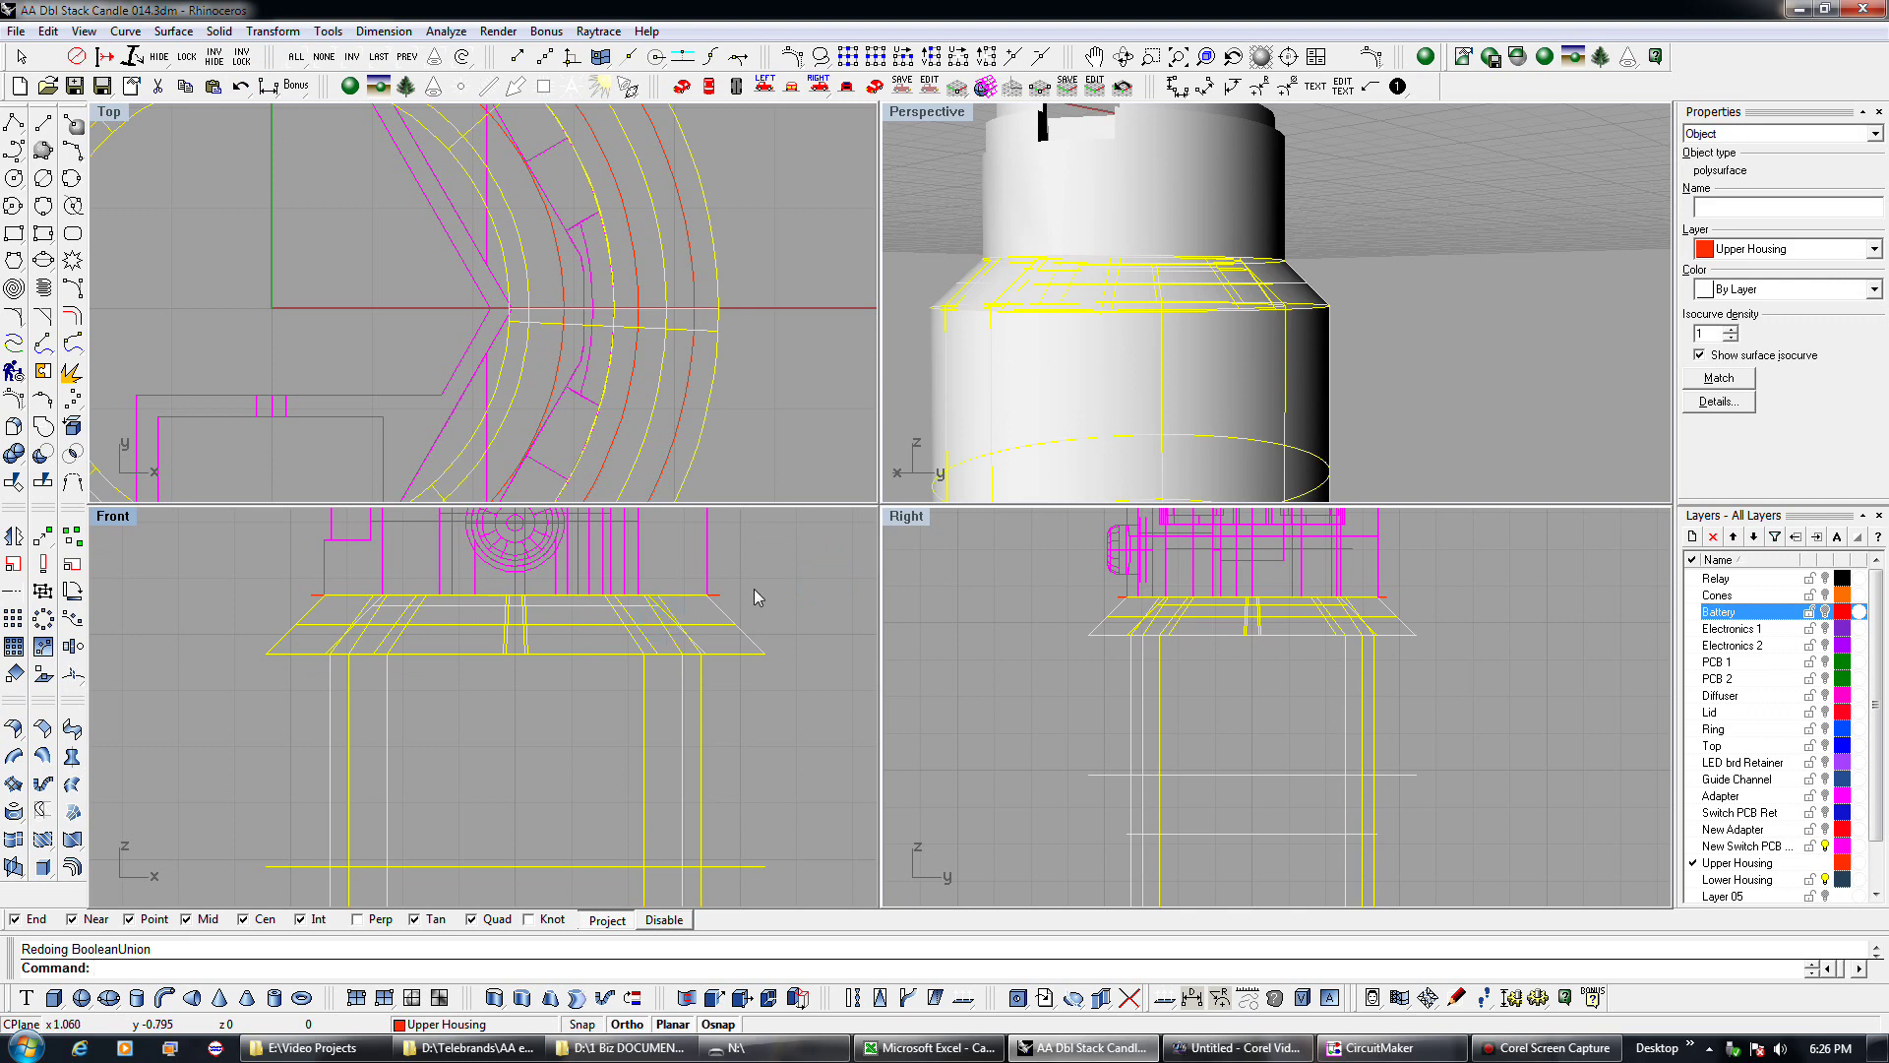
Copy the merged housing with Ctrl+C, undo the union, and paste the copy back.
key("ctrl+c")
left_click(241, 86)
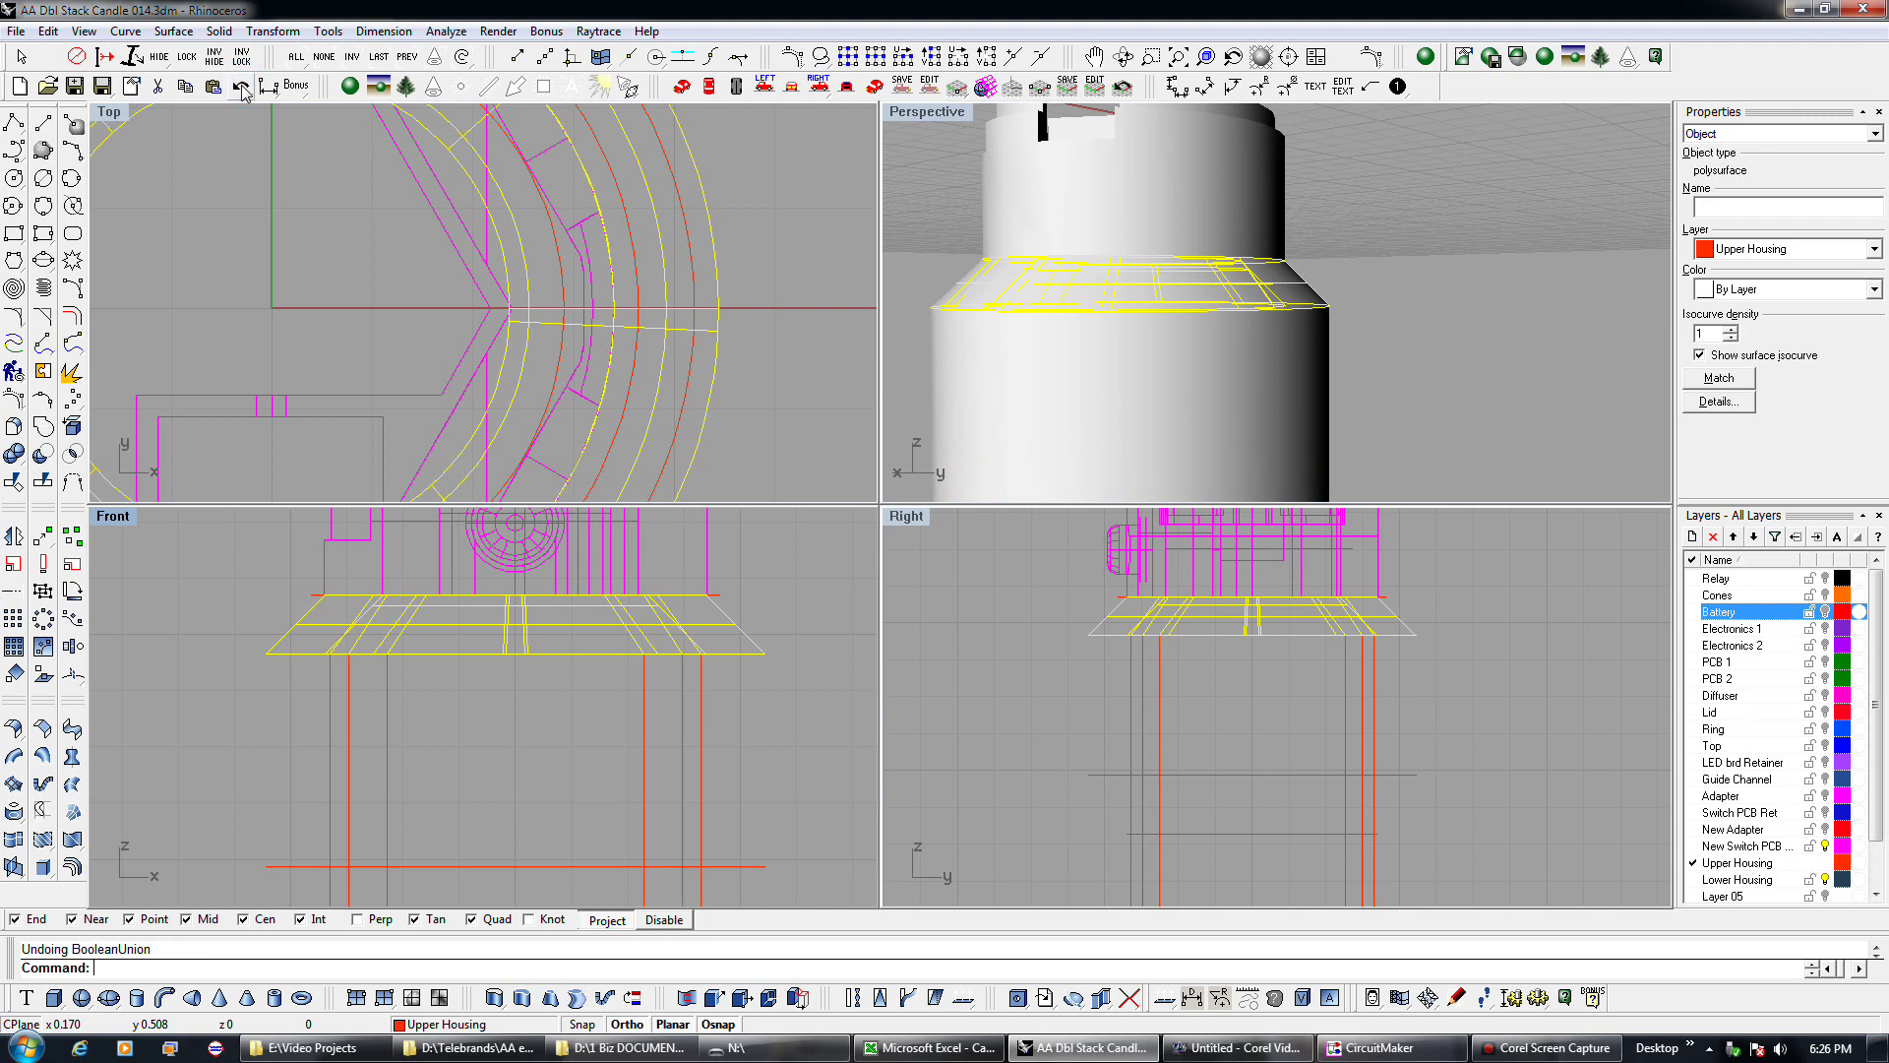
left_click(794, 576)
key("ctrl+v")
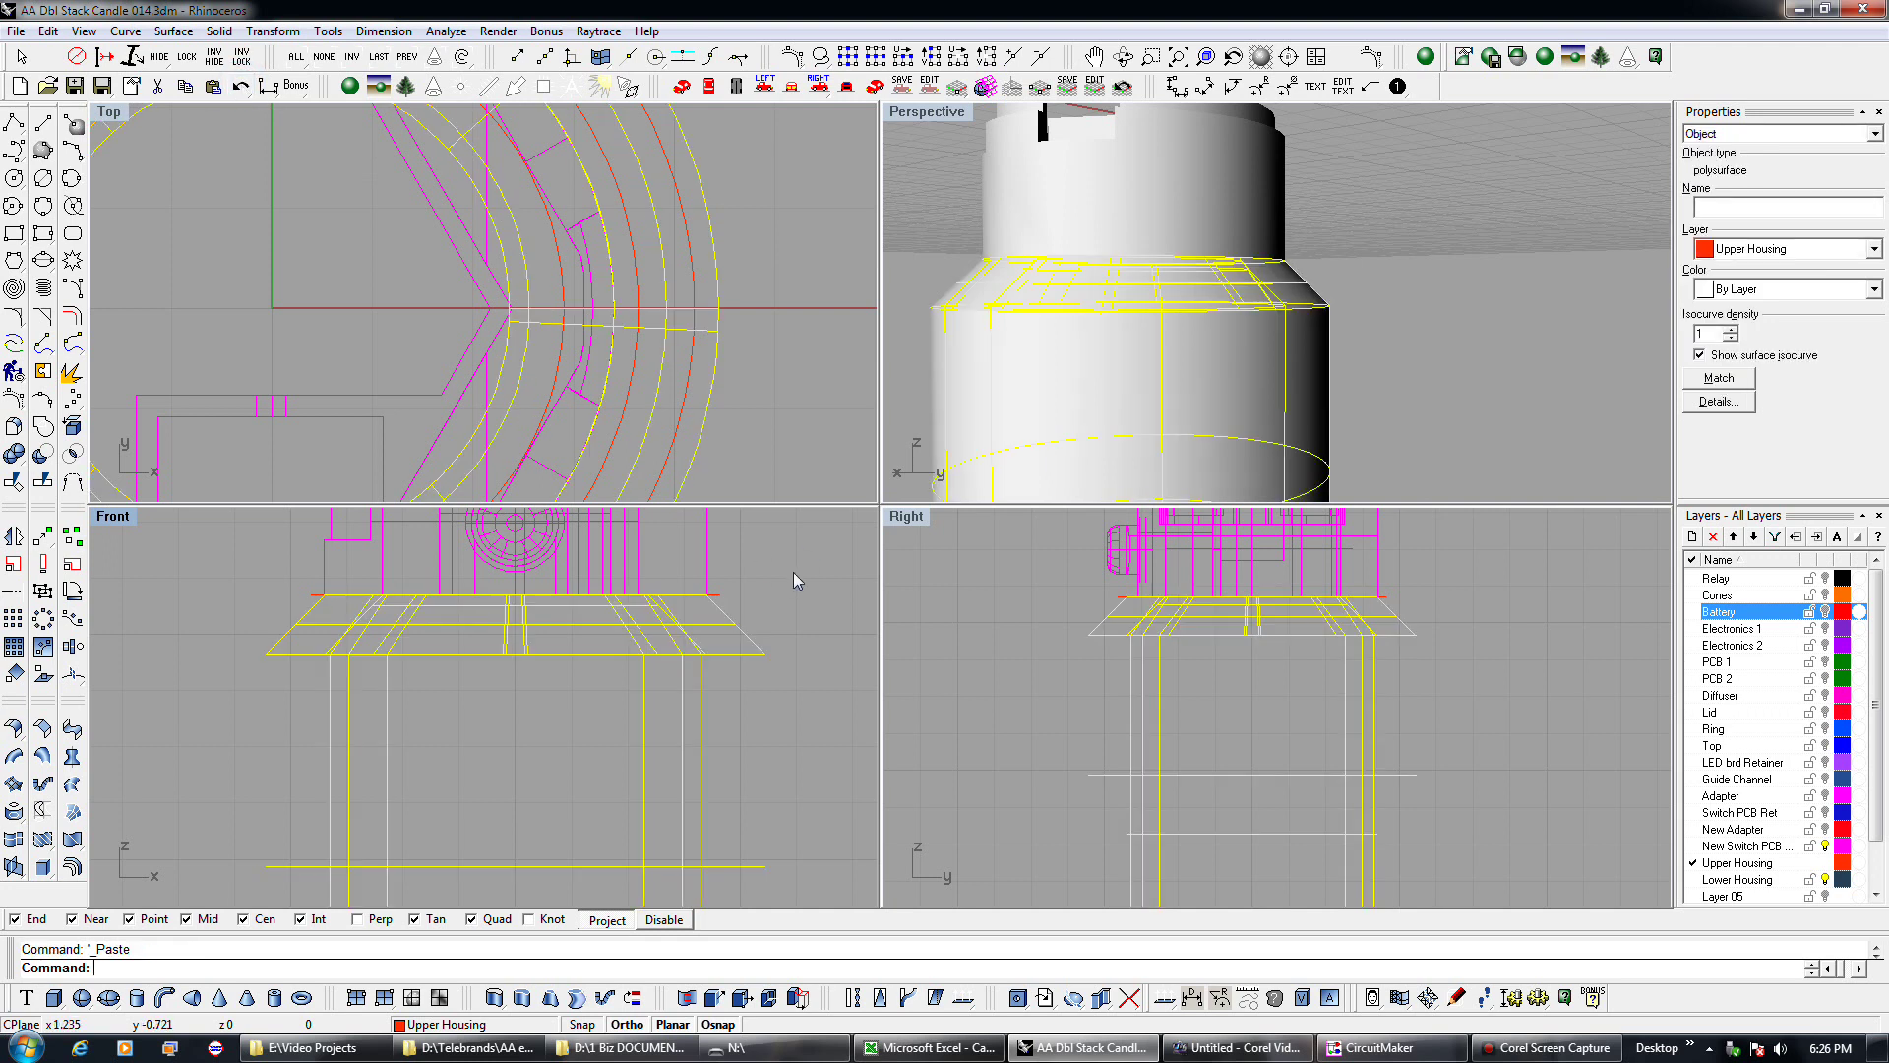
Assign the pasted merged copy to the 'not used' layer.
left_click(1781, 897)
left_click(1769, 863)
key("Escape")
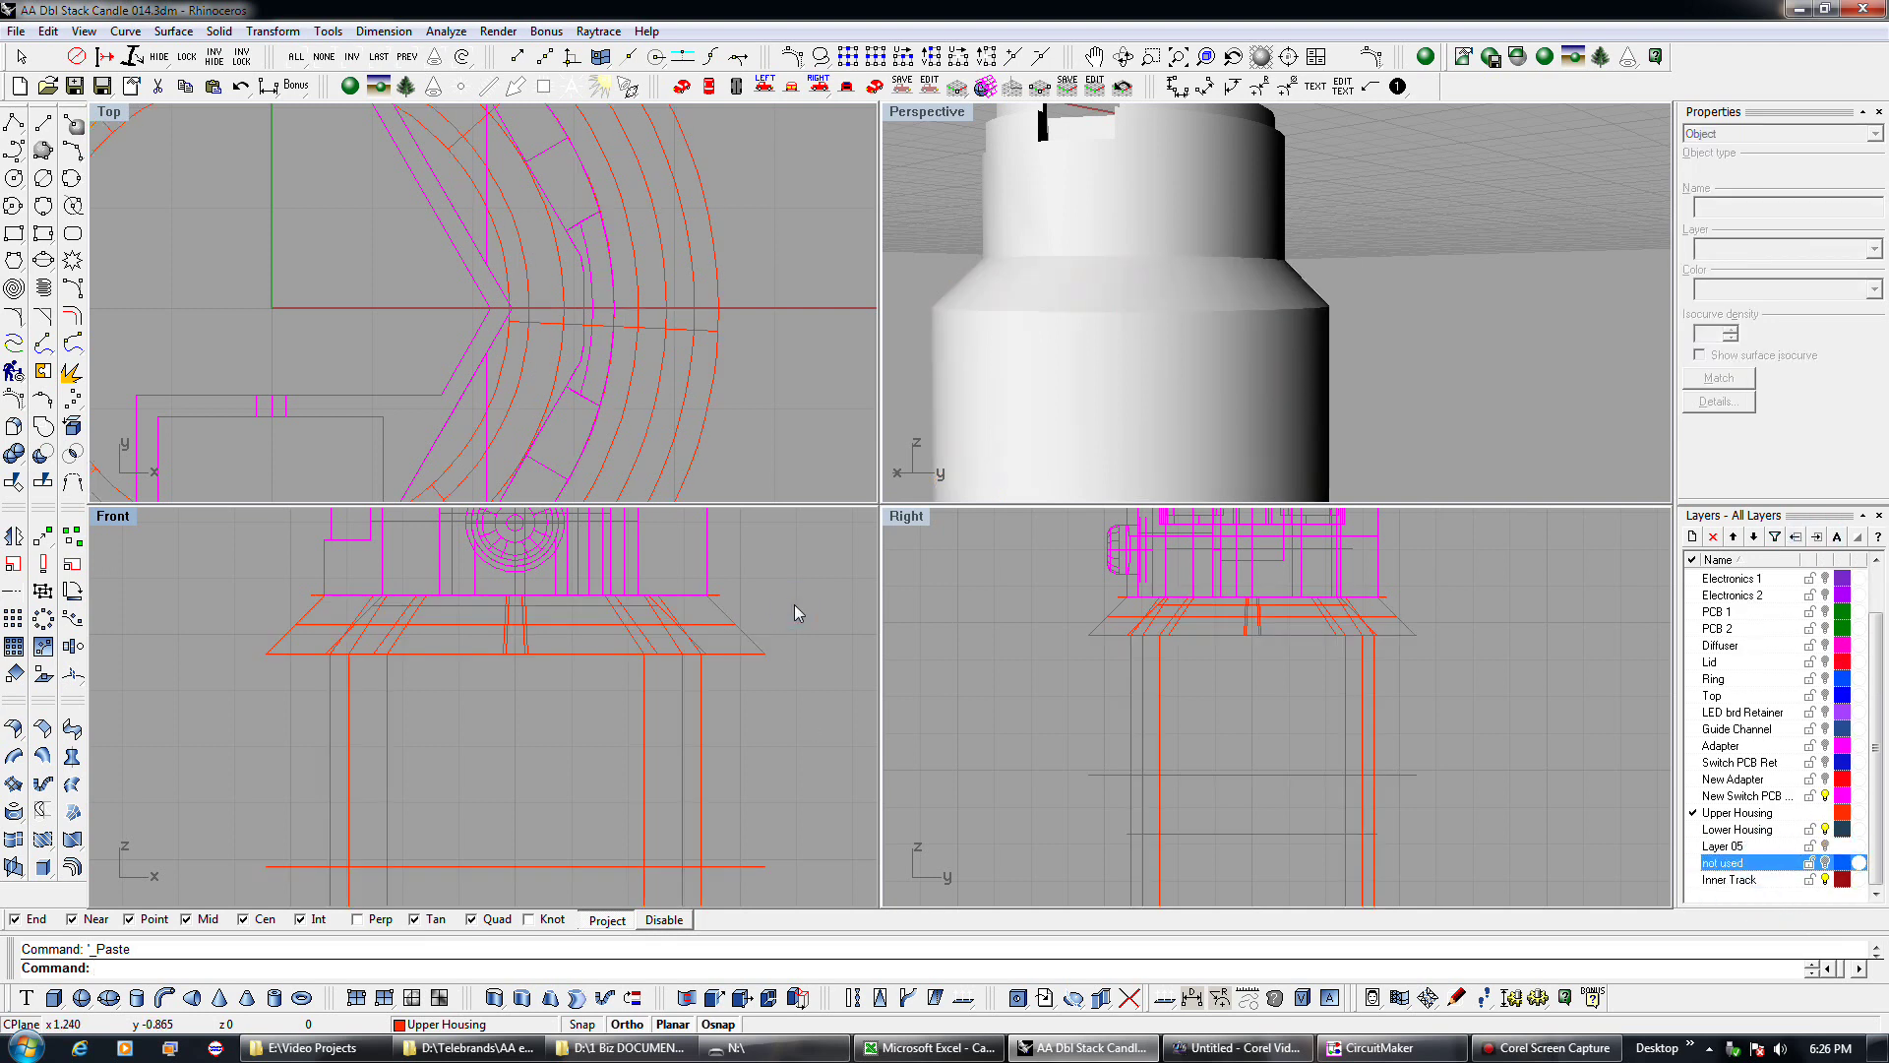
left_click(701, 624)
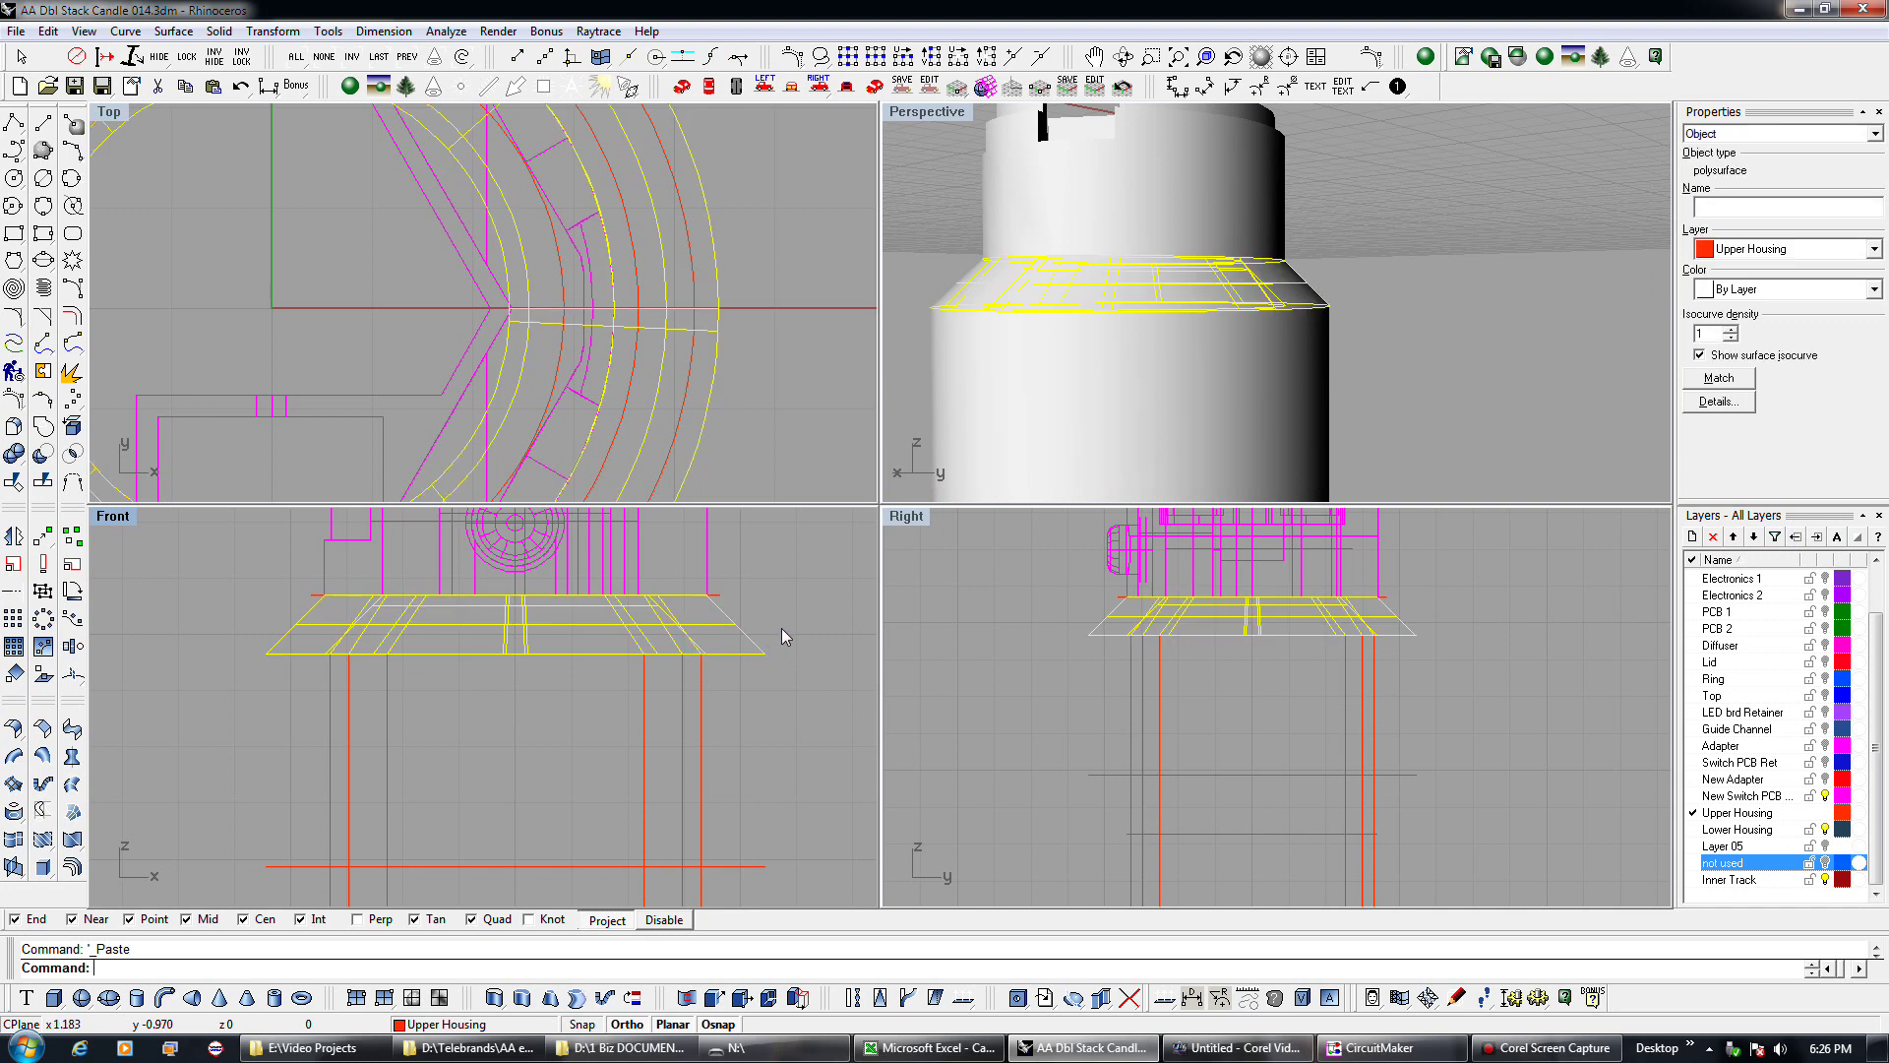
left_click(782, 629)
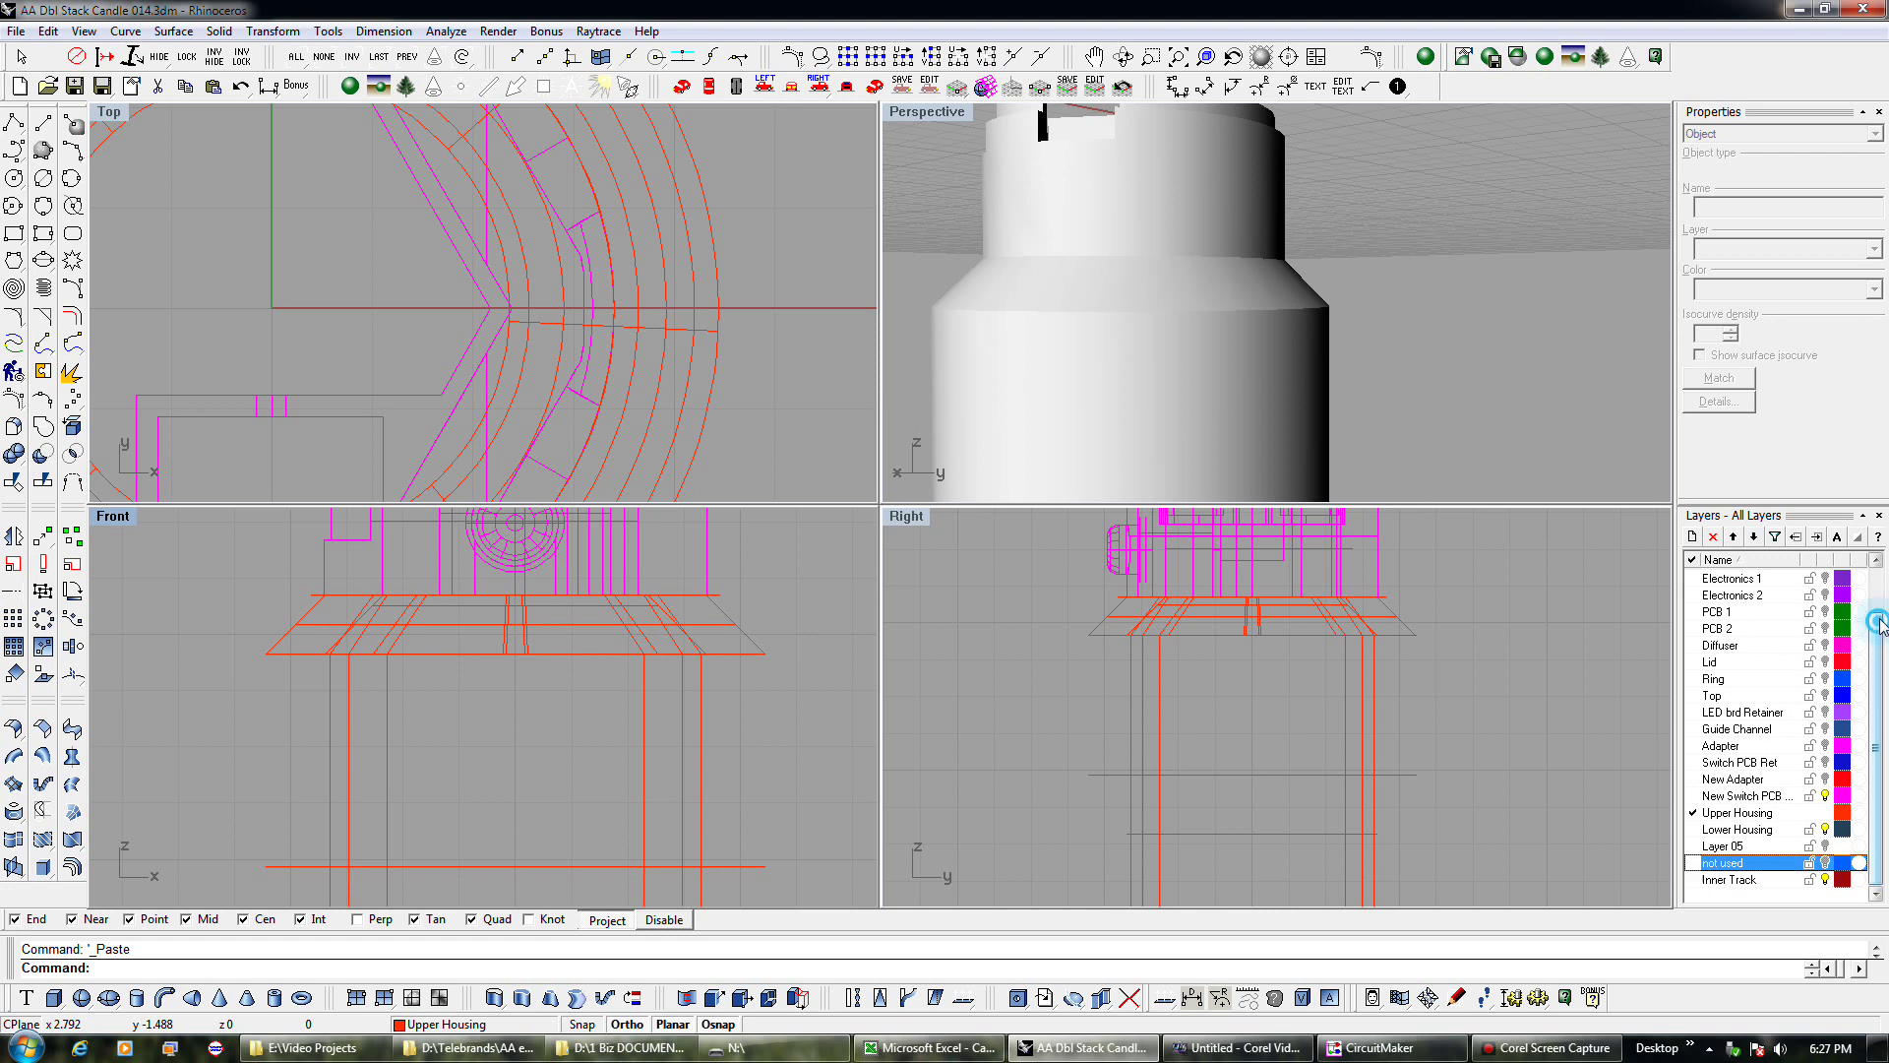
Turn the Battery layer back on and zoom the Front view onto the housing top.
scroll(1836, 603, "up", 1)
left_click(1825, 611)
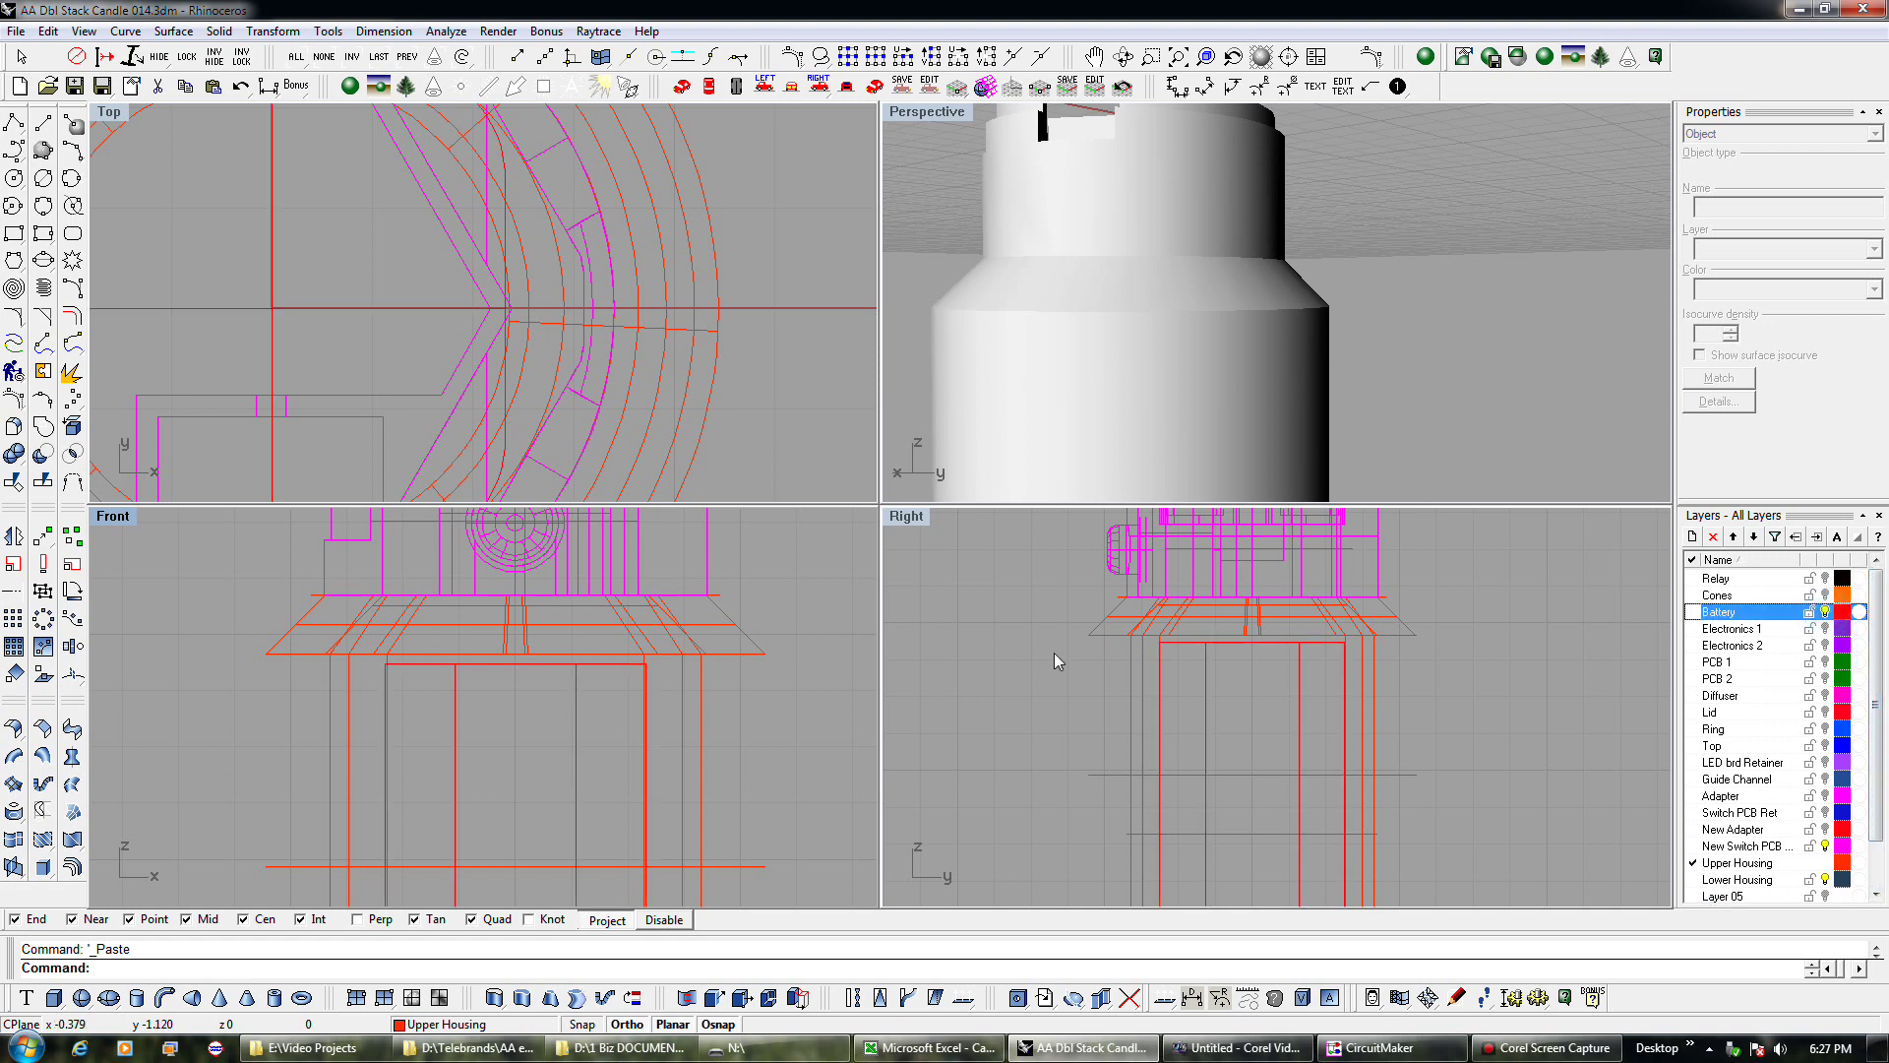
left_click(776, 626)
scroll(765, 569, "down", 4)
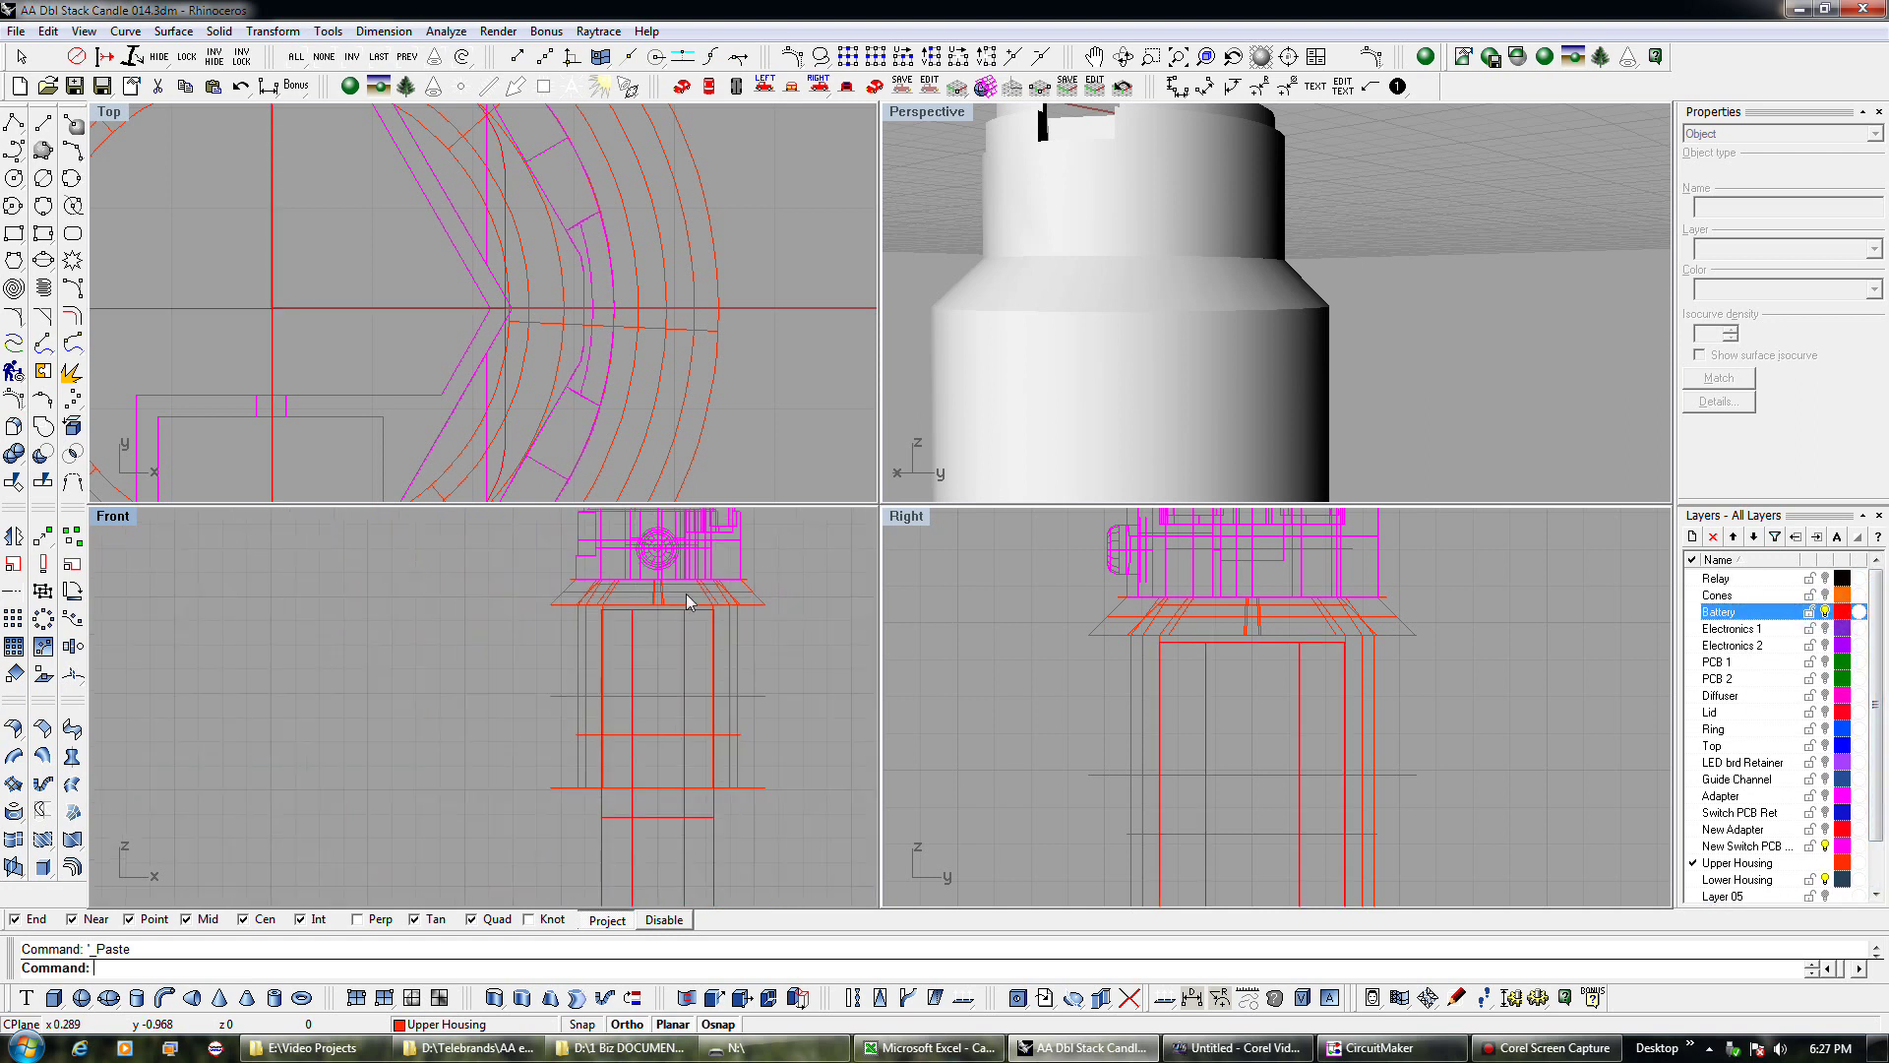
scroll(744, 566, "down", 1)
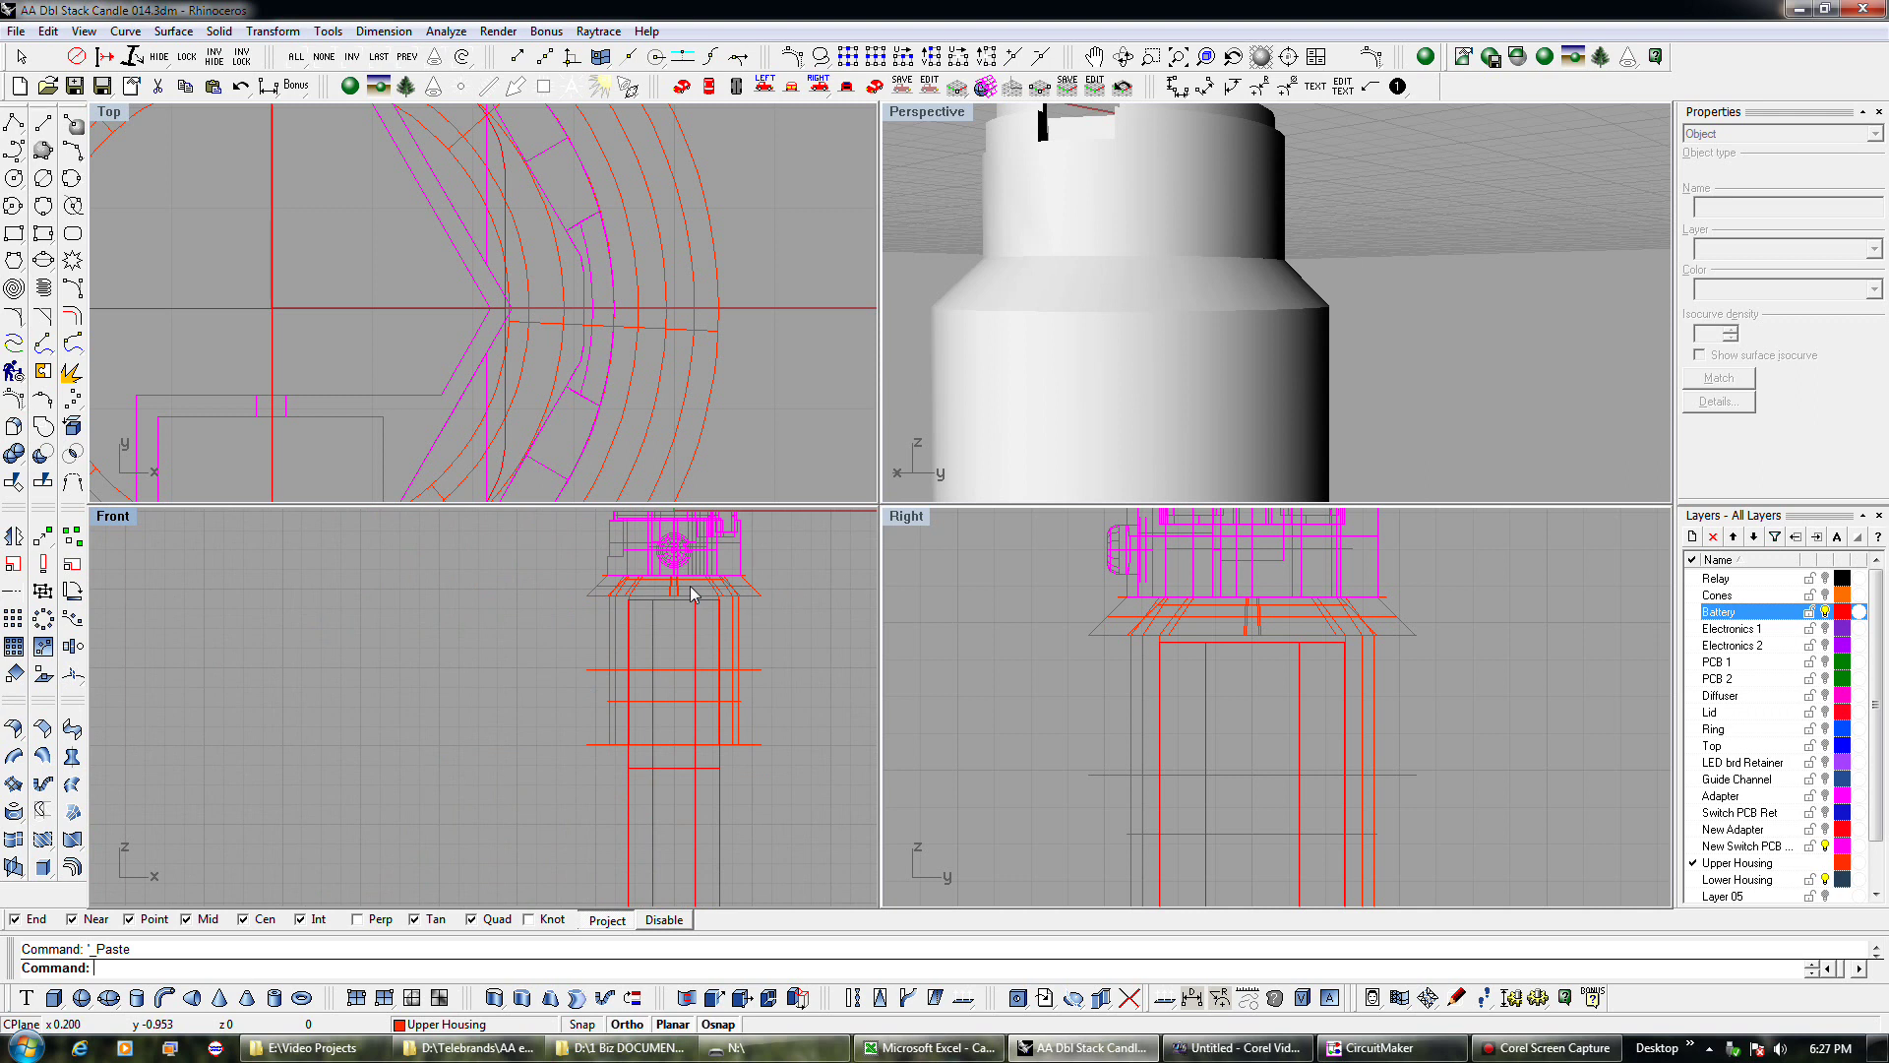
right_click_drag(724, 674, 738, 619)
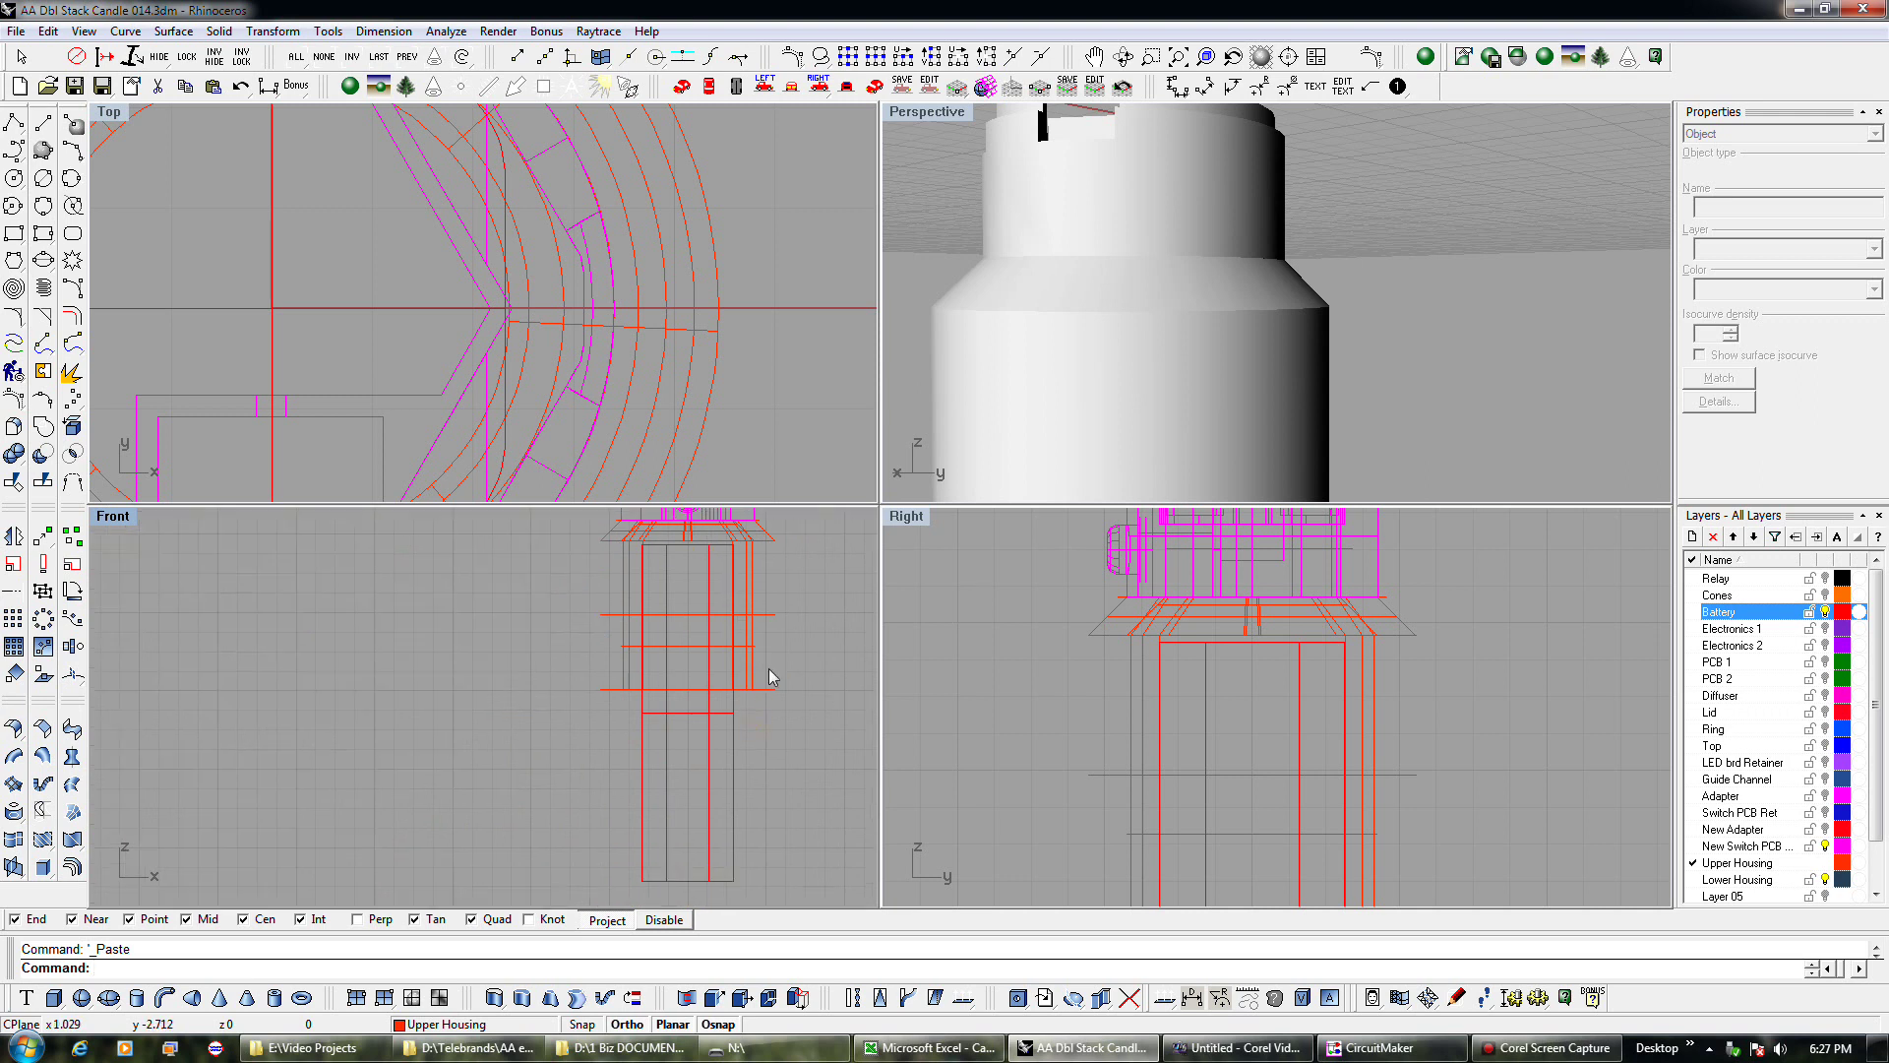
scroll(633, 535, "up", 5)
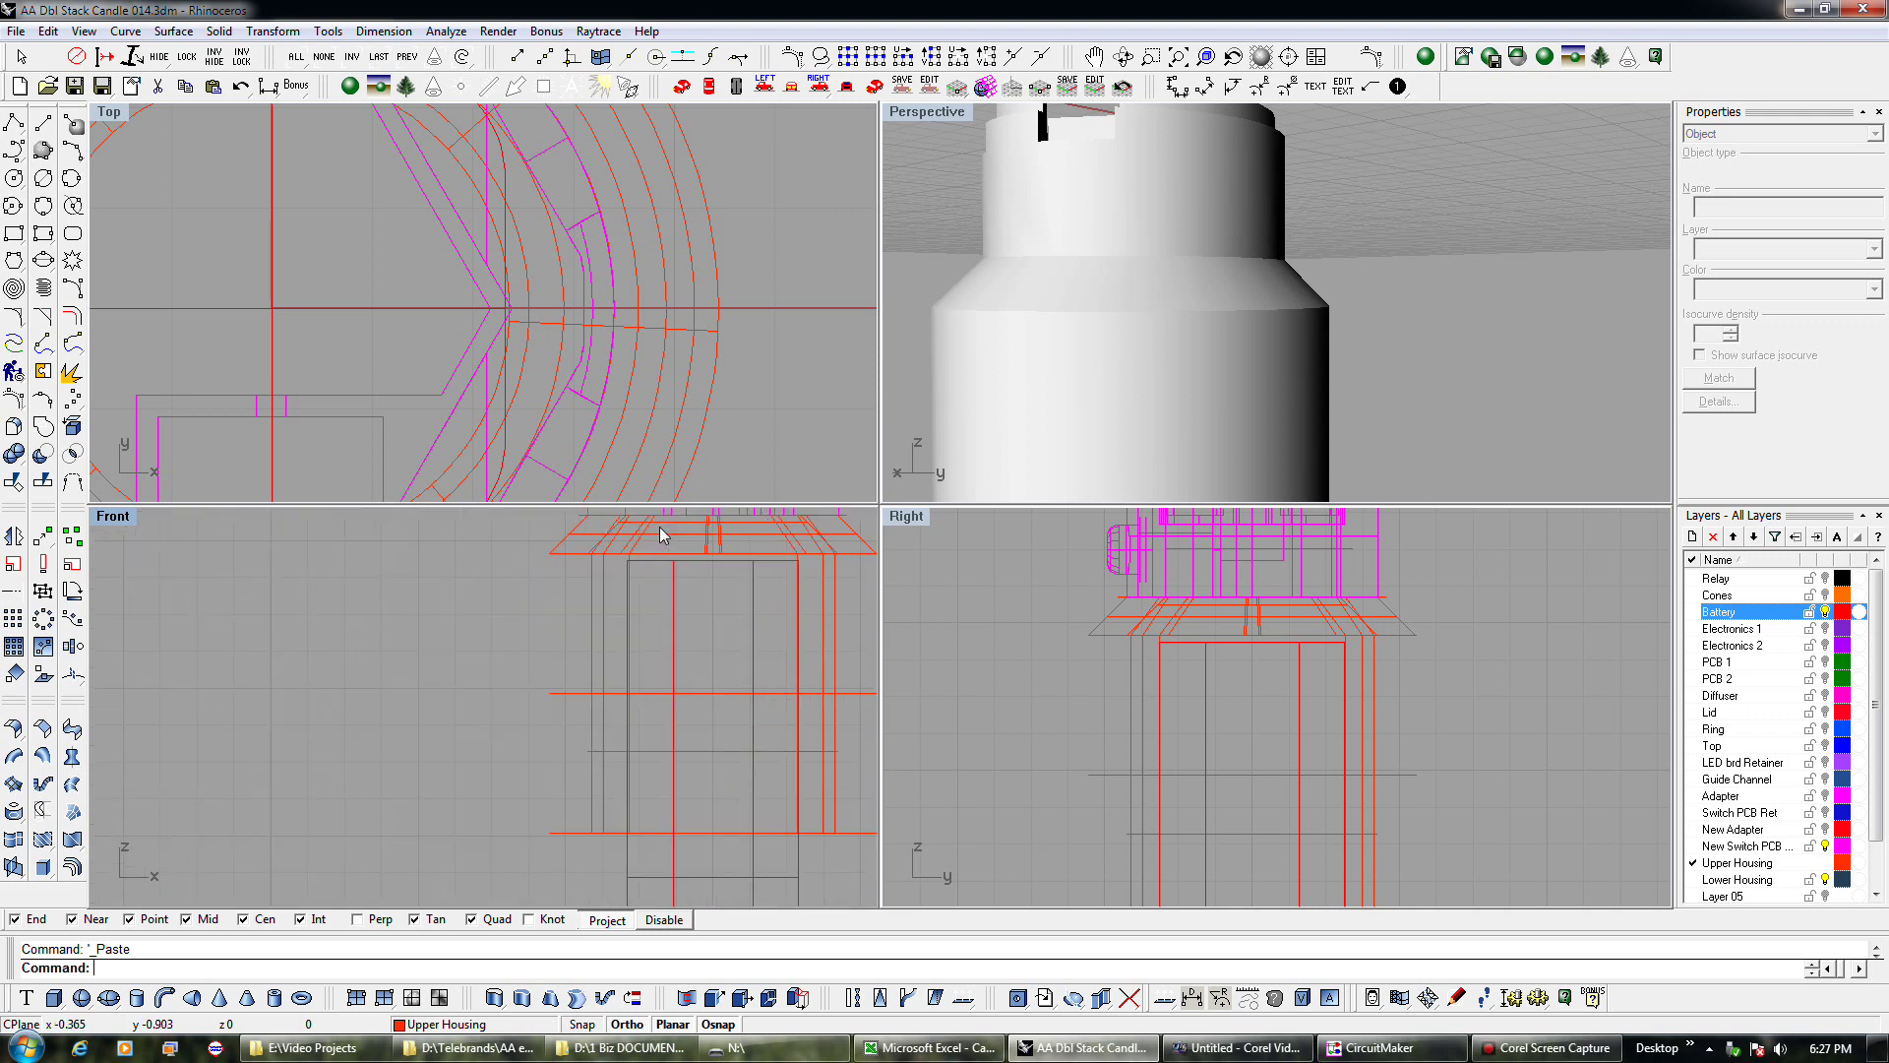
right_click_drag(663, 531, 632, 570)
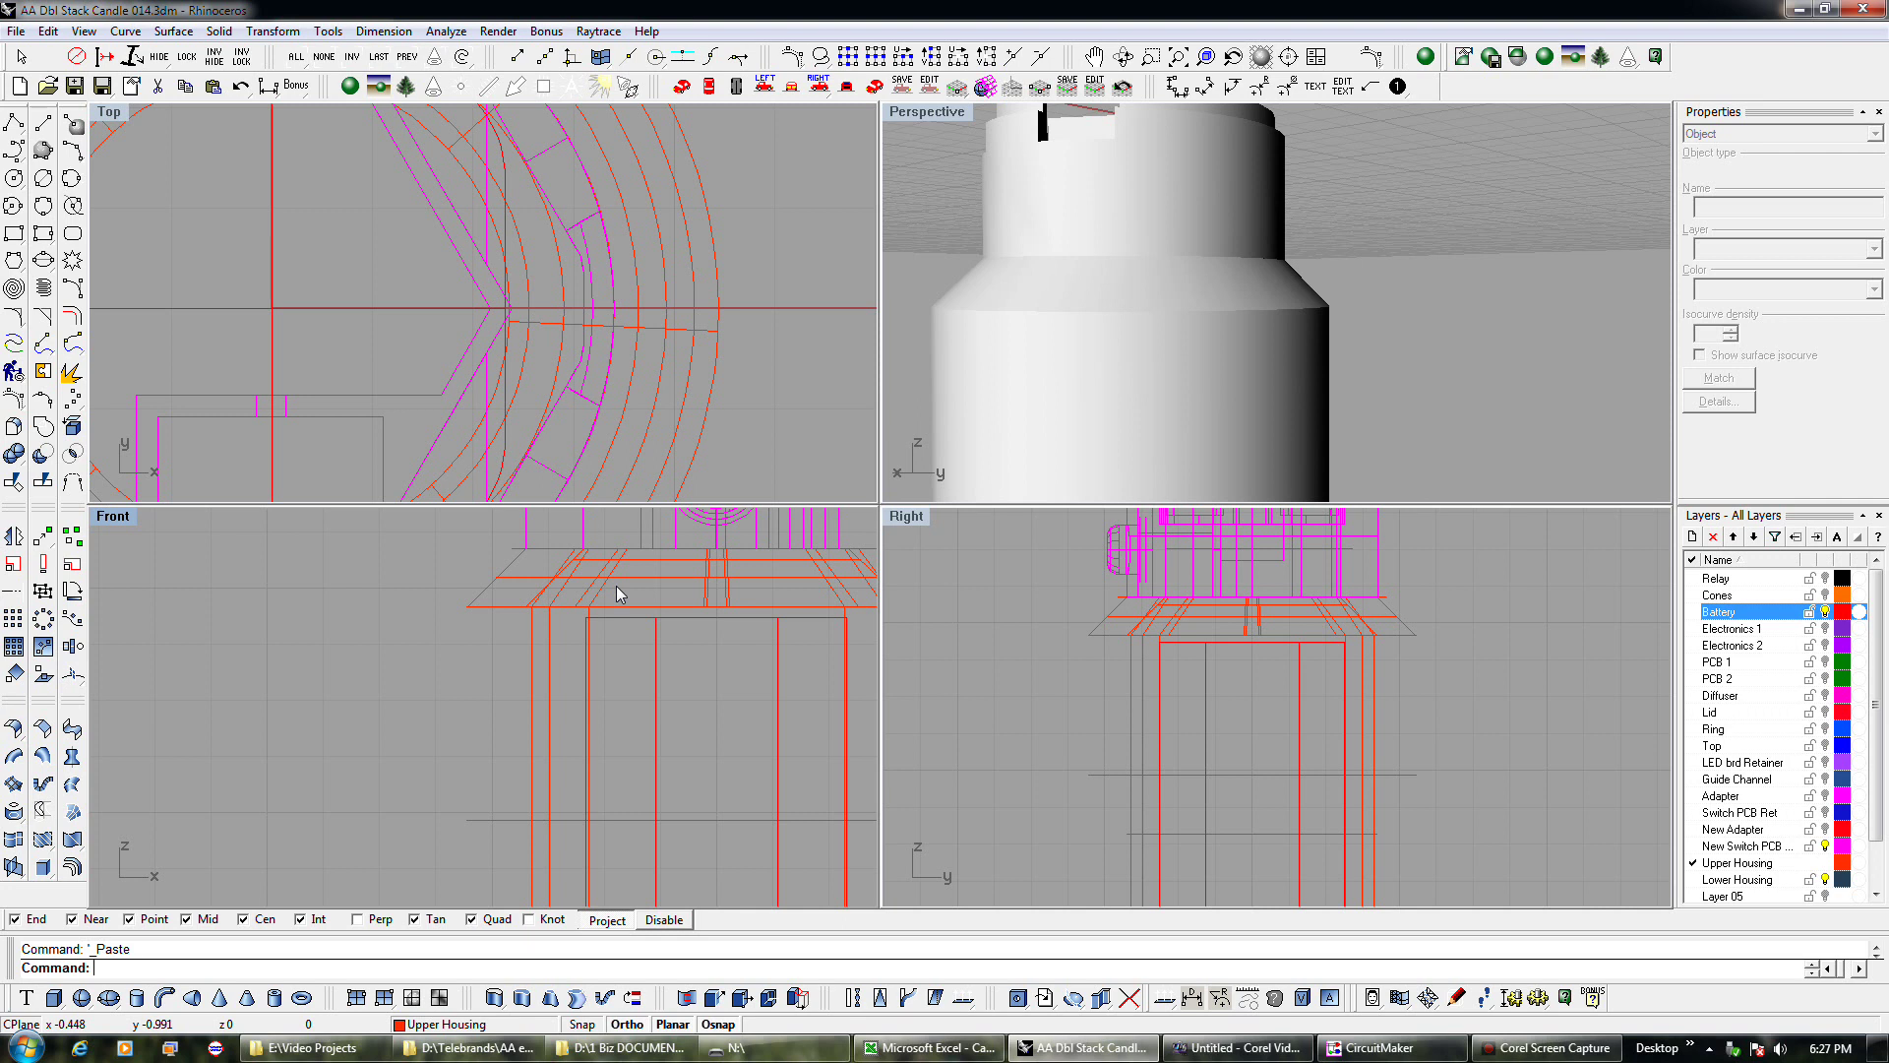
scroll(616, 590, "down", 1)
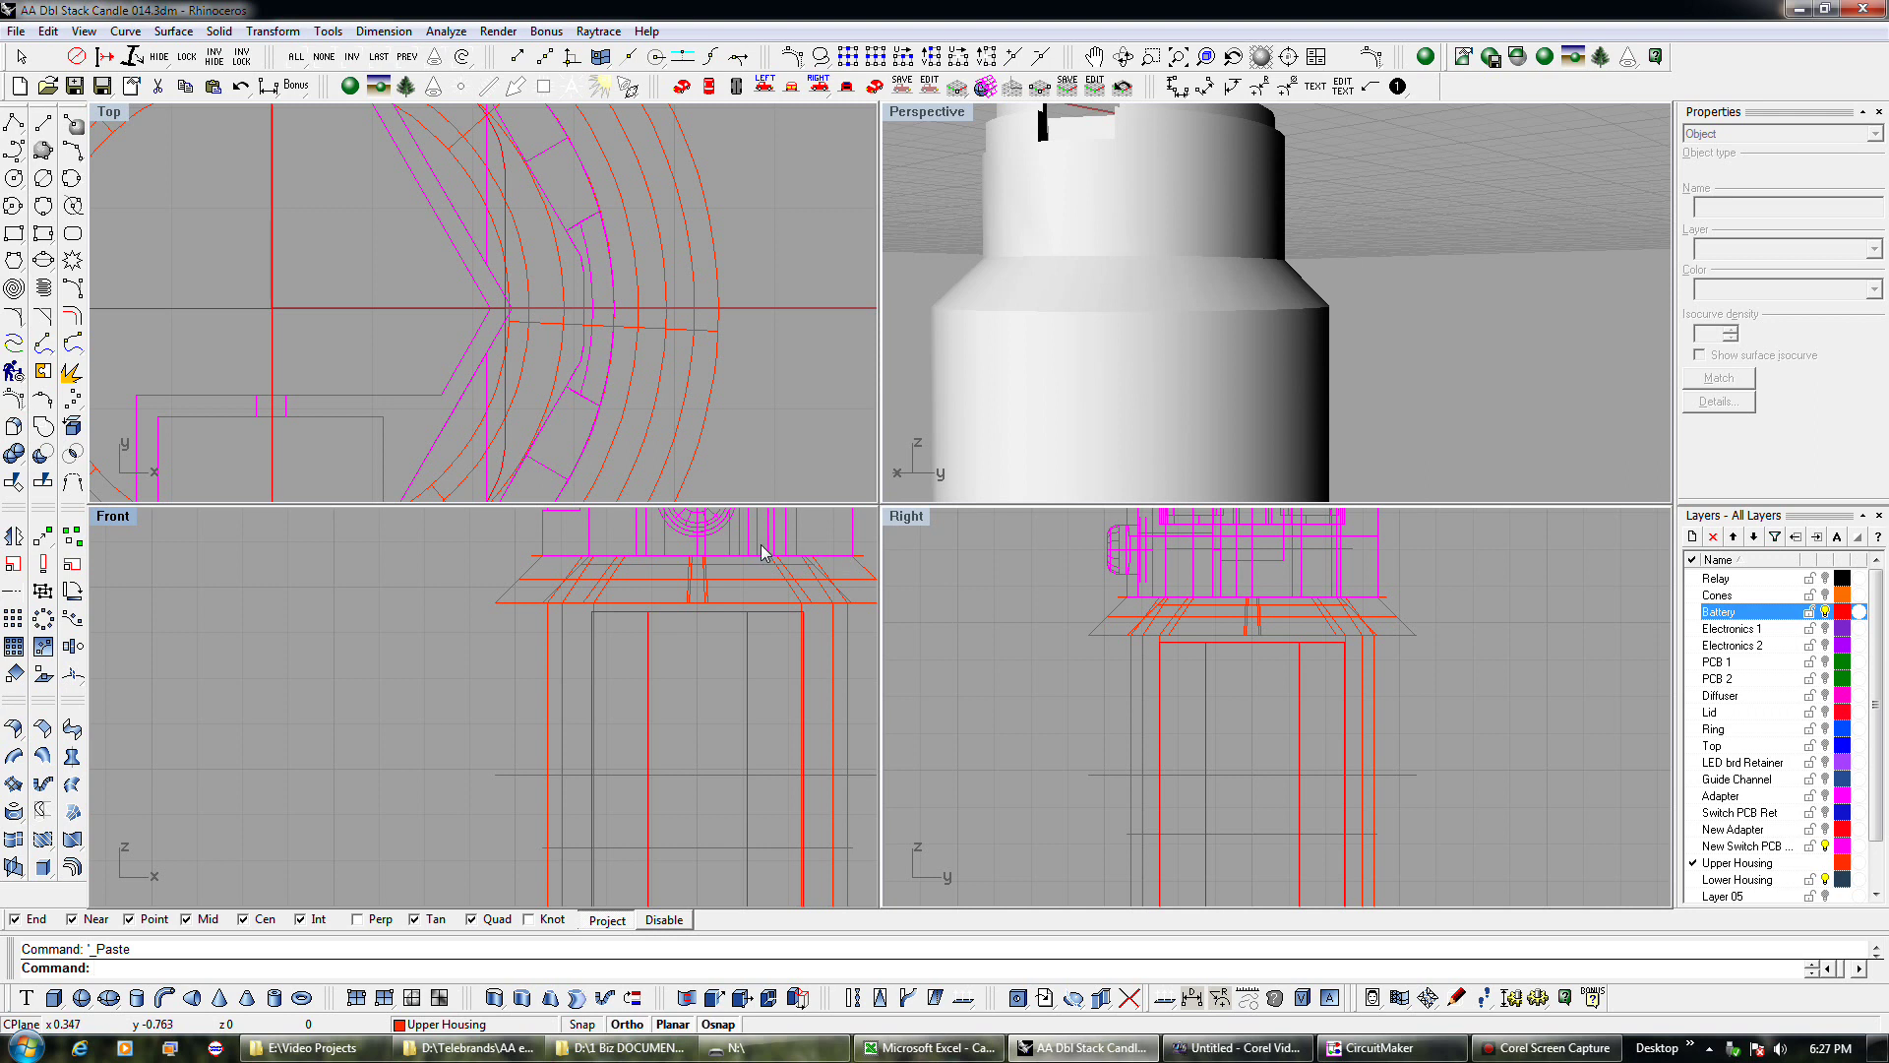
Drag the pasted battery down inside the housing in the Front view.
left_click(744, 620)
left_click_drag(745, 619, 748, 639)
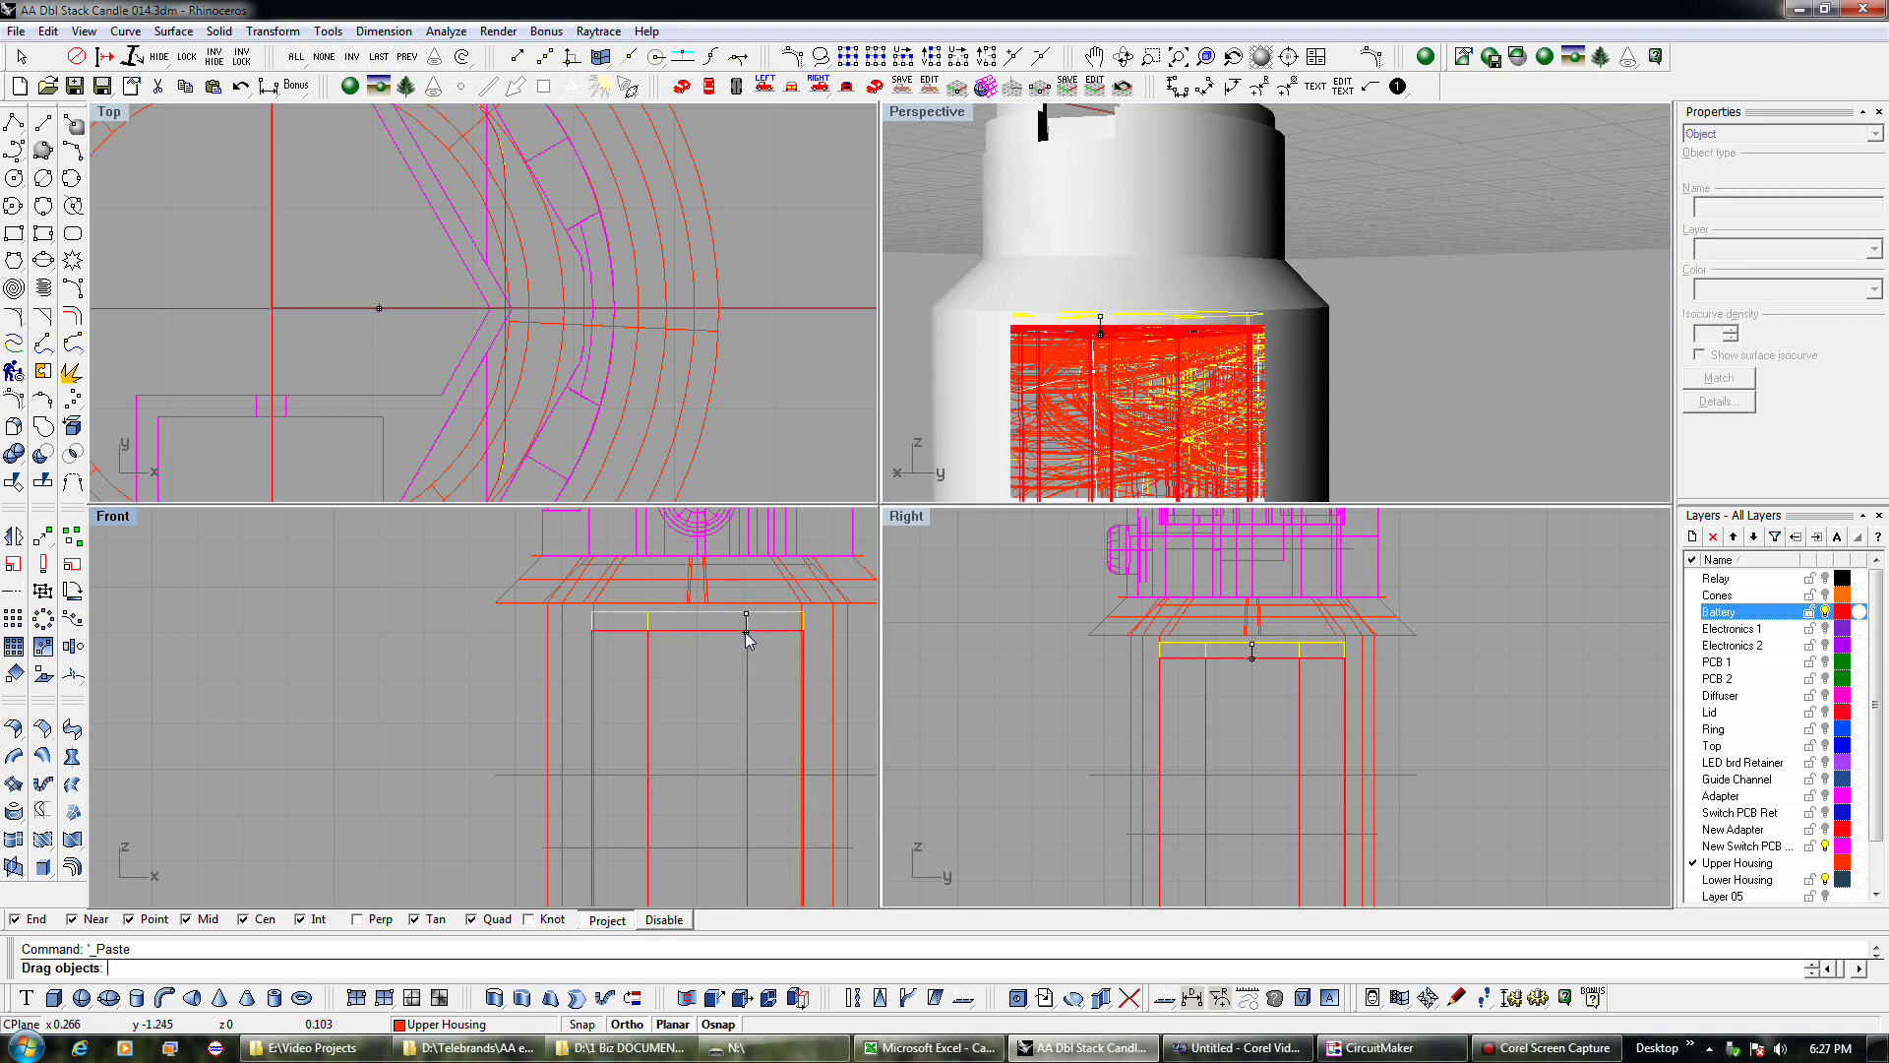
left_click_drag(747, 640, 750, 637)
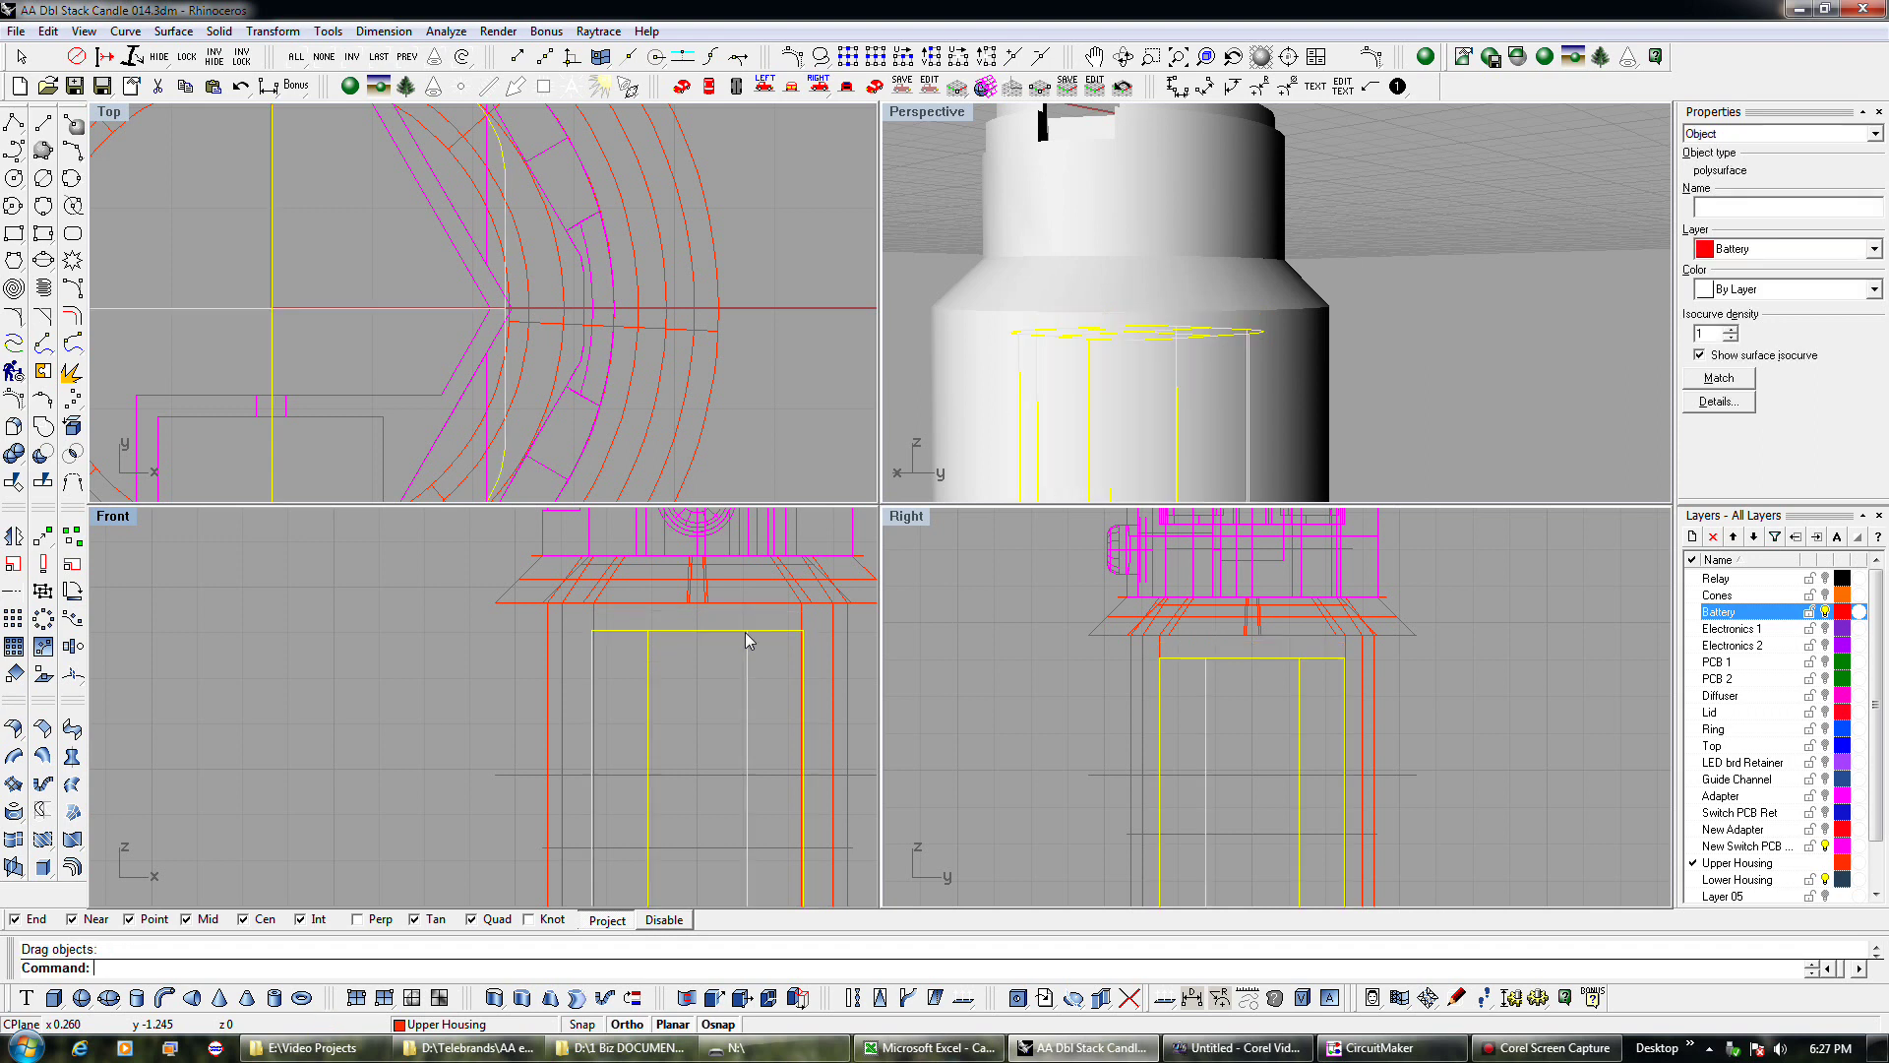
scroll(593, 537, "down", 5)
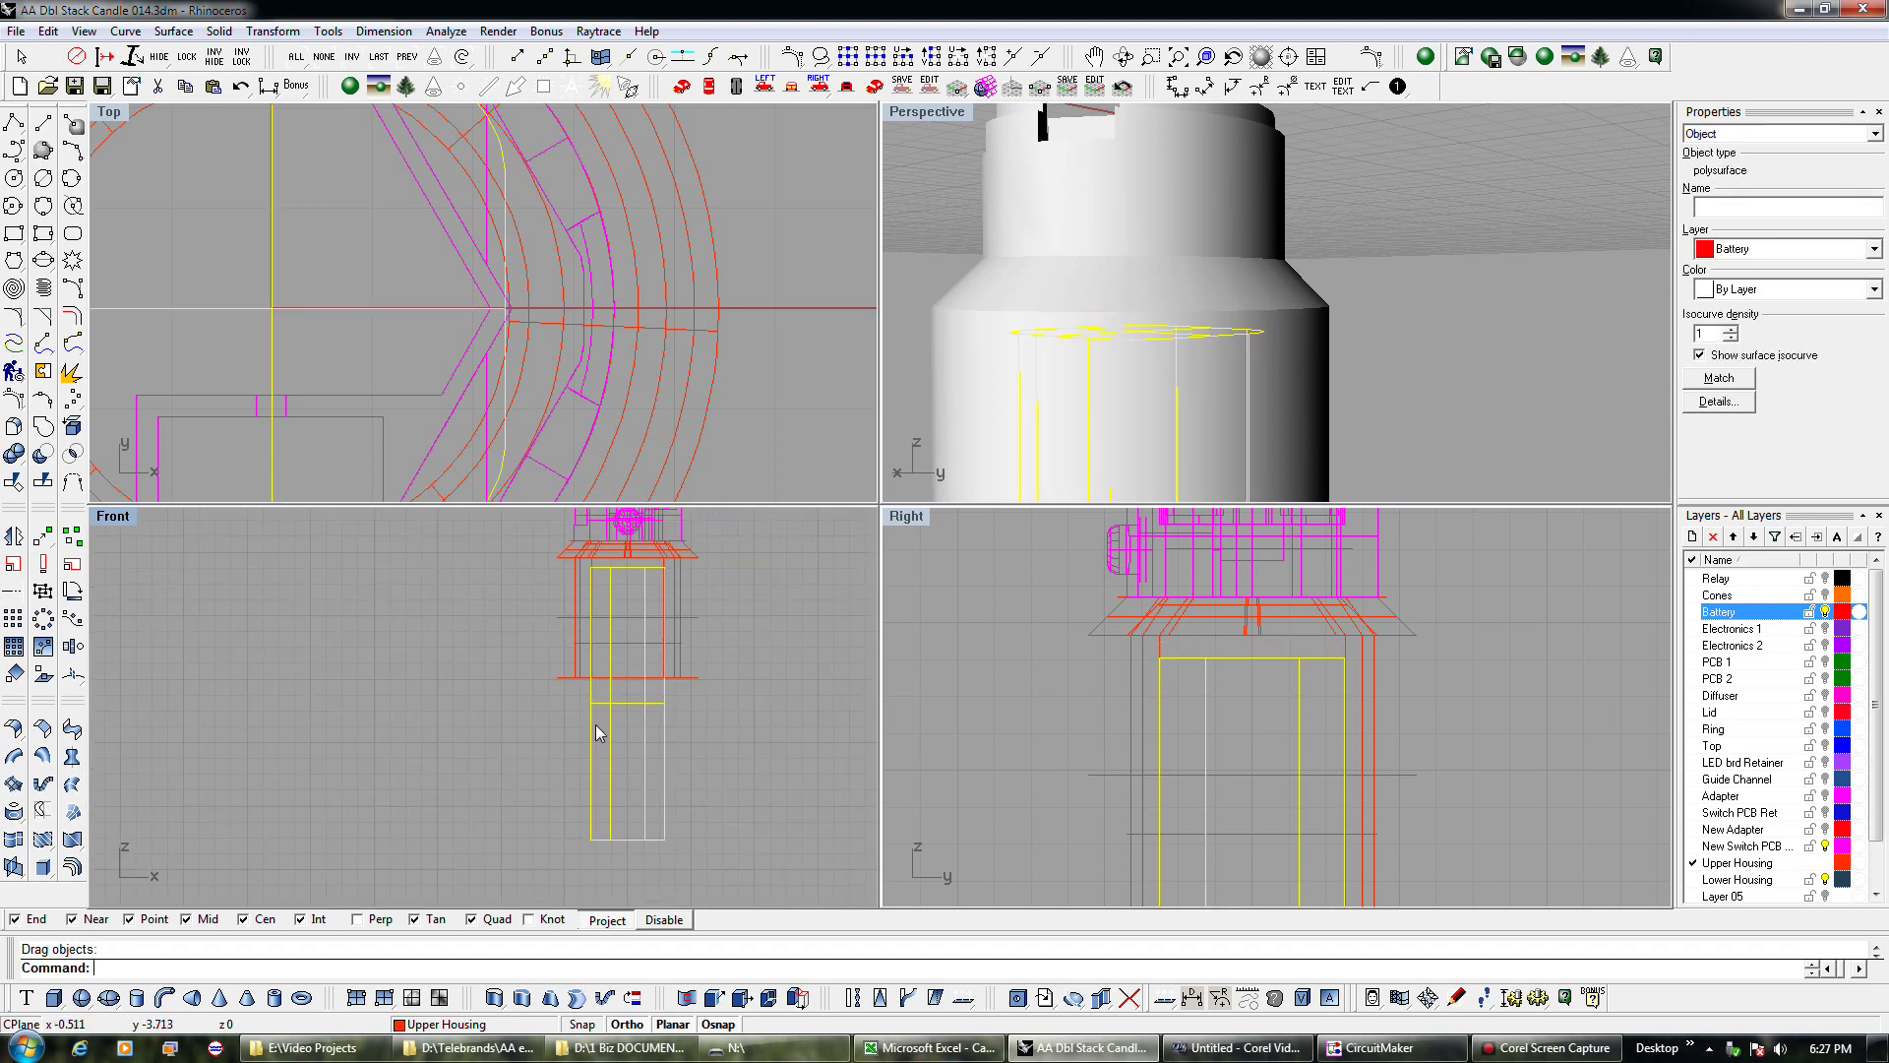
Move the Upper Housing curve lower down the housing, cancelling the Extrude command.
left_click(687, 557)
left_click(755, 585)
left_click(72, 536)
left_click(697, 557)
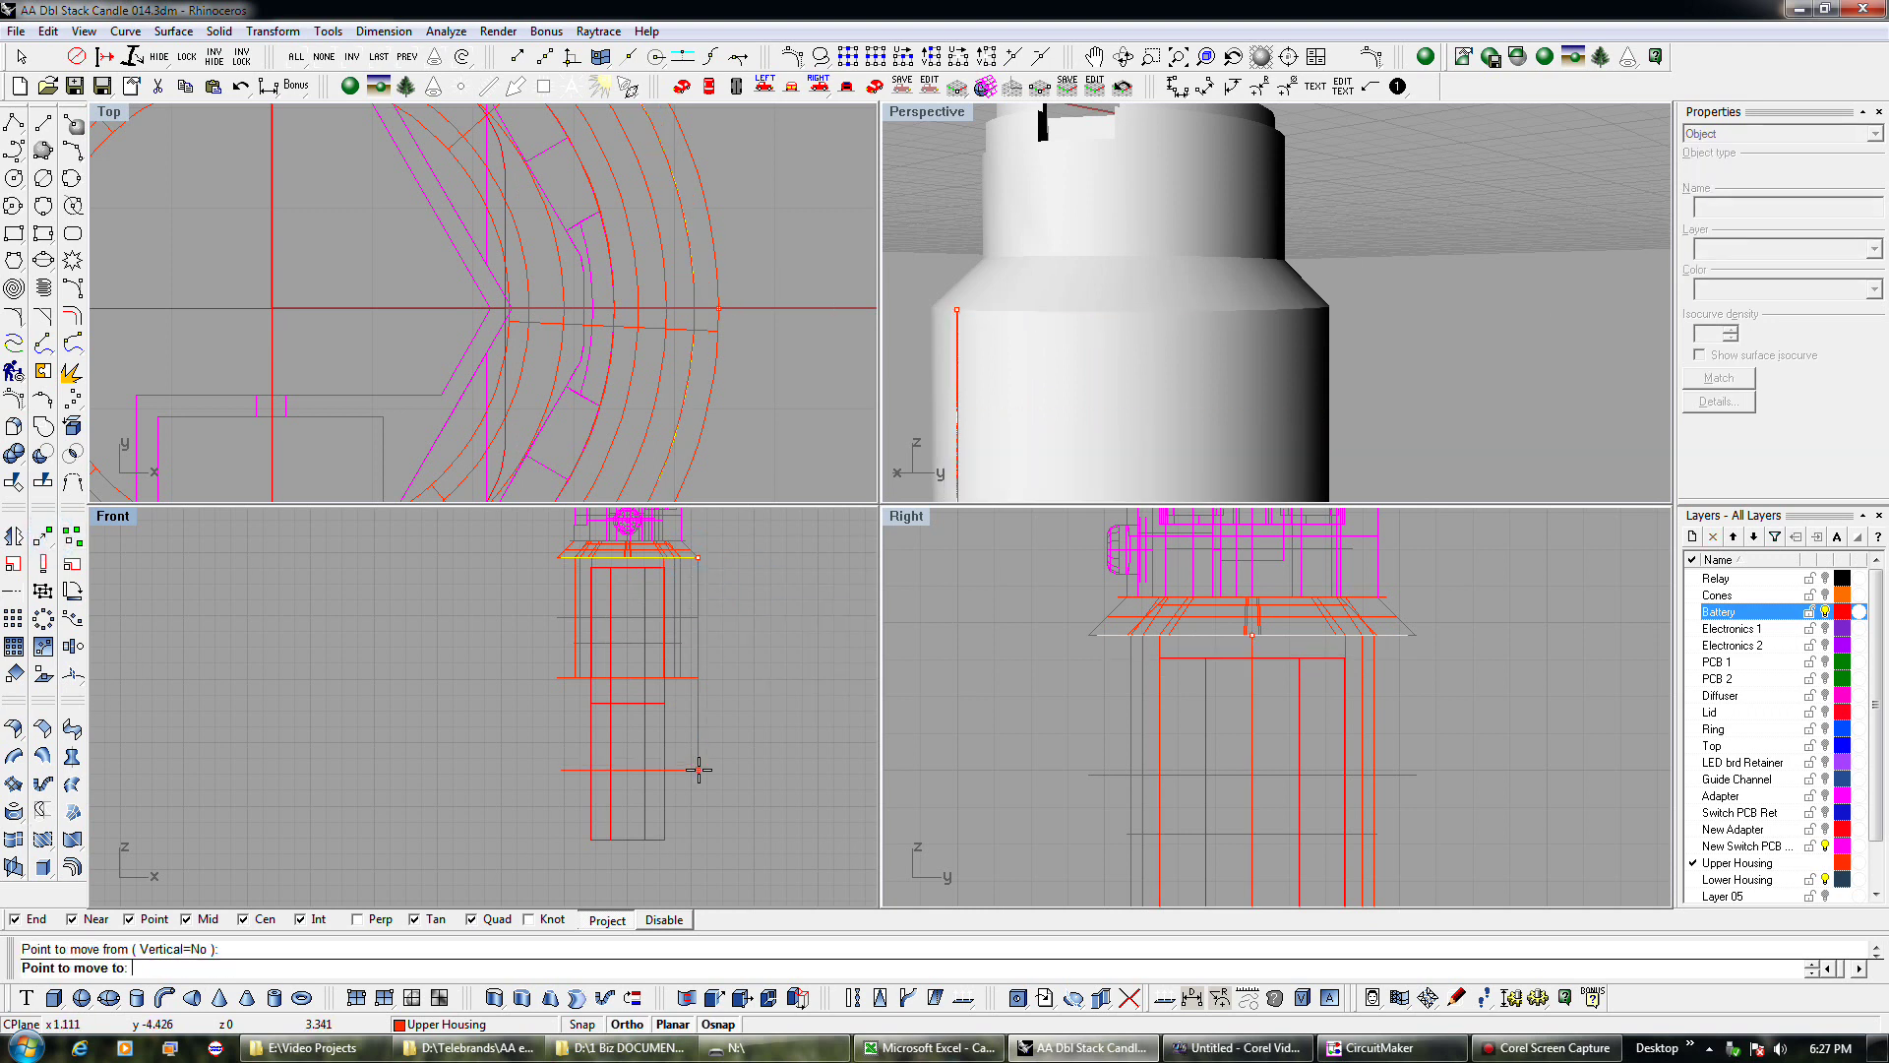
left_click(697, 677)
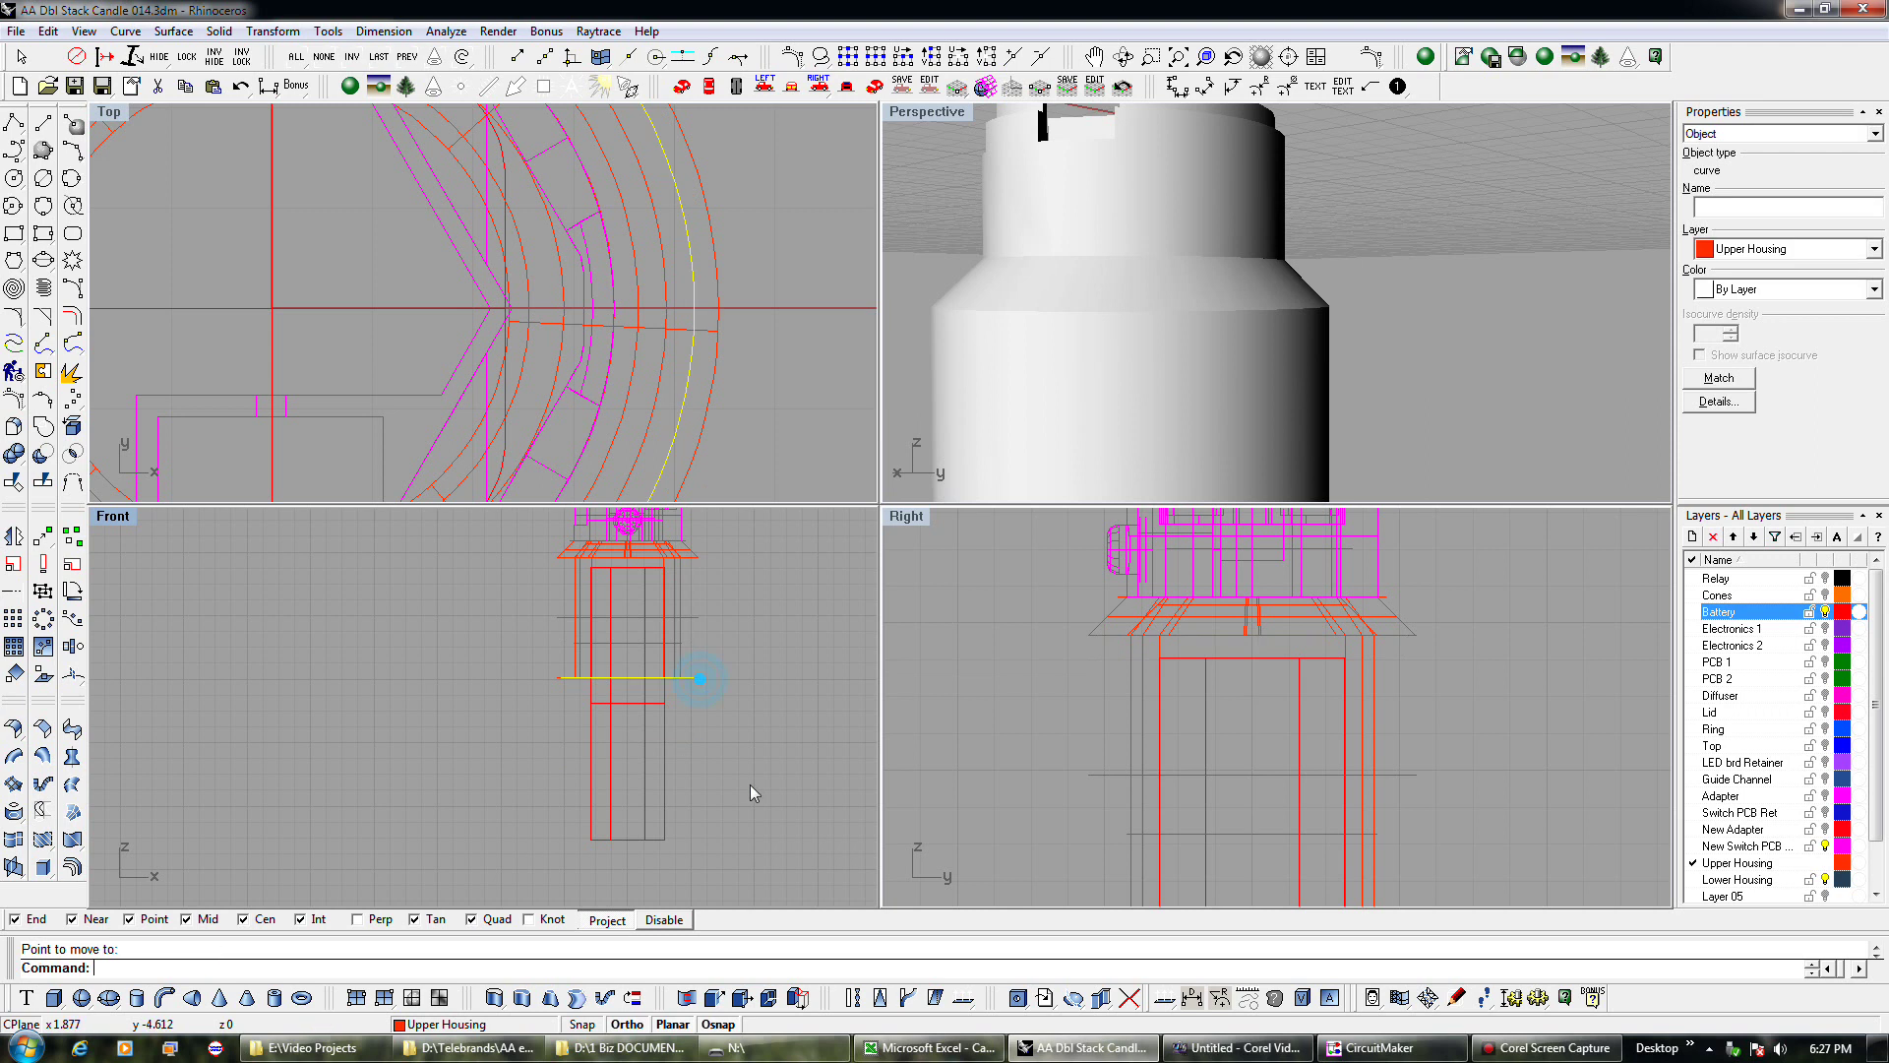
left_click(617, 998)
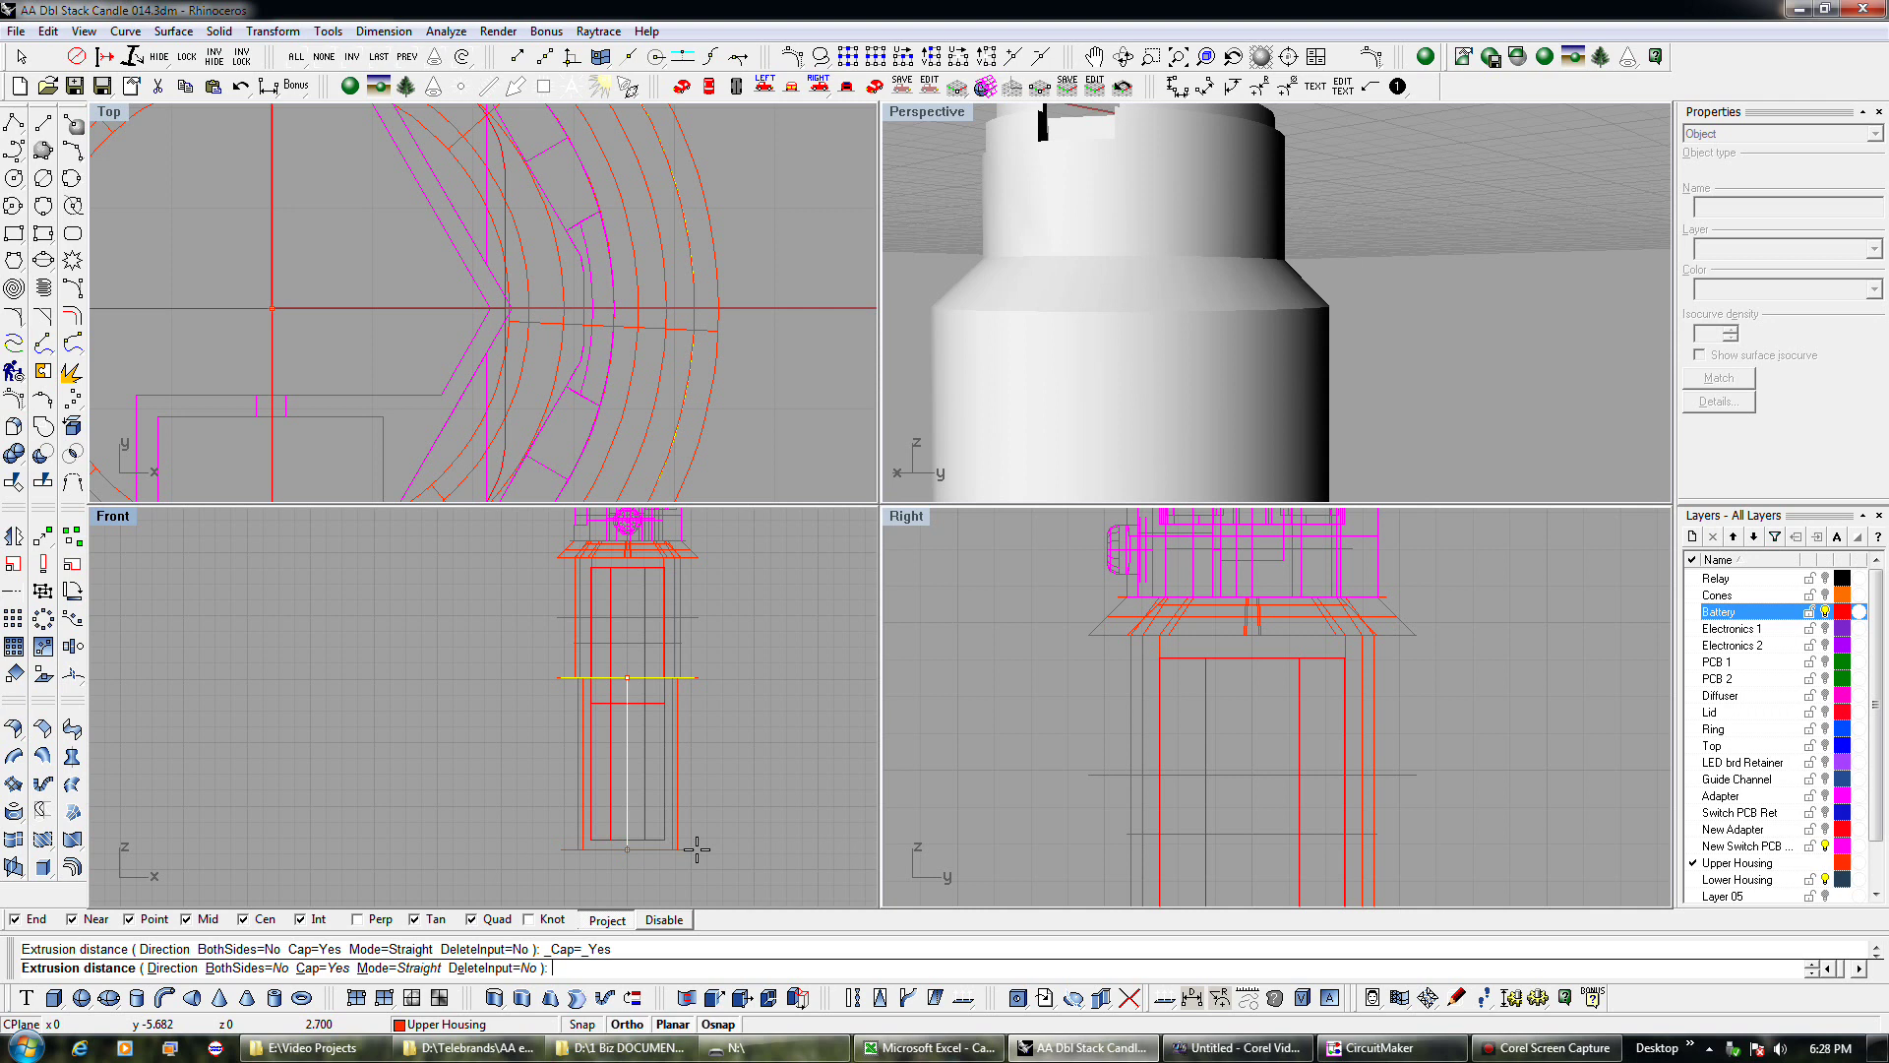
key("Escape")
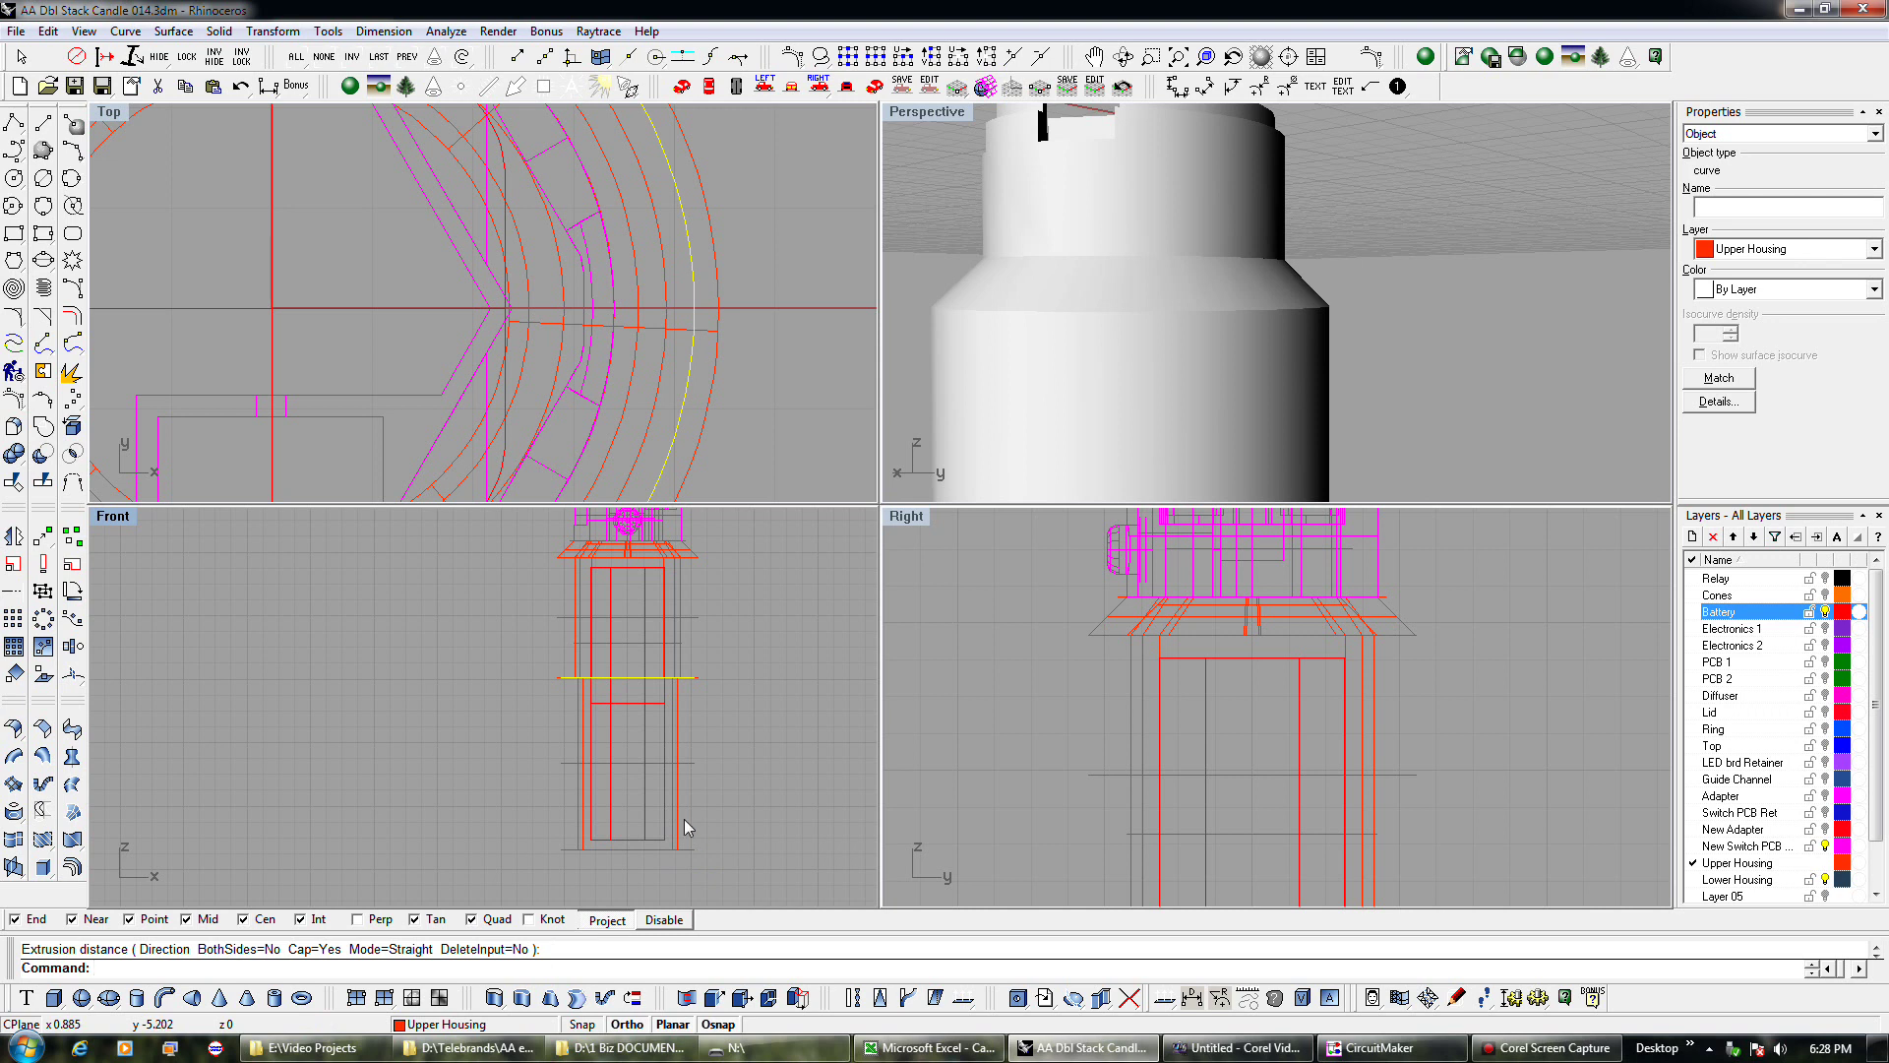
scroll(1148, 281, "down", 3)
right_click_drag(1148, 274, 1147, 423)
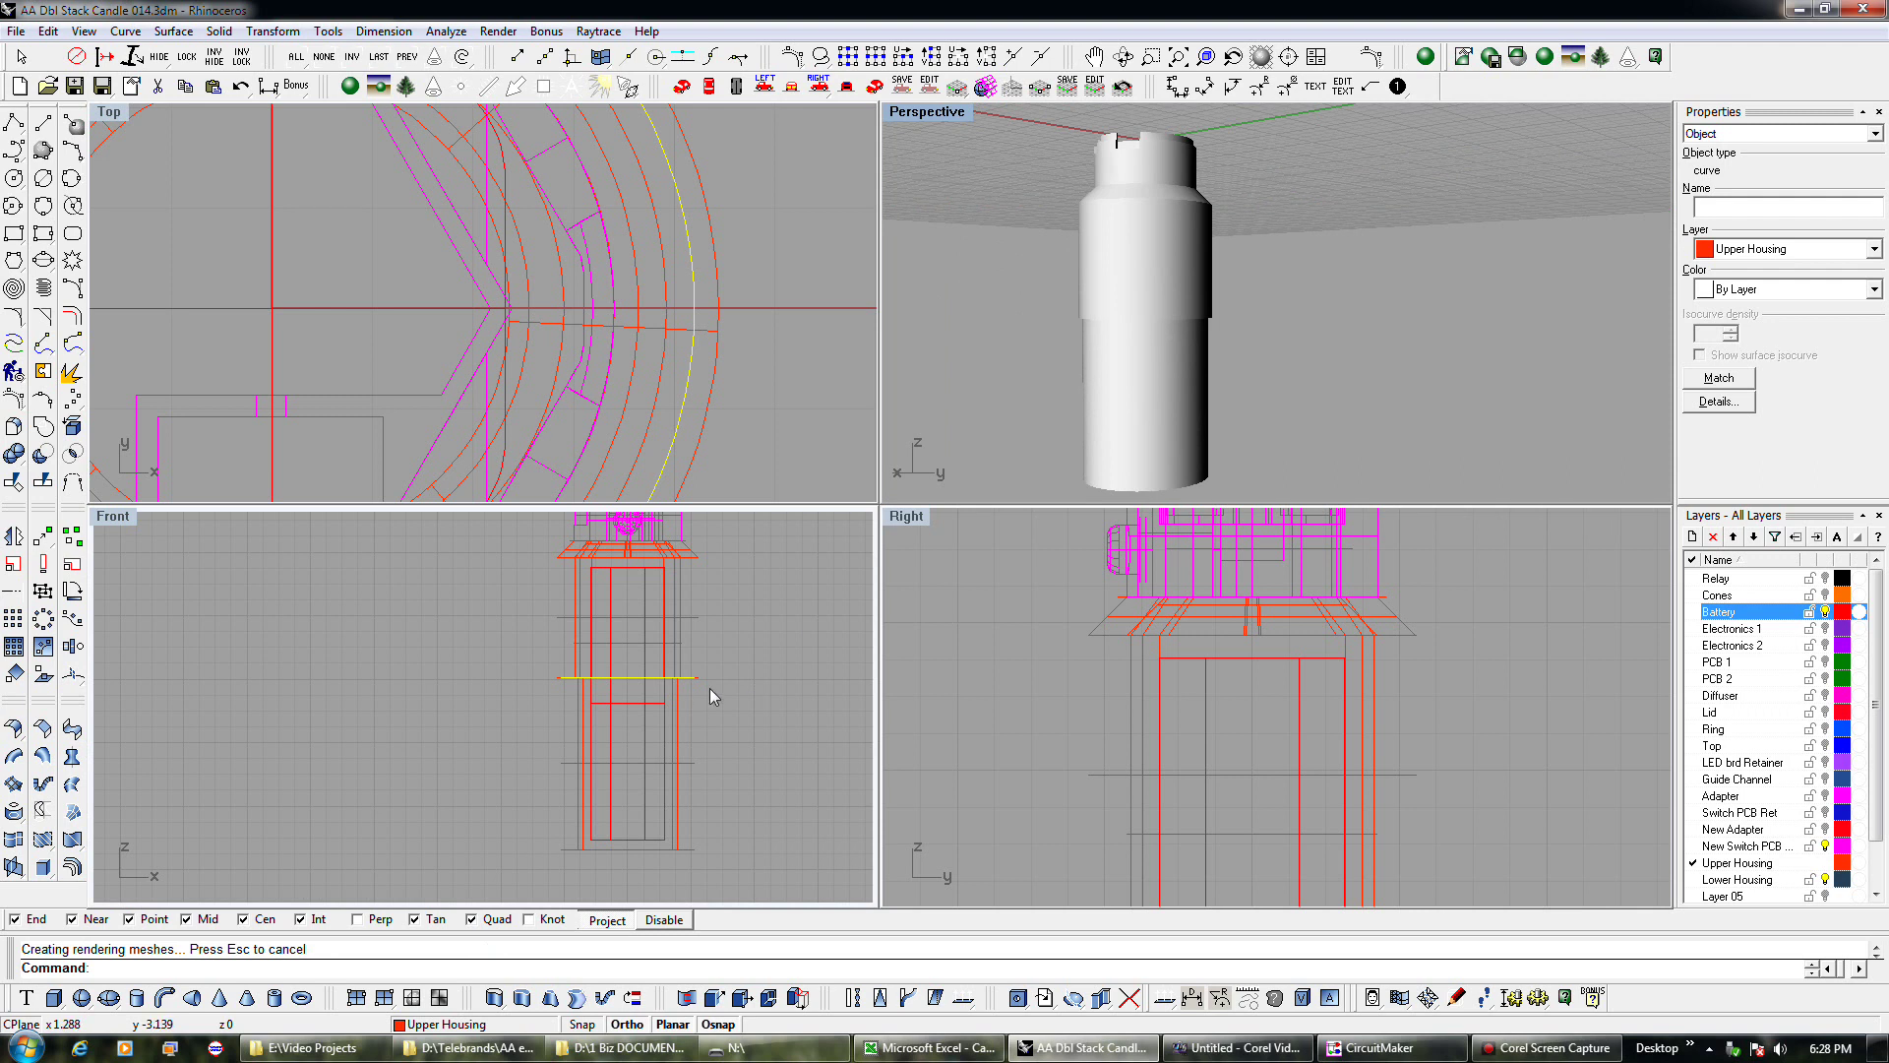
Undo the curve move, then move the outer Upper Housing circle lower.
key("ctrl+z")
key("ctrl+z")
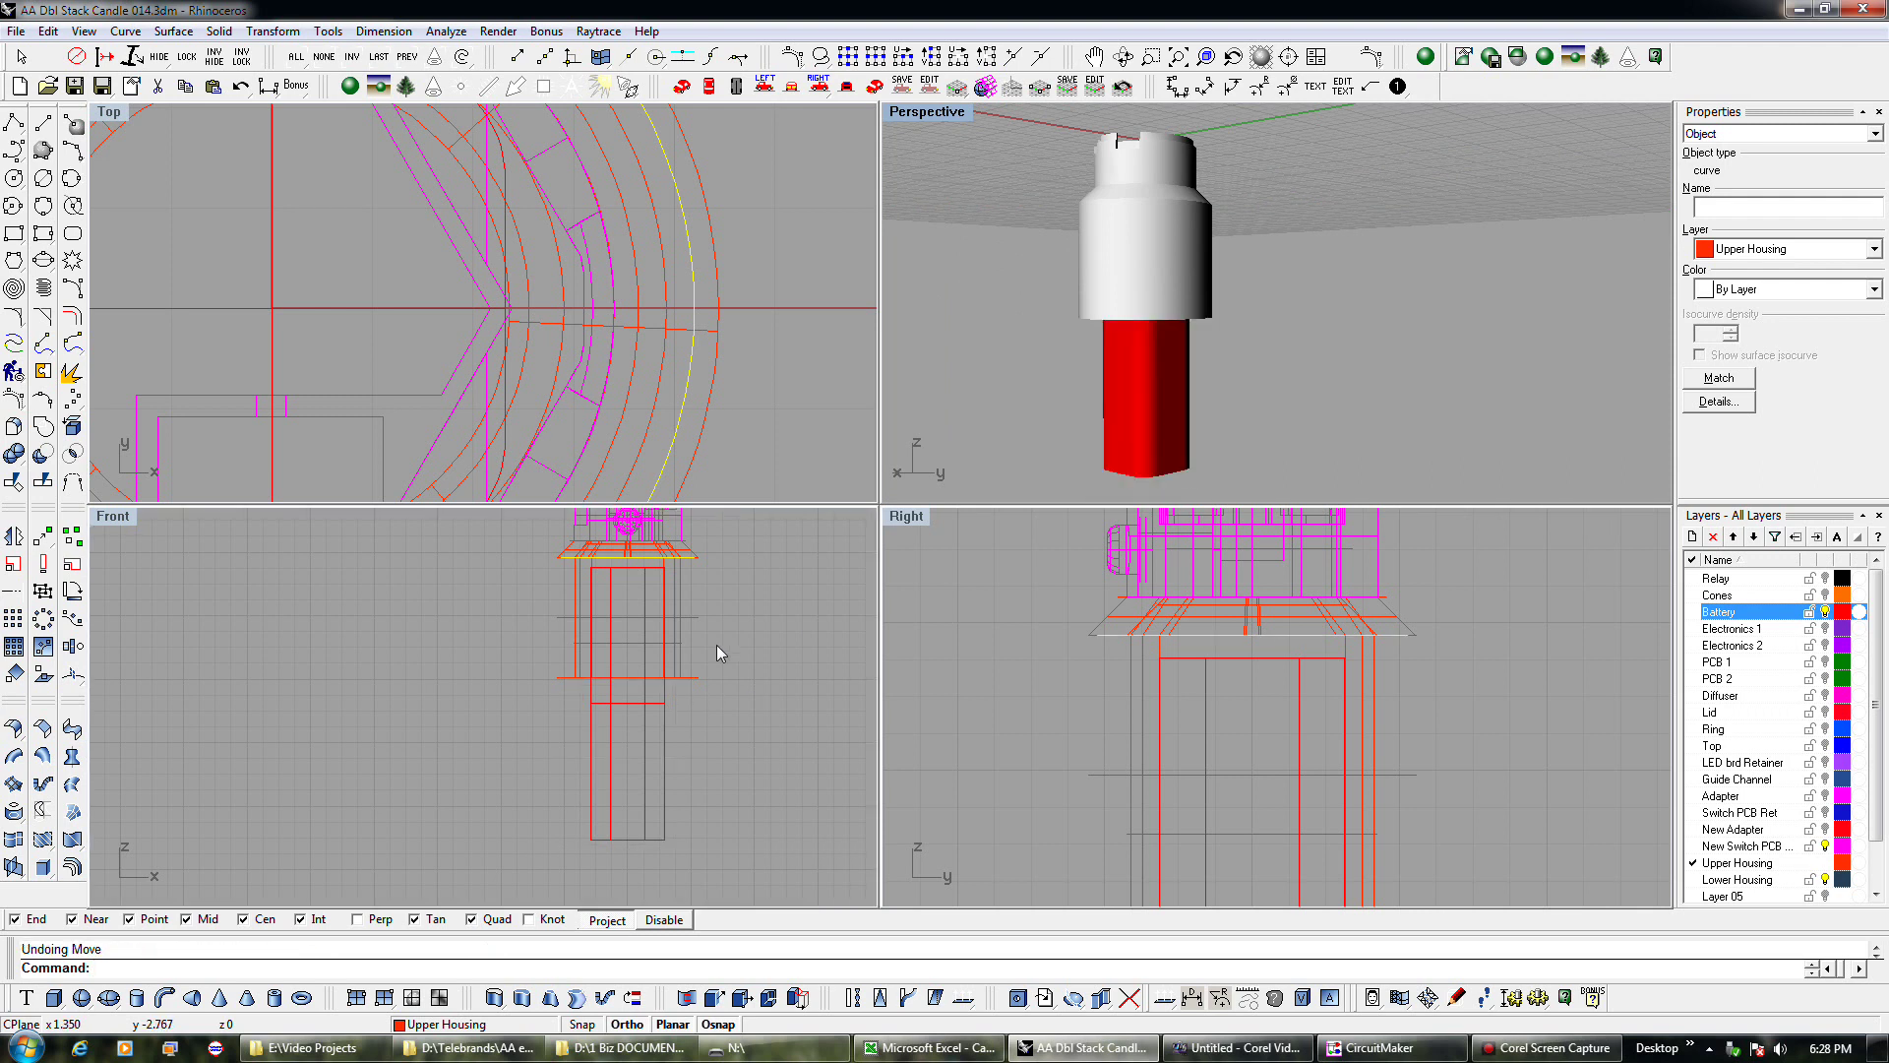
scroll(704, 553, "up", 6)
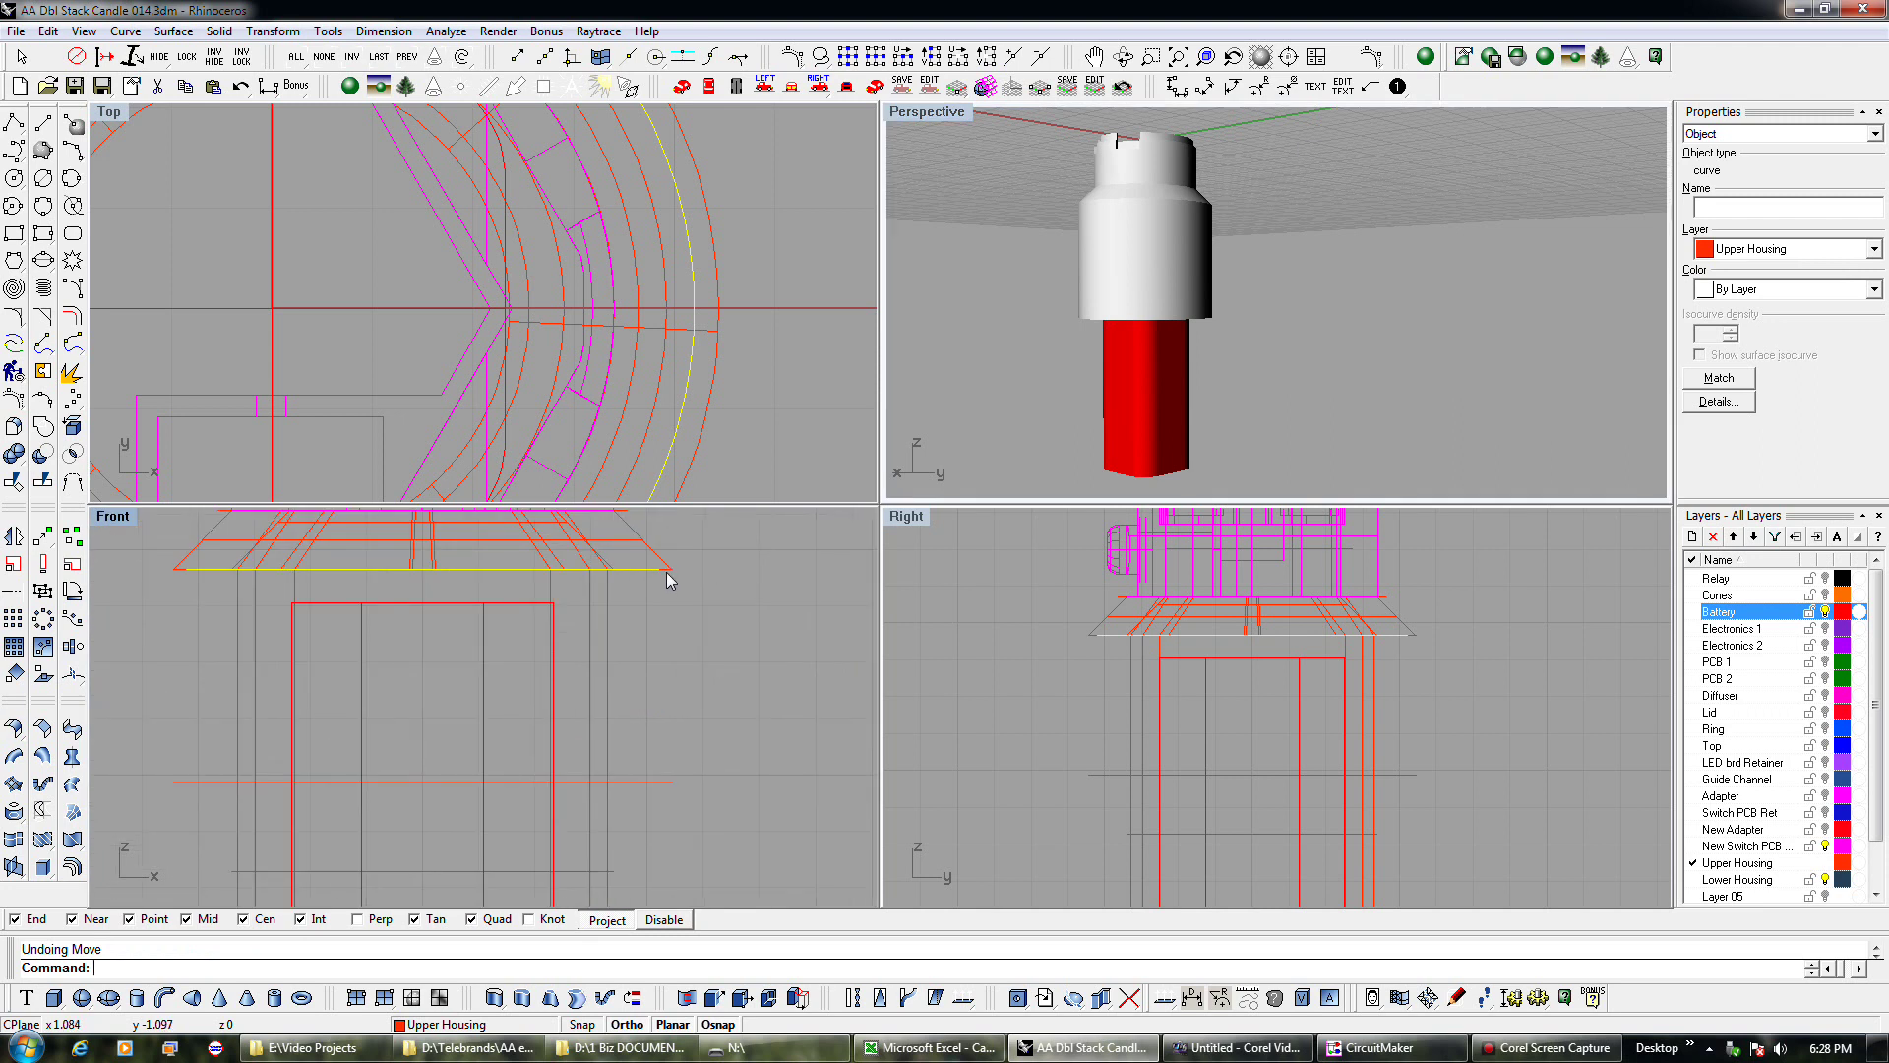
left_click(667, 575)
left_click(703, 433)
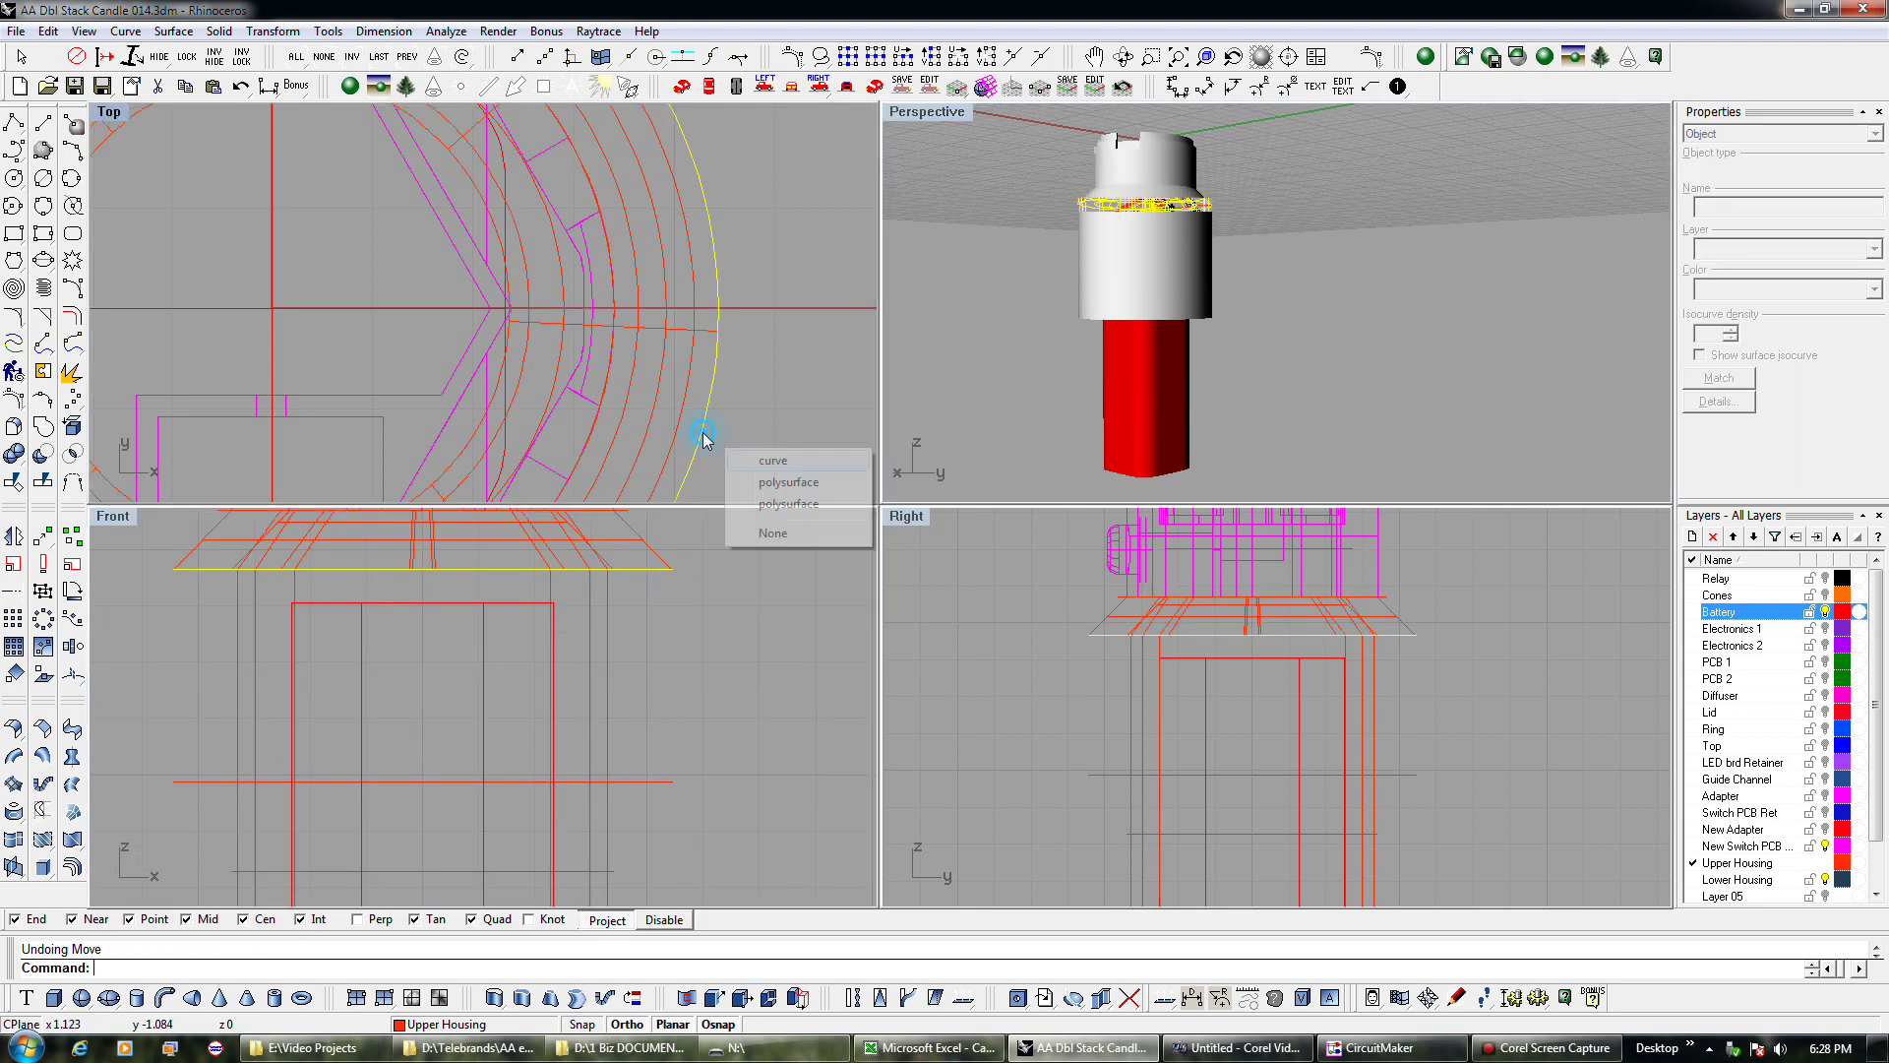
left_click(773, 461)
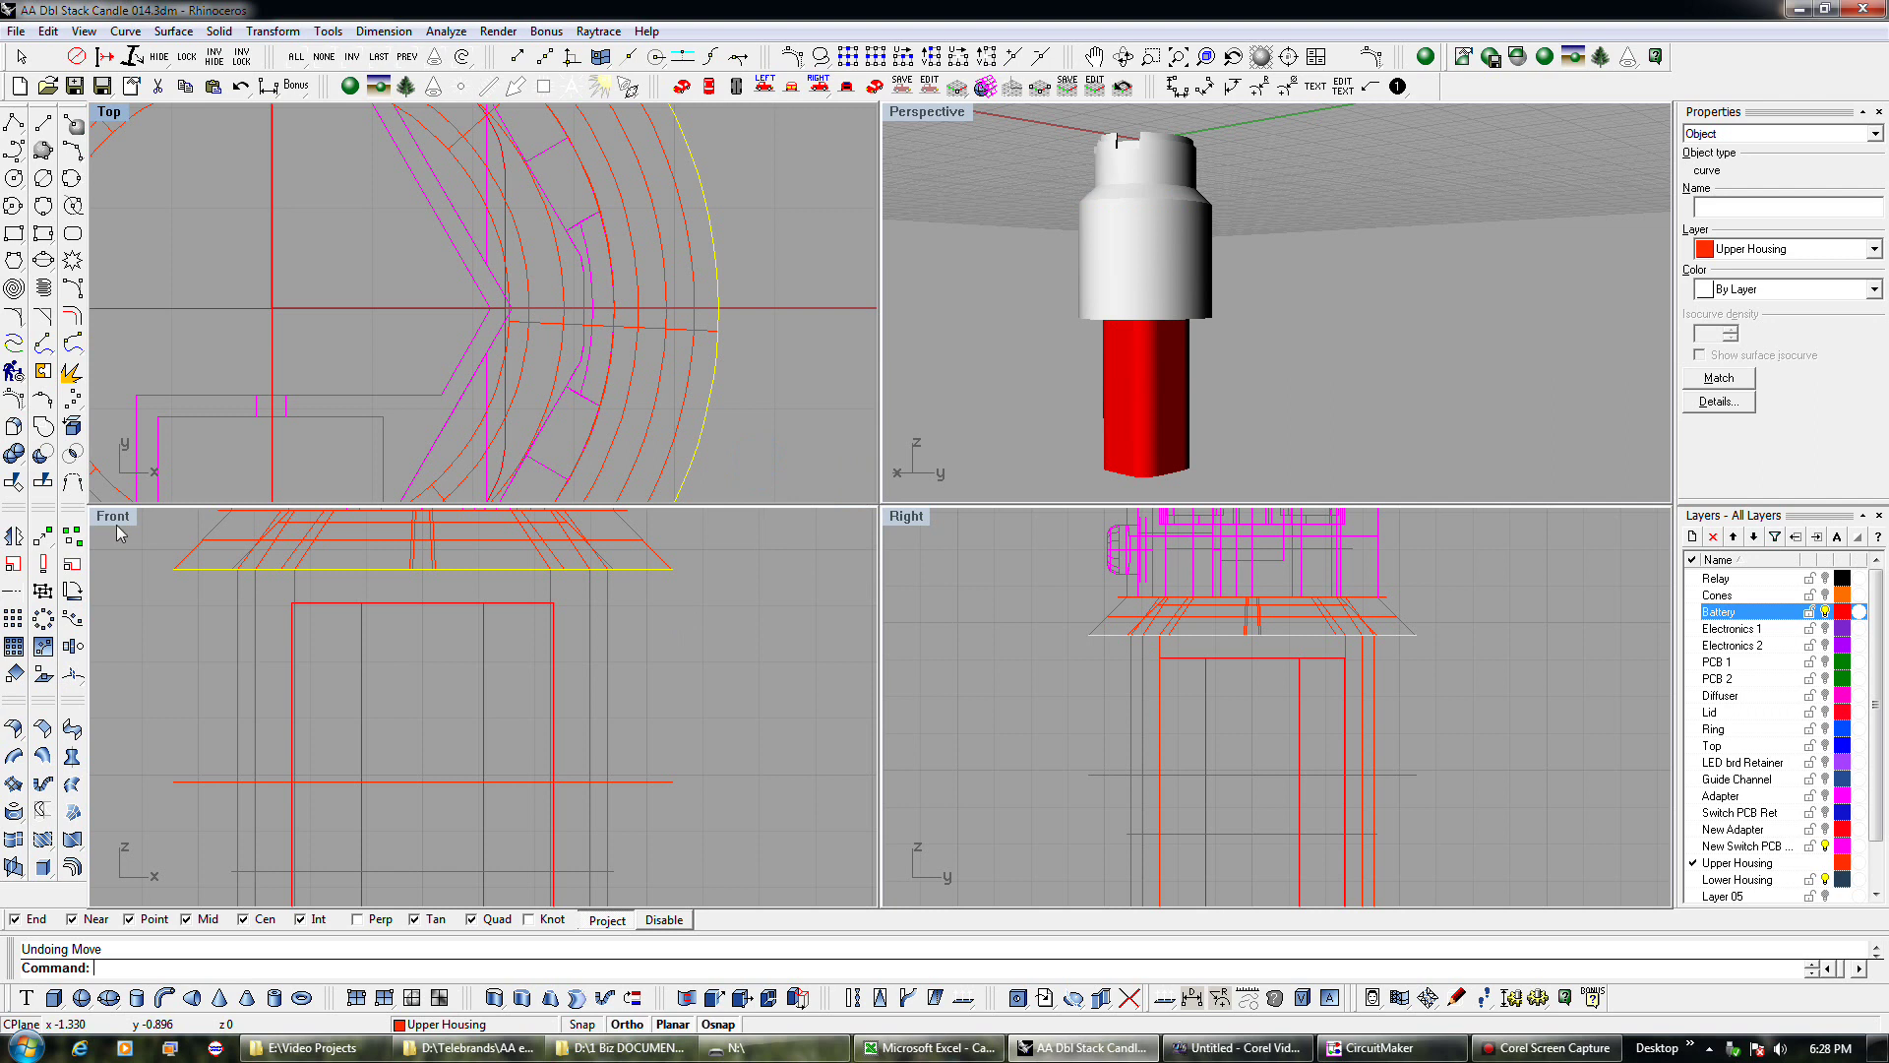
left_click(43, 535)
left_click(675, 574)
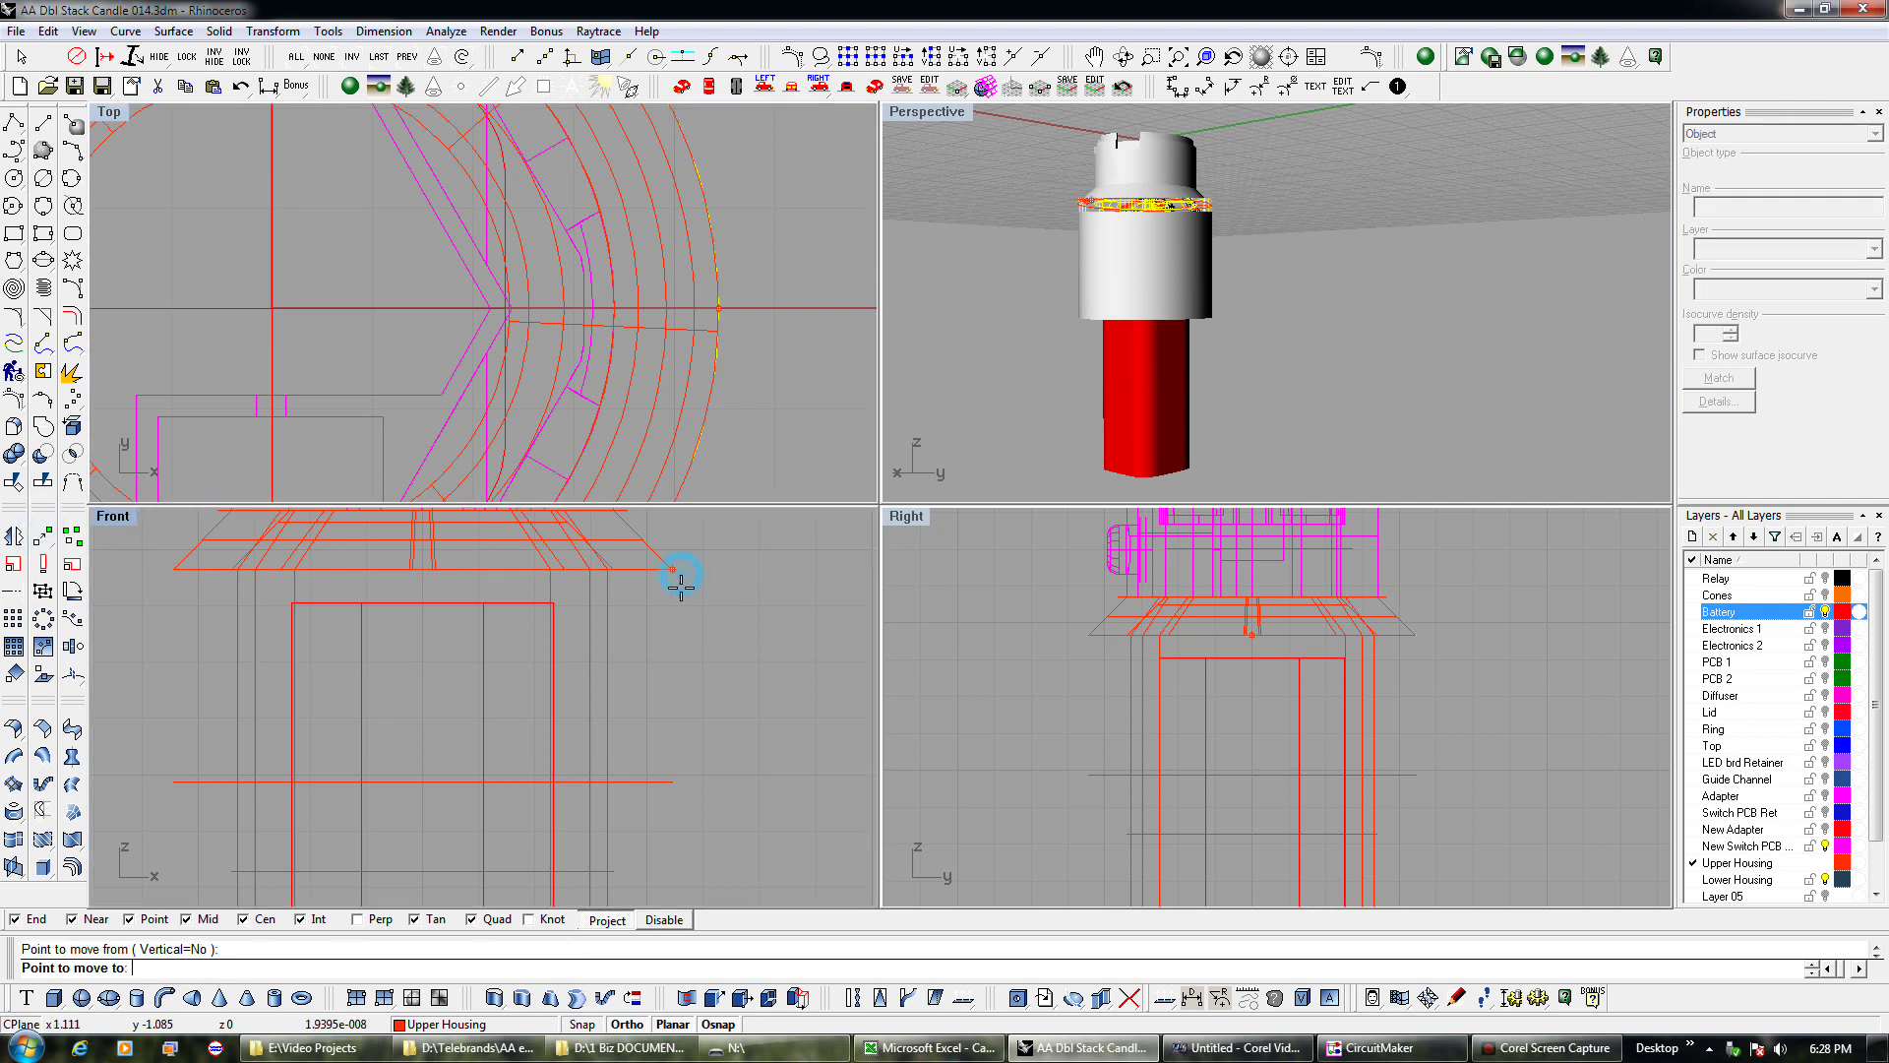
scroll(677, 724, "down", 6)
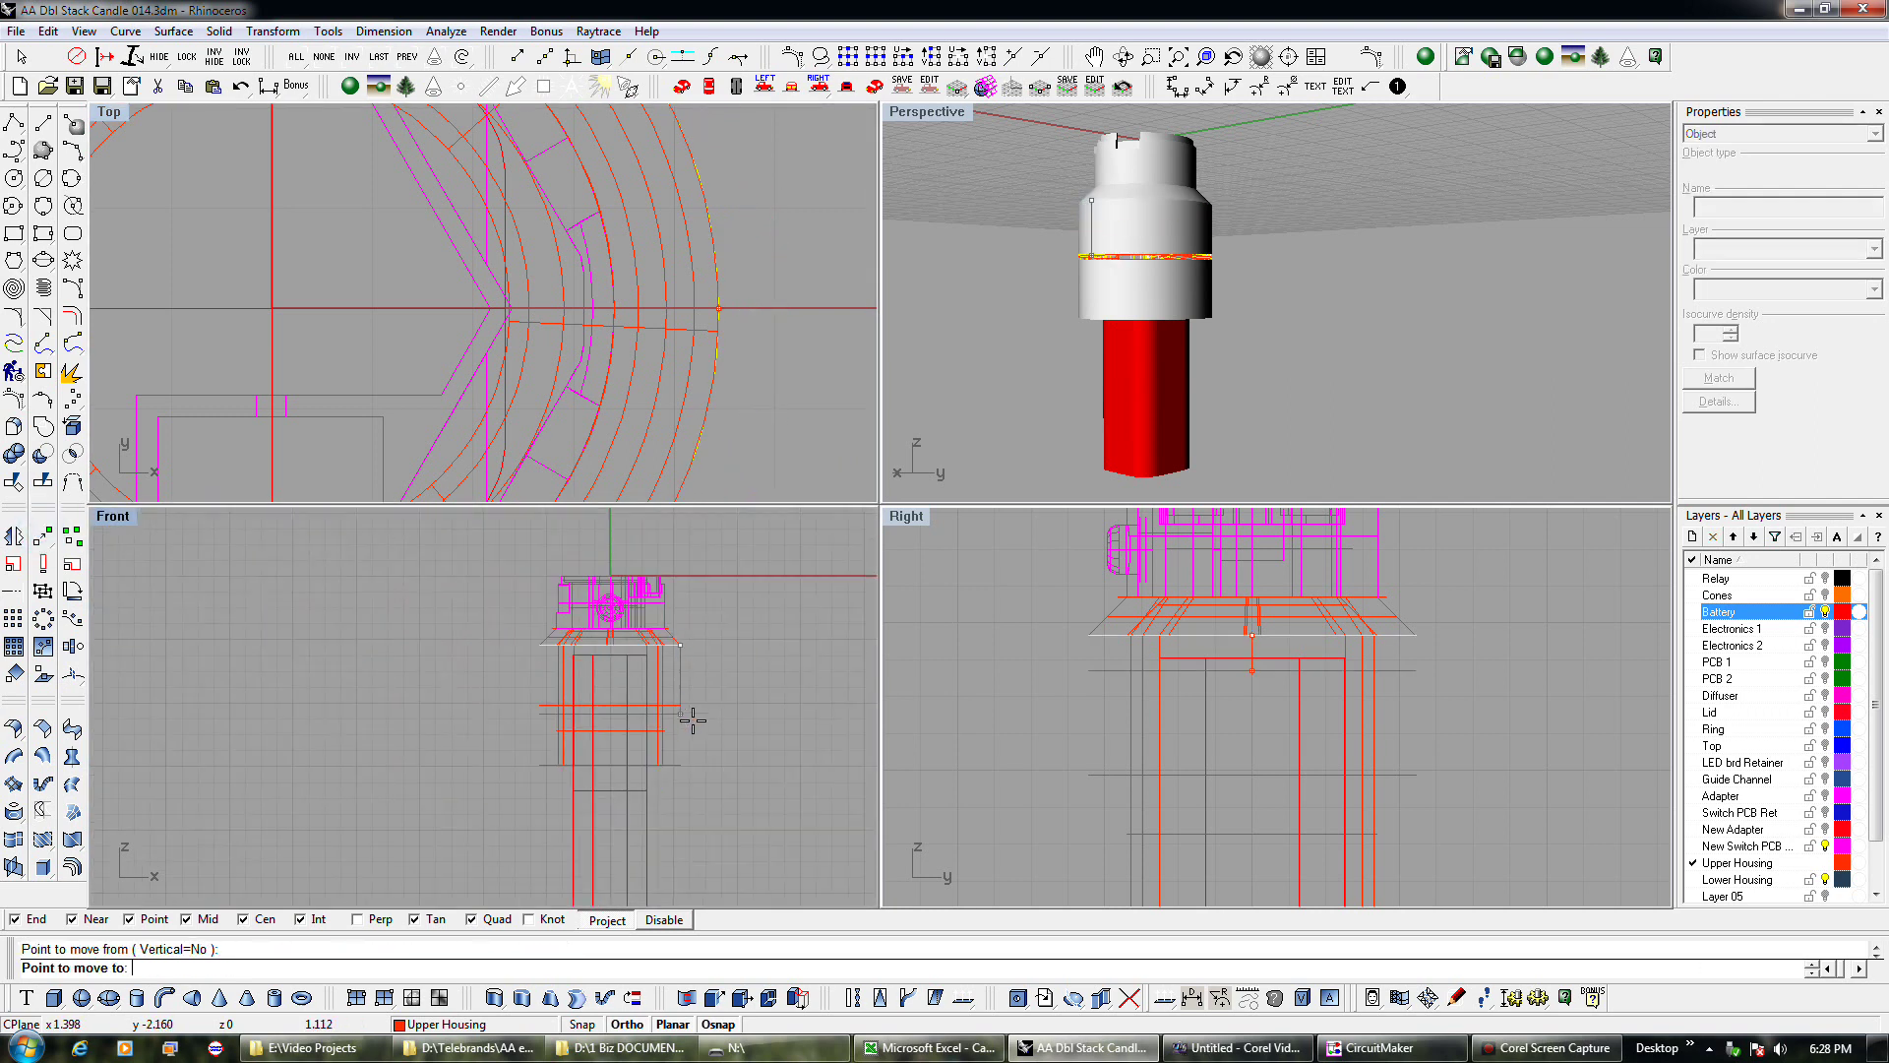
left_click(680, 769)
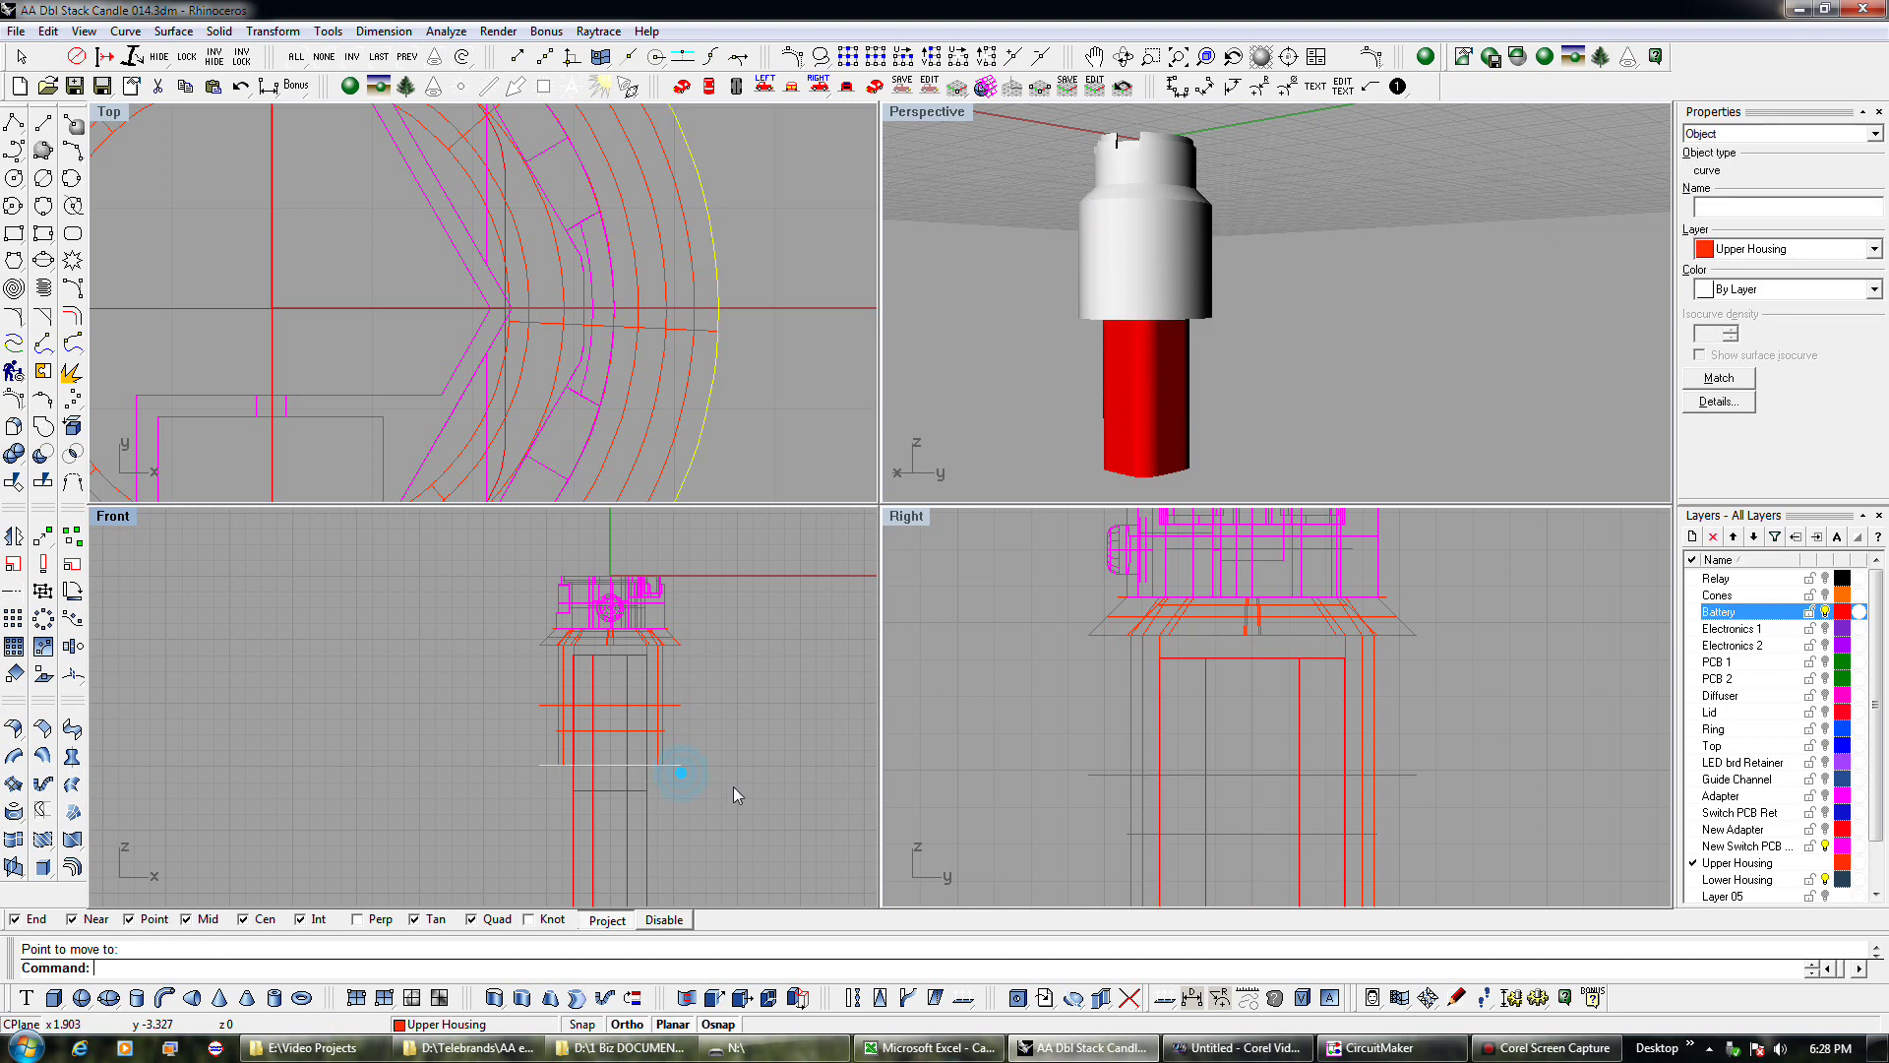
Extrude the circle straight with Cap=Yes down to the housing bottom.
left_click(523, 996)
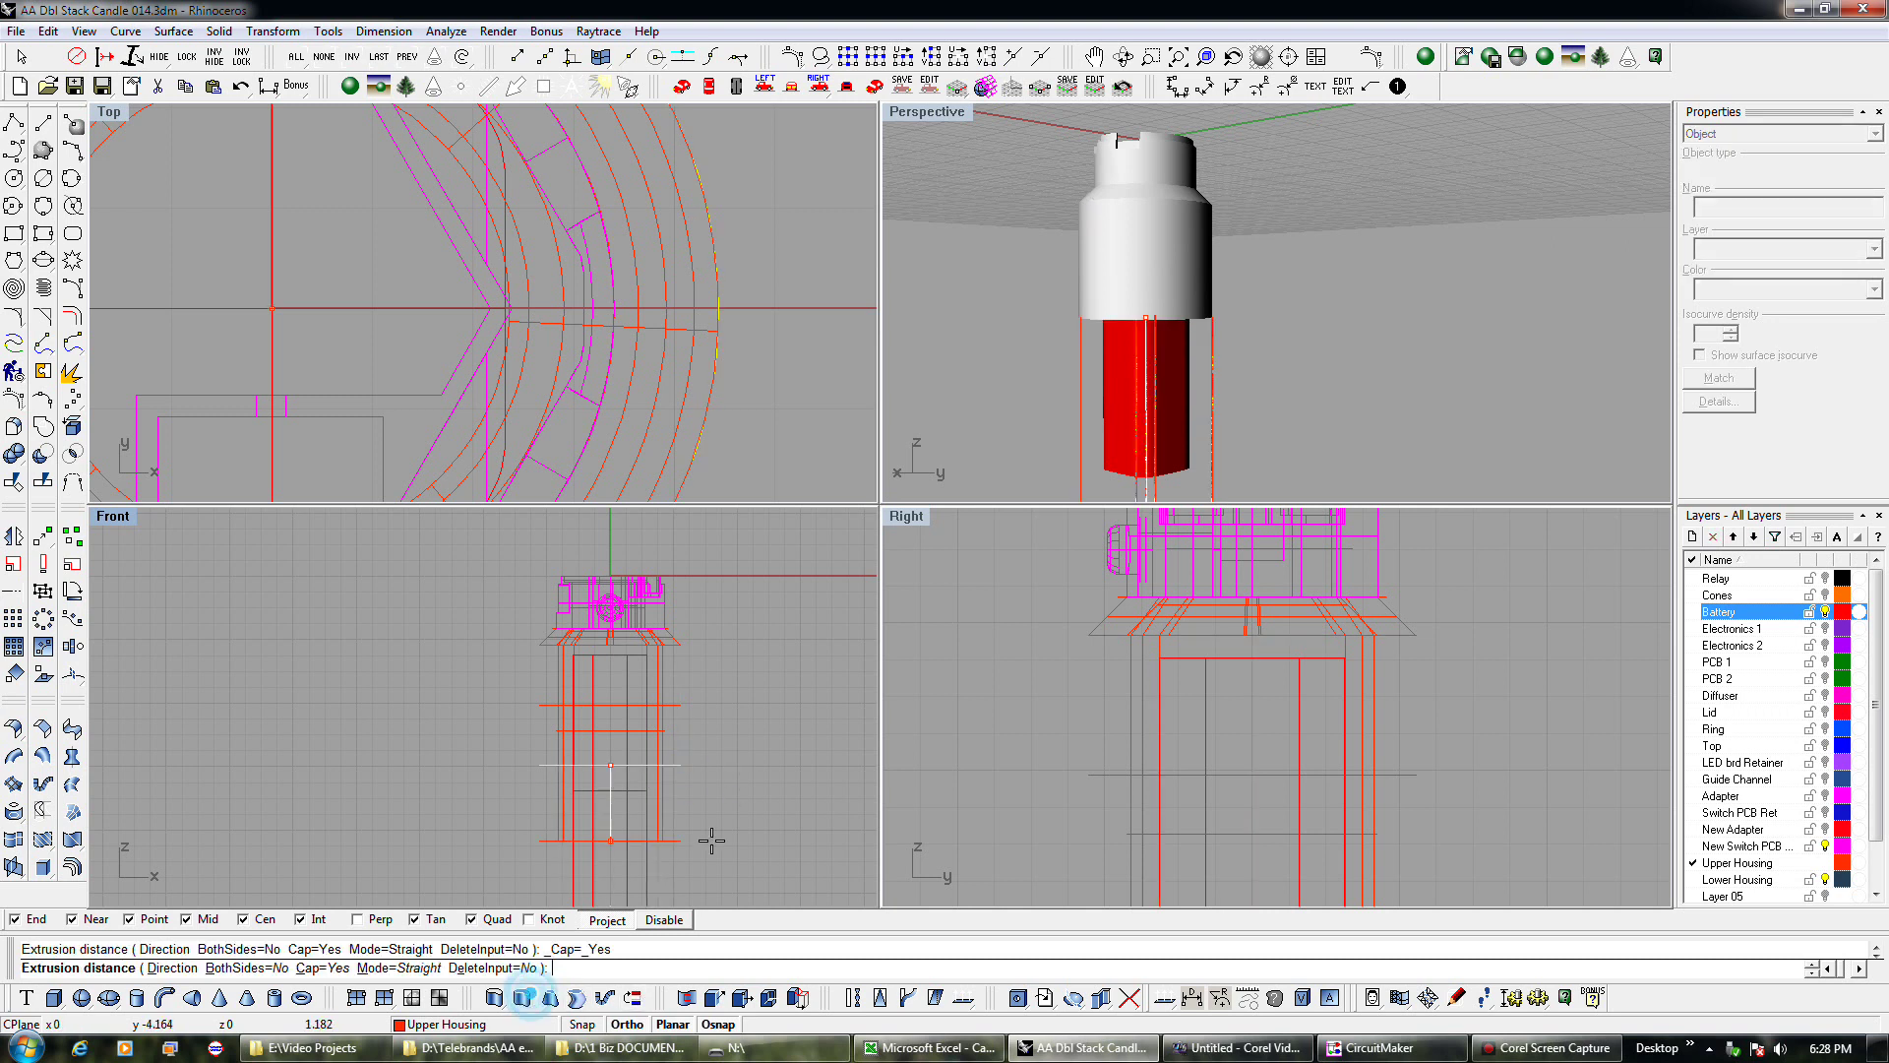
right_click_drag(711, 839, 717, 689)
left_click(716, 780)
scroll(611, 795, "up", 3)
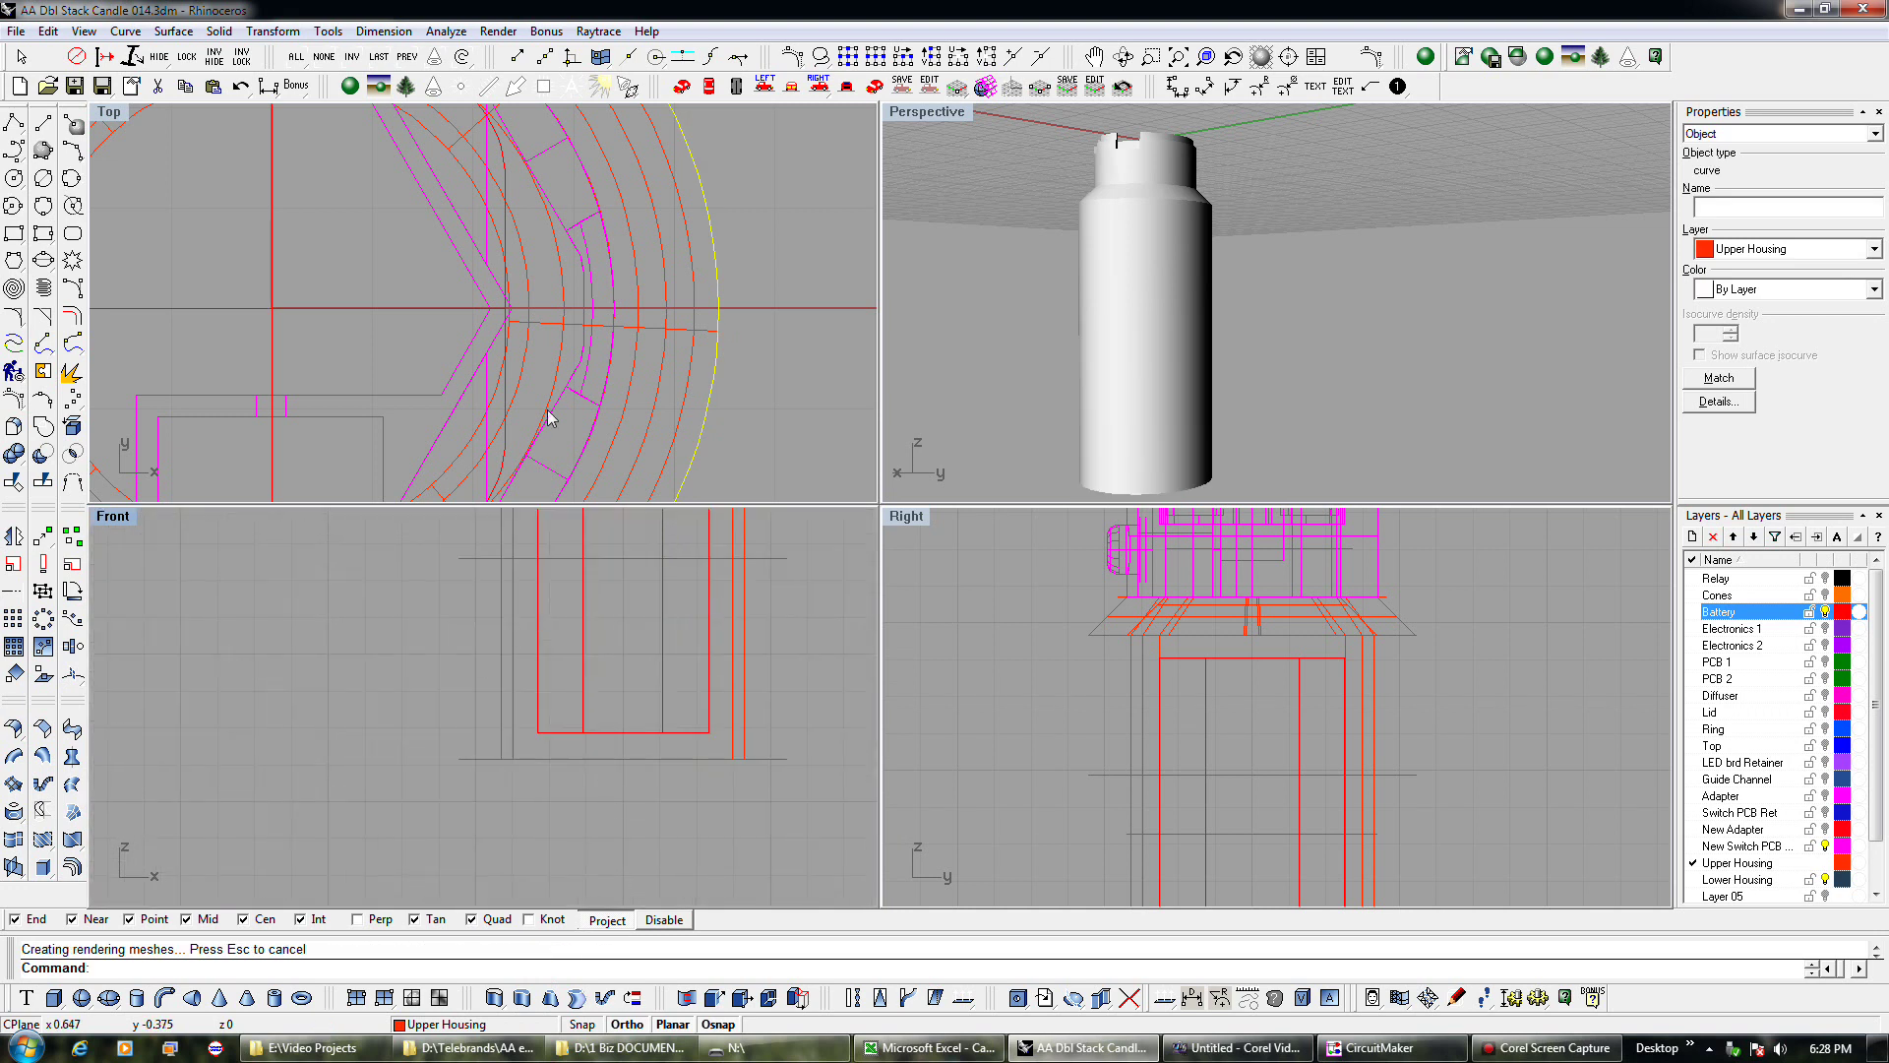
scroll(586, 259, "down", 4)
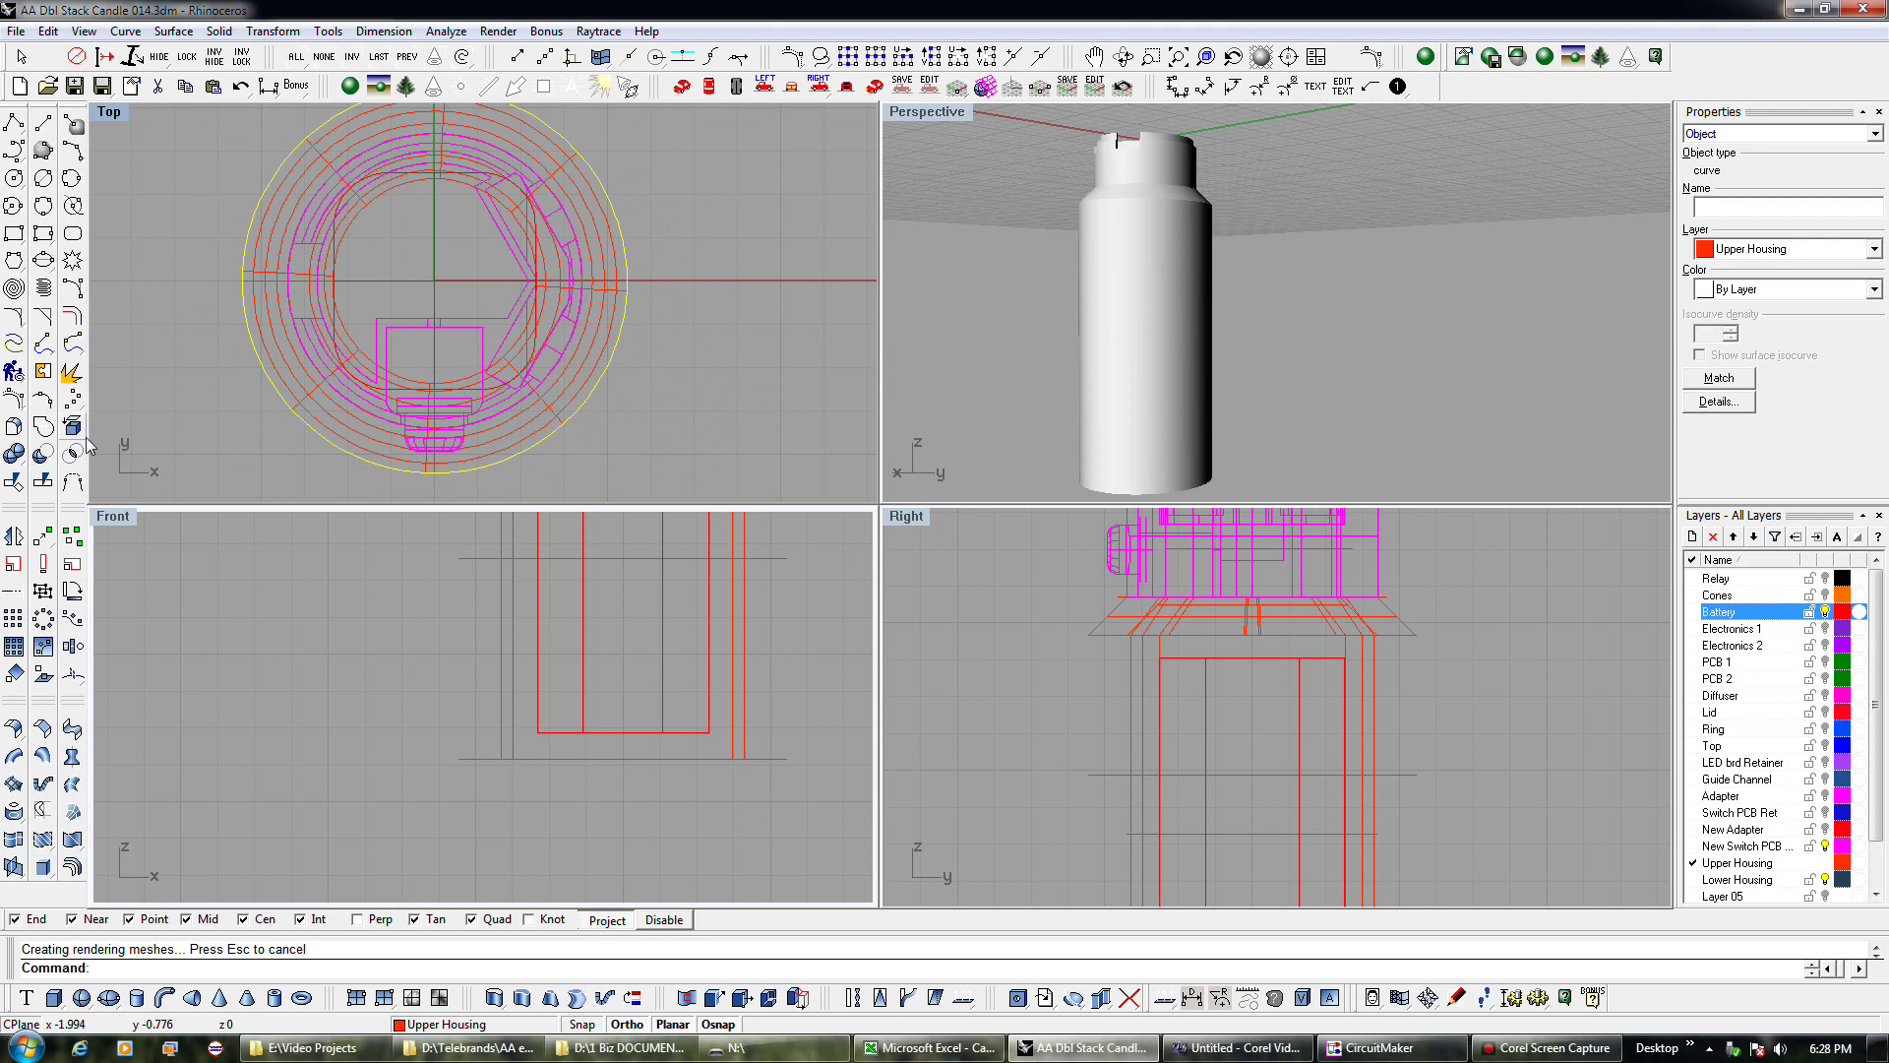
Start a diameter circle centred on the housing centre in the Top view.
left_click(14, 178)
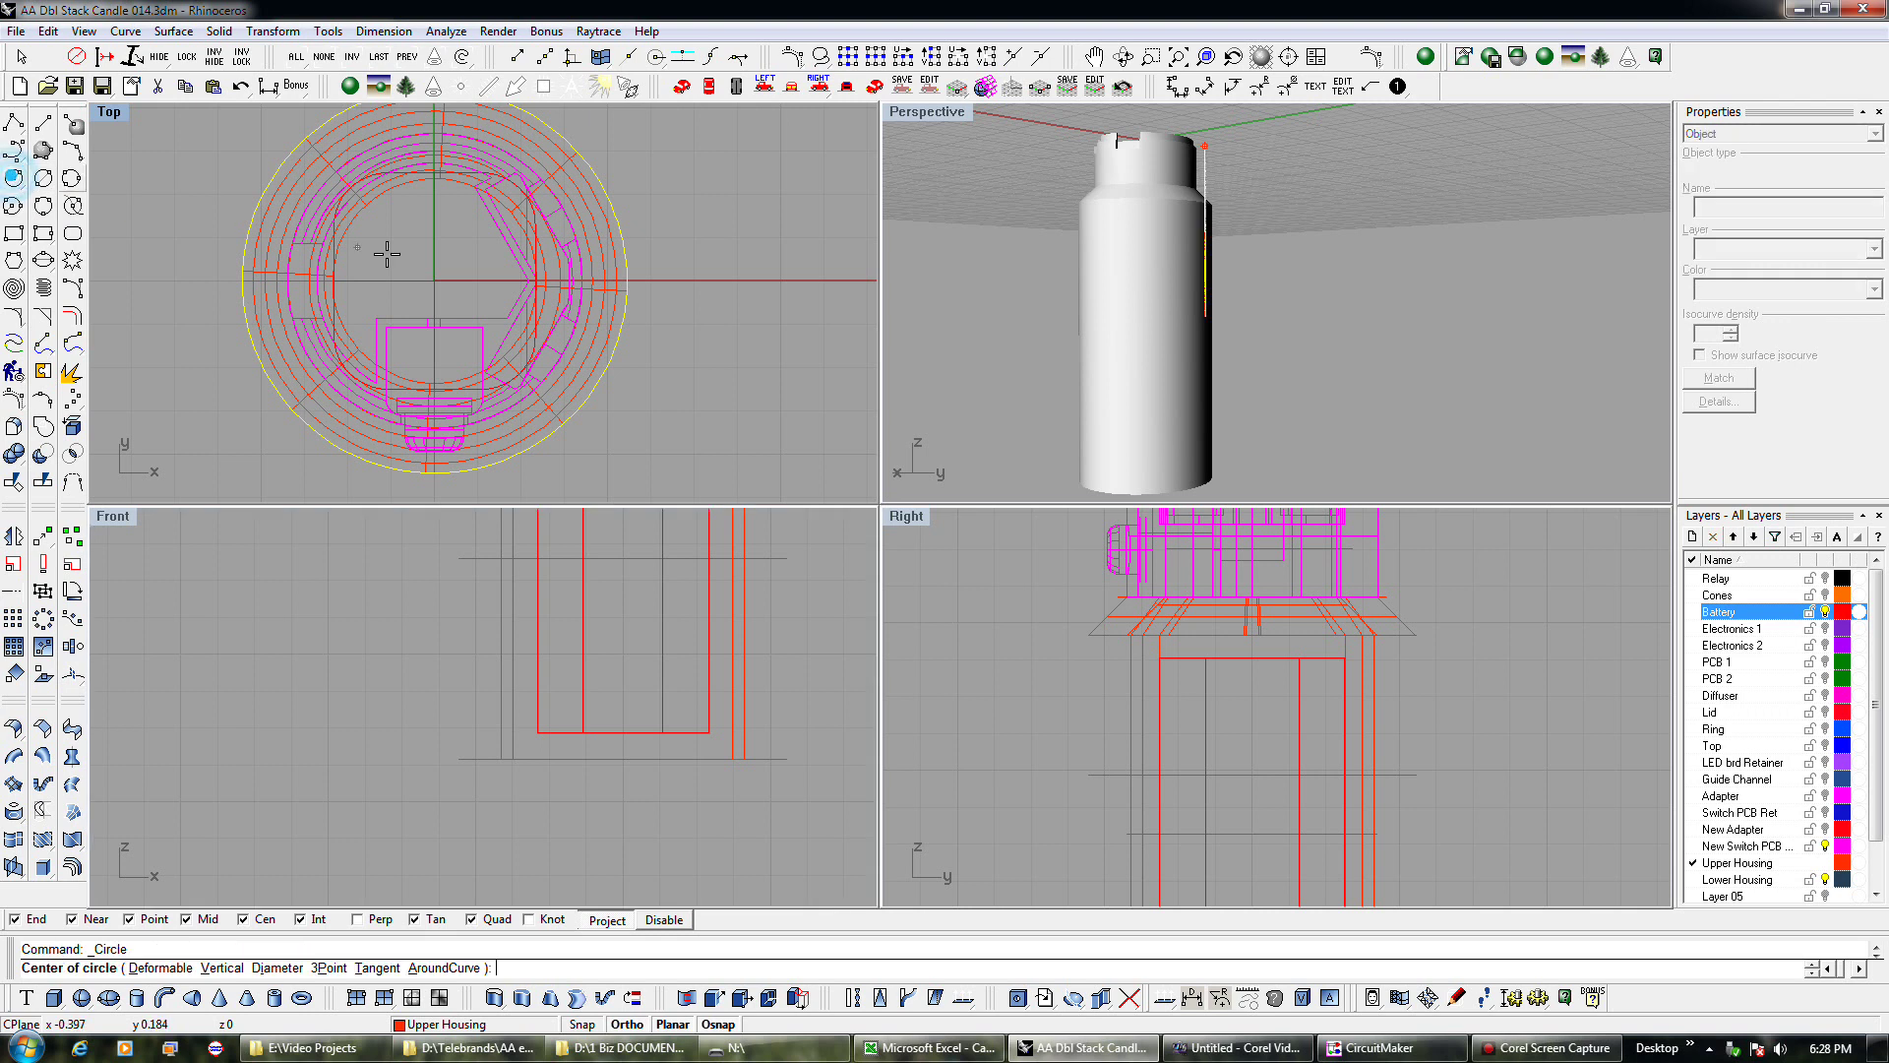
left_click(607, 340)
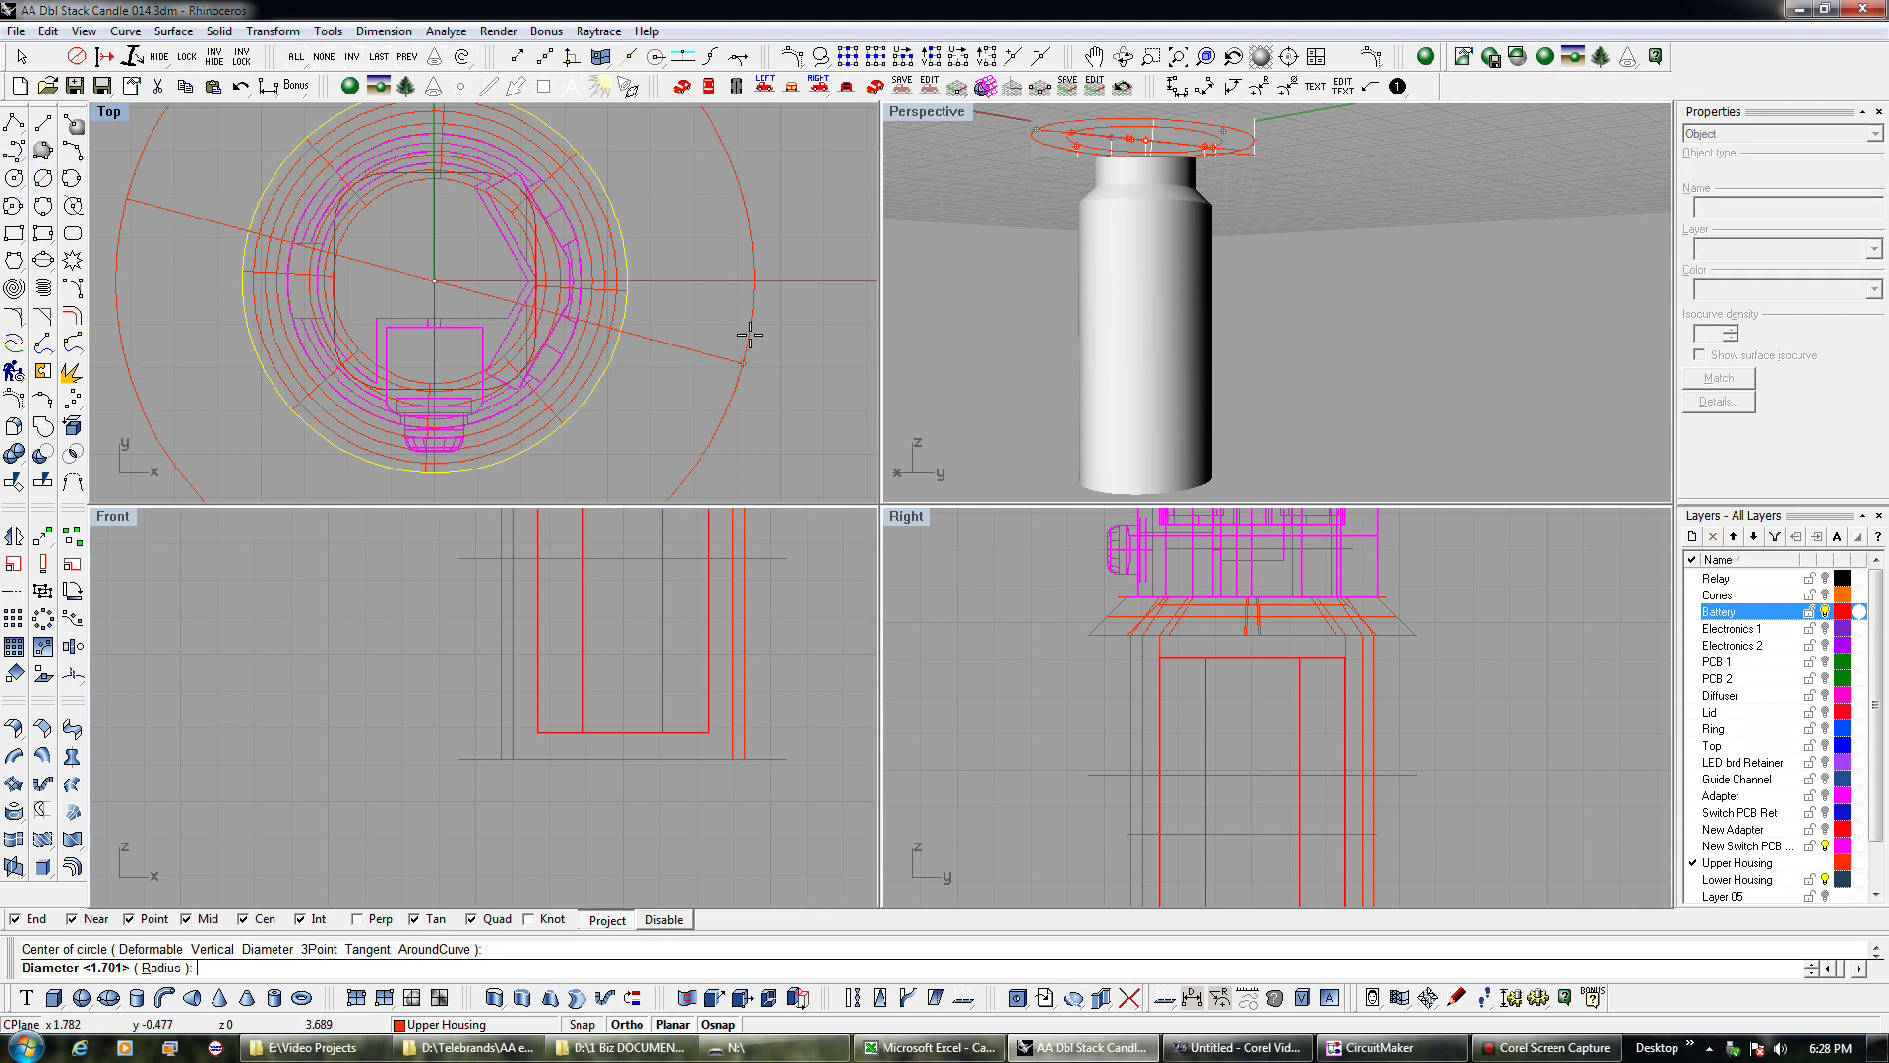
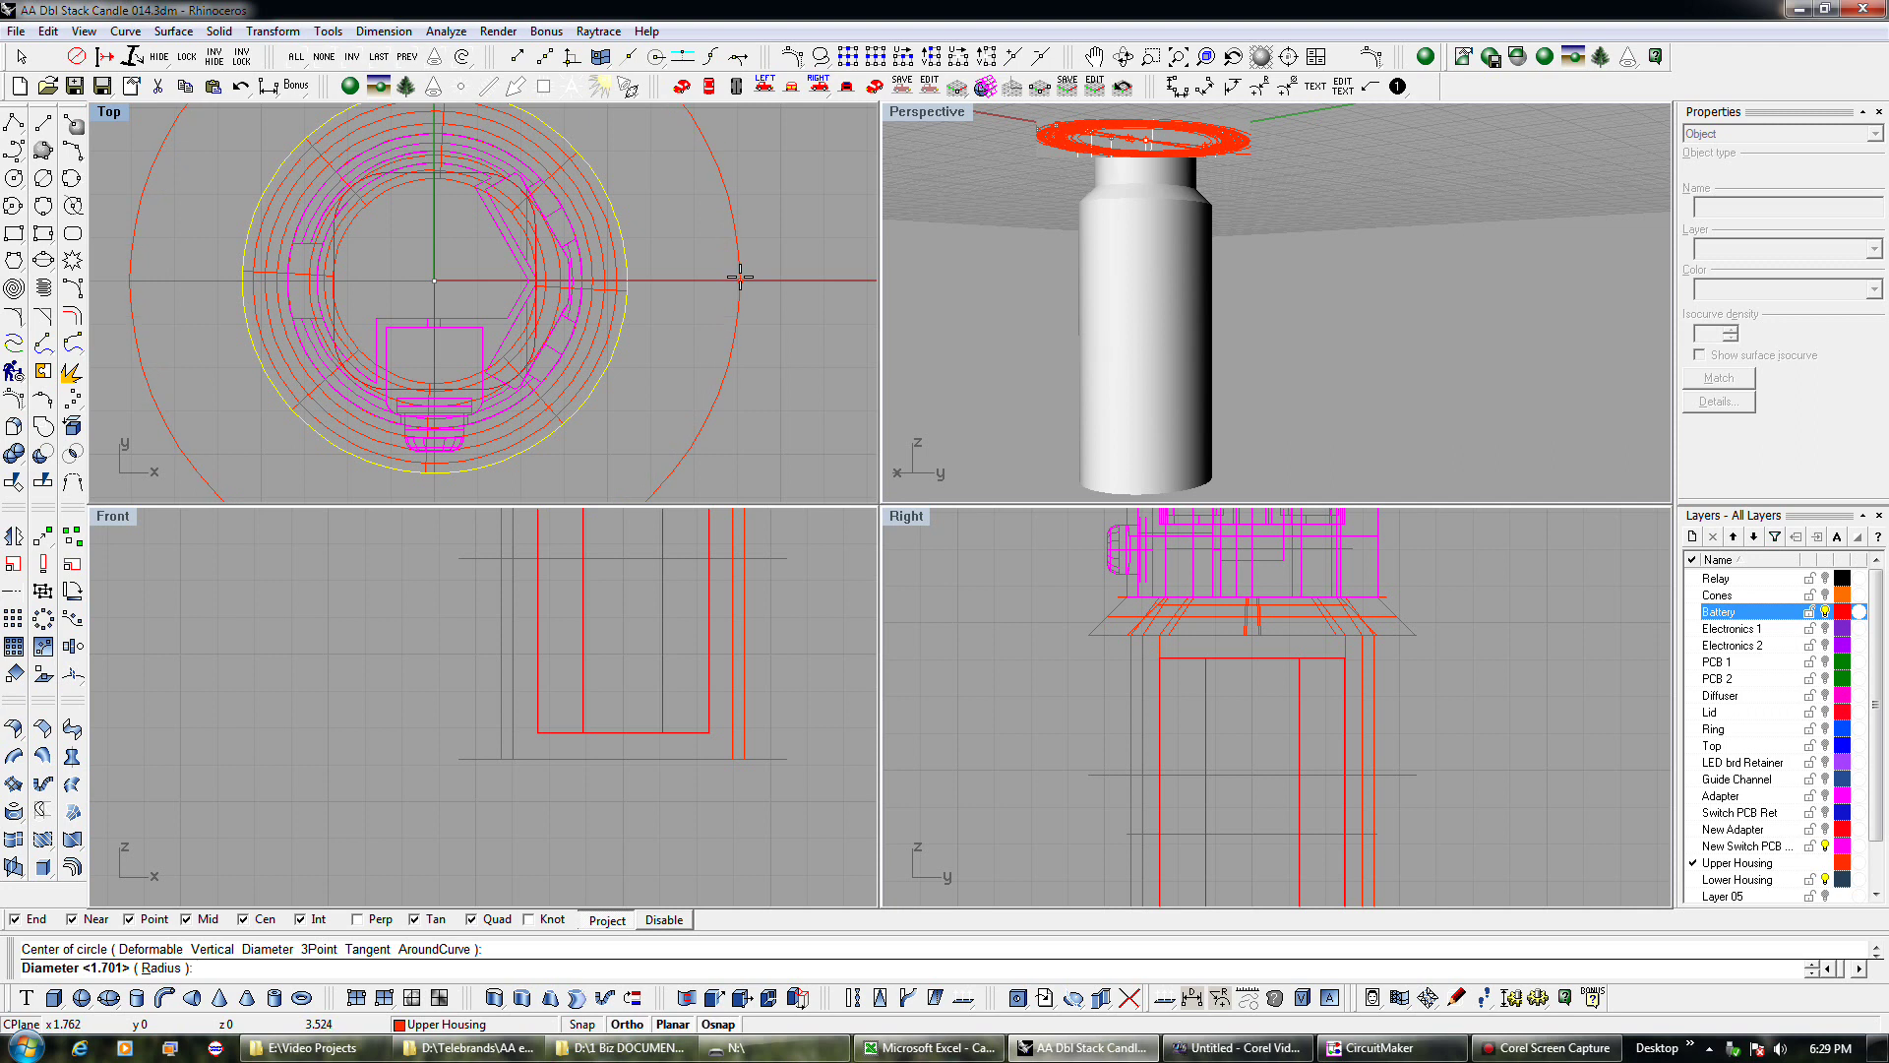
Place the large circle around the housing by picking its radius in Top.
left_click(740, 279)
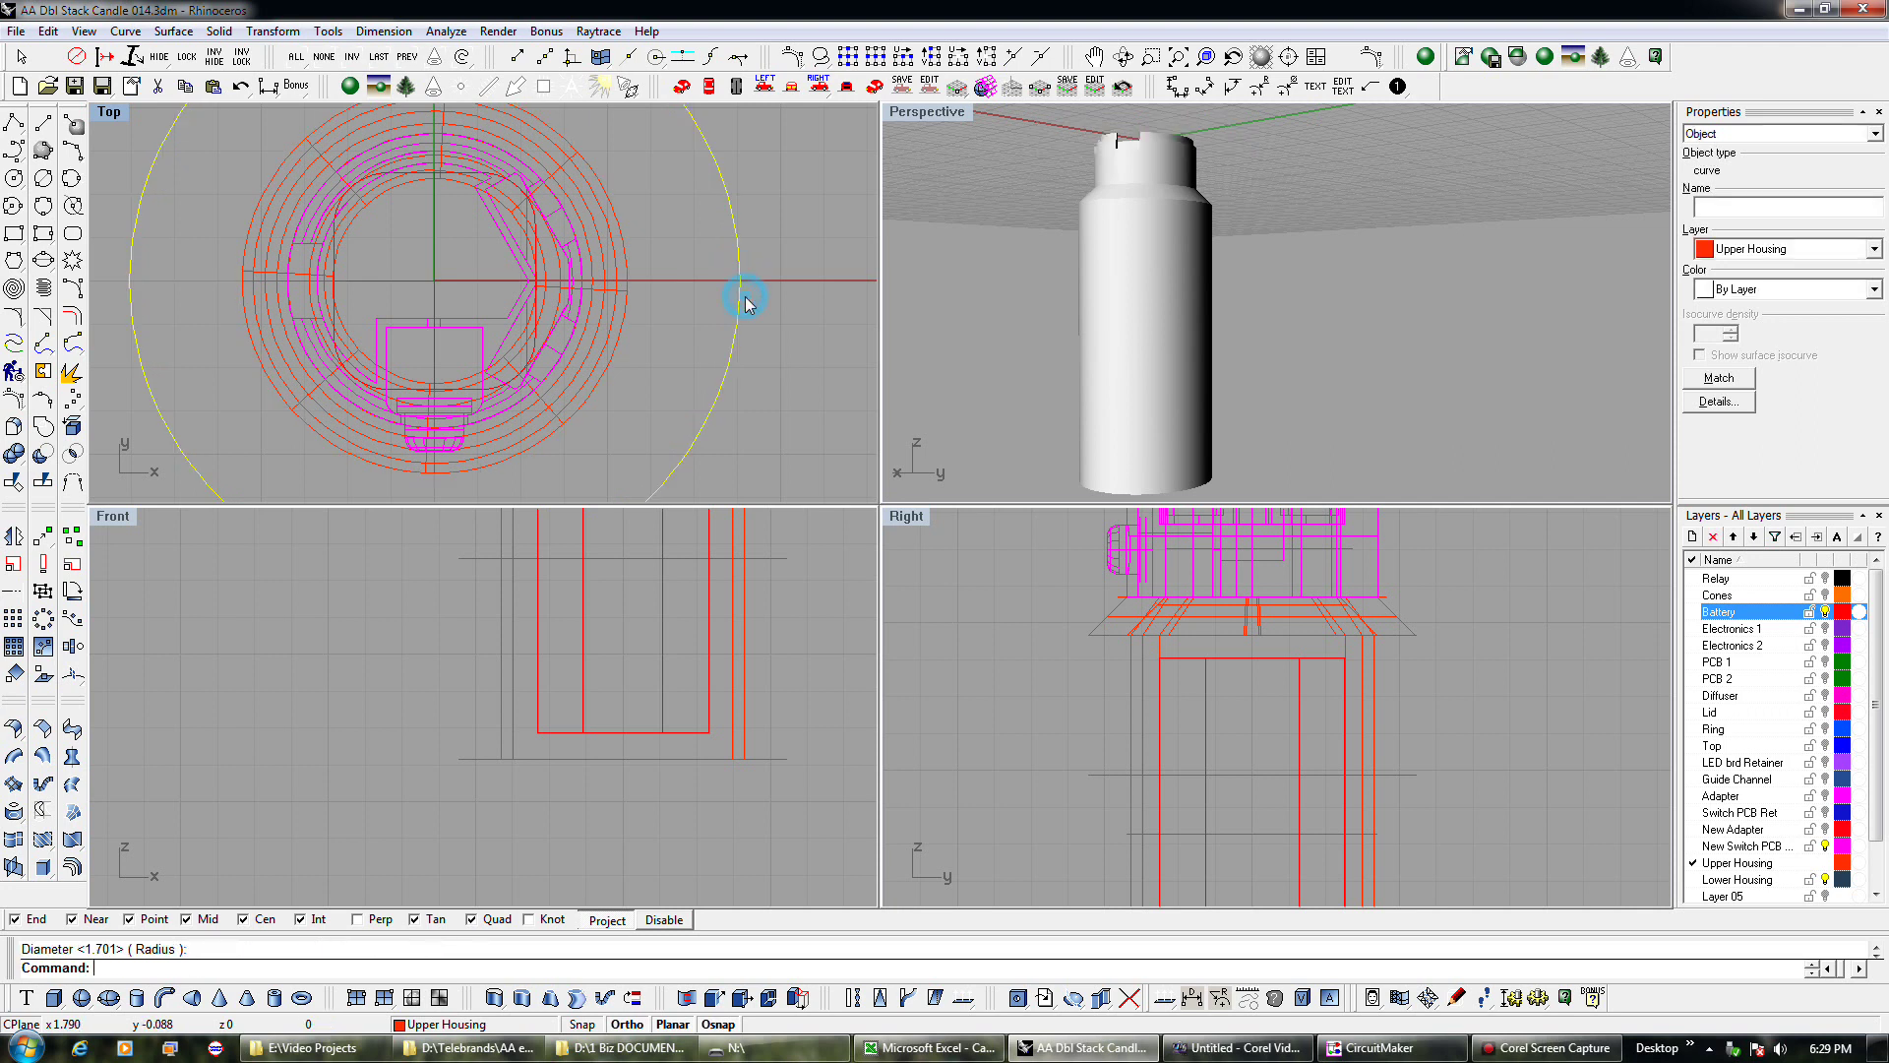
scroll(630, 699, "down", 3)
scroll(625, 700, "down", 3)
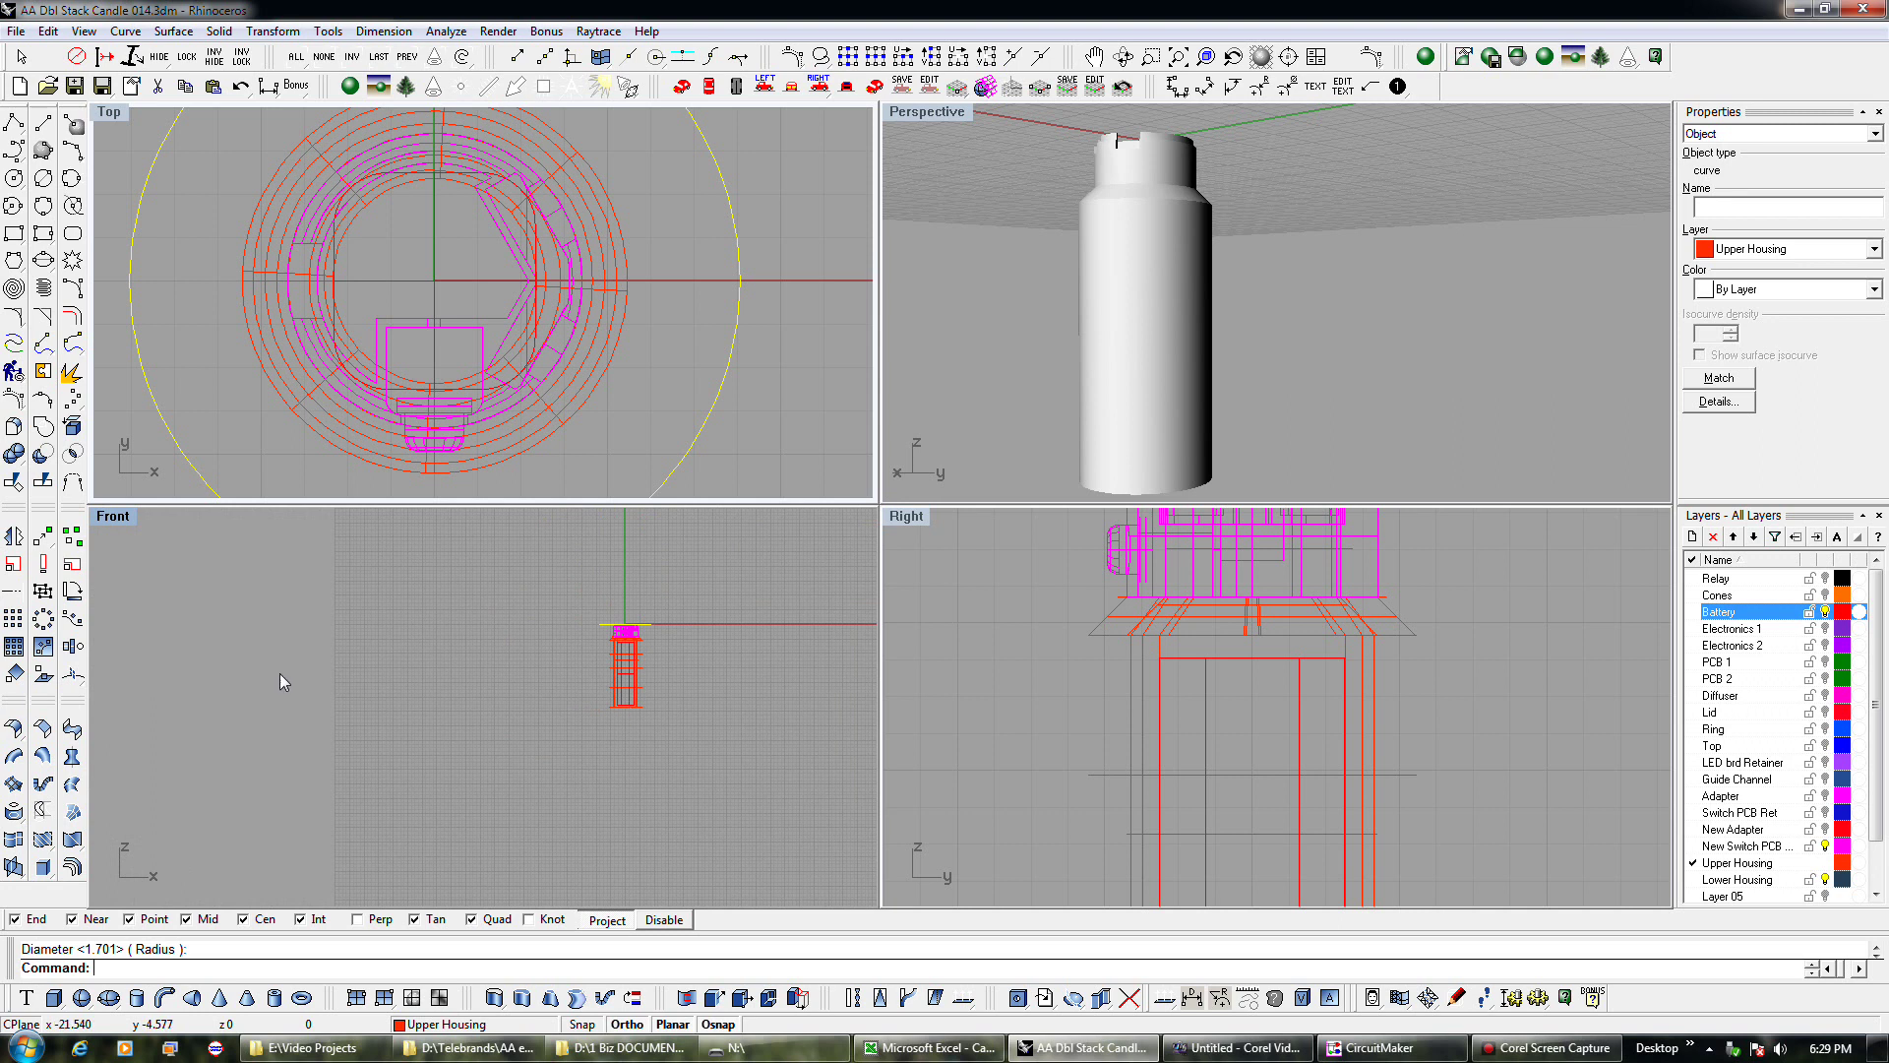
Move the circle from the part's top down to the lower housing's base level.
left_click(43, 534)
left_click(650, 624)
scroll(657, 707, "up", 5)
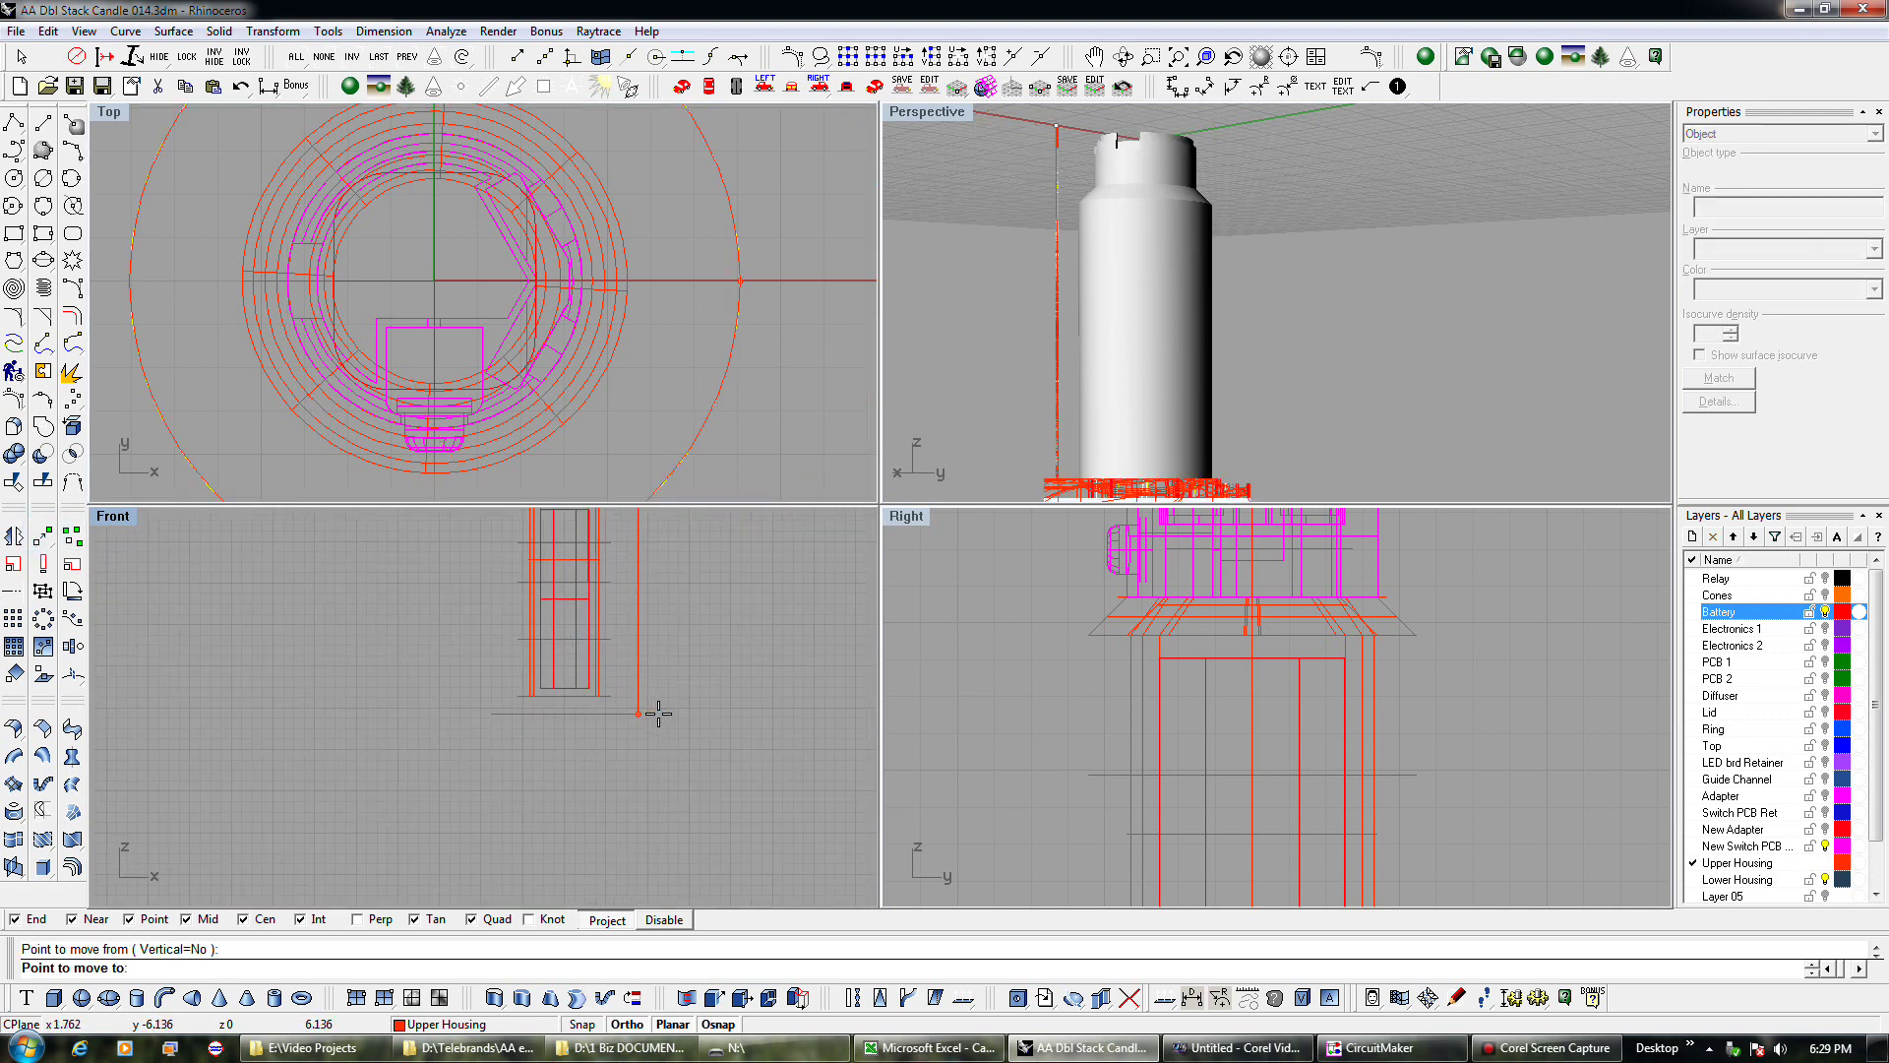
scroll(637, 716, "up", 4)
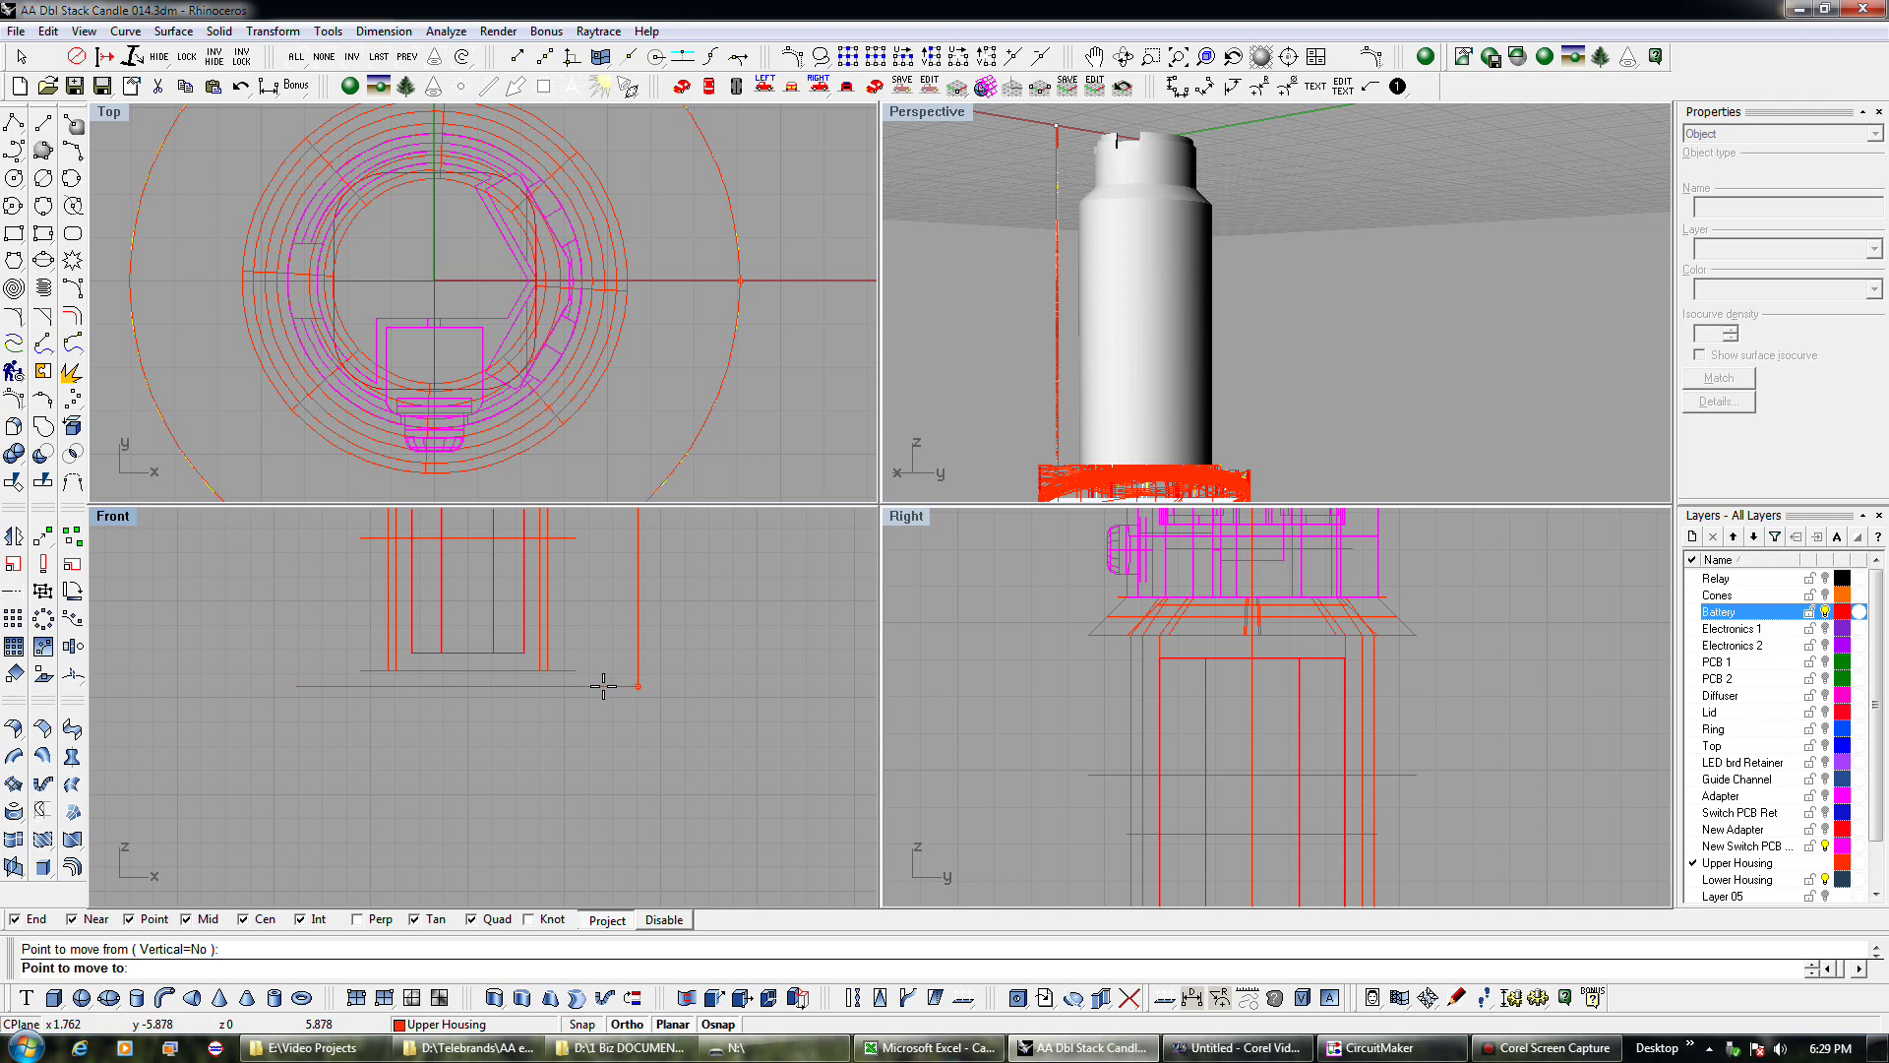
left_click(604, 686)
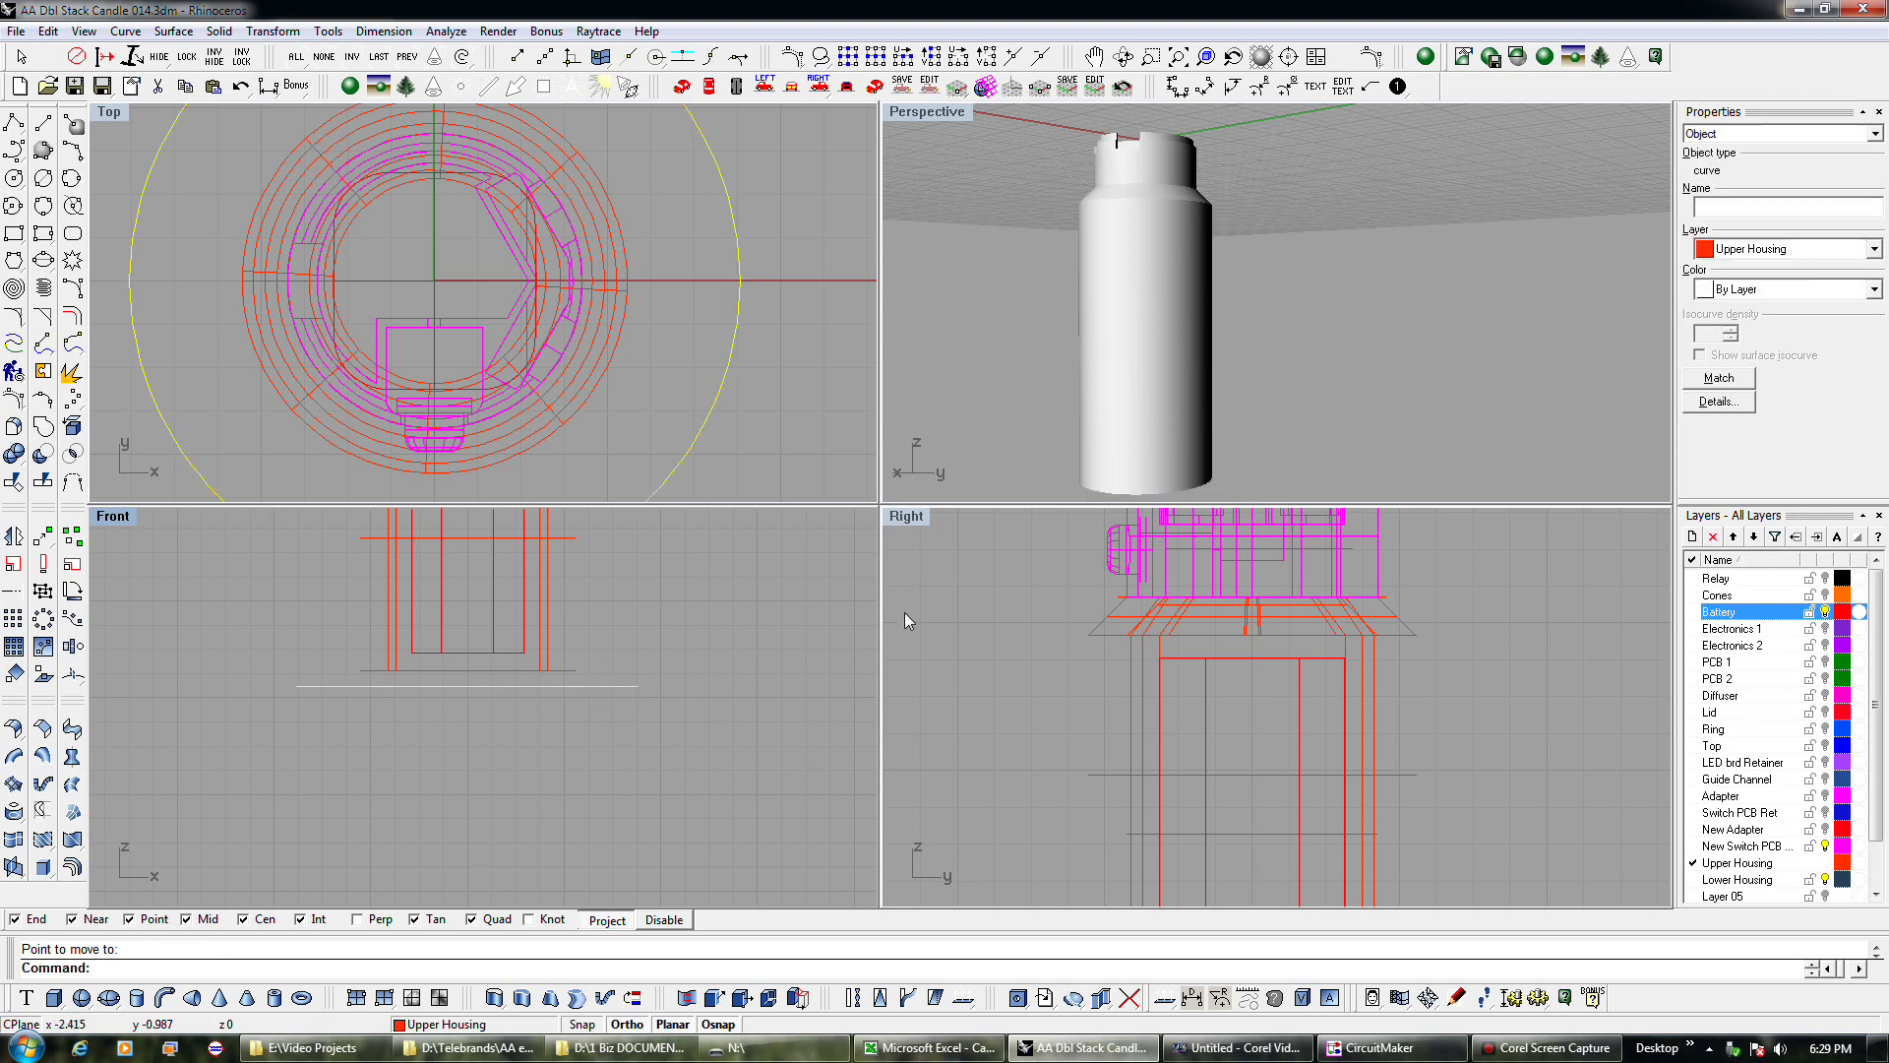
scroll(1078, 407, "down", 3)
right_click_drag(1076, 444, 1124, 433)
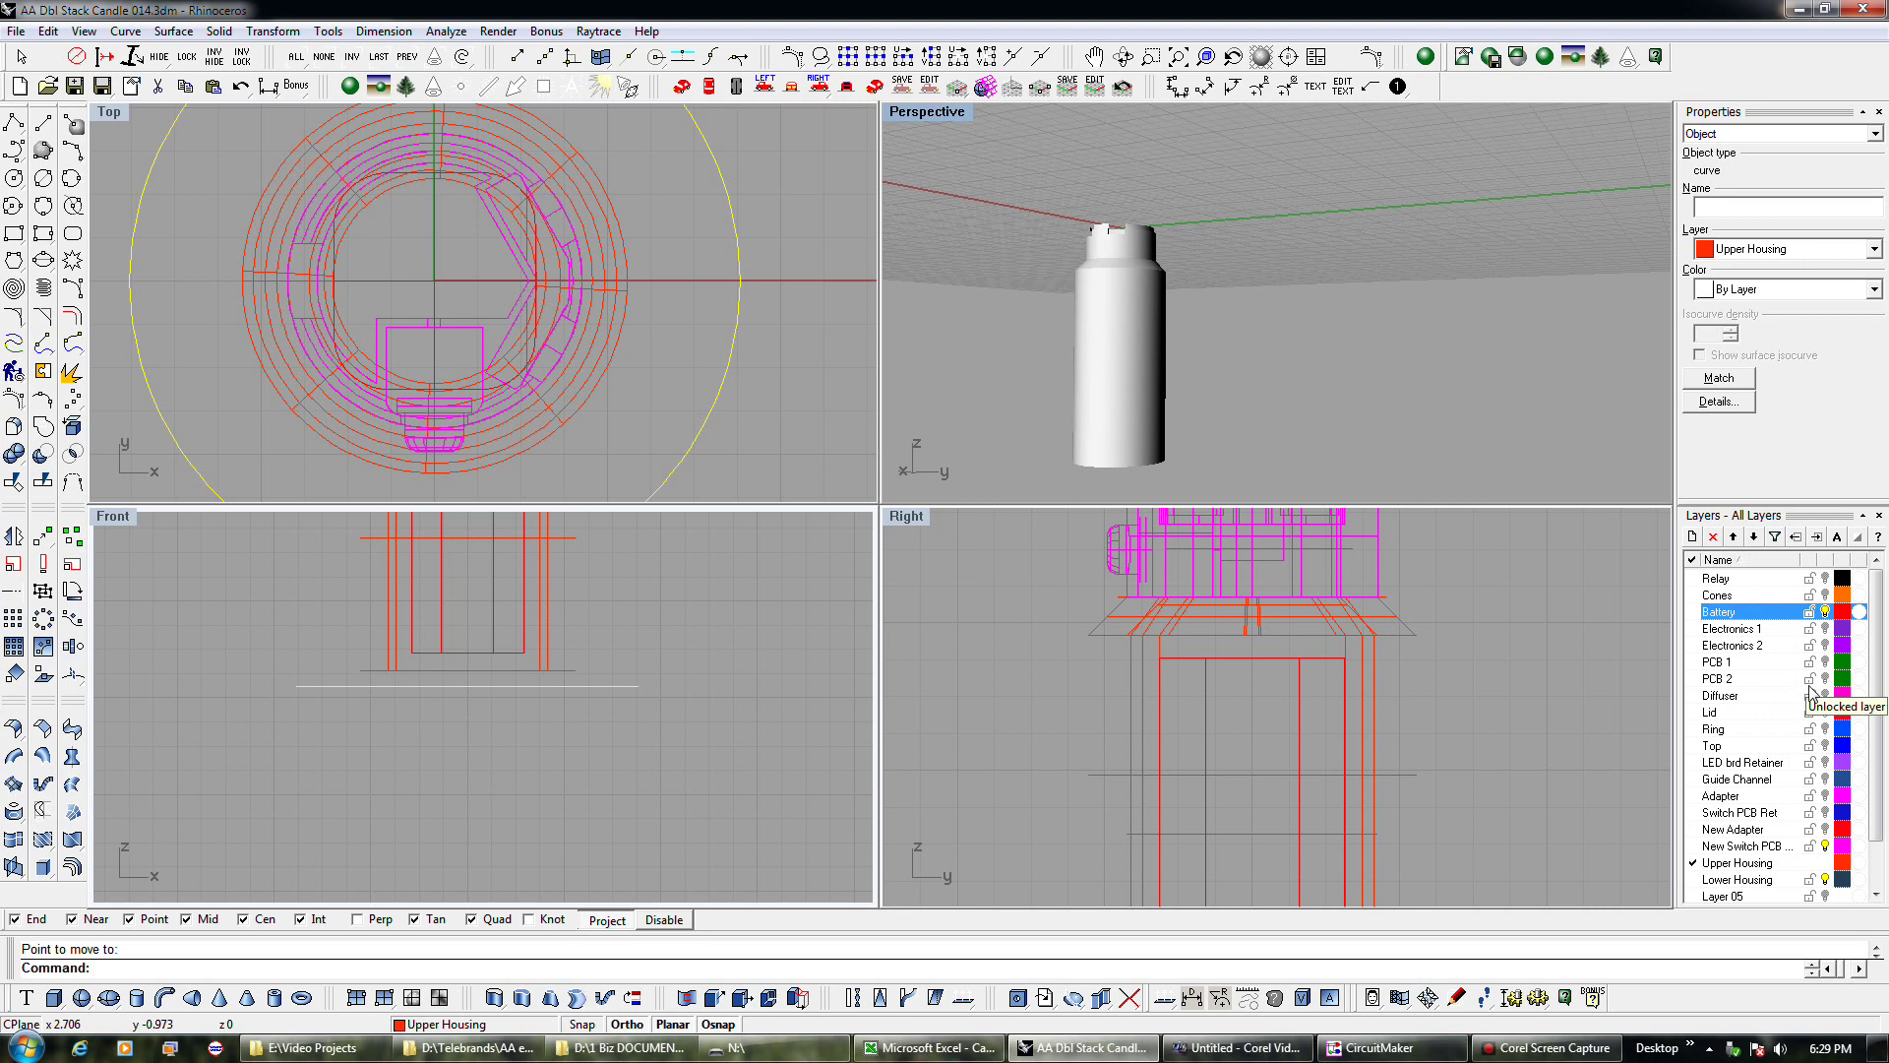
Show the Lid, Ring, Top, LED brd Retainer, Guide Channel and Adapter layers.
left_click(1825, 712)
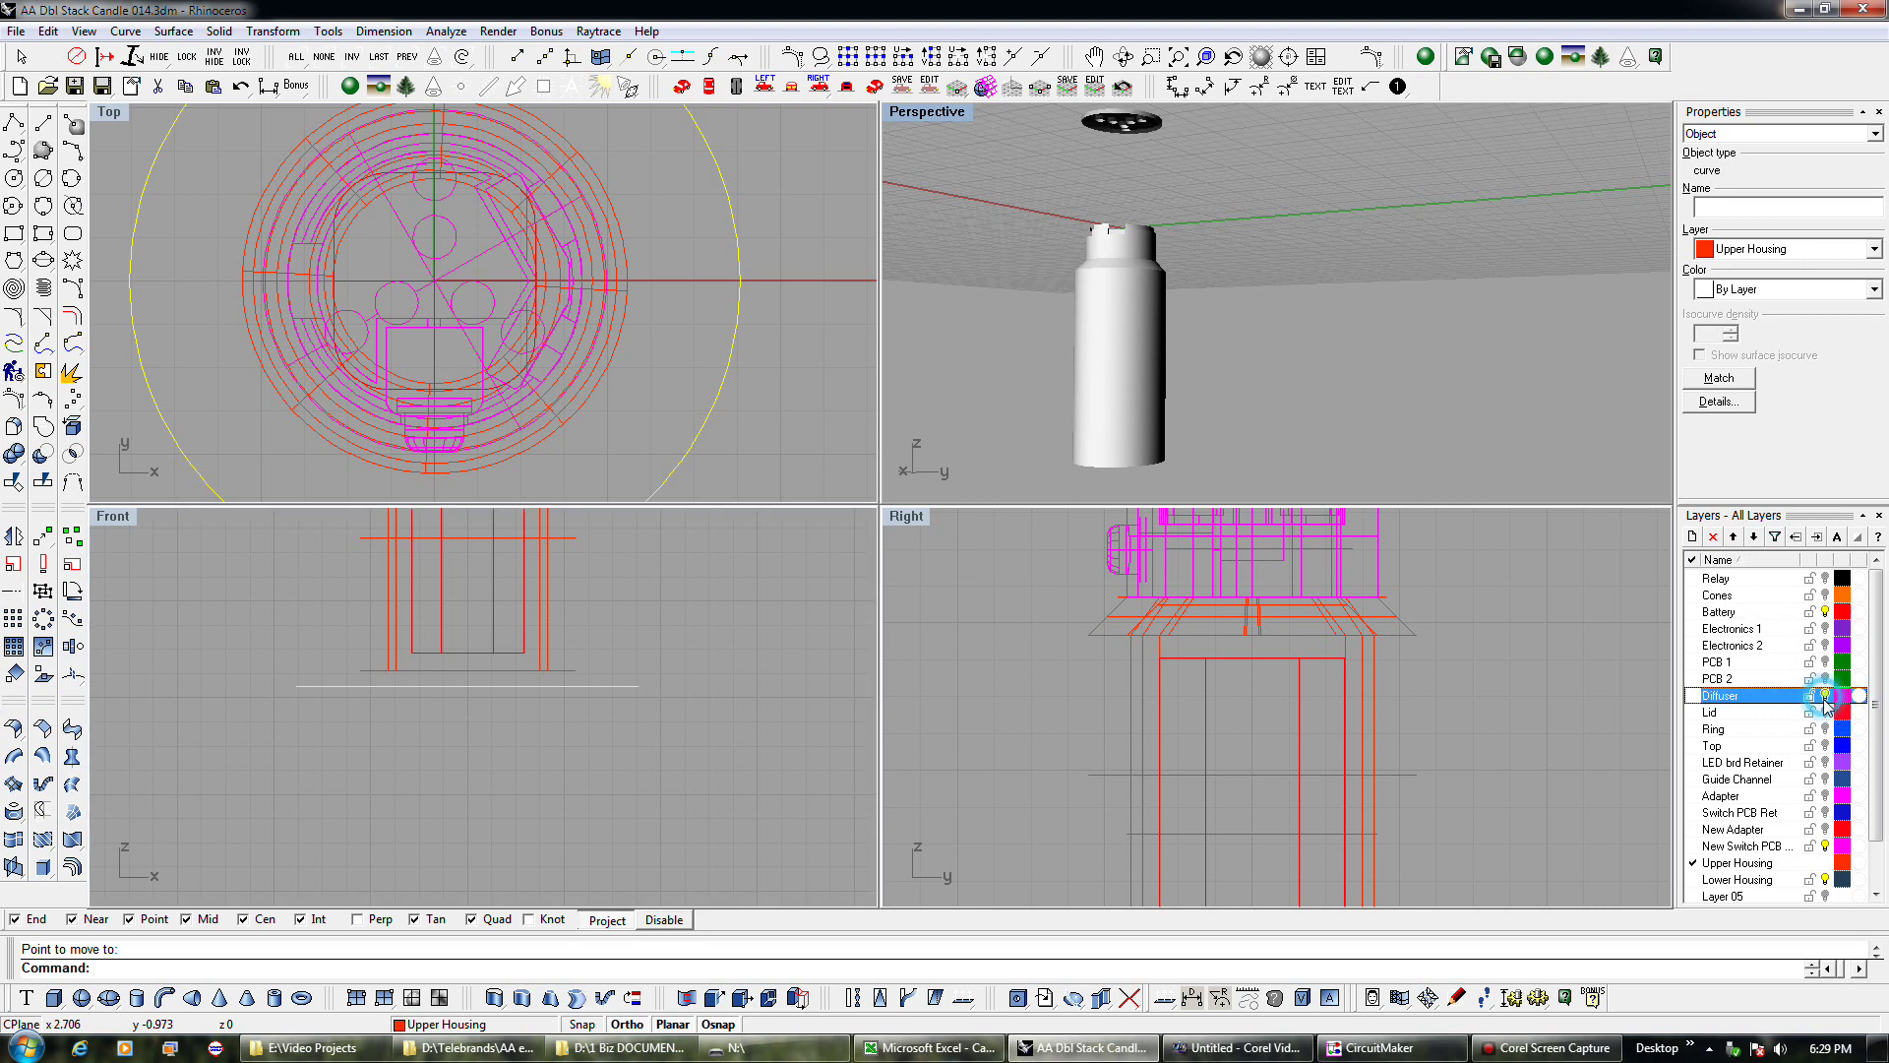
left_click(1825, 728)
left_click(1825, 744)
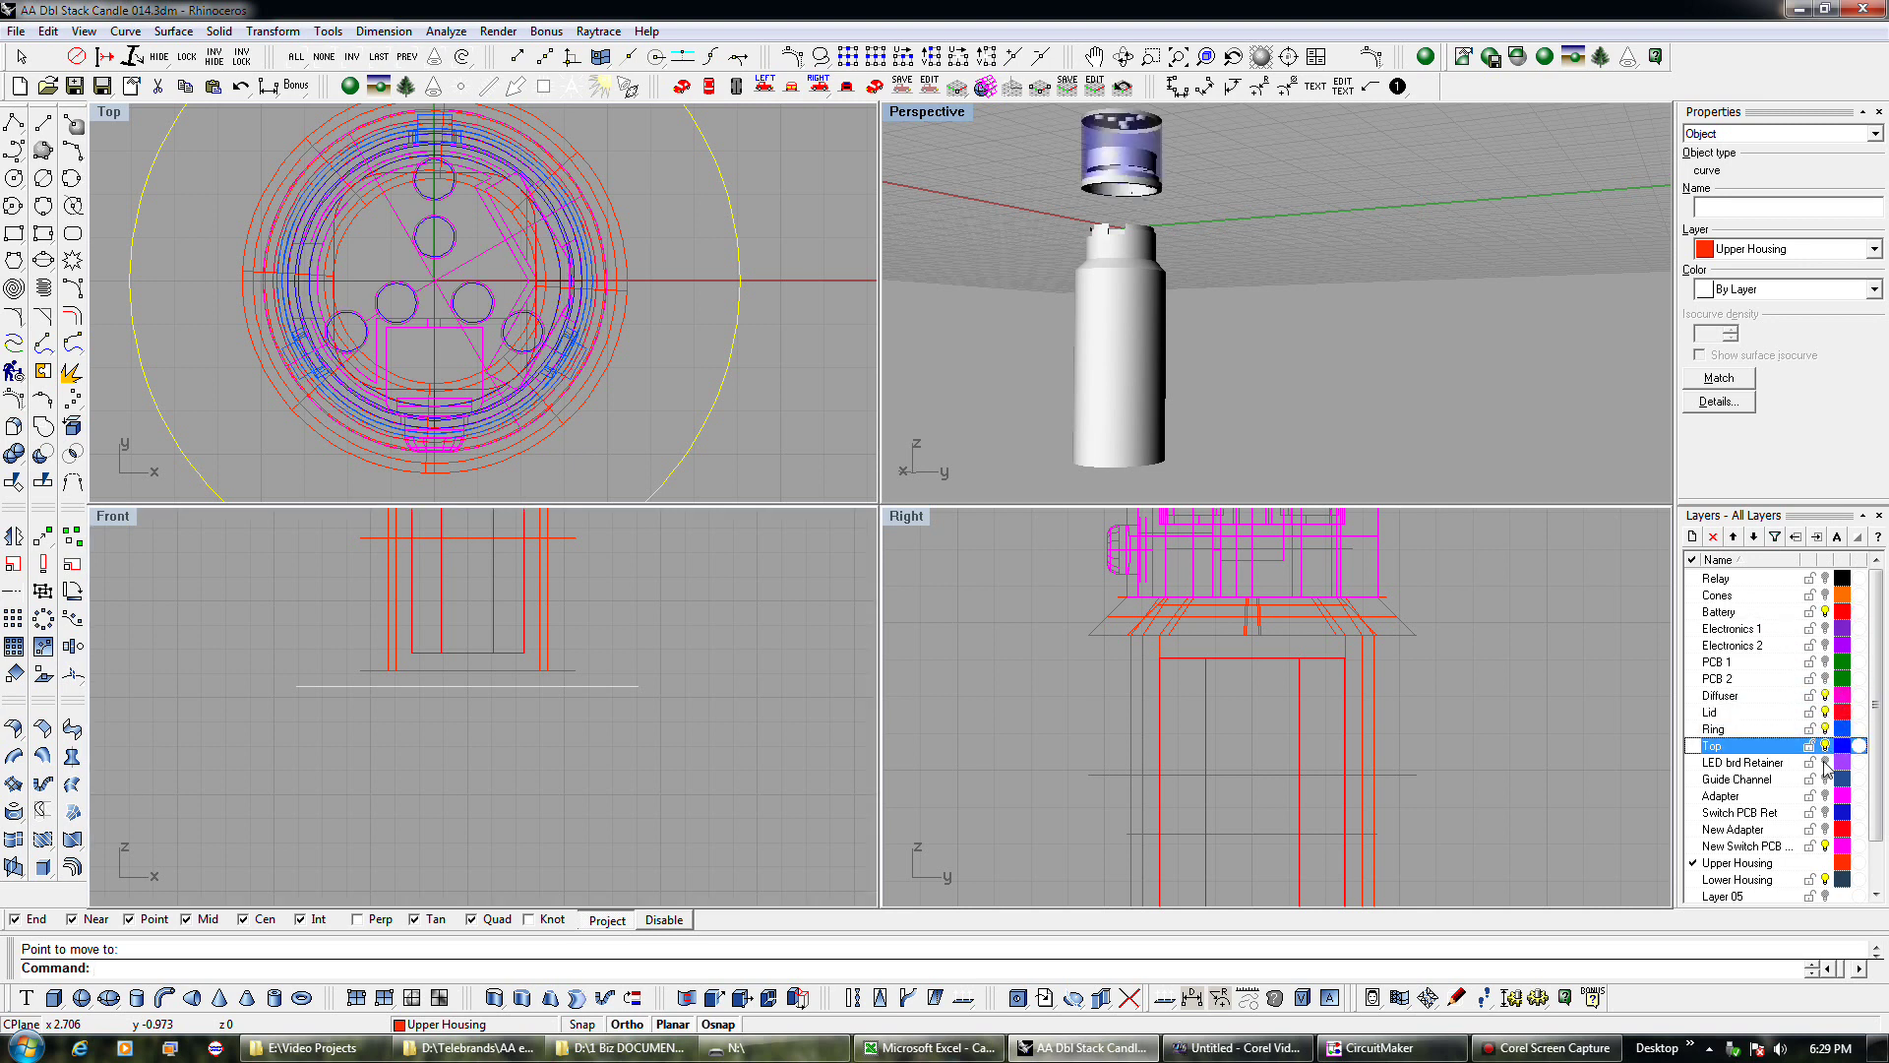
left_click(1825, 761)
left_click(1825, 778)
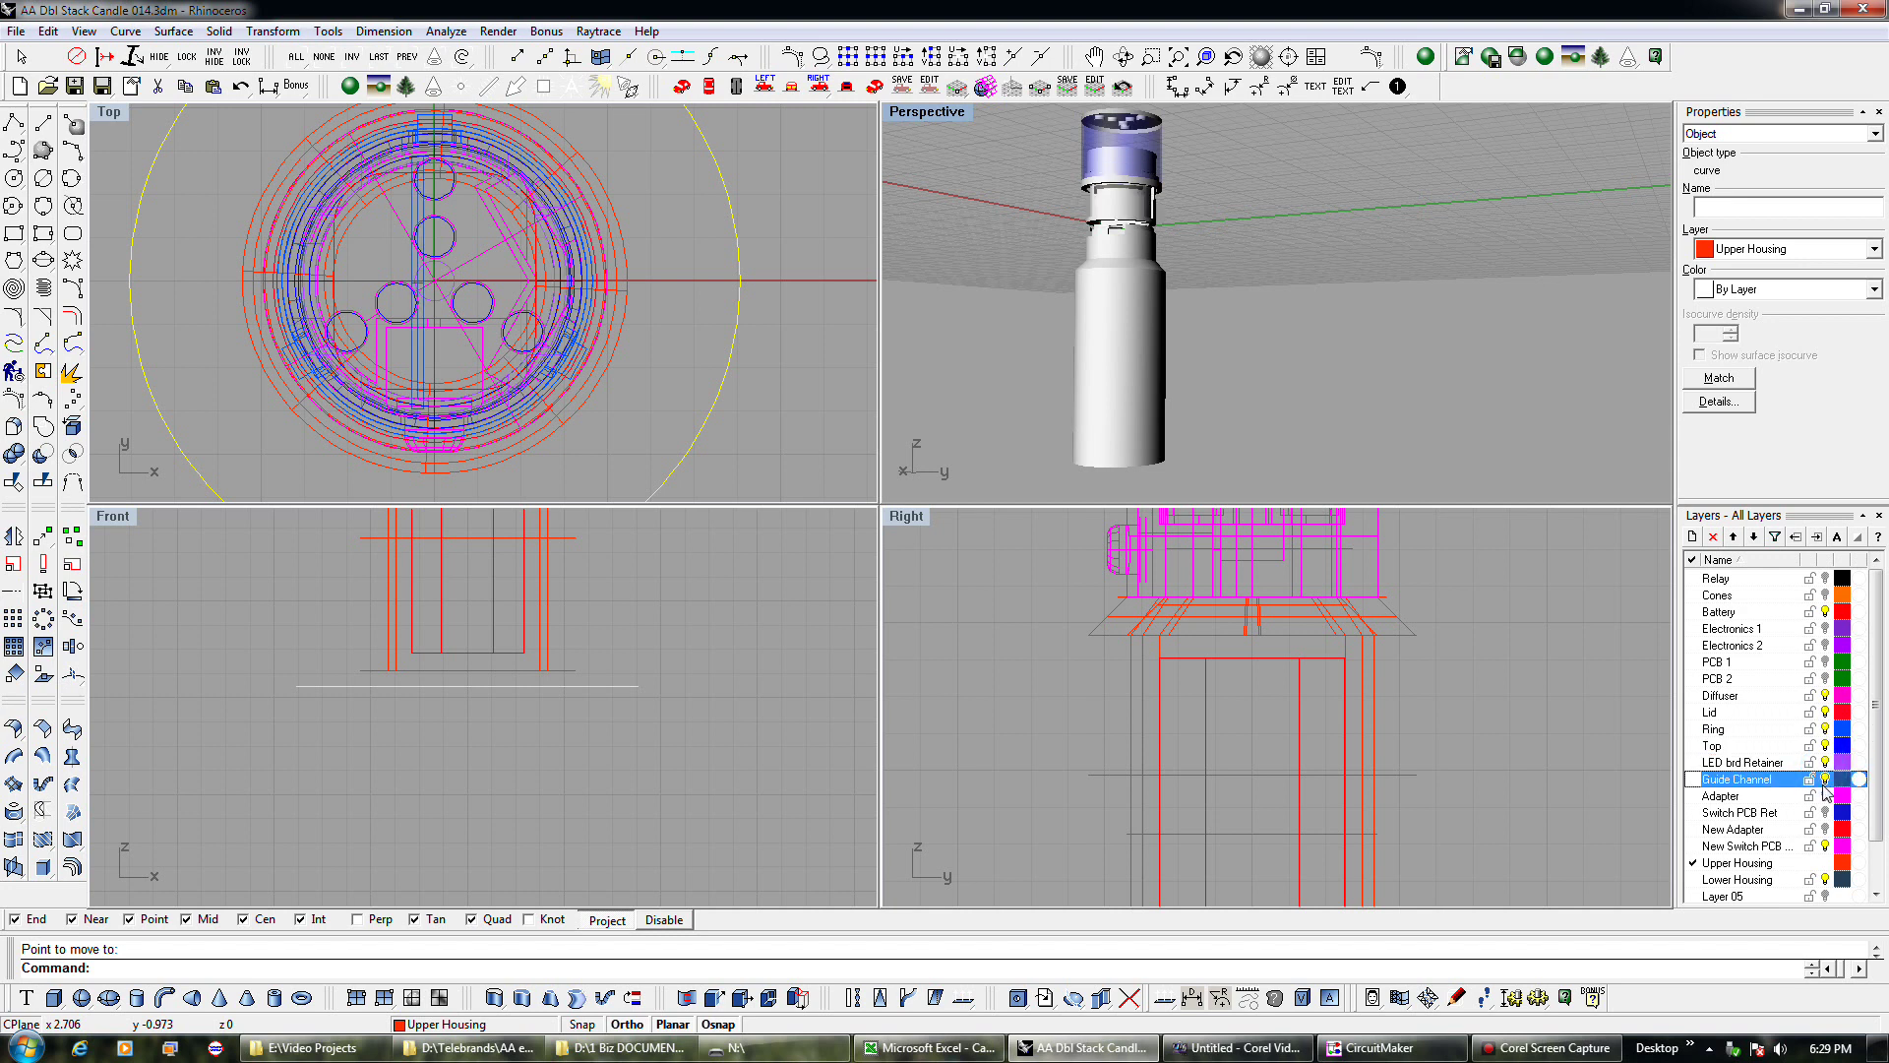
left_click(1824, 795)
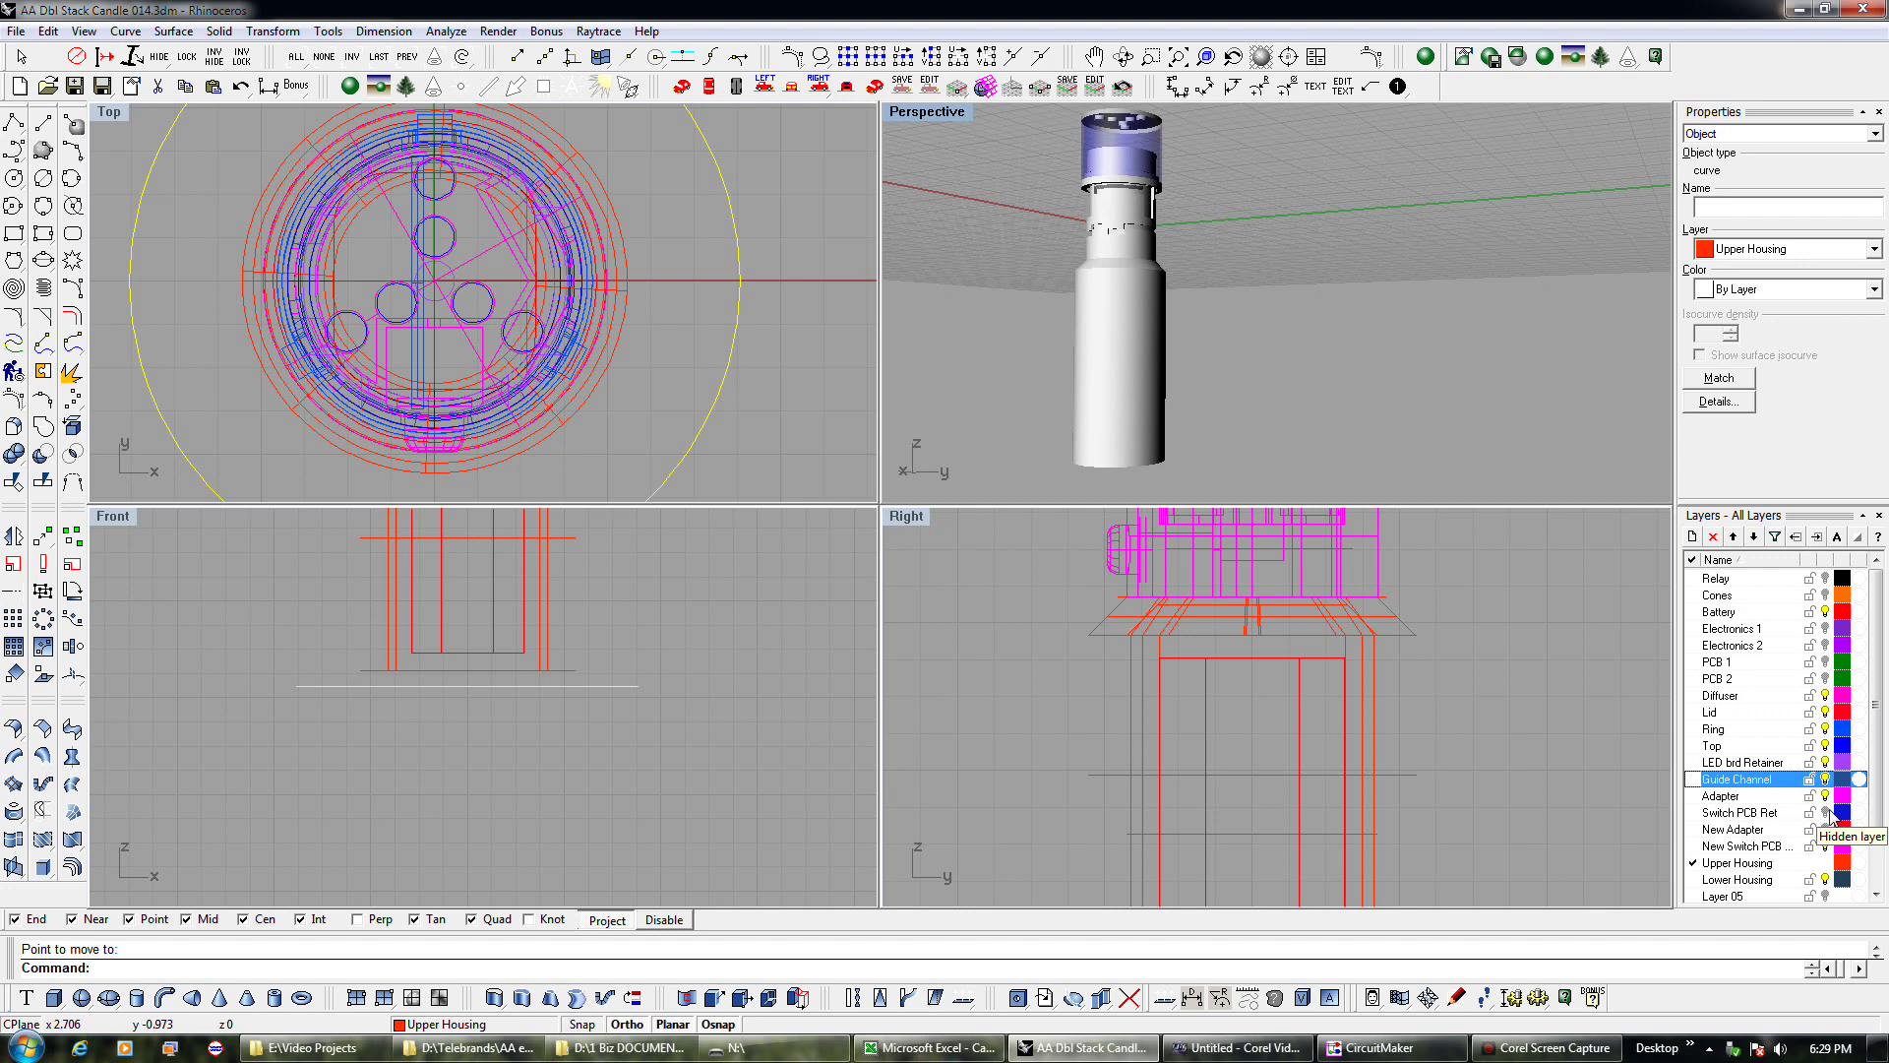
Hide the old Adapter layer, show New Adapter, and begin Extrude Curve Tapered.
left_click(1825, 812)
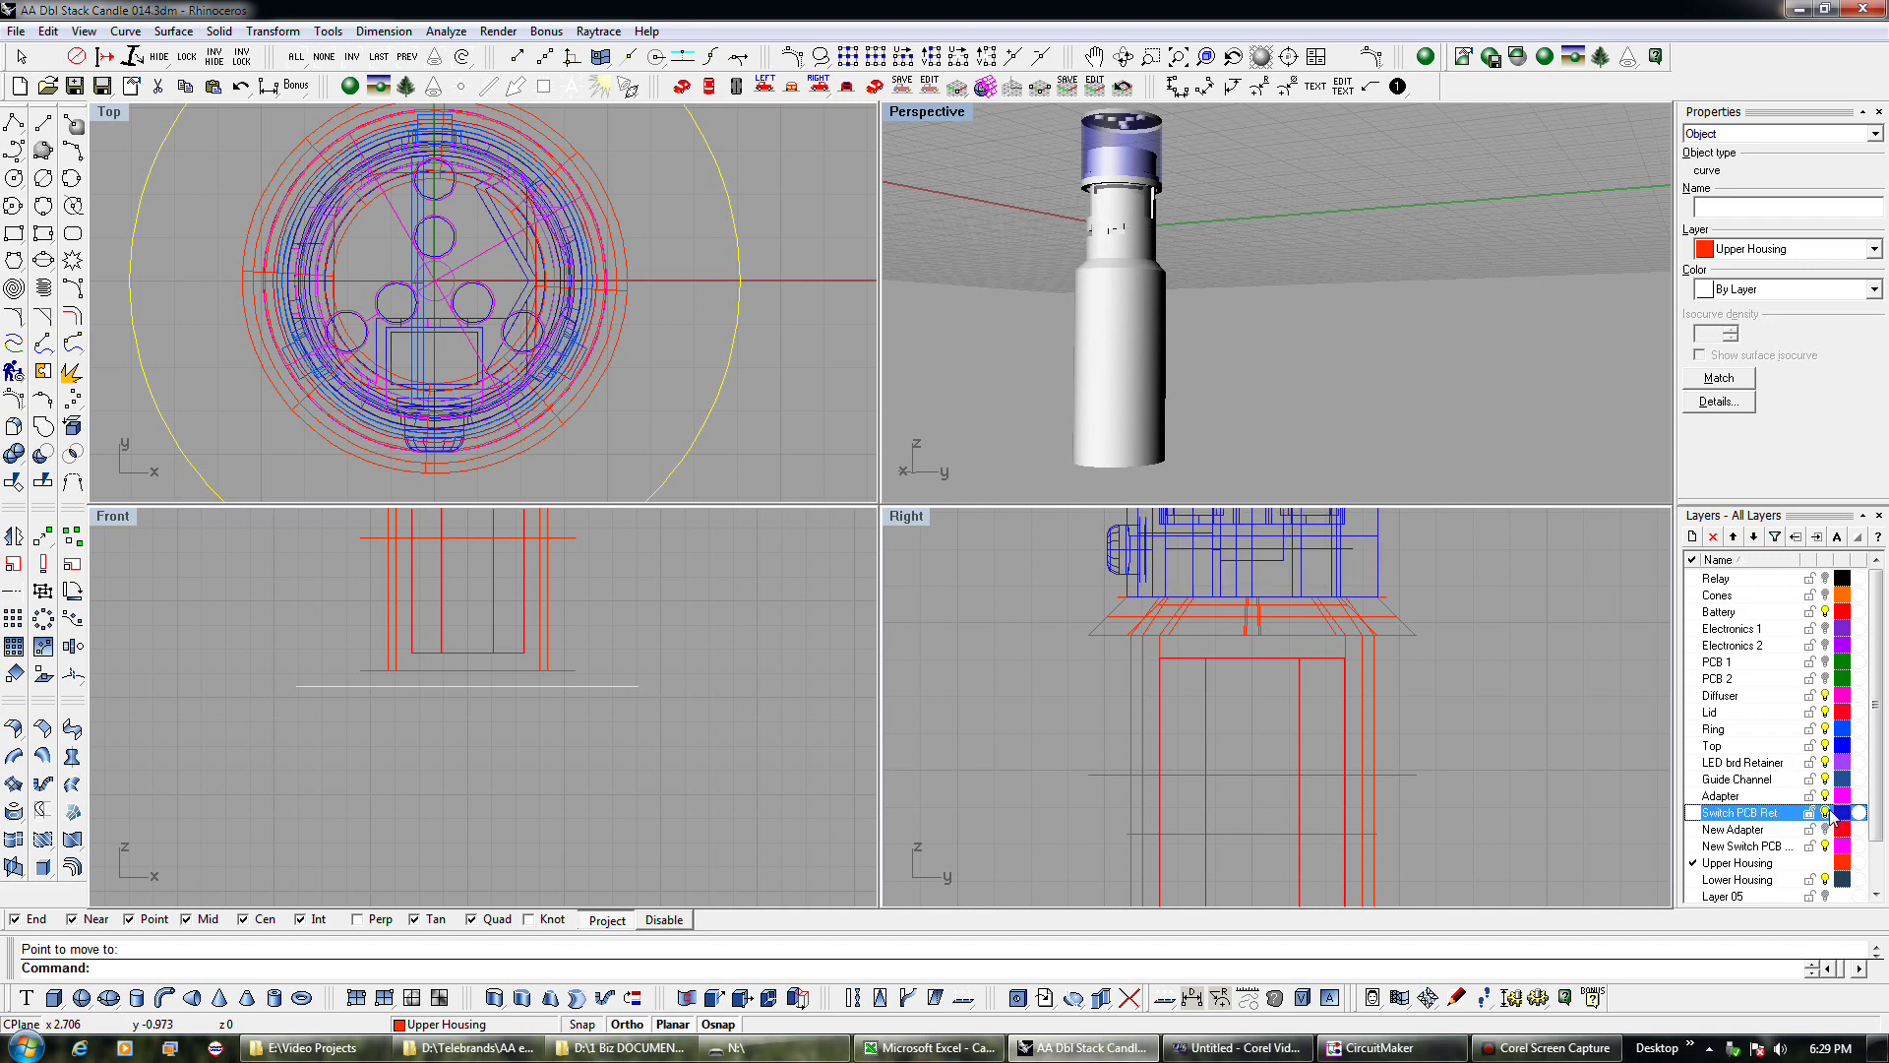
left_click(1825, 812)
left_click(1830, 796)
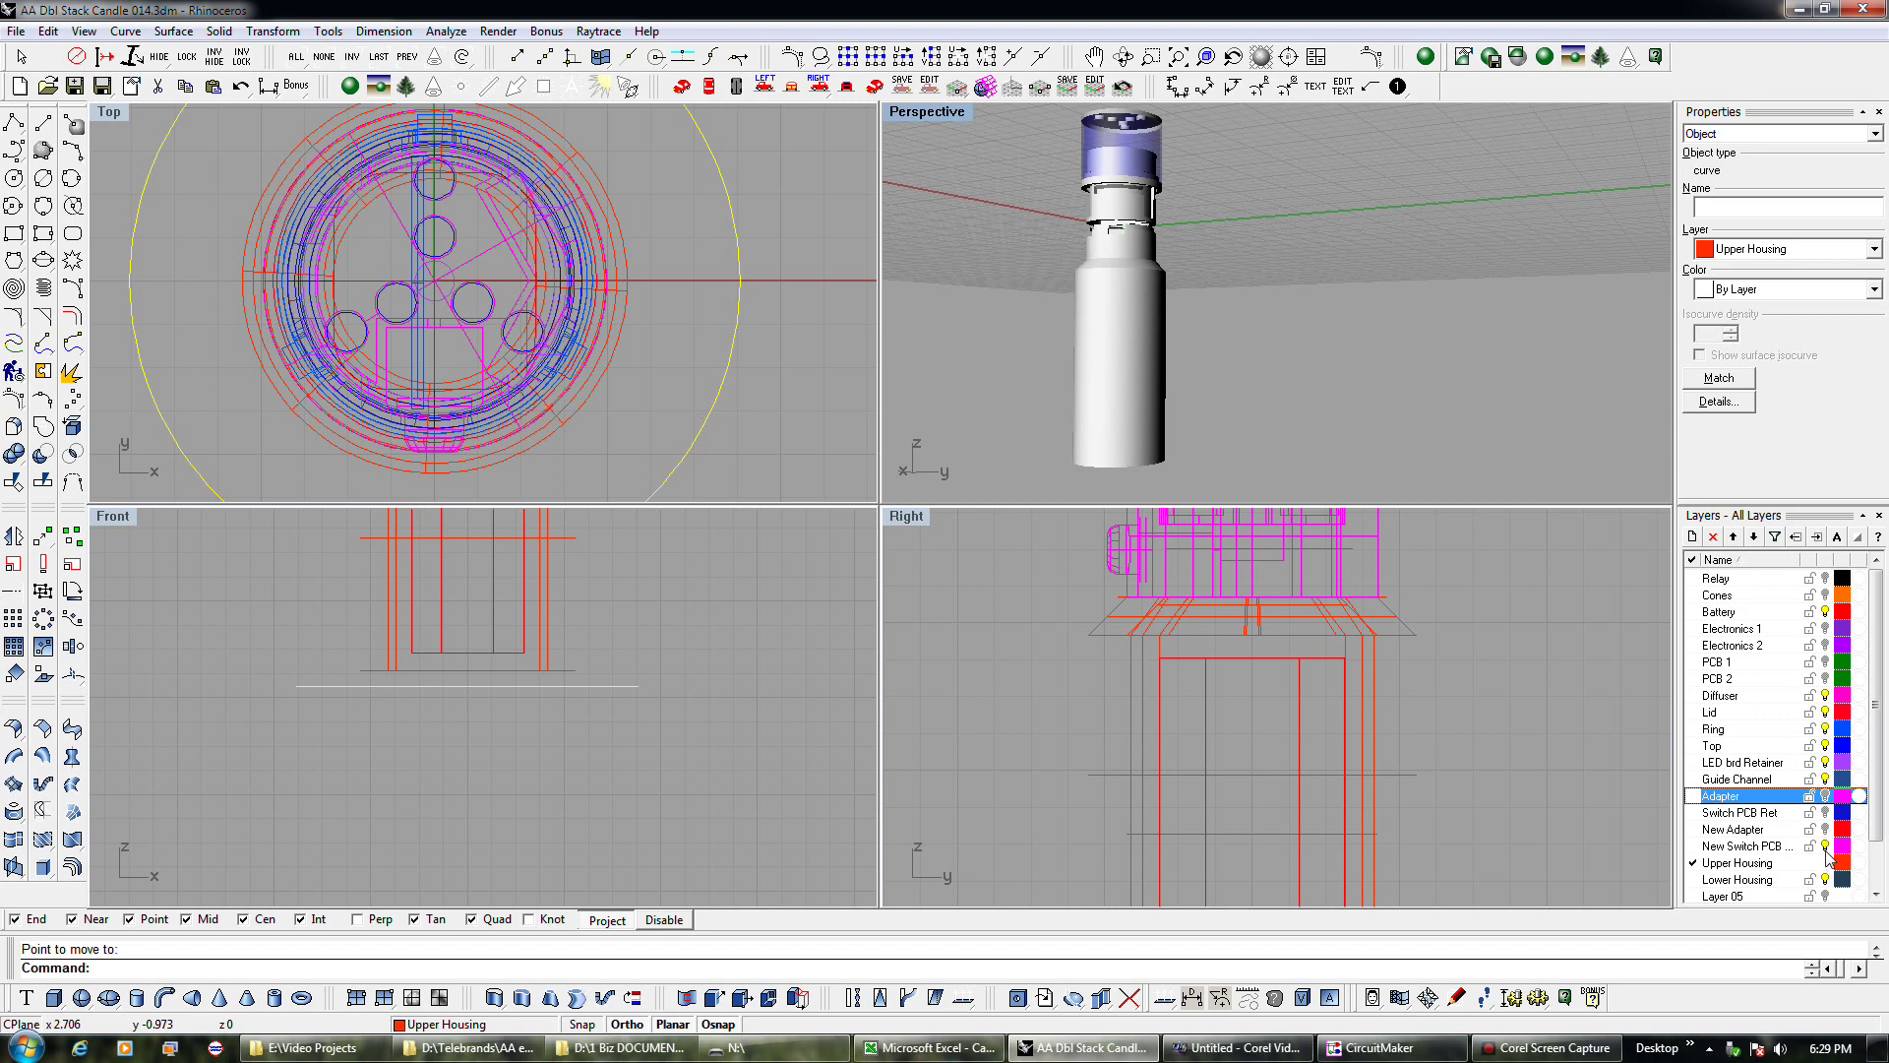
left_click(1825, 795)
left_click(1825, 829)
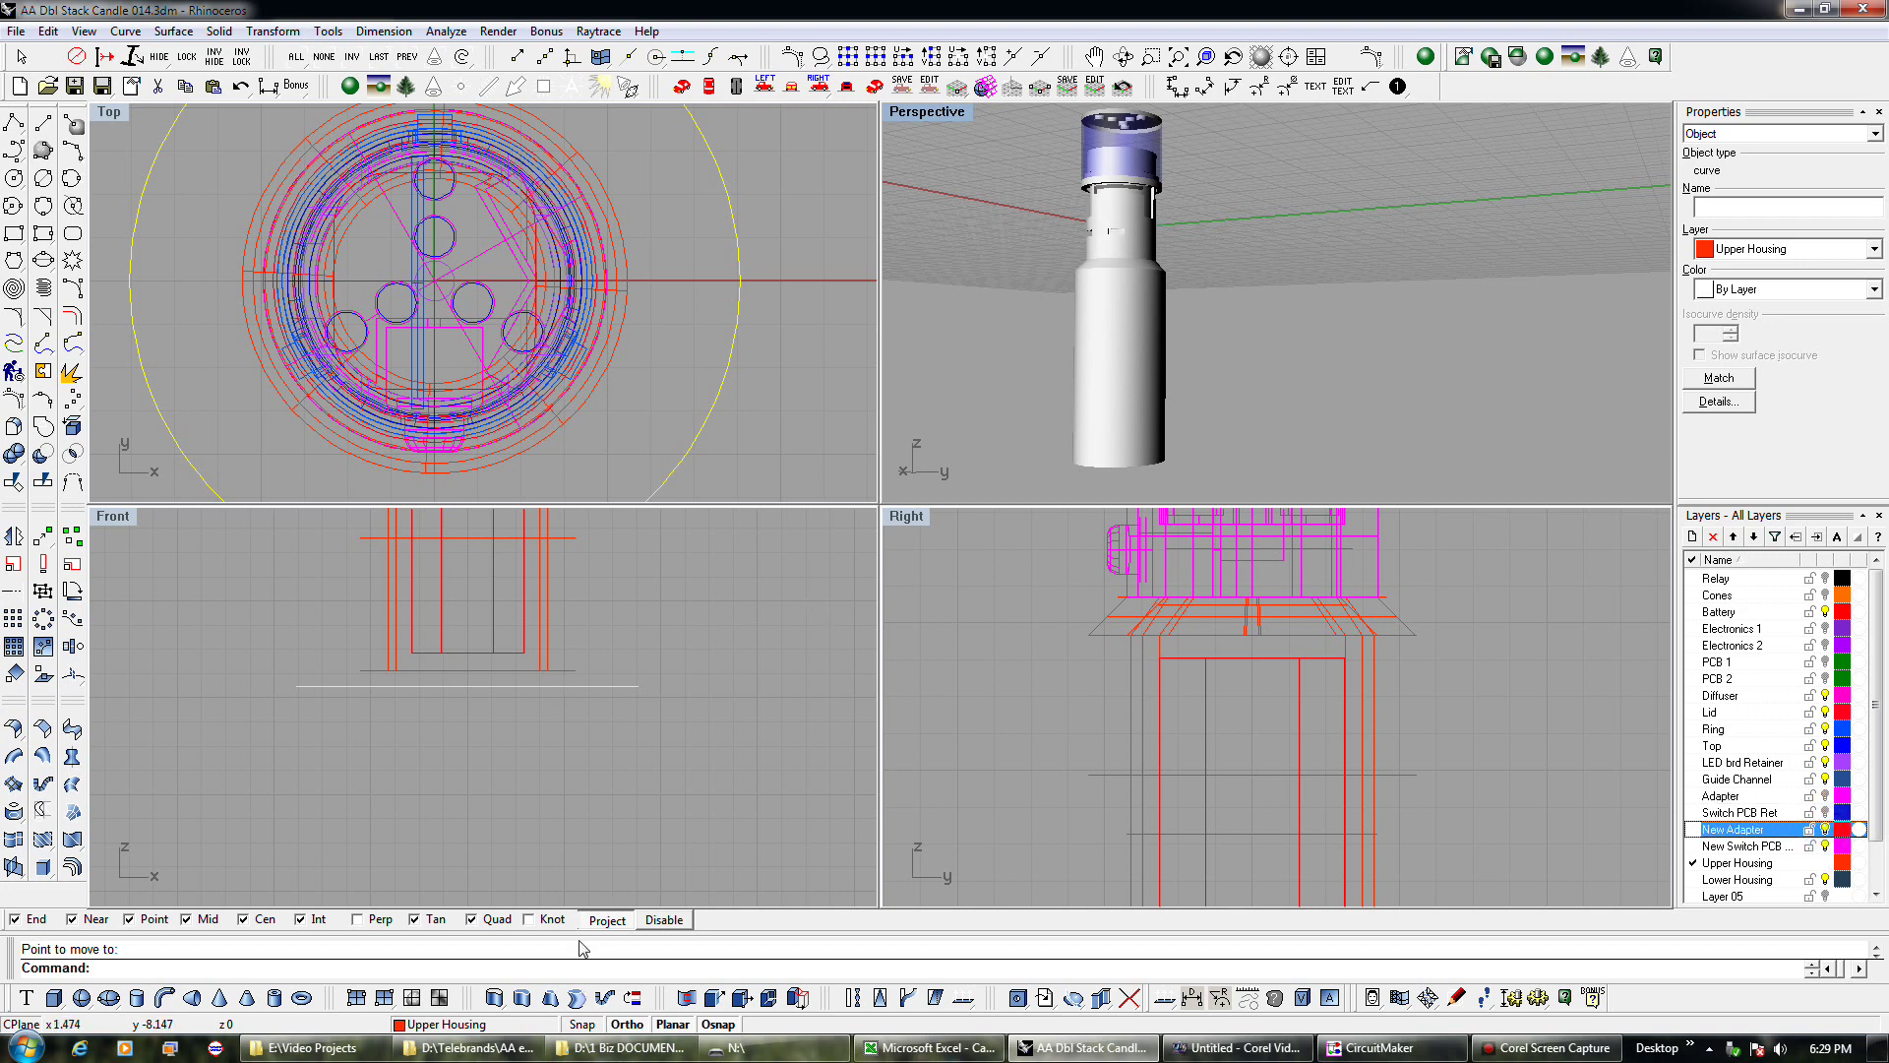
left_click(522, 999)
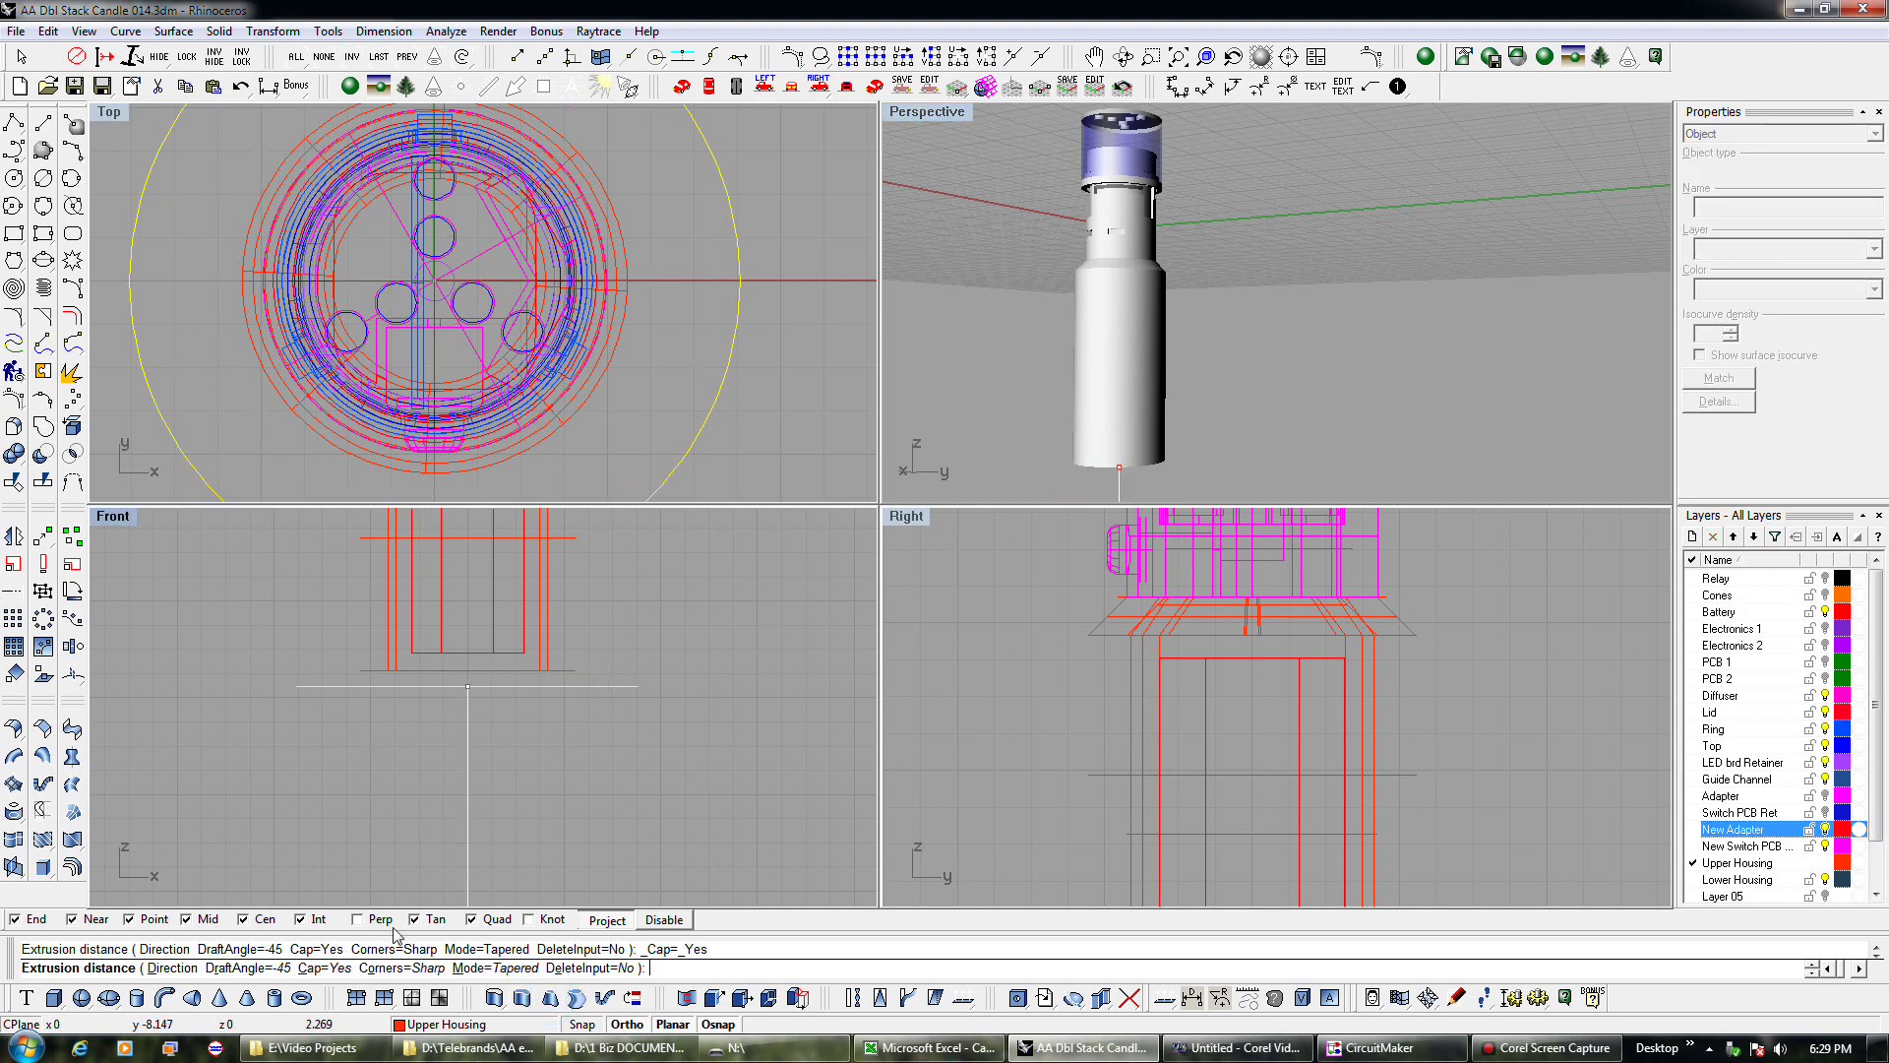
Extrude the circle into a capped flared base at a -60° draft angle, setting height in Front.
left_click(279, 966)
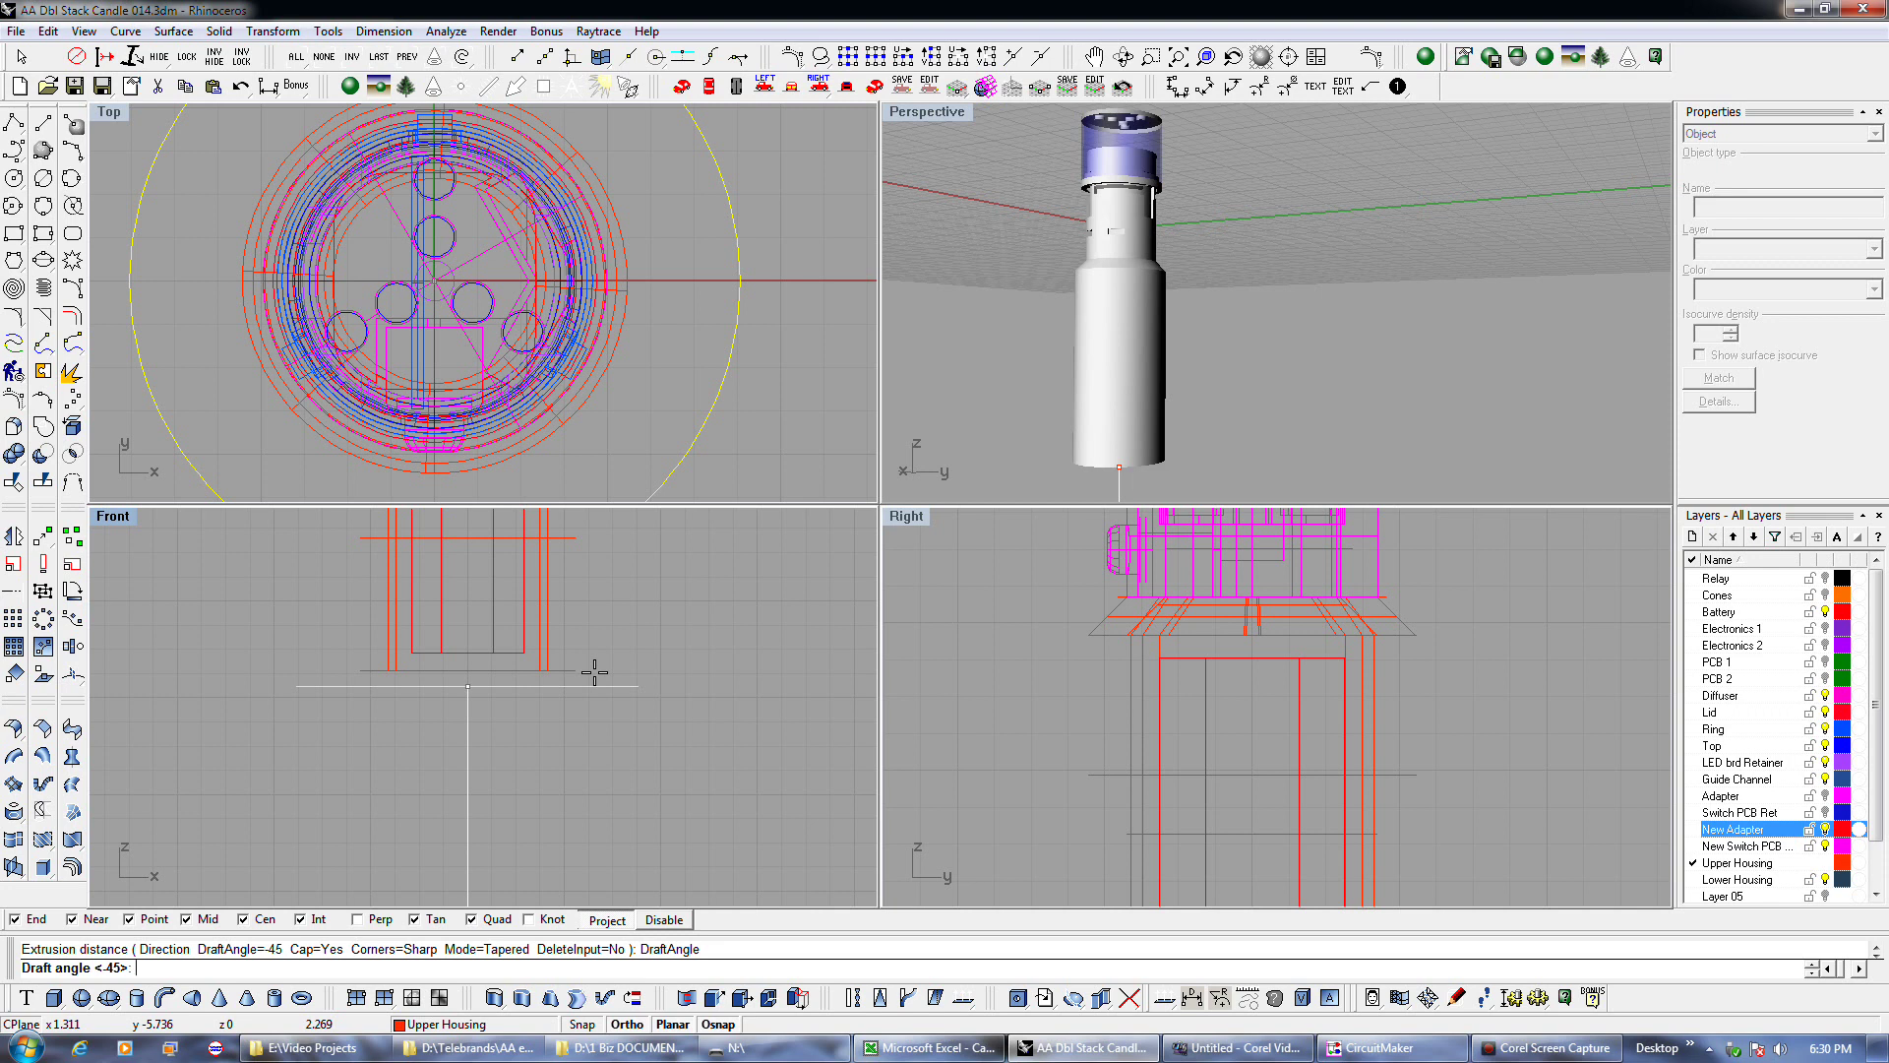
type("30")
key("Return")
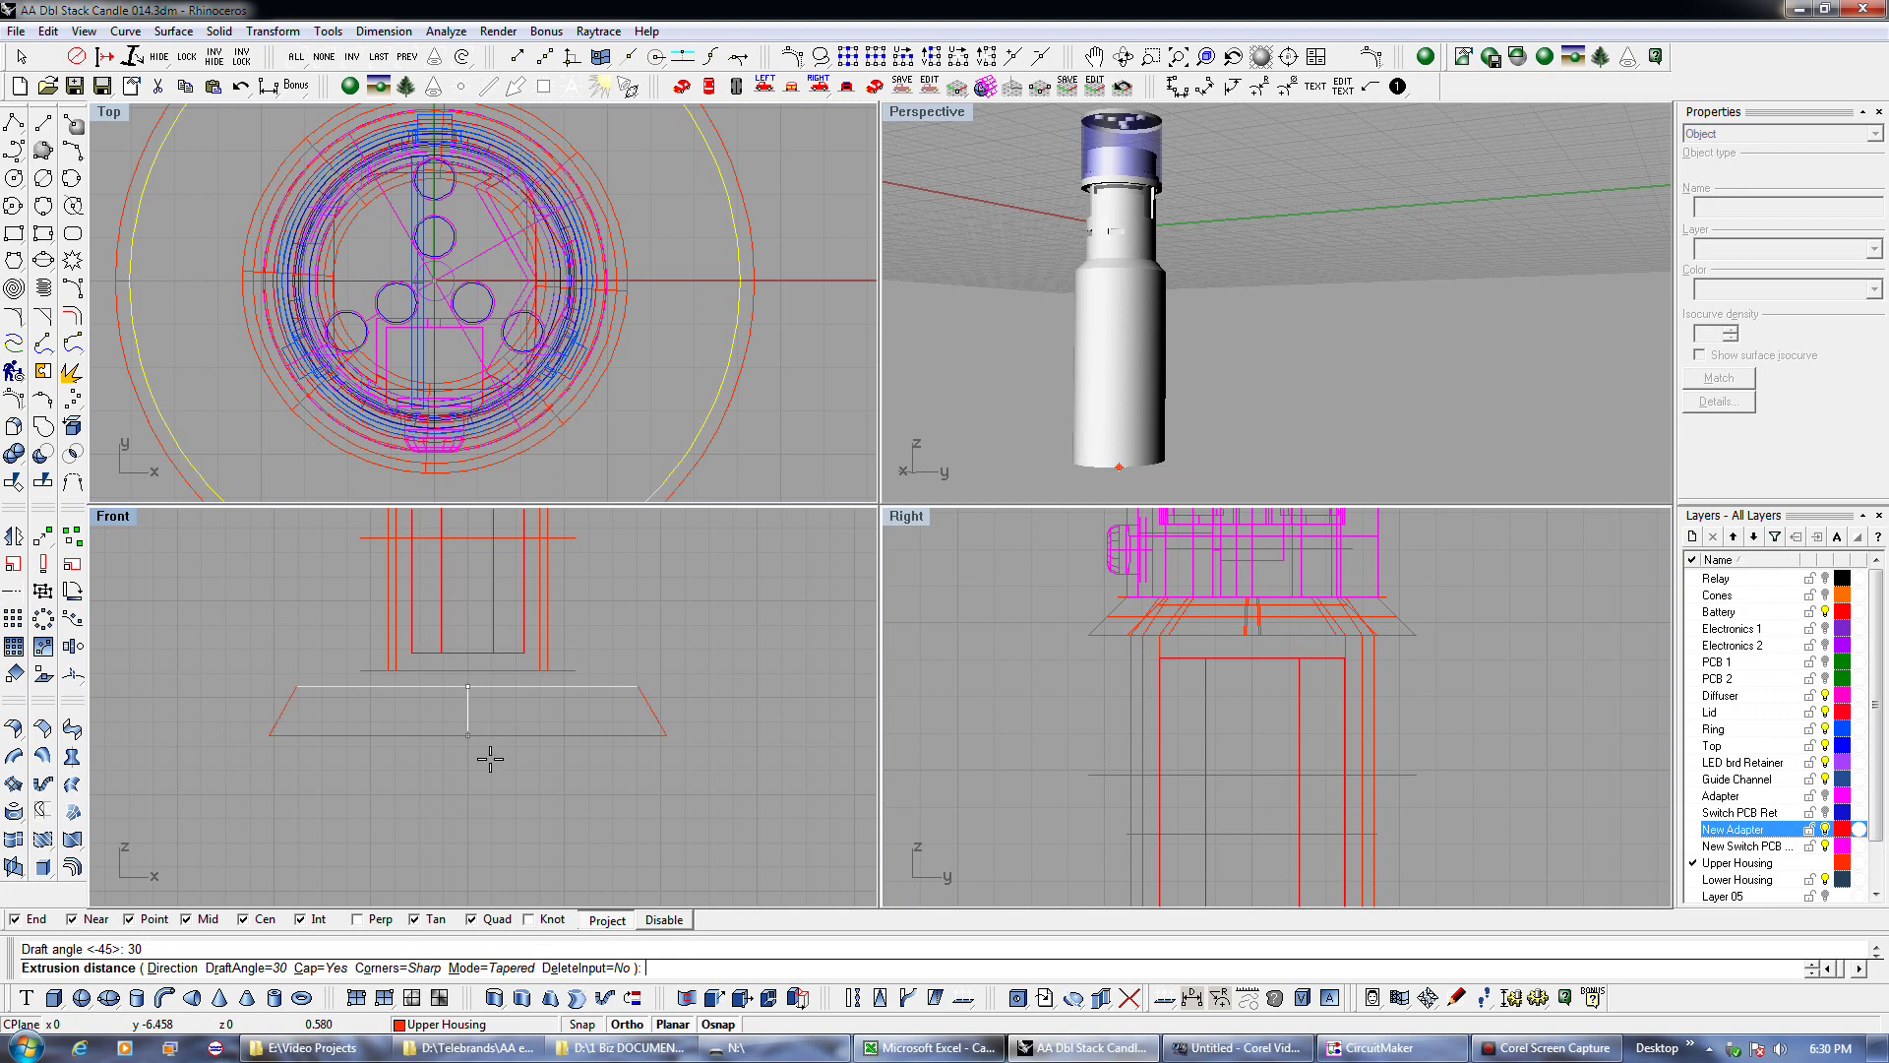
left_click(264, 968)
type("-30")
key("Return")
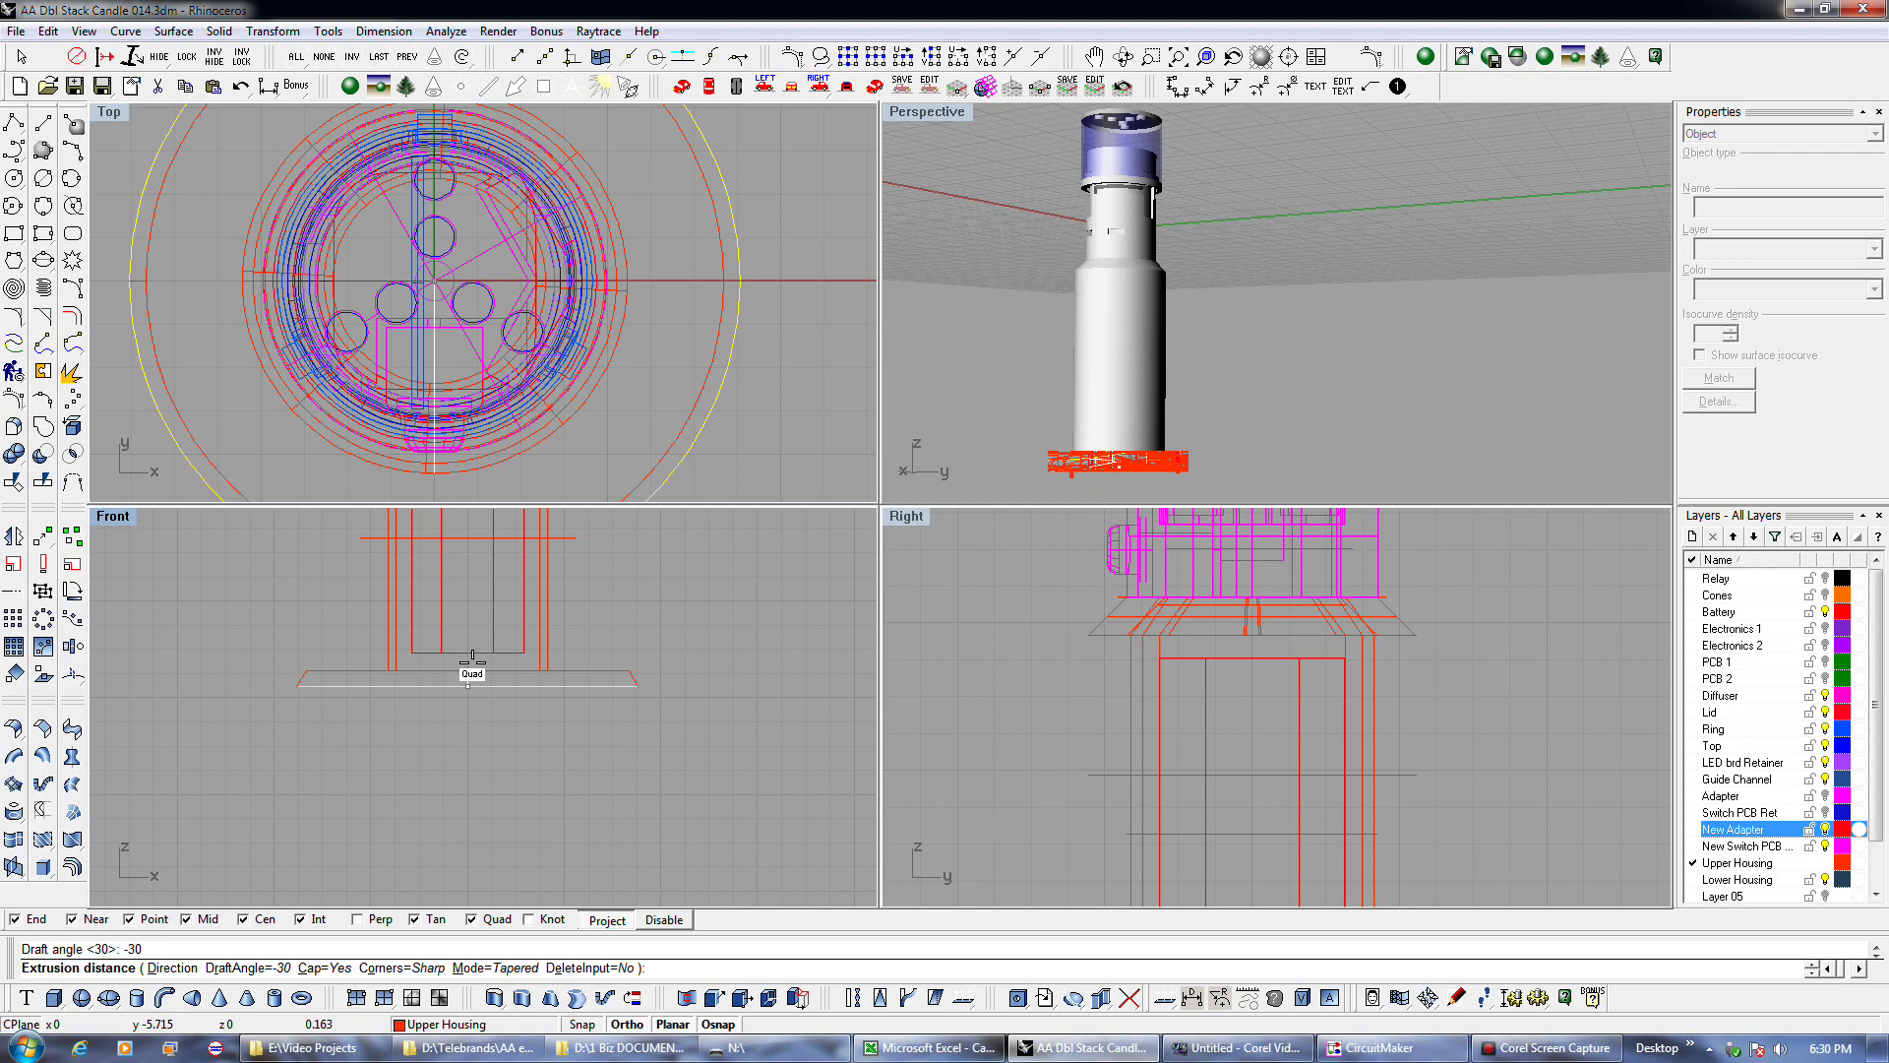
left_click(264, 967)
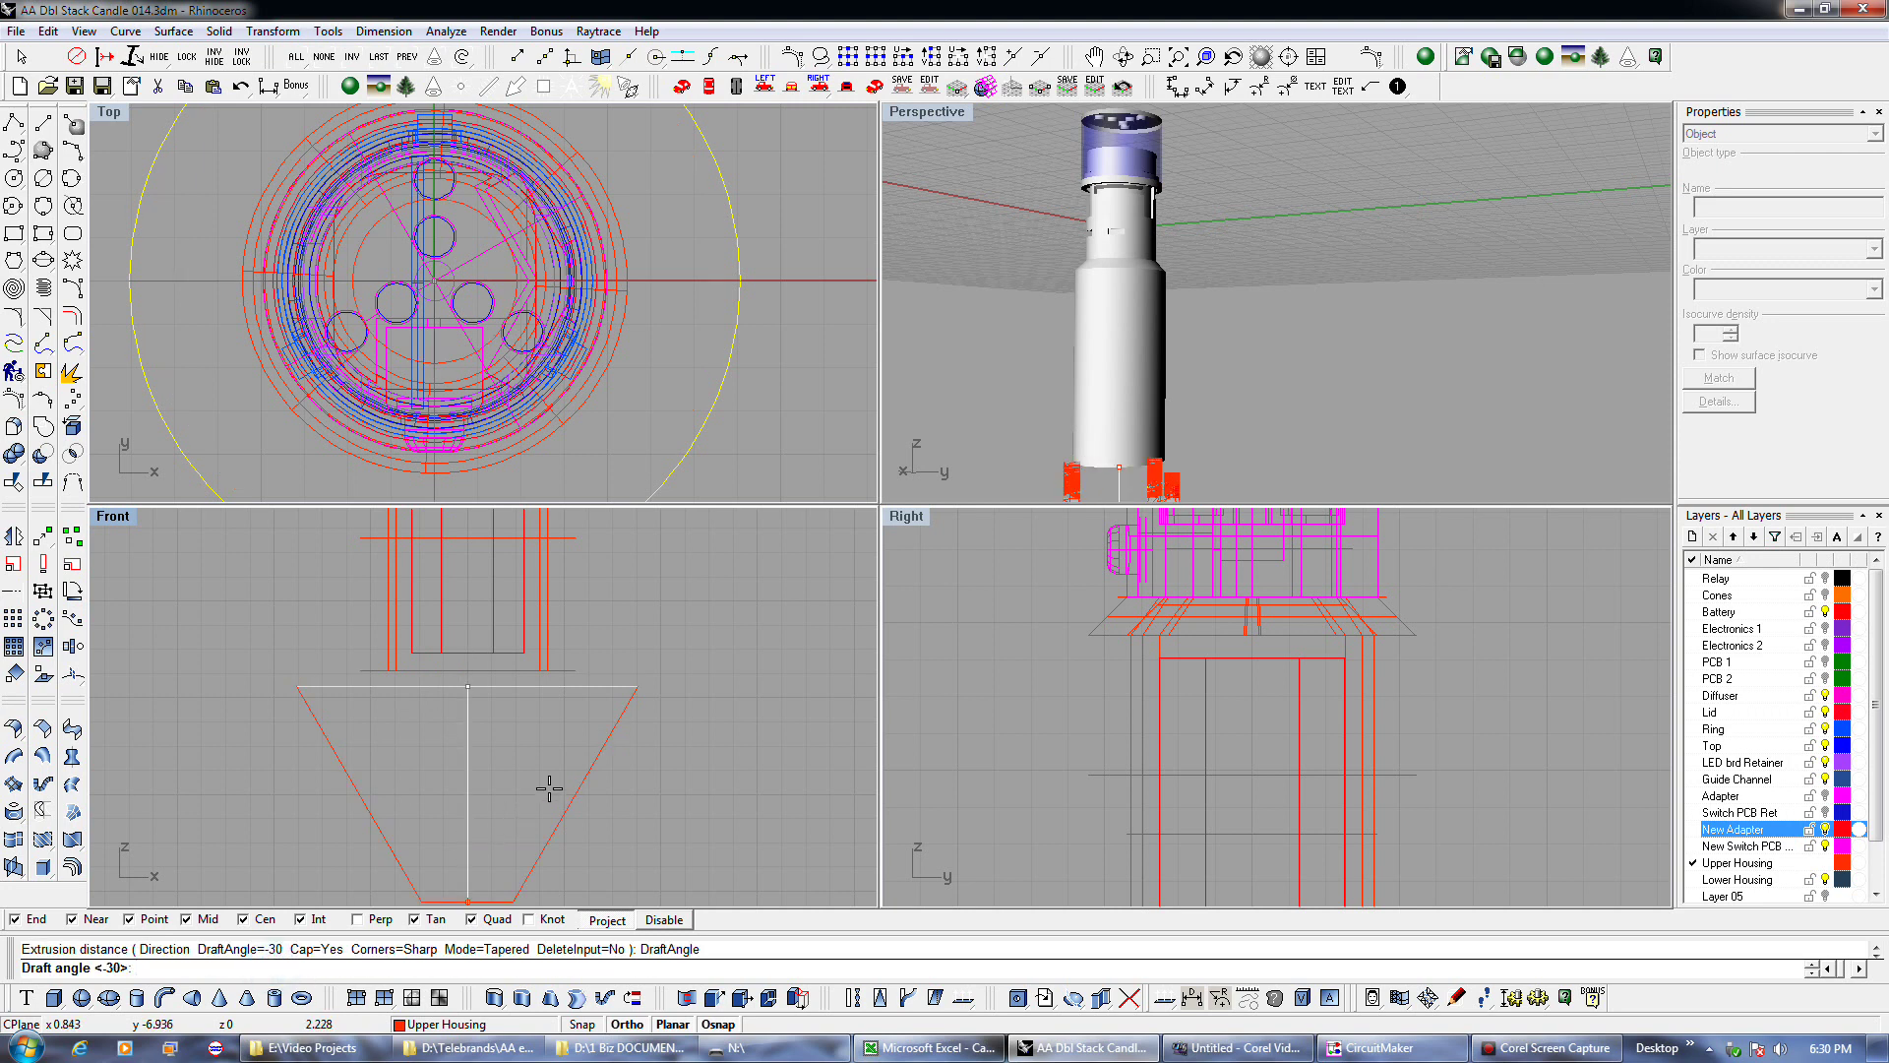
type("-60")
key("Return")
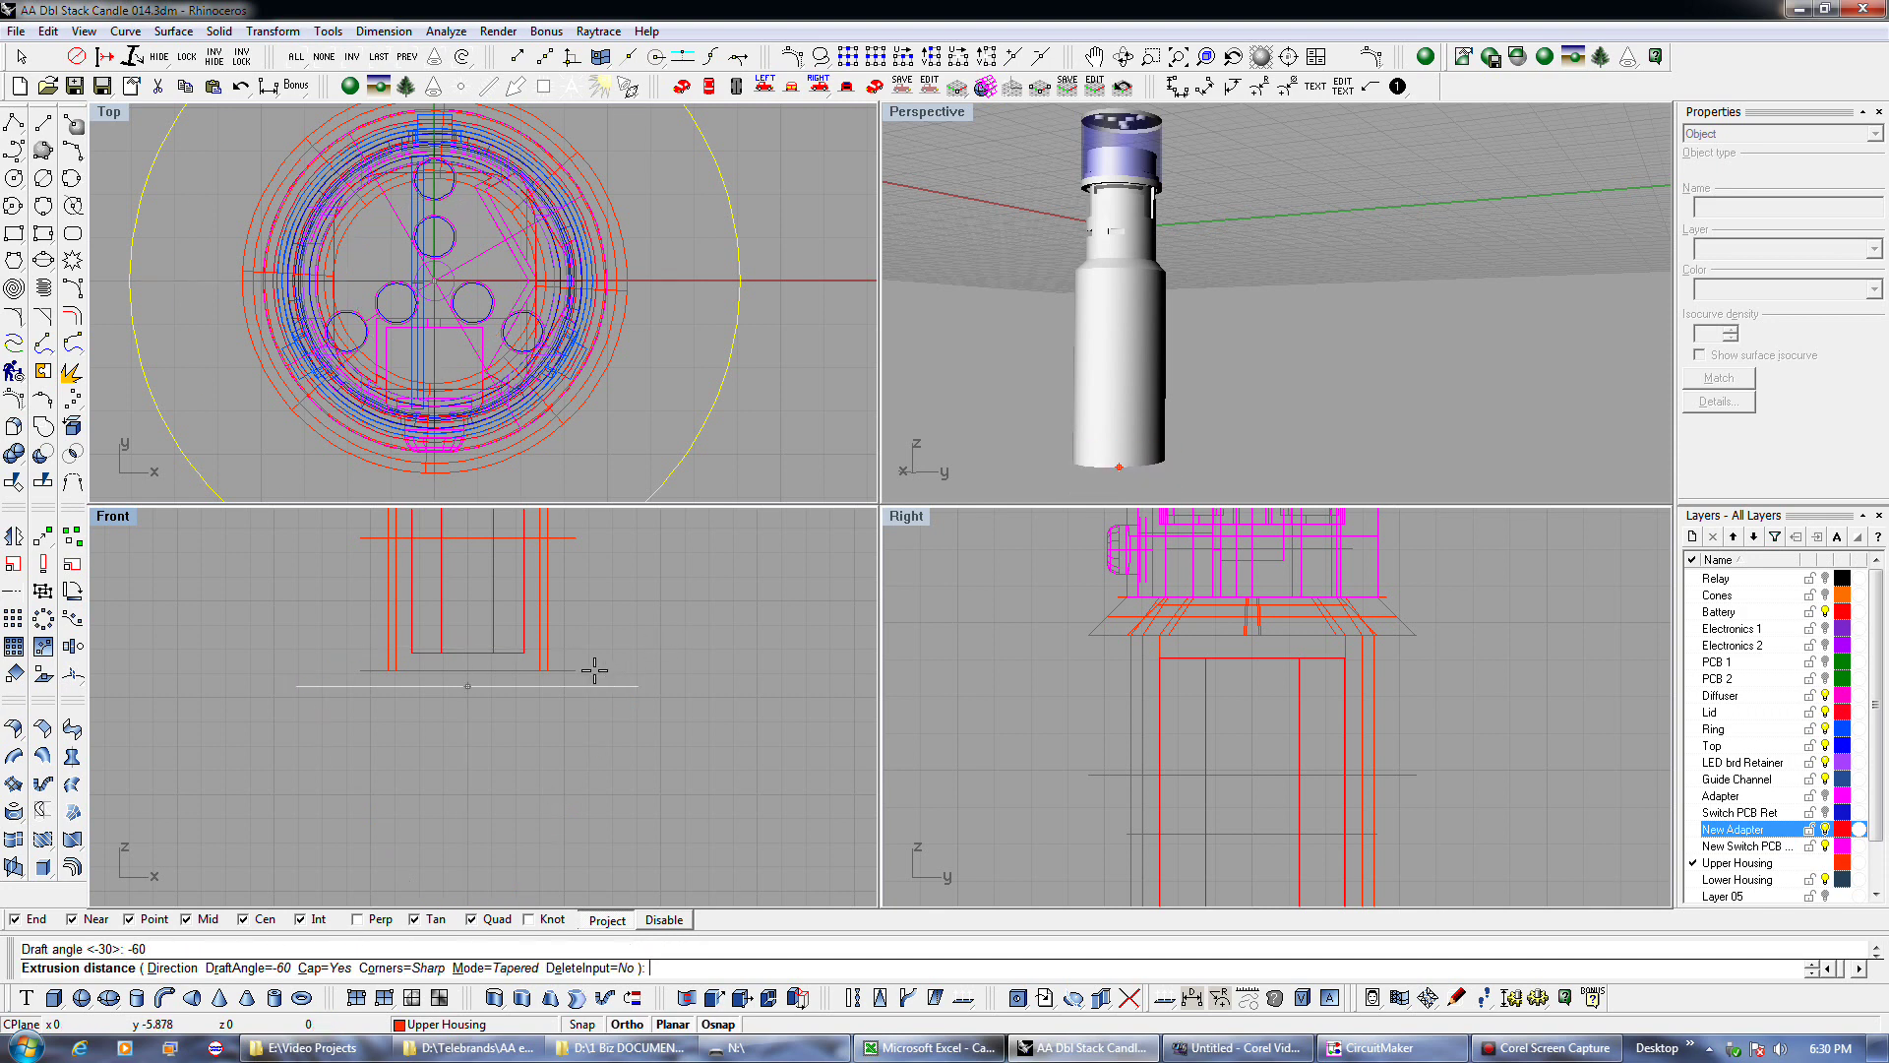
scroll(578, 667, "up", 4)
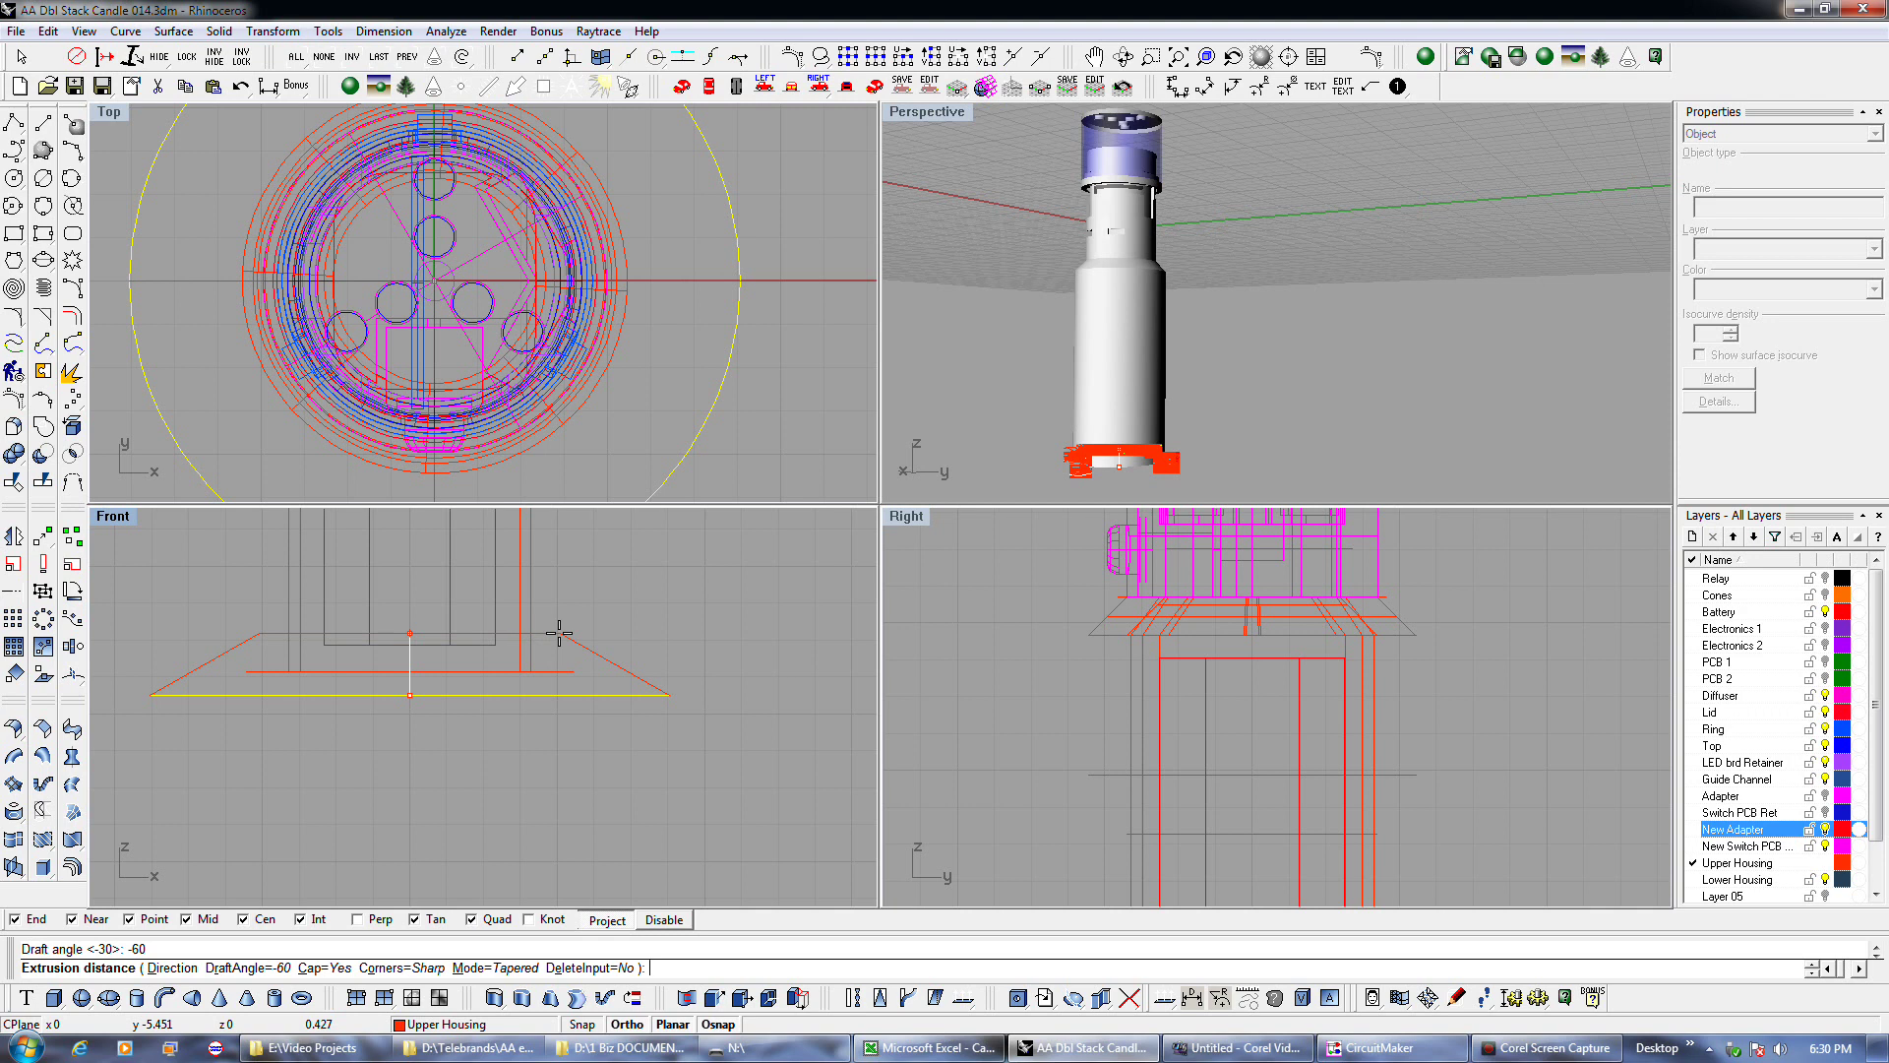
left_click(557, 634)
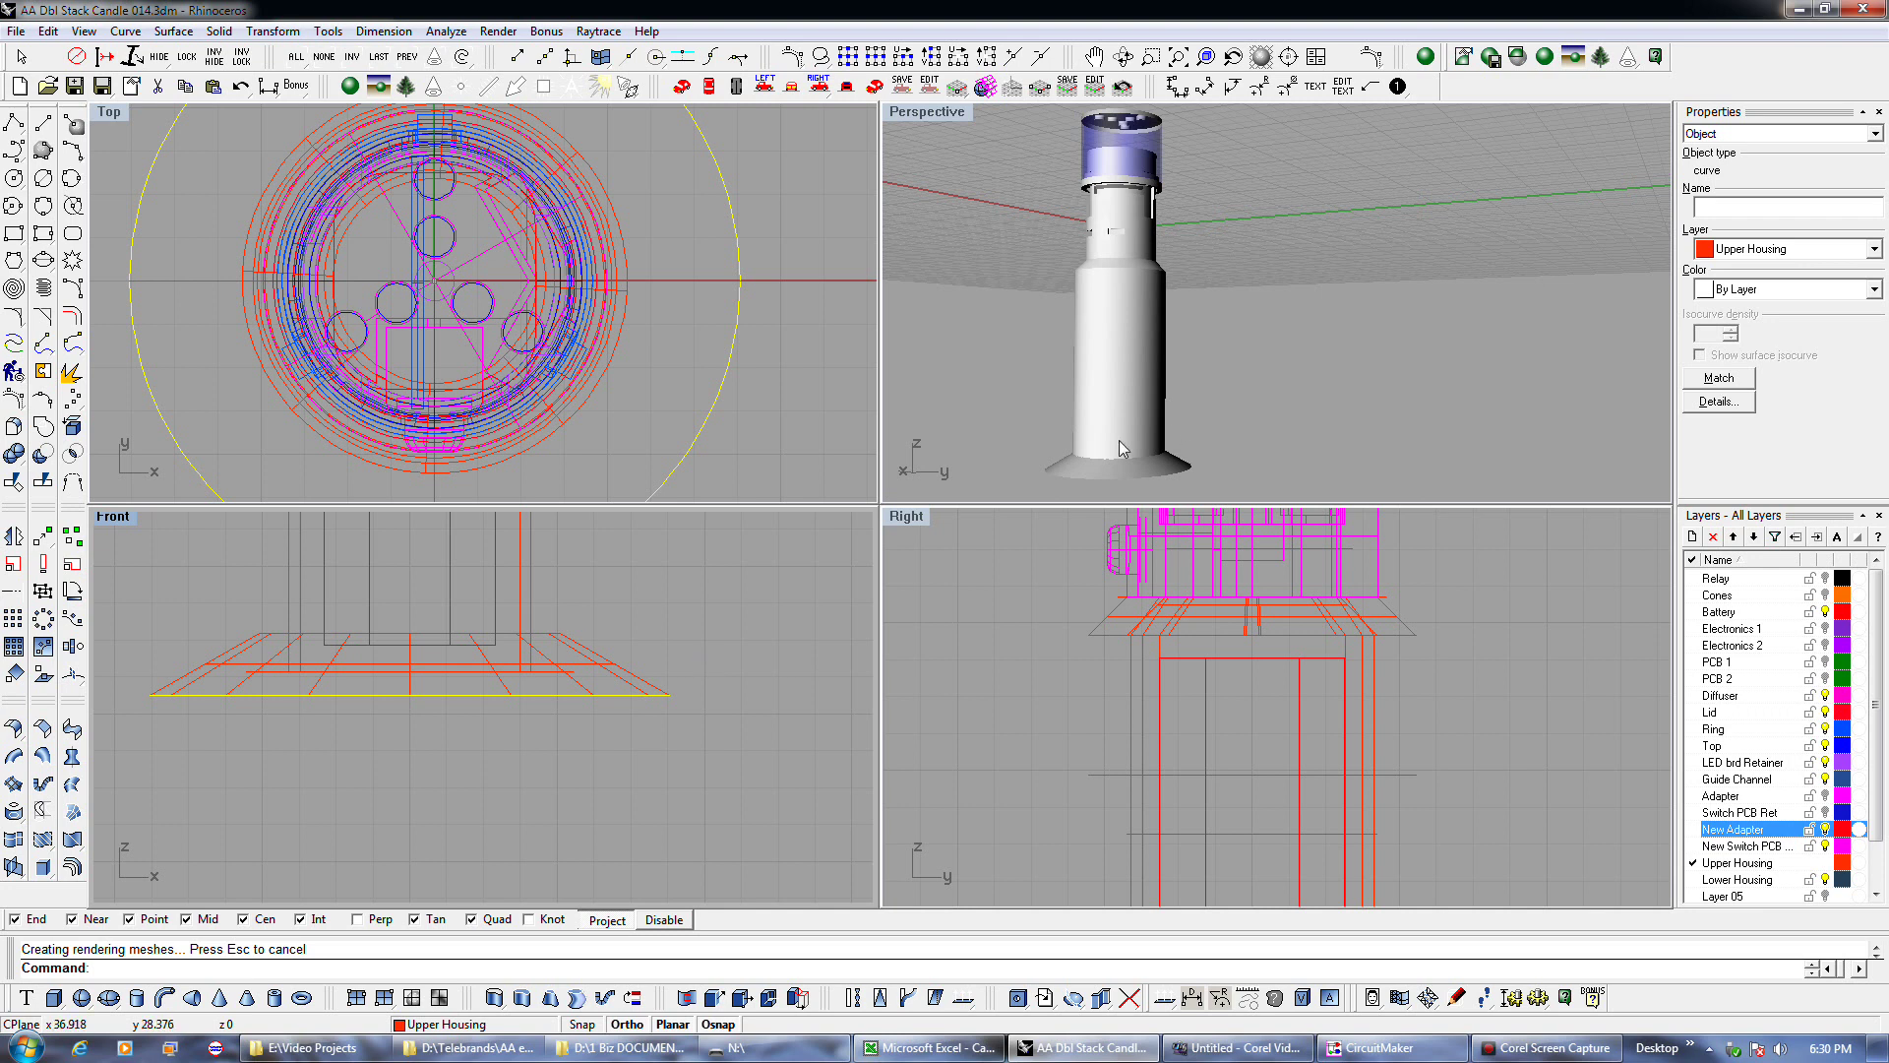
Increase the lower housing polysurface's isocurve density, then inspect the candle in Perspective and Right.
left_click(526, 610)
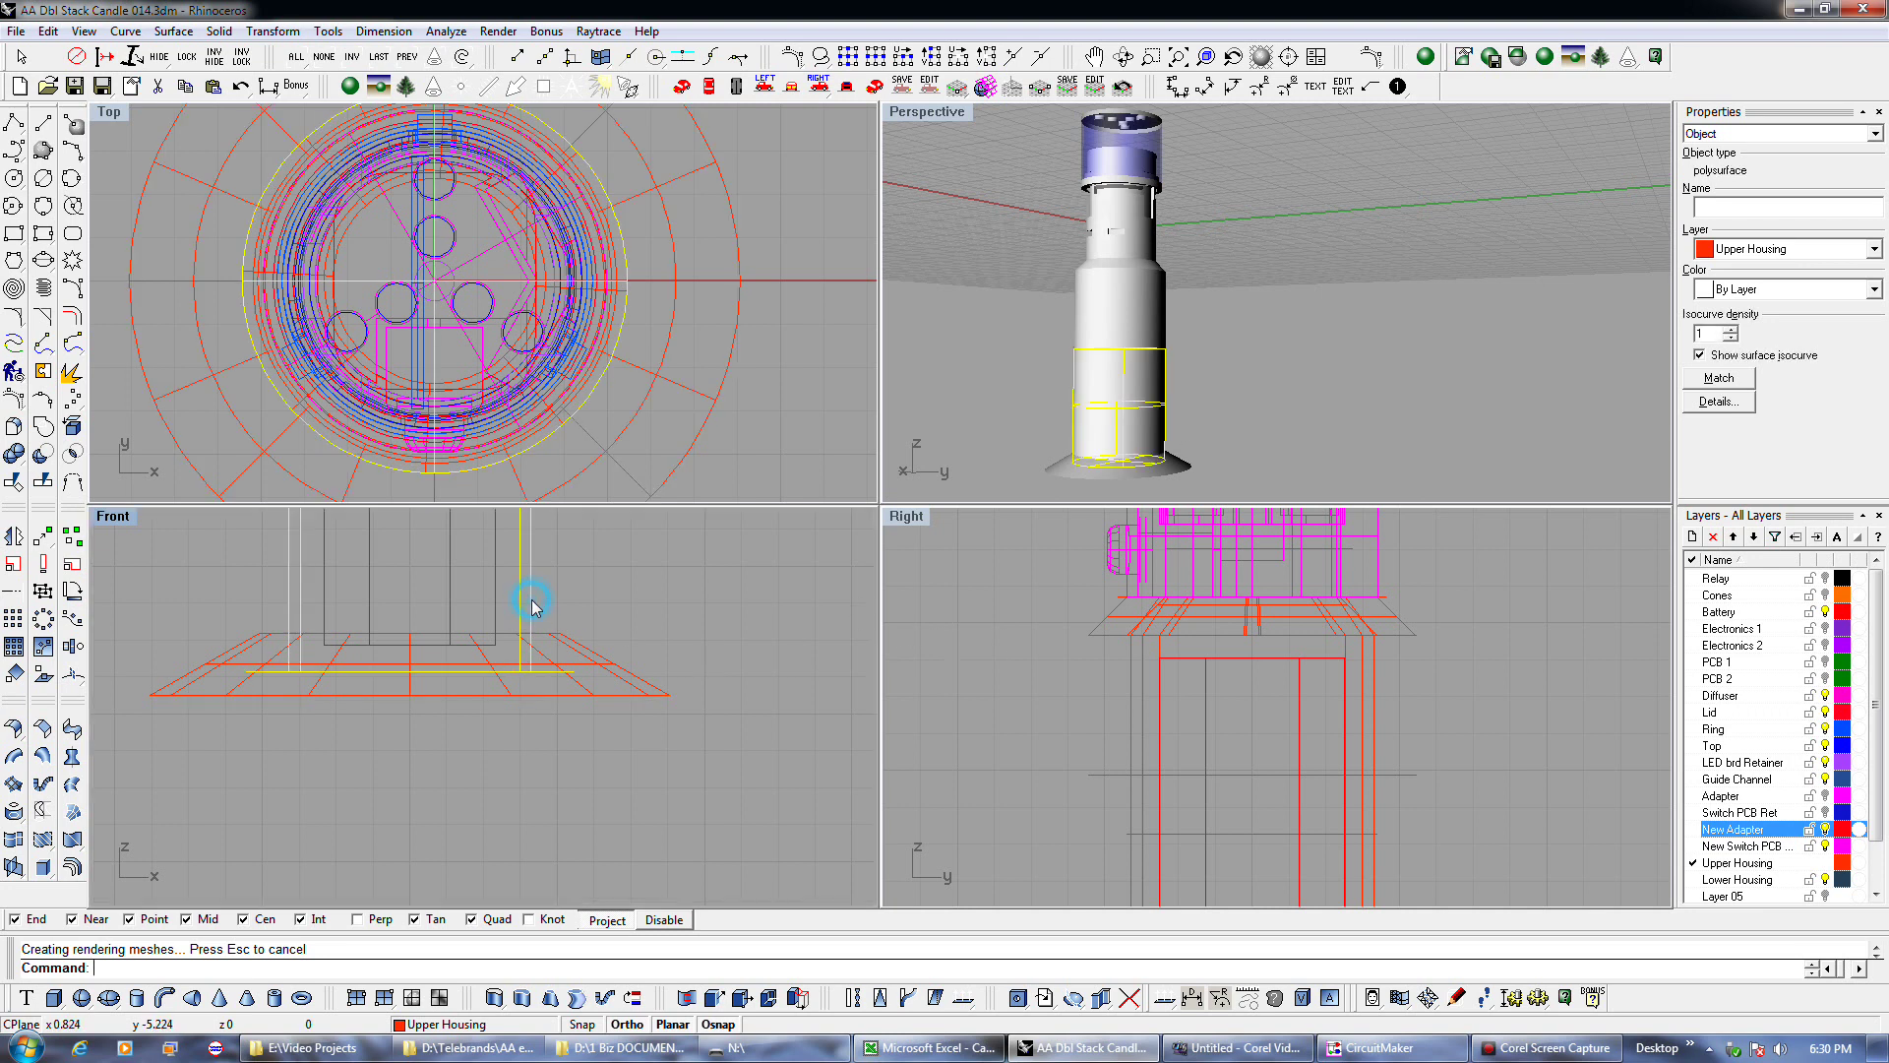
left_click(1731, 331)
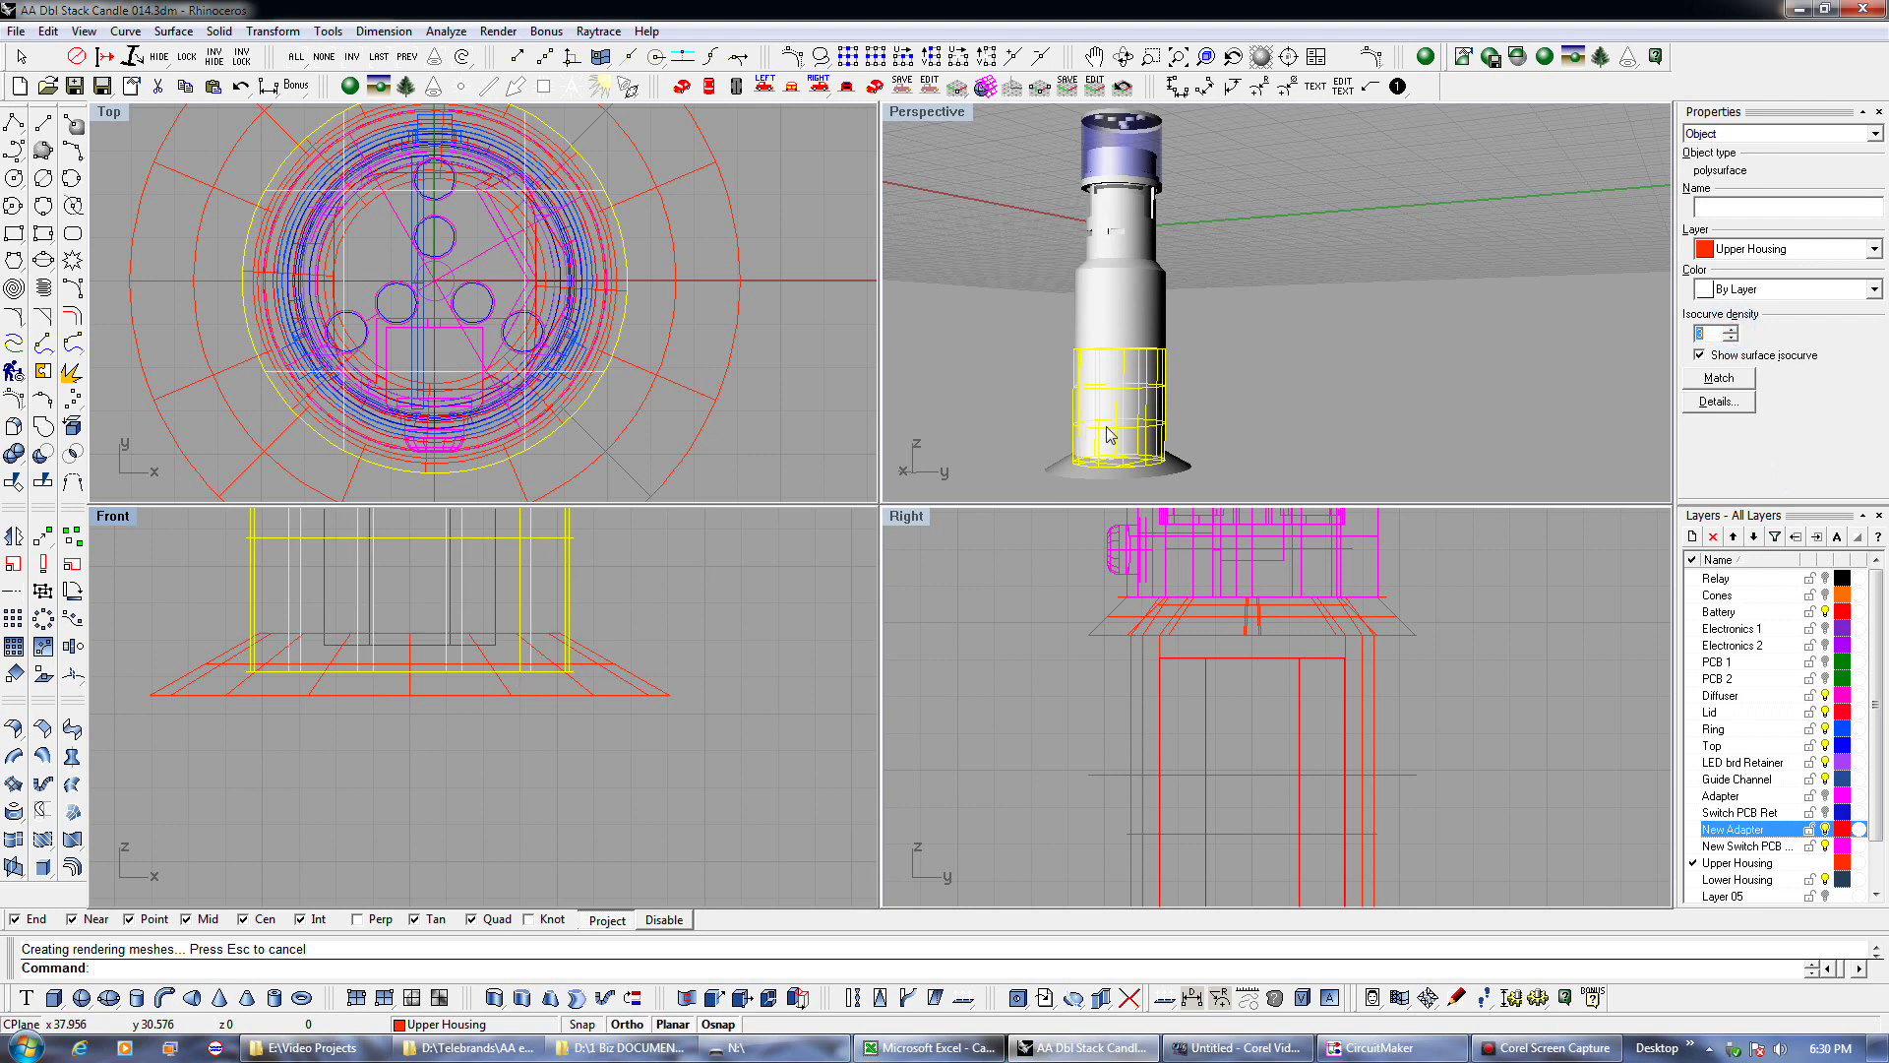
left_click(1223, 448)
scroll(1225, 446, "down", 1)
mouse_move(1226, 447)
right_mouse_down()
mouse_move(1219, 385)
mouse_move(1239, 455)
right_mouse_up()
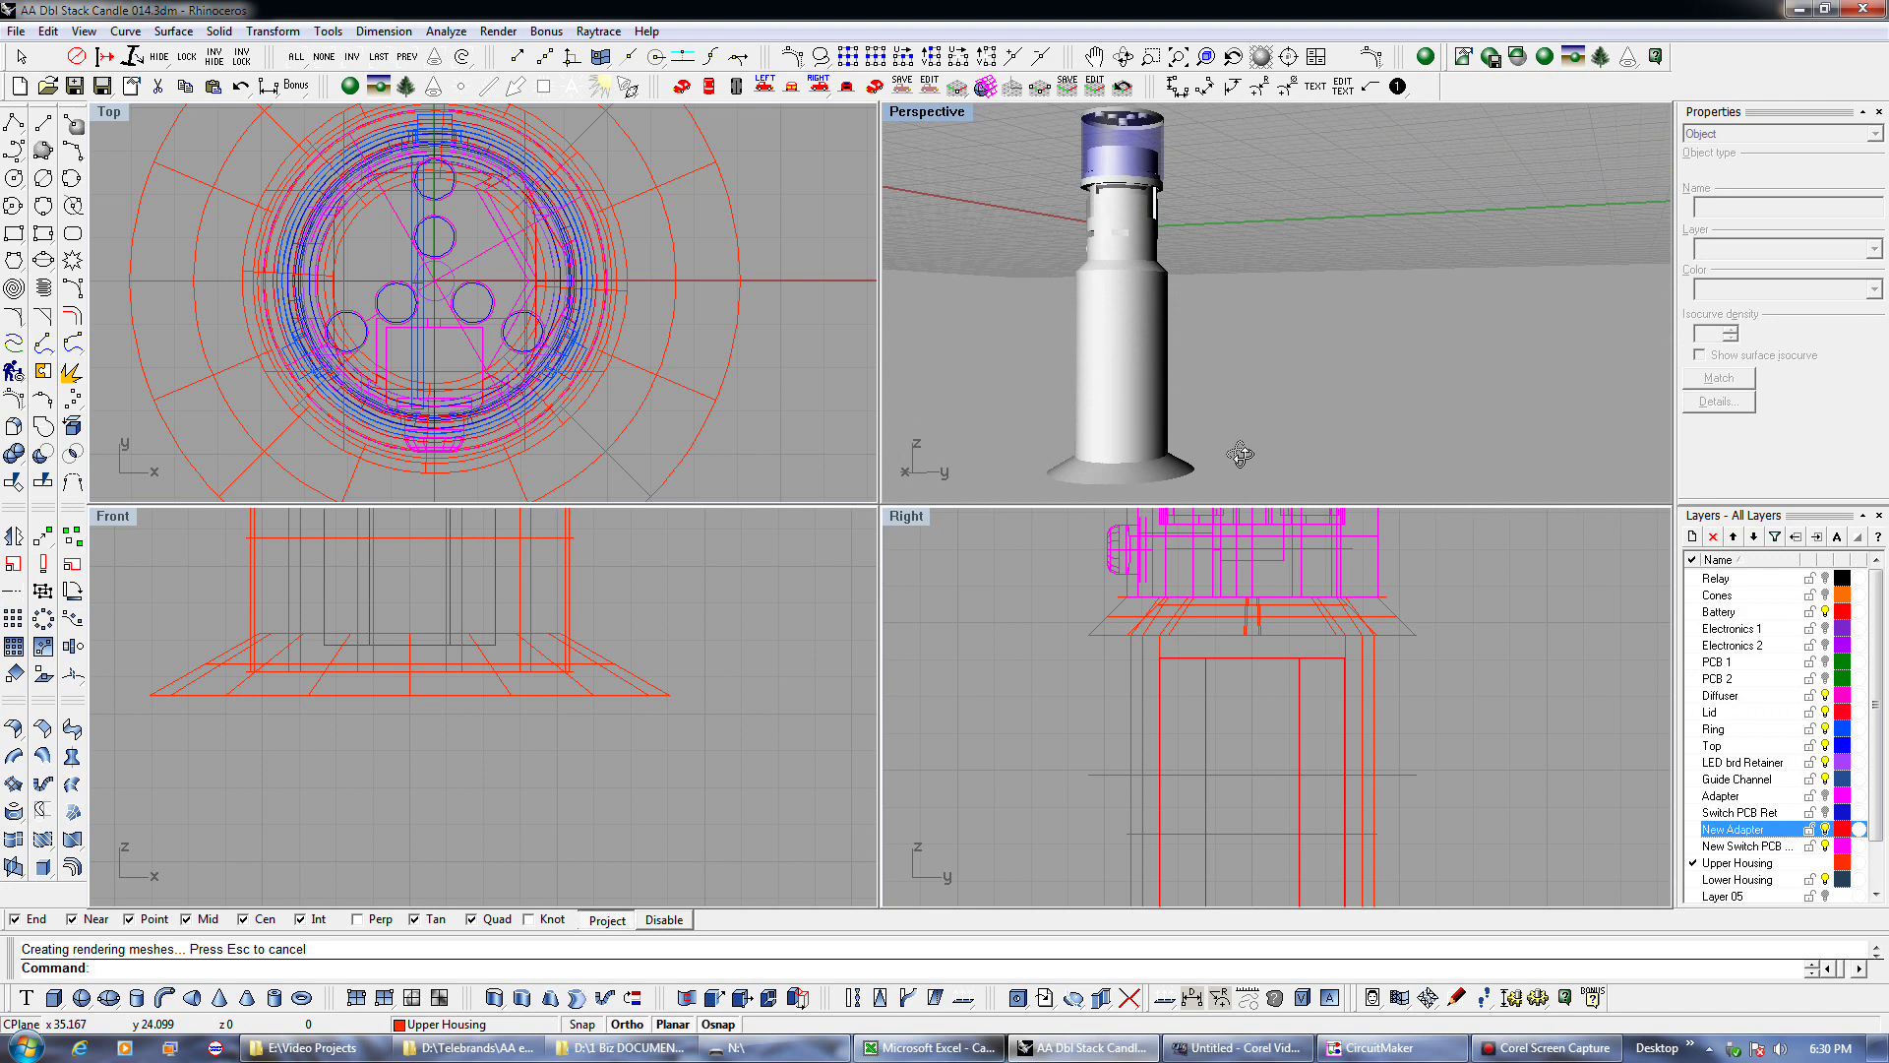
right_click_drag(1239, 455, 1253, 451)
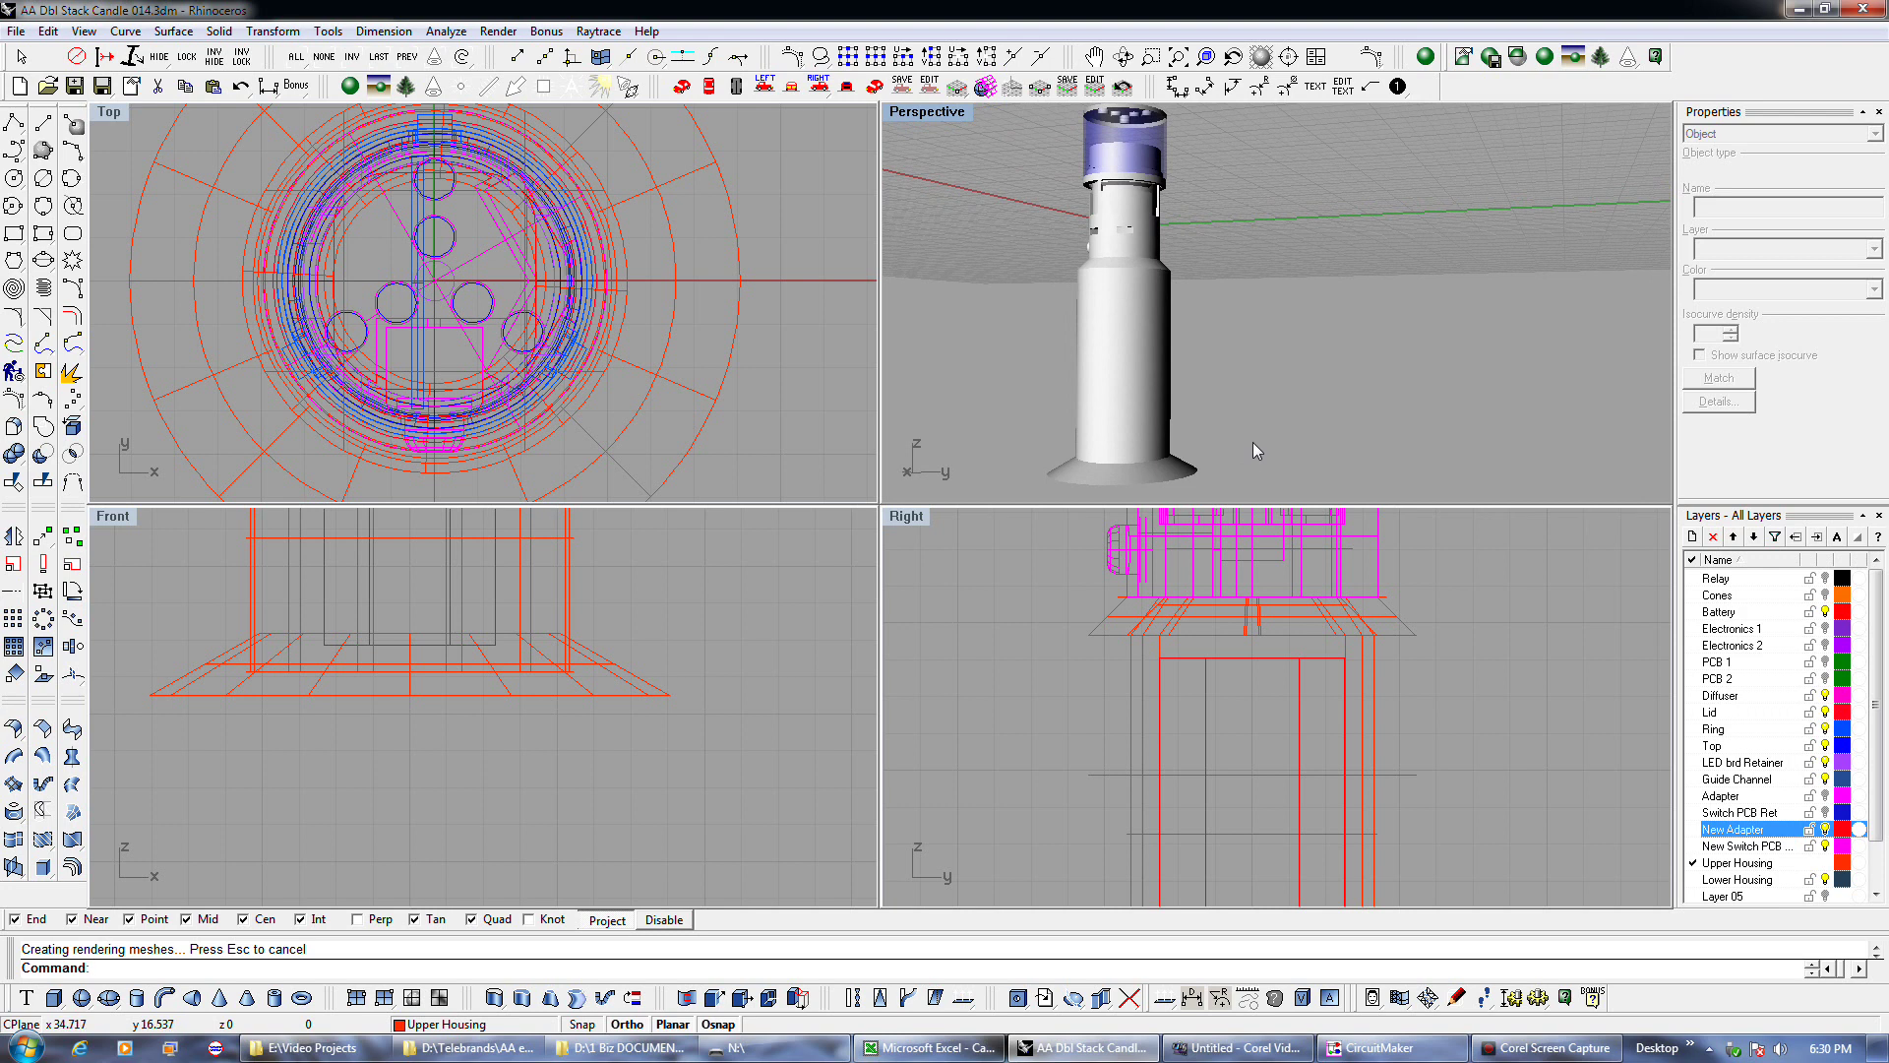
scroll(1253, 441, "down", 3)
right_click_drag(1132, 422, 1218, 430)
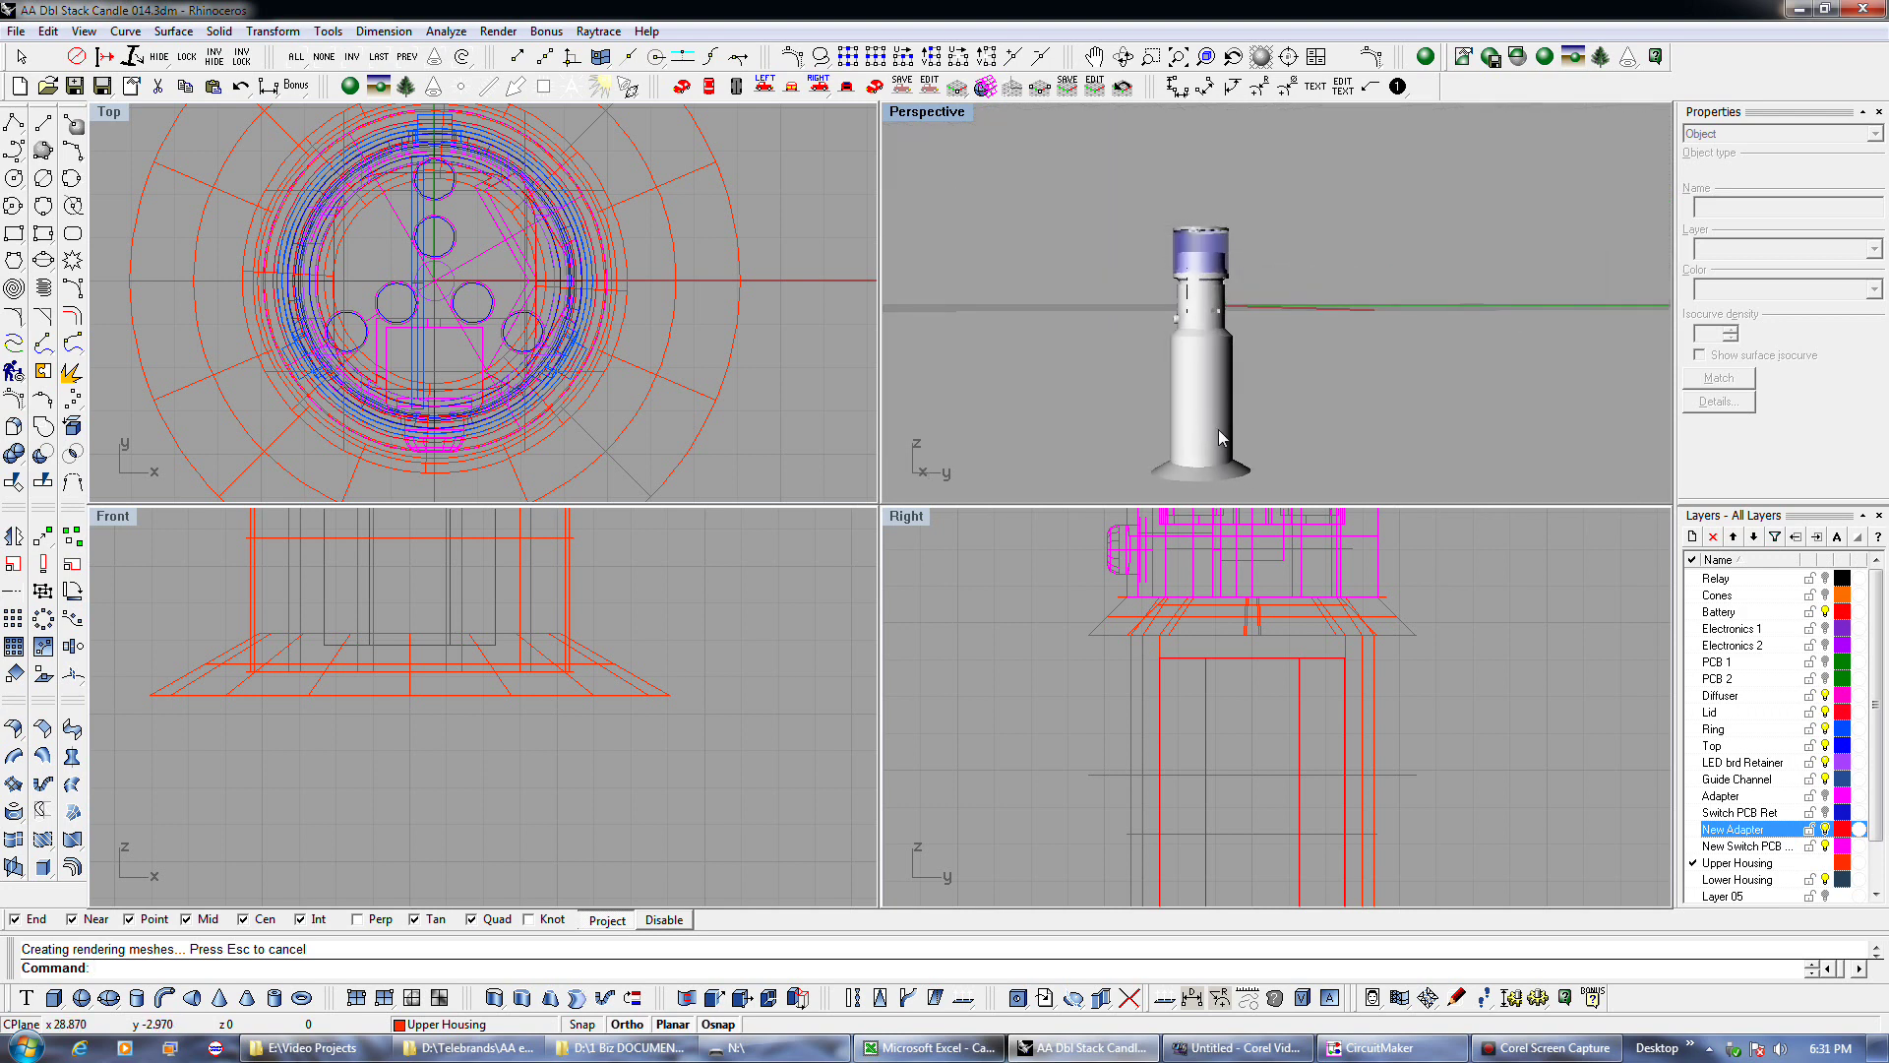
scroll(1250, 477, "up", 4)
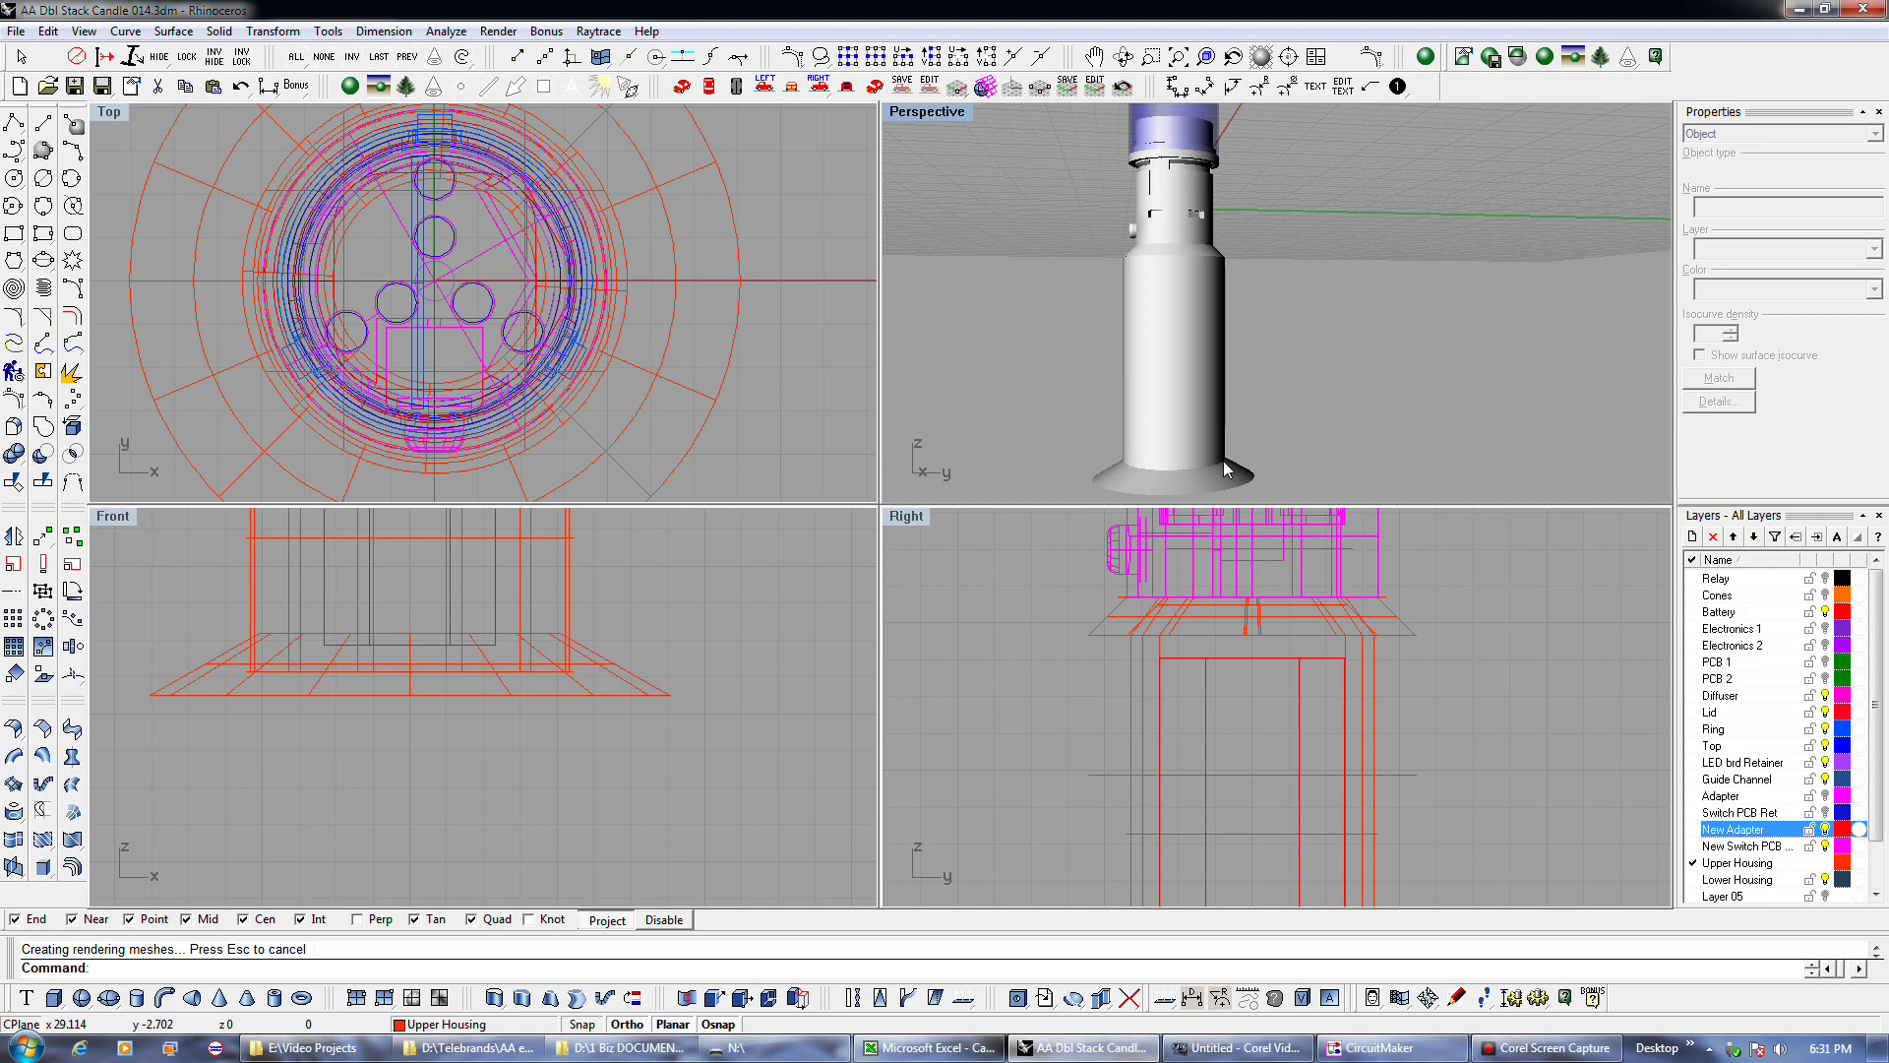
scroll(957, 736, "down", 5)
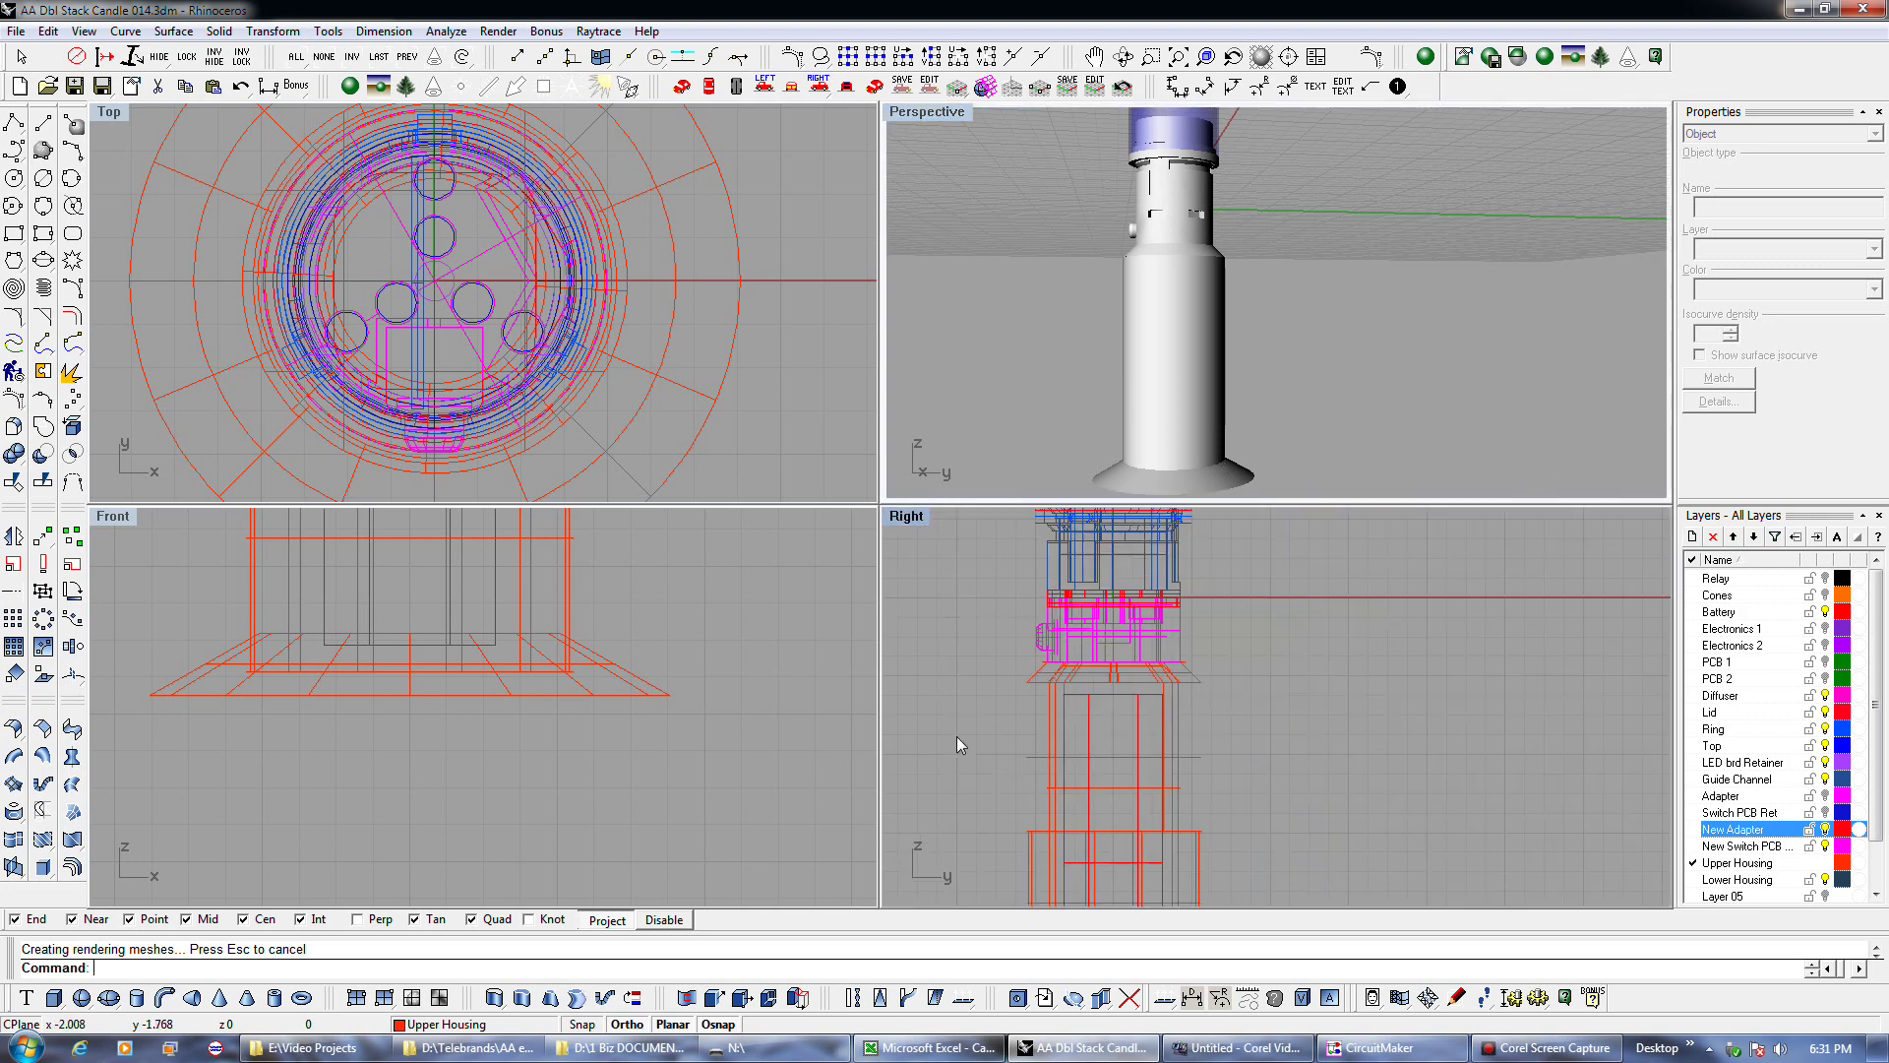
scroll(1017, 767, "up", 1)
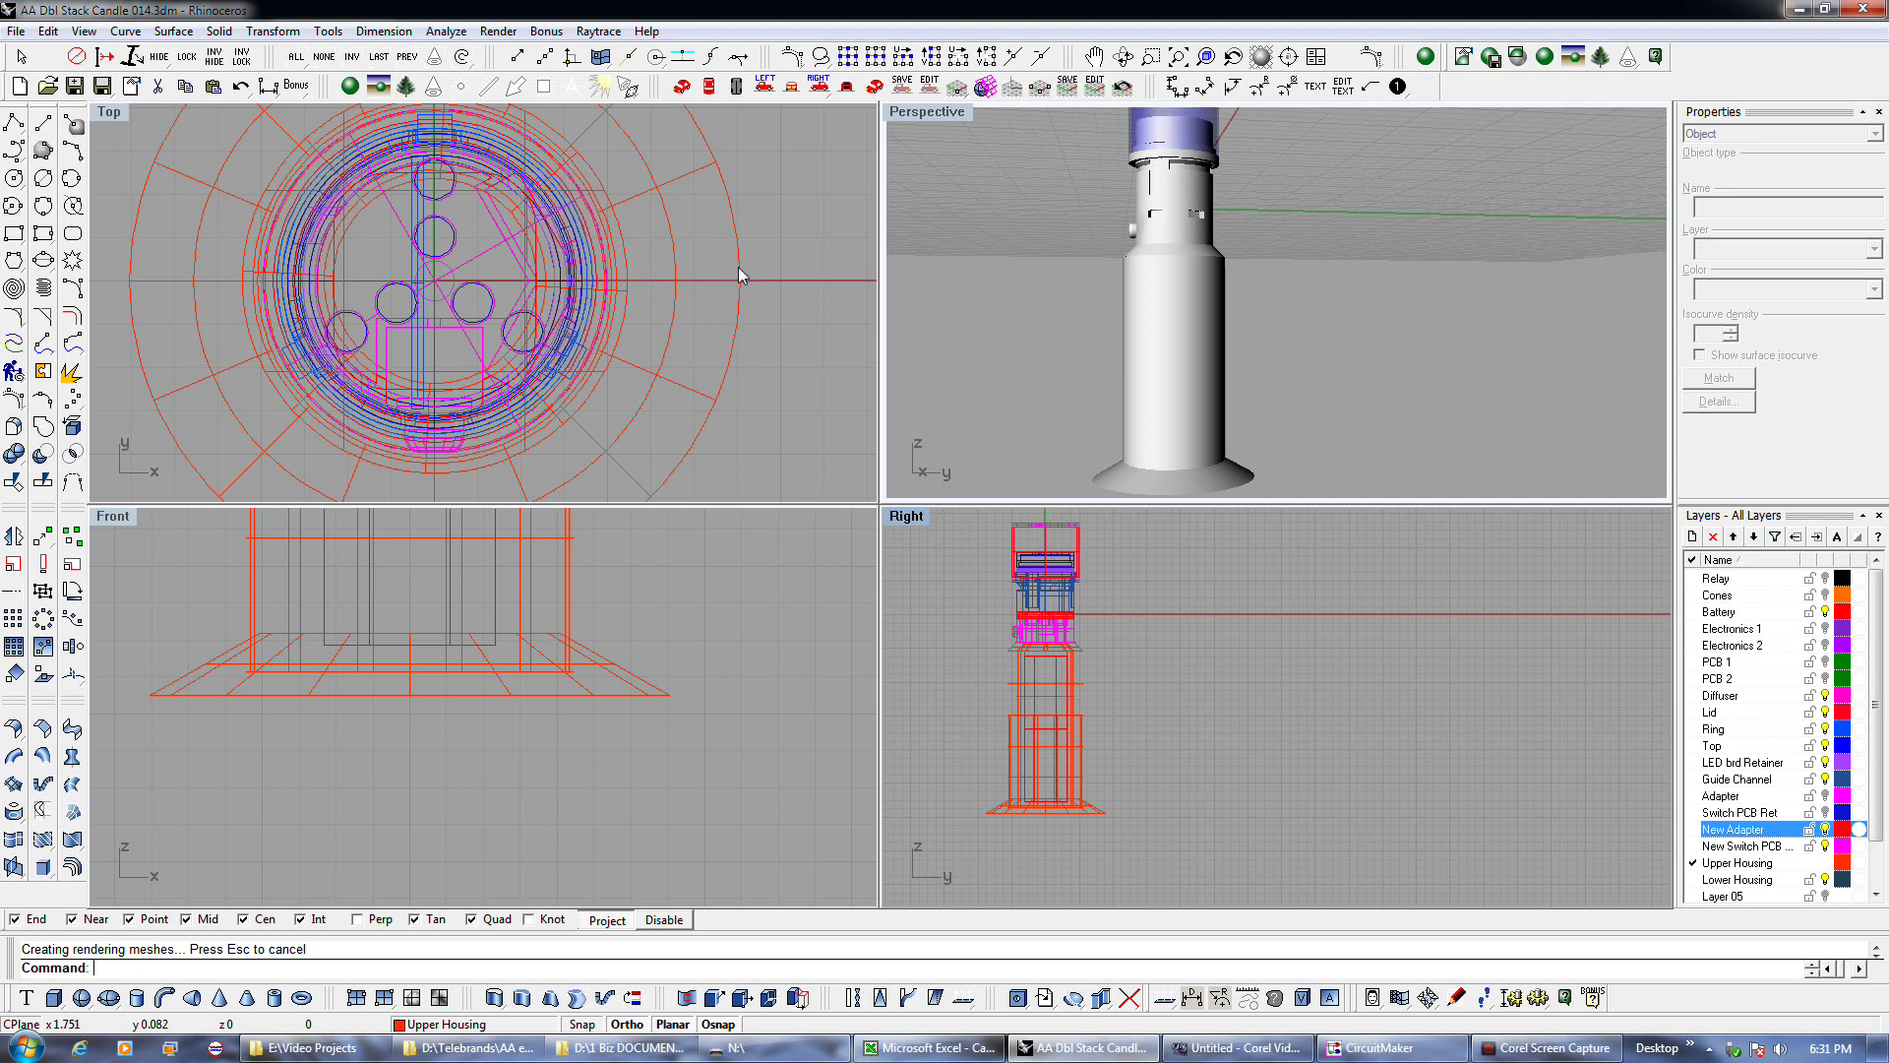
Offset the outer base circle 0.35 outward.
left_click(739, 346)
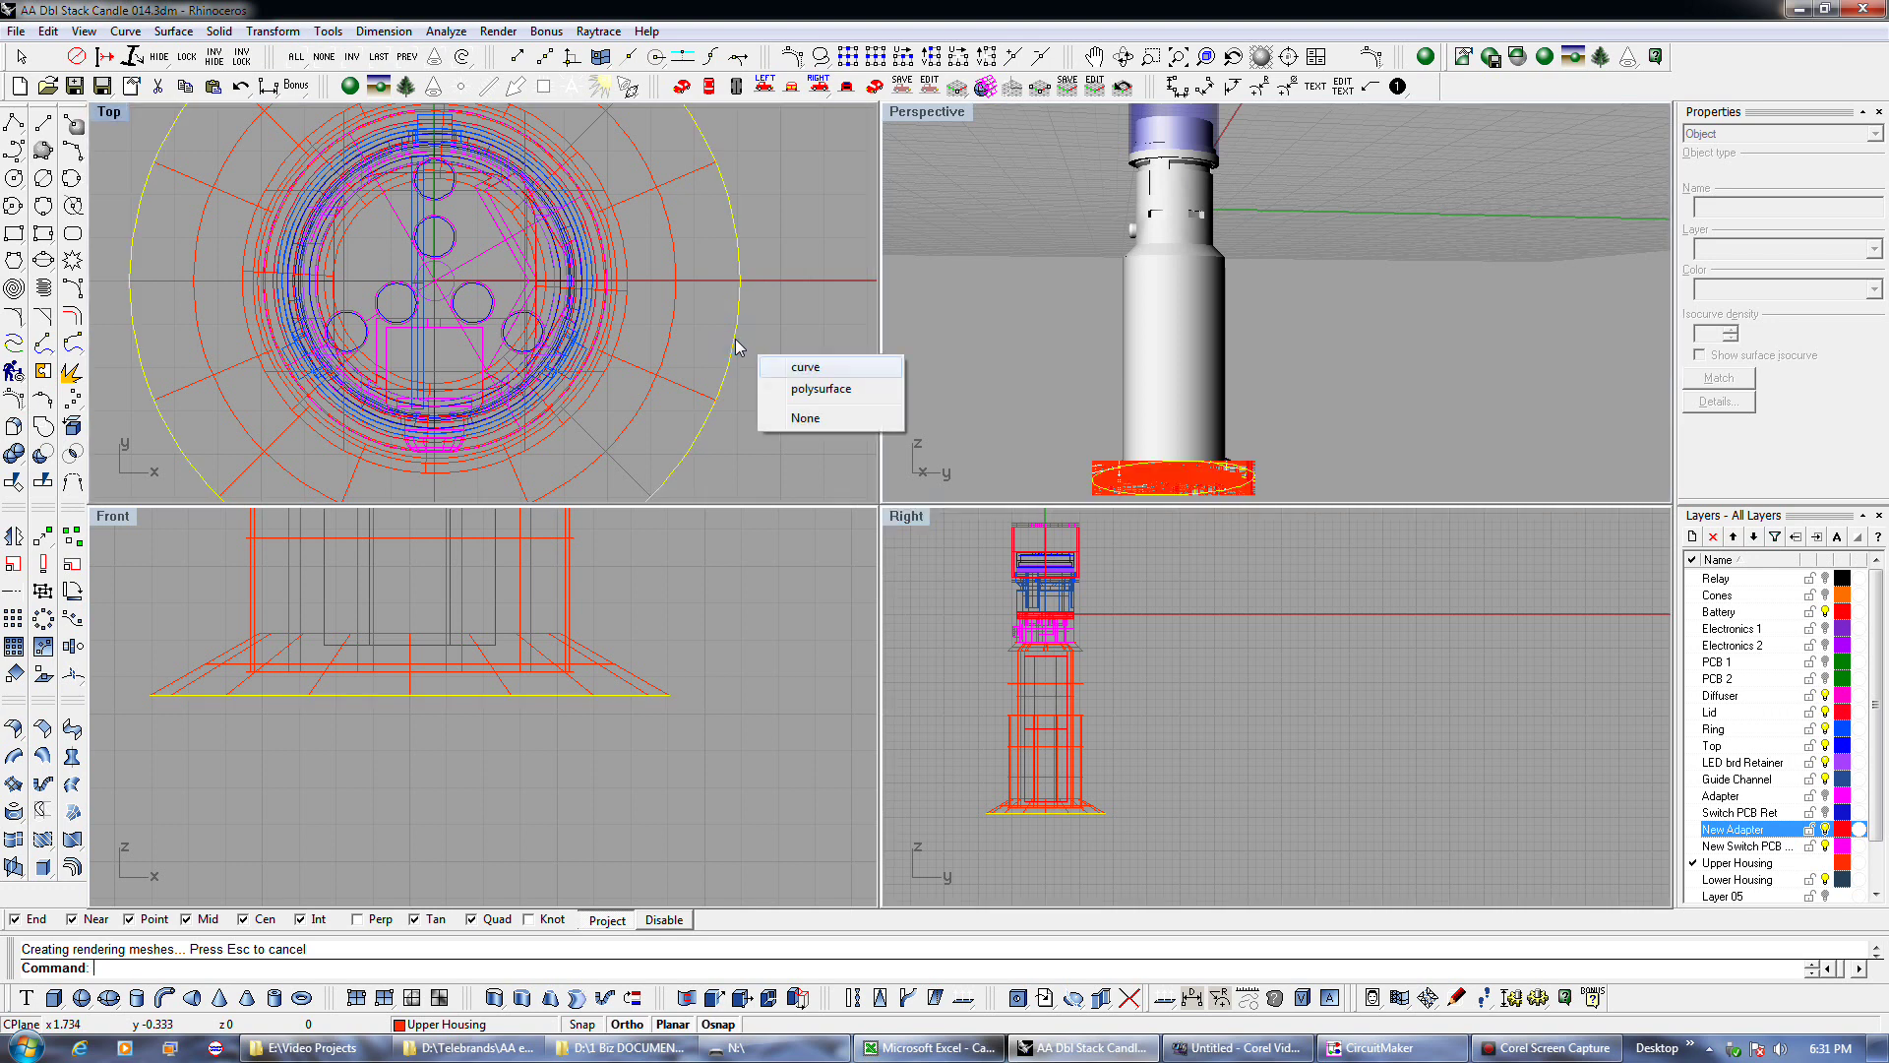
left_click(799, 368)
left_click(72, 314)
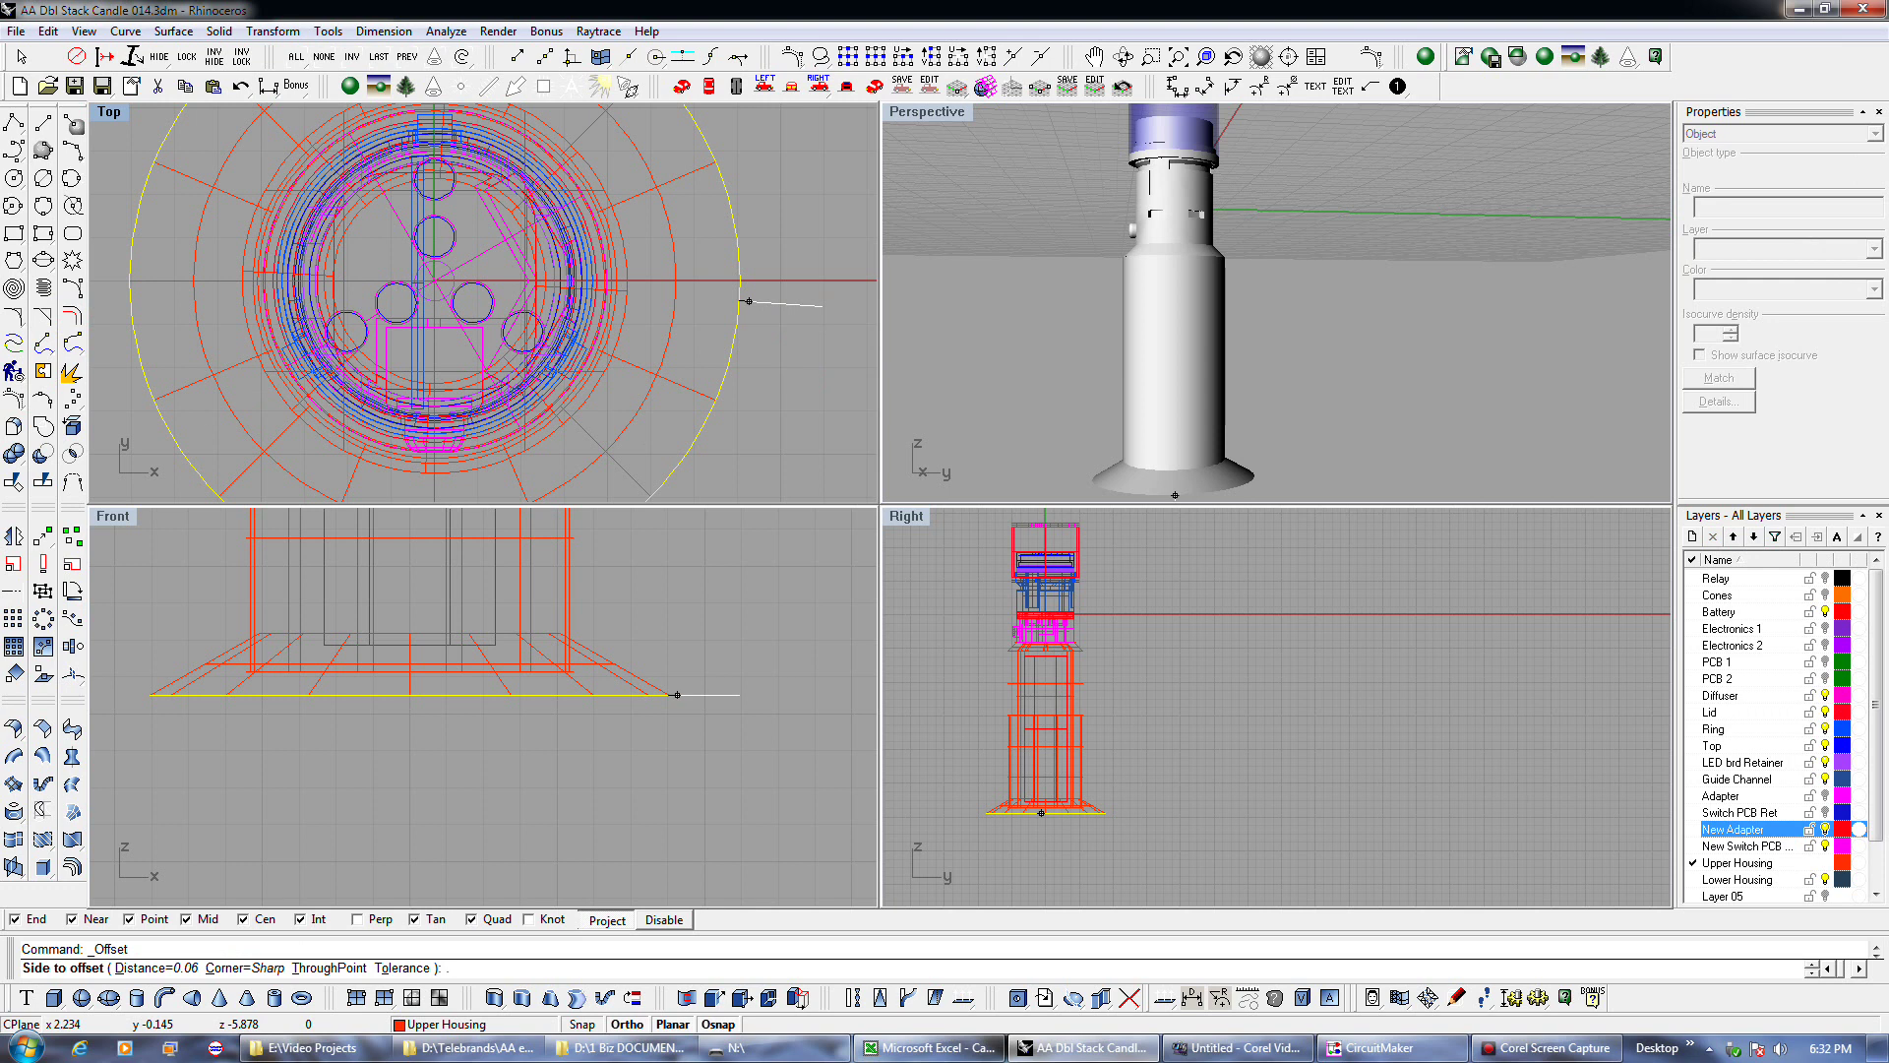
type(".35")
key("Return")
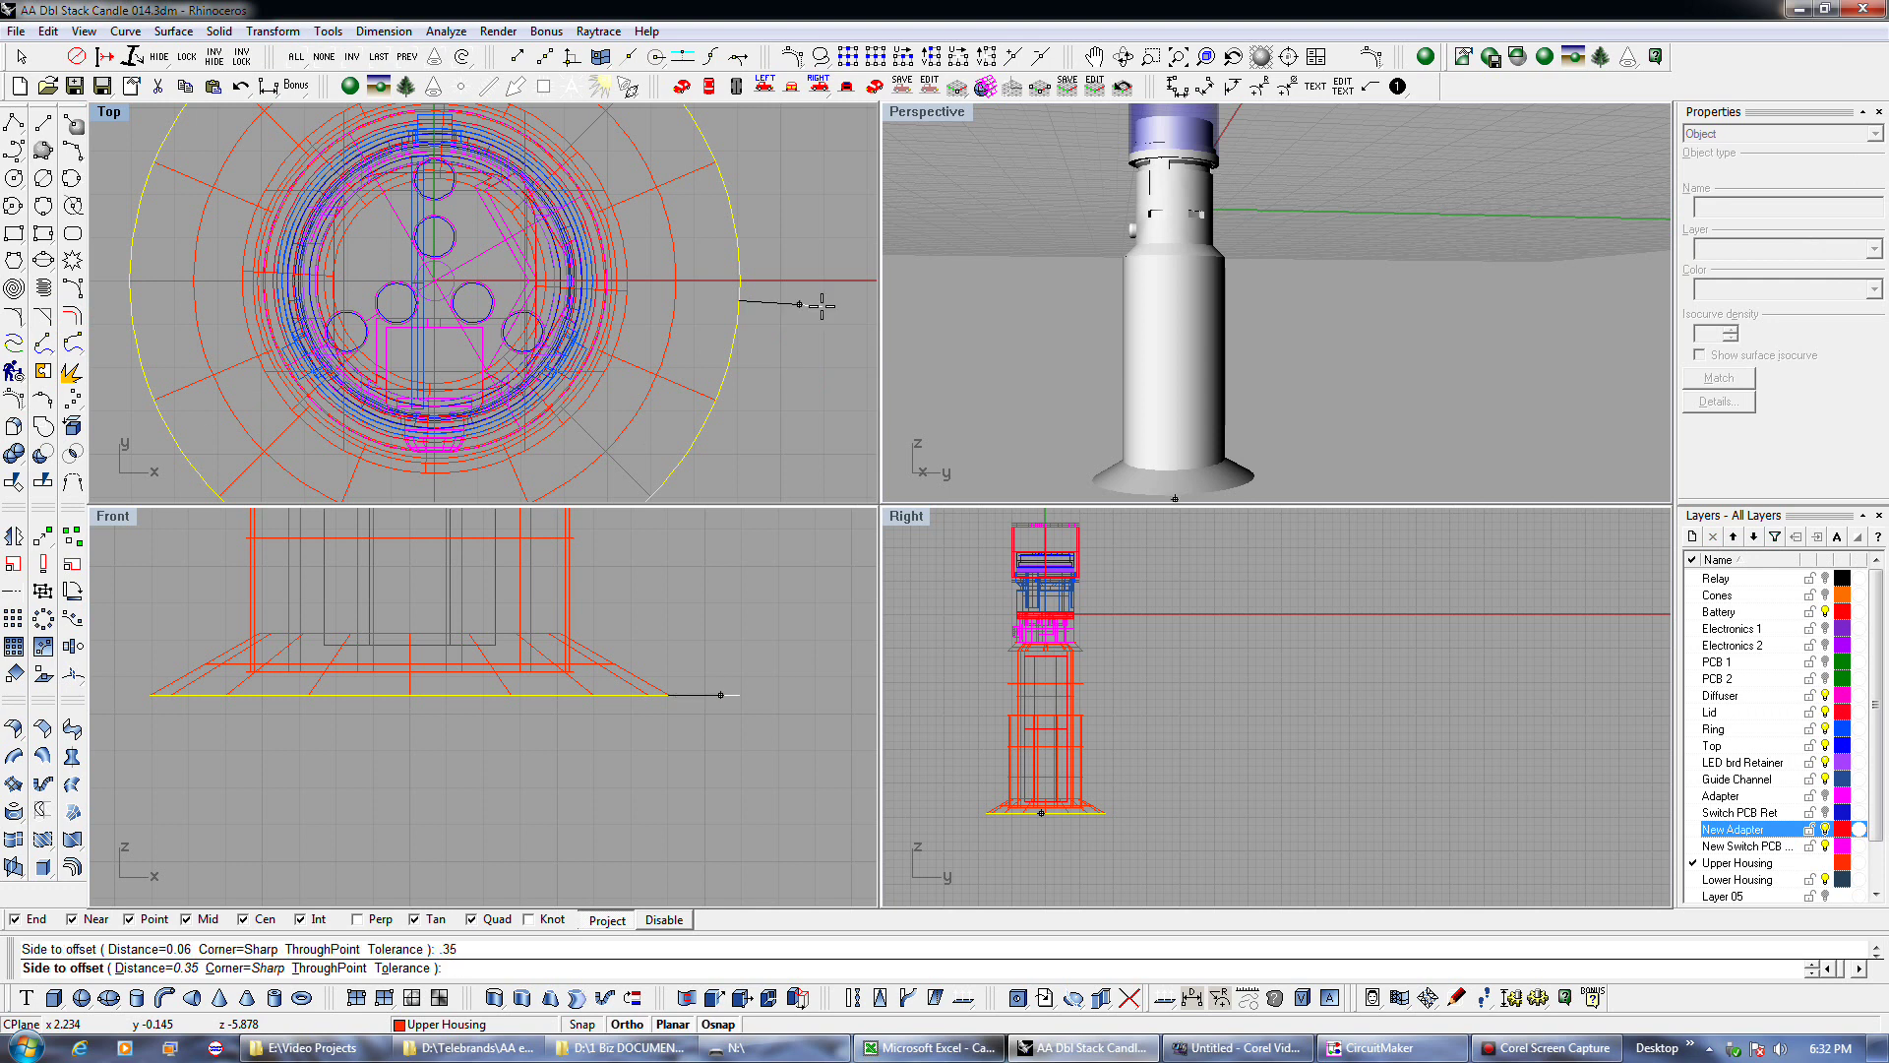
left_click(826, 291)
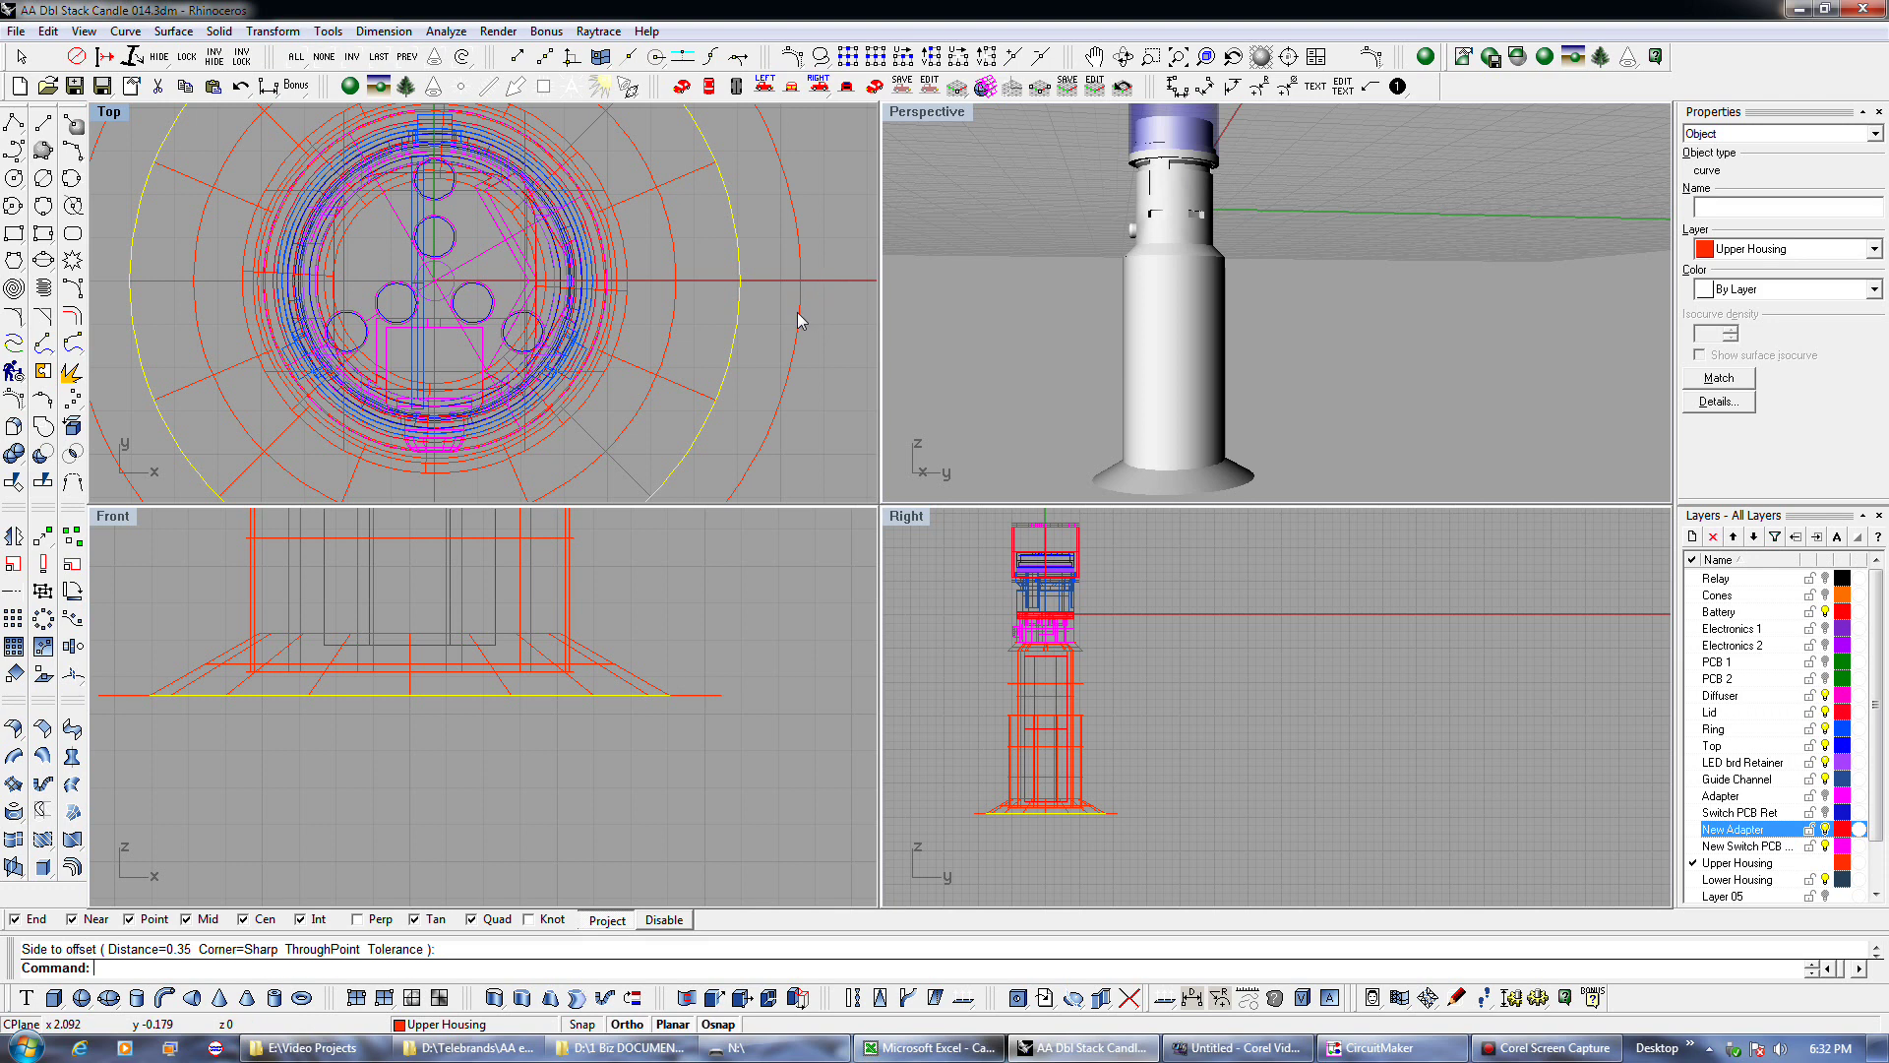
Delete the old flared base and drag the offset circle down below the housing.
left_click(686, 384)
key("Delete")
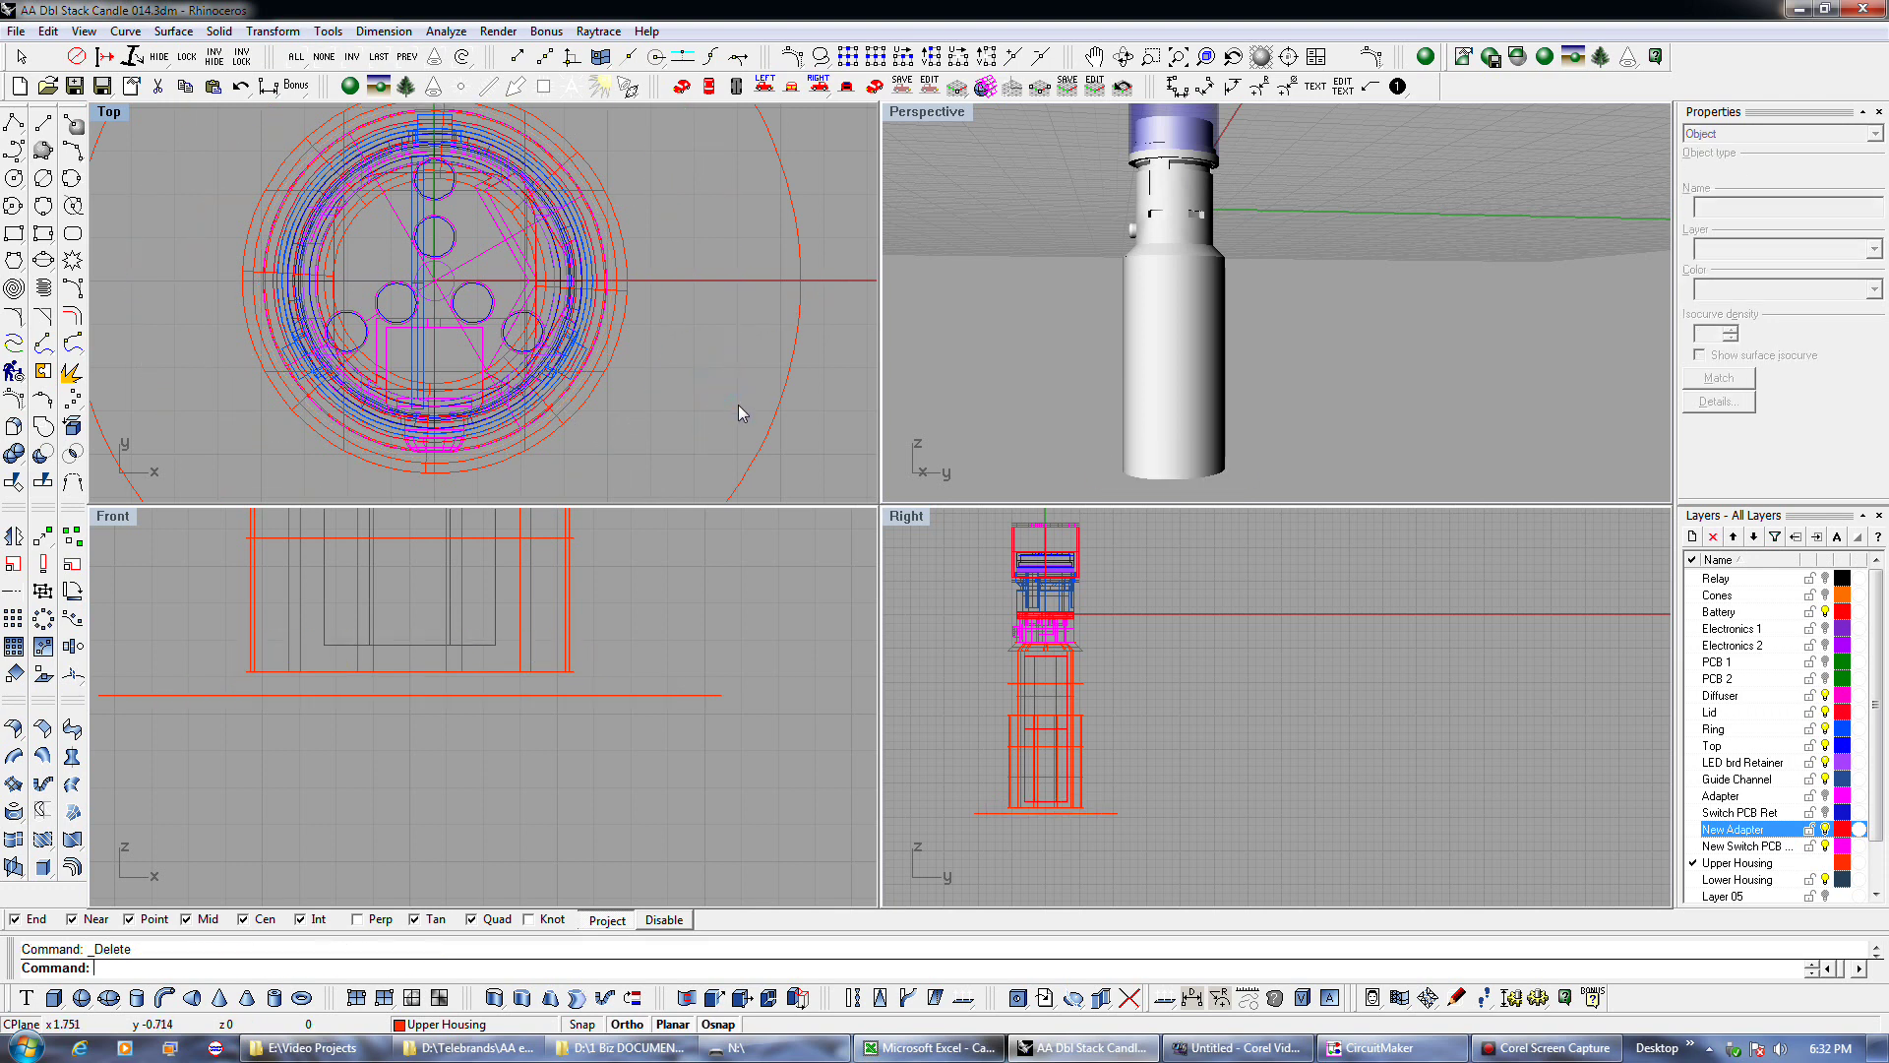
left_click(764, 425)
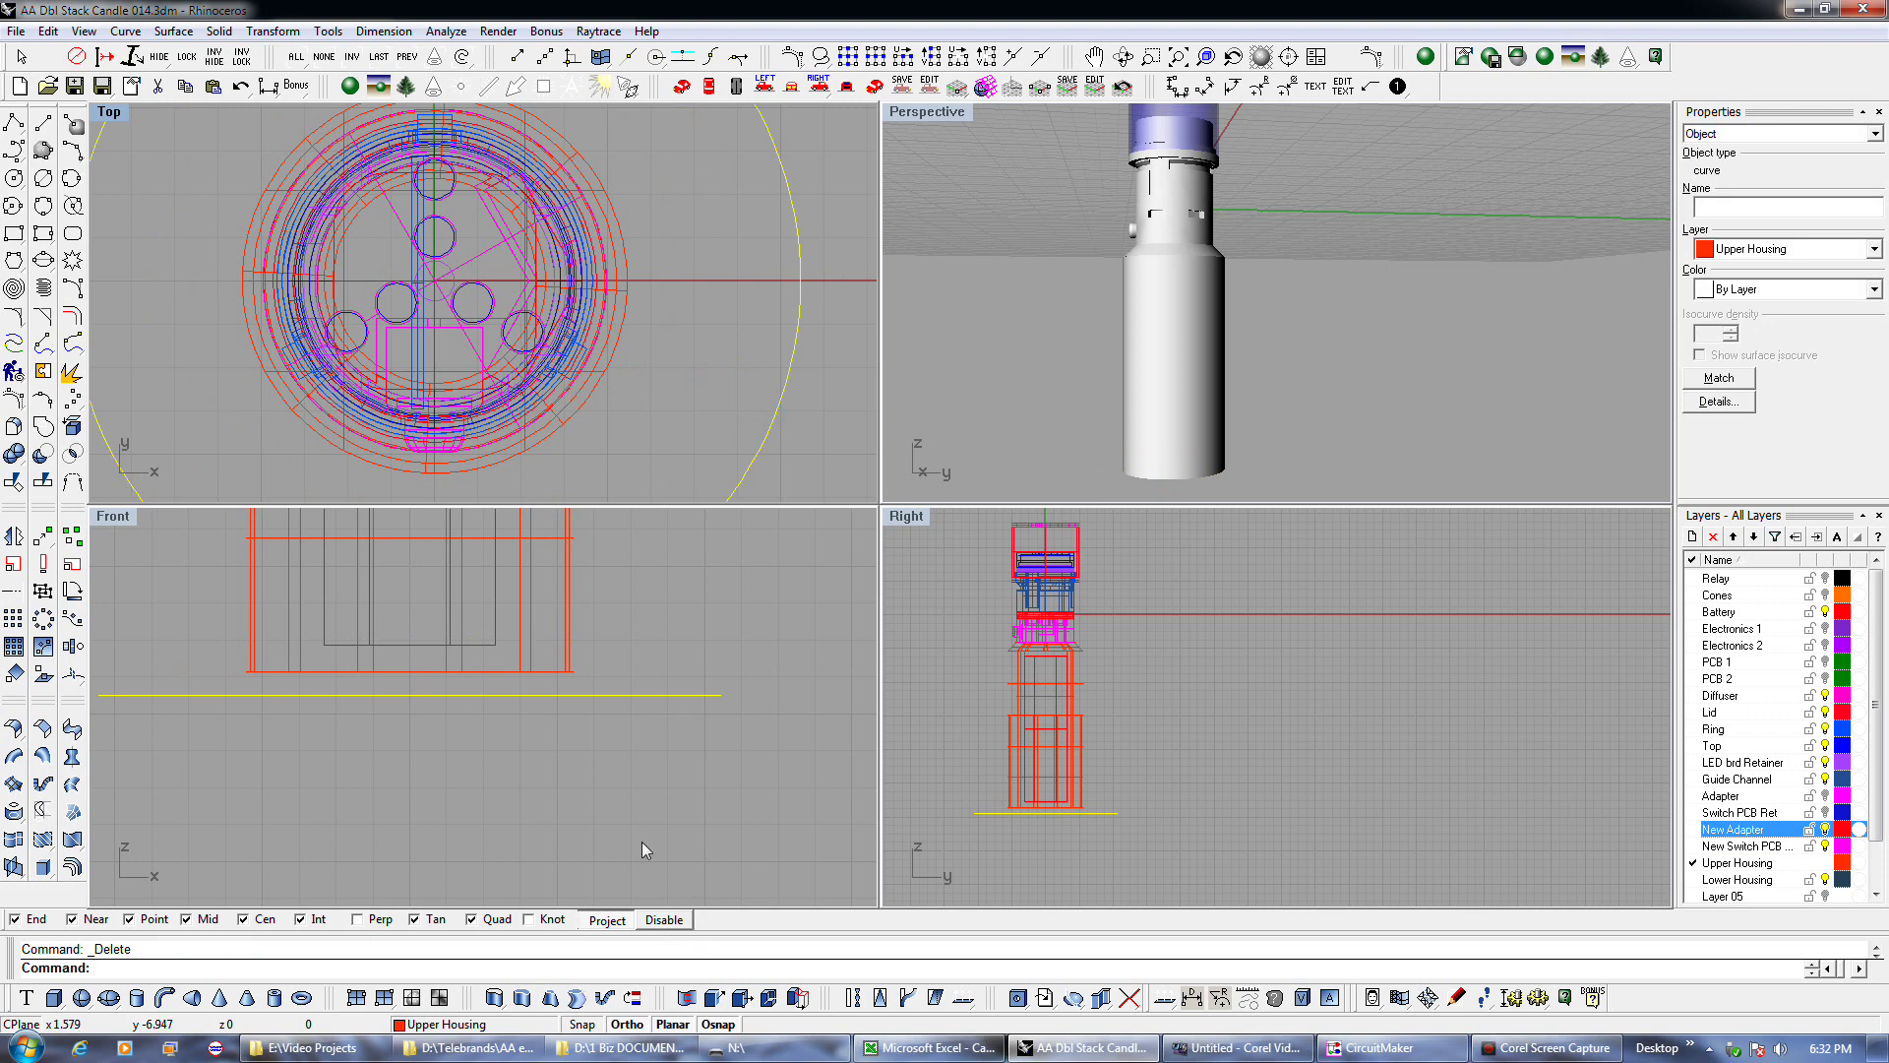
left_click_drag(640, 698, 642, 715)
left_click(550, 997)
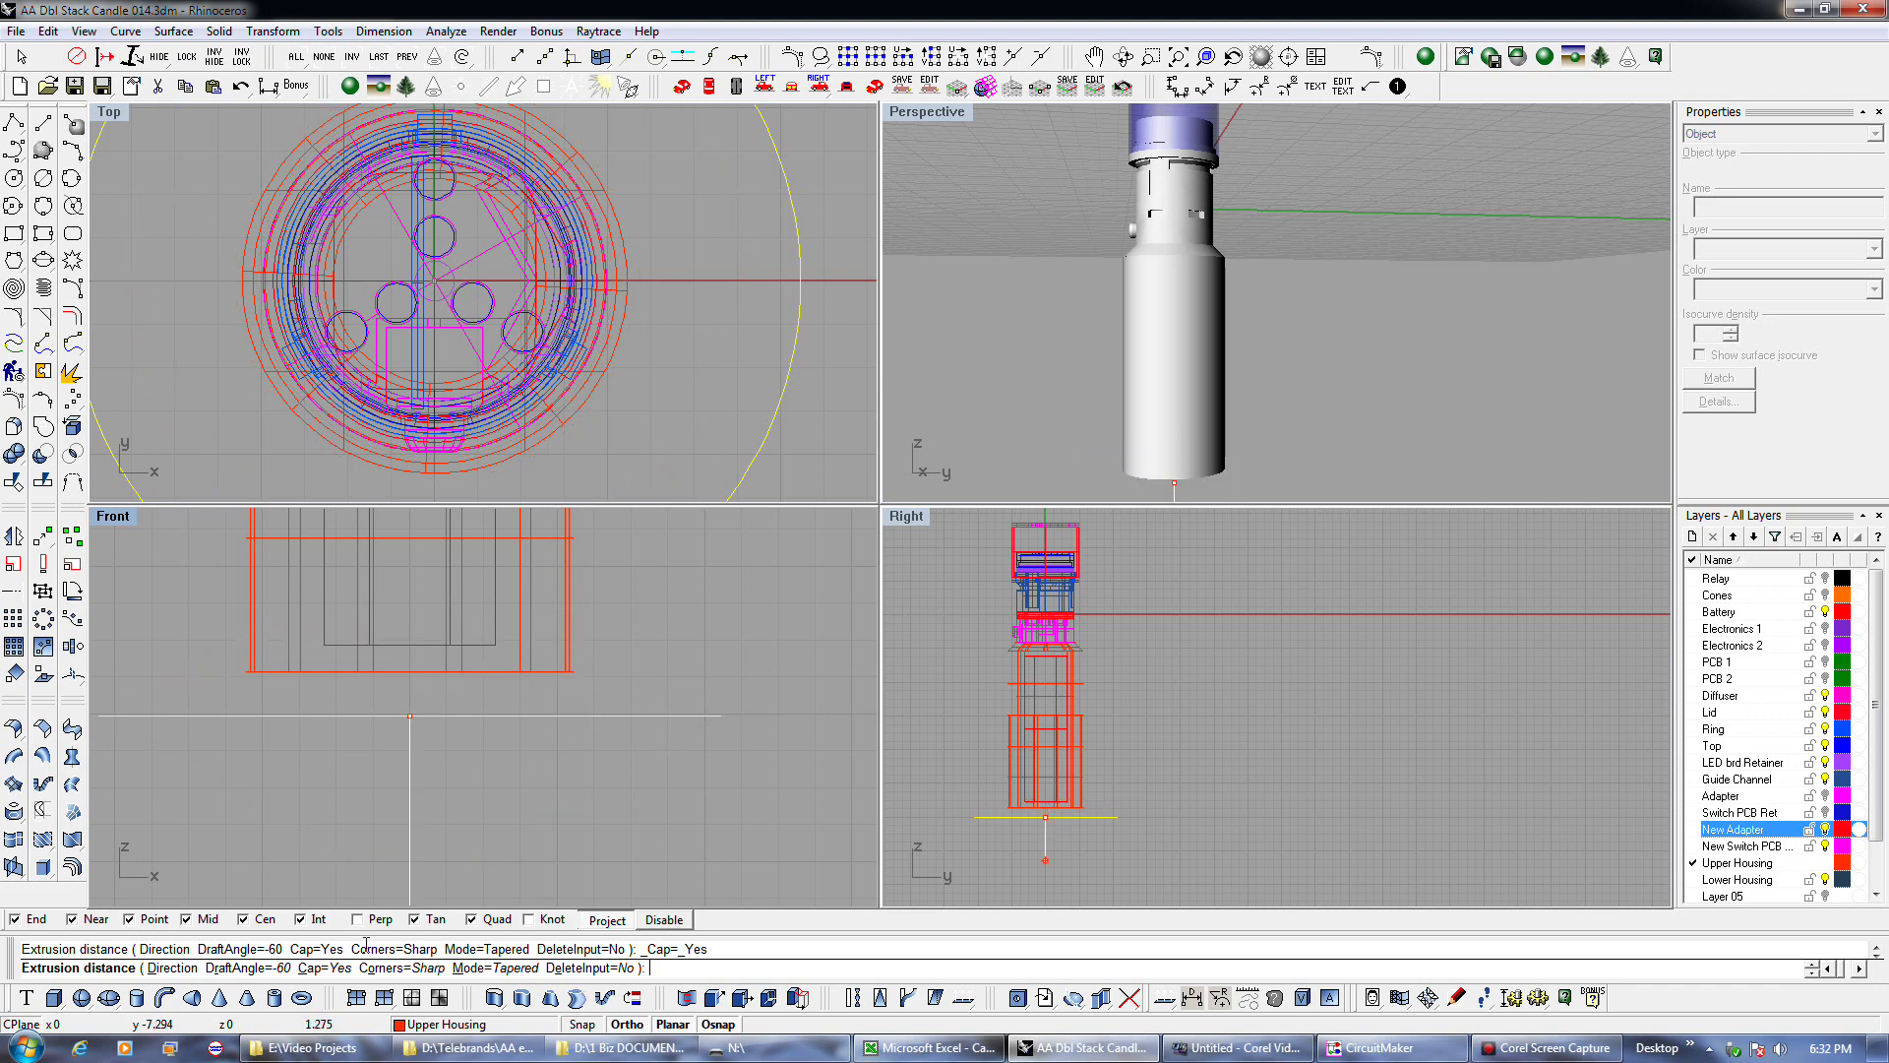
Extrude the offset circle tapered at -75° up to the snapped centre height.
left_click(277, 966)
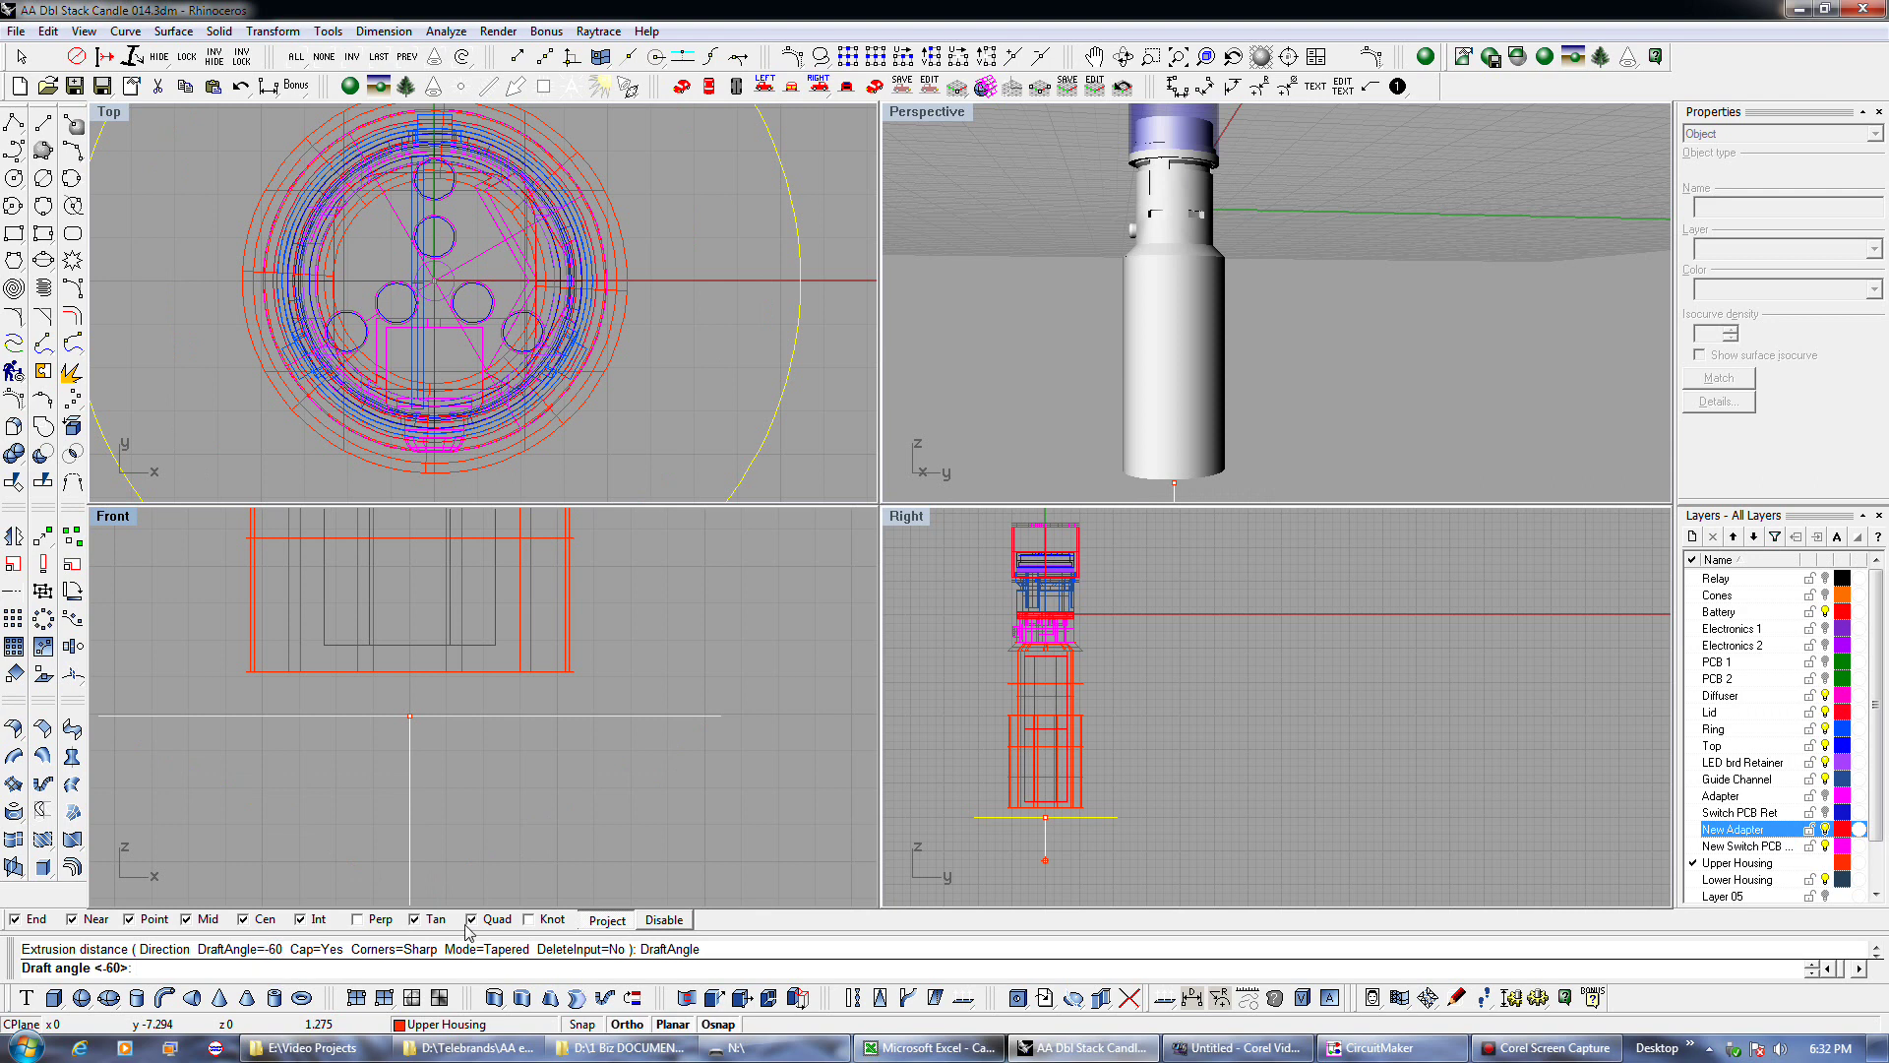
type("75")
key("Return")
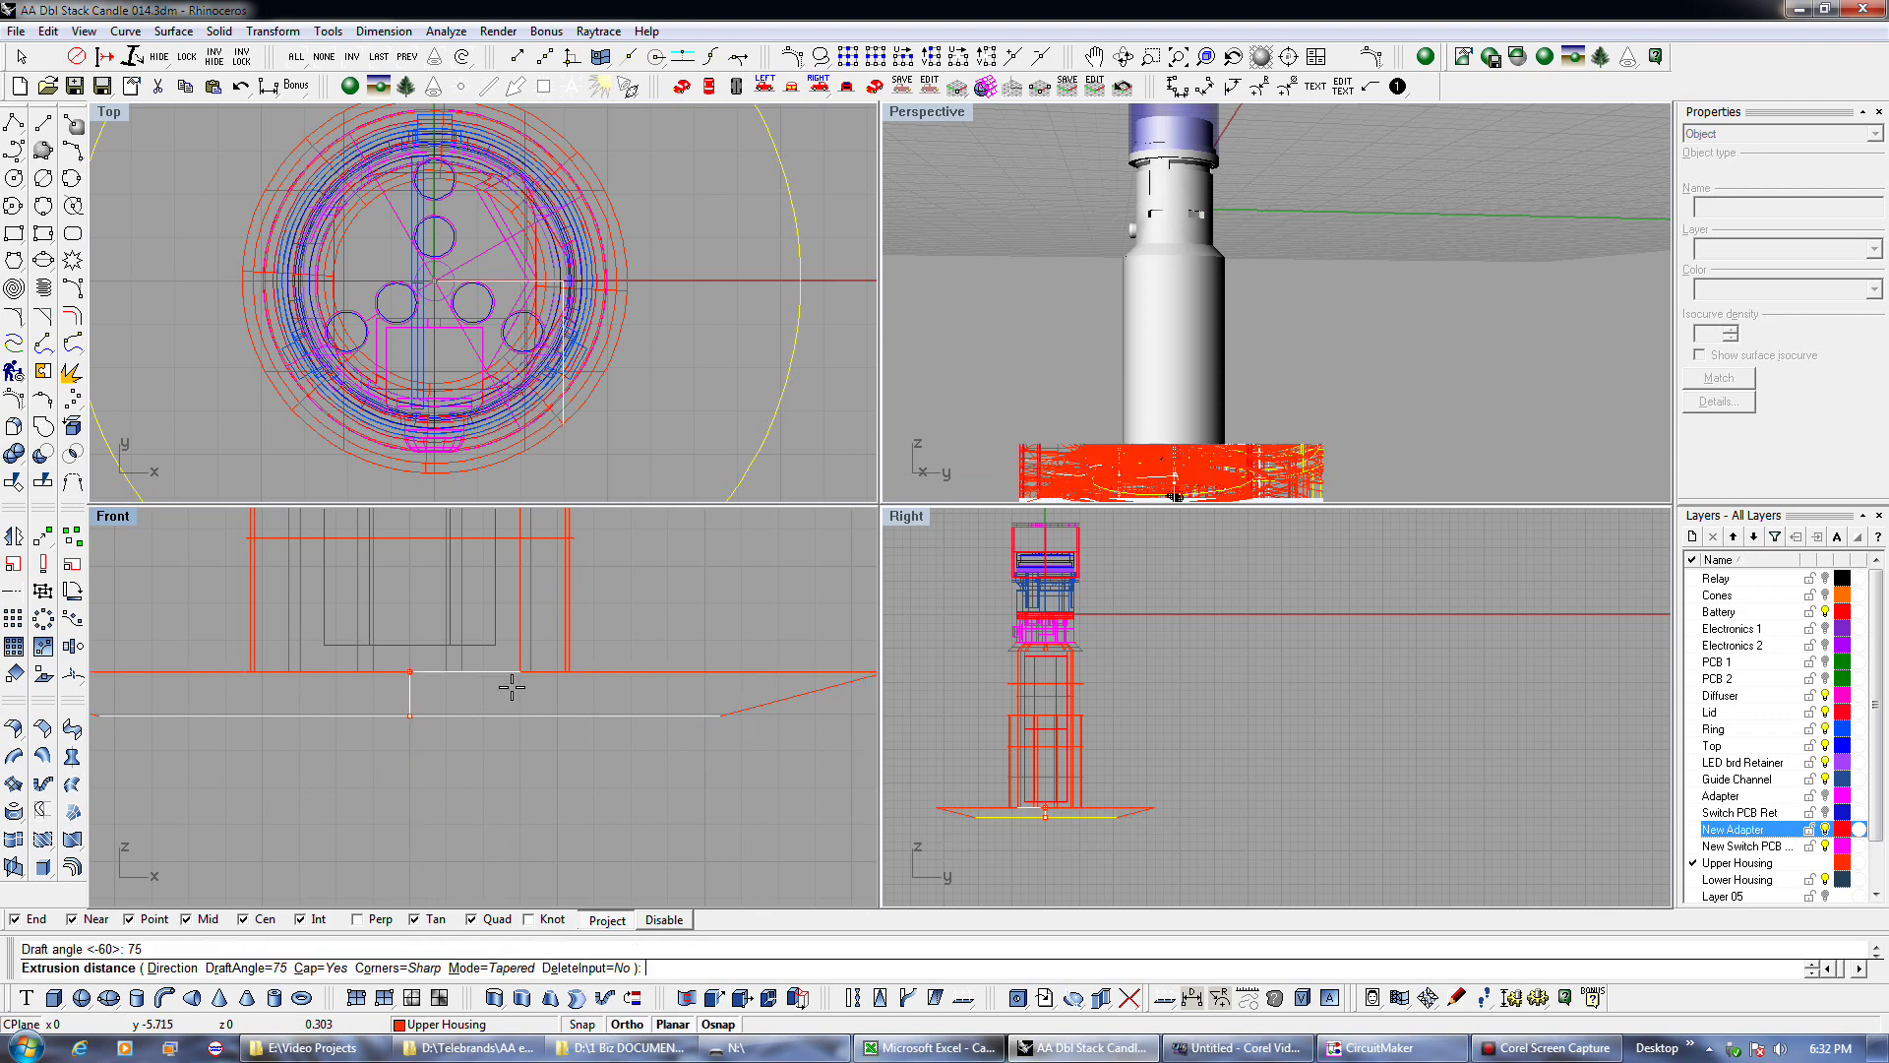
left_click(264, 967)
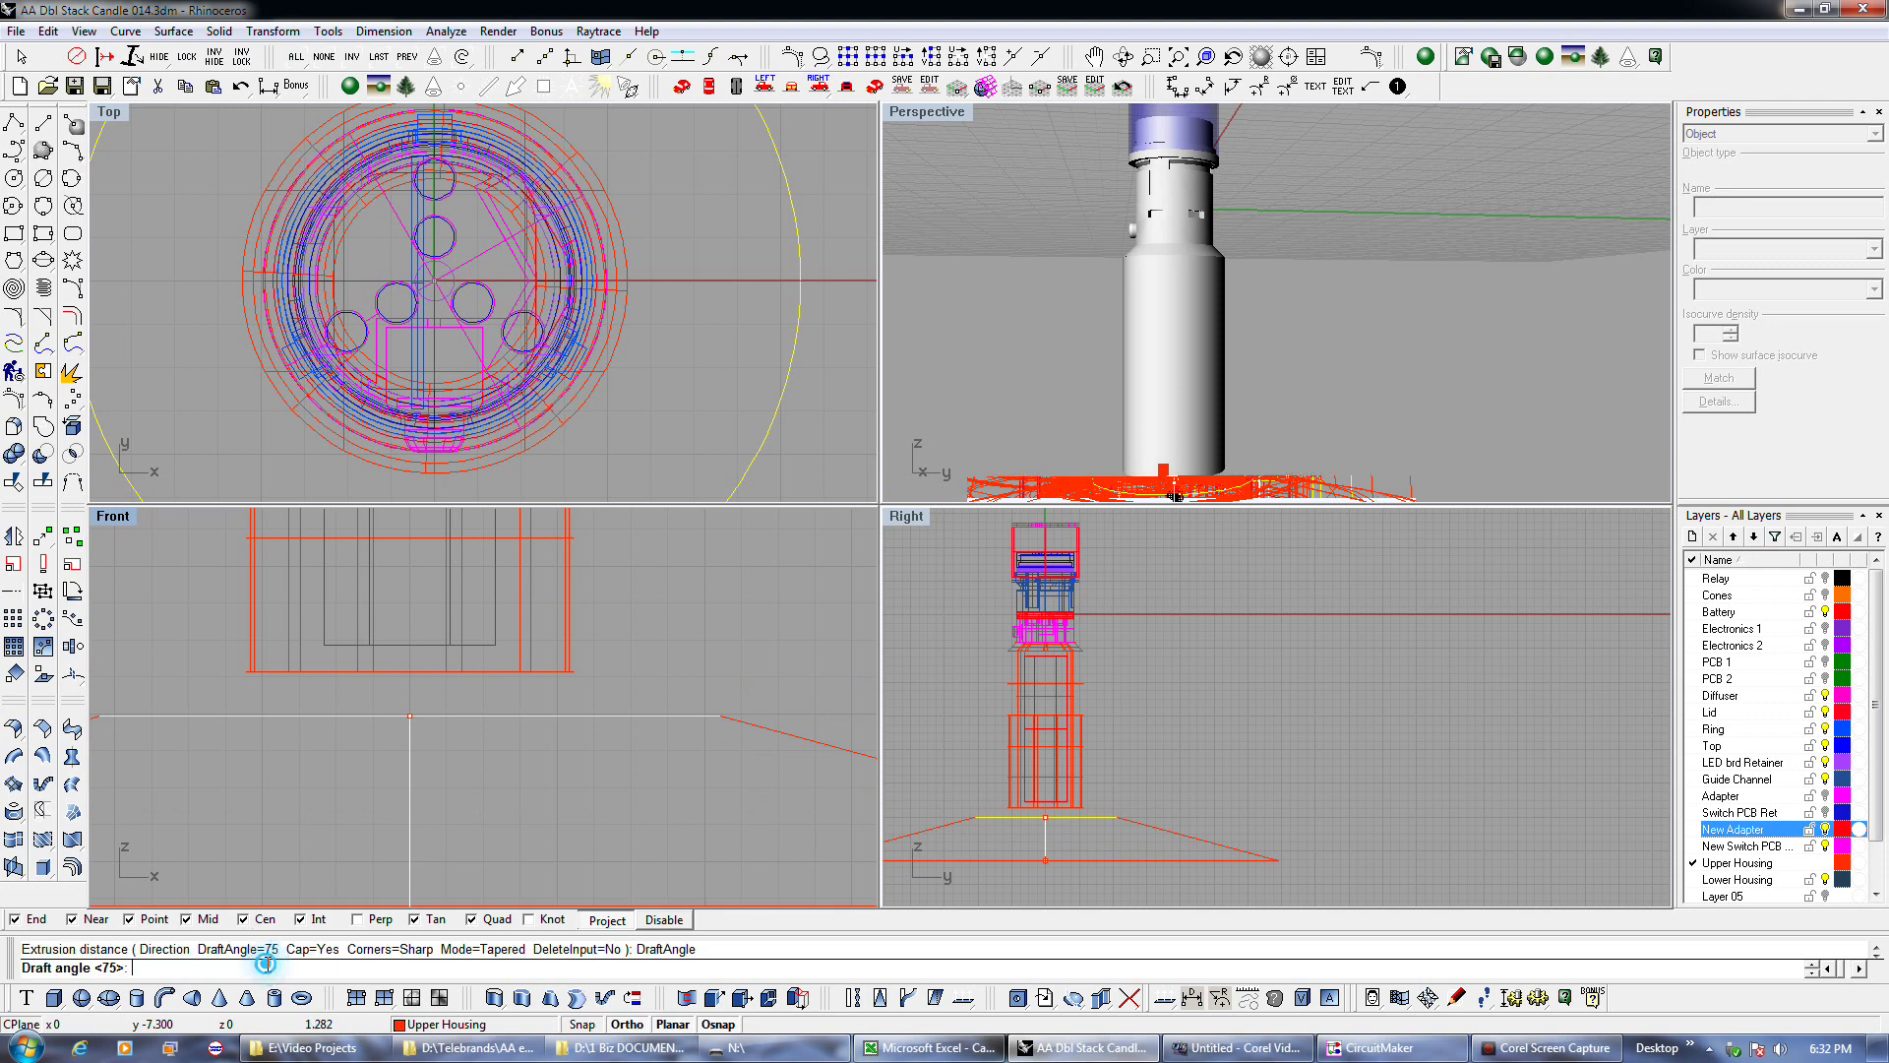
type("-75")
key("Return")
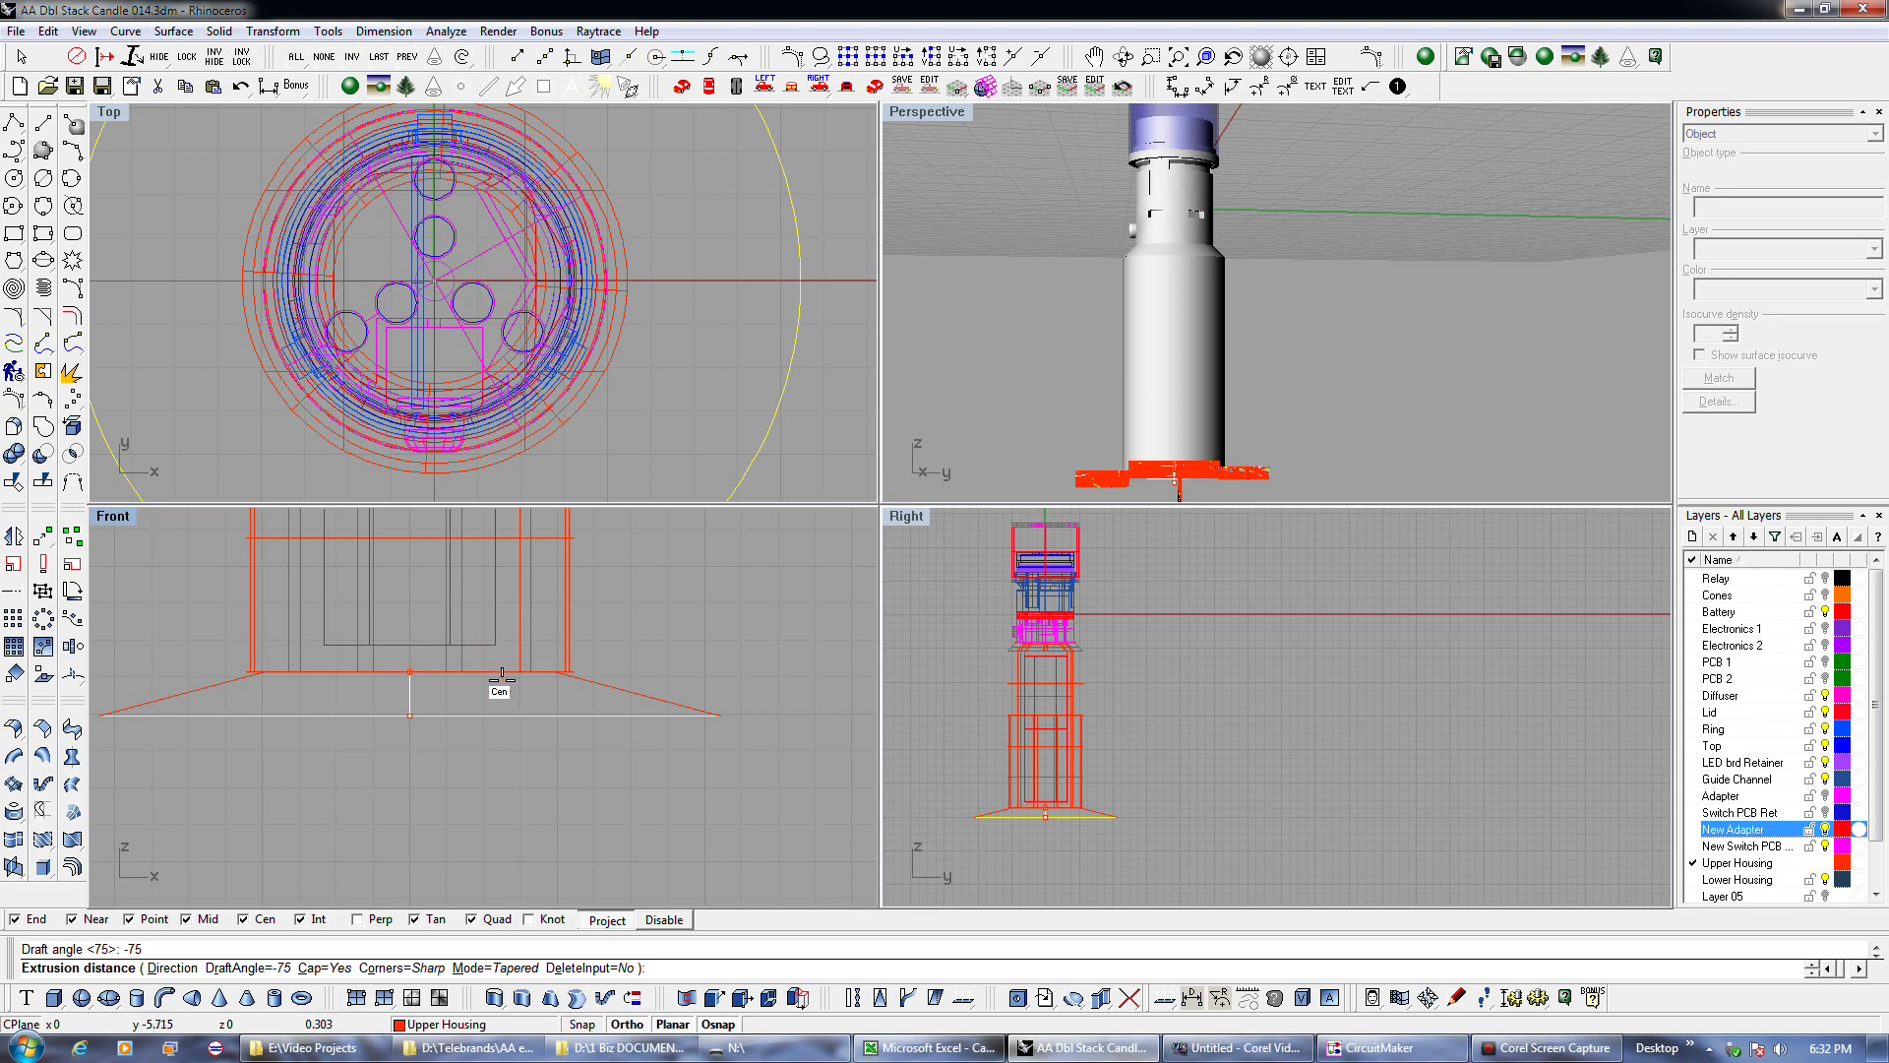
left_click(501, 678)
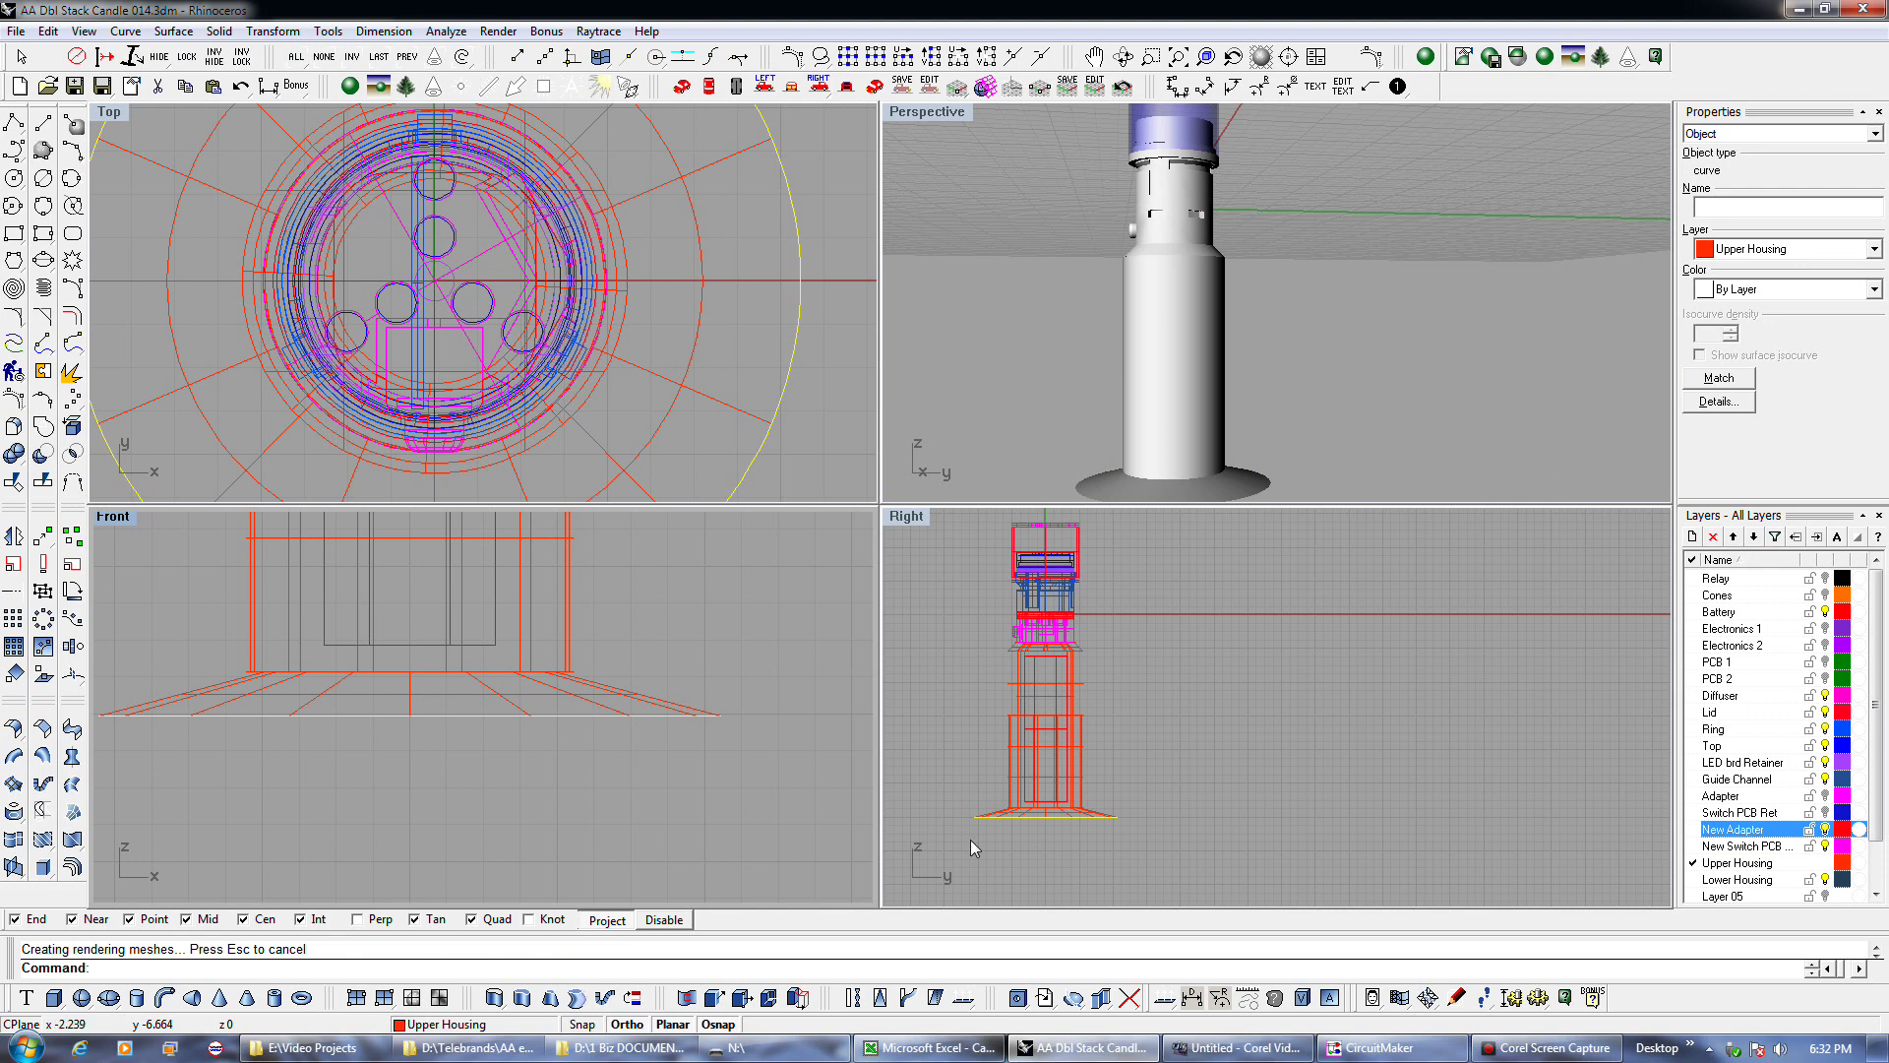
Select the base circle from among the overlapping objects.
left_click_drag(637, 740, 569, 705)
scroll(572, 710, "up", 1)
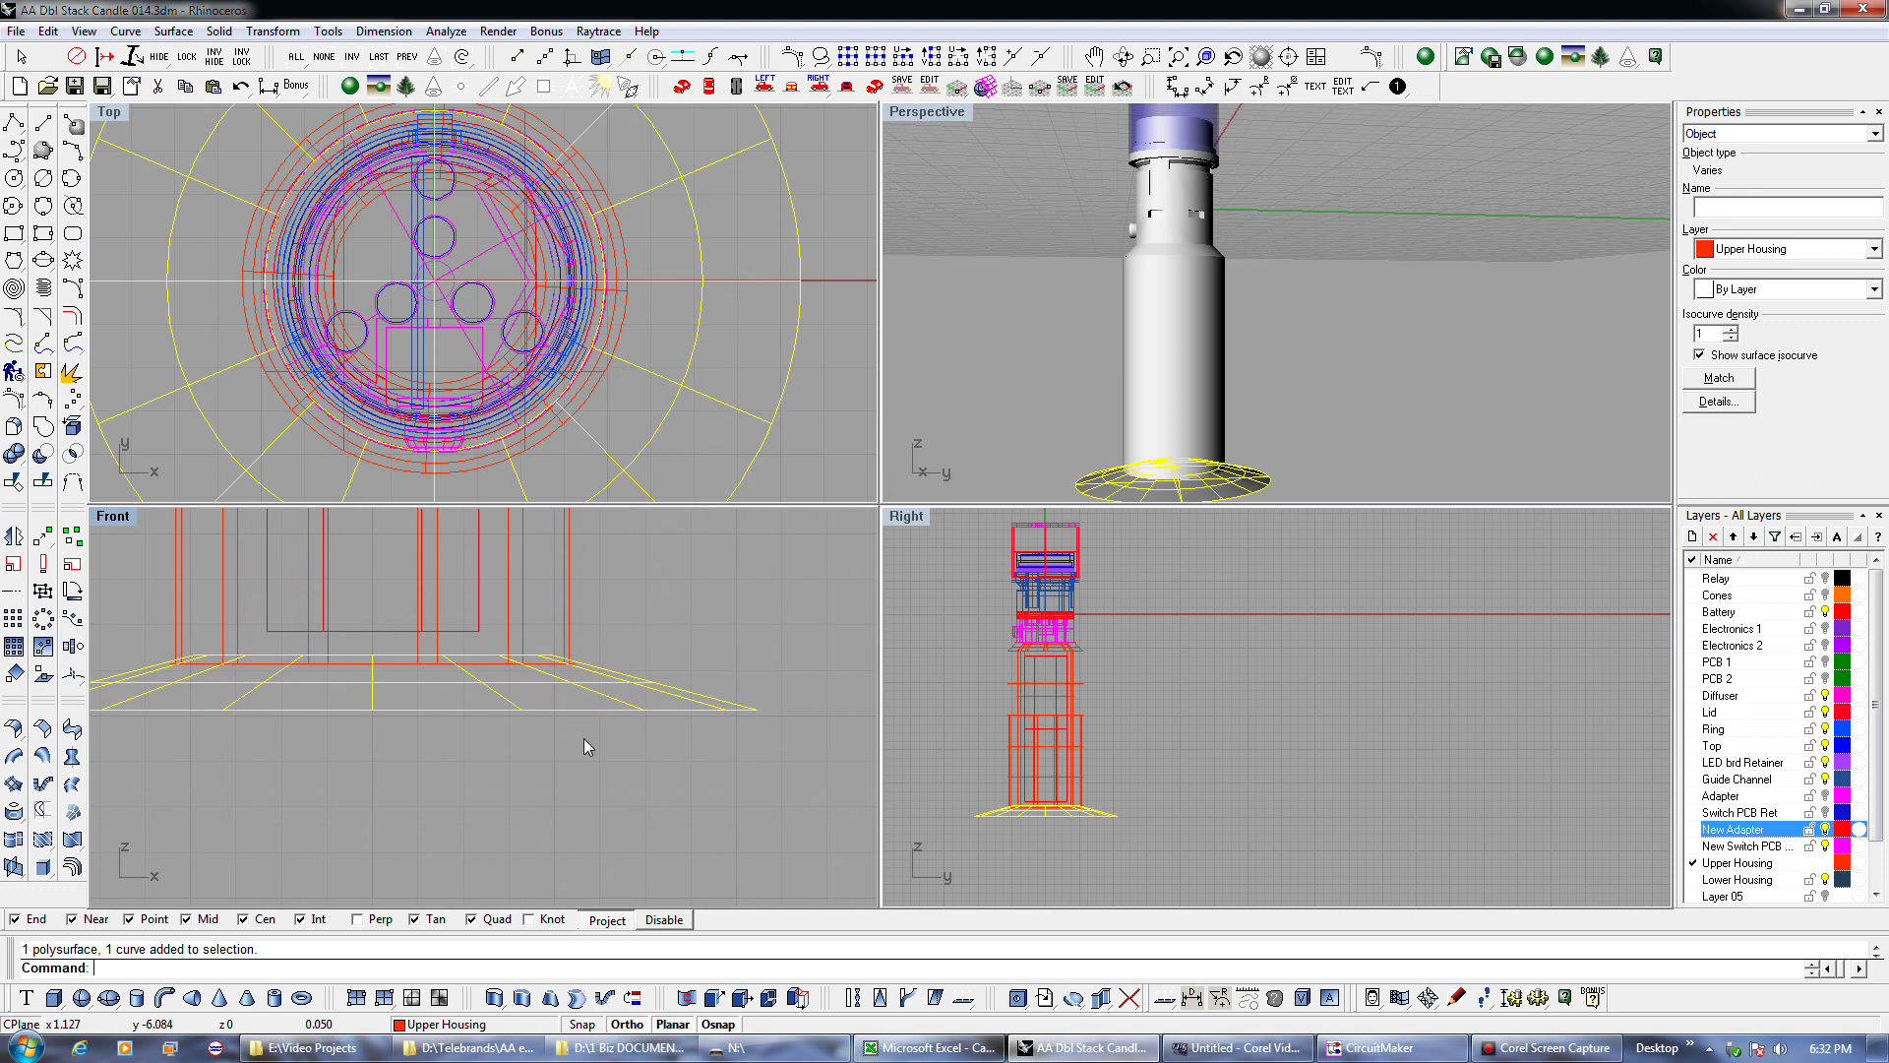
left_click(702, 730)
left_click(736, 725)
left_click(800, 741)
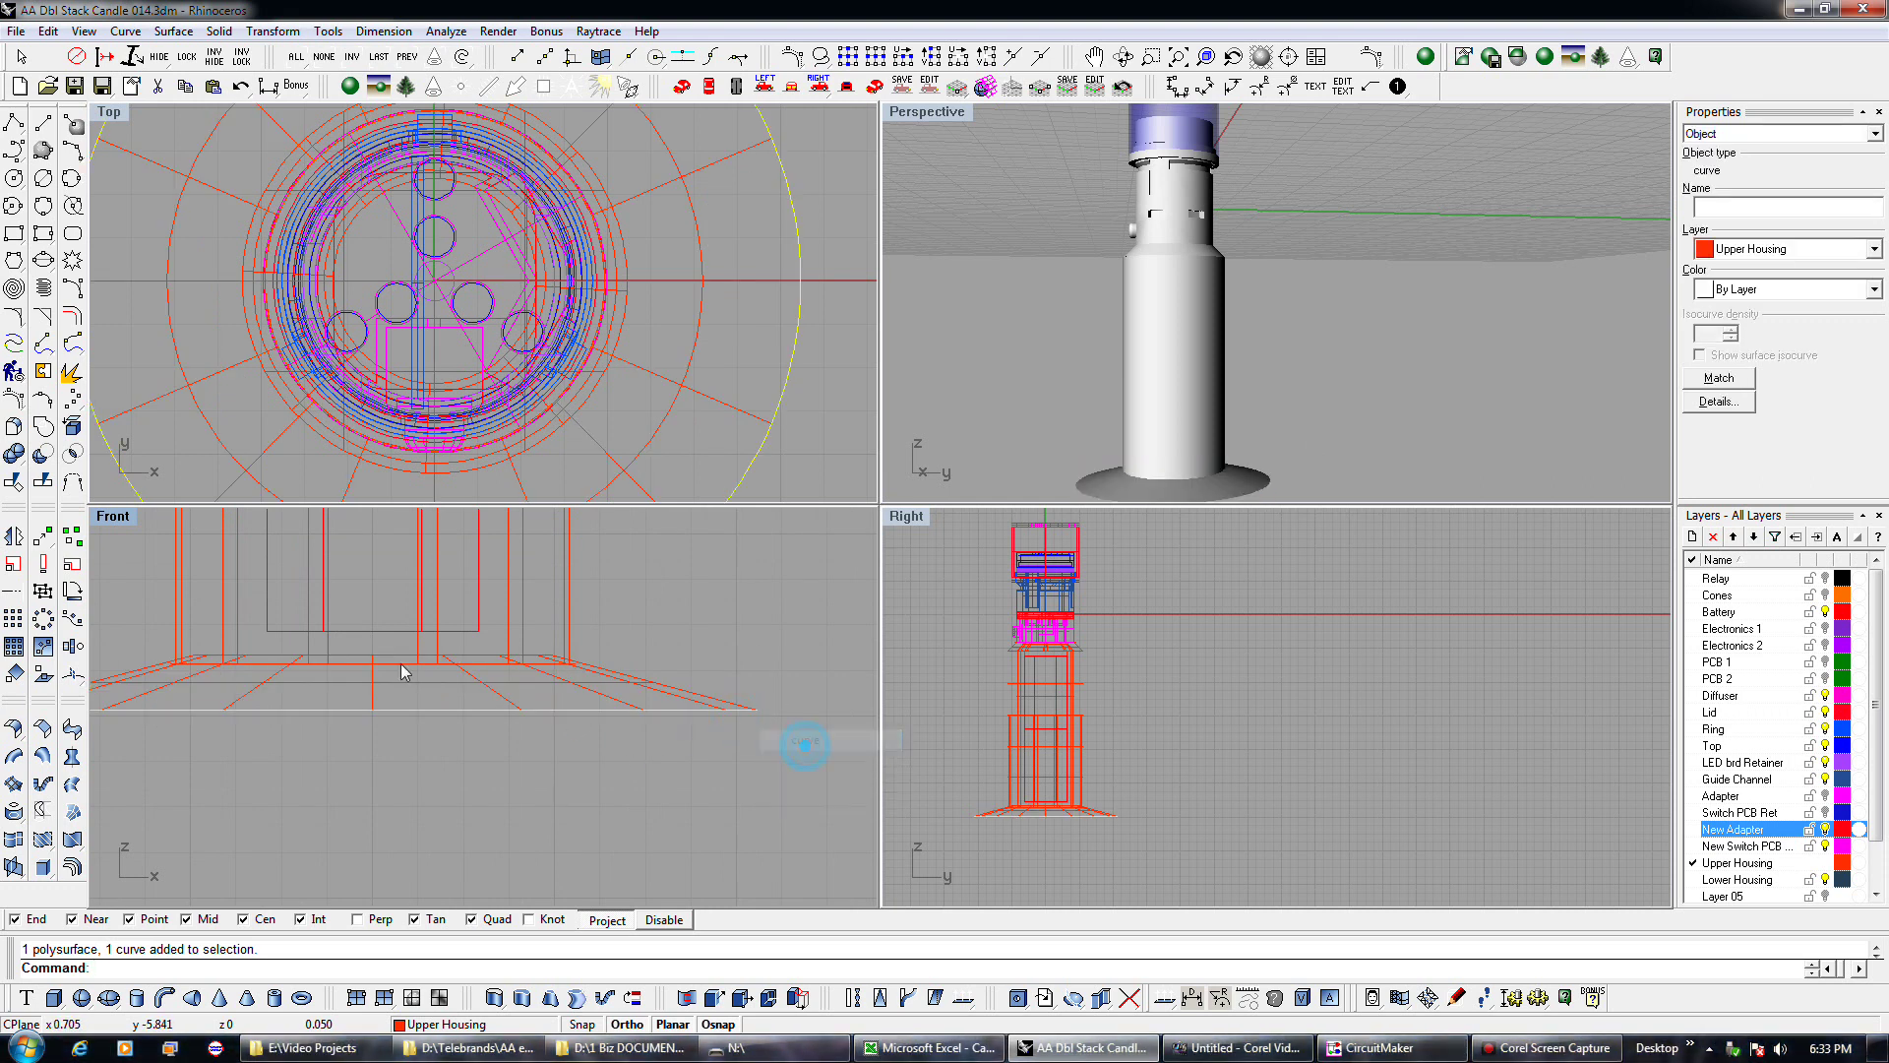
Extrude the base circle straight by 0.1 into a thin disc, undoing earlier attempts.
left_click(521, 996)
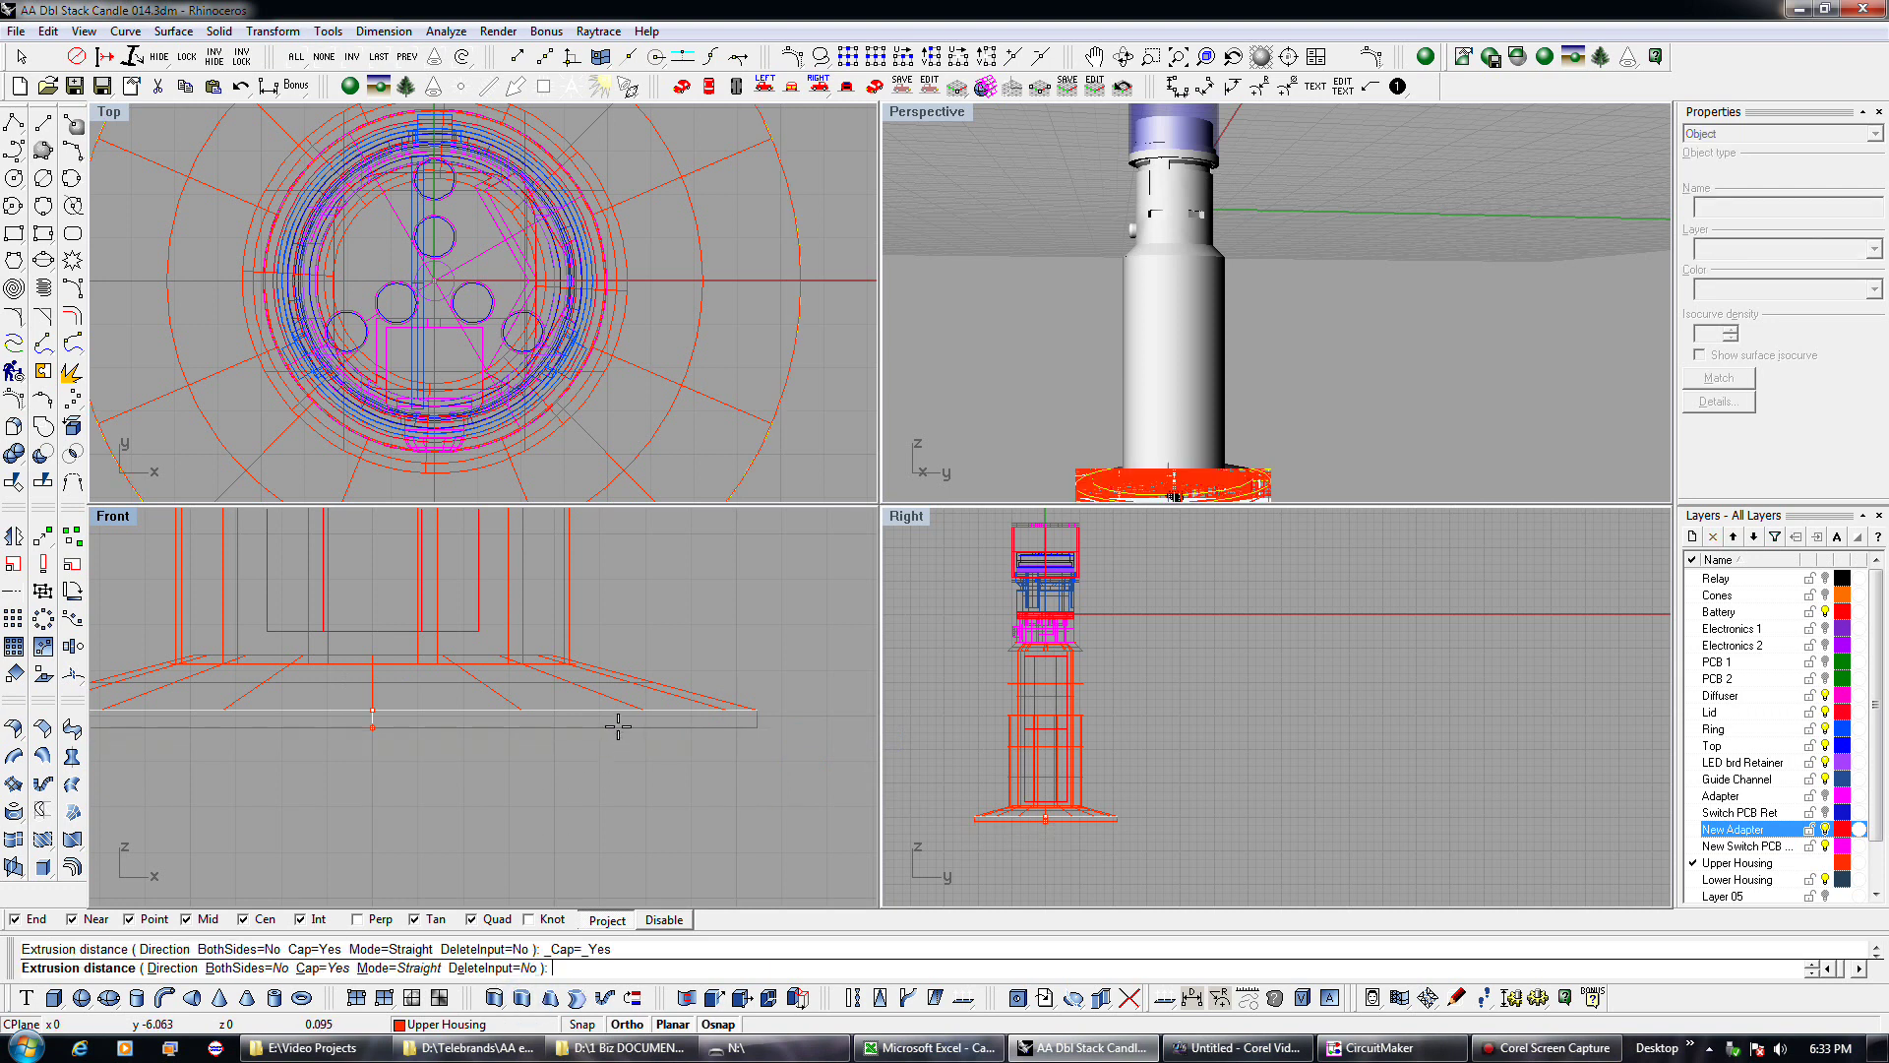
type("-")
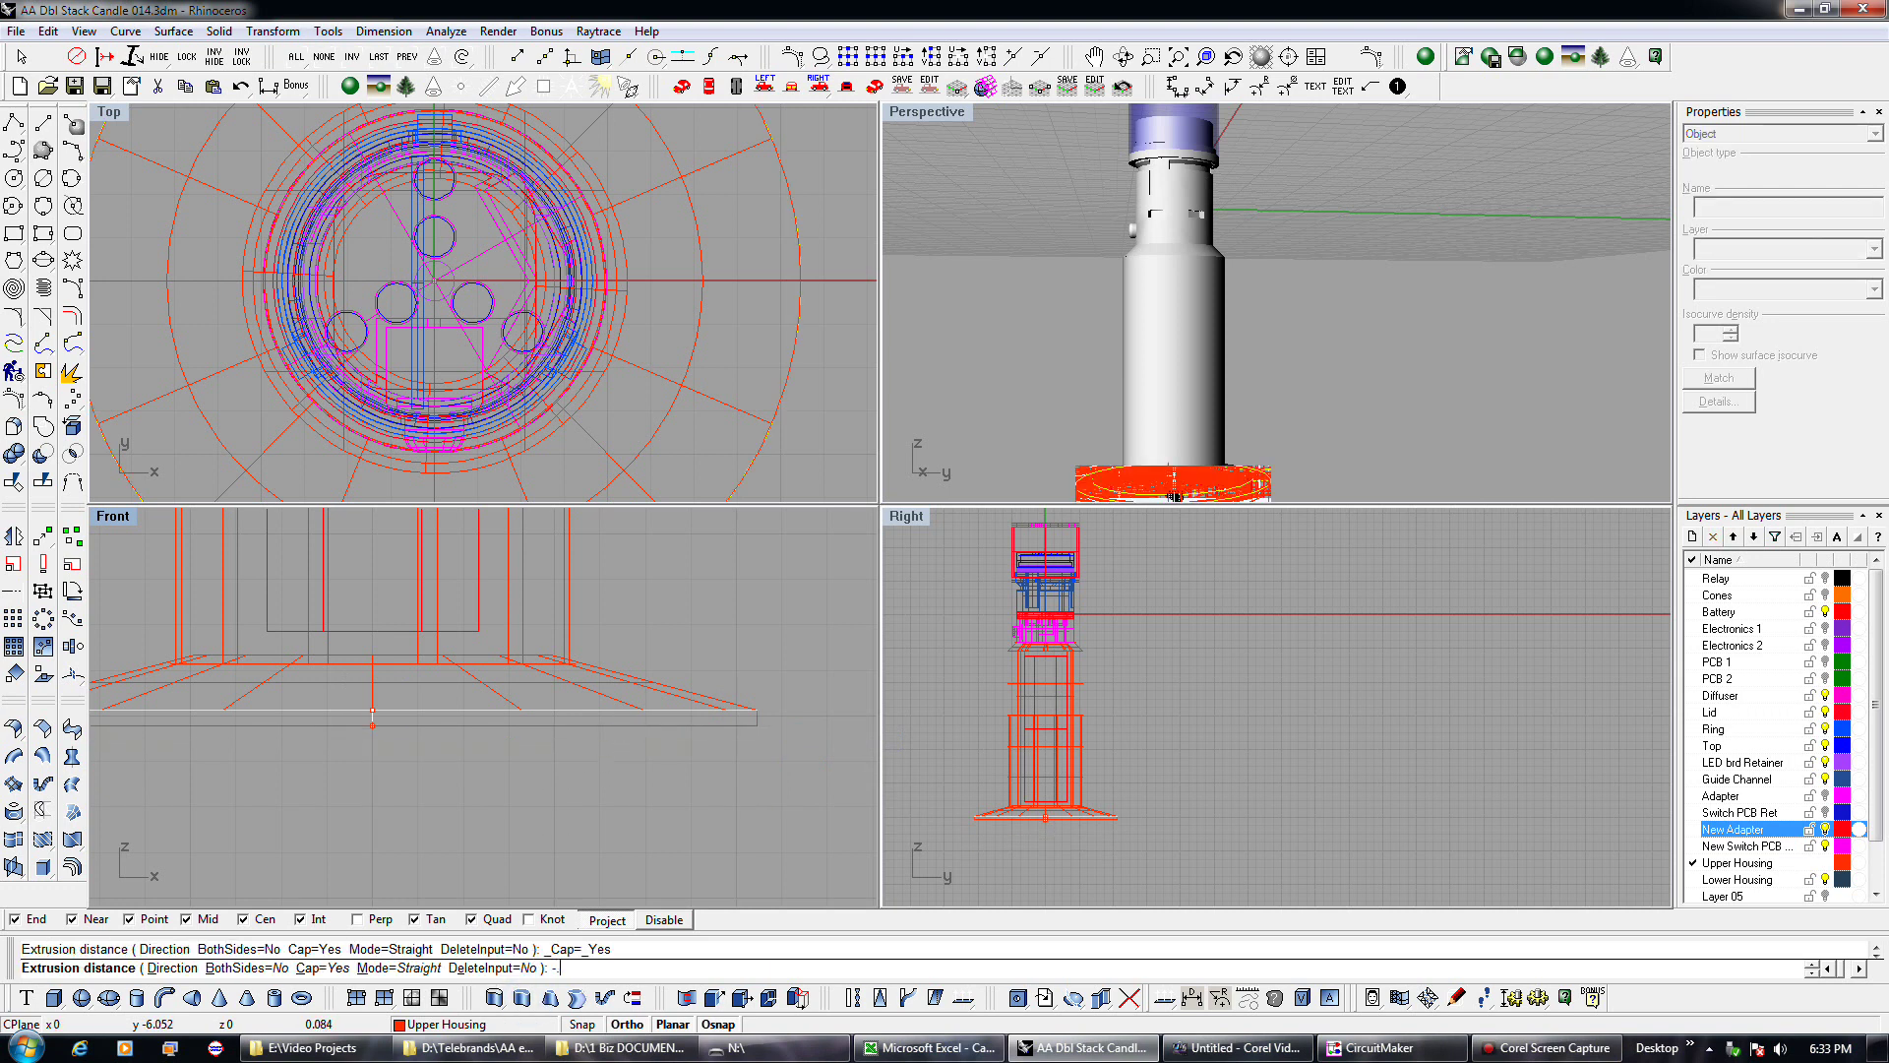
type("1")
key("Return")
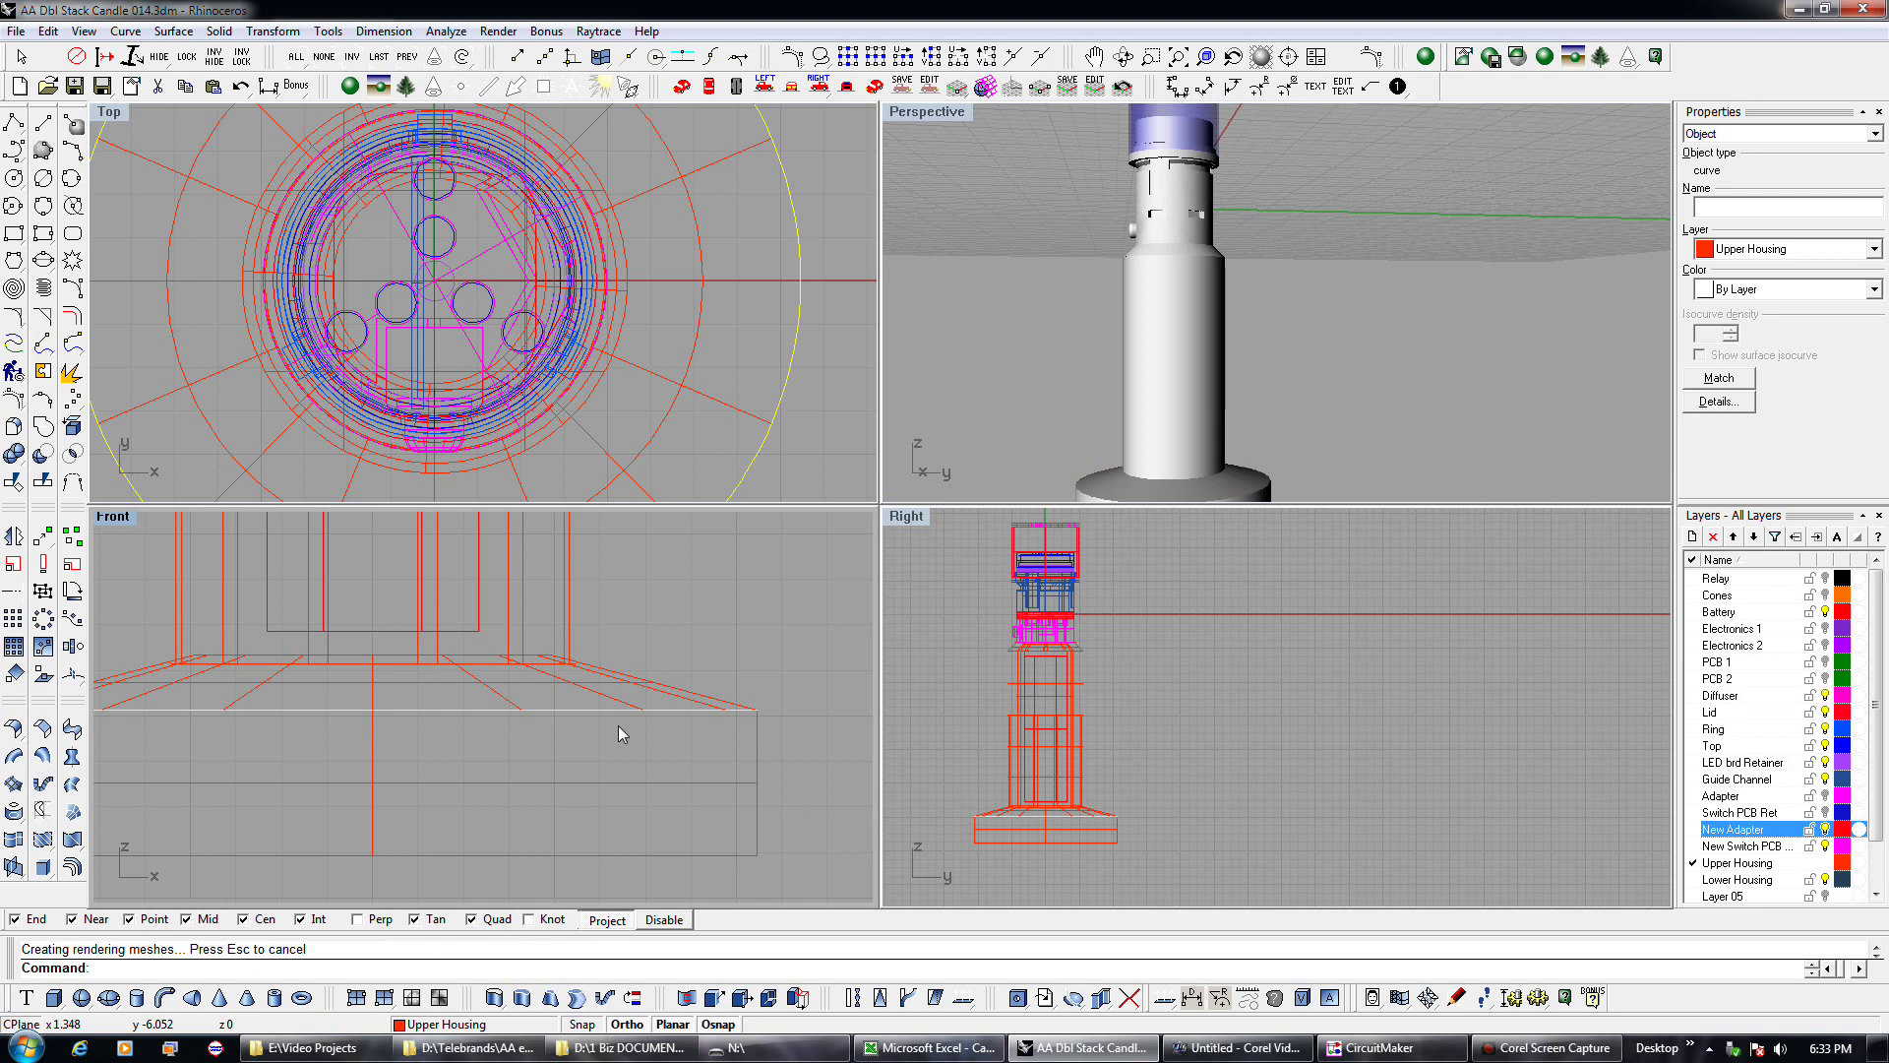
left_click(240, 86)
right_click(675, 728)
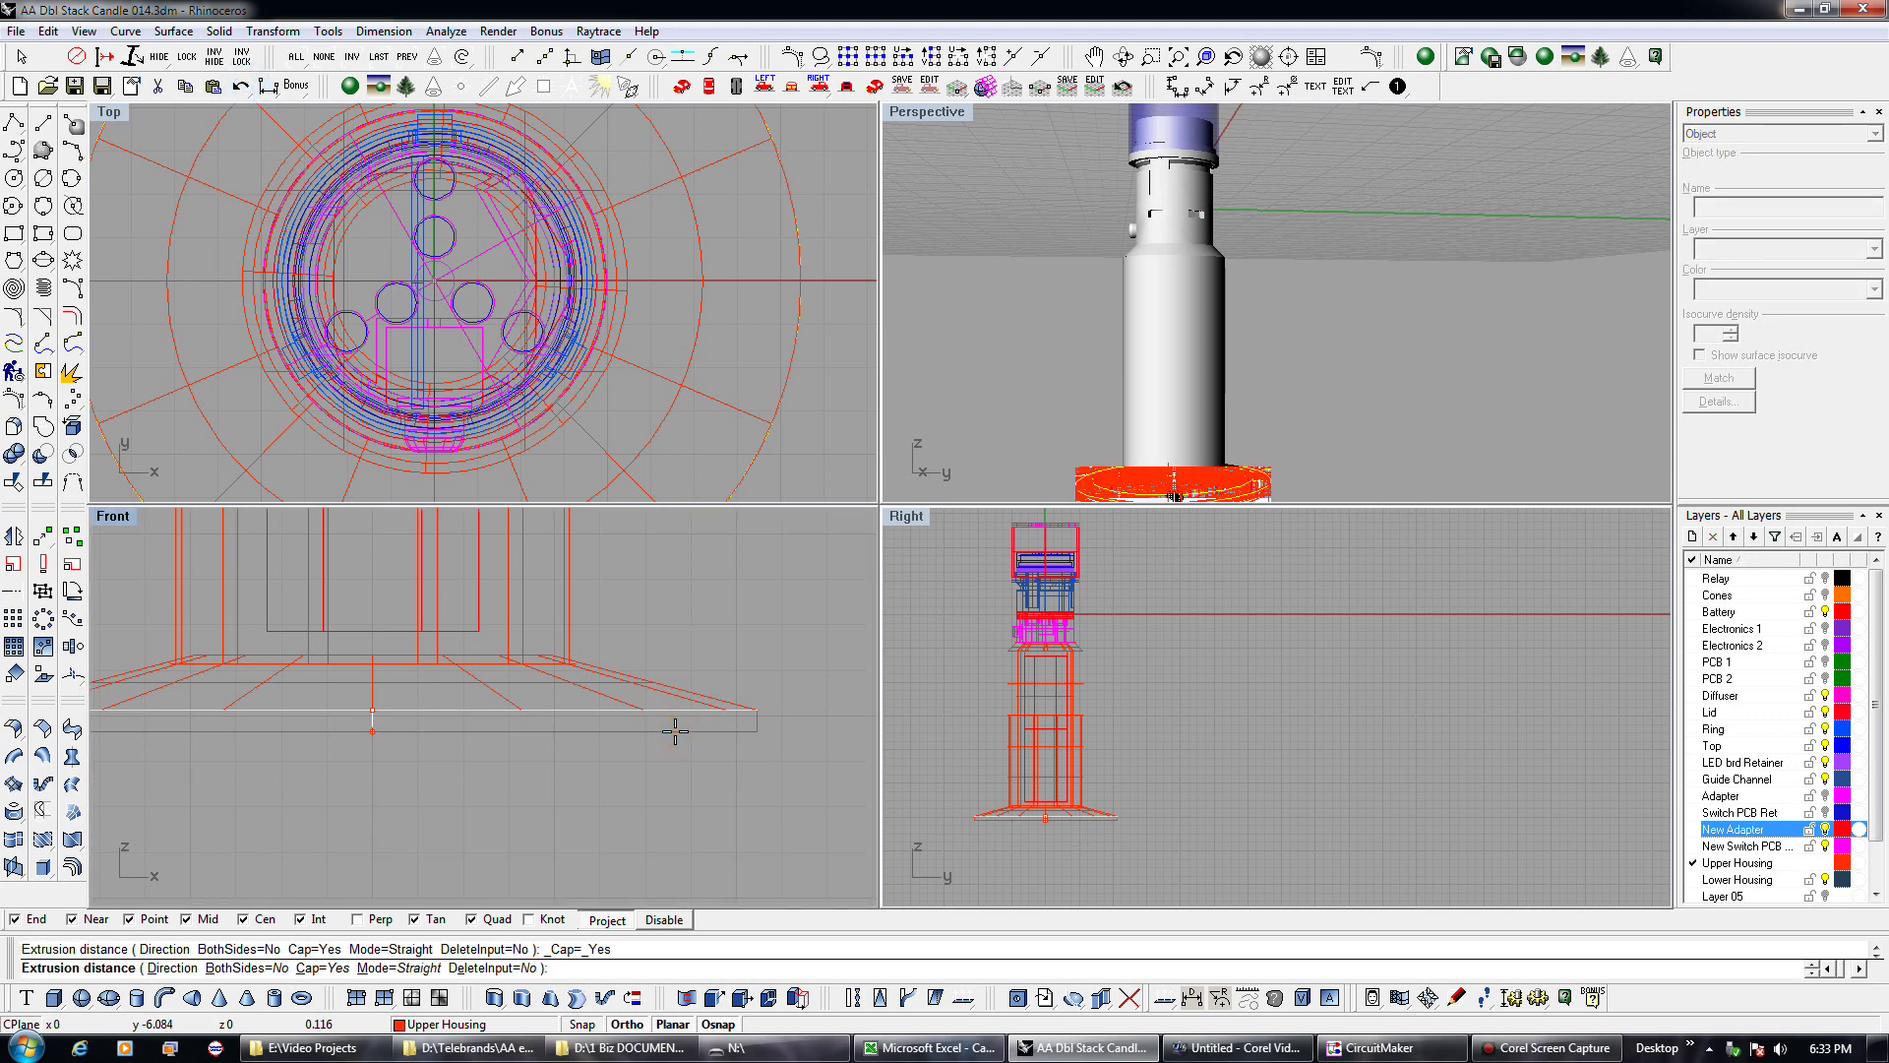
right_click(675, 730)
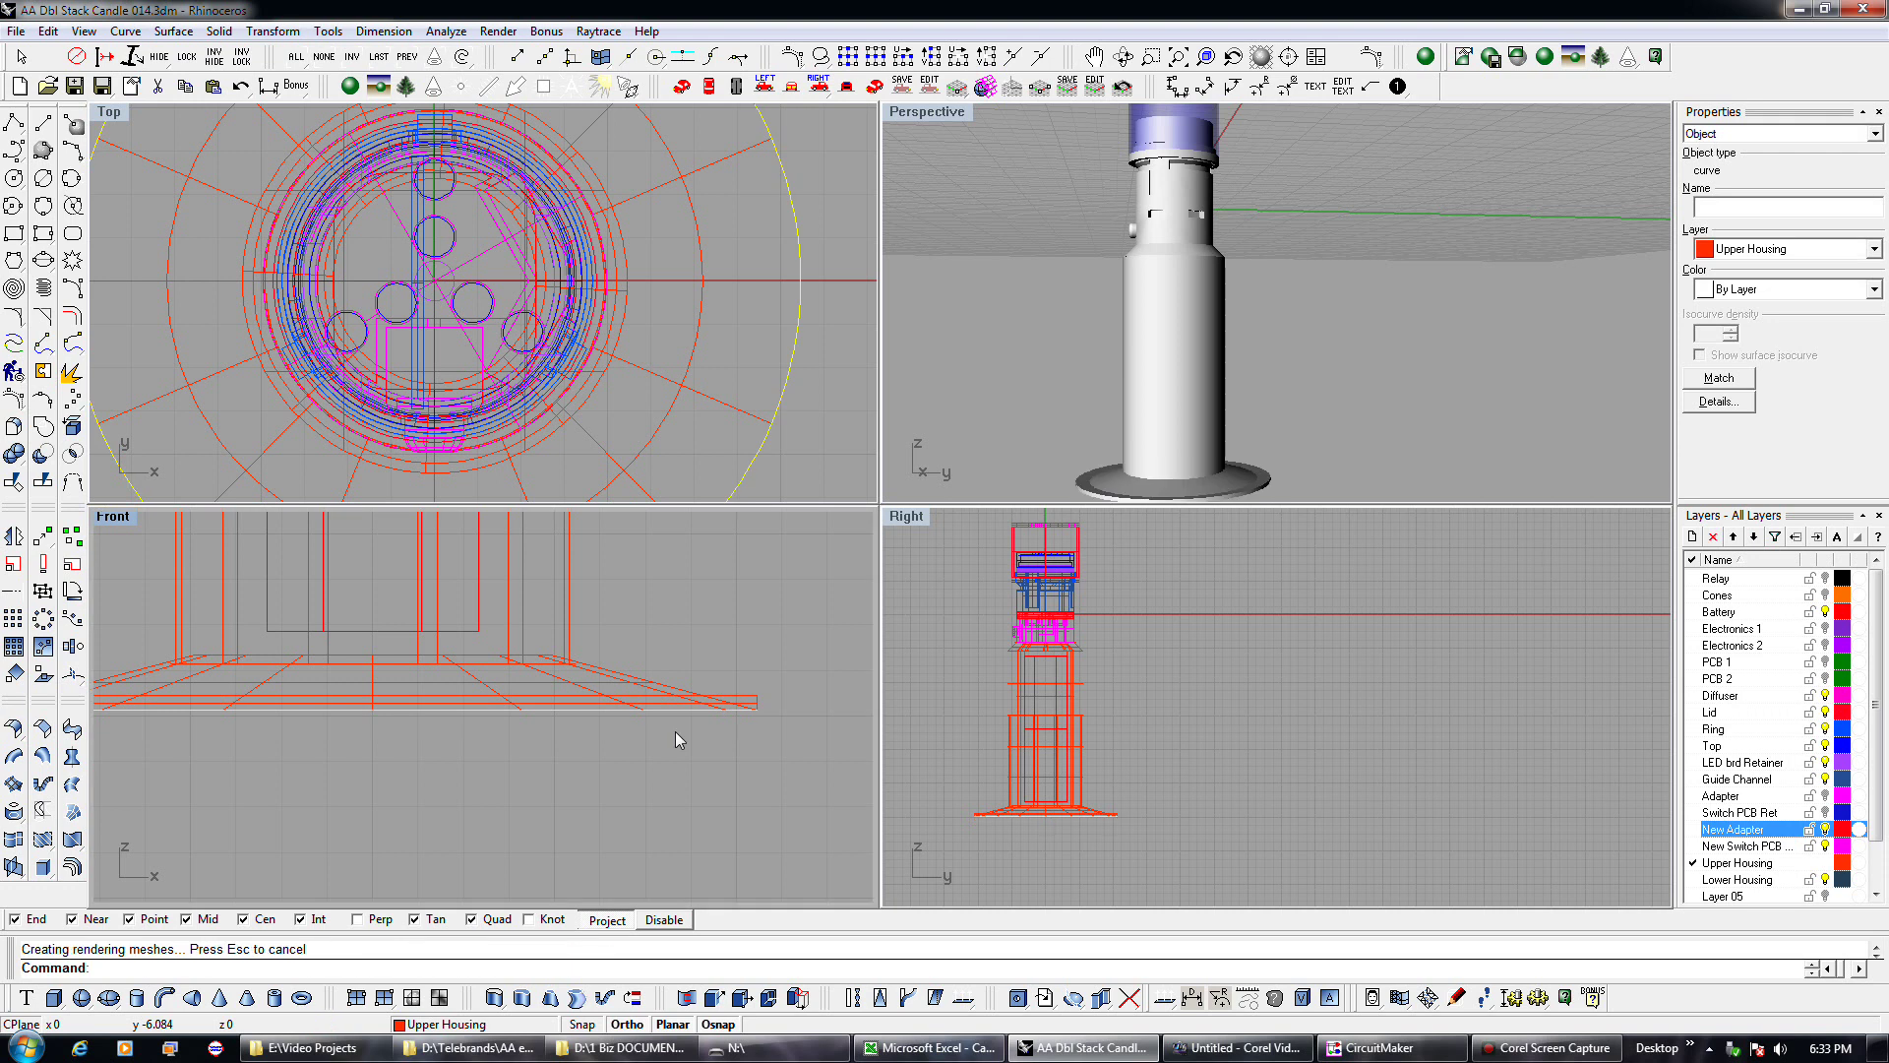
left_click(240, 85)
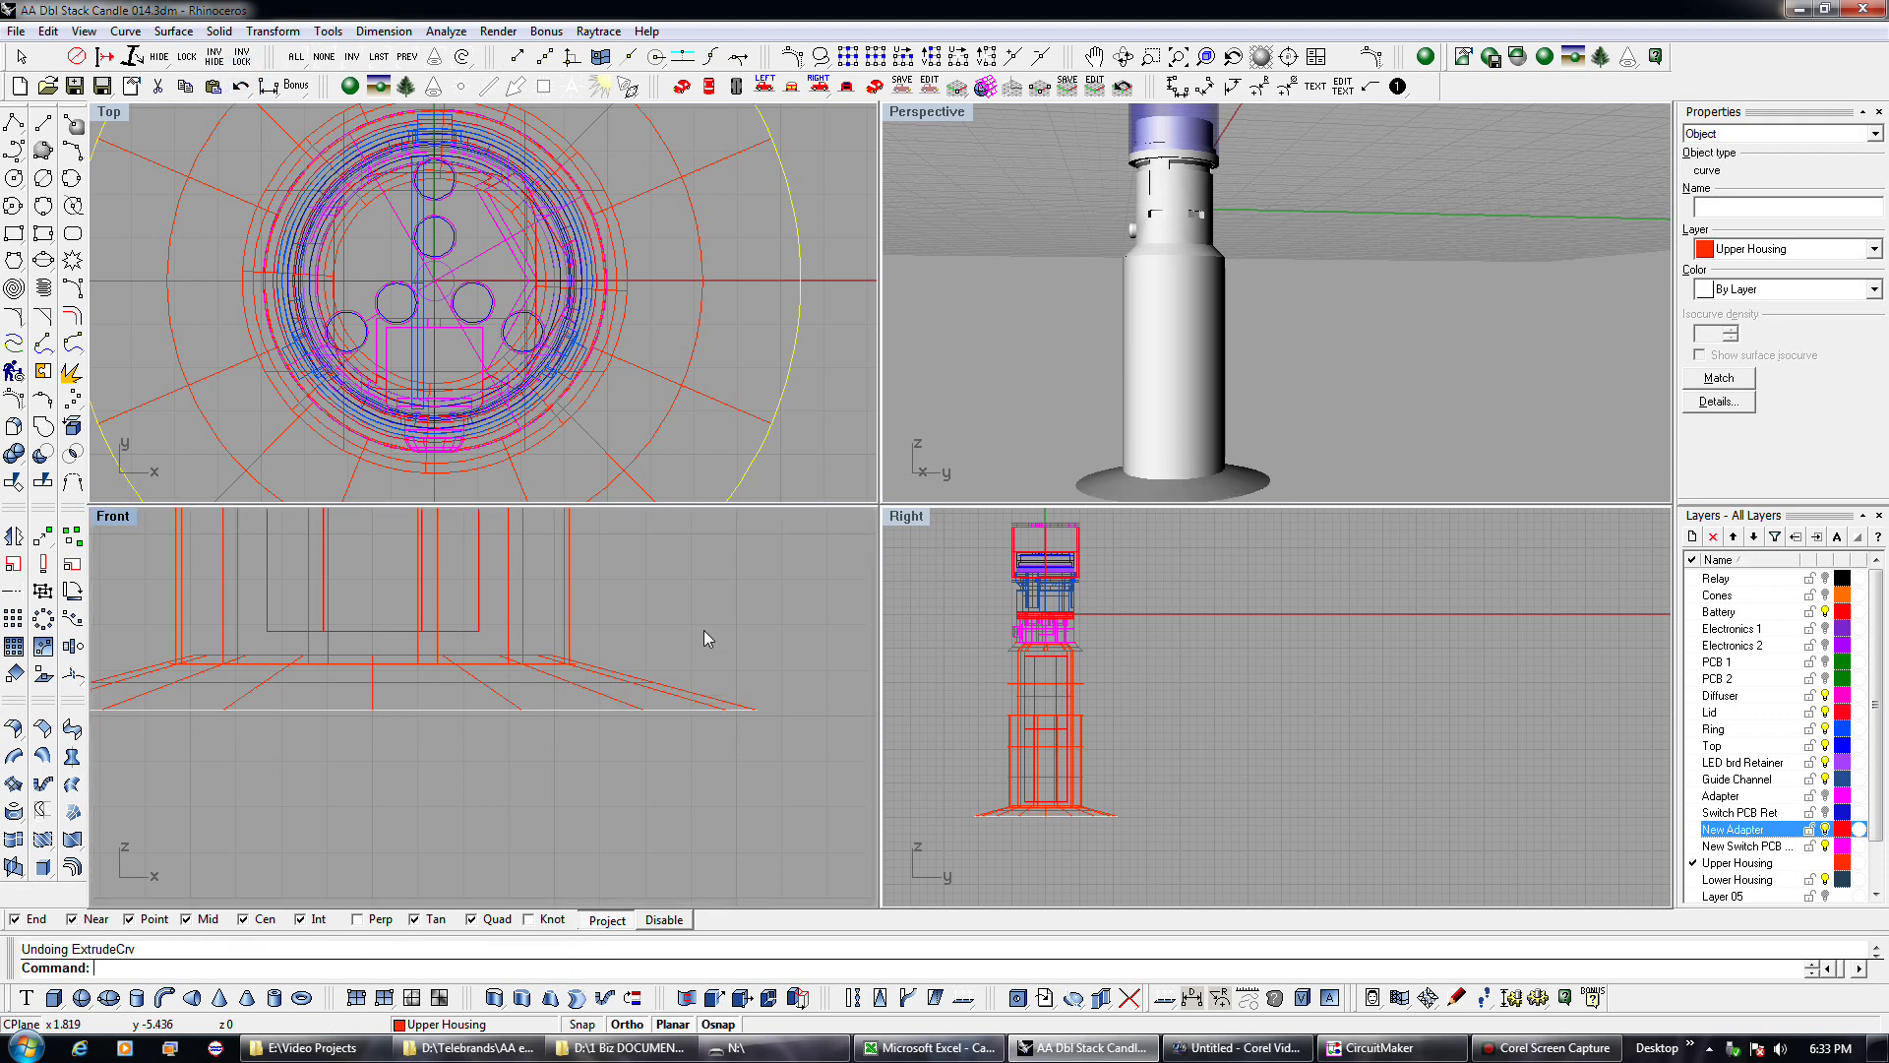
right_click(686, 726)
type("0.1")
key("Return")
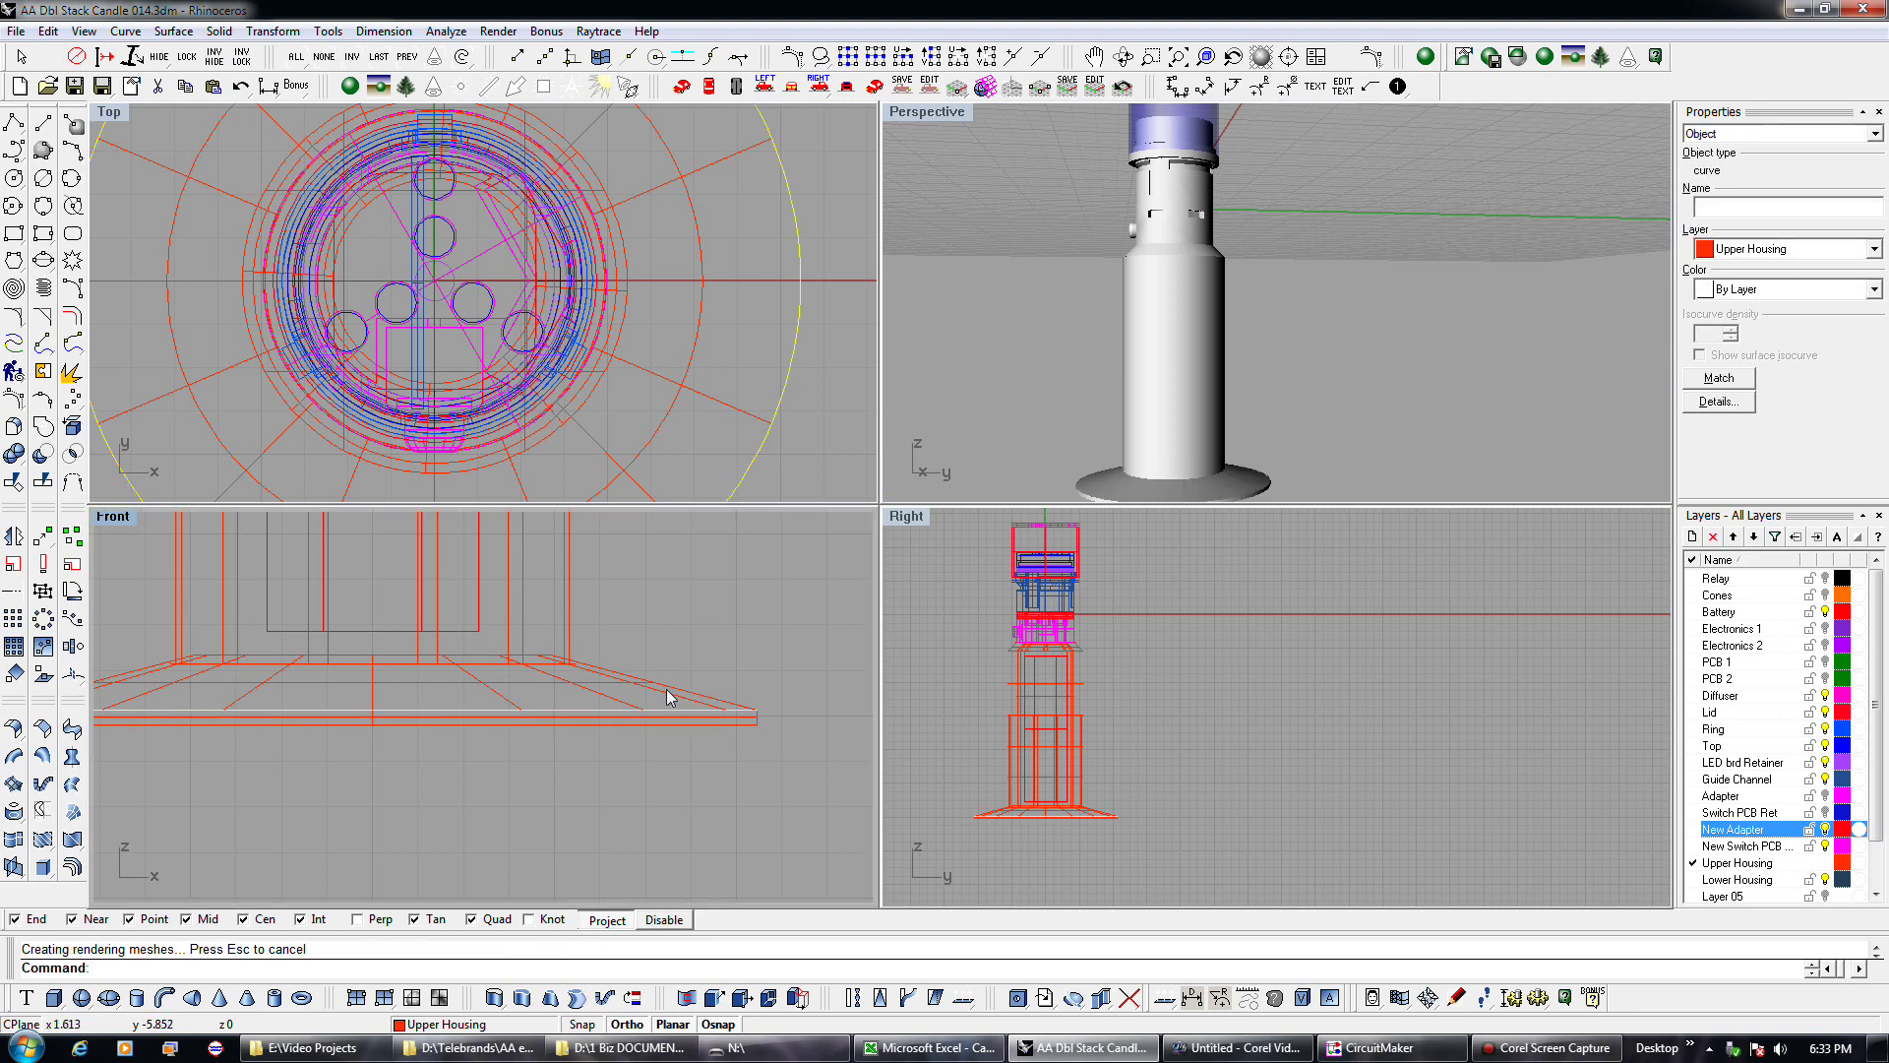
Inspect the new base in Perspective and select the two base pieces.
right_click_drag(1070, 500, 1179, 495)
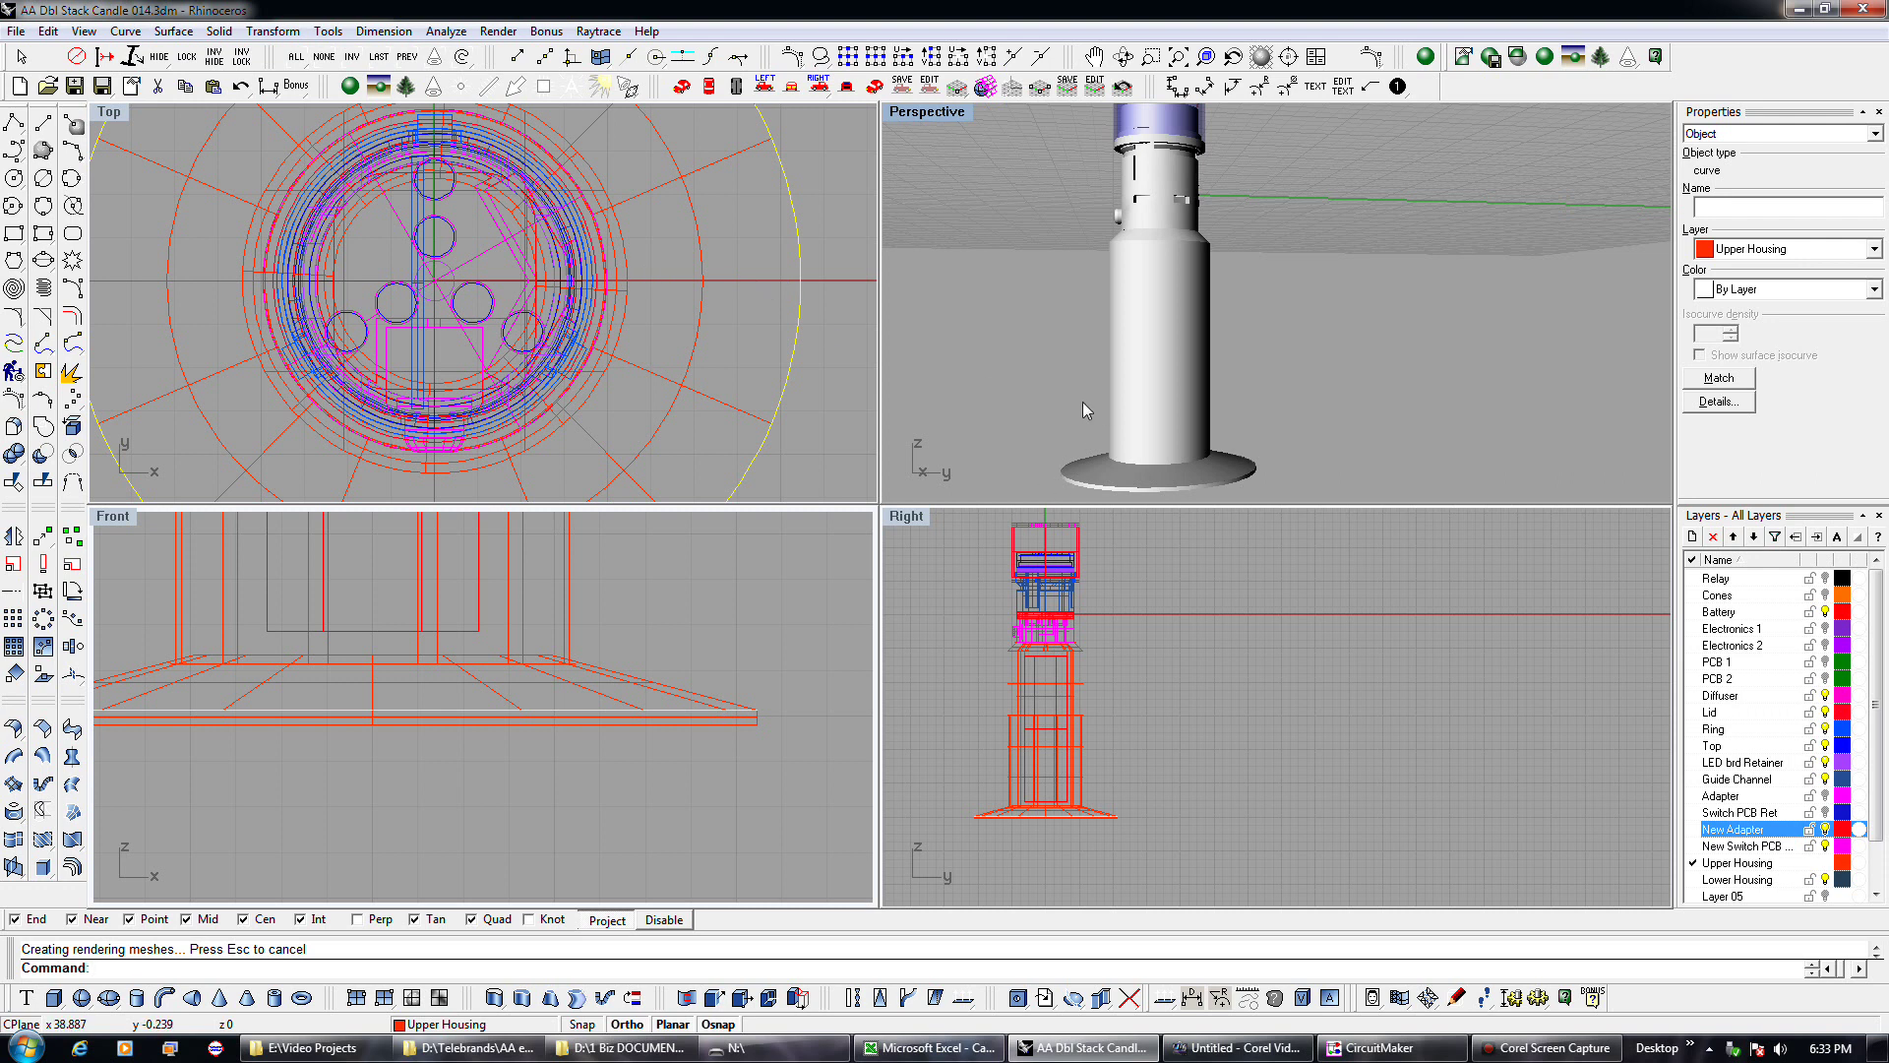
scroll(1084, 404, "down", 2)
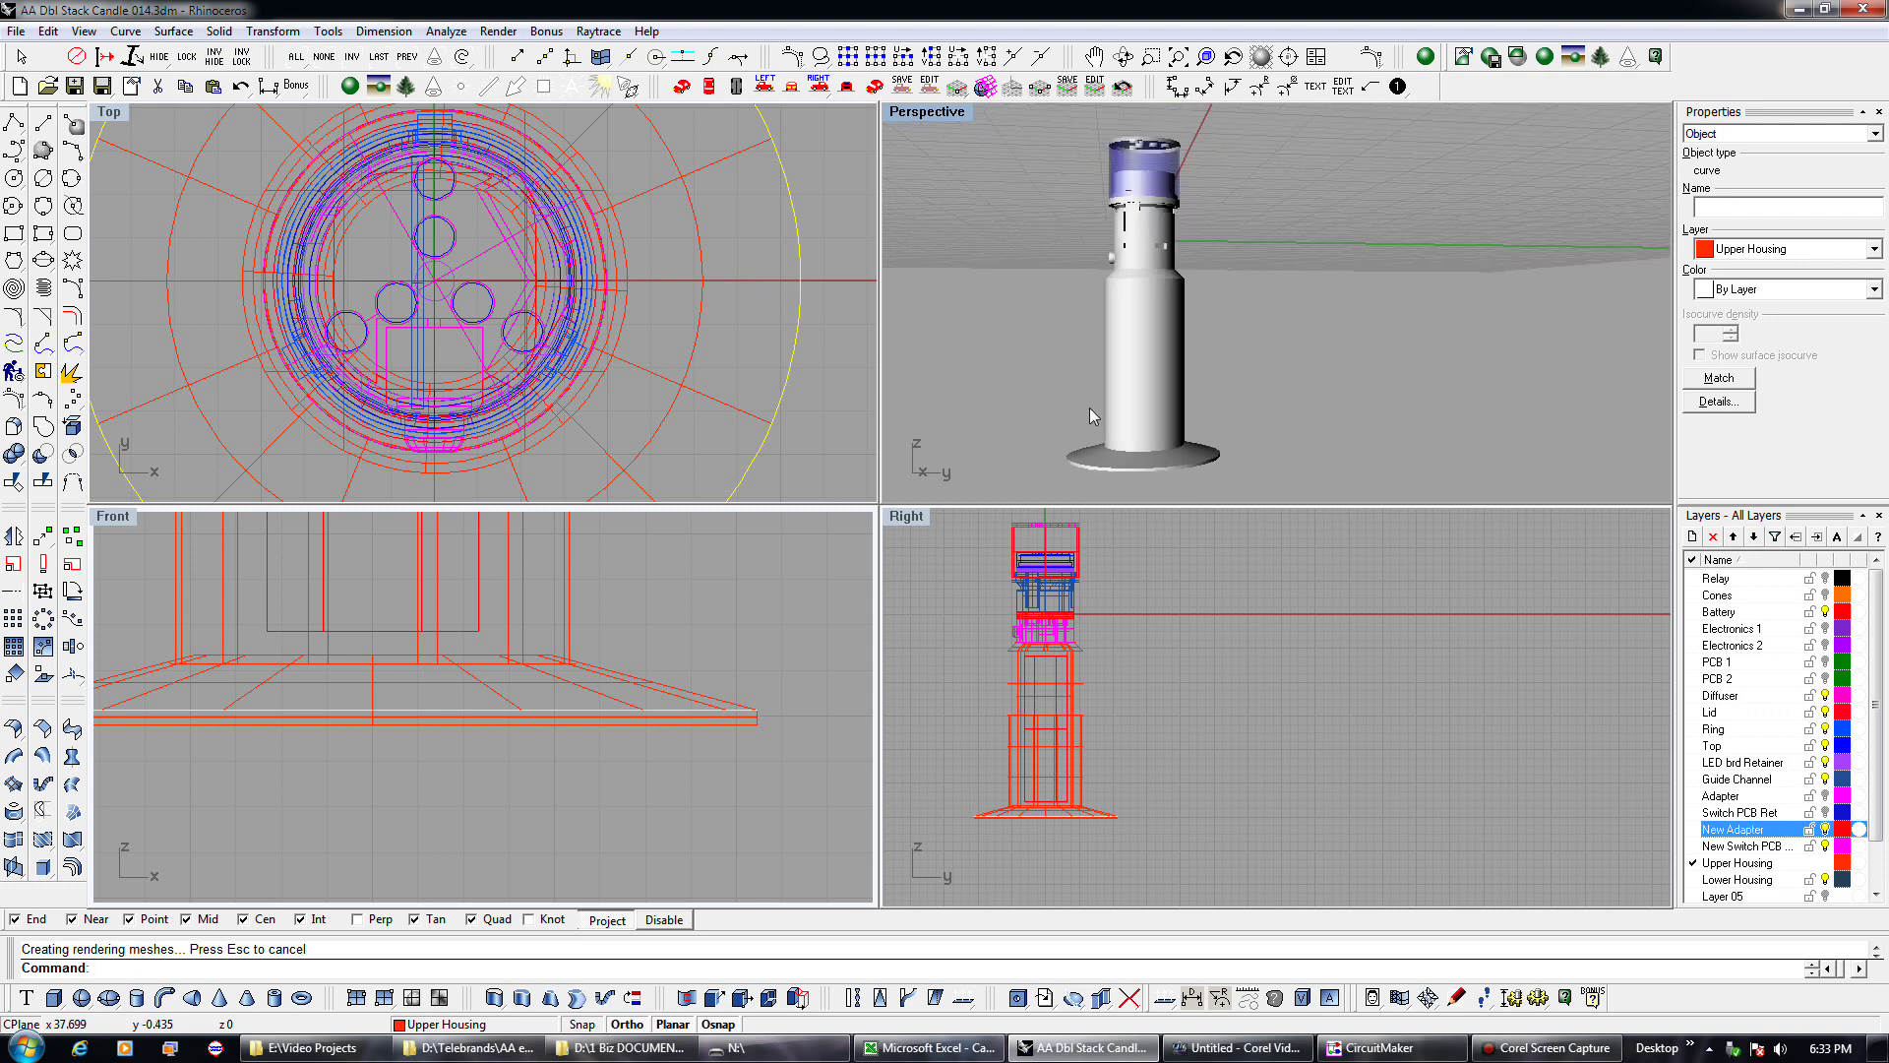
scroll(1089, 407, "up", 2)
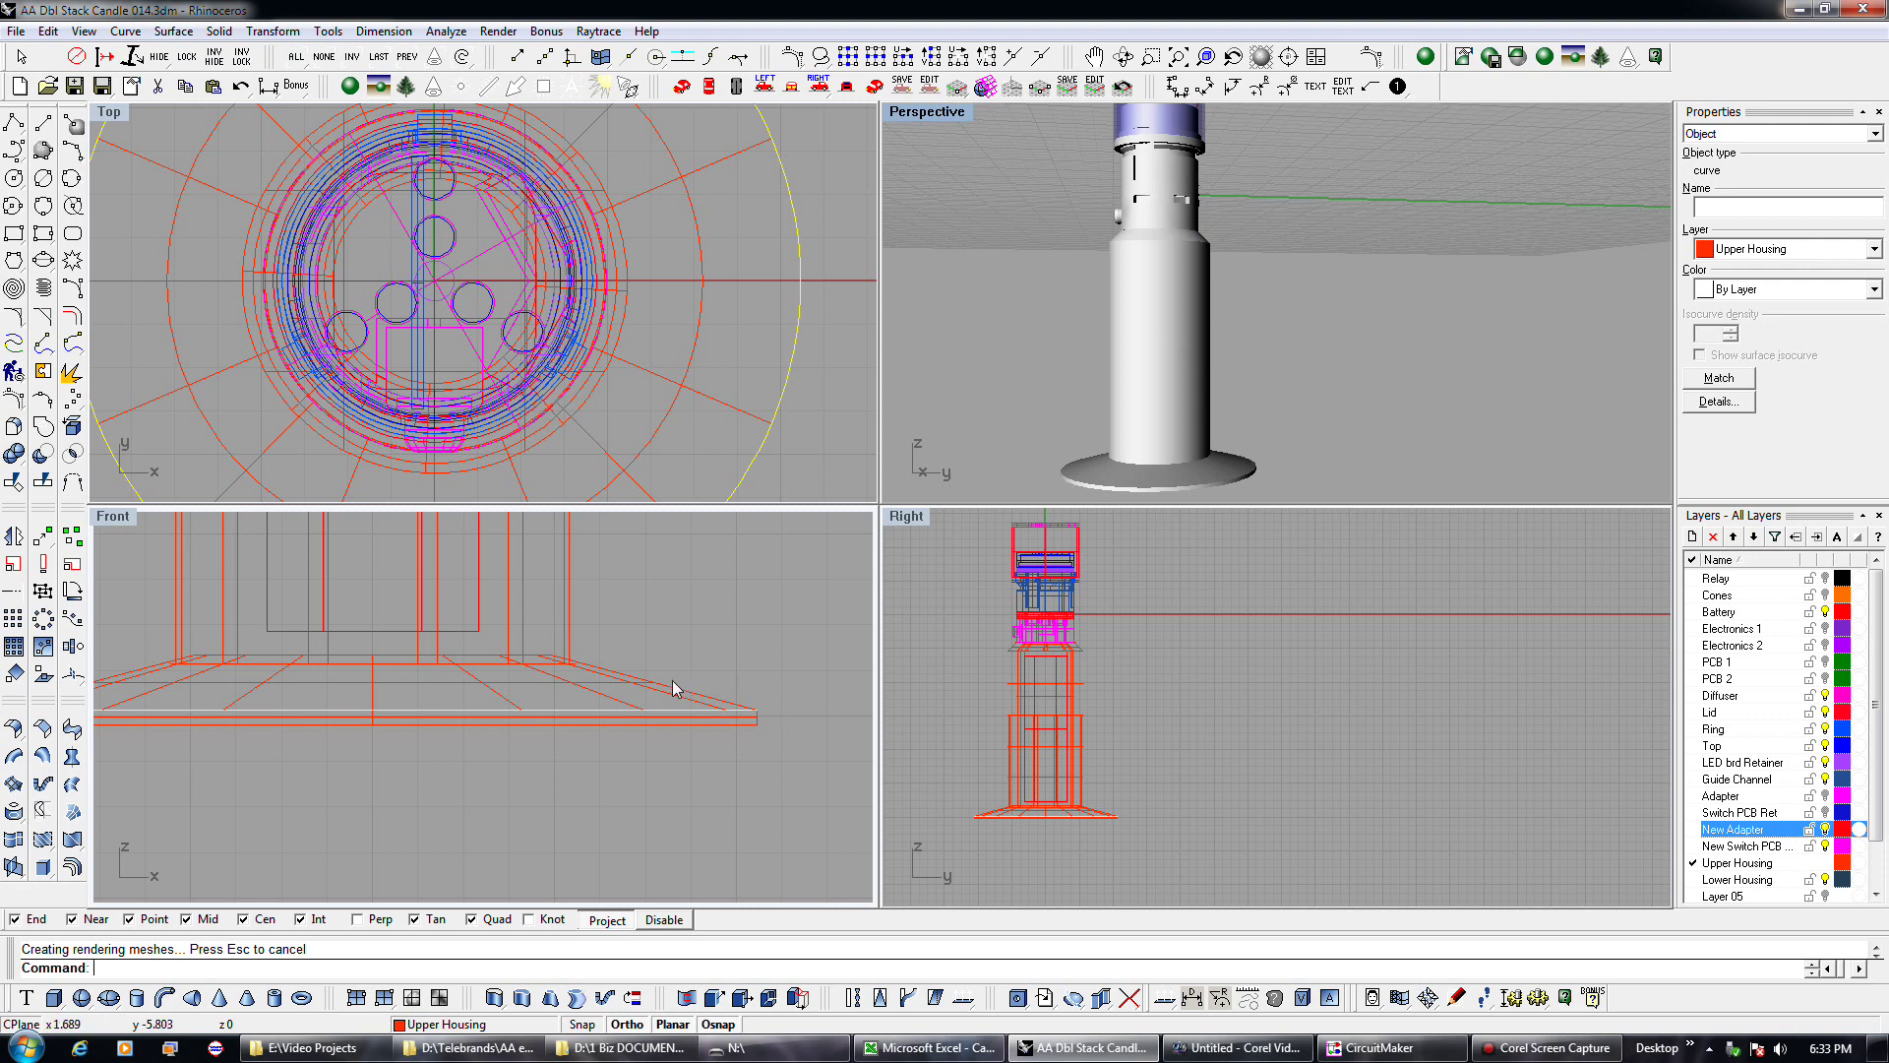
left_click(603, 680)
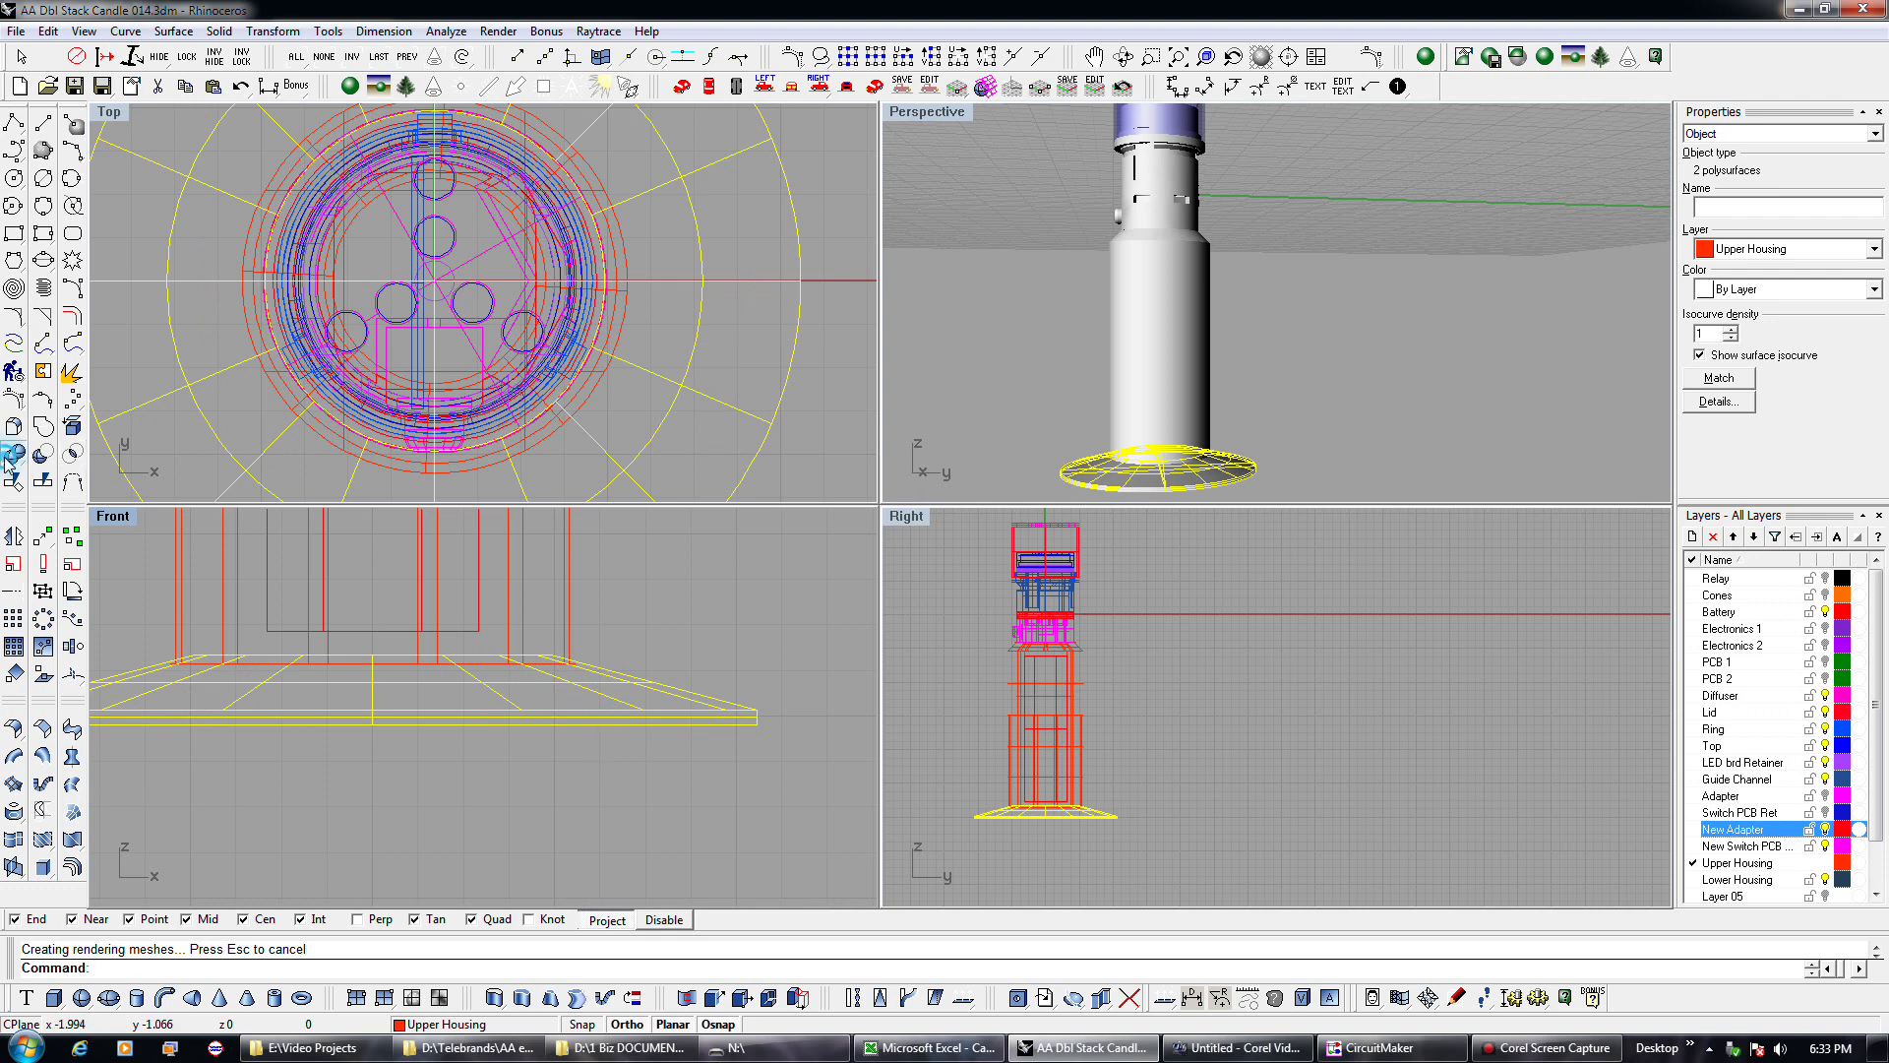
Raise a housing ring section's isocurve density to 2 and check the overlapping polysurfaces.
key("Escape")
left_click(649, 672)
scroll(661, 640, "down", 5)
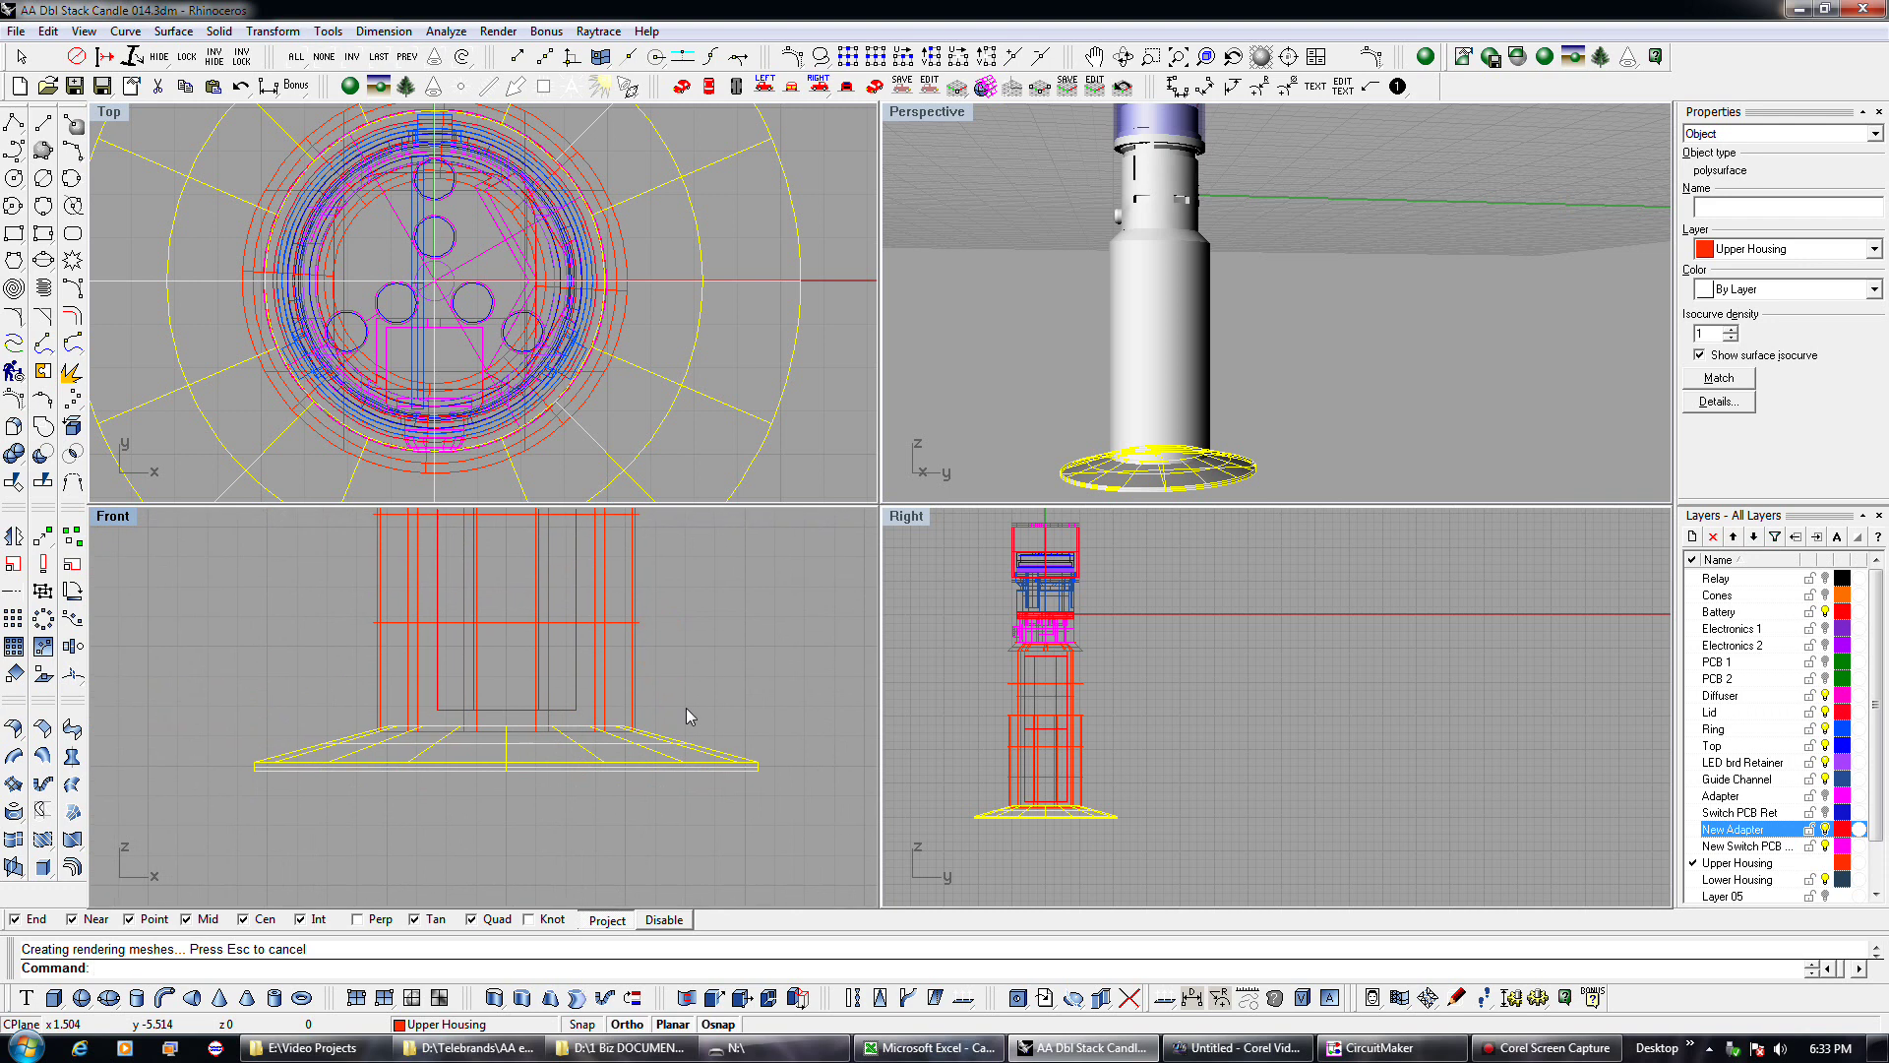
right_click_drag(657, 708, 665, 750)
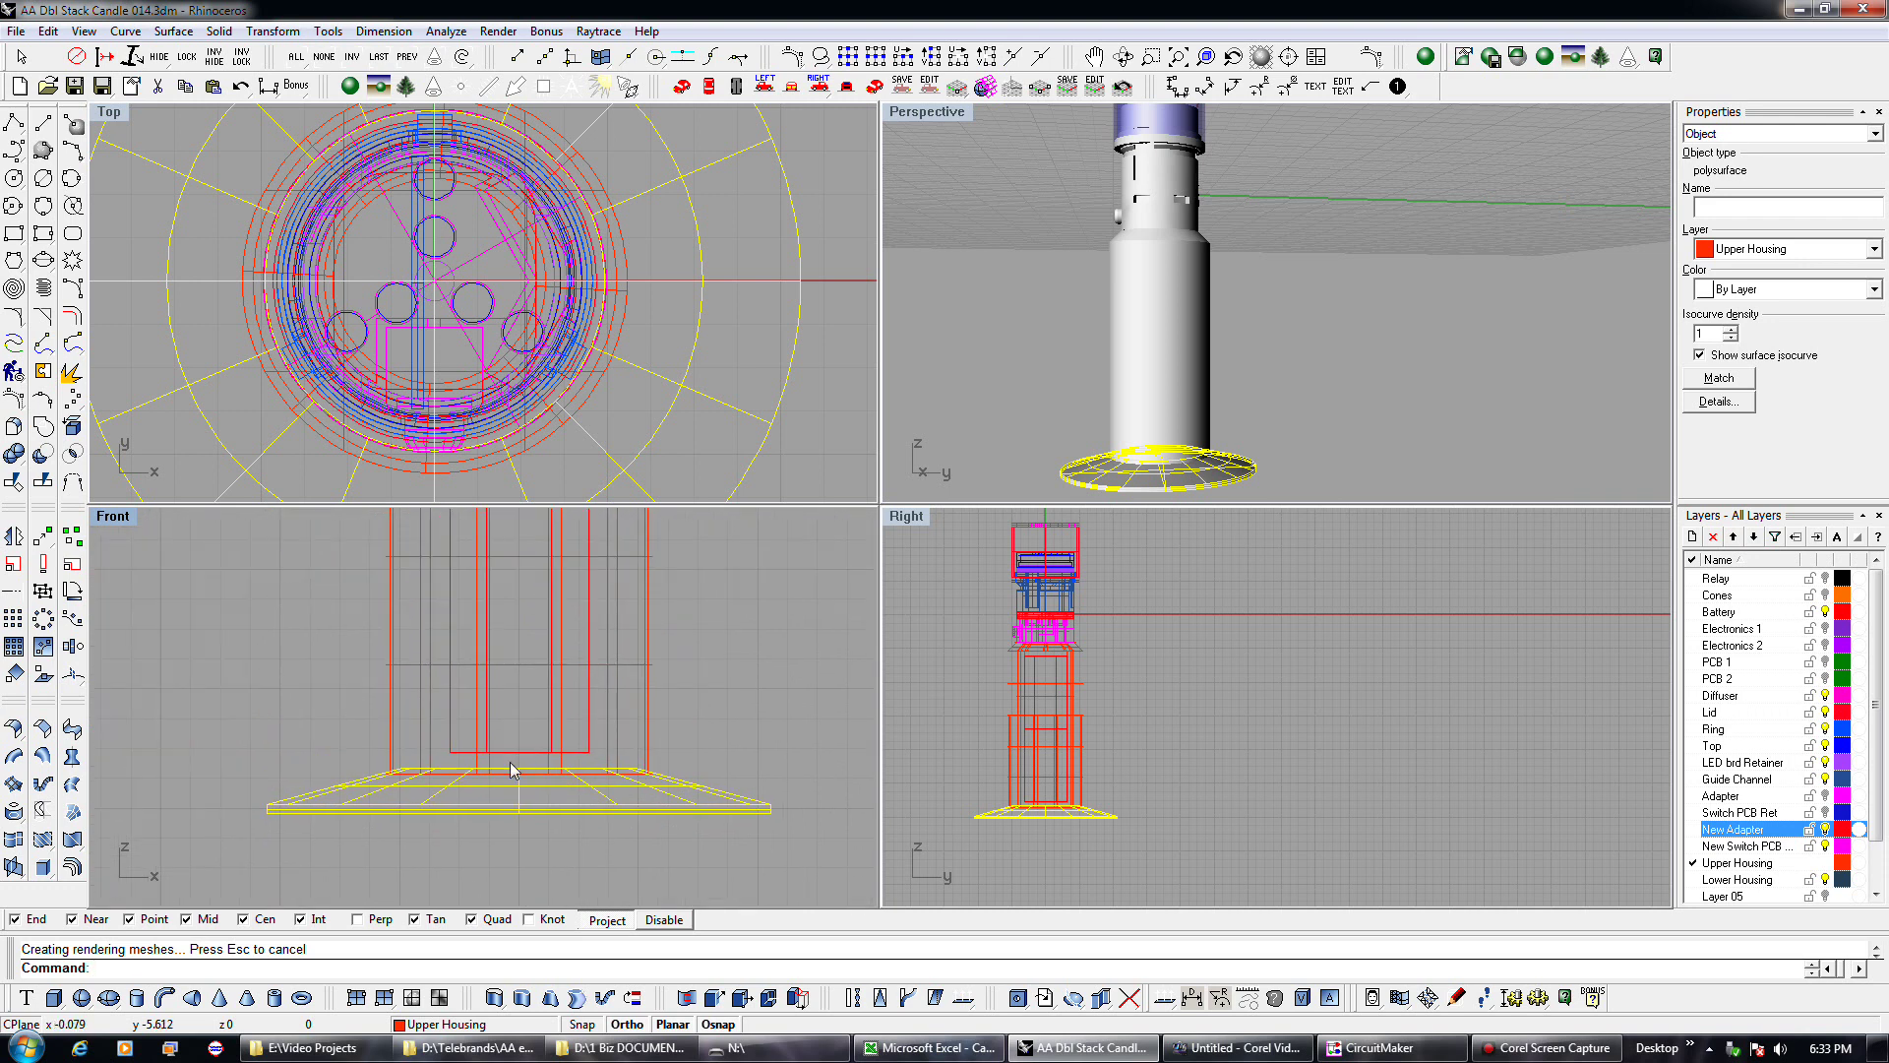
scroll(511, 769, "down", 4)
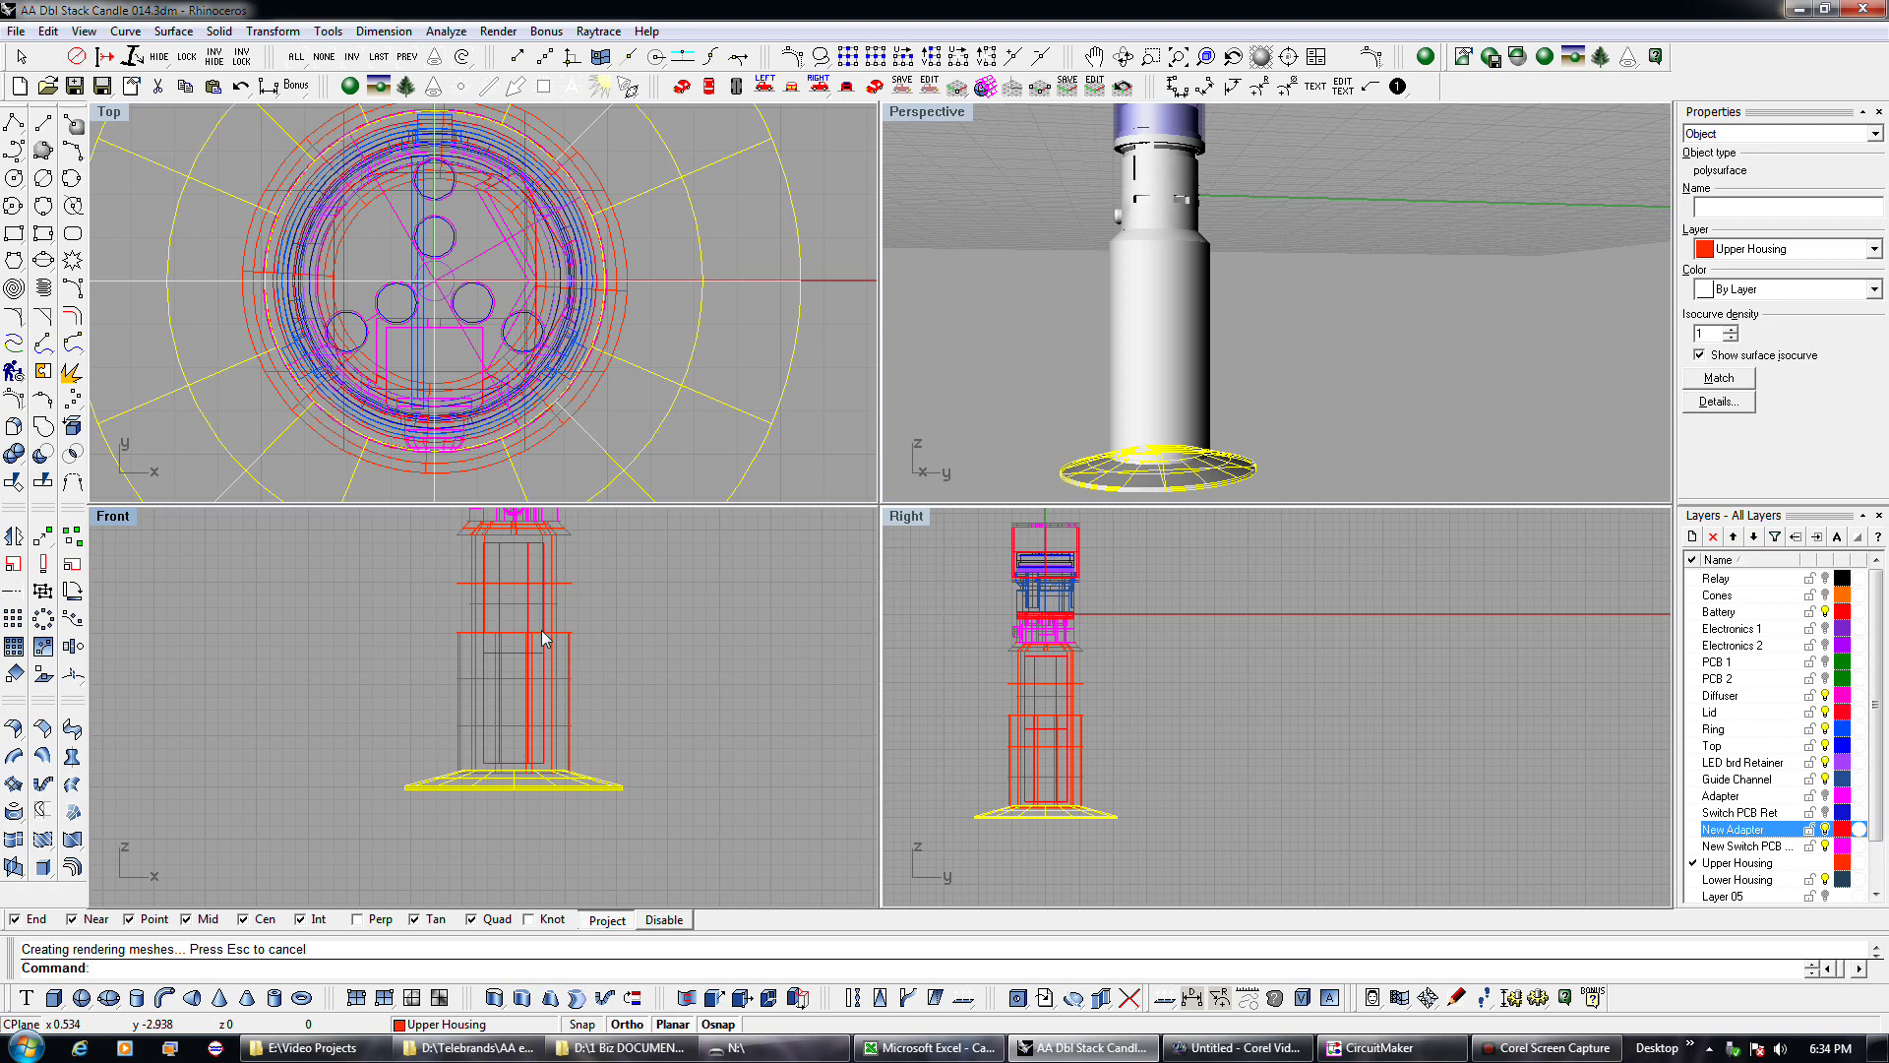
left_click(572, 586)
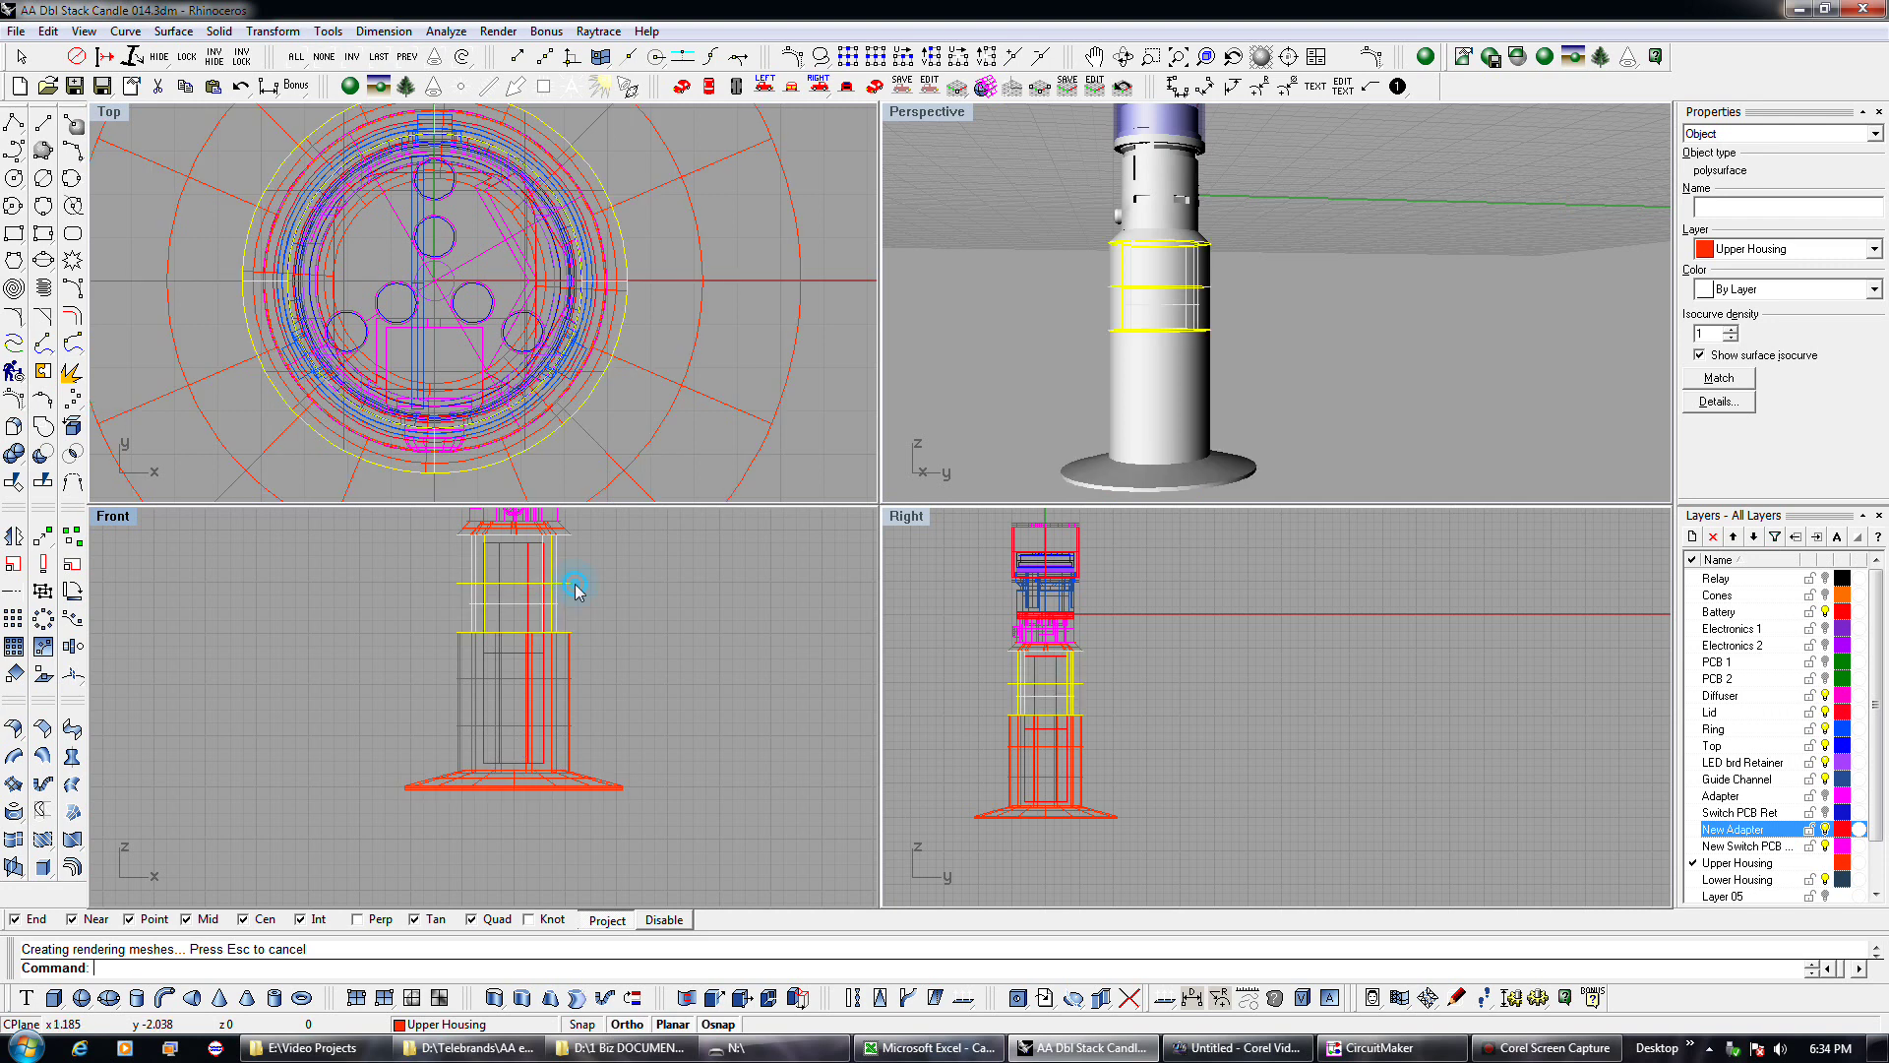
left_click(1729, 329)
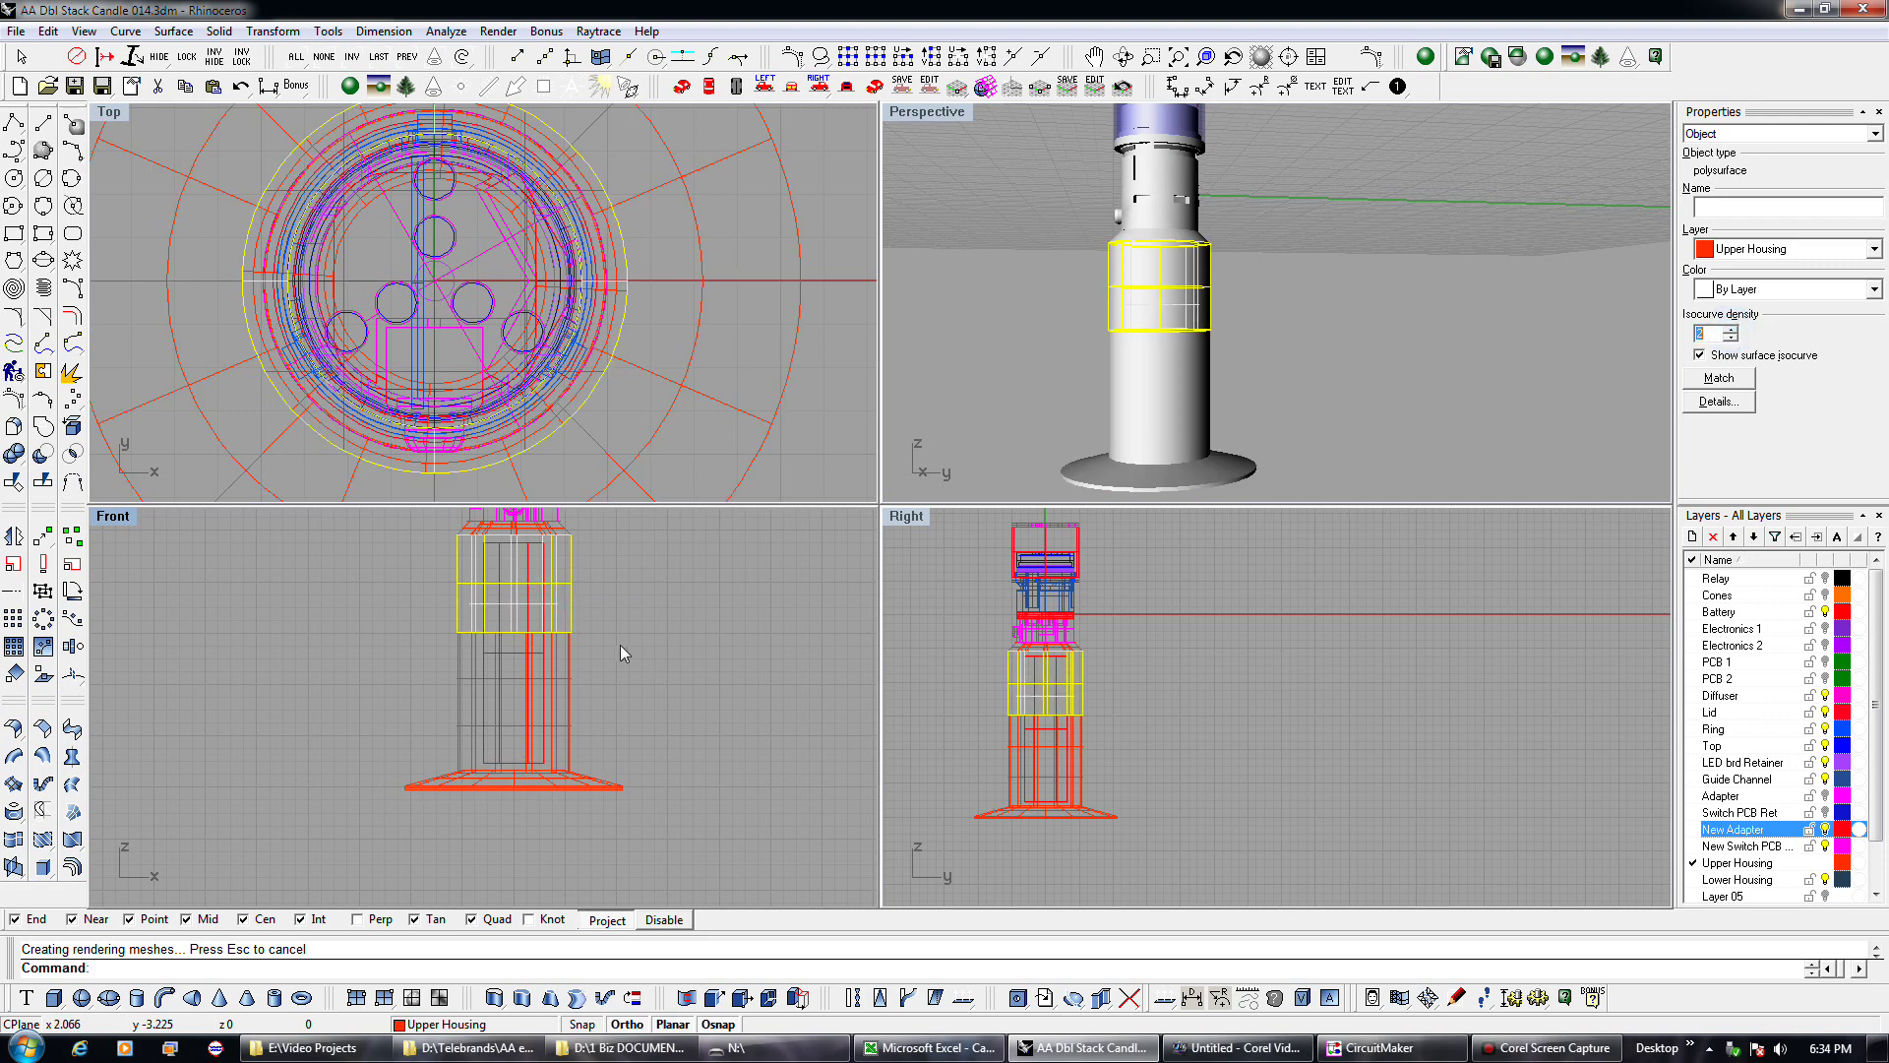
left_click(577, 400)
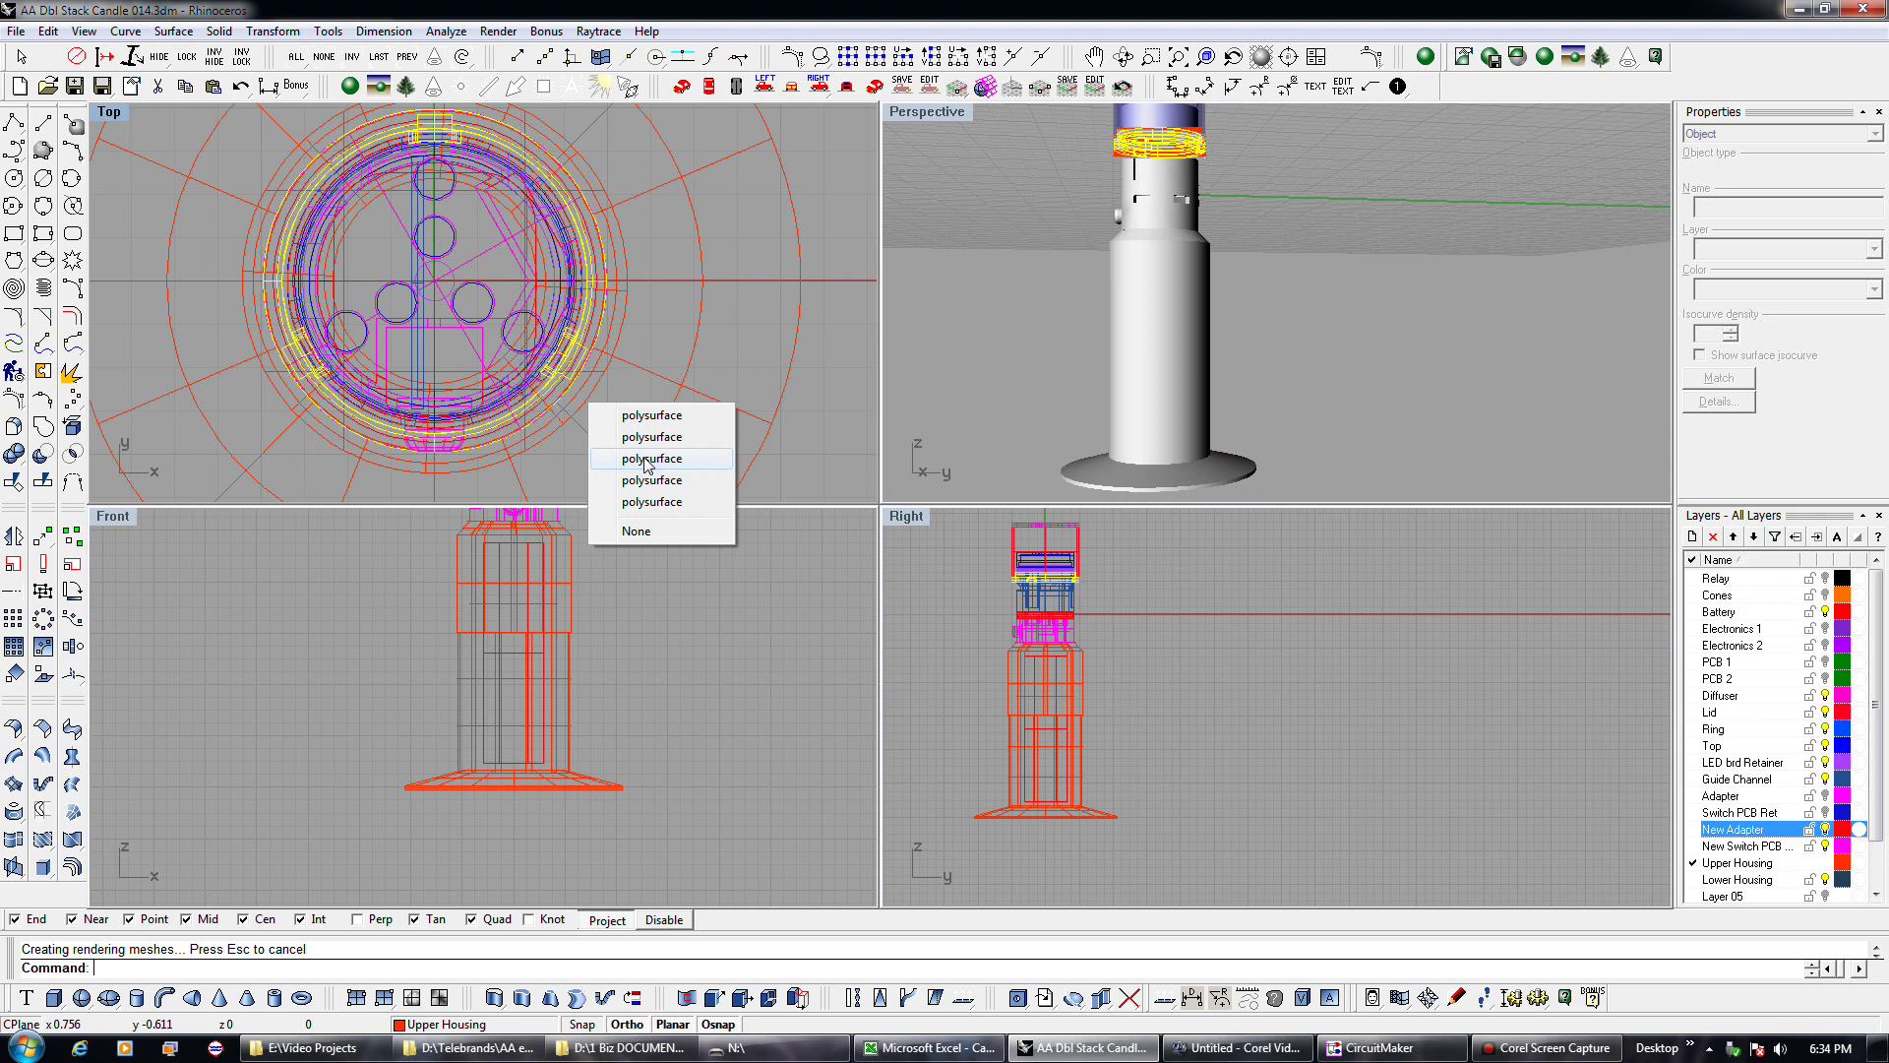
left_click(543, 441)
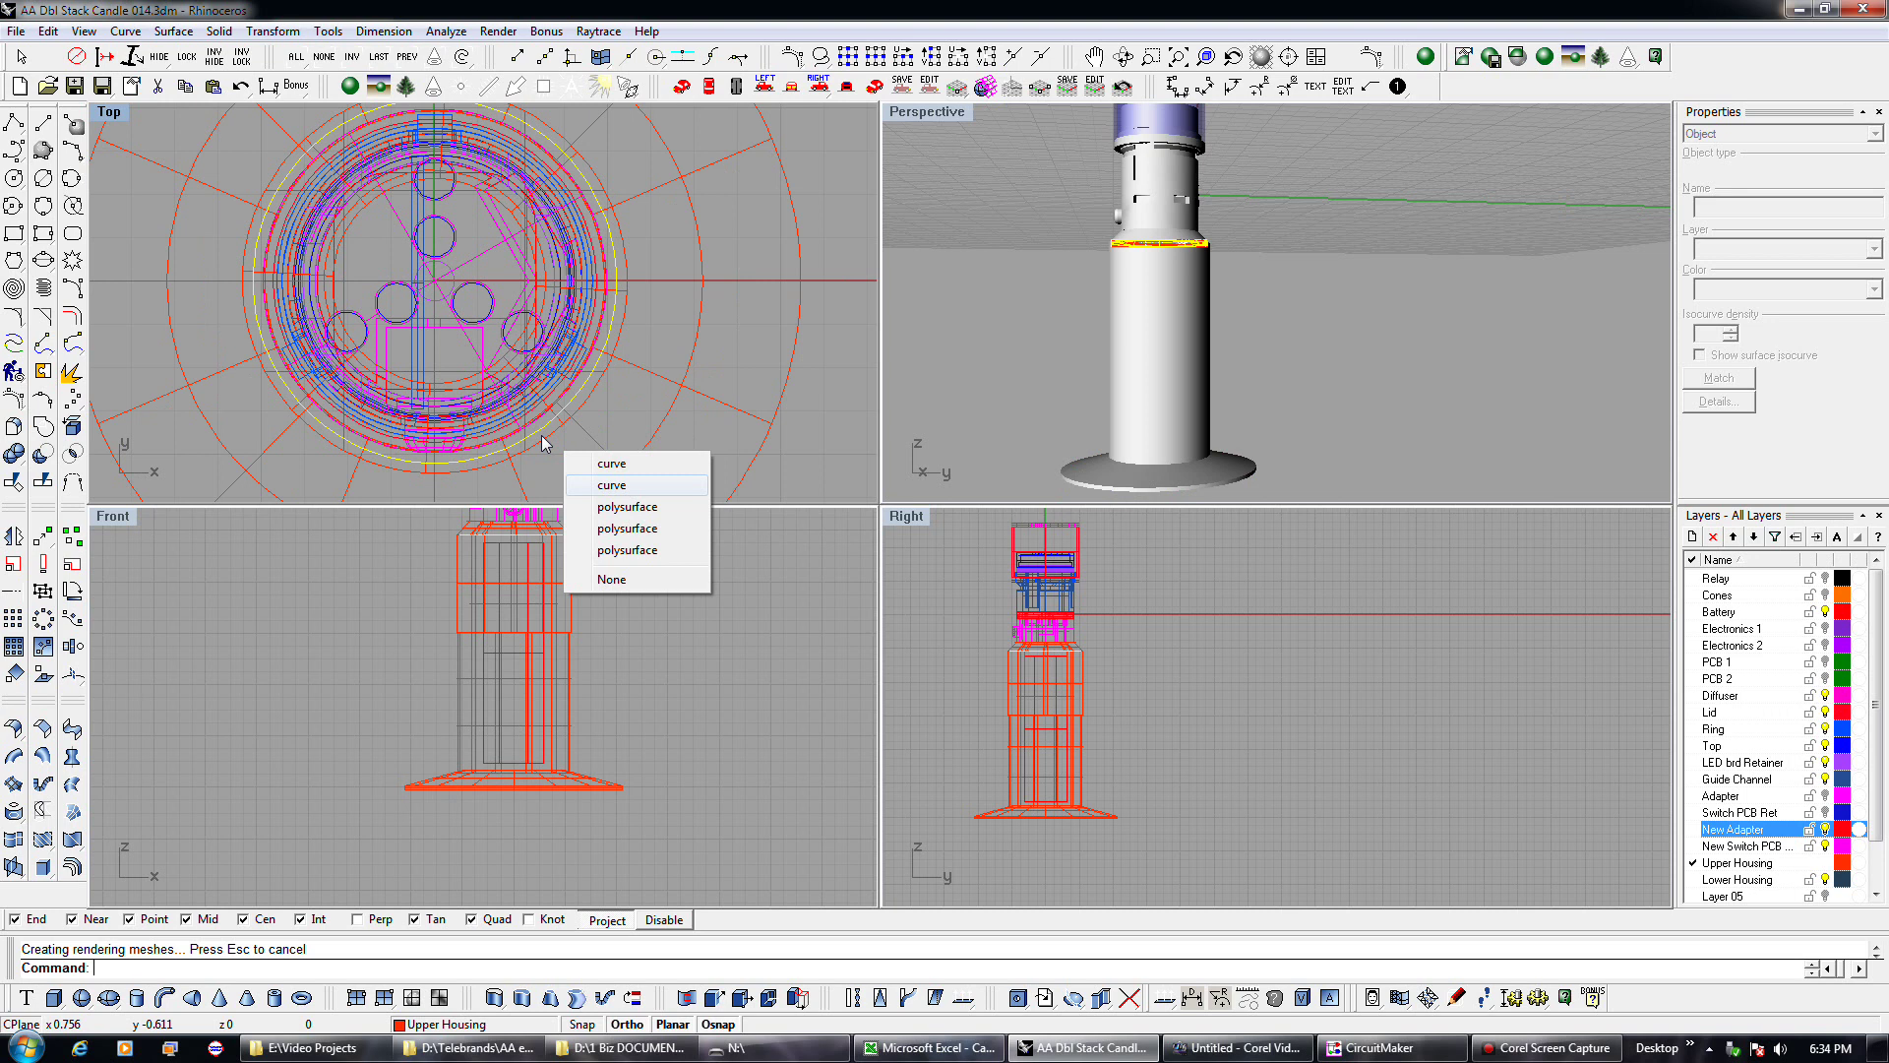
left_click(525, 431)
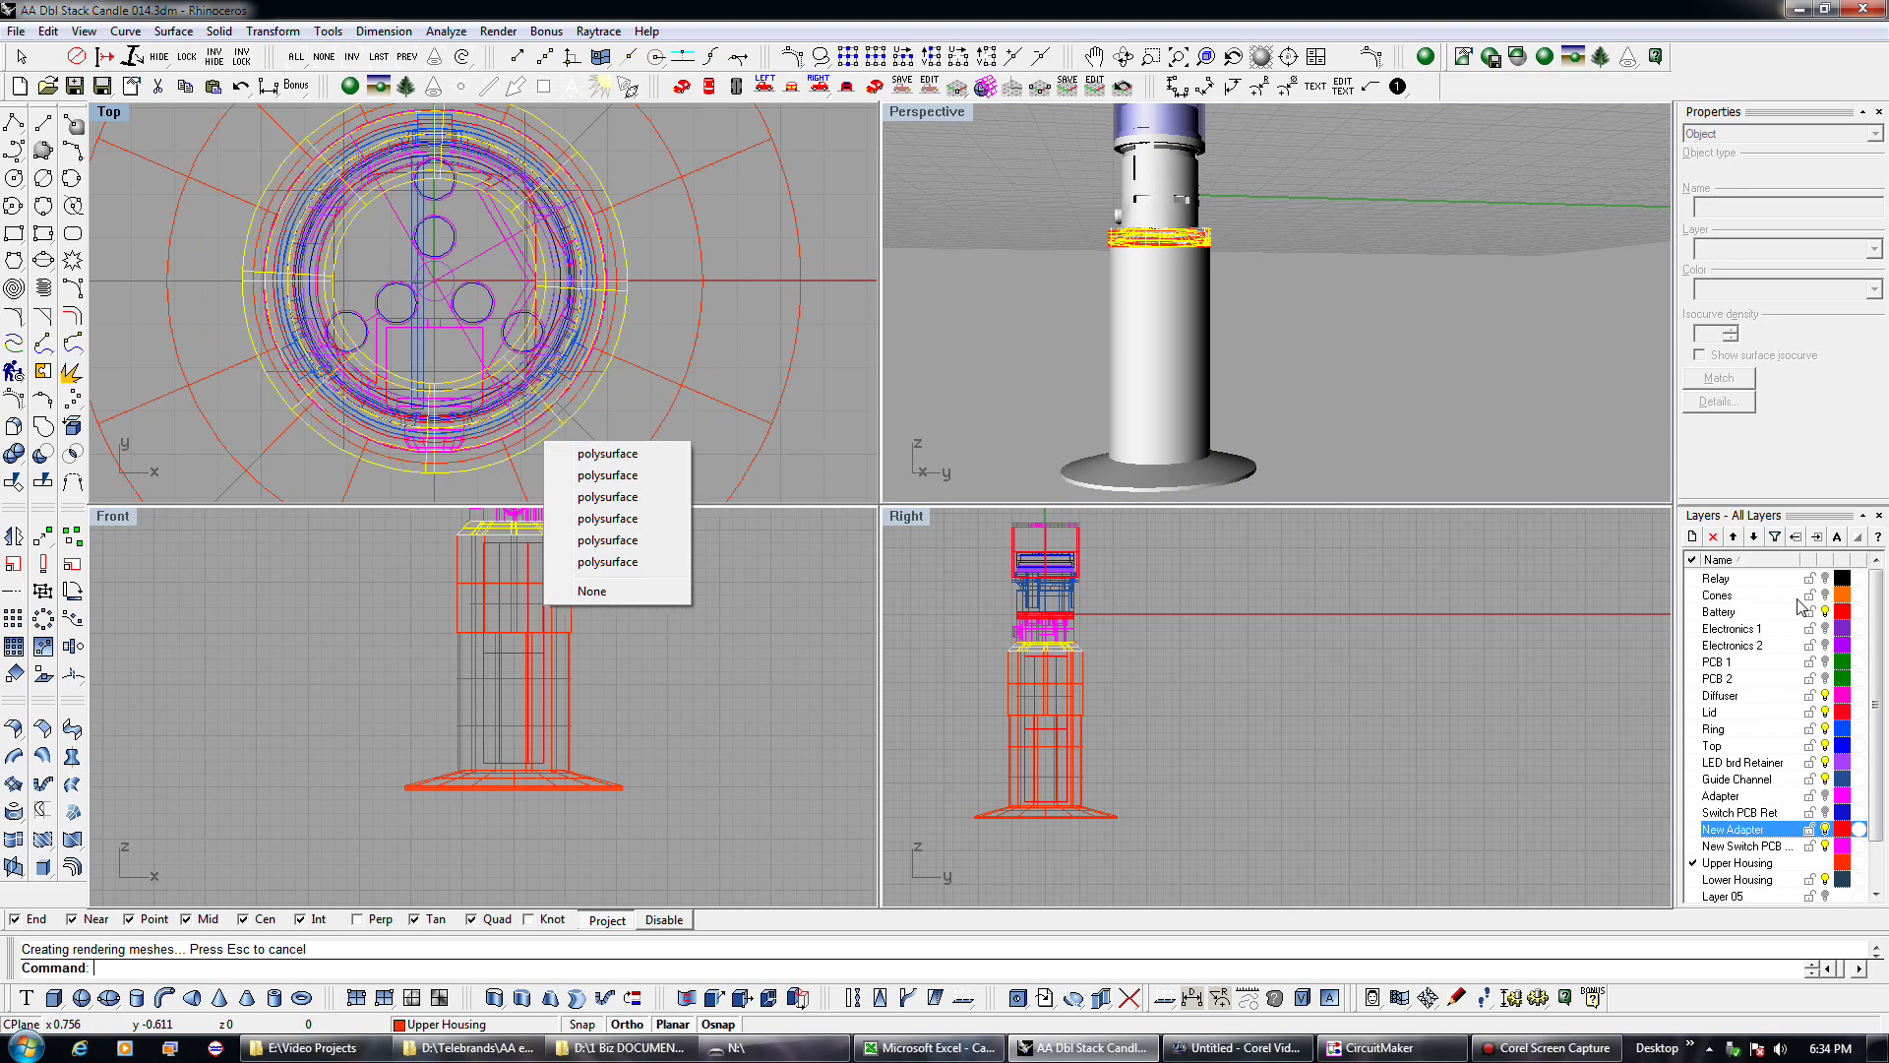
Turn off Diffuser, Lid, Ring, Top, LED brd Retainer and Guide Channel layers, toggling New Adapter.
left_click(1825, 695)
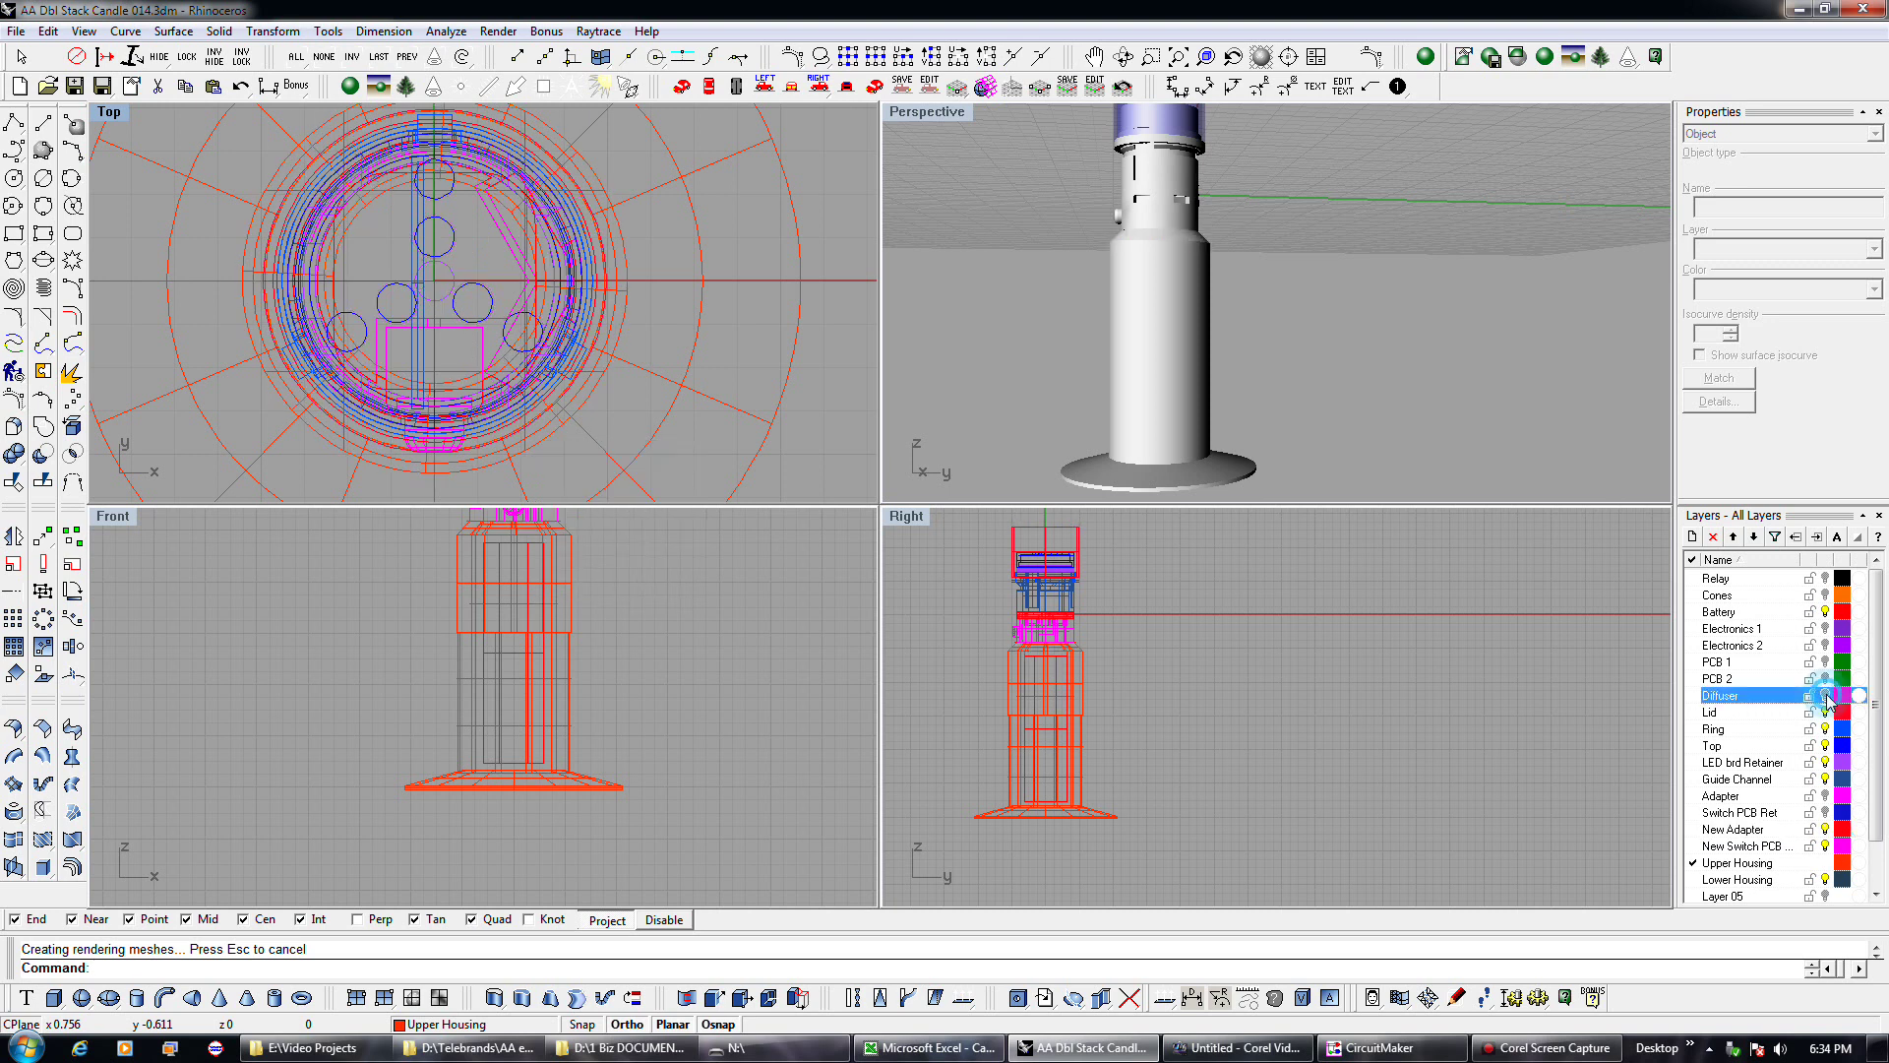
left_click(1825, 711)
left_click(1825, 728)
left_click(1827, 745)
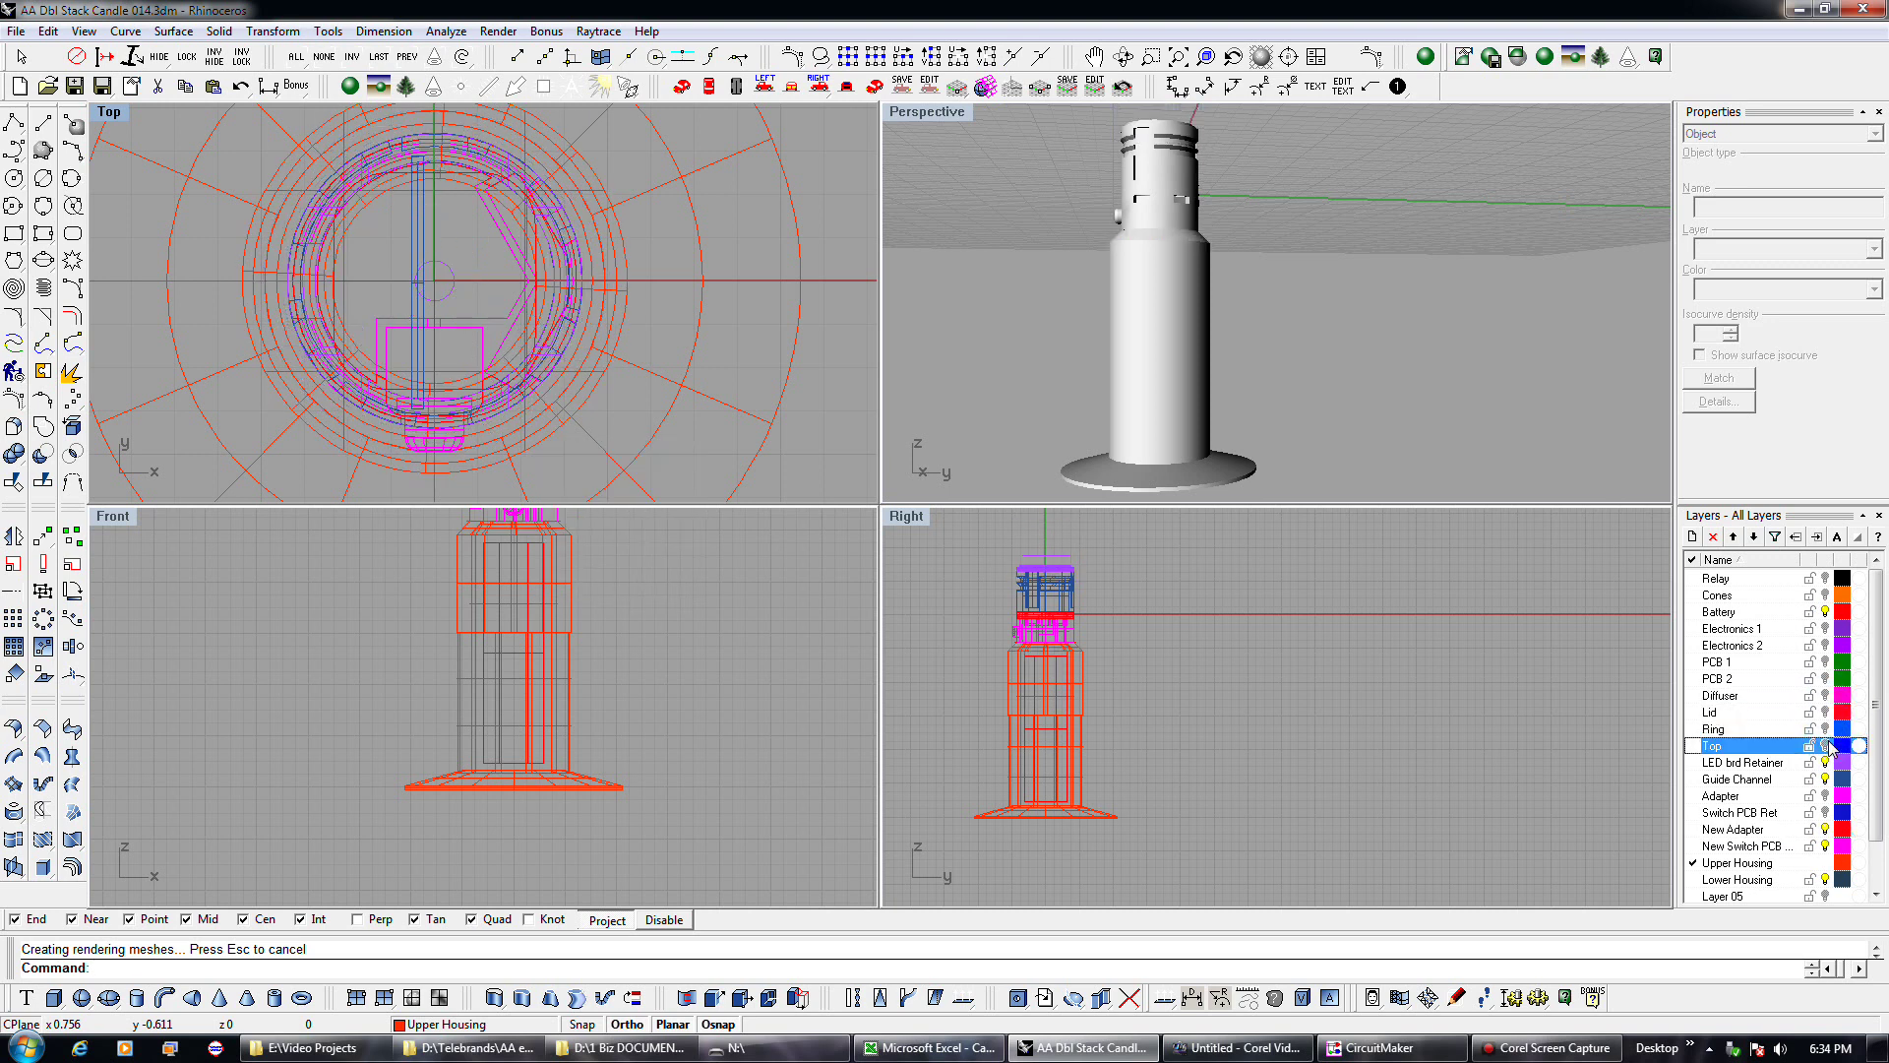
left_click(1826, 761)
left_click(1825, 778)
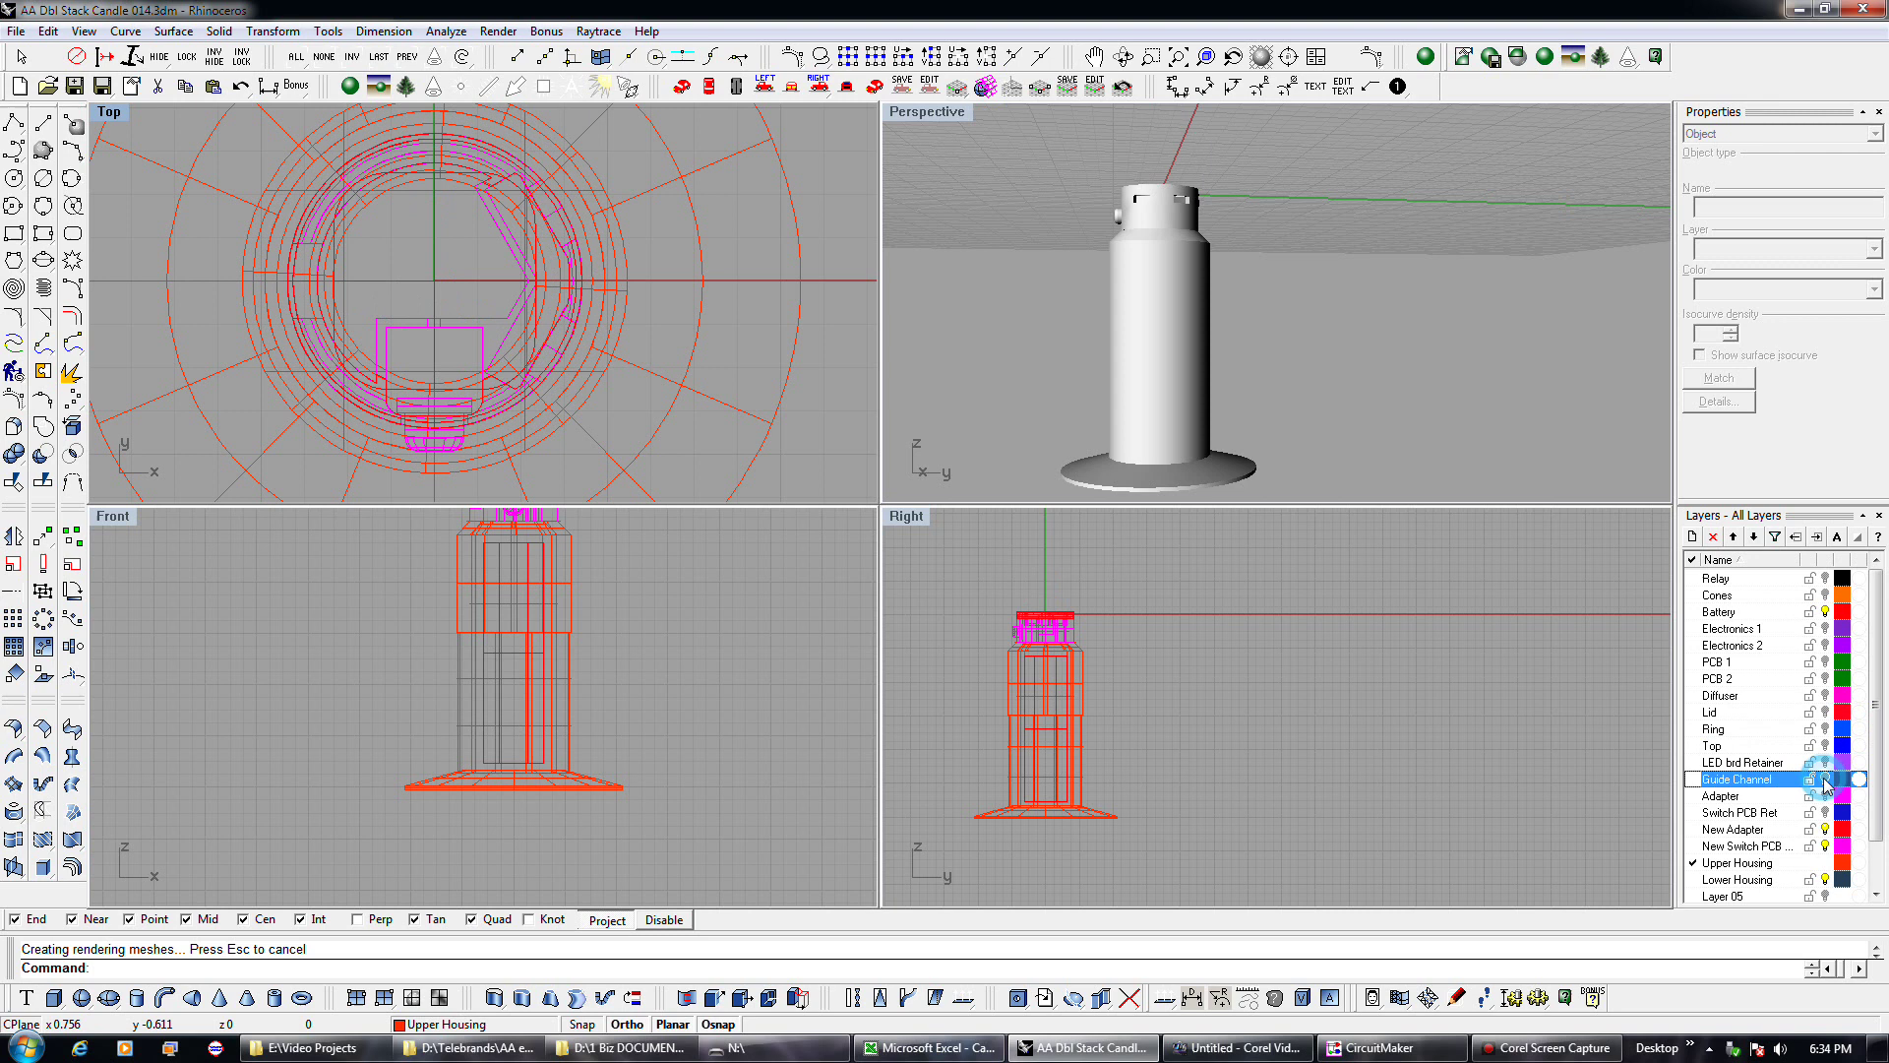
left_click(1825, 830)
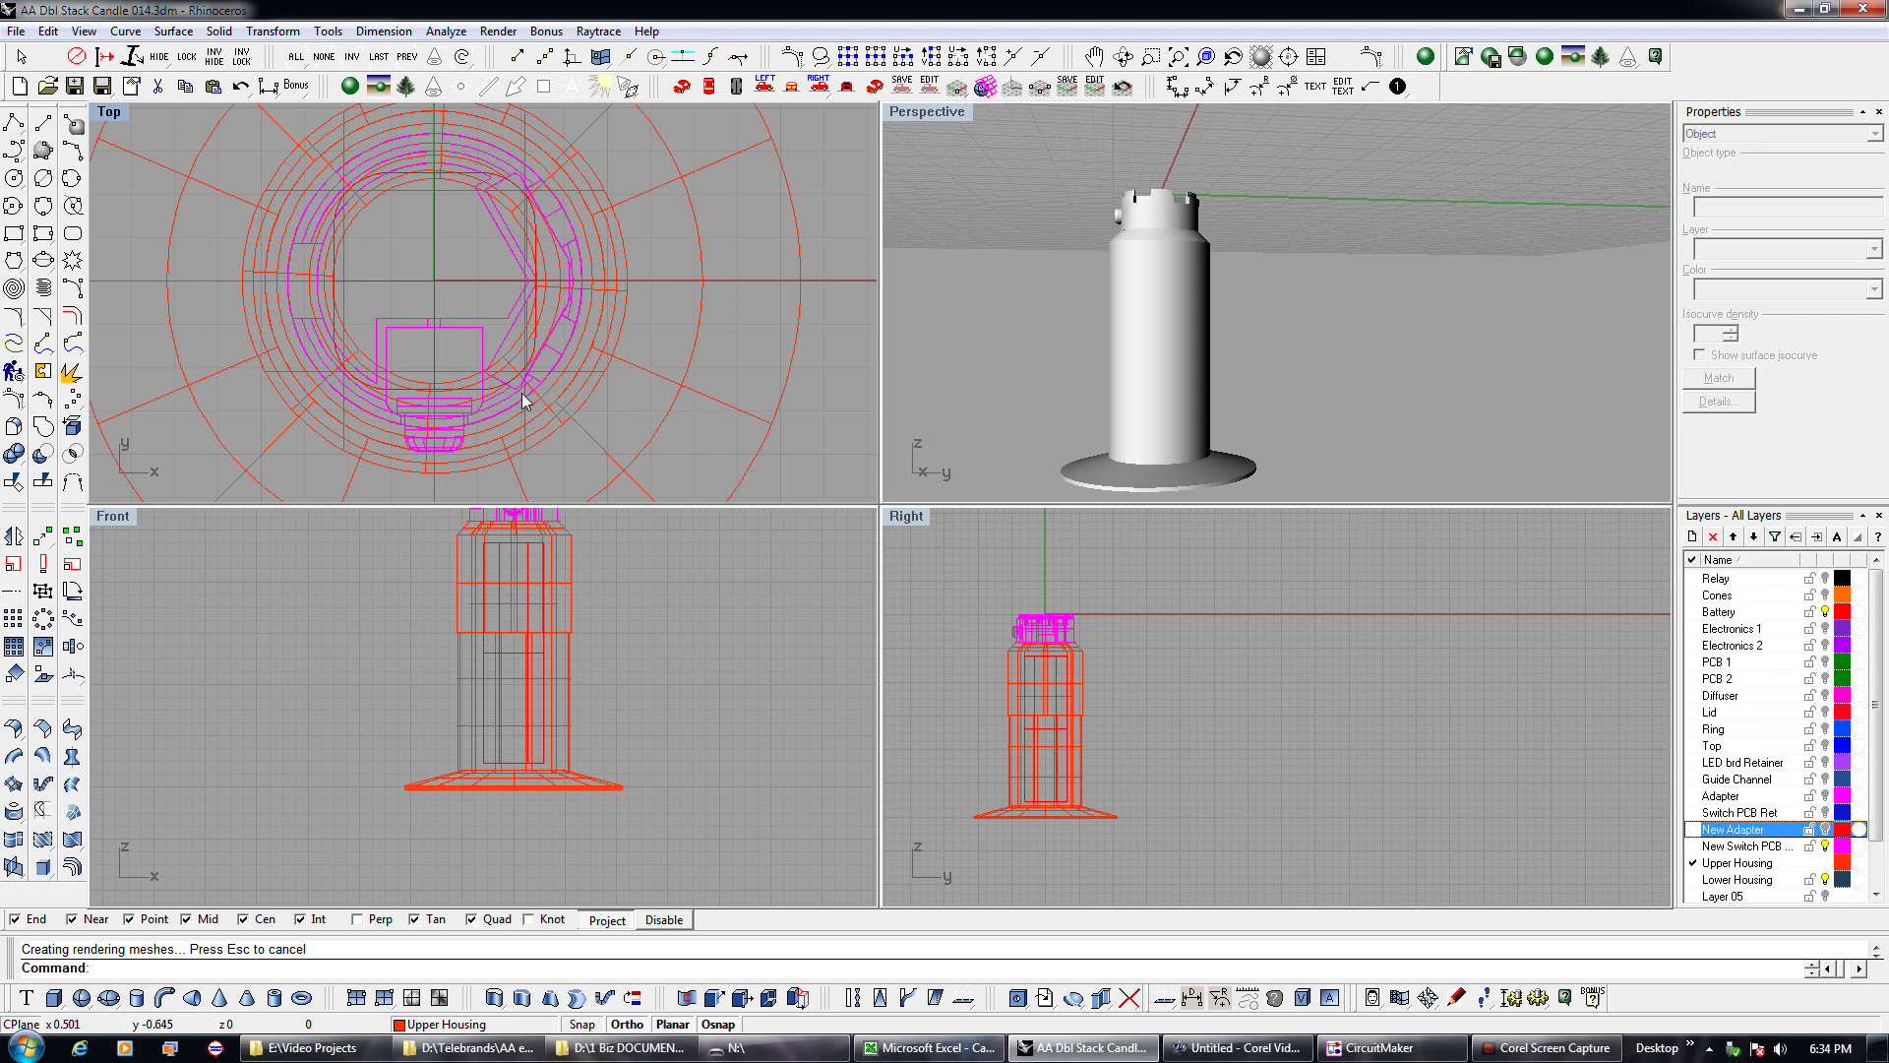
scroll(645, 400, "down", 1)
scroll(600, 389, "down", 3)
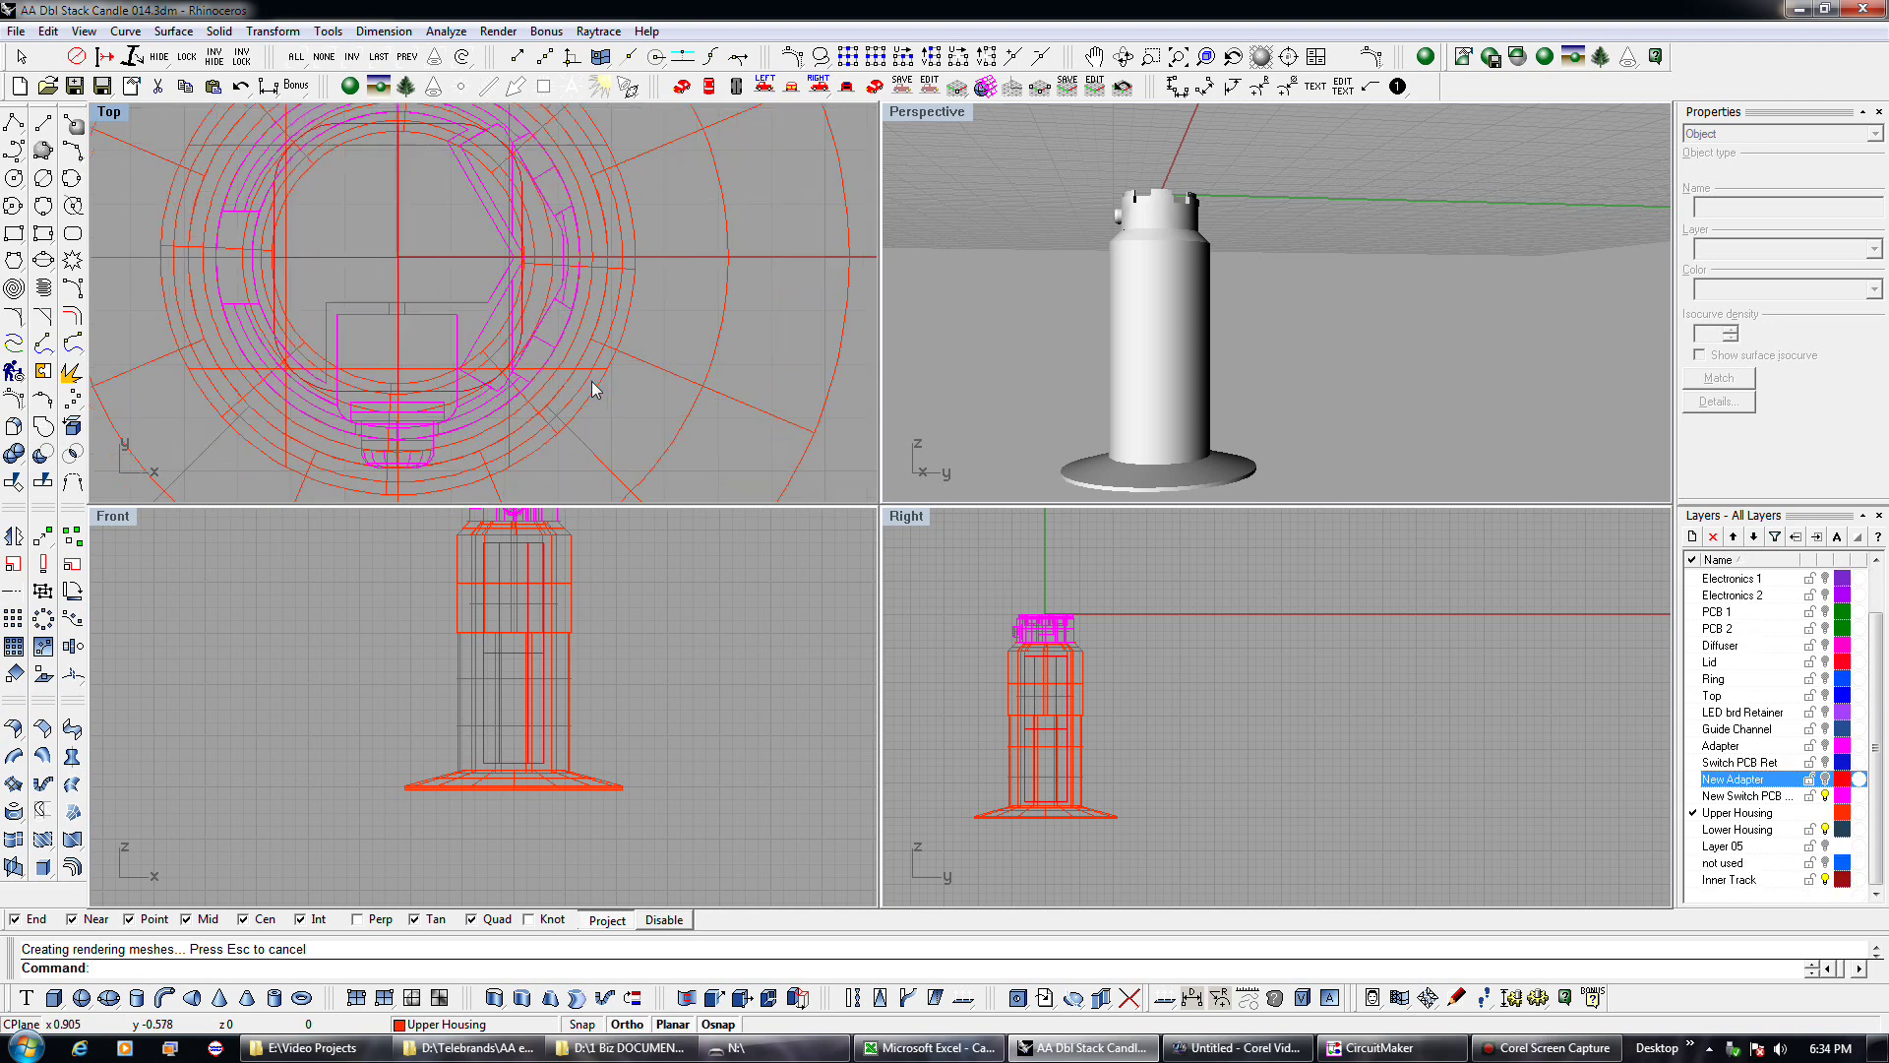
Extrude the housing outline curve to a set height.
left_click(539, 364)
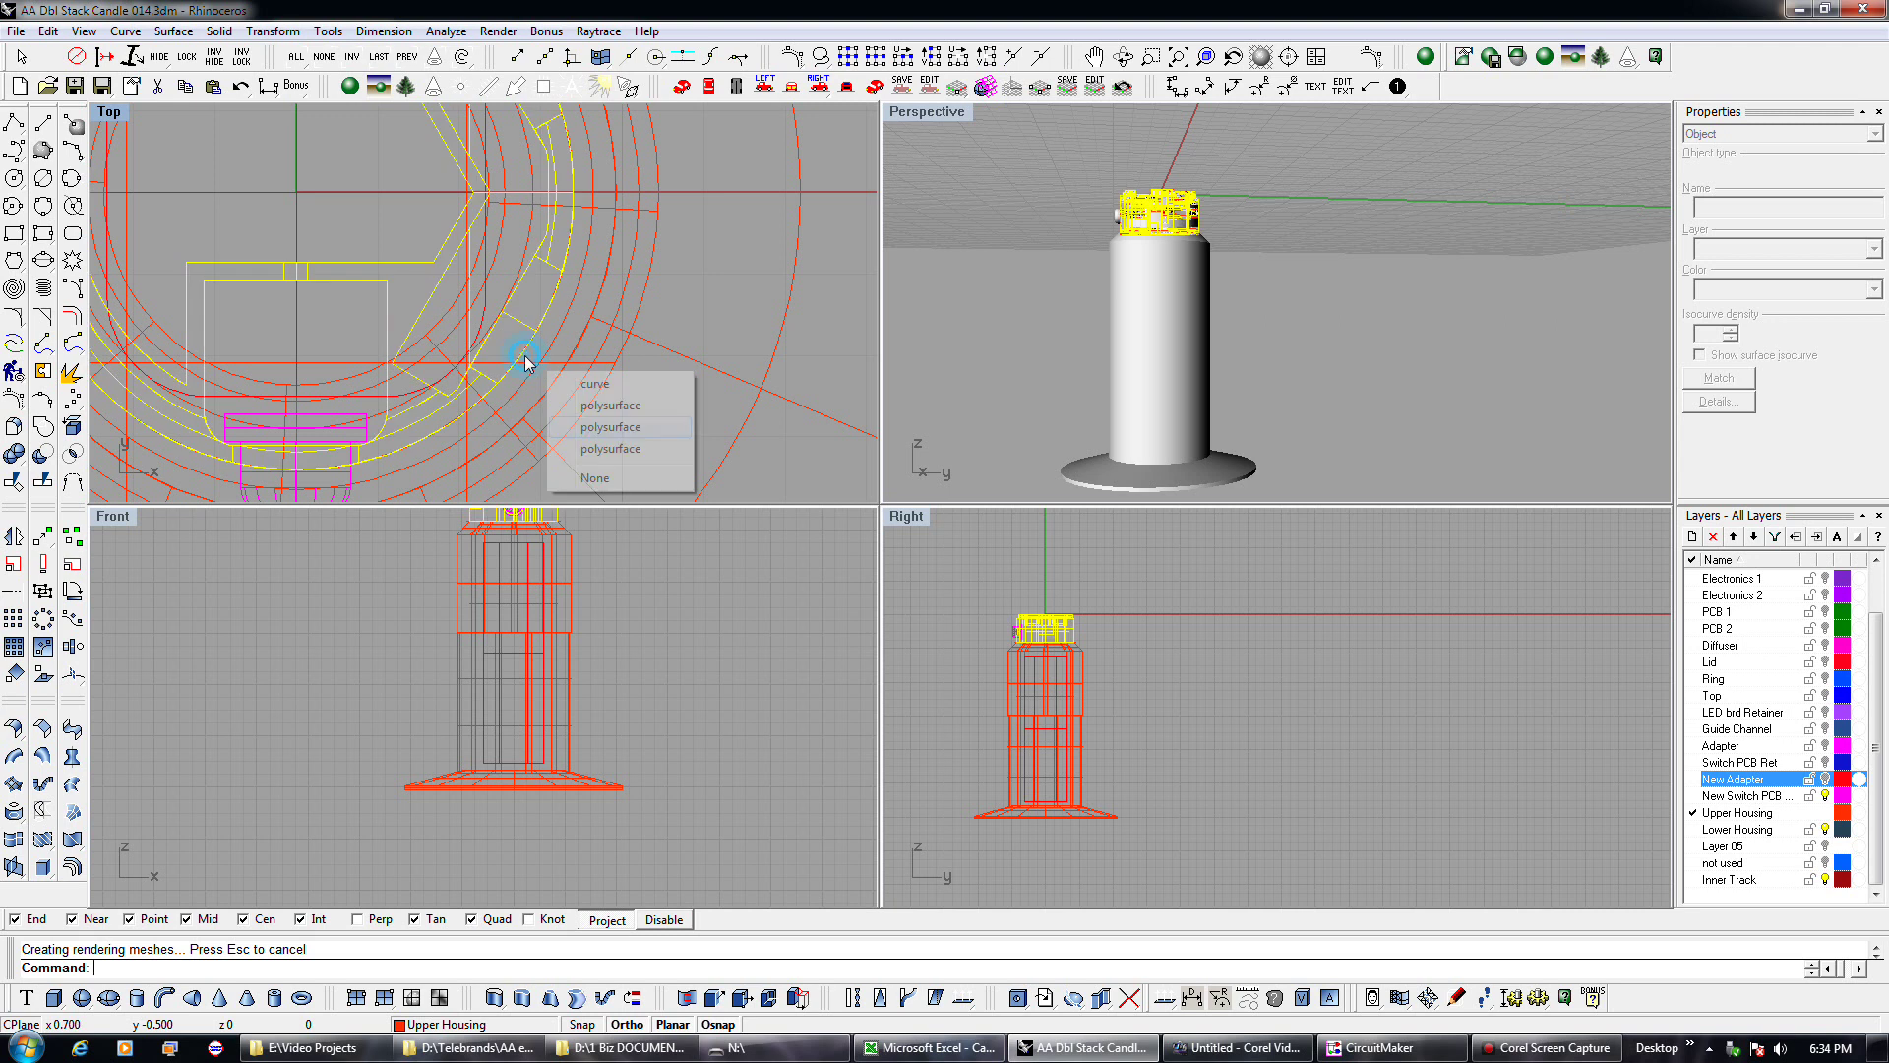
left_click(596, 384)
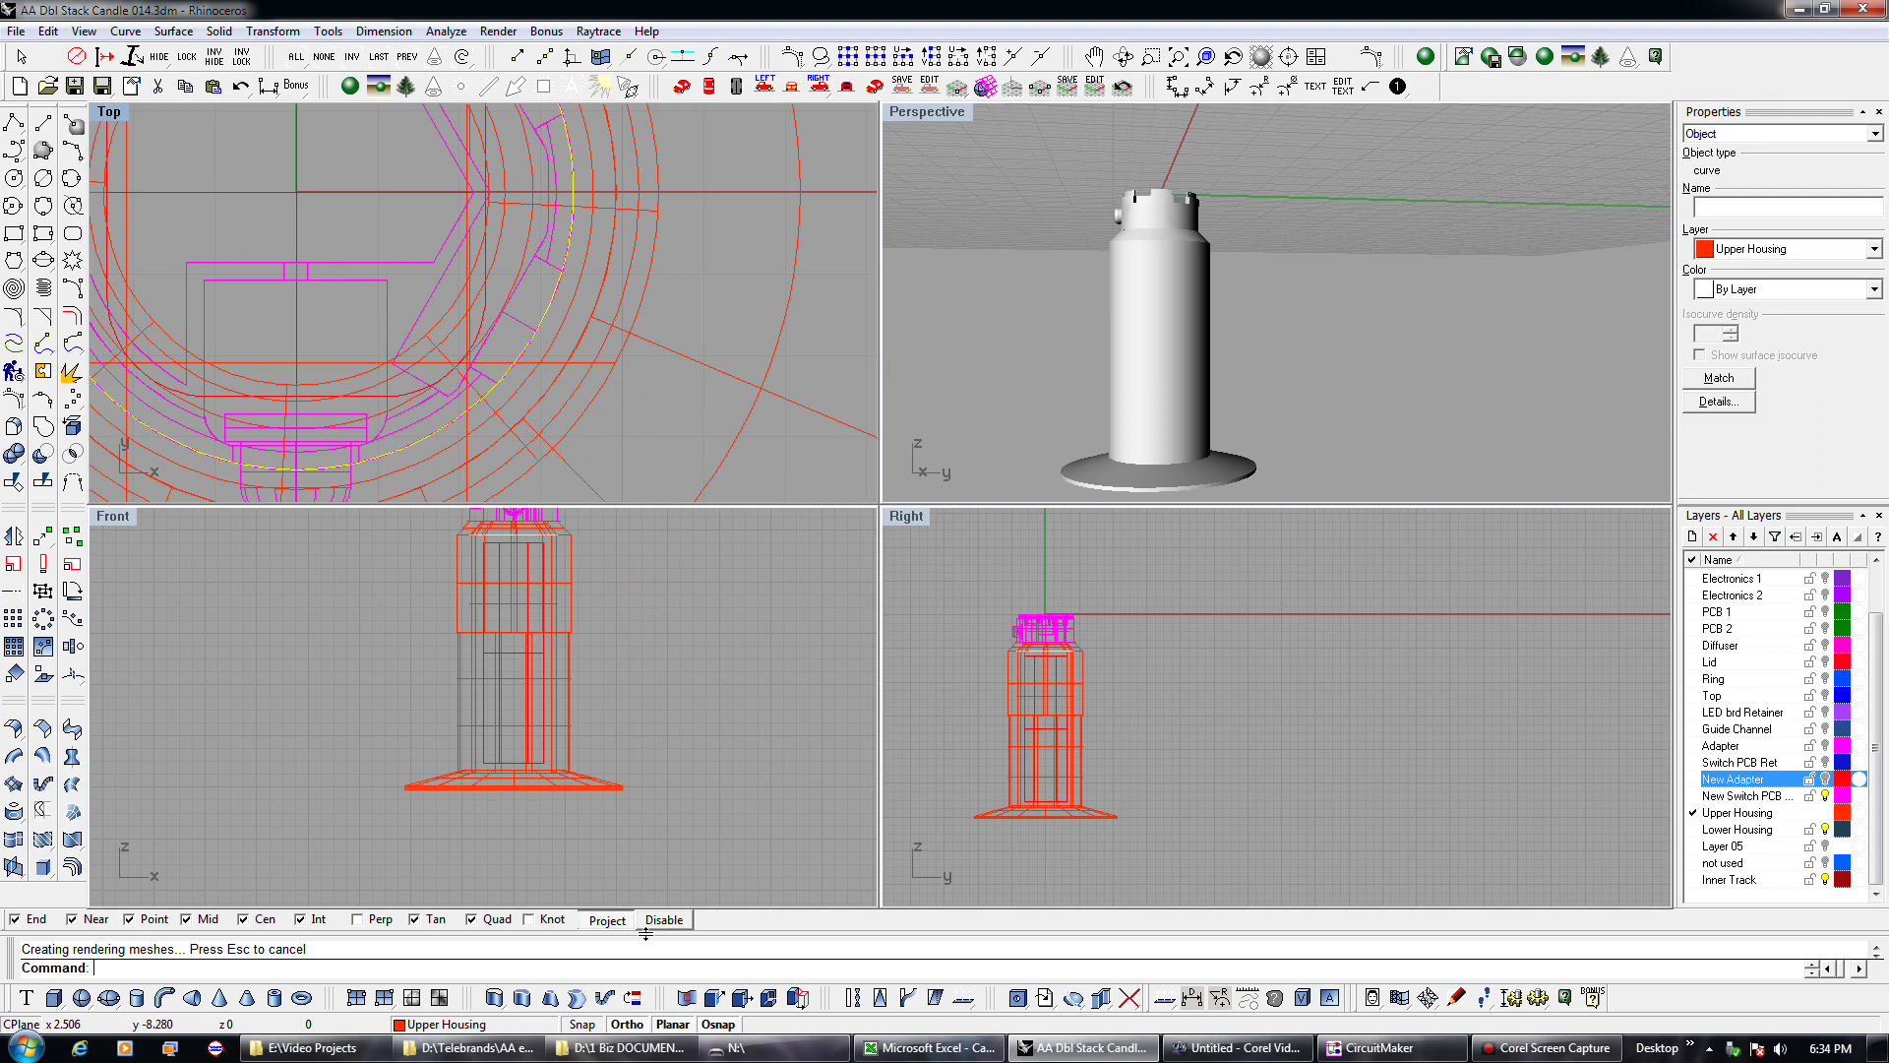
left_click(527, 999)
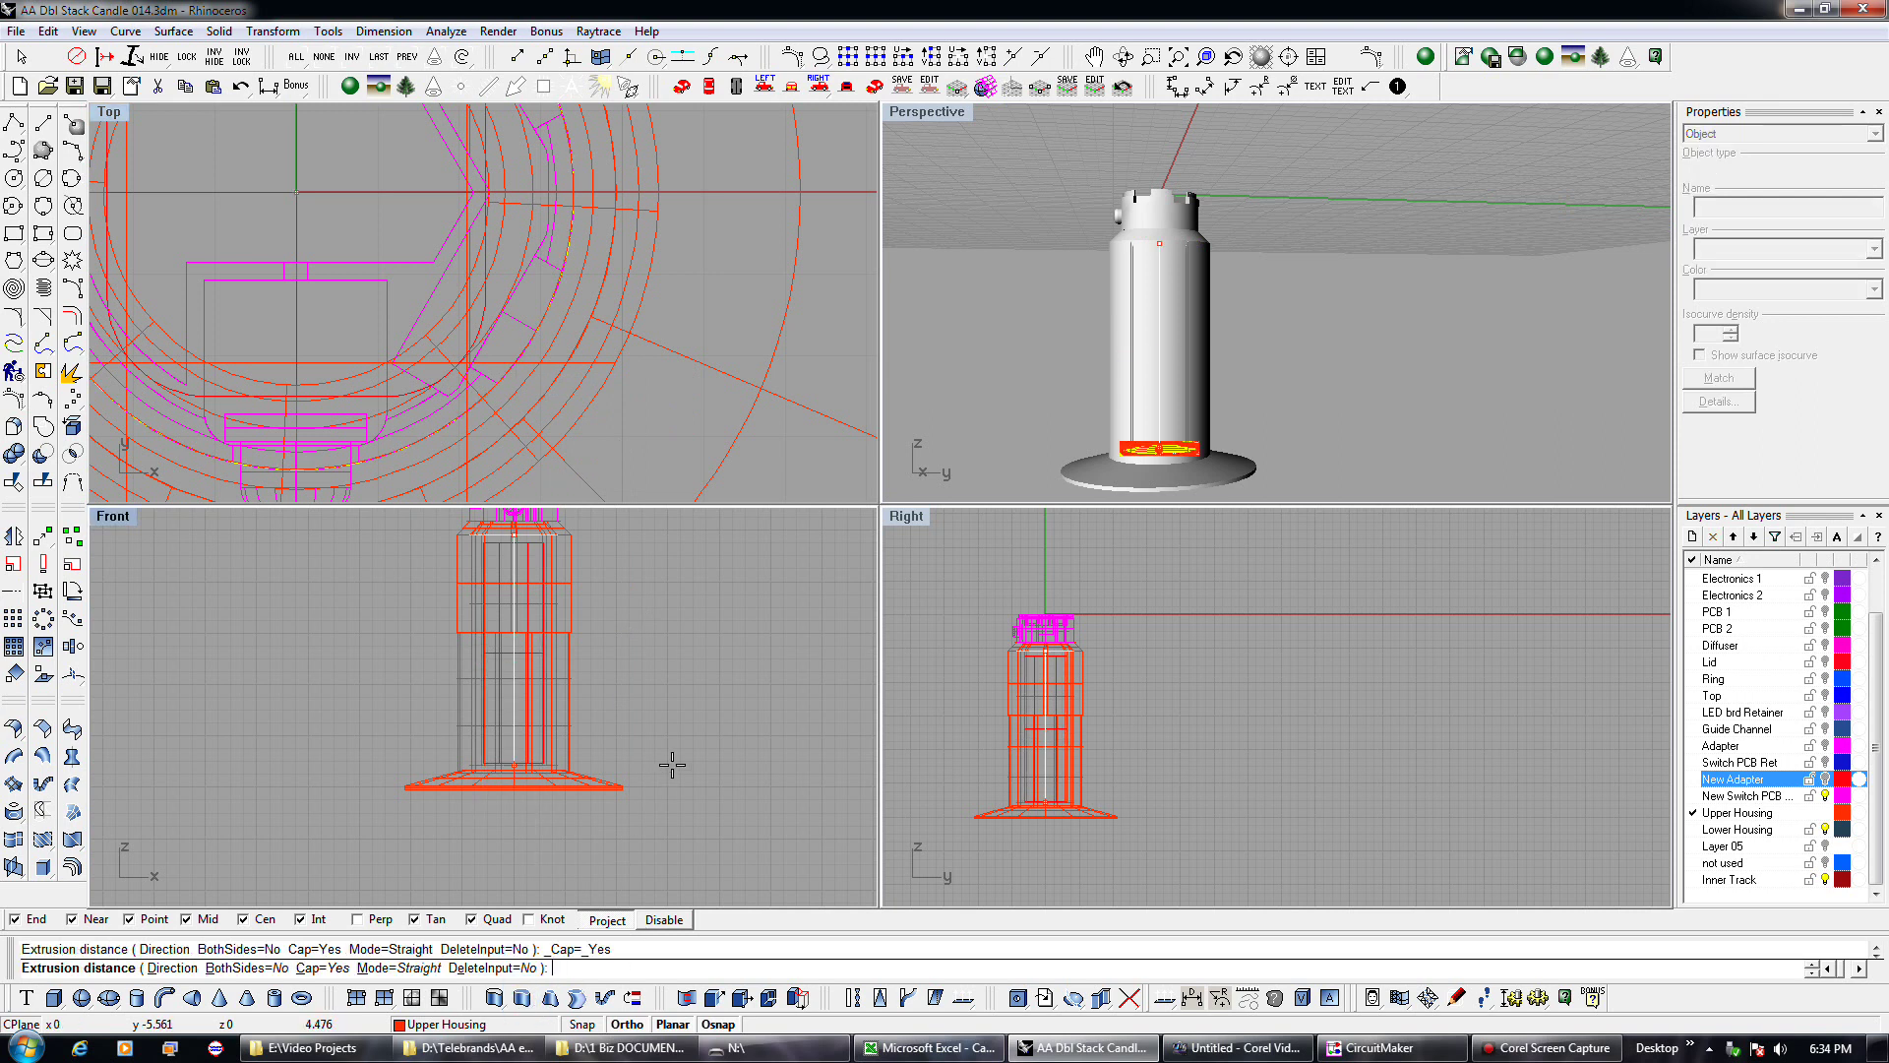
scroll(609, 760, "up", 3)
scroll(609, 760, "up", 2)
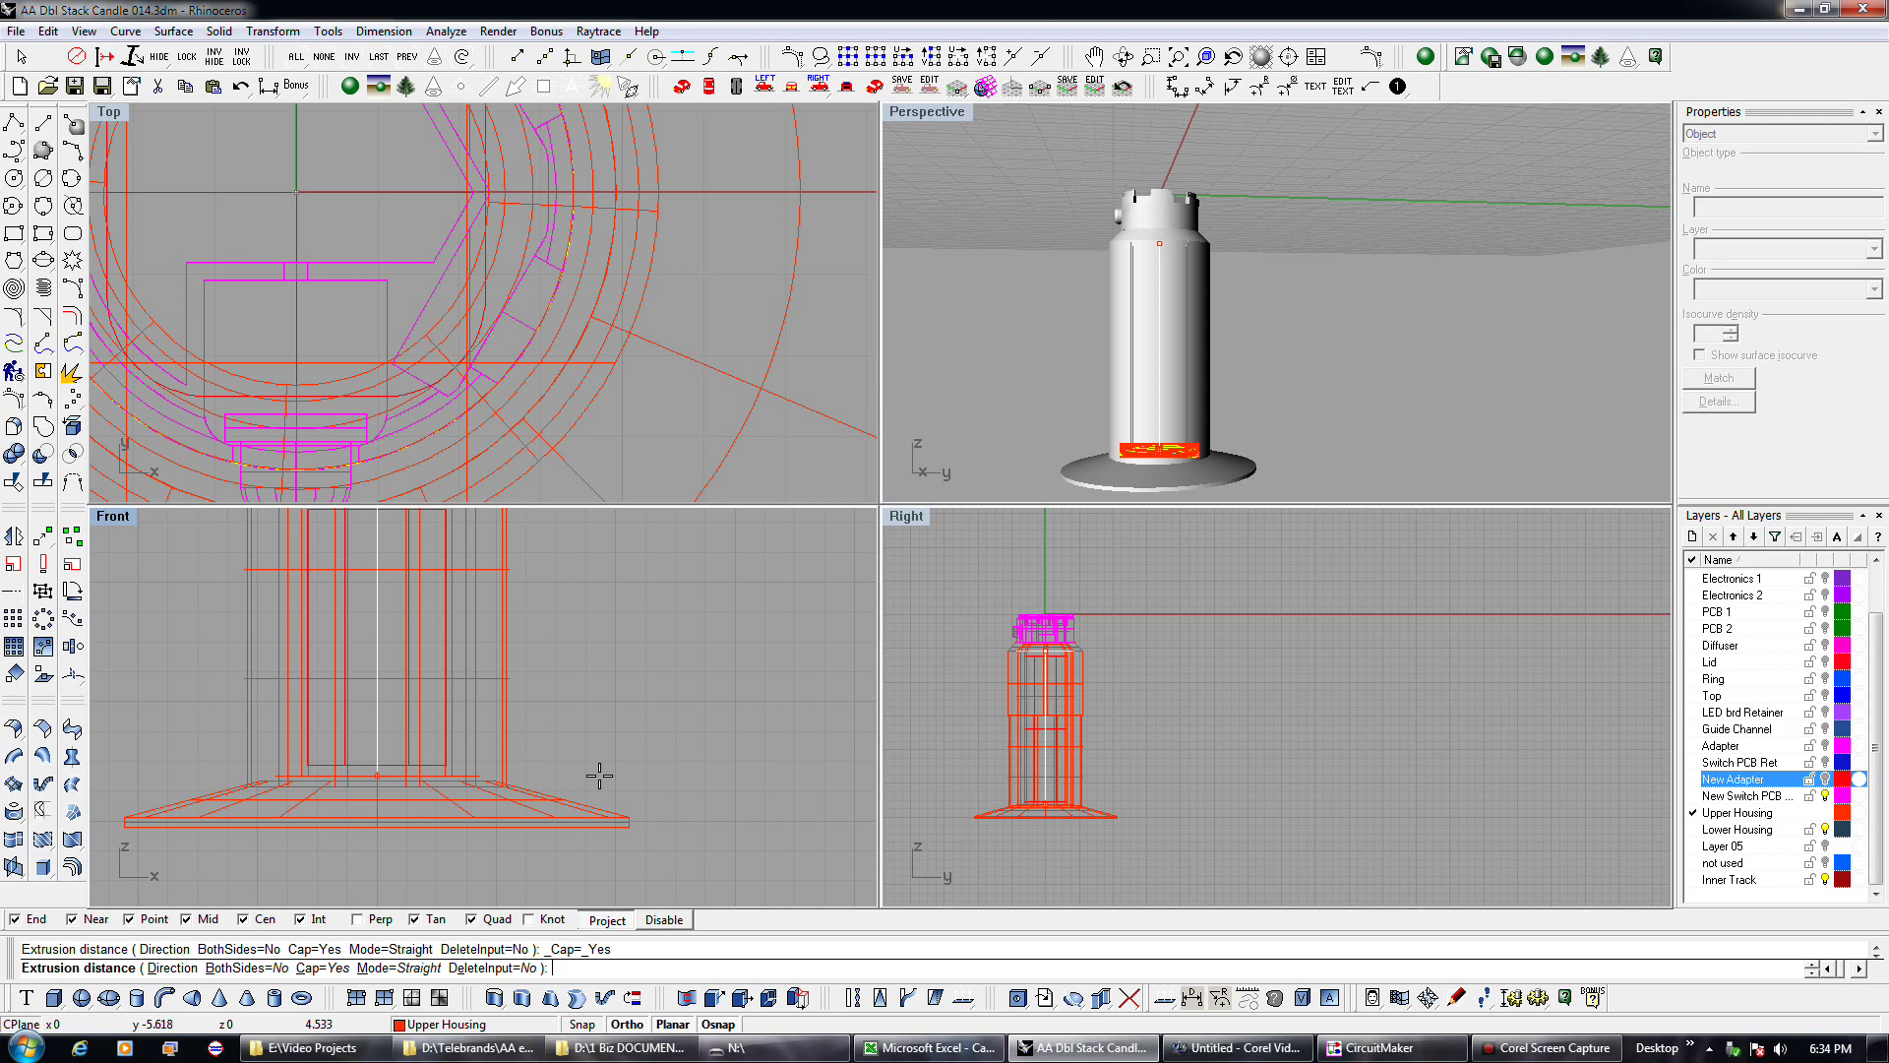
left_click(599, 776)
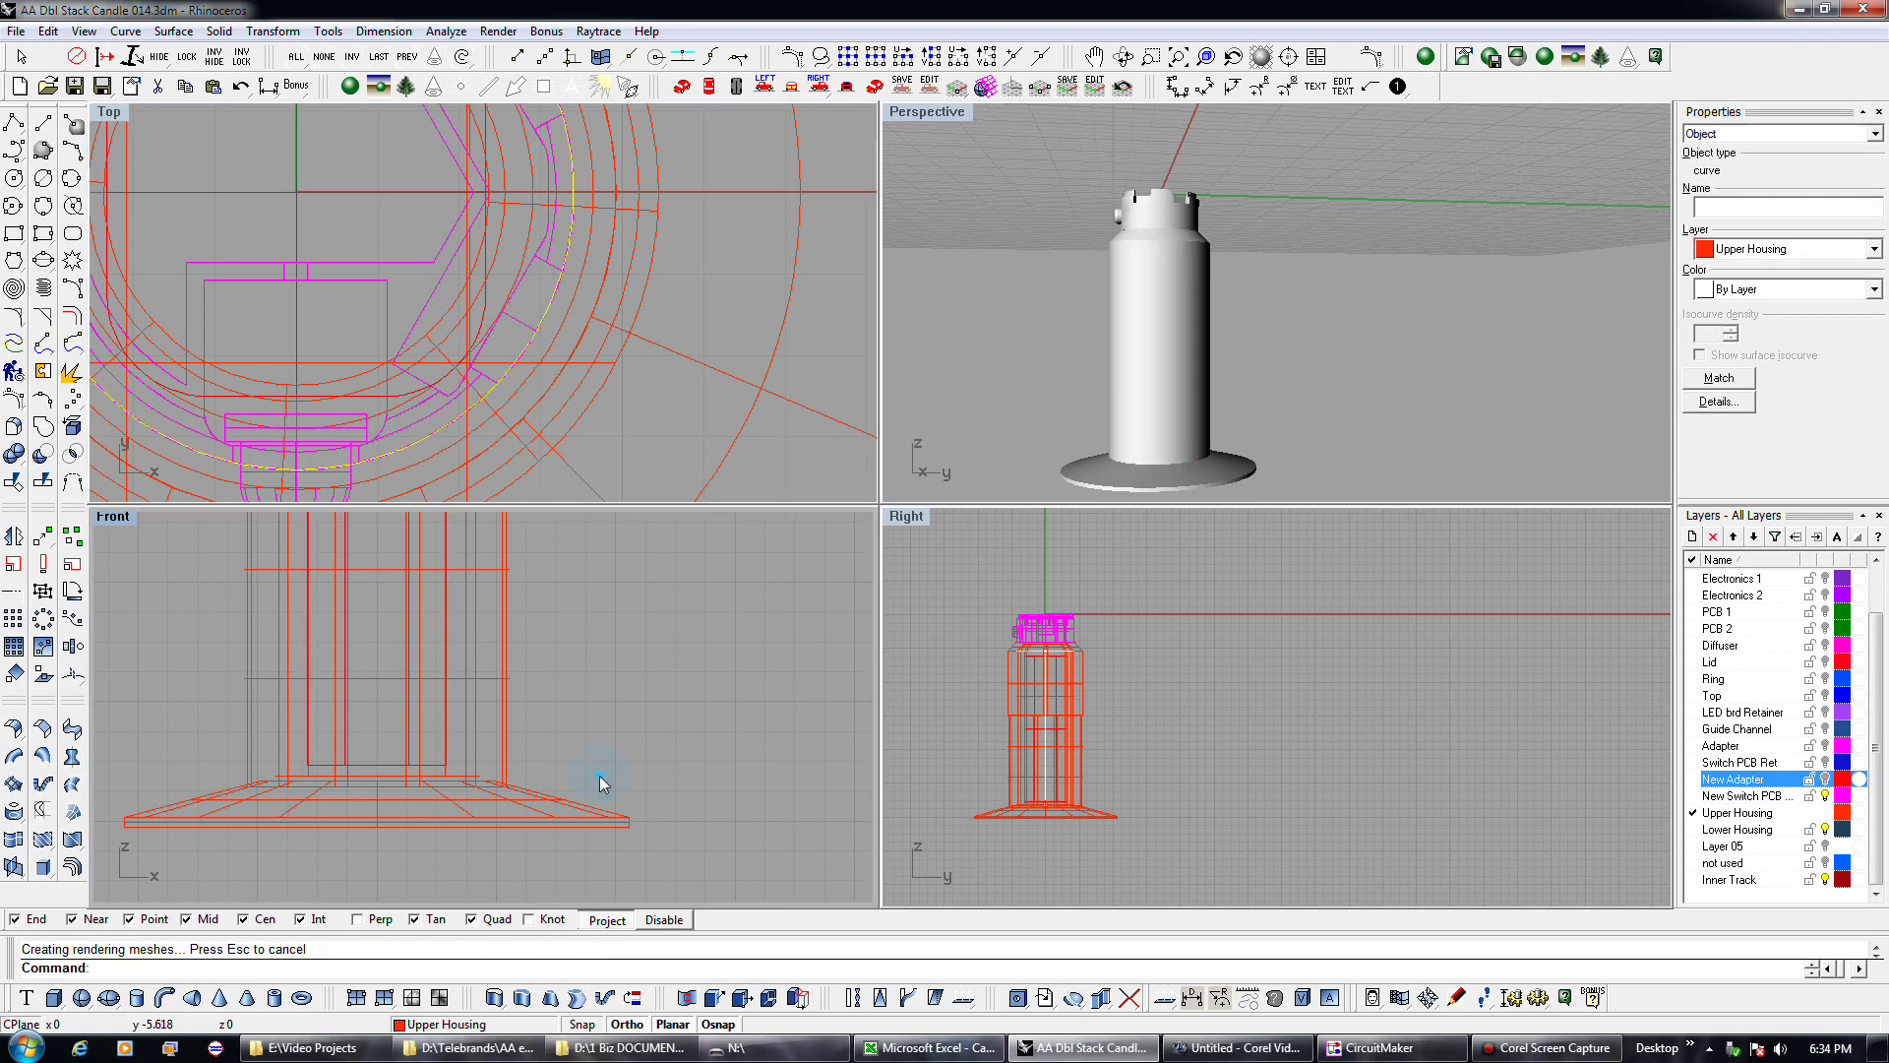
Boolean-difference the extruded solid out of the upper housing polysurface.
left_click(494, 681)
scroll(592, 747, "down", 6)
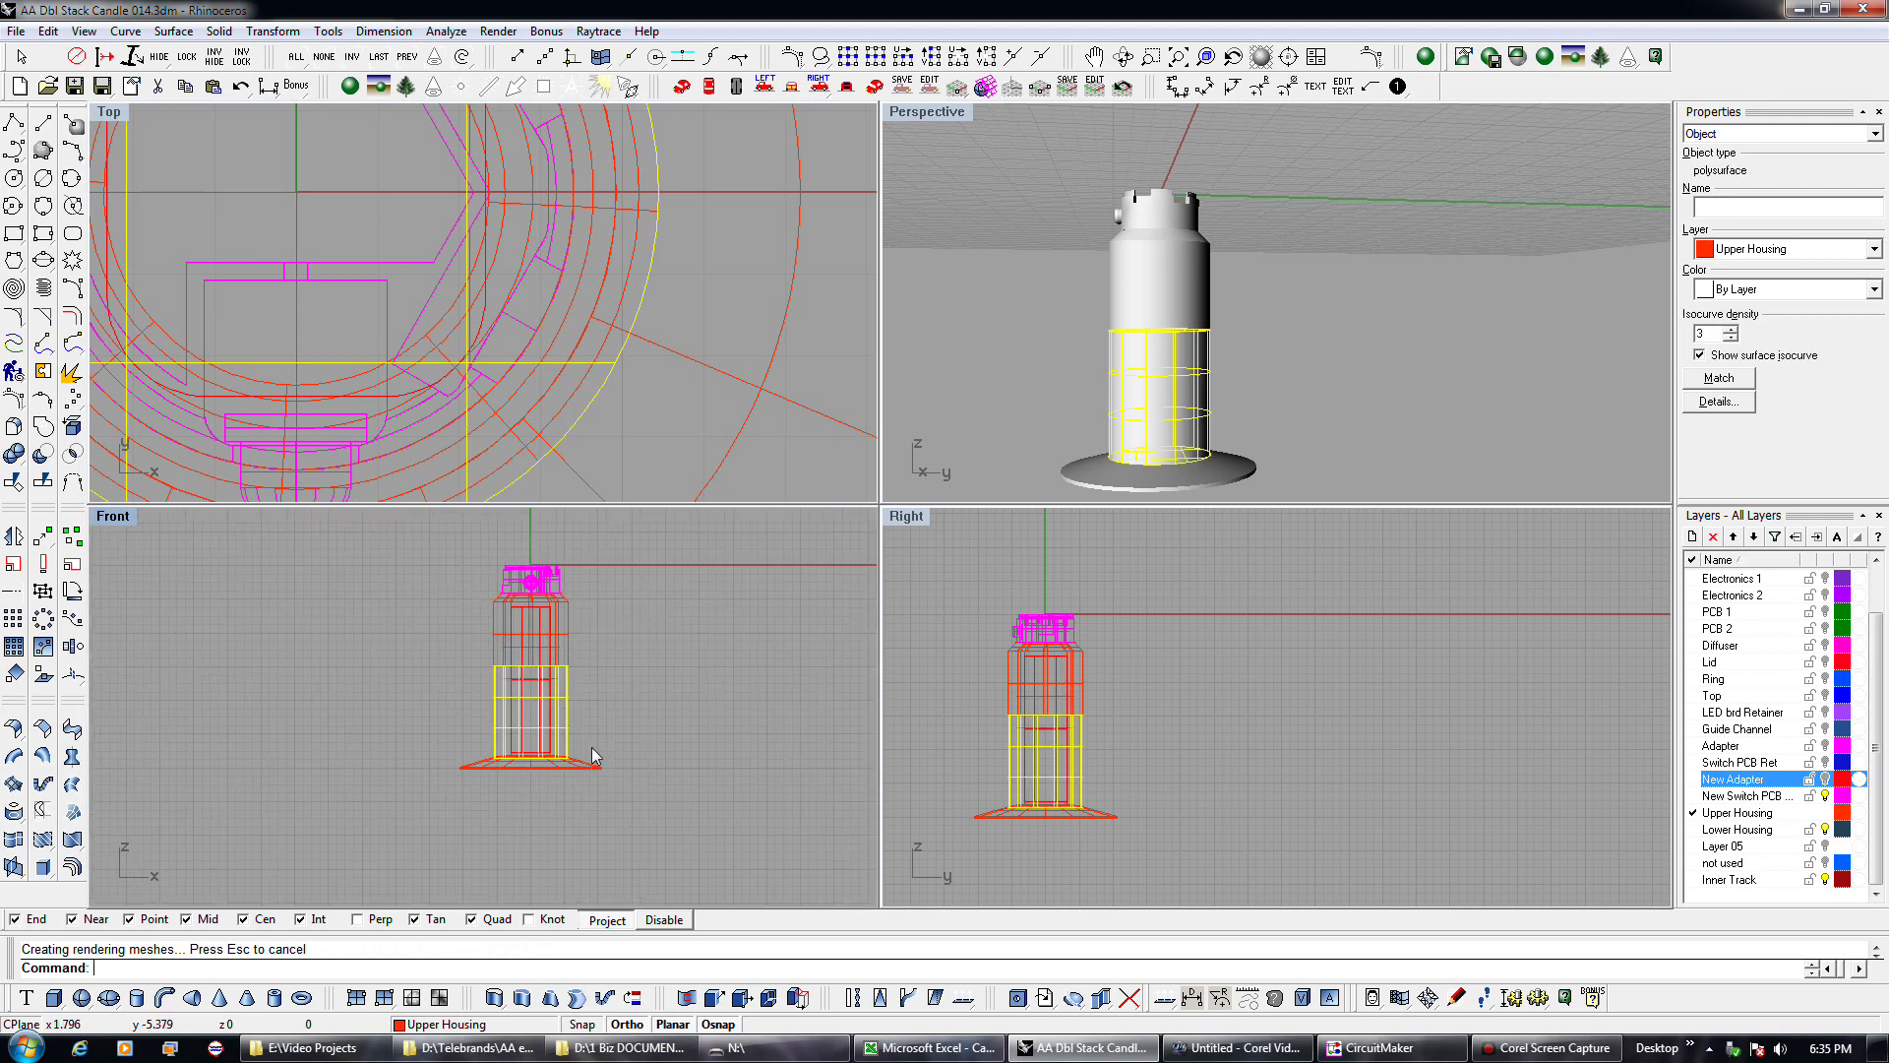
left_click(42, 454)
scroll(520, 679, "up", 1)
scroll(522, 686, "up", 3)
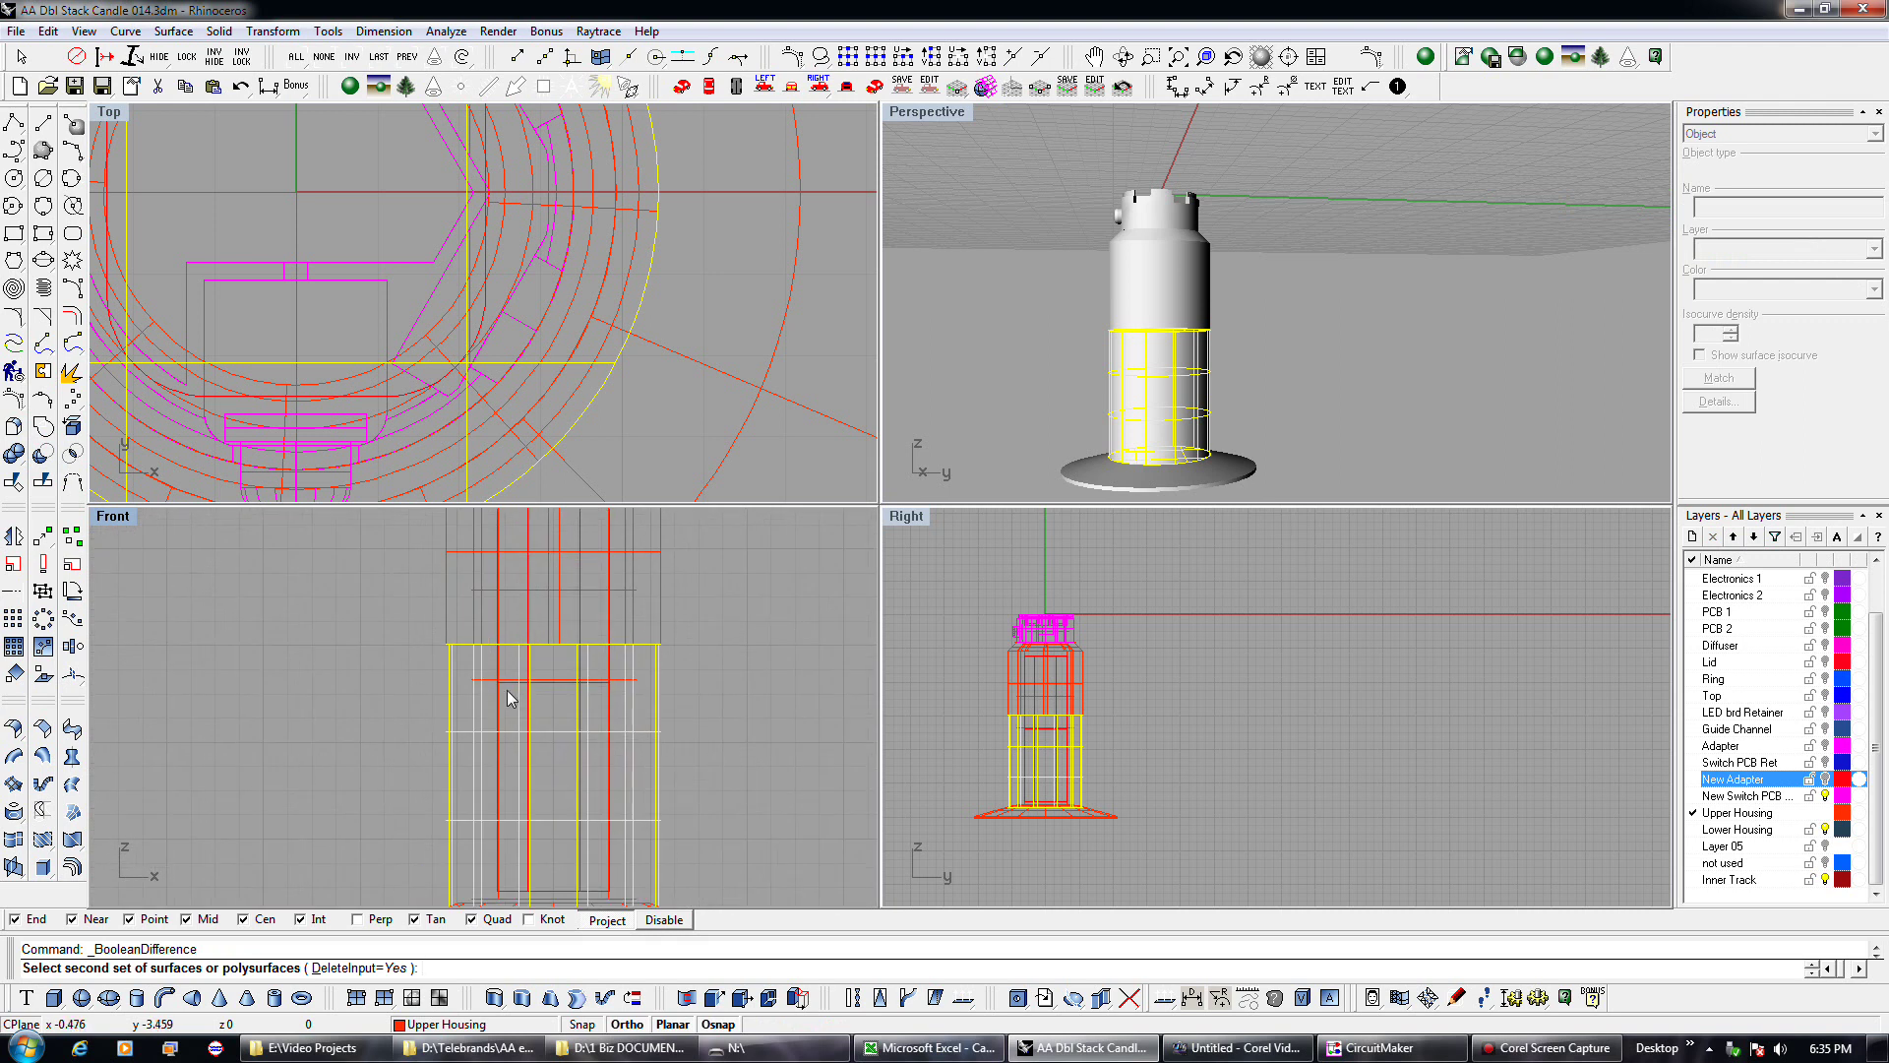
left_click(505, 705)
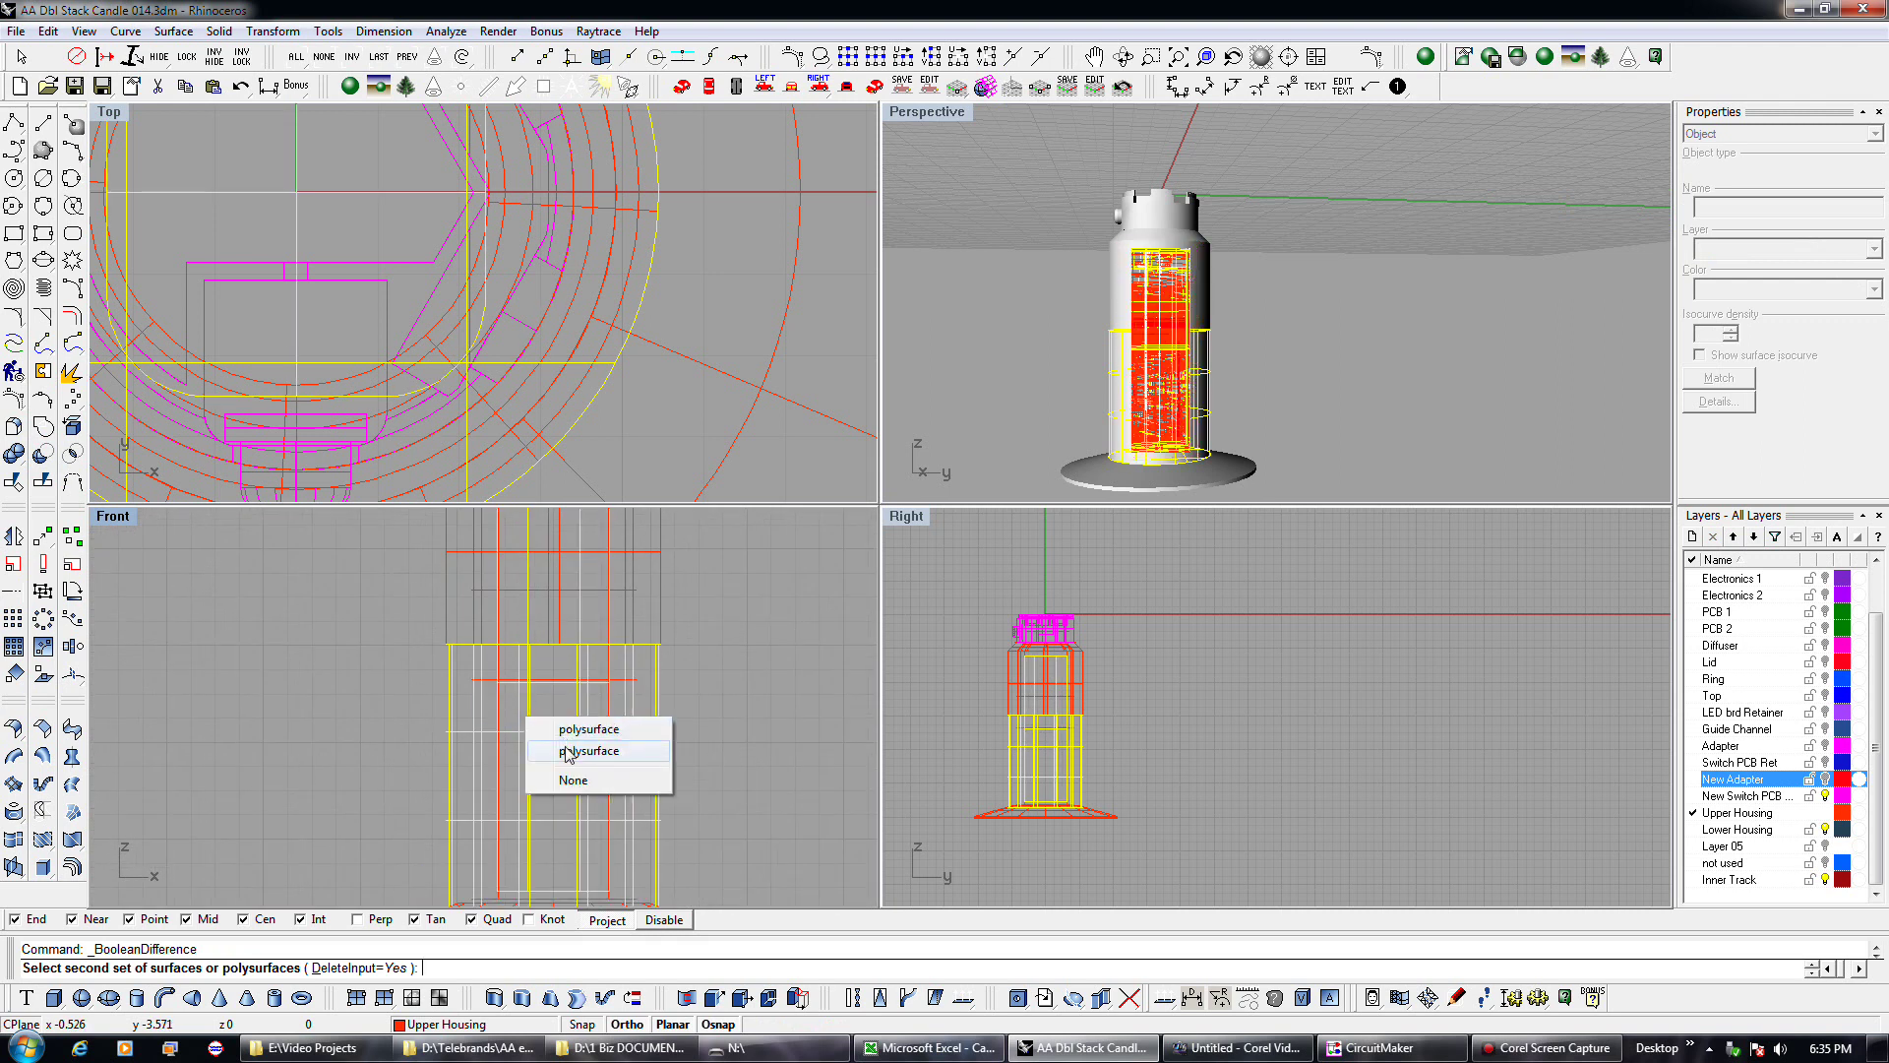
left_click(570, 729)
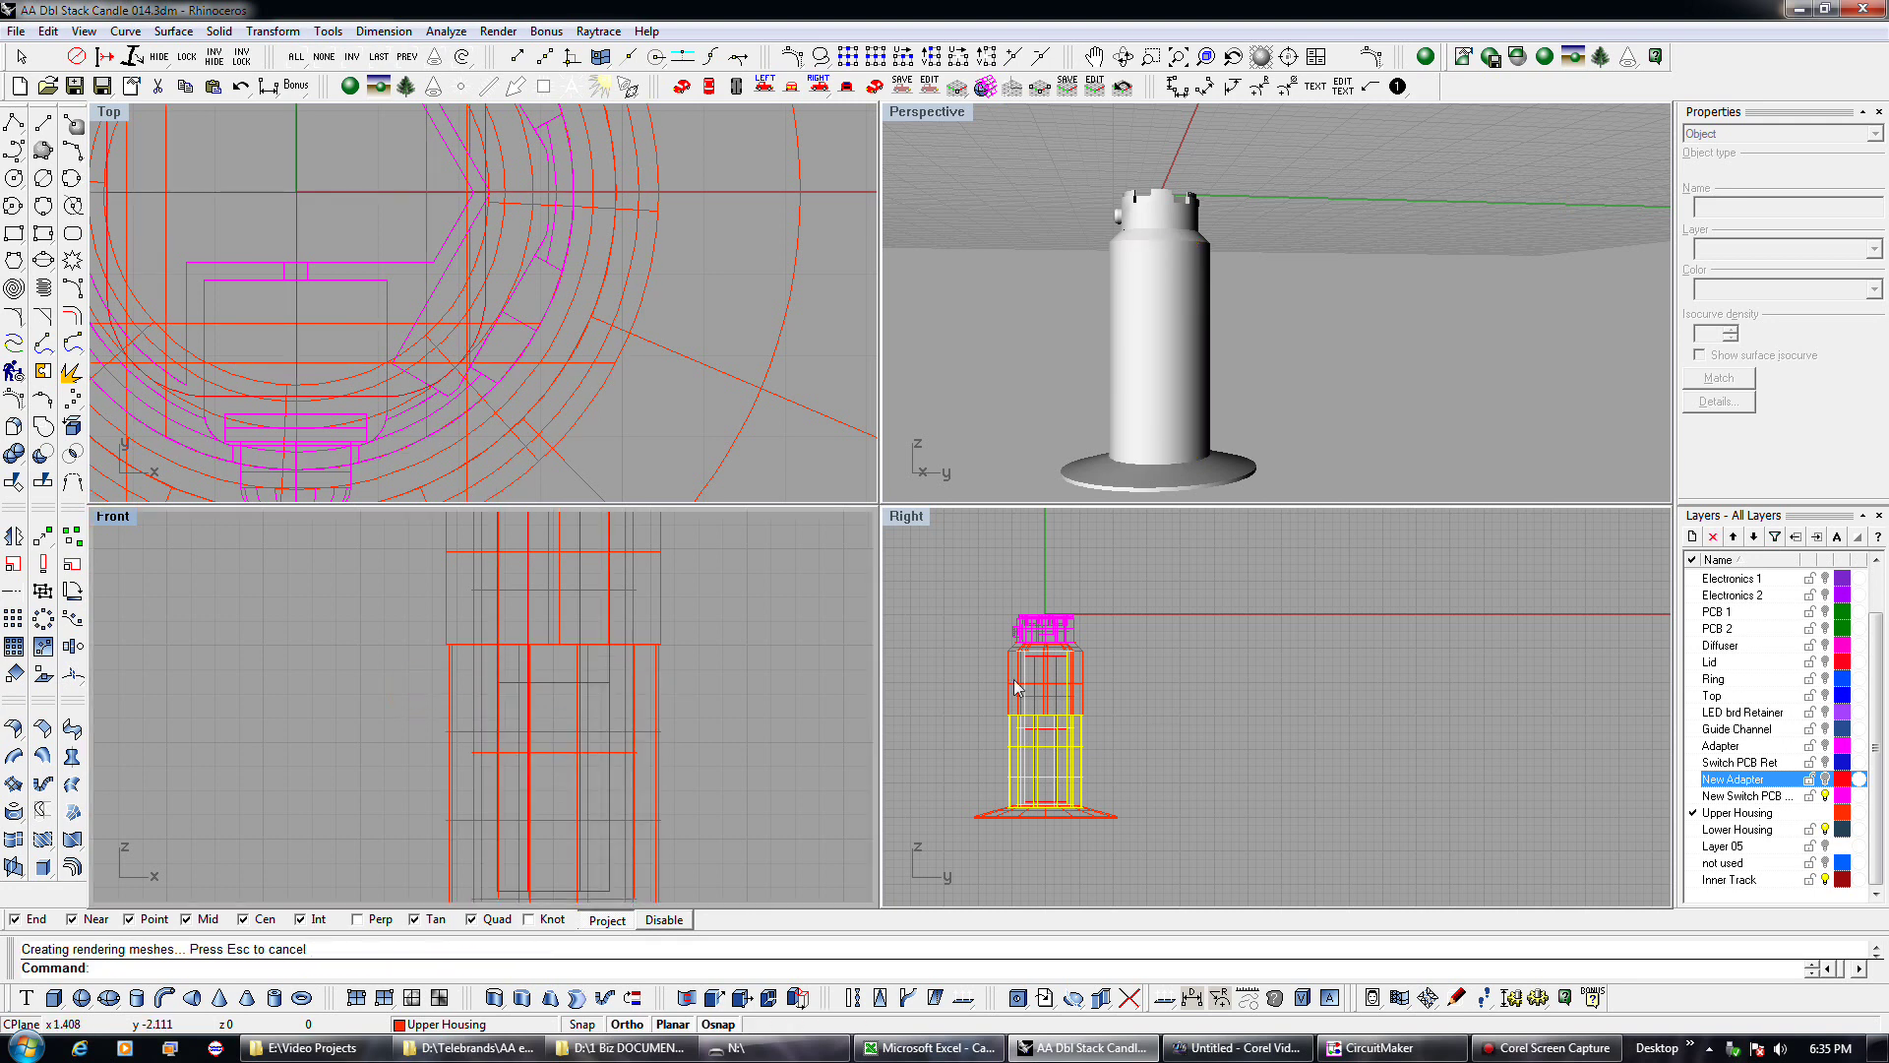
Select the separated lower housing section together with the flared base.
left_click(669, 710)
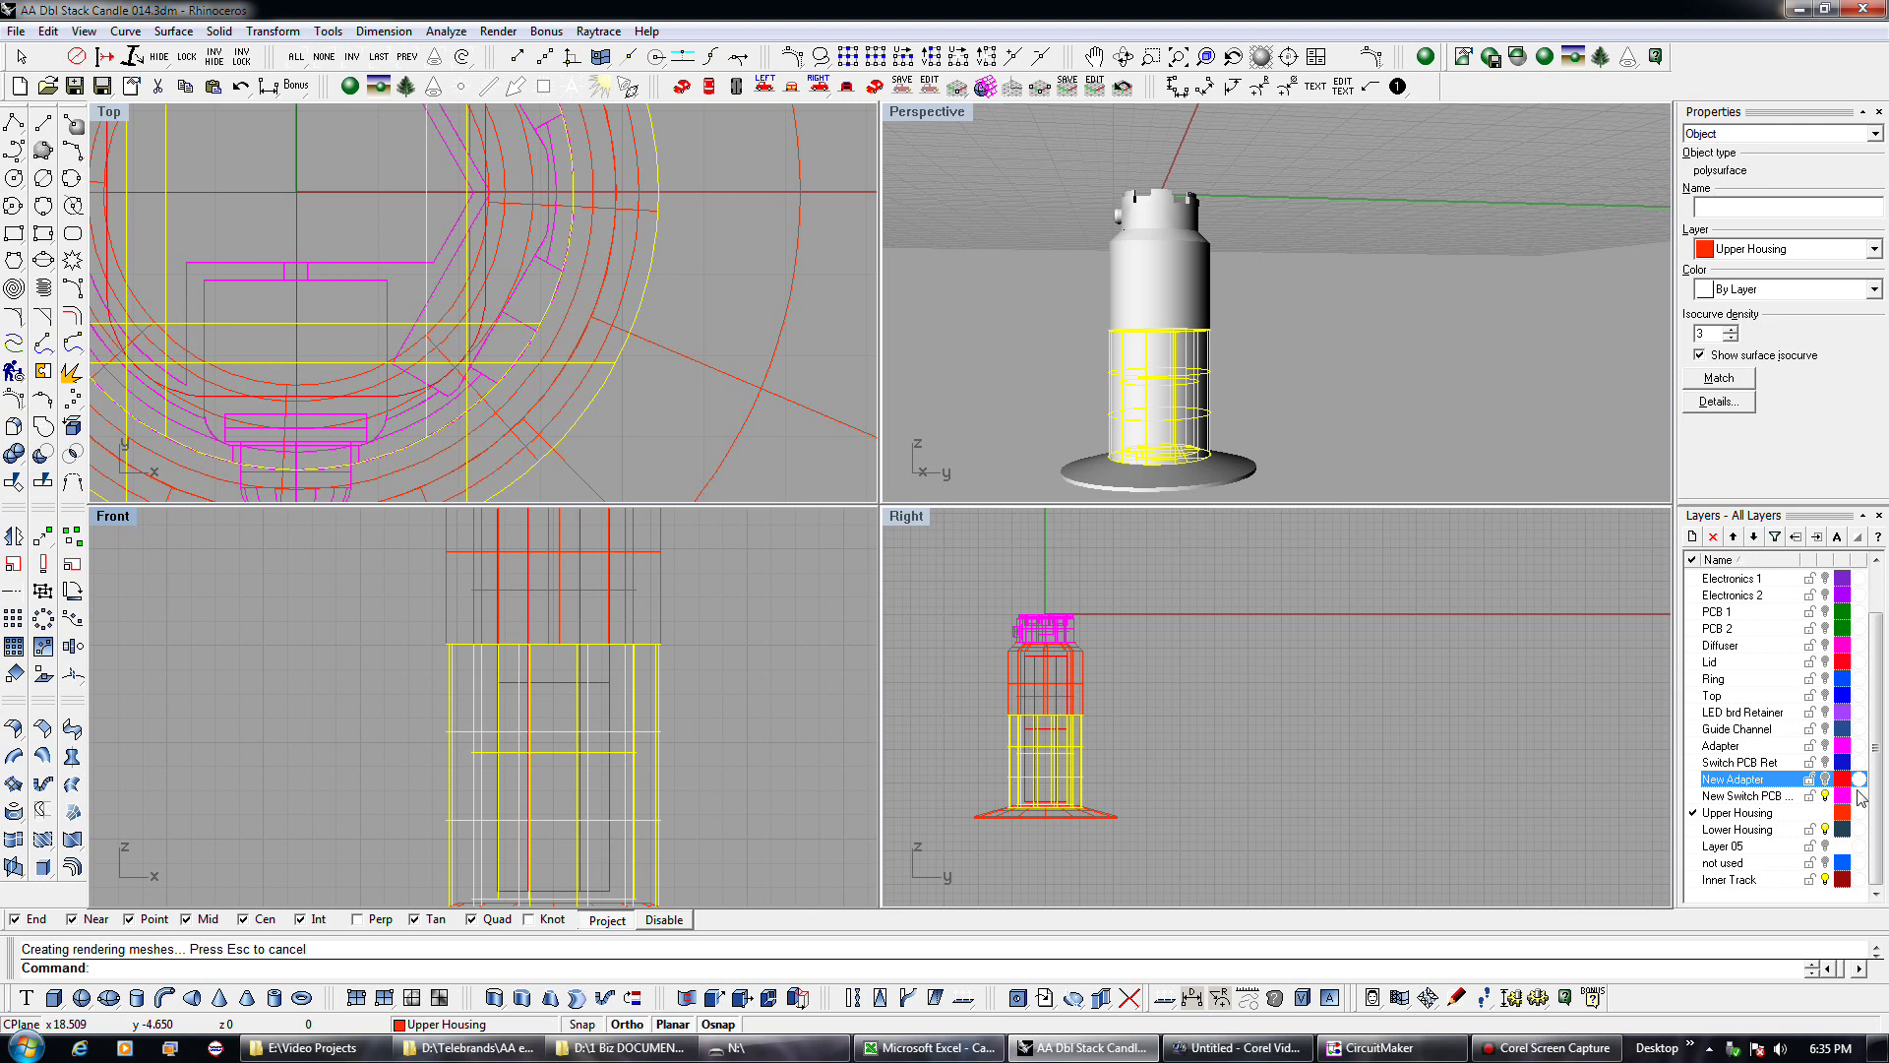
scroll(686, 652, "down", 2)
scroll(686, 651, "down", 2)
left_click(682, 767, "shift")
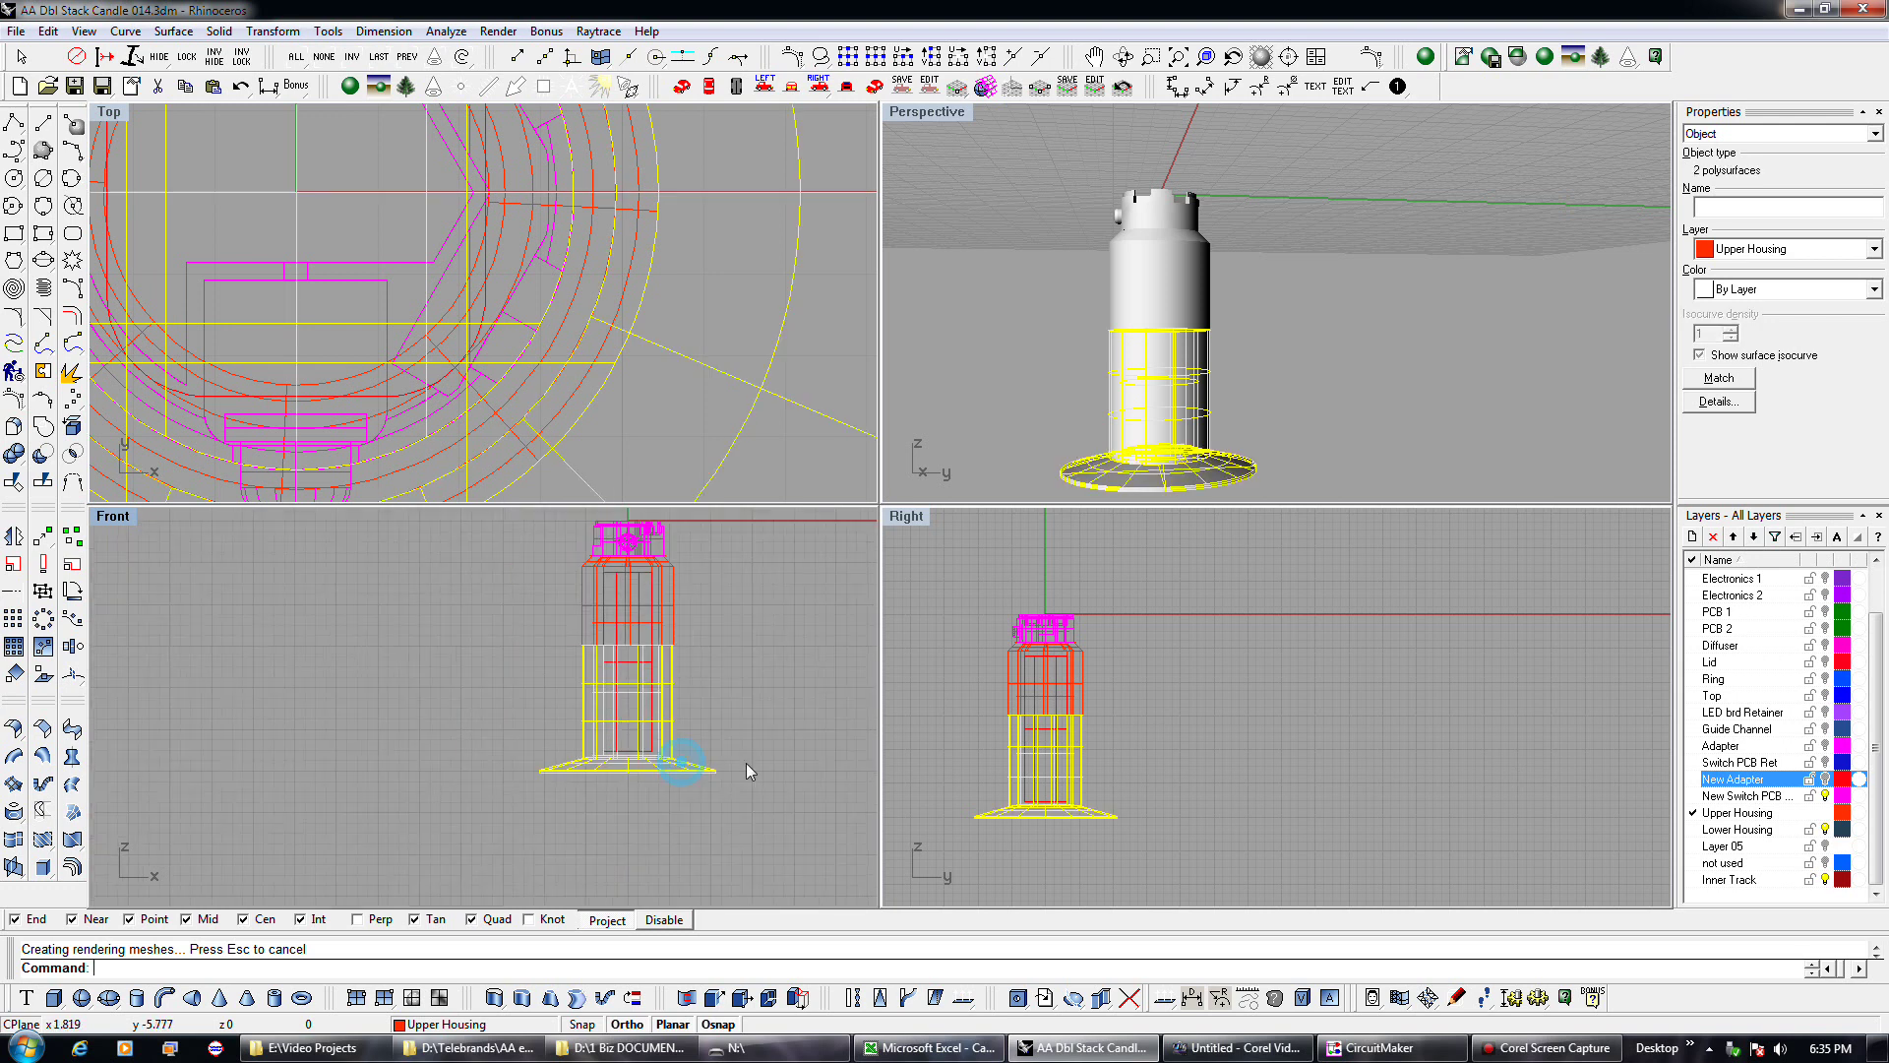
Move the two selected parts to Lower Housing, make it current, and hide Upper Housing.
left_click(1761, 830)
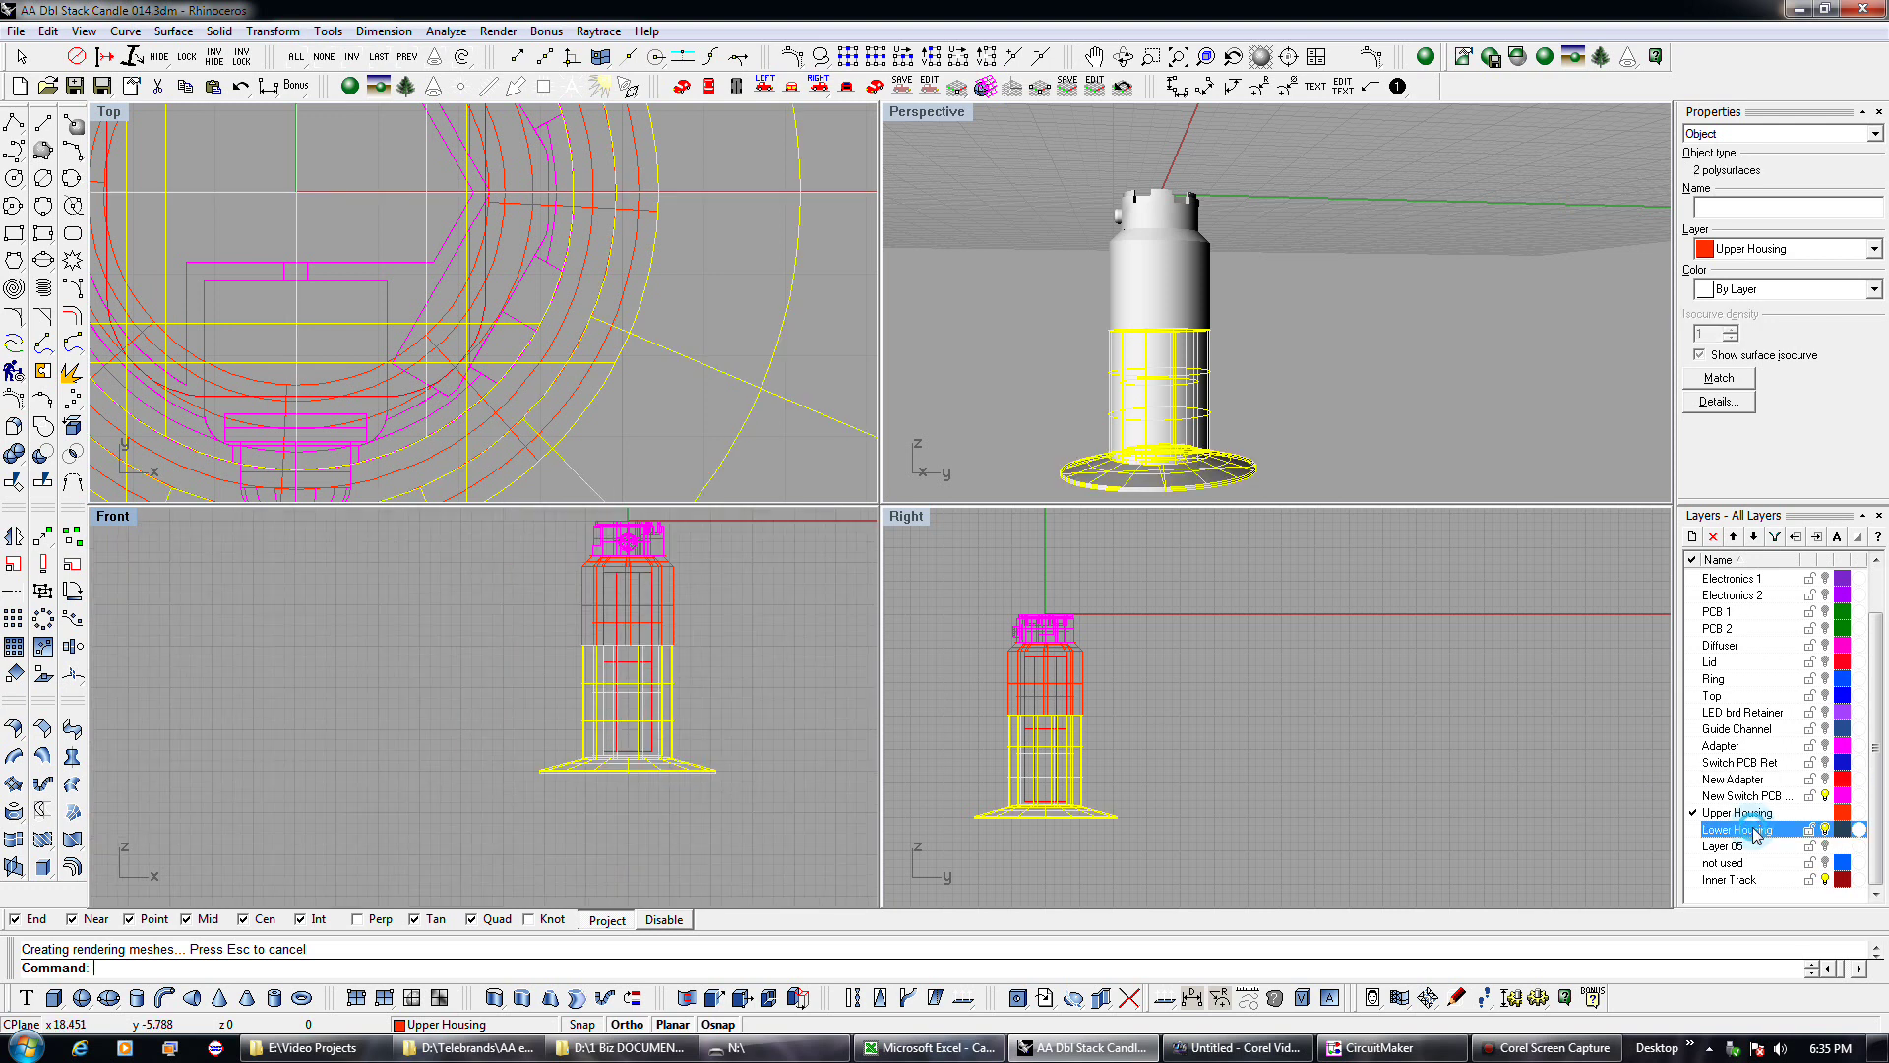
left_click(1816, 537)
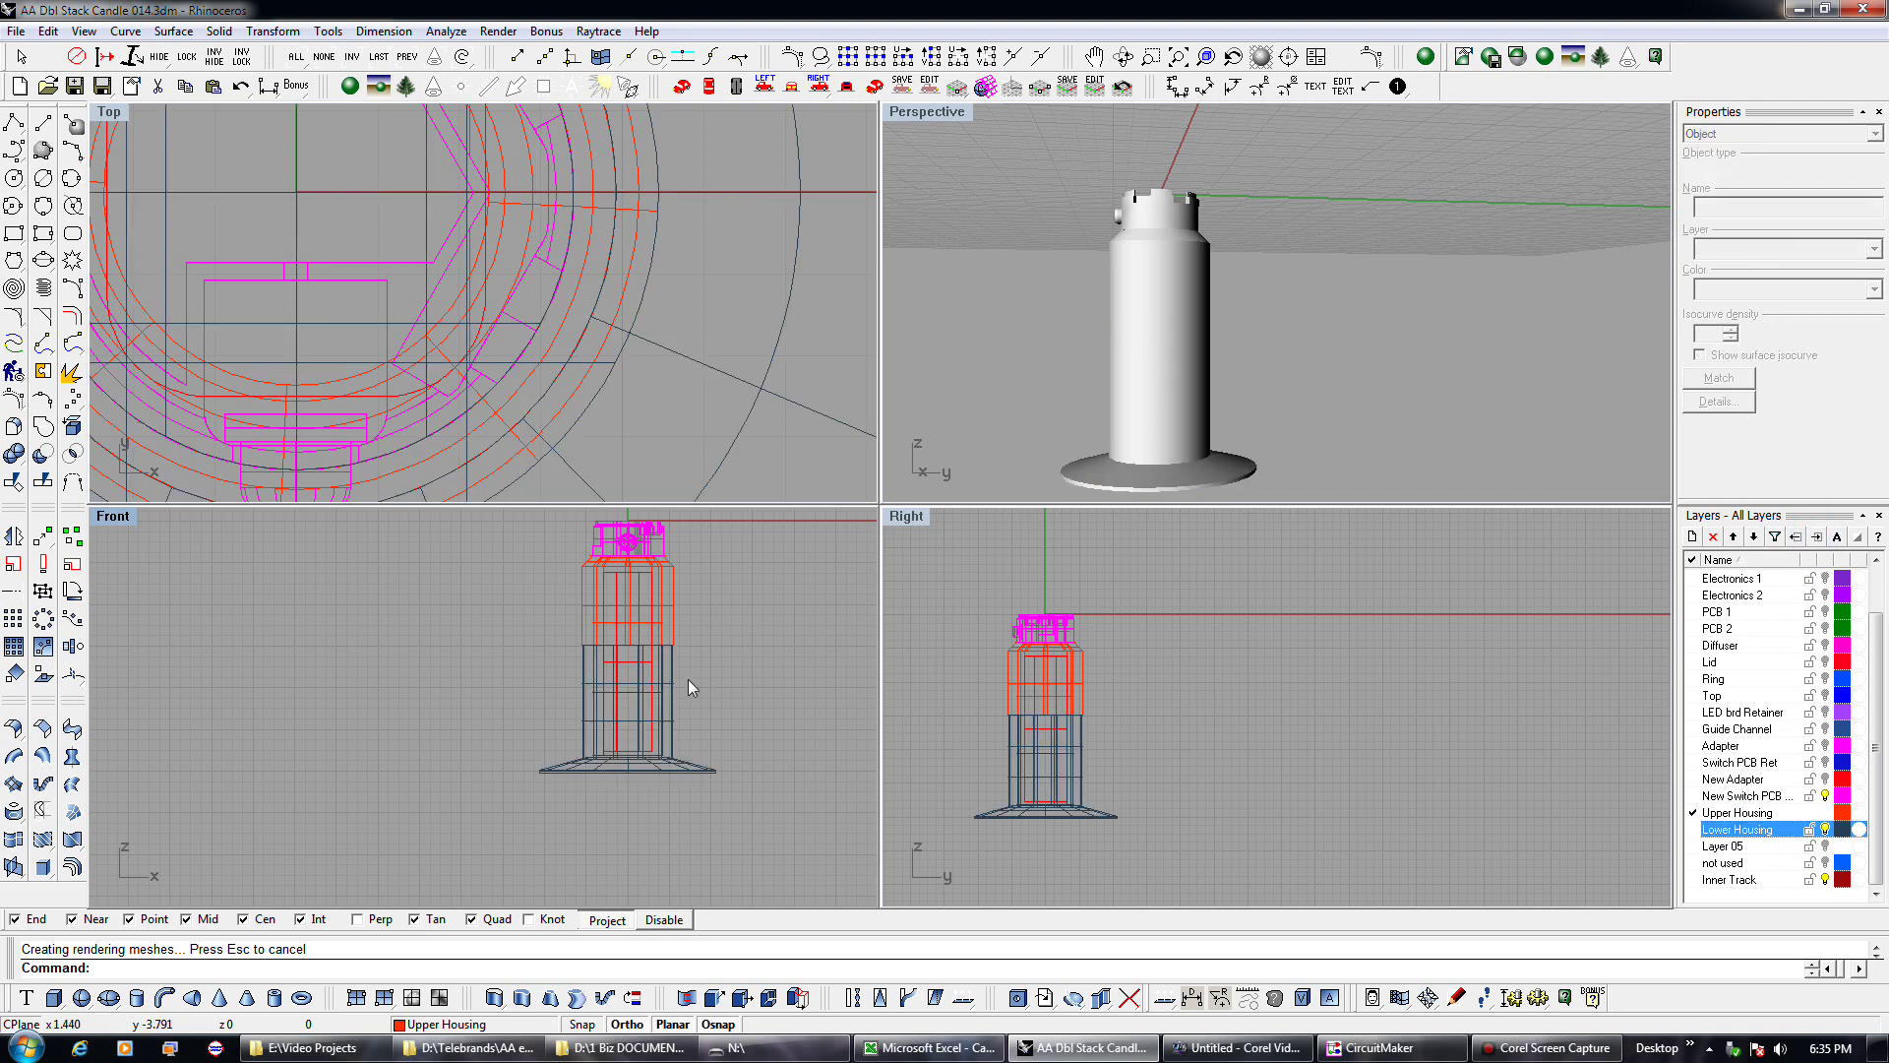
left_click(1693, 829)
left_click(1825, 813)
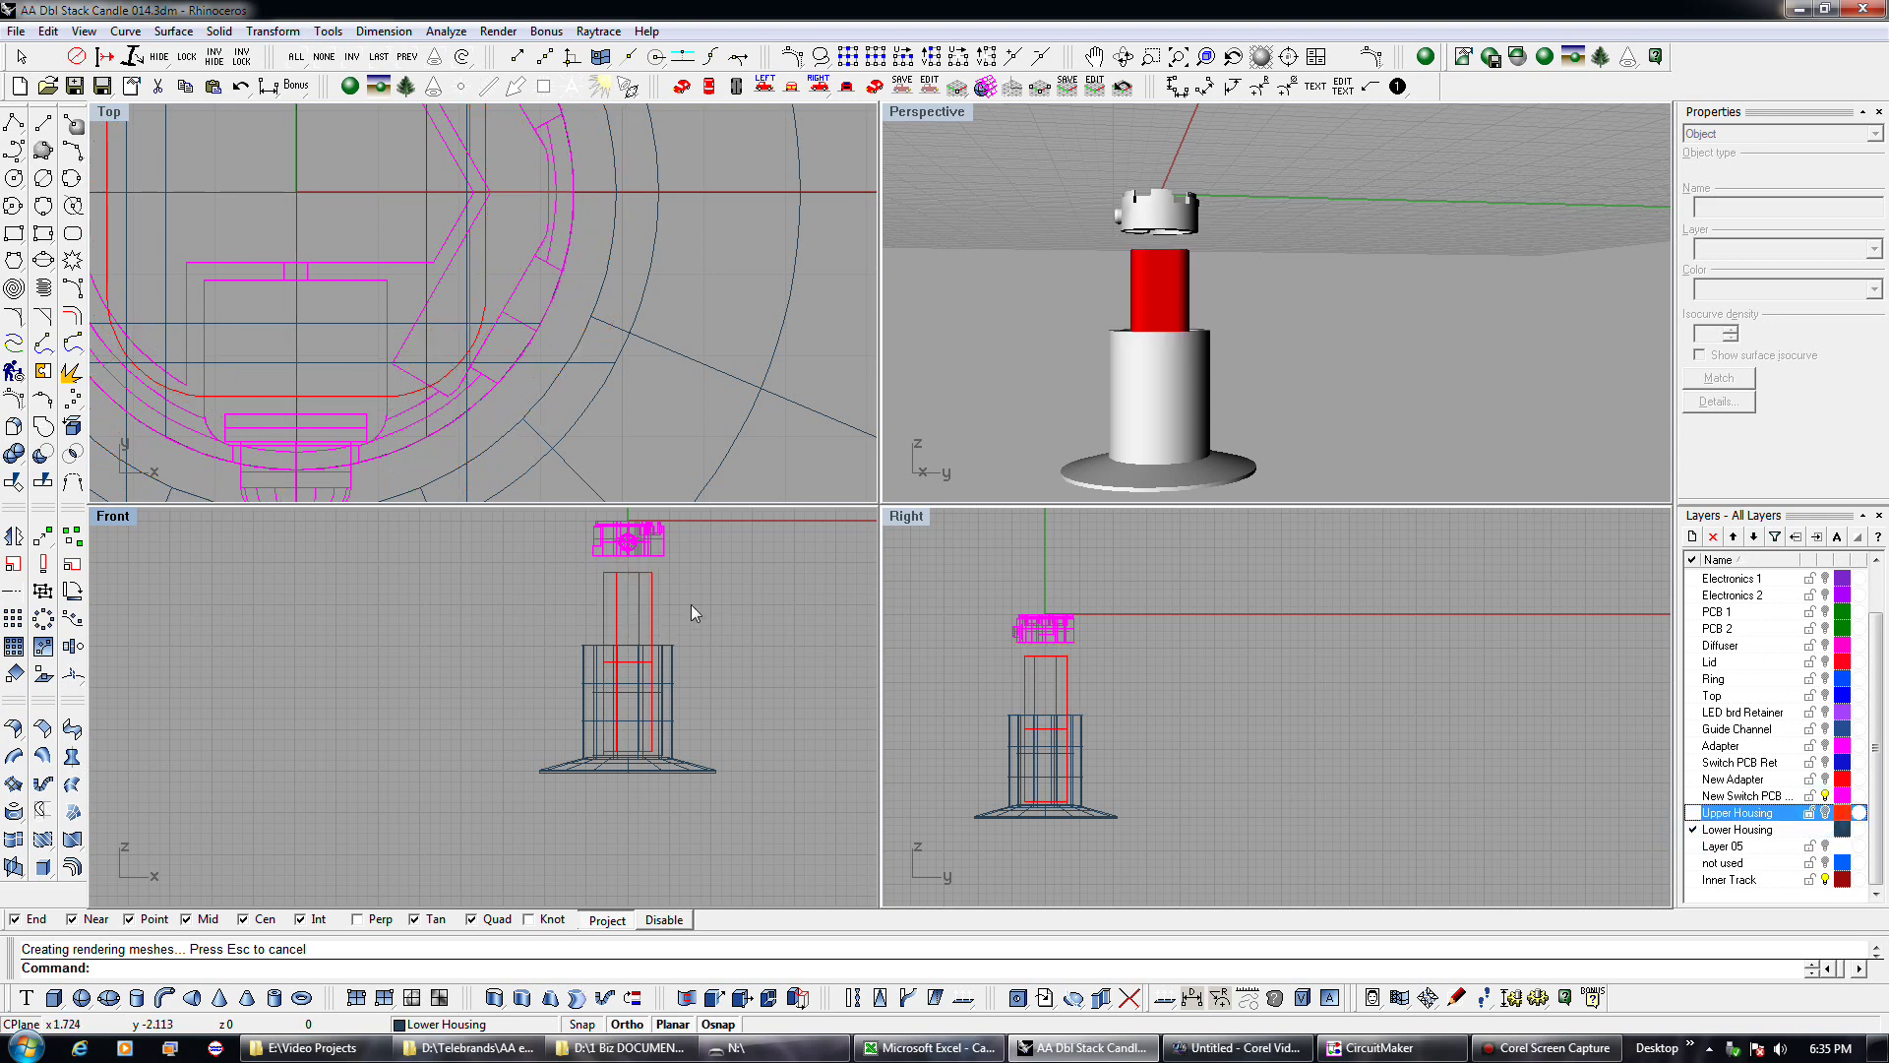
Inspect the flared base and lower housing cylinder, then show Upper Housing again.
right_click_drag(986, 468, 1033, 380)
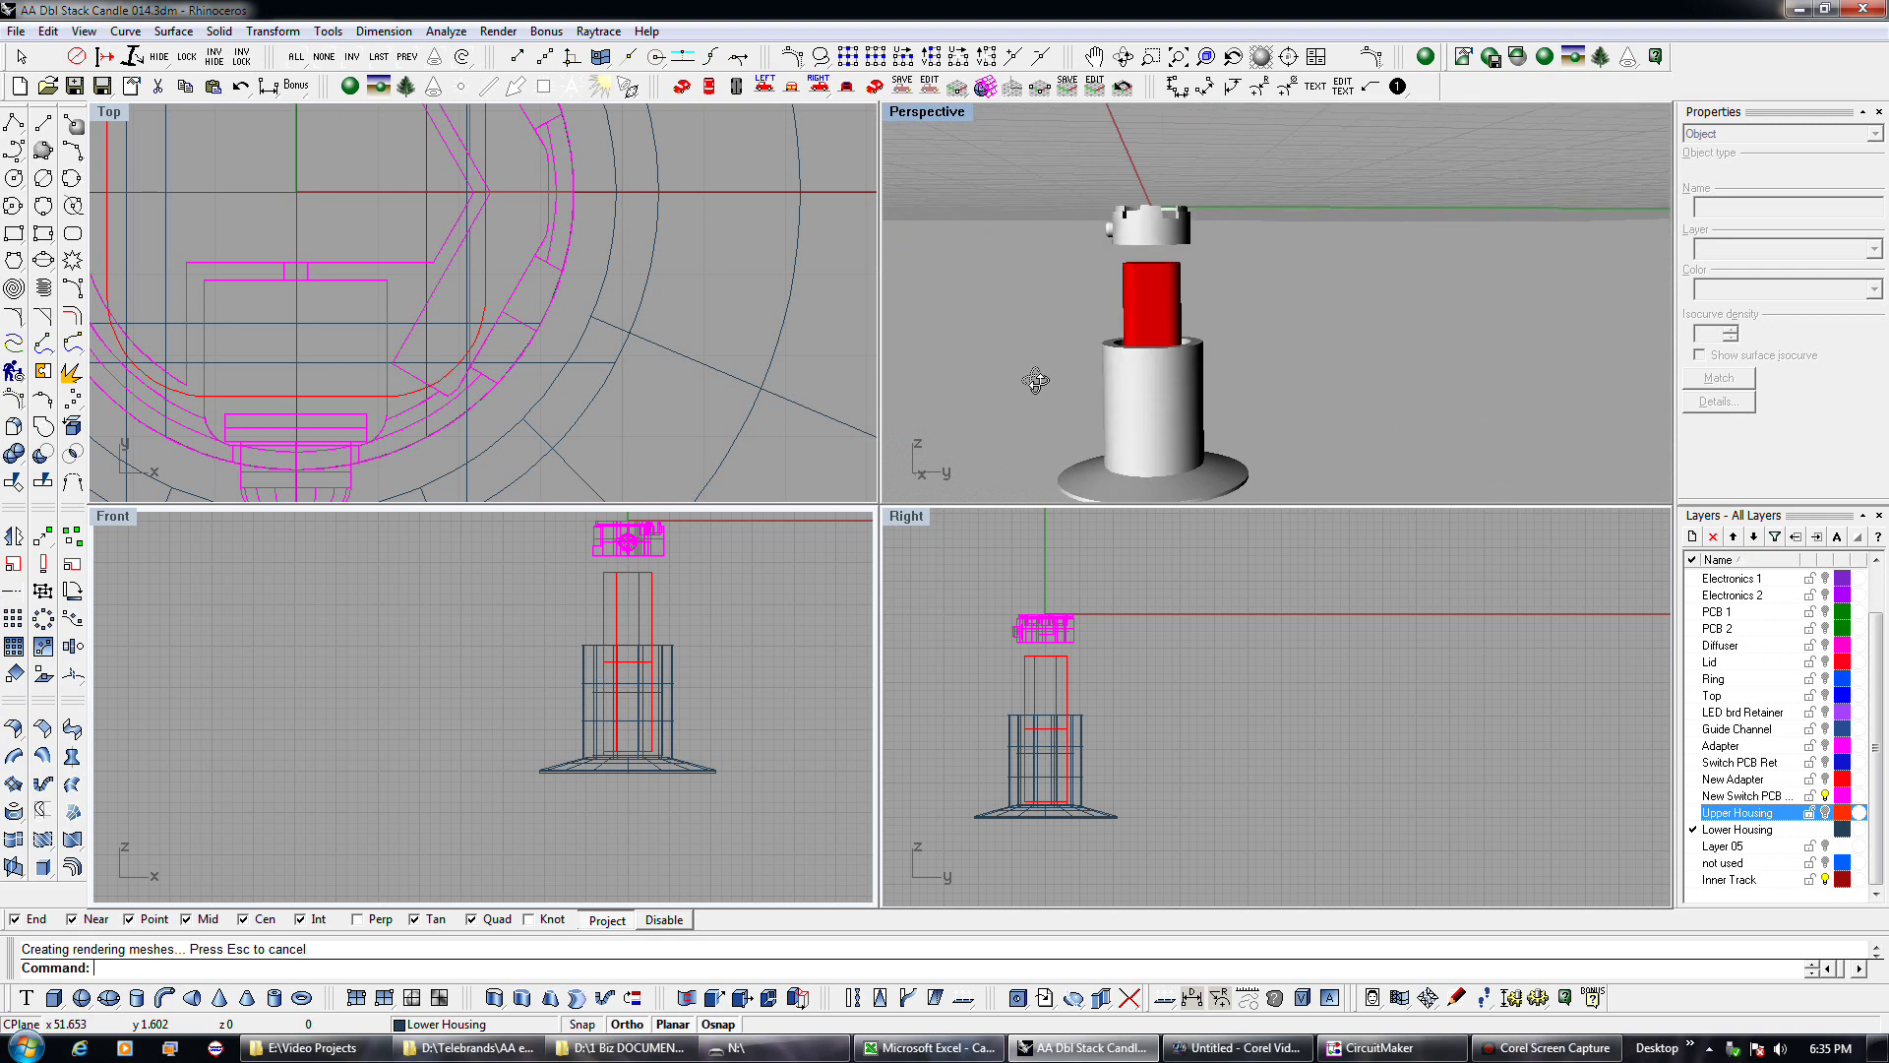
left_click(1112, 470)
left_click(1125, 463)
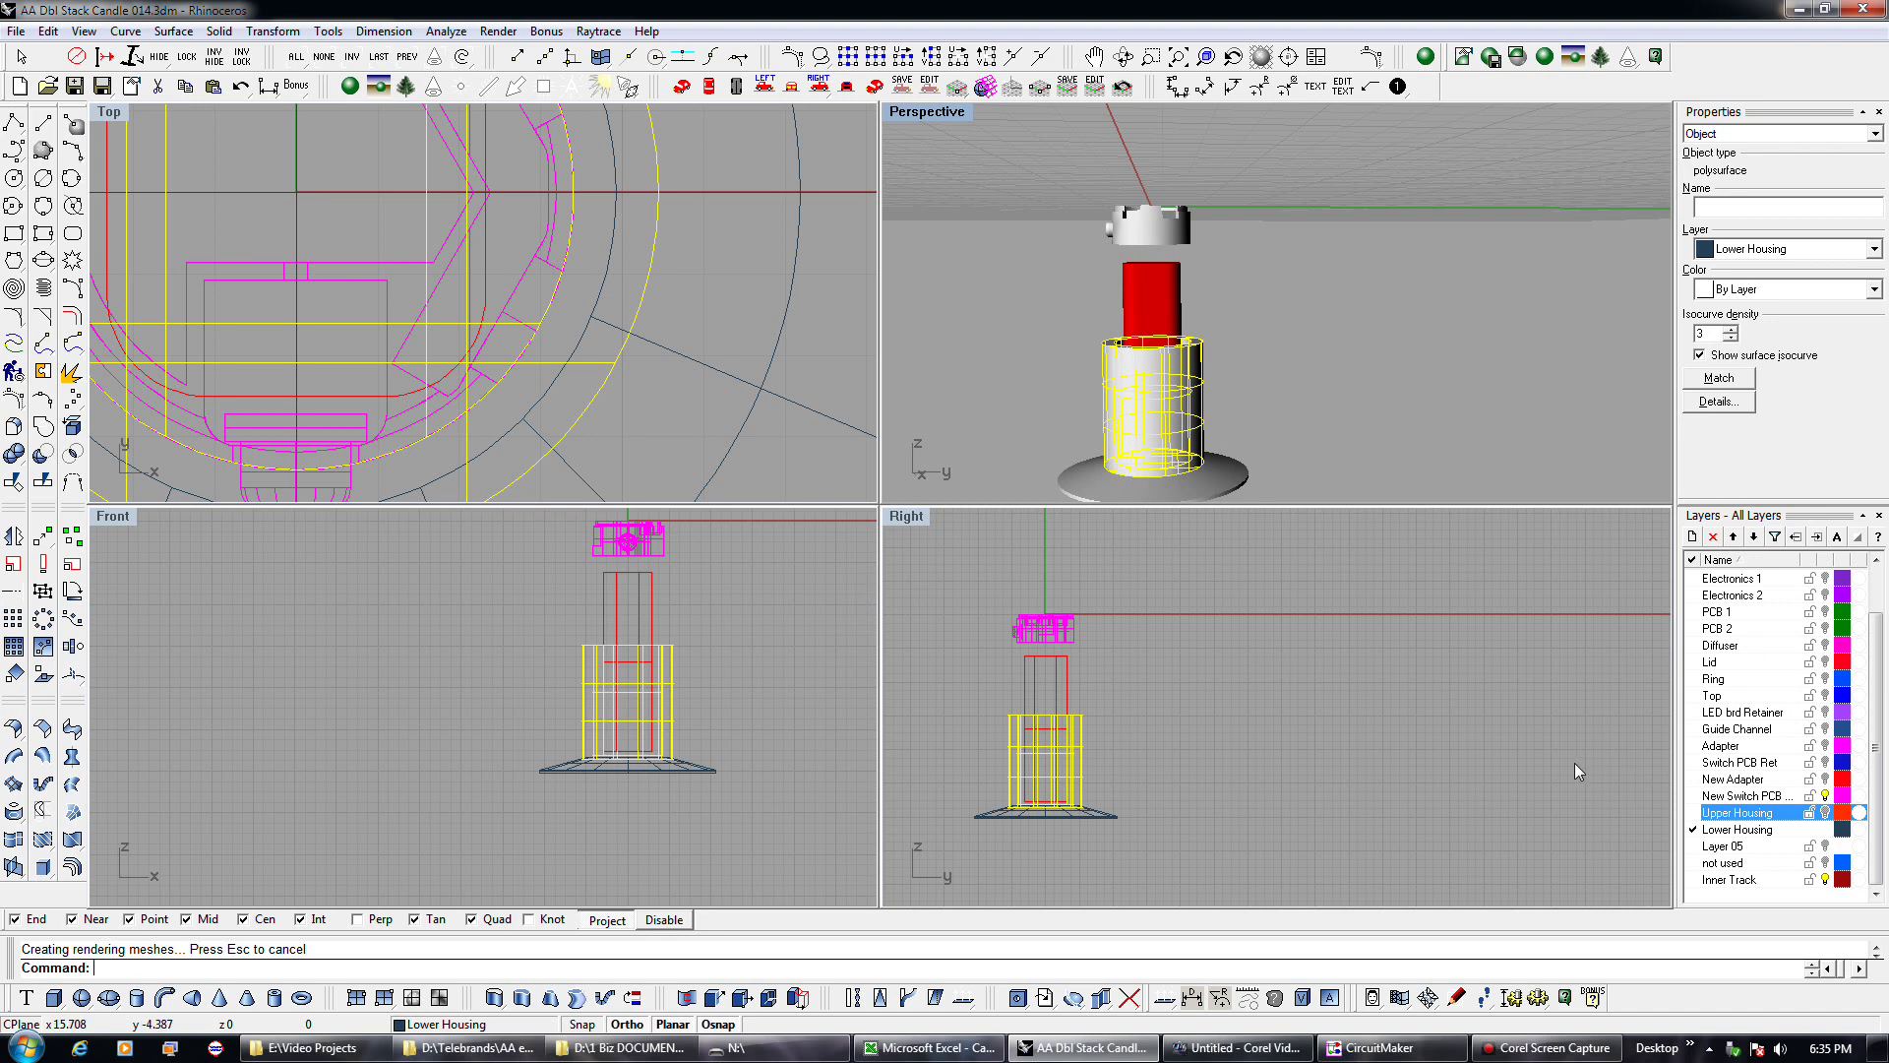
left_click(711, 646)
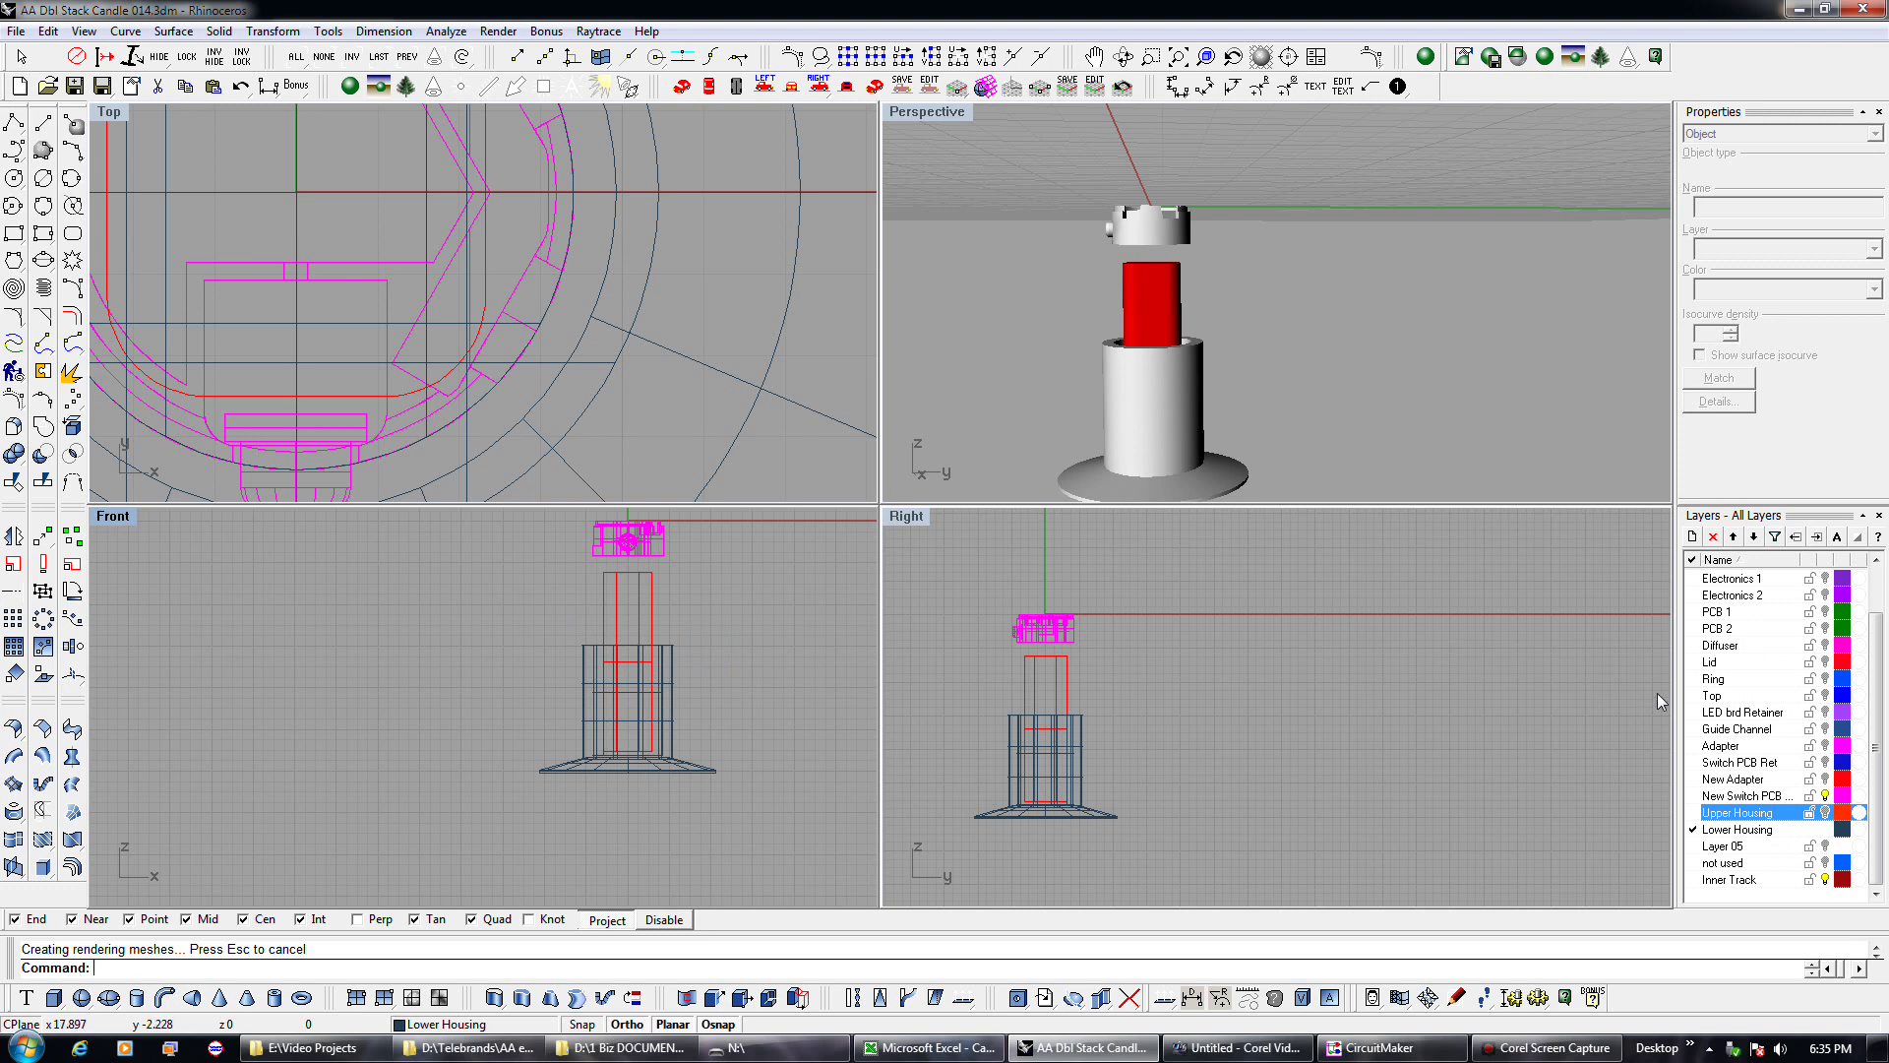
left_click(1826, 813)
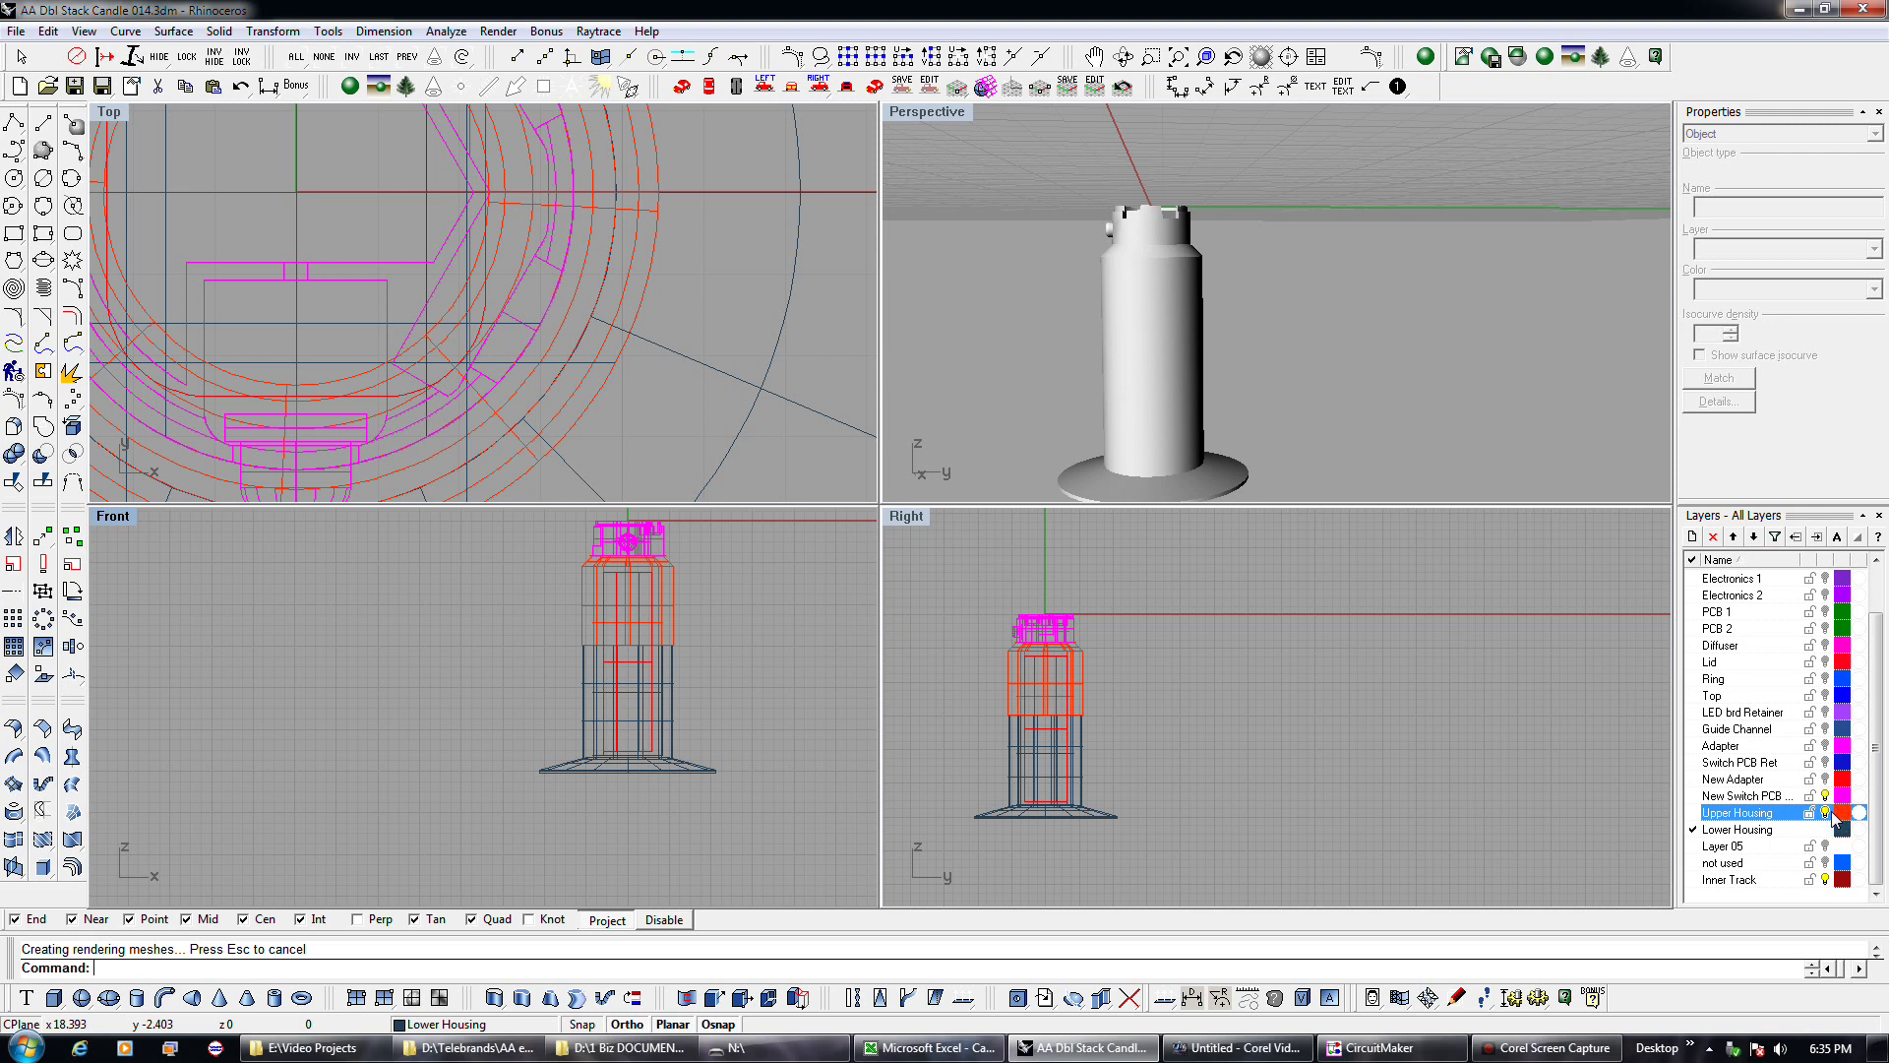
right_click_drag(1159, 321, 1241, 433)
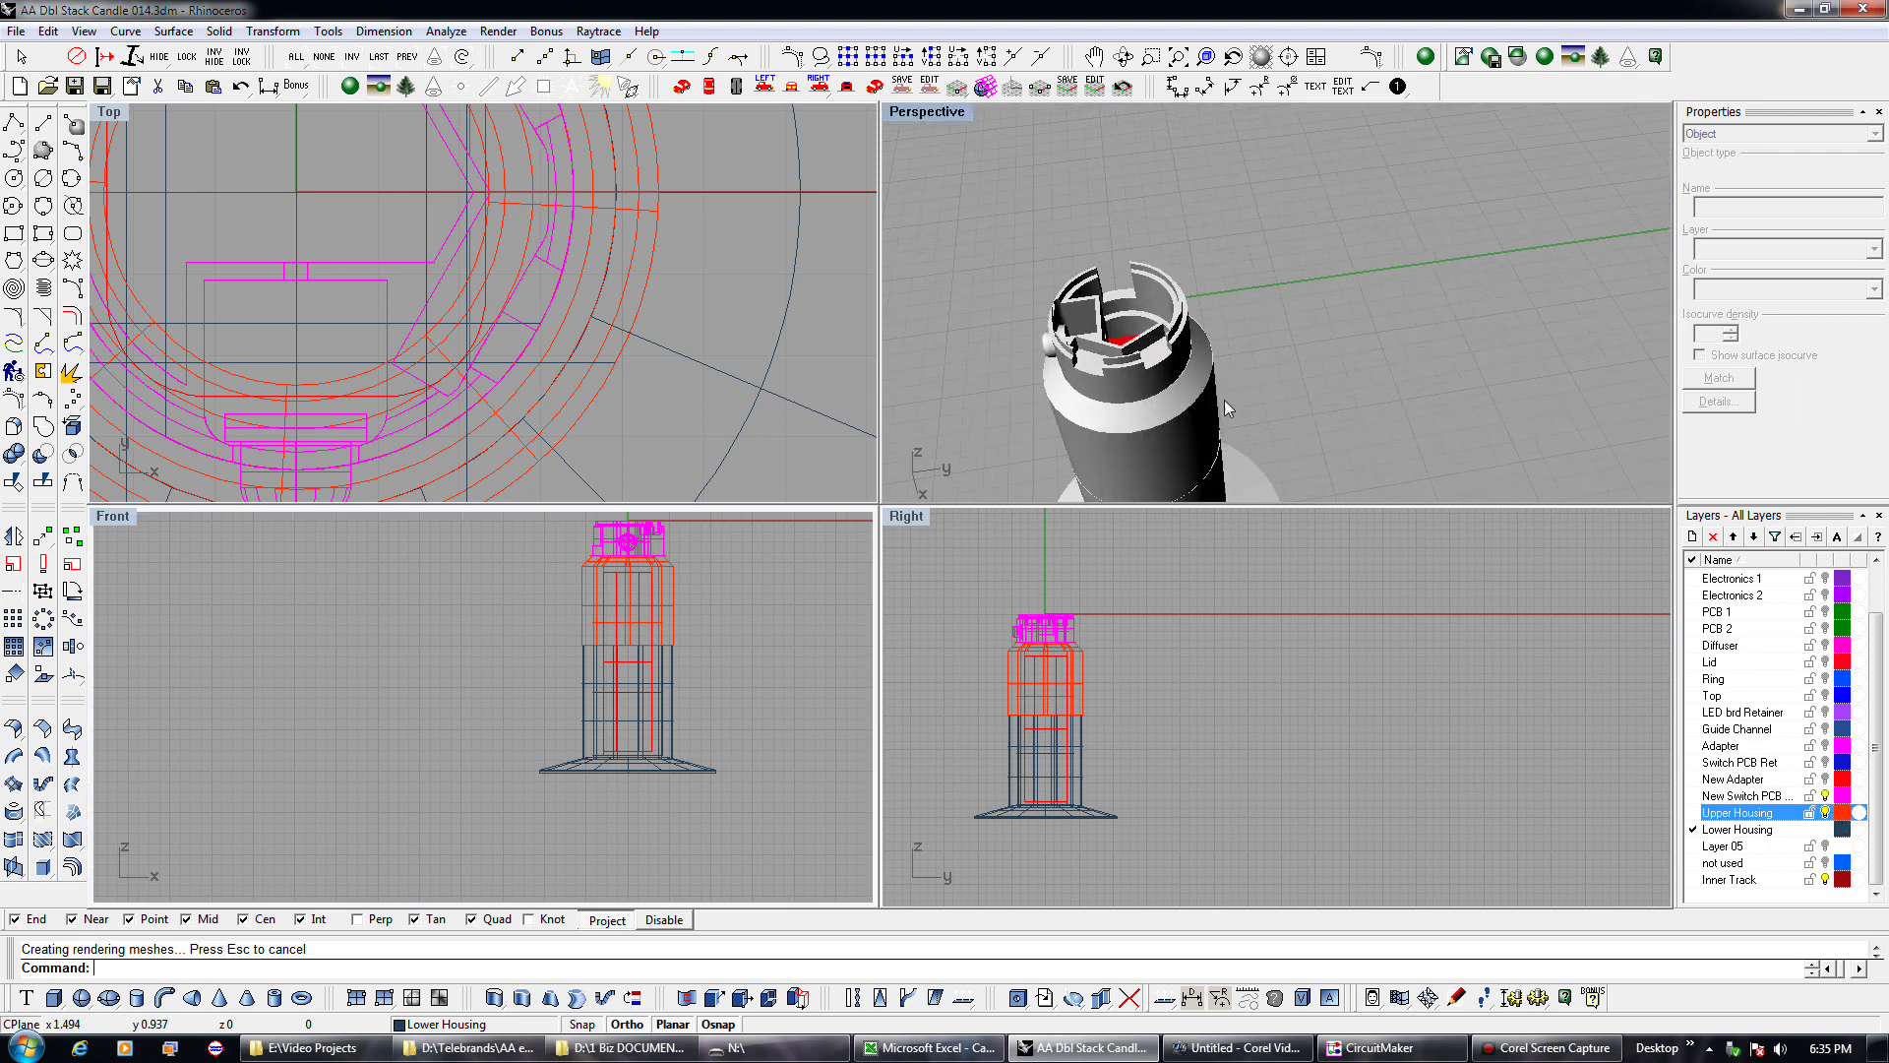
Hide the New Switch PCB and Upper Housing layers while viewing the housing's open top.
left_click(1825, 795)
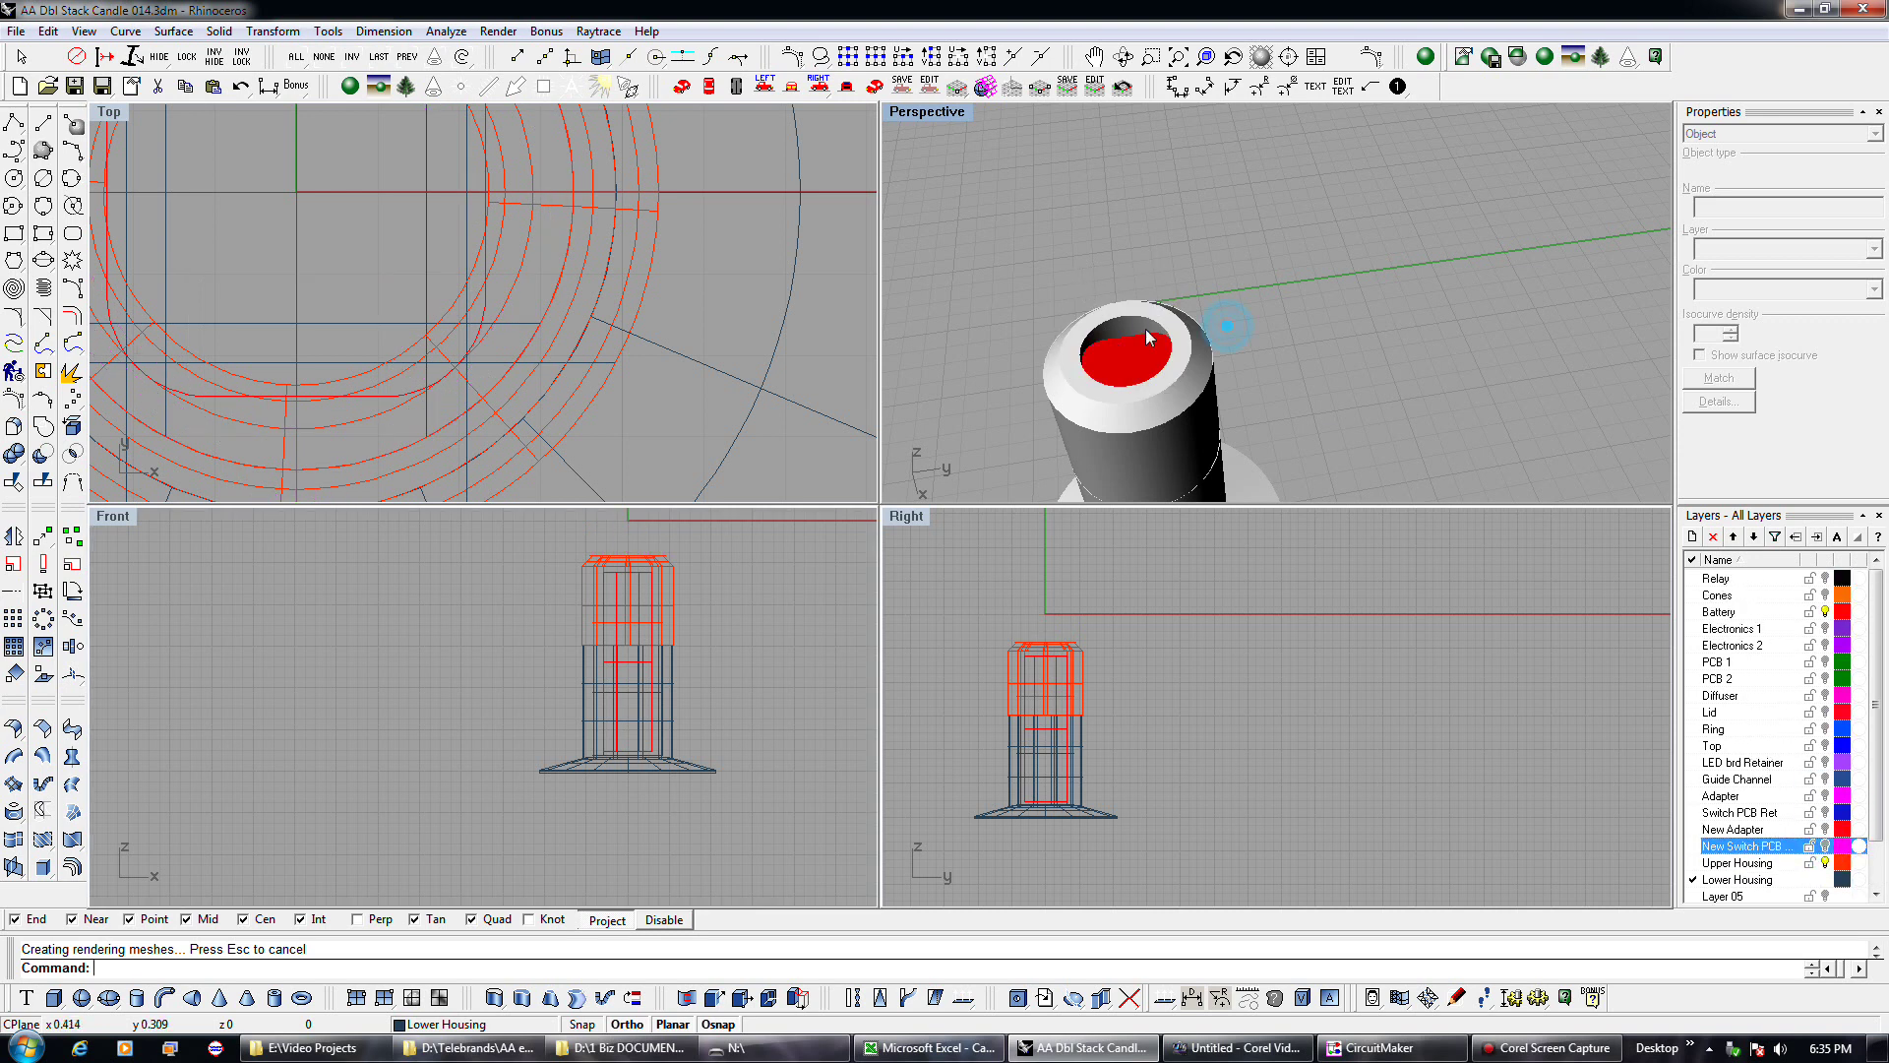
scroll(1145, 329, "up", 5)
right_click_drag(1138, 313, 1168, 286)
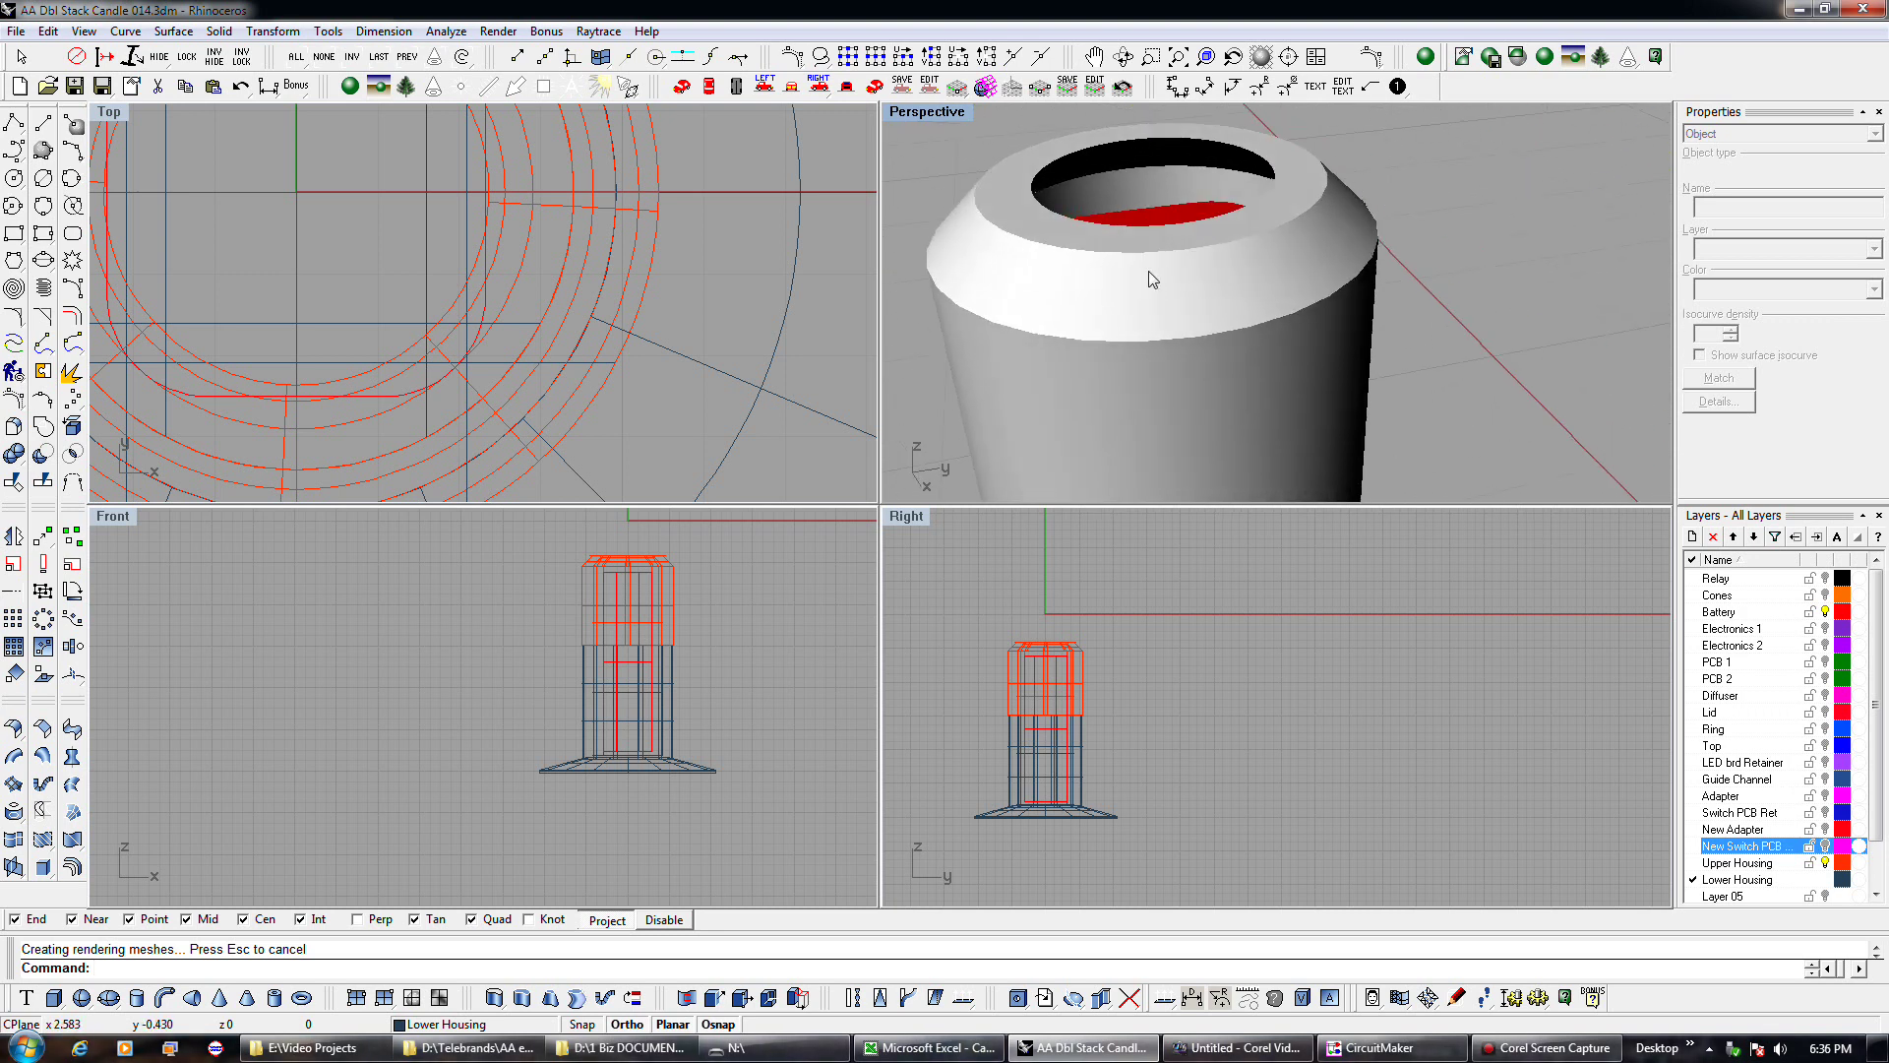
scroll(559, 634, "up", 3)
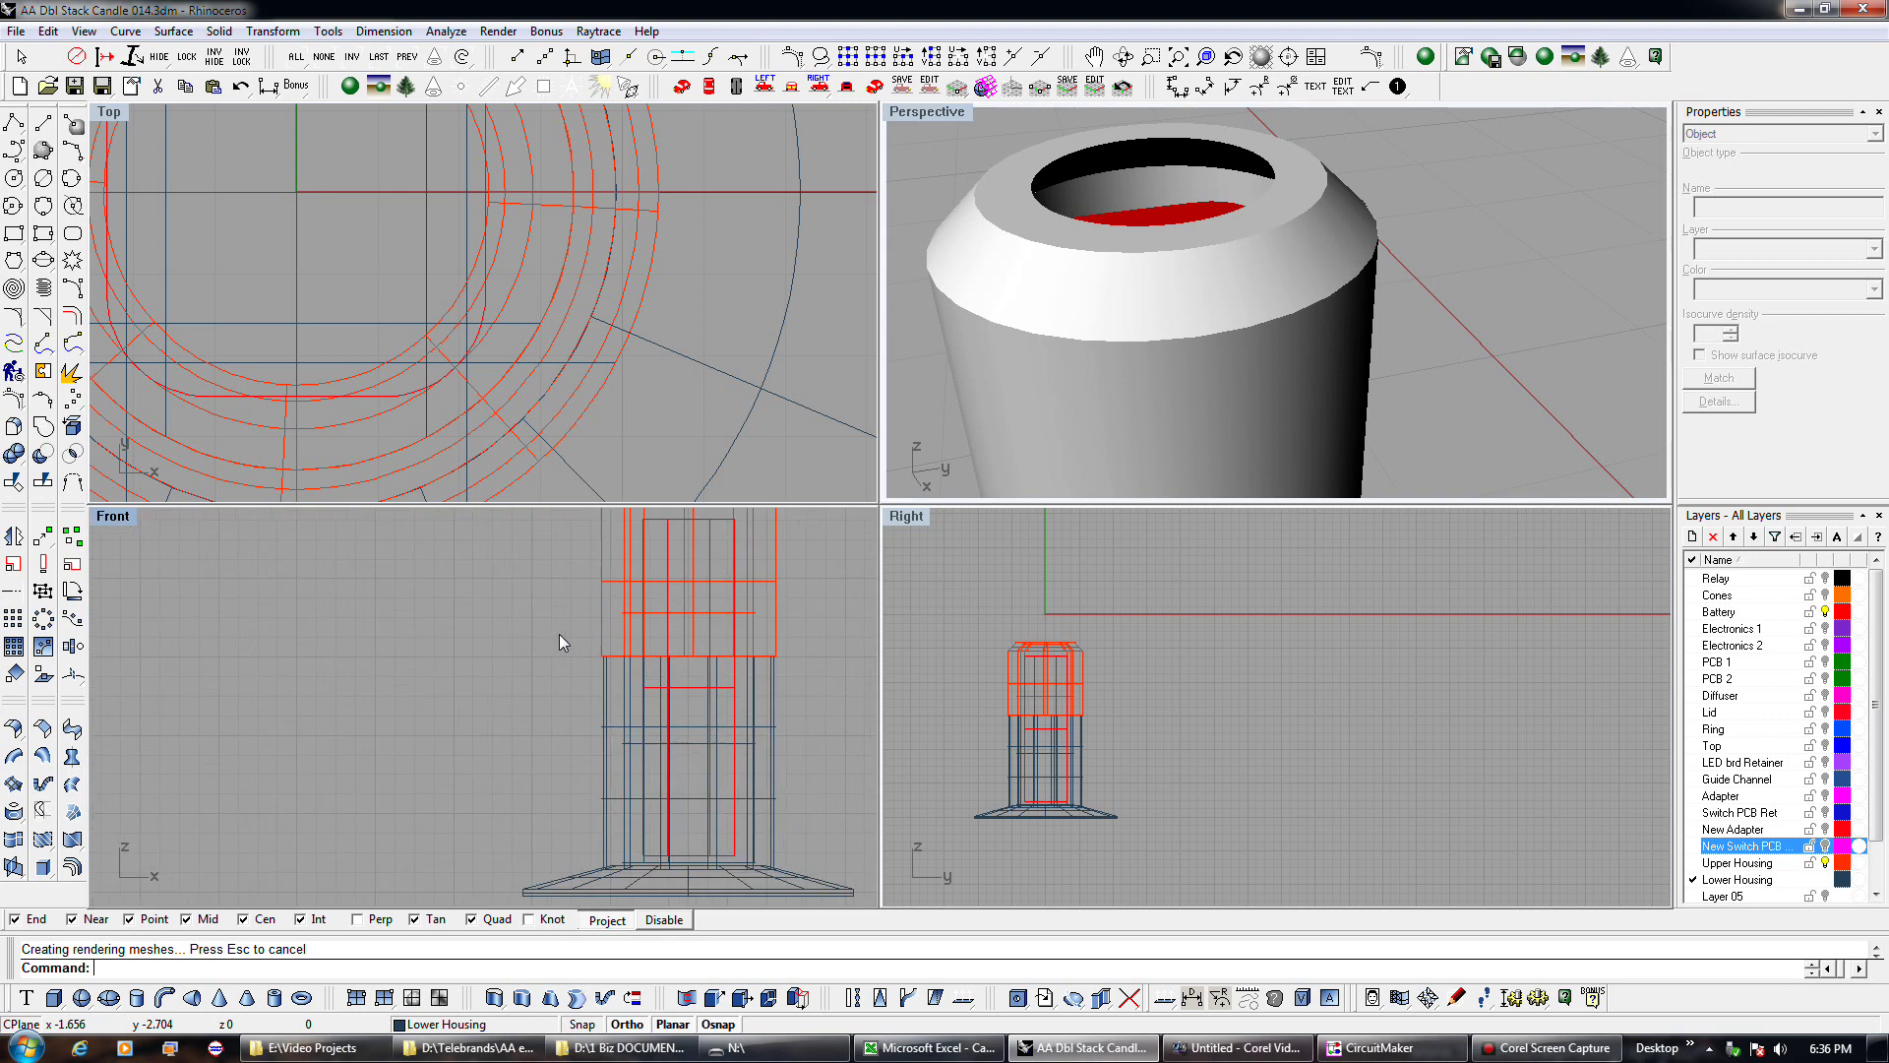
right_click_drag(586, 639, 535, 717)
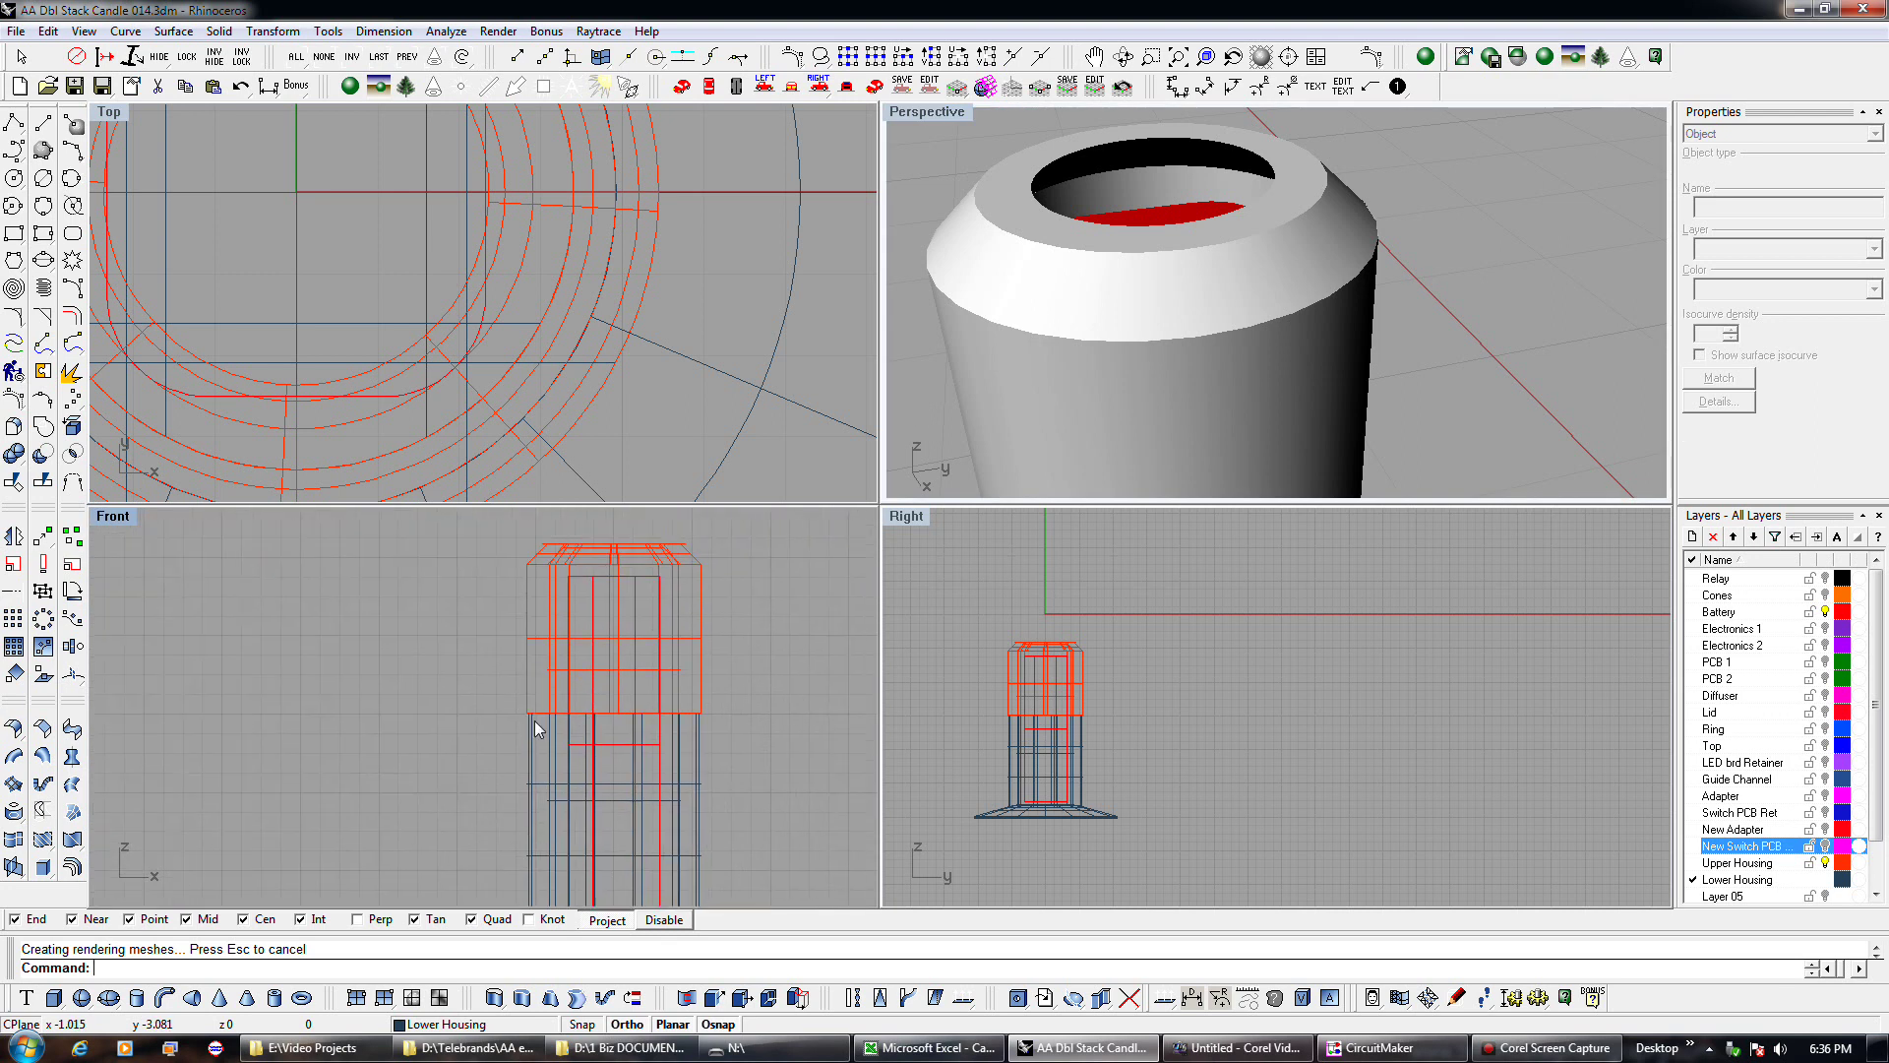
scroll(535, 719, "up", 4)
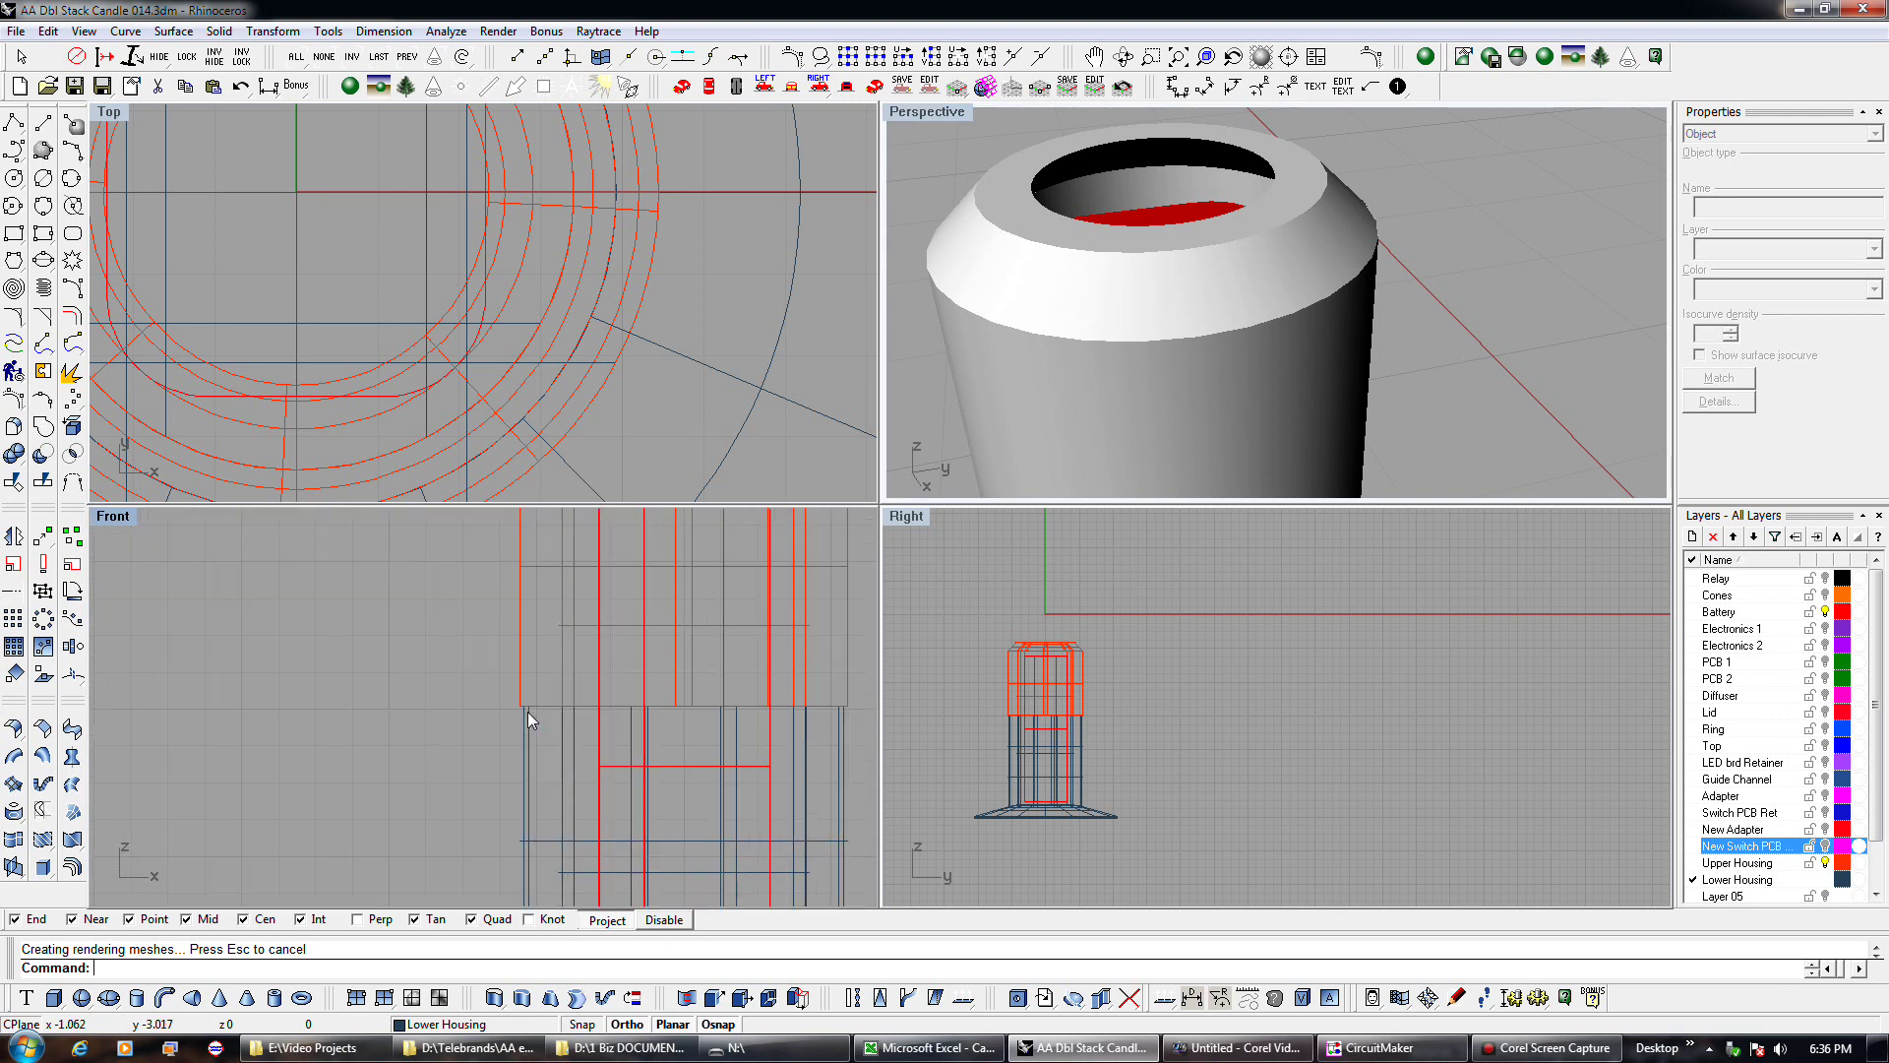
left_click(1825, 862)
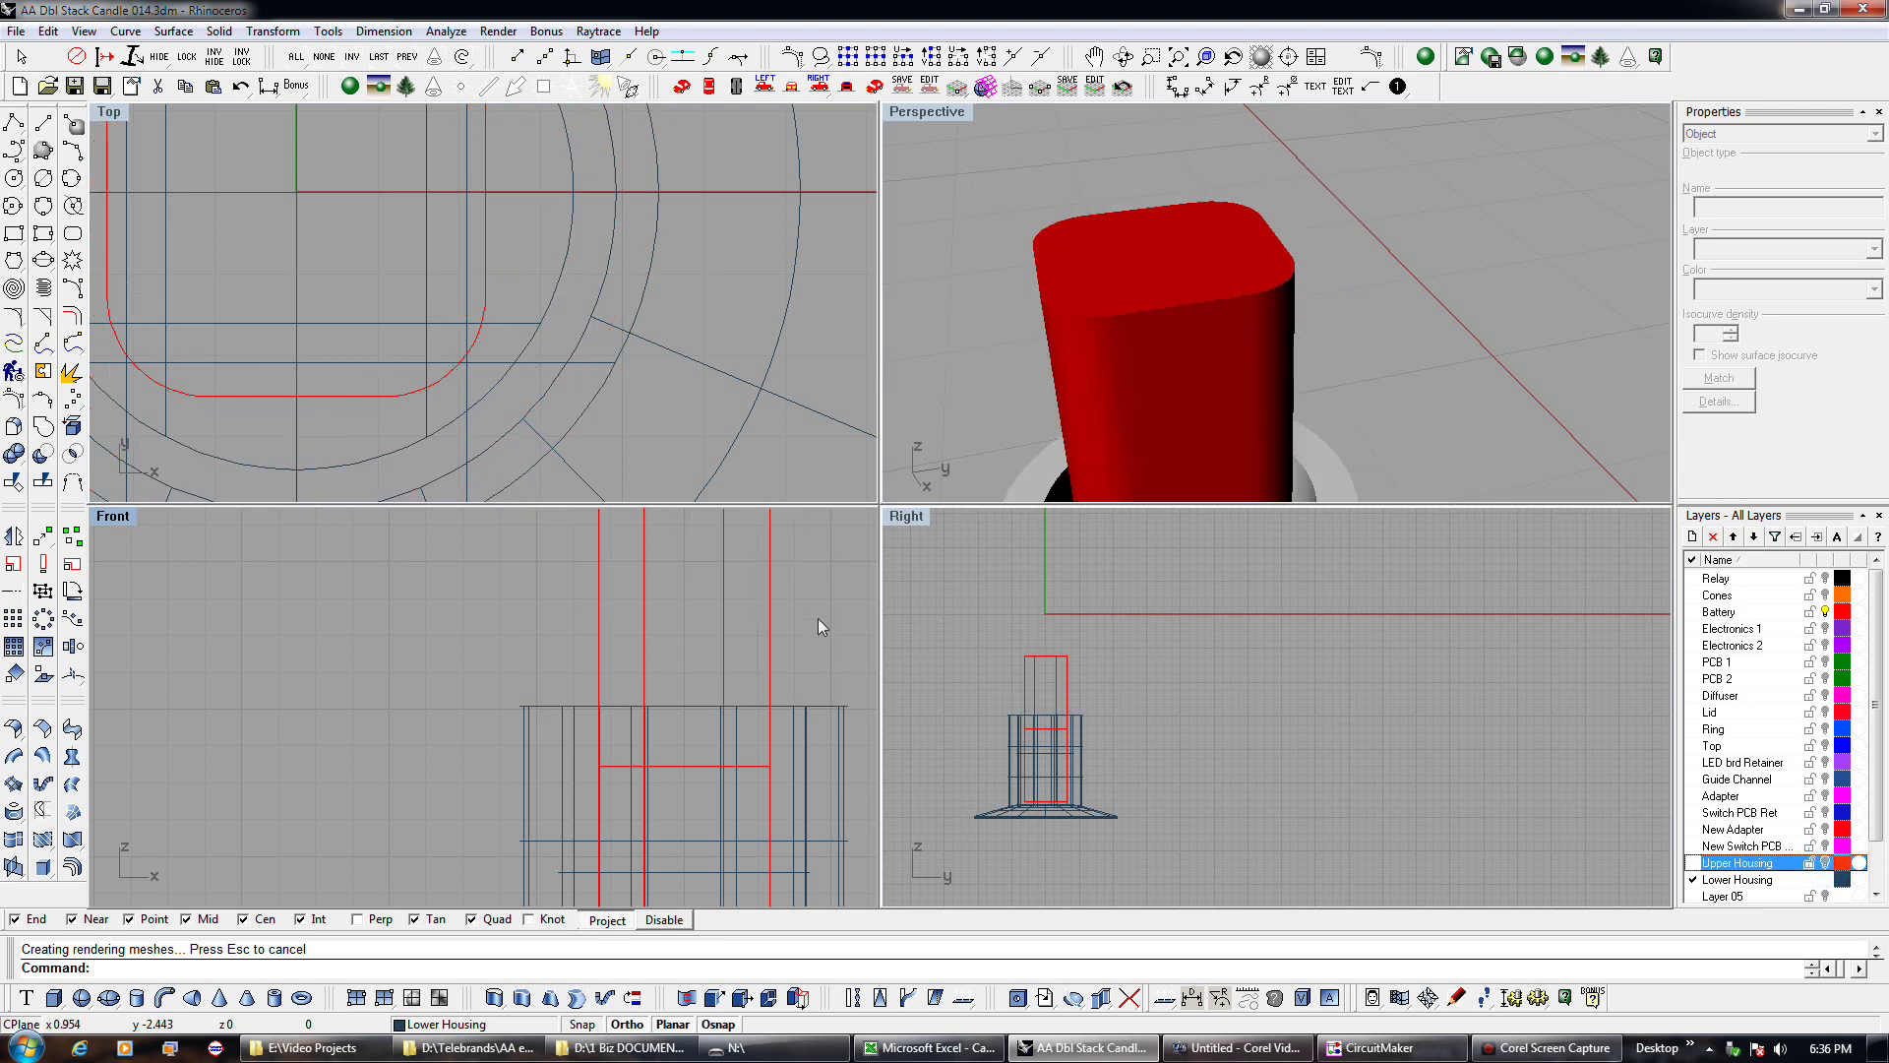
Select the red battery part to inspect it, then deselect it.
left_click(1128, 219)
scroll(1129, 224, "down", 4)
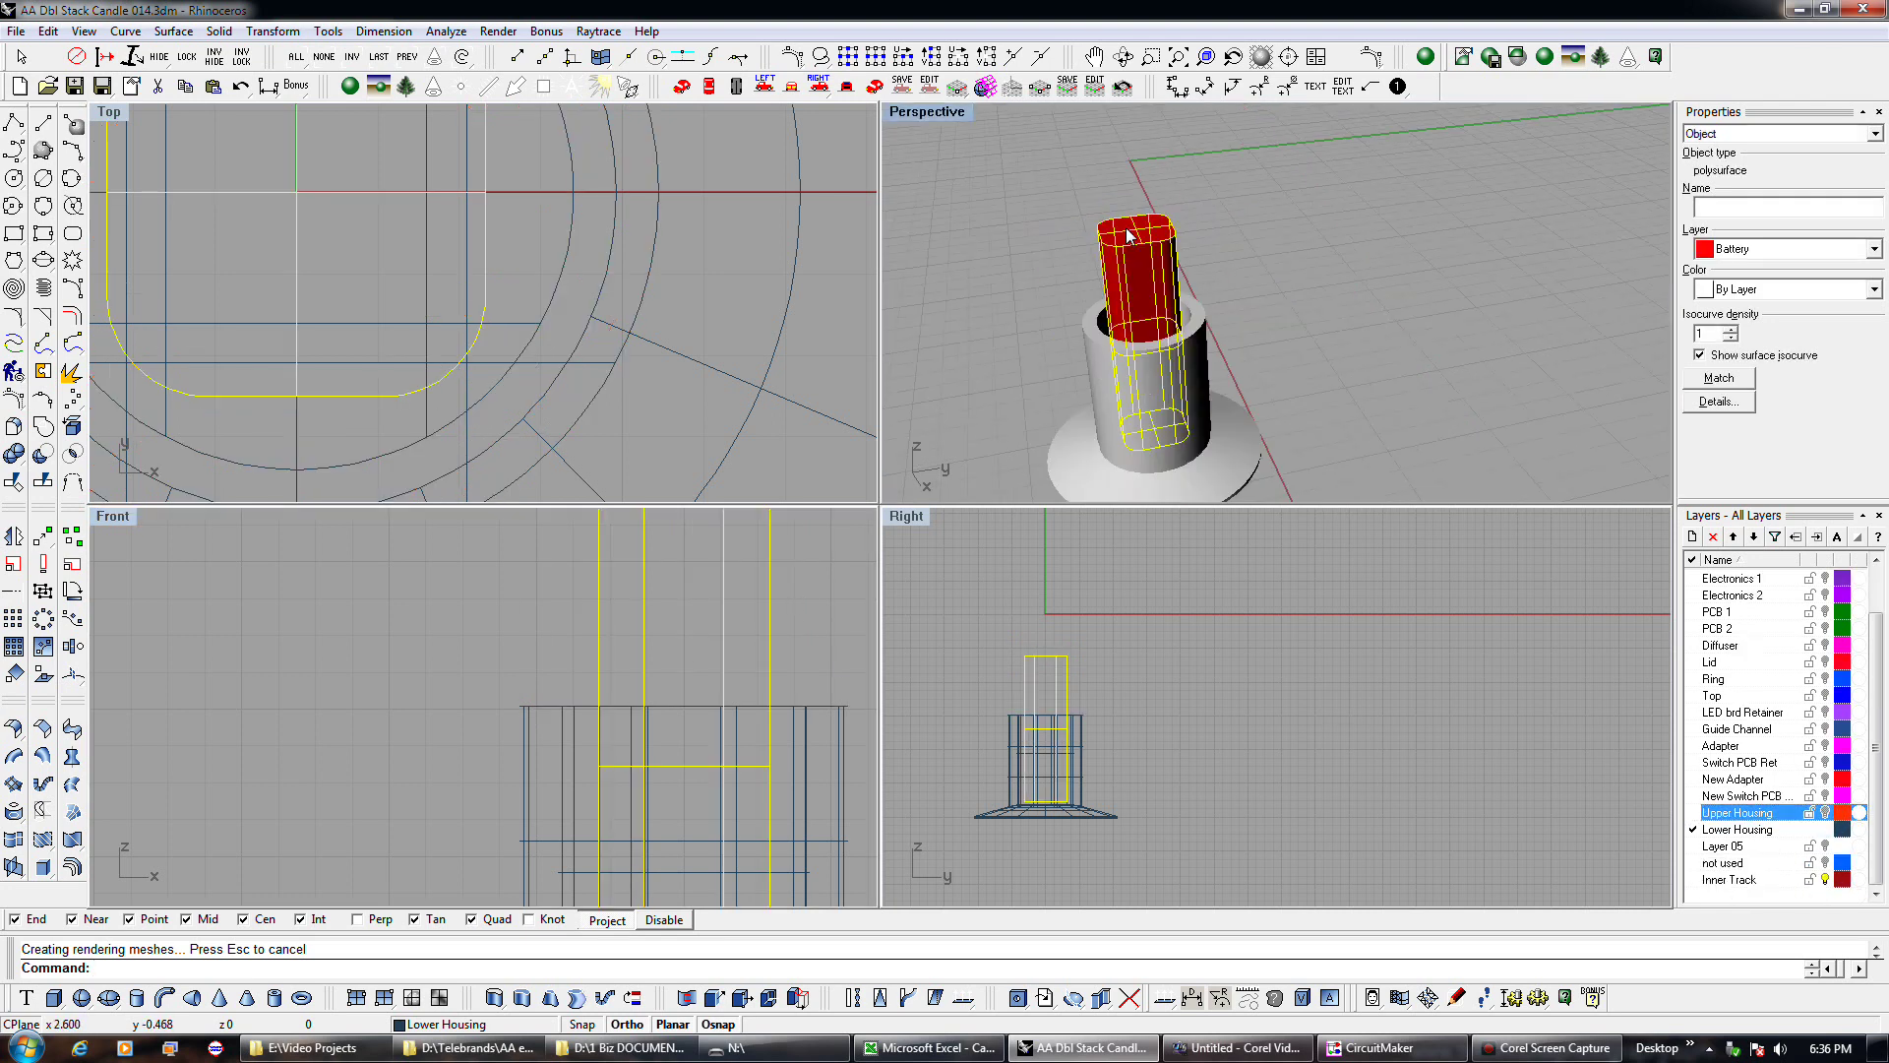
scroll(1825, 629, "up", 5)
scroll(1877, 591, "up", 1)
scroll(1877, 594, "down", 1)
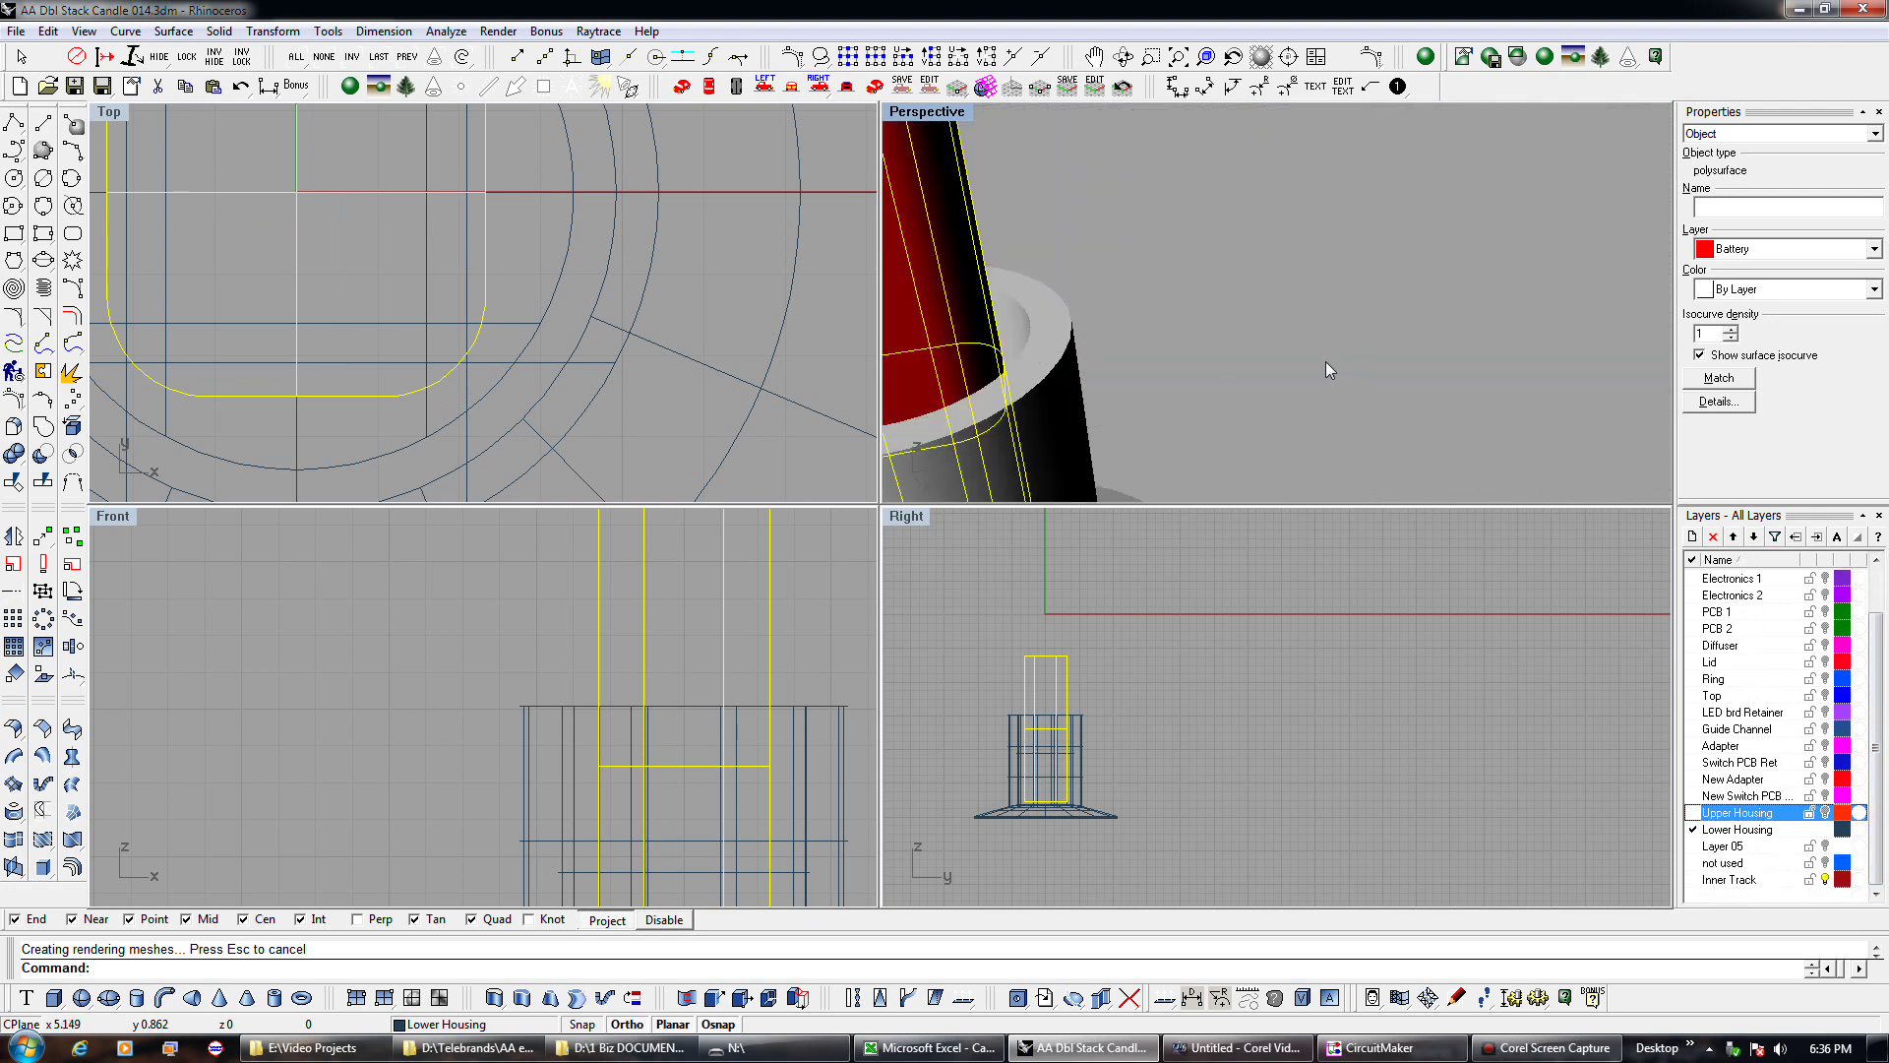
left_click(1135, 357)
scroll(1168, 357, "down", 3)
scroll(1043, 417, "up", 4)
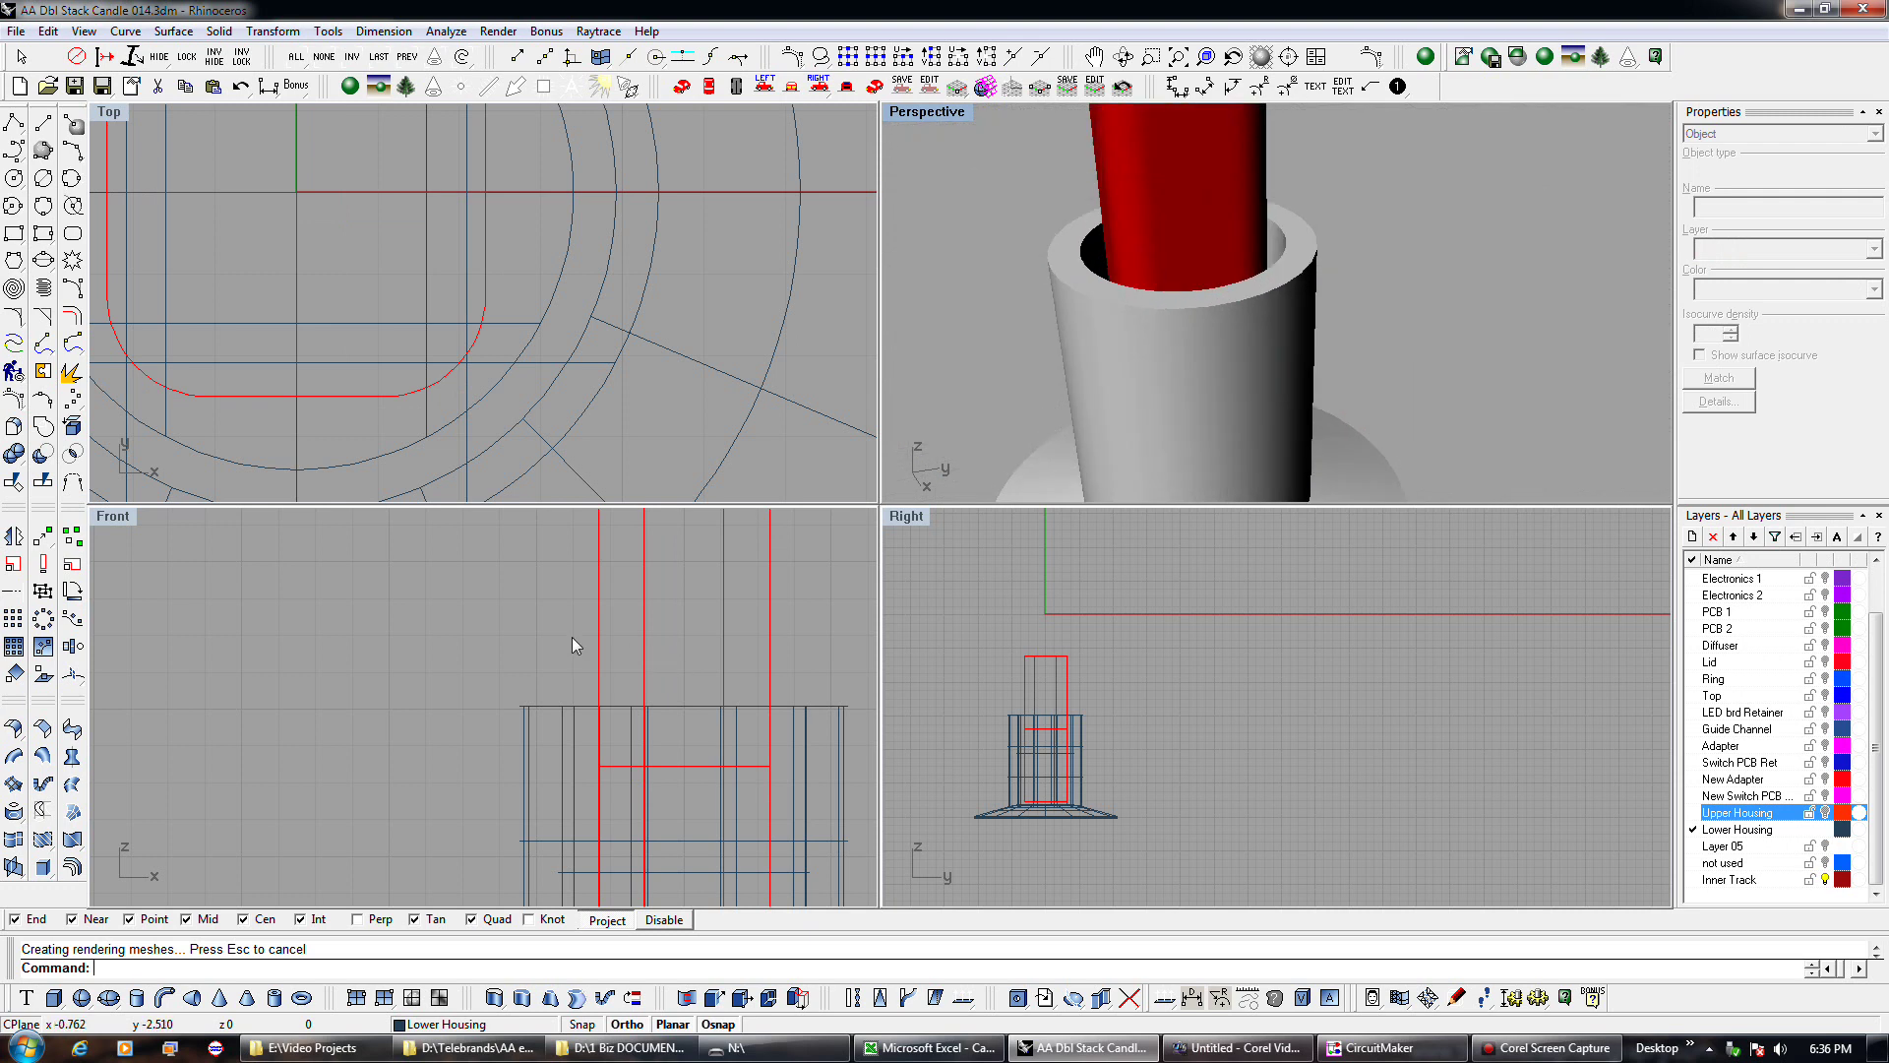
Hide the spoked outer base and turn the Upper Housing layer back on.
left_click(595, 398)
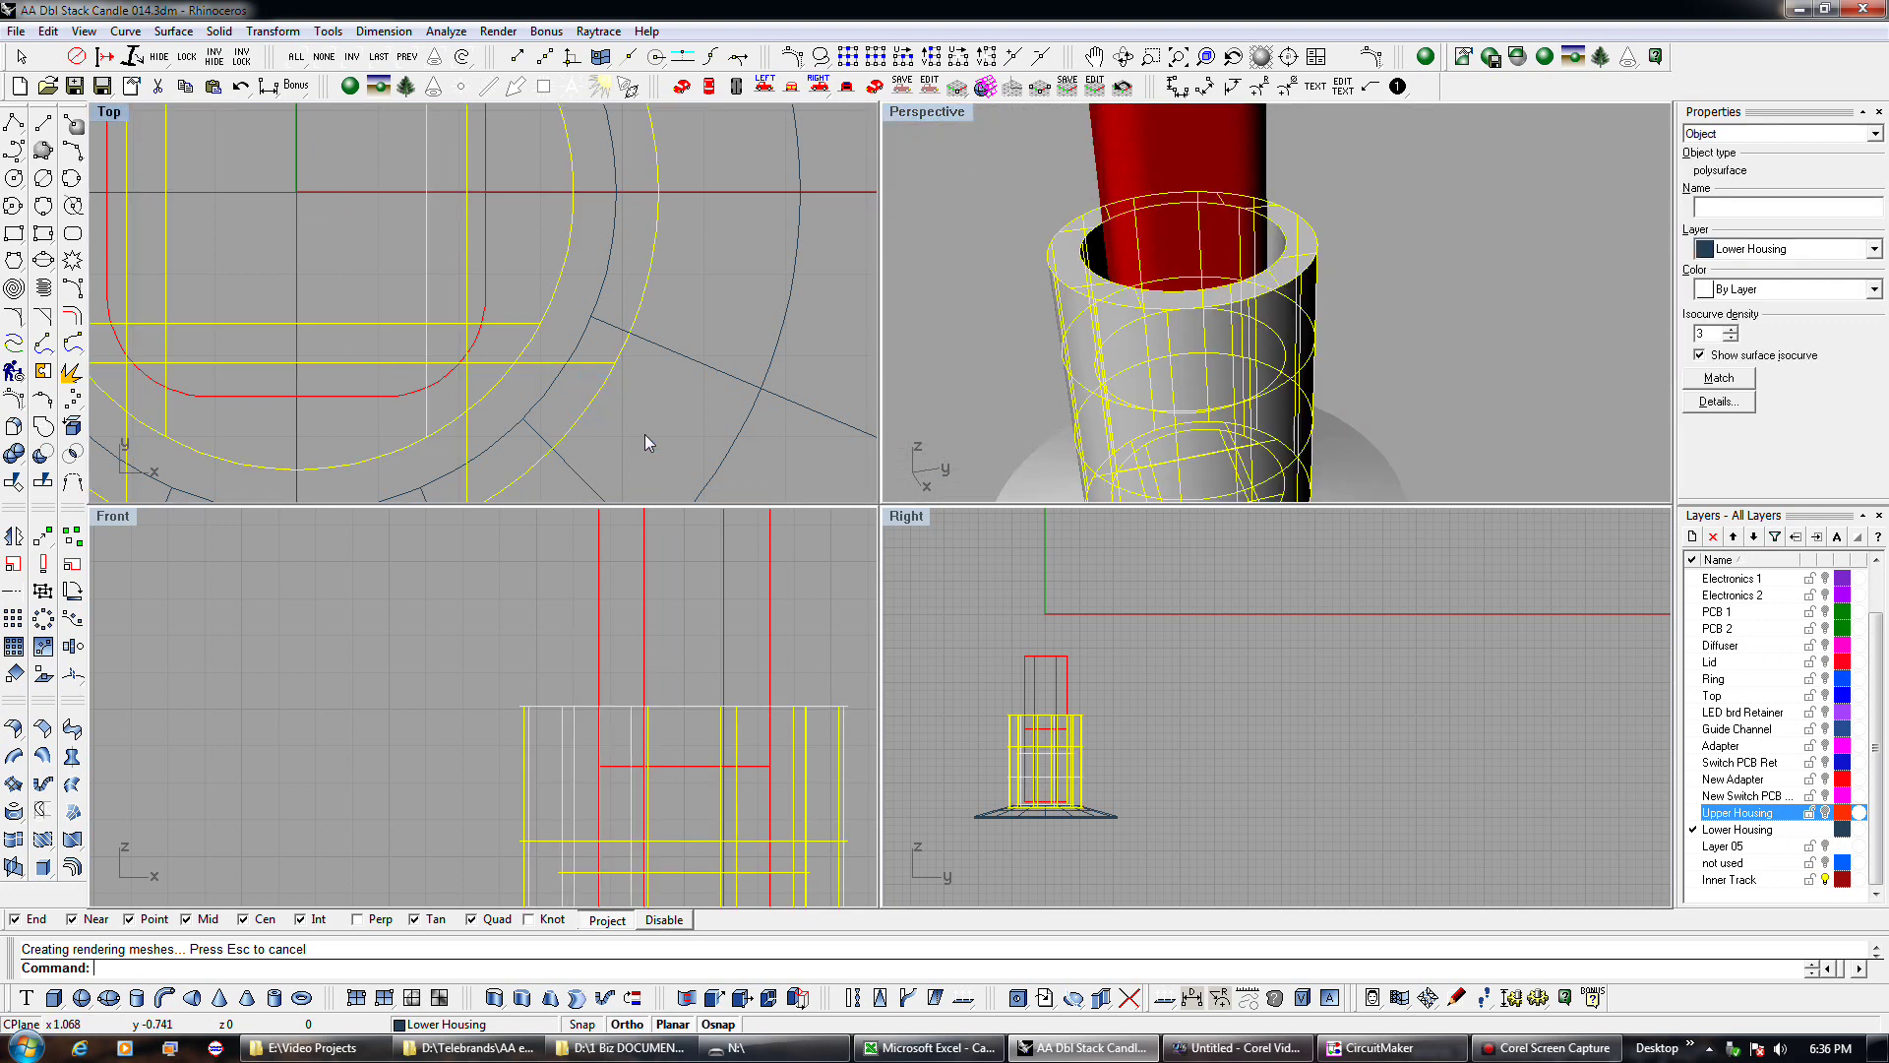
scroll(658, 417, "down", 3)
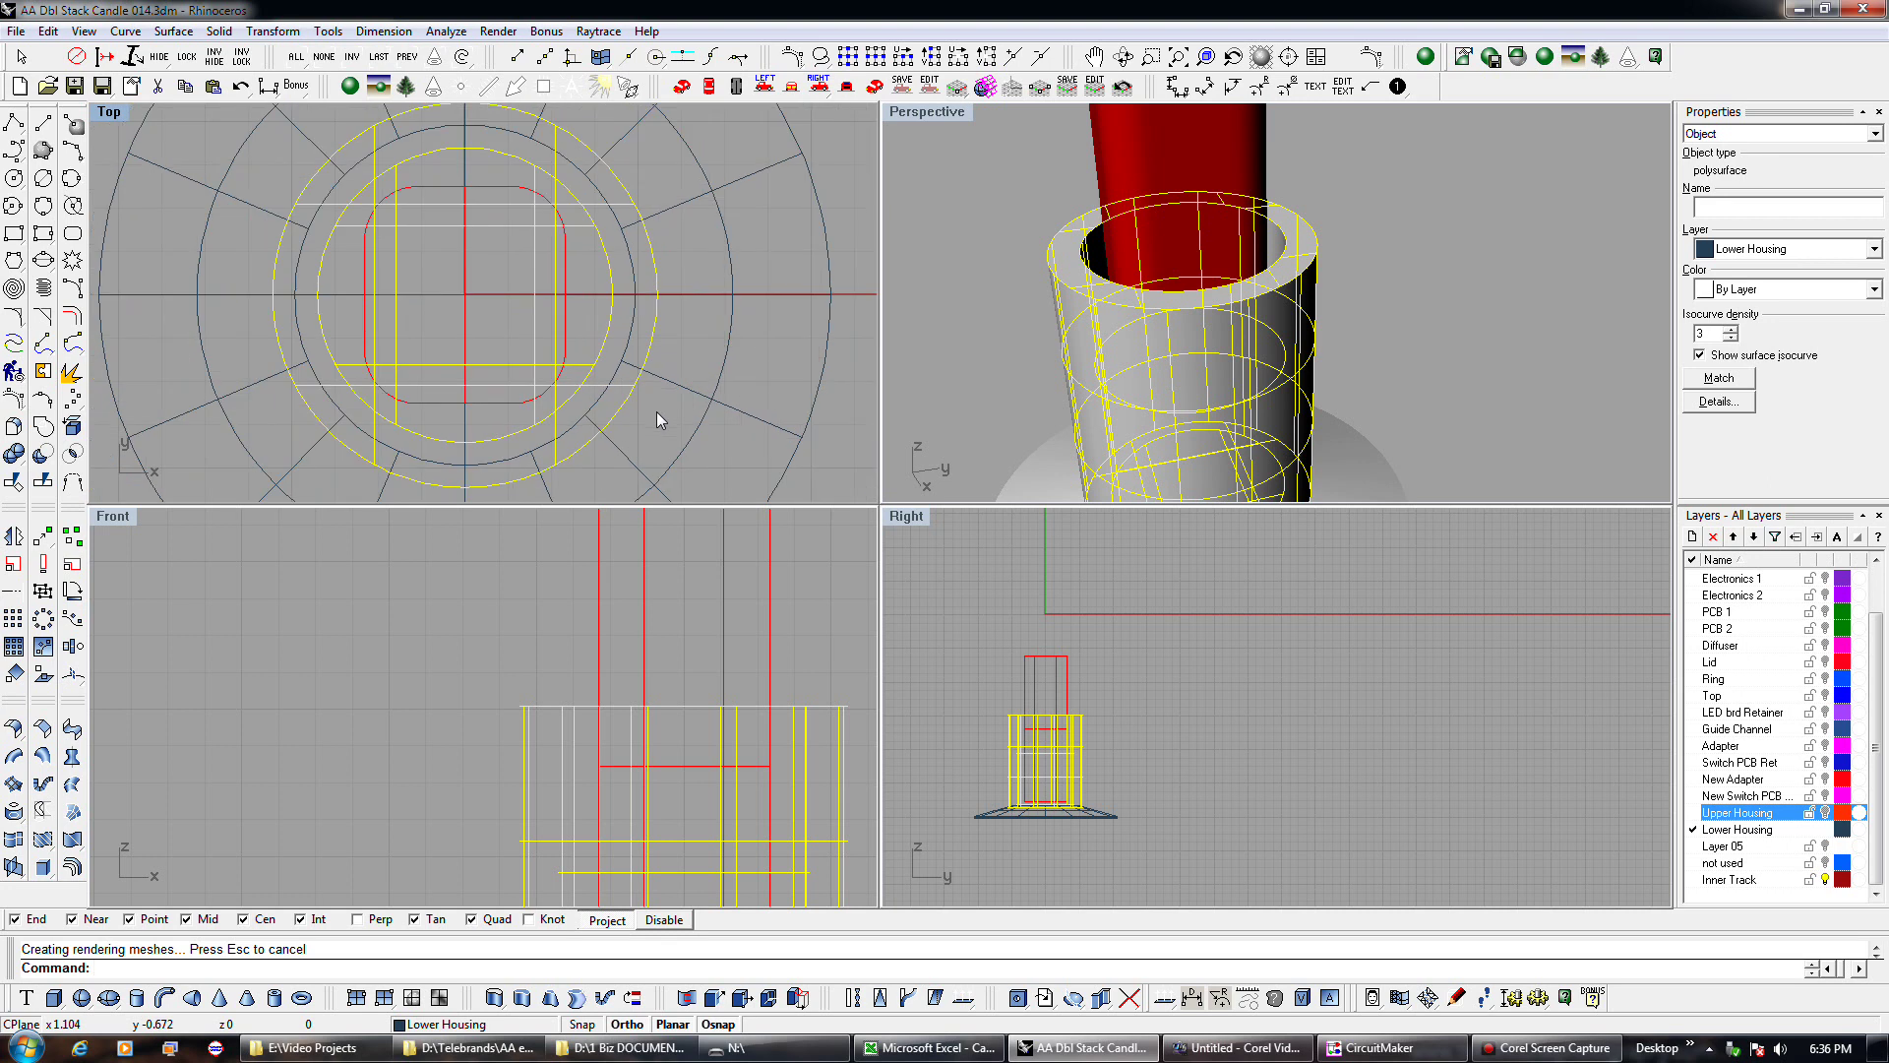
left_click(672, 391)
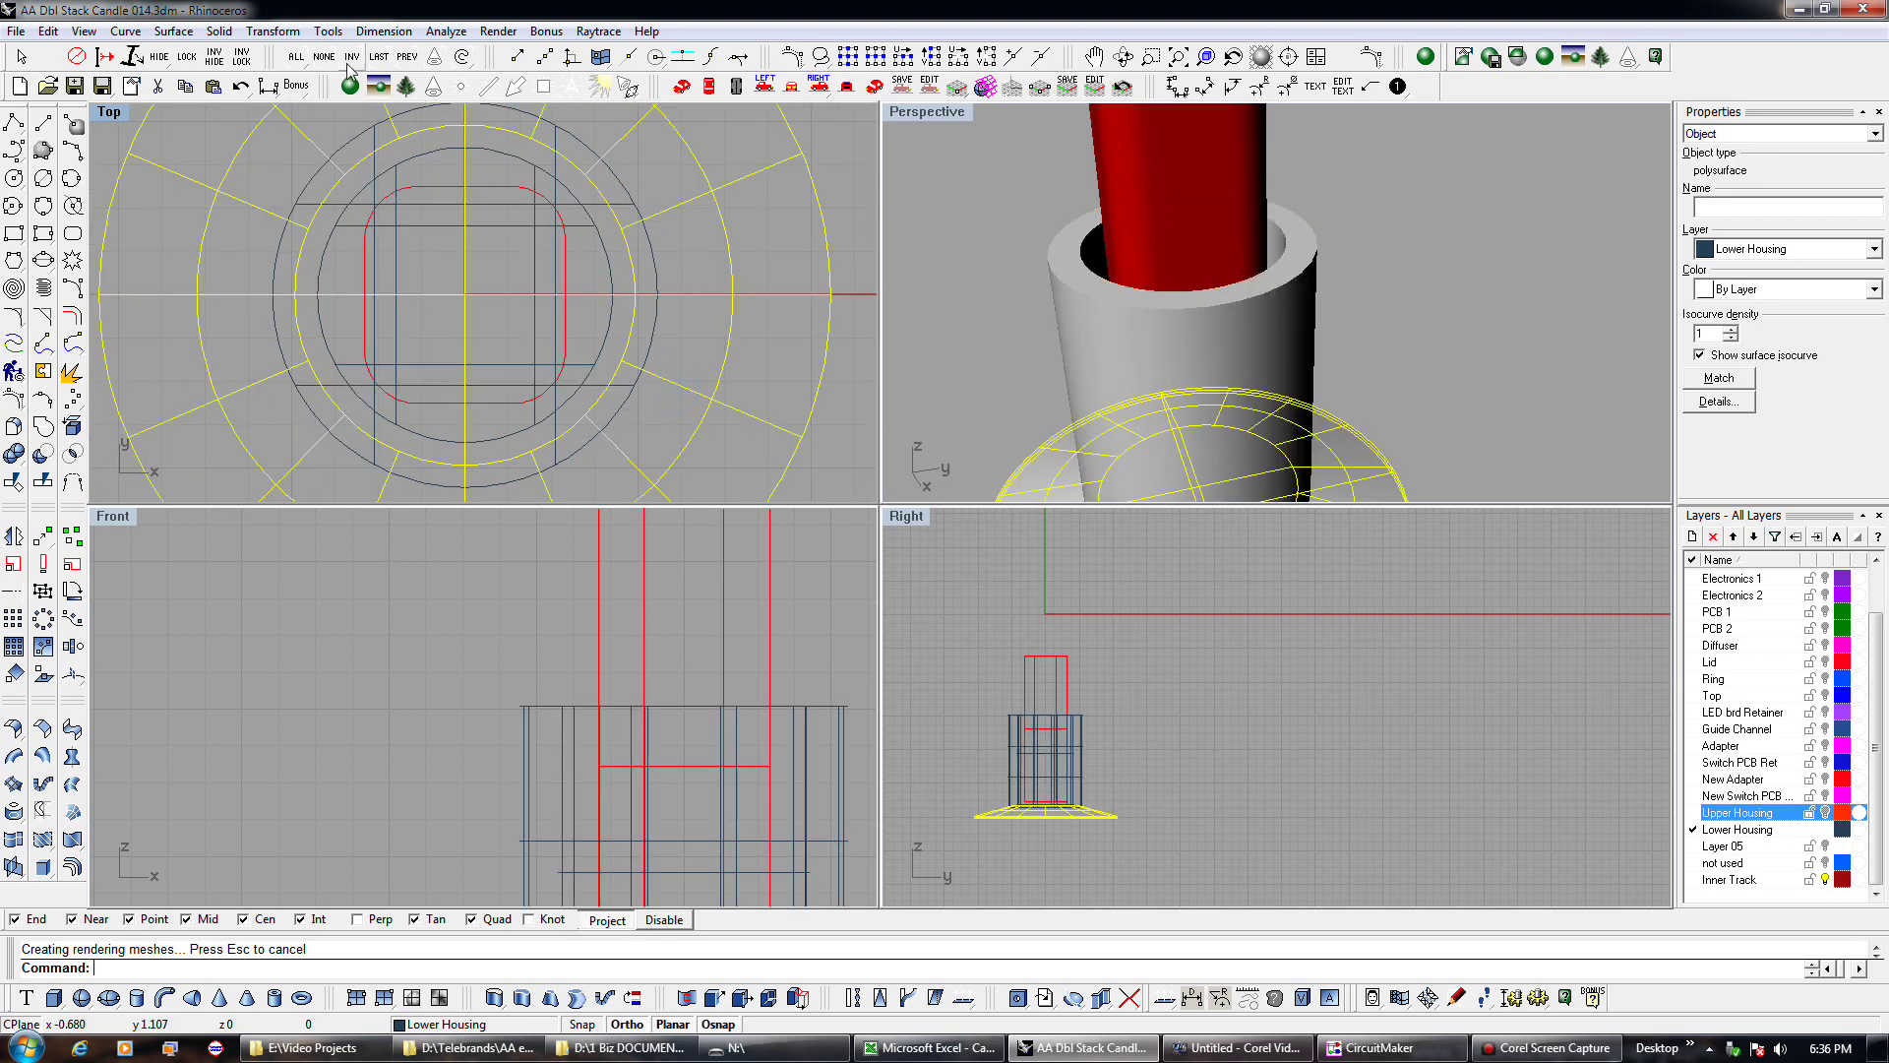
left_click(160, 56)
left_click(606, 426)
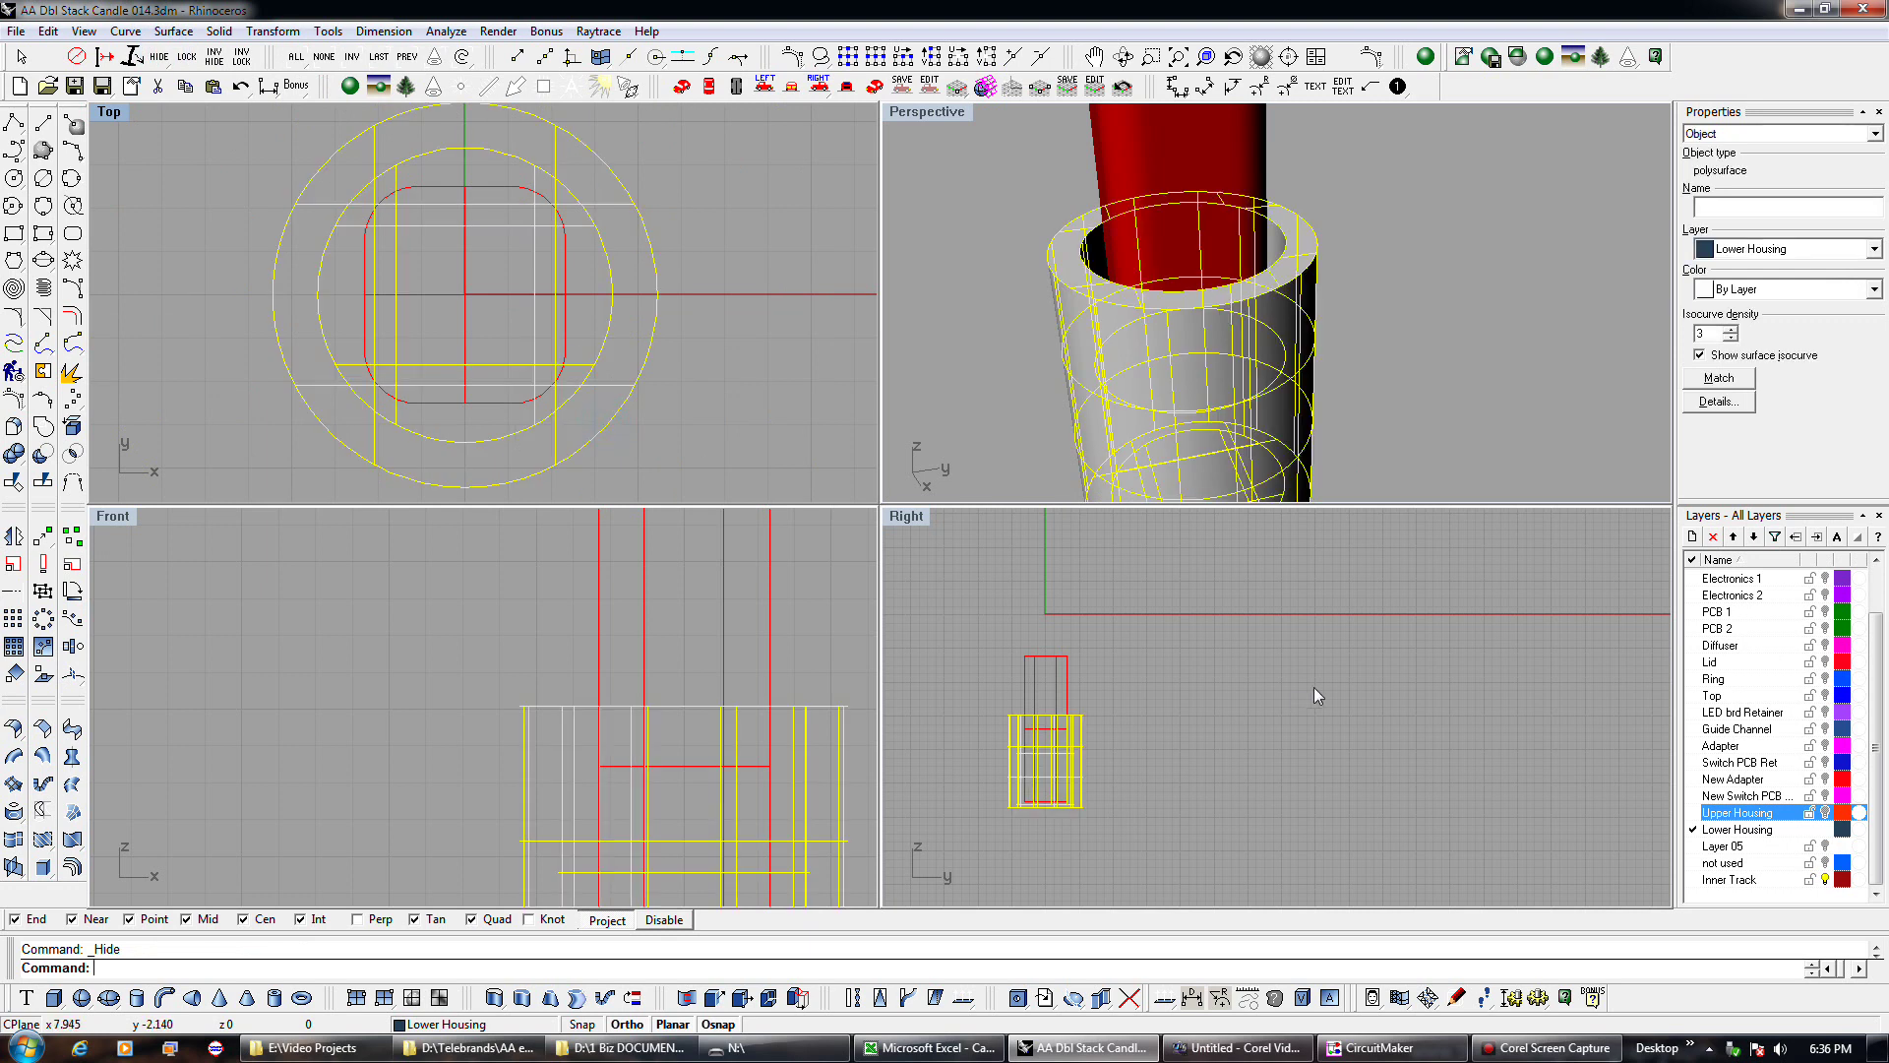
left_click(1825, 813)
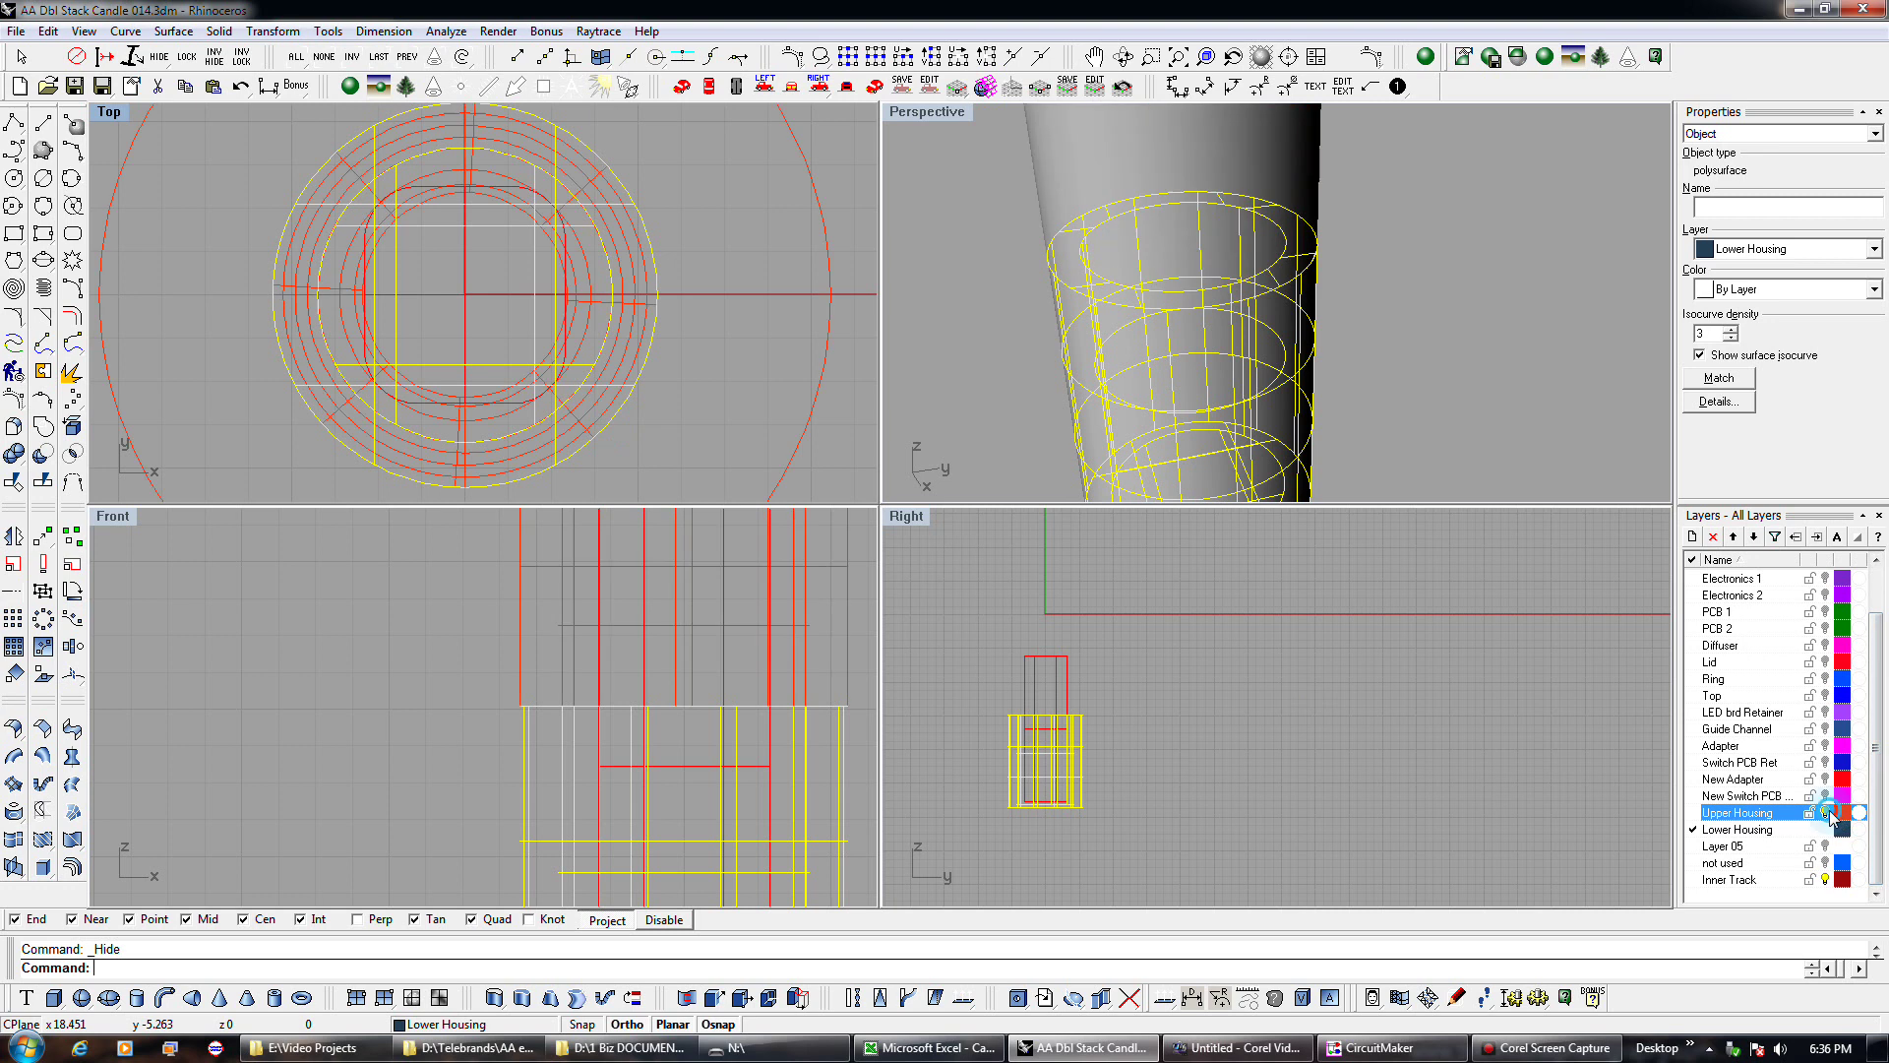
Move the large outer circle curve onto Layer 05.
left_click(801, 443)
right_click(1733, 846)
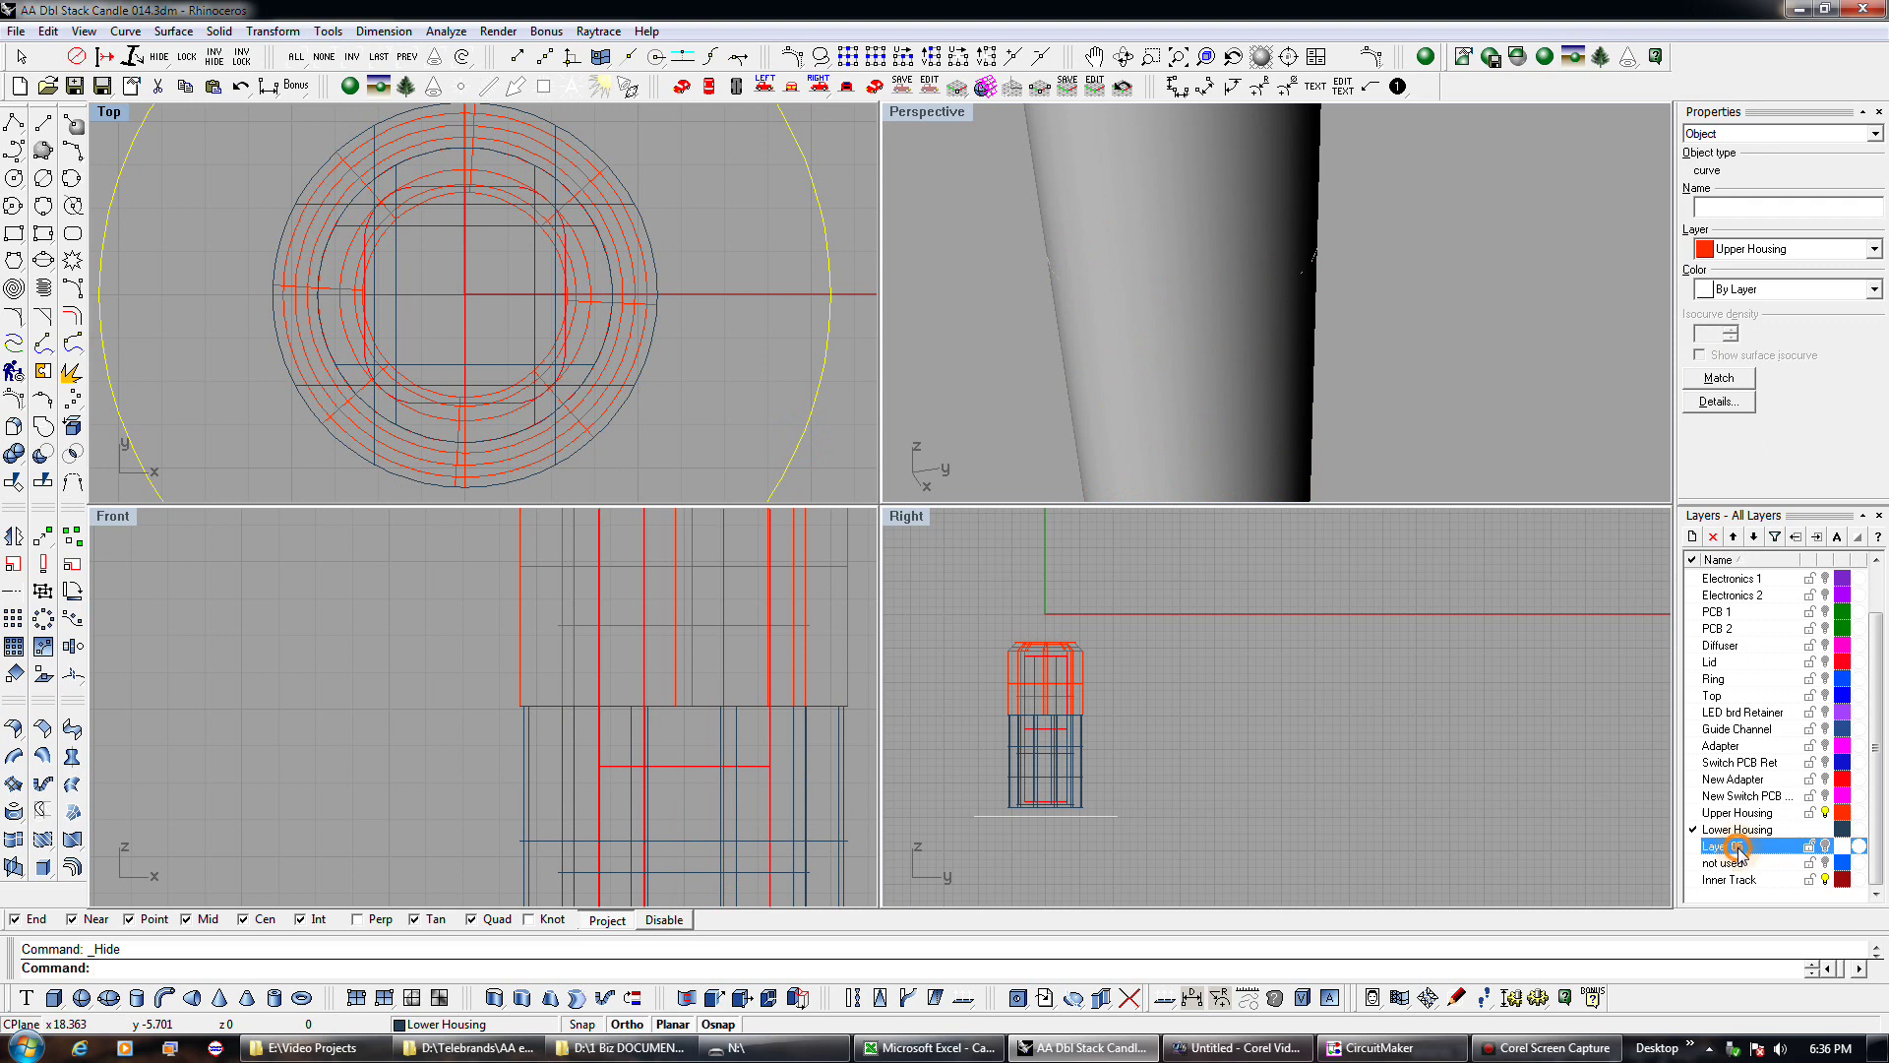
left_click(1761, 813)
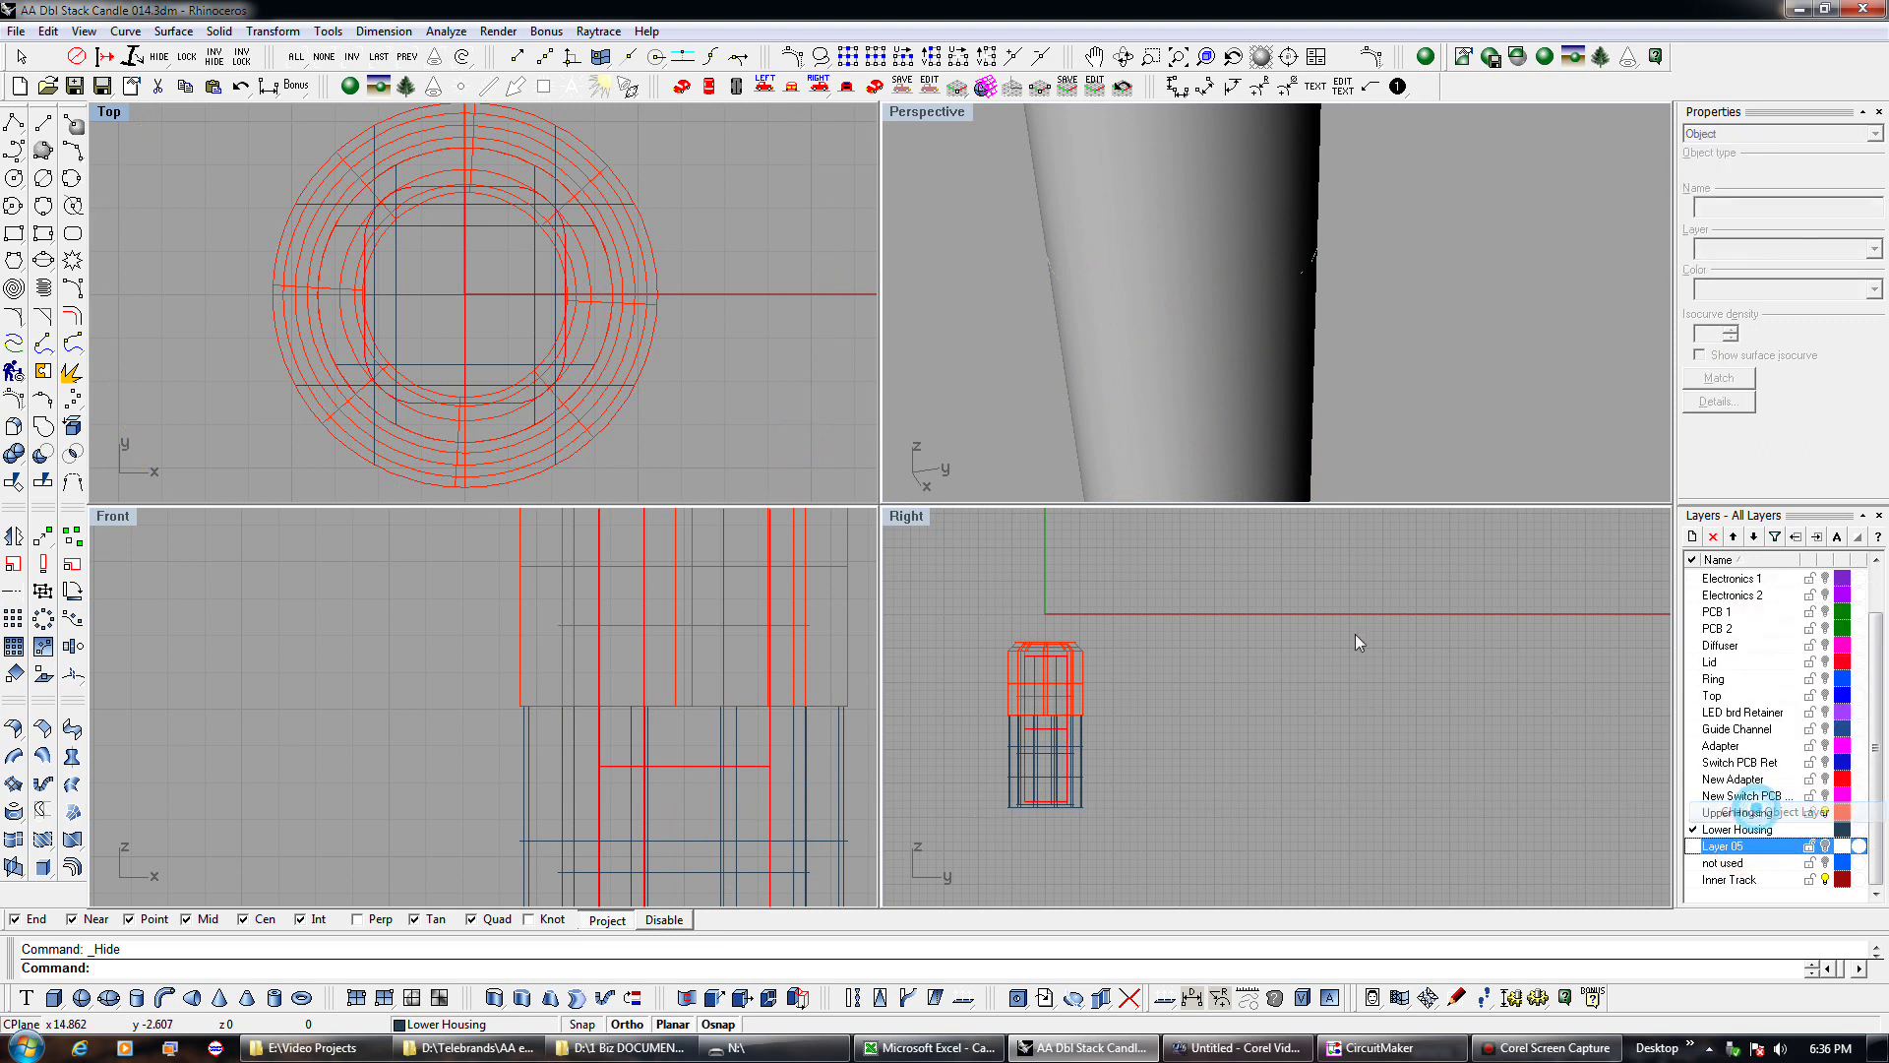
Show the New Switch PCB layer's parts and select a single circle curve.
left_click(610, 401)
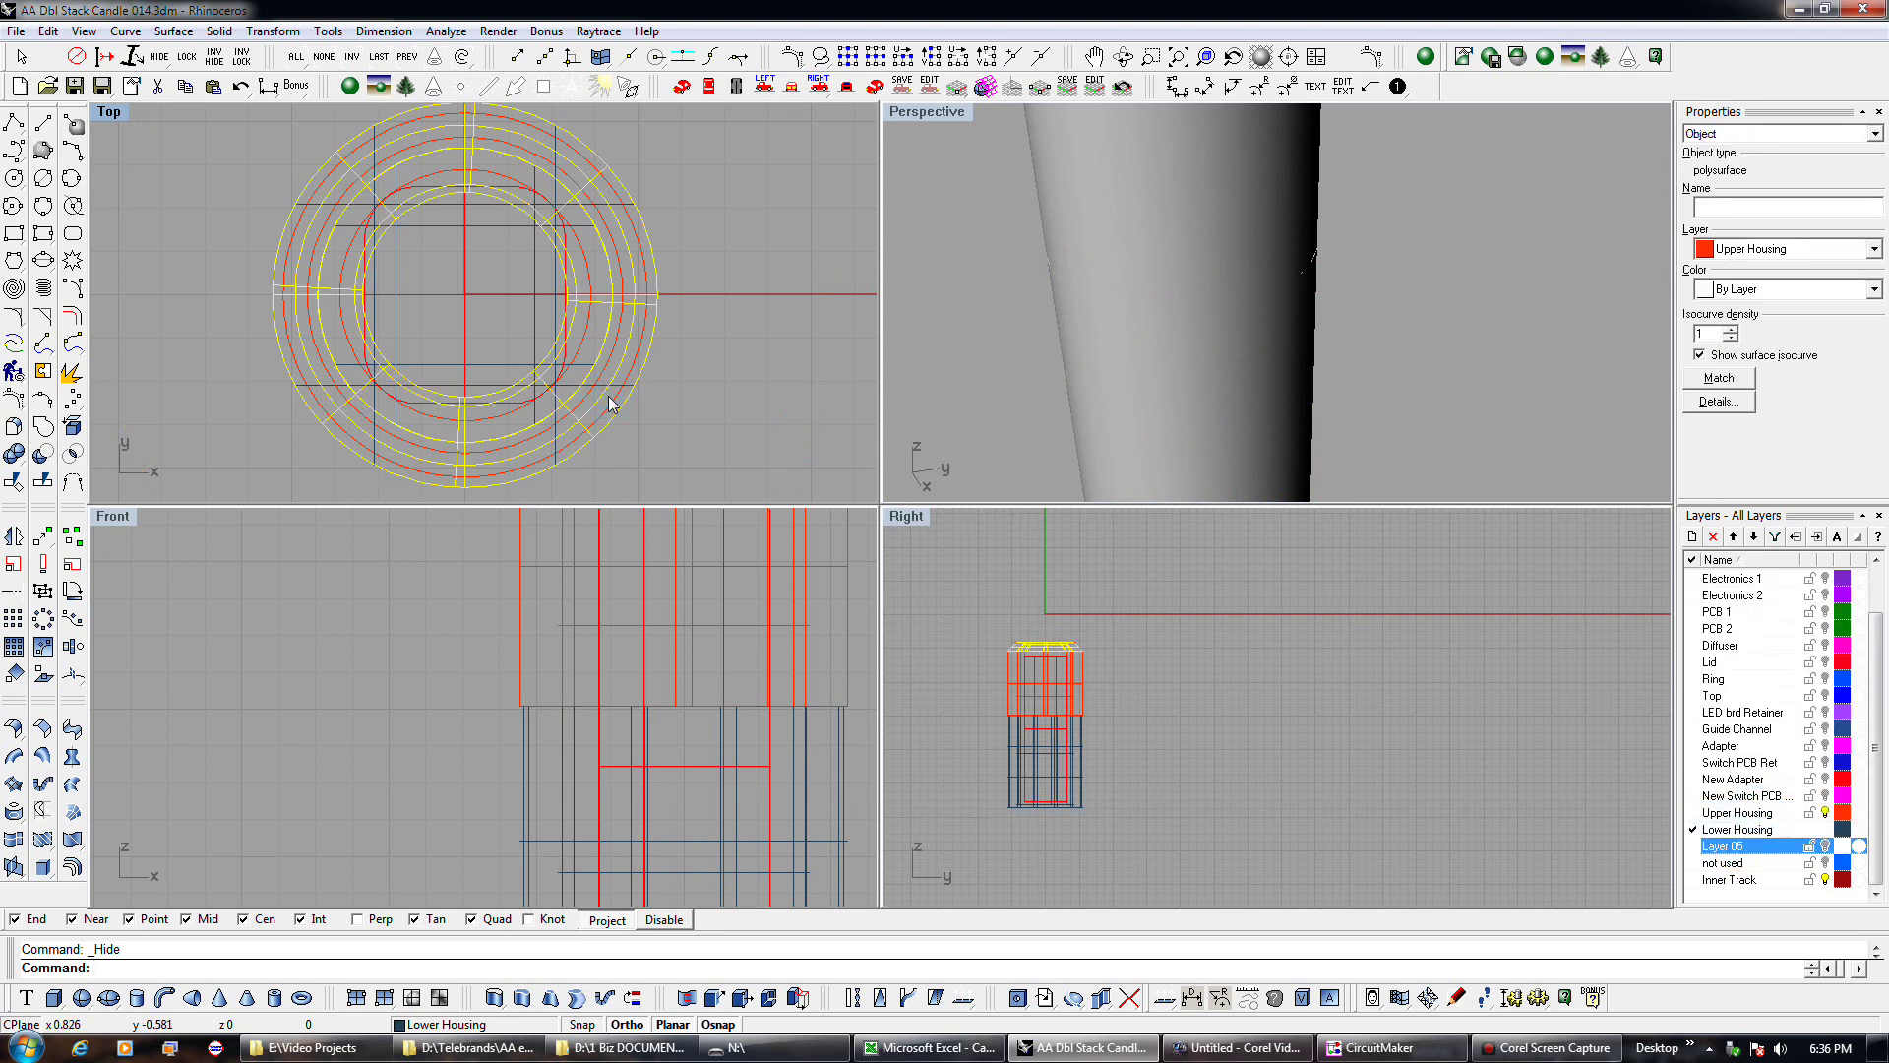
scroll(595, 404, "up", 6)
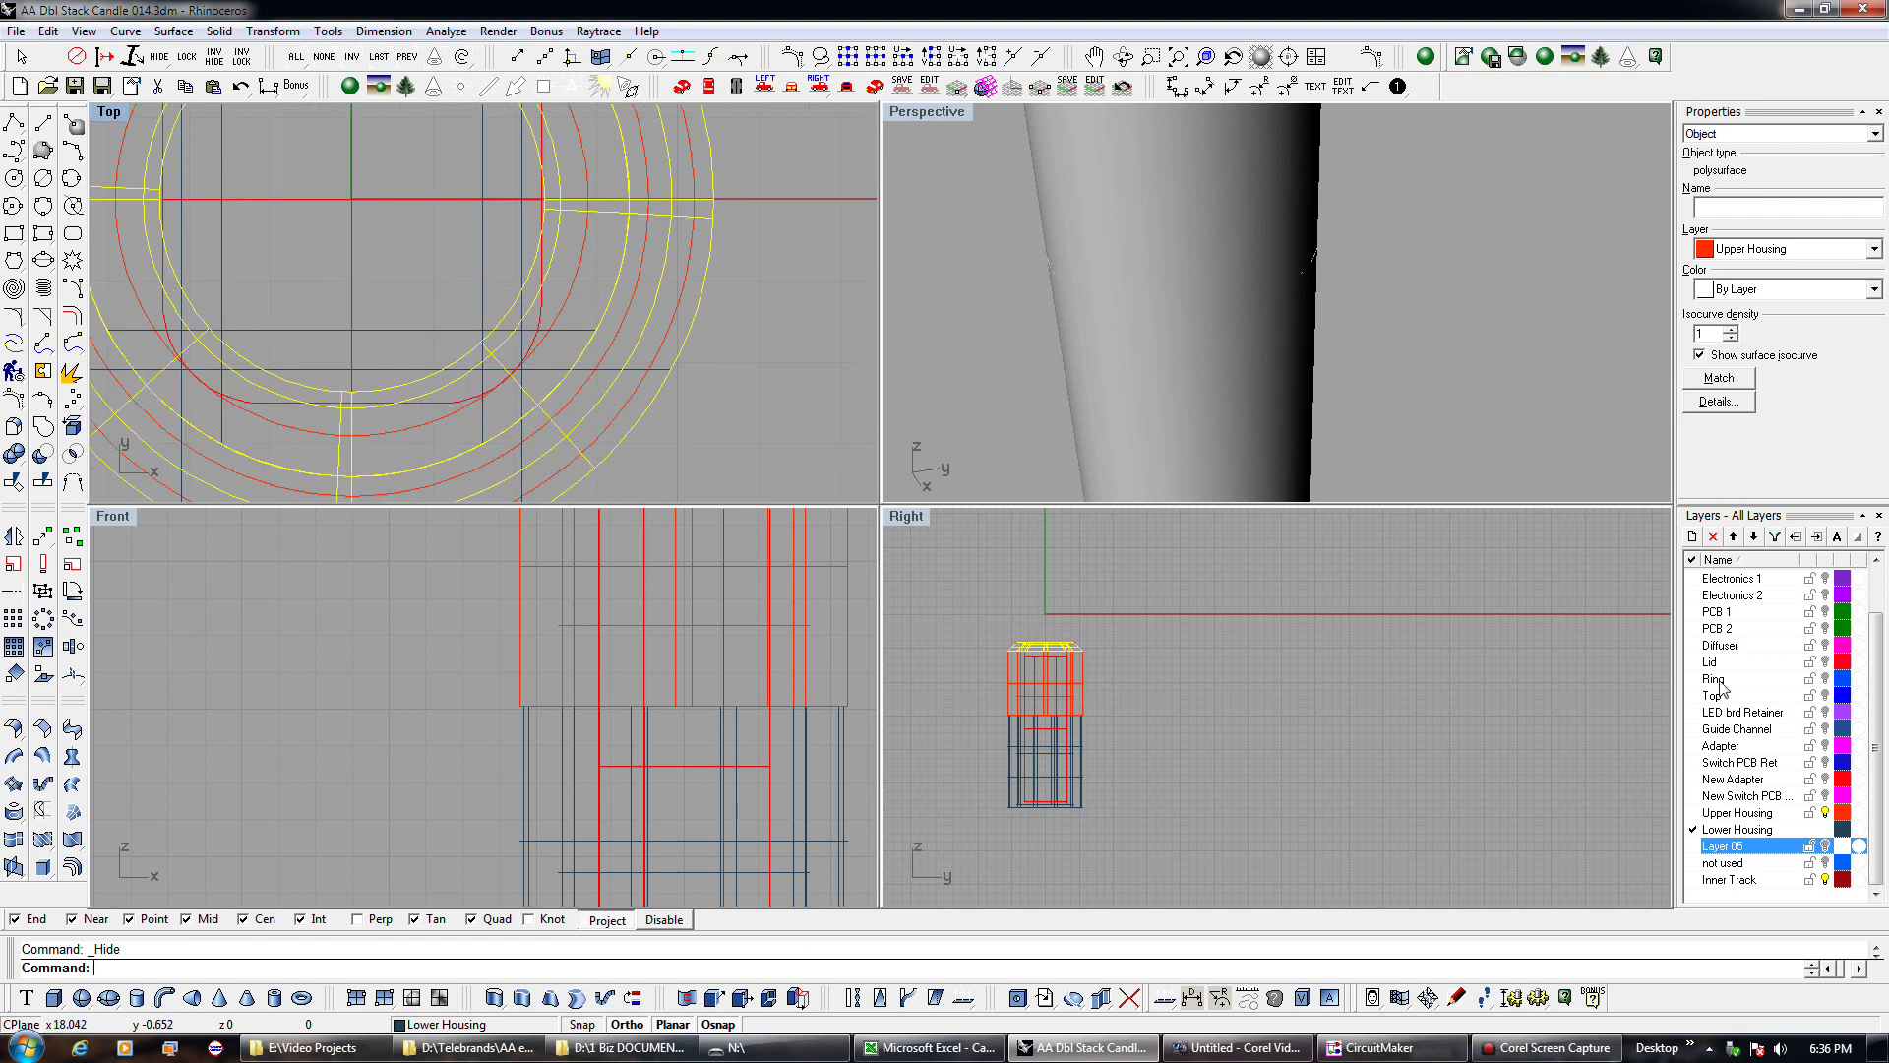
left_click(1825, 795)
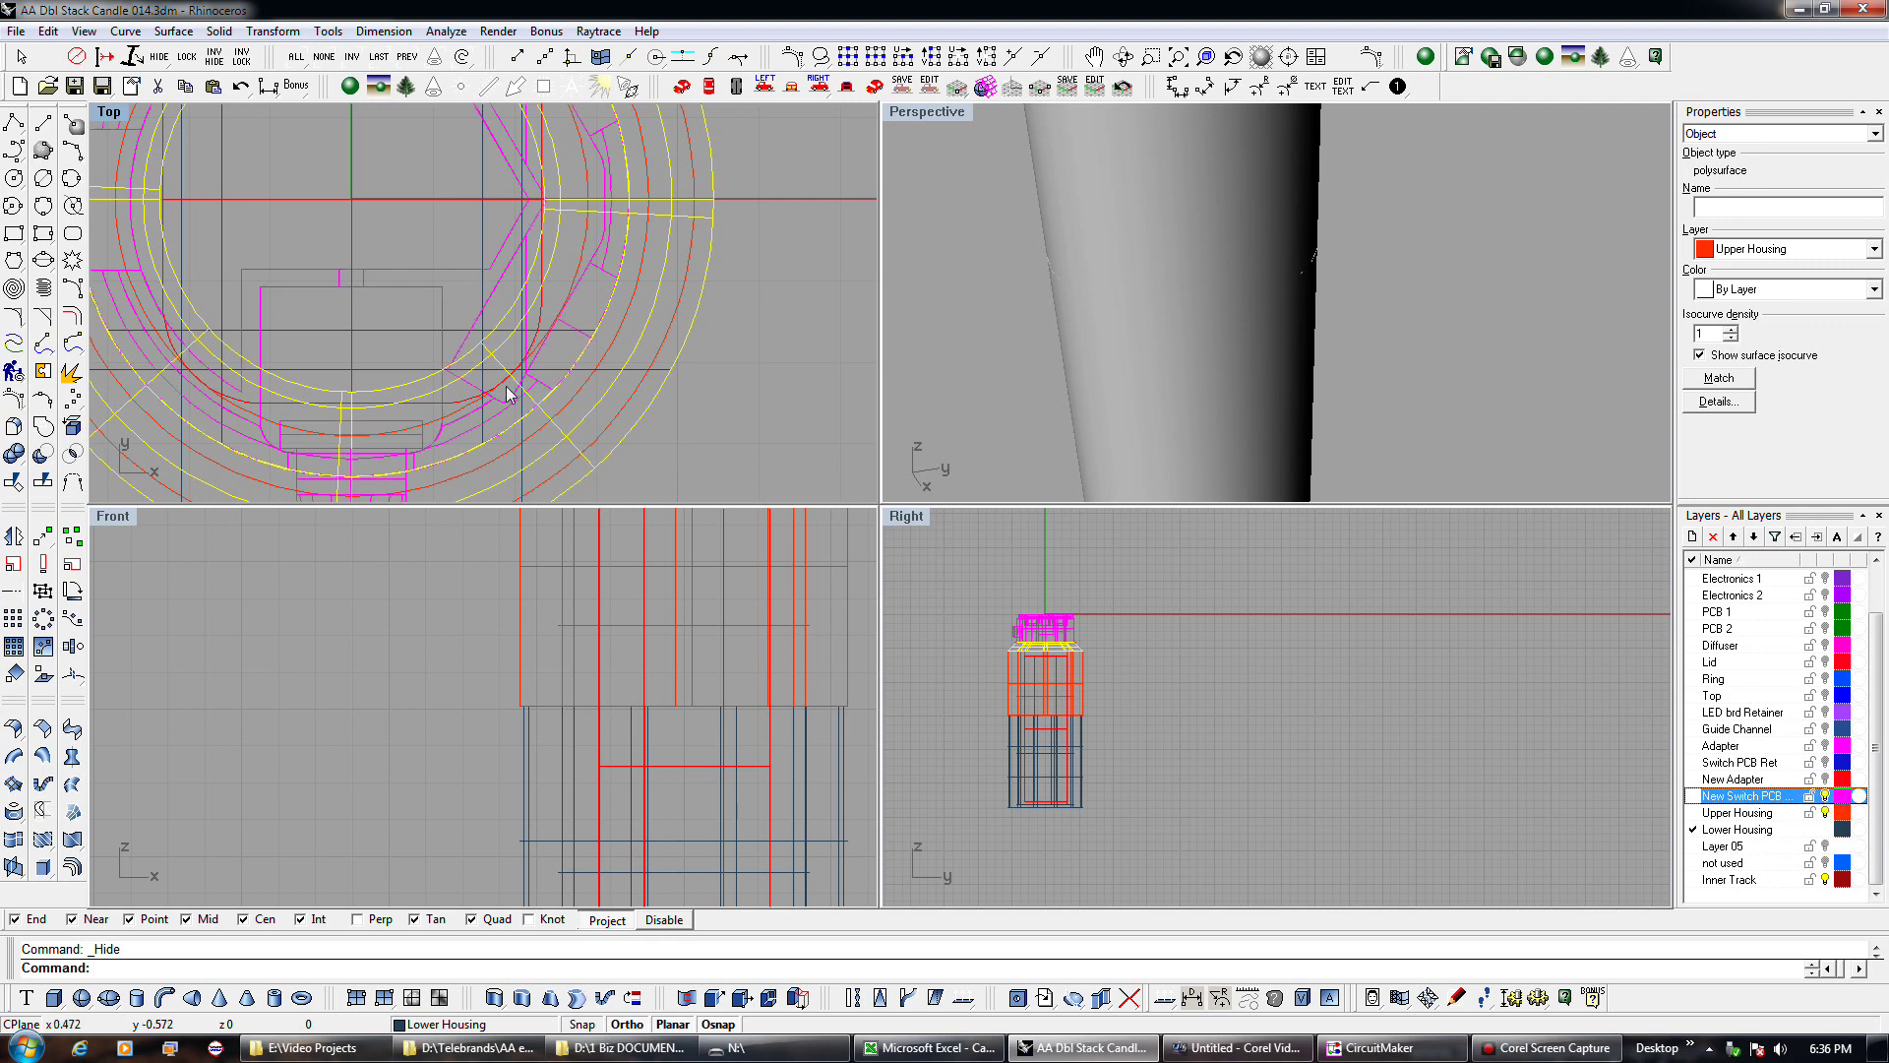
left_click(577, 397)
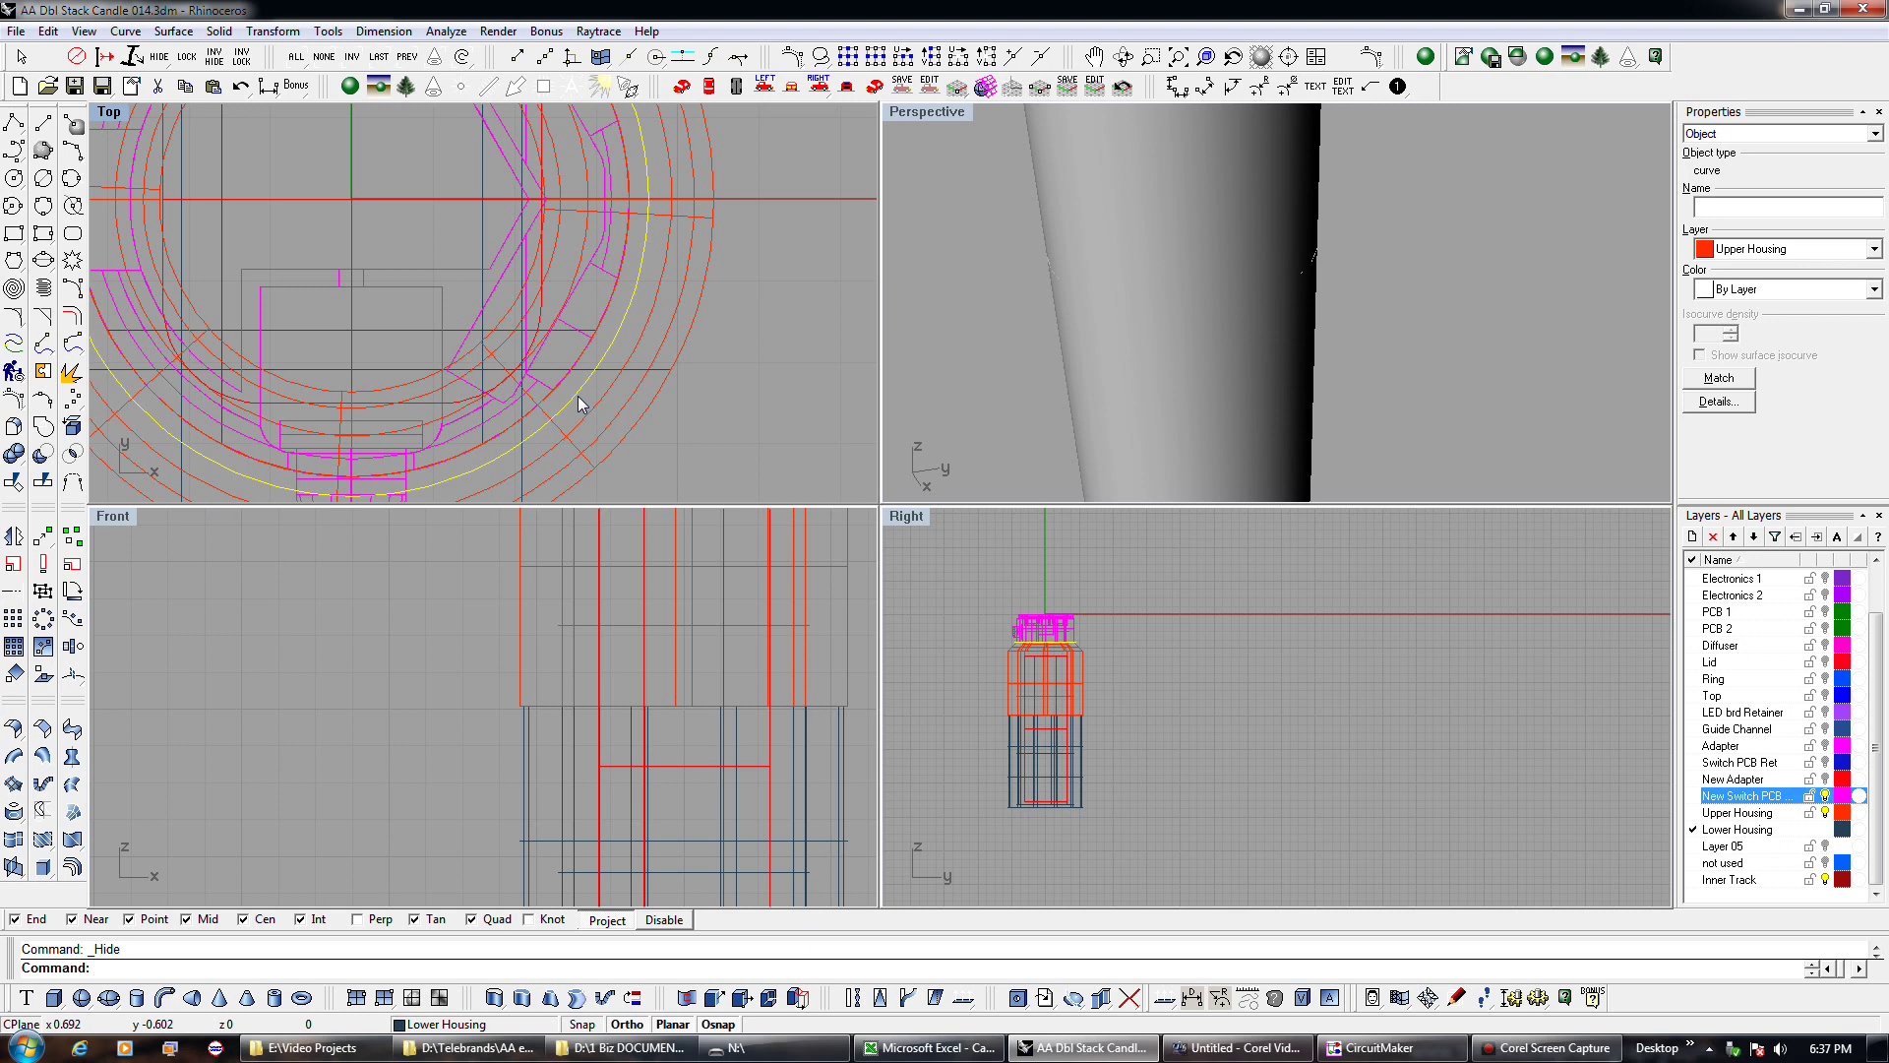
scroll(473, 700, "down", 5)
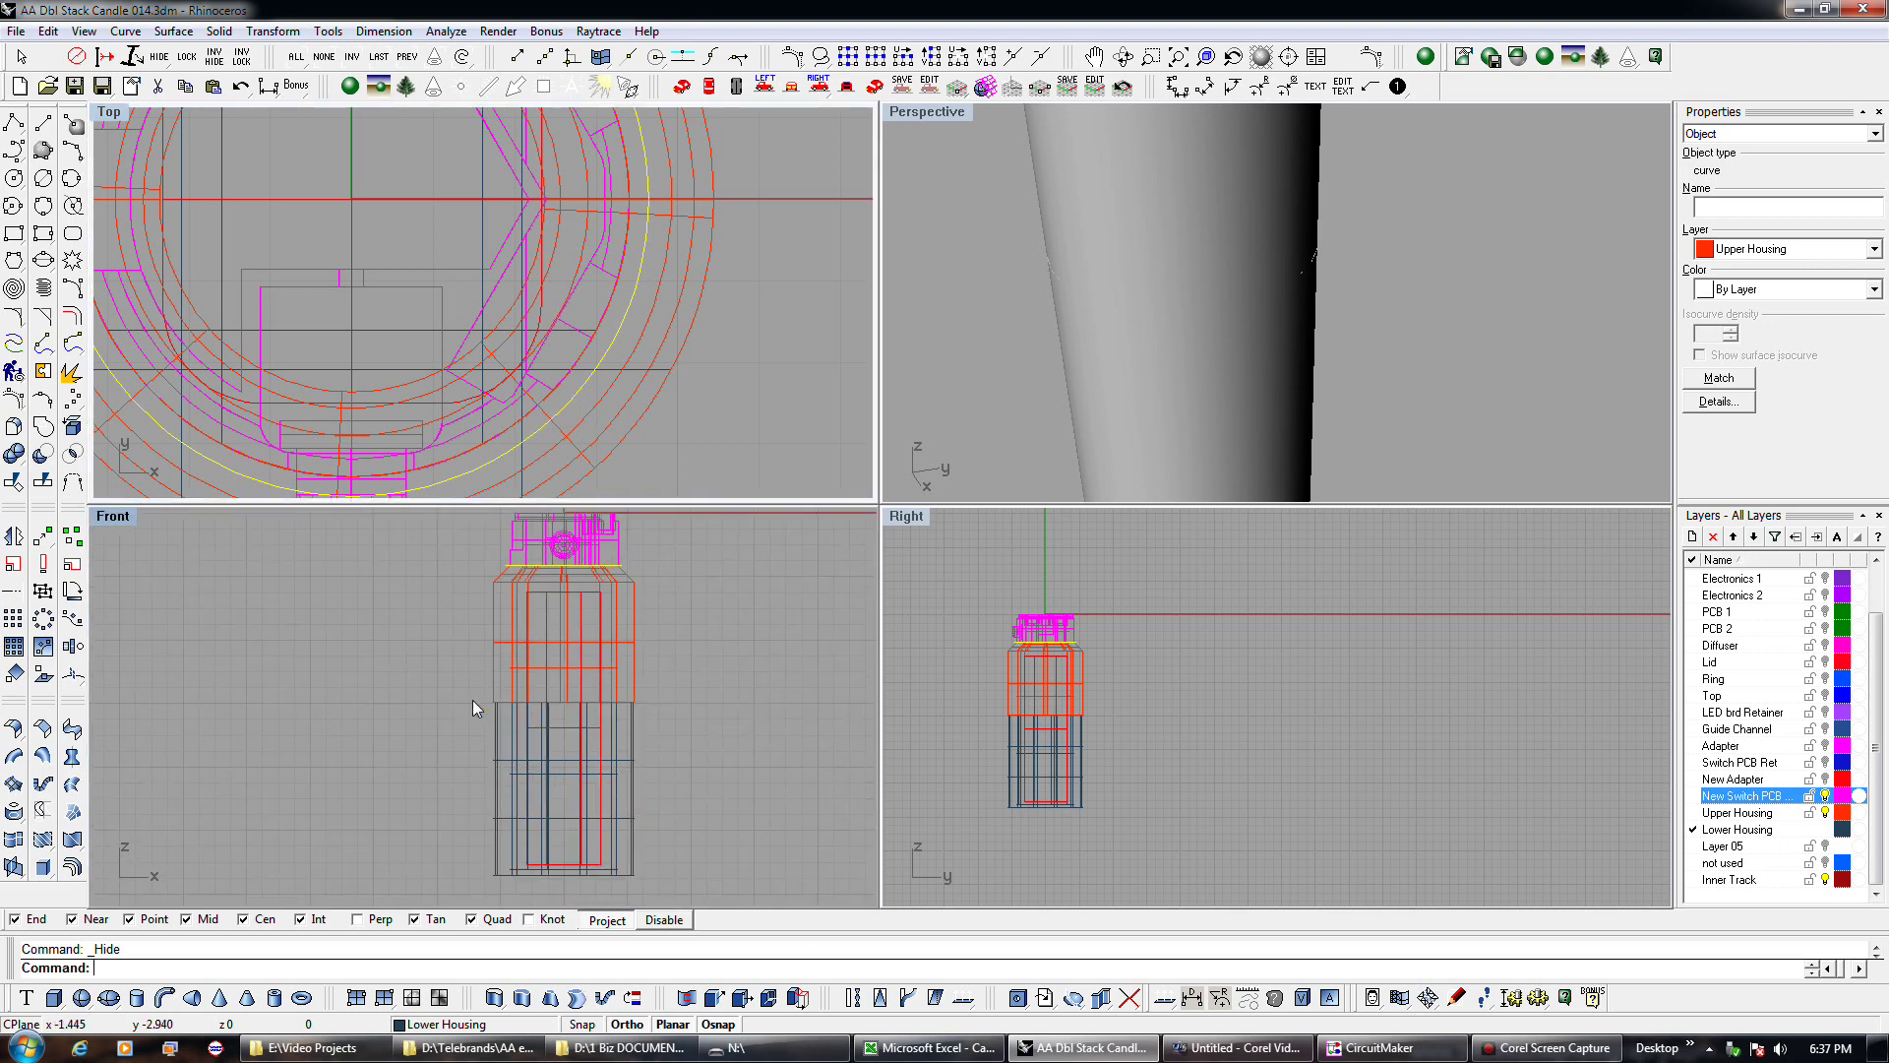
Copy the selected circle lower down the housing in the Front view.
left_click(72, 535)
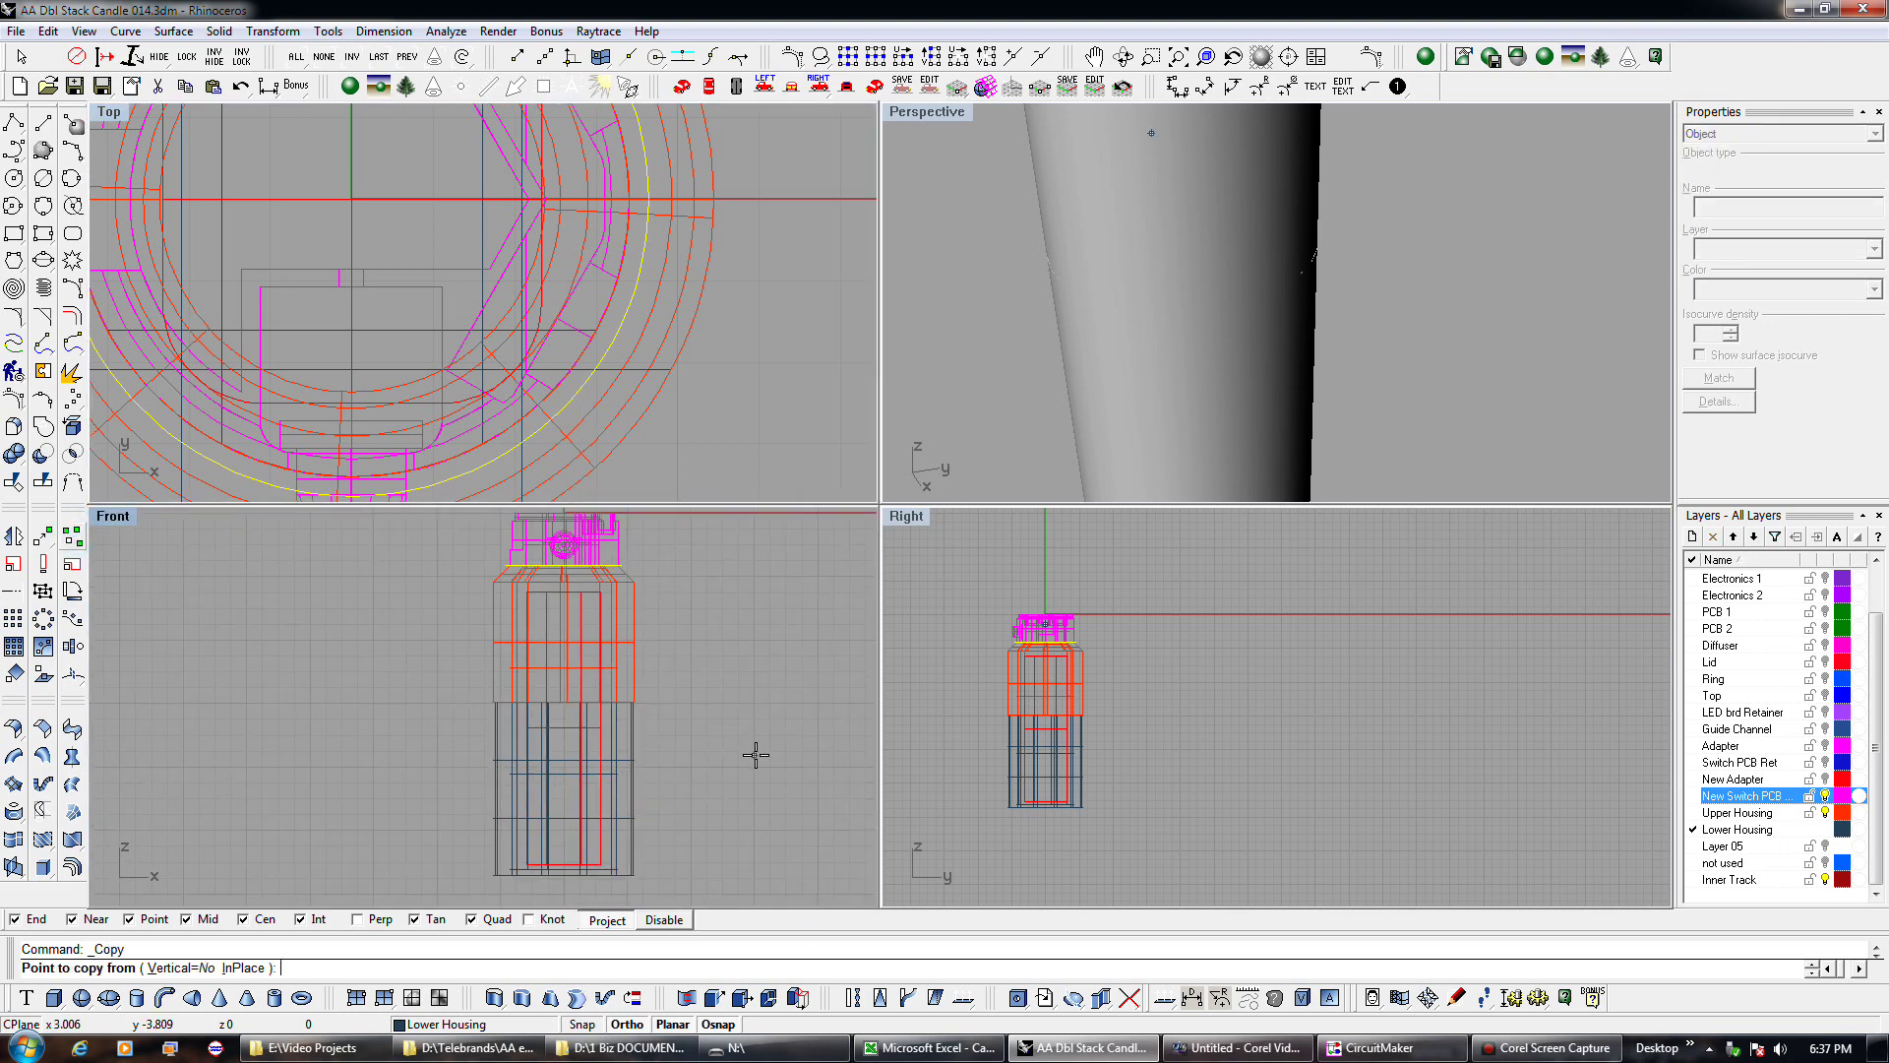
left_click(673, 581)
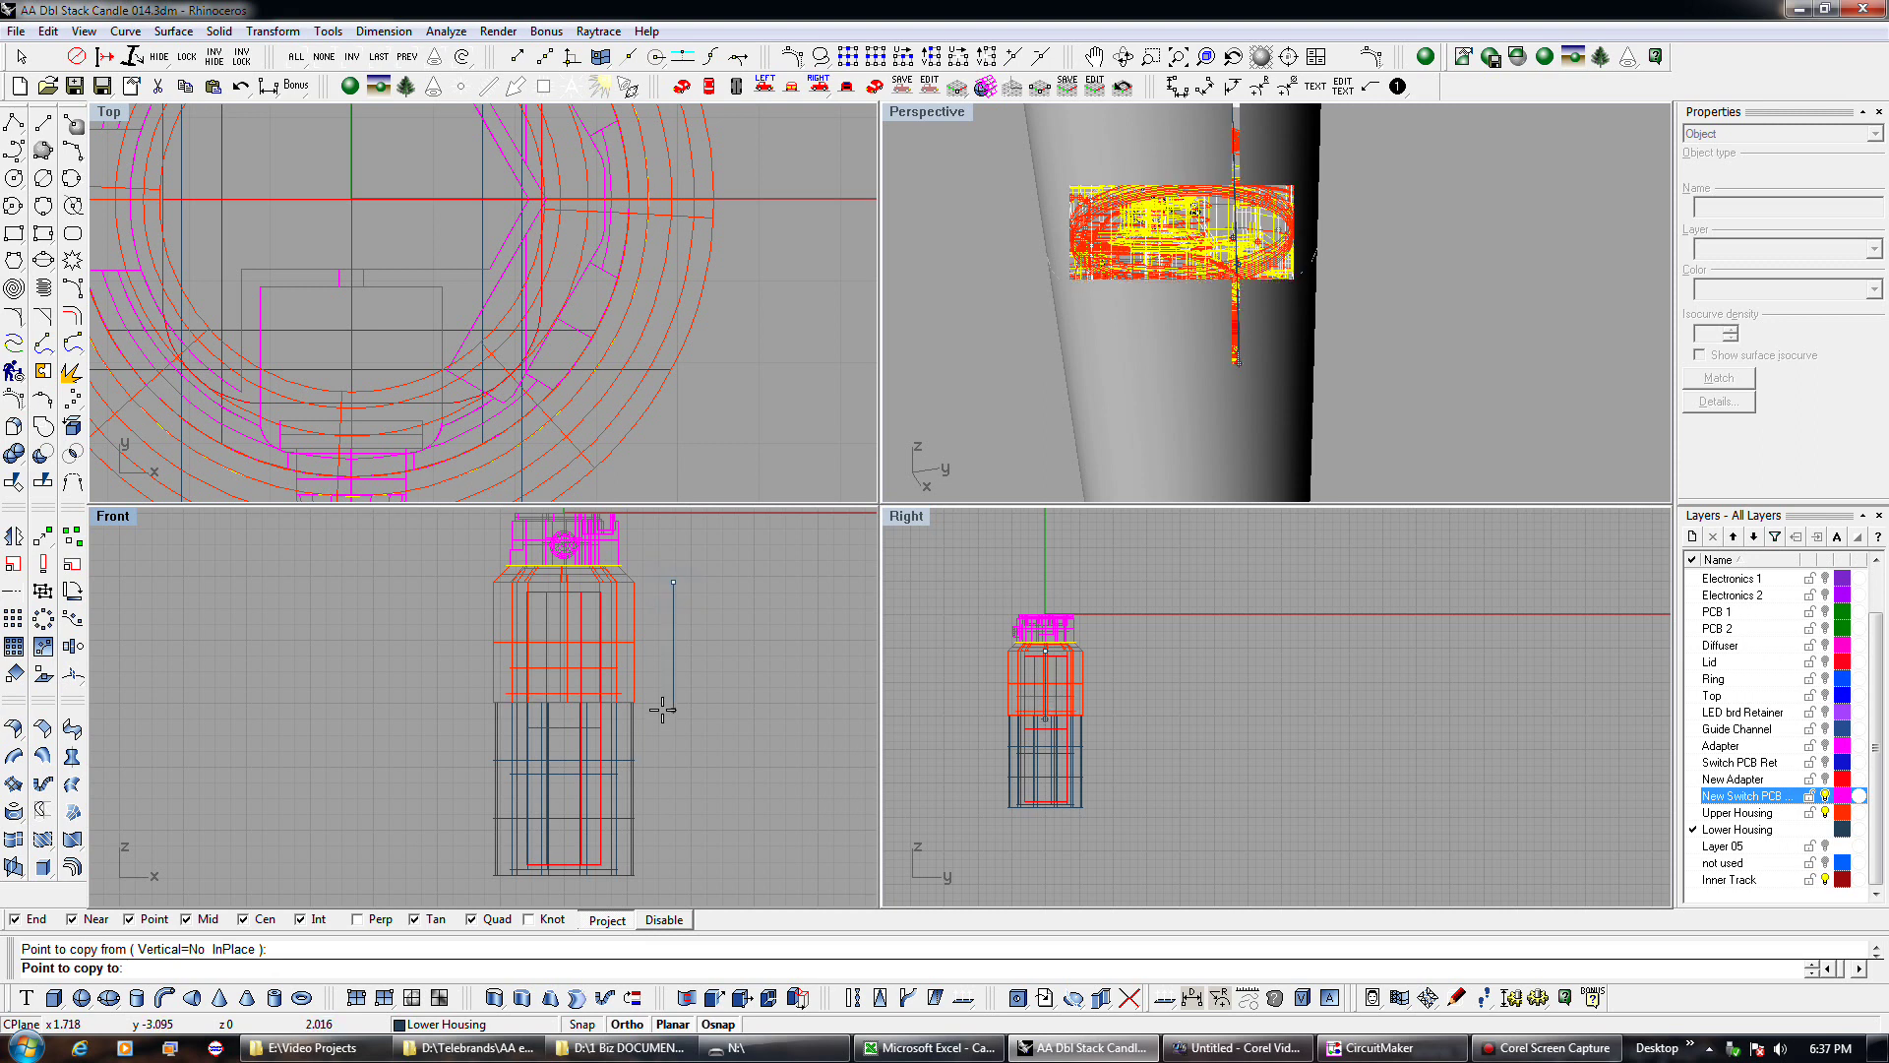
left_click(662, 709)
key("Return")
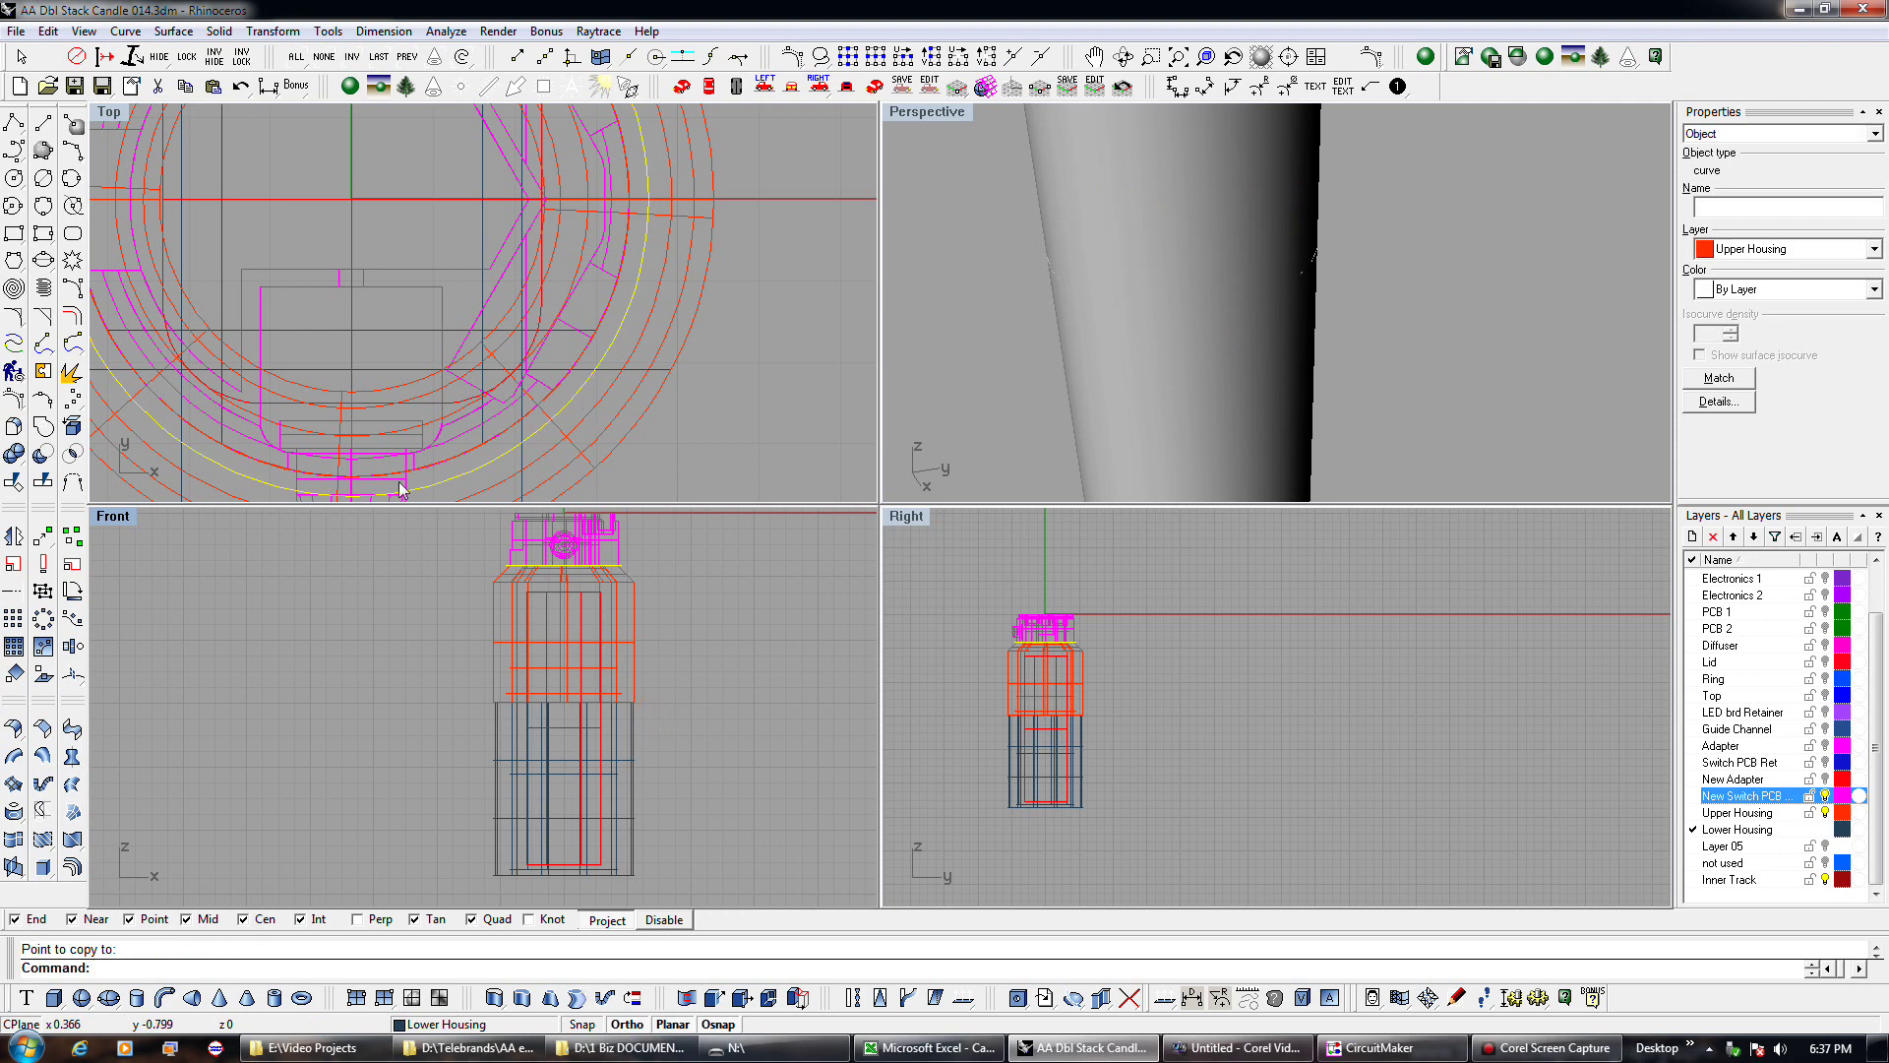
Offset the circle by 0.35 and extrude both curves into a capped ring solid.
left_click(72, 315)
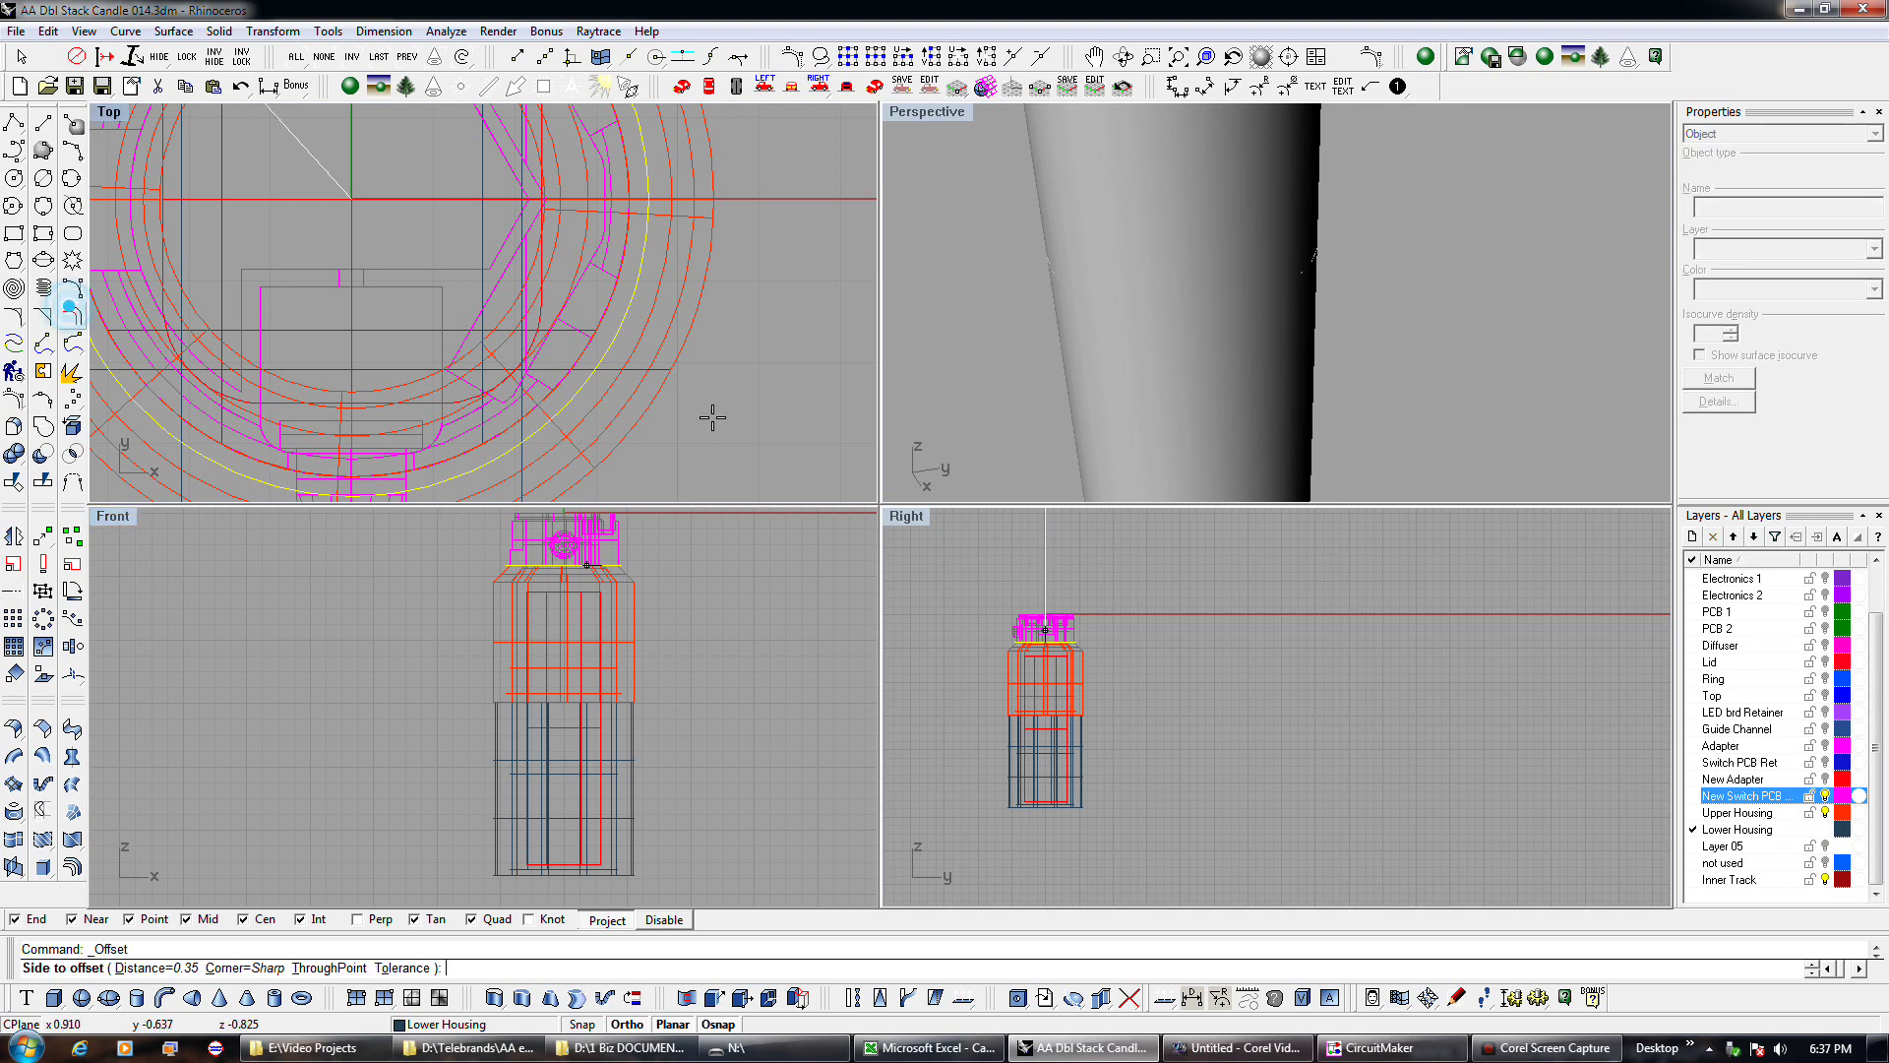
left_click(758, 423)
left_click(701, 410)
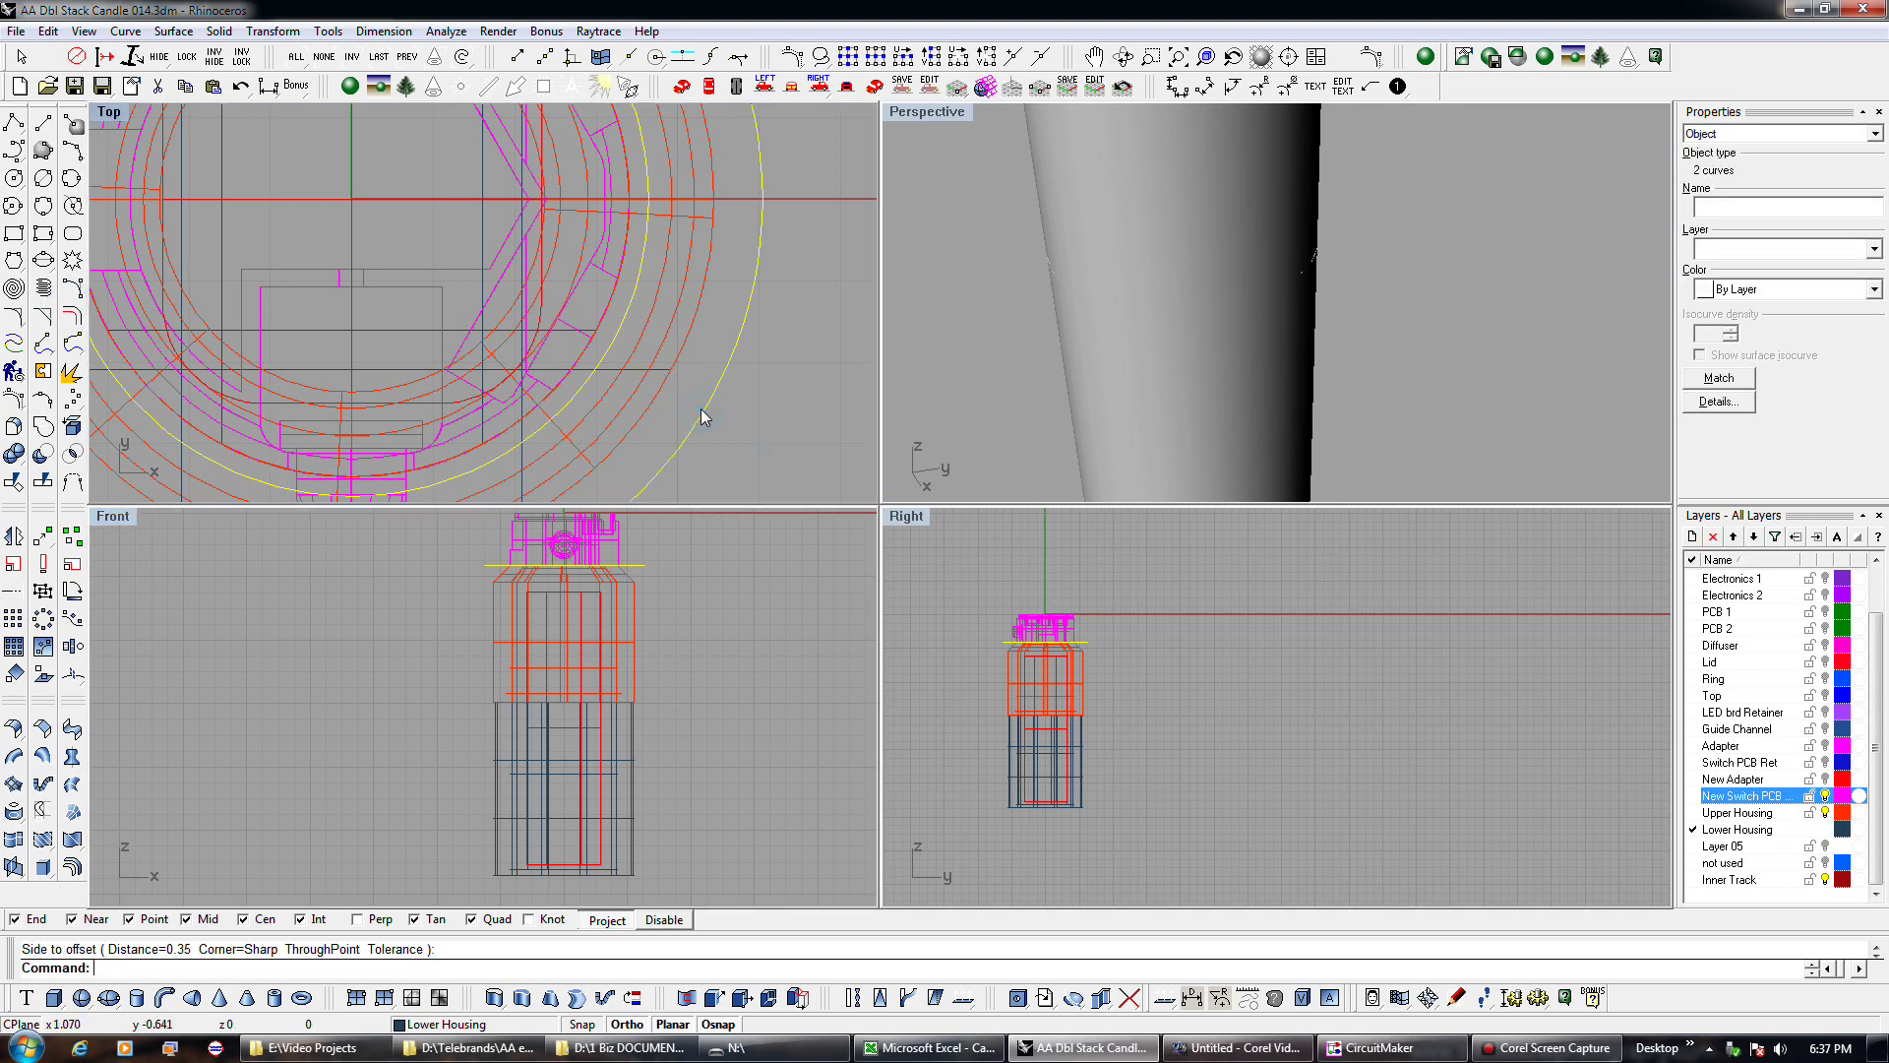
left_click(523, 996)
scroll(667, 744, "up", 5)
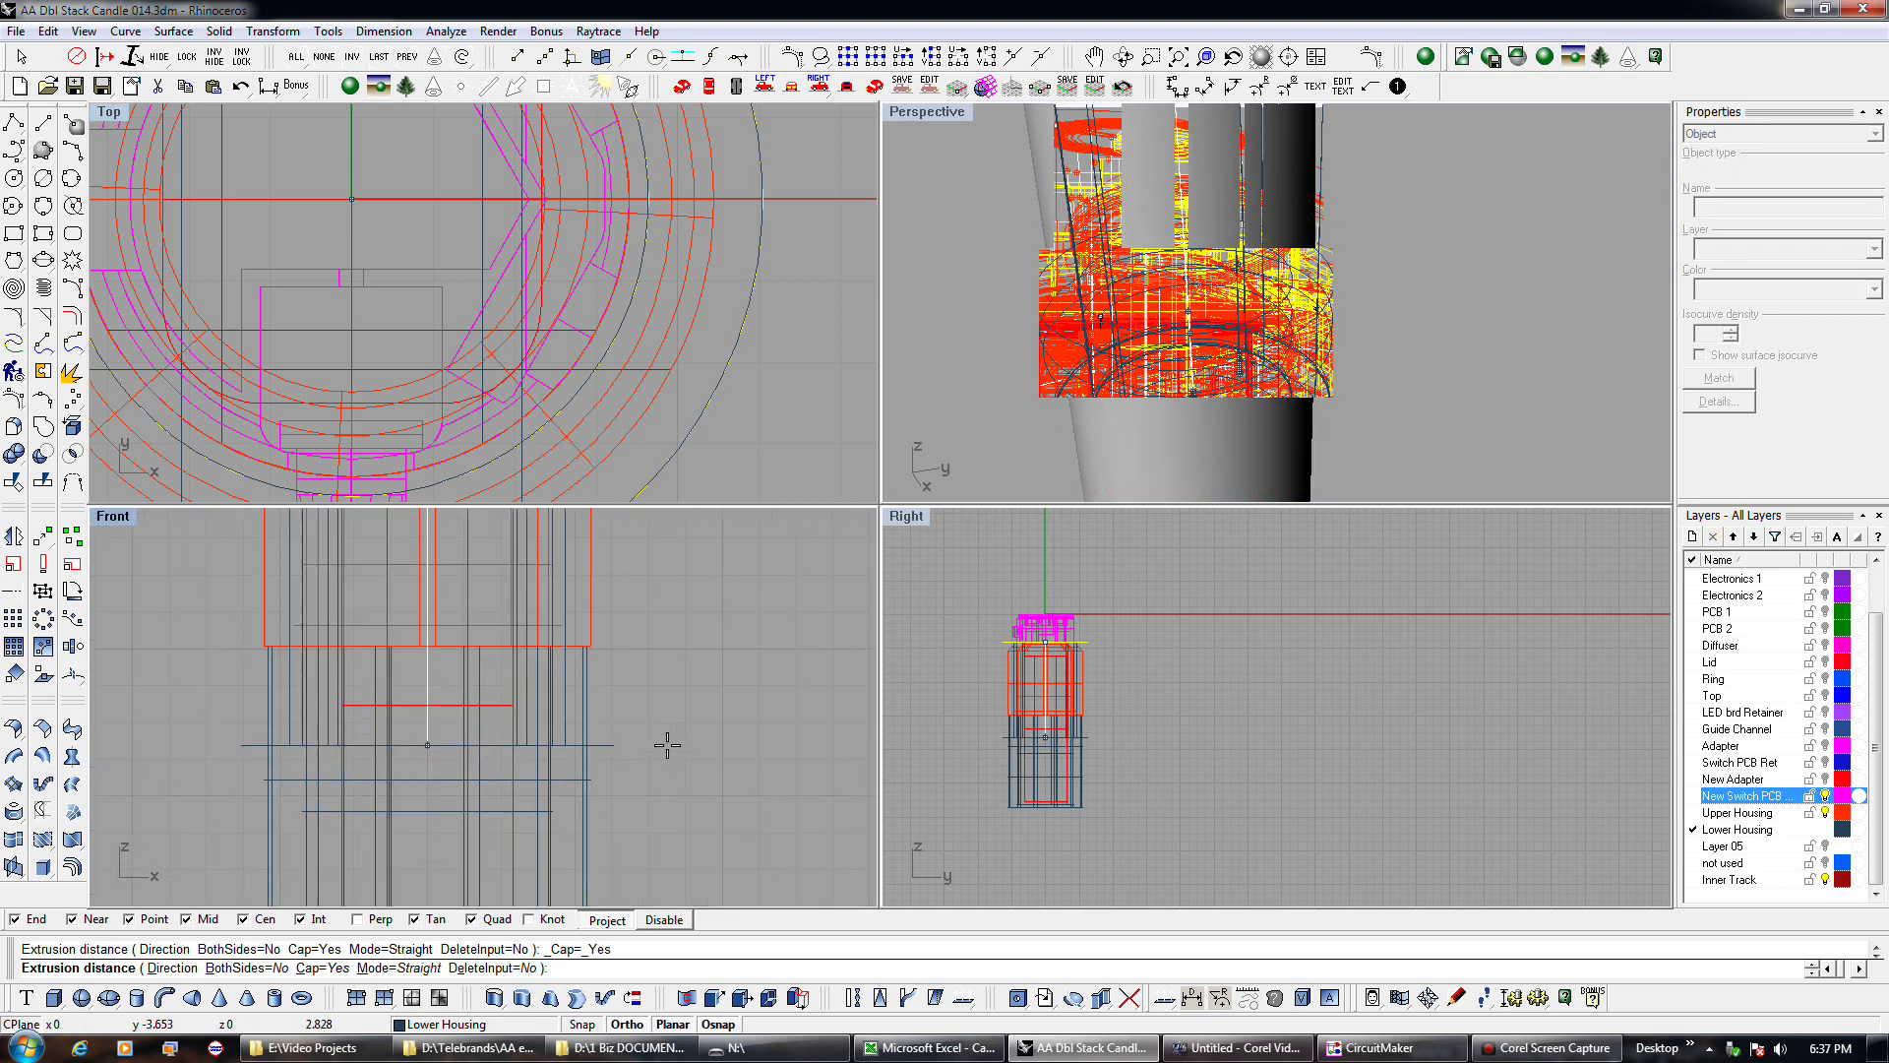
left_click(599, 644)
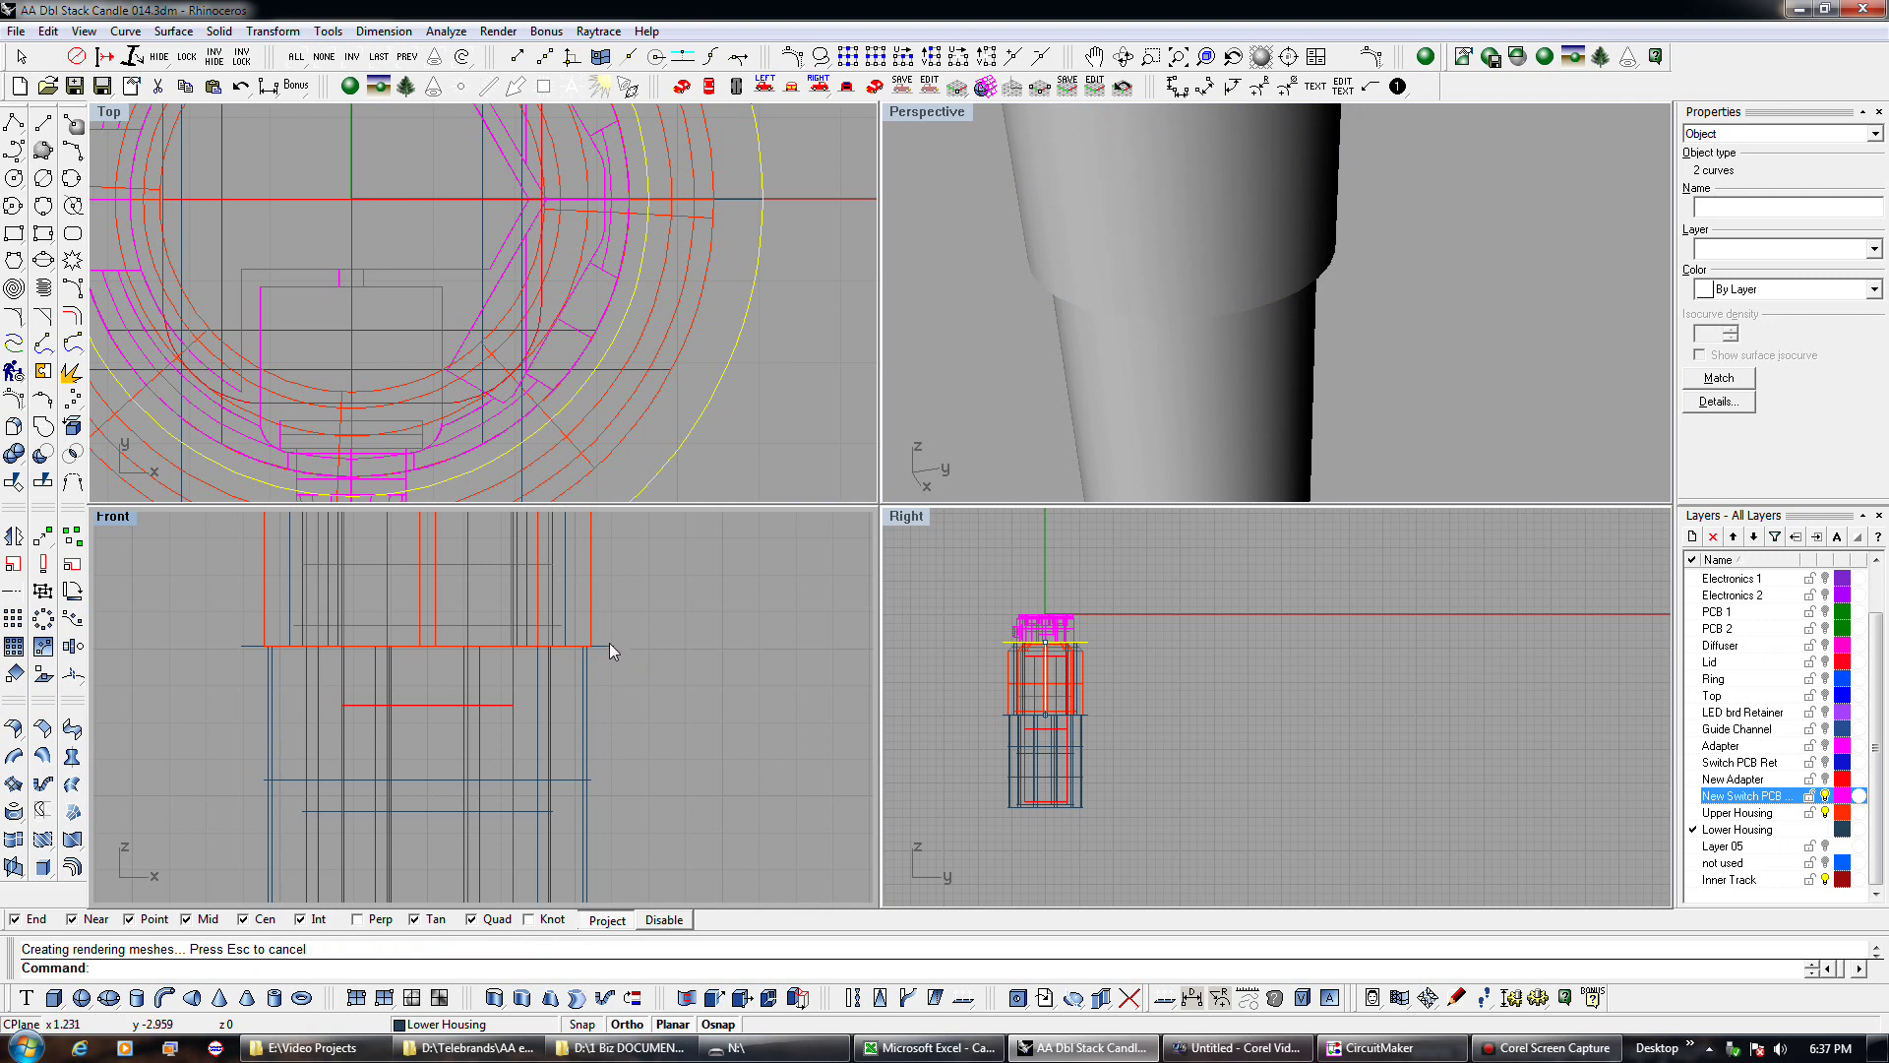
left_click(609, 649)
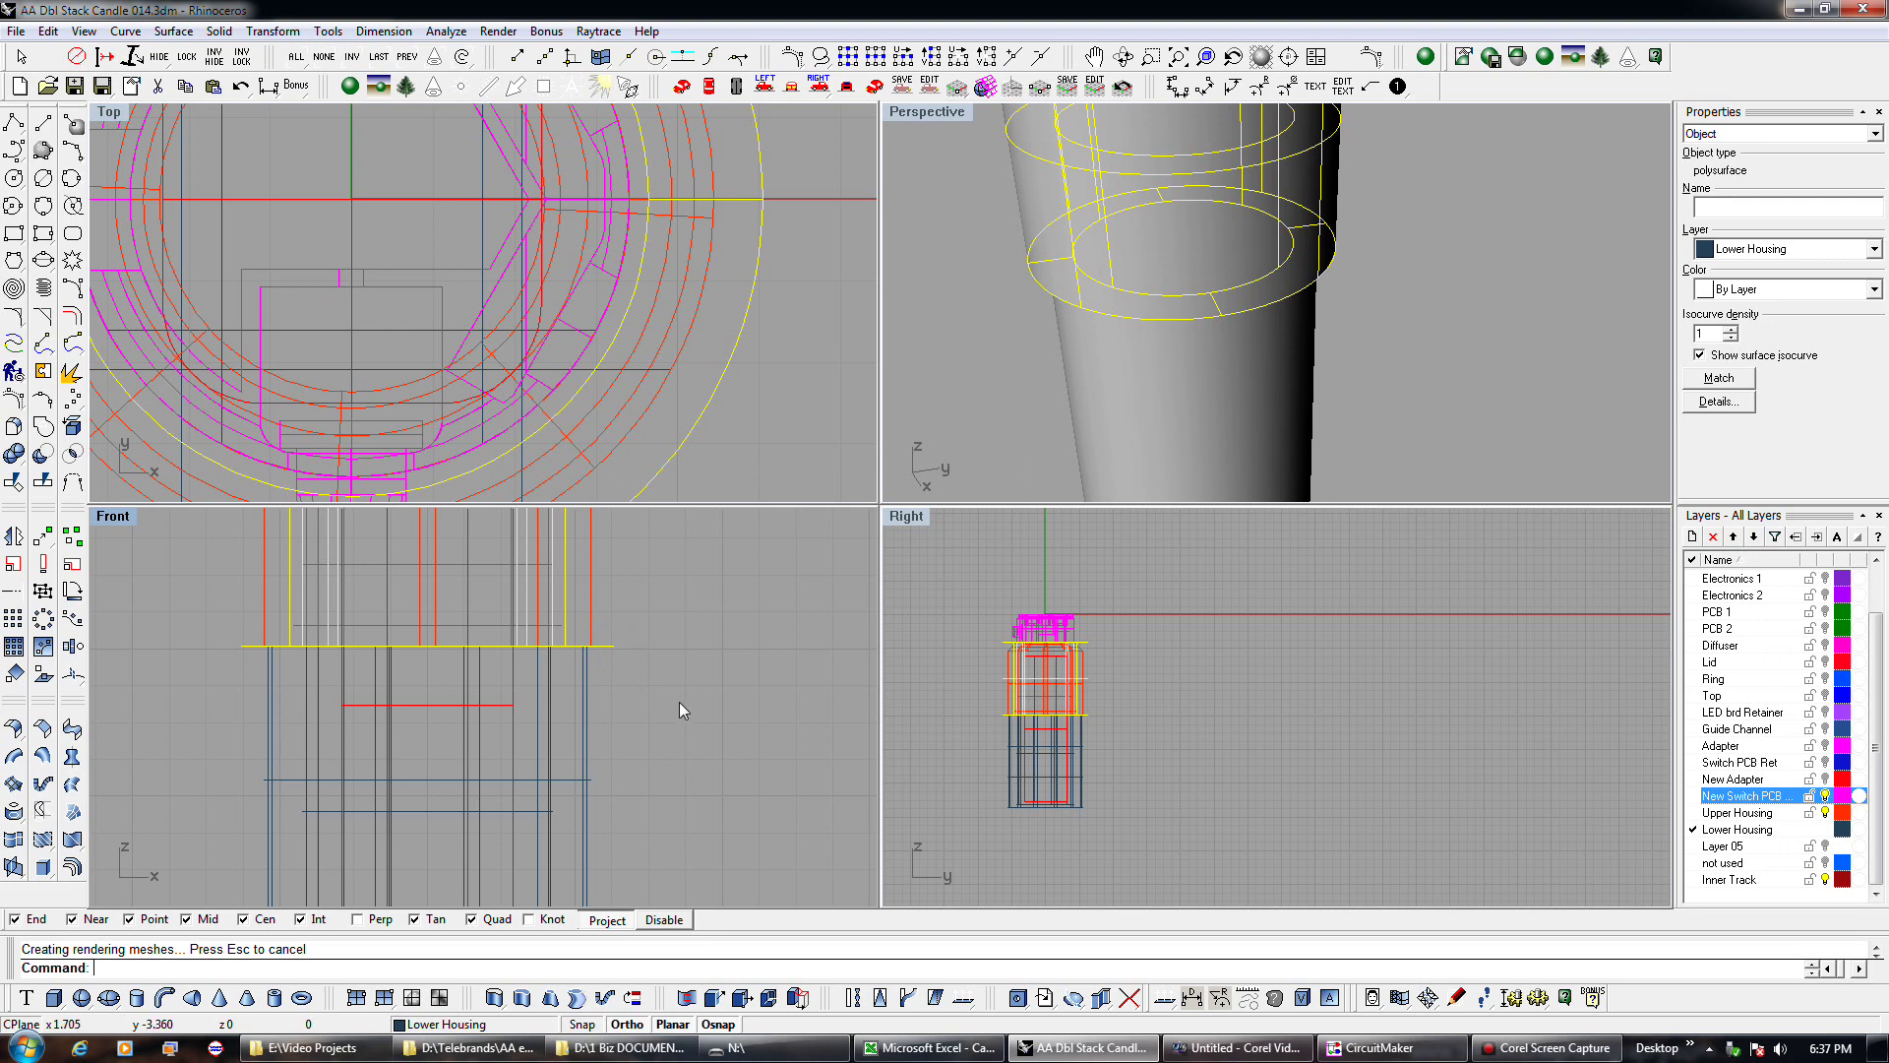
Lower the selected object by 1 unit.
left_click(43, 589)
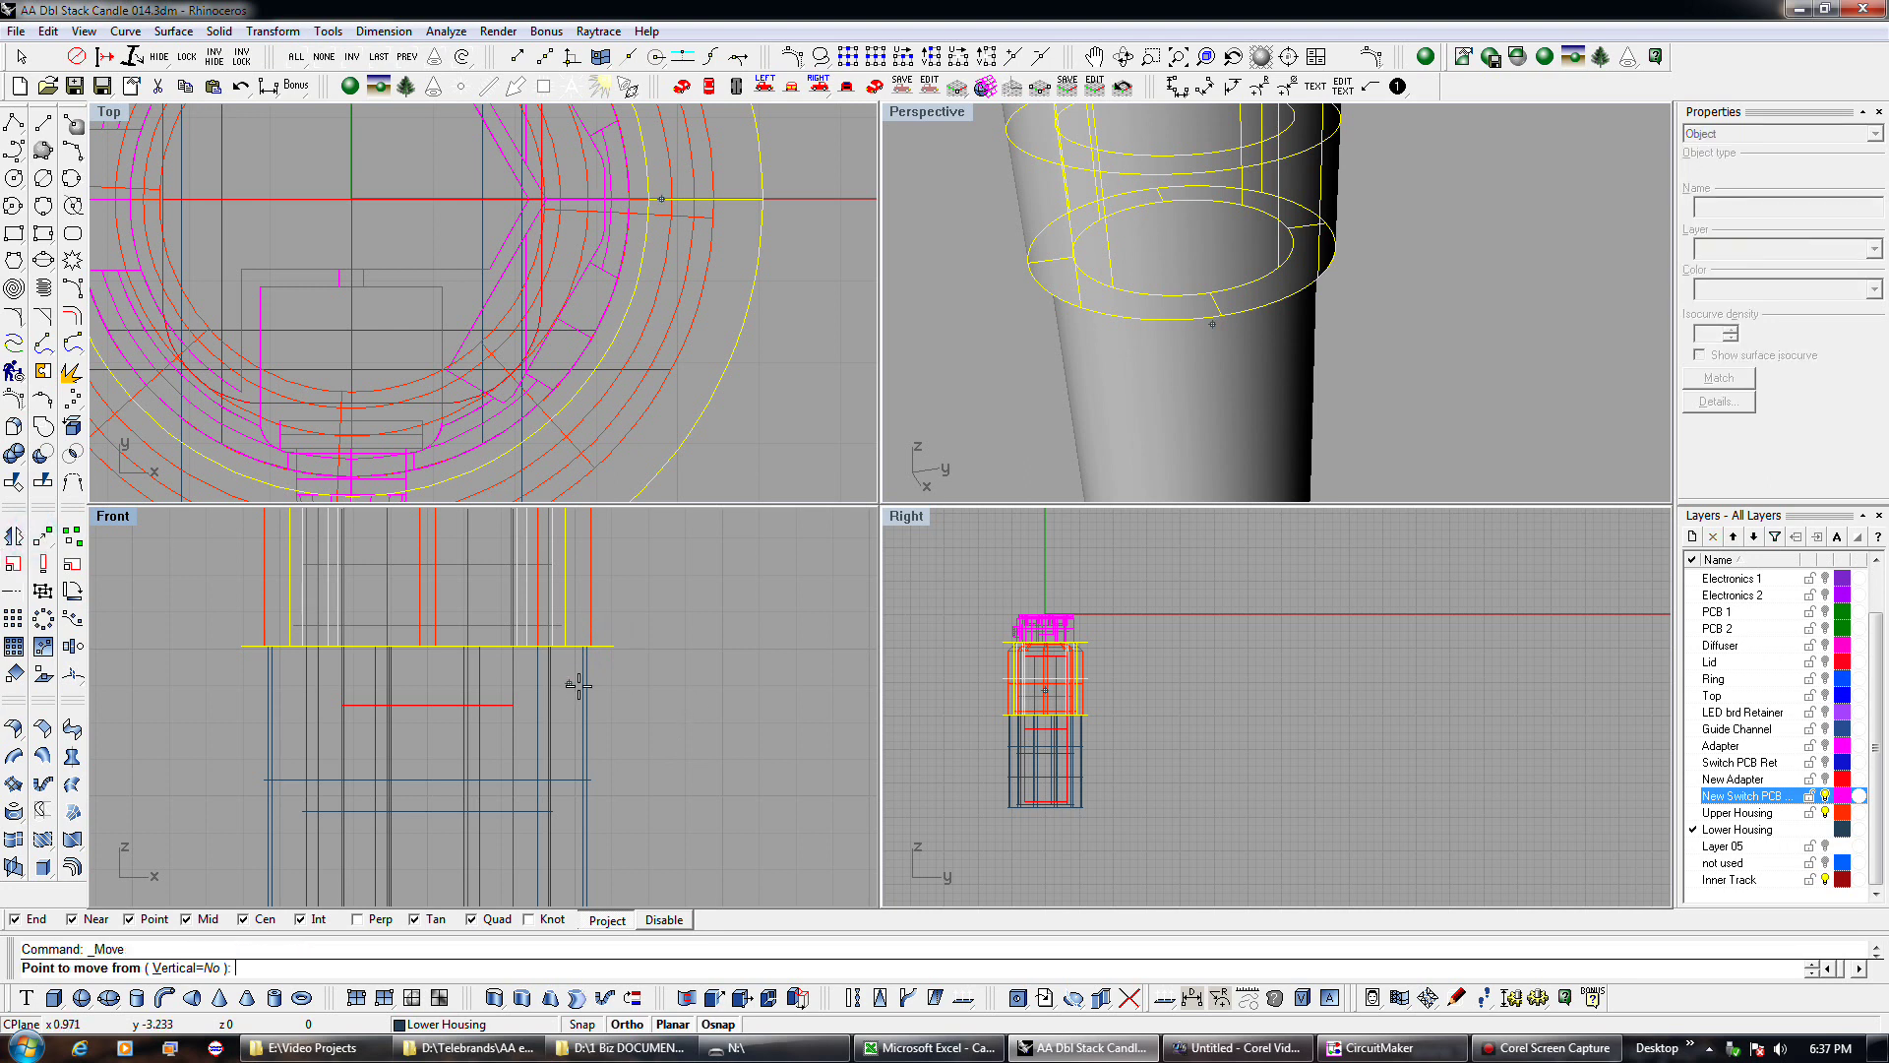
left_click(613, 647)
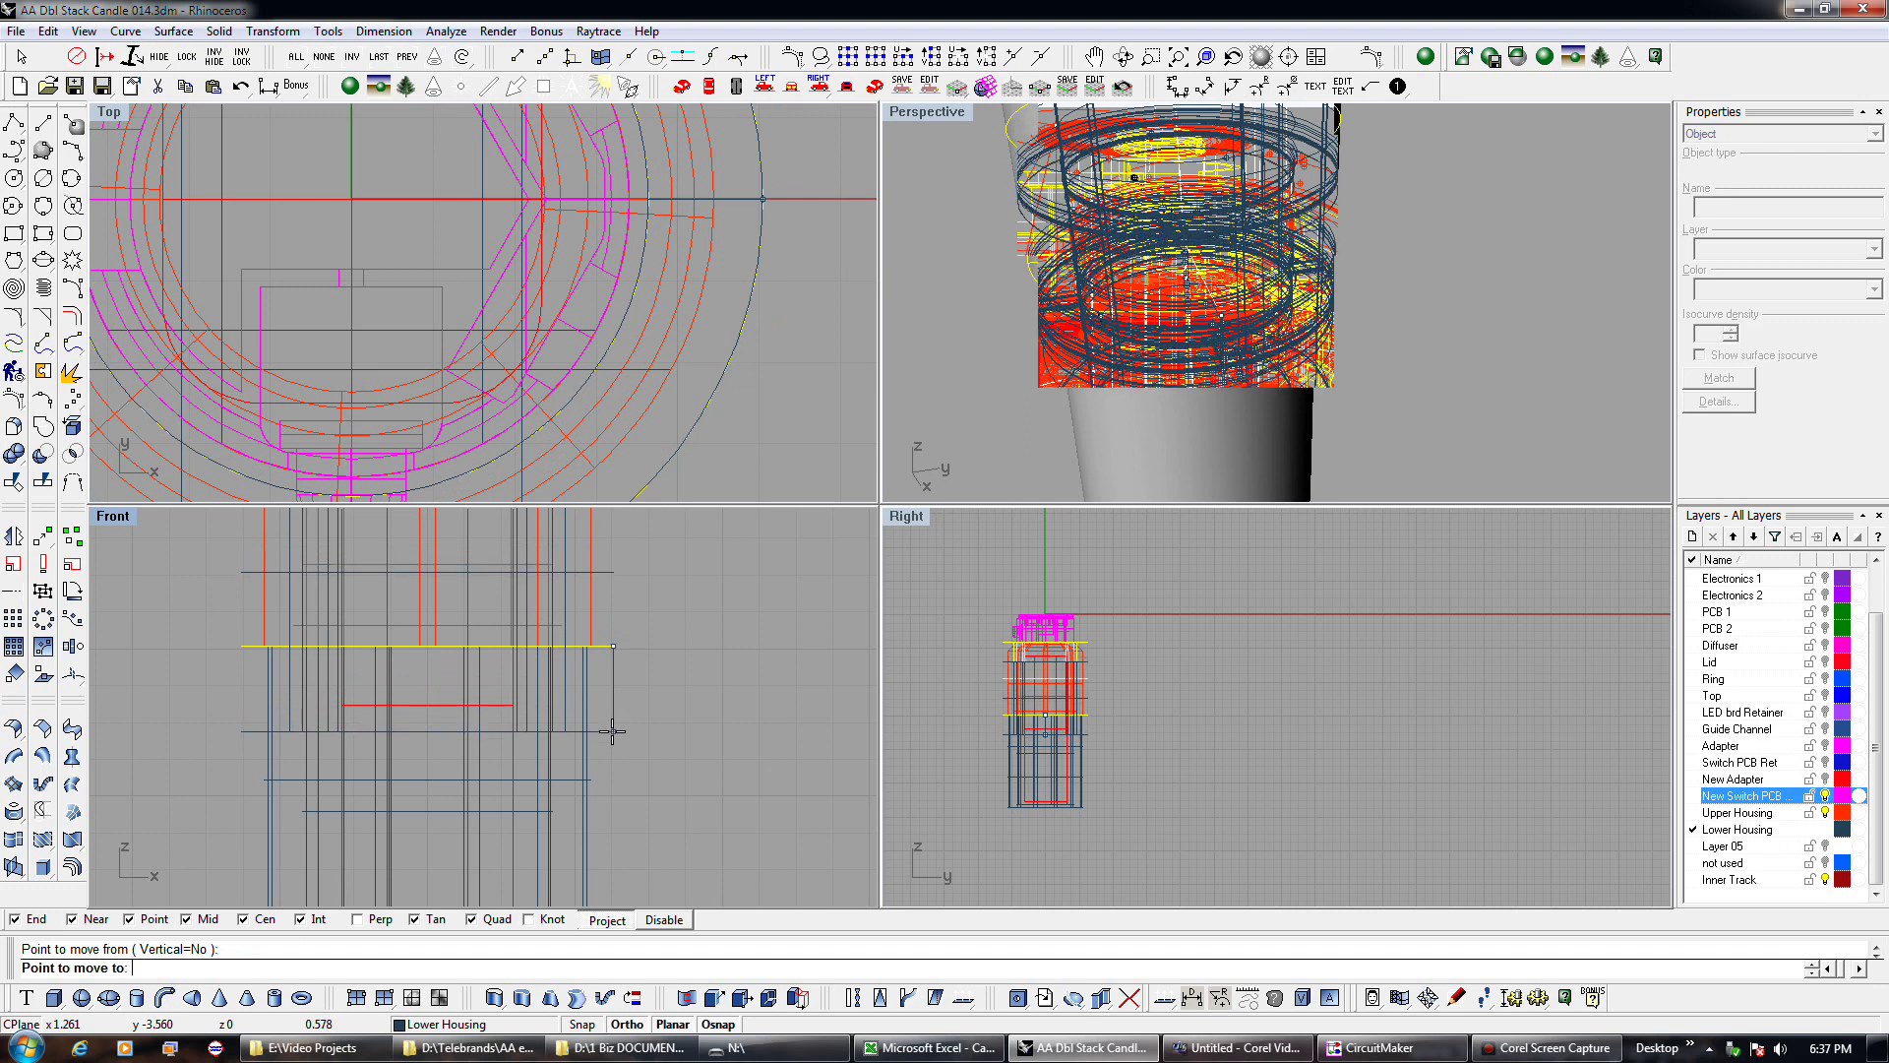
type("1")
key("Return")
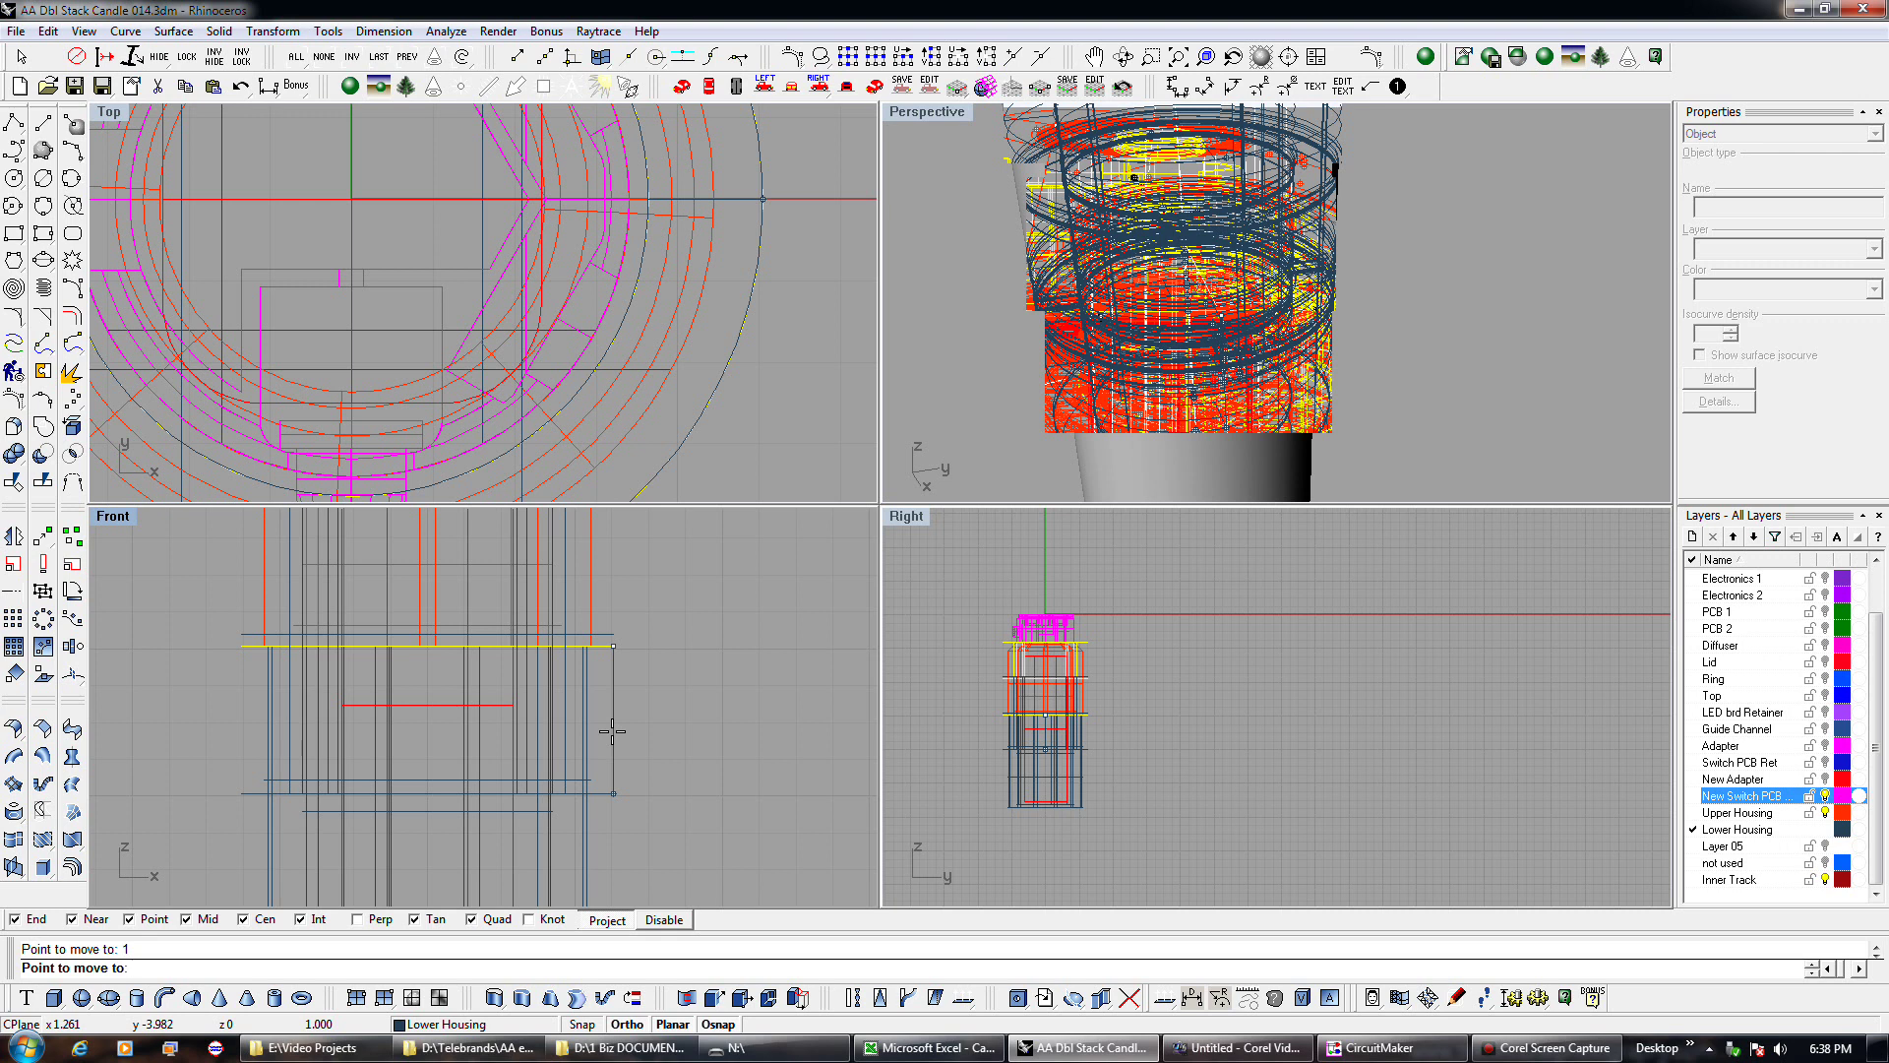
left_click(612, 731)
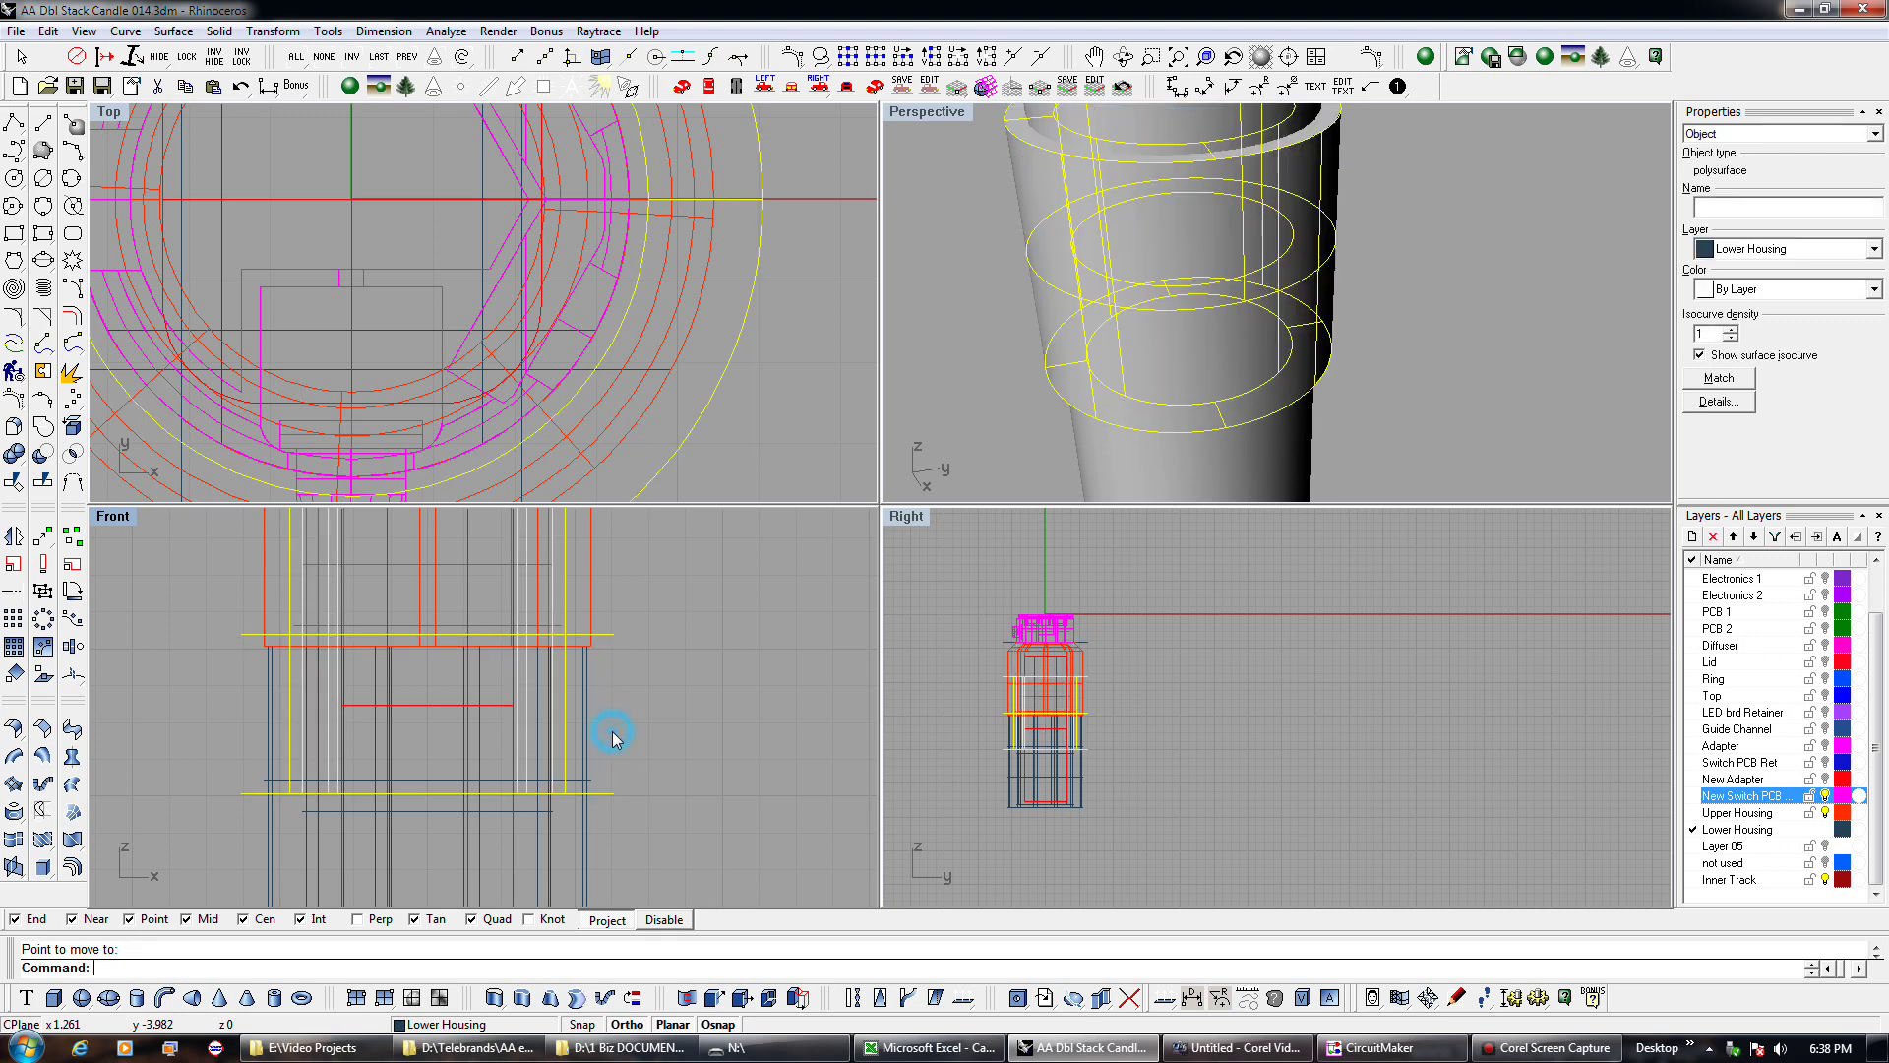
left_click(596, 830)
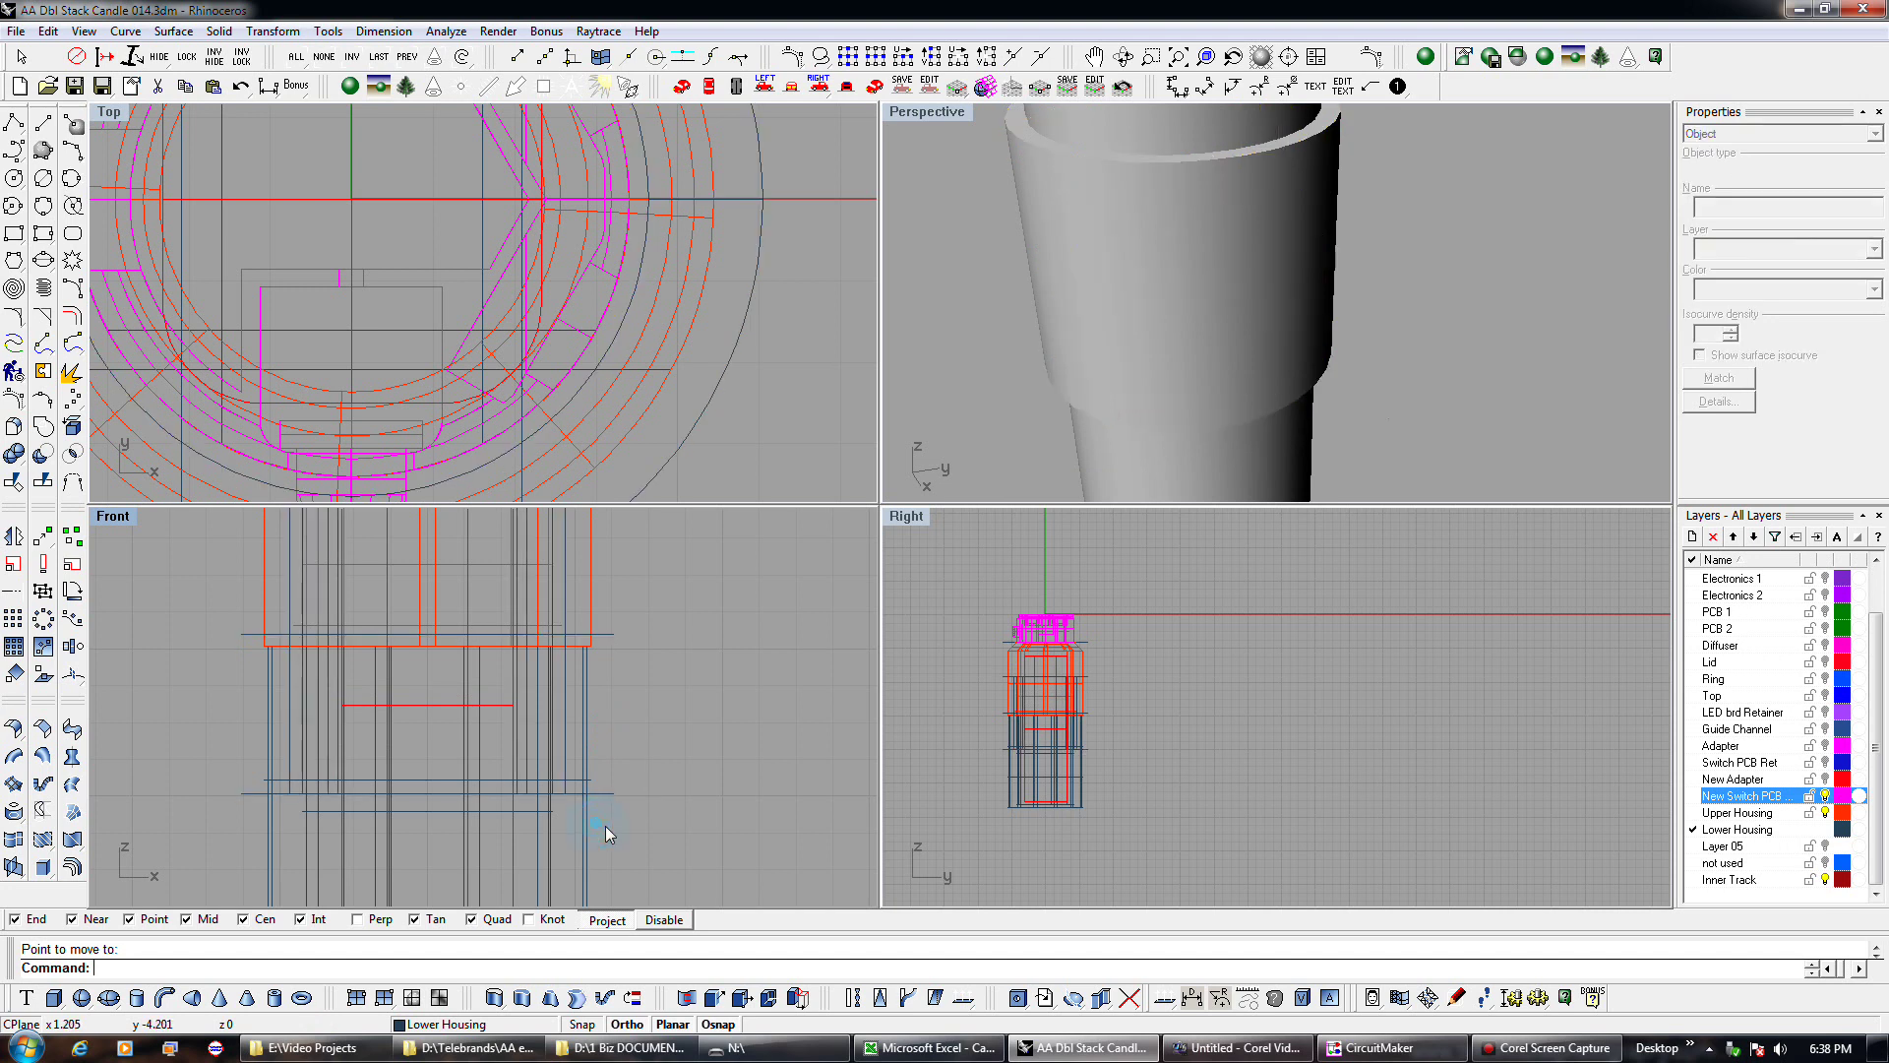
Boolean-subtract the solid from the lower housing, then undo the difference.
left_click(584, 824)
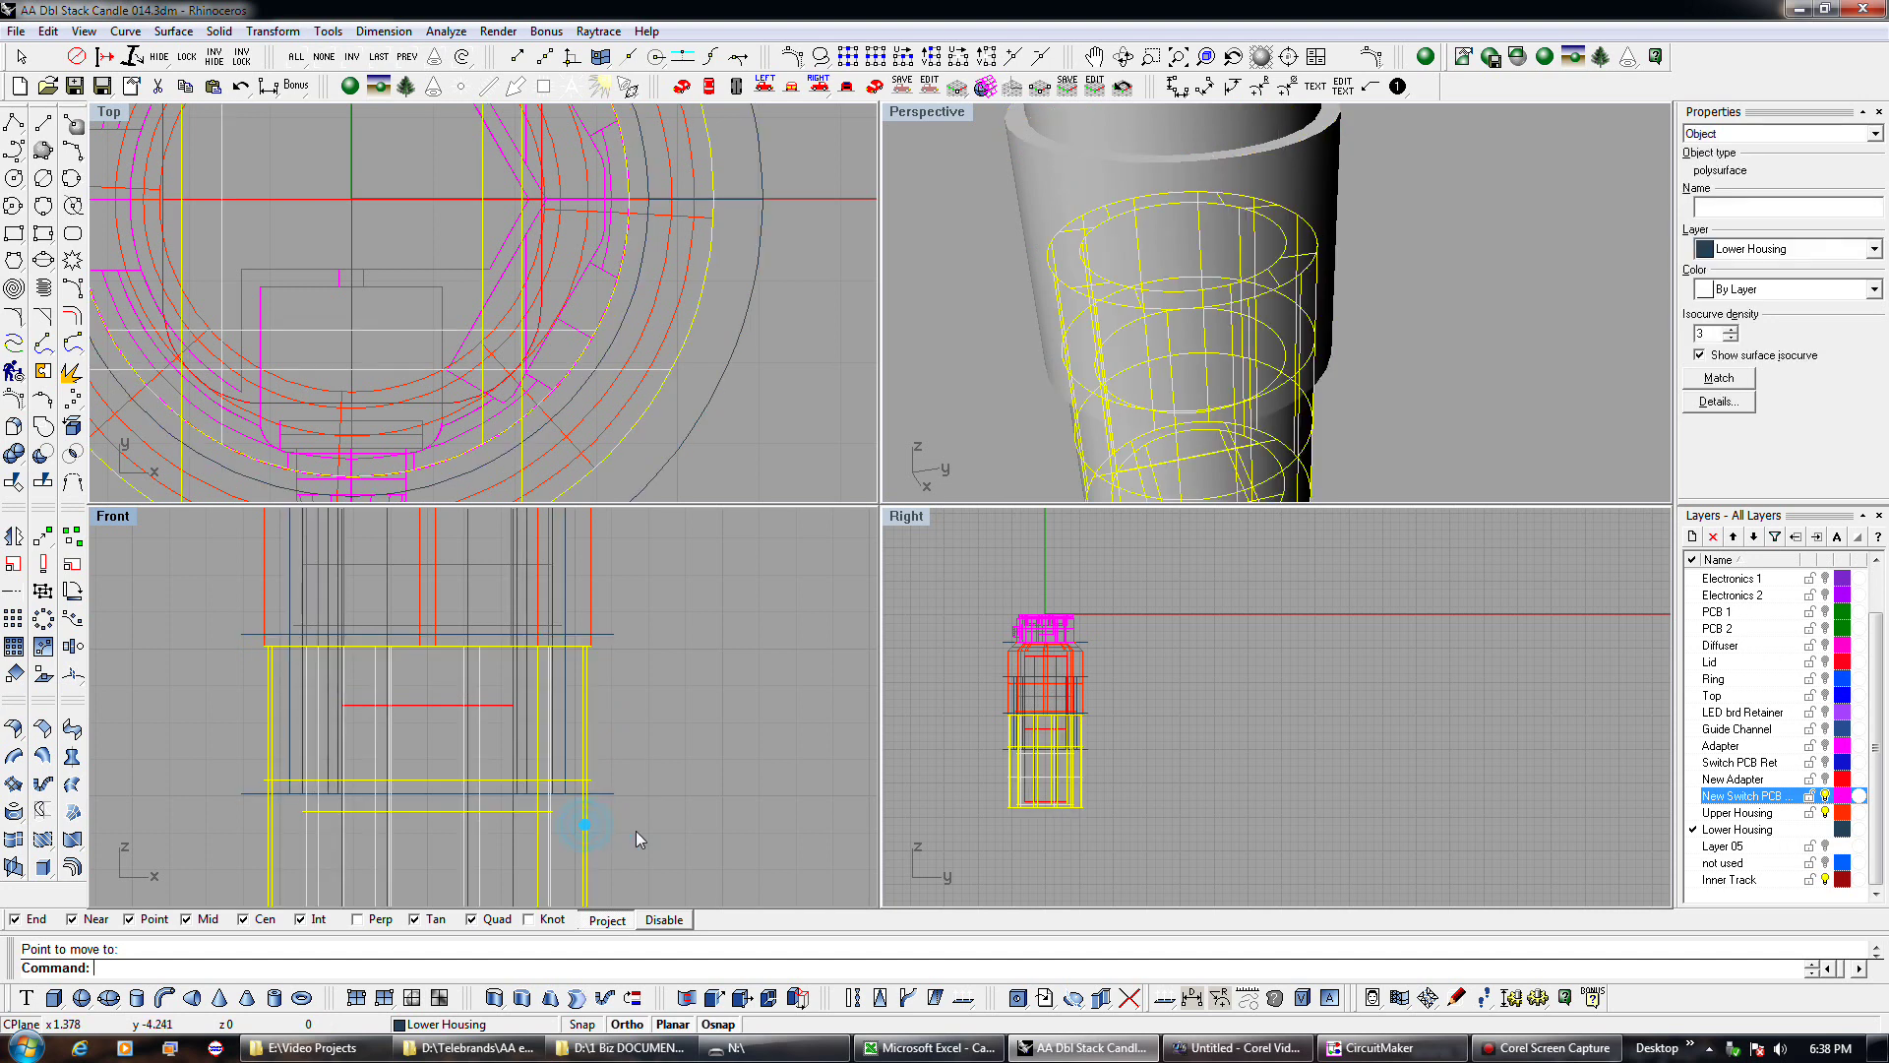
left_click(42, 453)
left_click(602, 793)
key("Return")
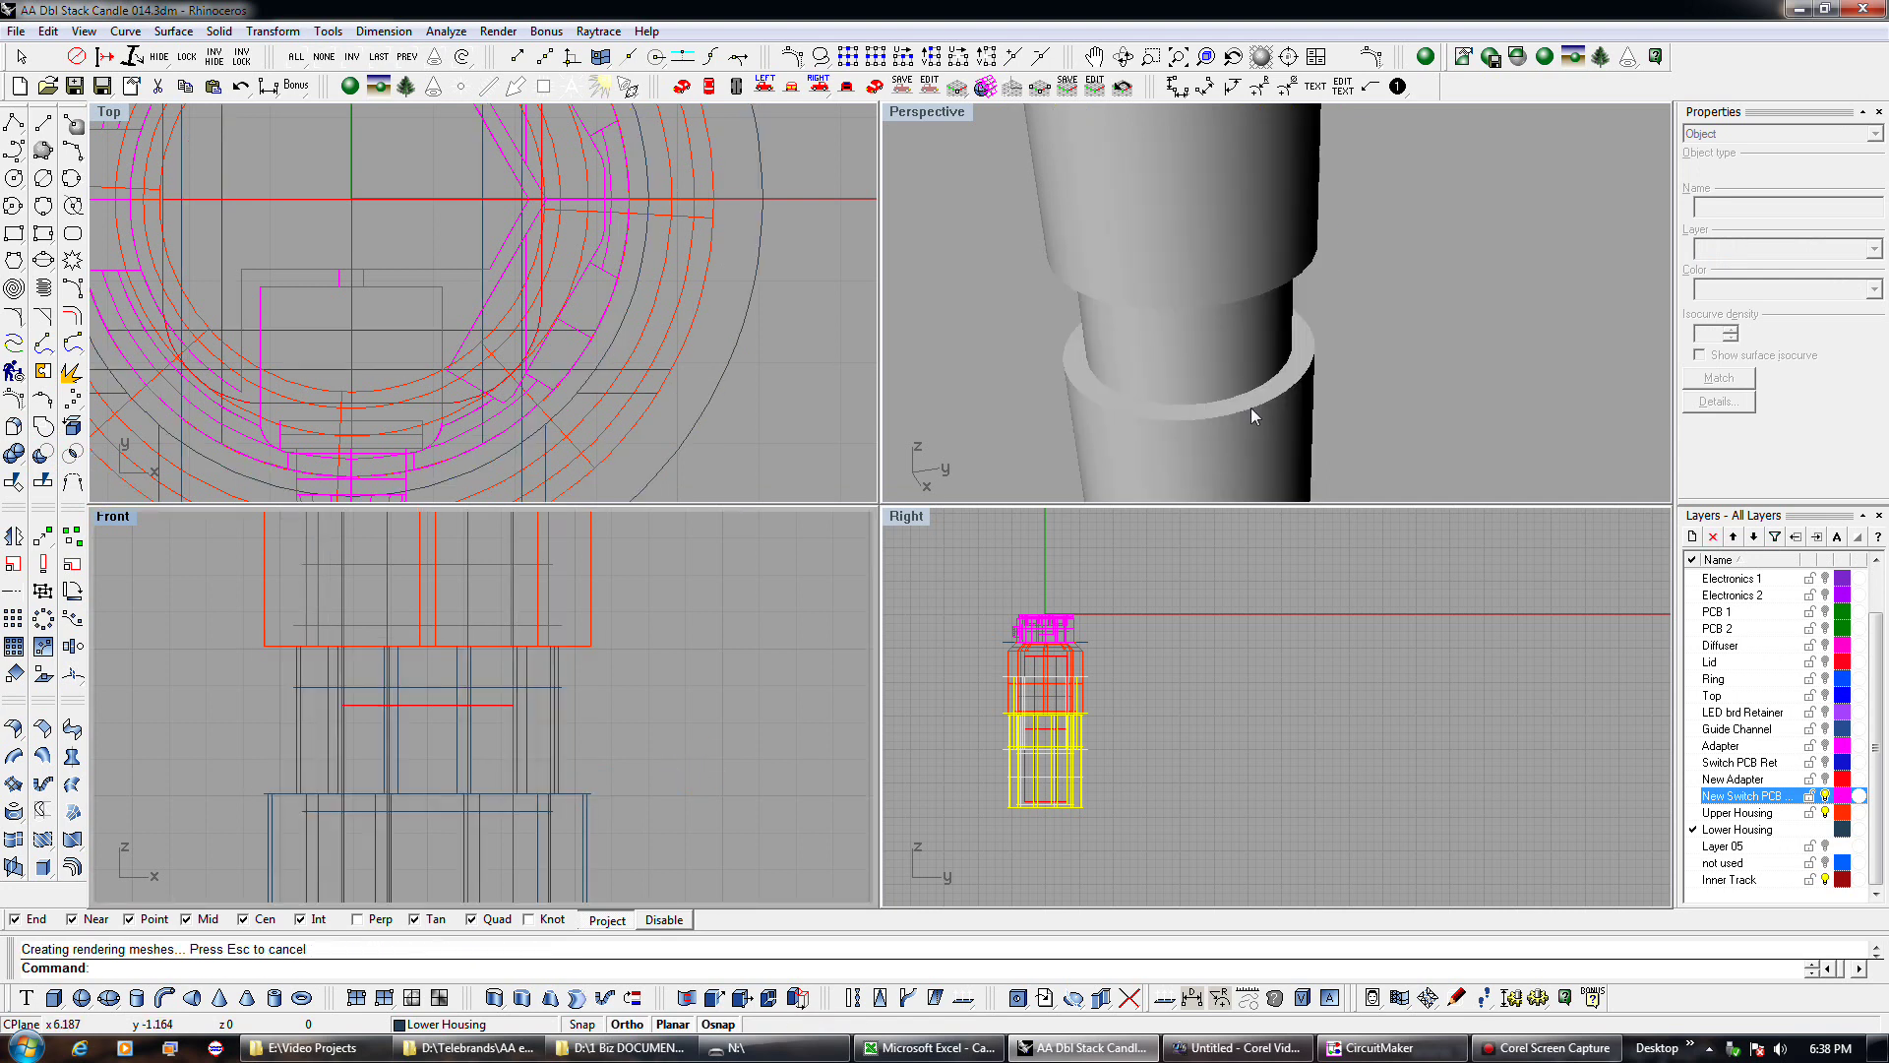
scroll(1252, 384, "down", 4)
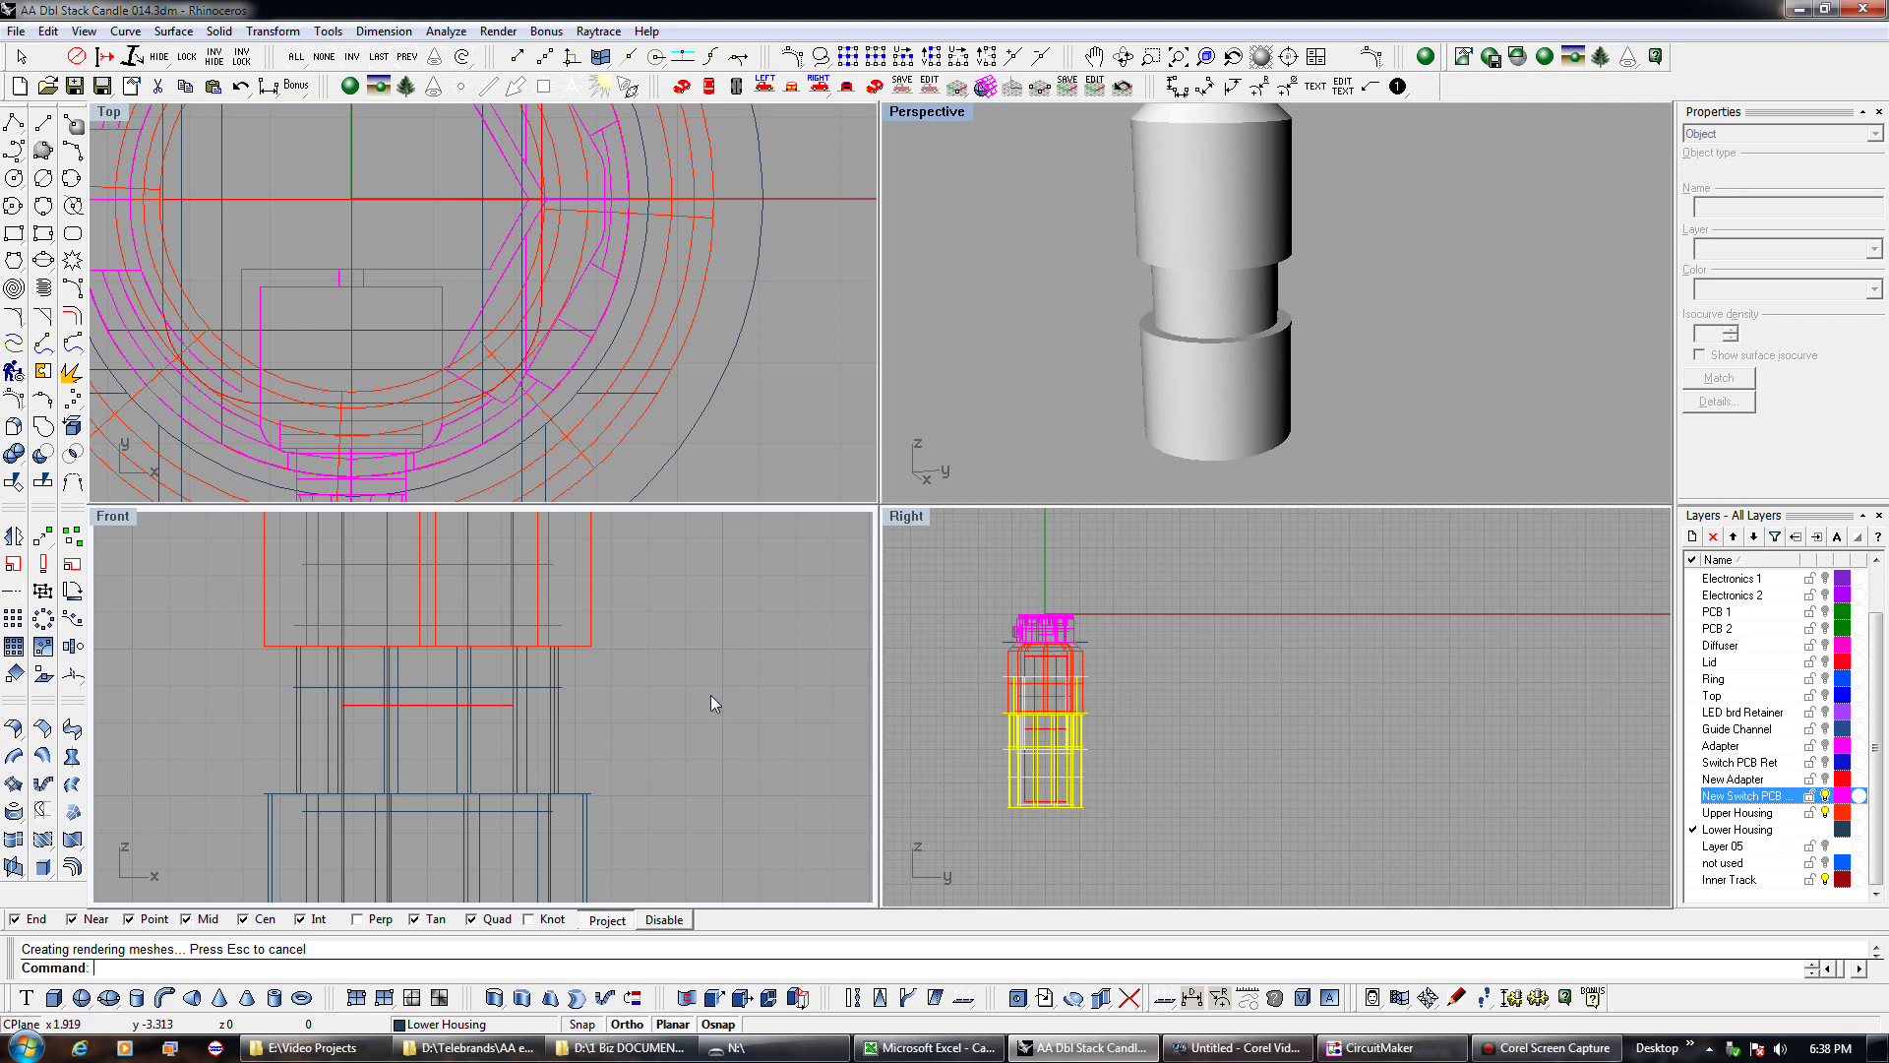
right_click_drag(703, 680, 692, 765)
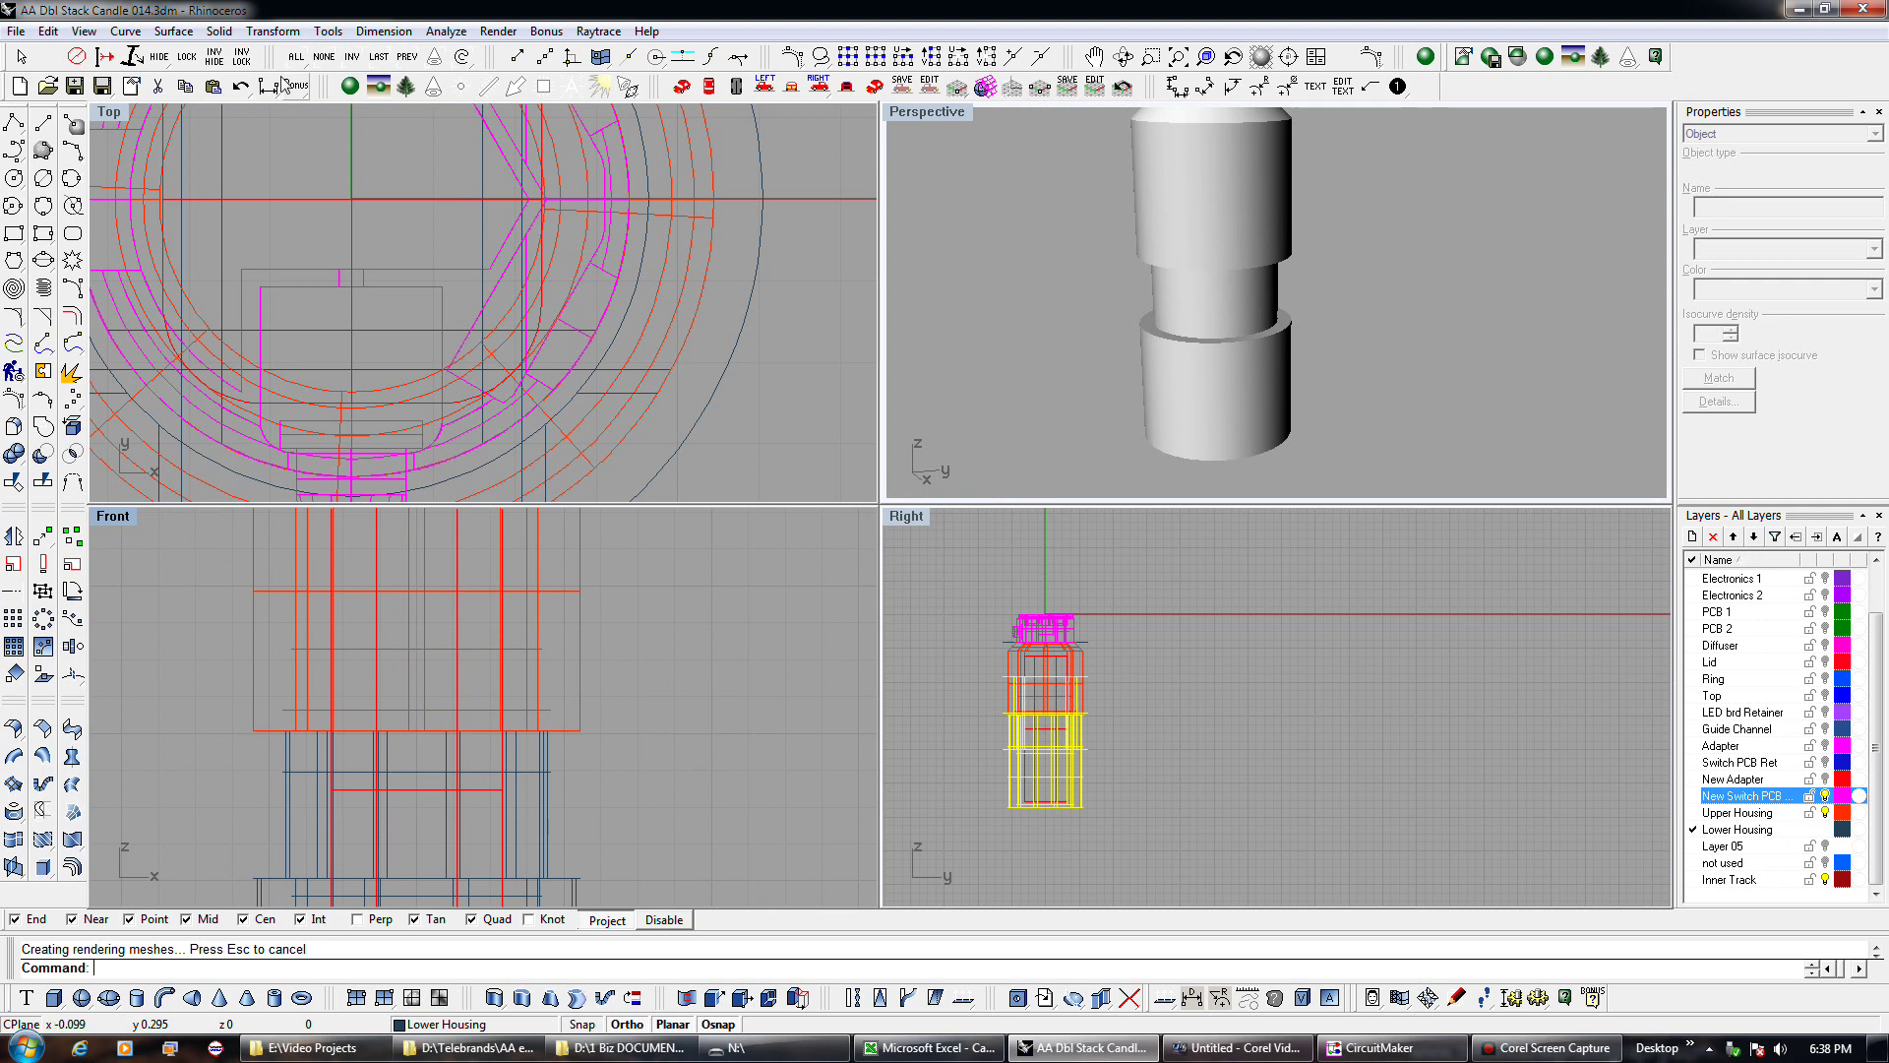
left_click(241, 89)
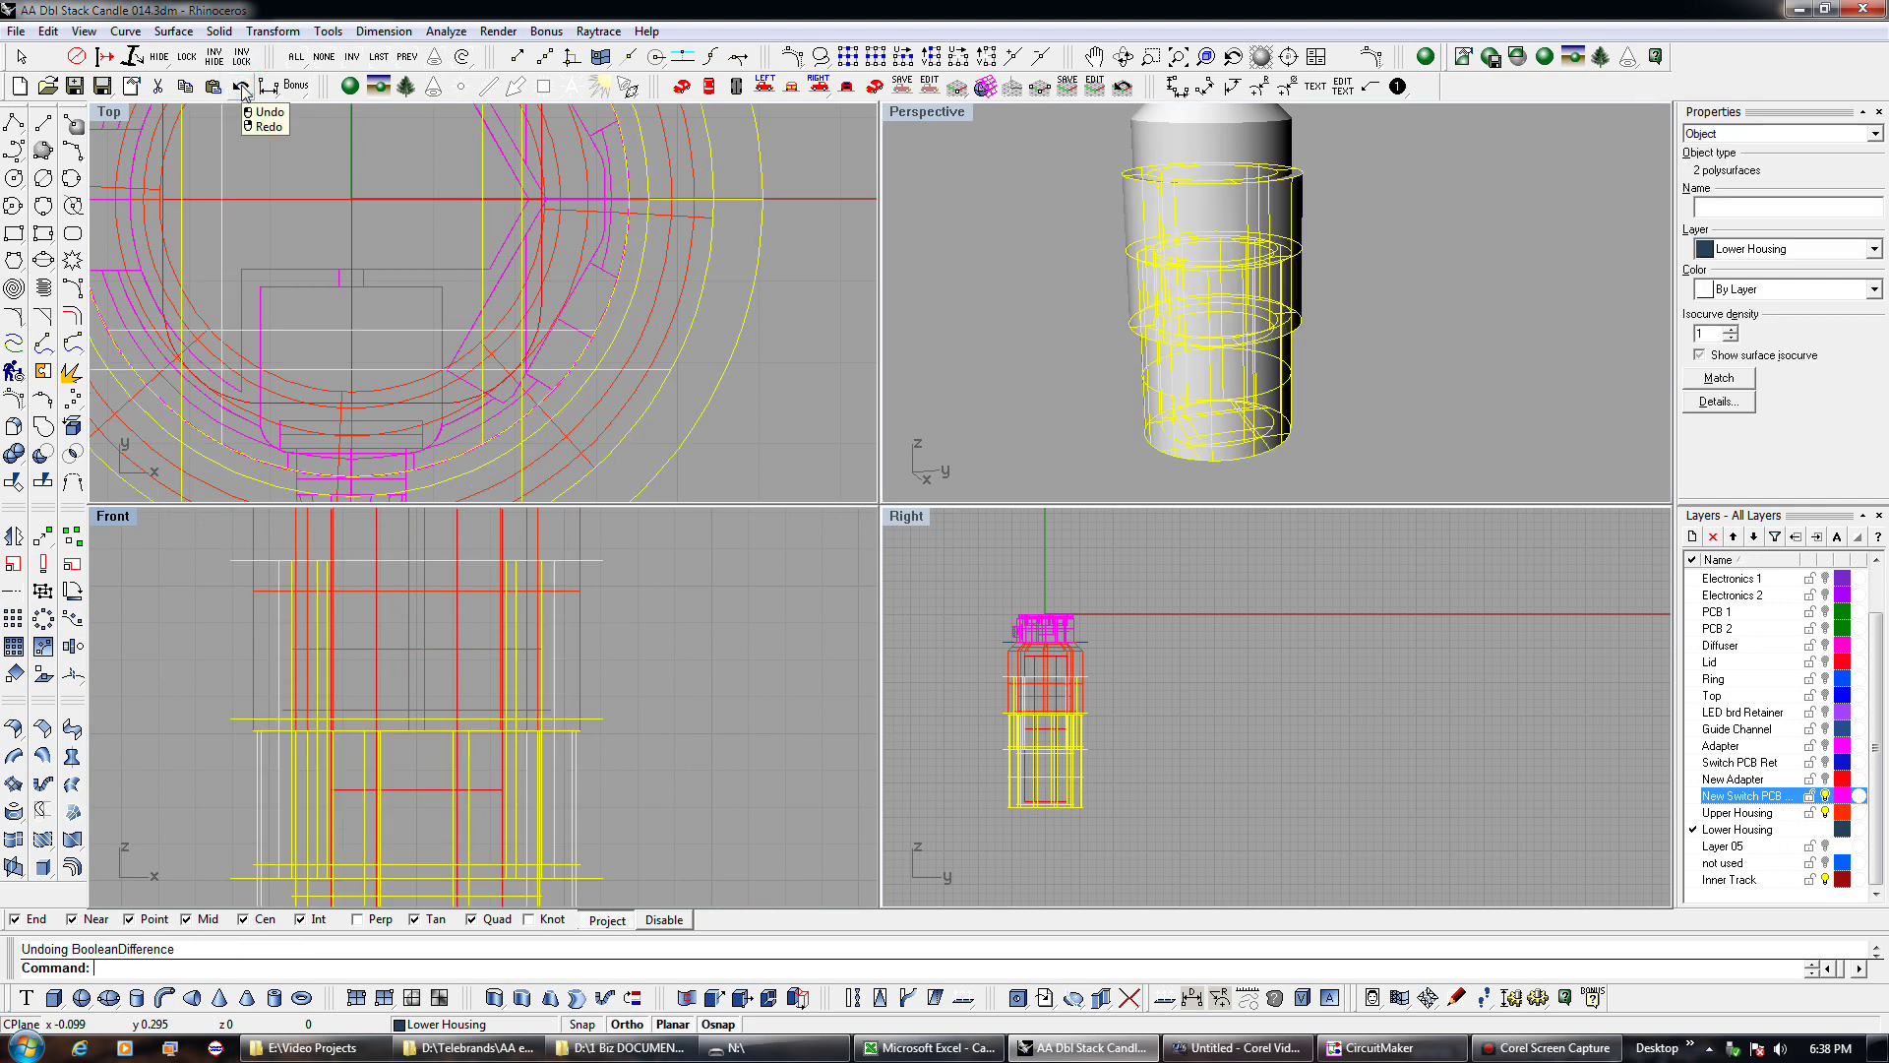
Scale1D the lower housing from its quadrant point to a length of 3.733.
left_click(615, 783)
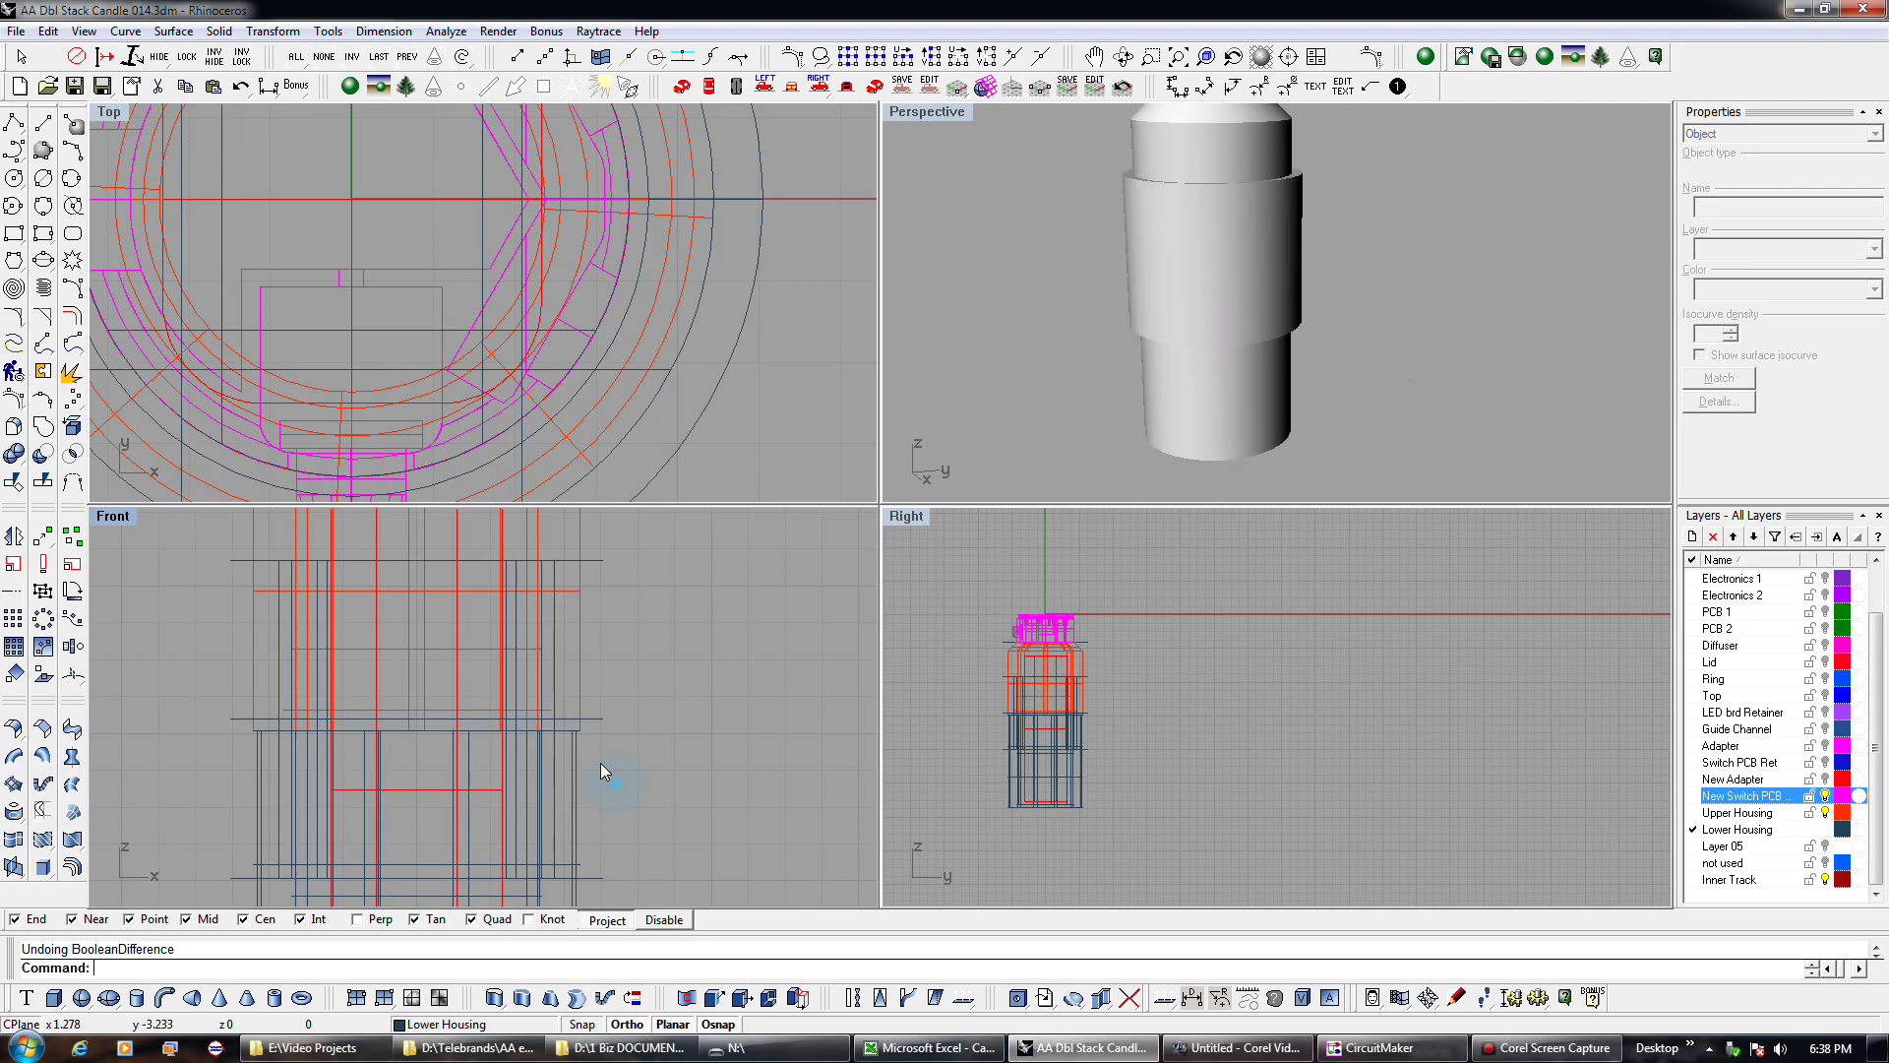
left_click(576, 747)
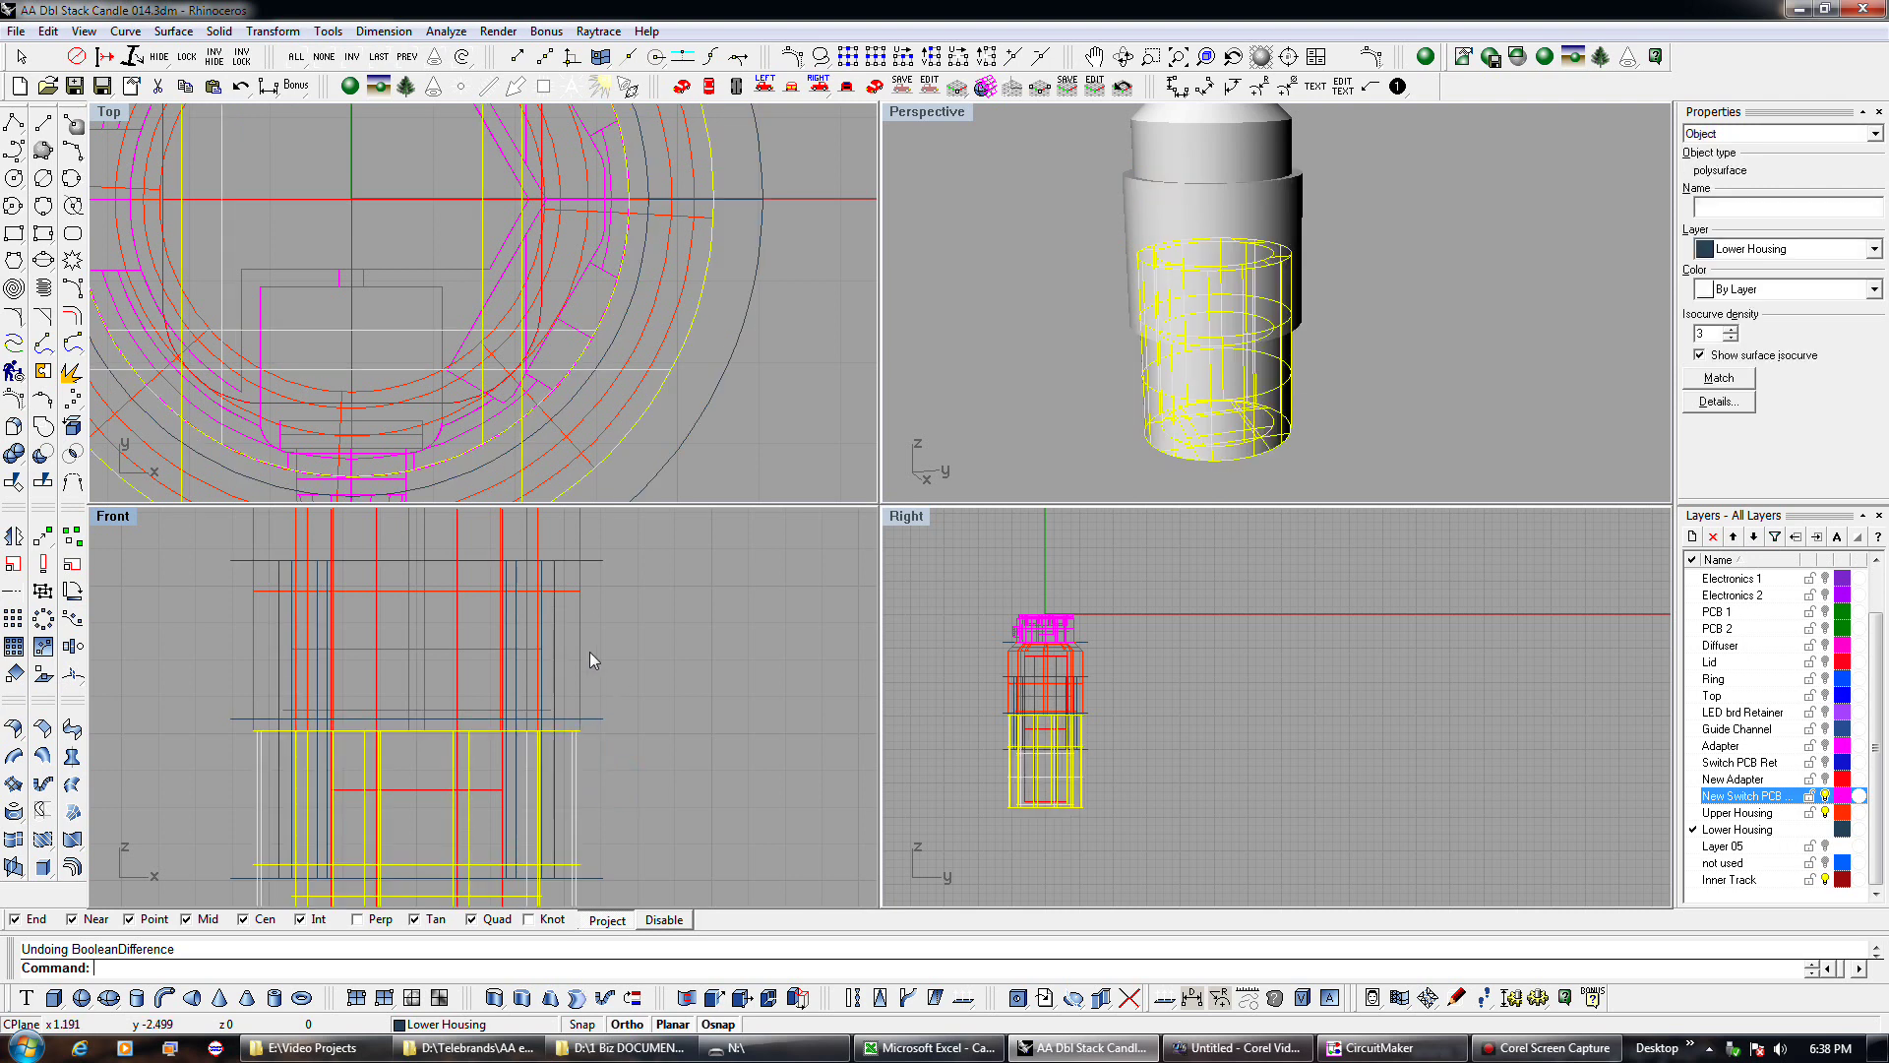
scroll(621, 619, "down", 4)
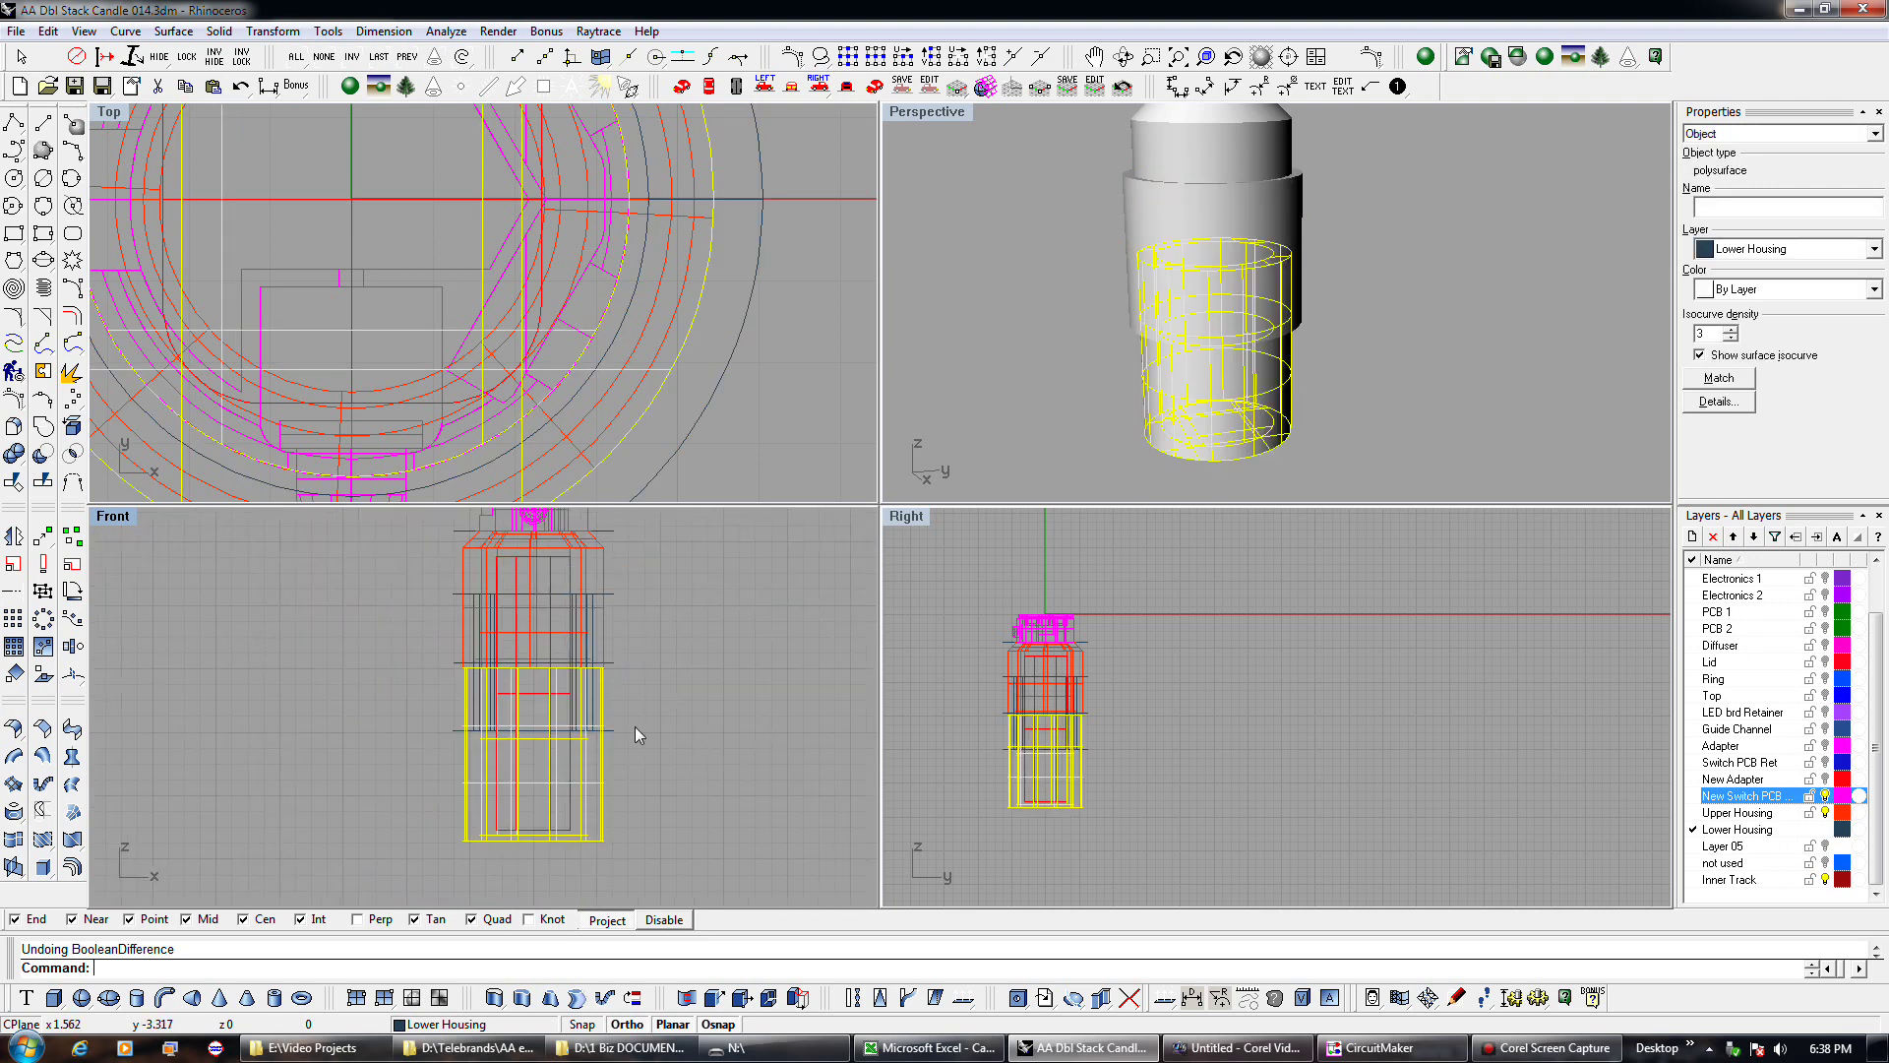
left_click(43, 563)
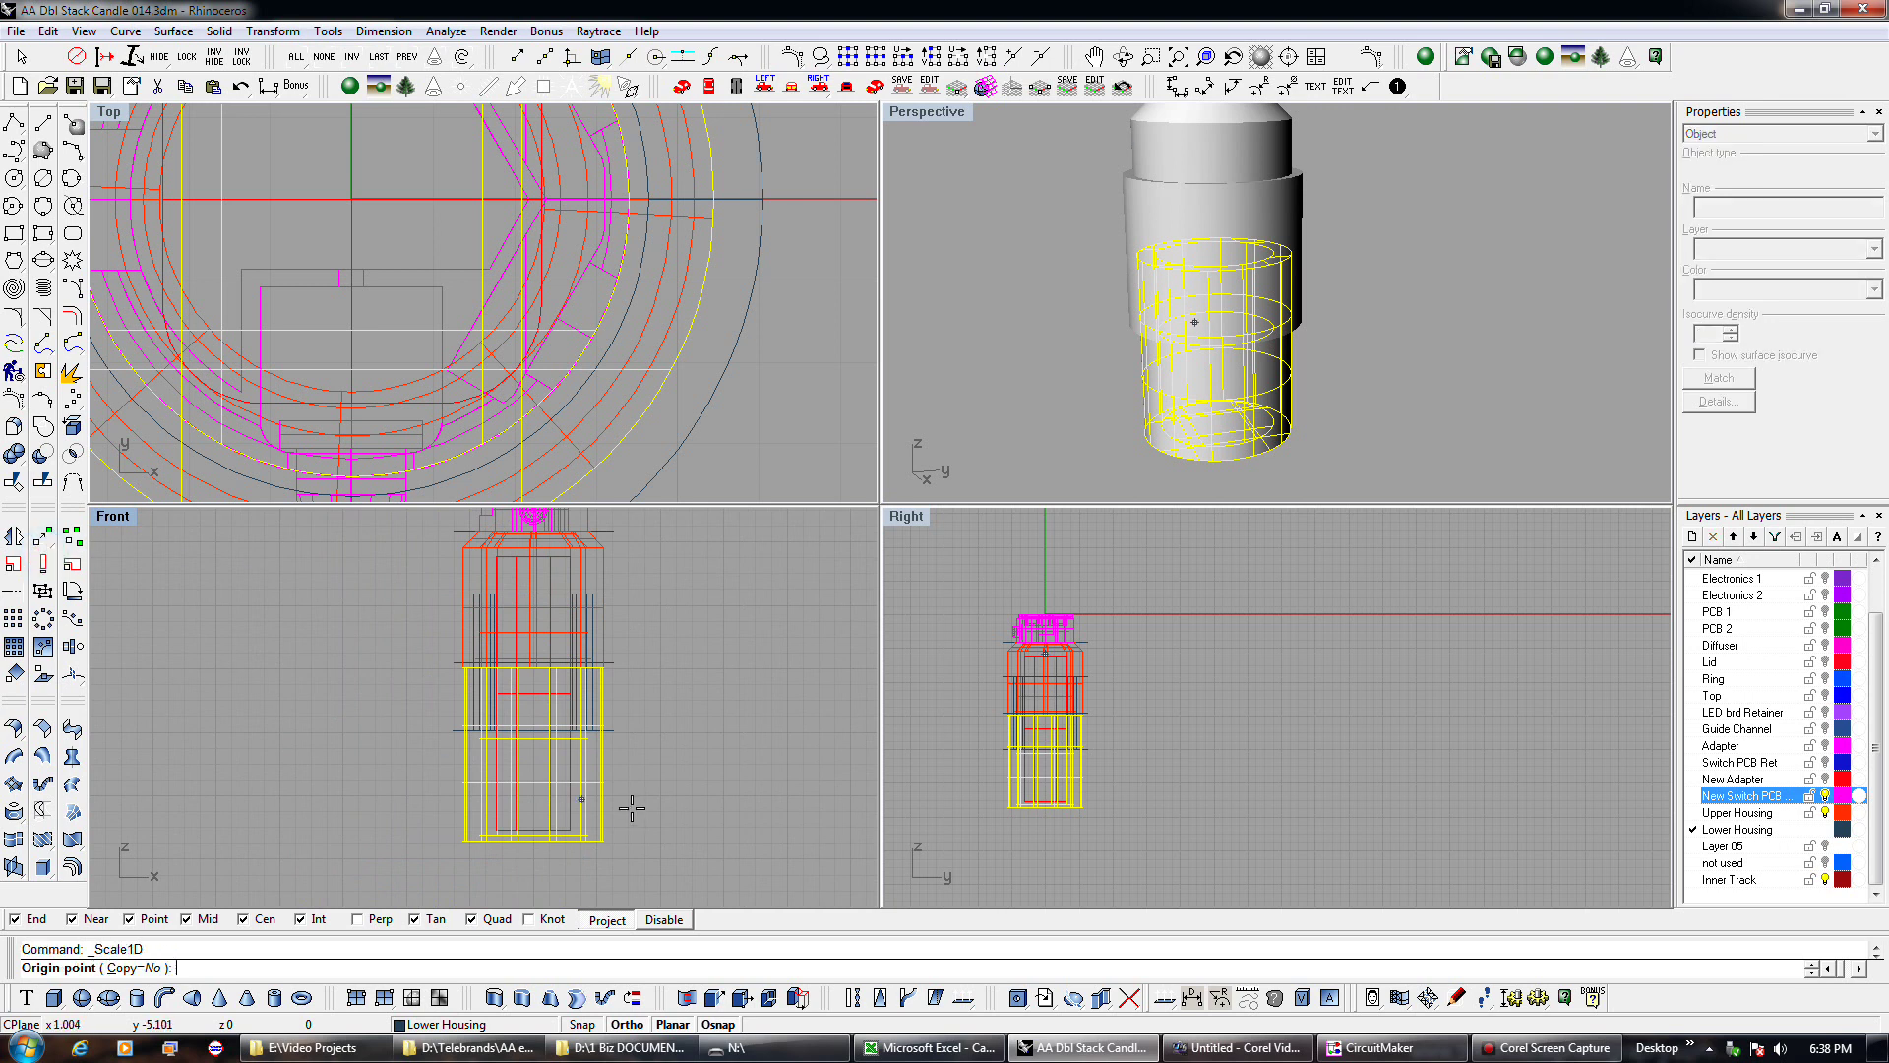
left_click(604, 840)
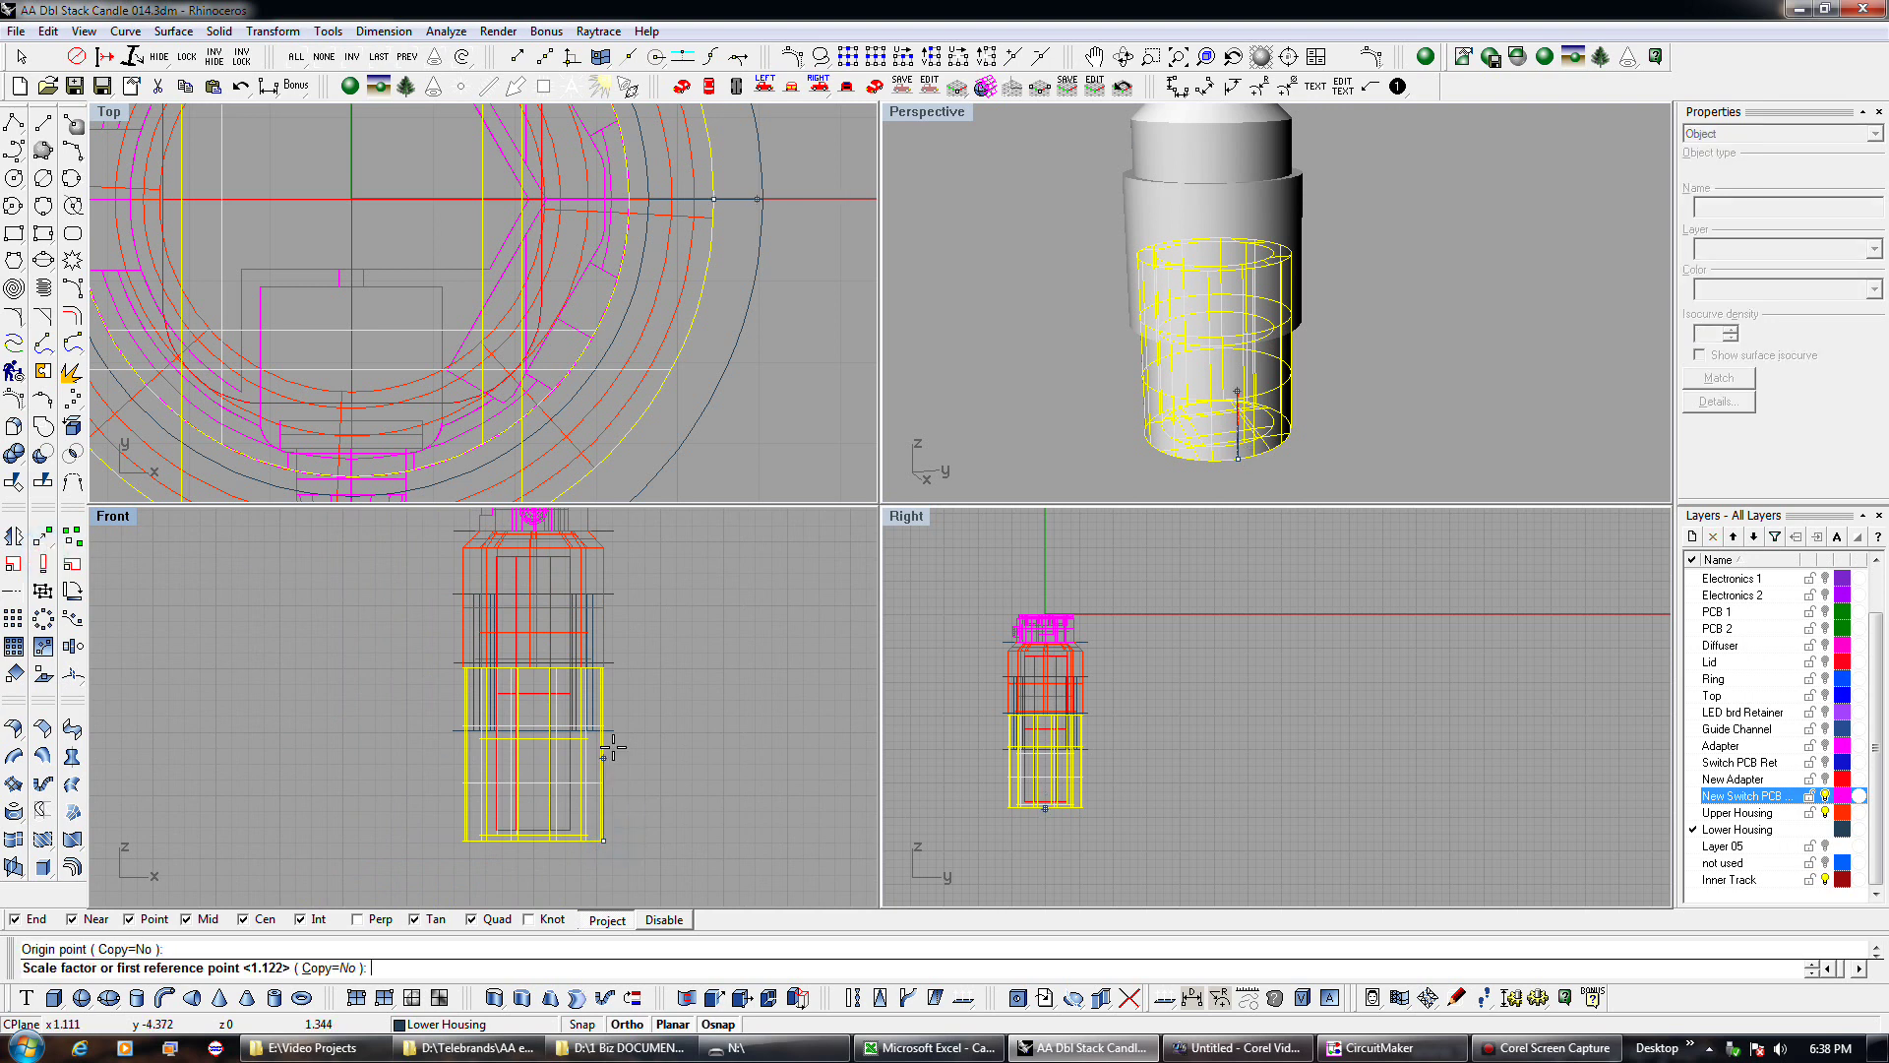
left_click(608, 669)
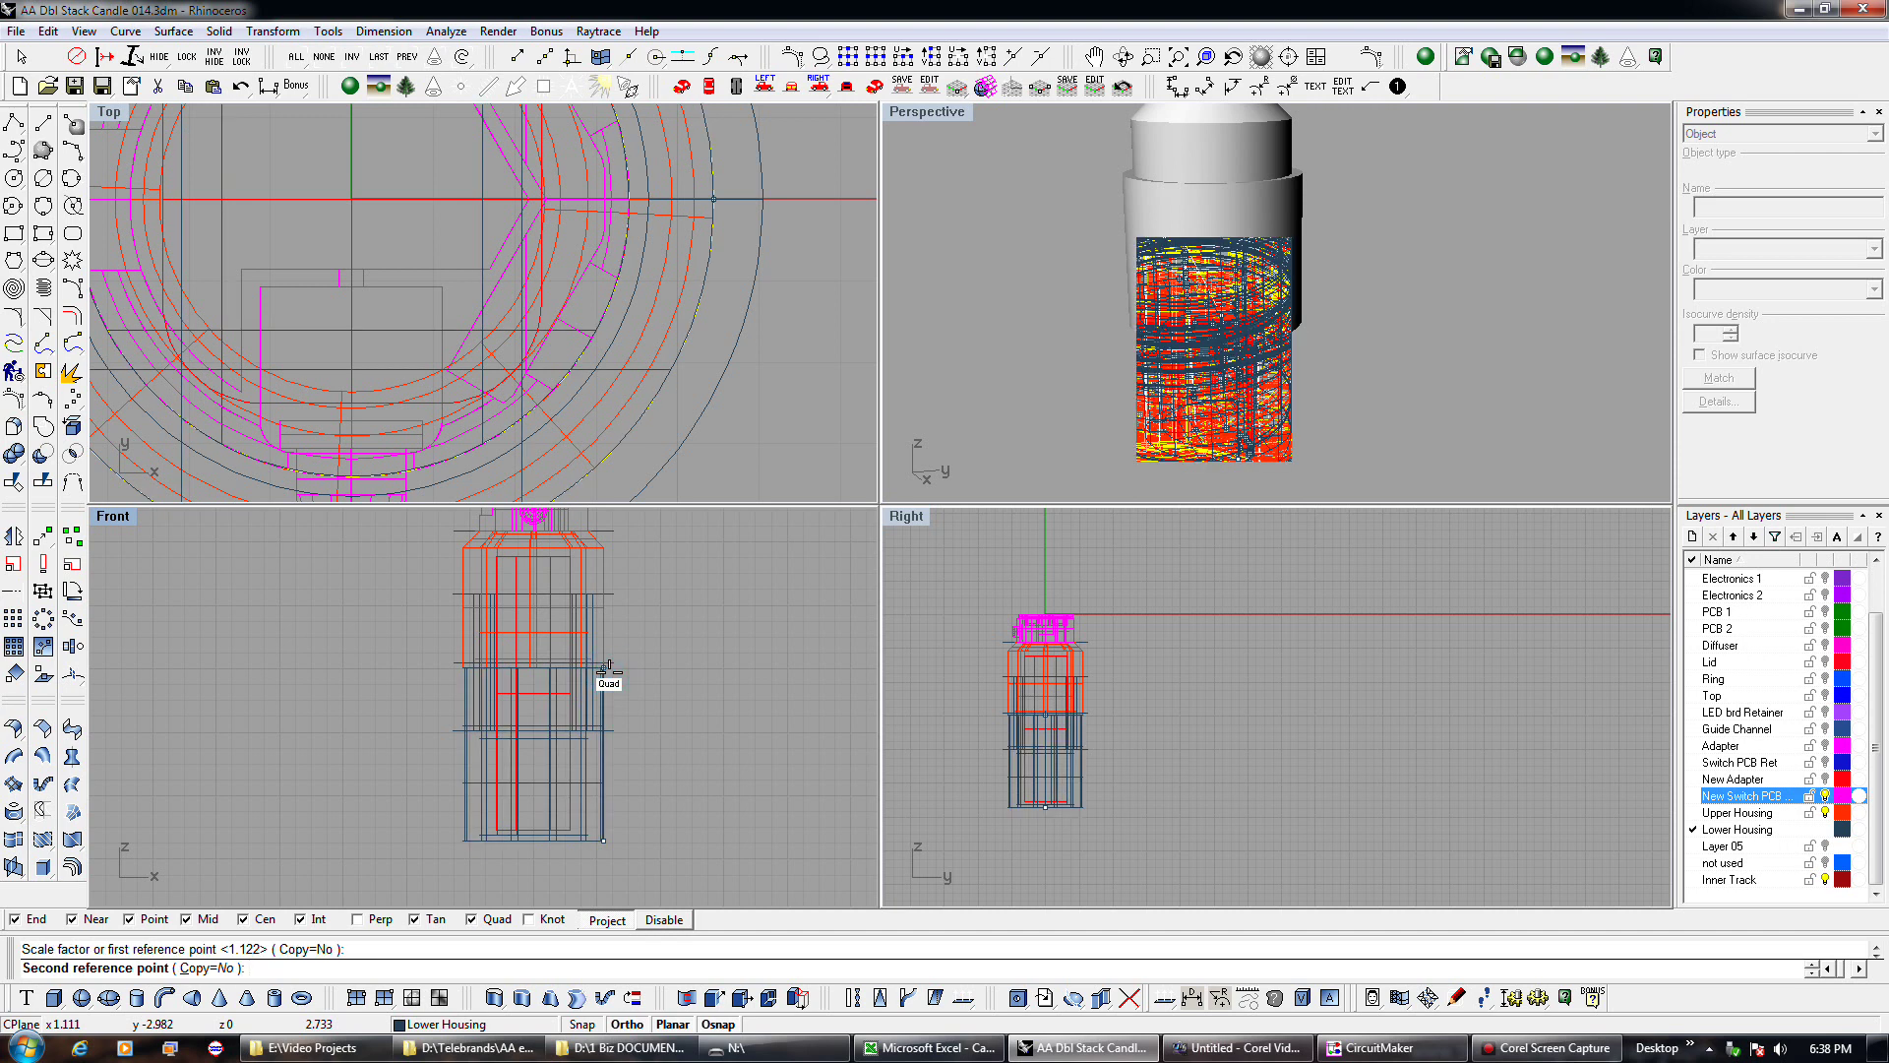
key("Escape")
key("Return")
left_click(604, 839)
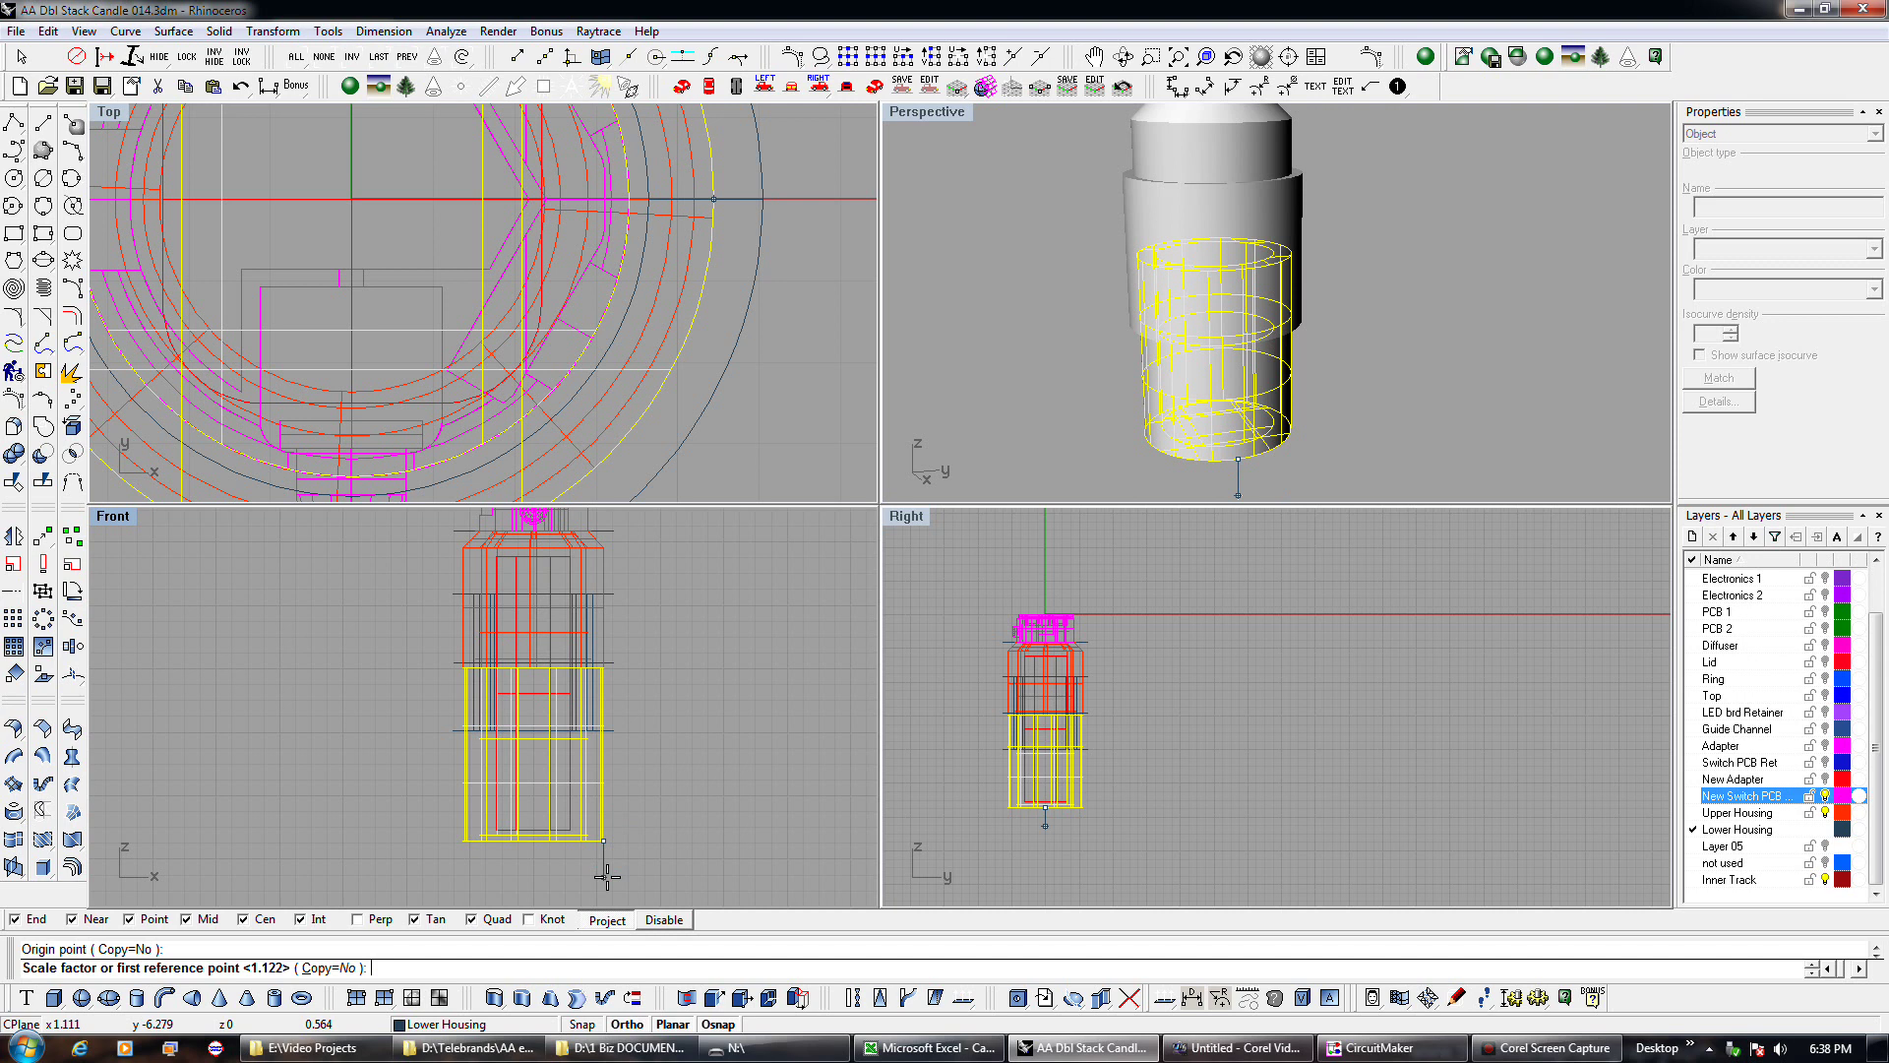
left_click(610, 669)
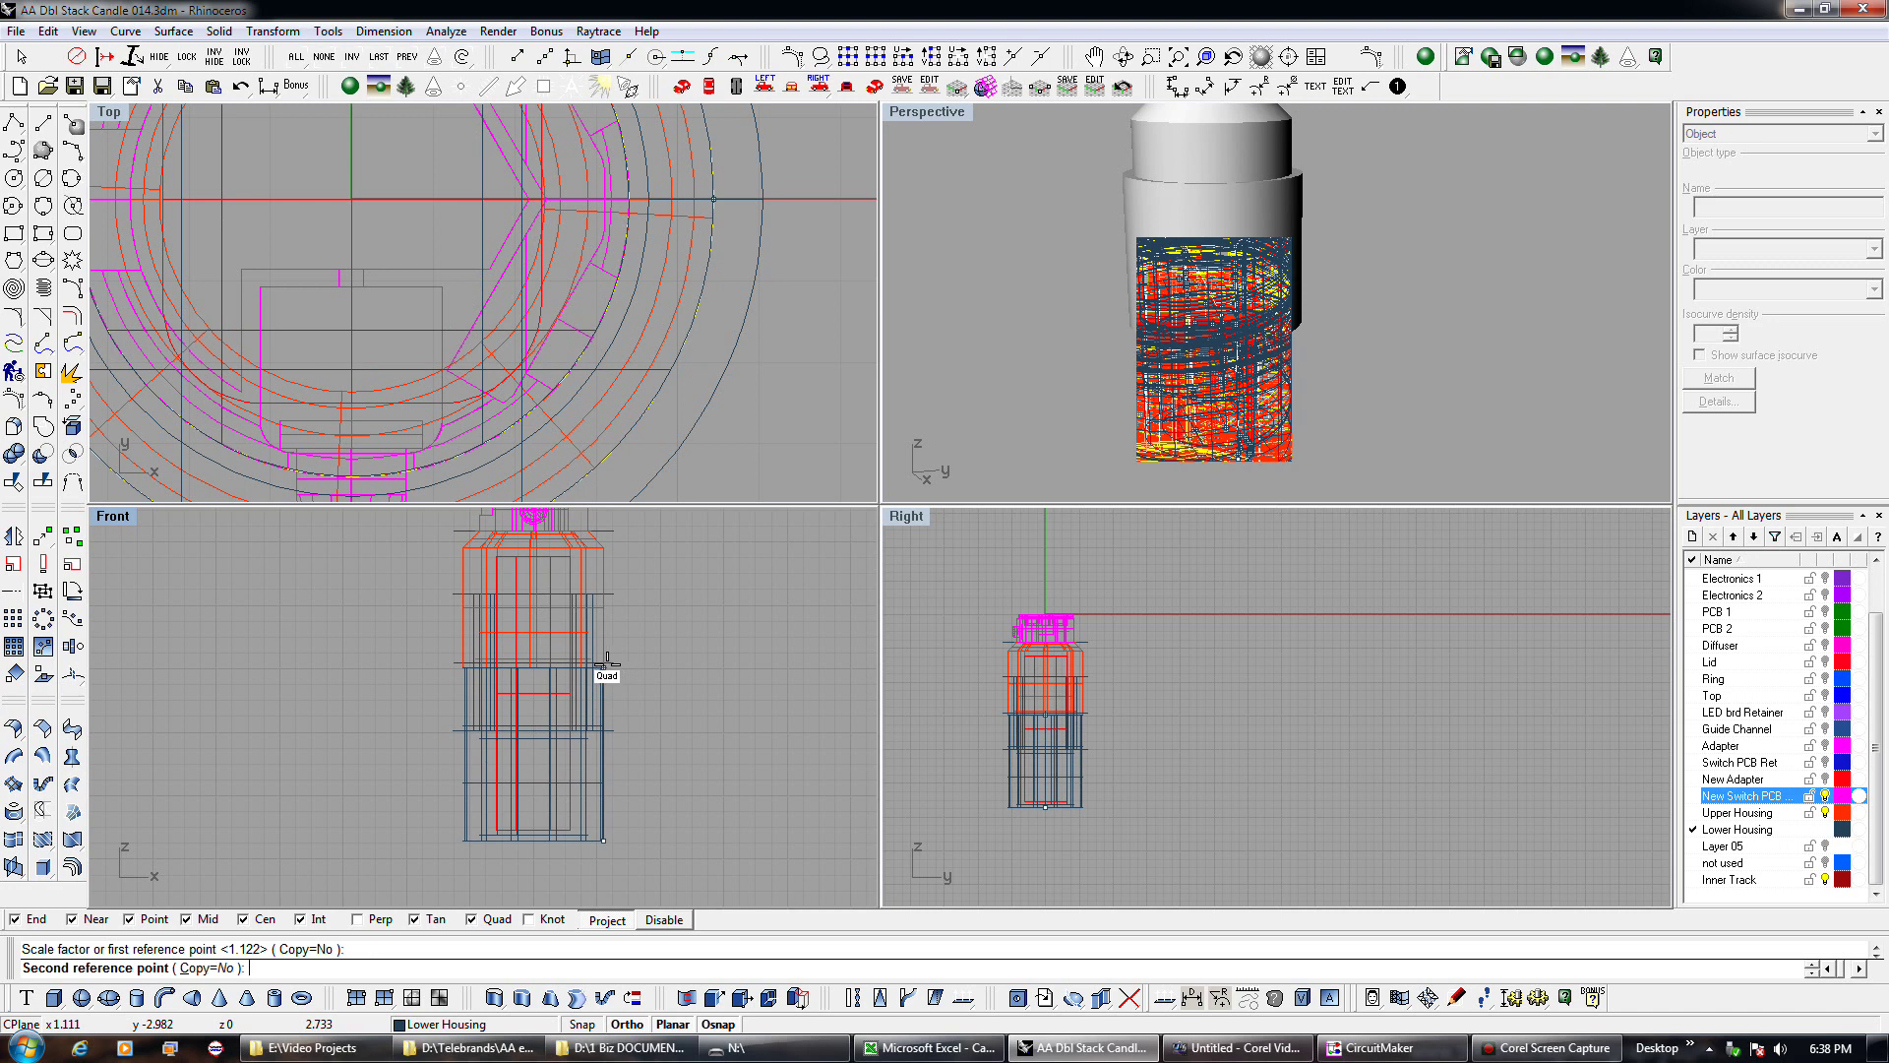
type("3.733")
key("Return")
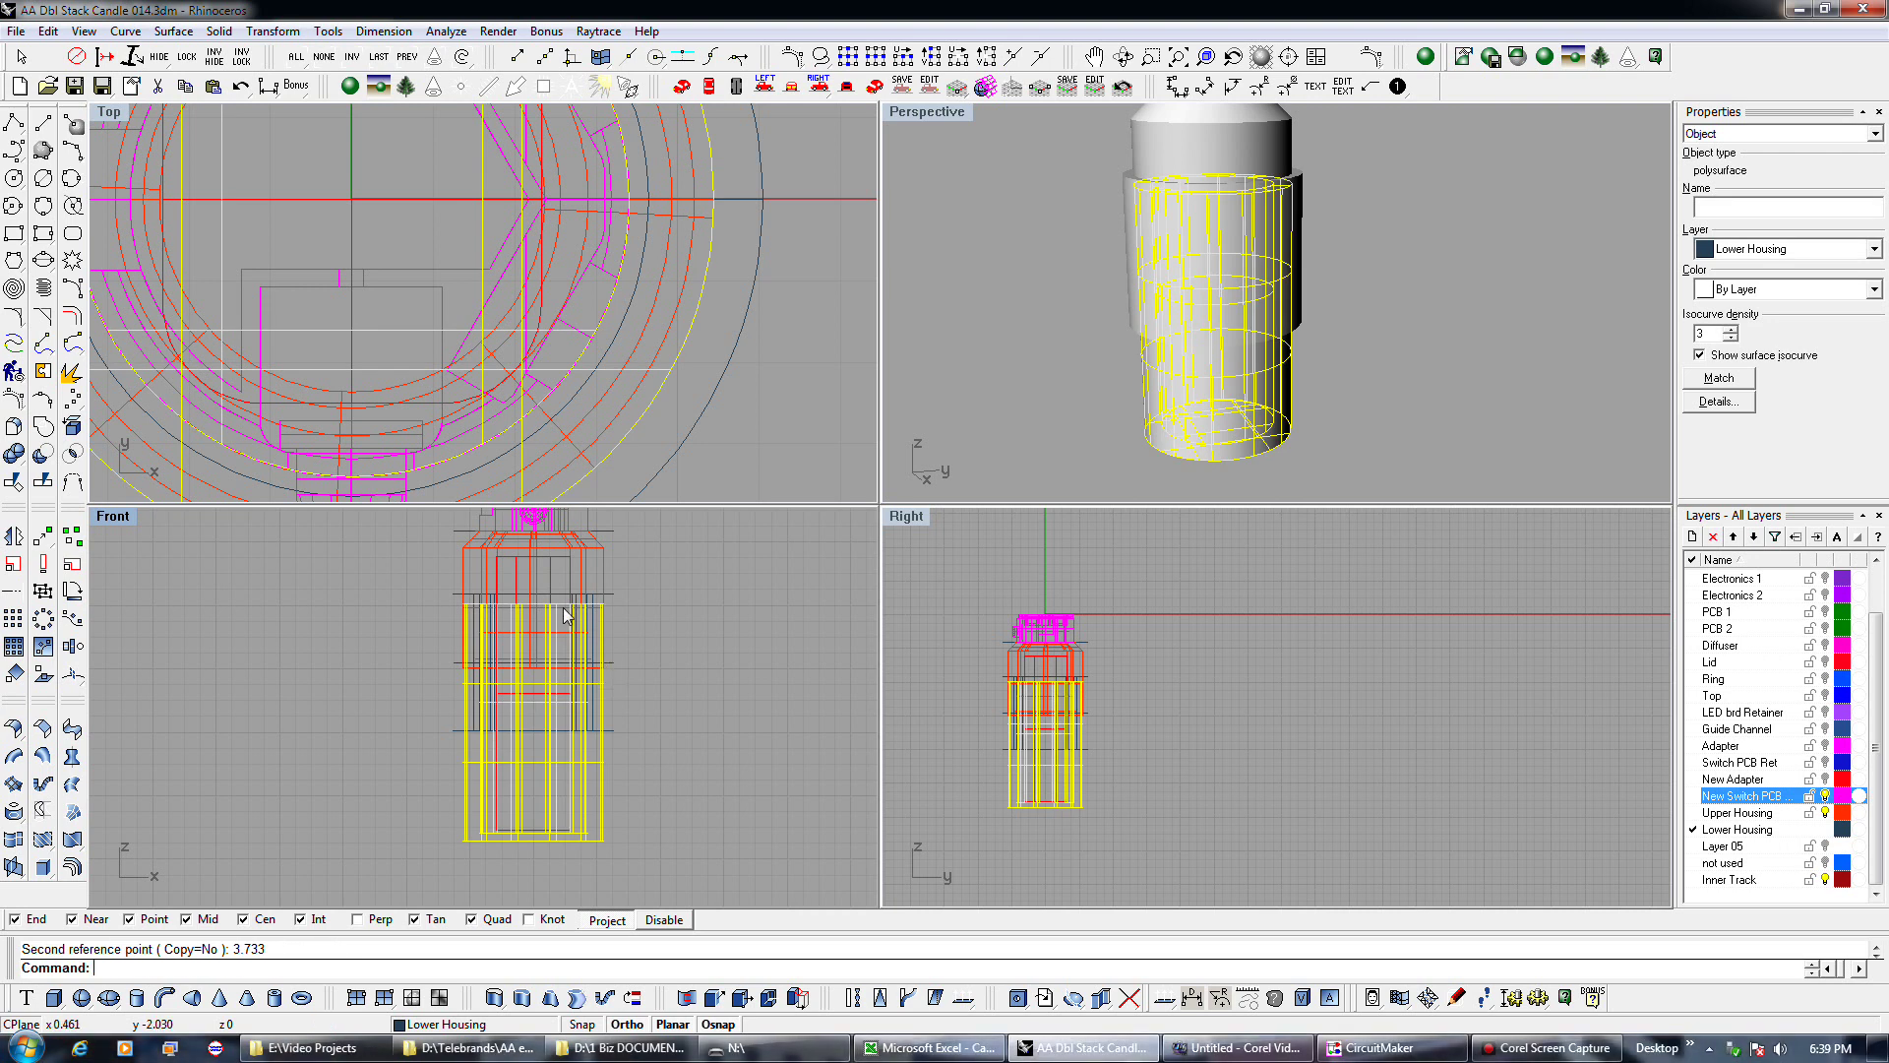
Move the ring piece higher up on the housing.
scroll(567, 613, "up", 3)
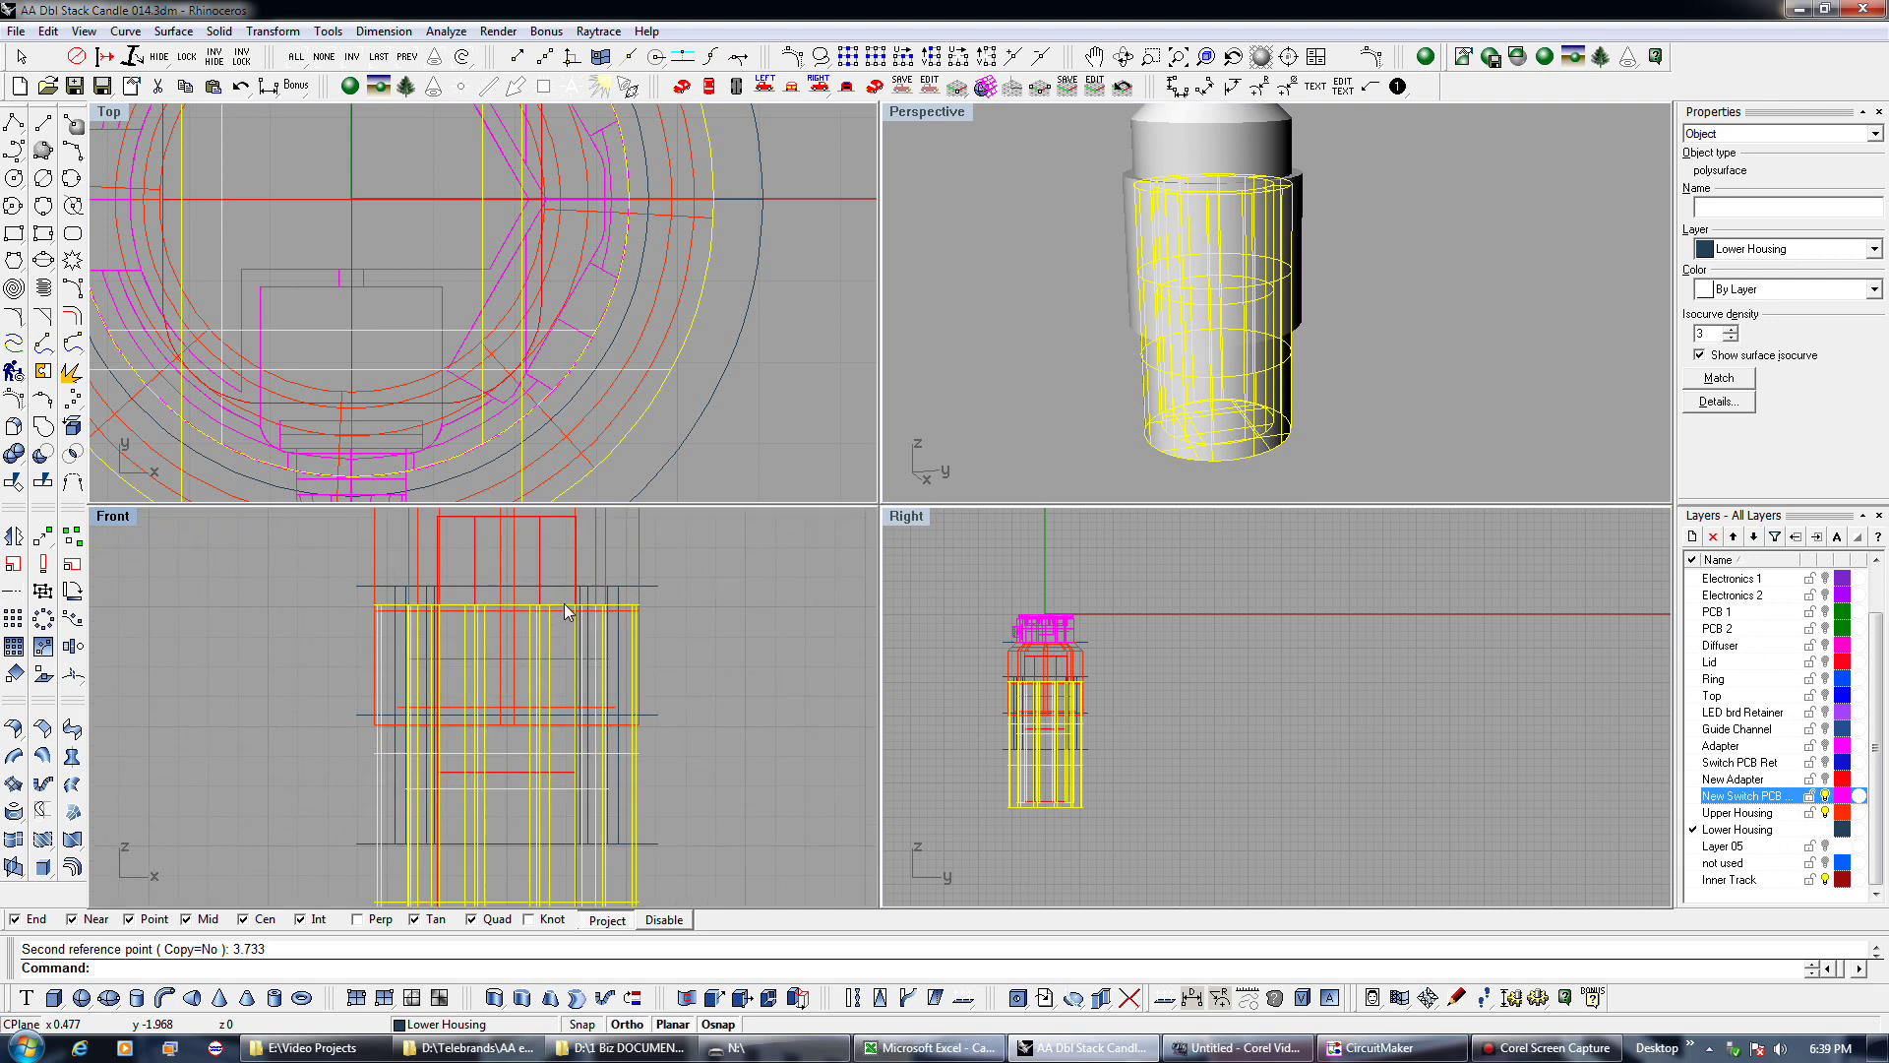
left_click(652, 586)
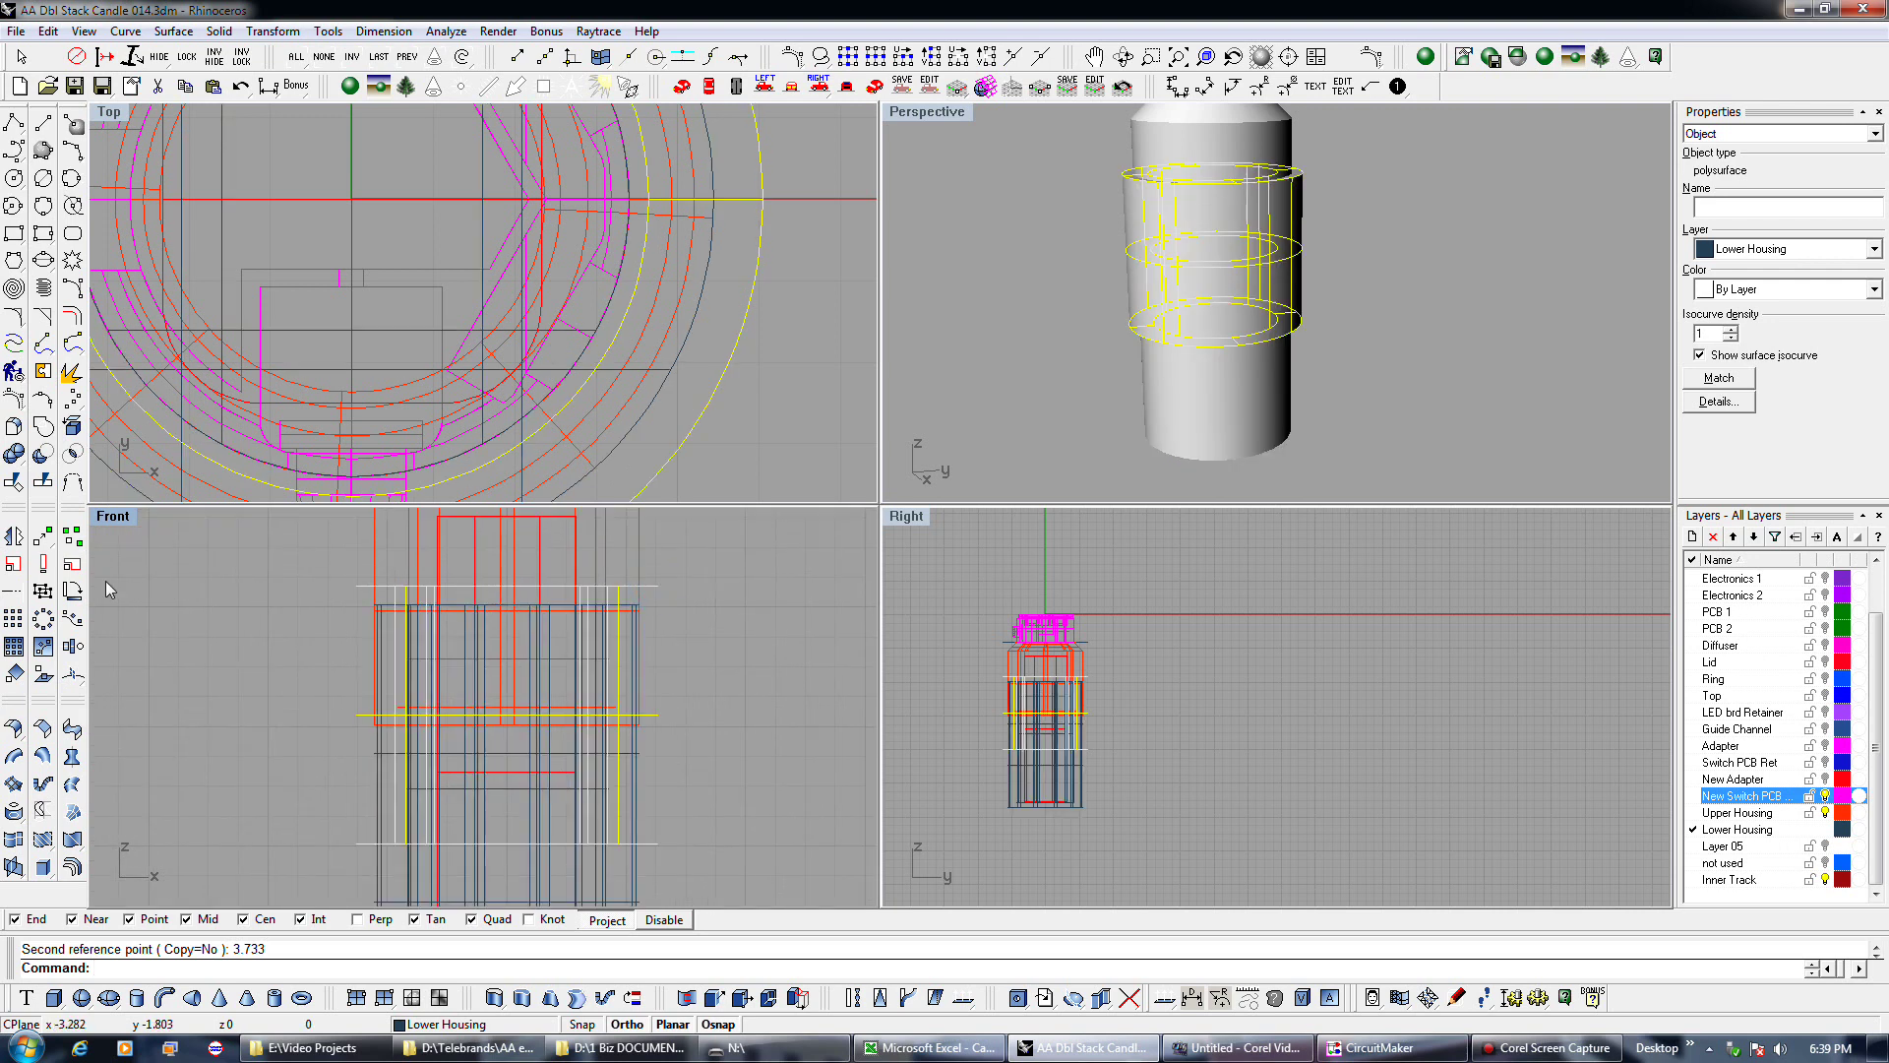
left_click(42, 536)
left_click(735, 819)
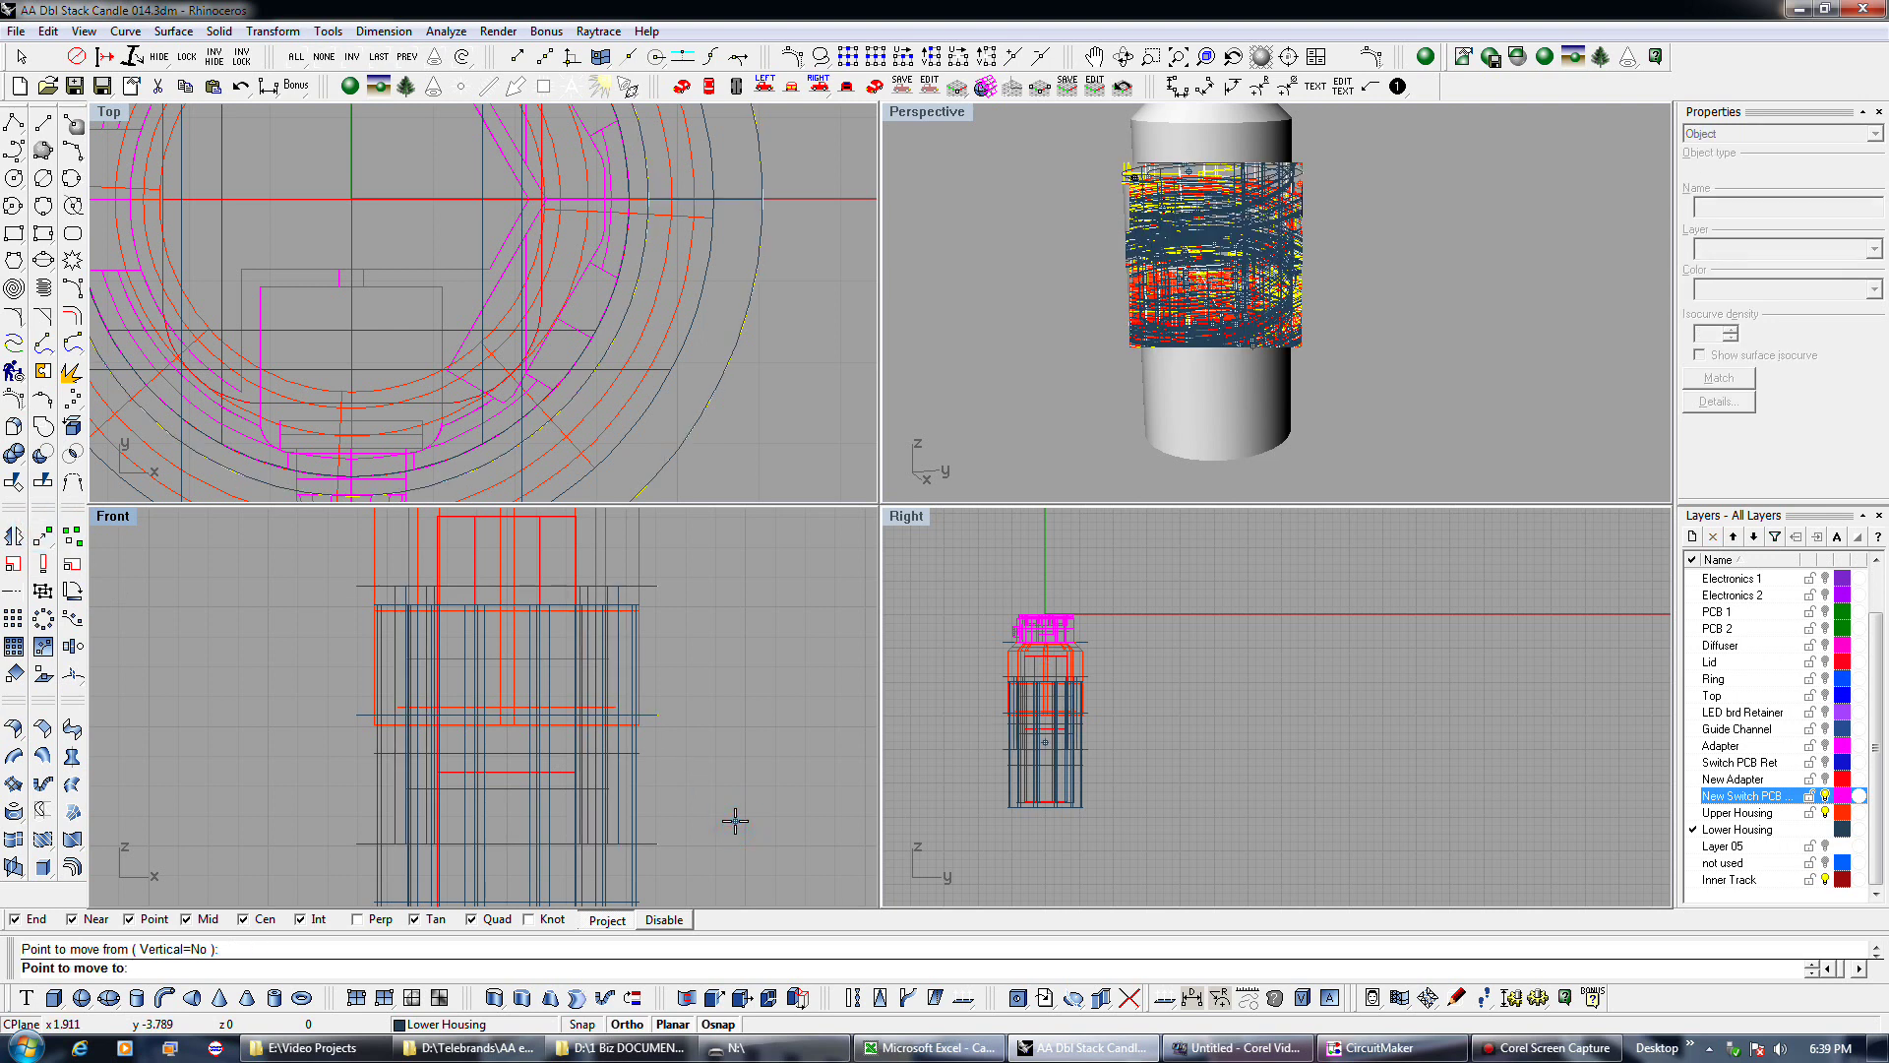
left_click(723, 679)
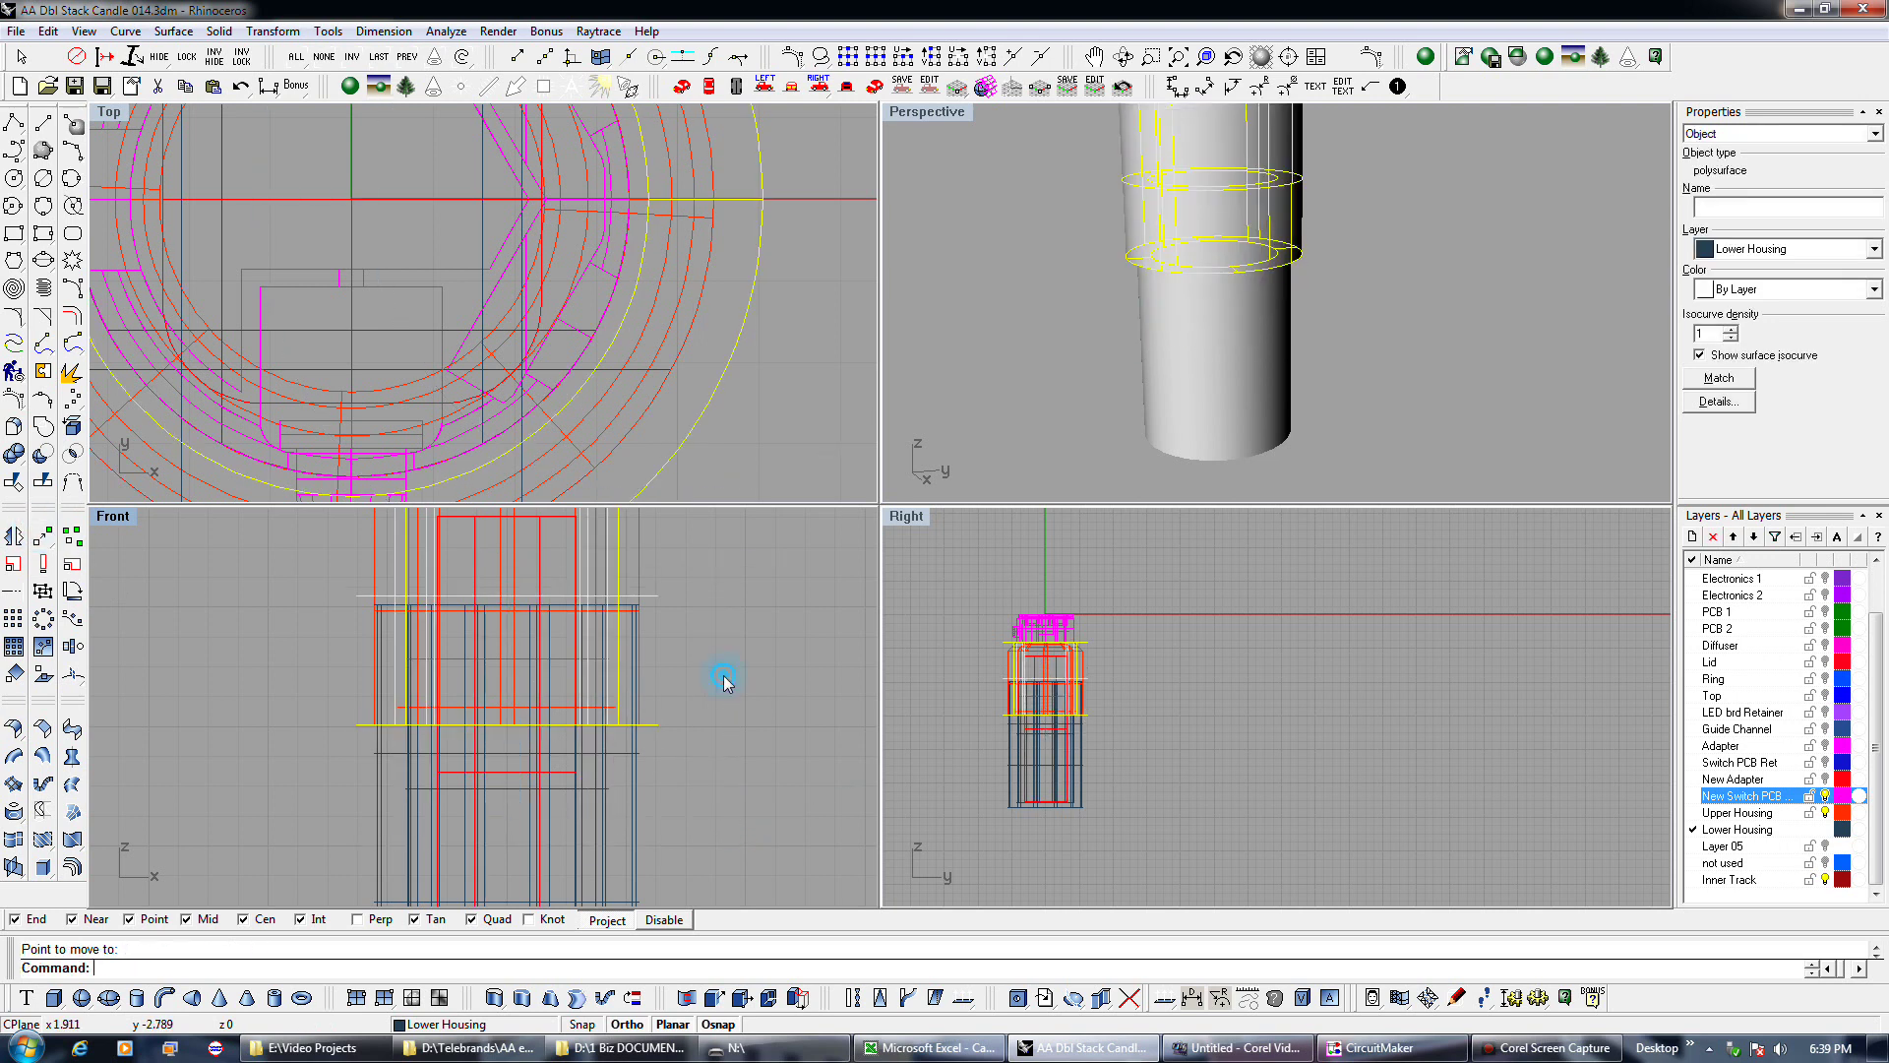
Boolean the ring into the lower housing and make Upper Housing visible again.
left_click(620, 749)
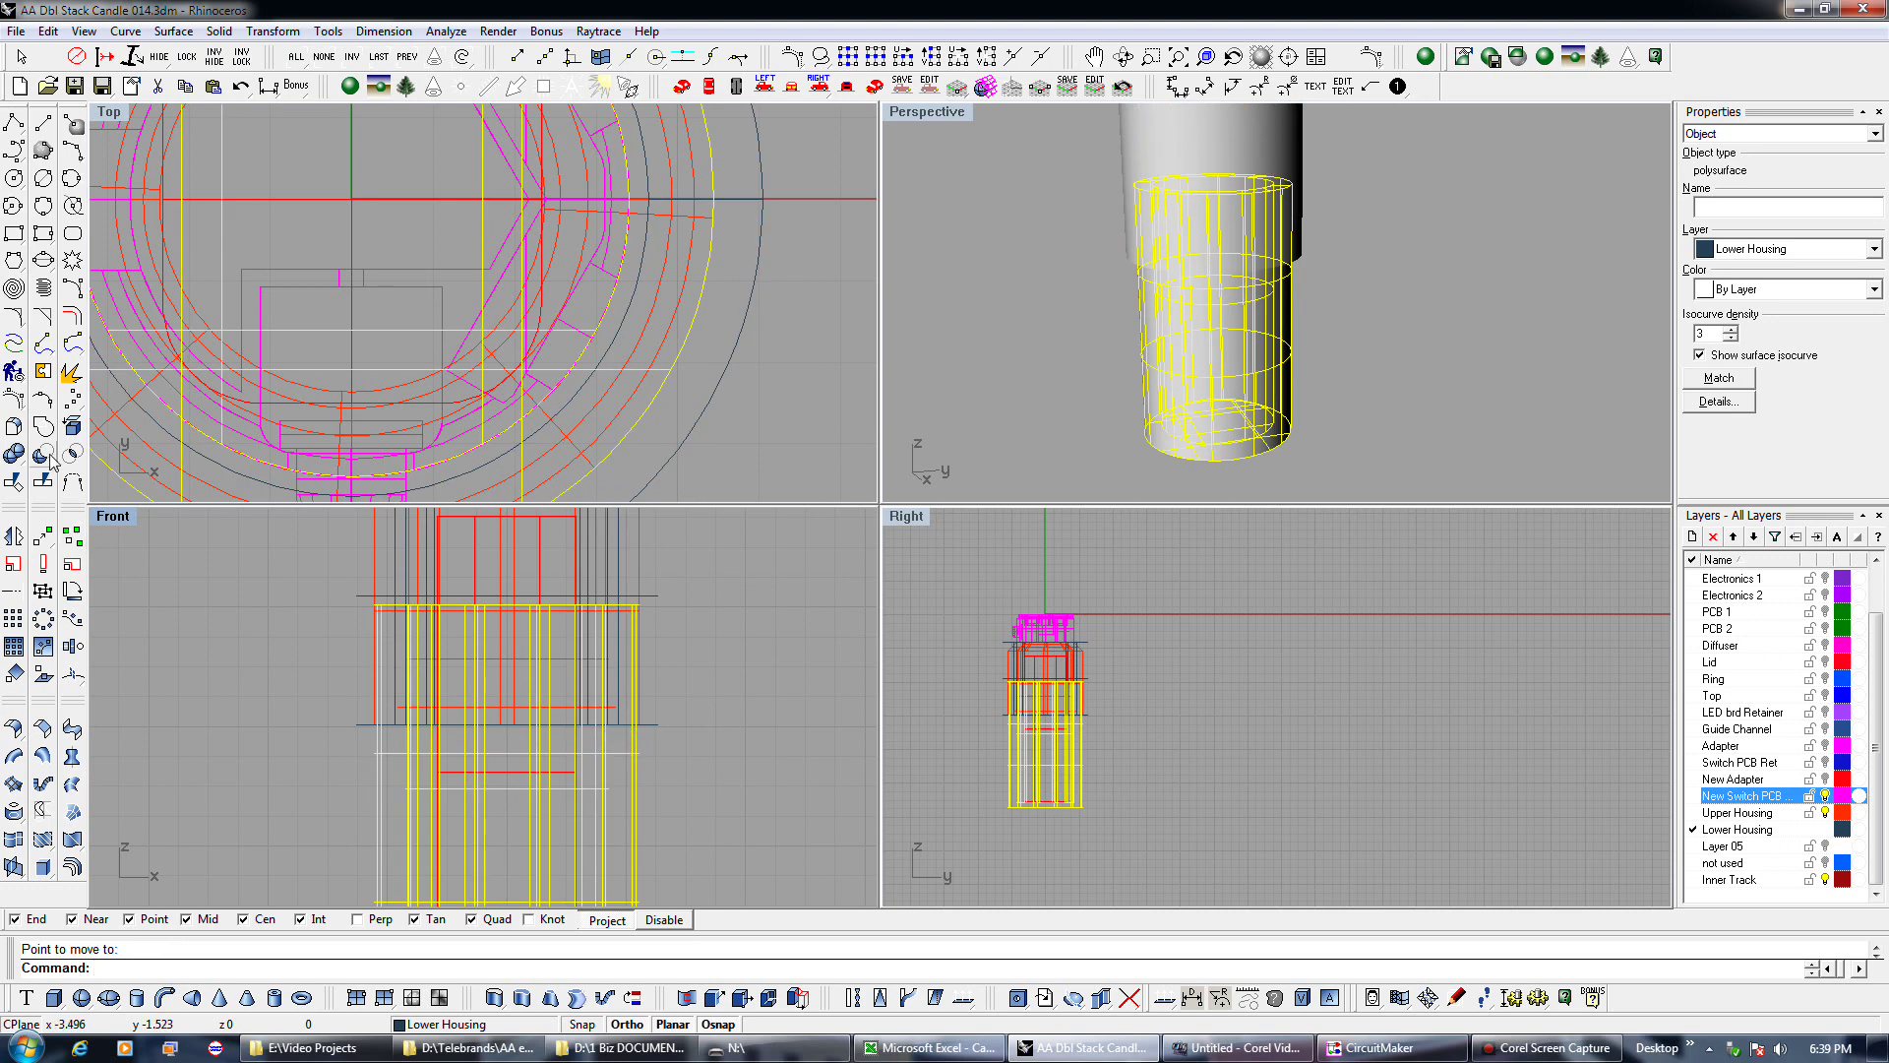
left_click(44, 455)
left_click(646, 728)
right_click(683, 743)
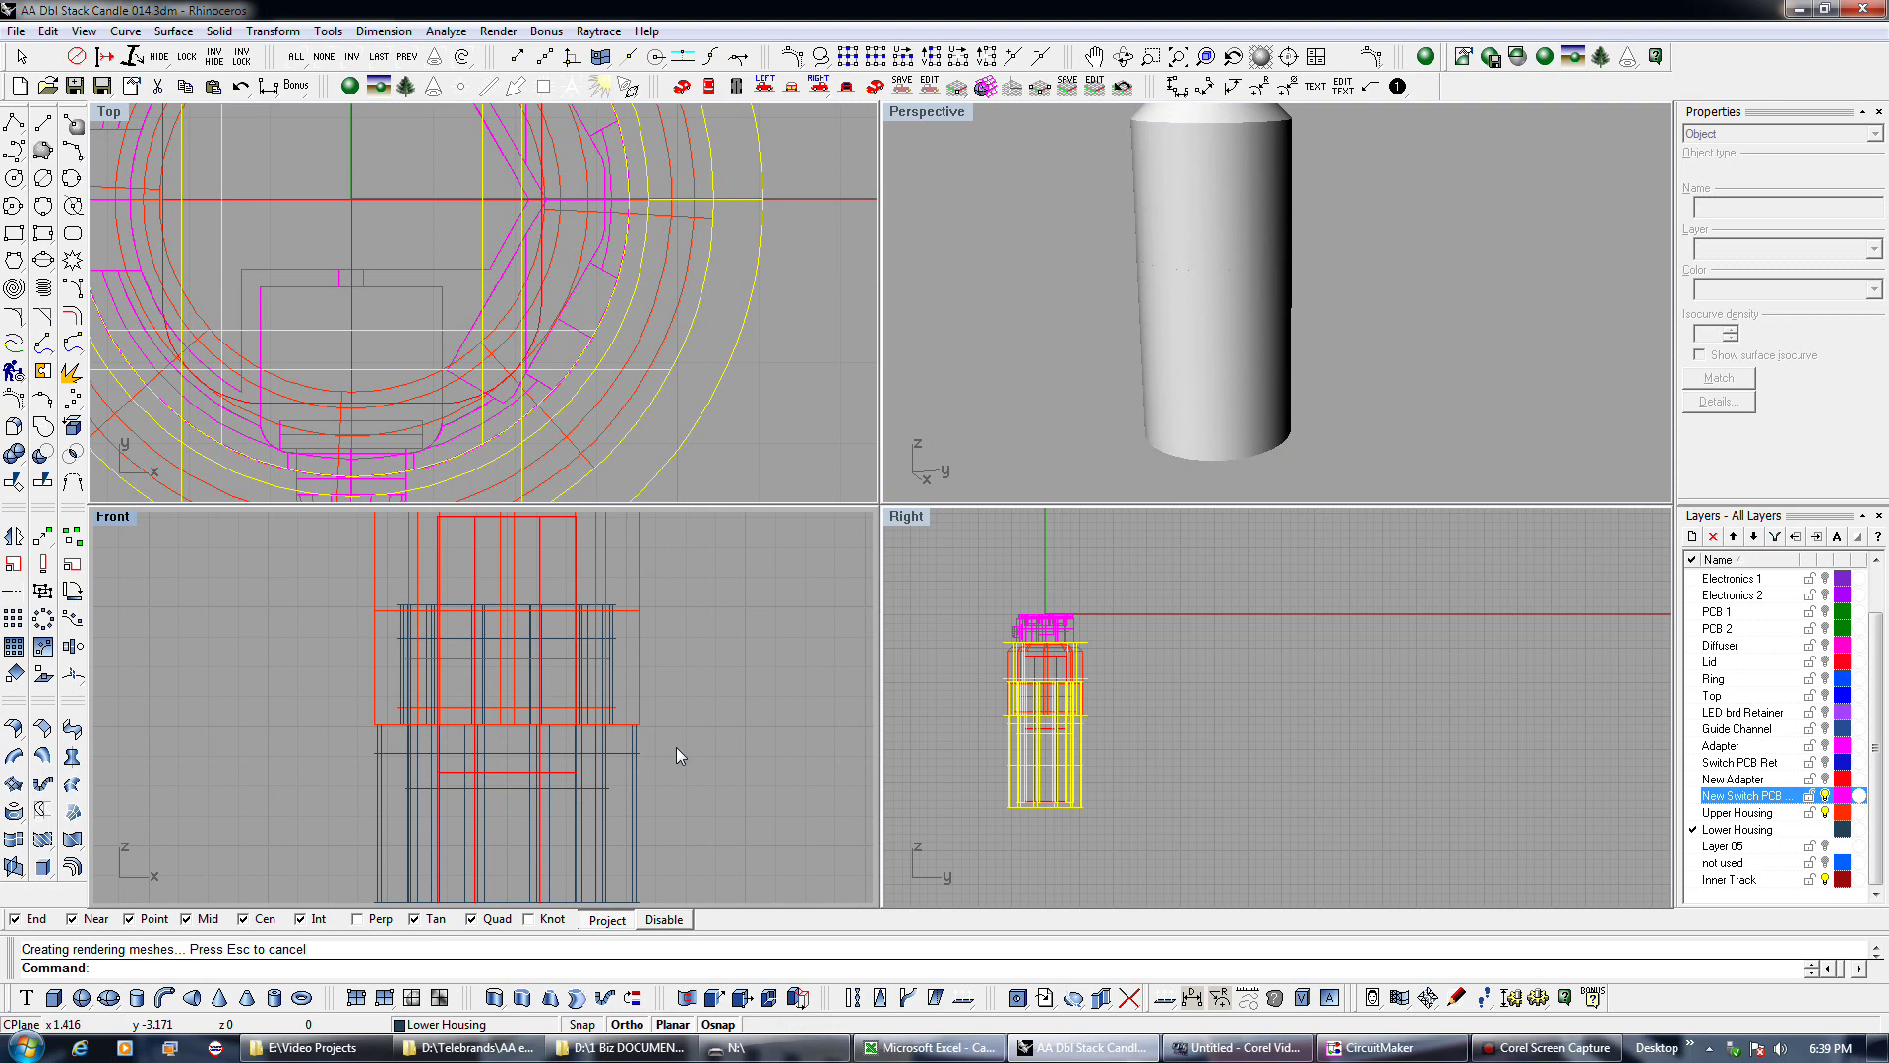
left_click(1146, 372)
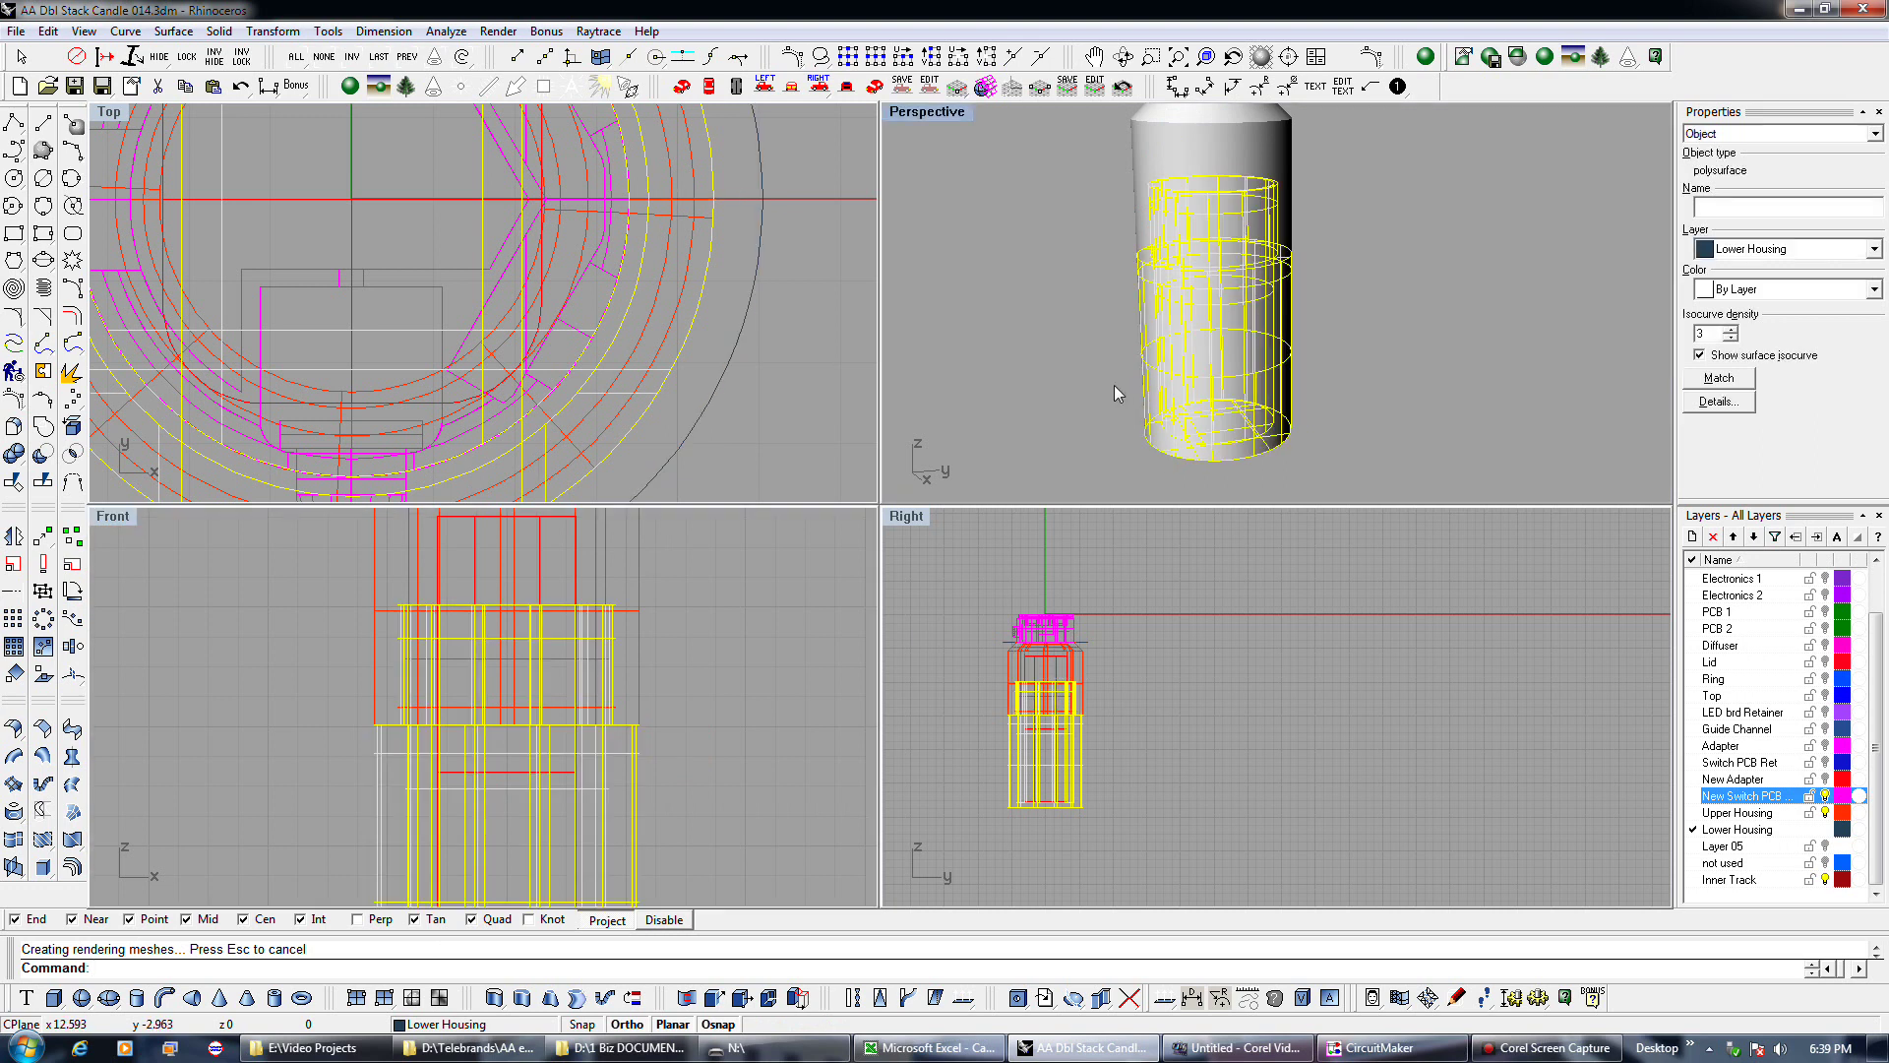
left_click(1106, 386)
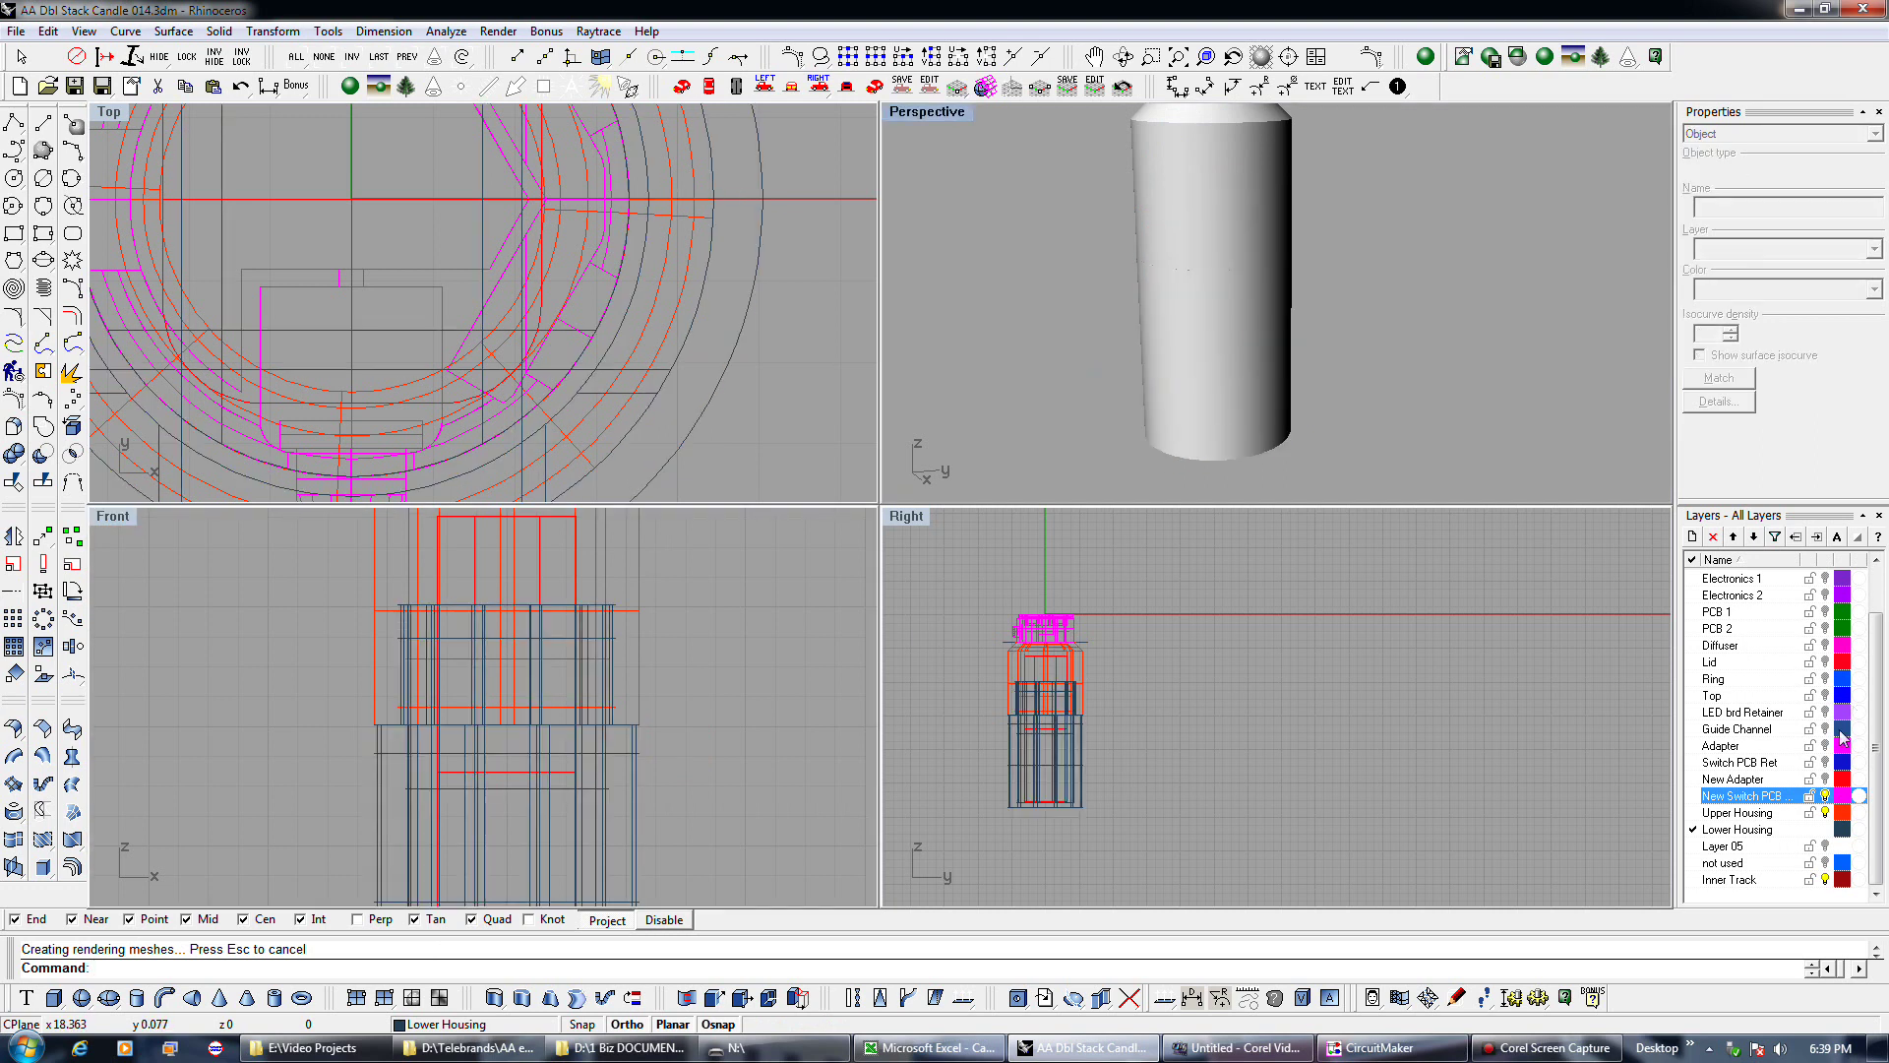
left_click(1826, 812)
right_click_drag(1197, 304, 1196, 375)
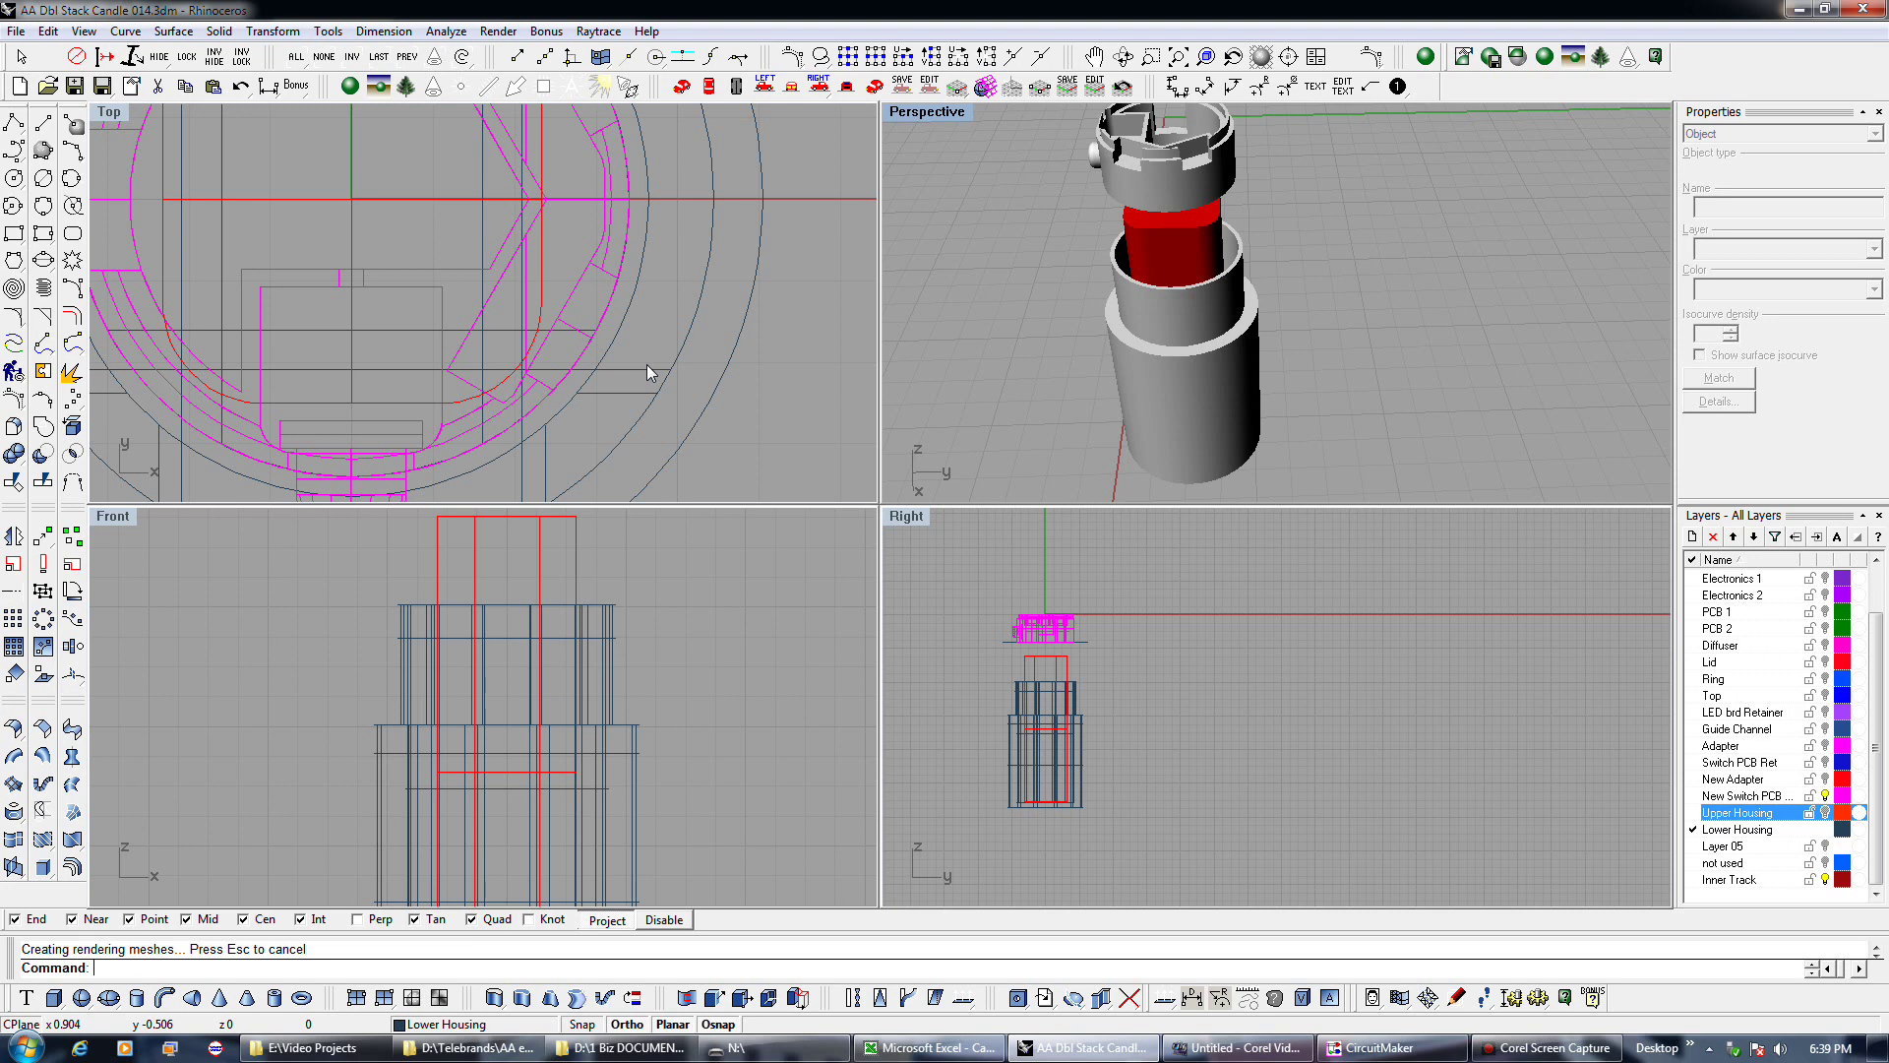
scroll(647, 364, "down", 5)
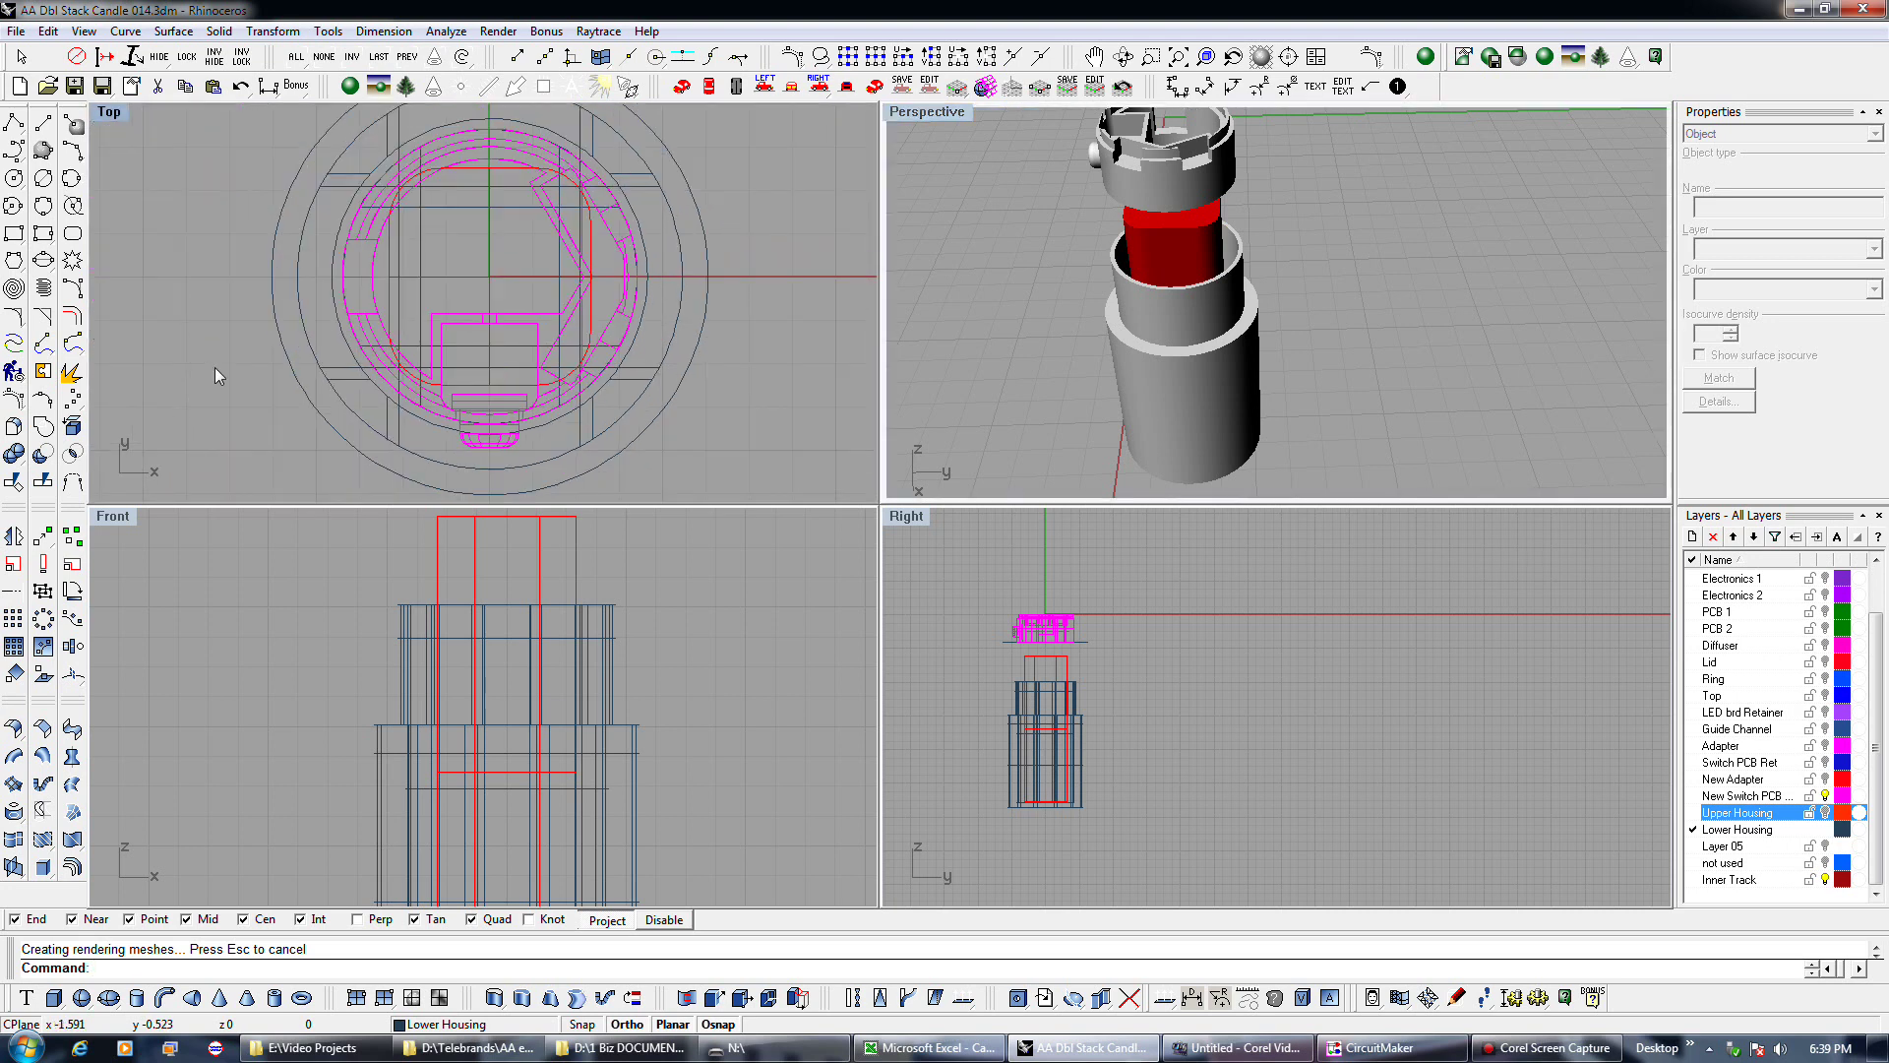
left_click(43, 287)
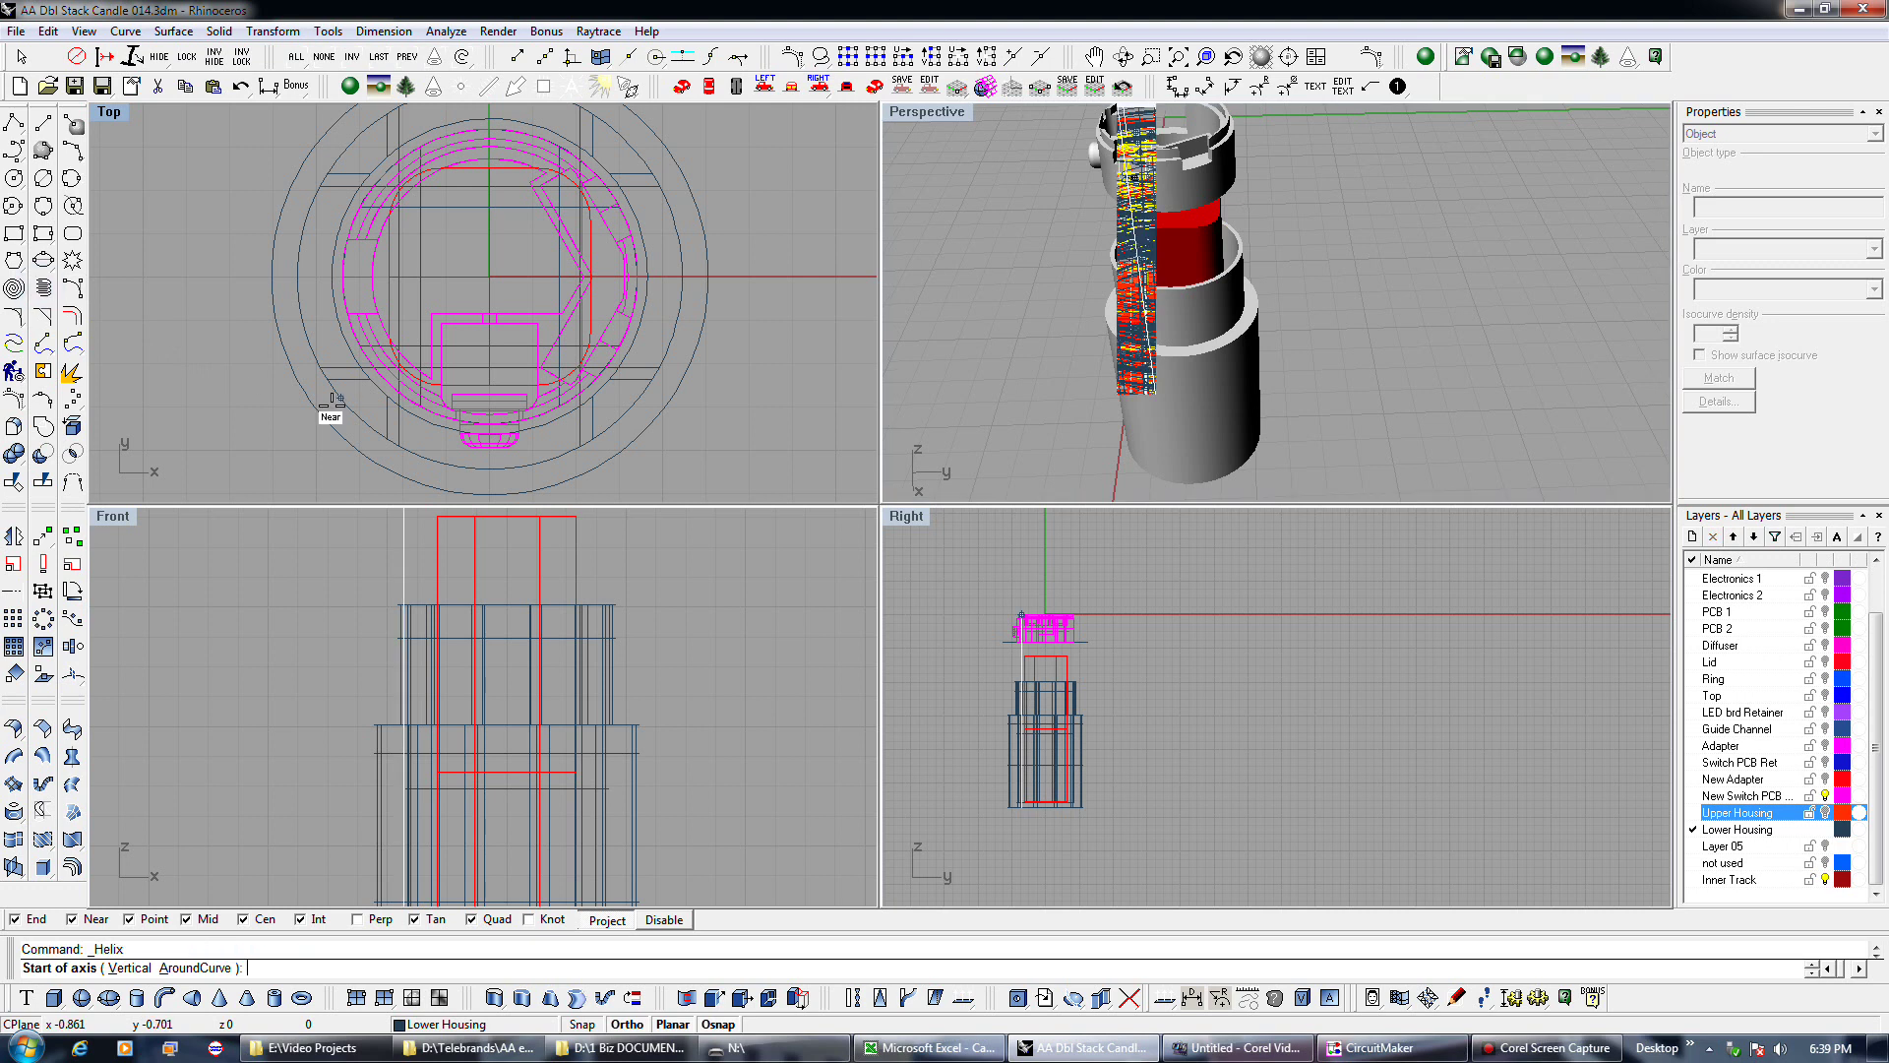
left_click(439, 451)
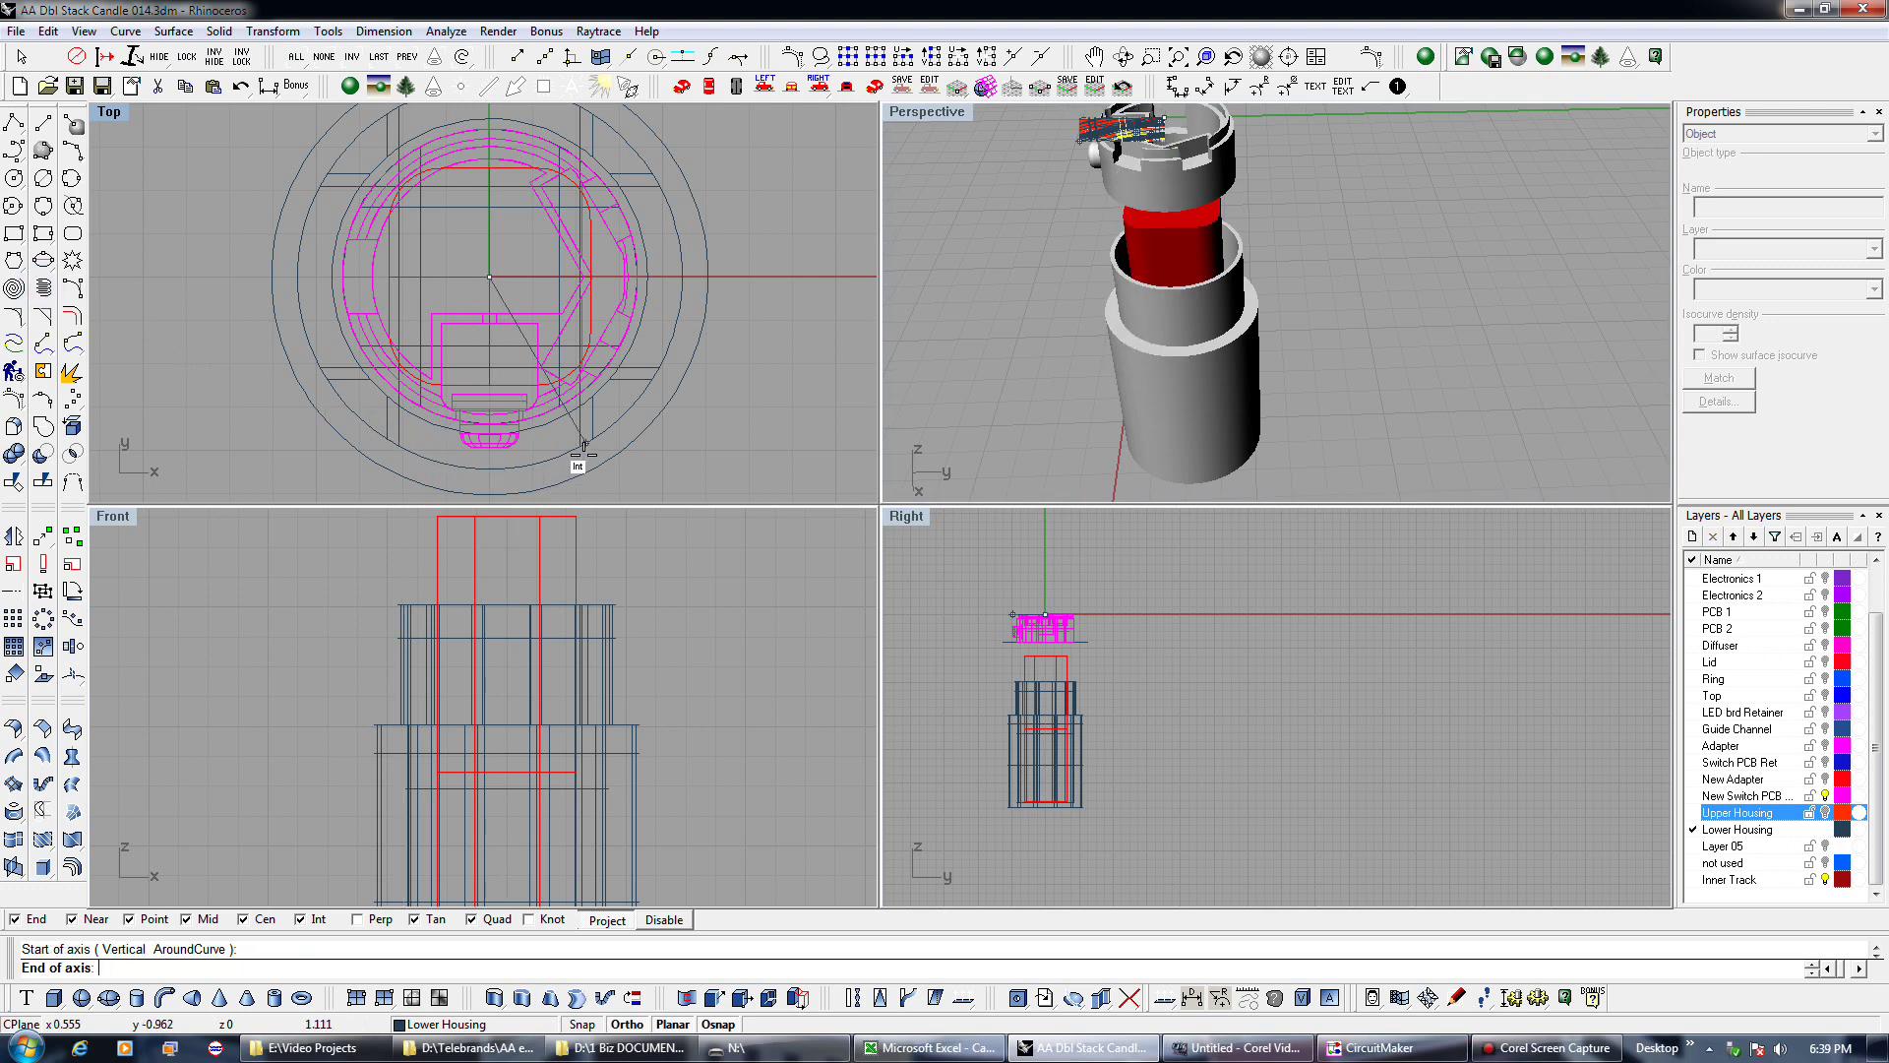
scroll(583, 450, "up", 5)
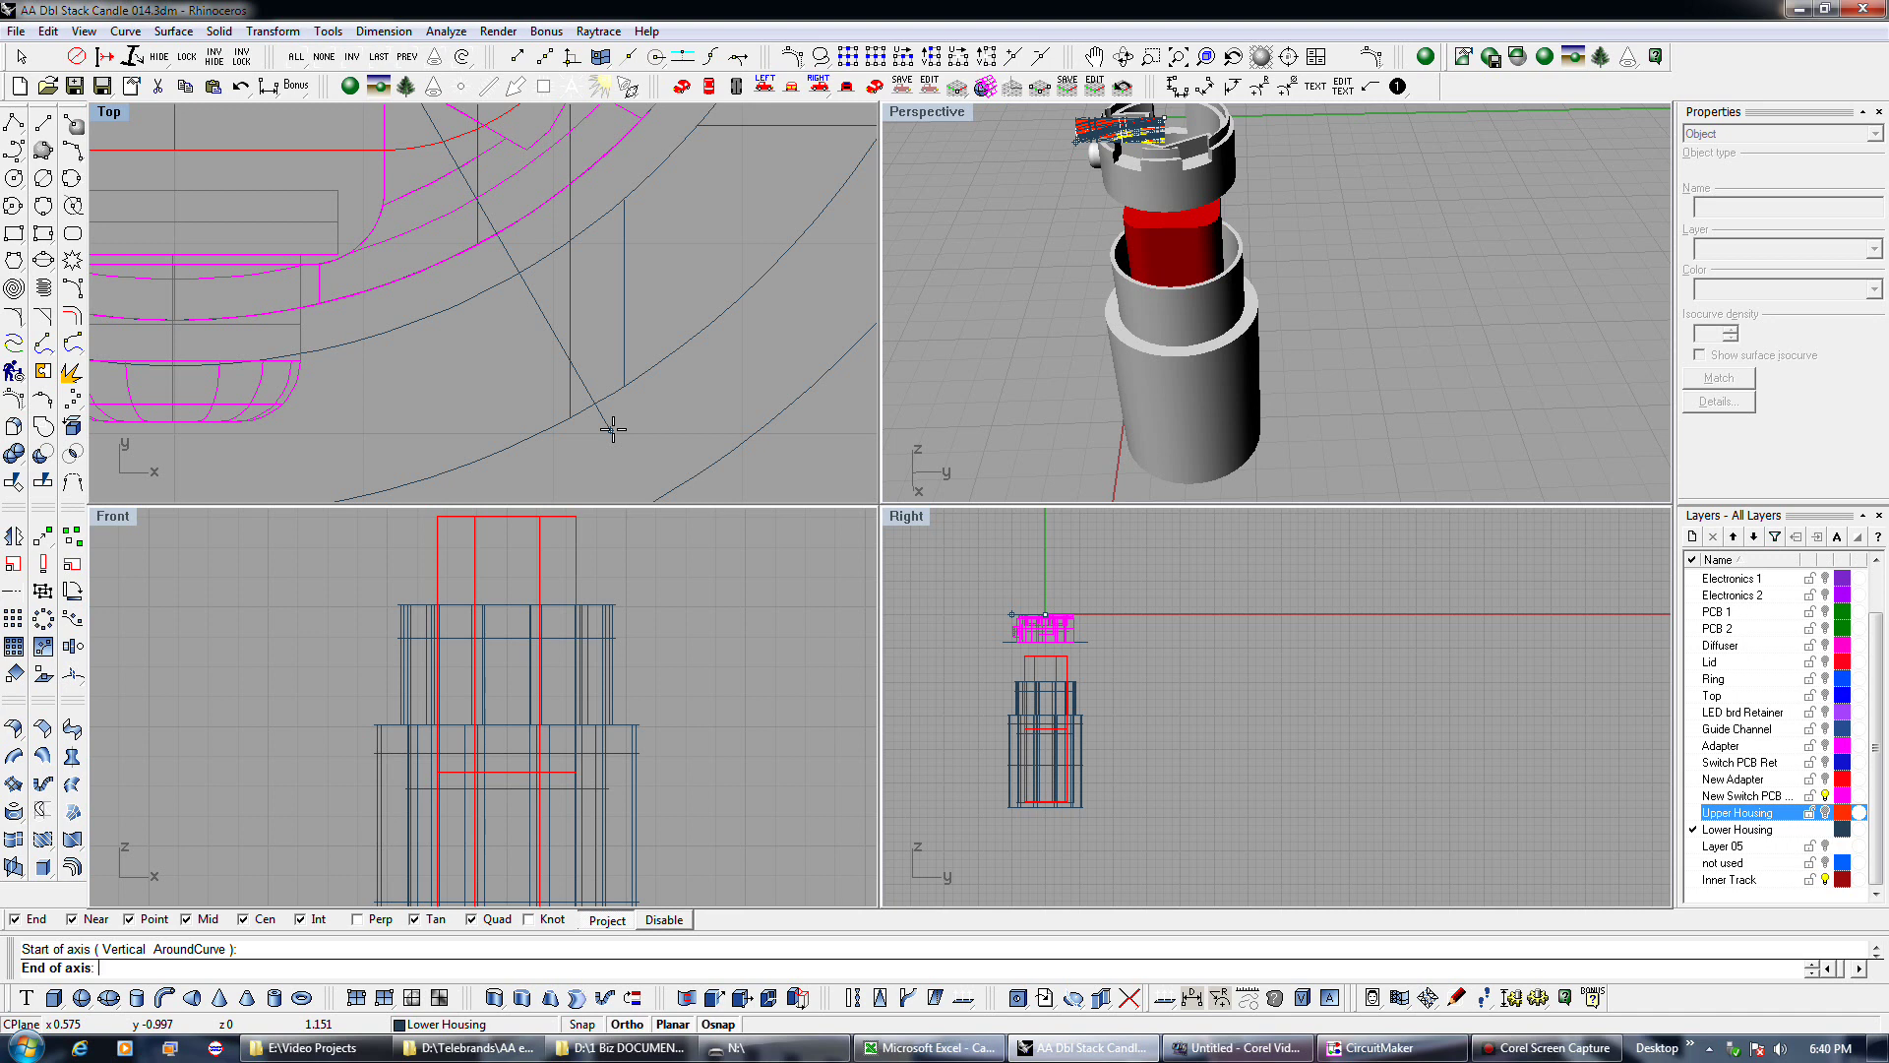
left_click(611, 429)
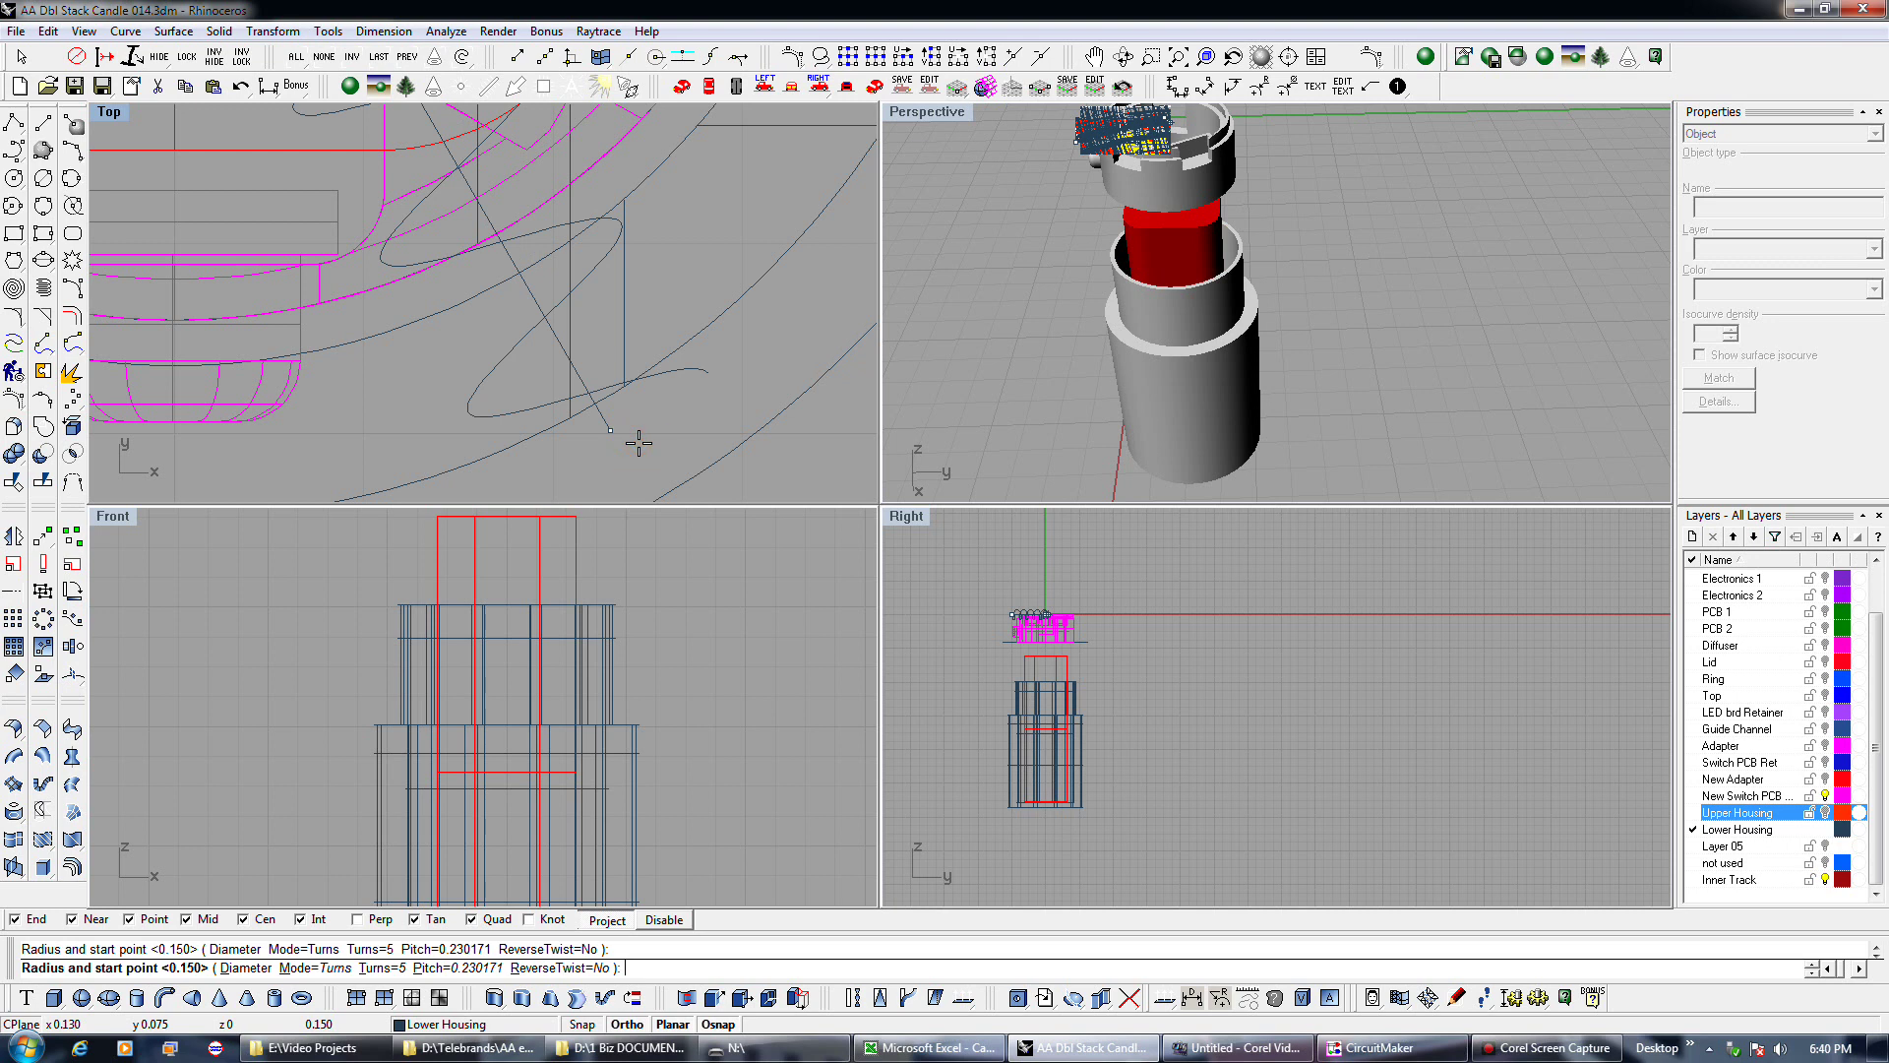
key("Escape")
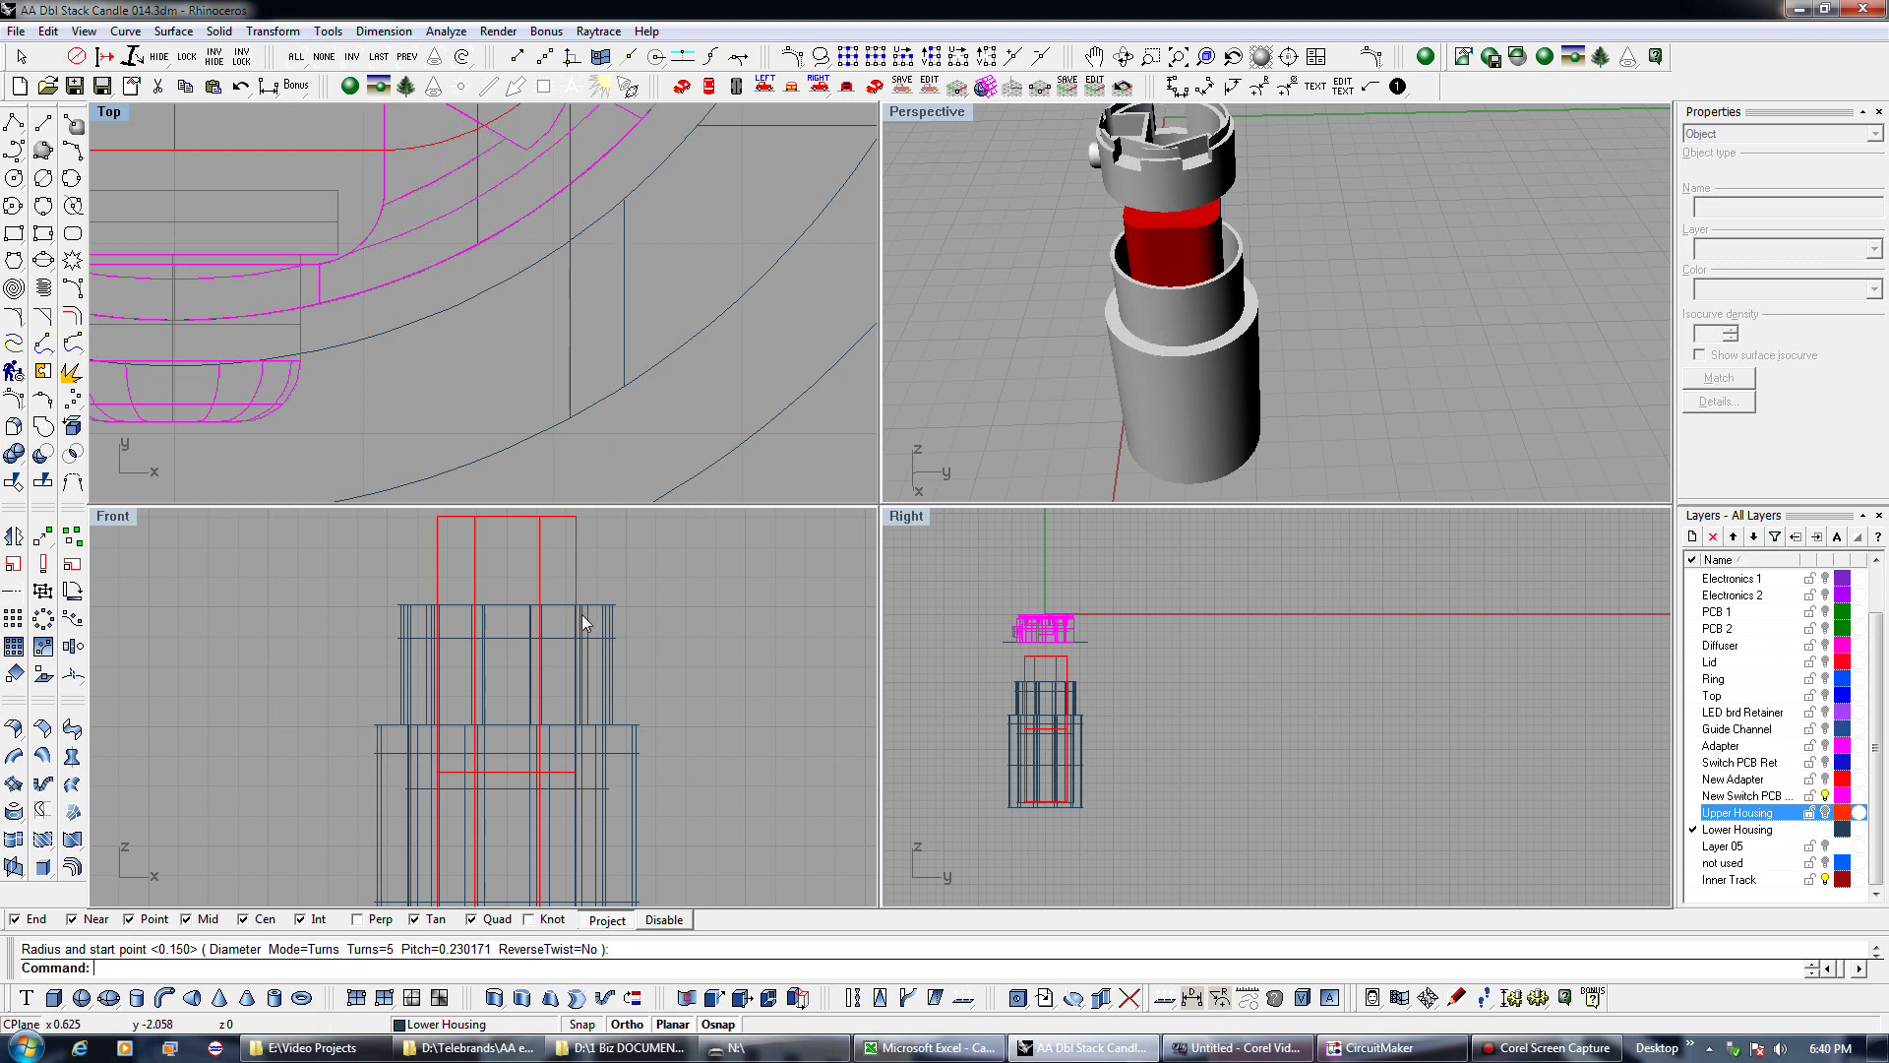
left_click(606, 622)
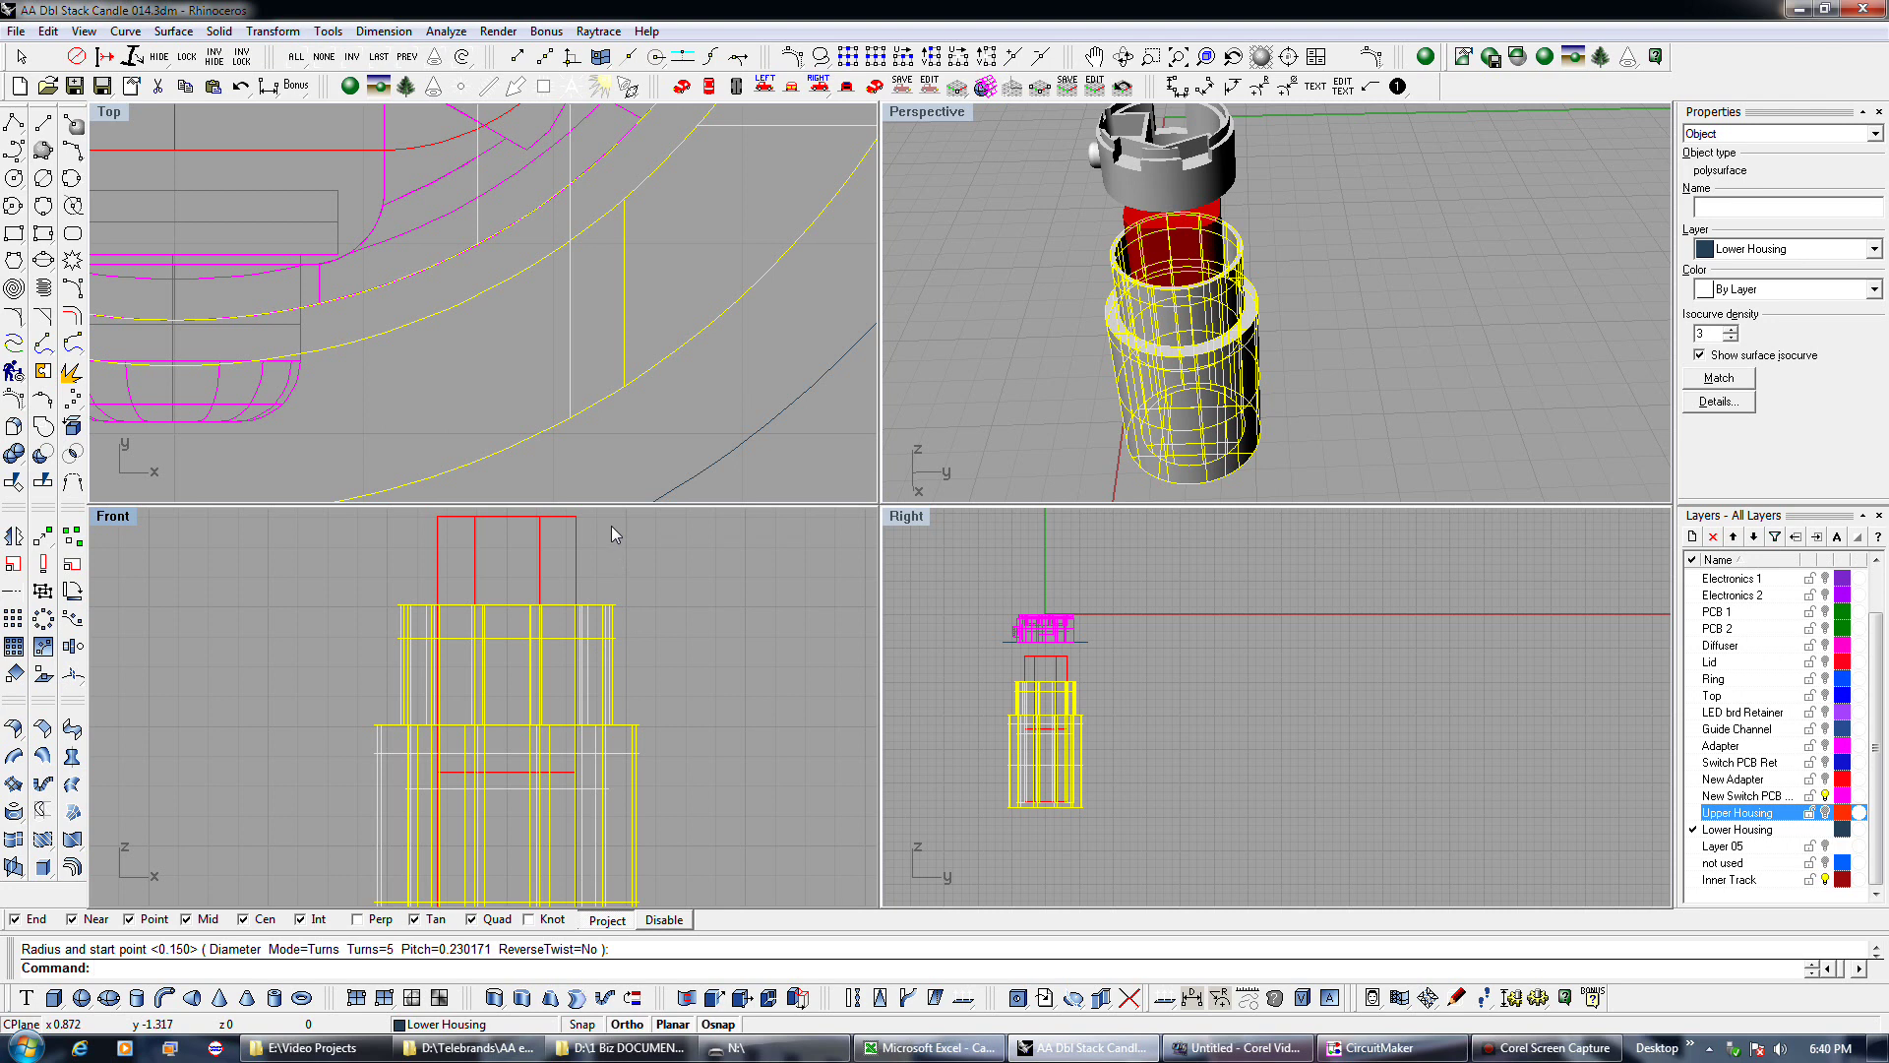
left_click(640, 416)
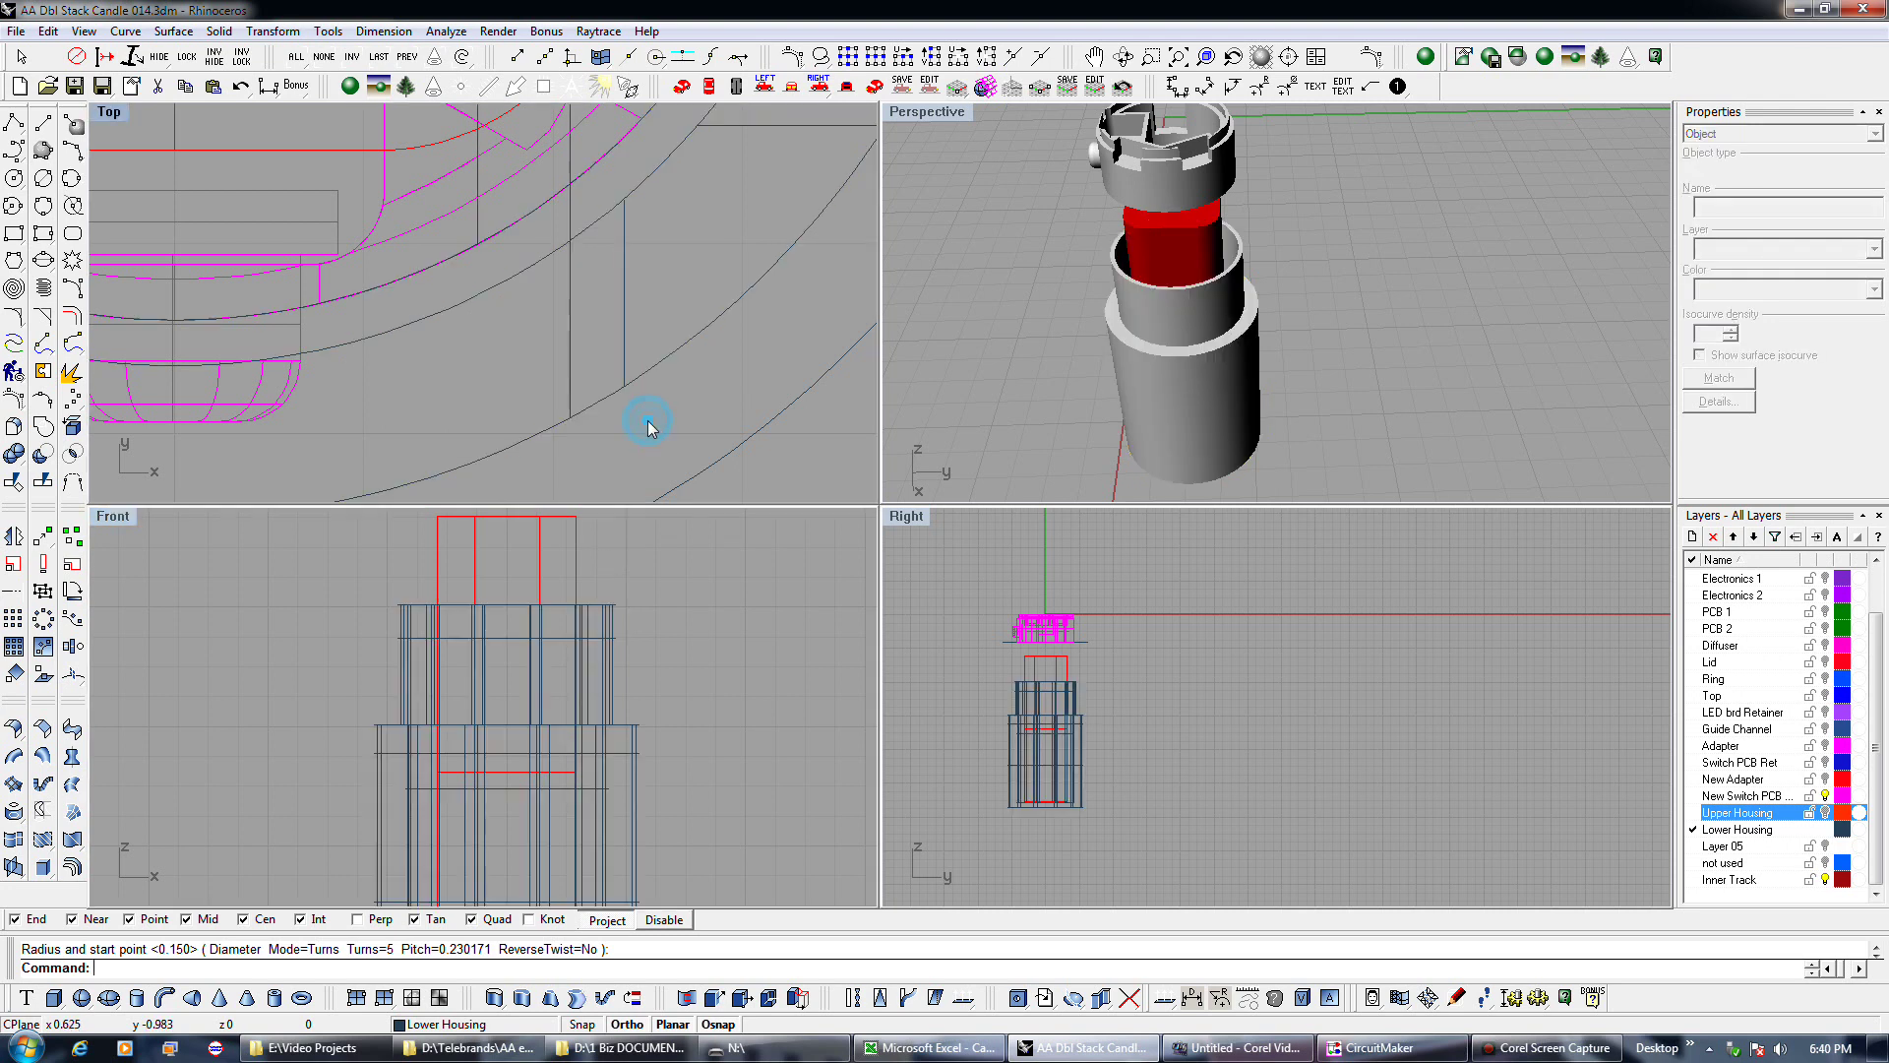
left_click(43, 287)
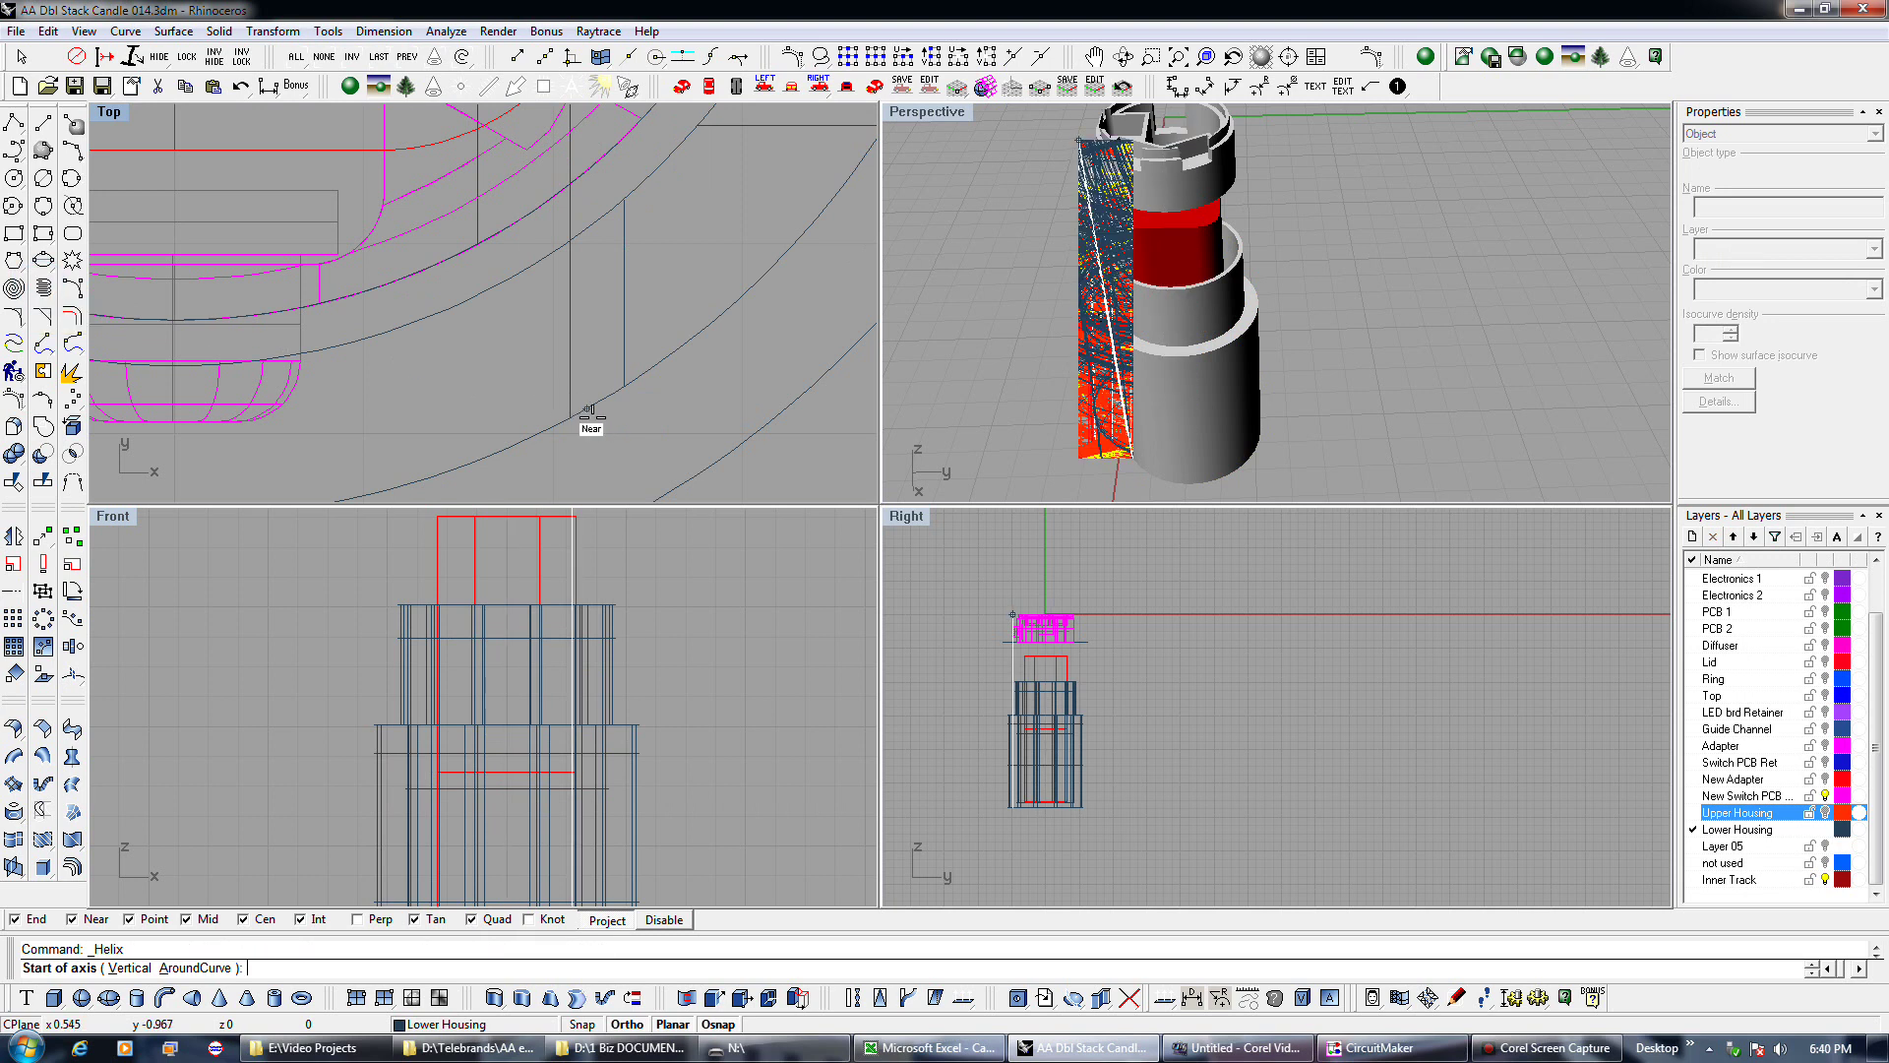
left_click(669, 472)
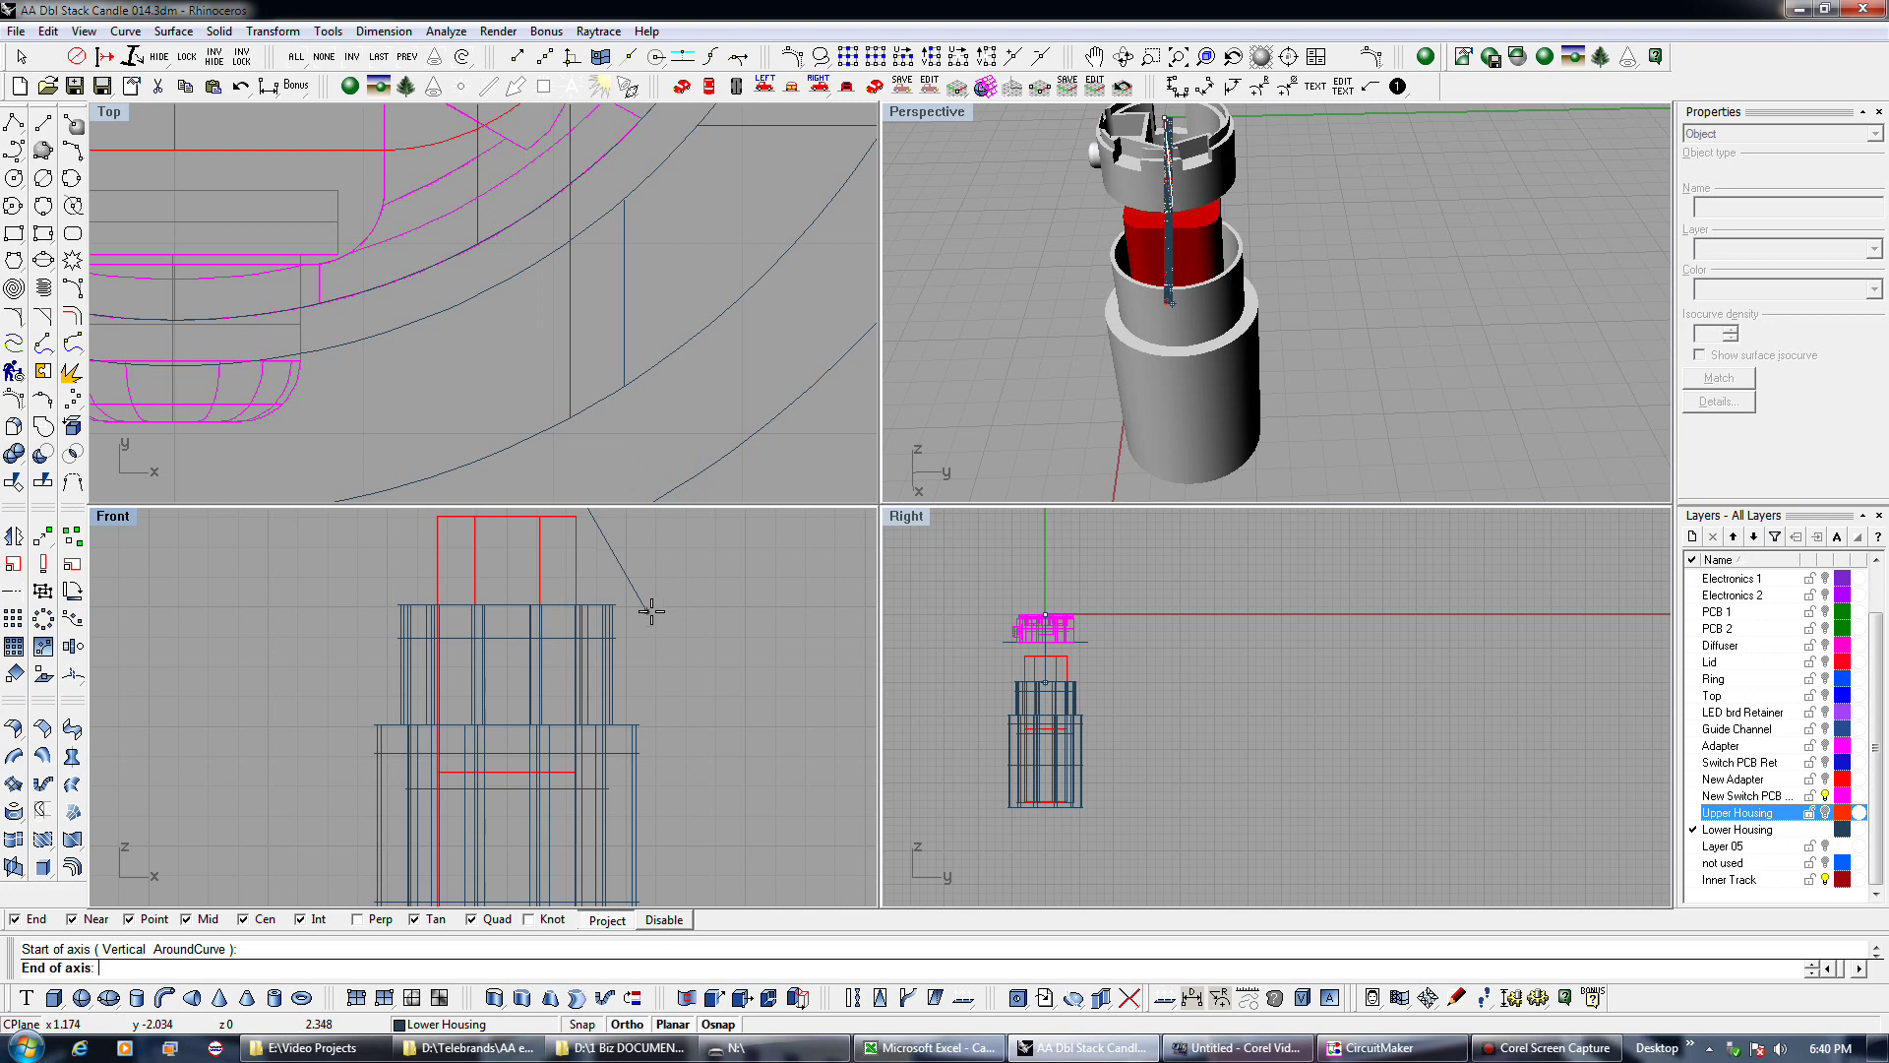
scroll(526, 661, "down", 2)
scroll(526, 661, "down", 2)
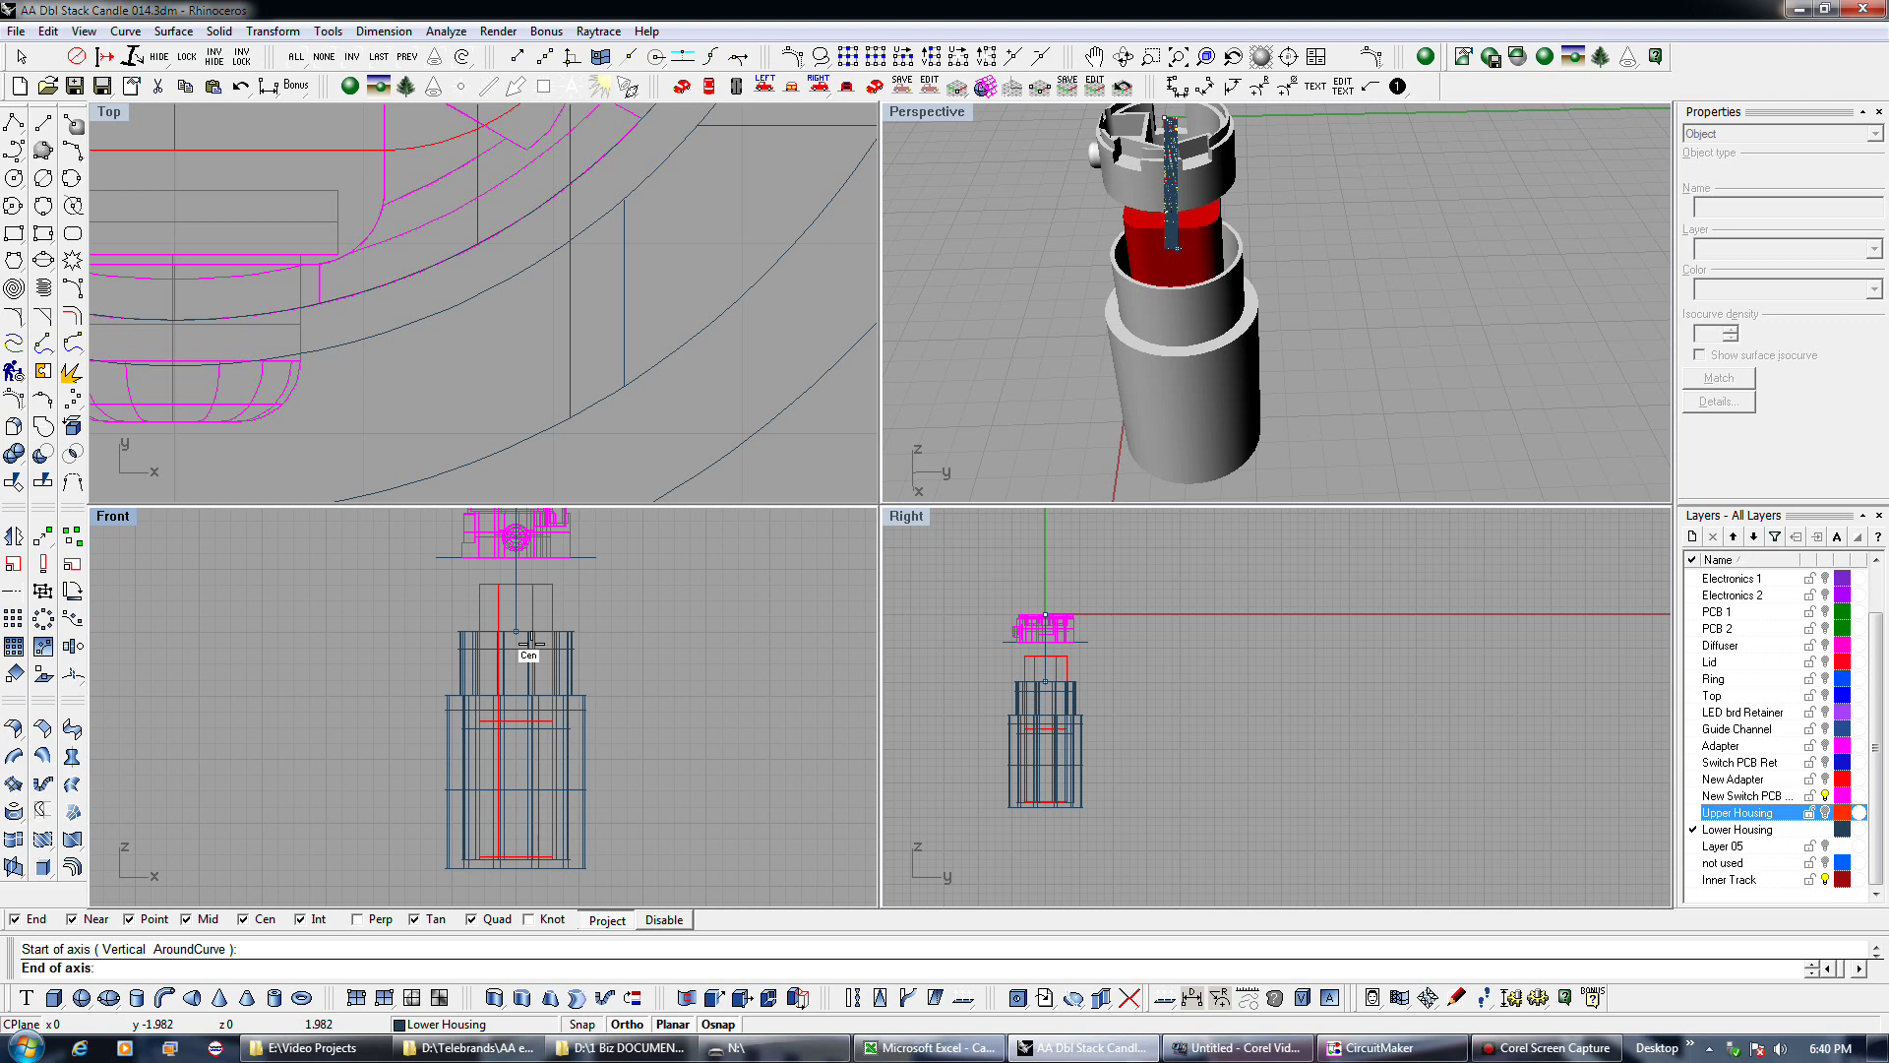
scroll(539, 679, "down", 2)
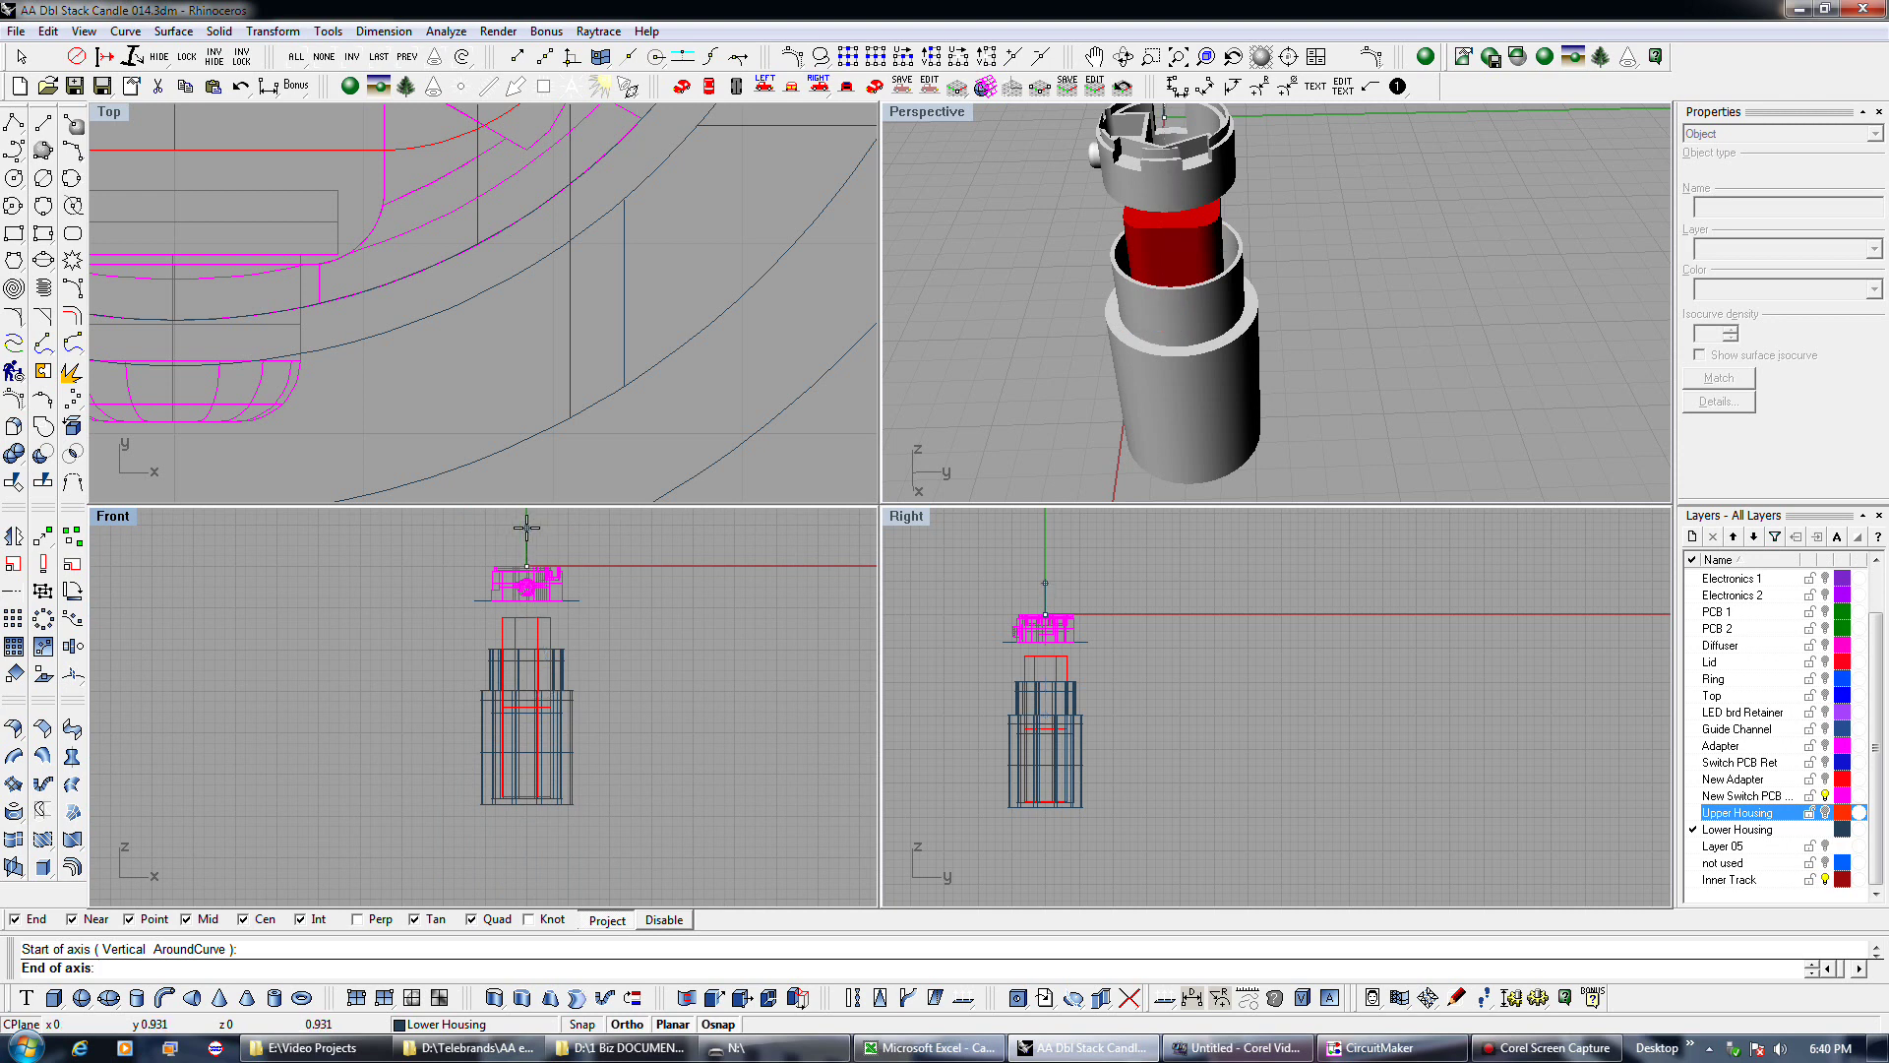
type("1")
key("Return")
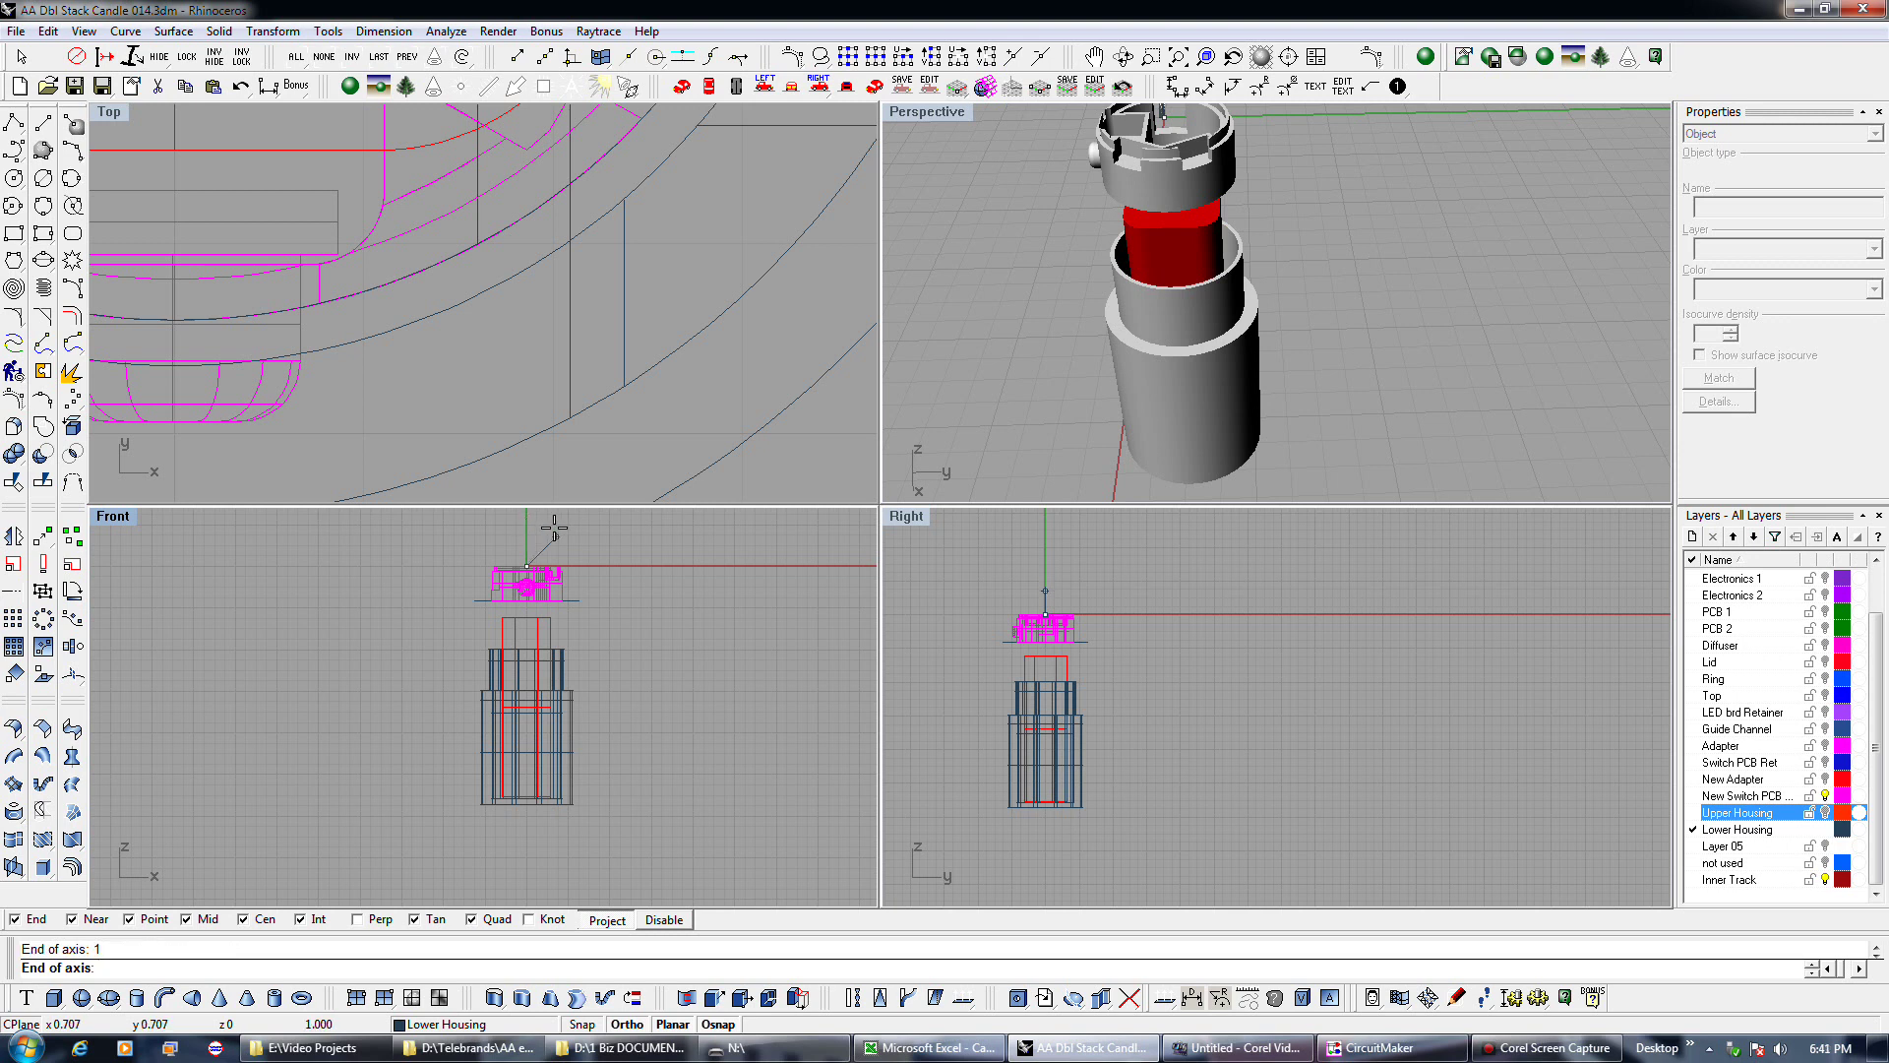
left_click(526, 526)
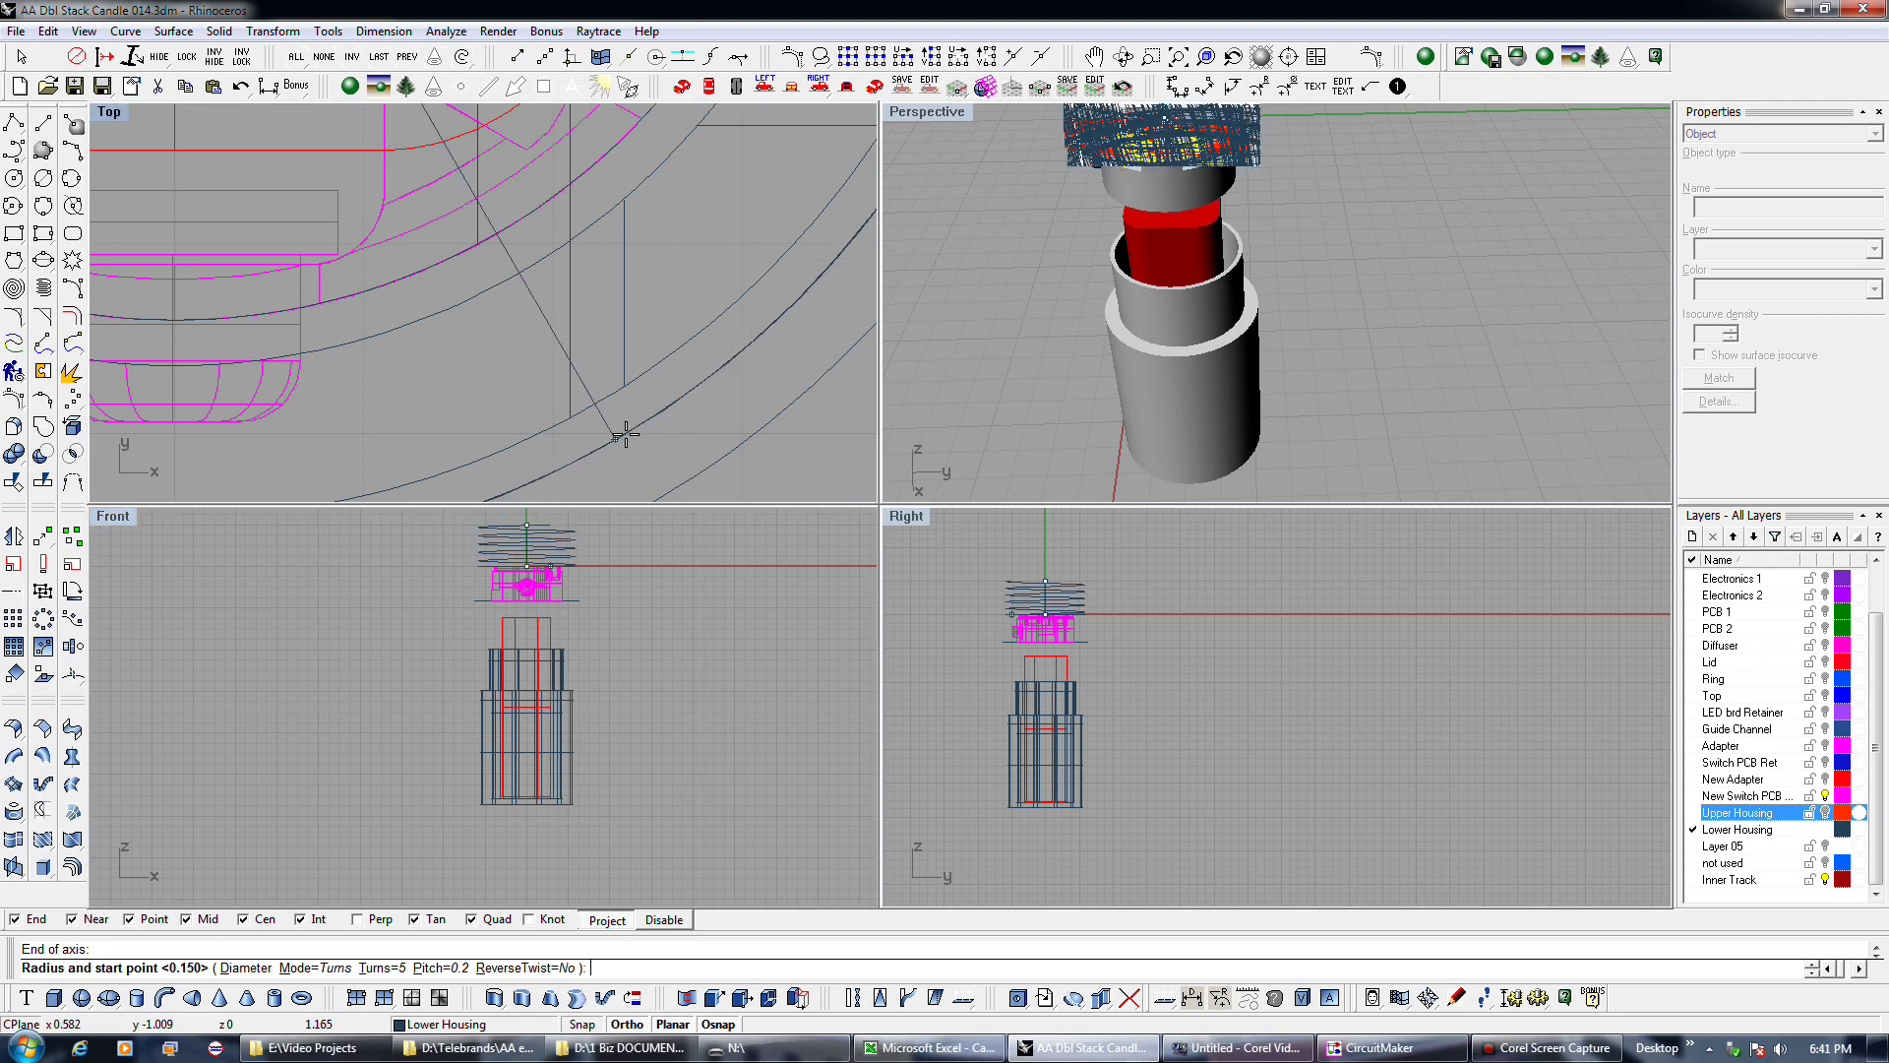
scroll(626, 420, "down", 3)
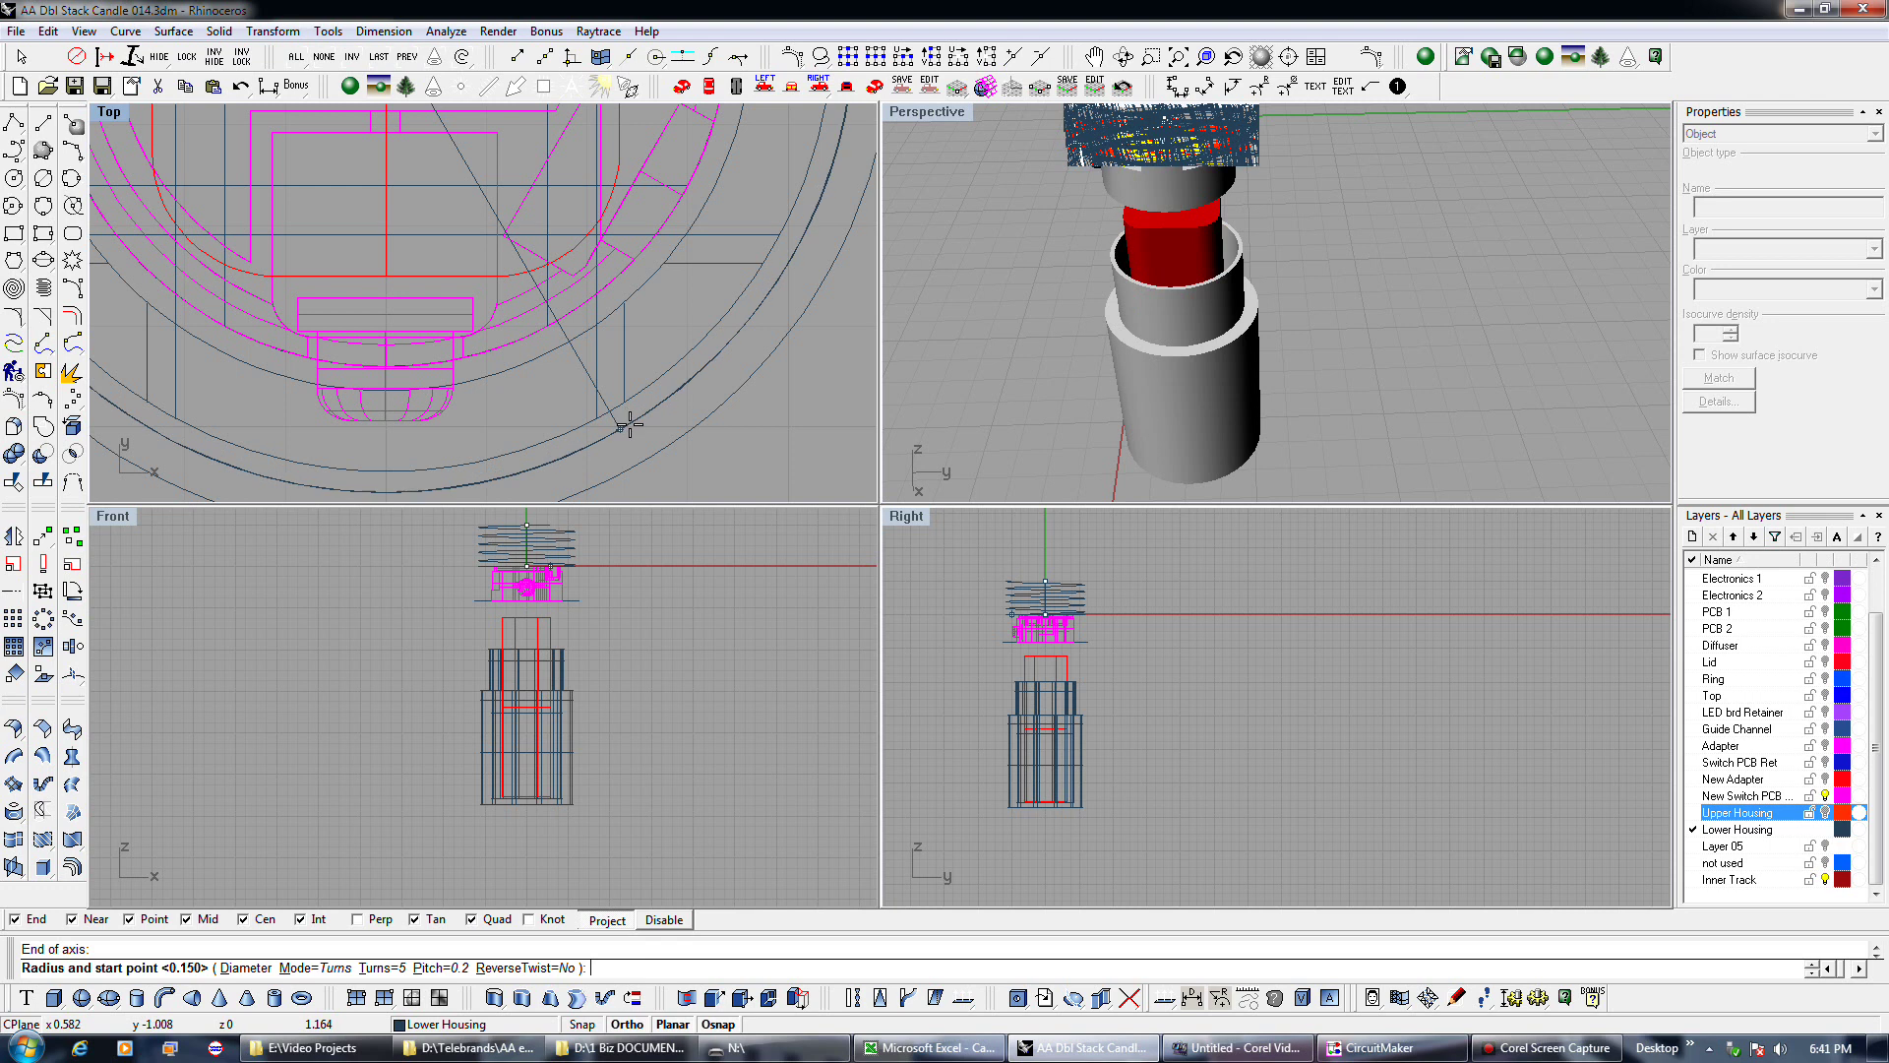
left_click(629, 426)
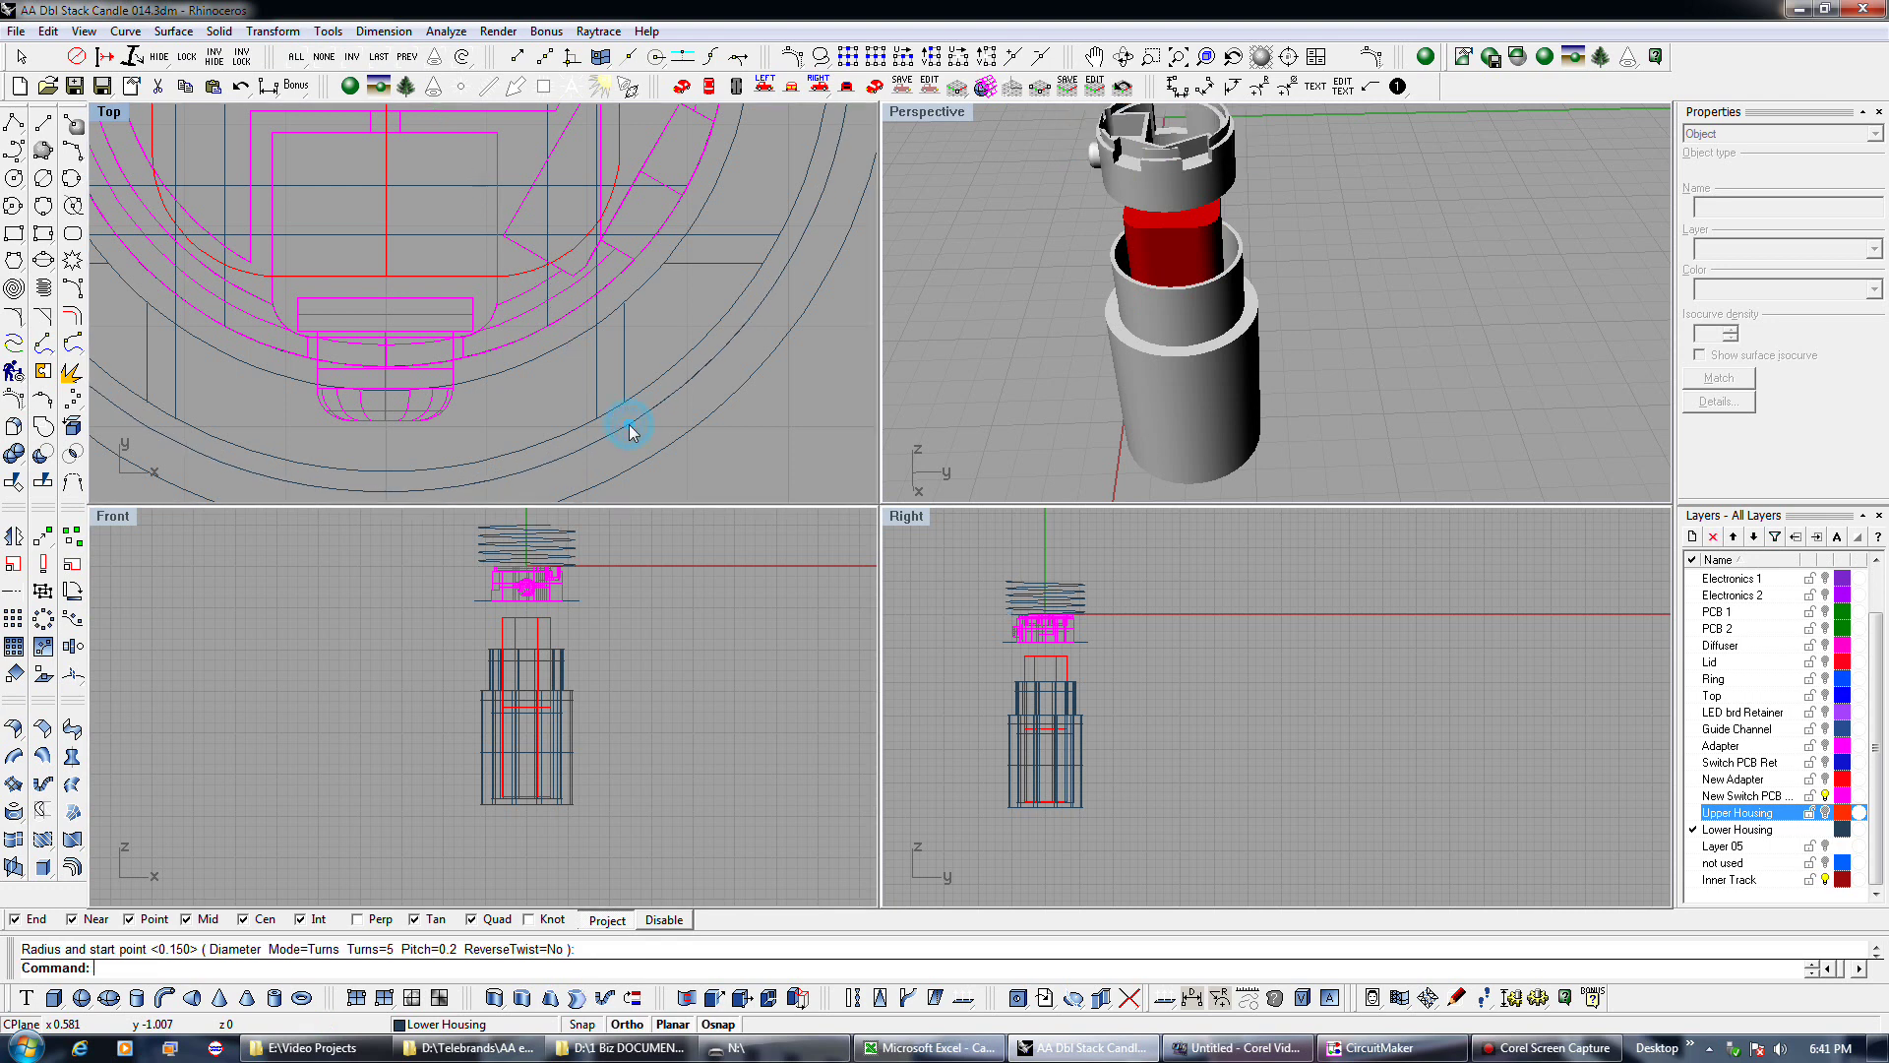
left_click(629, 425)
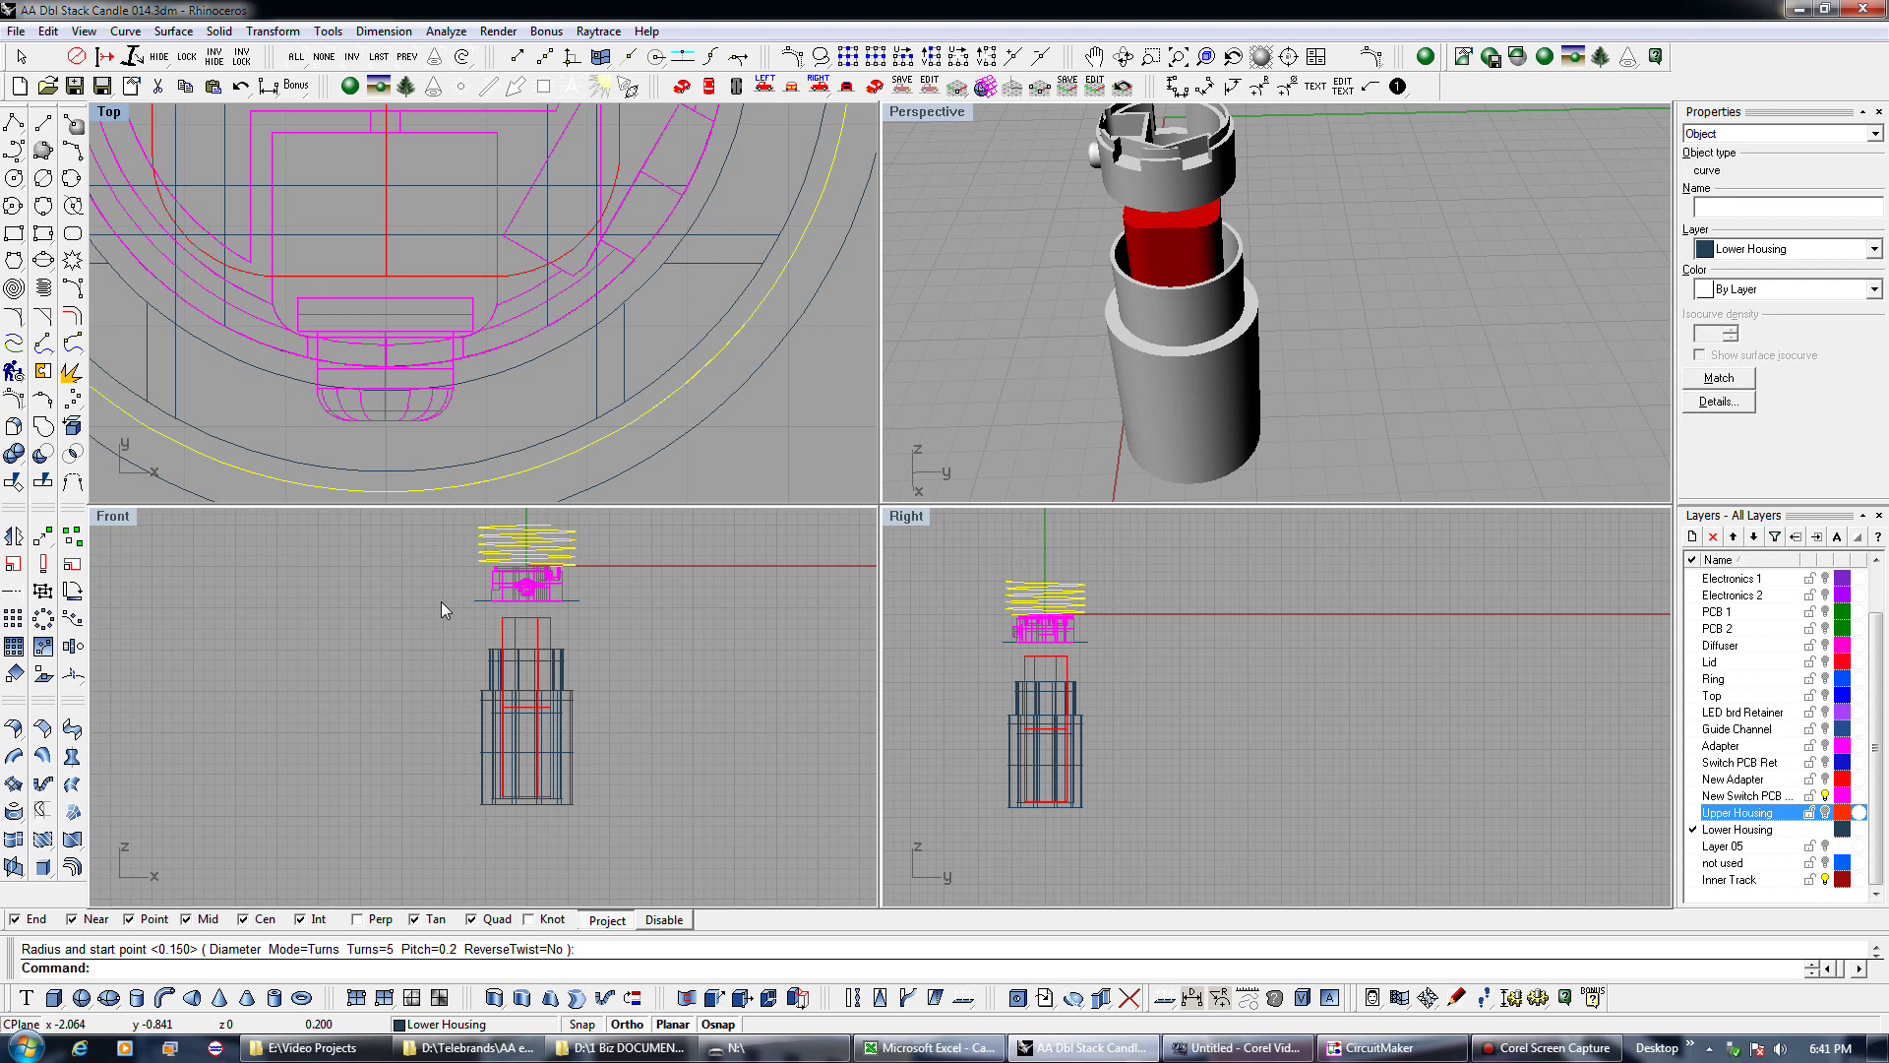
key("Delete")
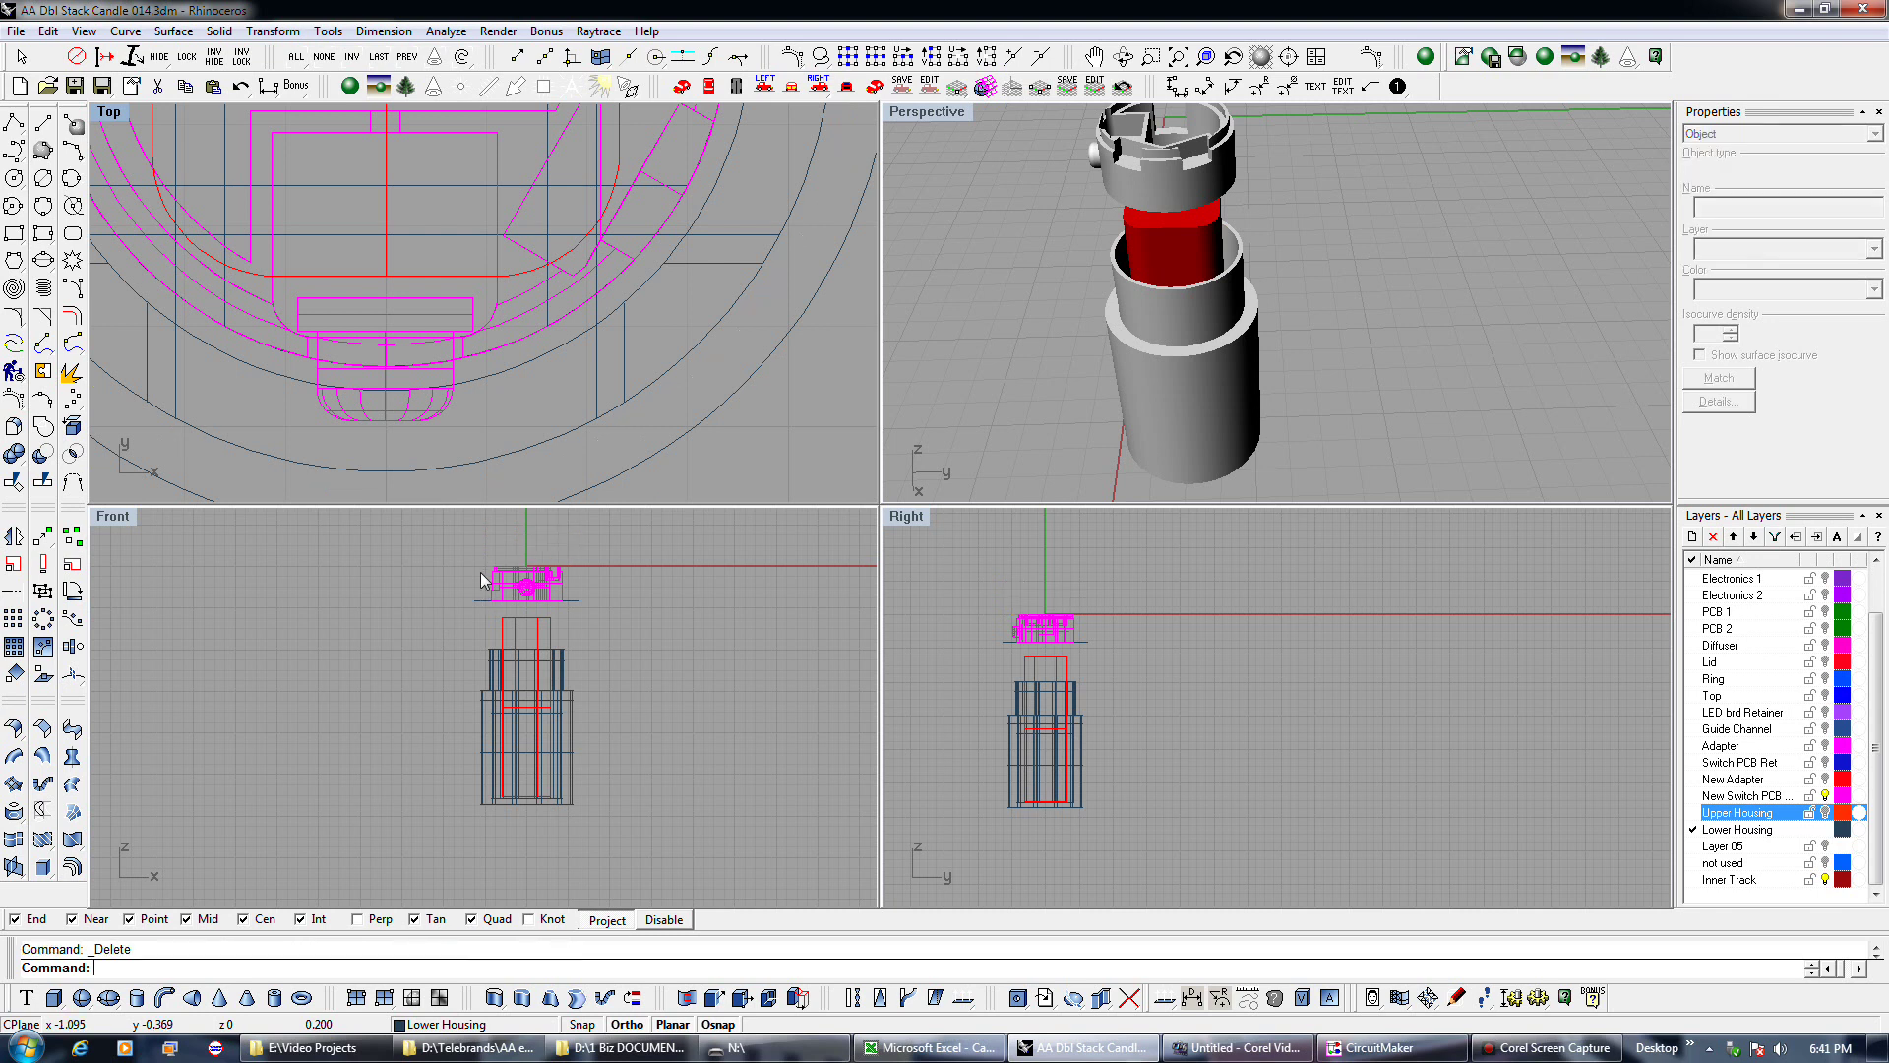
left_click(44, 289)
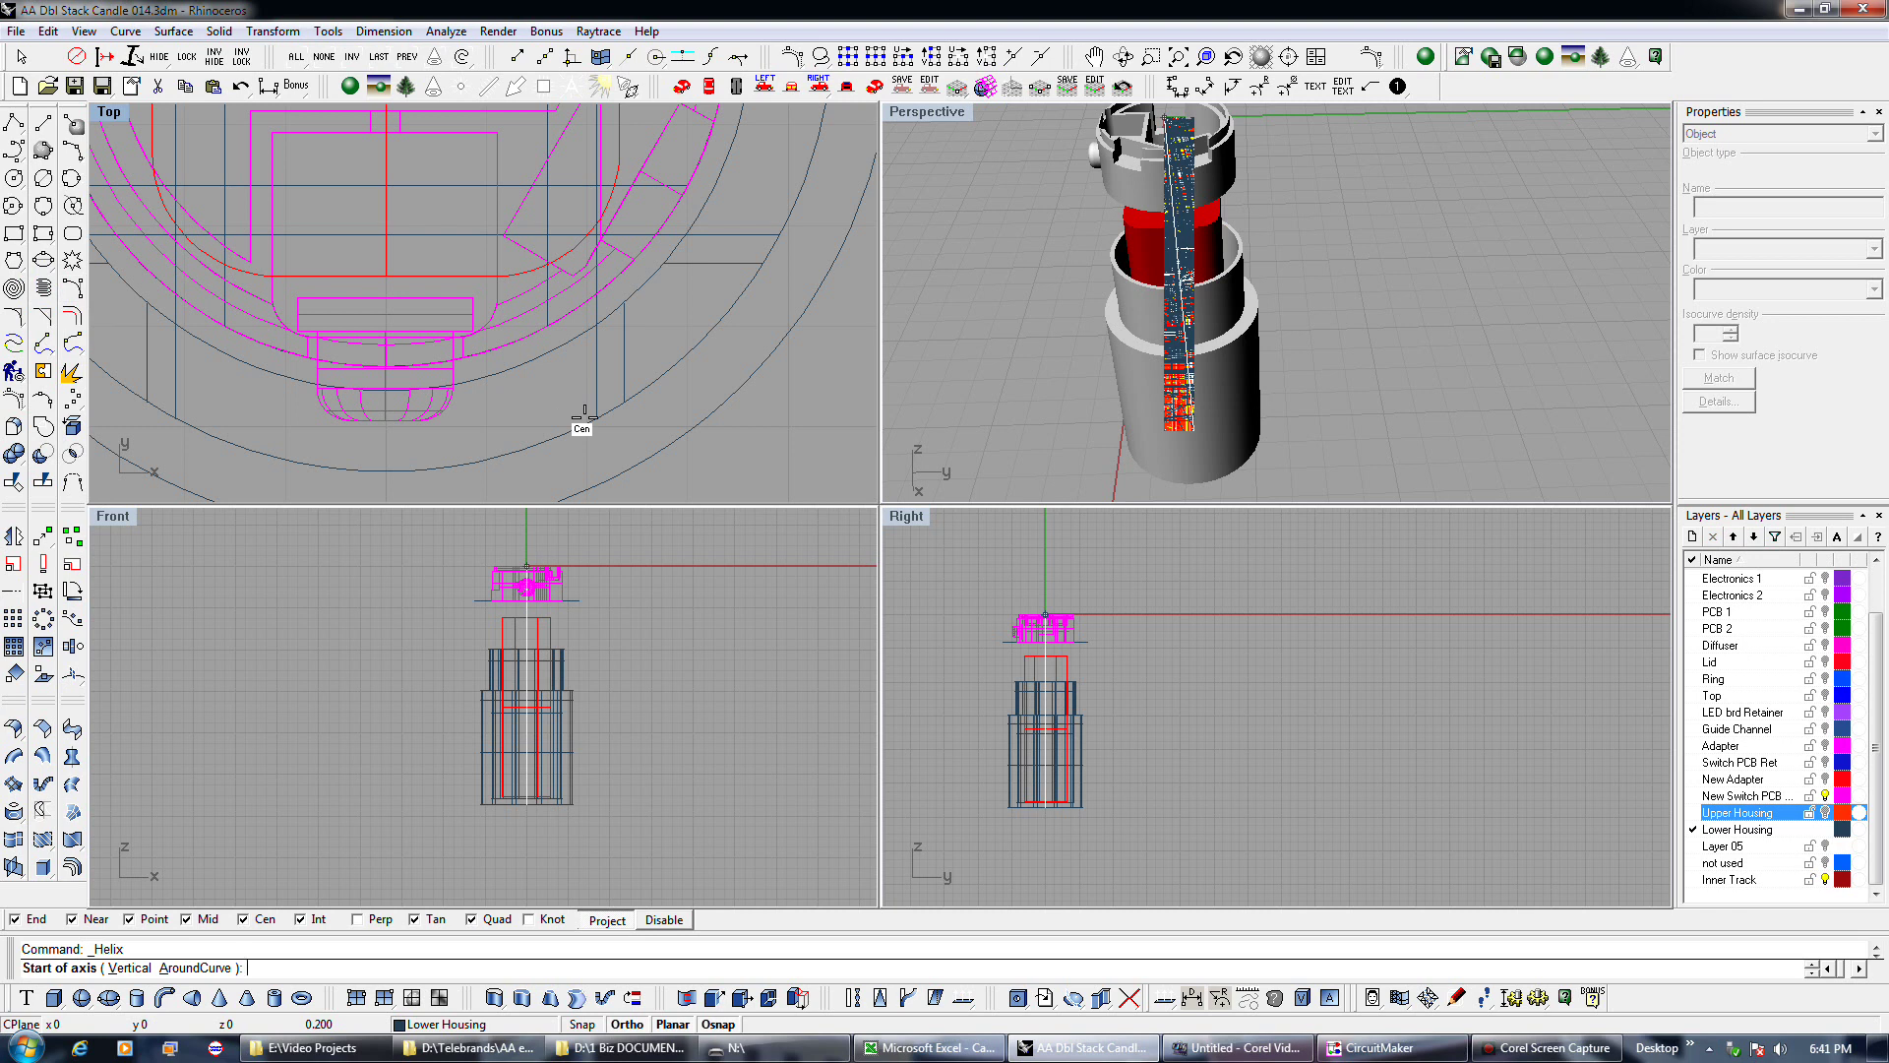
key("Escape")
left_click(240, 86)
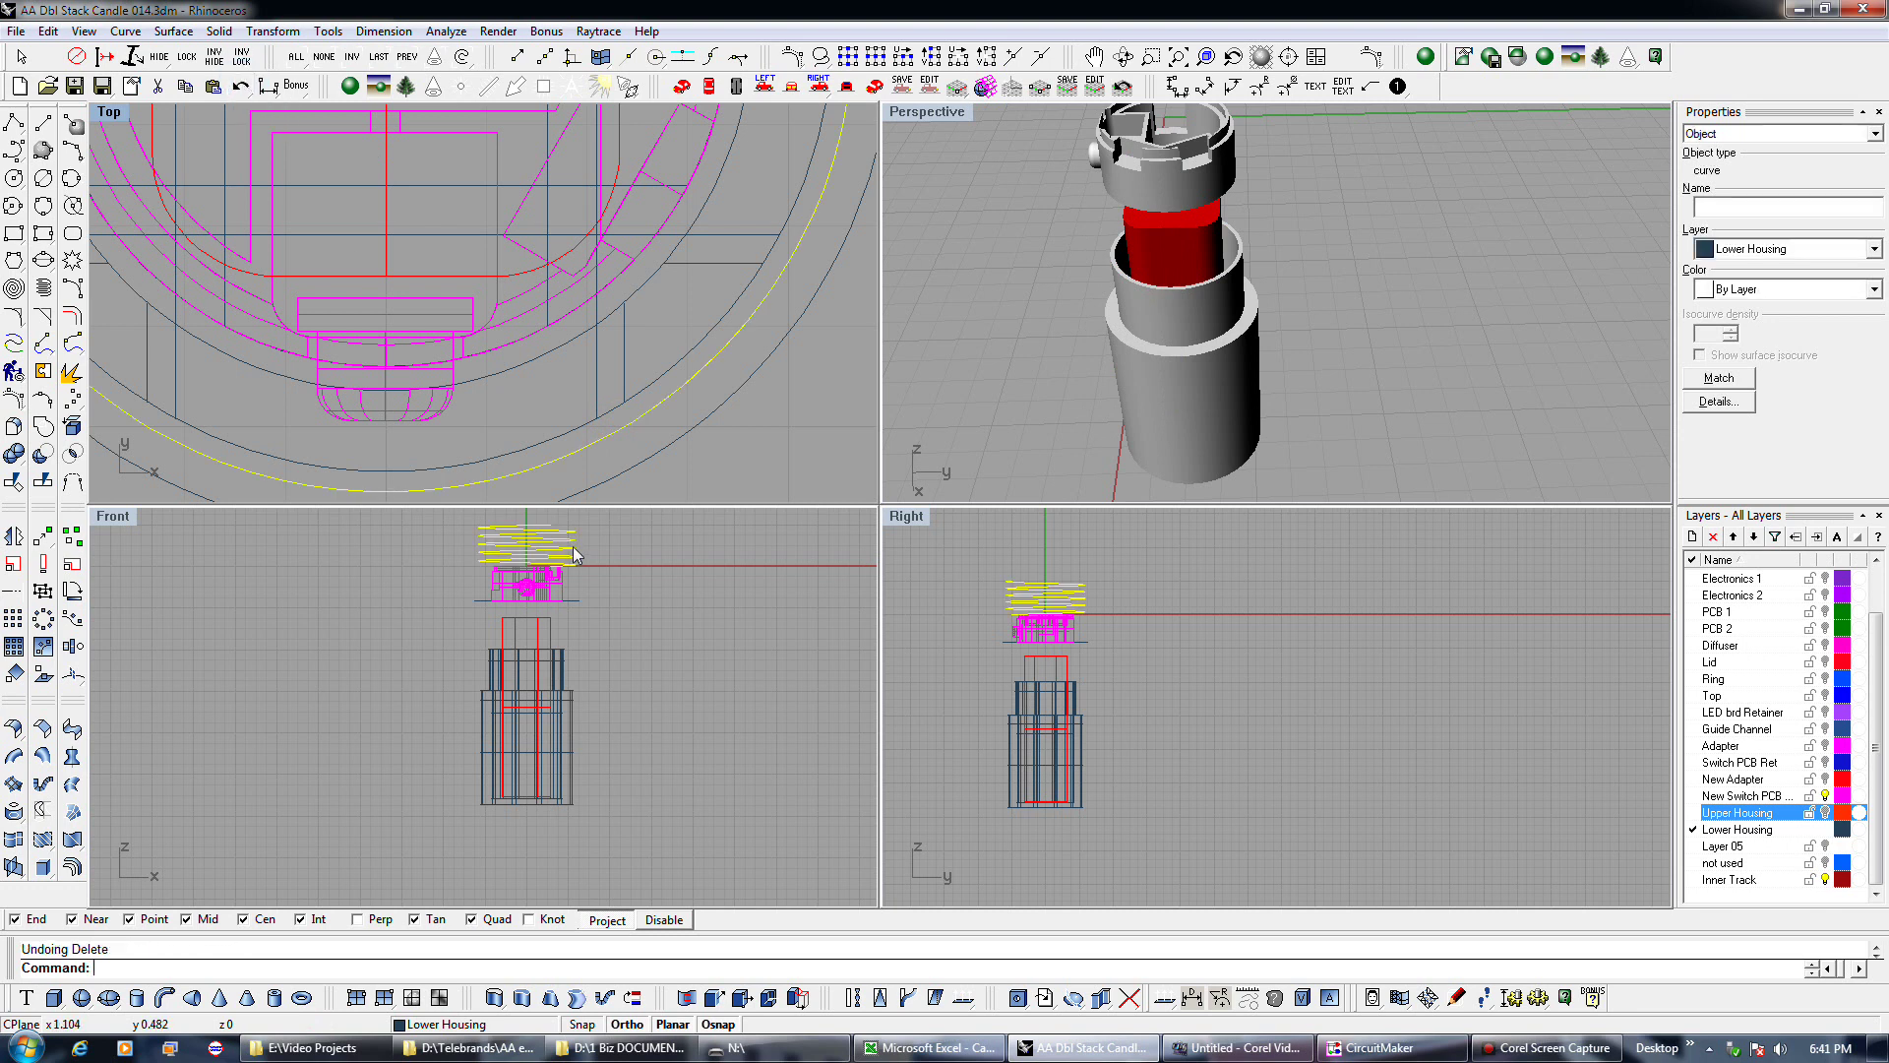
left_click_drag(572, 546, 581, 665)
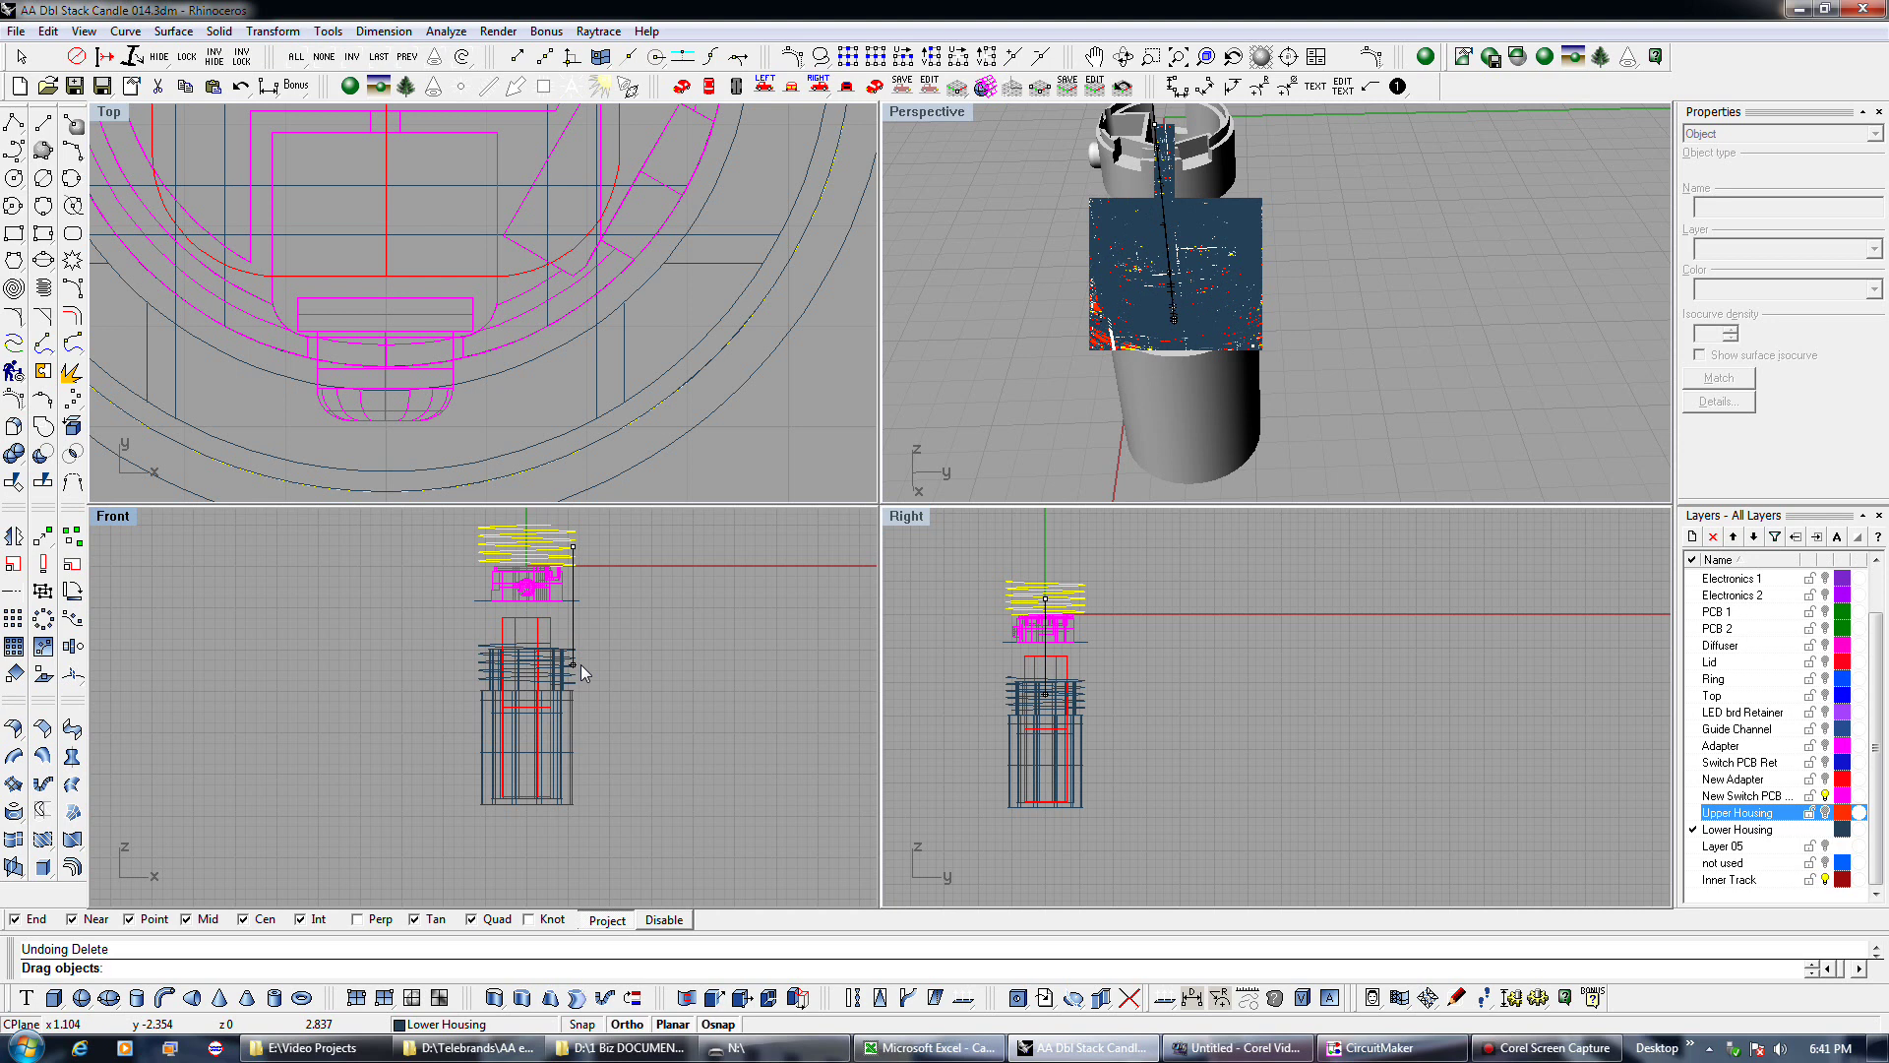
left_click_drag(581, 665, 581, 676)
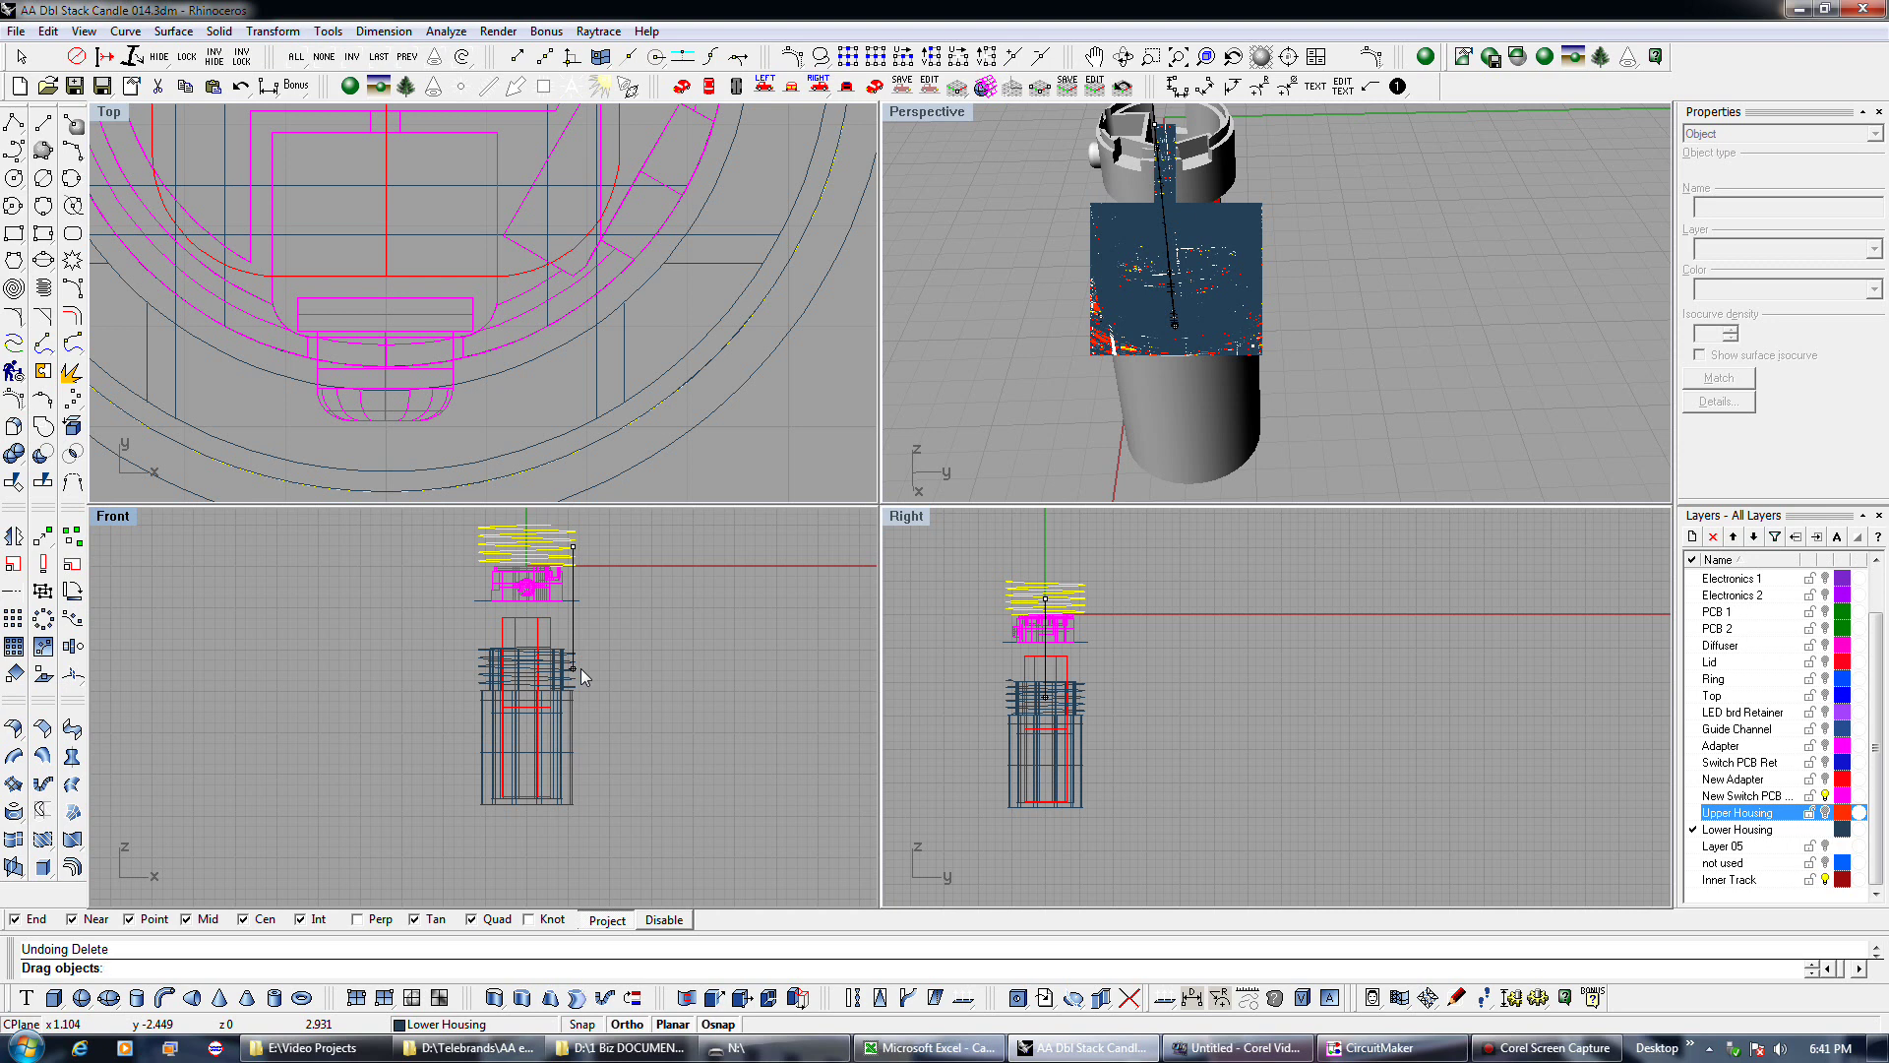
left_click_drag(581, 669, 581, 669)
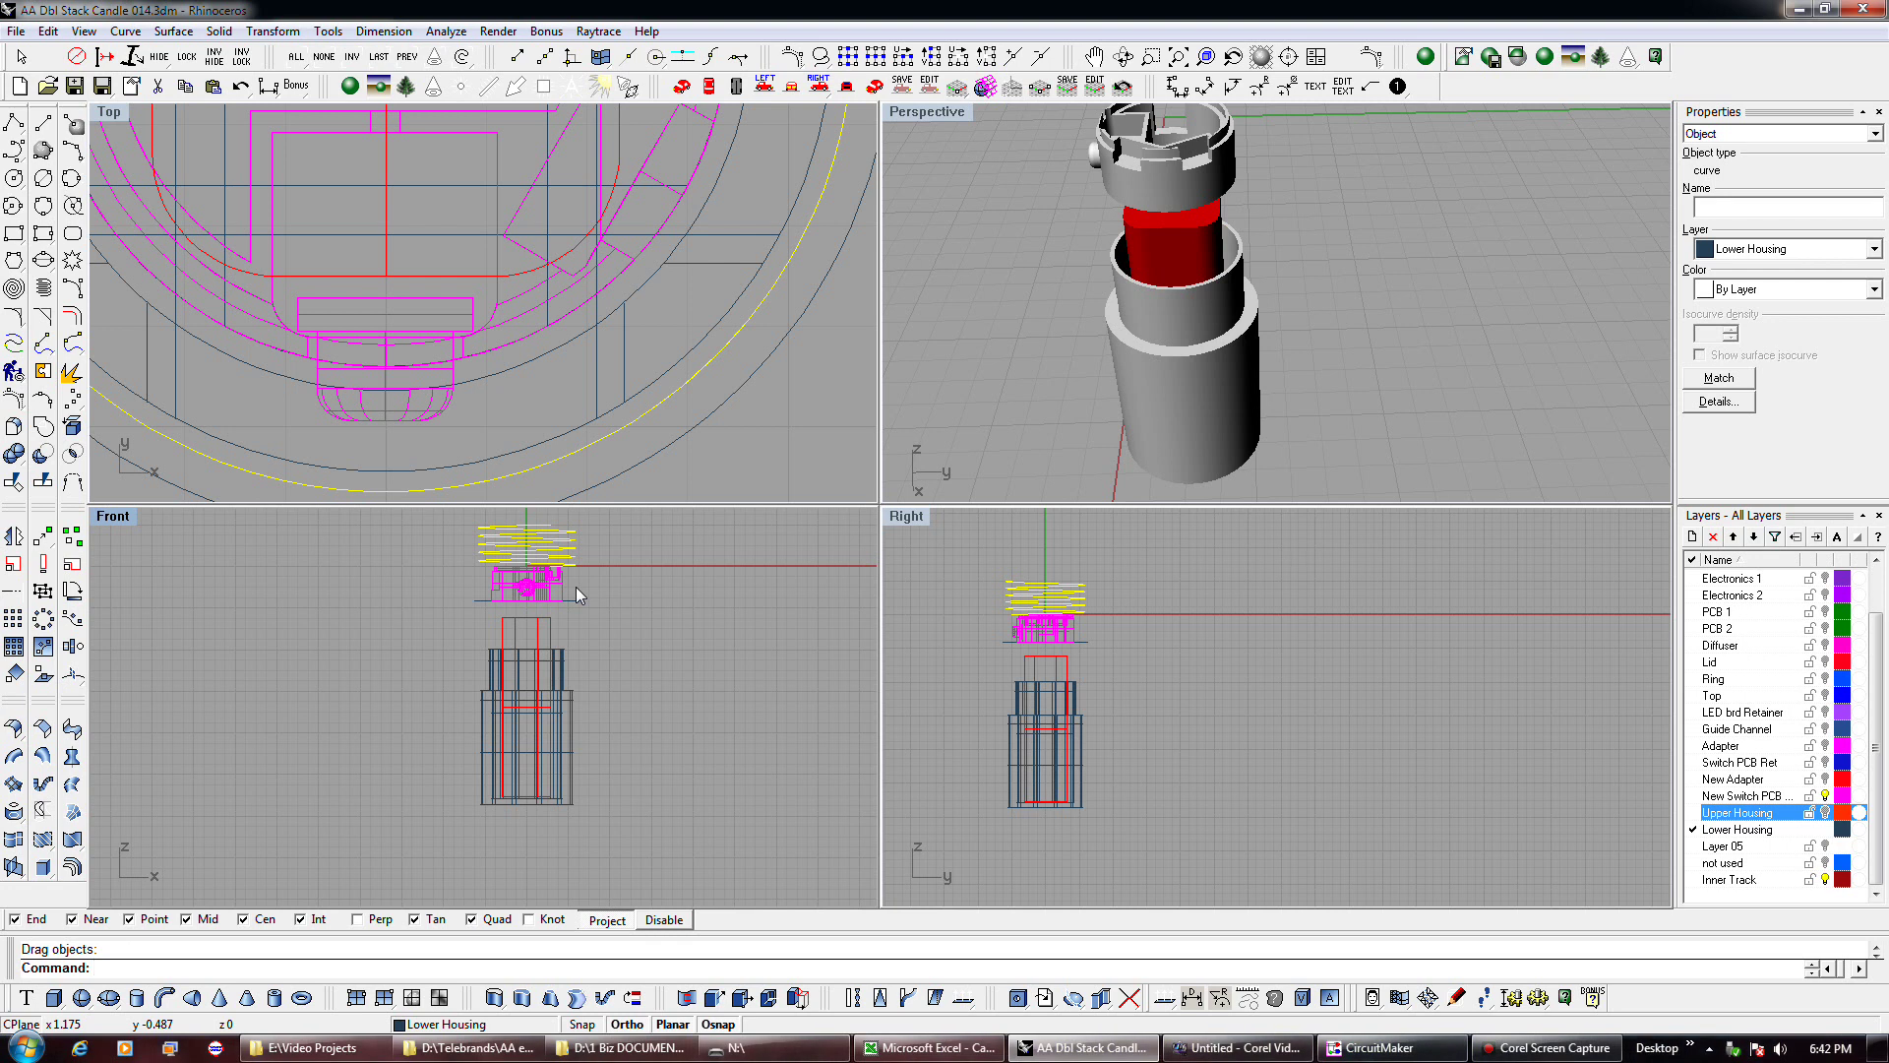
key("Delete")
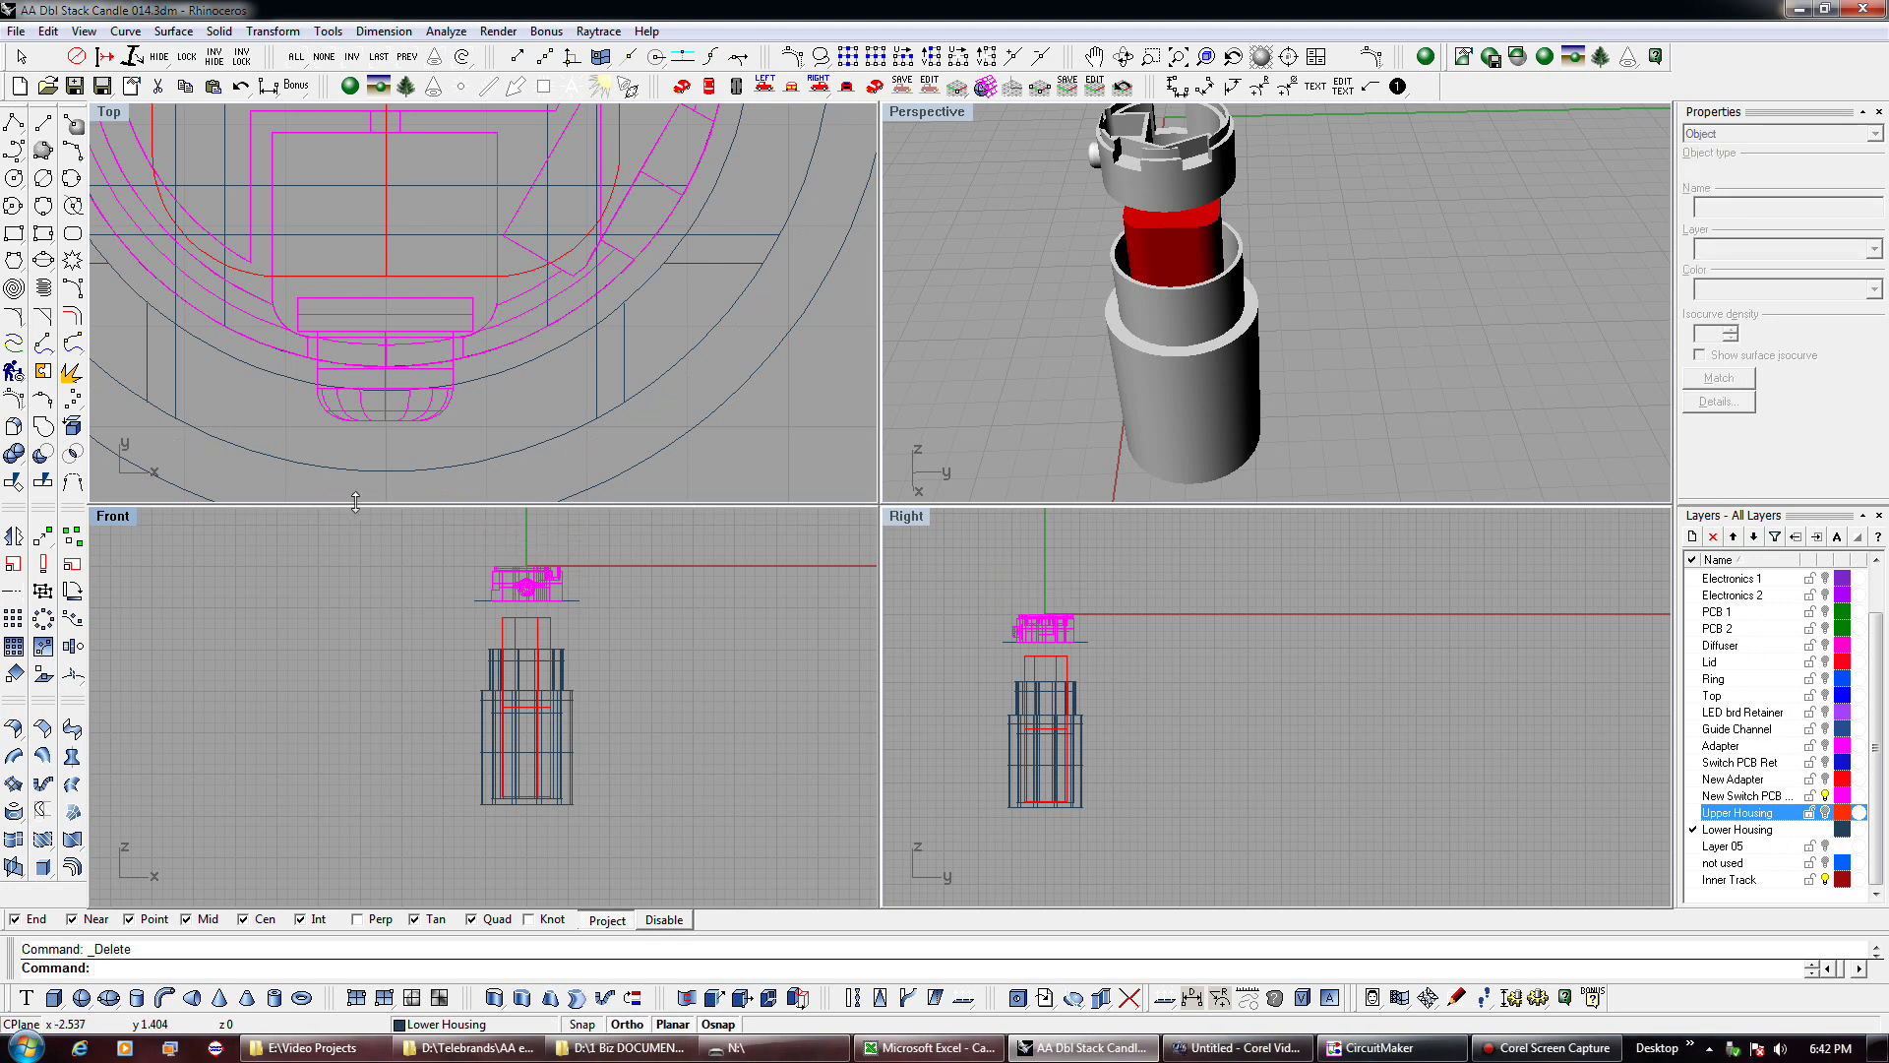
left_click(43, 287)
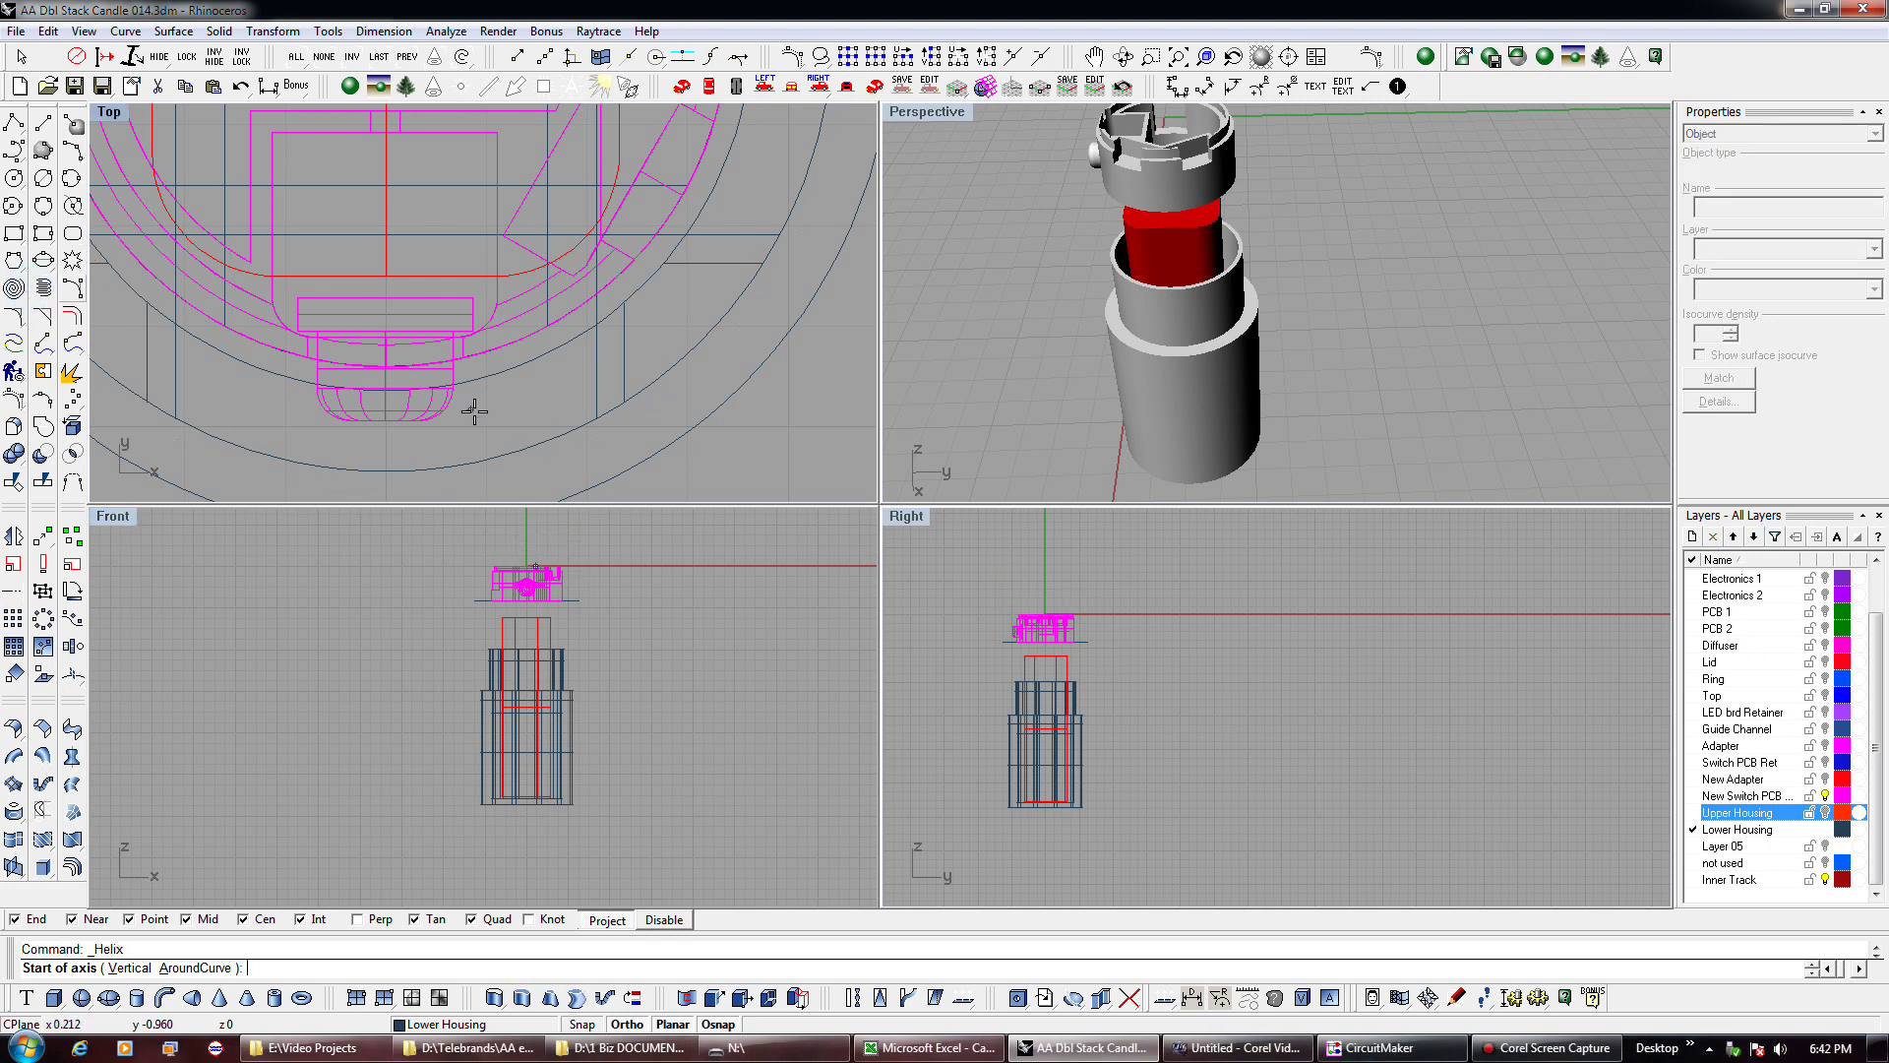
type("0")
key("Return")
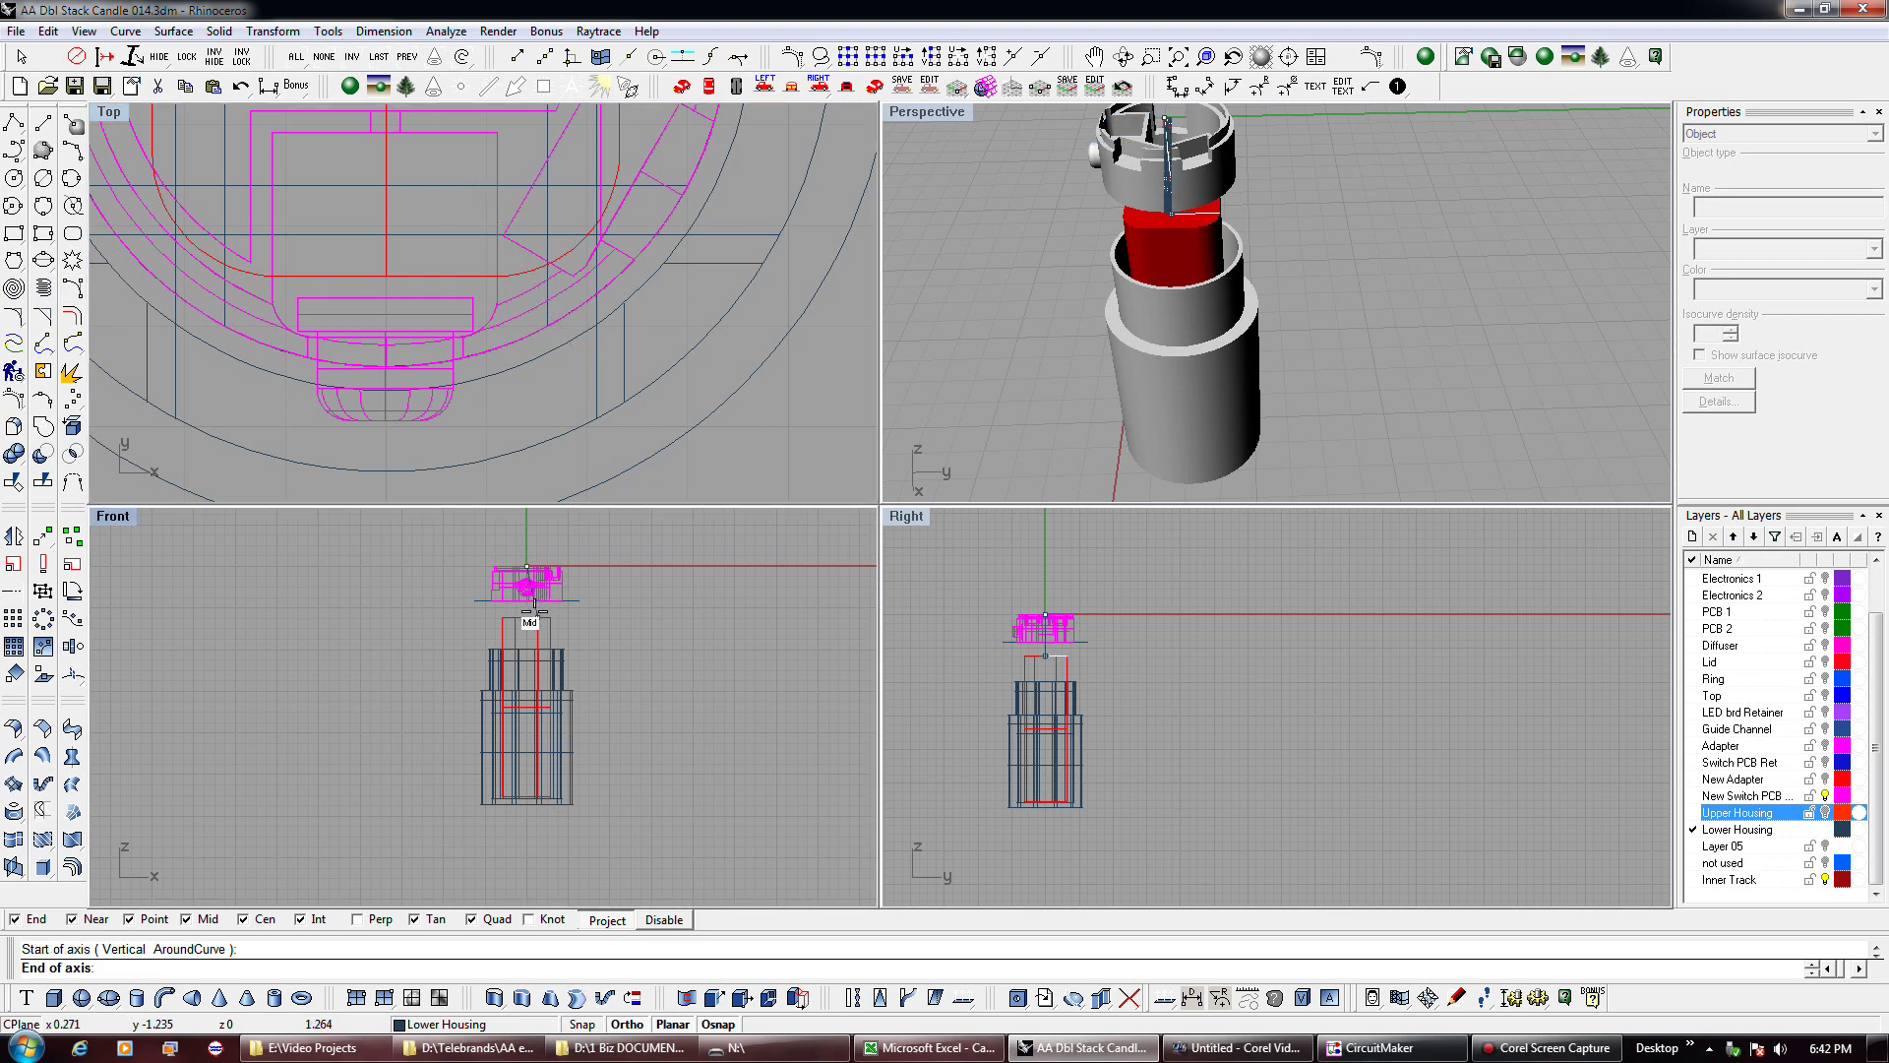
scroll(527, 545, "up", 3)
right_click_drag(527, 544, 514, 590)
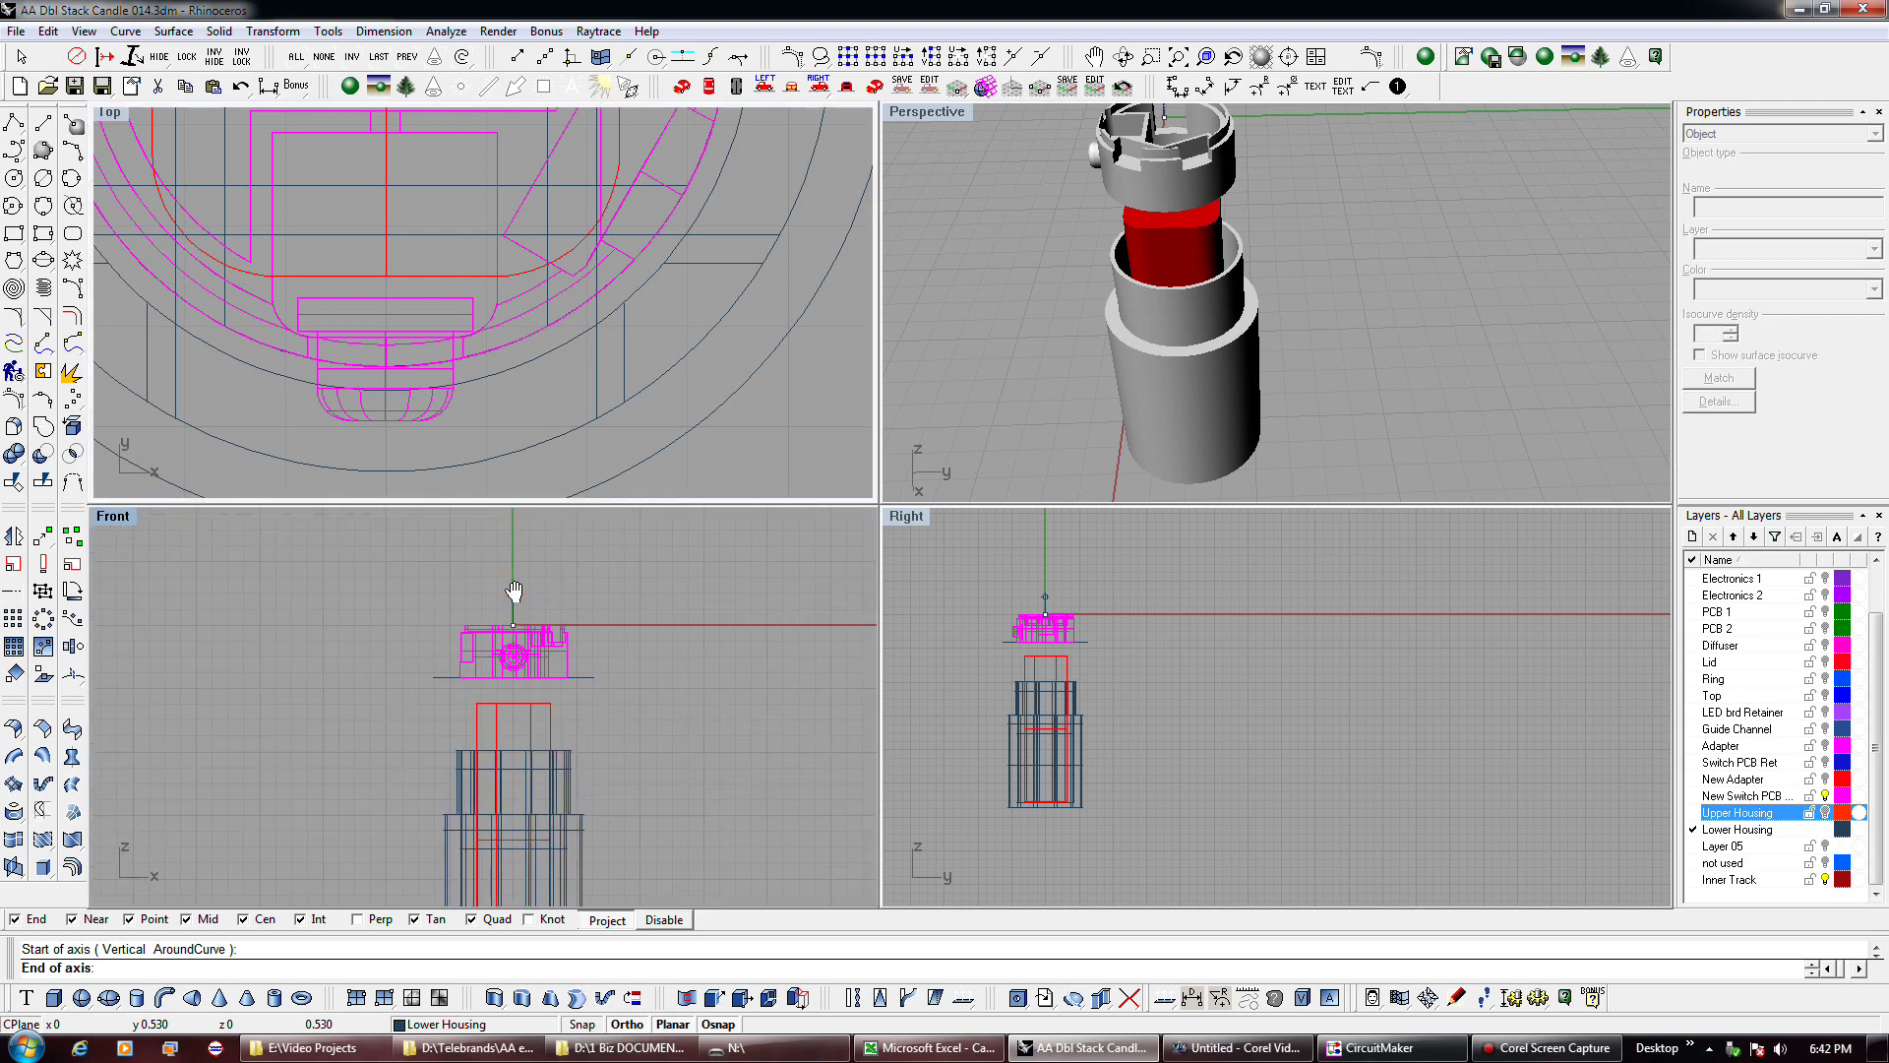
scroll(511, 580, "up", 3)
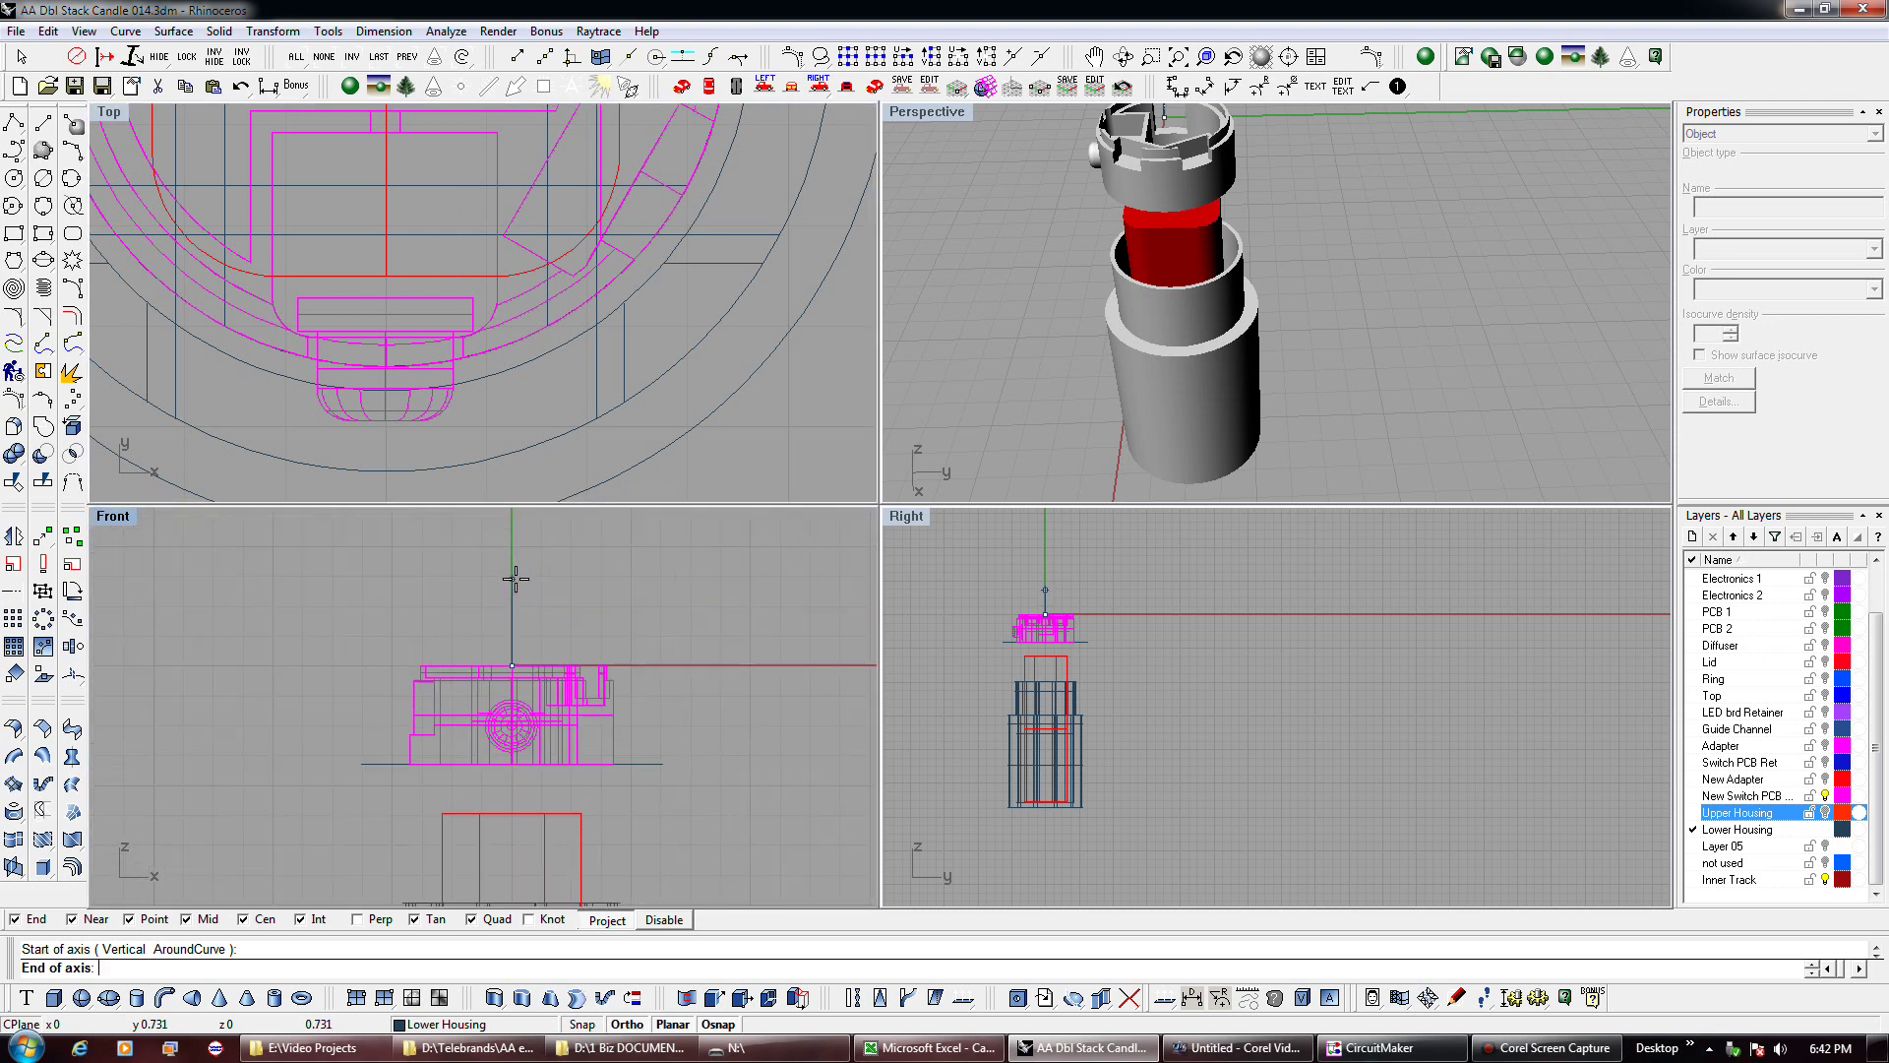
left_click(512, 571)
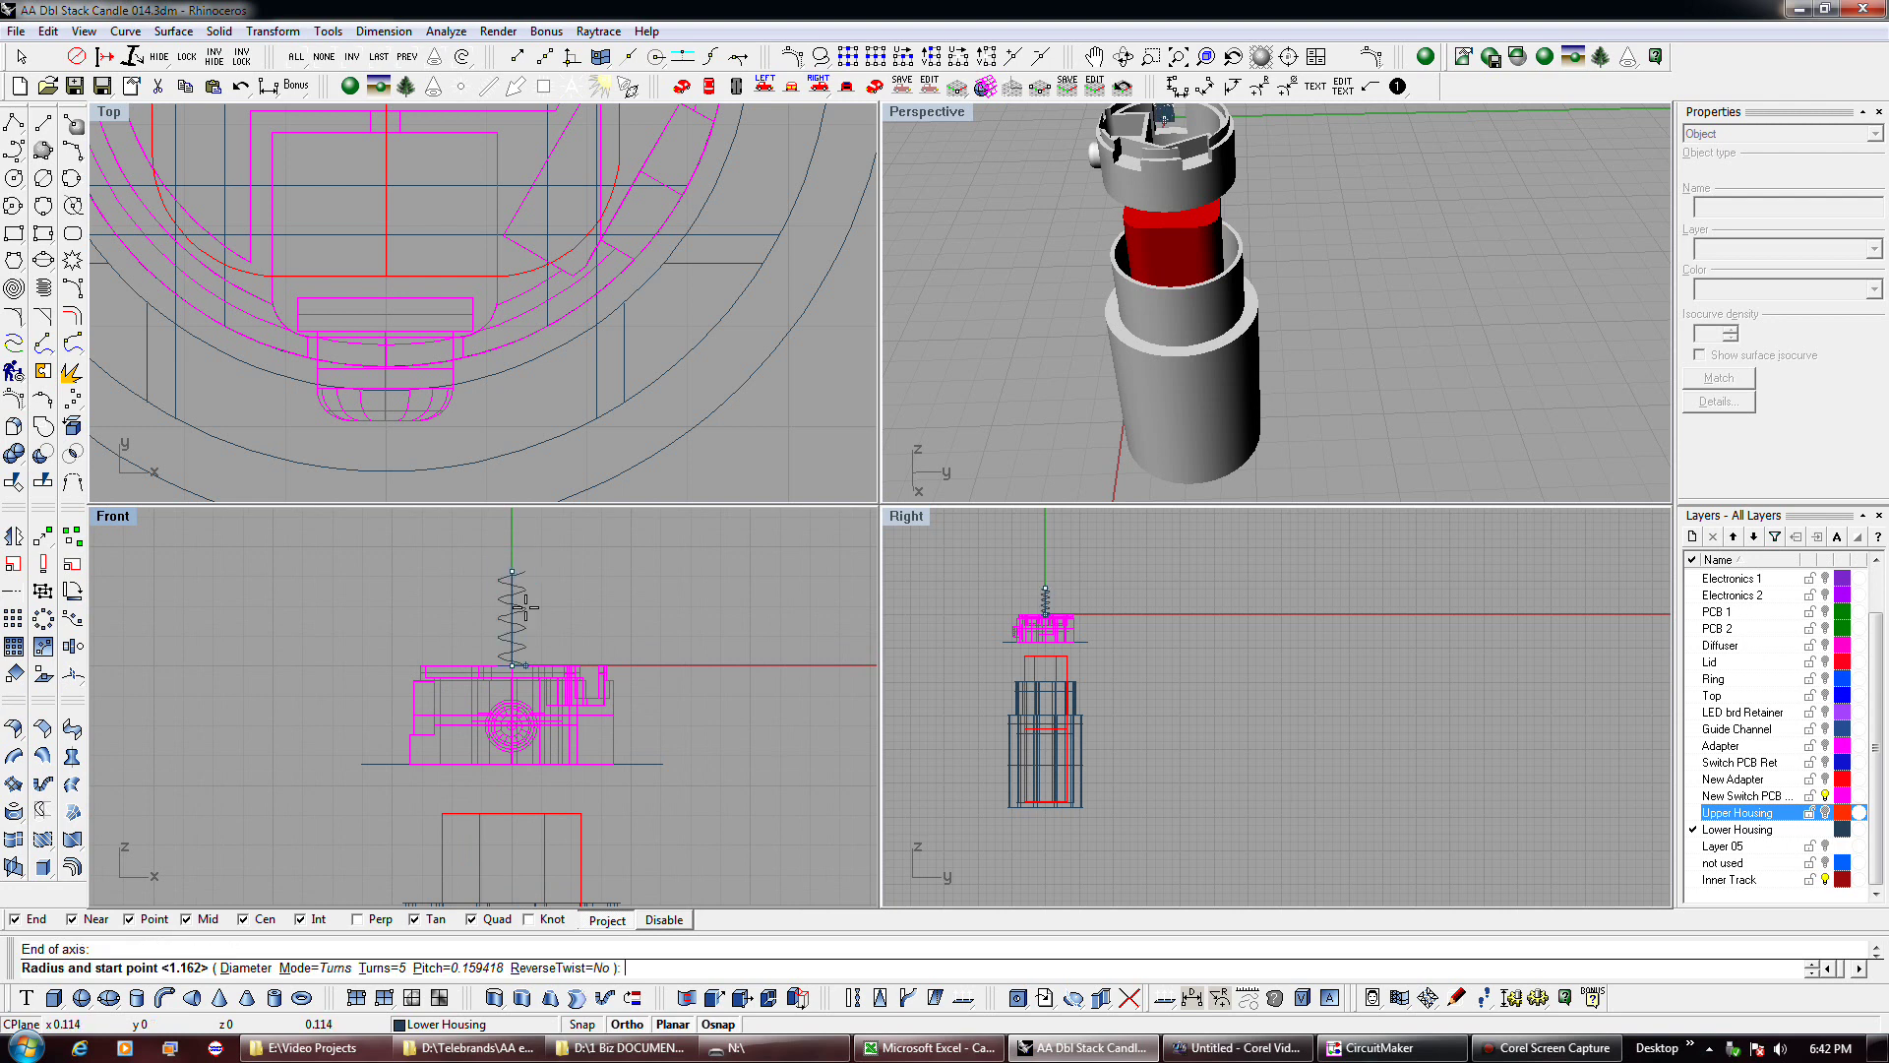
left_click(612, 439)
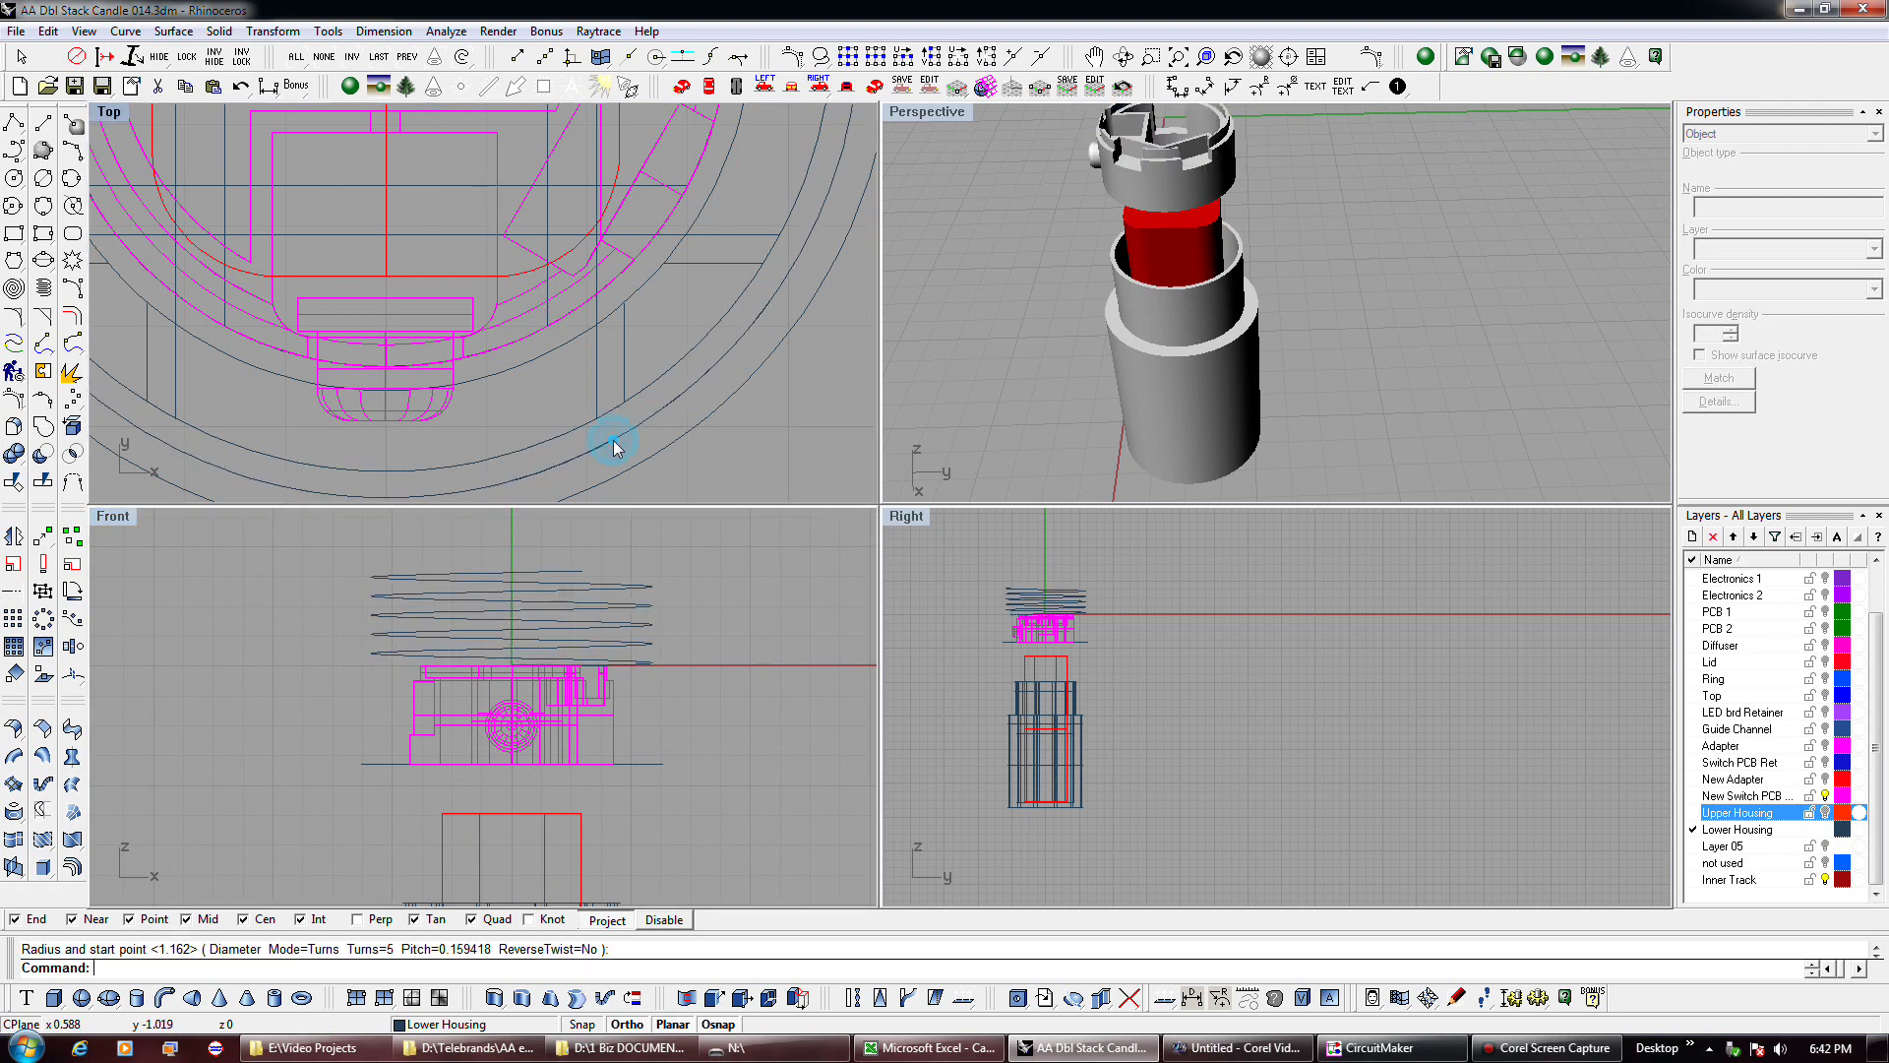
scroll(537, 561, "down", 3)
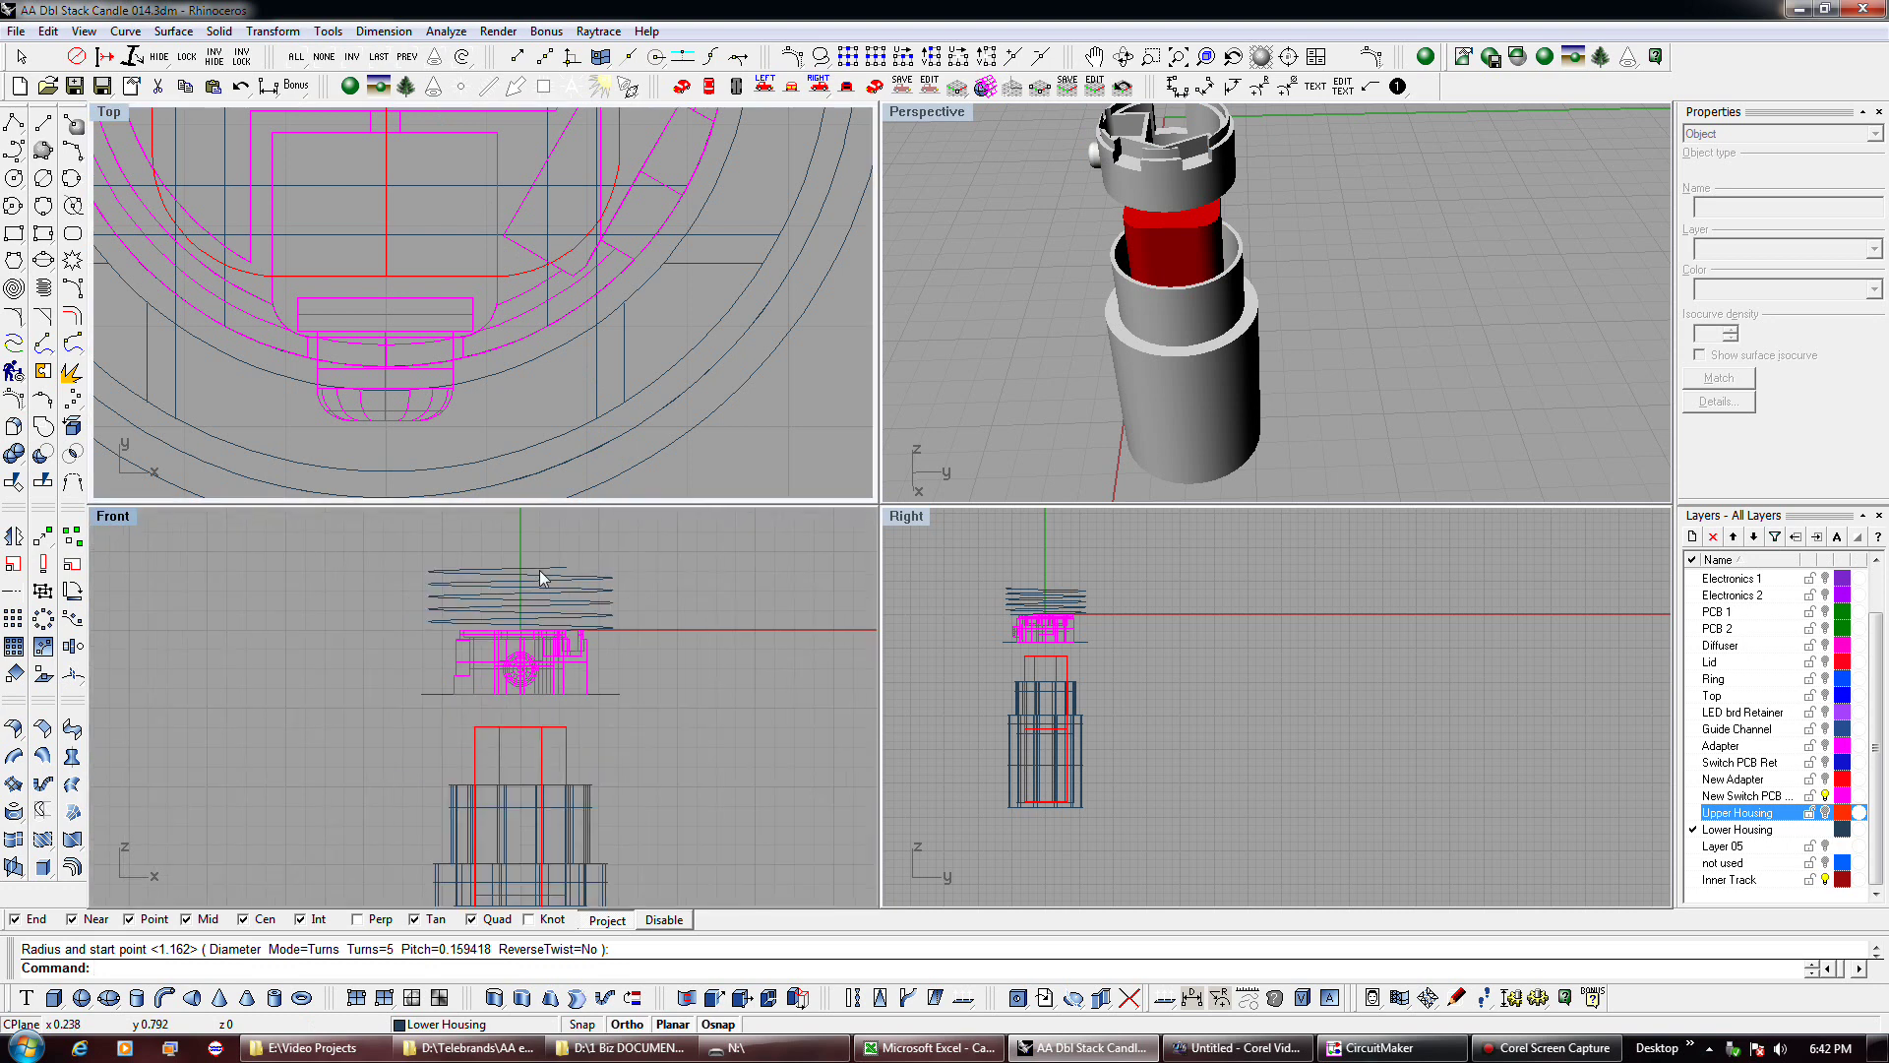
left_click_drag(540, 577, 522, 809)
scroll(556, 861, "up", 3)
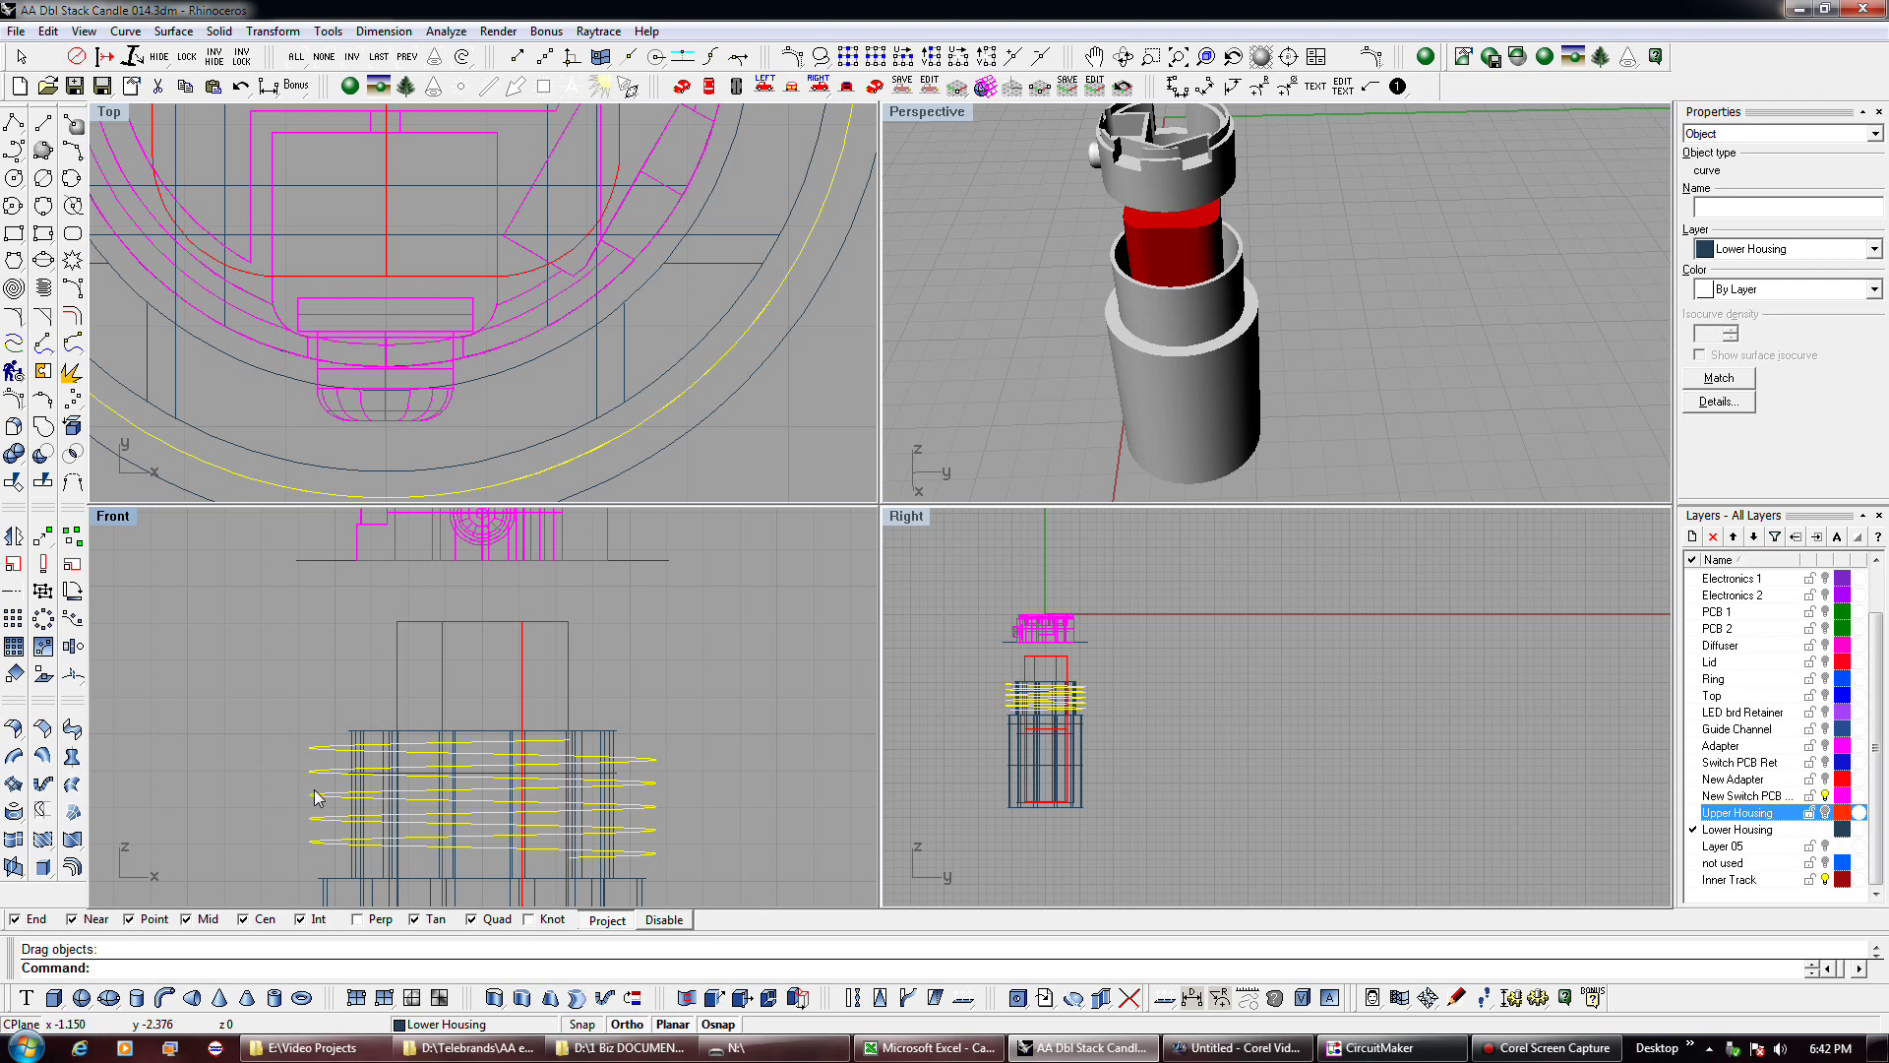
key("Delete")
scroll(340, 712, "down", 5)
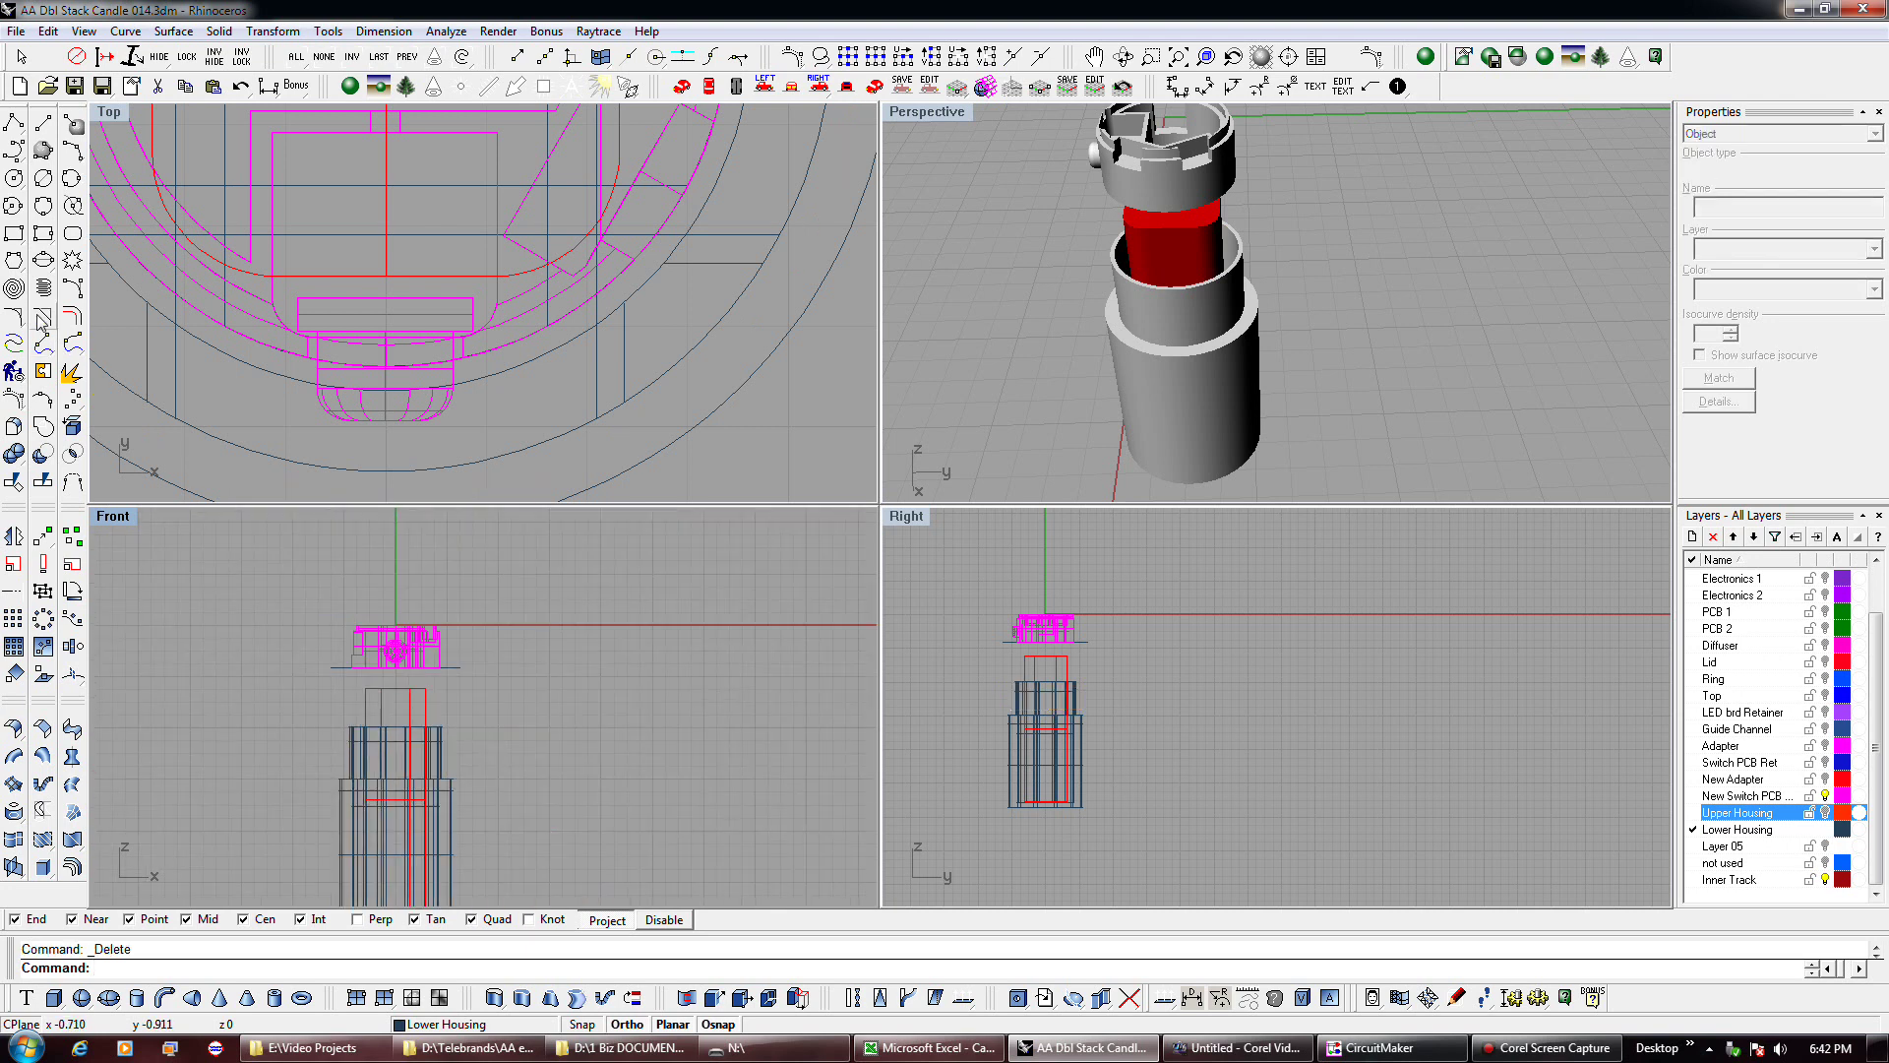
Draw a 3-turn helix from the housing centre with a .7 axis.
left_click(44, 287)
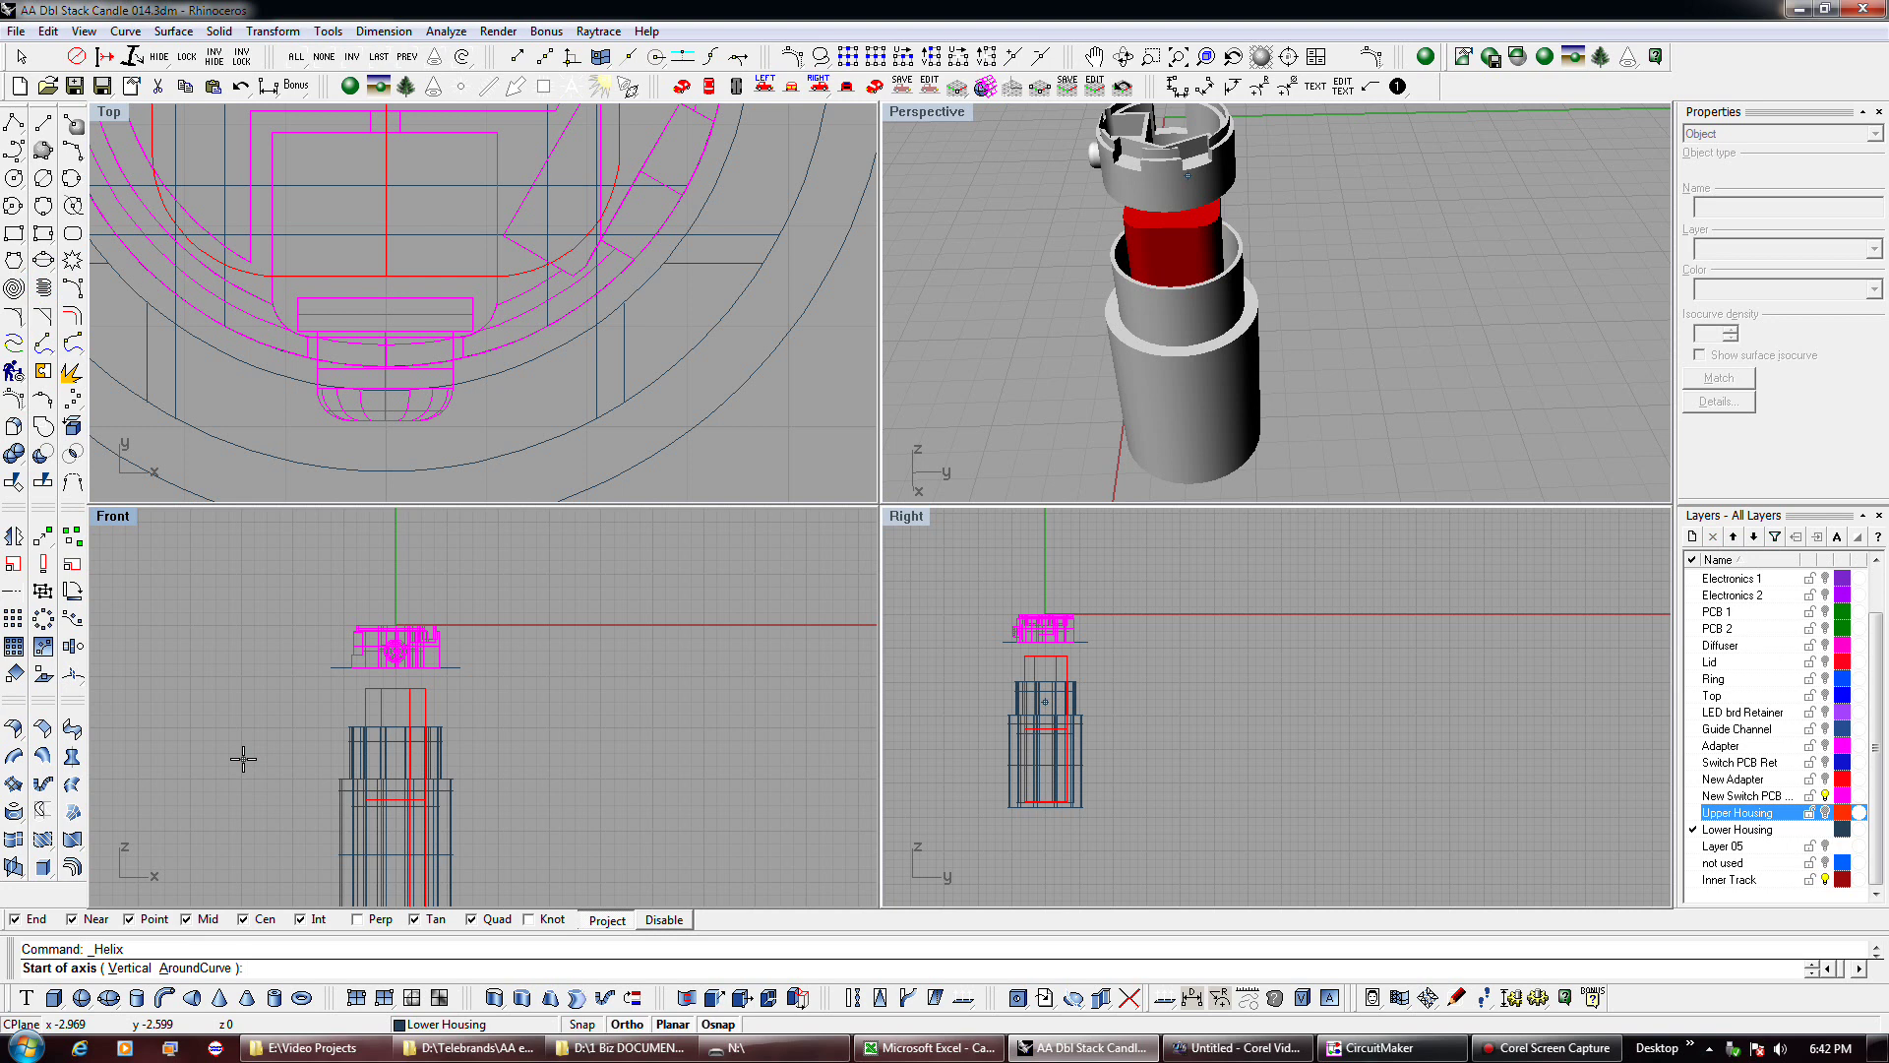
left_click(618, 455)
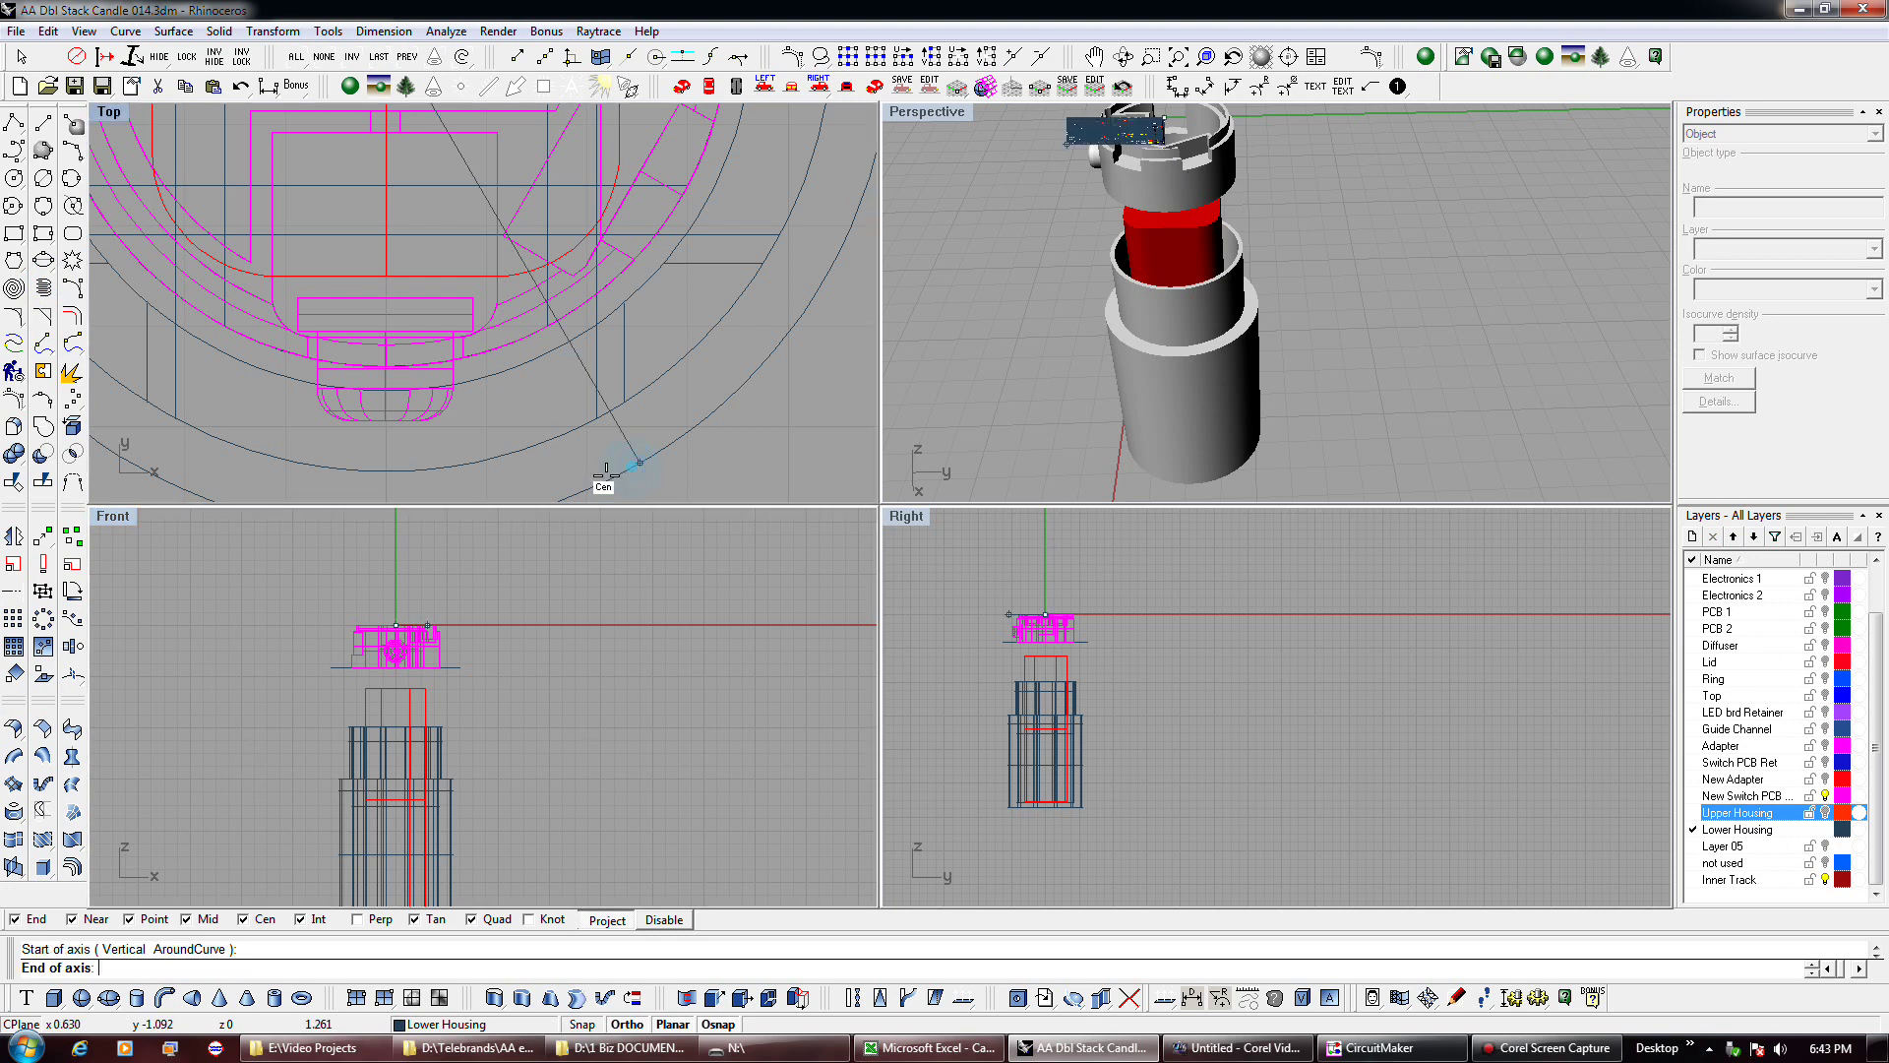
type(".7")
key("Return")
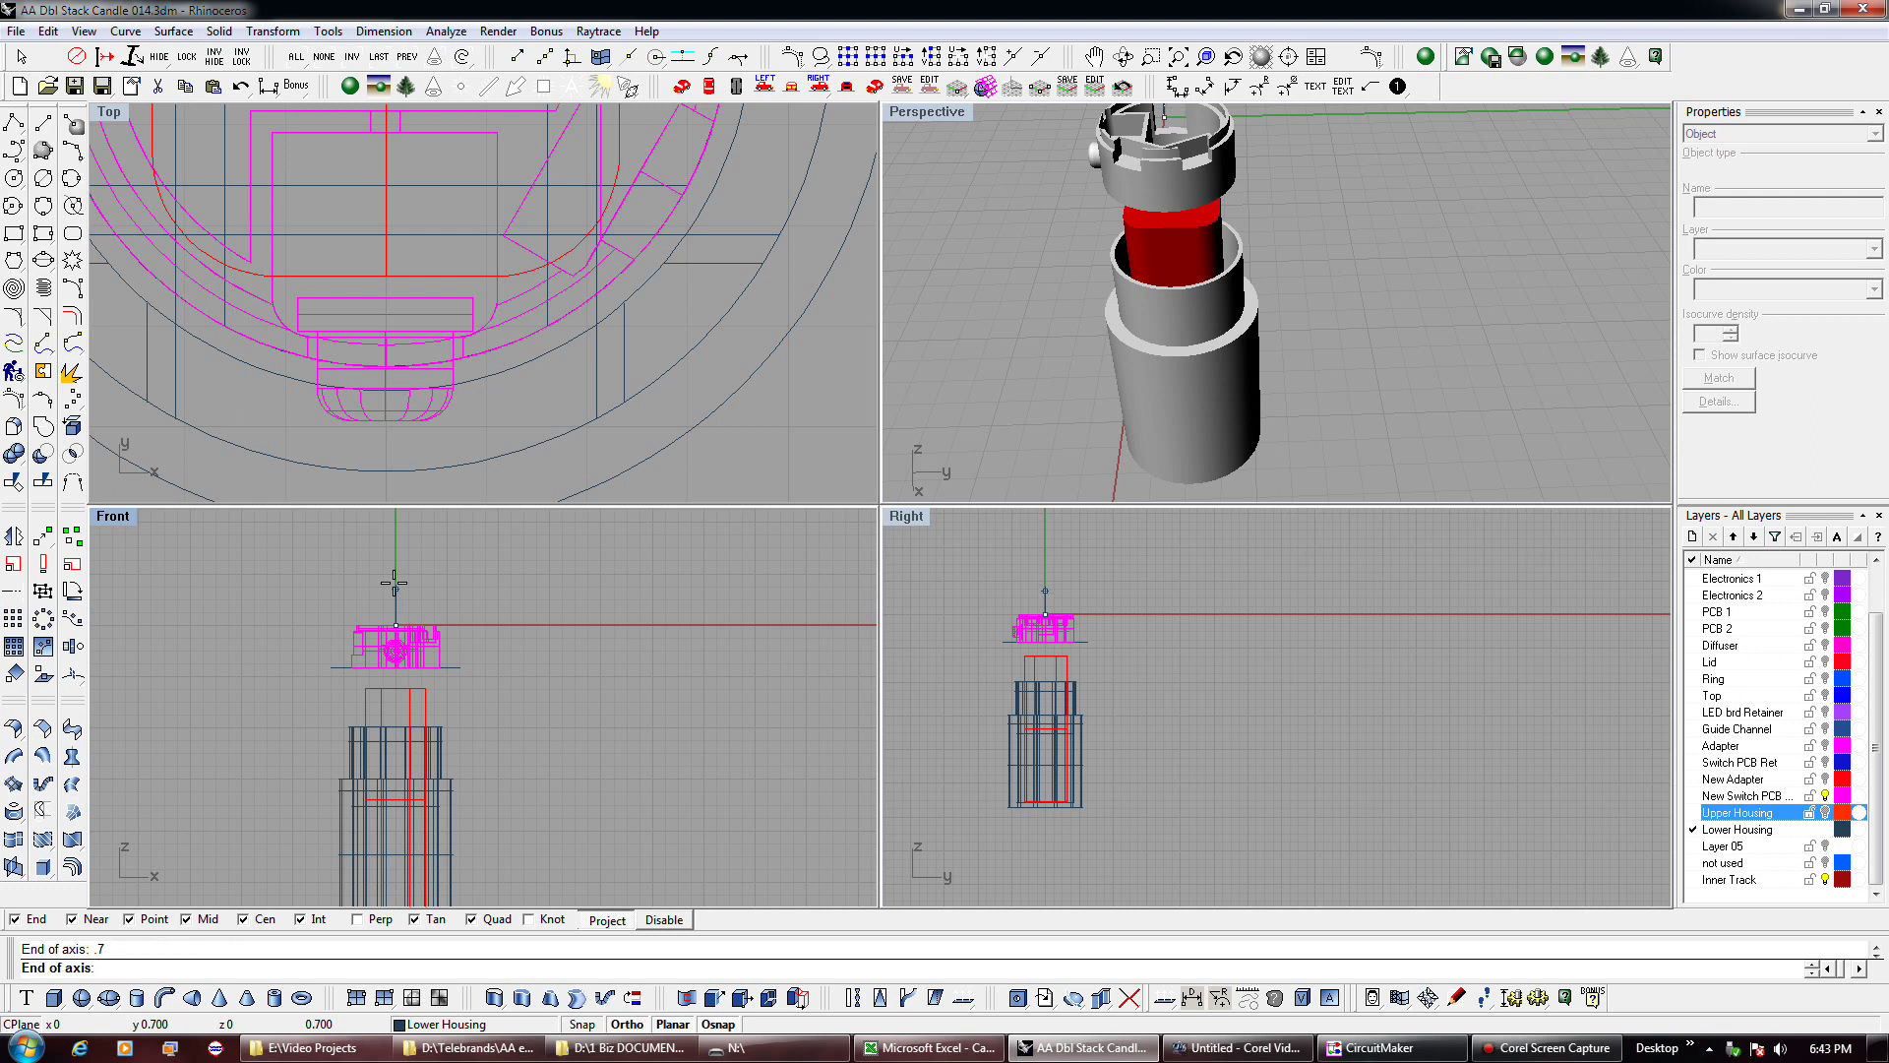
left_click(394, 583)
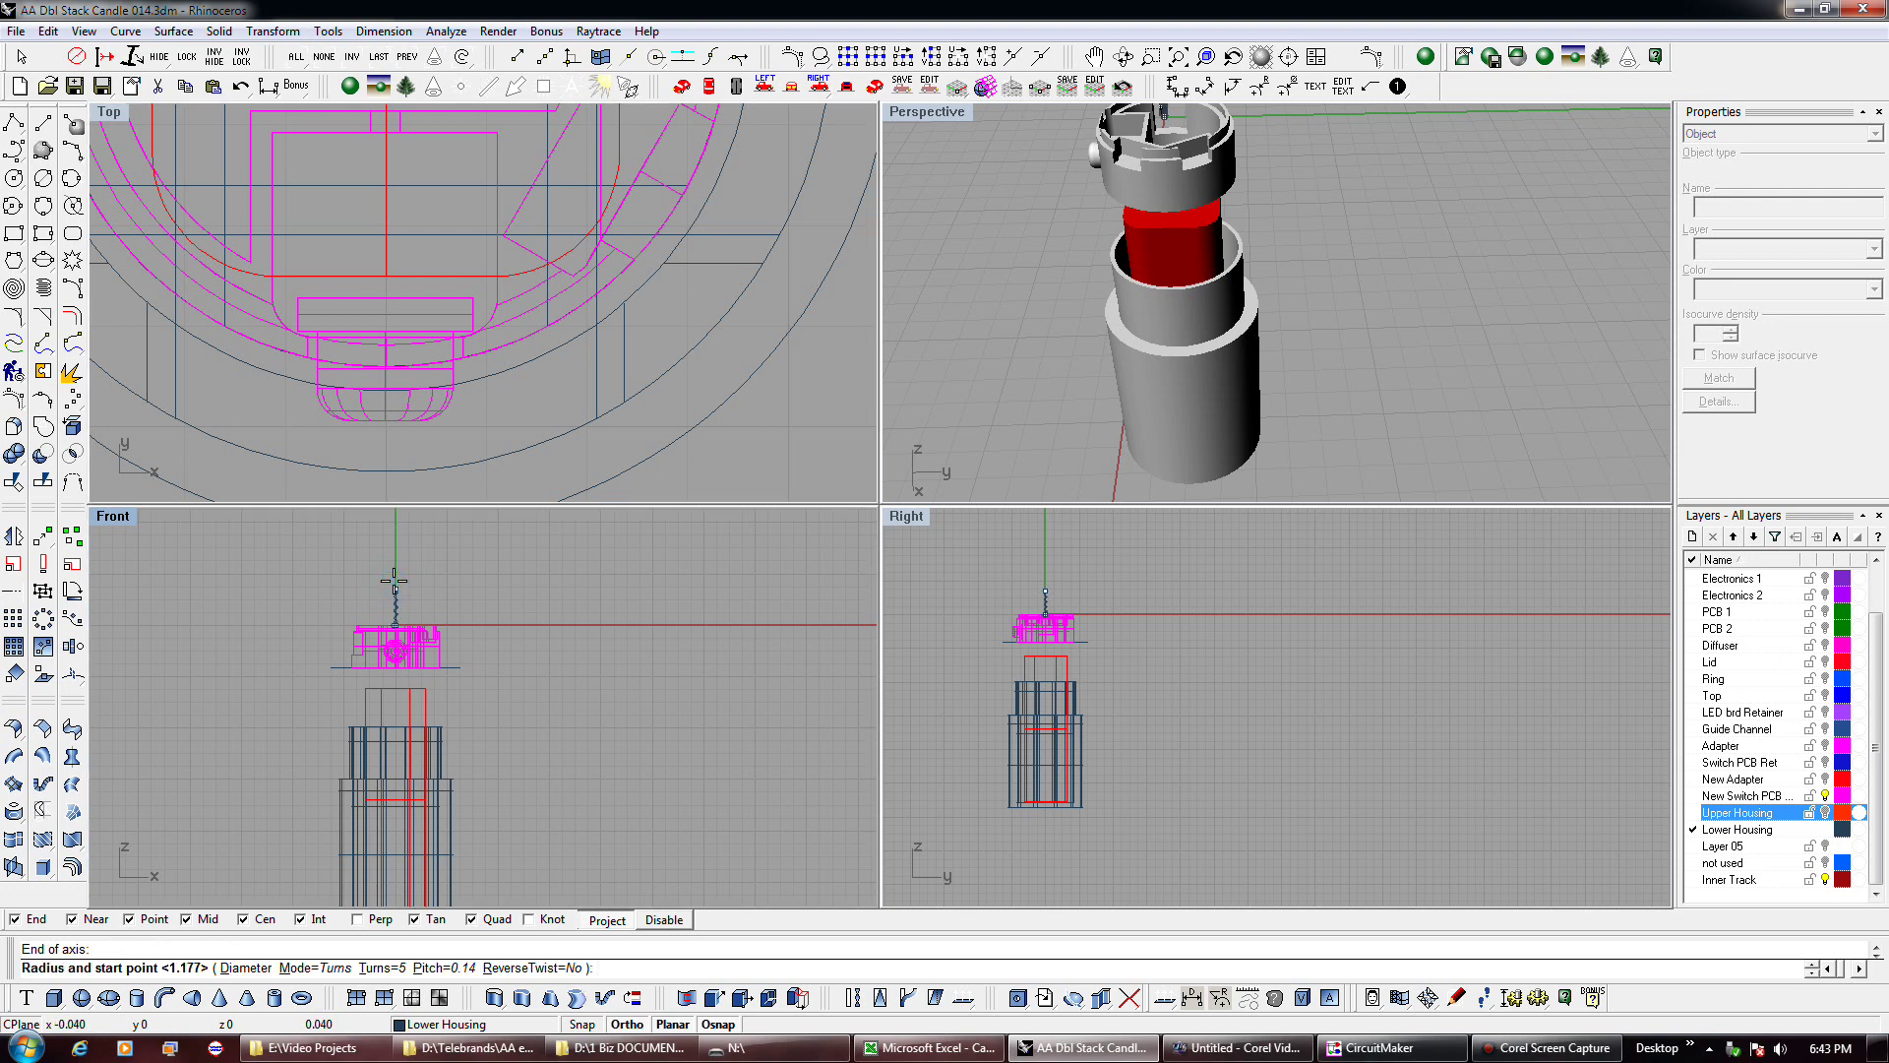
left_click(372, 967)
type("3")
key("Return")
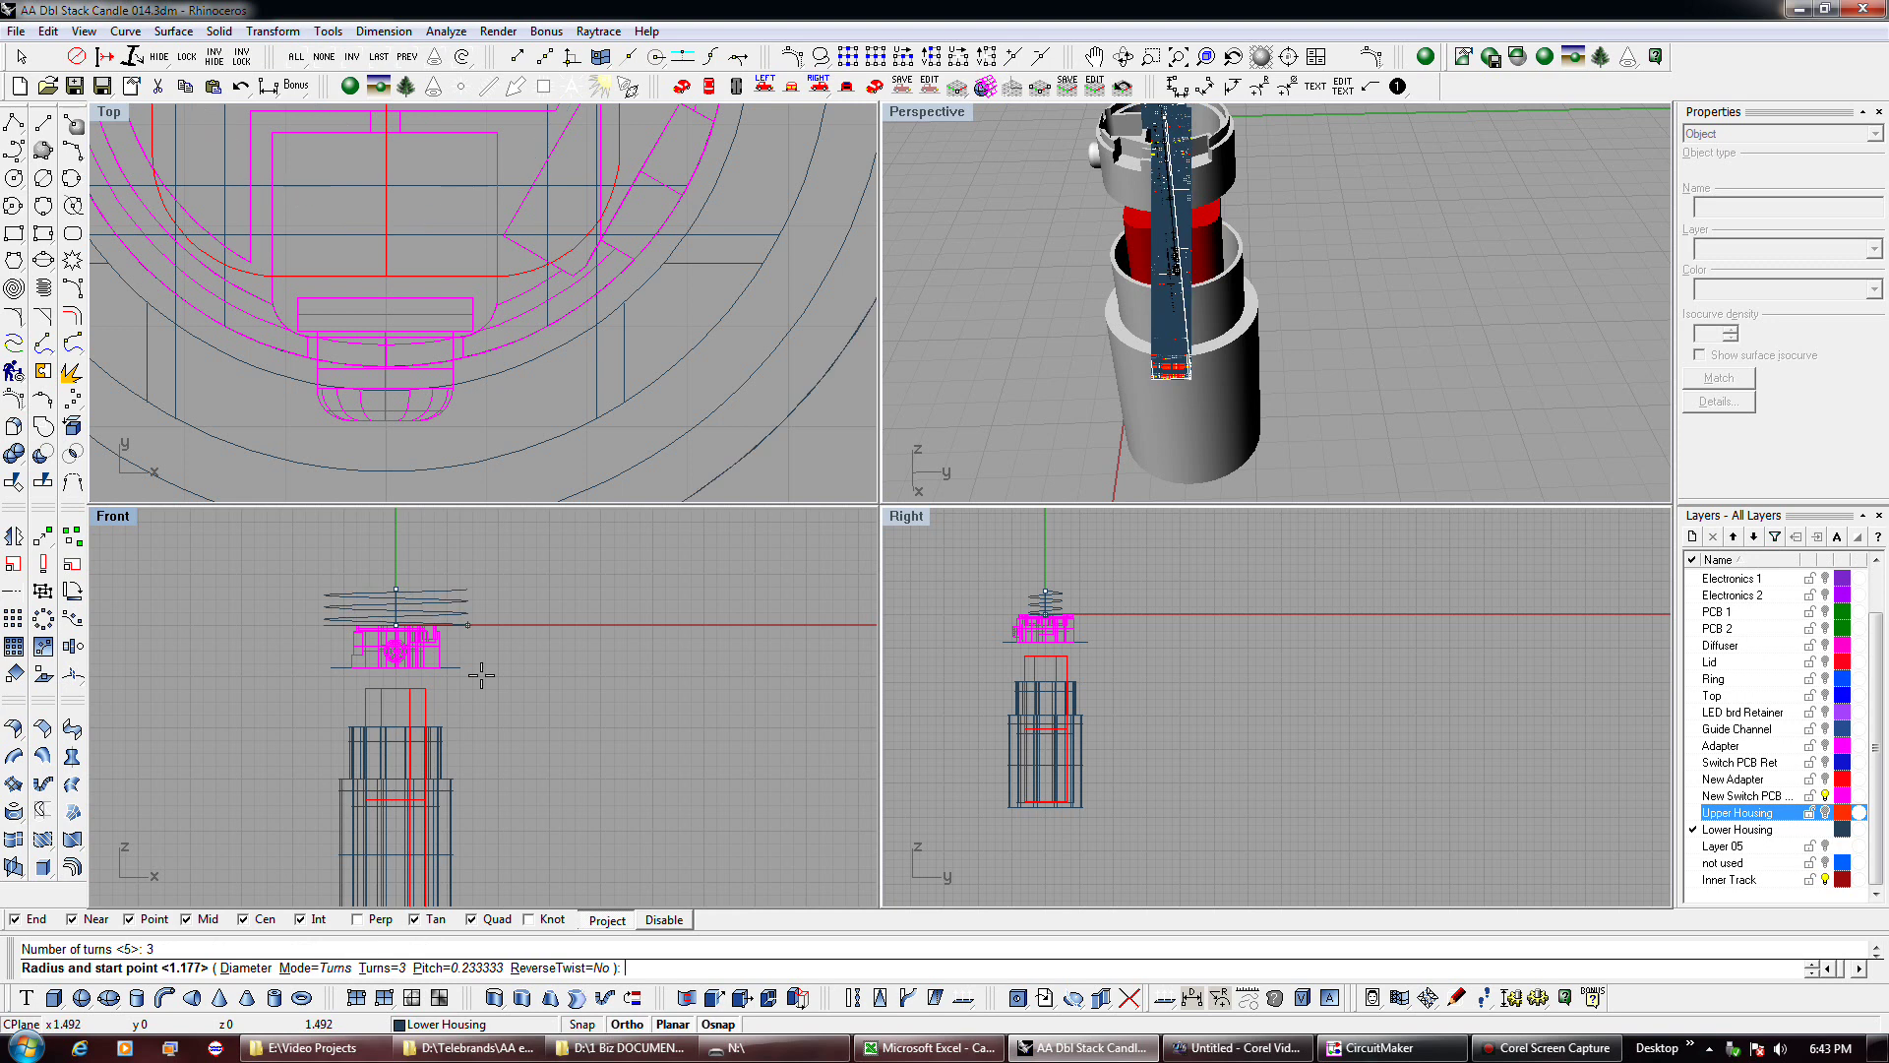
left_click(620, 435)
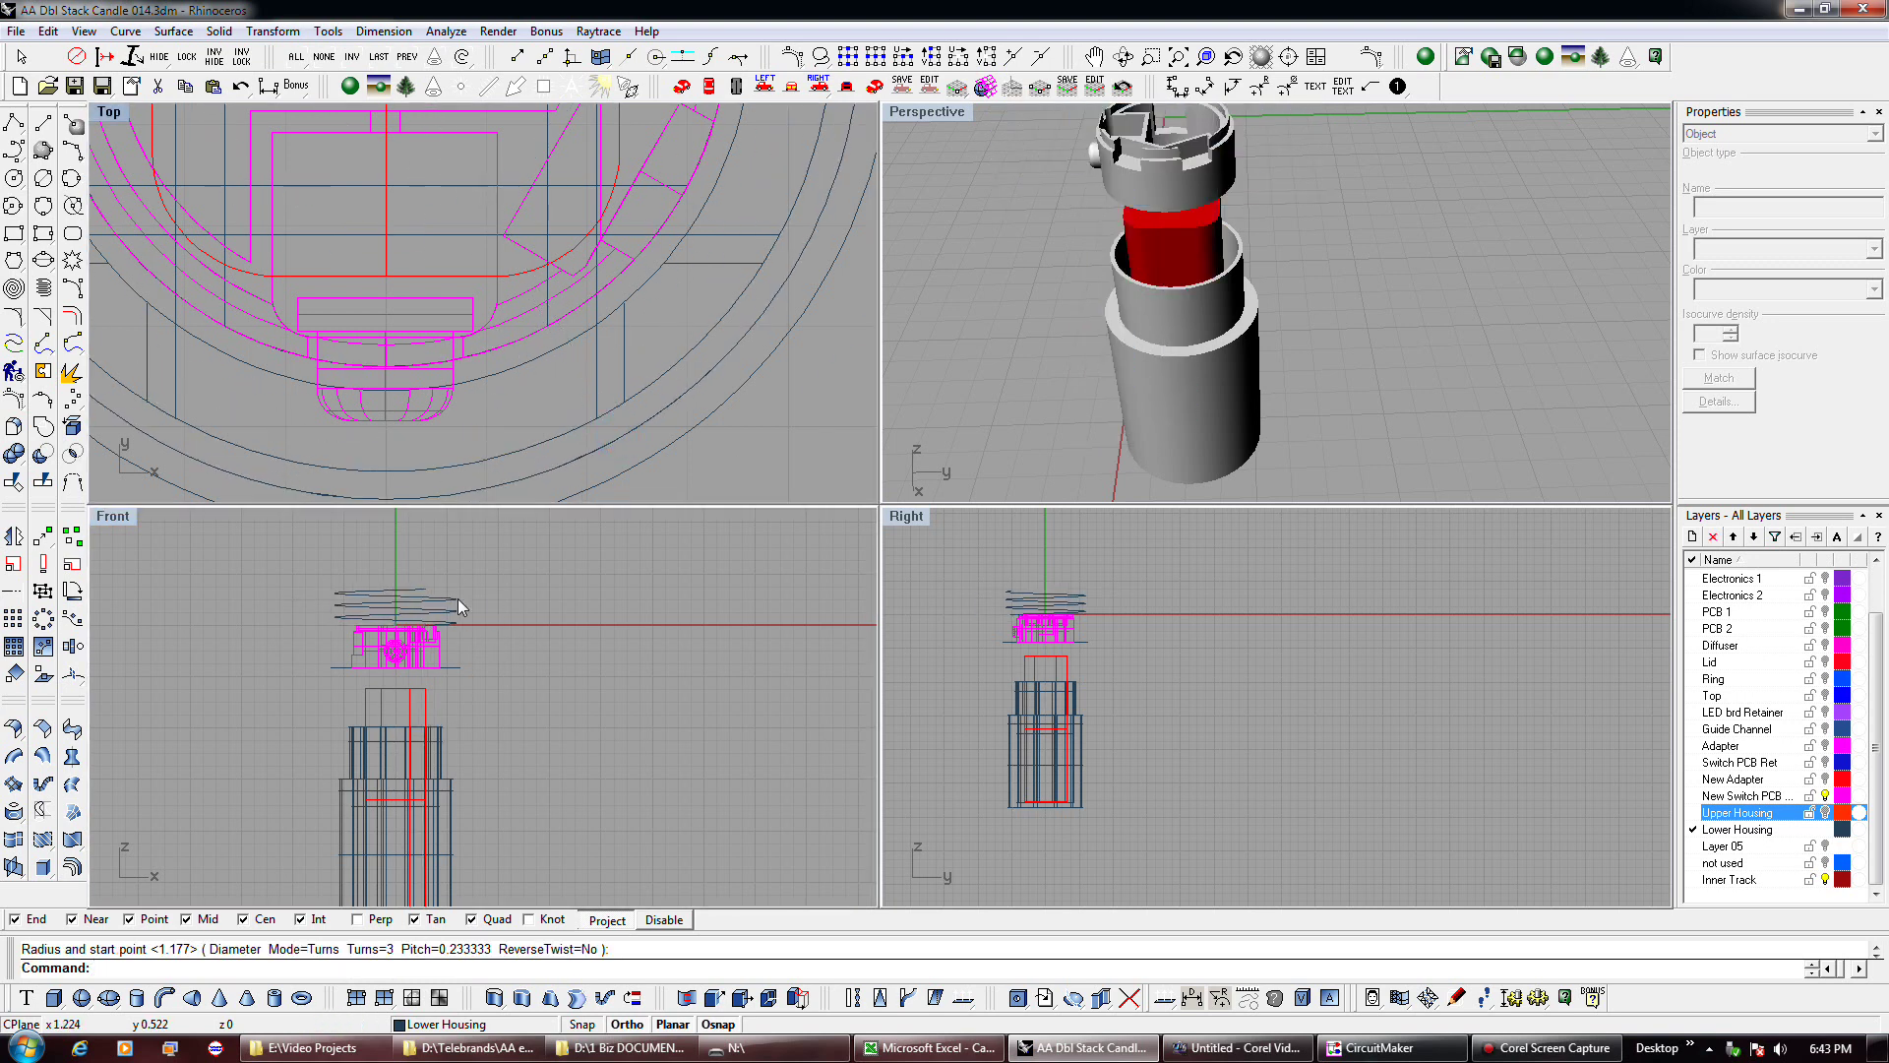
Position the helix down around the top of the lower housing.
left_click_drag(452, 600, 445, 741)
left_click_drag(446, 748, 447, 744)
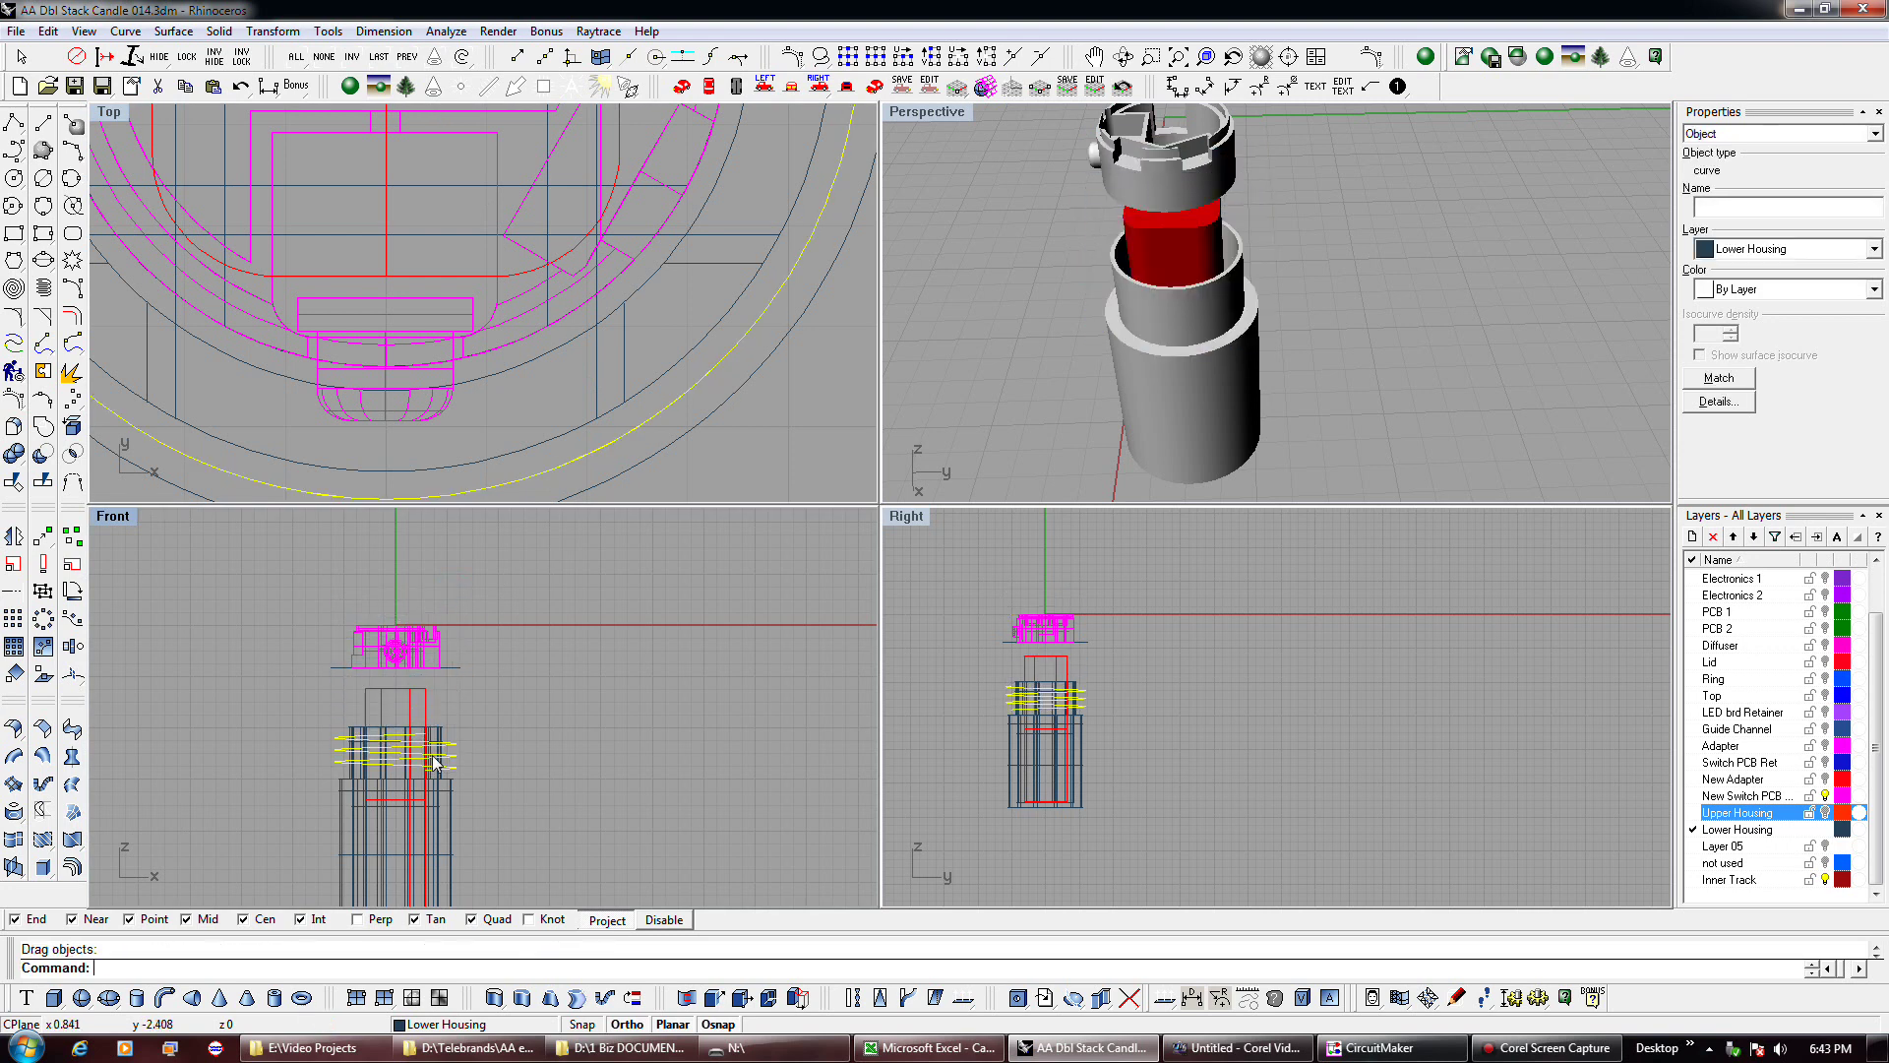
scroll(412, 763, "up", 3)
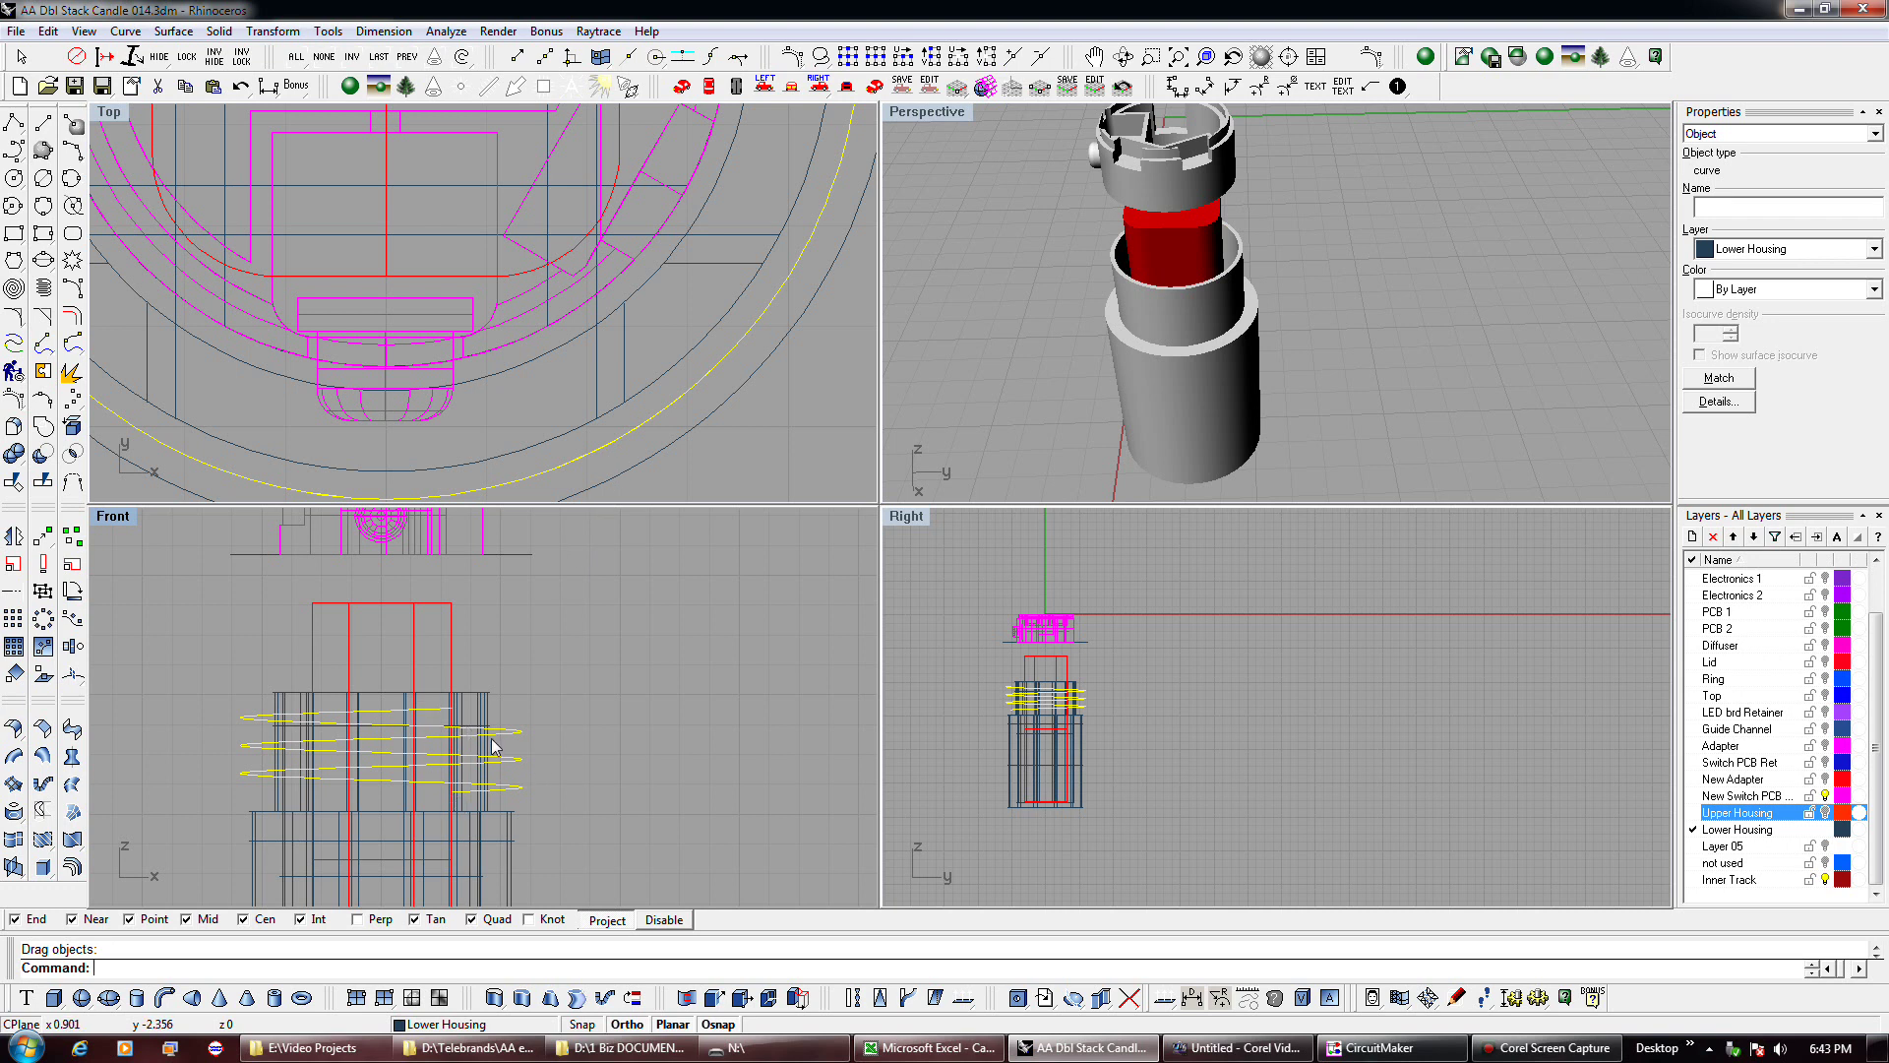
scroll(492, 746, "up", 5)
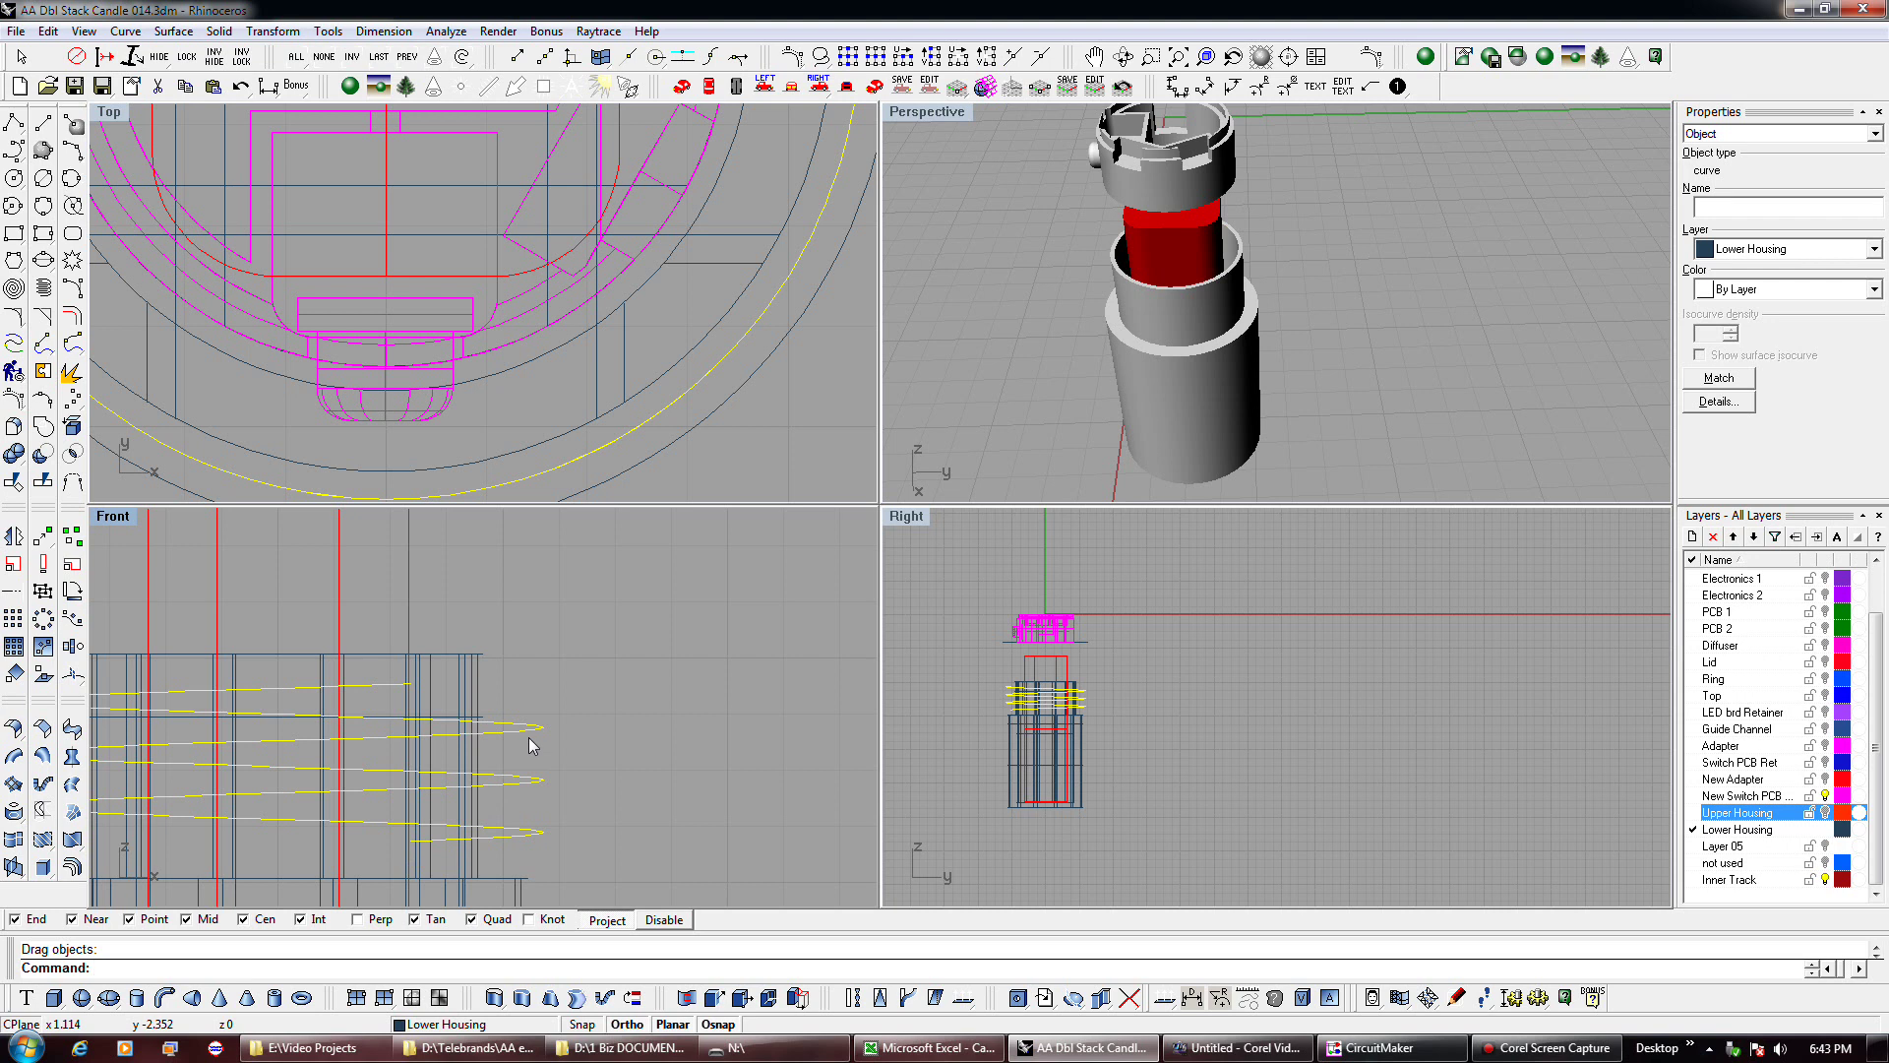
scroll(569, 740, "down", 5)
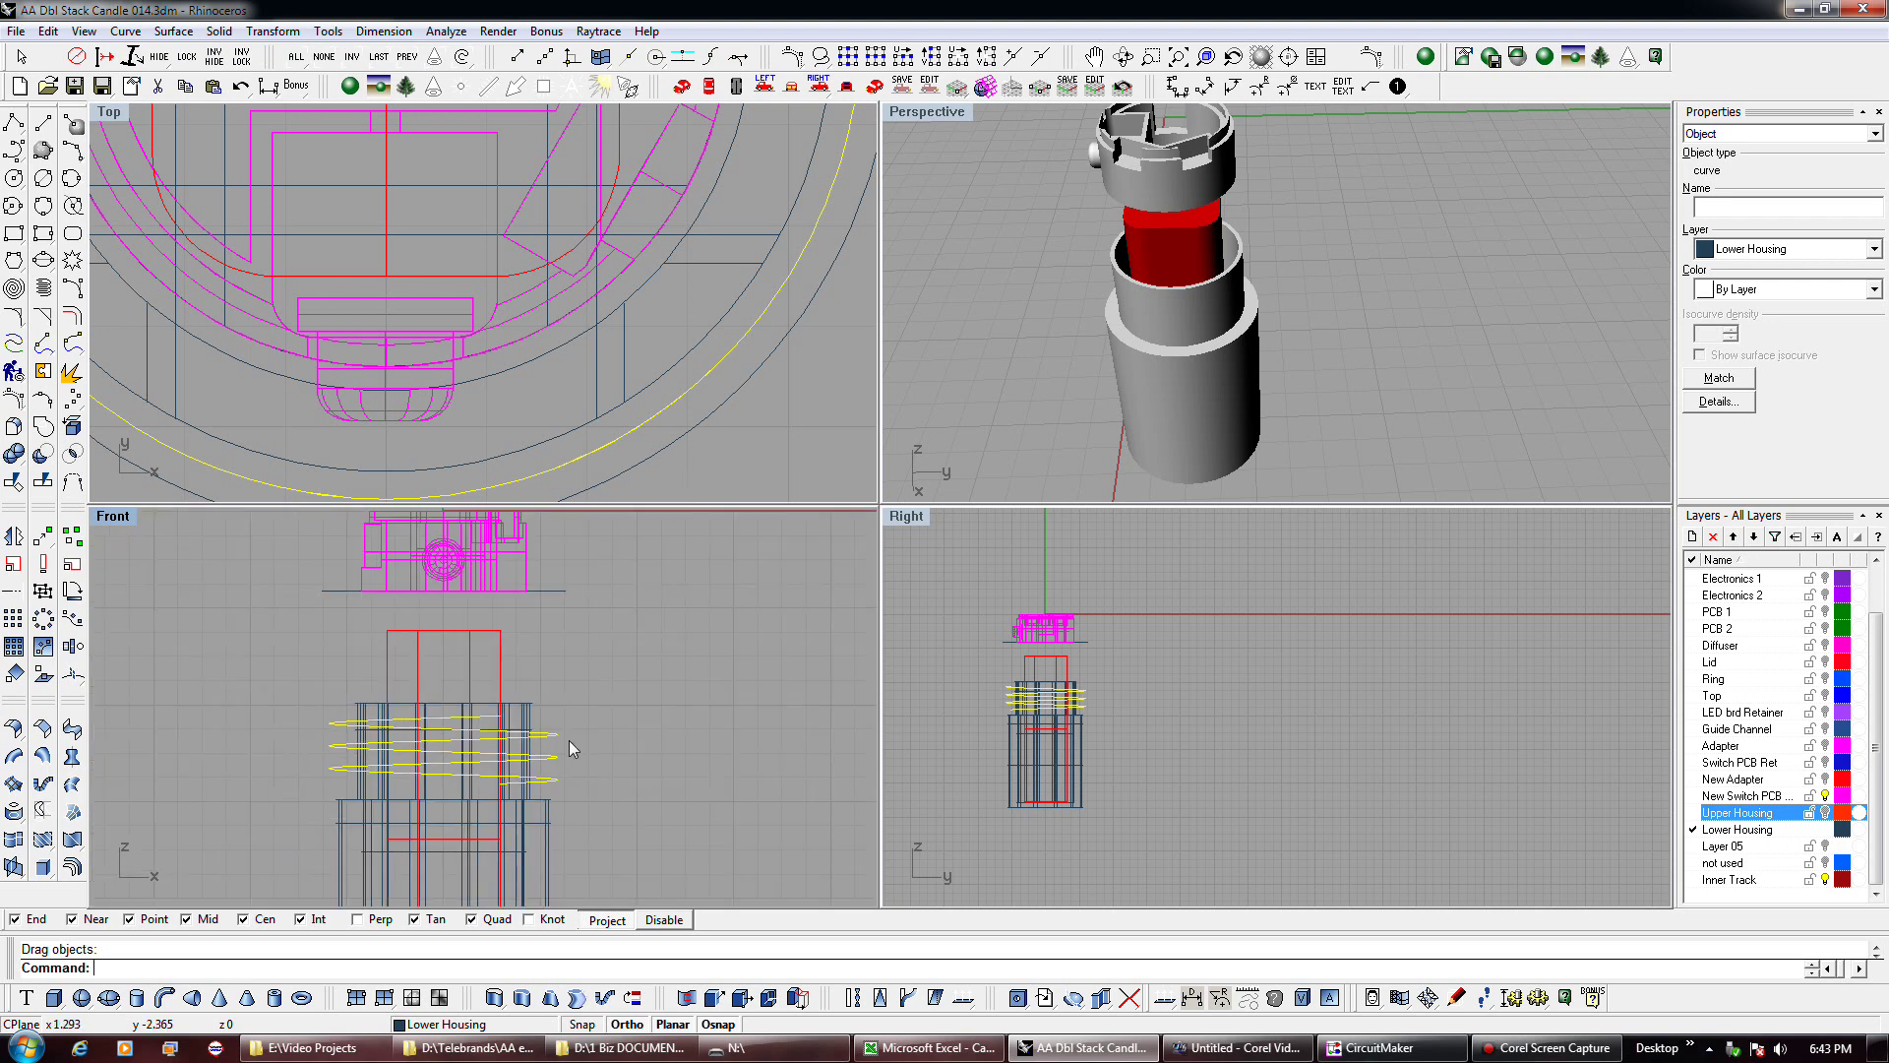
Delete the old helix and draw a new one from the housing centre with a .65 axis.
key("Delete")
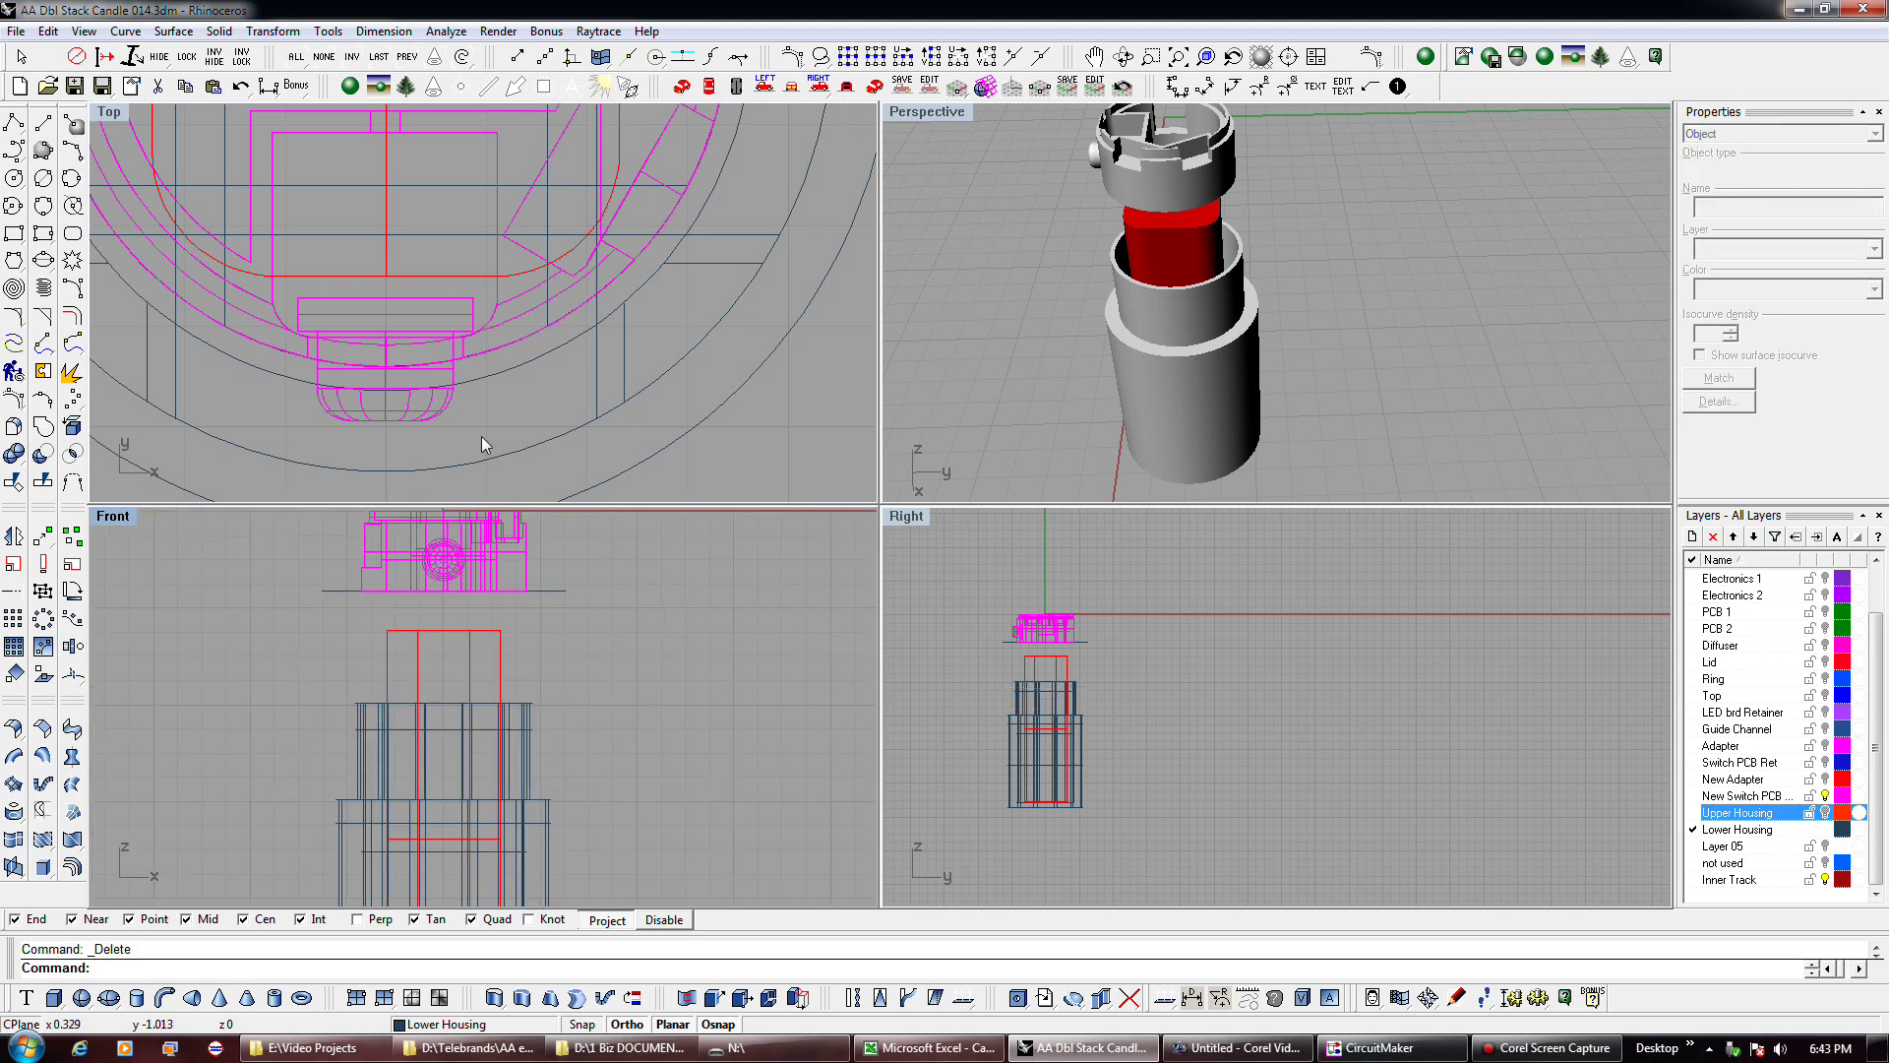
left_click(43, 287)
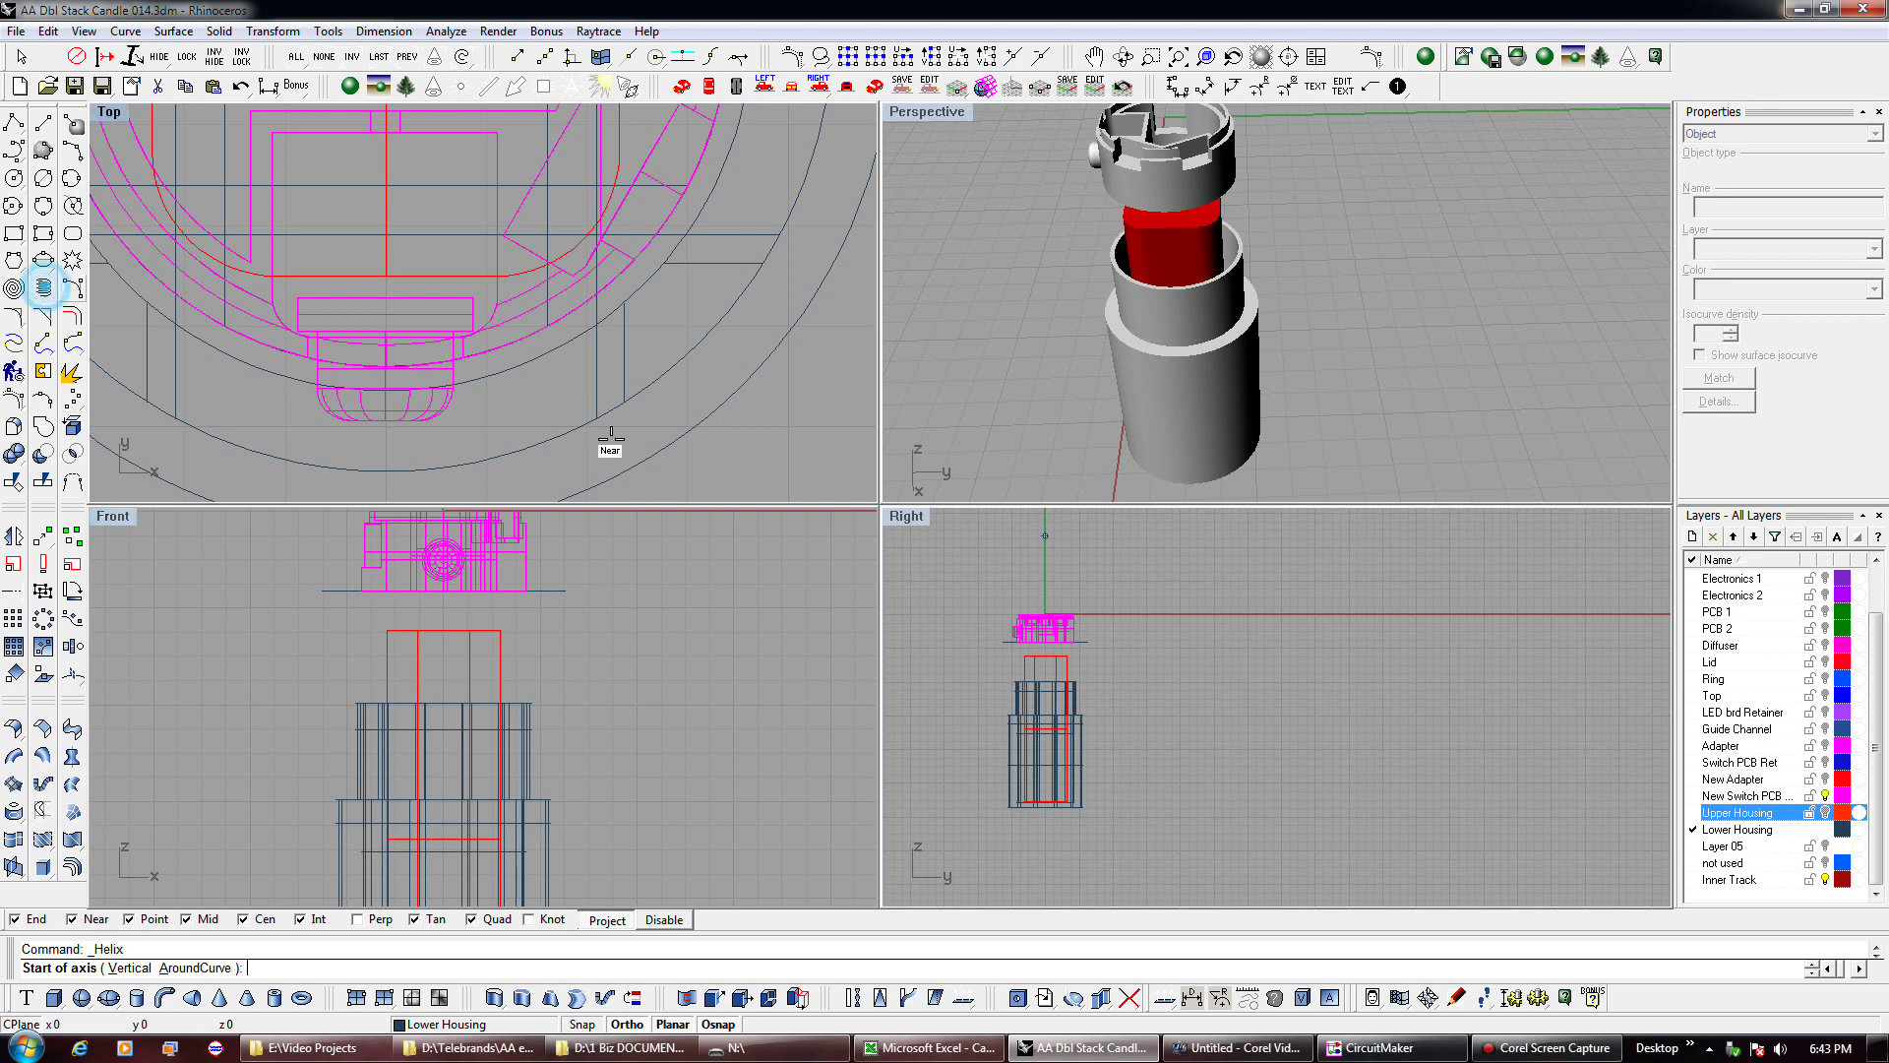
left_click(654, 449)
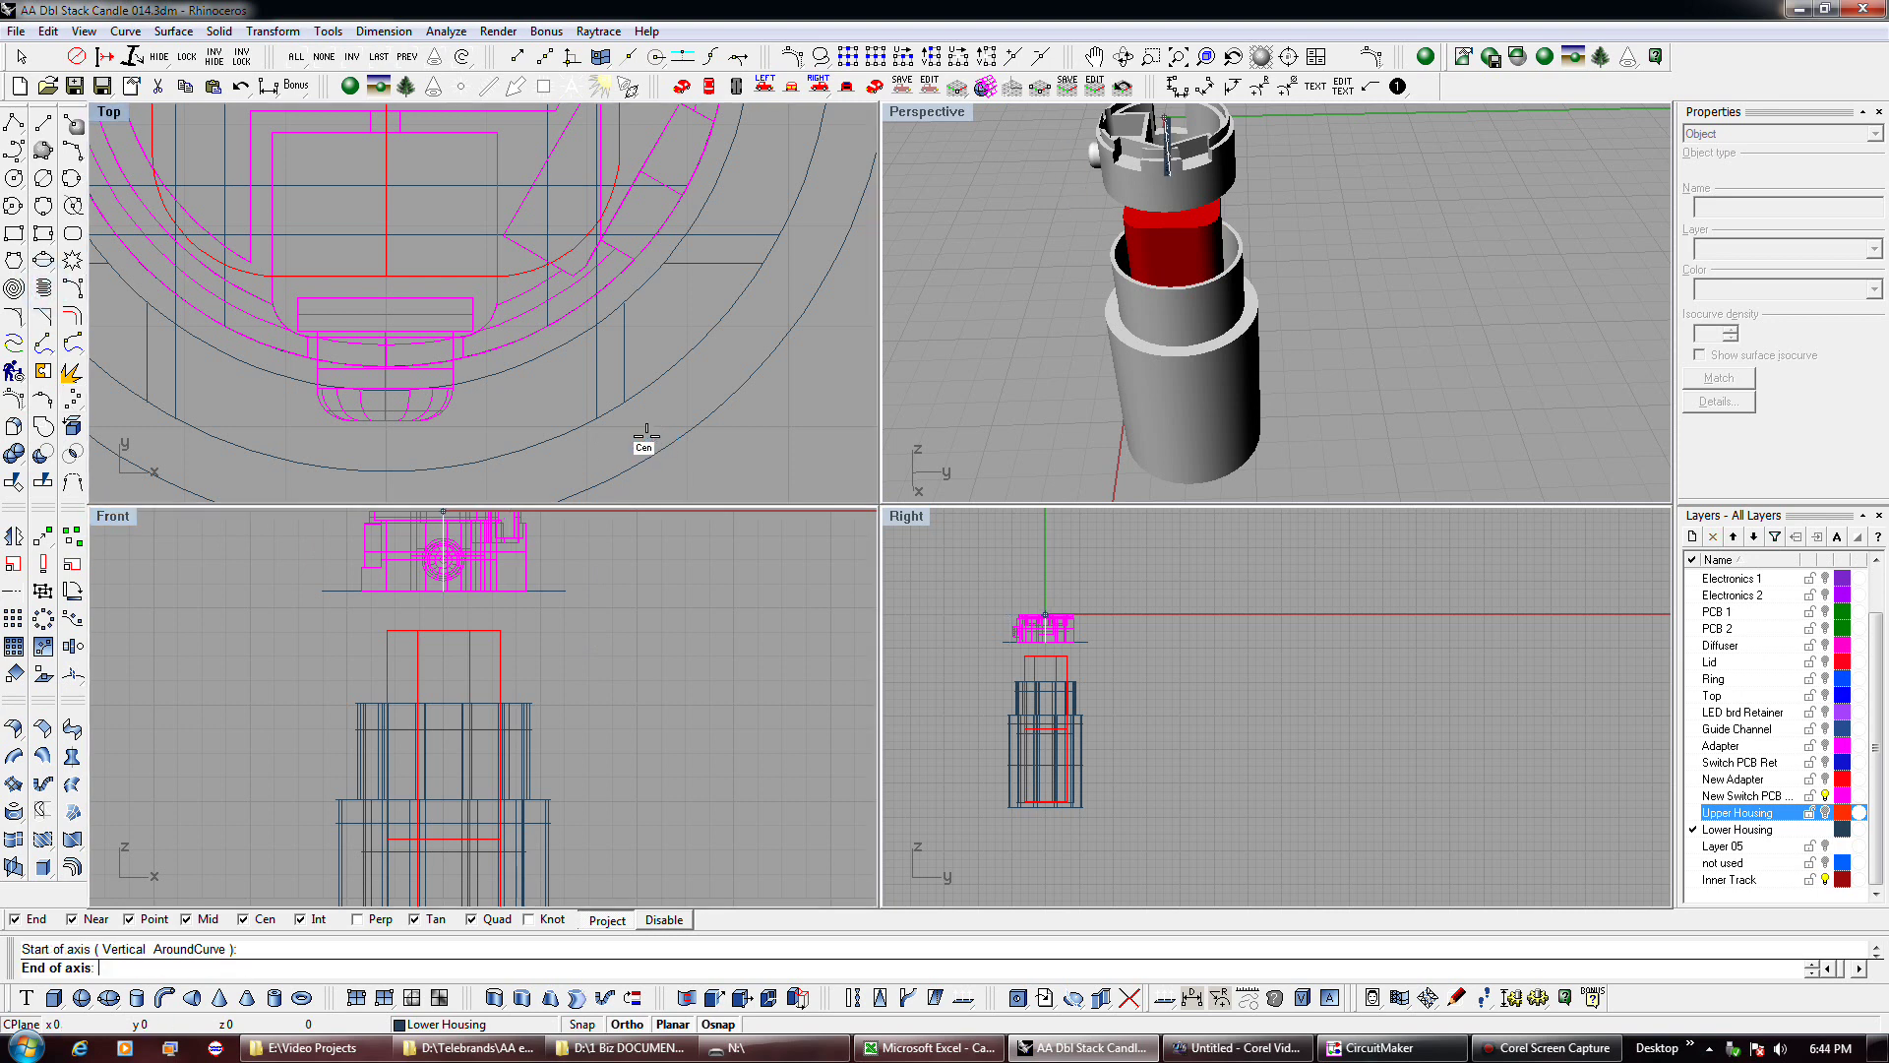
type(".65")
key("Return")
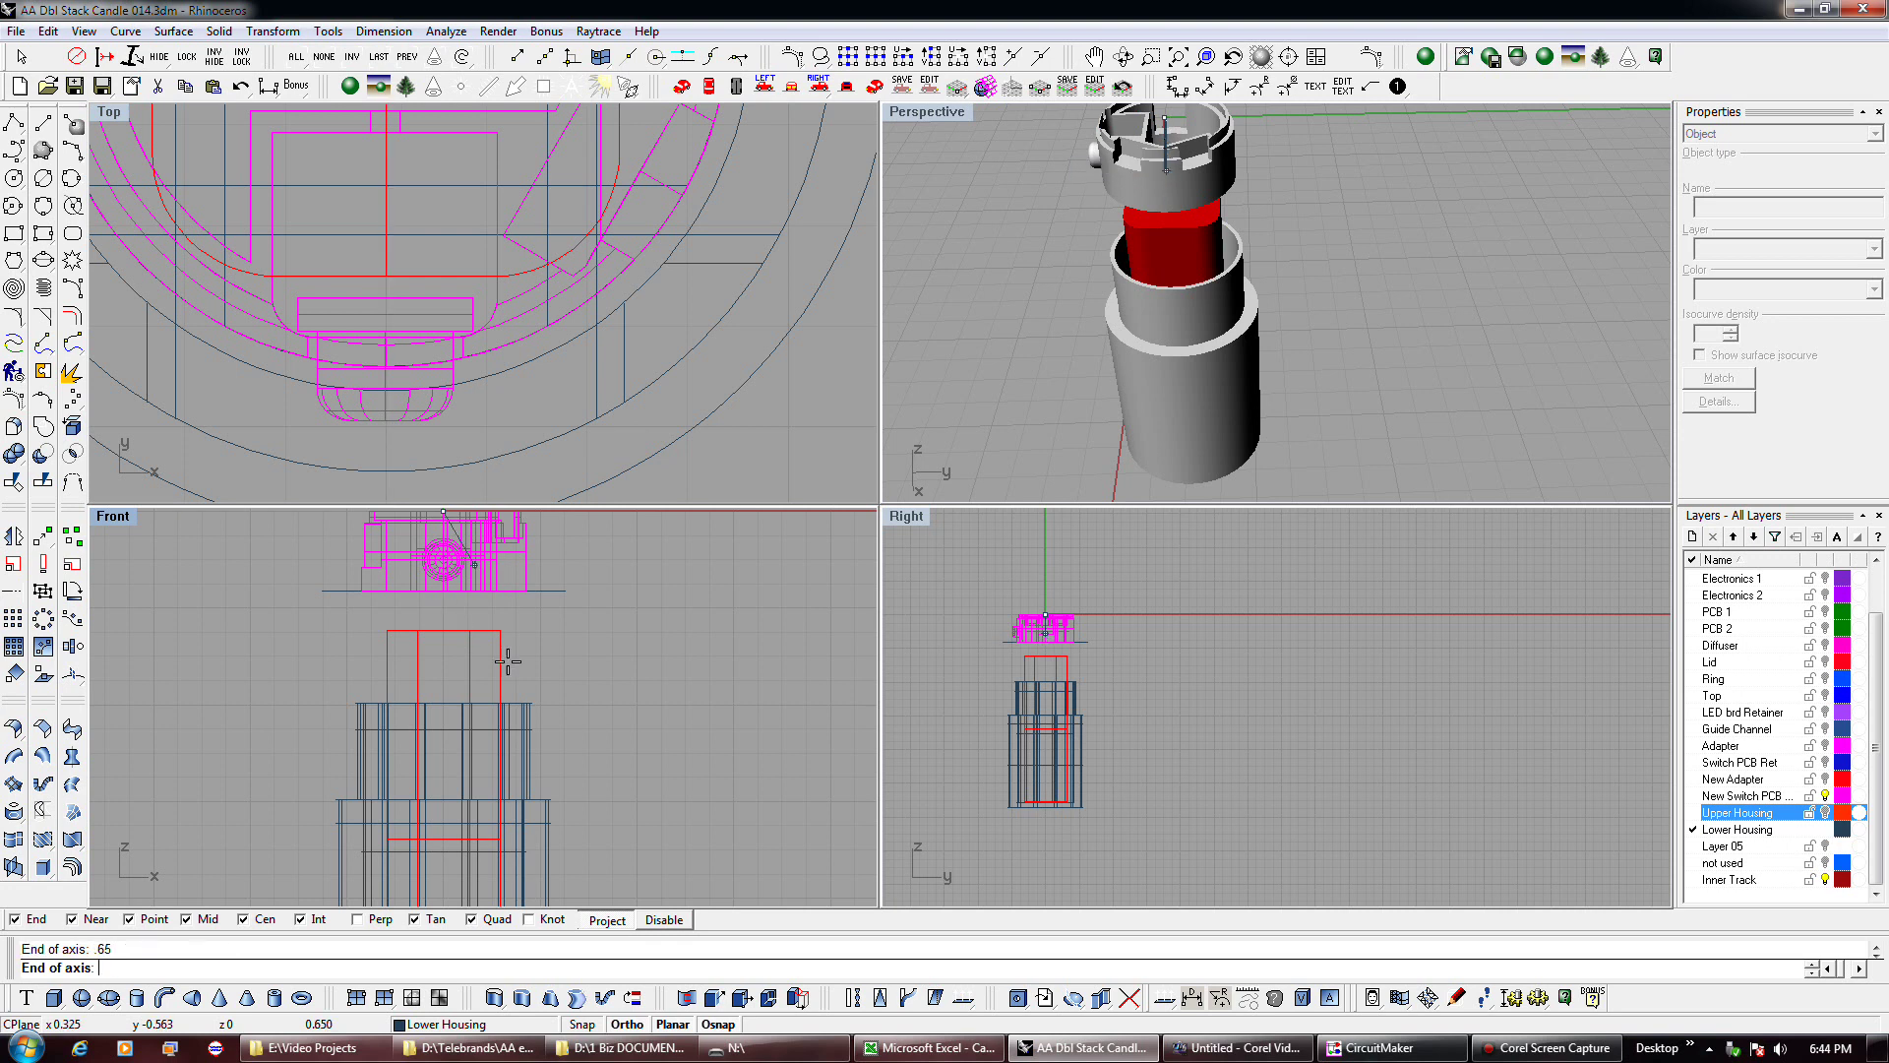
right_click_drag(492, 572, 499, 755)
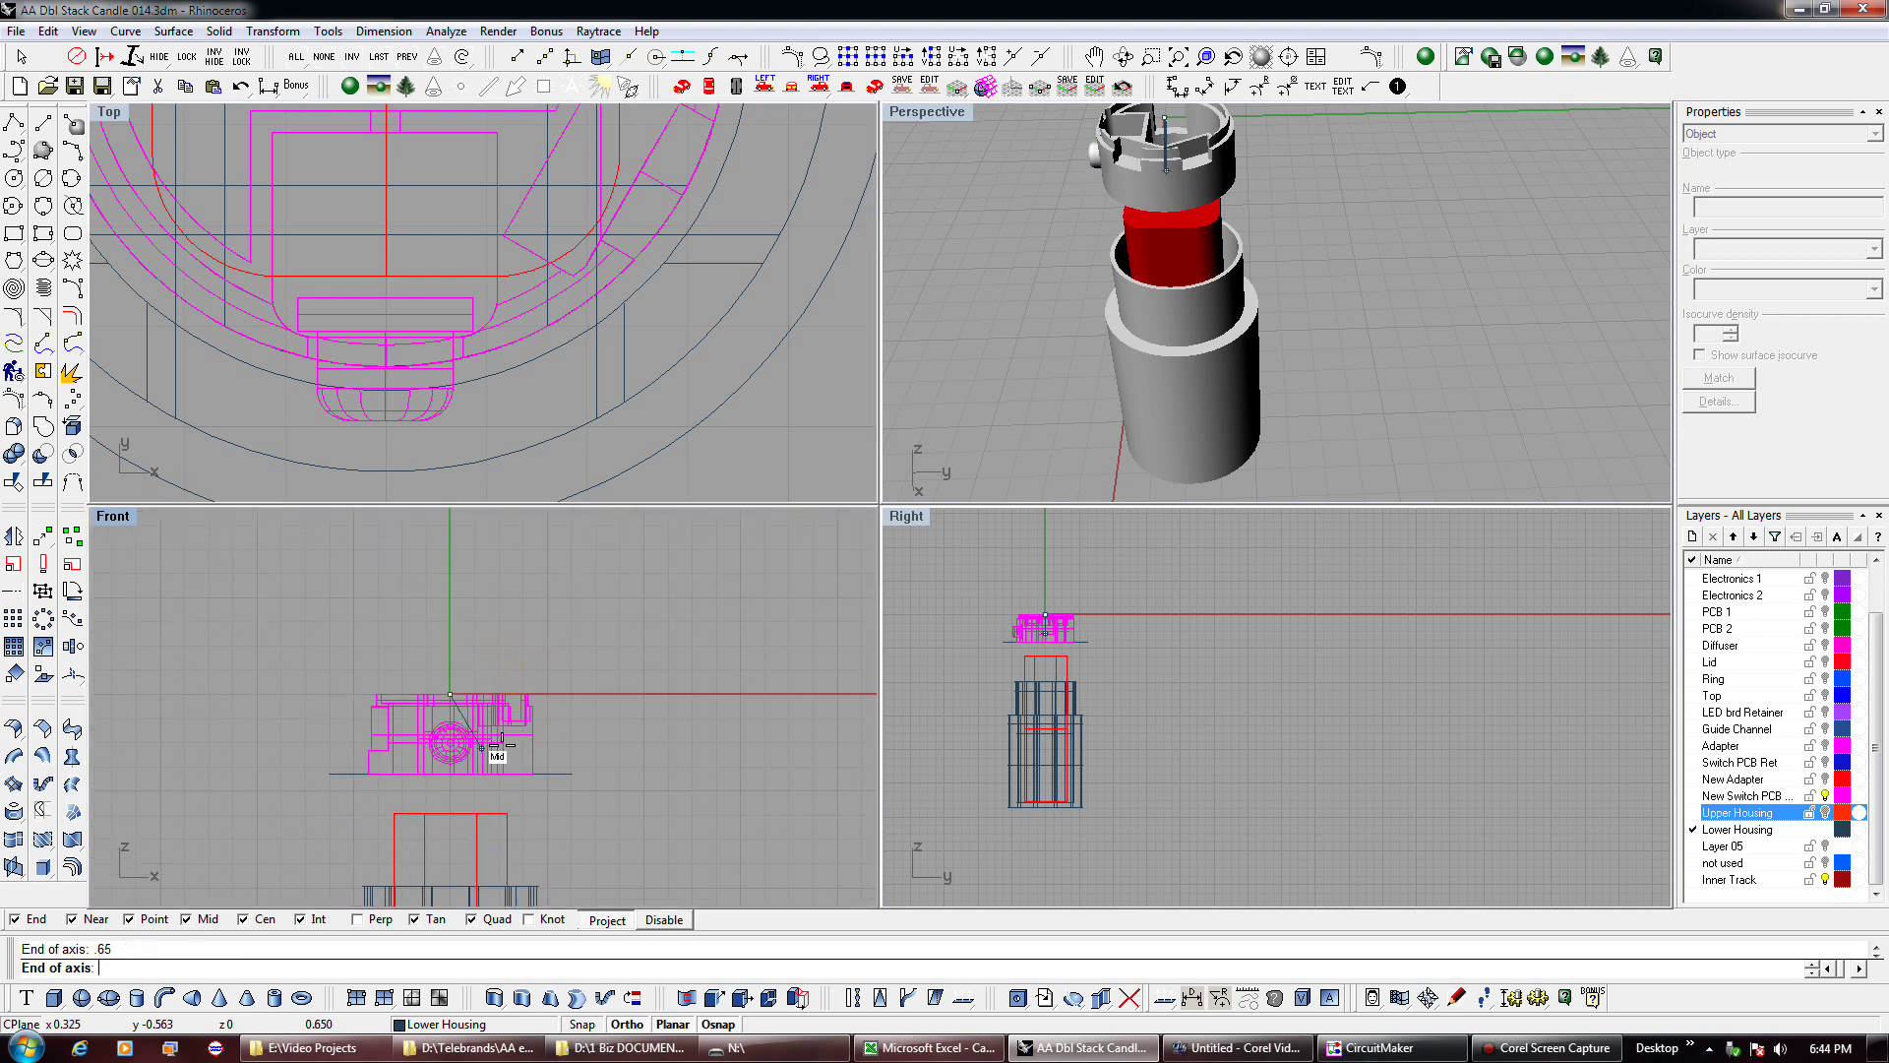
left_click(448, 617)
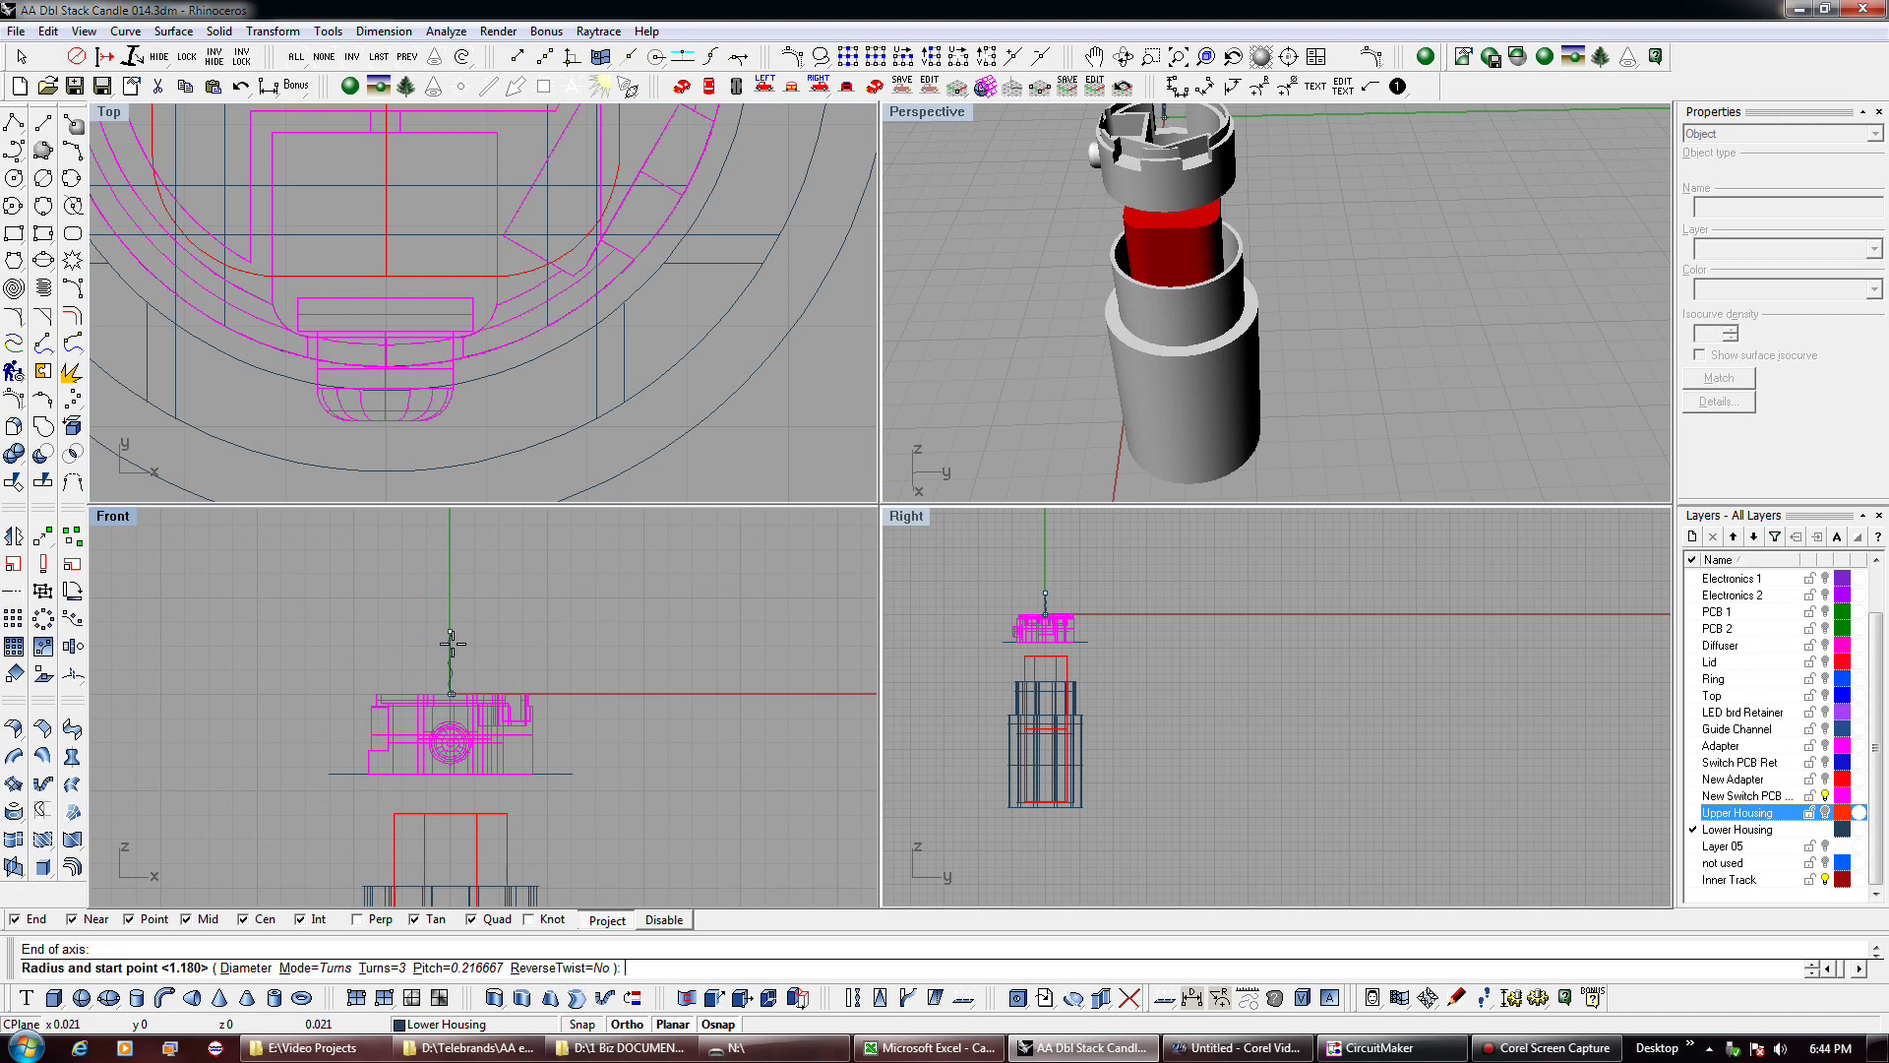
left_click(624, 411)
Nudge the new helix up and down until it sits on the lower housing.
key("alt+Down")
key("alt+Down")
key("alt+Down")
key("alt+Down")
key("alt+Down")
key("alt+Down")
key("alt+Down")
key("alt+Down")
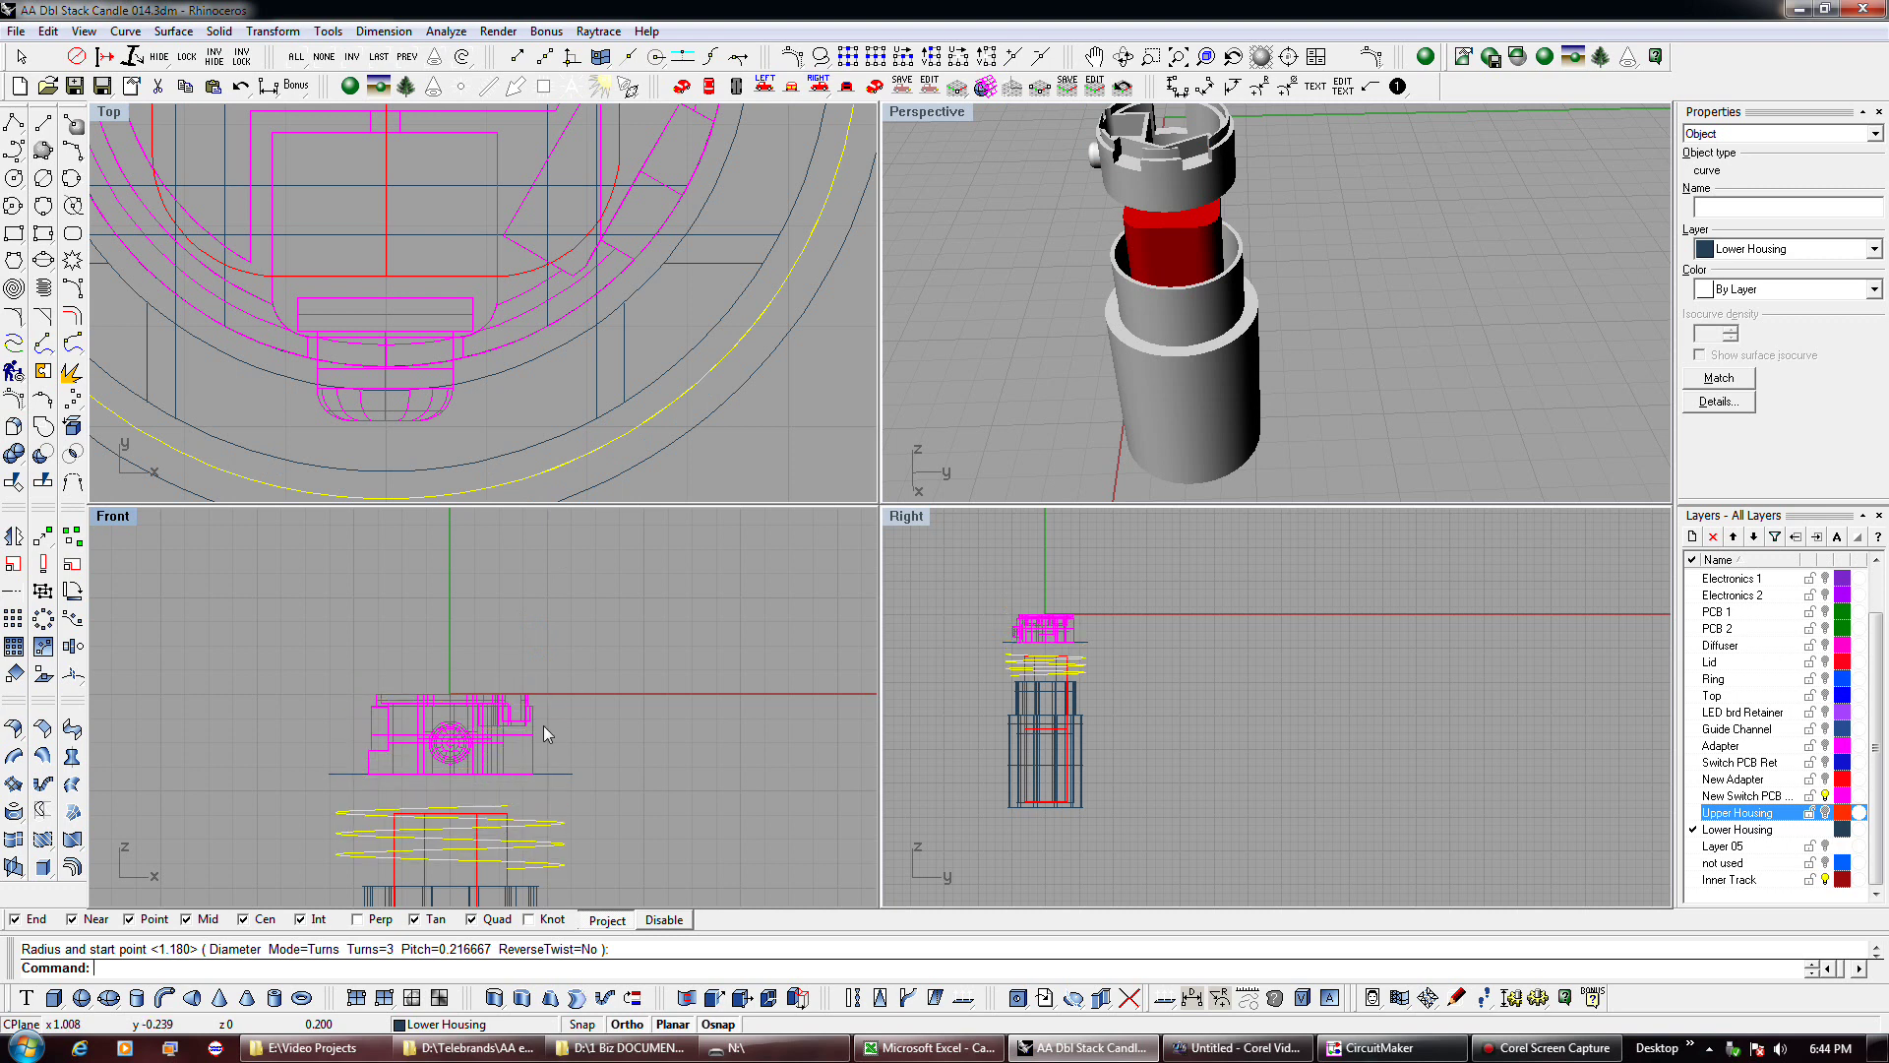
right_click_drag(463, 817, 519, 622)
scroll(530, 658, "up", 6)
key("alt+Up")
key("alt+Up")
key("alt+Up")
key("alt+Down")
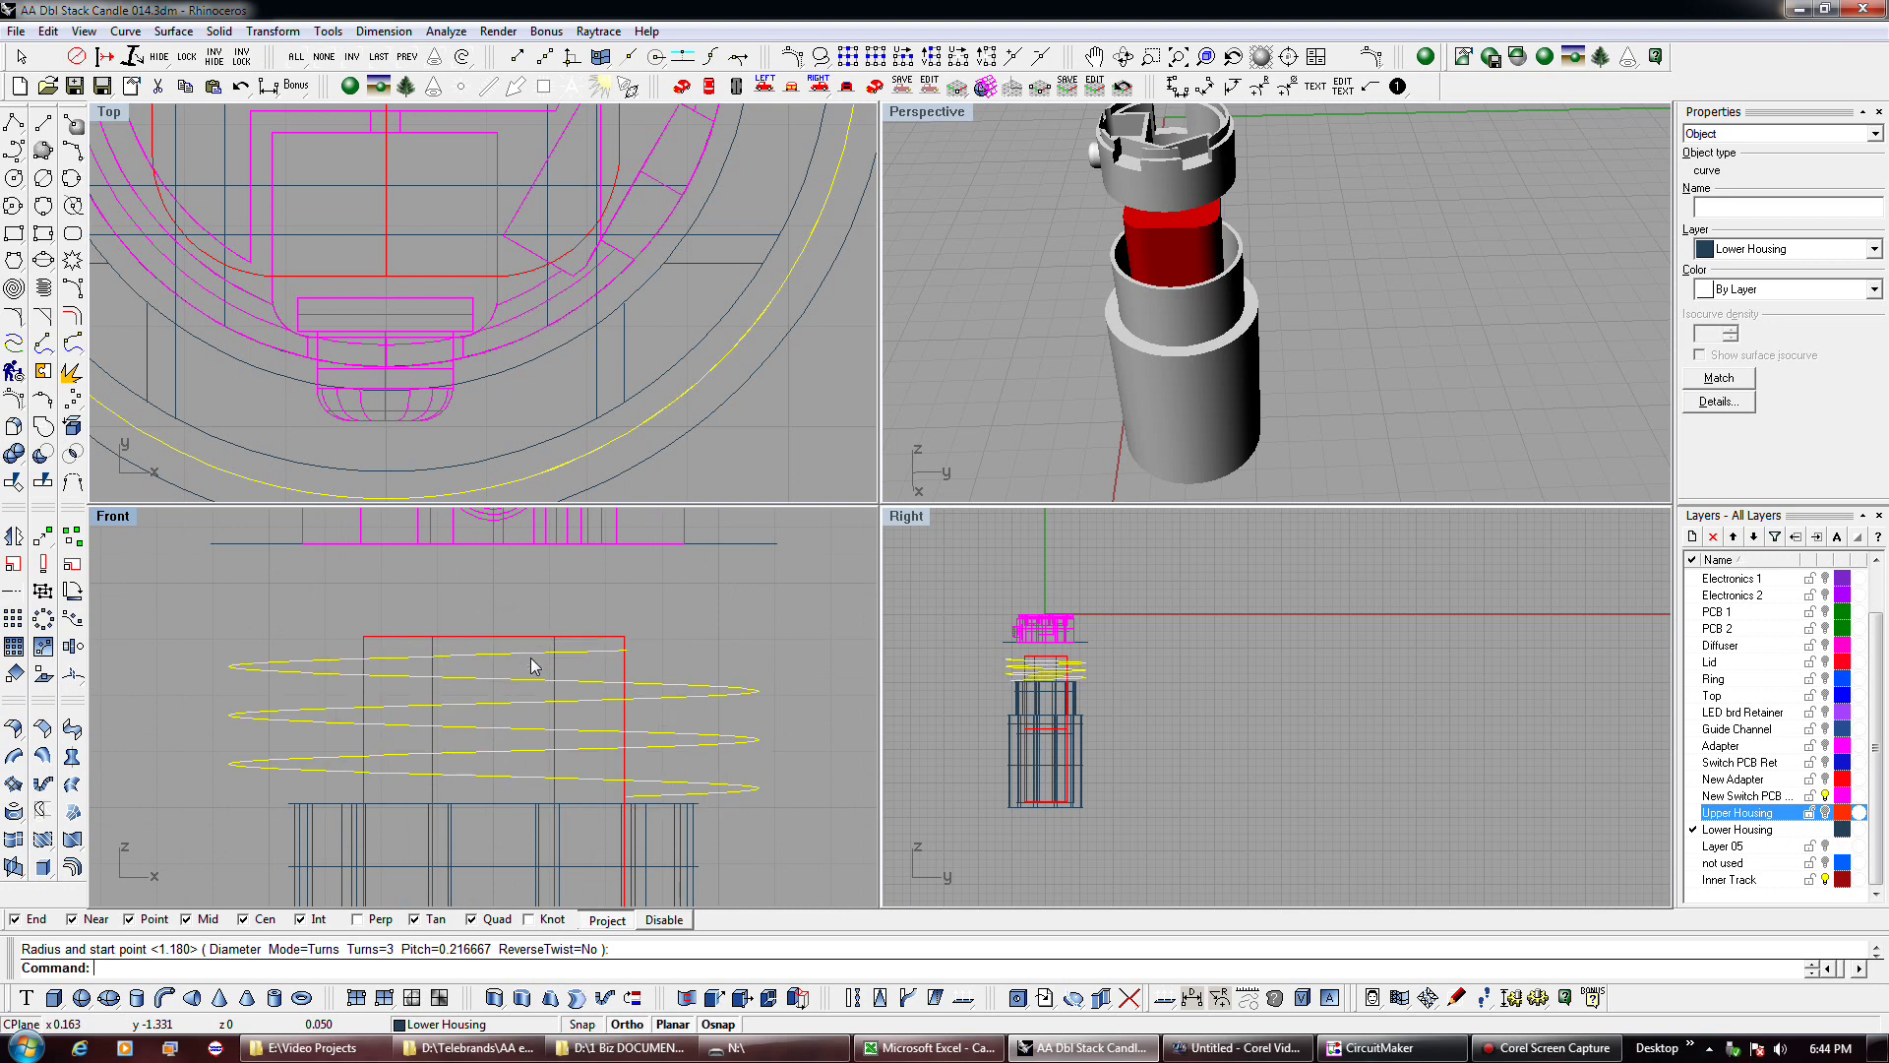
key("alt+Up")
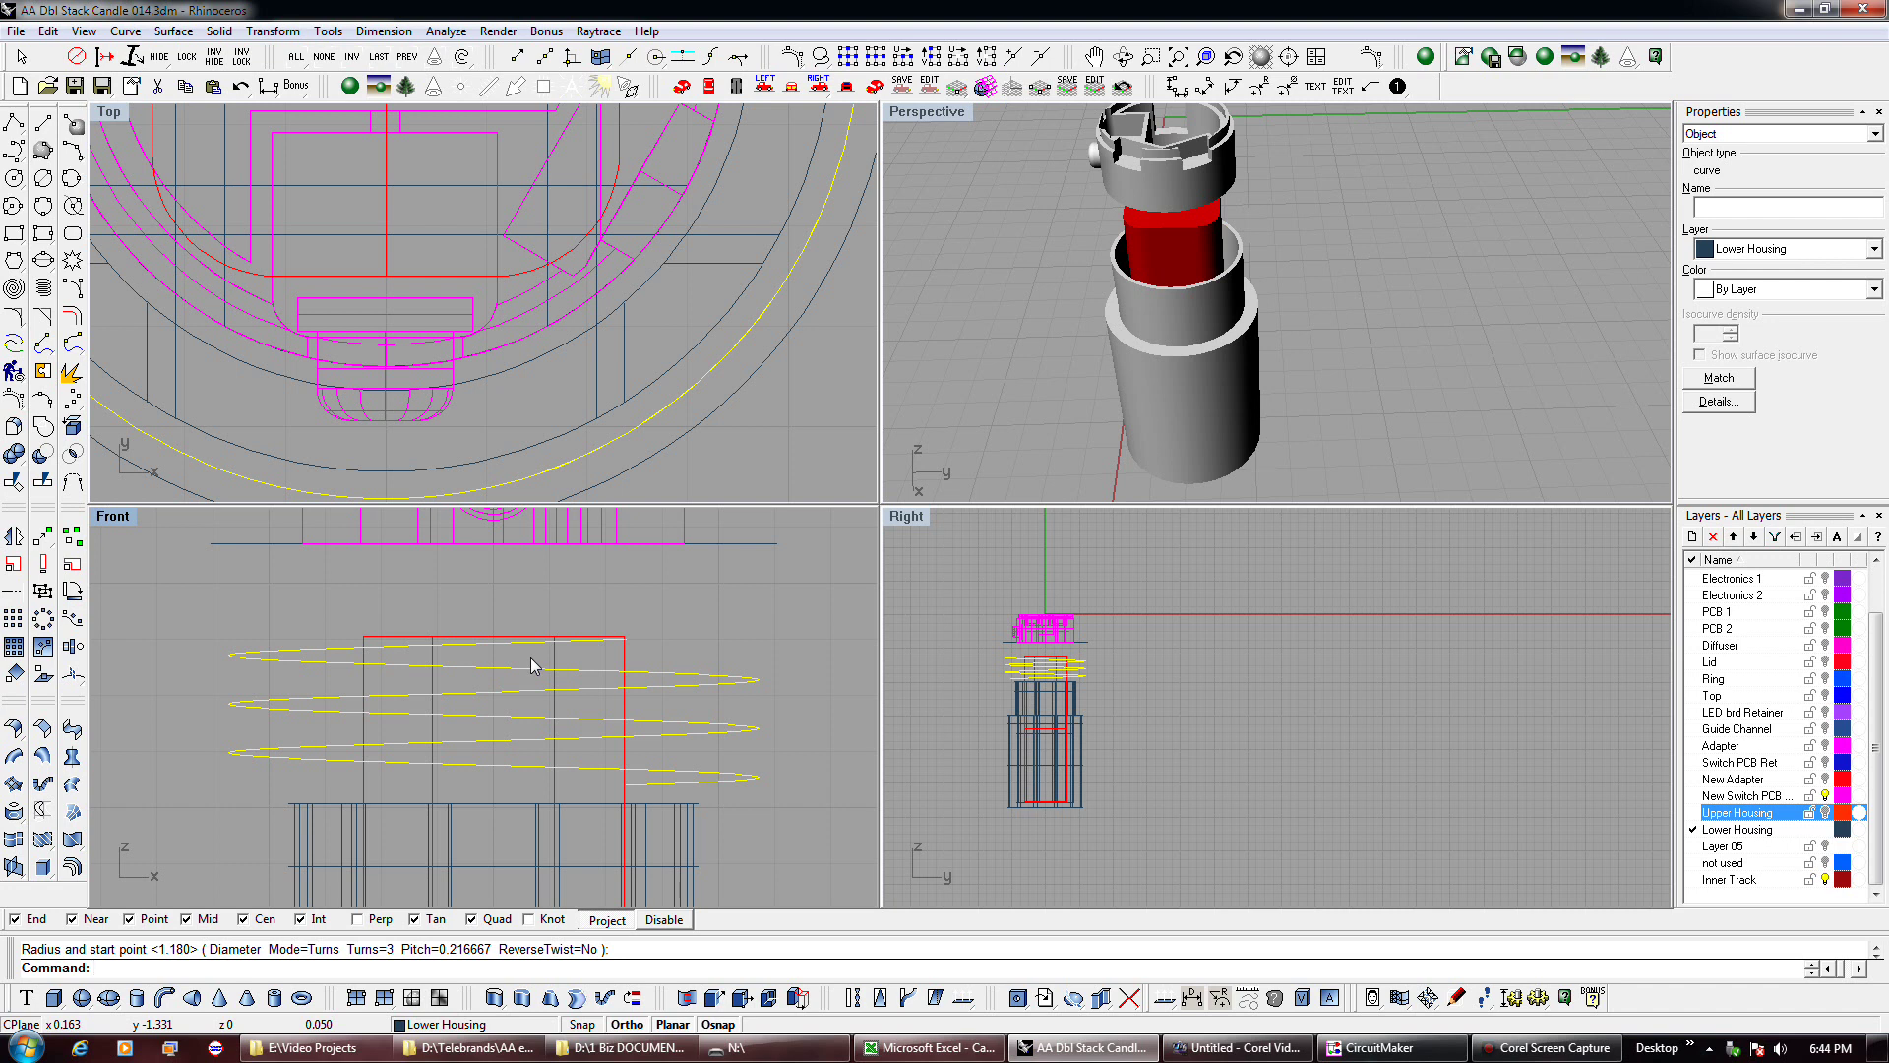
scroll(530, 657, "down", 2)
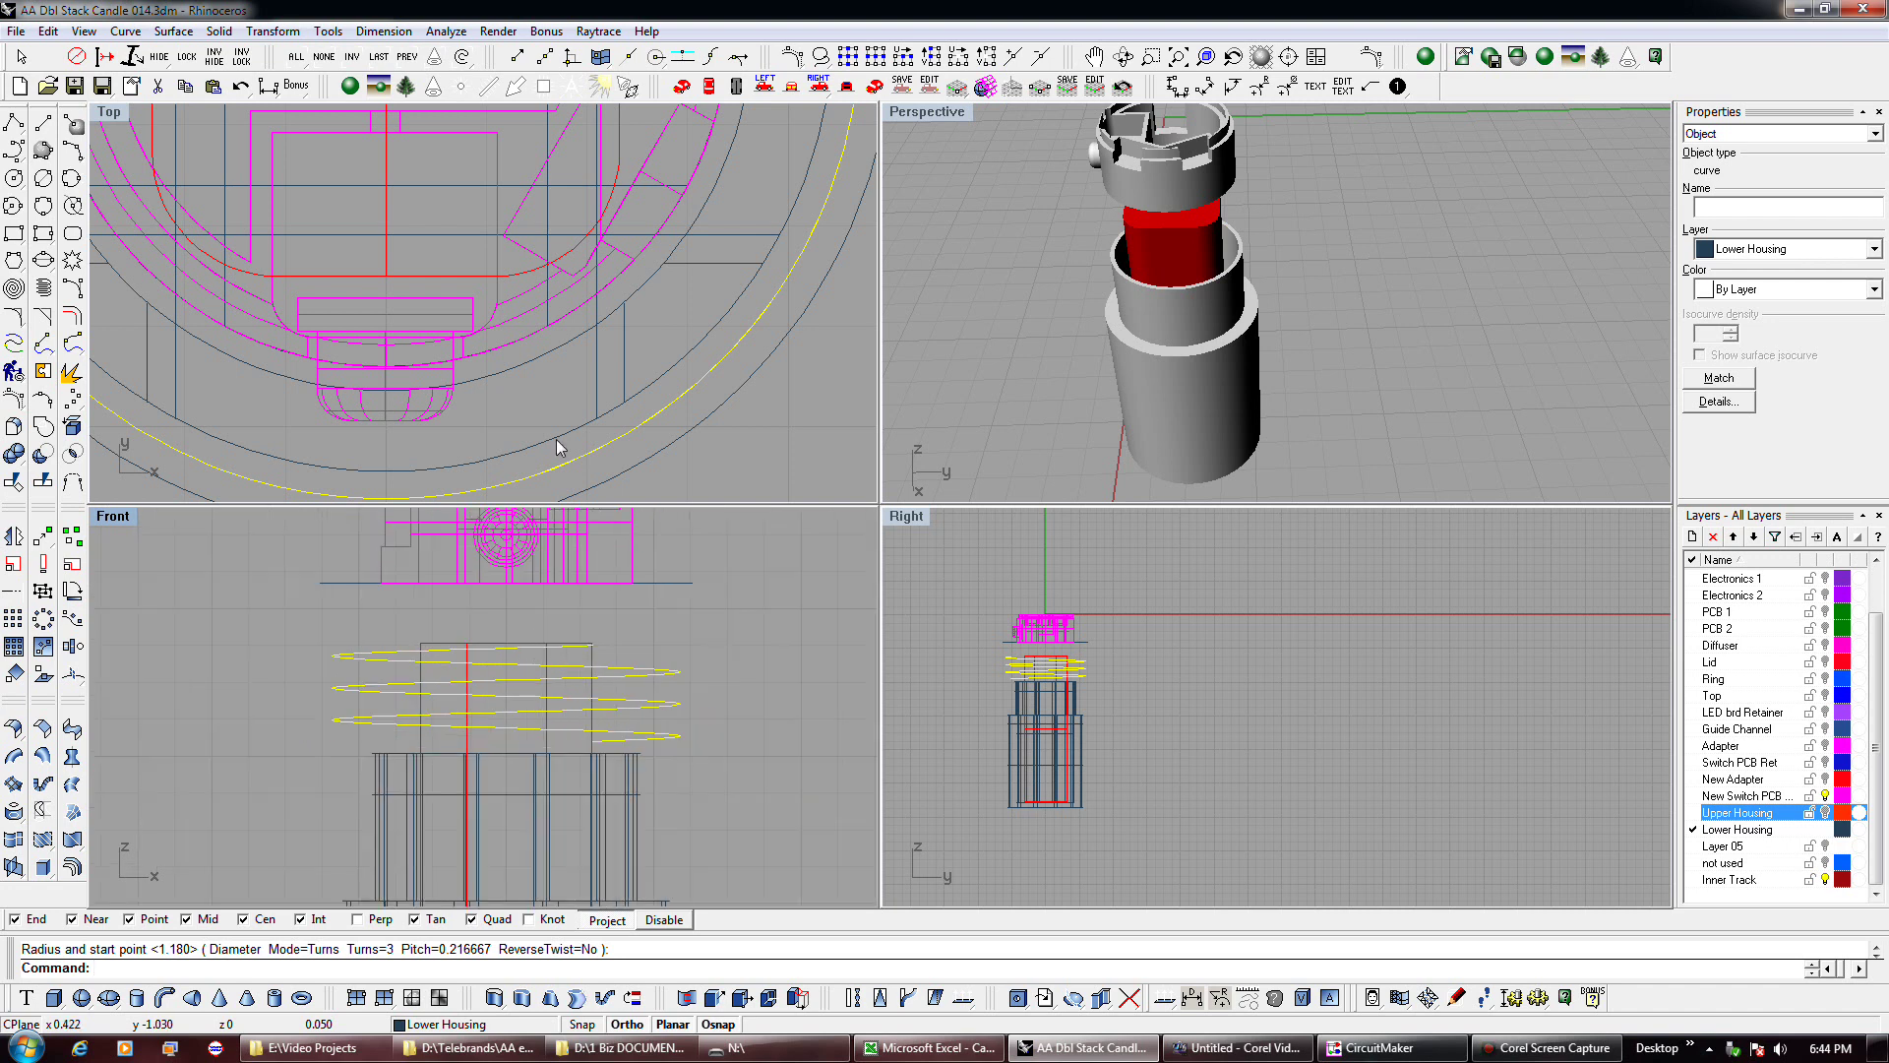
key("alt+Down")
key("alt+Down")
key("alt+Down")
key("alt+Down")
key("alt+Down")
right_click_drag(628, 693, 646, 587)
key("alt+Down")
key("alt+Down")
key("alt+Down")
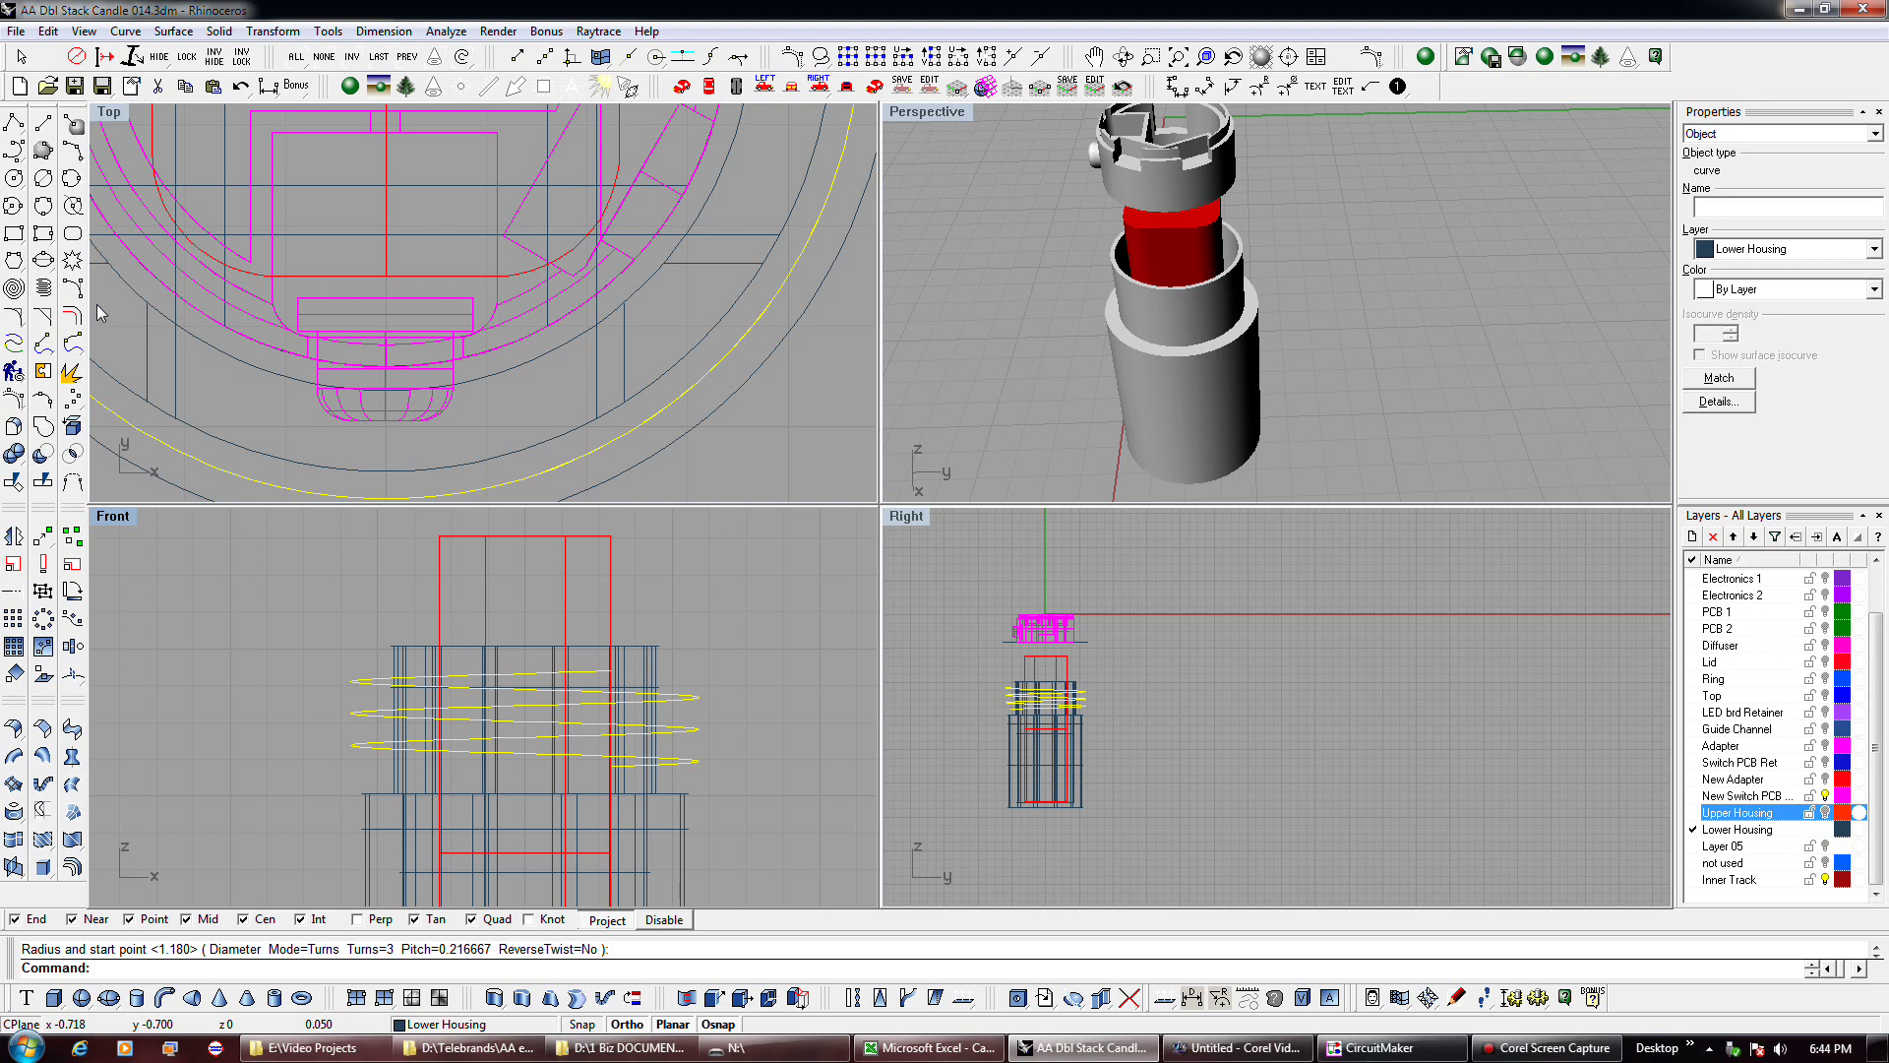
Start a profile polyline at the helix quadrant, discarding the stray attempts.
left_click(13, 124)
scroll(728, 787, "up", 3)
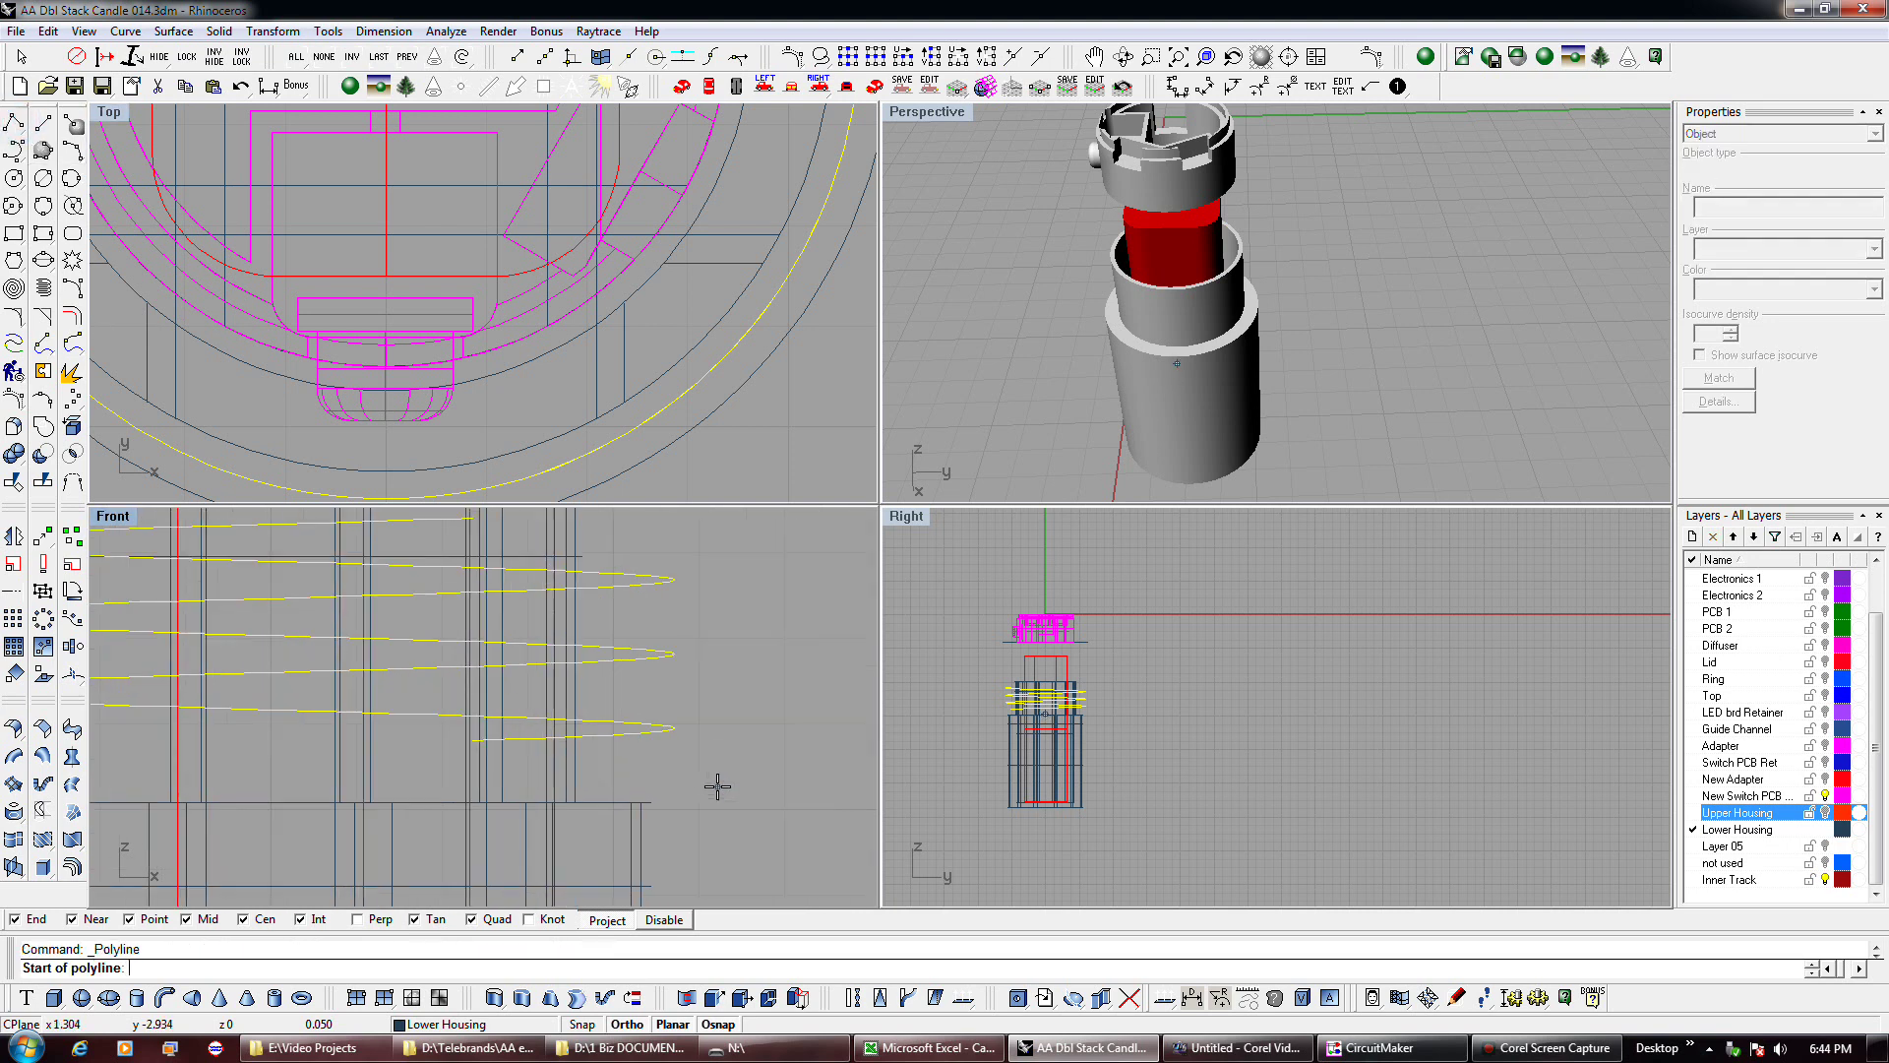
left_click(717, 694)
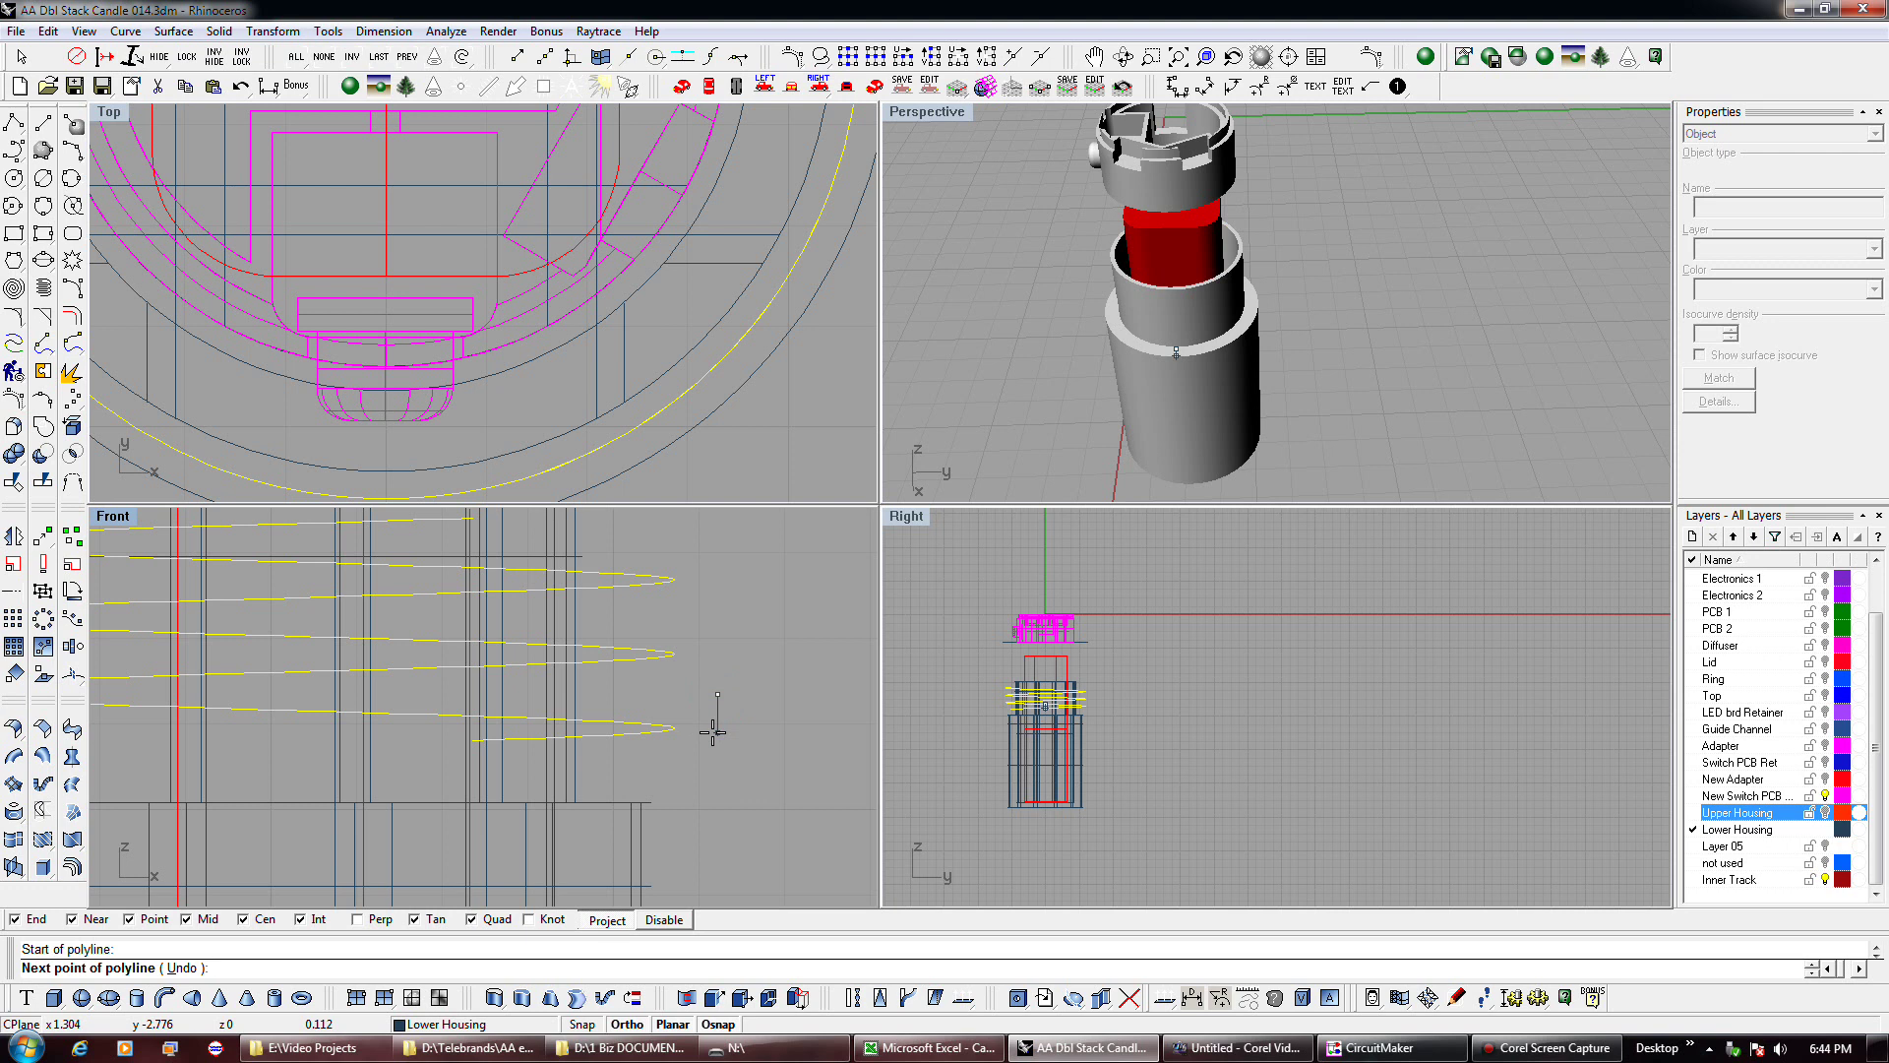
right_click(702, 671)
right_click(702, 671)
left_click(687, 664)
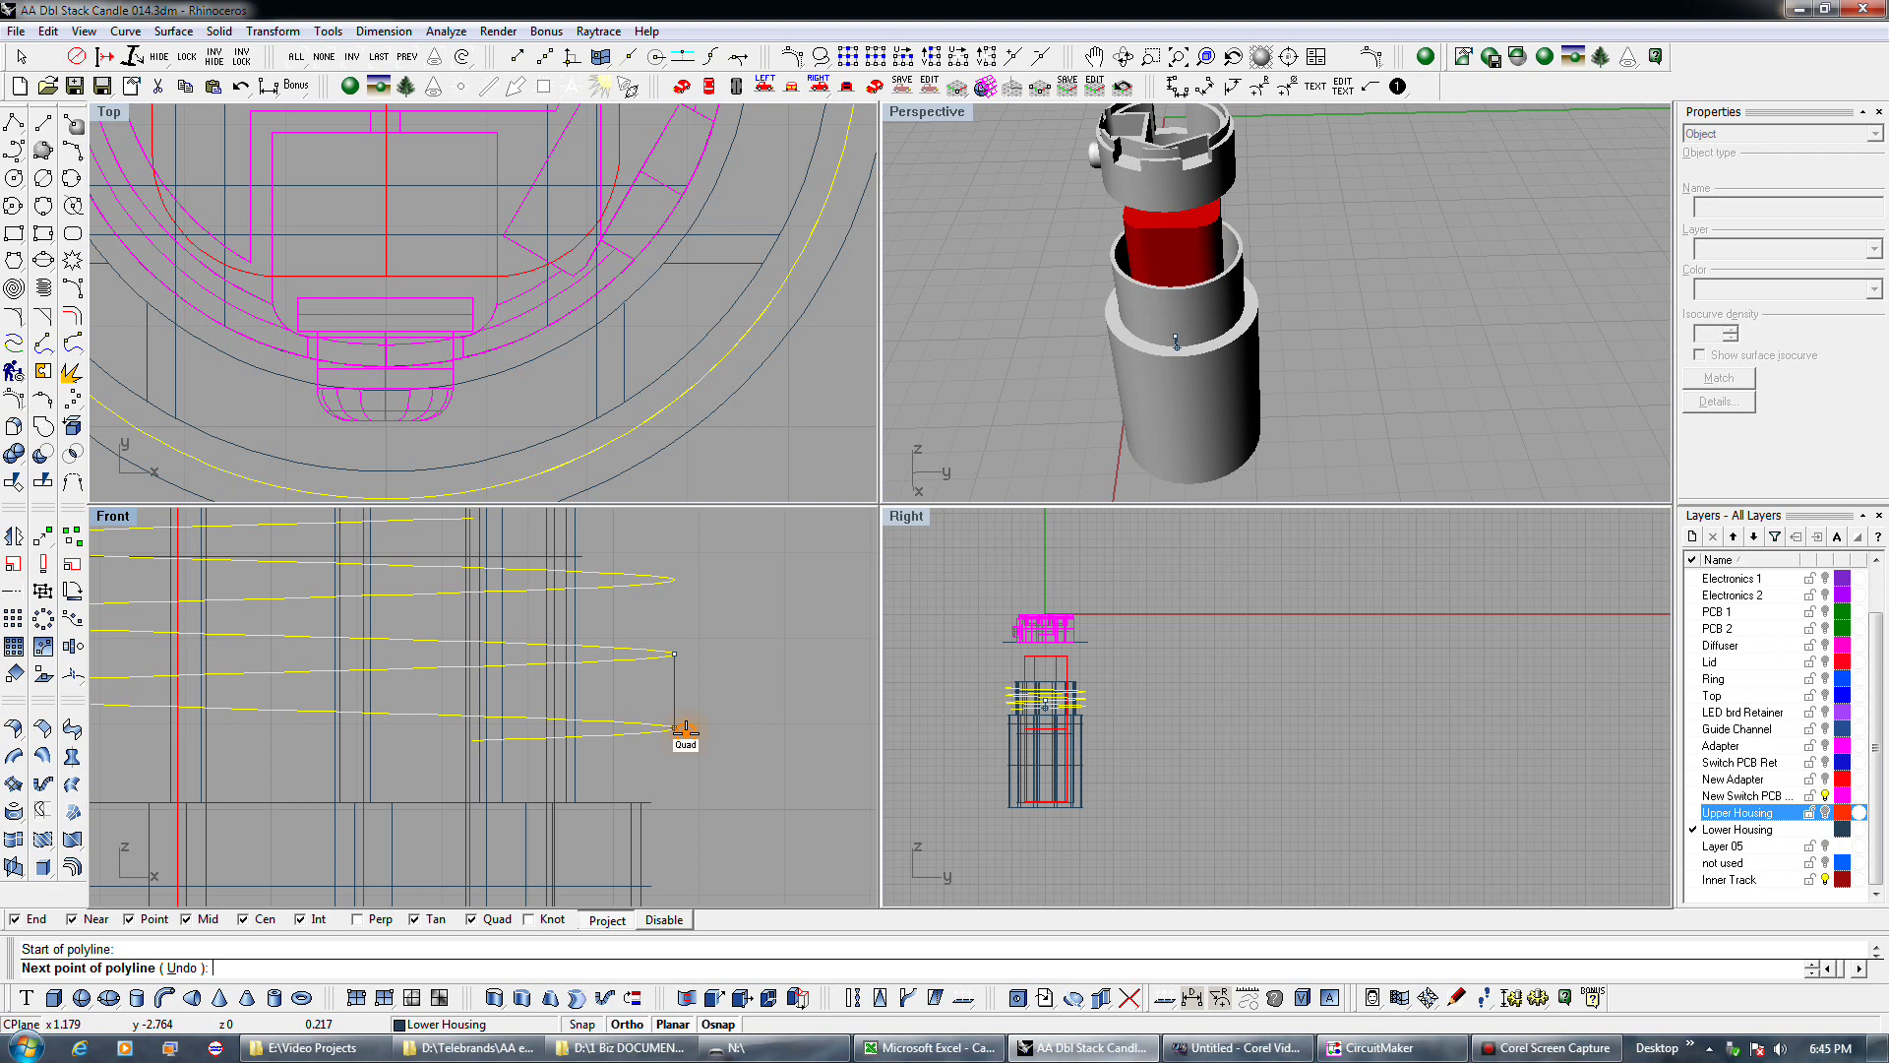
right_click(732, 720)
right_click(736, 717)
Draw the triangle with a 0.1 vertical edge and a tip, then close it.
left_click(722, 716)
type(".1")
key("Return")
left_click(723, 679)
scroll(748, 705, "up", 2)
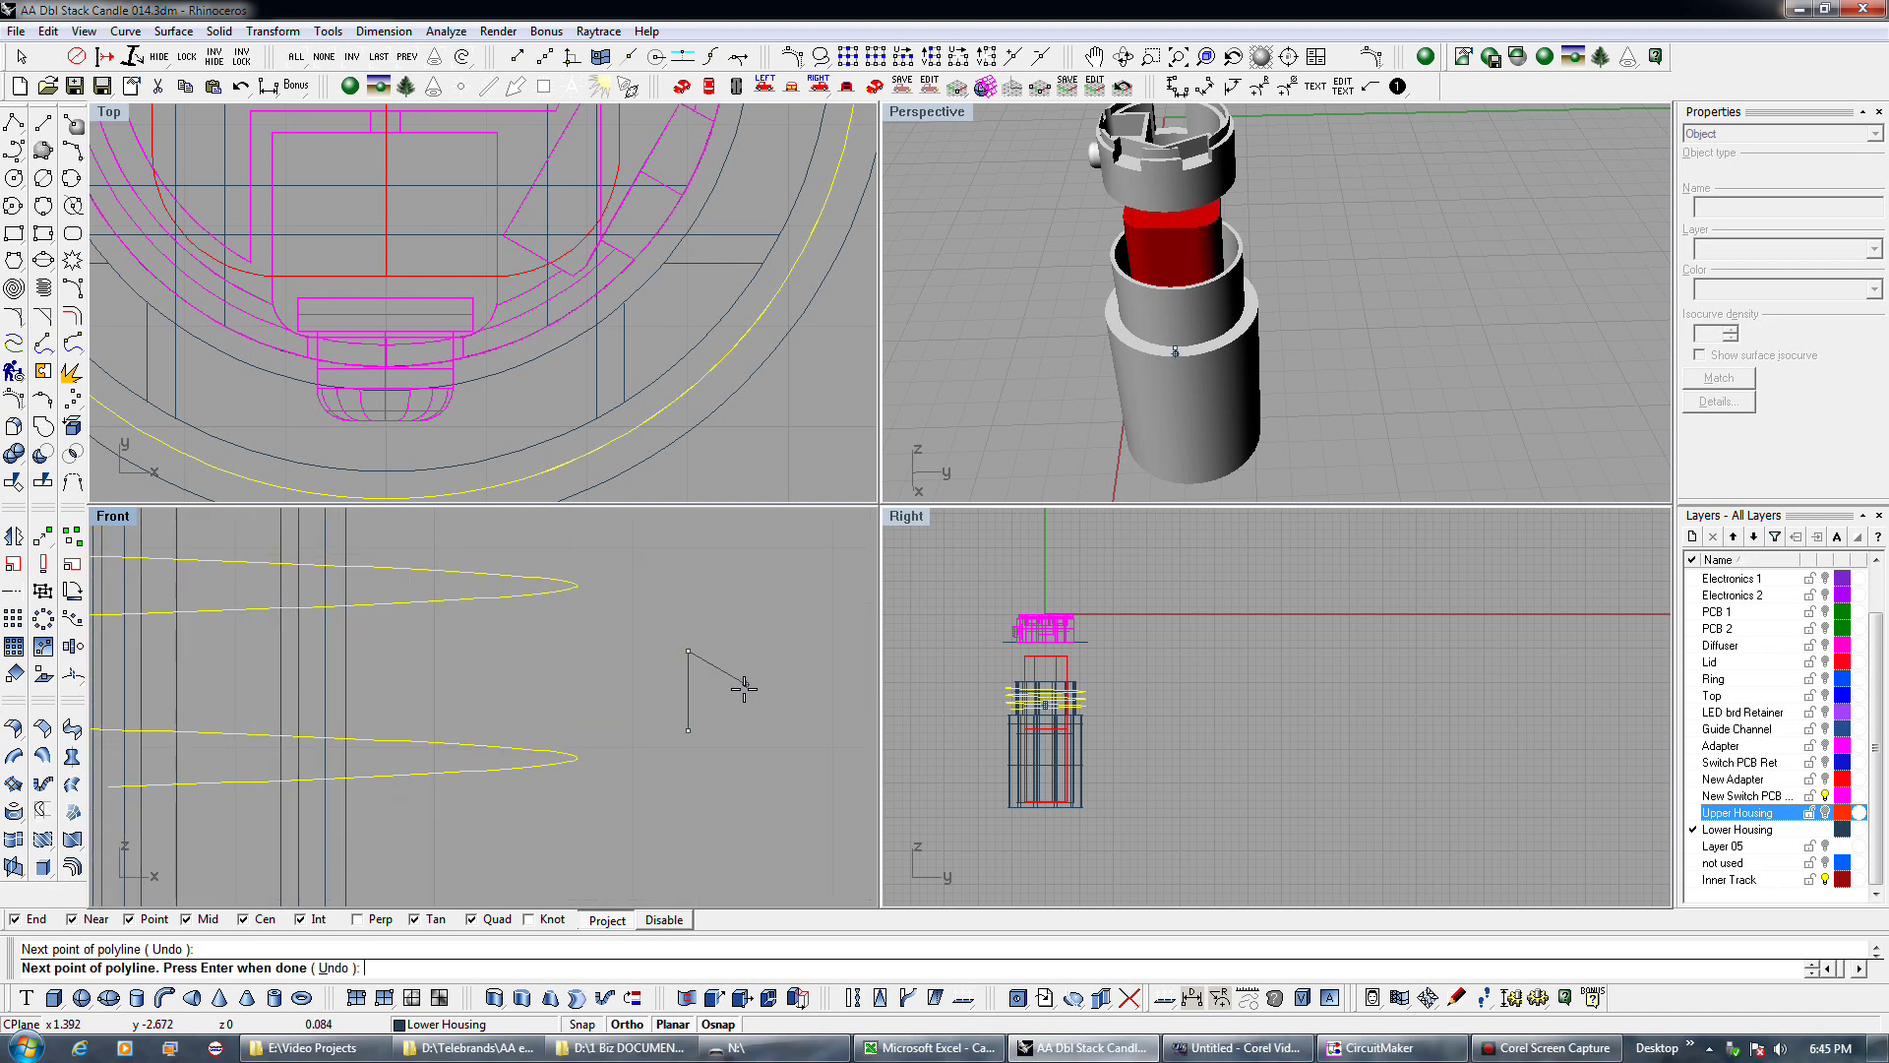
left_click(744, 686)
key("Return")
key("Return")
left_click(689, 729)
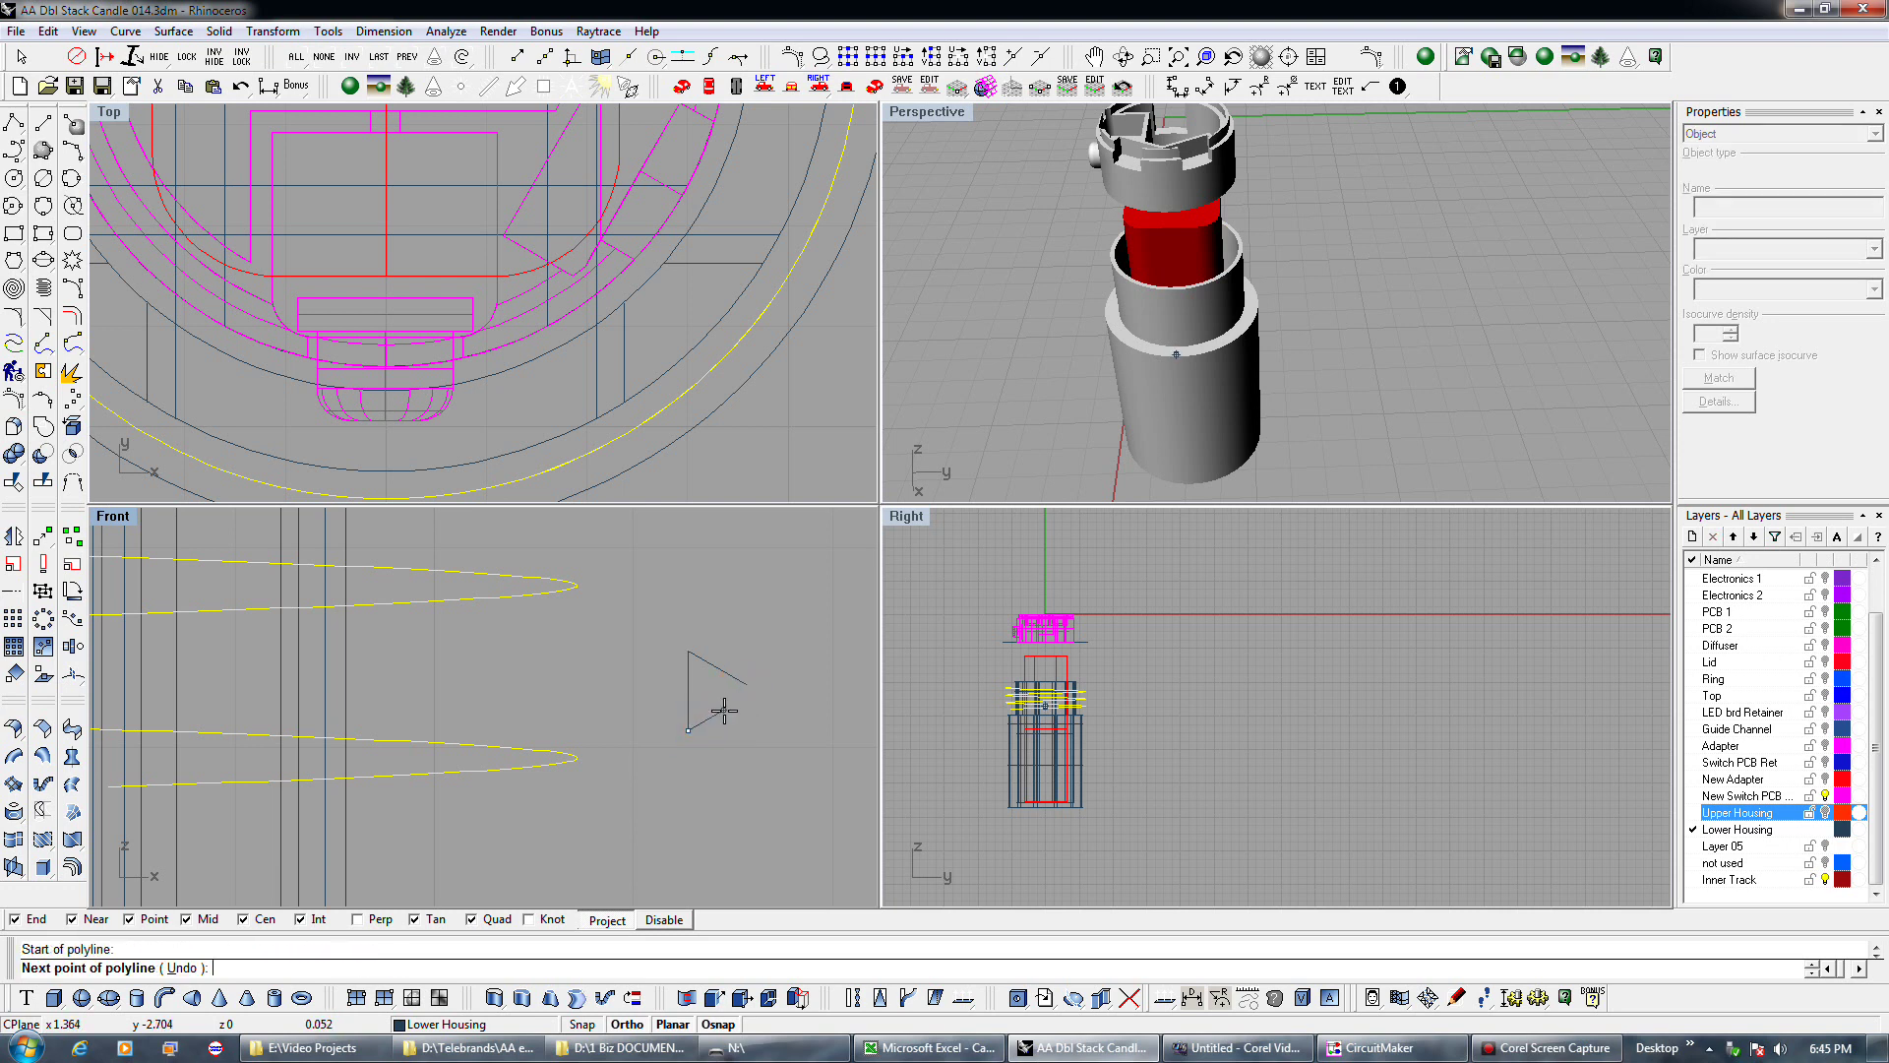
left_click(732, 701)
key("Return")
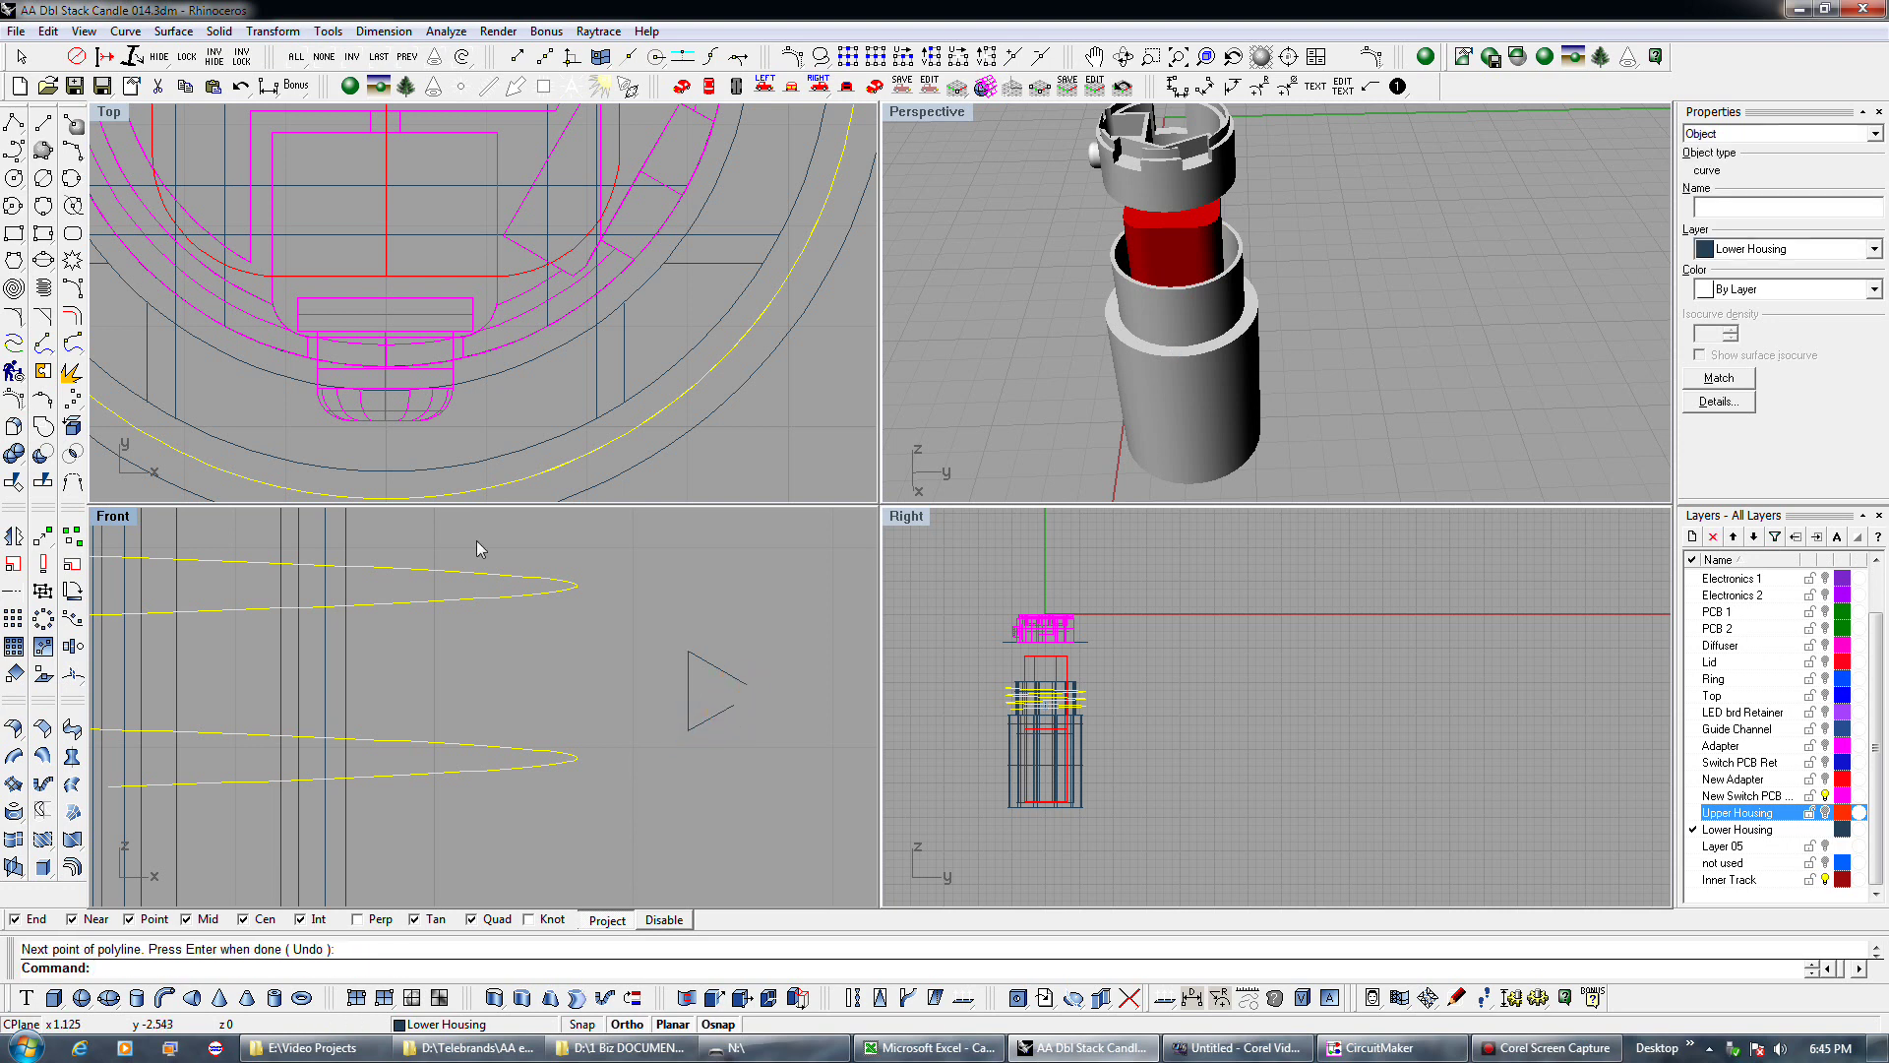
Join the triangle's edges into one closed profile curve.
left_click(44, 317)
left_click(720, 710)
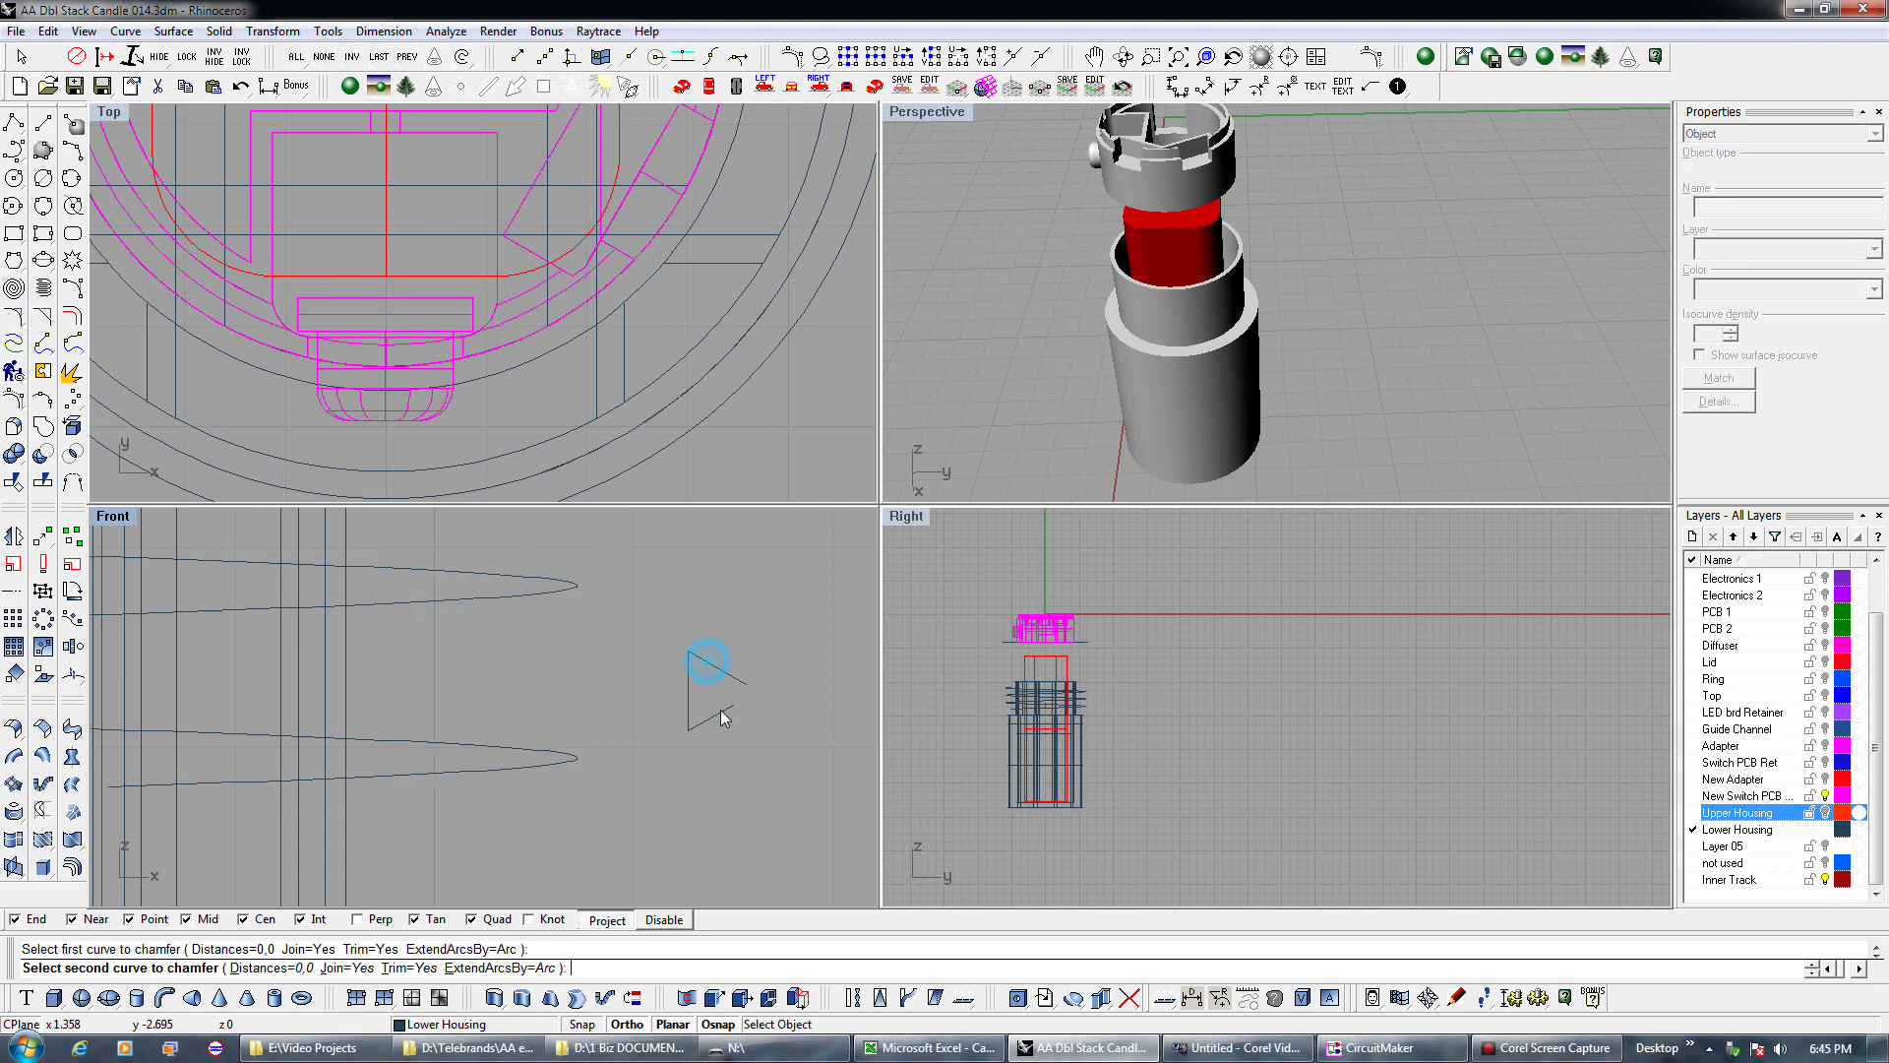
left_click(721, 715)
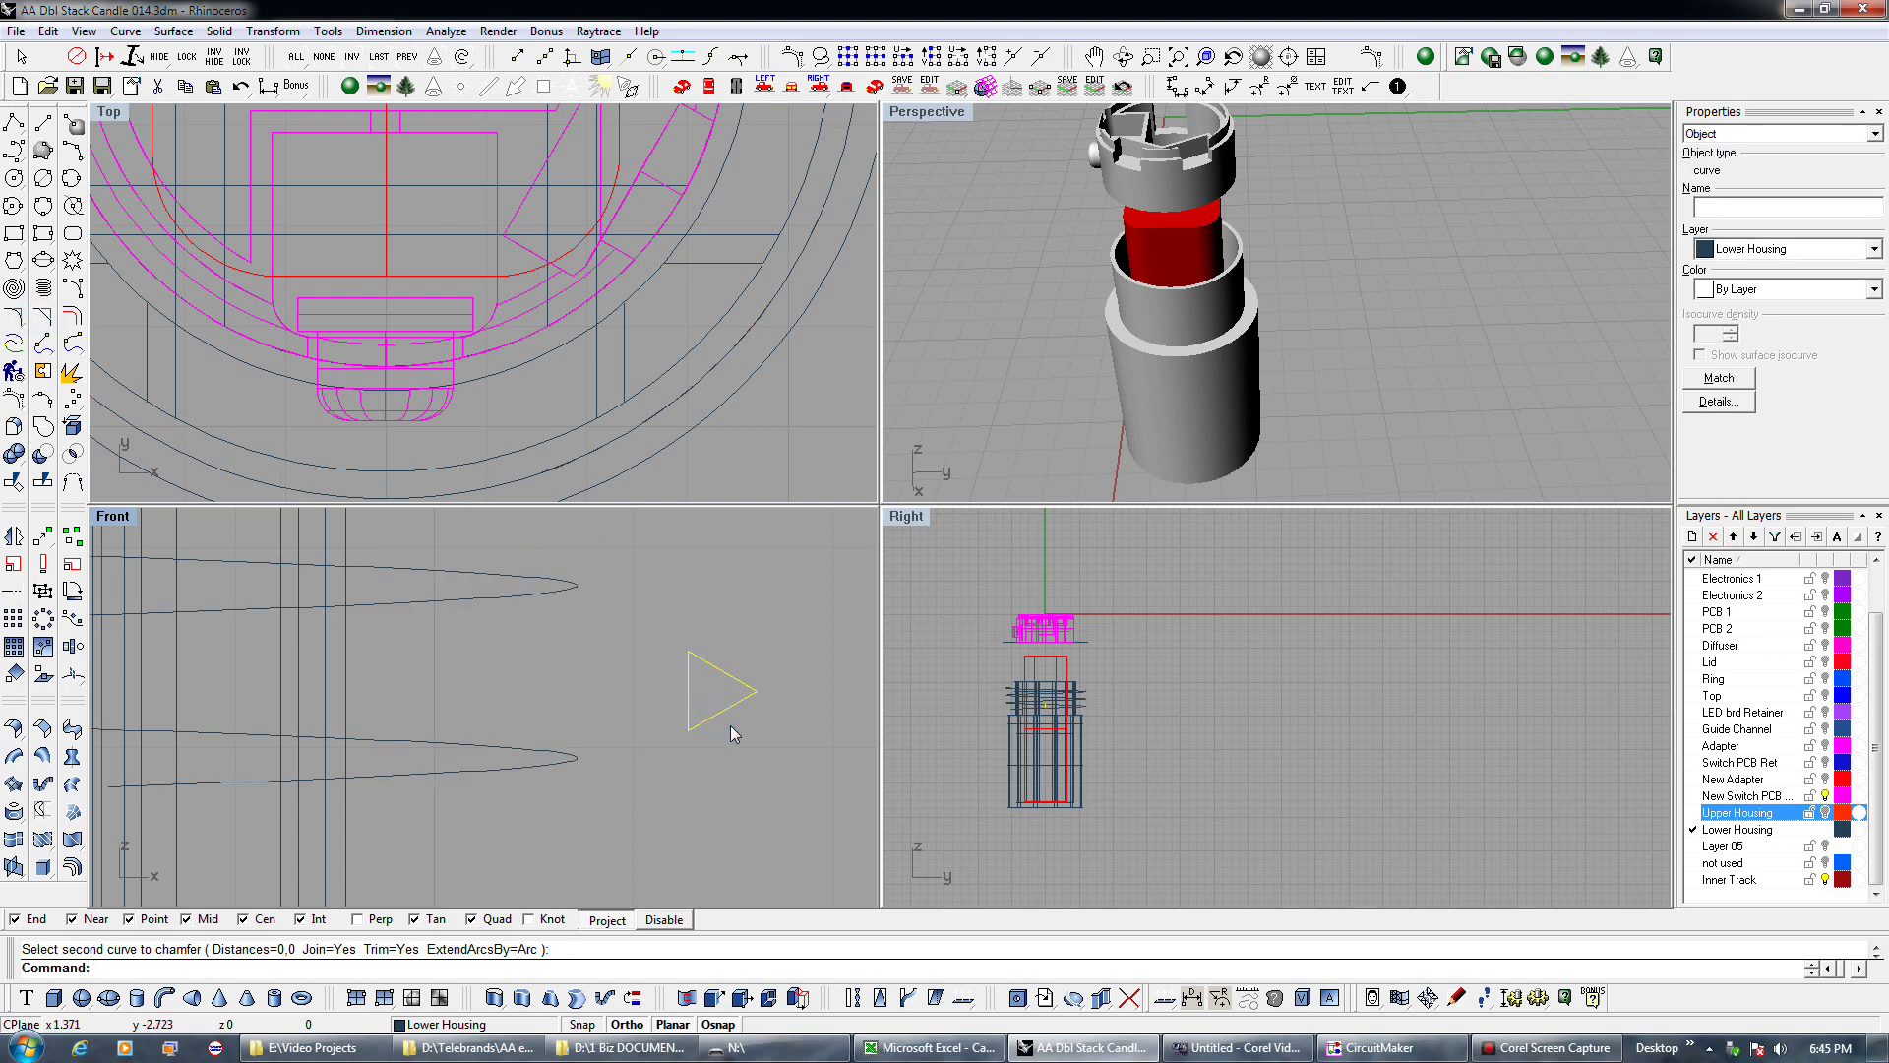
scroll(730, 725, "down", 1)
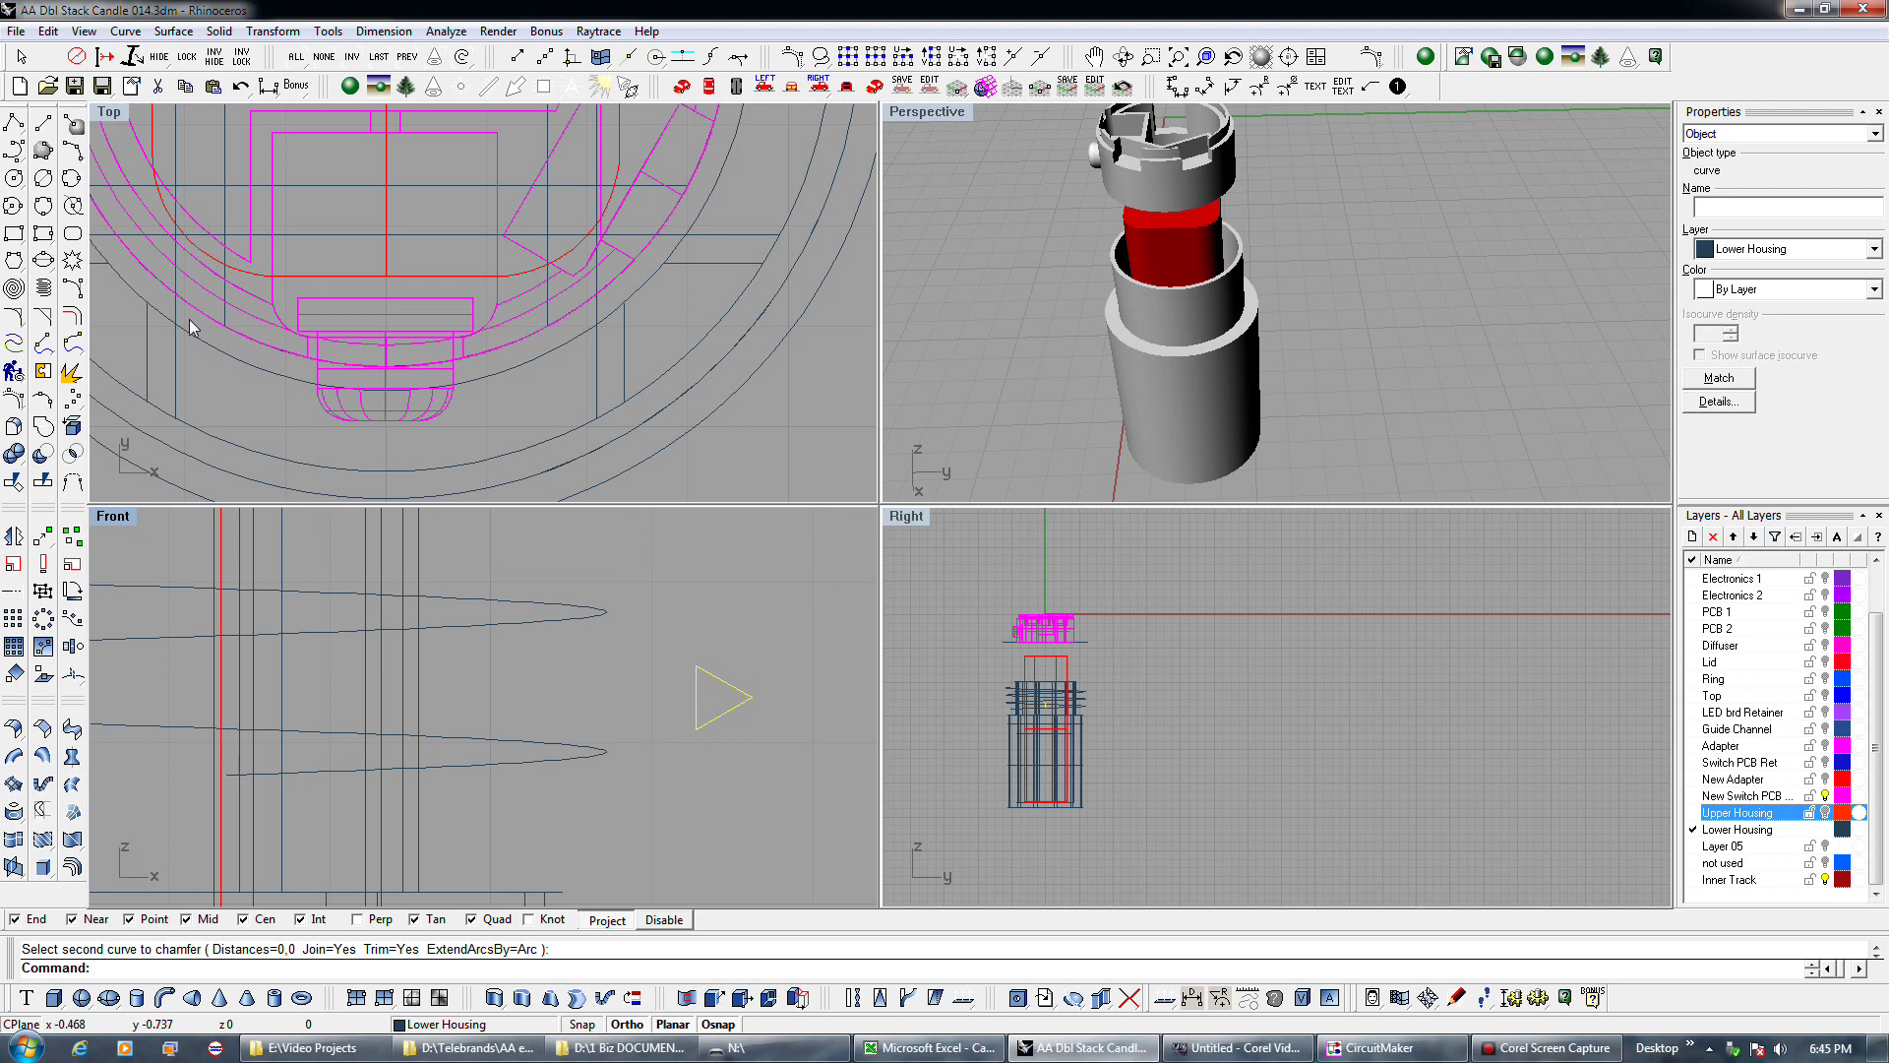
Try a 0.03 offset of the triangle, undo it, and delete the extra outer triangle.
left_click(73, 315)
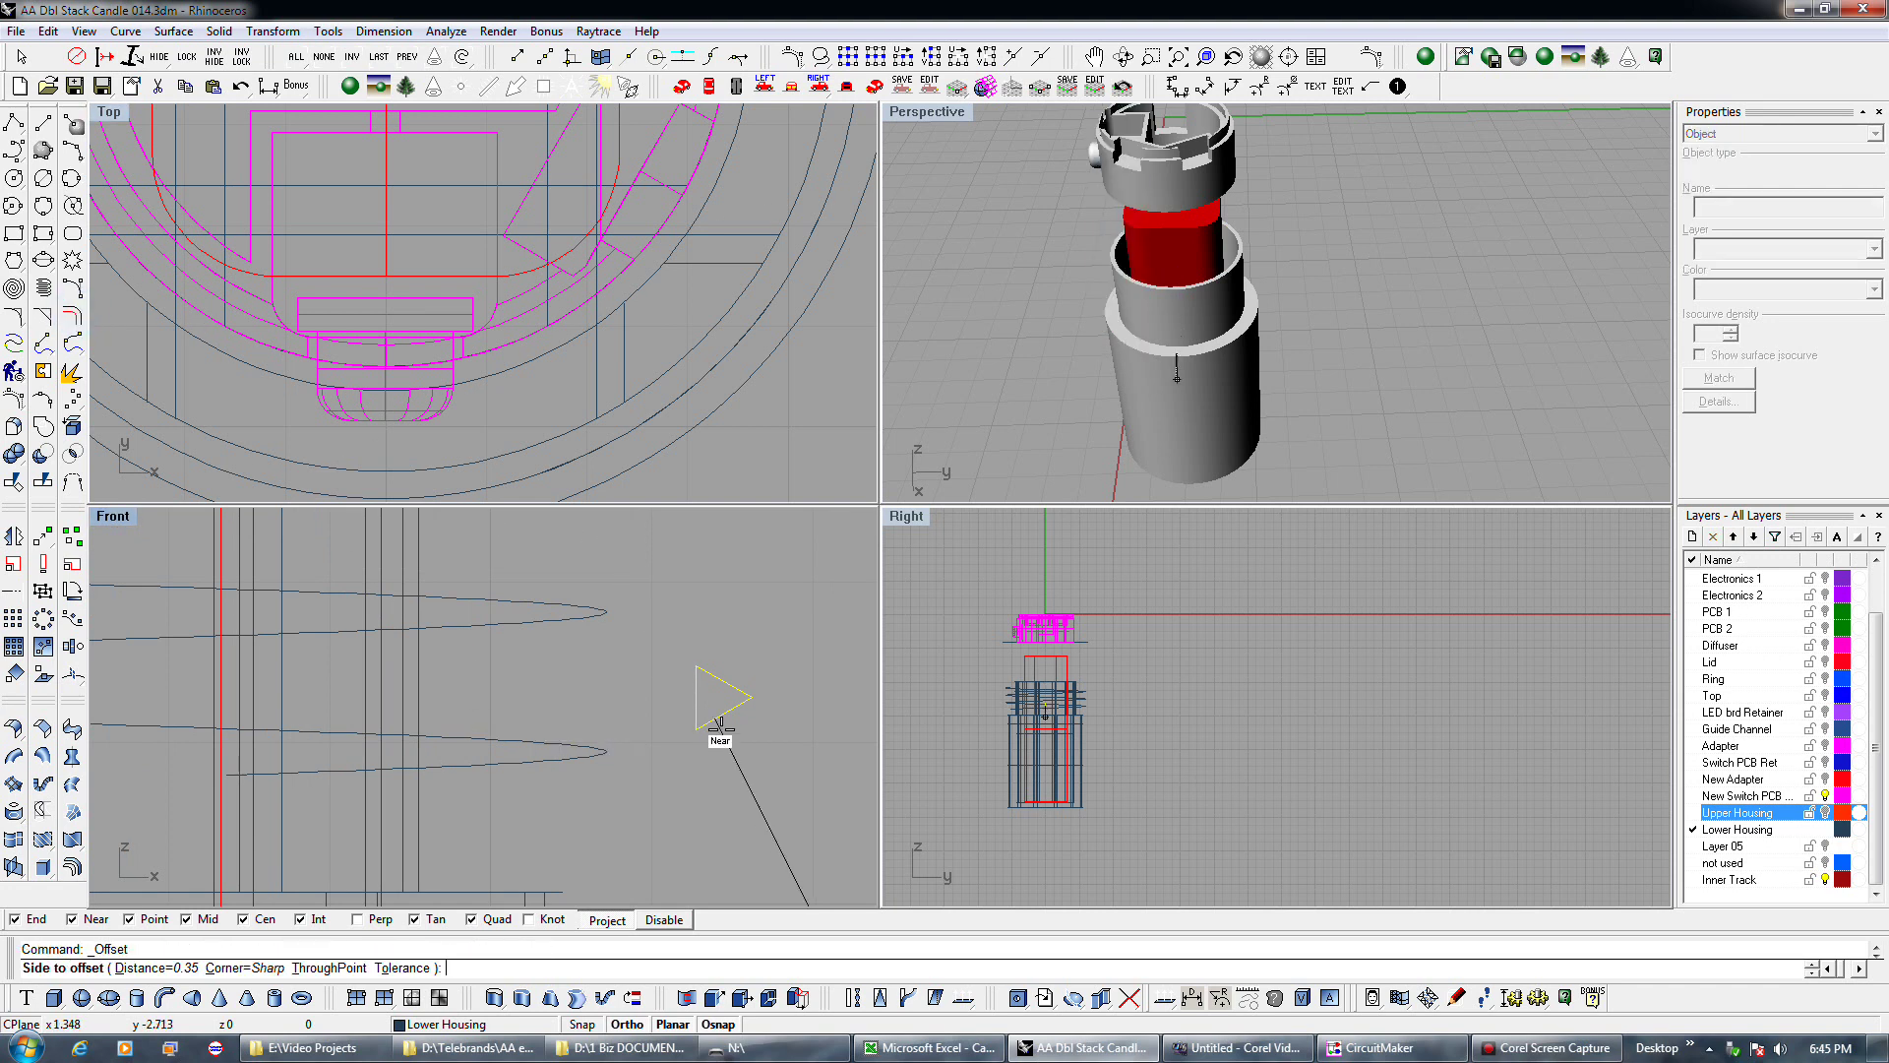
type(".02")
key("BackSpace")
type("3")
key("Return")
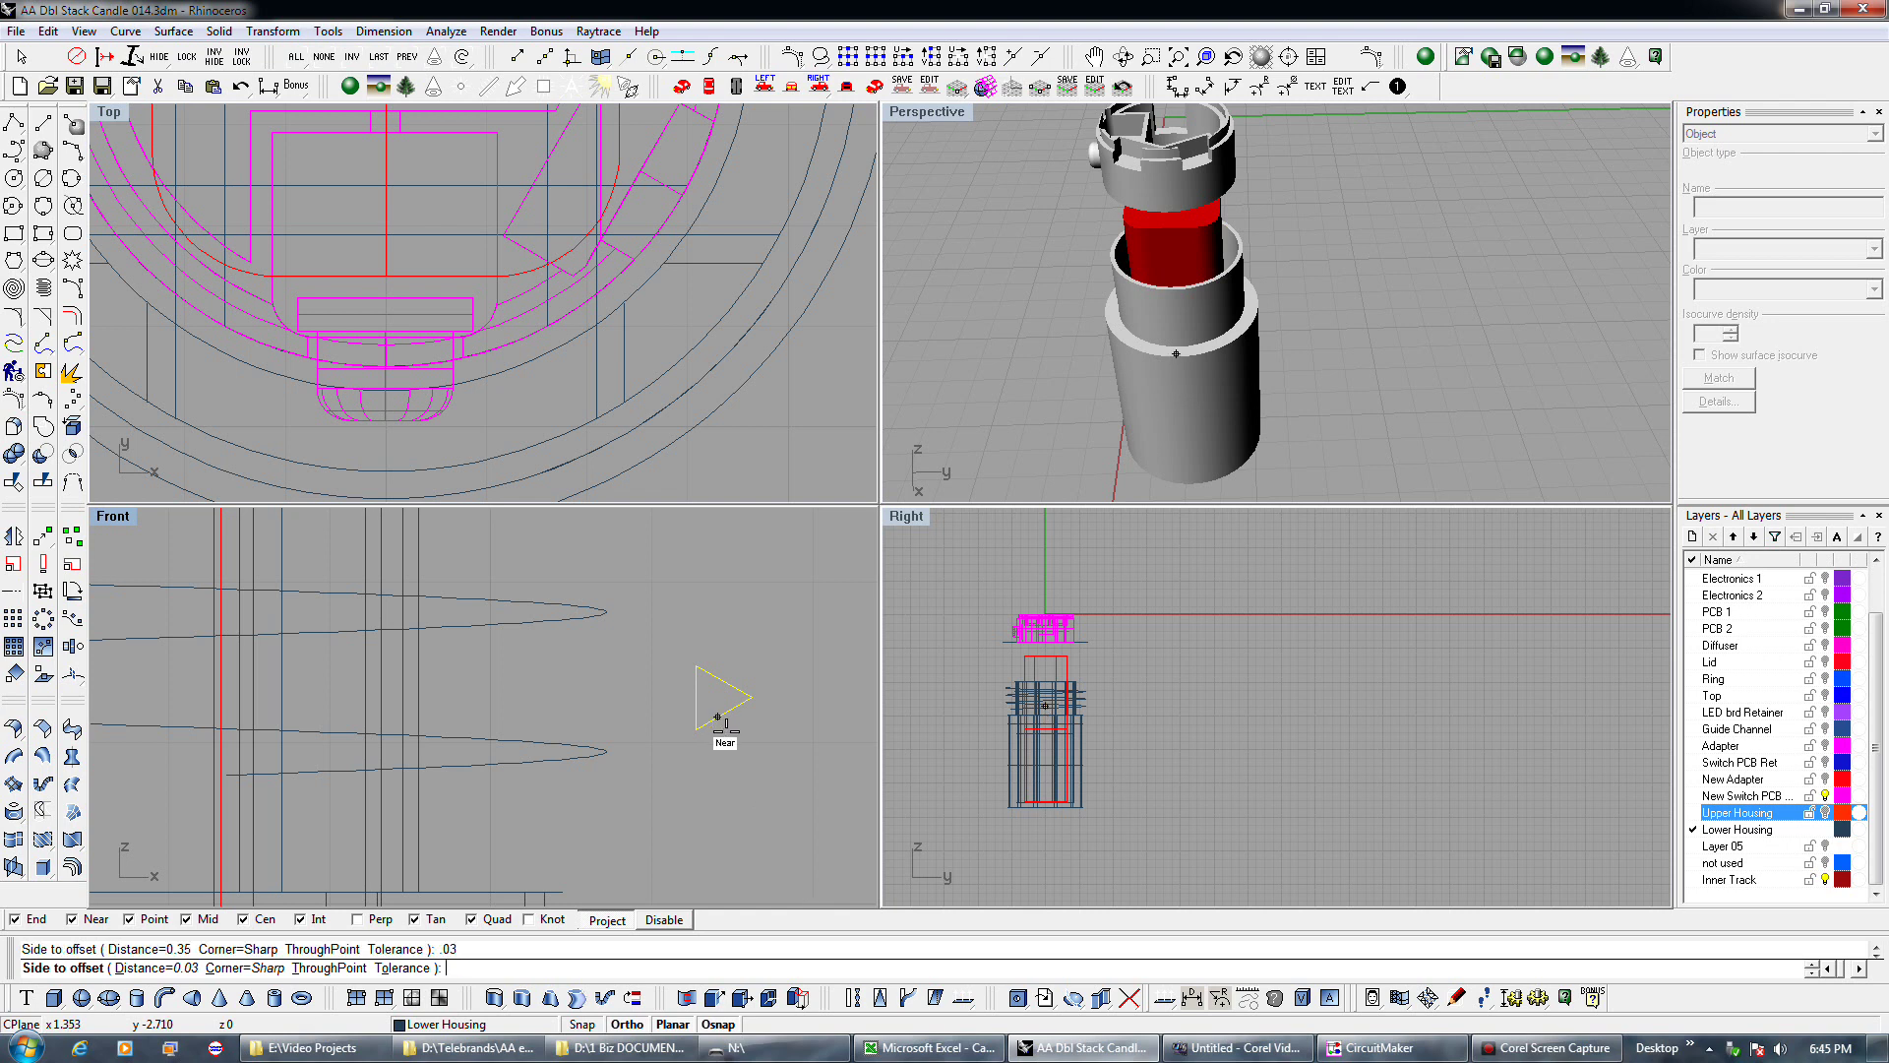
left_click(726, 737)
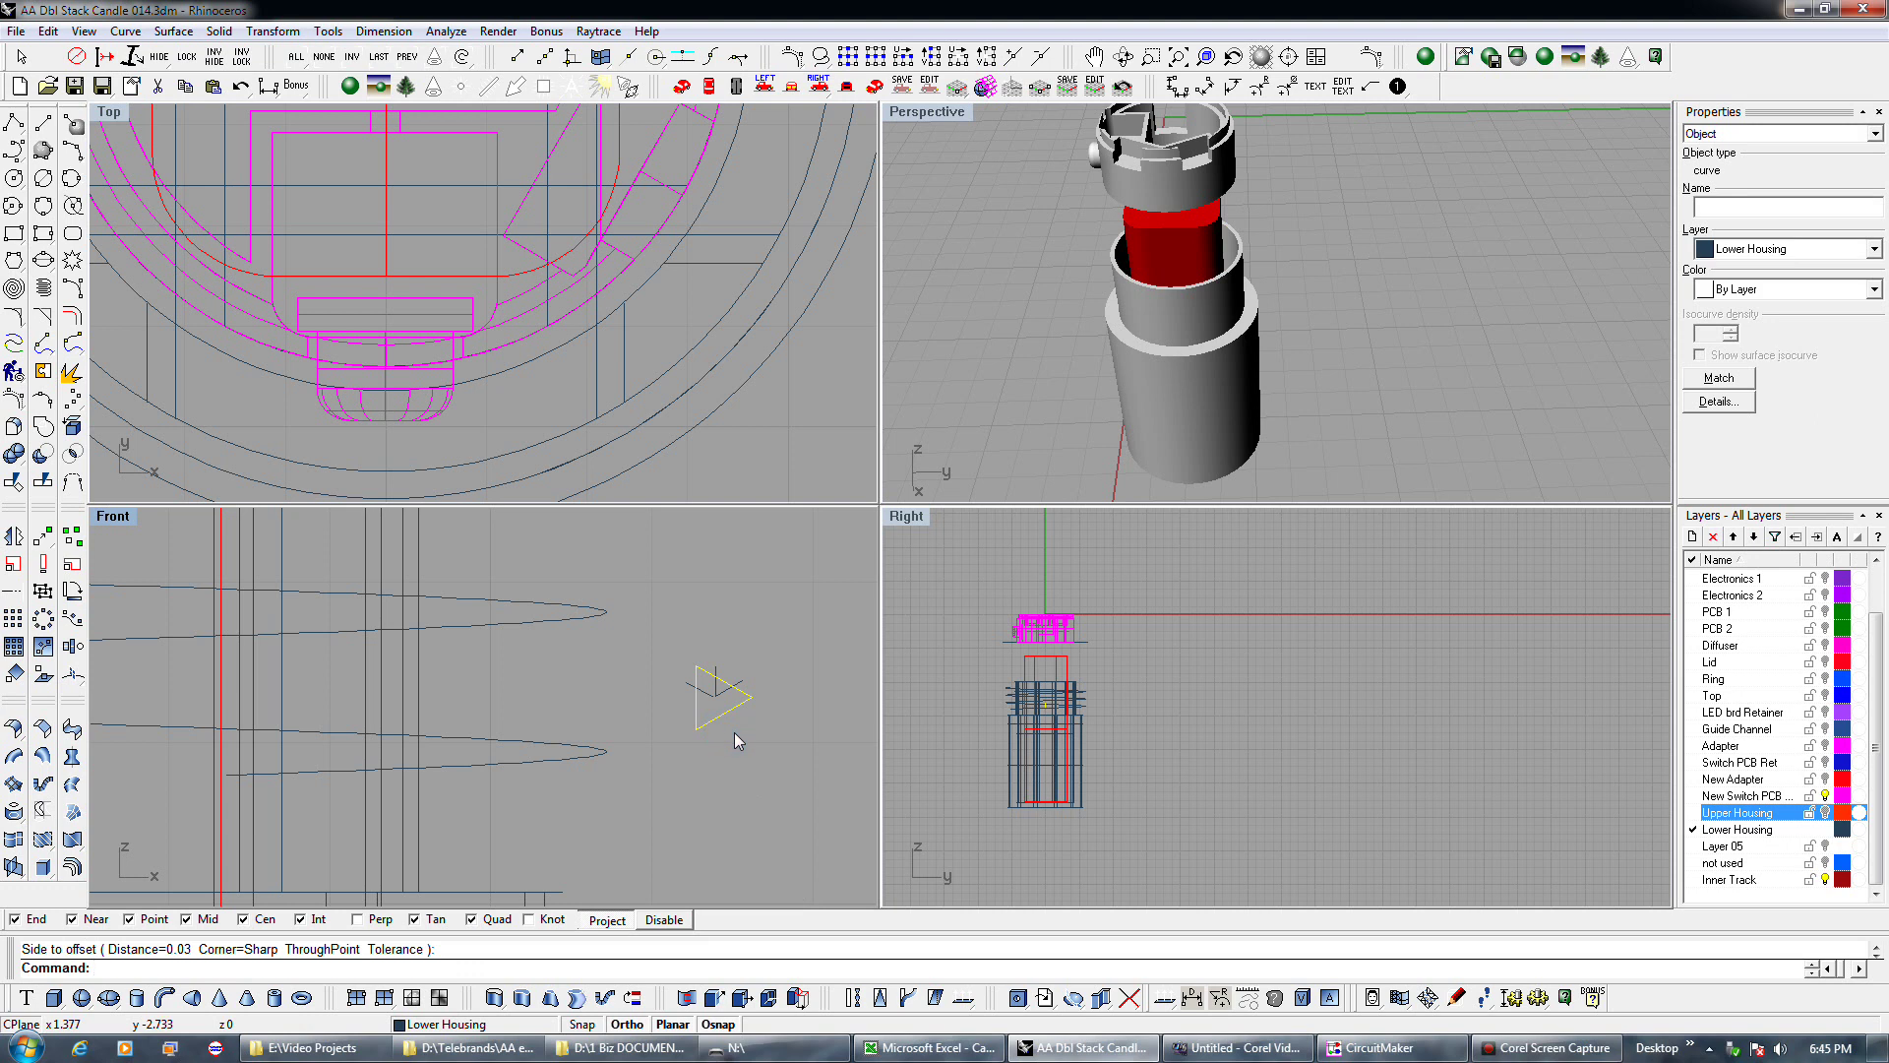
key("ctrl+z")
key("Return")
left_click_drag(725, 734, 744, 740)
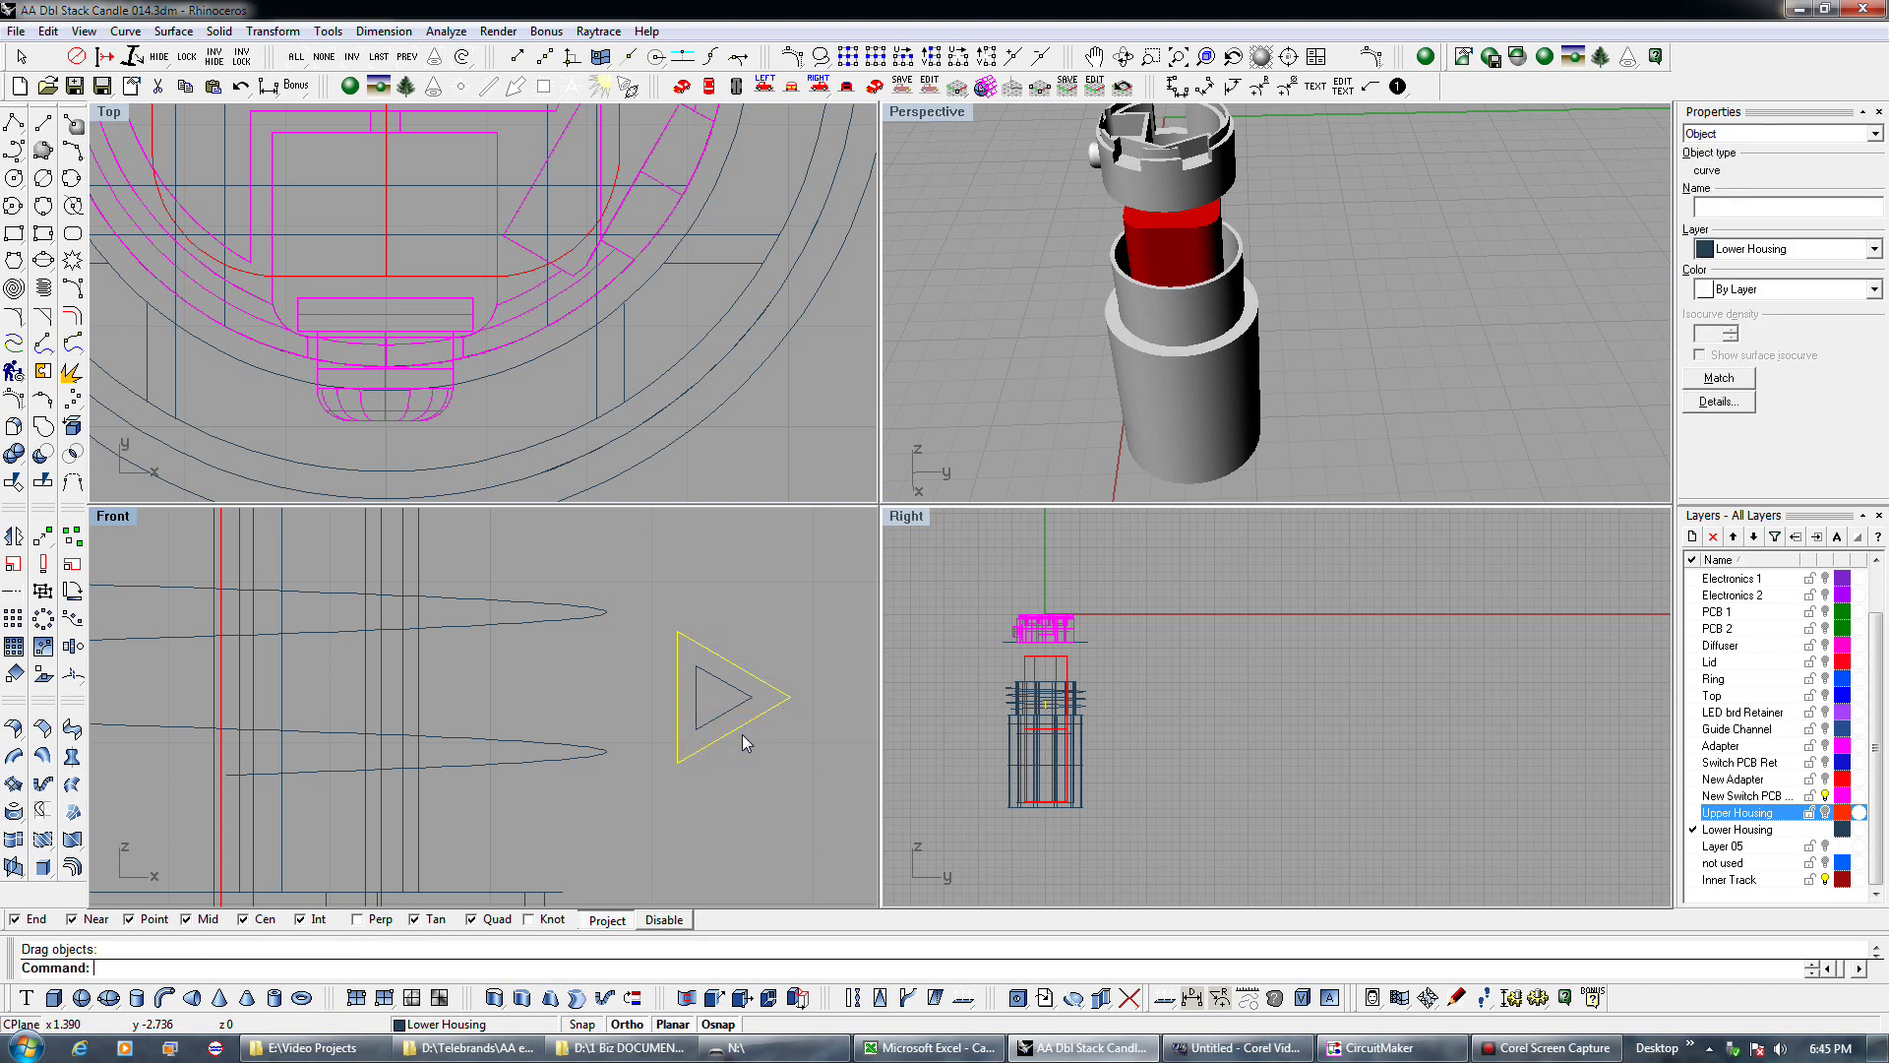
key("Delete")
left_click(733, 709)
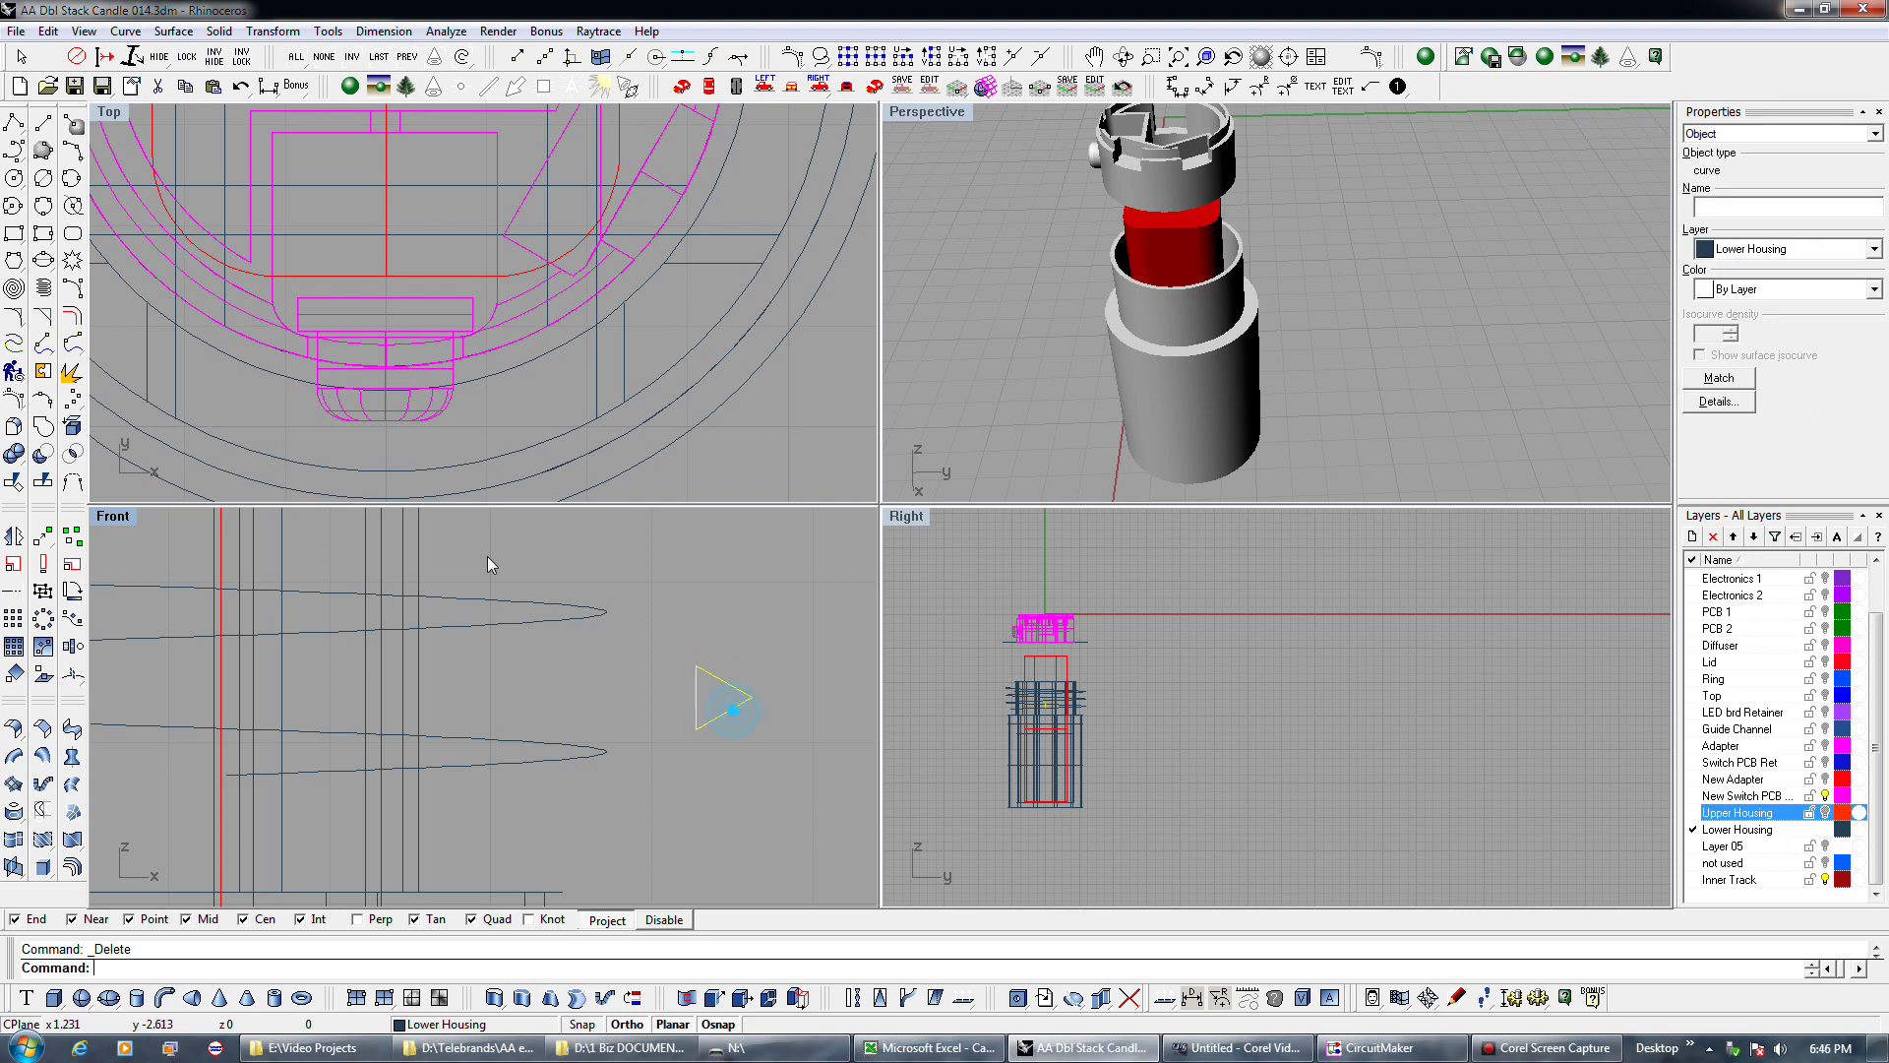
Offset the inner triangle outward by 0.02.
left_click(77, 317)
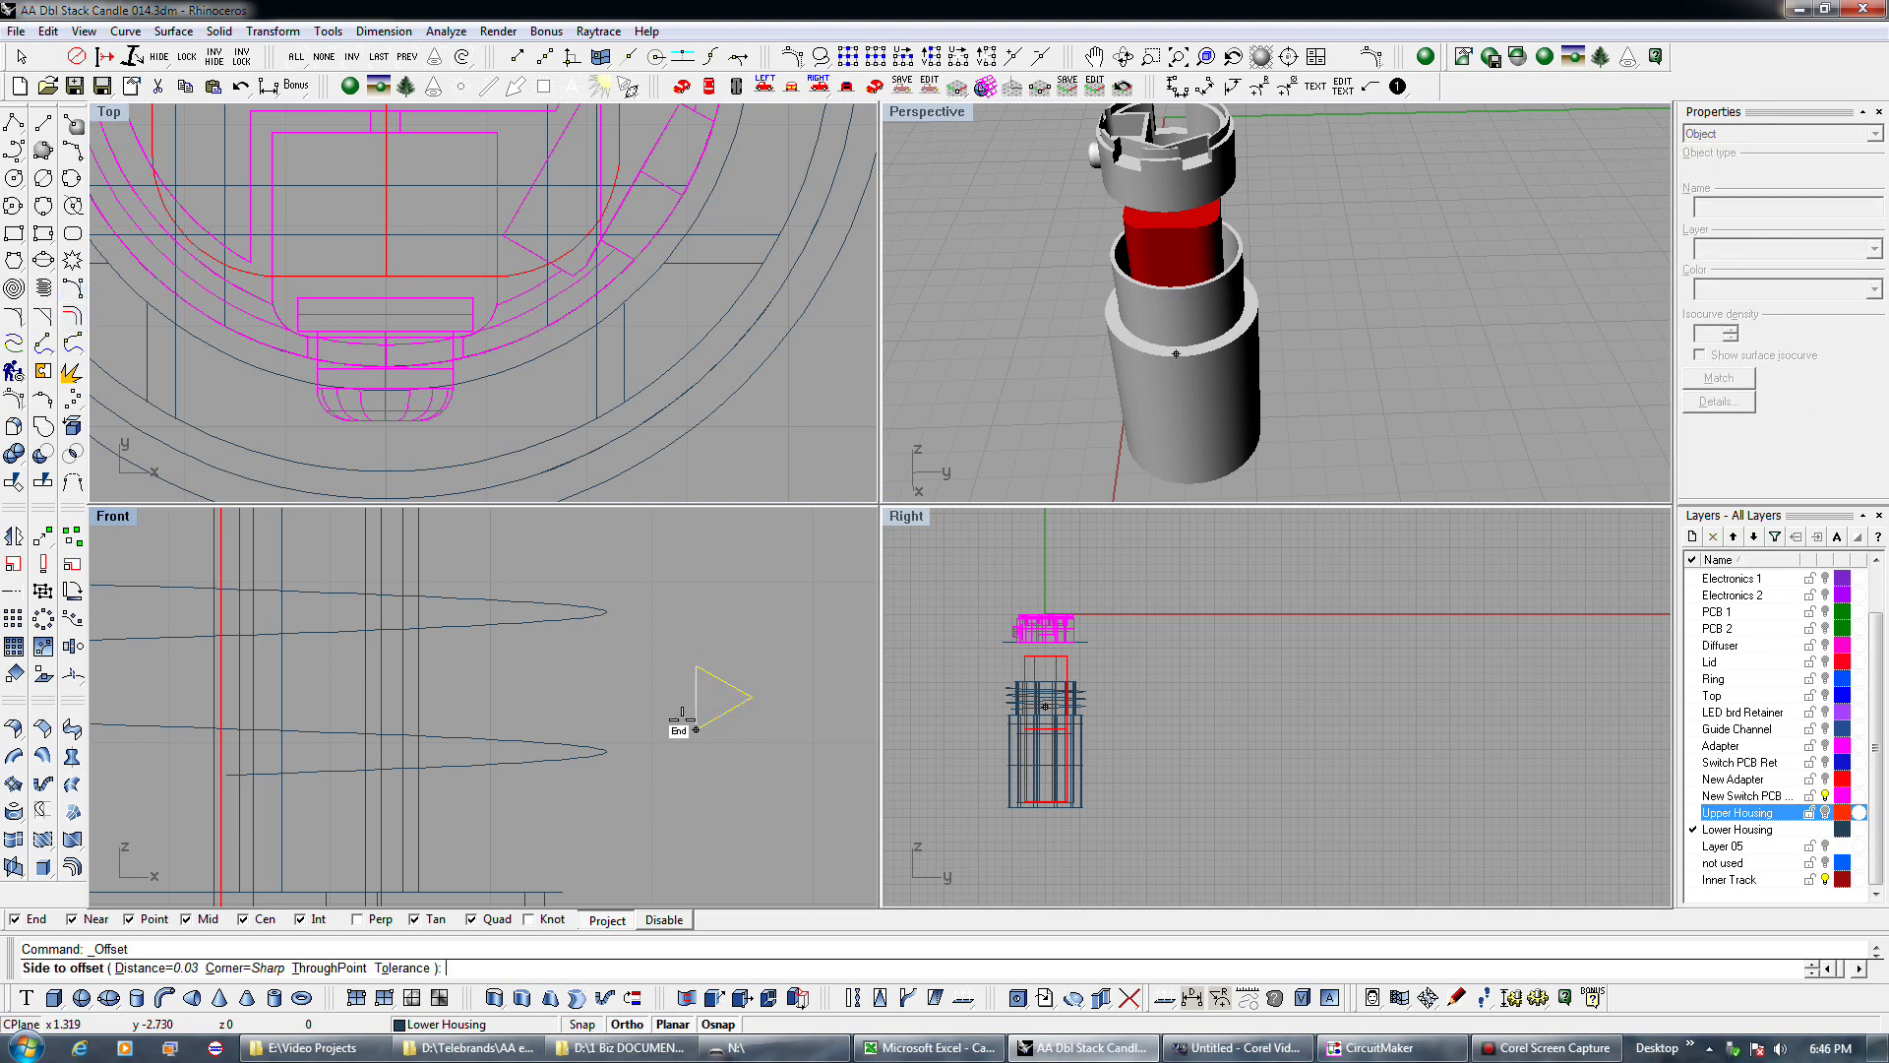
type(".02")
key("Return")
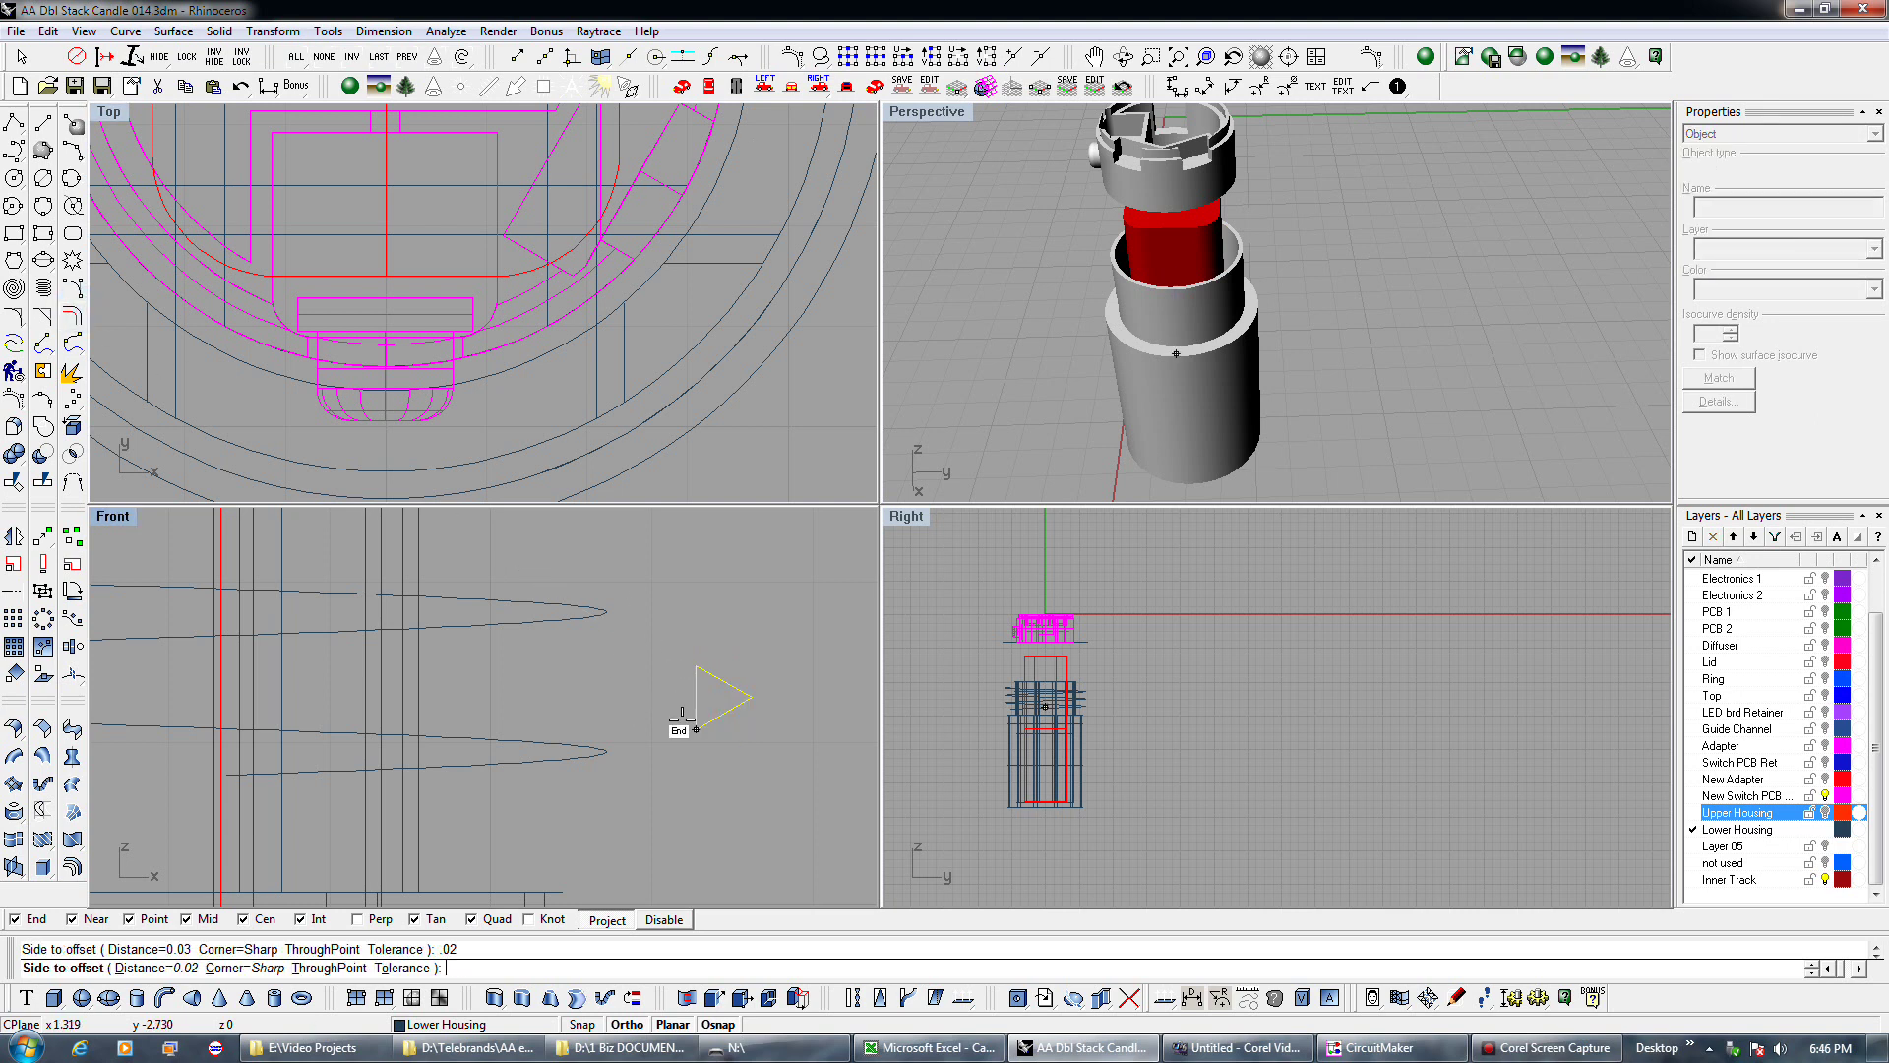
left_click(796, 802)
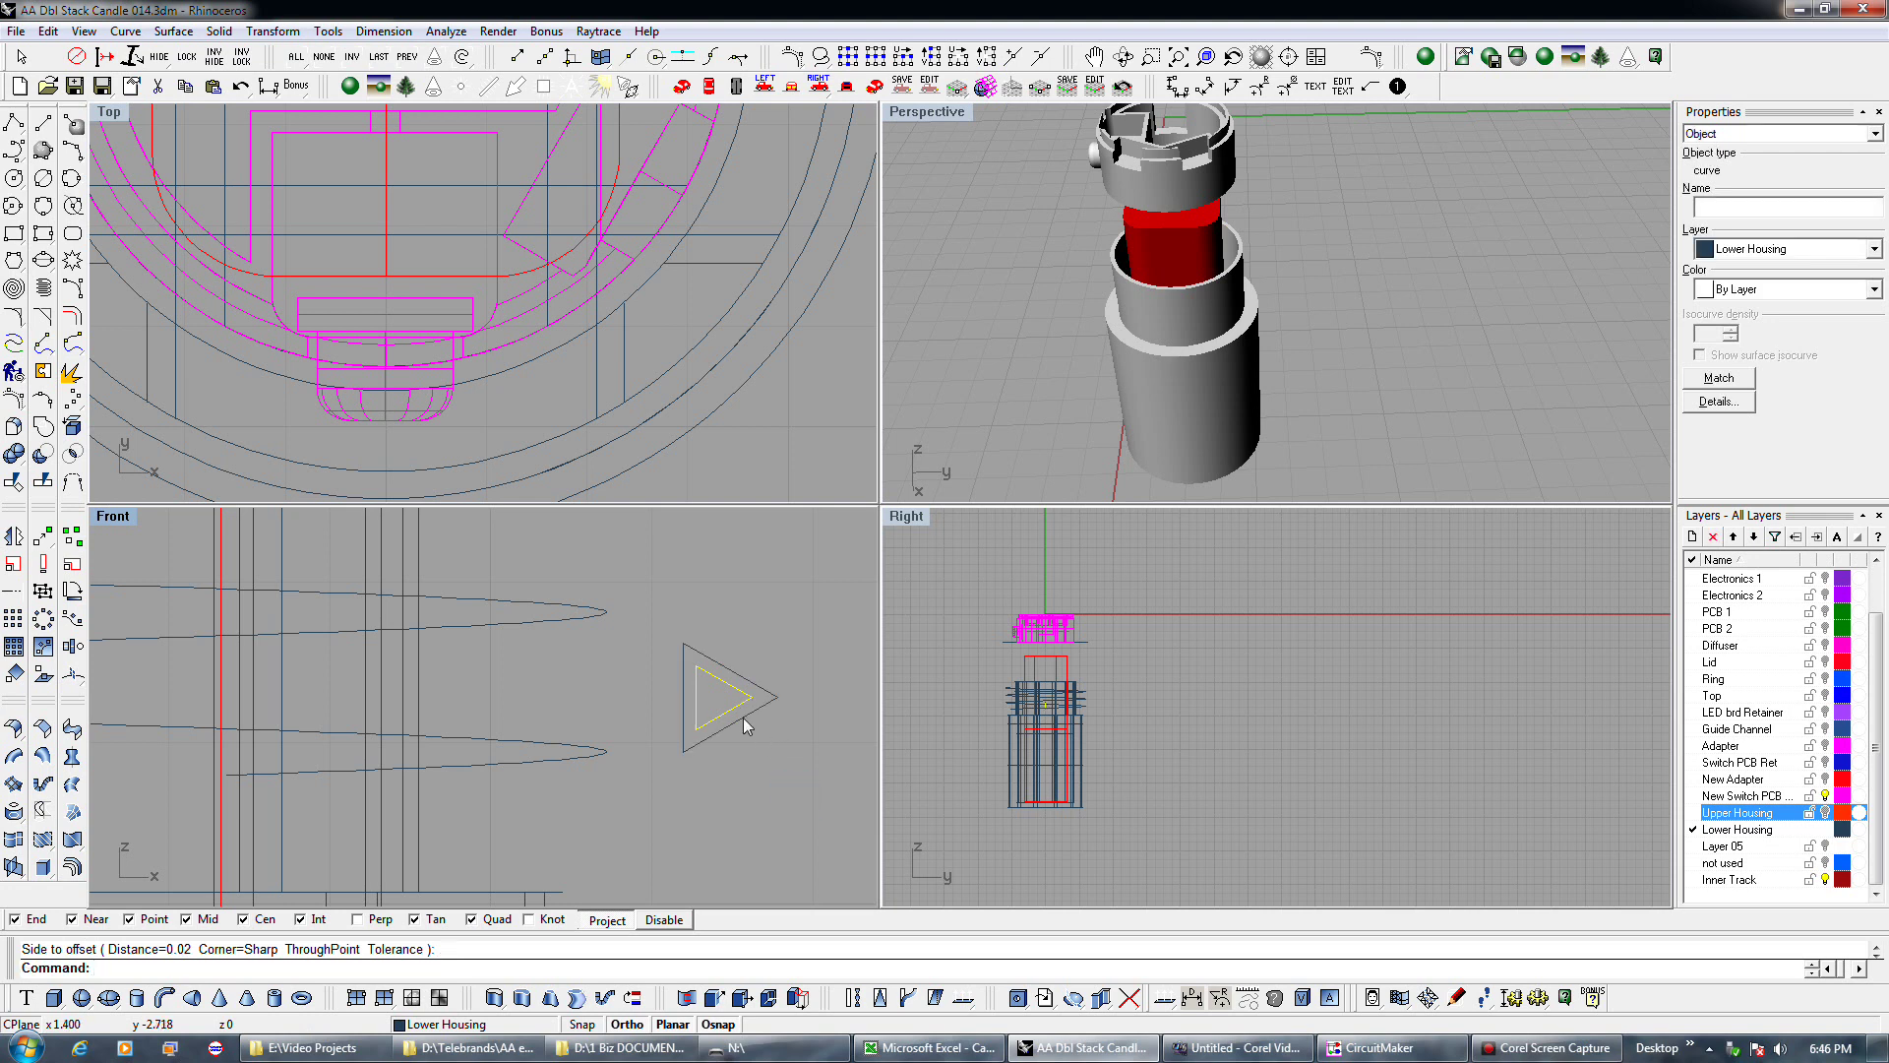
Move the offset triangle by its lower-left corner onto the other triangle, then begin a line at its corner.
left_click(694, 741)
left_click(45, 537)
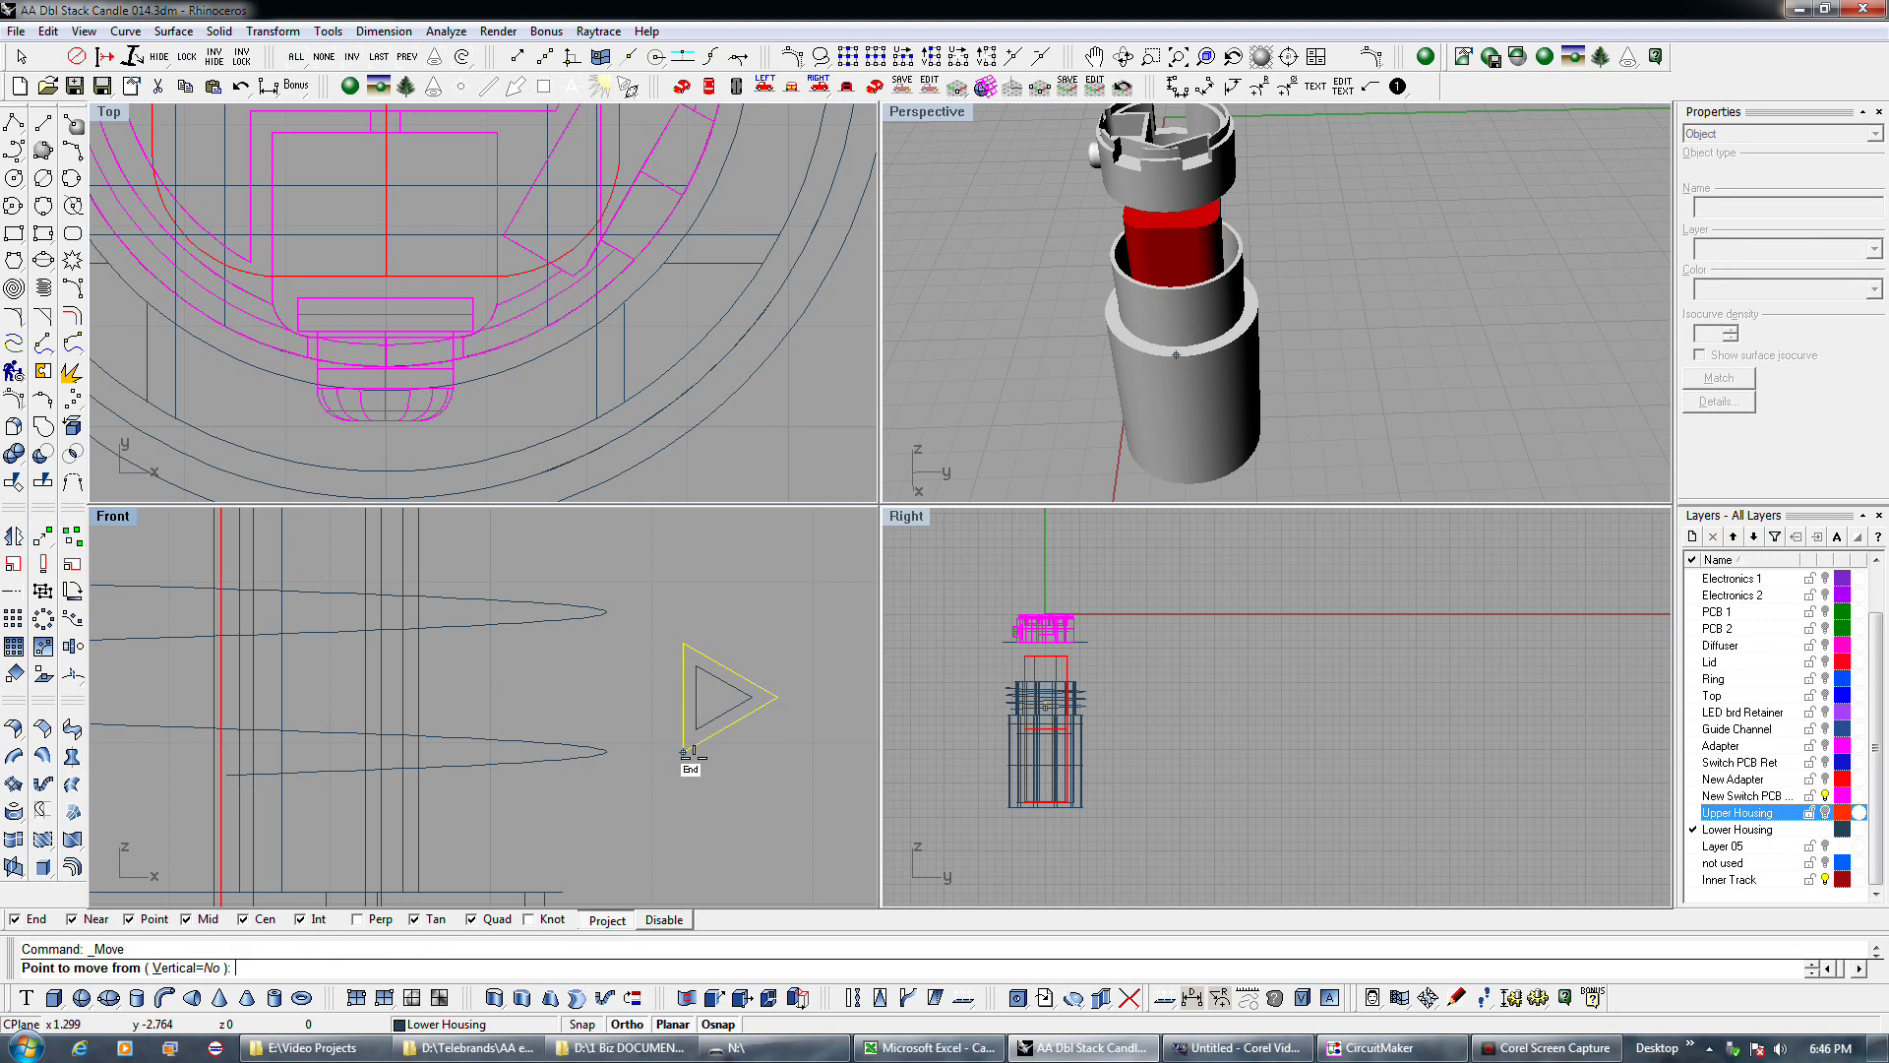
left_click(684, 752)
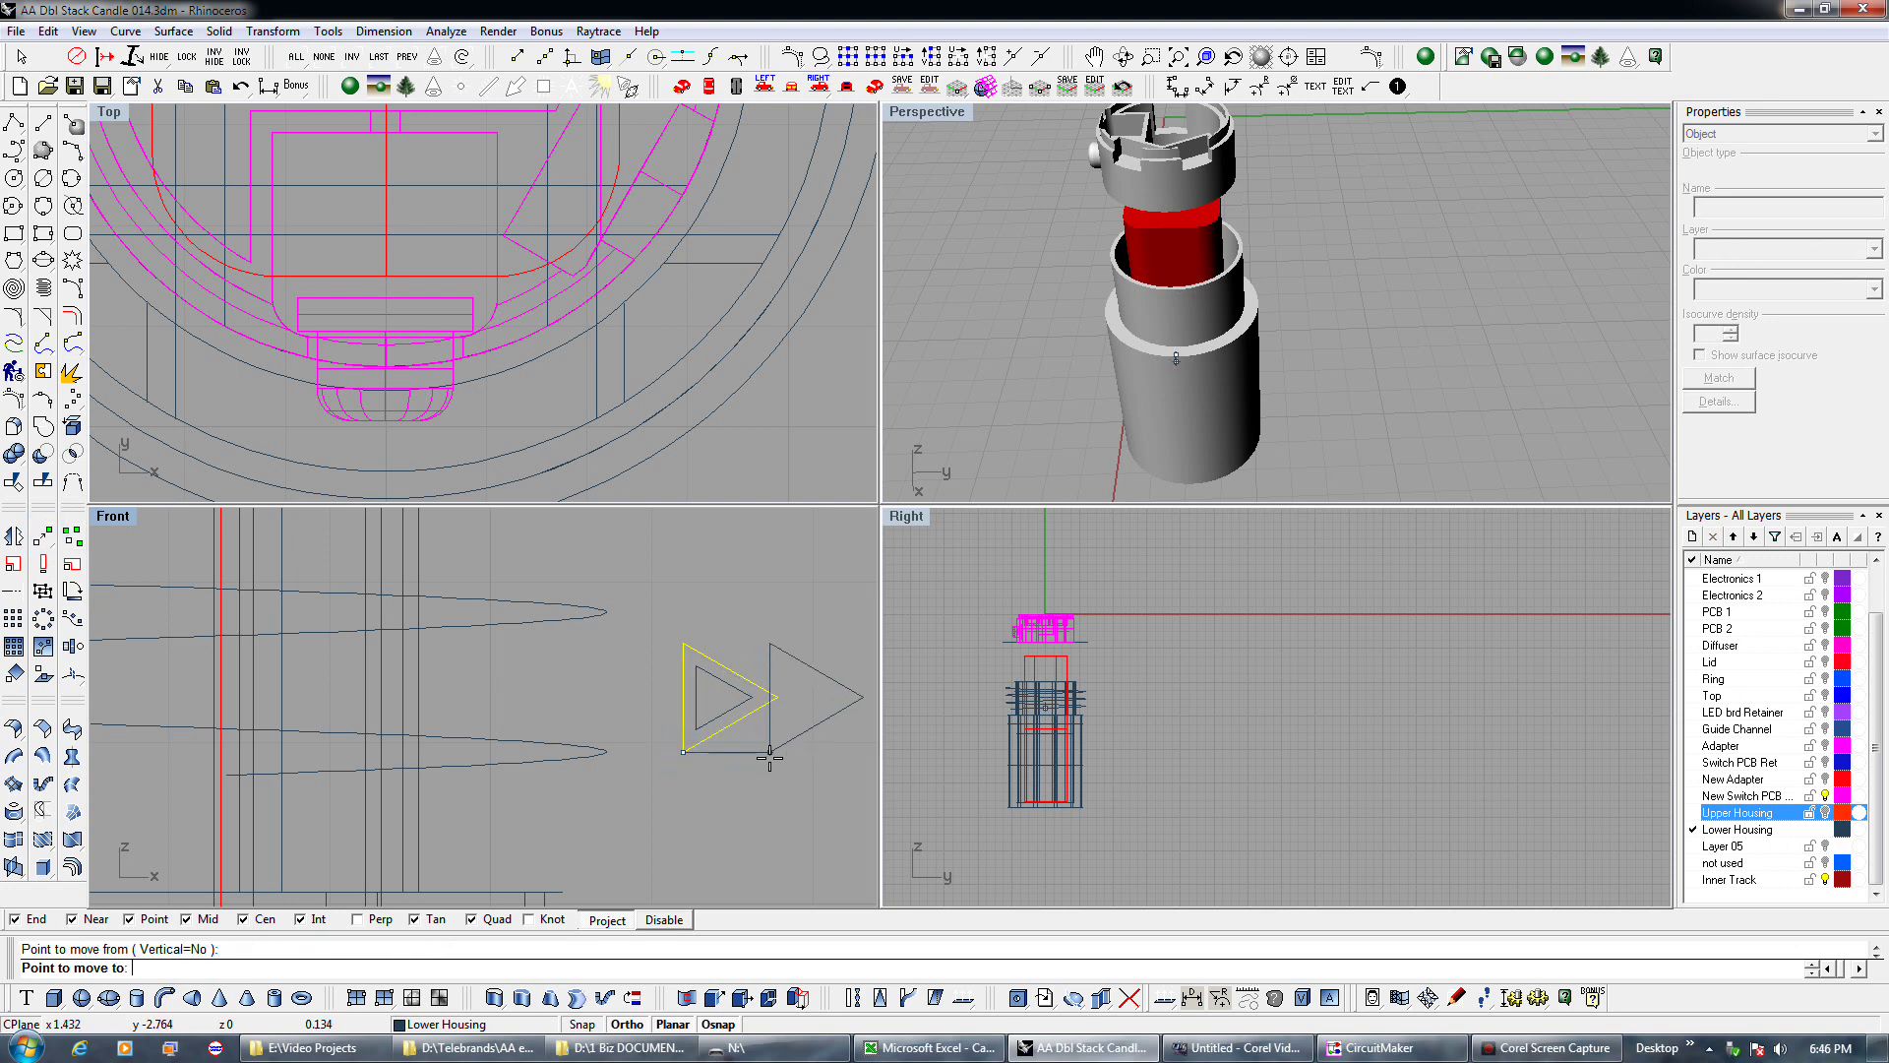
left_click(691, 730)
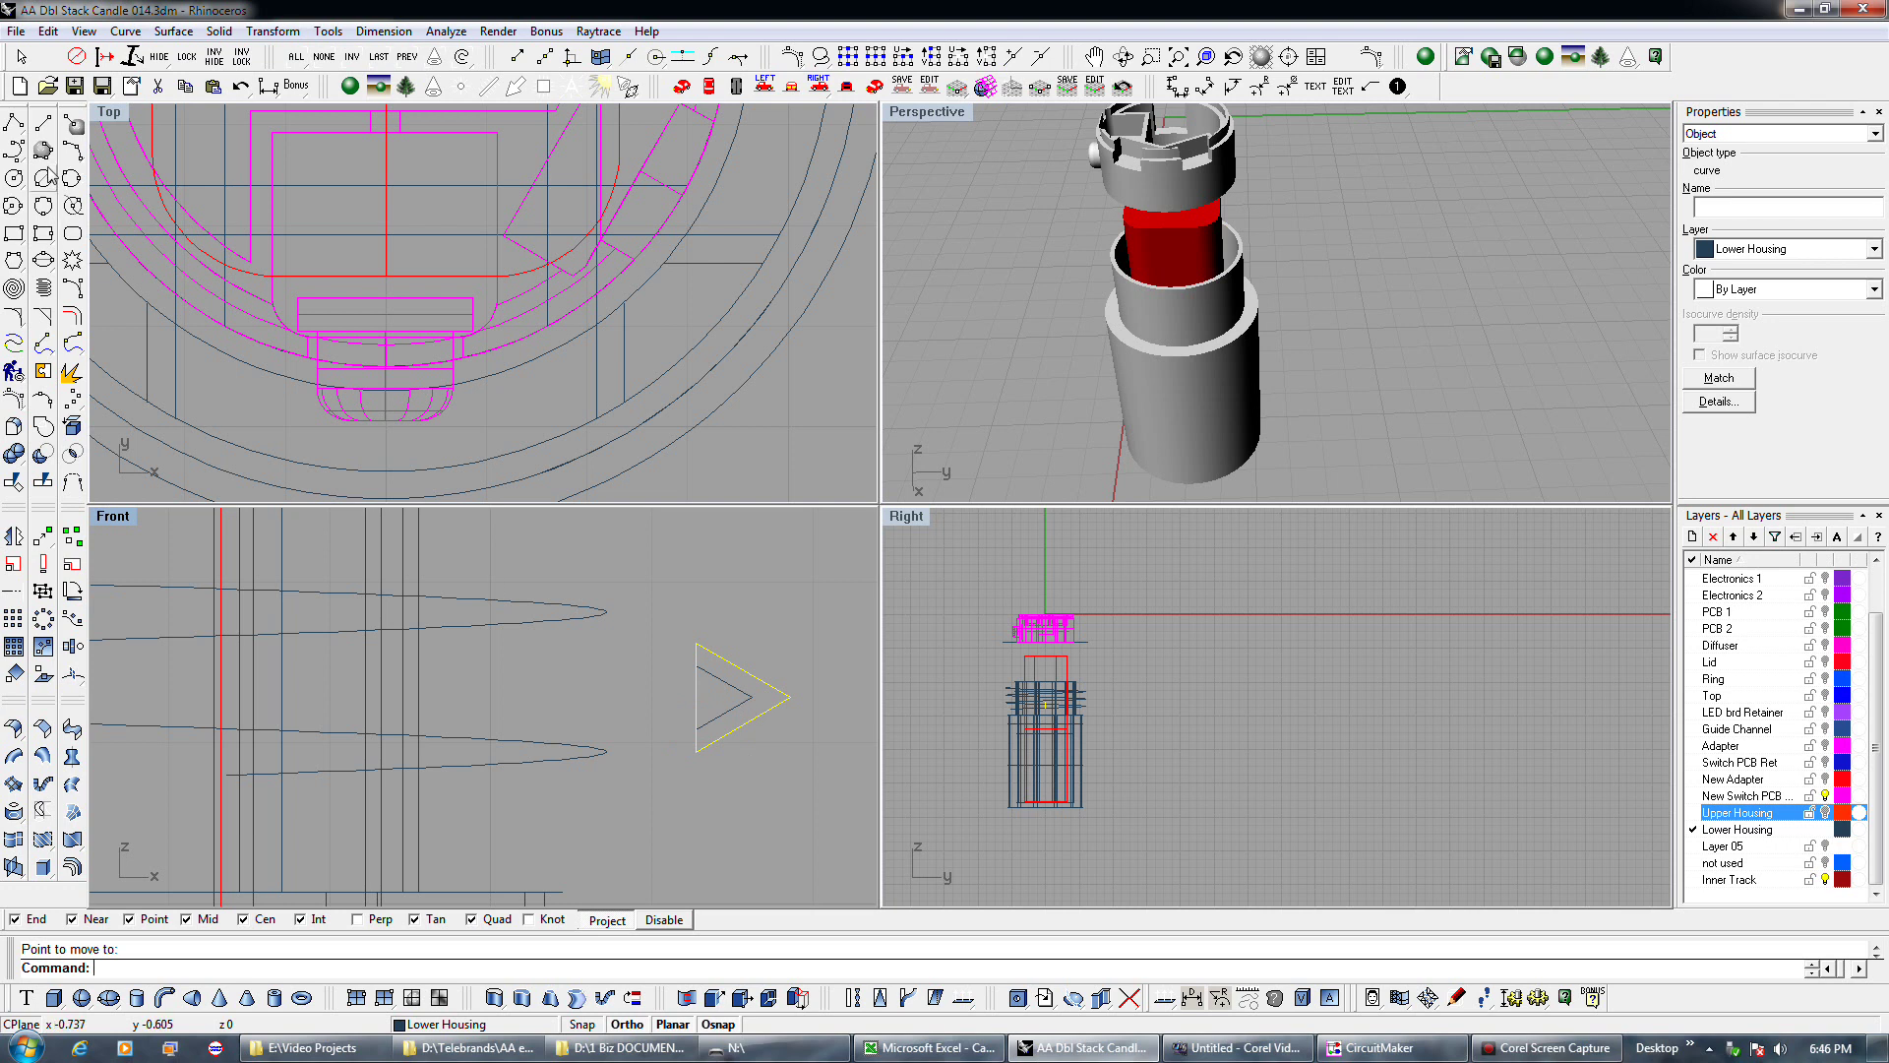
left_click(42, 122)
left_click(747, 695)
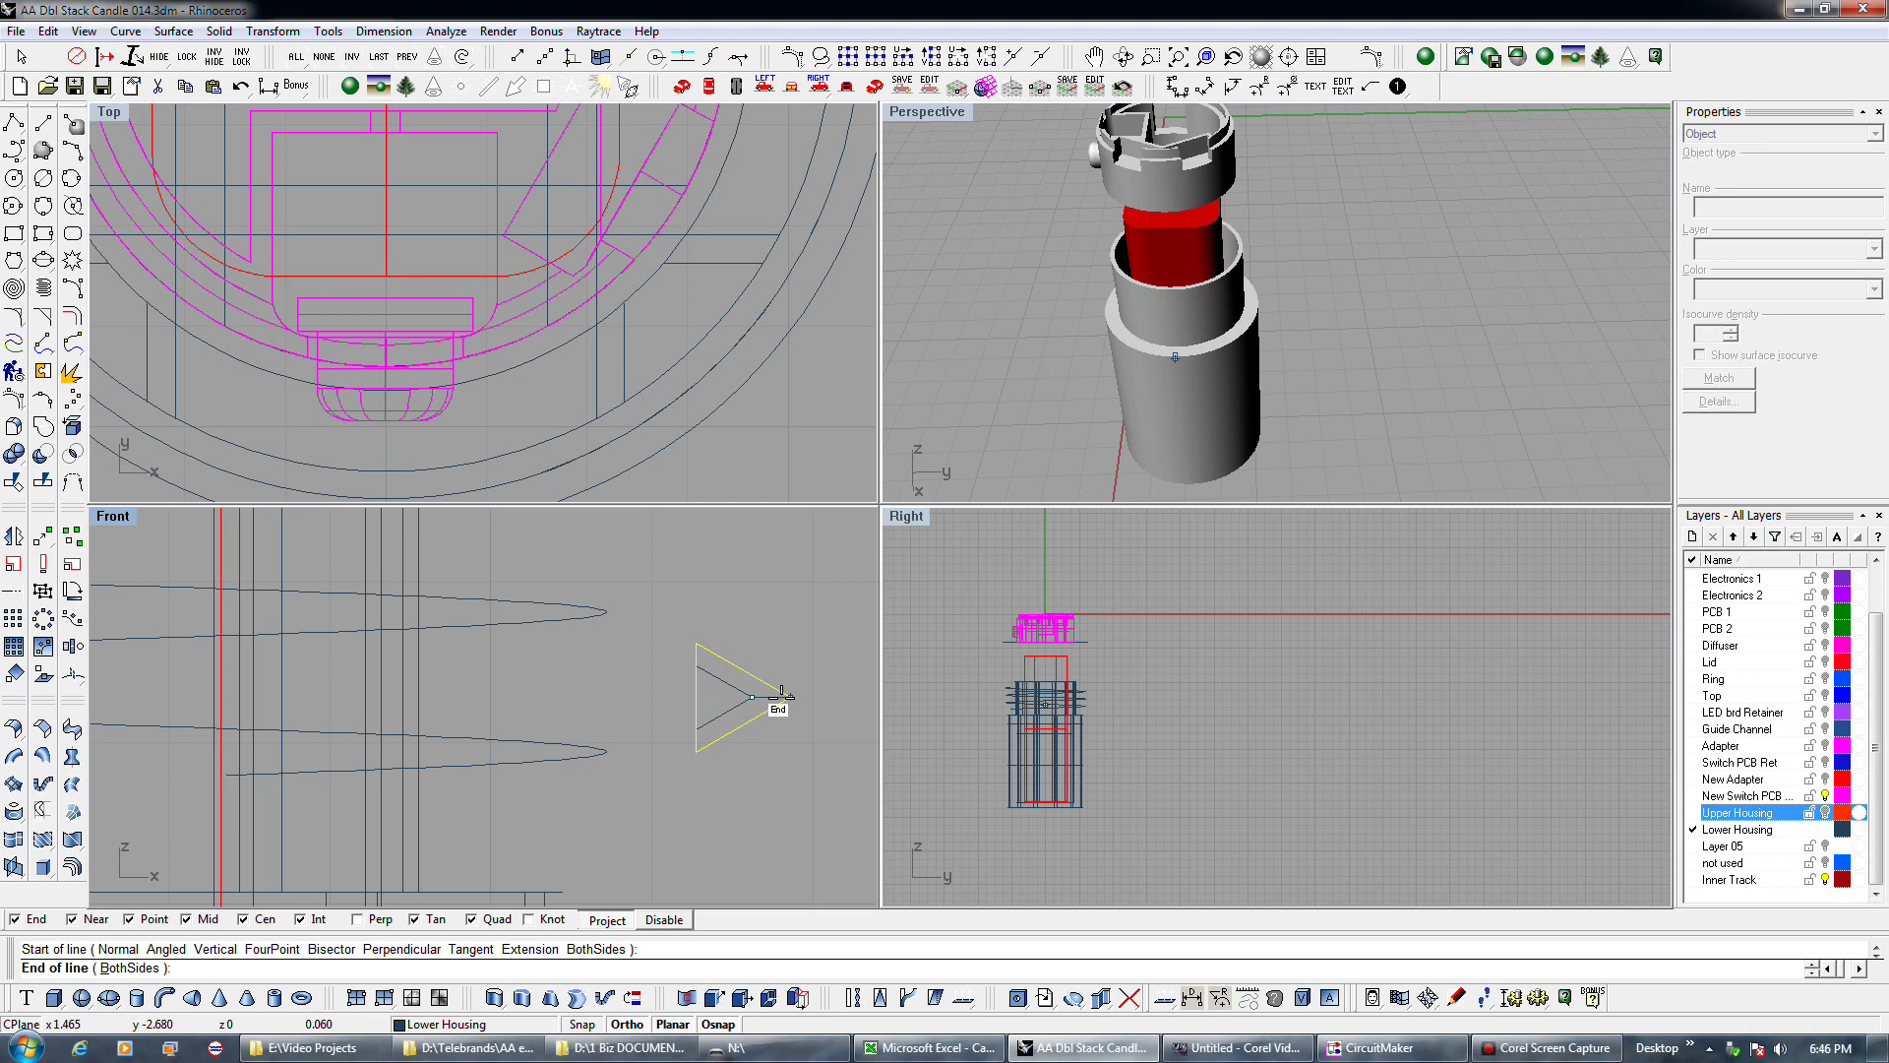
Draw helper lines from the triangle's tips to its endpoint, an intersection and the left-edge midpoint.
scroll(782, 690, "up", 3)
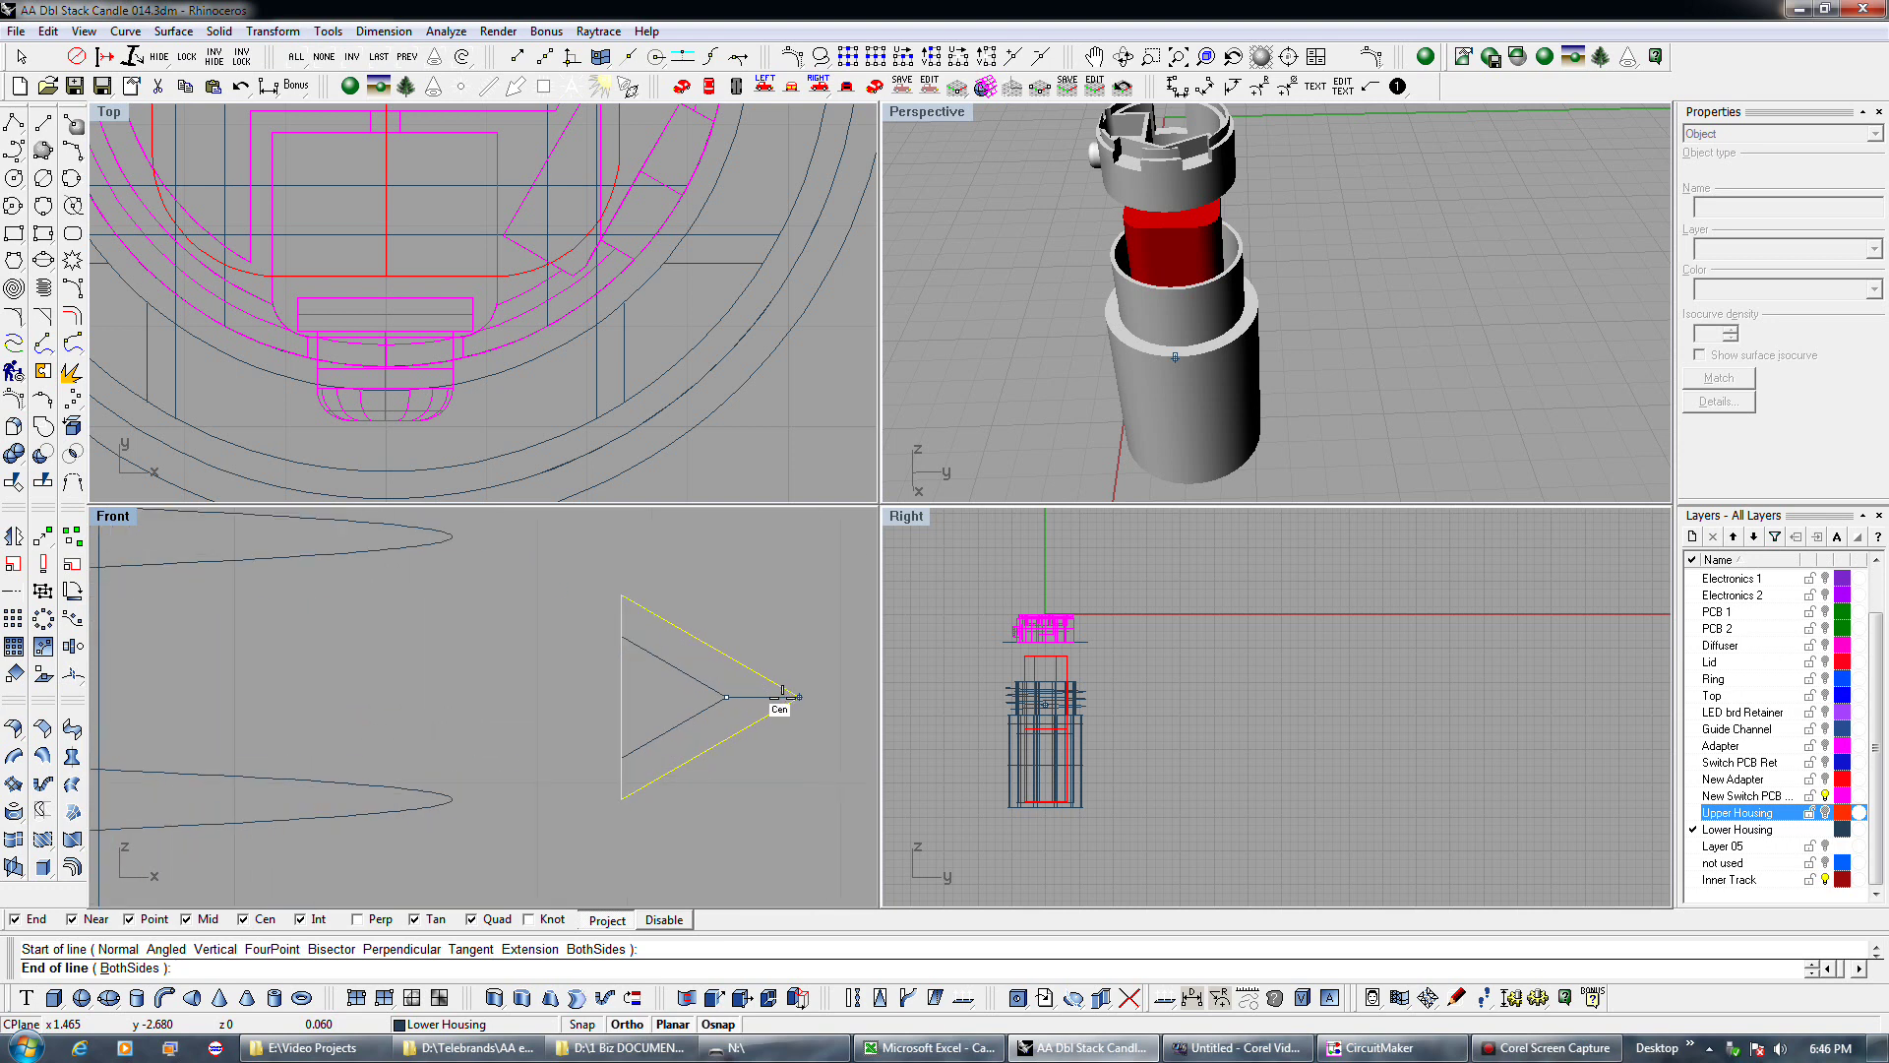
left_click(790, 696)
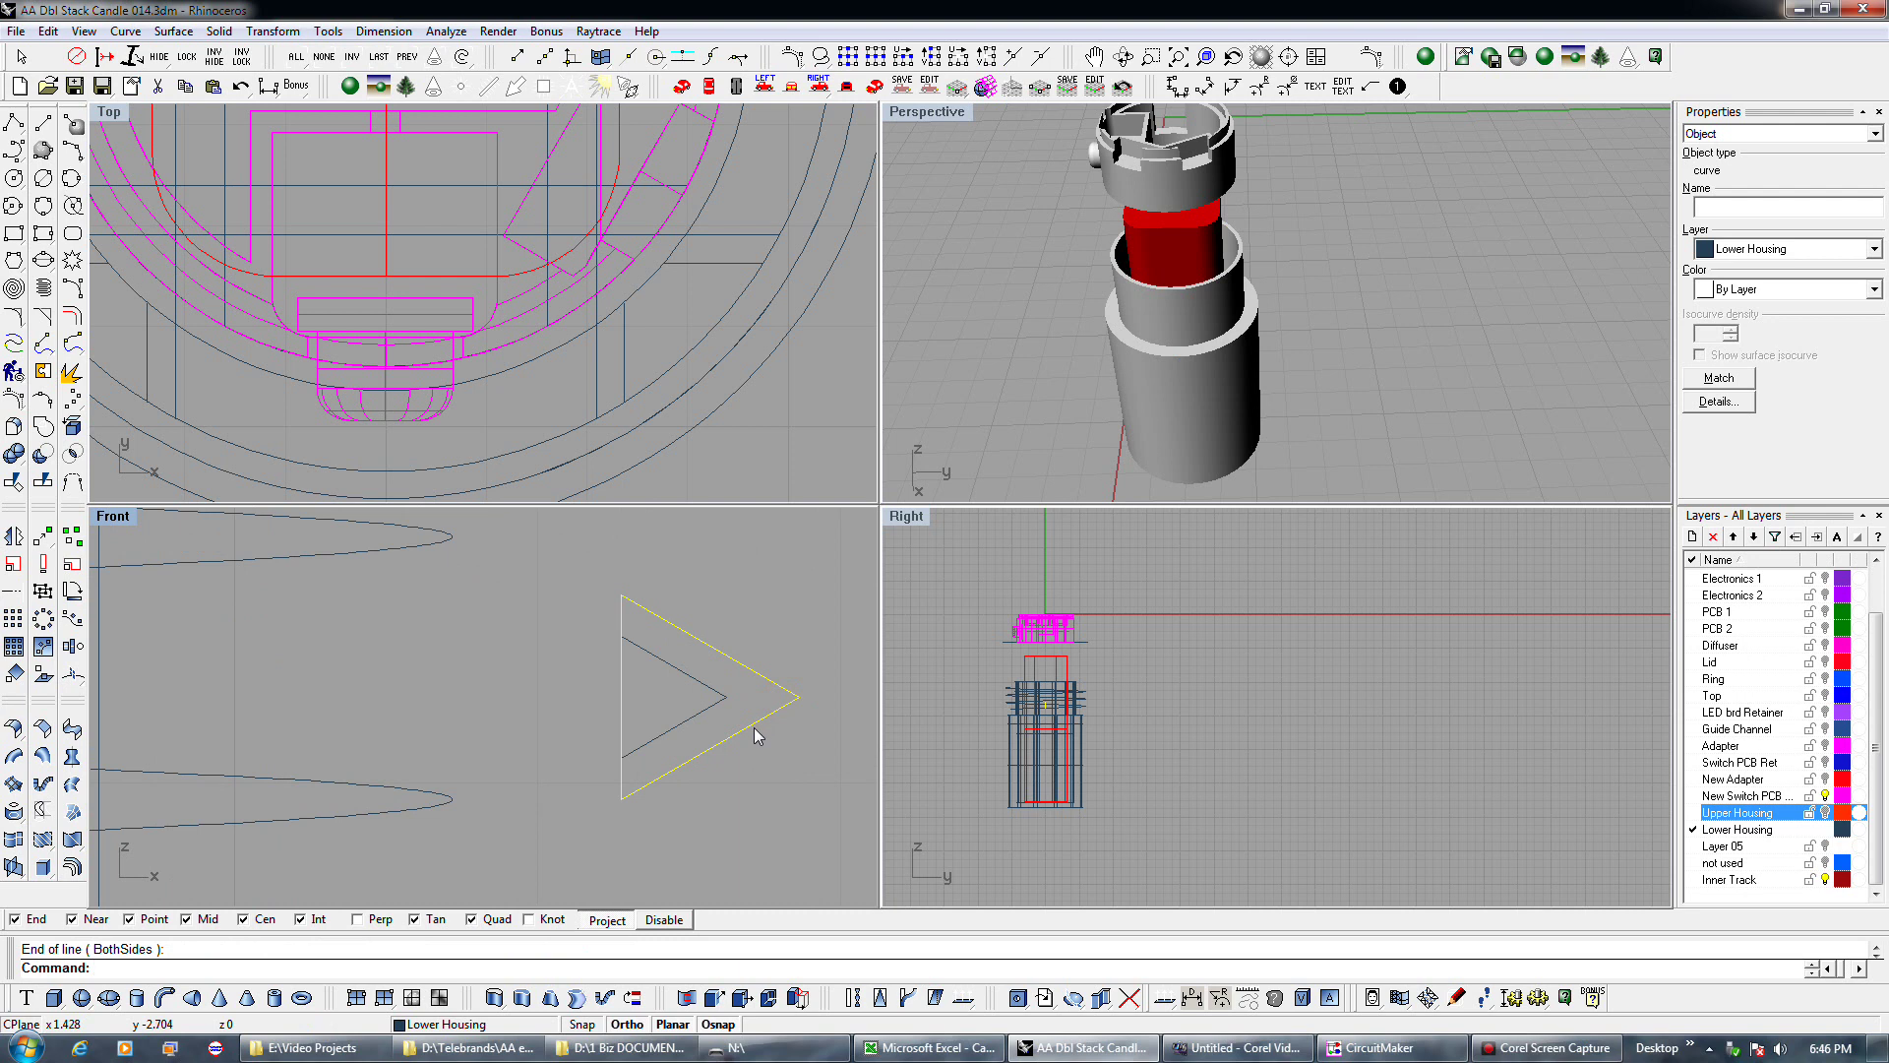
right_click(706, 718)
left_click(706, 718)
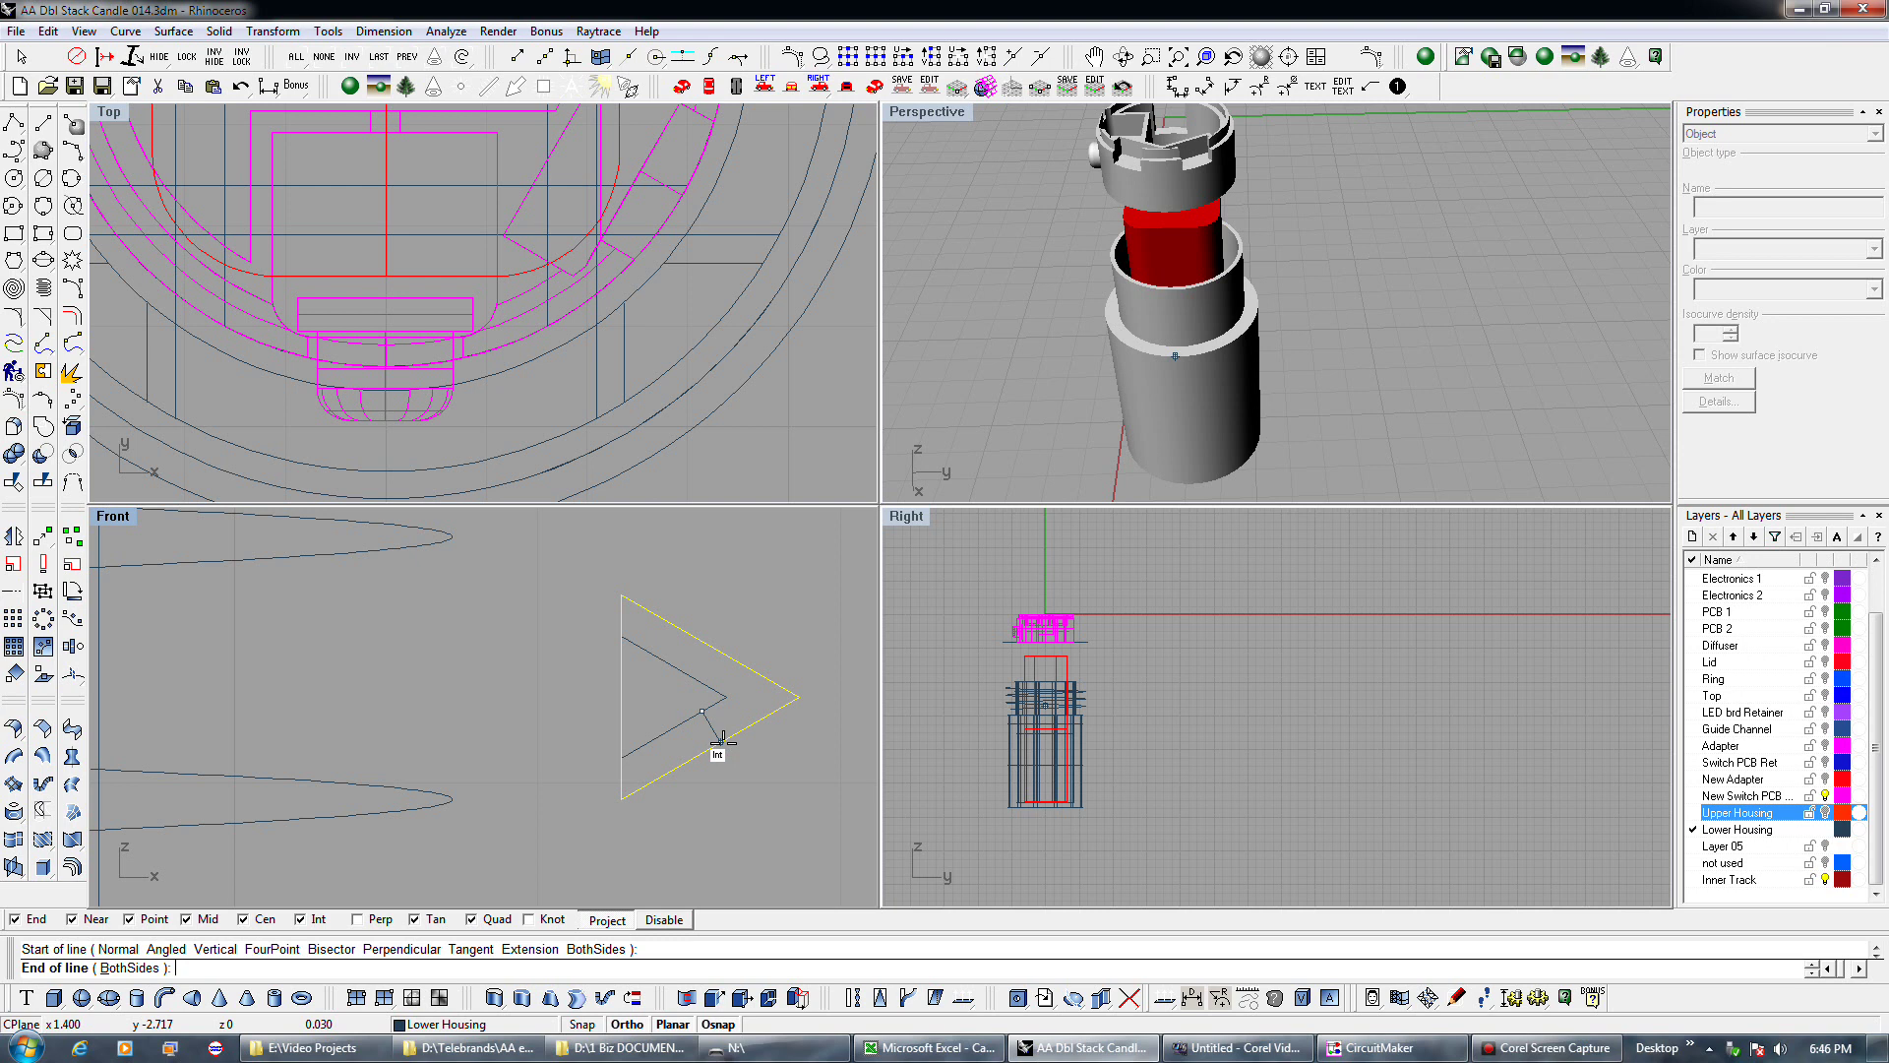
left_click(723, 740)
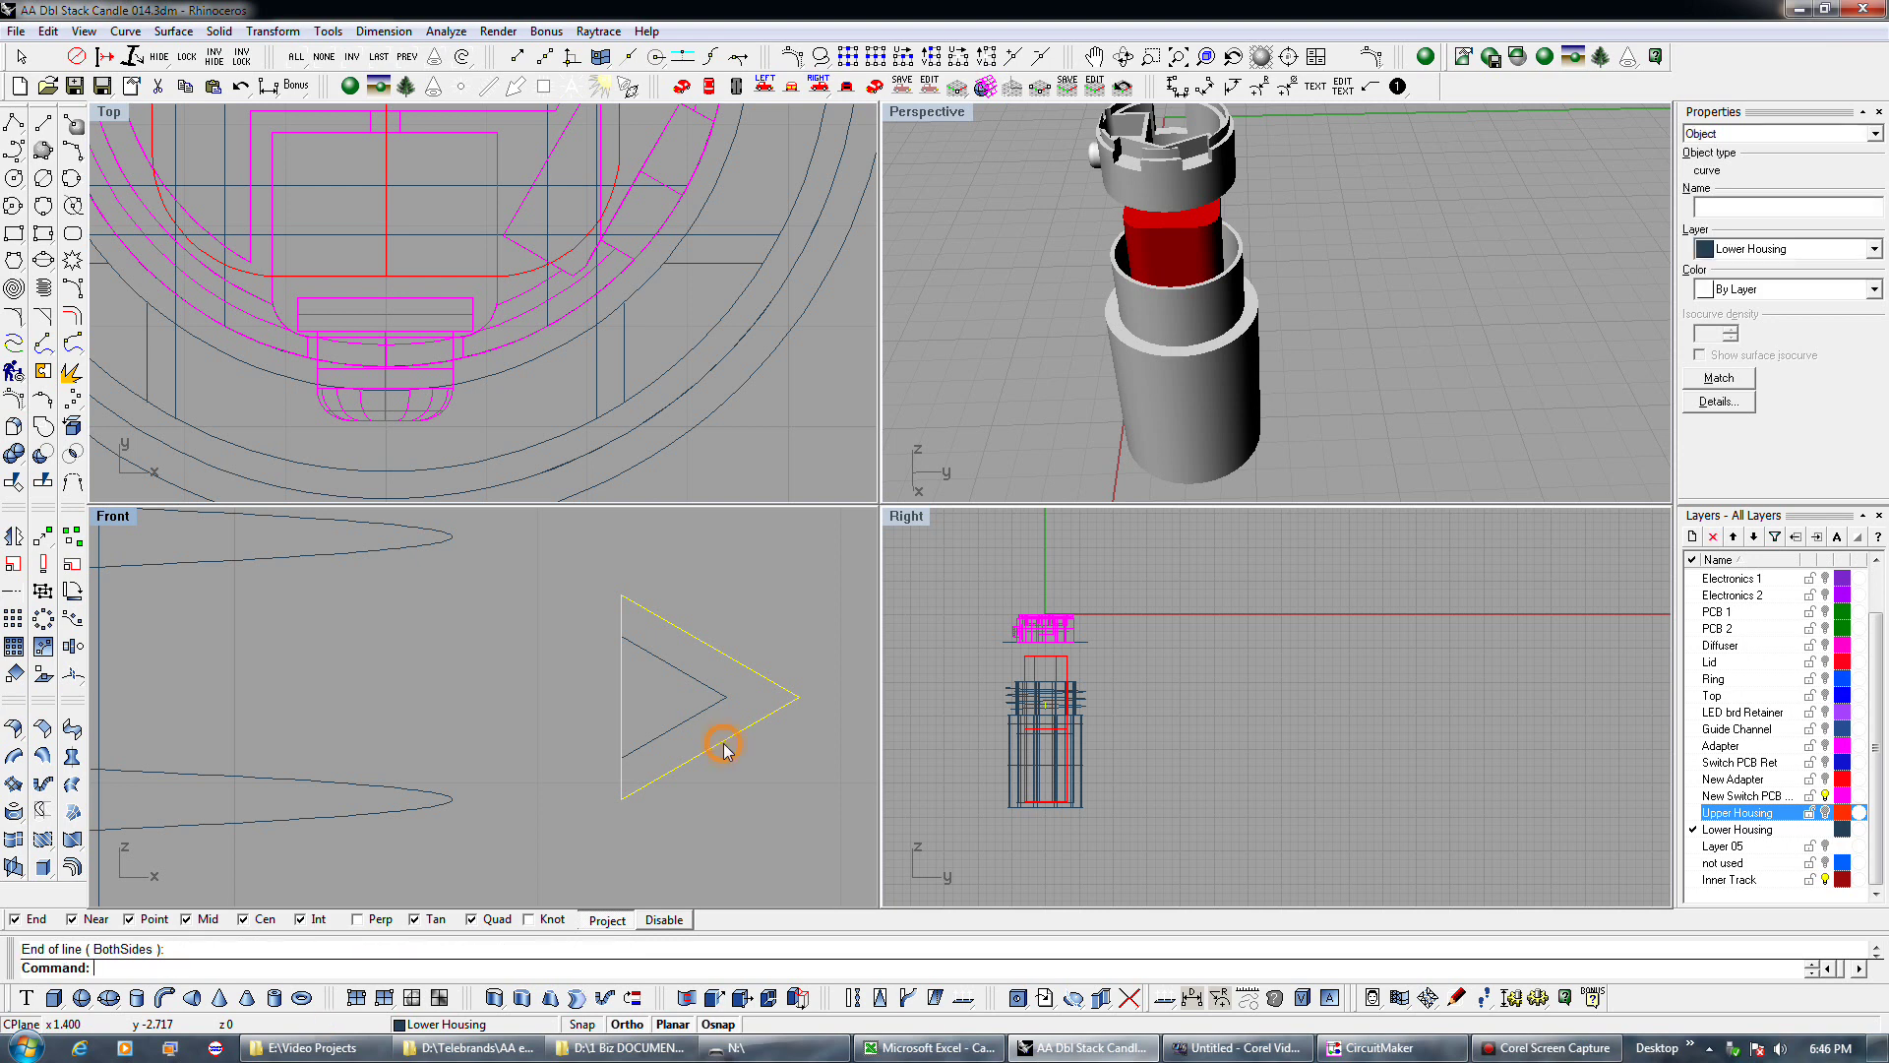
key("Delete")
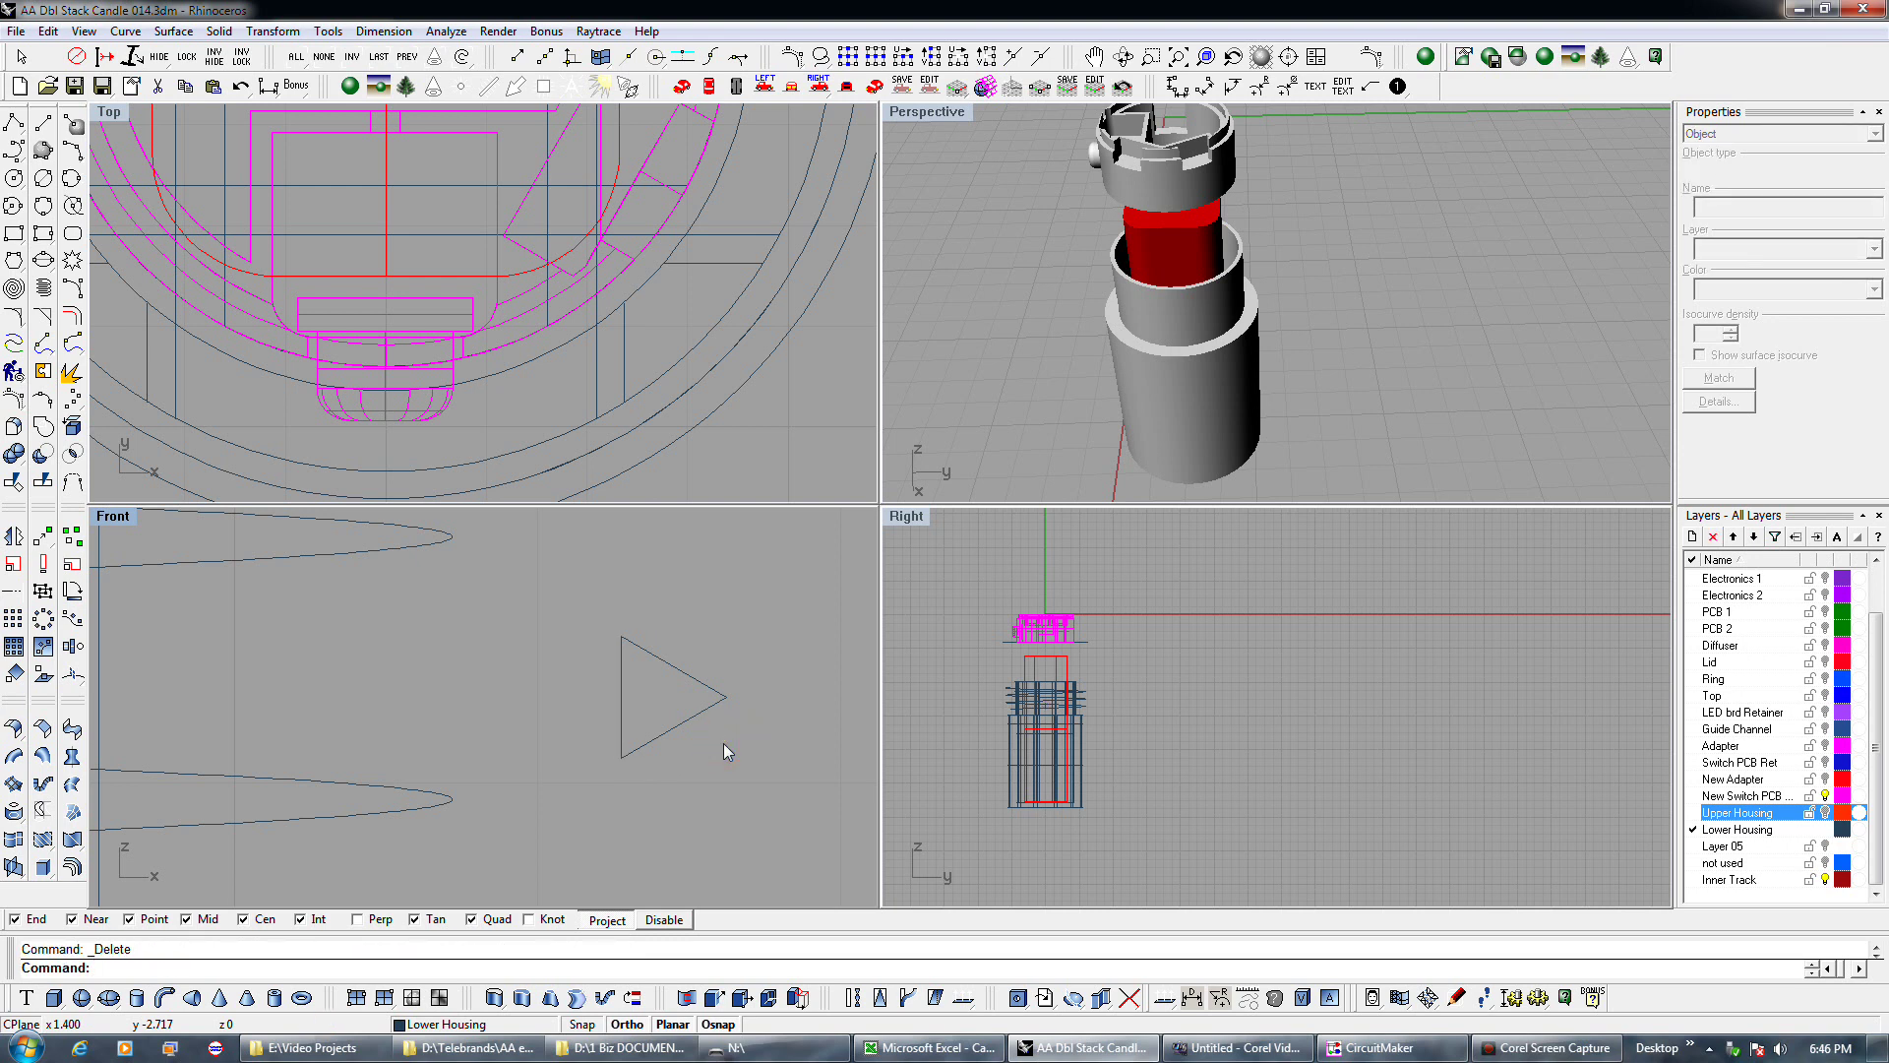
key("ctrl+z")
key("Return")
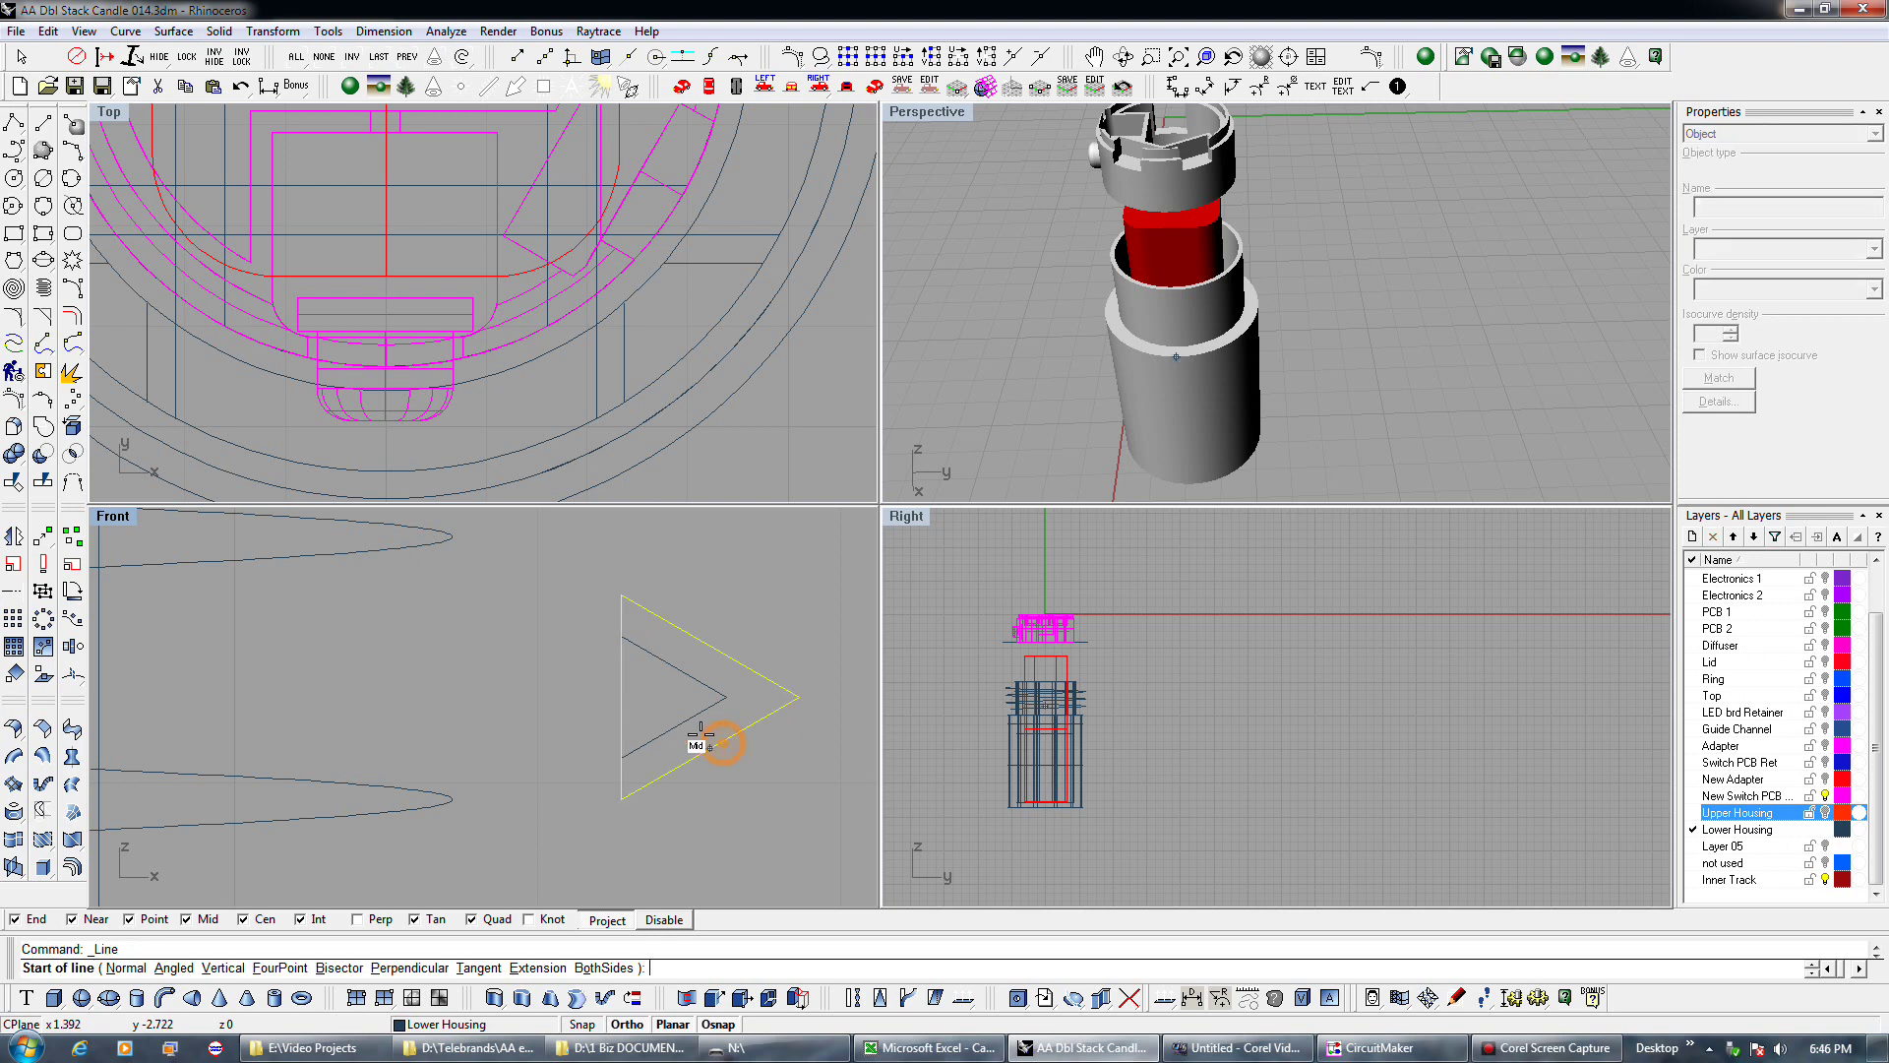
left_click(794, 699)
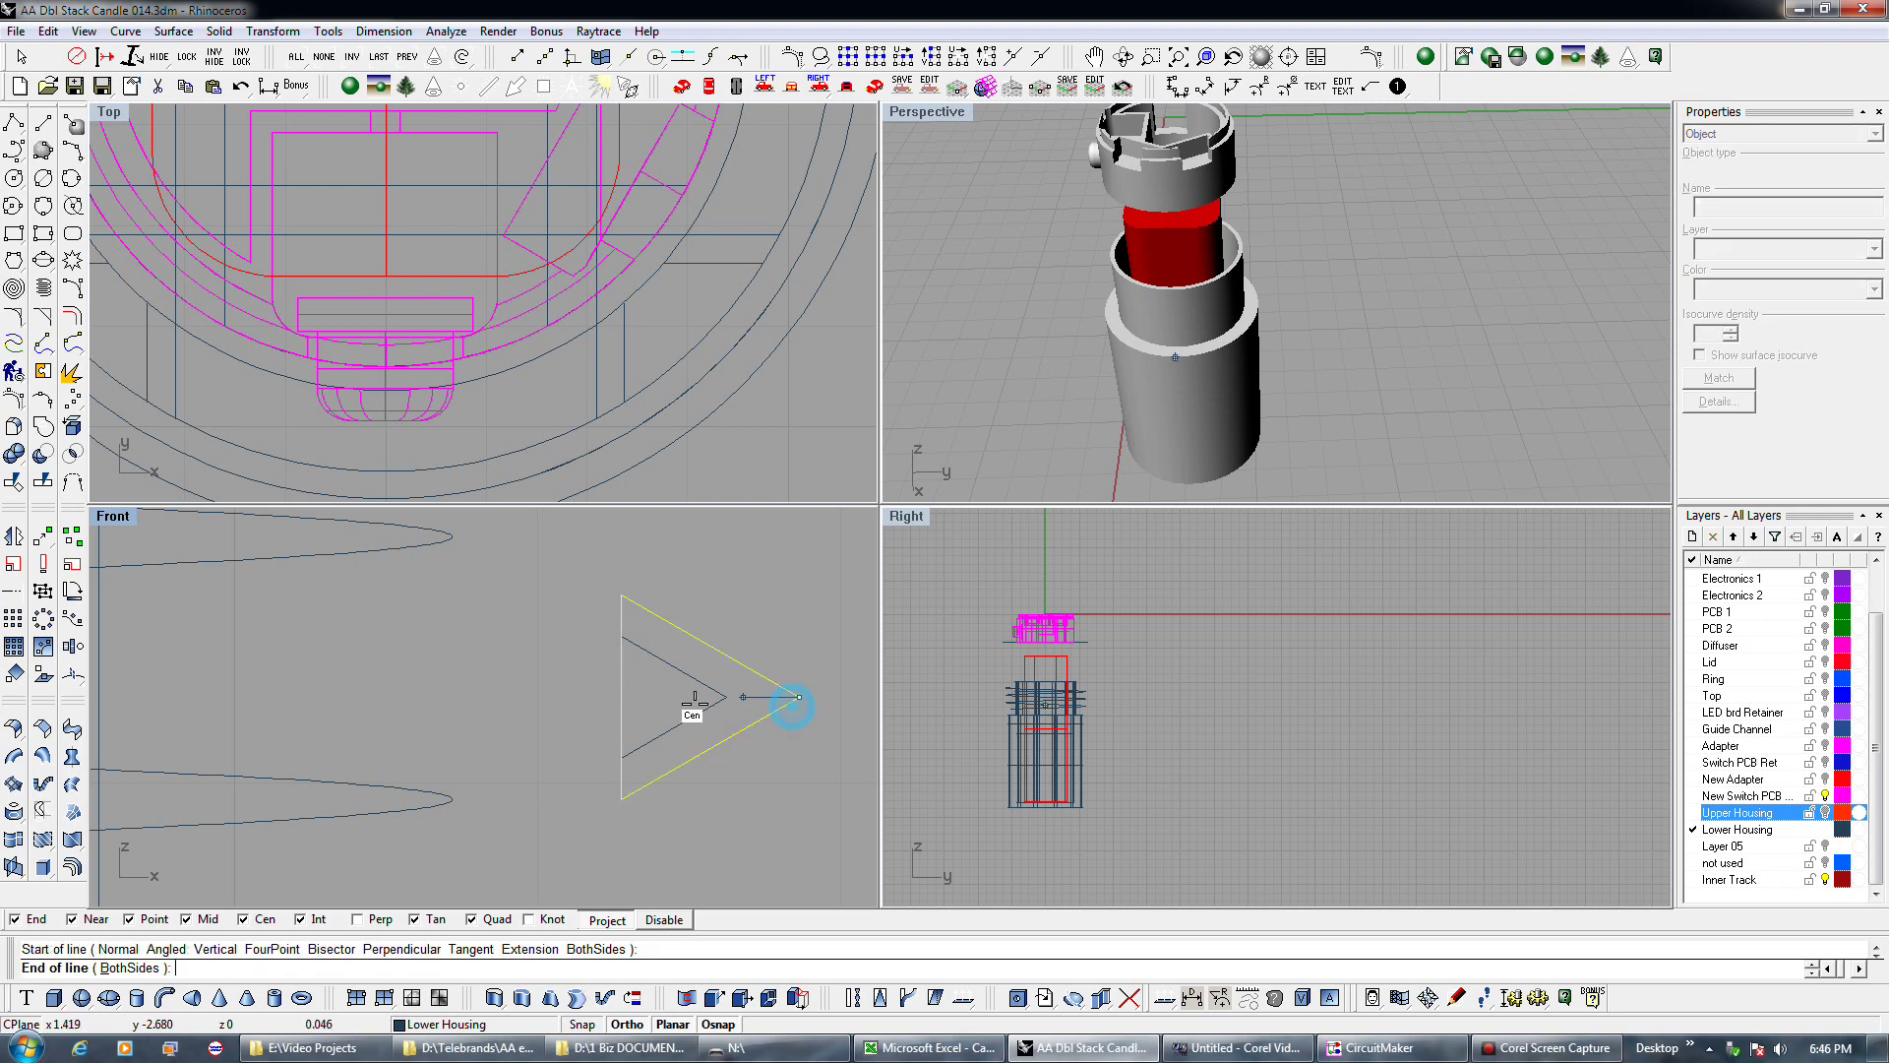
right_click(627, 700)
left_click(725, 698)
left_click(628, 696)
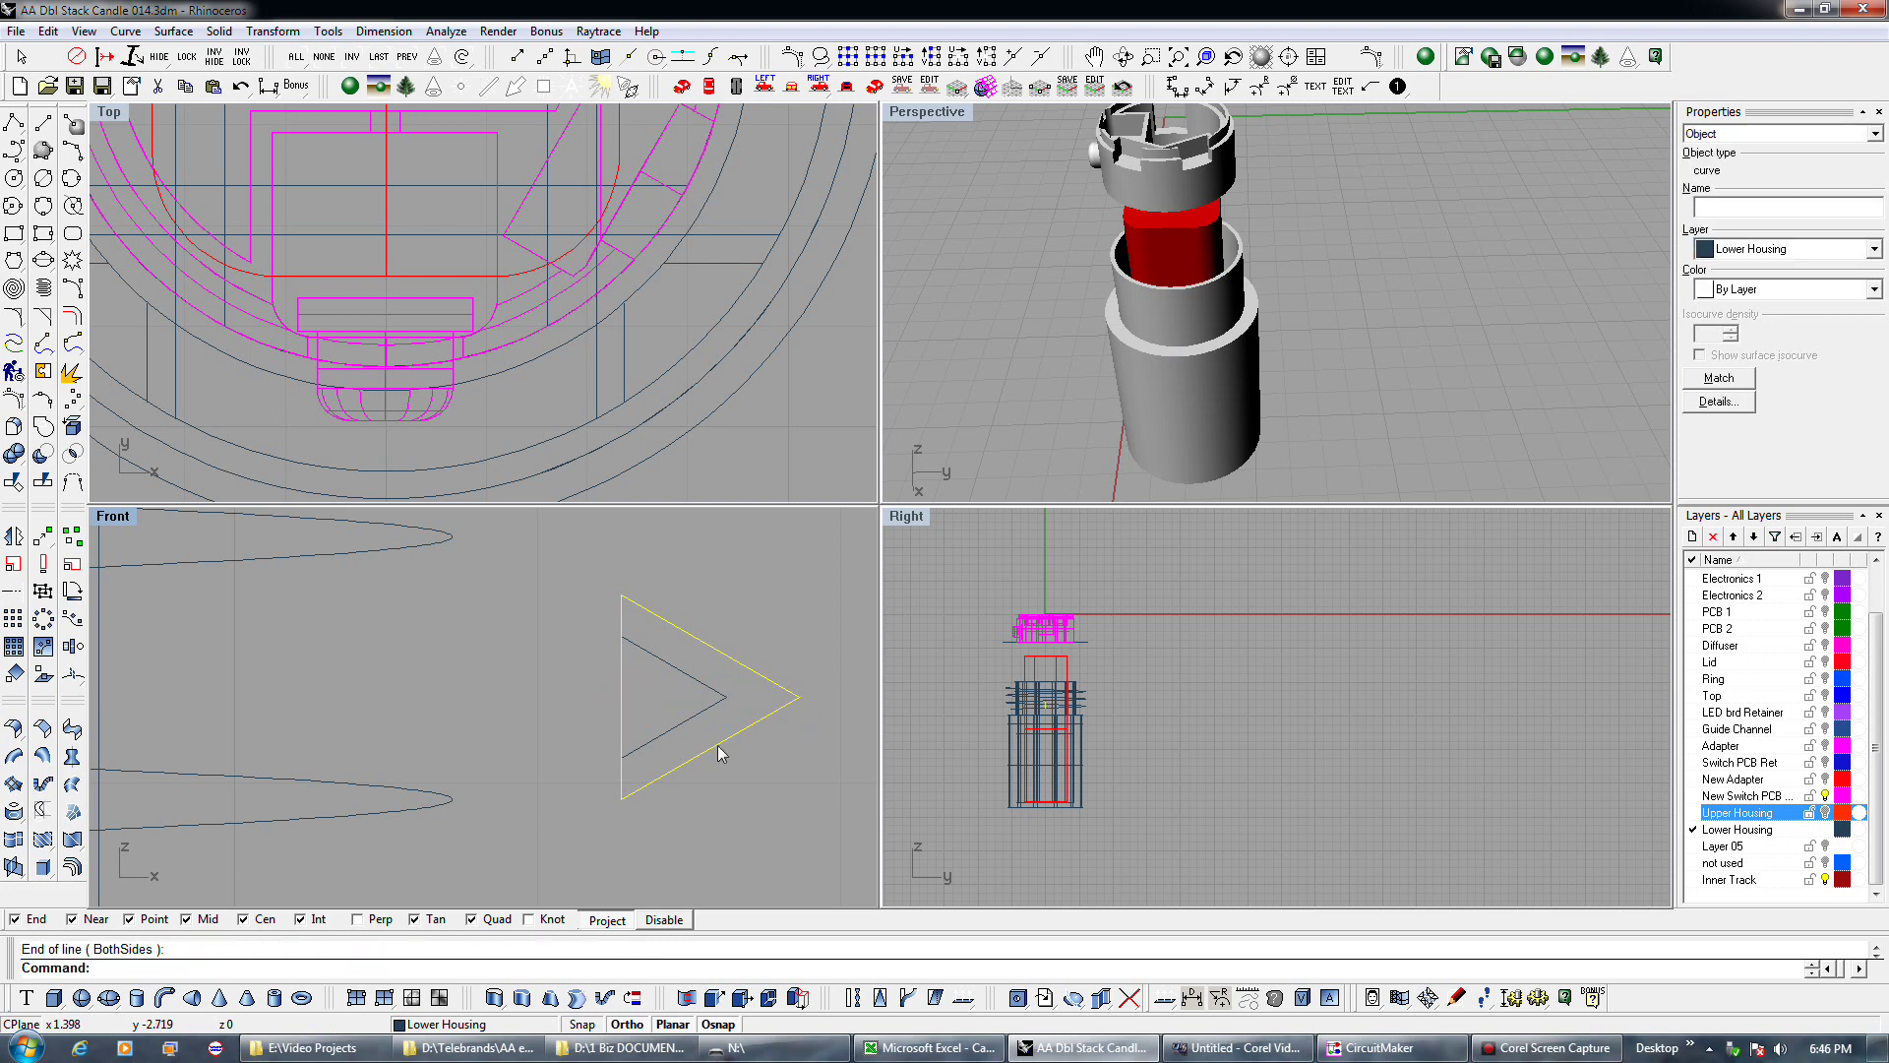
Offset a copy inside the triangle, then delete the unwanted curve.
left_click(72, 287)
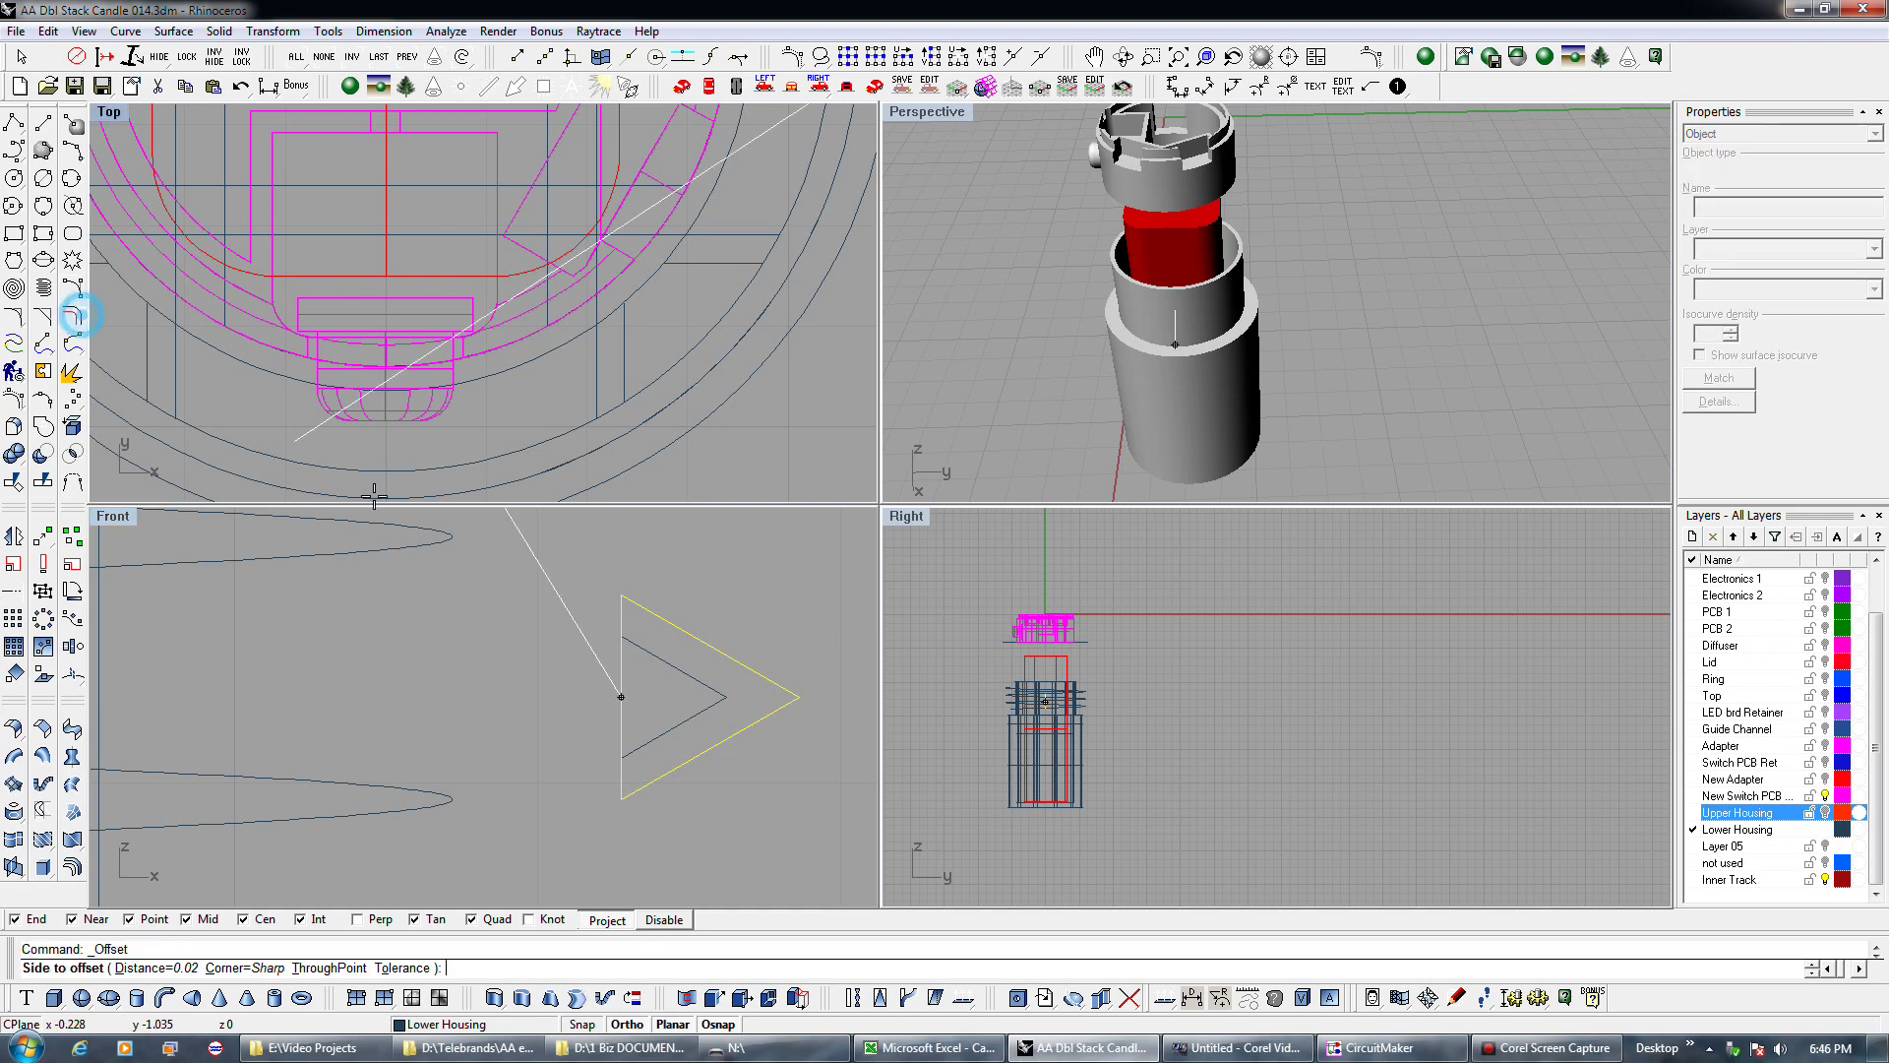
left_click(677, 728)
right_click(694, 726)
right_click(696, 731)
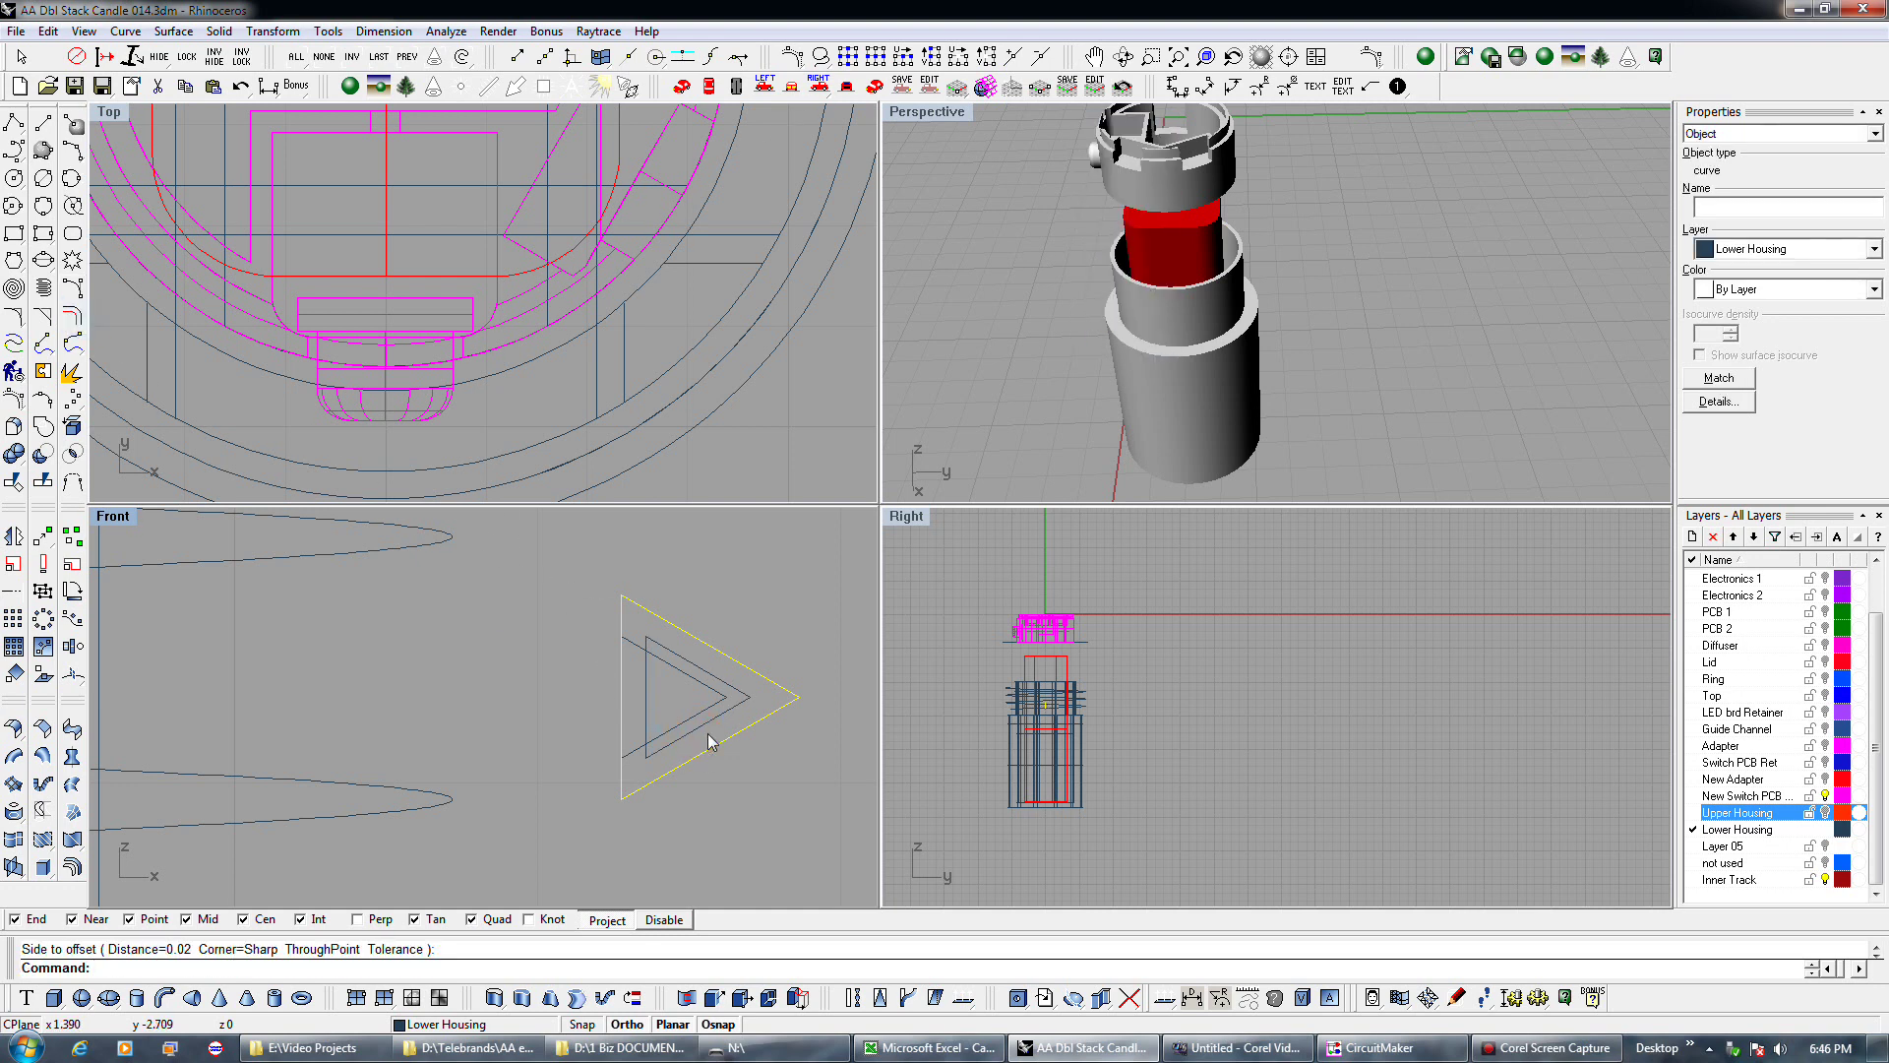
key("Delete")
Offset the inner triangle outward by 0.01.
left_click(685, 726)
right_click(699, 743)
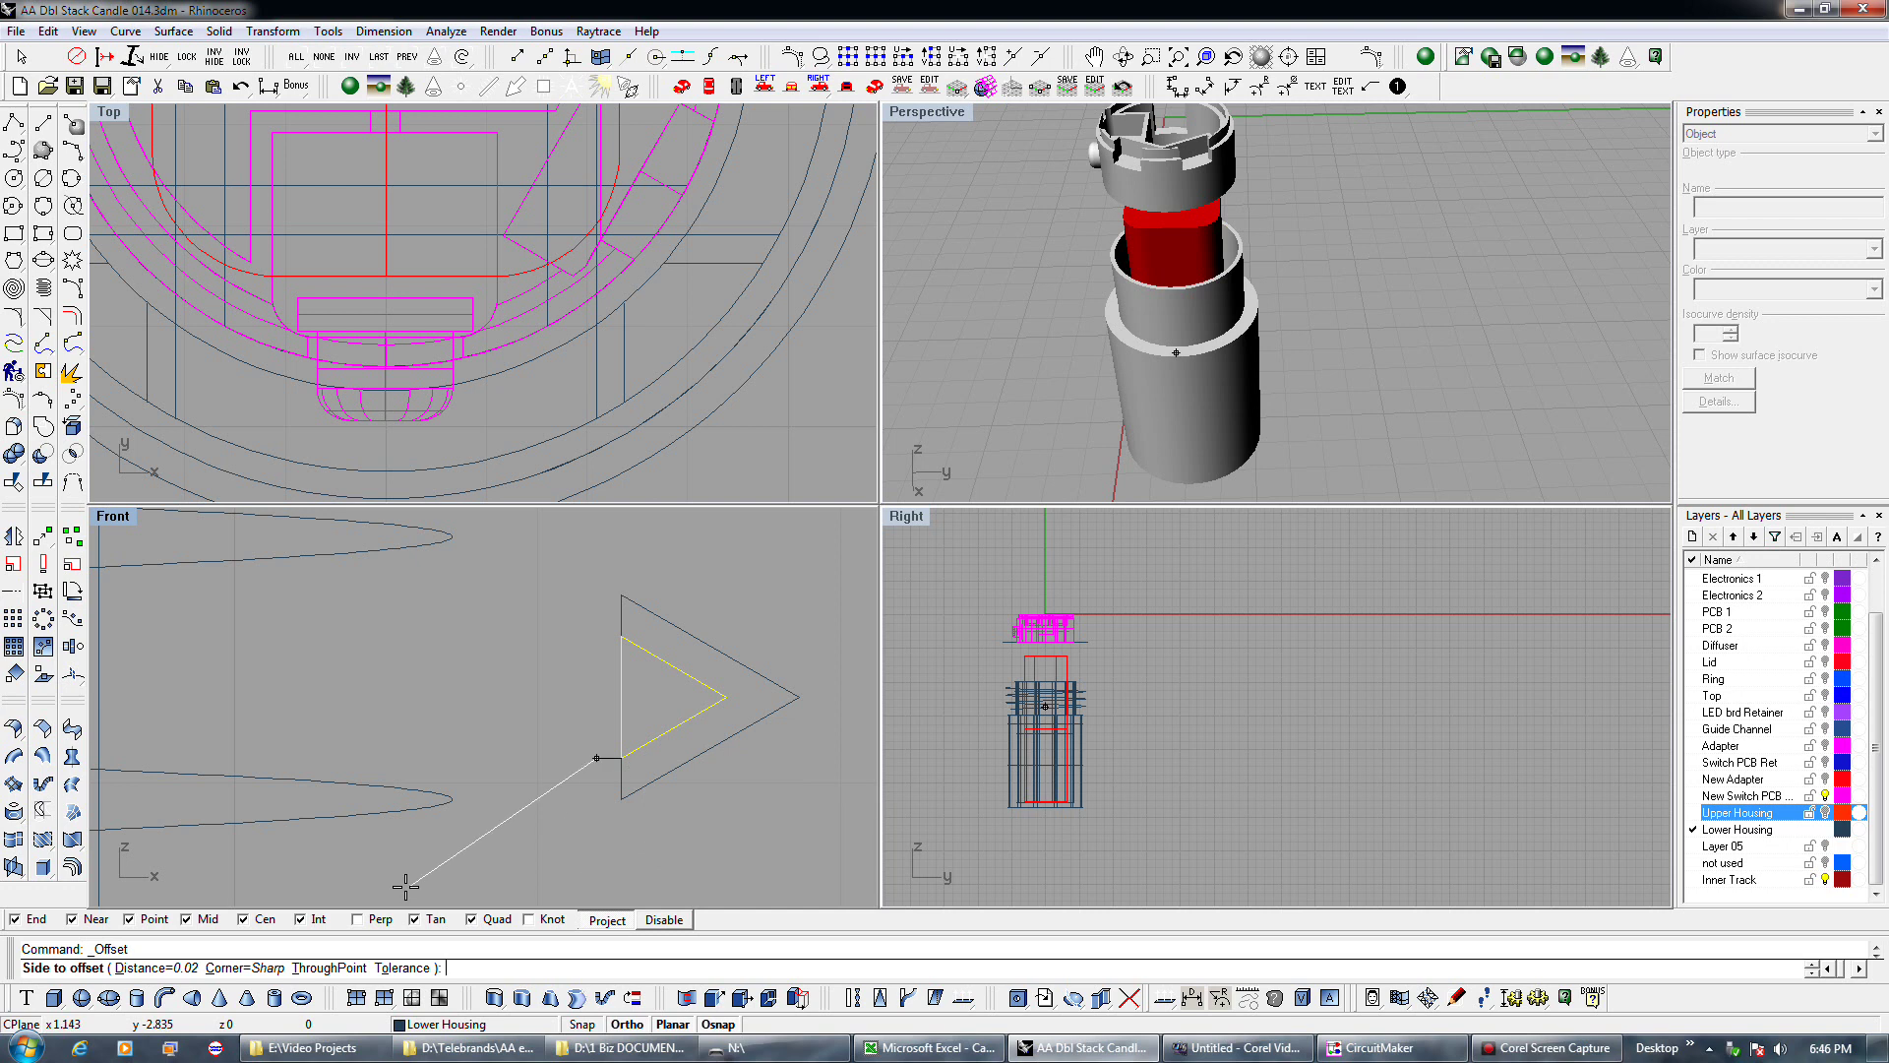
type(".1")
key("Return")
type(".0")
type("1")
key("Return")
left_click(703, 838)
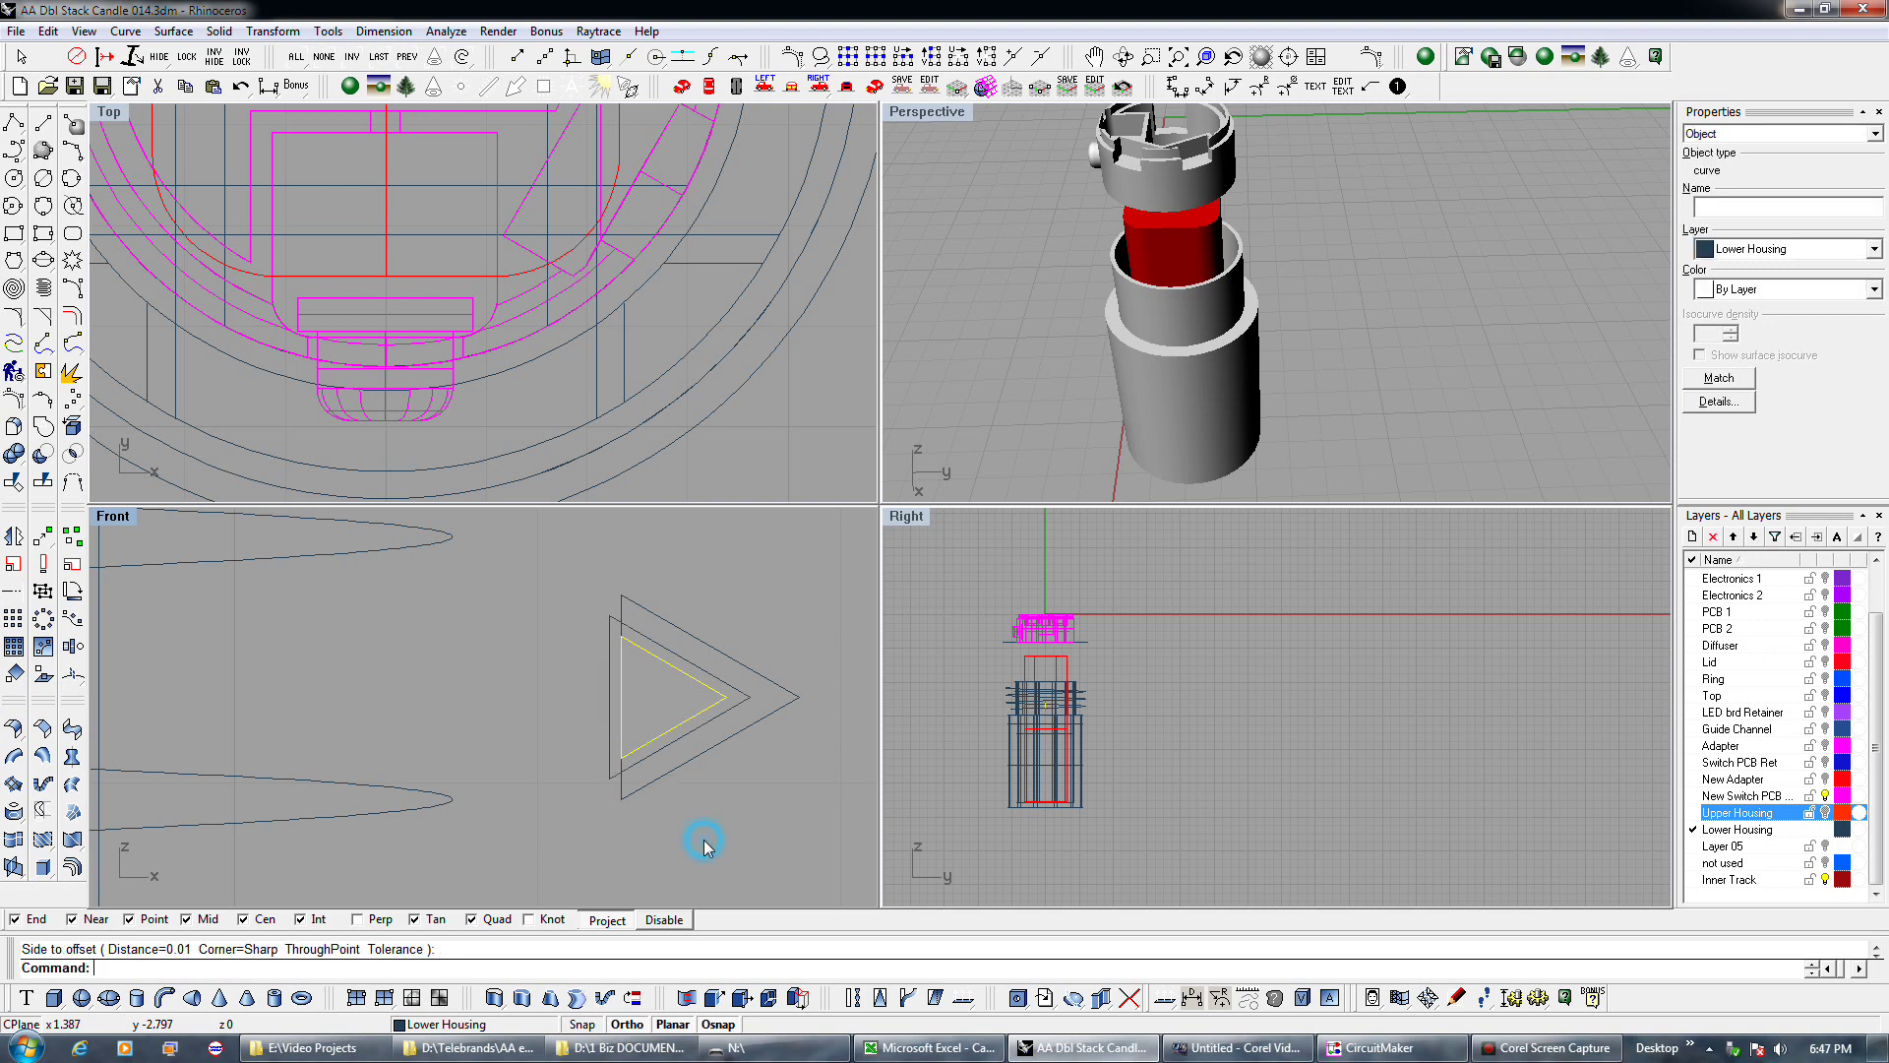
Move the other triangle by its lower-left corner onto the first triangle's corner.
left_click(675, 742)
left_click(43, 535)
left_click(610, 778)
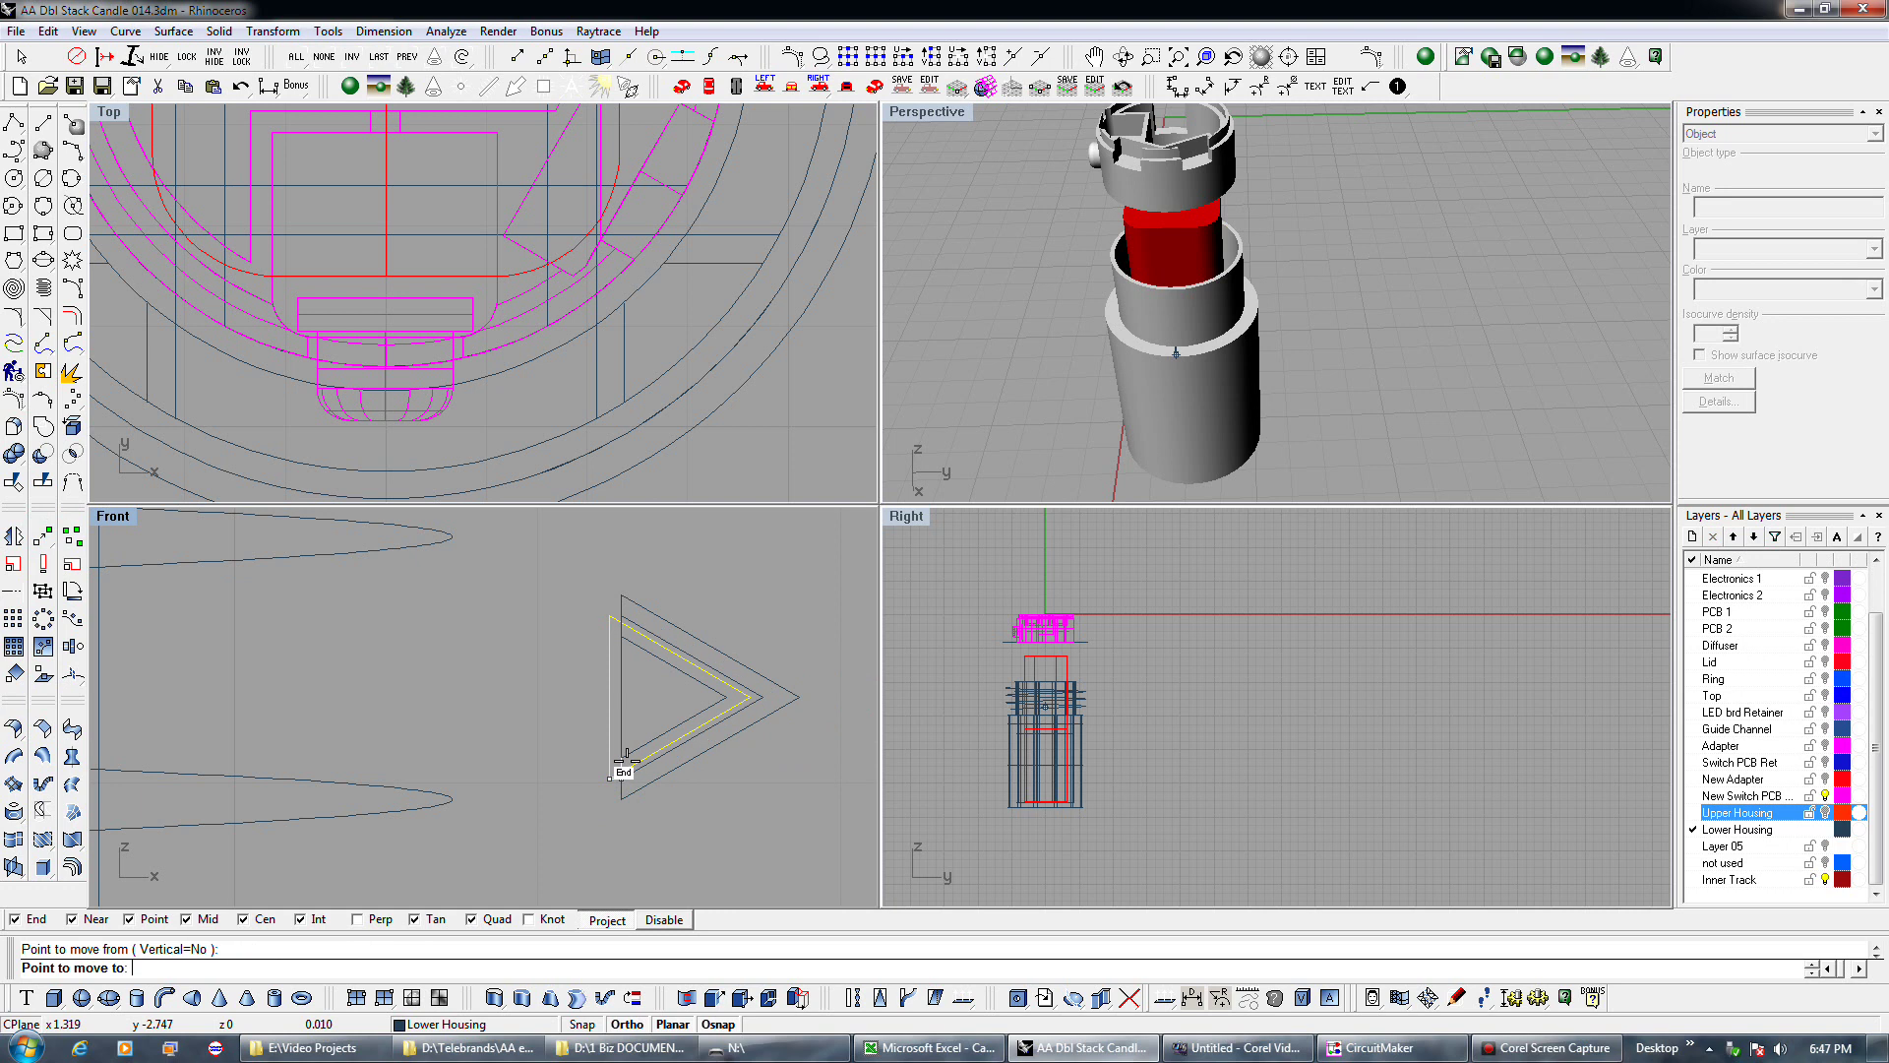
left_click(621, 778)
Draw a polyline starting at the inner triangle's tip.
left_click(14, 122)
left_click(726, 696)
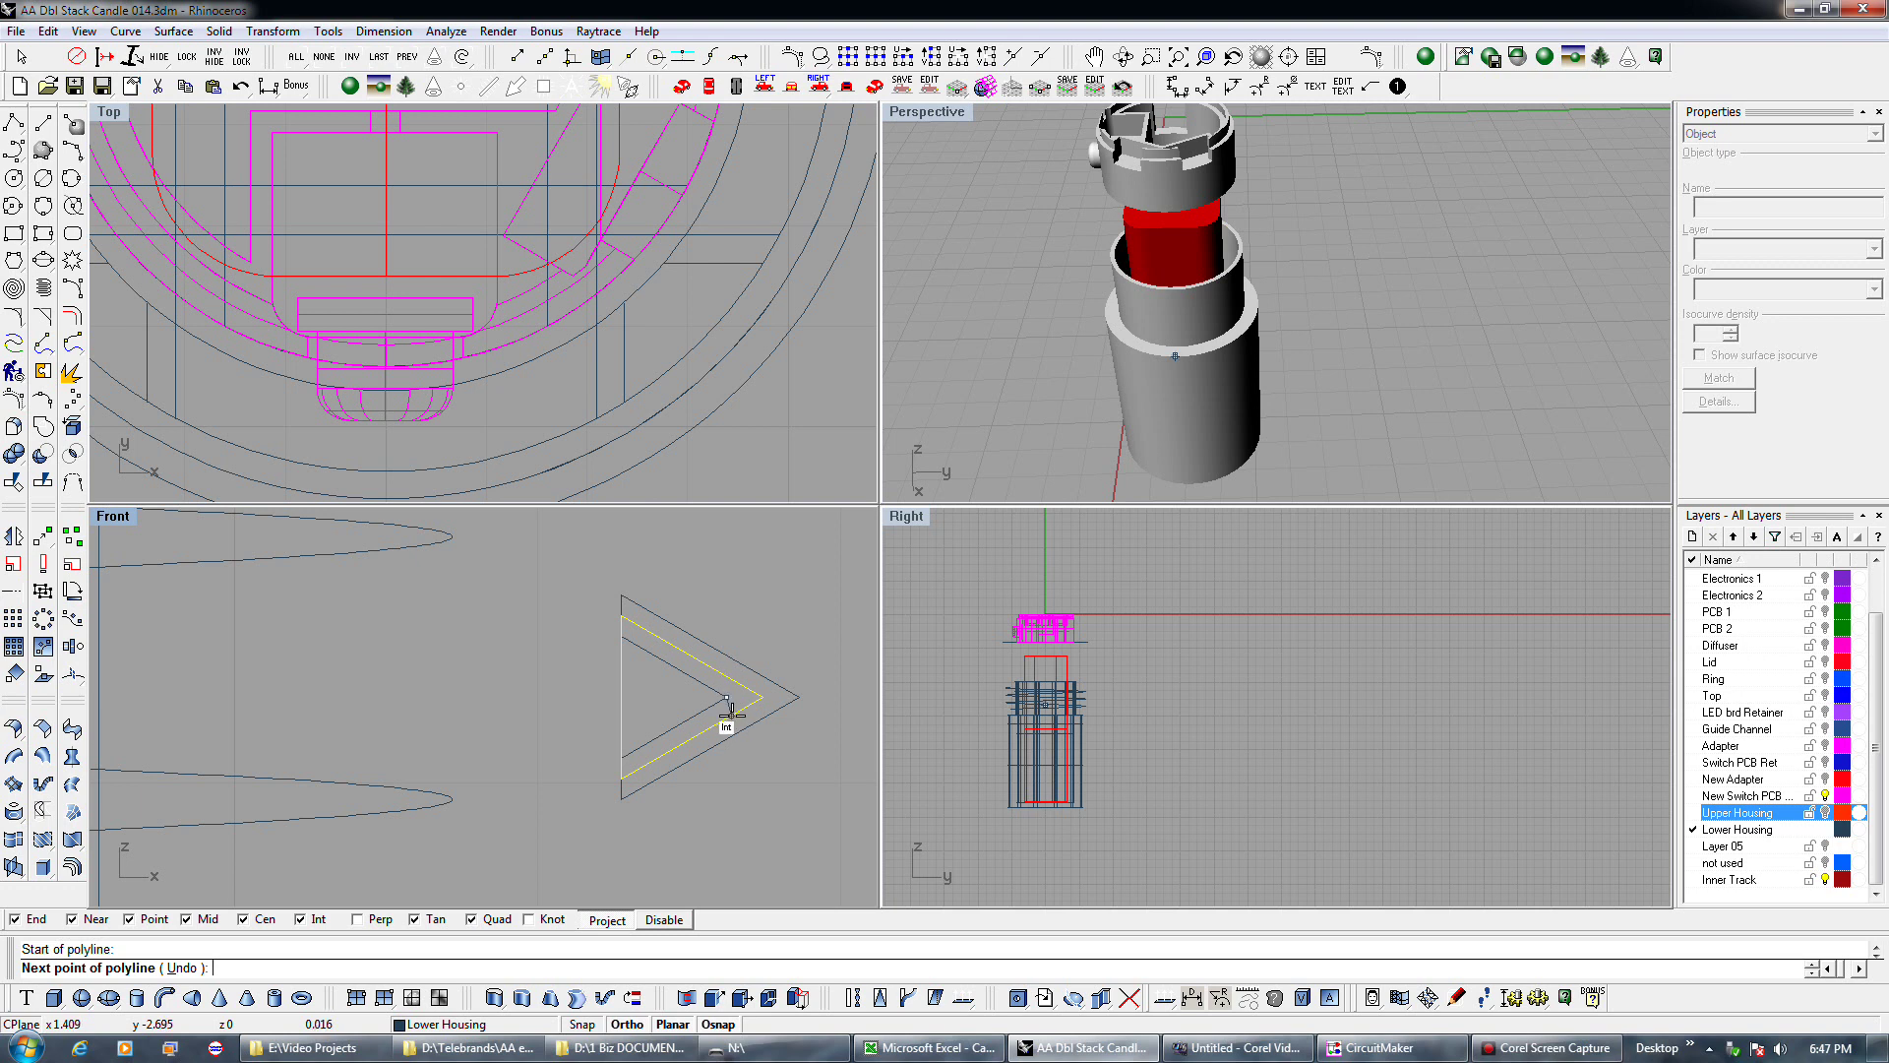
left_click(730, 708)
key("Return")
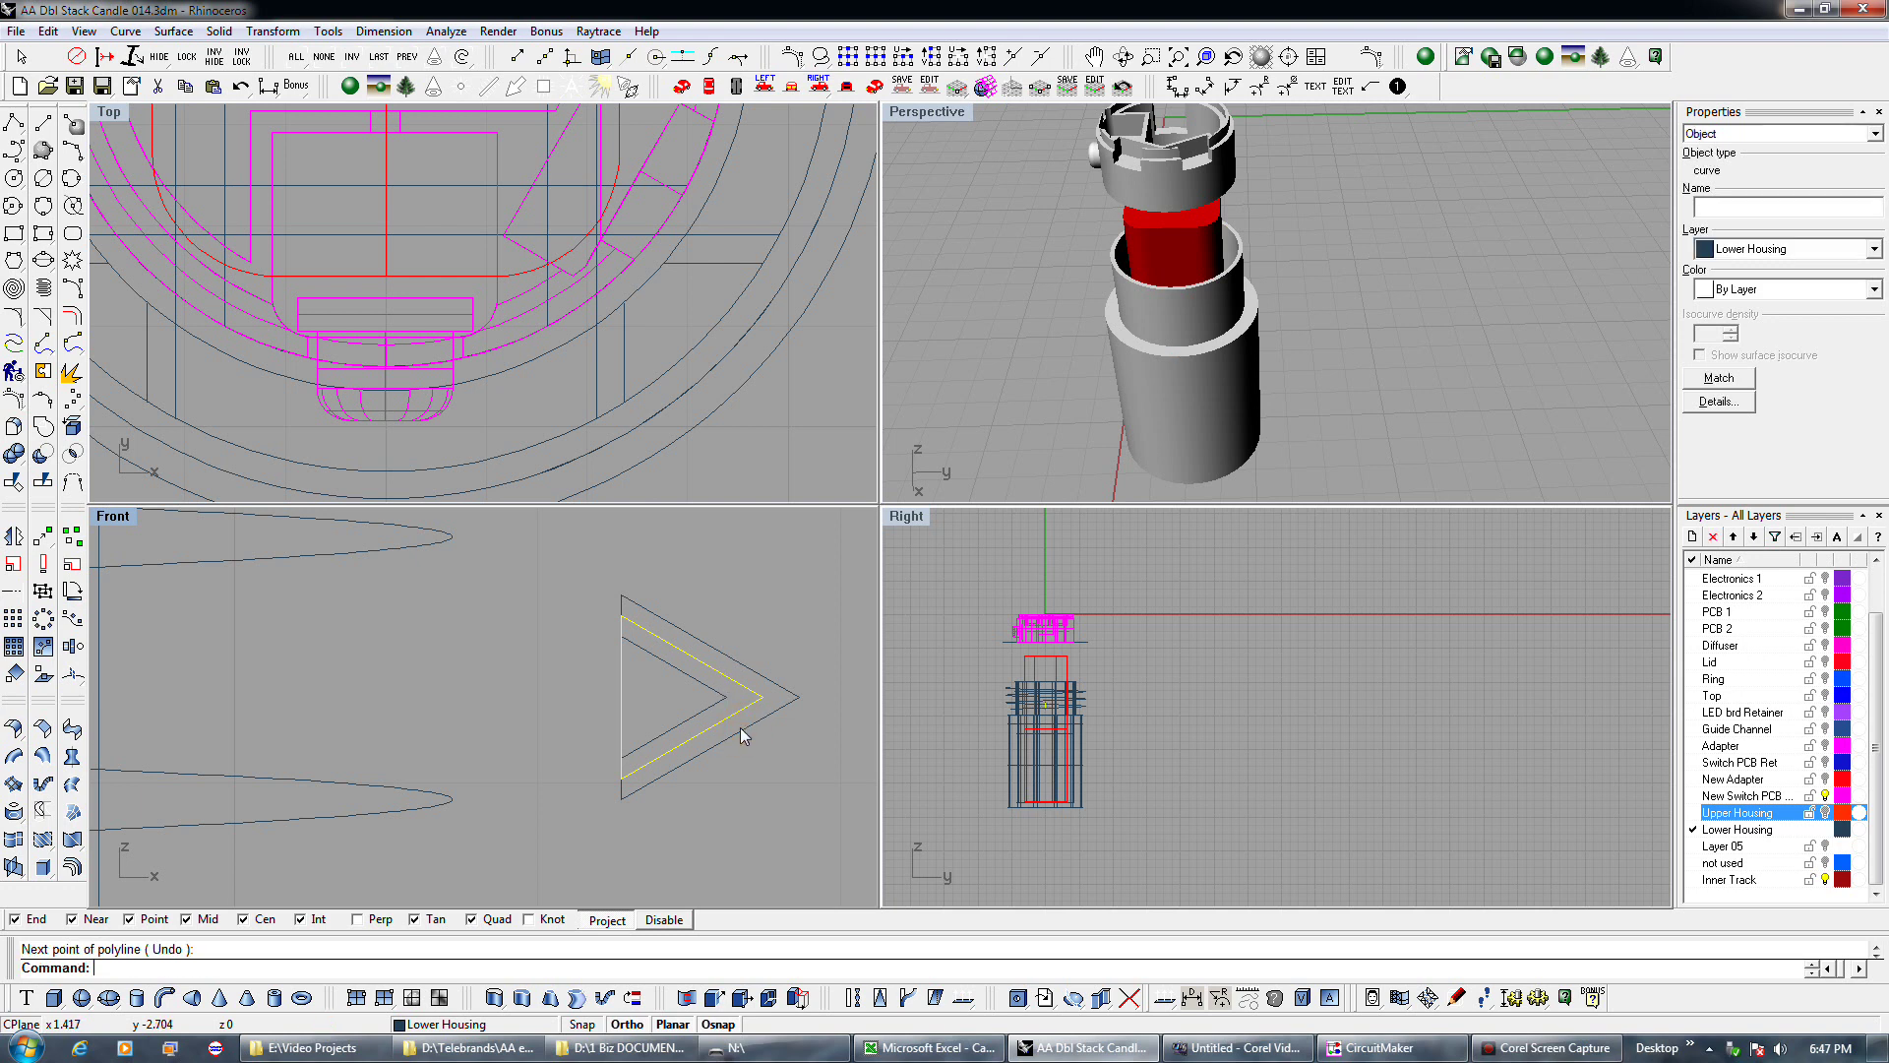
Offset the new curve by 0.003, then delete the resulting inner copy.
left_click(71, 317)
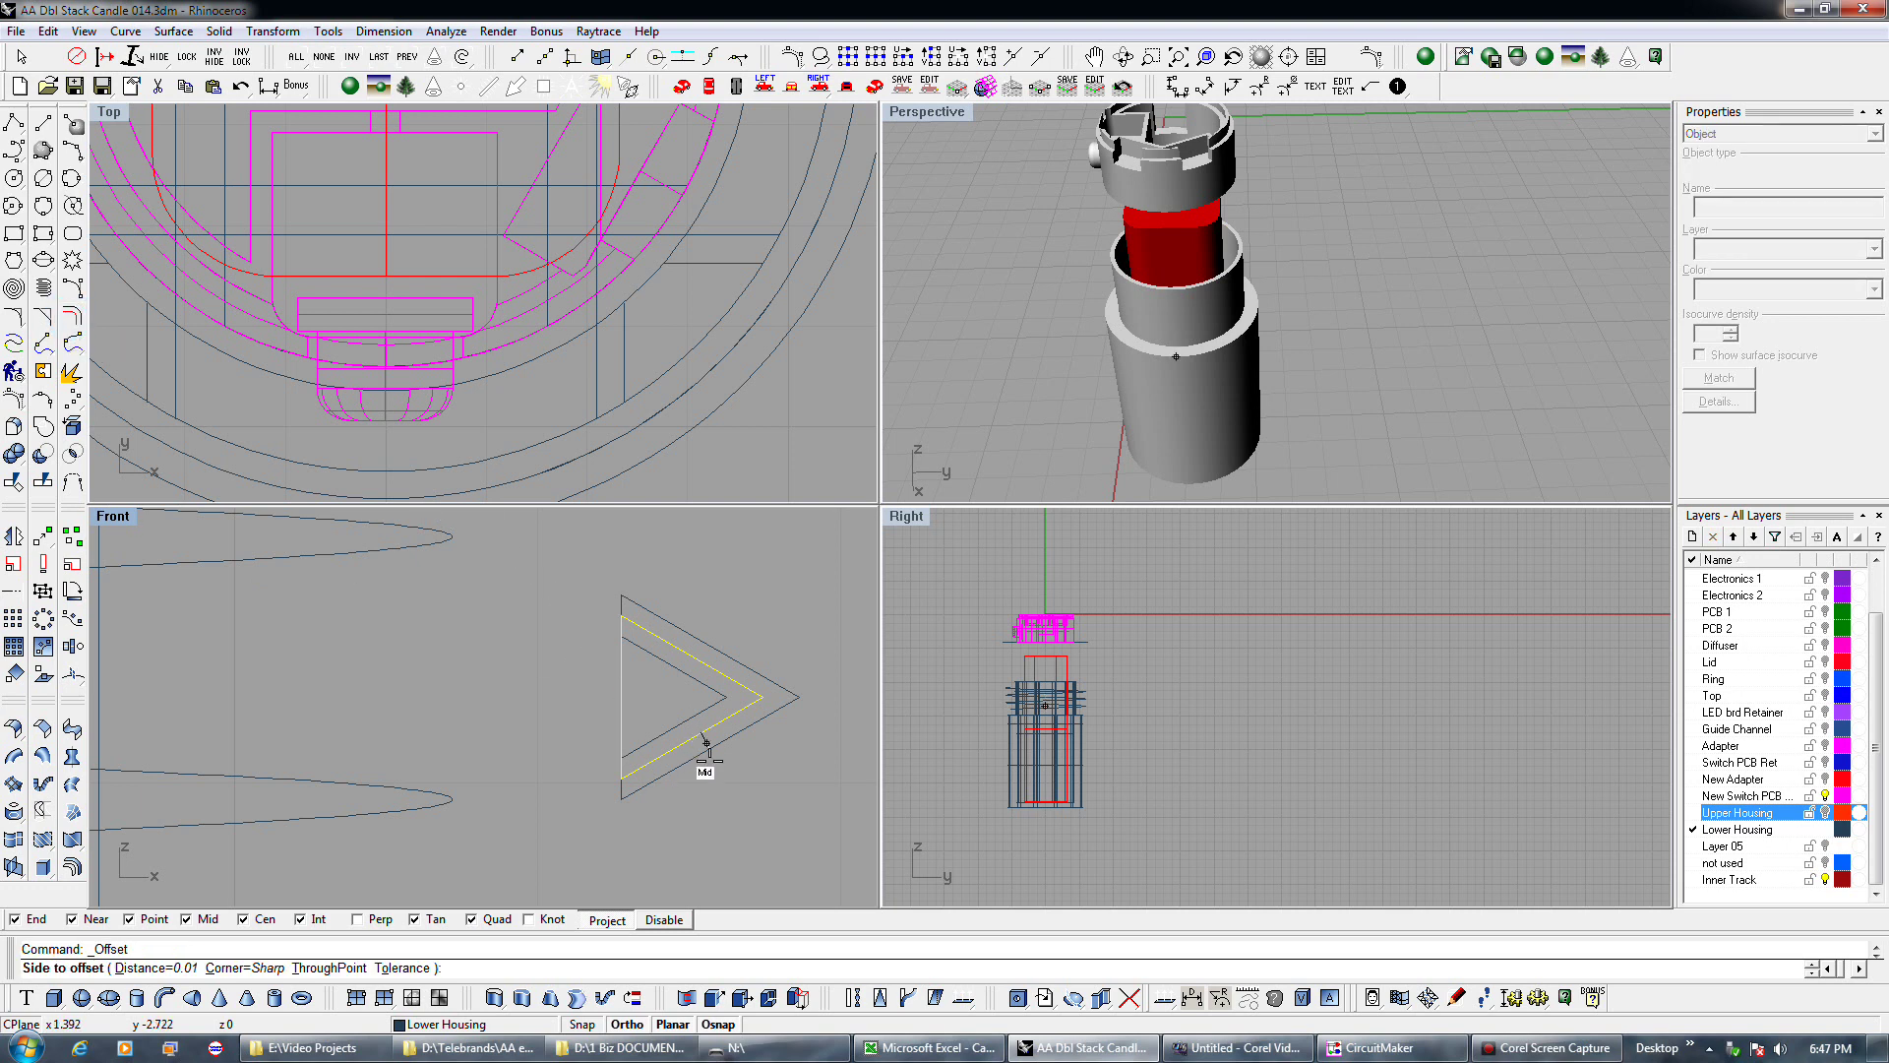
type(".003")
key("Return")
left_click(723, 769)
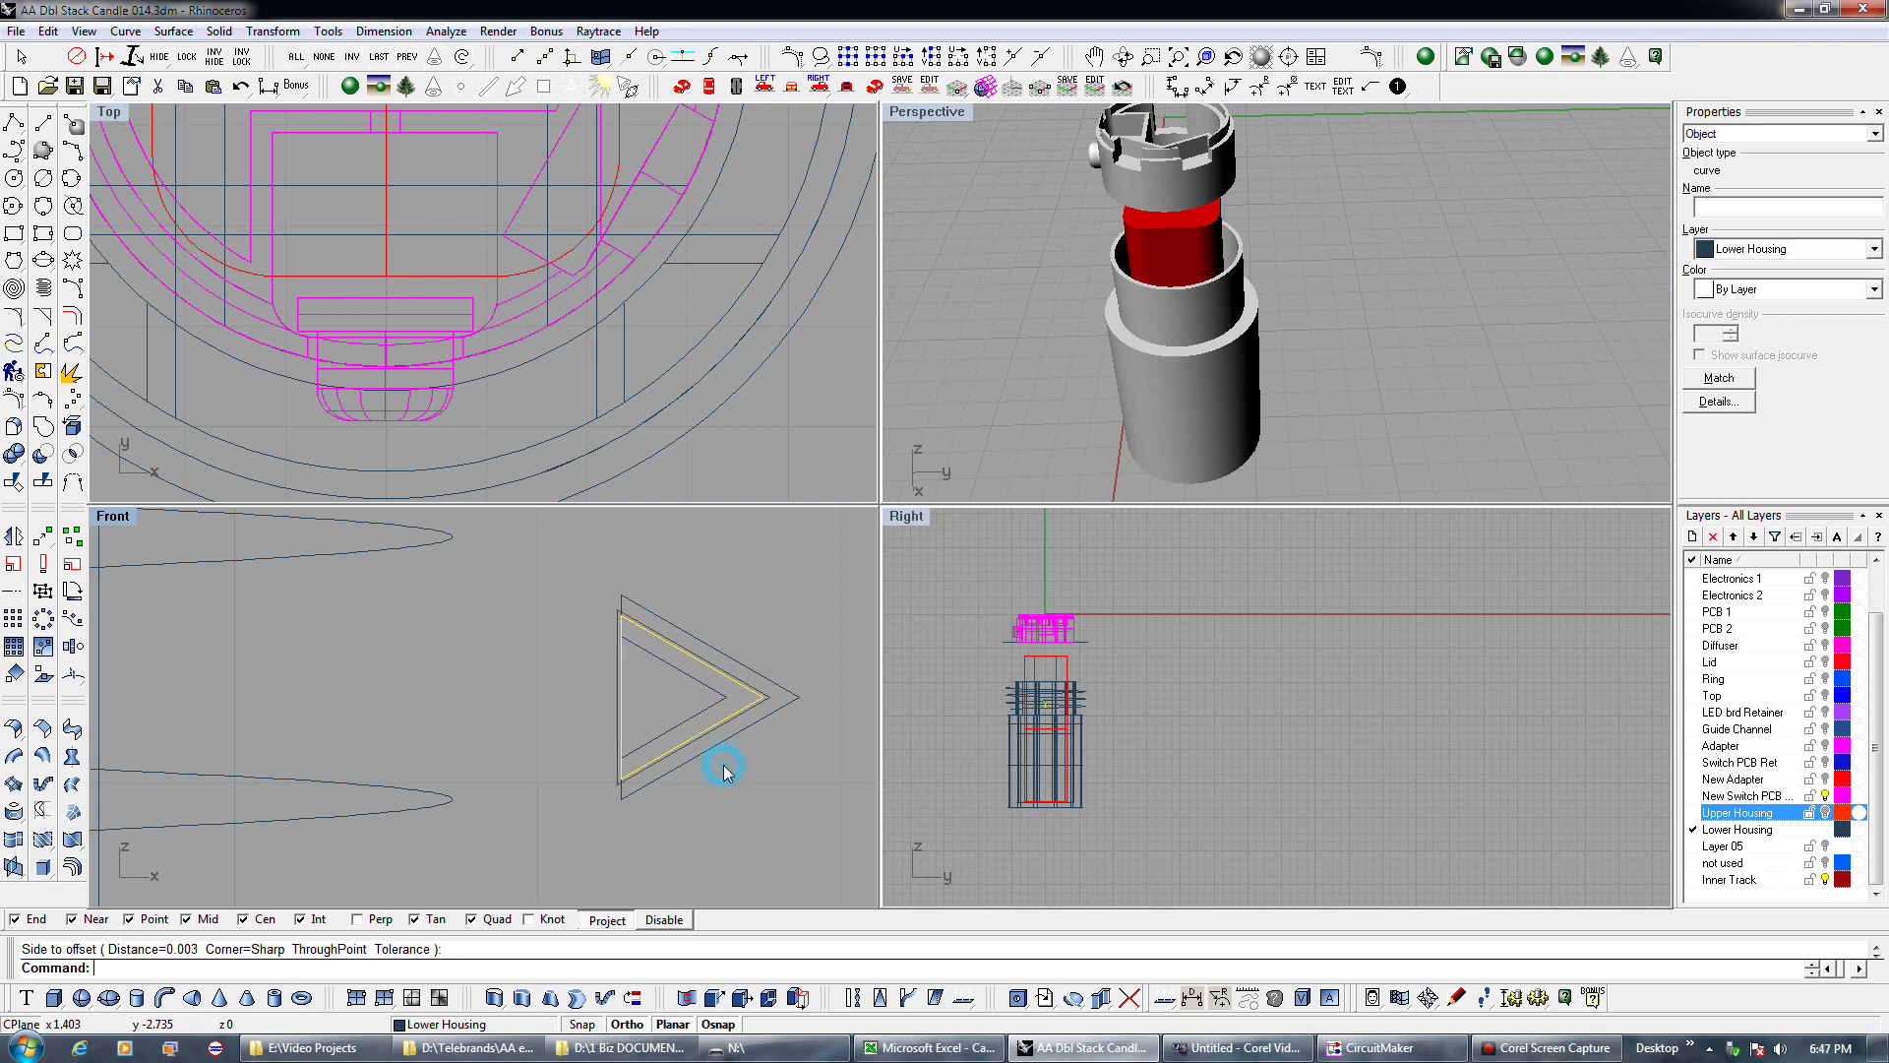
key("Delete")
Delete the outer triangle and shift the next triangle slightly right into place.
left_click(744, 729)
key("Delete")
left_click(718, 726)
left_click(44, 534)
left_click(617, 784)
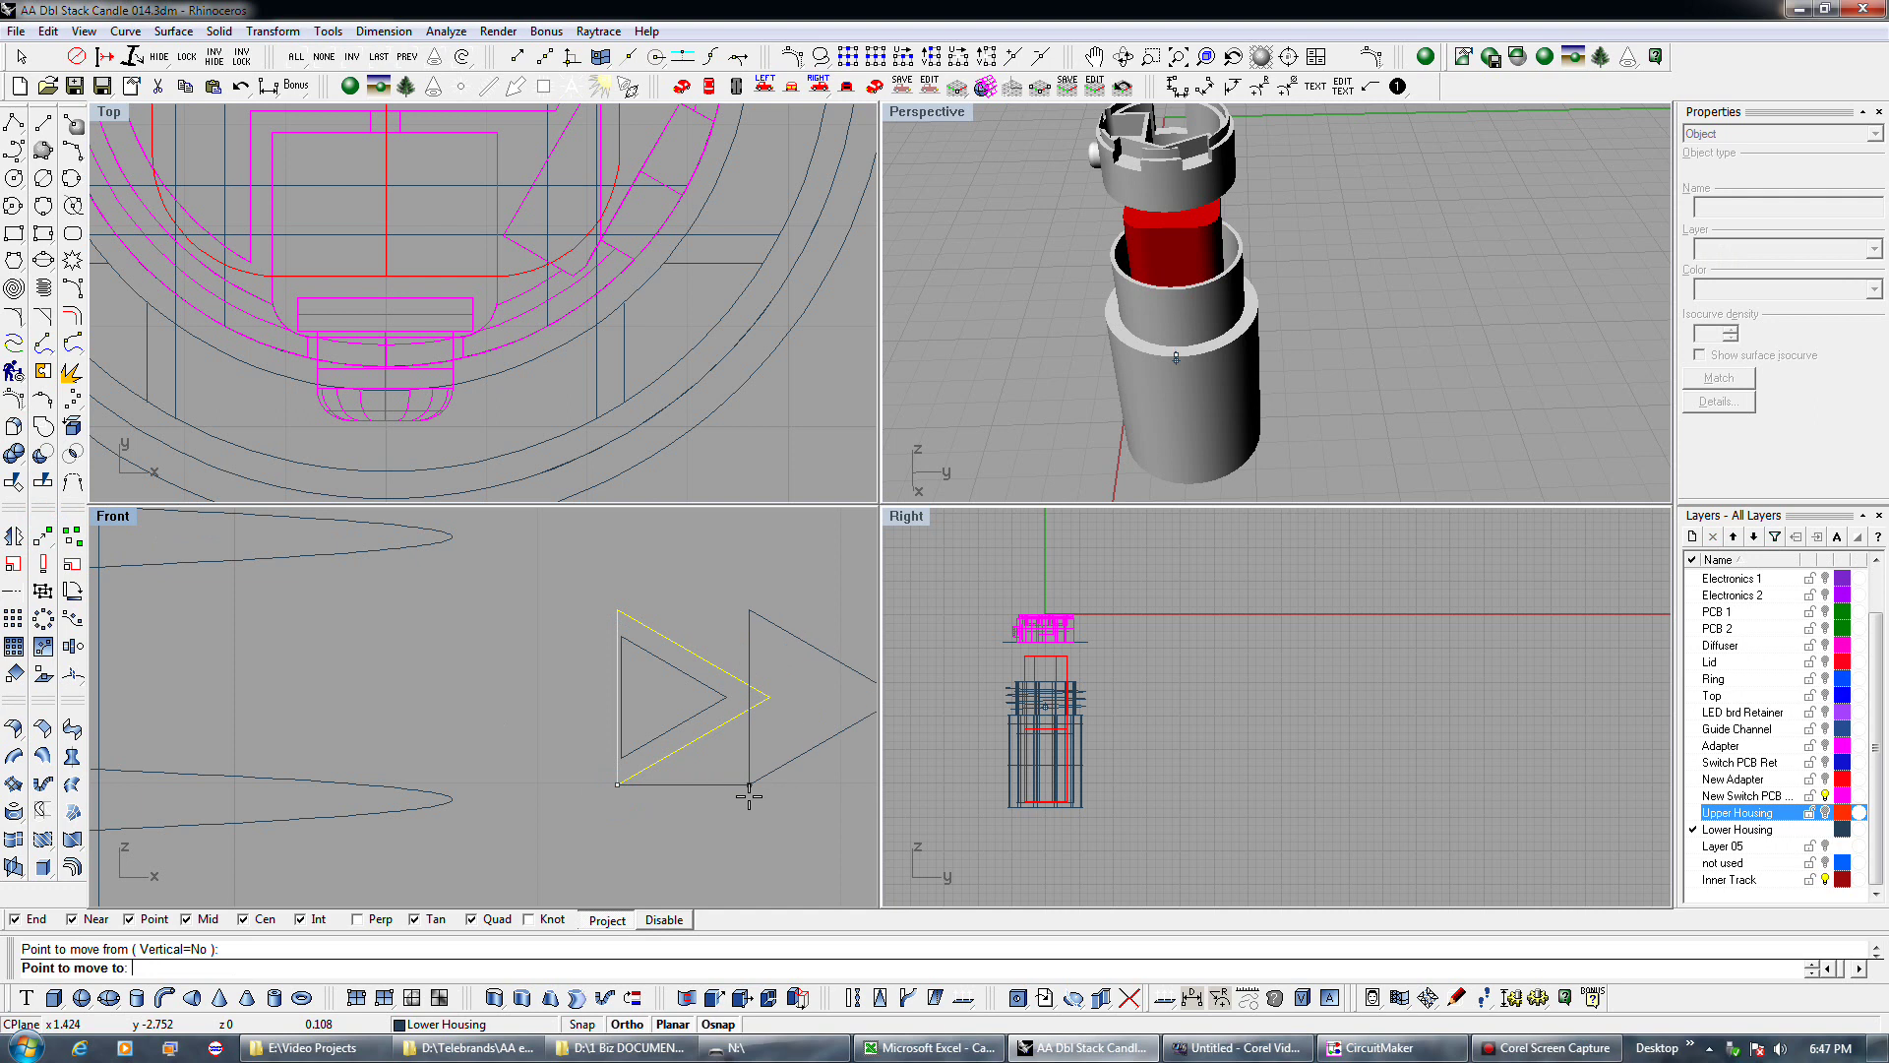
left_click(621, 784)
left_click(701, 799)
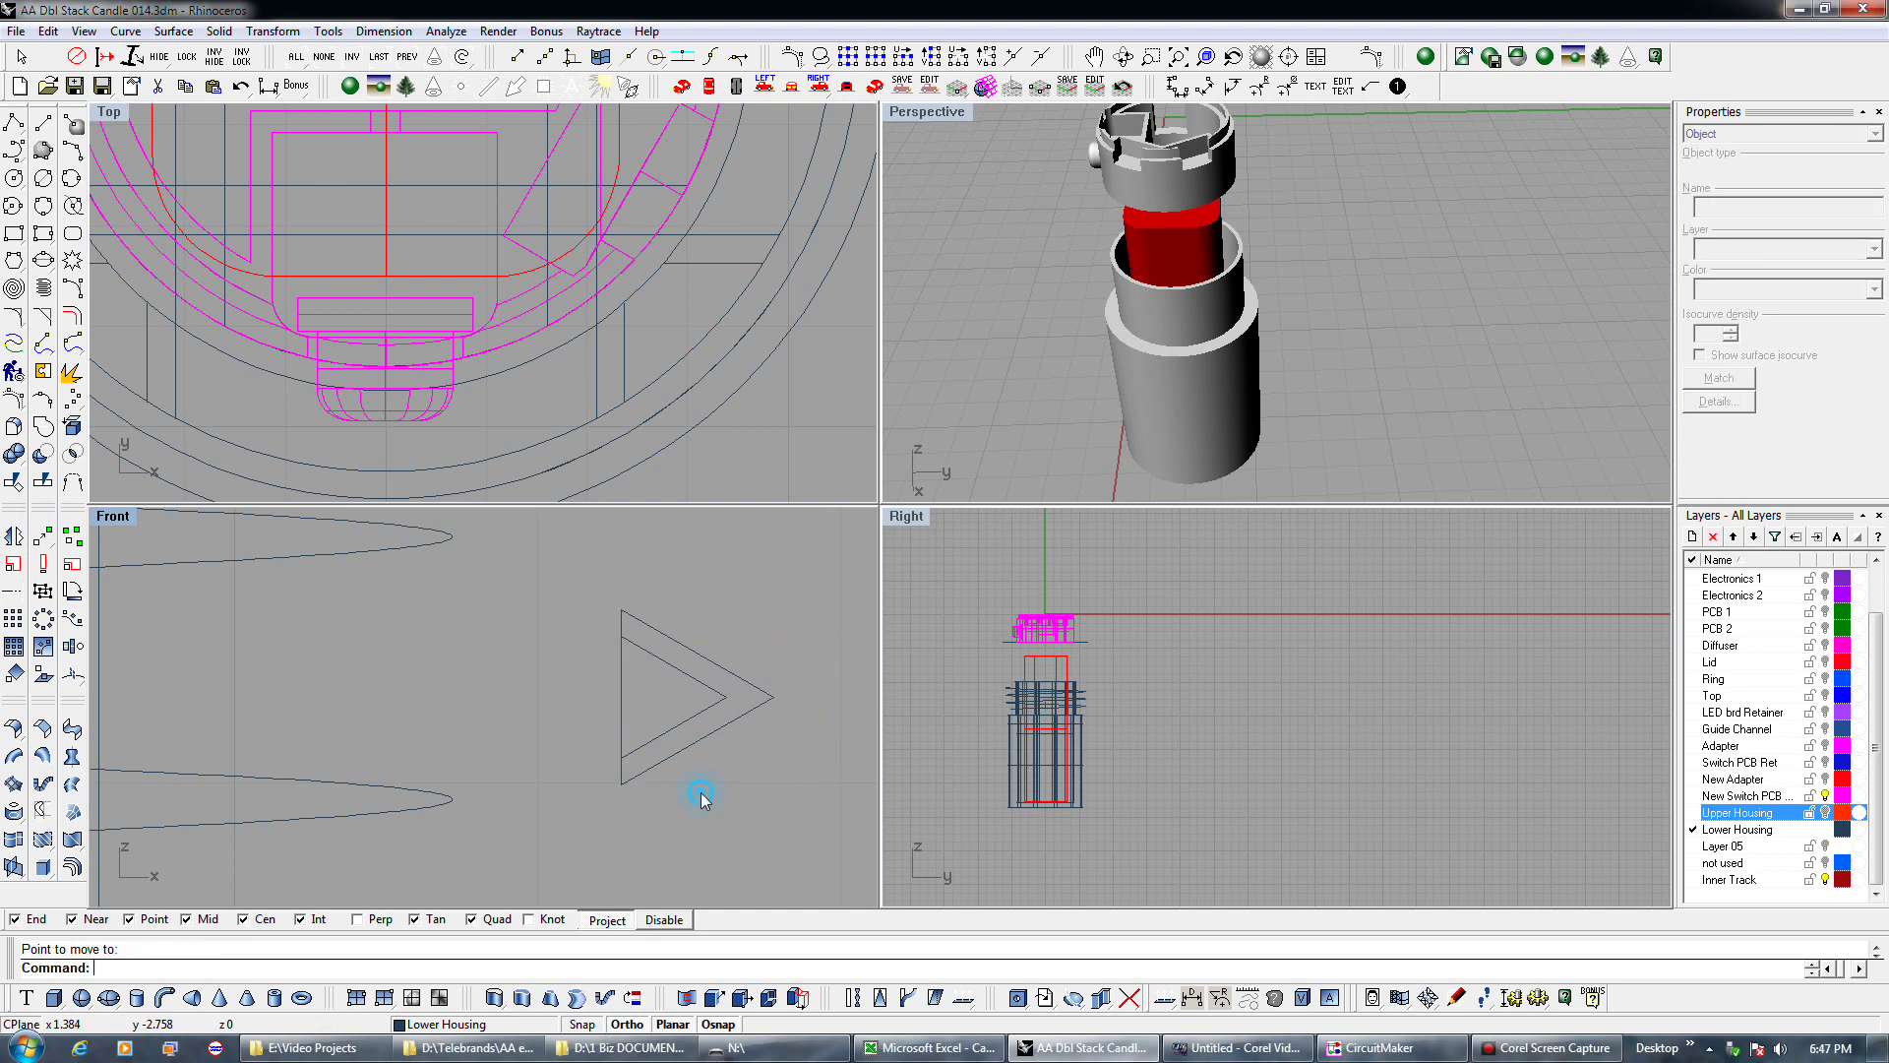
Draw a helix in the Front view with a 1.2 axis length.
scroll(726, 740, "down", 5)
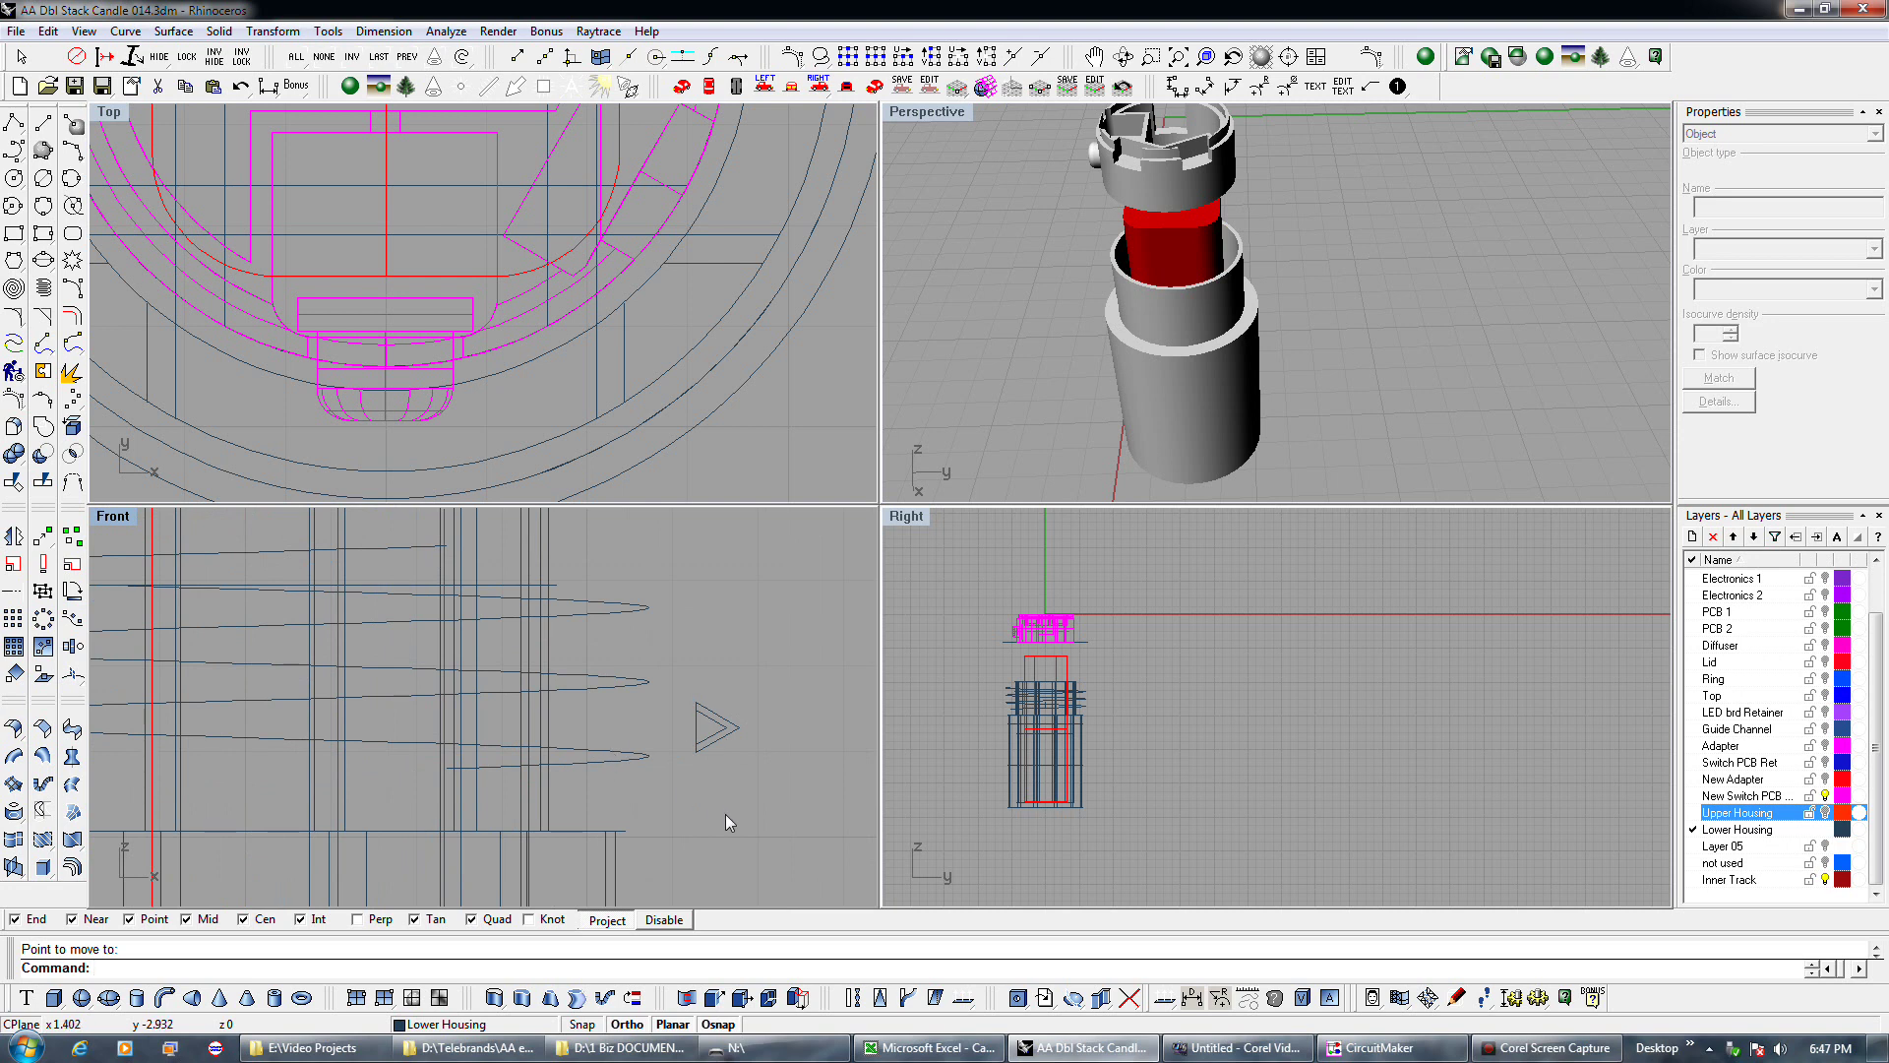
scroll(724, 812, "down", 5)
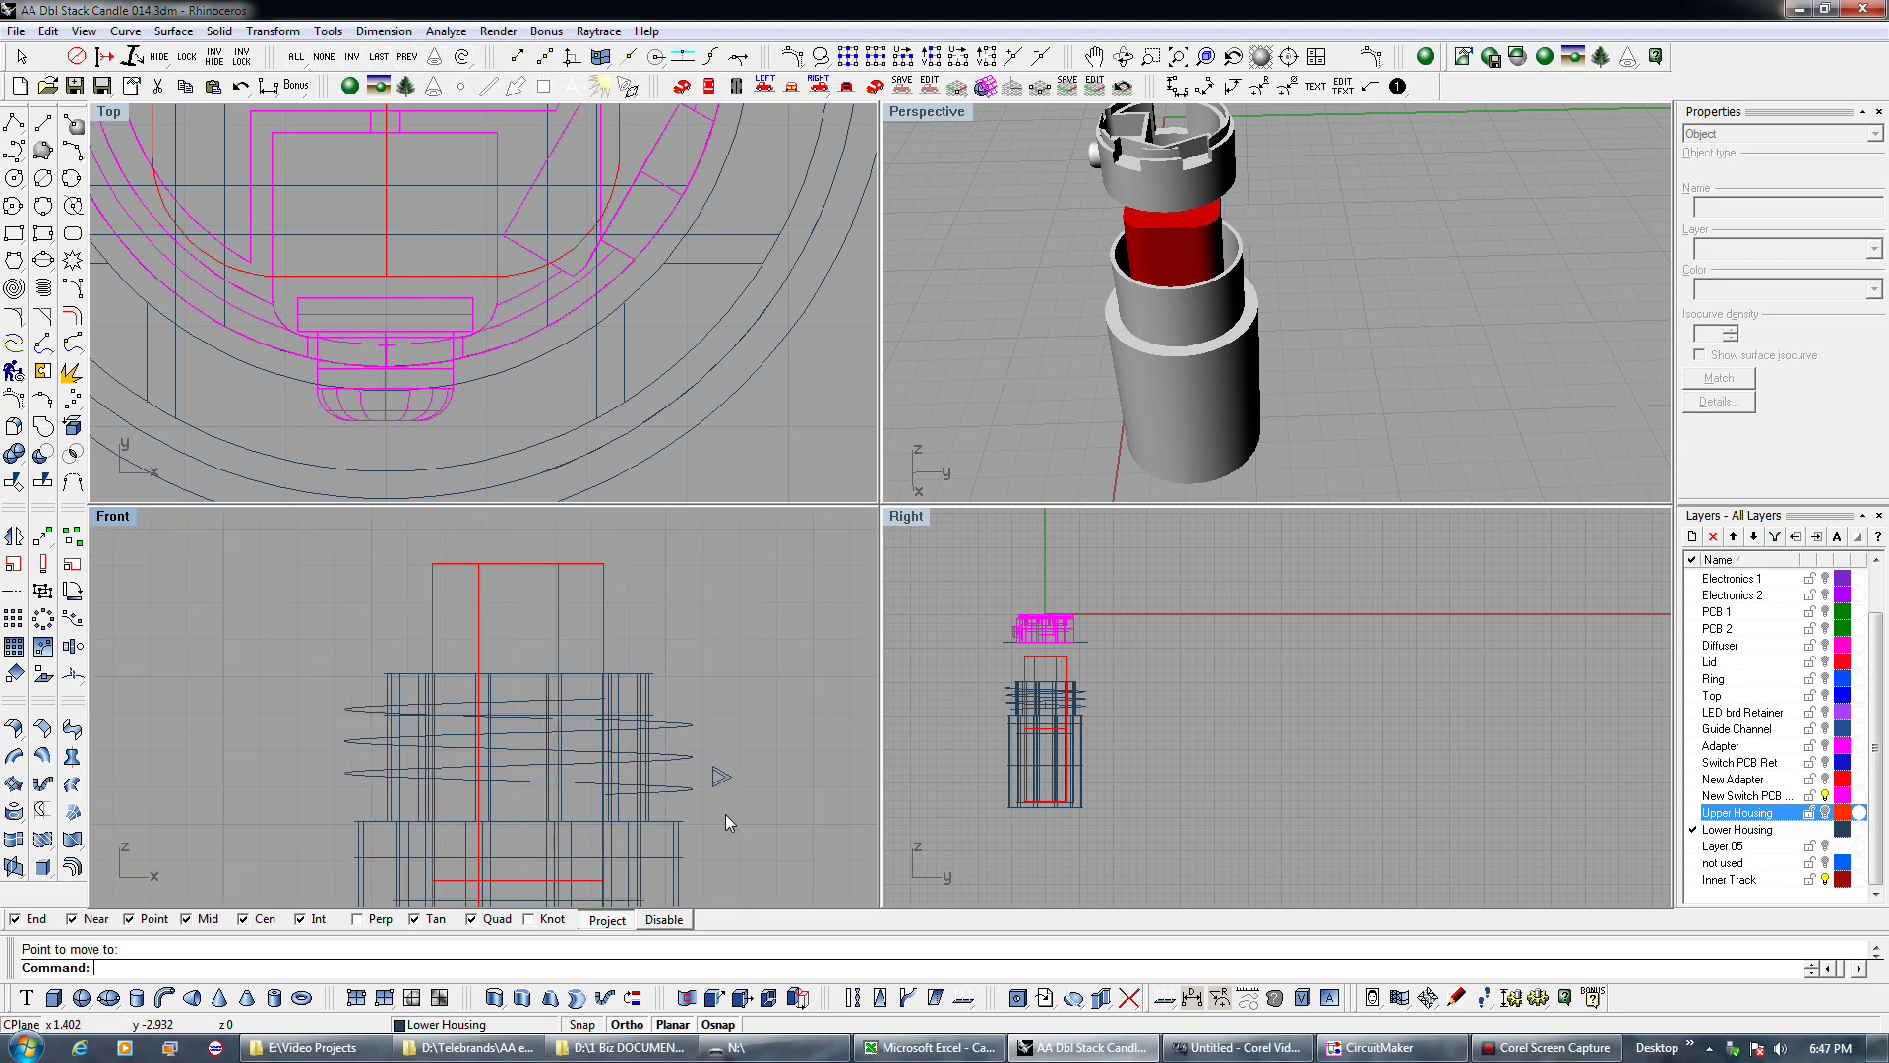
scroll(724, 813, "down", 2)
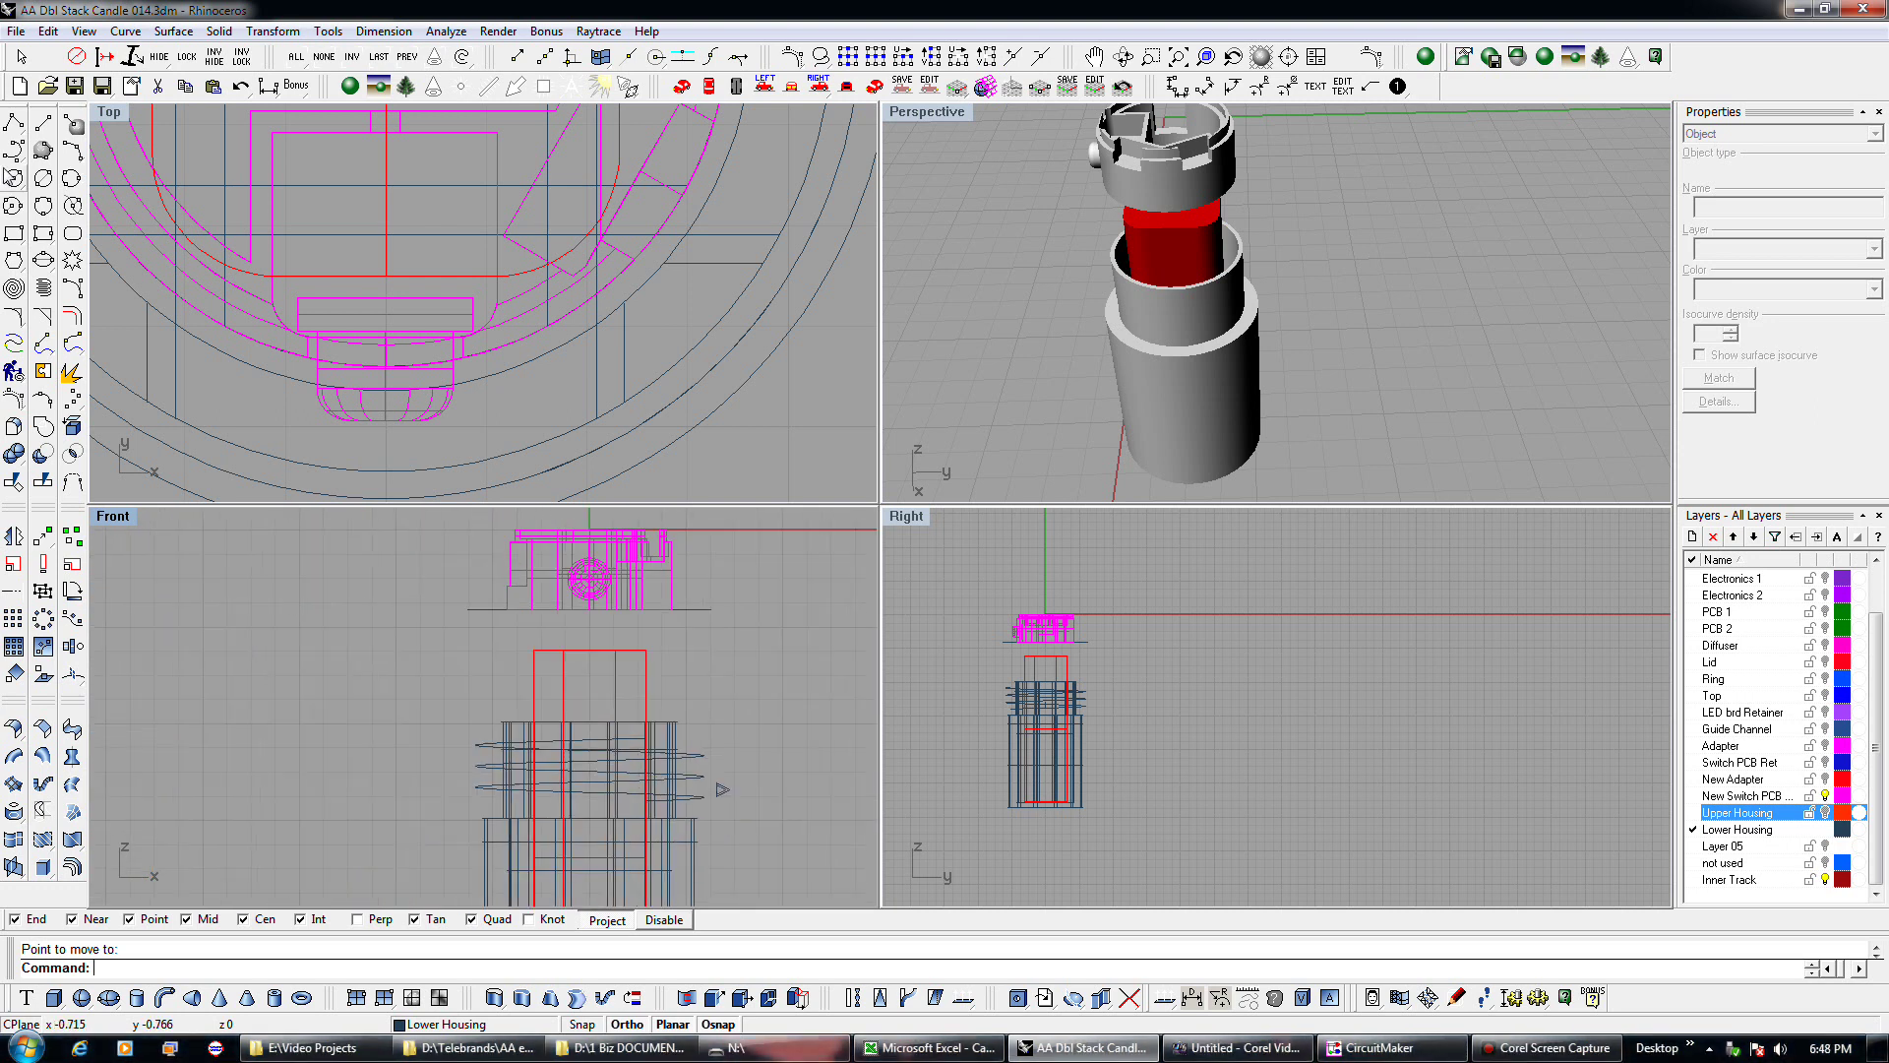
left_click(43, 287)
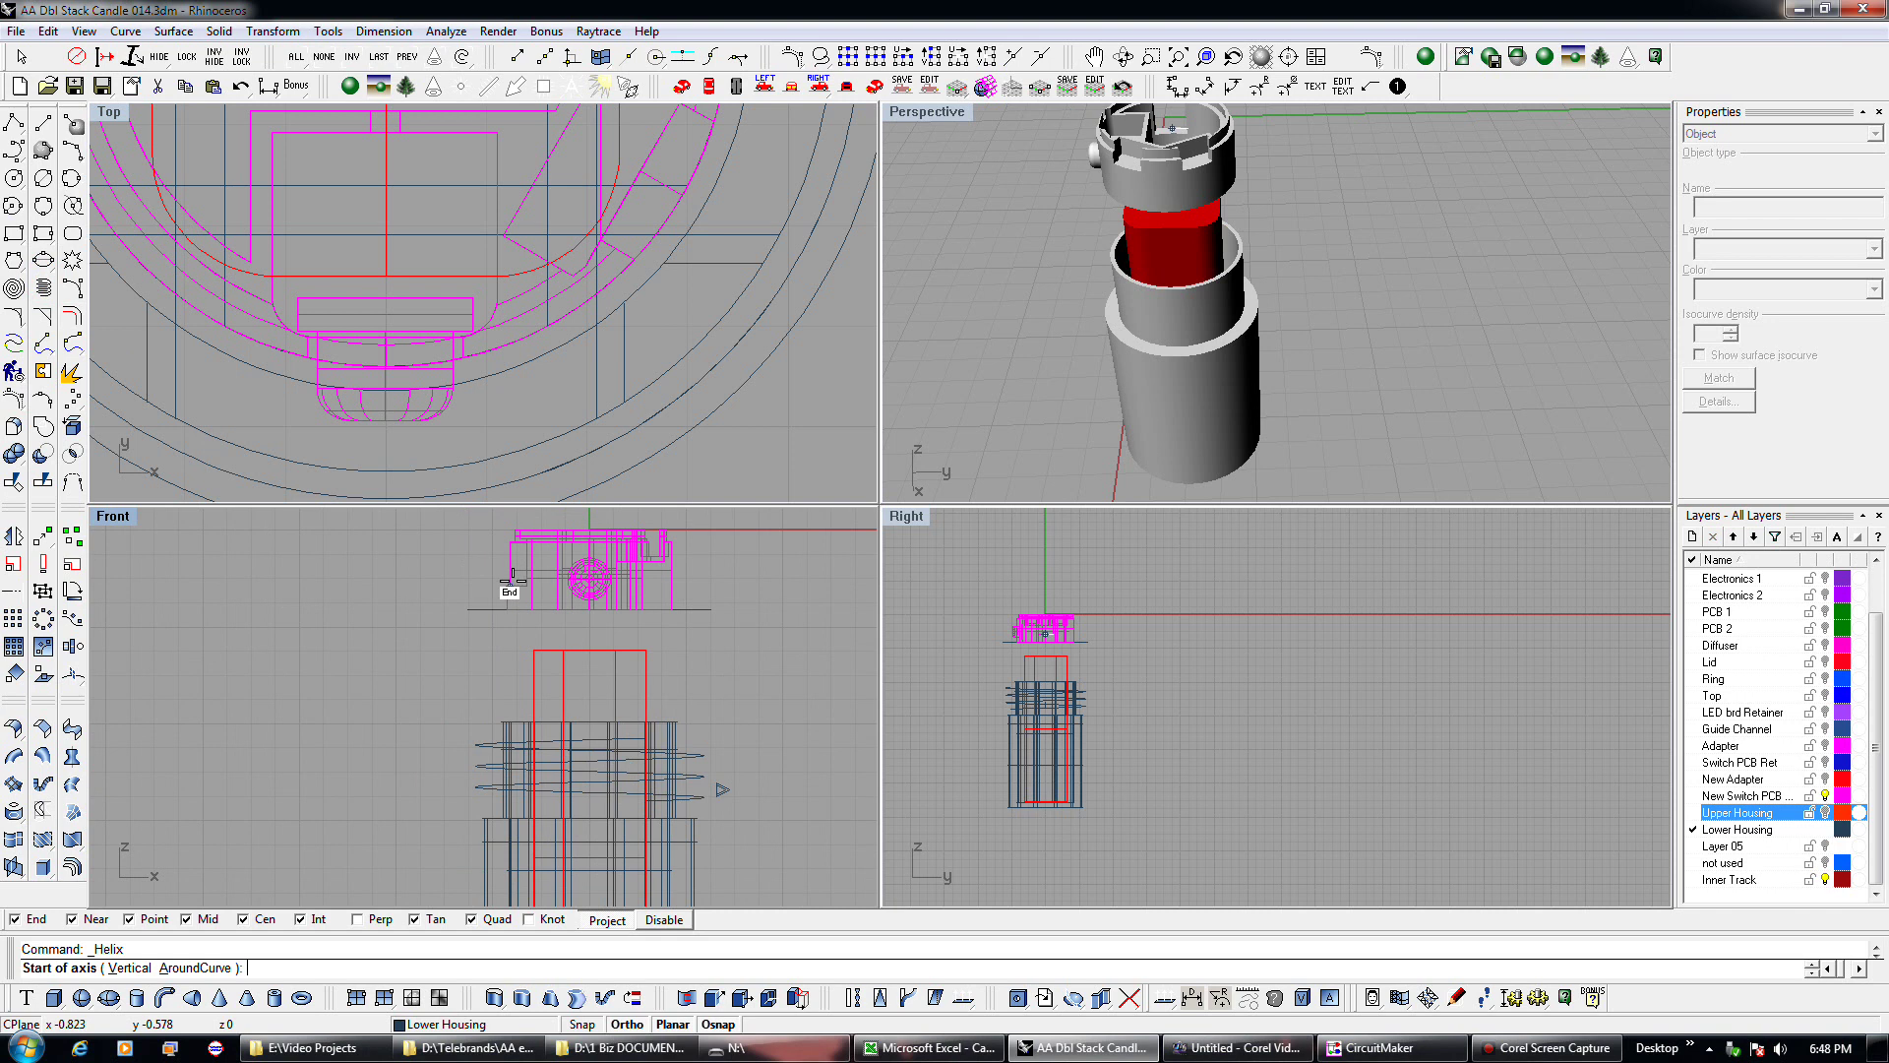
left_click(603, 474)
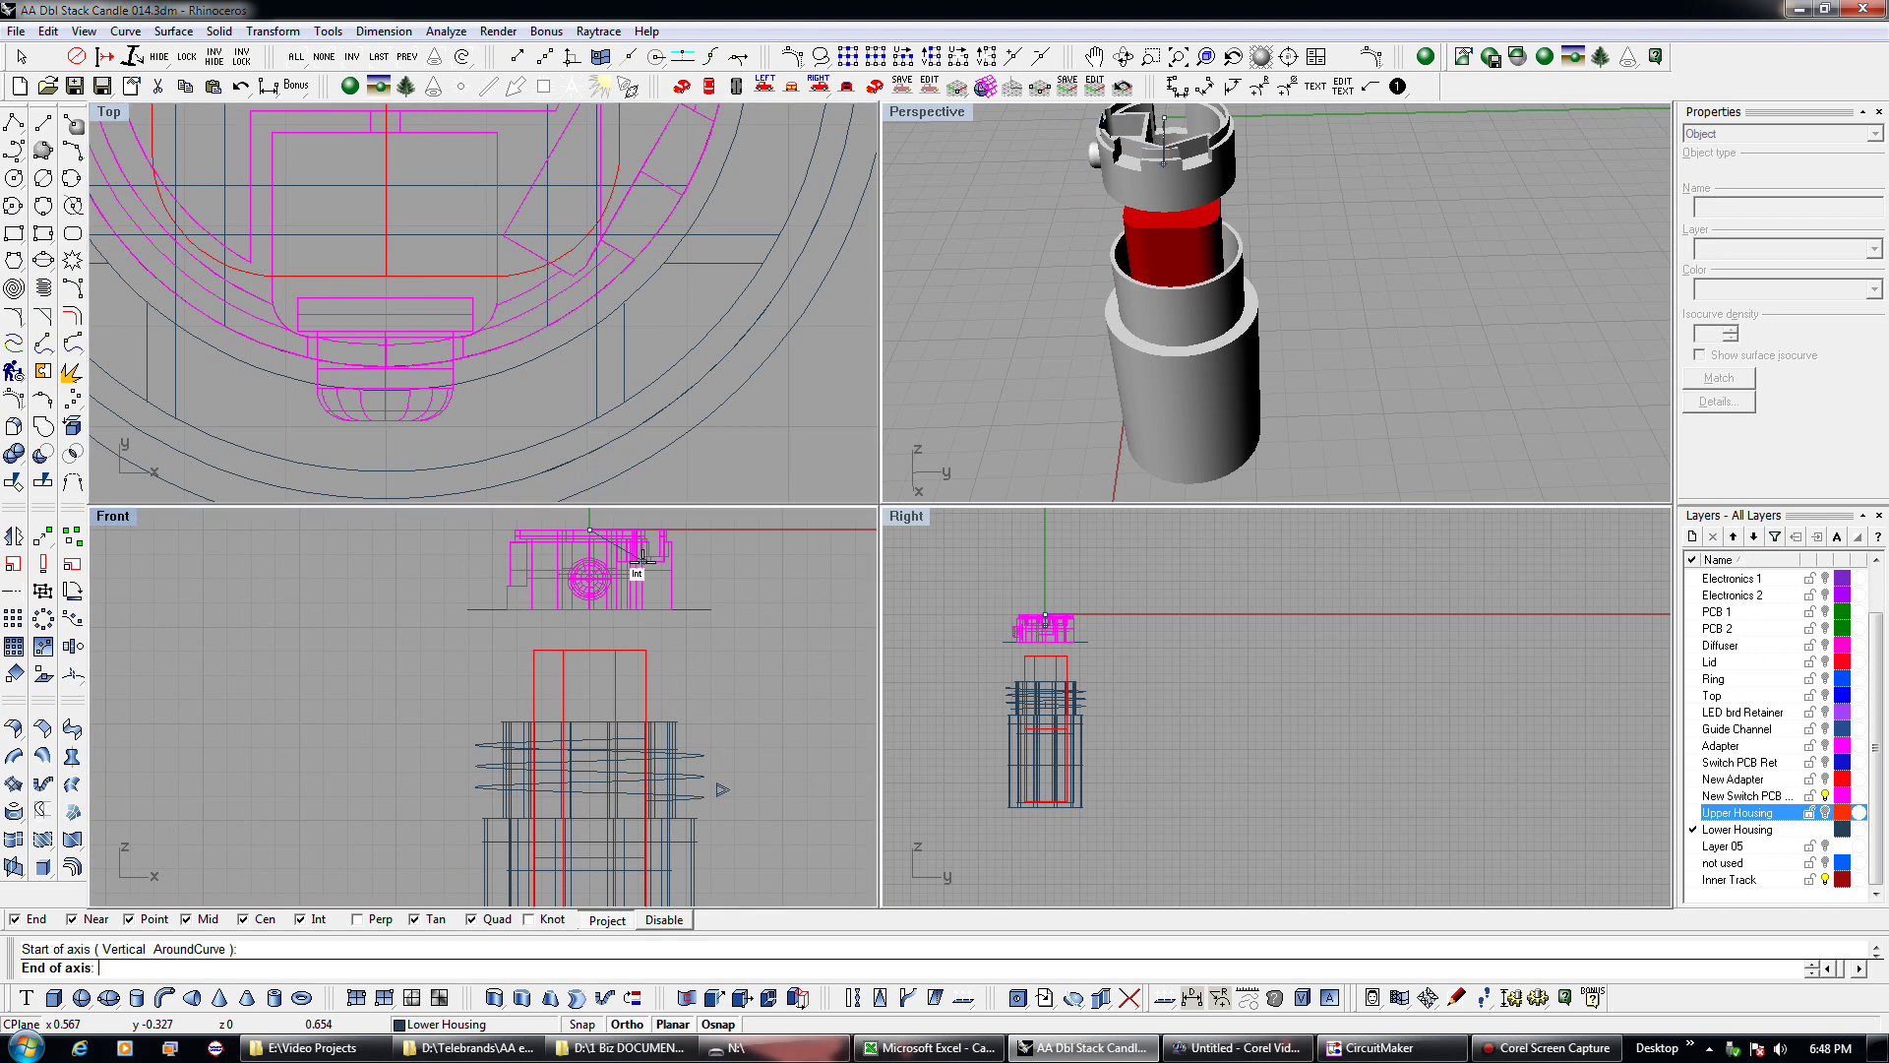
right_click_drag(642, 556, 635, 658)
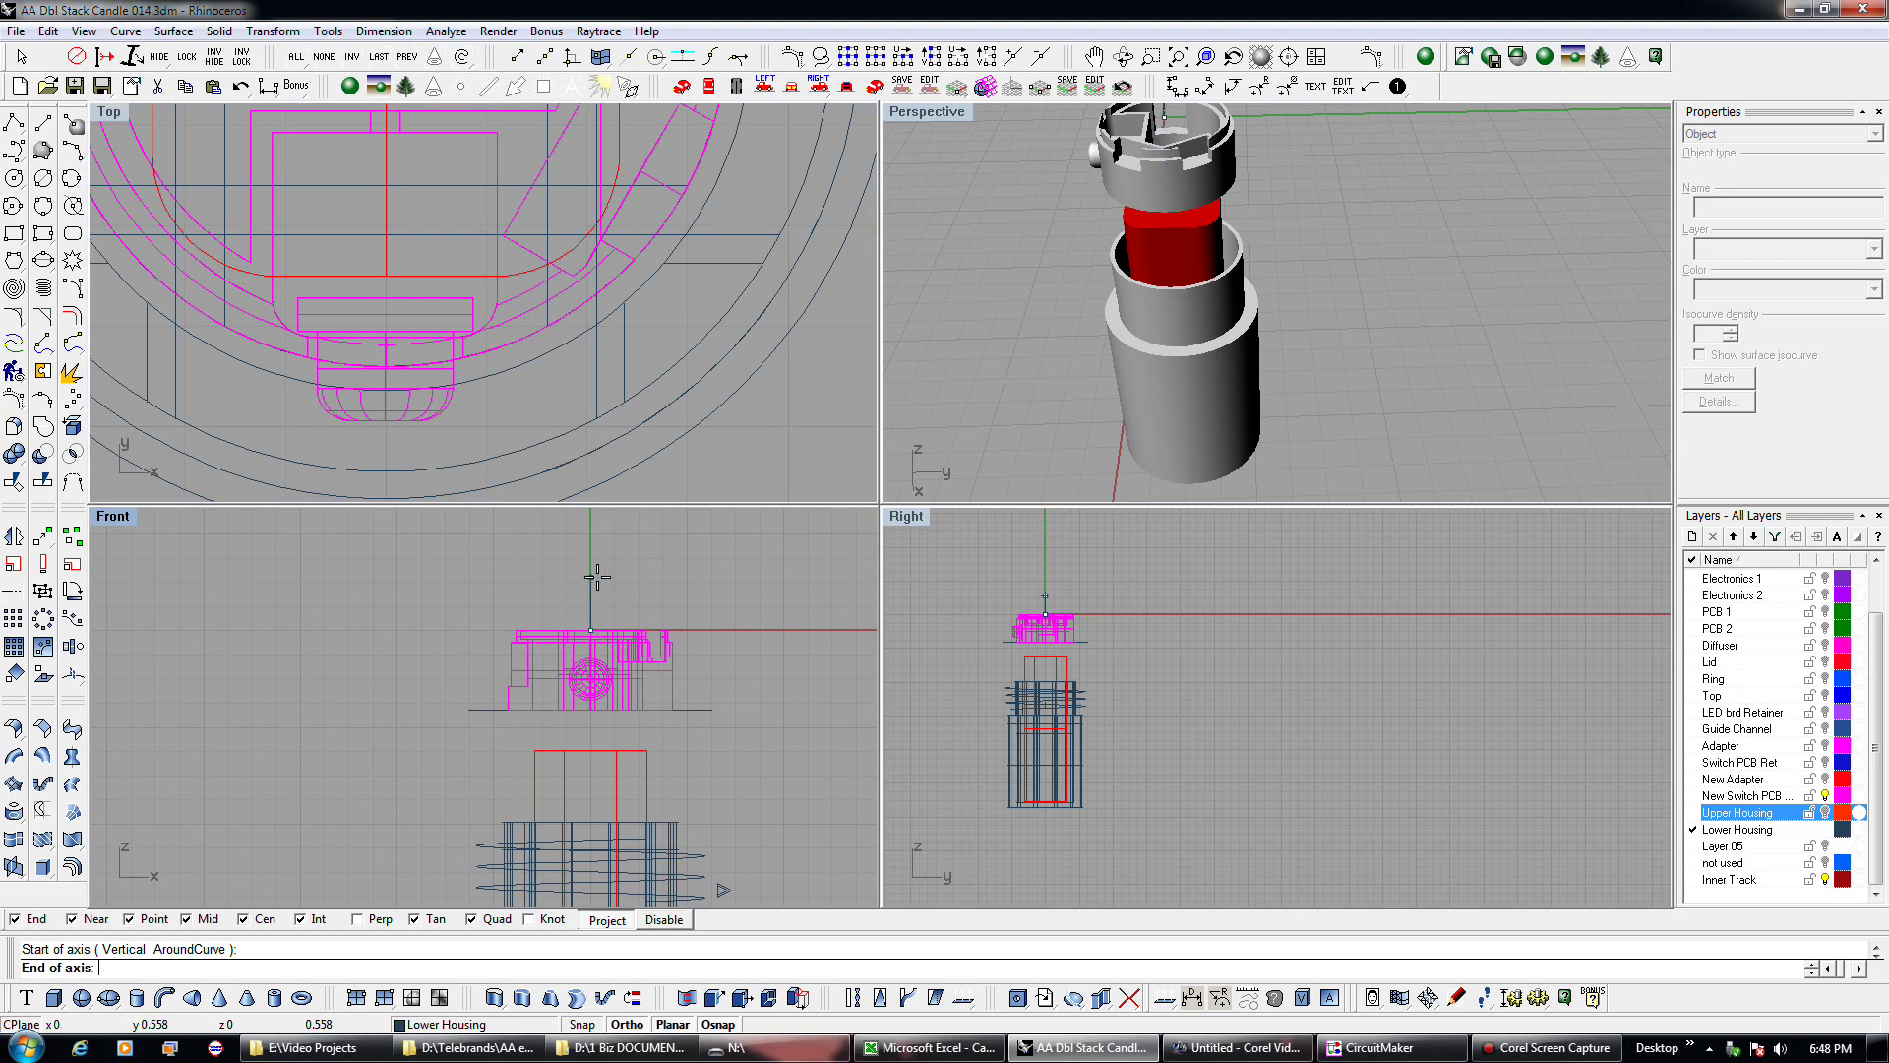
type("1.2")
key("Return")
left_click(597, 577)
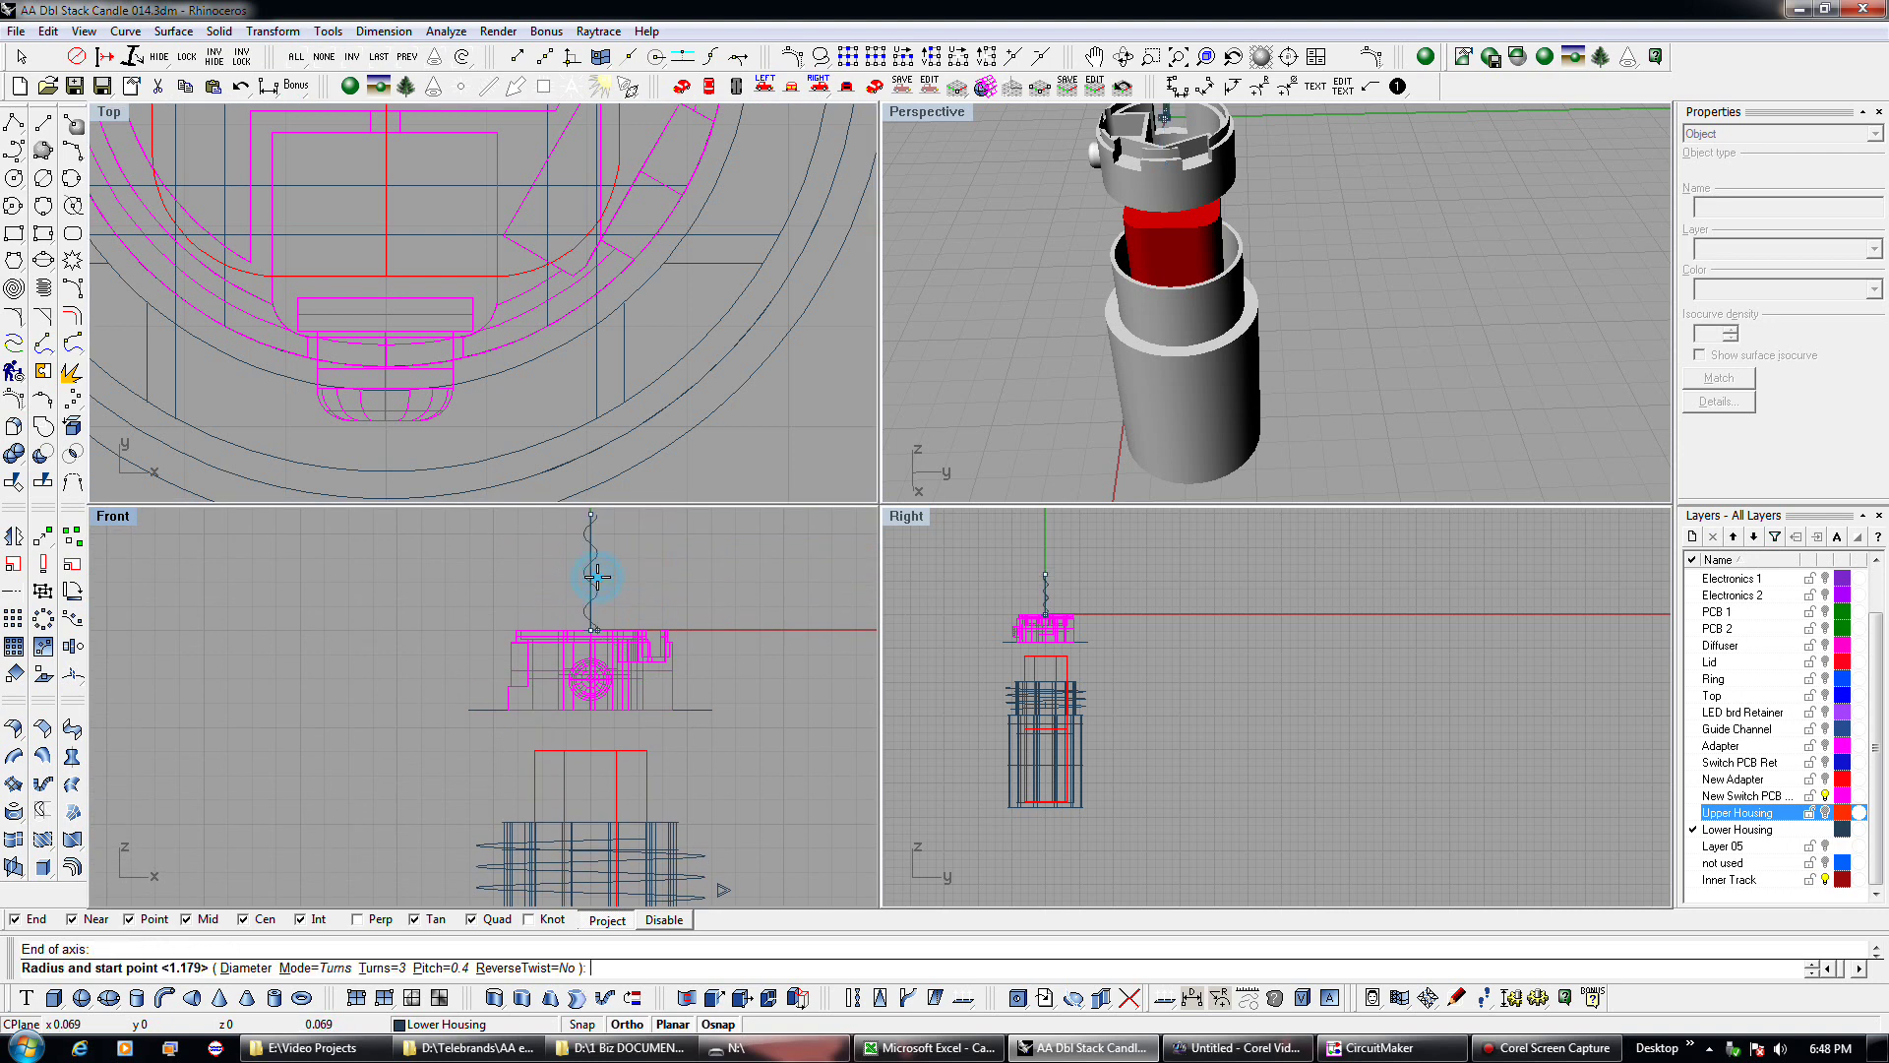
left_click(639, 440)
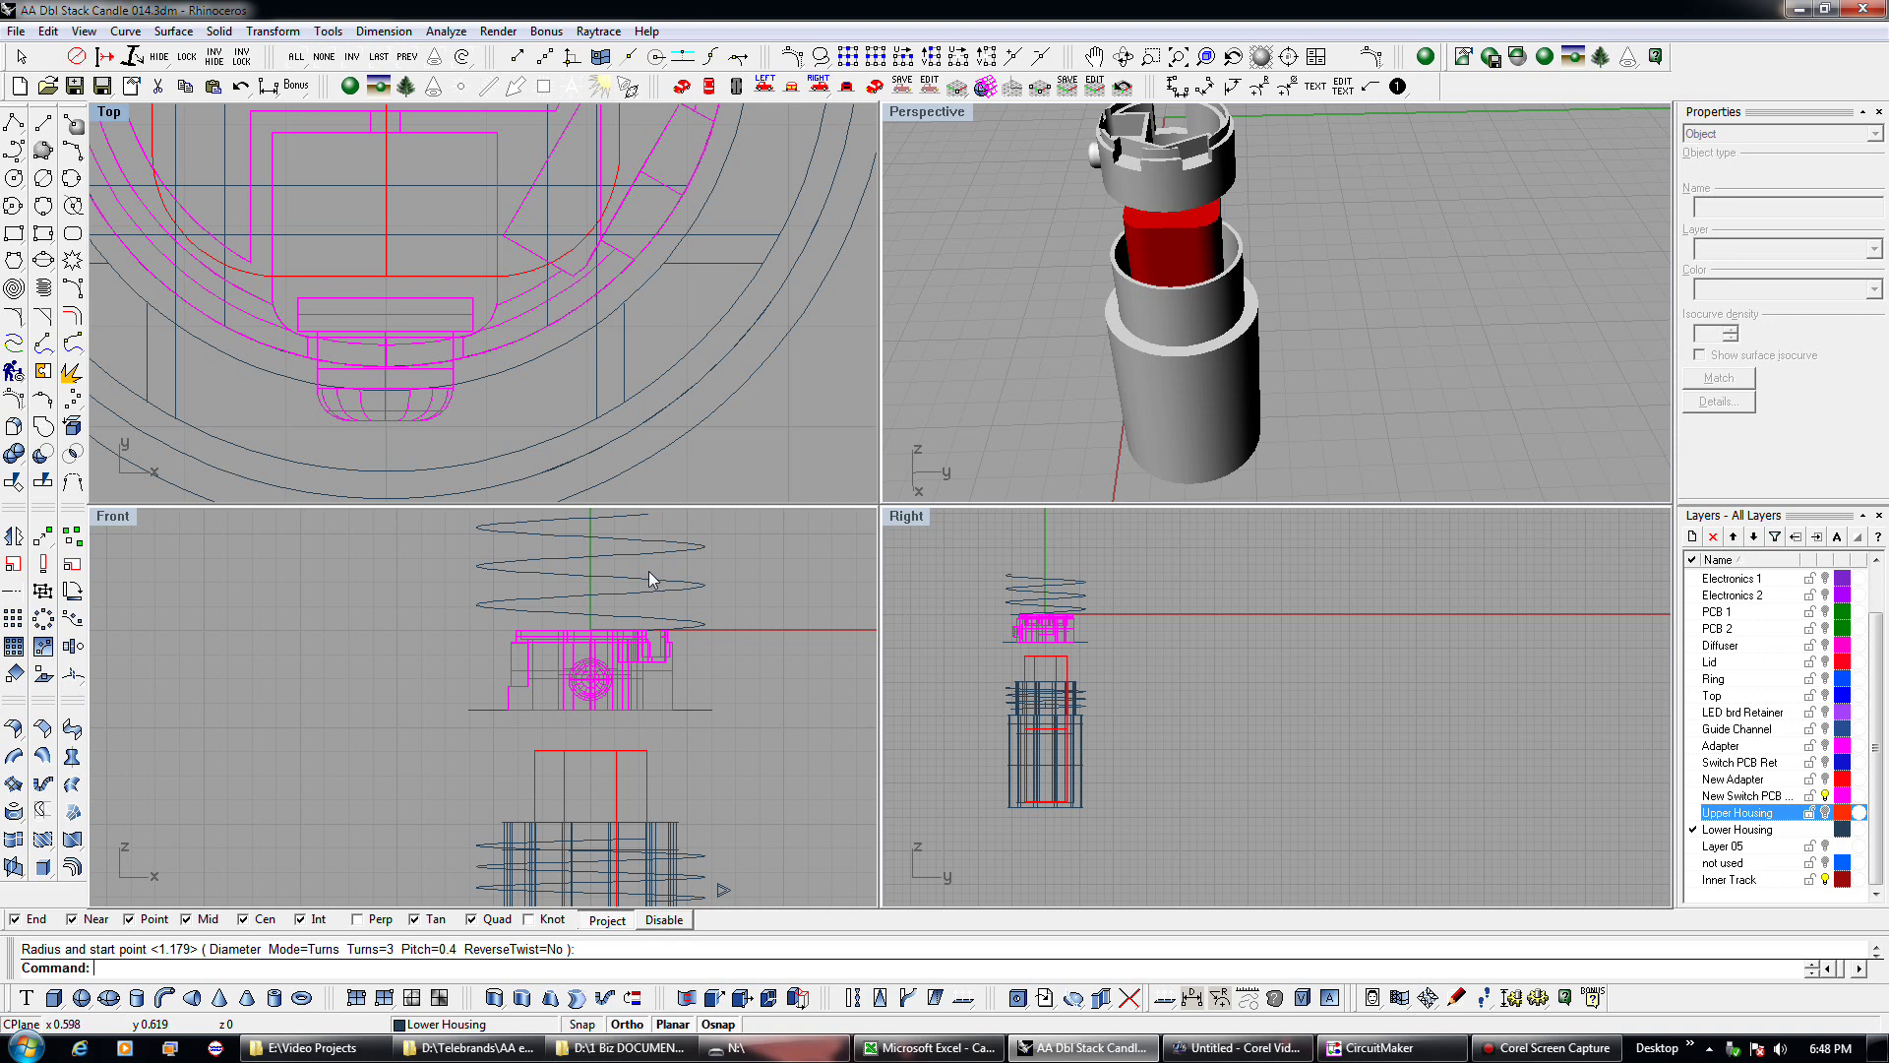
Select the extra helix above the upper housing and delete it.
scroll(648, 577, "down", 3)
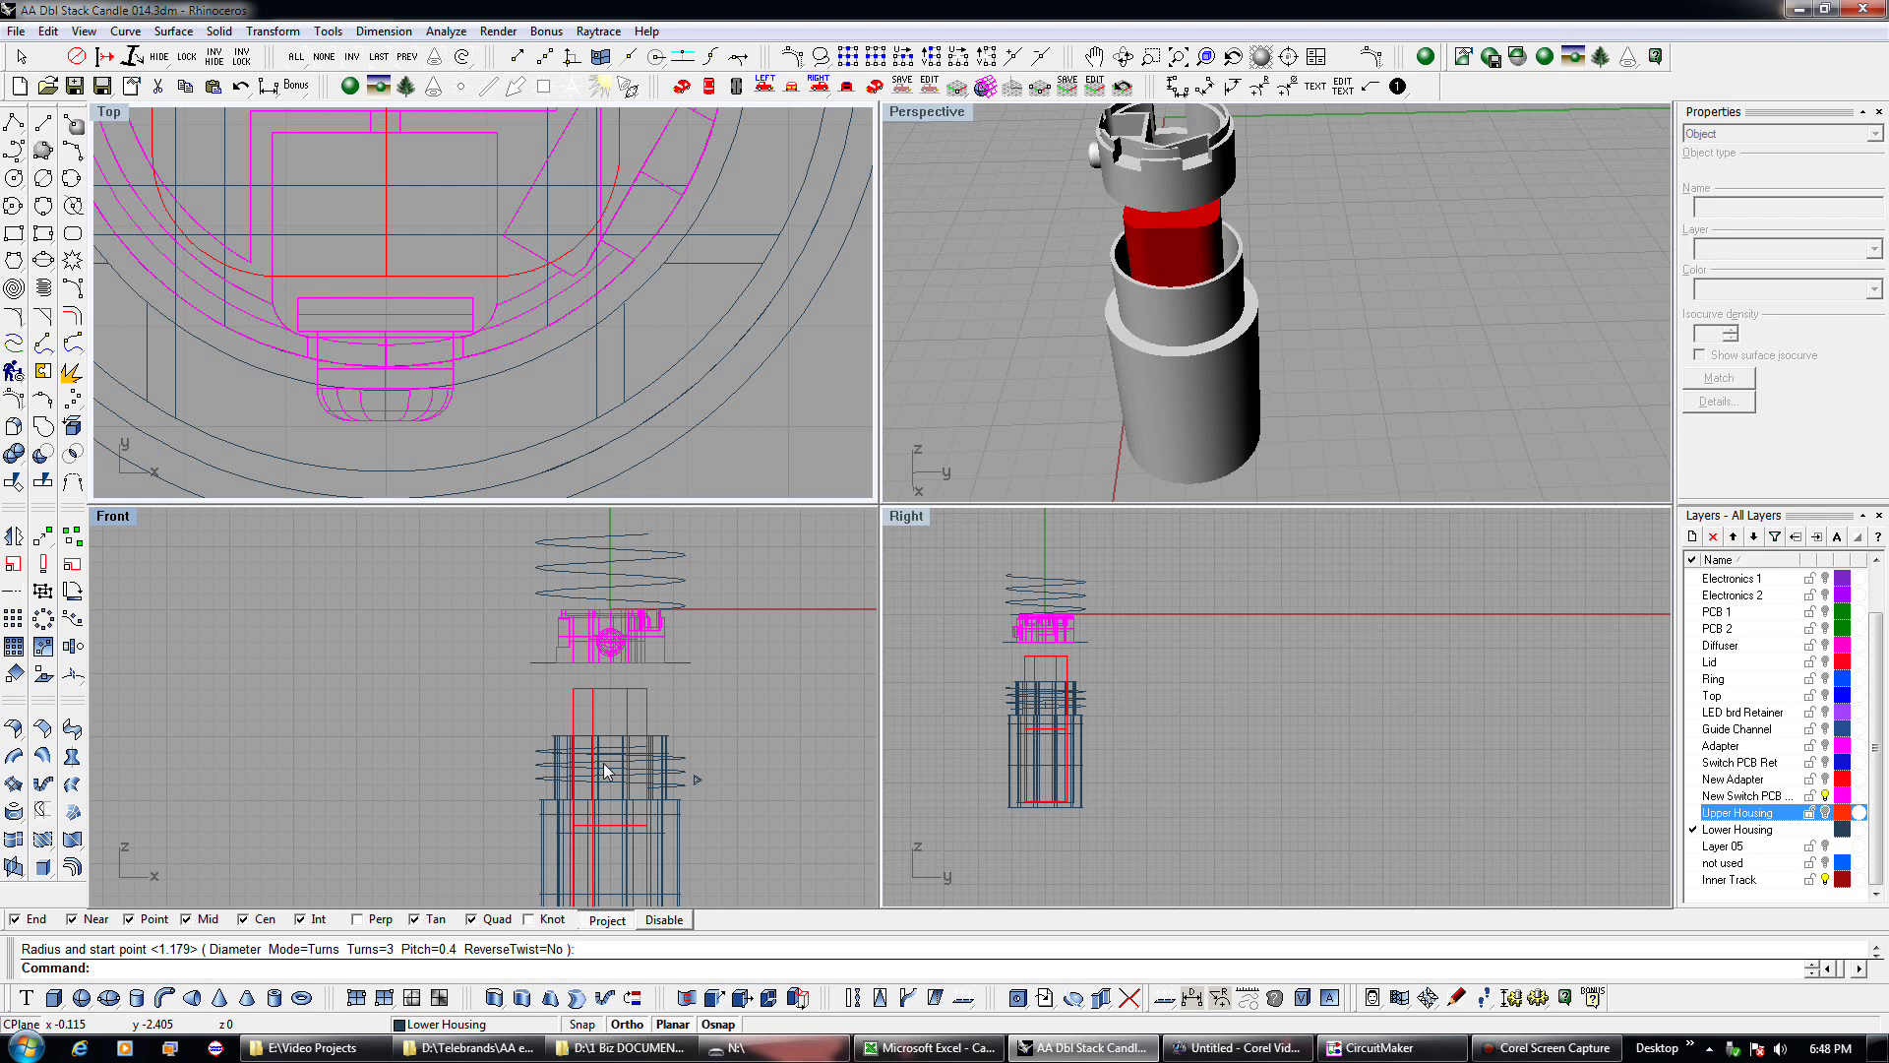
left_click(552, 768)
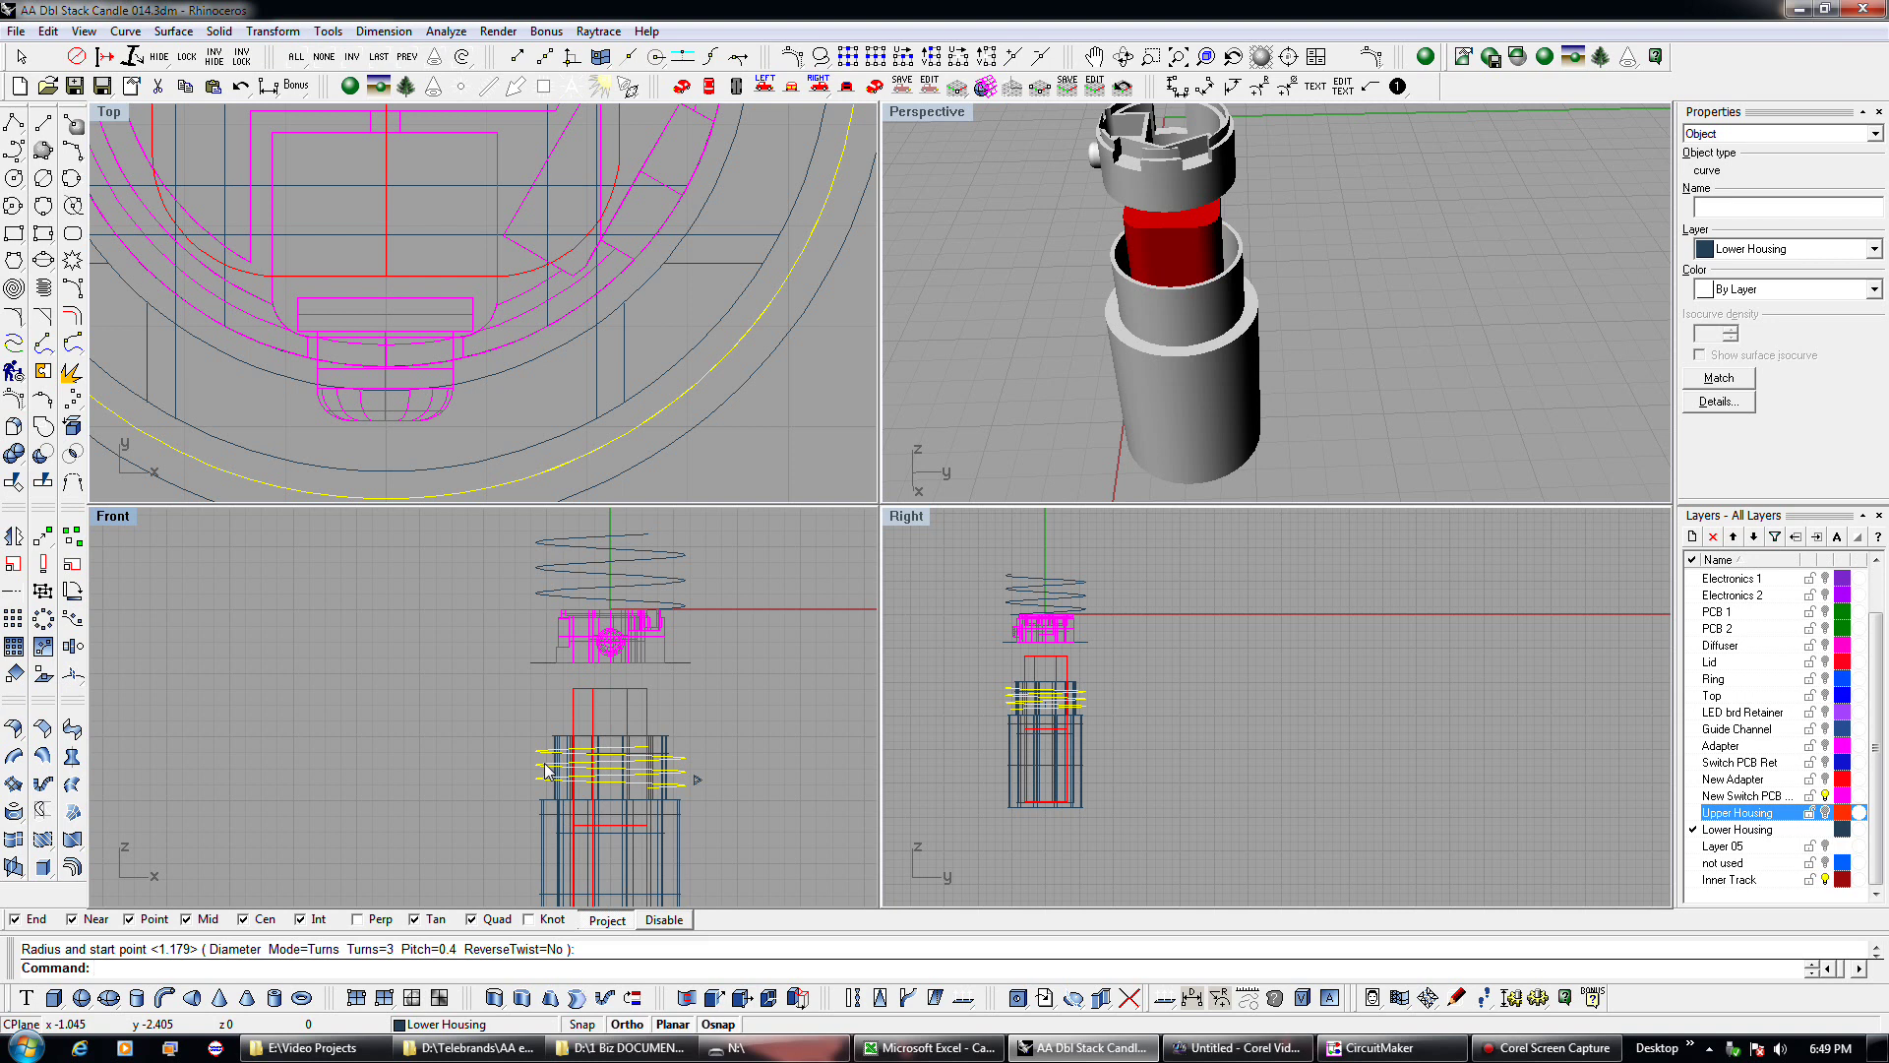
left_click(644, 558)
key("Delete")
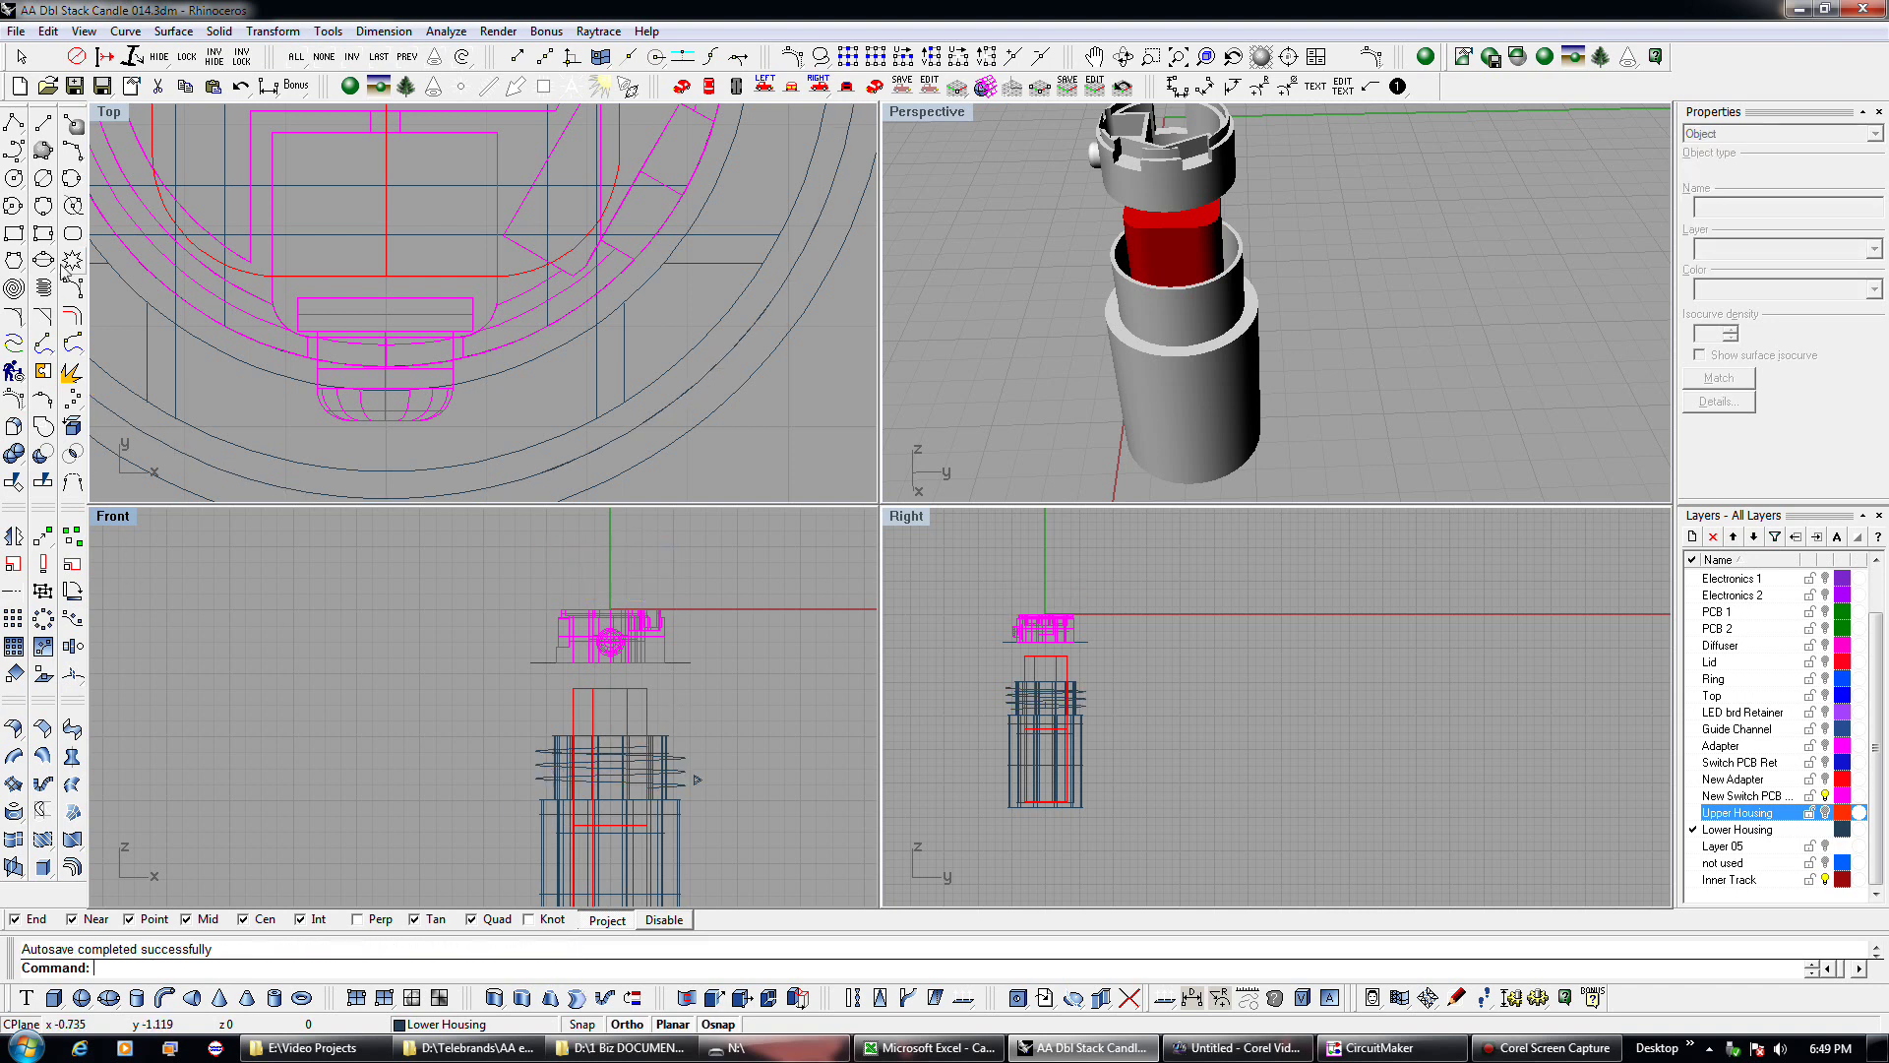
Draw a vertical helix above the upper housing with Turns set to 5, giving a 0.247823 pitch.
left_click(46, 298)
left_click(653, 438)
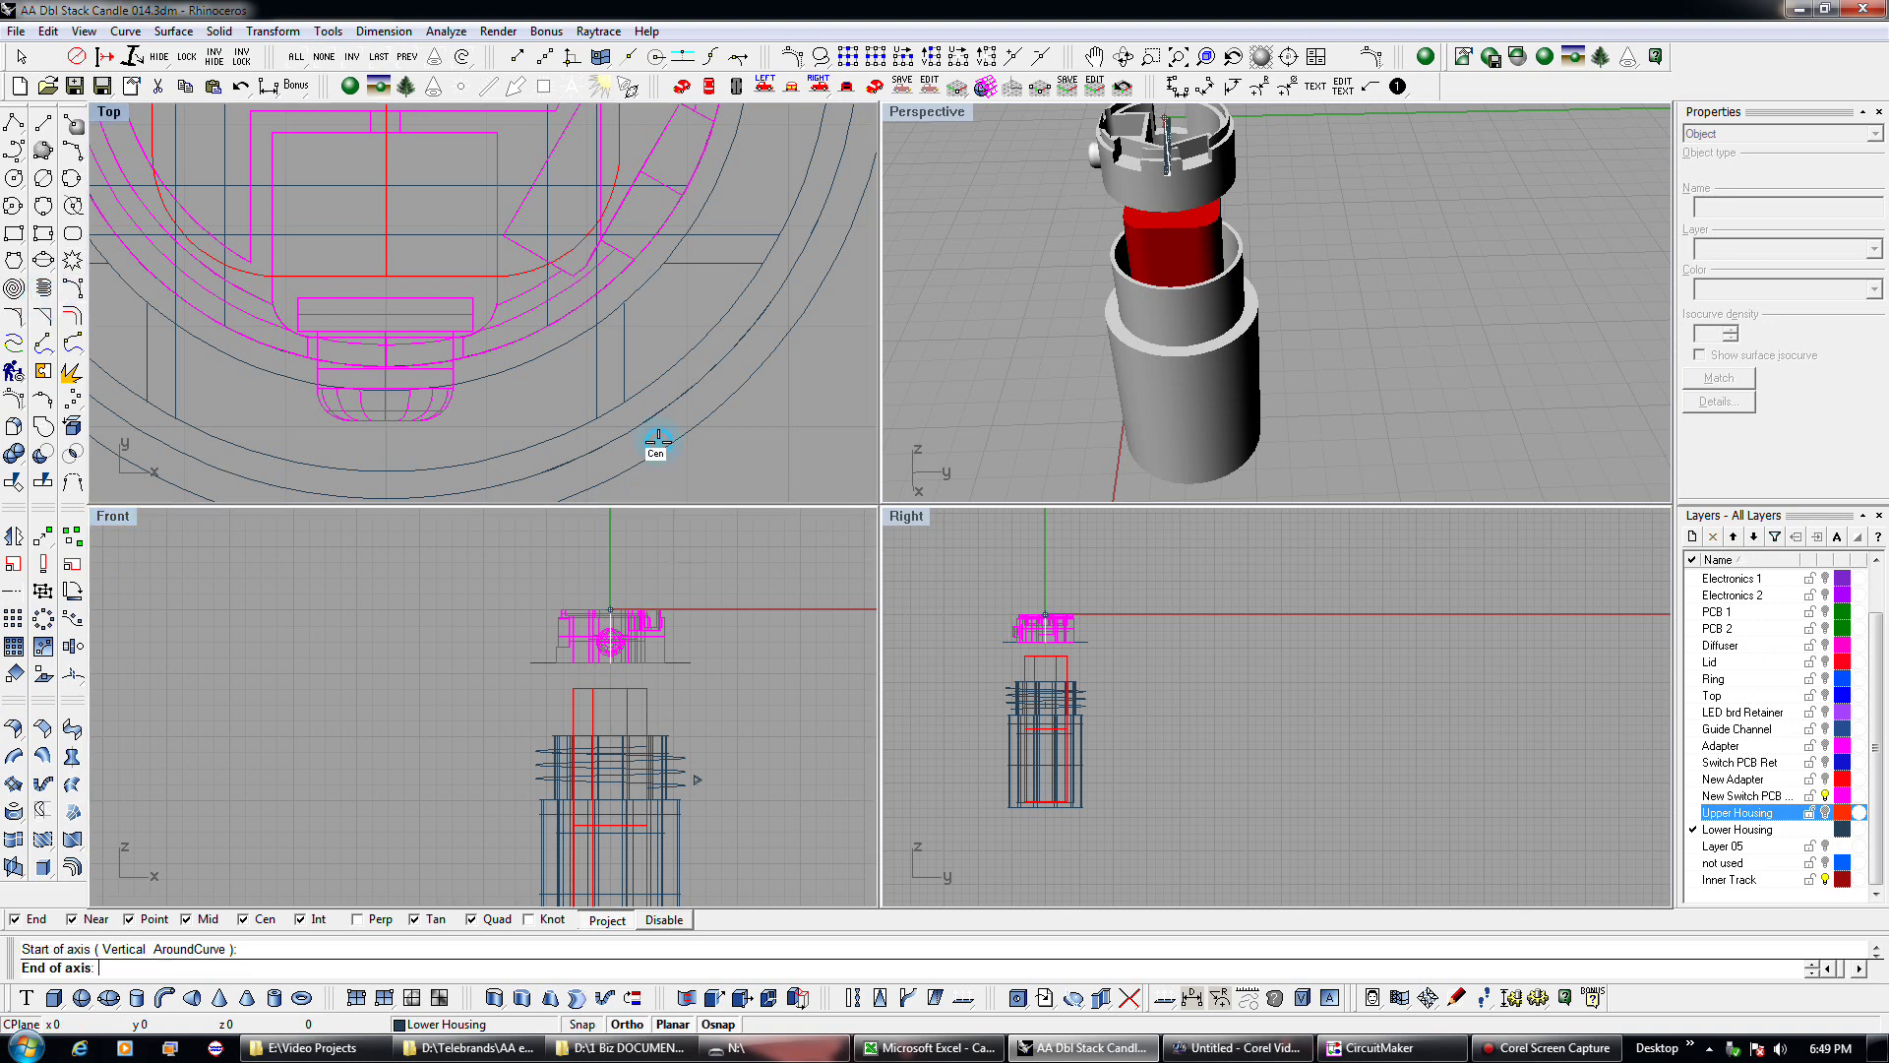
left_click(608, 531)
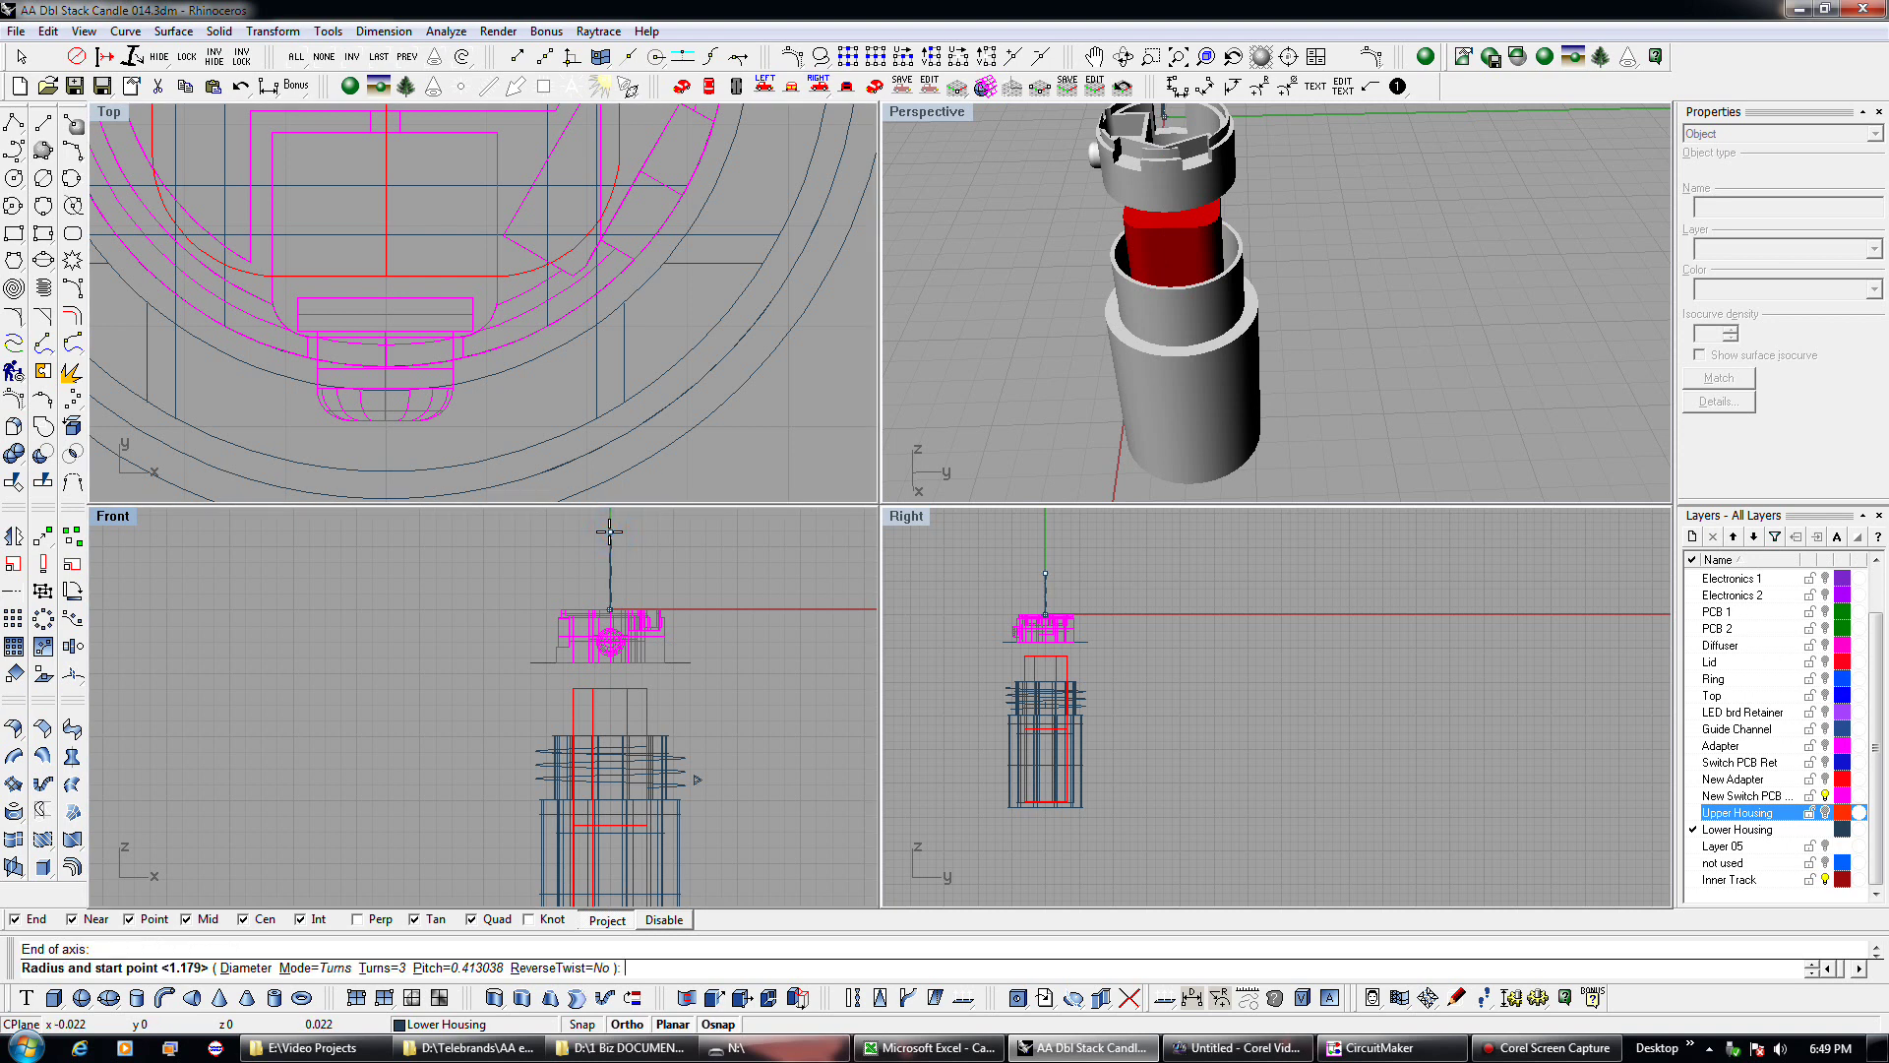
left_click(382, 969)
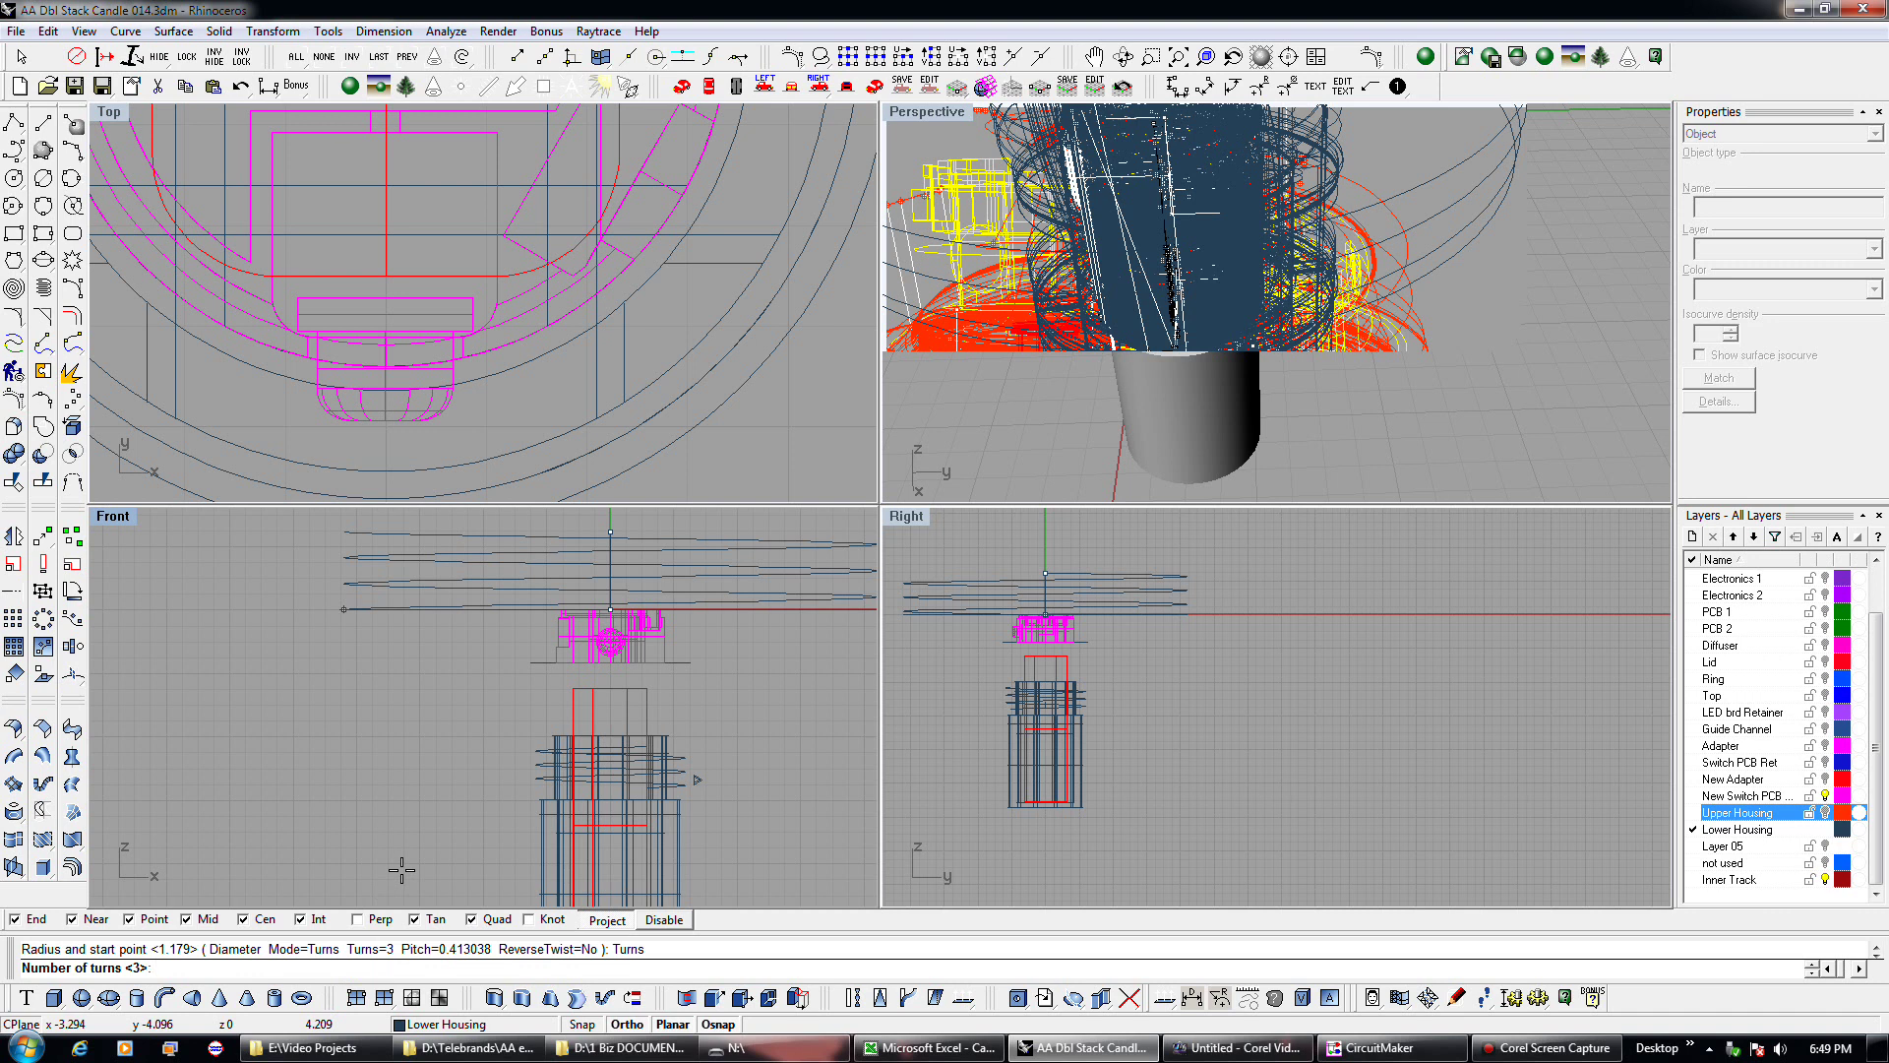
type("5")
key("Return")
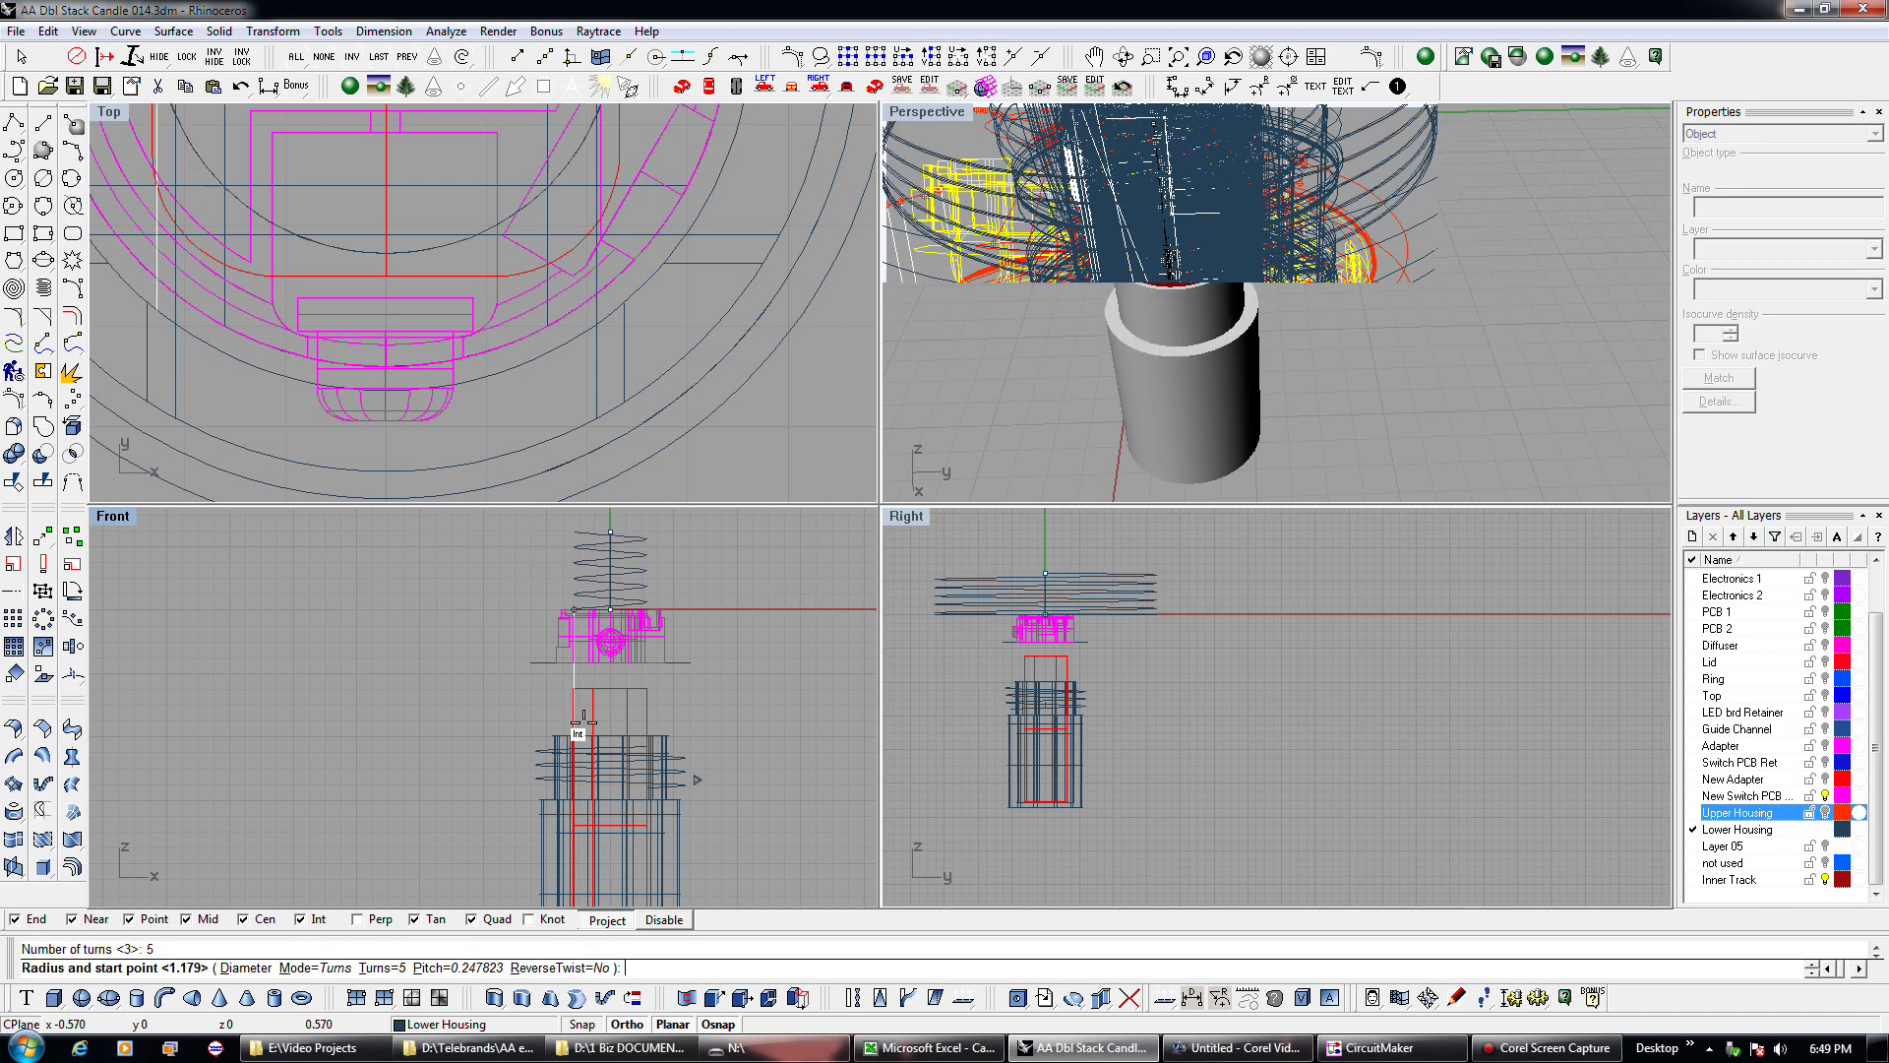
left_click(585, 469)
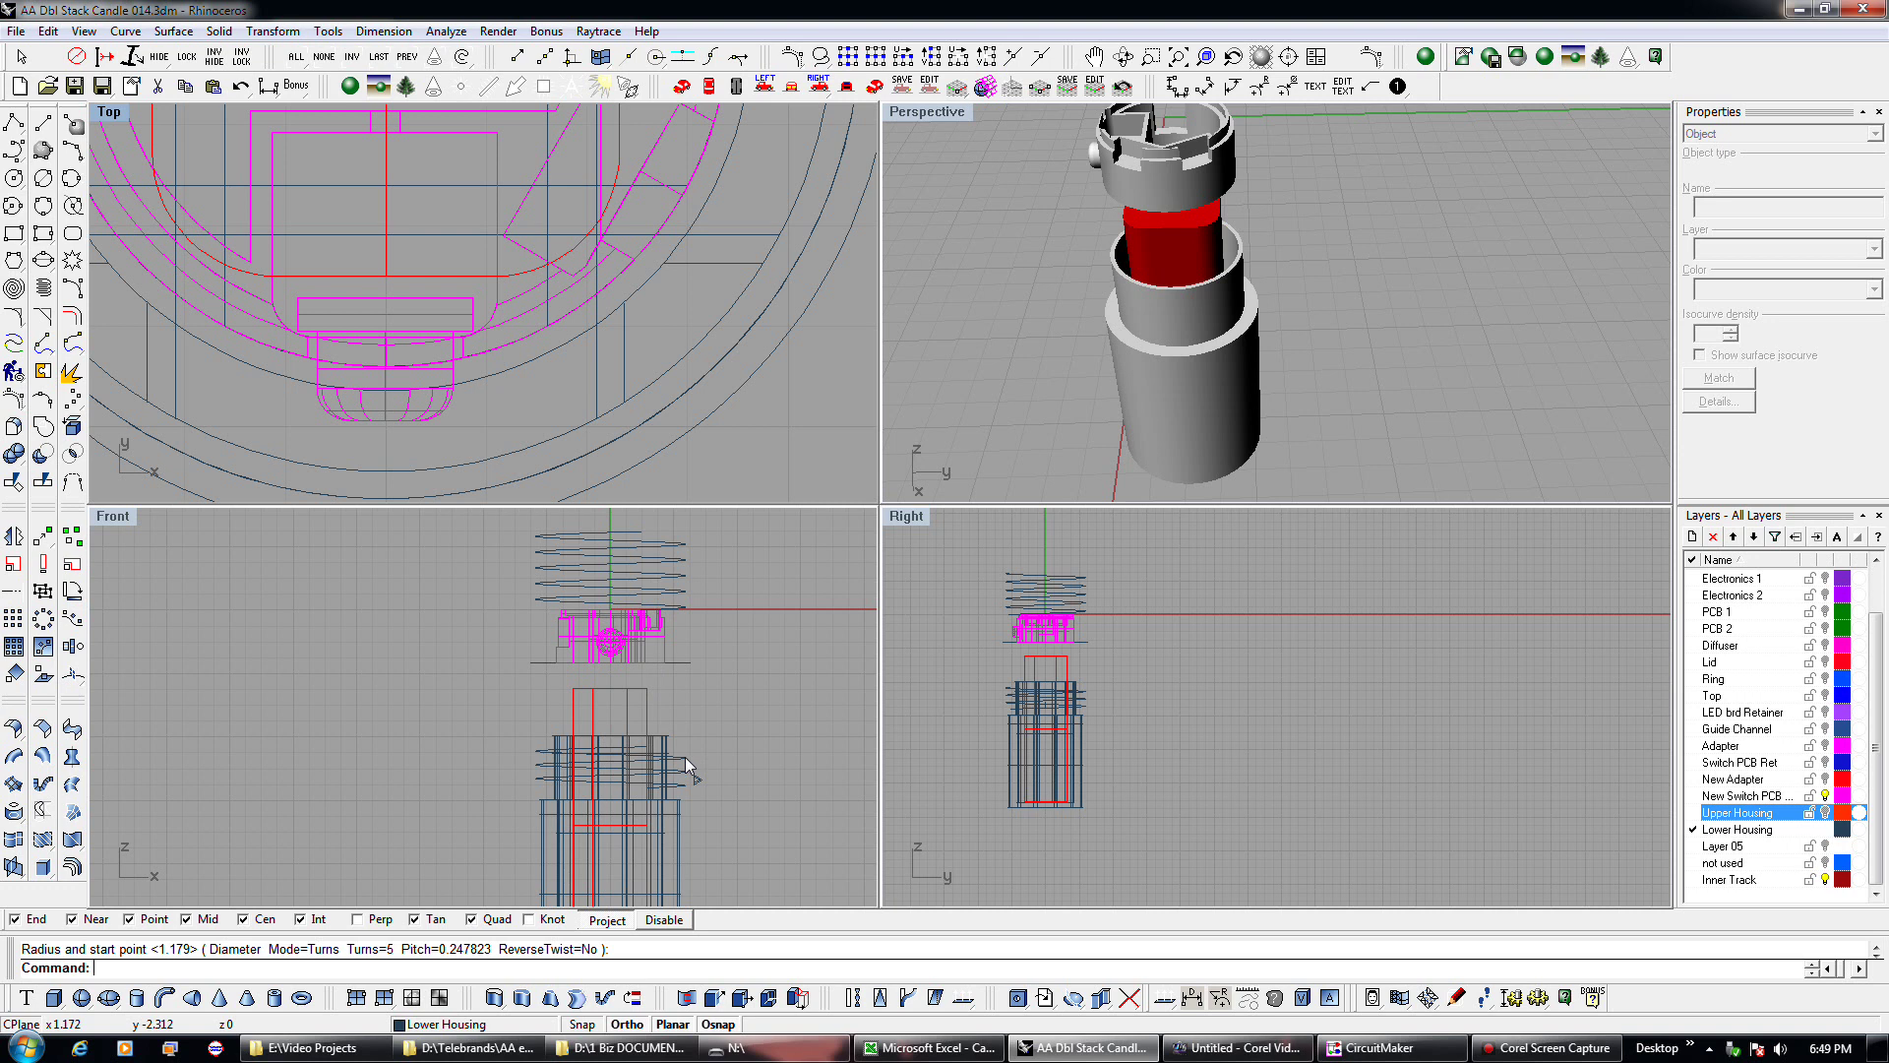
scroll(674, 748, "down", 3)
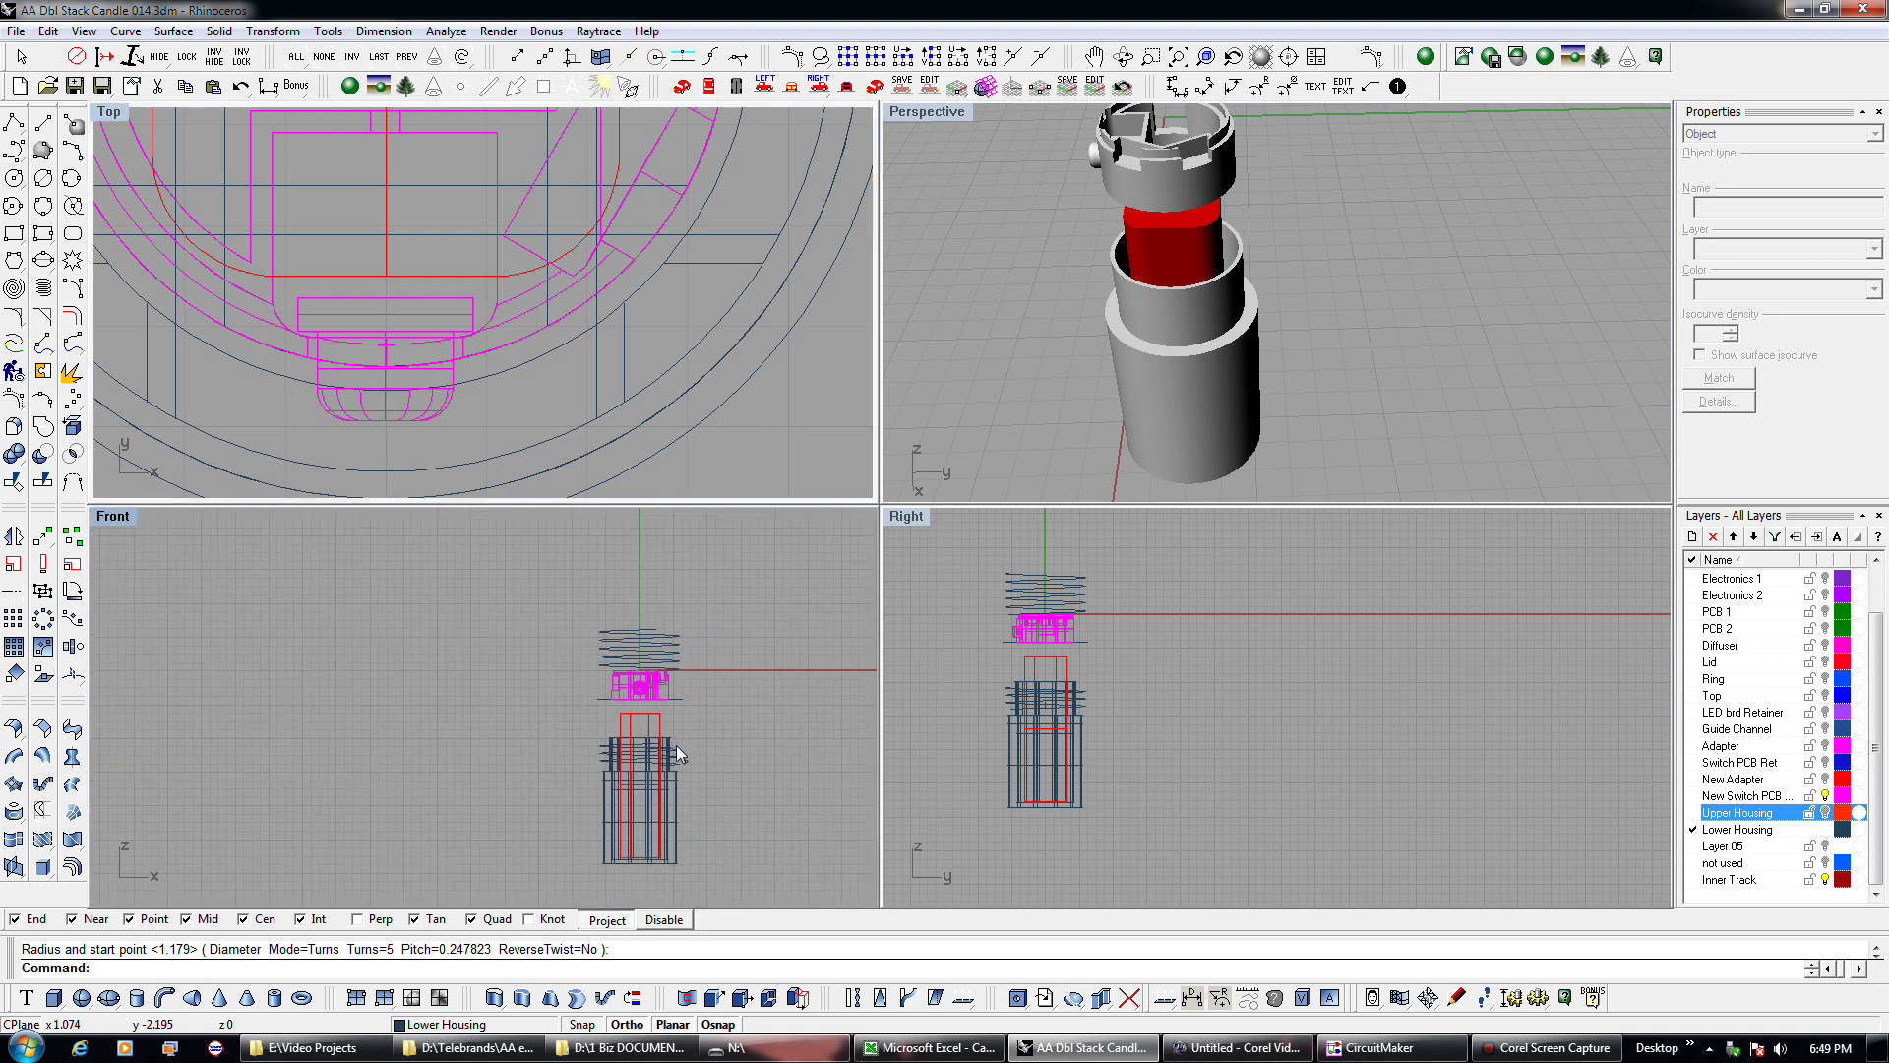
Drag the old helix down below the housing.
left_click(678, 756)
left_click(736, 773)
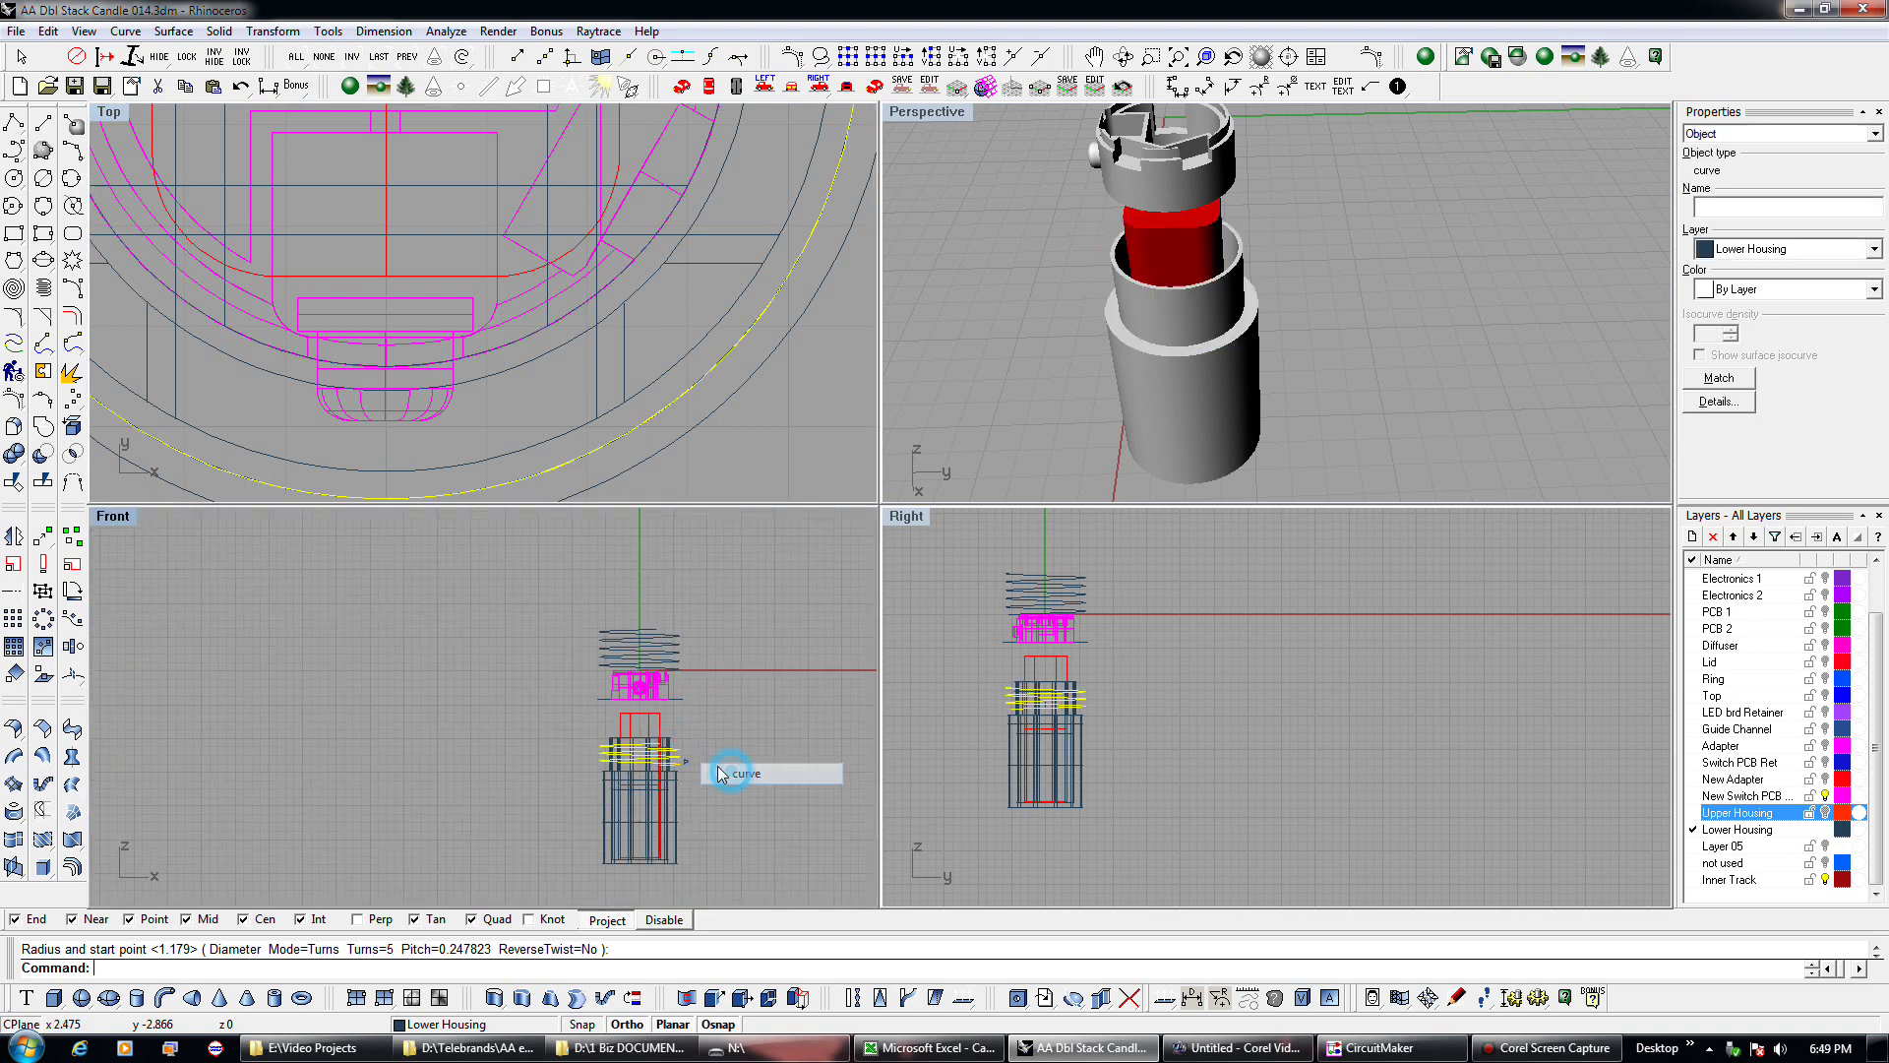
left_click_drag(681, 755, 681, 880)
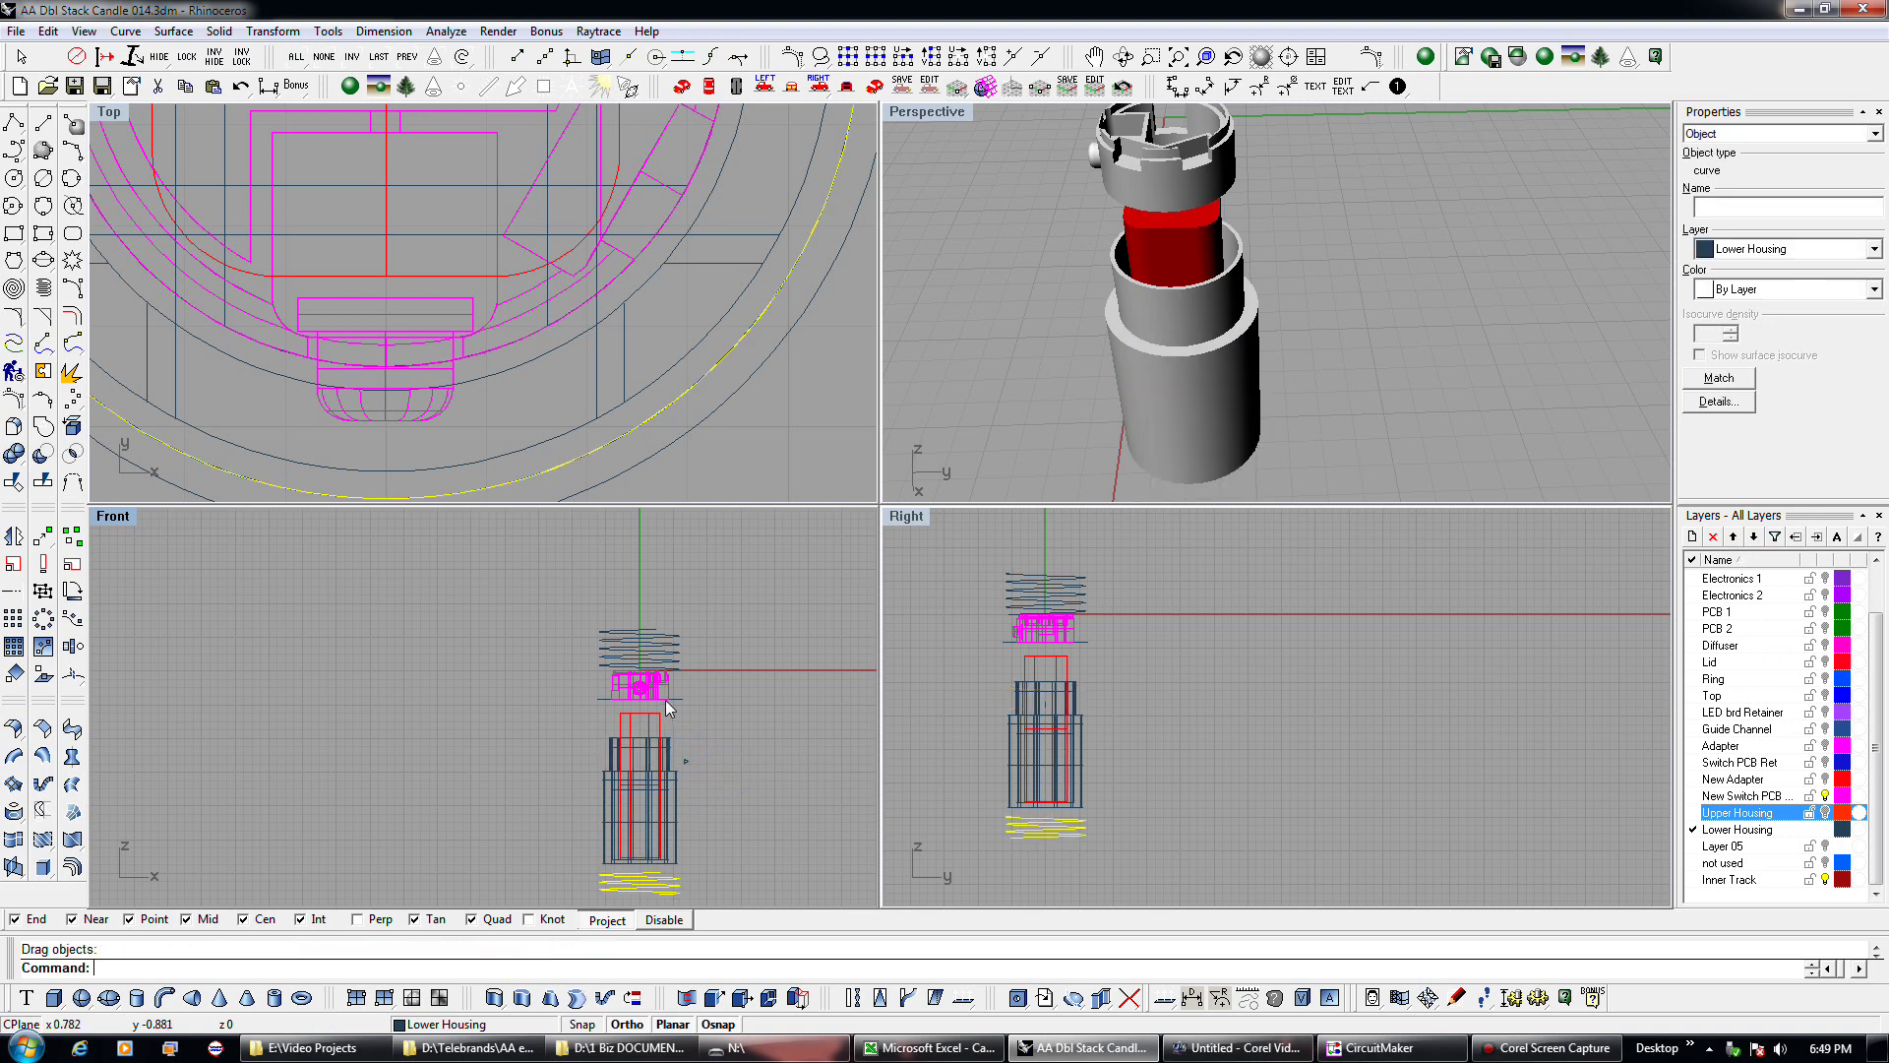
Drag the new helix onto the lower housing, nudge it up twice, and copy it.
left_click_drag(665, 657, 669, 778)
scroll(669, 777, "up", 4)
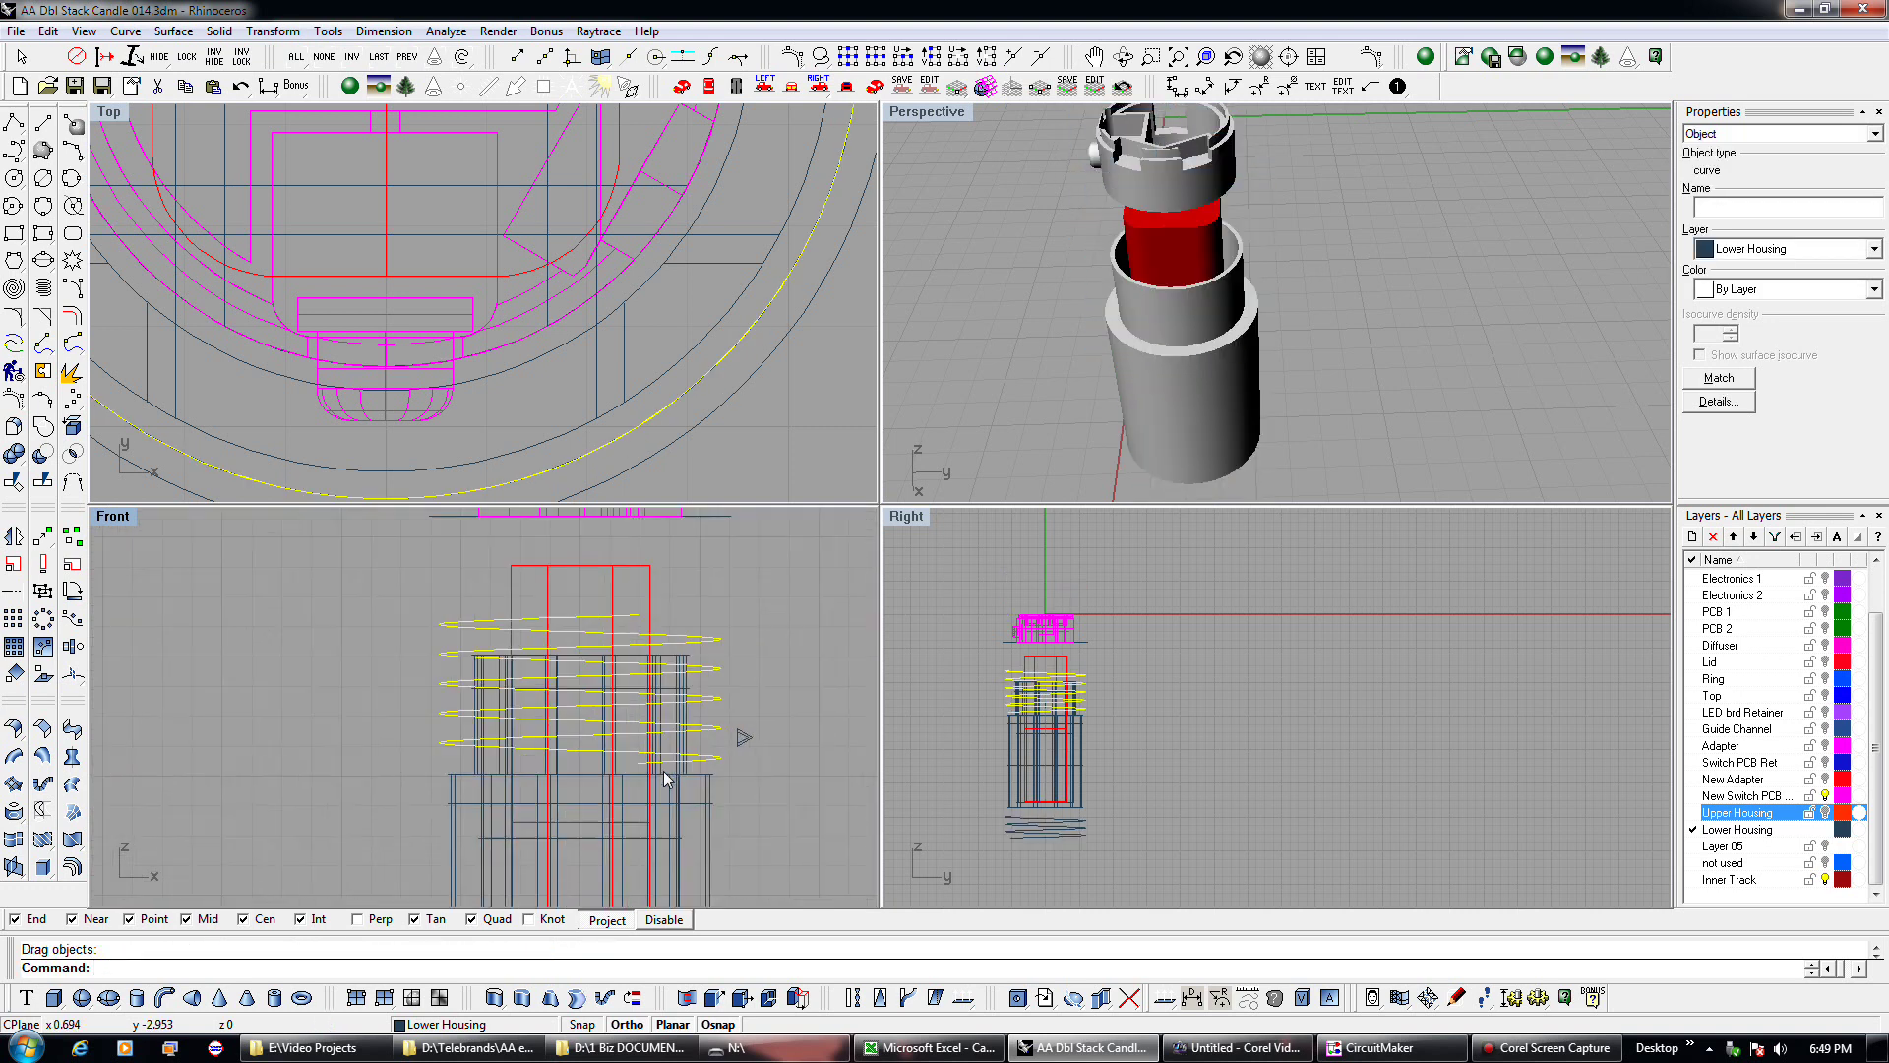
key("alt+Up")
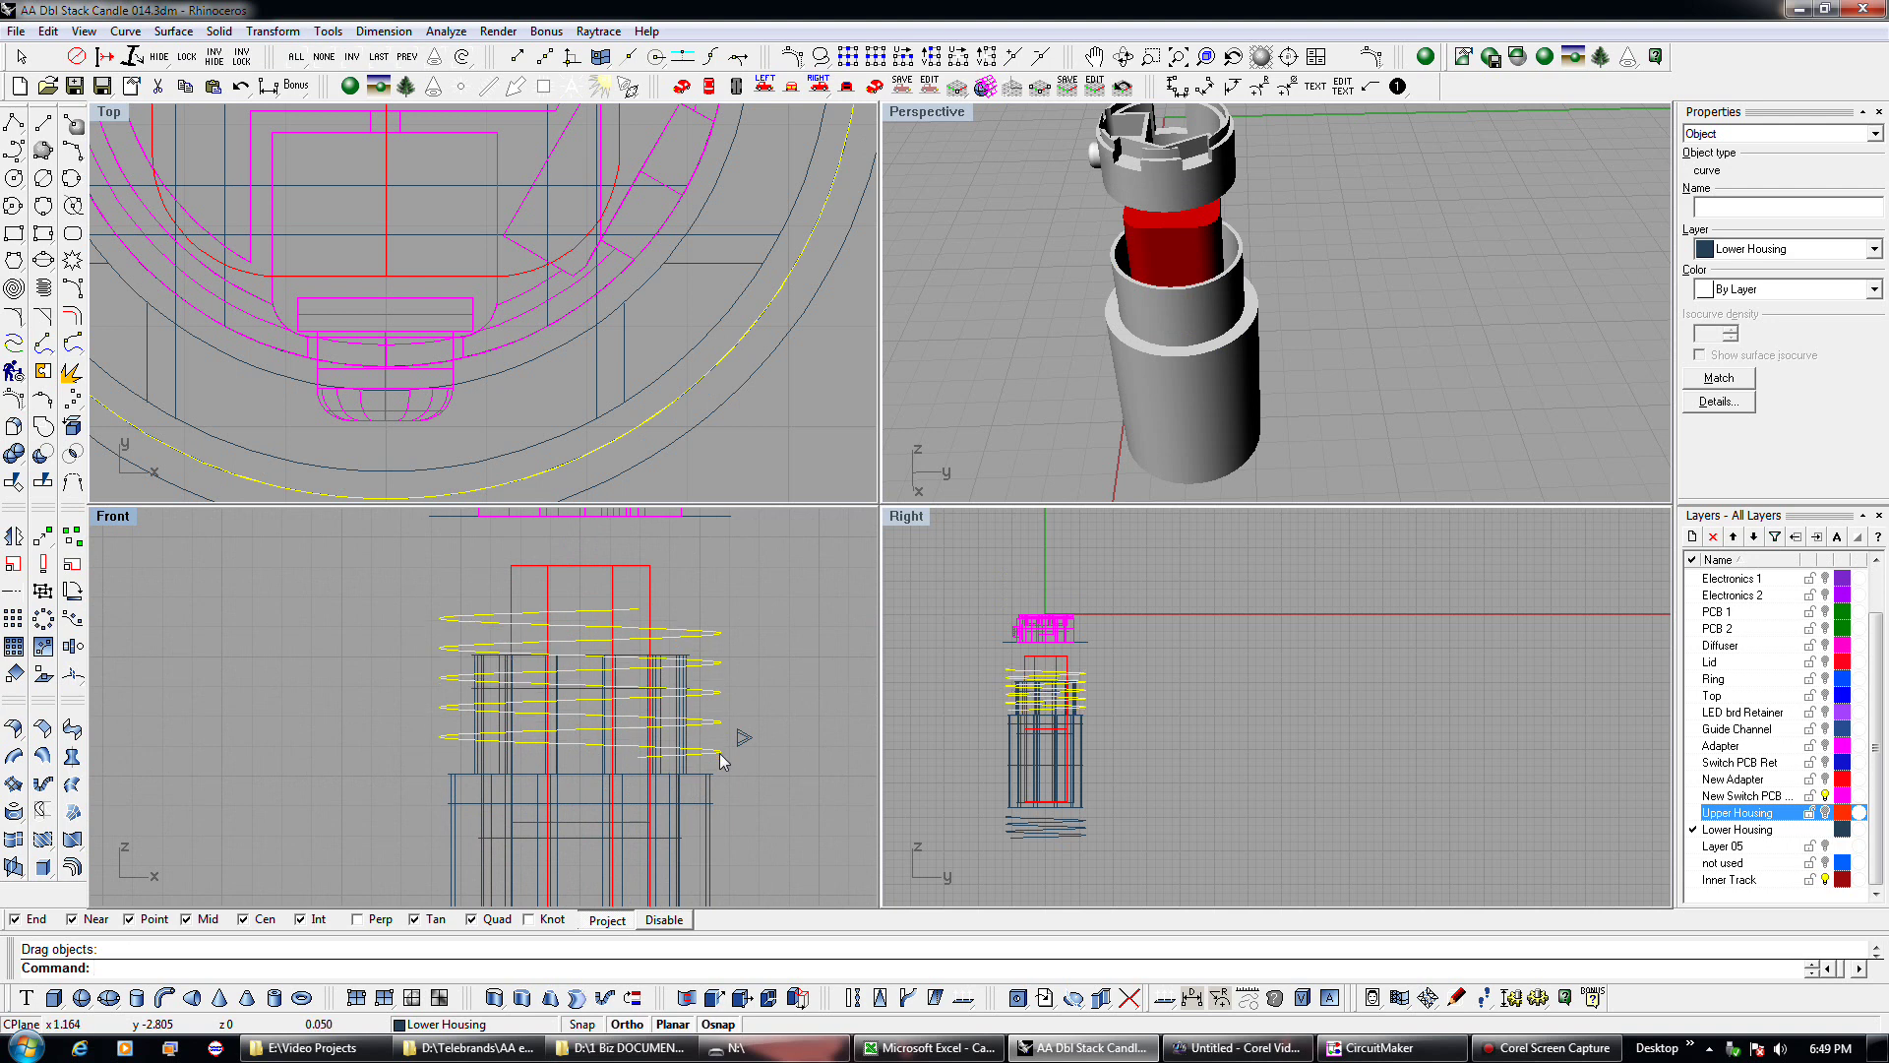
key("alt+Up")
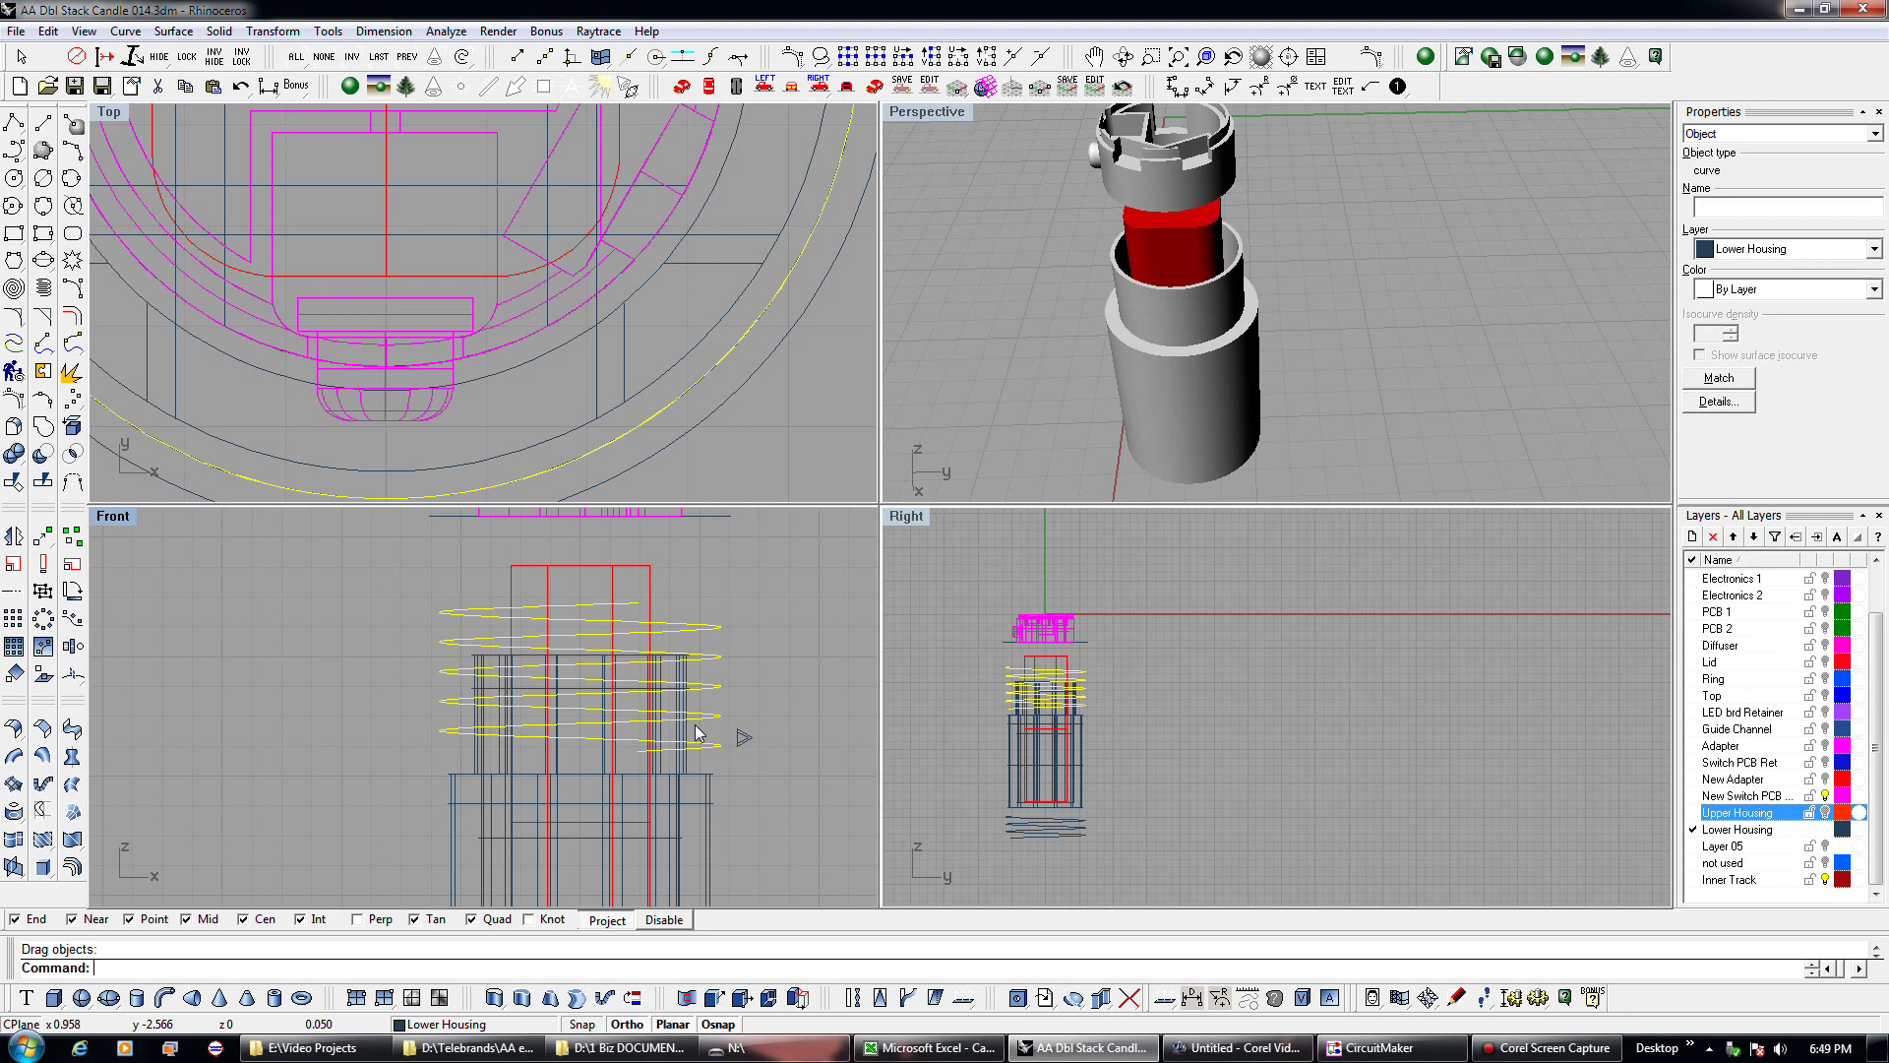
key("ctrl+c")
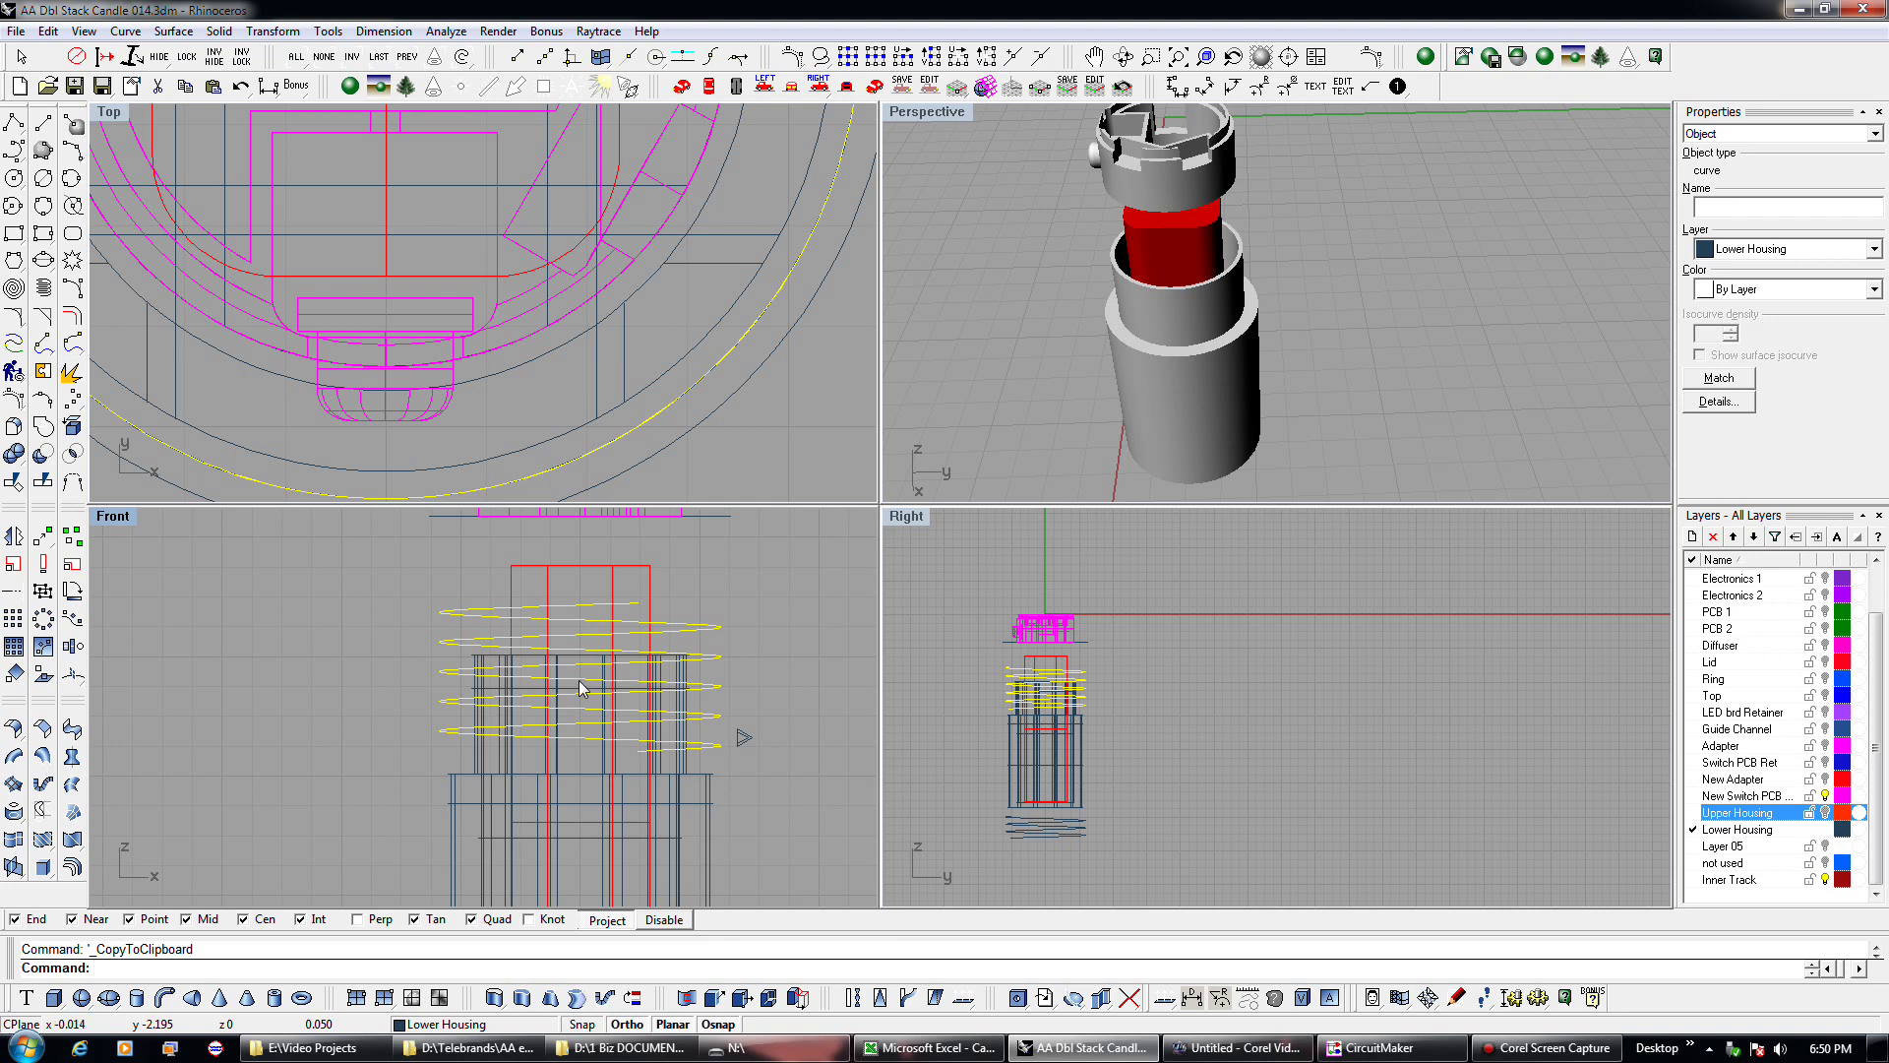
Break the helix between two points and delete its upper piece.
left_click(72, 481)
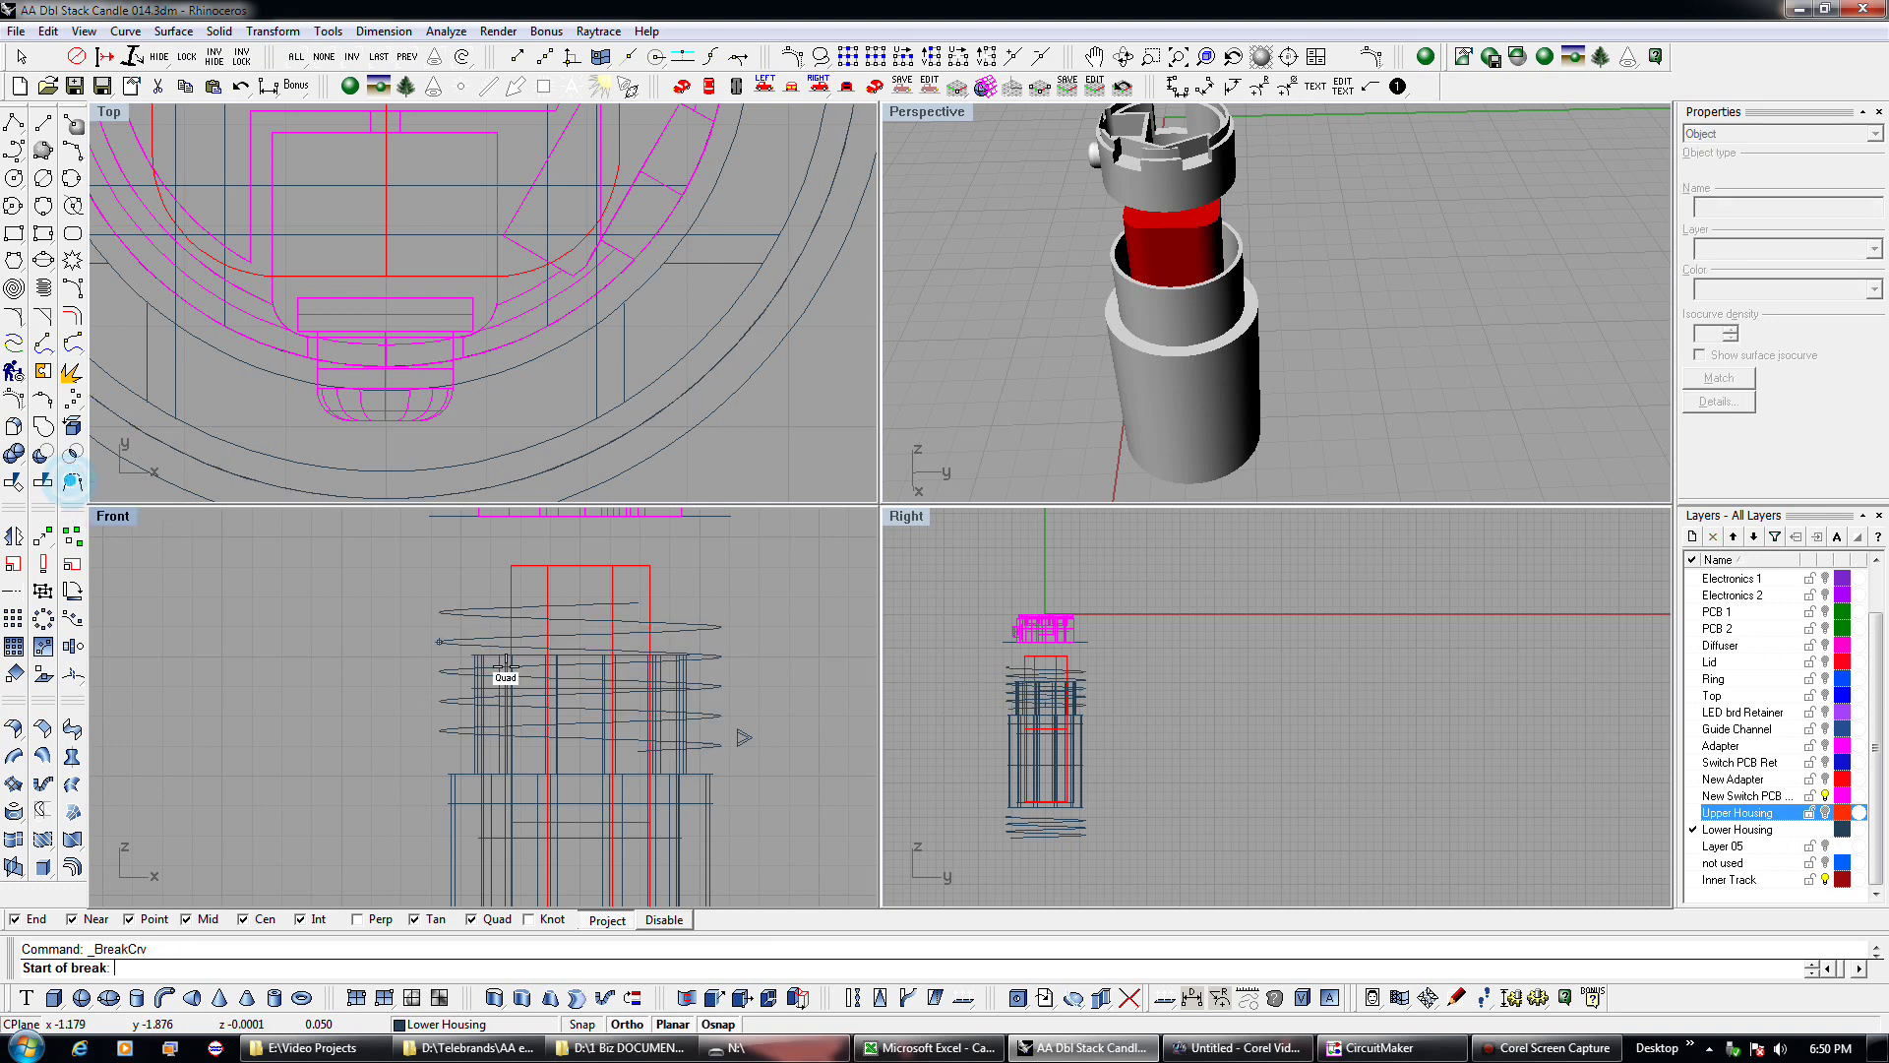
scroll(577, 677, "up", 3)
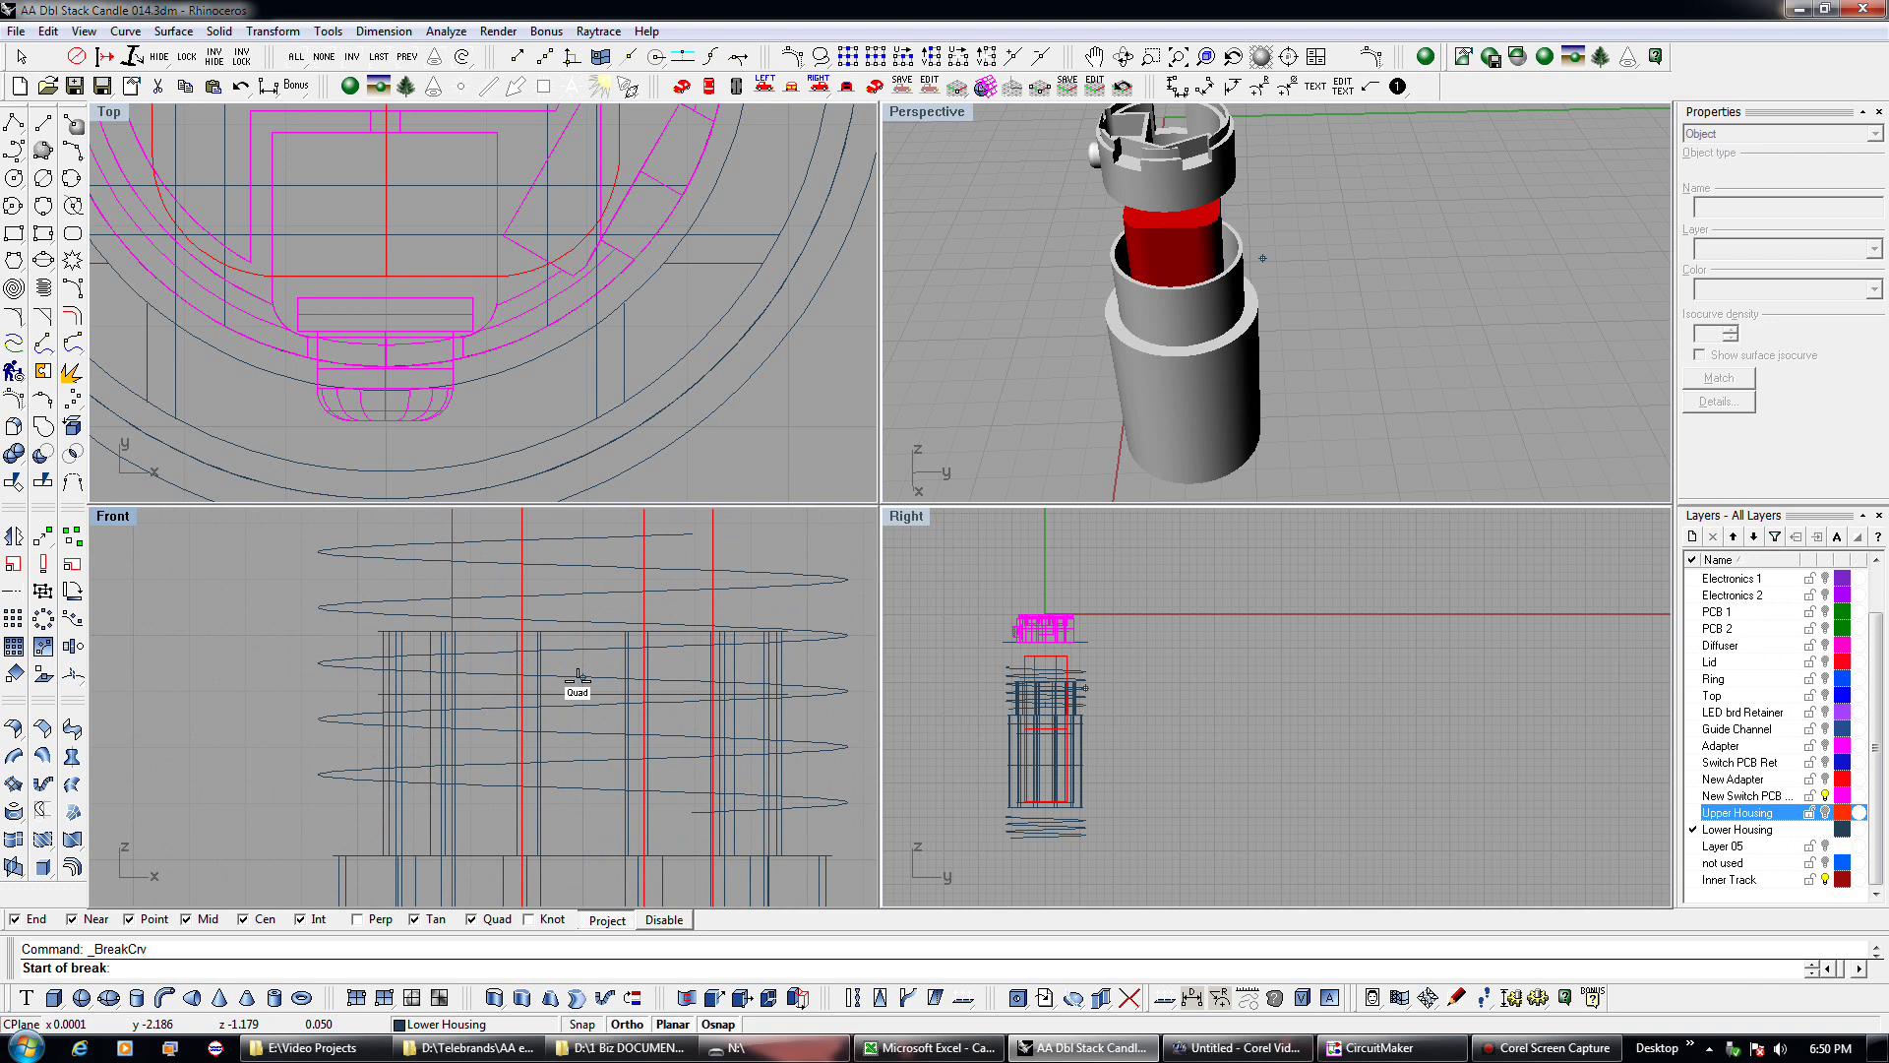
left_click(578, 677)
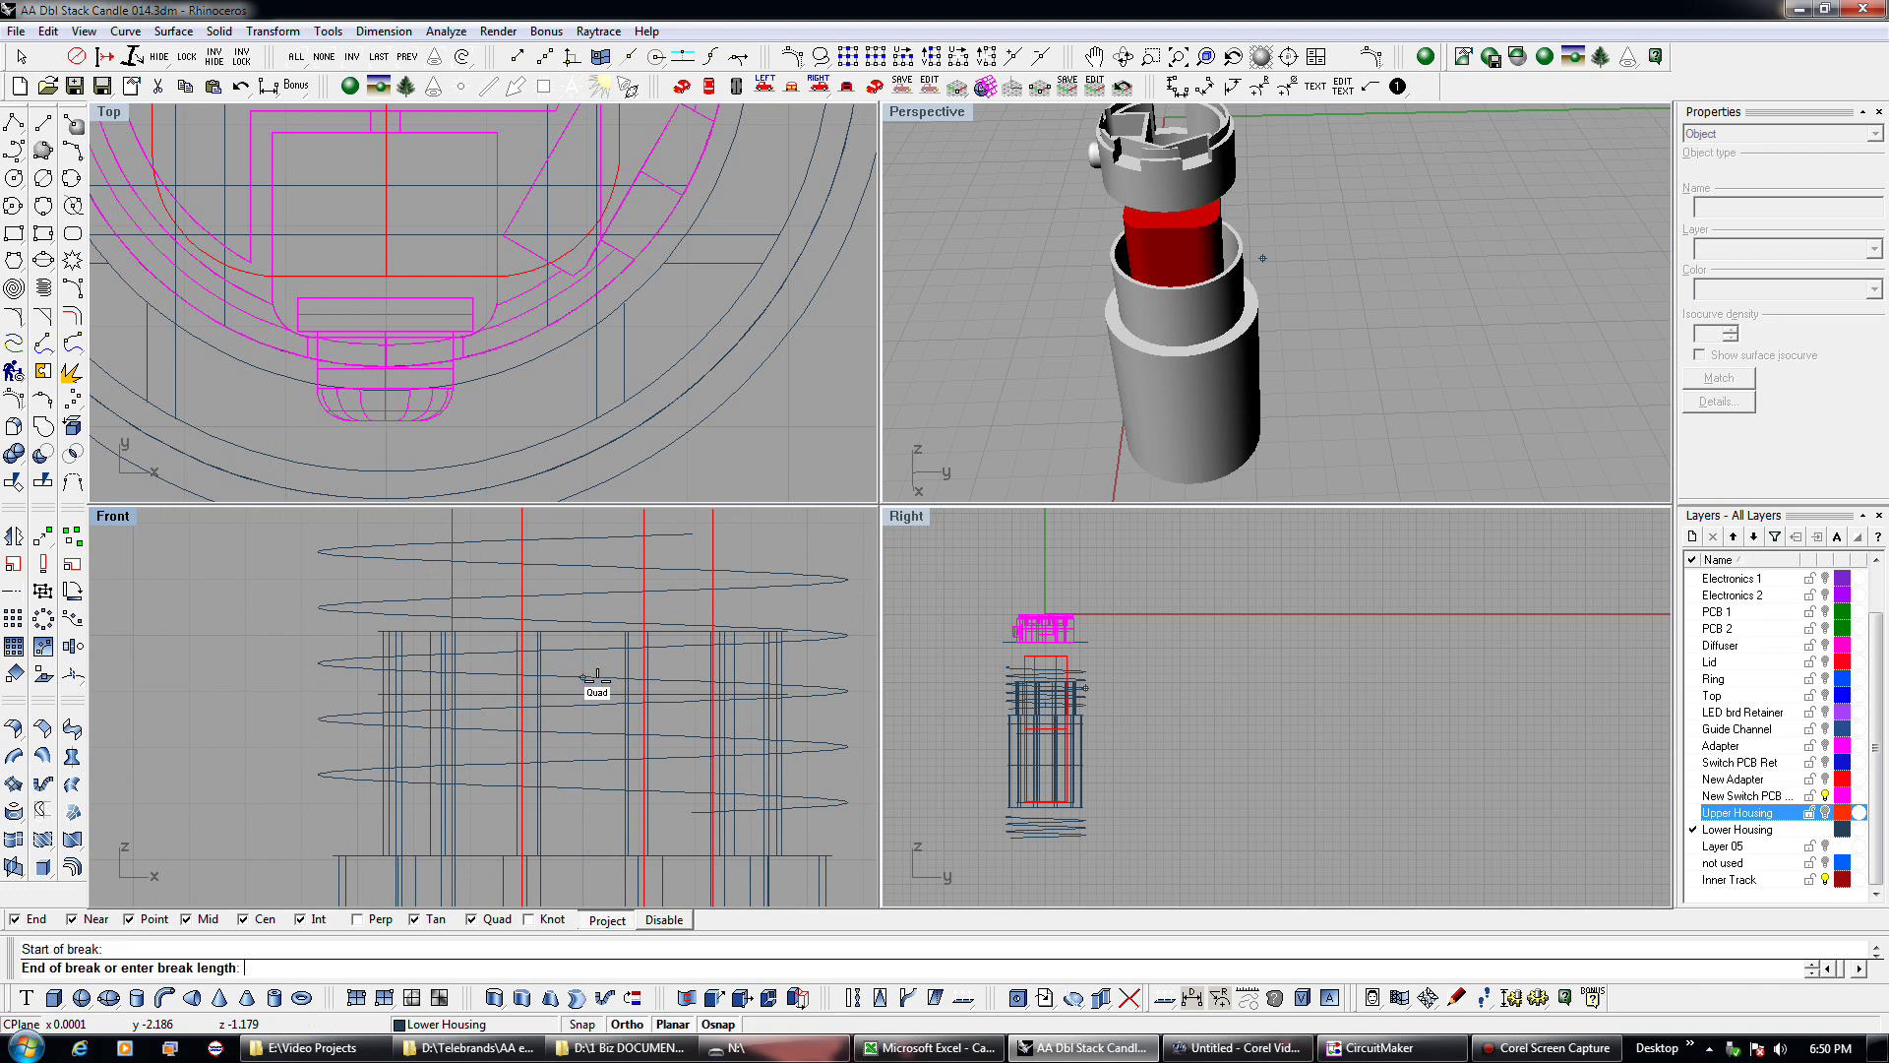
left_click(601, 685)
left_click(562, 682)
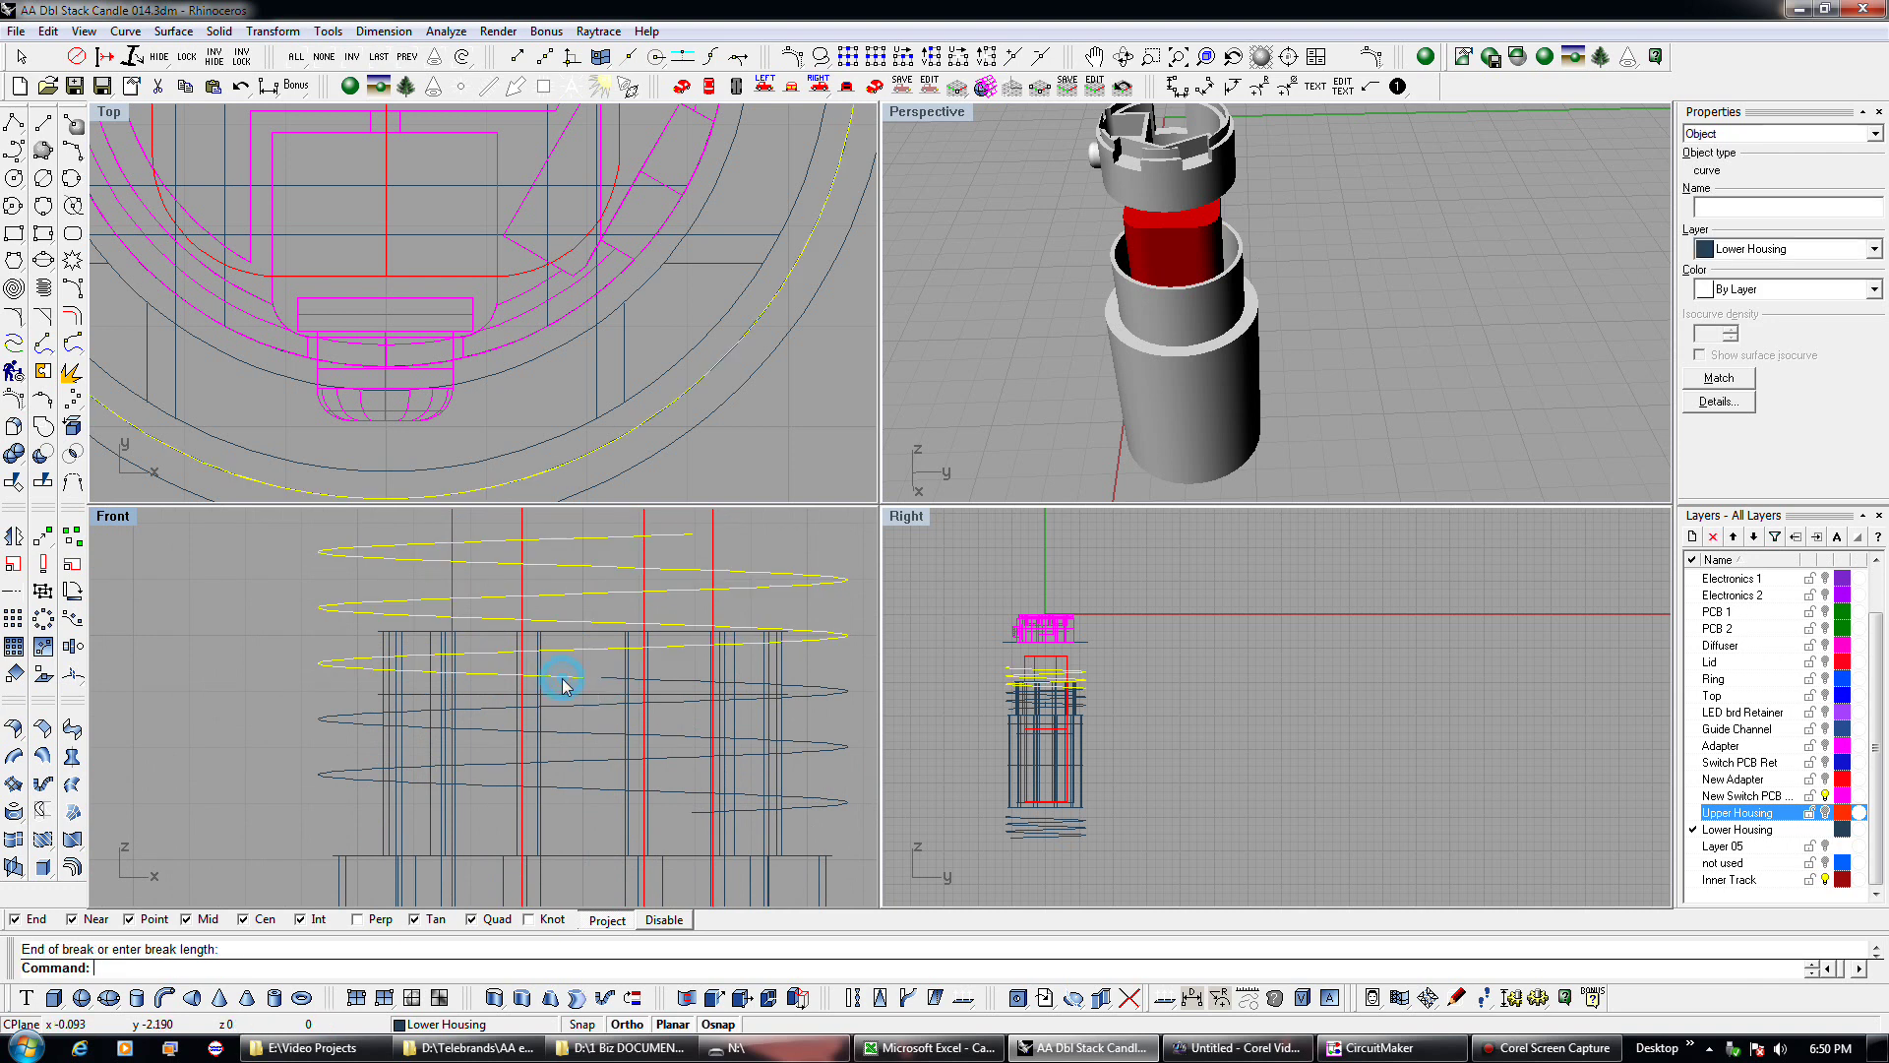
key("Delete")
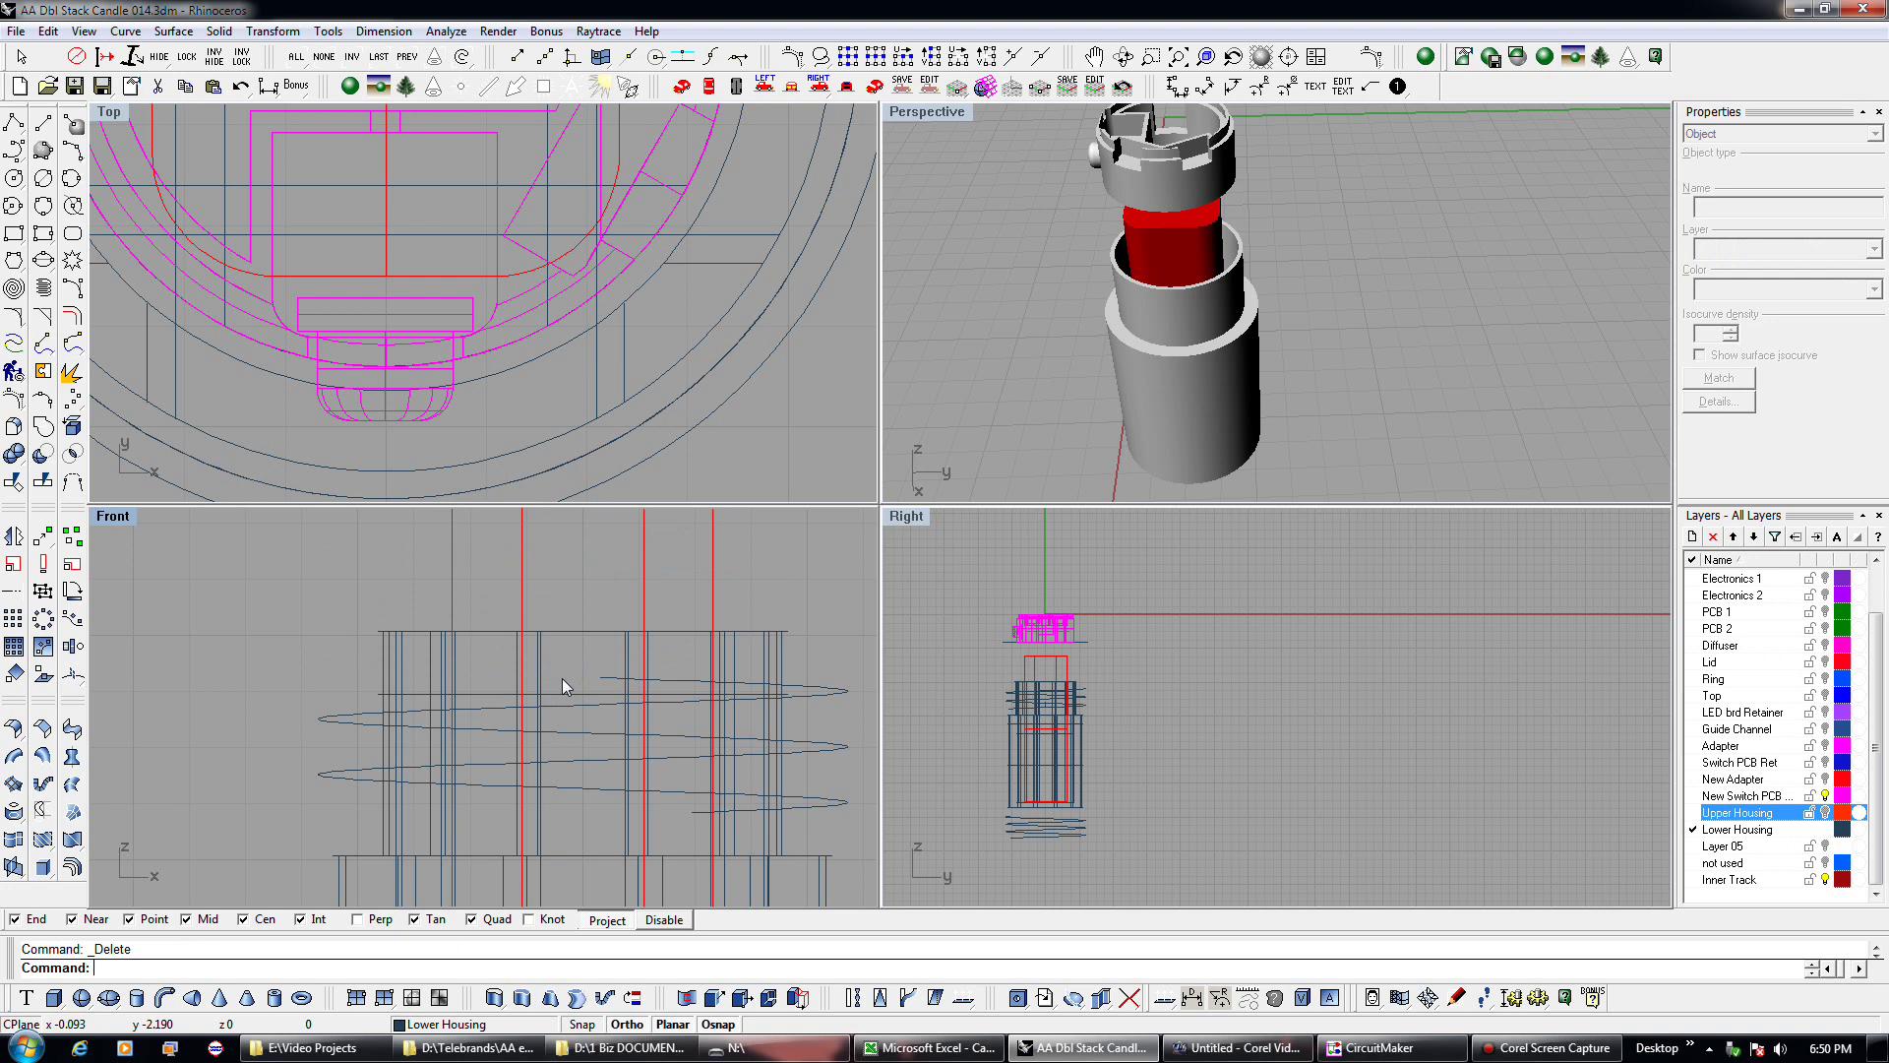
Paste the full copied helix back onto the lower housing and deselect it.
key("ctrl+v")
scroll(563, 682, "down", 5)
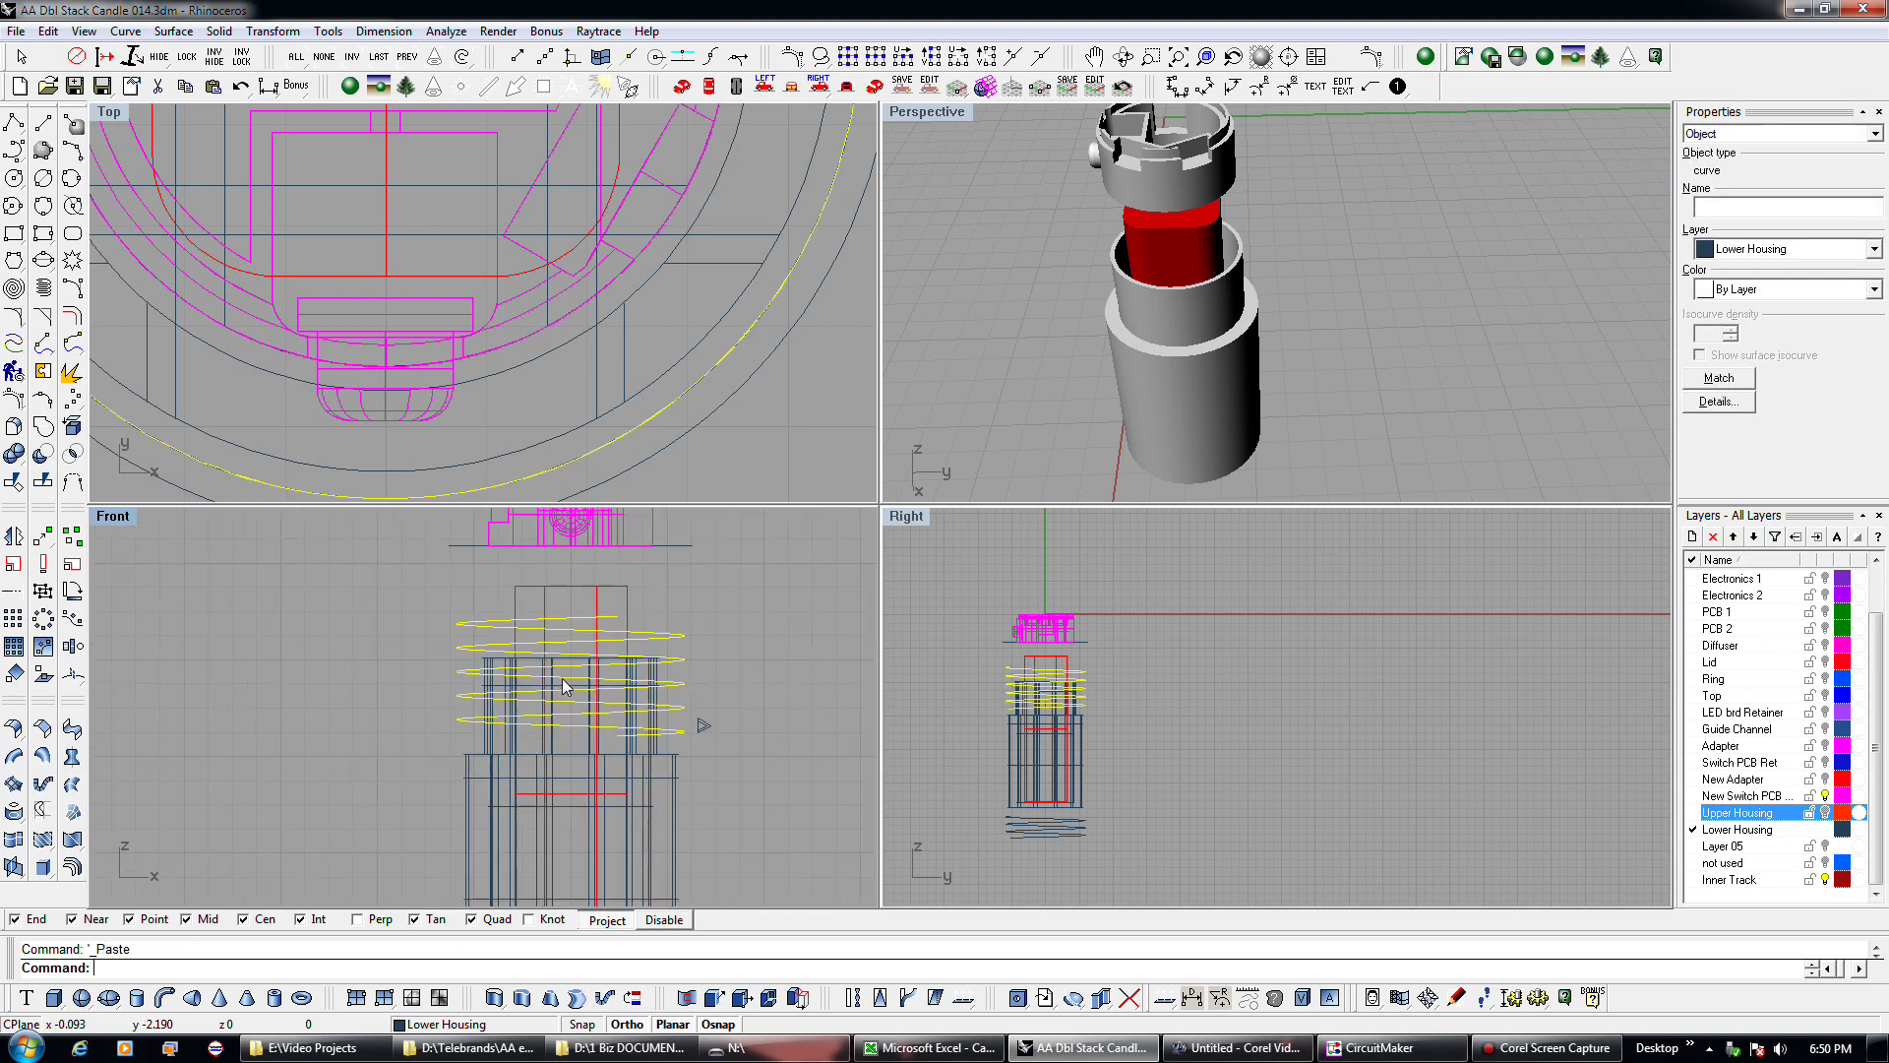
scroll(562, 676, "down", 2)
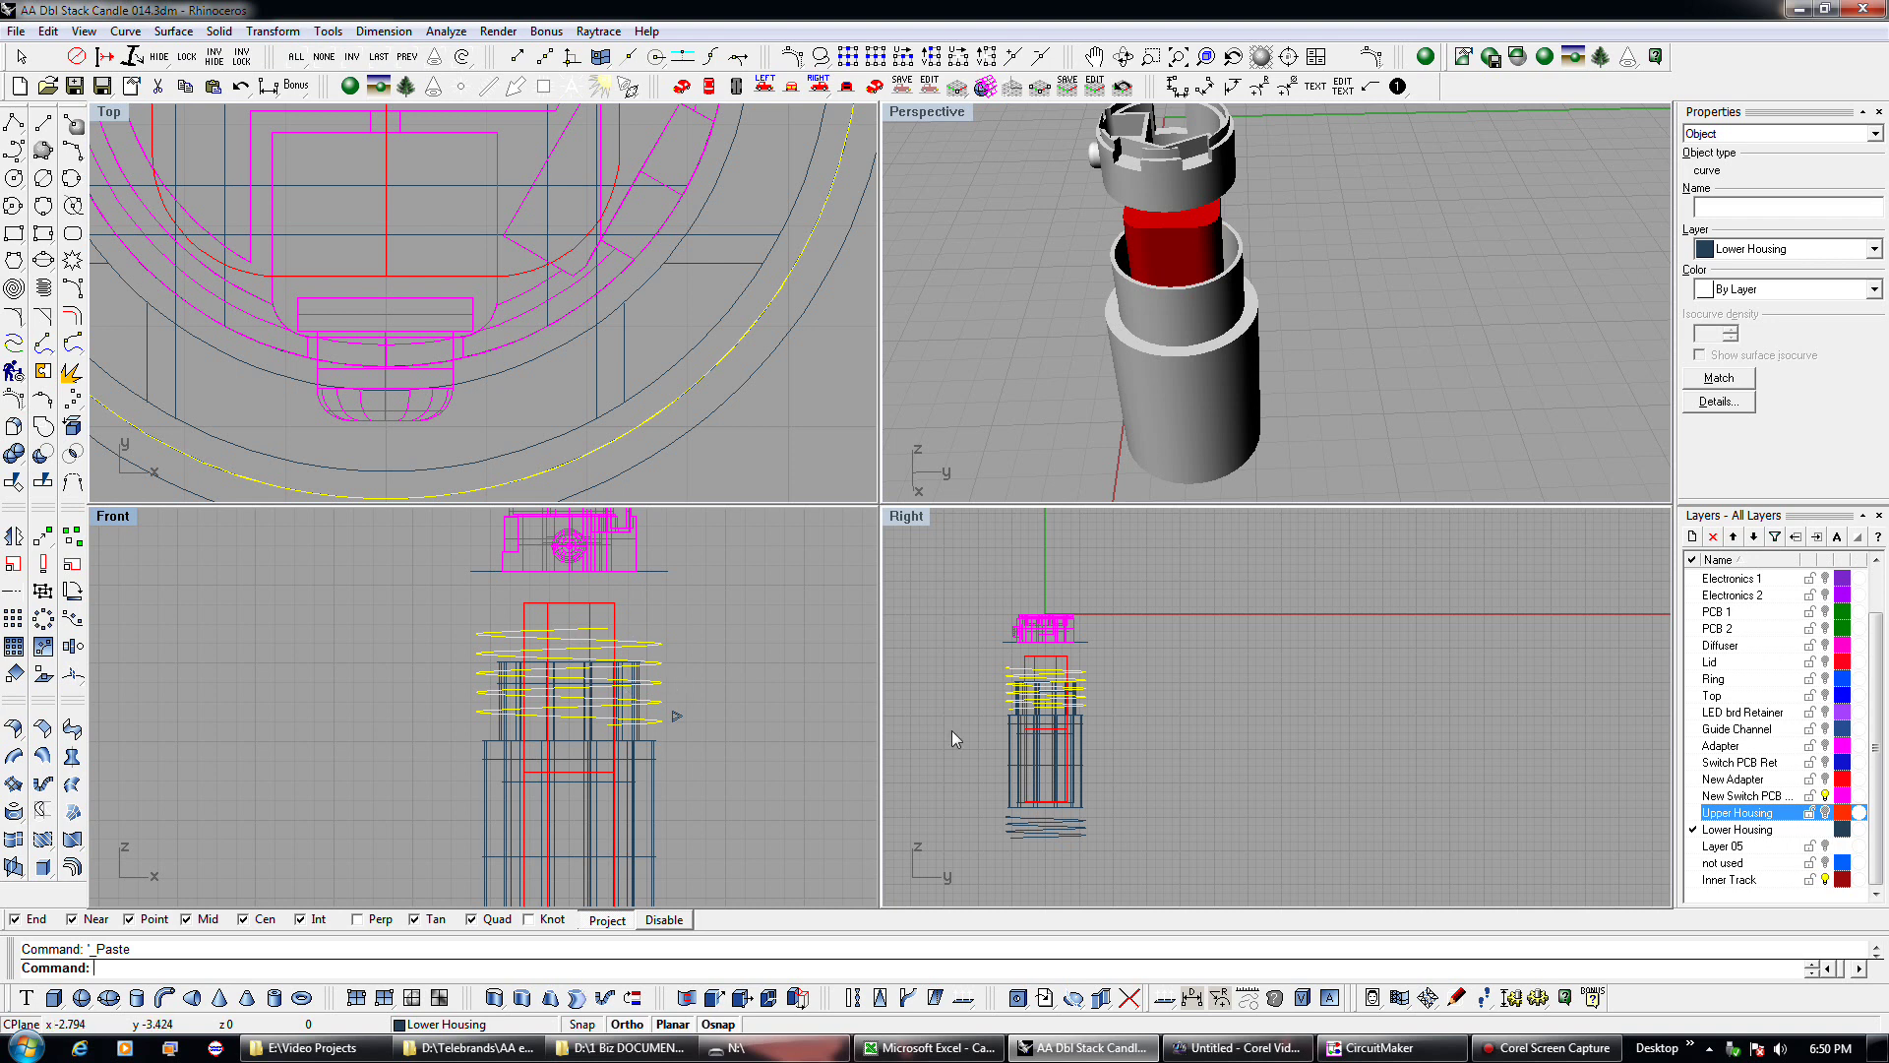
left_click(1815, 539)
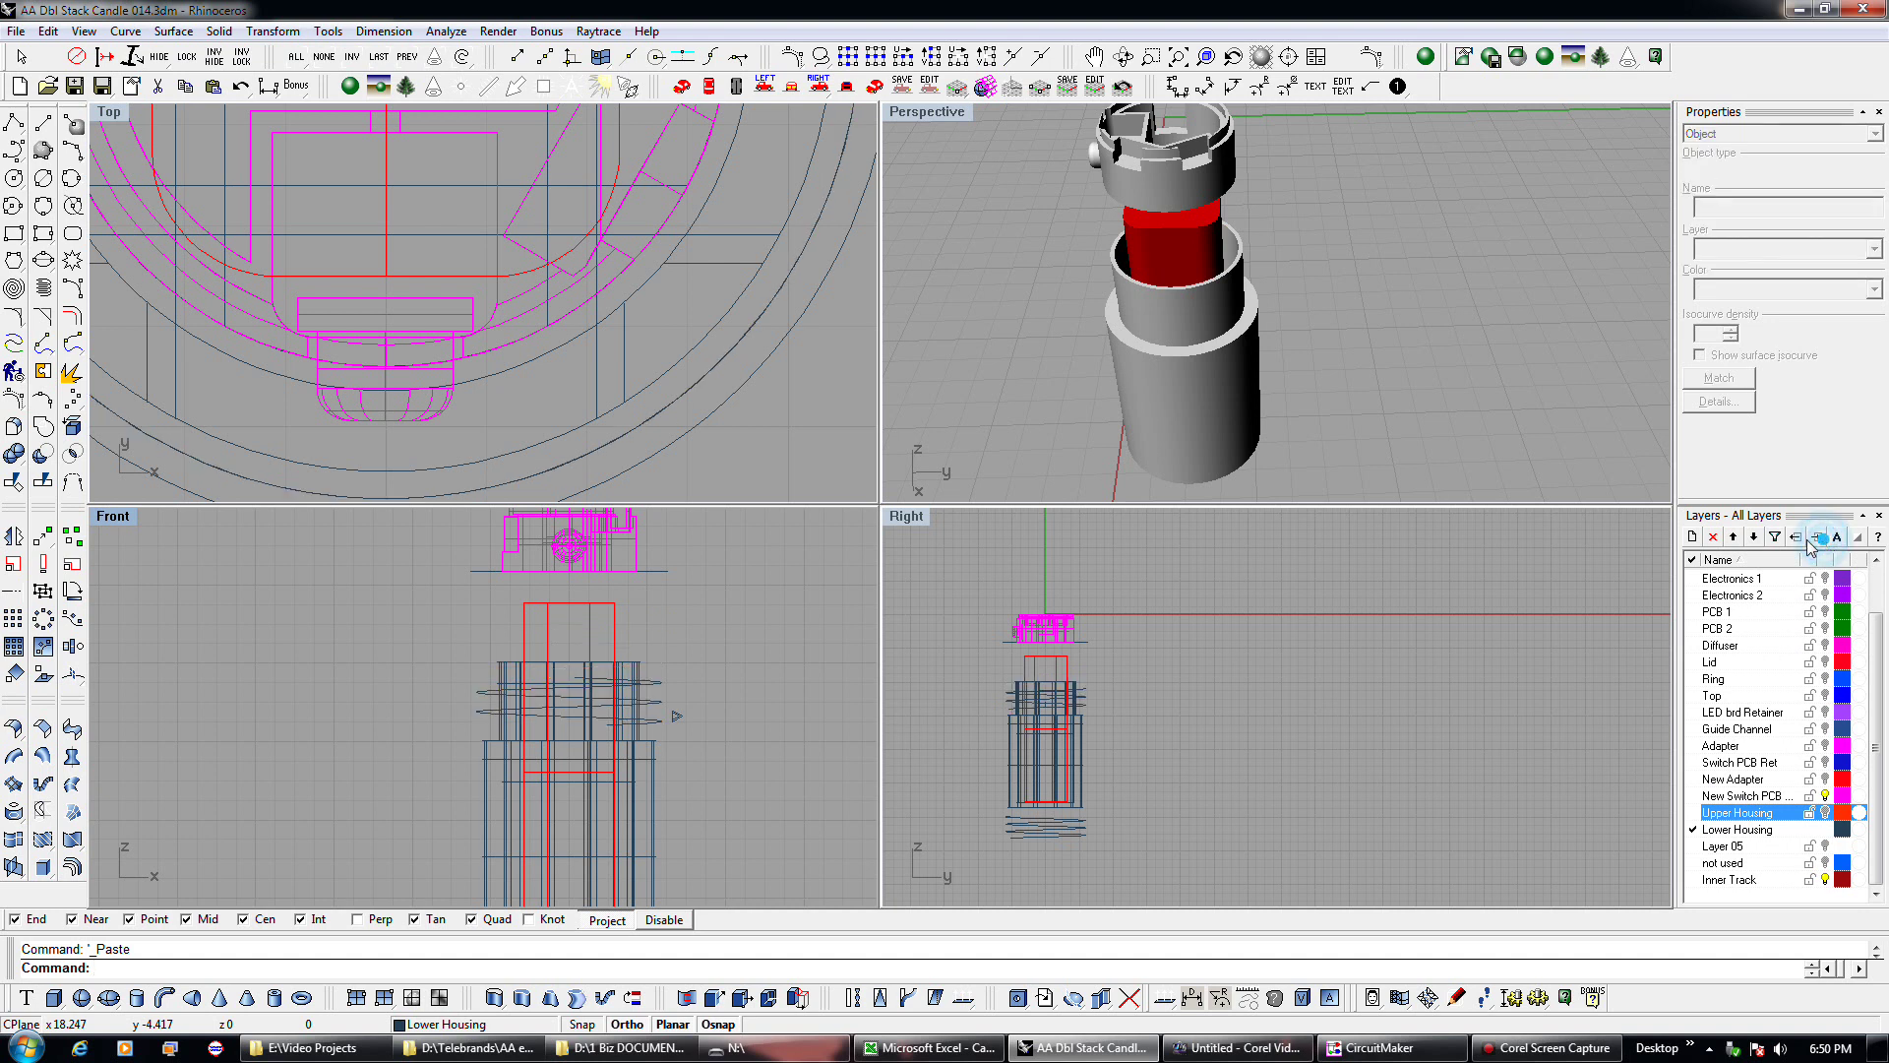
left_click(647, 691)
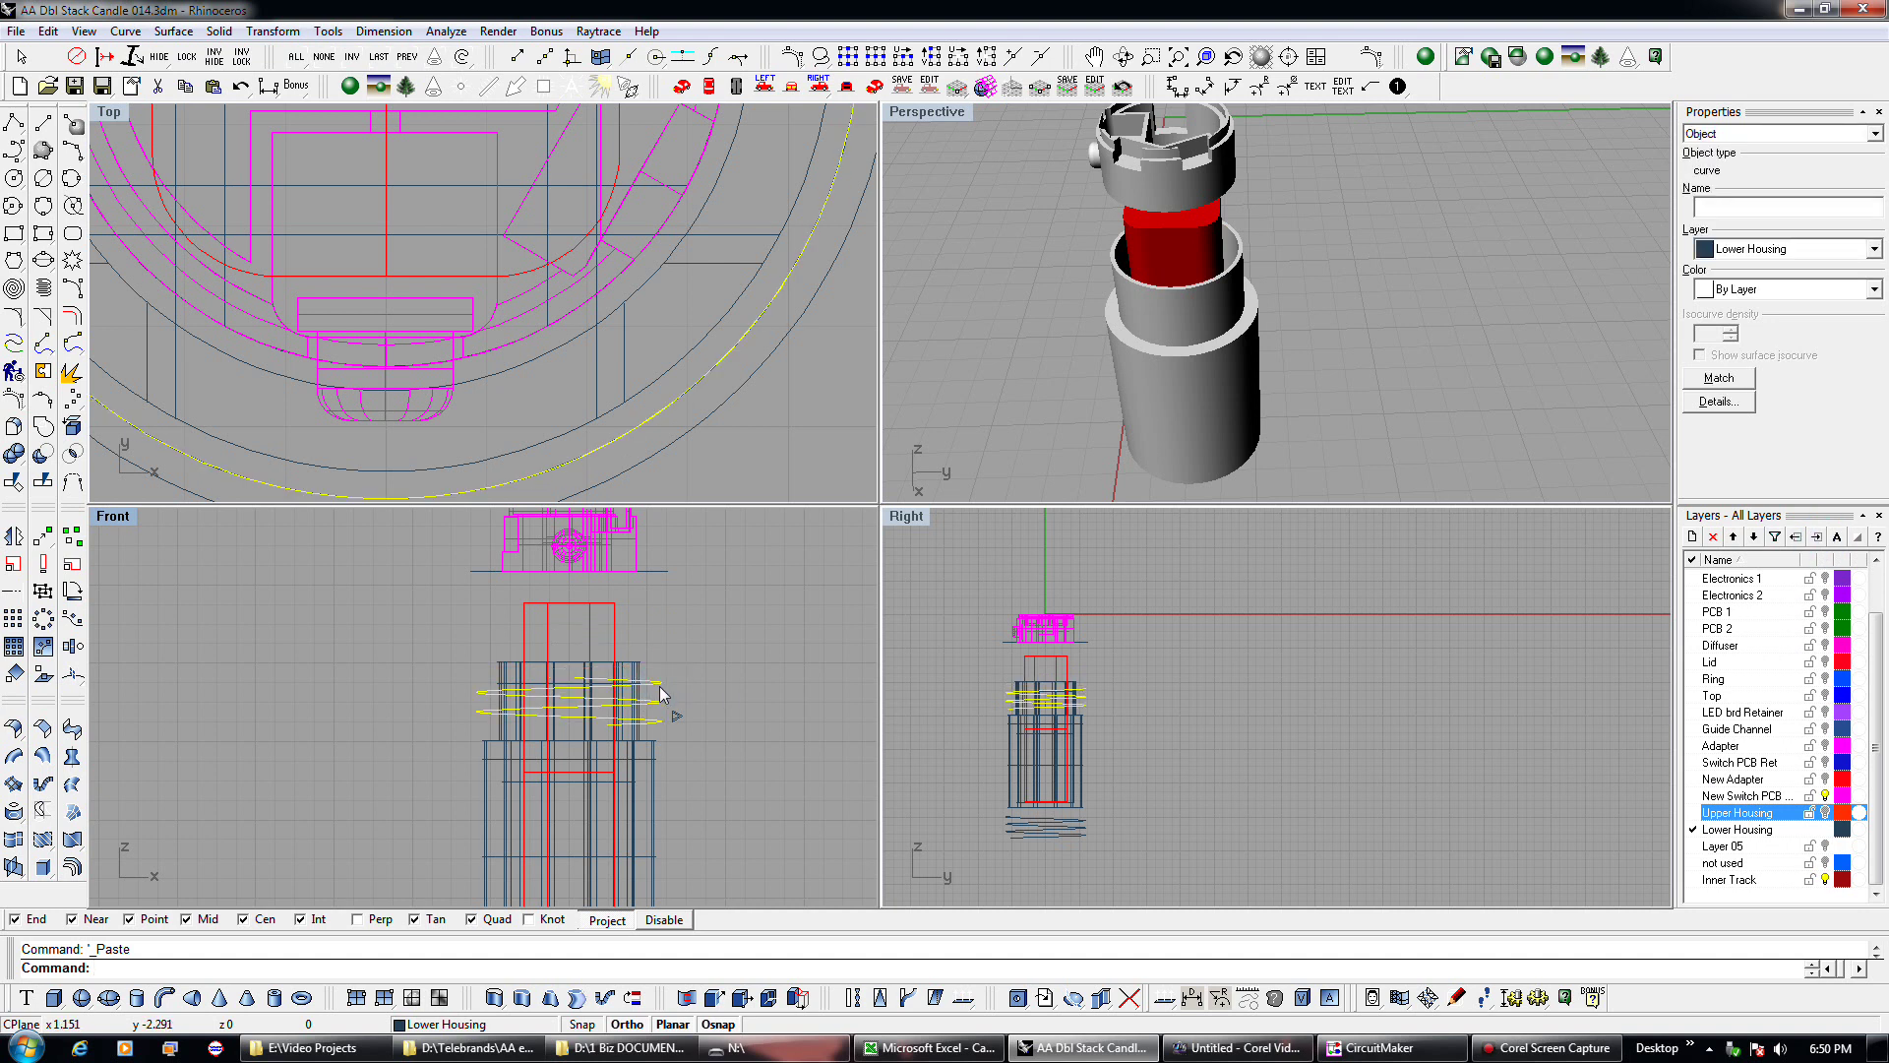
scroll(661, 695, "up", 3)
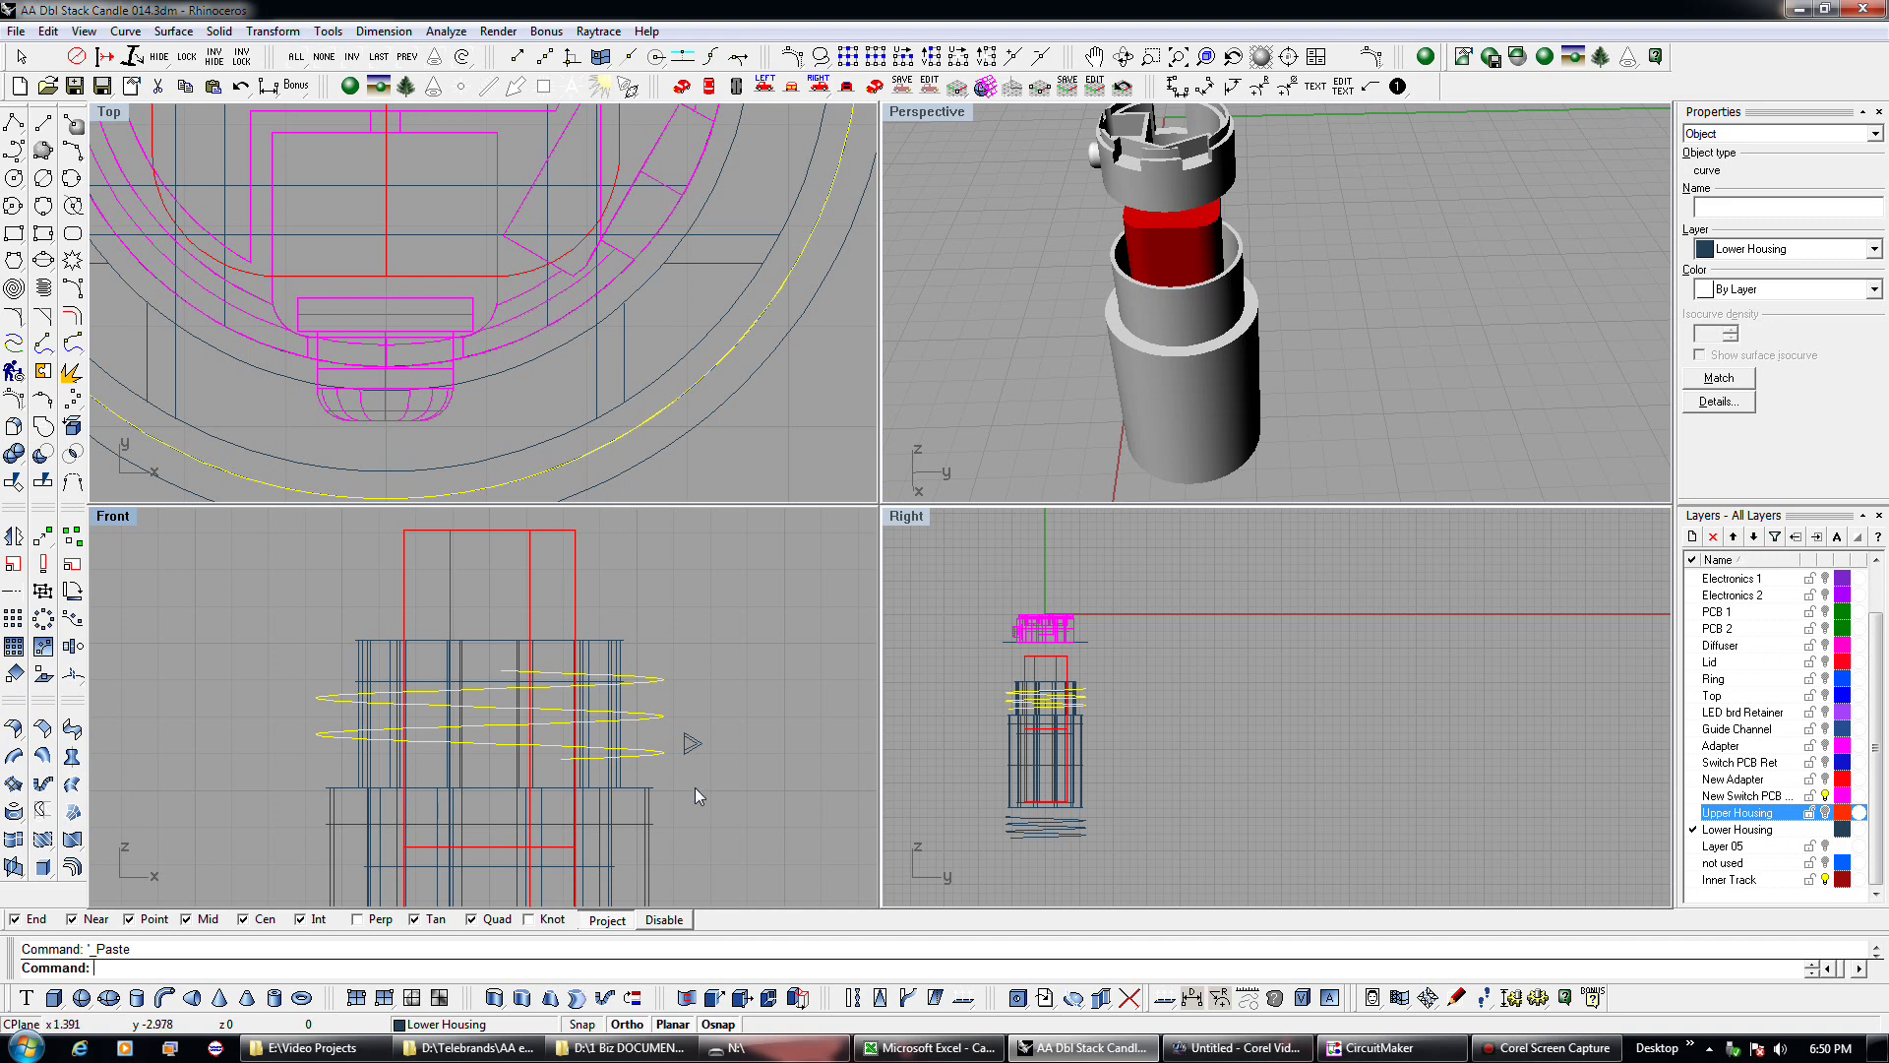
scroll(665, 753, "up", 3)
left_click(714, 752)
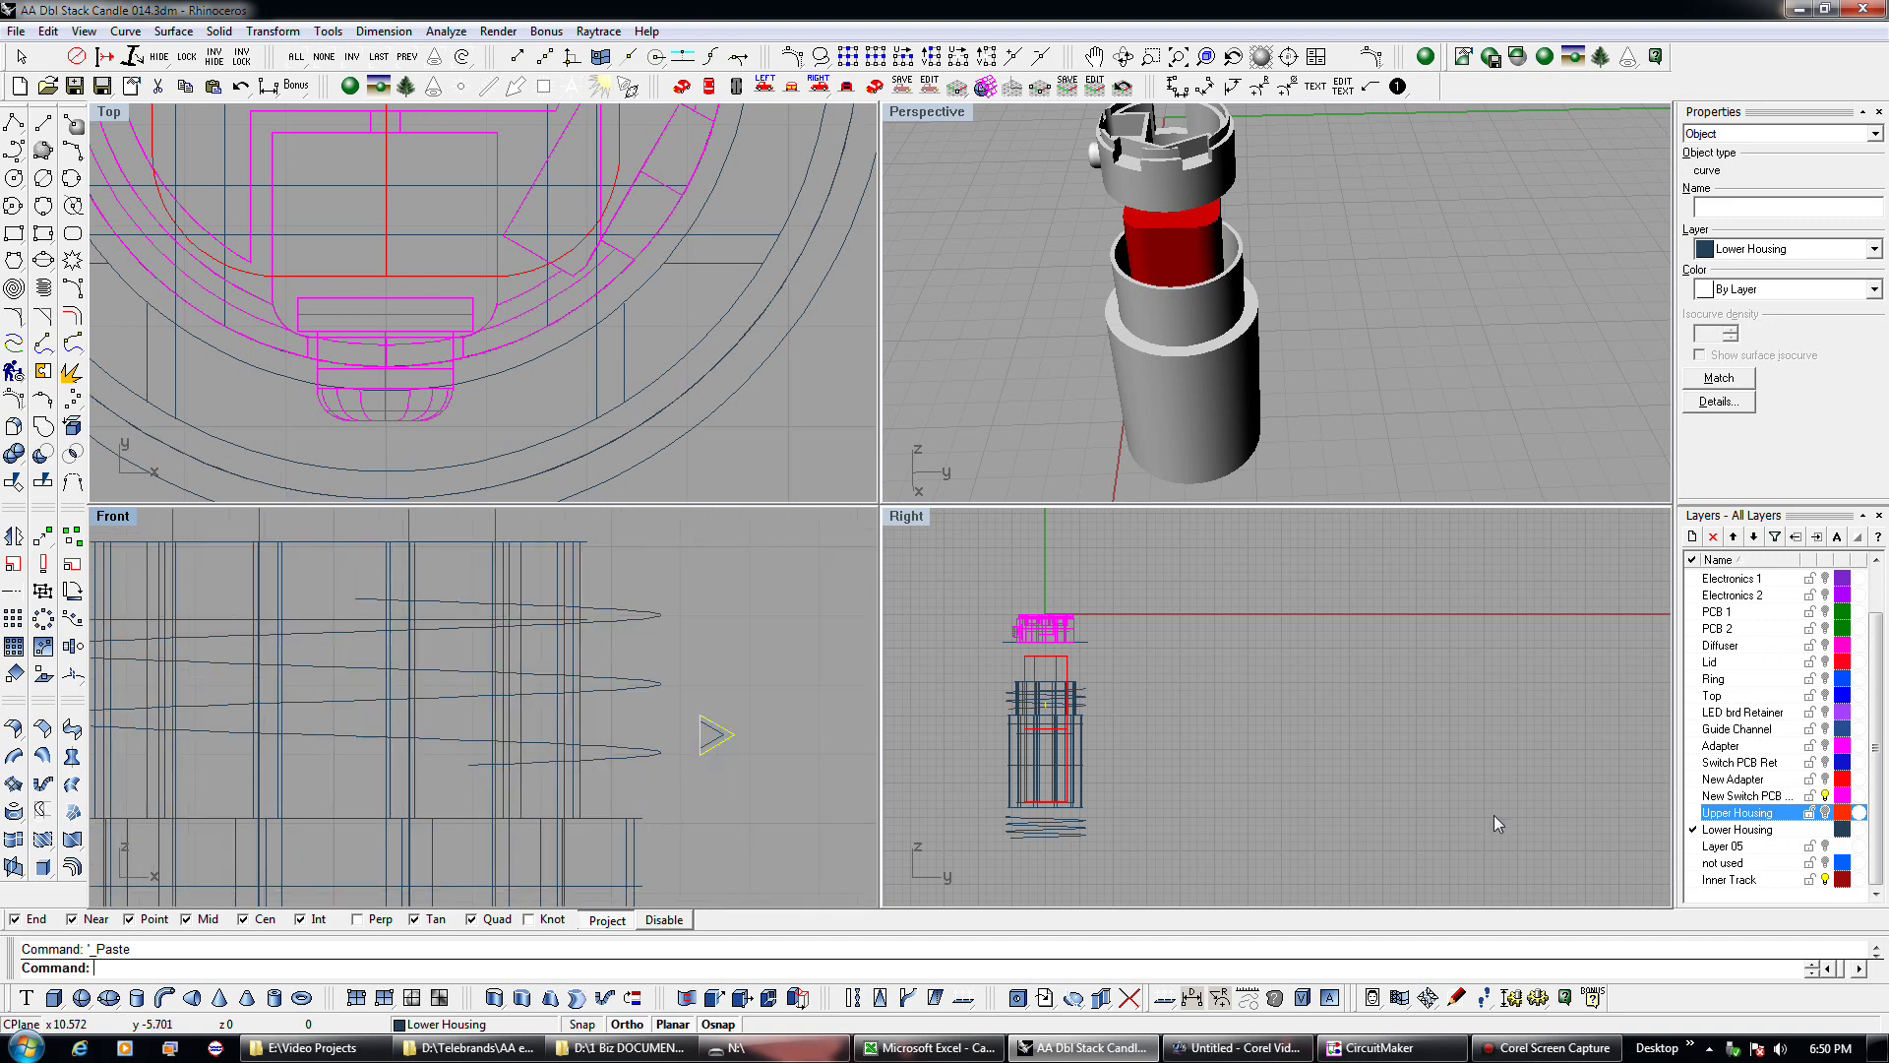
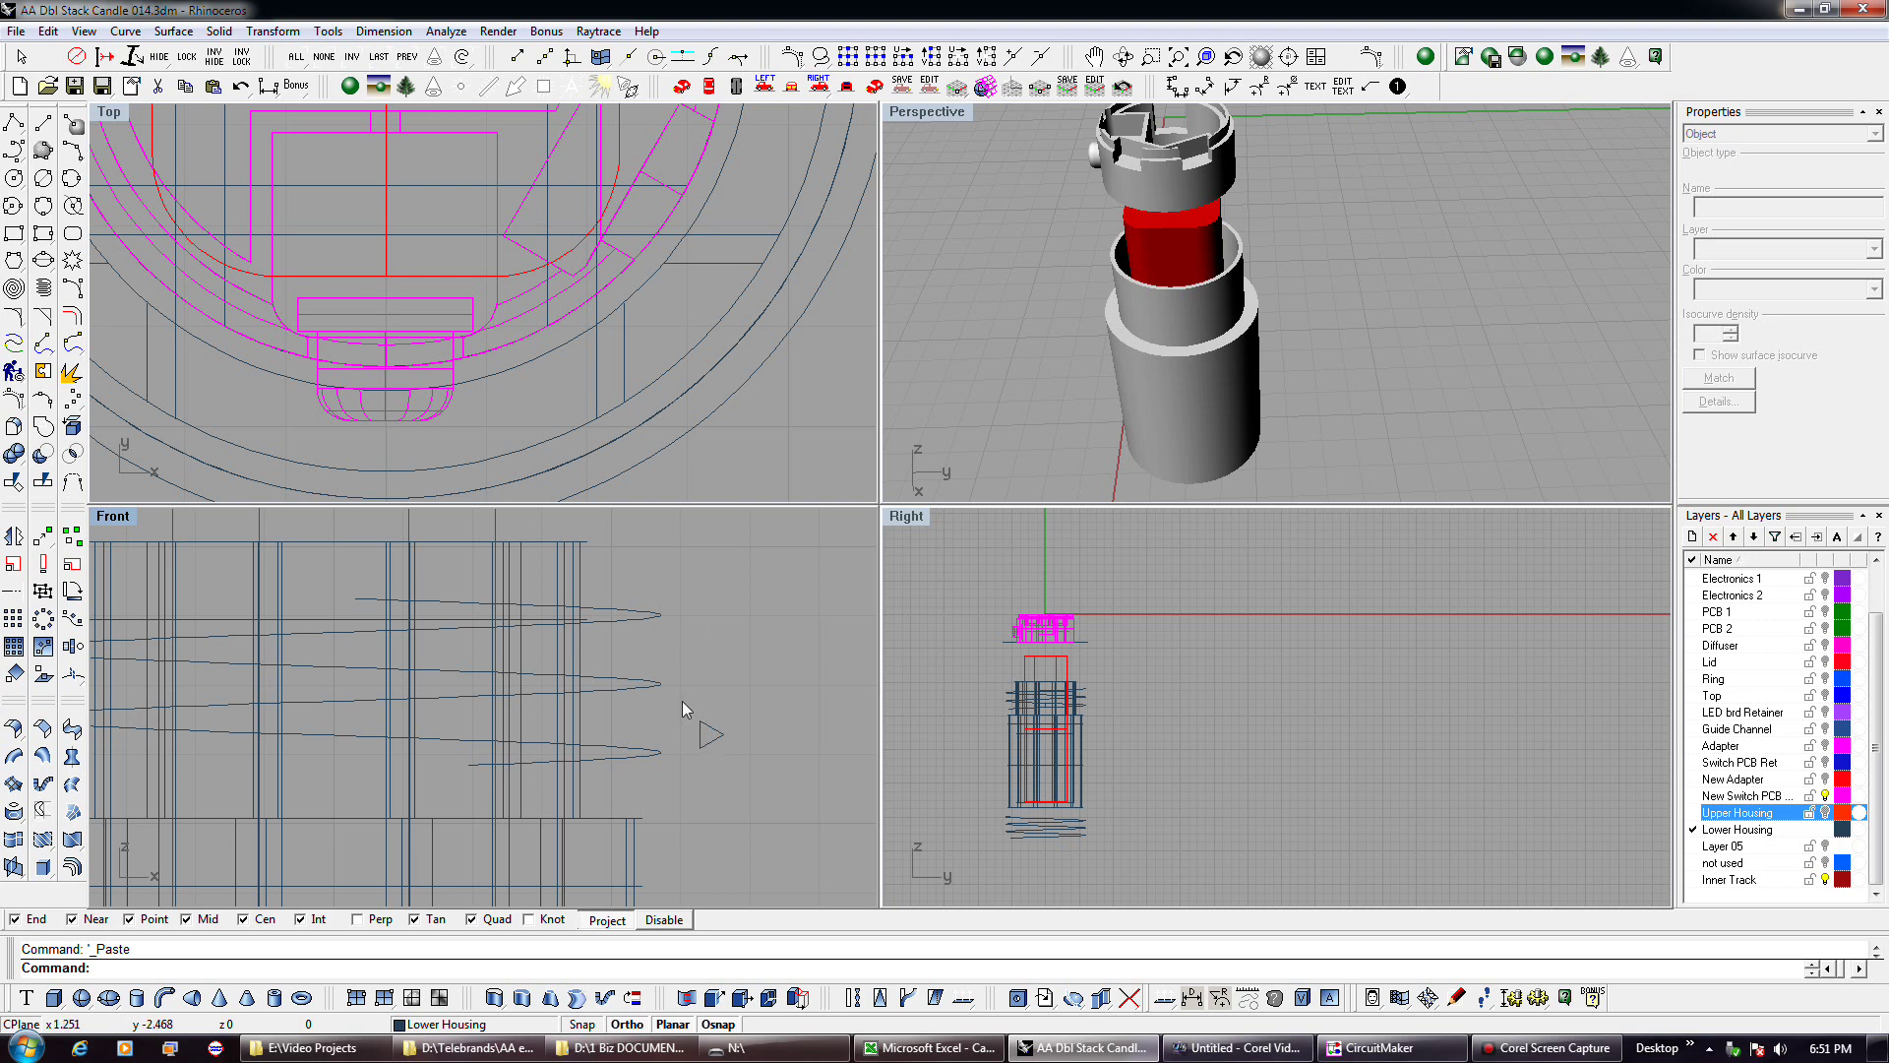
Show the Upper Housing layer and delete all the old helix curves.
left_click(715, 746)
scroll(551, 405, "down", 3)
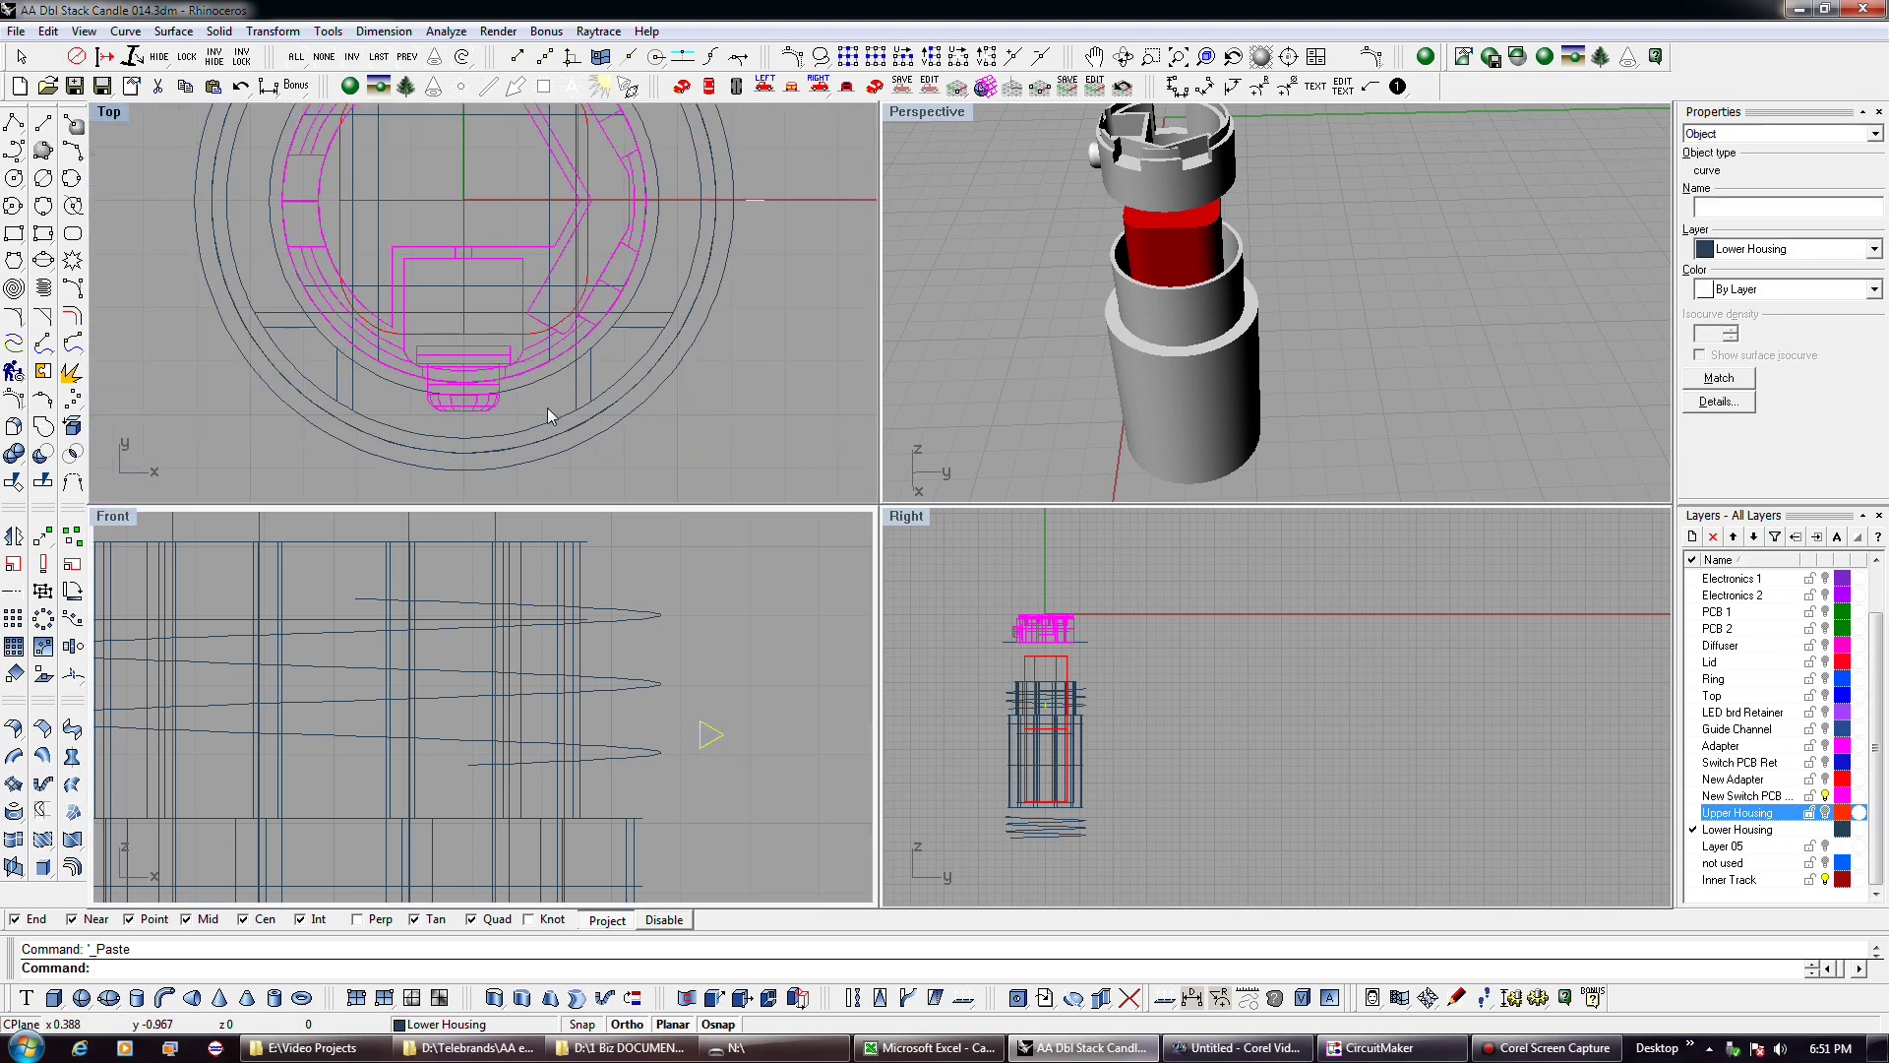
scroll(728, 197, "up", 6)
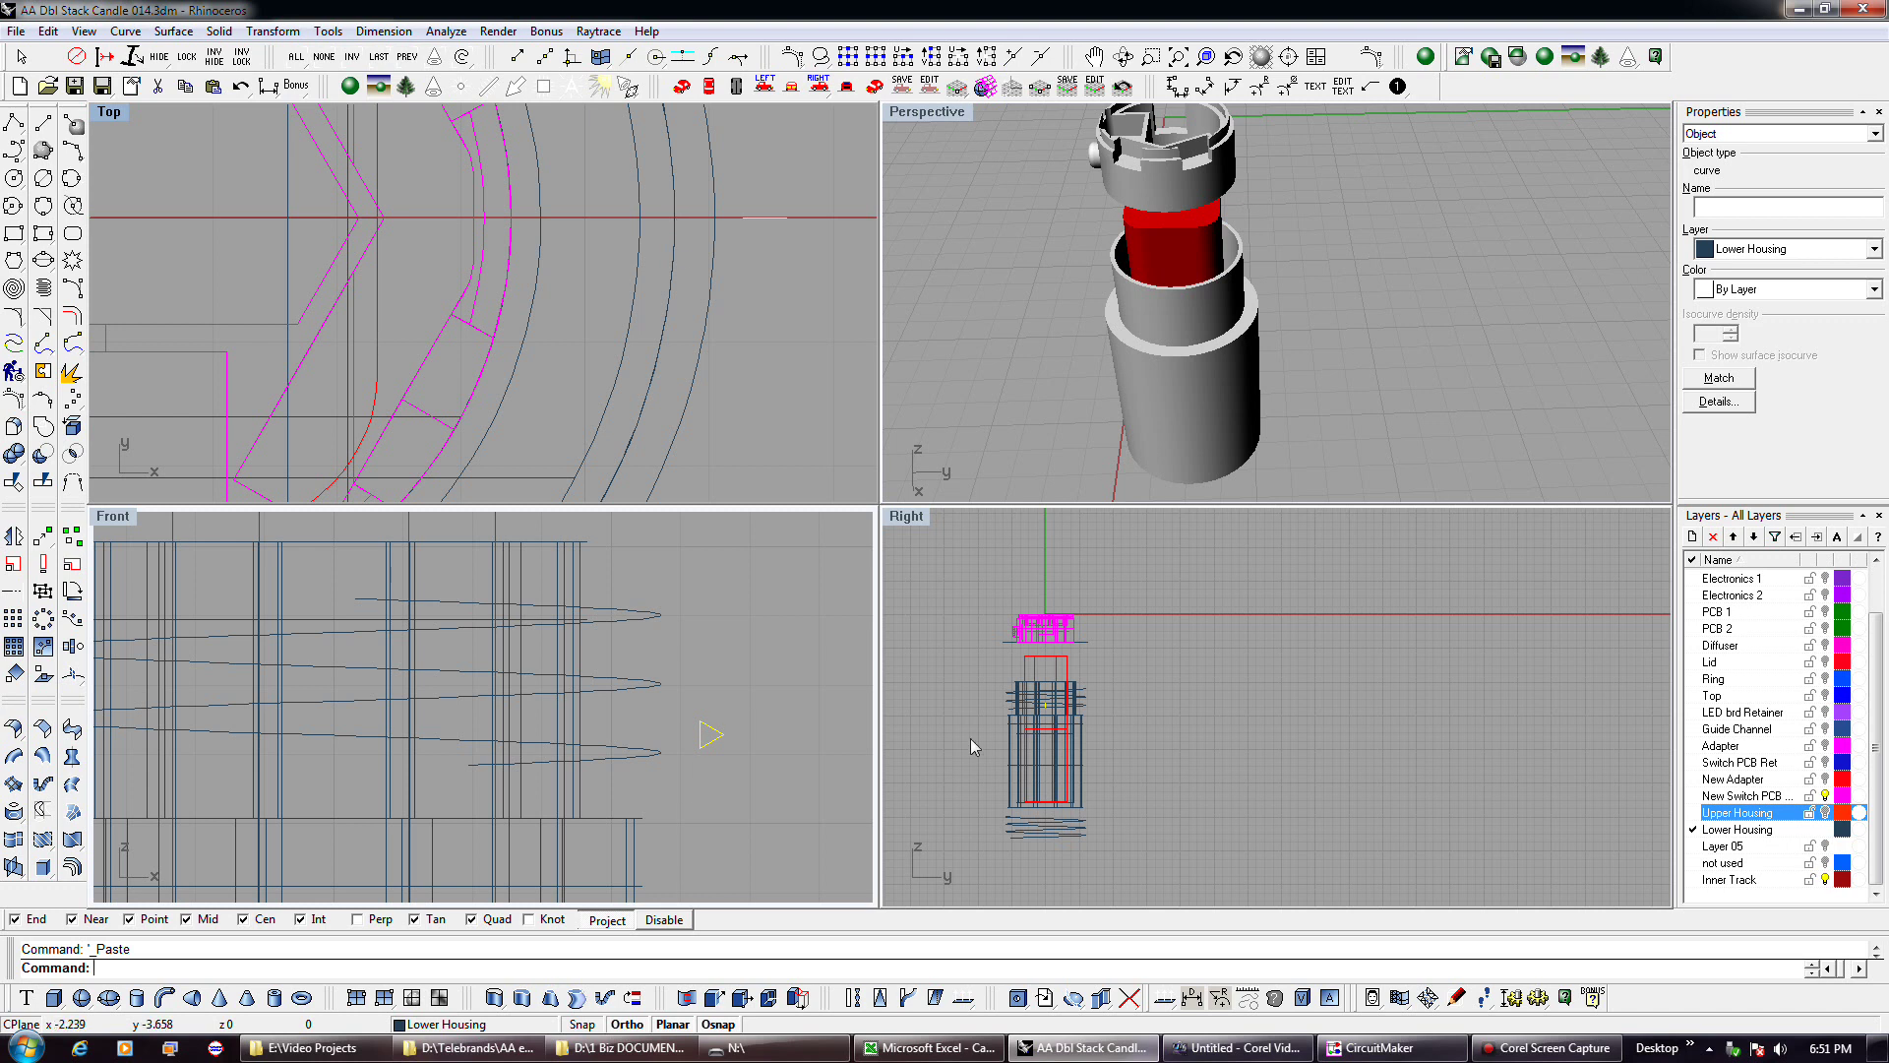
left_click(1825, 813)
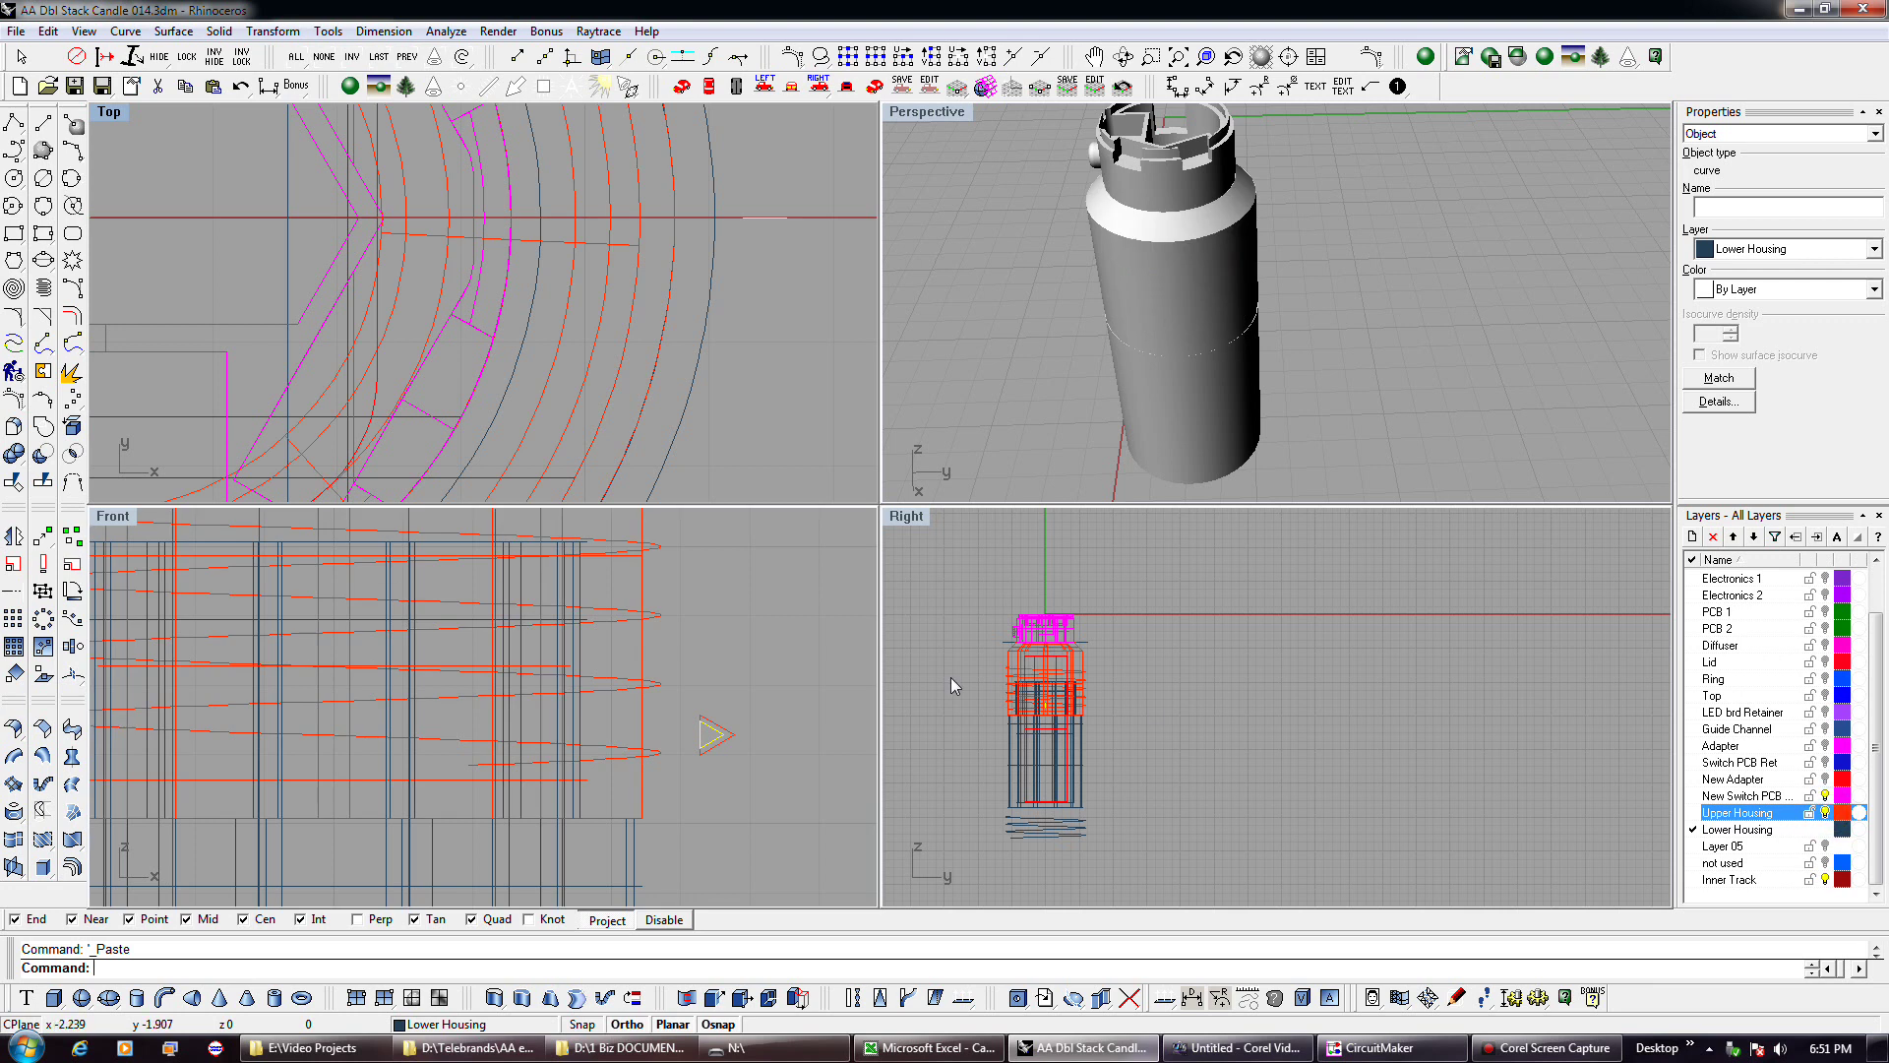
scroll(728, 682, "down", 3)
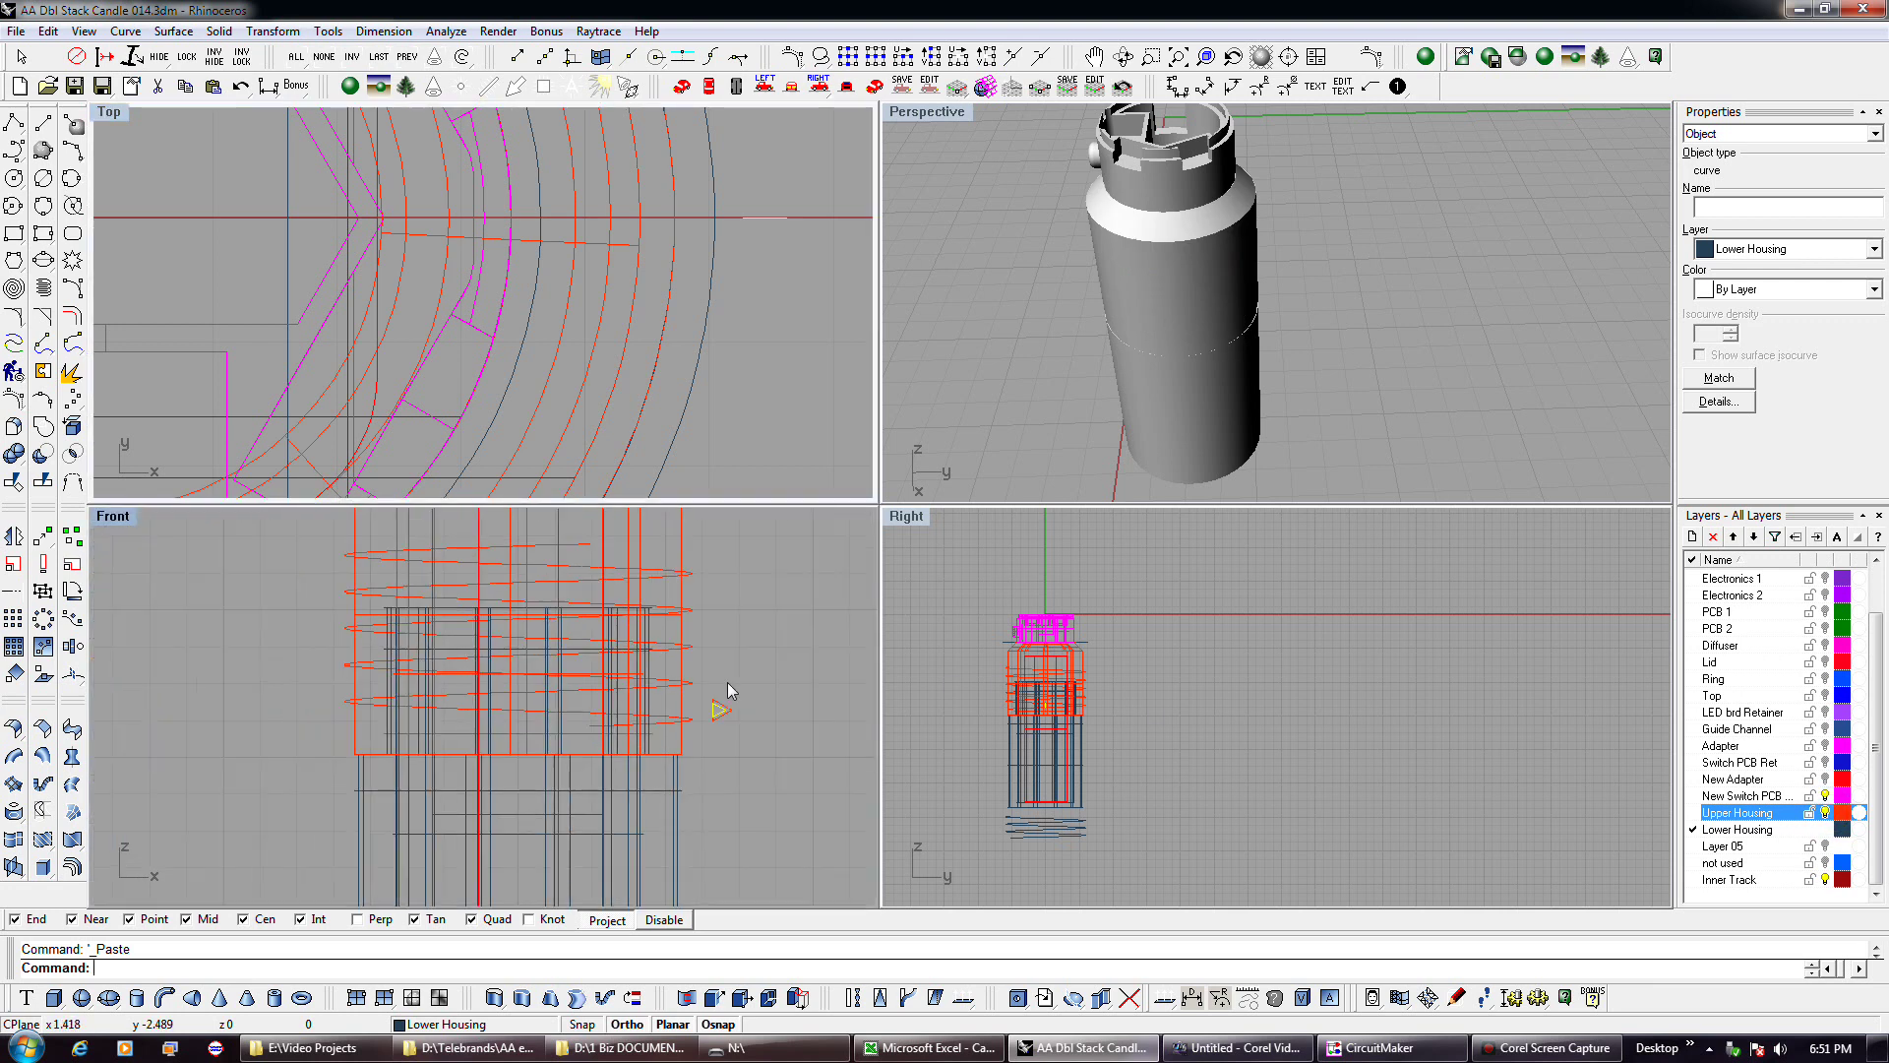
left_click(677, 587)
key("Delete")
left_click(672, 620)
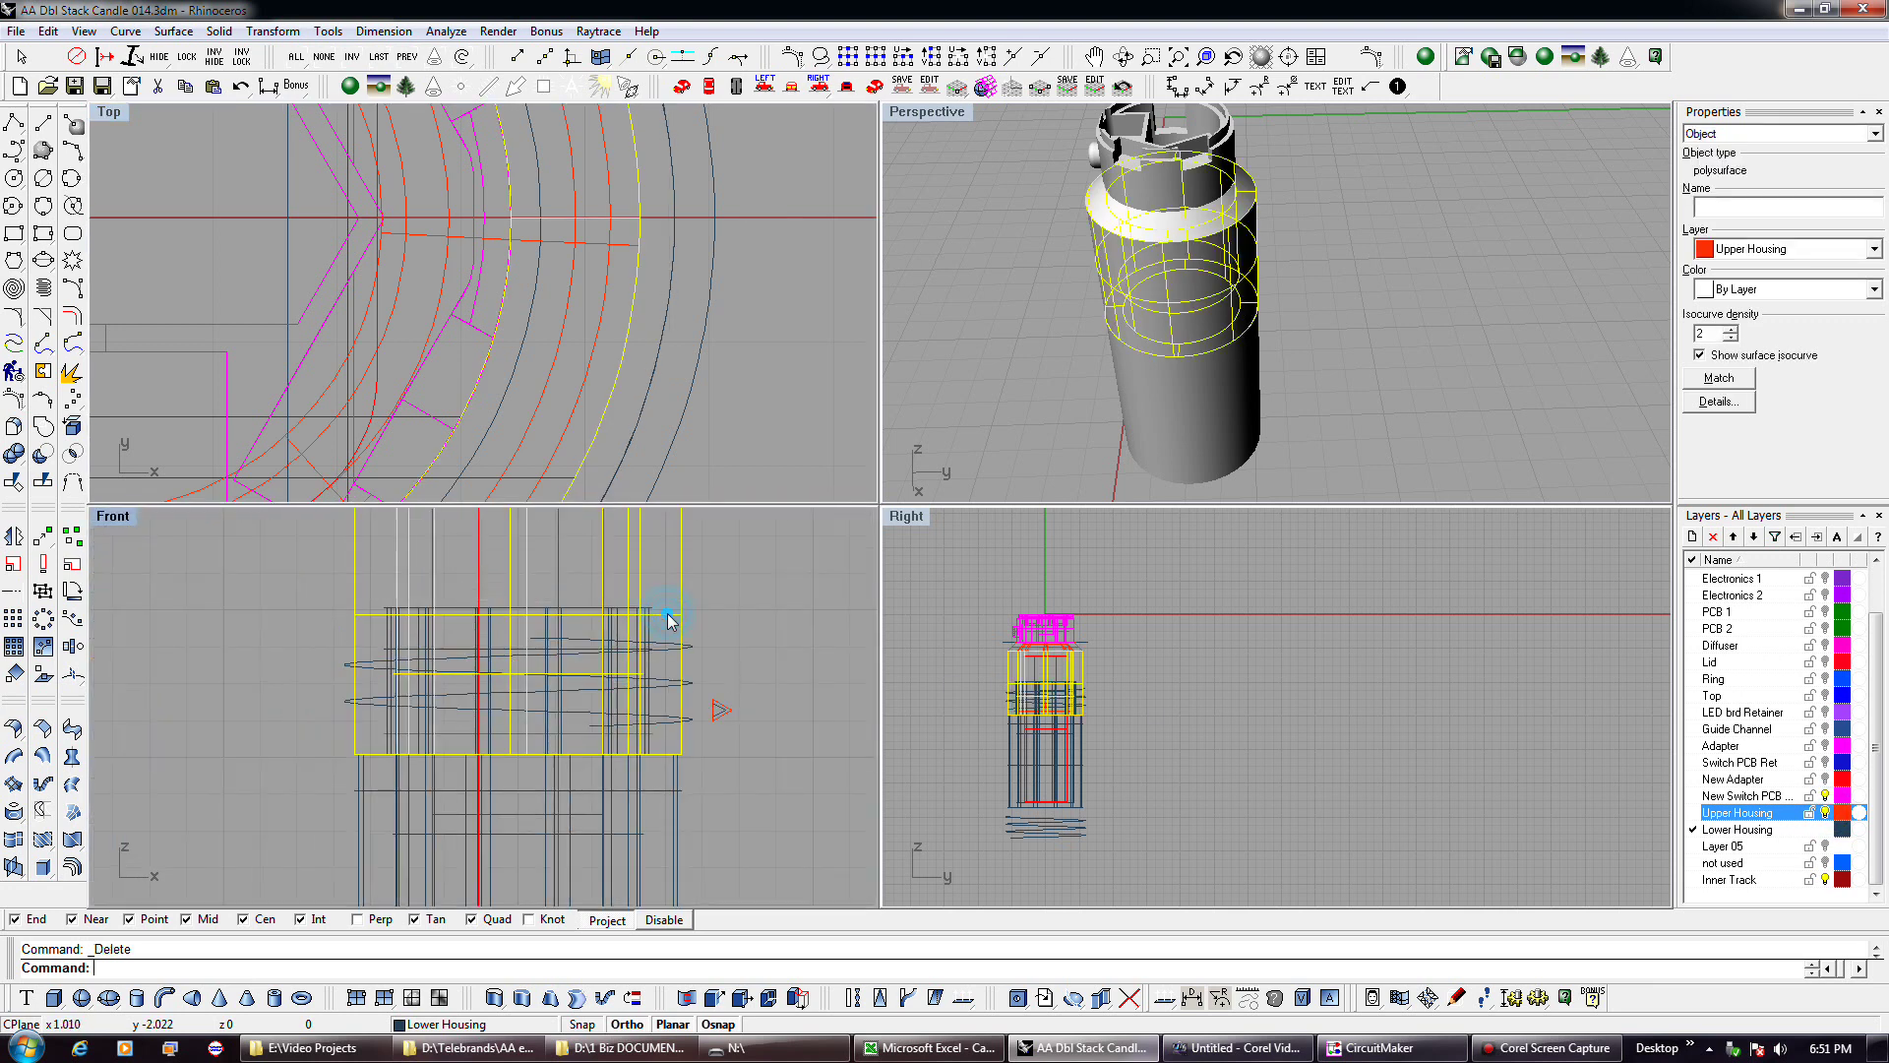
left_click(676, 651)
key("Delete")
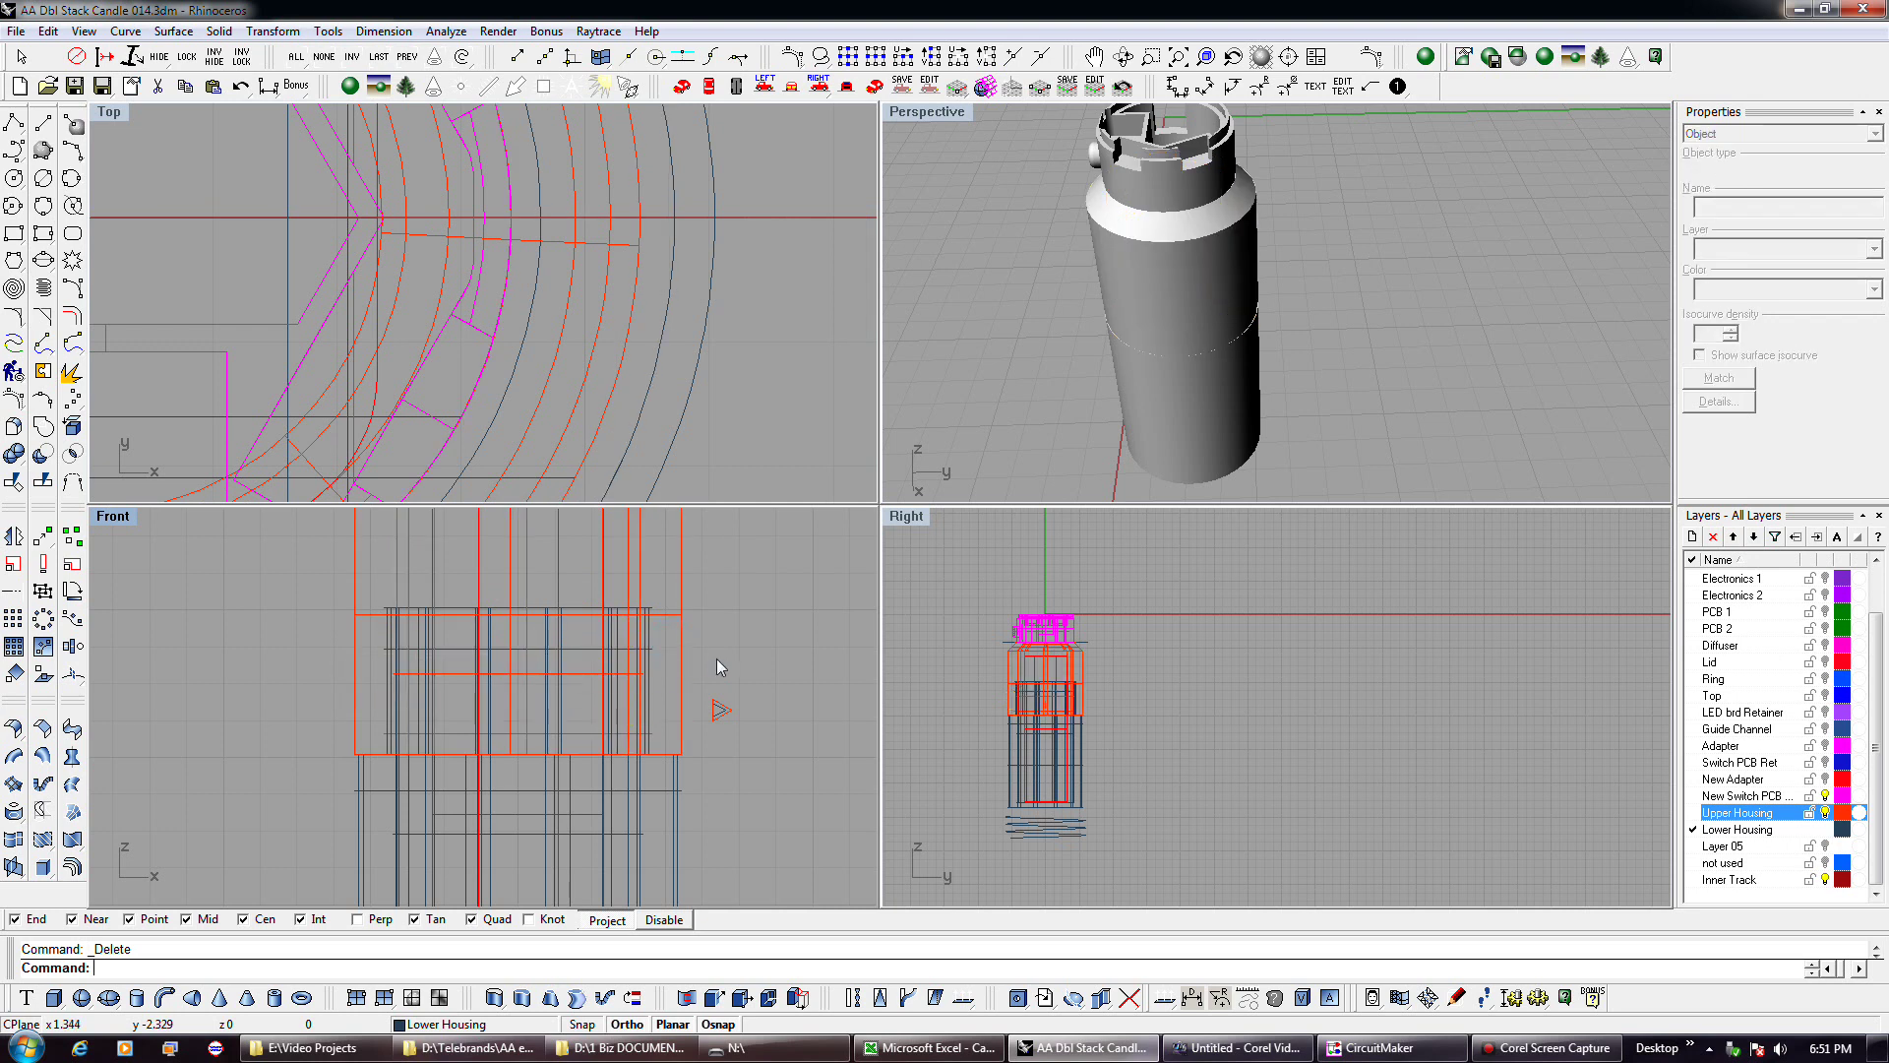
Hide the Upper Housing layer again and frame the parts in the front view.
left_click(1825, 811)
scroll(683, 669, "down", 2)
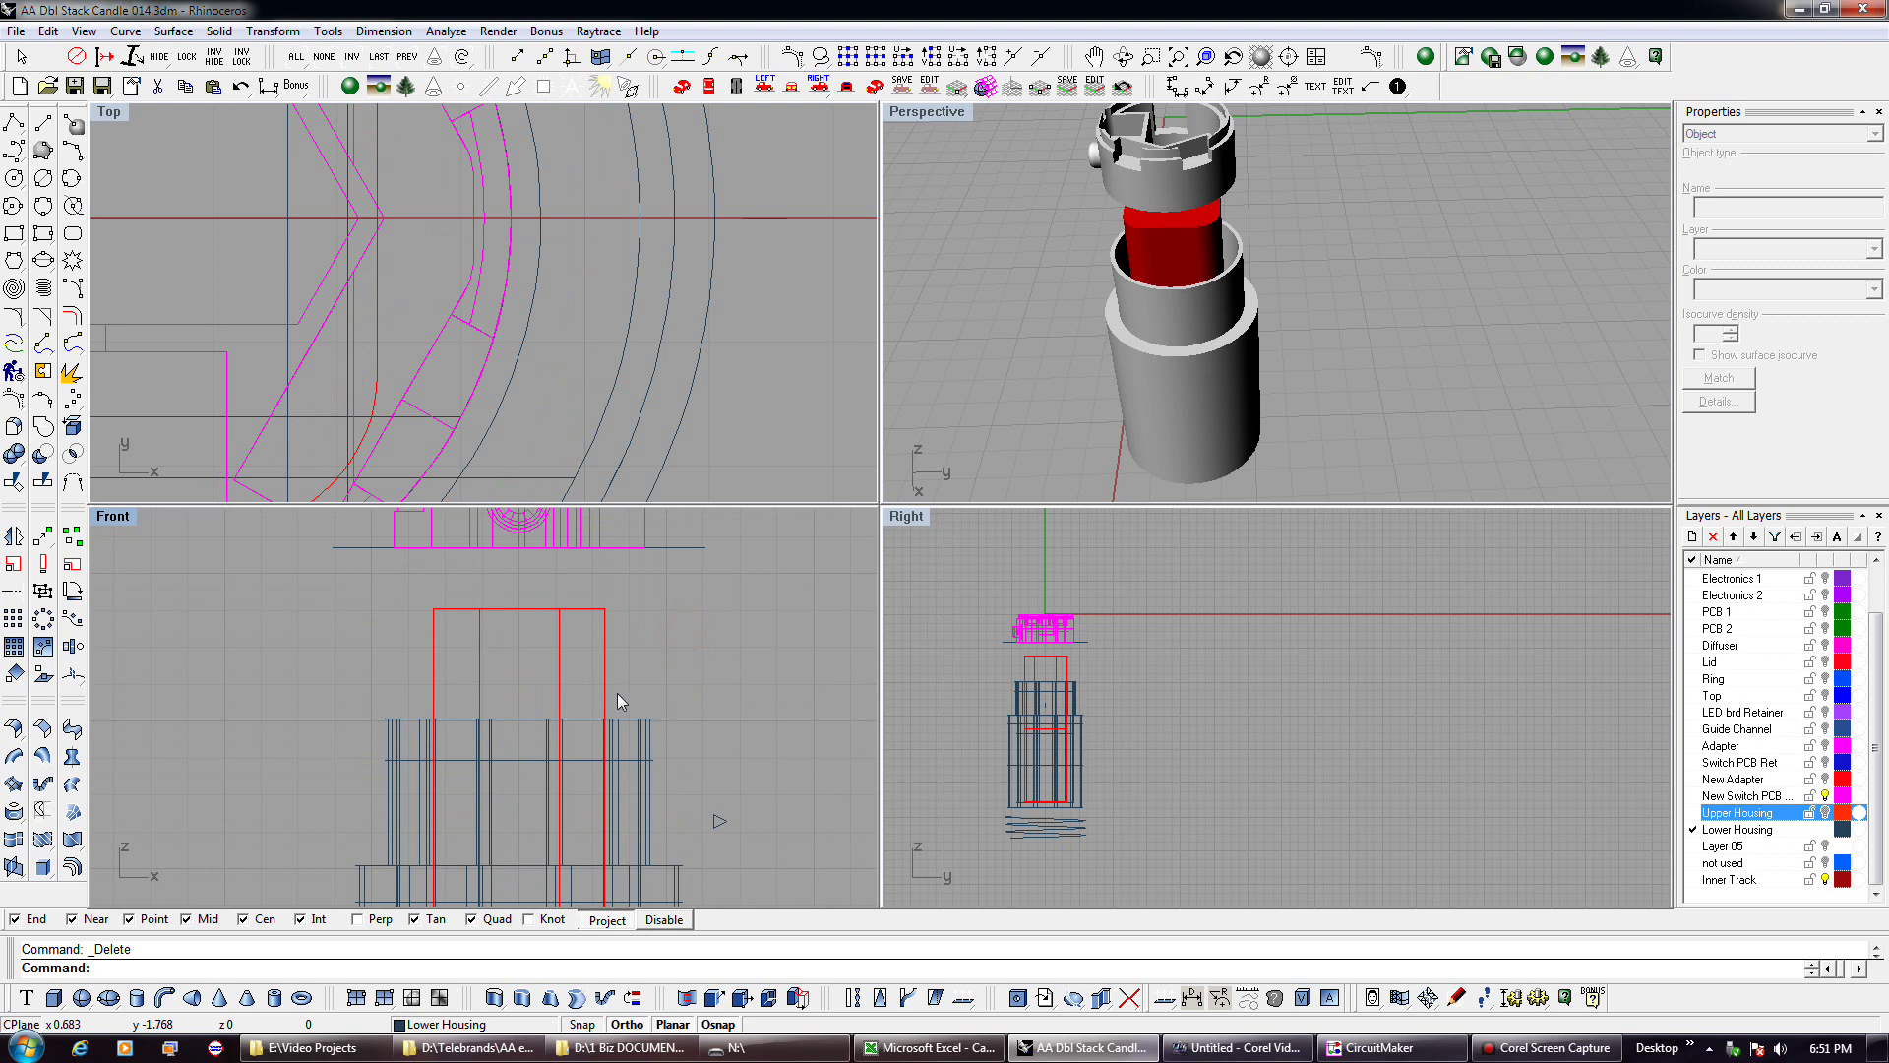
scroll(620, 674, "down", 1)
right_click_drag(623, 651, 619, 698)
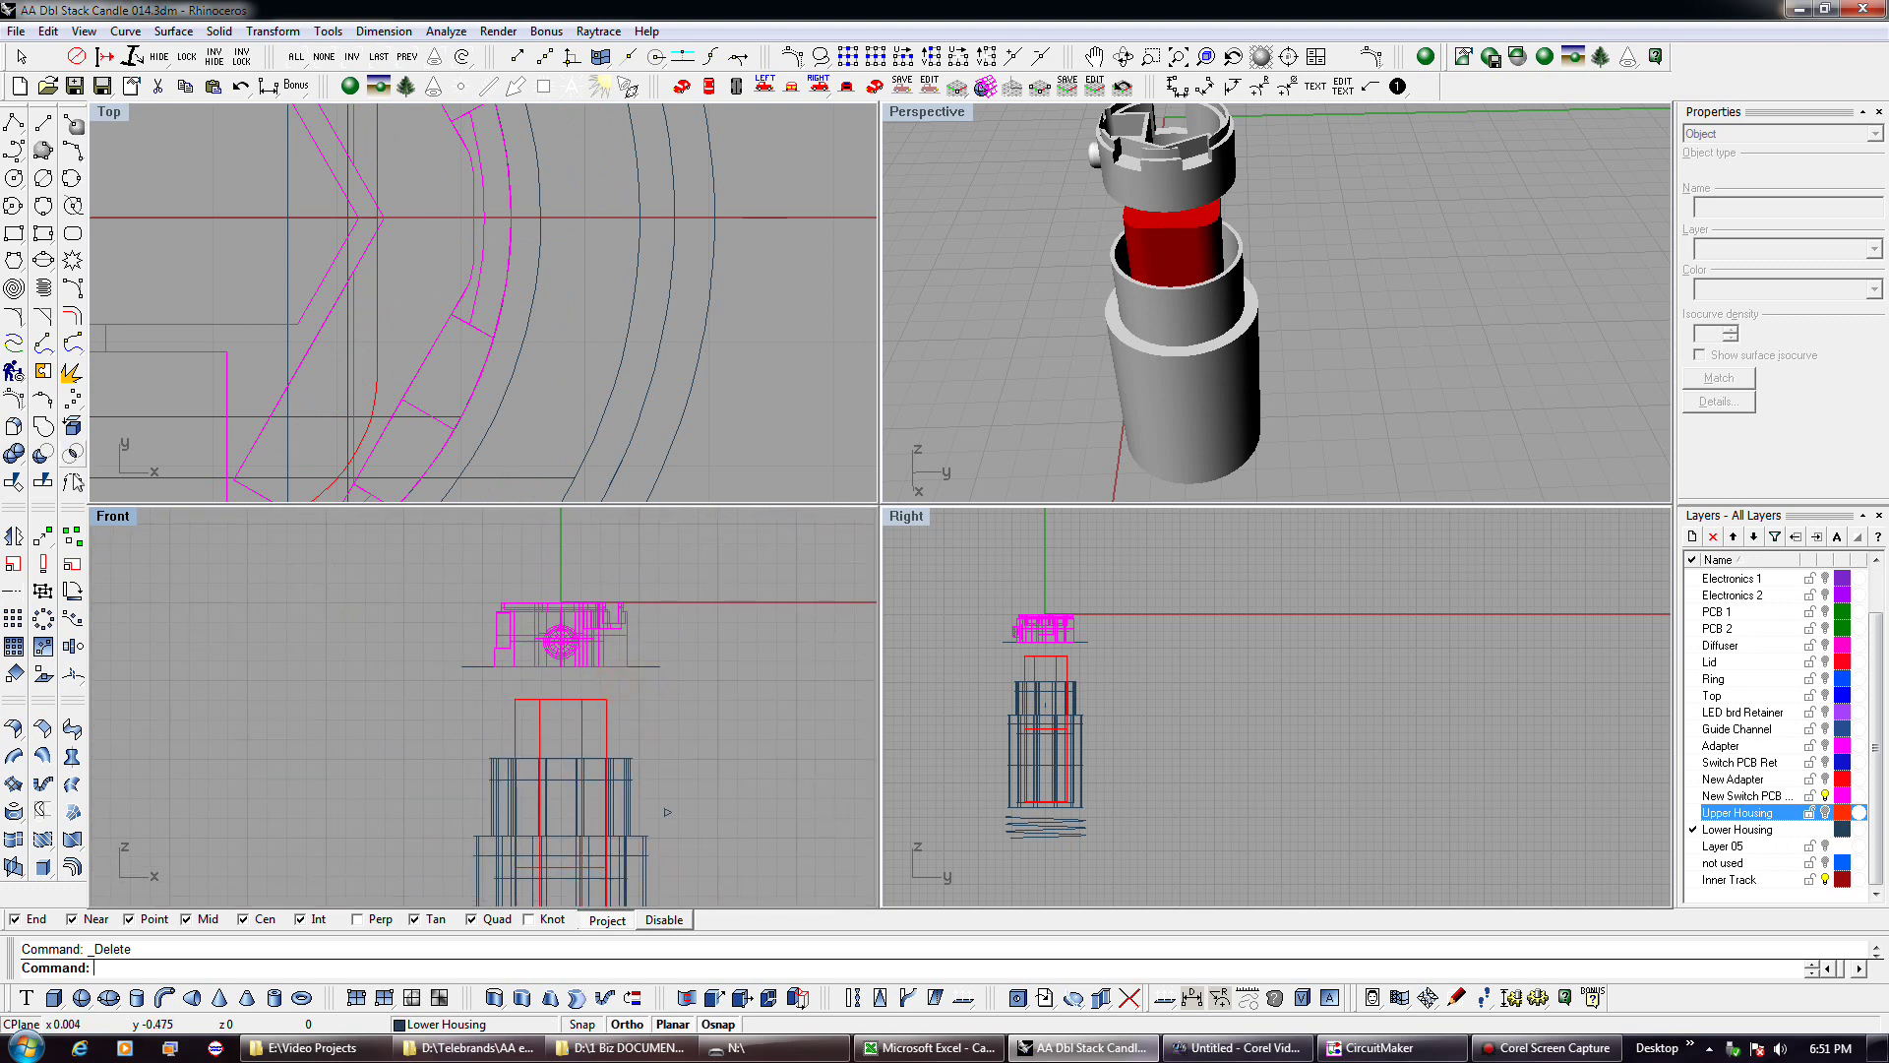
Draw a new 5-turn helix on the housing axis, radius at the edge, and delete the old lower helix.
left_click(44, 287)
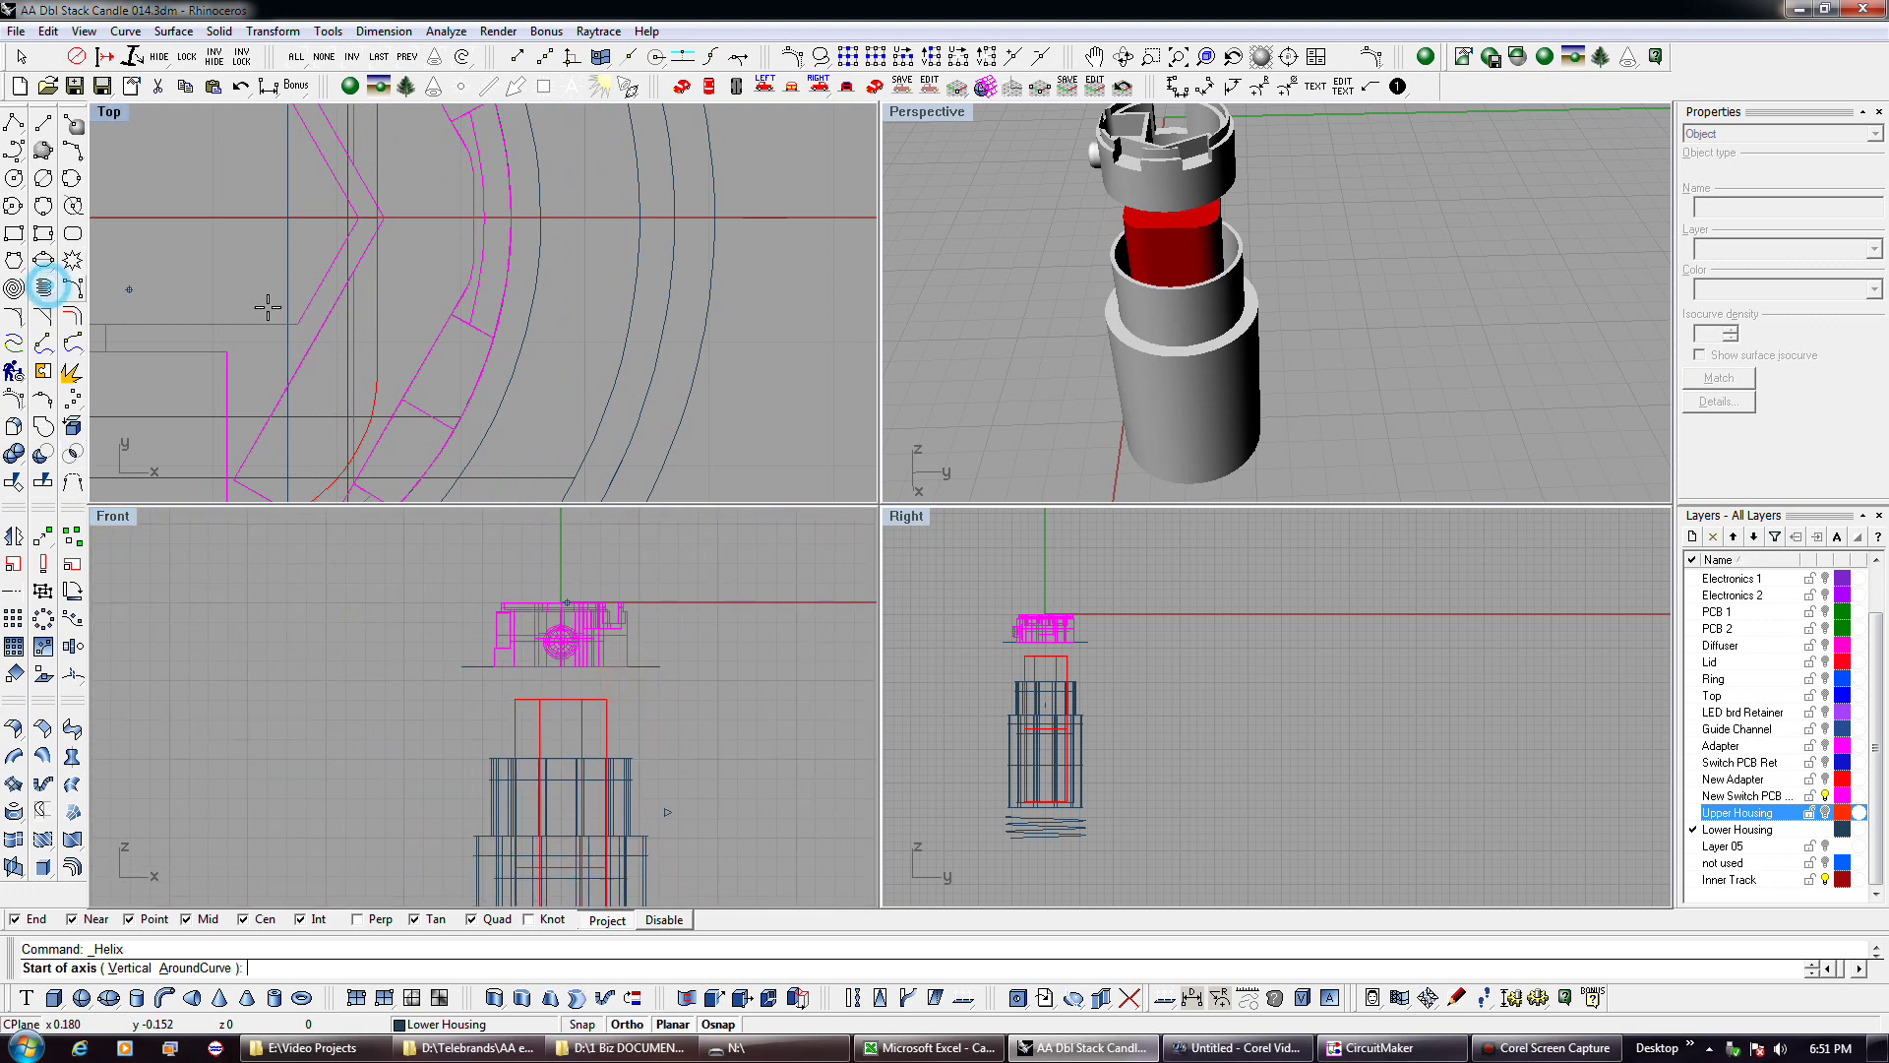
left_click(679, 415)
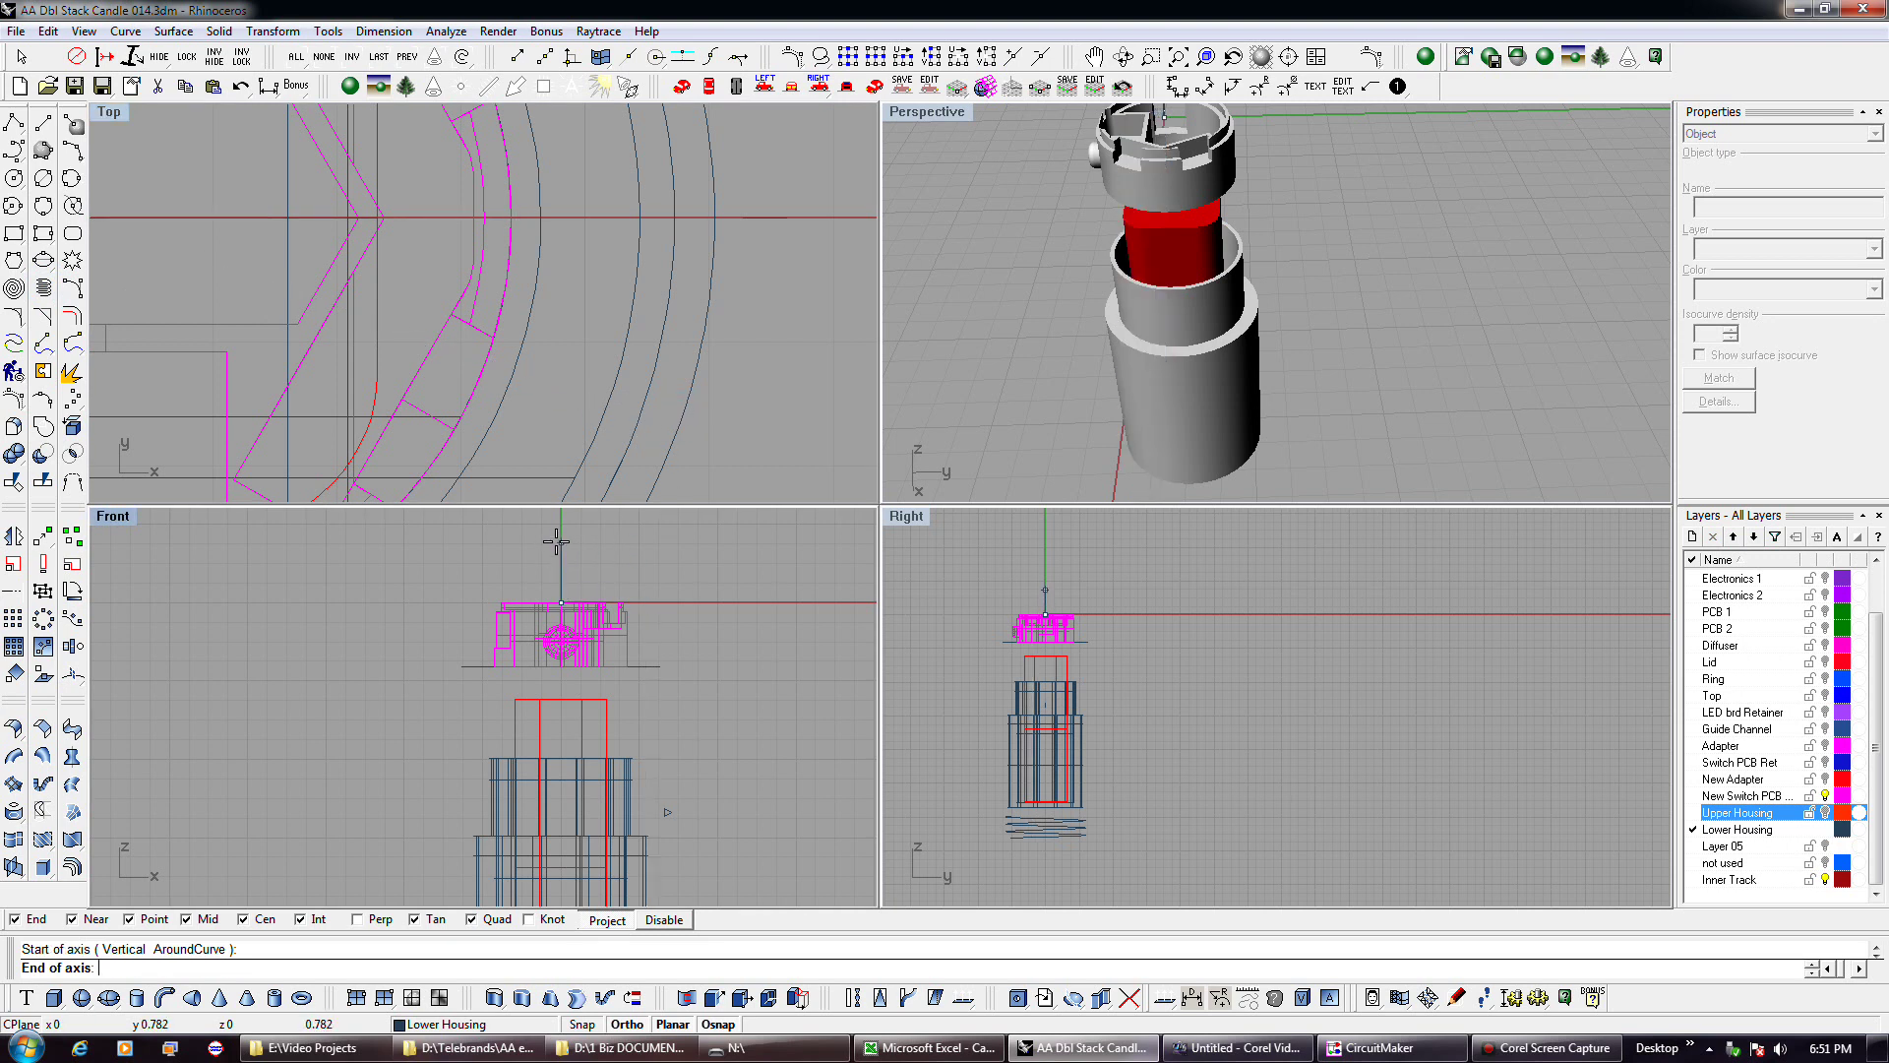
key("Up")
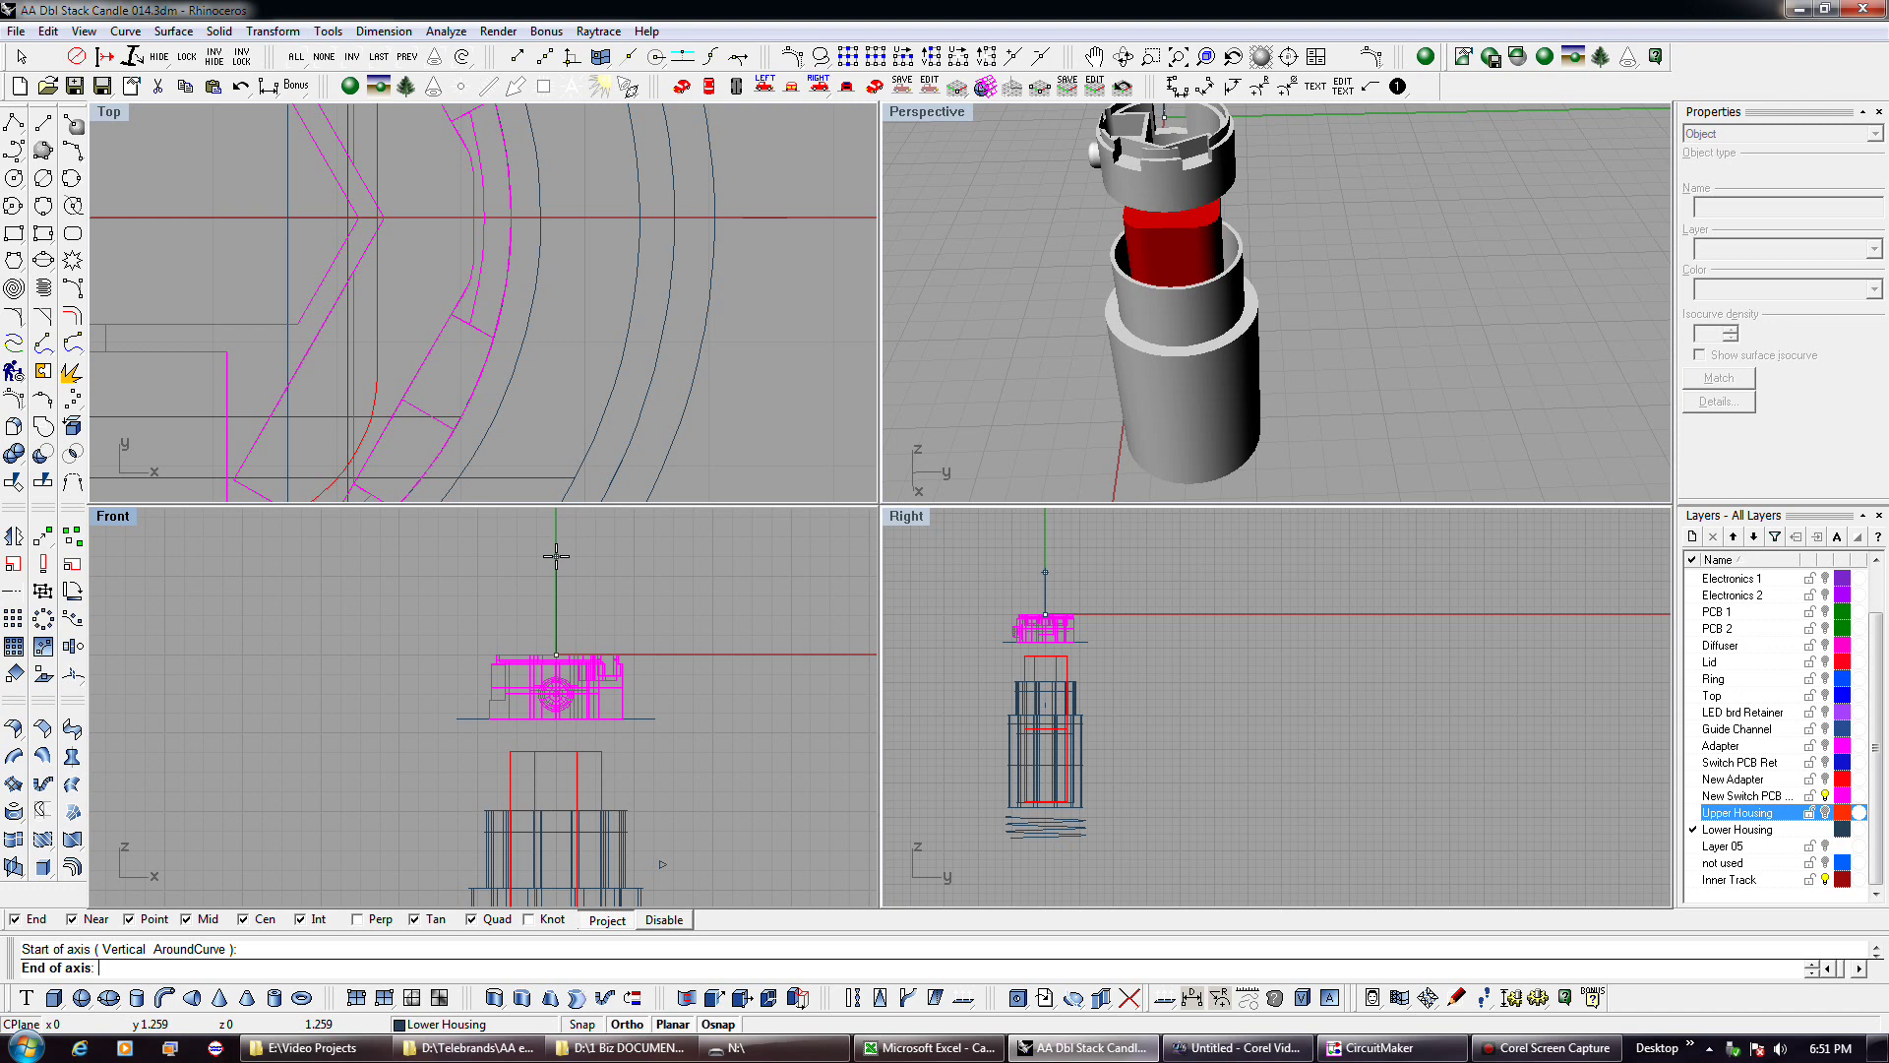
left_click(555, 556)
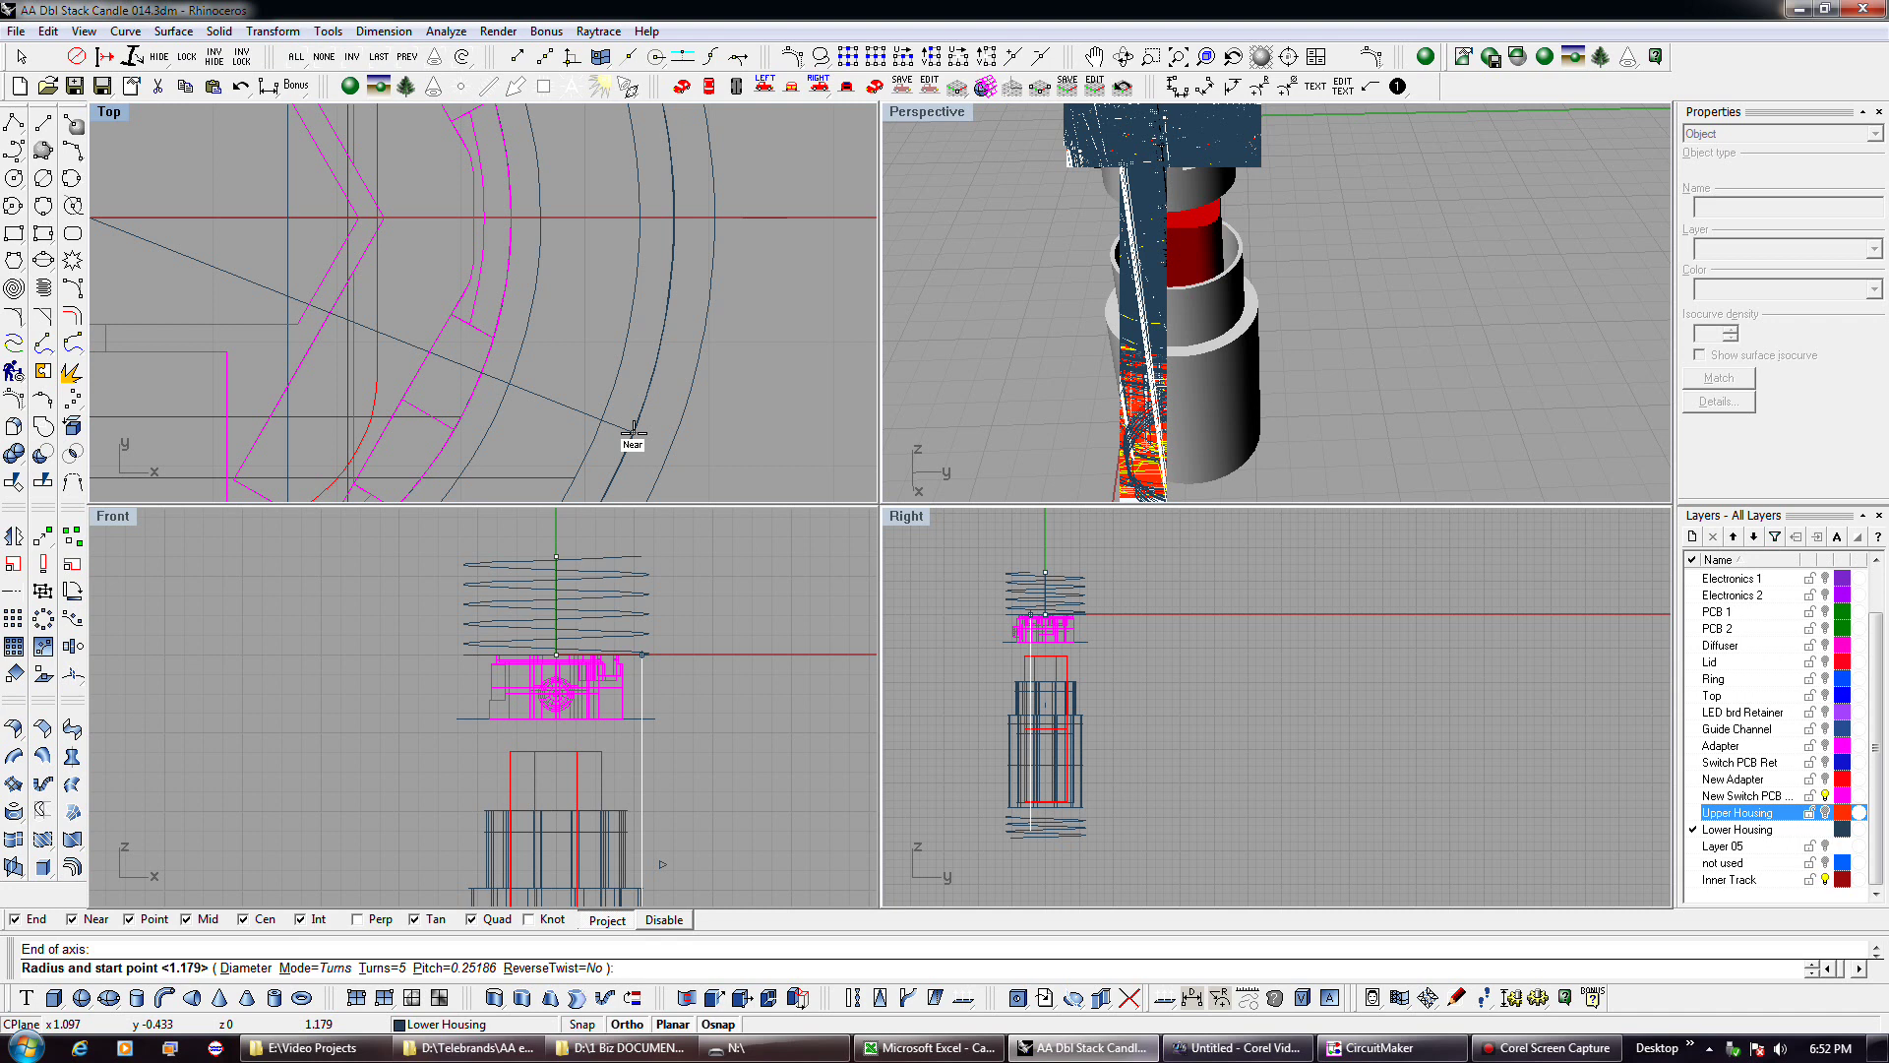
scroll(602, 418, "up", 3)
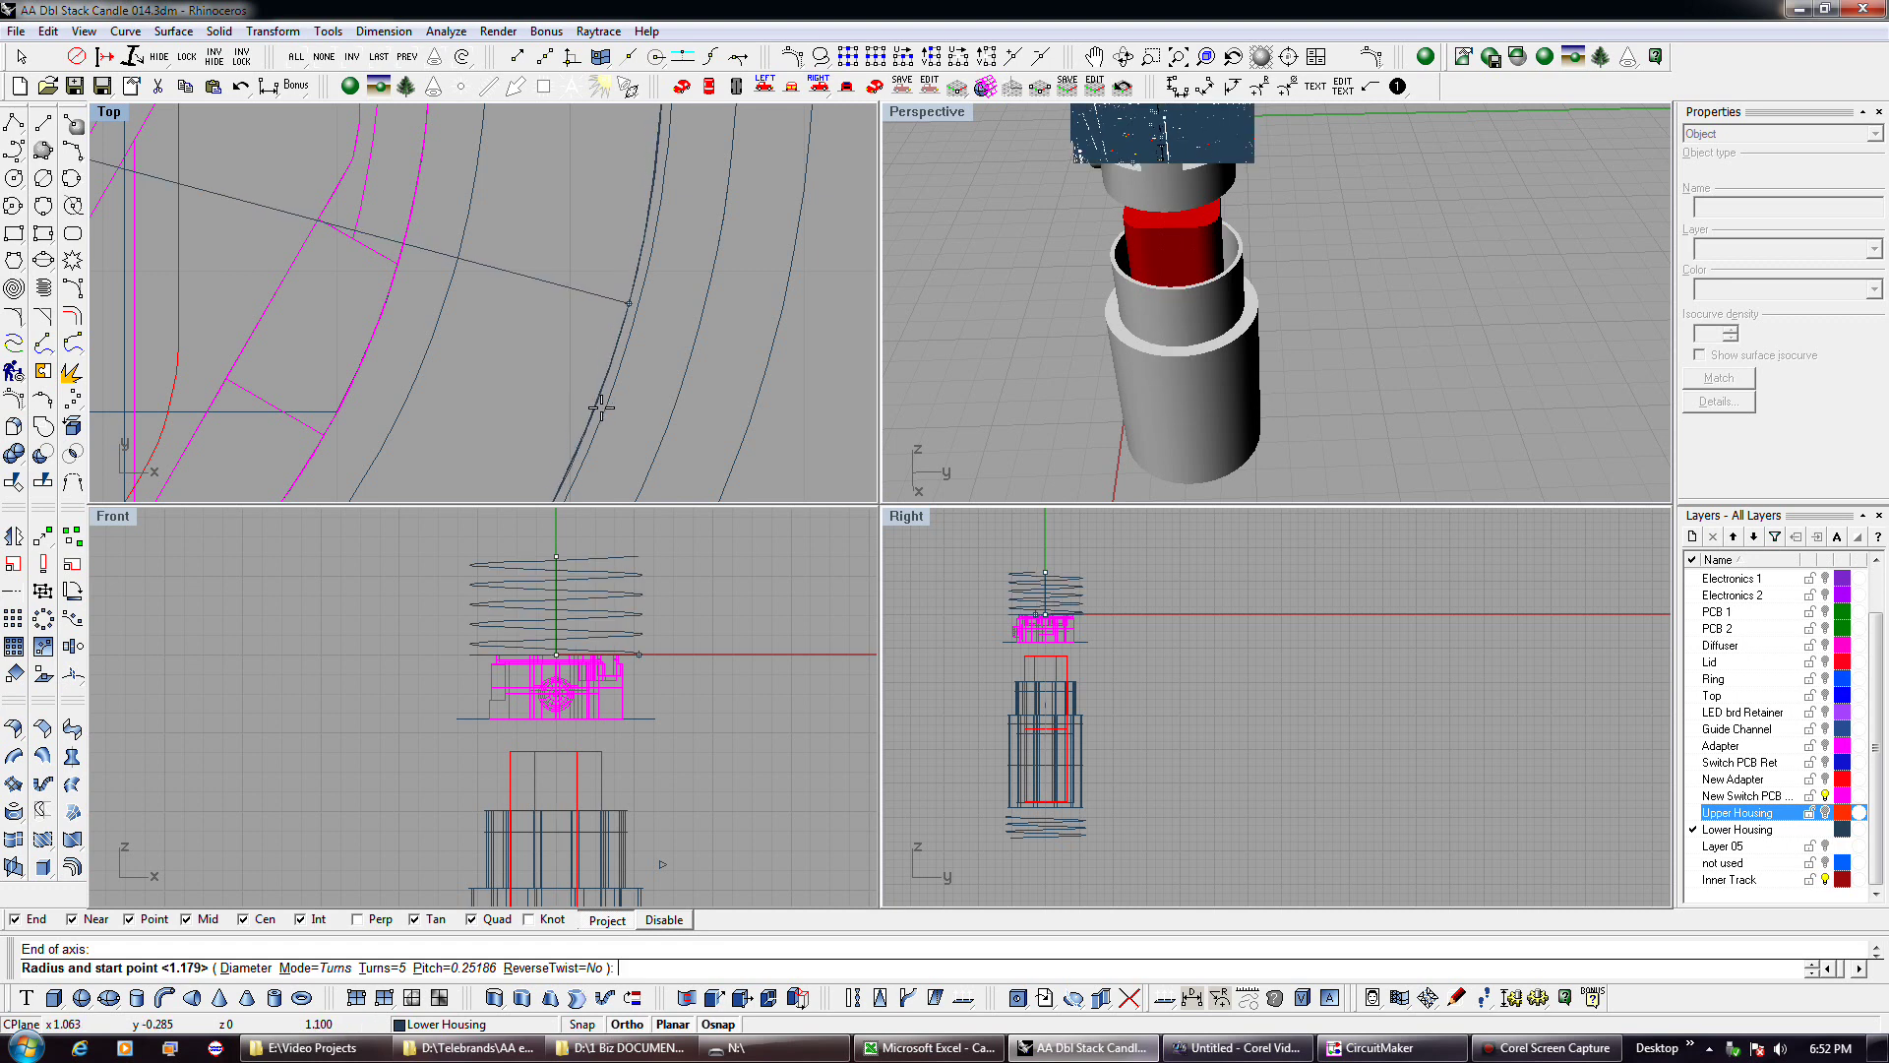
left_click(602, 412)
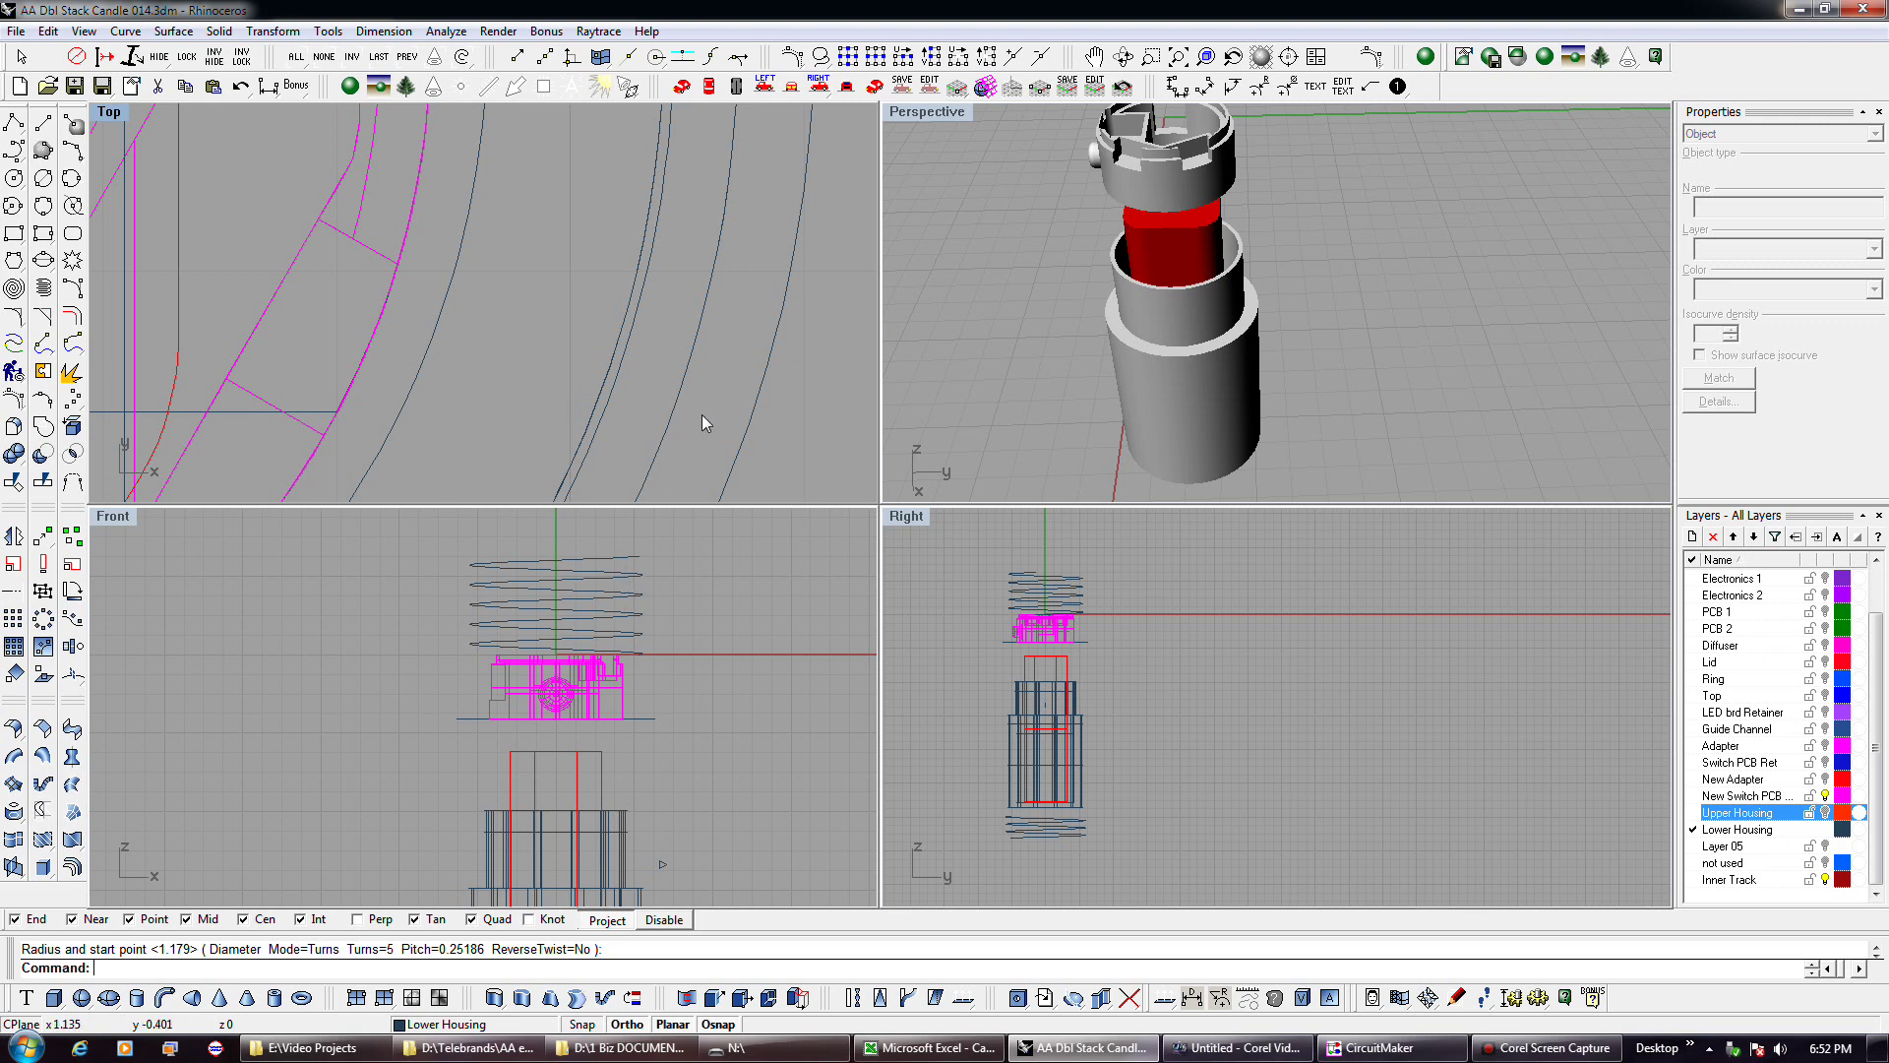
left_click(673, 413)
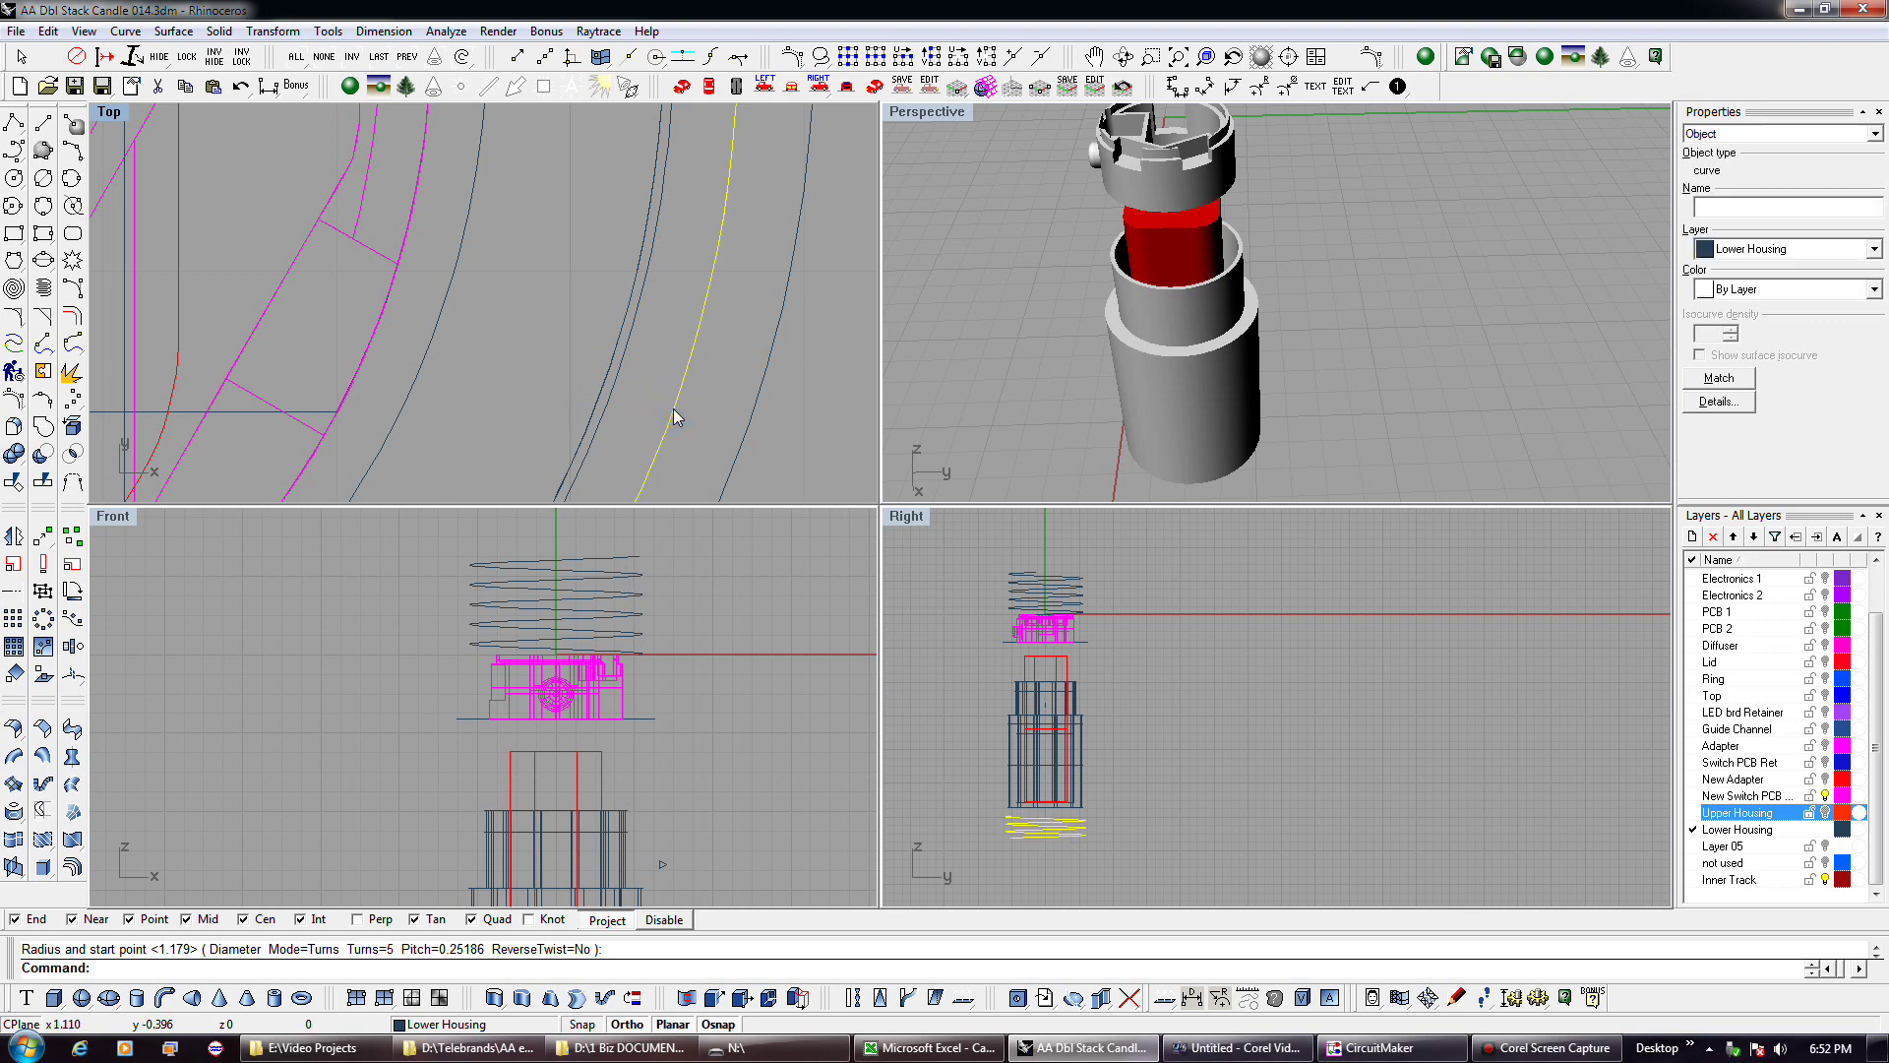
key("Delete")
Move the new helix down onto the housing and copy it to the clipboard.
left_click_drag(605, 596, 589, 809)
scroll(557, 846, "up", 4)
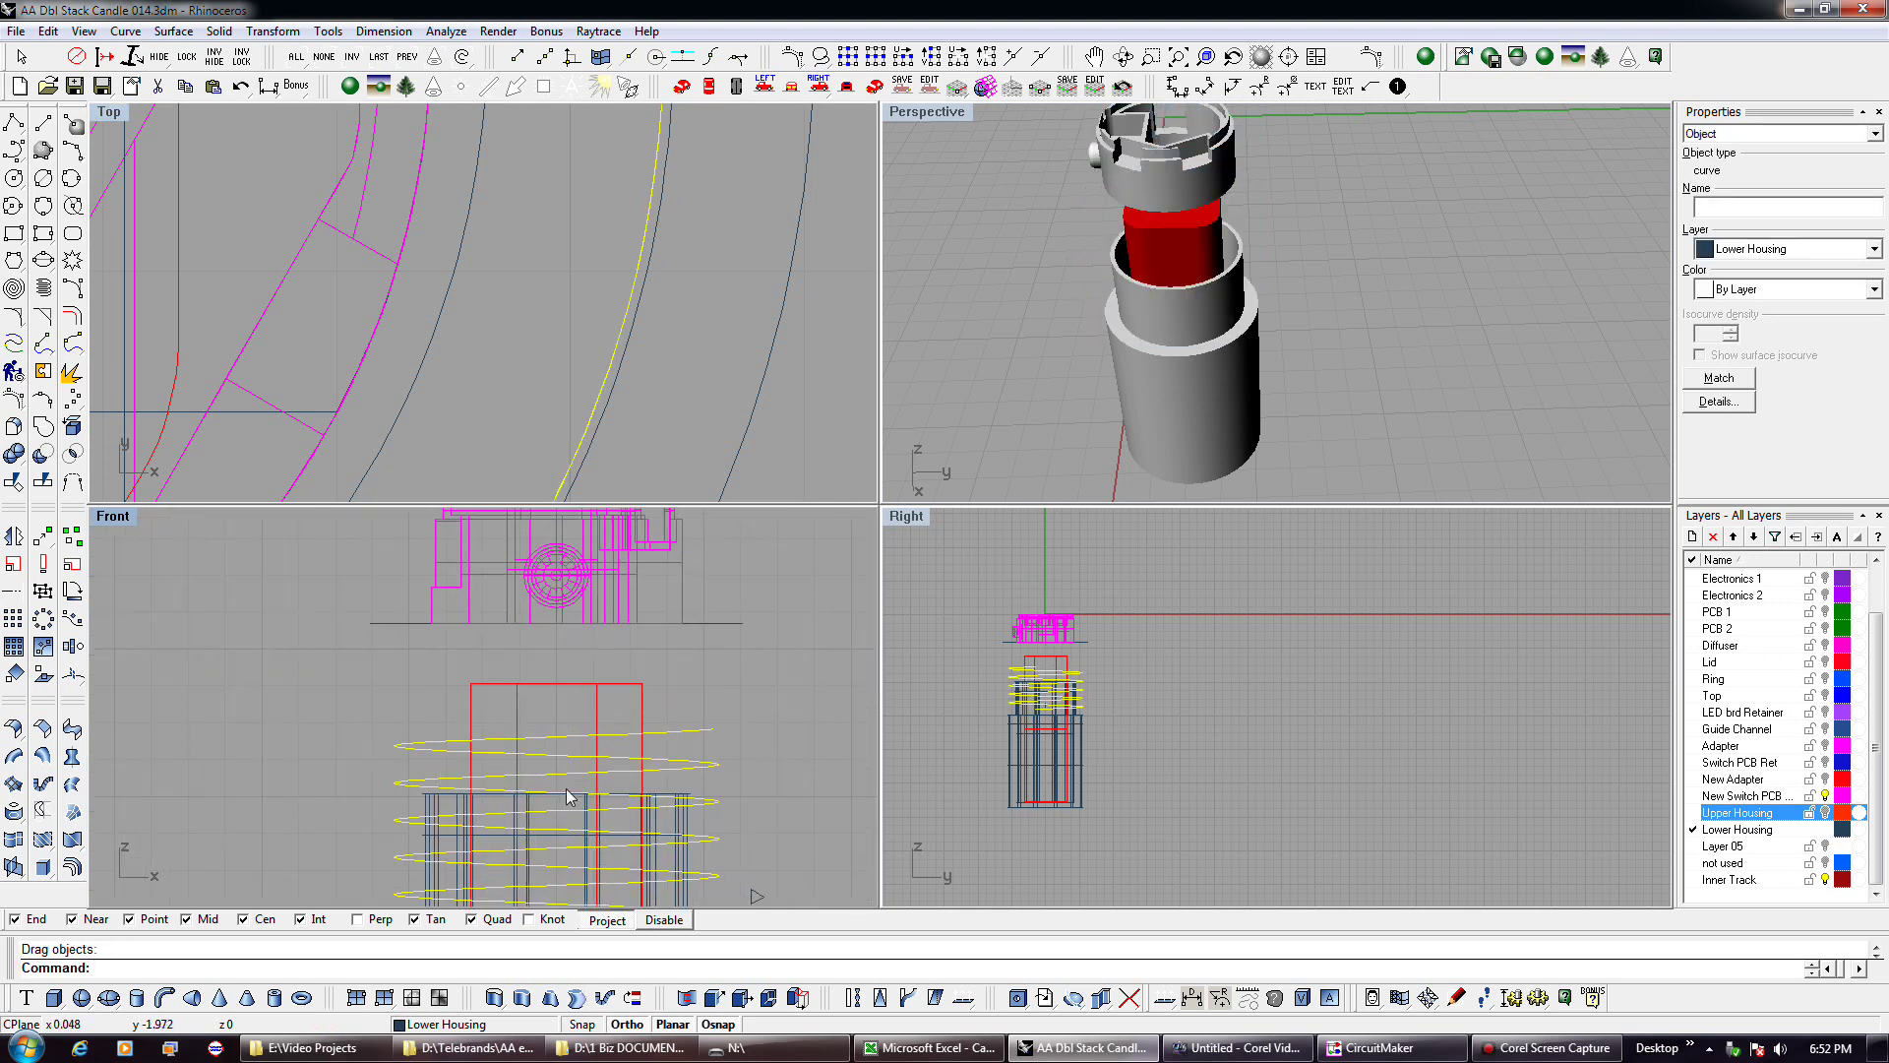
right_click_drag(599, 714, 603, 620)
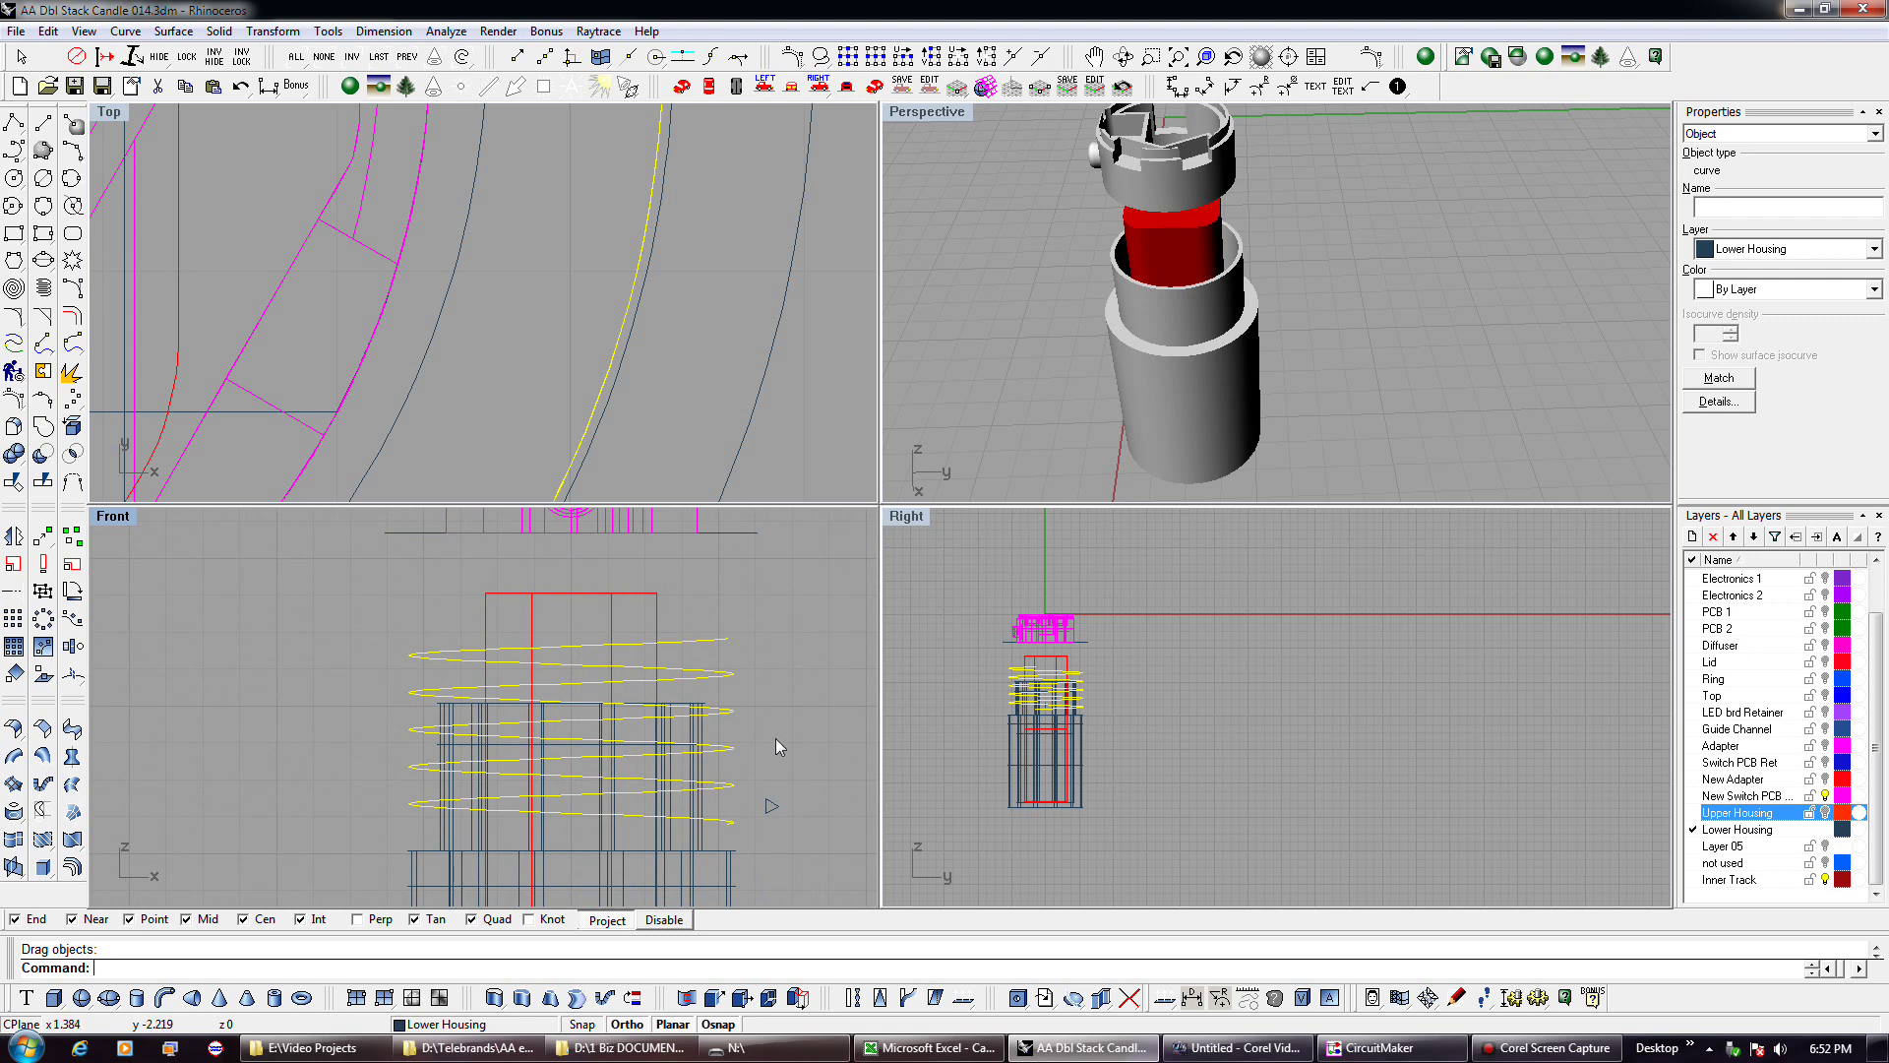
key("ctrl+c")
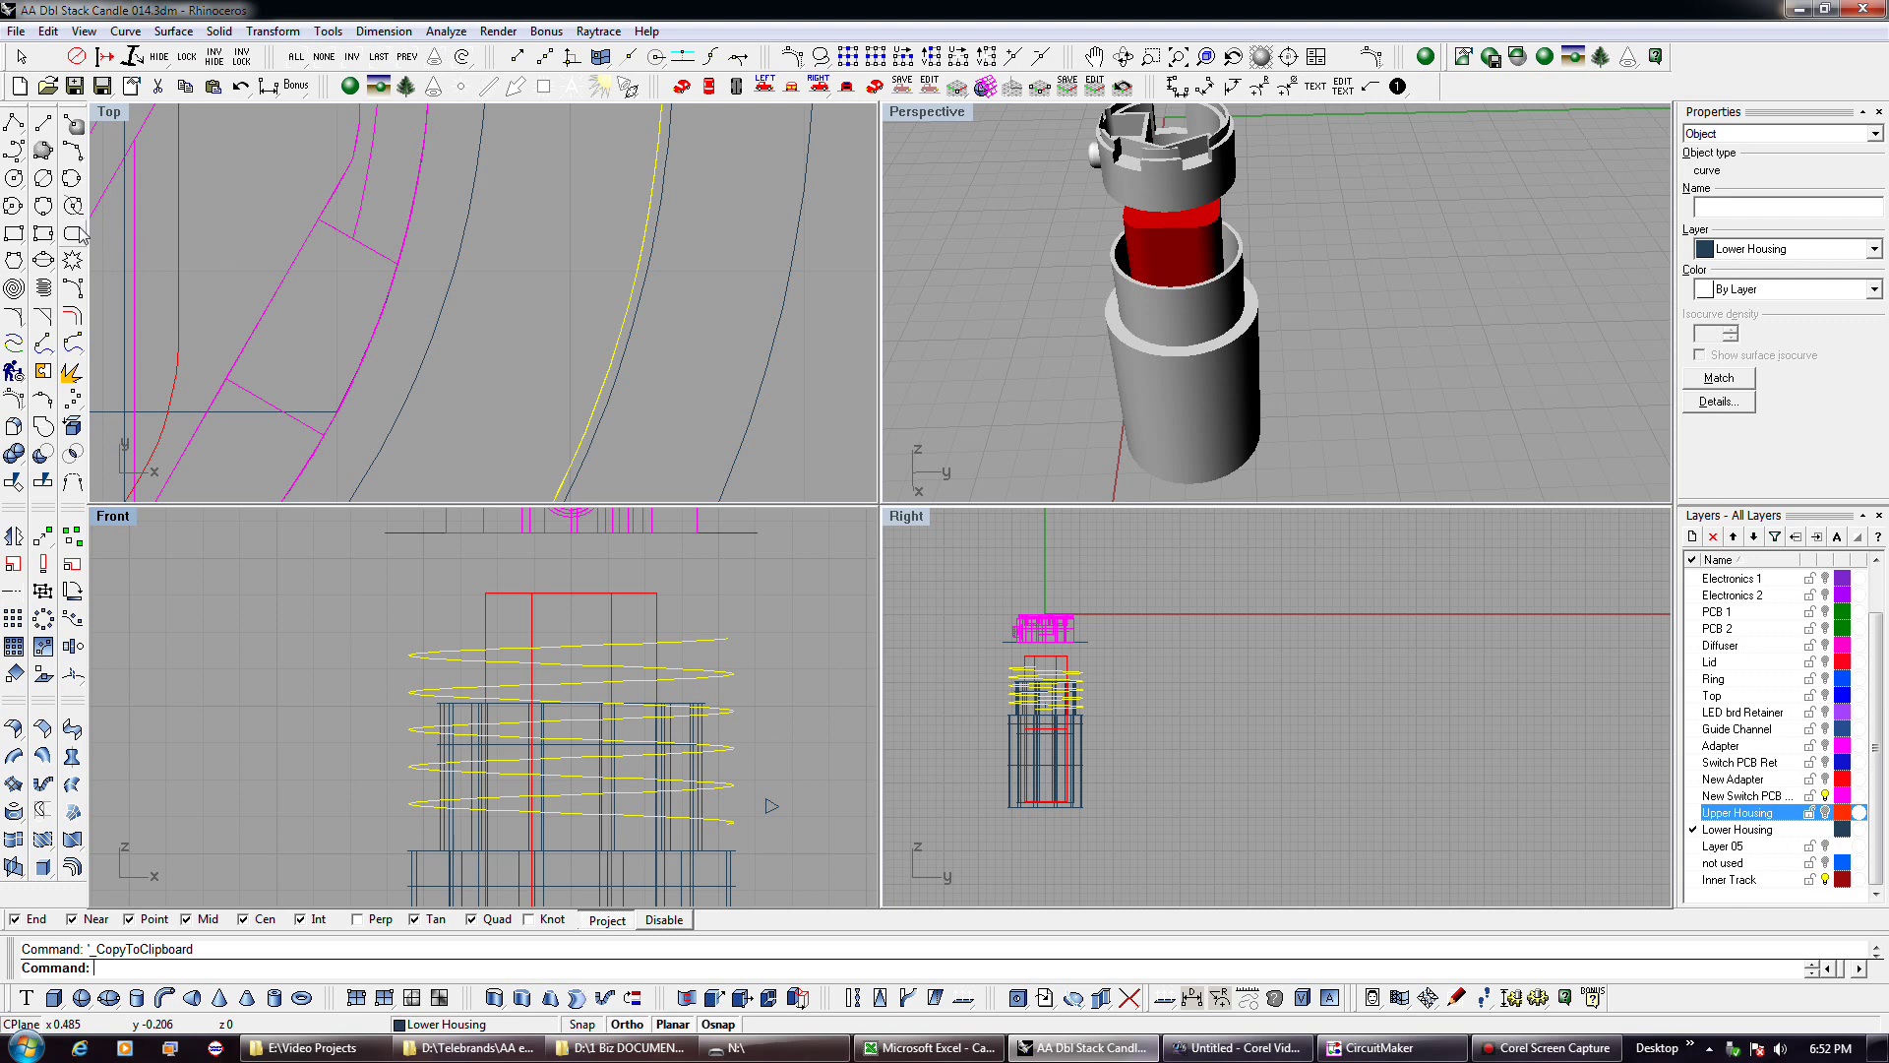
Break the helix with BreakCrv and delete its upper piece.
left_click(72, 481)
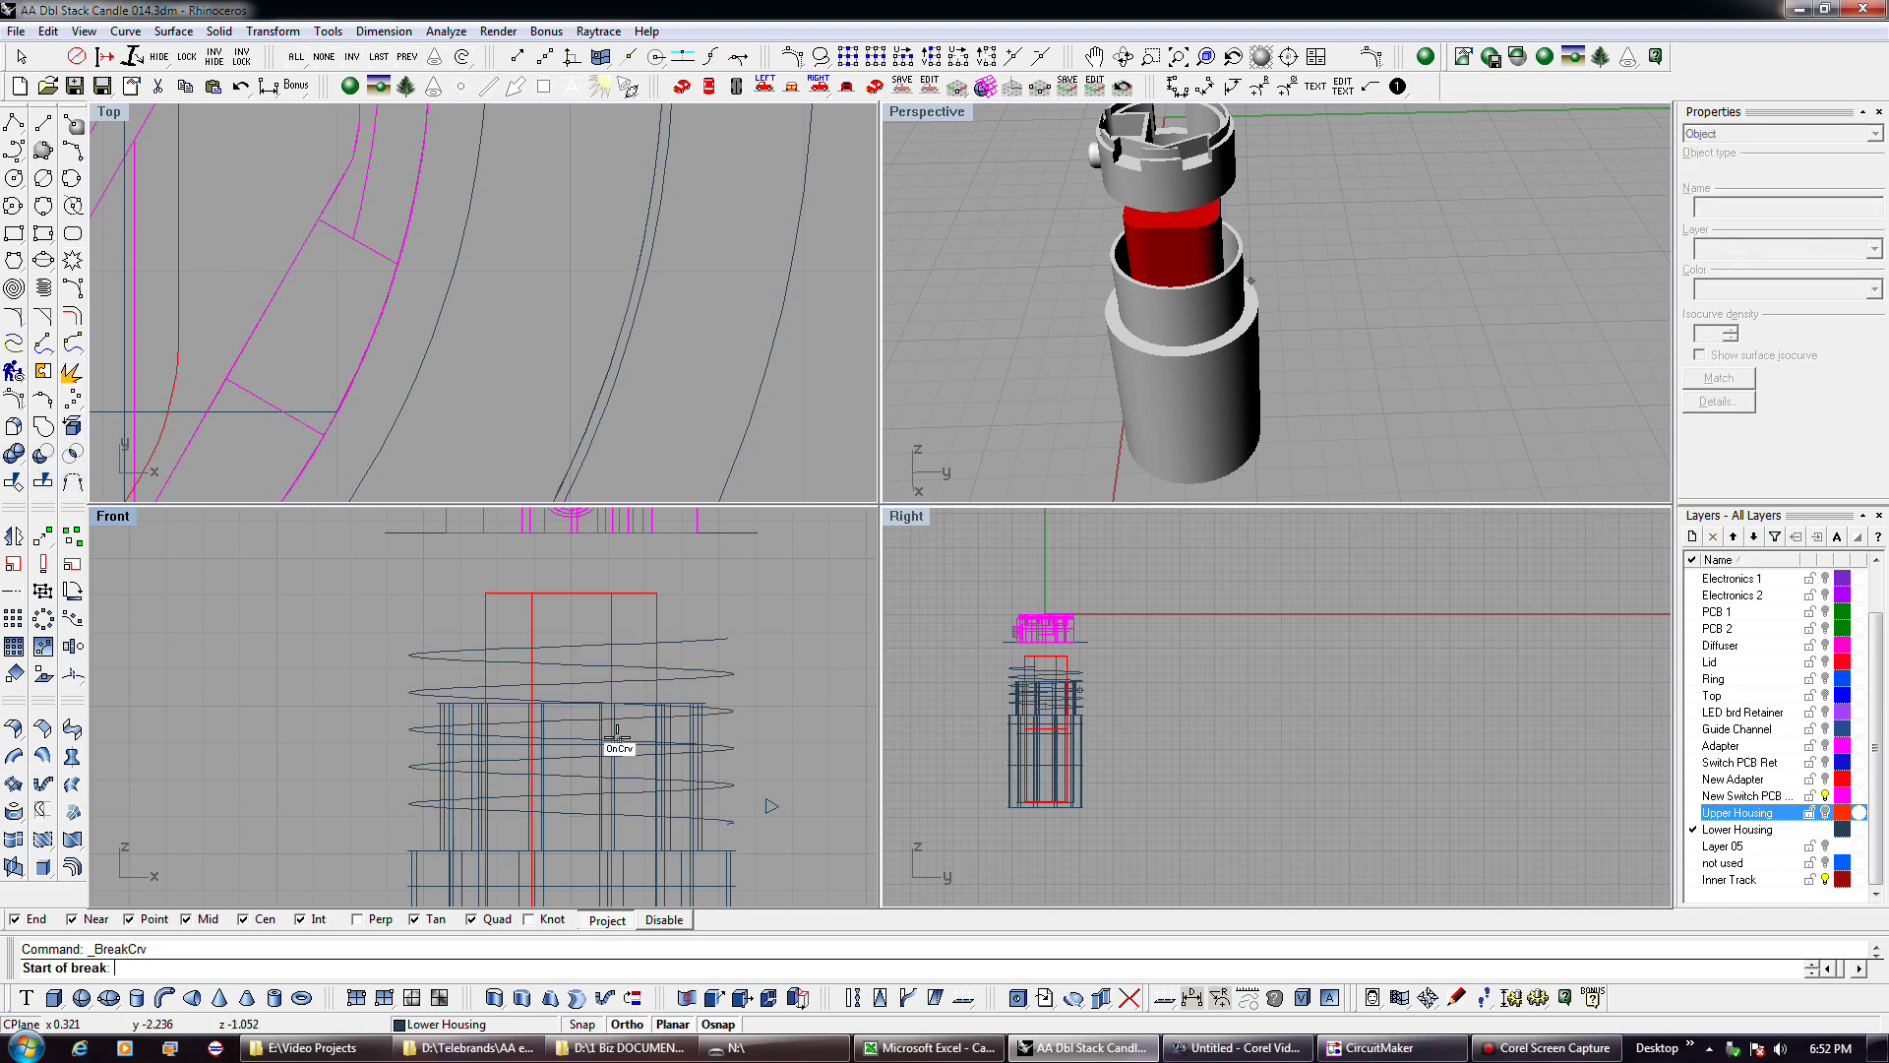
scroll(604, 742, "up", 3)
left_click(439, 737)
left_click(420, 737)
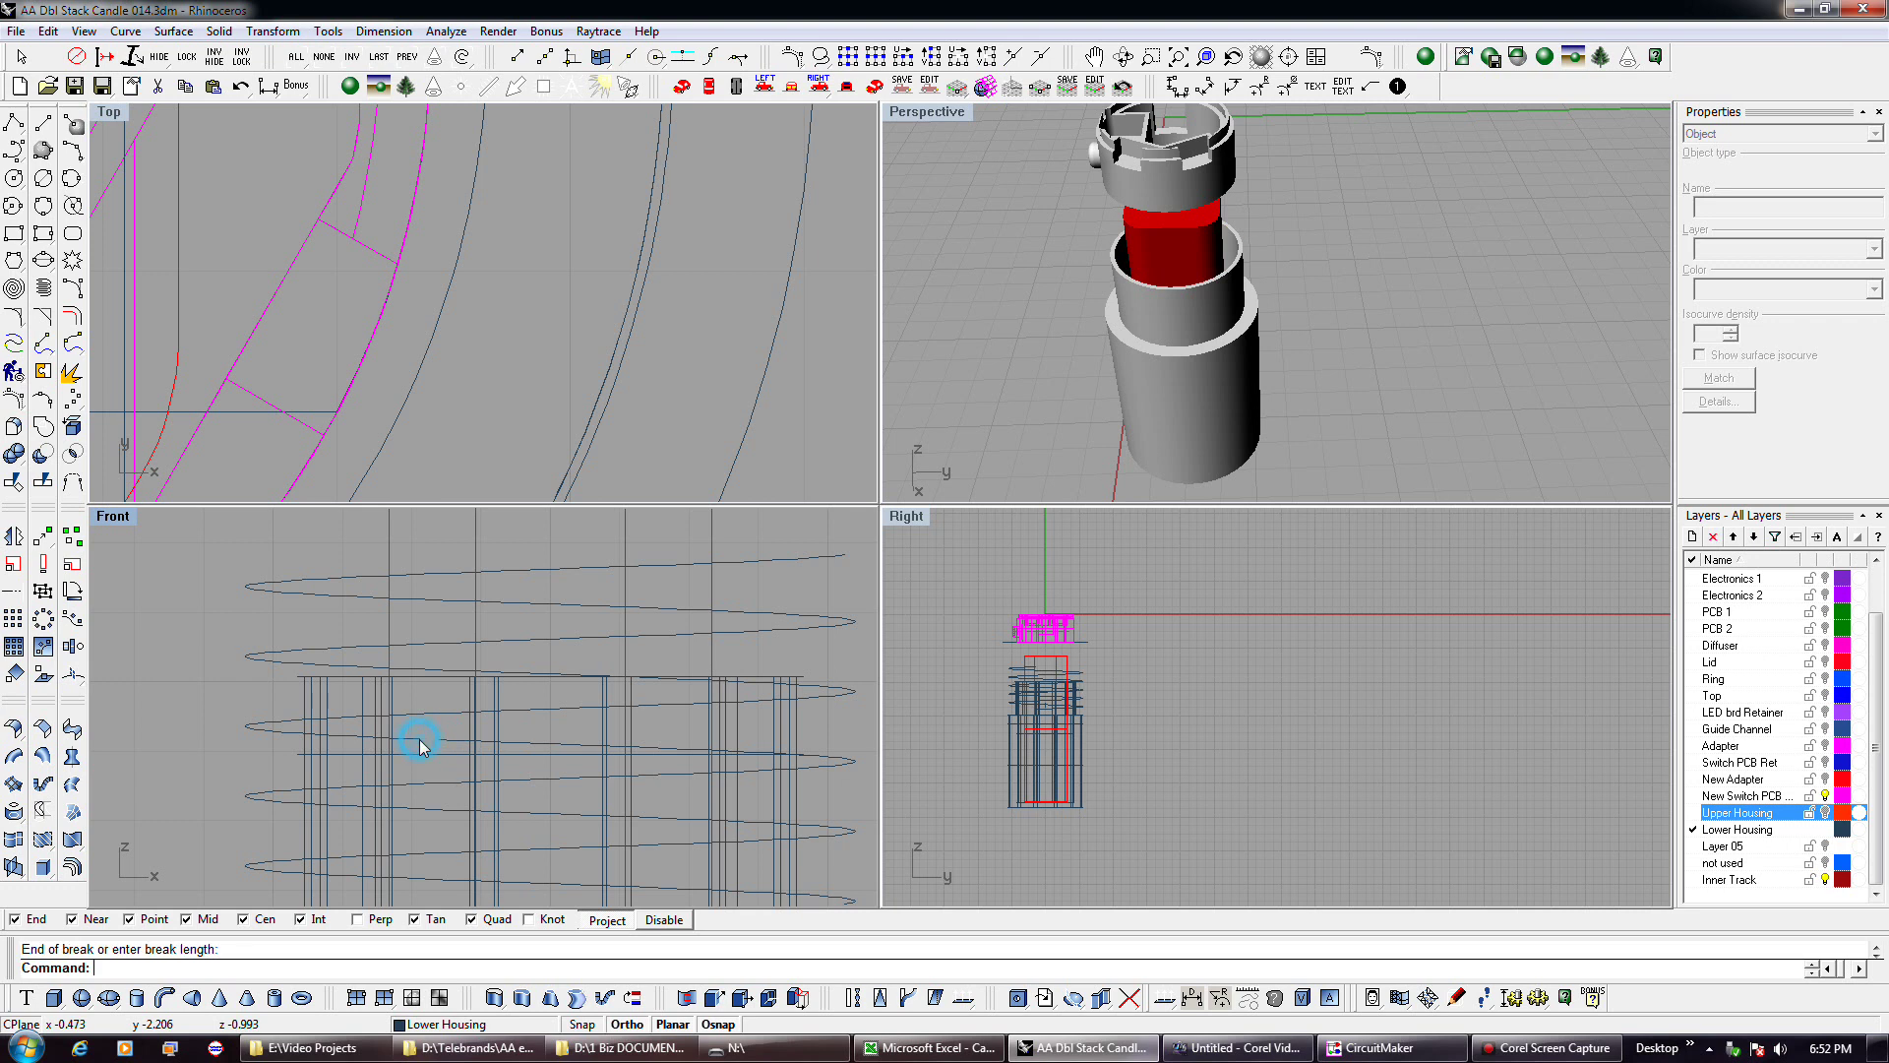
left_click(416, 740)
key("Delete")
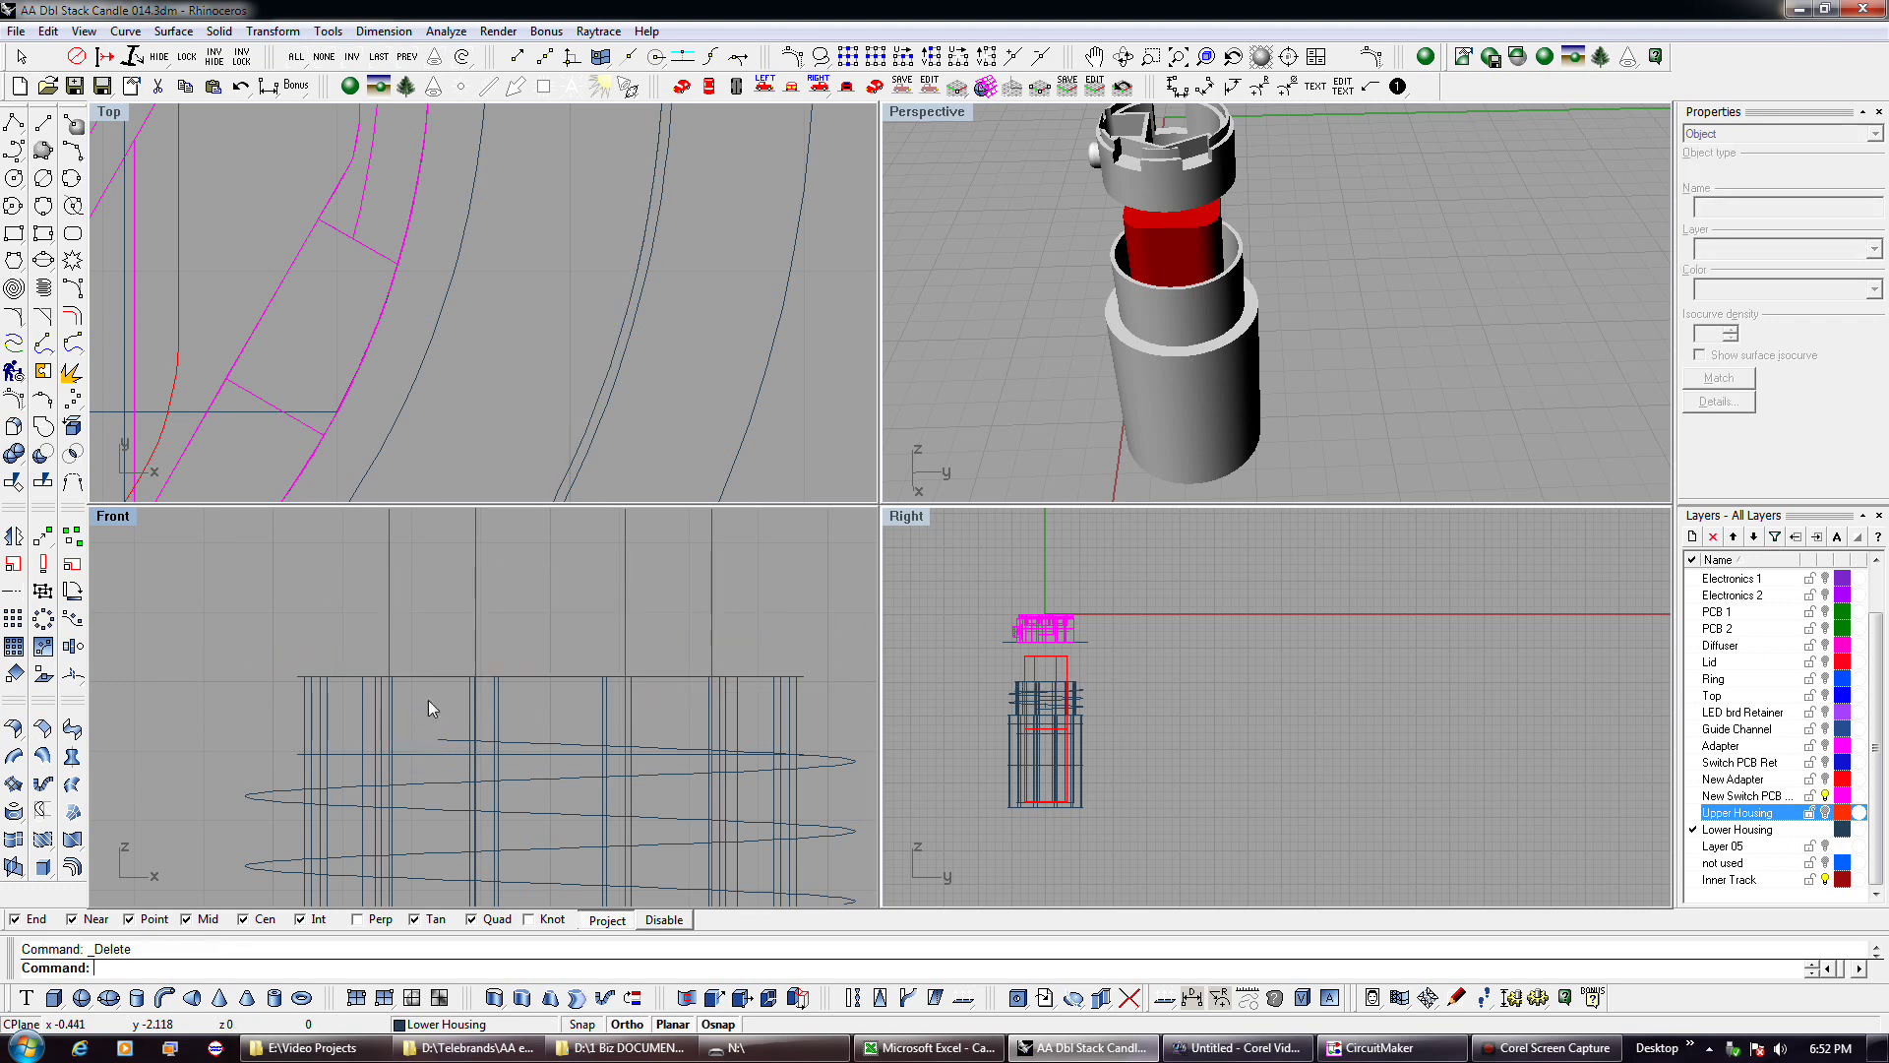
Paste the copied helix back and select the helix curve rather than the housing.
key("ctrl+v")
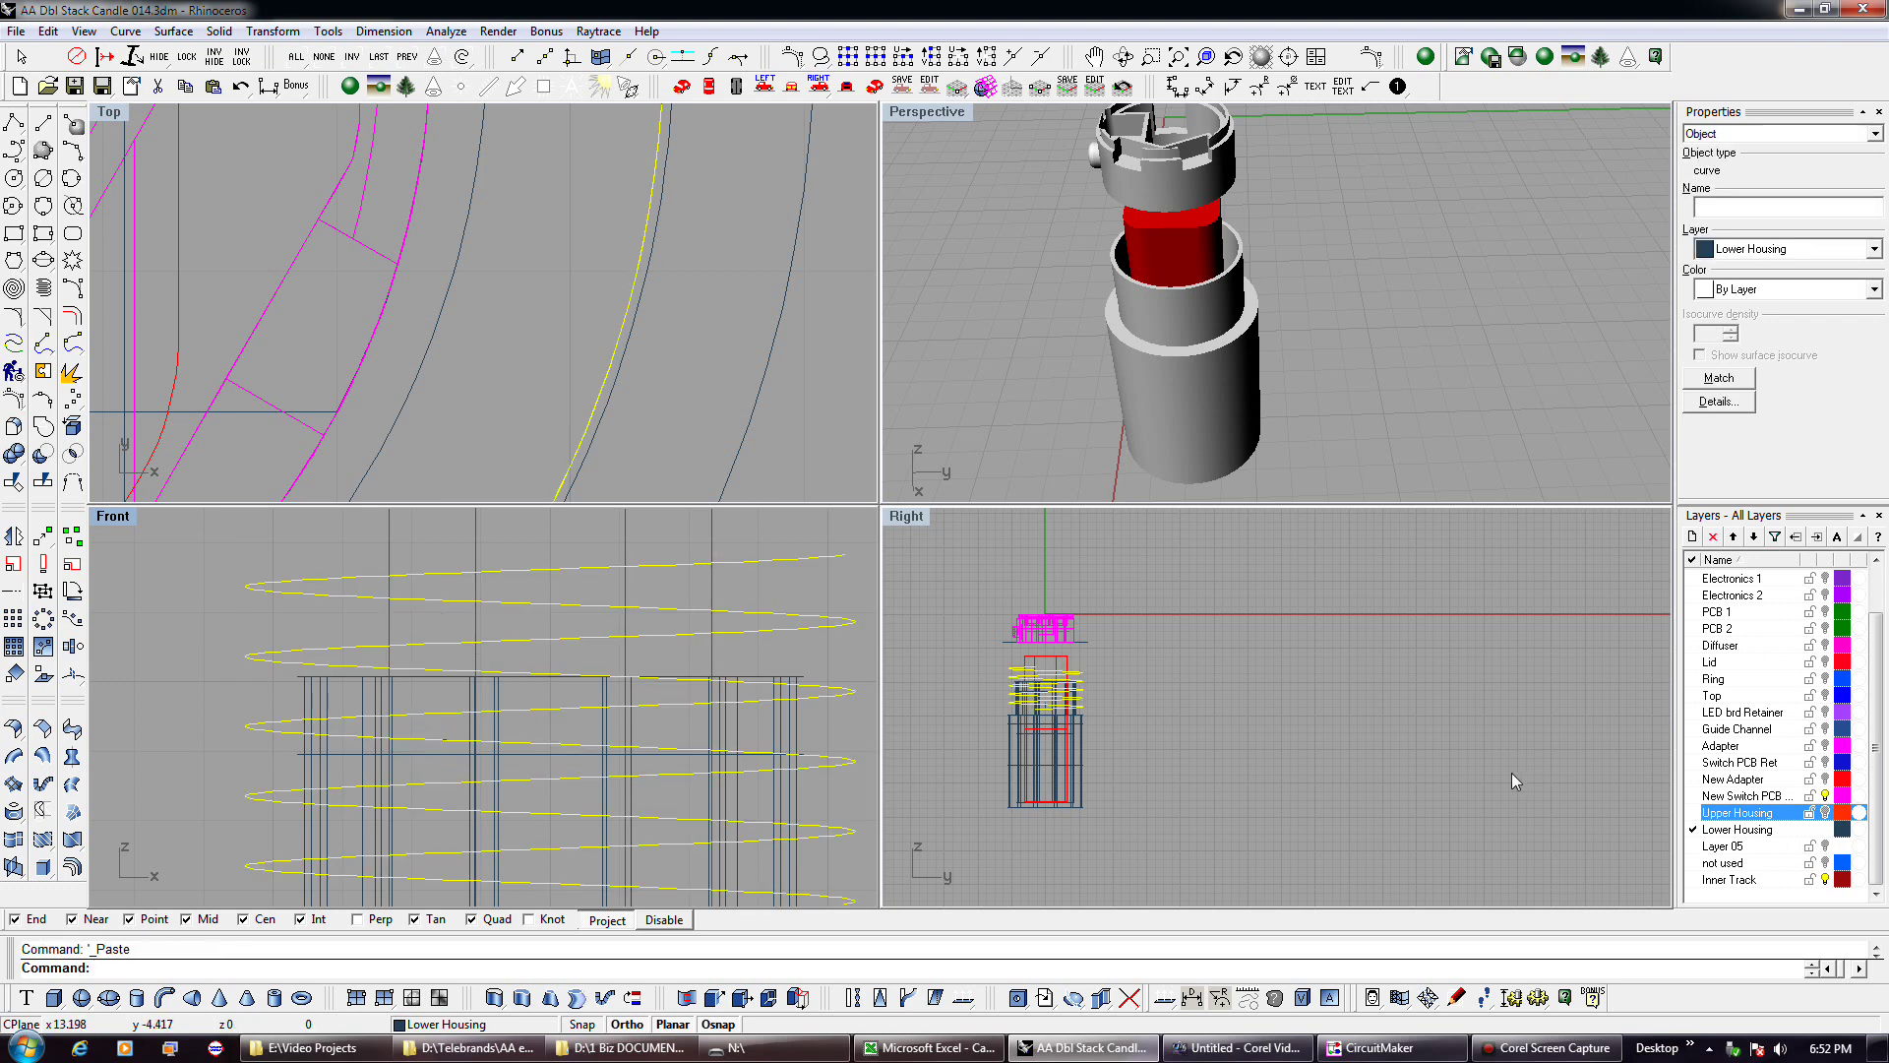
scroll(817, 592, "down", 5)
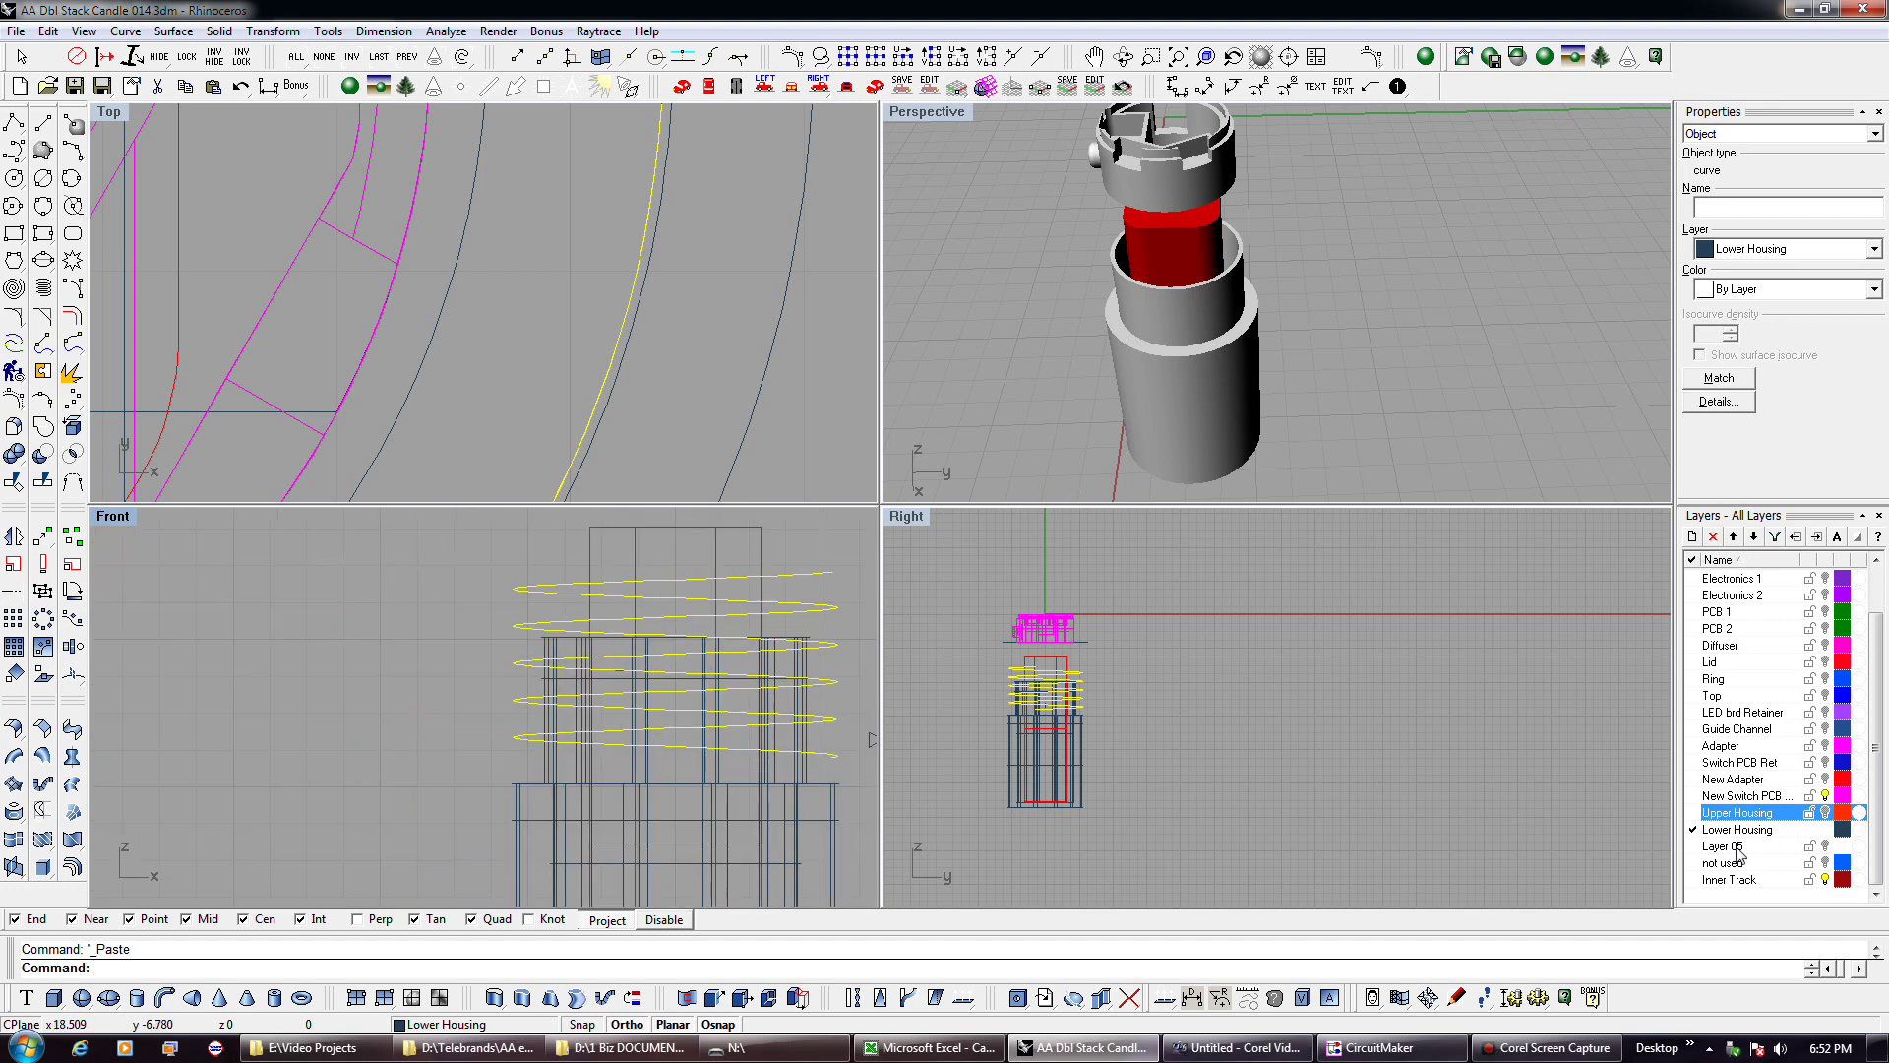
left_click(1815, 540)
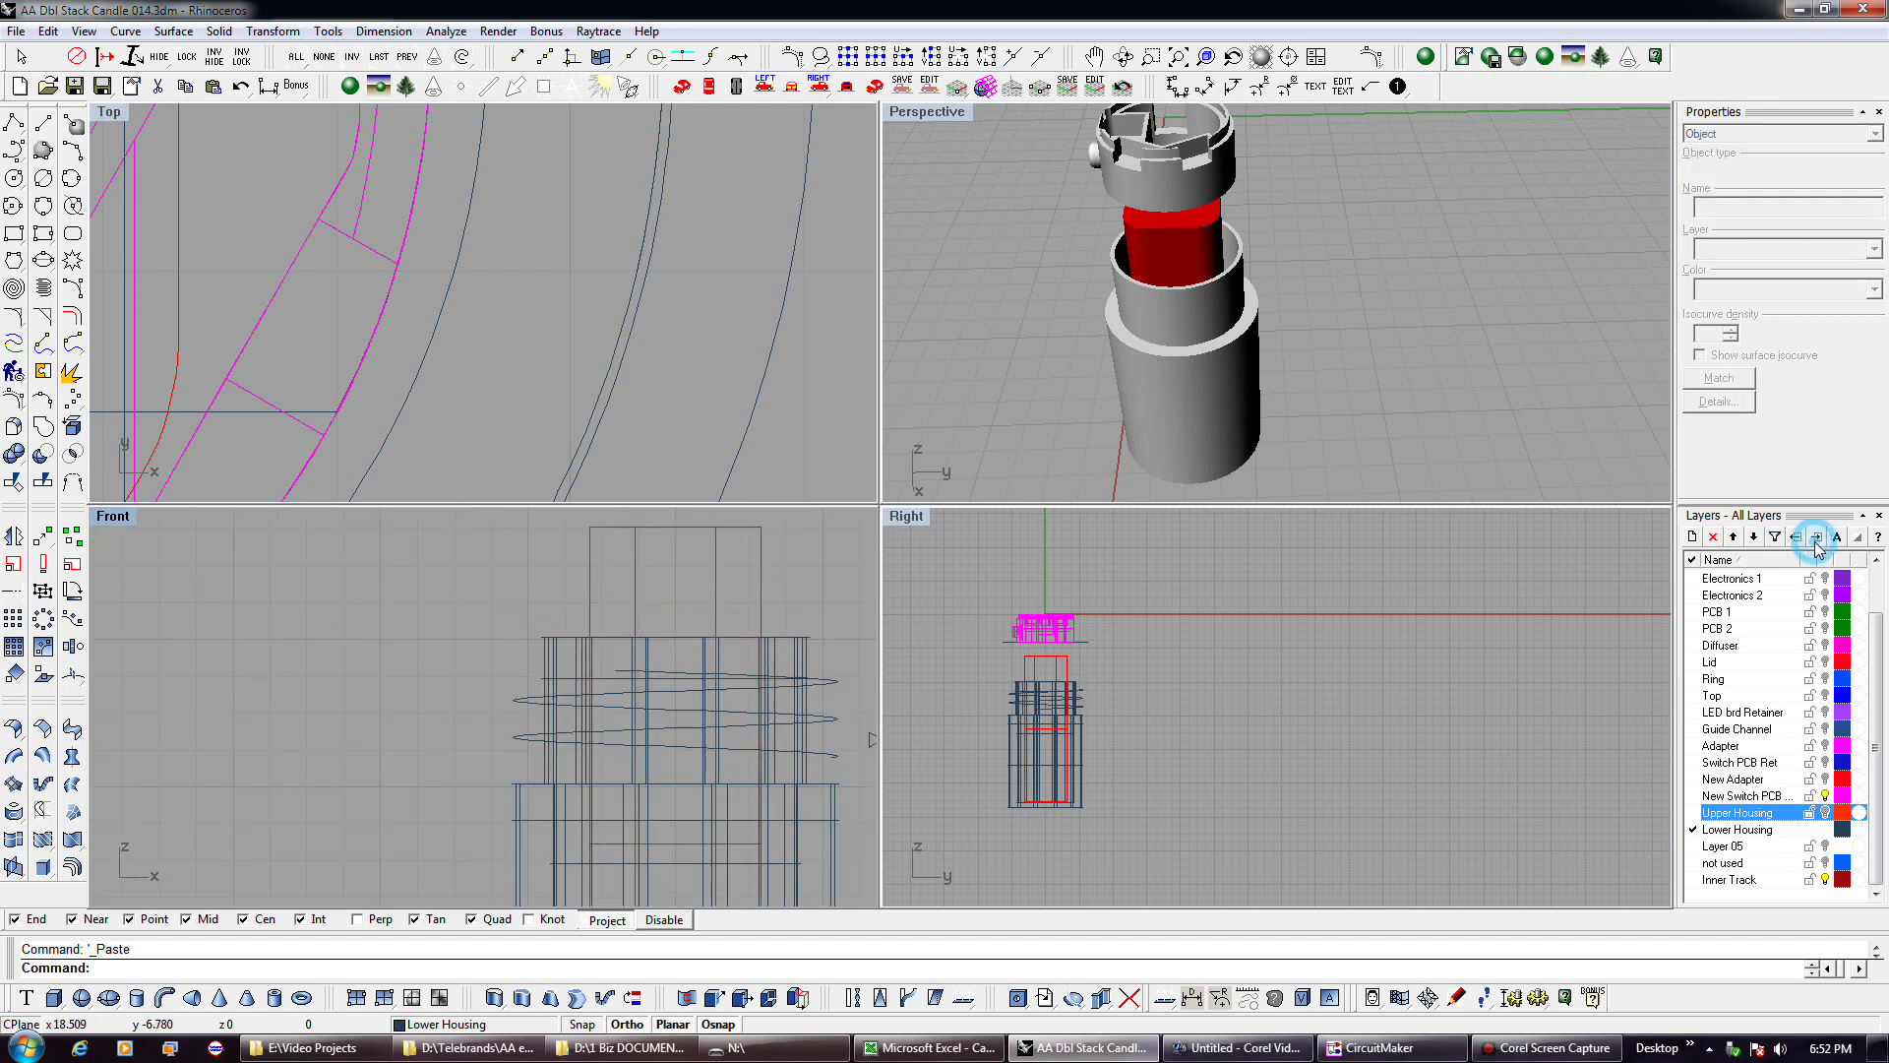
left_click(645, 694)
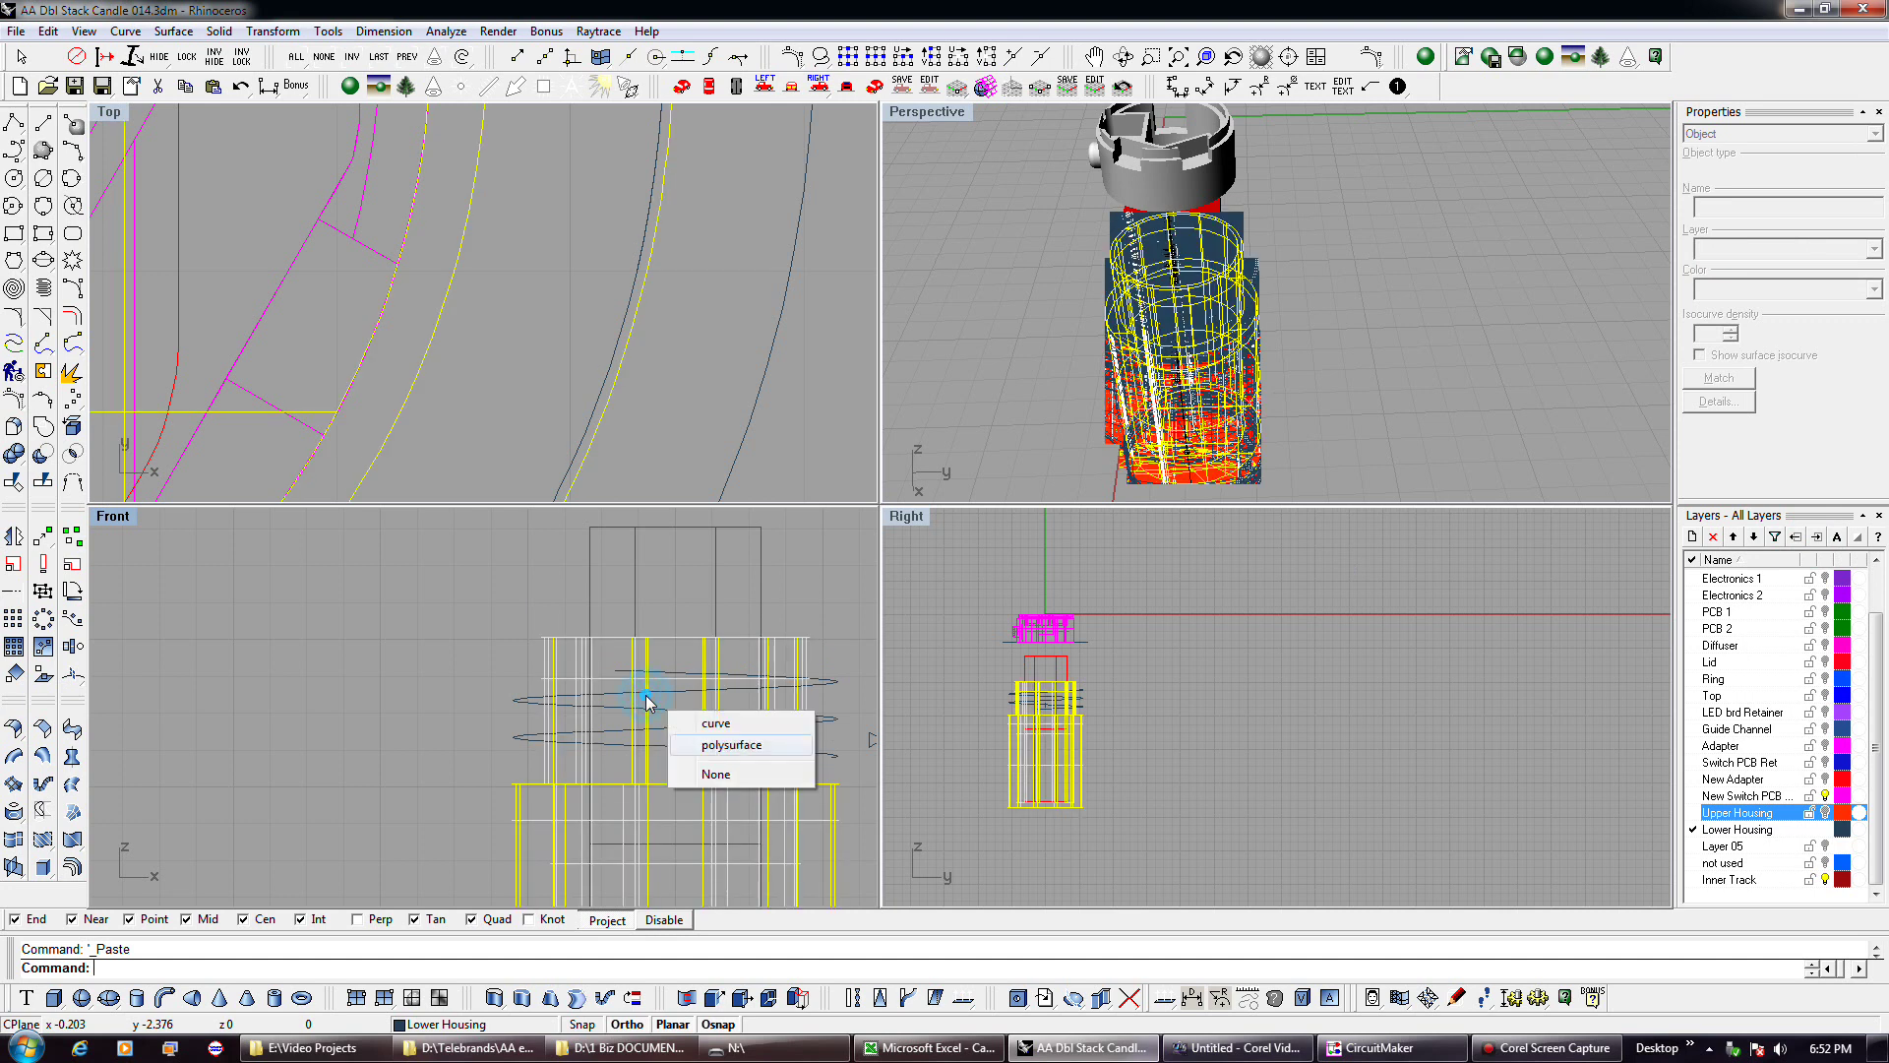
left_click(719, 725)
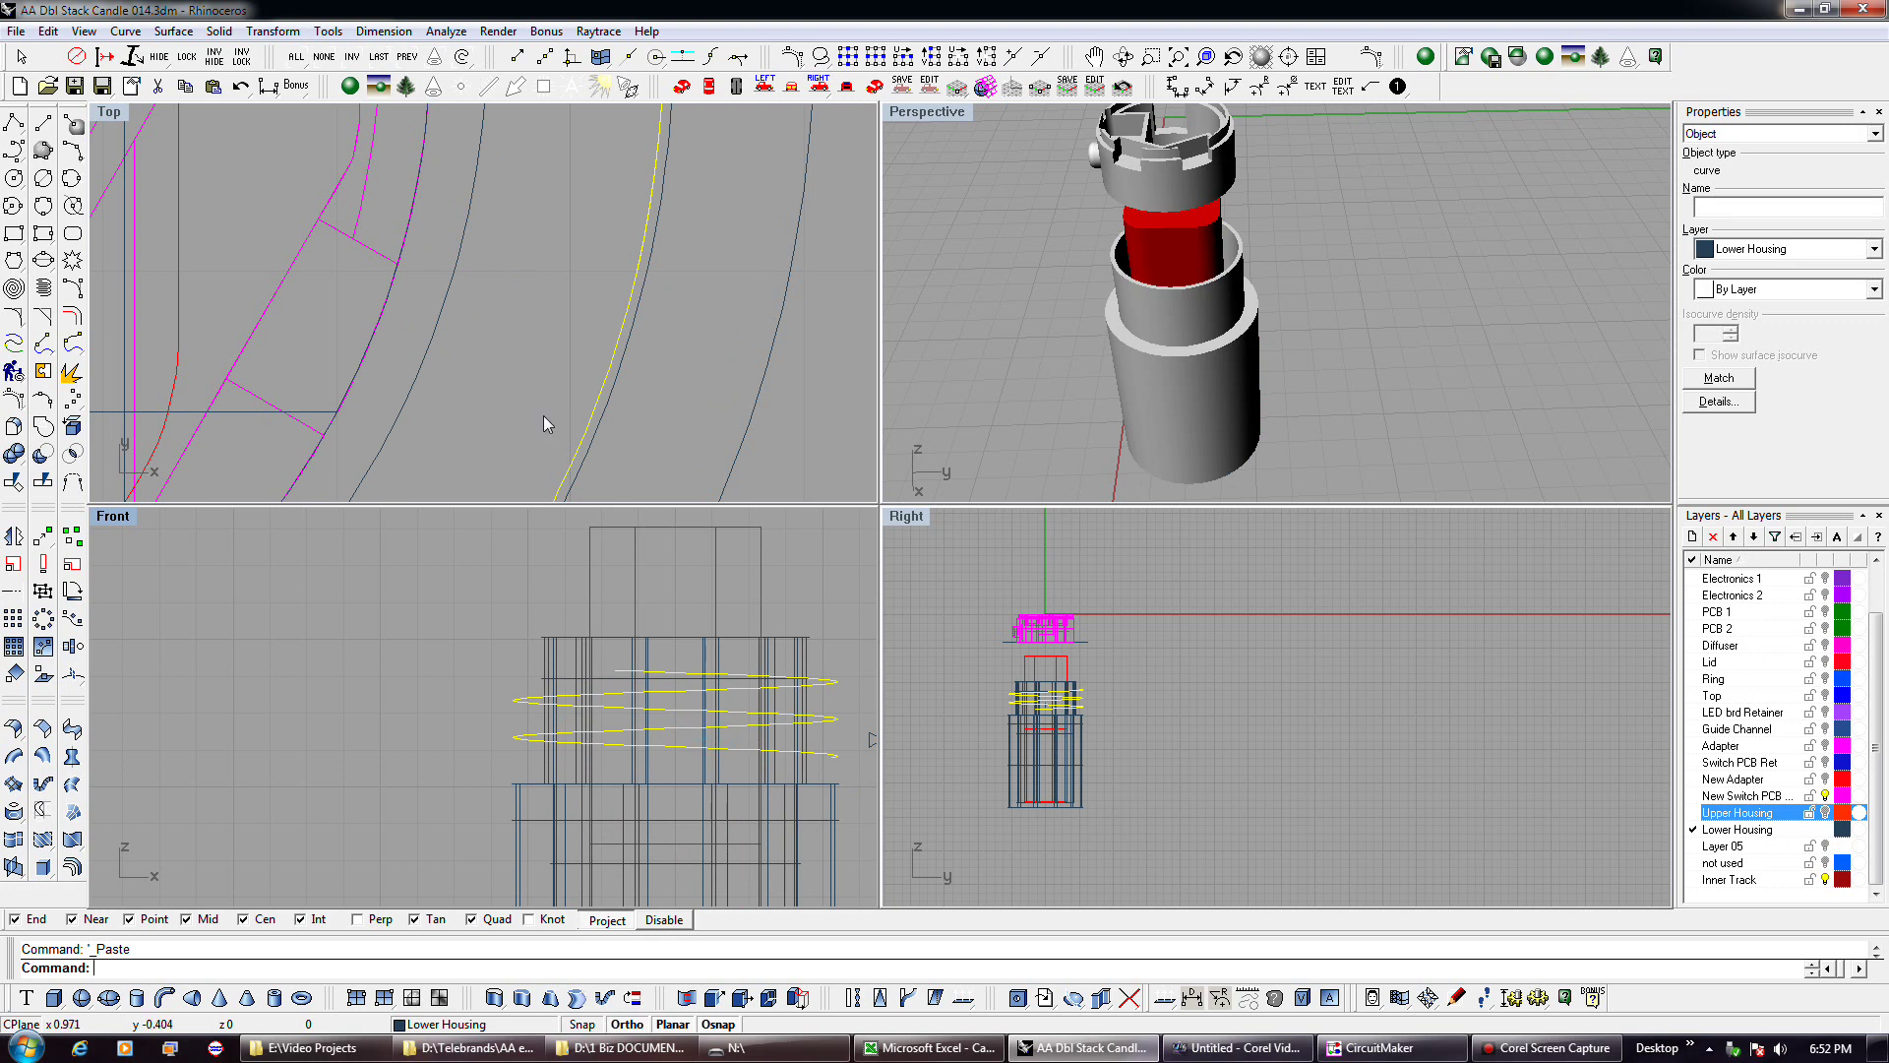
scroll(547, 421, "down", 4)
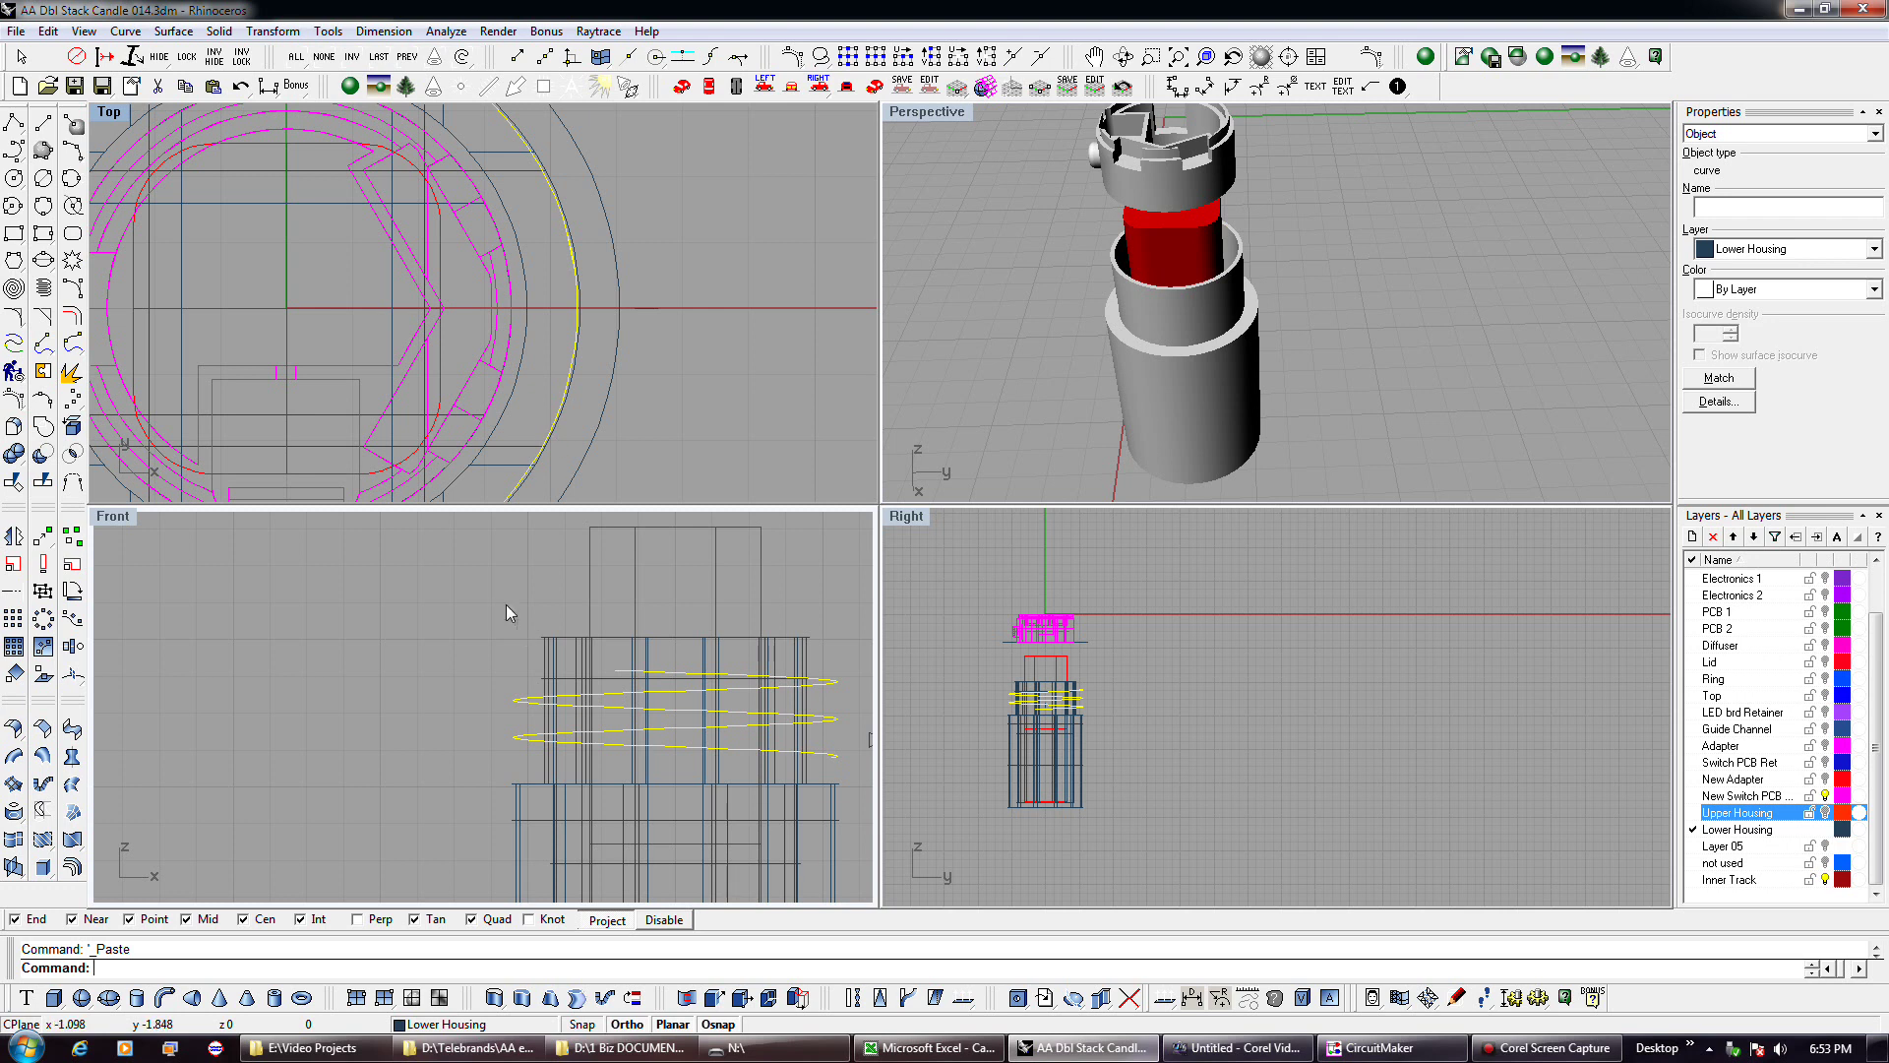
Select the helical curve, then turn off the Upper Housing and New Switch PCB layers.
left_click(580, 458)
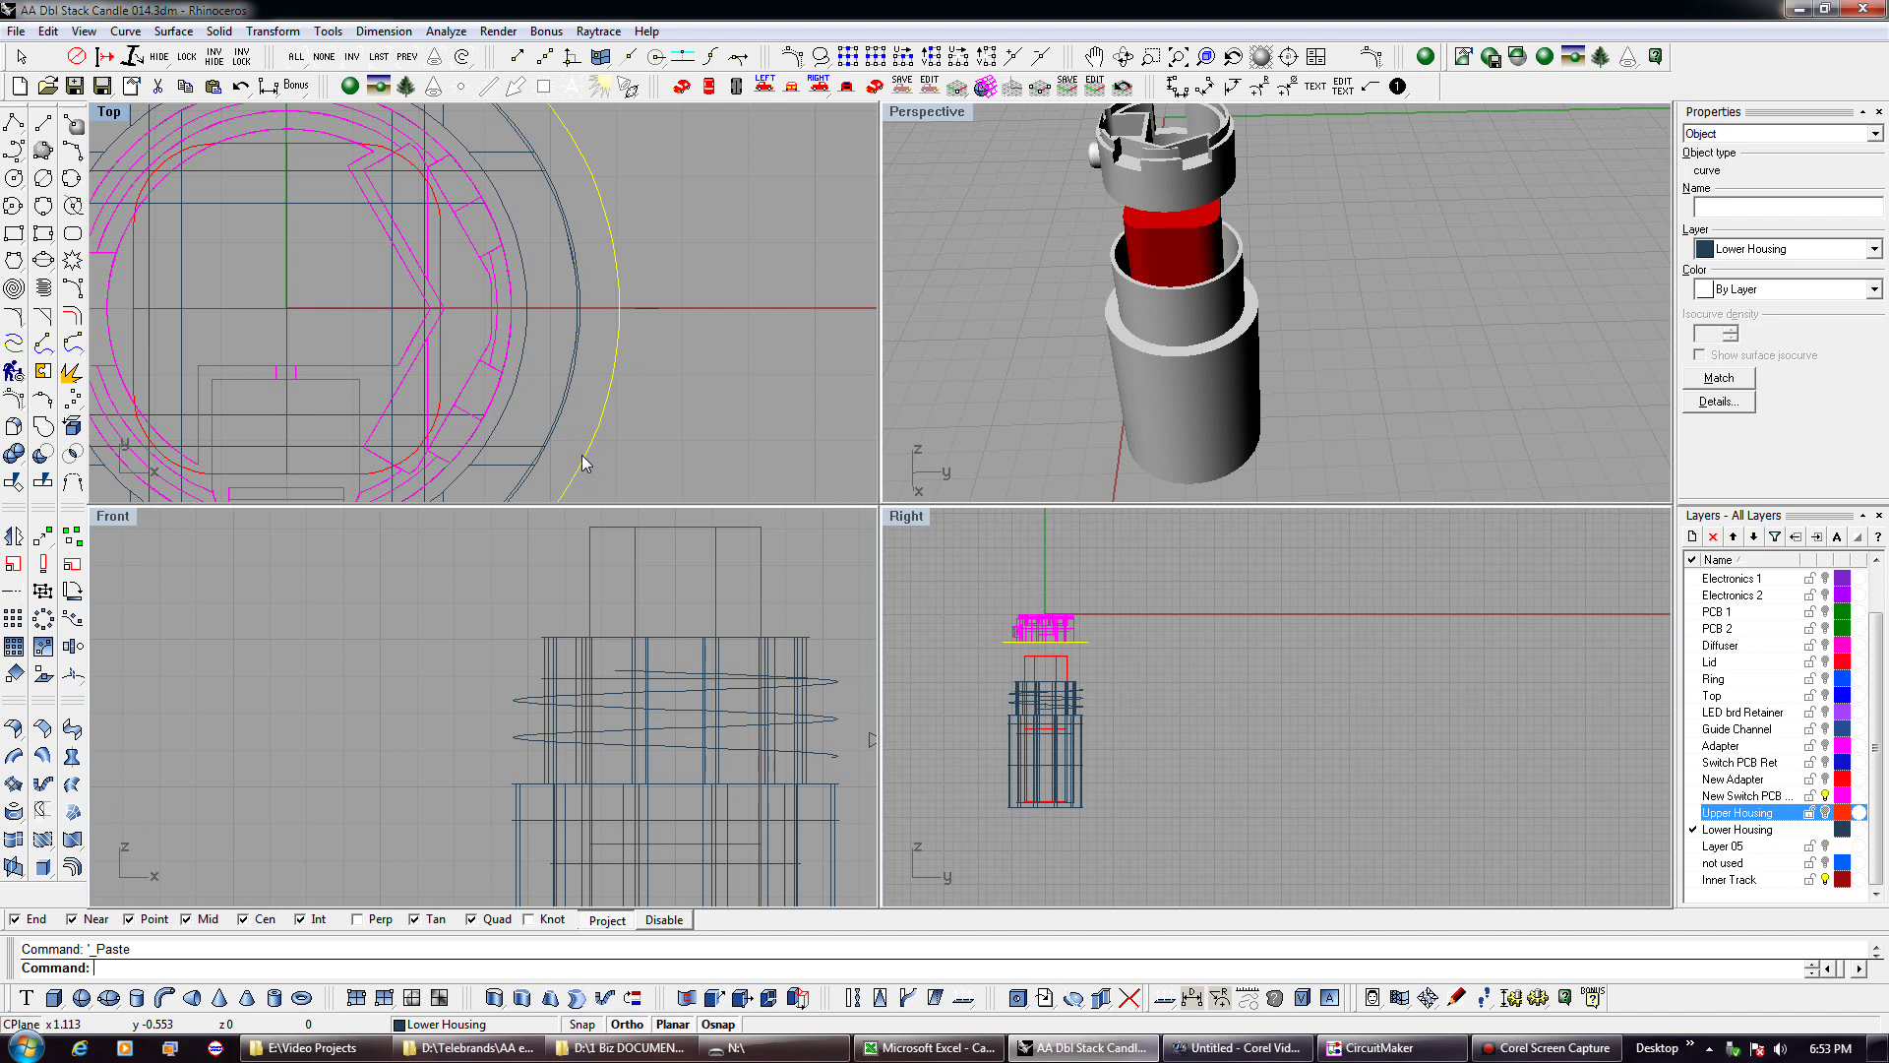
scroll(588, 451, "down", 4)
scroll(540, 572, "up", 3)
scroll(579, 421, "up", 4)
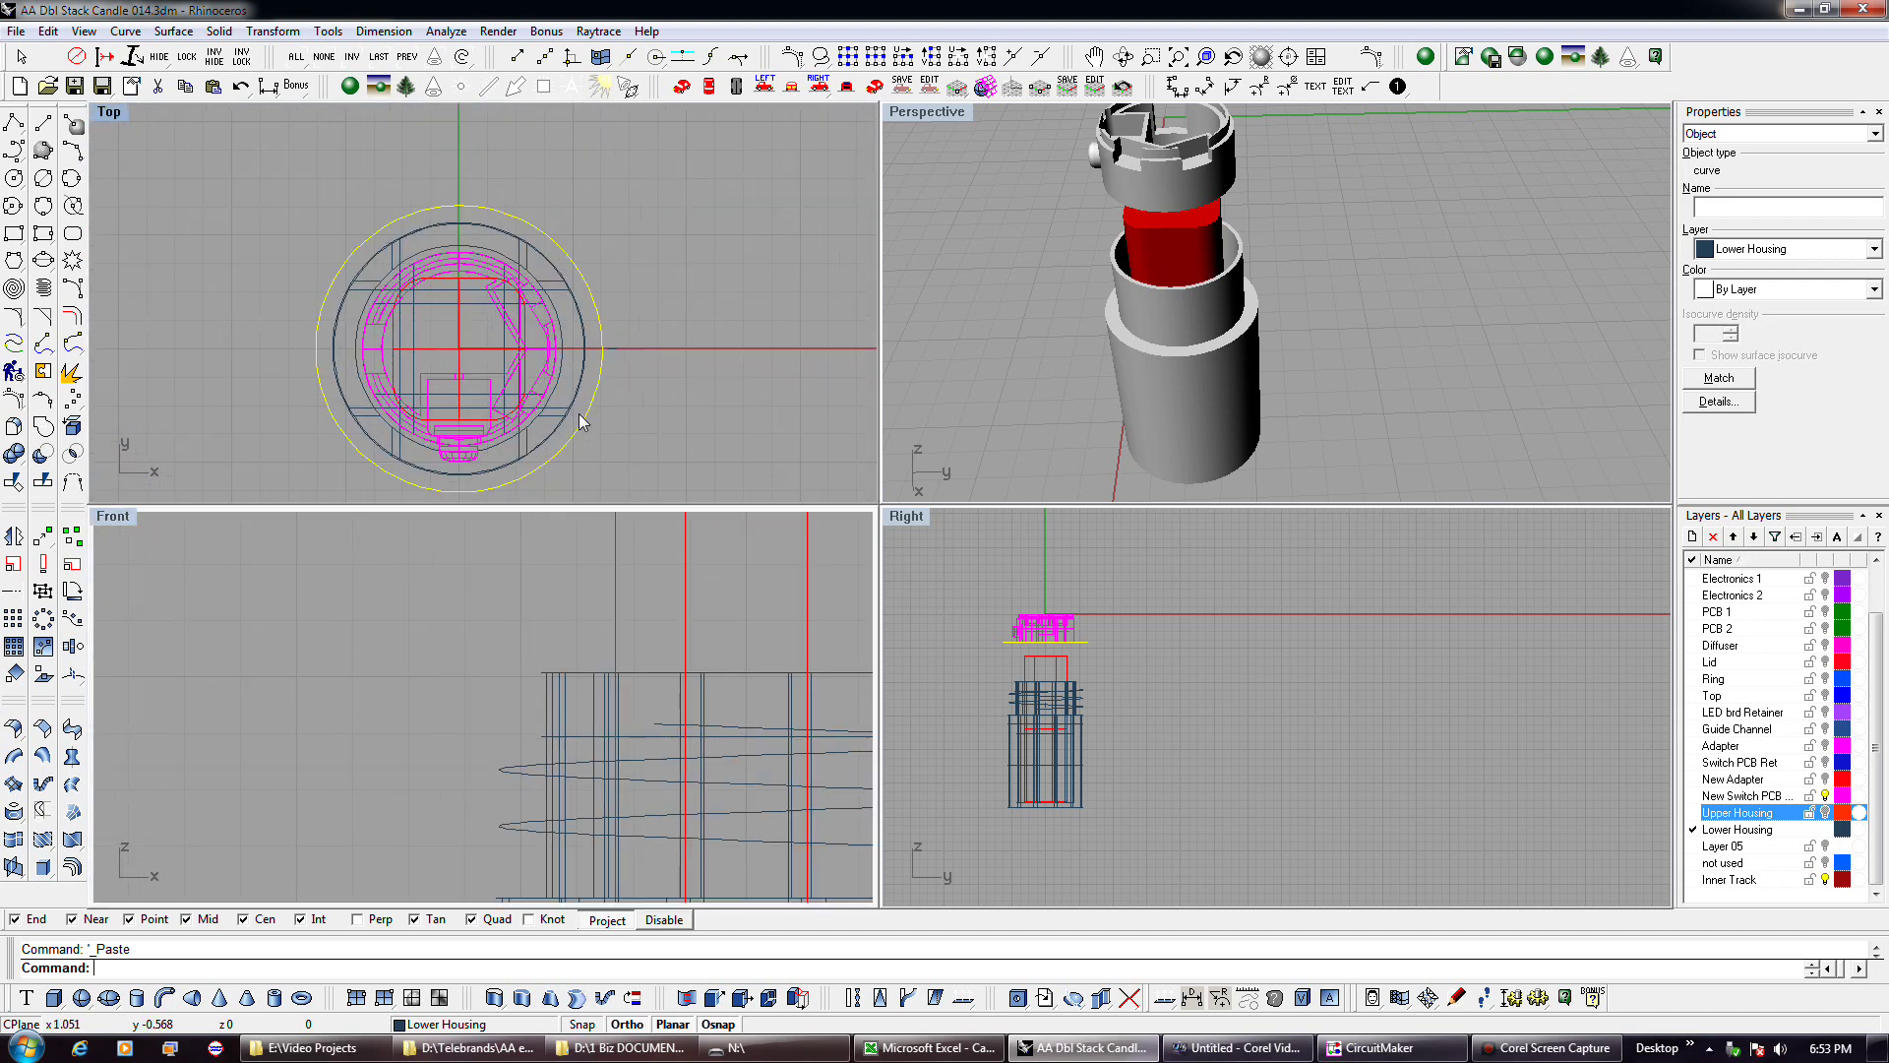
scroll(540, 626, "down", 4)
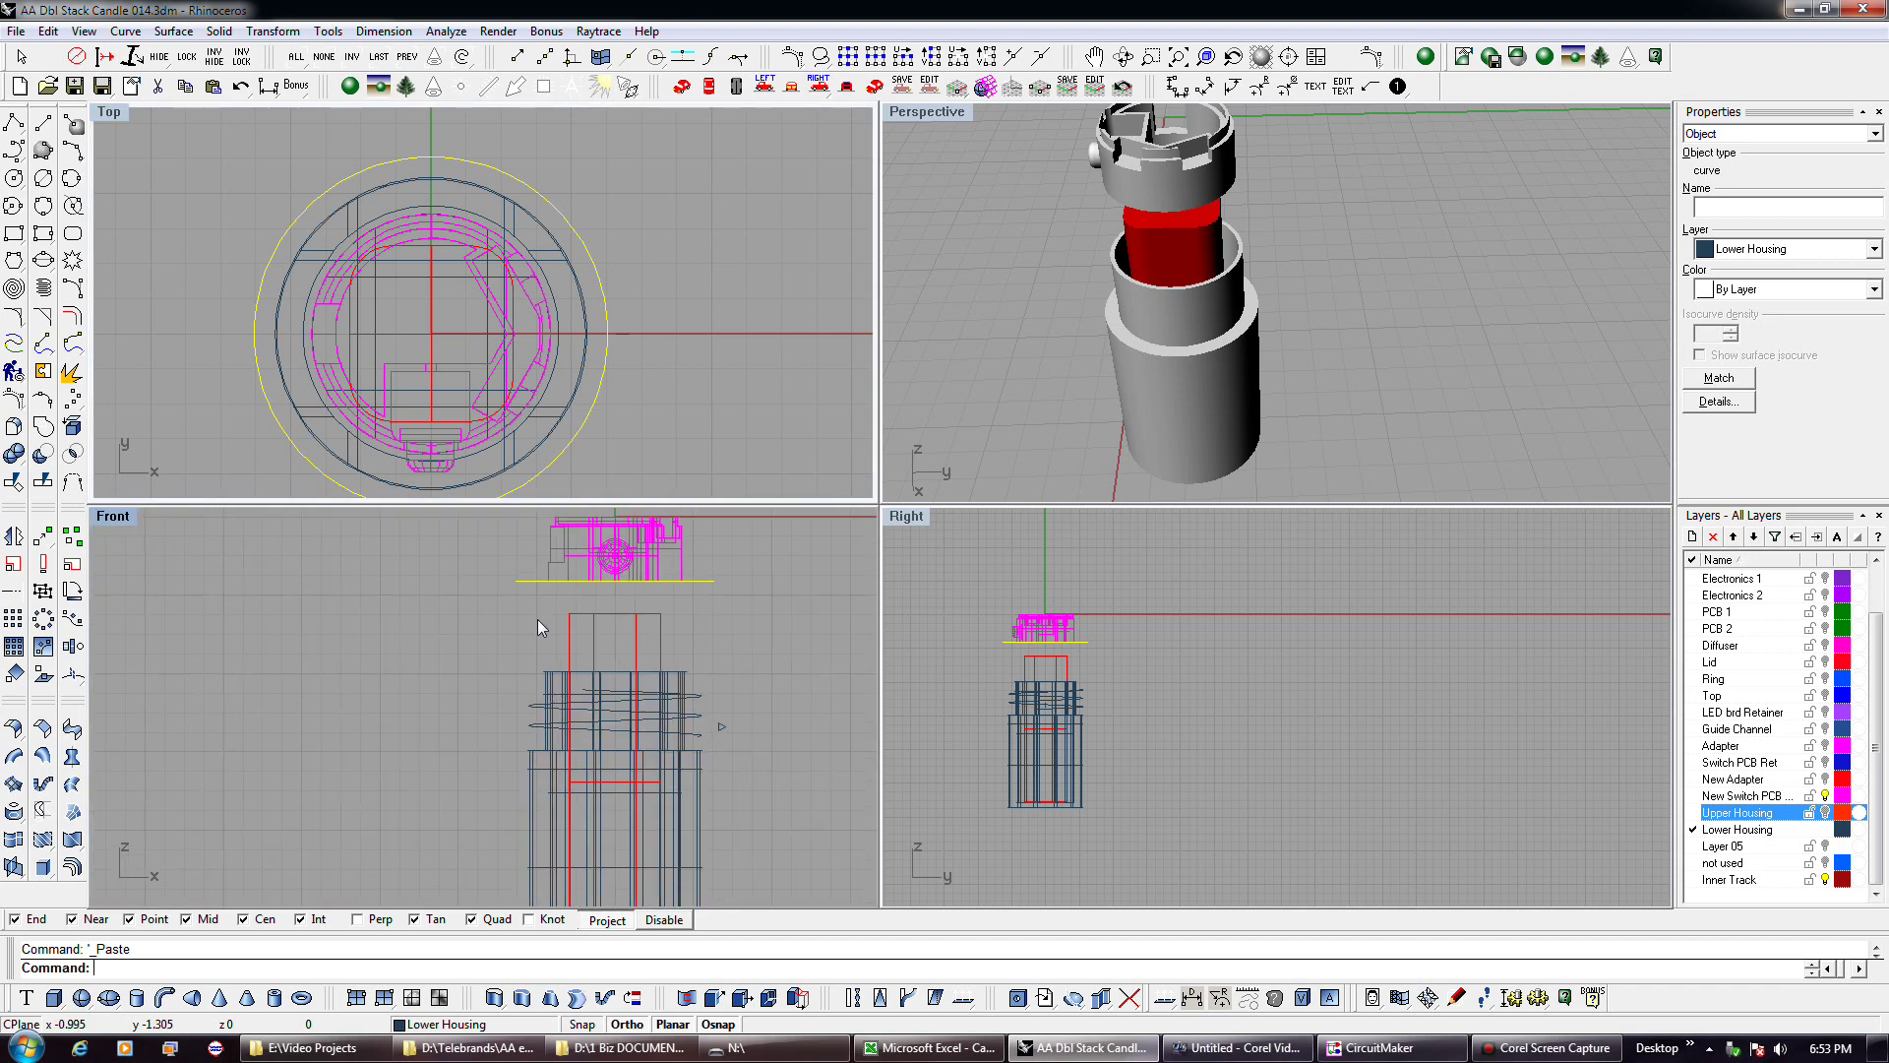
left_click(537, 707)
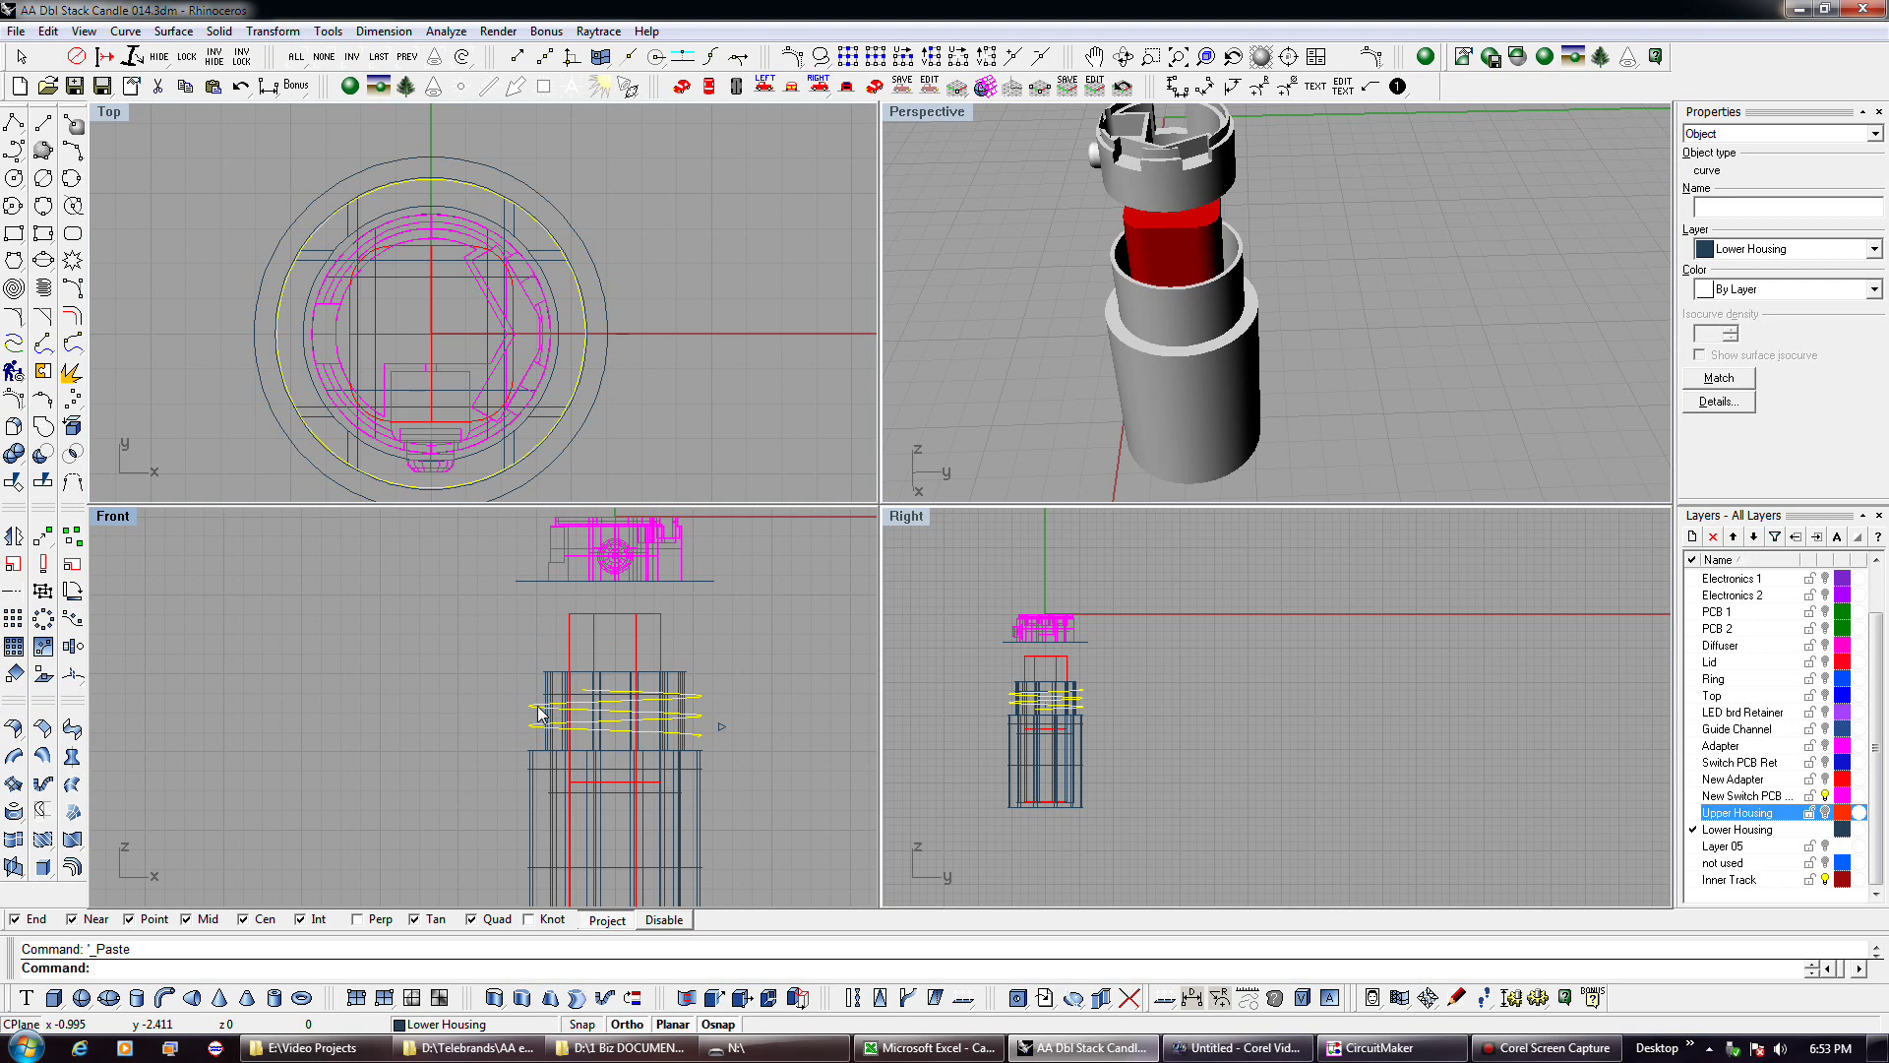
left_click(1825, 813)
left_click(1825, 795)
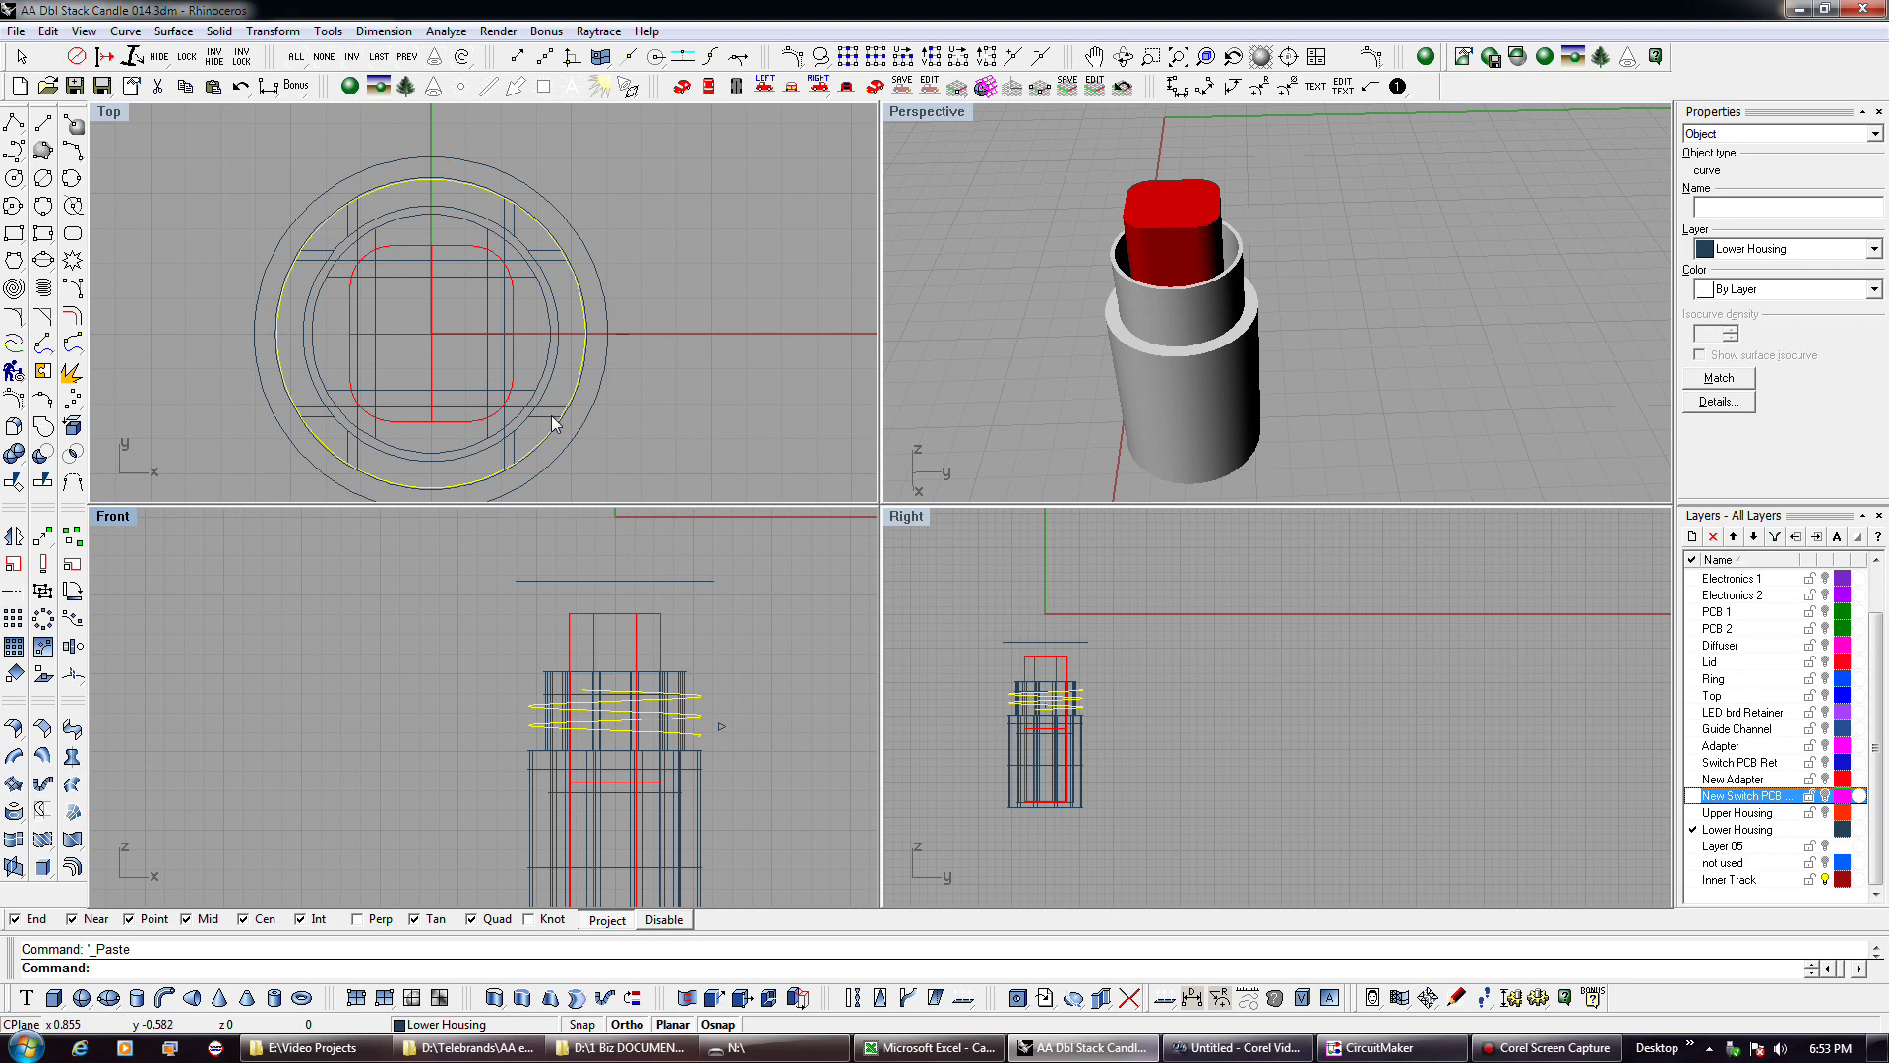
Select the lower housing and then the wavy thread curve in the front view.
left_click(630, 451)
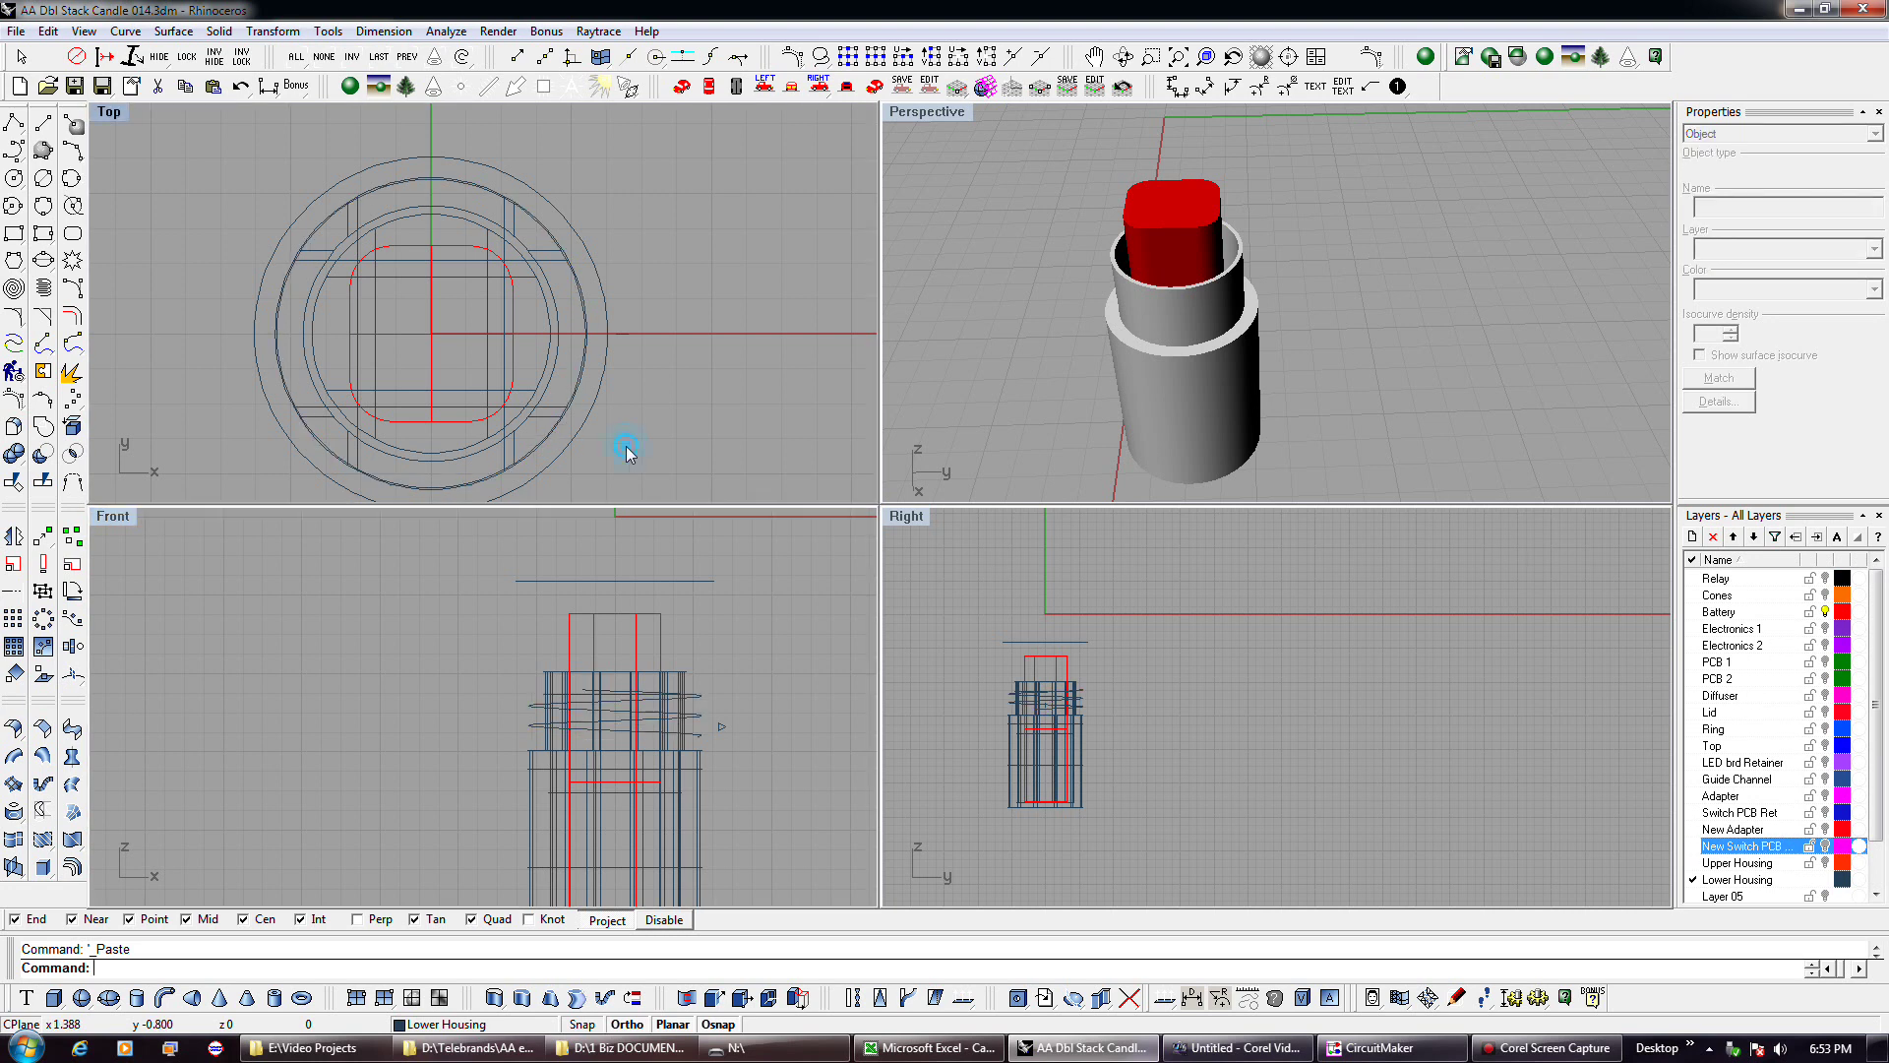
scroll(560, 426, "up", 3)
scroll(560, 426, "up", 3)
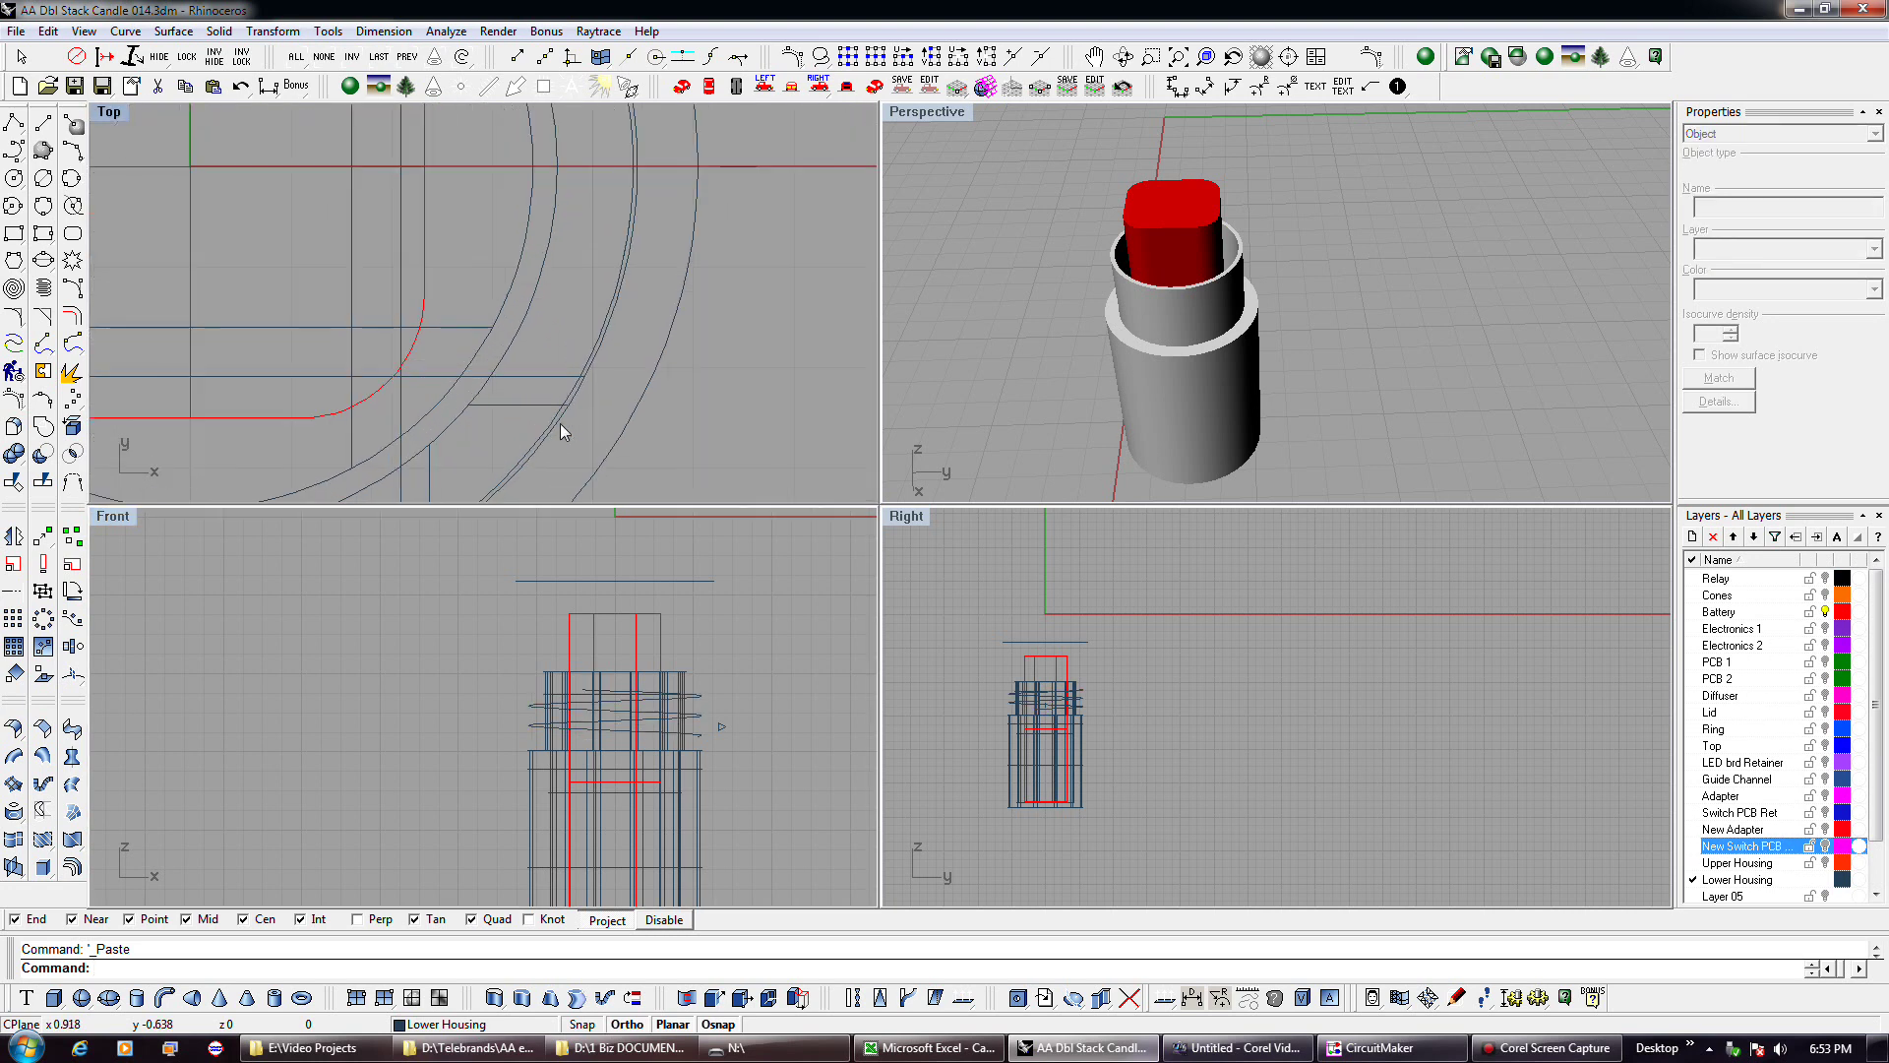
left_click(673, 677)
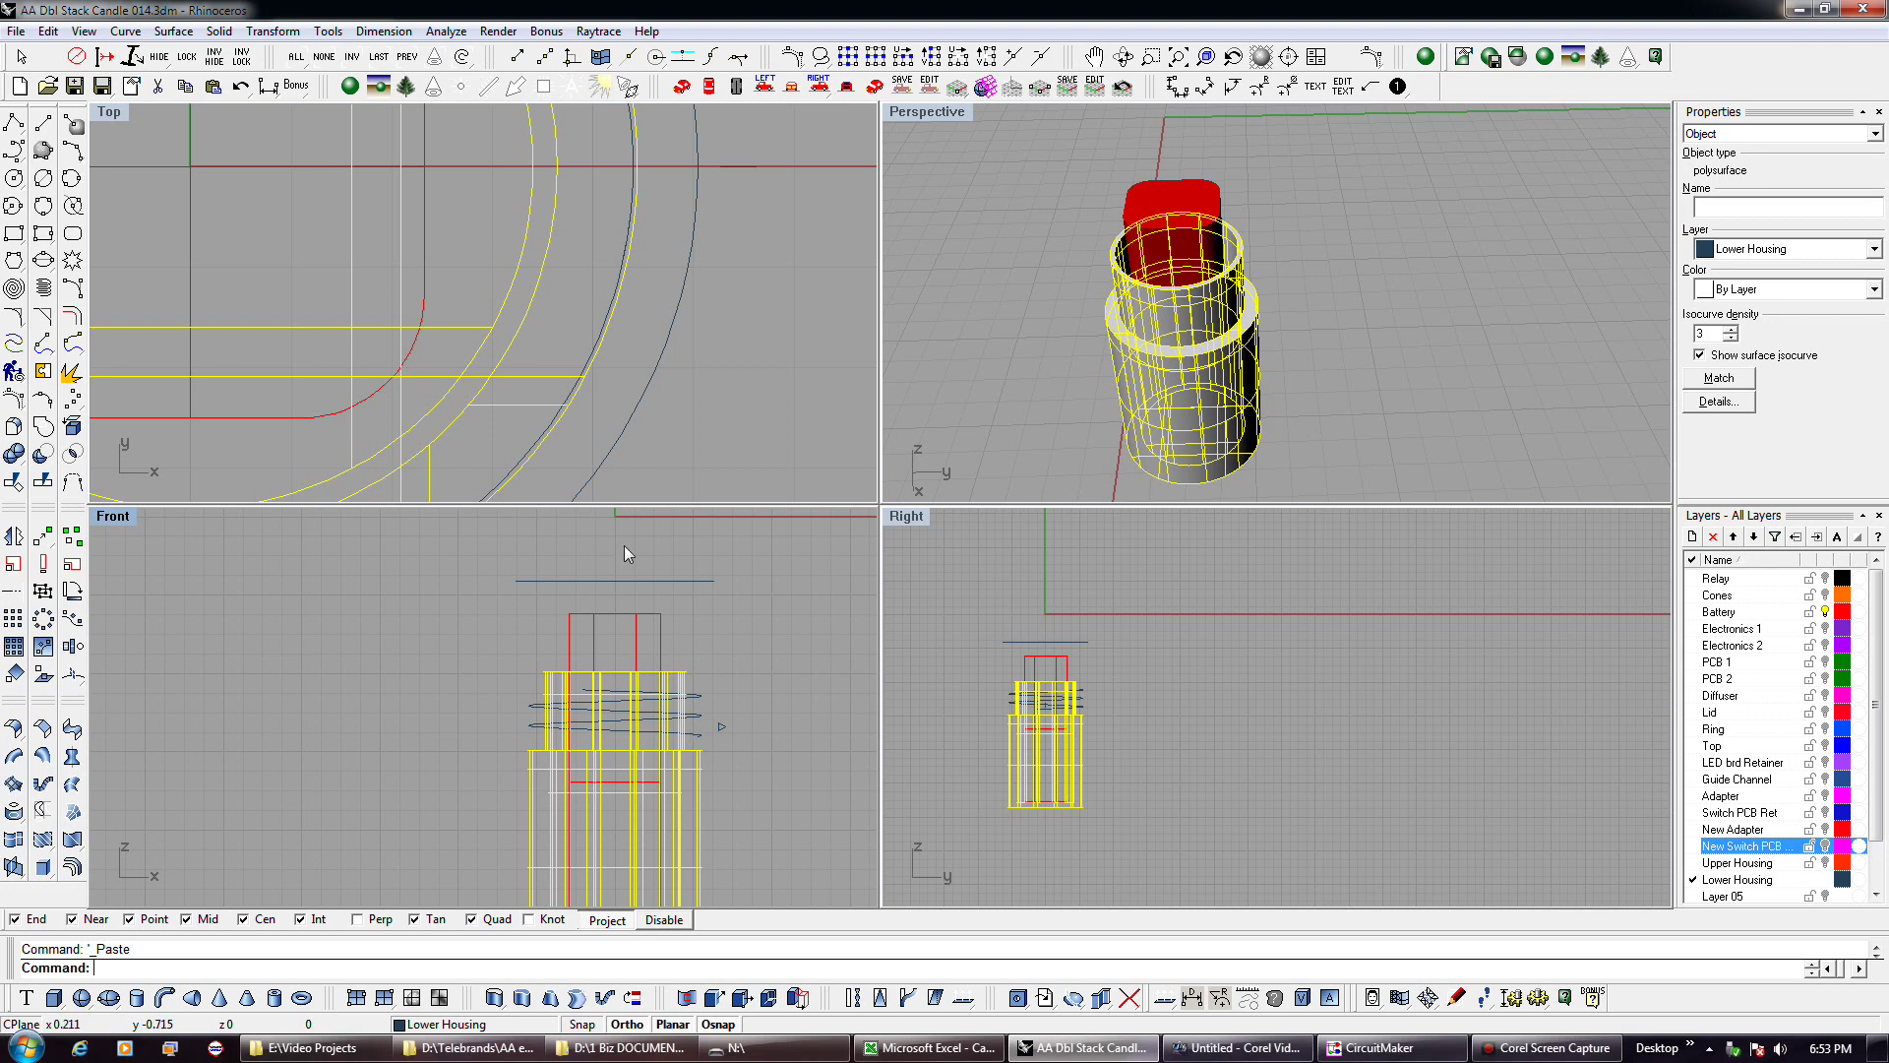
left_click(701, 722)
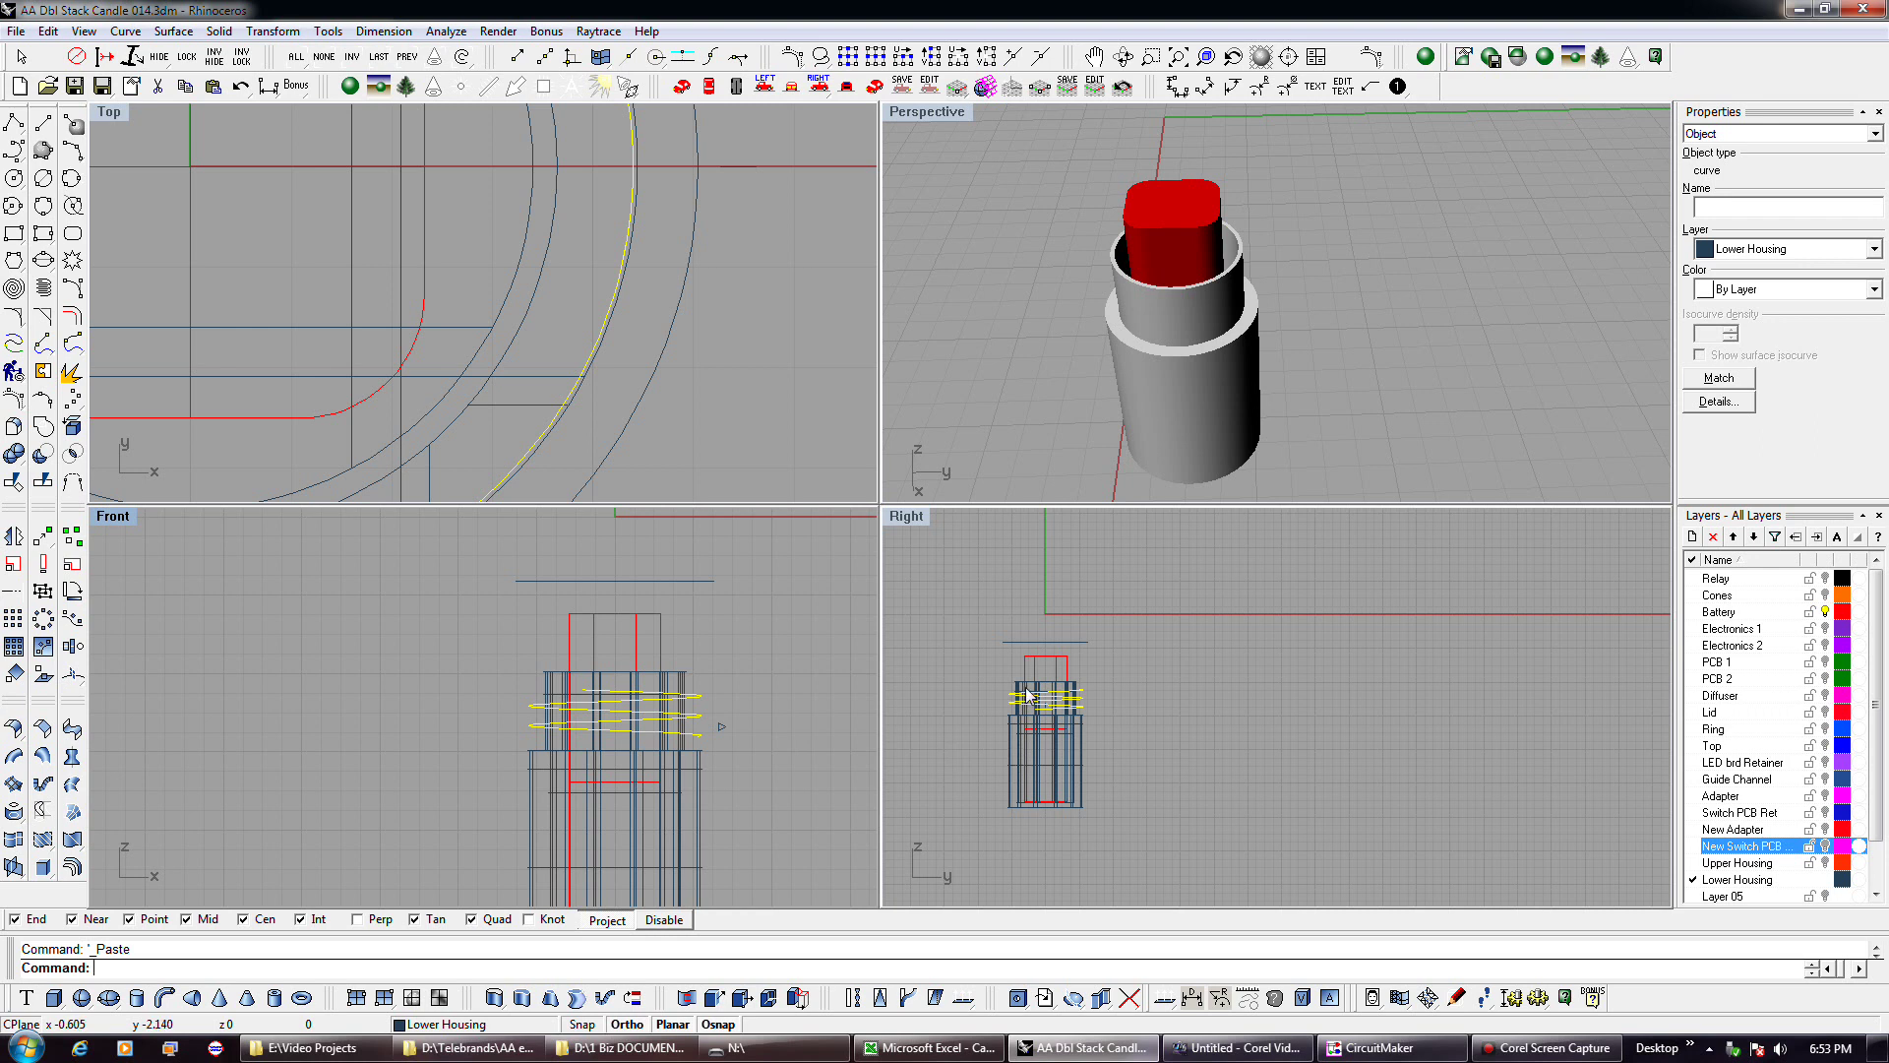
scroll(1025, 694, "up", 5)
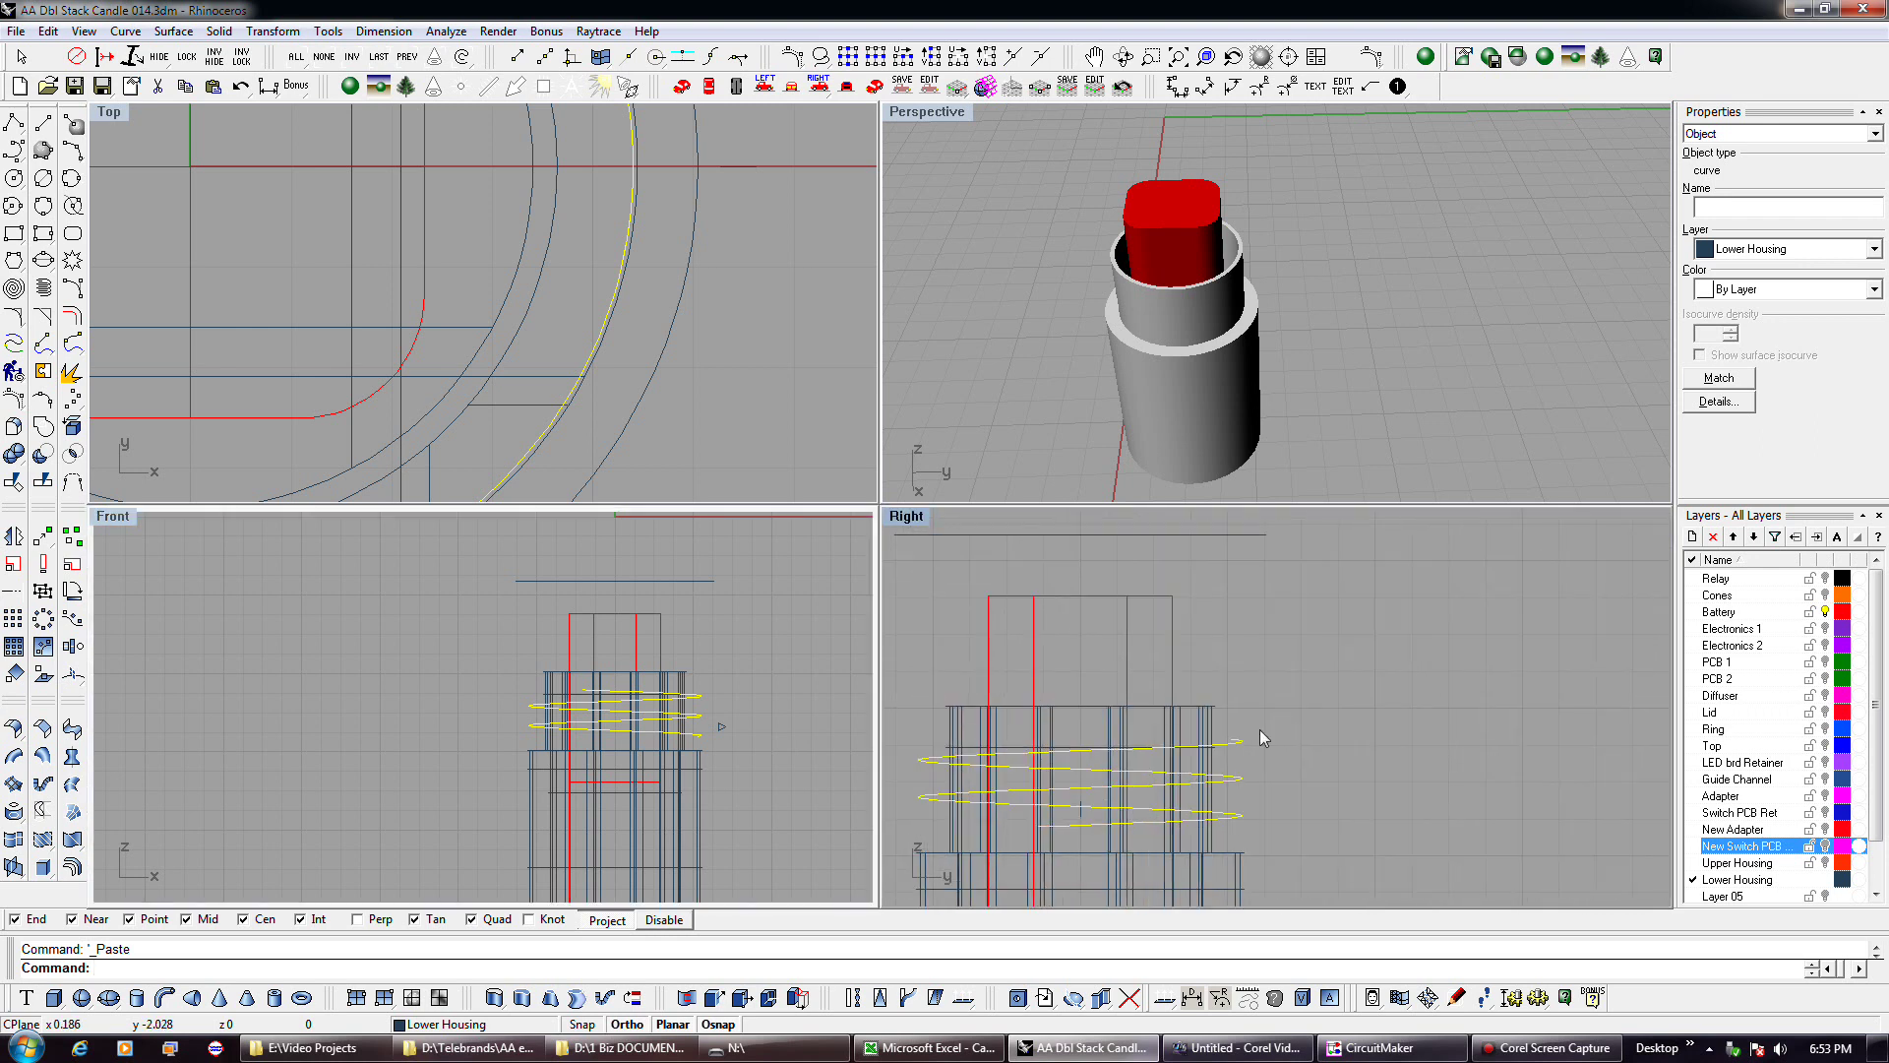
Raise the Lower Housing polysurface's isocurve density by two steps in Properties.
left_click(1185, 726)
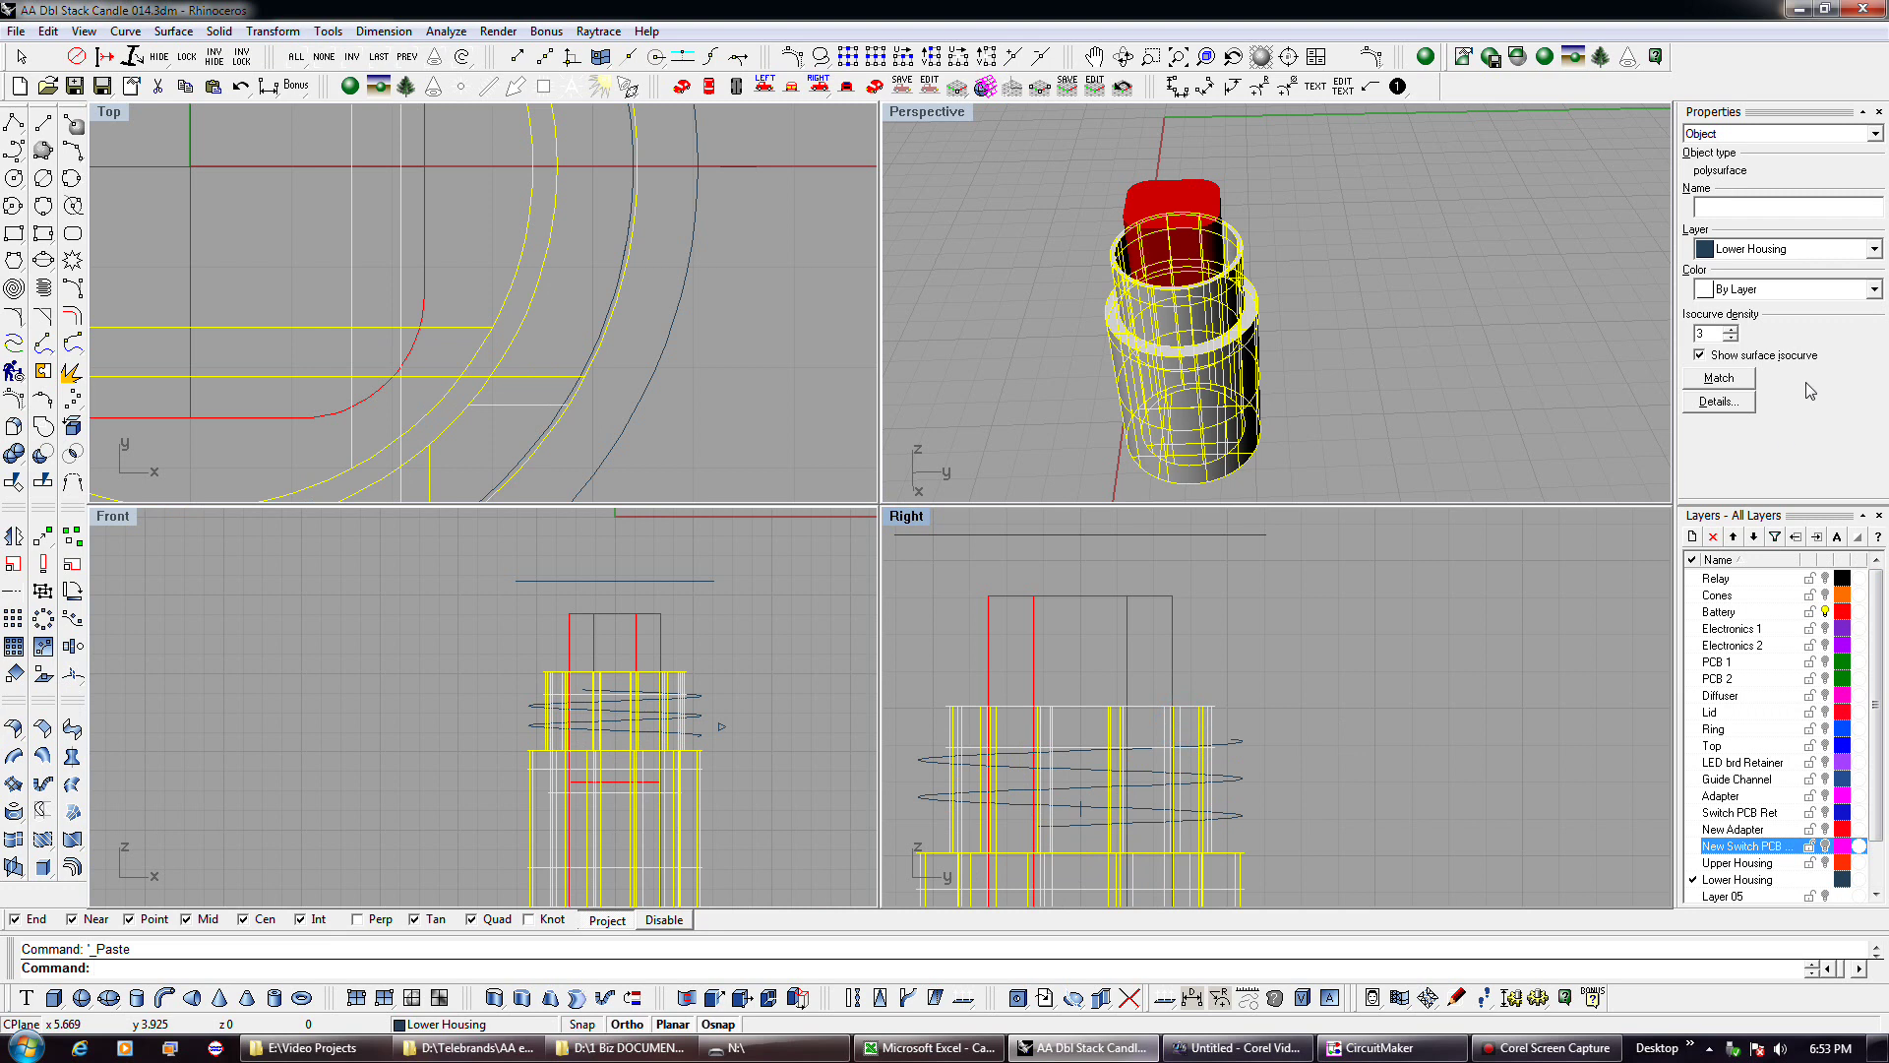
left_click(1735, 330)
left_click(1734, 330)
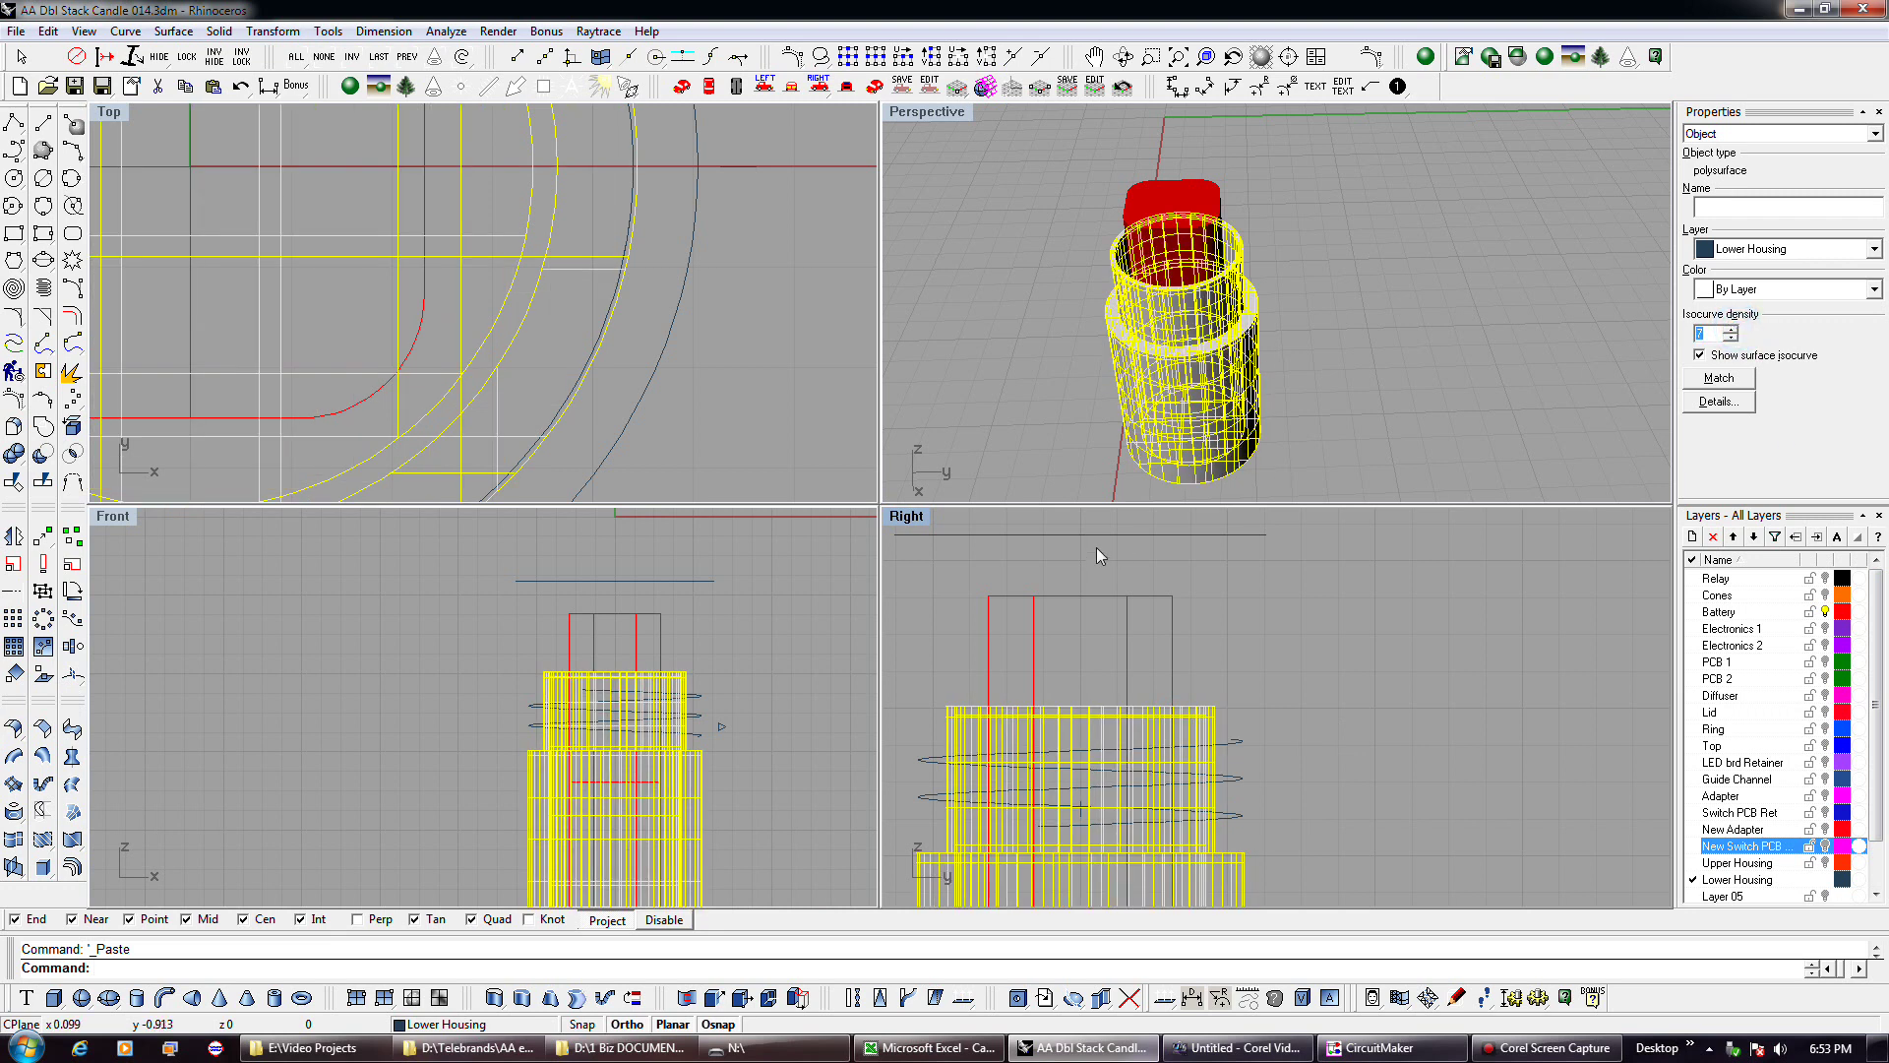
key("Escape")
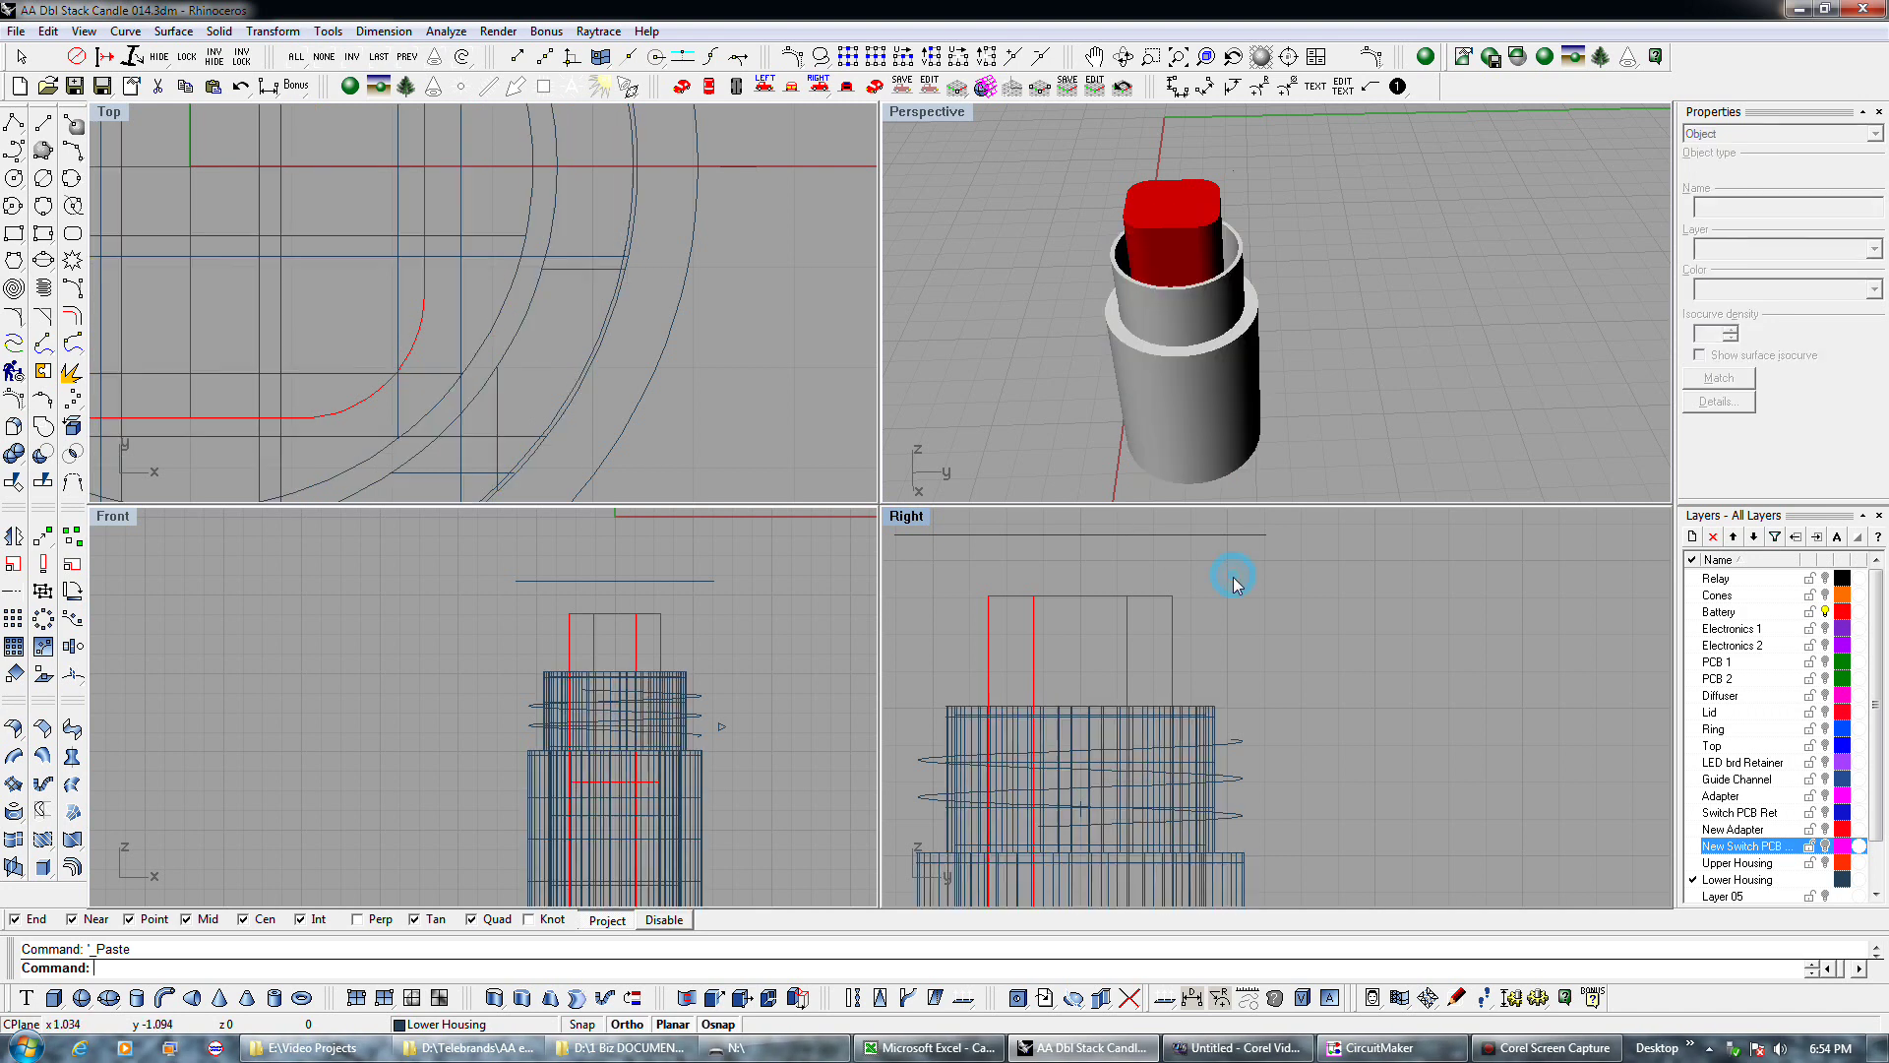
scroll(1231, 576, "down", 2)
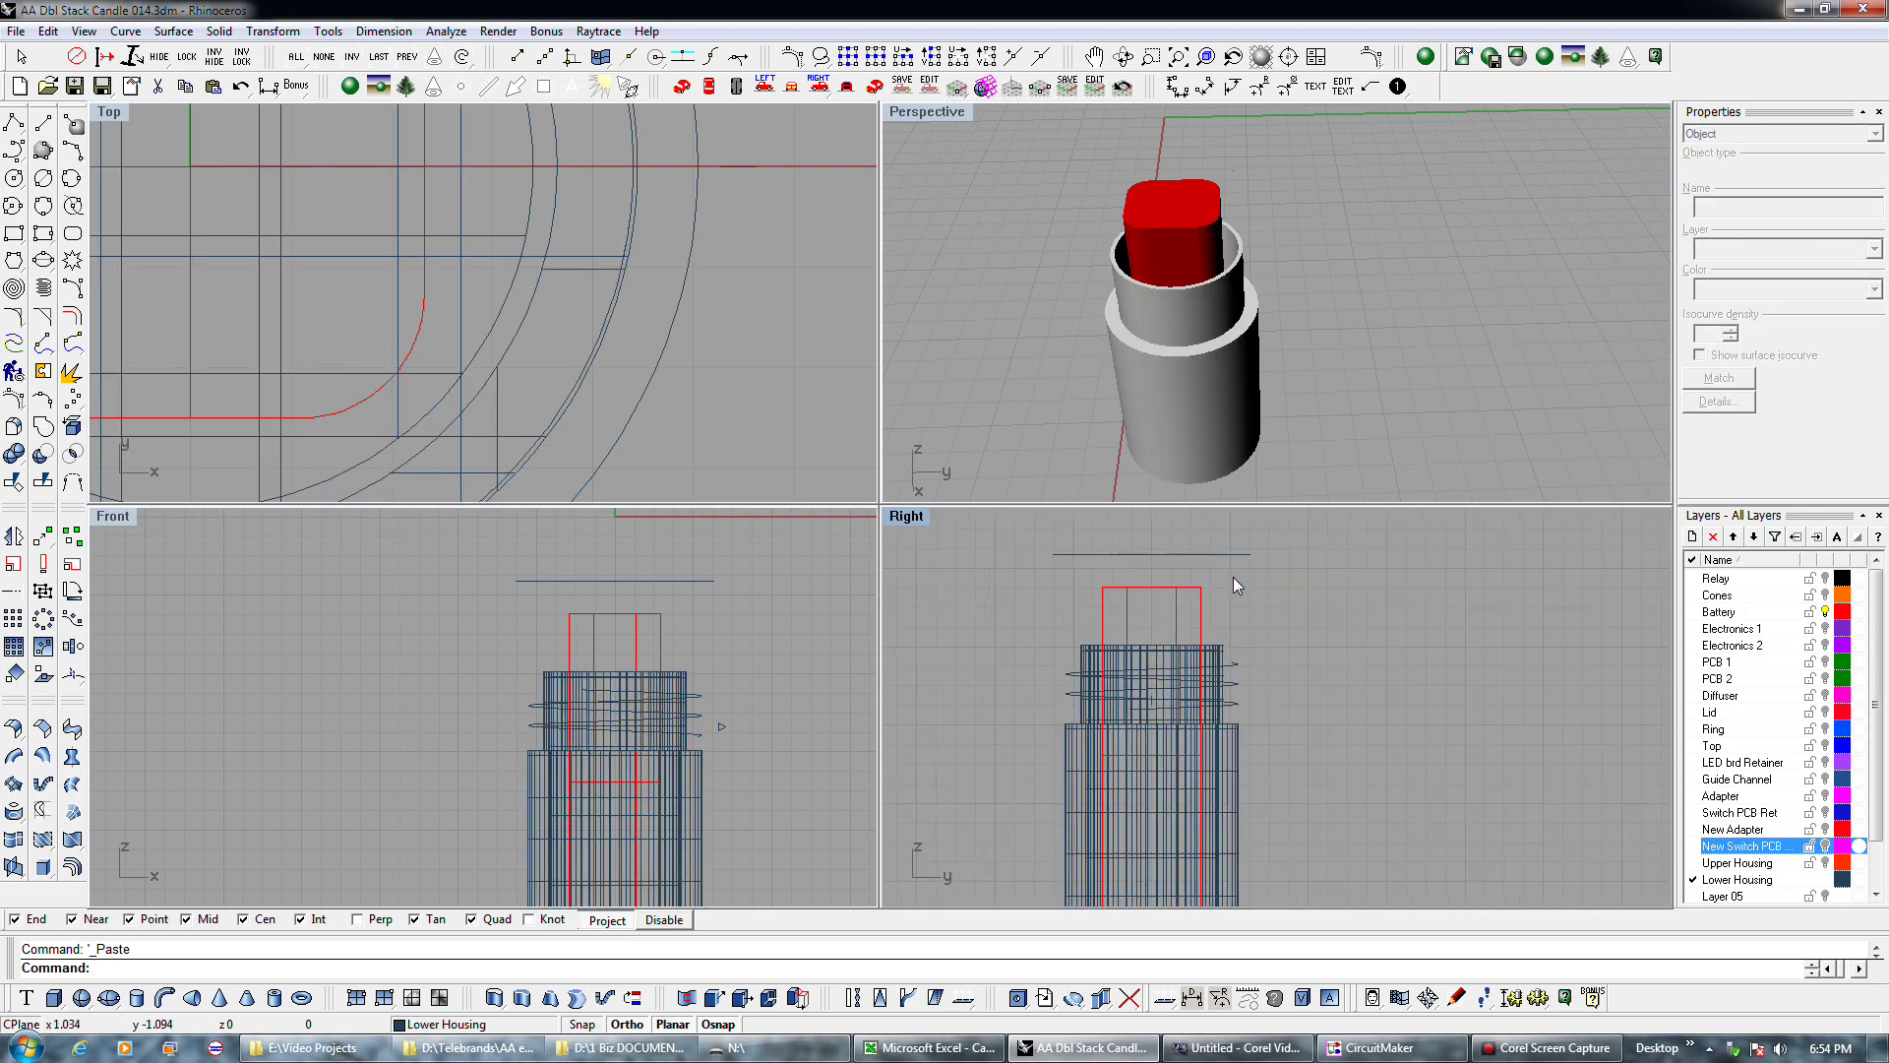
Select the helical thread curve and briefly check the New Adapter, Switch PCB and Upper Housing layers.
left_click(1237, 669)
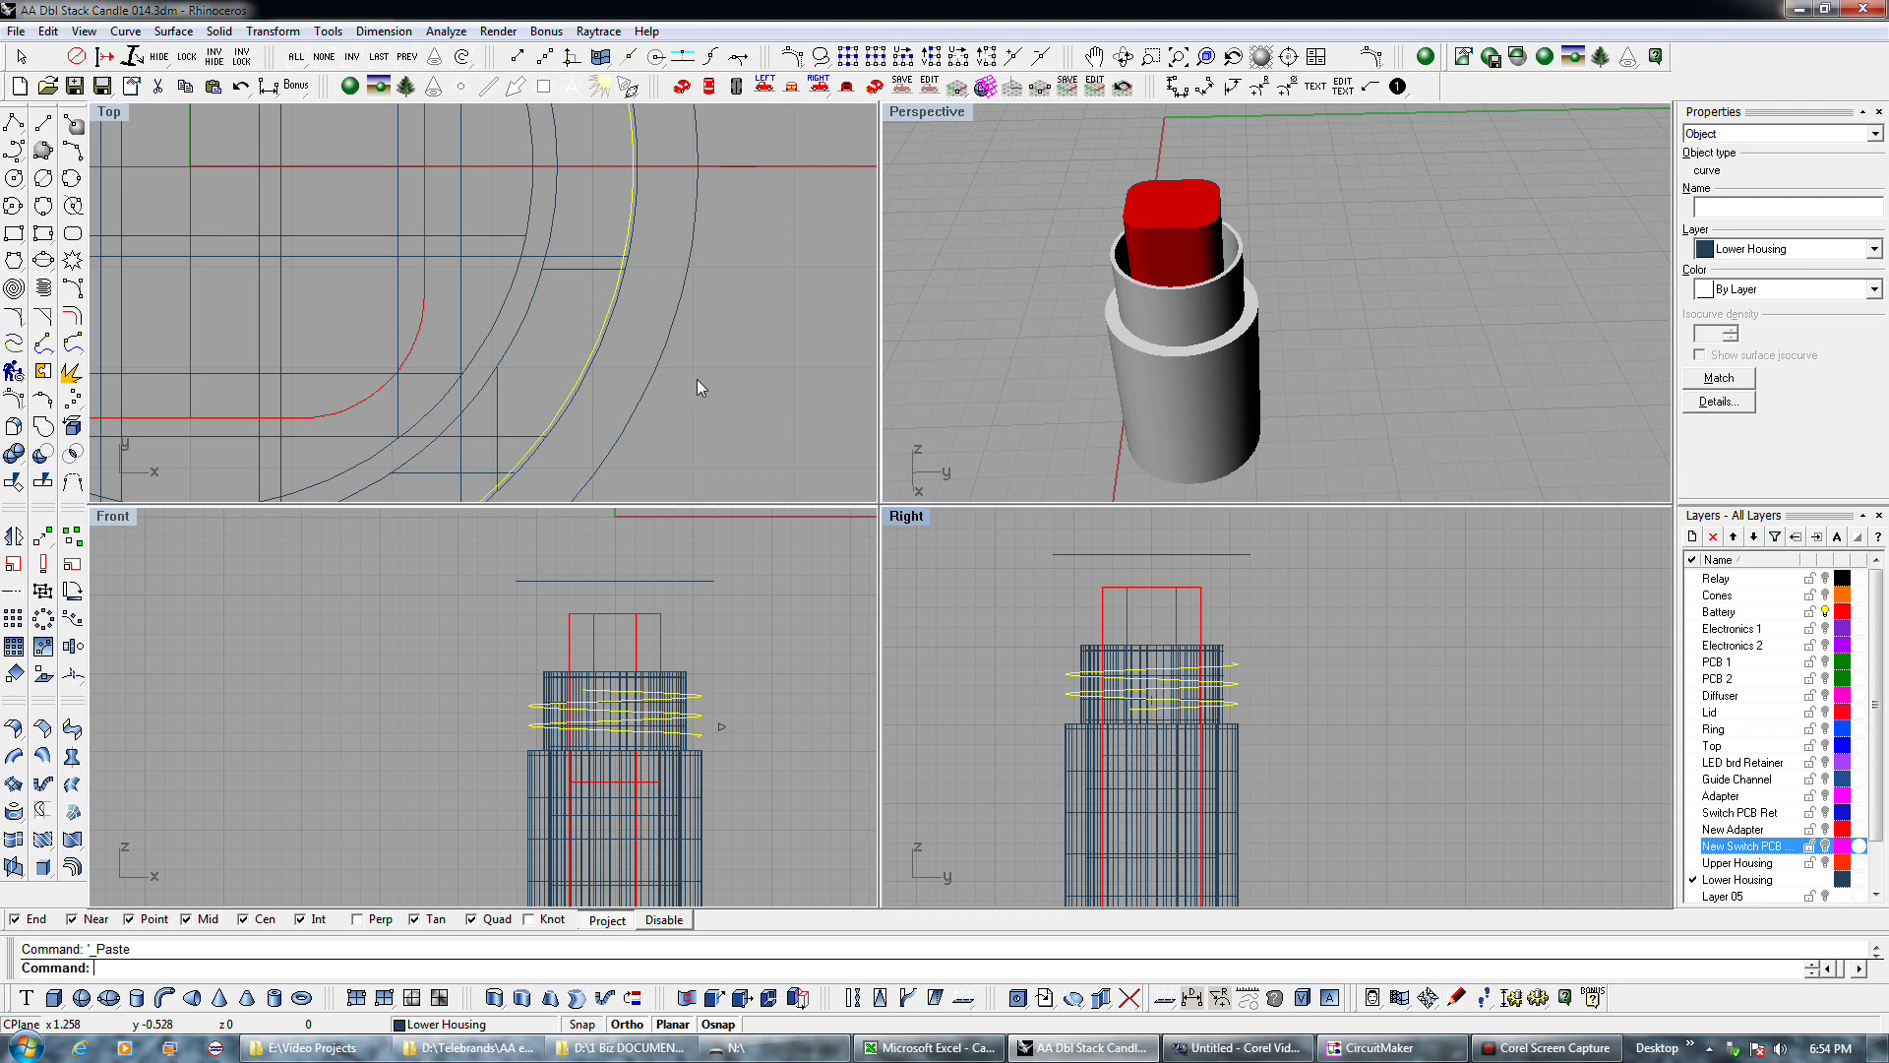
scroll(697, 380, "down", 3)
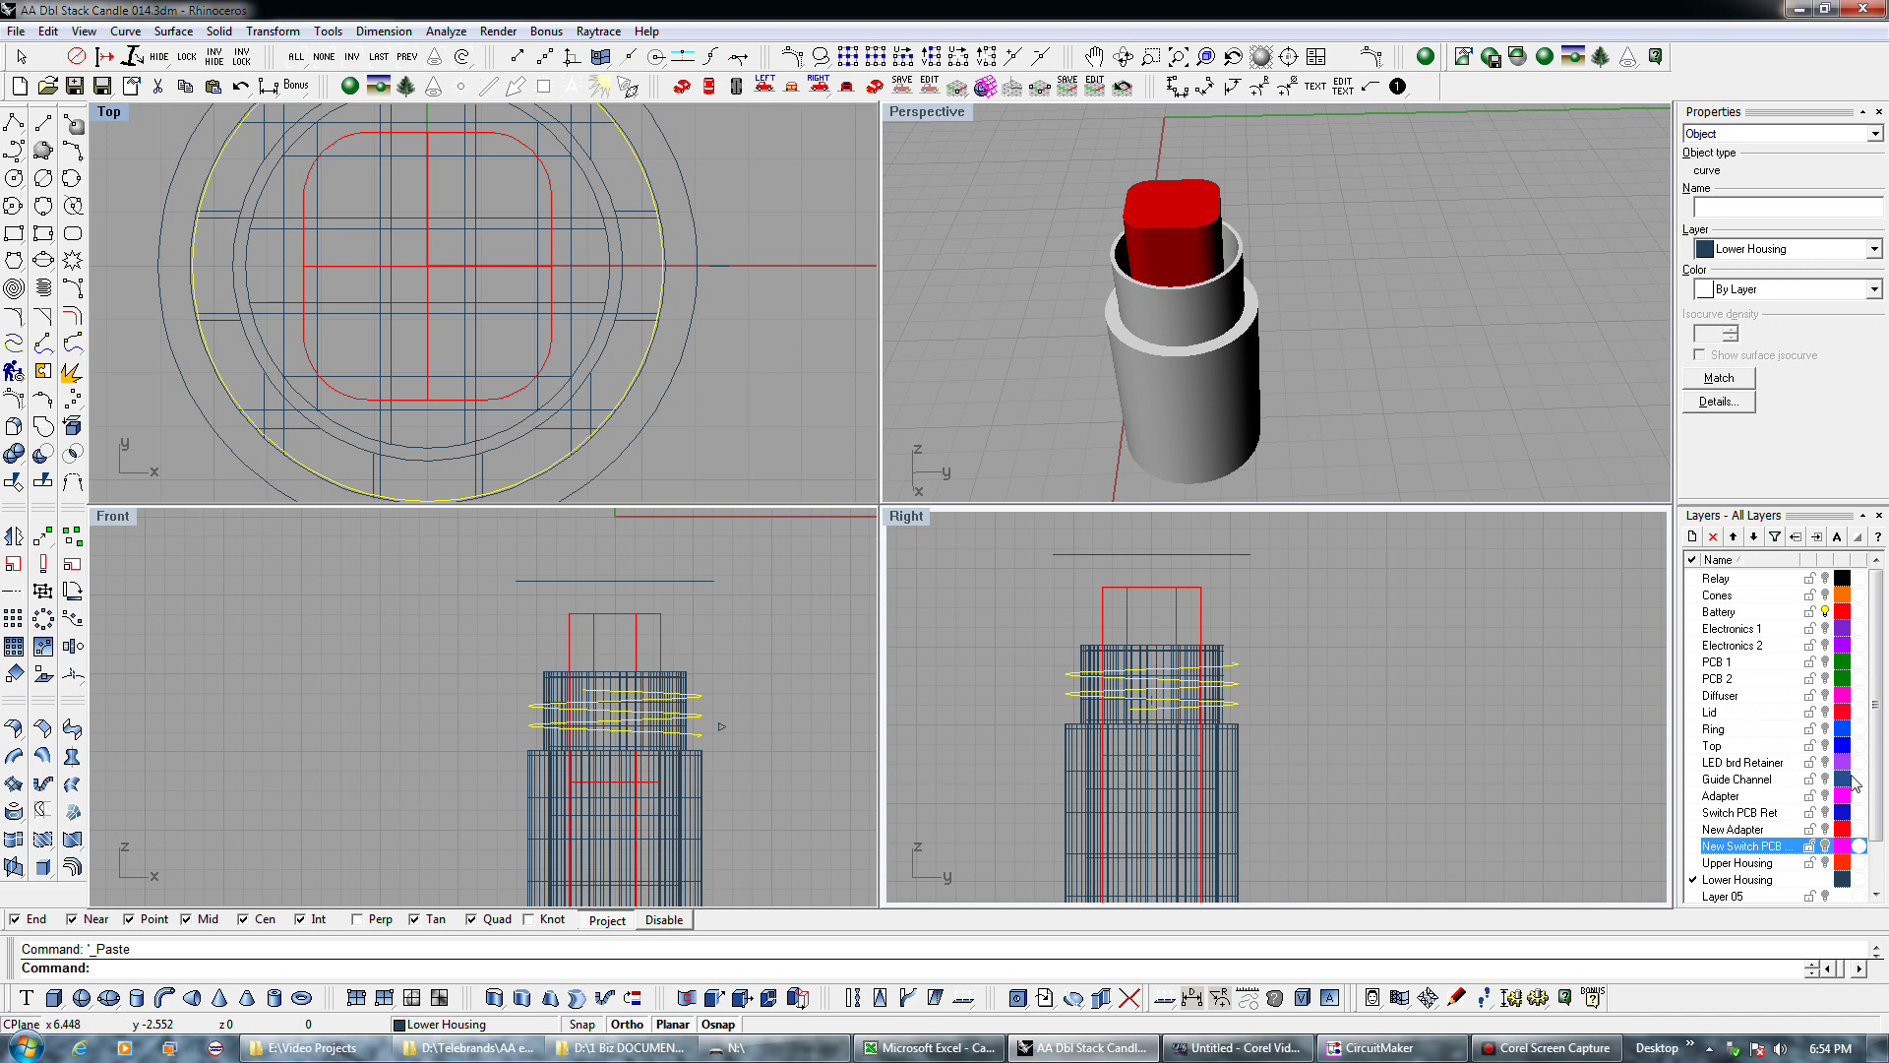
left_click(1826, 829)
left_click(1825, 829)
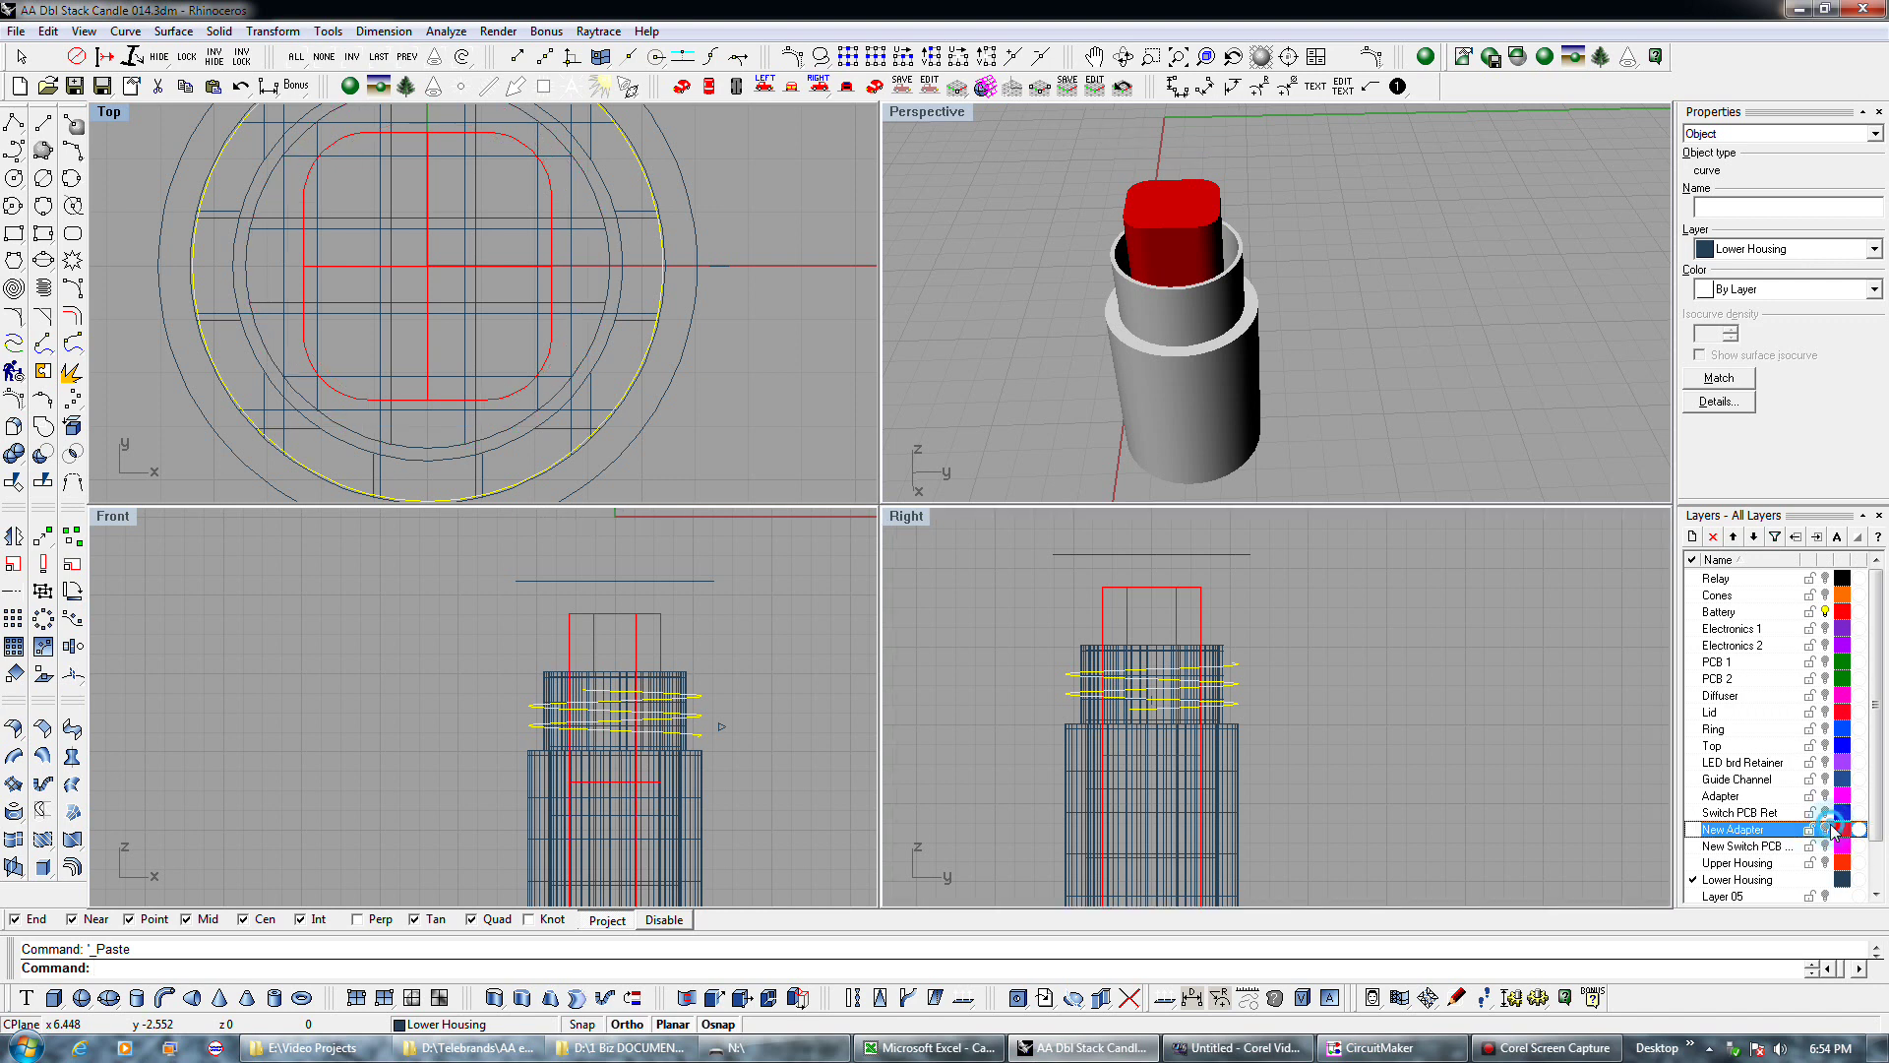
left_click(1826, 846)
left_click(1826, 846)
left_click(1826, 863)
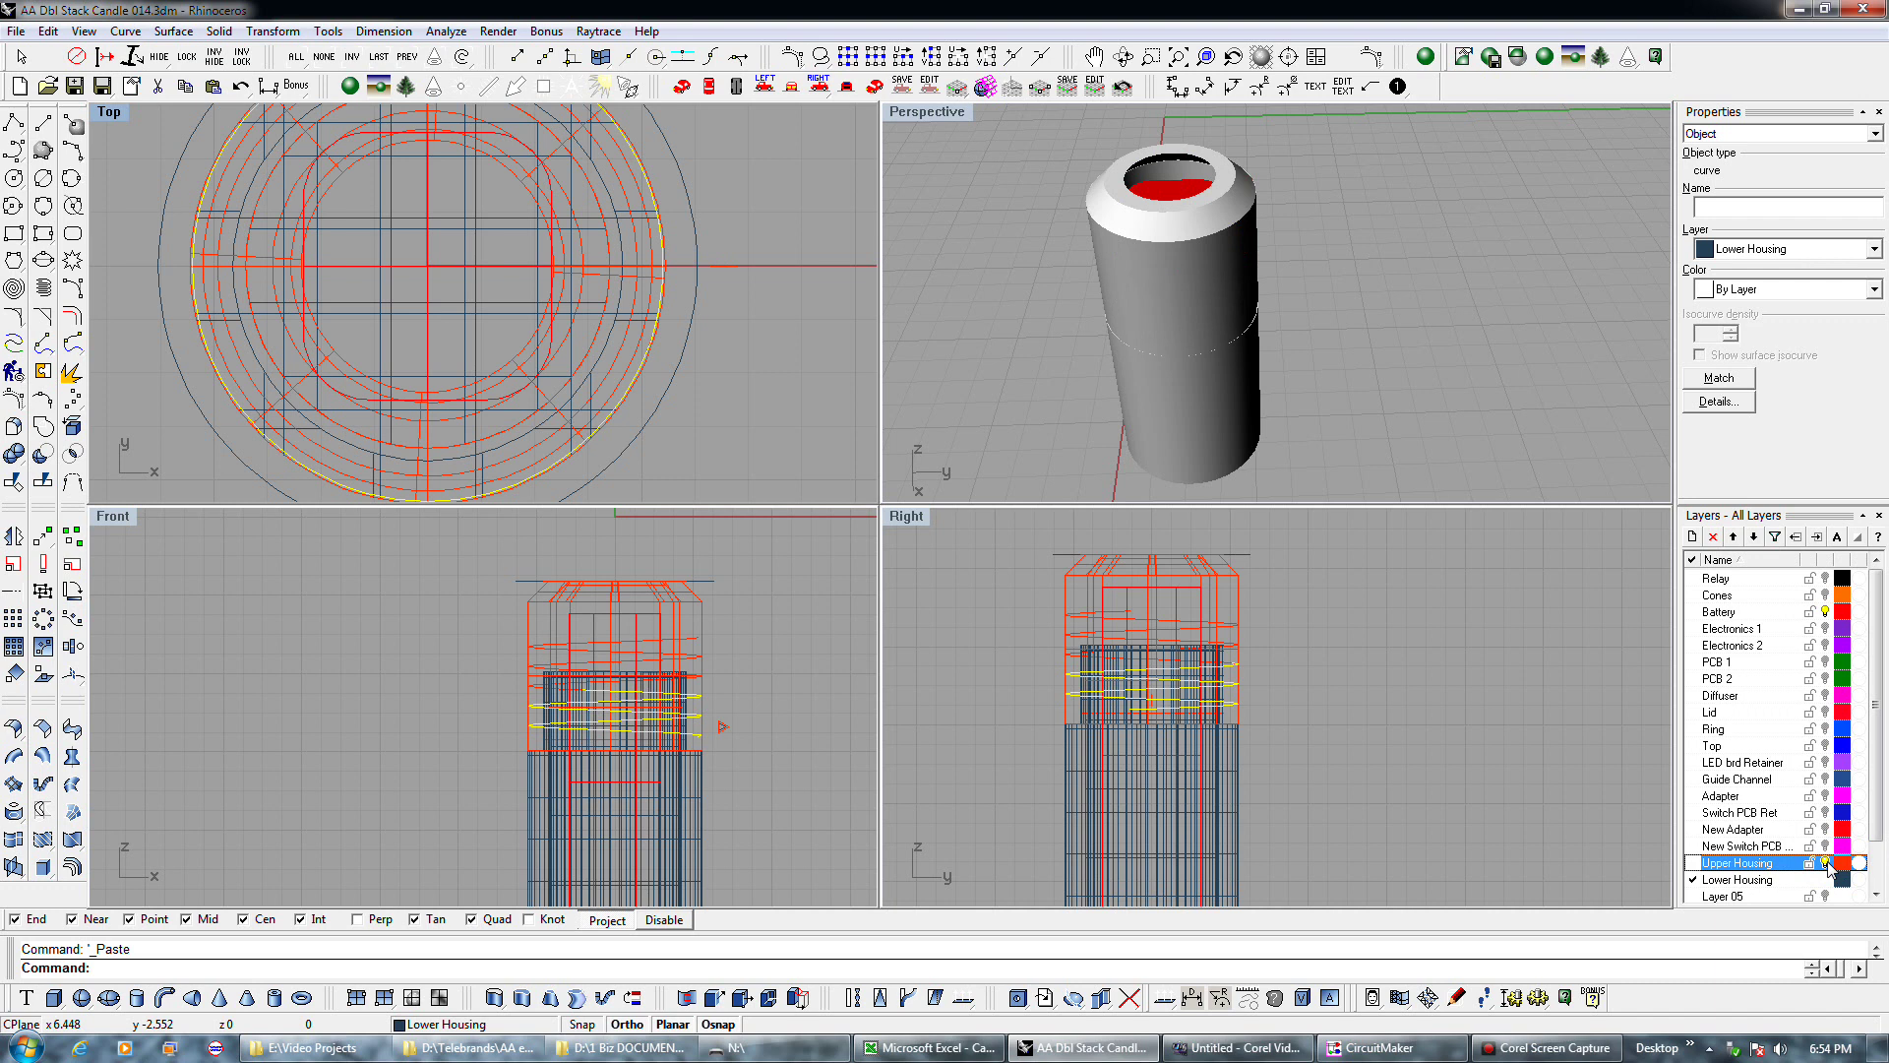
left_click(654, 412)
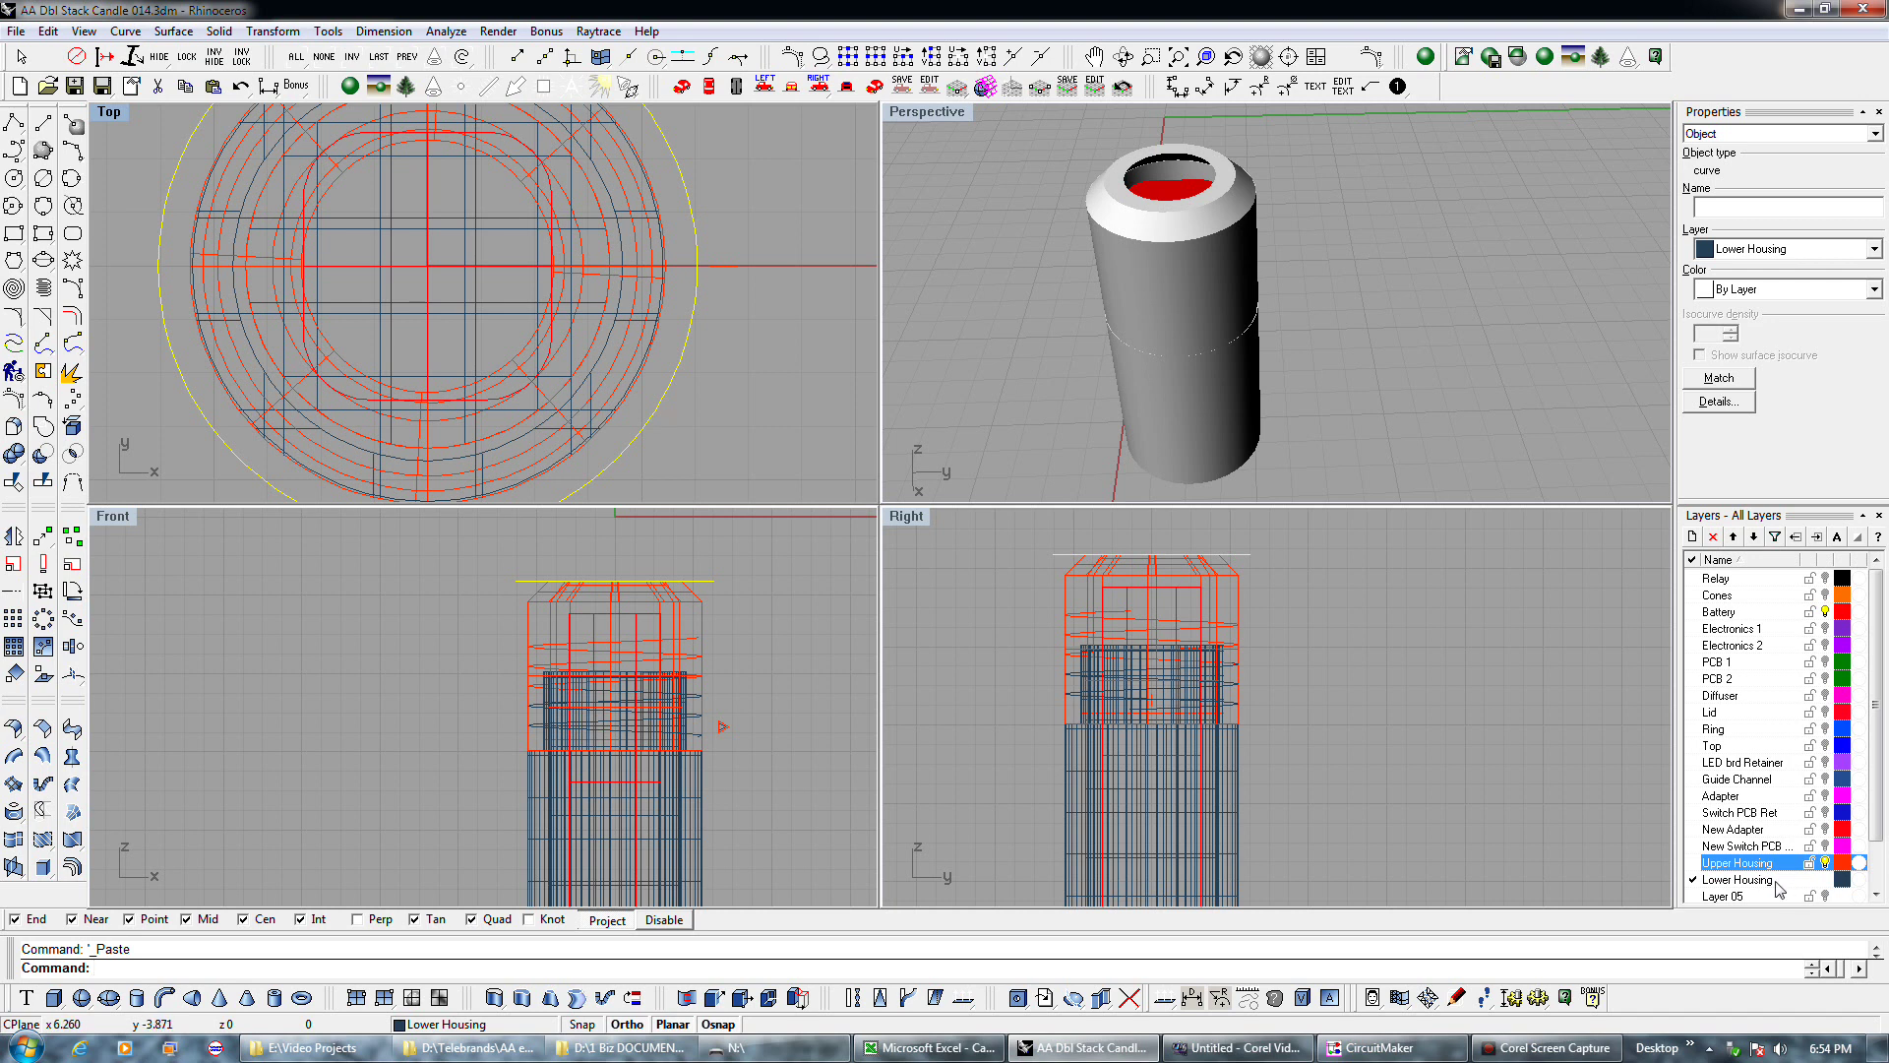
left_click(1768, 895)
key("Escape")
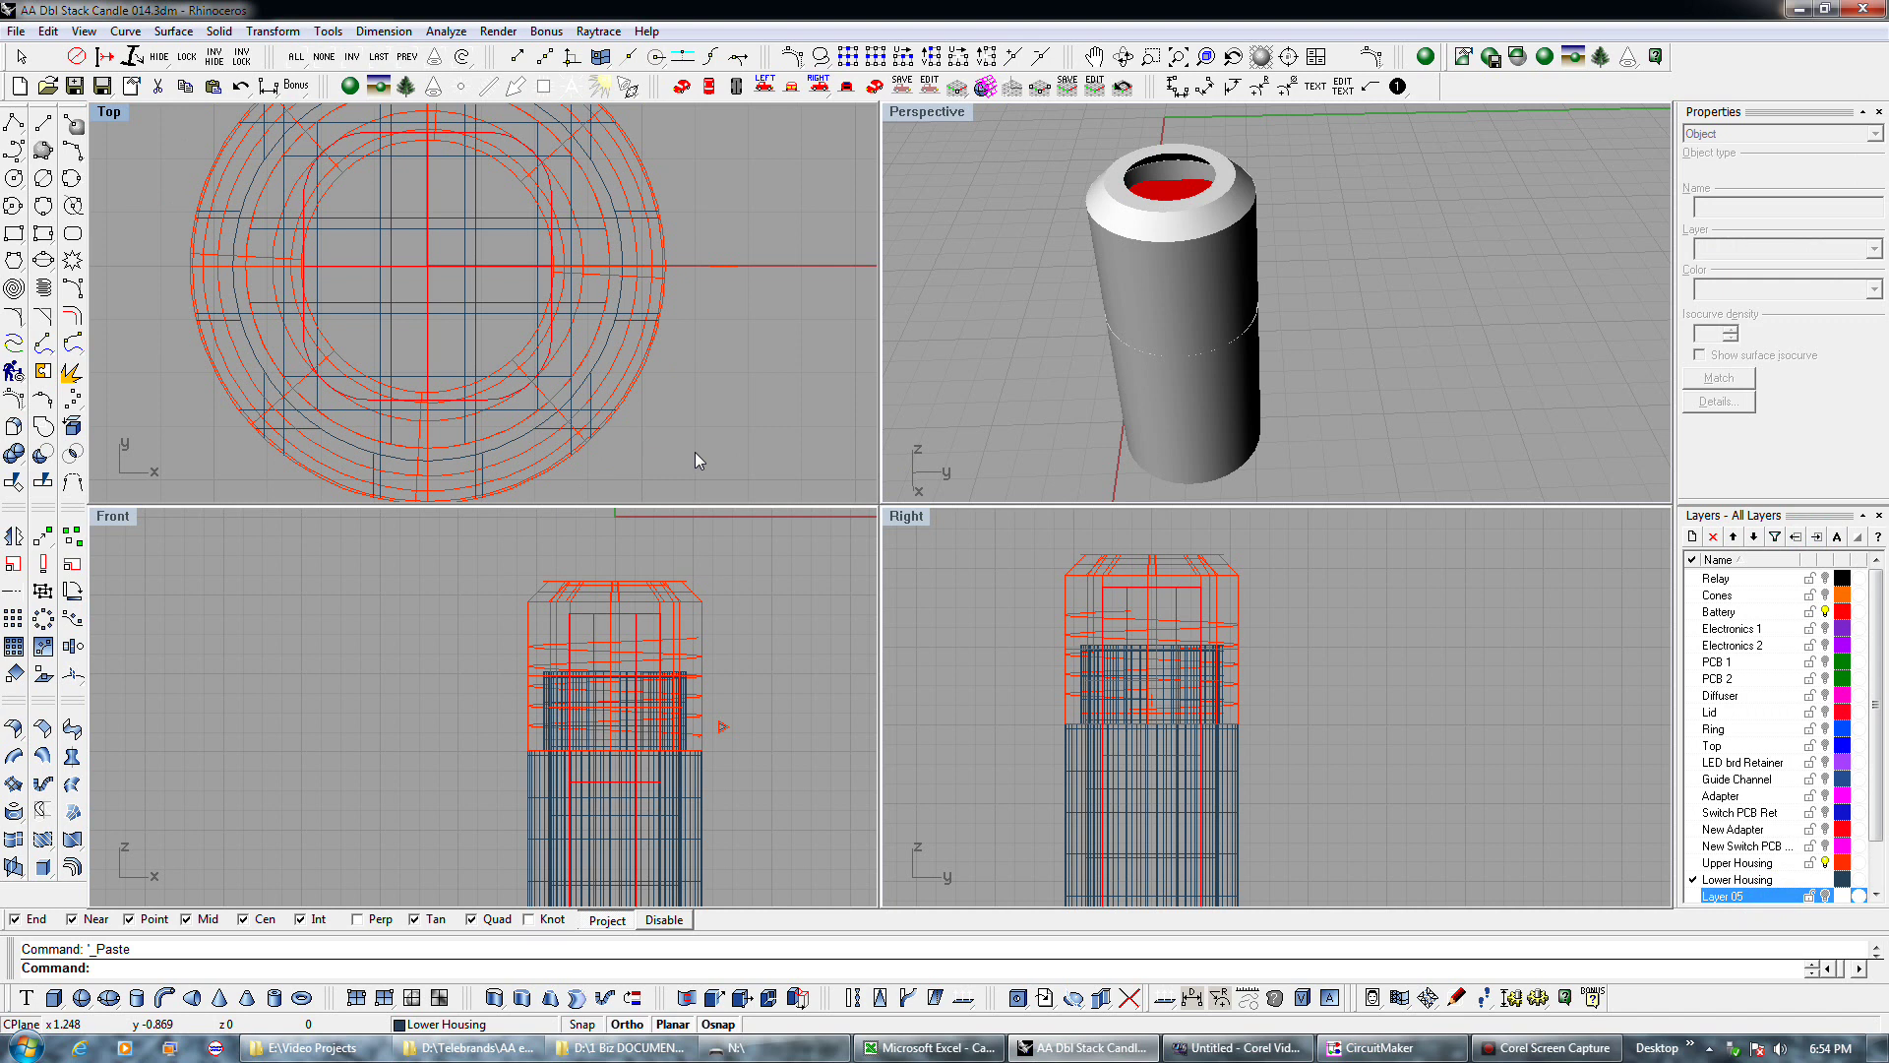
left_click(1825, 861)
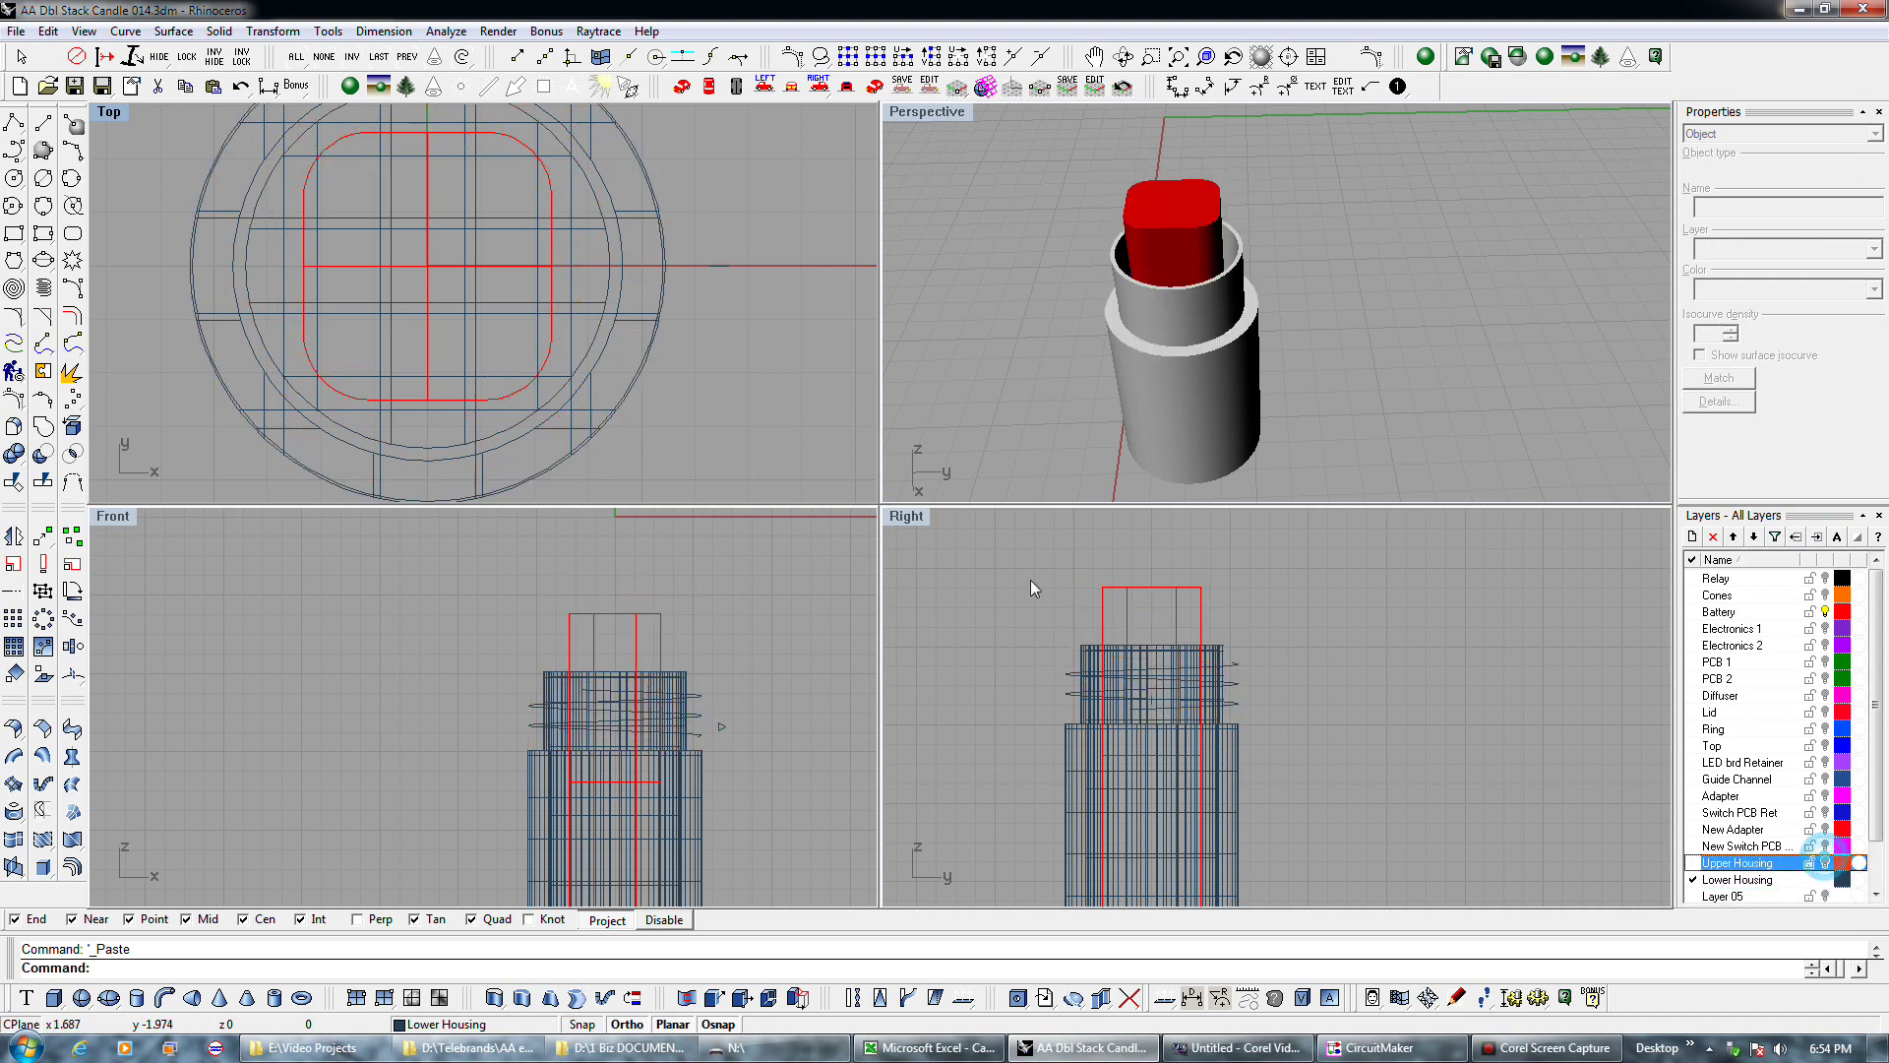
Delete the old thread curves on both housings, then hide Upper Housing.
left_click(704, 698)
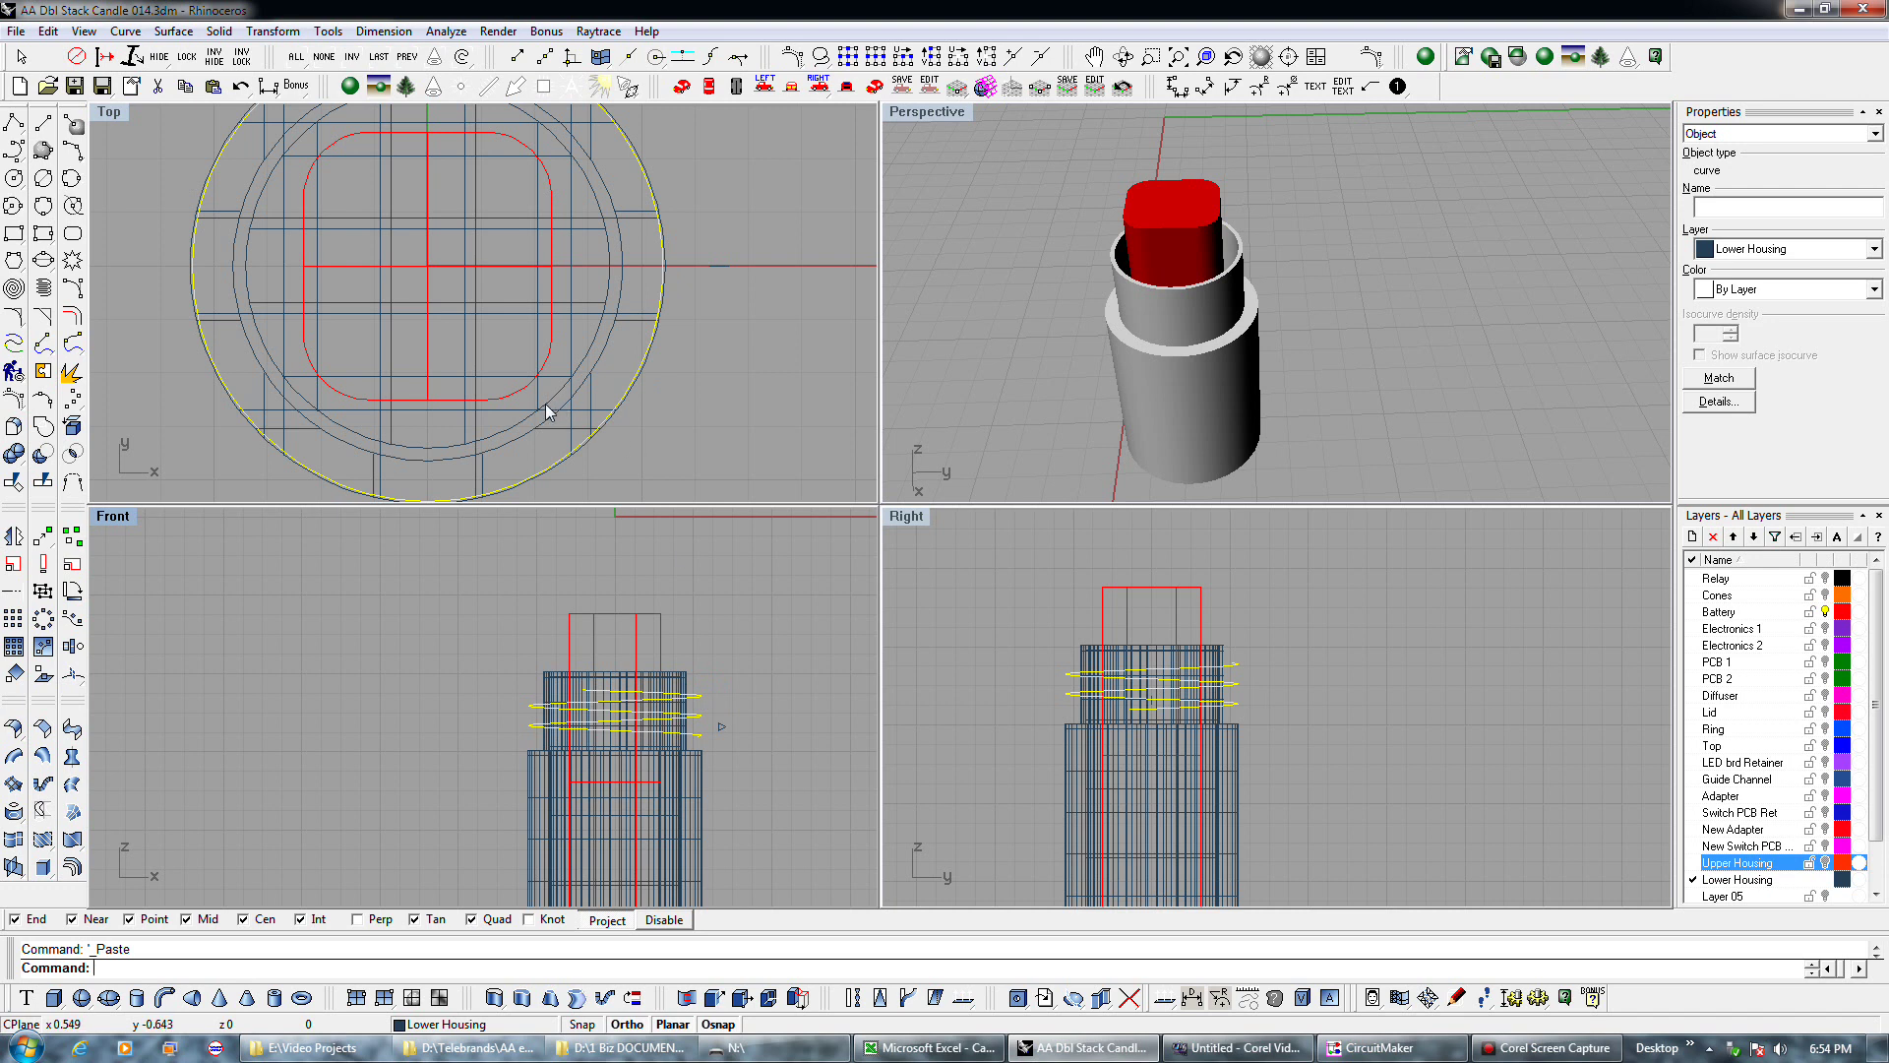
key("Delete")
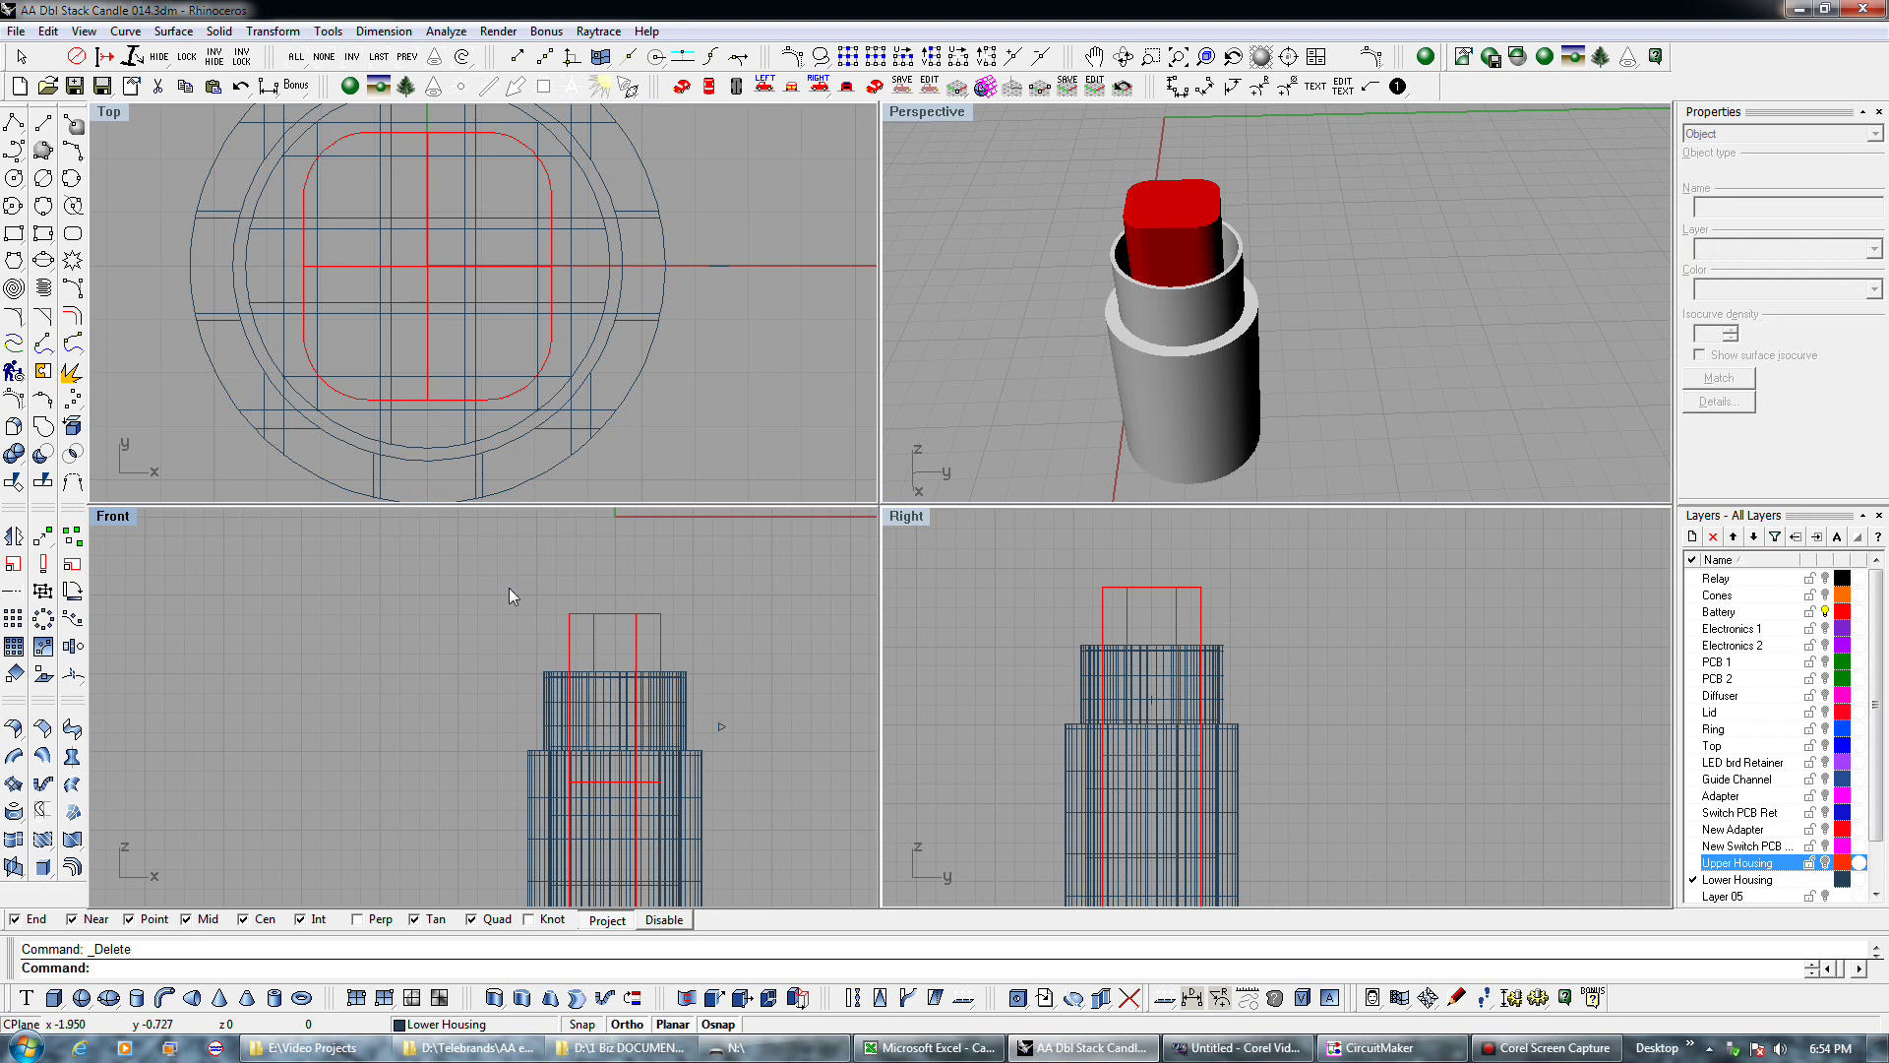
left_click(1825, 862)
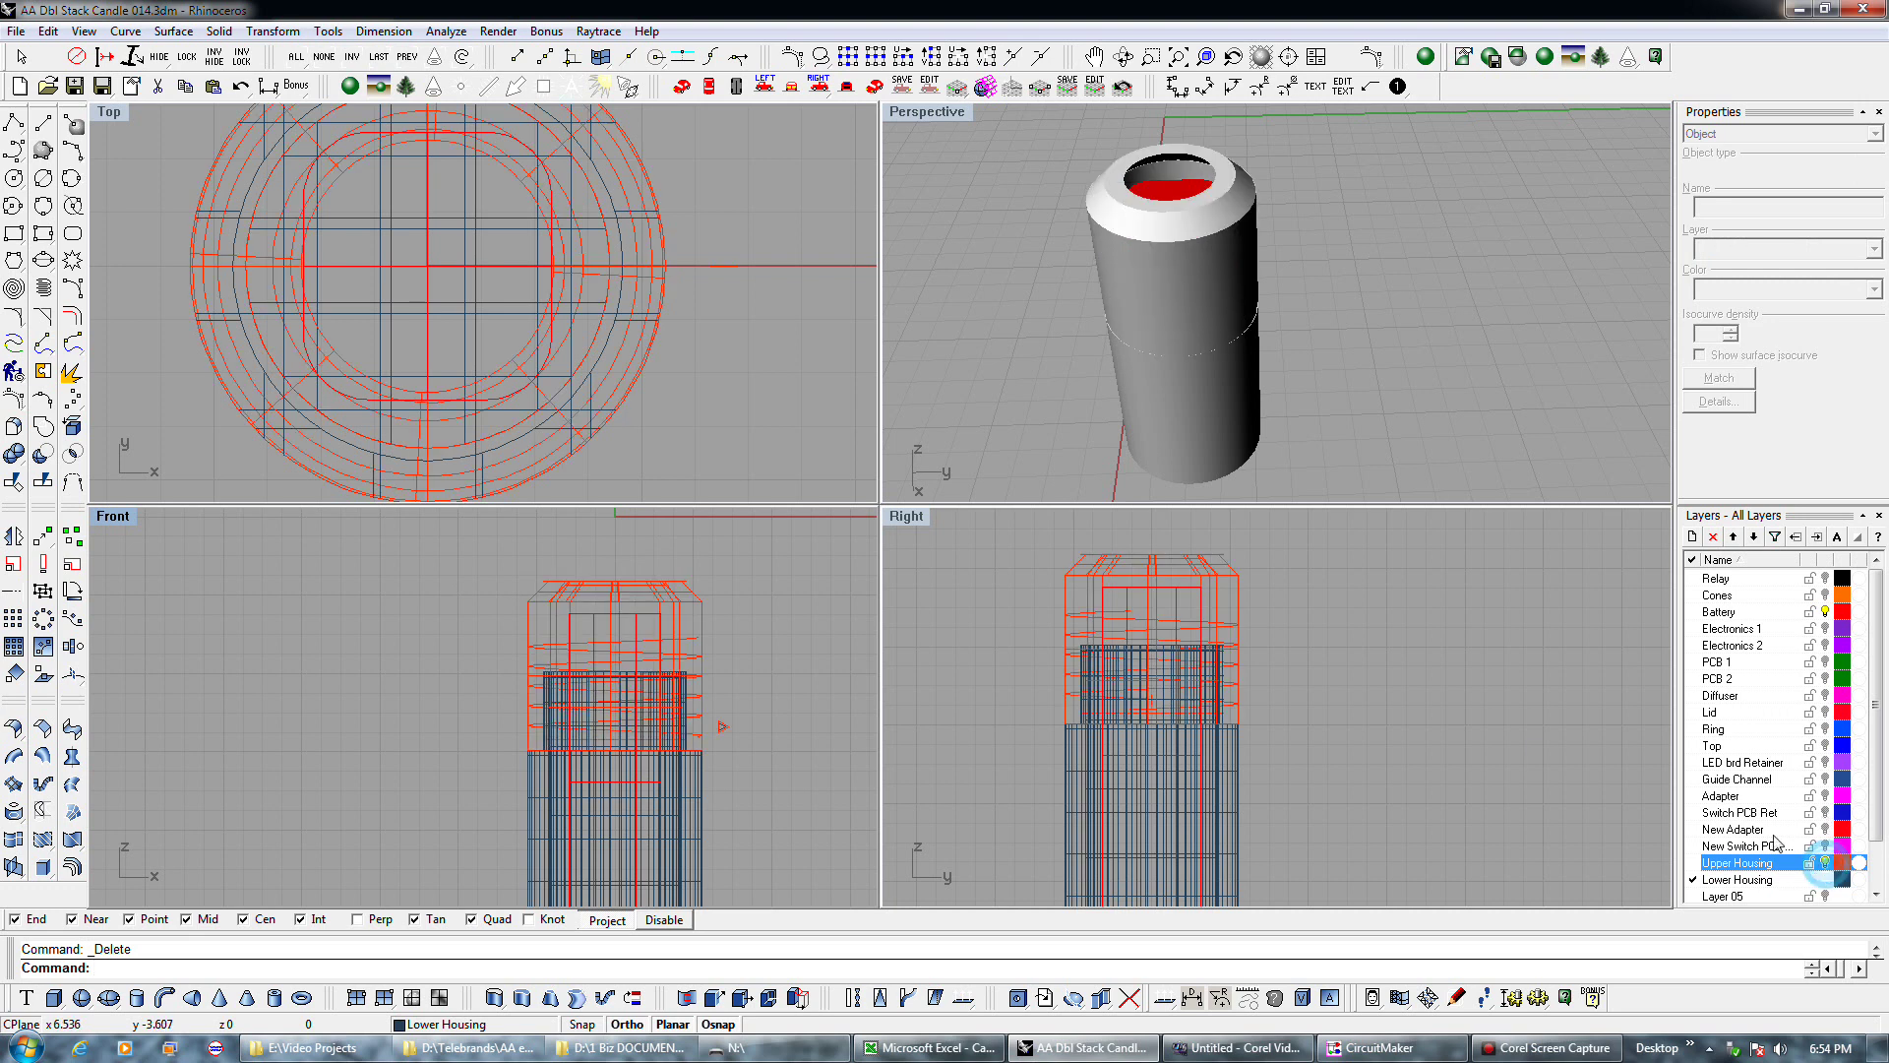
left_click(694, 641)
key("Delete")
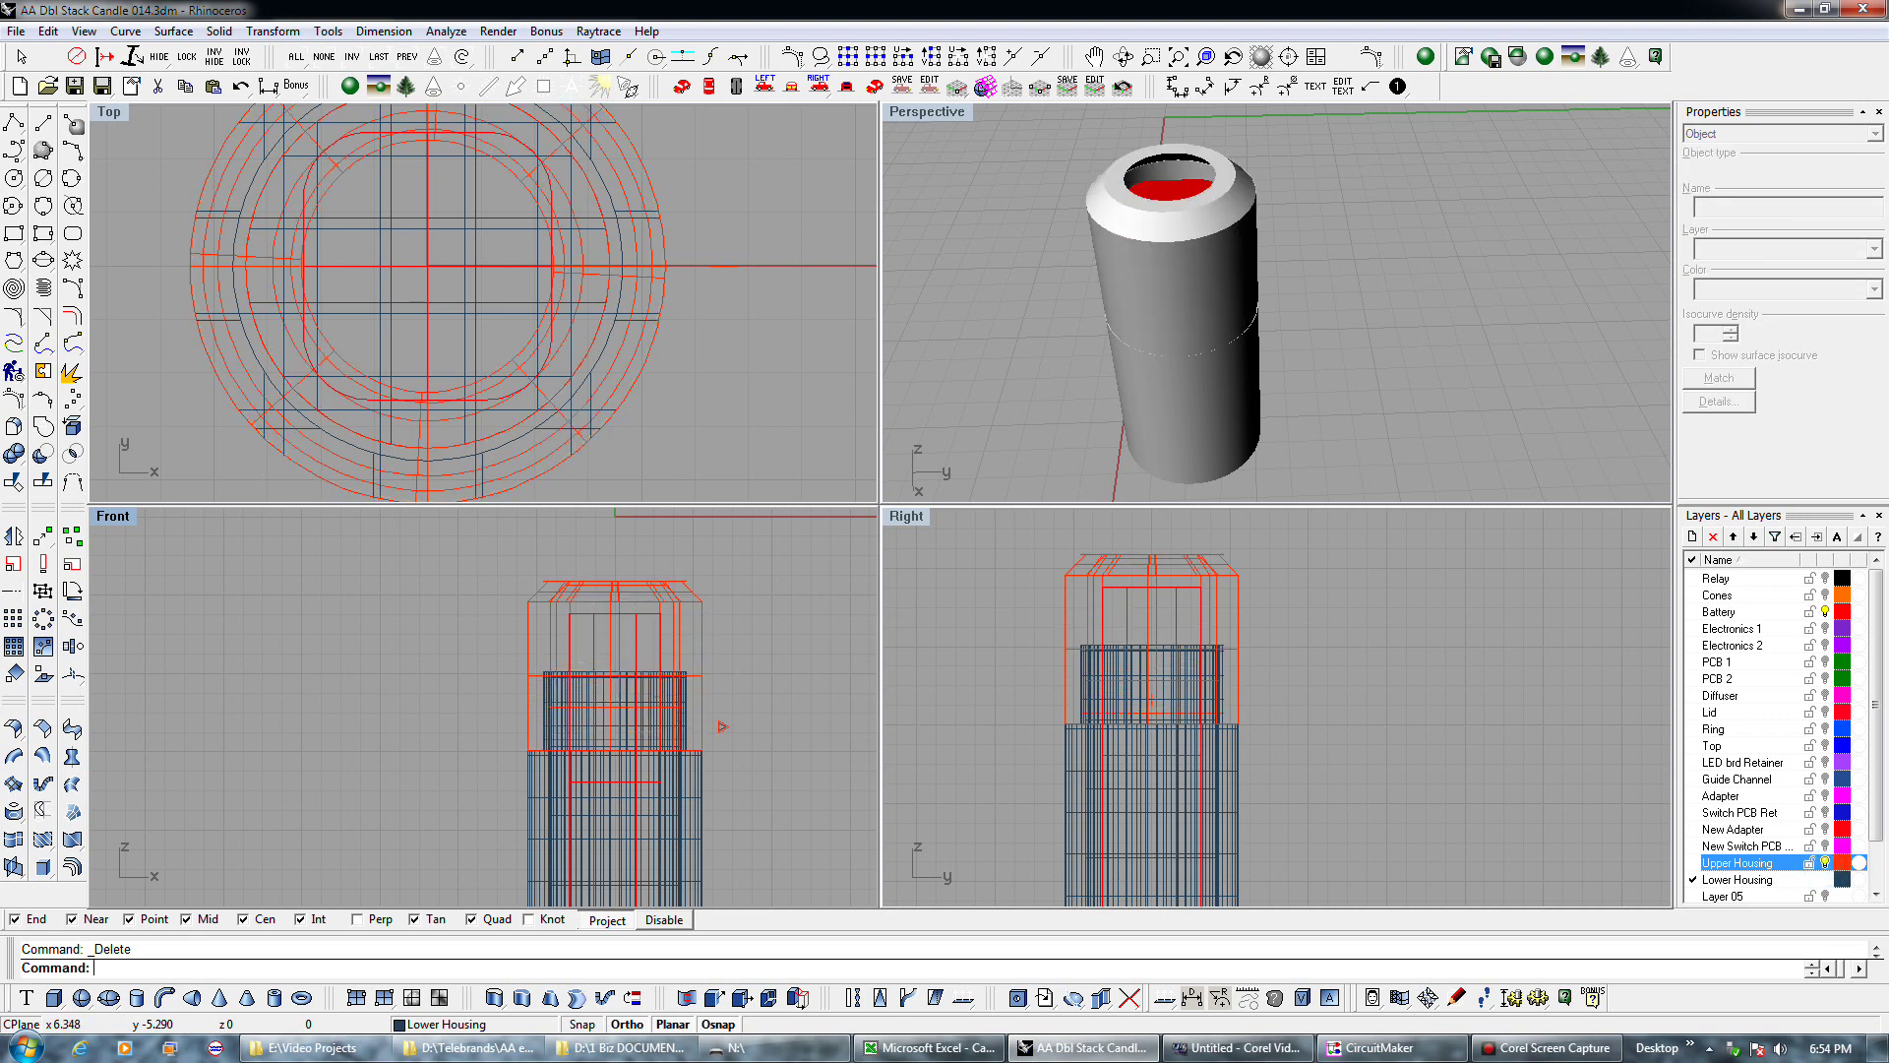
left_click(1741, 845, "ctrl")
left_click(1825, 862)
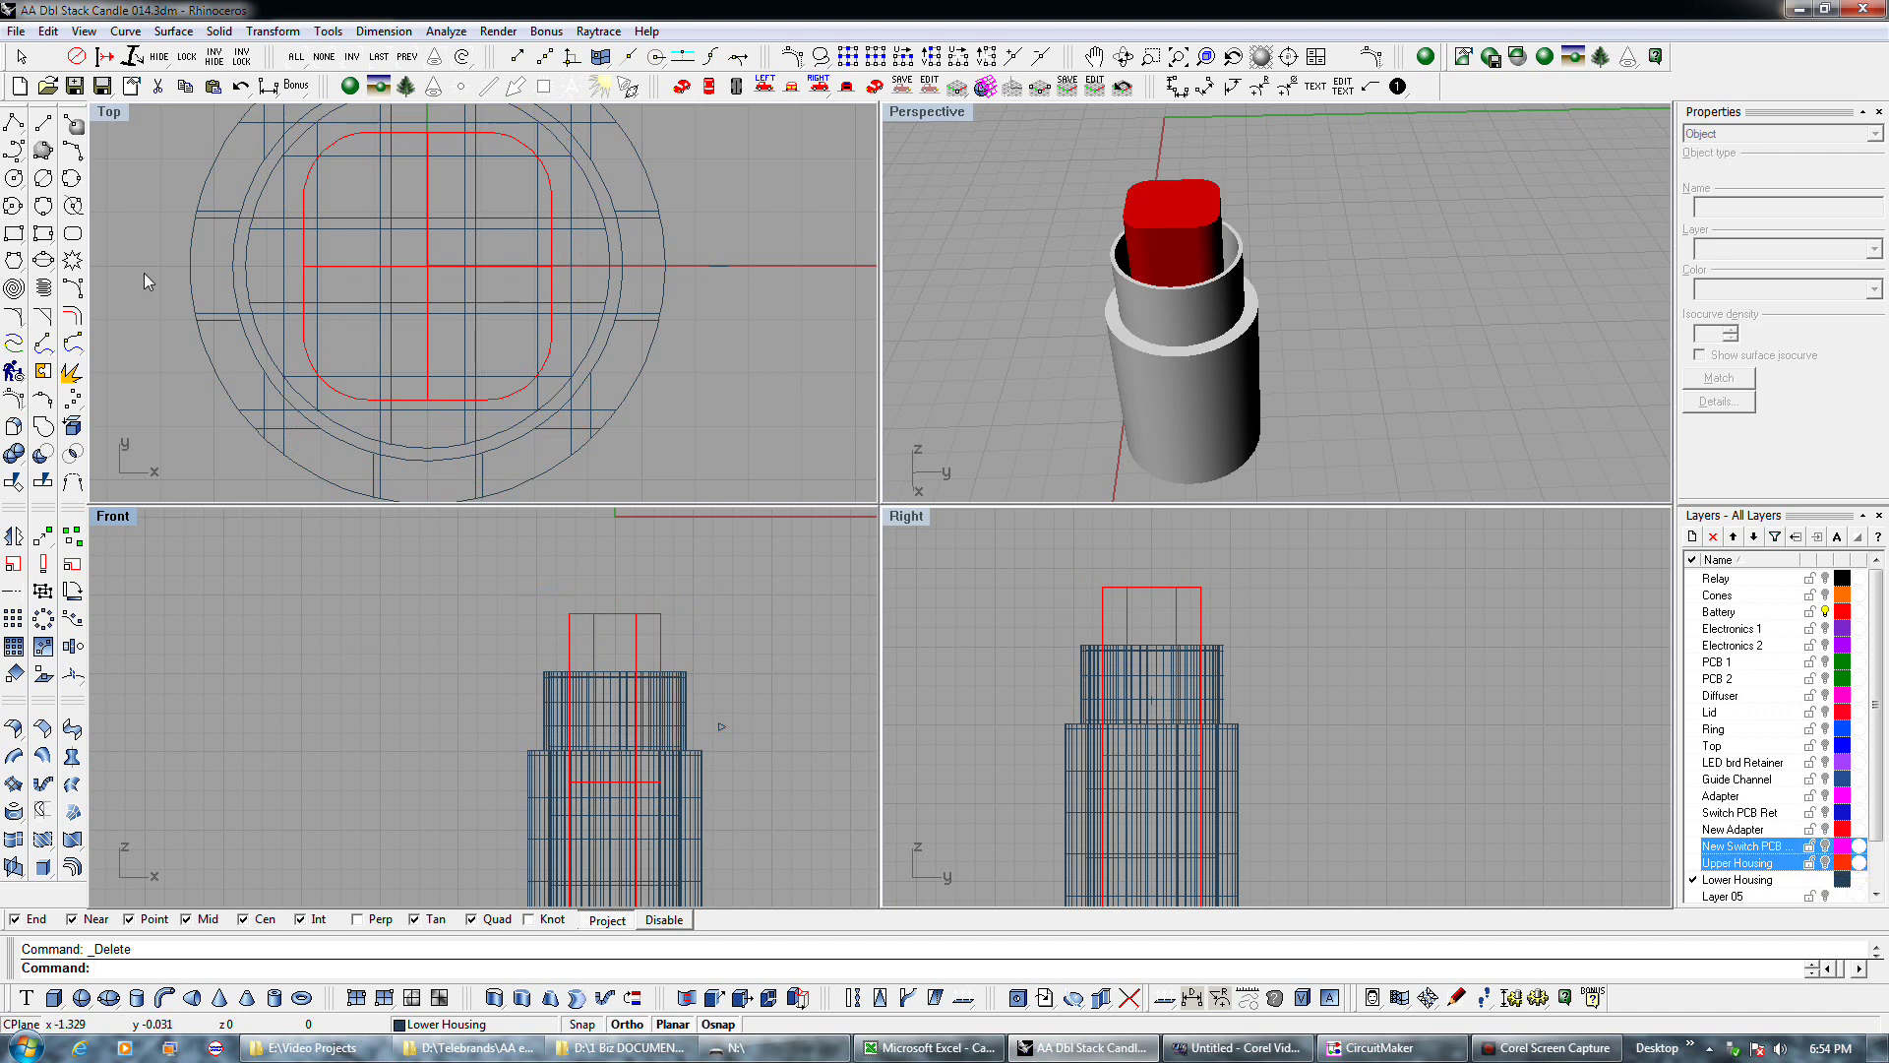
Create a new helix from the housing centre straight up, radius on the housing edge.
left_click(43, 286)
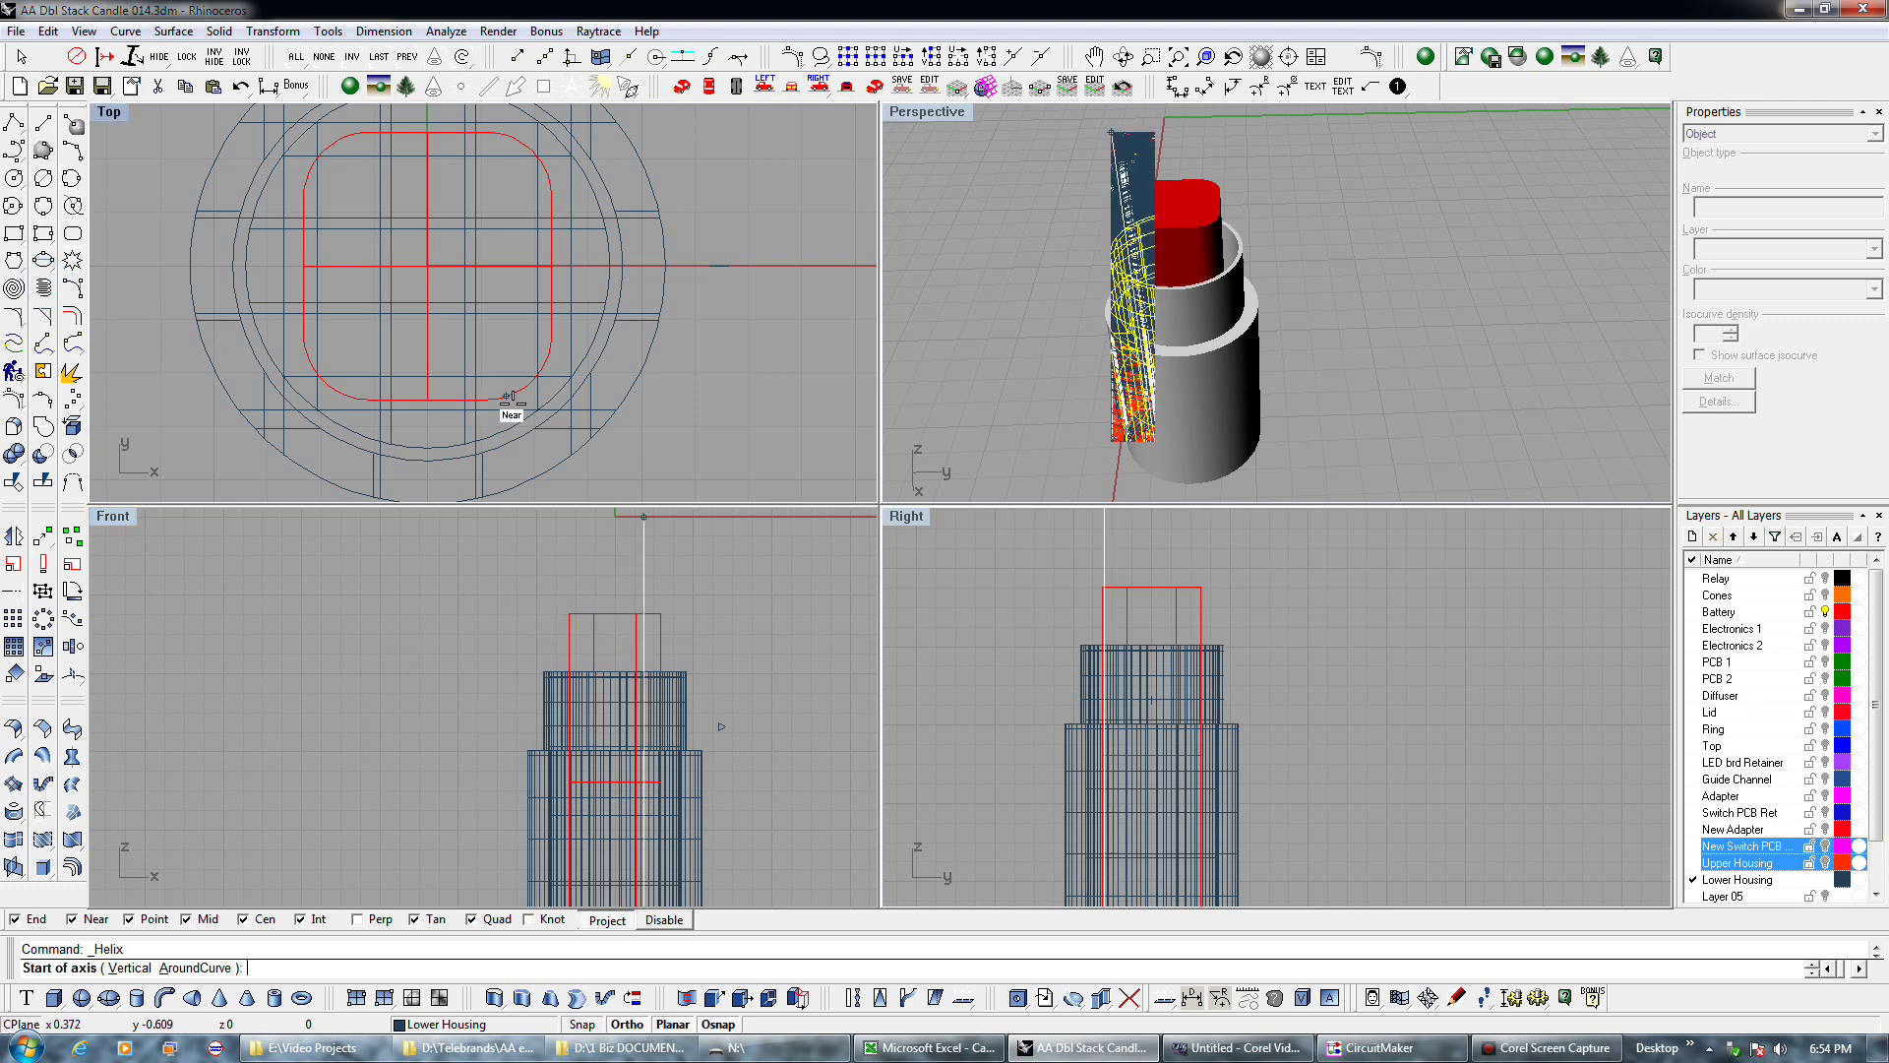
left_click(611, 404)
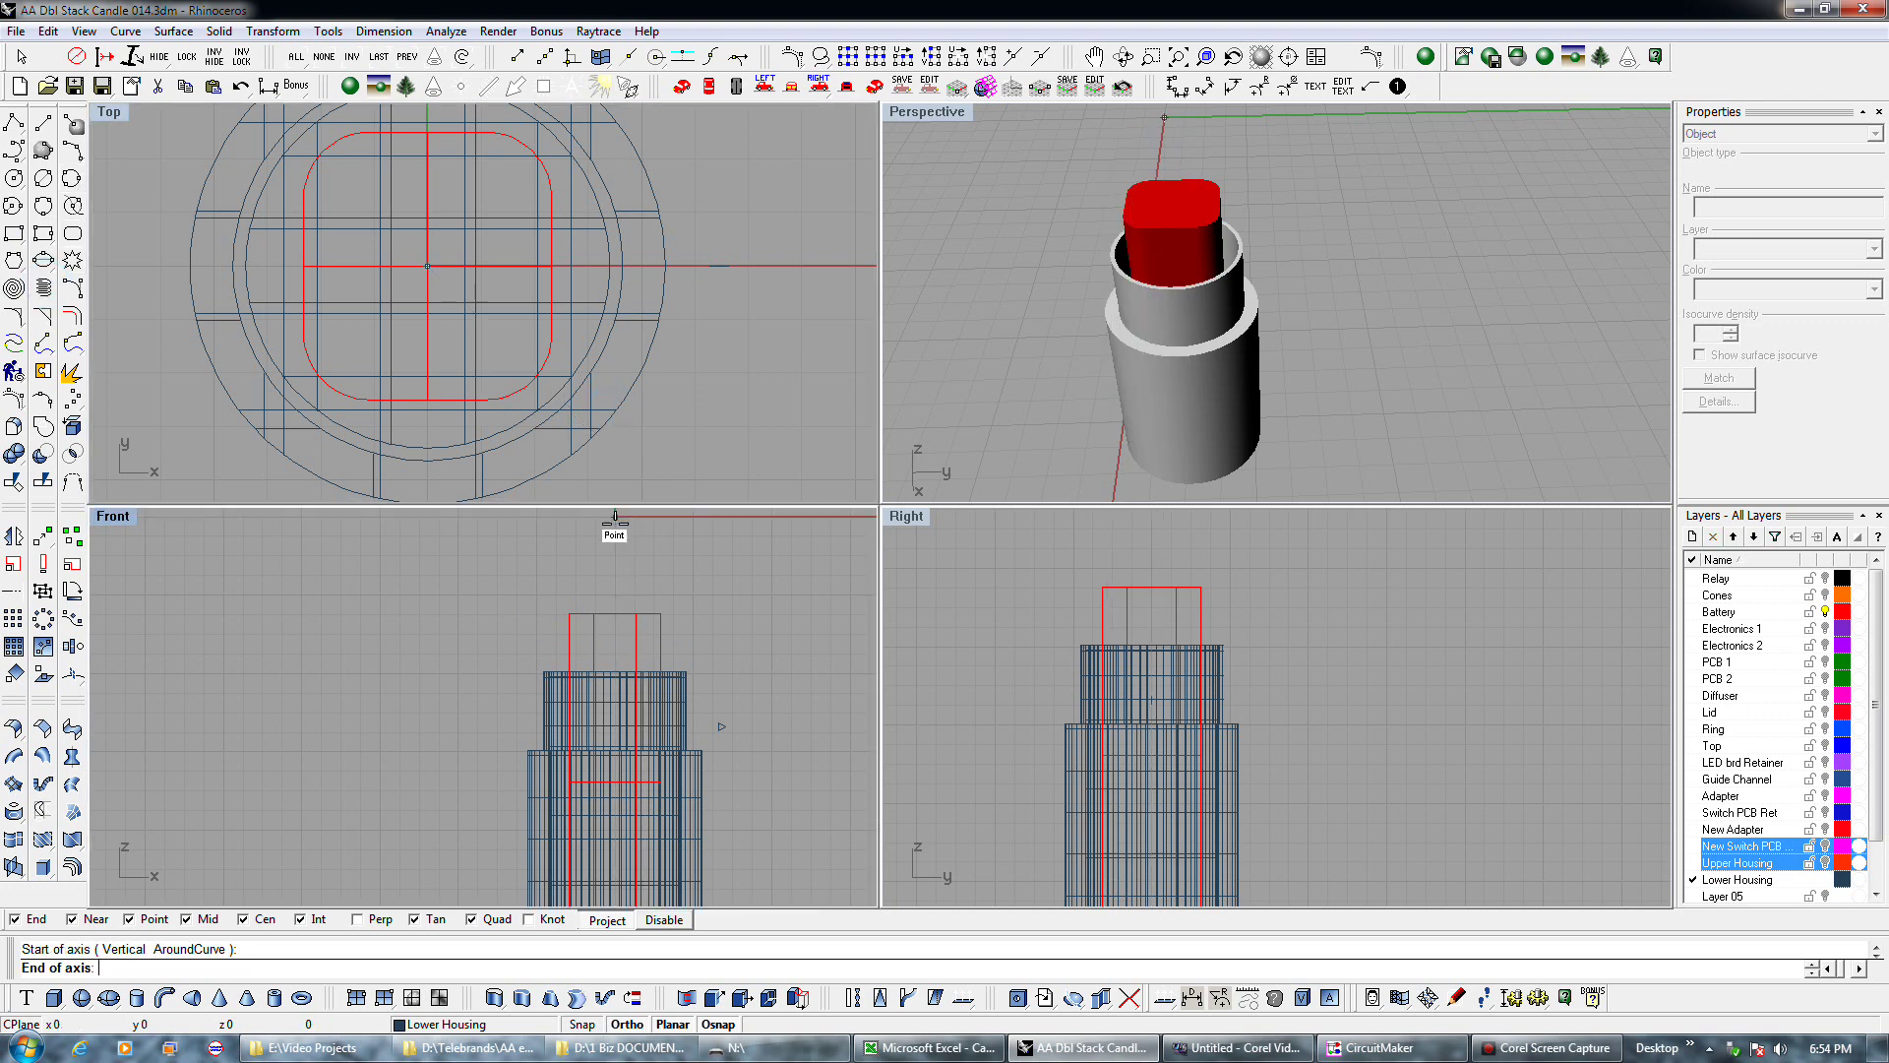
right_click_drag(613, 550, 586, 675)
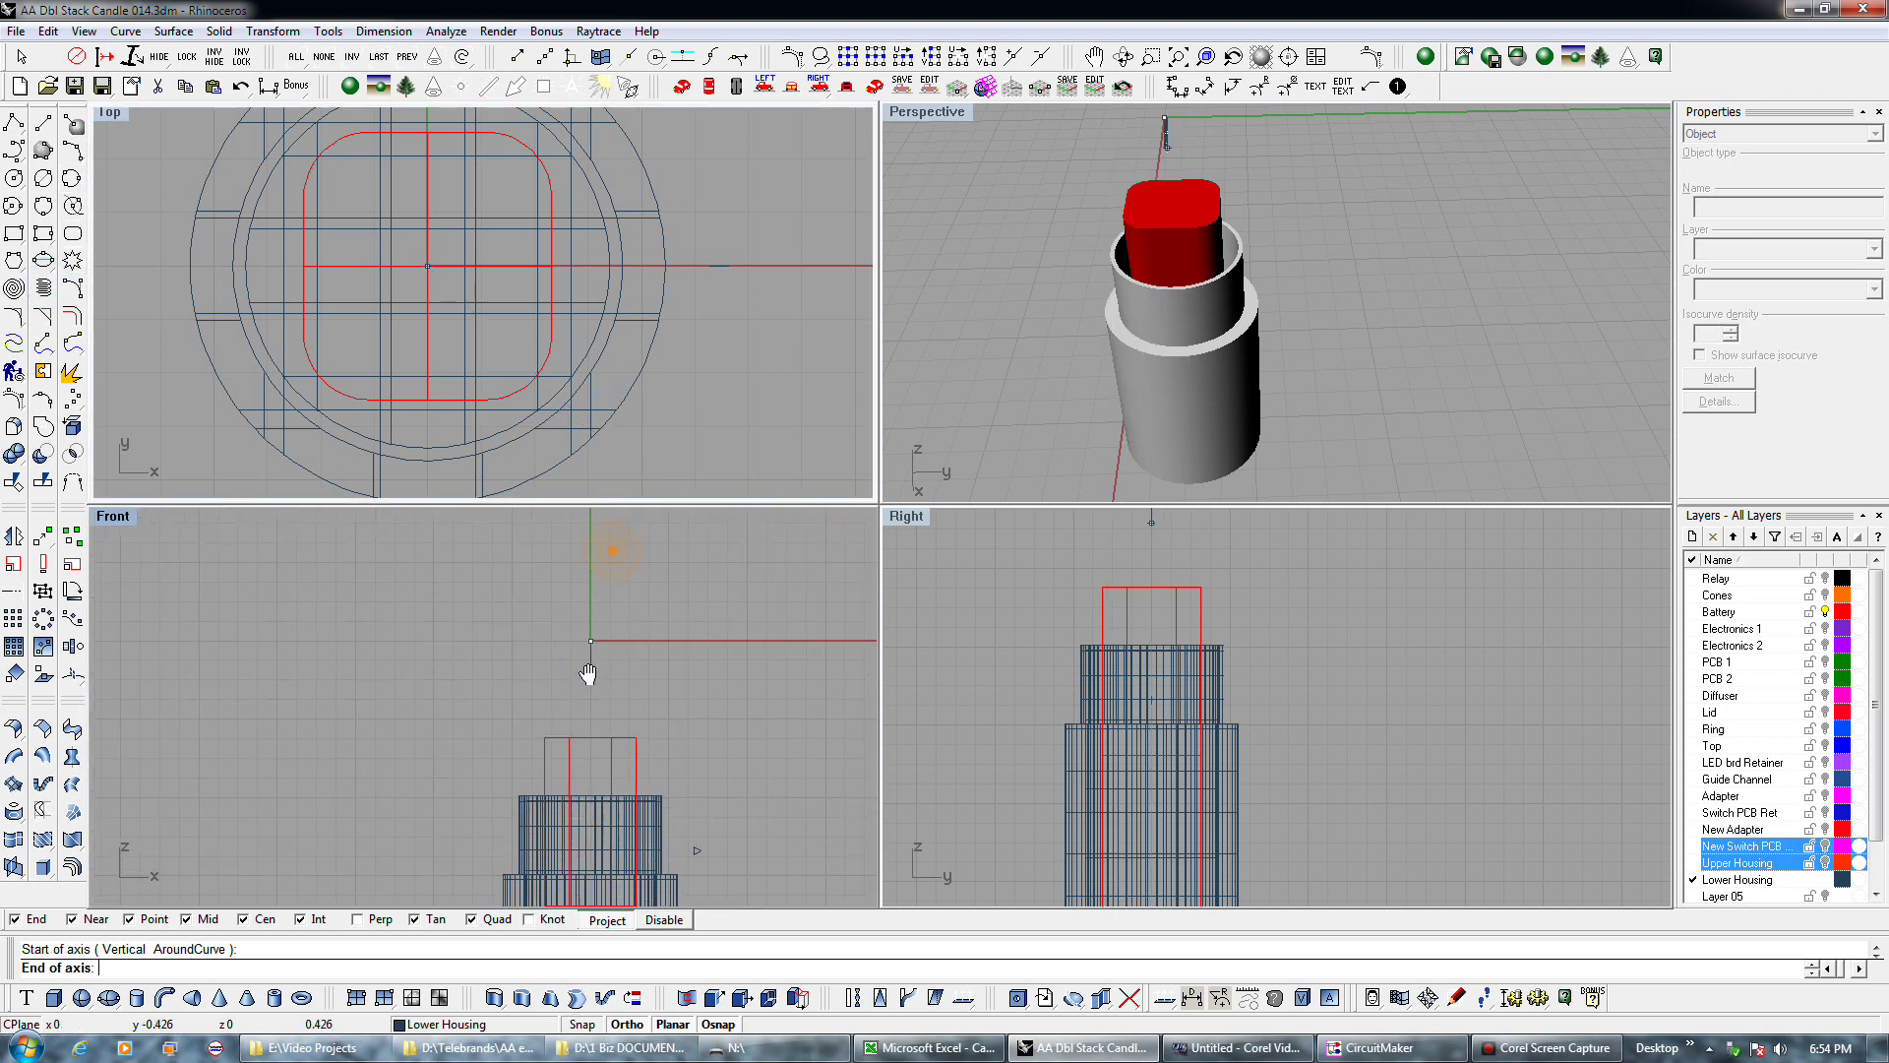
left_click(596, 545)
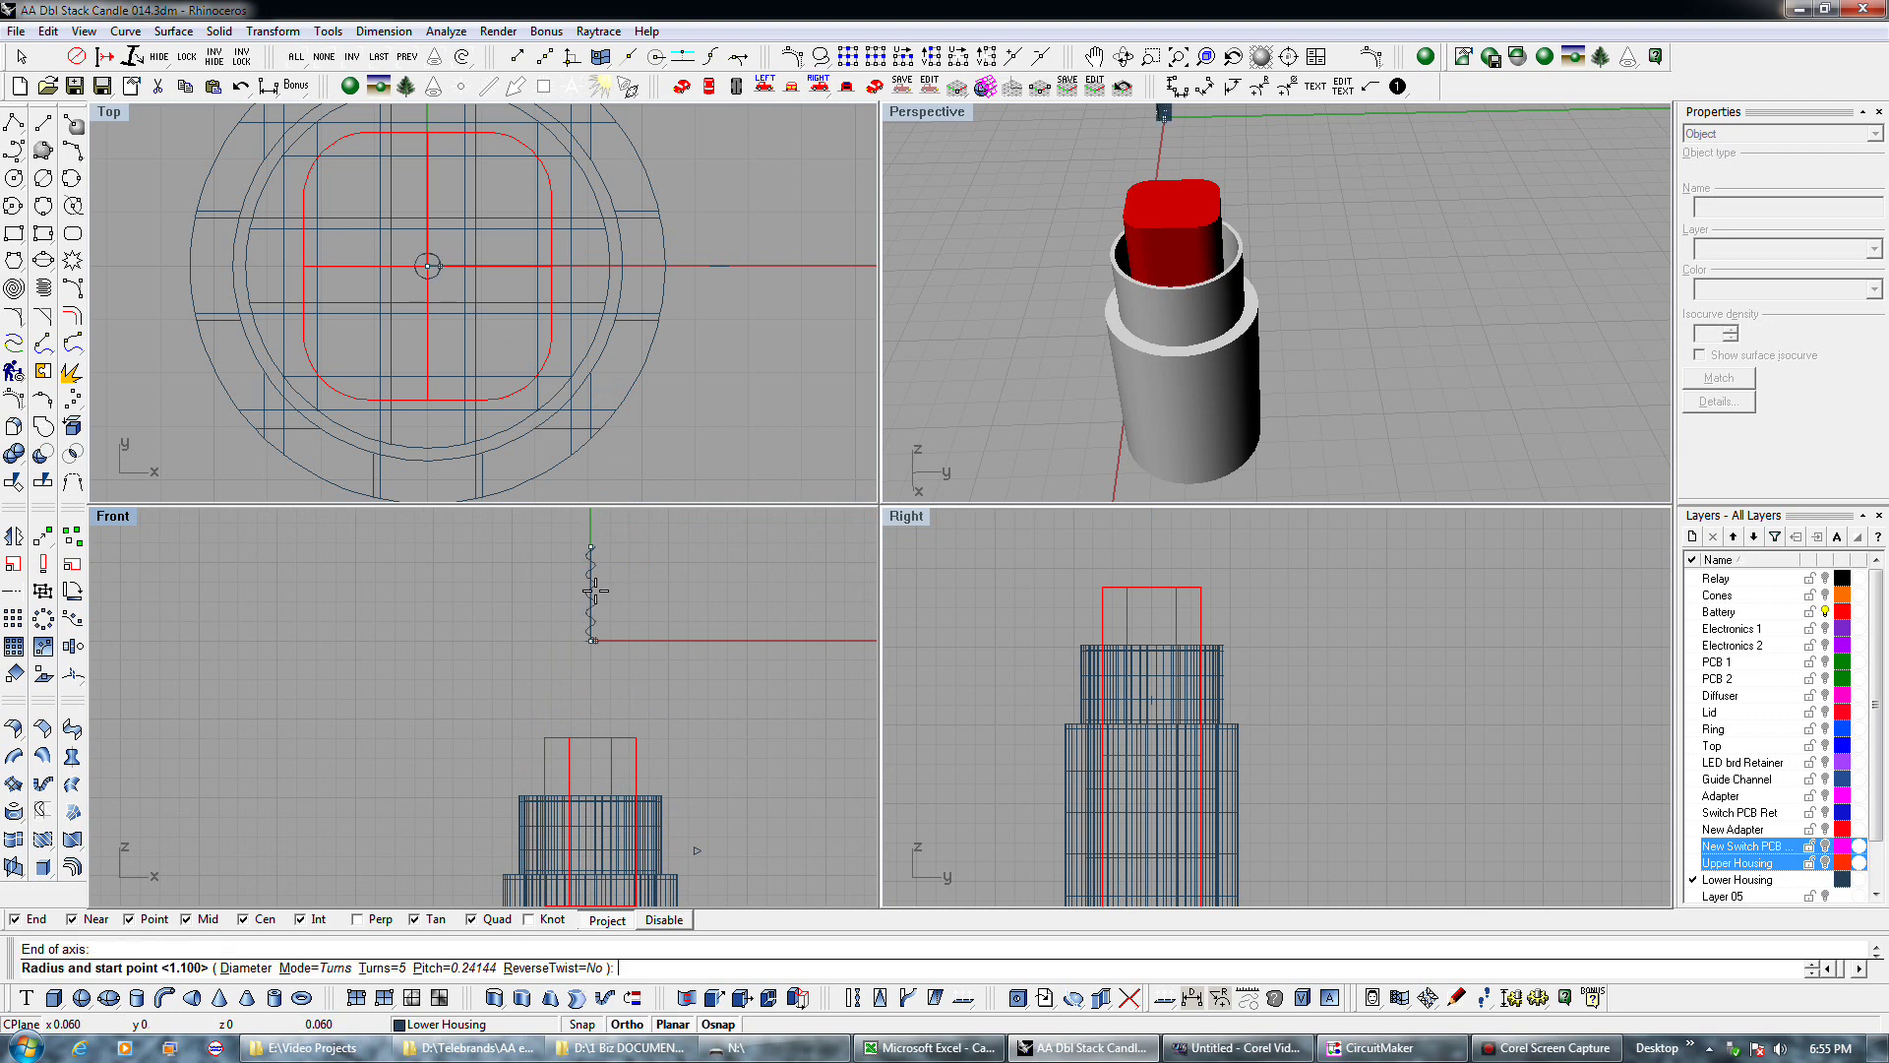
scroll(595, 381, "up", 10)
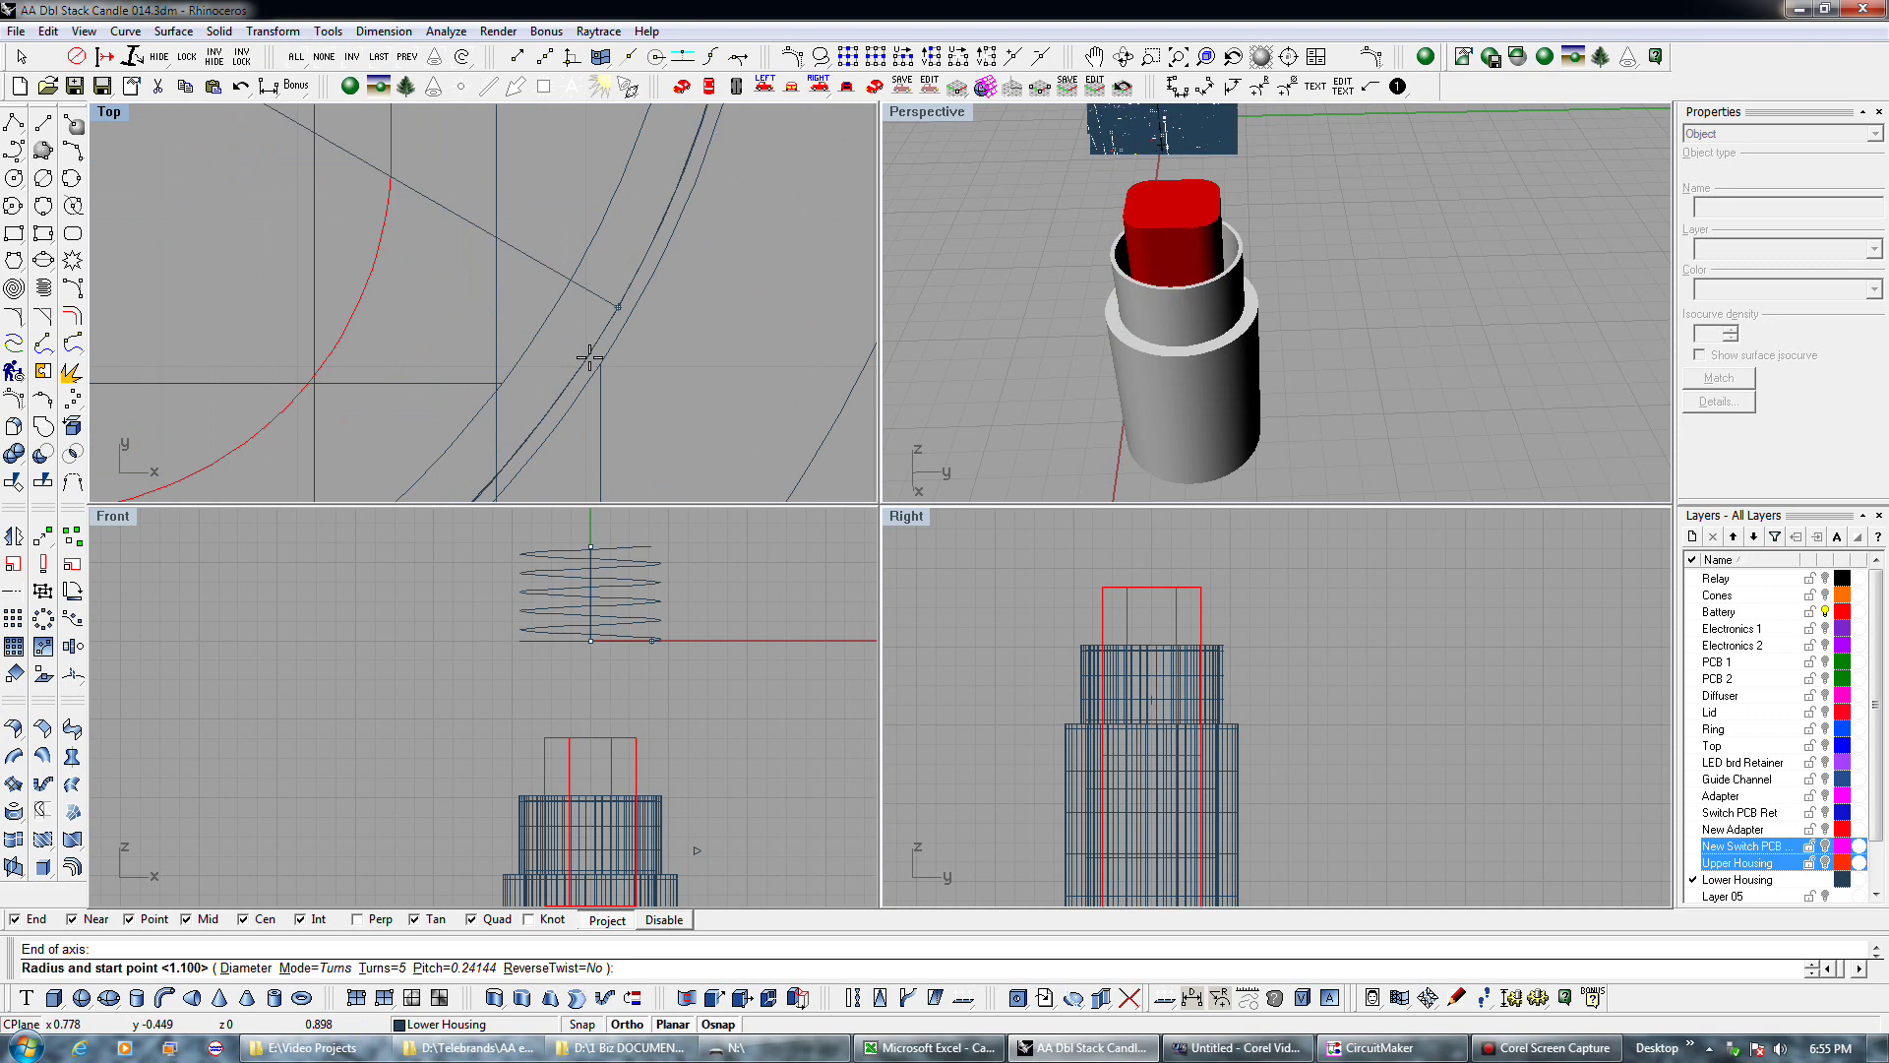
left_click(589, 358)
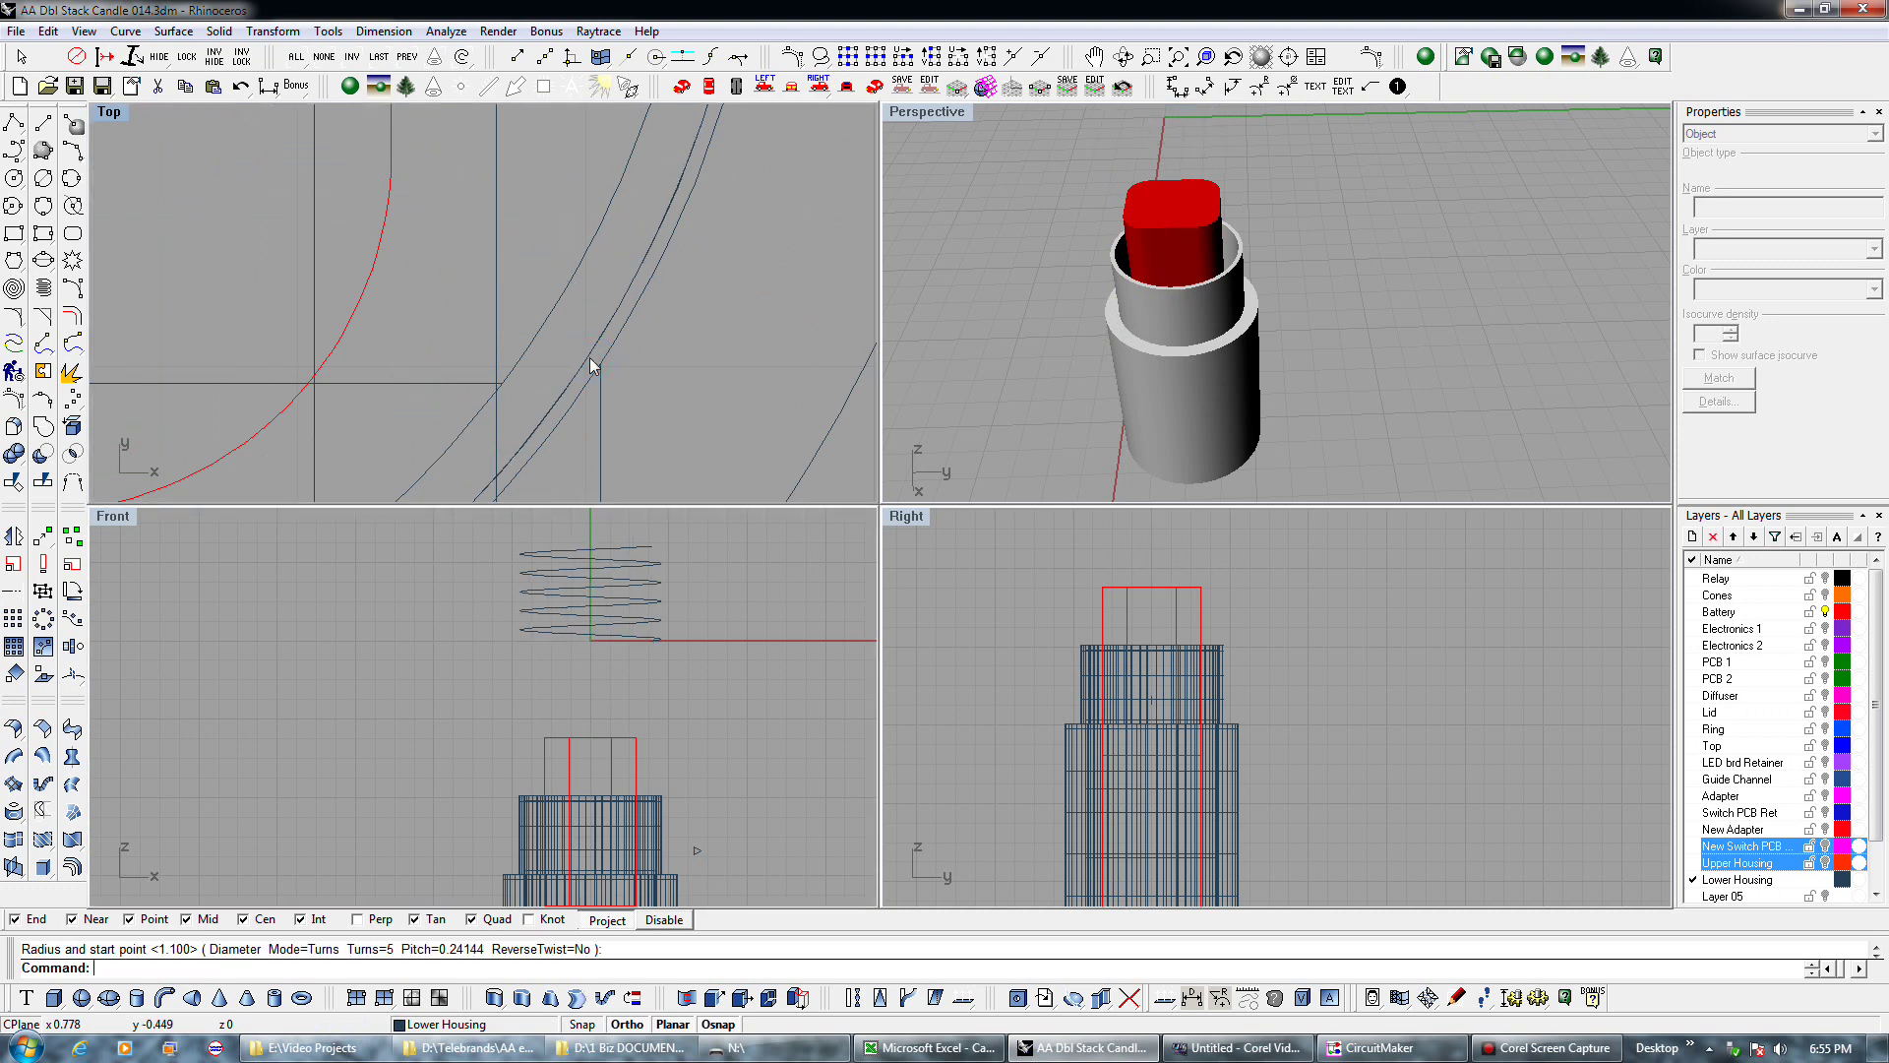
Move the new helix down onto the housing top and nudge it into place.
left_click(588, 357)
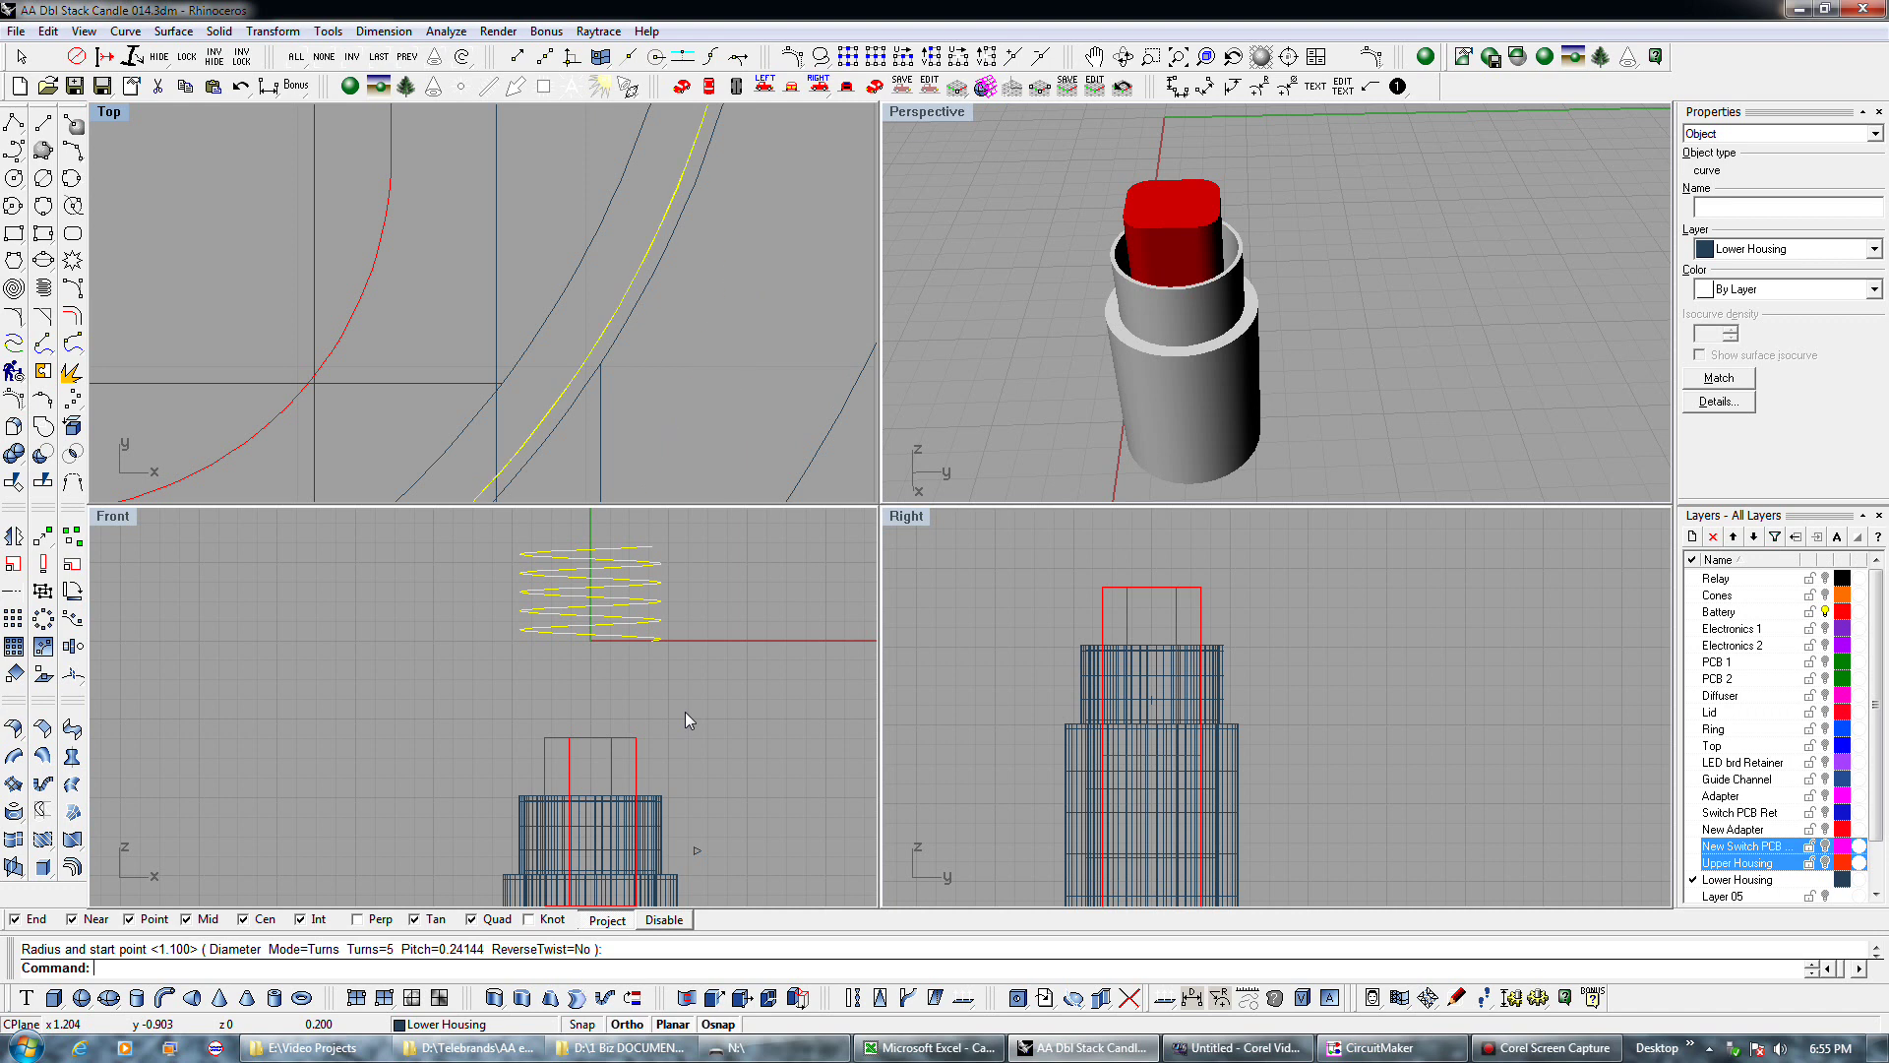
scroll(568, 675, "down", 2)
mouse_move(605, 686)
left_mouse_down()
mouse_move(622, 781)
mouse_move(599, 773)
mouse_move(625, 782)
mouse_move(621, 668)
left_mouse_up()
scroll(603, 773, "up", 5)
scroll(624, 781, "up", 3)
scroll(621, 668, "down", 2)
key("alt+Down")
key("alt+Down")
key("alt+Down")
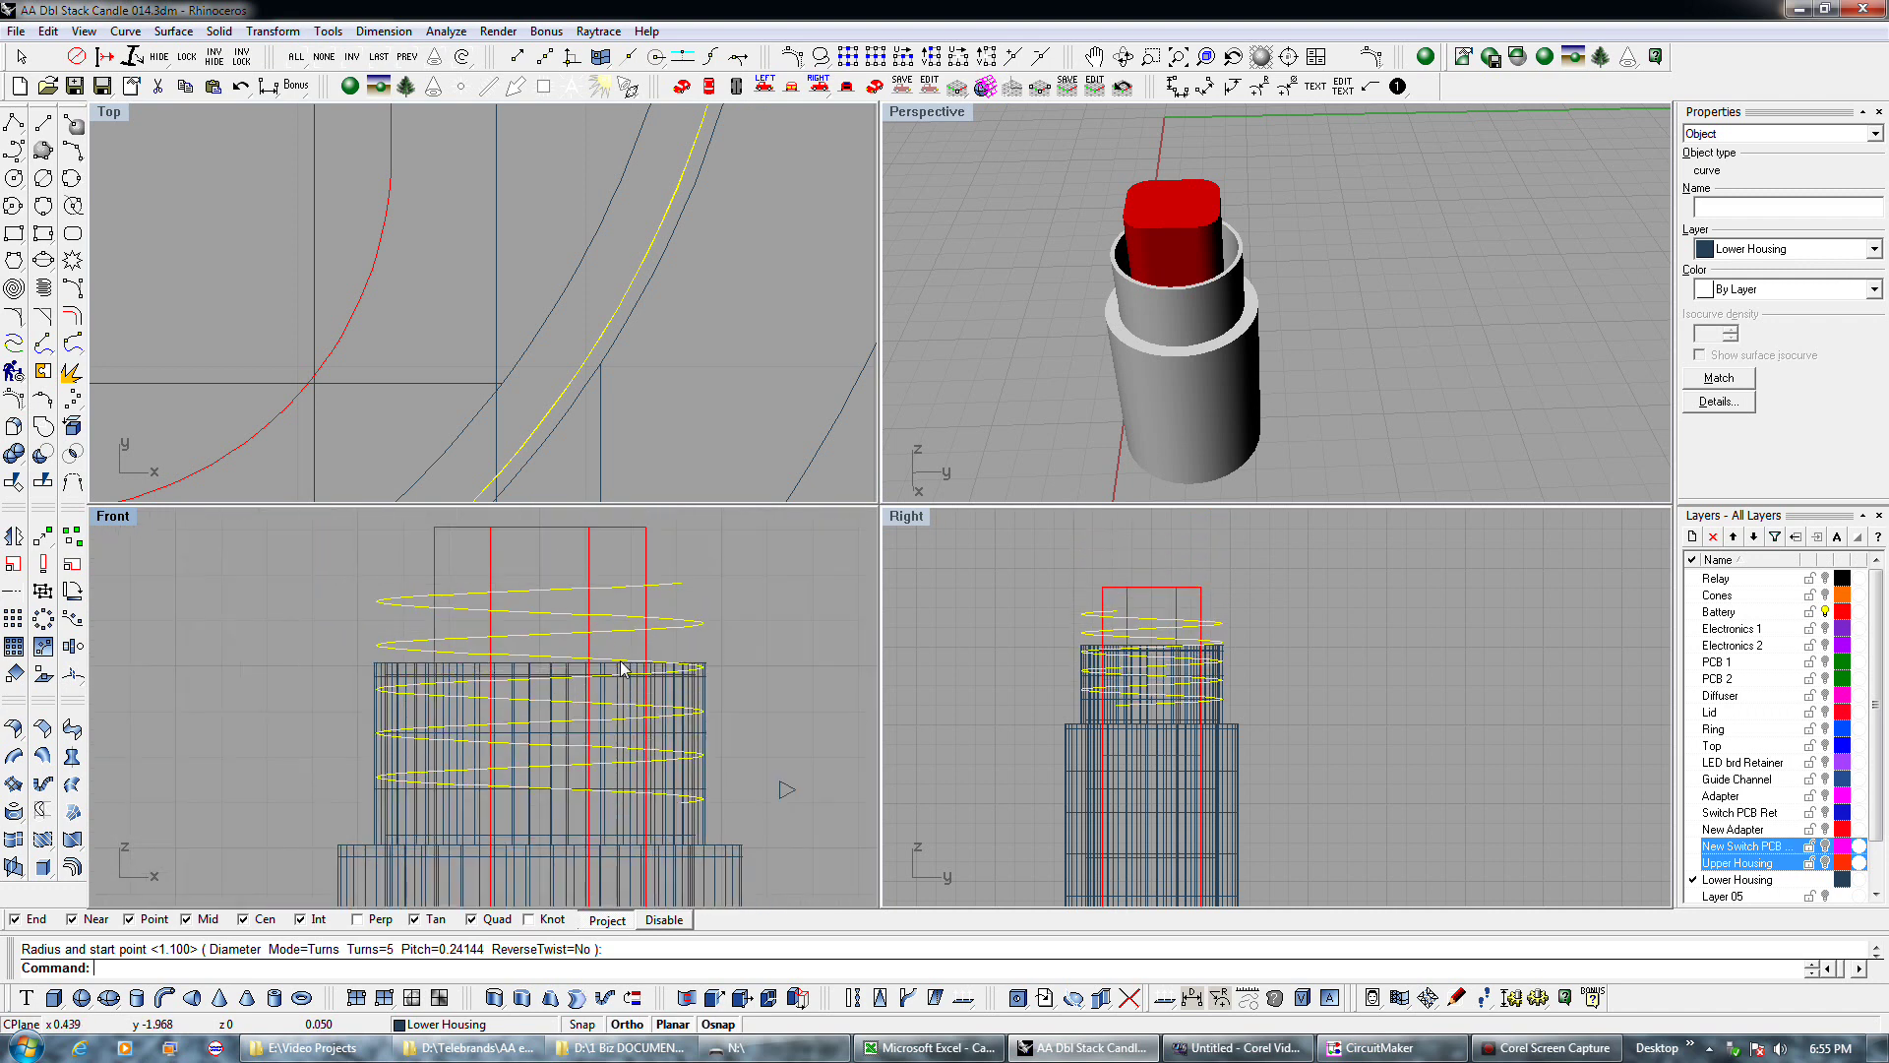
key("alt+Up")
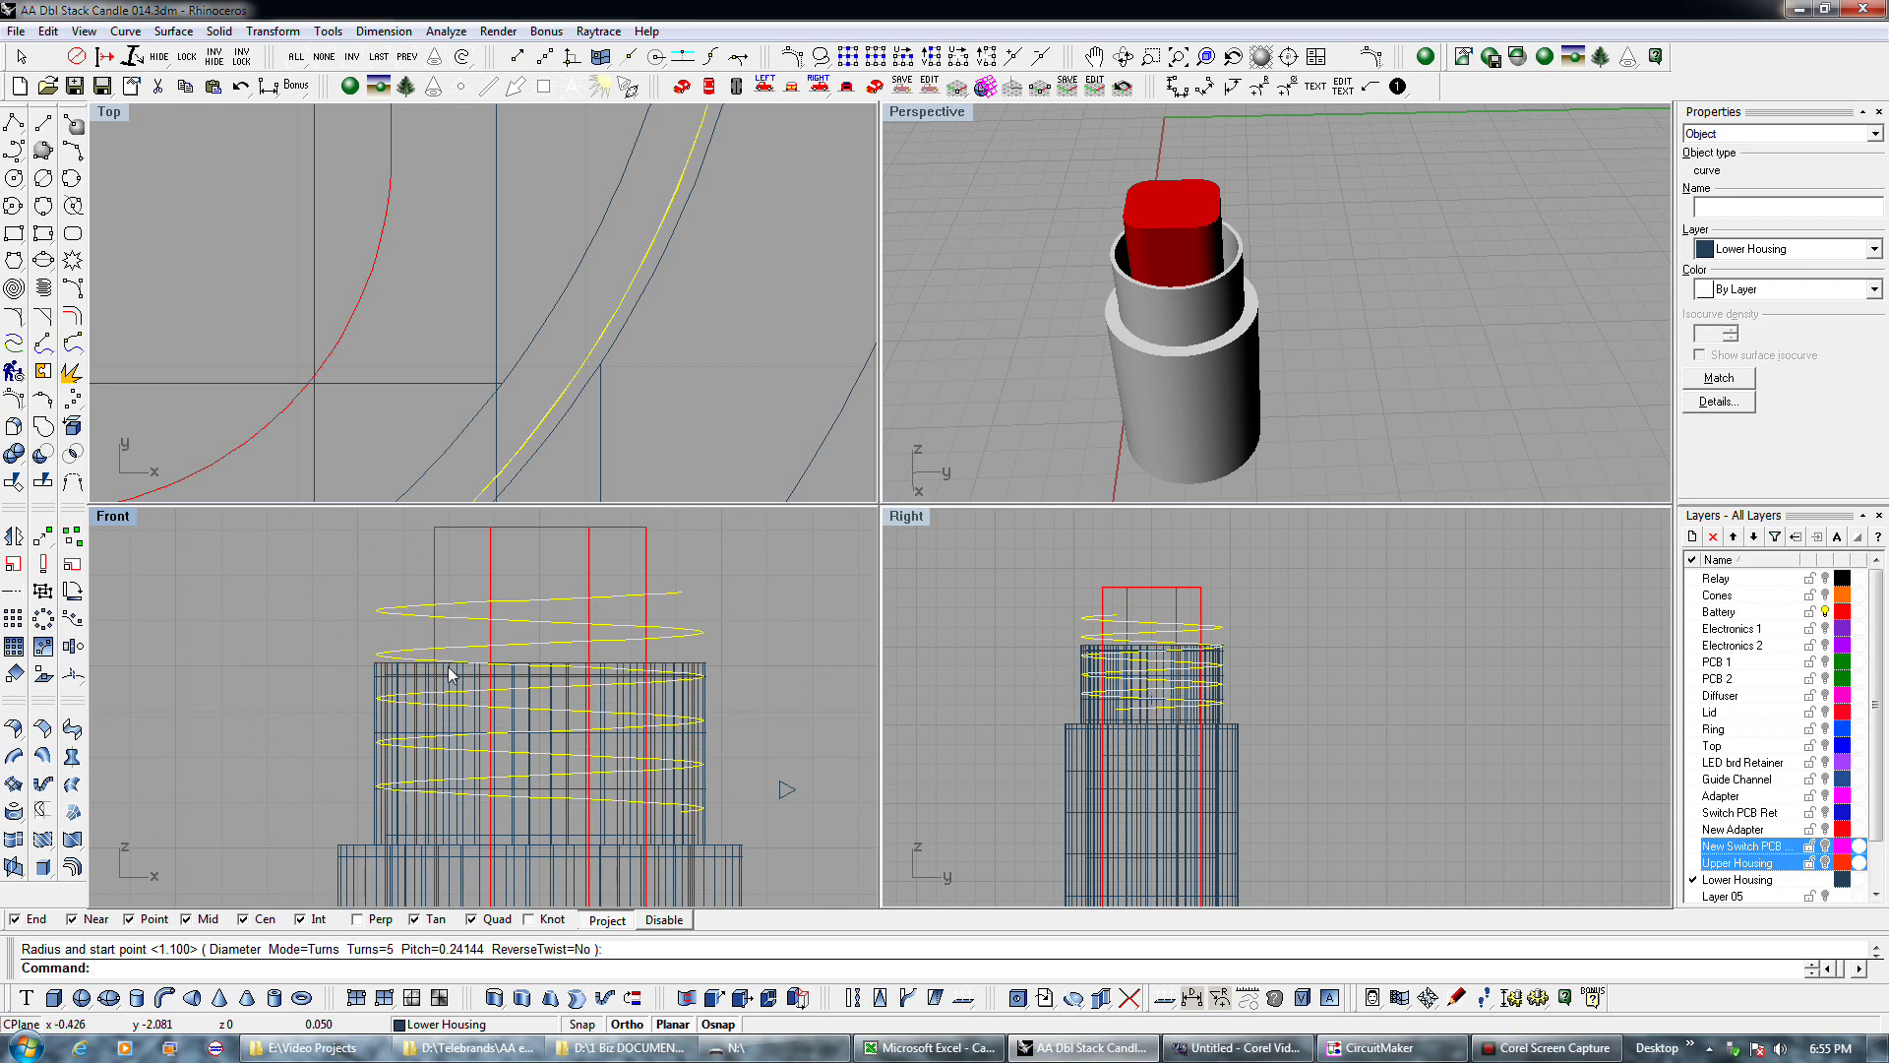
Copy the helix, break off an end piece, delete it and paste the copy back.
left_click(185, 86)
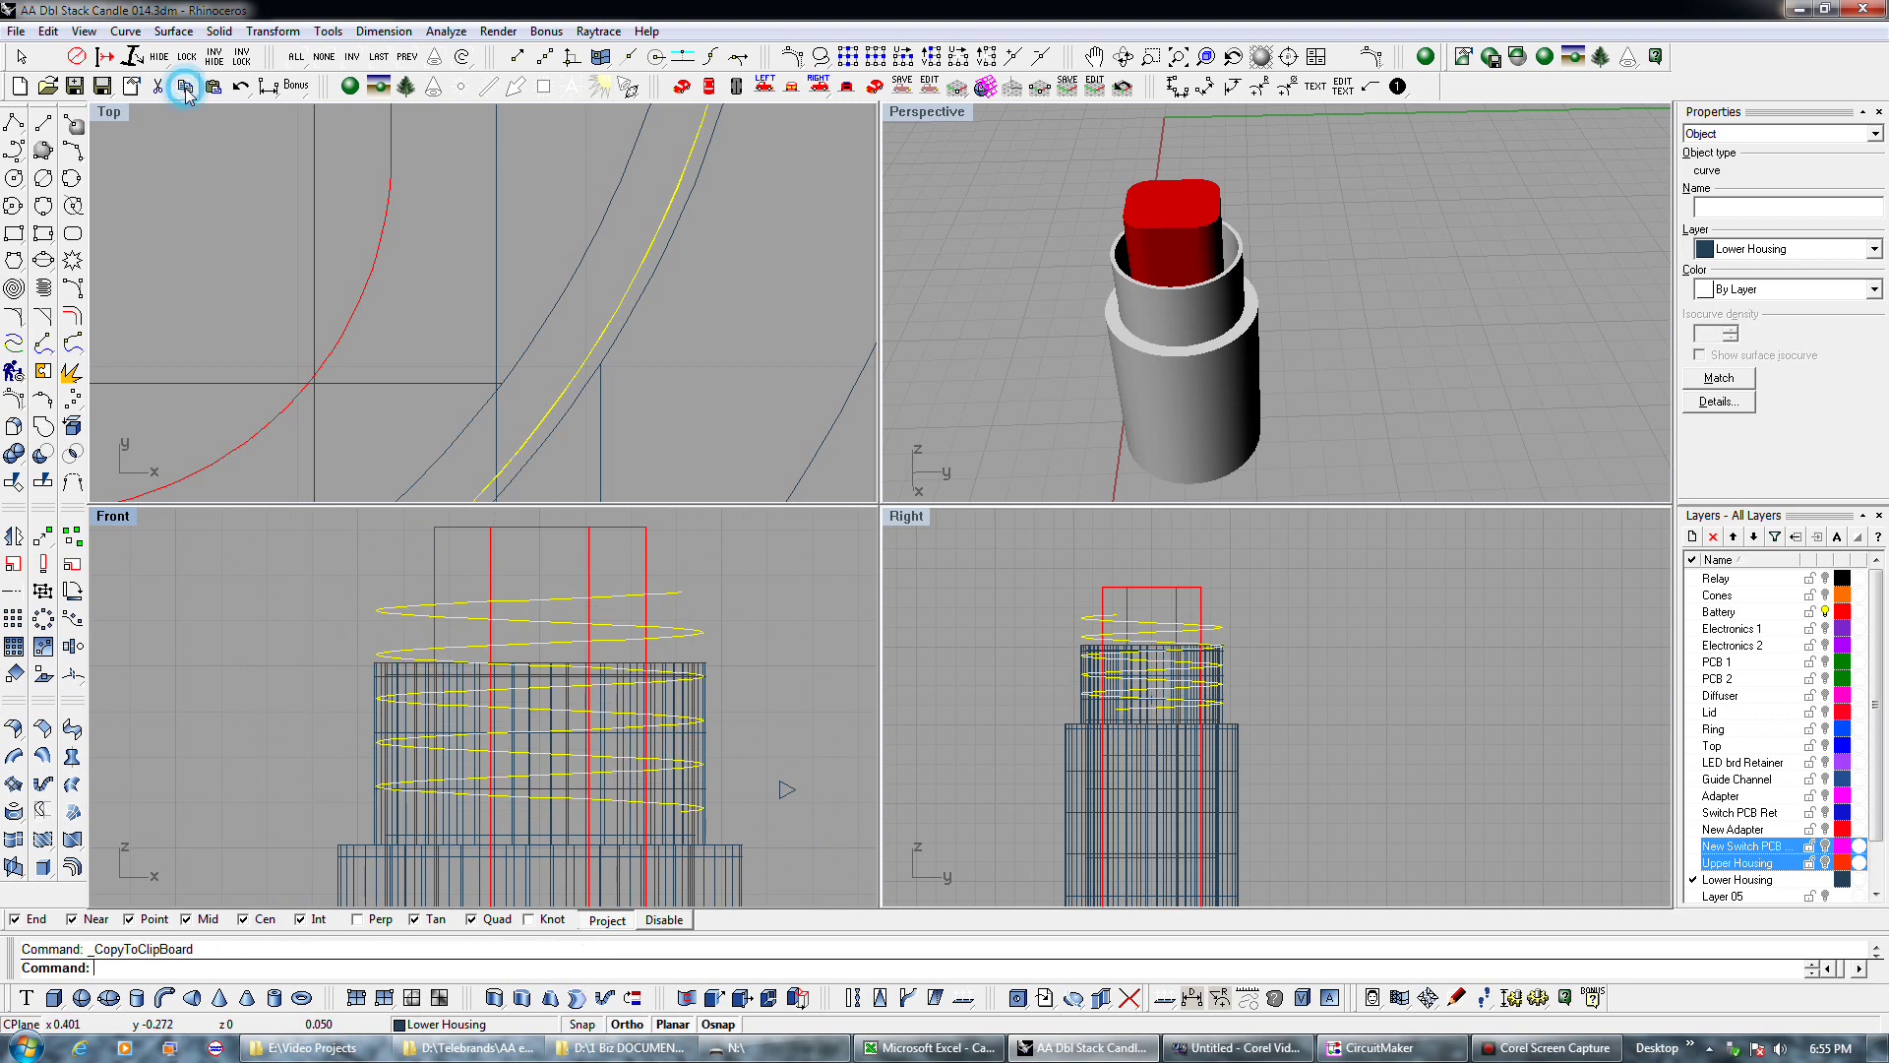
left_click(73, 482)
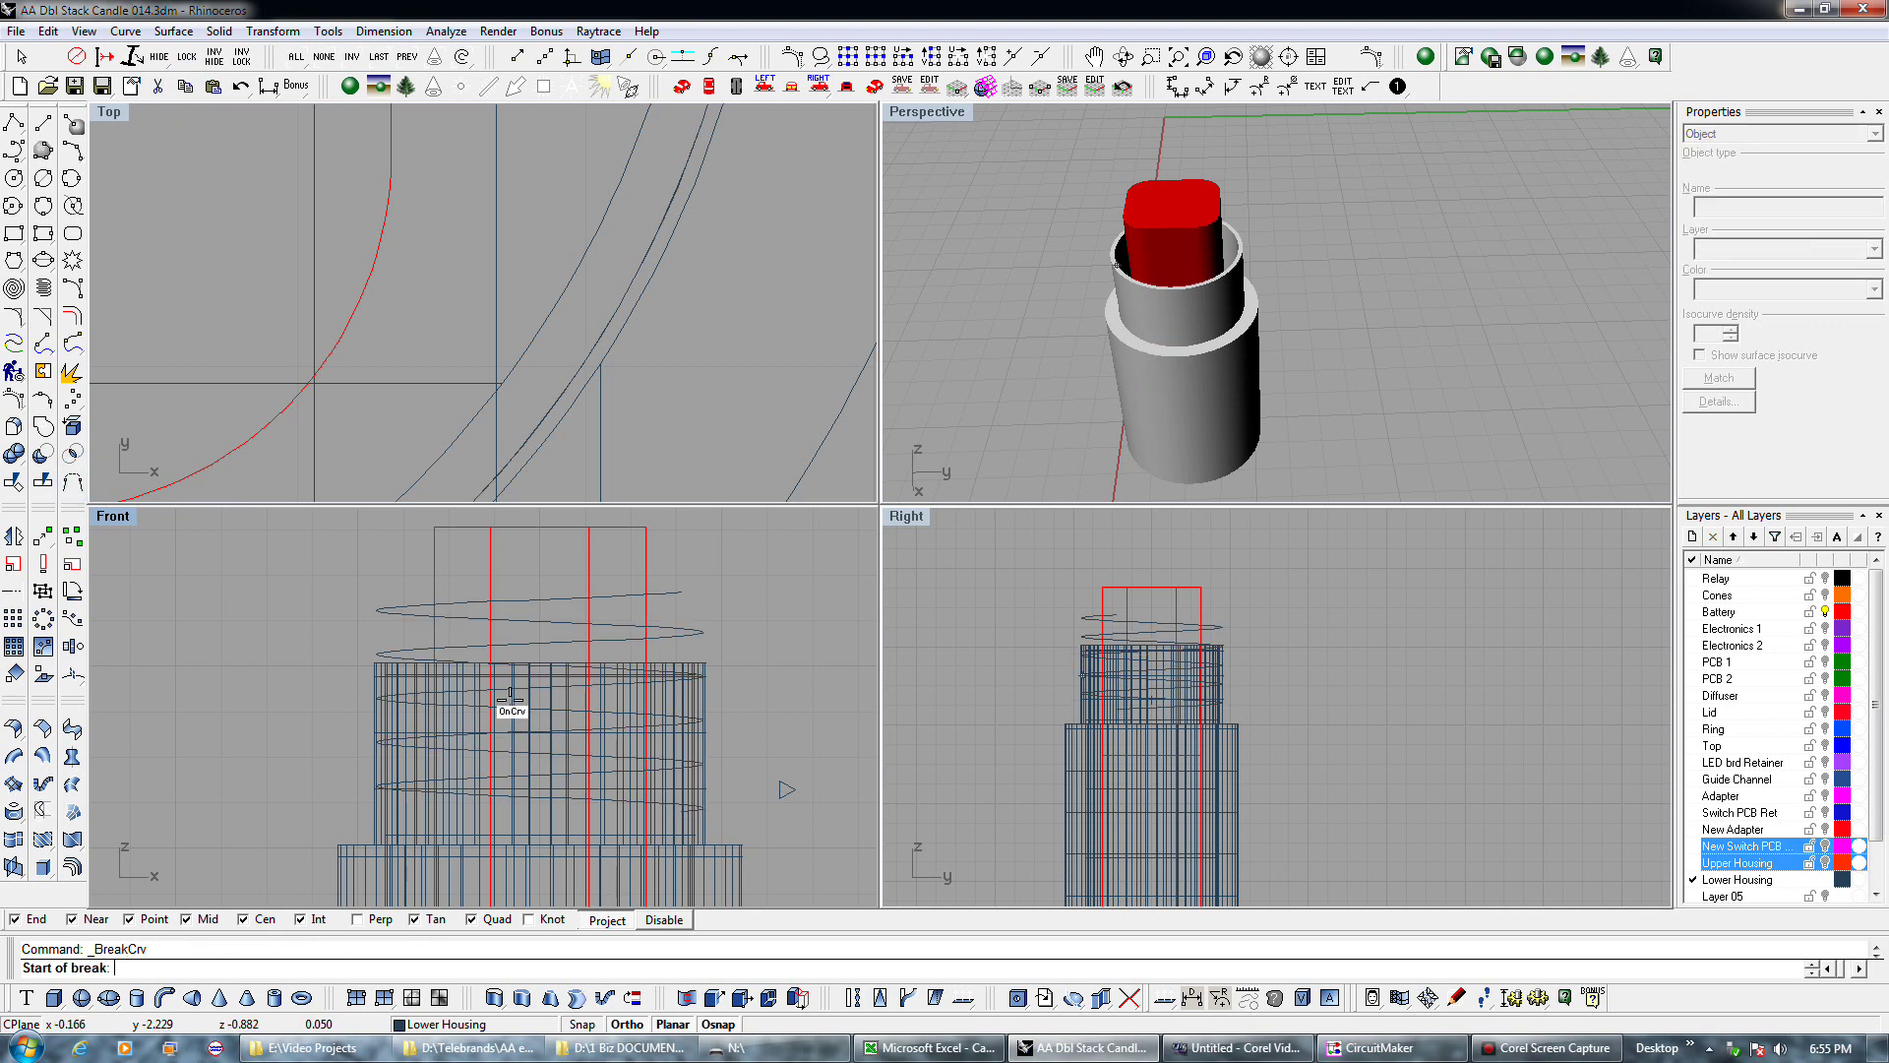
scroll(509, 704, "up", 7)
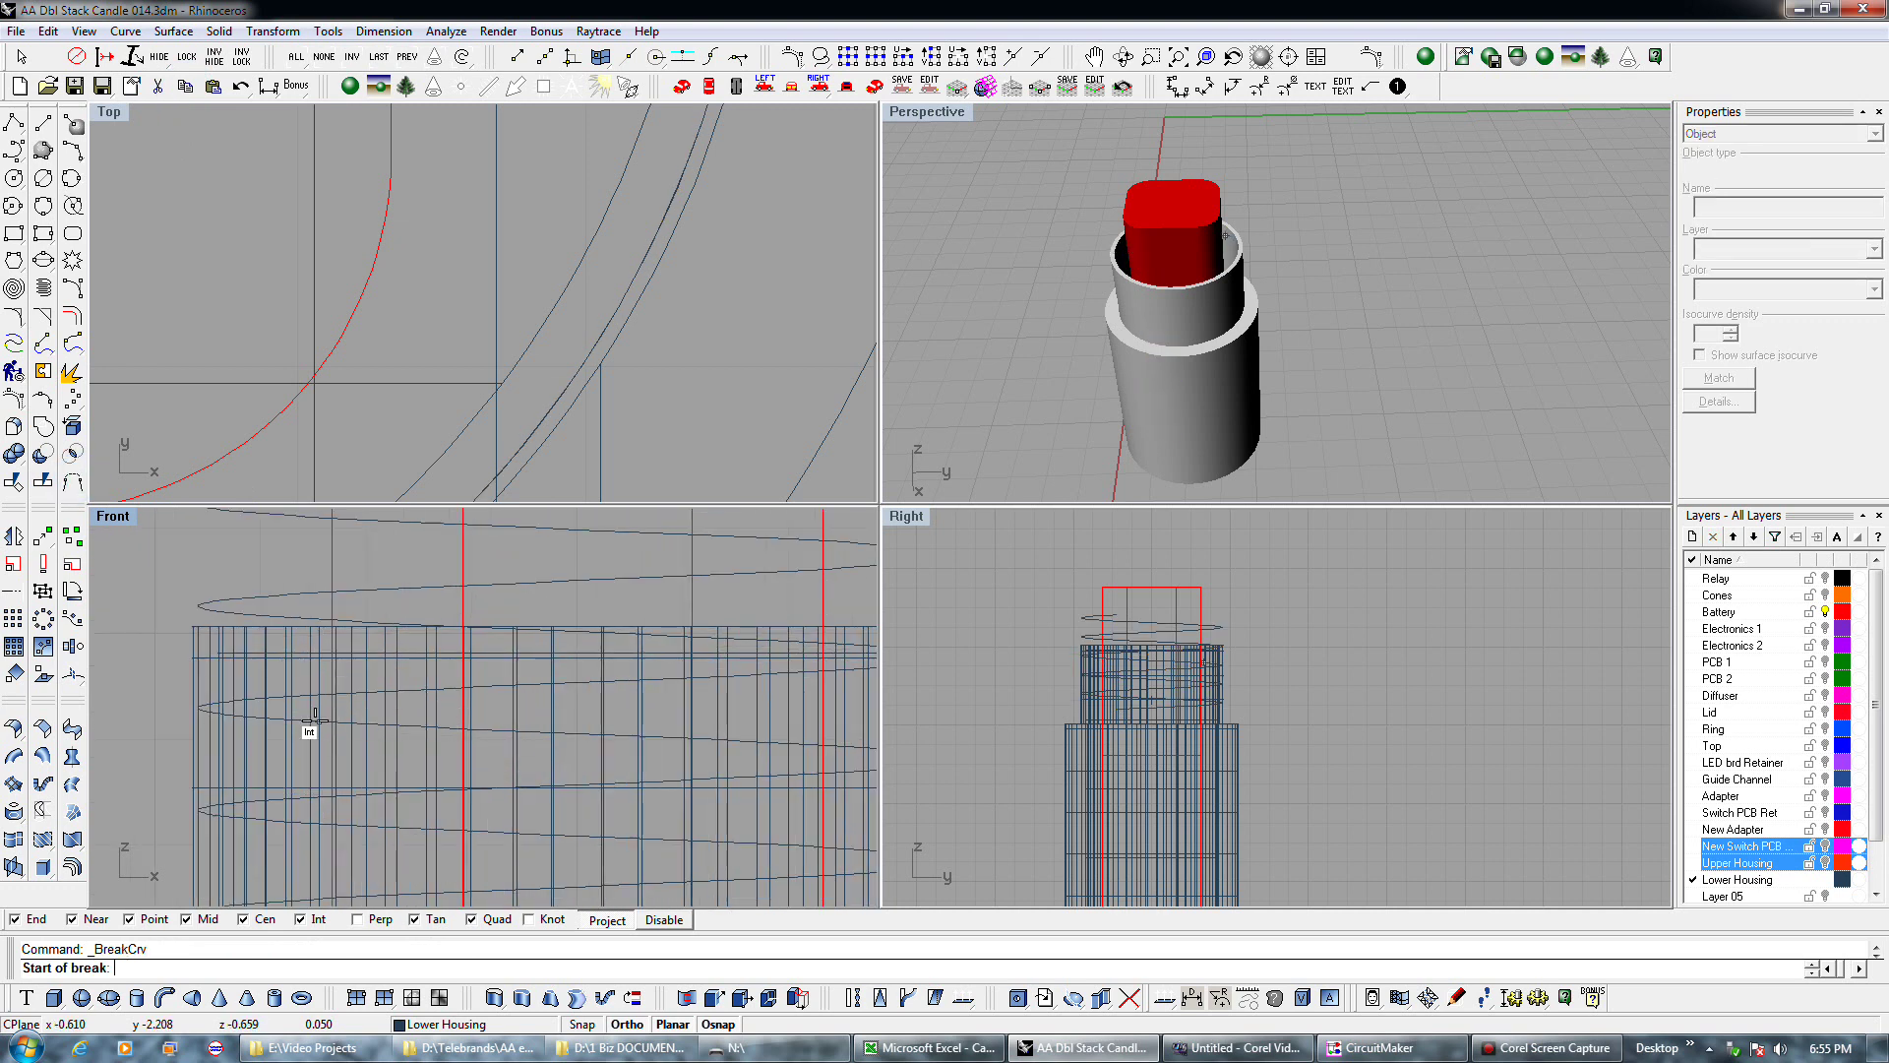
left_click(303, 715)
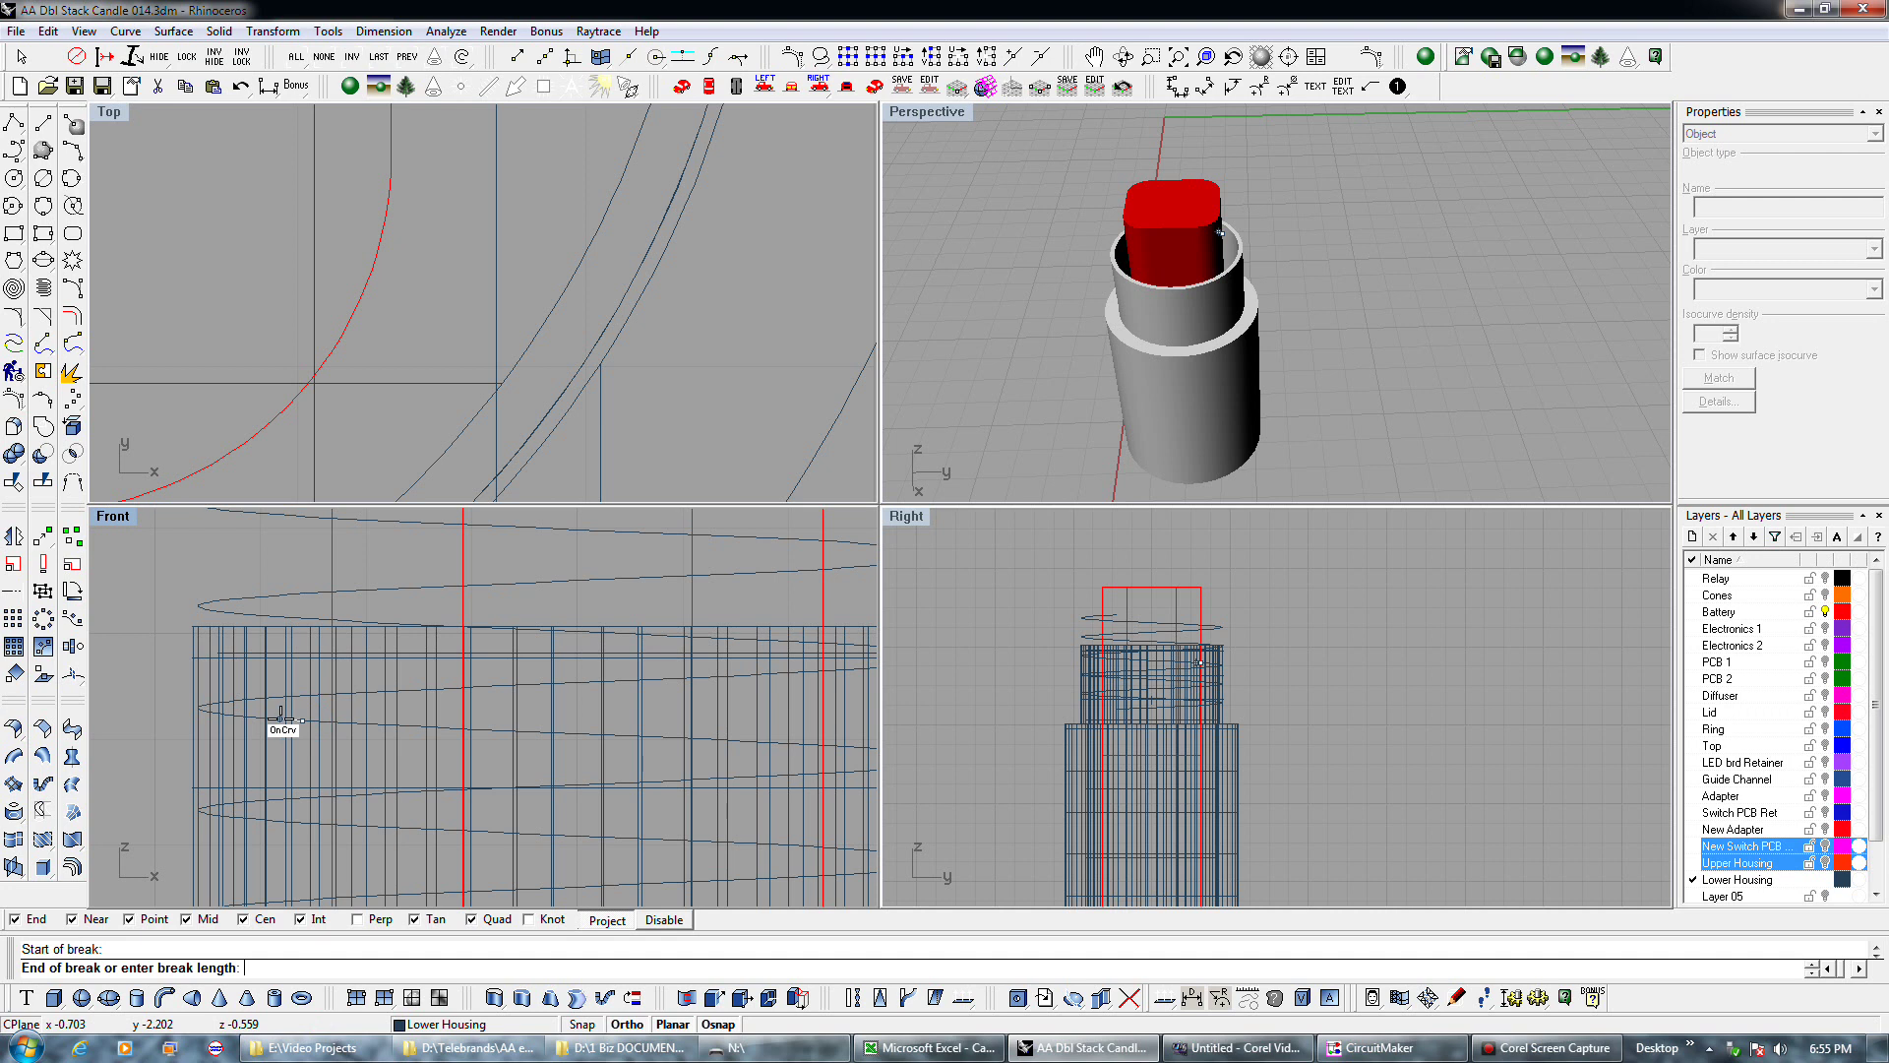
left_click(278, 718)
key("Delete")
scroll(385, 693, "down", 7)
left_click(212, 86)
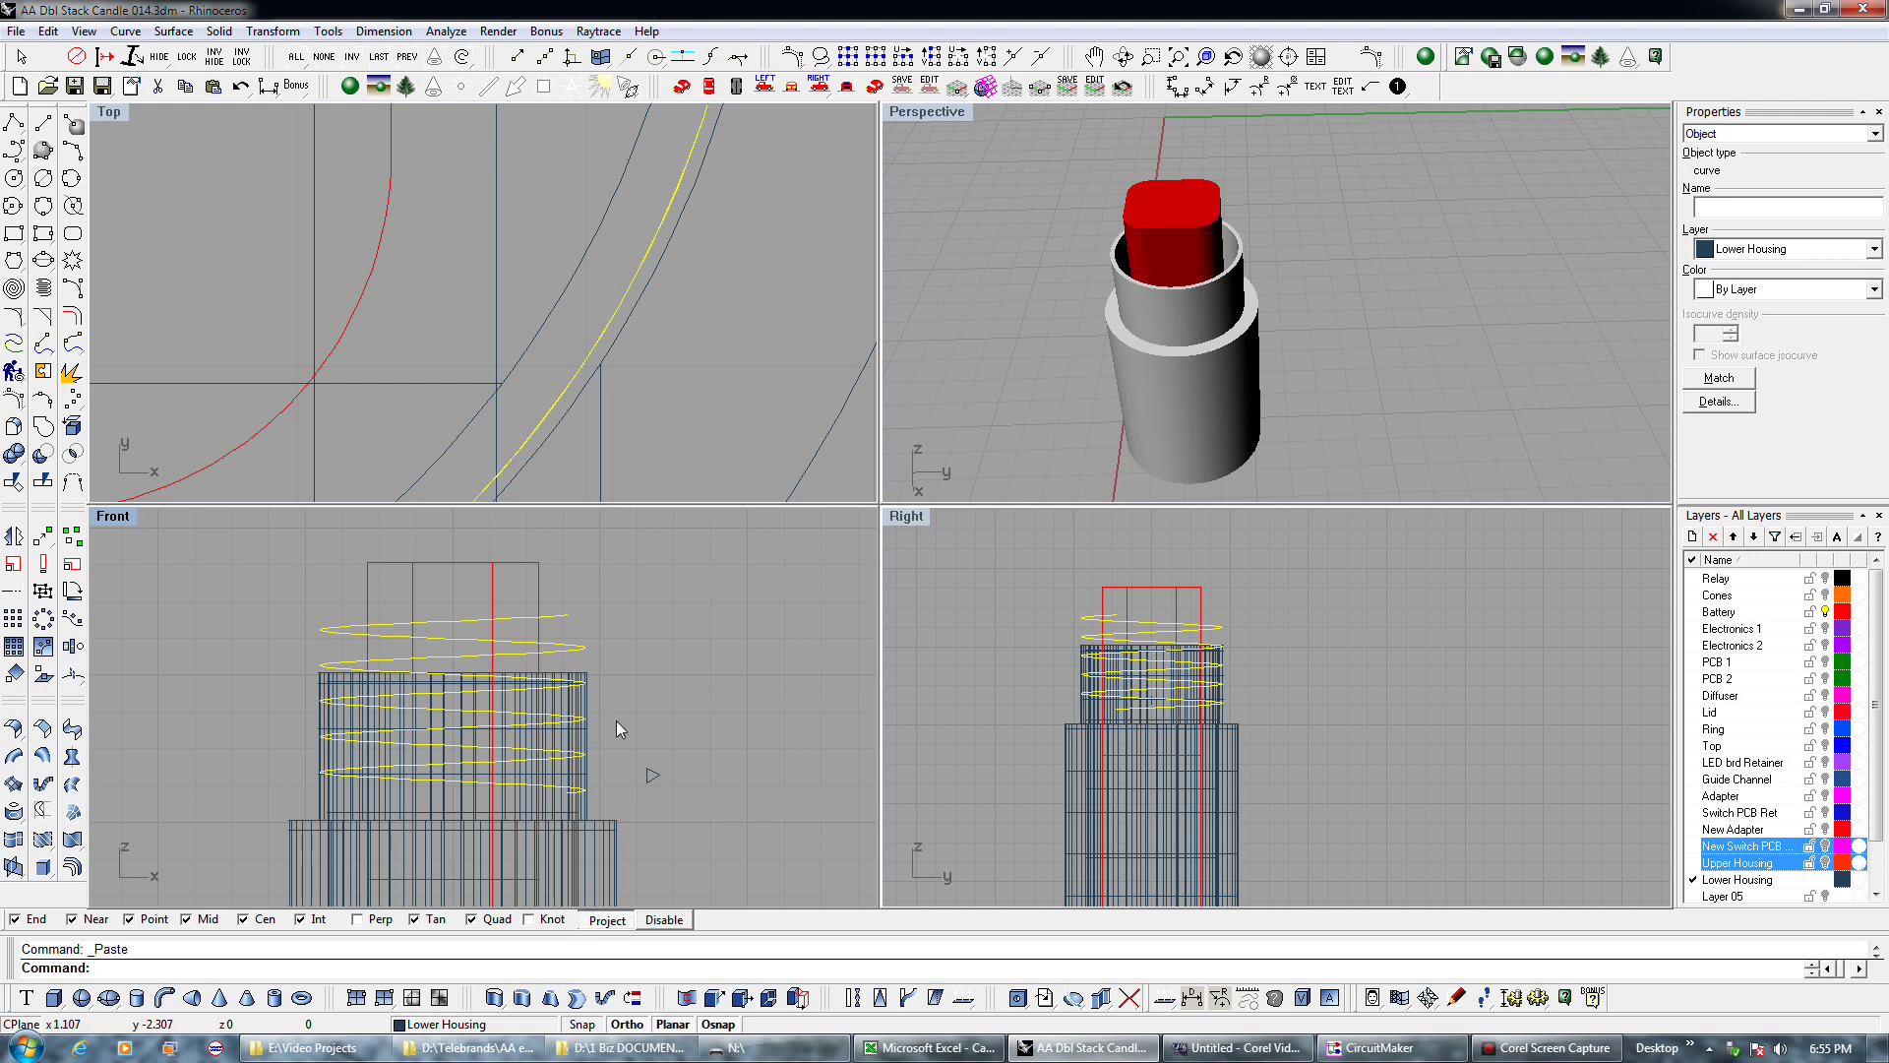
Undo the paste, delete and break, then move the helix lower and copy it.
key("ctrl+z")
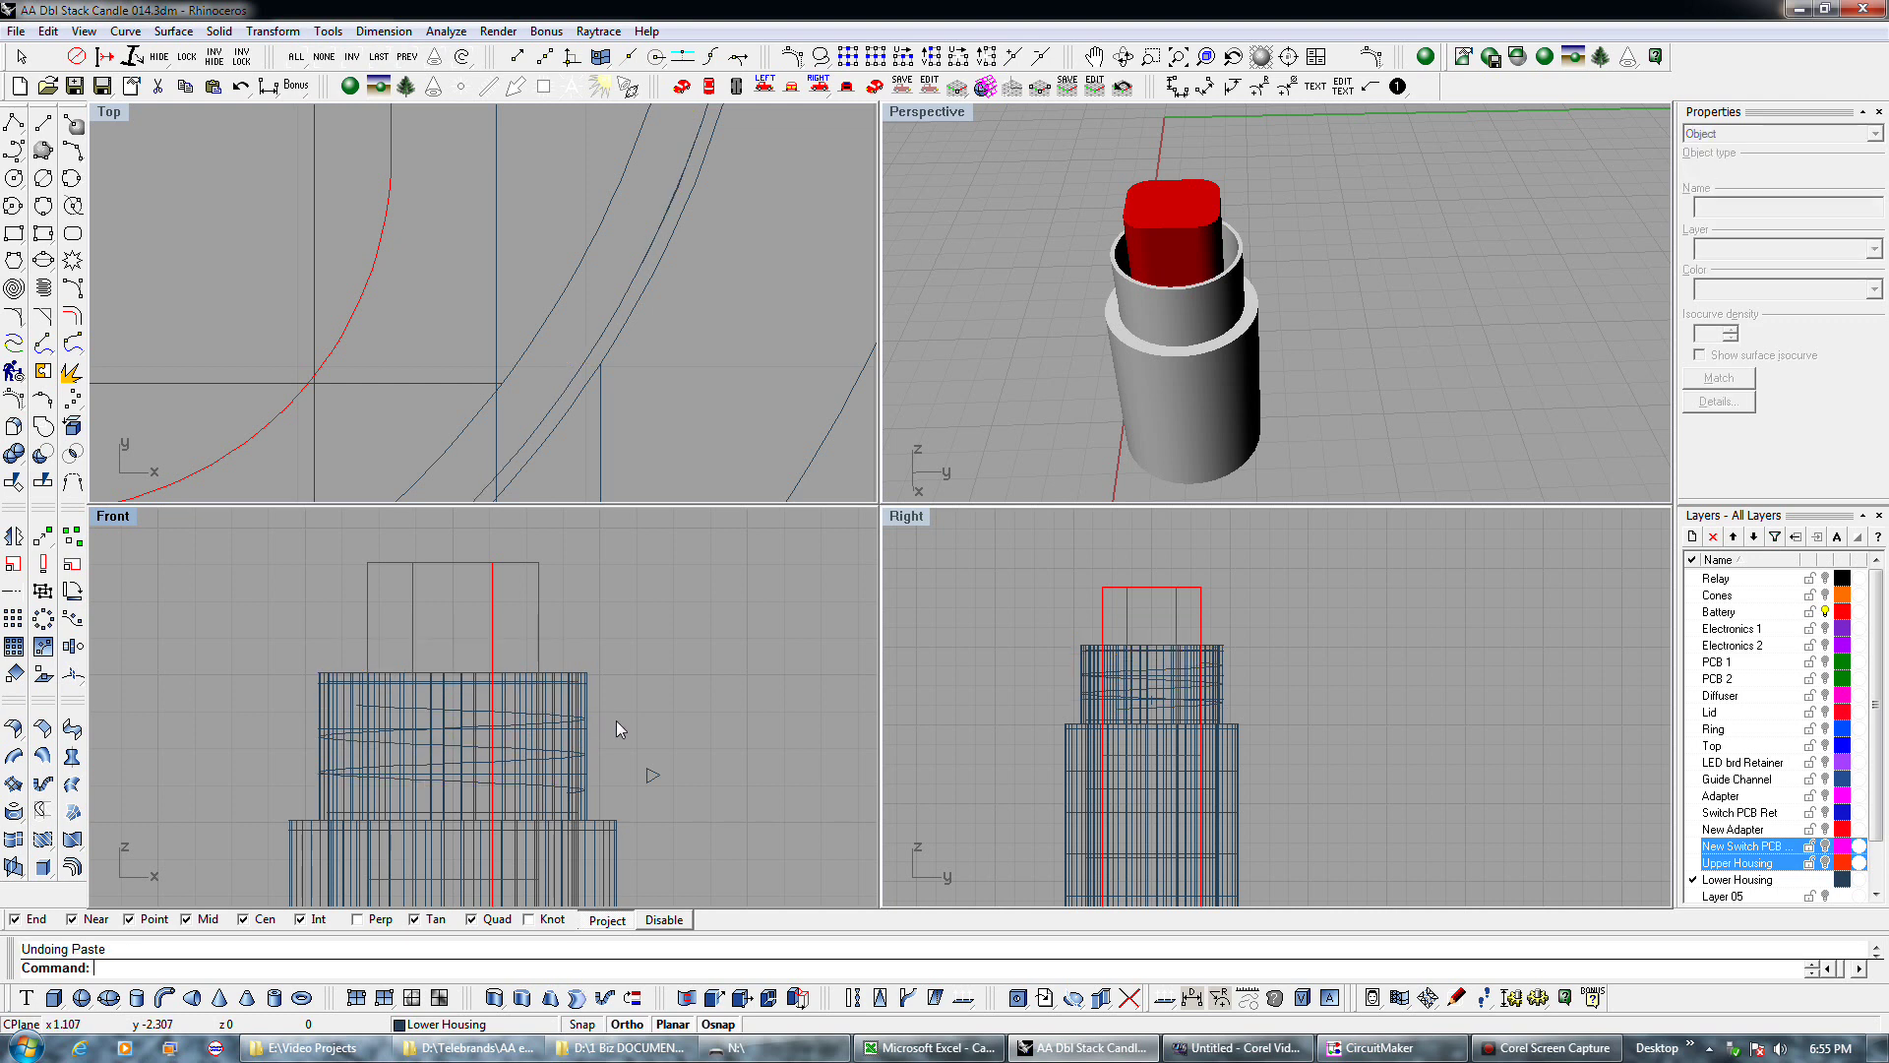
key("ctrl+z")
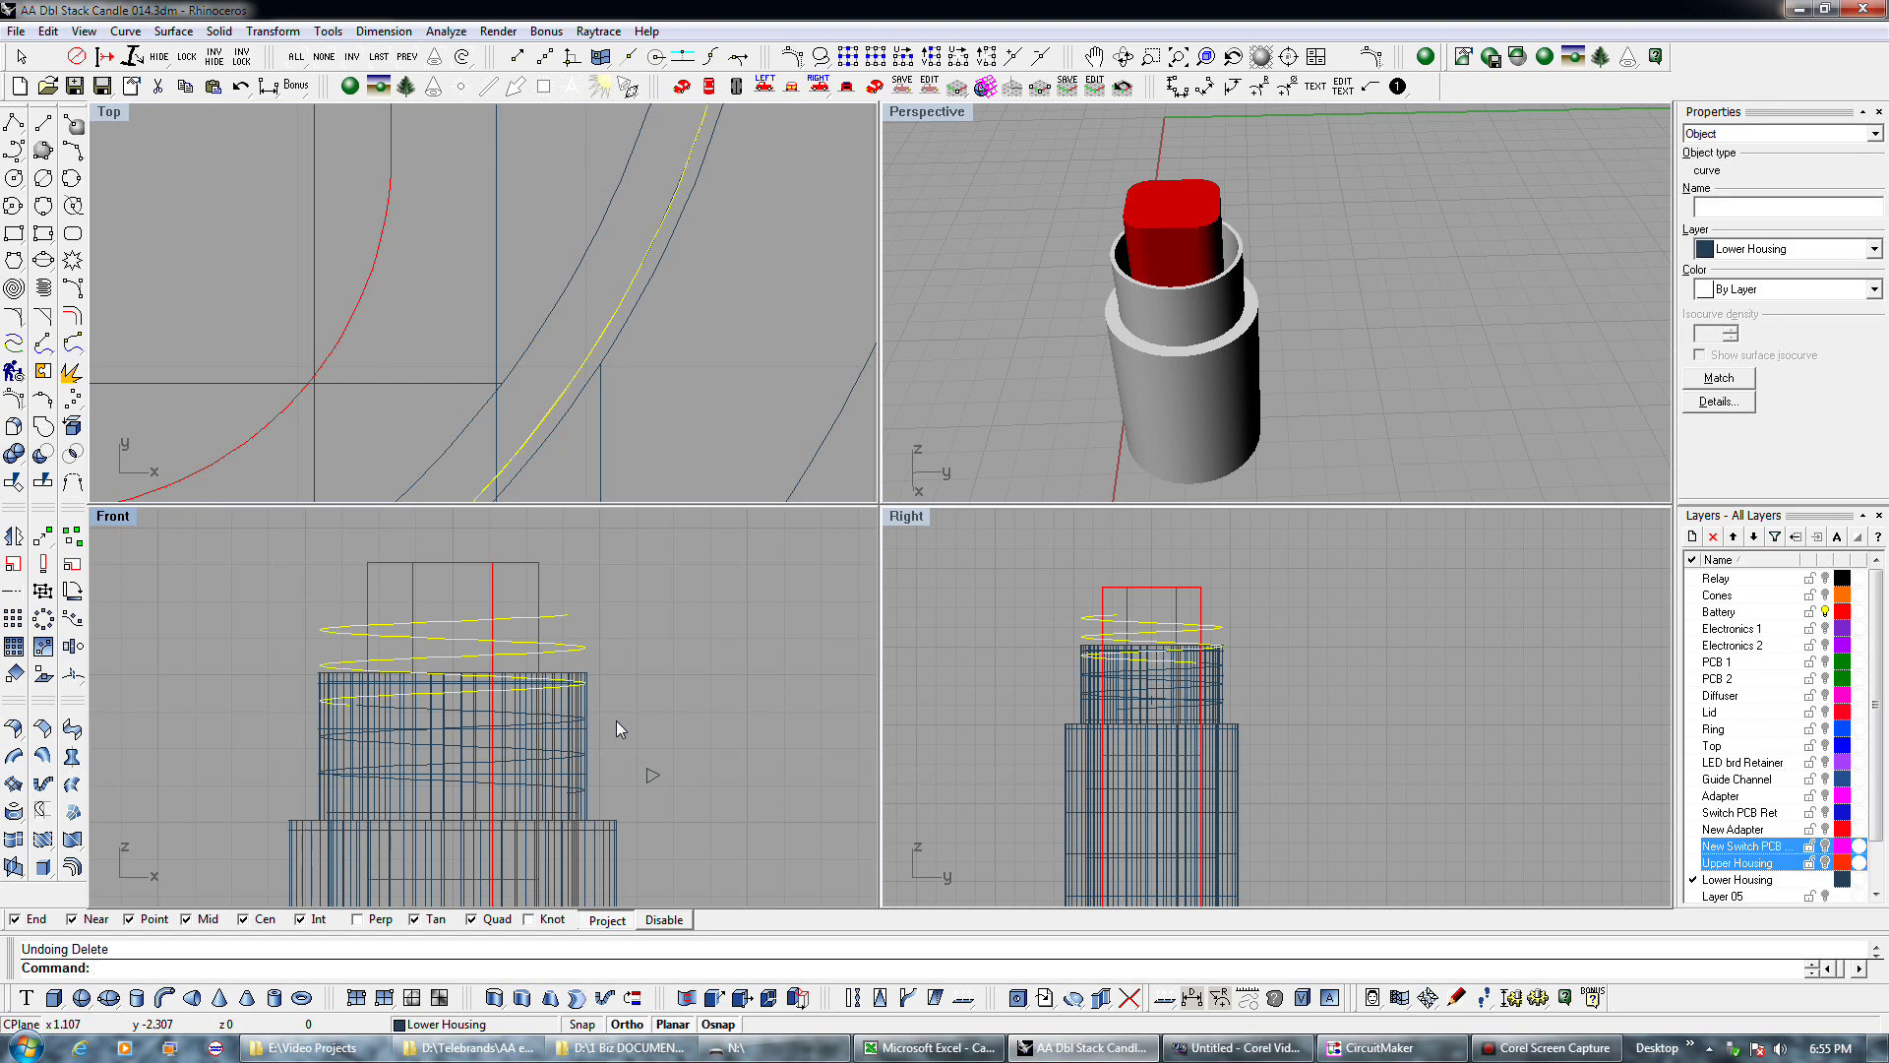
key("ctrl+z")
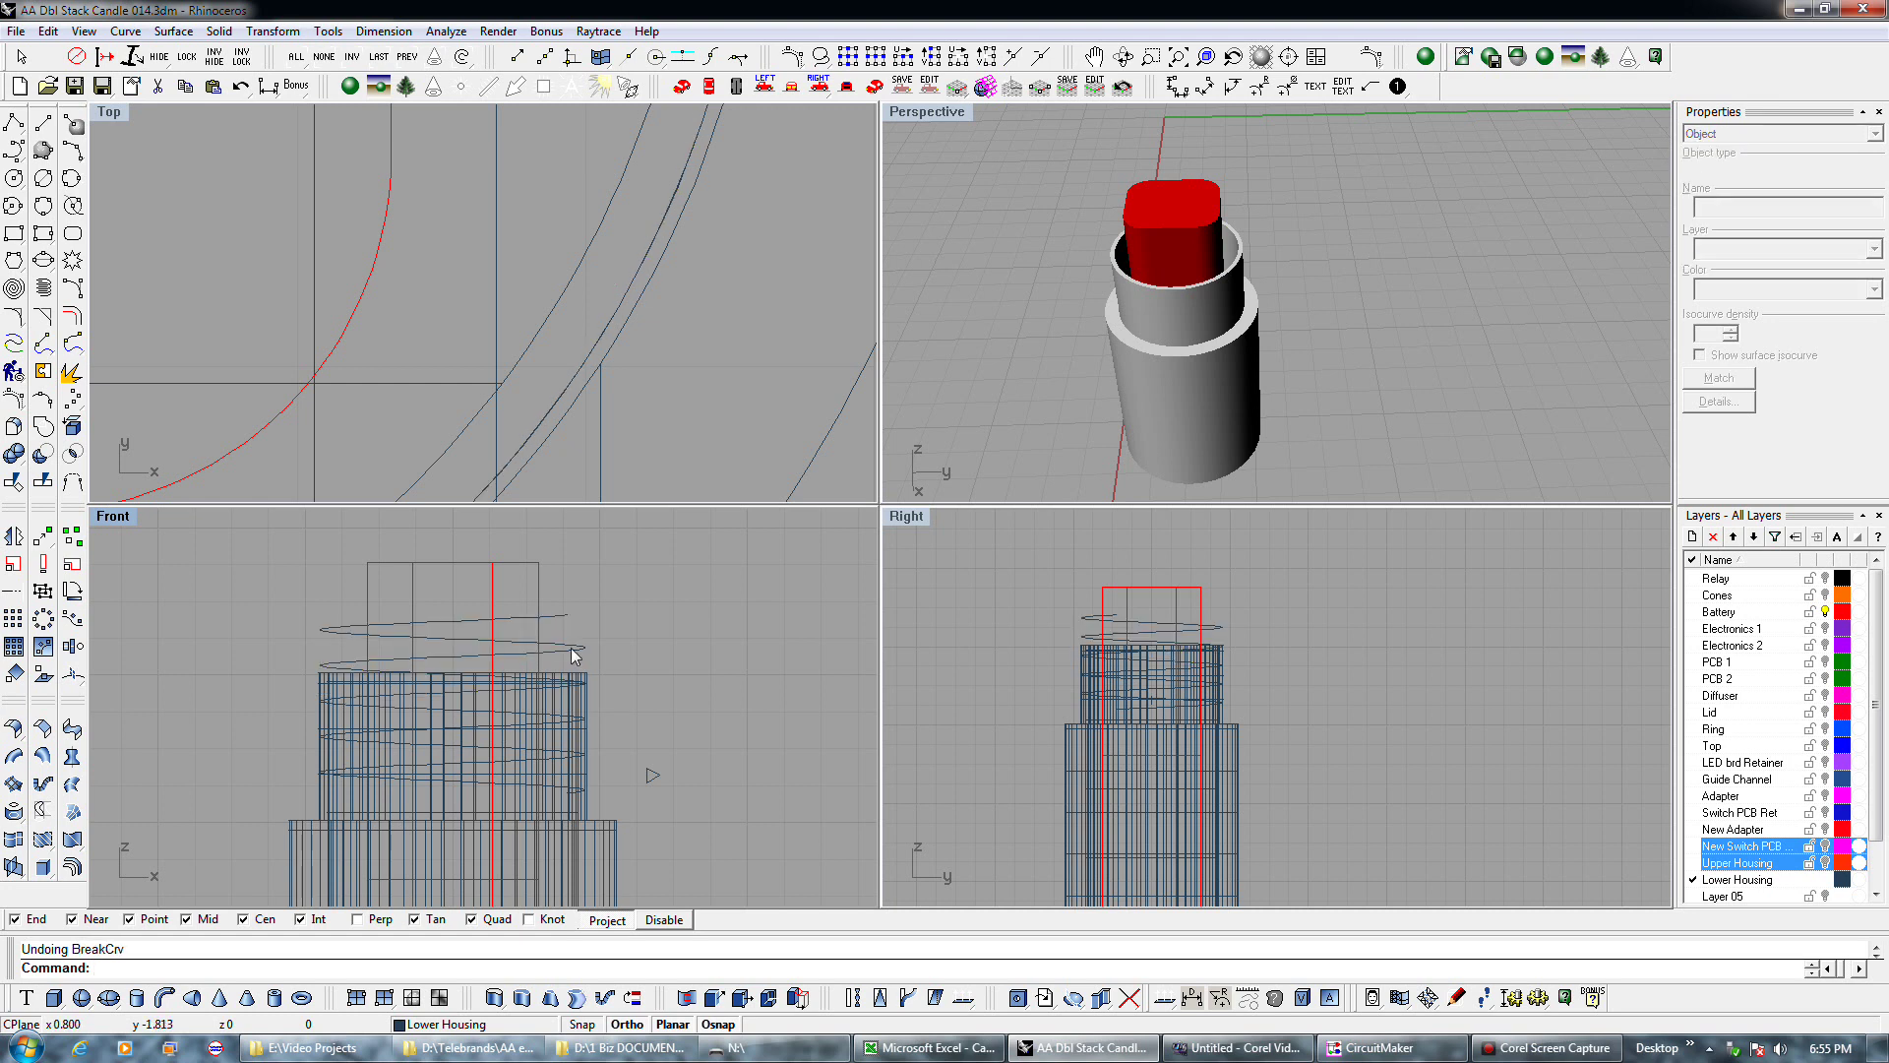
left_click_drag(571, 649, 567, 679)
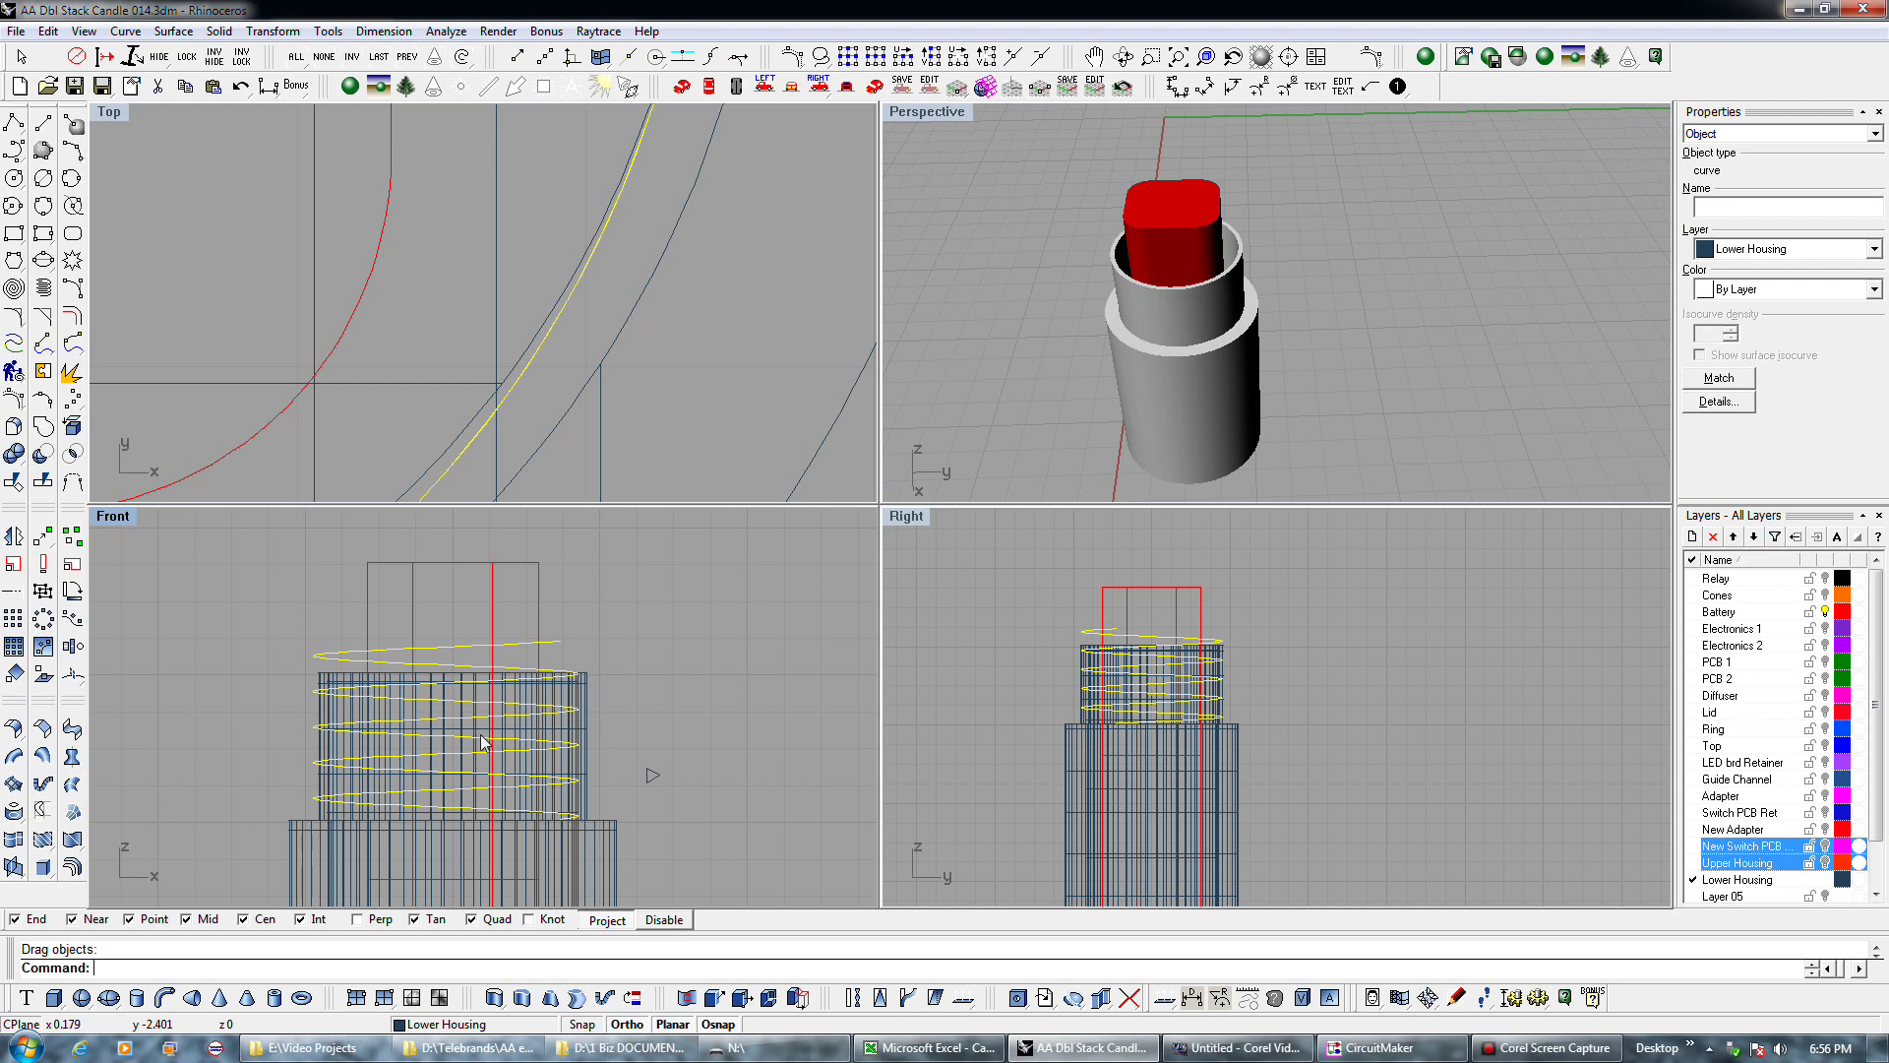
left_click(185, 86)
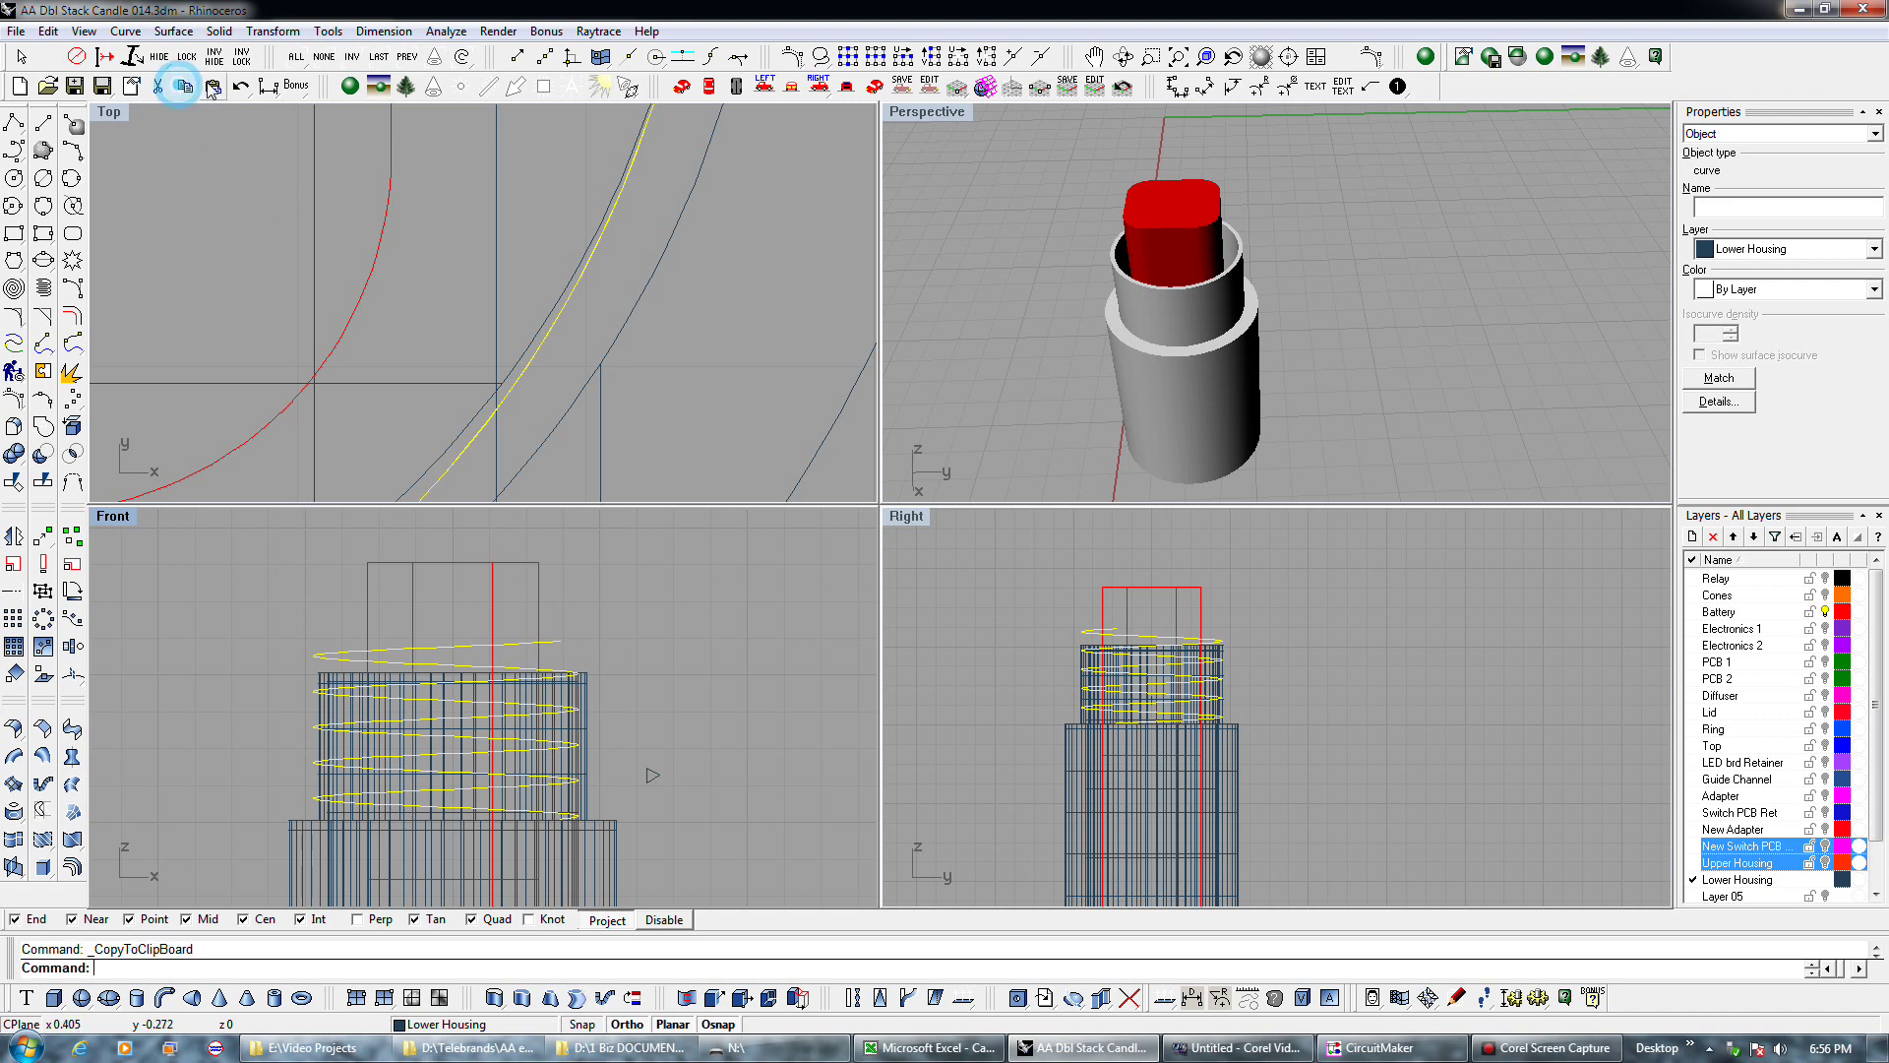
Break the repositioned helix and reselect it for a second break.
left_click(73, 484)
scroll(423, 748, "up", 4)
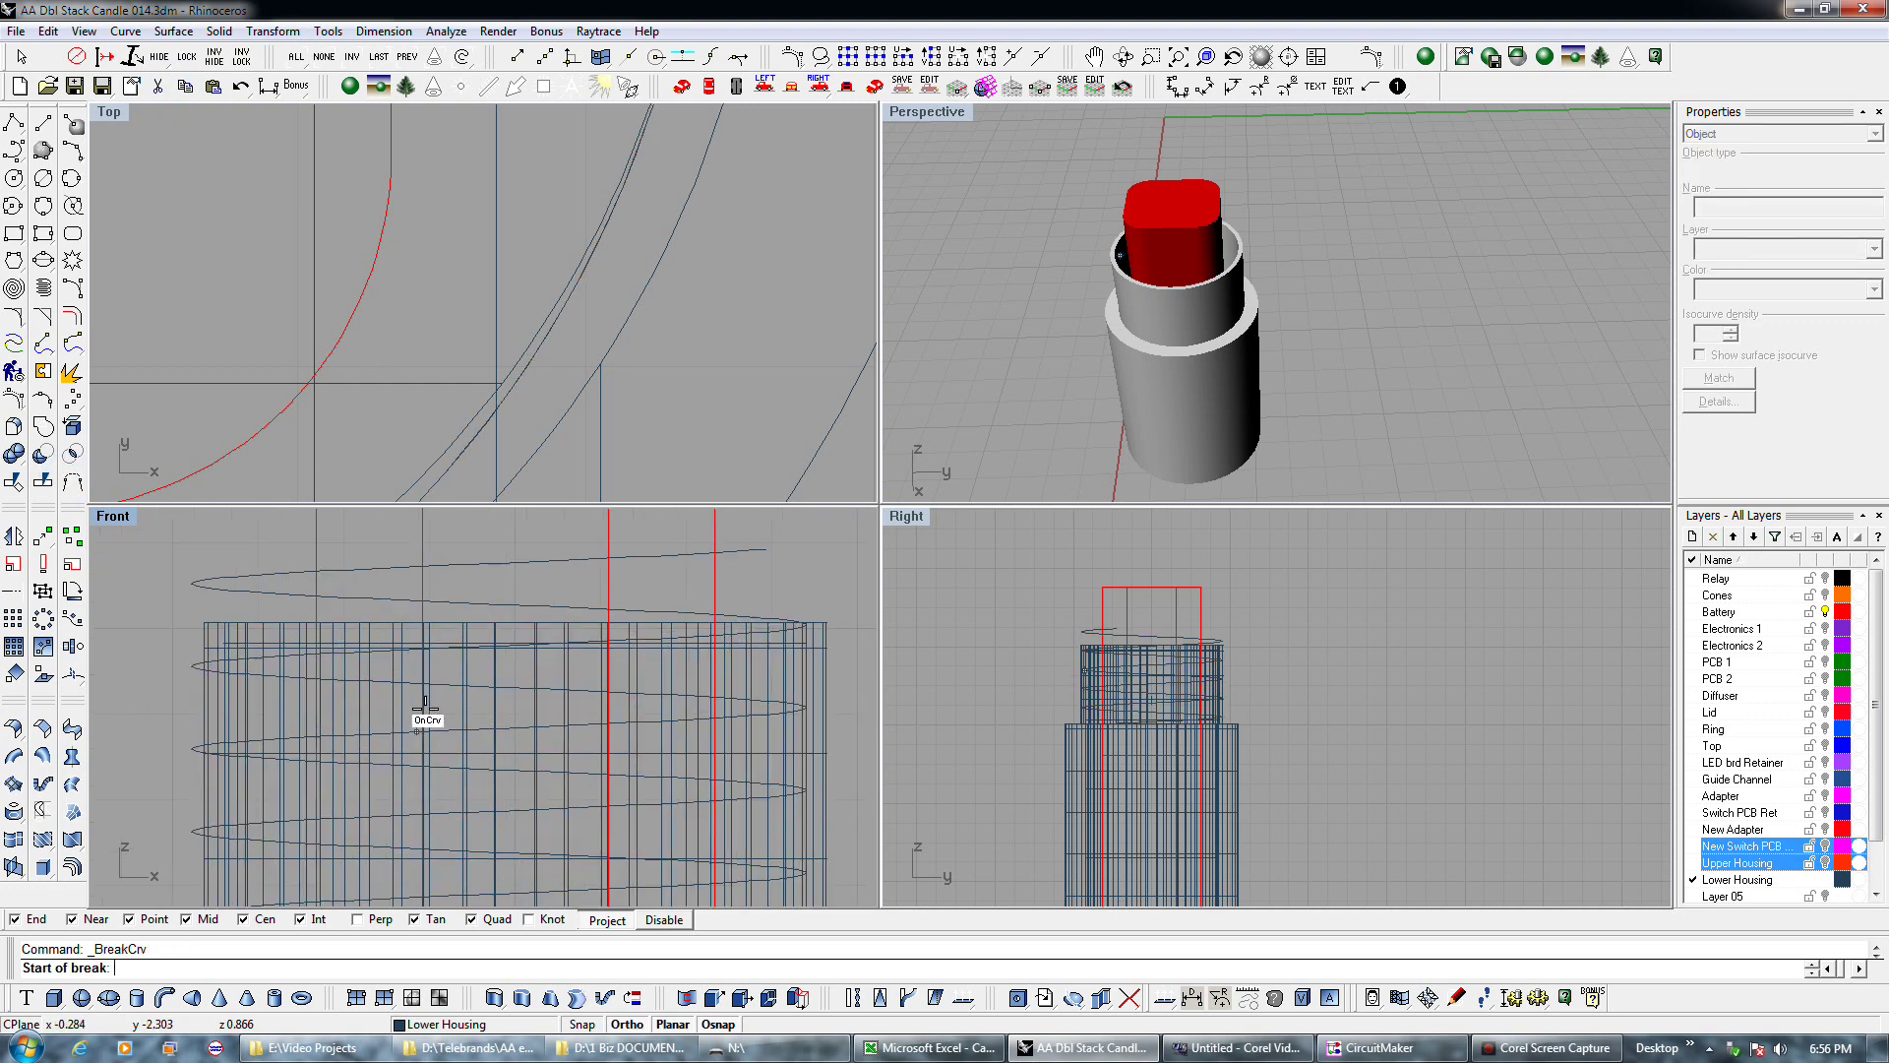
left_click(555, 689)
left_click(518, 686)
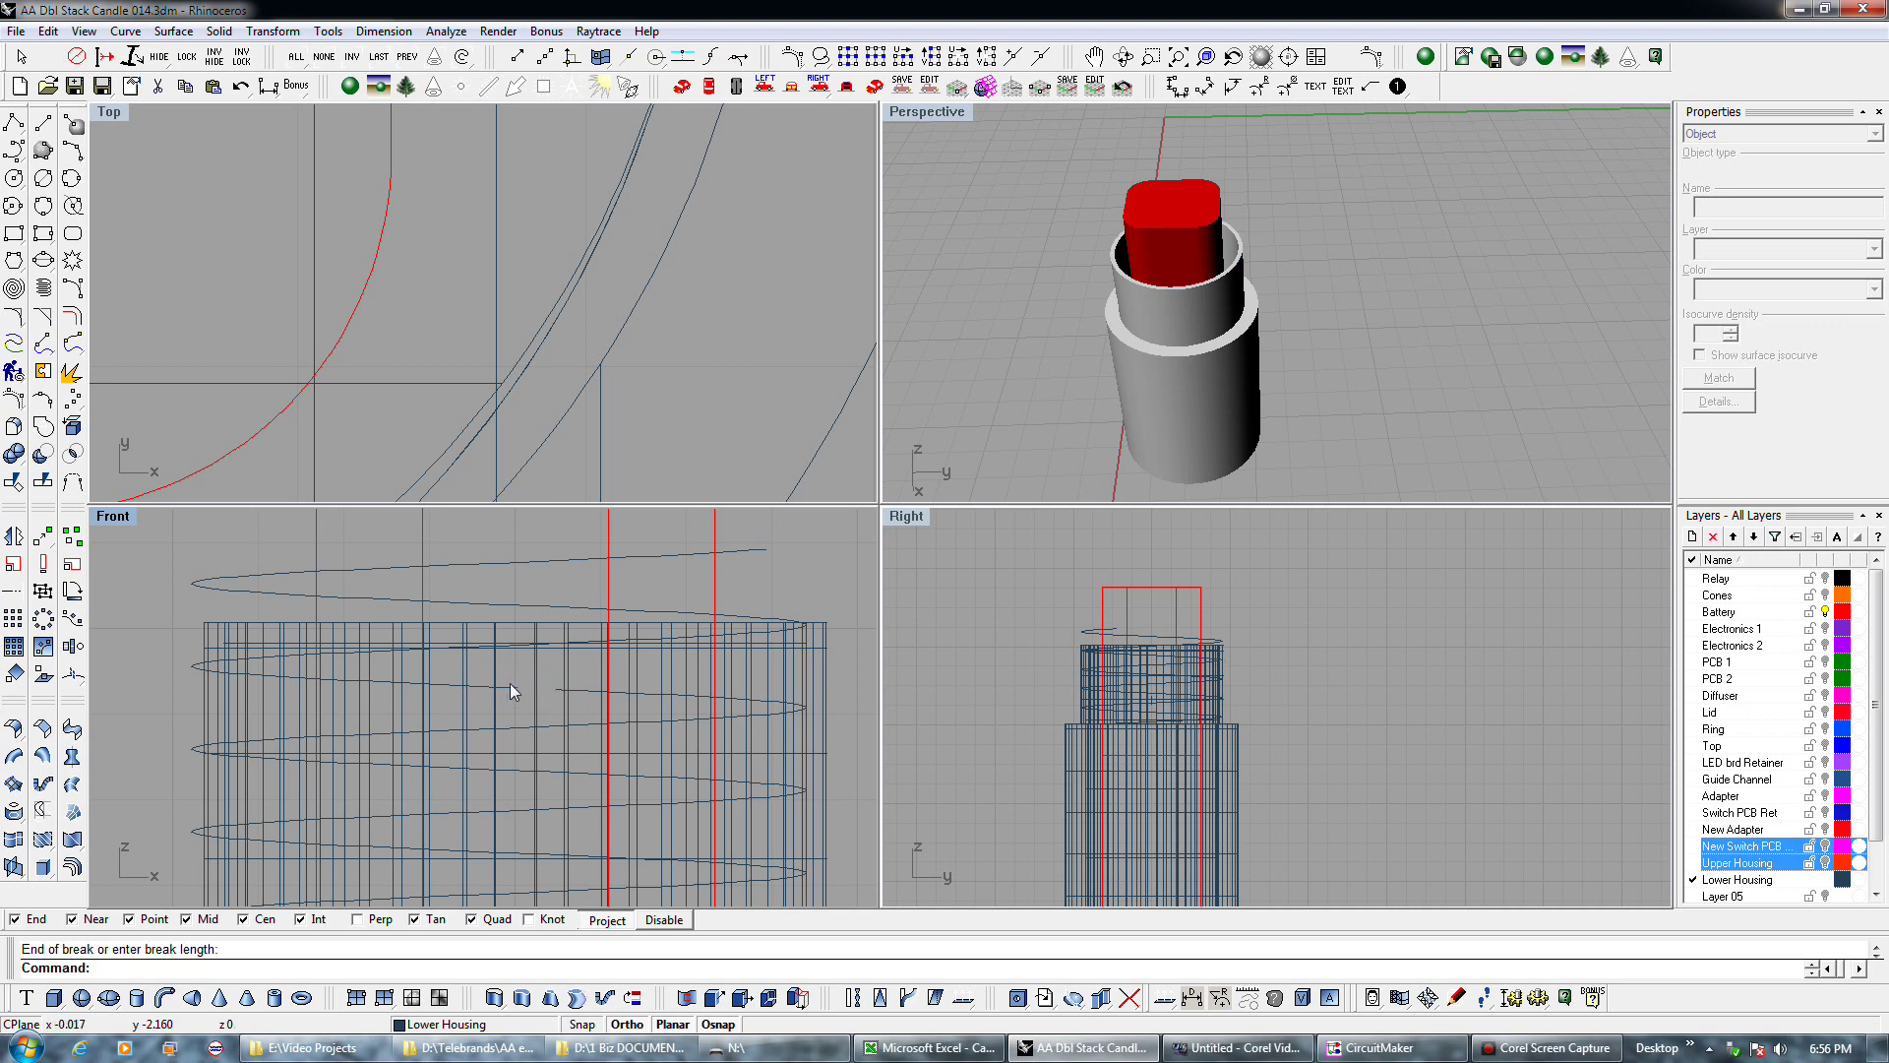
key("Escape")
left_click(522, 706)
key("Return")
Break off the excess helix turns, delete them, and paste the full helix copy back.
scroll(516, 682, "down", 2)
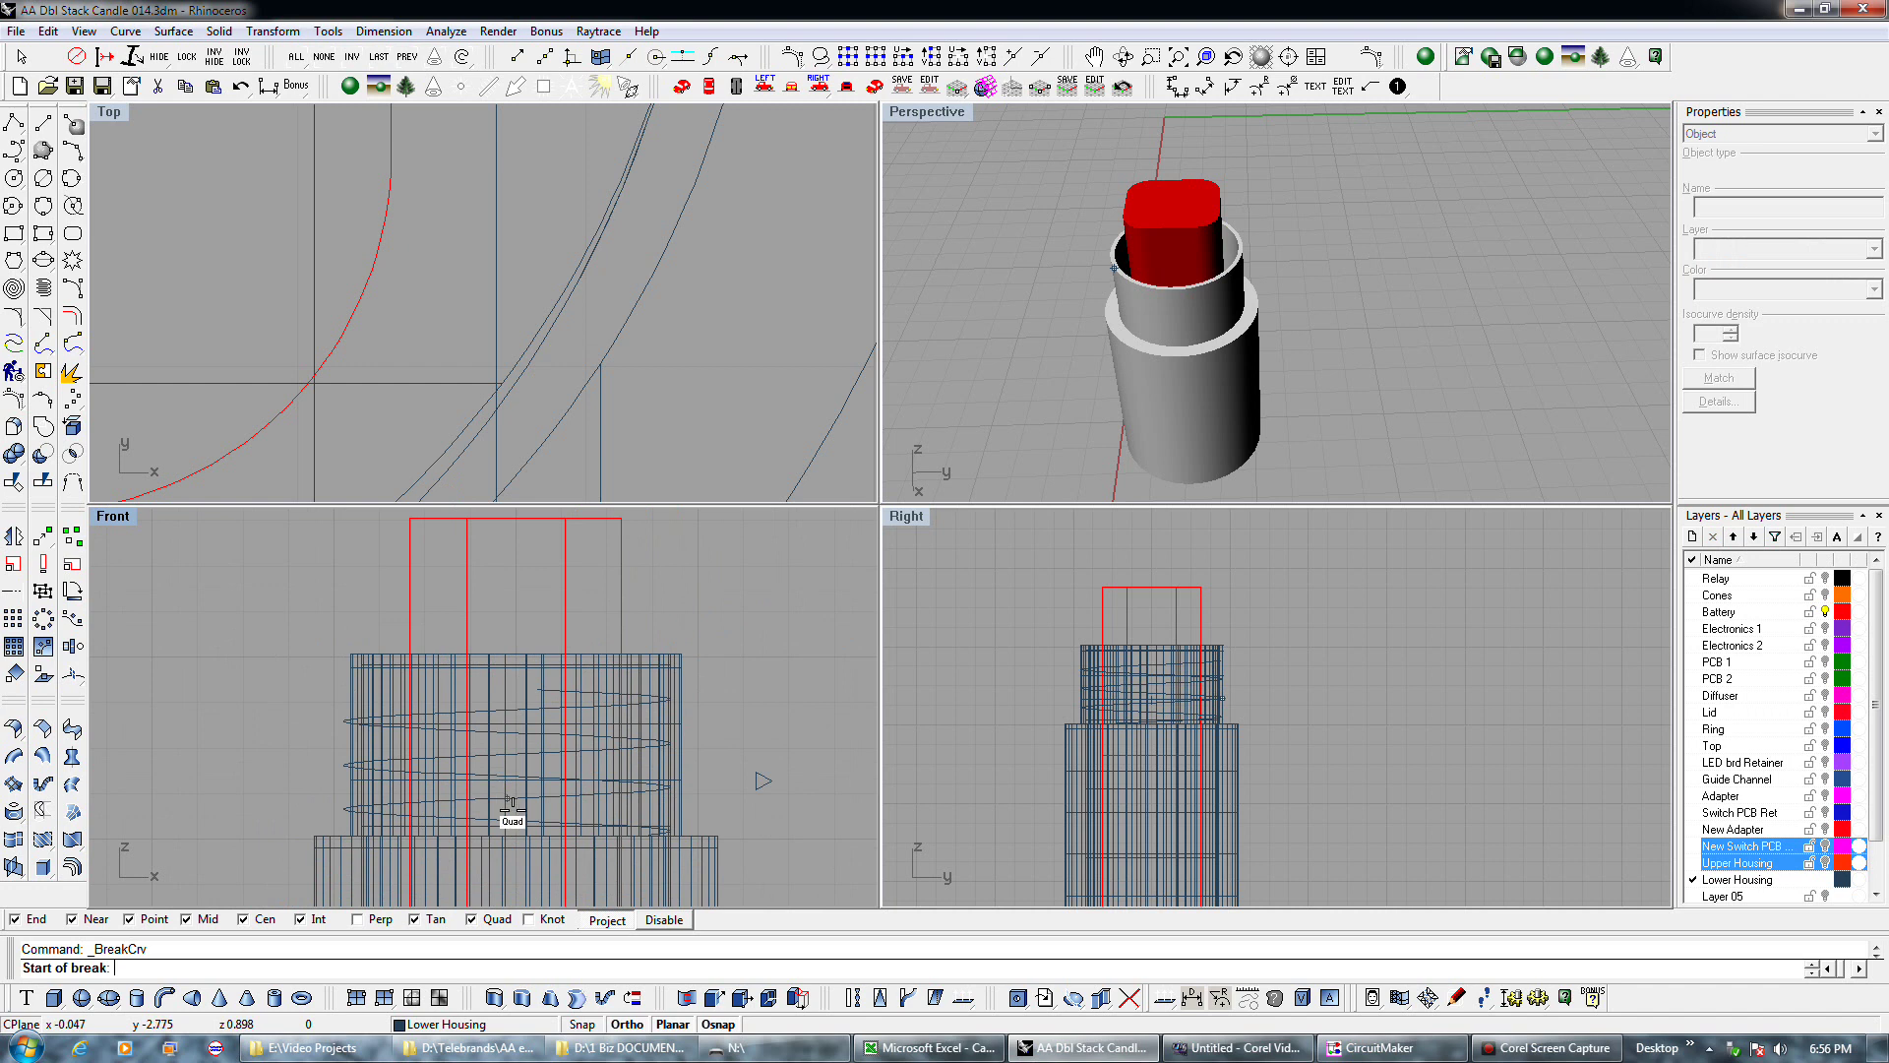
scroll(508, 815, "up", 5)
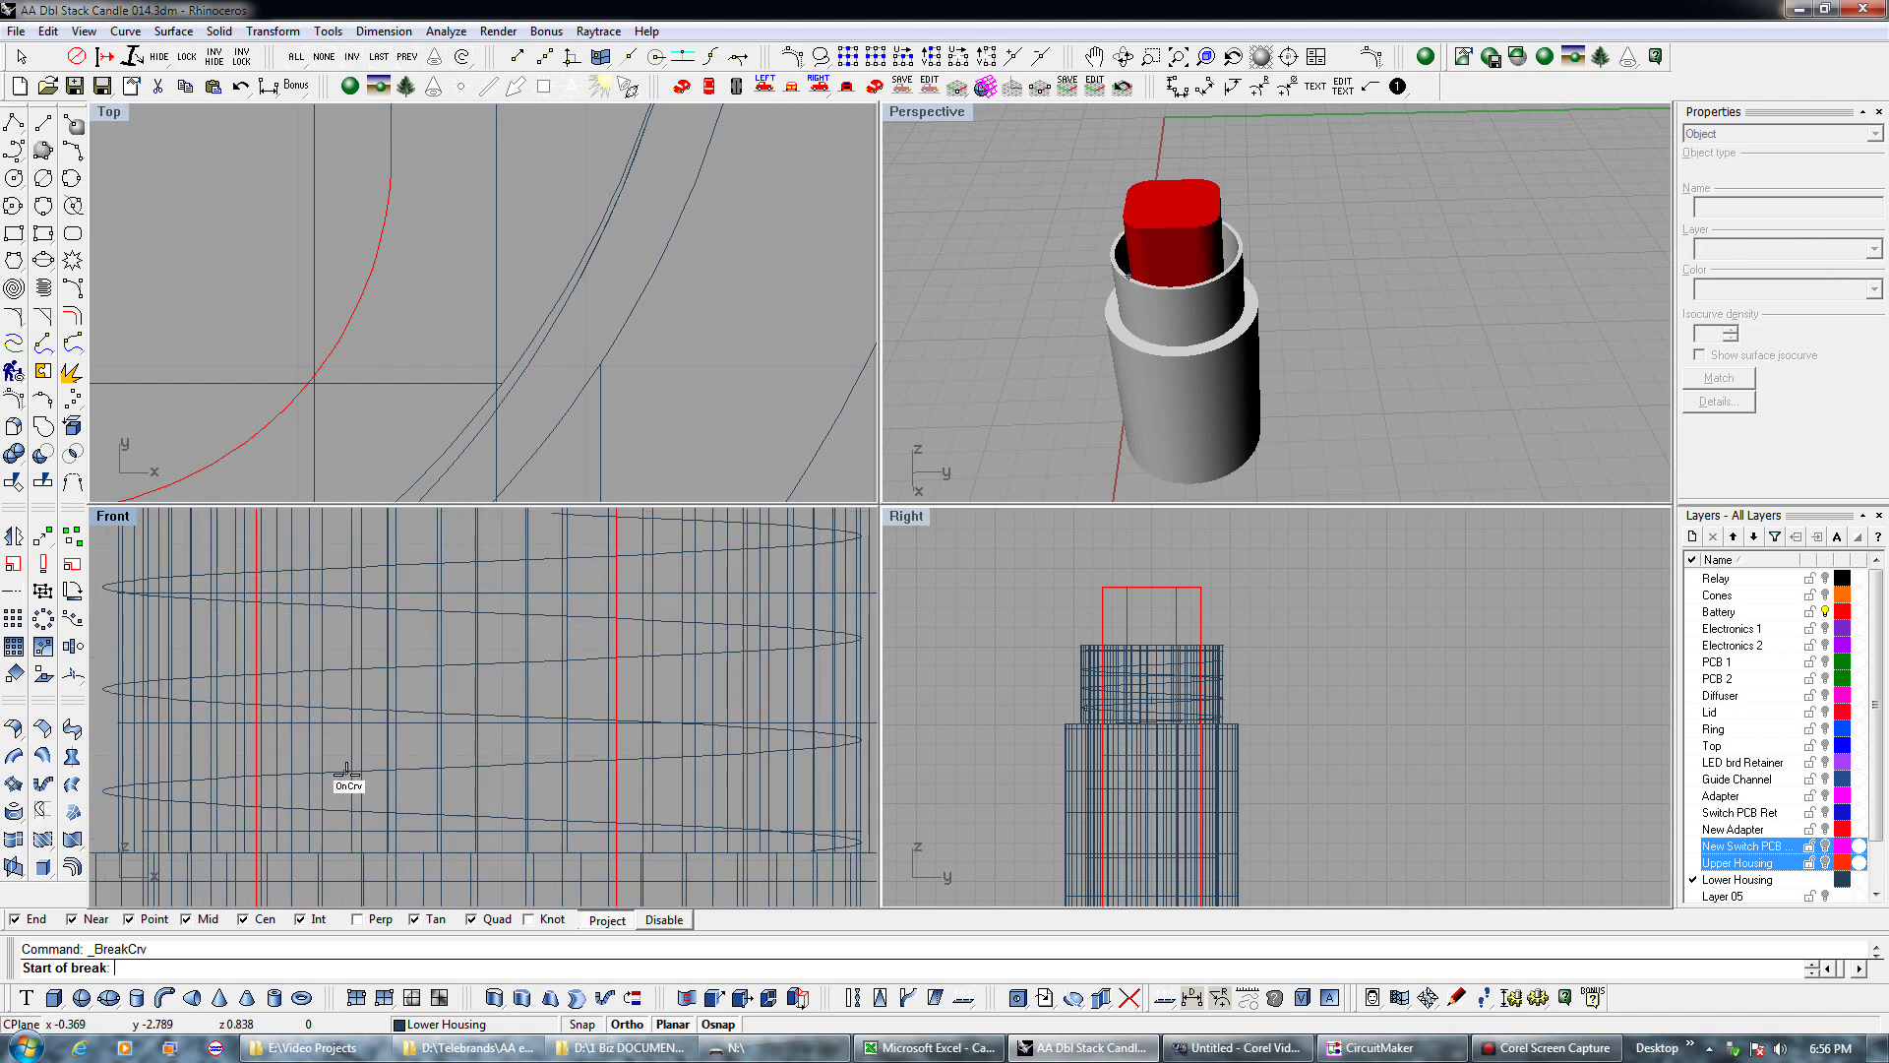
left_click(347, 773)
left_click(383, 769)
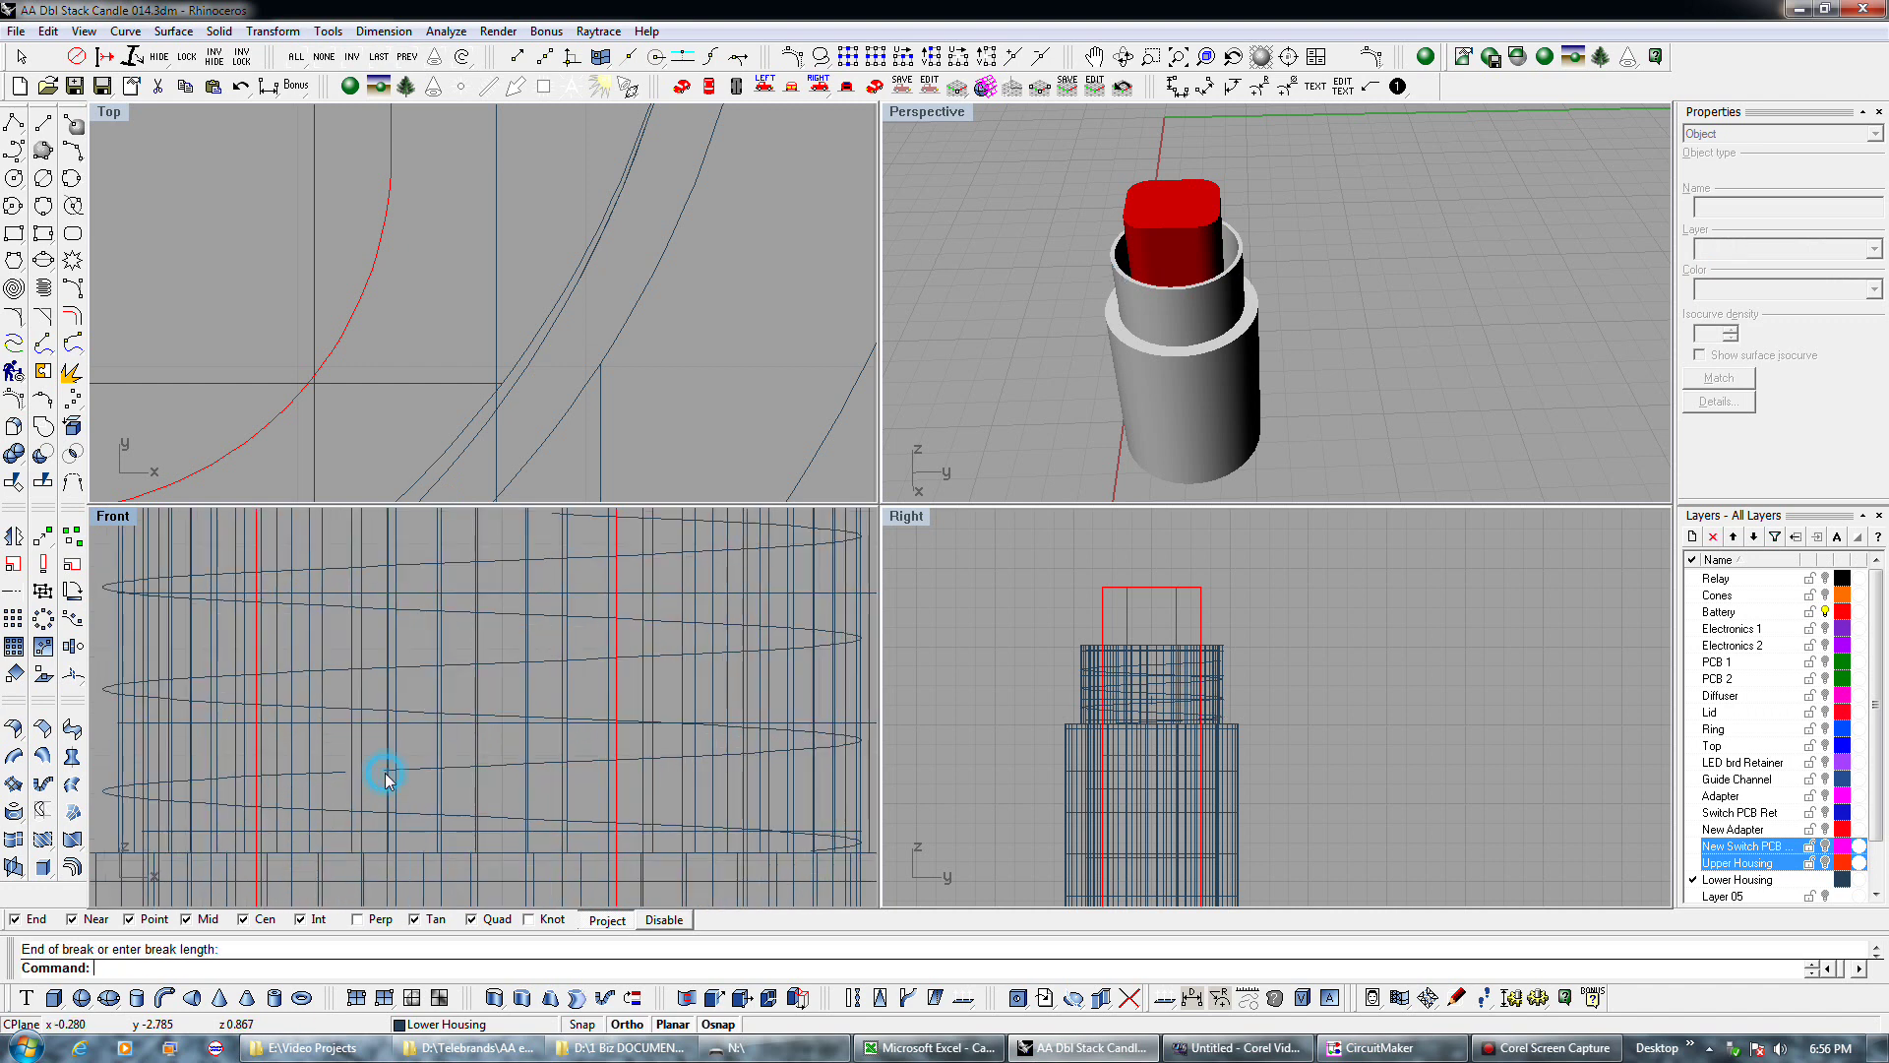
key("Delete")
scroll(363, 785, "down", 3)
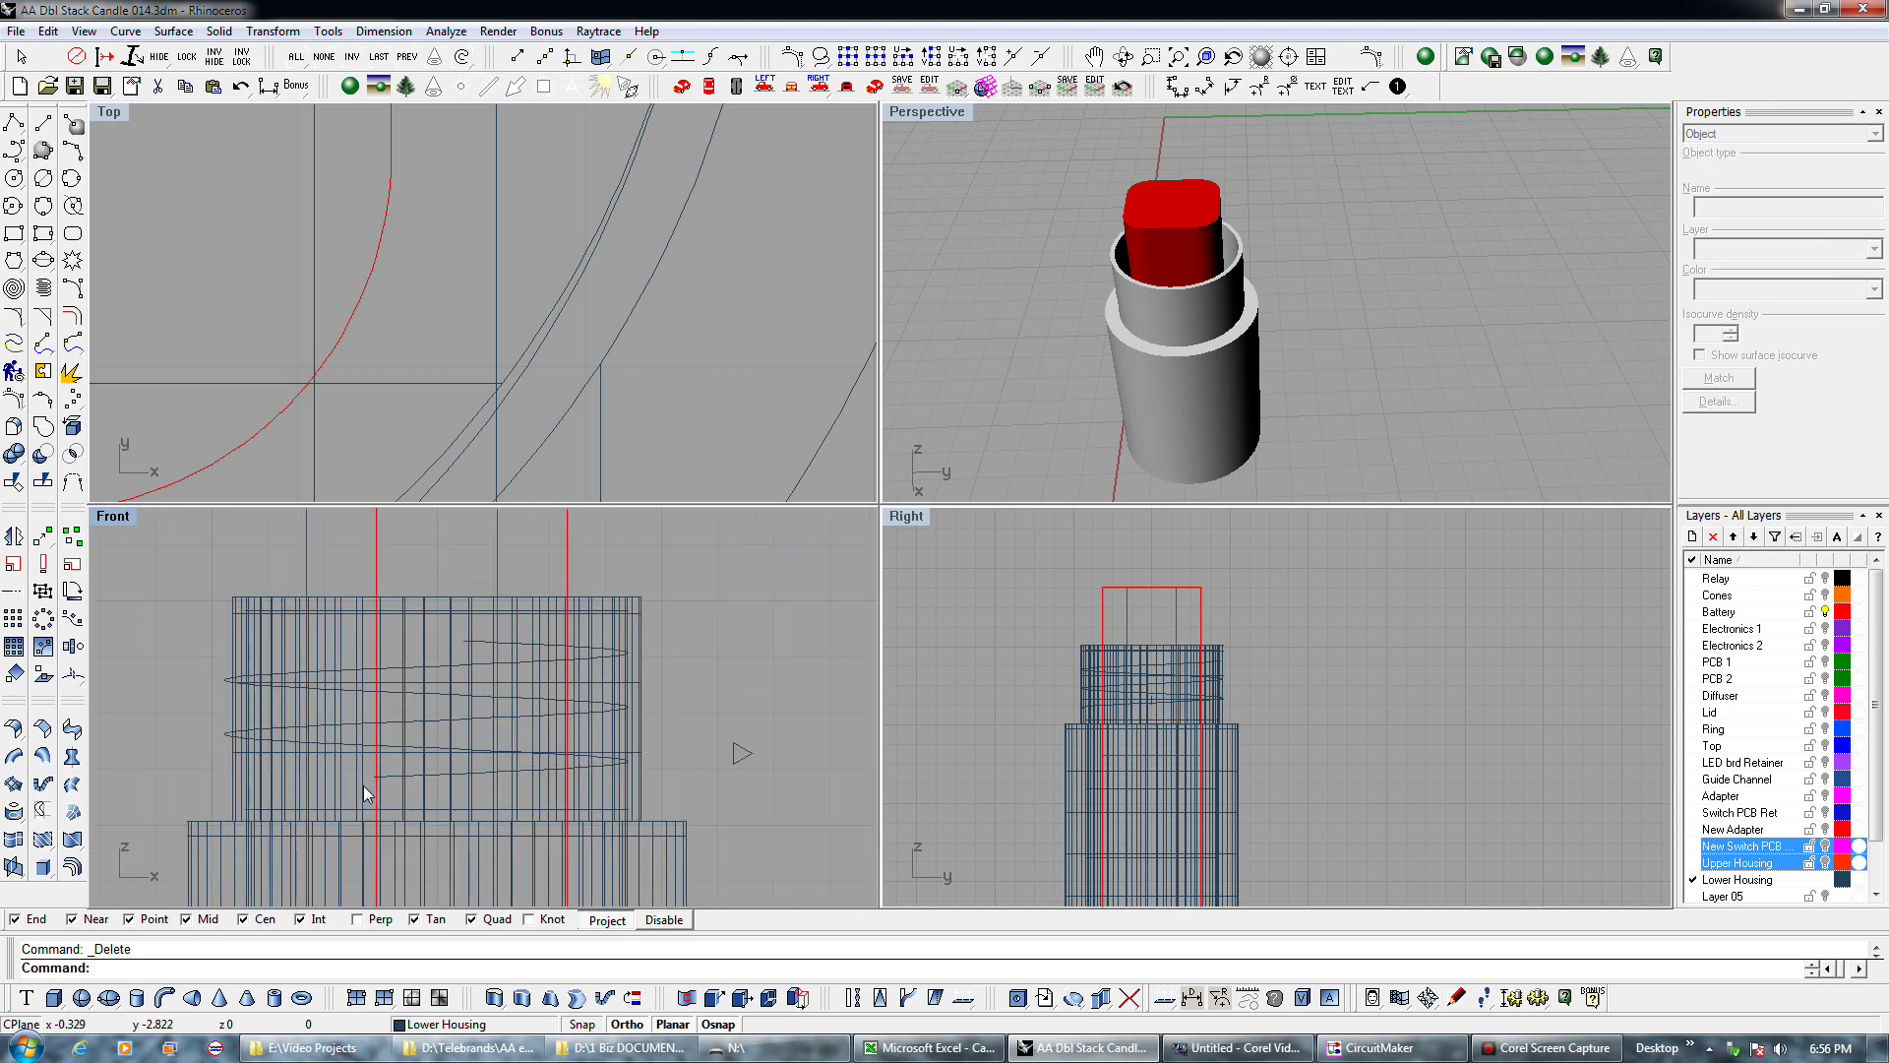
scroll(492, 795, "down", 2)
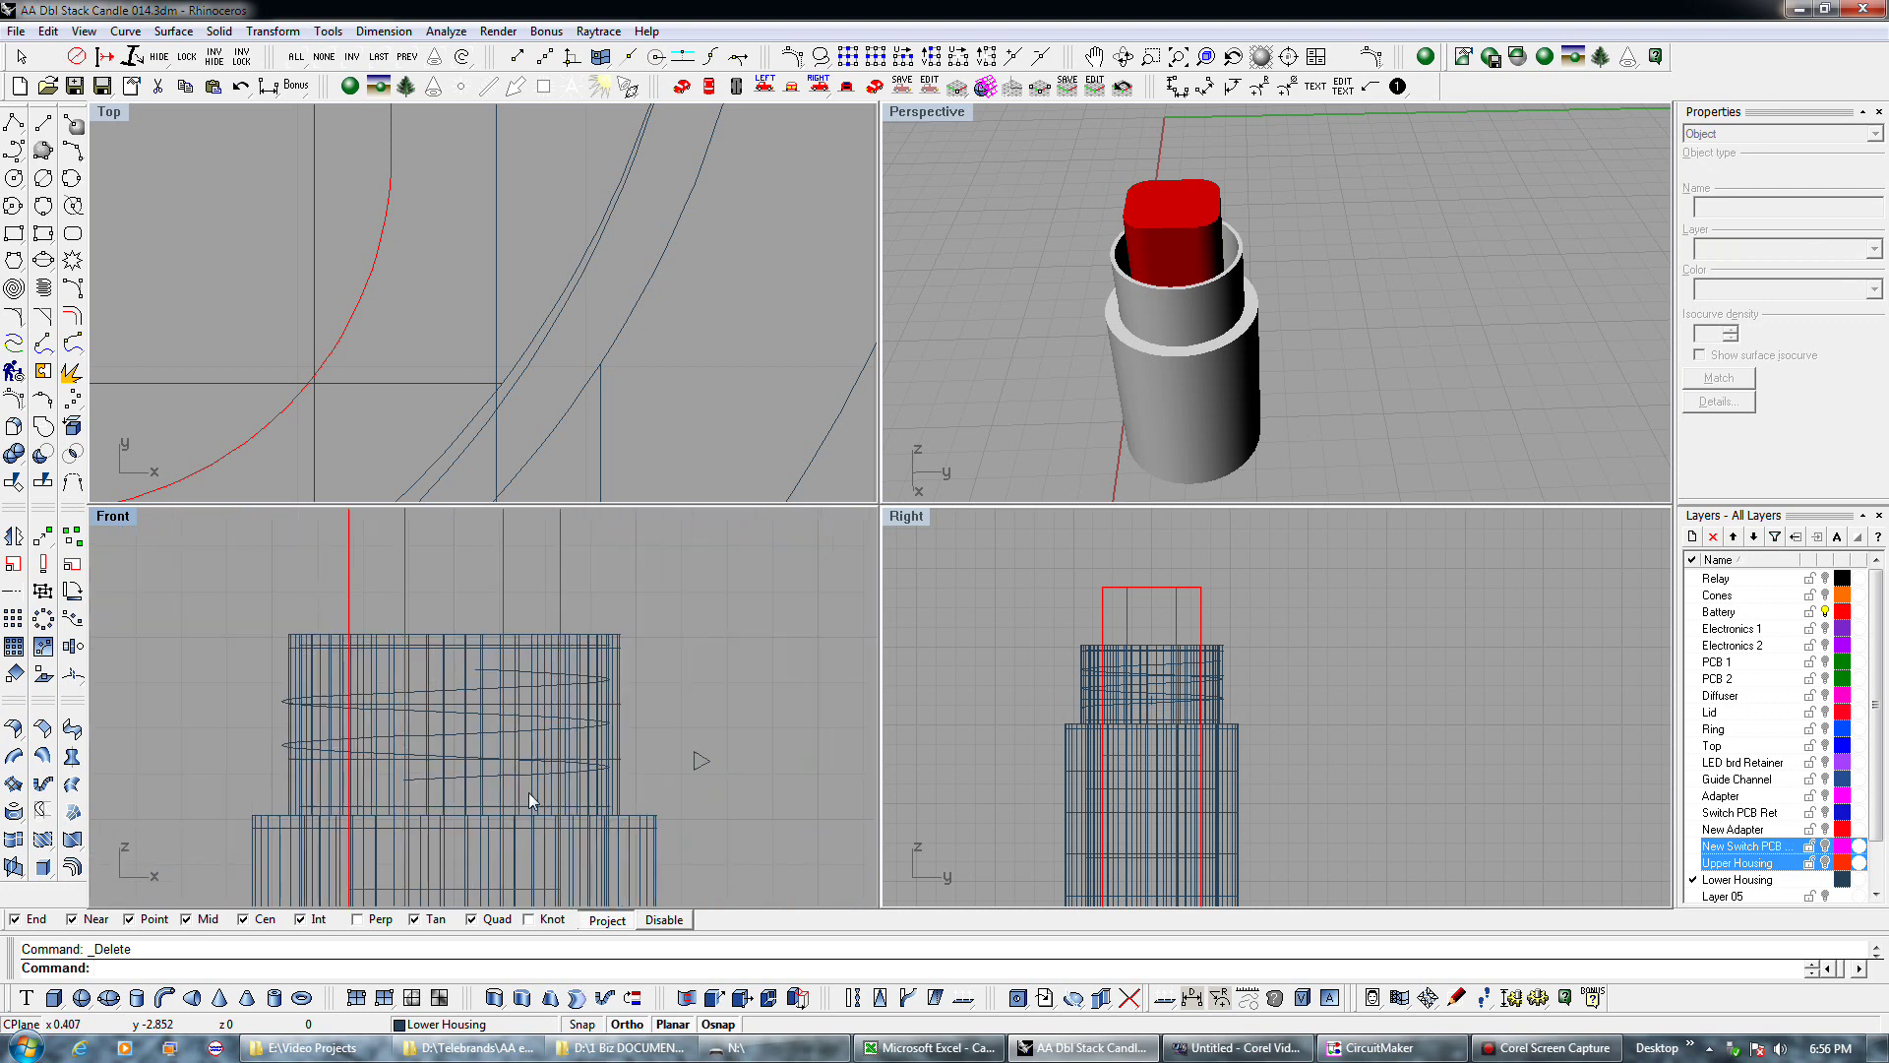
key("ctrl+v")
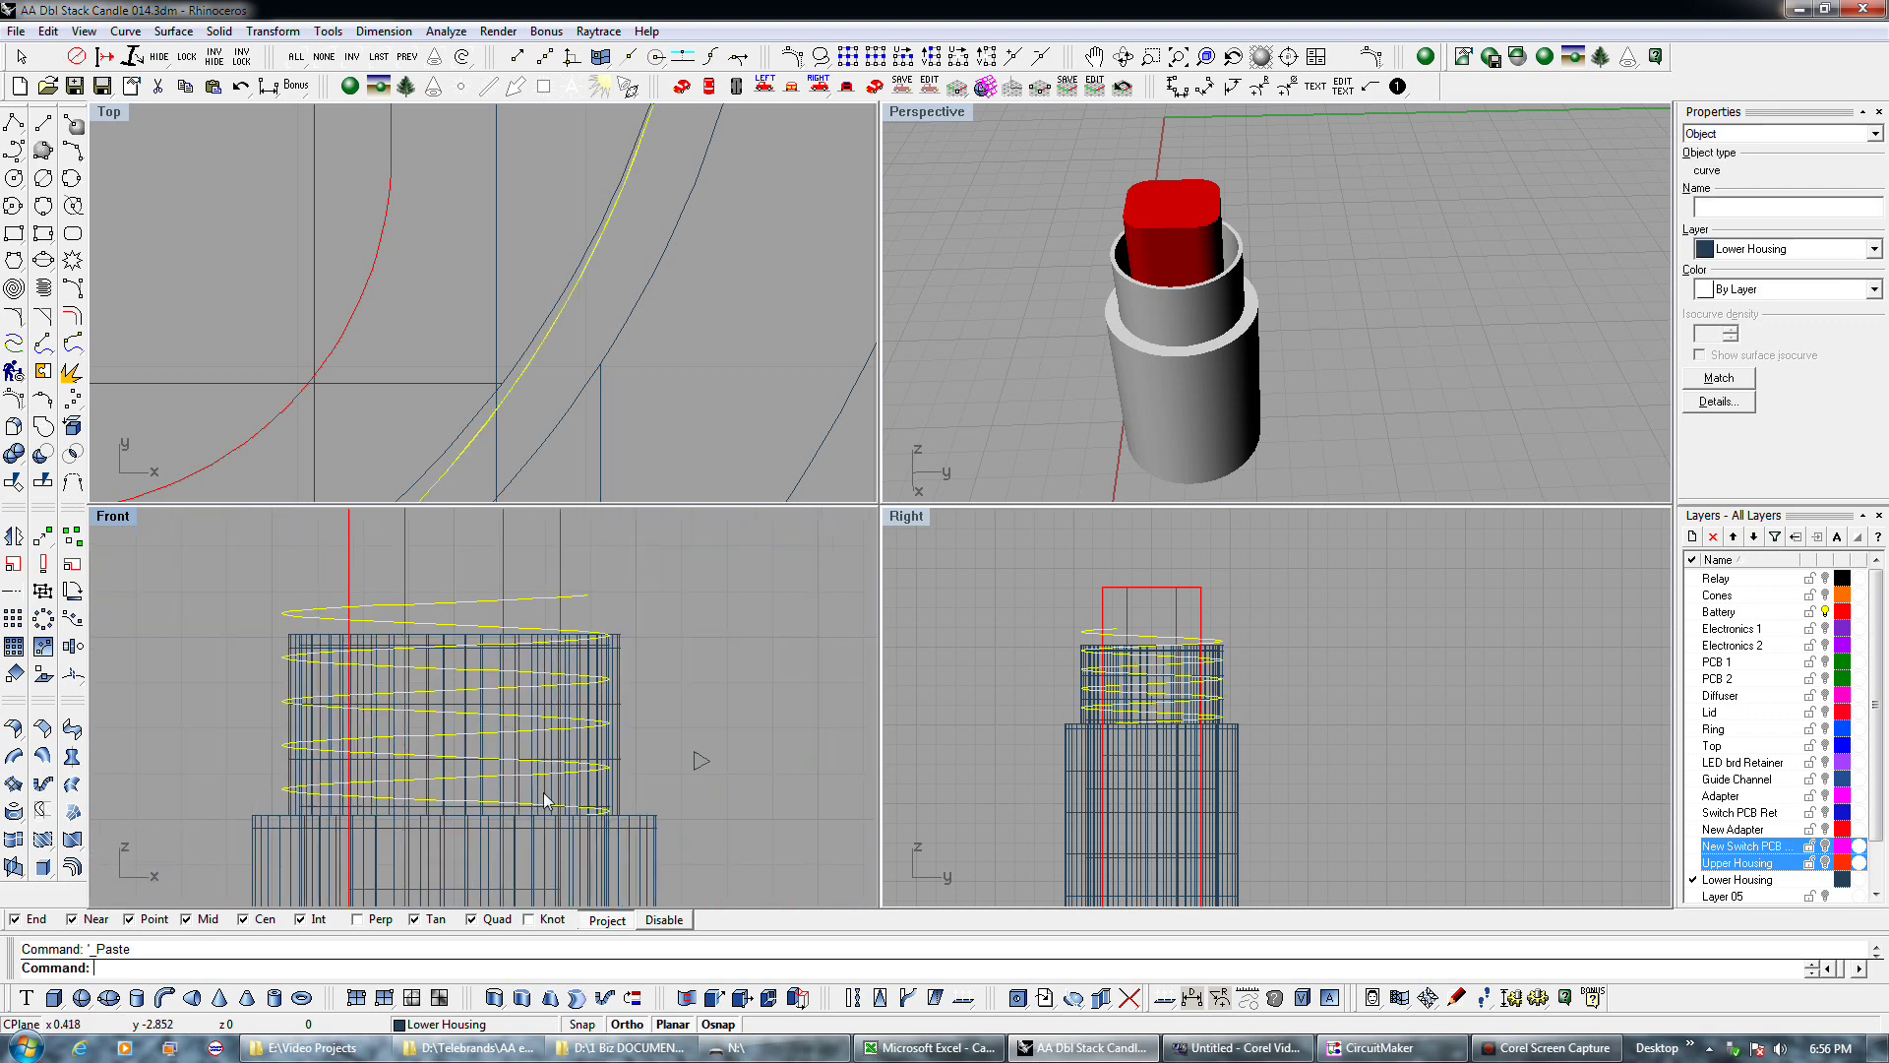
Deselect the pasted helix and toggle the Upper Housing layer on and off to check it.
left_click(1793, 866)
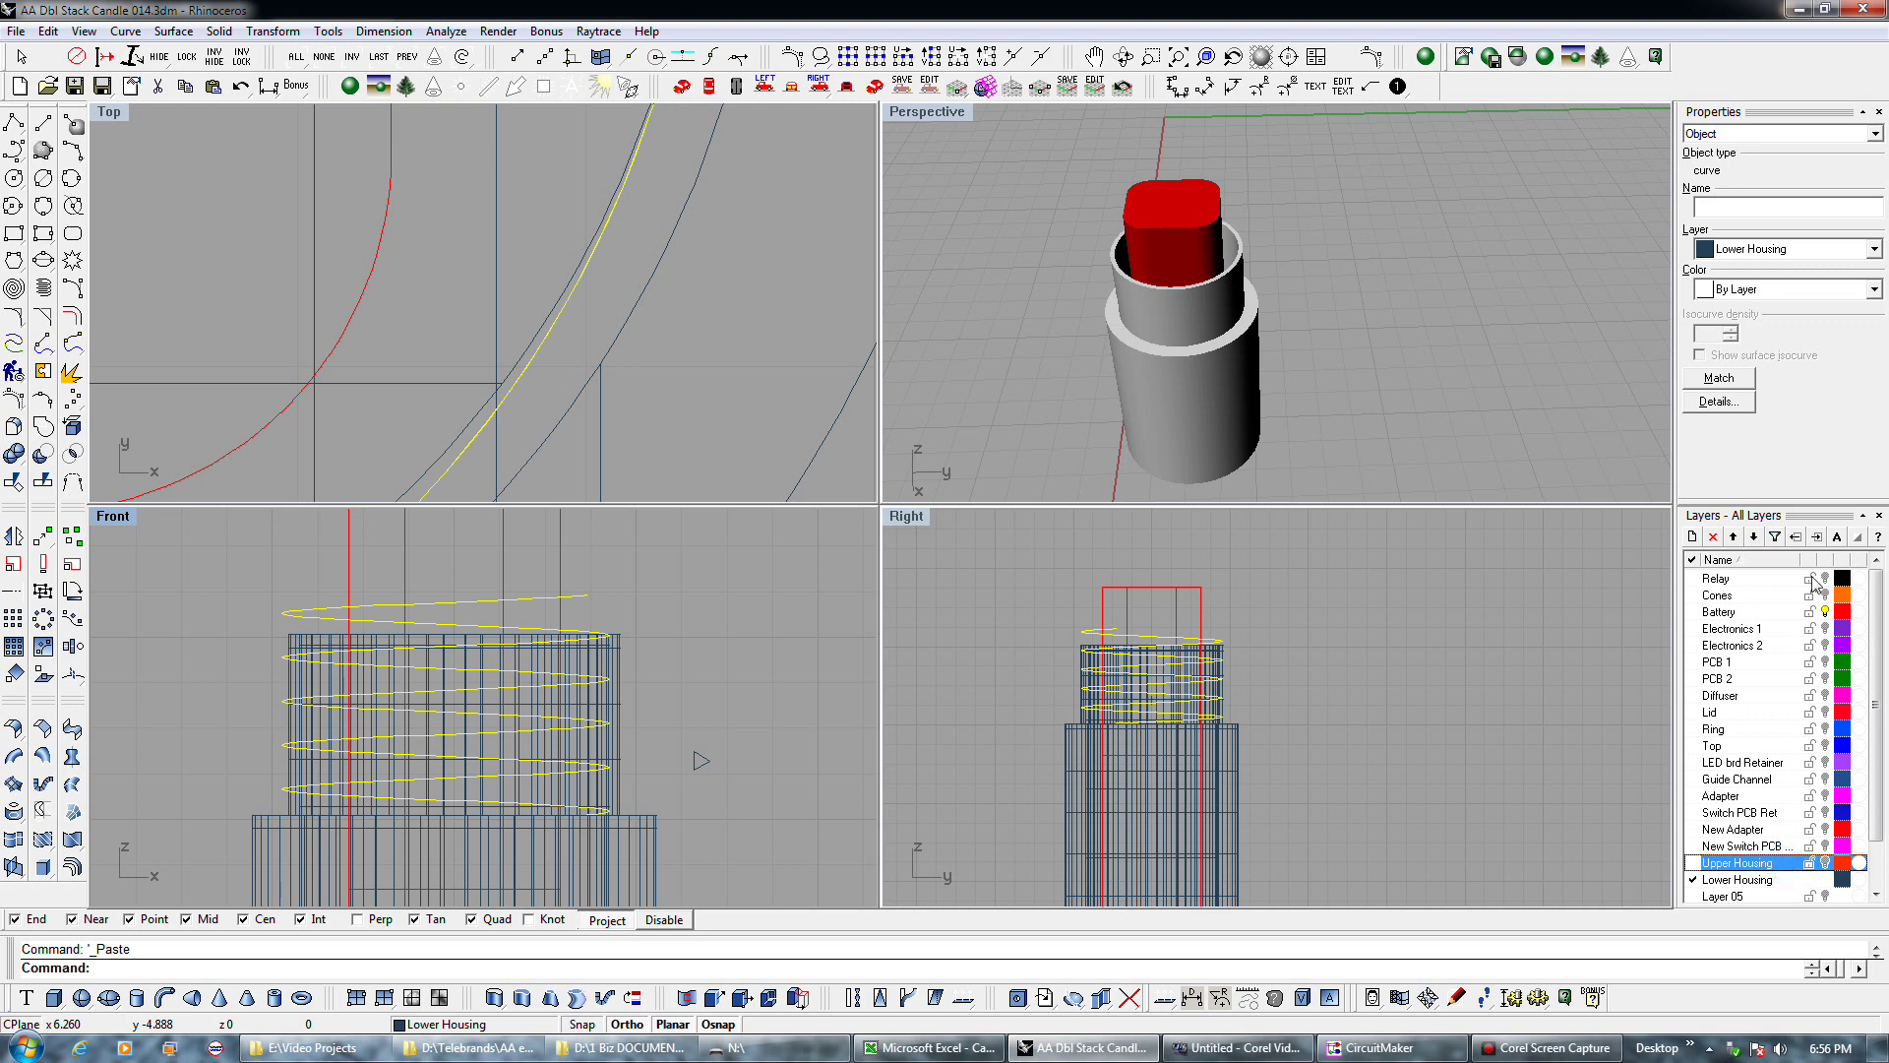
left_click(1813, 531)
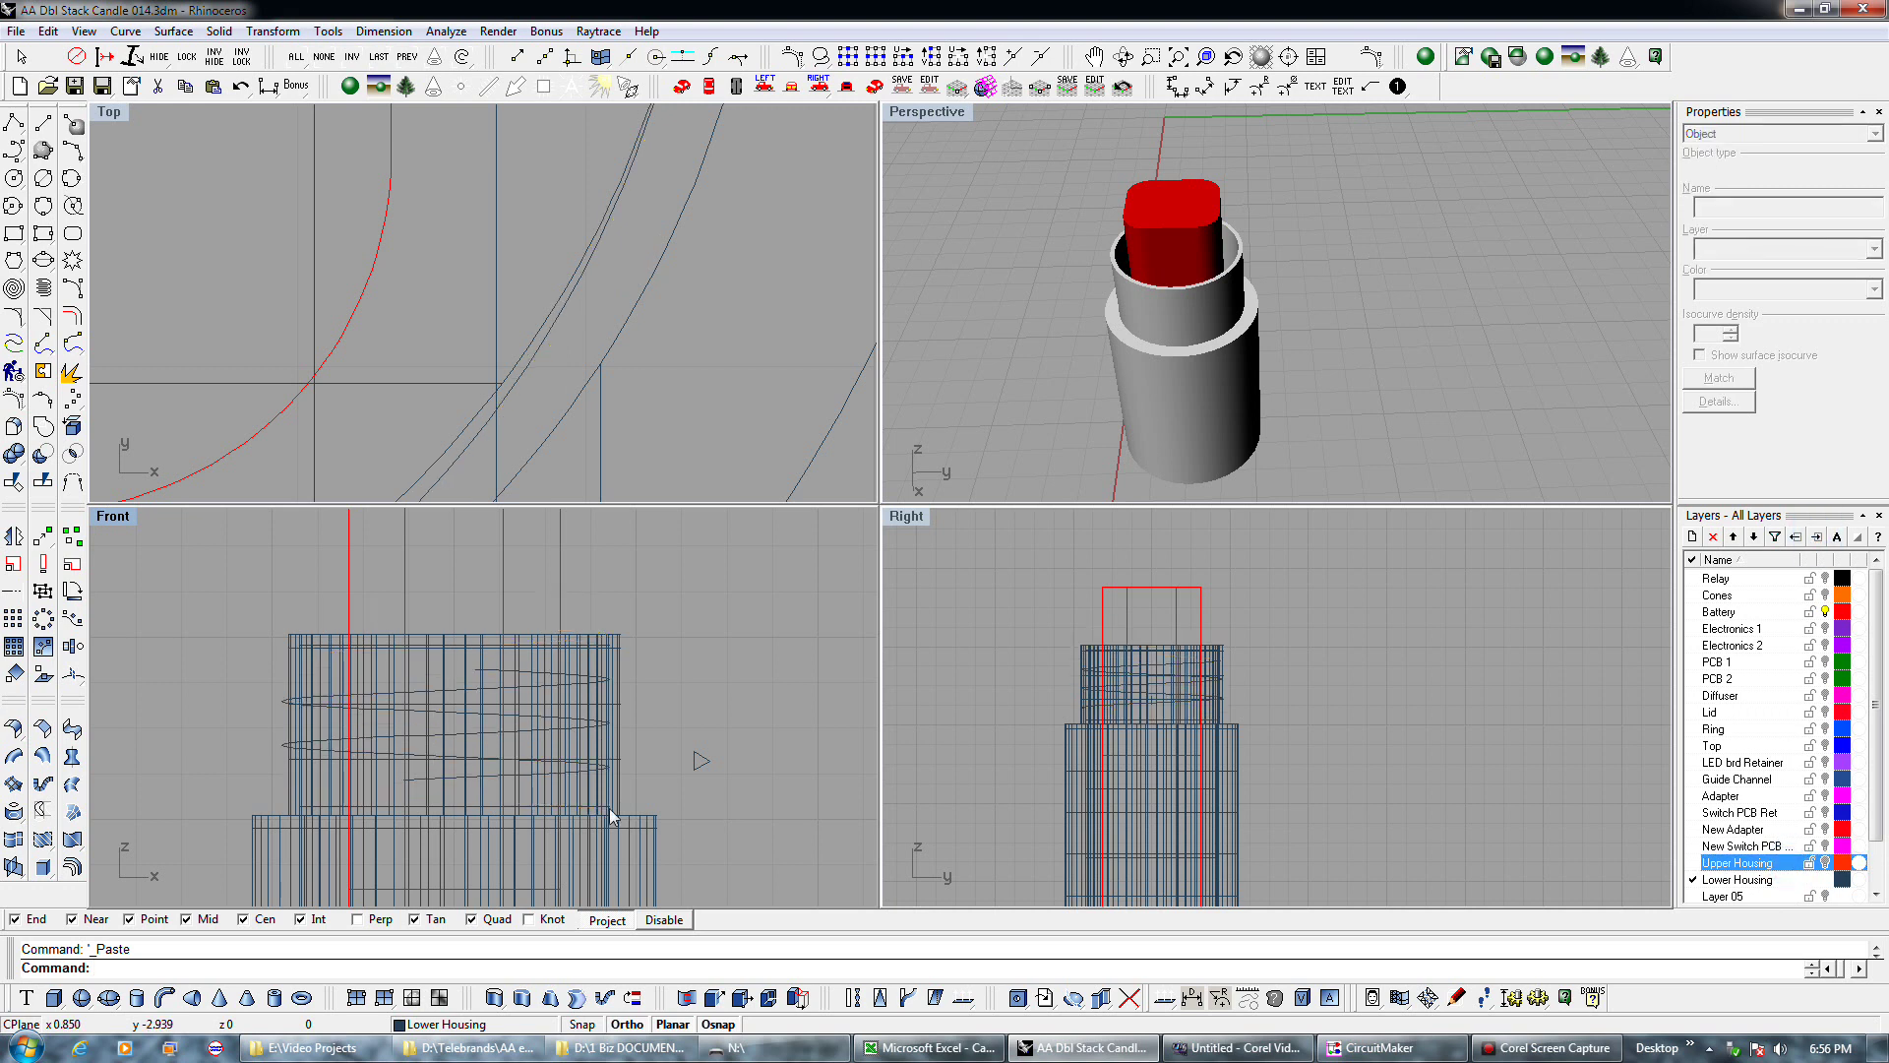
left_click(1825, 863)
left_click(1825, 863)
left_click(1825, 863)
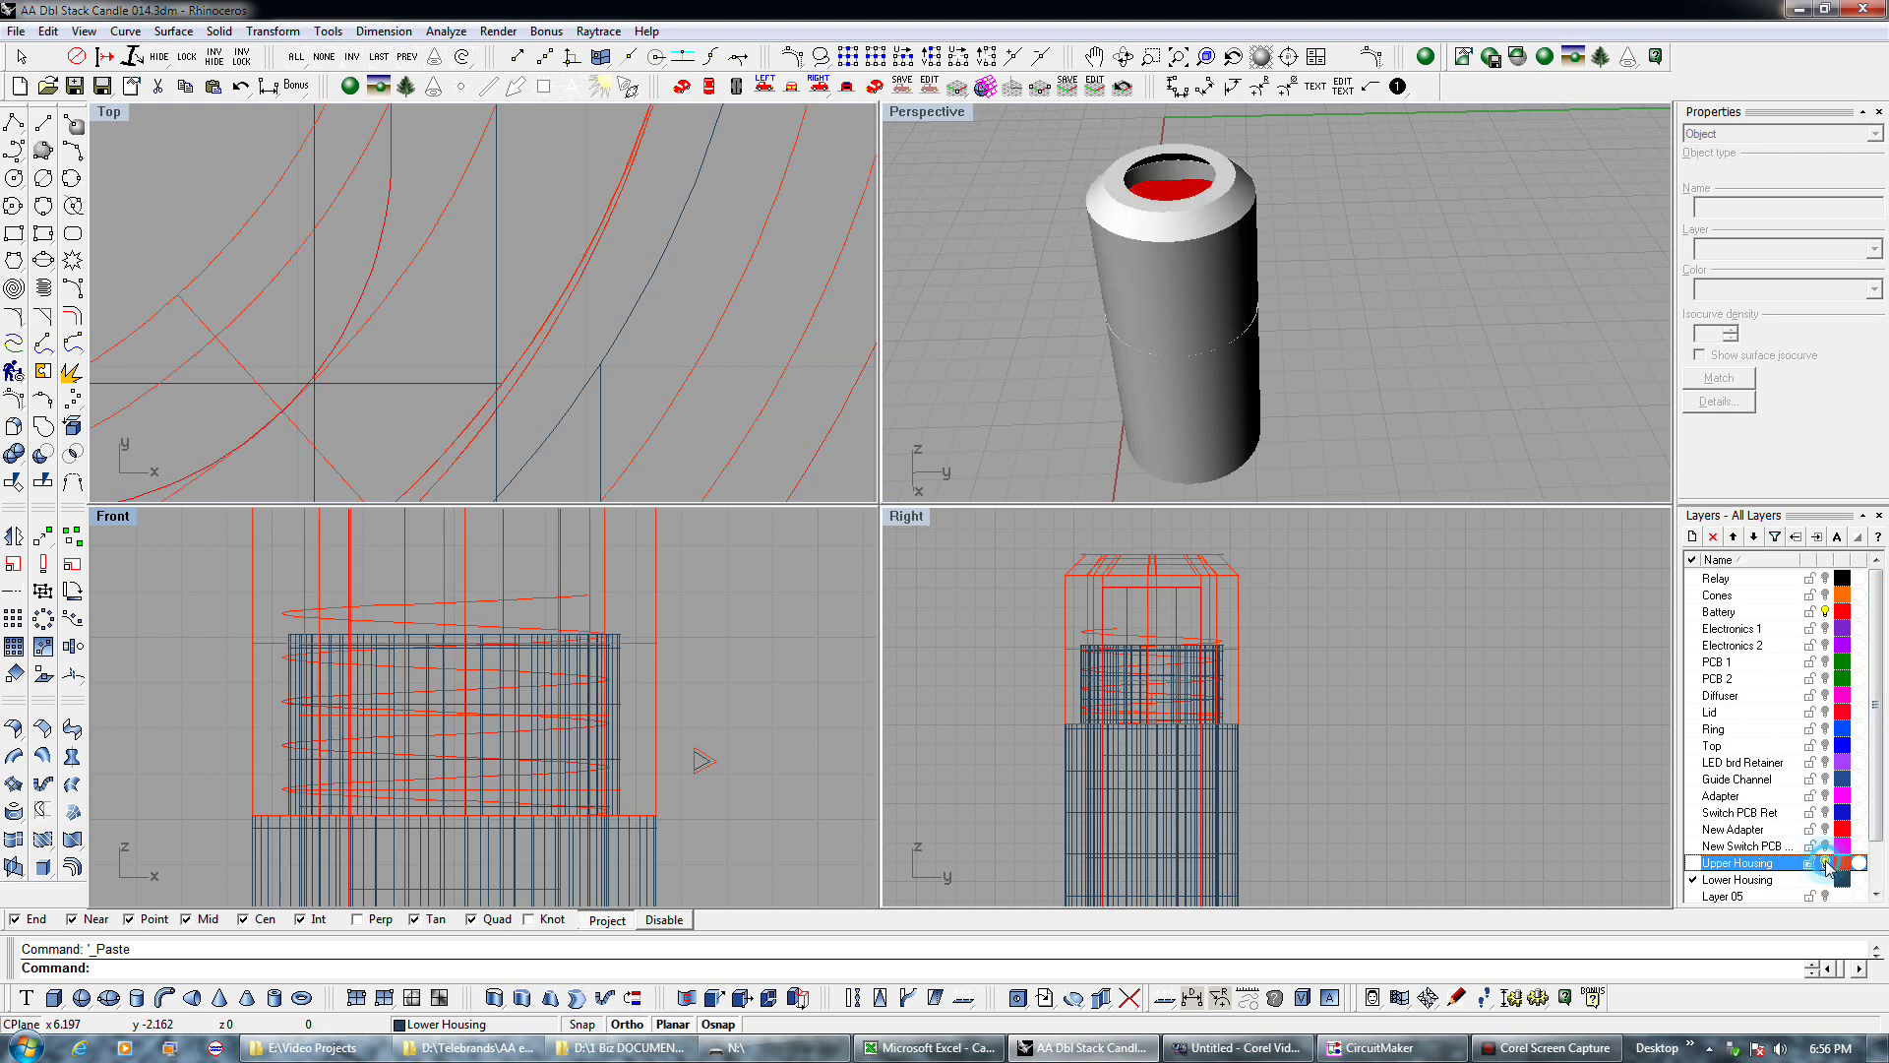
left_click(1825, 864)
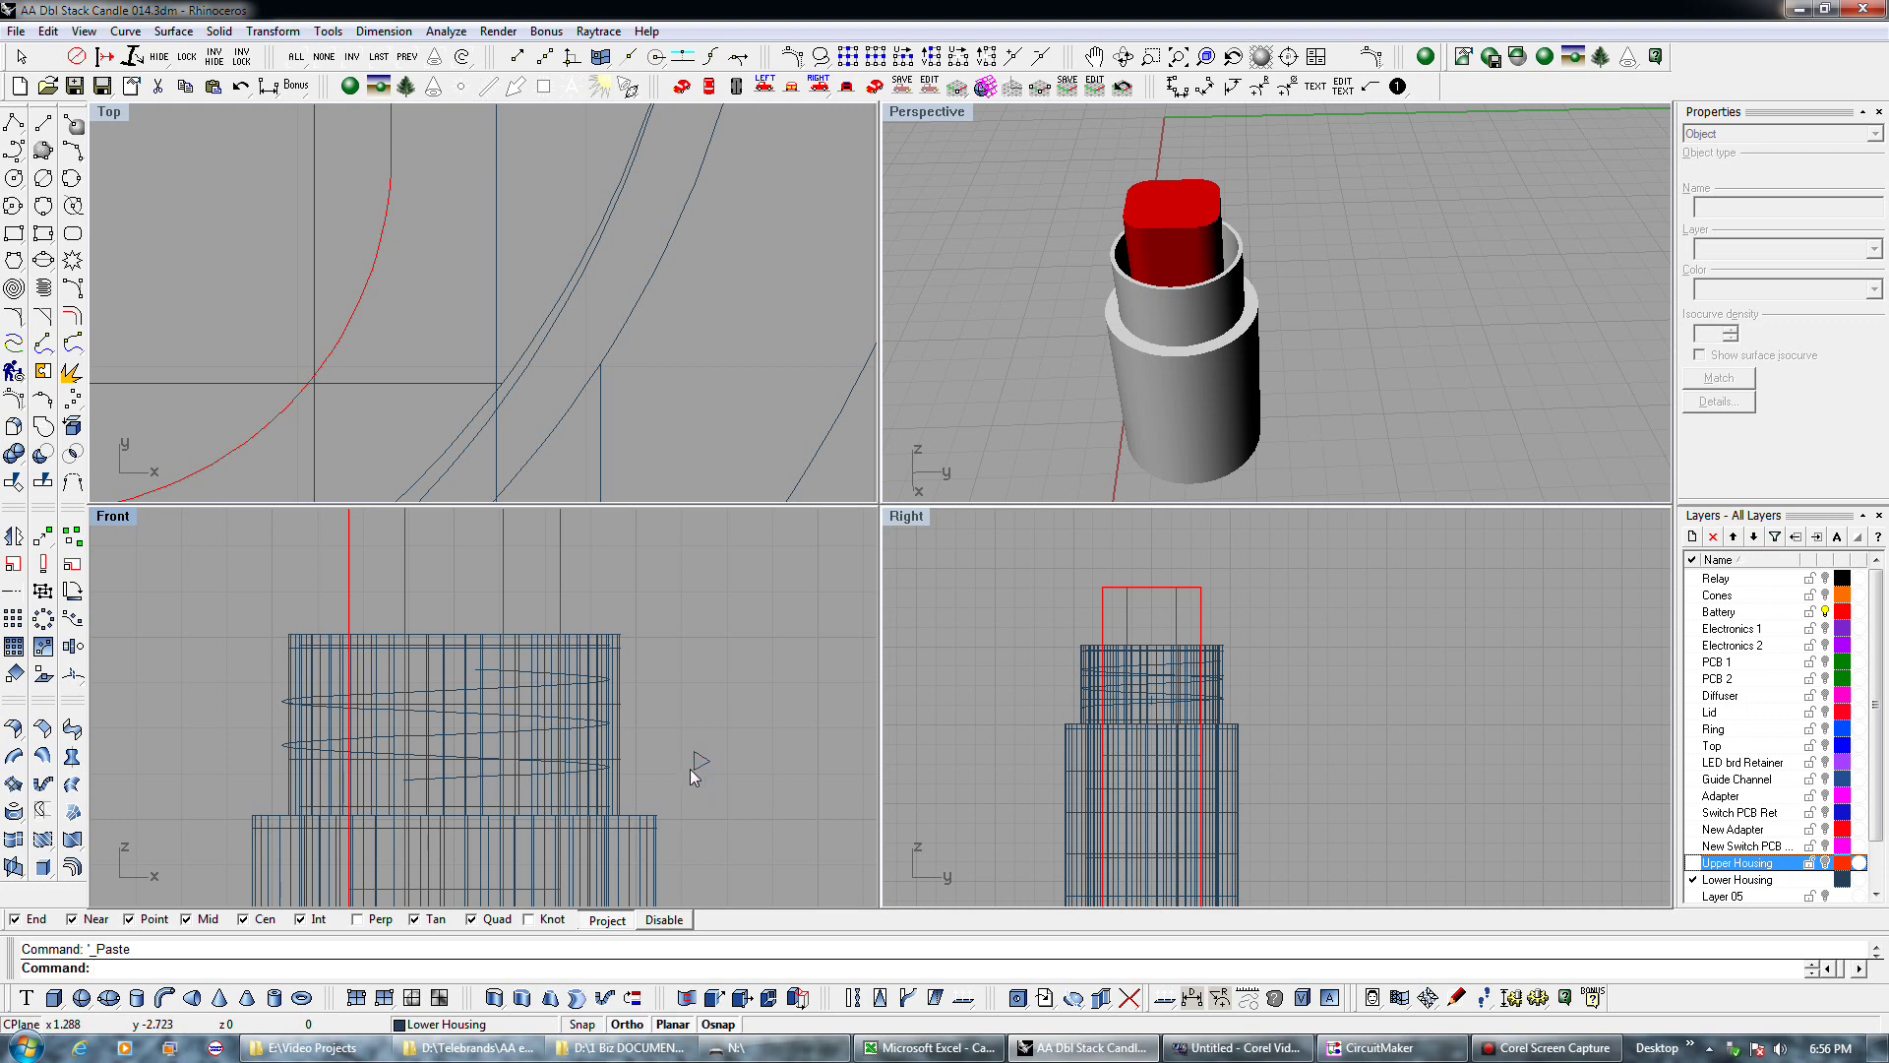
scroll(693, 769, "up", 3)
left_click(1825, 862)
left_click(1825, 863)
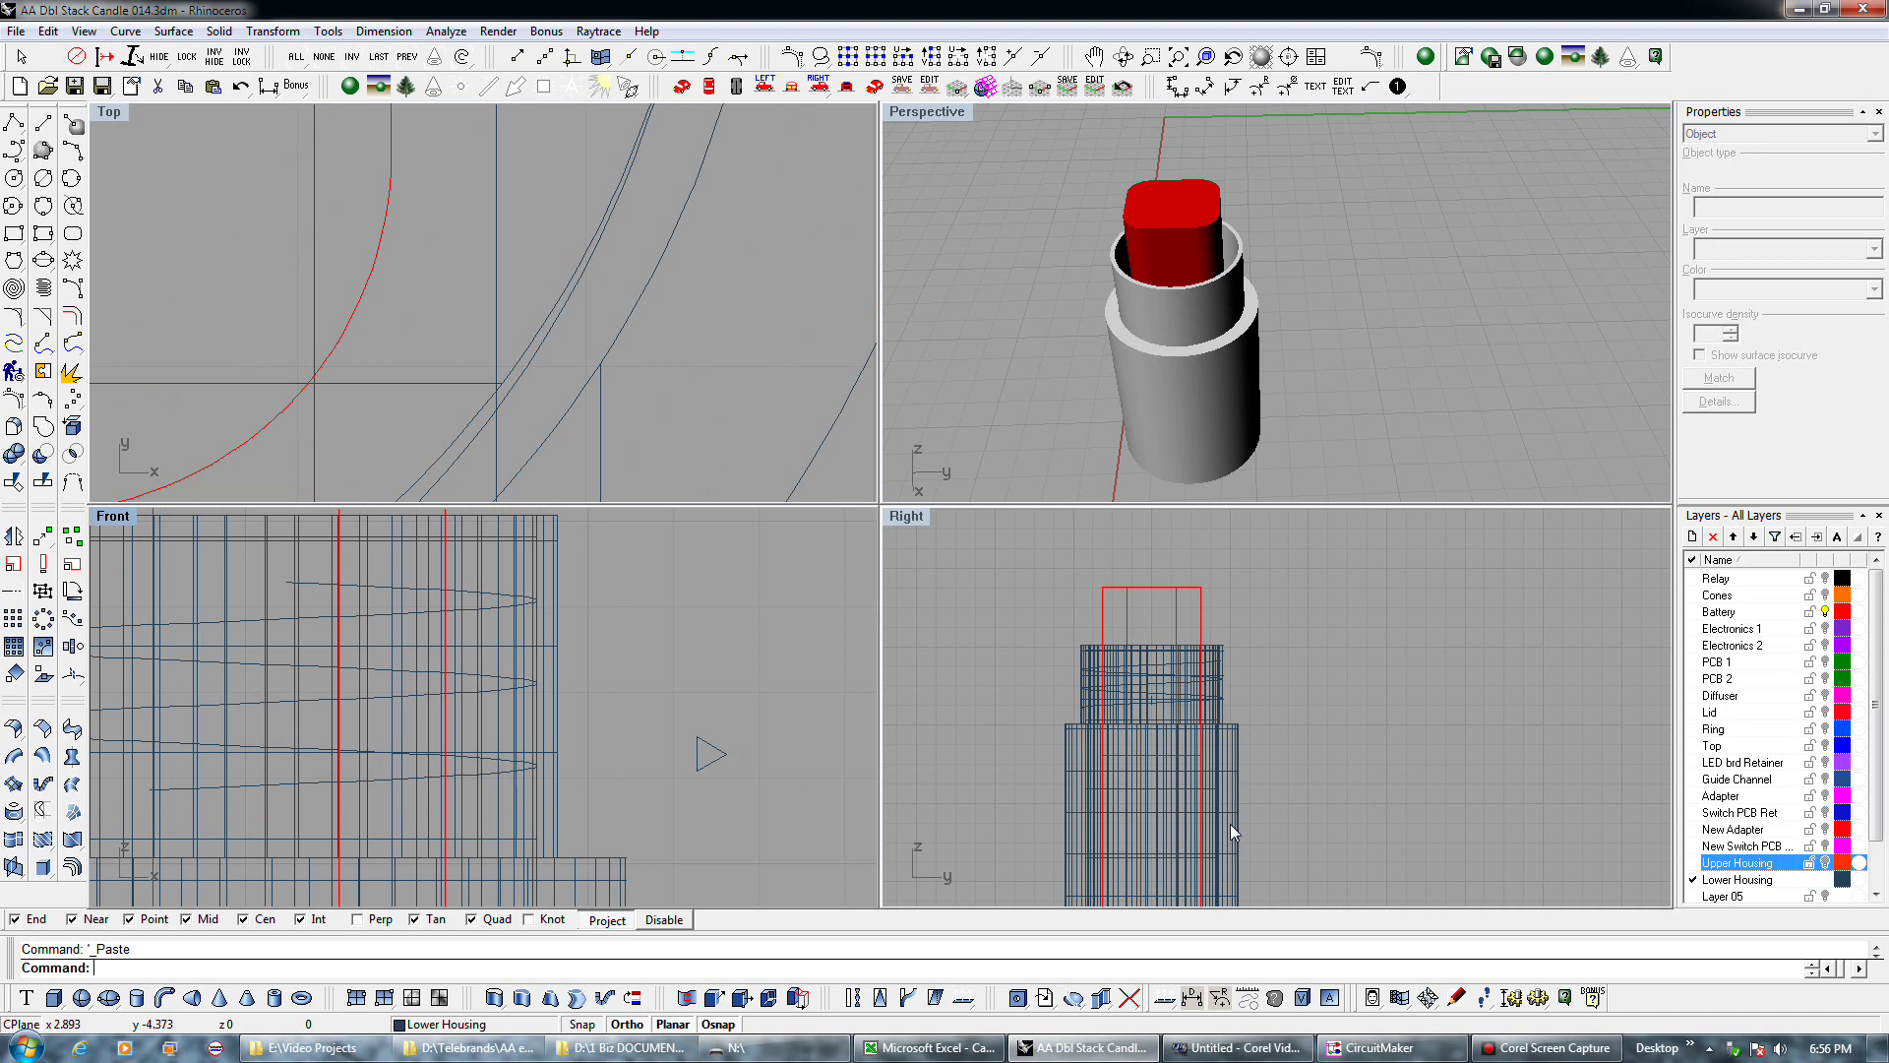
Orient the triangular thread profile on a curve, using the triangle's midpoint as base point.
left_click(698, 756)
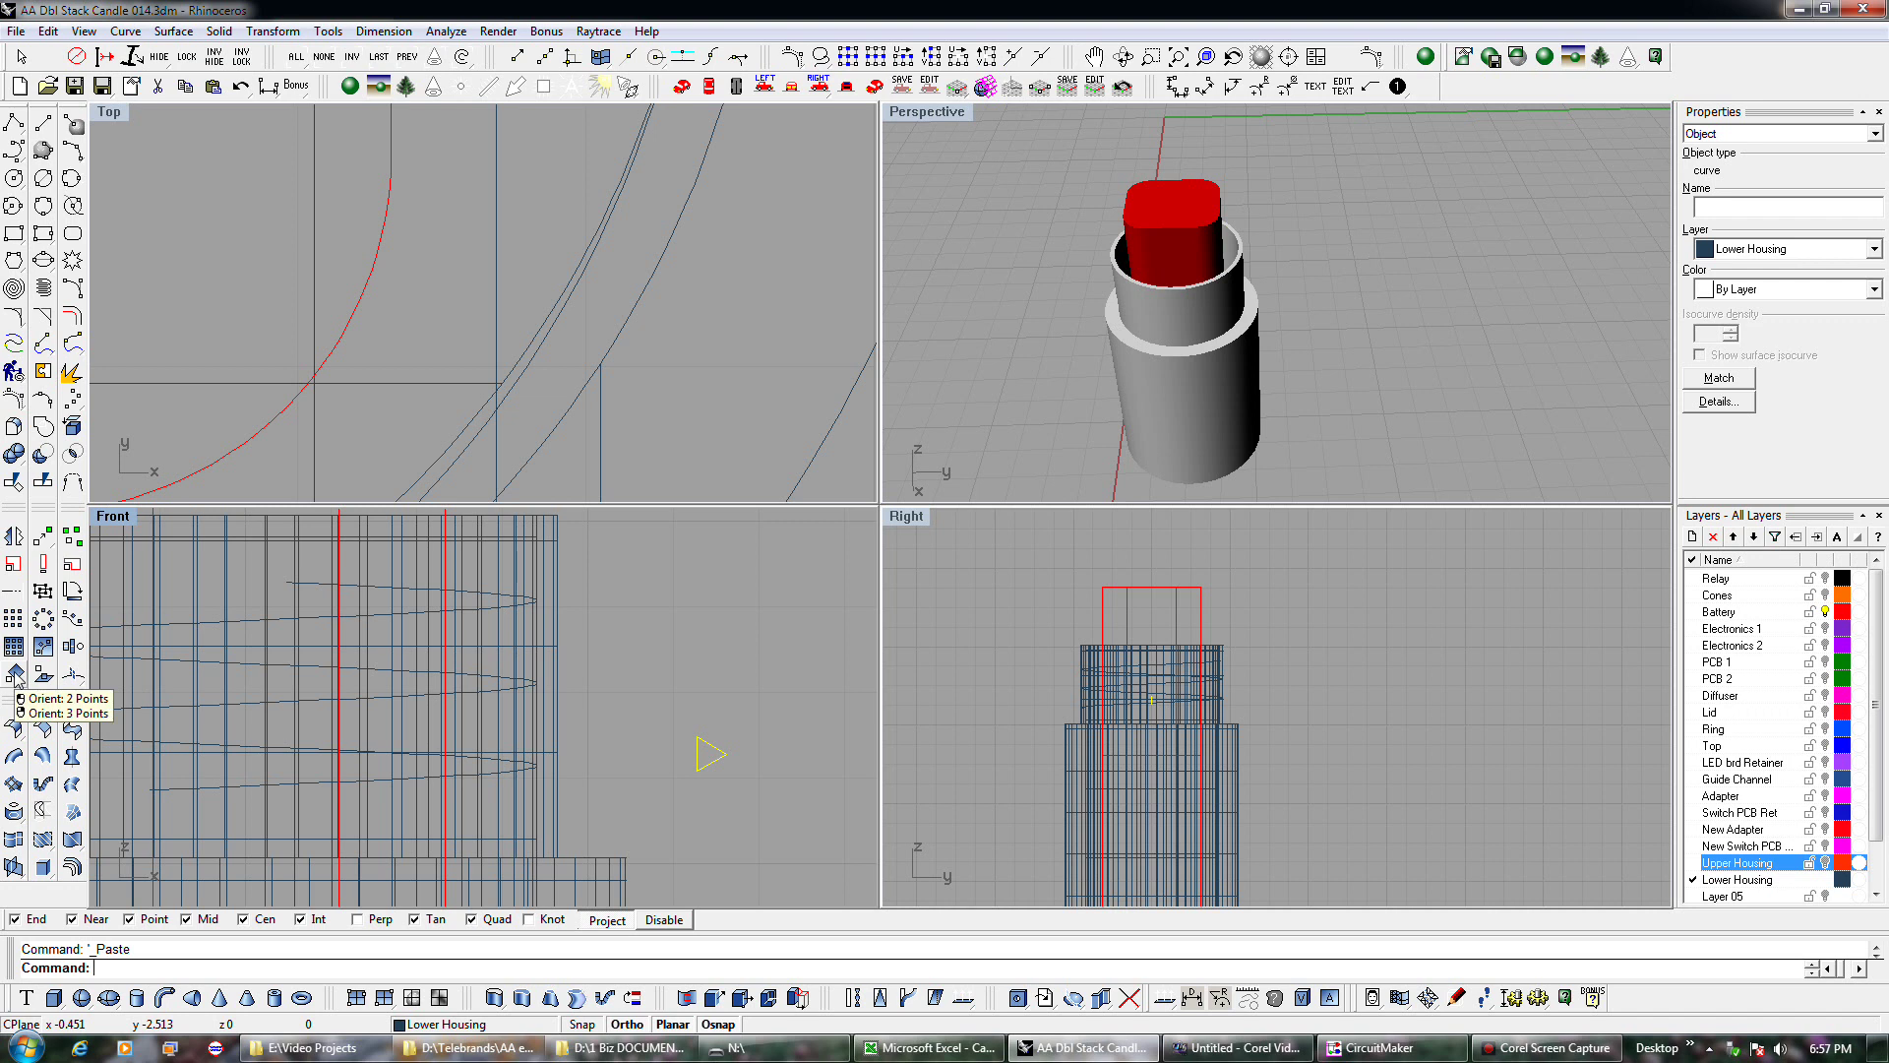
left_click(71, 677)
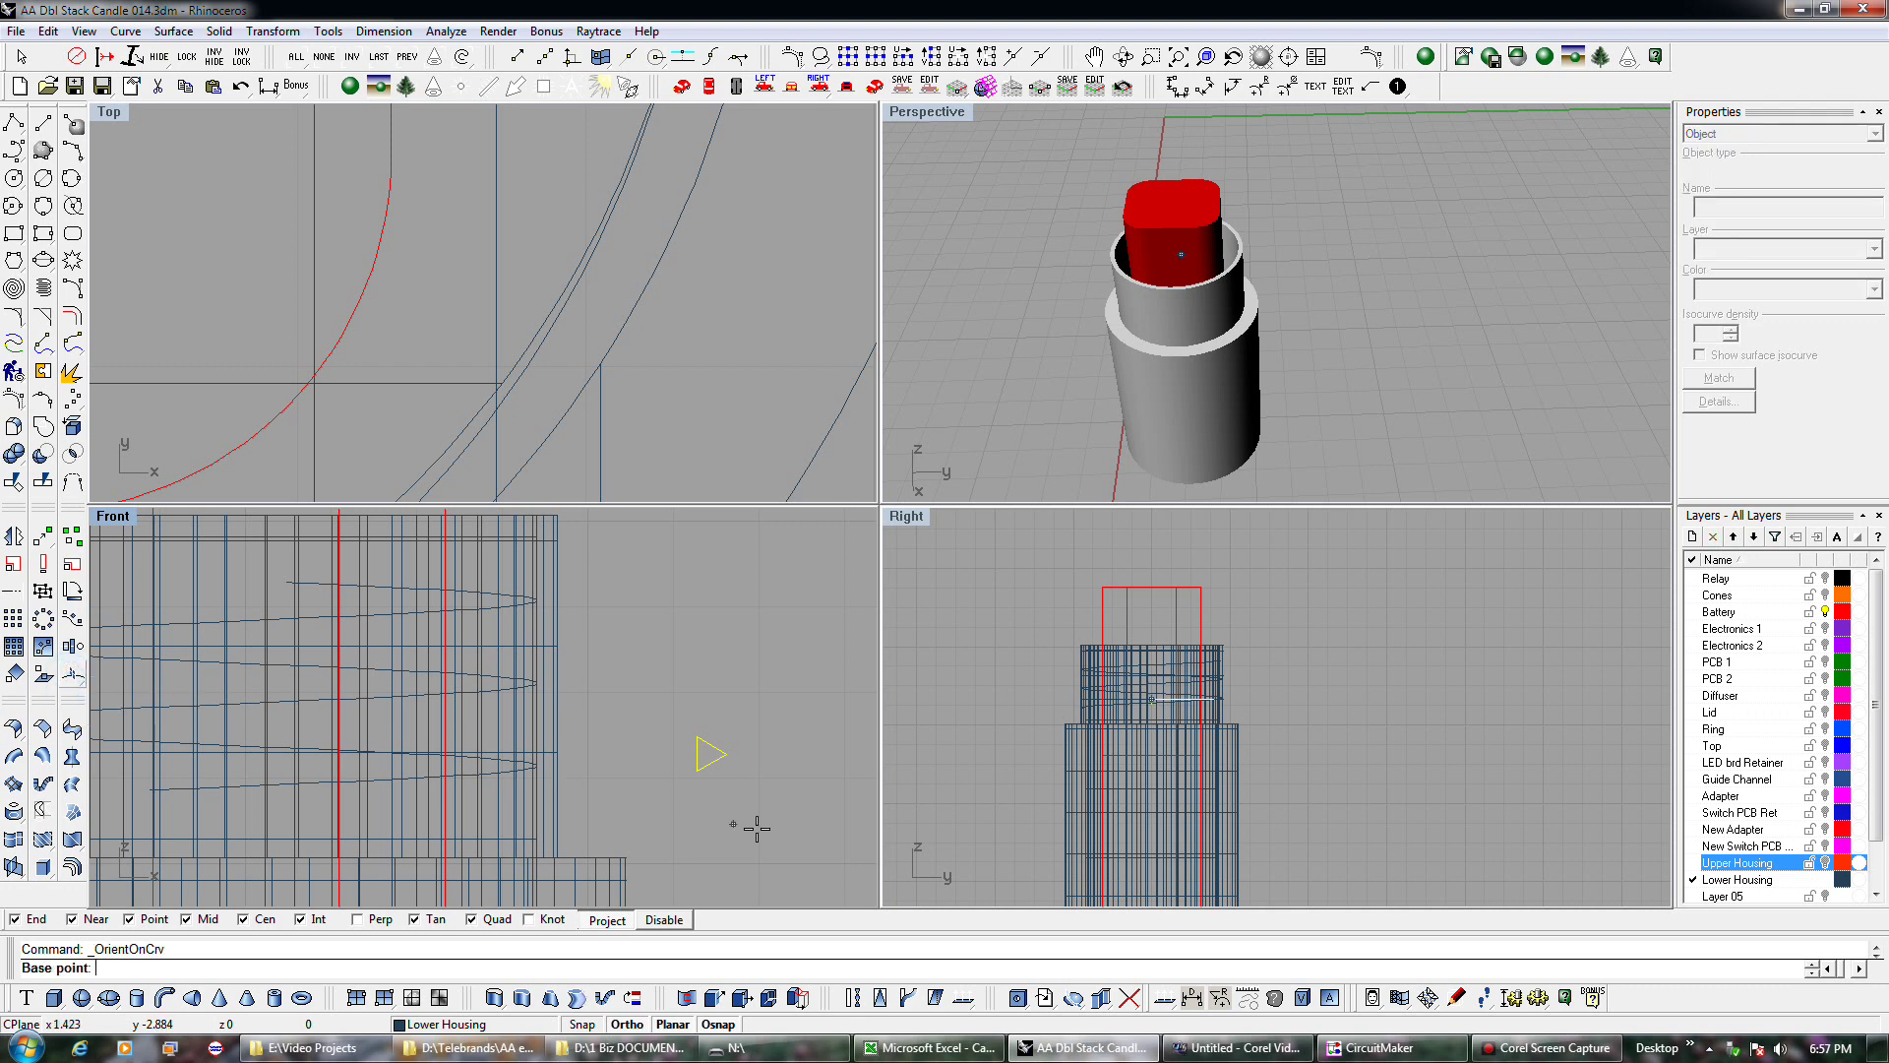
left_click(697, 754)
Orient the triangular profile perpendicular on the helix, from the helix end to a point on the housing curve.
left_click(174, 789)
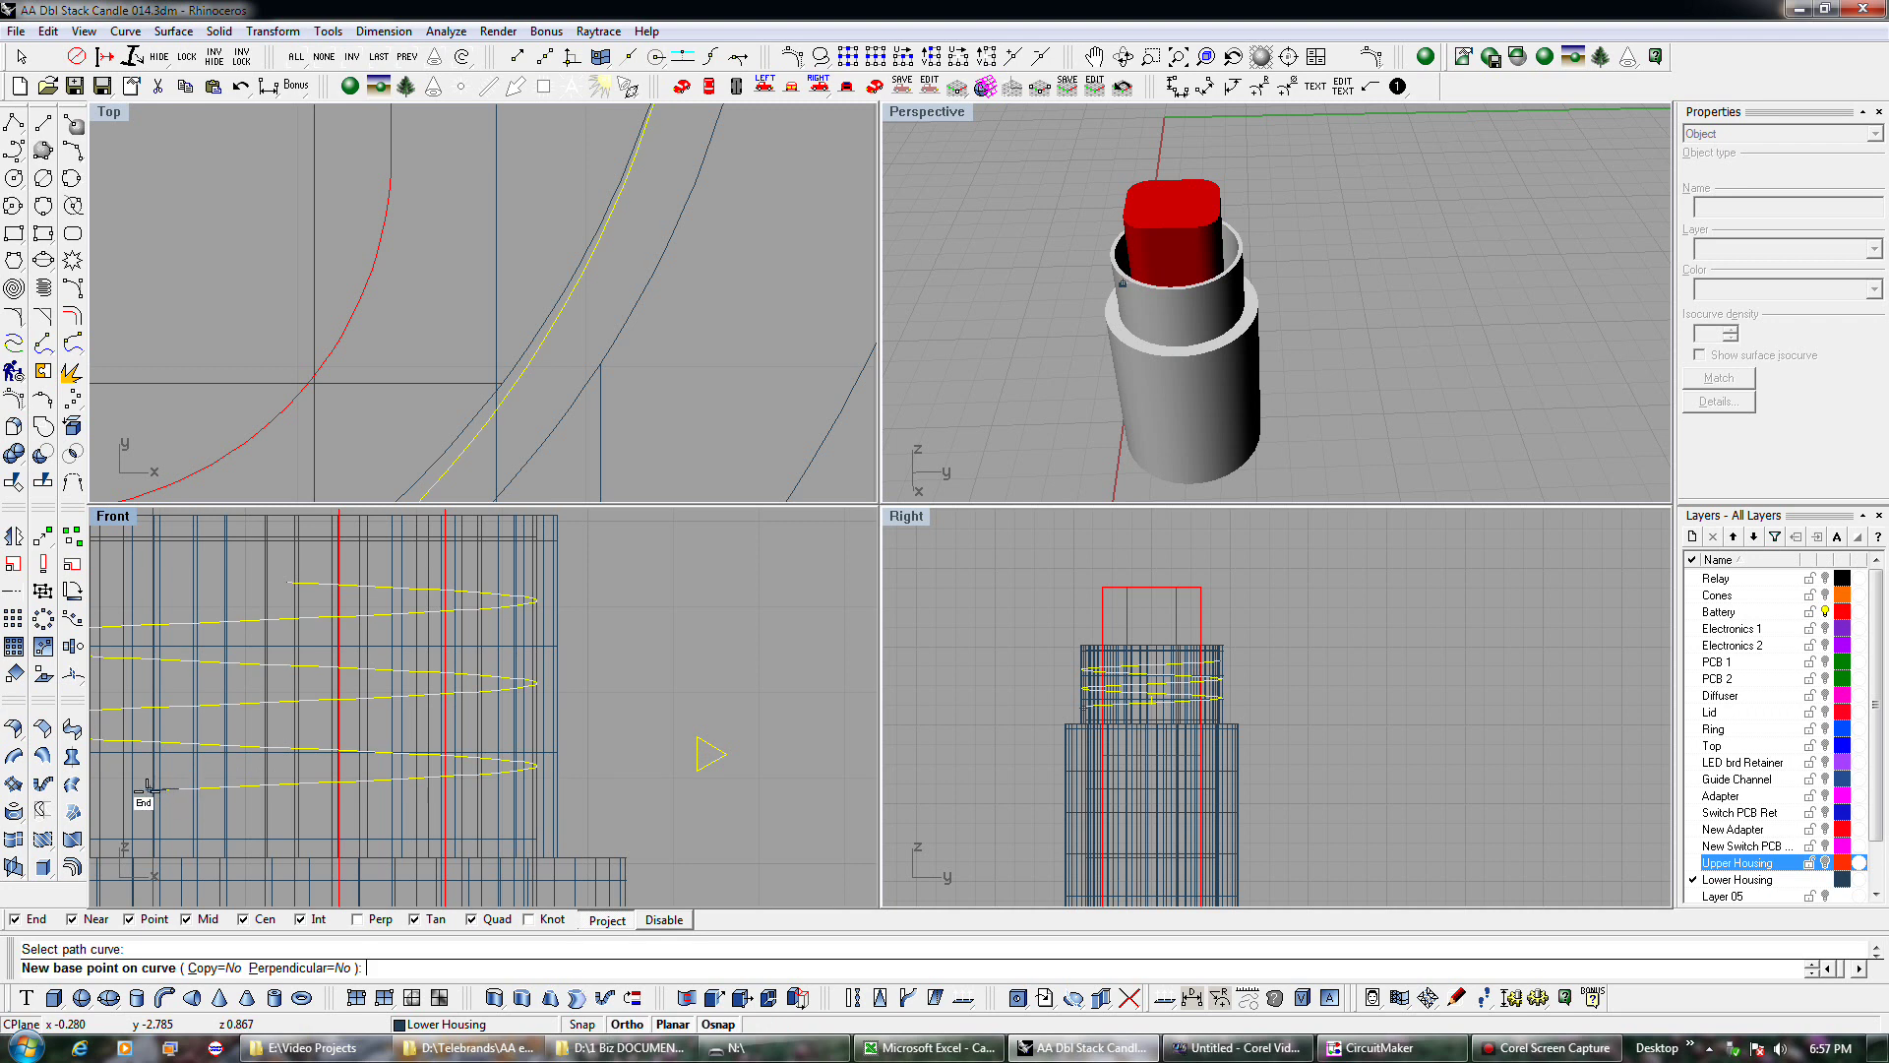
left_click(300, 967)
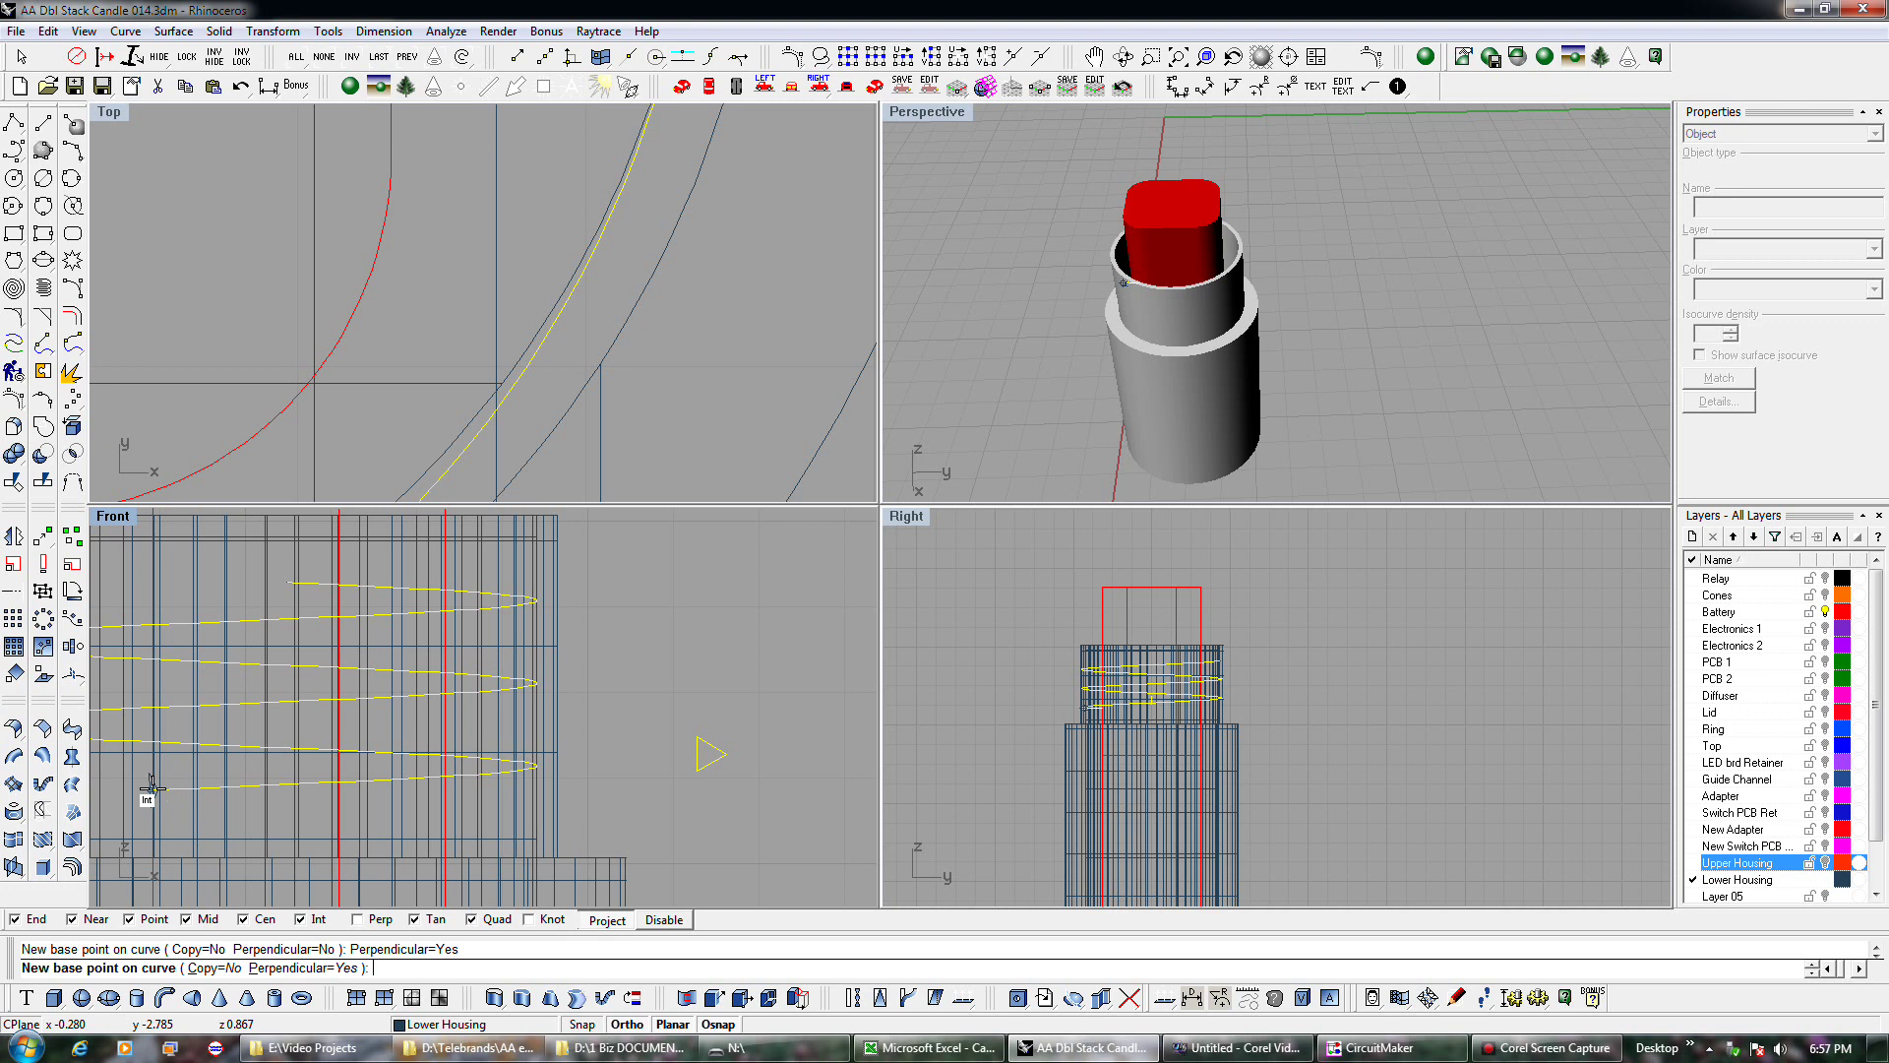
scroll(150, 787, "up", 2)
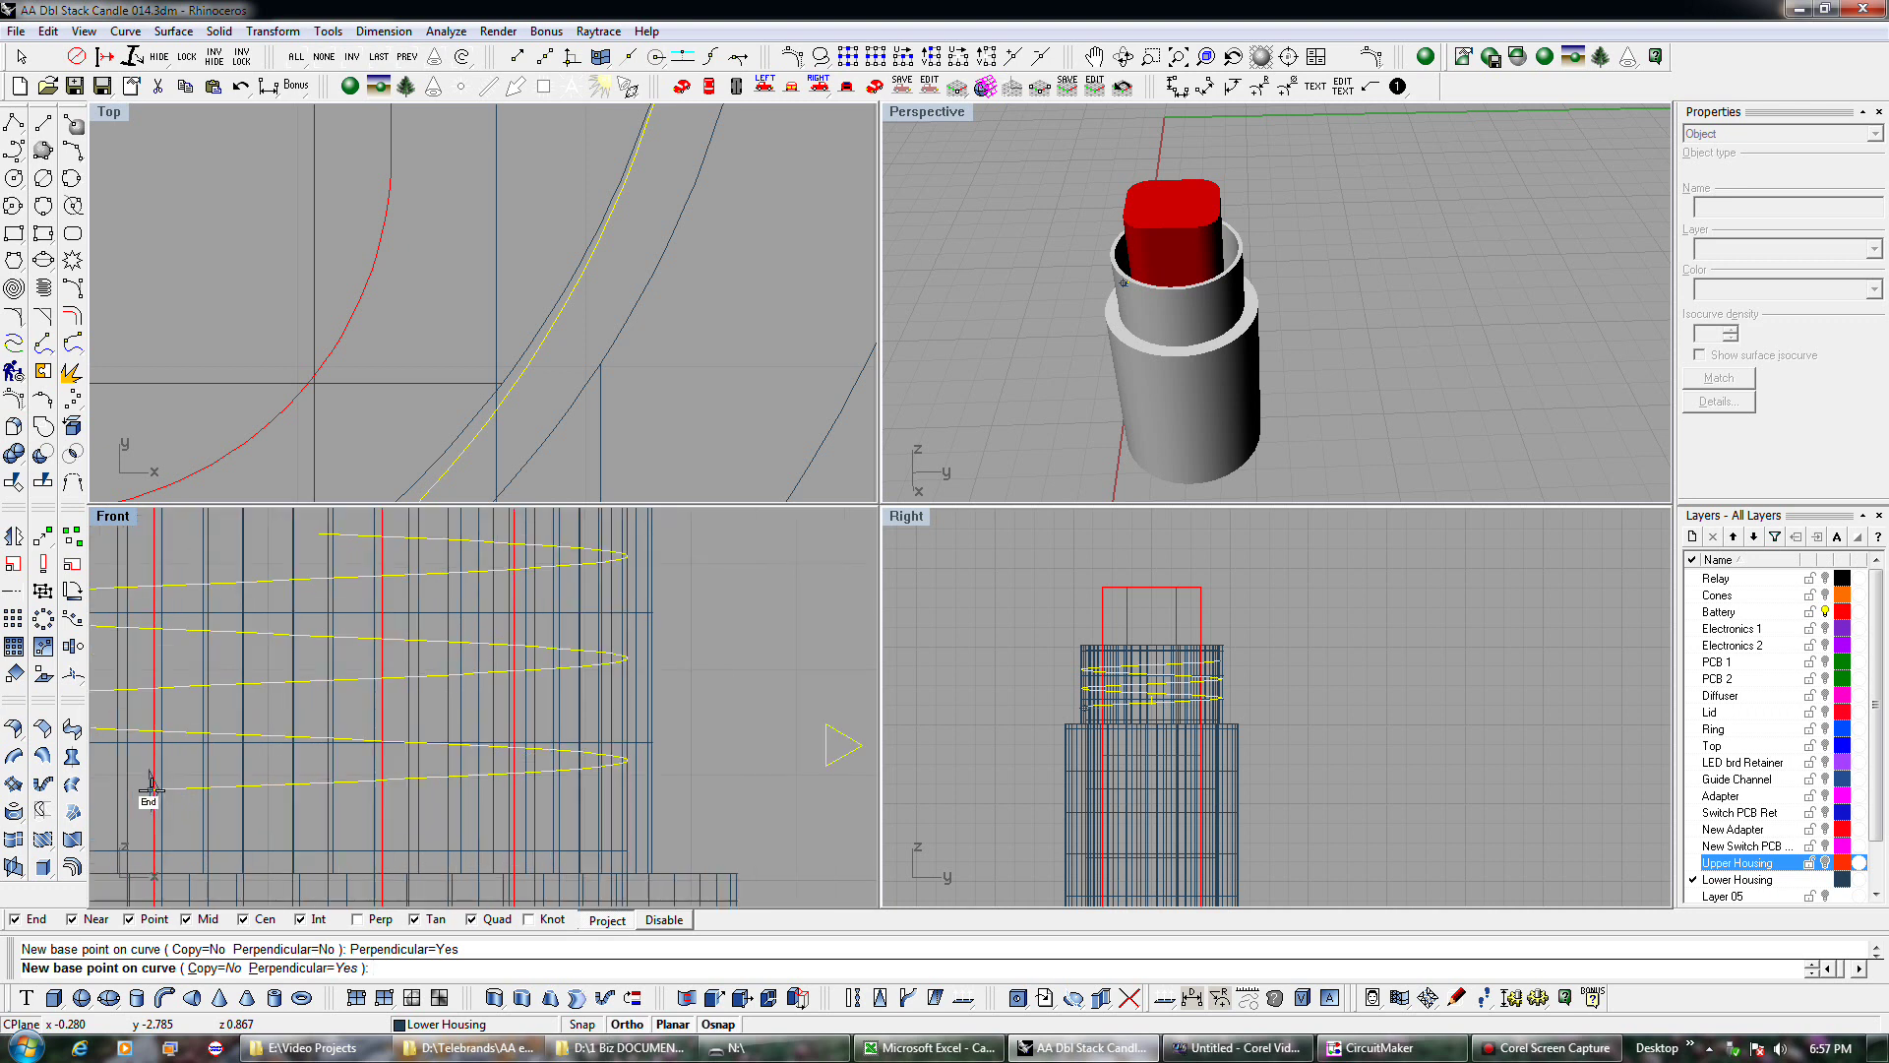
left_click(151, 787)
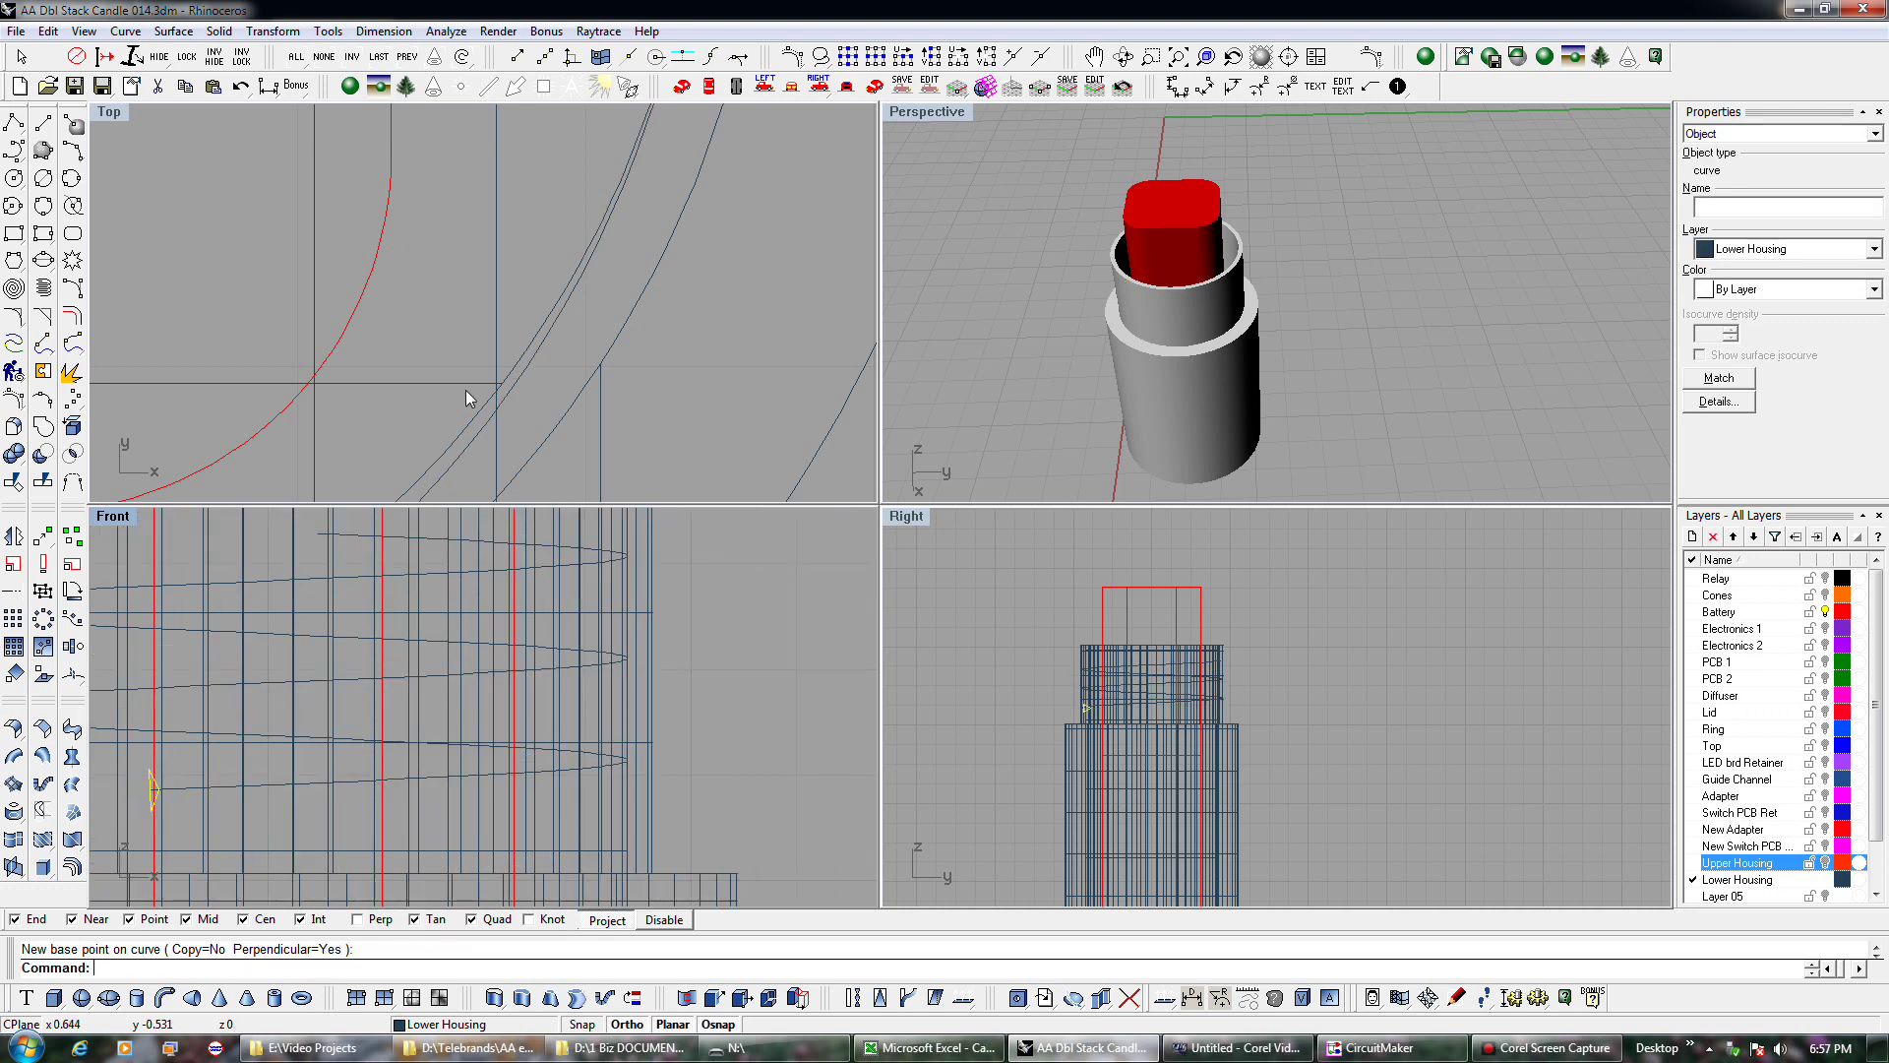
scroll(469, 375, "down", 2)
scroll(468, 375, "down", 5)
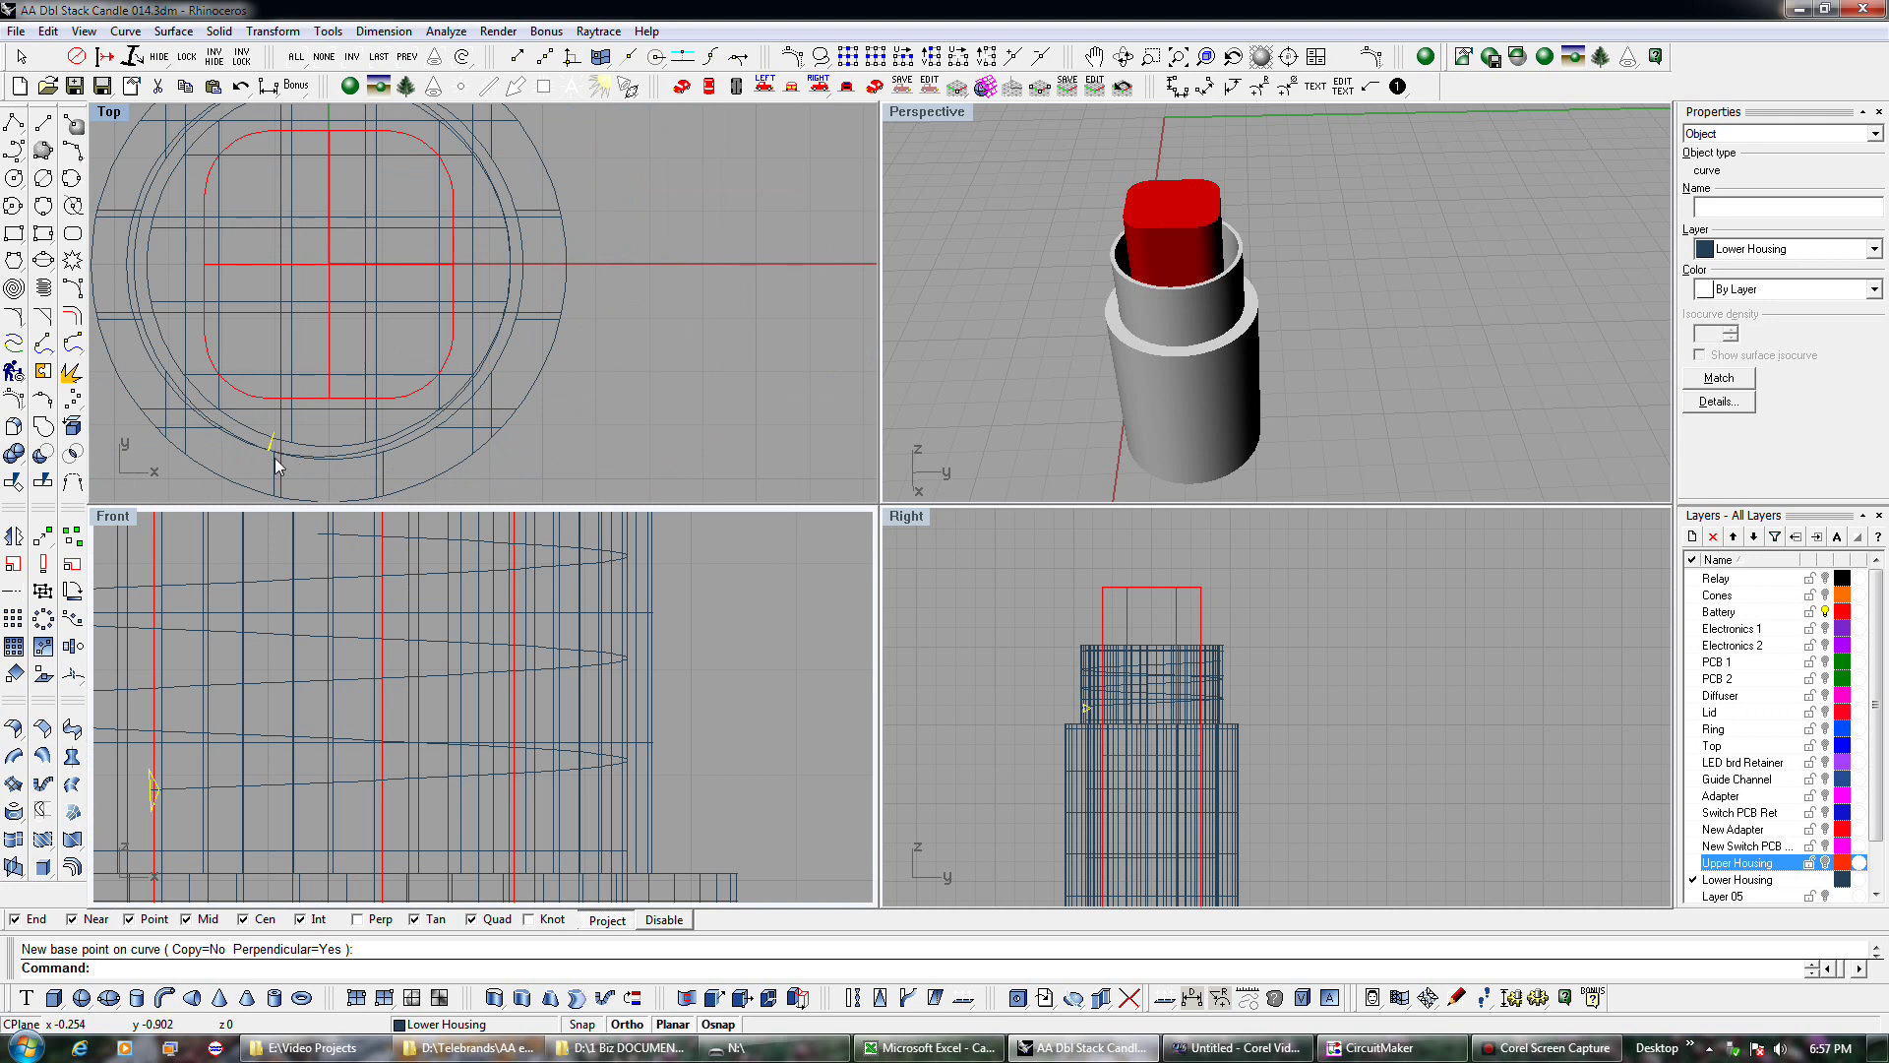
scroll(275, 457, "up", 4)
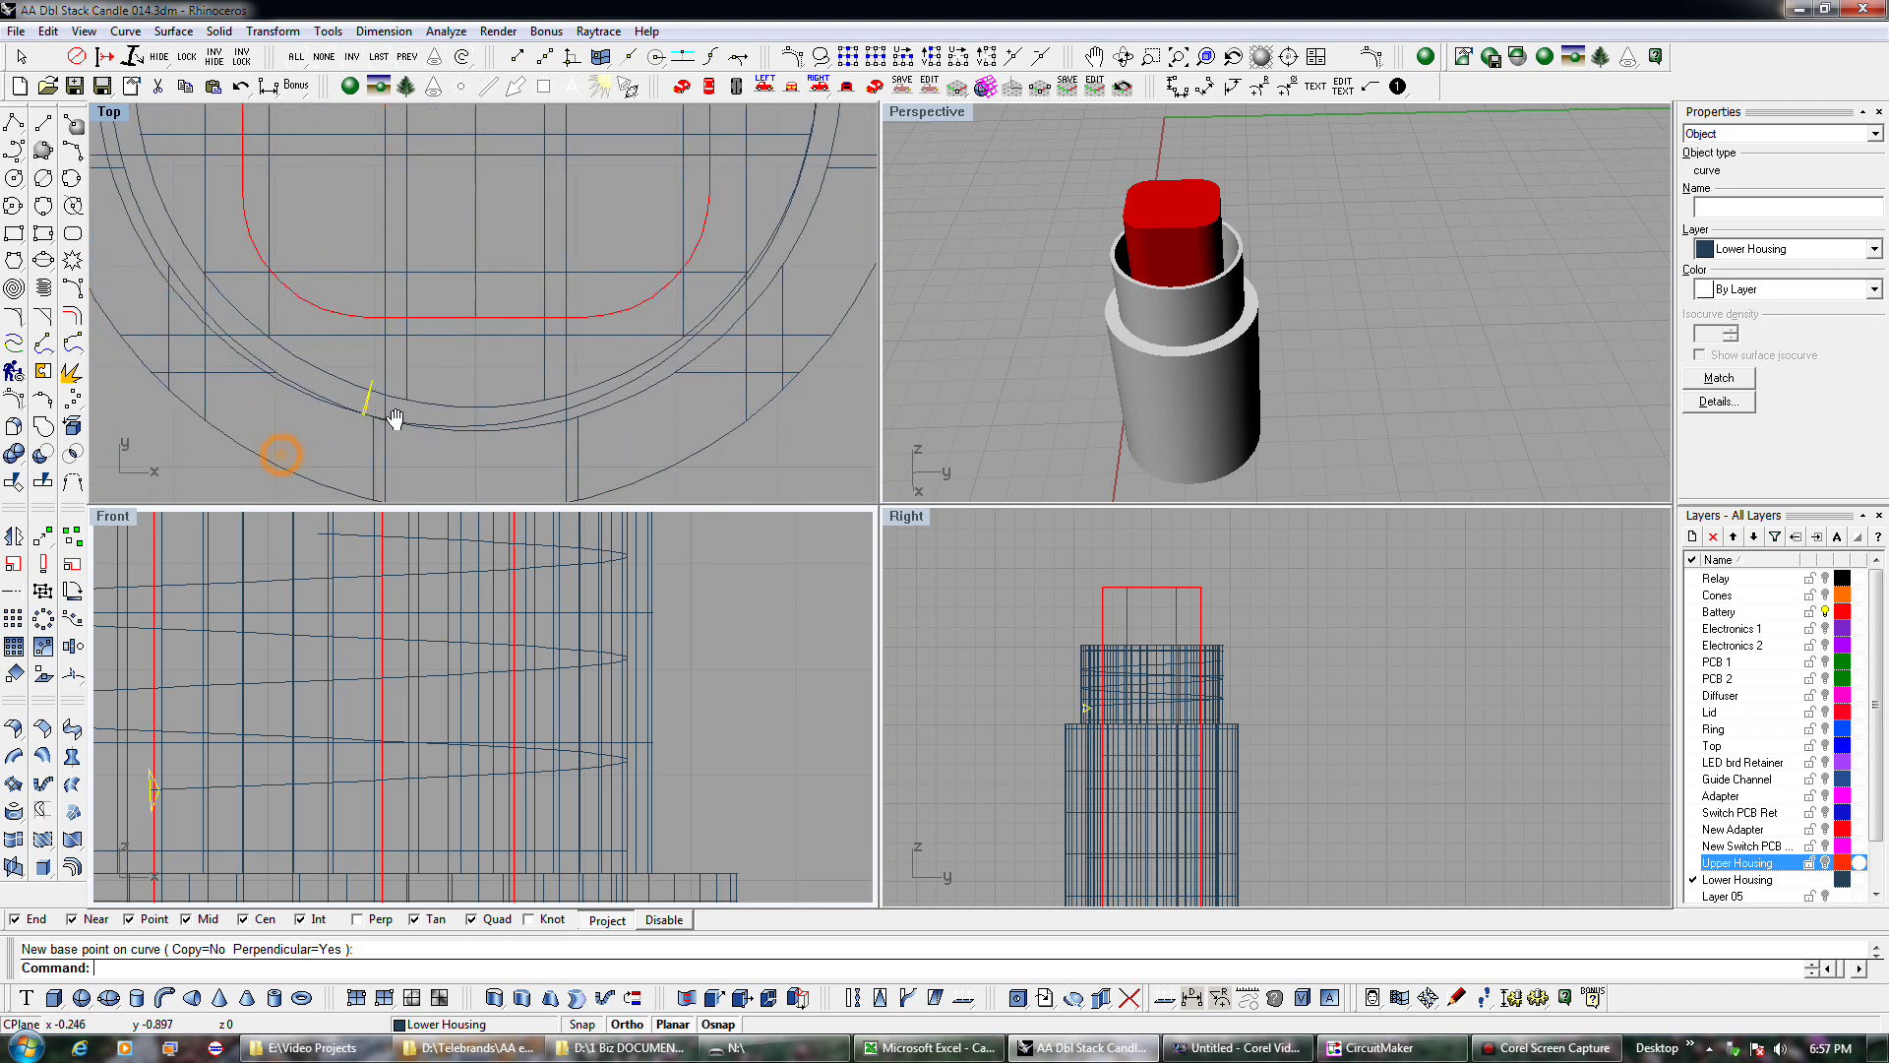
right_click_drag(274, 451, 443, 411)
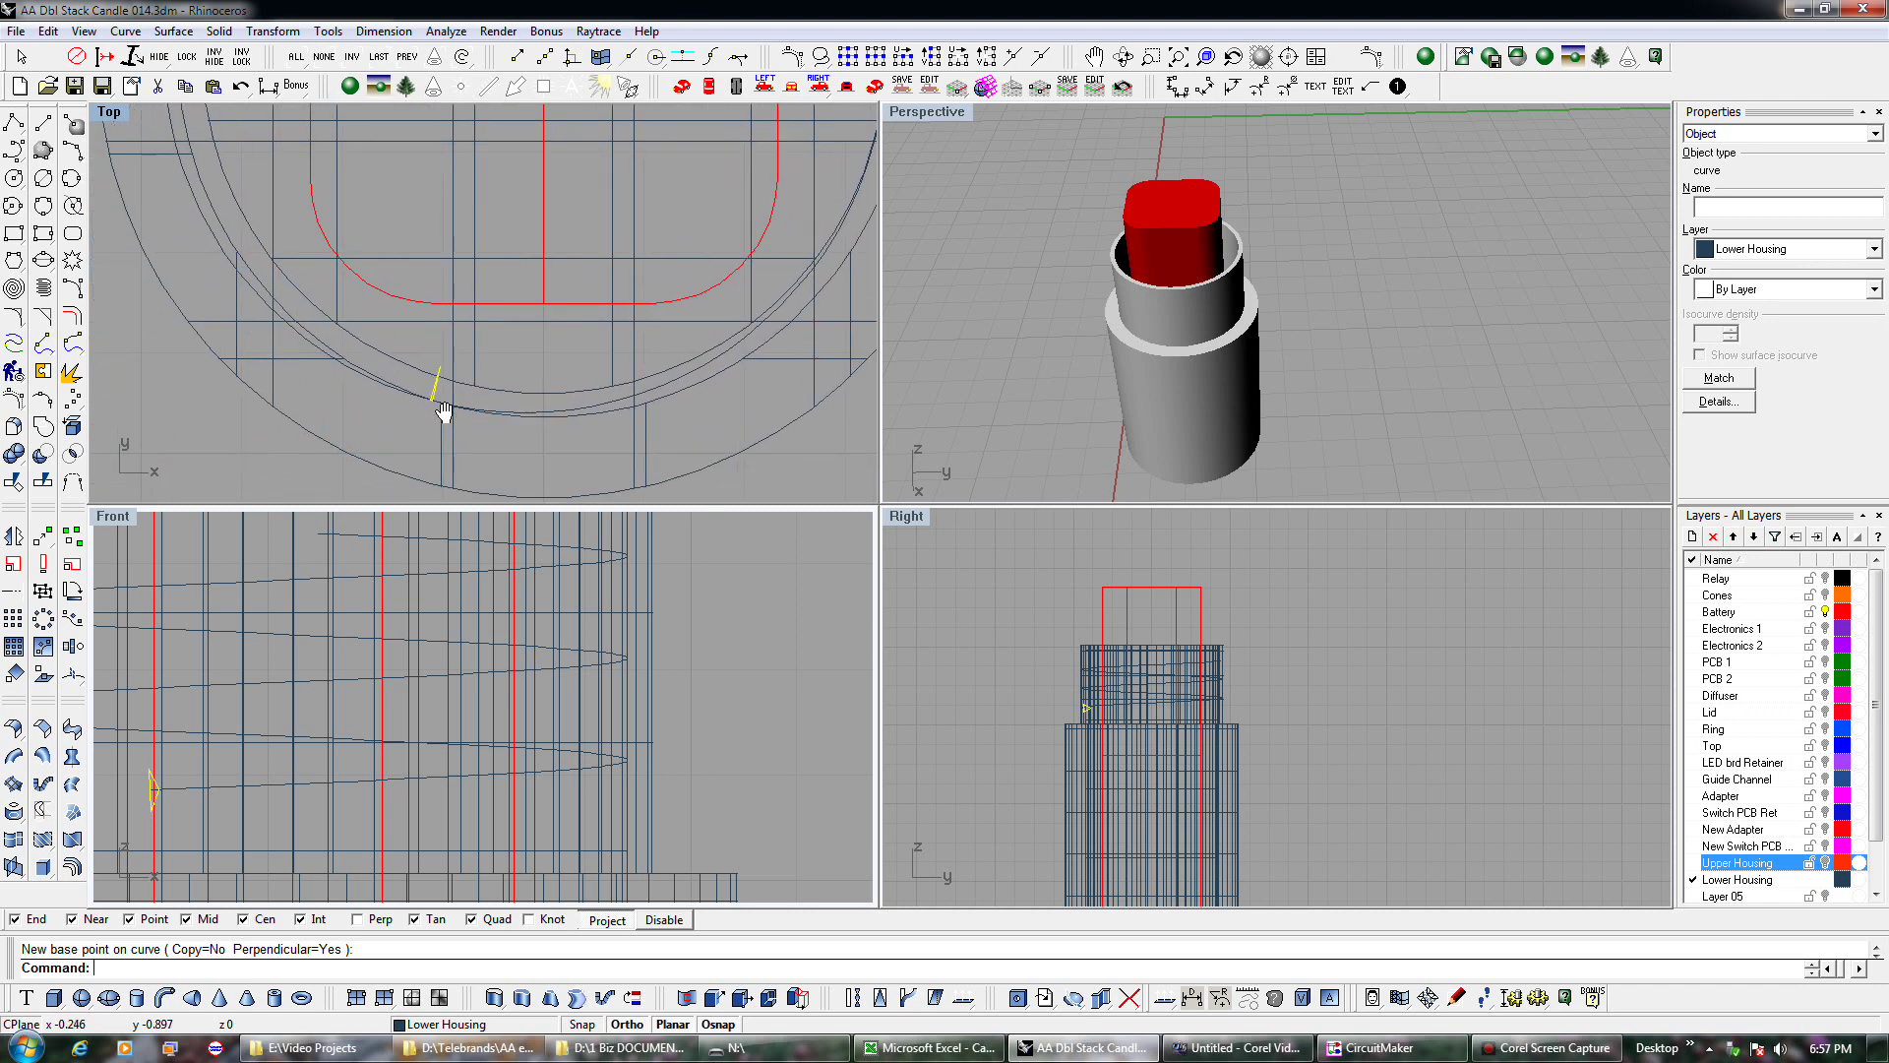
left_click(586, 406)
scroll(556, 471, "down", 4)
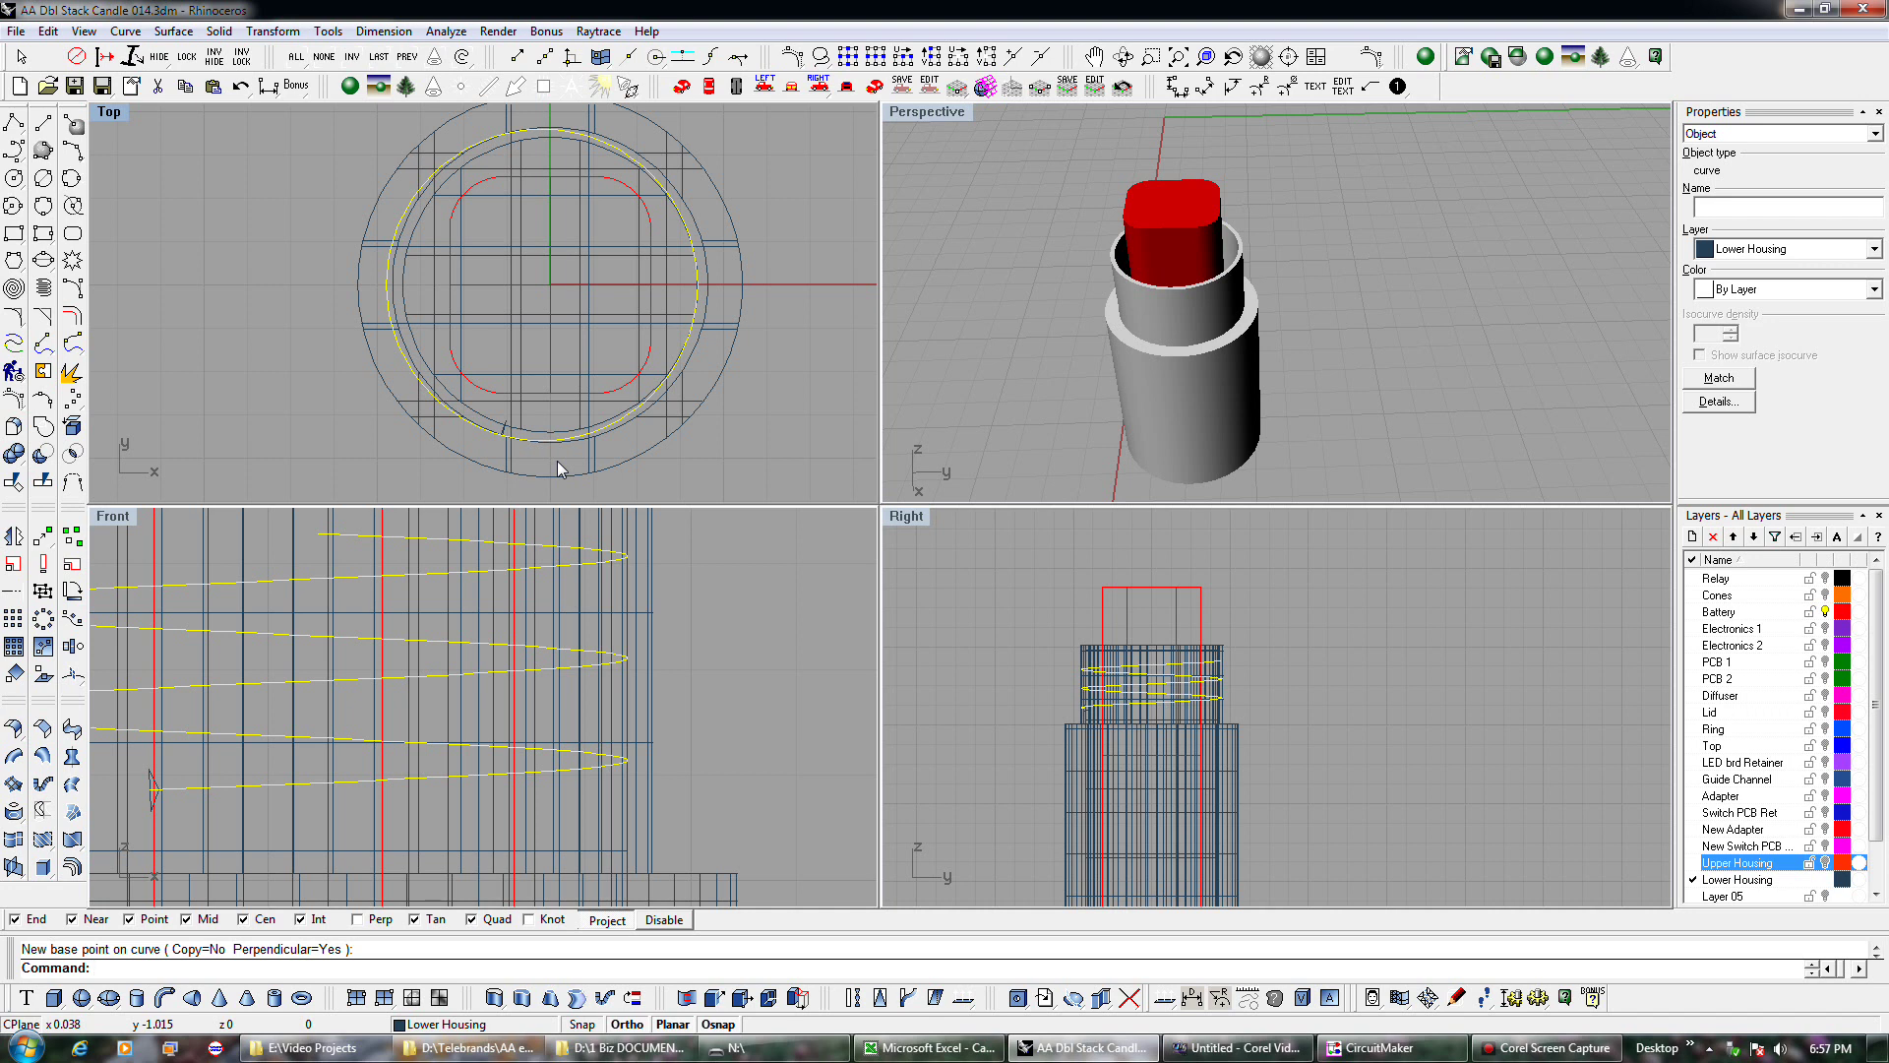
Toggle the Upper Housing layer off and back on so it is visible.
left_click(1825, 863)
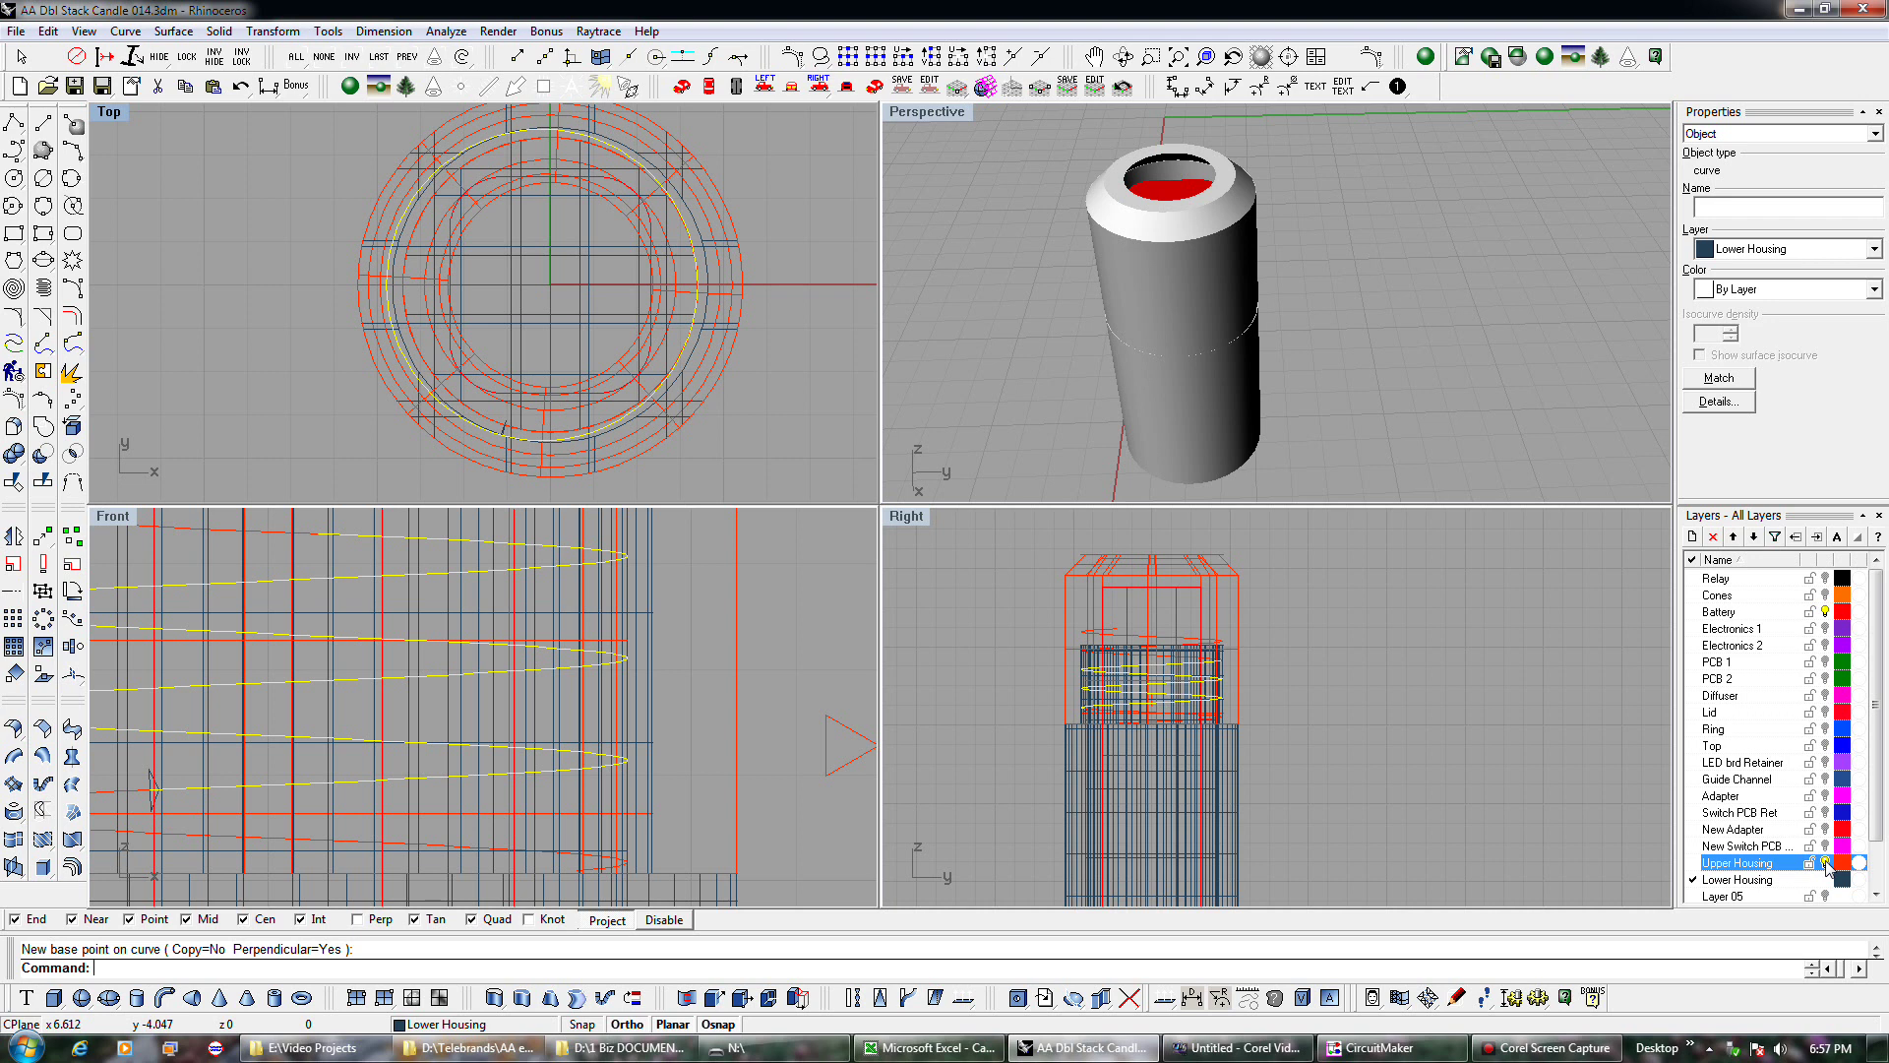
left_click(1825, 863)
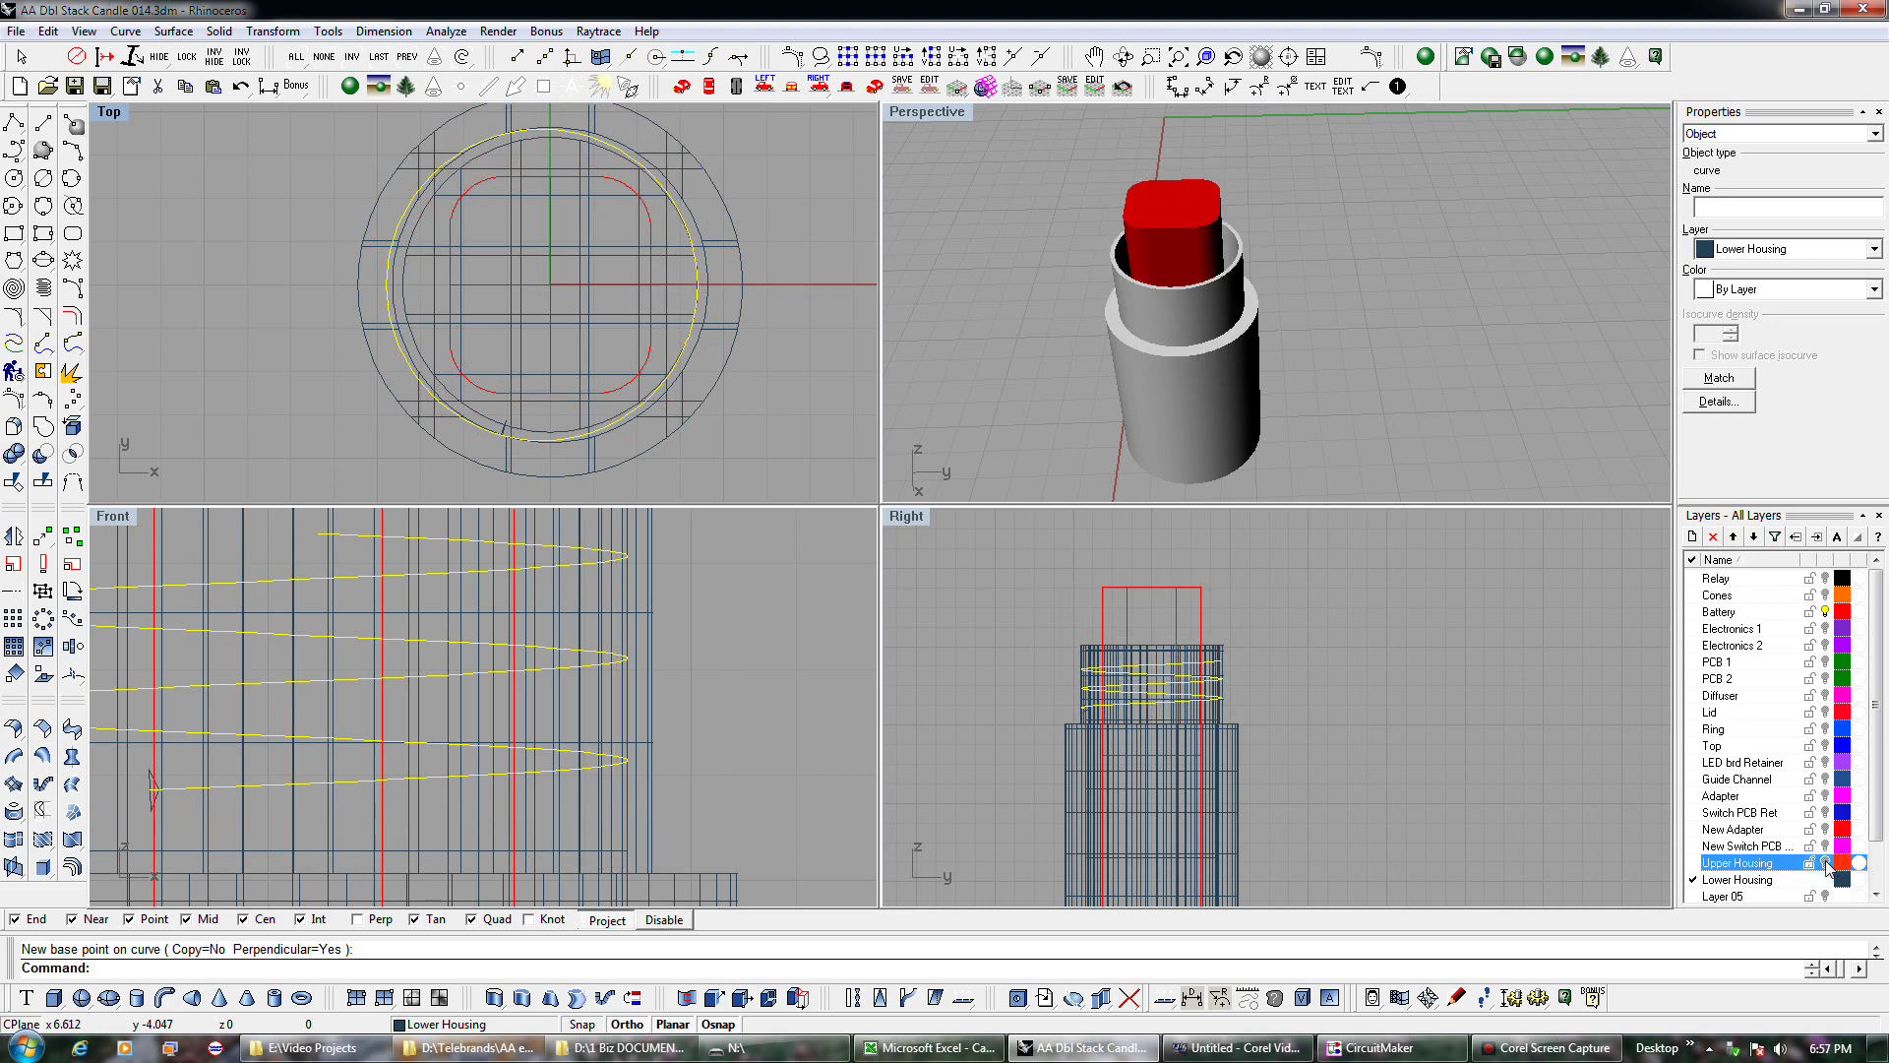
left_click(1825, 863)
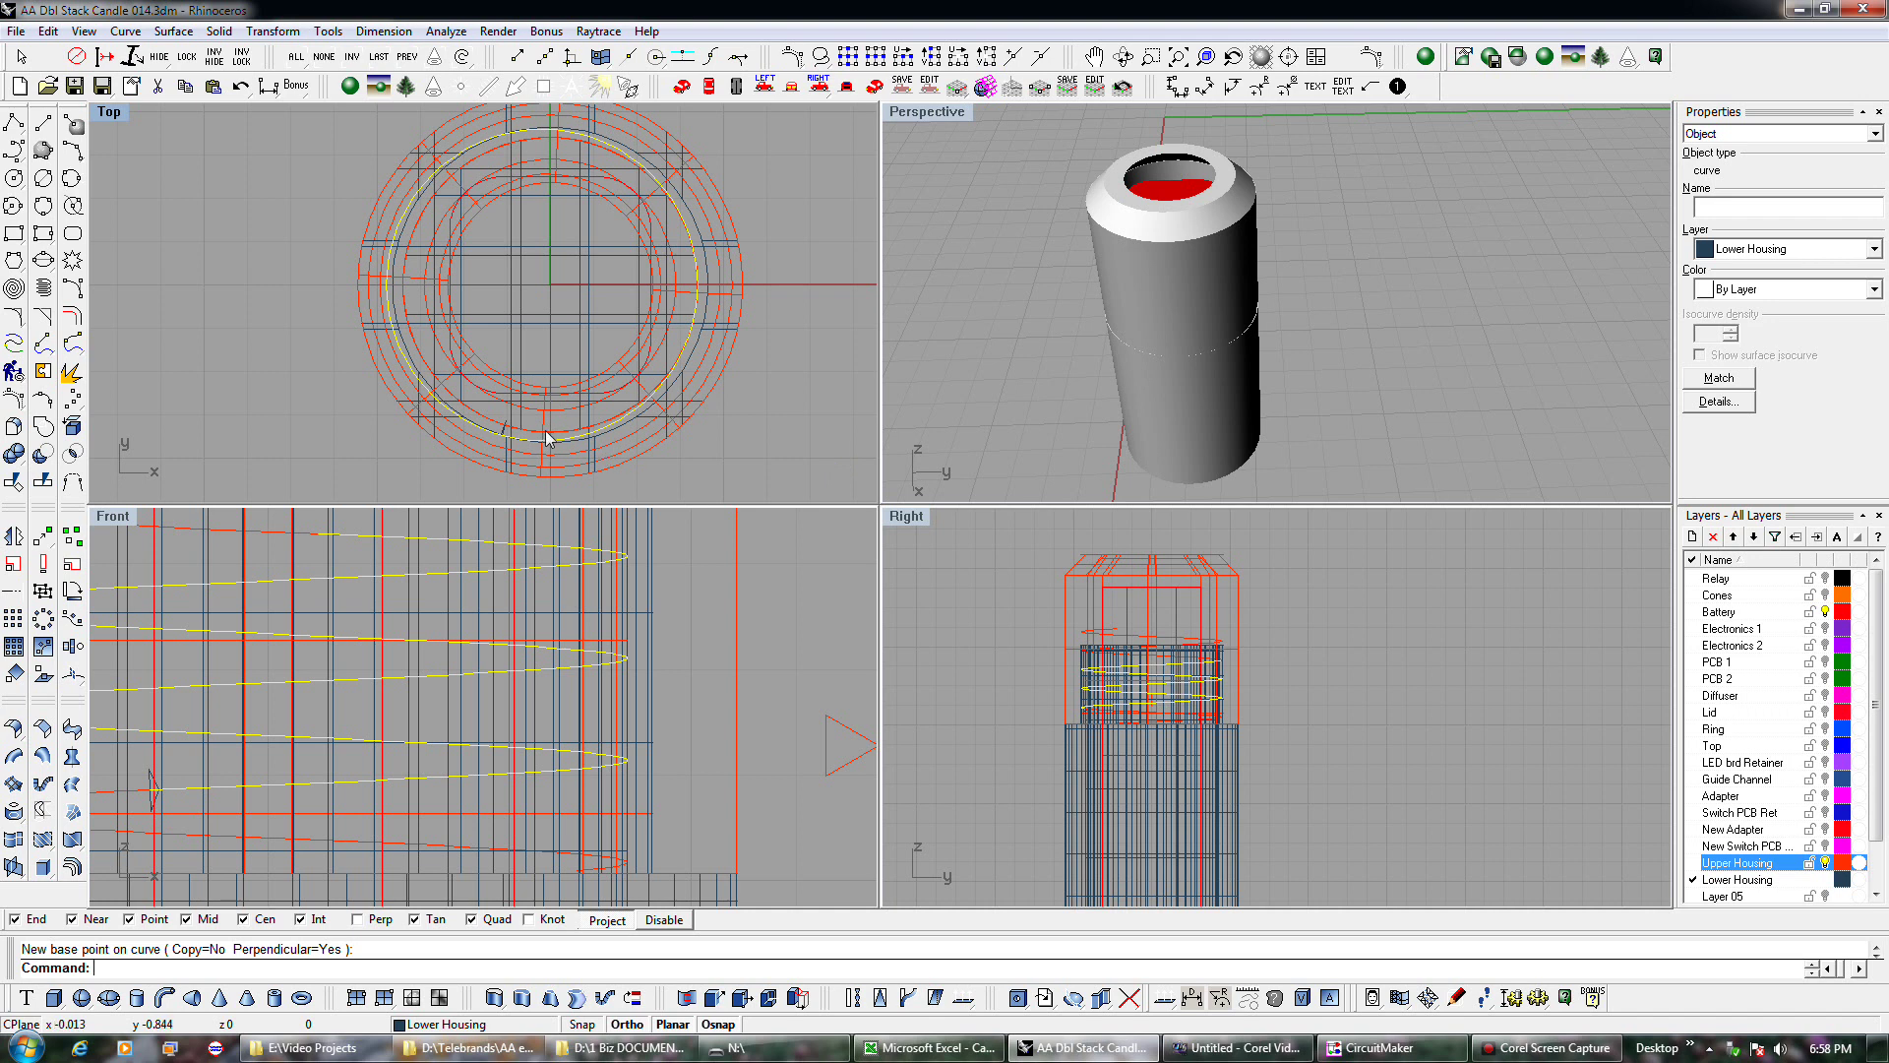
Undo the layer visibility change and the profile placement on the helix.
key("Escape")
key("ctrl+z")
key("ctrl+z")
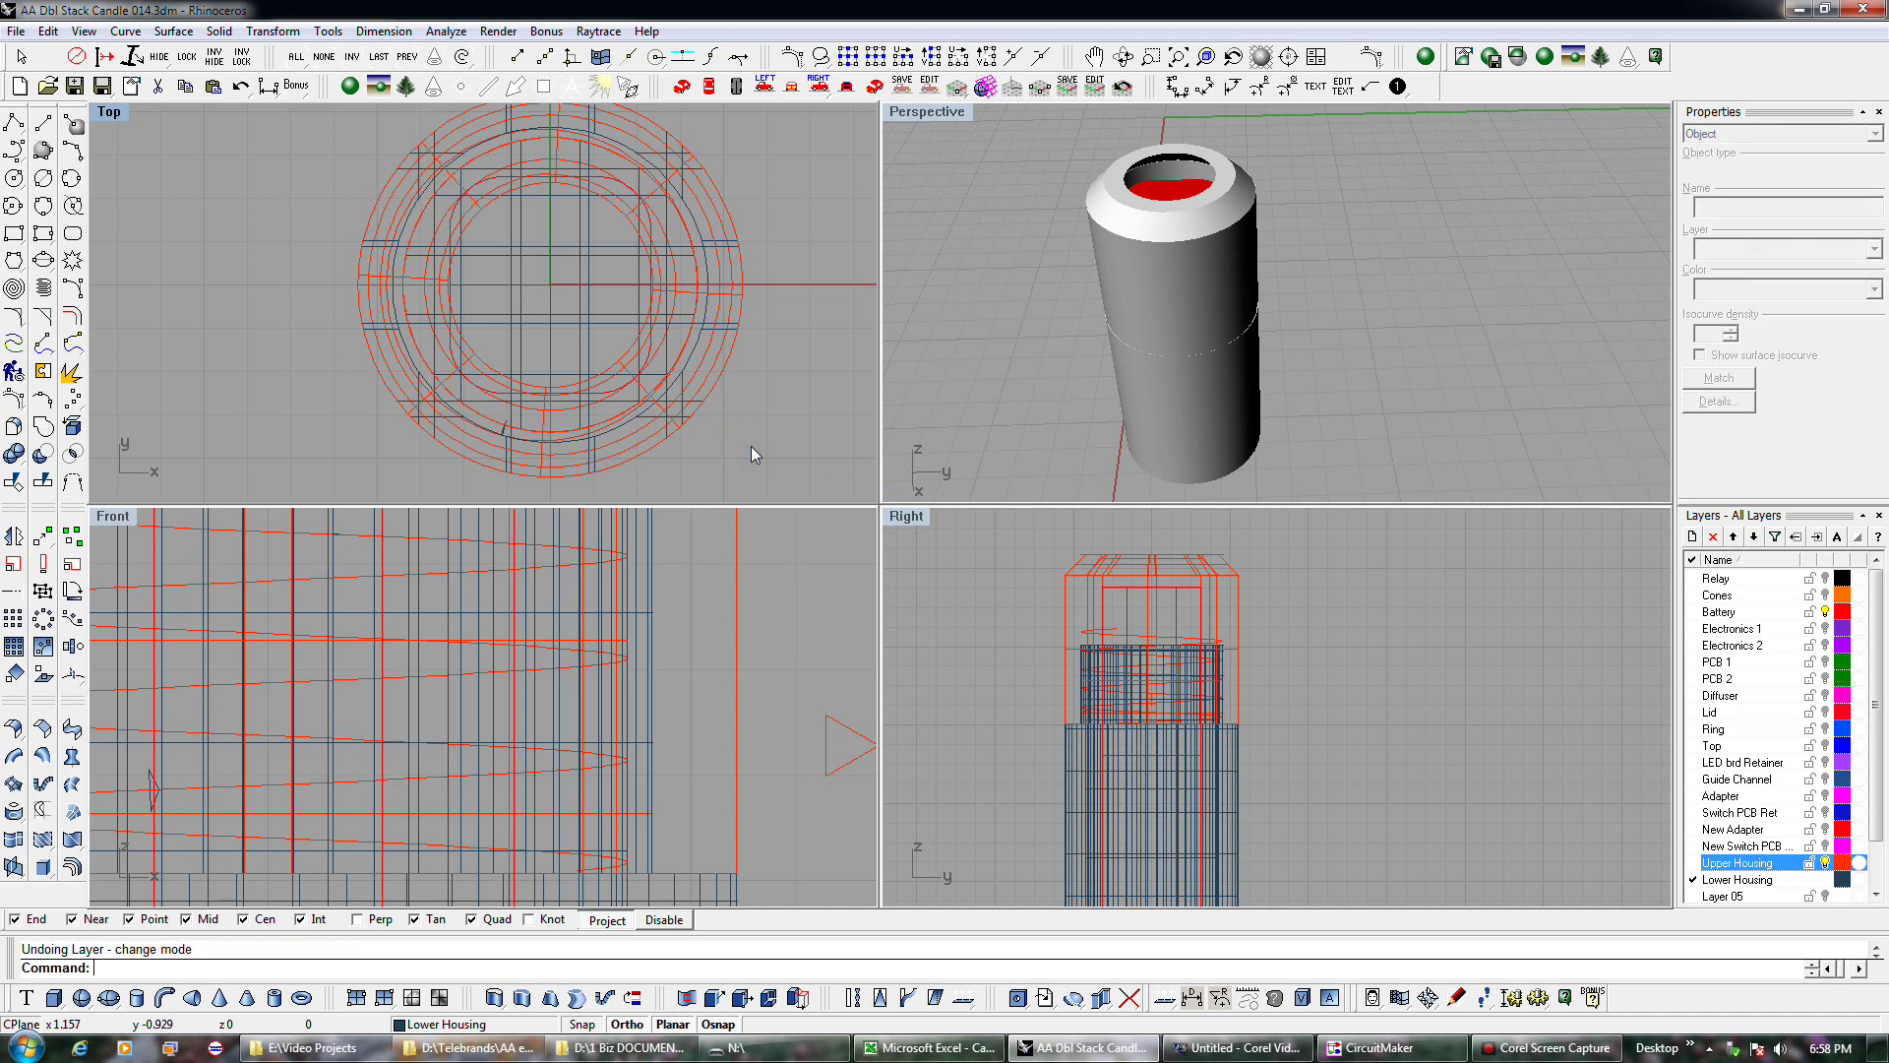
key("ctrl+z")
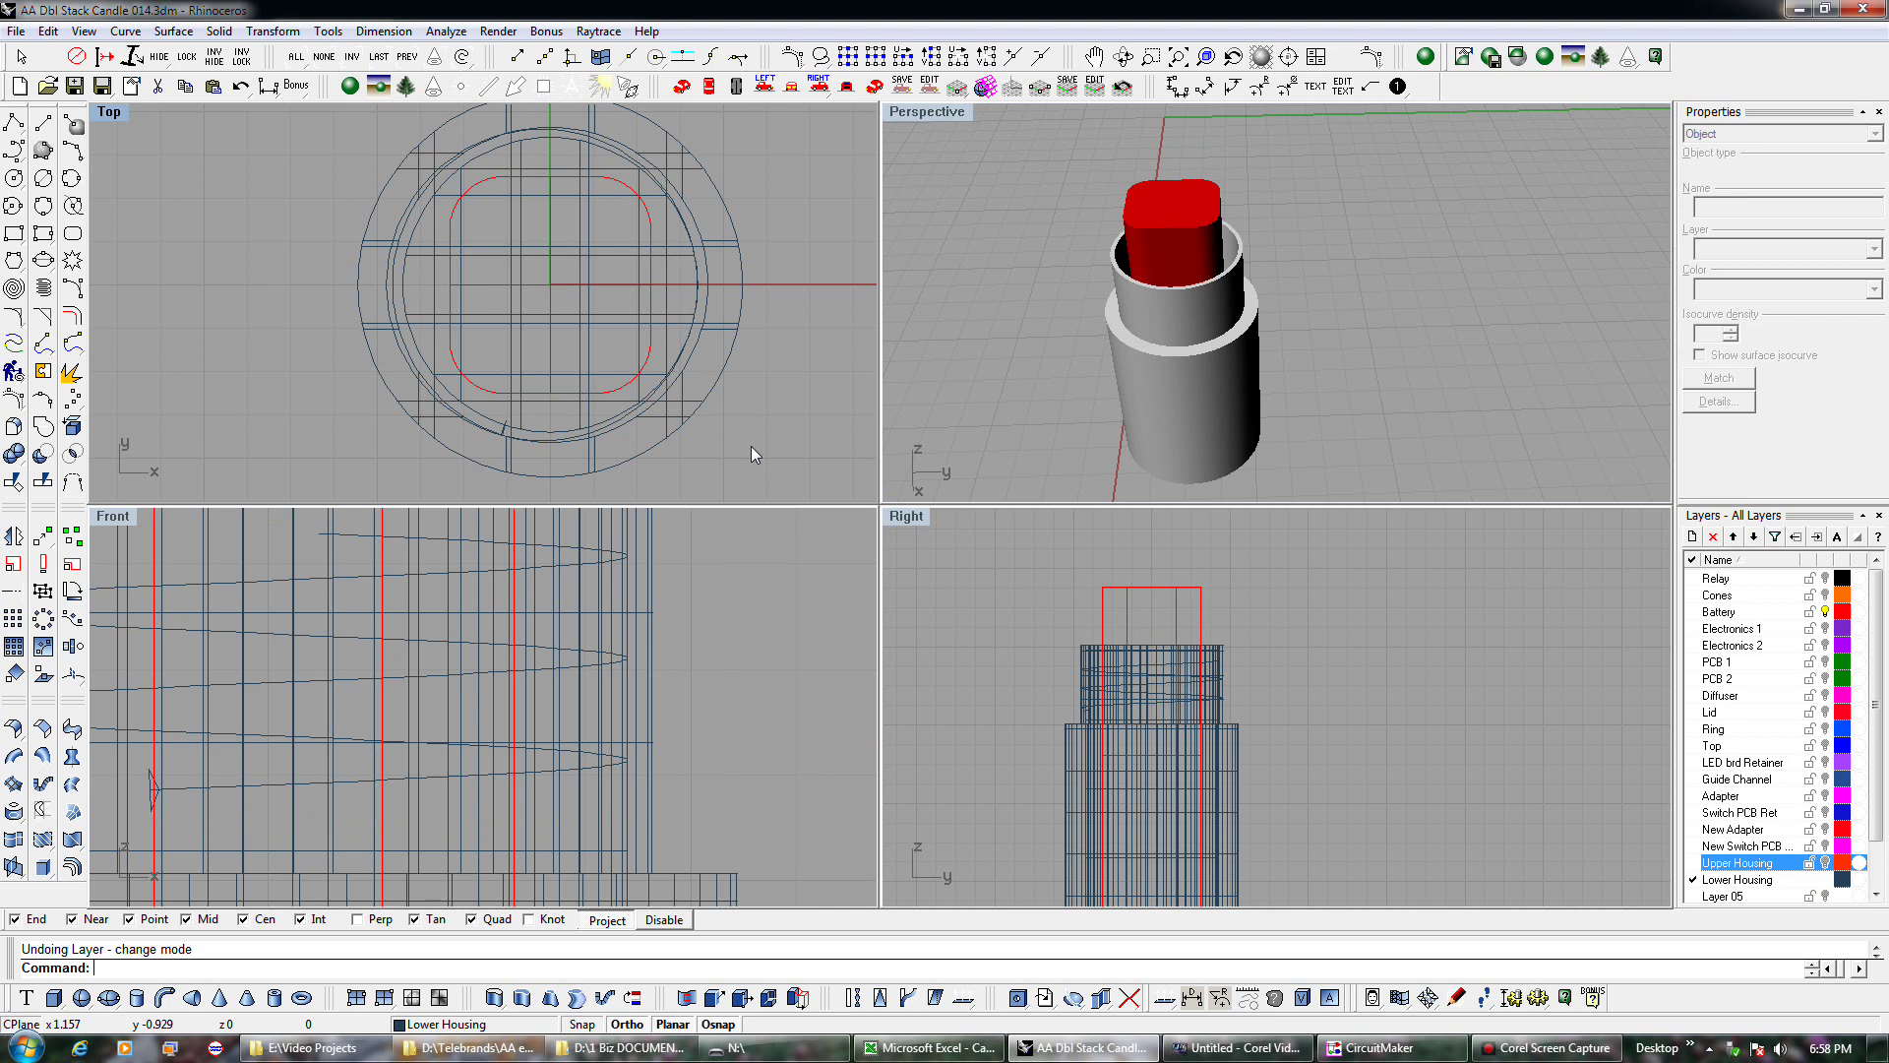
key("ctrl+z")
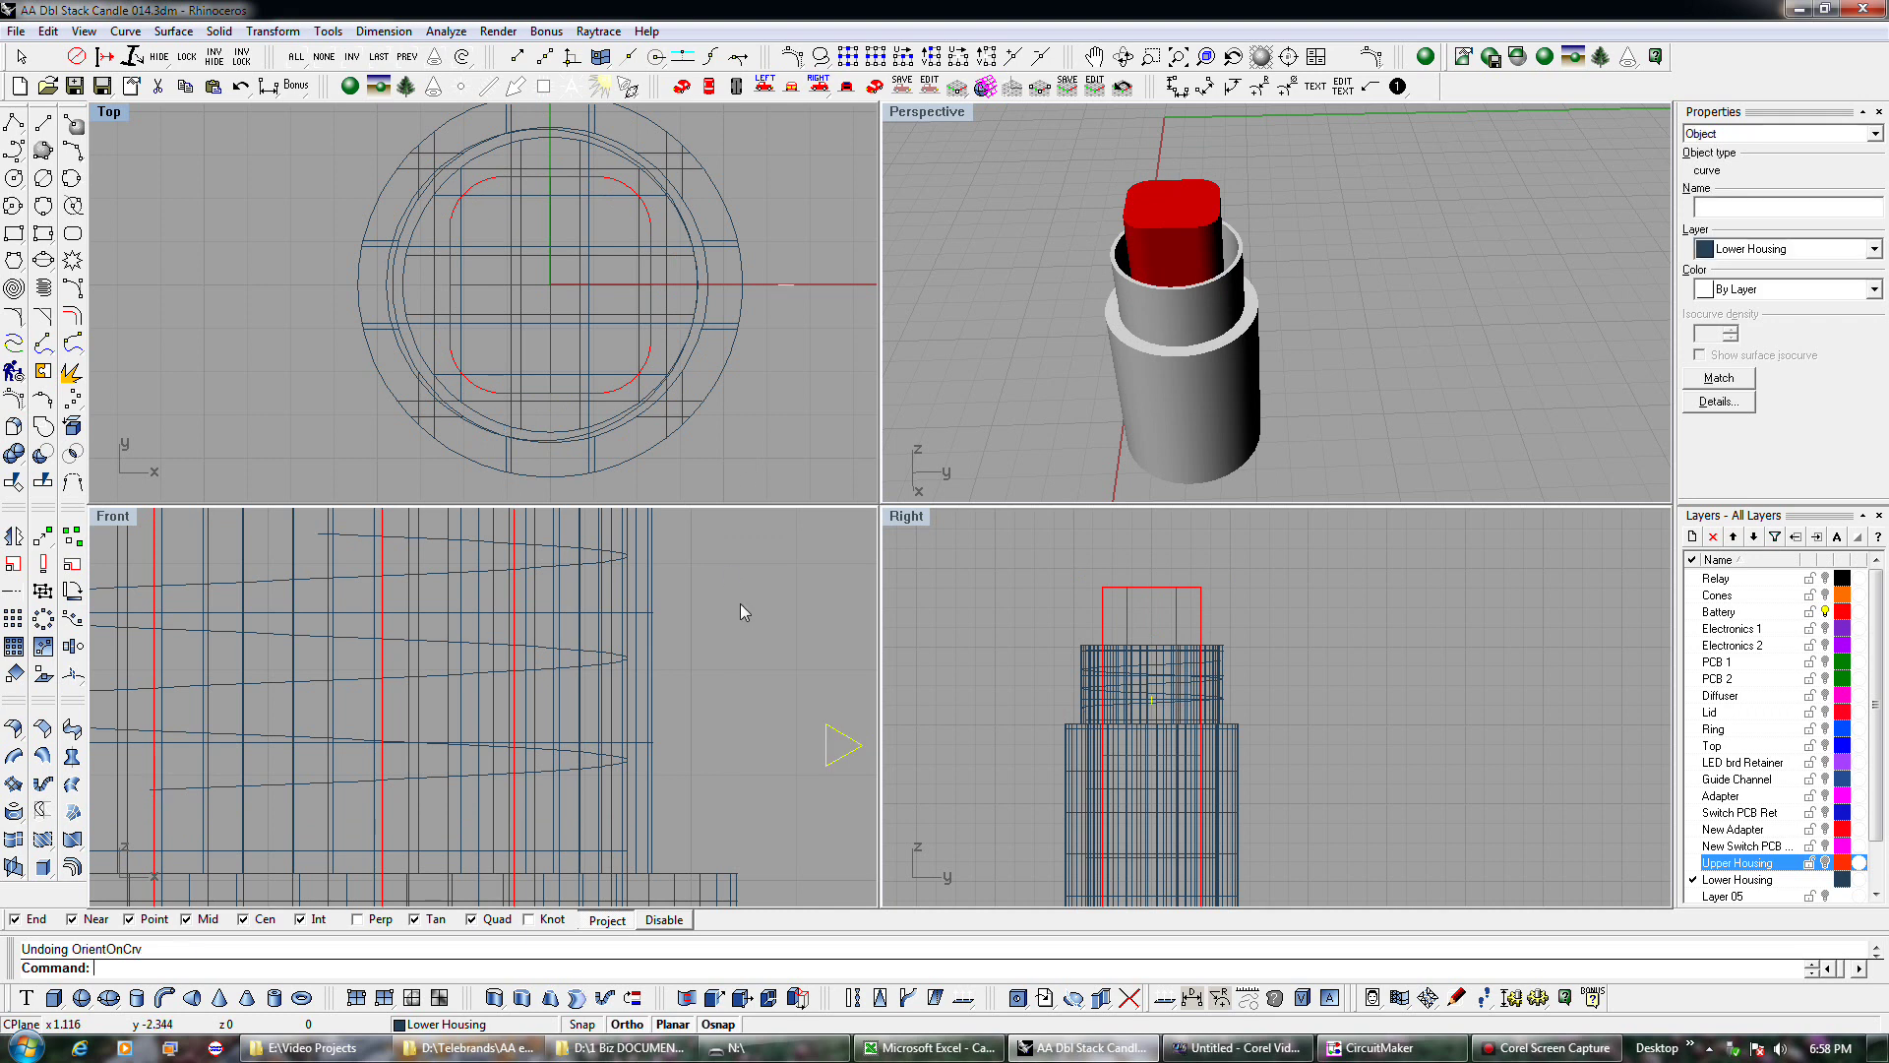
key("ctrl+z")
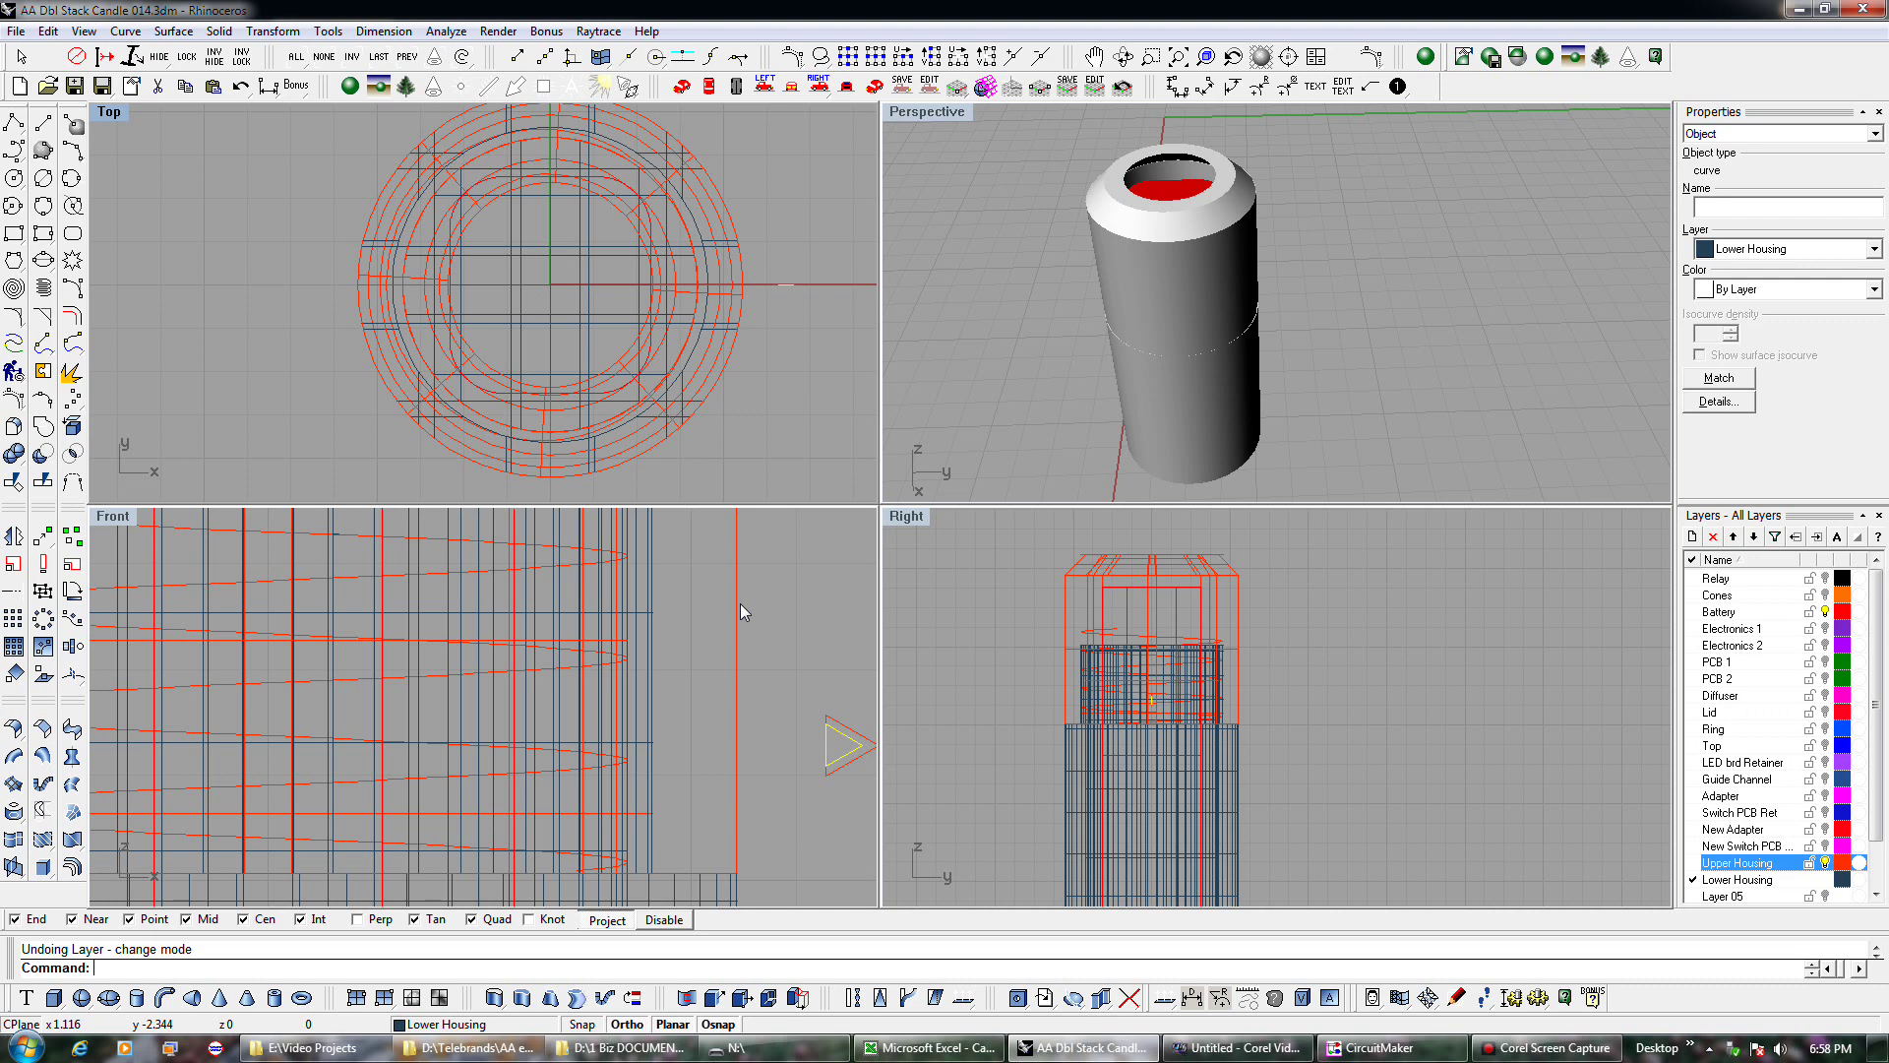
key("ctrl+z")
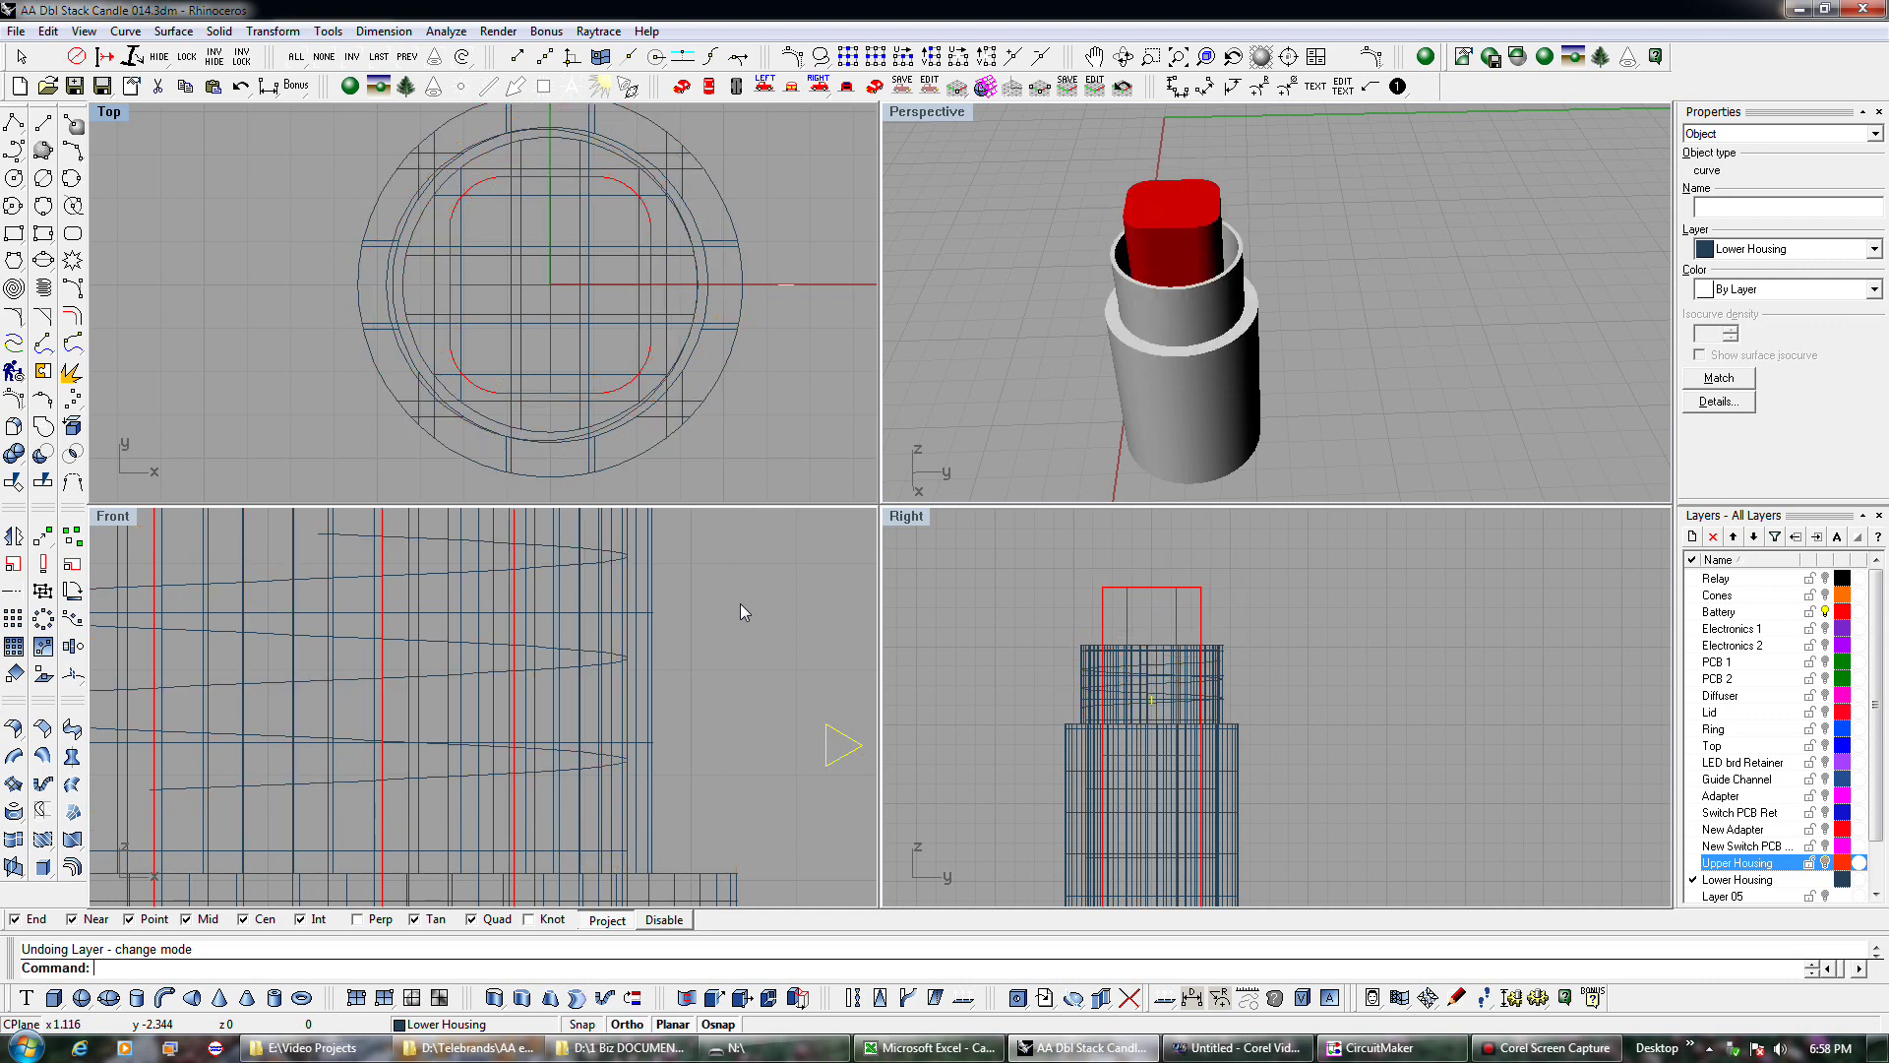
key("ctrl+y")
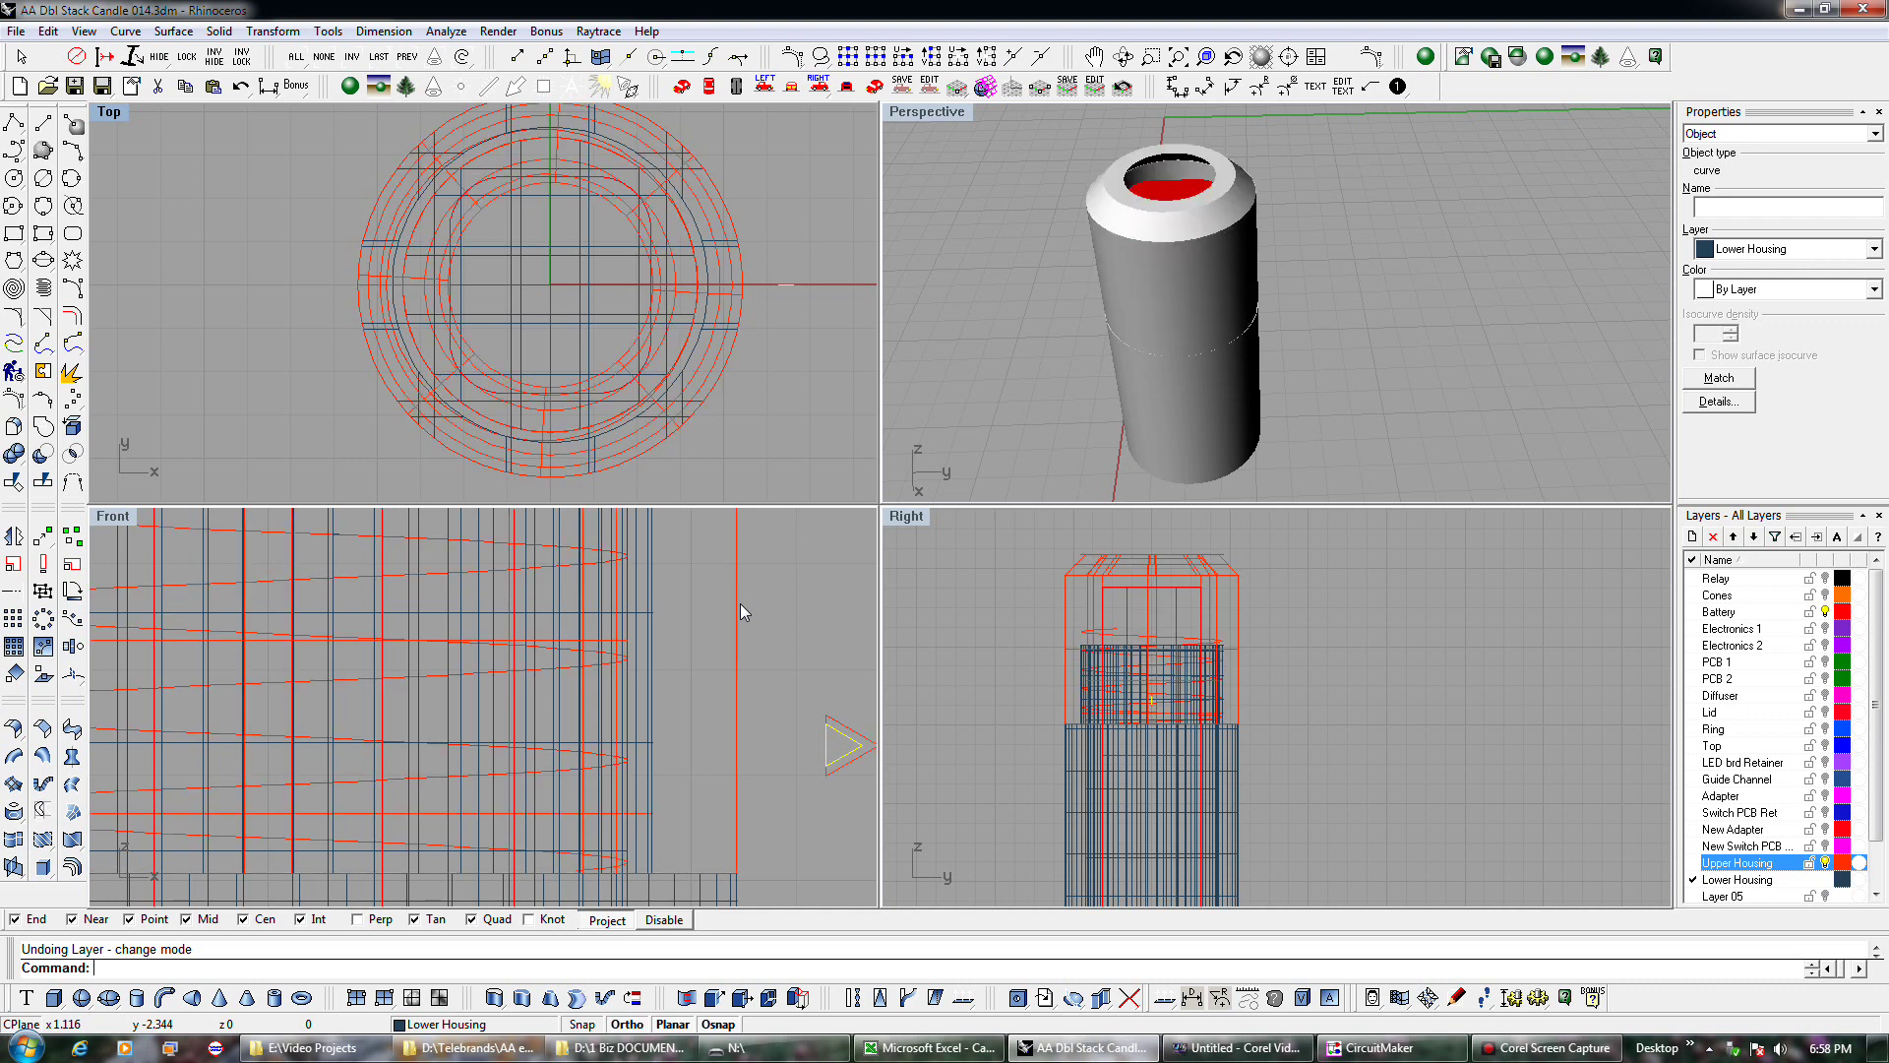
key("ctrl+z")
Undo the helix deletion, the split into two curves, and the earlier helix move.
key("ctrl+y")
key("ctrl+z")
key("ctrl+z")
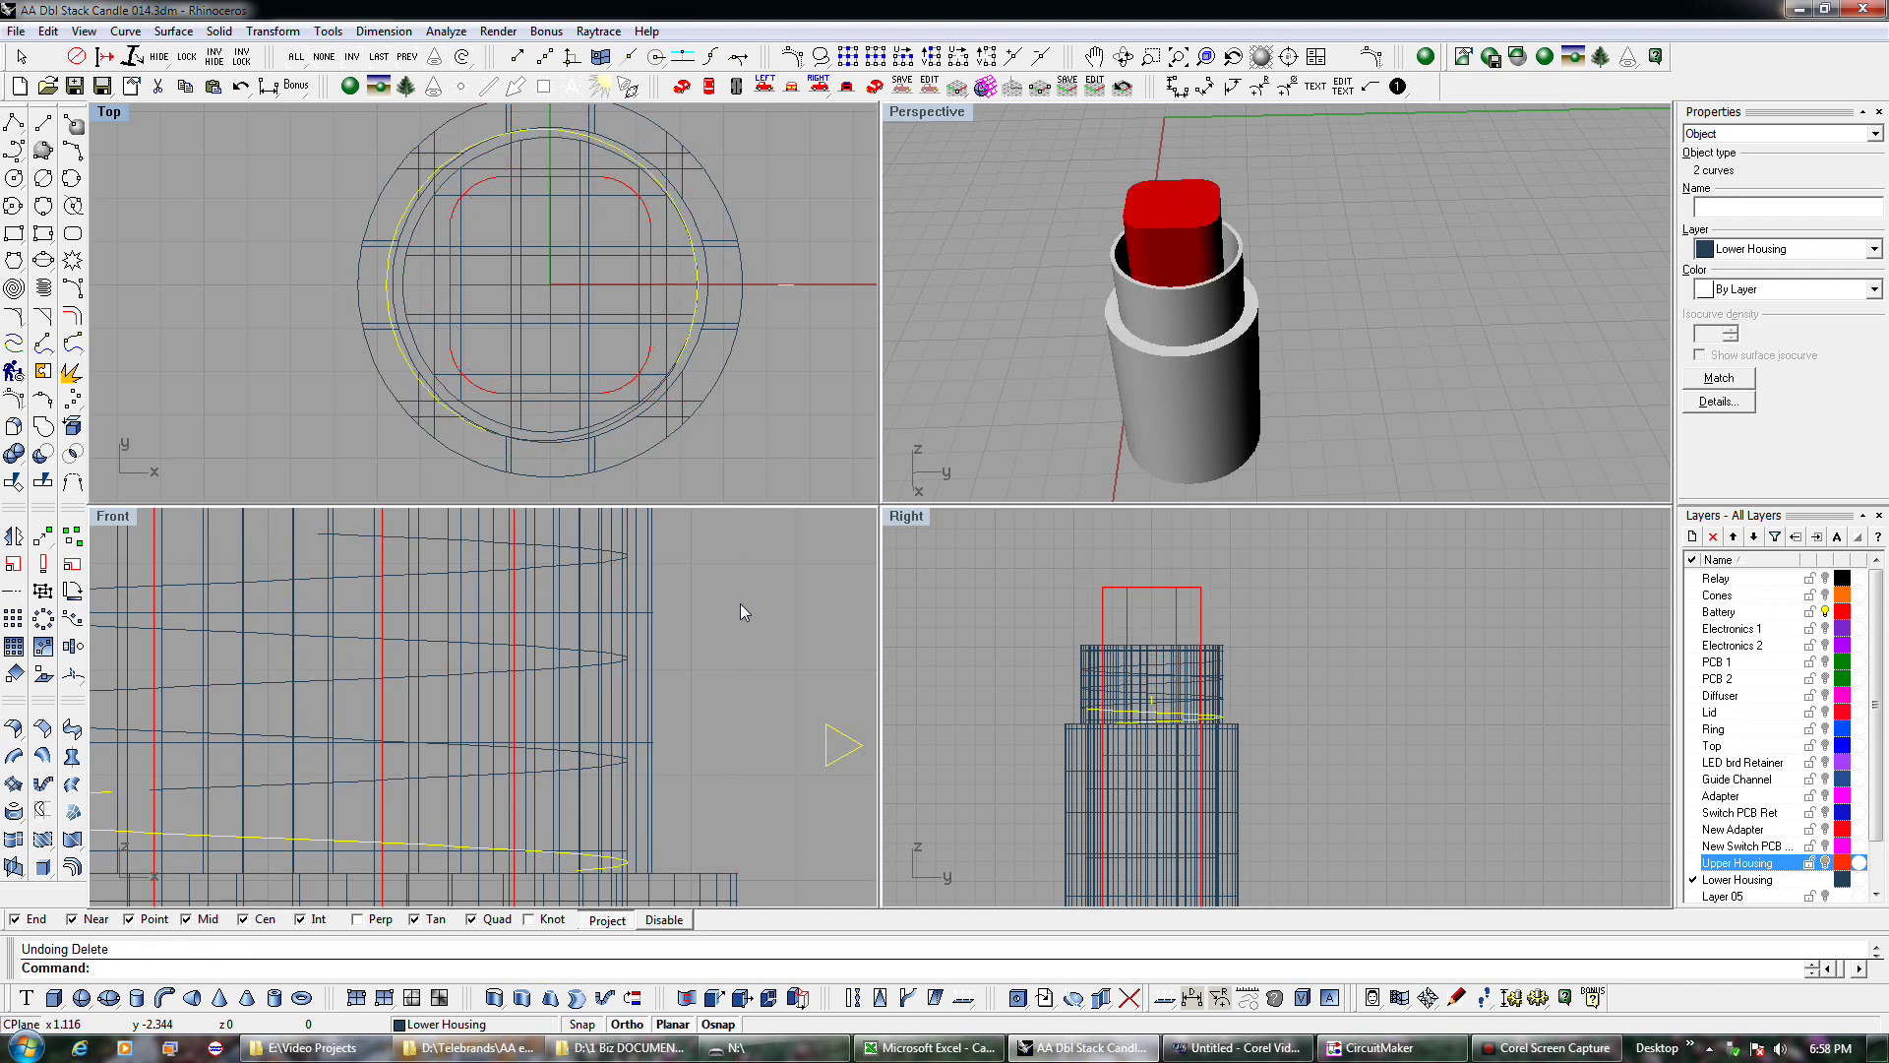
scroll(726, 656, "down", 5)
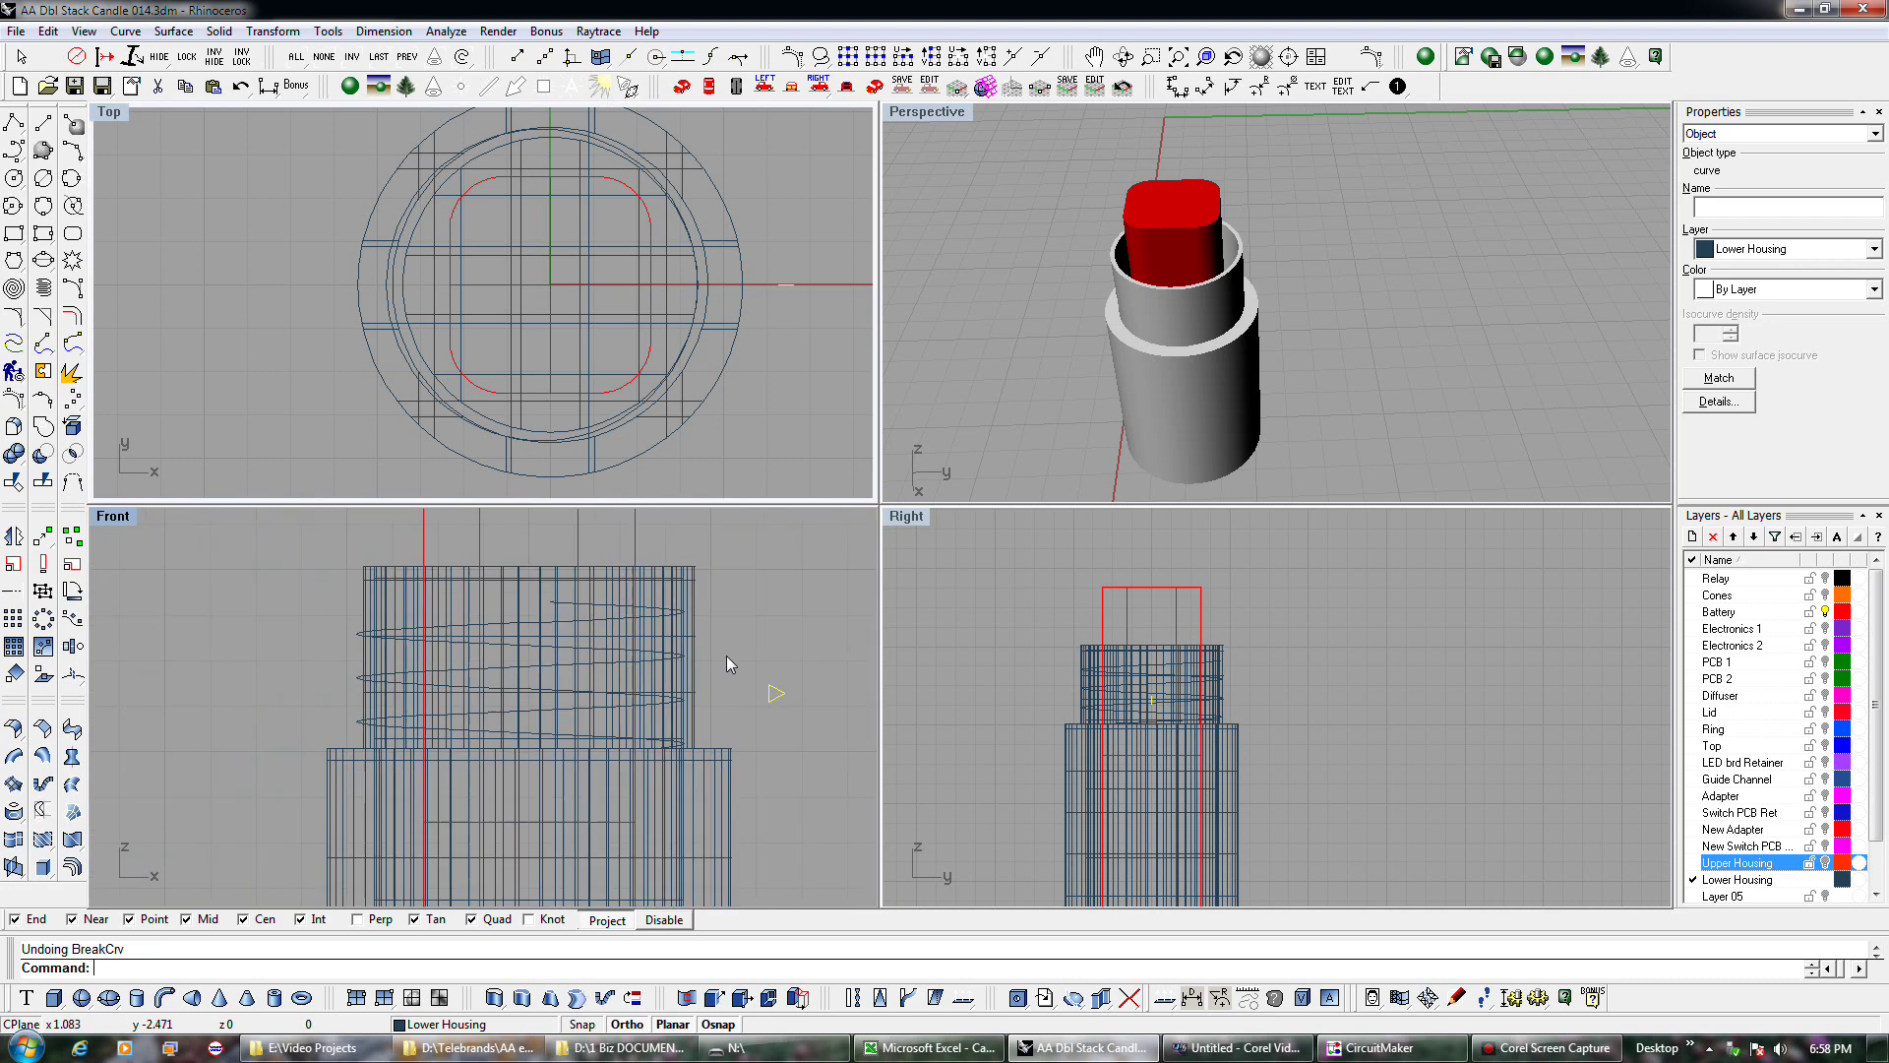
key("ctrl+z")
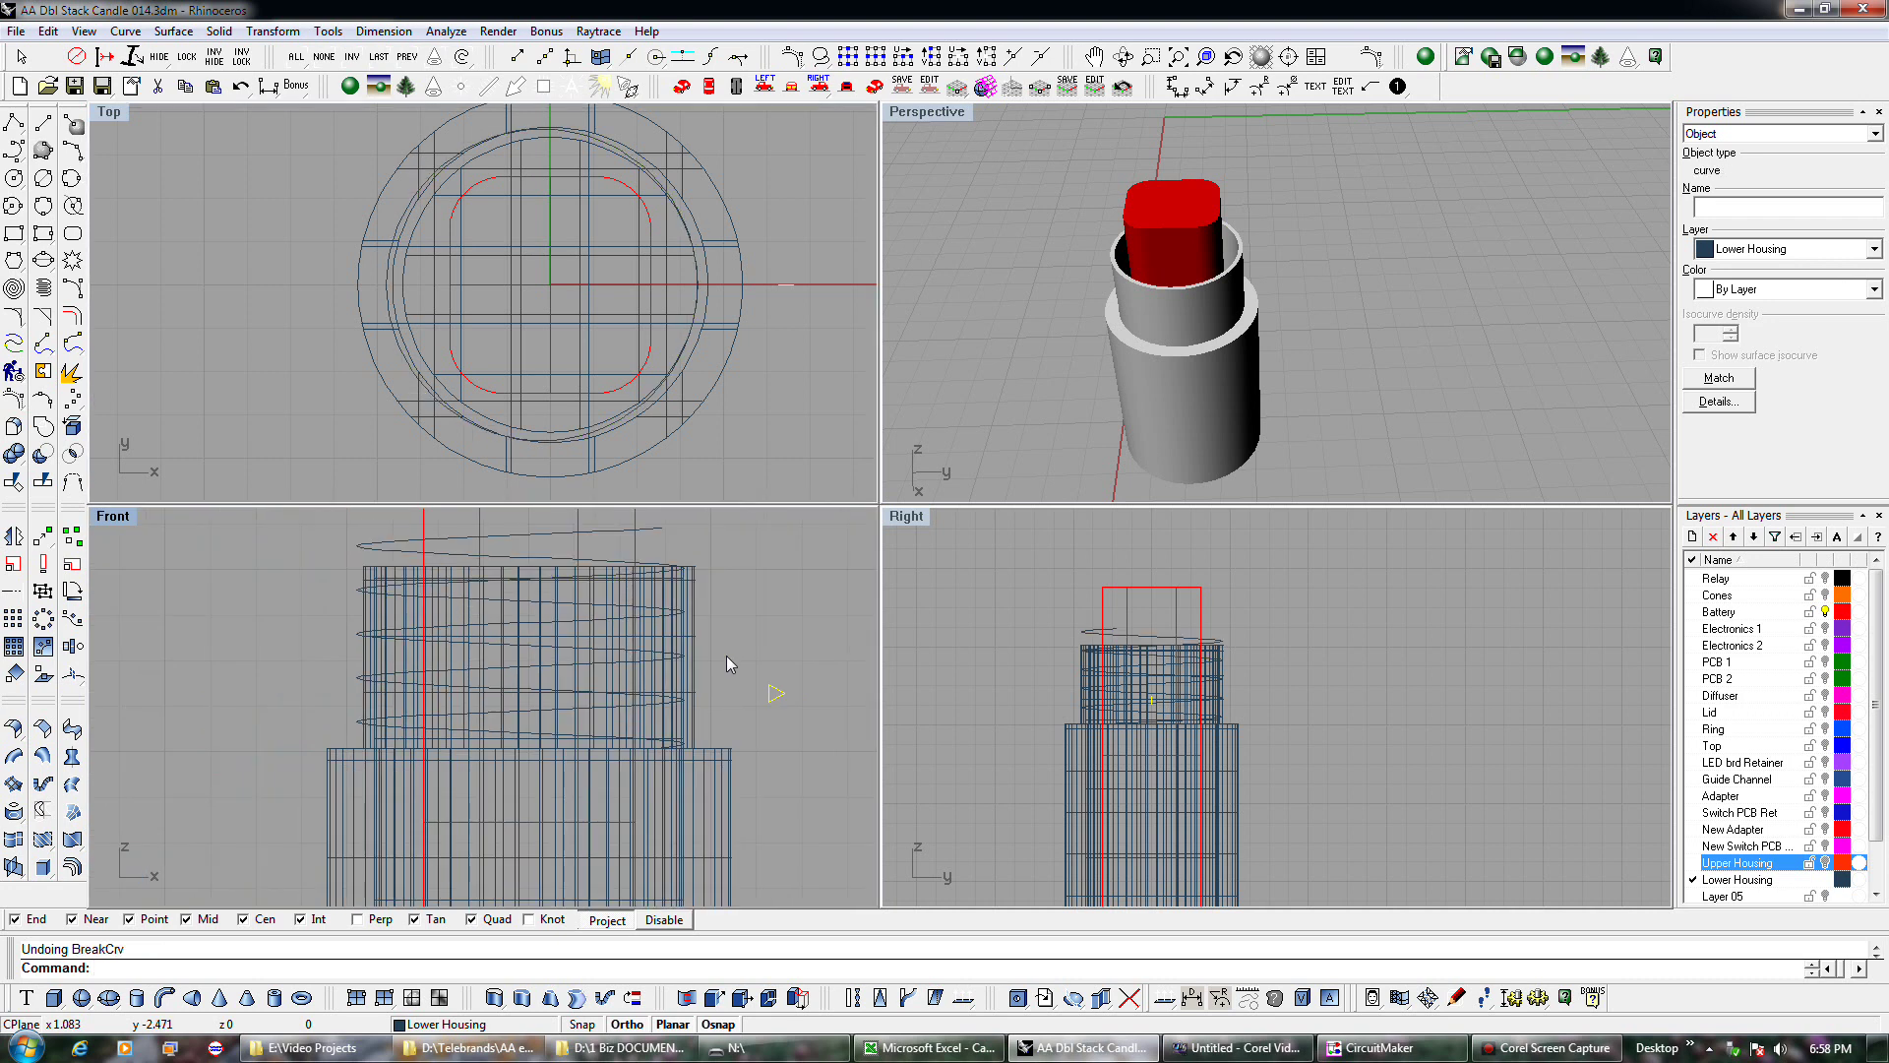
key("ctrl+z")
key("ctrl+z")
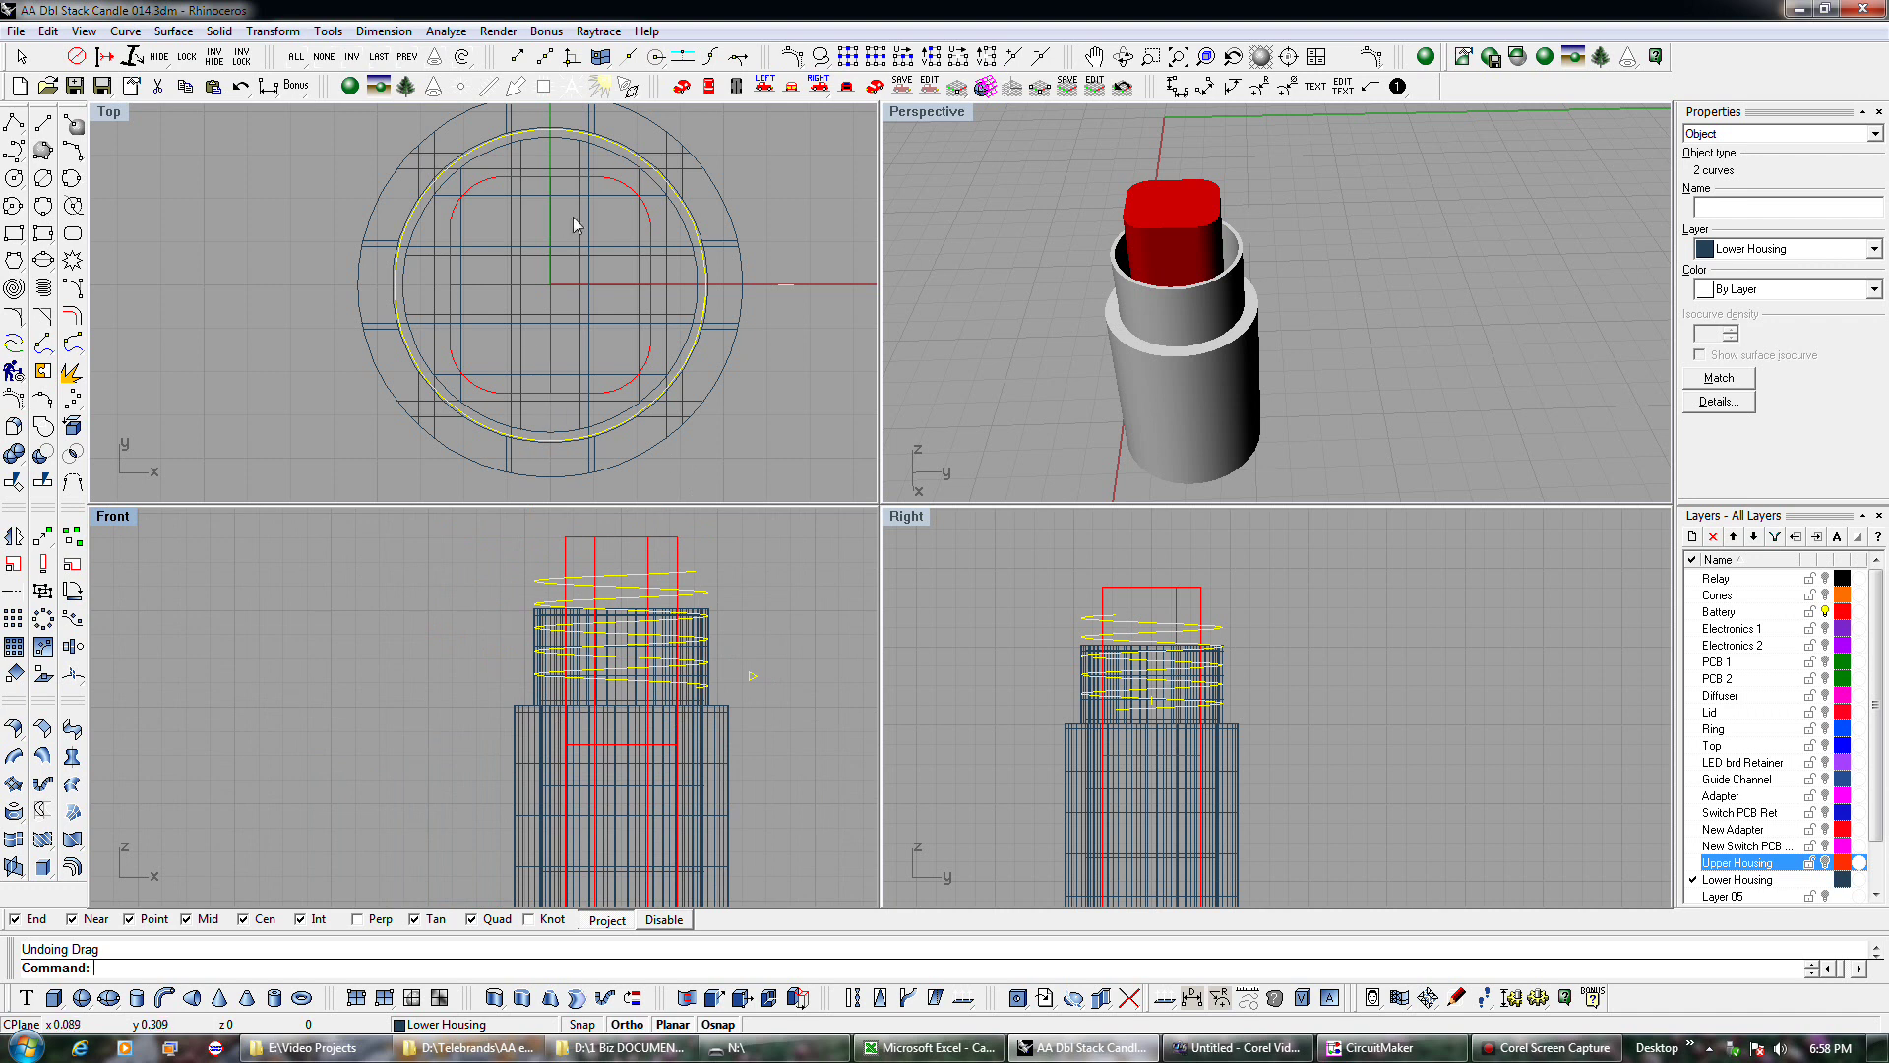
Select a single helix curve and nudge it down twice with Alt+Down to match the threaded section.
scroll(675, 264, "up", 5)
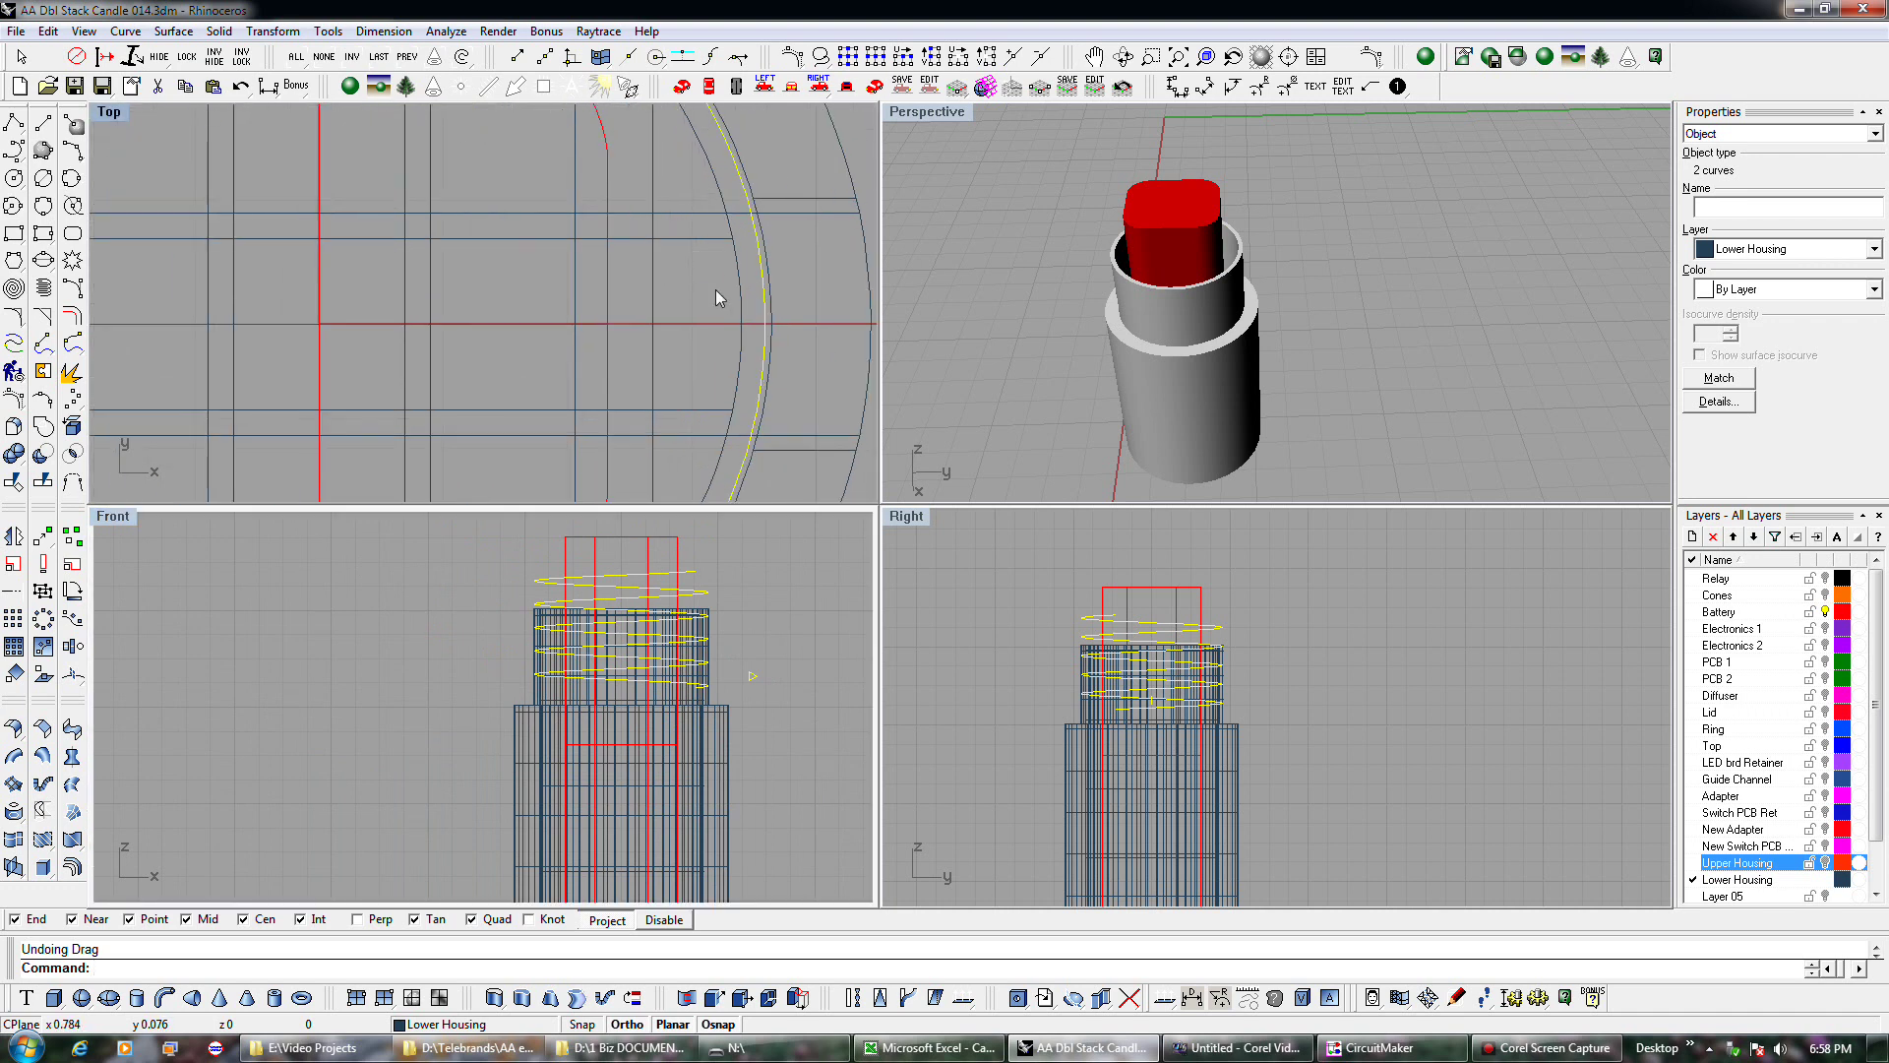
scroll(716, 296, "down", 5)
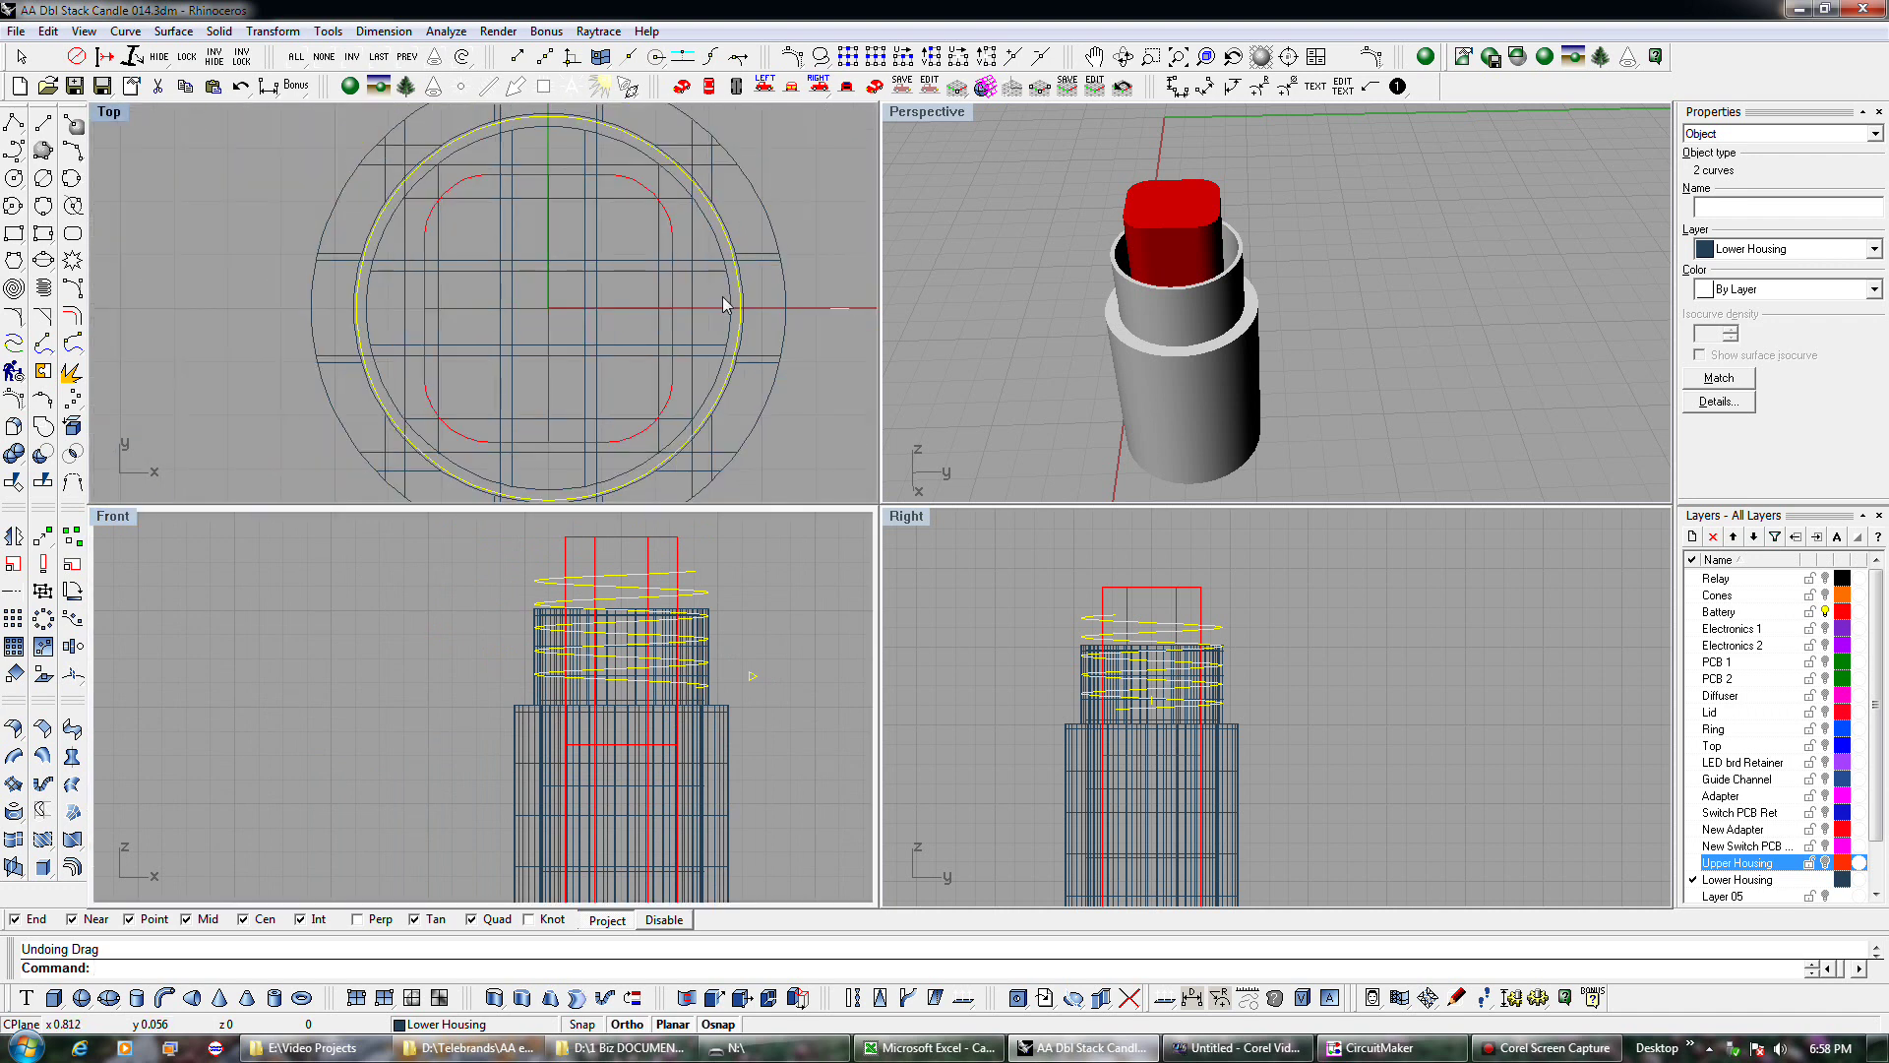
scroll(708, 695, "up", 1)
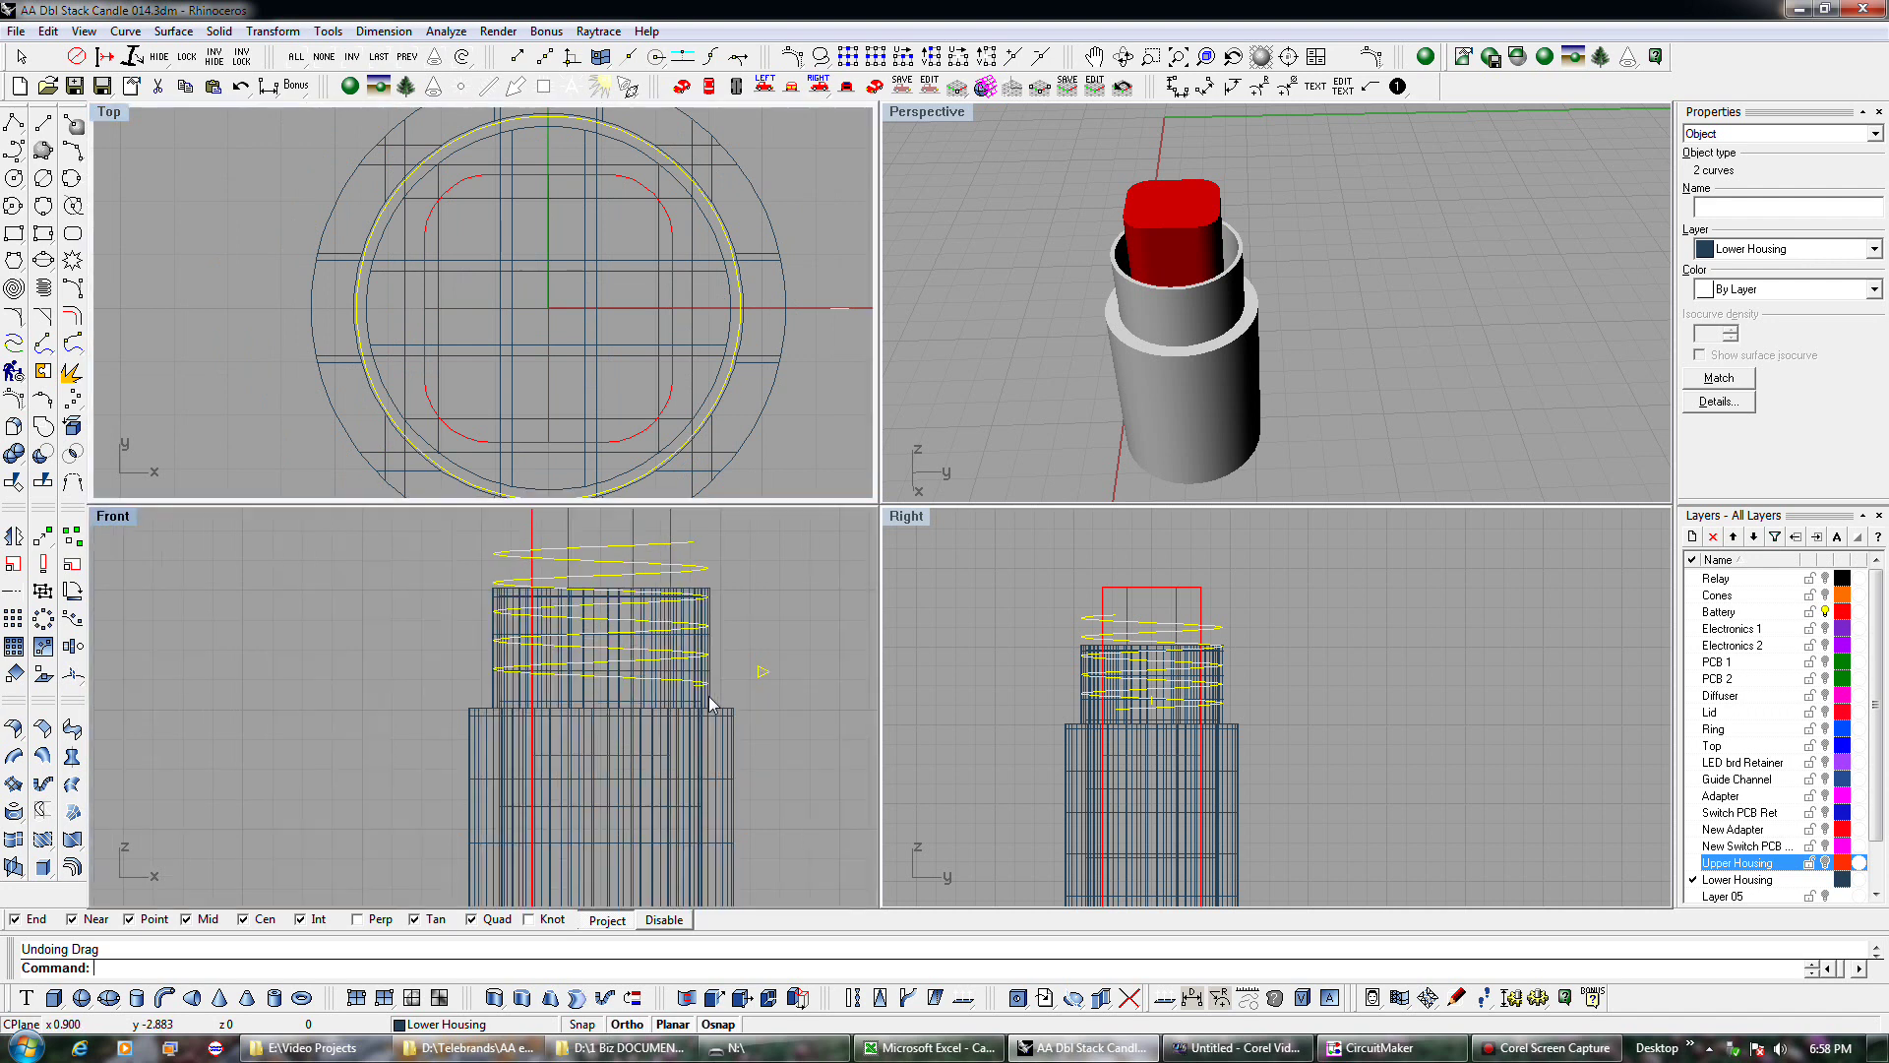
scroll(710, 701, "up", 2)
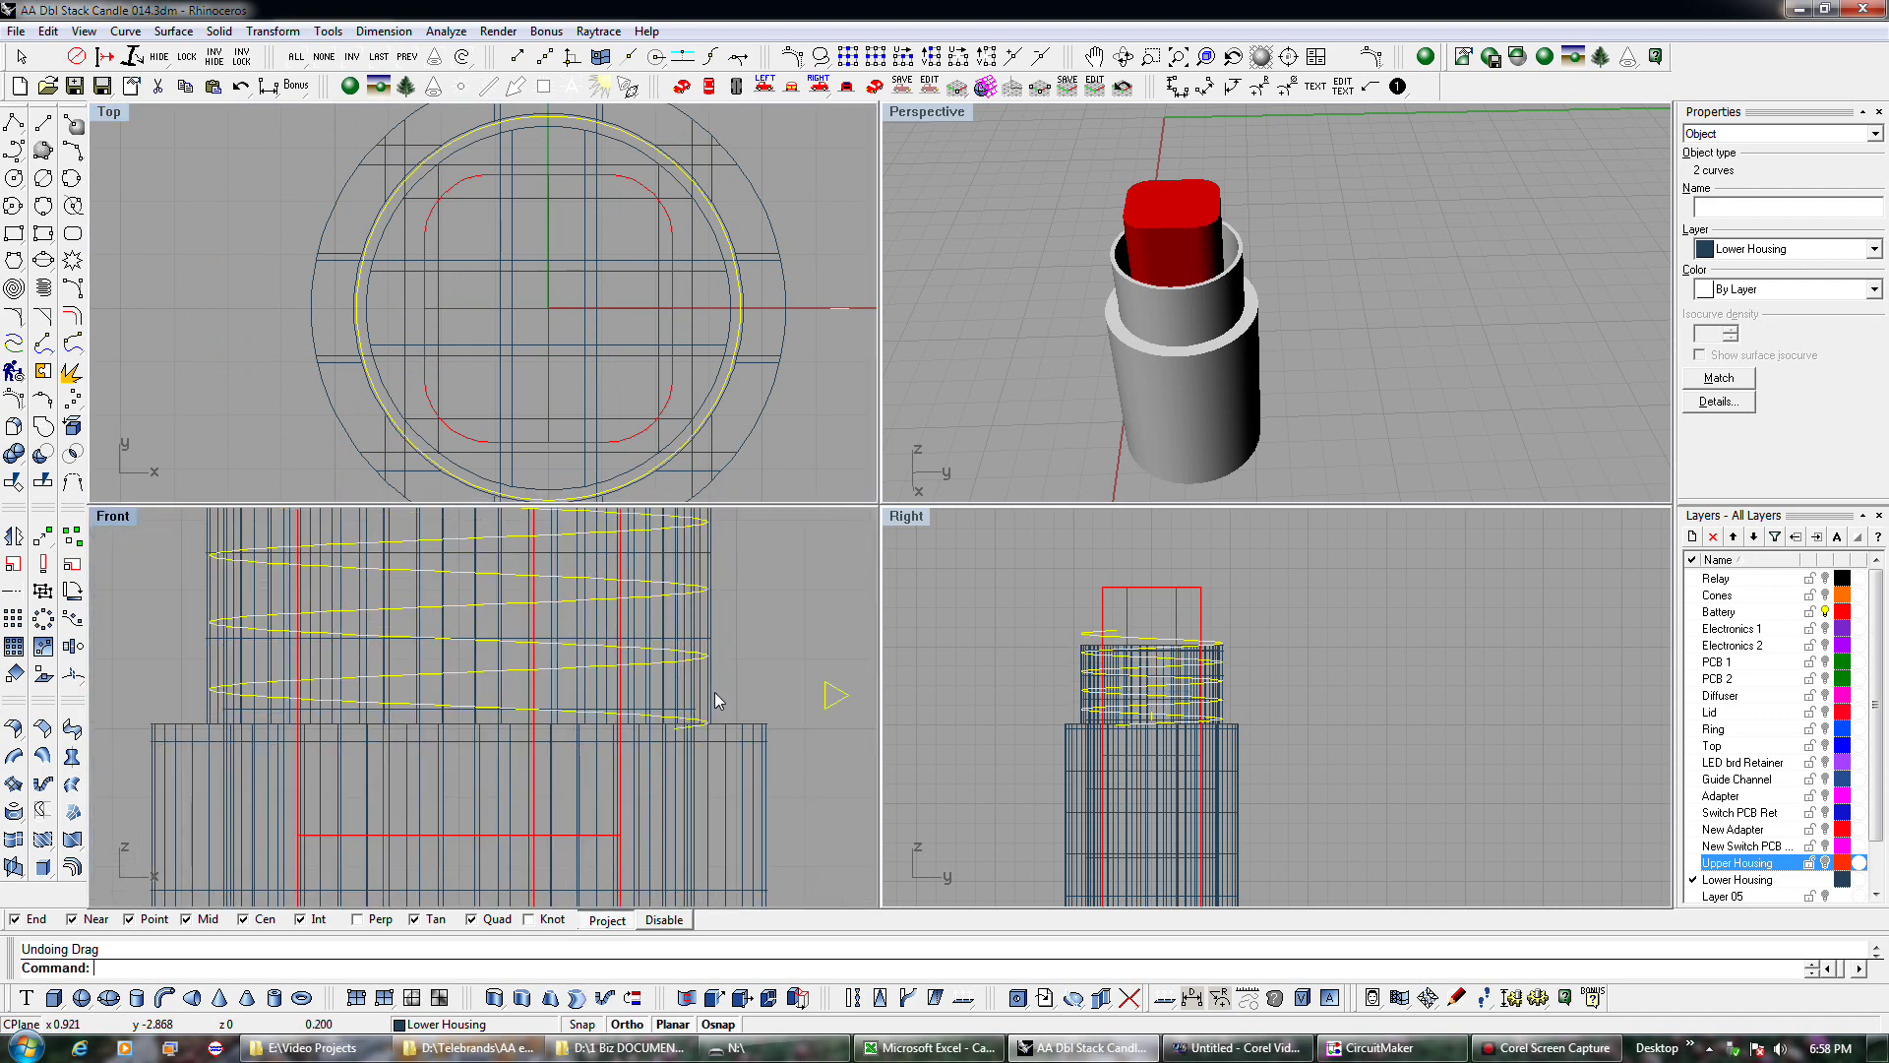
key("ctrl+z")
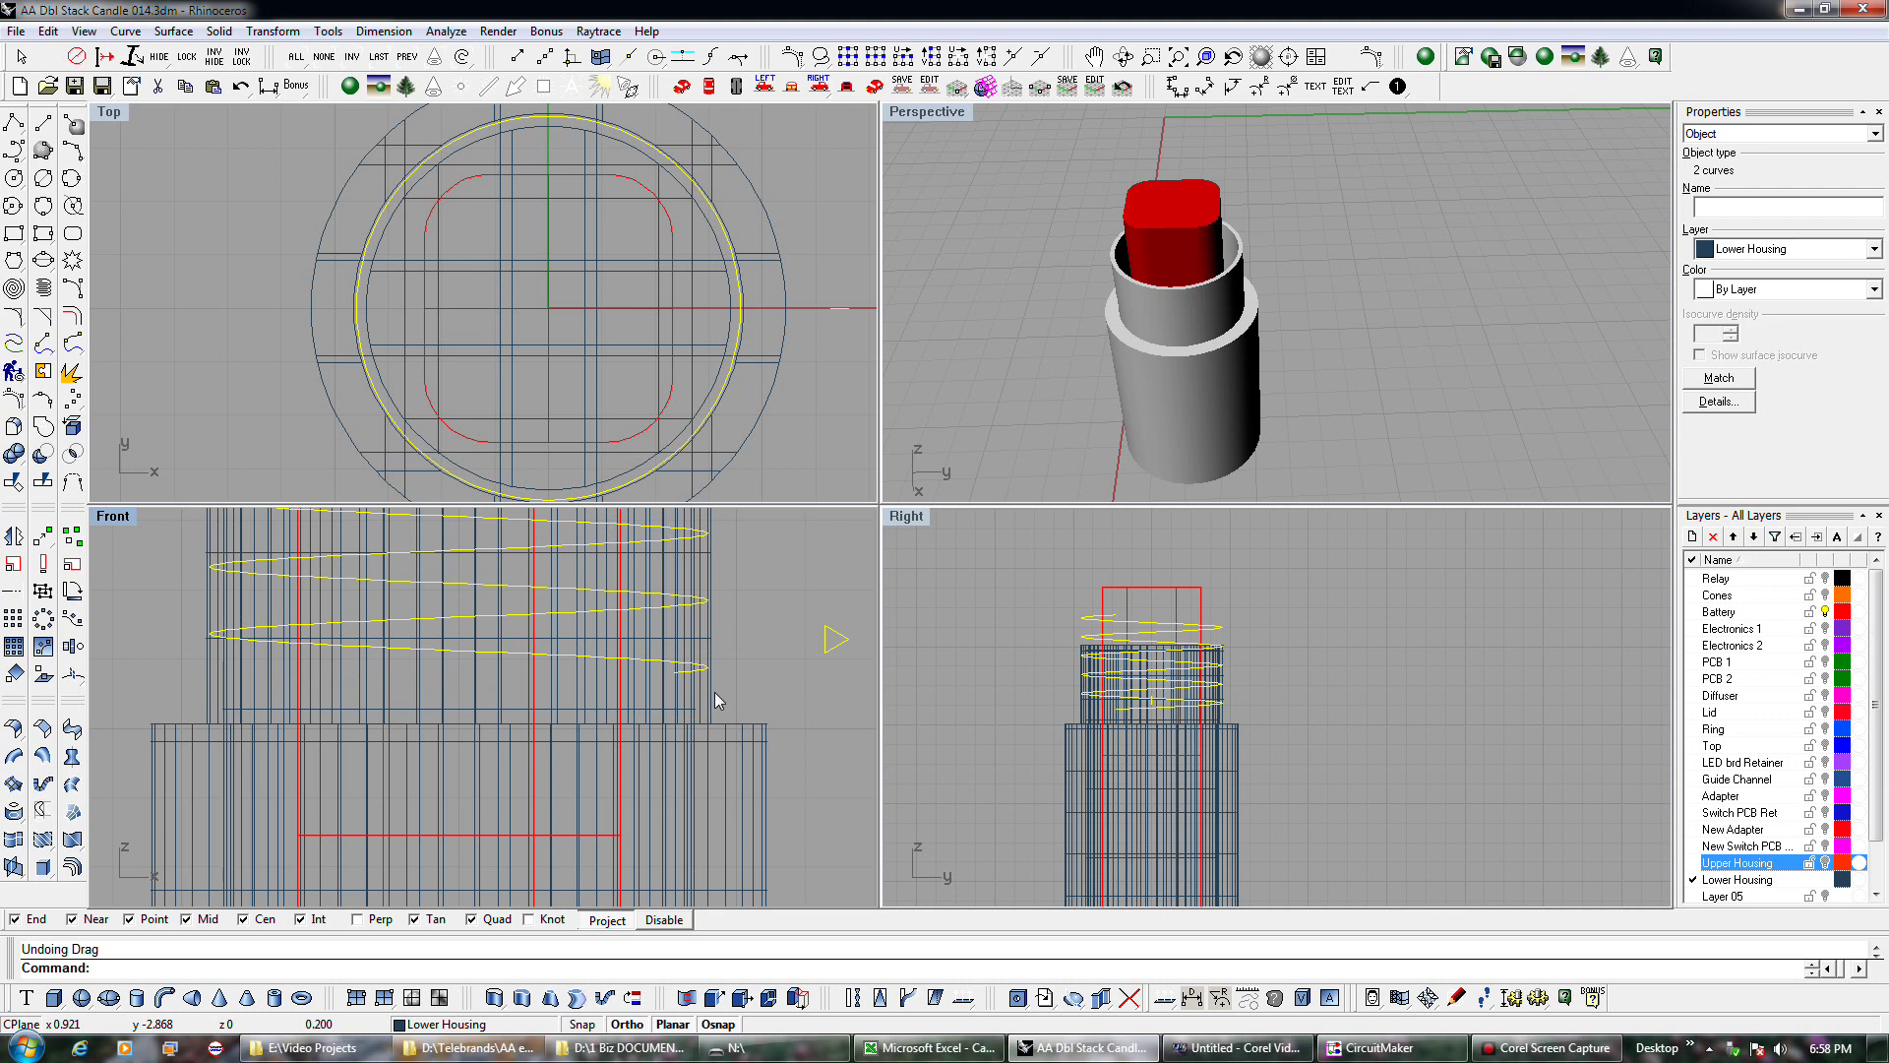
left_click(736, 686)
left_click(699, 674)
key("alt+Down")
key("alt+Down")
key("alt+Down")
key("alt+Down")
key("alt+Down")
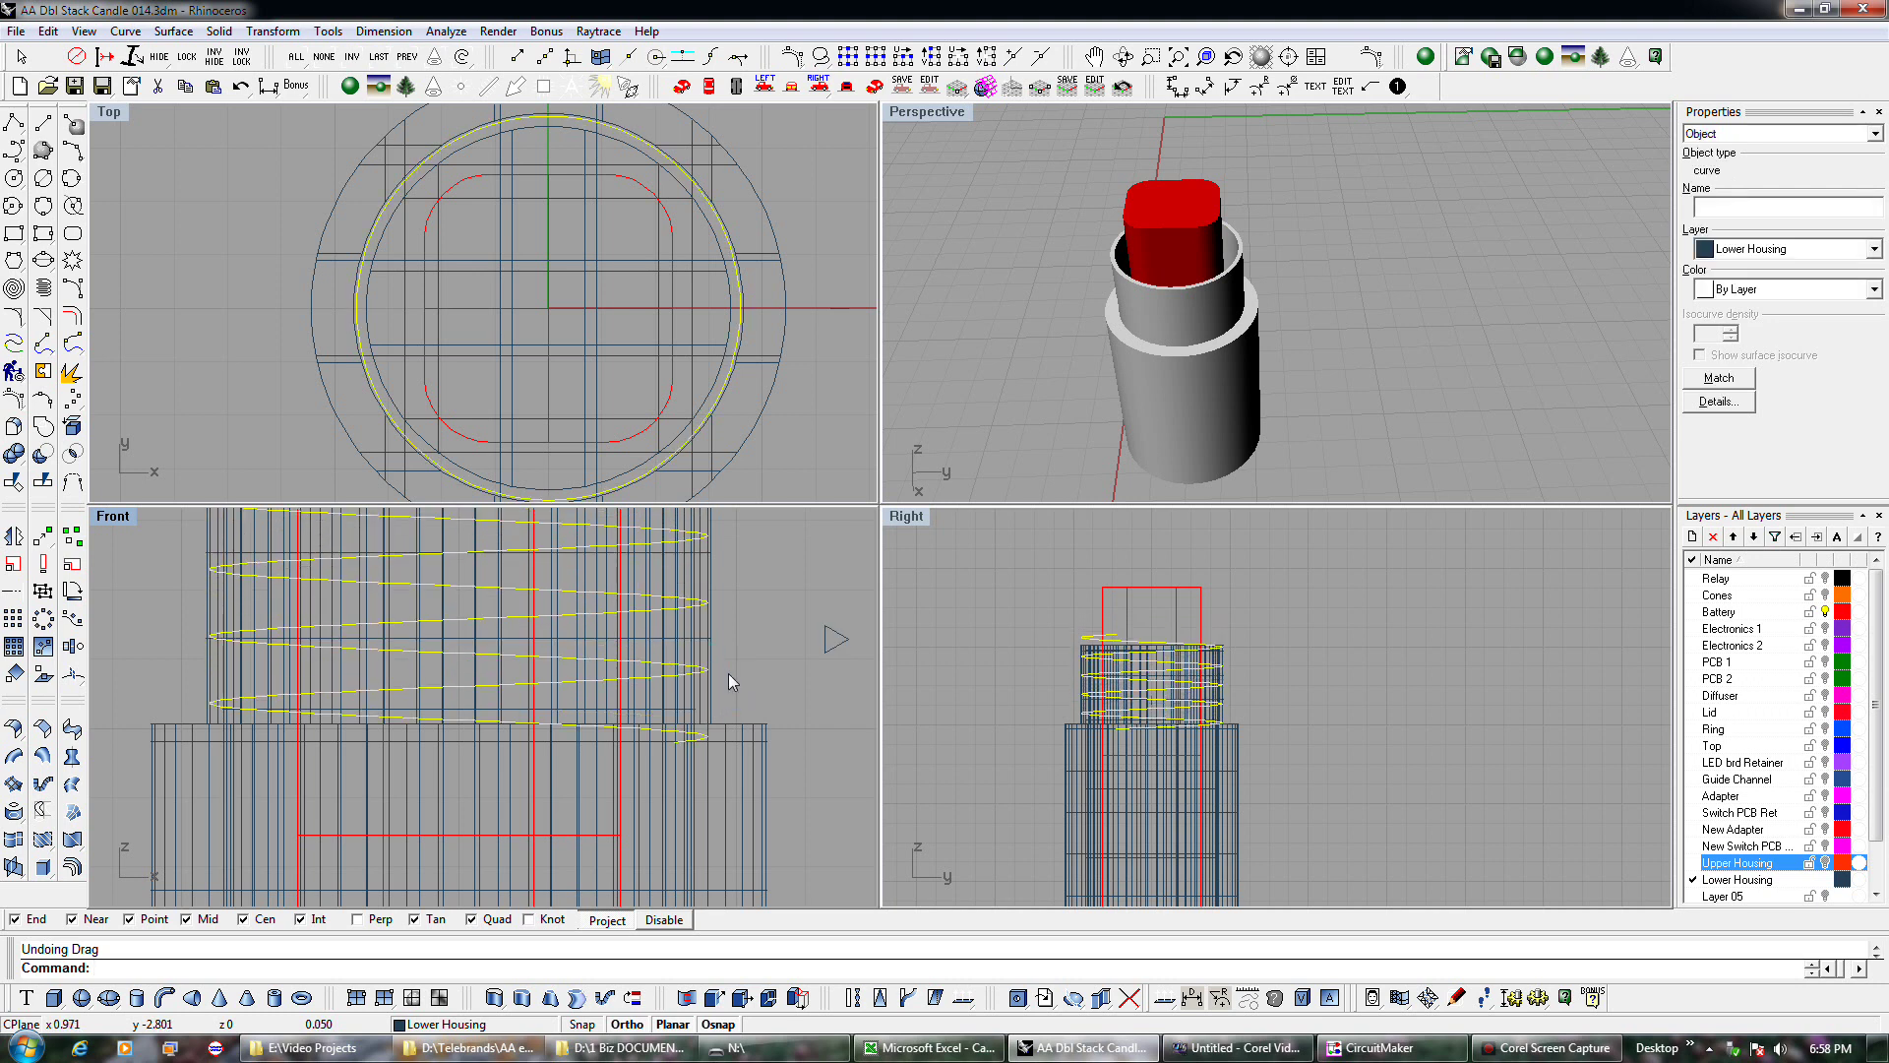
scroll(757, 736, "down", 4)
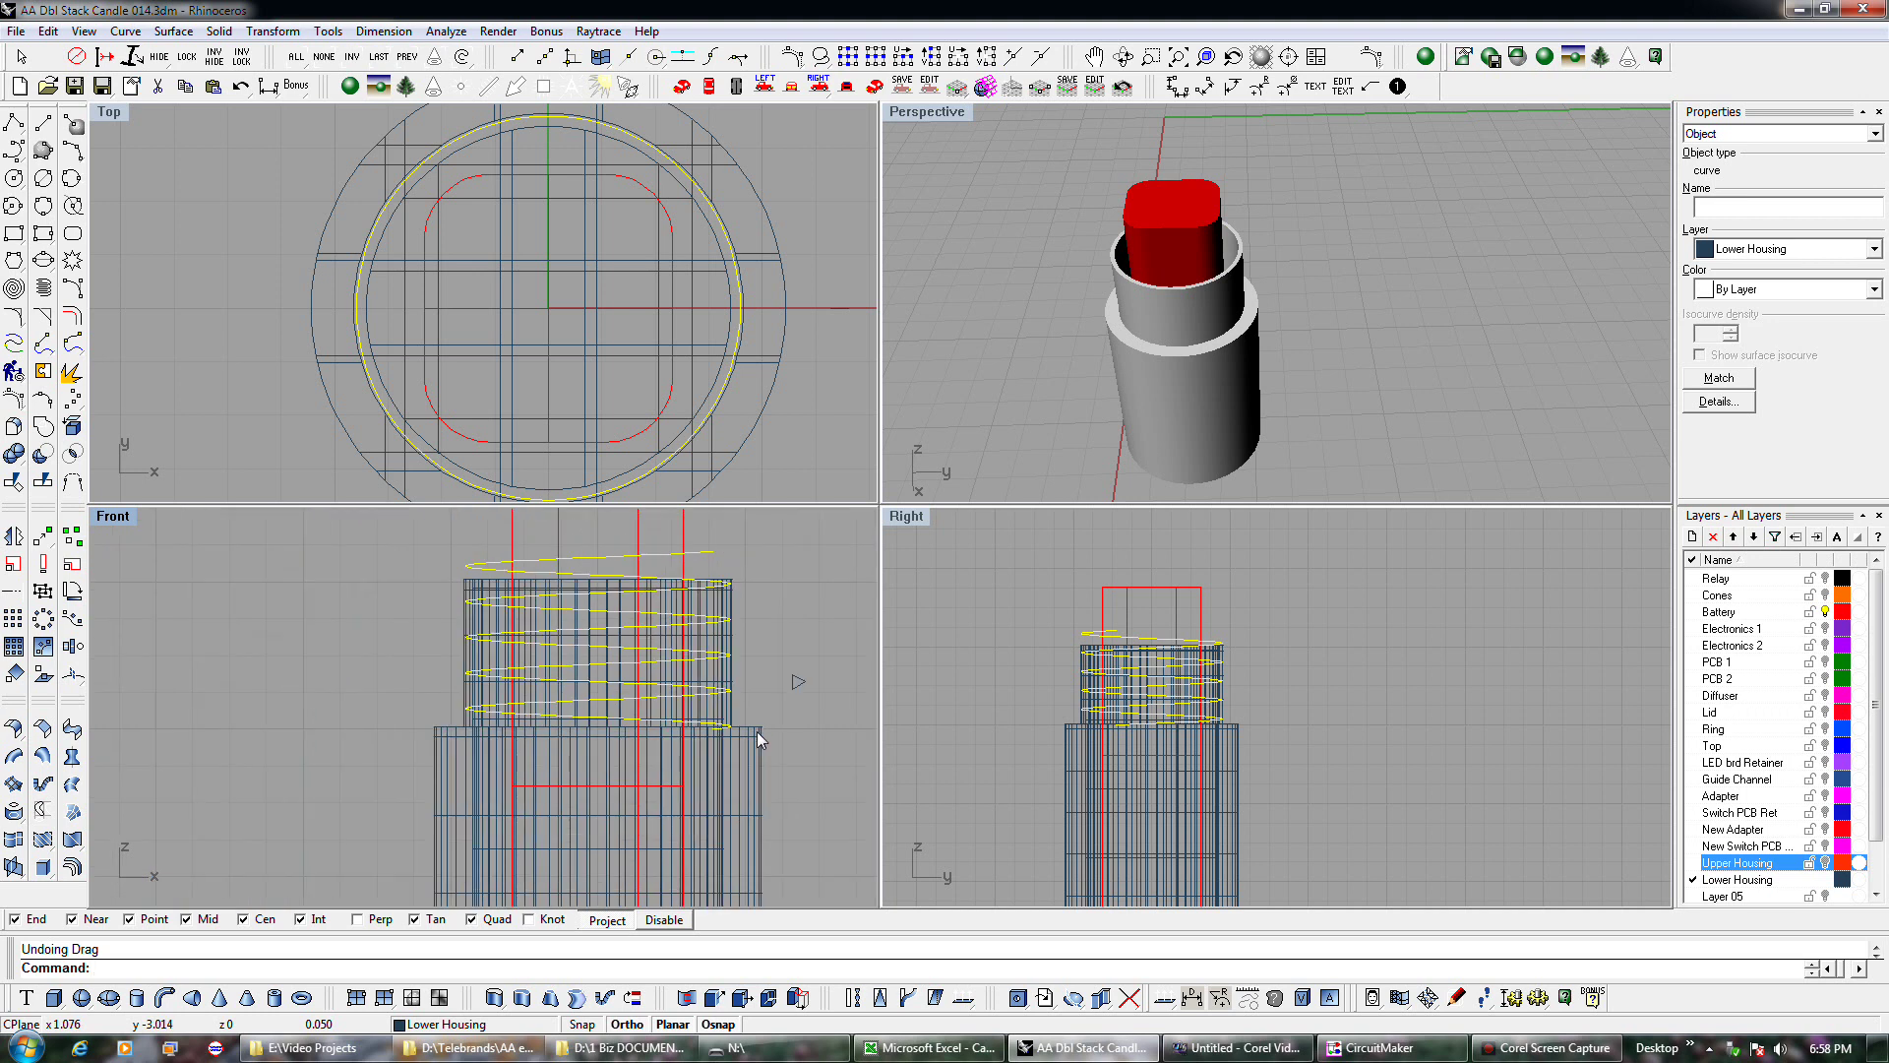
scroll(757, 736, "up", 4)
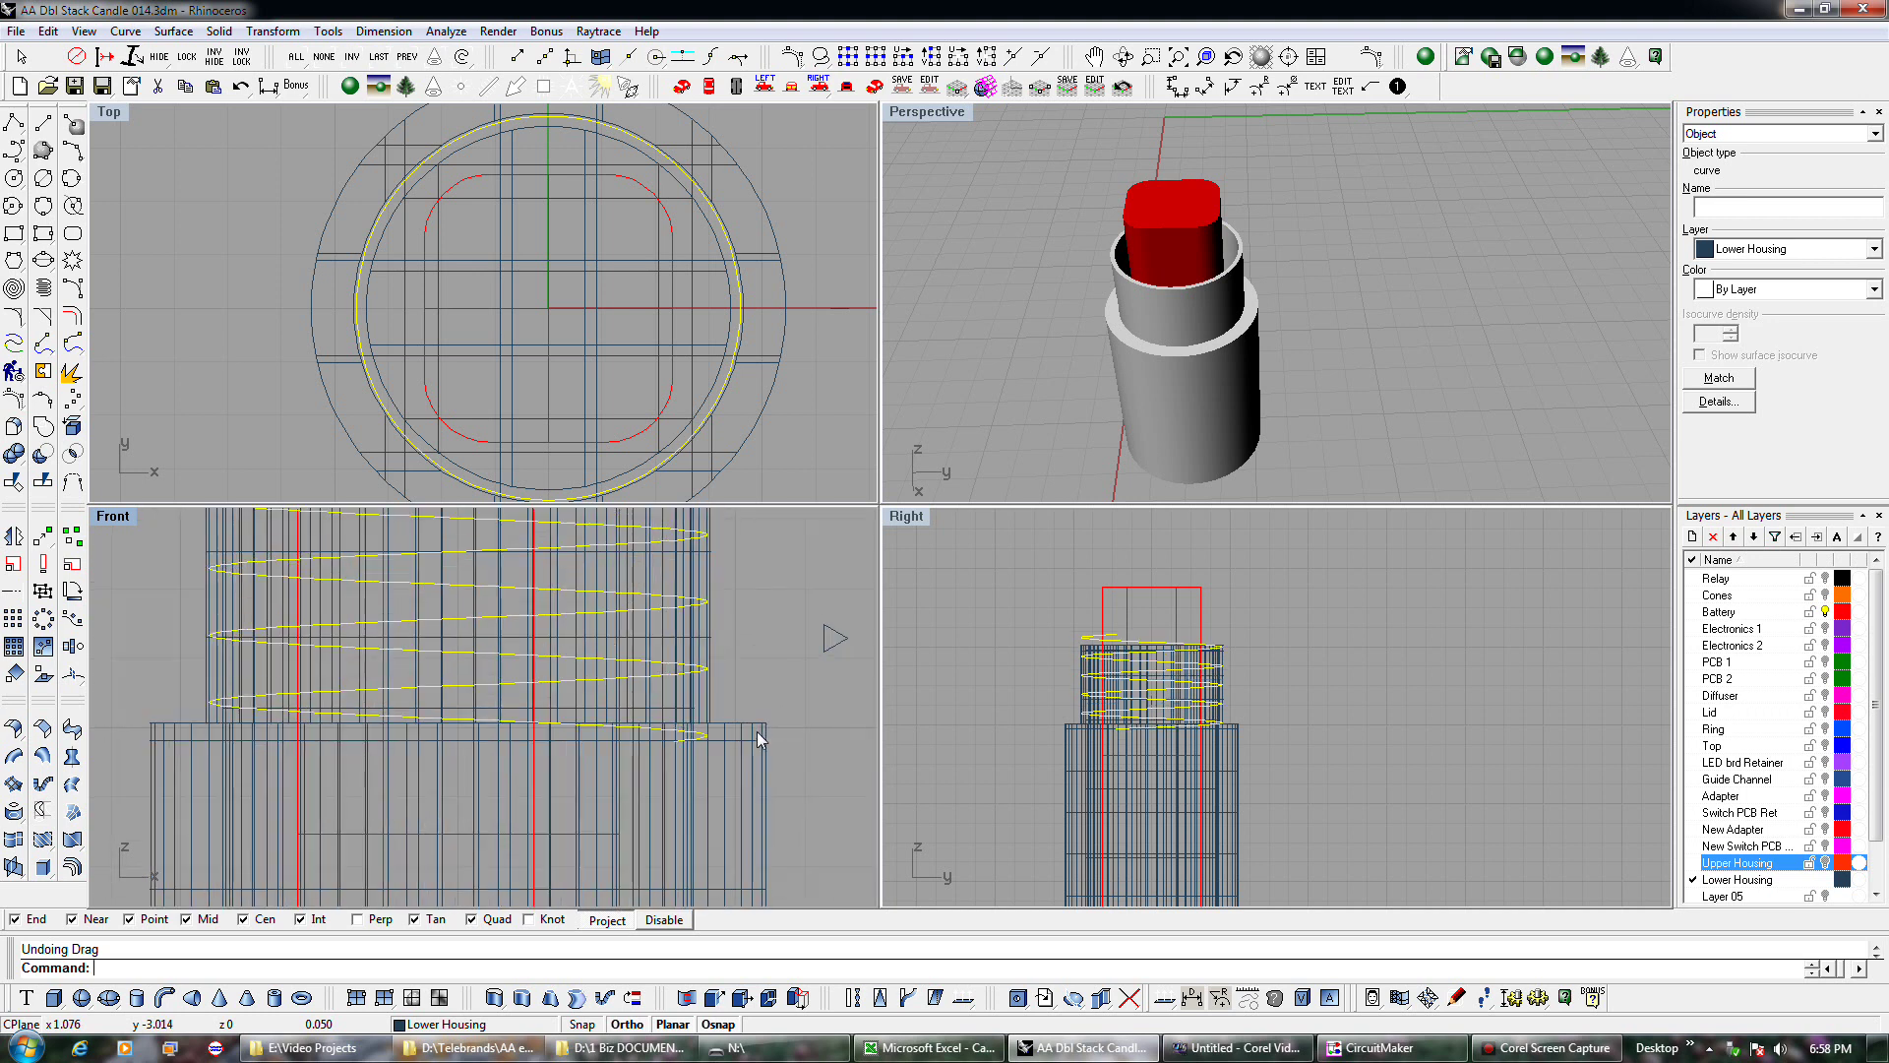
key("alt+Down")
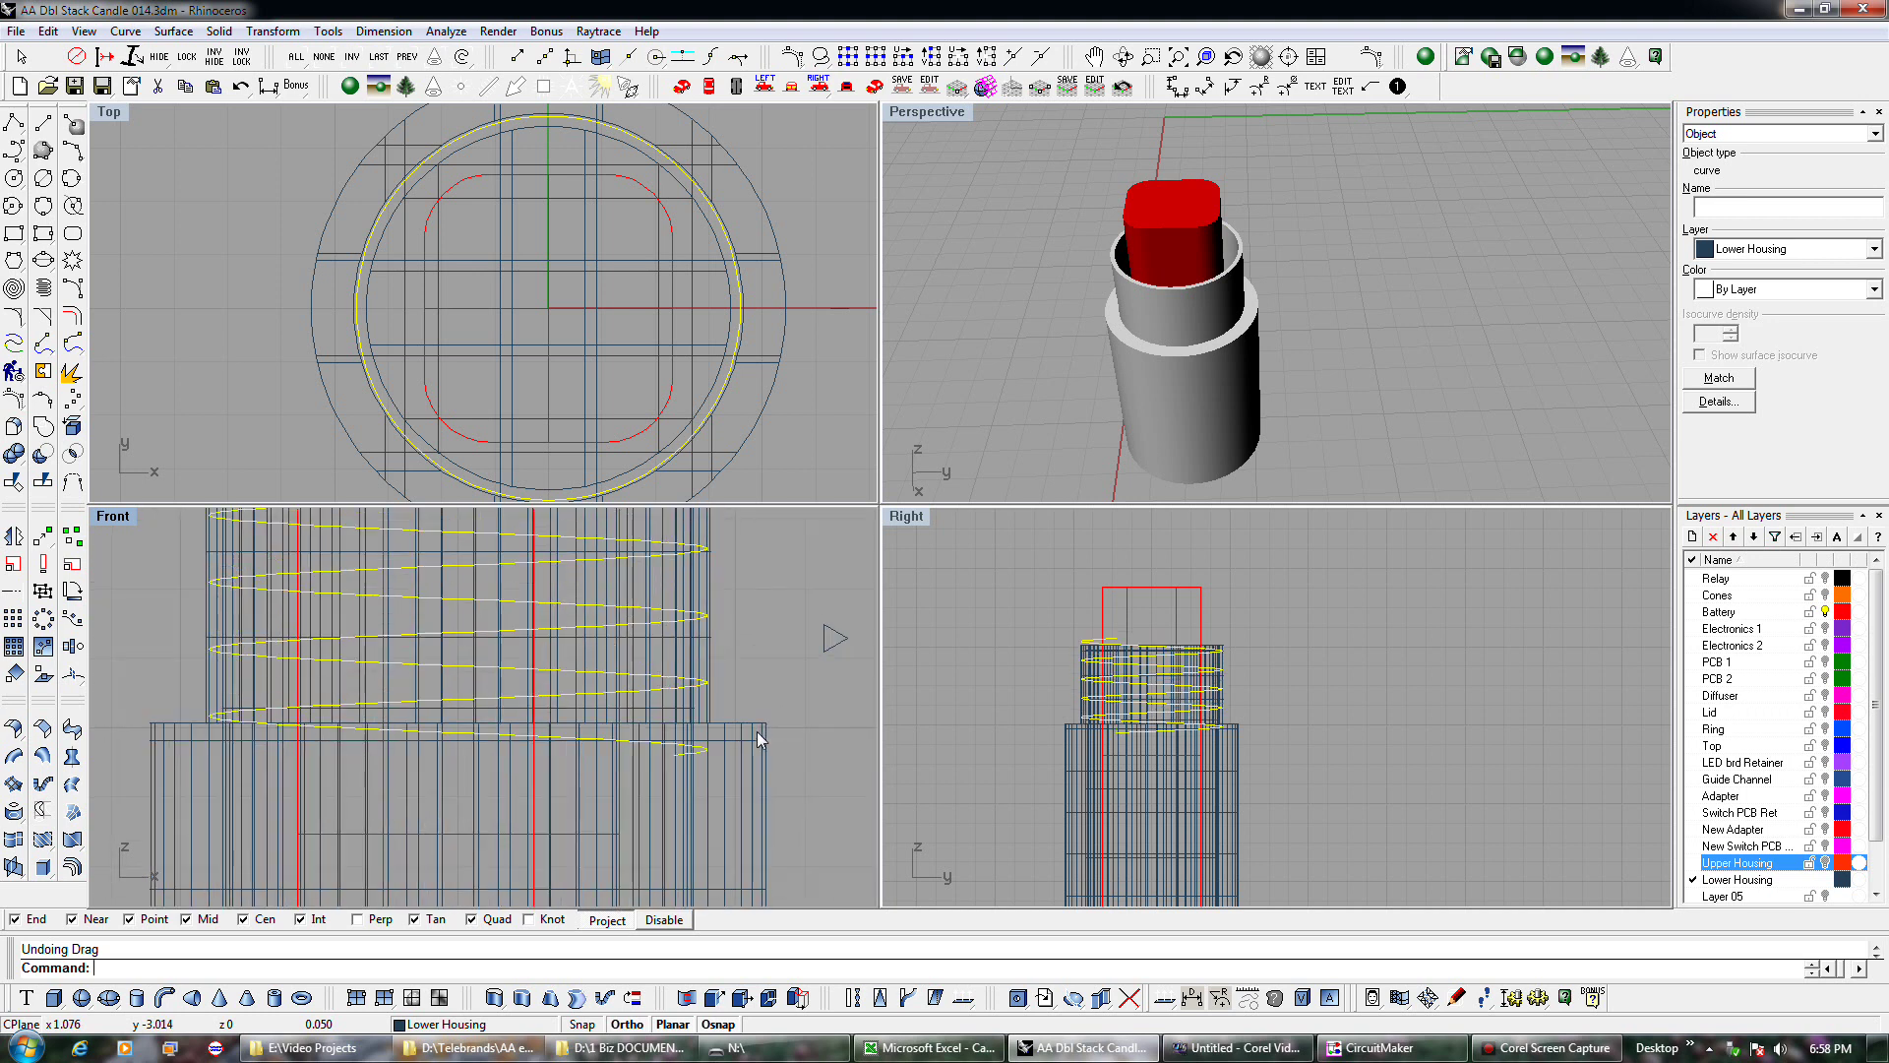
scroll(758, 736, "down", 4)
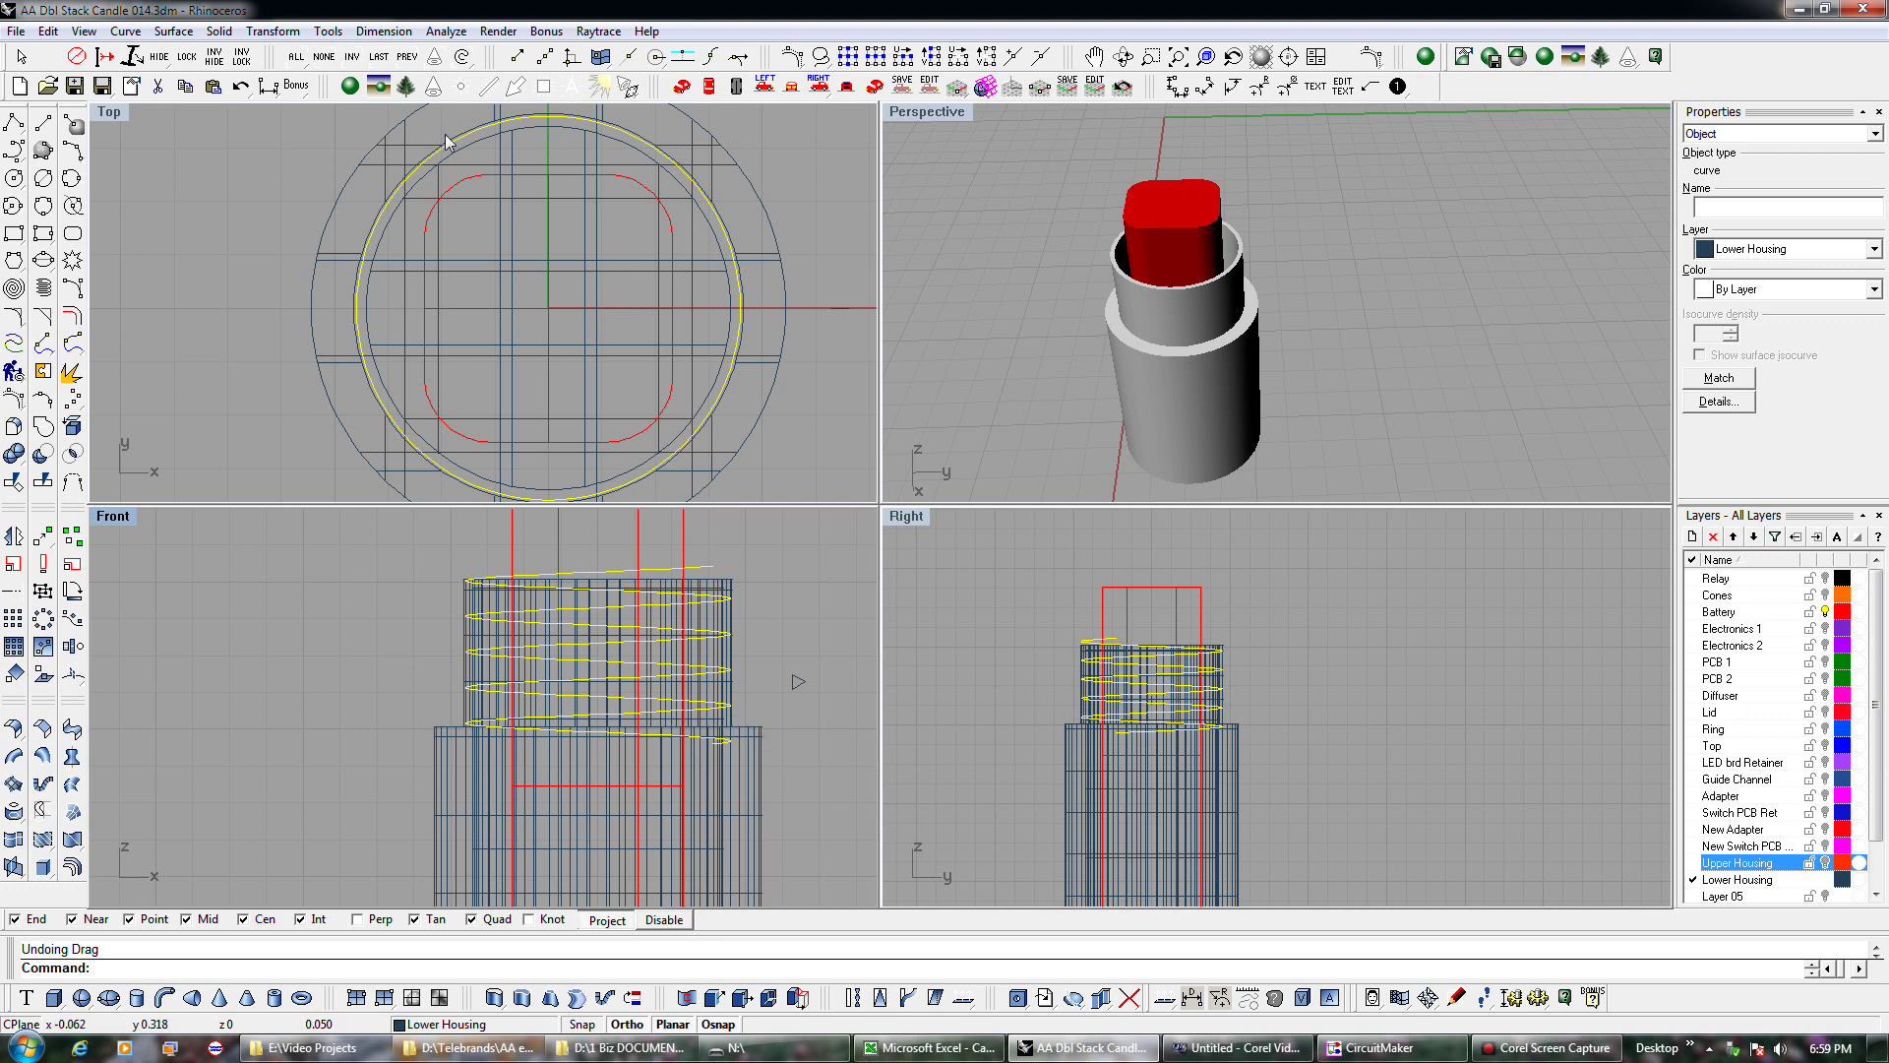
Copy the helix, hide Upper Housing, then break off one end of the helix and delete it.
left_click(180, 89)
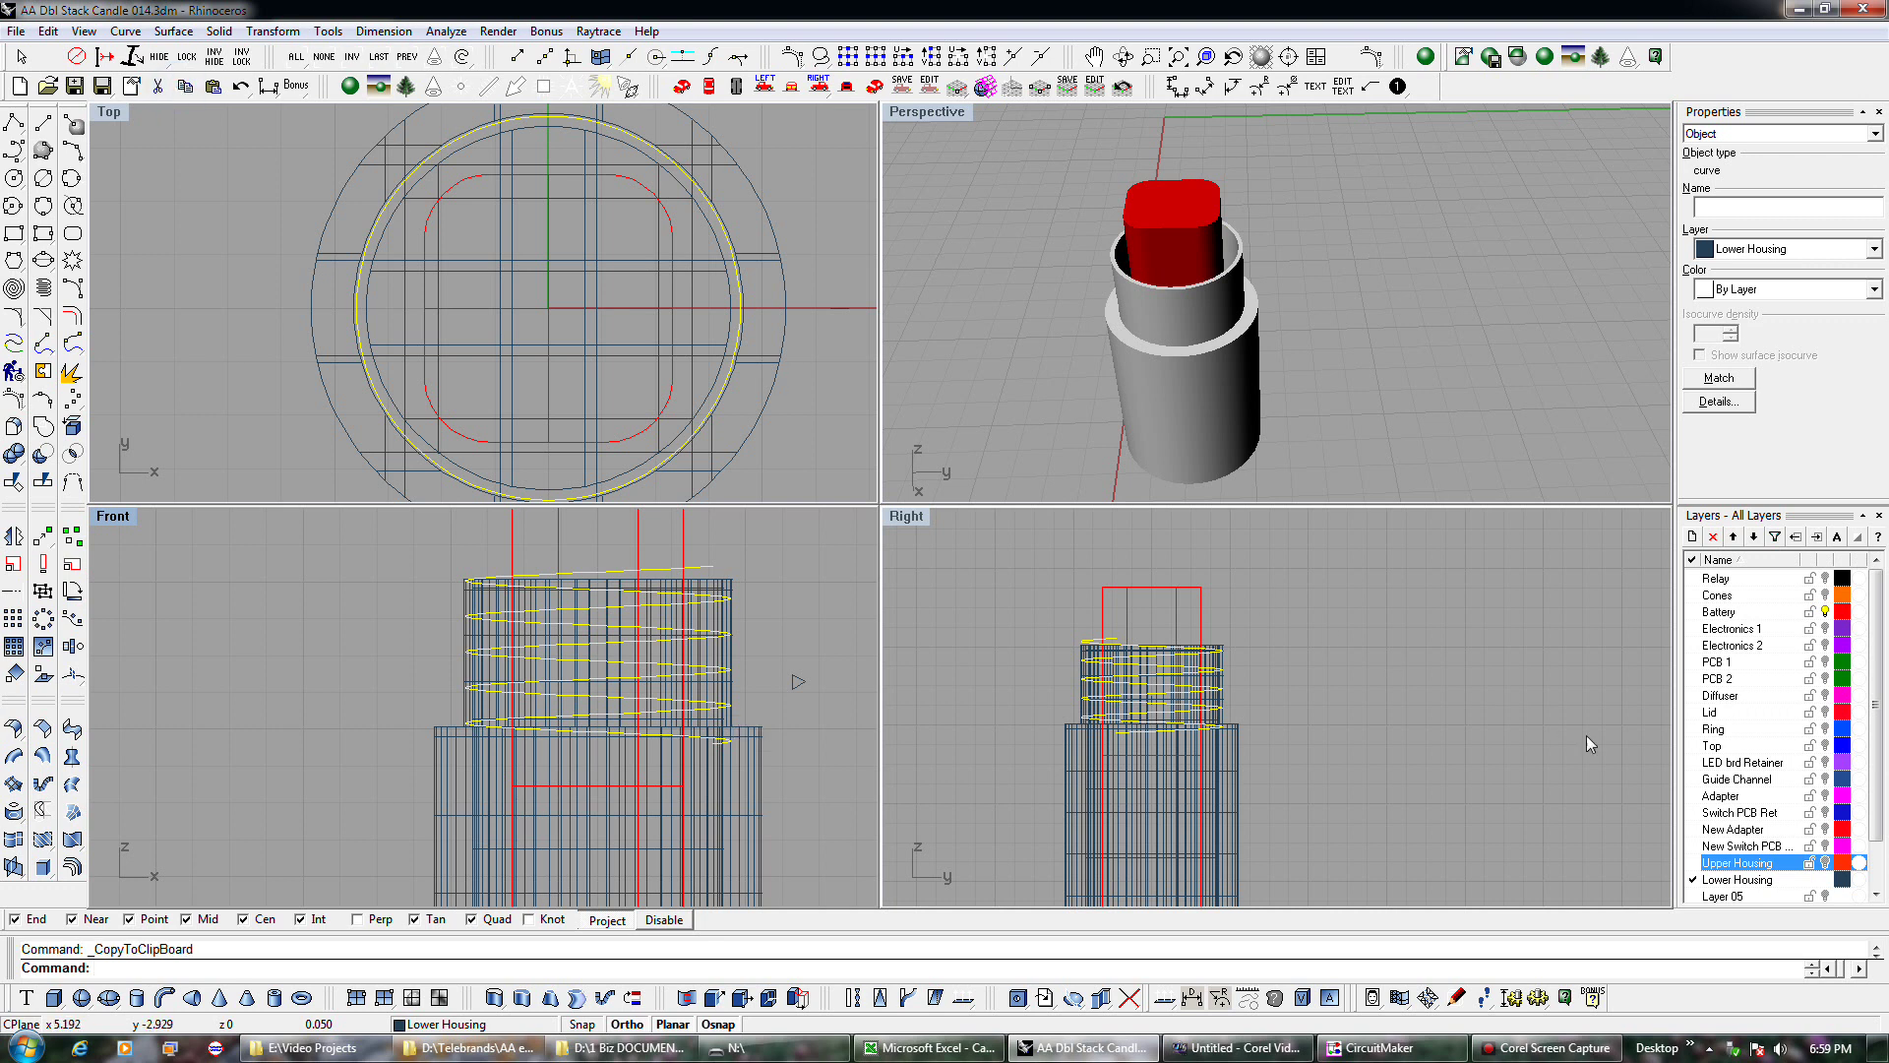
left_click(1825, 863)
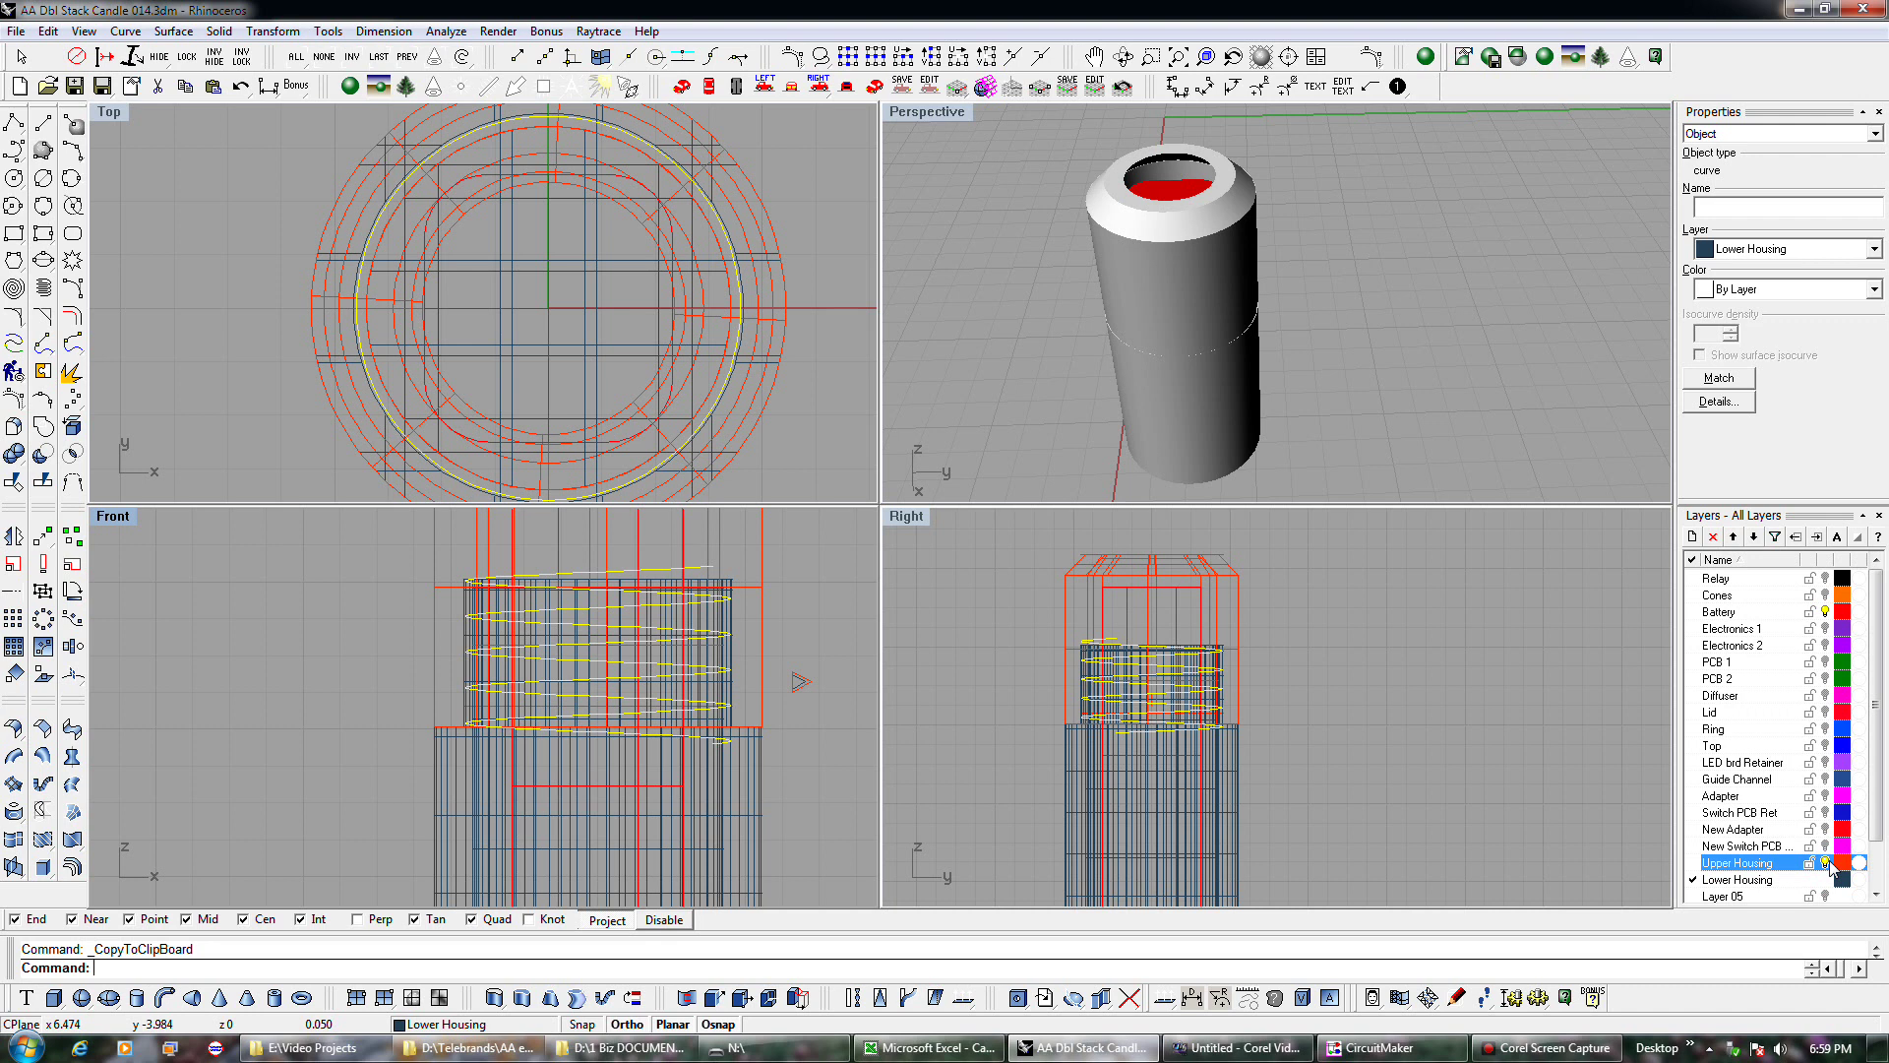
left_click(1825, 862)
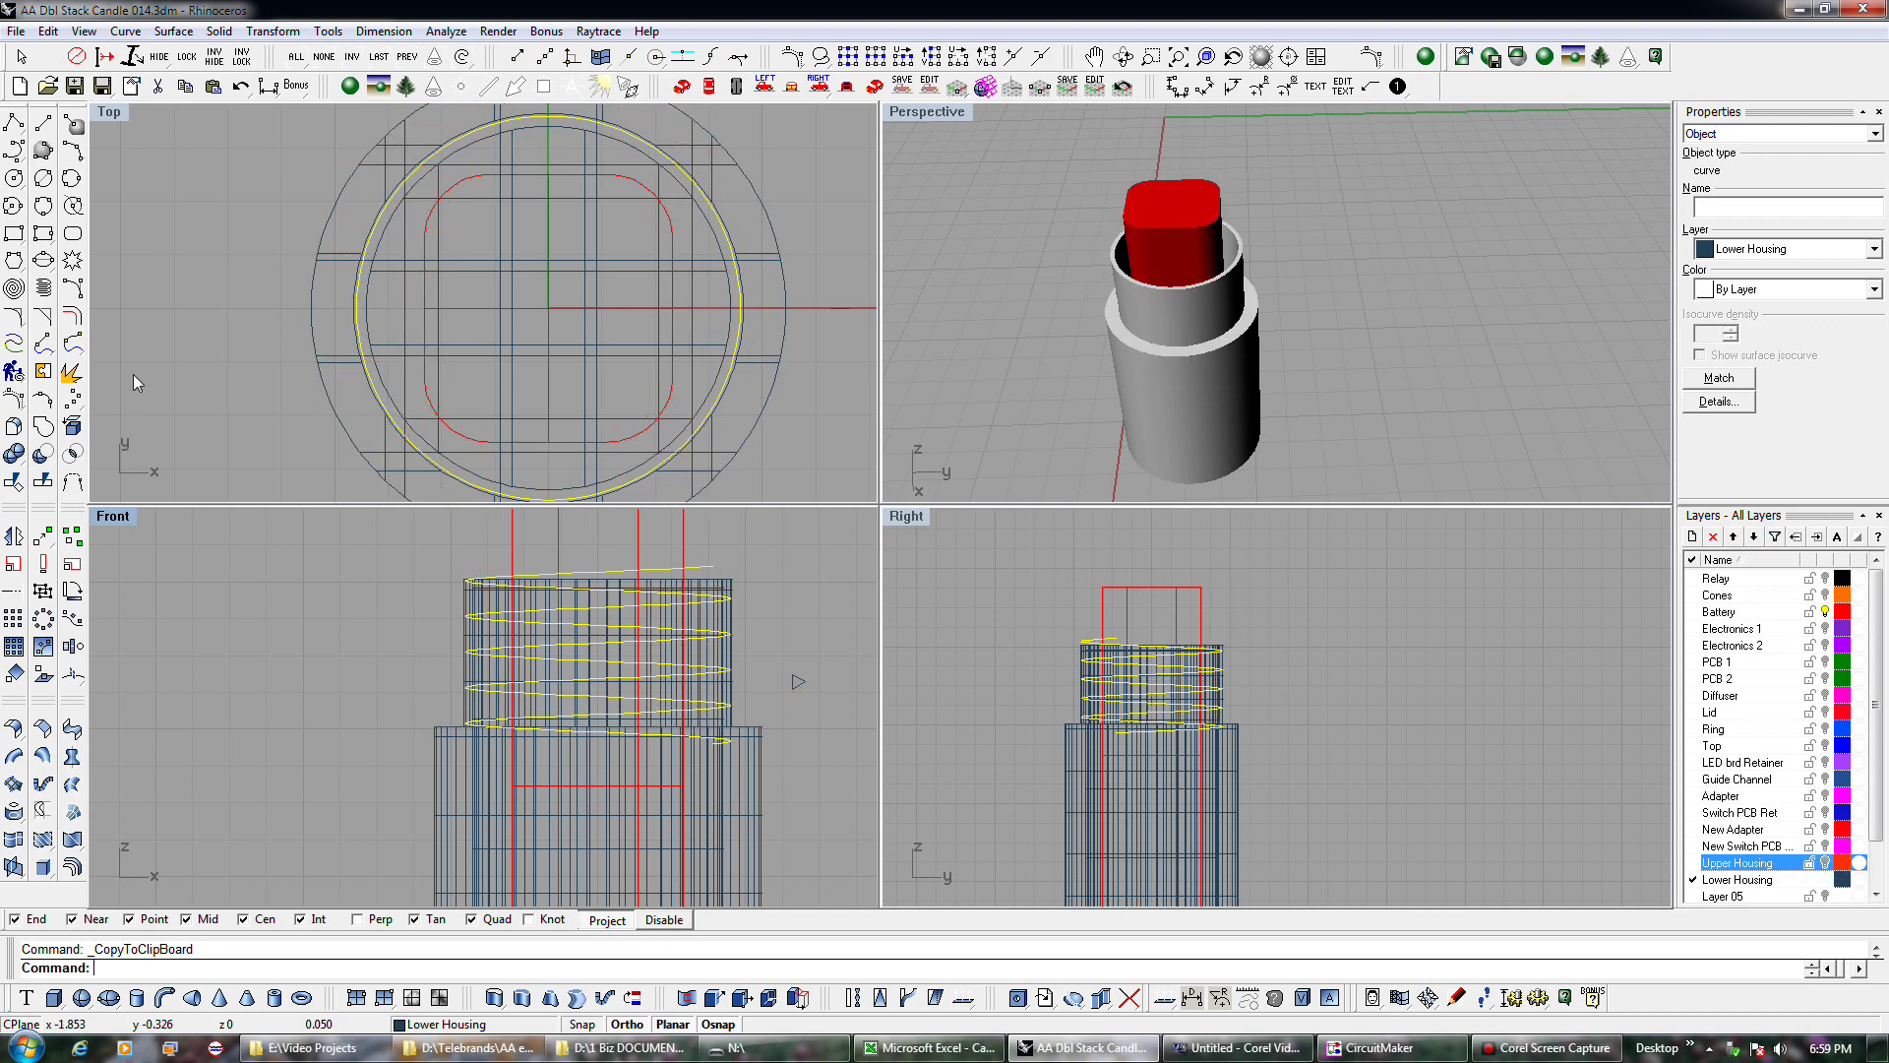
left_click(72, 481)
scroll(542, 693, "up", 3)
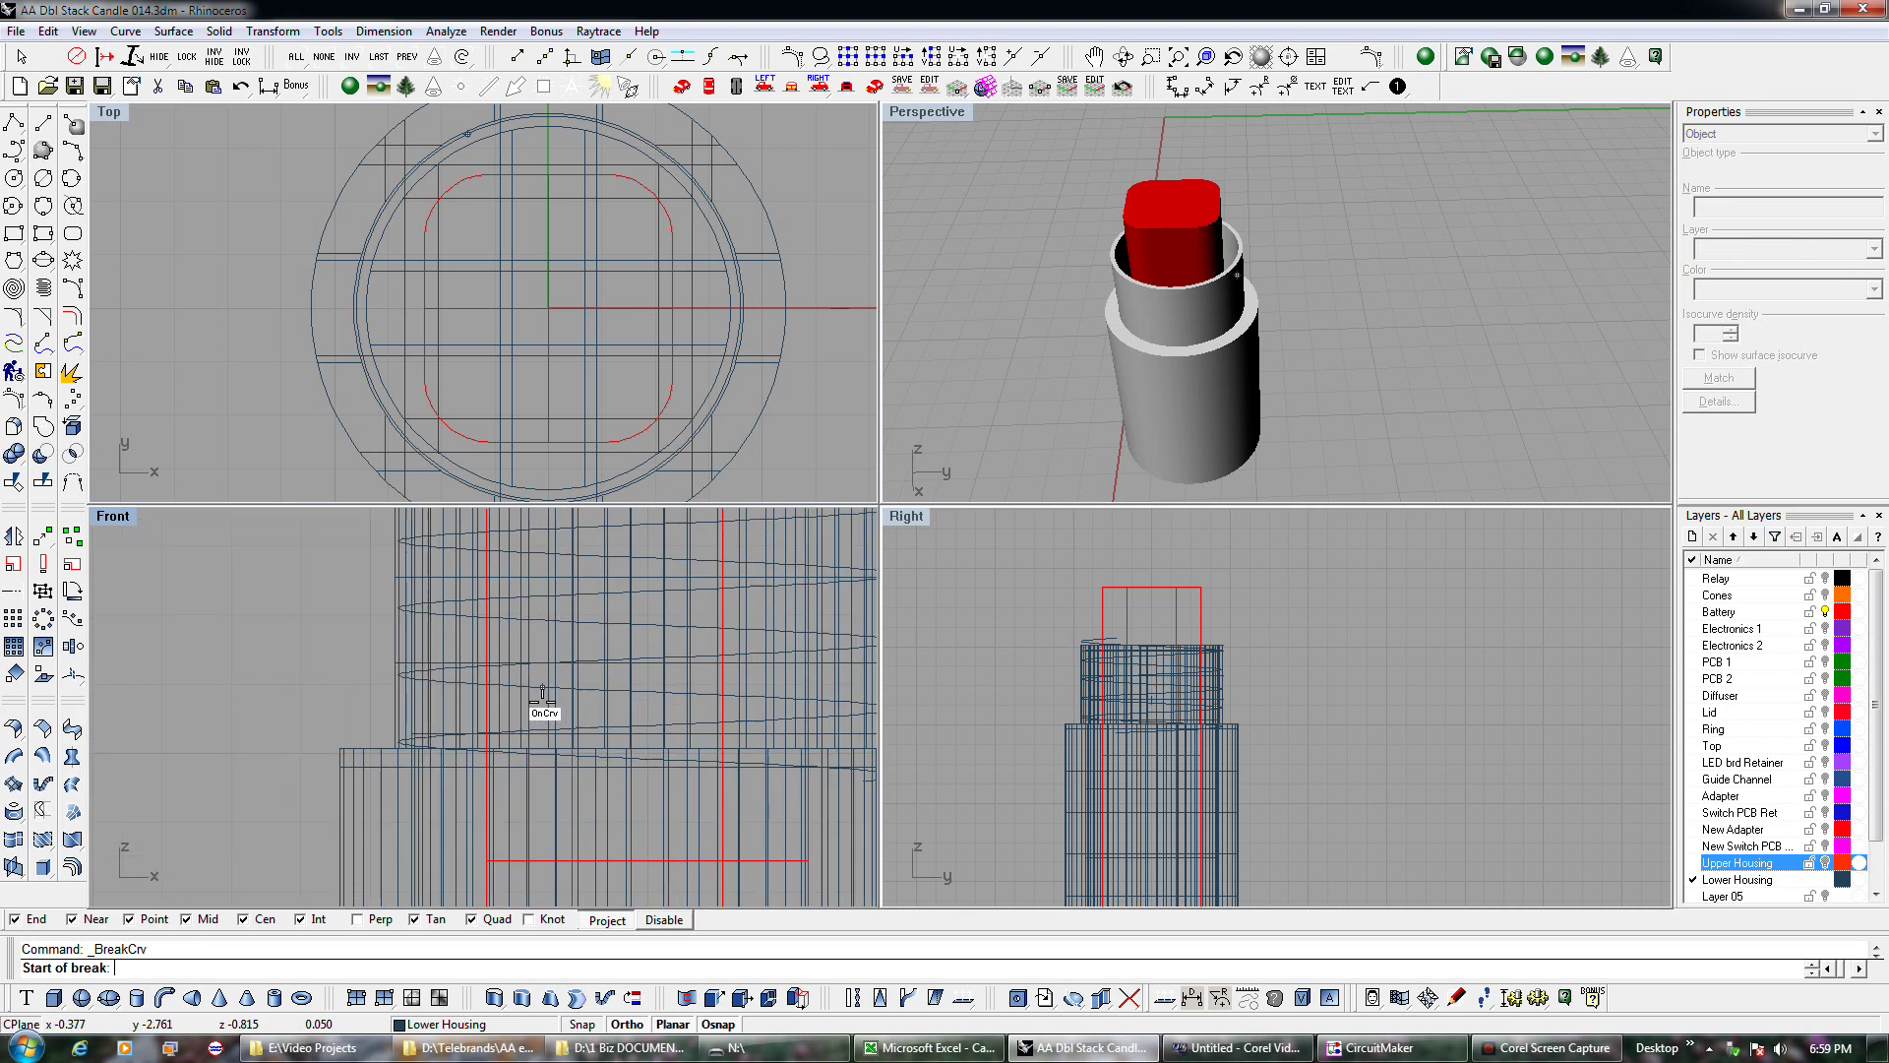
scroll(542, 694, "up", 2)
left_click(706, 686)
left_click(763, 693)
left_click(833, 719)
key("Delete")
scroll(692, 706, "down", 2)
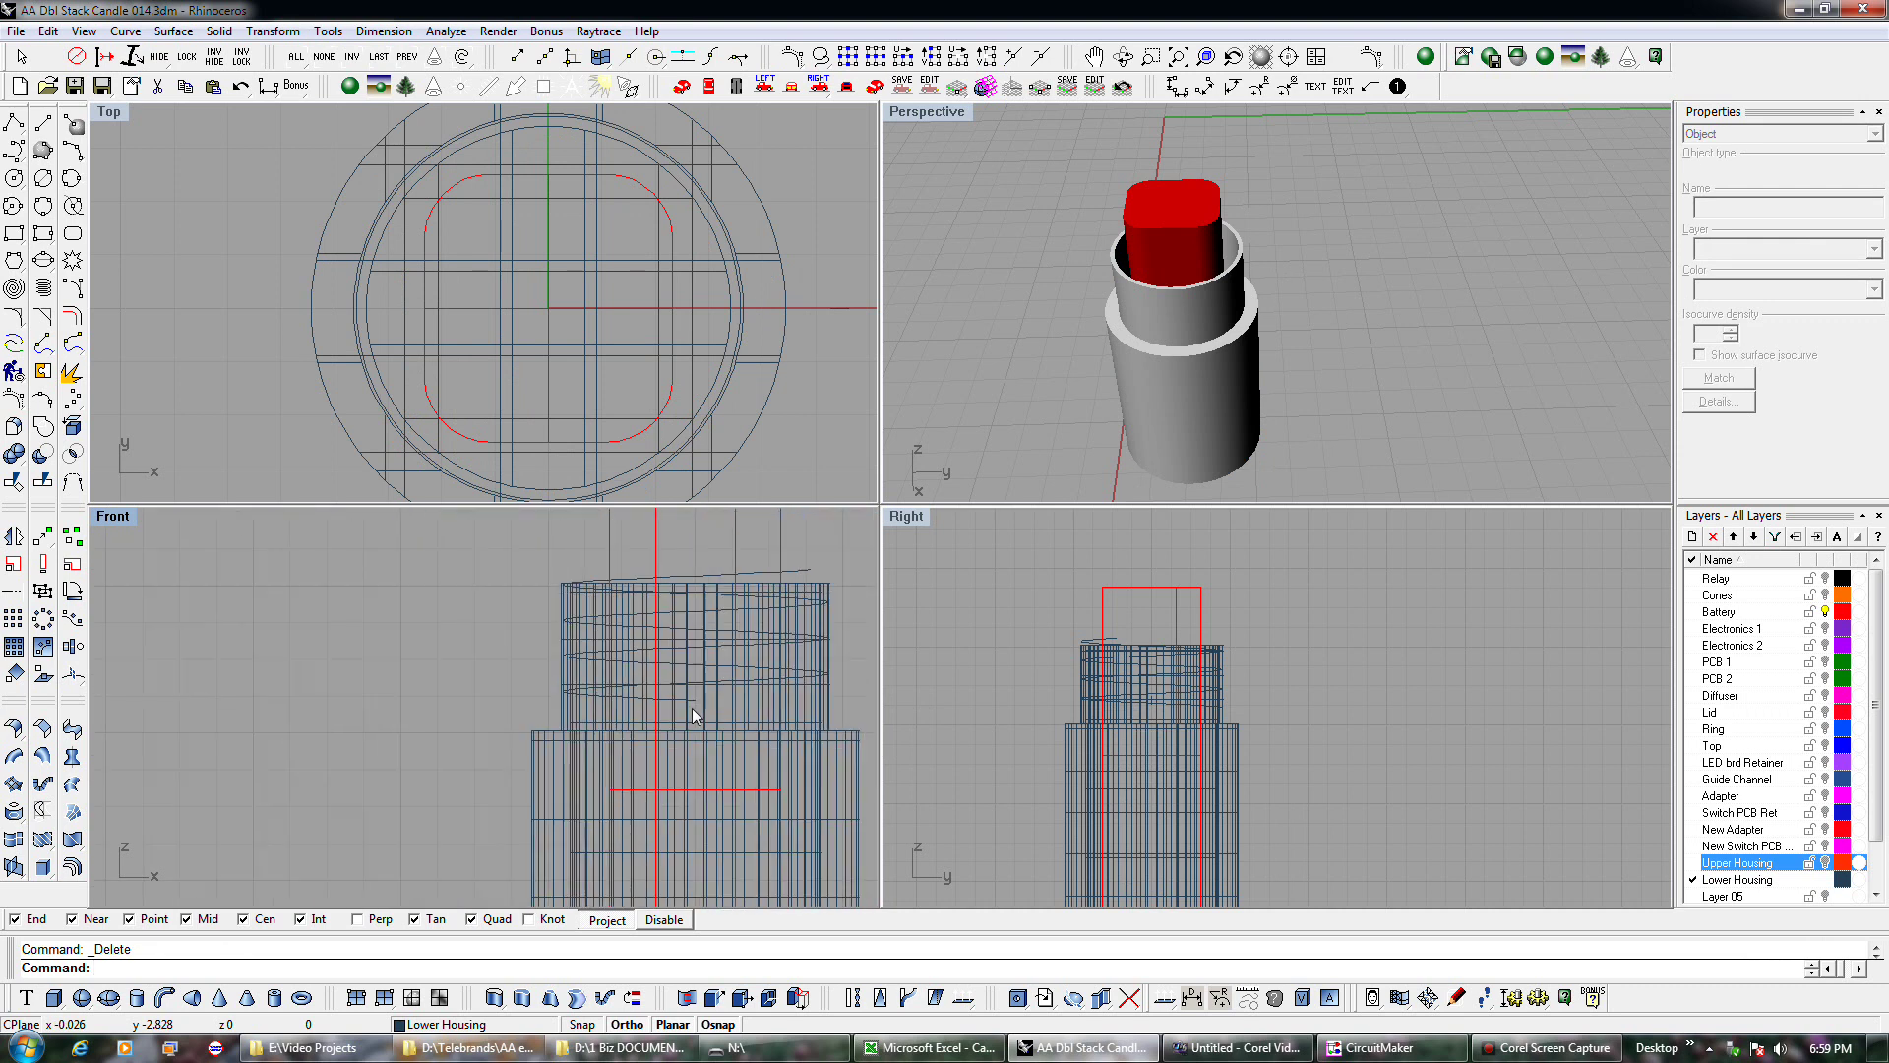
Break the helix a second time and delete the leftover piece.
left_click(693, 706)
scroll(718, 618, "up", 2)
key("Return")
left_click(588, 620)
left_click(620, 620)
left_click(639, 622)
key("Delete")
scroll(577, 691, "down", 2)
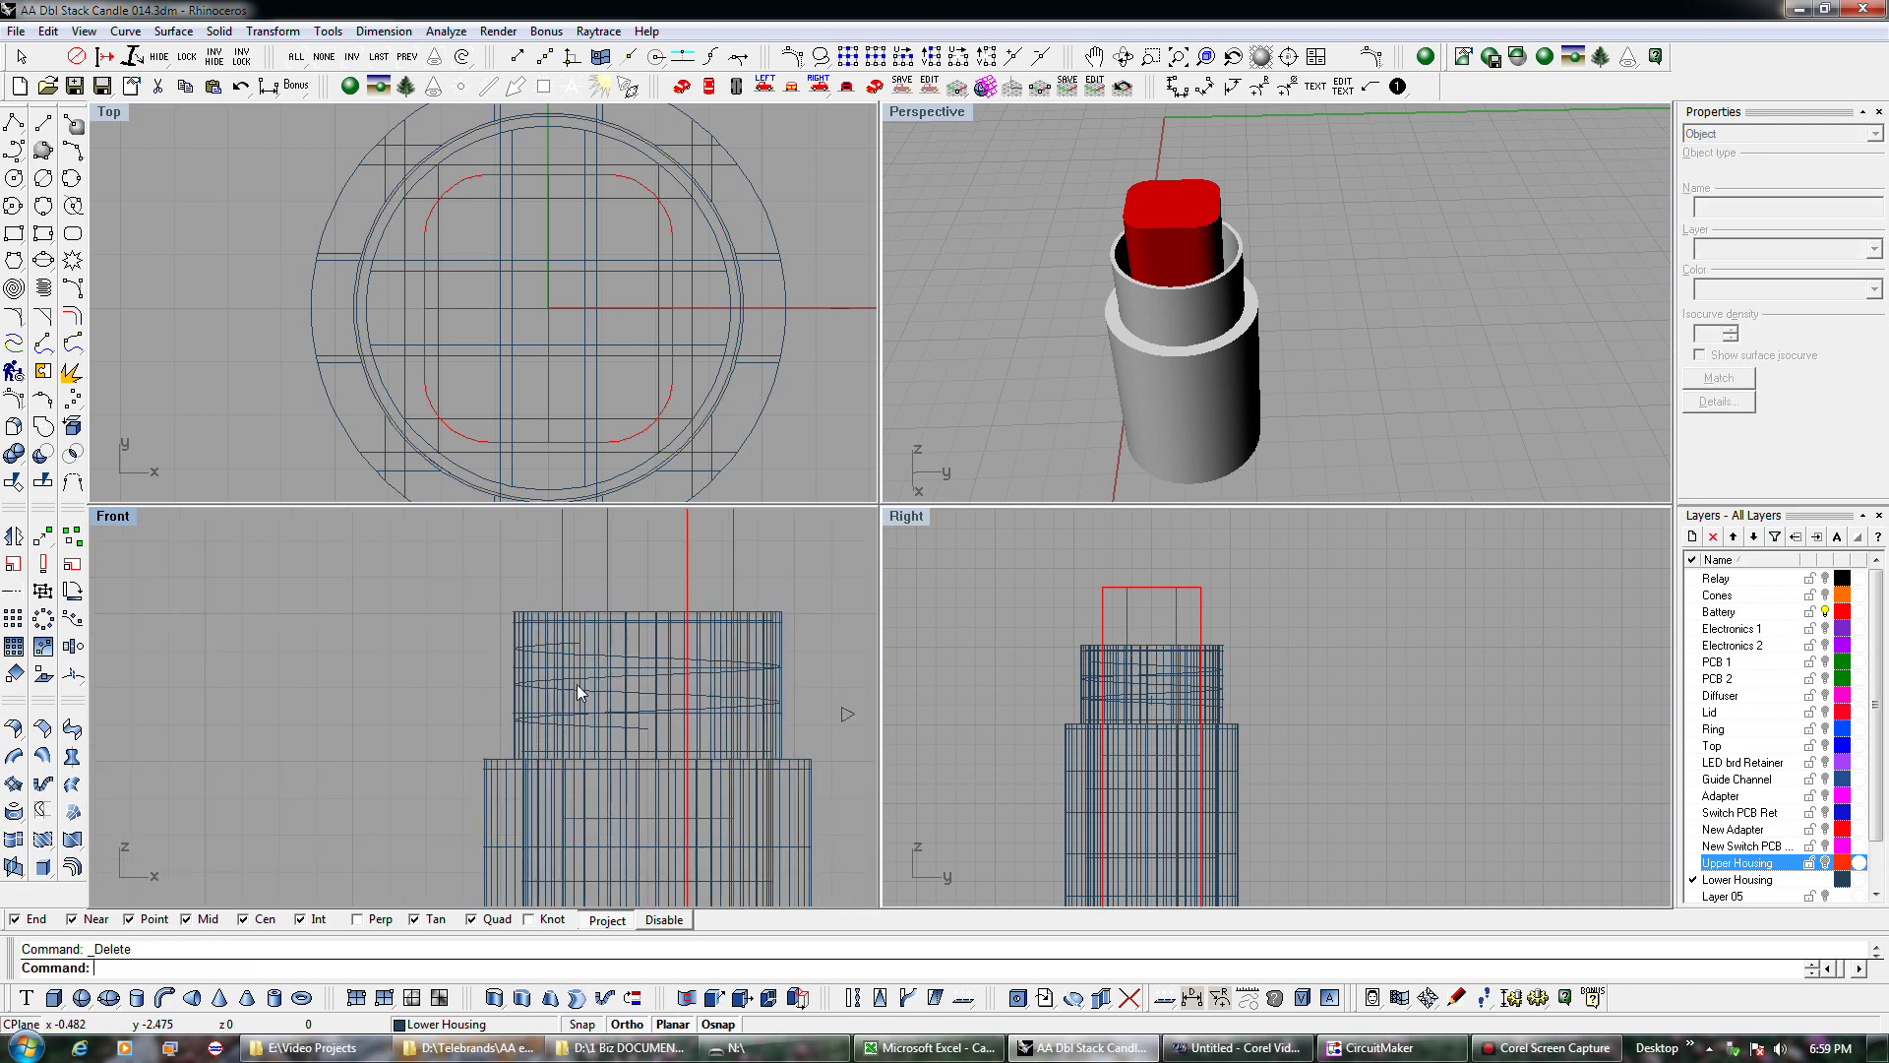
Paste the full helix copy onto the Upper Housing layer and hide that layer.
left_click(213, 85)
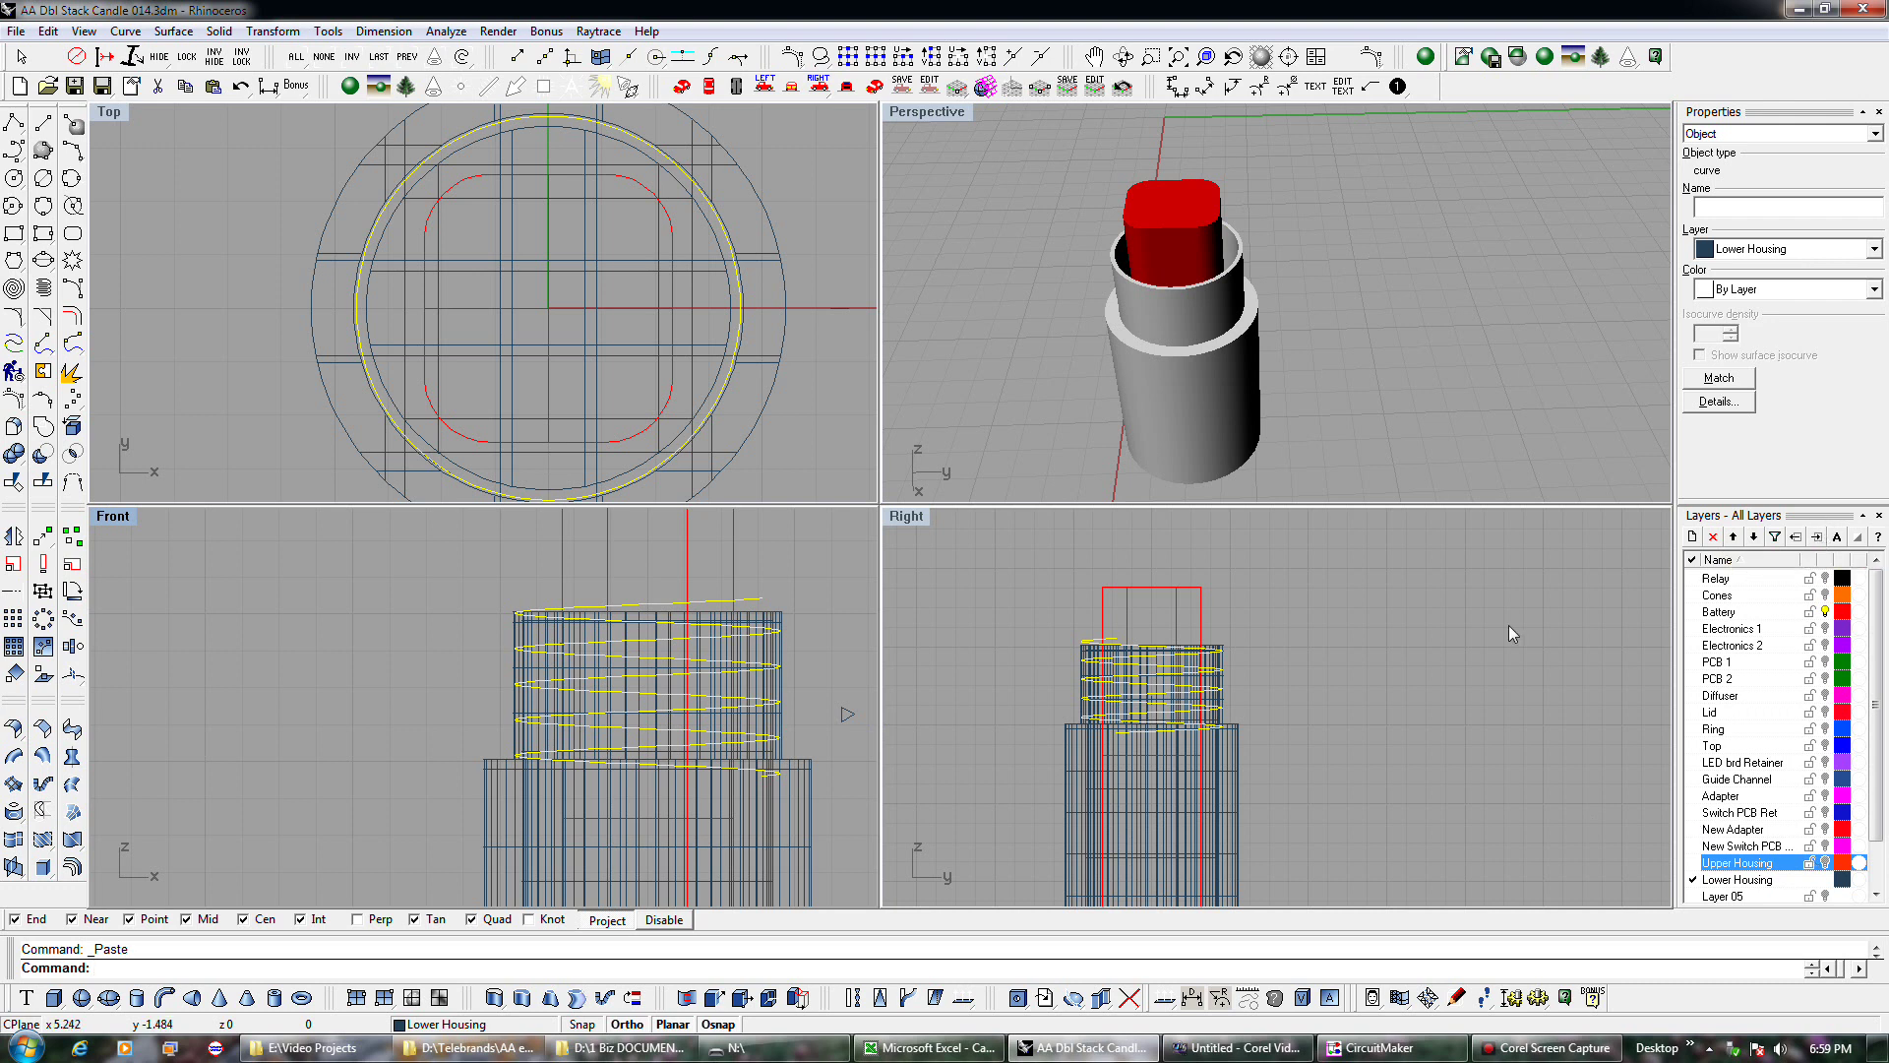
key("Delete")
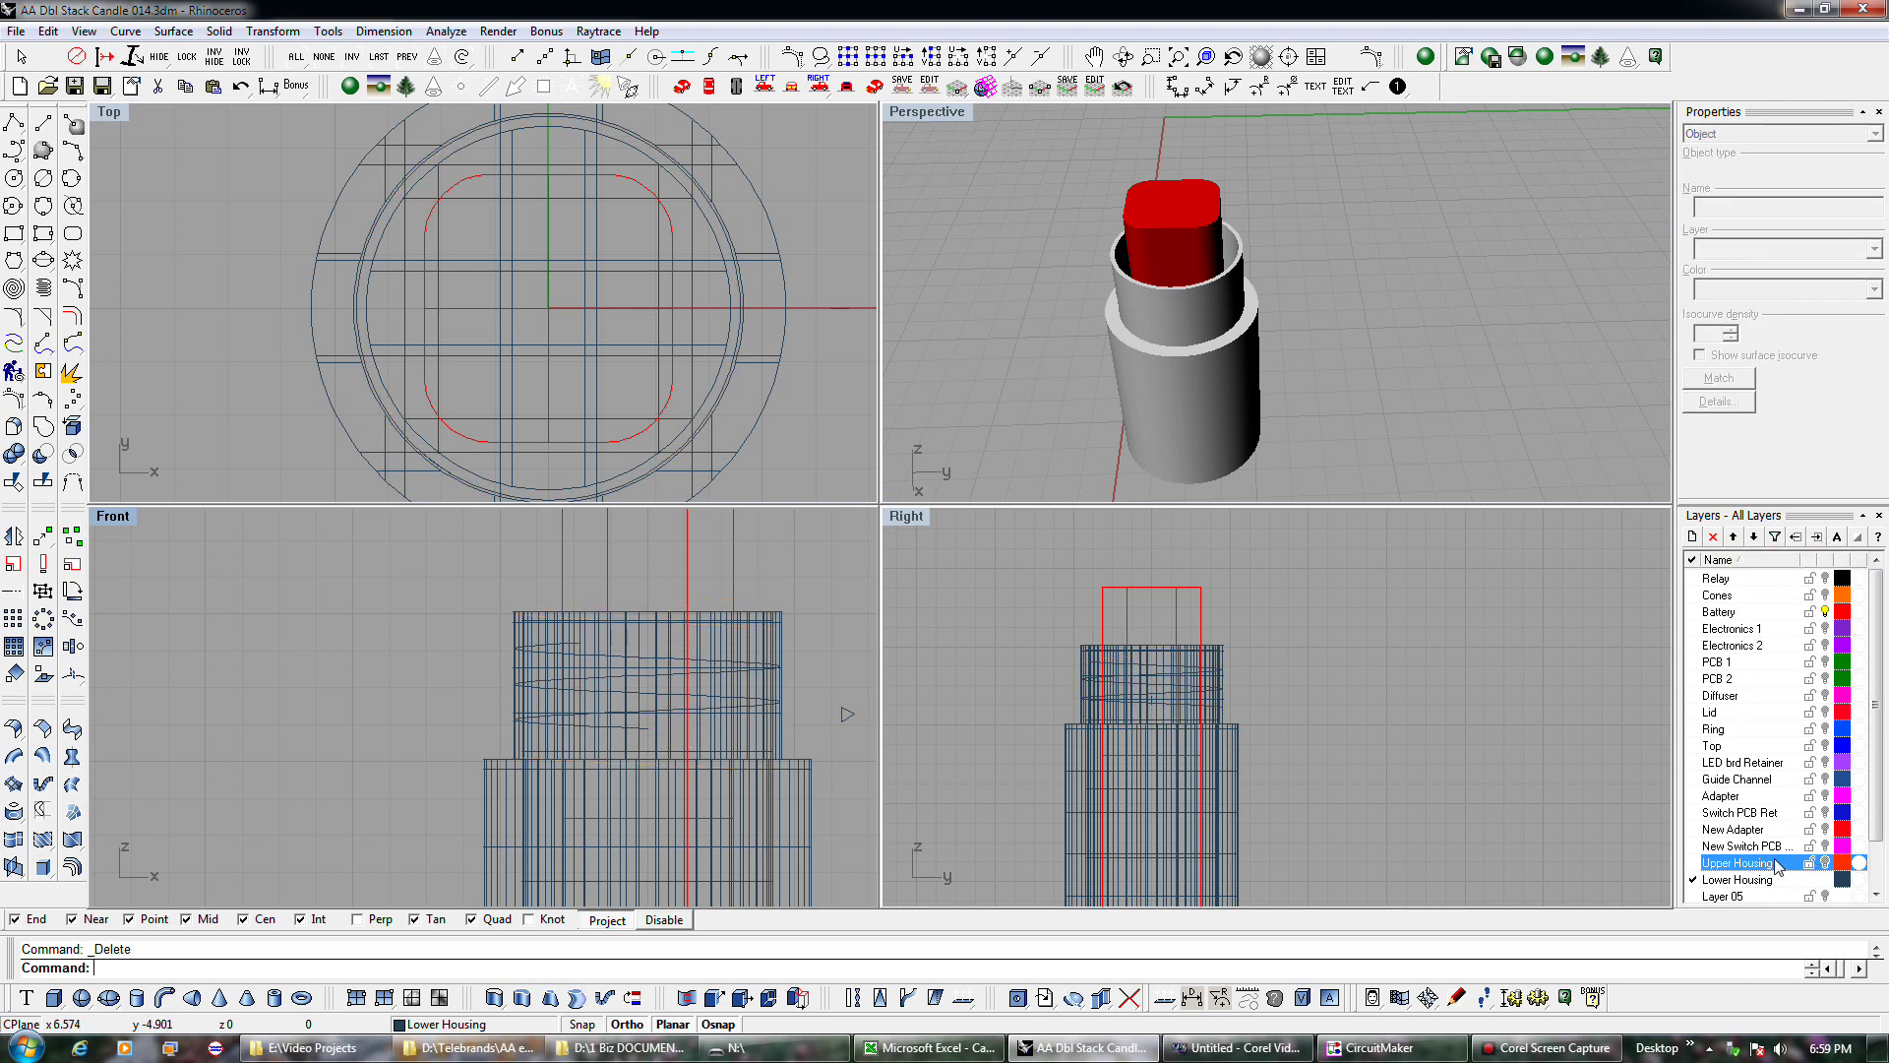
left_click(1826, 863)
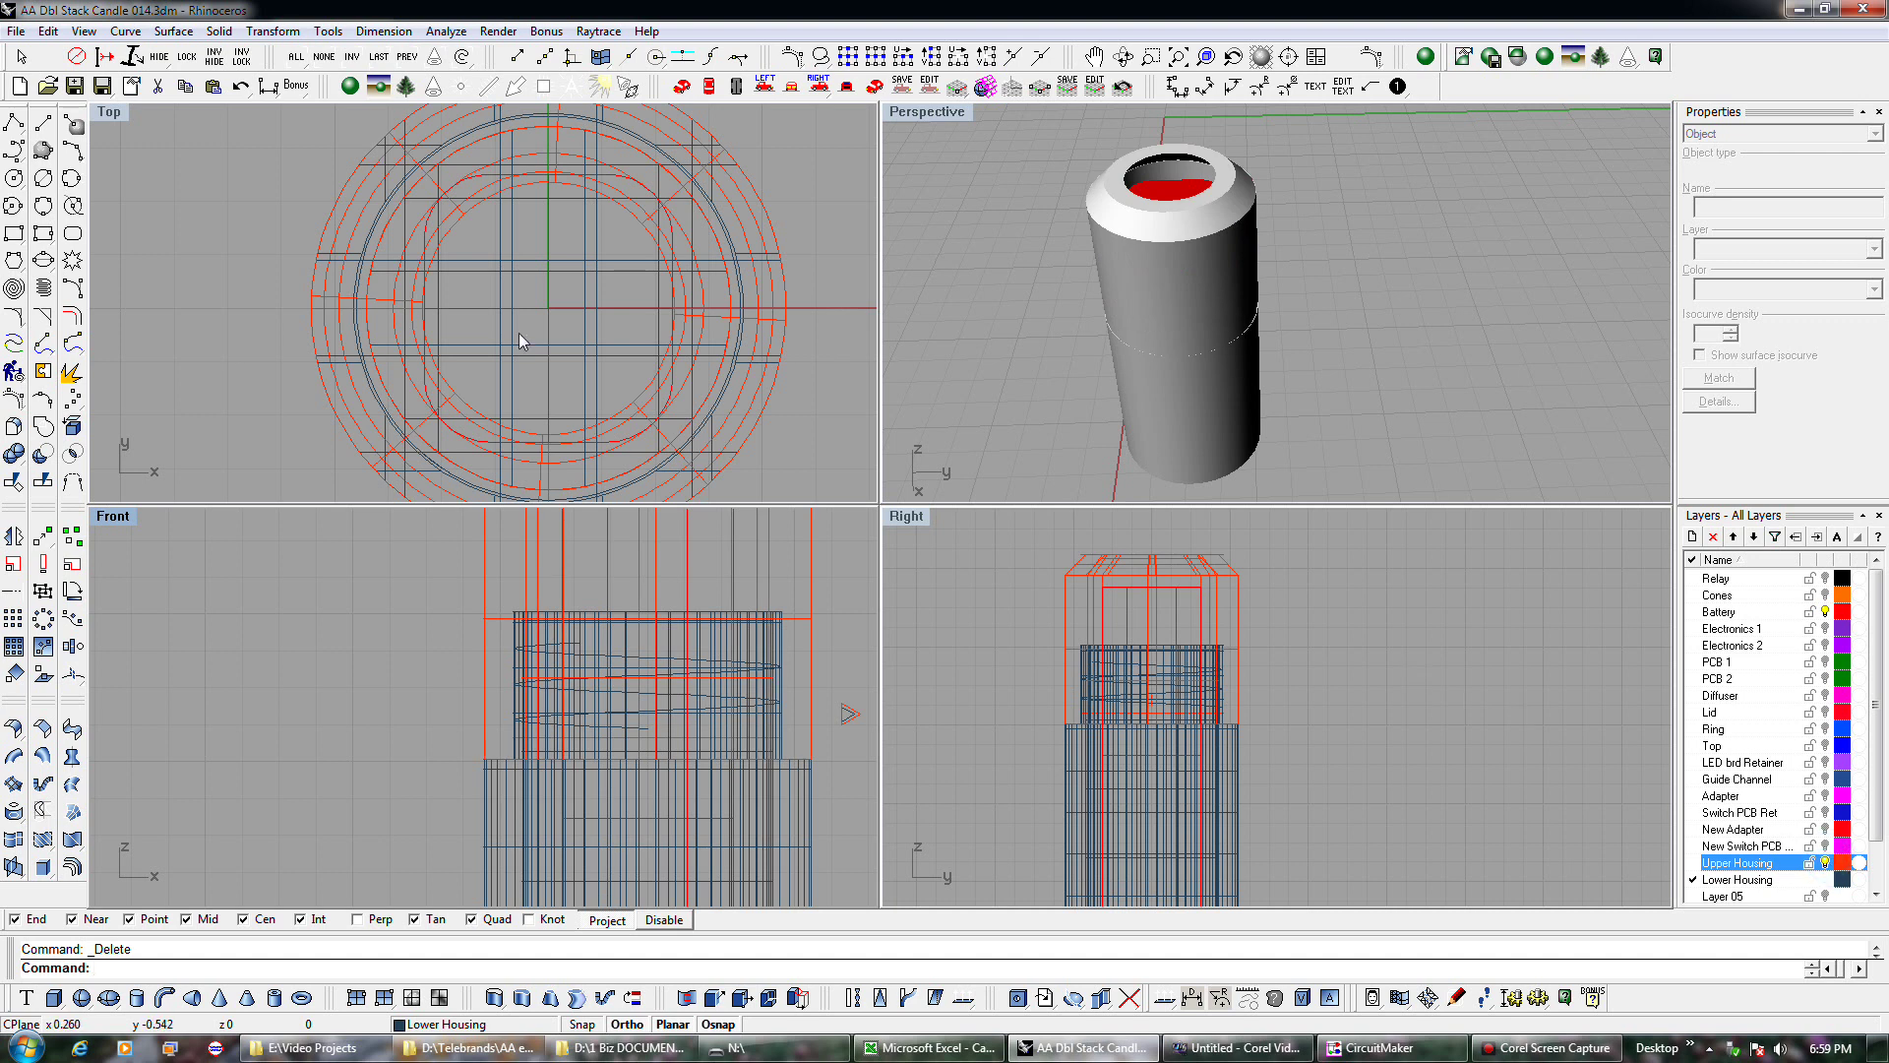
left_click(212, 87)
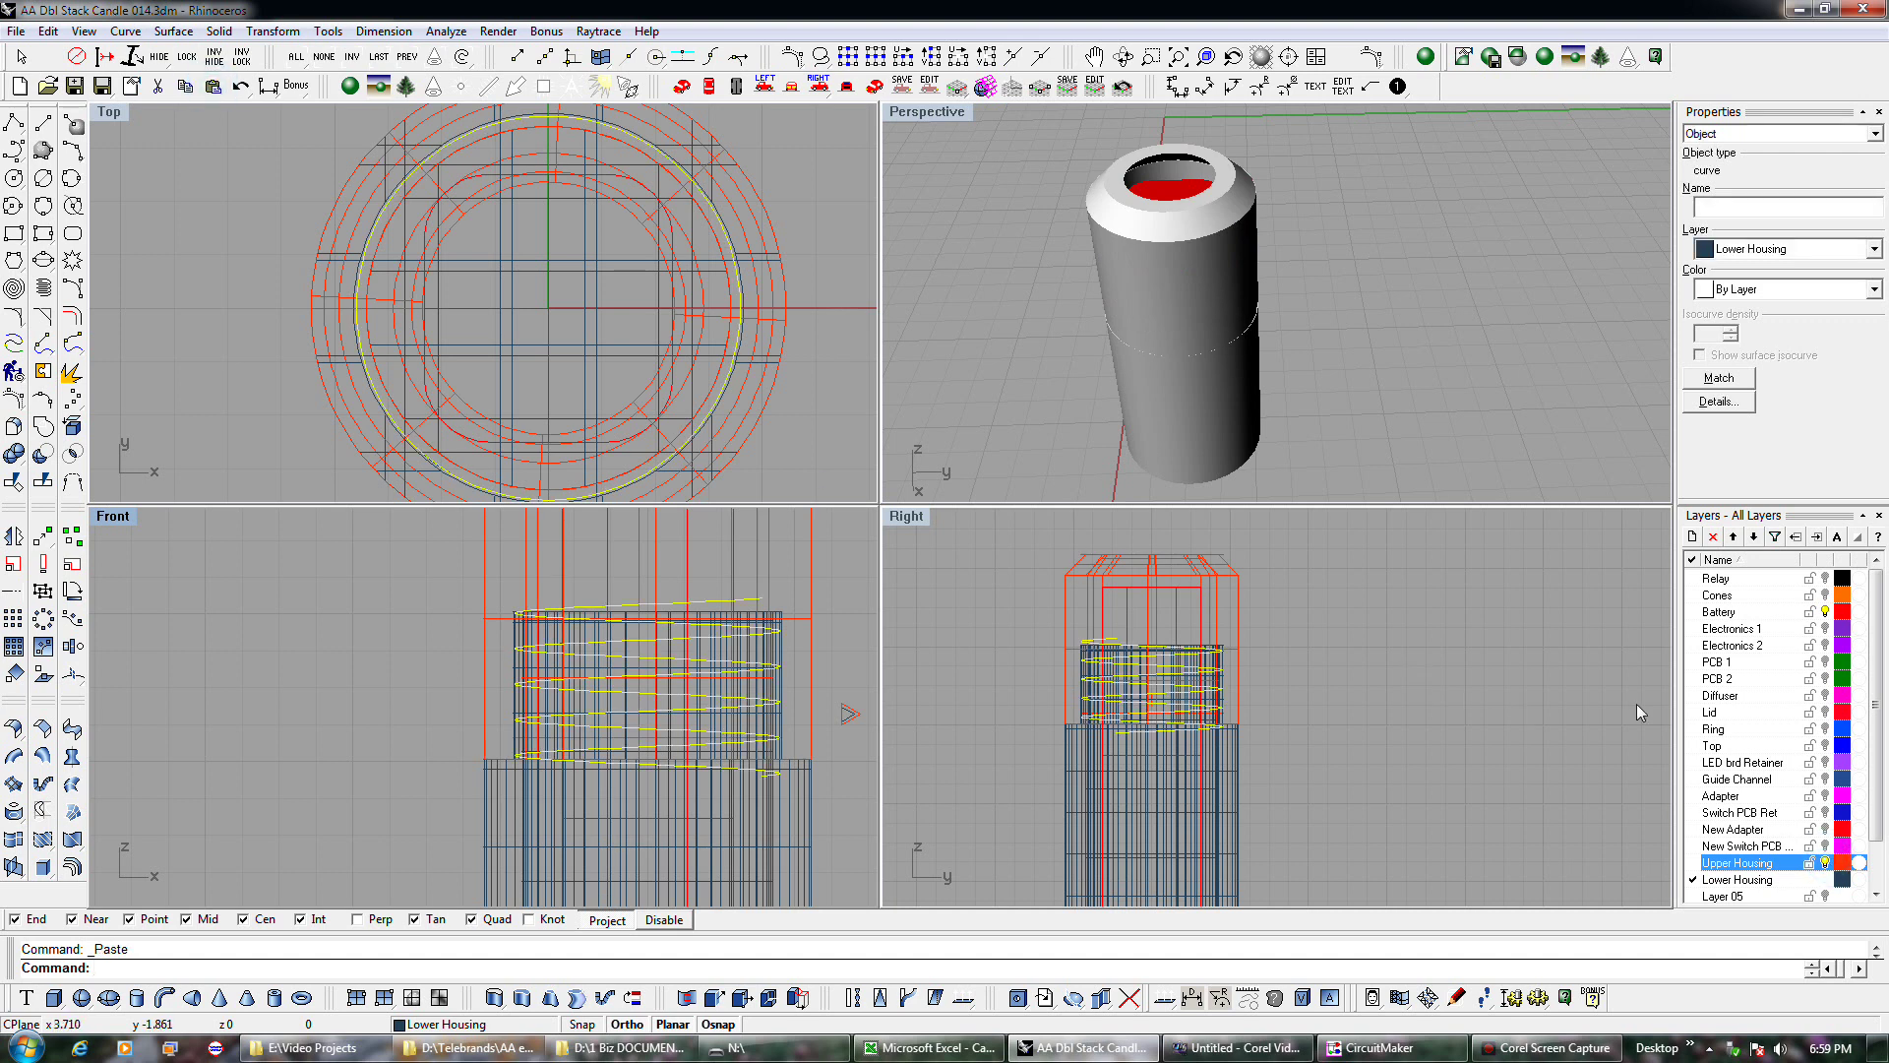
left_click(1817, 537)
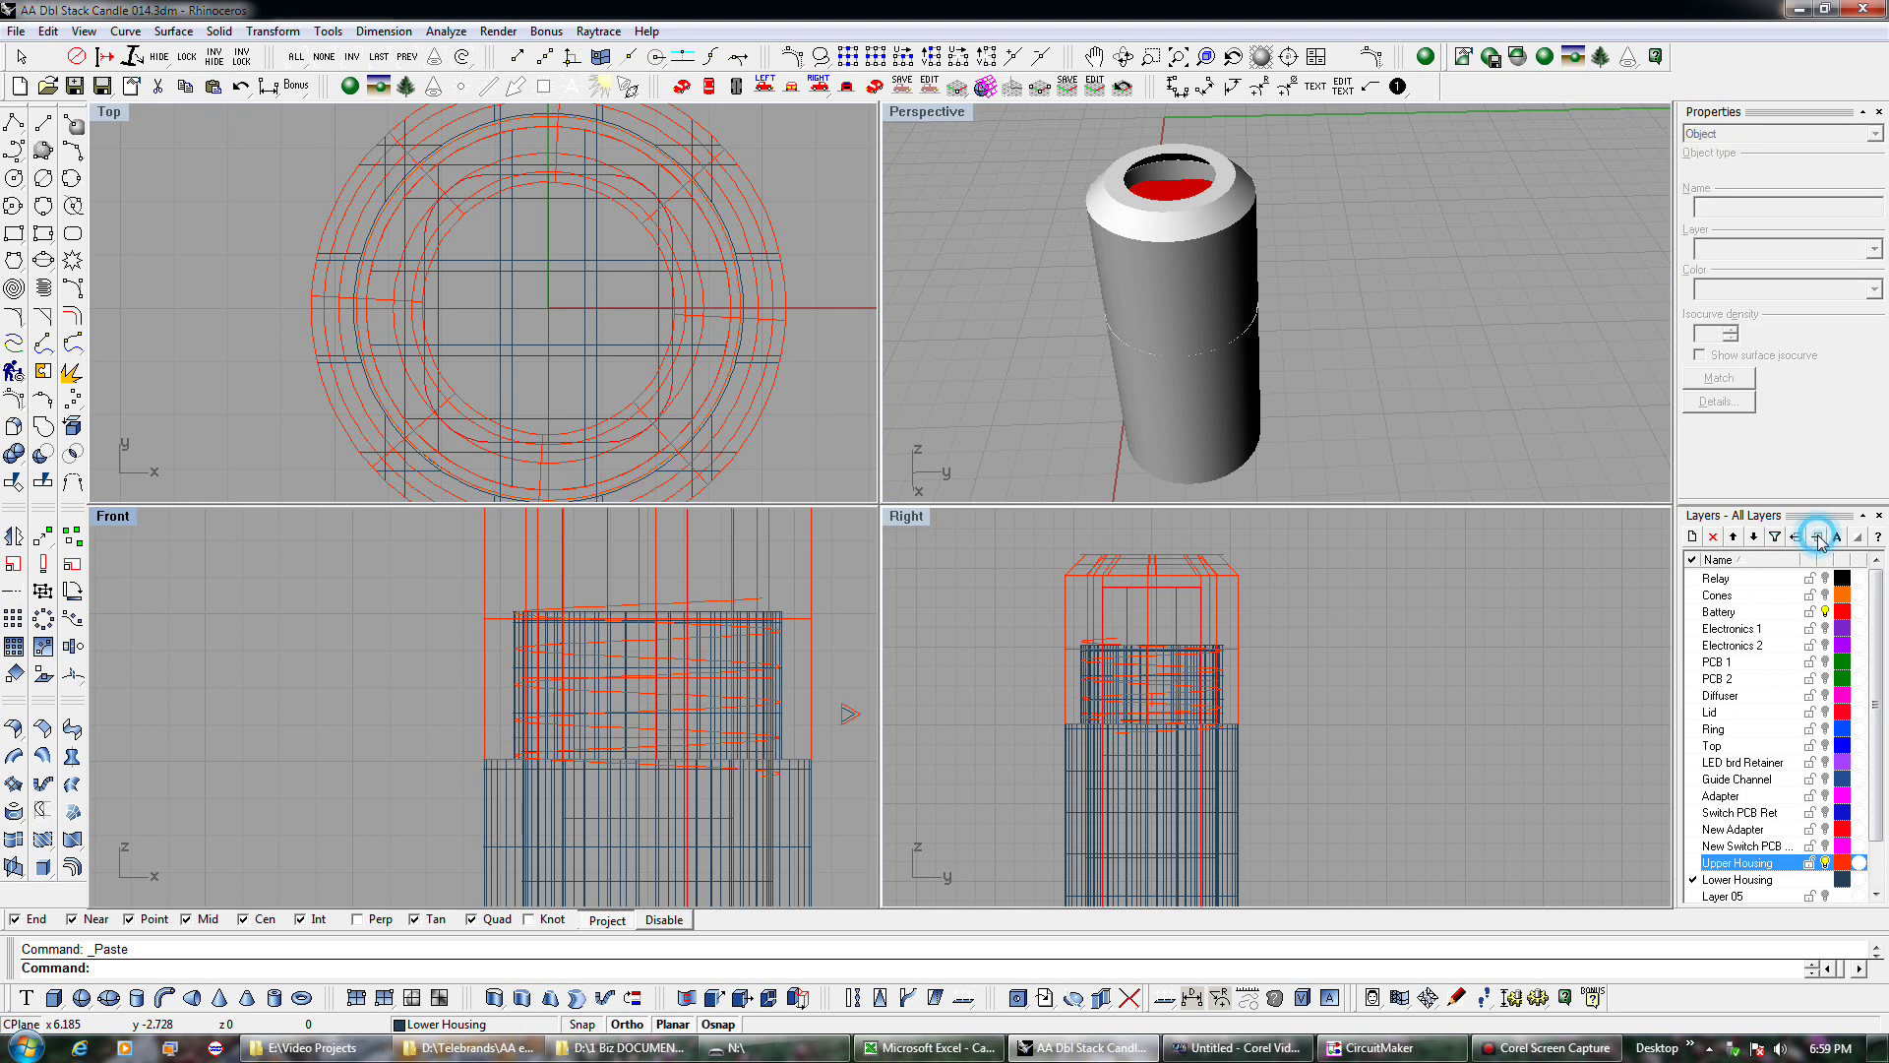
left_click(1825, 863)
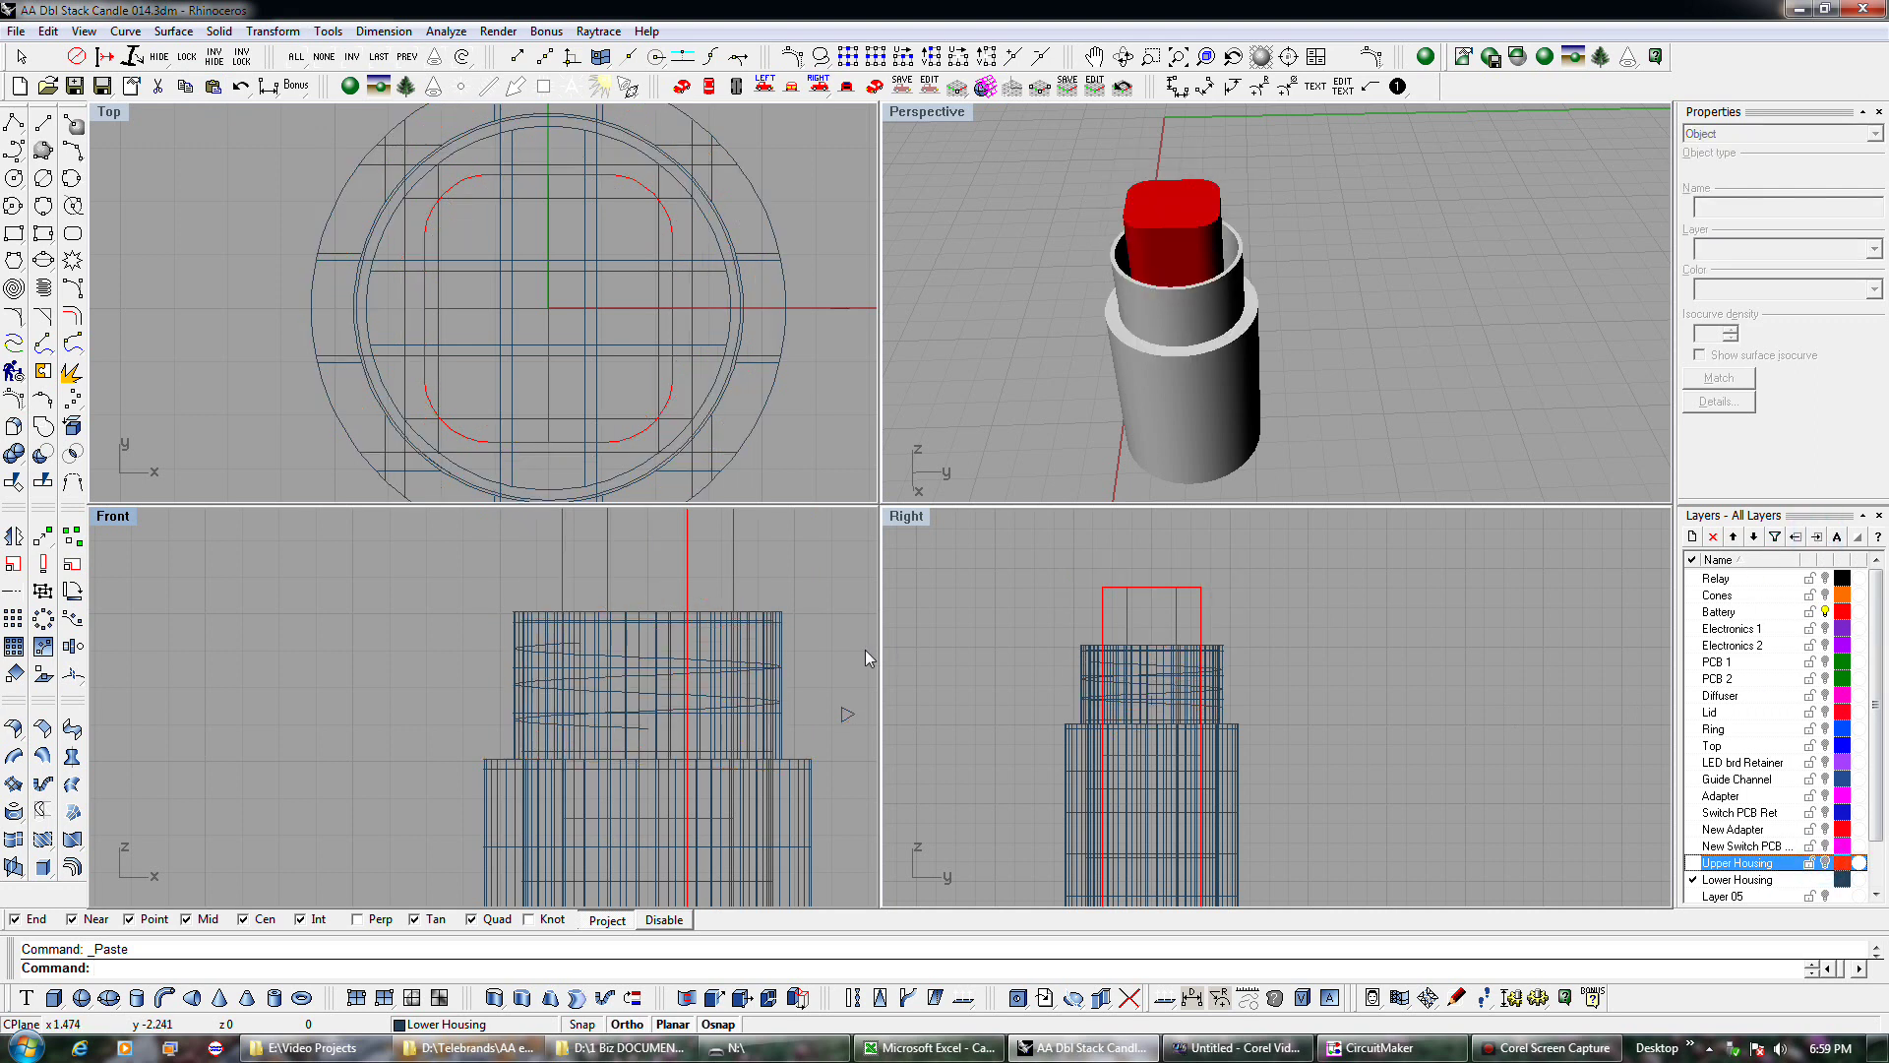
Select the trimmed helix among overlapping objects and drag a toolbar across the top rows.
left_click(642, 726)
left_click(700, 754)
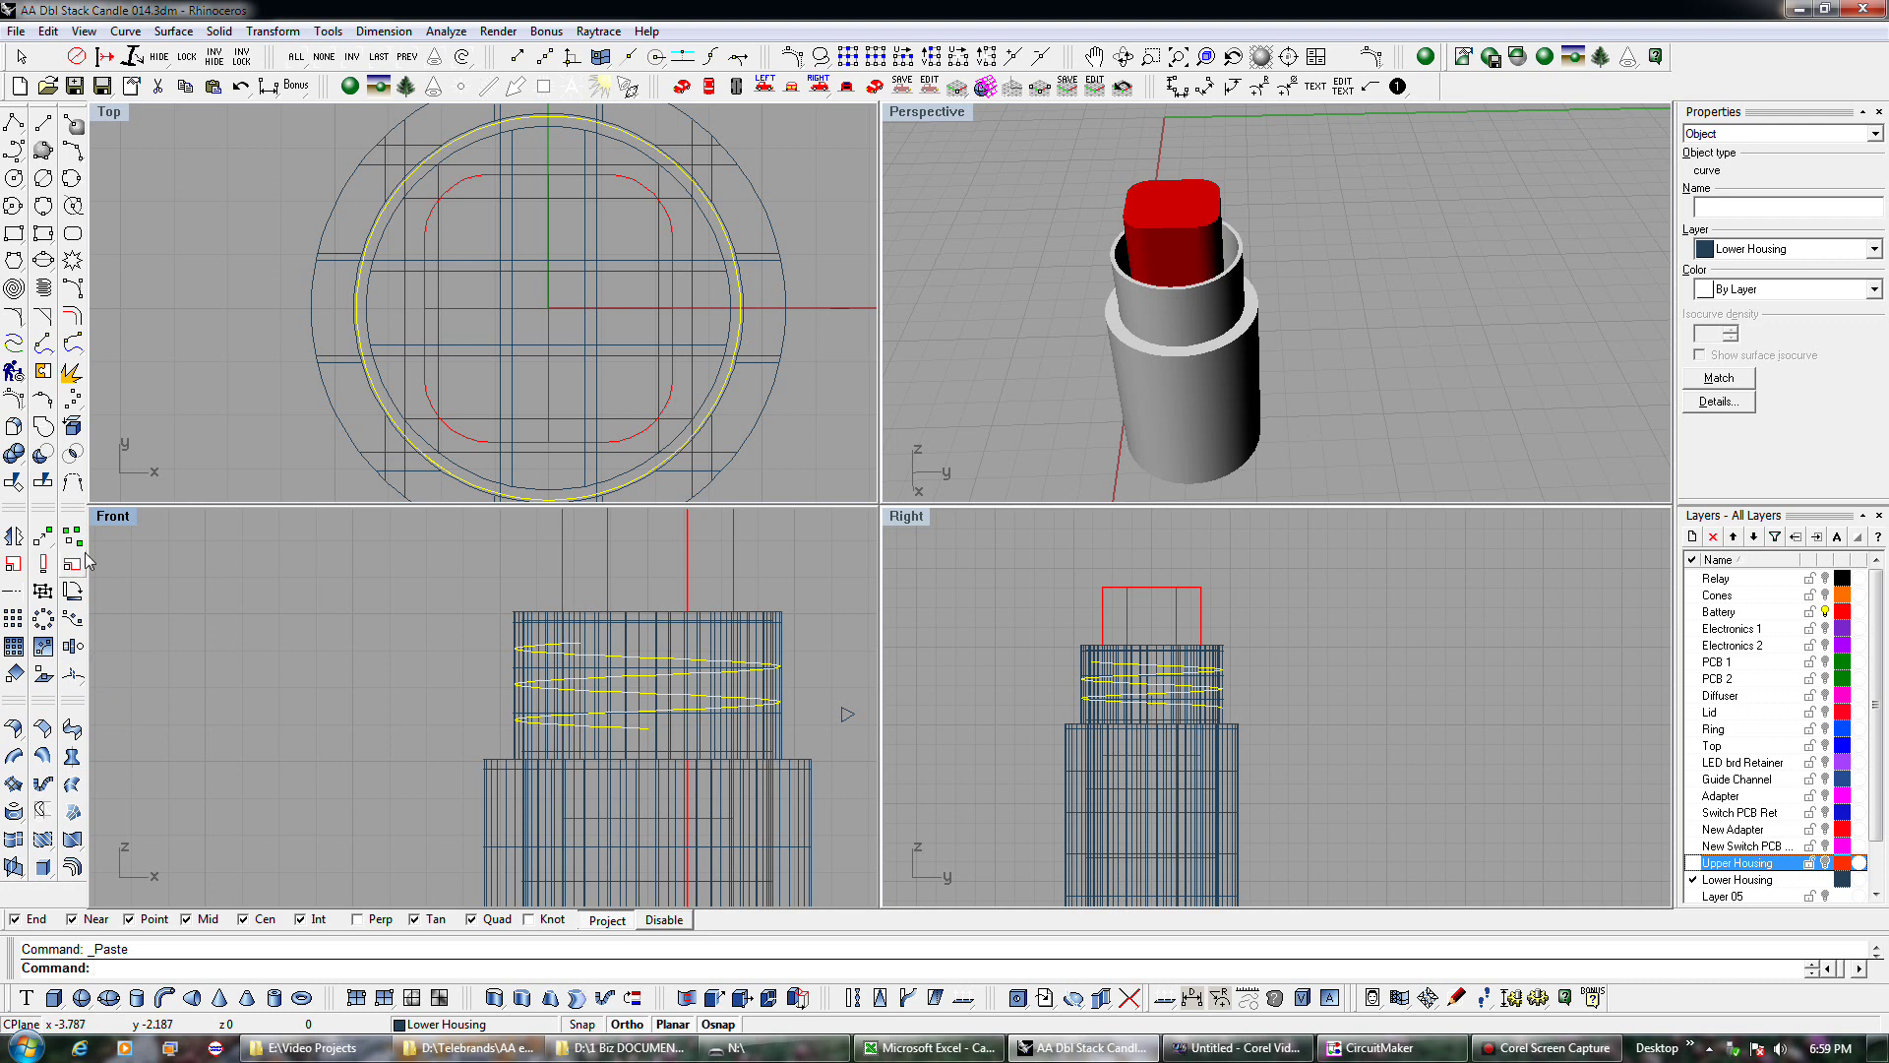
left_click_drag(76, 59, 79, 89)
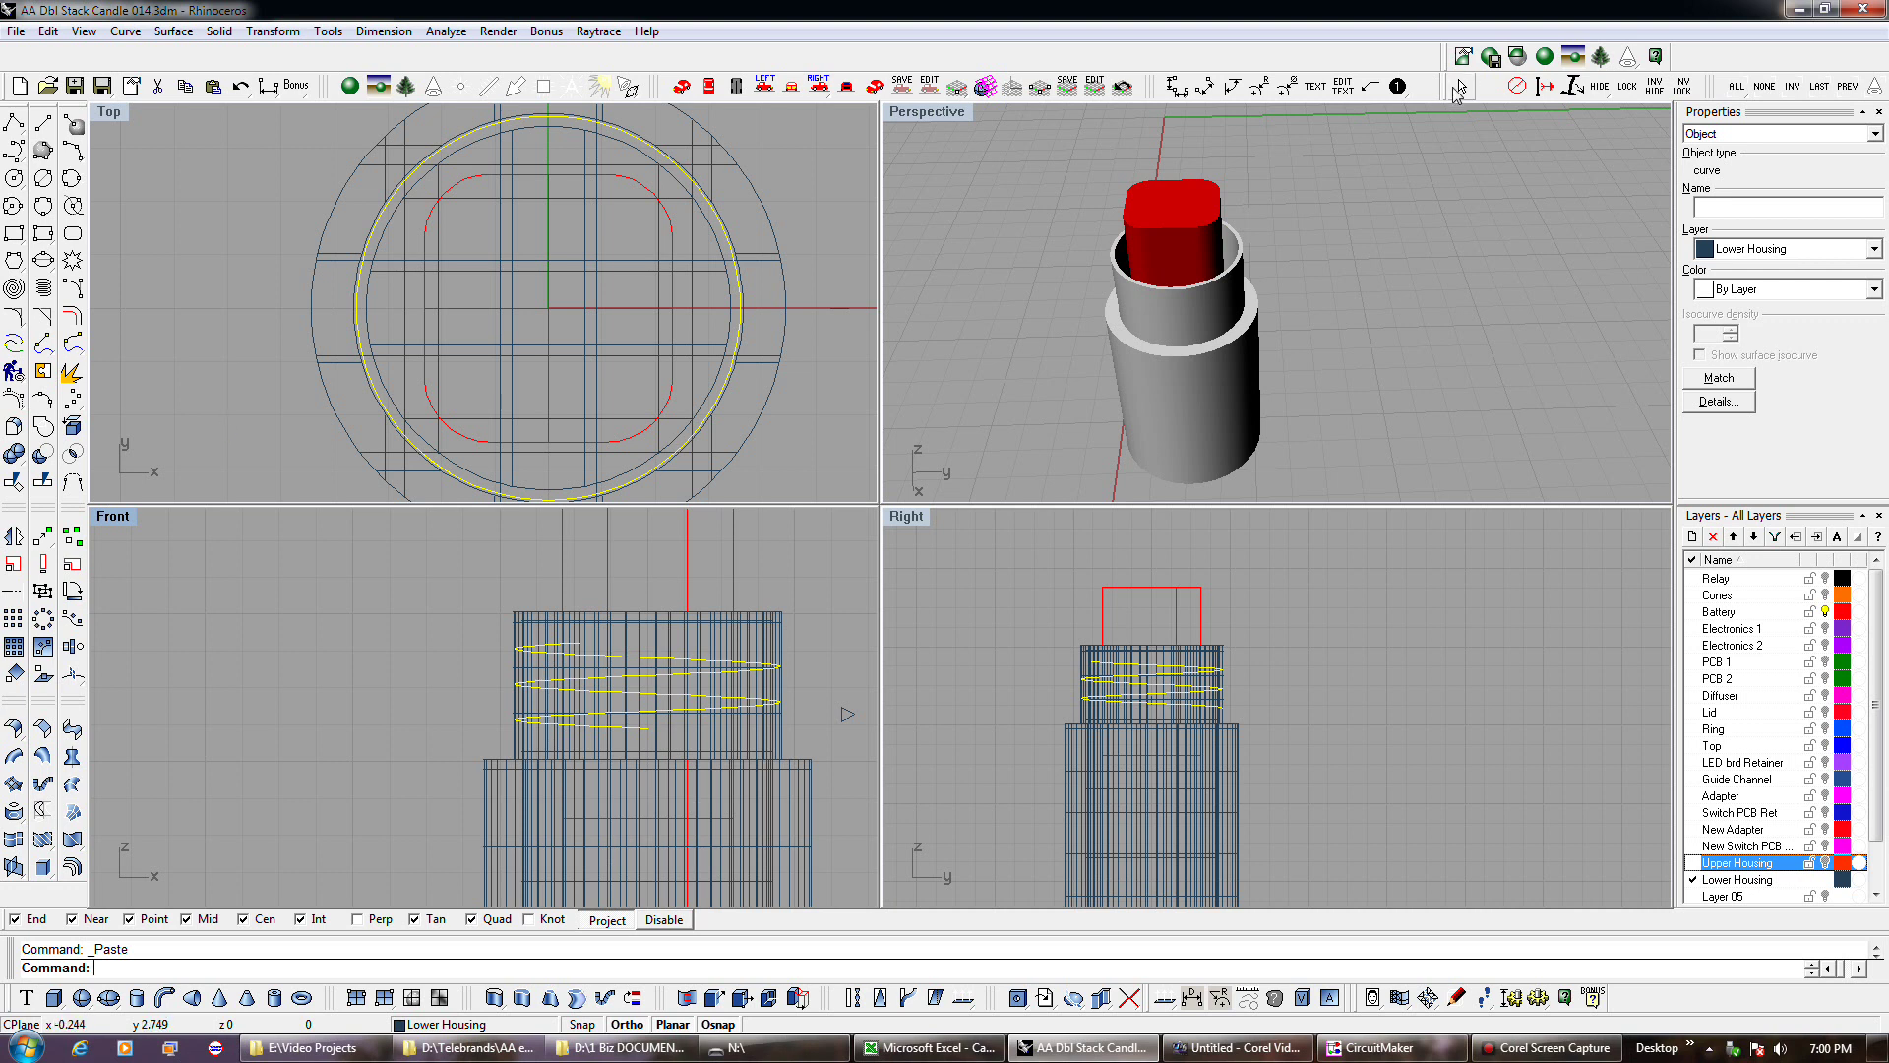
Drag the select/hide/lock toolbar group back to the start of the first toolbar row.
left_click_drag(1451, 91, 10, 63)
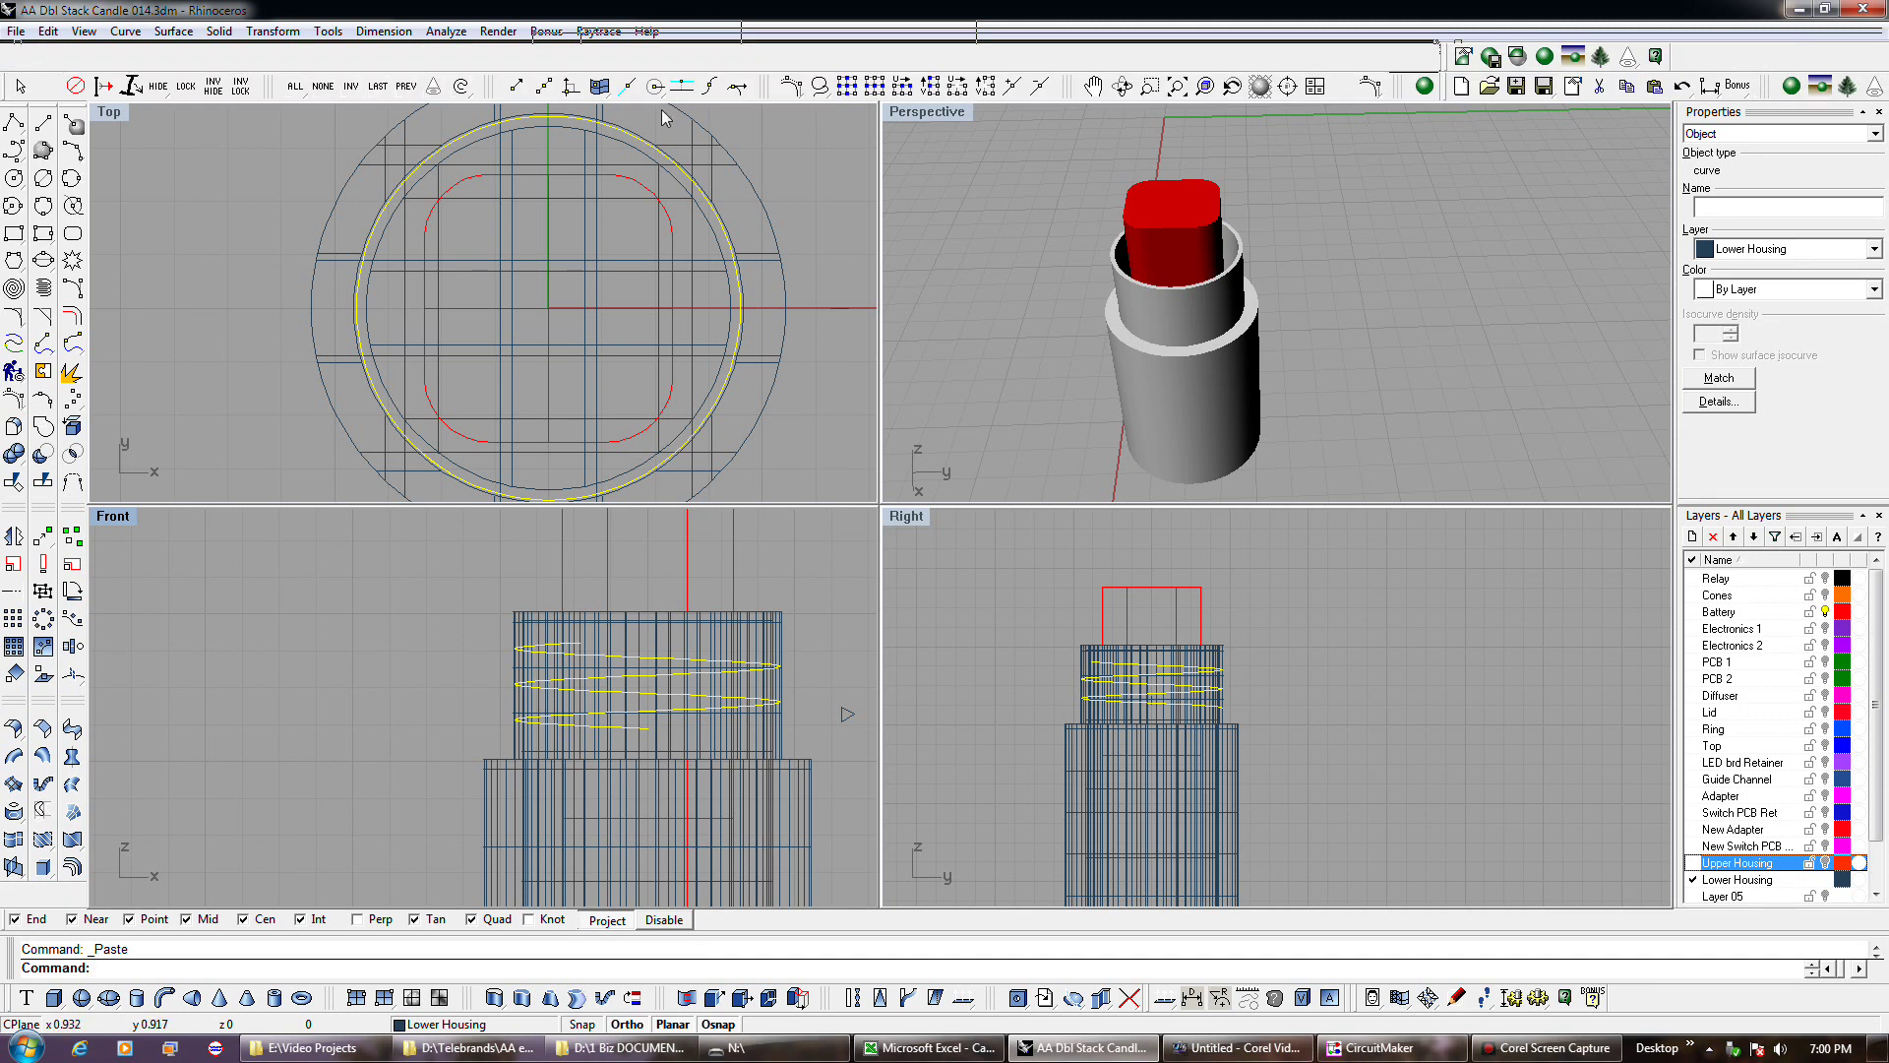
left_click_drag(6, 86, 6, 57)
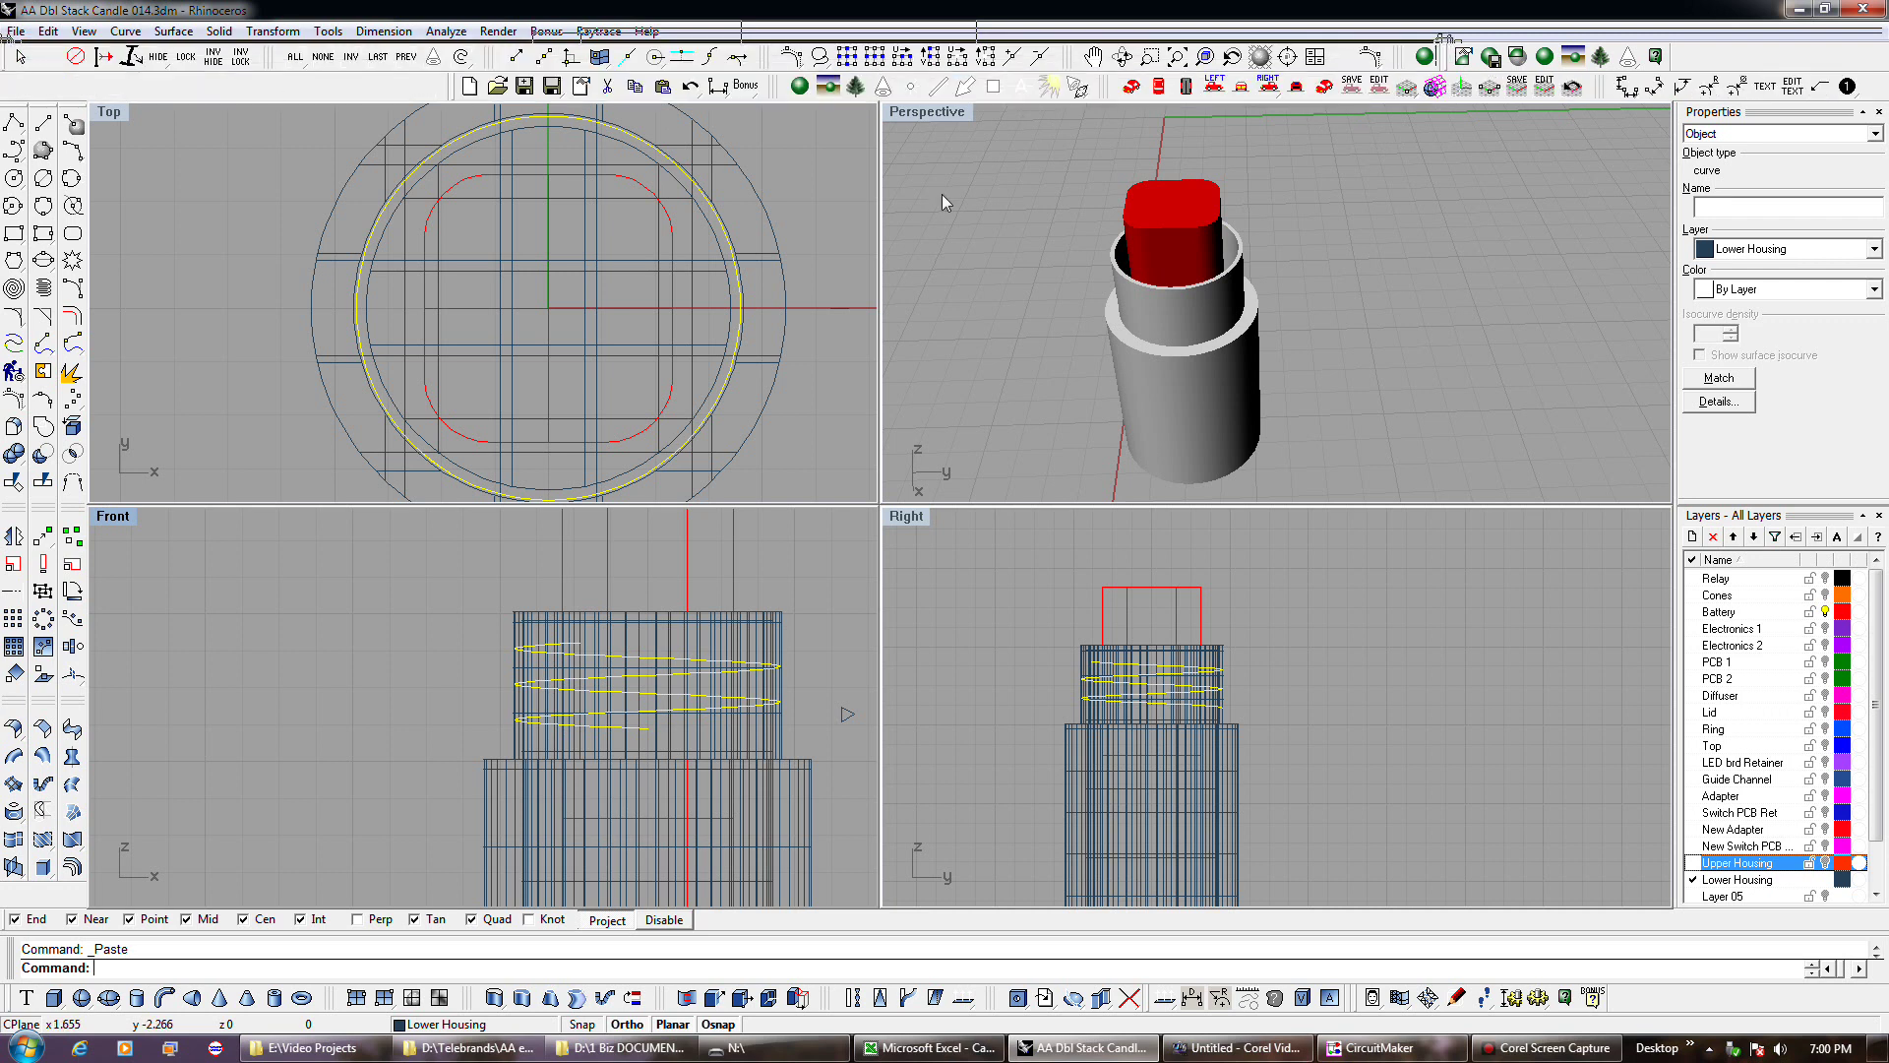
left_click_drag(454, 88, 5, 90)
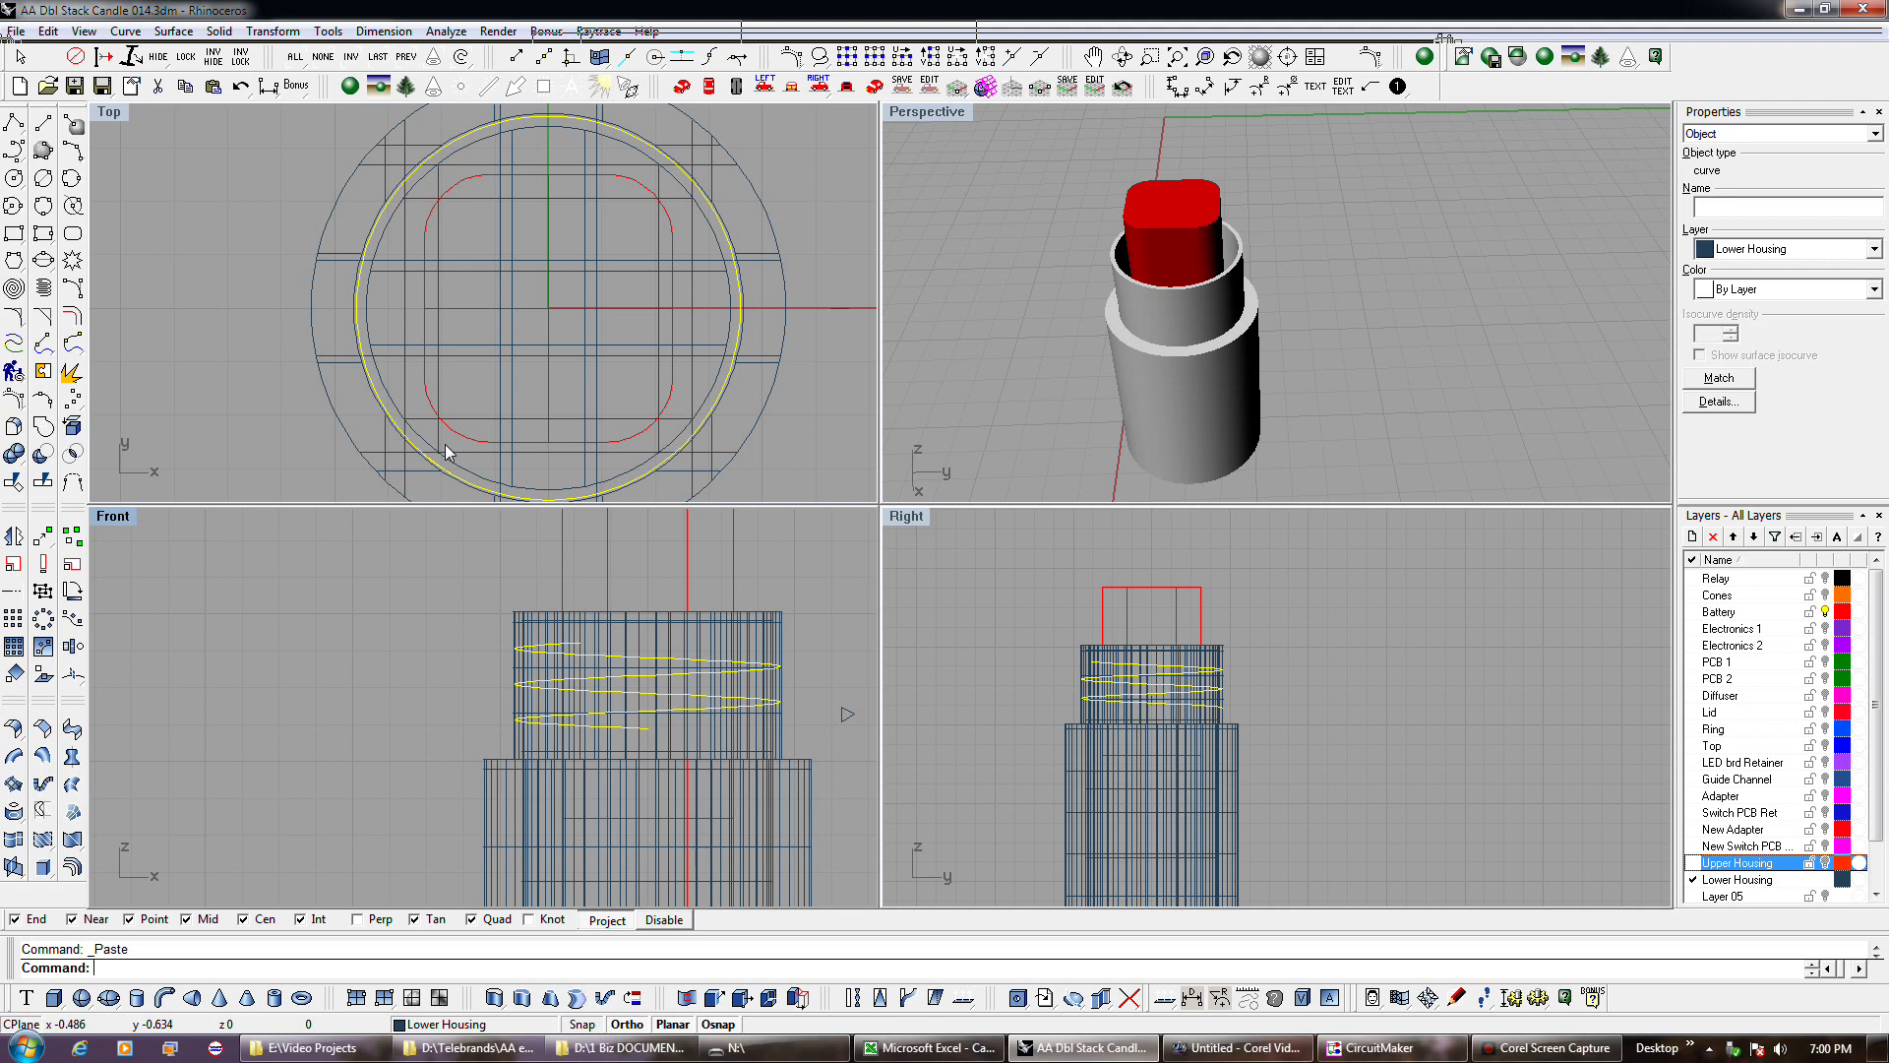
scroll(446, 451, "down", 3)
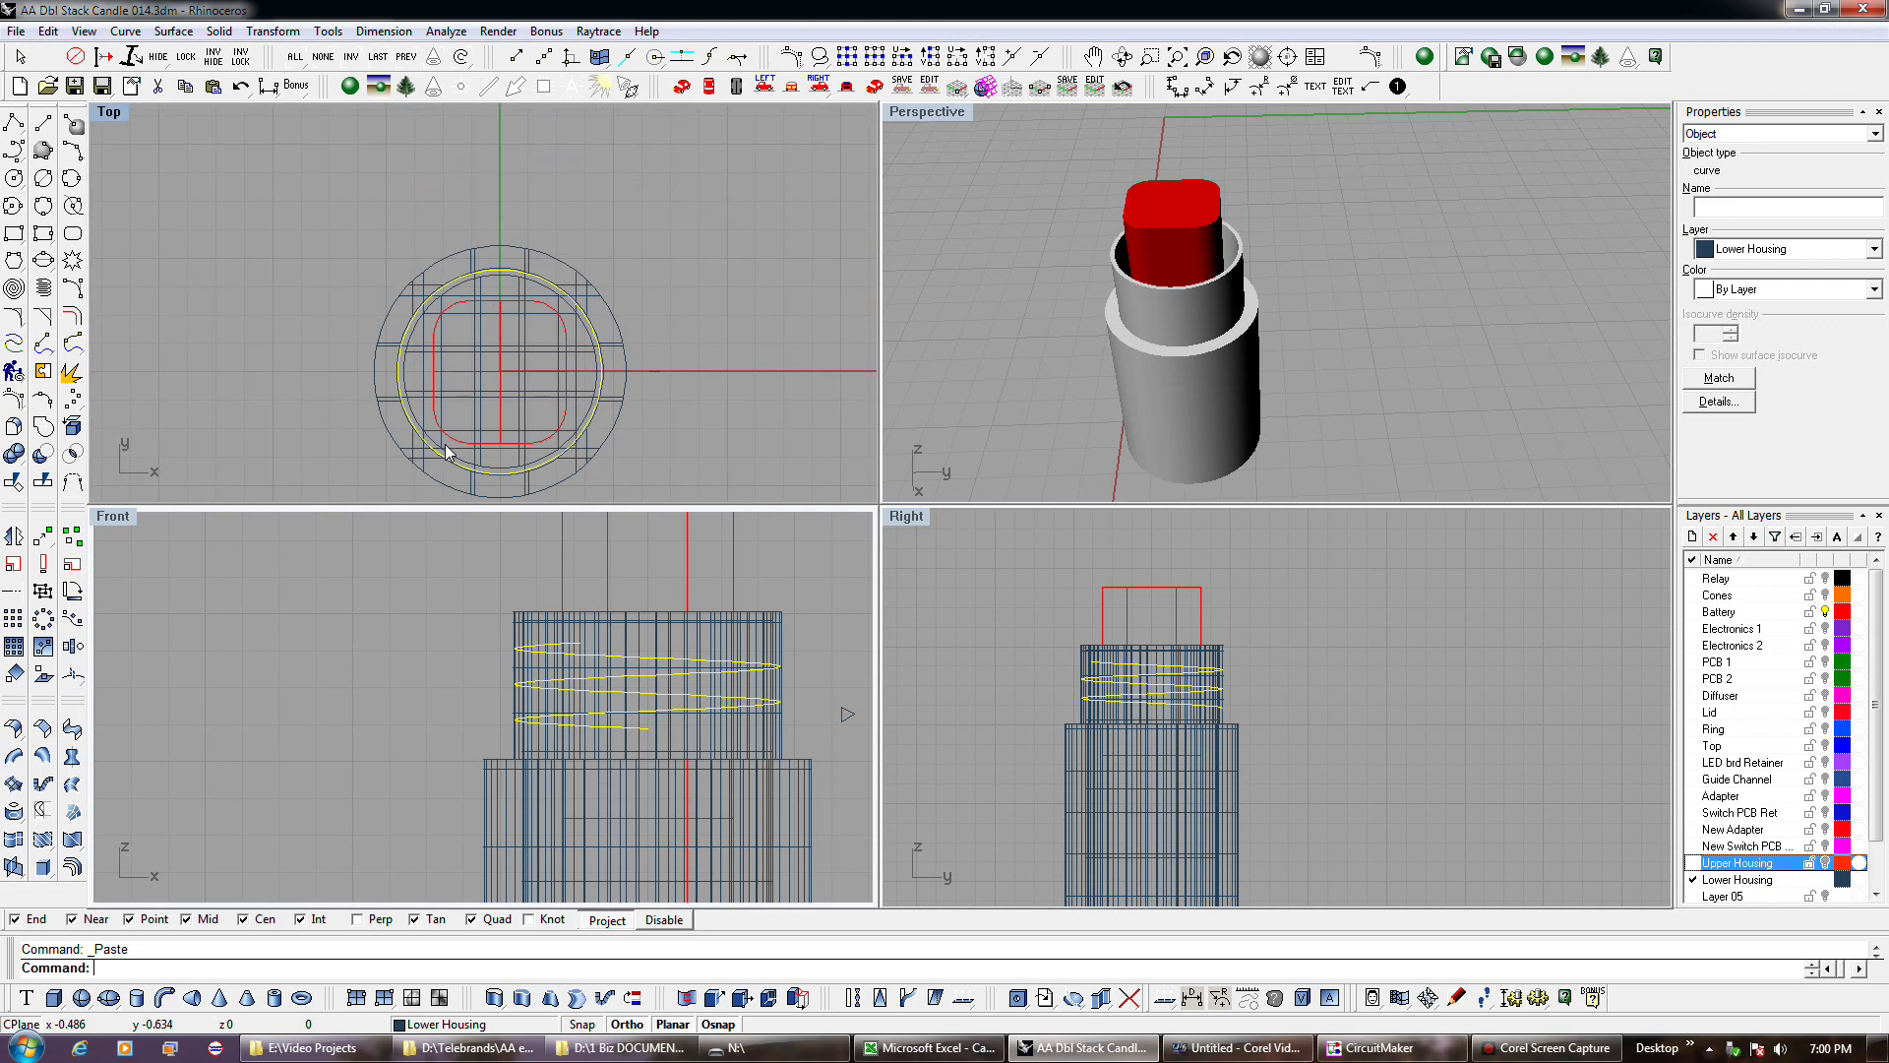
scroll(446, 452, "up", 2)
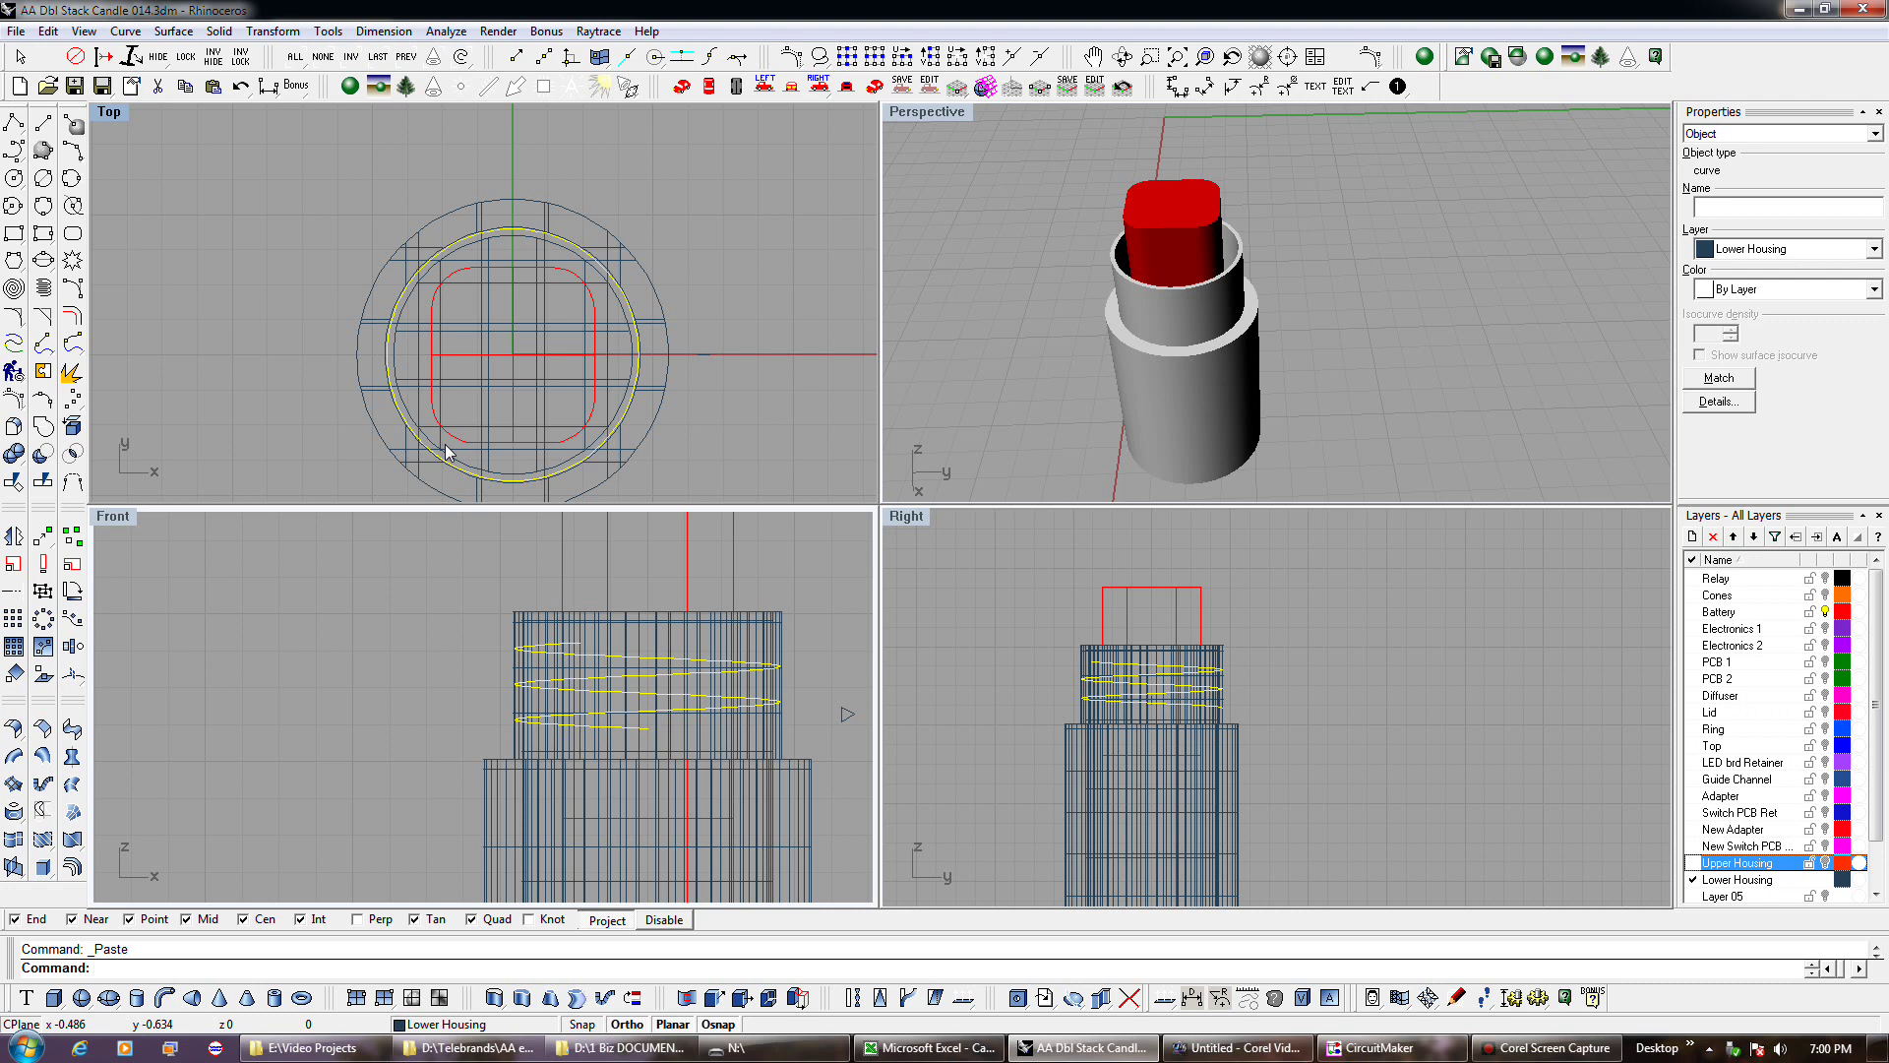
Orient the triangle from its base point onto the helix, then pan the Right view to it.
left_click(848, 715)
left_click(72, 646)
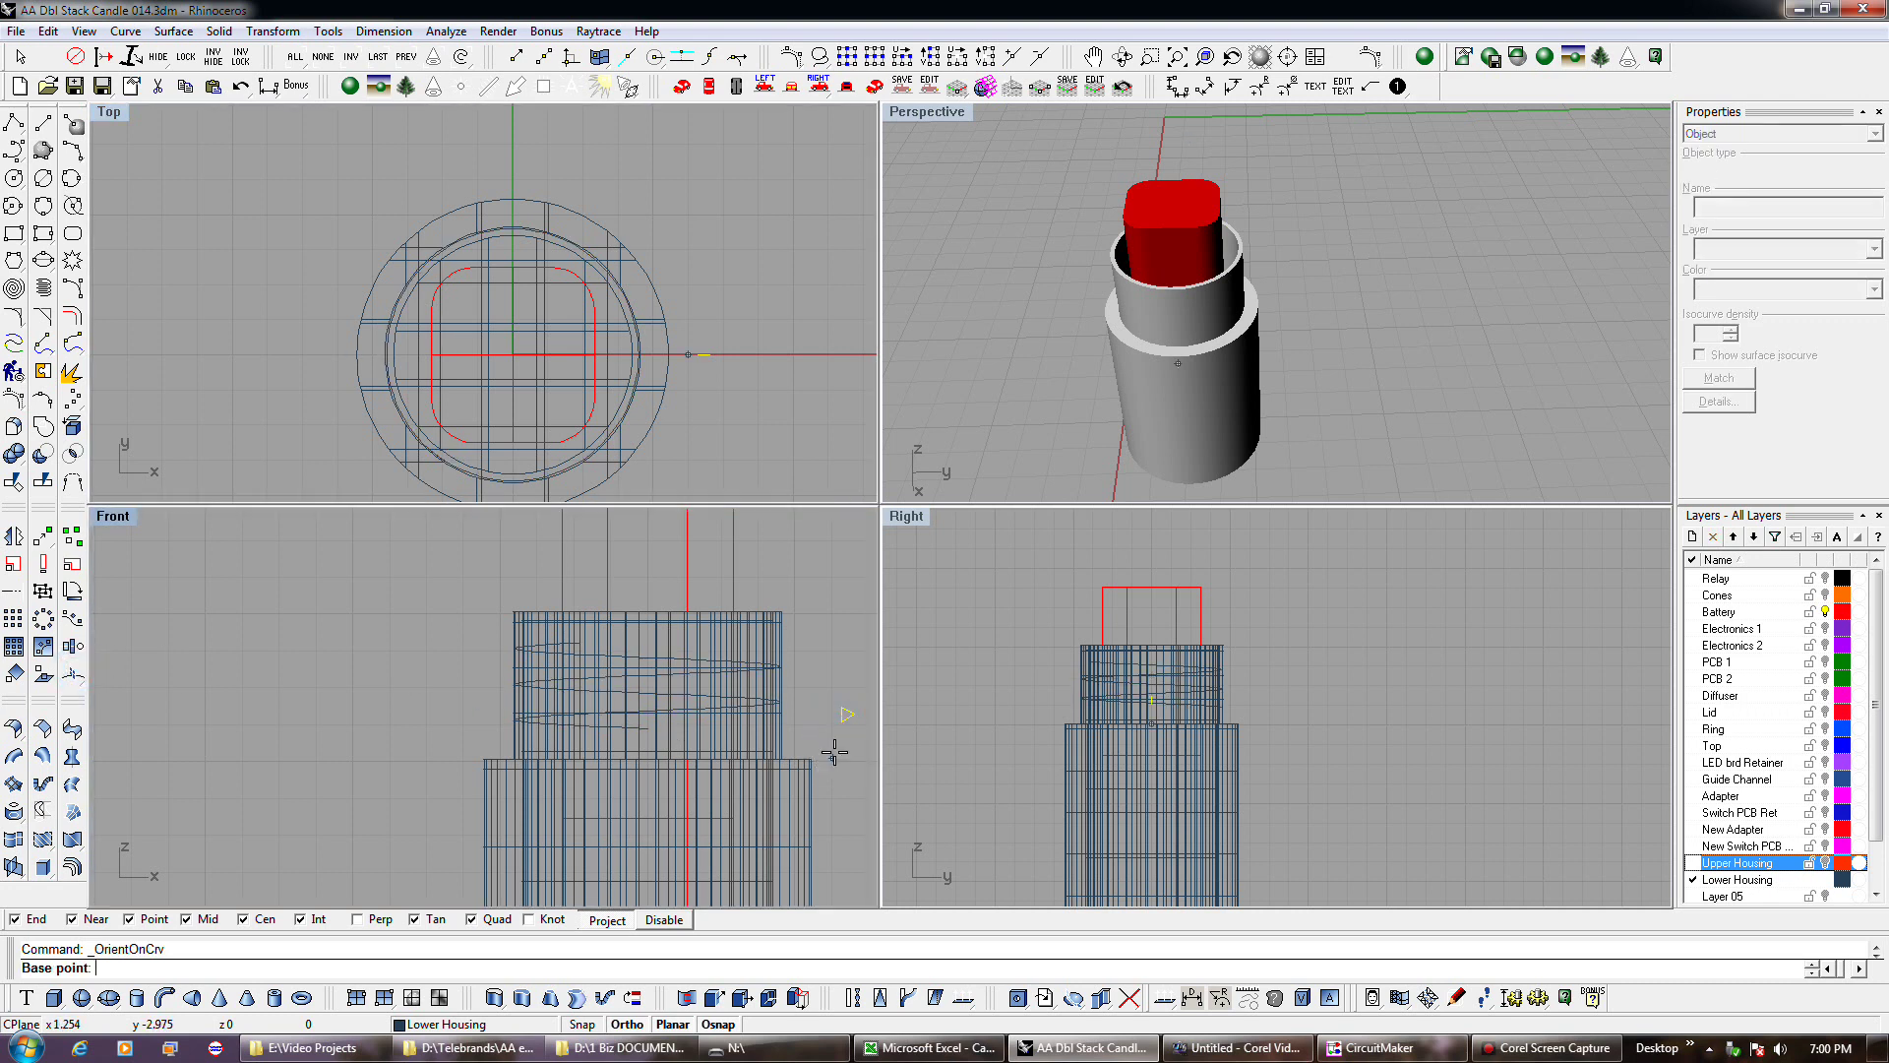
scroll(836, 715, "up", 2)
left_click(838, 716)
left_click(551, 734)
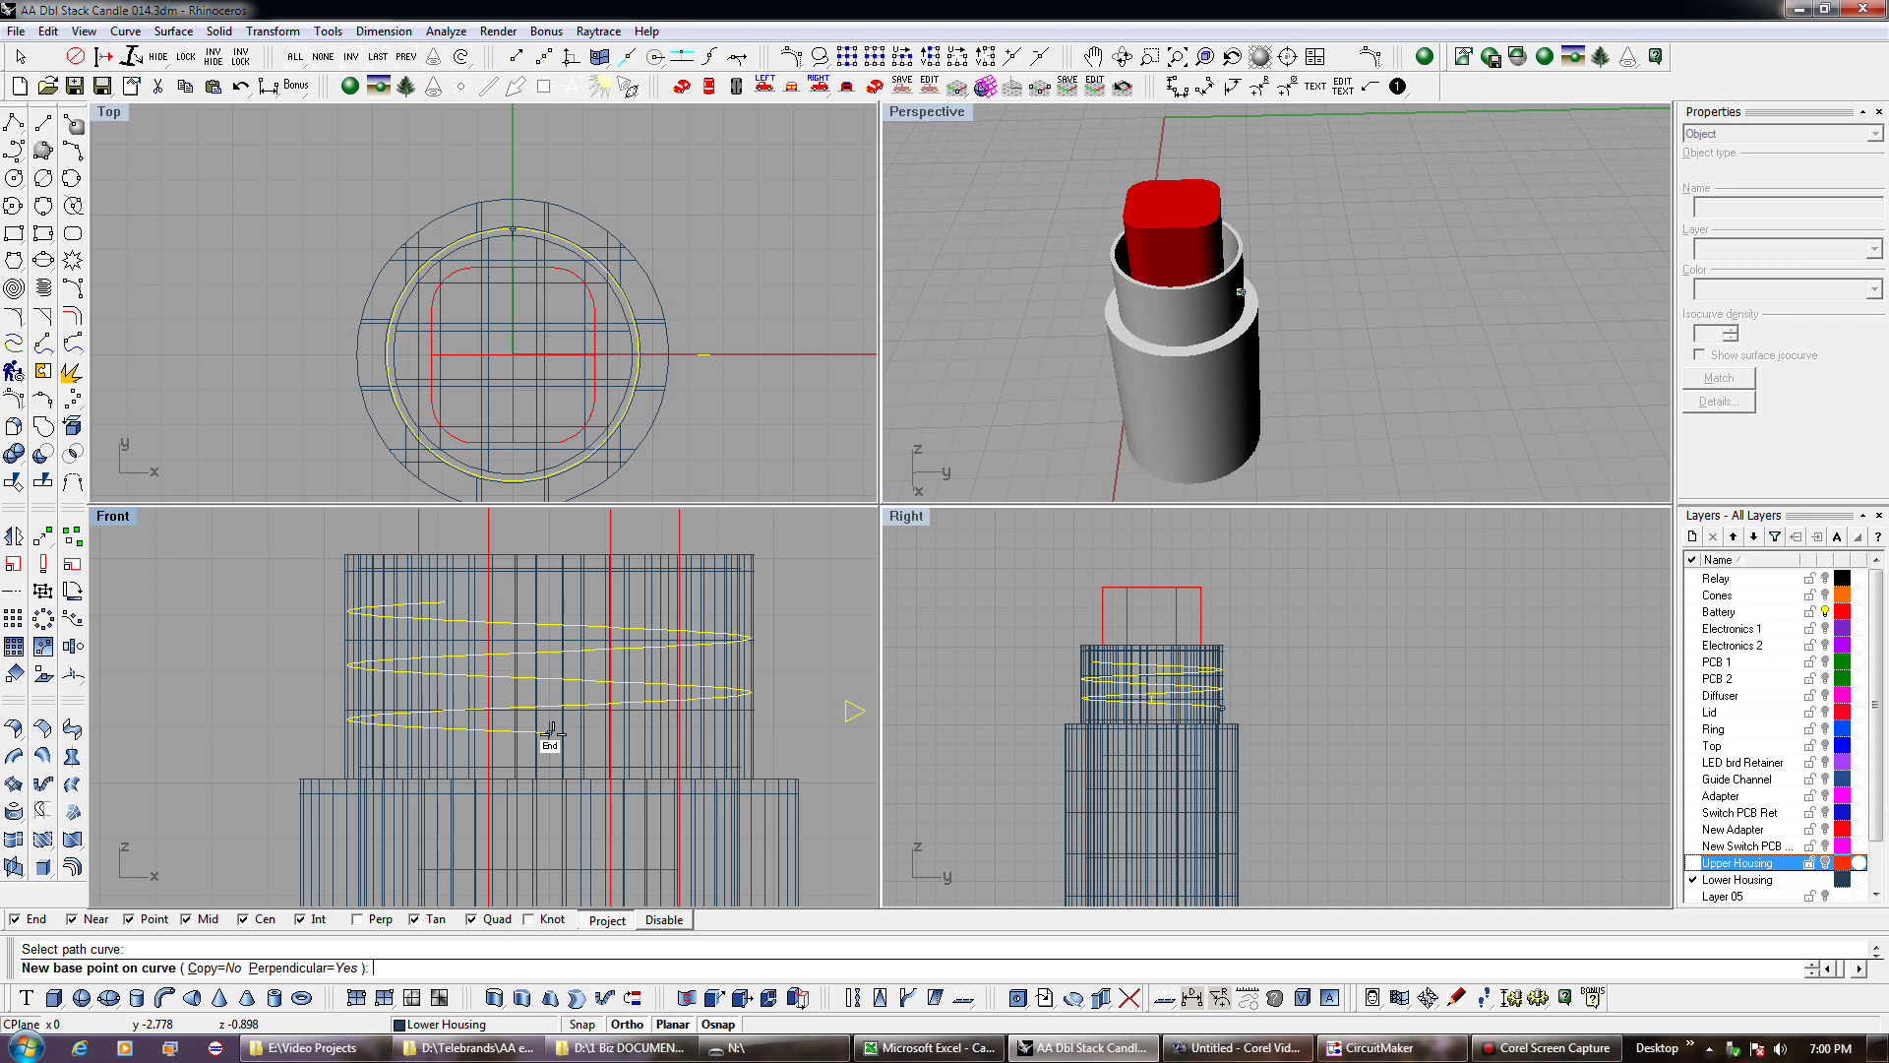
left_click(445, 607)
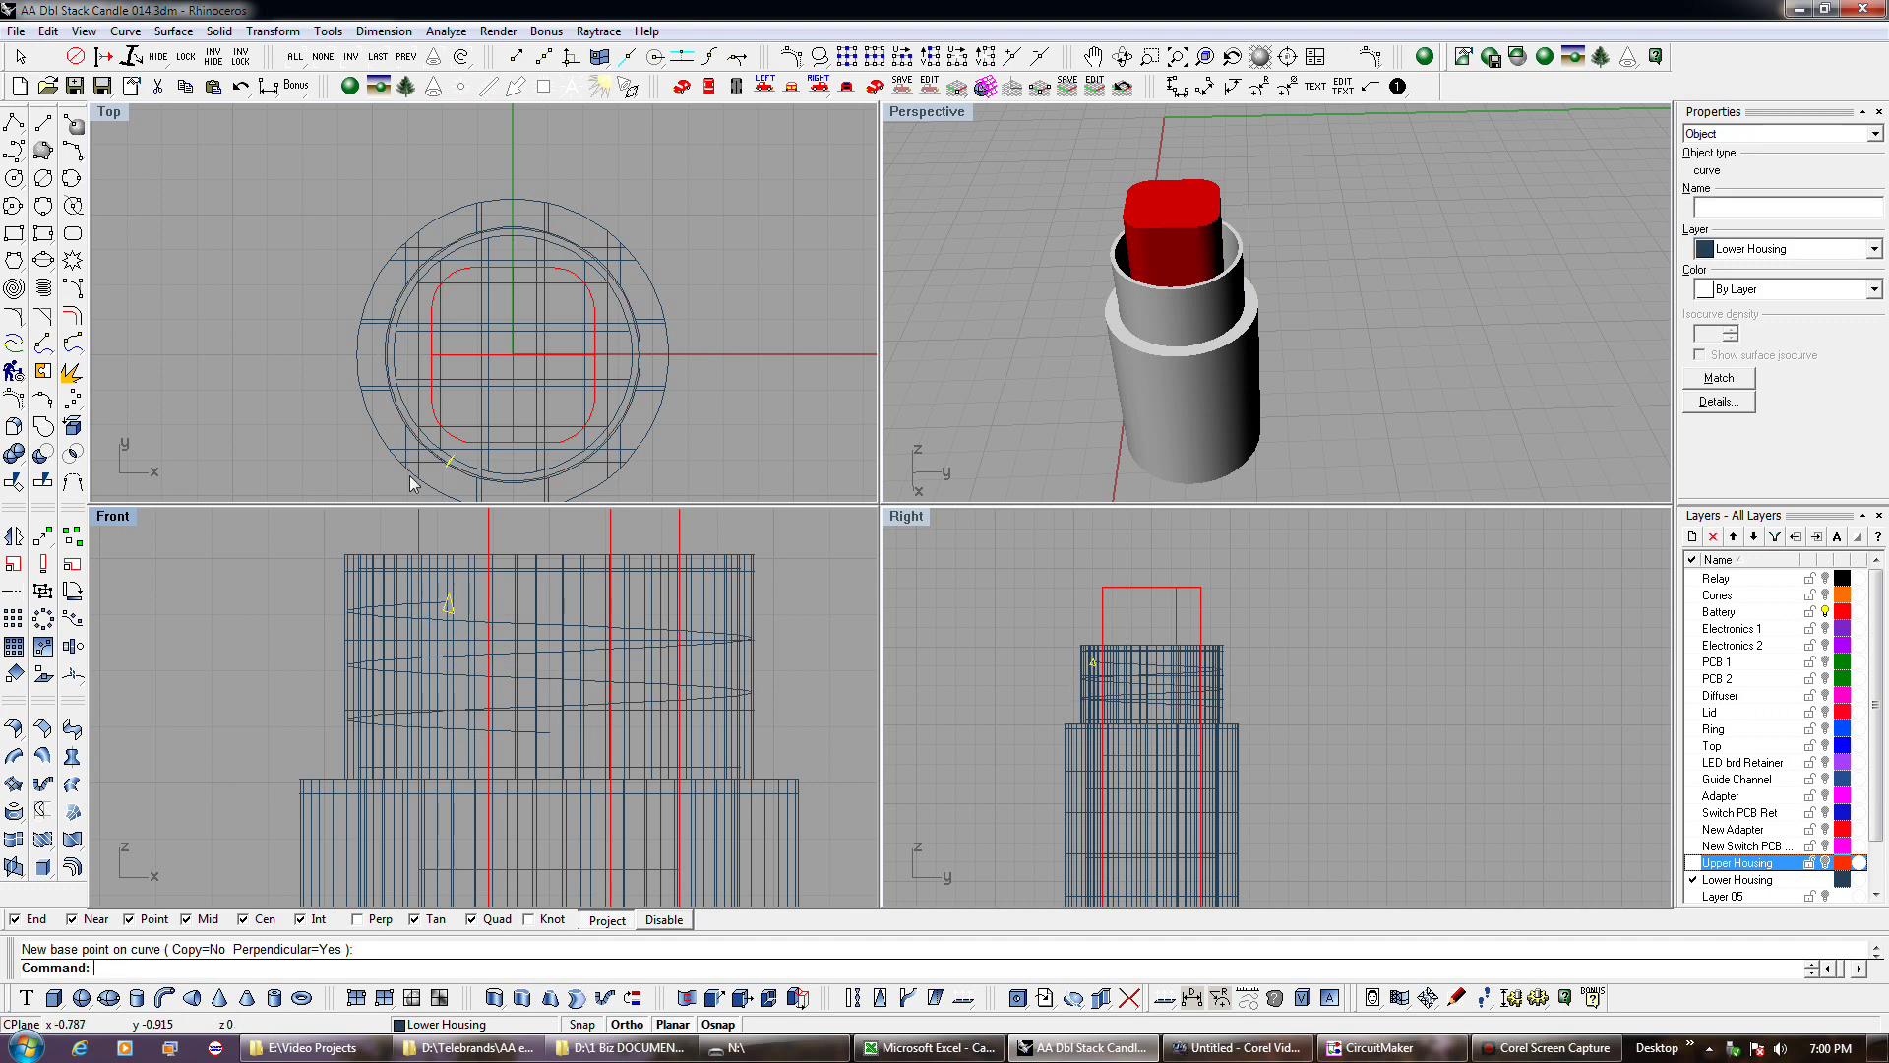
scroll(1105, 661, "up", 5)
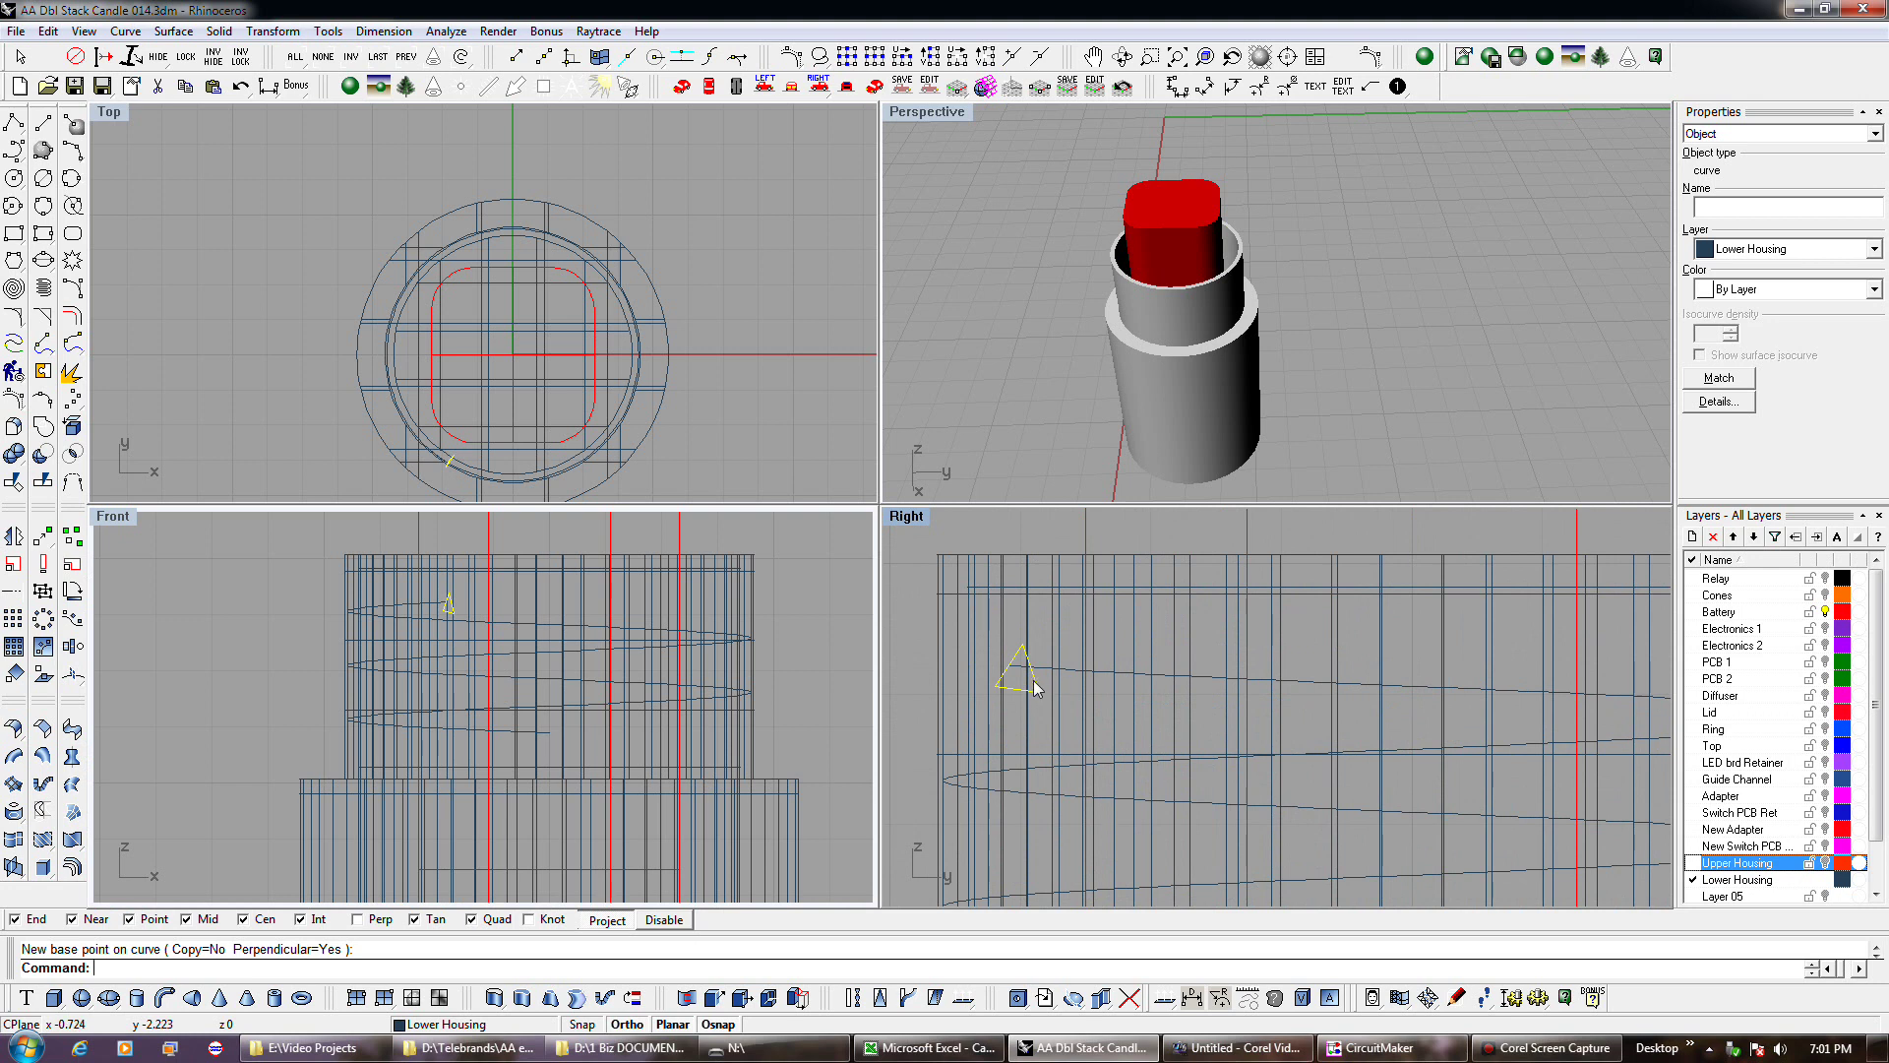
right_click_drag(1079, 675, 1045, 708)
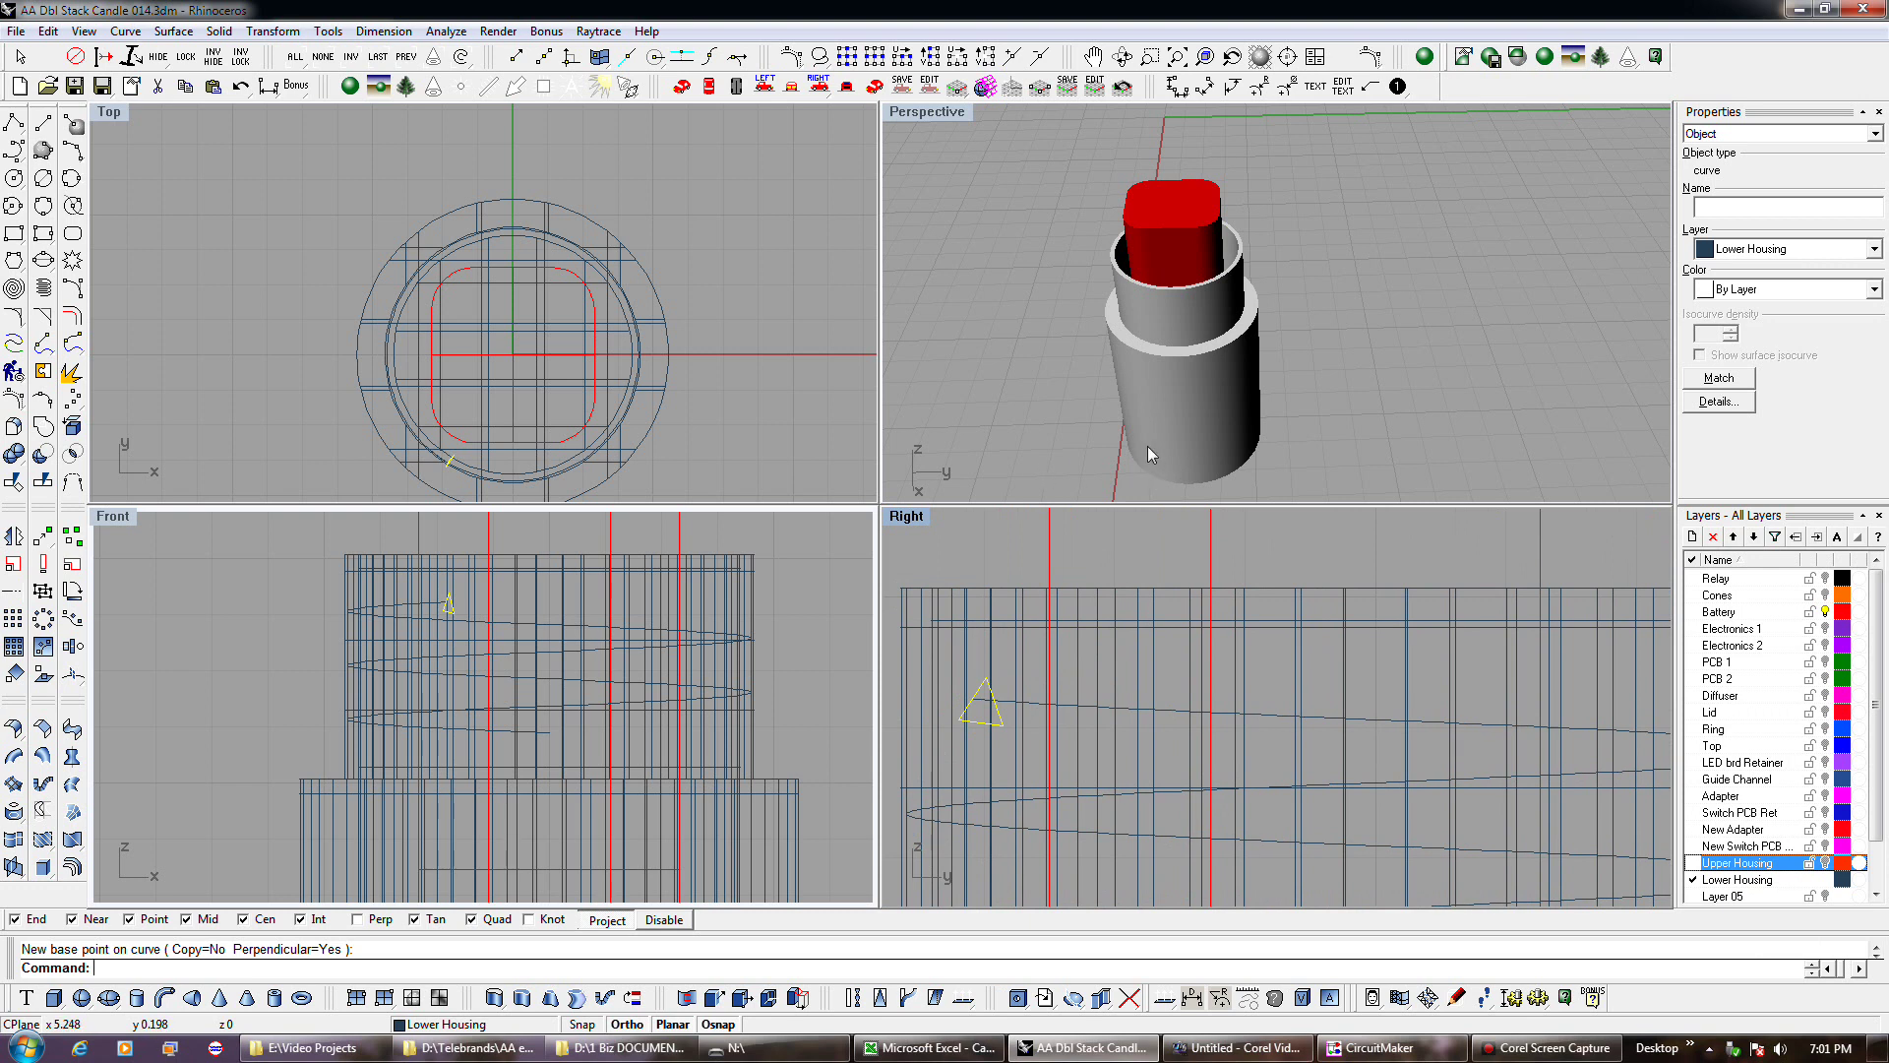
Switch the Perspective view to Wireframe and orbit in close to the housing.
left_click(920, 111)
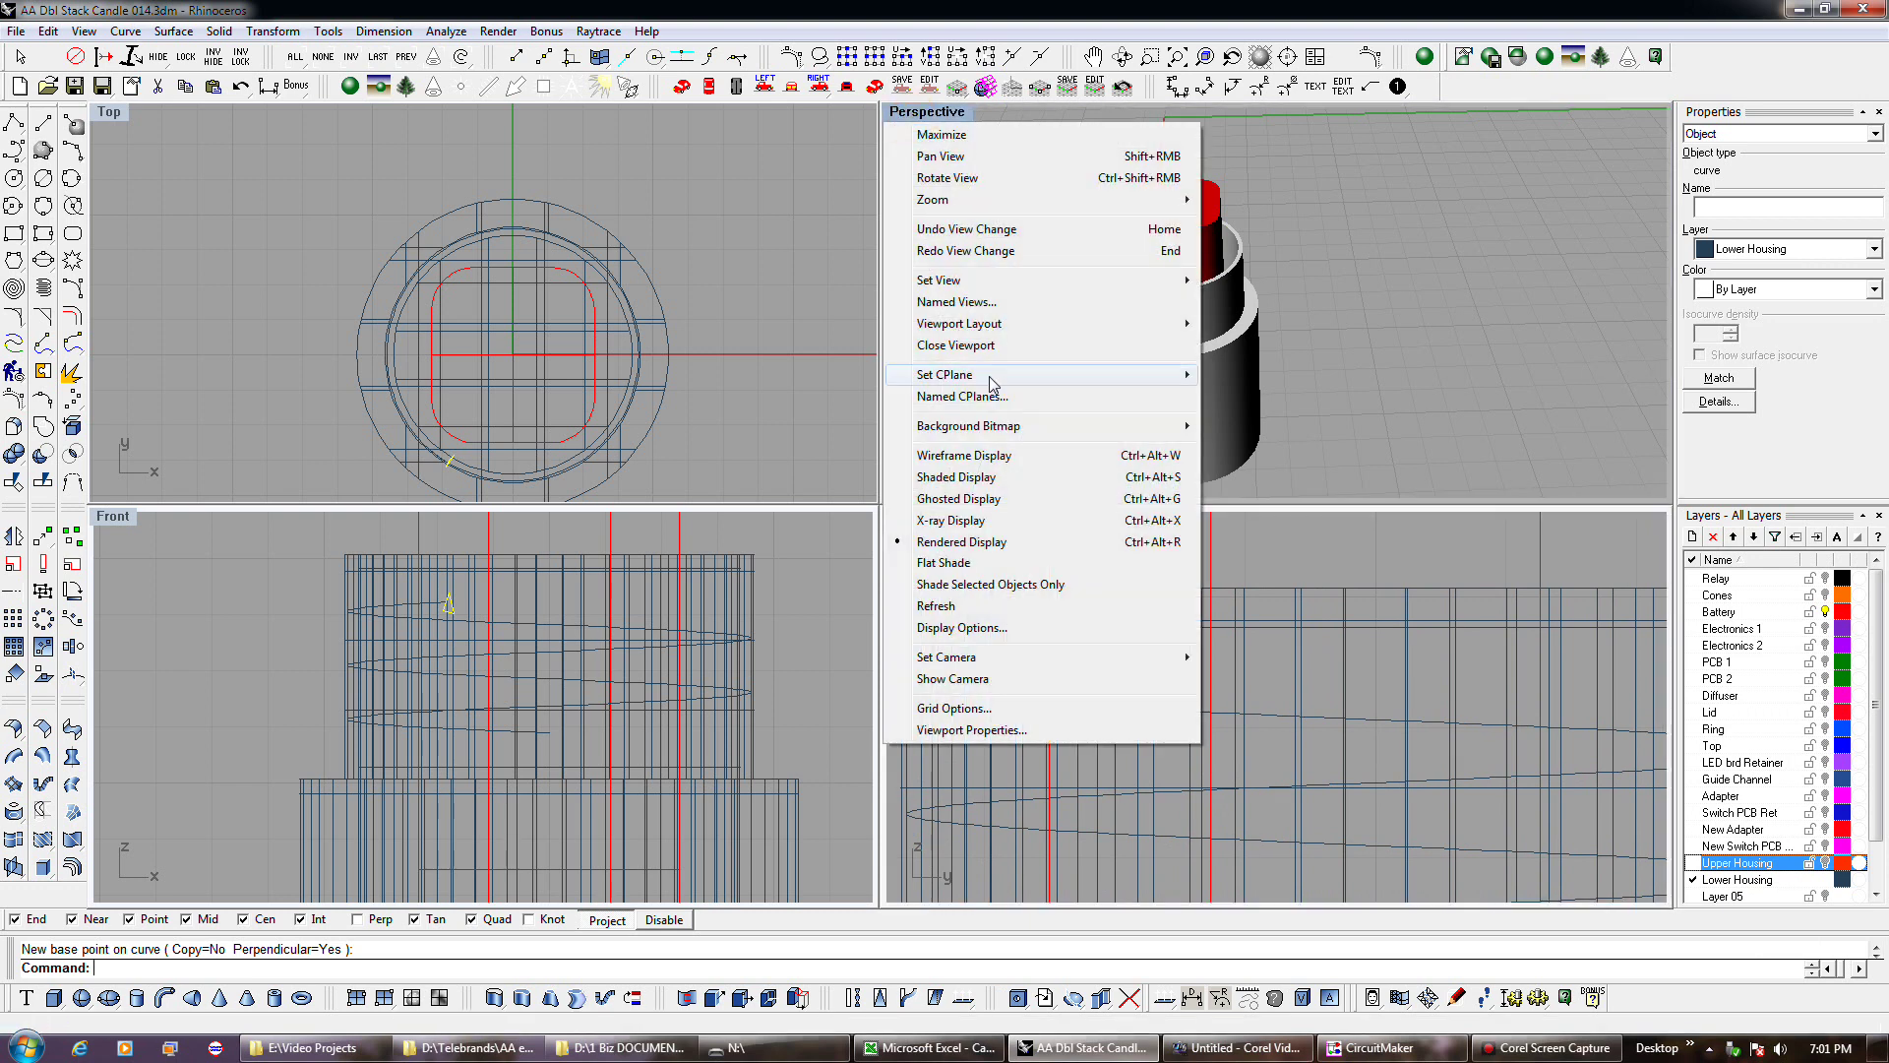
left_click(969, 455)
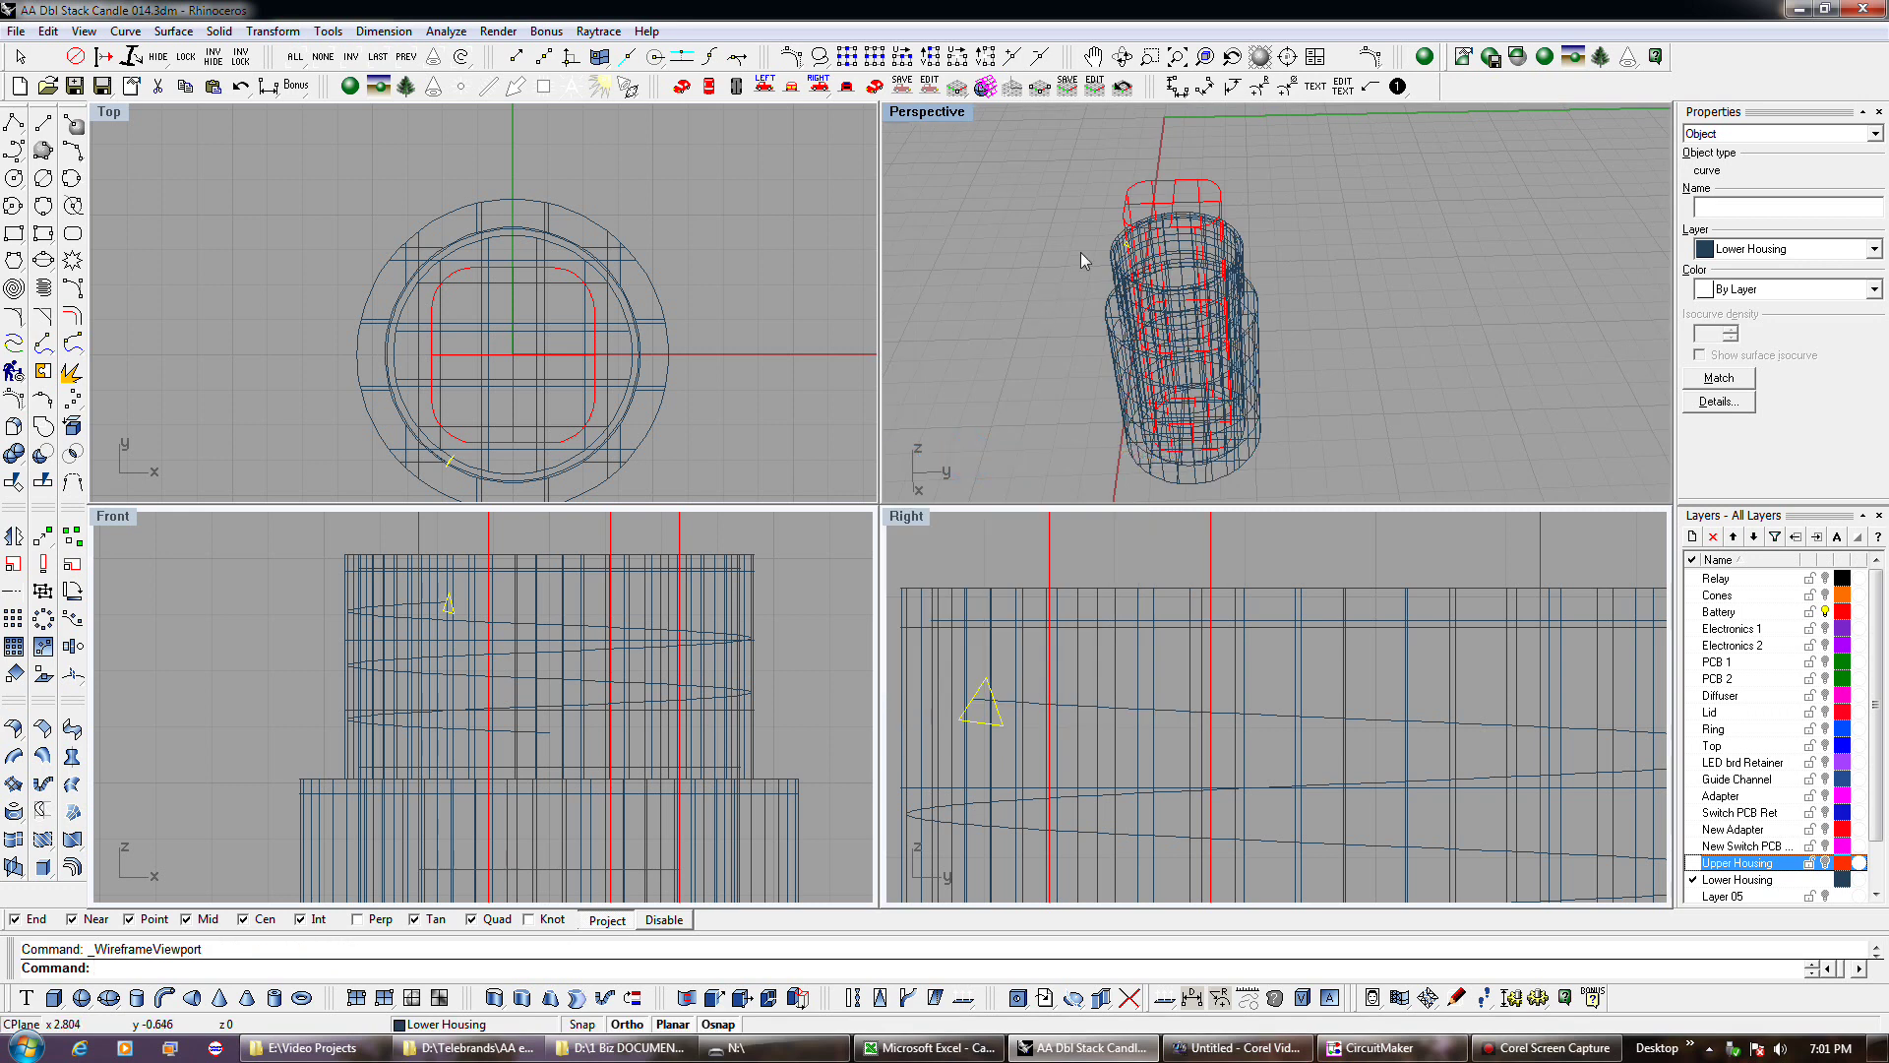
scroll(1090, 234, "up", 3)
right_click_drag(1090, 234, 1180, 219)
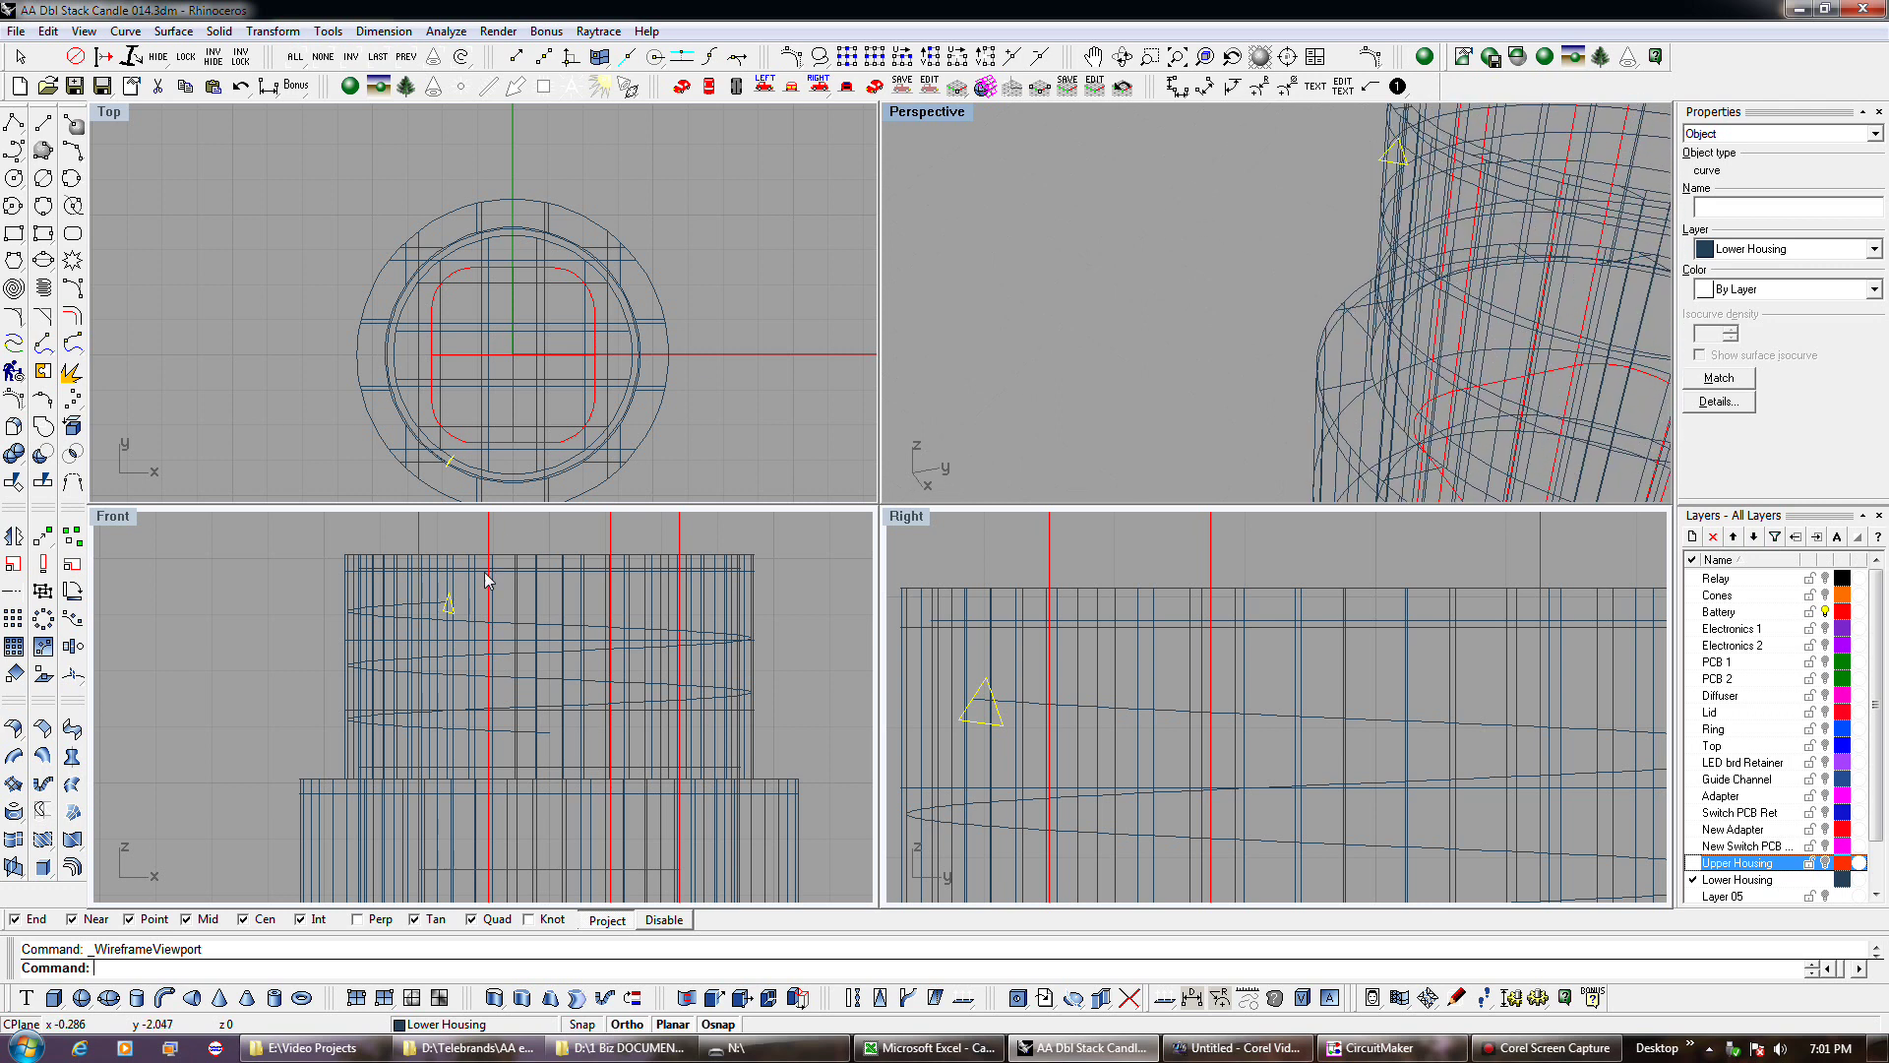
scroll(451, 608, "up", 5)
scroll(448, 605, "up", 1)
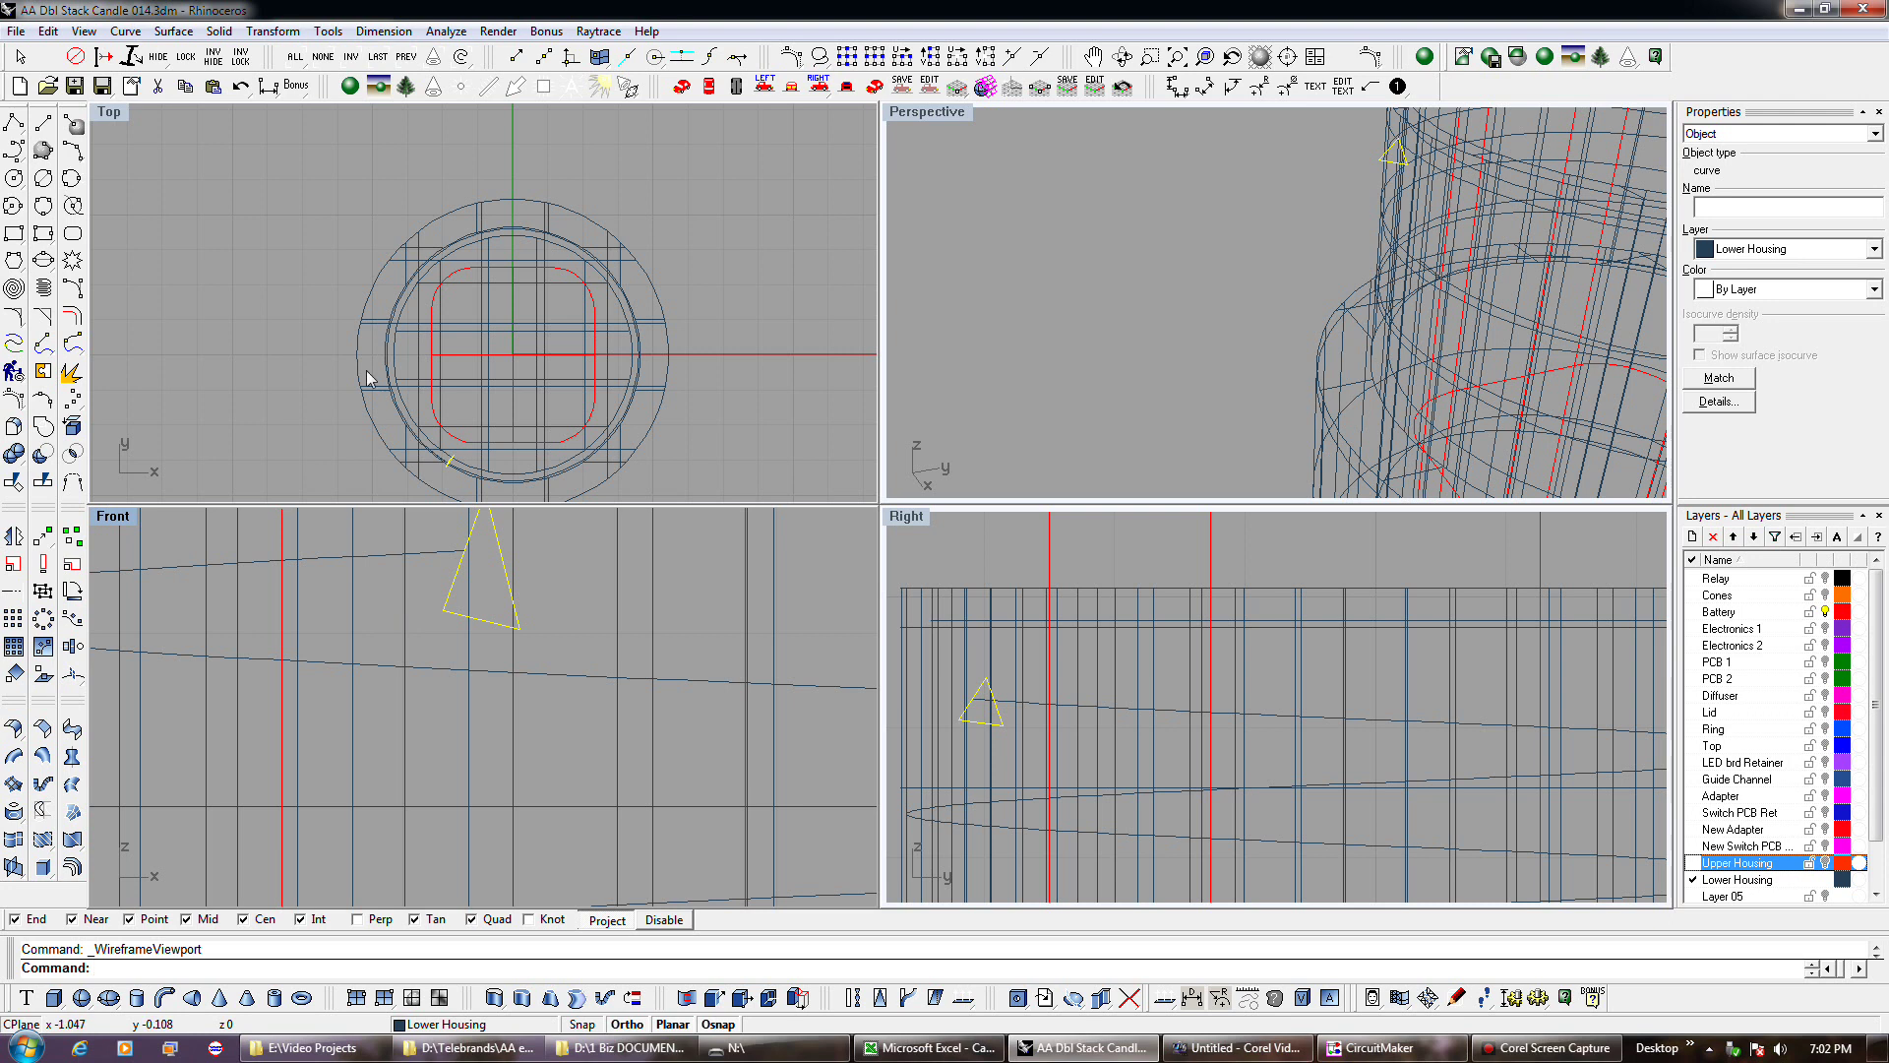
Undo the profile placement, returning the triangle beside the housing.
left_click(239, 87)
scroll(403, 694, "down", 4)
scroll(405, 669, "down", 5)
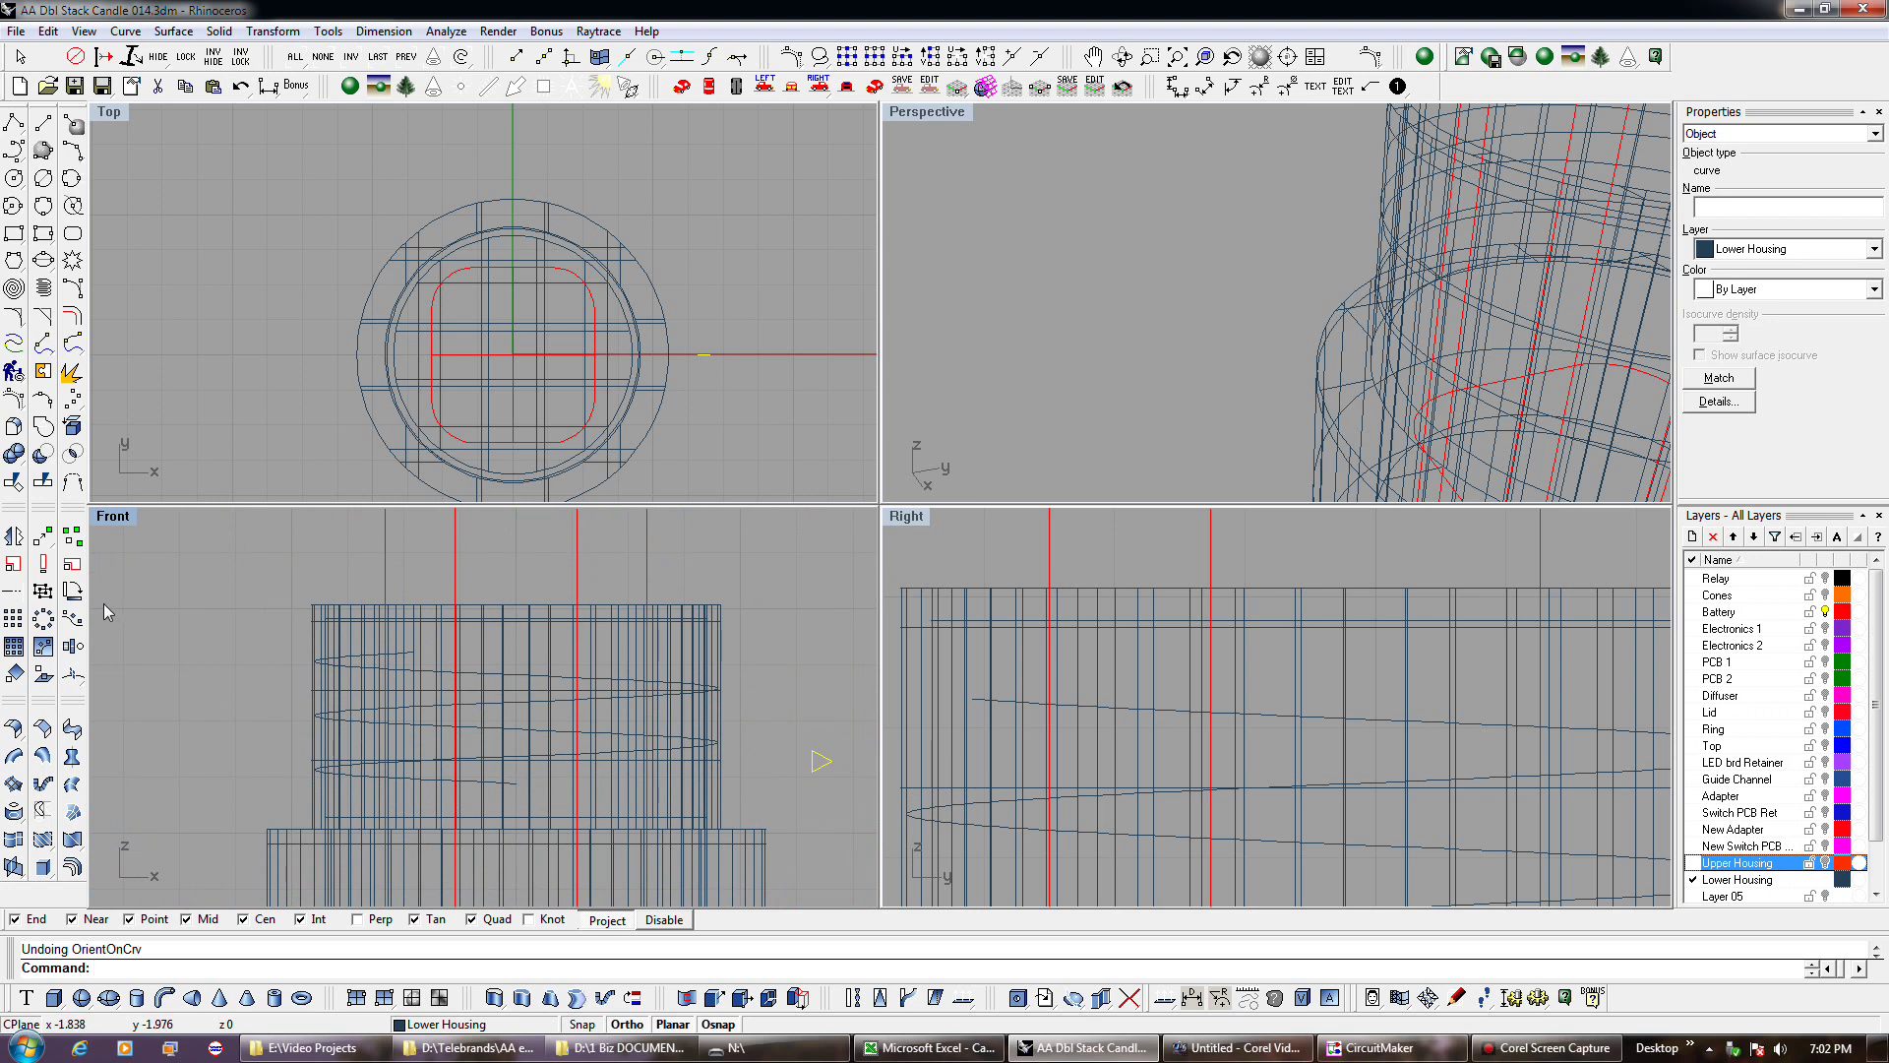
Place a copy of the triangle by its midpoint at the helix end with OrientOnCrv, Copy=Yes.
left_click(73, 675)
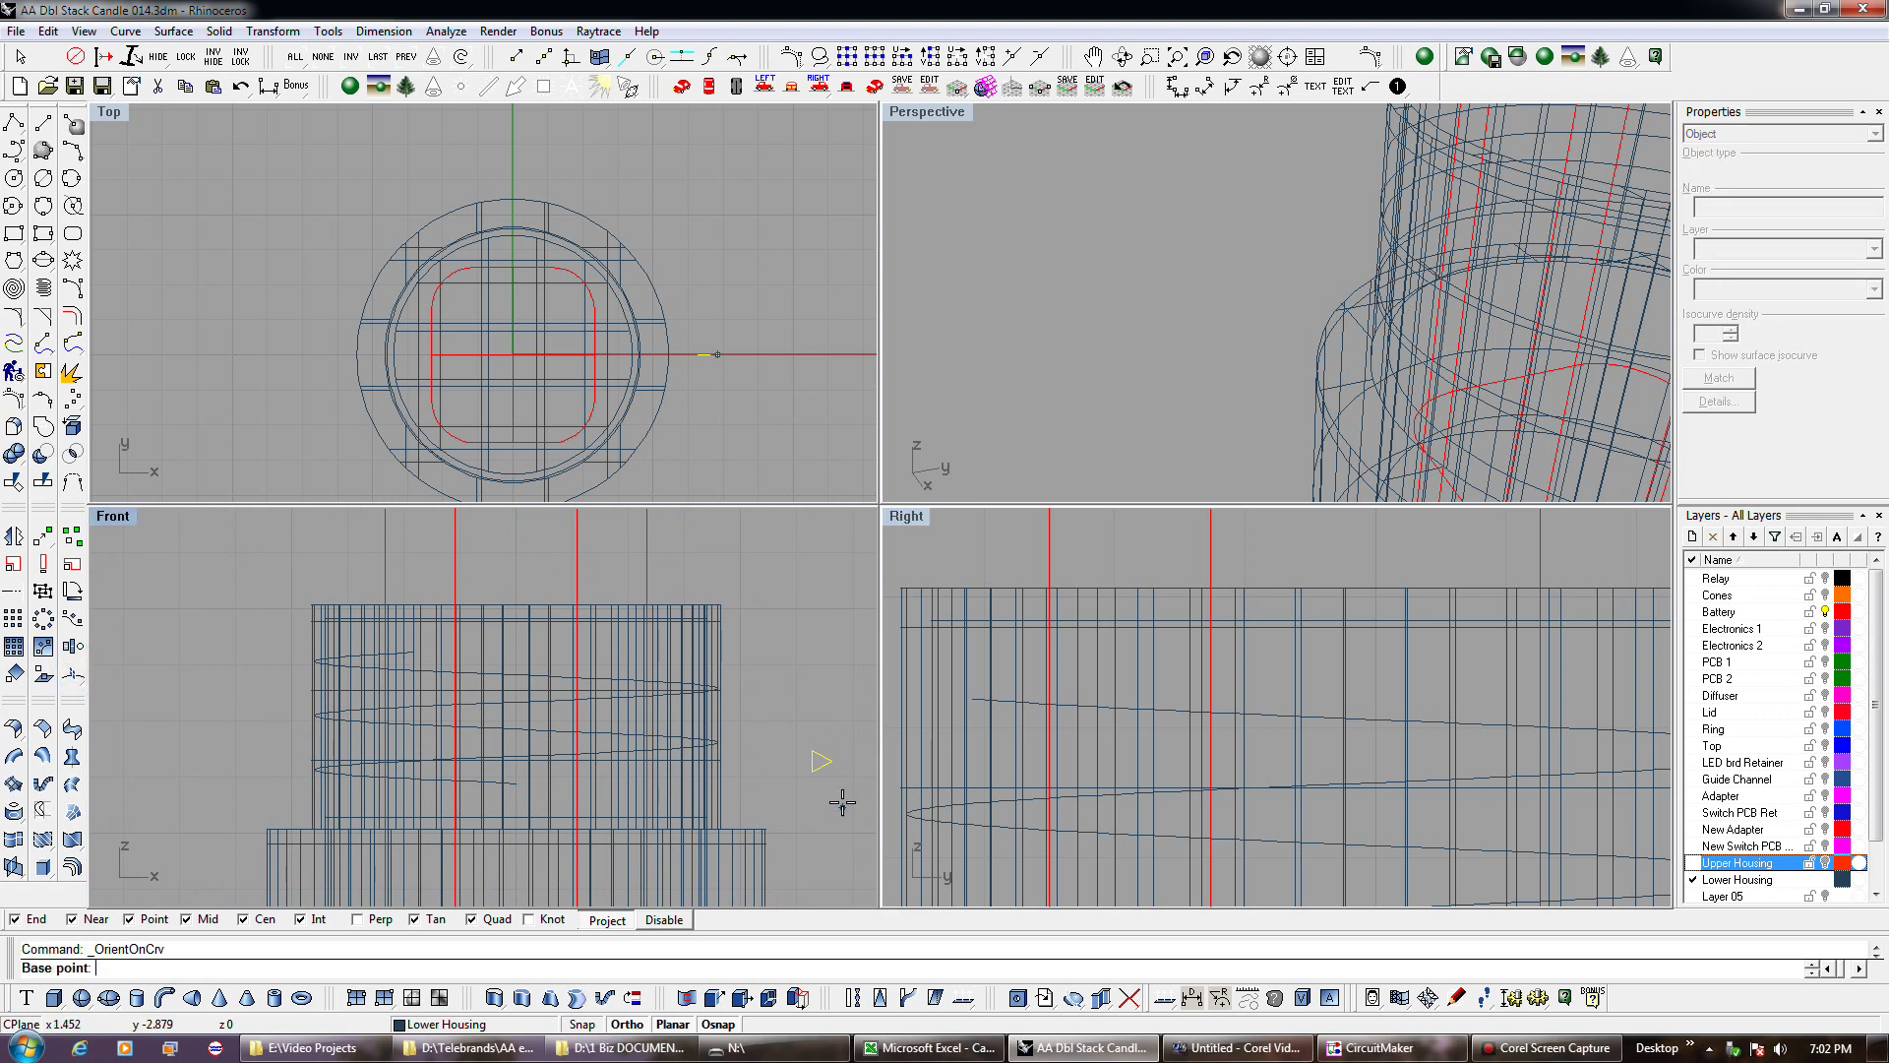
left_click(812, 761)
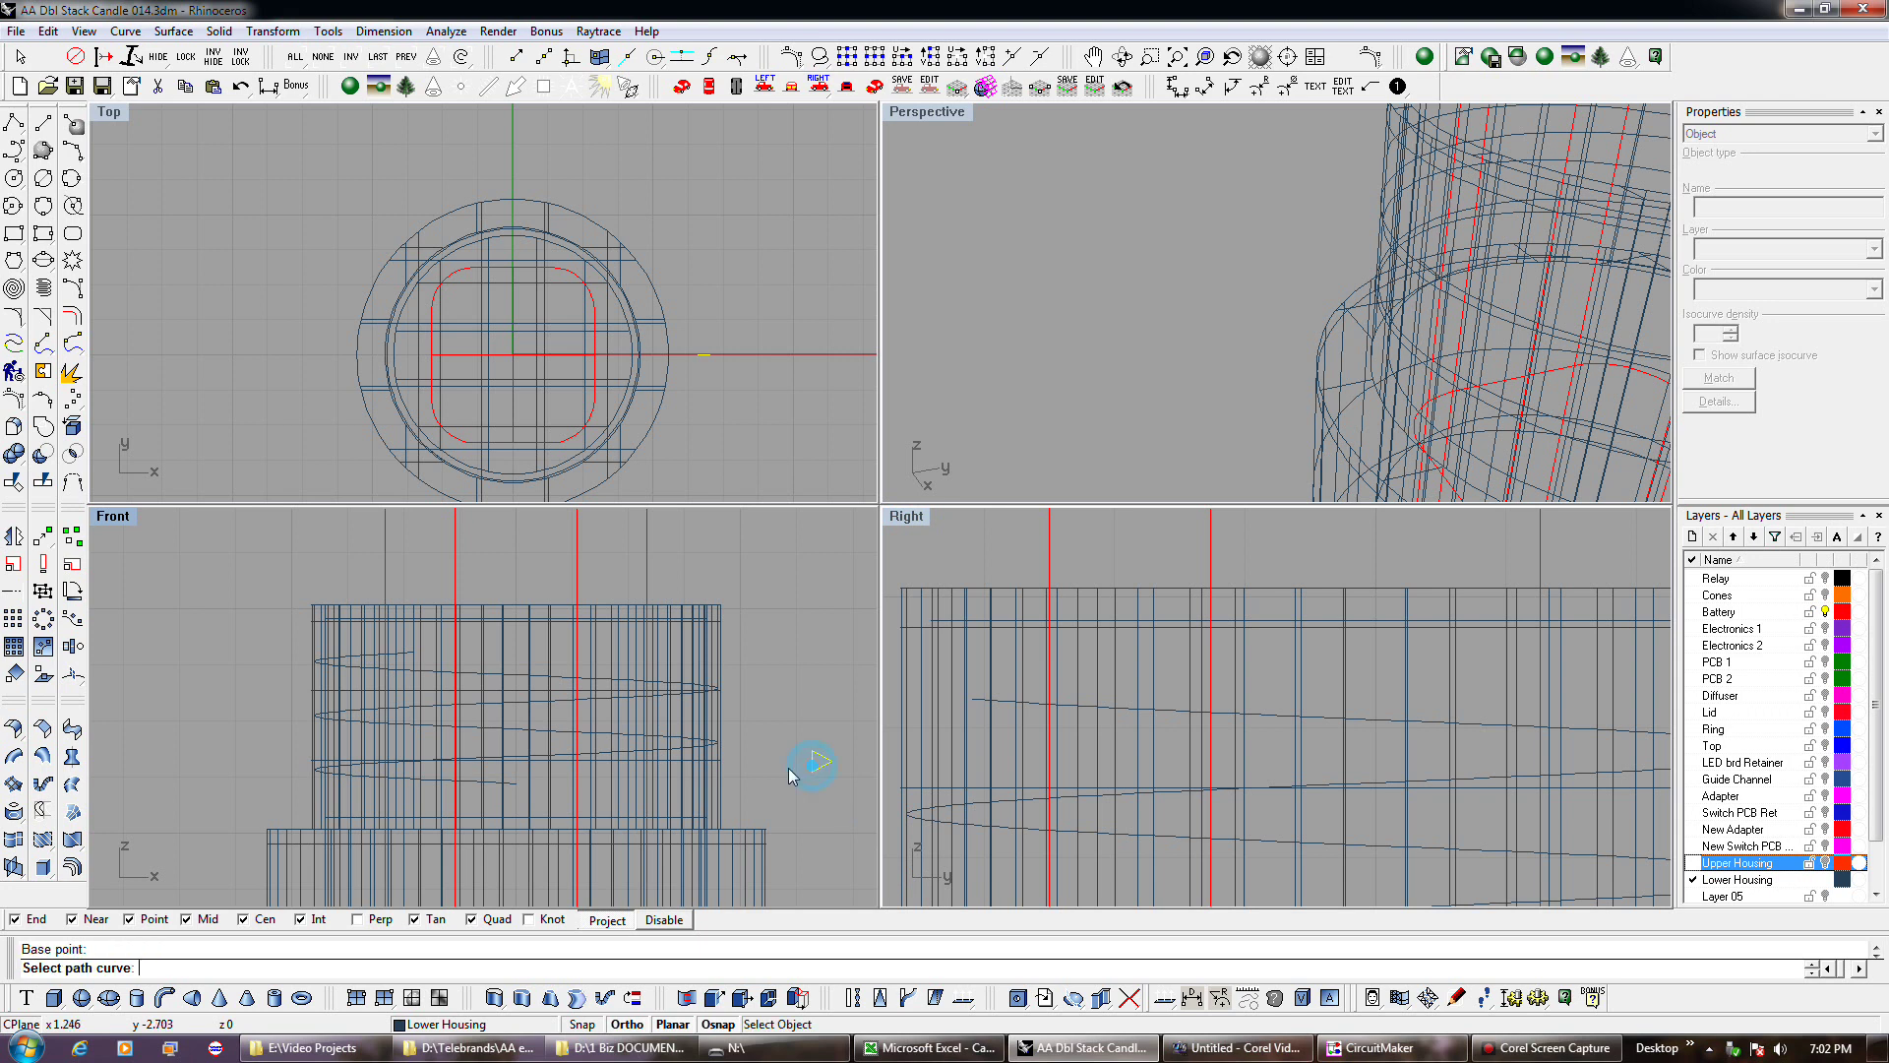
left_click(512, 779)
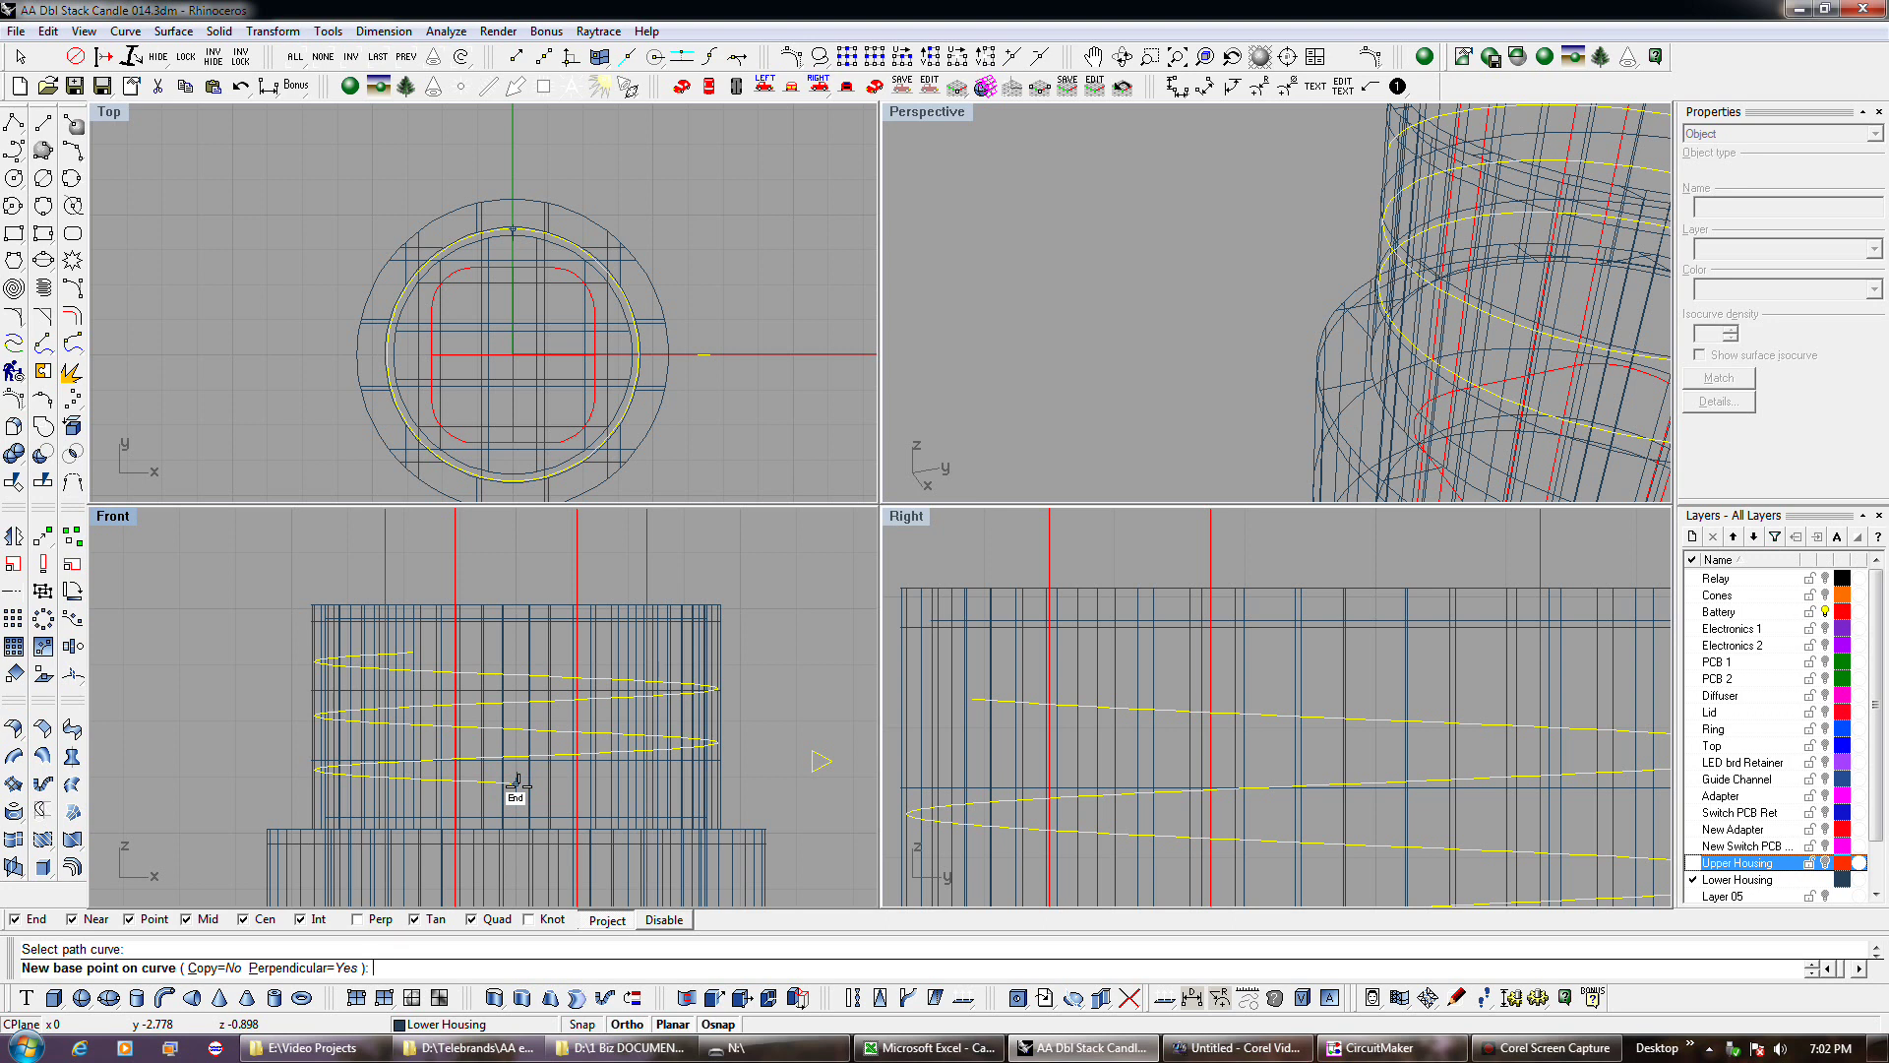
left_click(215, 968)
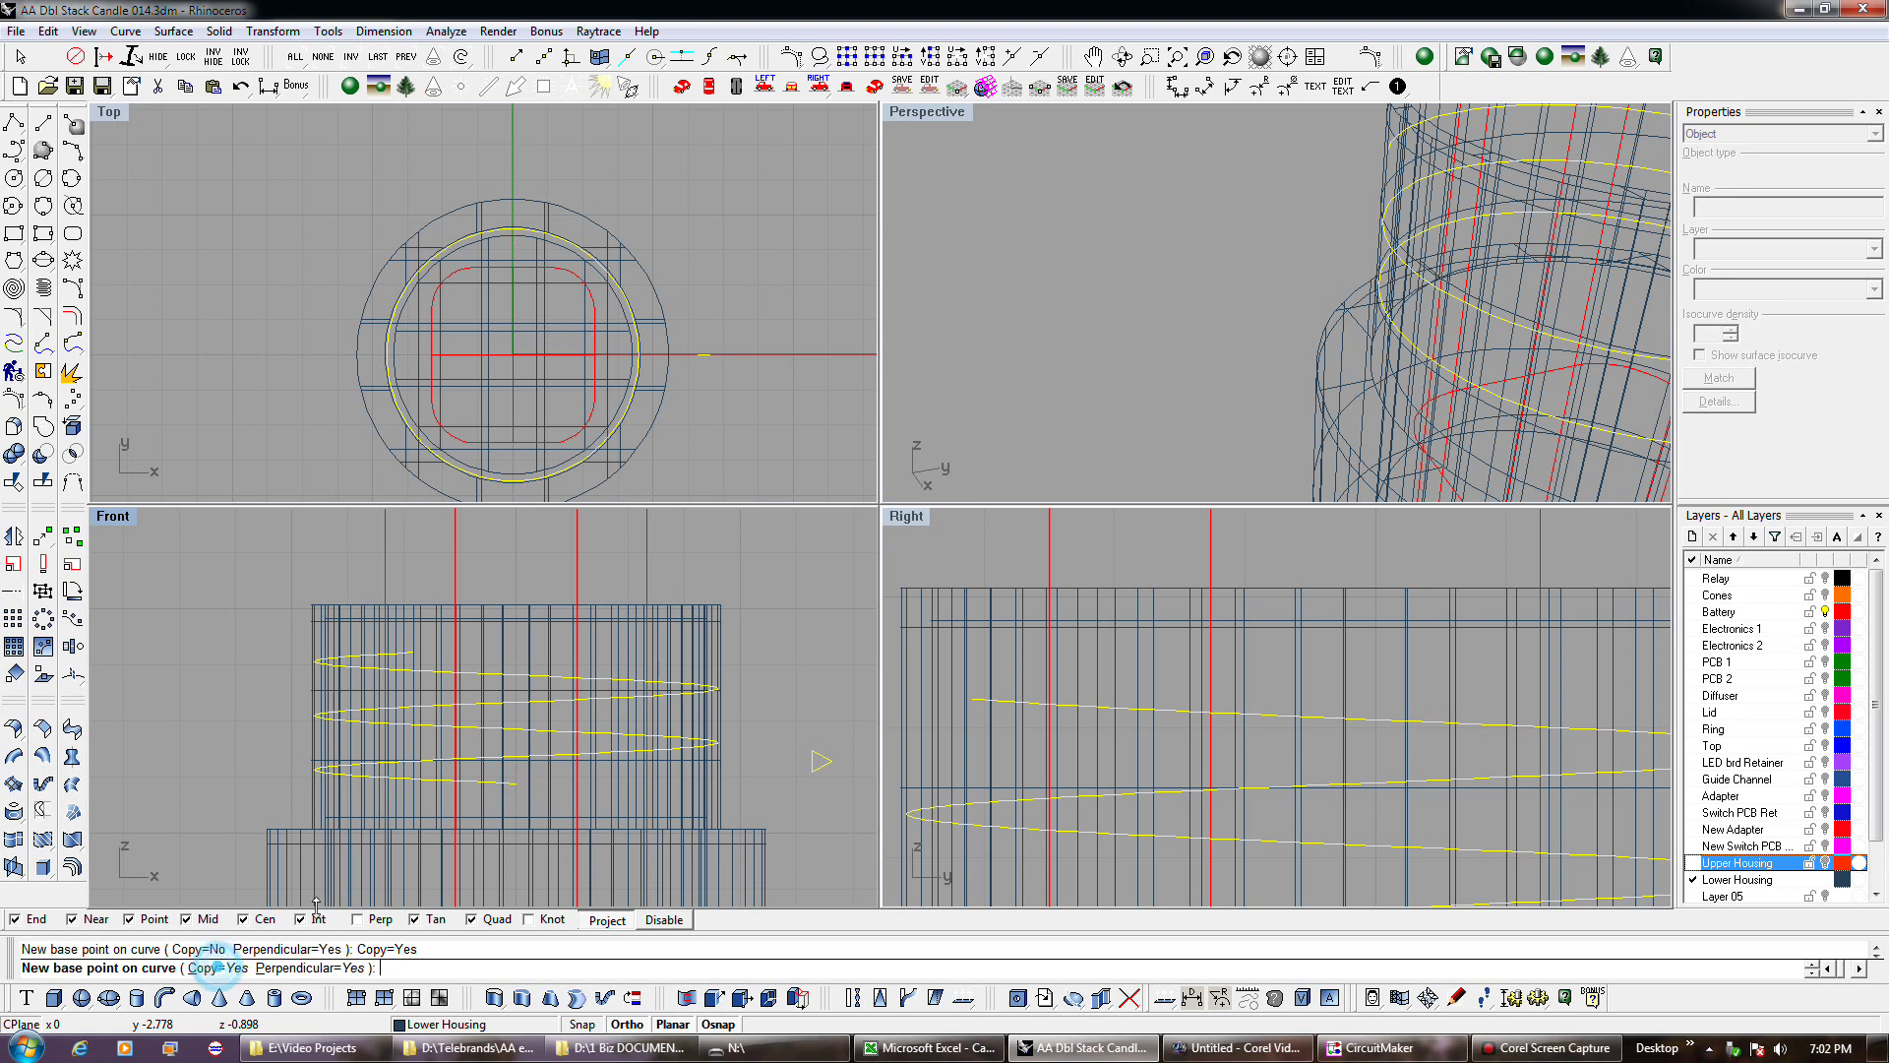
left_click(515, 787)
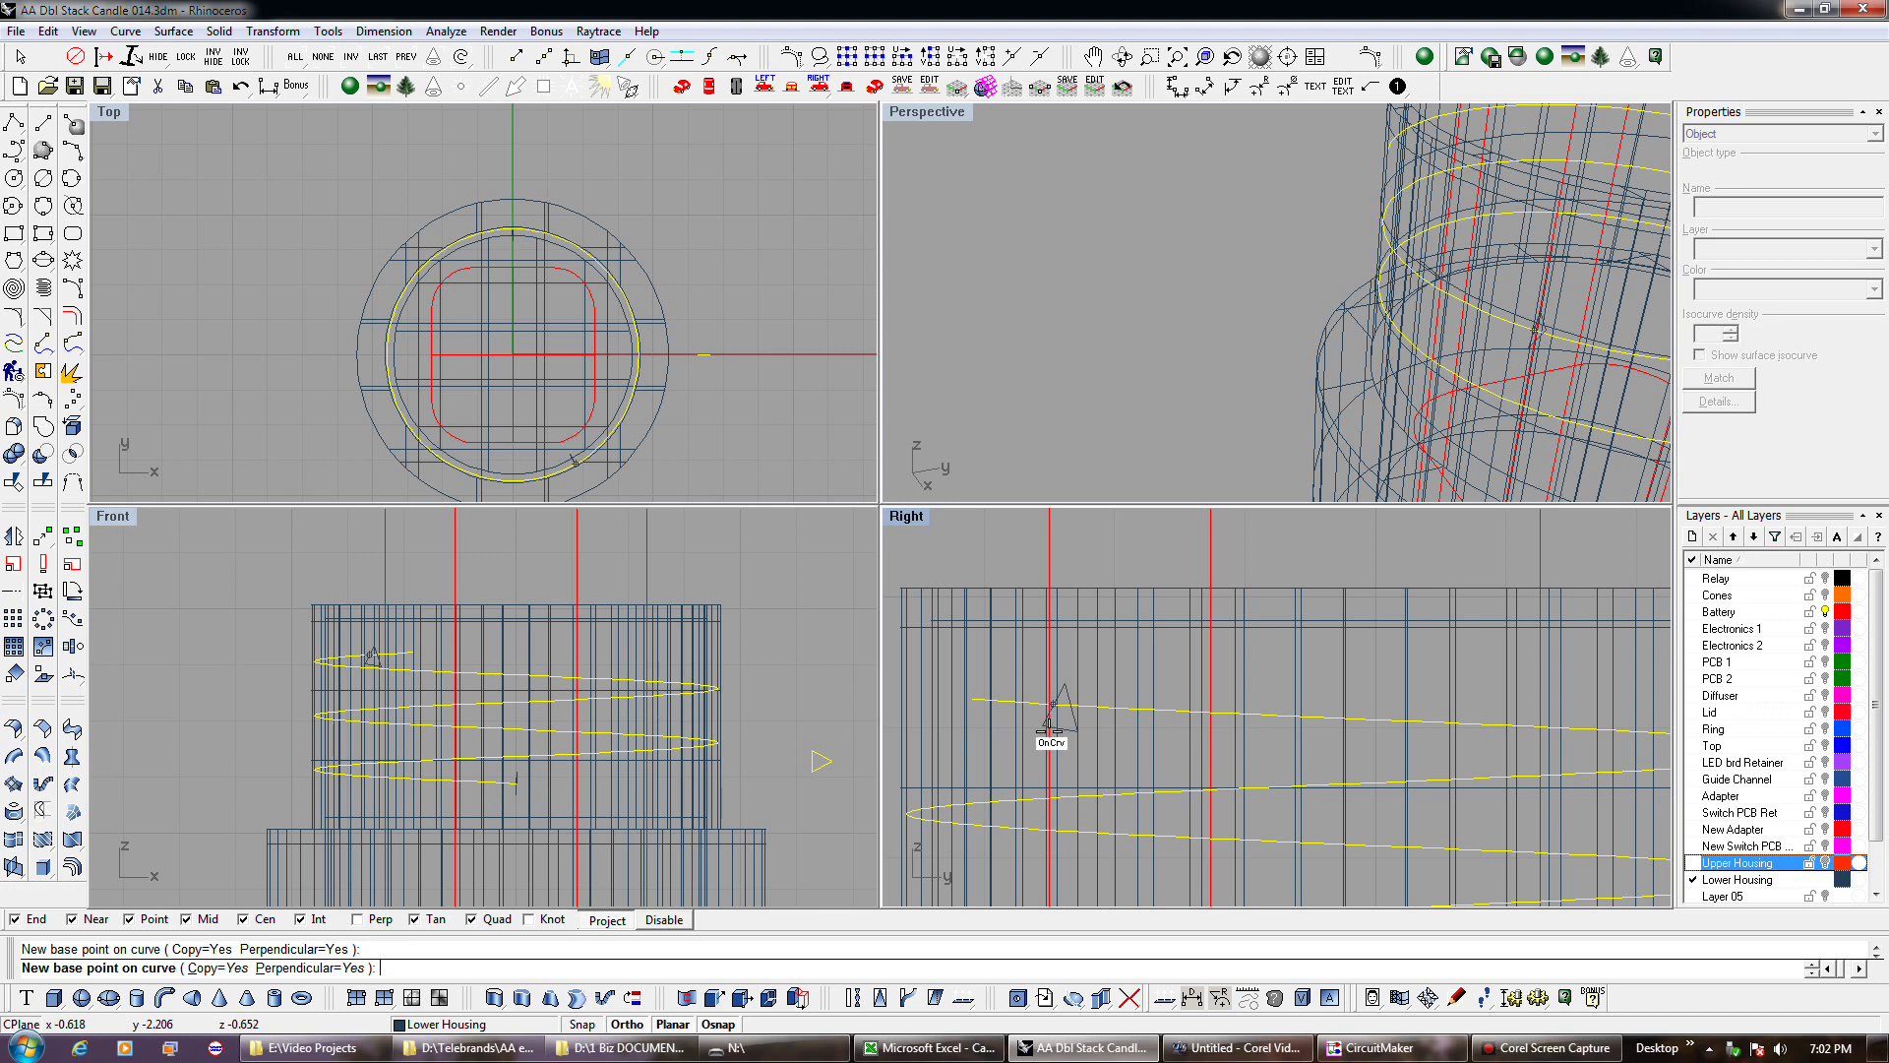
scroll(1043, 728, "down", 3)
scroll(1033, 694, "down", 2)
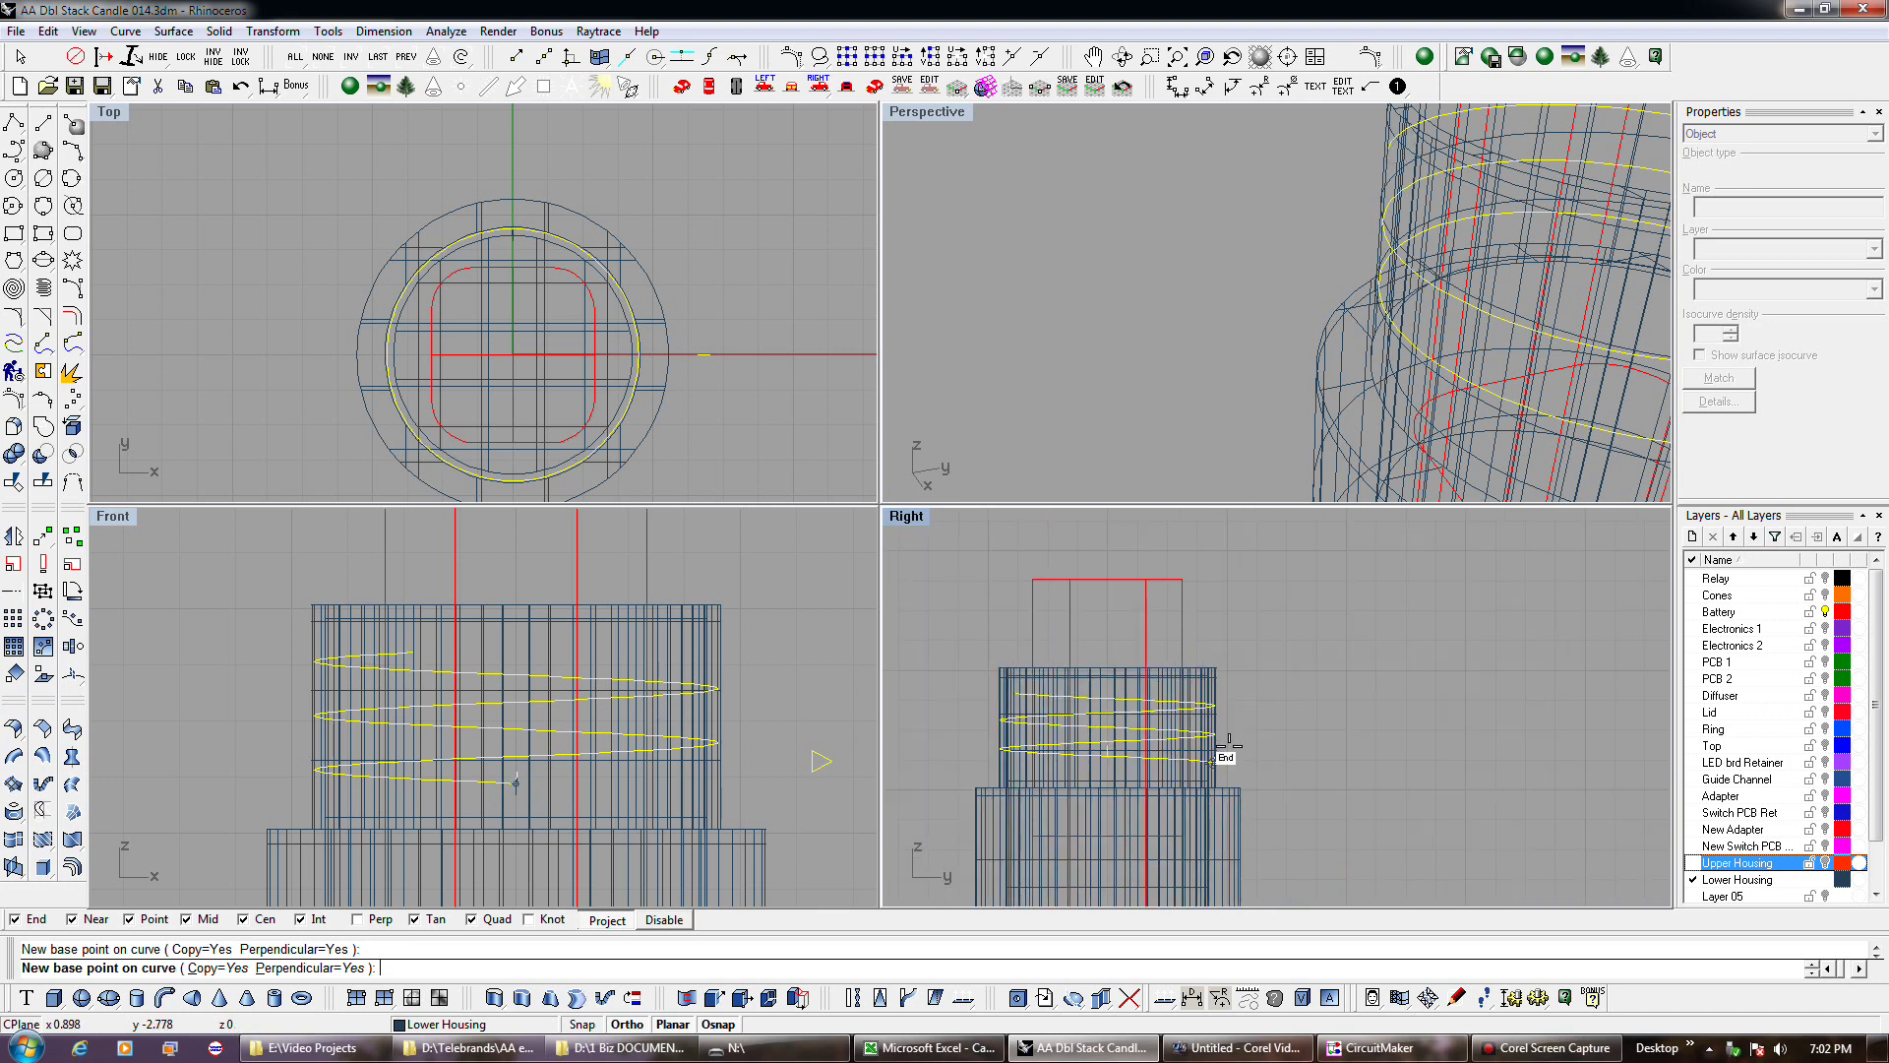
scroll(1229, 747, "up", 5)
scroll(1229, 748, "down", 2)
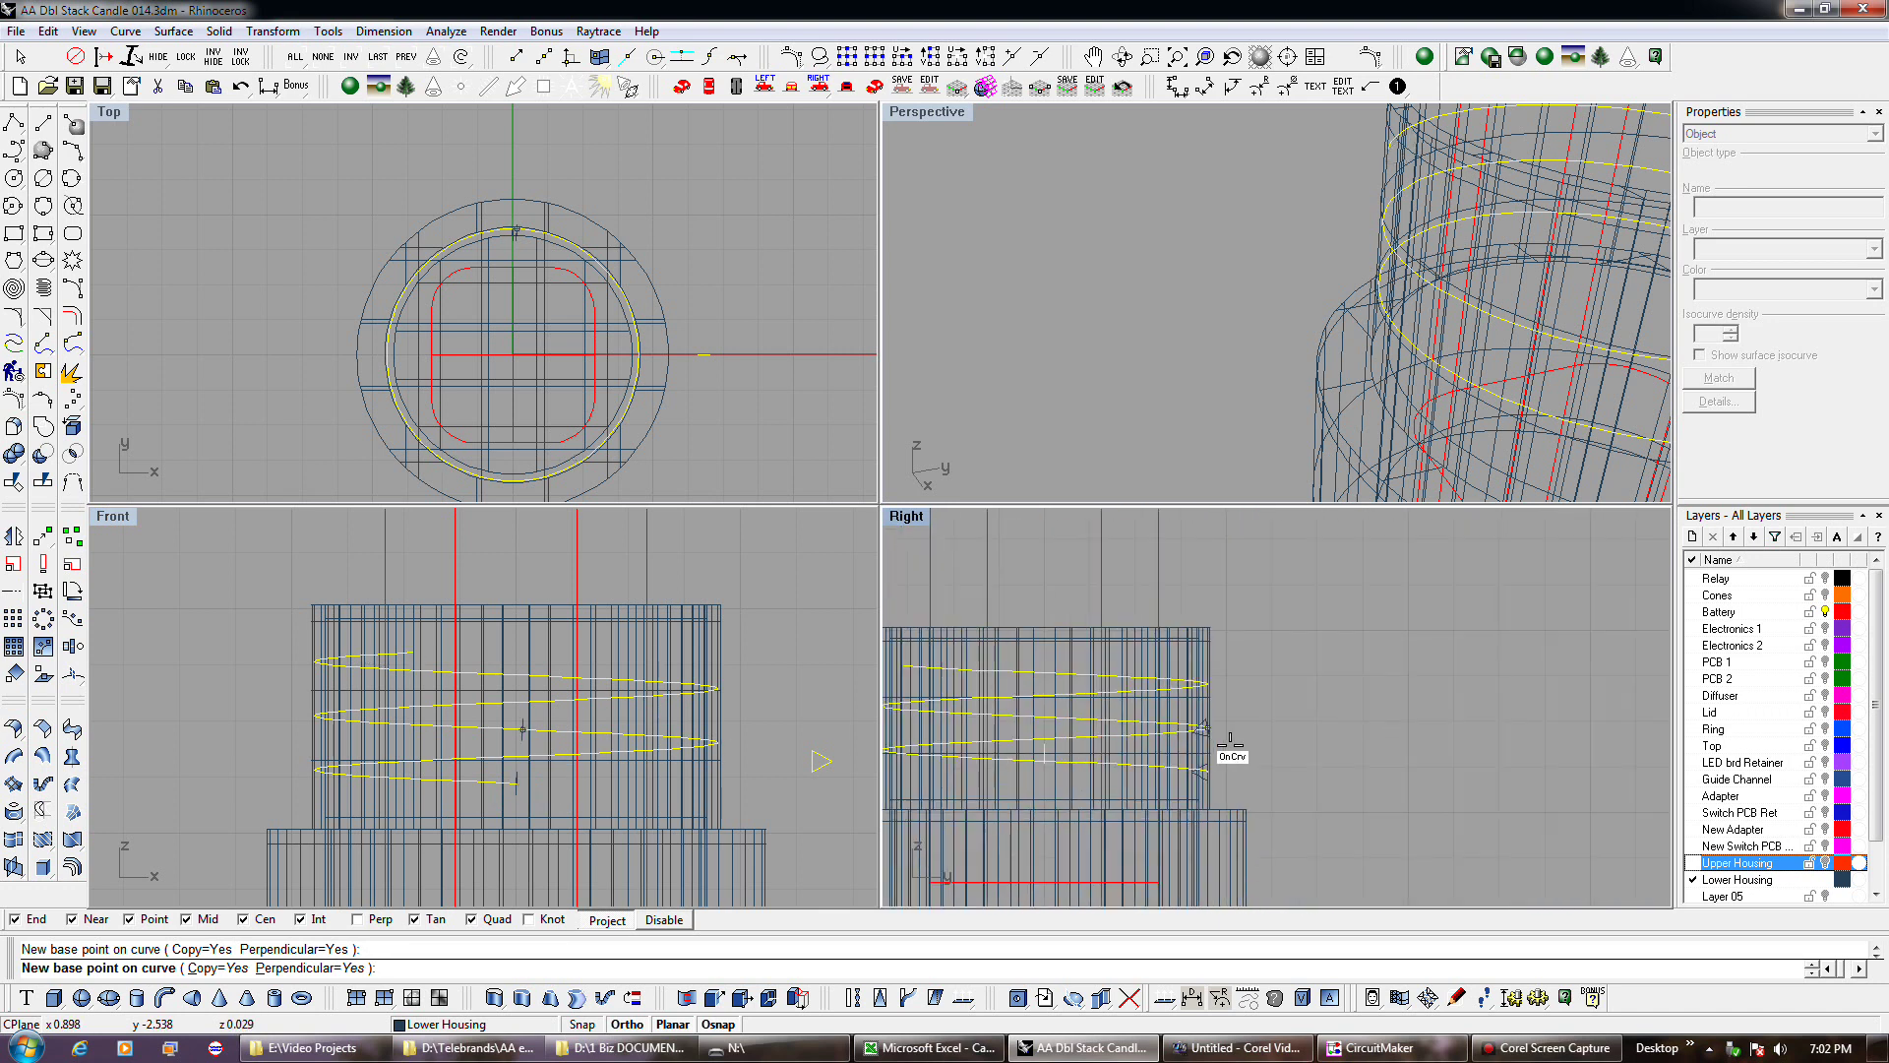
key("Return")
scroll(1219, 783, "up", 3)
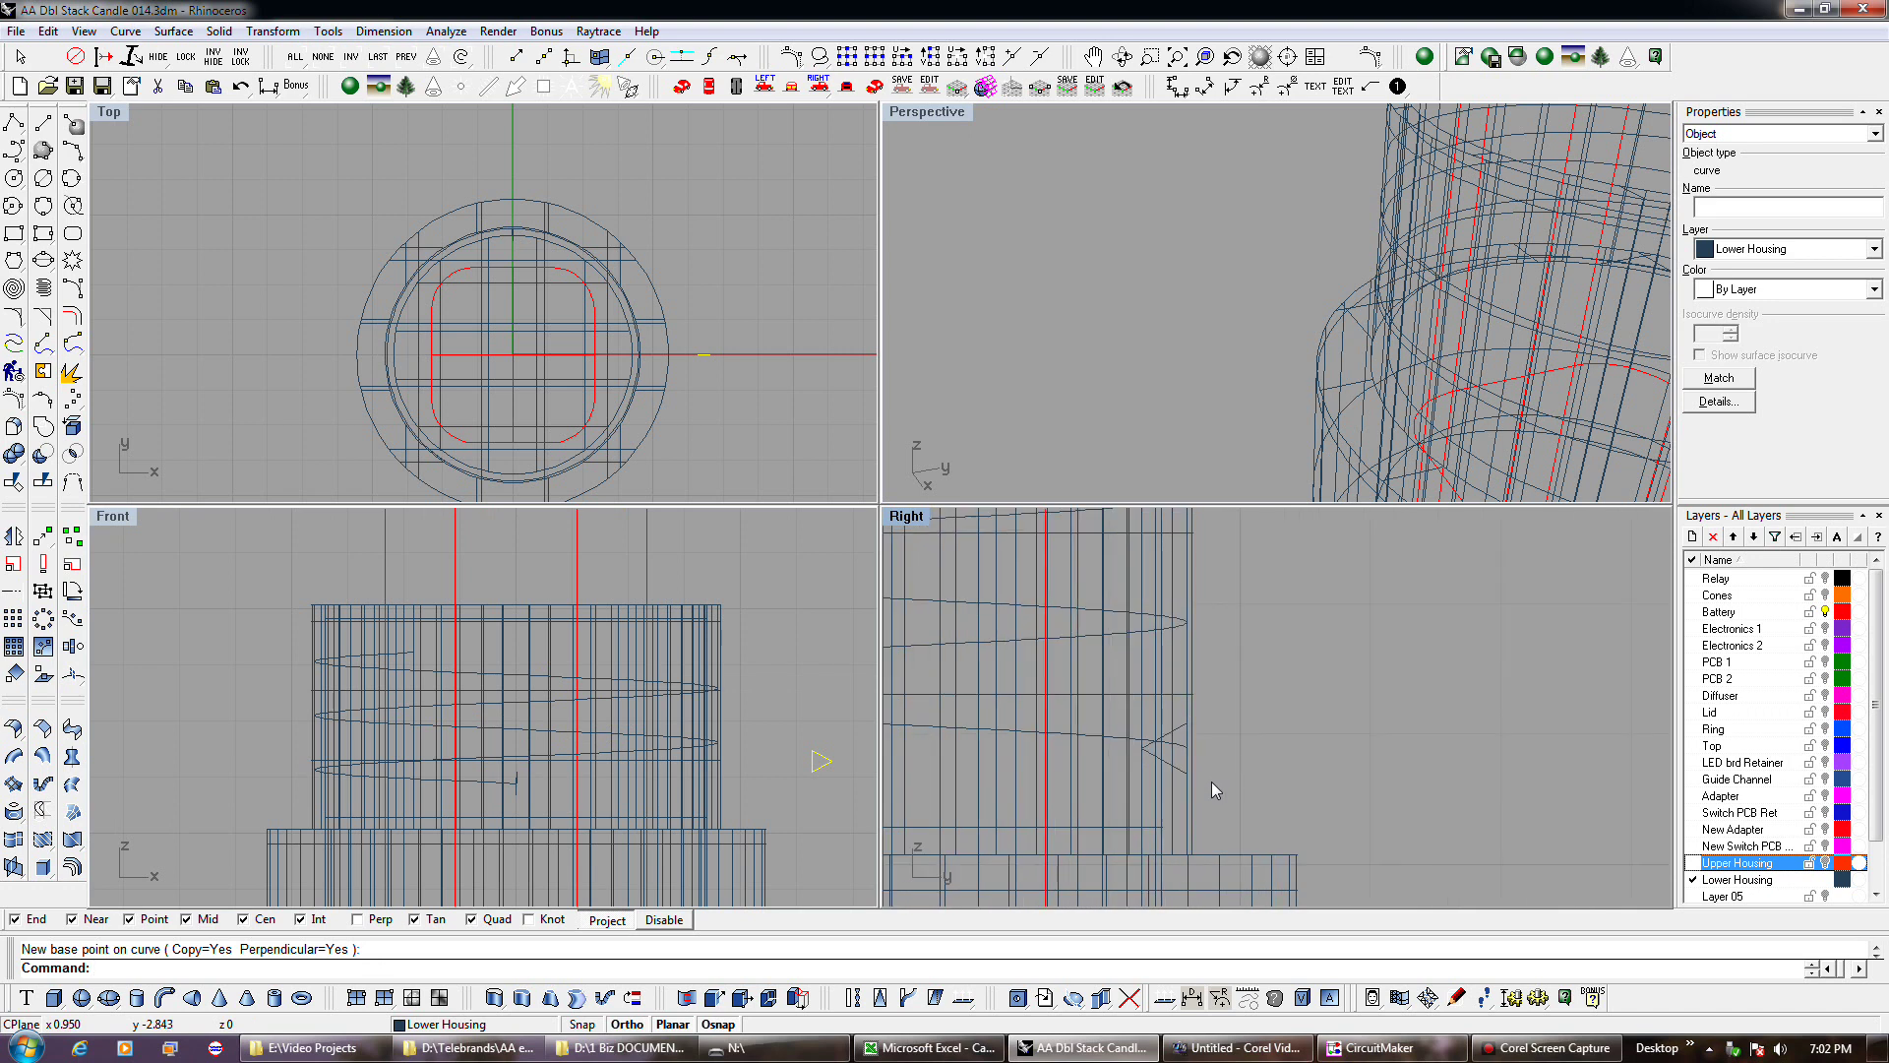
left_click(1182, 770)
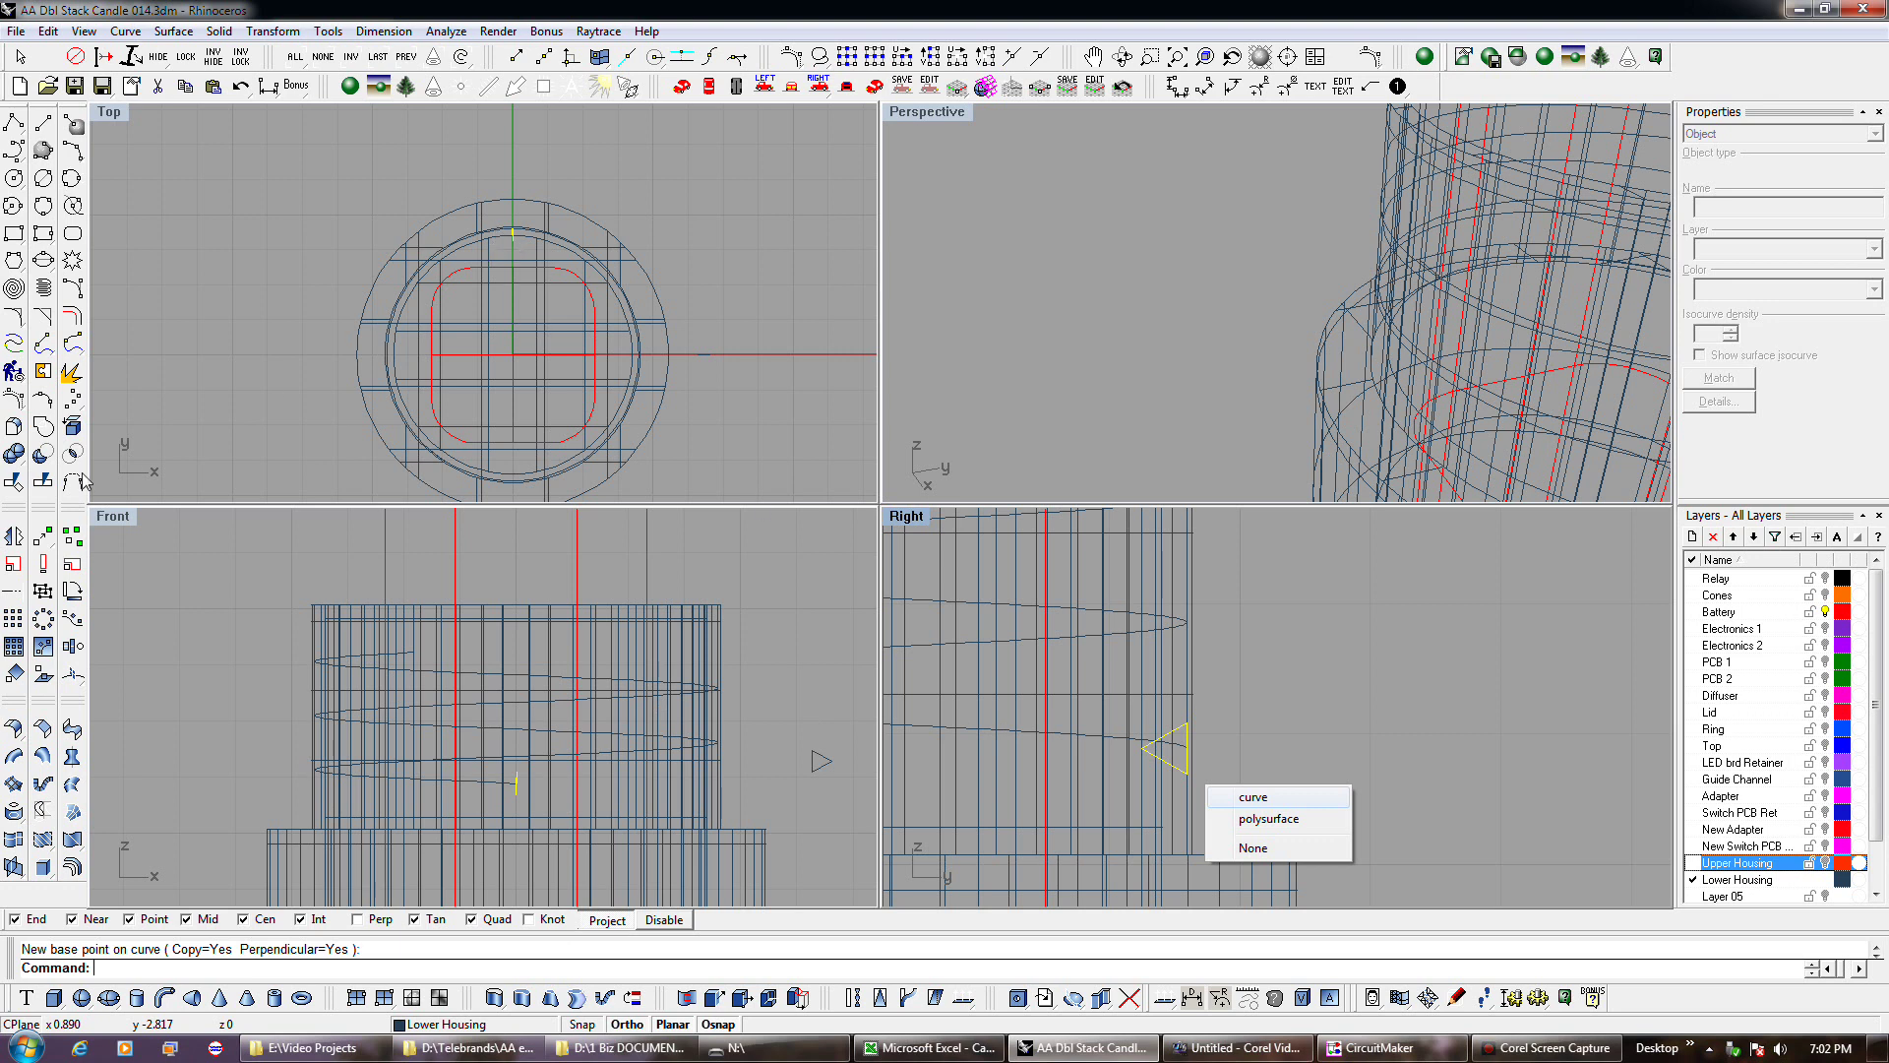
Mirror the triangle in the Right view and delete the inward-pointing original, leaving it pointing outward.
left_click(20, 537)
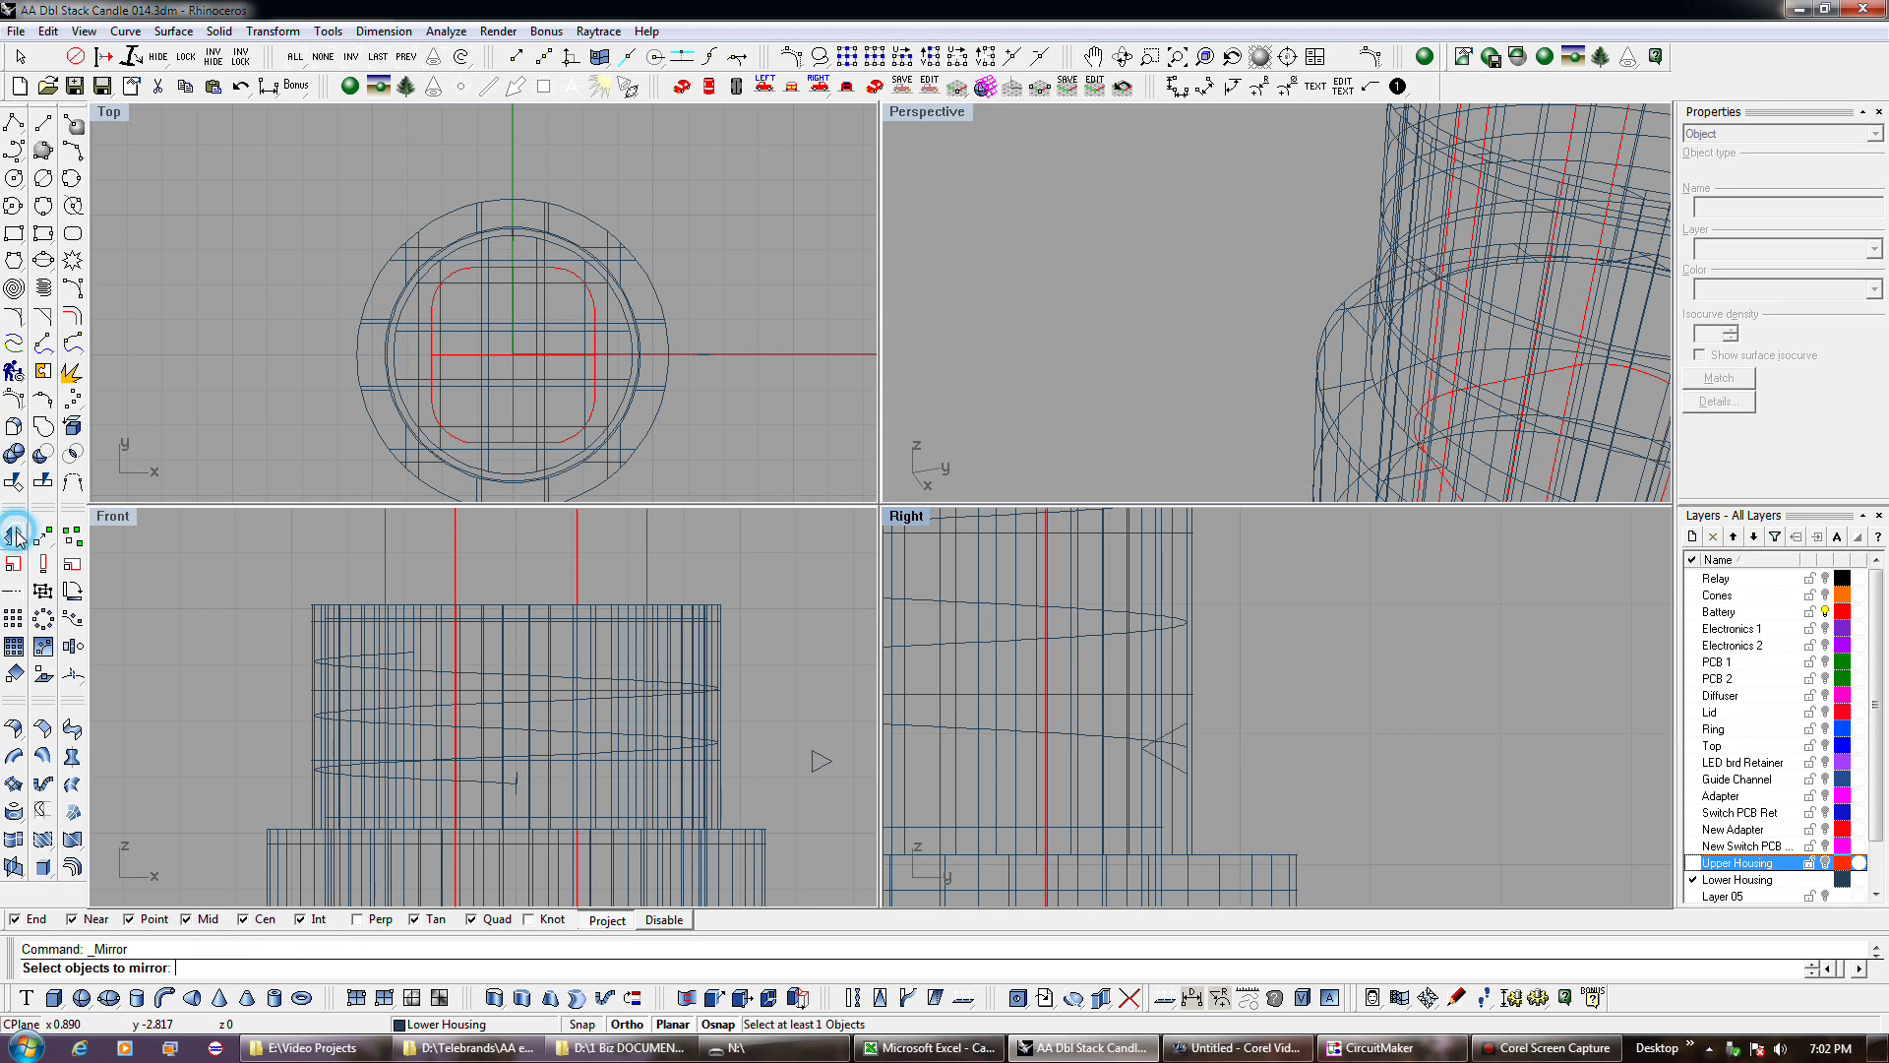
left_click(1181, 767)
right_click(1184, 771)
left_click(1187, 772)
left_click(1192, 803)
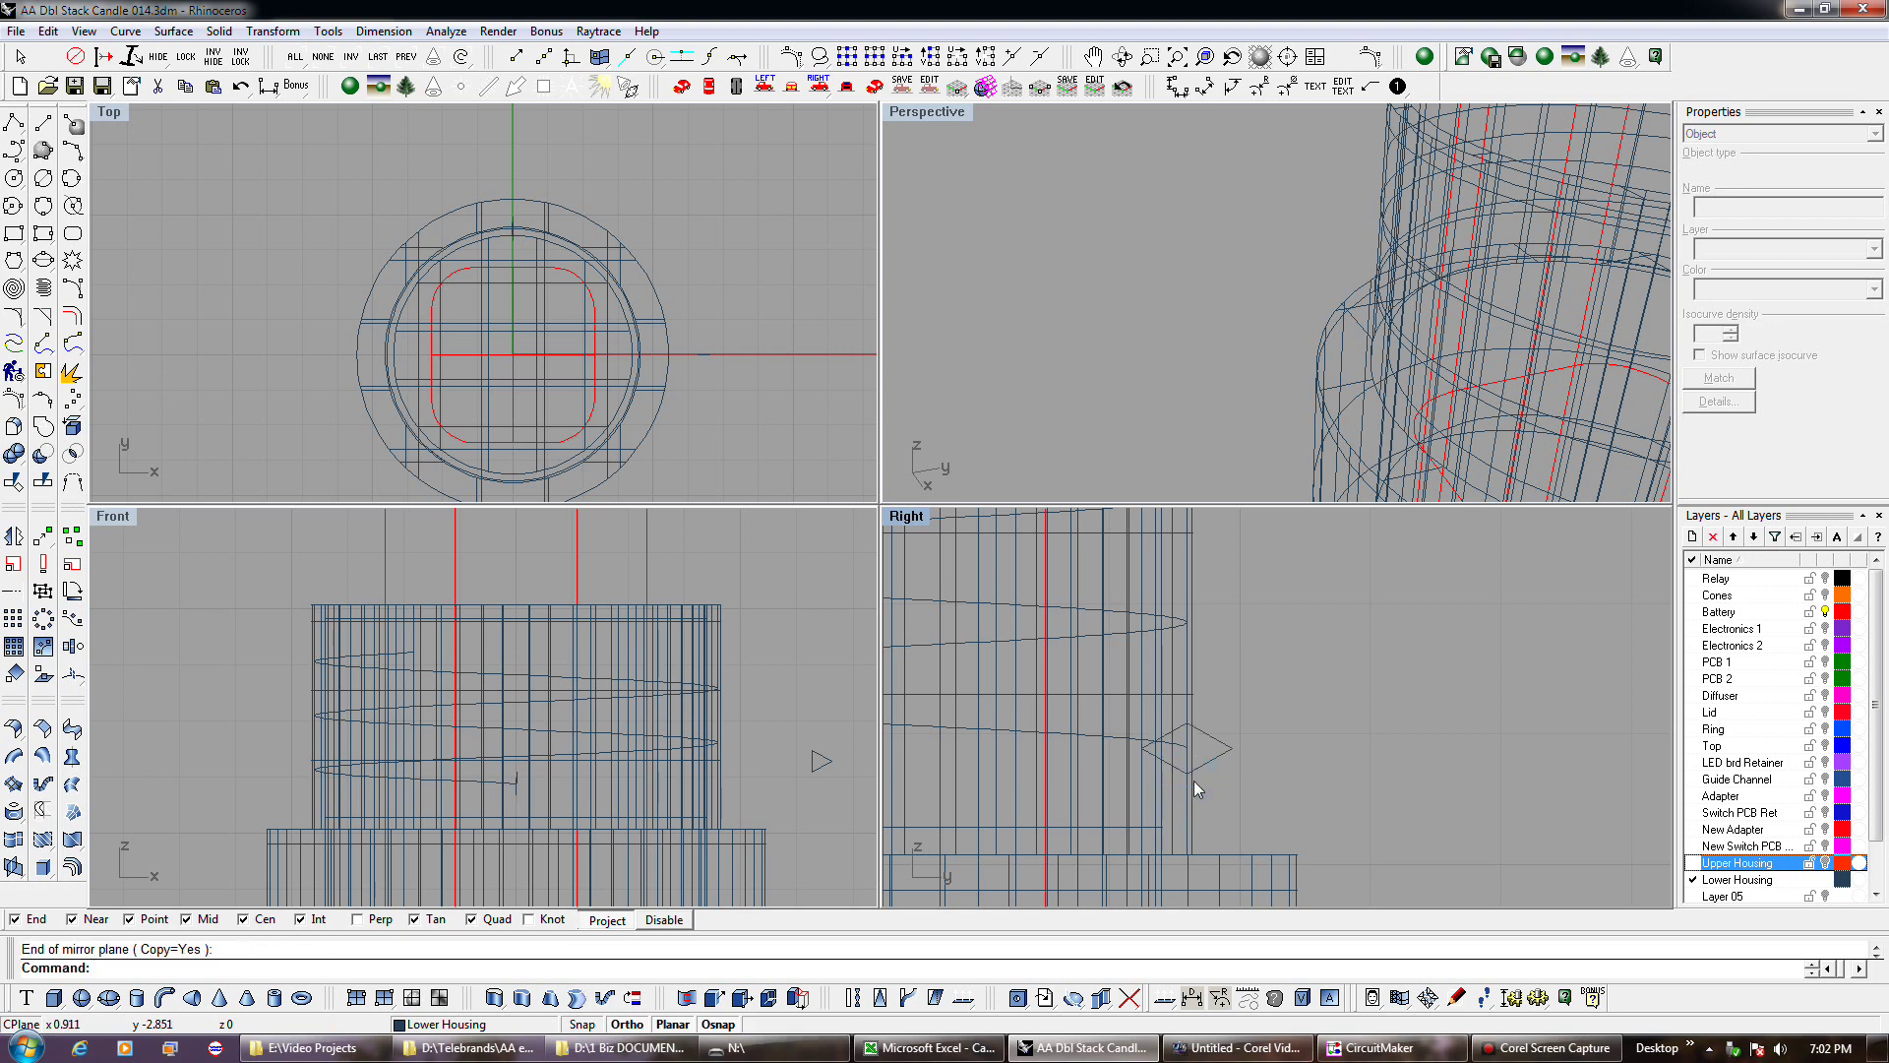
left_click(1179, 770)
key("Delete")
left_click(1208, 767)
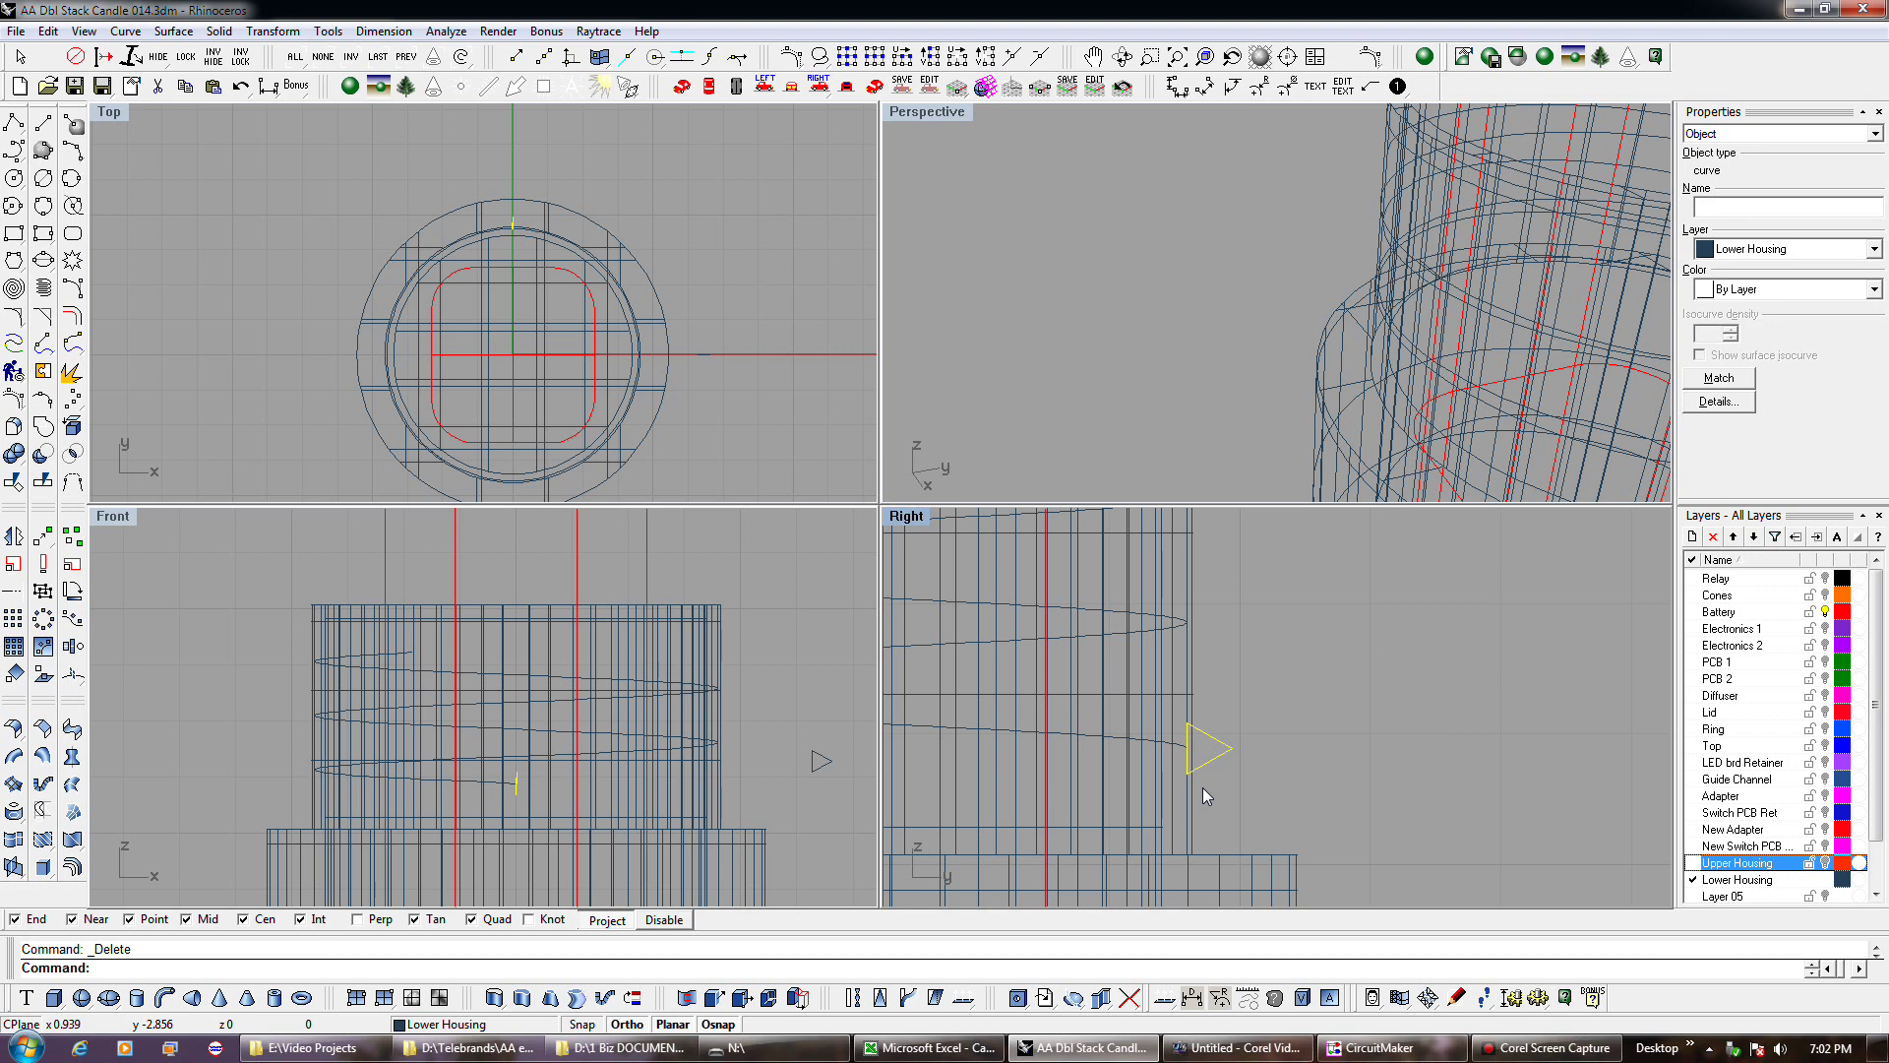
Zoom into the triangle profile at the helix end in the Top and Front views.
scroll(497, 209, "up", 8)
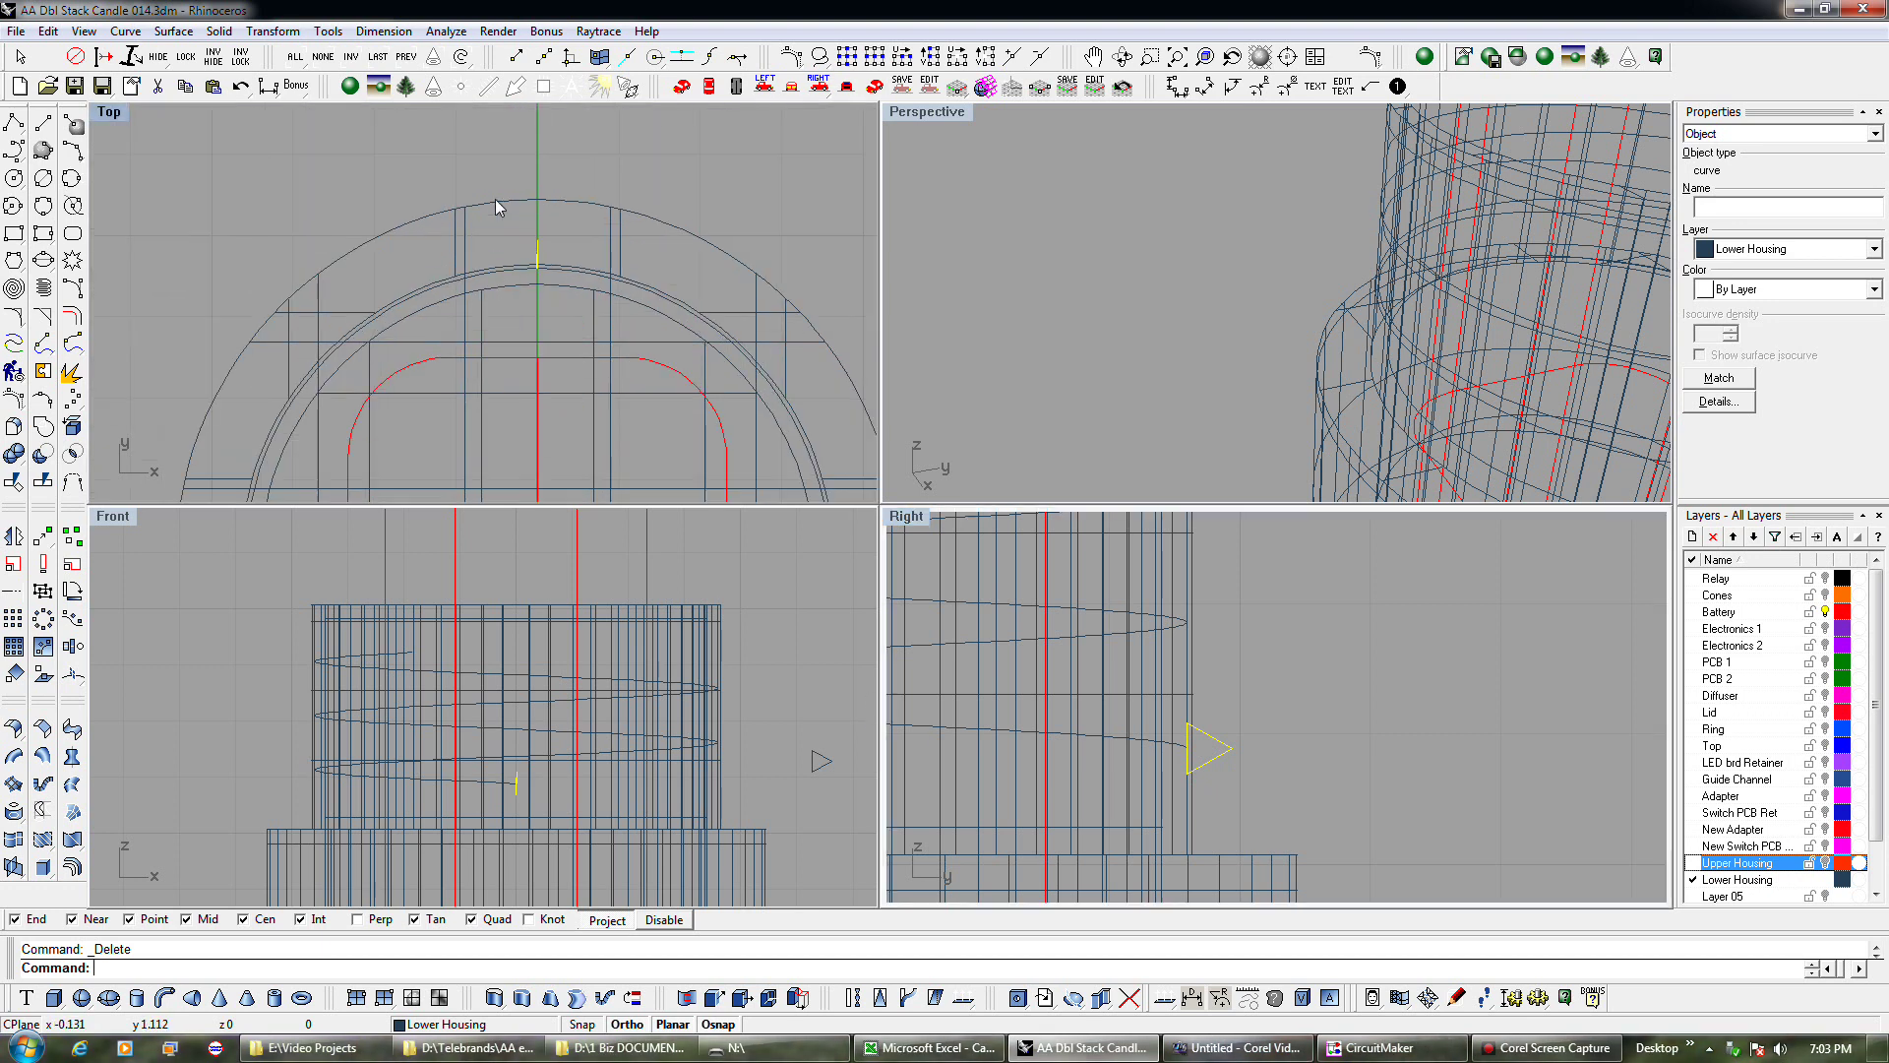
scroll(543, 272, "up", 2)
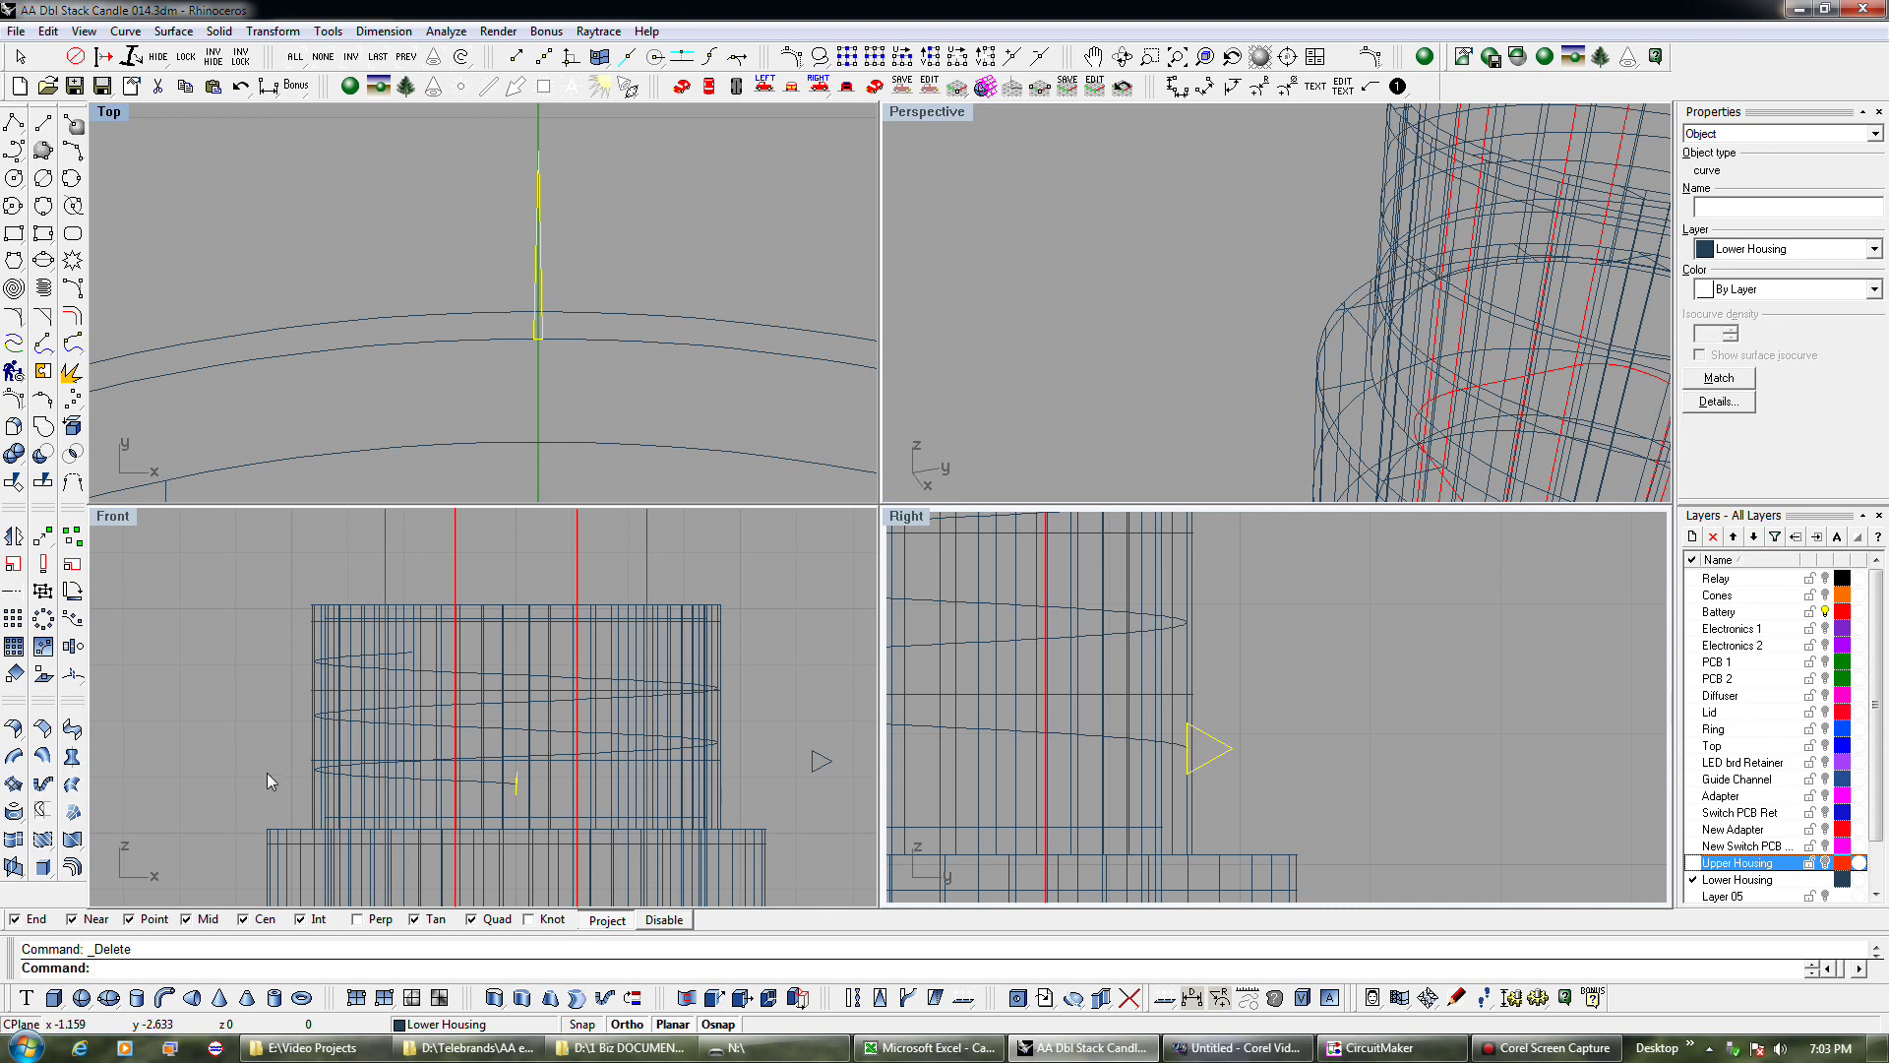
scroll(505, 788, "up", 5)
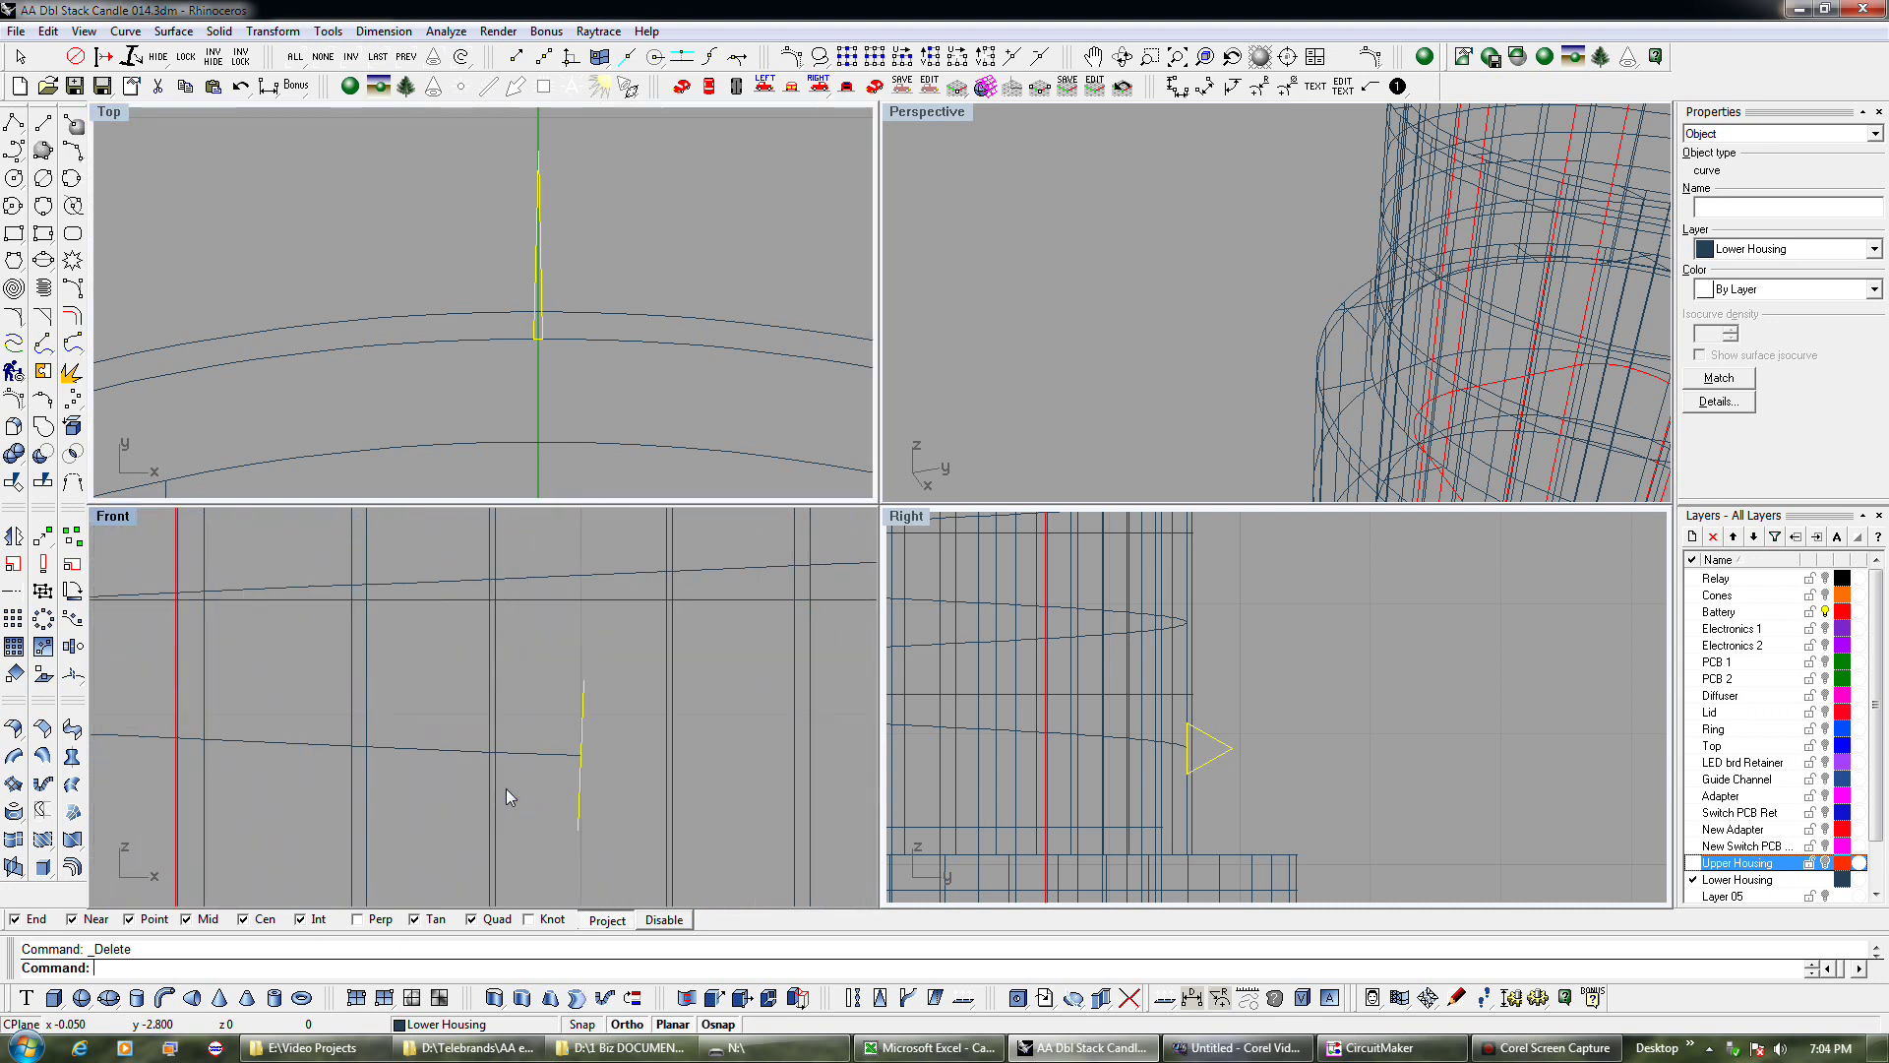
scroll(506, 788, "up", 3)
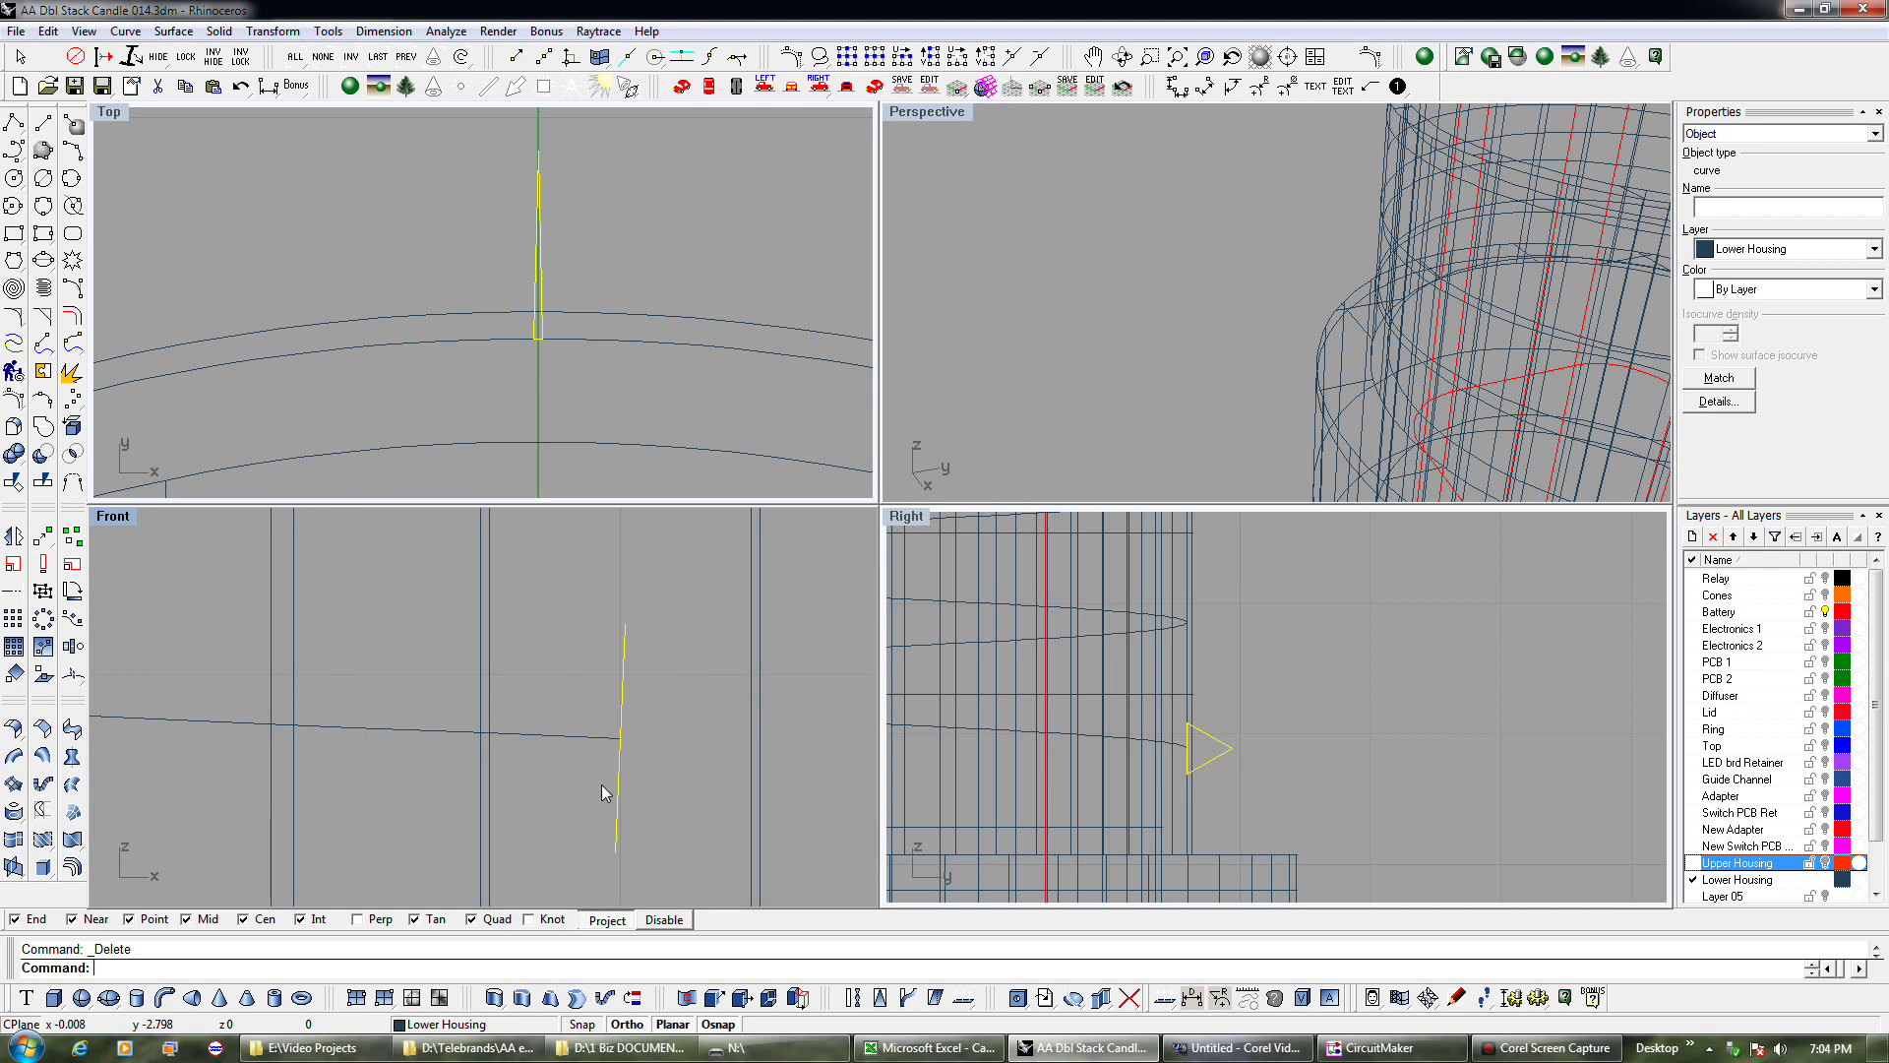
key("ctrl+z")
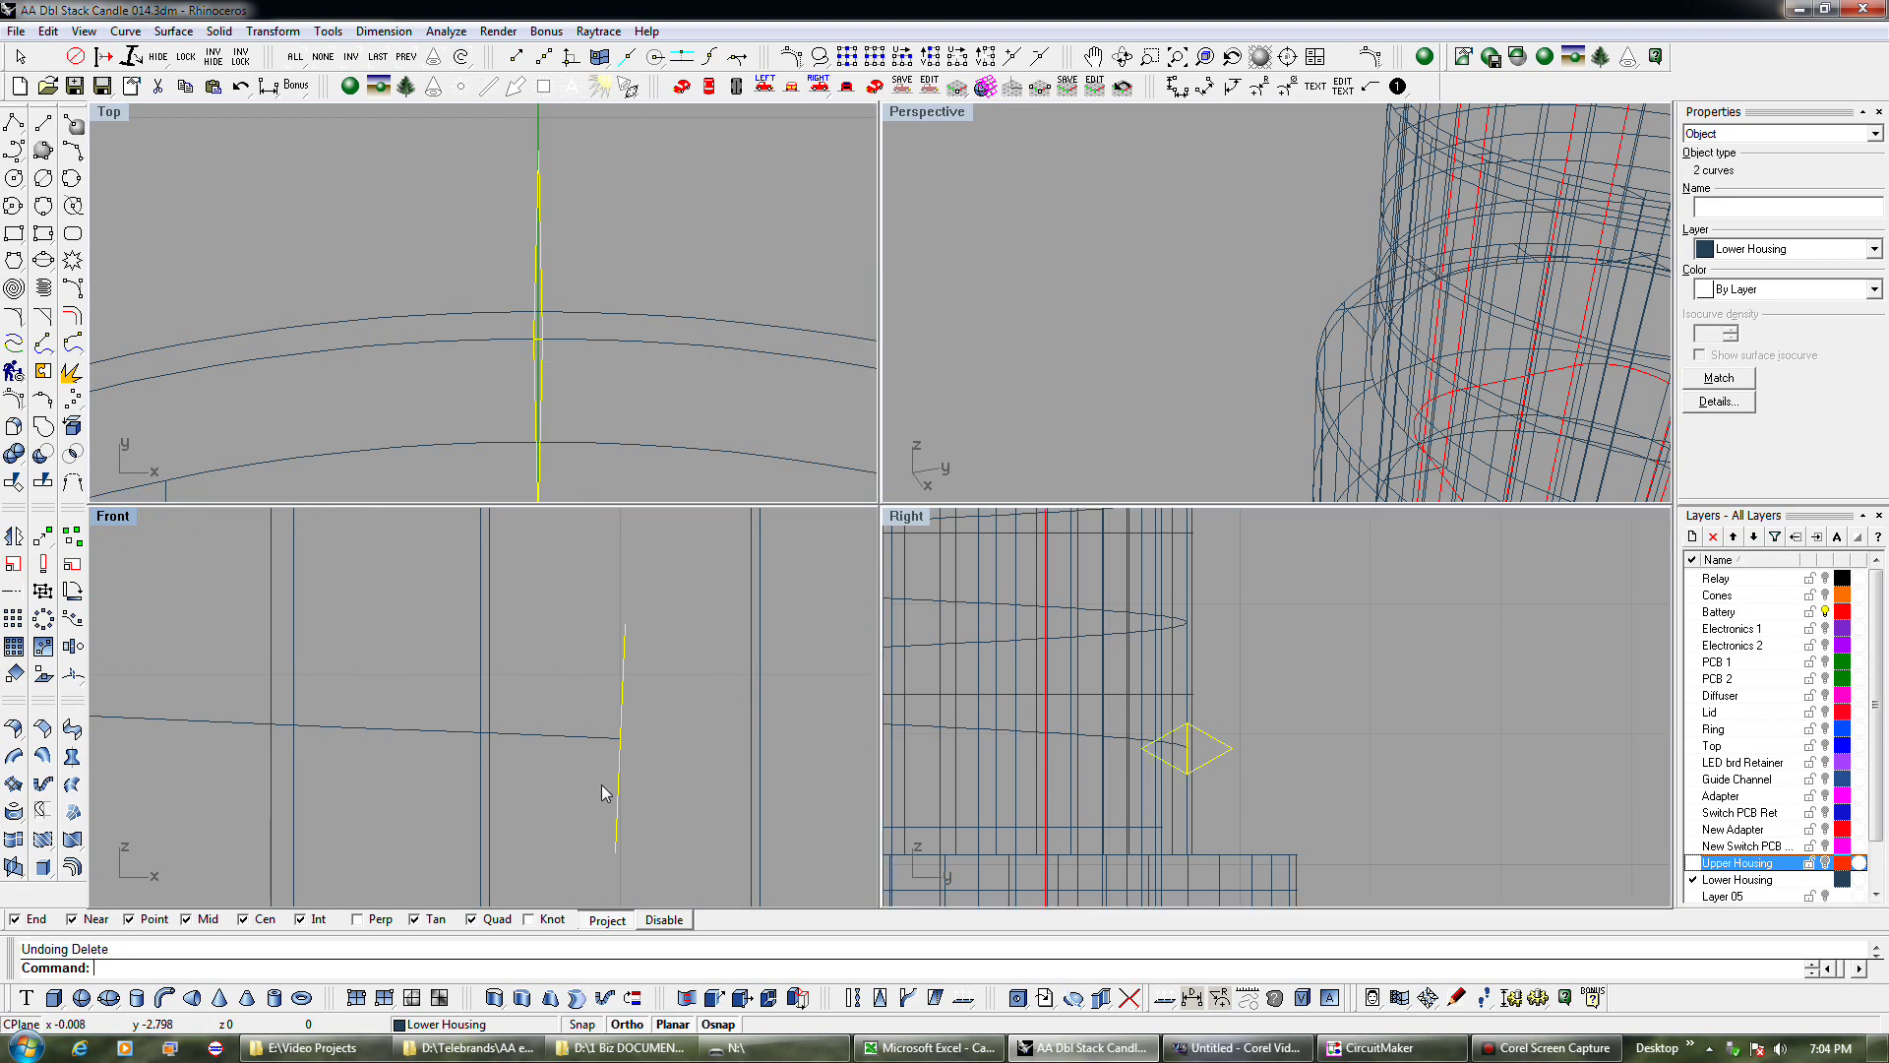
key("ctrl+z")
right_click(245, 91)
scroll(692, 619, "down", 3)
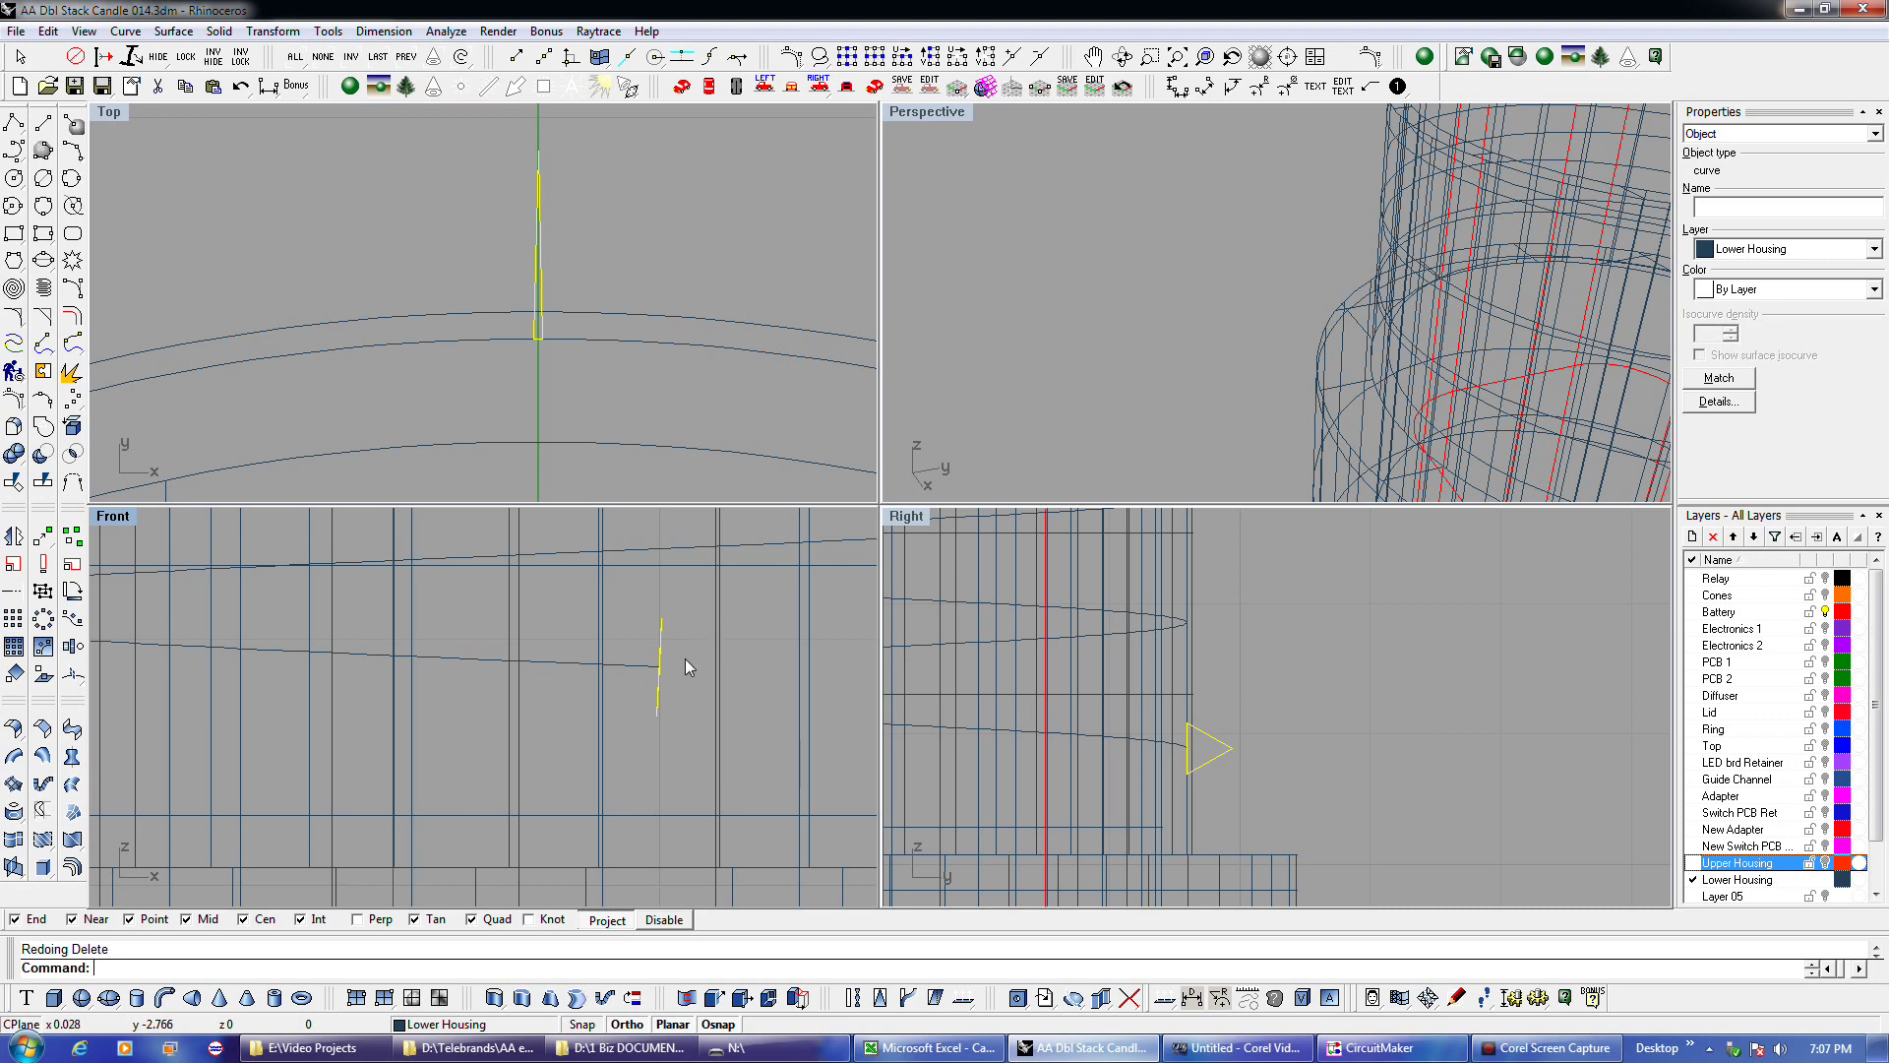
Turn the Upper Housing layer back on so its red curves show around the helix.
scroll(671, 654, "down", 5)
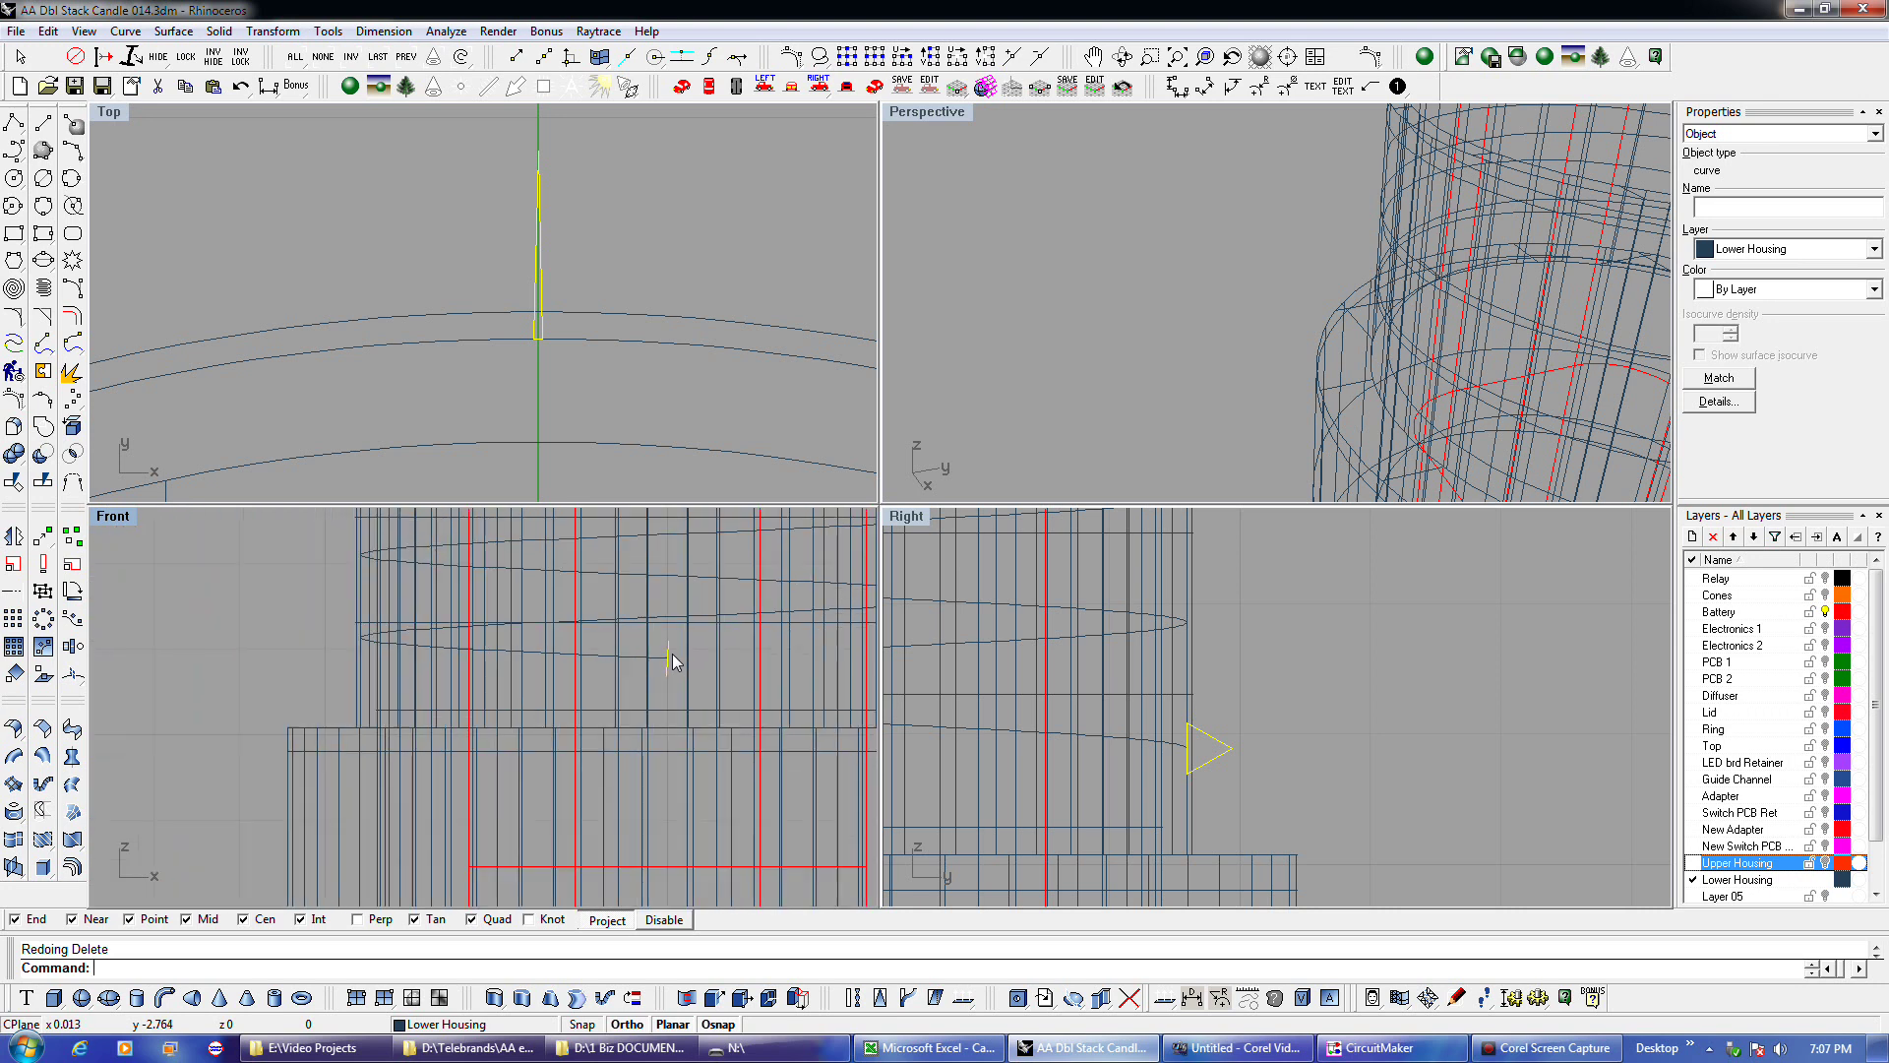
right_click_drag(671, 654, 604, 765)
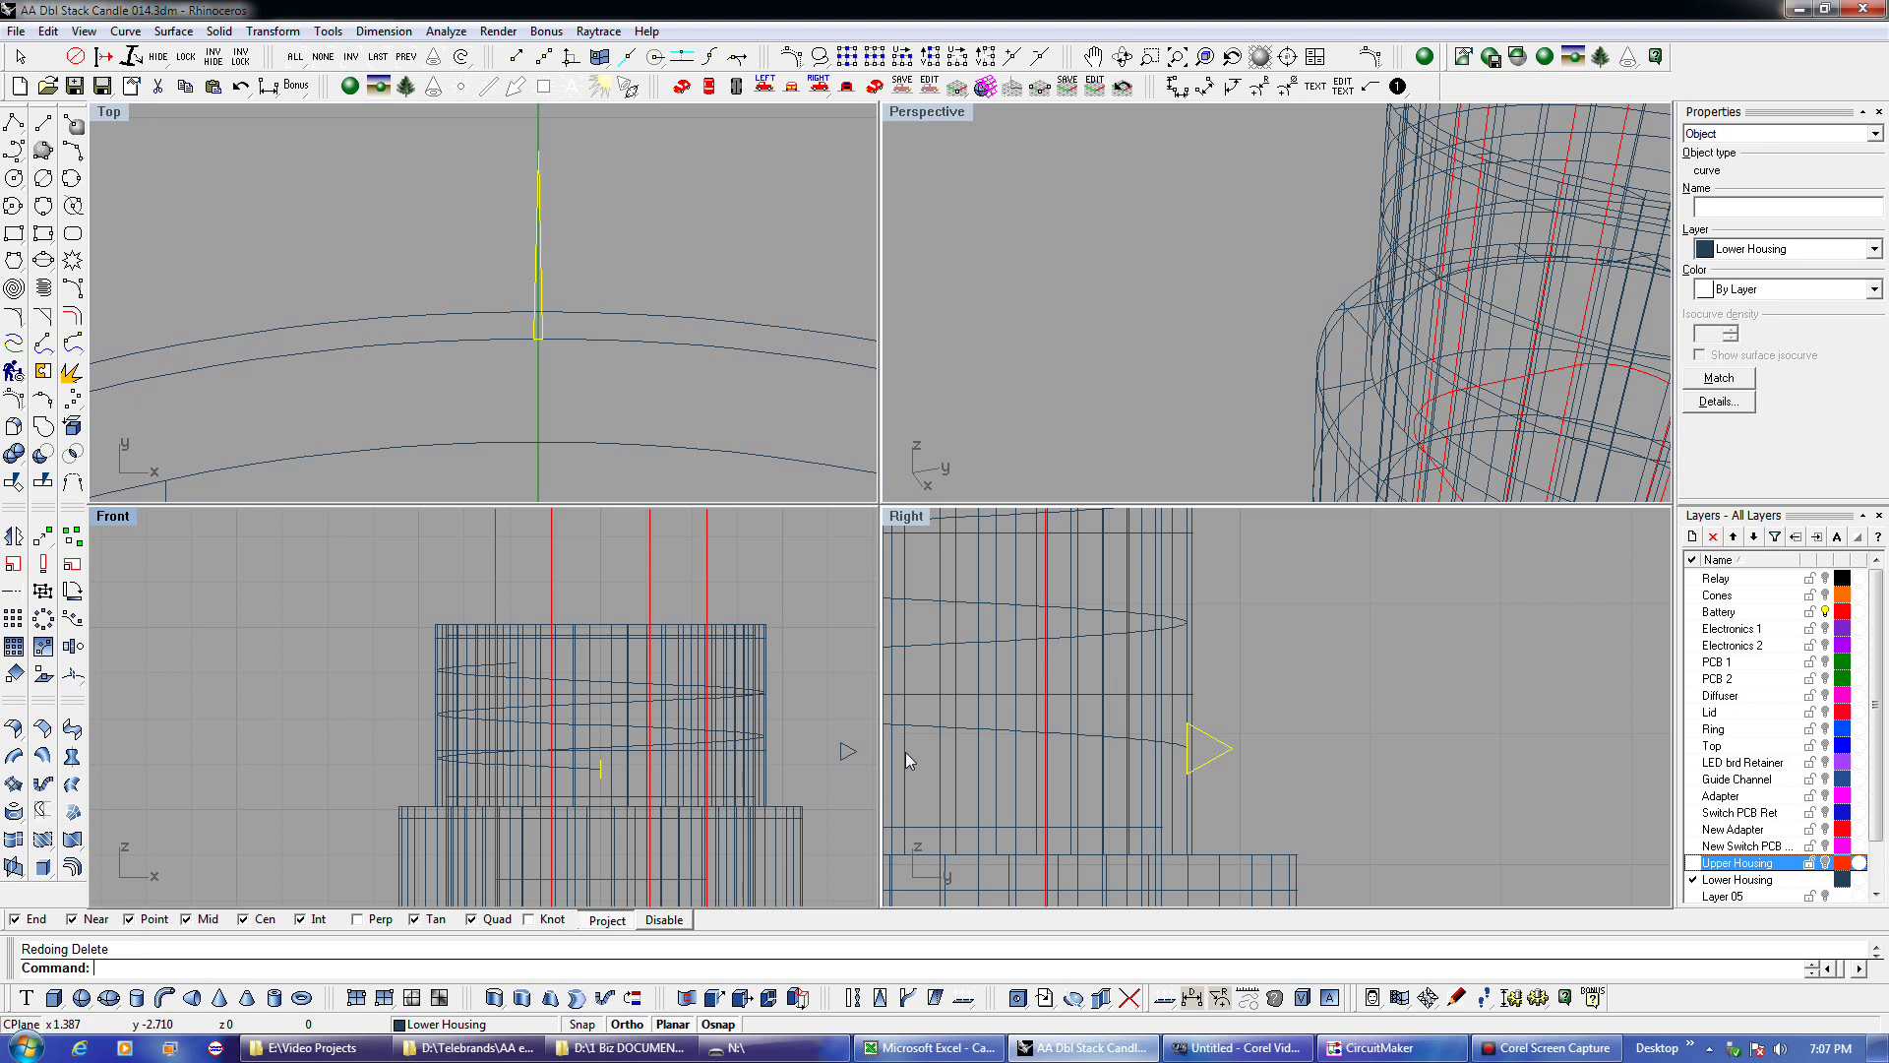
left_click(1825, 862)
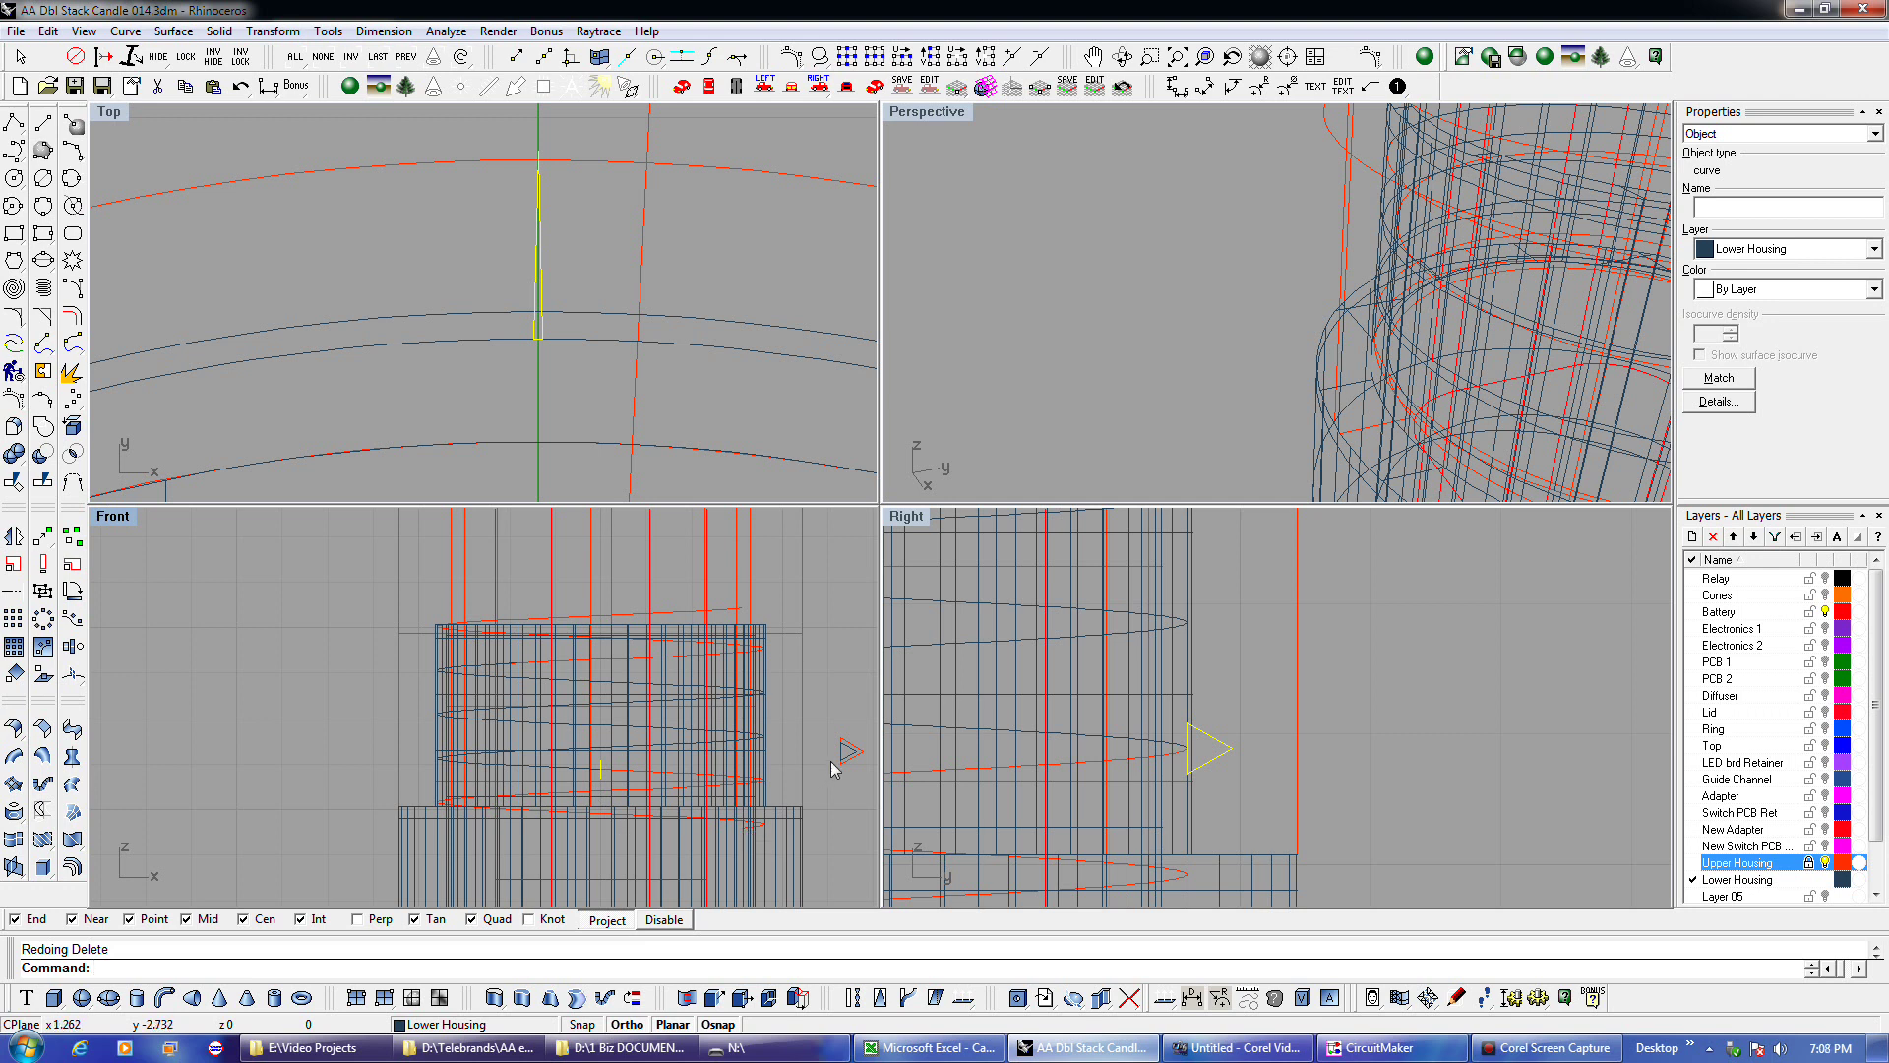
Clear the selection and unlock the Upper Housing layer.
key("Escape")
left_click(860, 756)
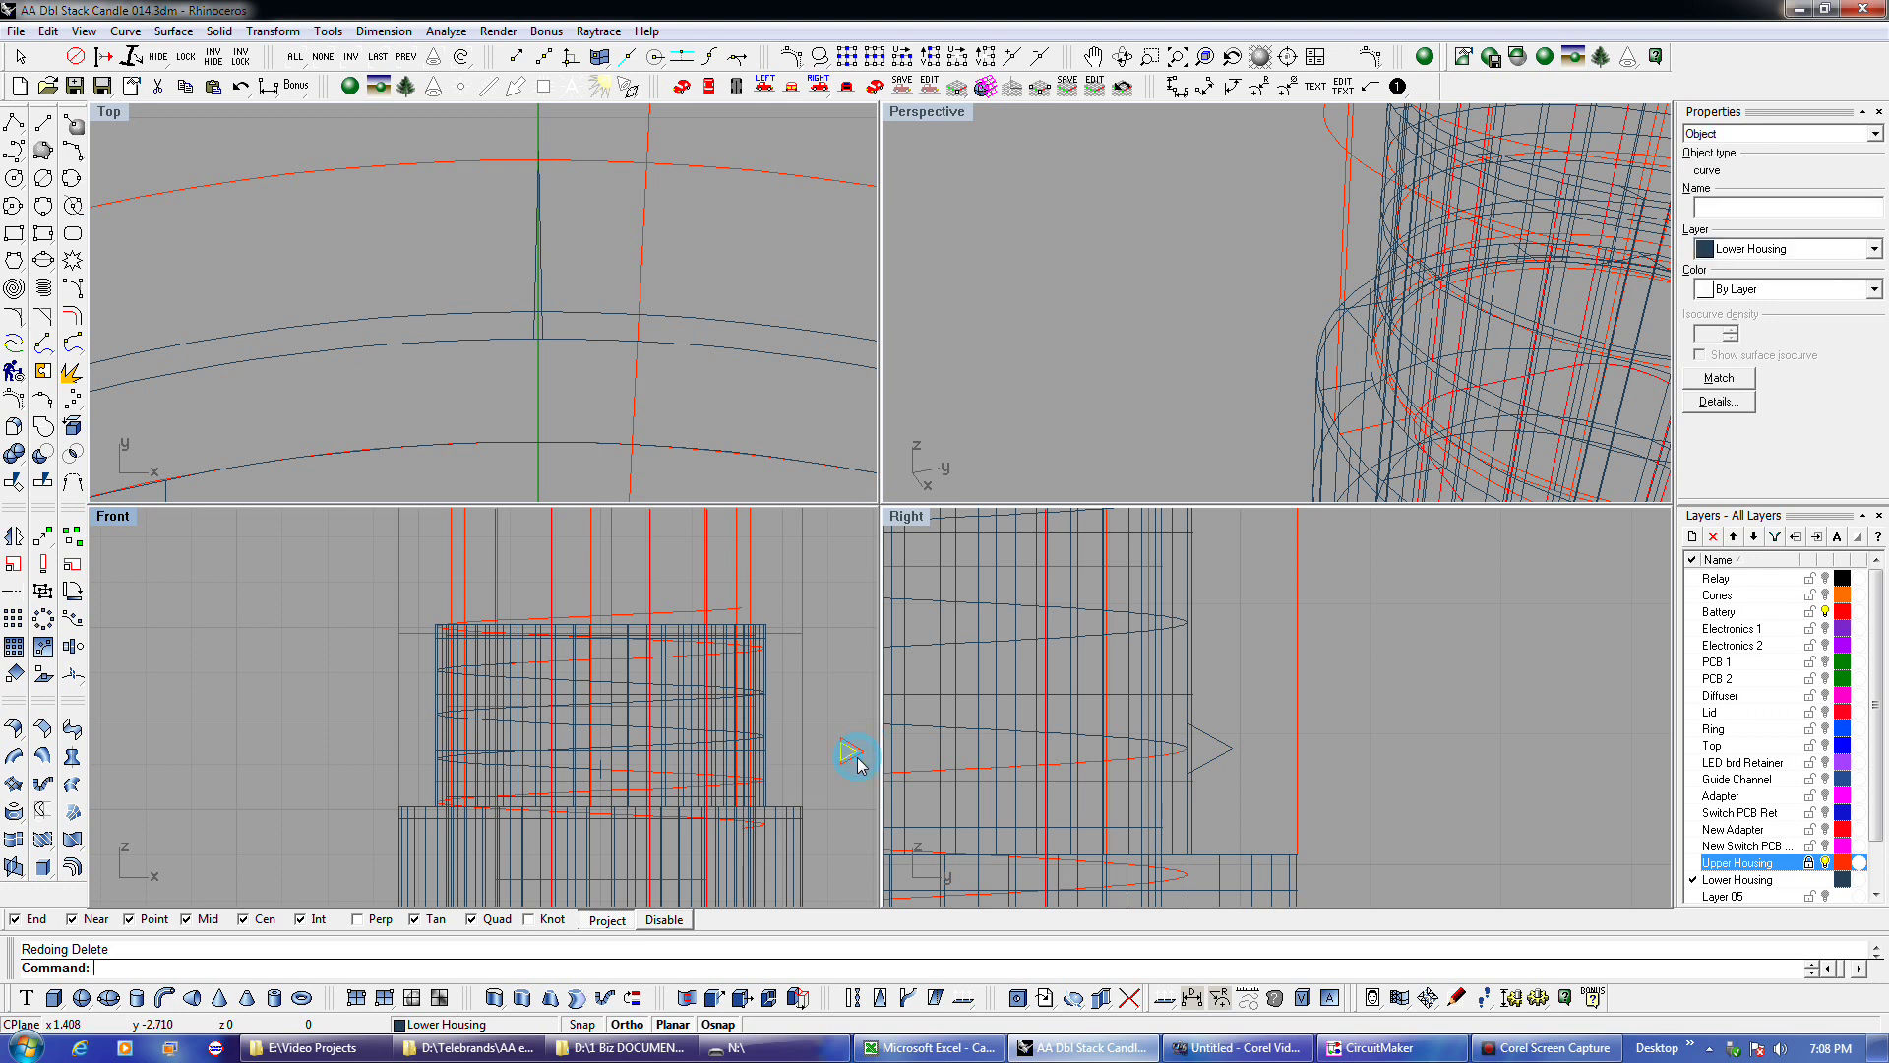
scroll(856, 765, "up", 3)
key("Escape")
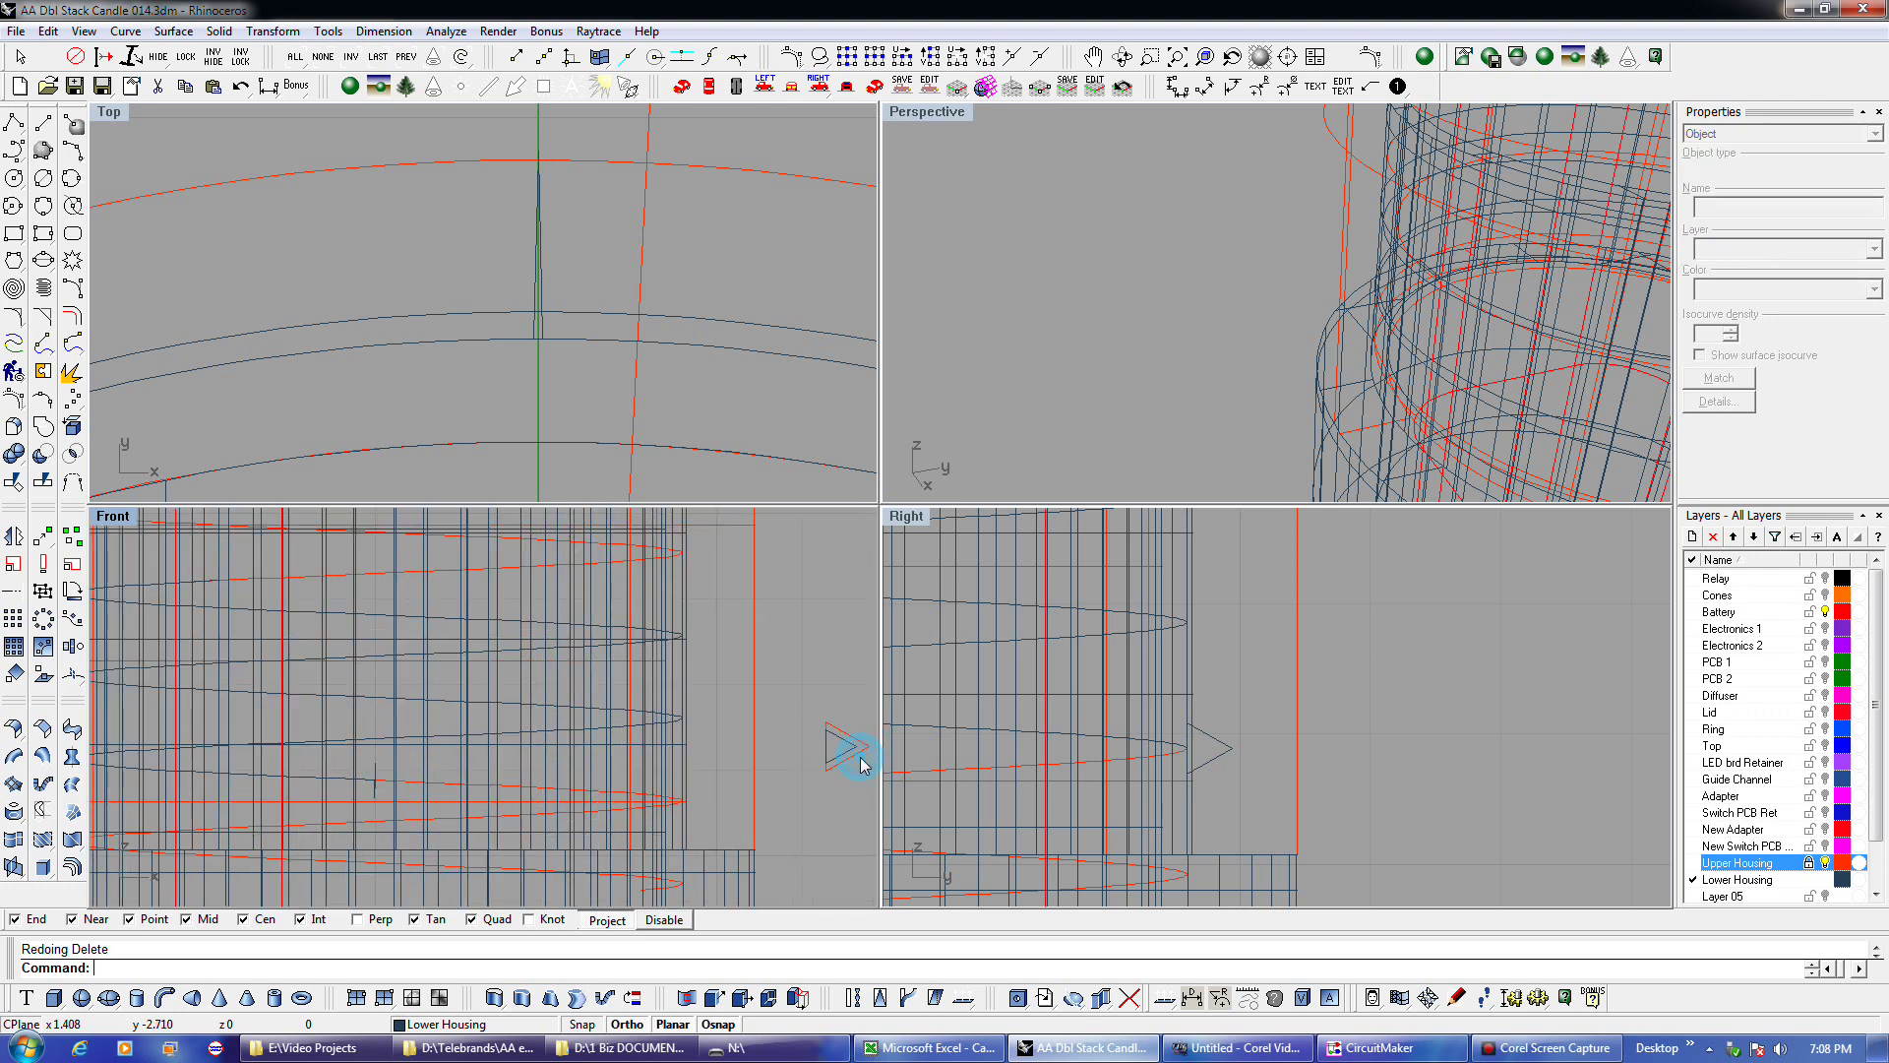
left_click(1809, 862)
Orient the triangle profile onto the helix end, using its midpoint as base point.
left_click(844, 749)
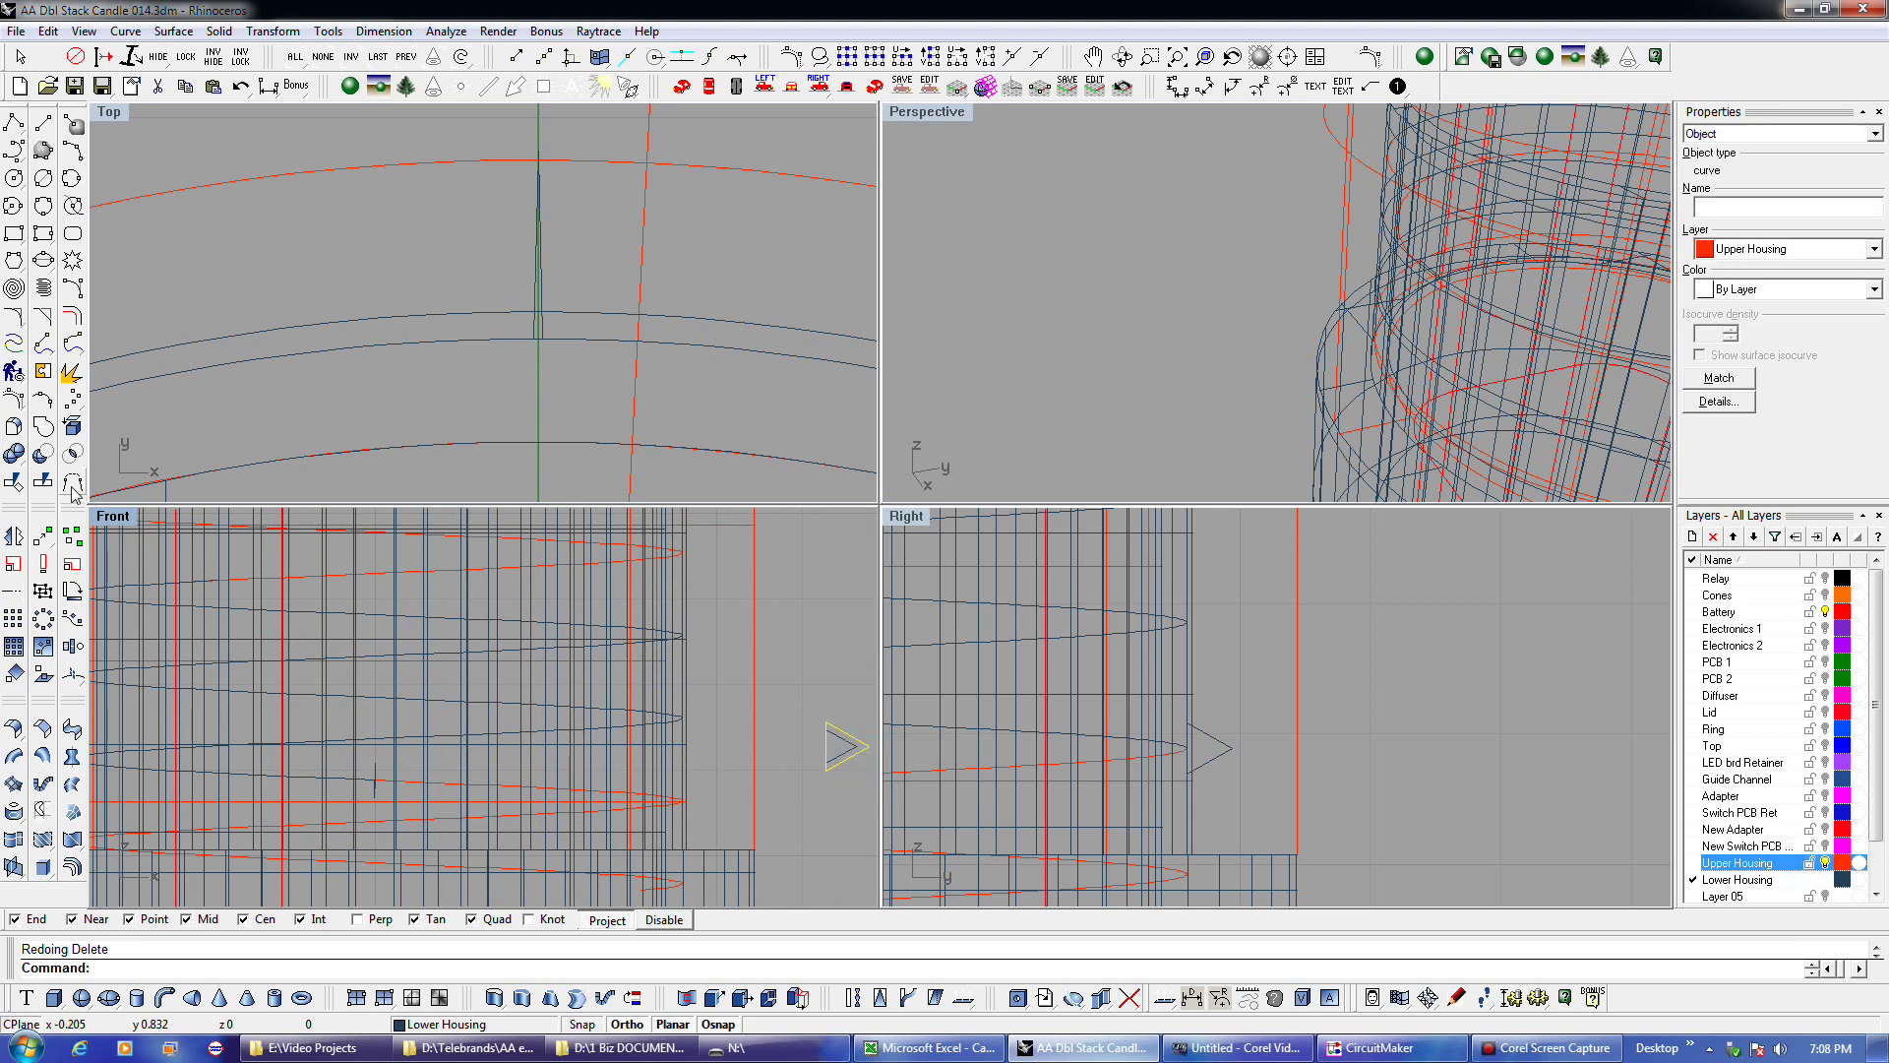
left_click(72, 674)
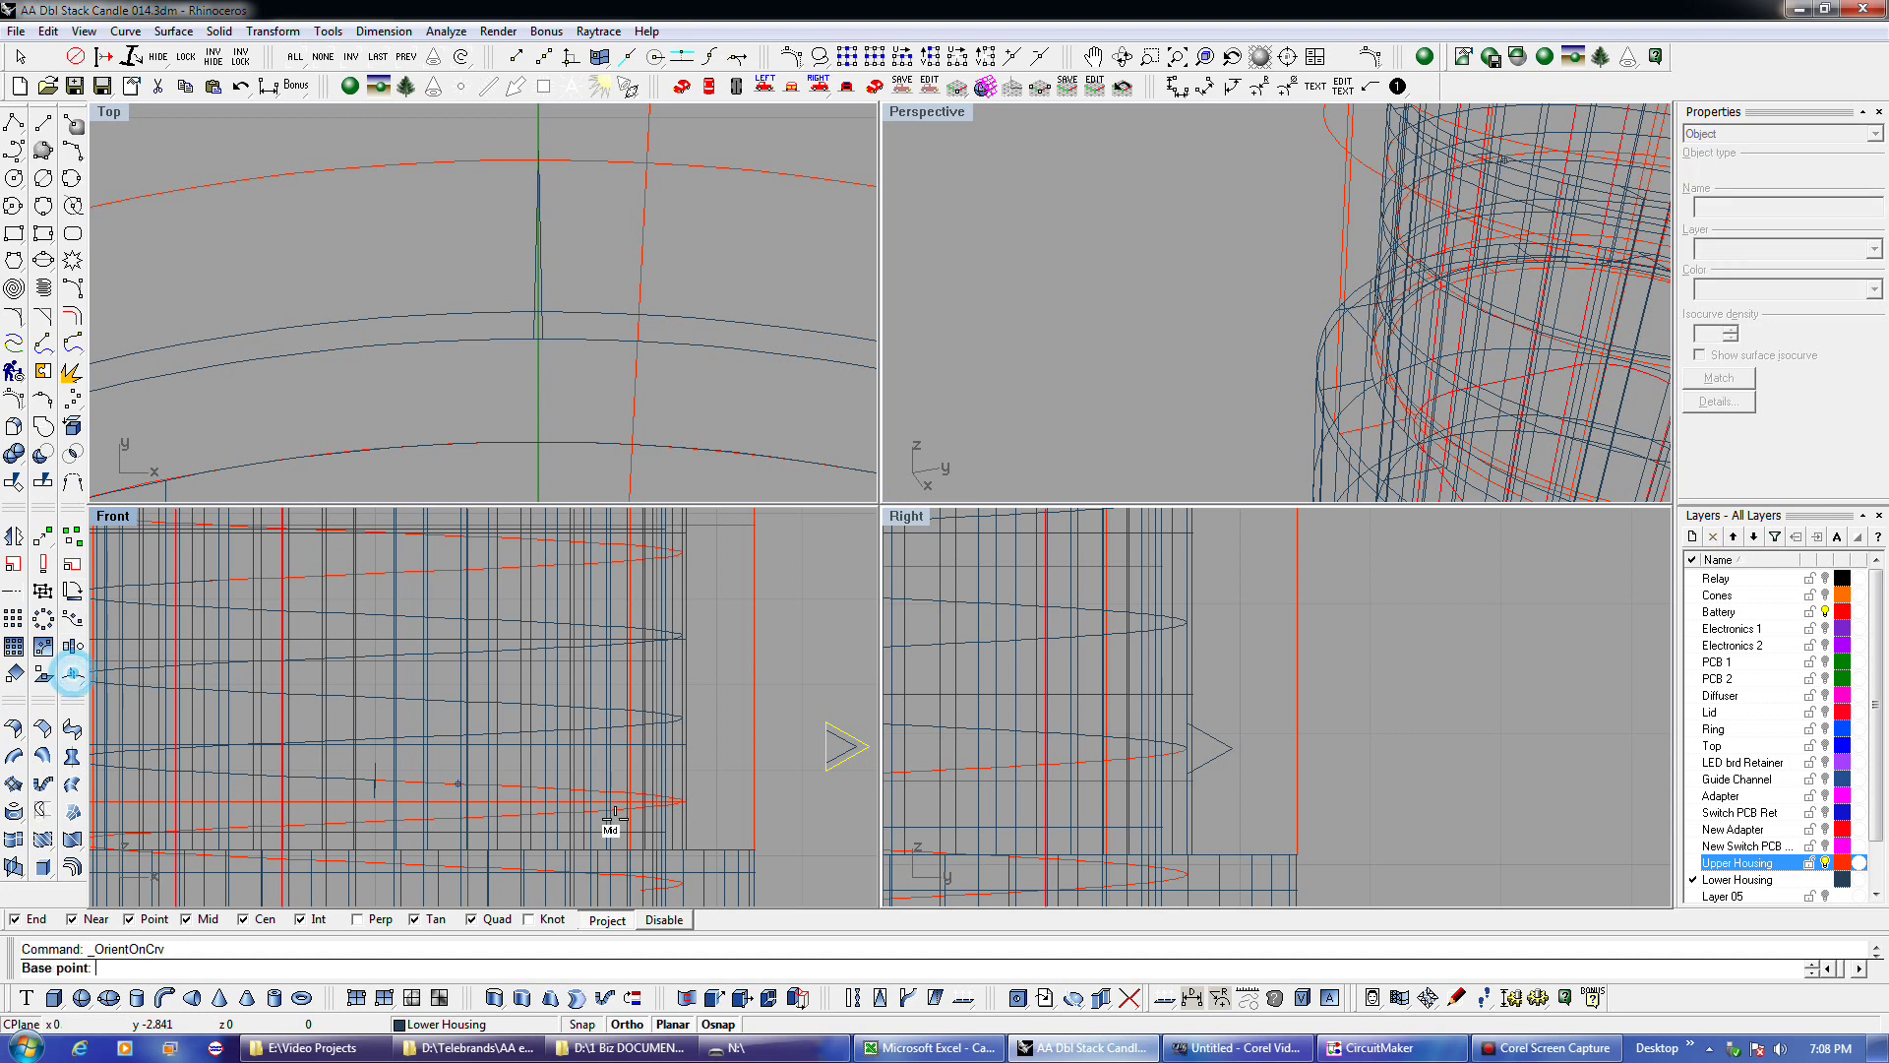
left_click(831, 749)
left_click(646, 888)
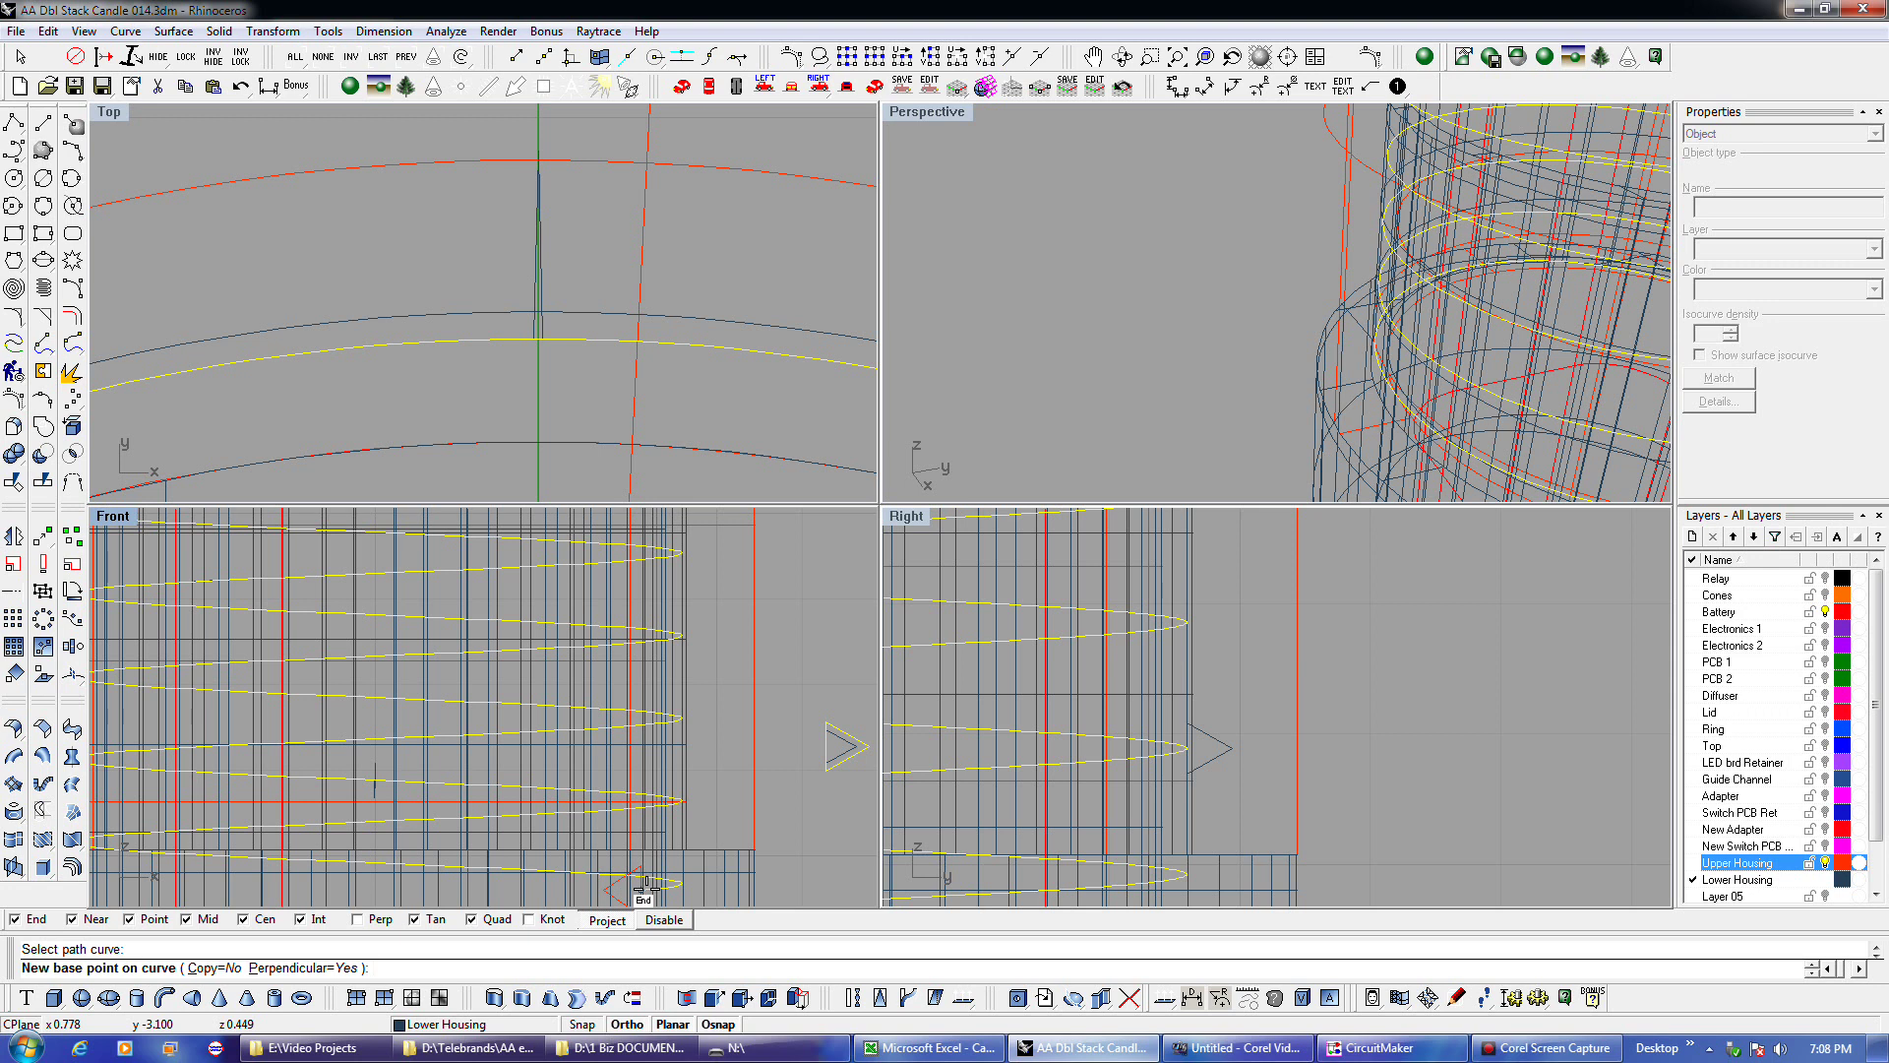
left_click(645, 882)
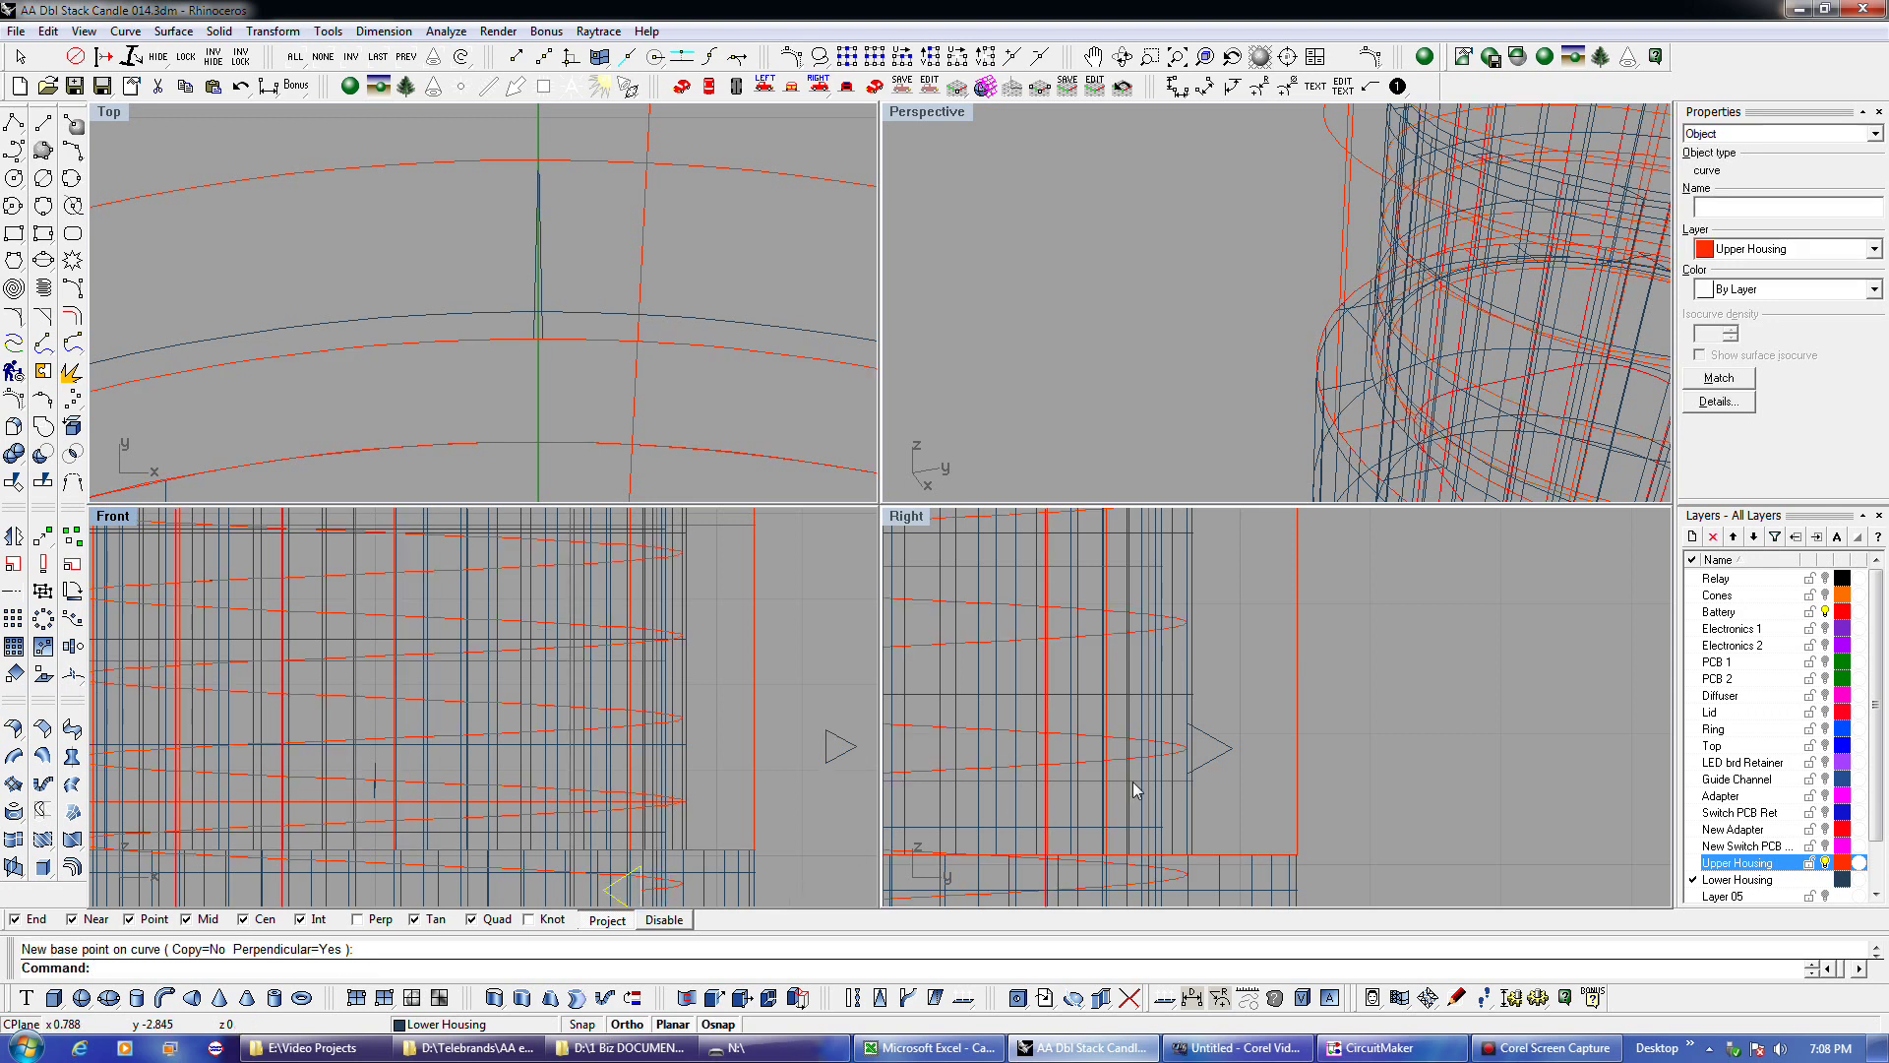
Zoom and orbit until the yellow triangle profile fills the Front viewport.
scroll(1131, 738, "down", 3)
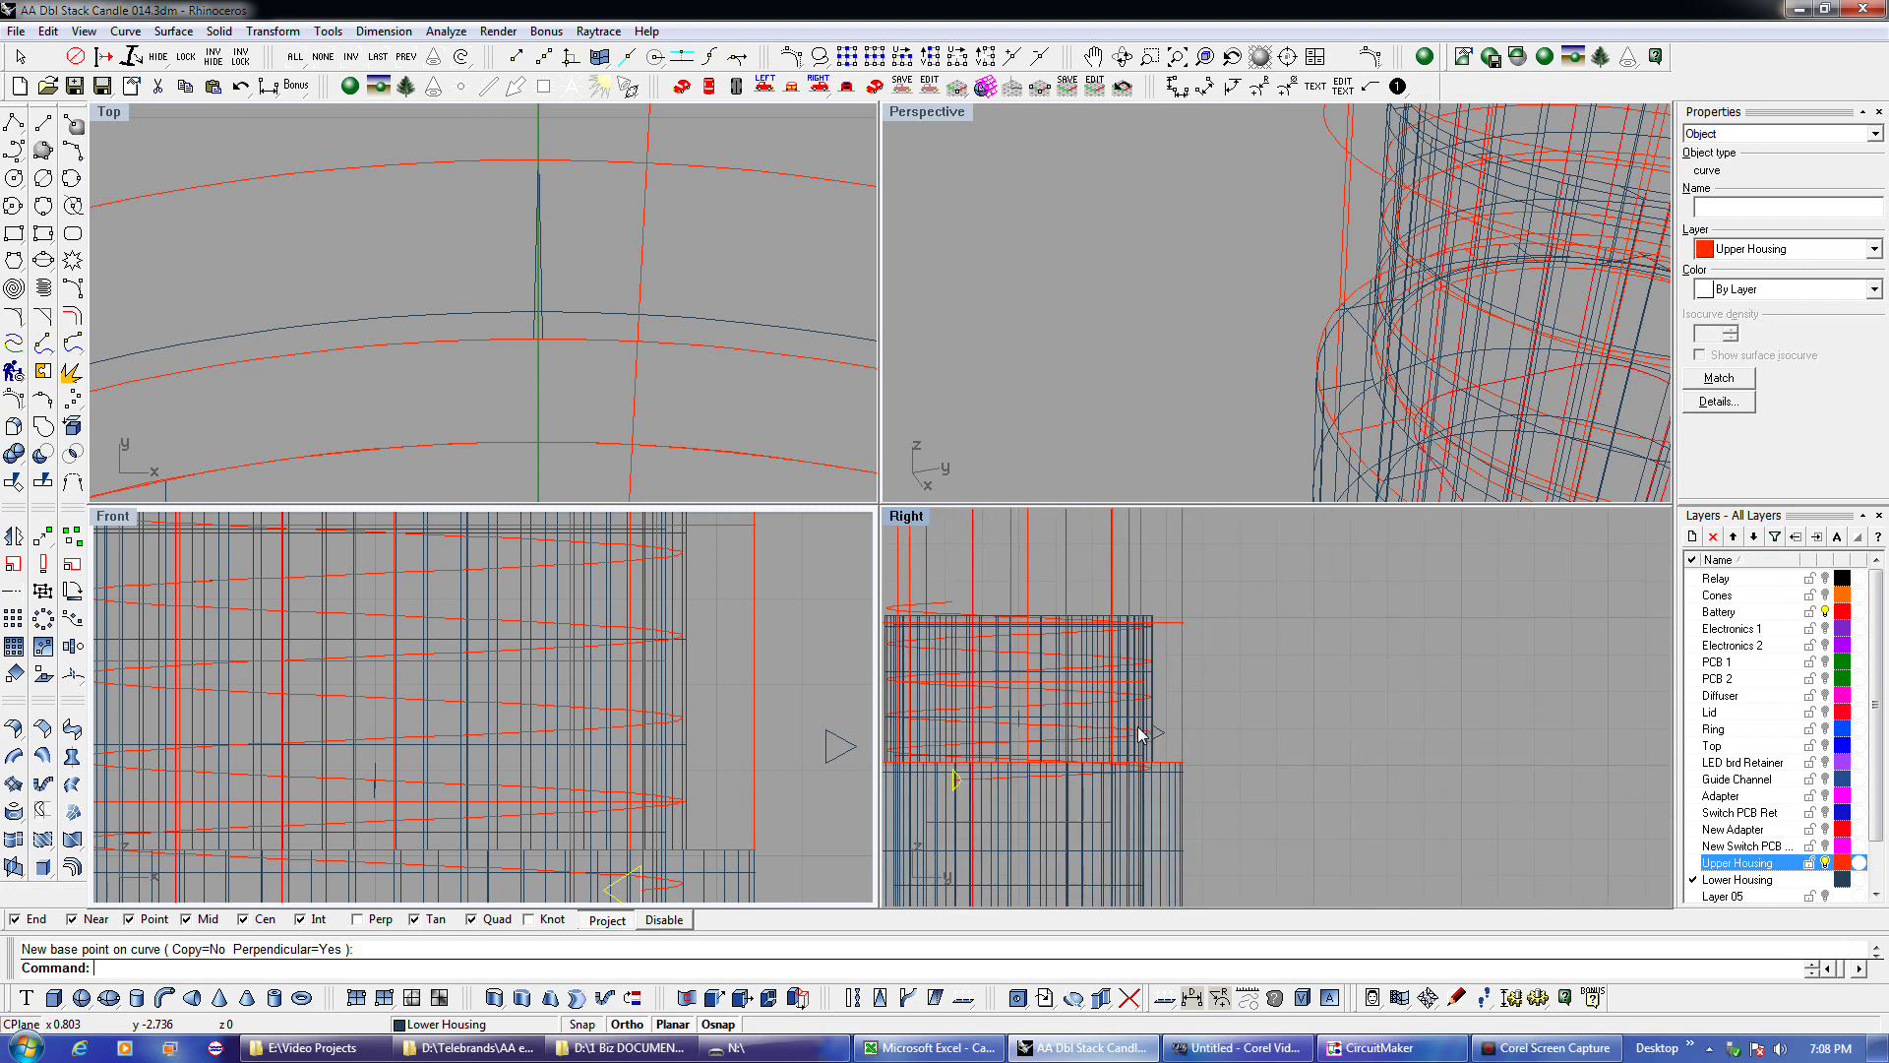
scroll(1138, 733, "down", 1)
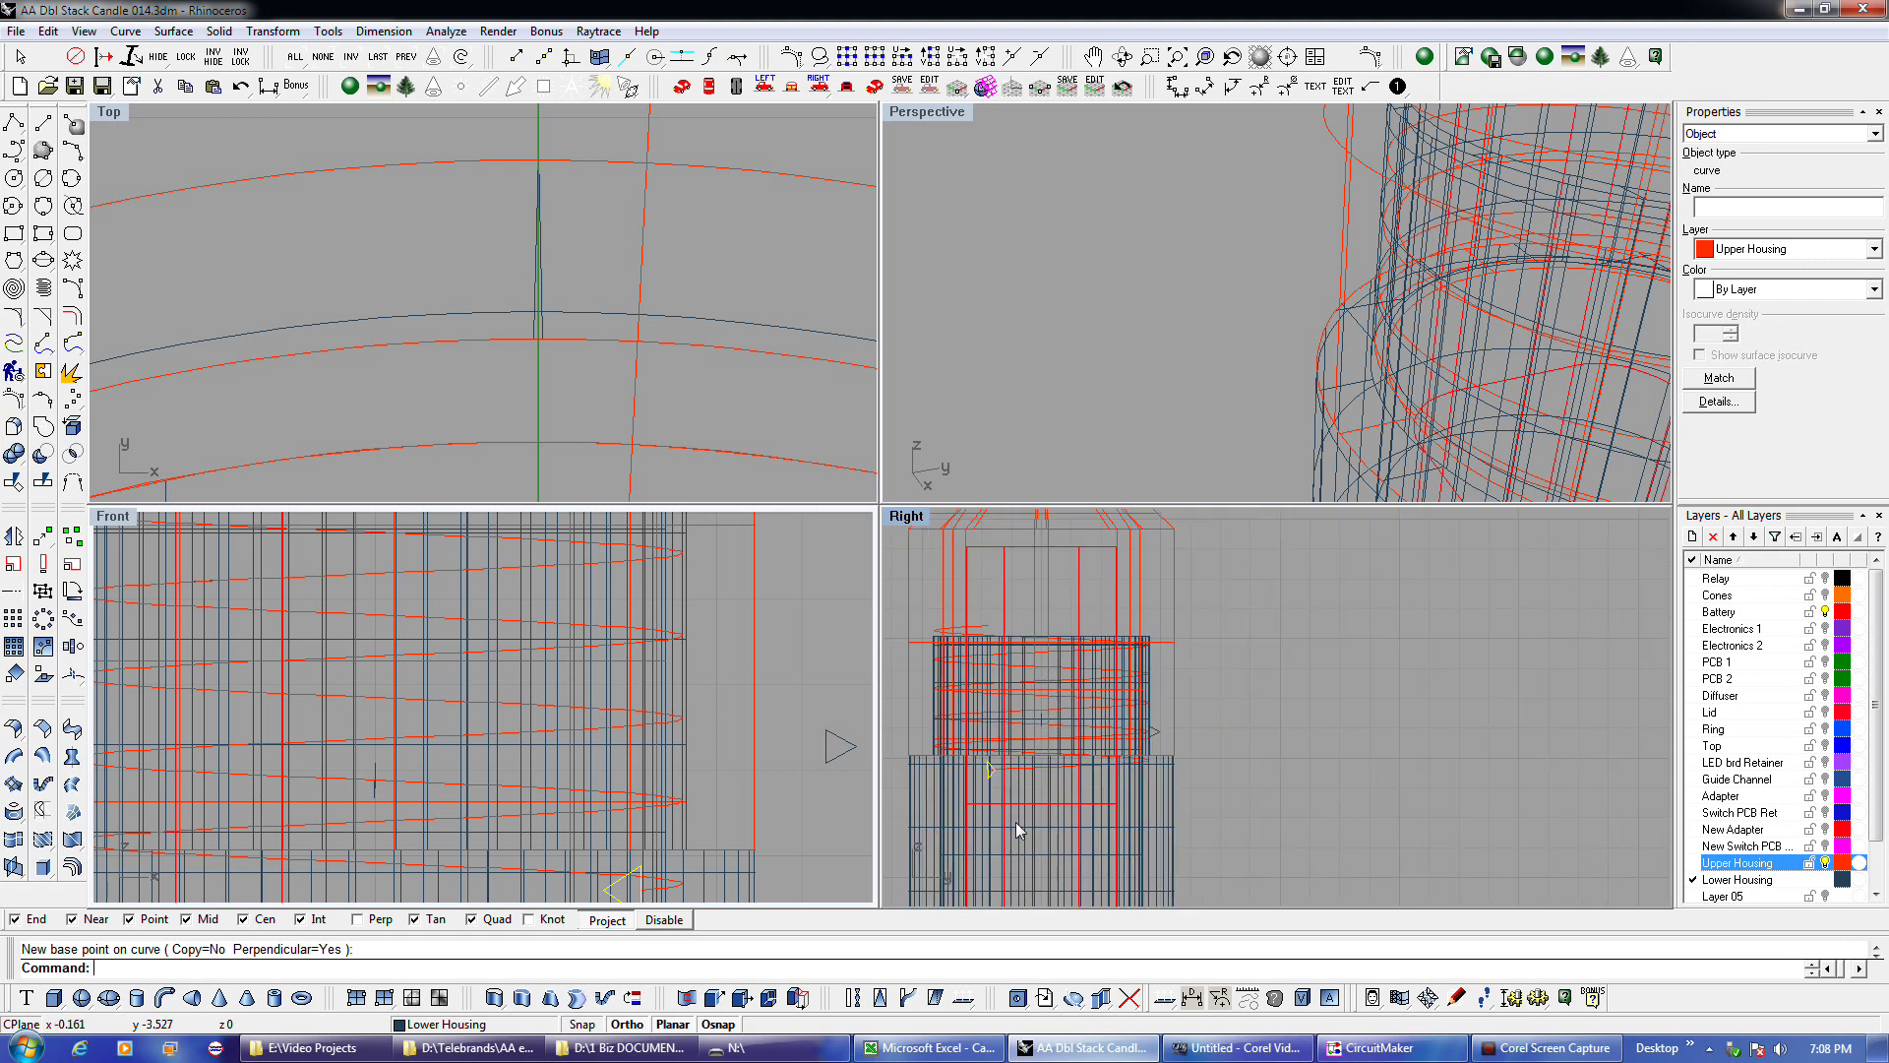
scroll(999, 799, "up", 2)
scroll(1095, 382, "down", 6)
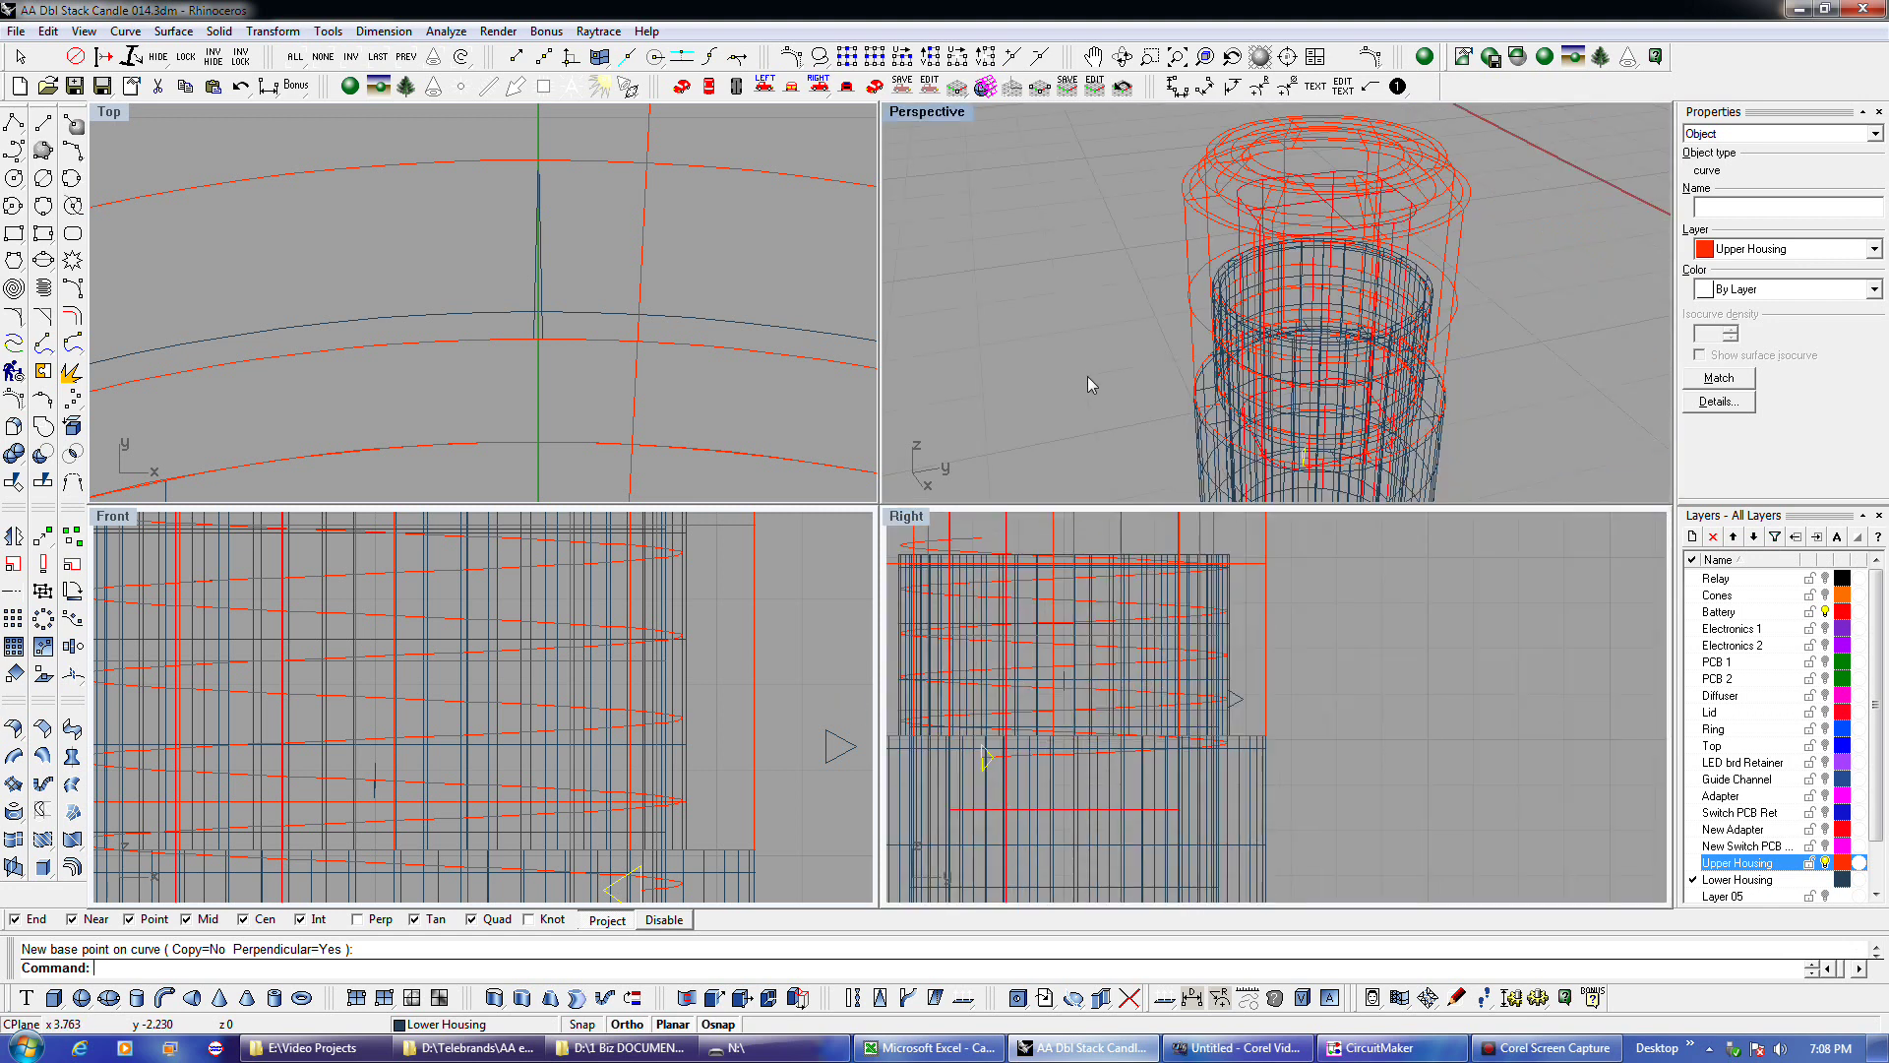
scroll(1250, 441, "up", 4)
right_click_drag(1250, 440, 1107, 427)
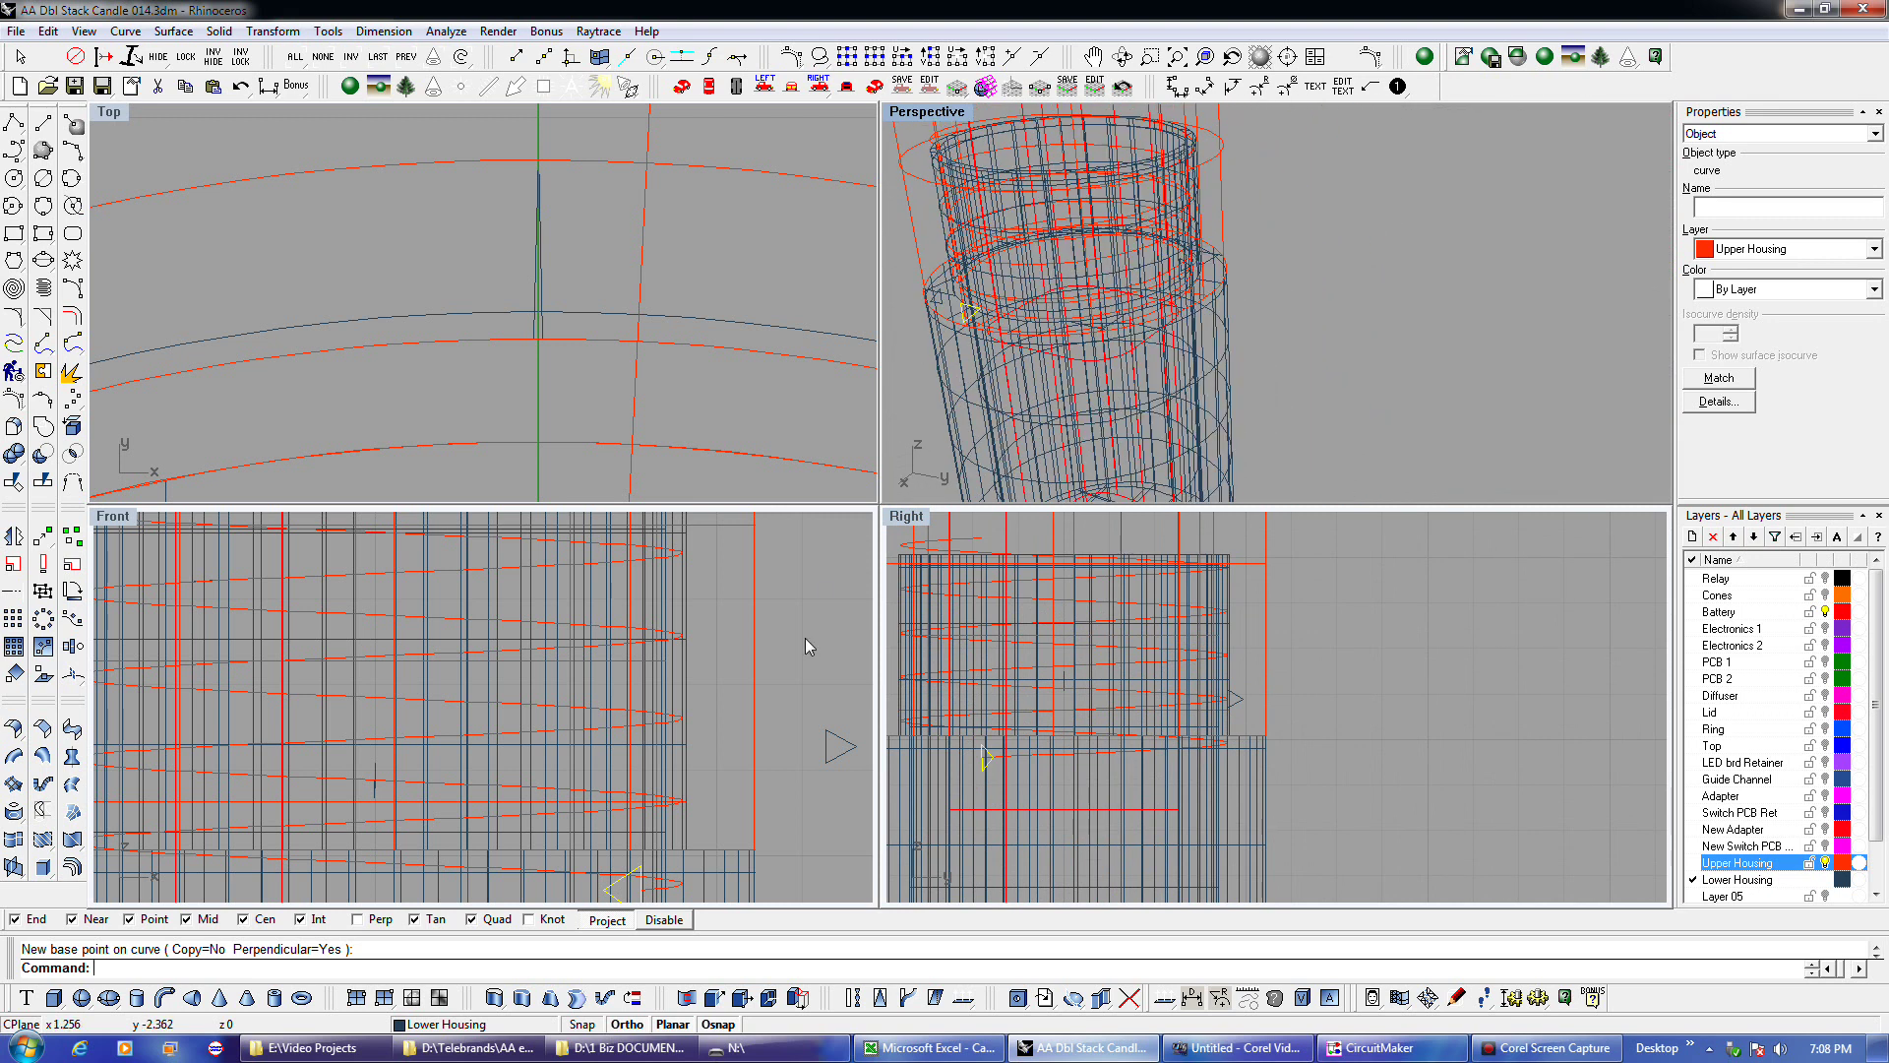
right_click_drag(801, 800, 824, 649)
scroll(682, 737, "up", 4)
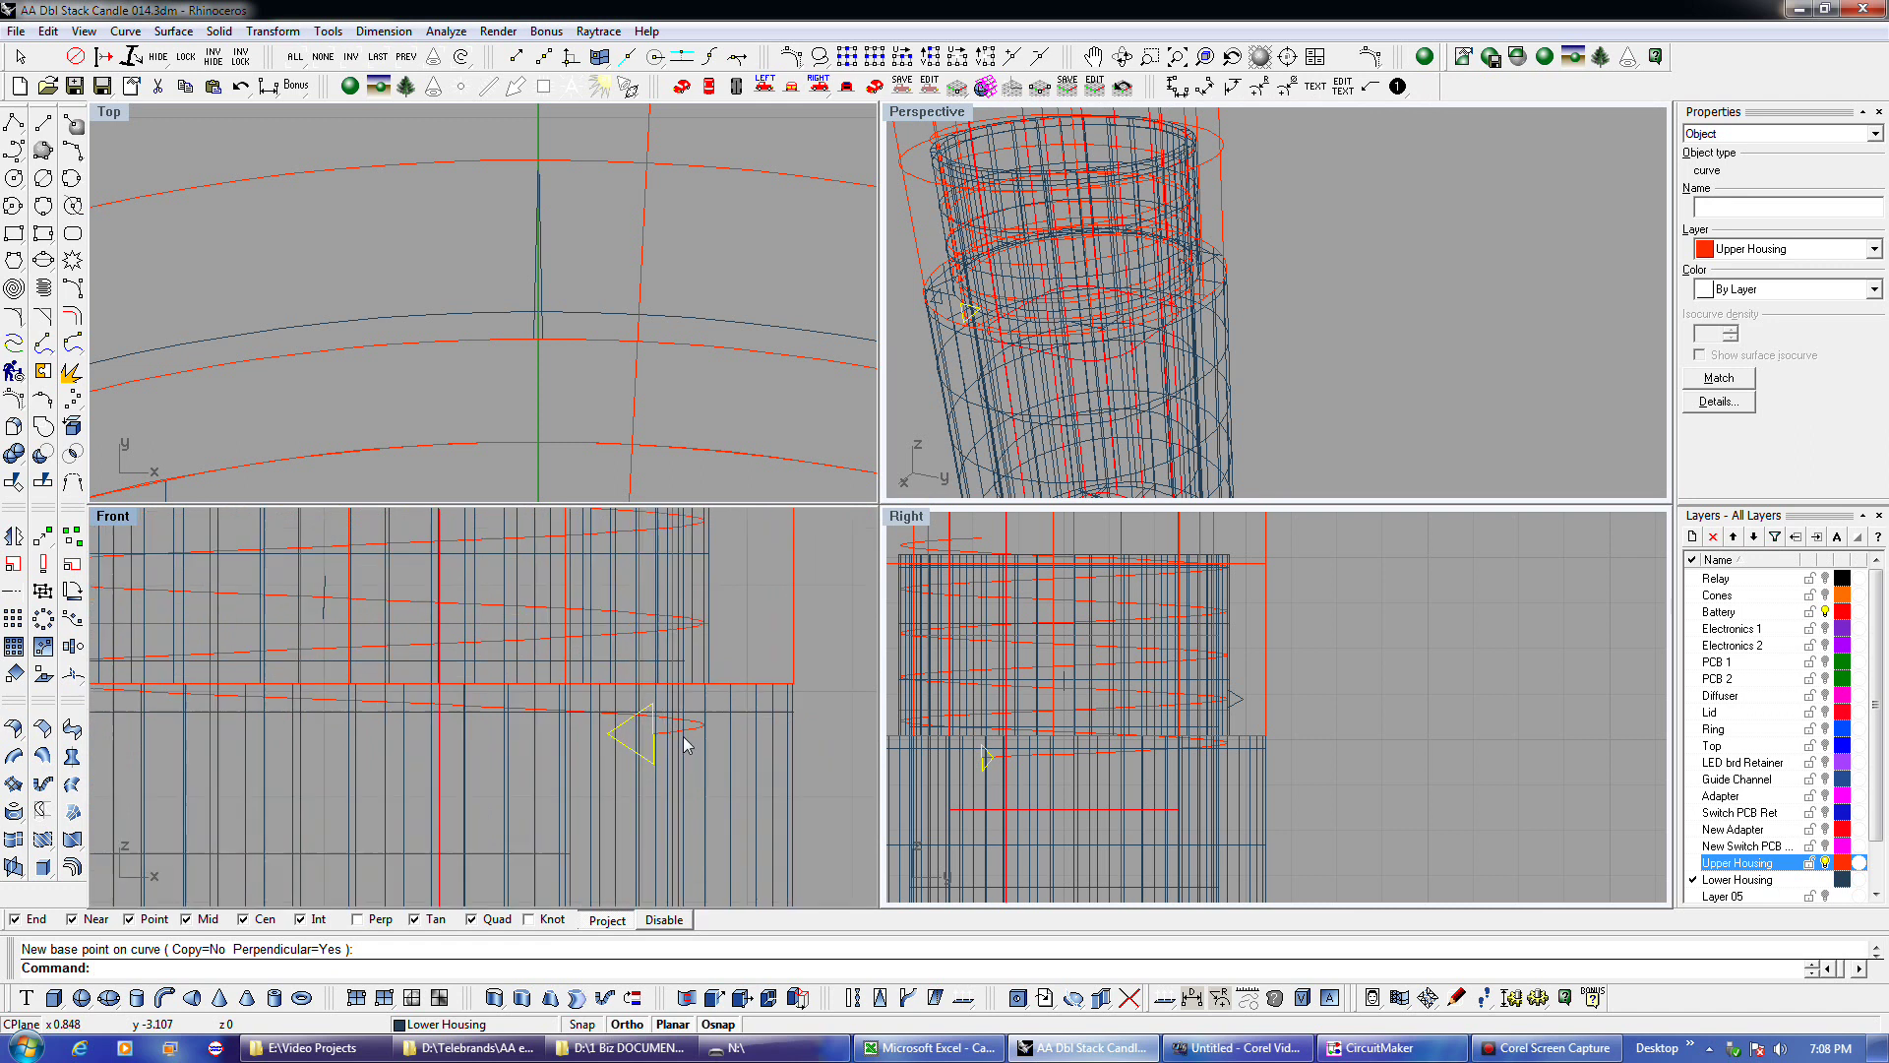
Mirror the triangle across its vertical edge, creating a diamond-shaped pair.
left_click(13, 535)
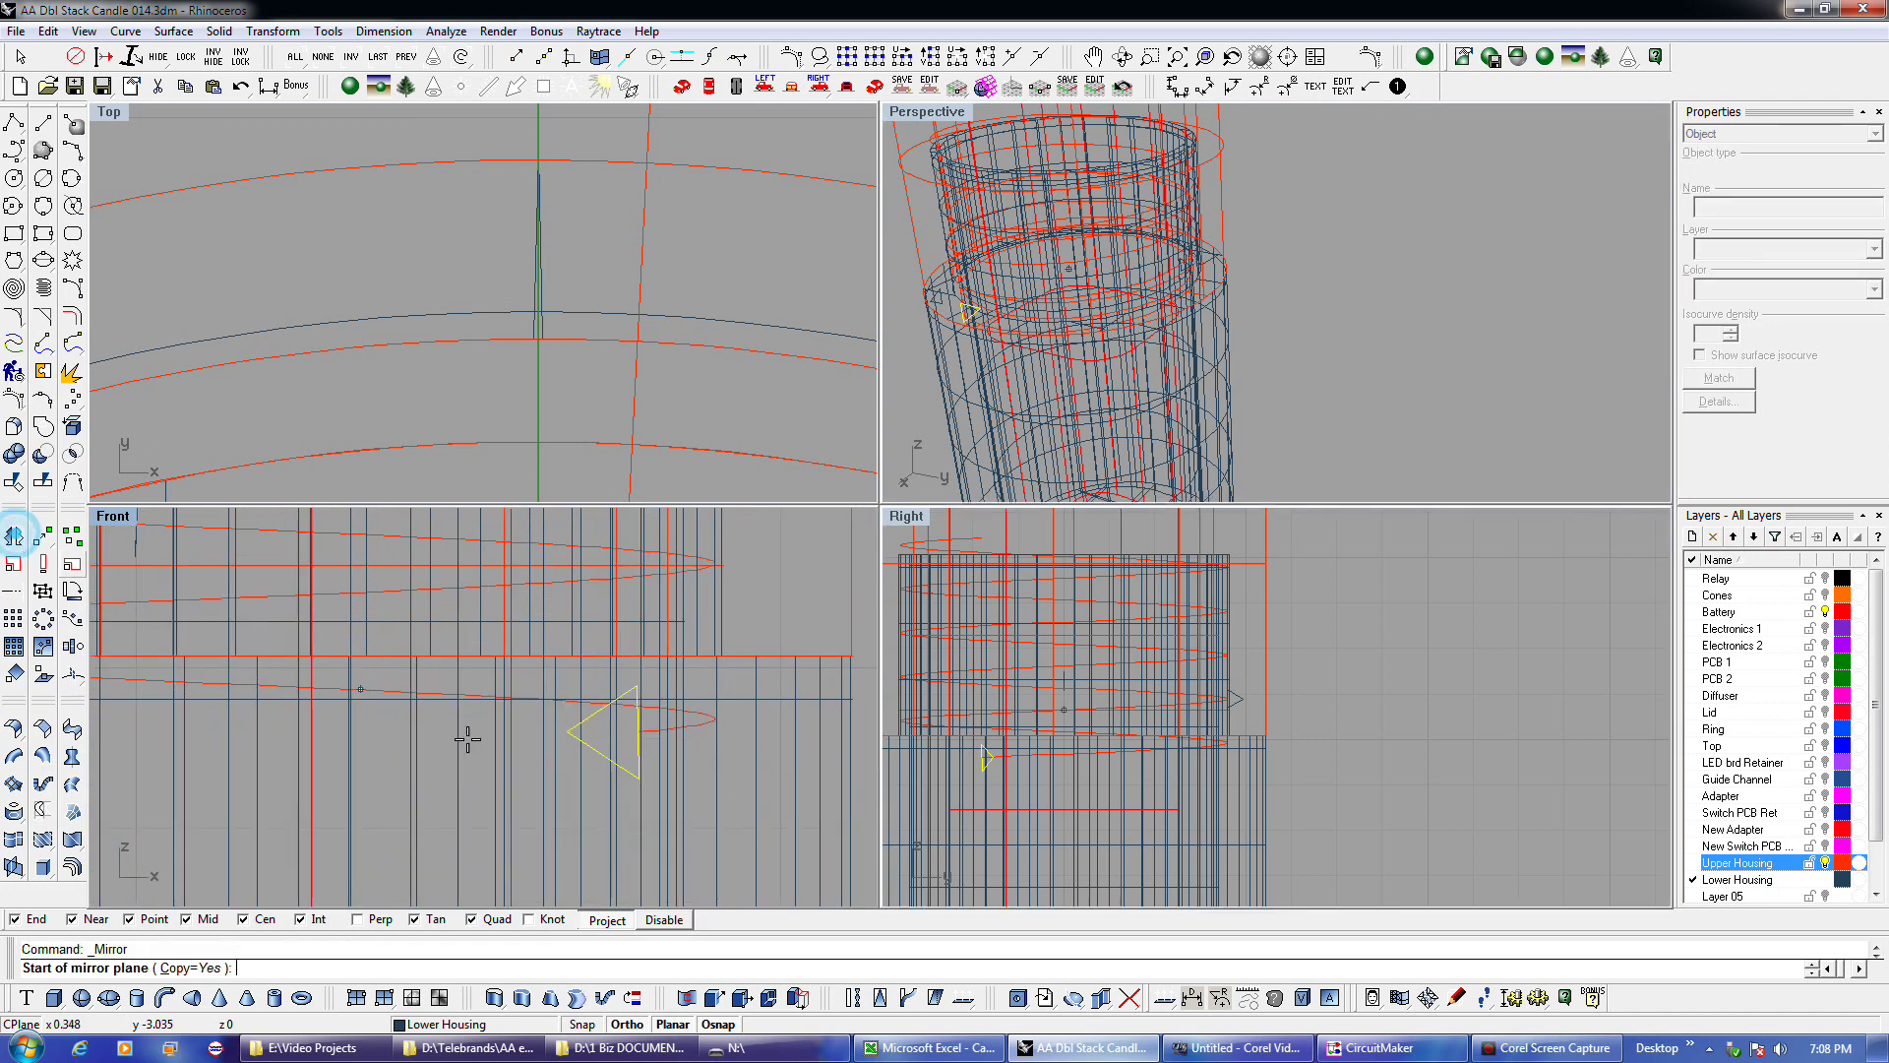
left_click(639, 780)
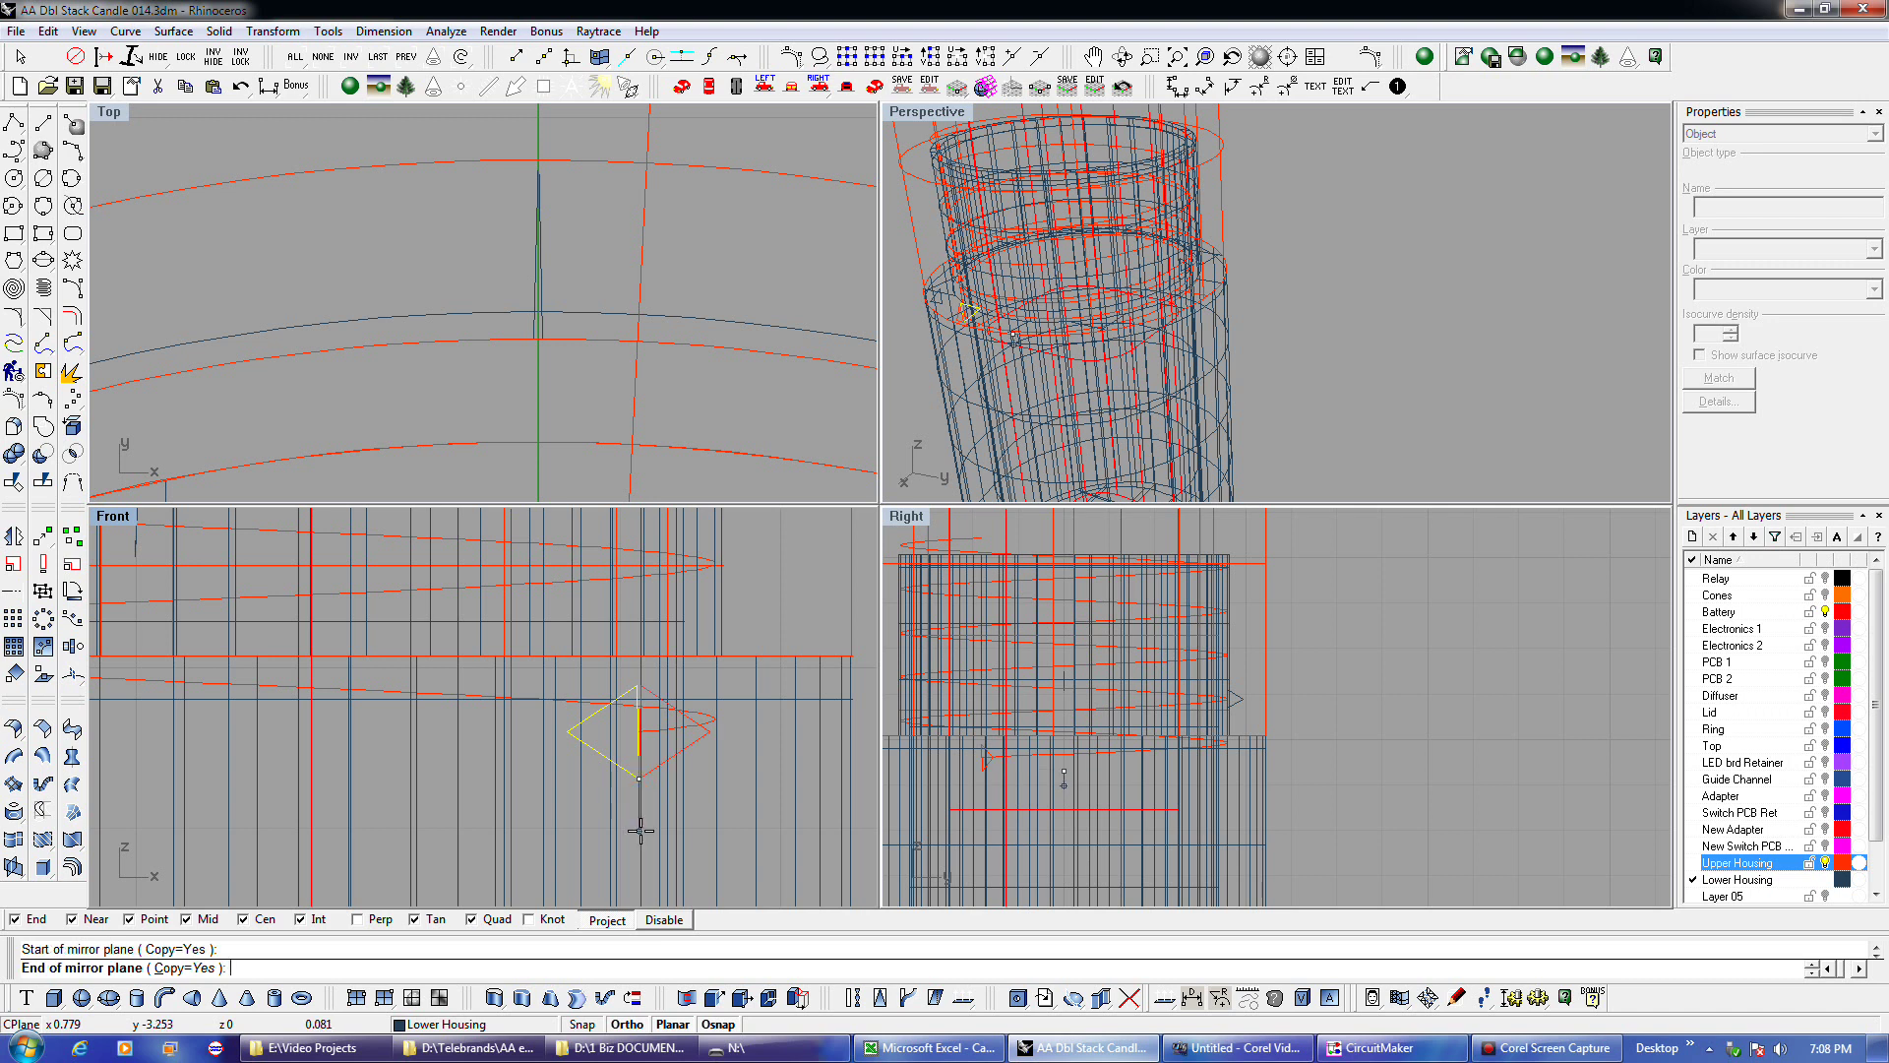
left_click(641, 829)
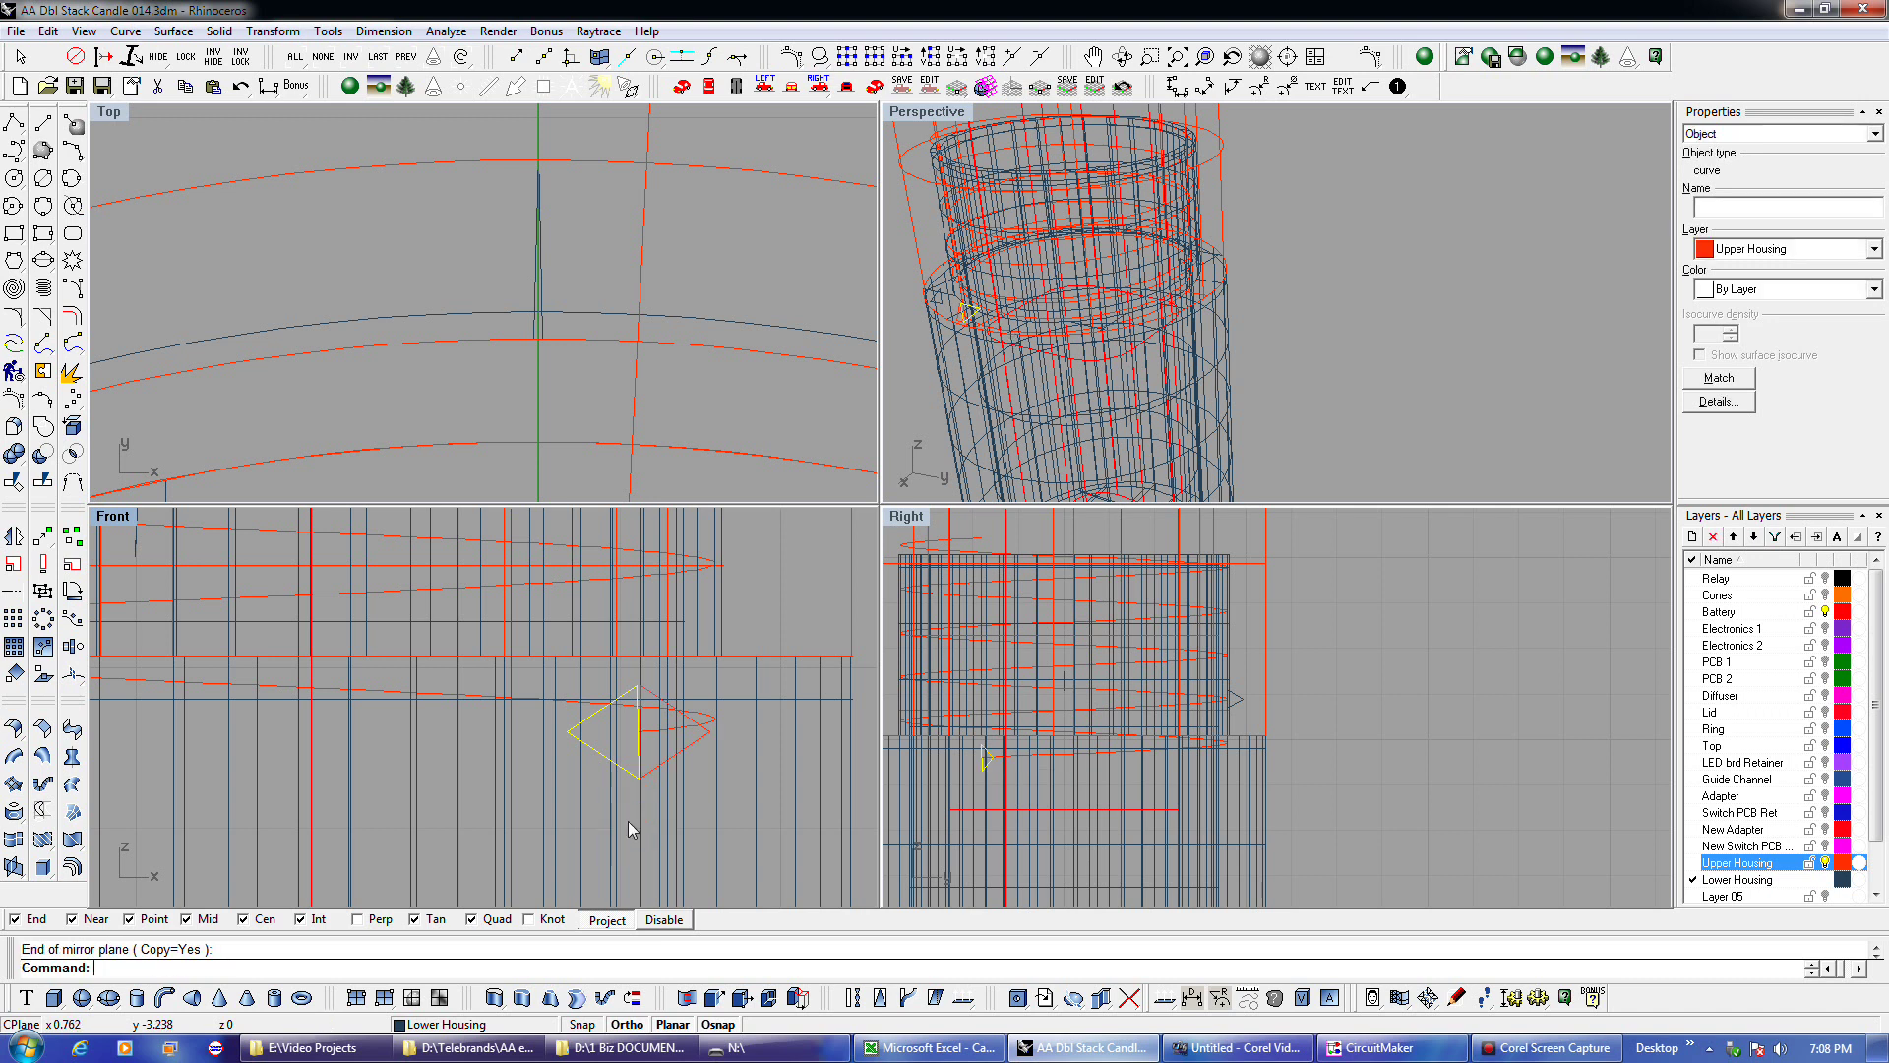
scroll(538, 307, "down", 2)
Zoom Top and Perspective close to the profile at the housing wall, then deselect.
scroll(539, 307, "down", 5)
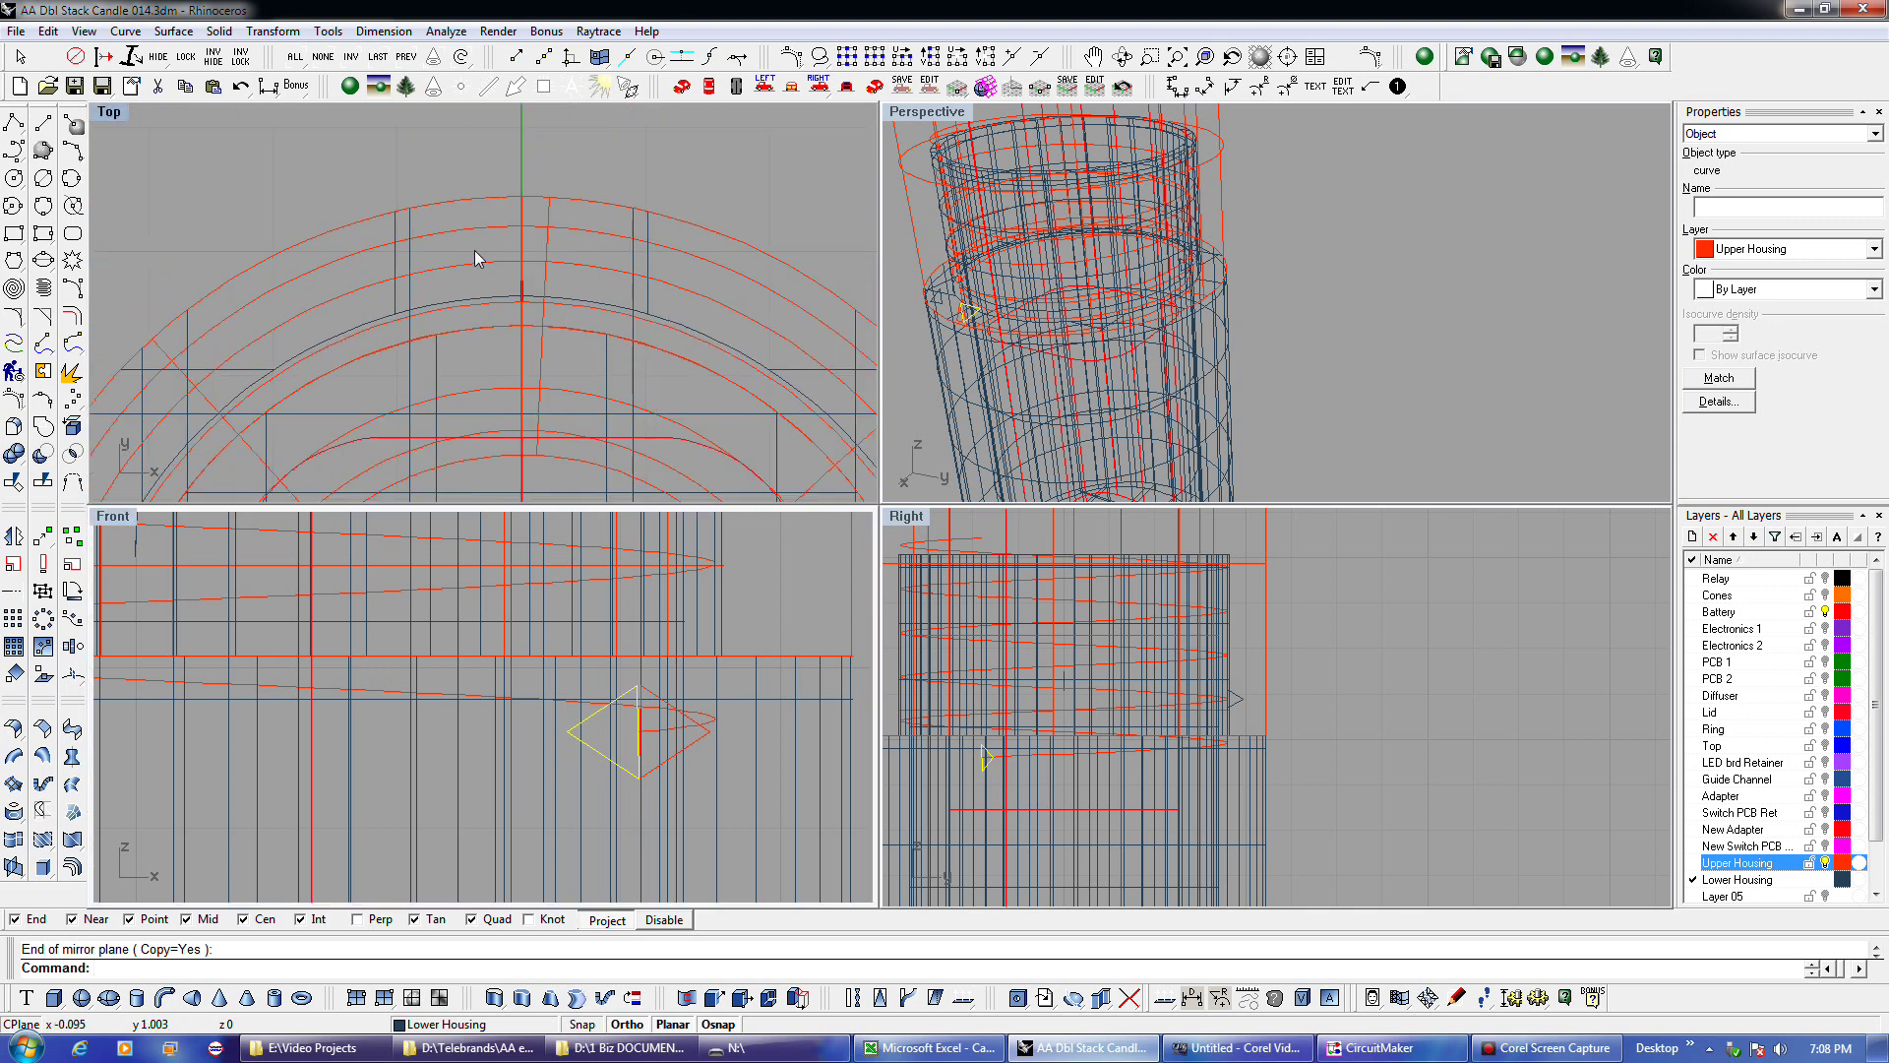
scroll(558, 392, "up", 7)
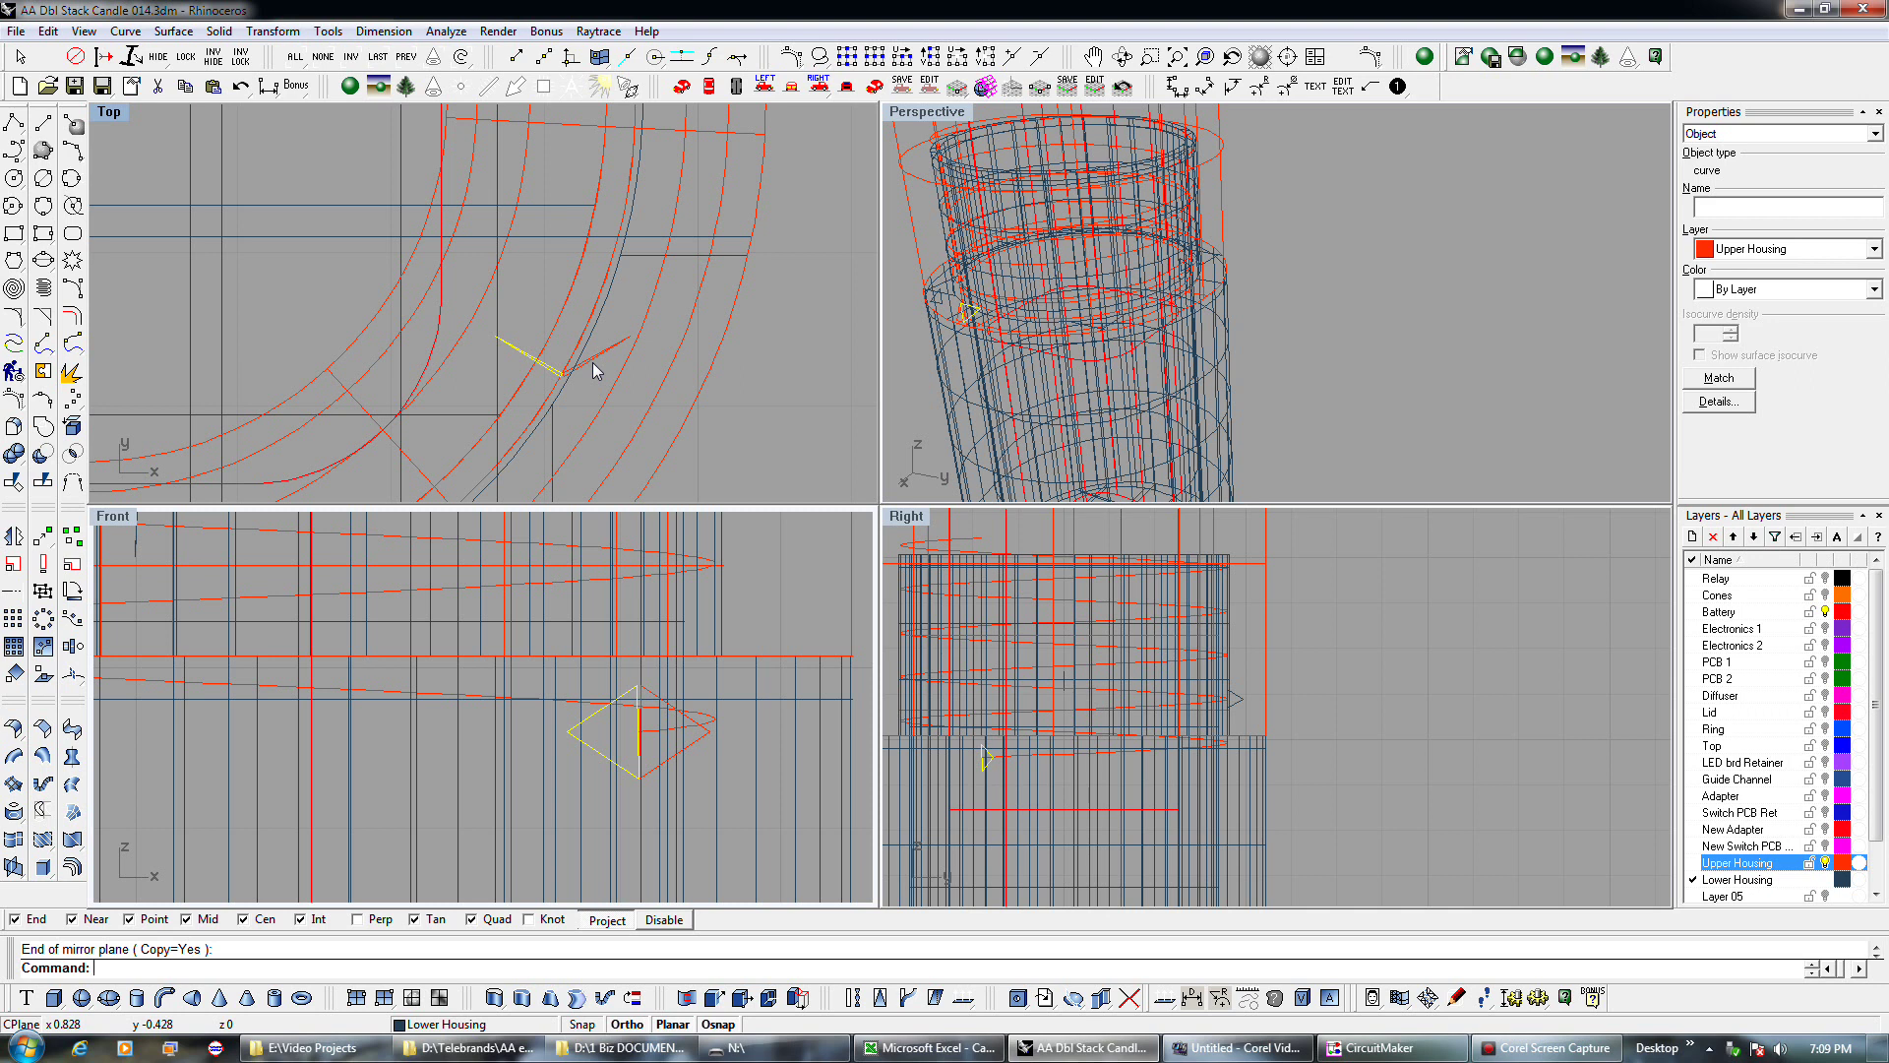
scroll(936, 359, "up", 6)
right_click_drag(991, 320, 991, 329)
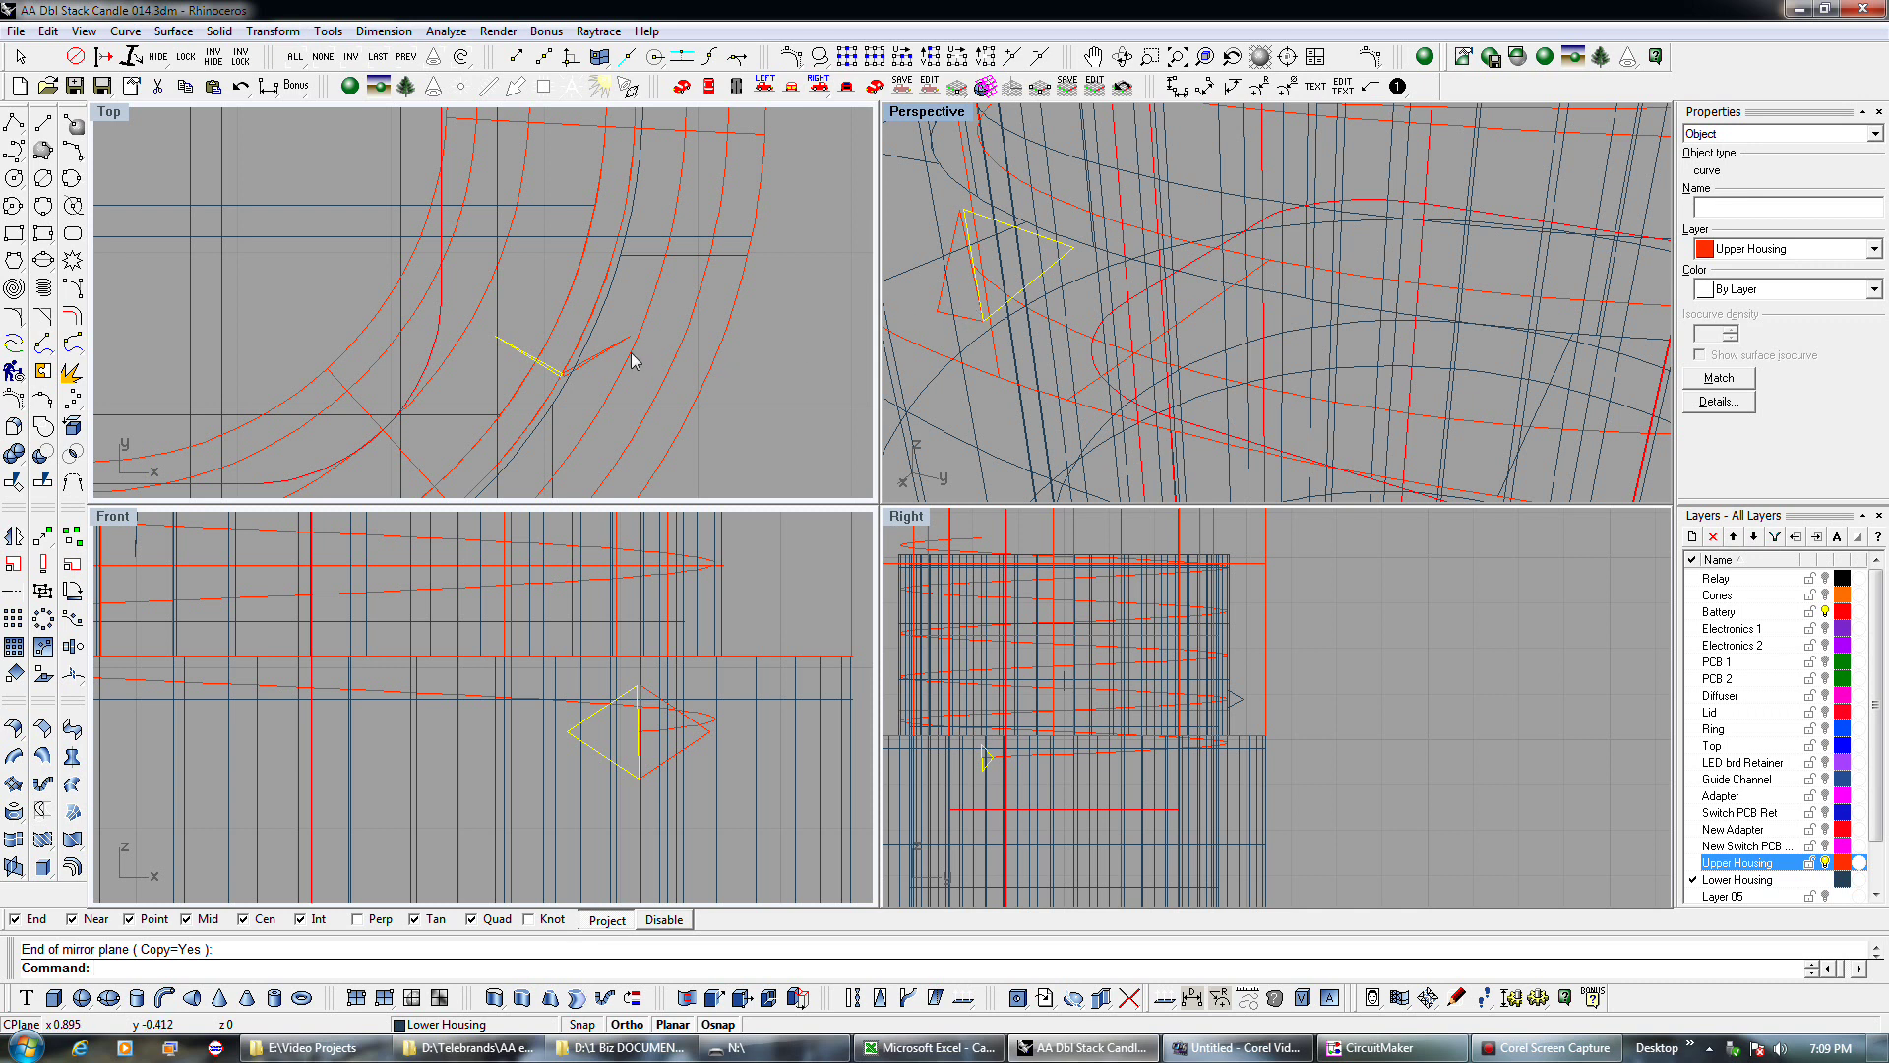
left_click(601, 363)
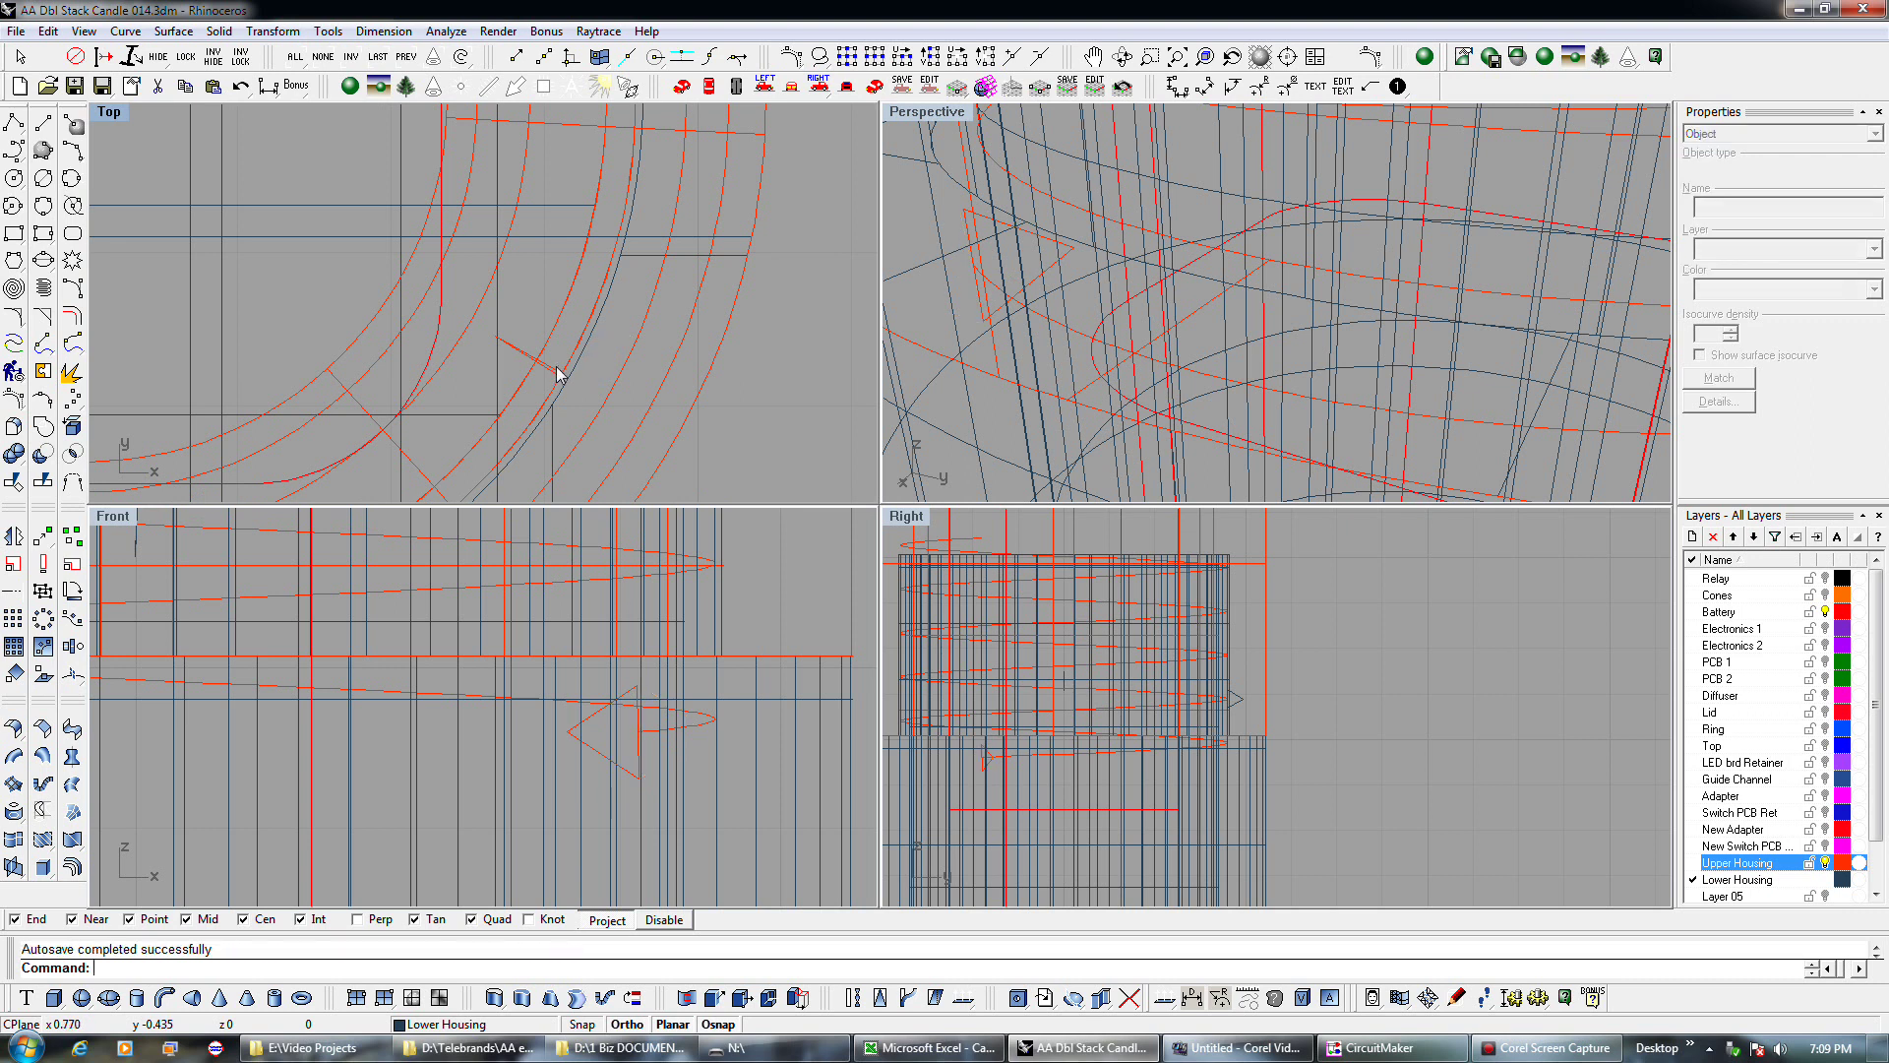
Rotate the profile 180° about its end point and orbit Perspective to check it.
left_click(72, 590)
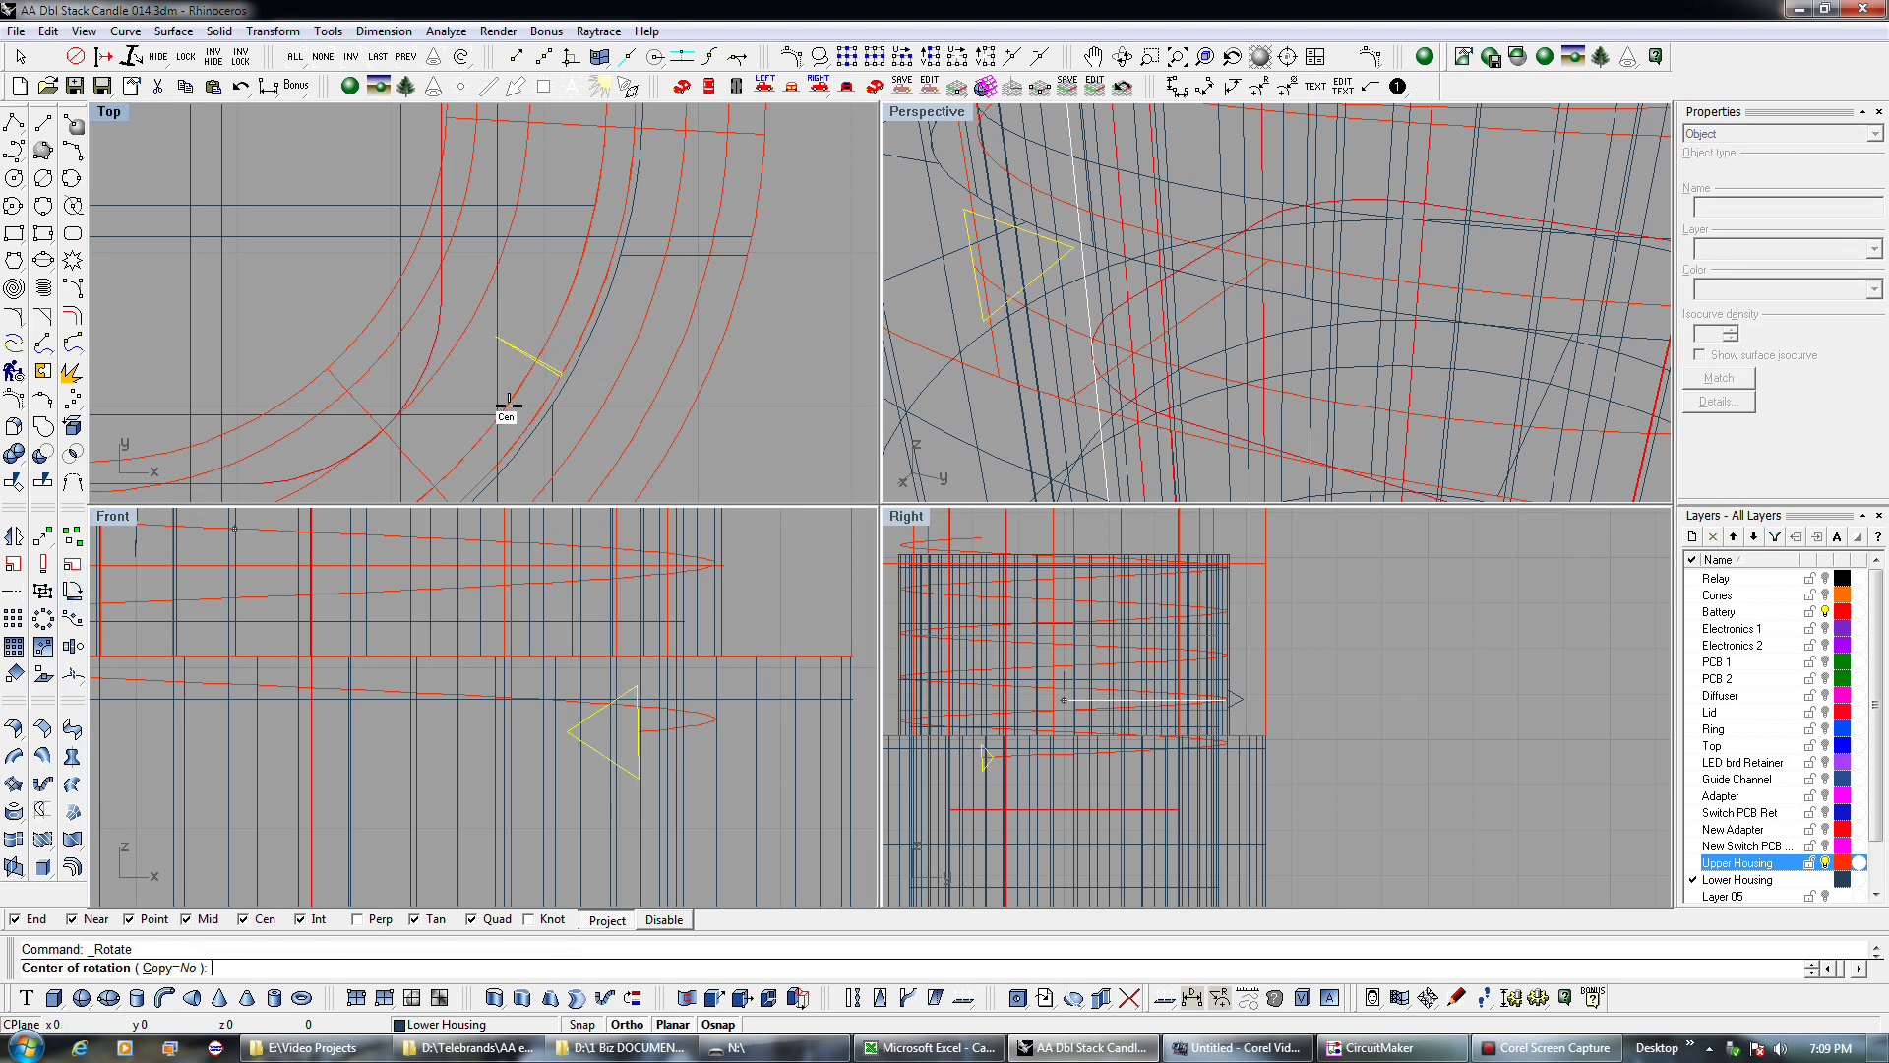
scroll(564, 377, "up", 2)
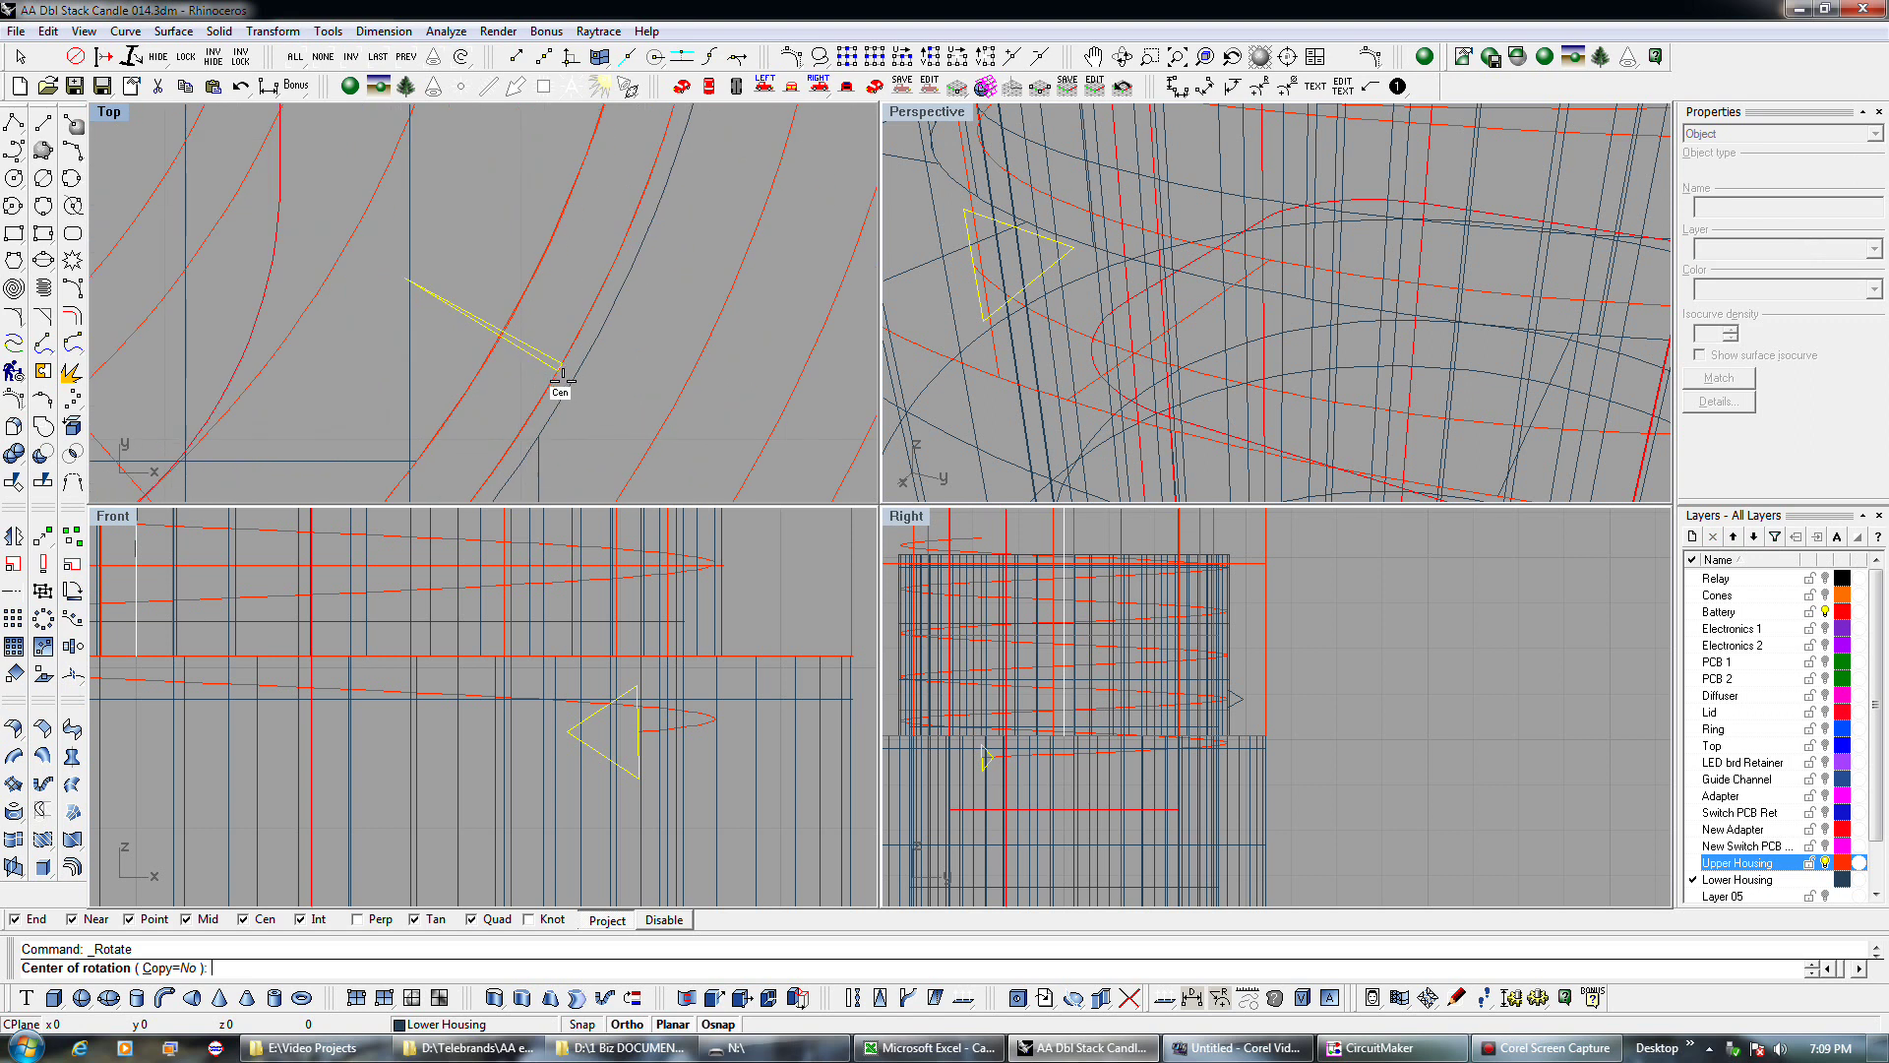
scroll(563, 371, "up", 2)
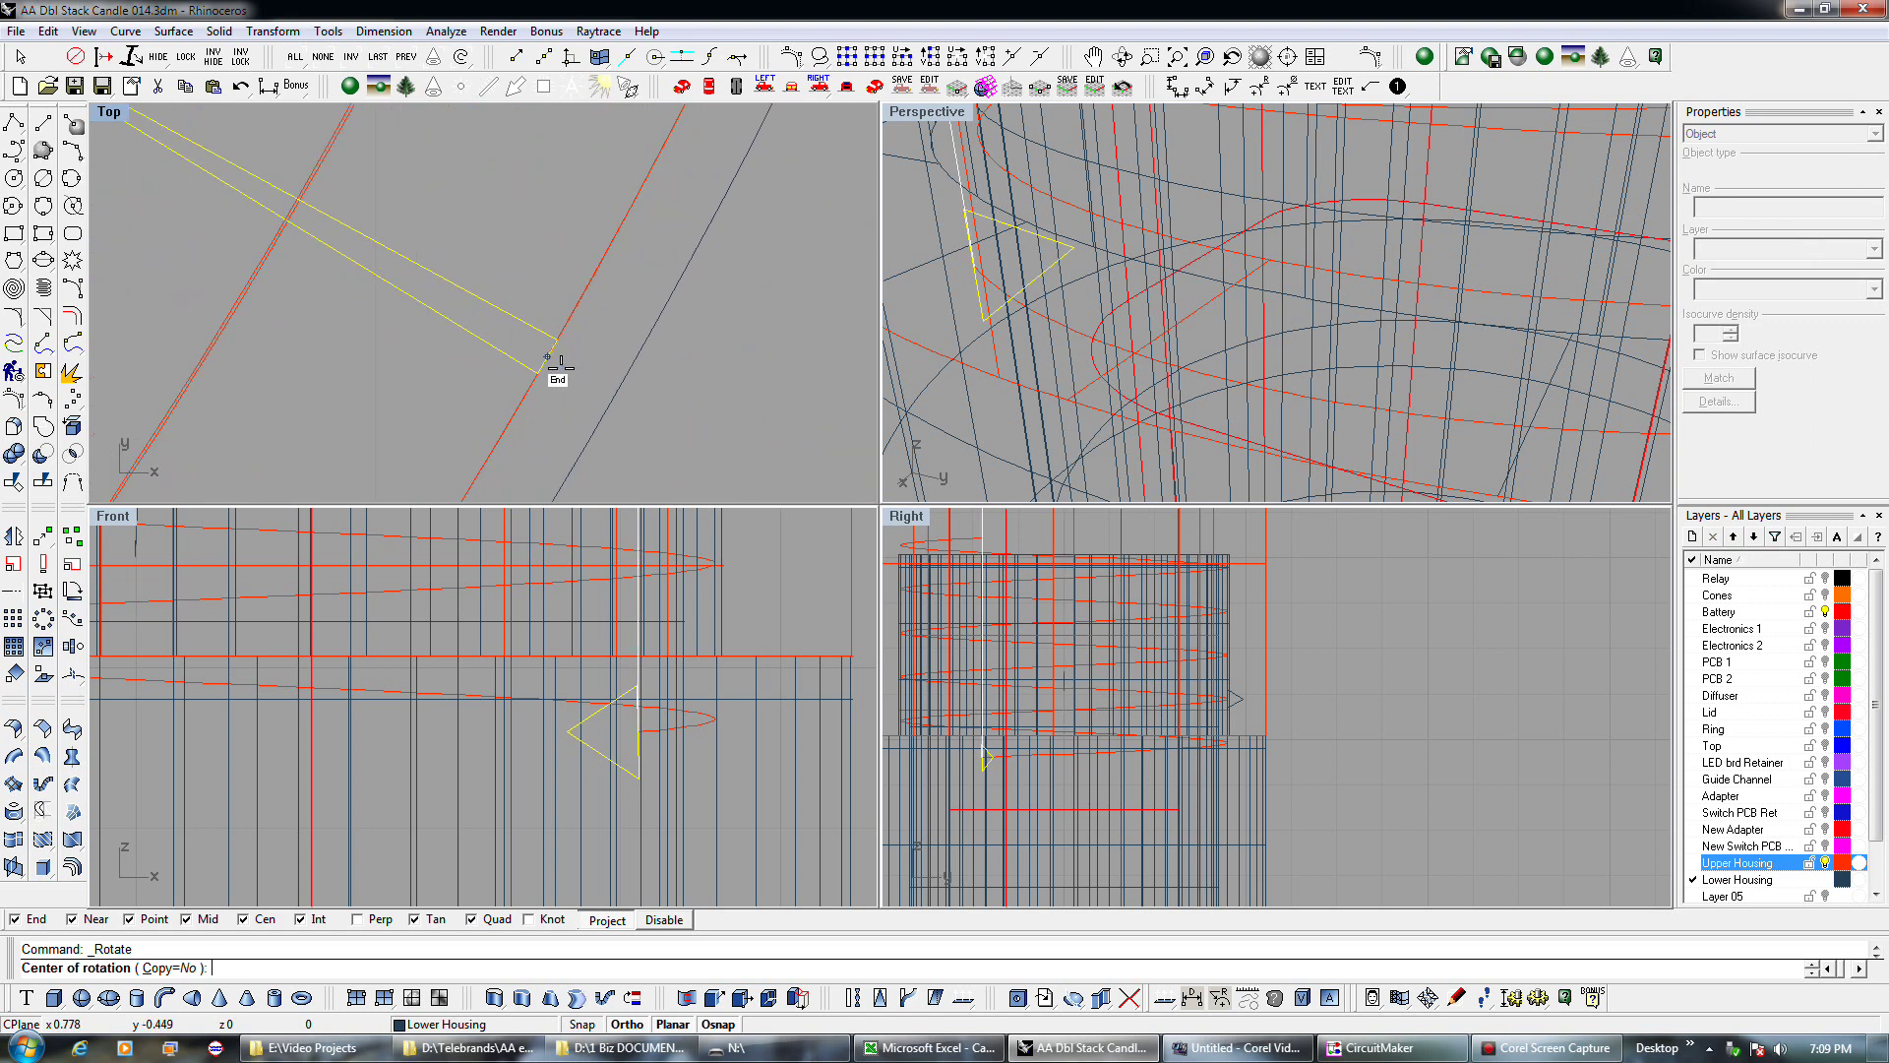
left_click(548, 365)
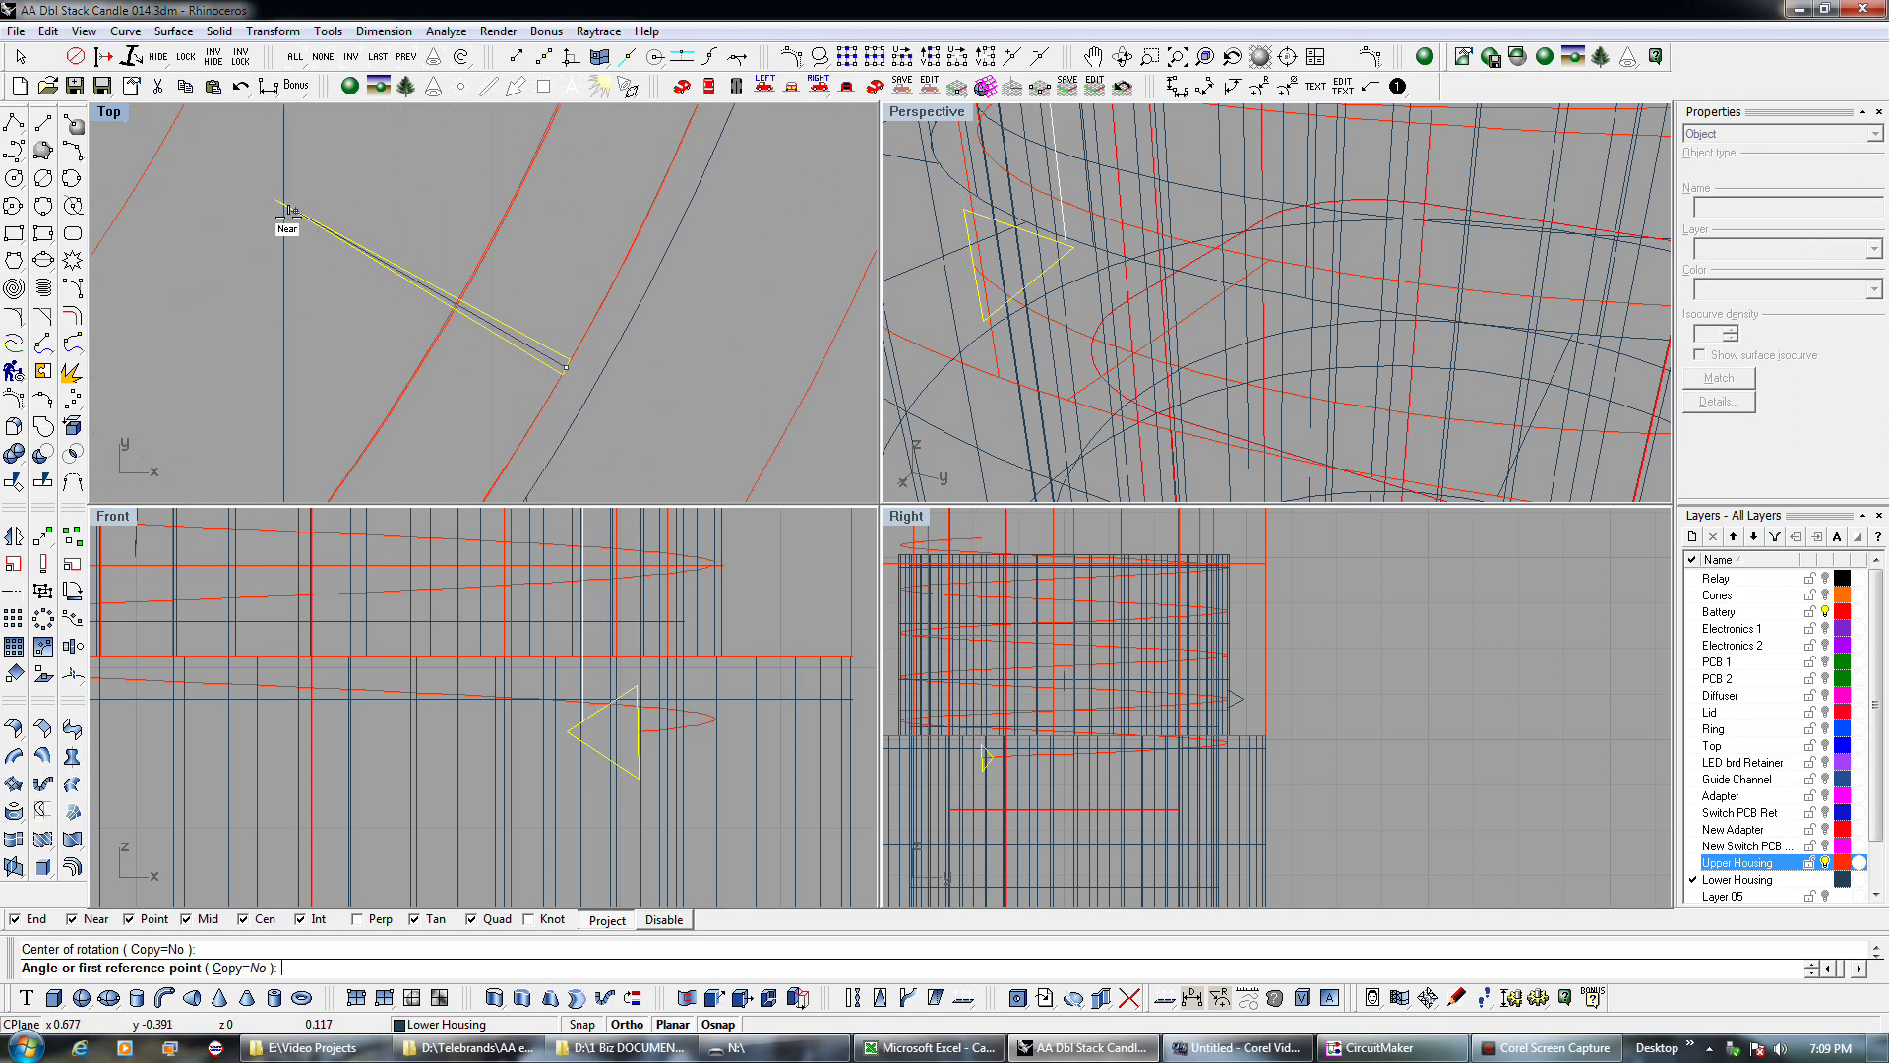
left_click(279, 202)
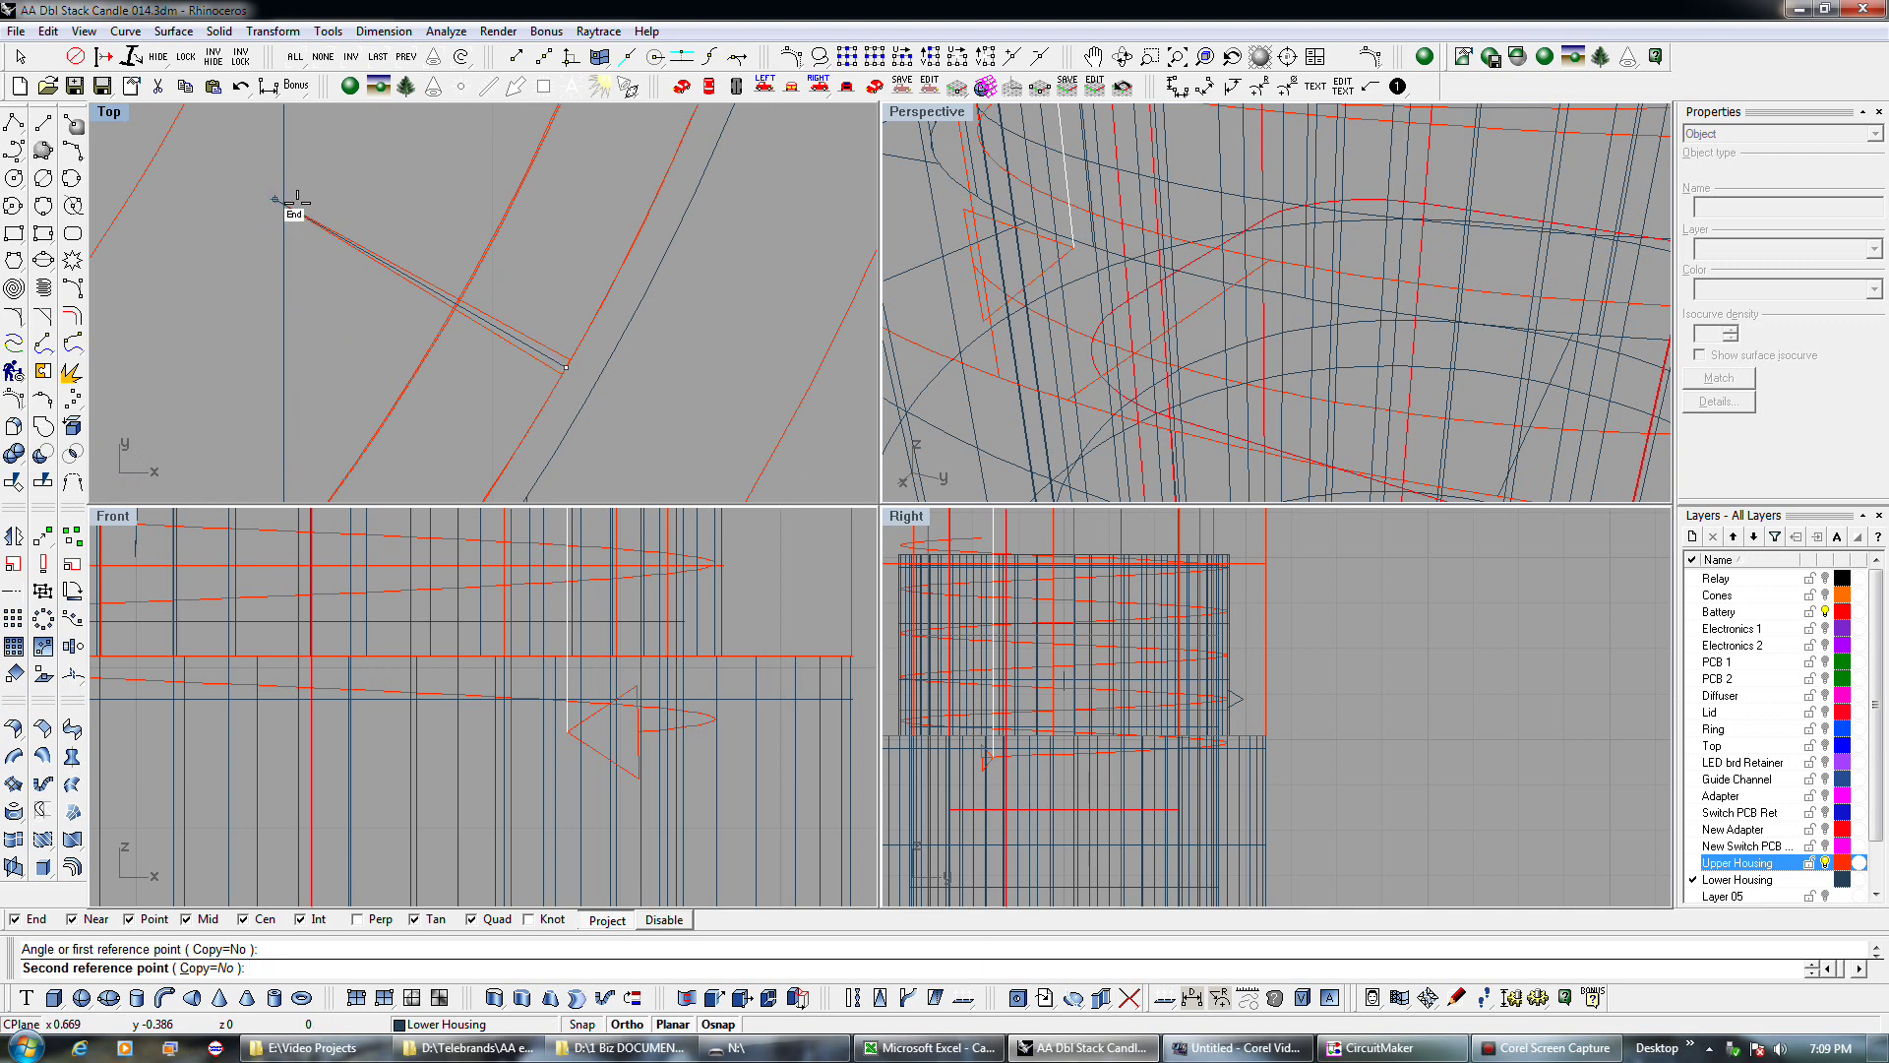
left_click(683, 418)
scroll(633, 308, "down", 3)
scroll(633, 308, "down", 2)
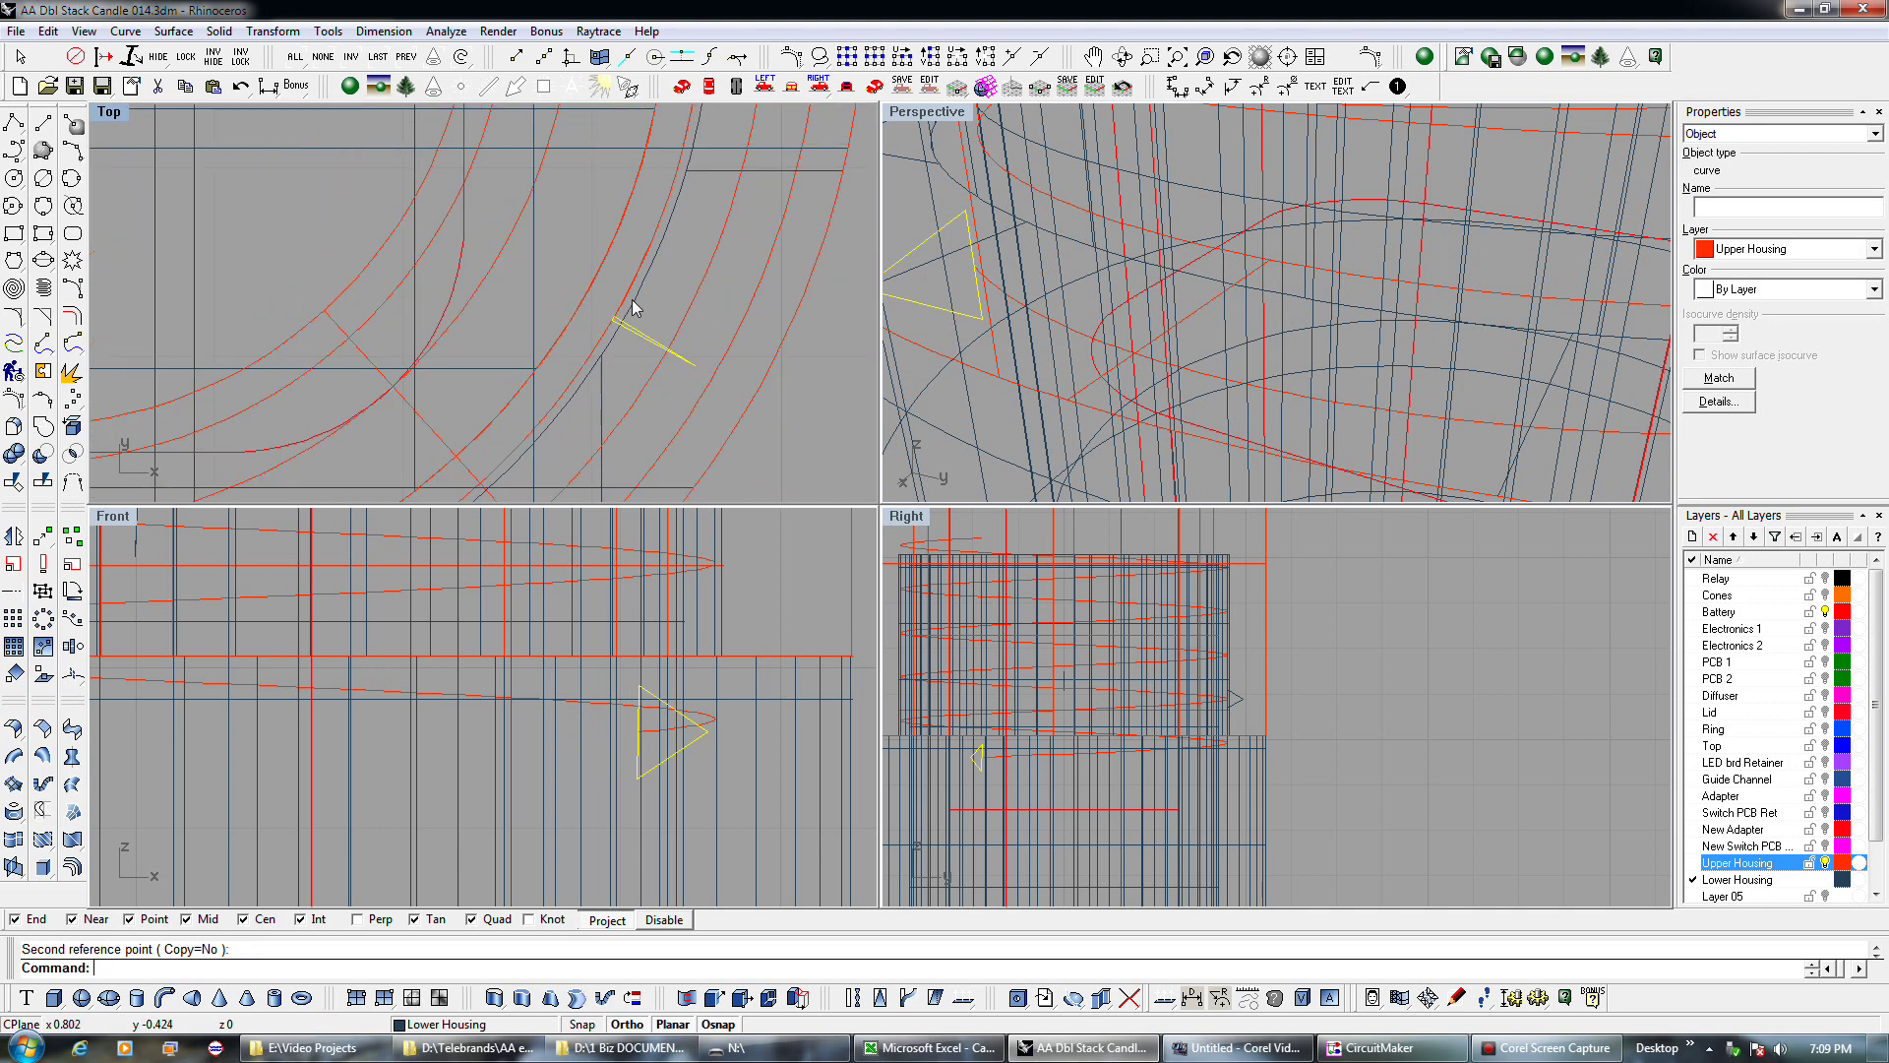
right_click_drag(1038, 320, 1314, 265)
scroll(1431, 184, "up", 3)
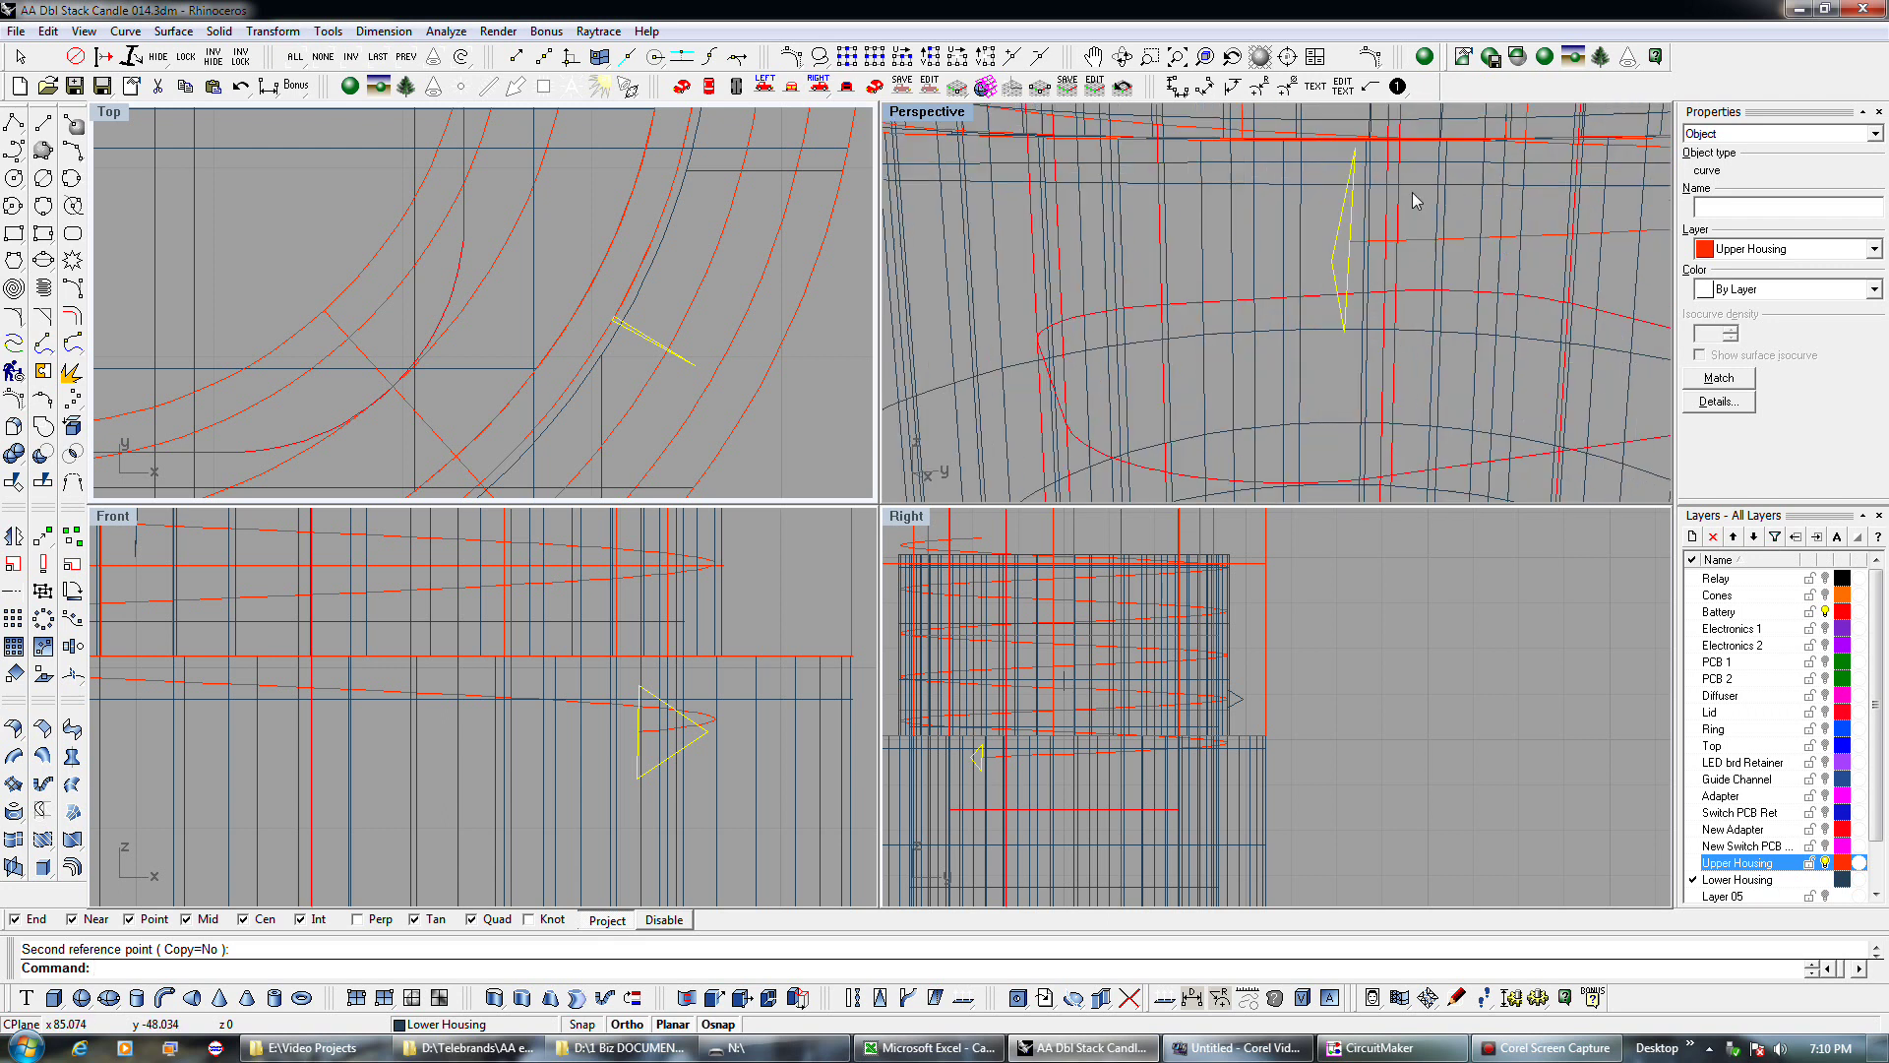
scroll(1375, 231, "up", 3)
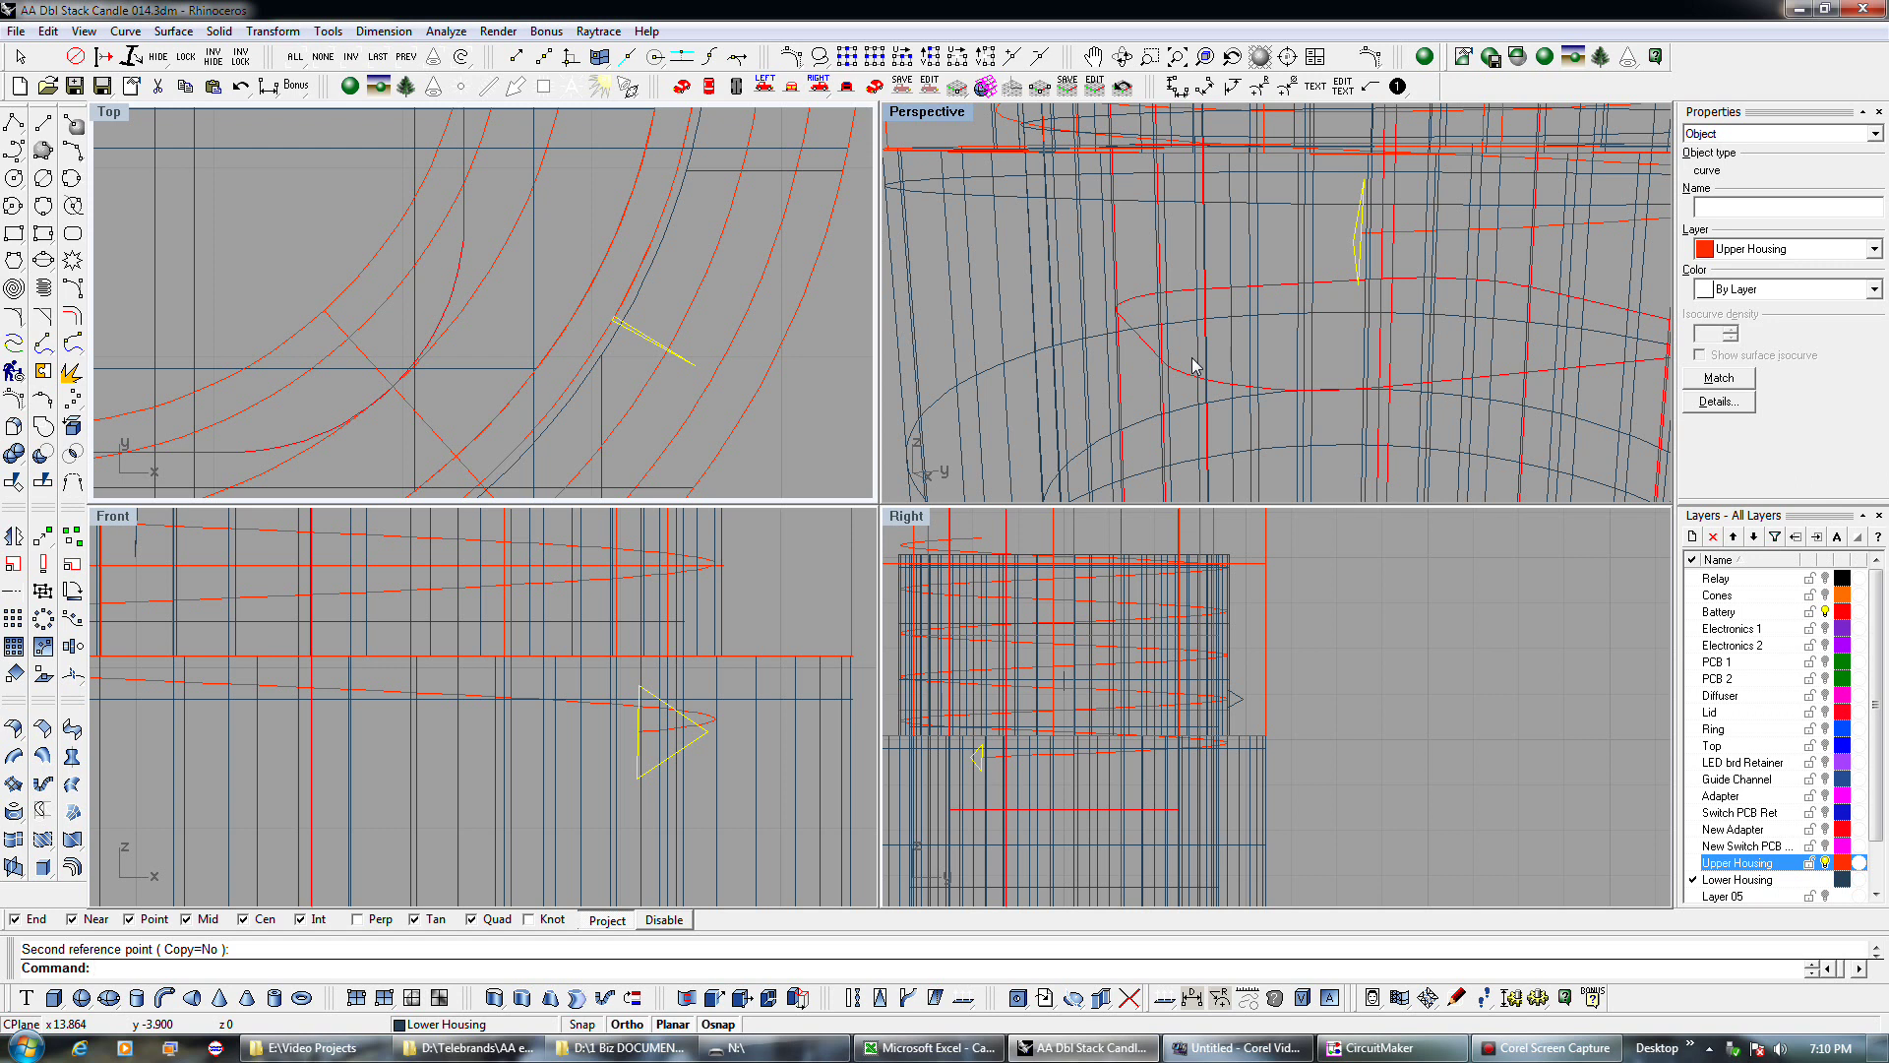
Undo the 180° rotation of the profile.
key("ctrl+z")
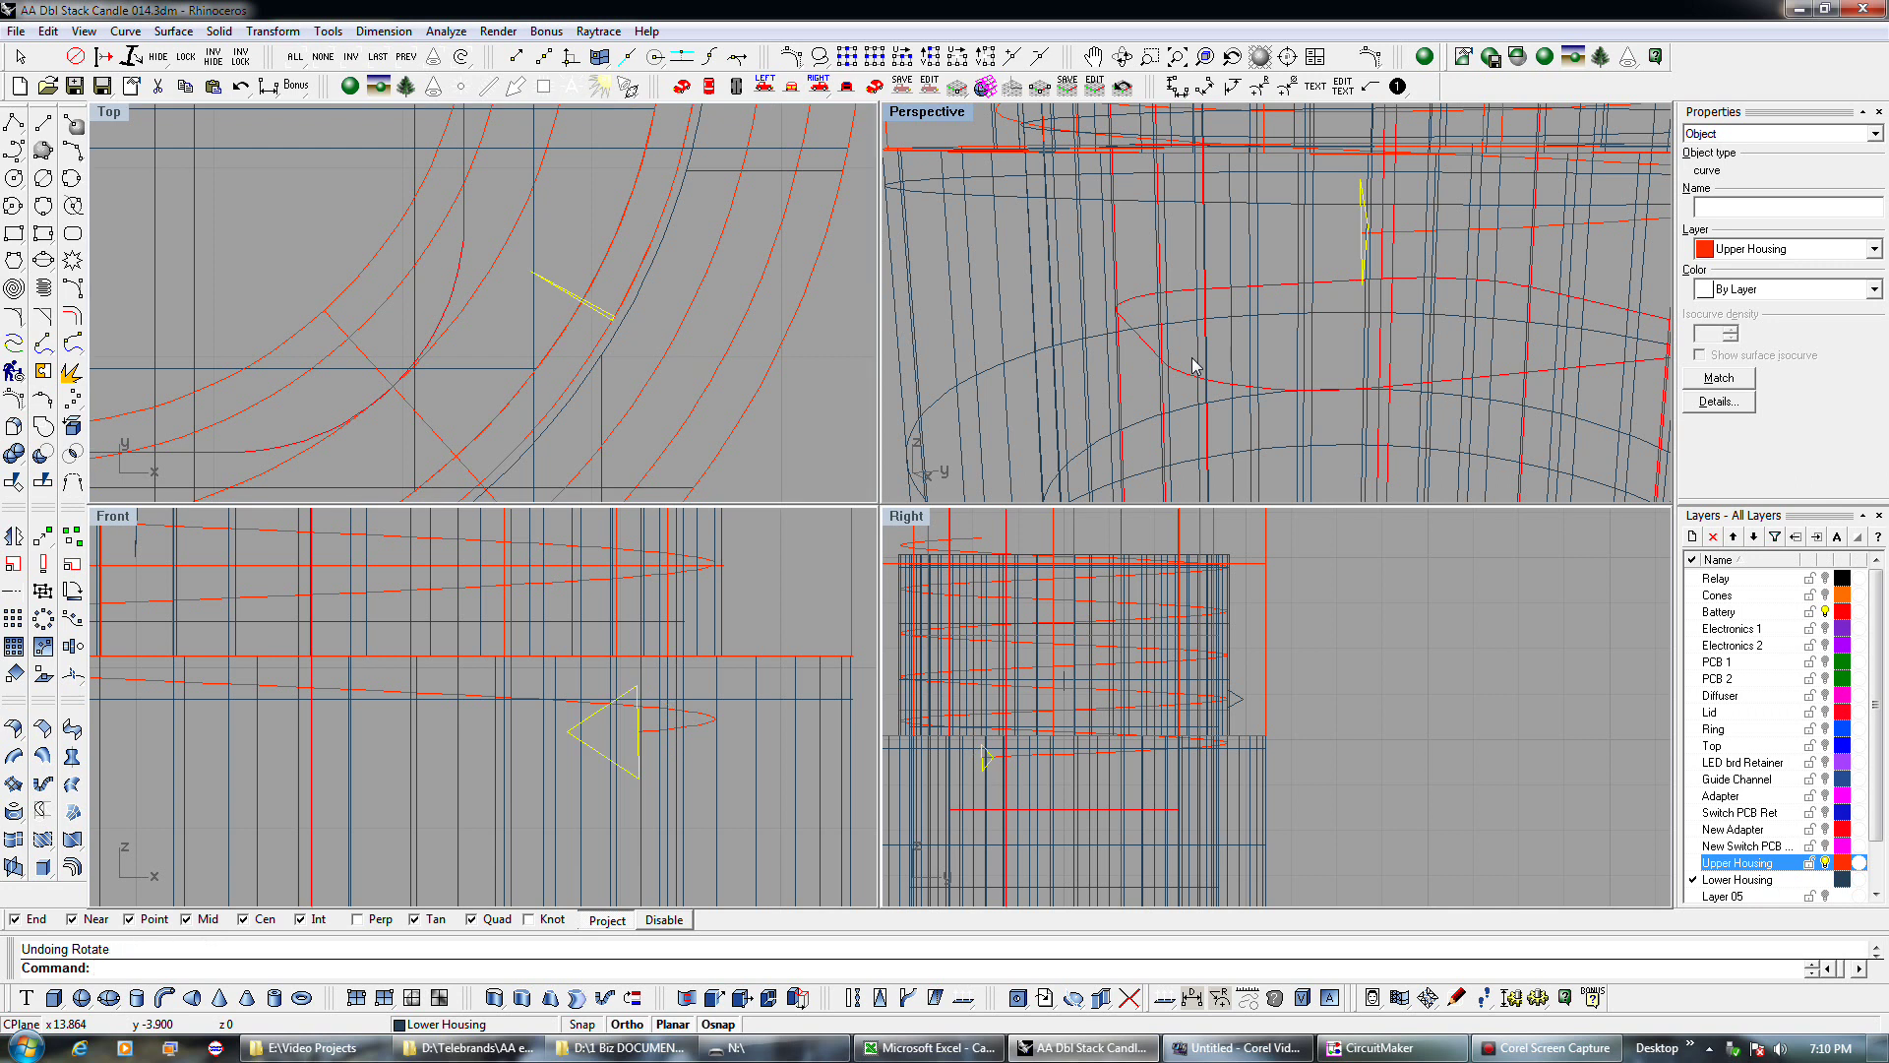
scroll(1364, 253, "up", 4)
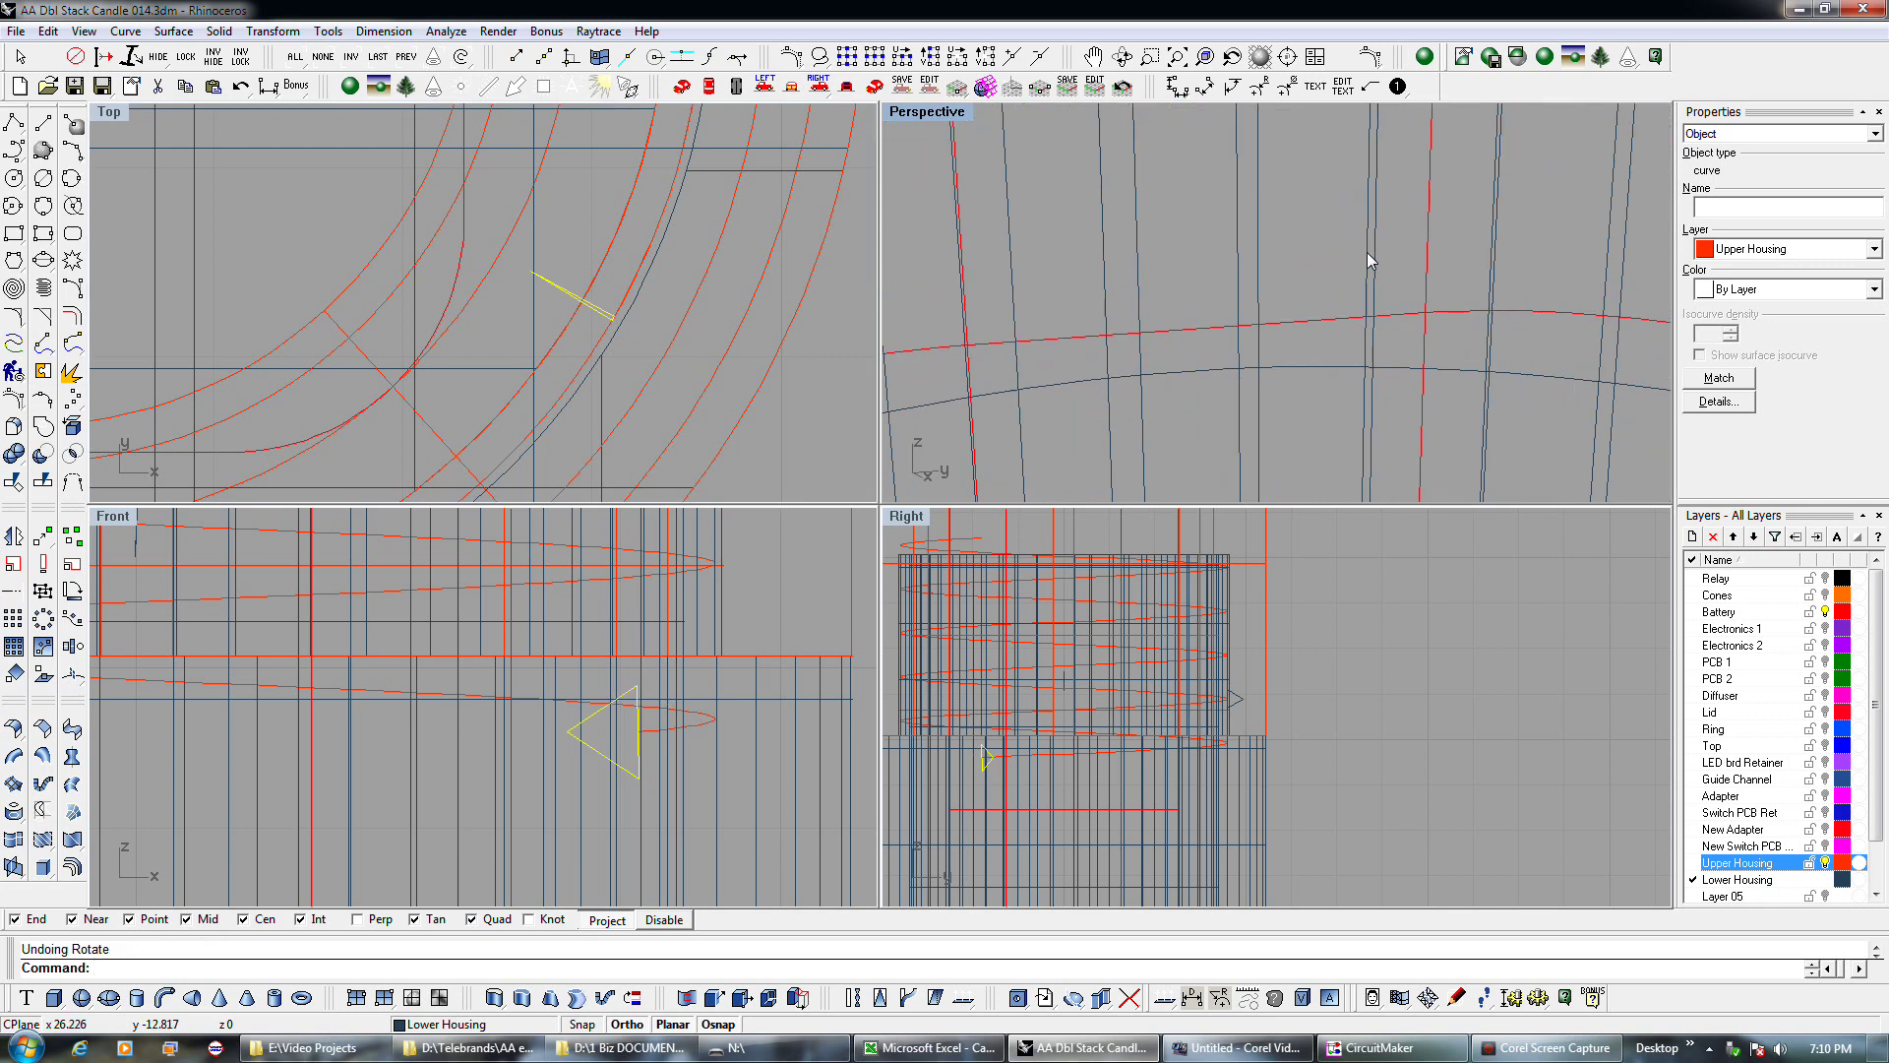
mouse_move(1379, 274)
right_mouse_down()
mouse_move(1341, 262)
mouse_move(1389, 270)
right_mouse_up()
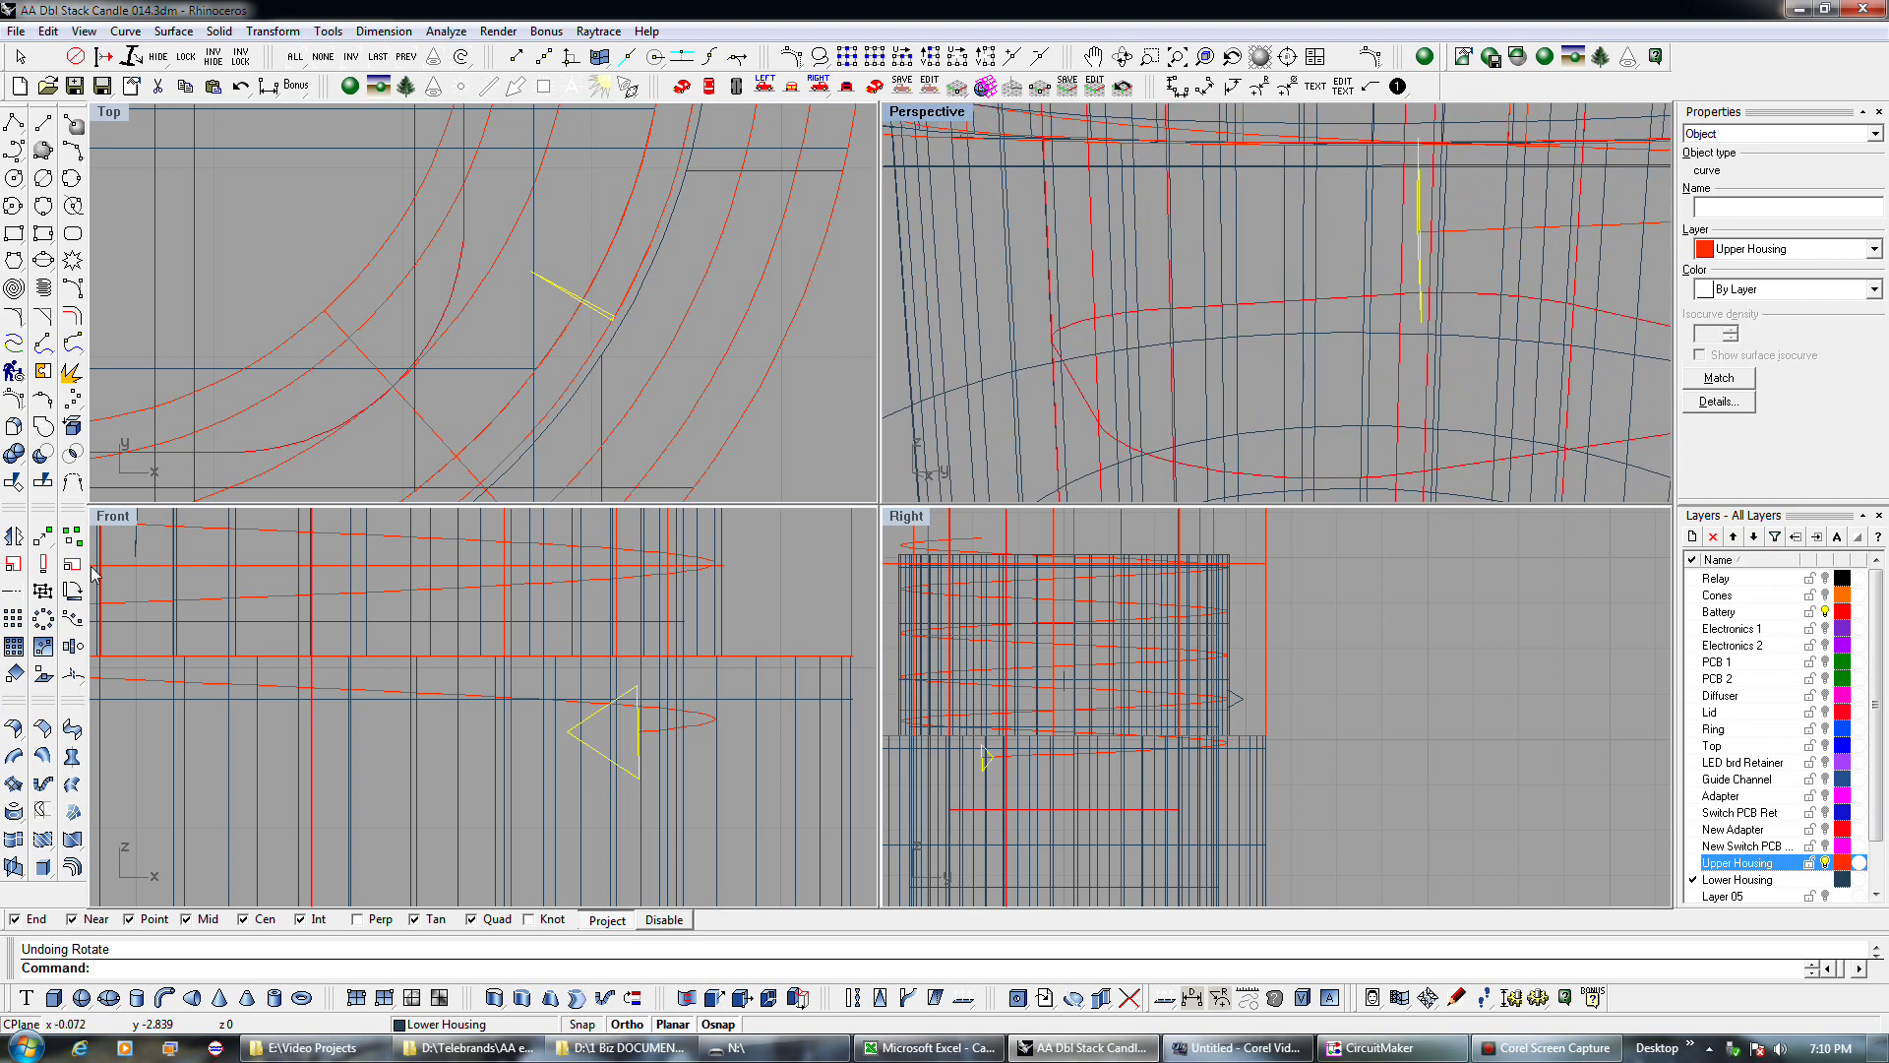
Rotate a copy of the profile about its end point toward the line's midpoint.
left_click(73, 590)
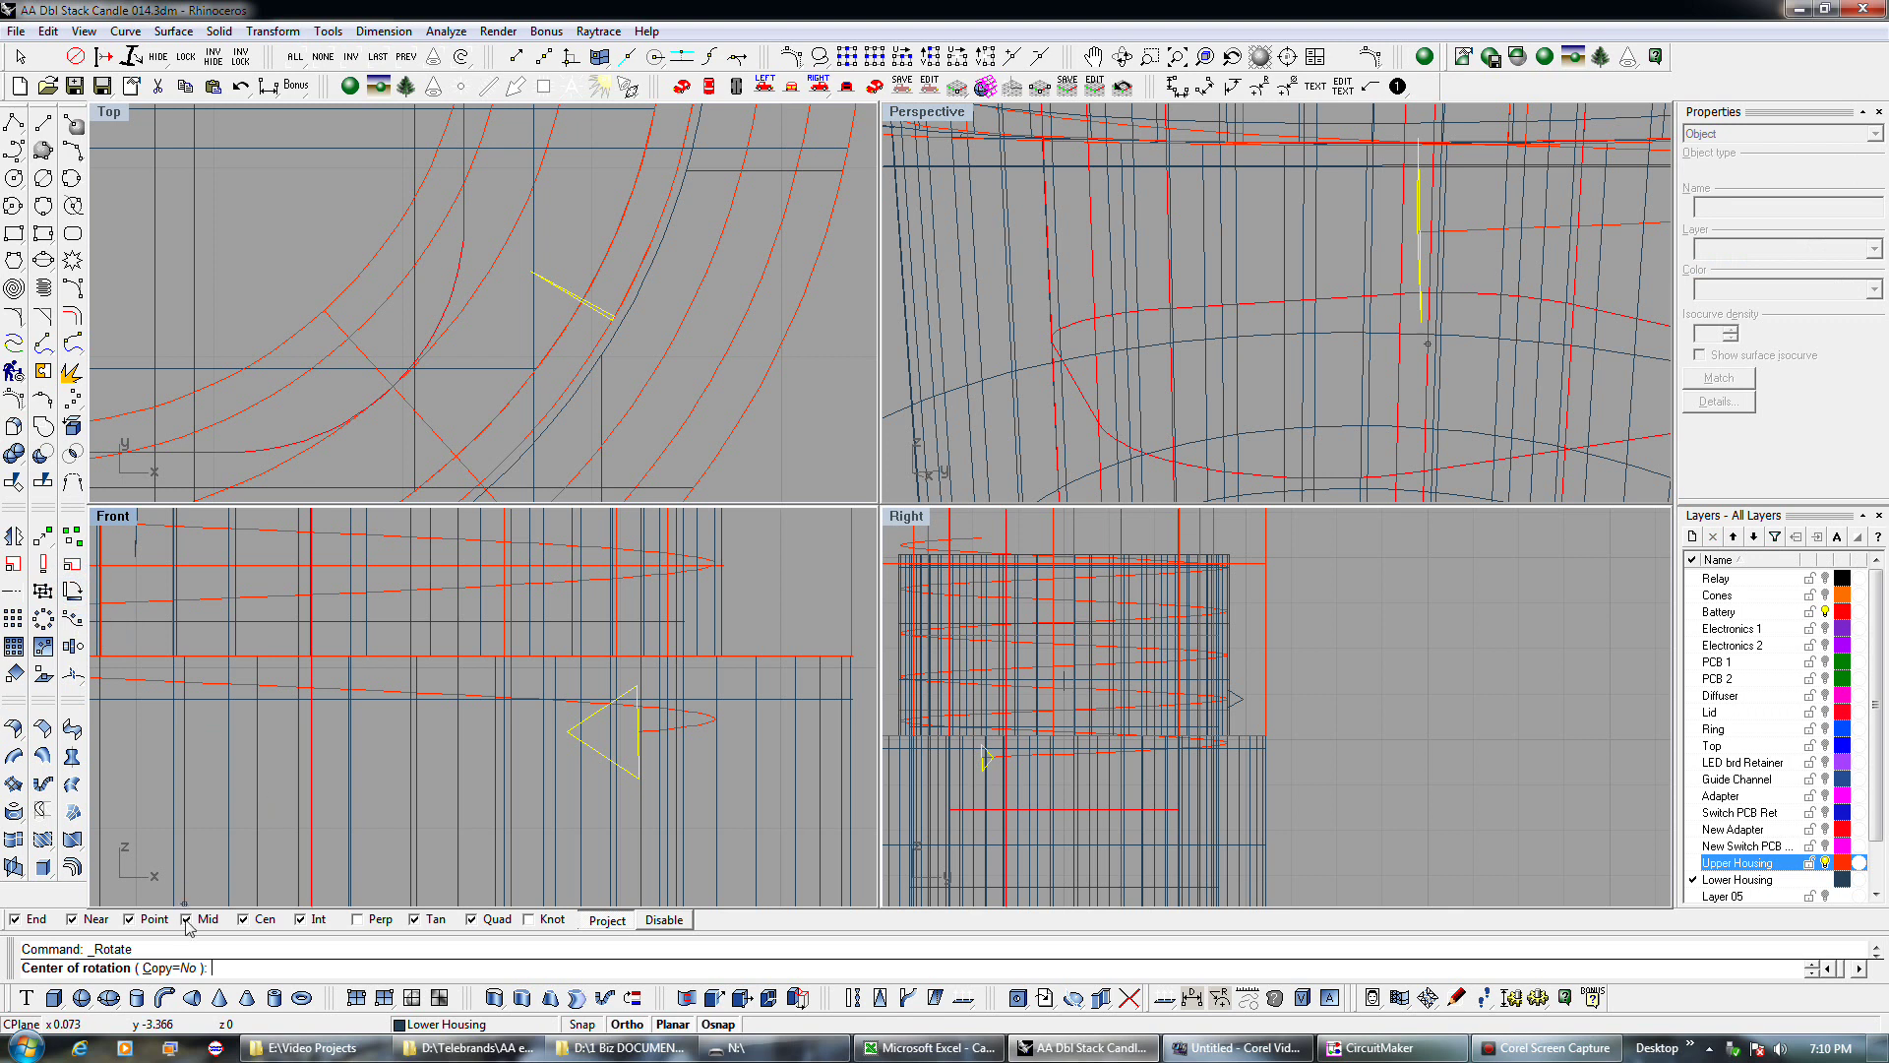
left_click(162, 967)
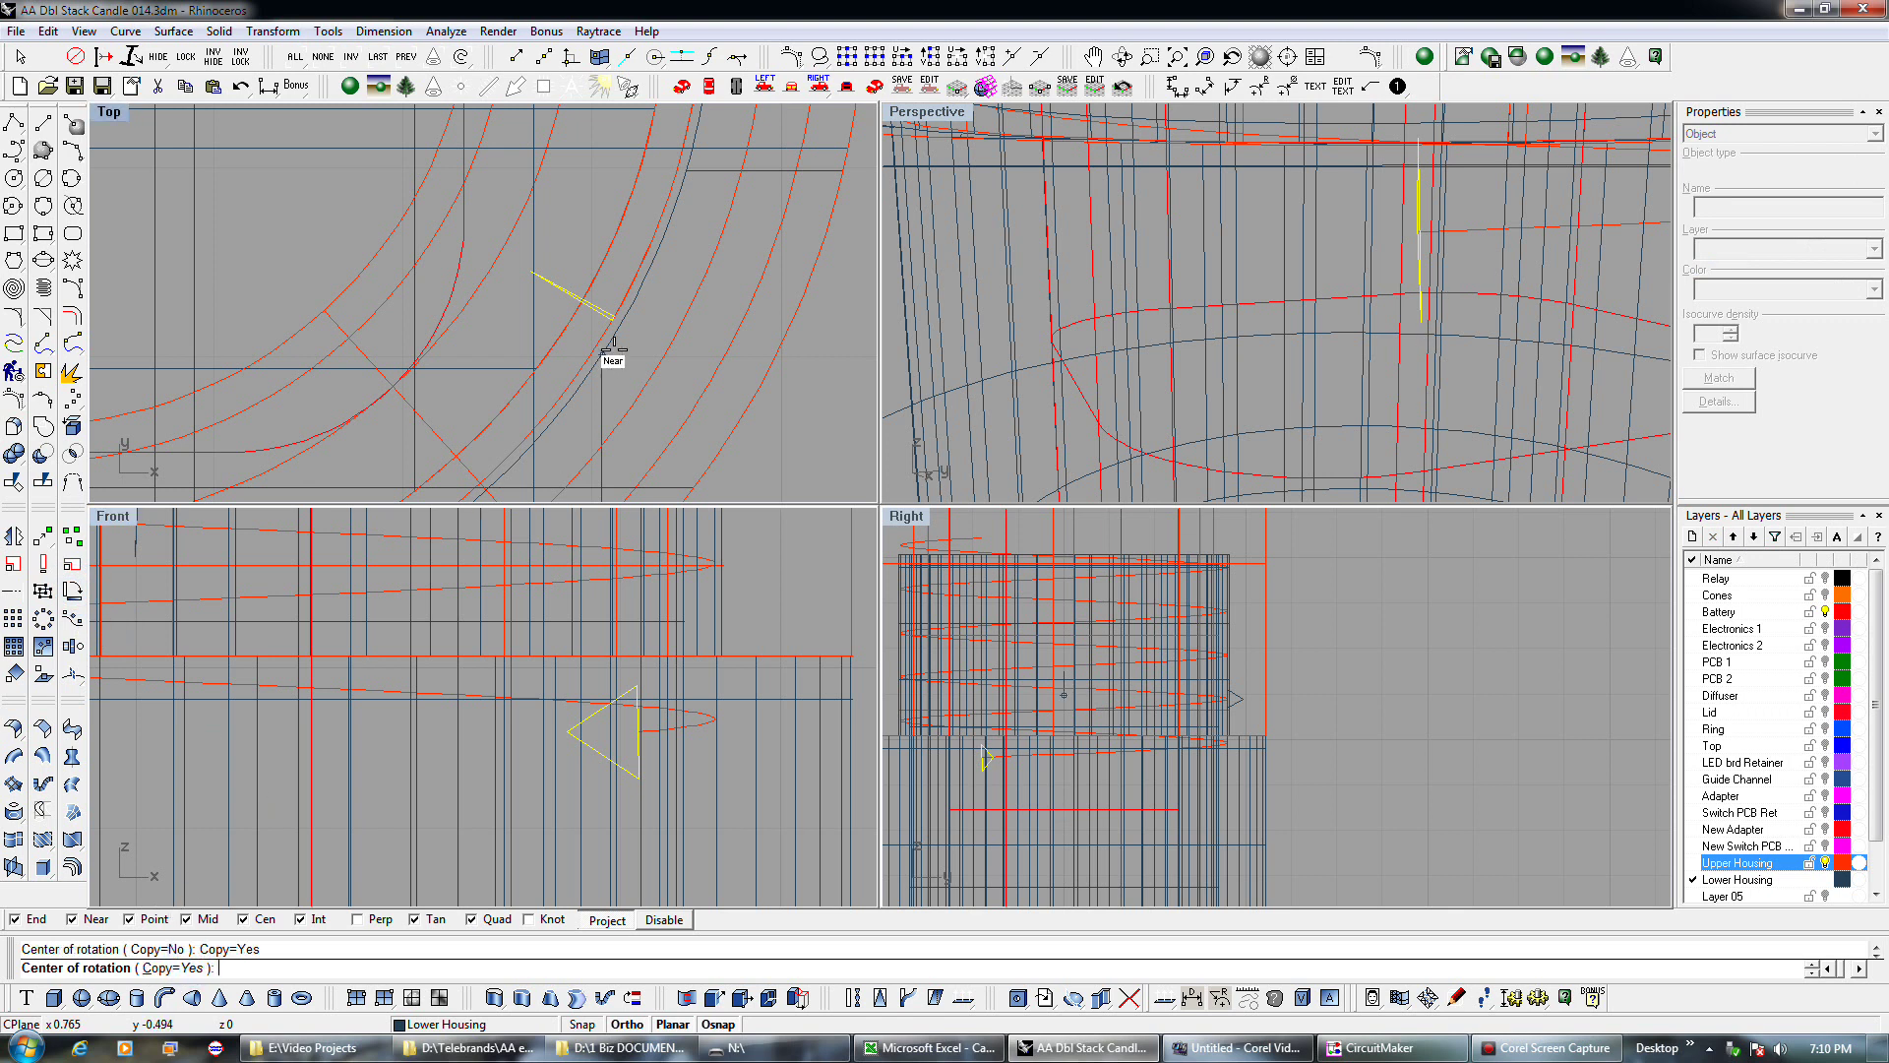
scroll(618, 325, "up", 6)
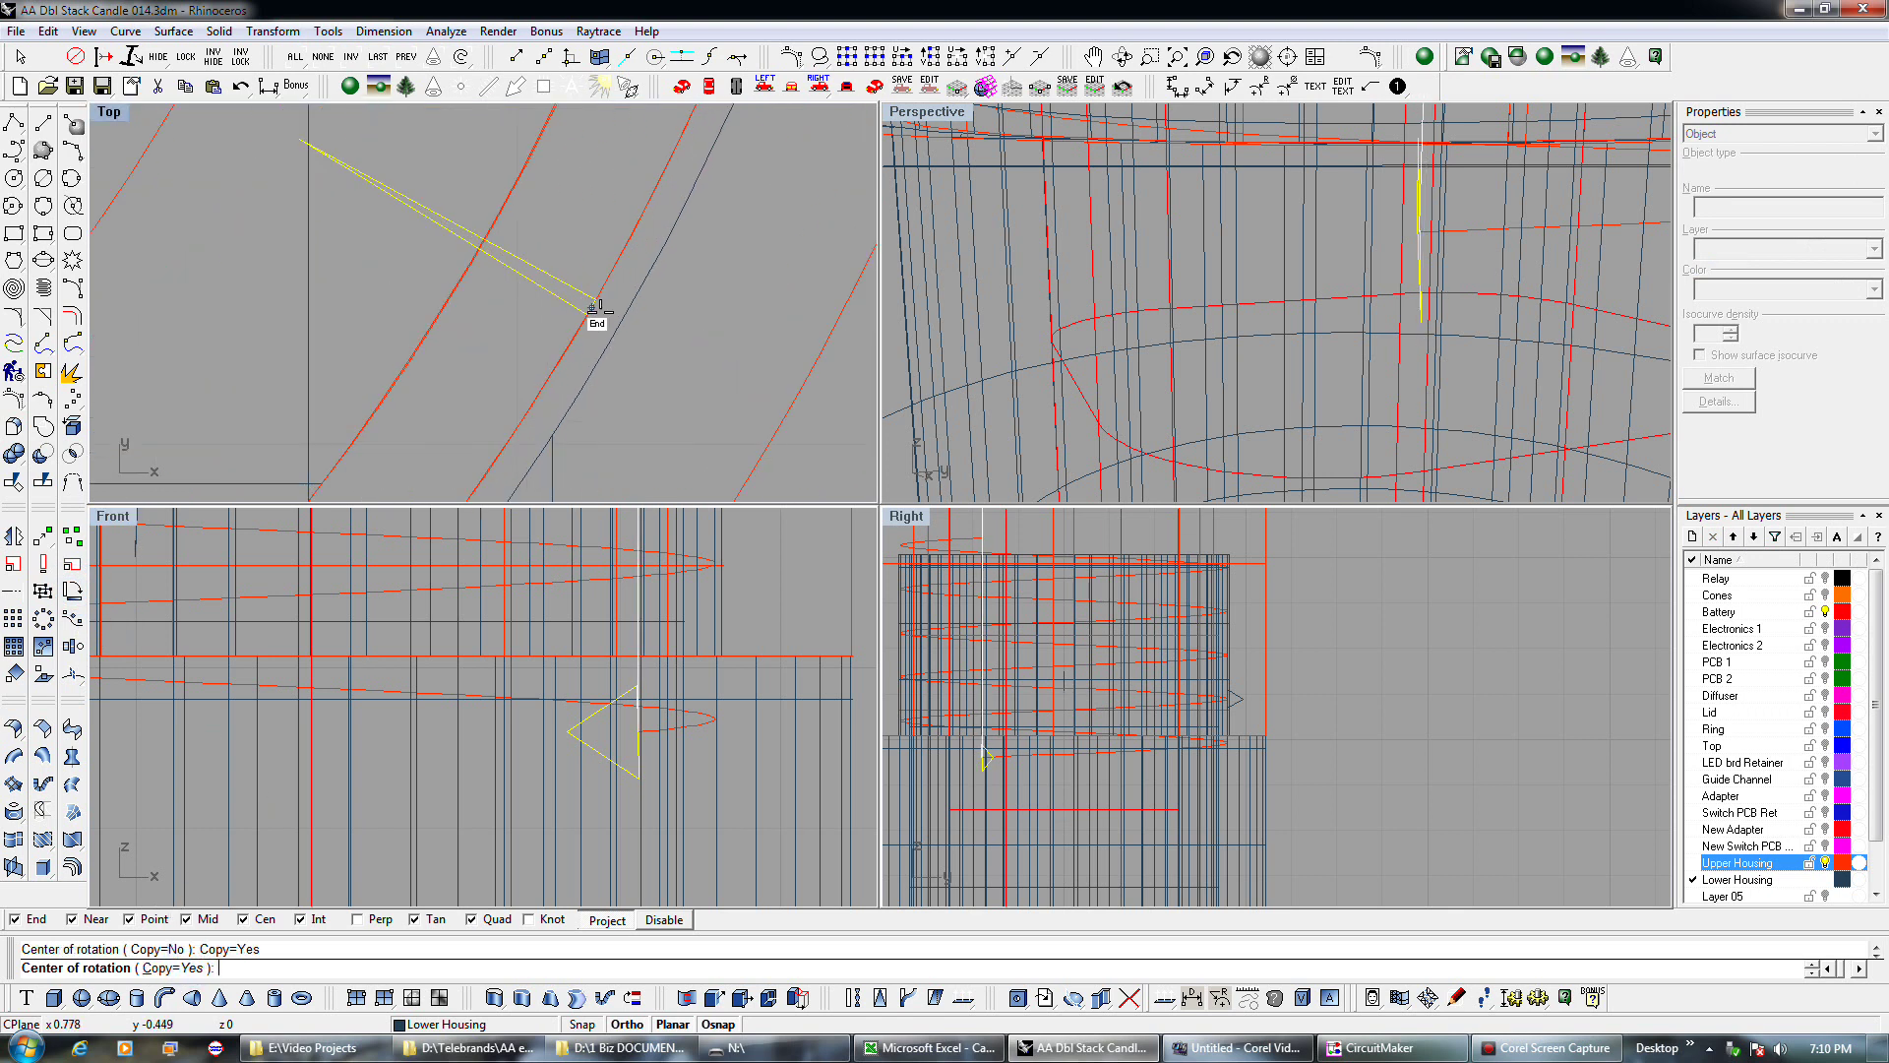
scroll(596, 306, "up", 2)
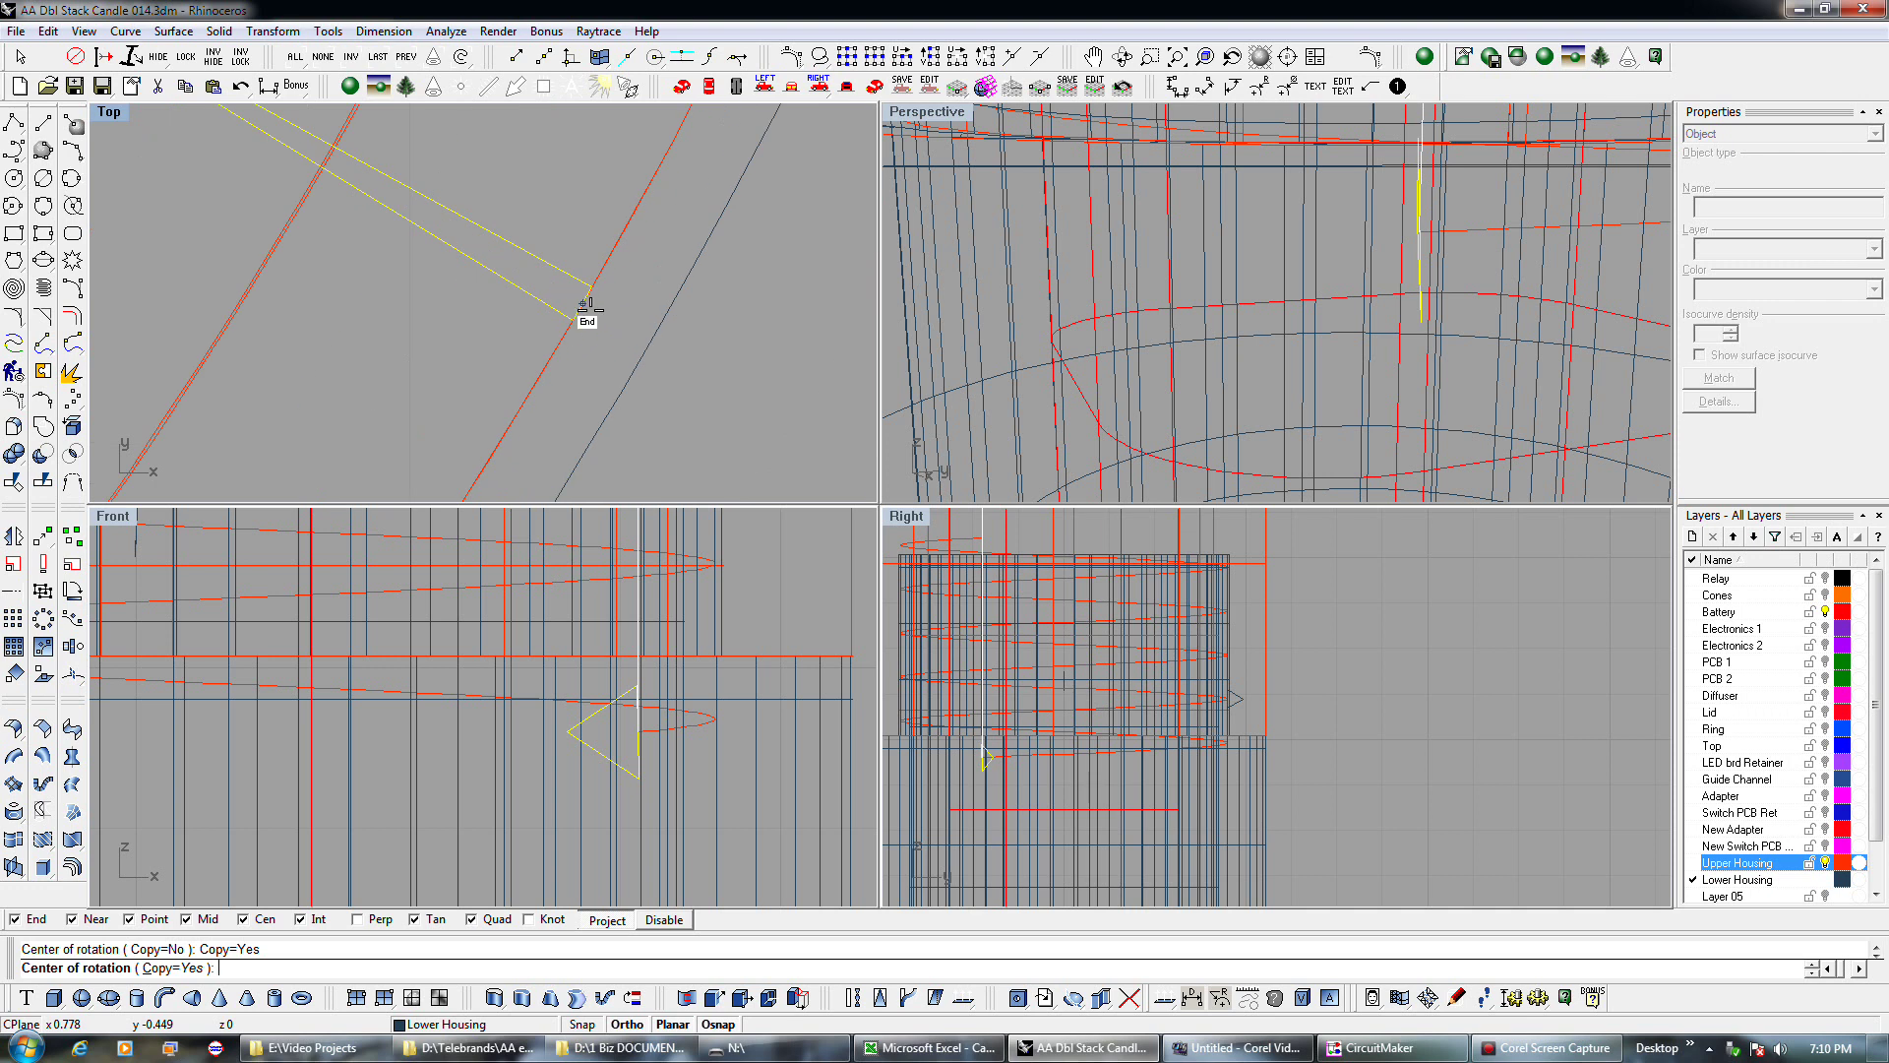
left_click(587, 306)
scroll(666, 329, "down", 3)
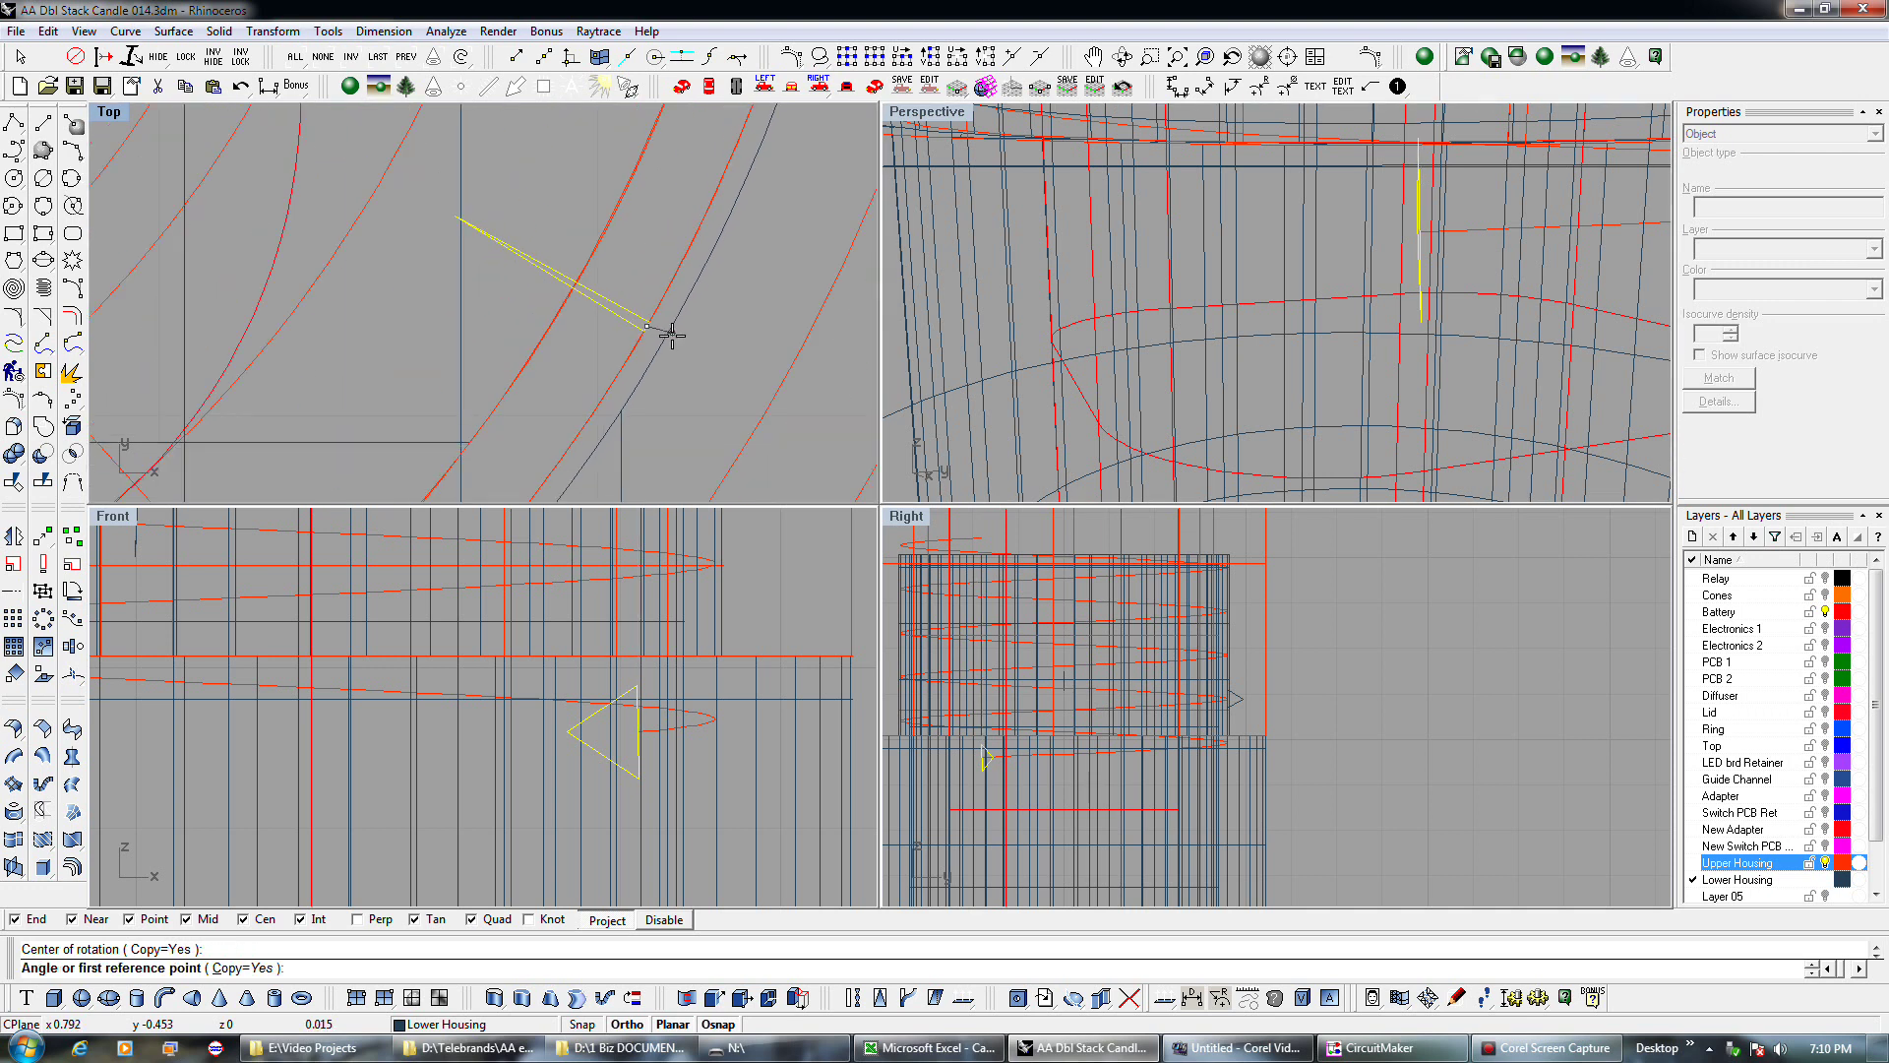
left_click(457, 222)
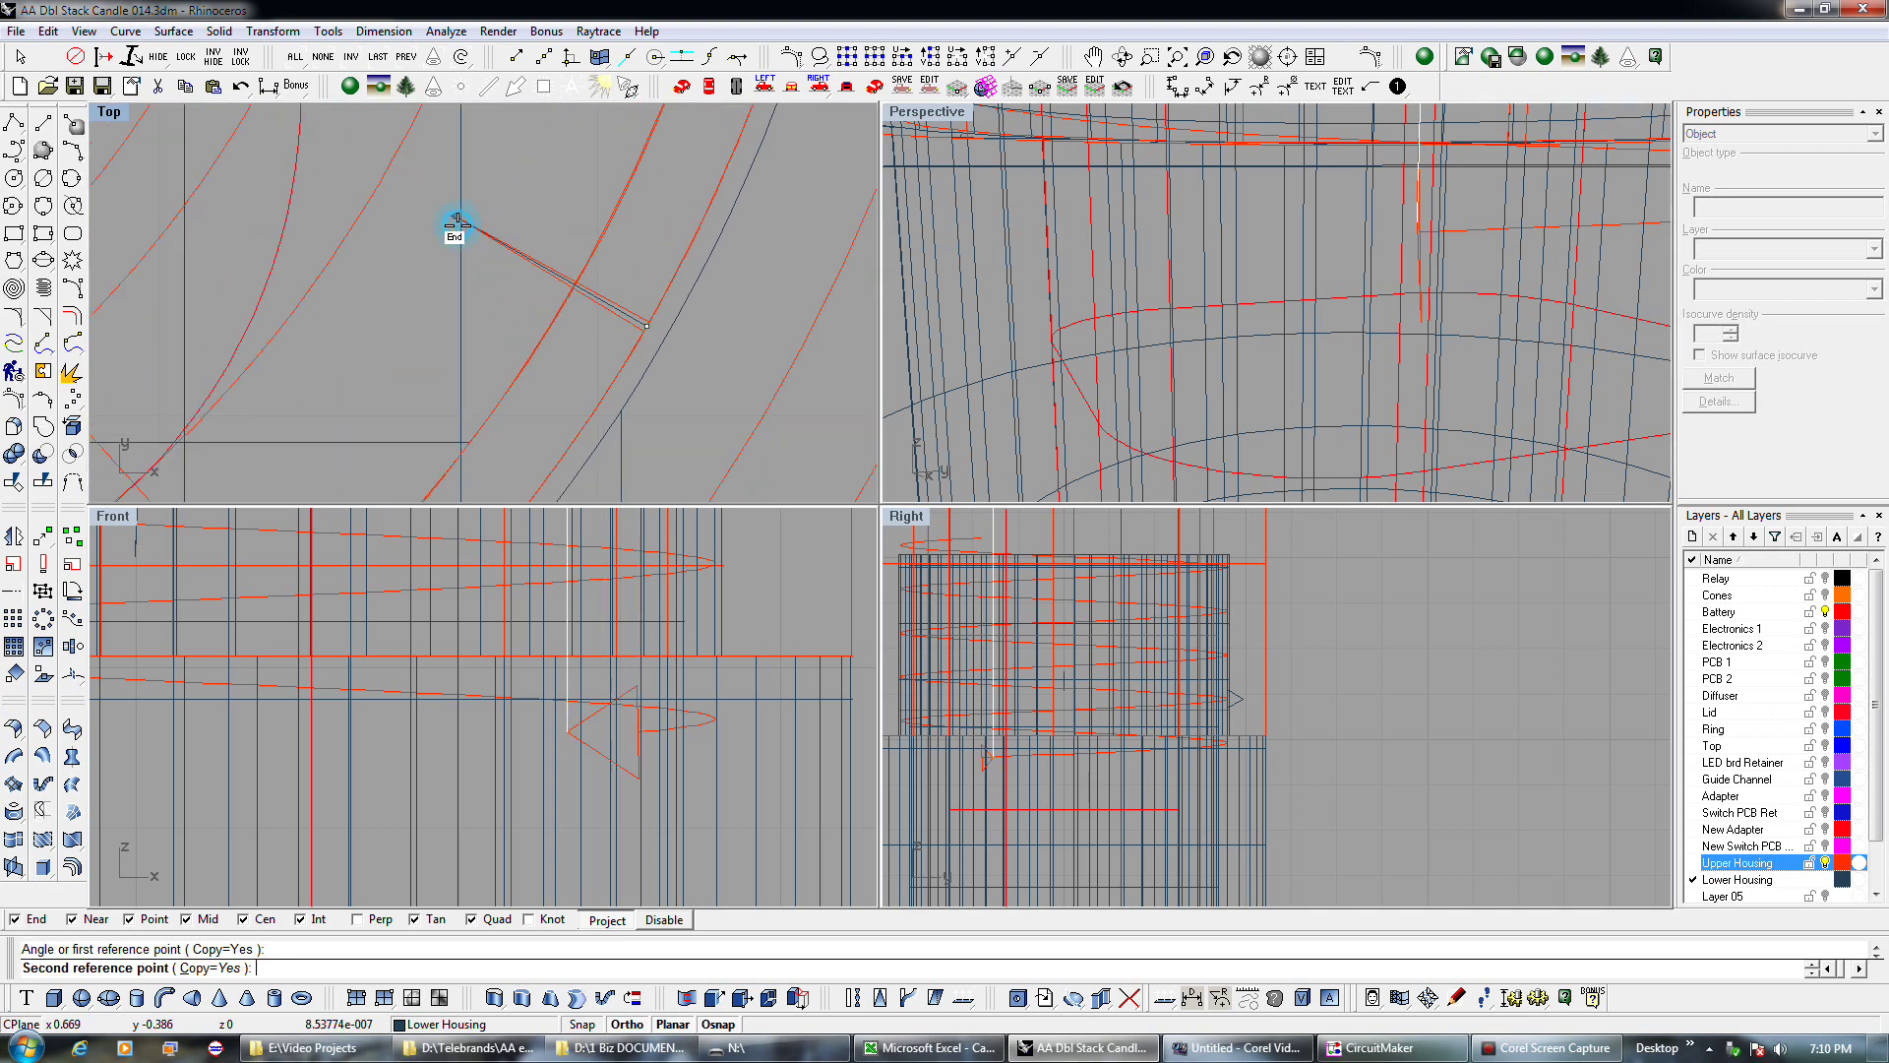
left_click(745, 372)
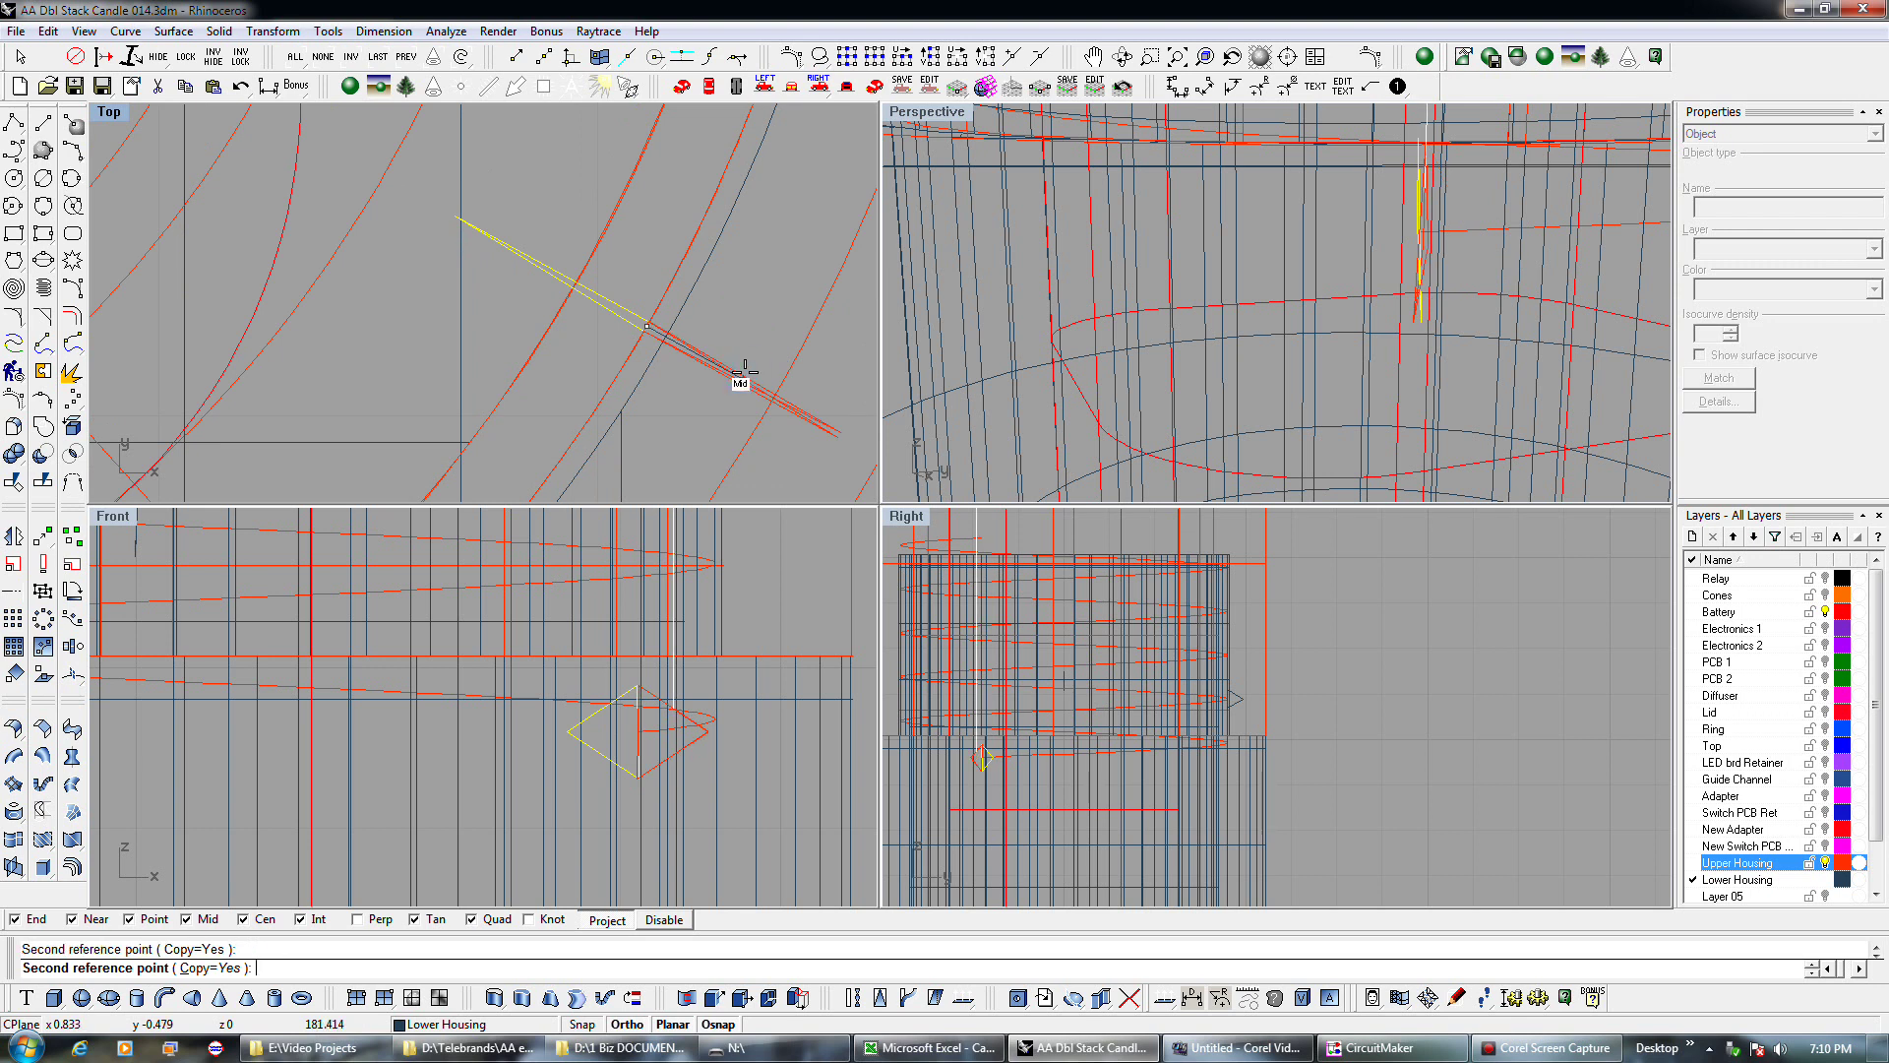
left_click(747, 376)
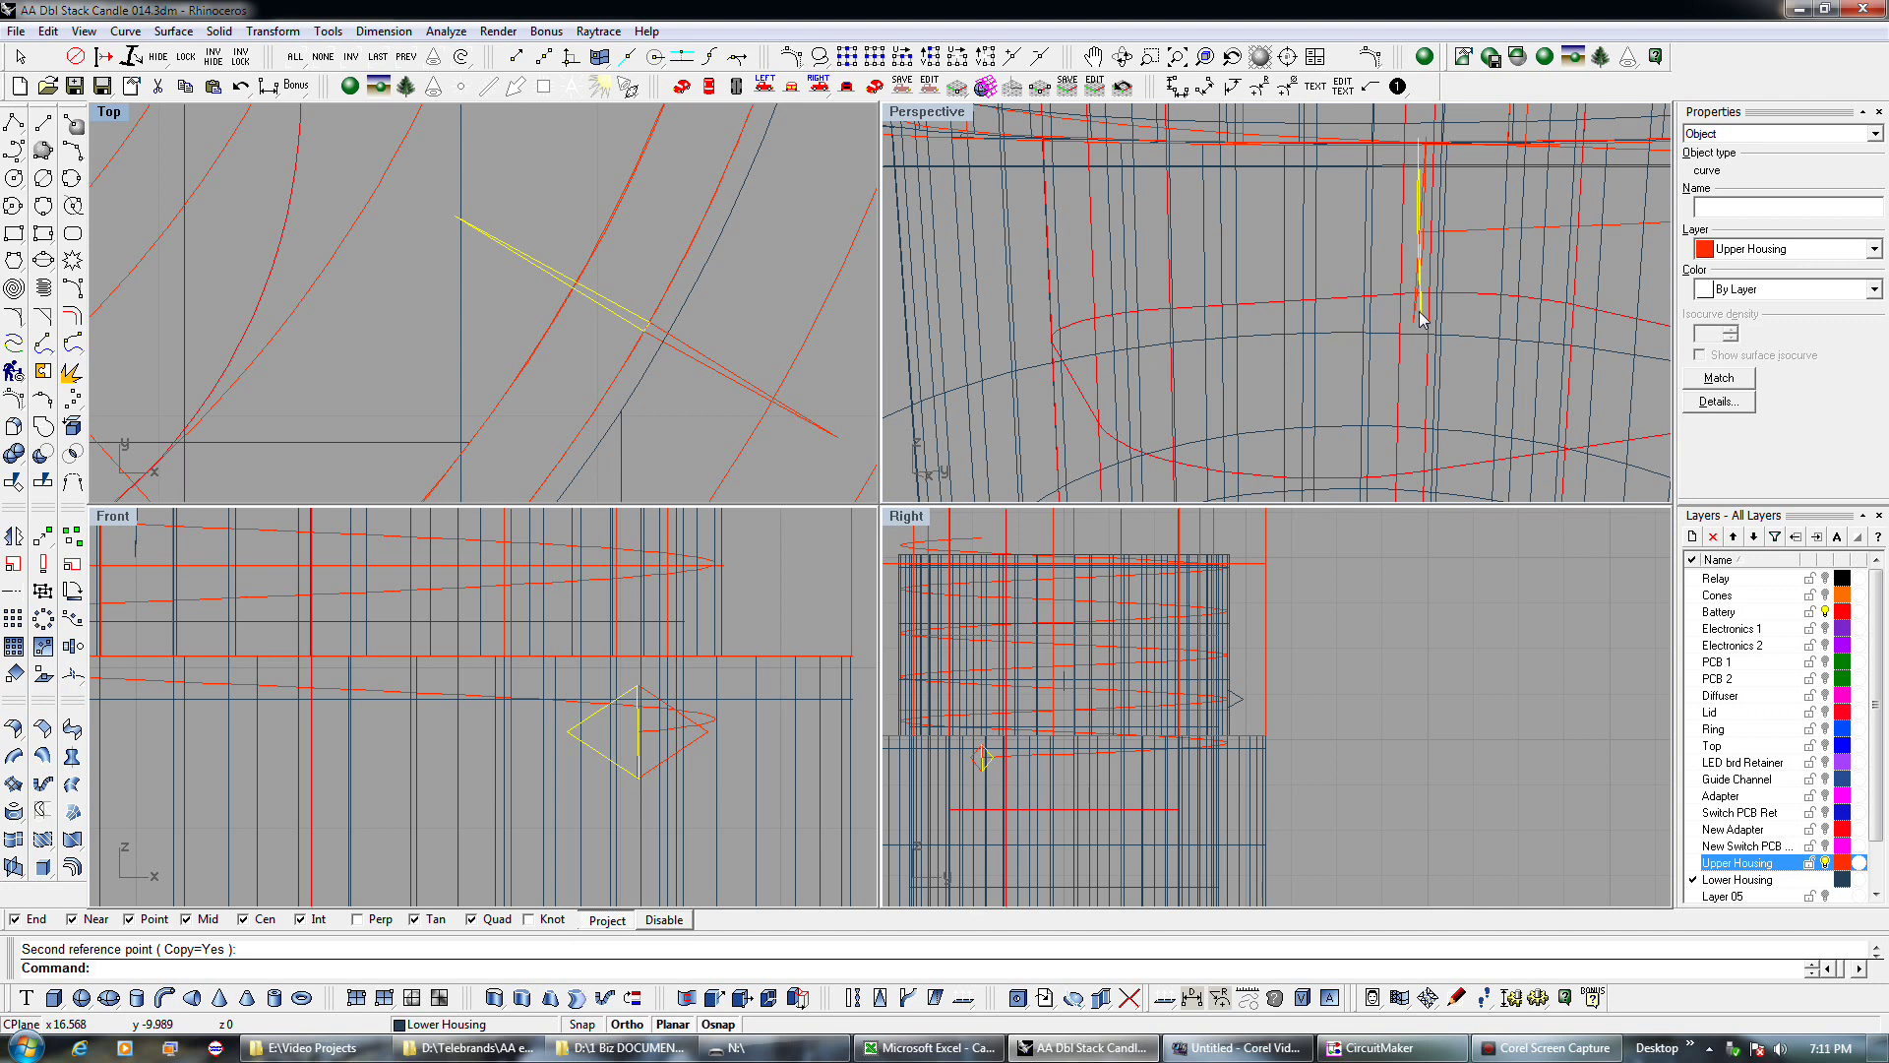
Rotate the copied profile about its midpoint between two end-point reference snaps.
left_click(730, 376)
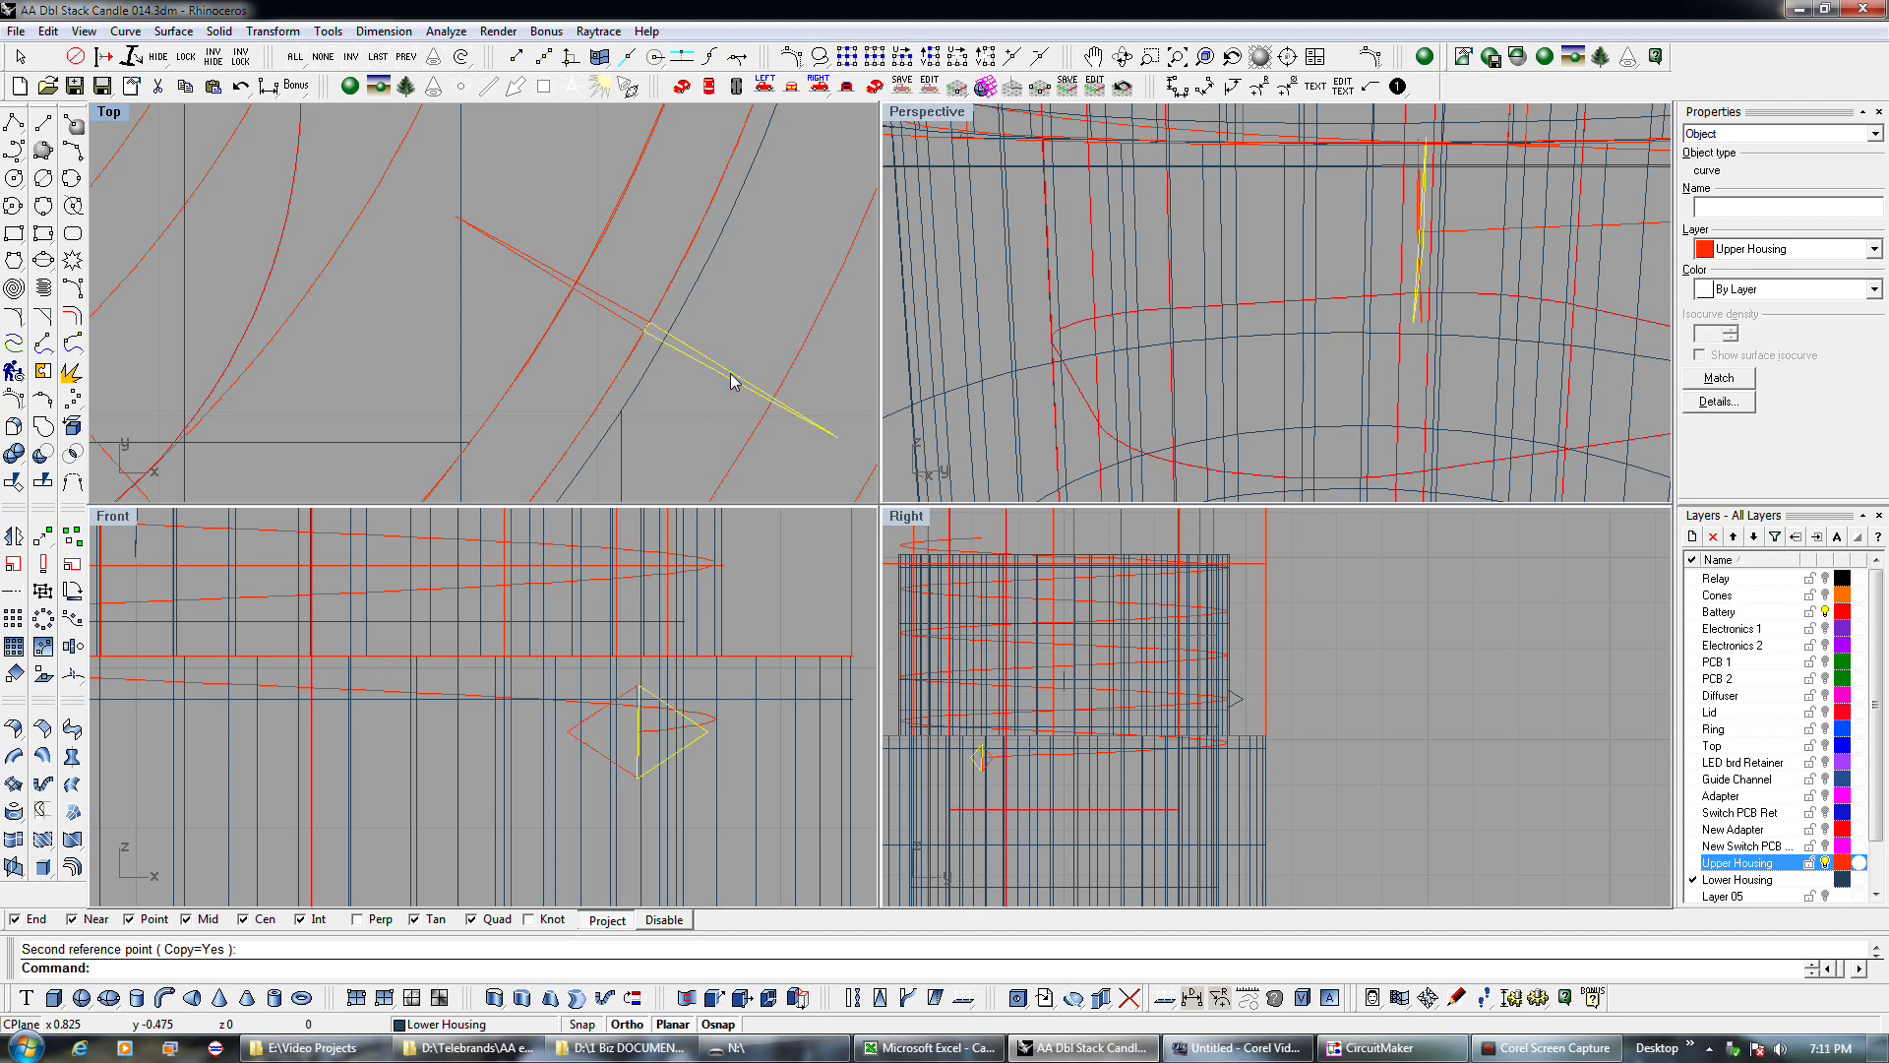
mouse_move(1409, 337)
right_mouse_down()
mouse_move(1350, 371)
mouse_move(1390, 313)
right_mouse_up()
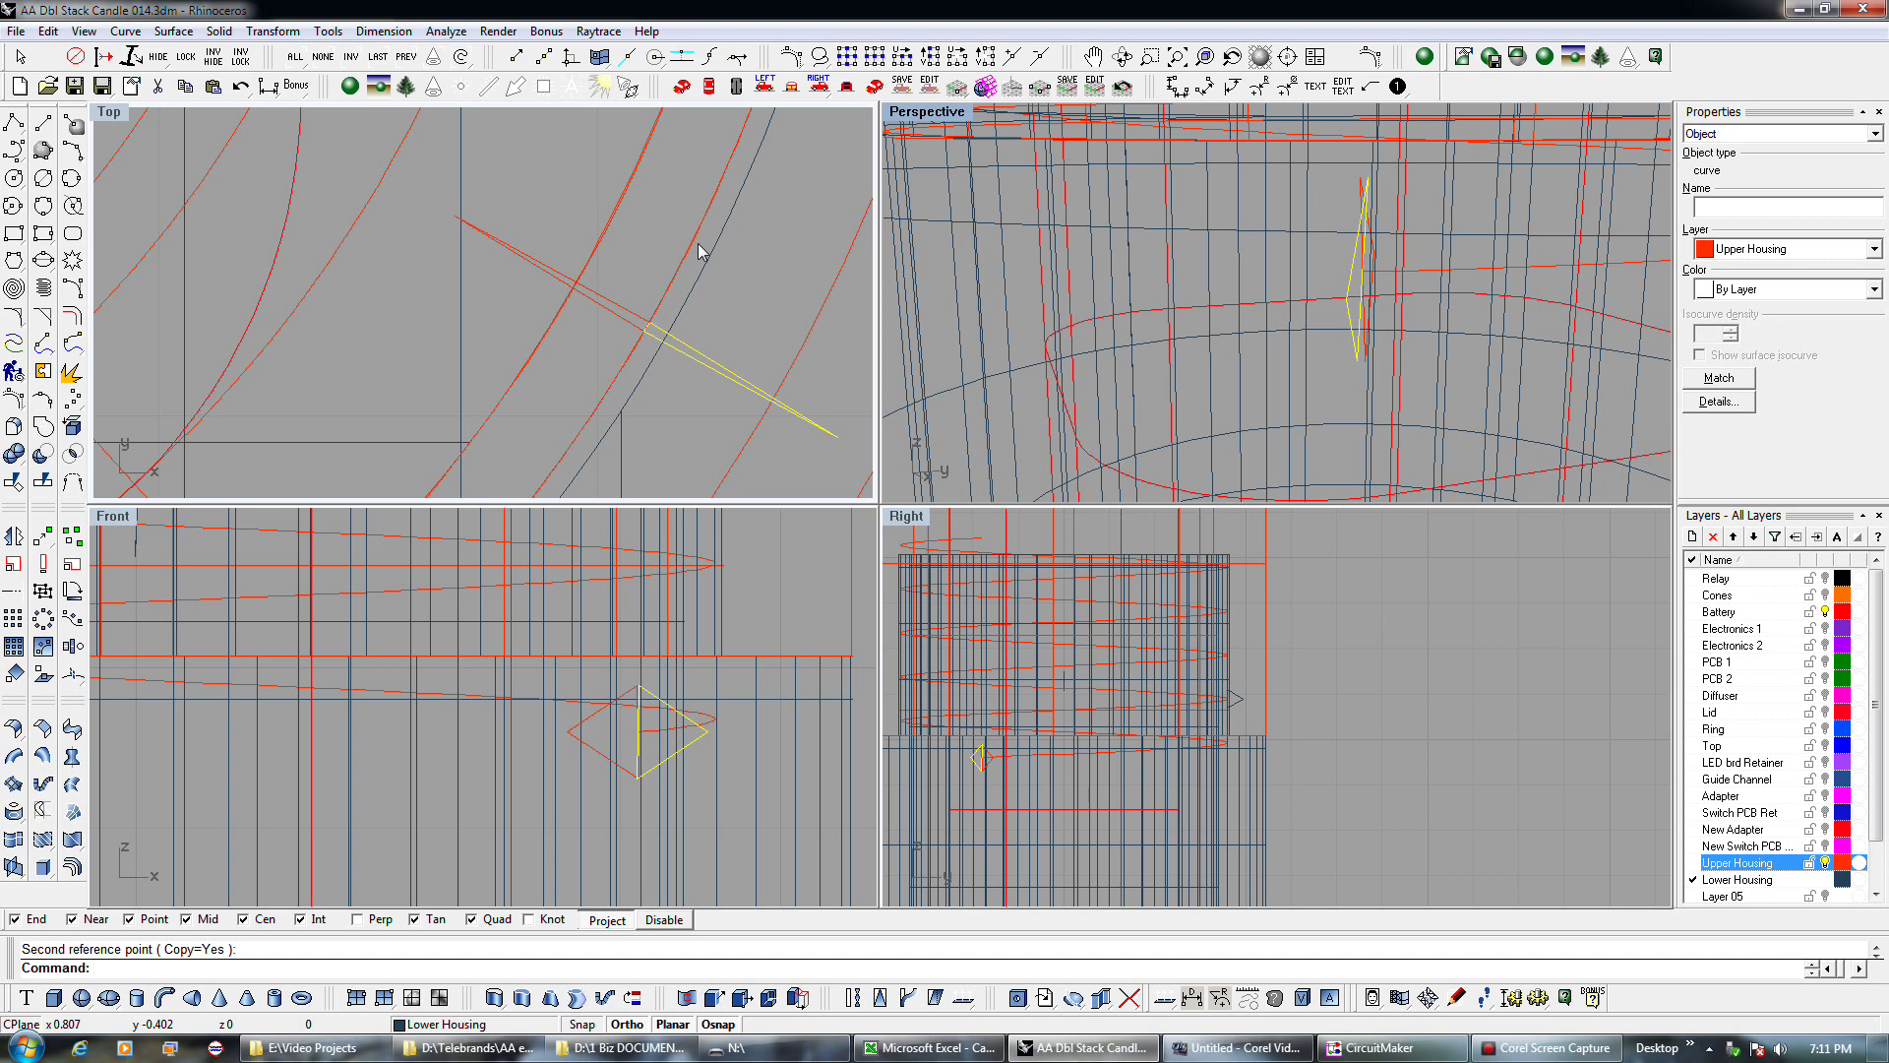
left_click(73, 594)
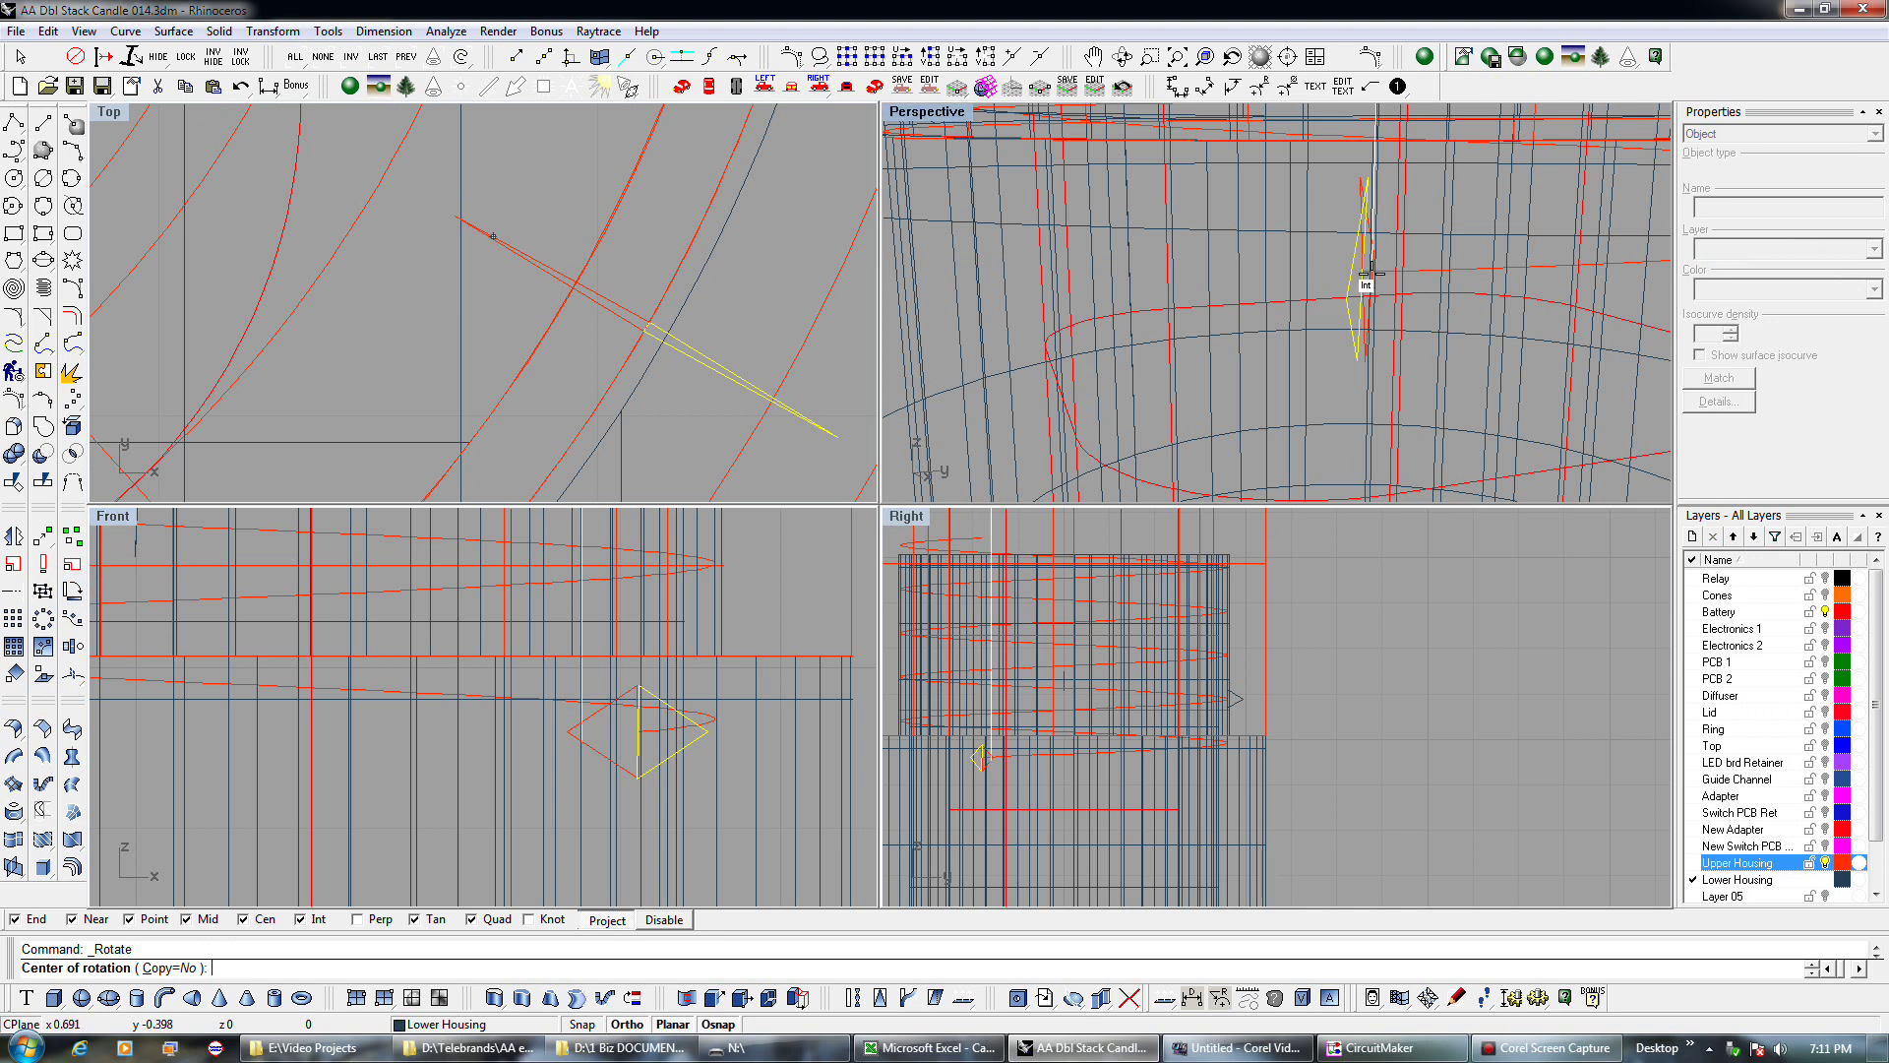
scroll(1370, 273, "up", 3)
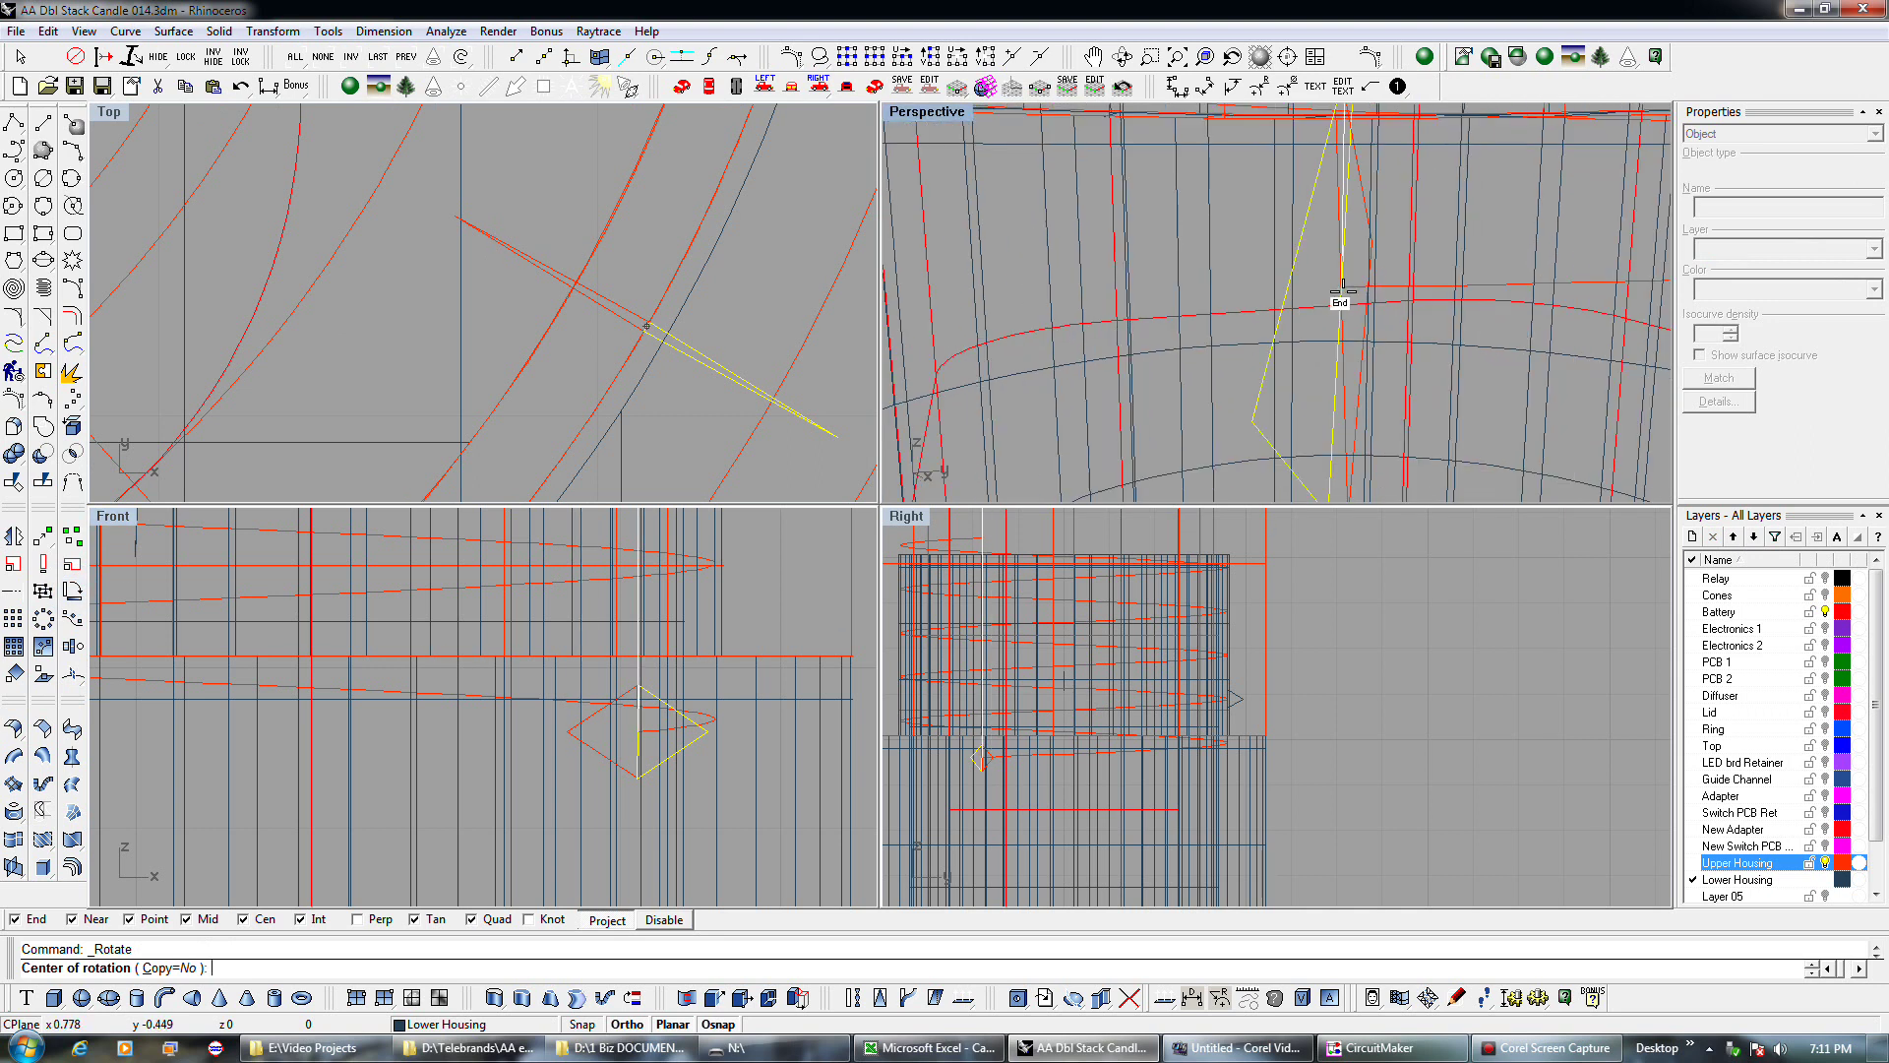
left_click(1340, 291)
scroll(1340, 291, "down", 2)
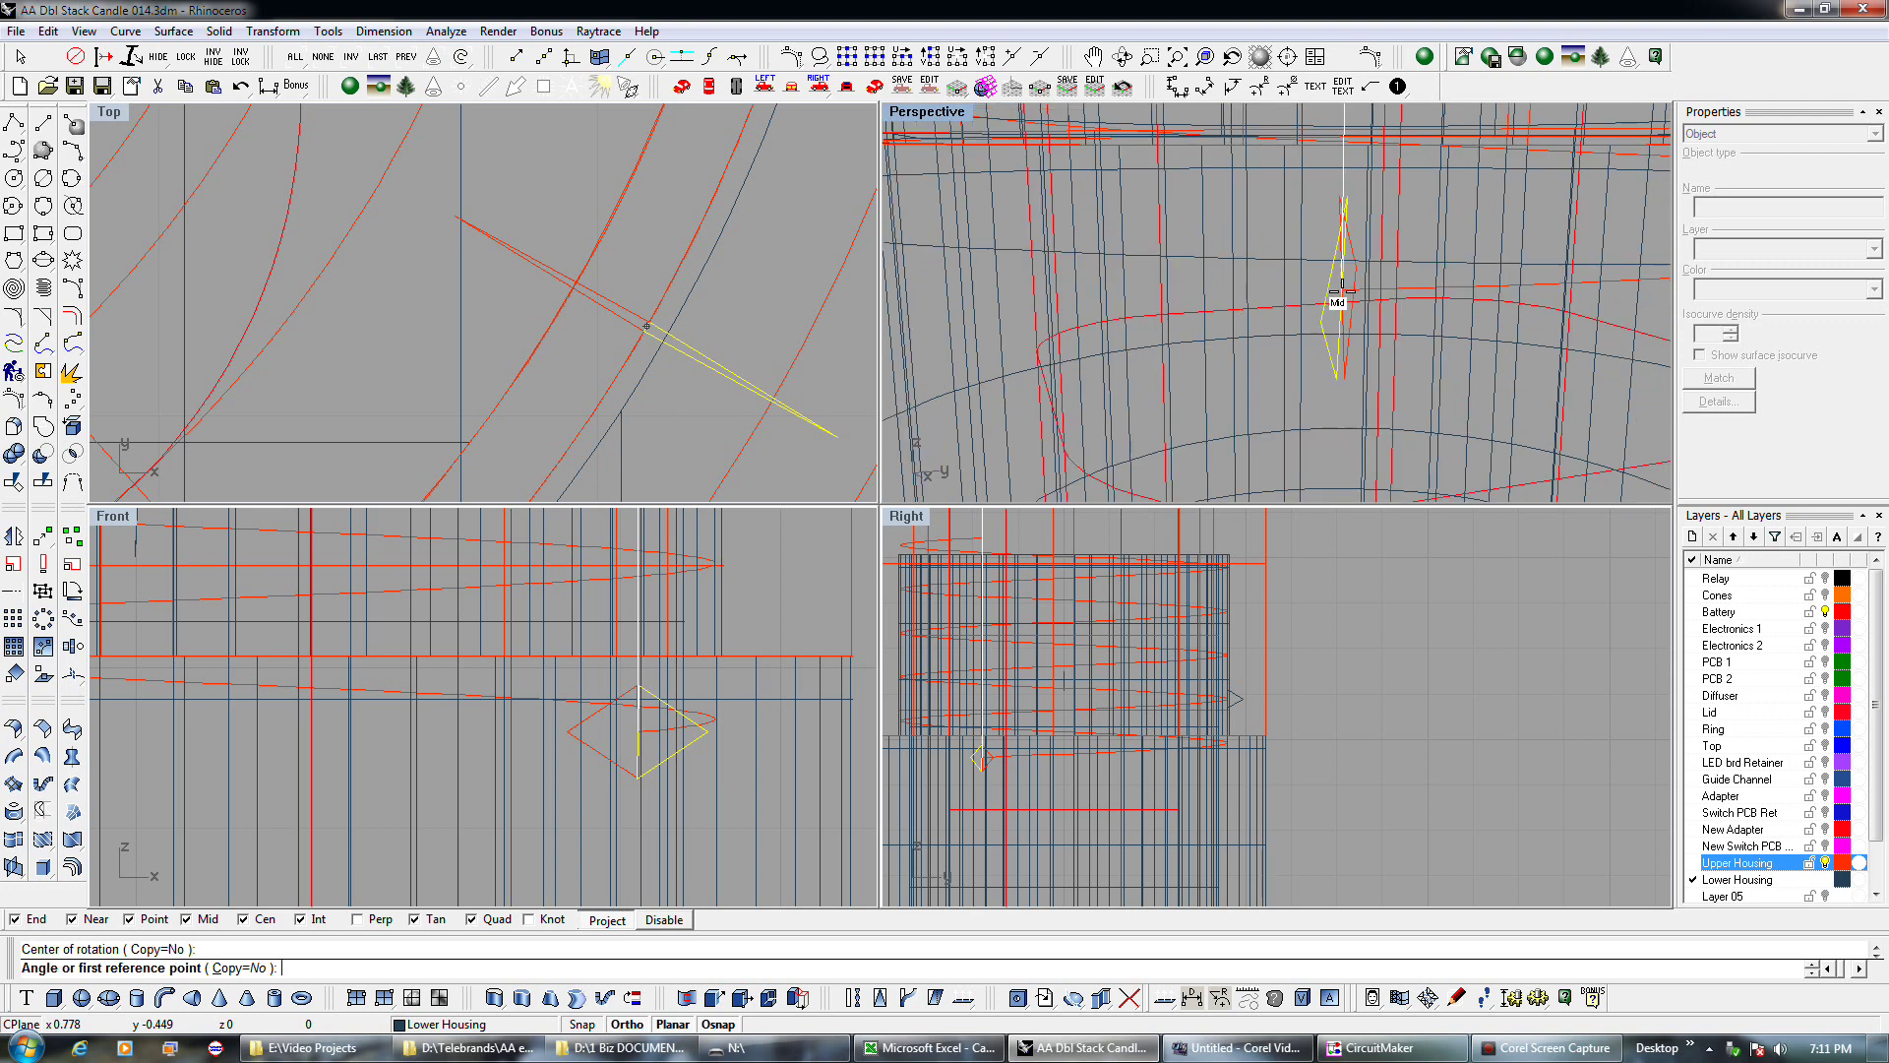
left_click(1355, 200)
left_click(1340, 202)
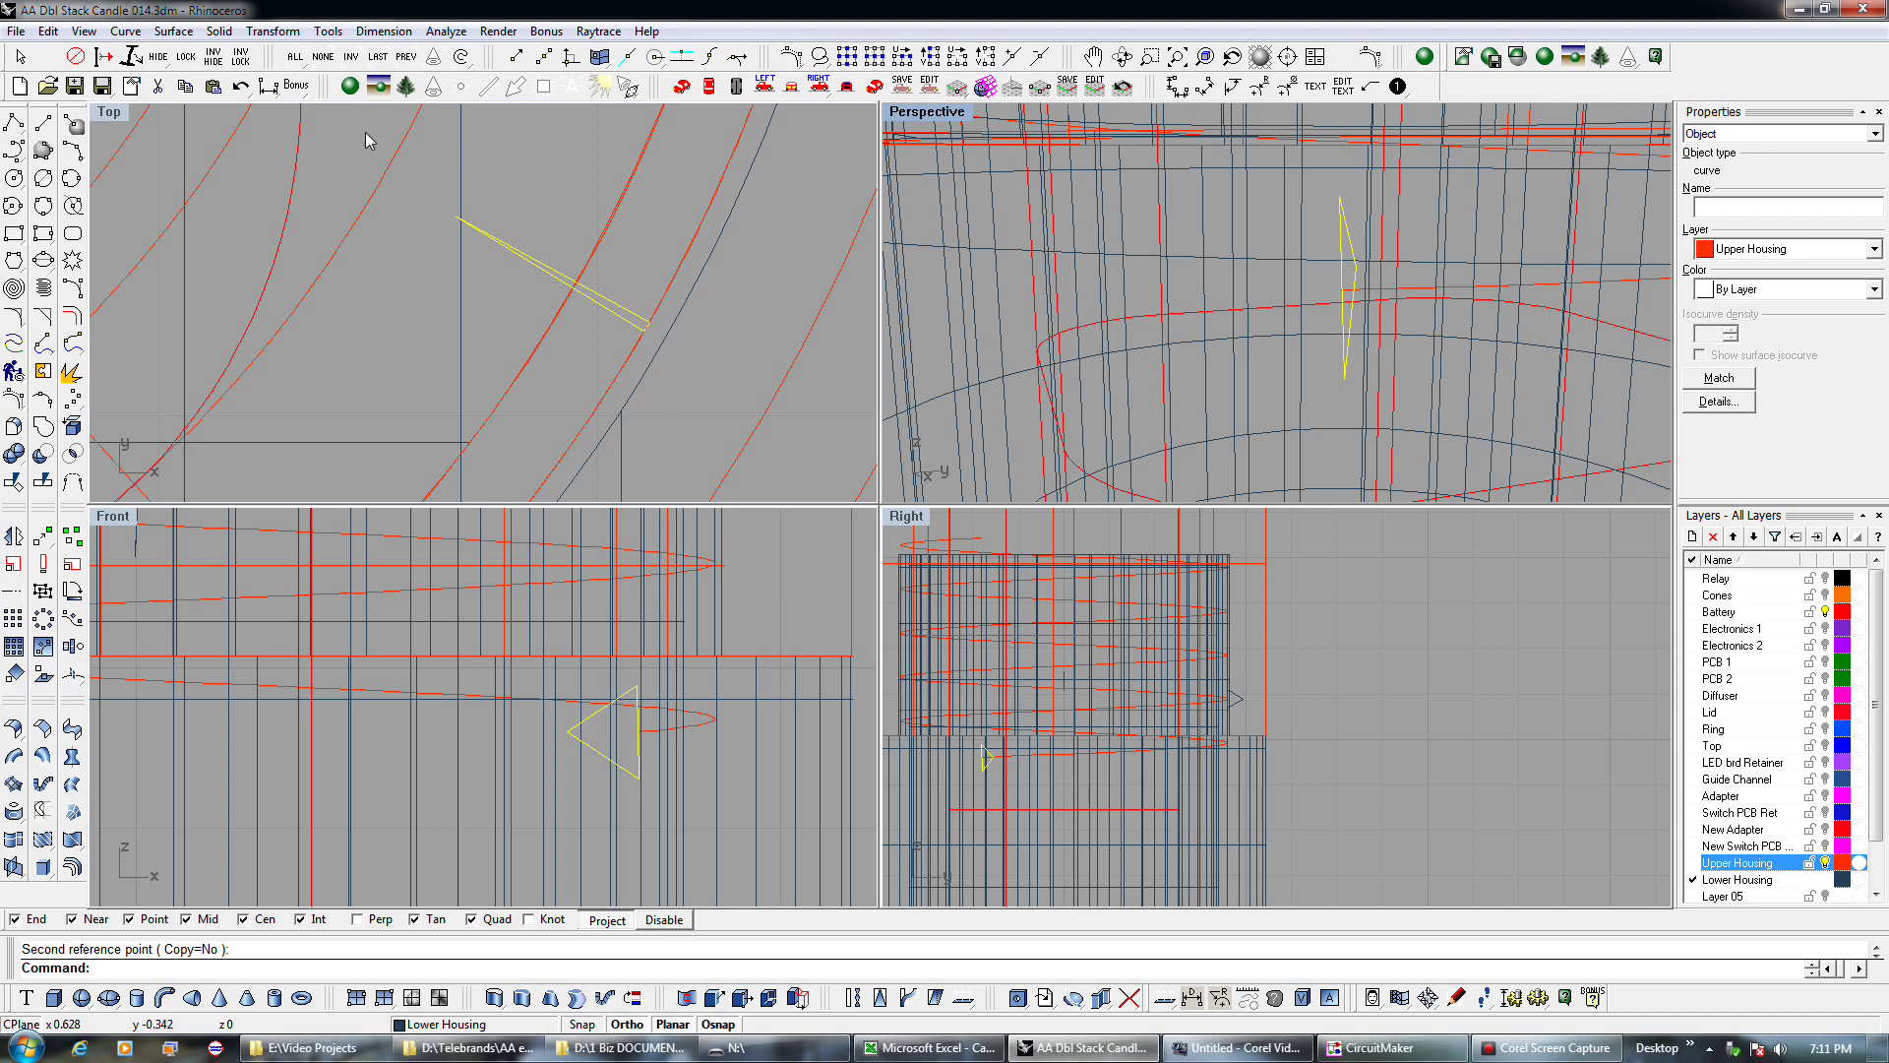
Undo the last rotation so the two triangles form a diamond again.
left_click(241, 88)
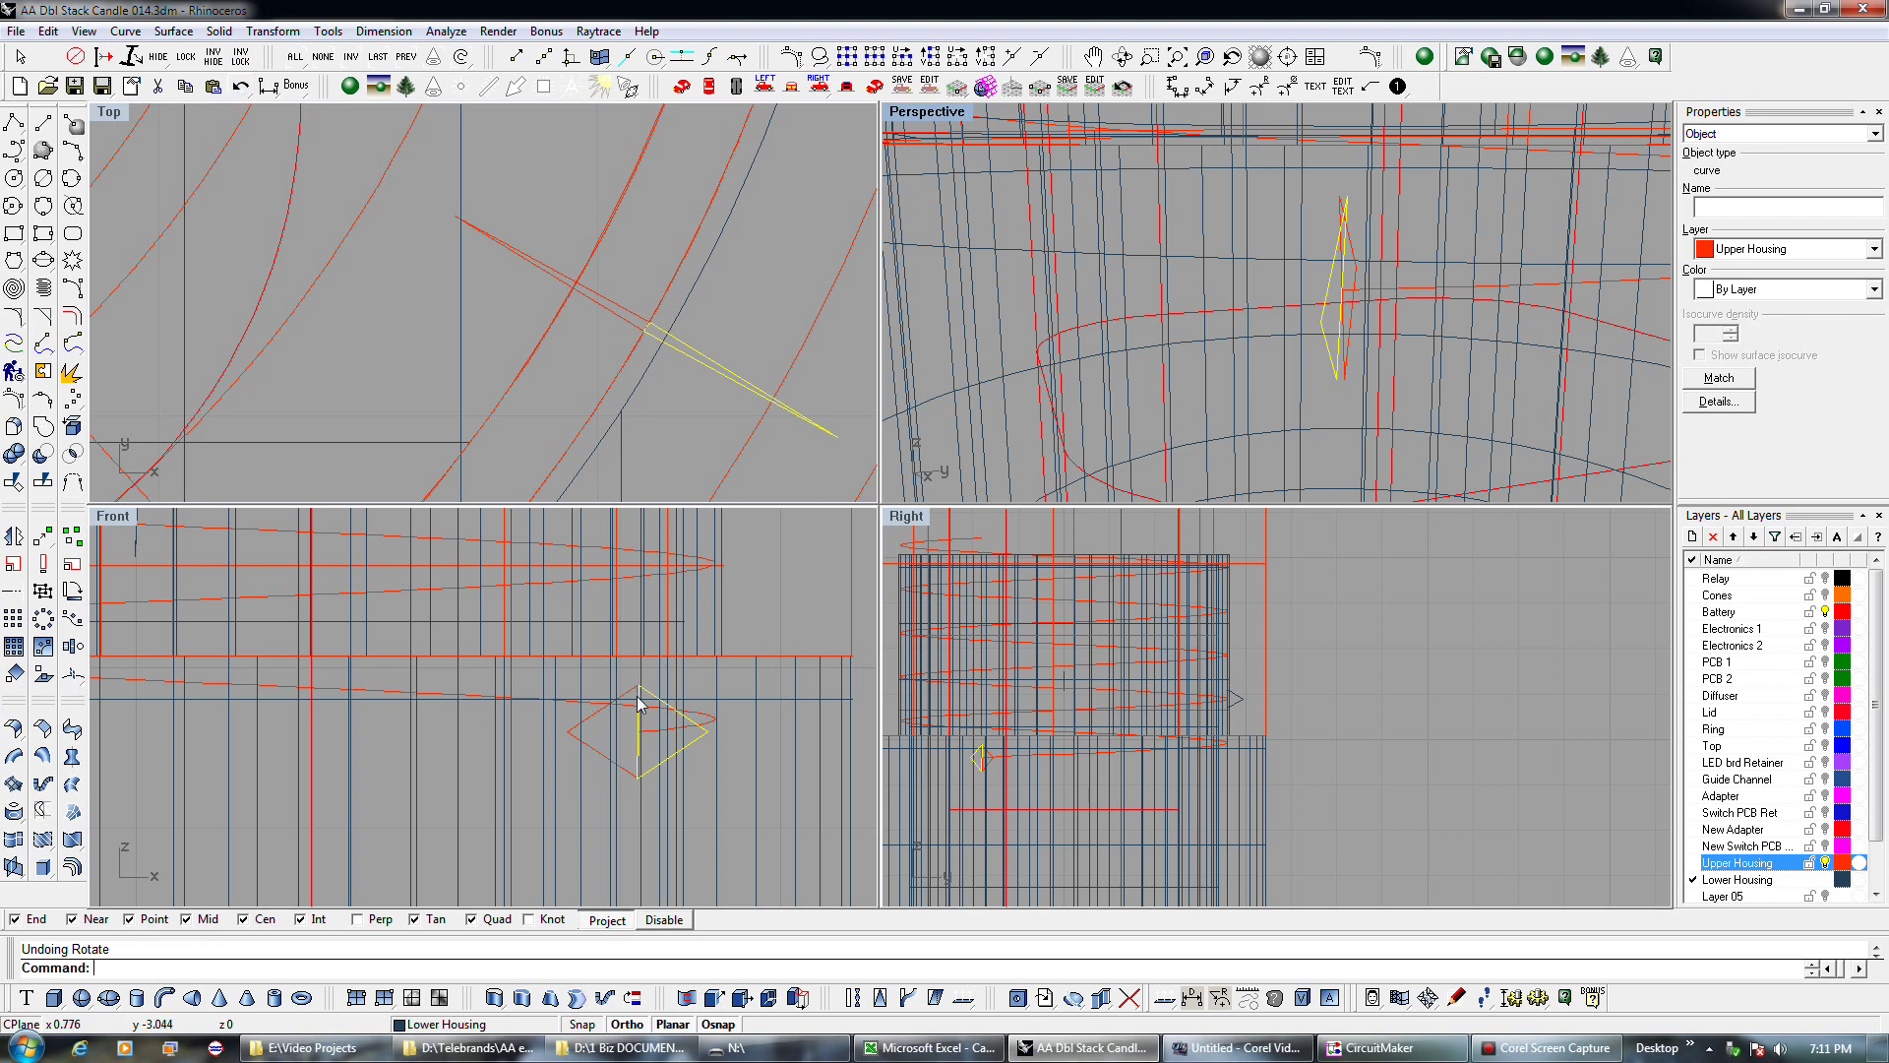
scroll(639, 704, "up", 4)
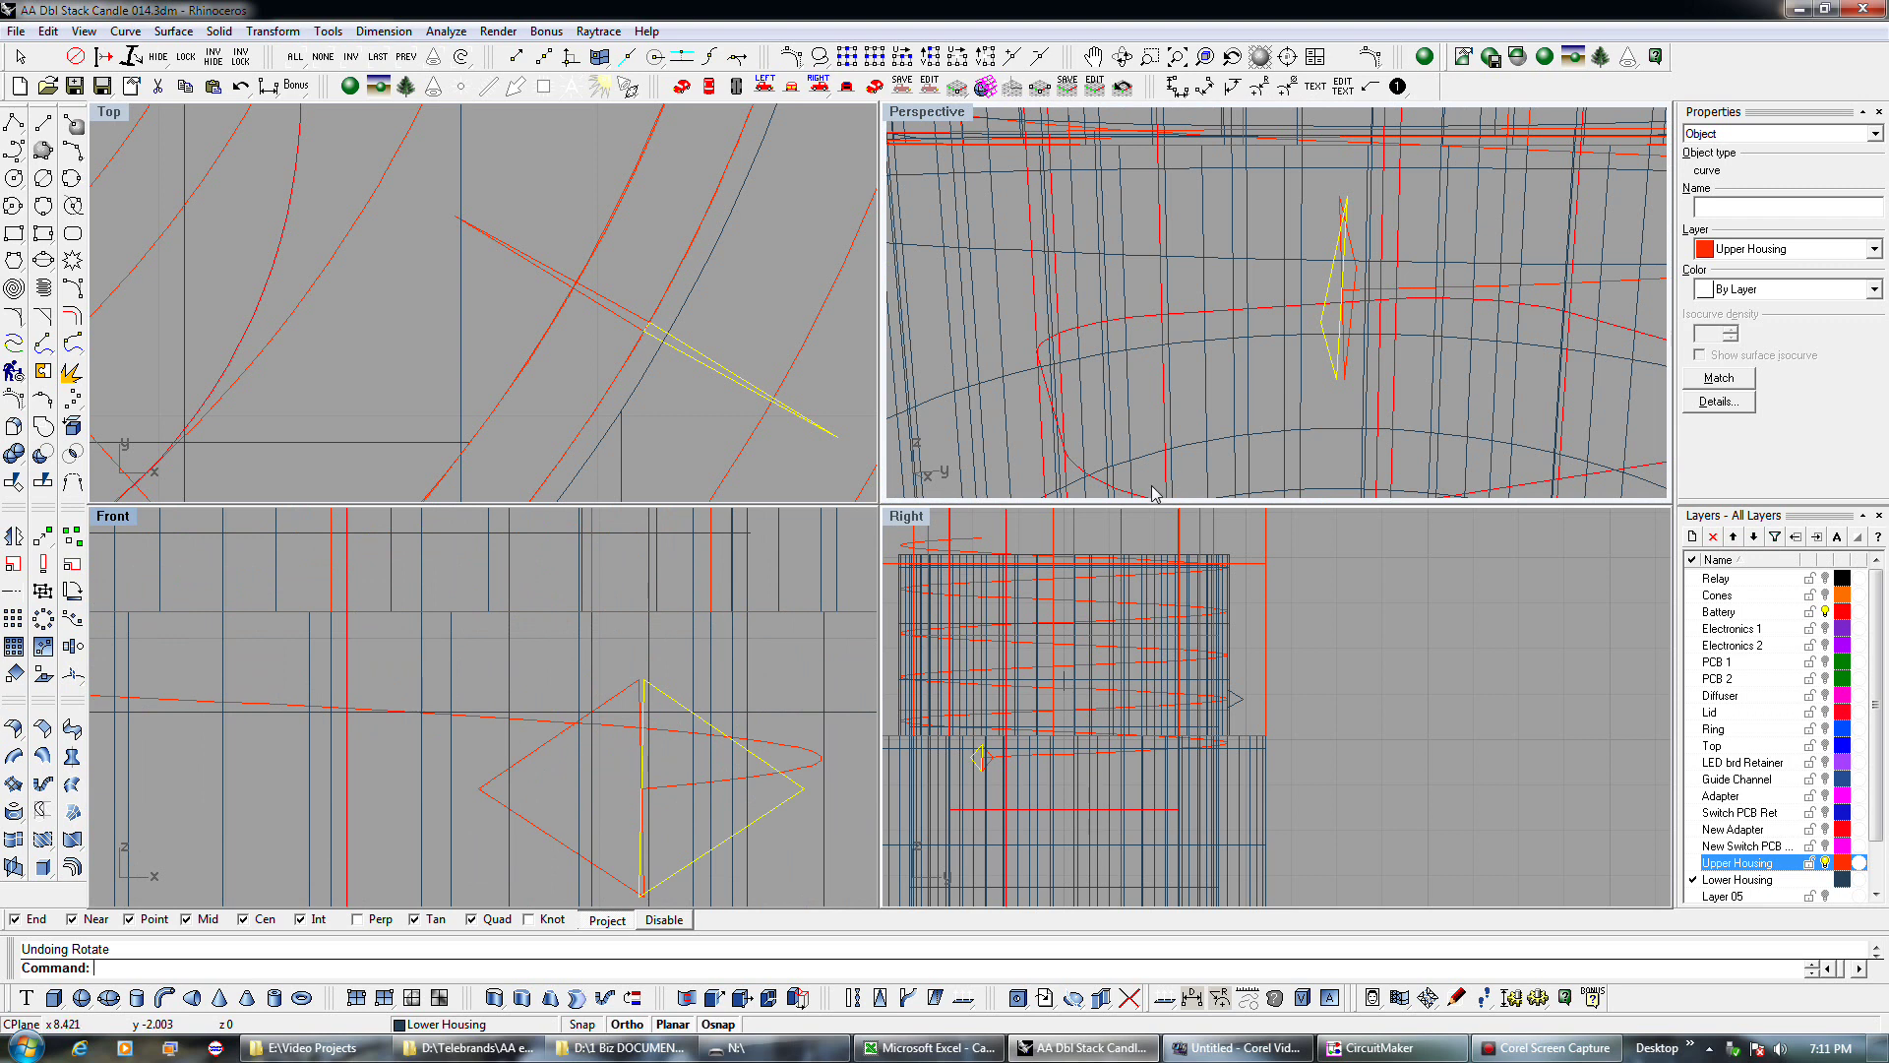
scroll(1155, 493, "down", 5)
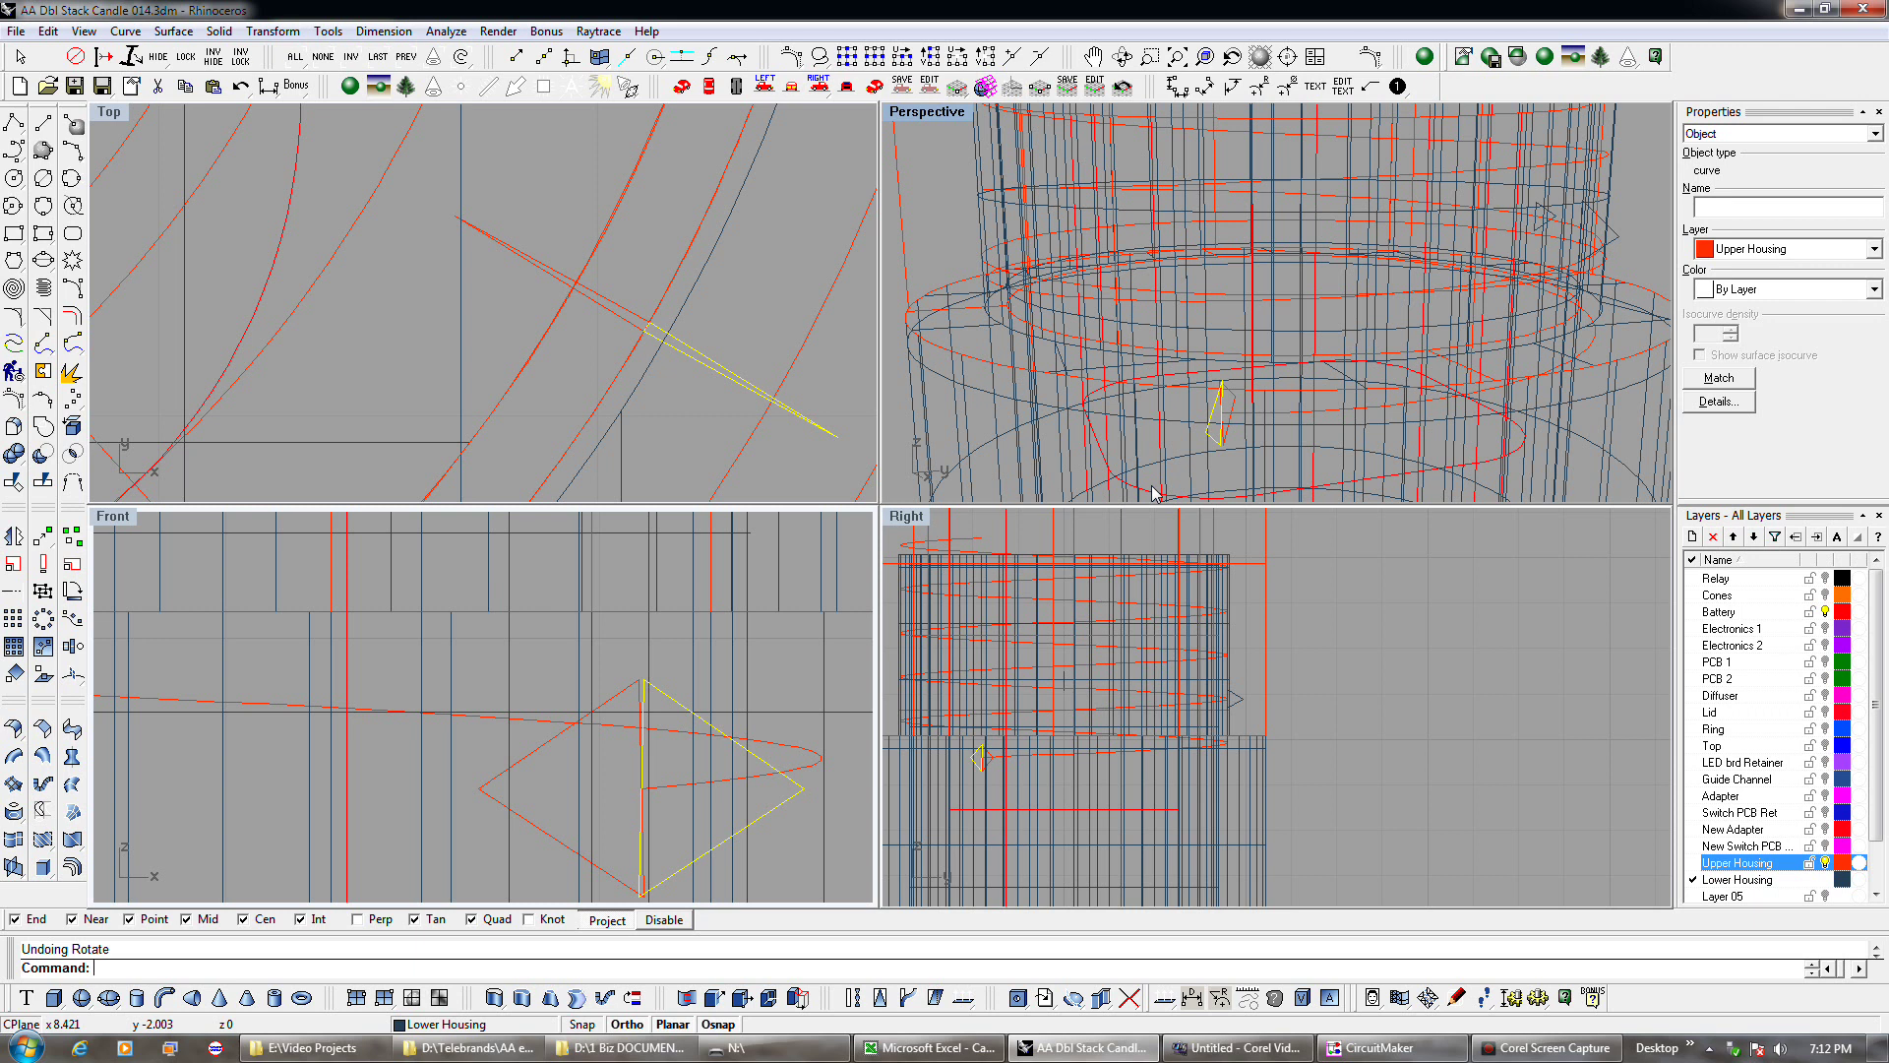
Mirror the profile with Copy=No across a line starting at its outer vertex.
left_click(21, 536)
left_click(185, 968)
left_click(803, 789)
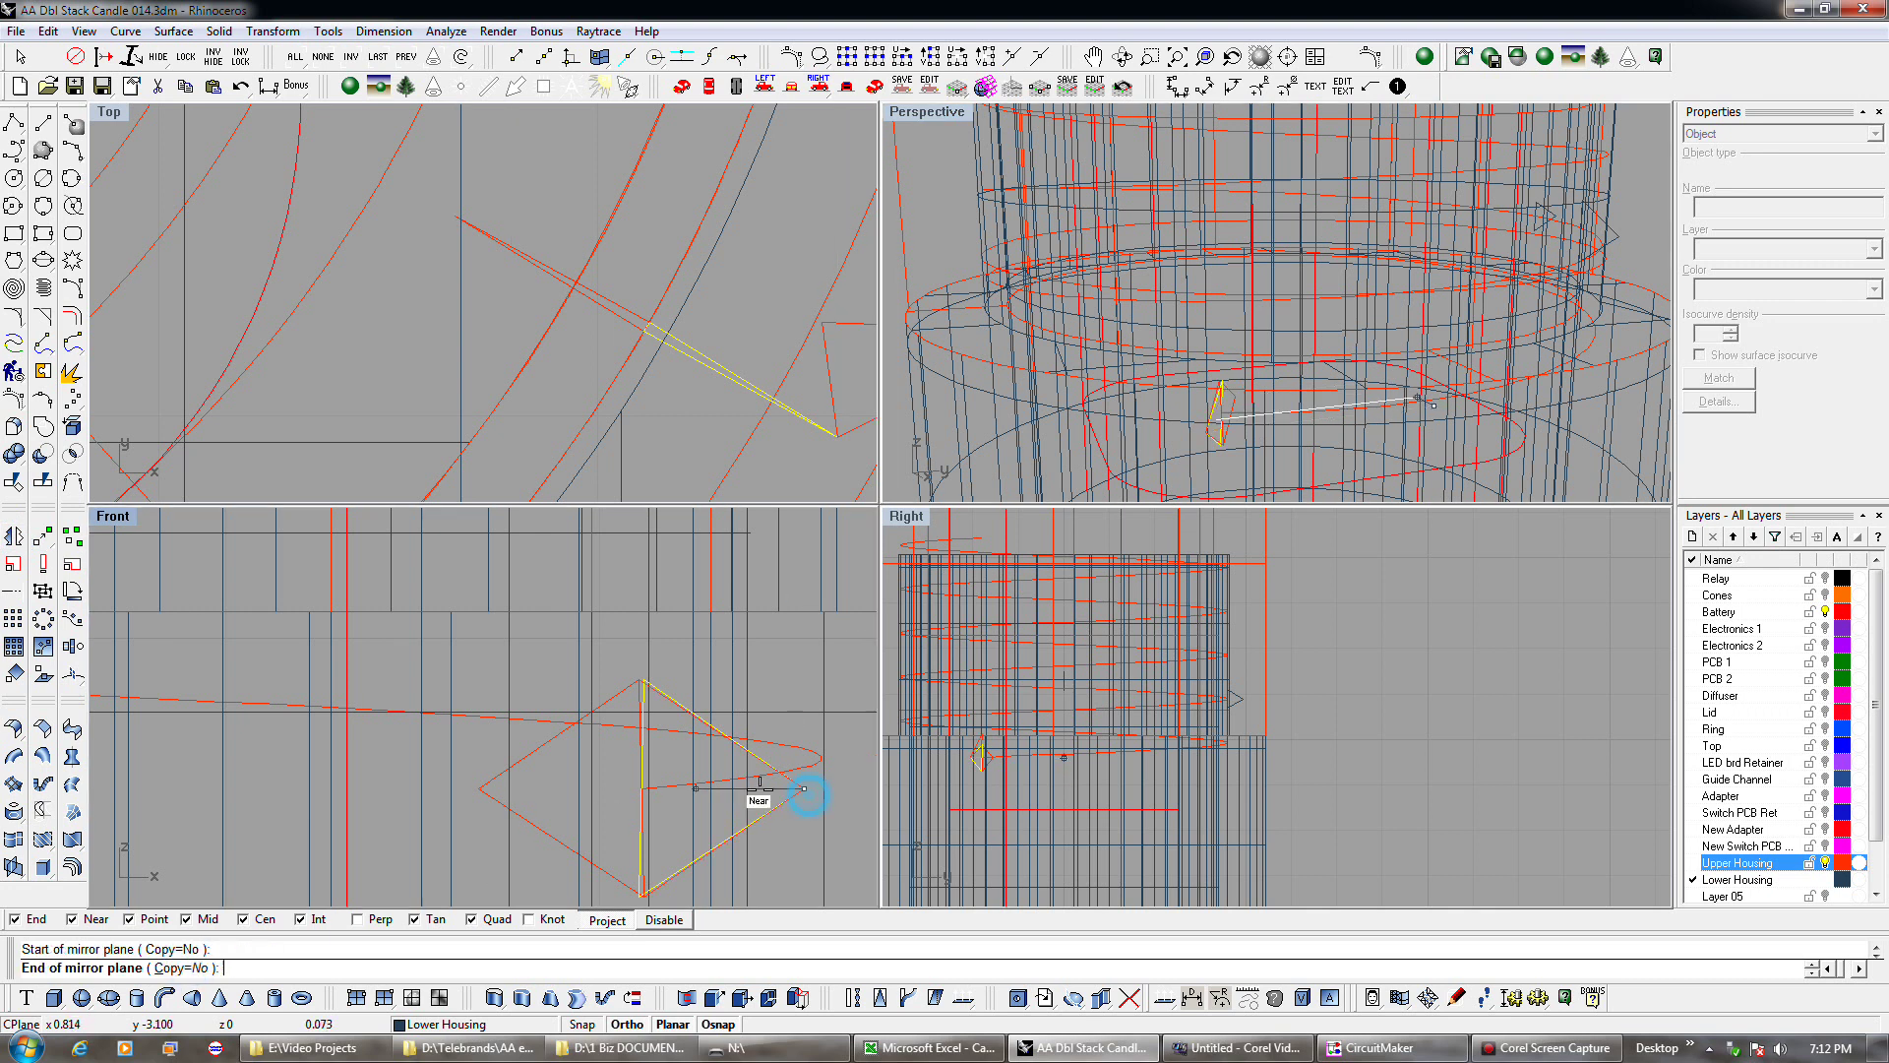
left_click(580, 786)
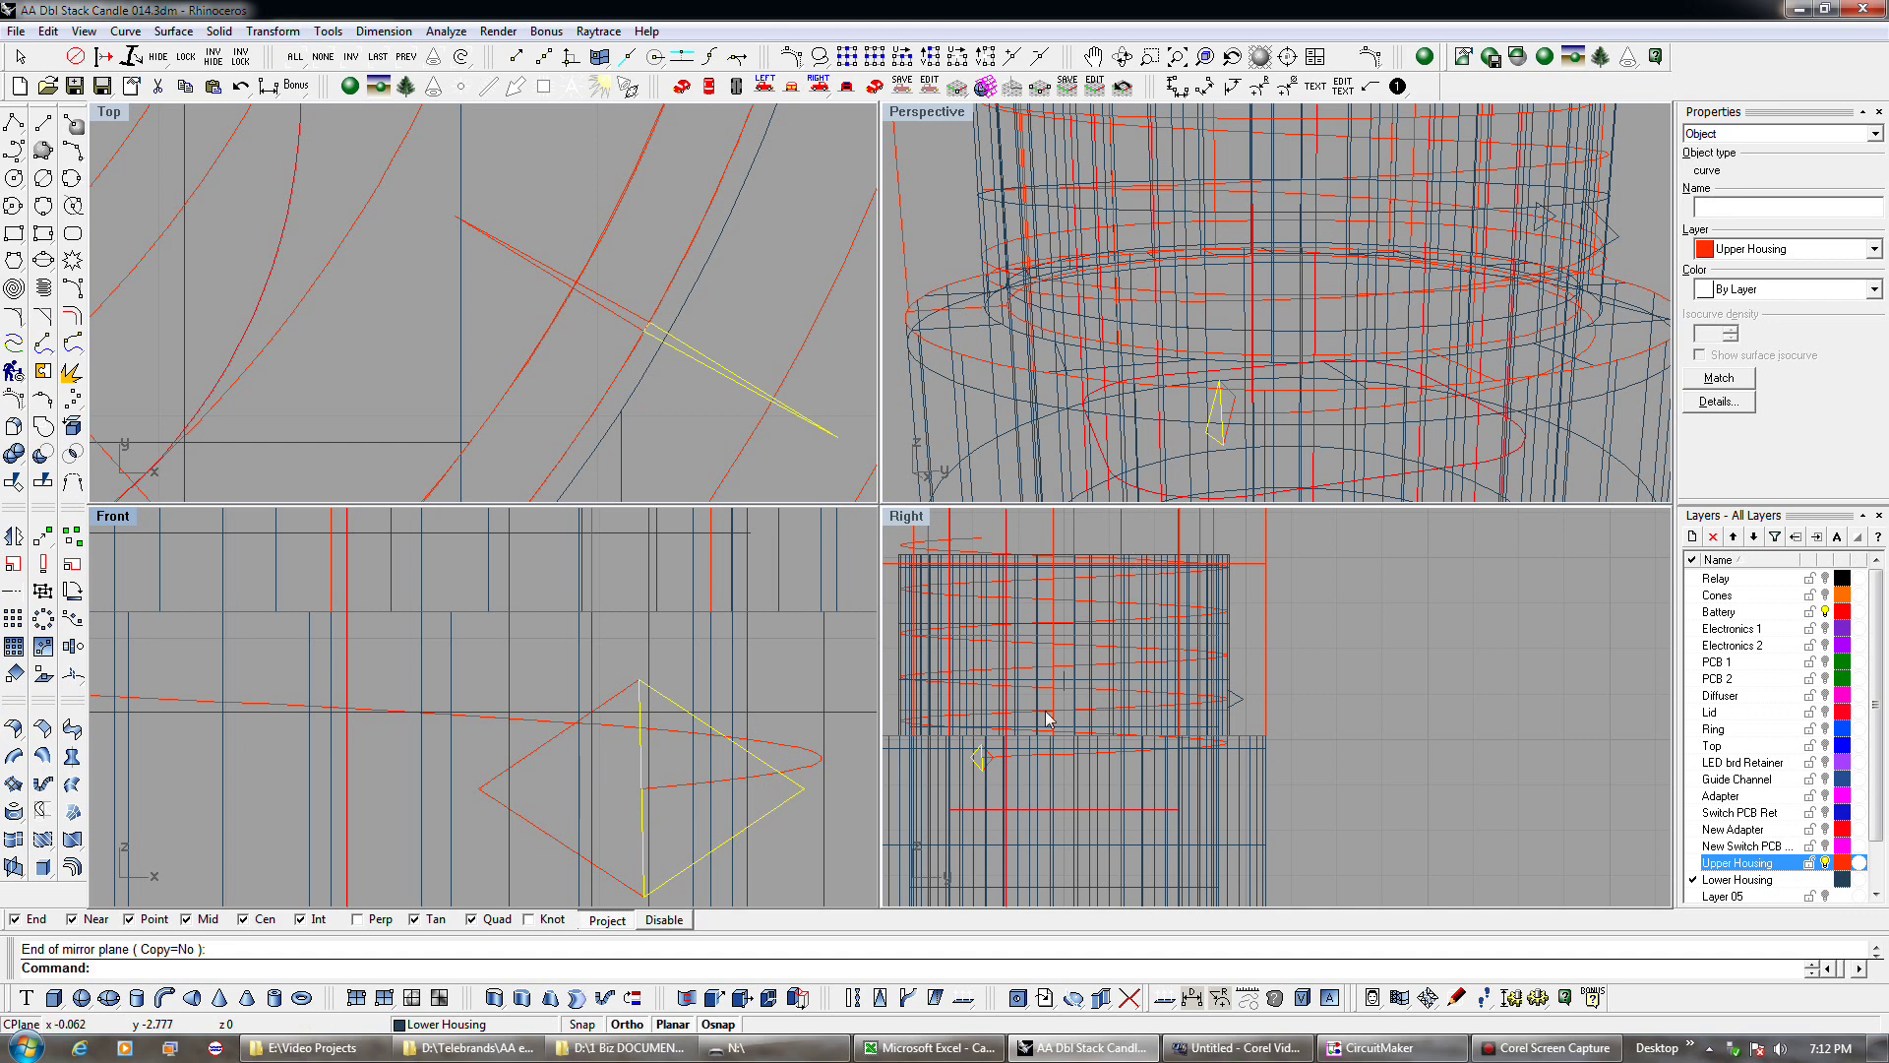
scroll(1244, 418, "up", 3)
right_click_drag(1252, 425, 1268, 418)
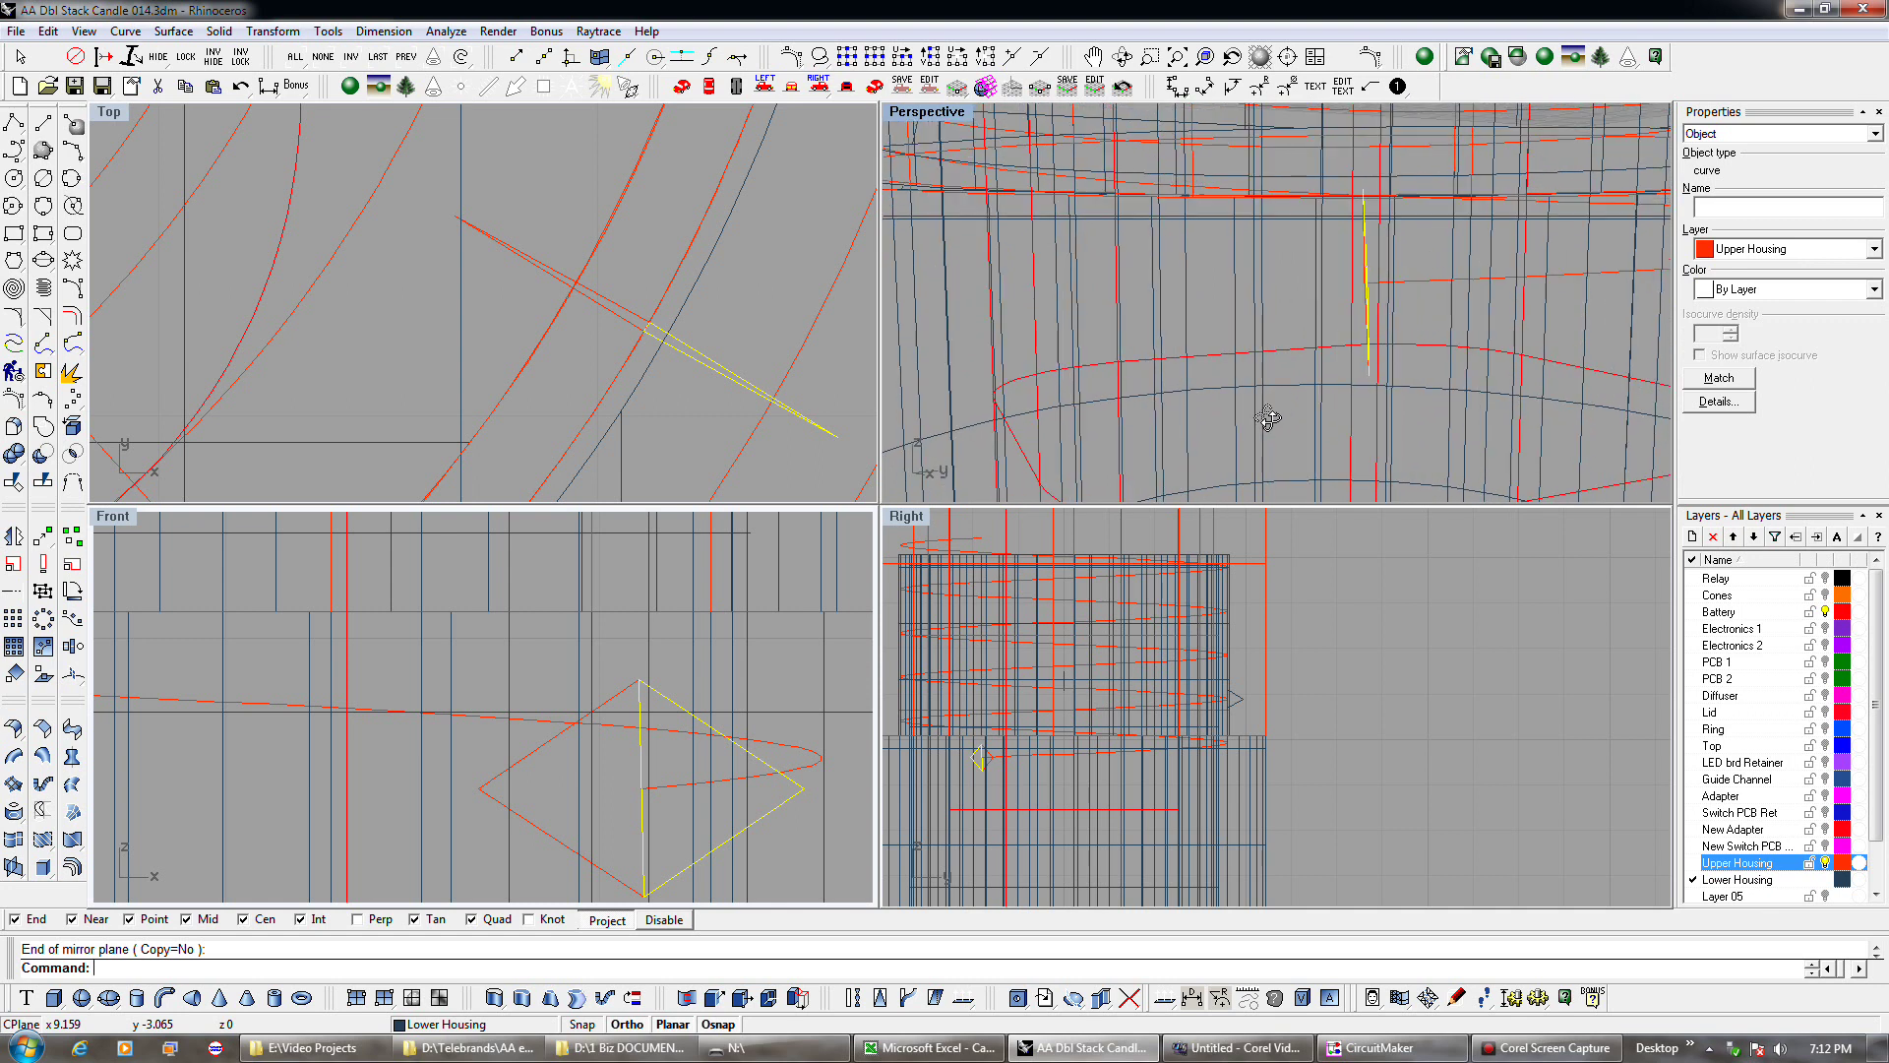
scroll(750, 420, "down", 4)
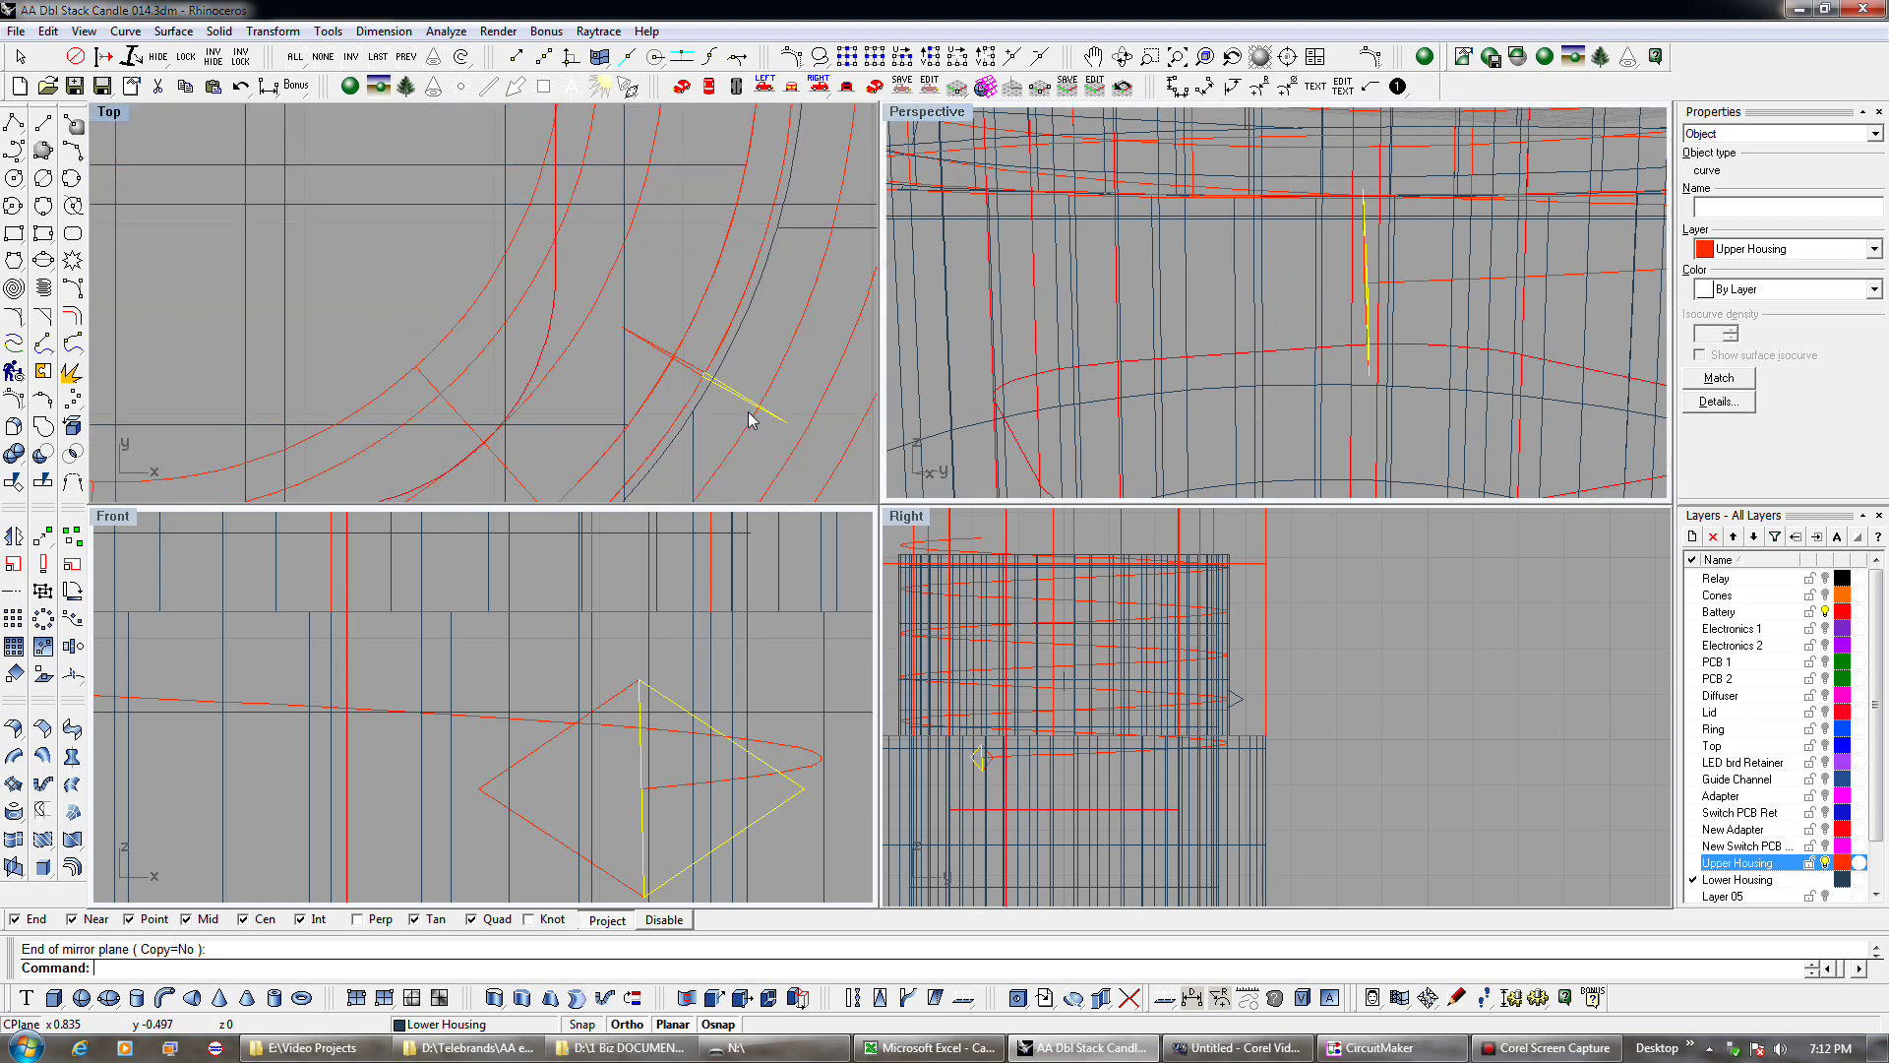
scroll(746, 415, "down", 5)
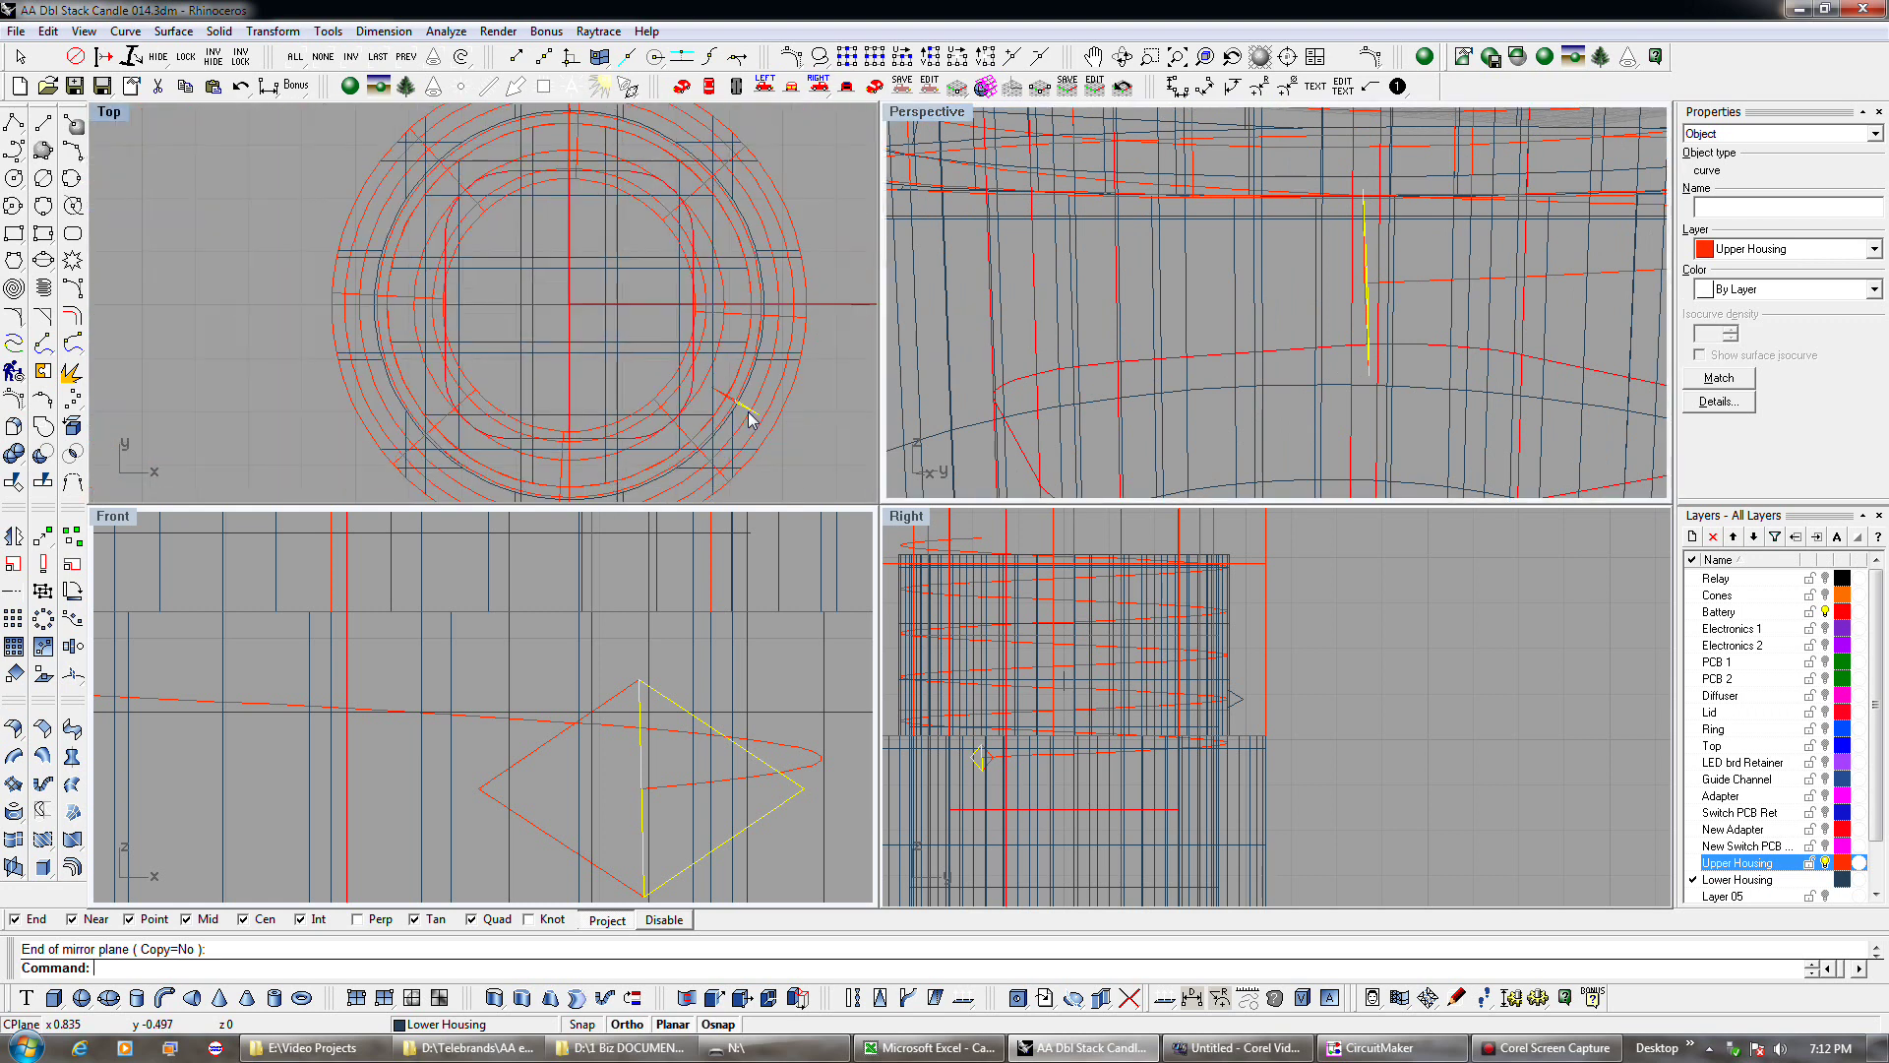
scroll(630, 702, "down", 6)
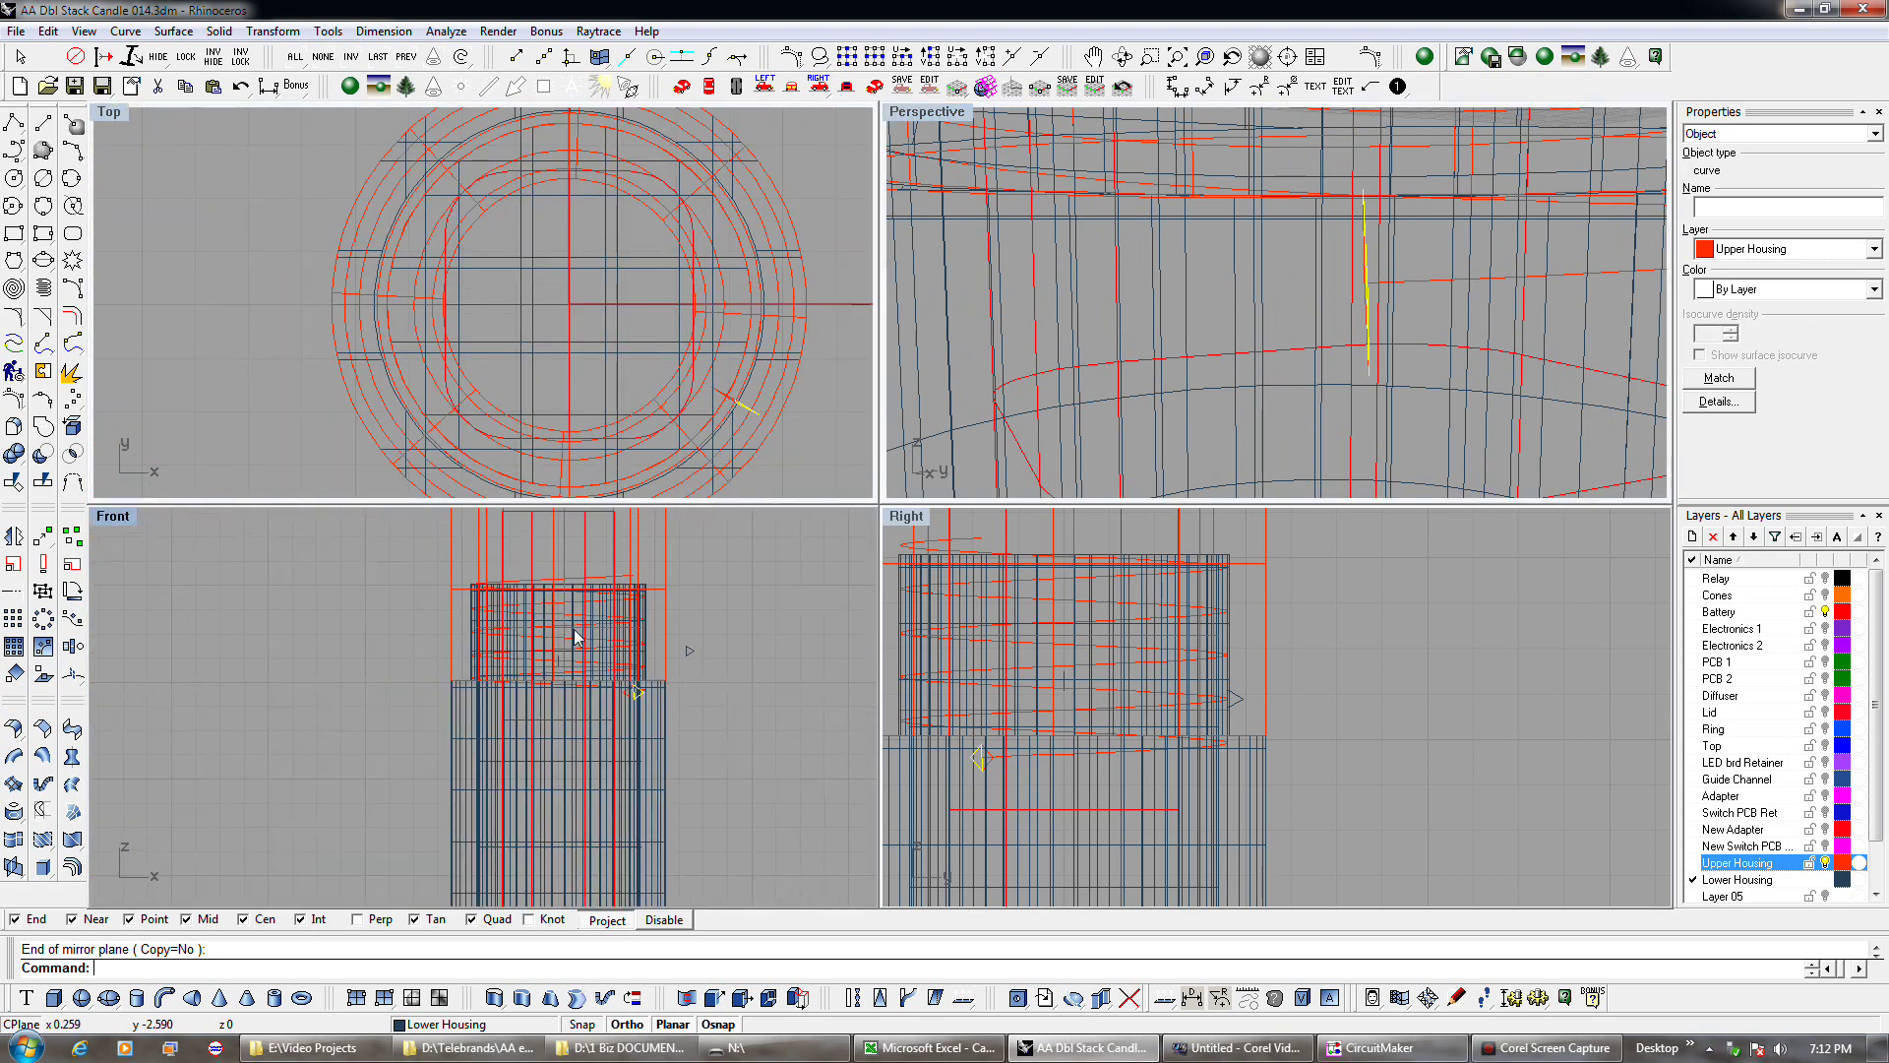
scroll(540, 632, "up", 5)
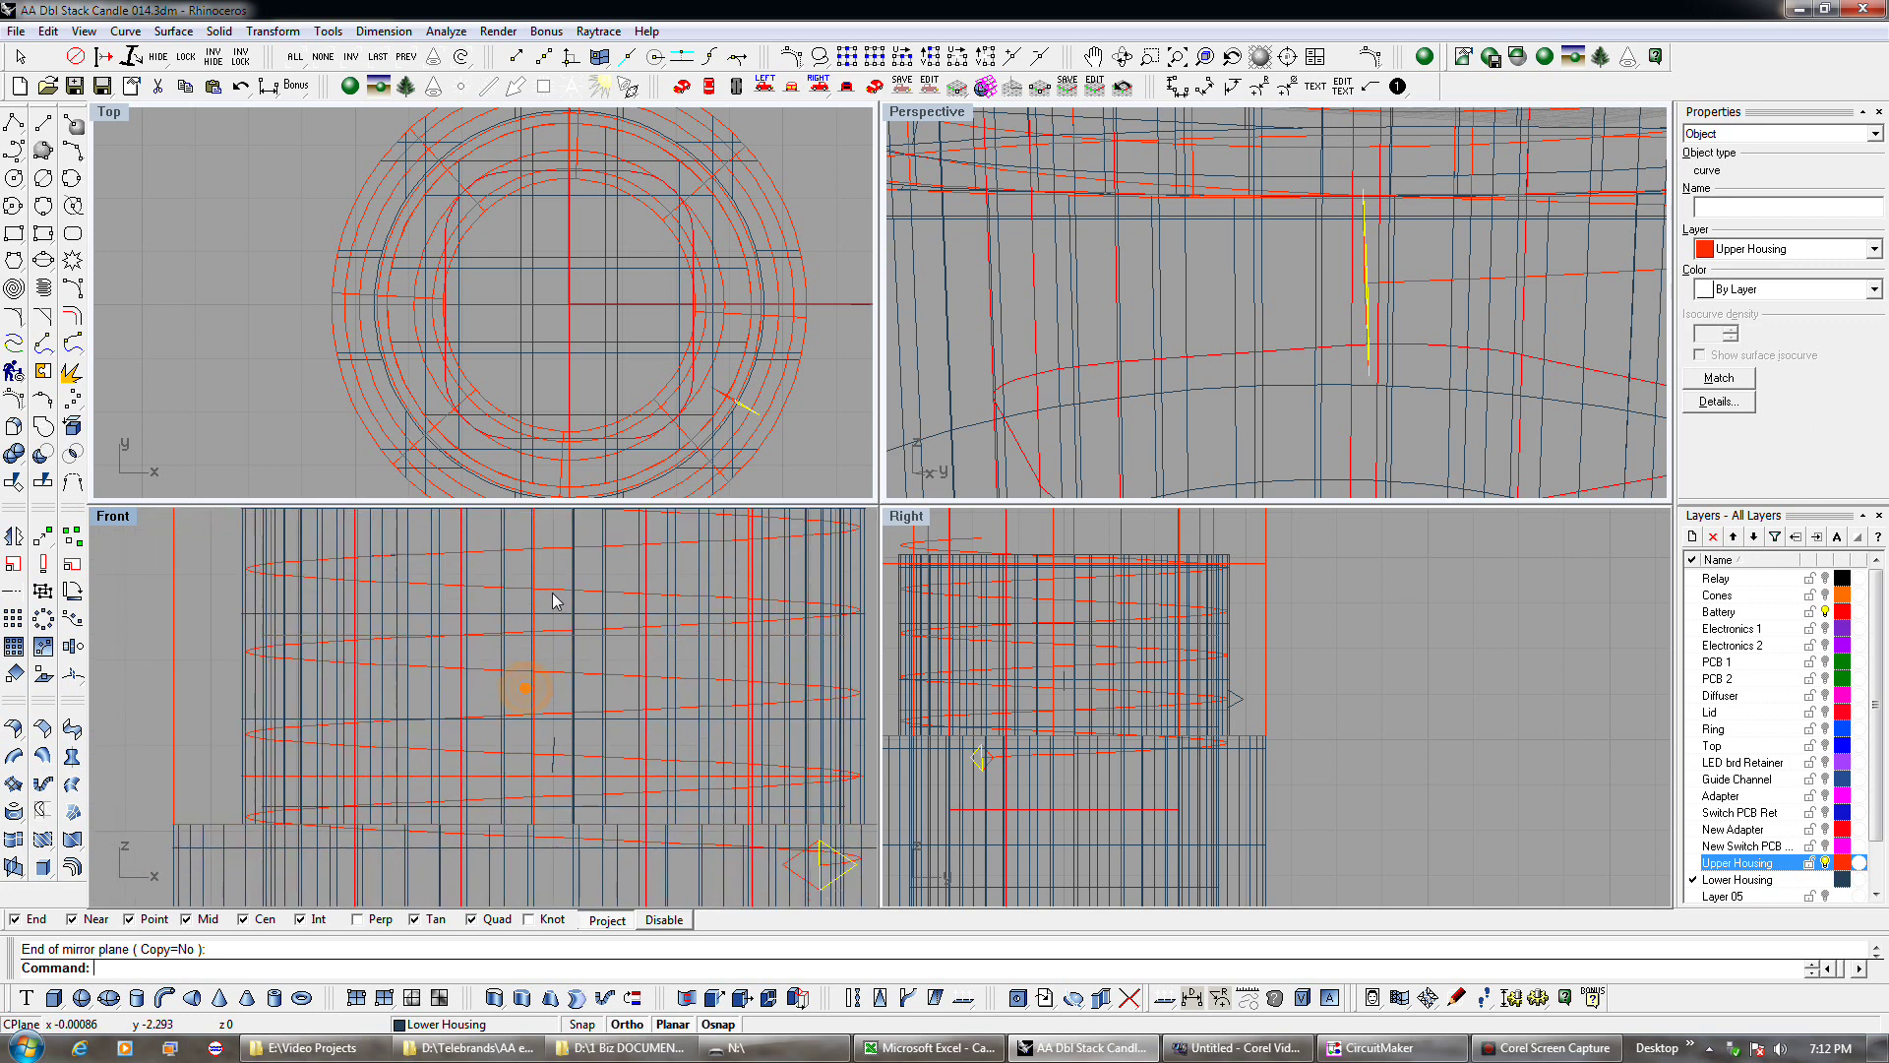
scroll(548, 767, "up", 3)
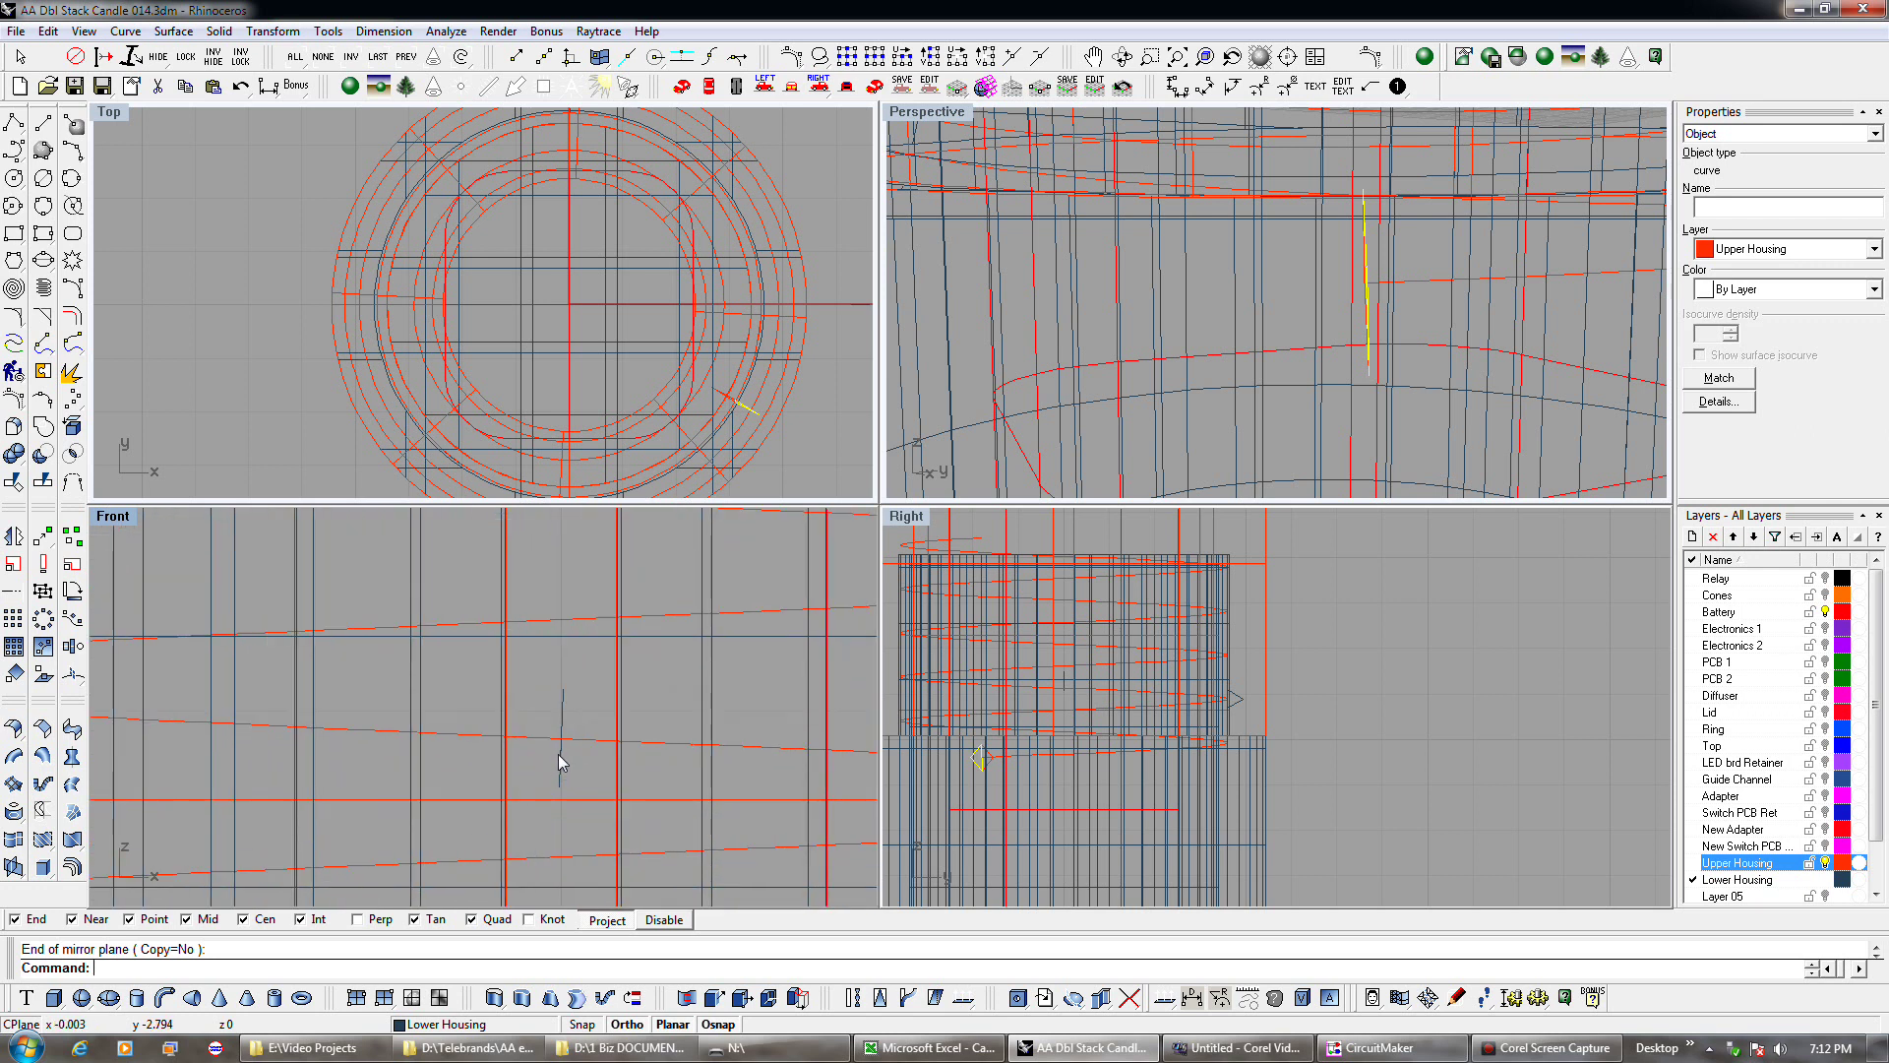
left_click(561, 755)
scroll(954, 408, "down", 5)
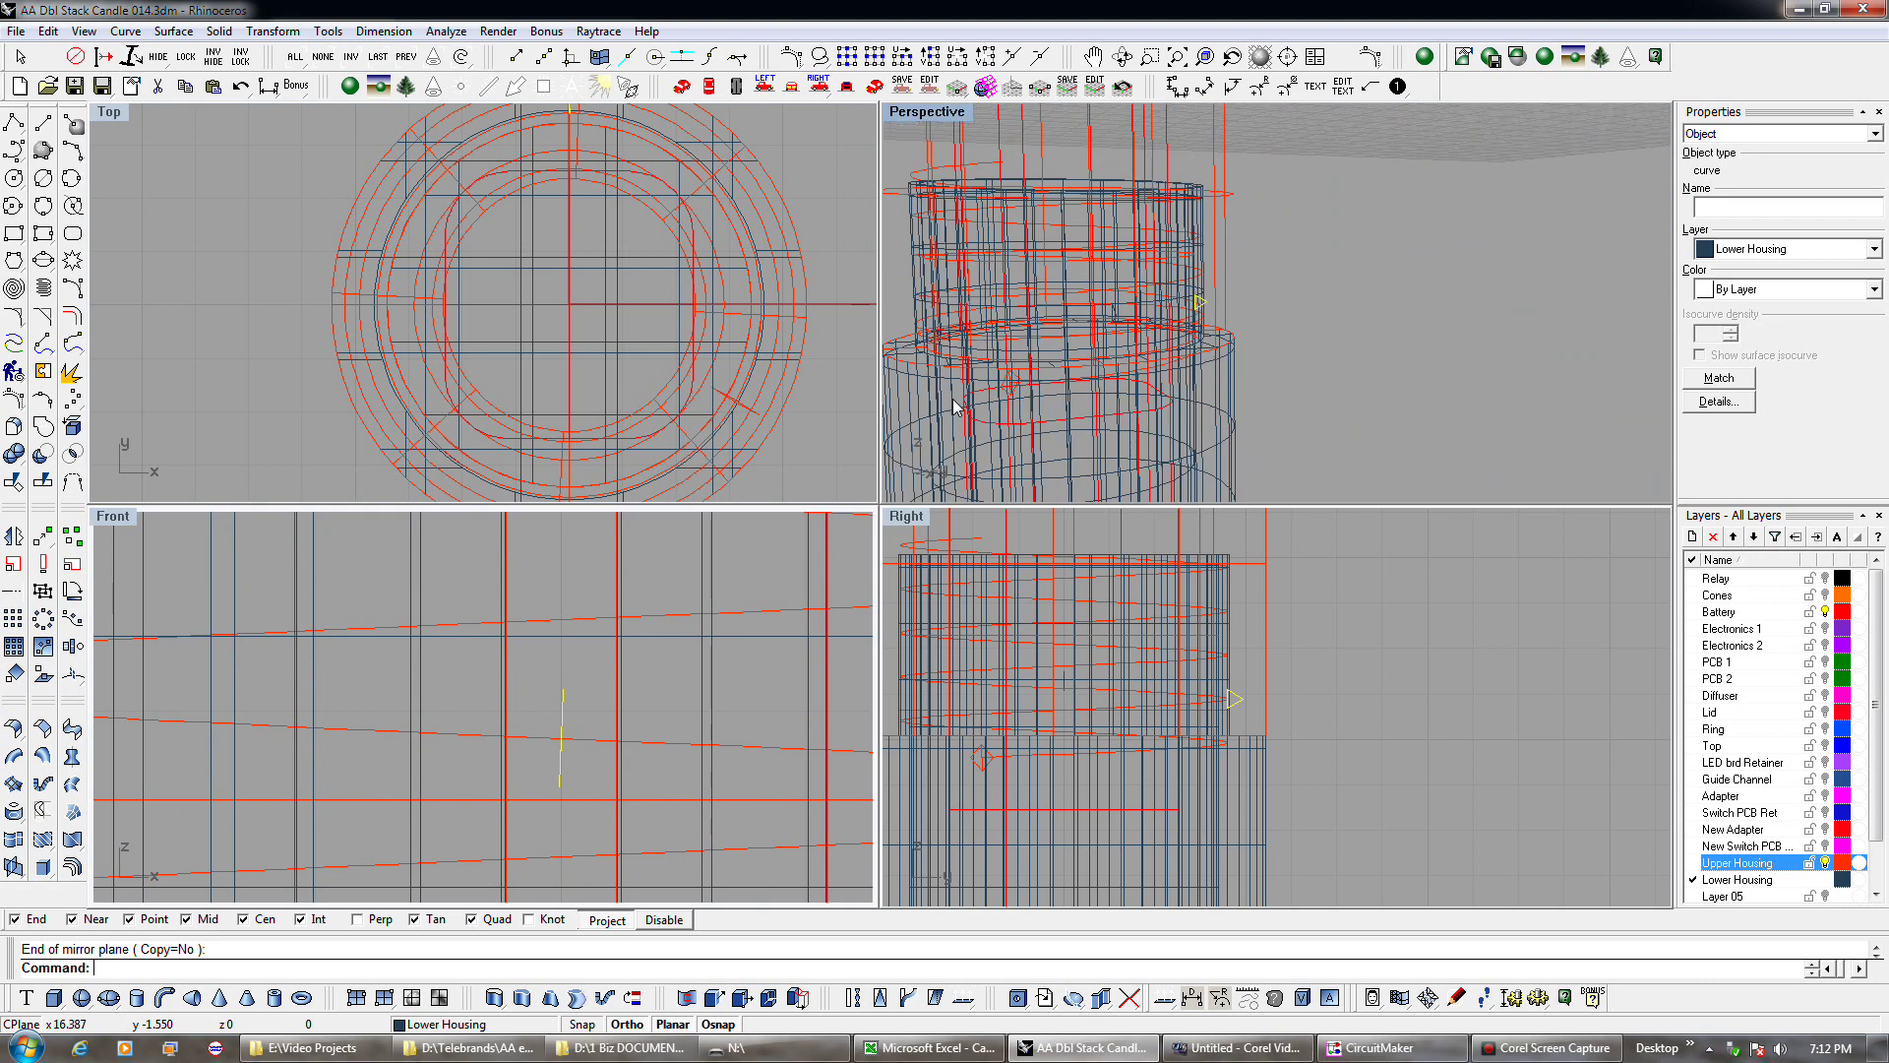
scroll(1100, 342, "up", 4)
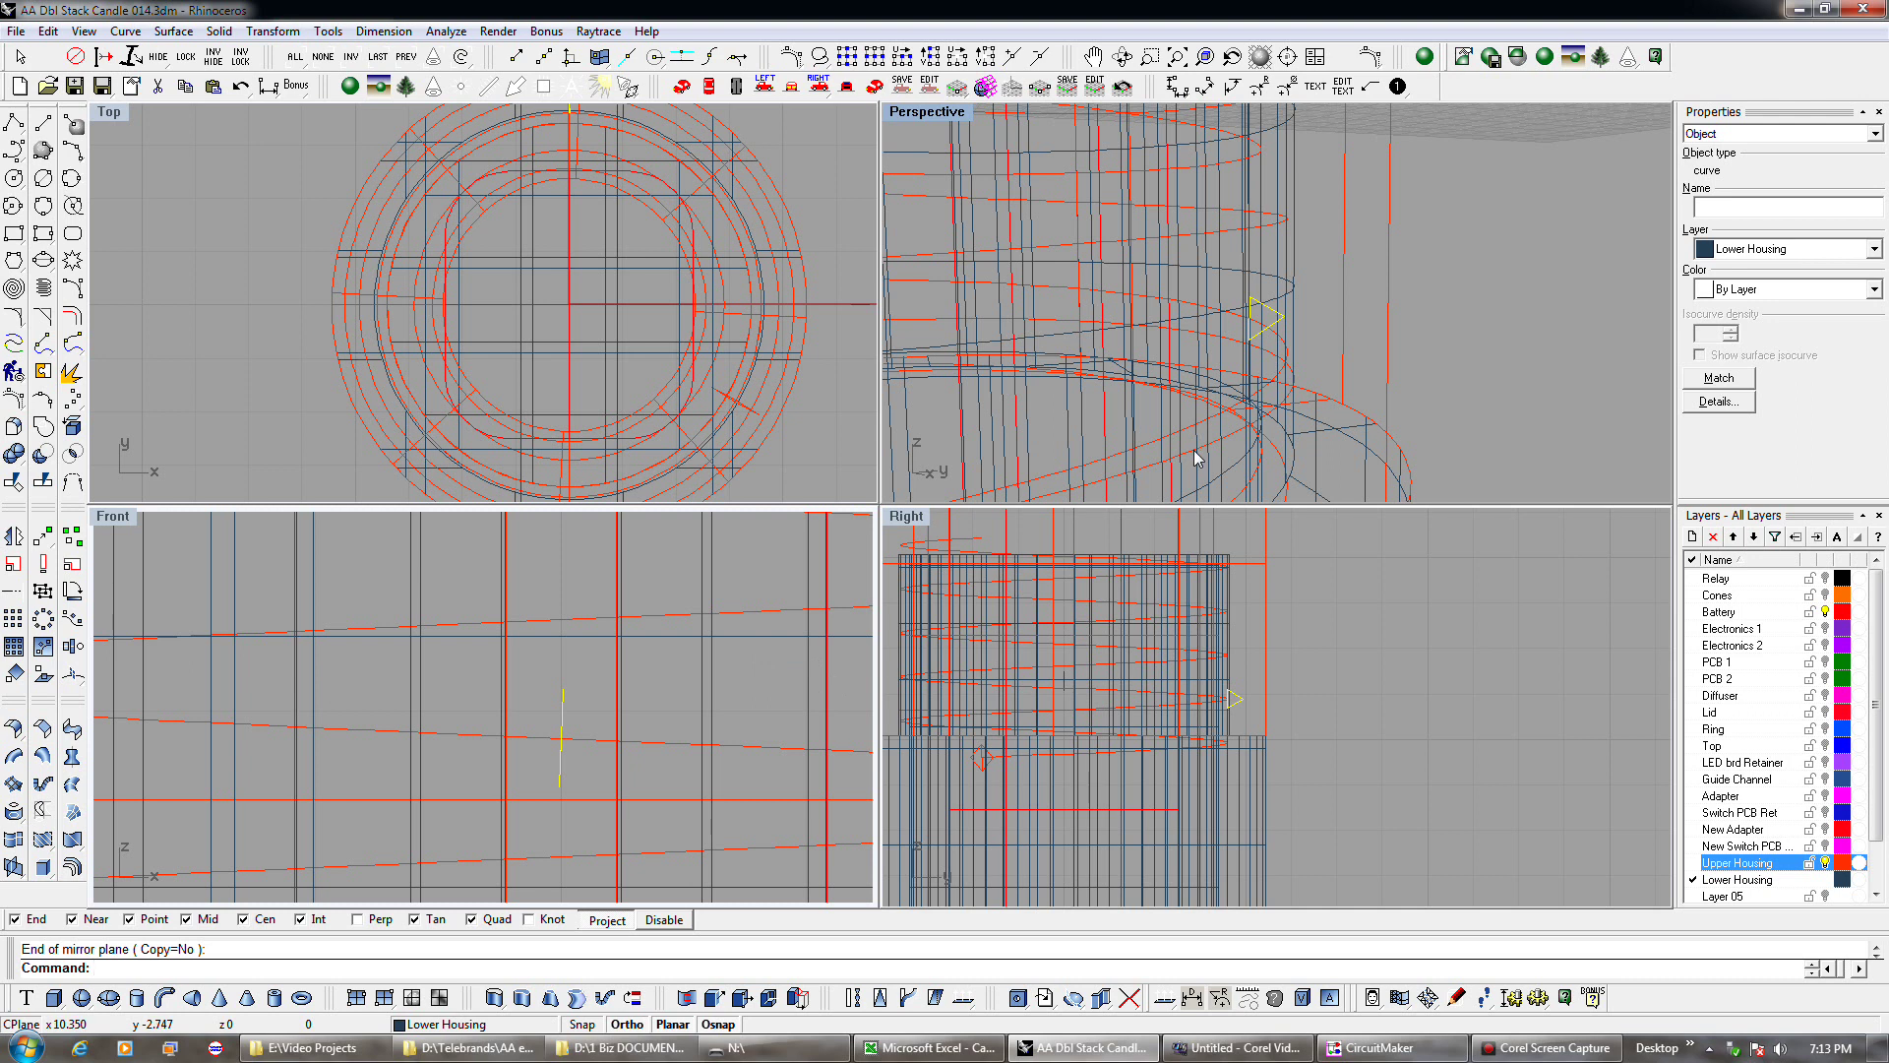
scroll(568, 709, "down", 3)
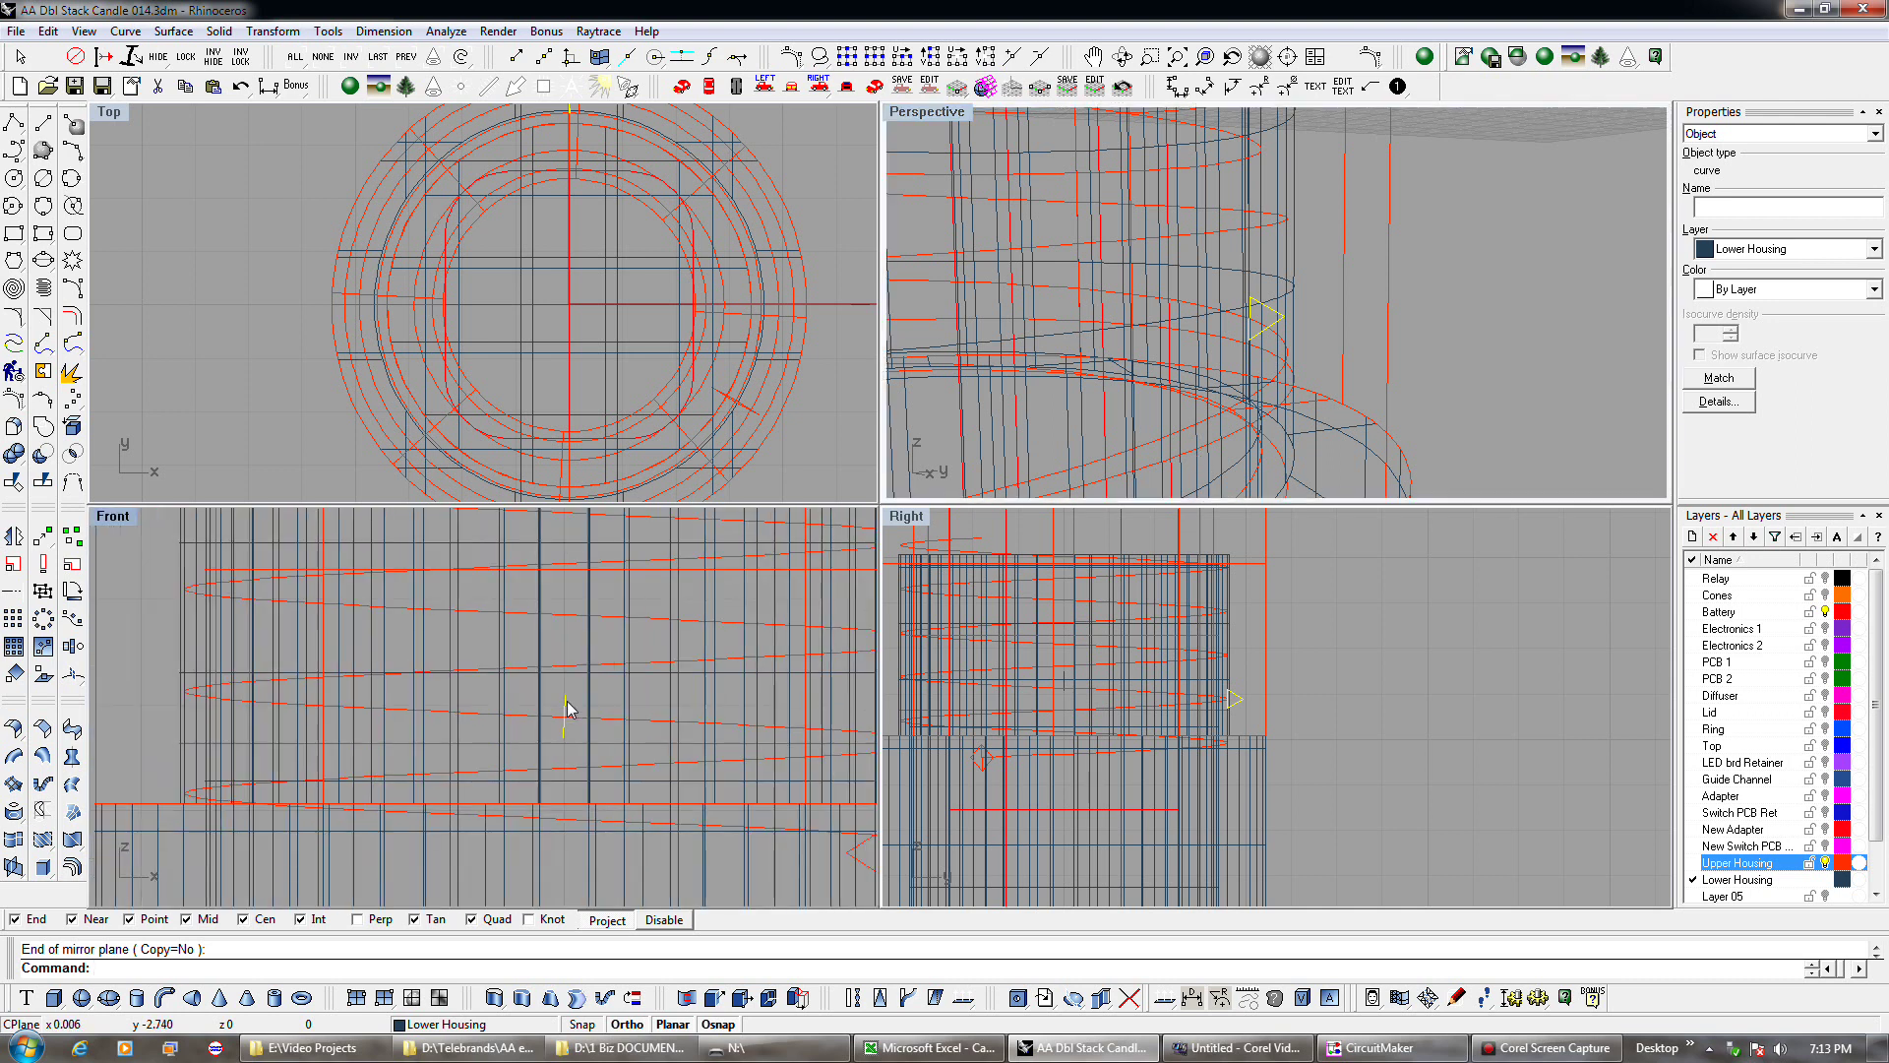
scroll(569, 708, "down", 2)
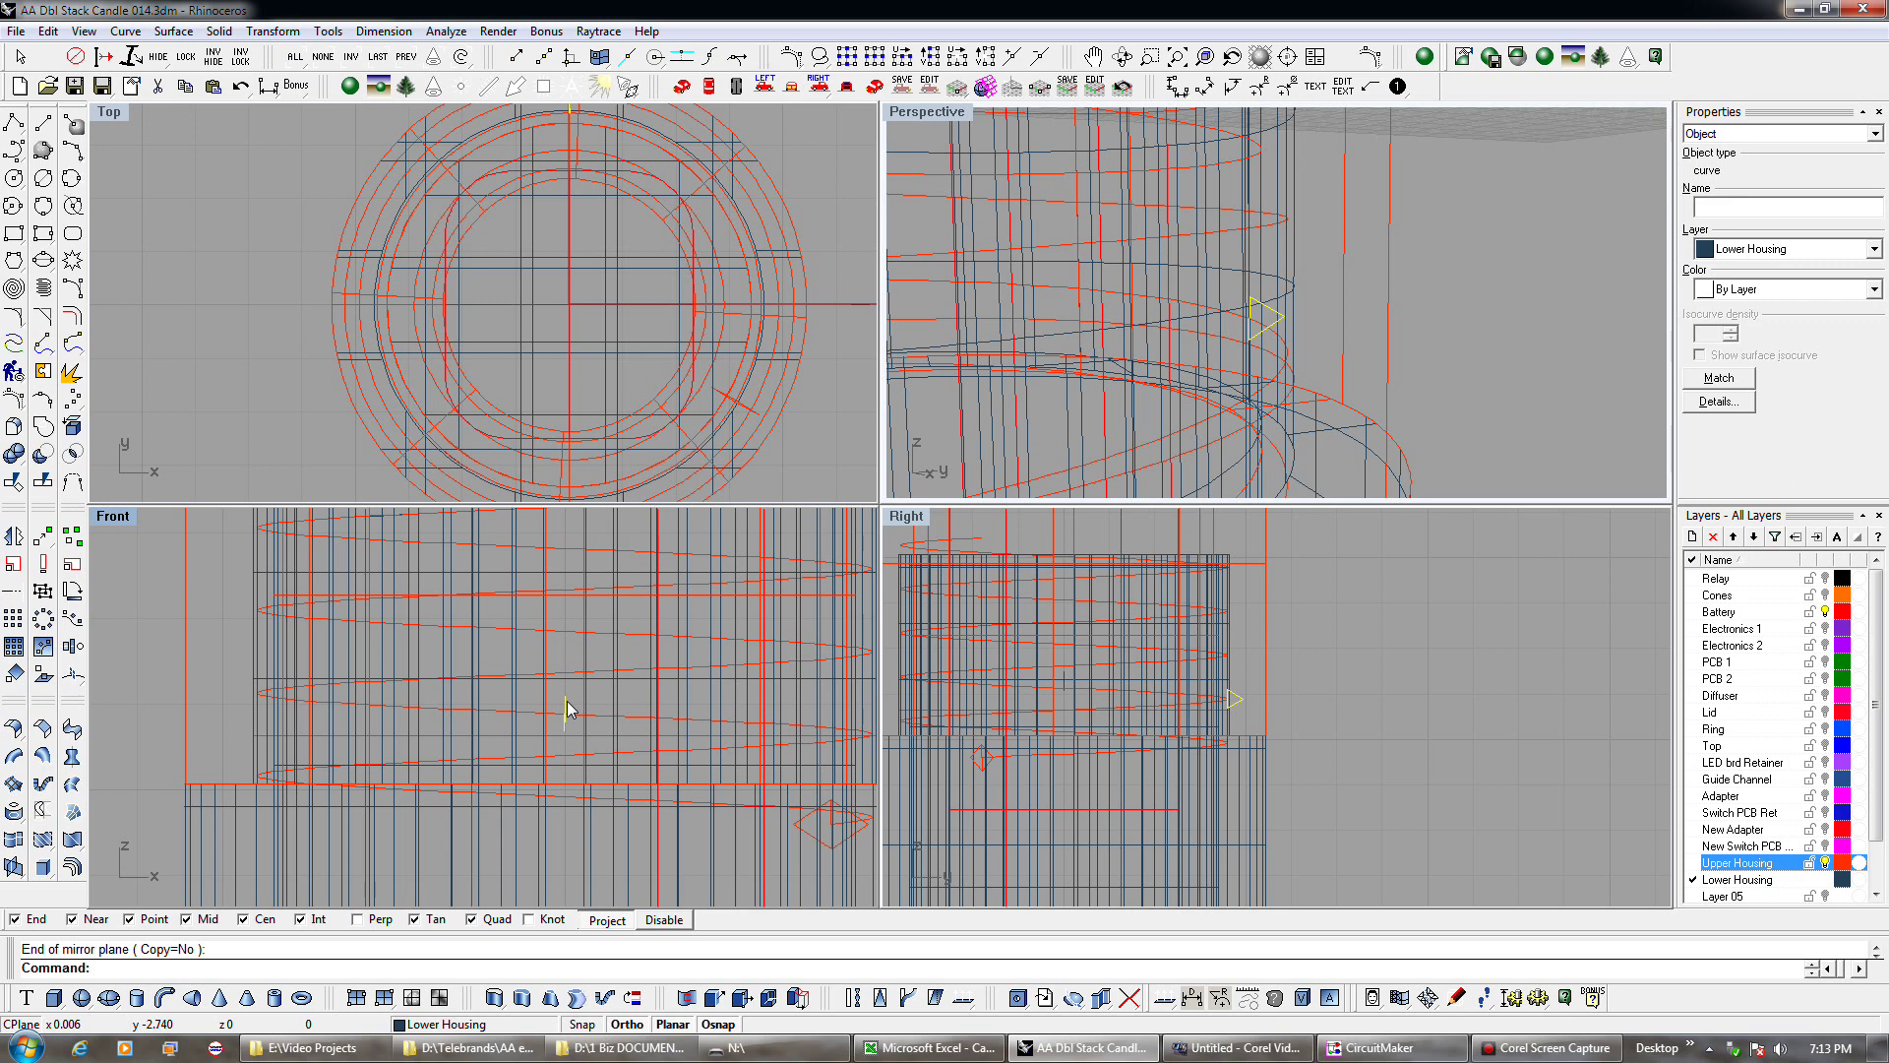
left_click(1225, 442)
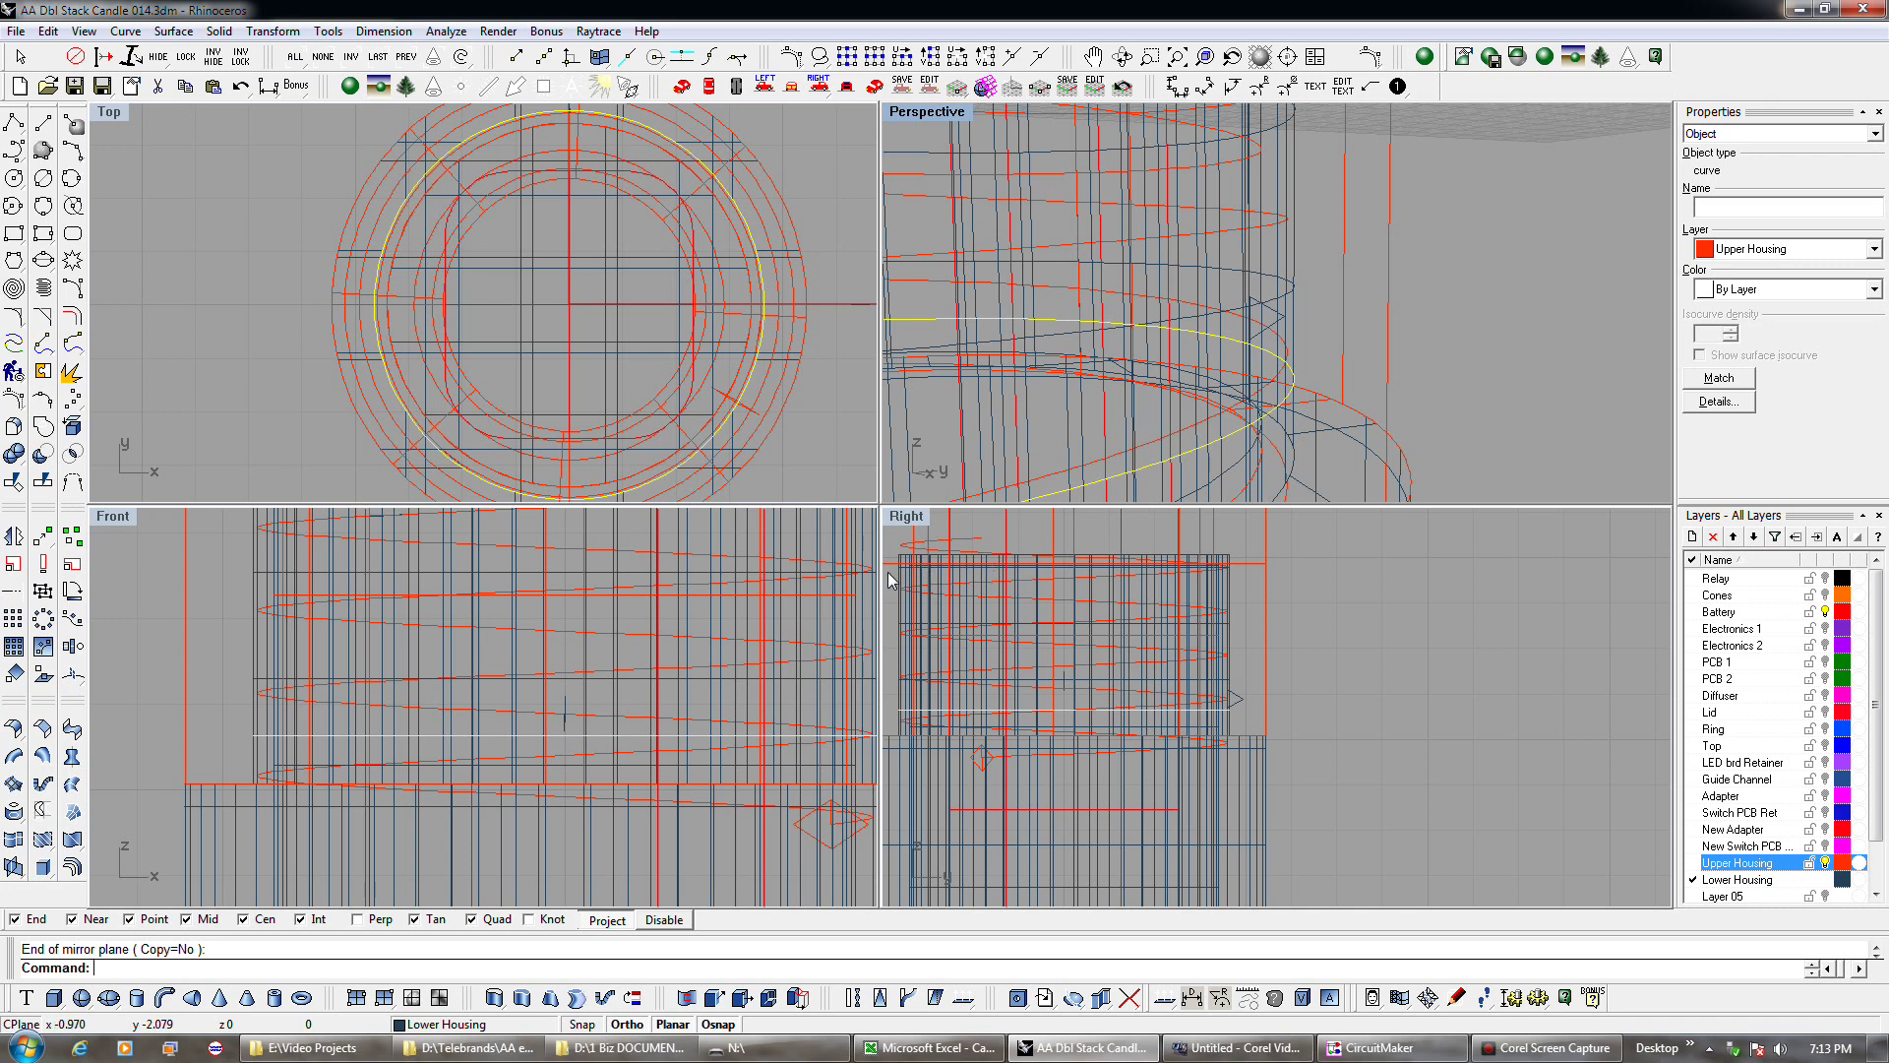
Delete the small leftover profile curve at the housing base and hide Upper Housing.
left_click(811, 846)
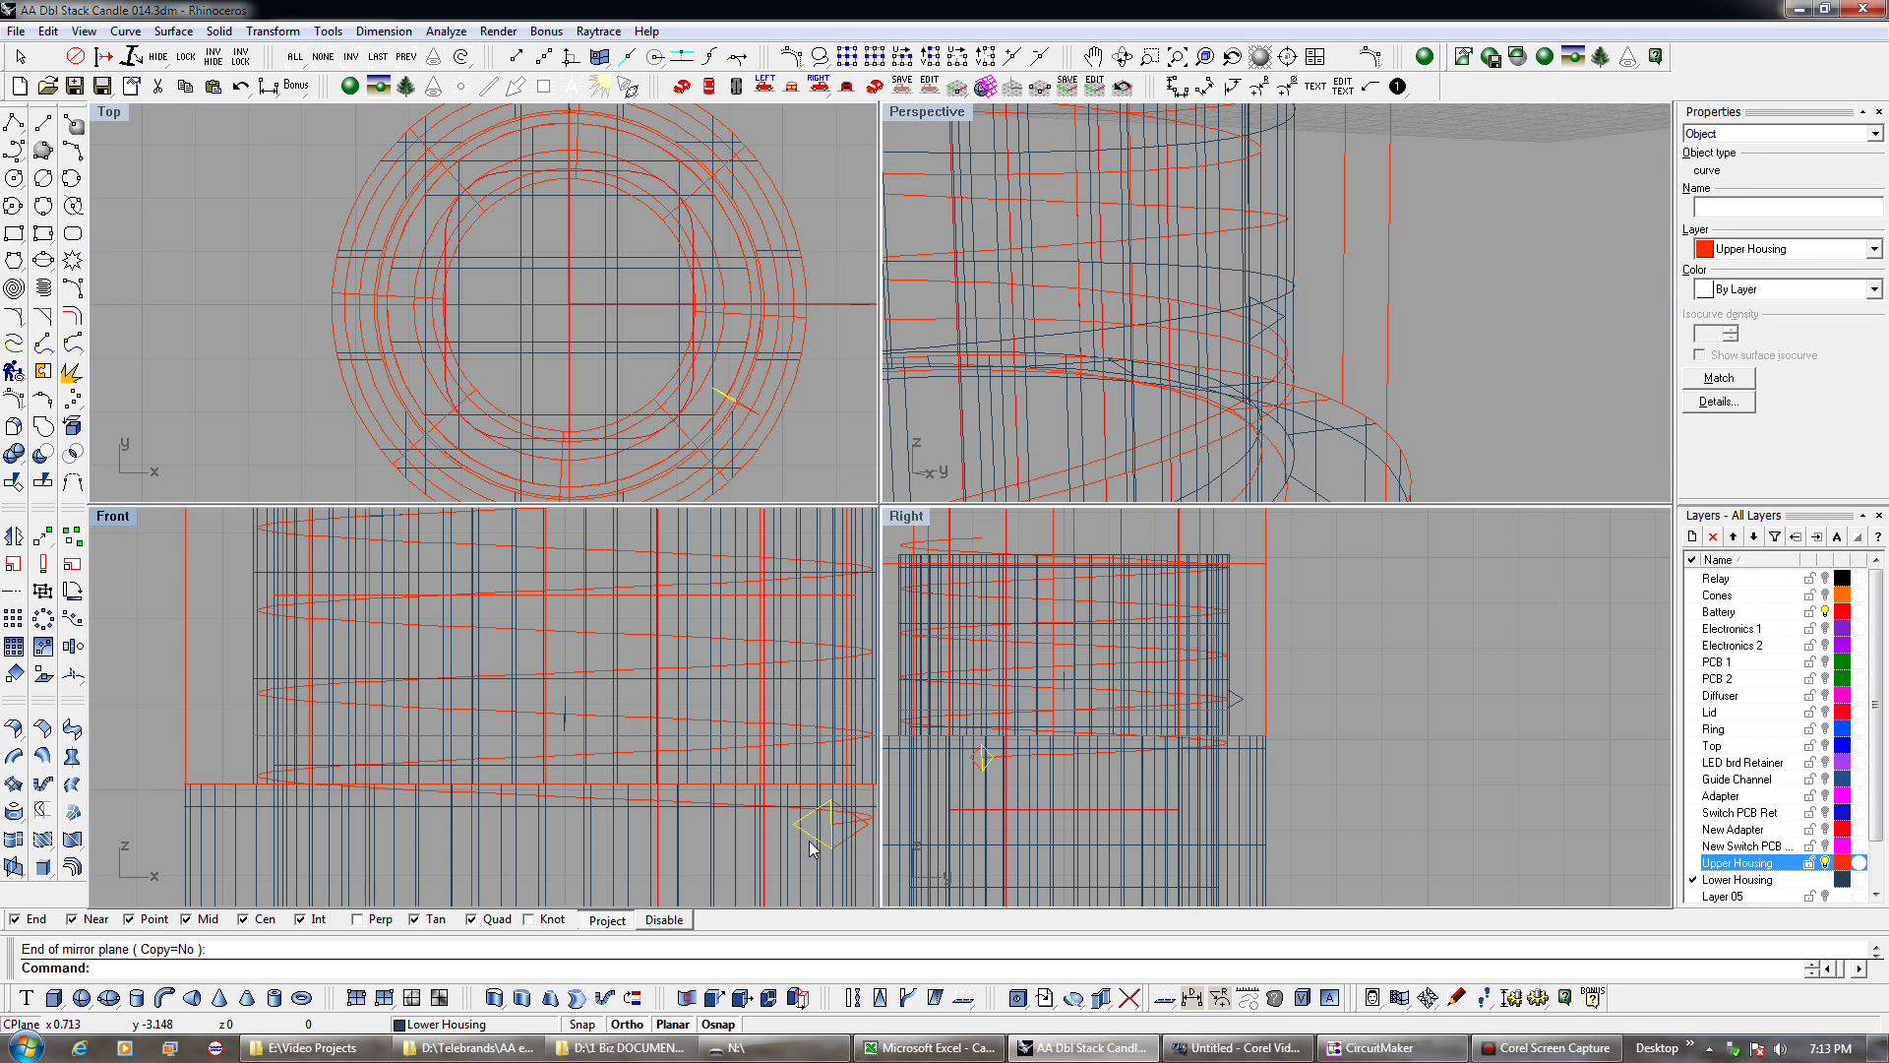
key("Delete")
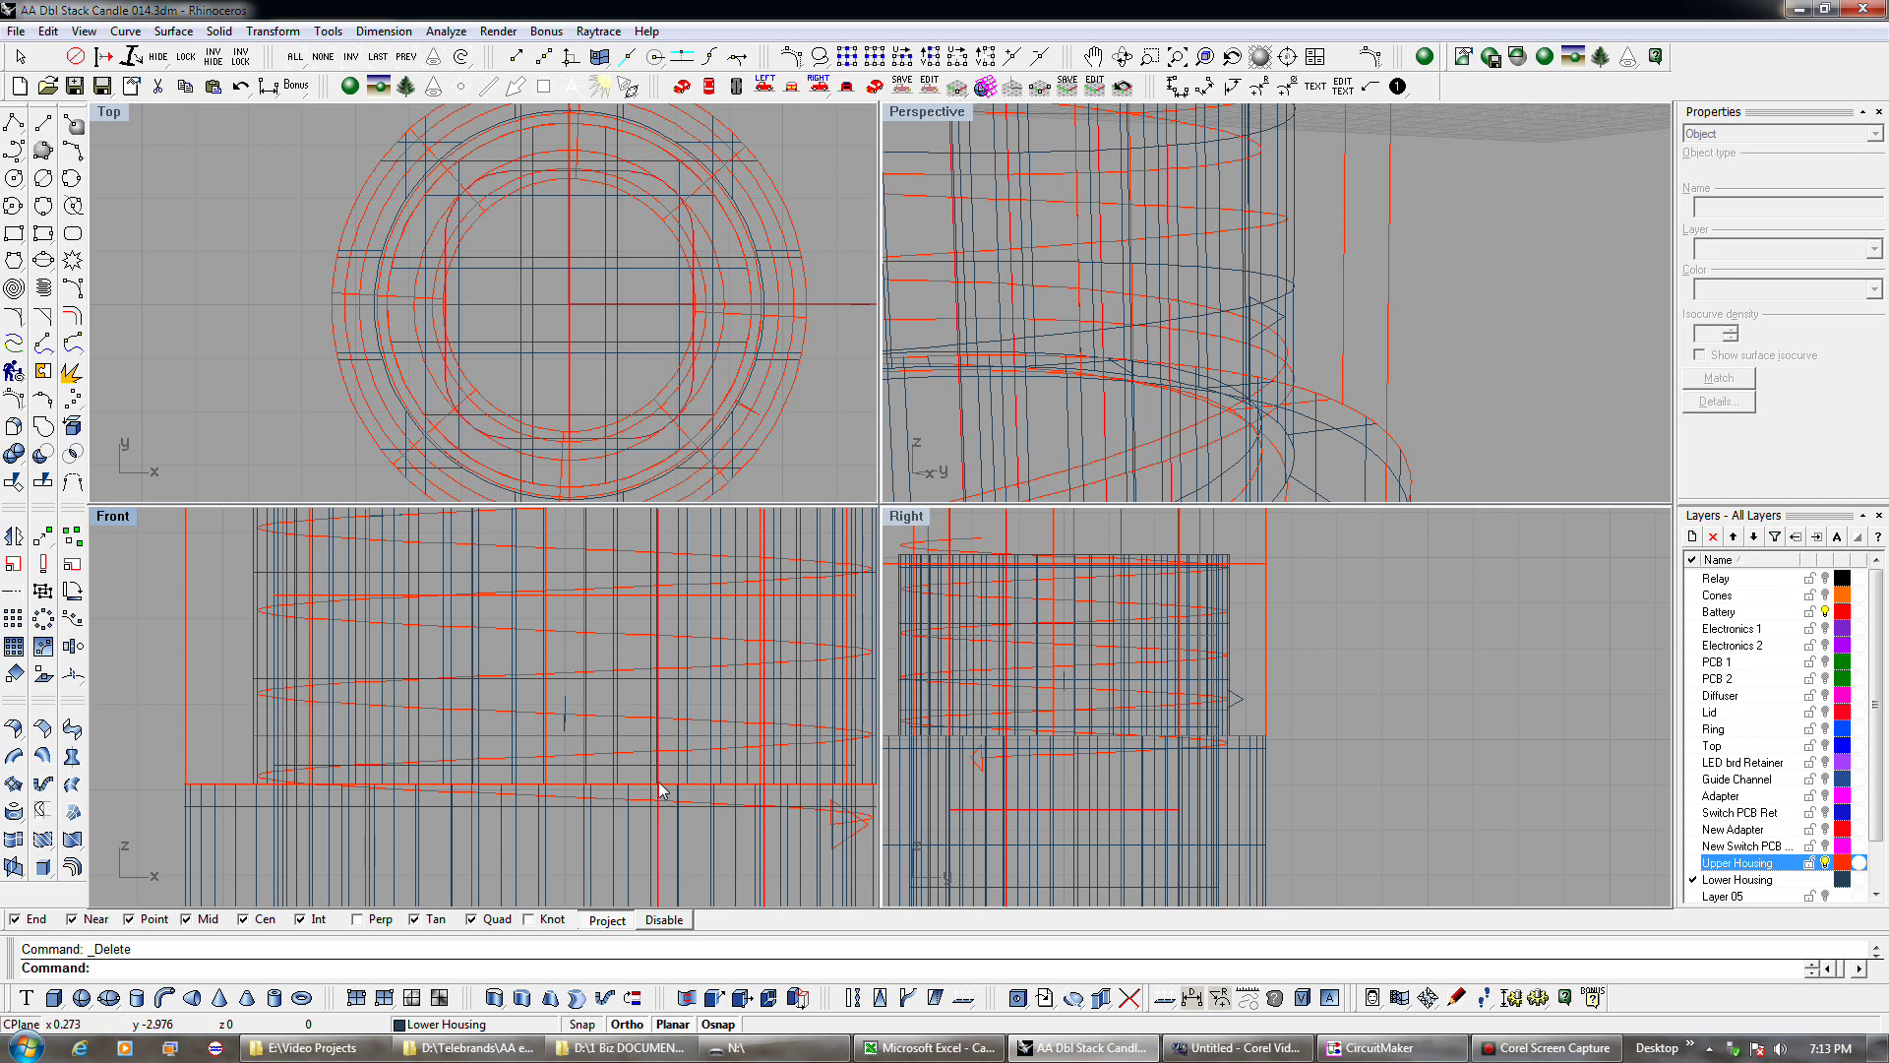
left_click(1825, 862)
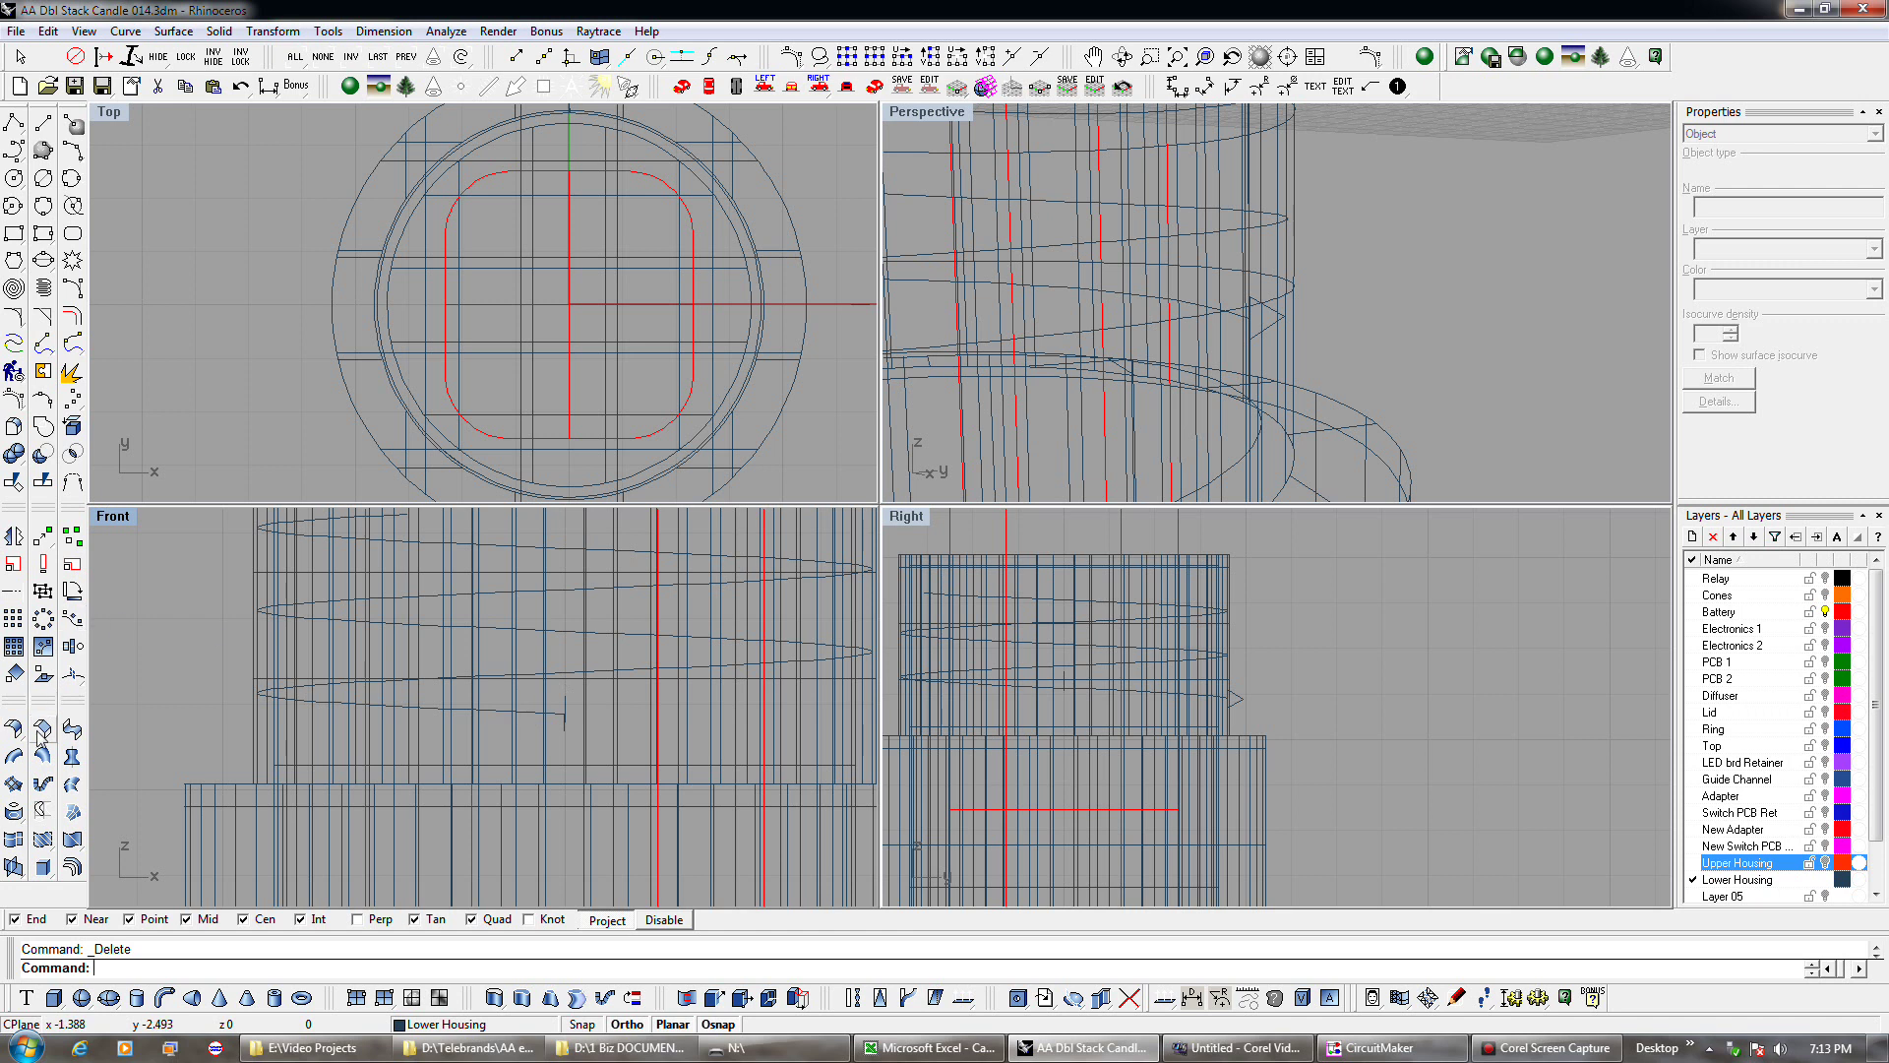
Run Sweep1 with the helix as rail and the triangular profile as cross-section.
left_click(15, 756)
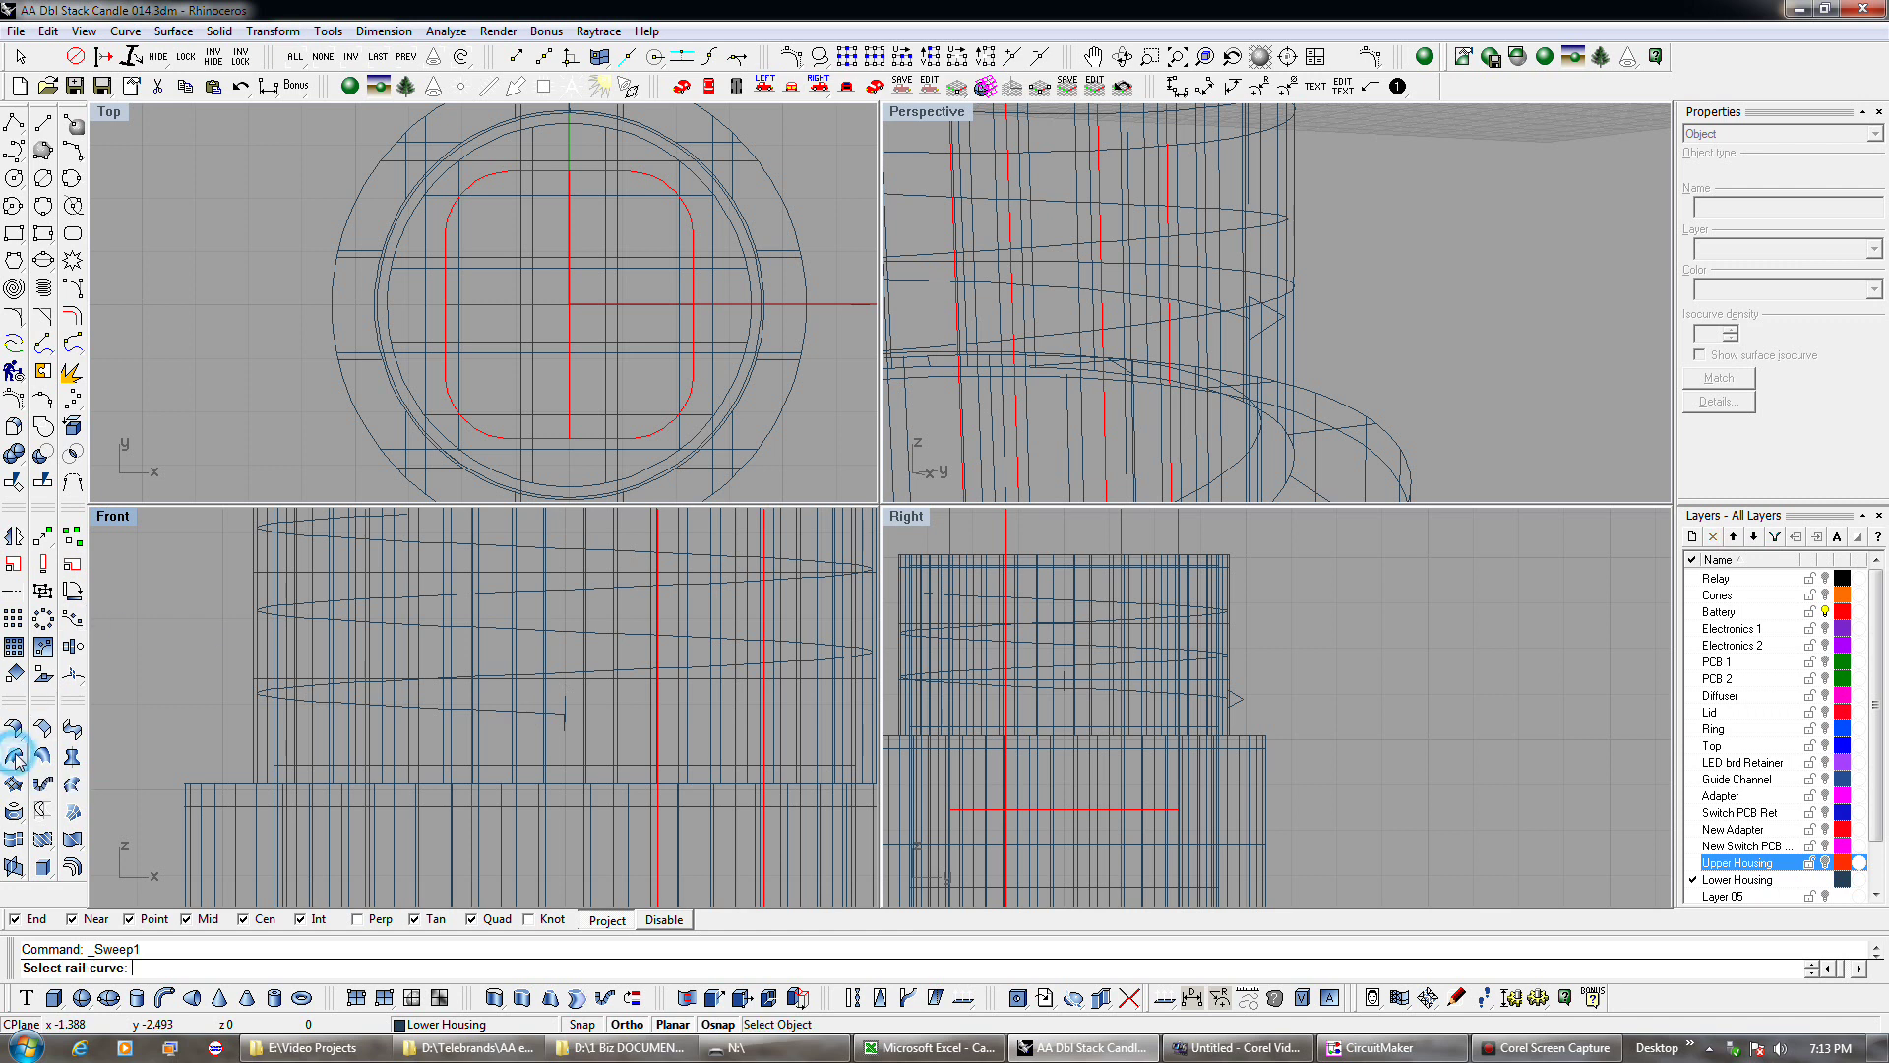
left_click(541, 714)
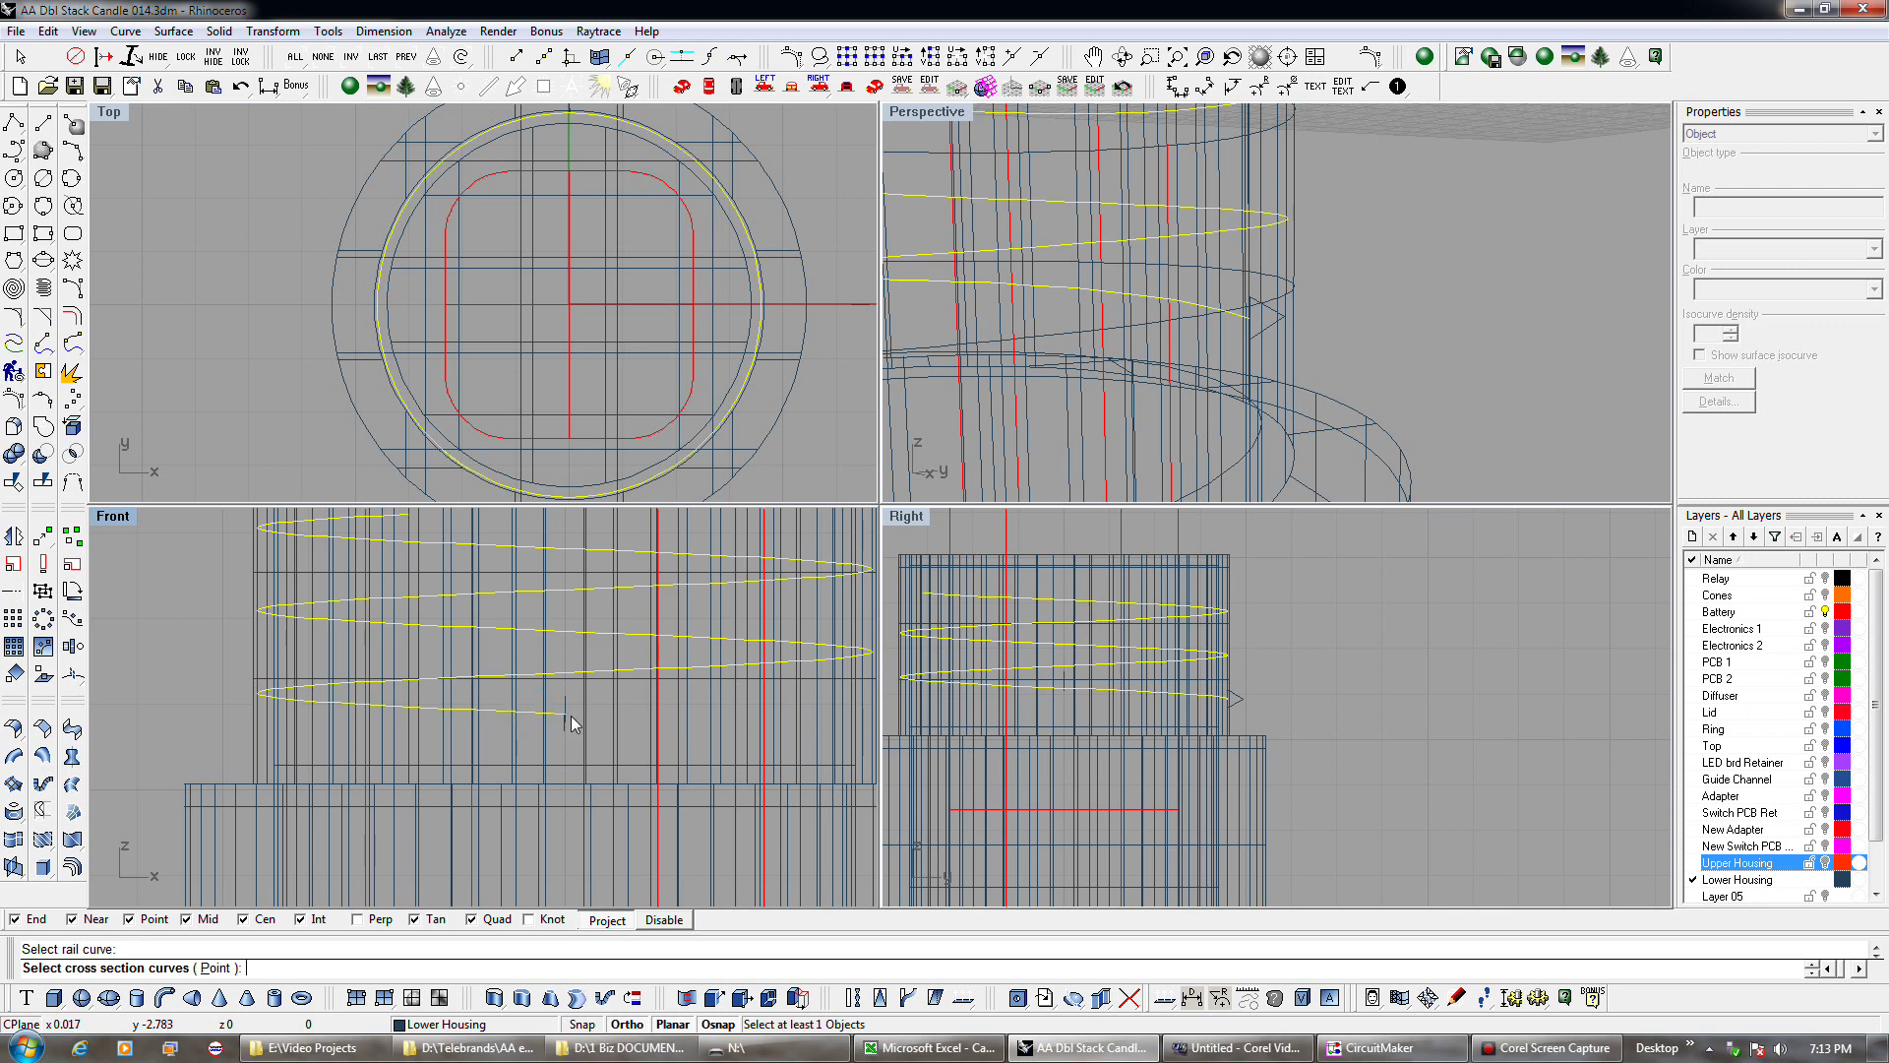
left_click(562, 709)
right_click(555, 737)
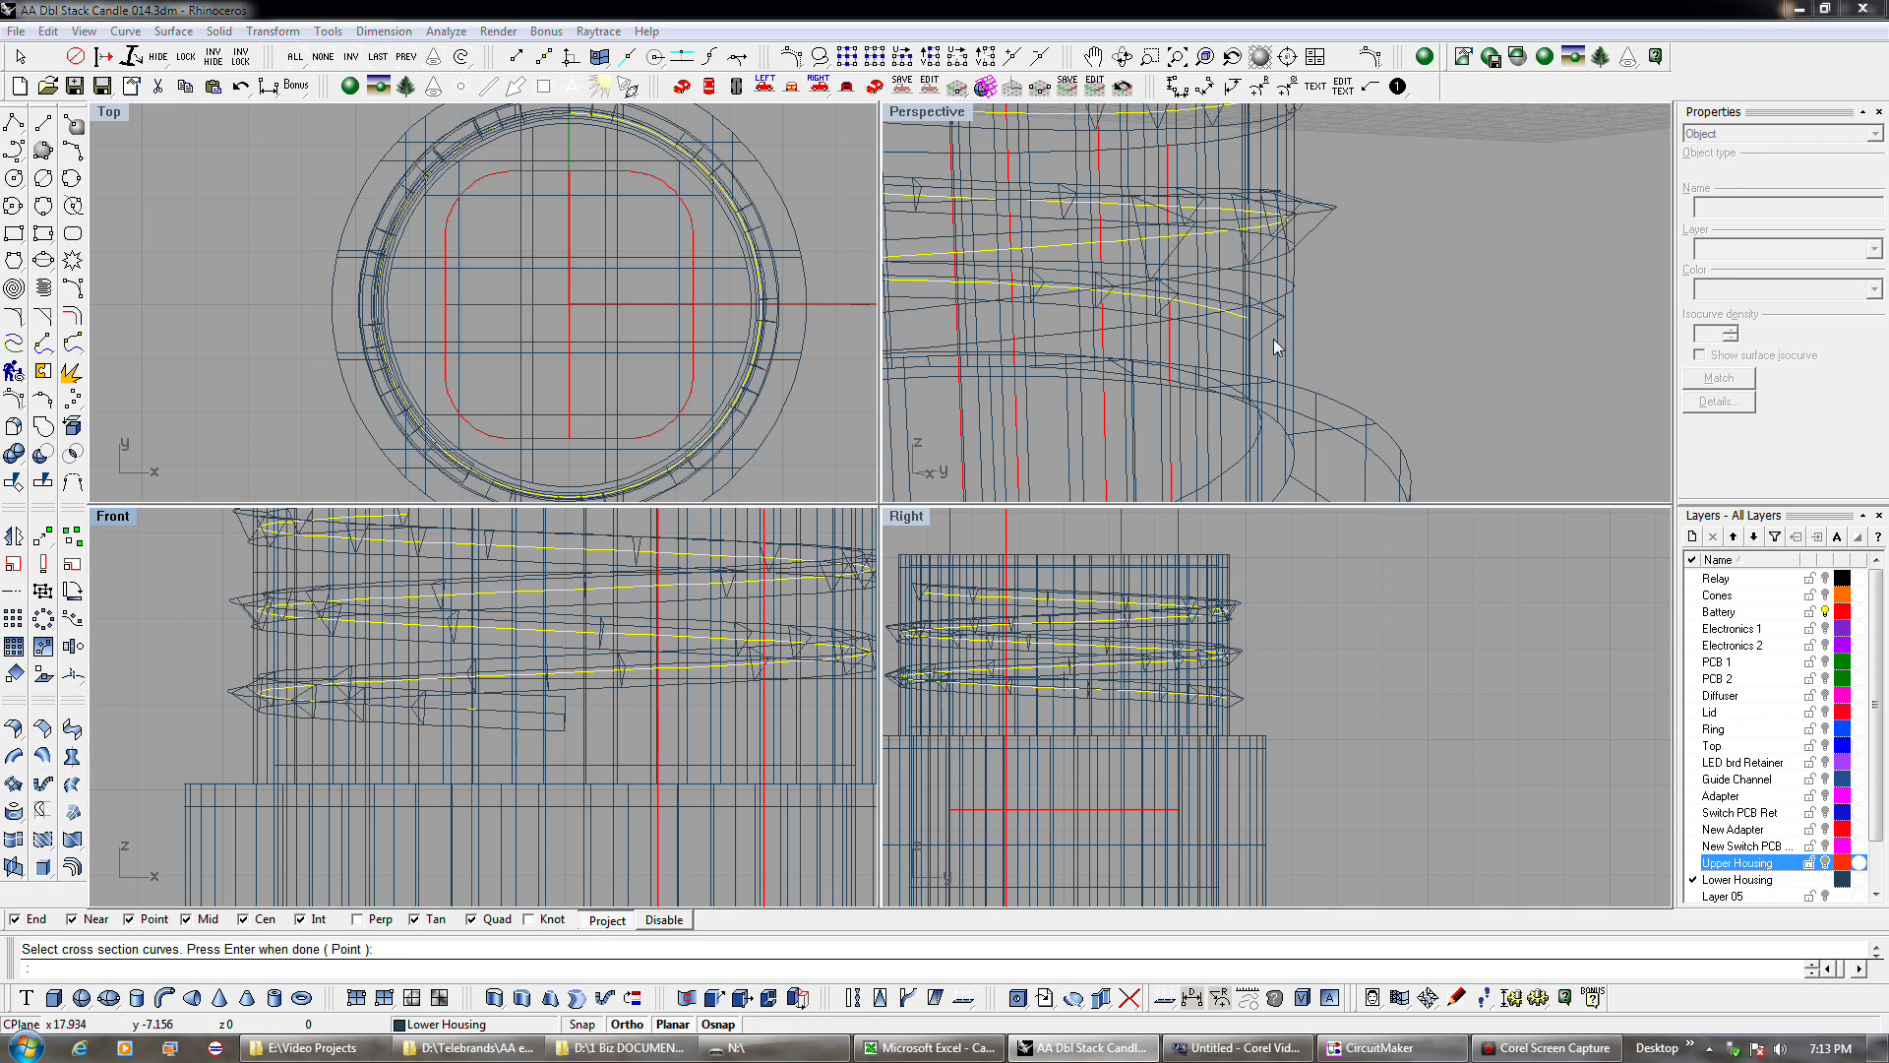
Make the Perspective viewport active, zoom it out, and bring up its display modes.
left_click(1325, 335)
scroll(1326, 332, "down", 3)
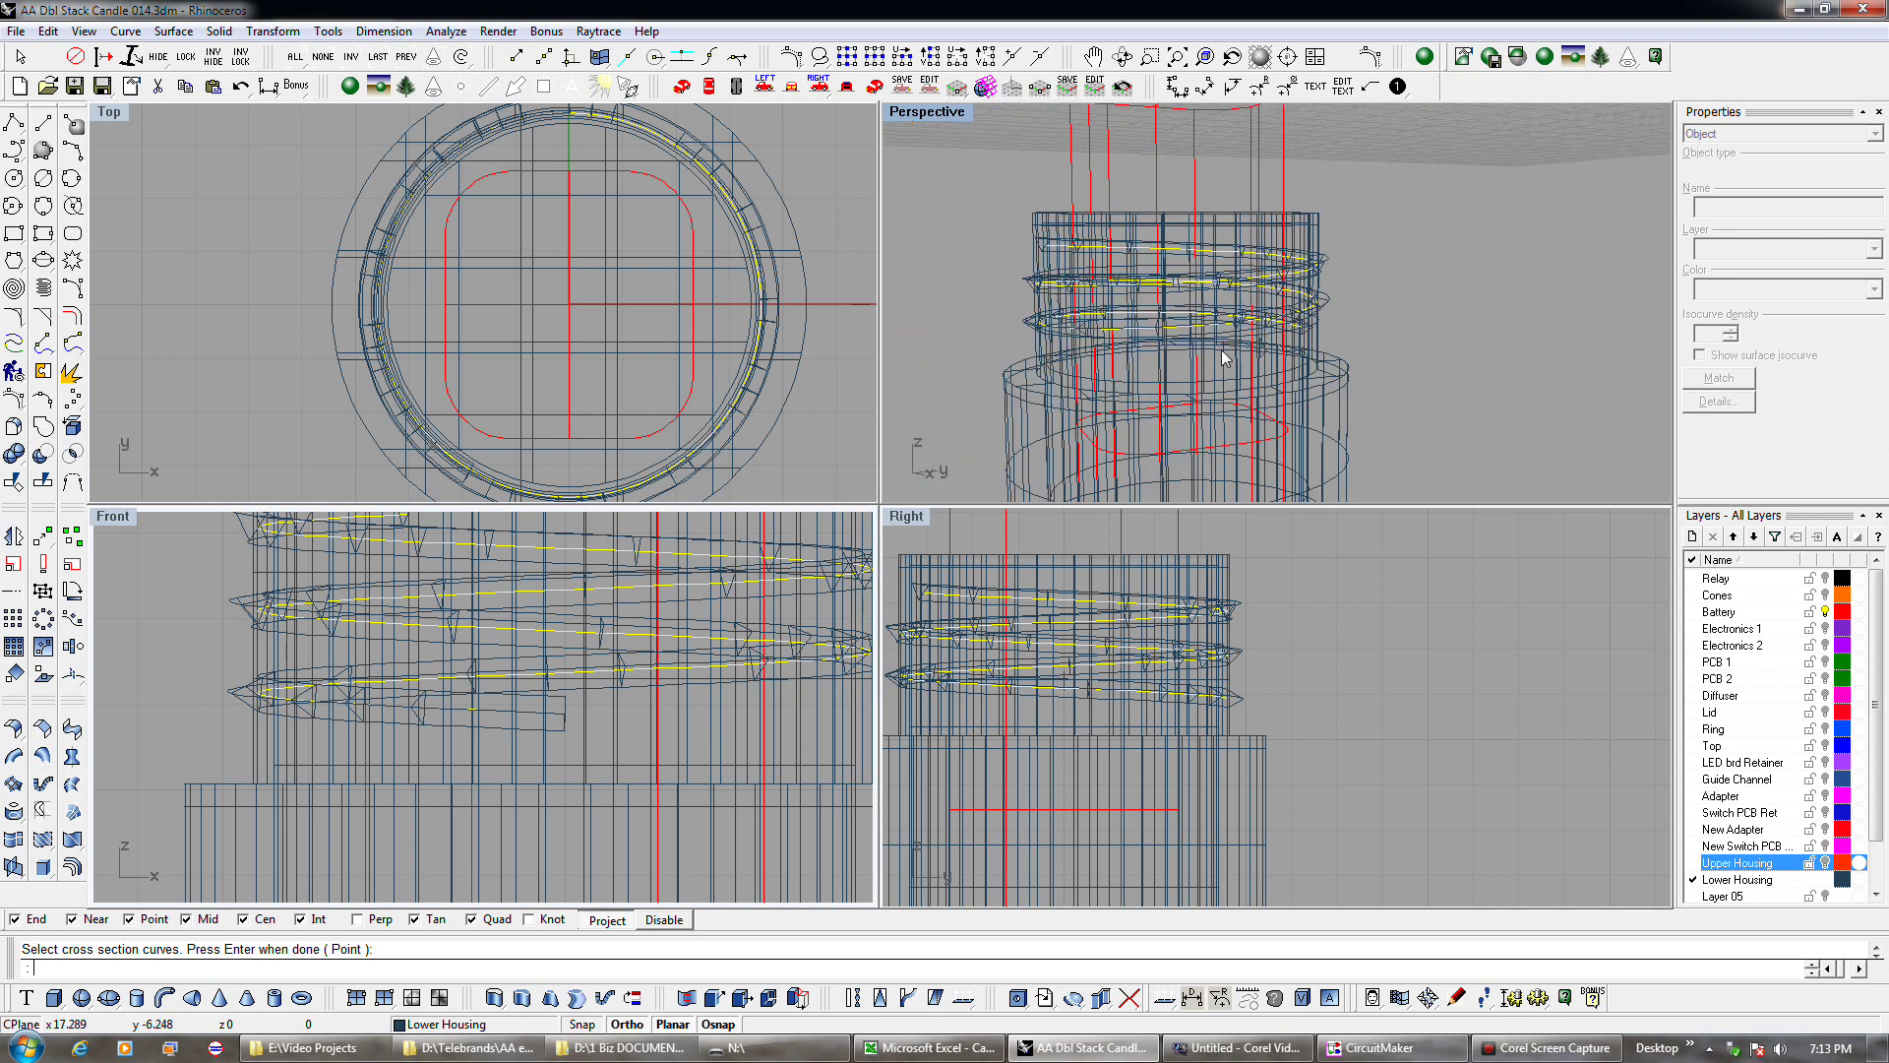
left_click(934, 115)
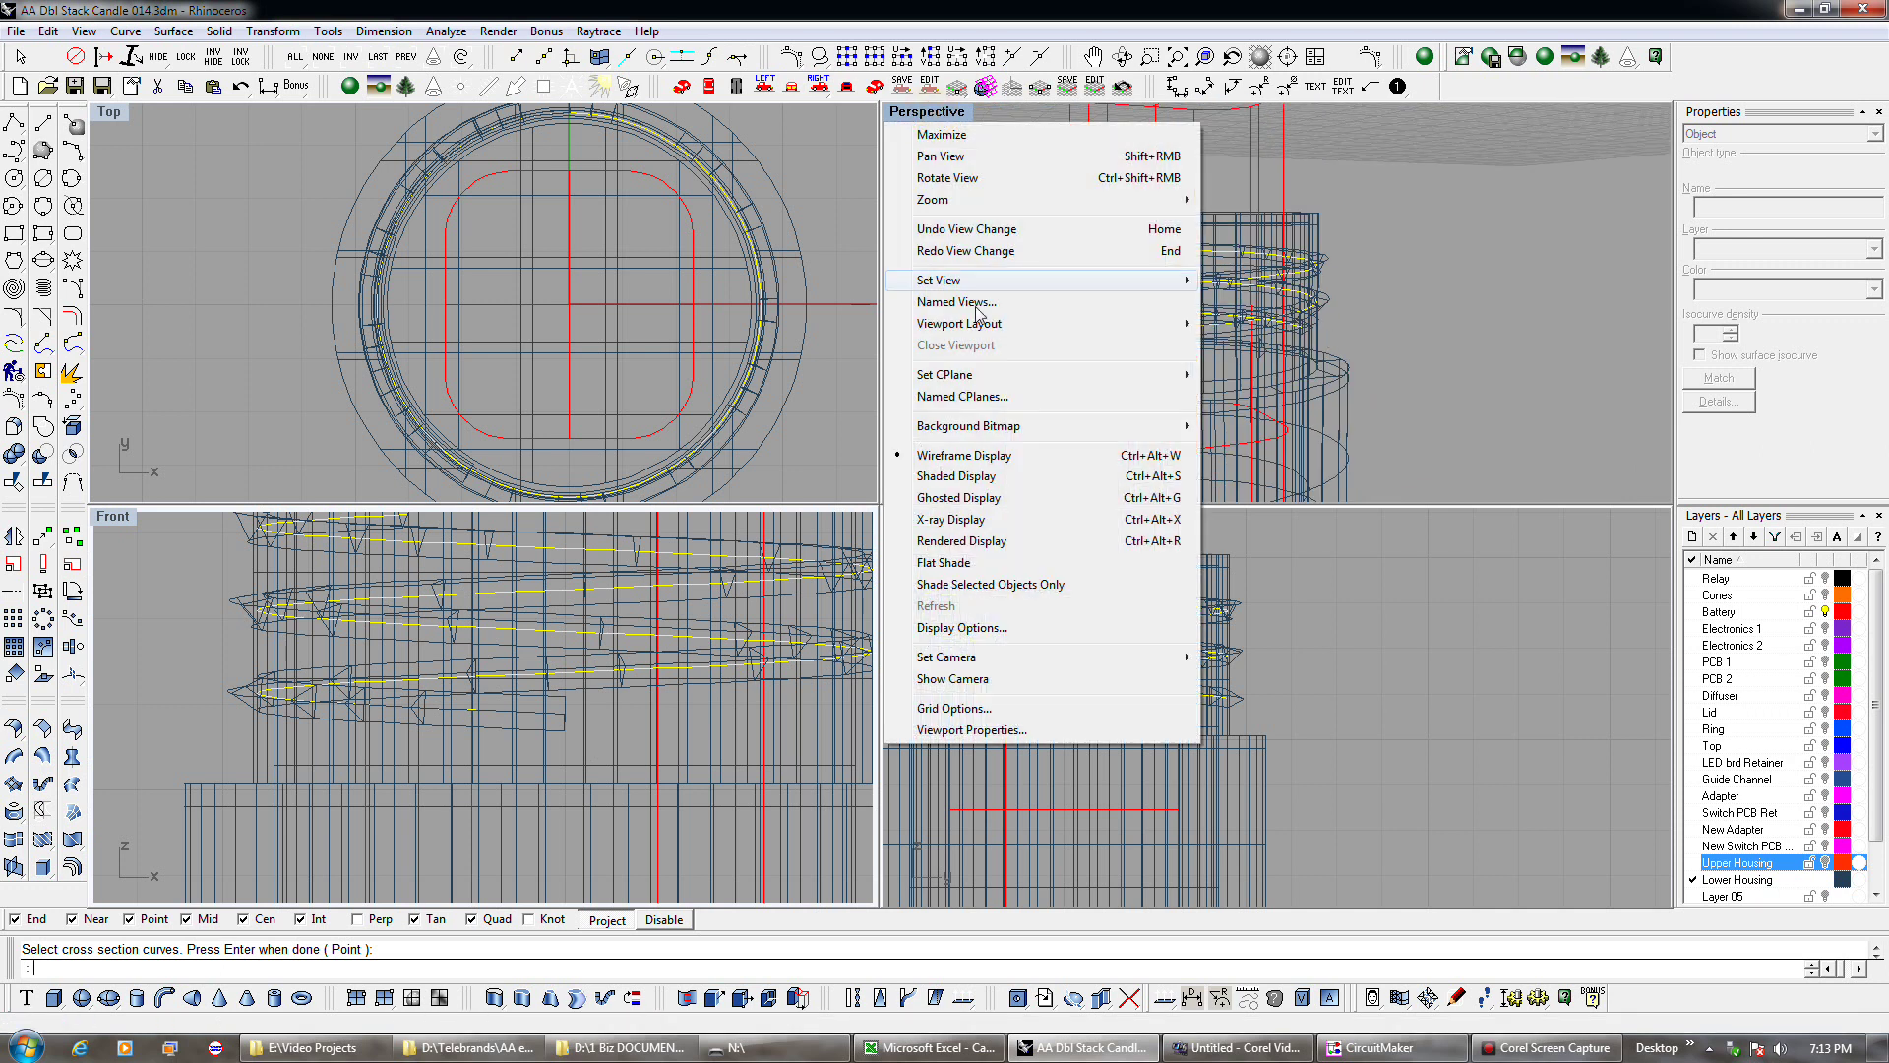
Switch Perspective to Rendered display and orbit it to inspect the swept thread.
left_click(976, 539)
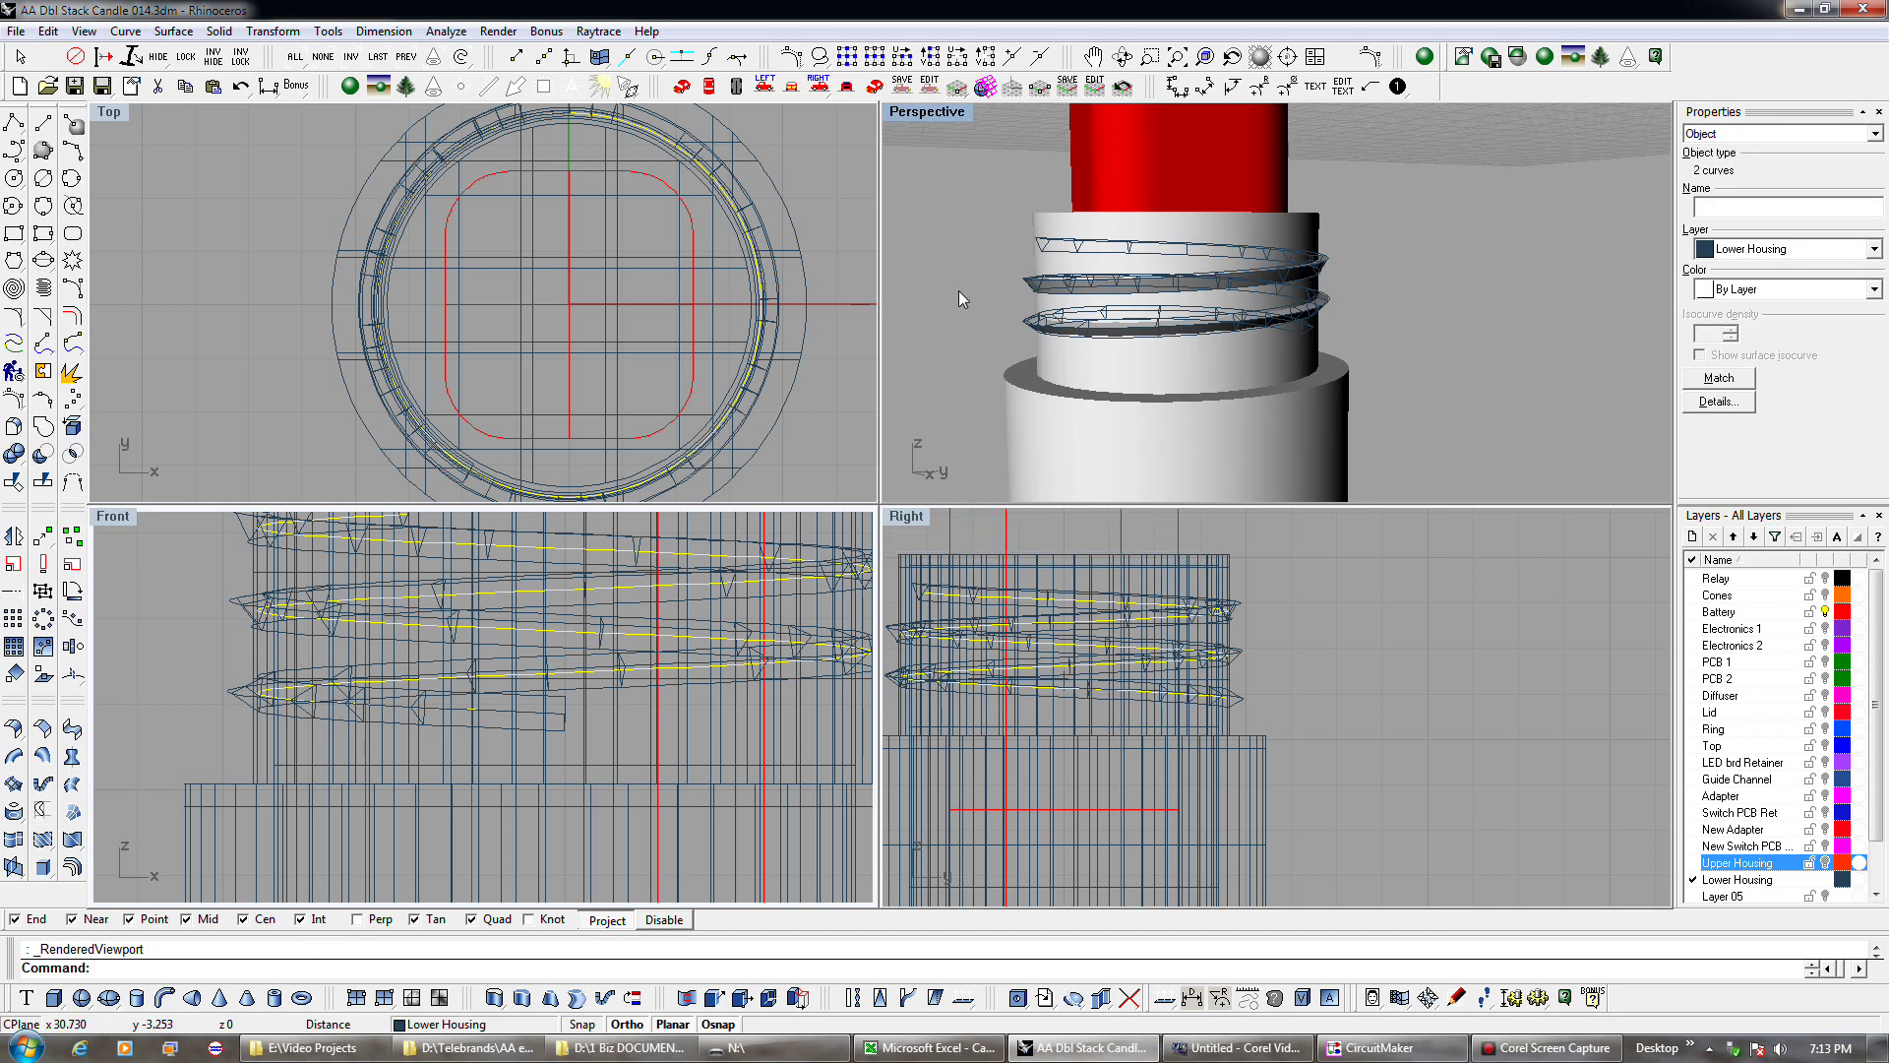
mouse_move(959, 293)
right_mouse_down()
mouse_move(969, 307)
mouse_move(989, 287)
mouse_move(946, 272)
mouse_move(961, 308)
right_mouse_up()
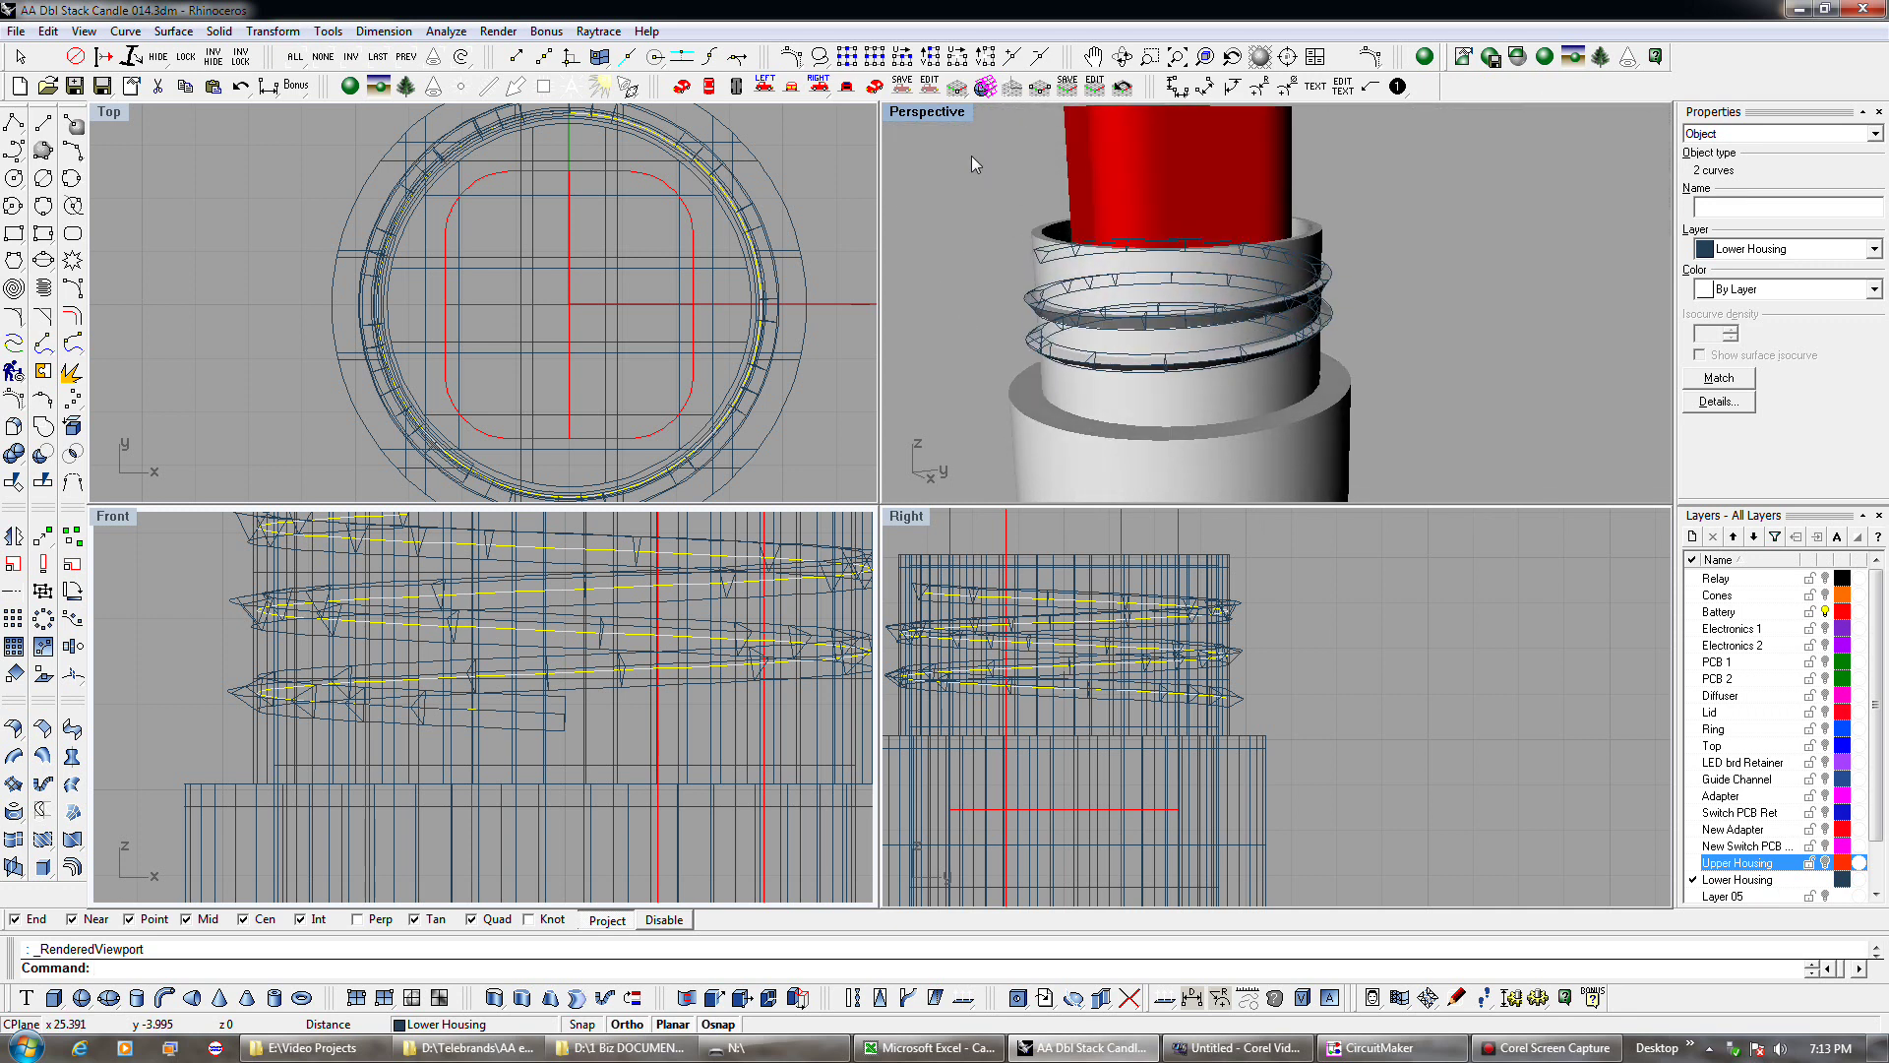
left_click(946, 115)
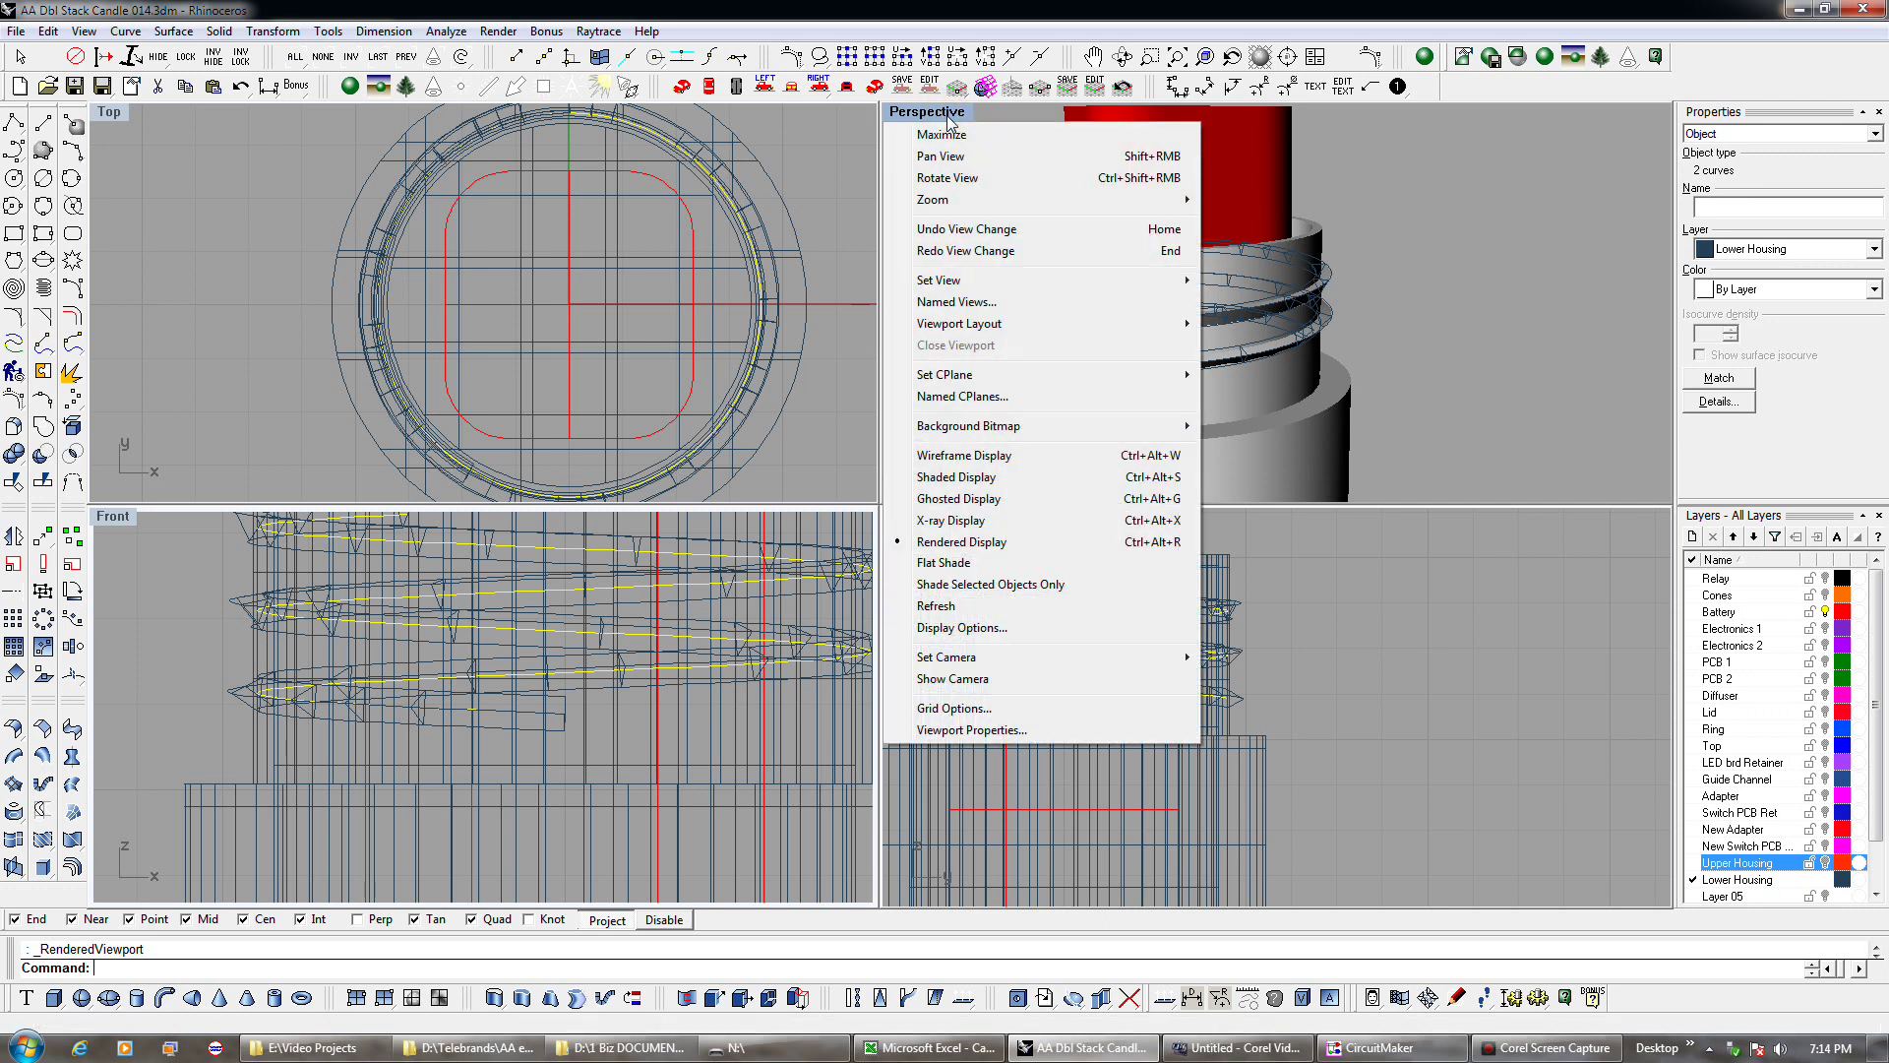
left_click(946, 115)
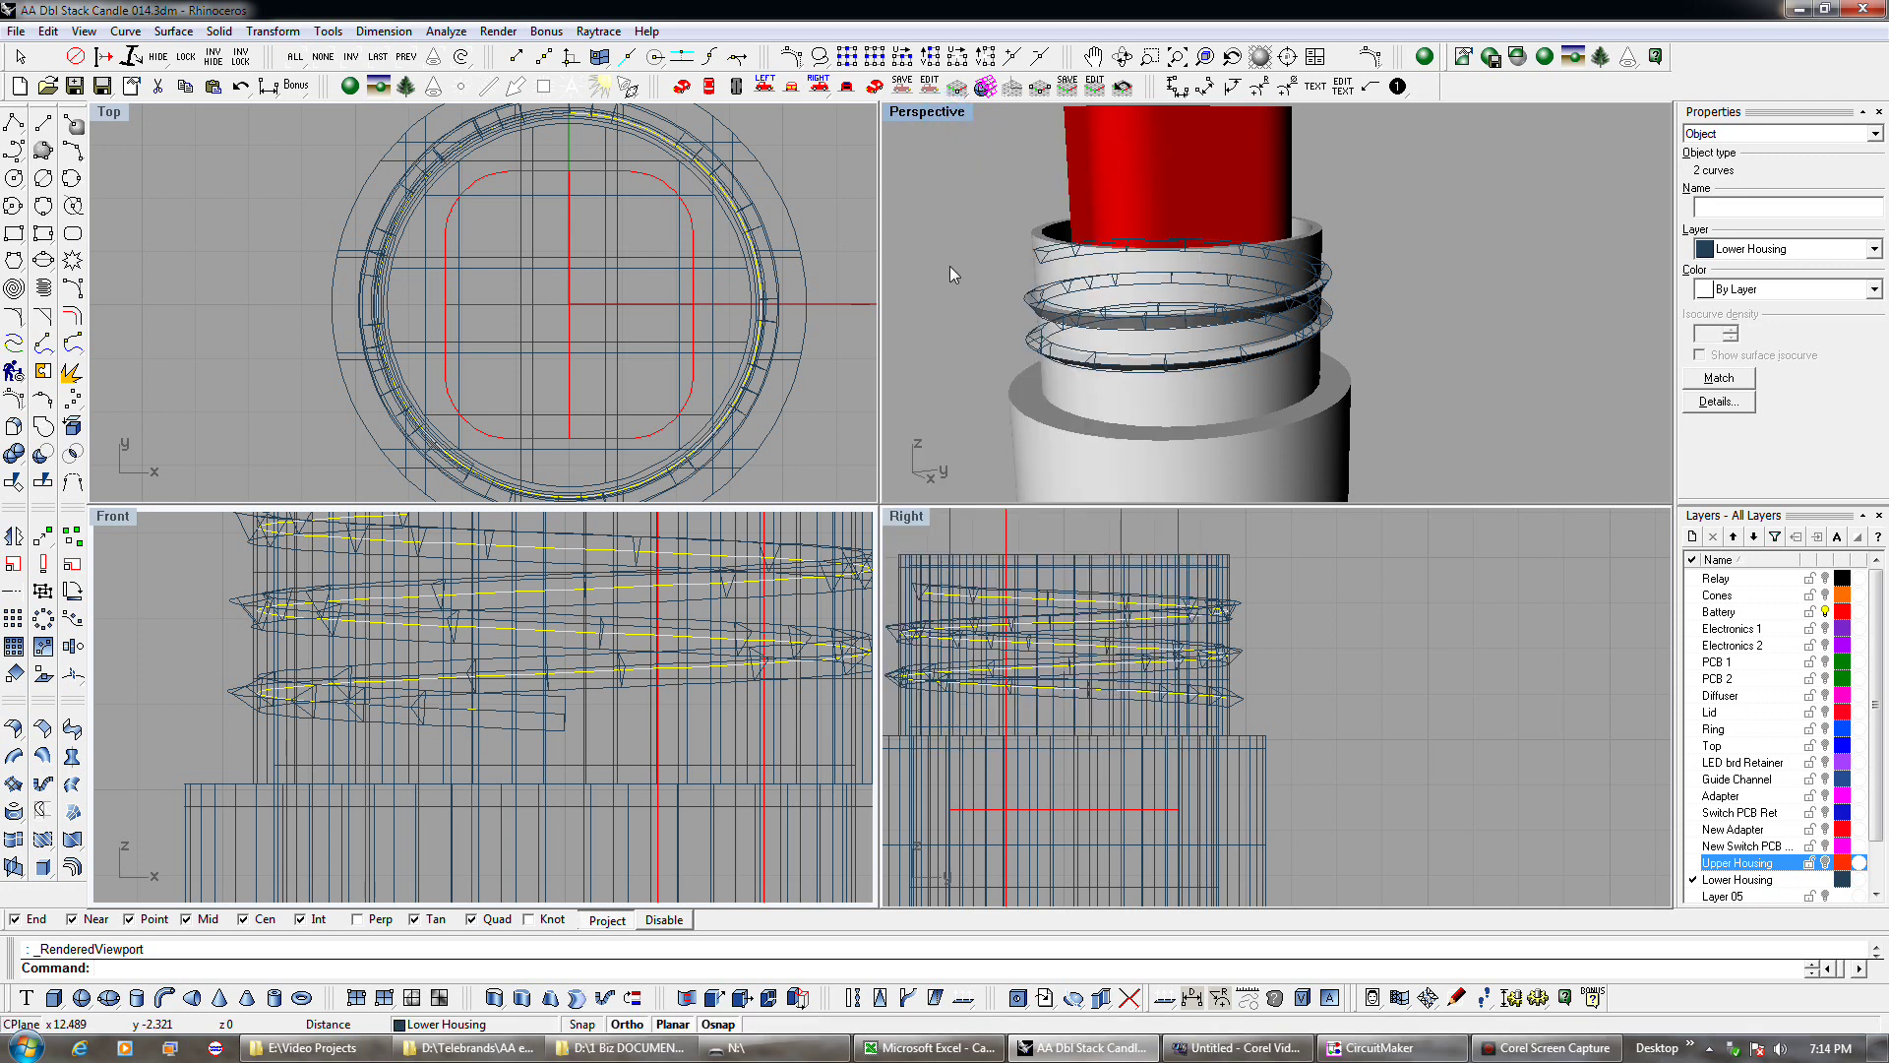
scroll(949, 267, "down", 2)
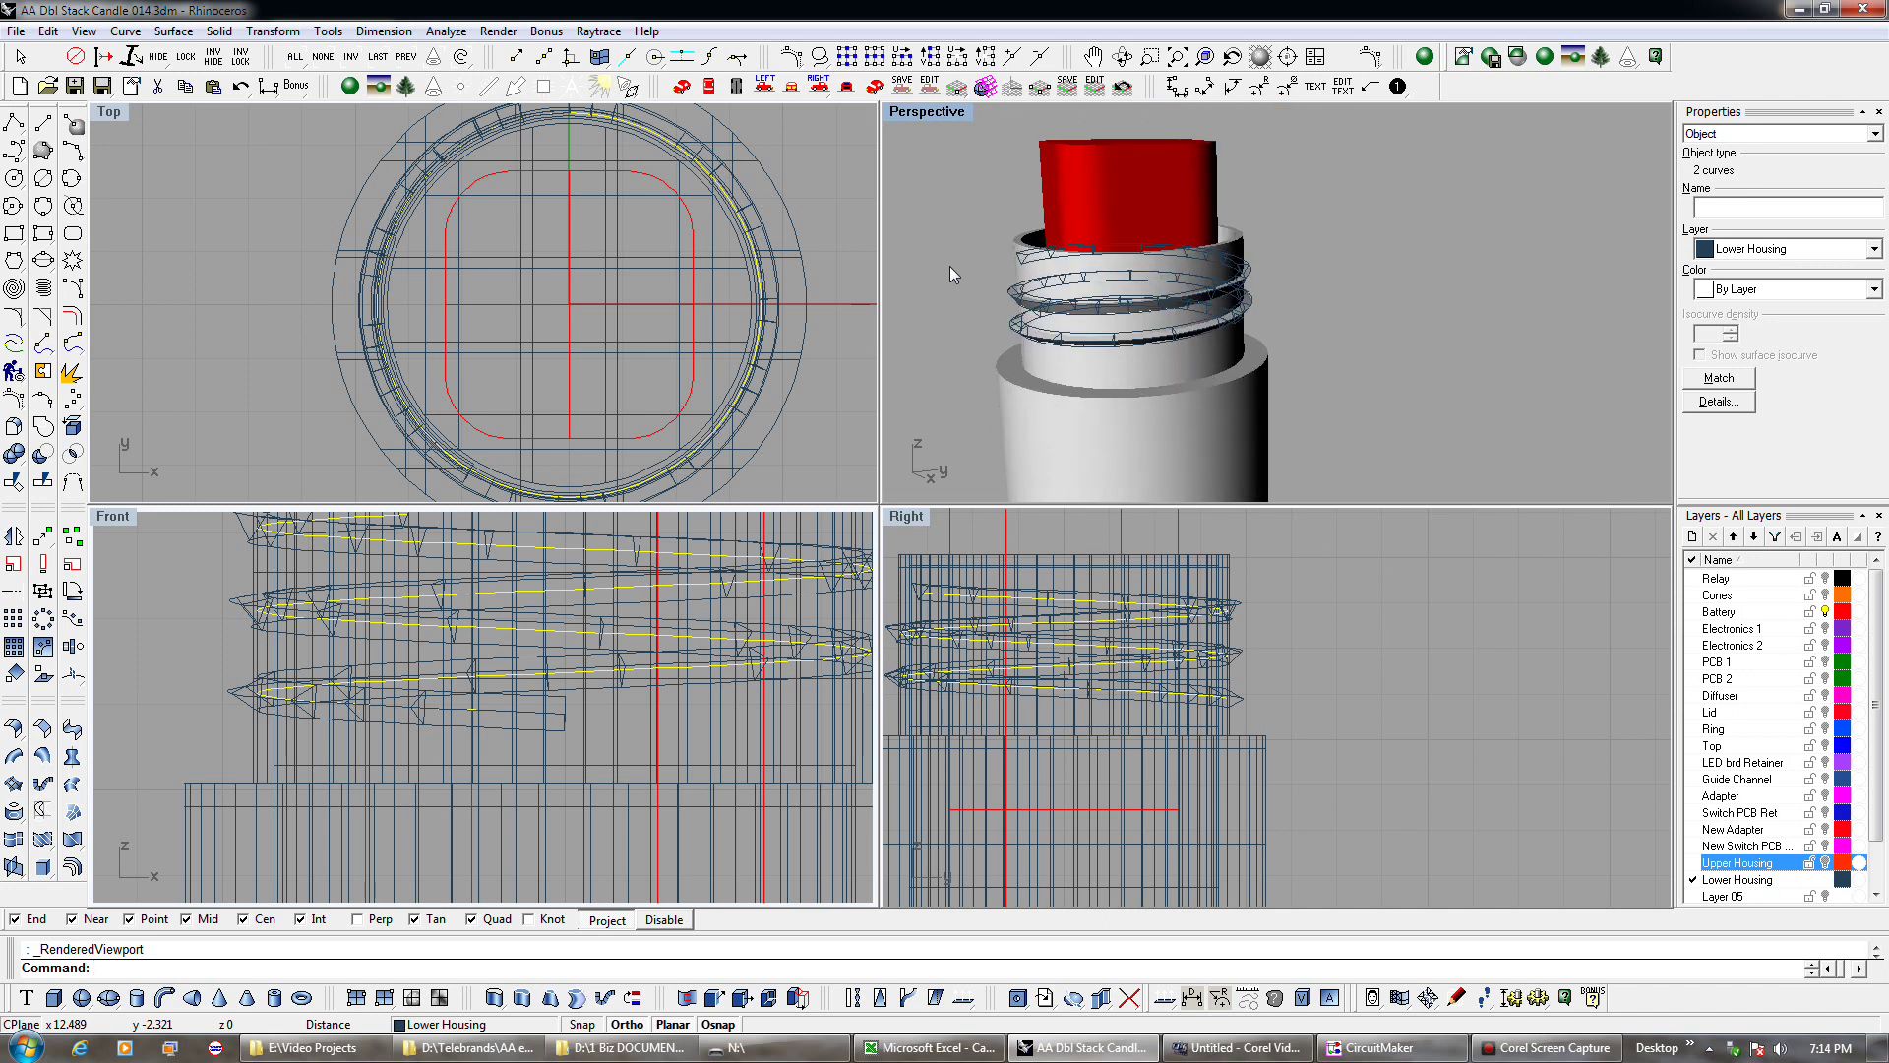
mouse_move(1324, 325)
right_mouse_down()
mouse_move(1294, 347)
mouse_move(1037, 282)
mouse_move(1146, 313)
mouse_move(1299, 309)
right_mouse_up()
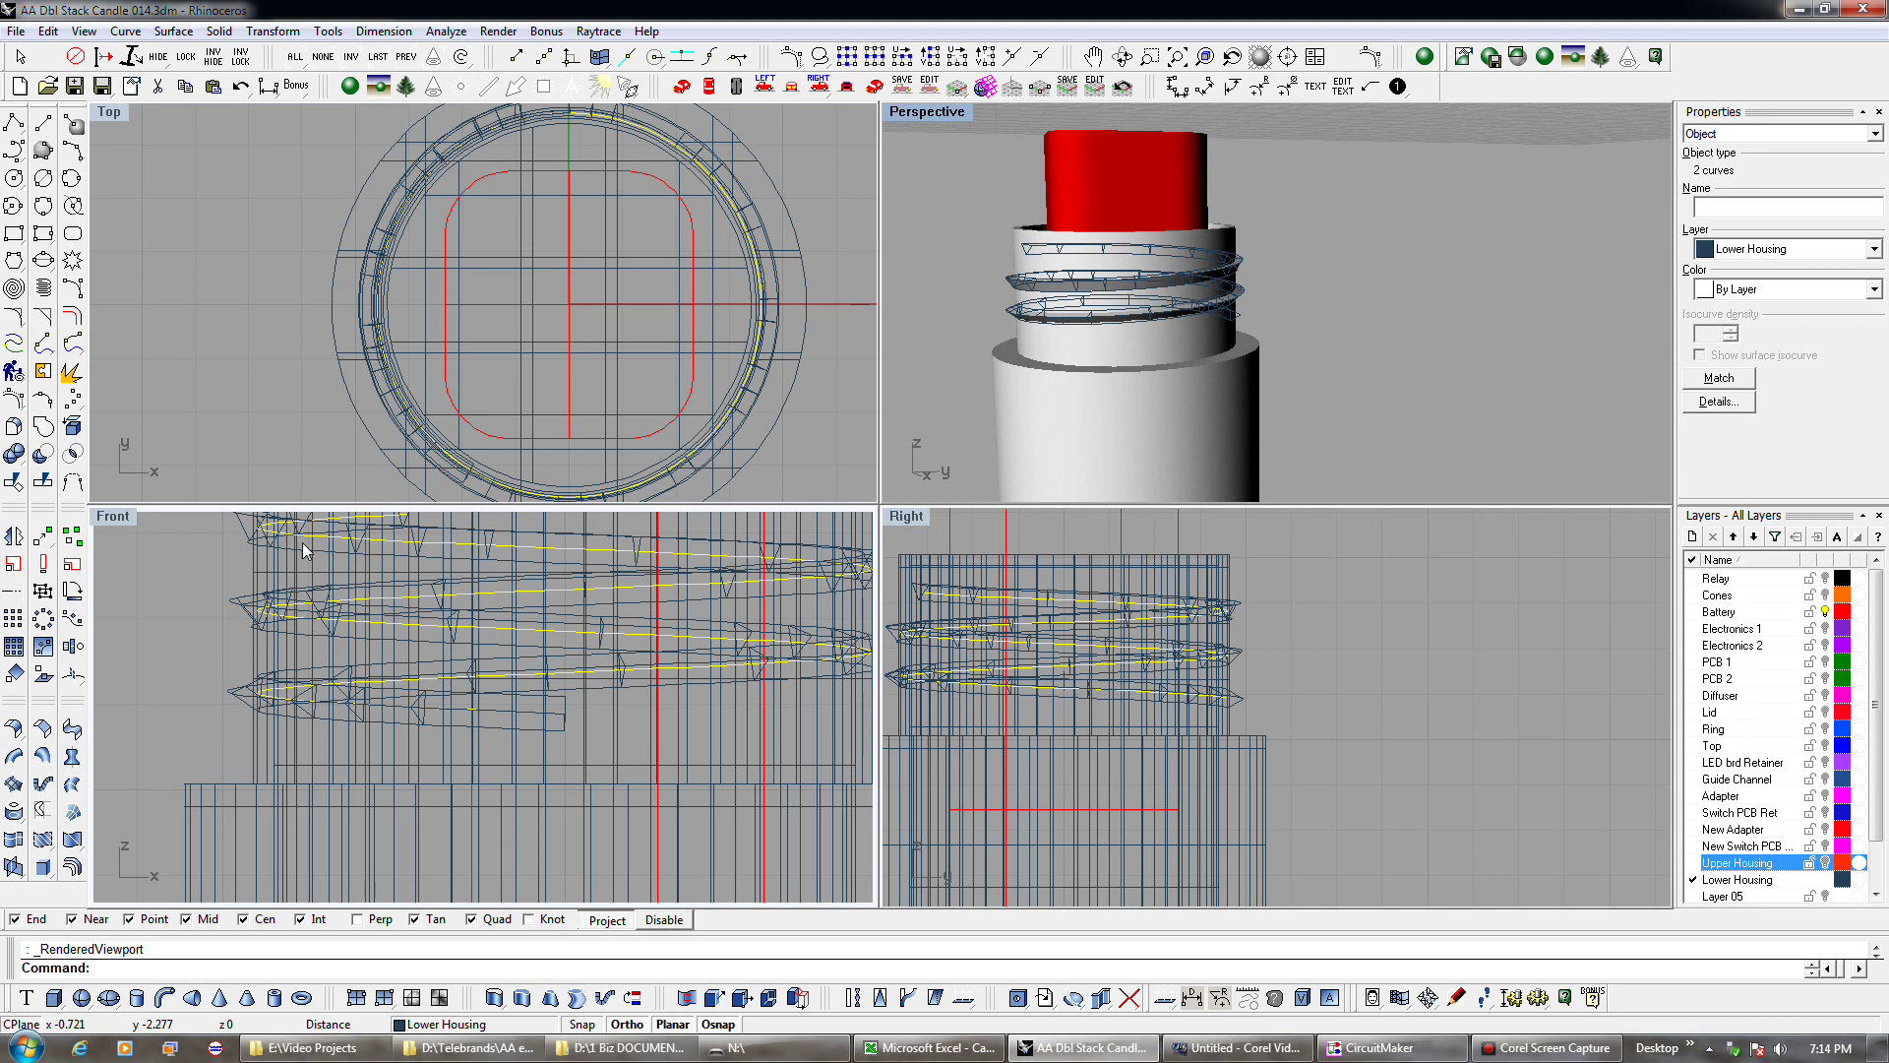
Activate the Front viewport, zoom out, and deselect the helix curves with Esc.
left_click(213, 573)
left_click(218, 582)
scroll(338, 627, "down", 6)
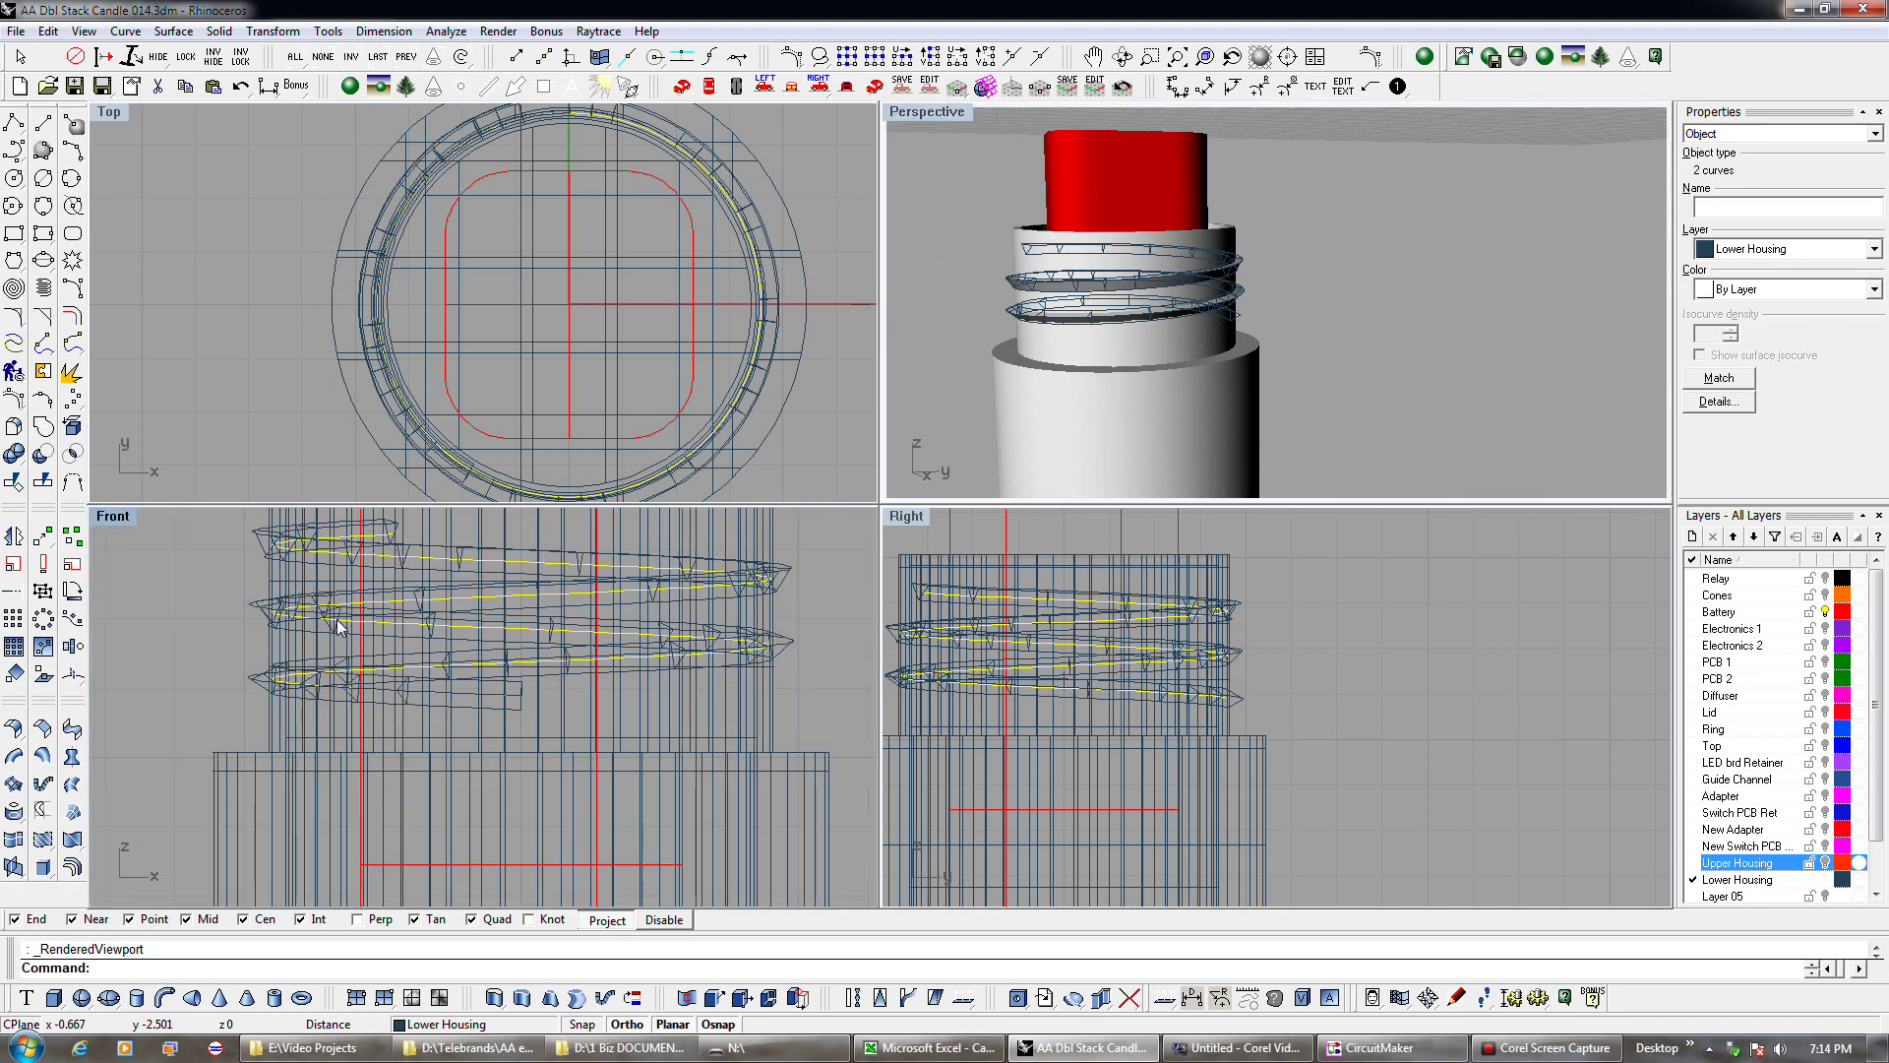
key("Escape")
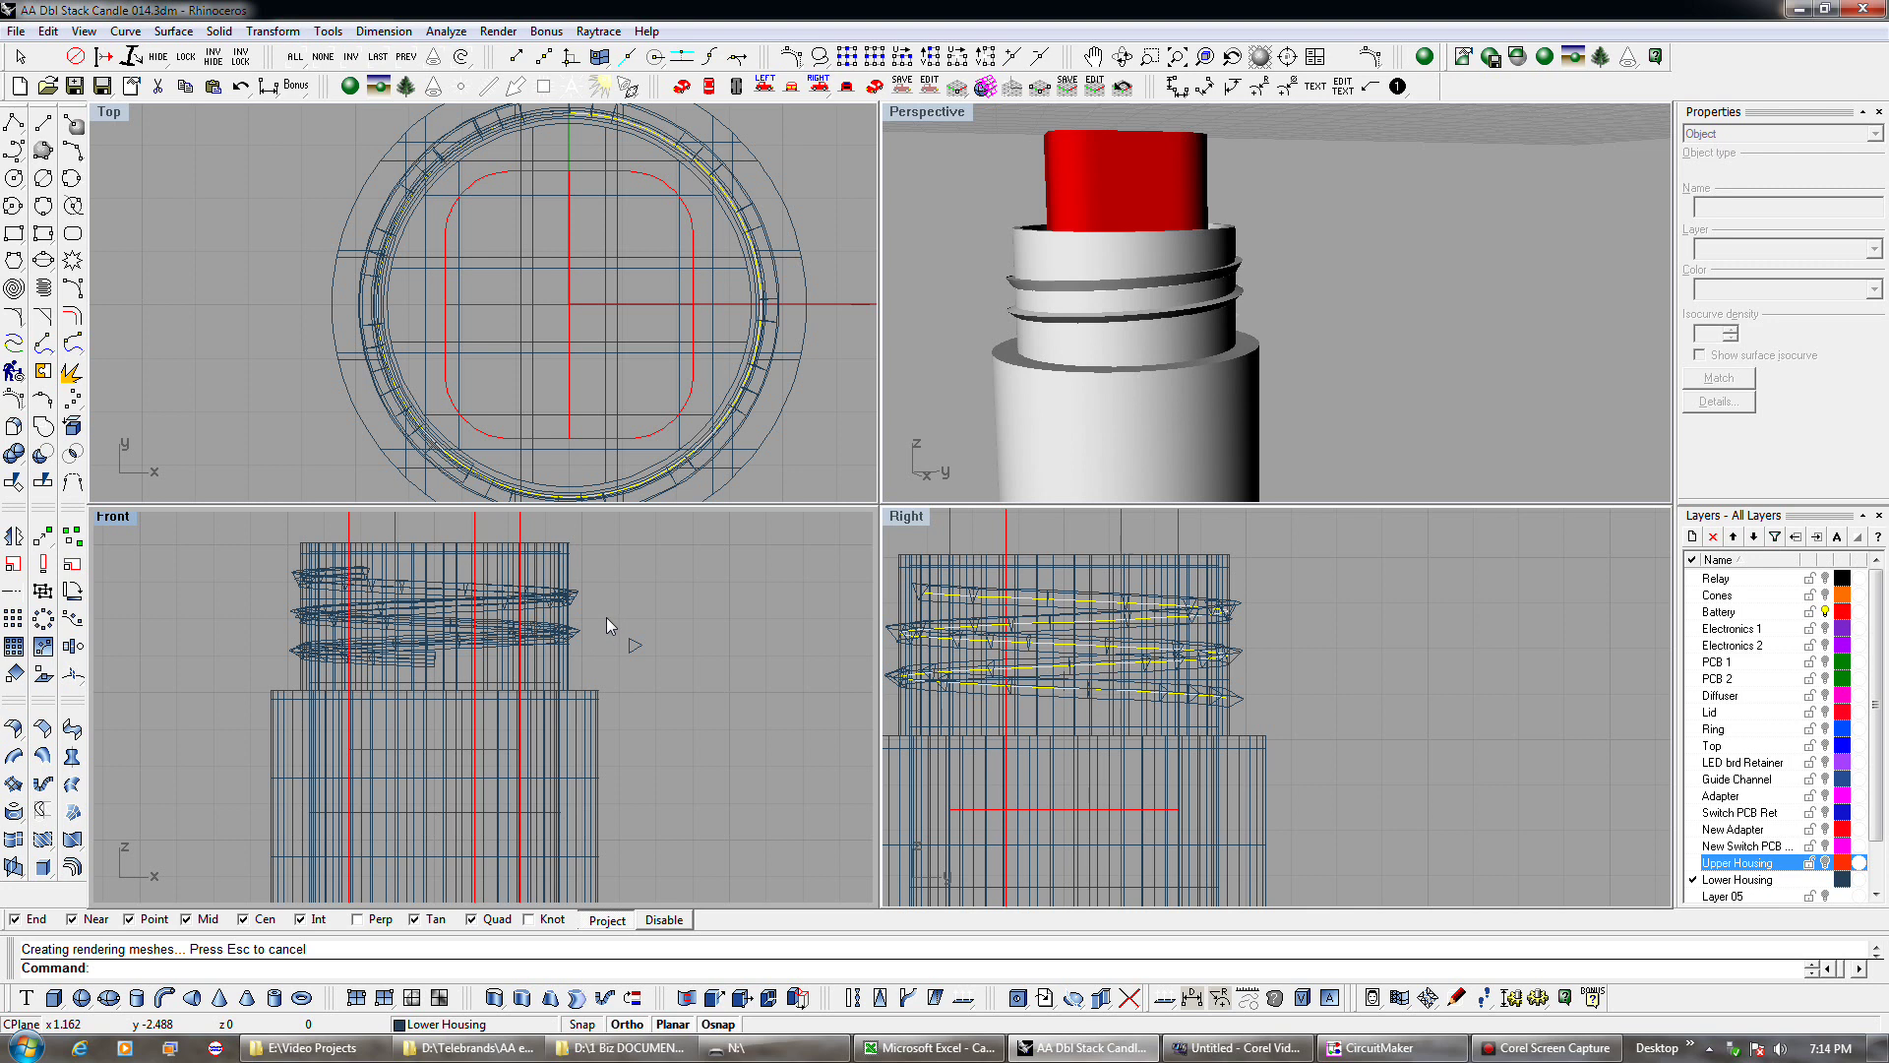
Zoom and orbit the Perspective view to examine the thread teeth around the housing.
scroll(1053, 257, "up", 3)
right_click_drag(1052, 257, 941, 211)
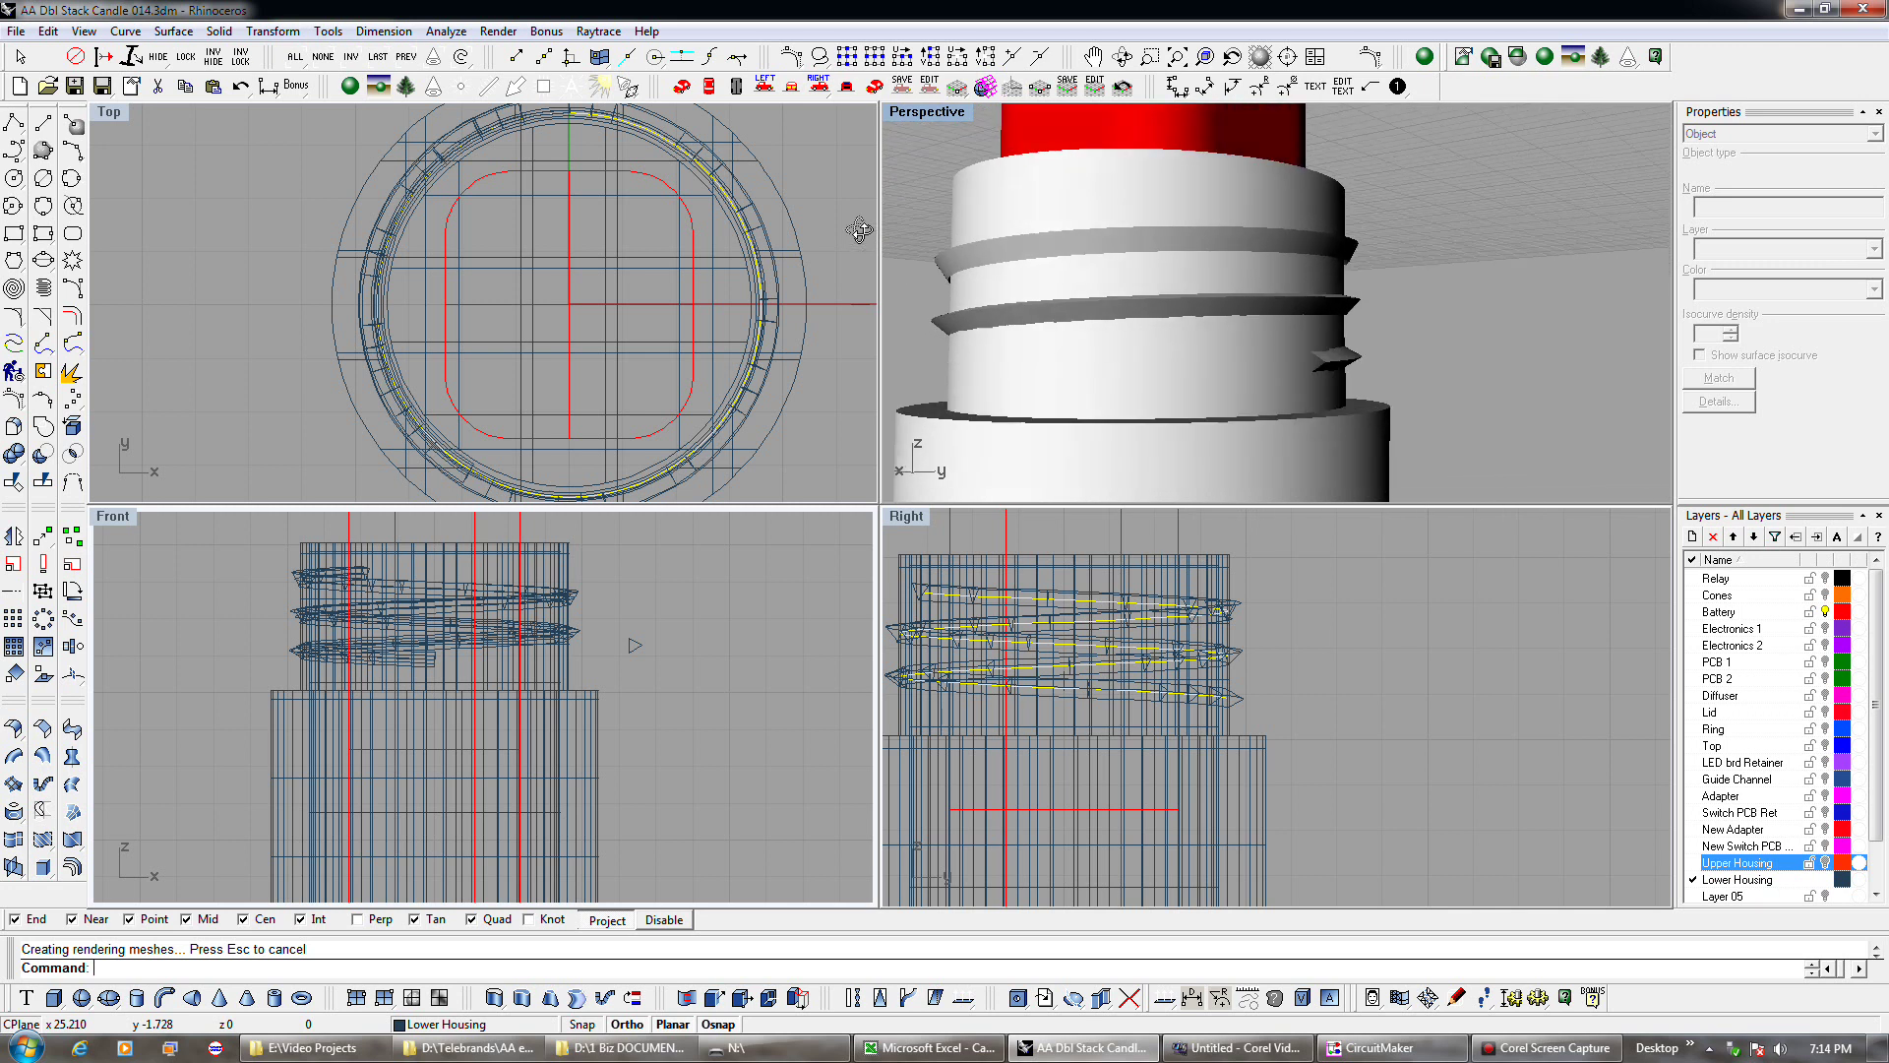
scroll(1340, 392, "up", 5)
right_click_drag(1261, 351, 1246, 421)
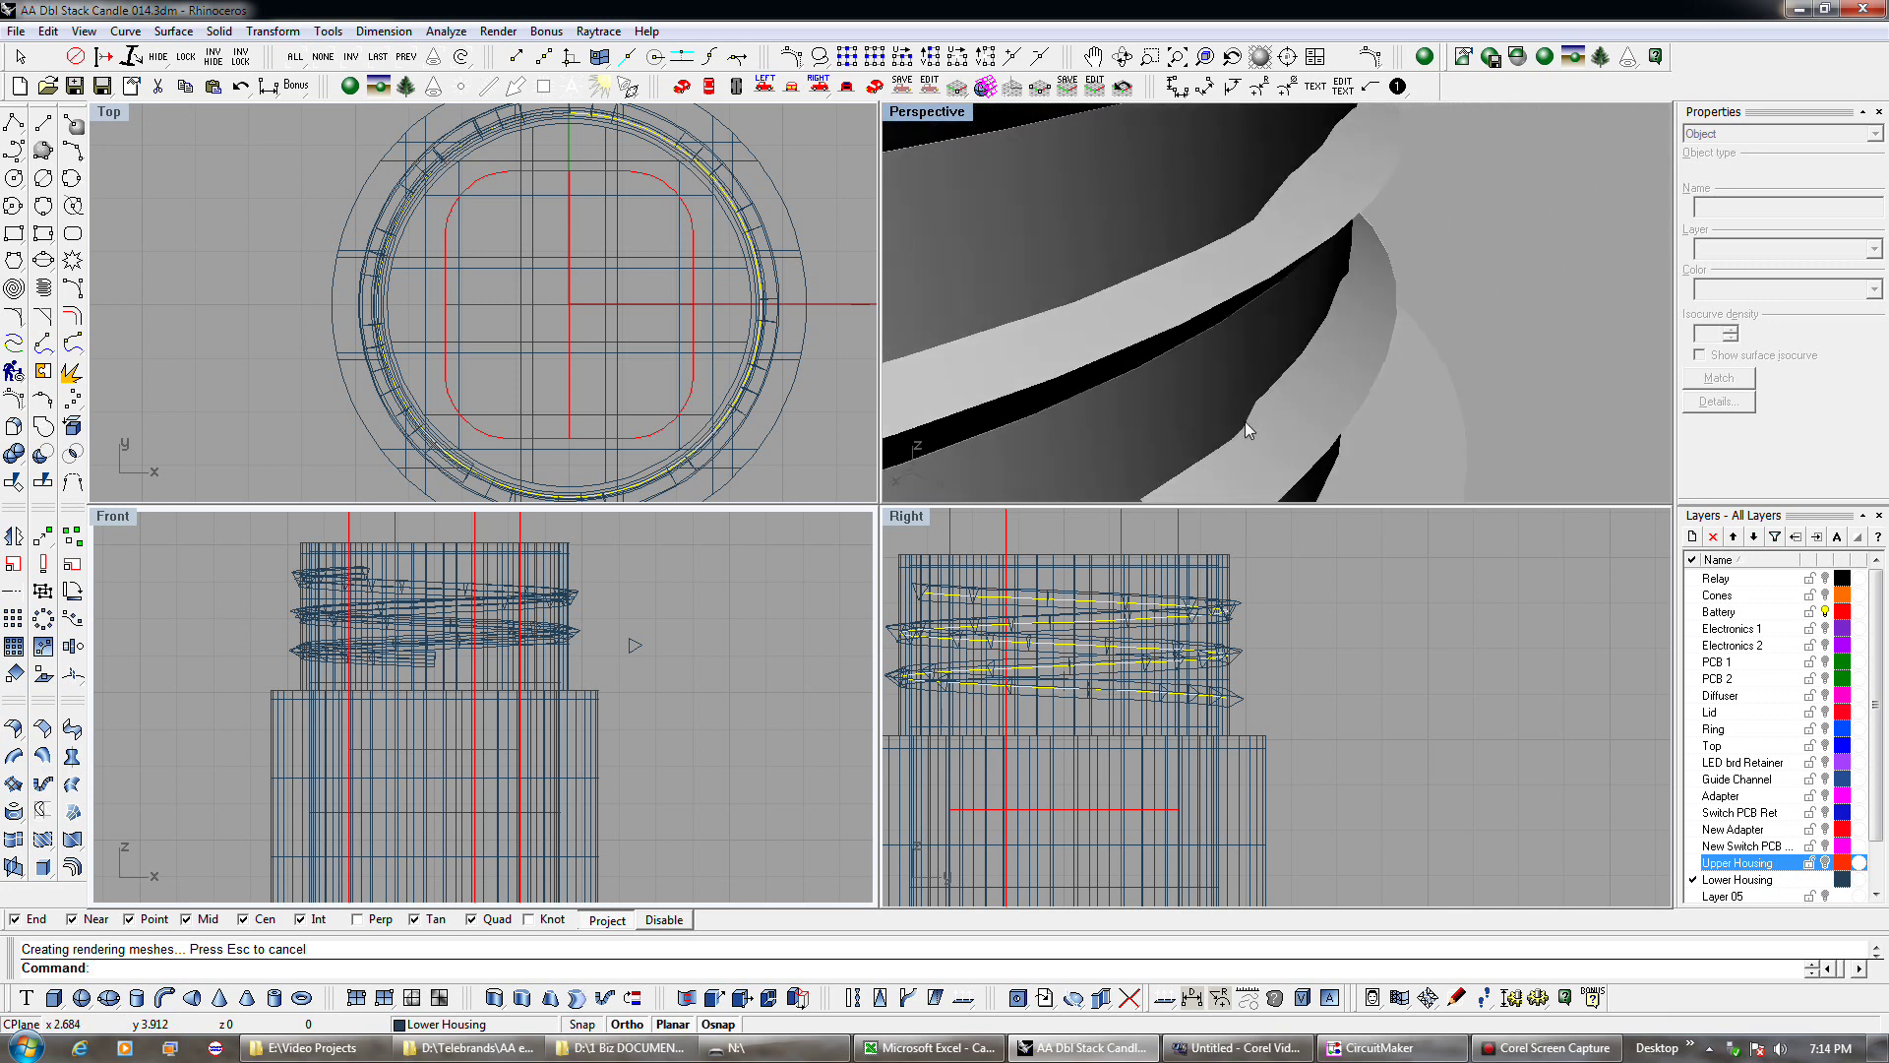
scroll(1243, 421, "down", 2)
right_click_drag(1243, 421, 1332, 344)
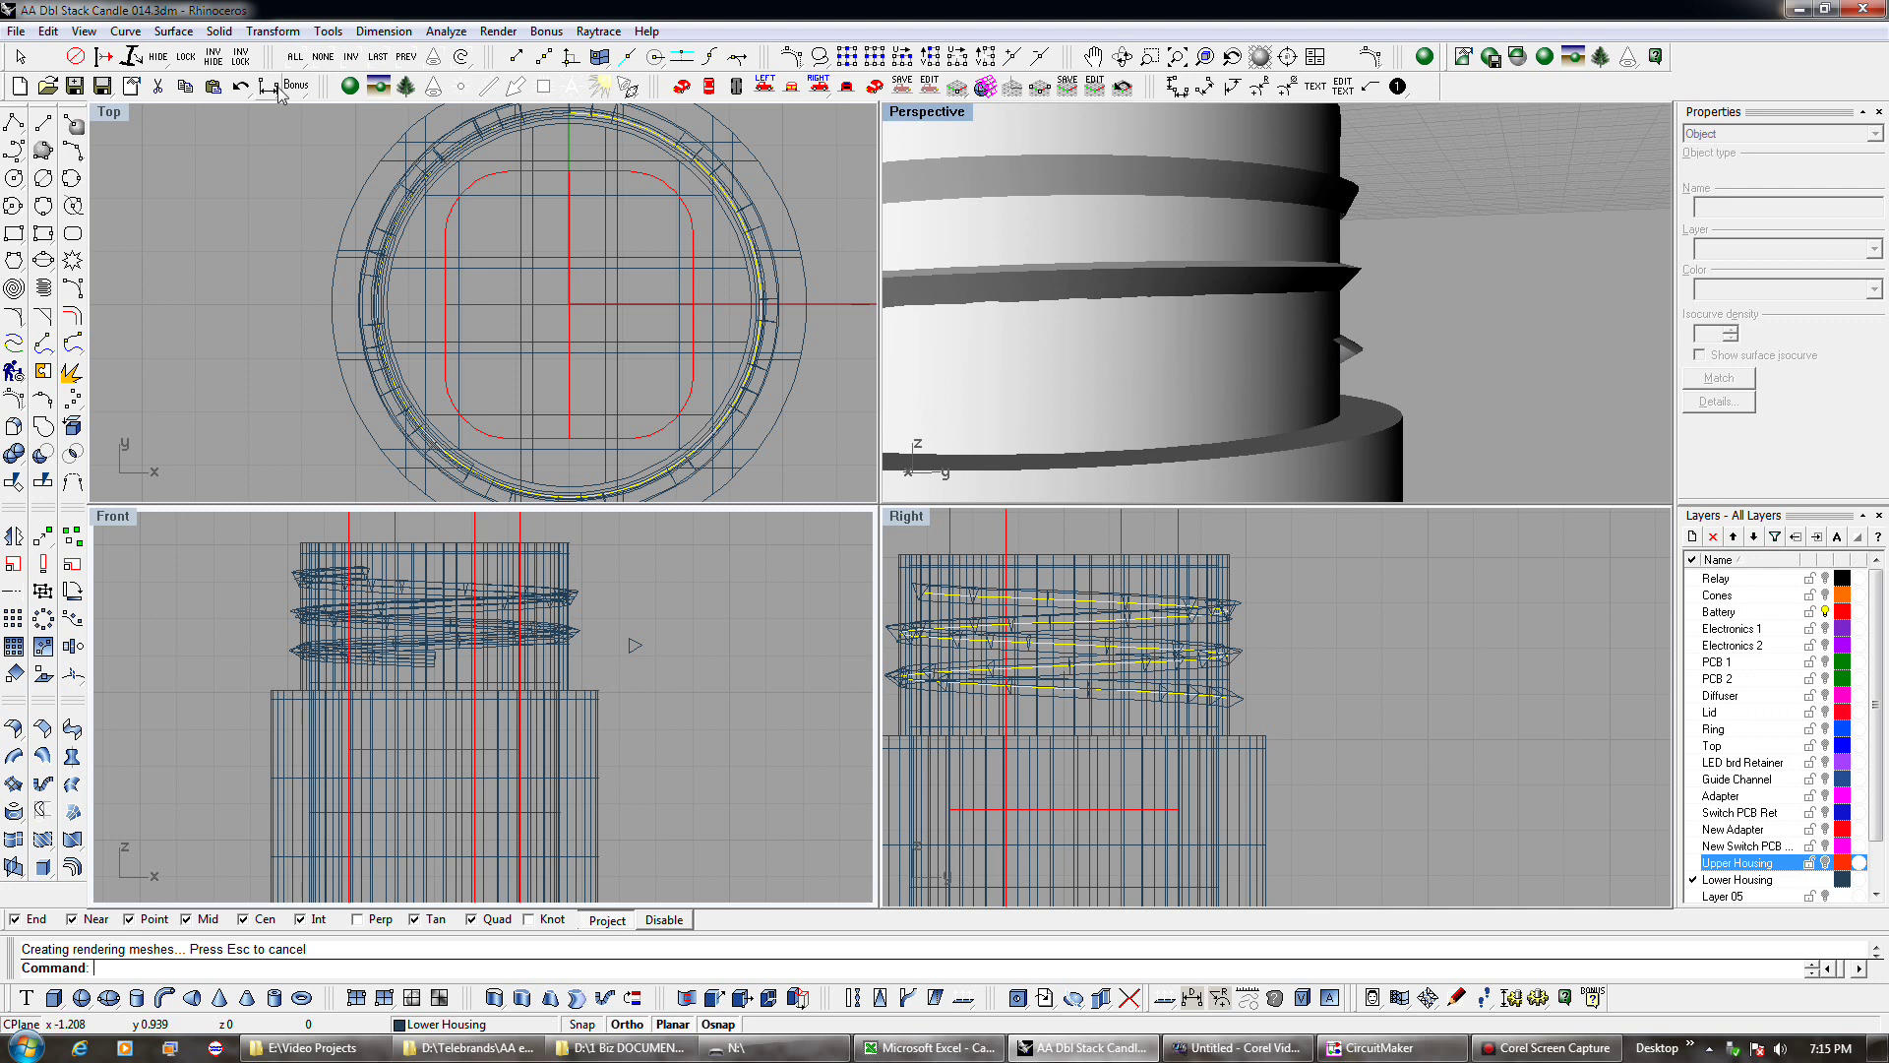
Undo the Sweep1 thread surface.
left_click(241, 93)
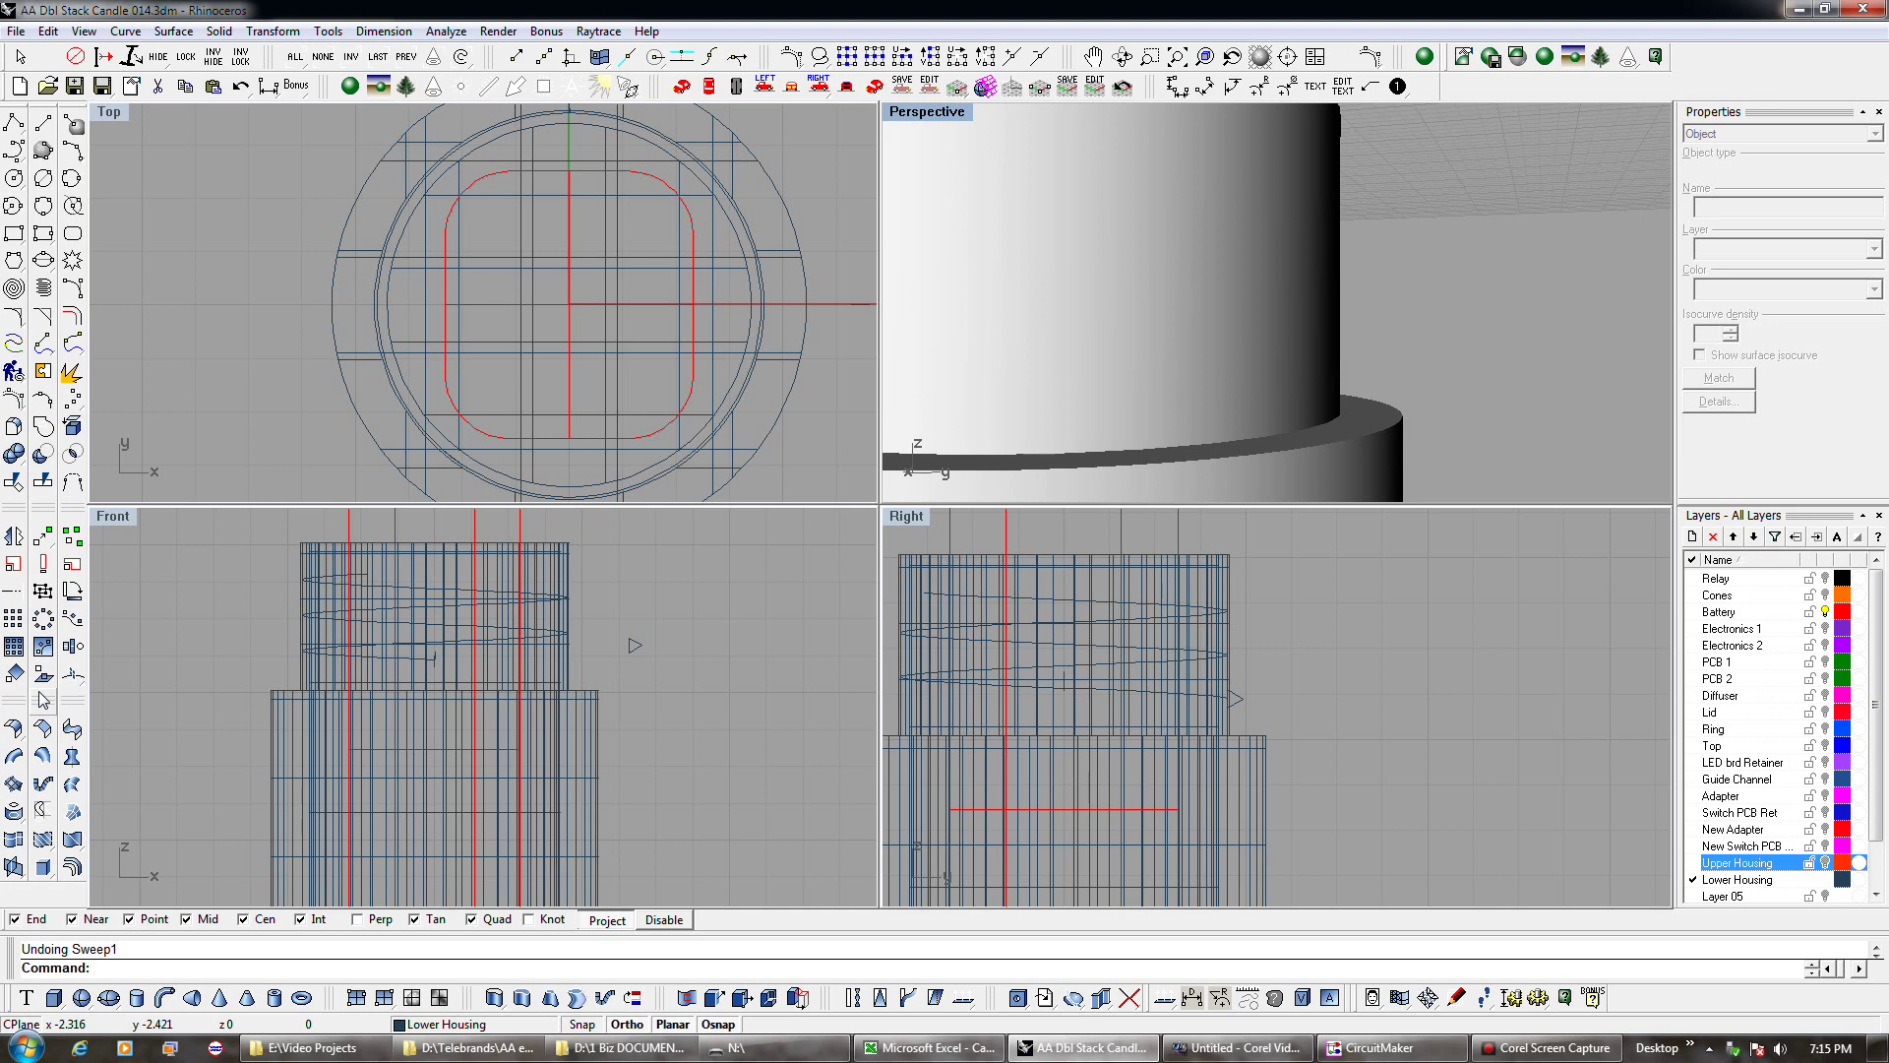
Rebuild the thread with Sweep1 using the helix rail and small profile curve, then browse command history.
left_click(16, 755)
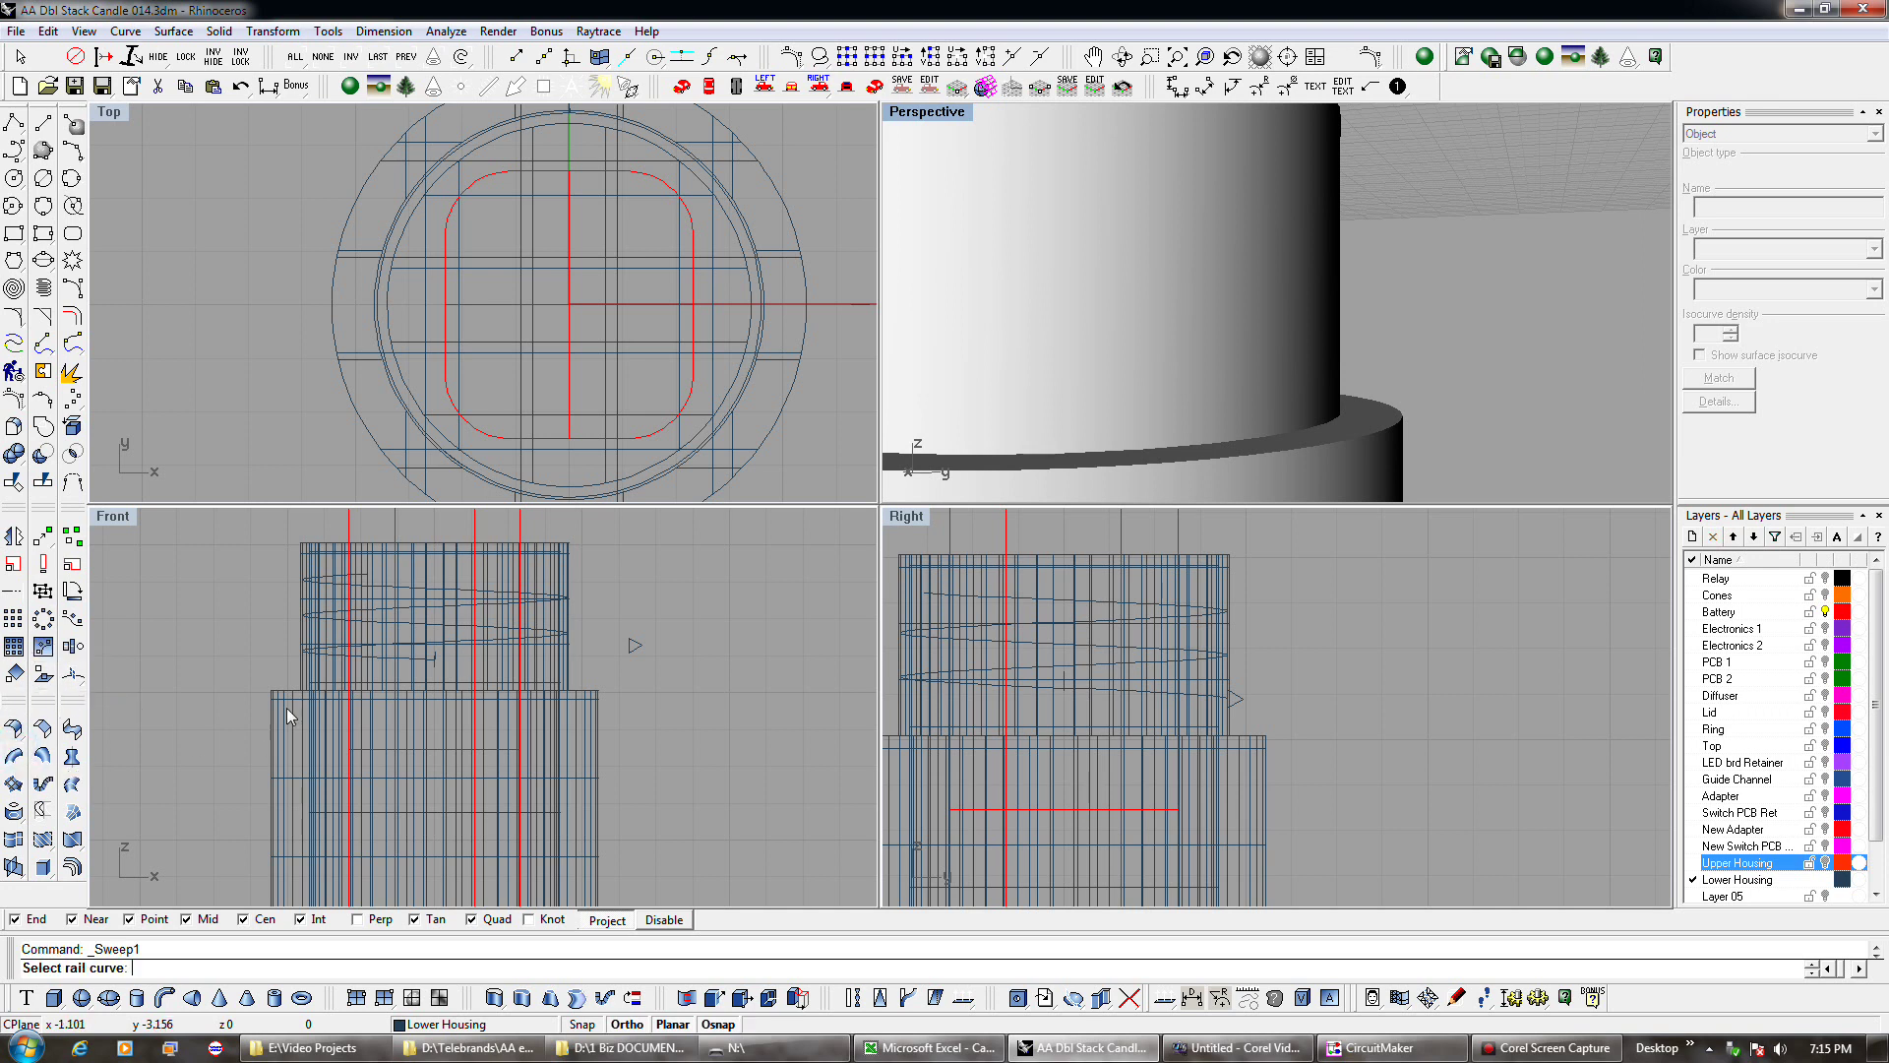
left_click(409, 655)
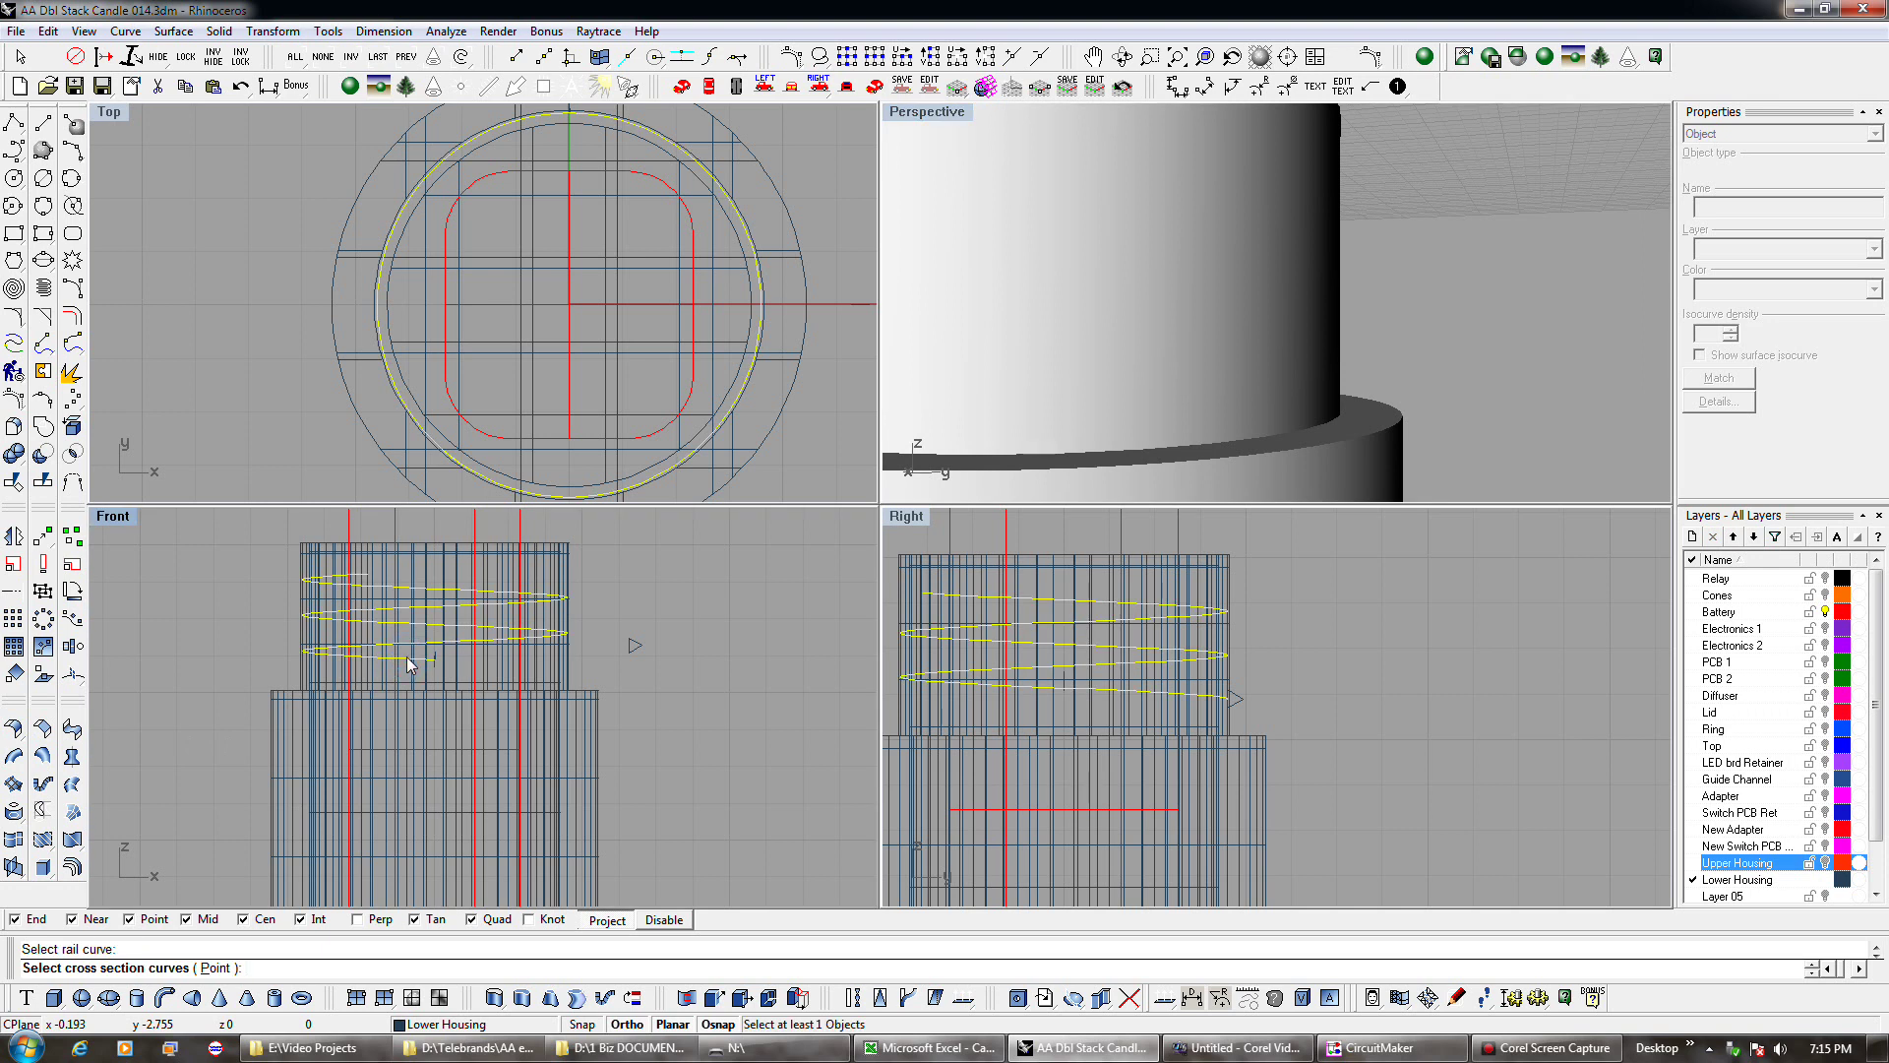
scroll(433, 659, "up", 3)
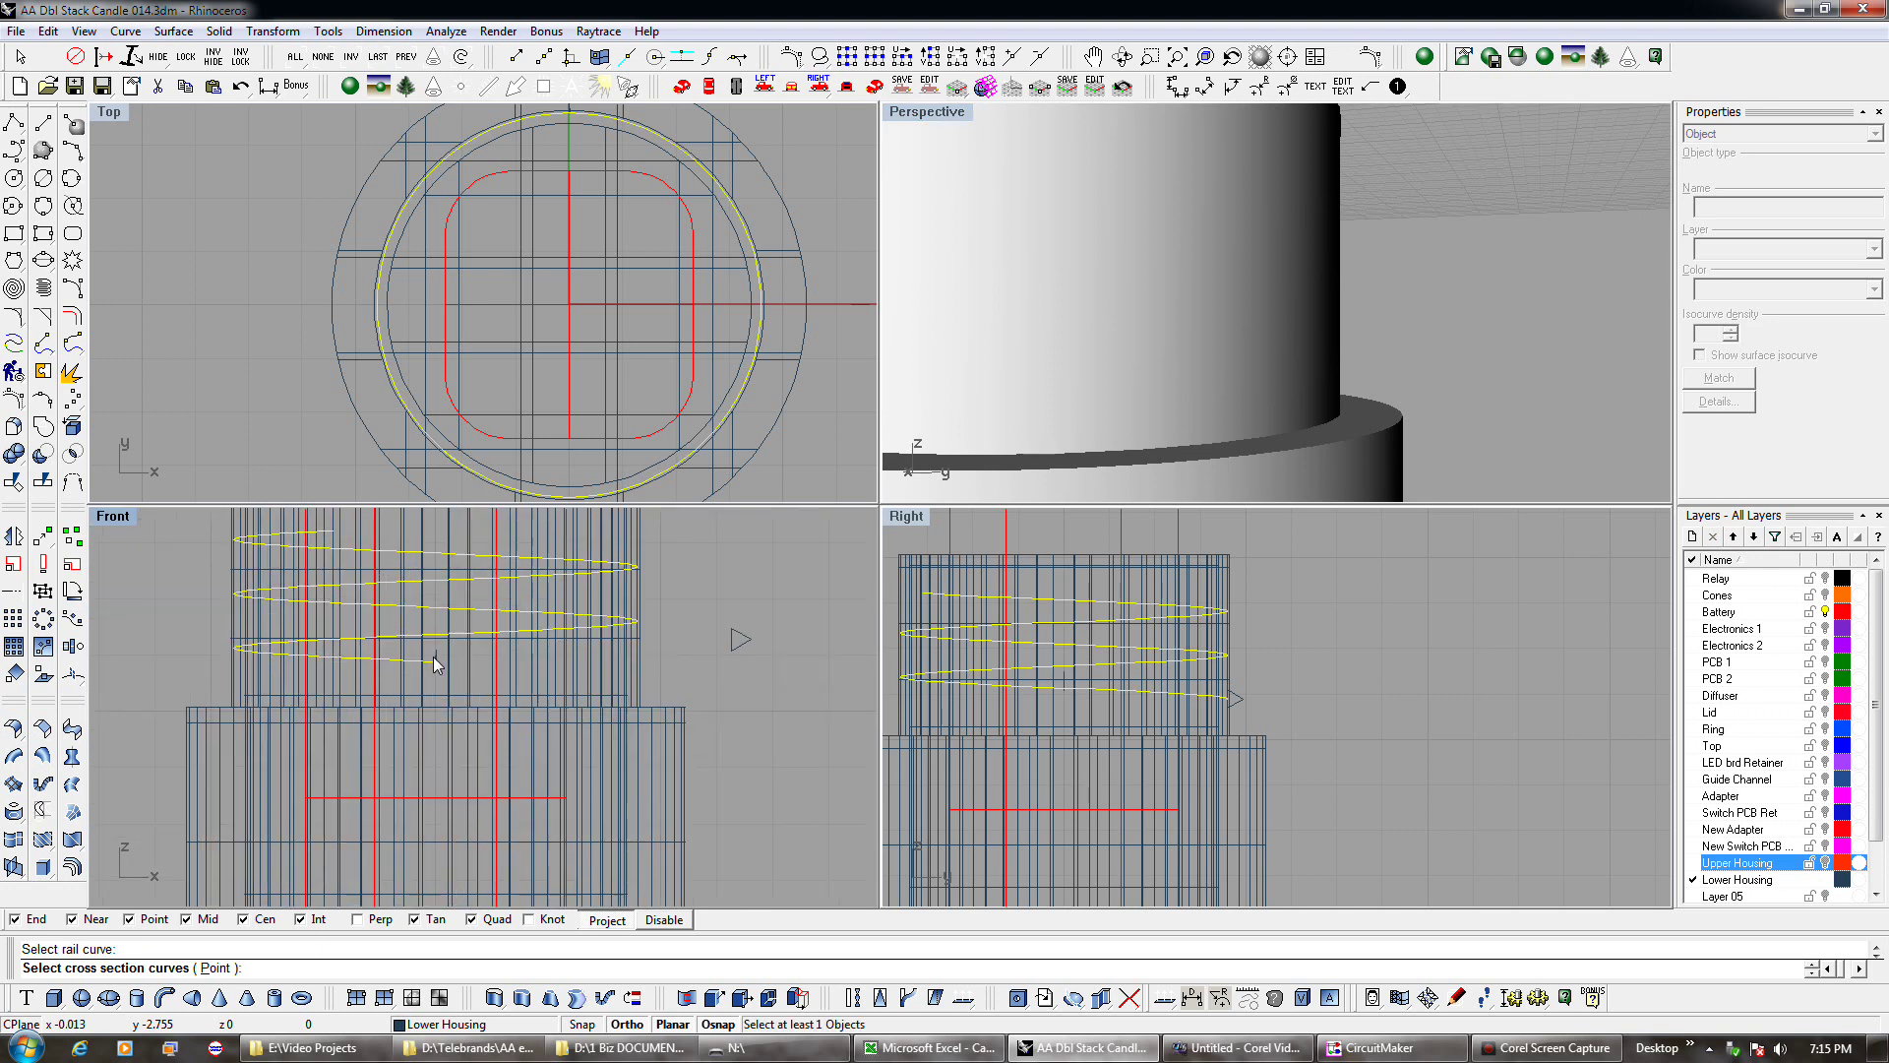
left_click(435, 656)
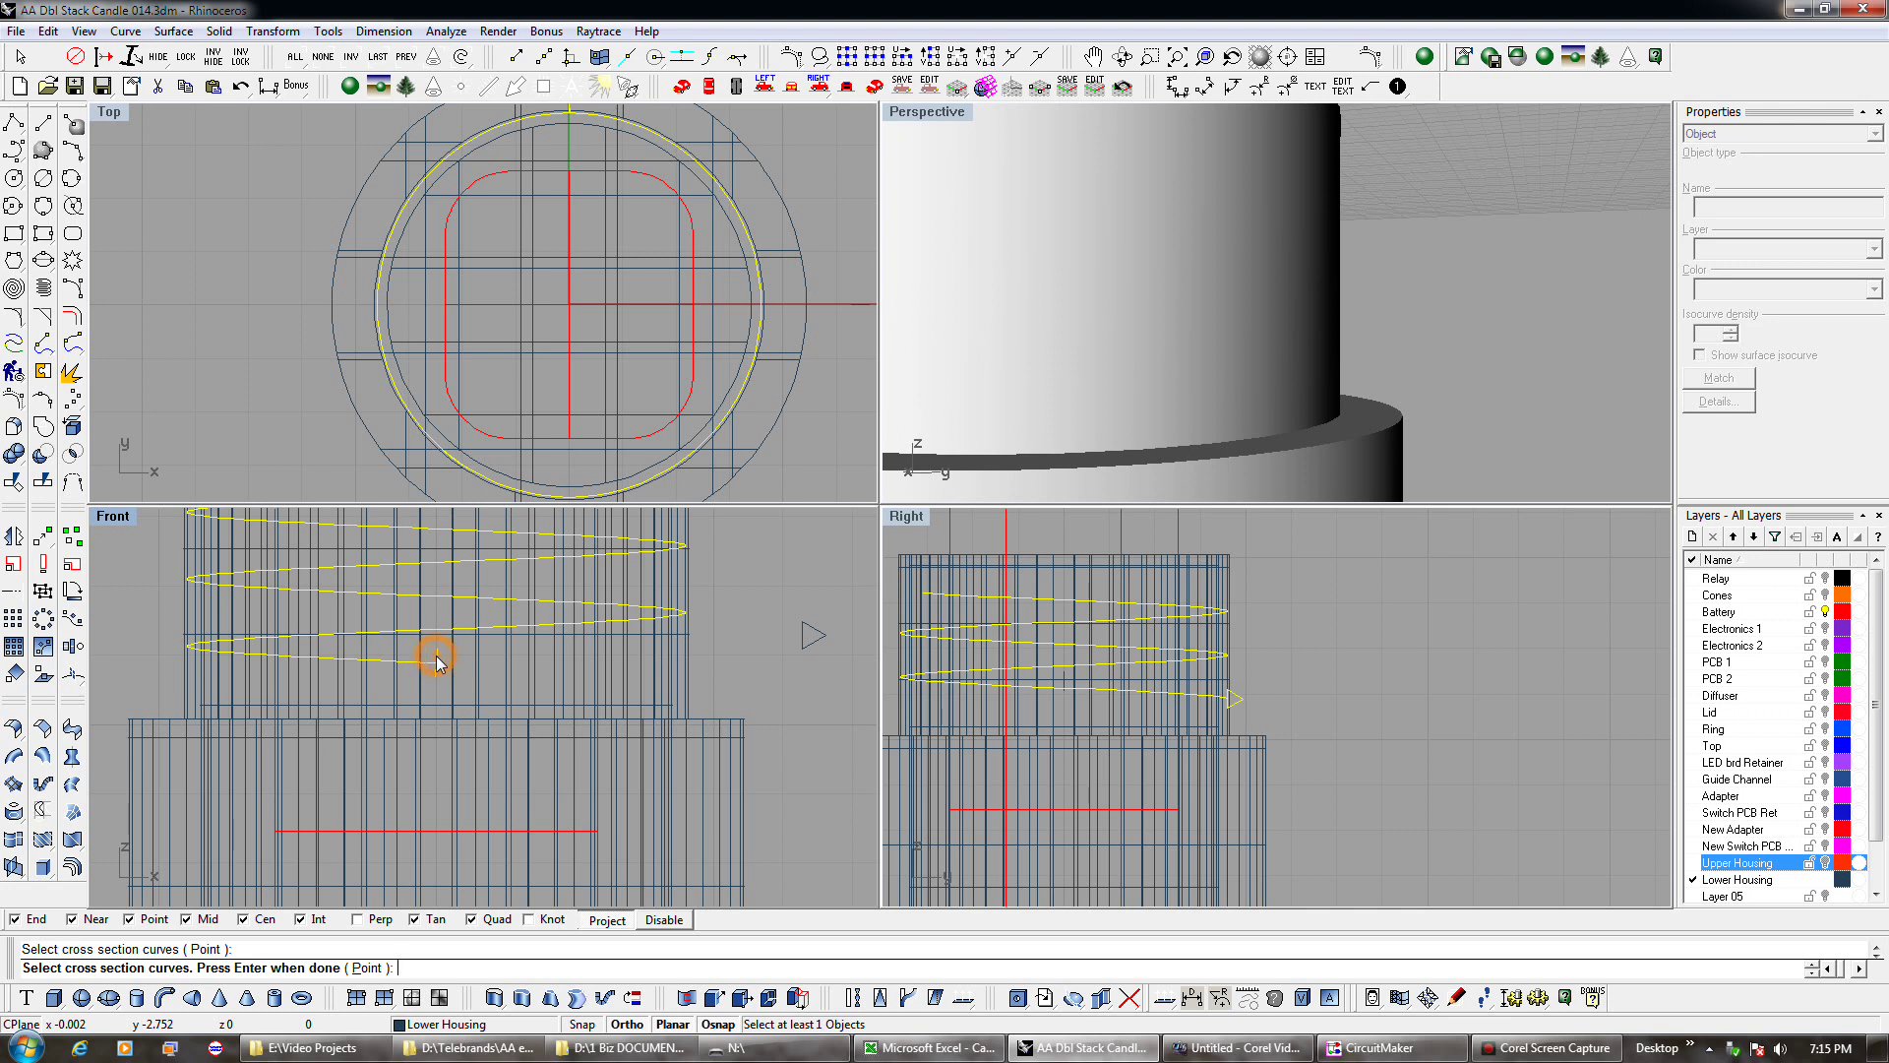
right_click(437, 661)
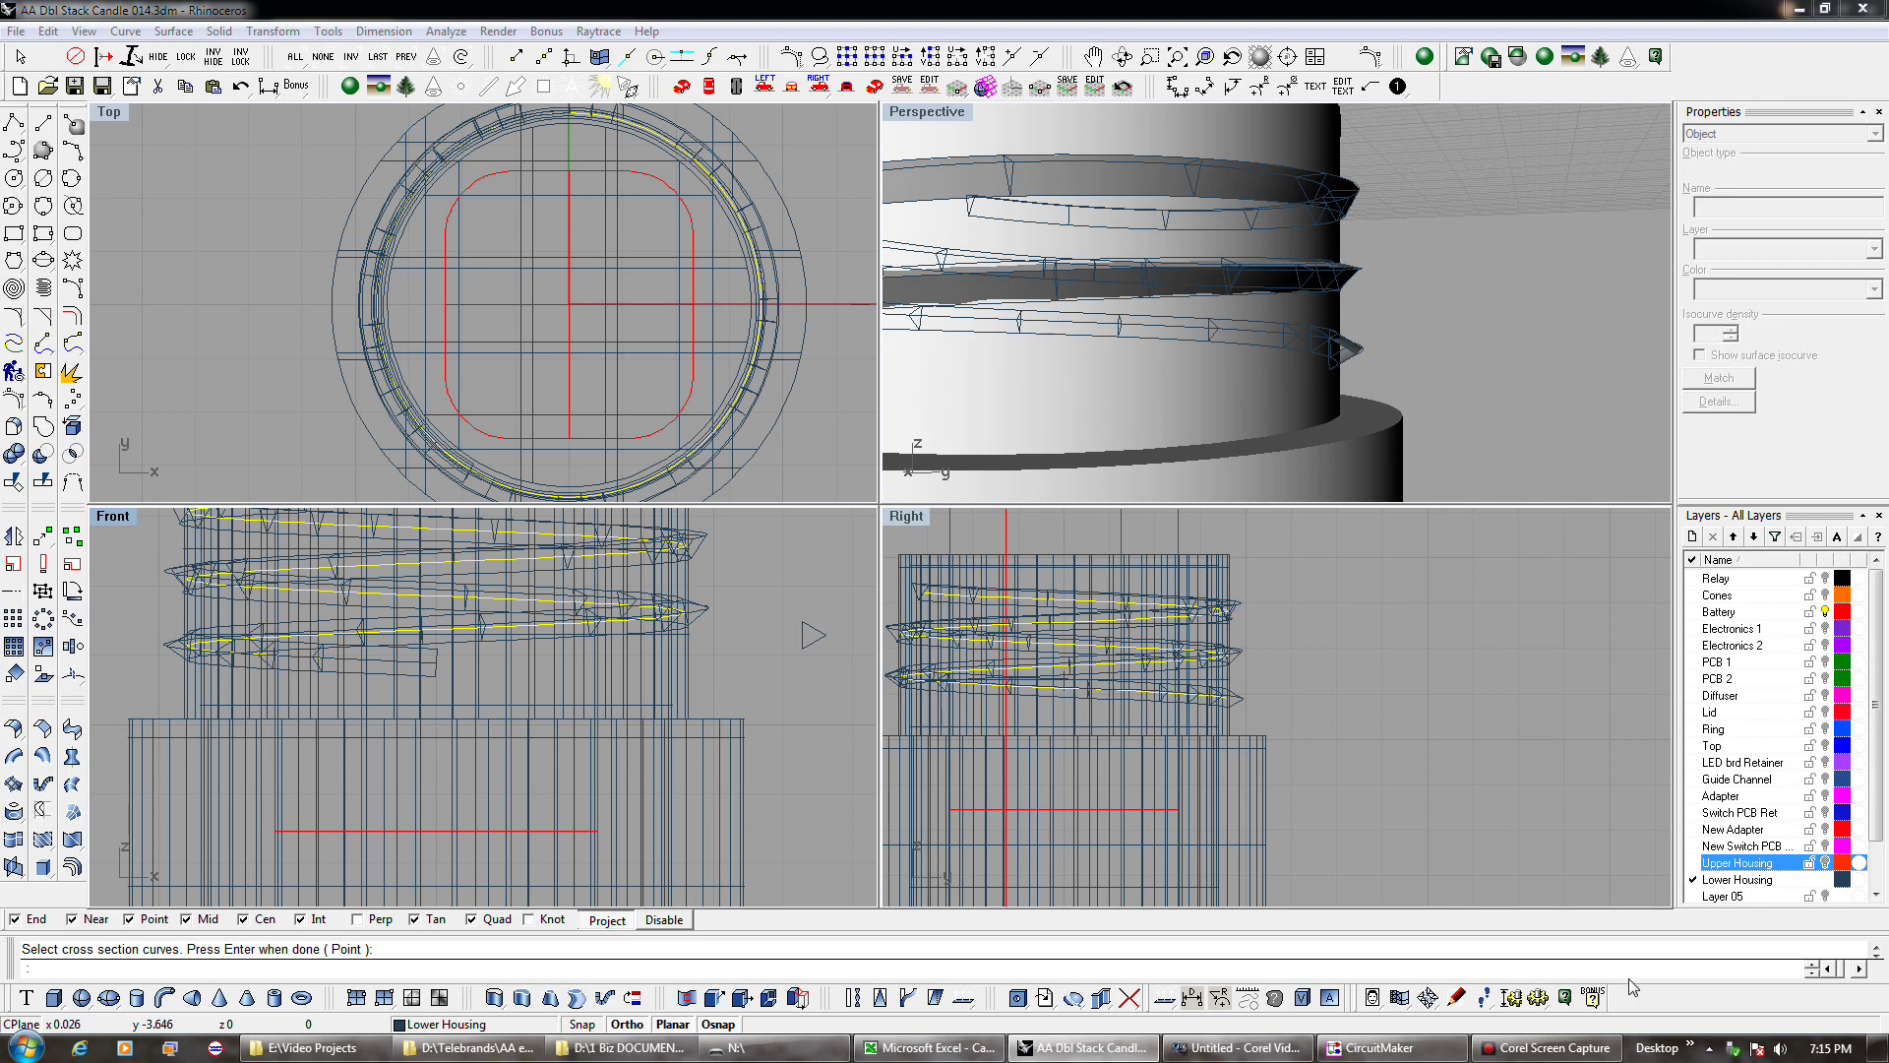
left_click(1812, 972)
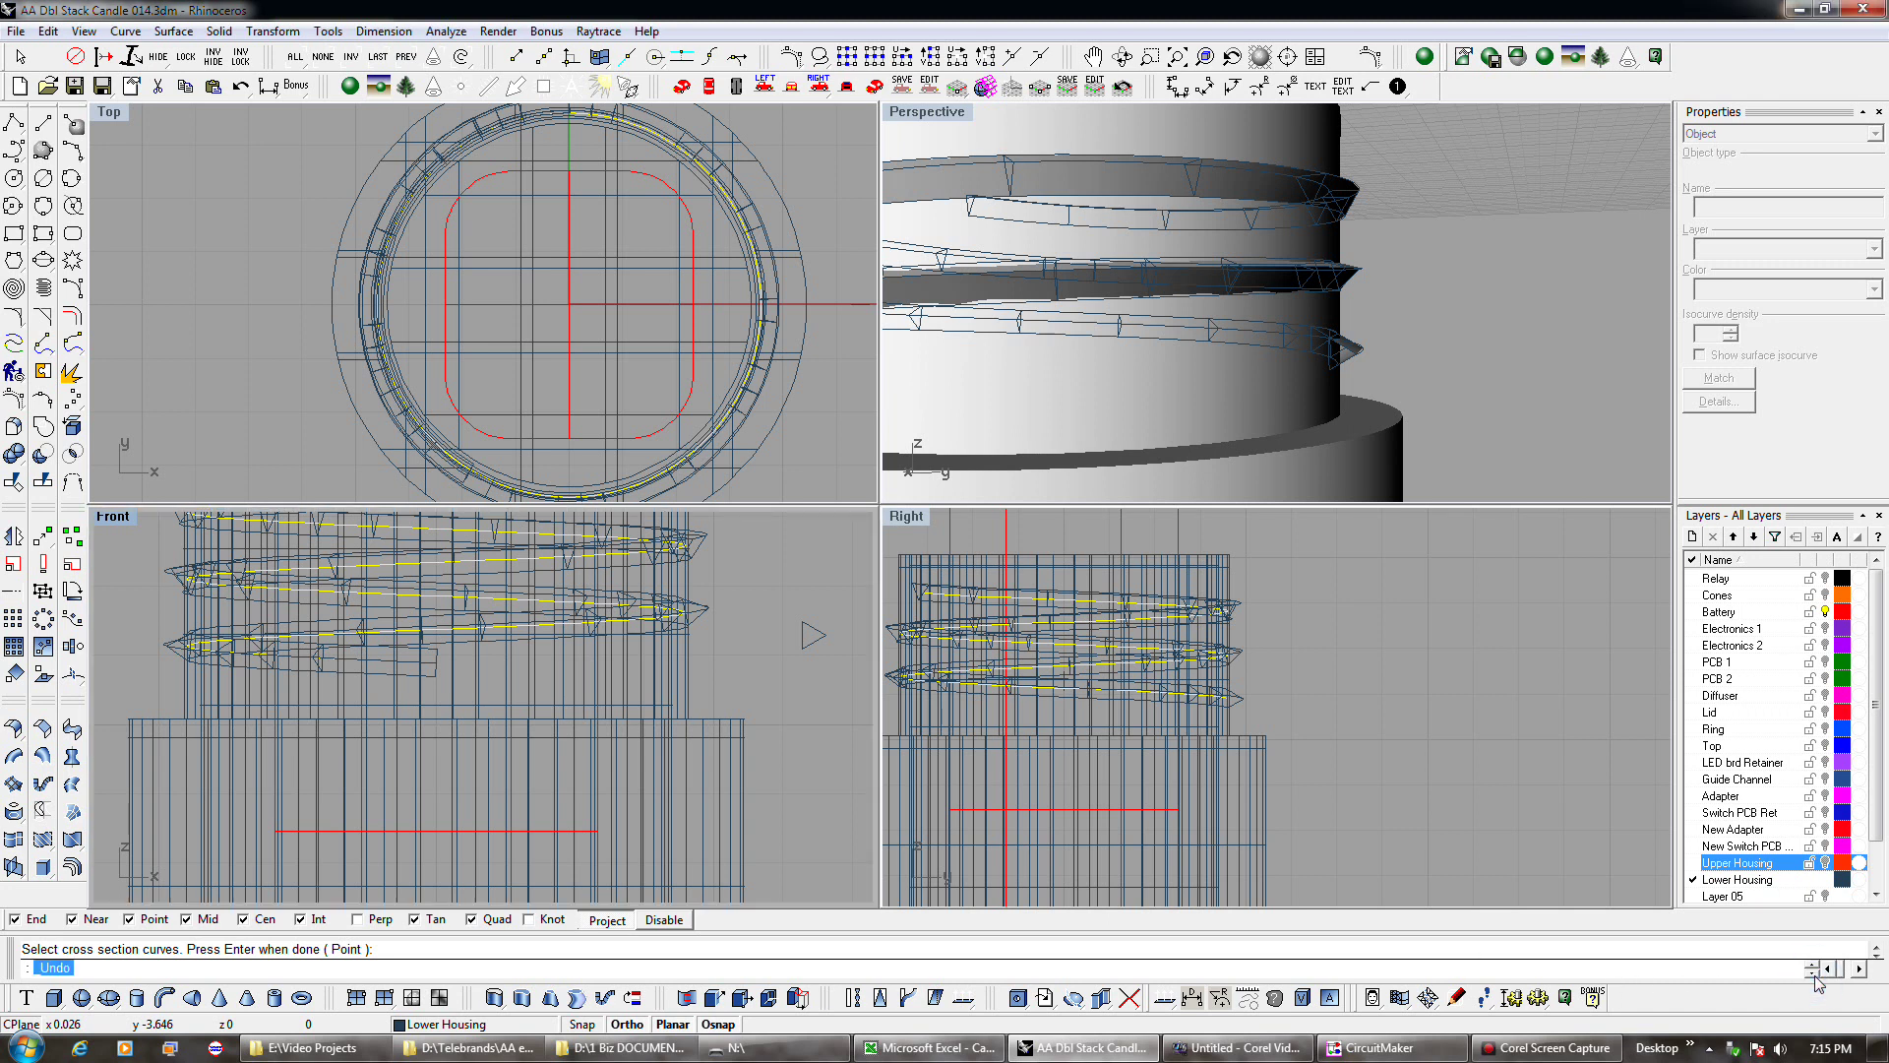
left_click(1813, 974)
Step back through the command history to recall the Undo command.
left_click(1815, 972)
left_click(1816, 972)
left_click(1816, 972)
left_click(1814, 976)
left_click(1814, 976)
left_click(1814, 976)
left_click(1814, 976)
left_click(1814, 976)
Undo the thread sweep and save the model as AA Dbl Stack Candle 015.3dm.
right_click(324, 417)
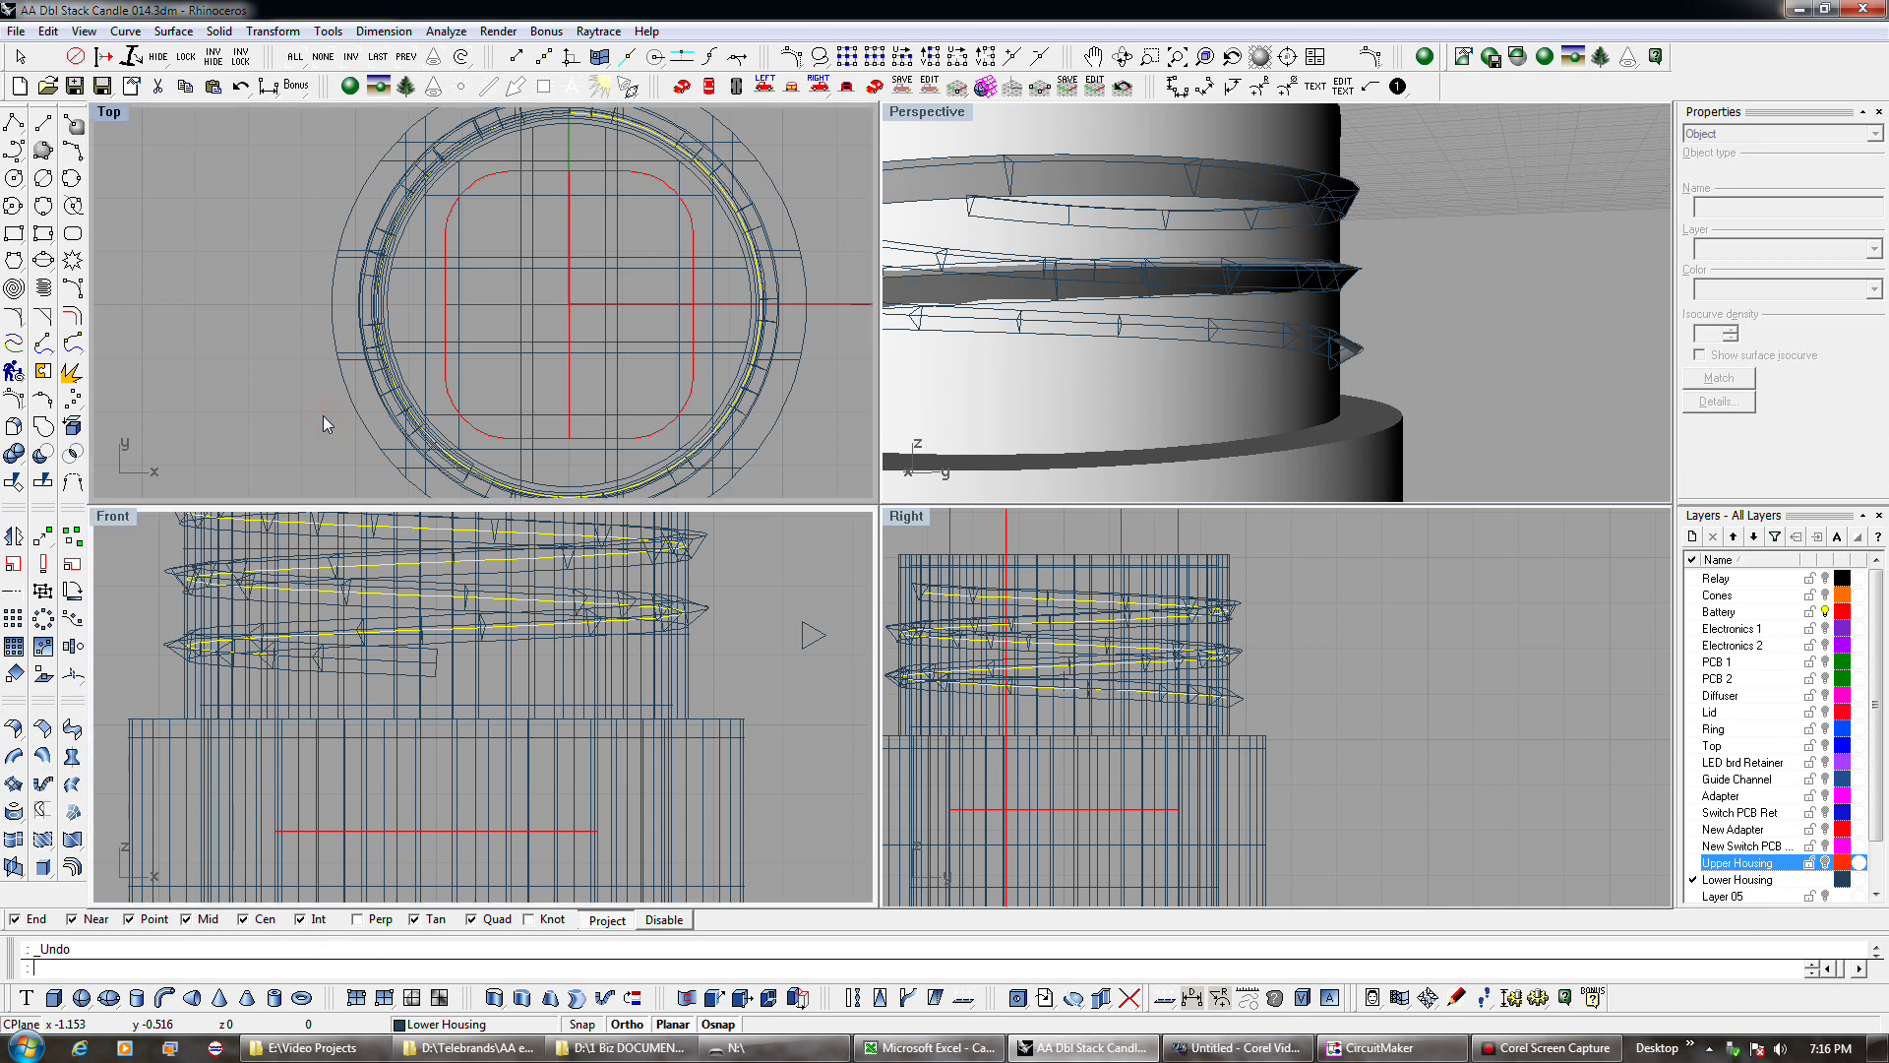
right_click(322, 415)
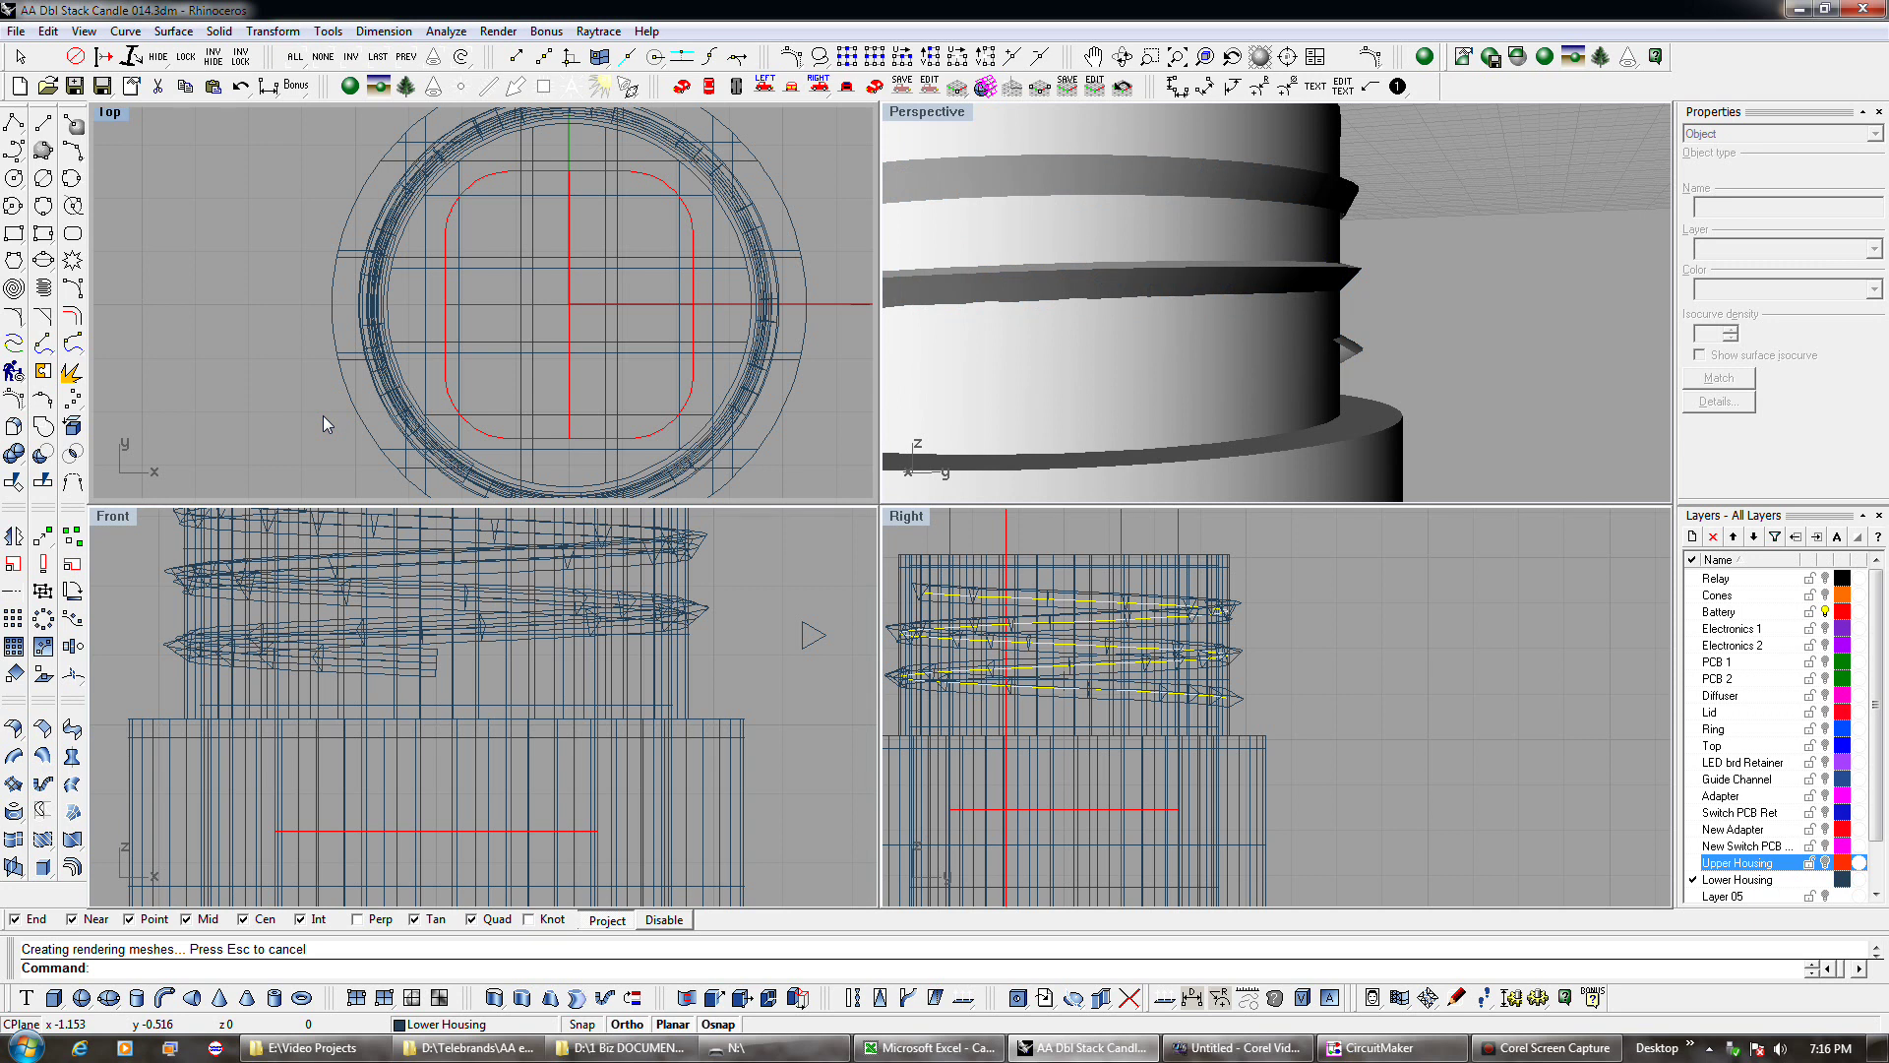
left_click(240, 86)
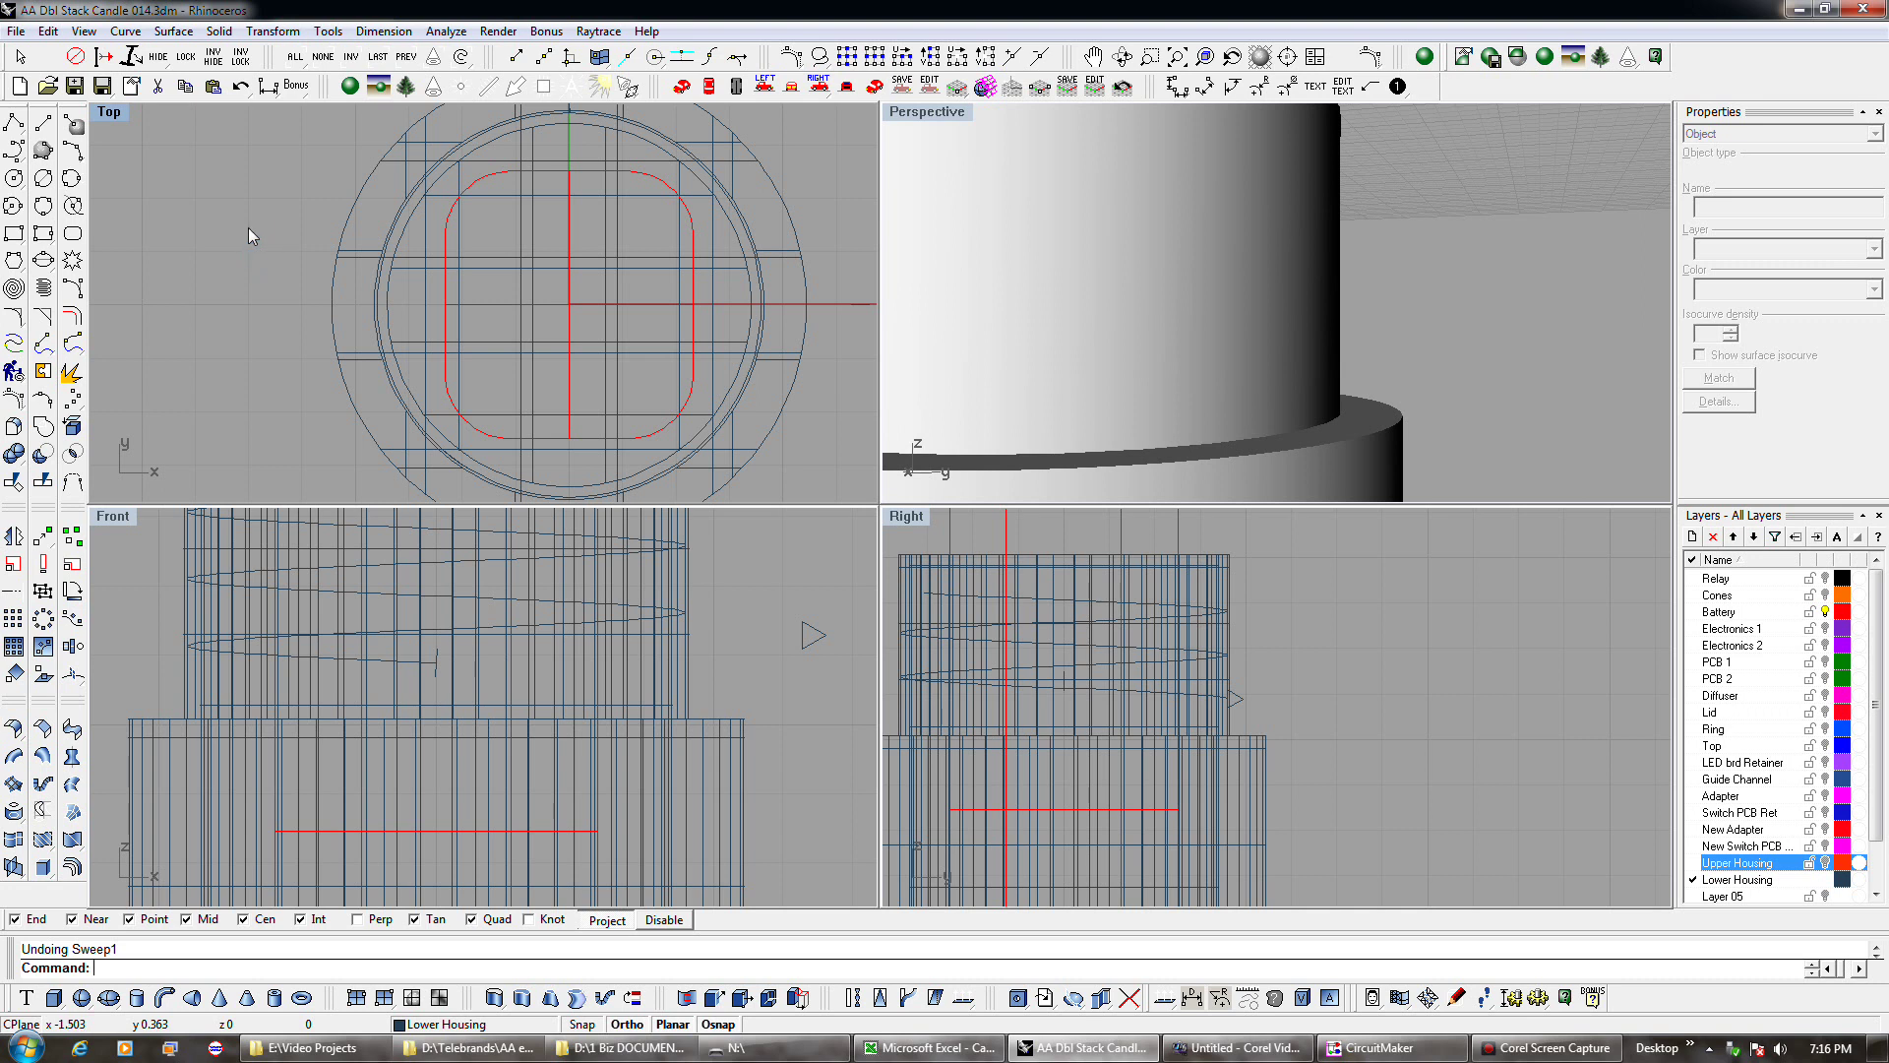
left_click(74, 86)
Close Rhinoceros, view its recent files in the Start menu, then dismiss the menu.
left_click(1862, 8)
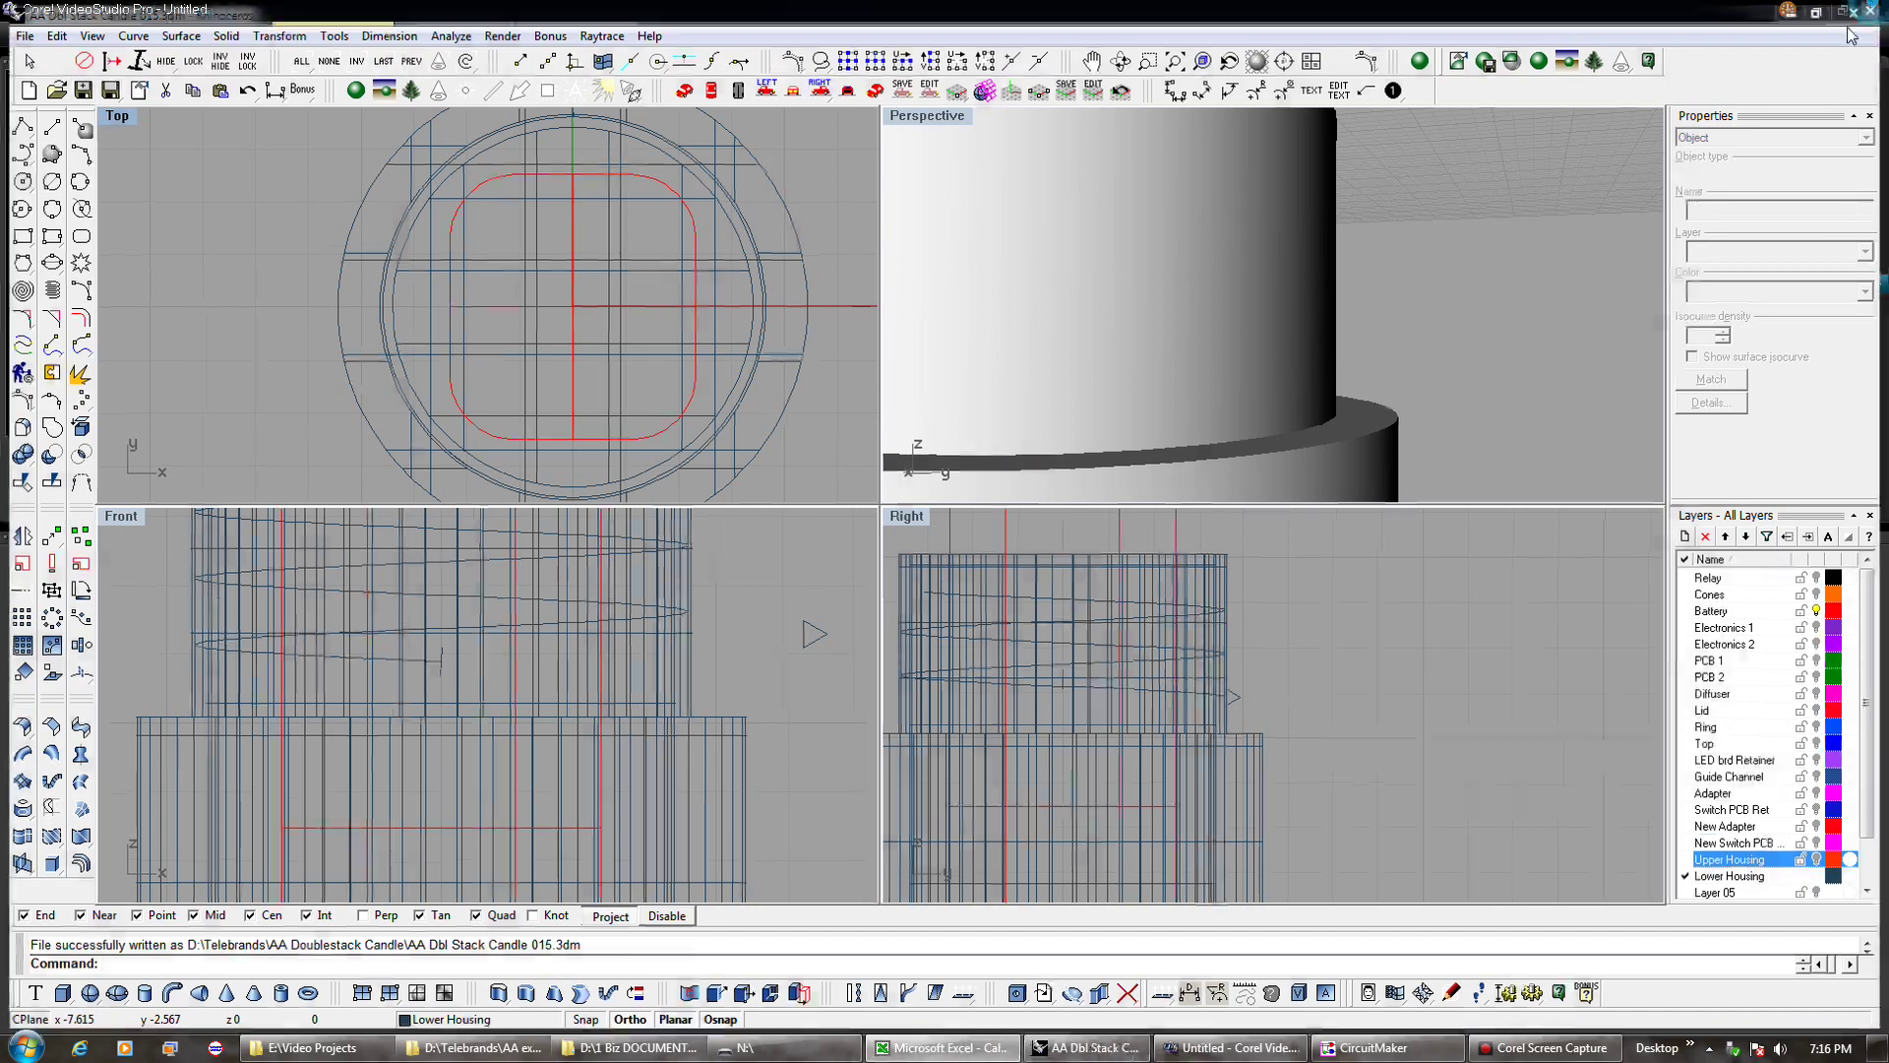
left_click(25, 1047)
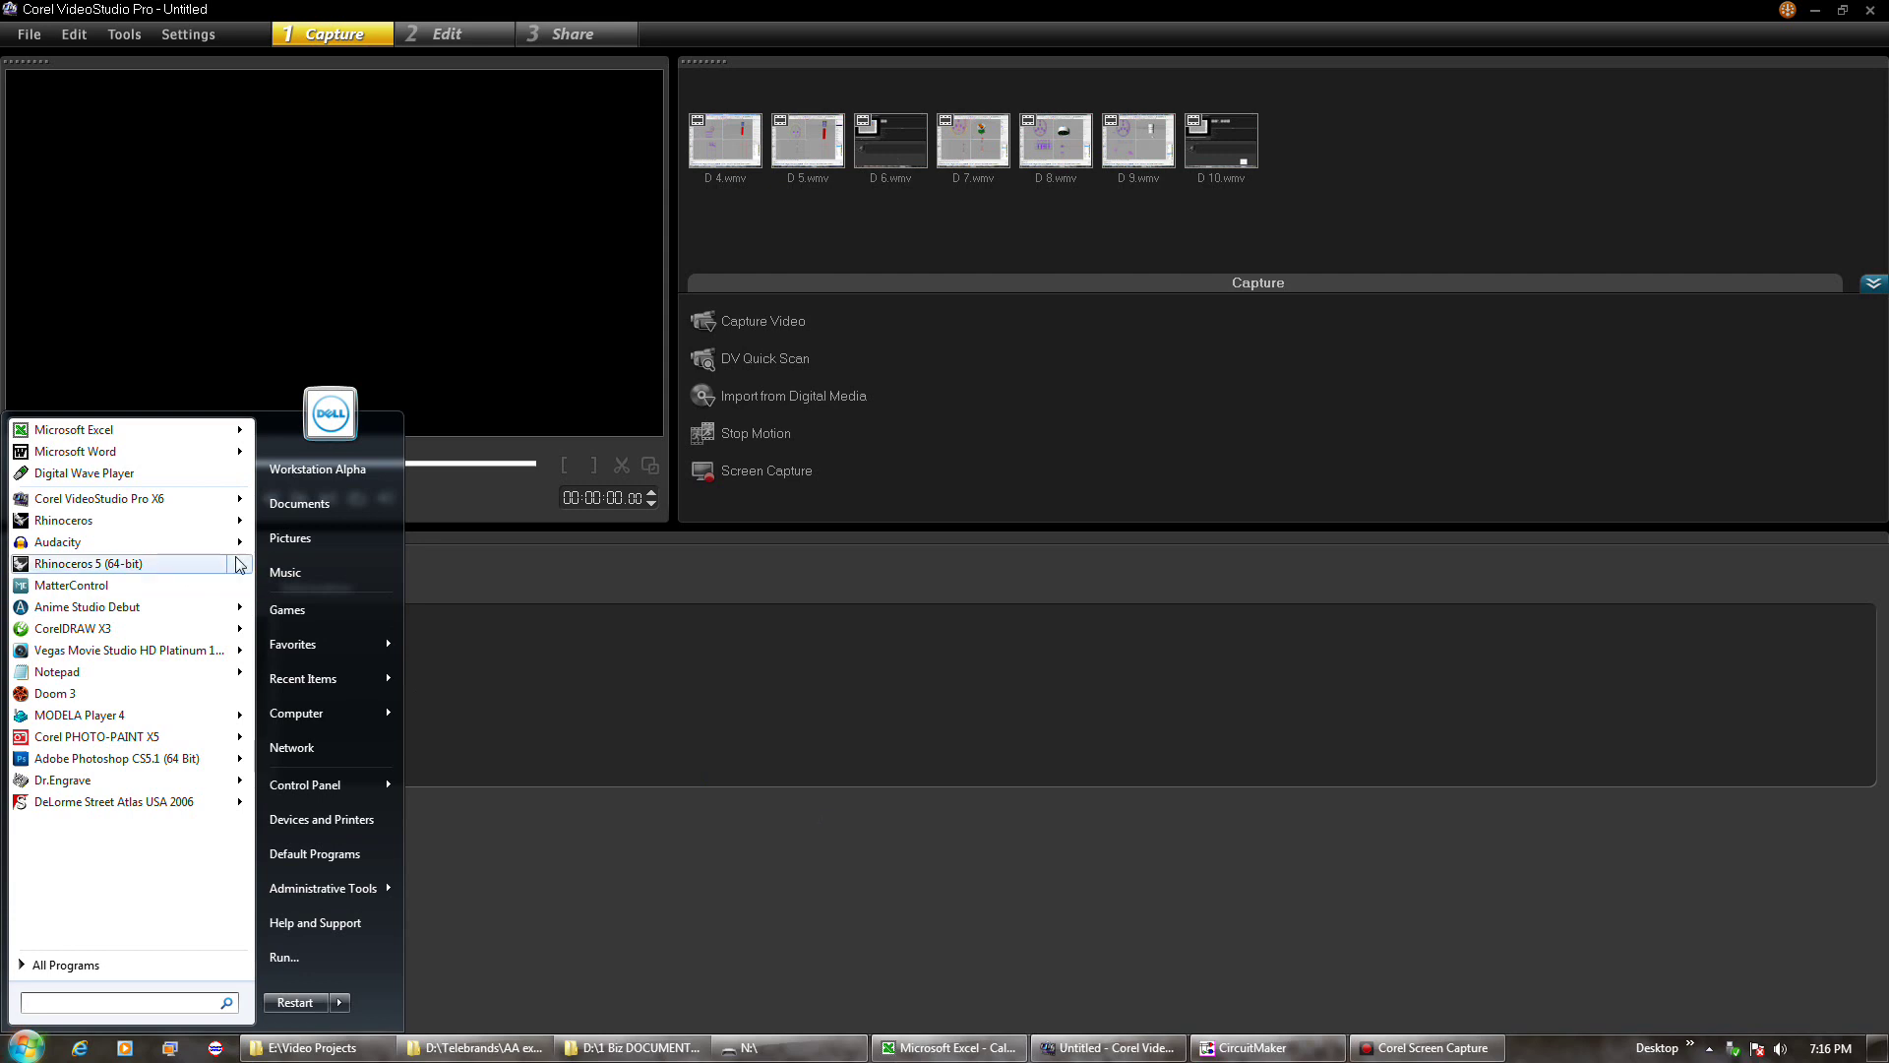
mouse_move(161, 520)
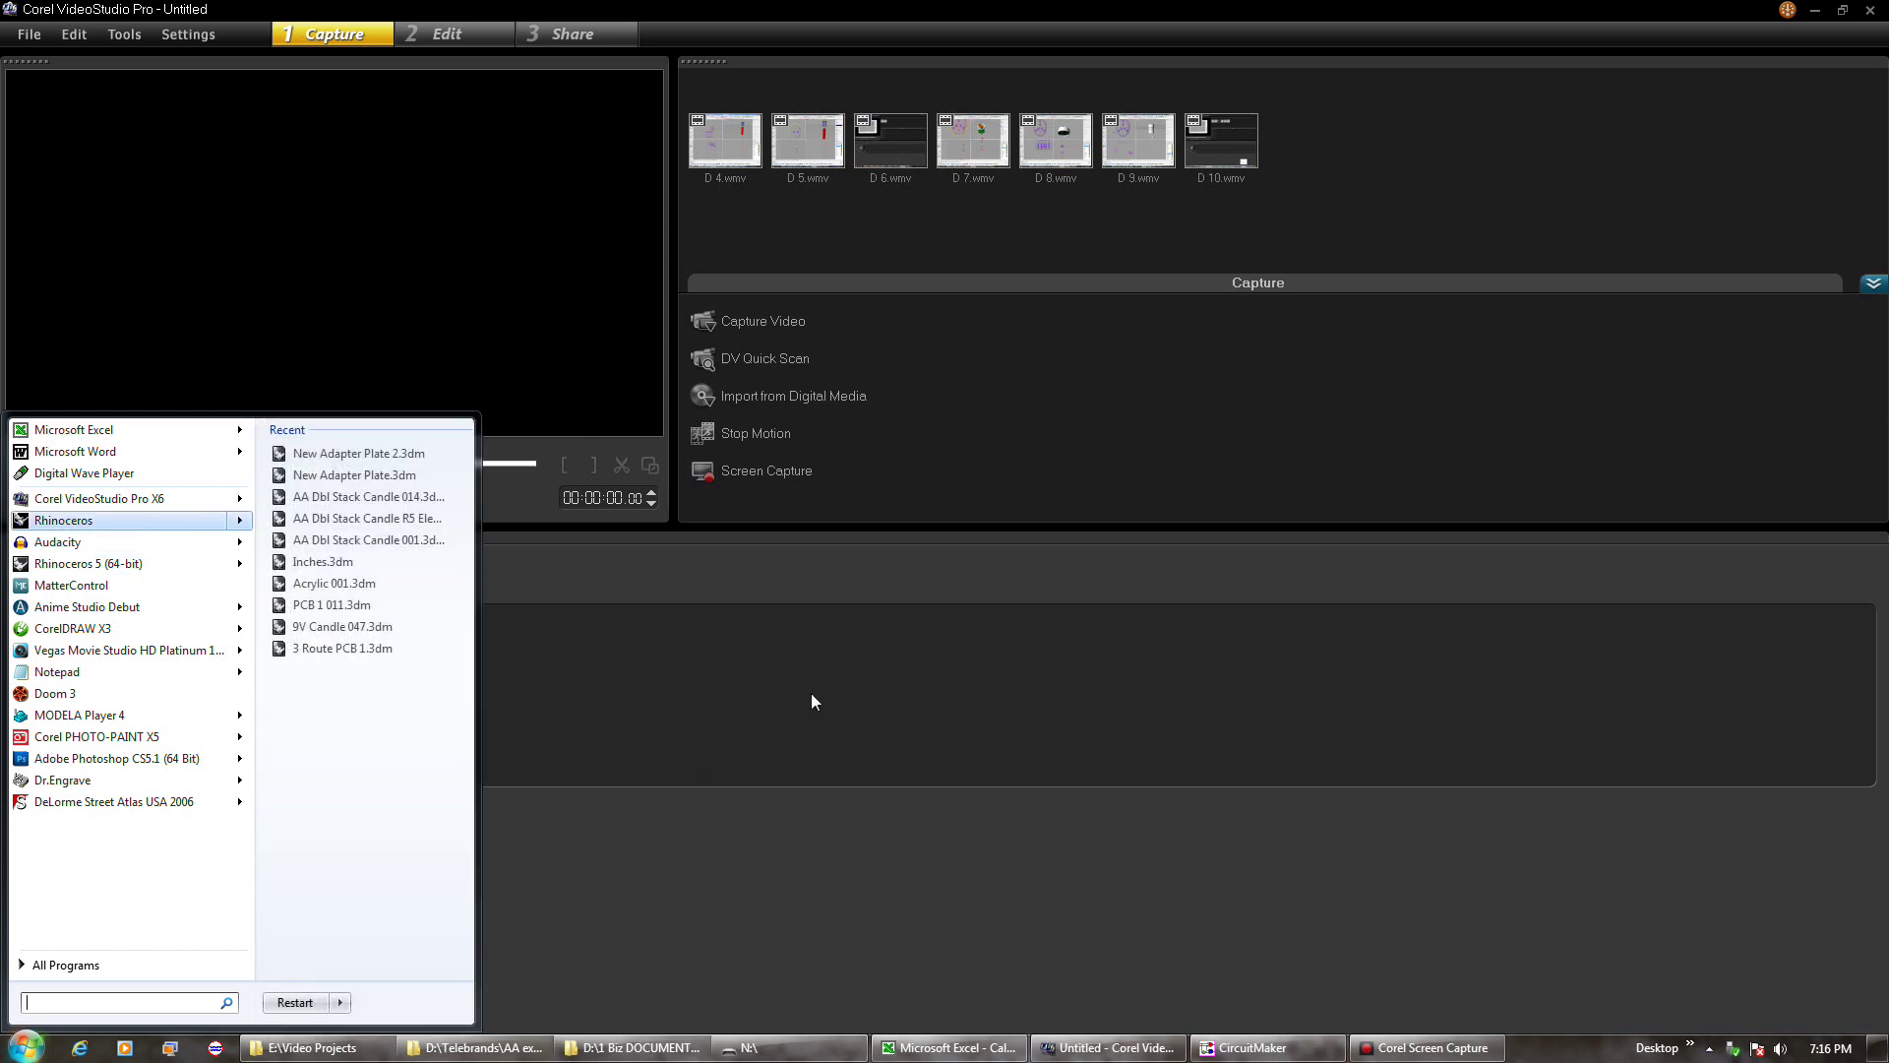
left_click(876, 730)
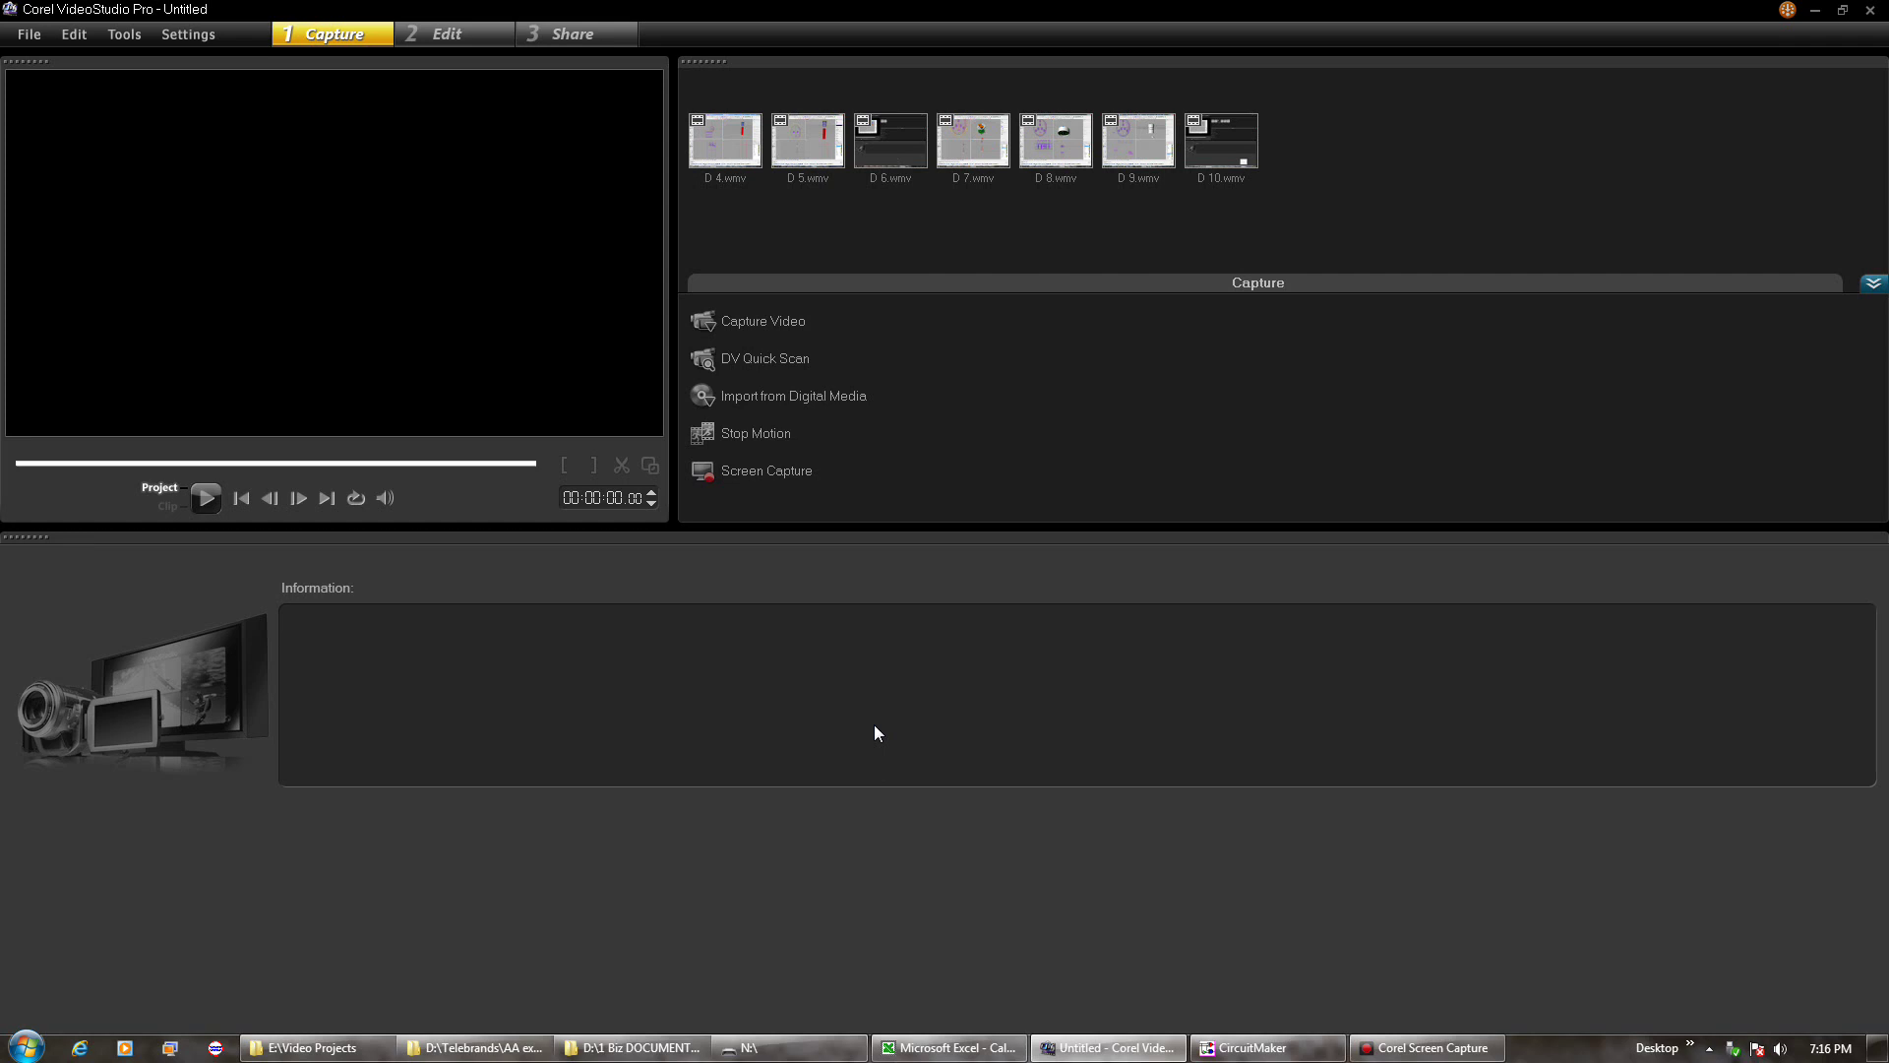